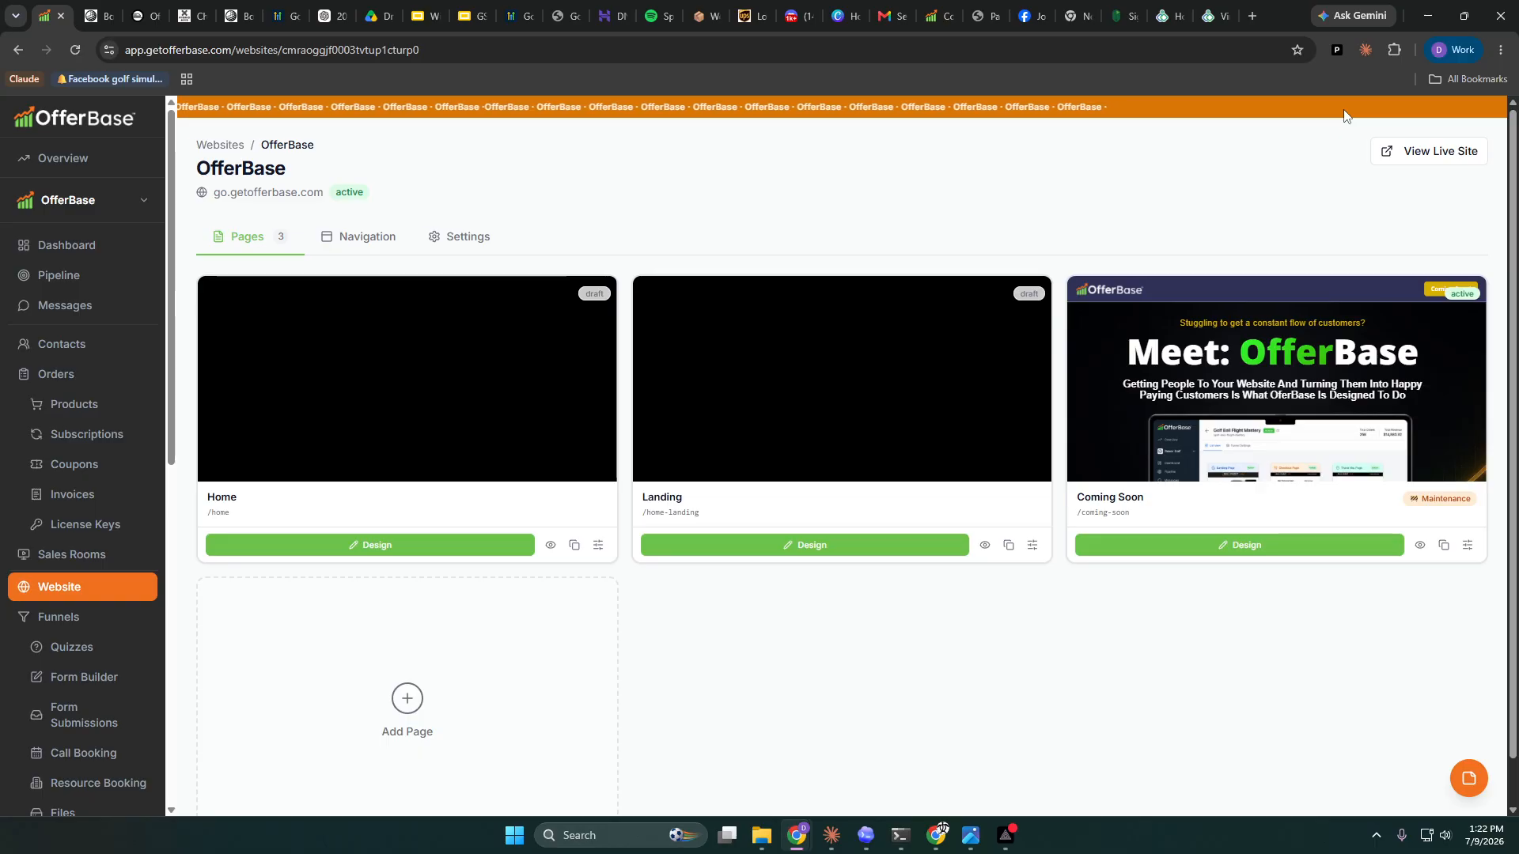
- Switch to the Roxor Golf website and open its list of funnels
{"action": "left_click", "coordinate": [76, 207]}
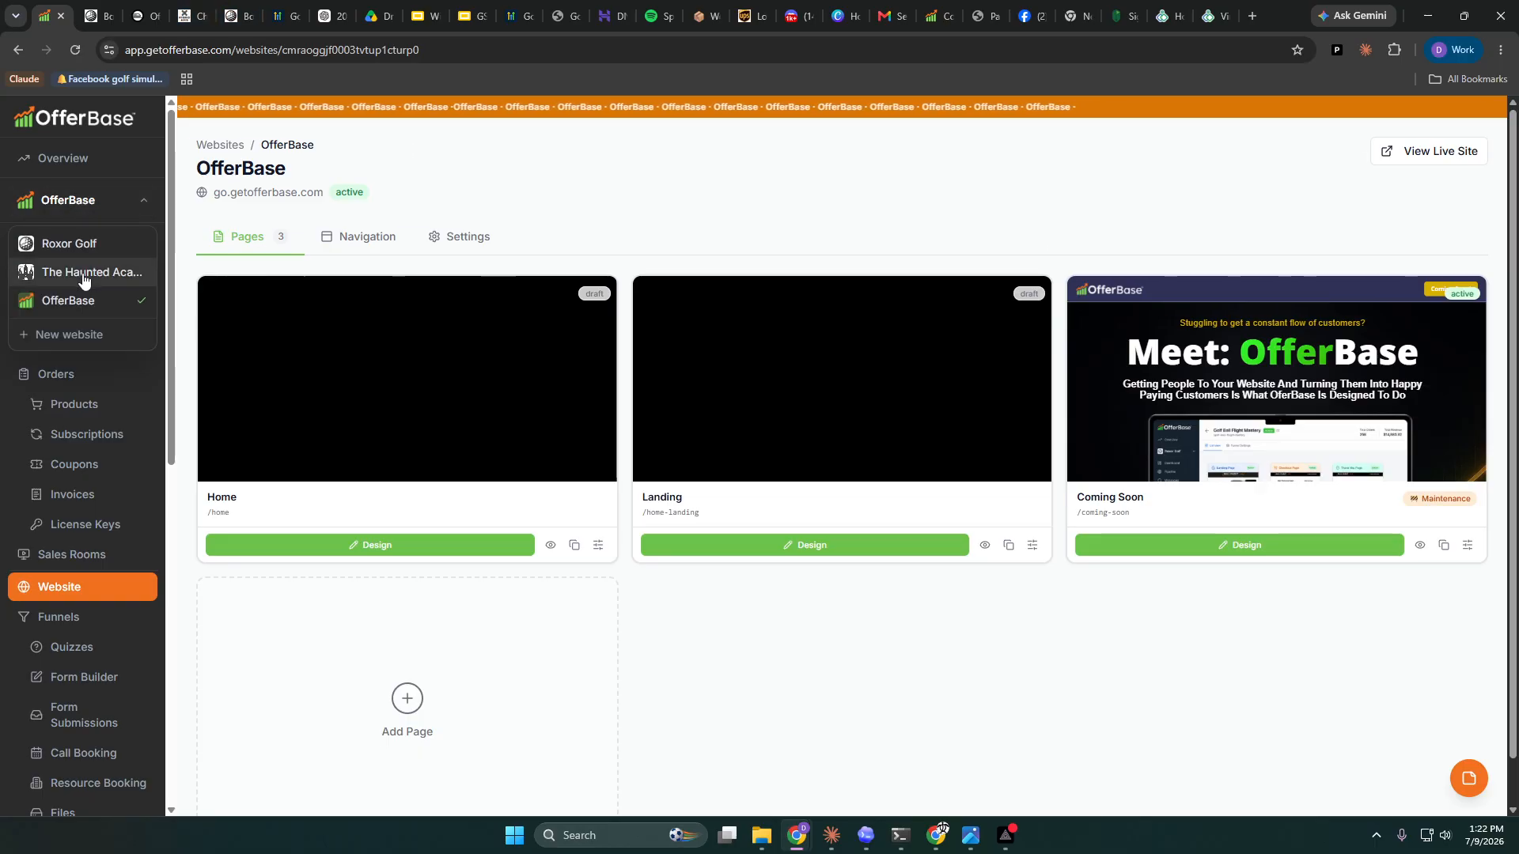
{"action": "left_click", "coordinate": [79, 243]}
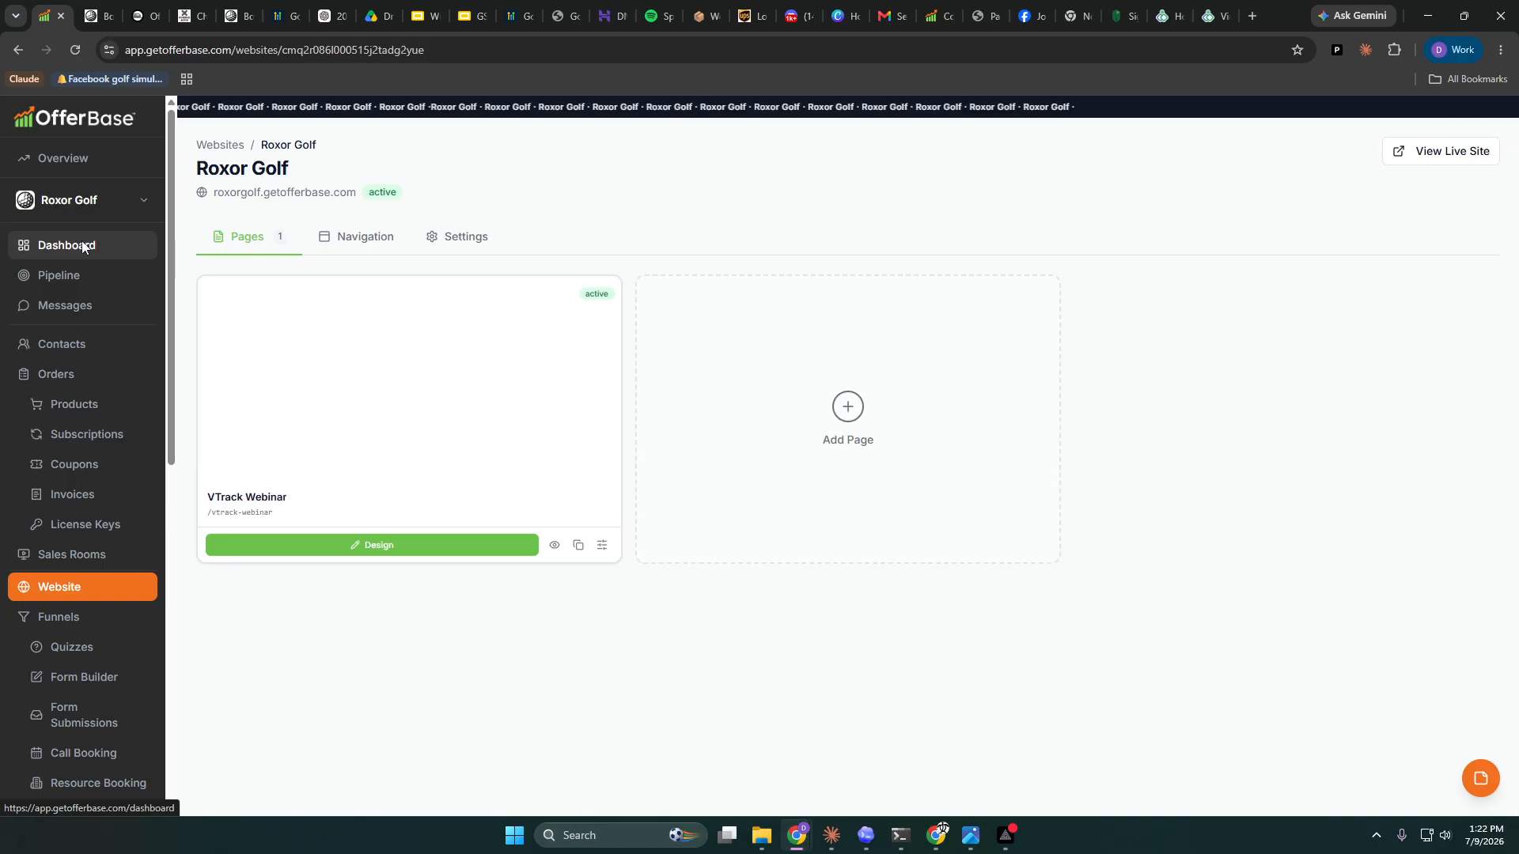
{"action": "left_click", "coordinate": [73, 624]}
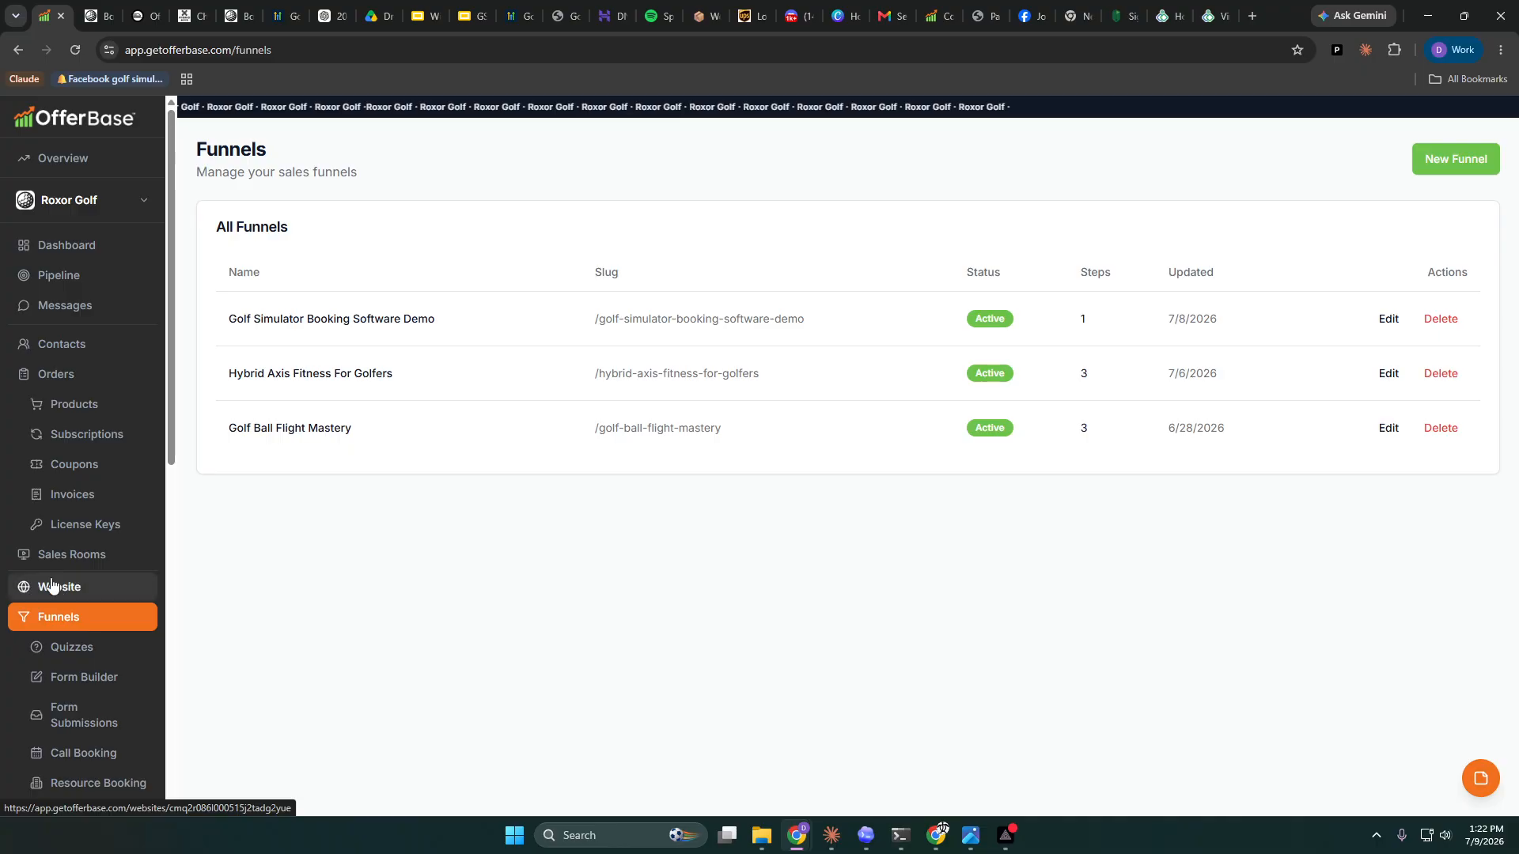
- Create a blank funnel named "Start Your Own Golf Simulator Installation Business" with status Active
{"action": "left_click", "coordinate": [1442, 154]}
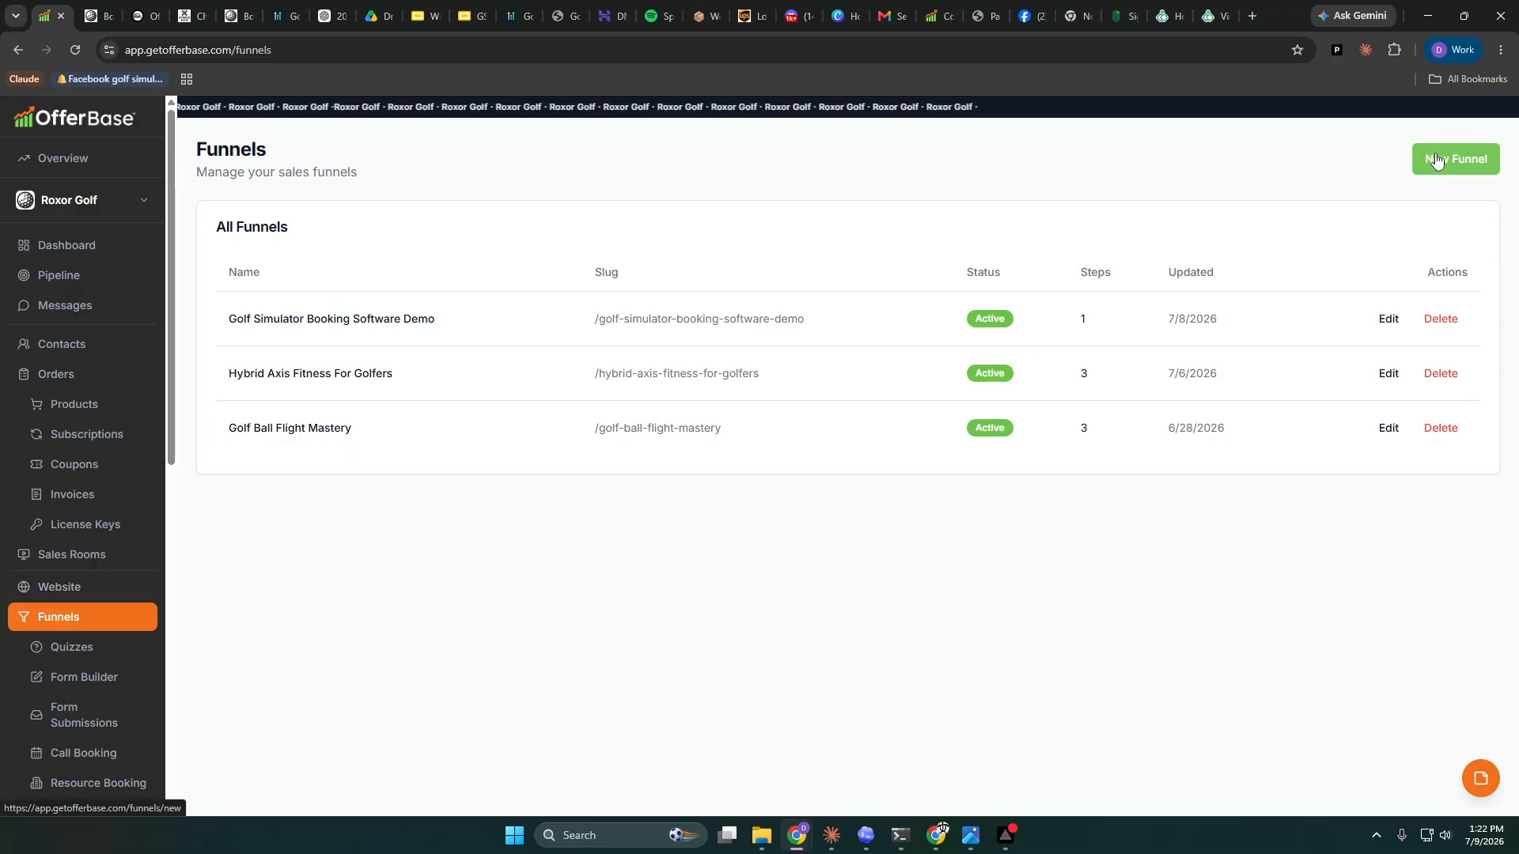
{"action": "scroll", "coordinate": [521, 564], "scroll_direction": "down", "scroll_amount": 3}
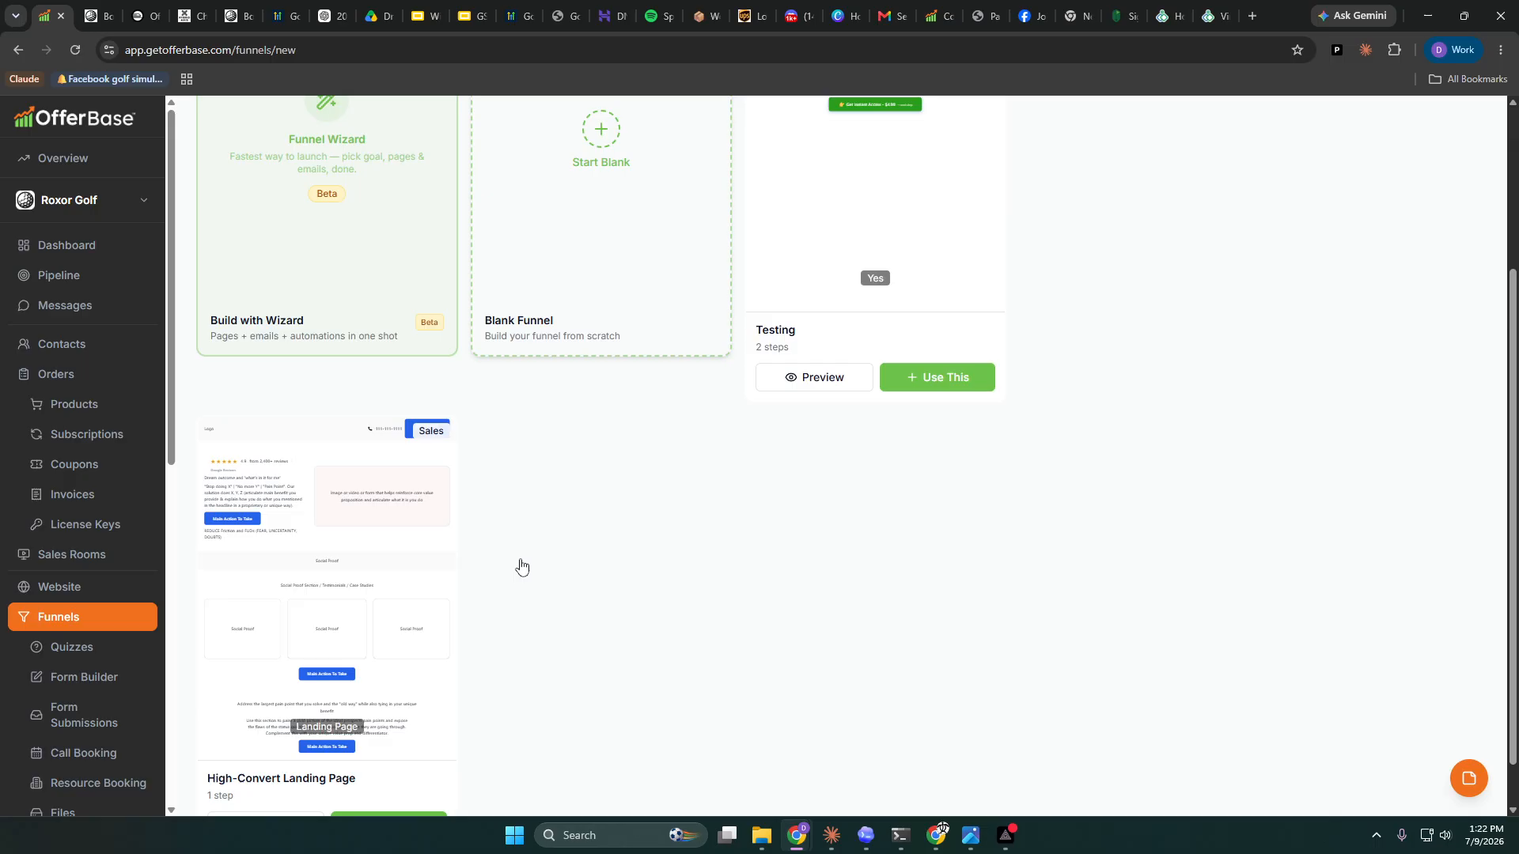
{"action": "scroll", "coordinate": [519, 565], "scroll_direction": "up", "scroll_amount": 3}
{"action": "left_click", "coordinate": [595, 399]}
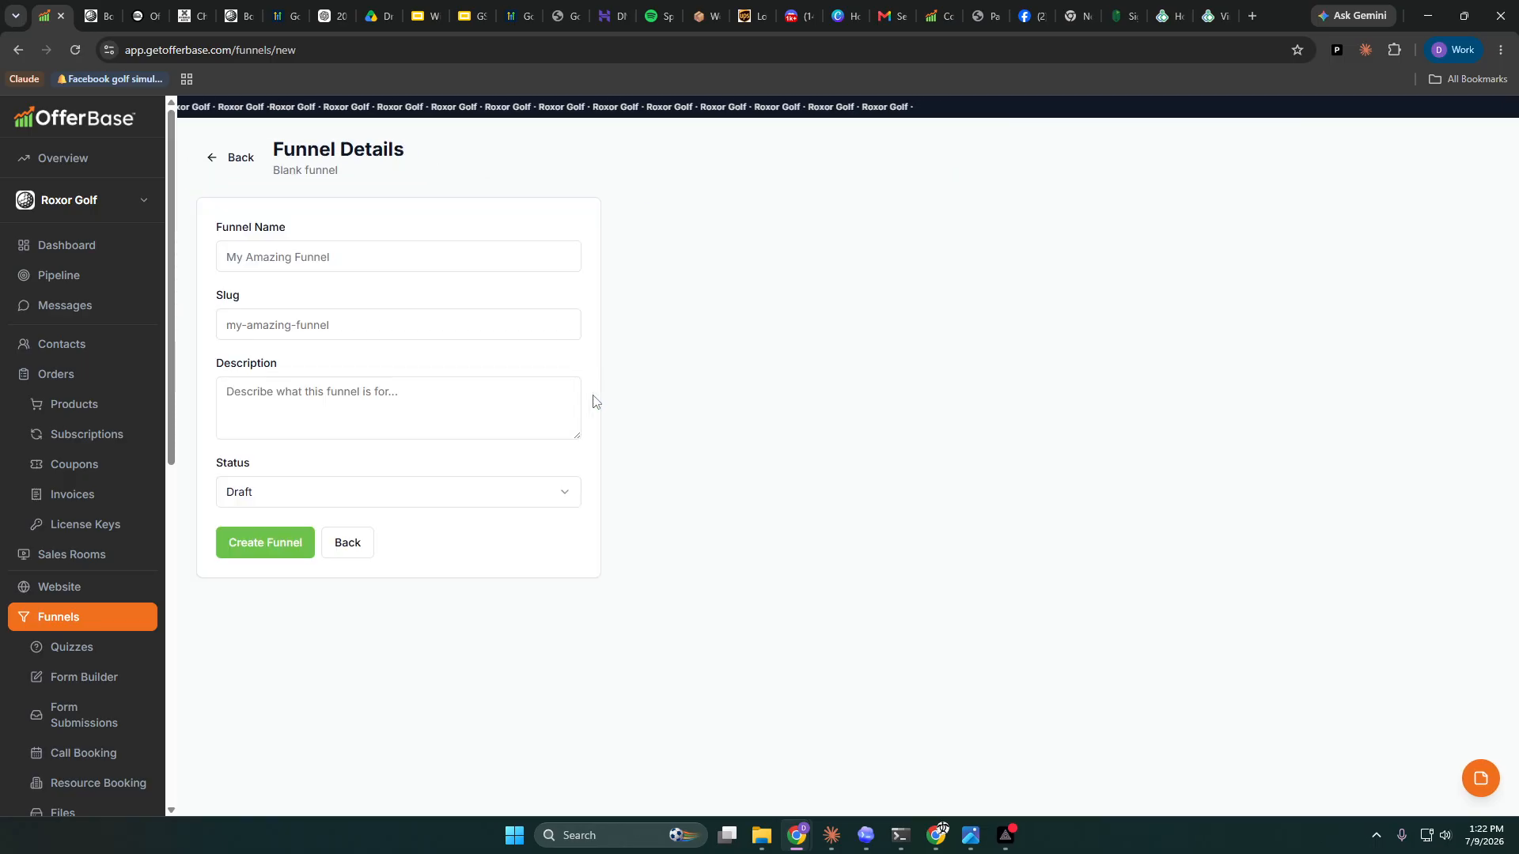
{"action": "left_click", "coordinate": [272, 257]}
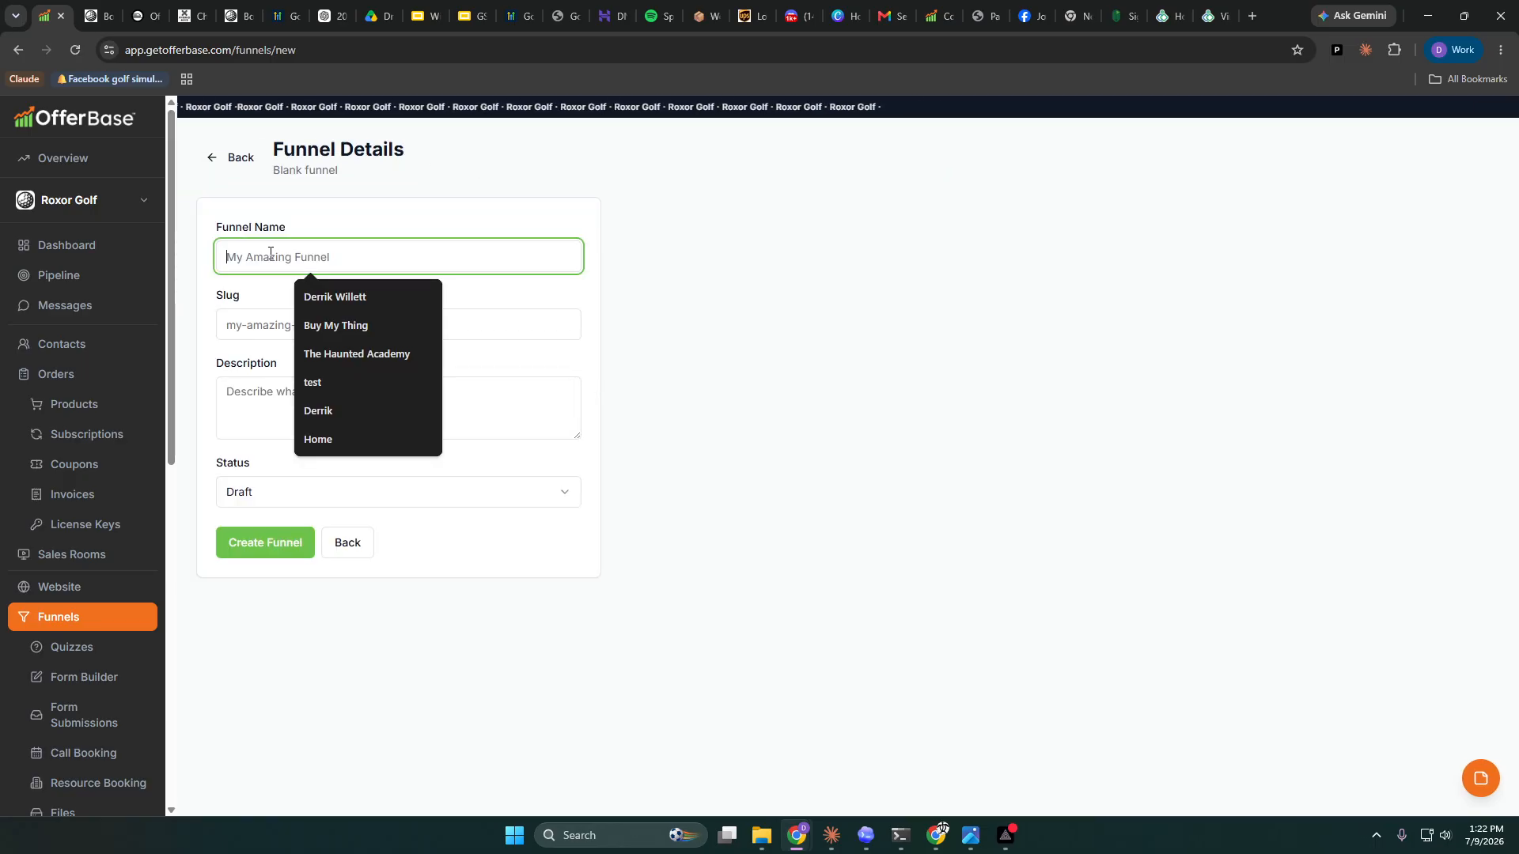
{"action": "type", "text": "Start Your O"}
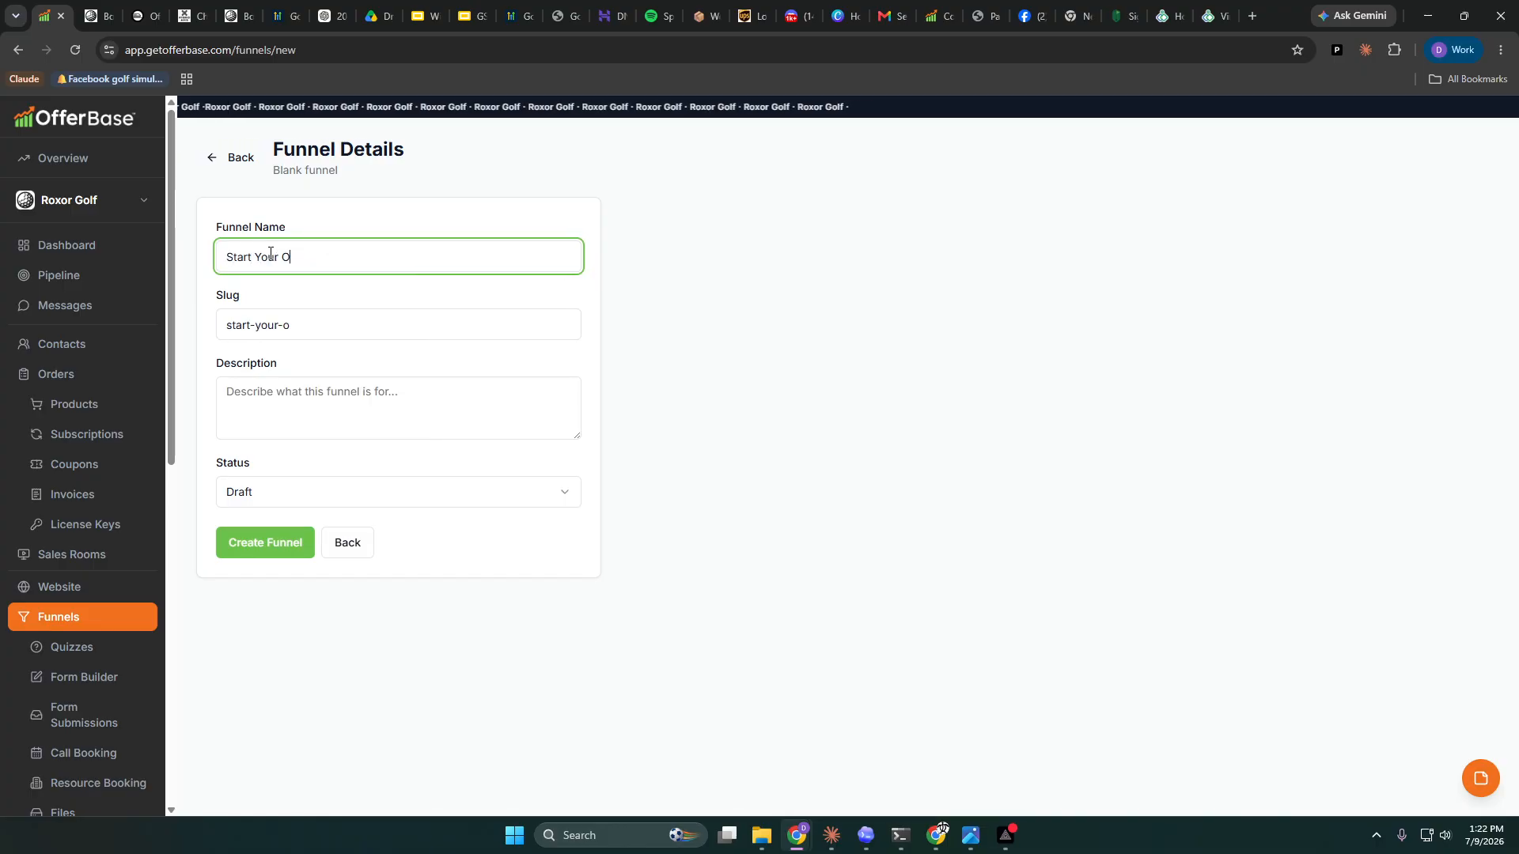
{"action": "type", "text": "wn Golf Simulator"}
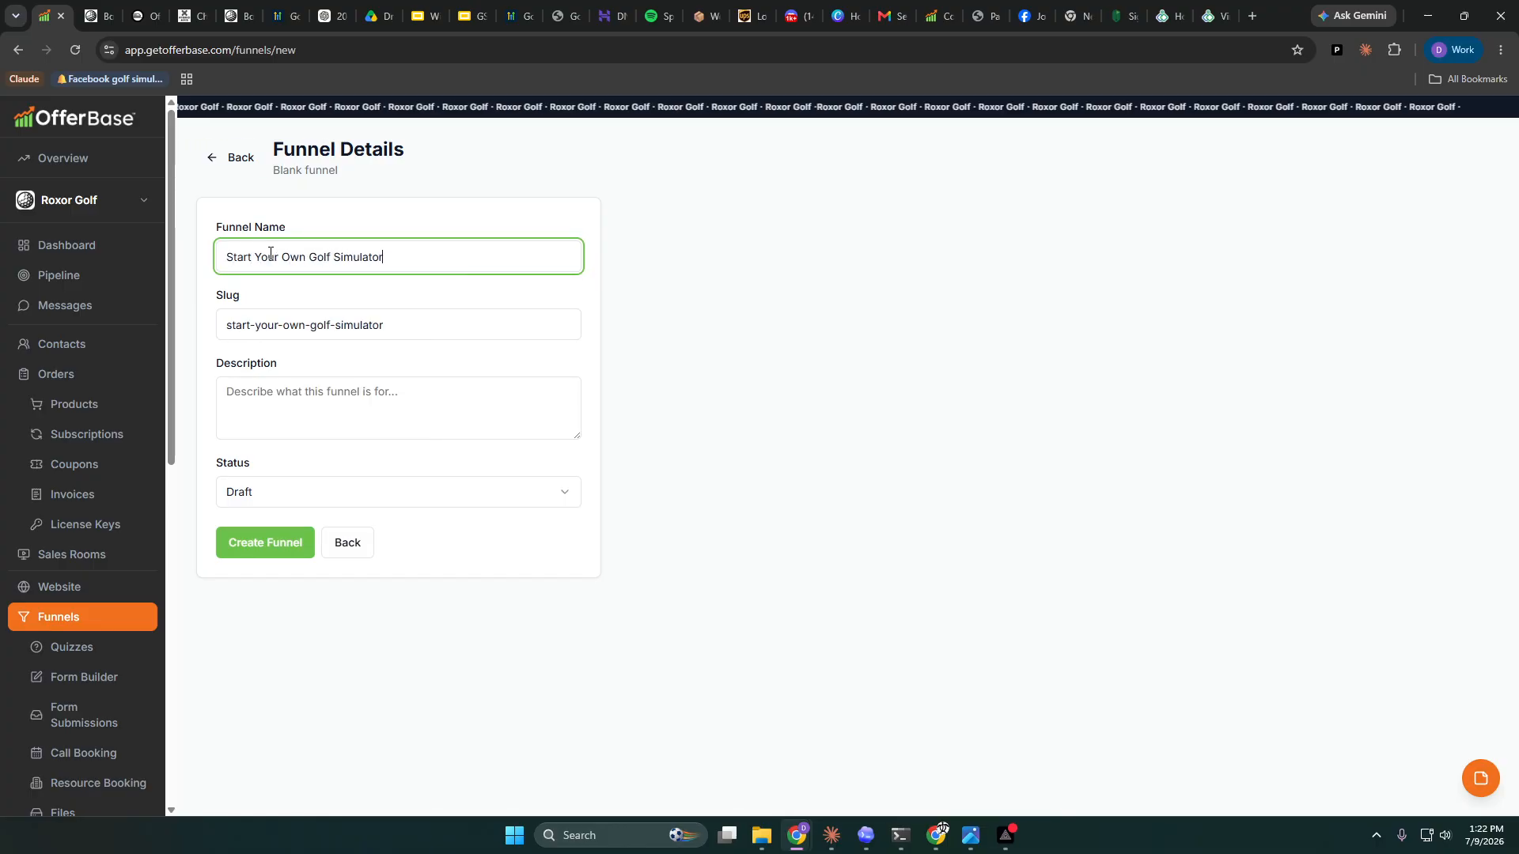
{"action": "type", "text": " Instal"}
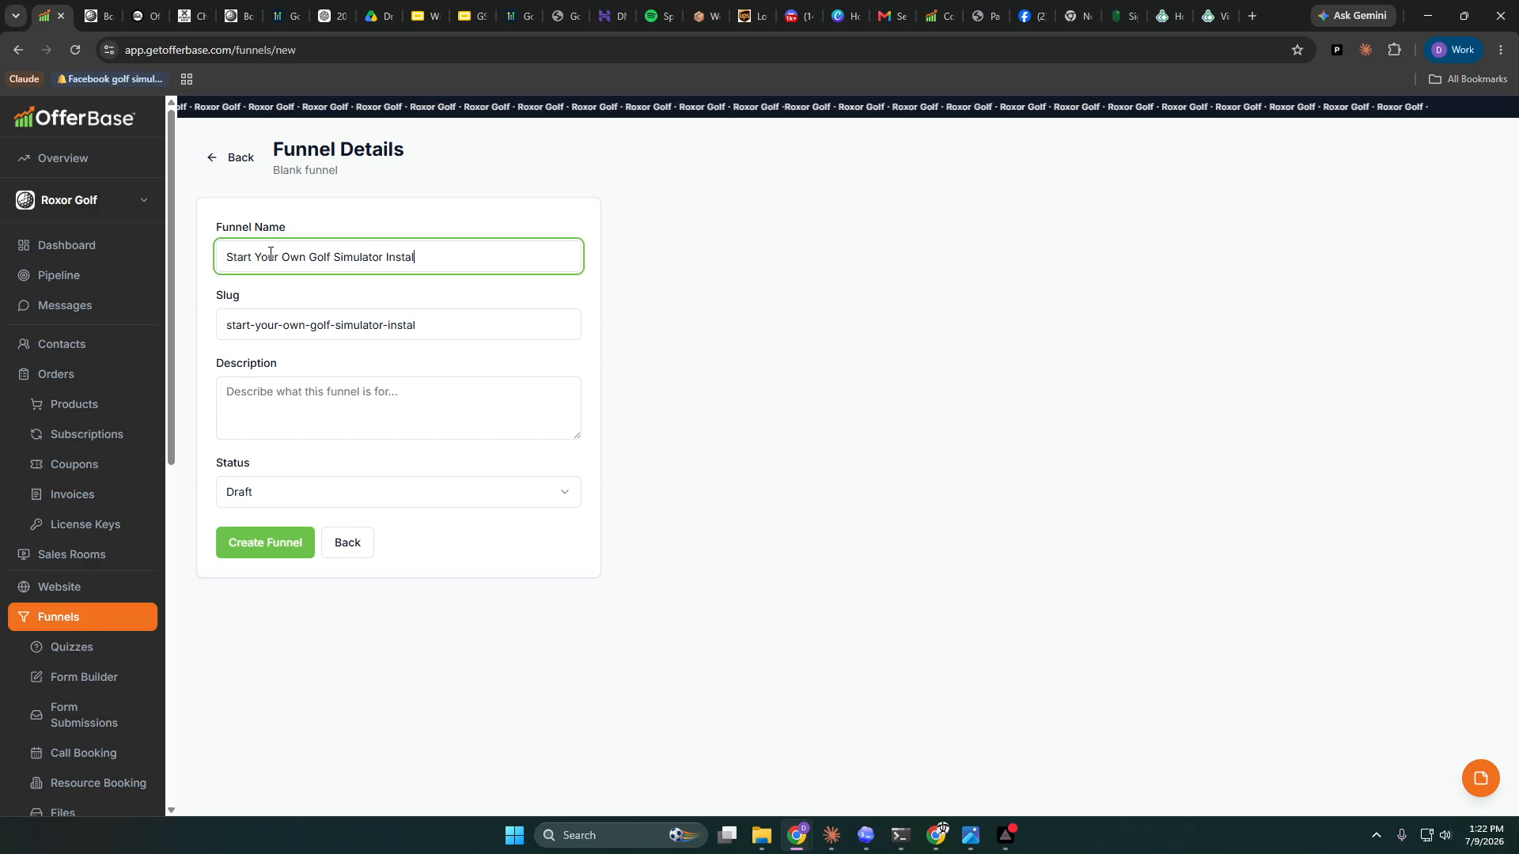
{"action": "type", "text": "lation Business"}
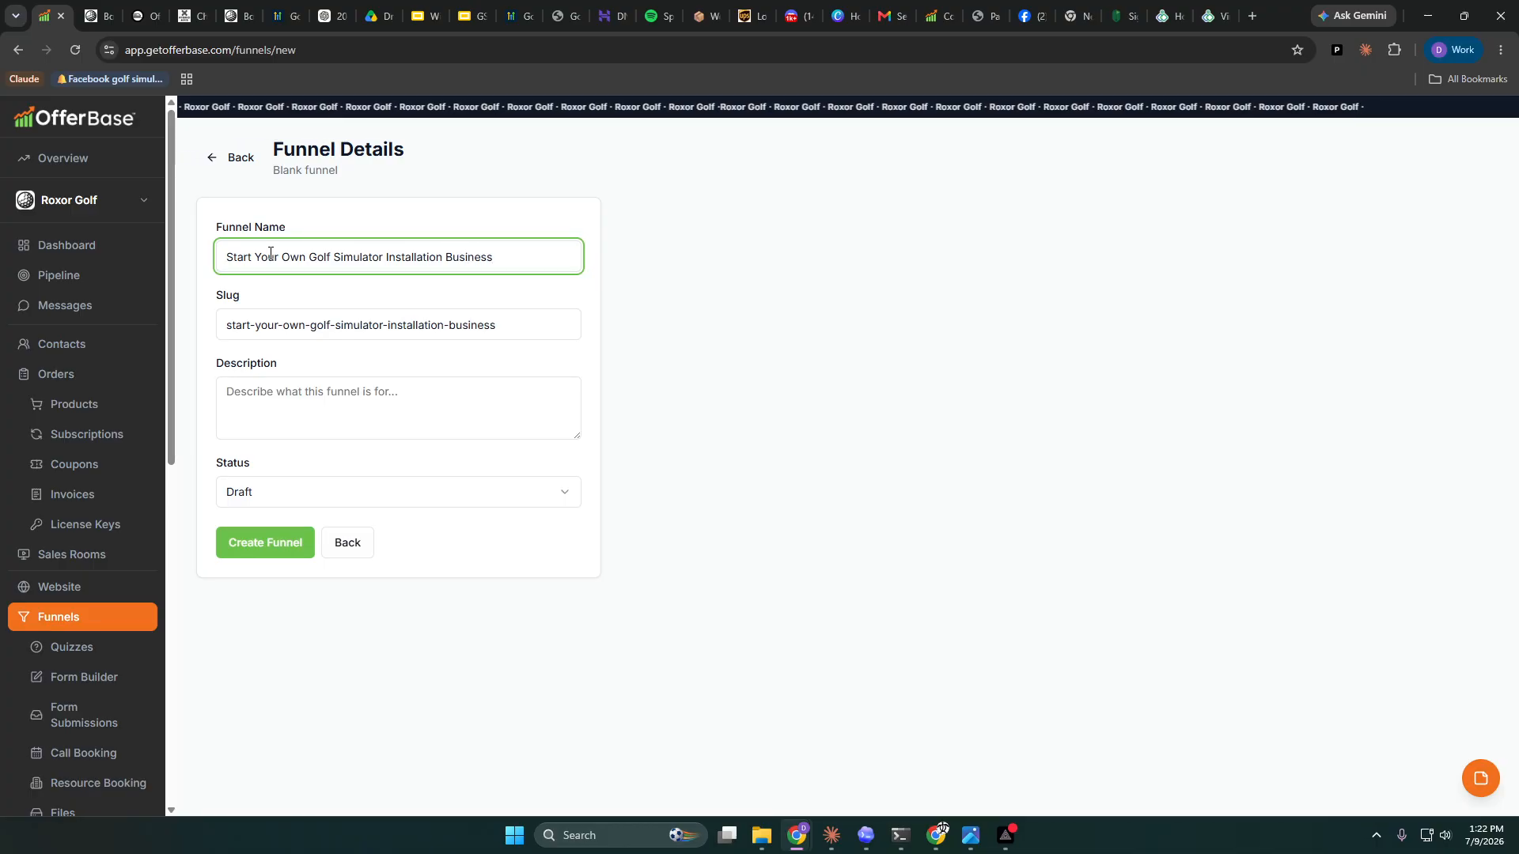
{"action": "left_click", "coordinate": [278, 498]}
{"action": "left_click", "coordinate": [279, 551]}
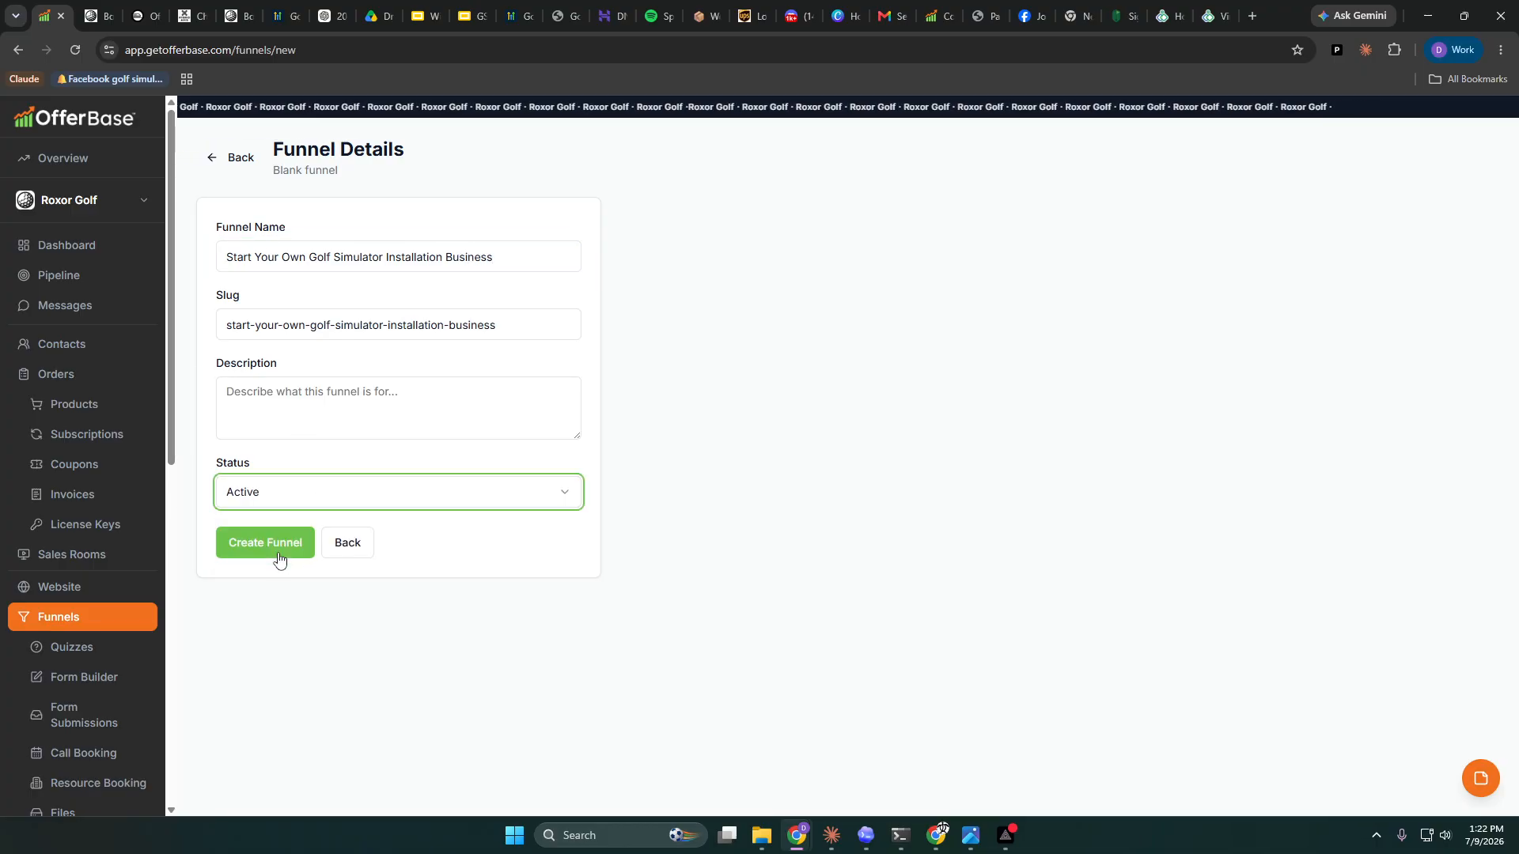
{"action": "left_click", "coordinate": [288, 544]}
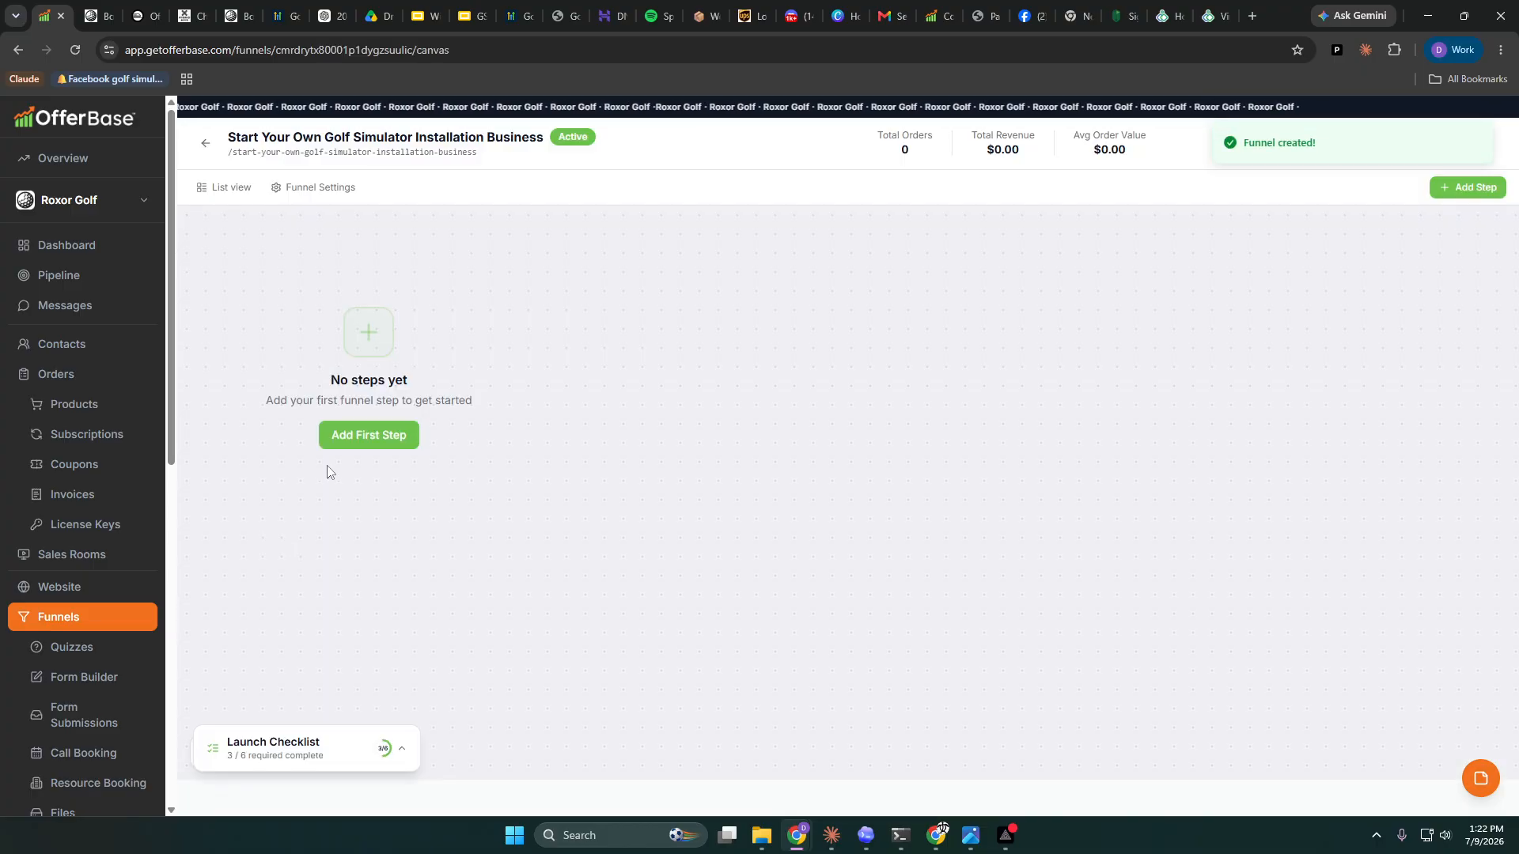
- Add a first funnel step of type Landing Page named "Start Golf Simulator Installation Business" with status Active
{"action": "left_click", "coordinate": [383, 438]}
{"action": "left_click", "coordinate": [616, 436]}
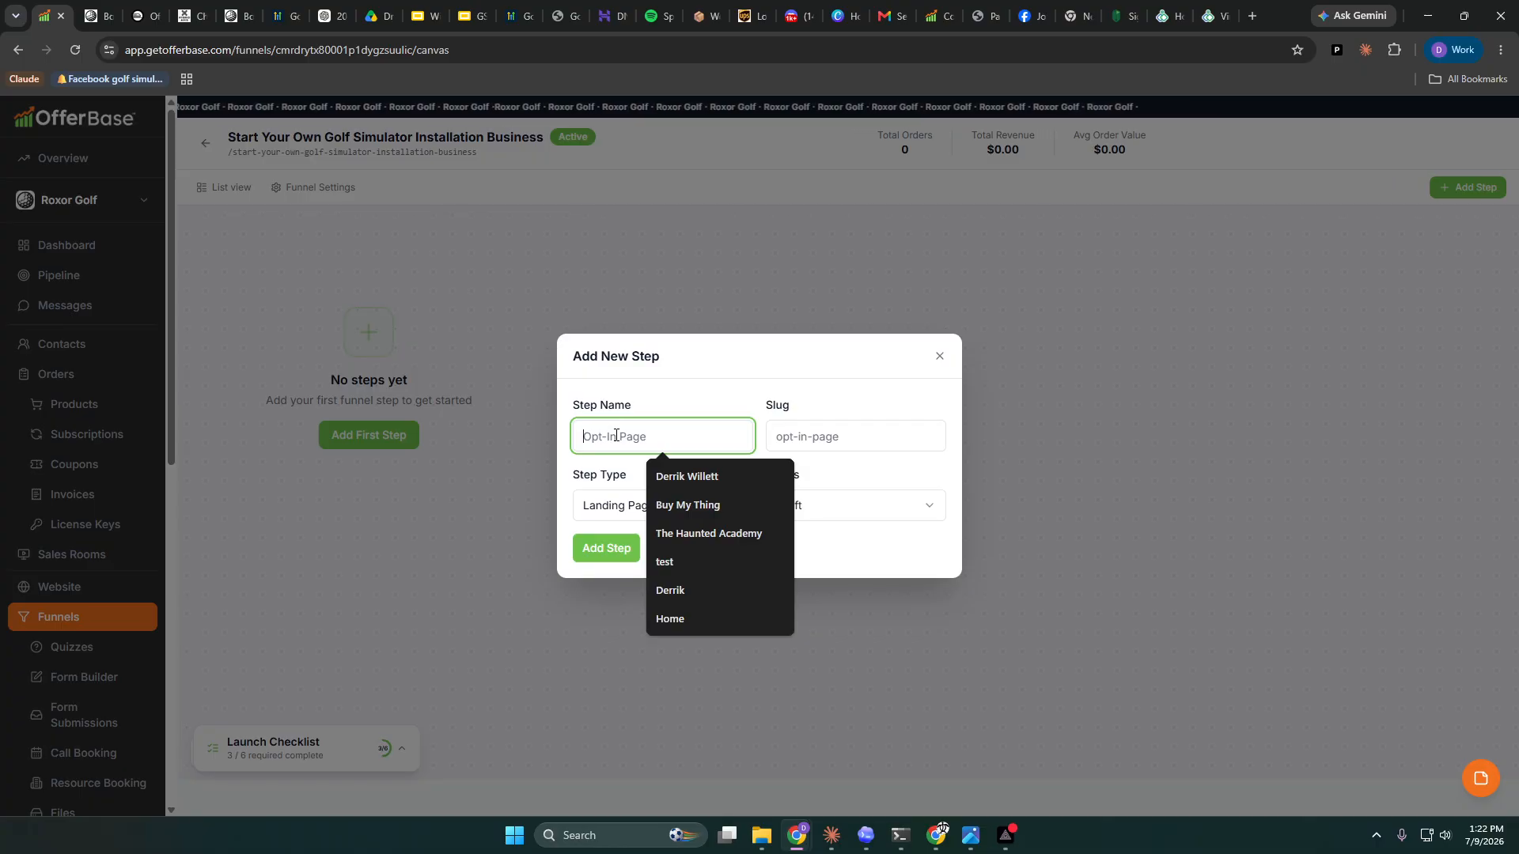
{"action": "type", "text": "Start Golf Simulator Installat"}
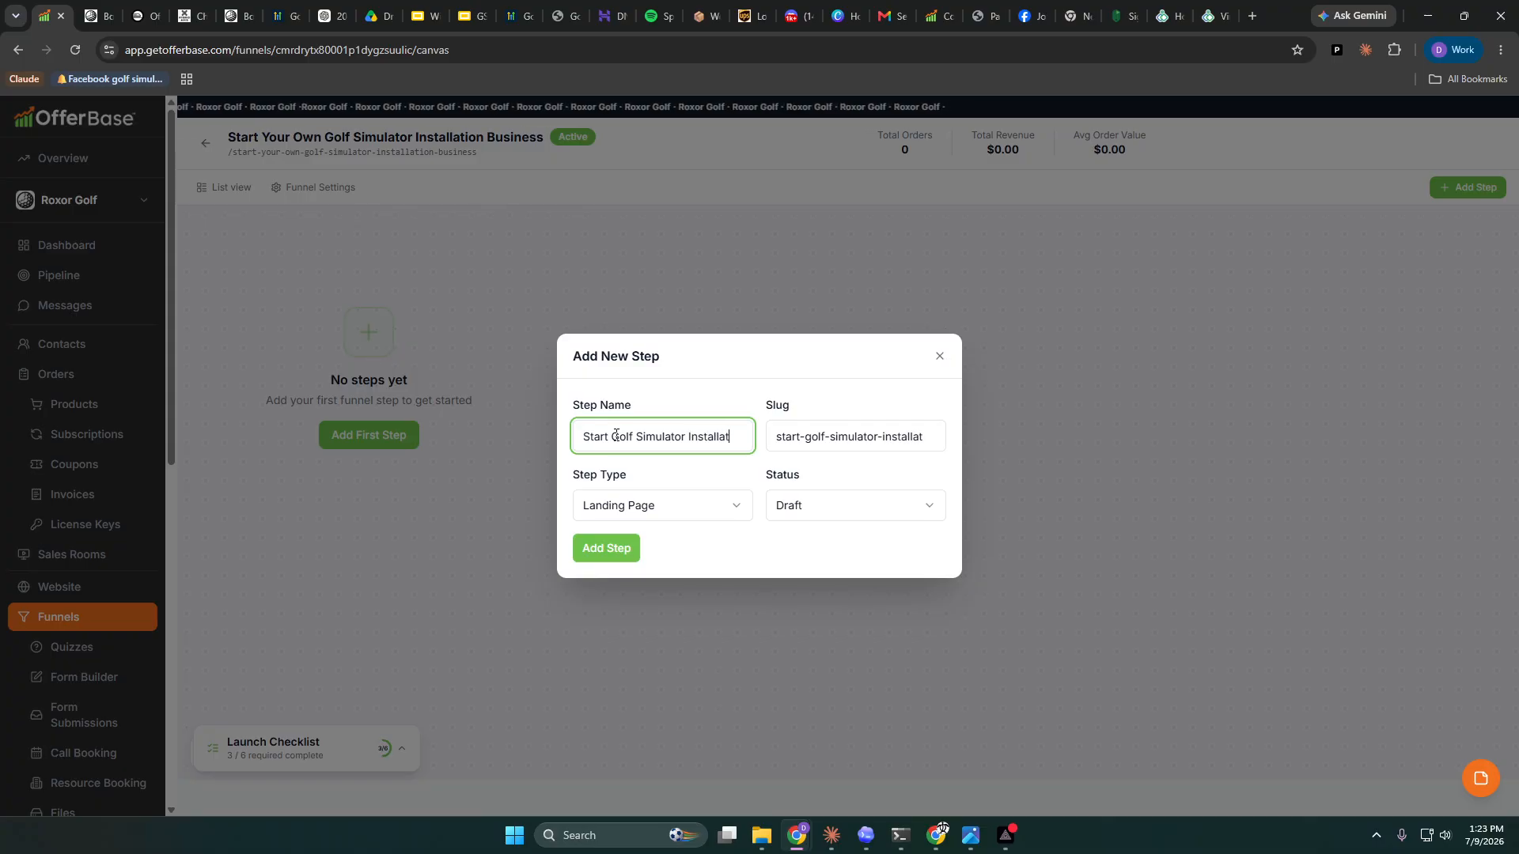
{"action": "type", "text": "ion Business"}
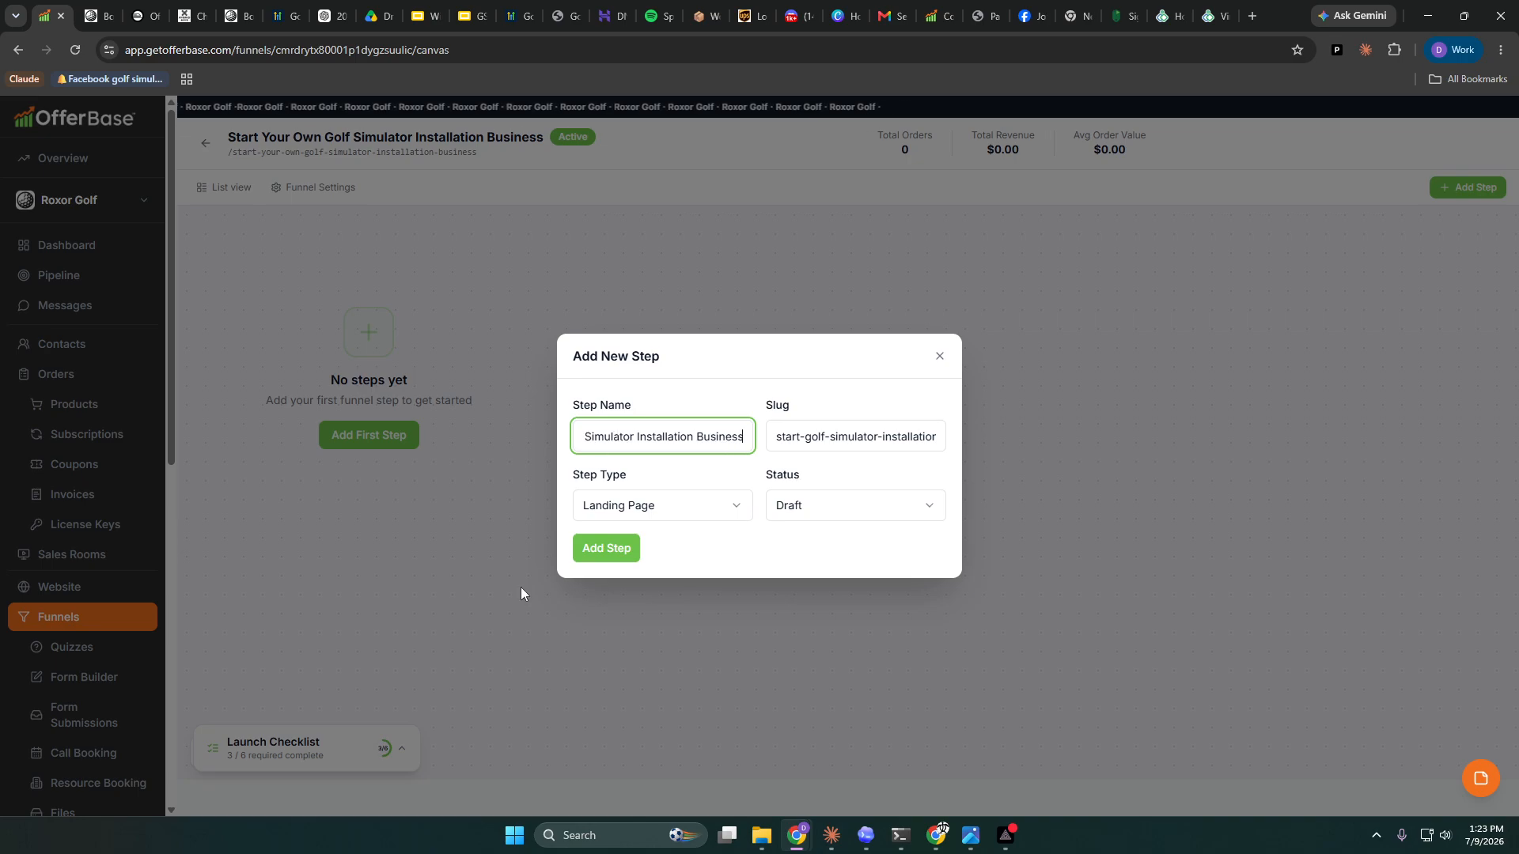
{"action": "left_click", "coordinate": [799, 518]}
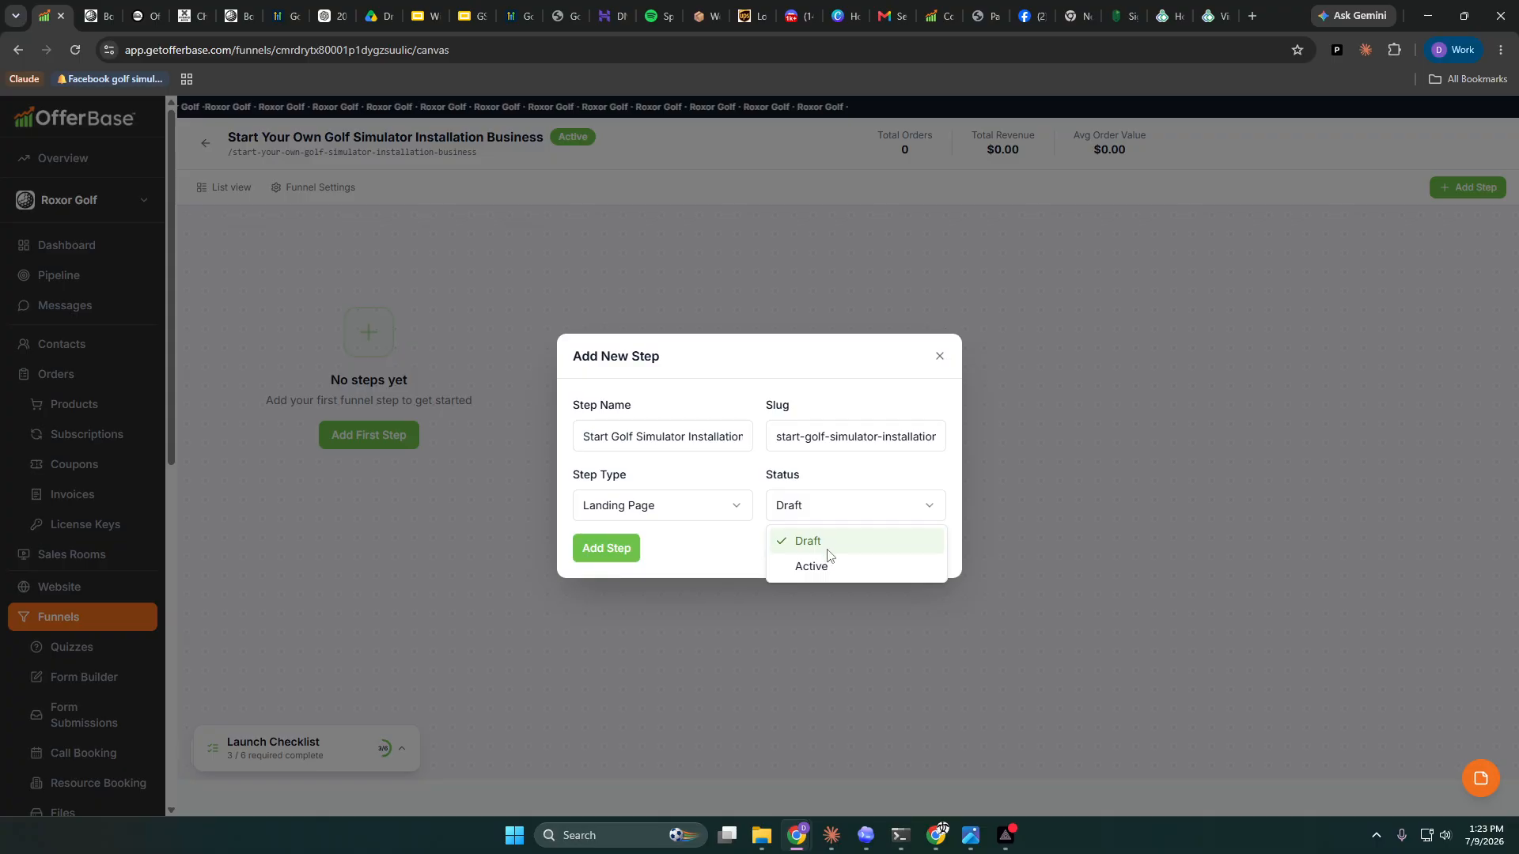
{"action": "left_click", "coordinate": [819, 565]}
{"action": "left_click", "coordinate": [606, 549]}
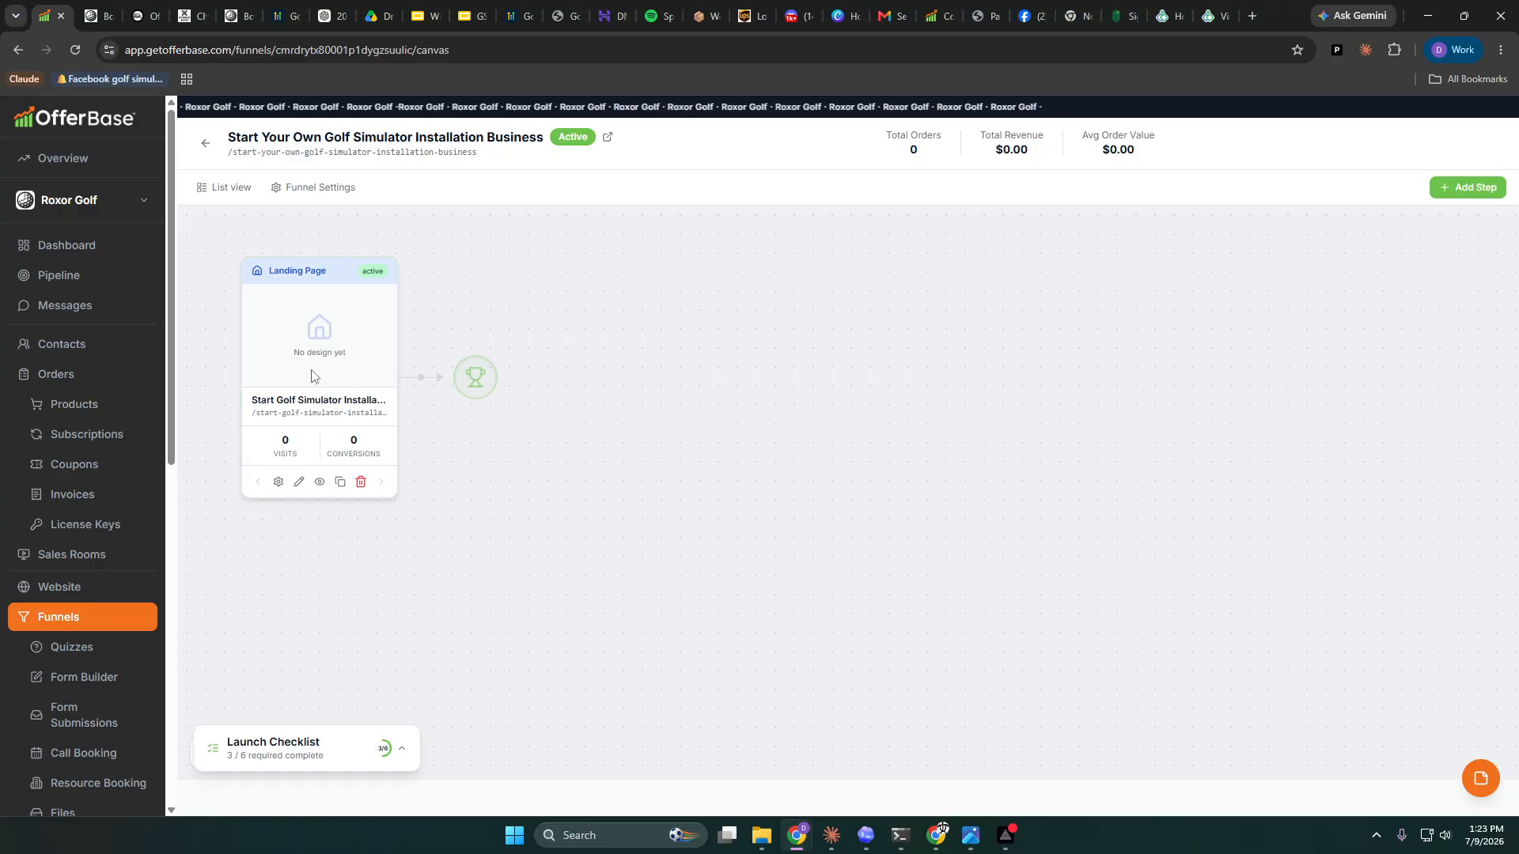
- Set the funnel's purpose to Leads, save the funnel settings and close them
{"action": "left_click", "coordinate": [285, 188]}
{"action": "left_click", "coordinate": [1358, 509]}
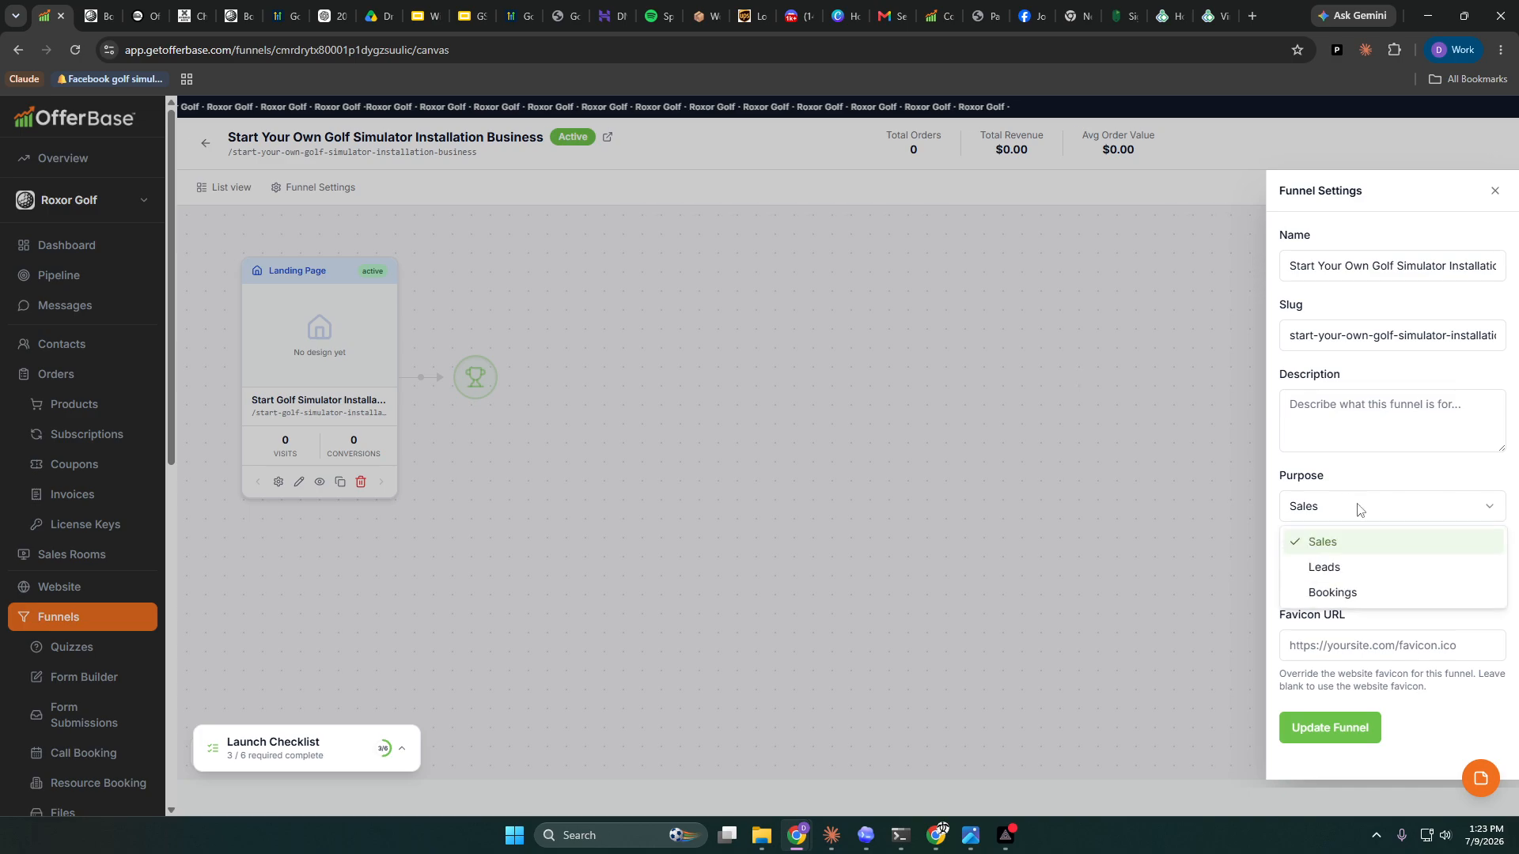
{"action": "left_click", "coordinate": [1353, 566]}
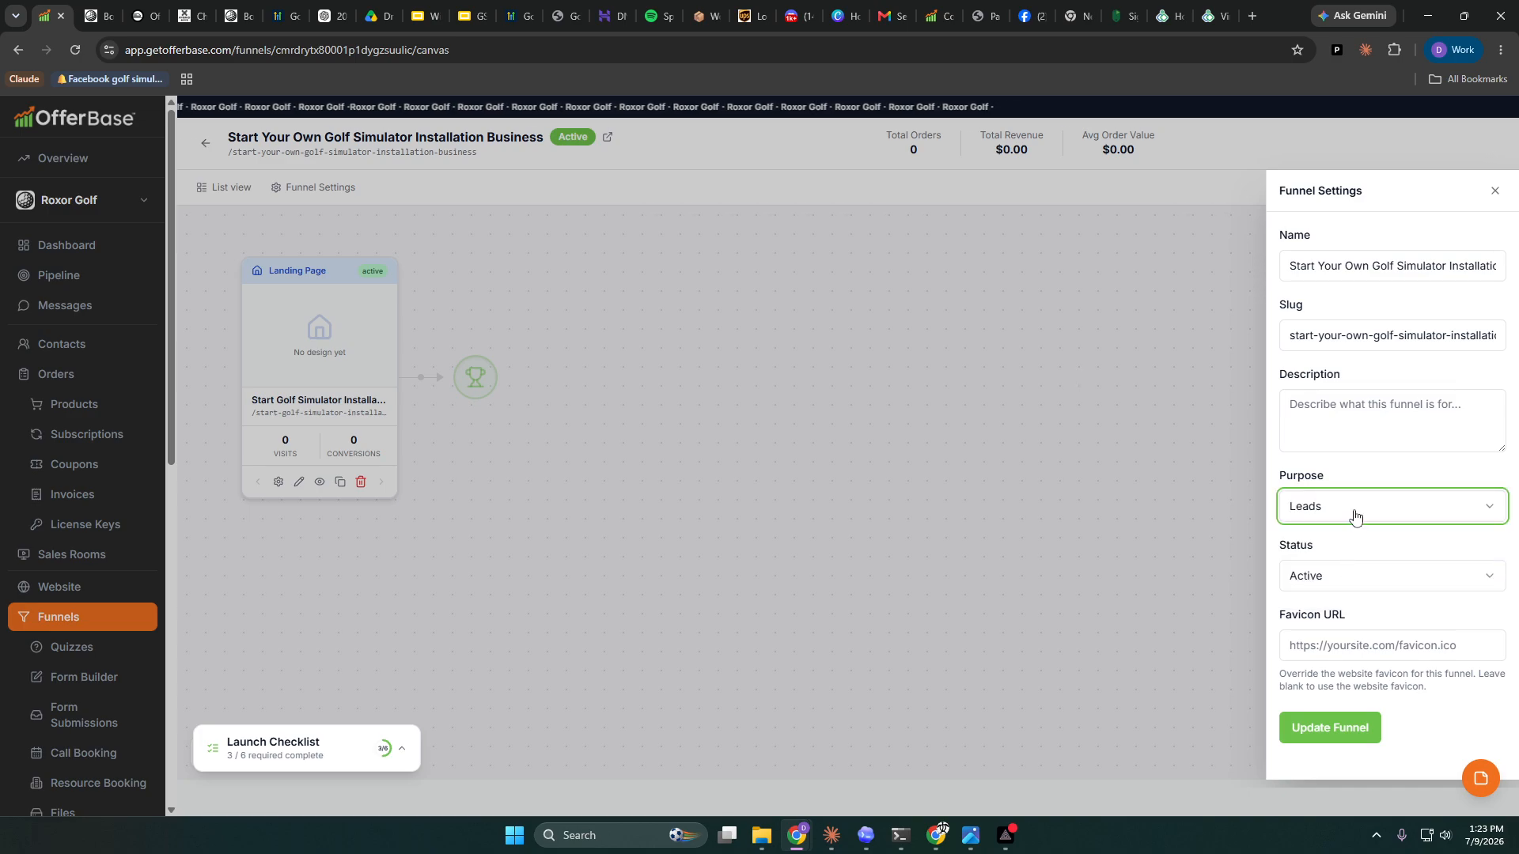
{"action": "left_click", "coordinate": [1336, 741]}
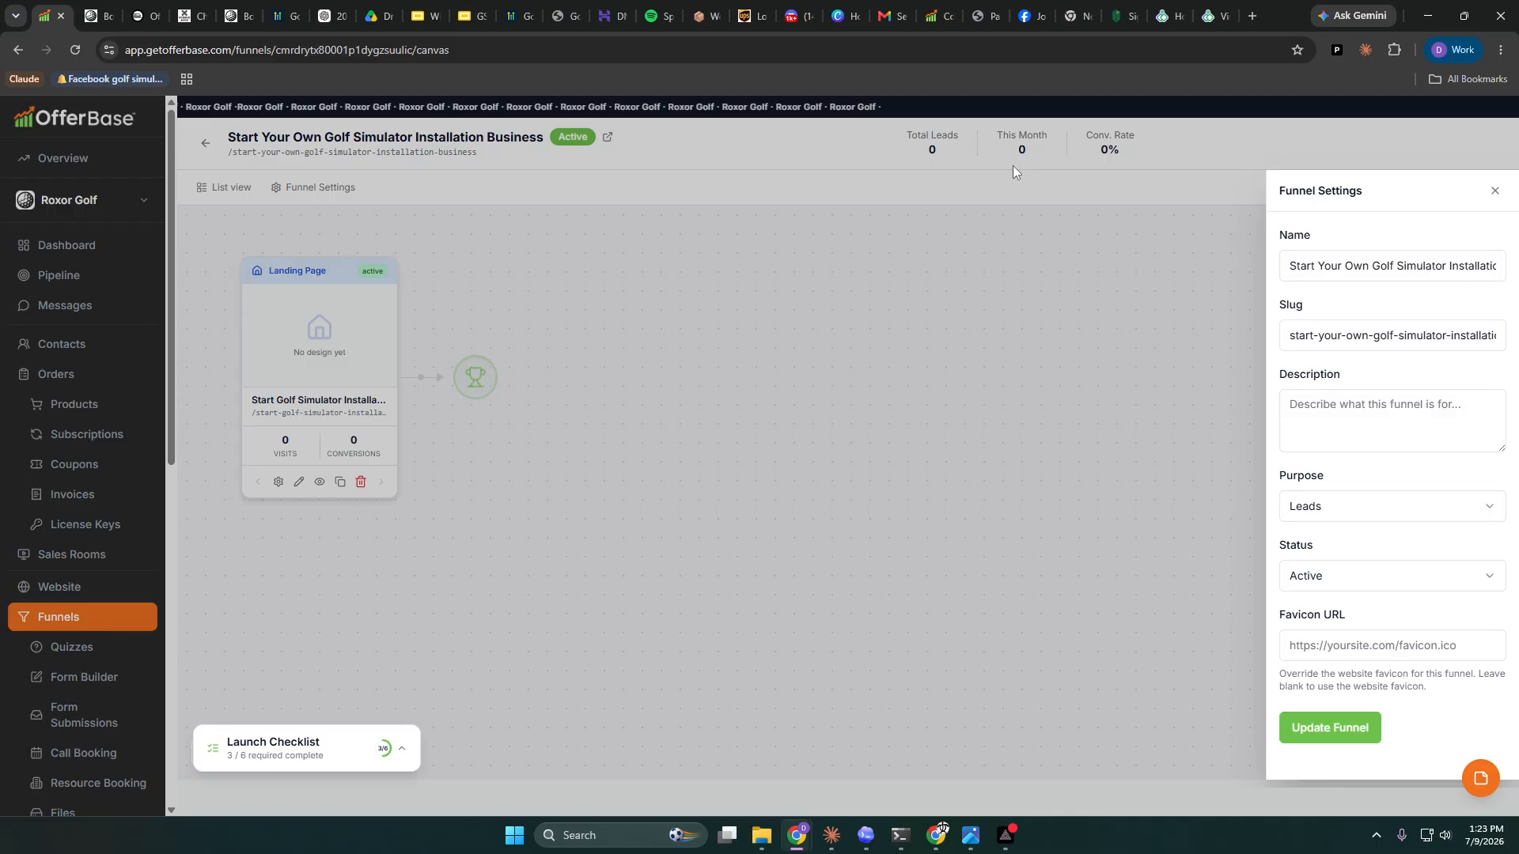
{"action": "left_click", "coordinate": [1355, 718]}
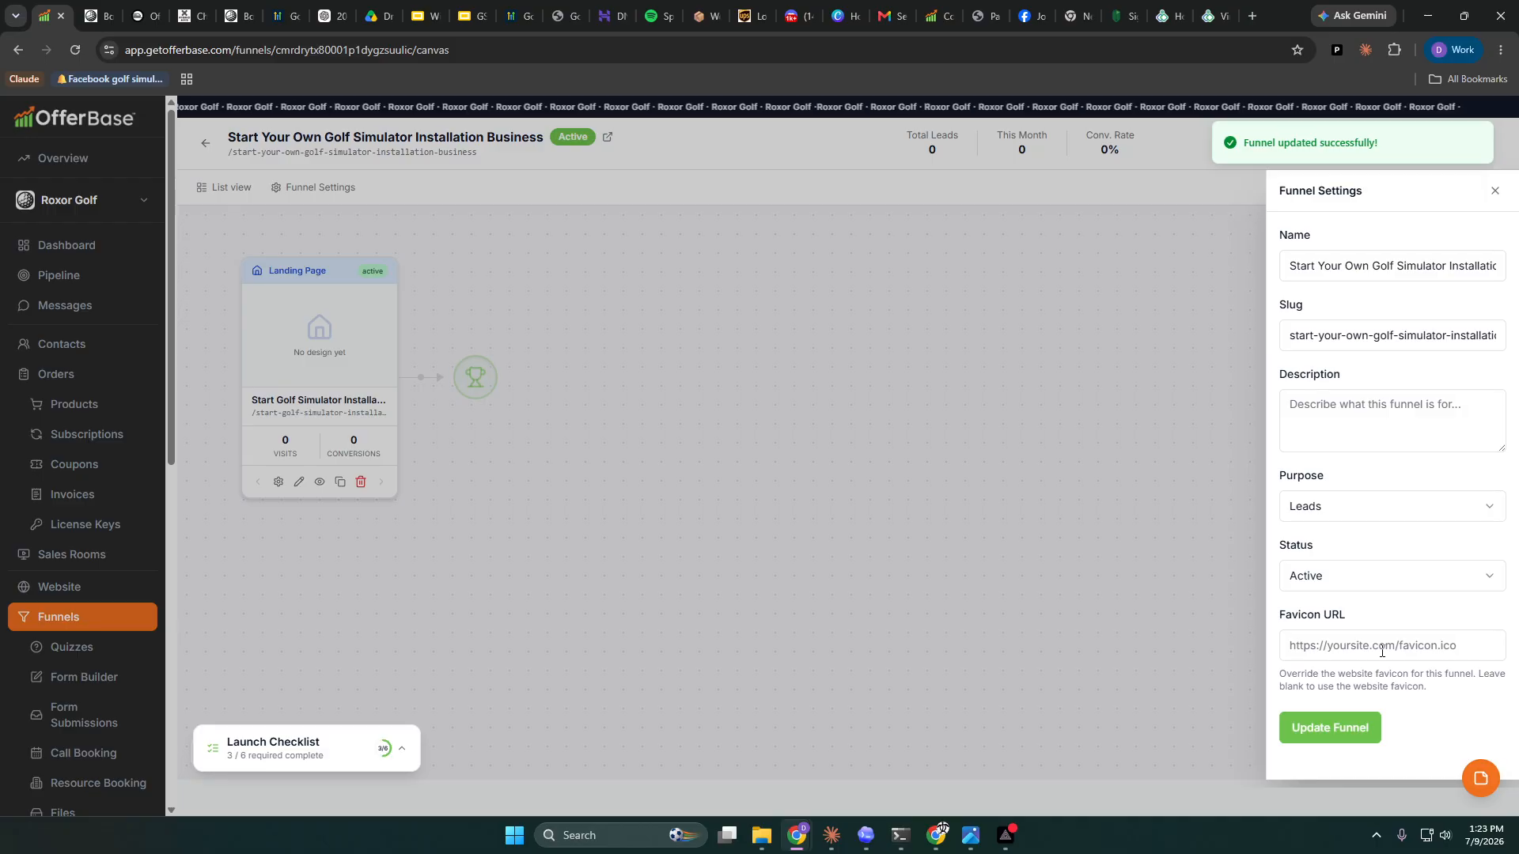
{"action": "left_click", "coordinate": [1495, 192]}
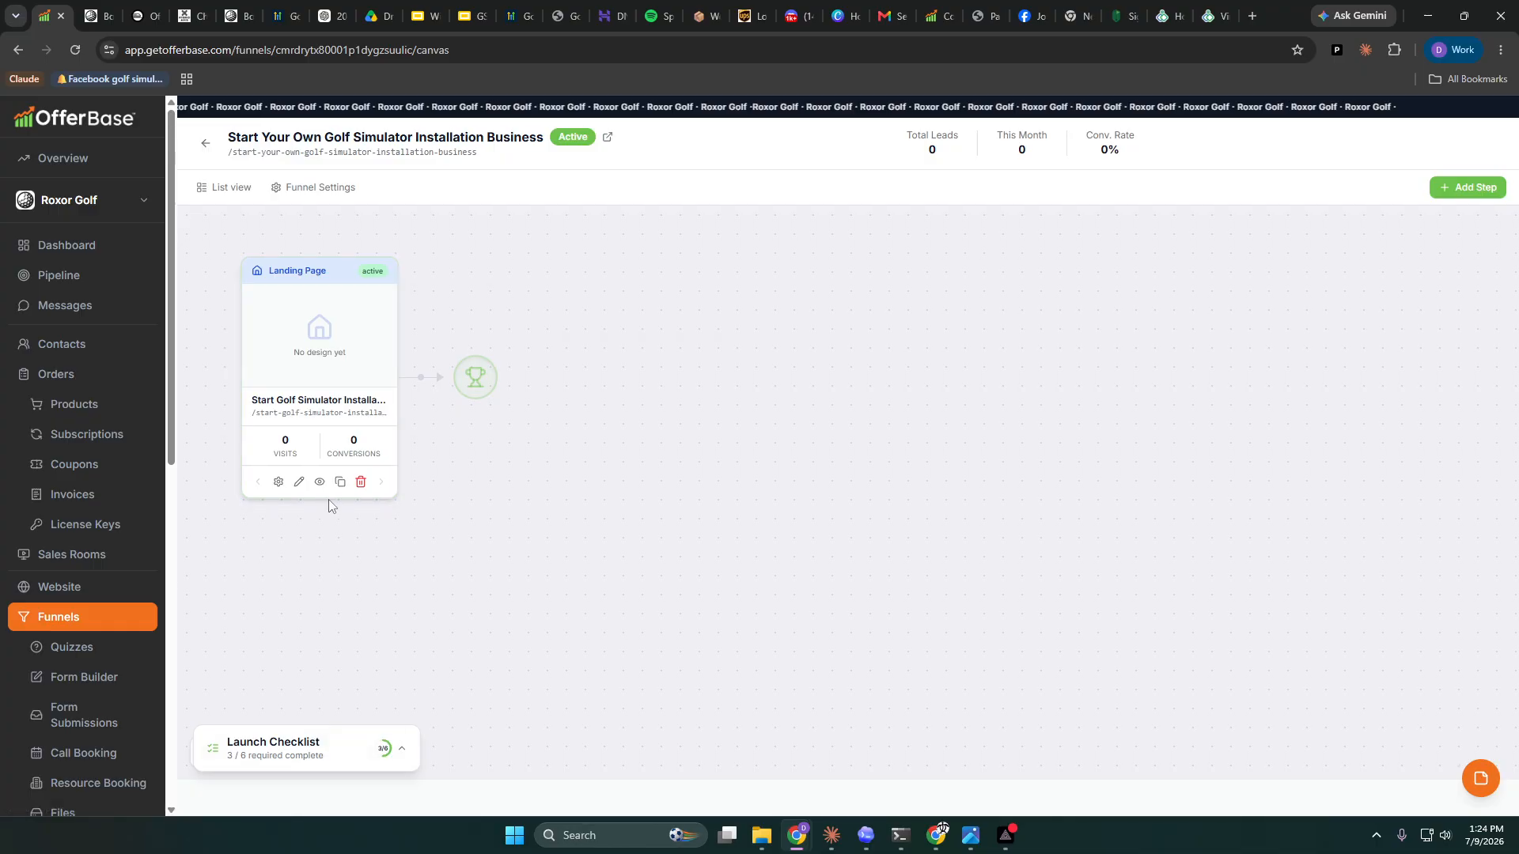
- Open the landing page's design with a blank canvas and add a Nav Bar block at the top of the page
{"action": "left_click", "coordinate": [299, 482]}
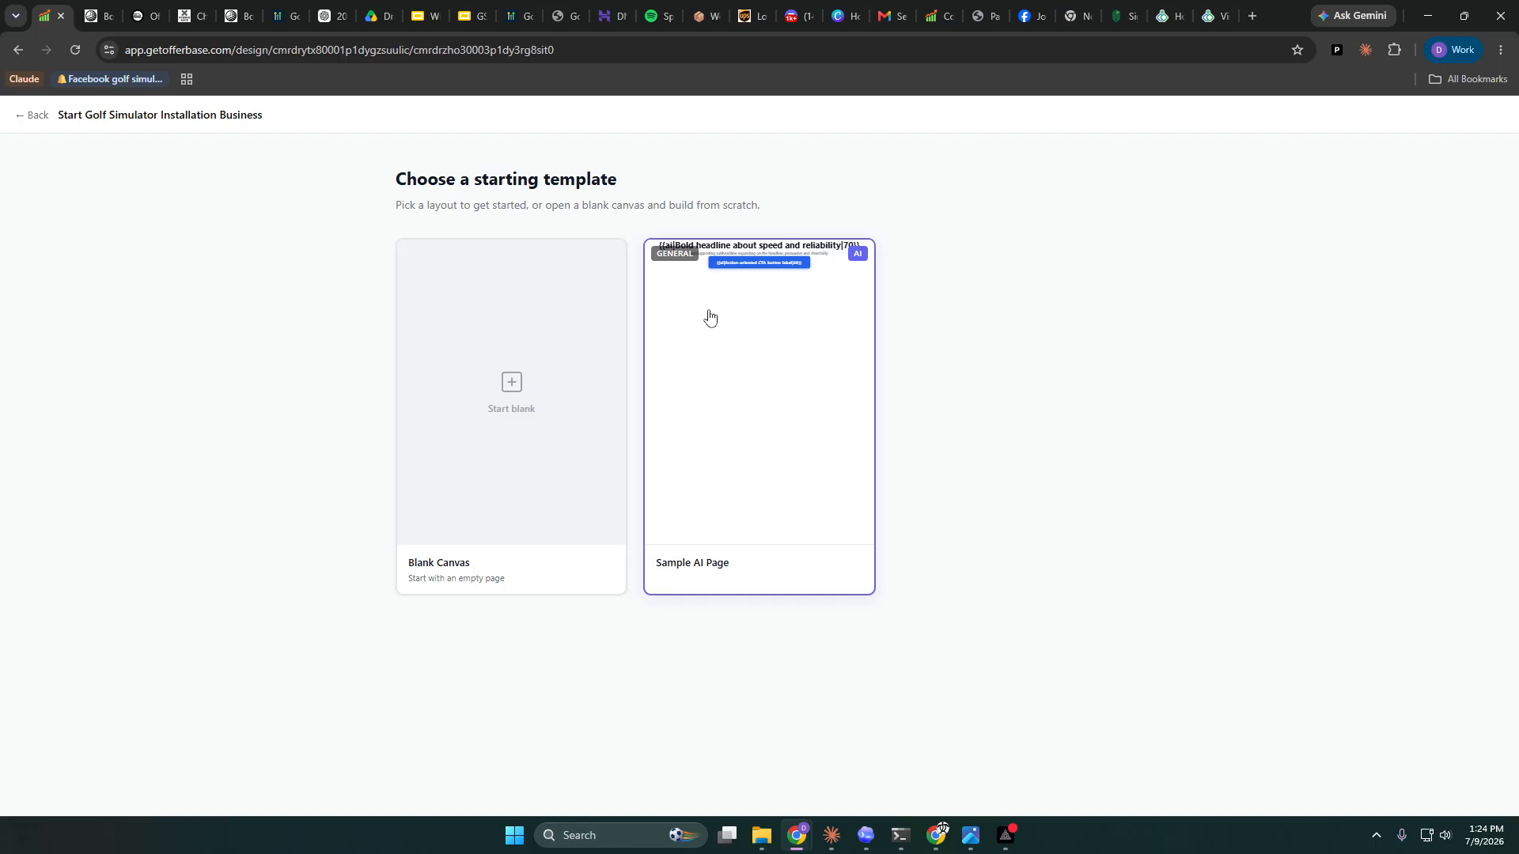
{"action": "left_click", "coordinate": [485, 418]}
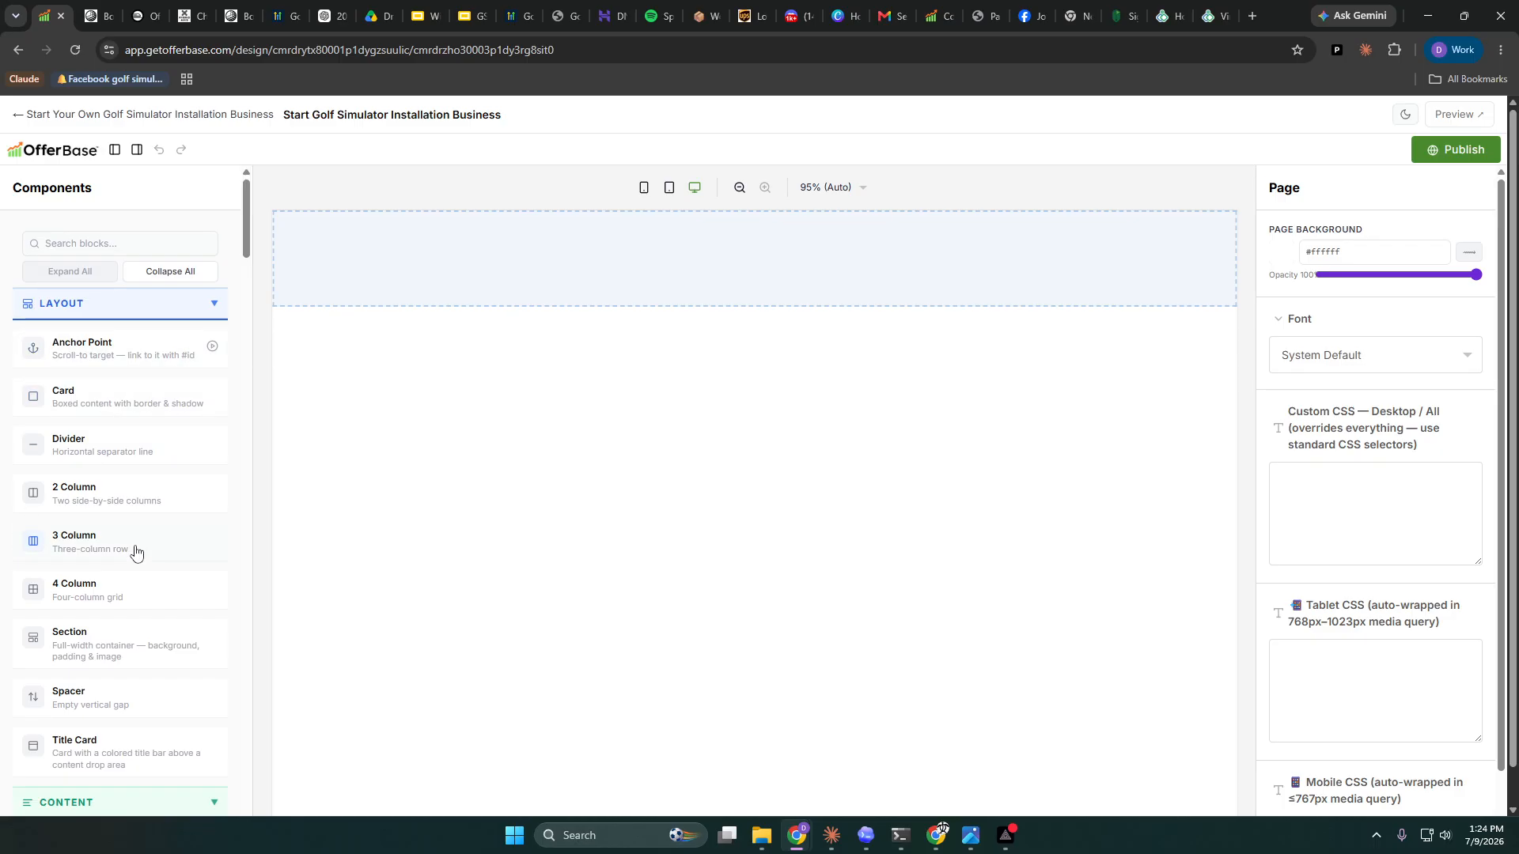
{"action": "scroll", "coordinate": [95, 553], "scroll_direction": "down", "scroll_amount": 15}
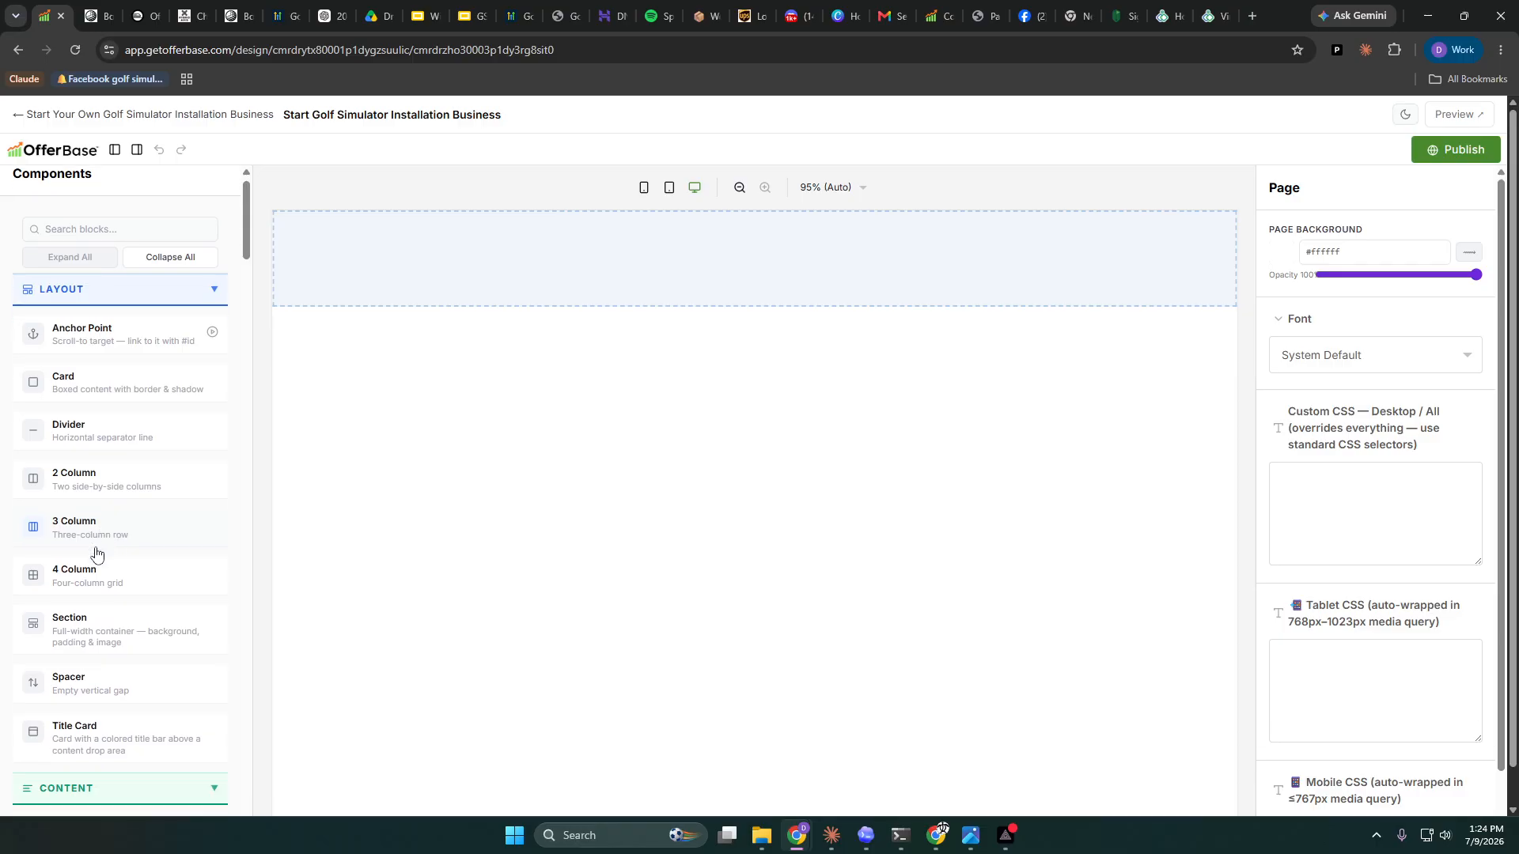
{"action": "scroll", "coordinate": [95, 568], "scroll_direction": "down", "scroll_amount": 8}
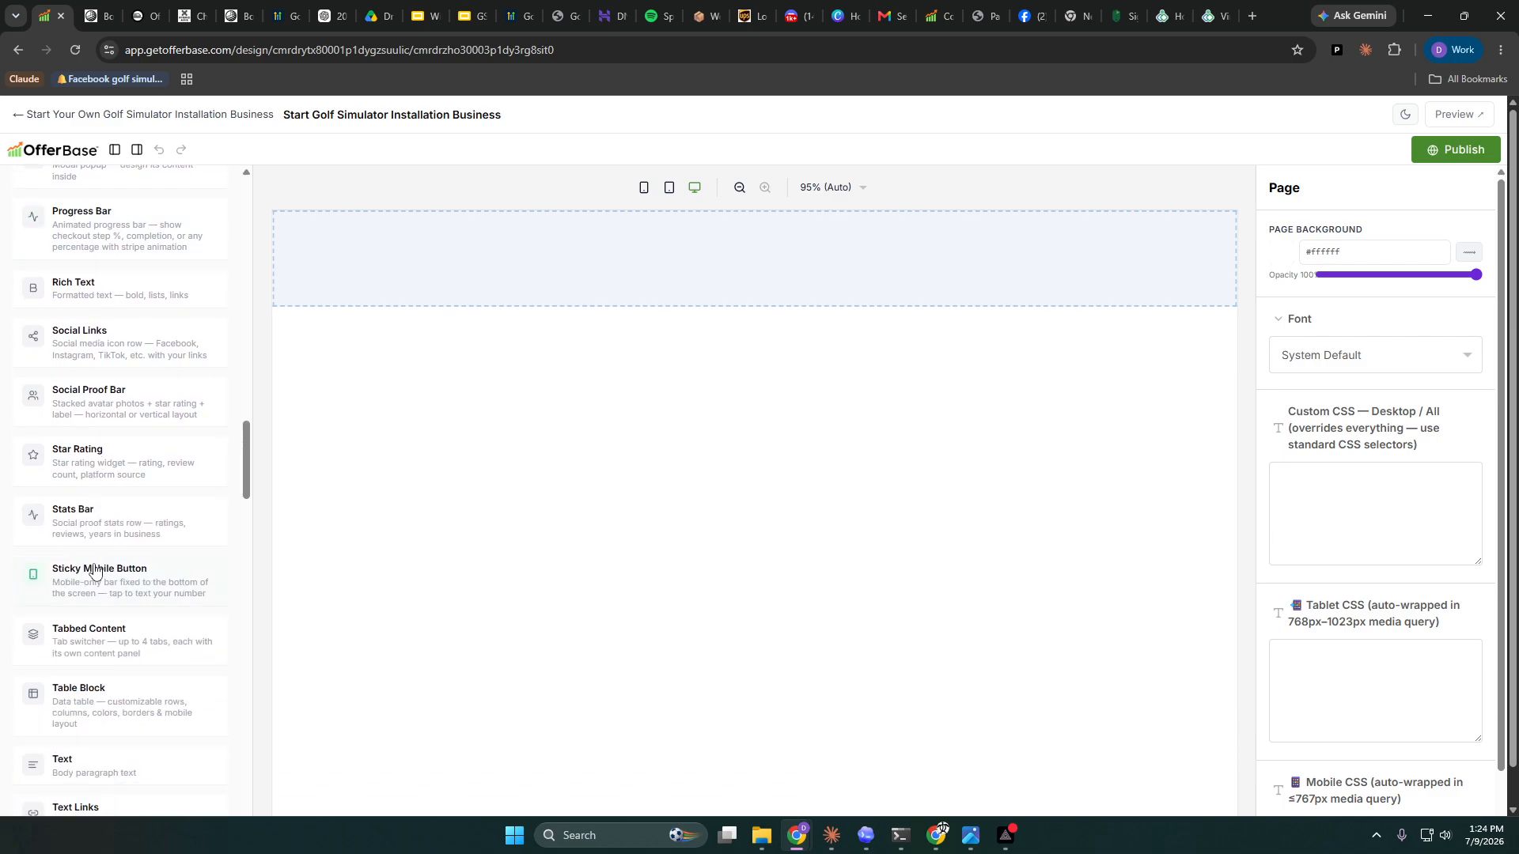
{"action": "scroll", "coordinate": [94, 568], "scroll_direction": "down", "scroll_amount": 5}
{"action": "scroll", "coordinate": [95, 569], "scroll_direction": "up", "scroll_amount": 8}
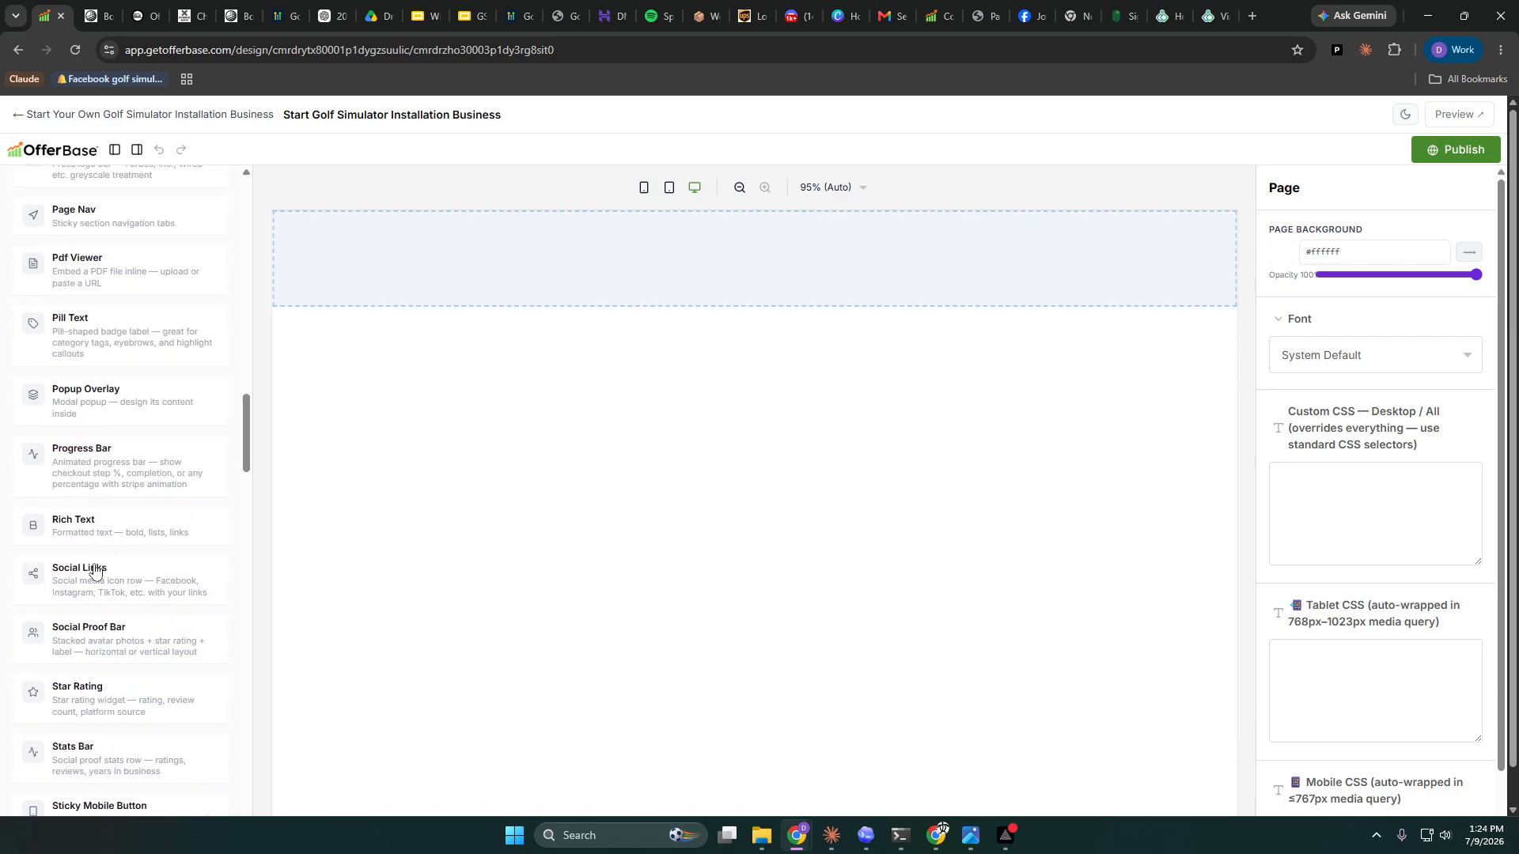
{"action": "scroll", "coordinate": [94, 568], "scroll_direction": "up", "scroll_amount": 3}
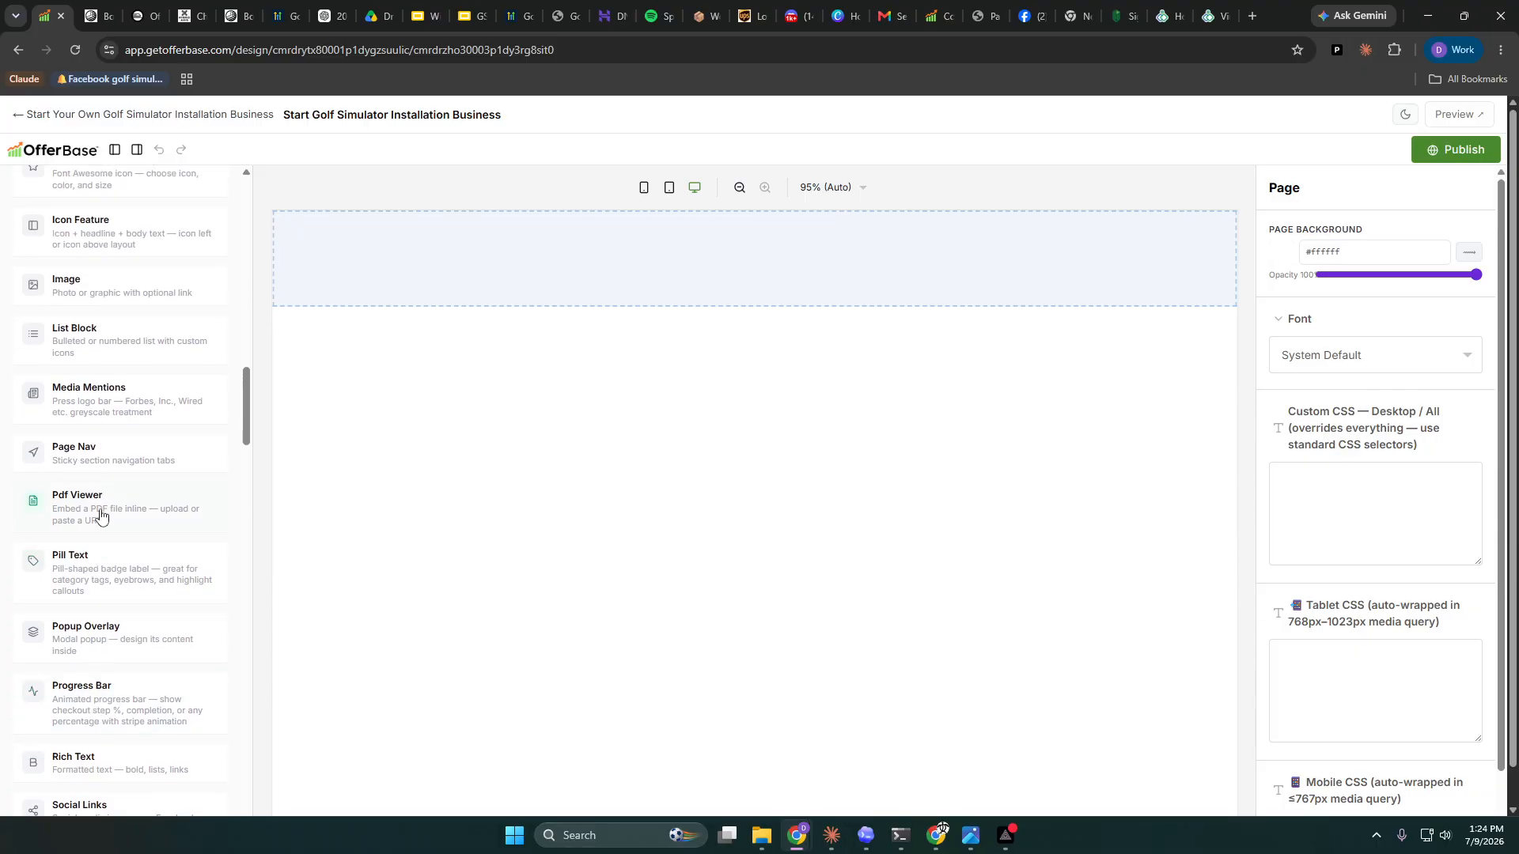
{"action": "left_click_drag", "start_coordinate": [99, 459], "coordinate": [428, 245]}
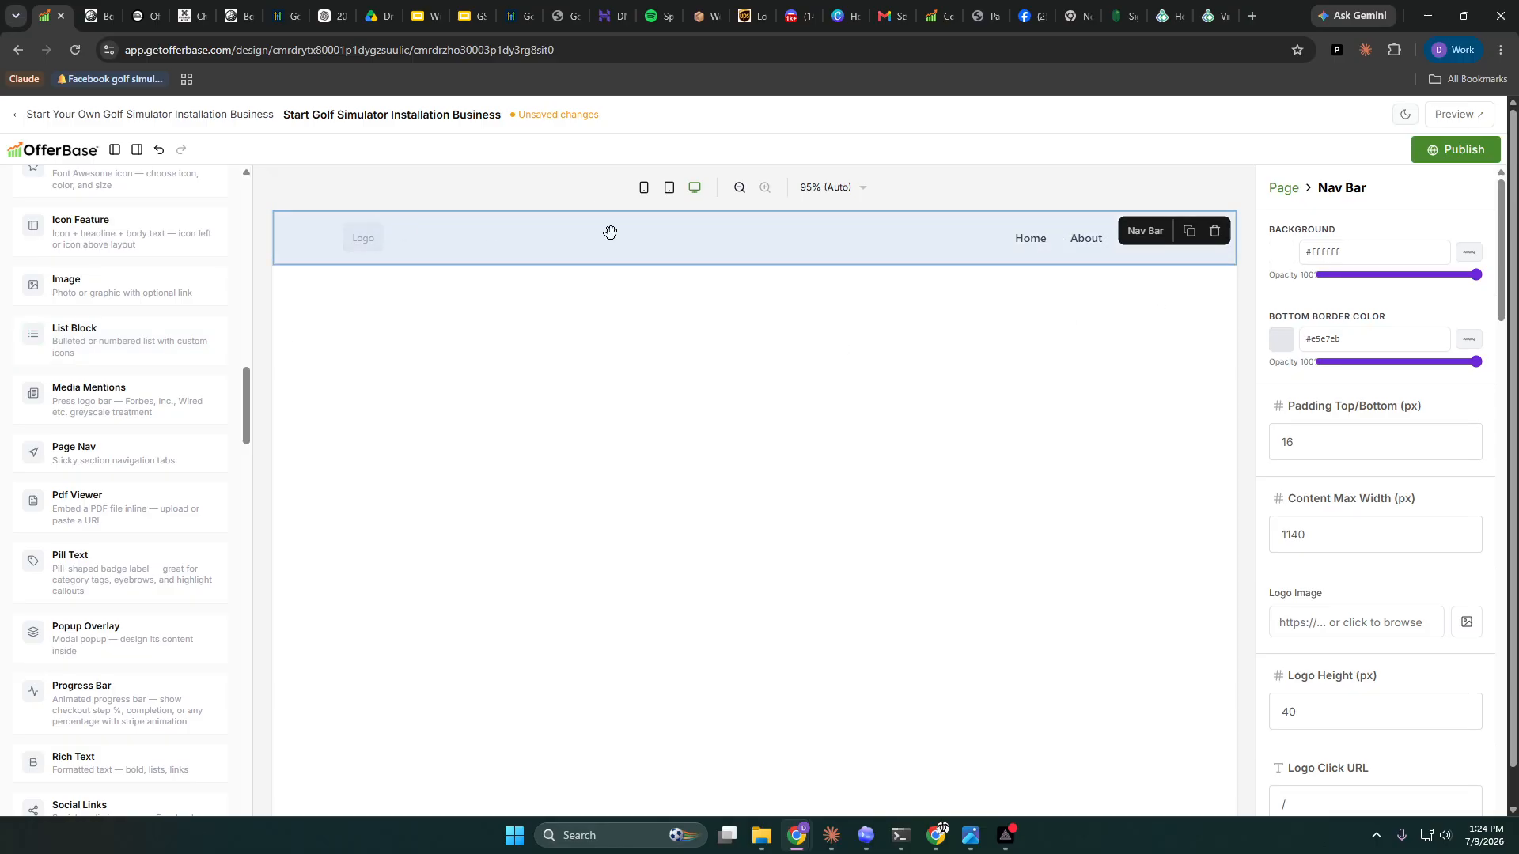
- Set the Nav Bar's background color to #0f0f0f and the page background to #212121
{"action": "left_click", "coordinate": [1285, 255]}
{"action": "left_click", "coordinate": [1276, 369]}
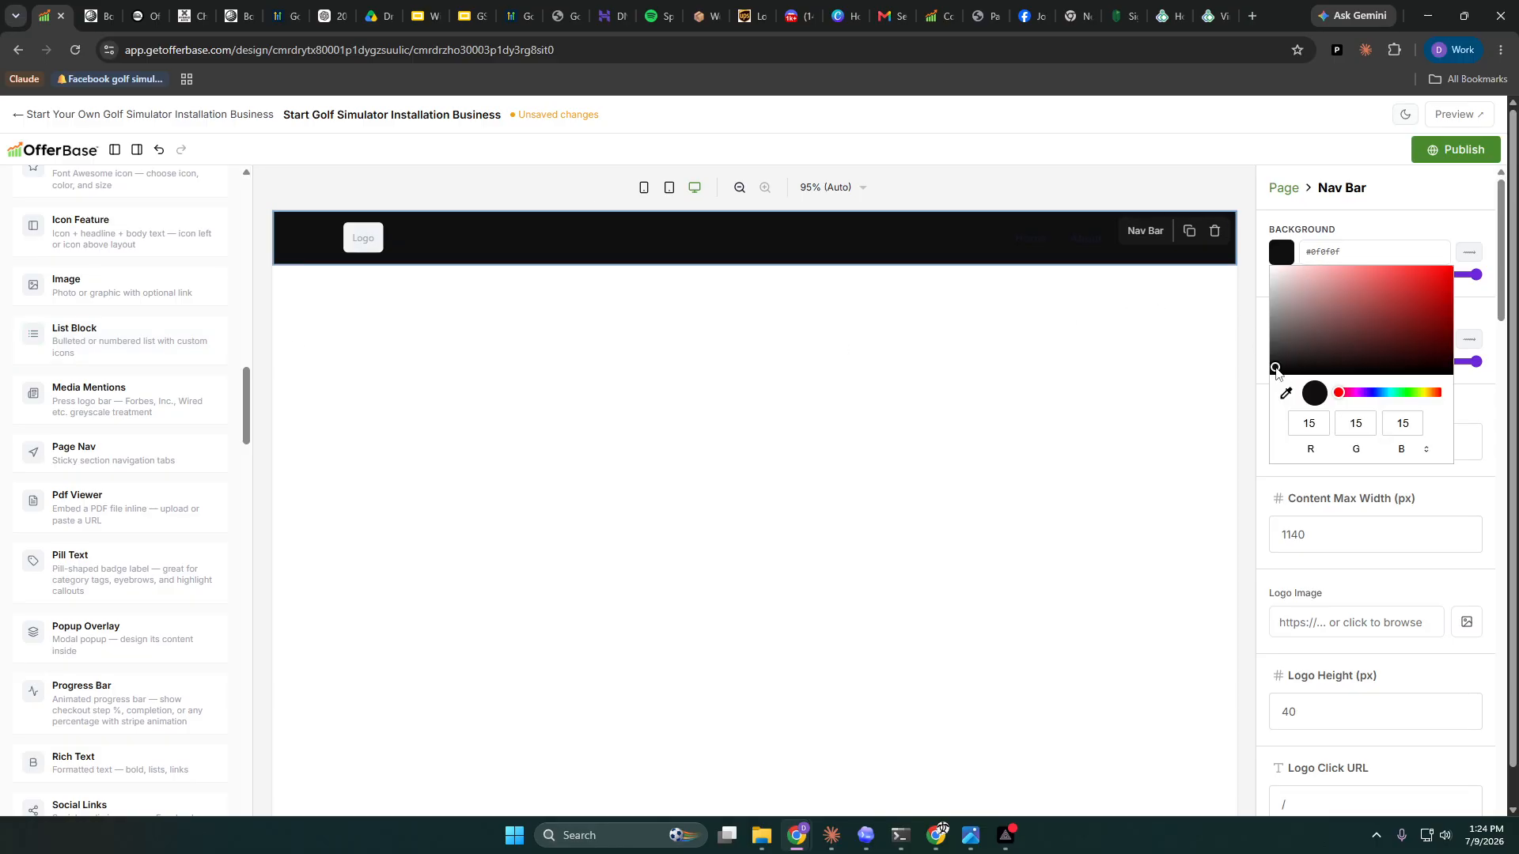
{"action": "left_click", "coordinate": [1223, 291]}
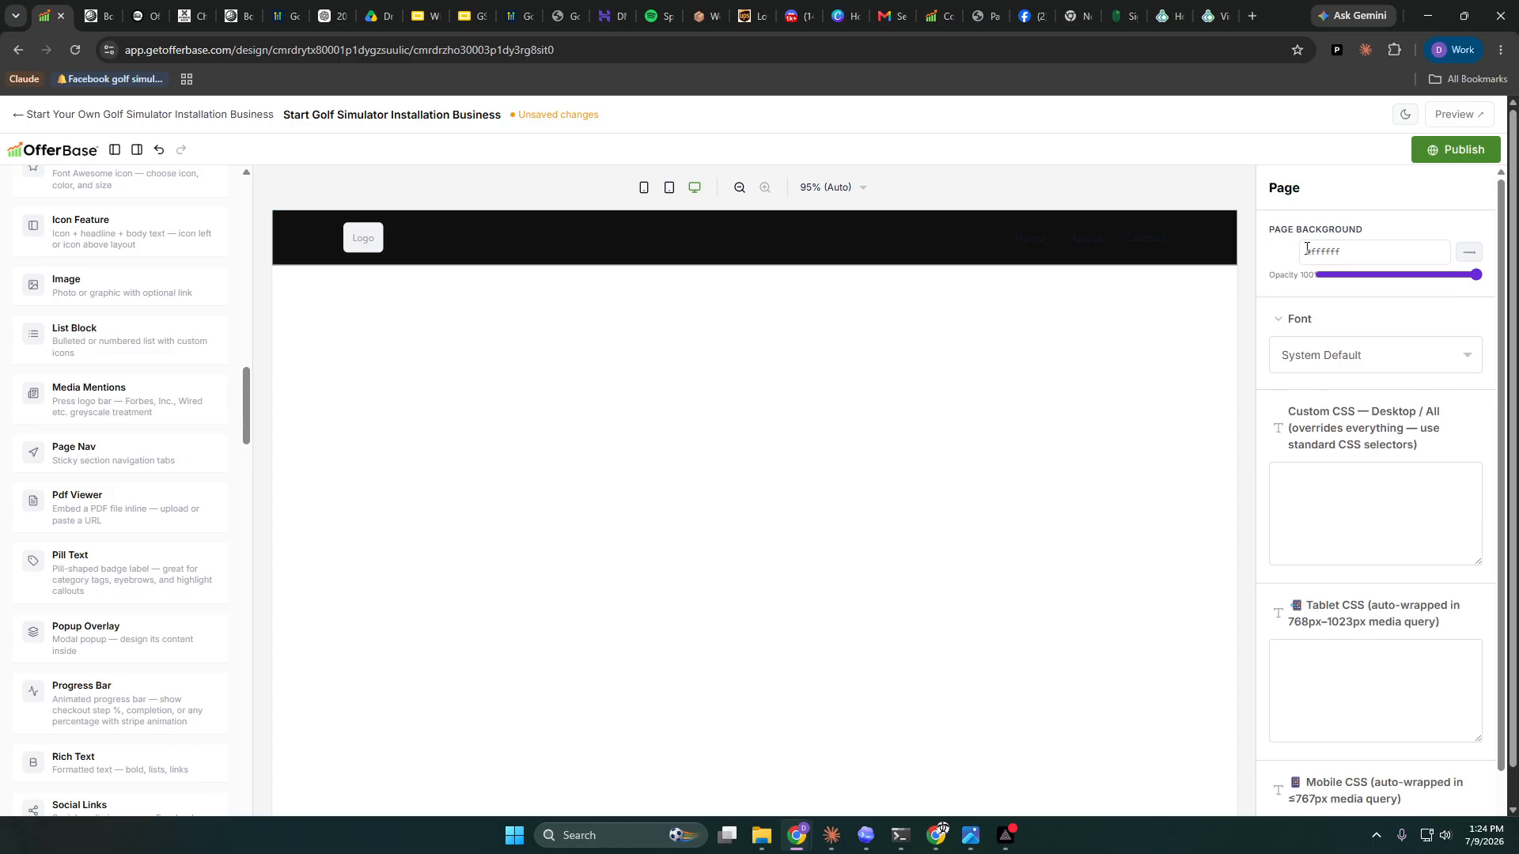
{"action": "left_click", "coordinate": [1280, 254]}
{"action": "left_click", "coordinate": [1273, 366]}
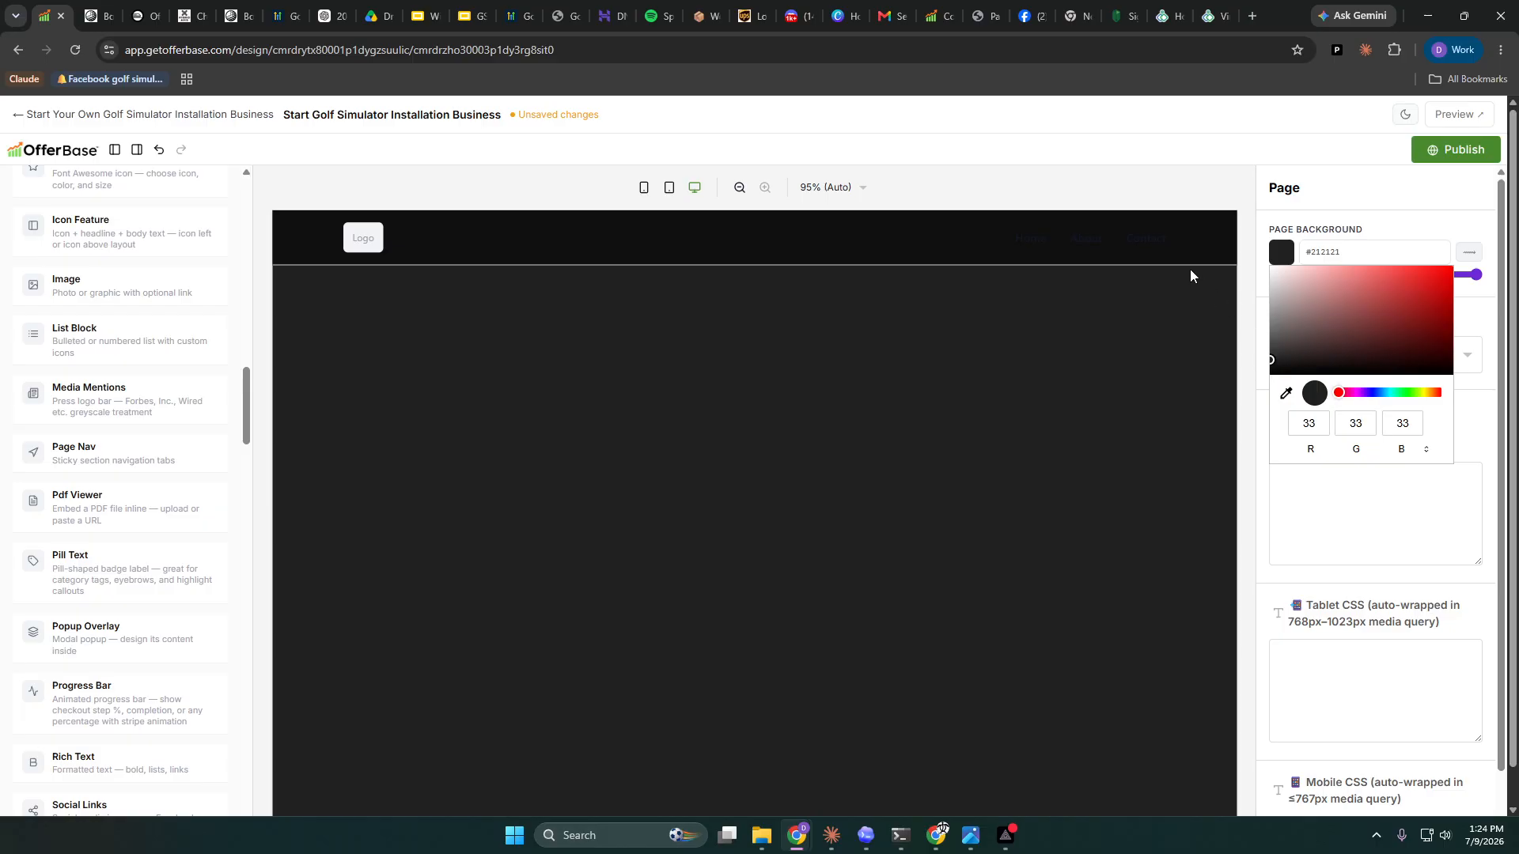
- Select the Nav Bar and browse the media library for a logo image
{"action": "left_click", "coordinate": [440, 247]}
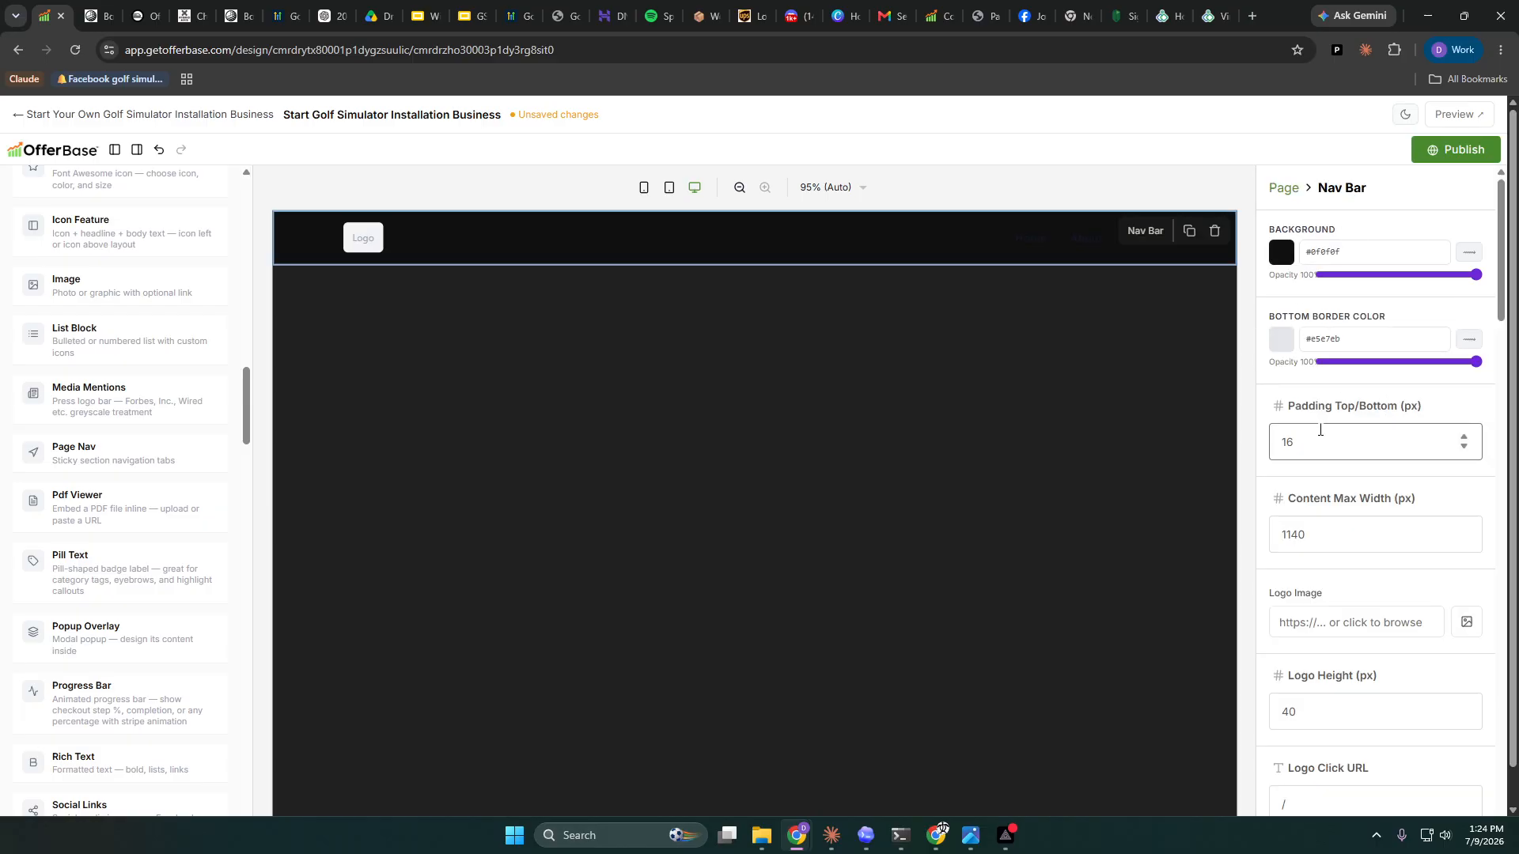
{"action": "left_click", "coordinate": [1466, 622]}
{"action": "scroll", "coordinate": [837, 533], "scroll_direction": "down", "scroll_amount": 10}
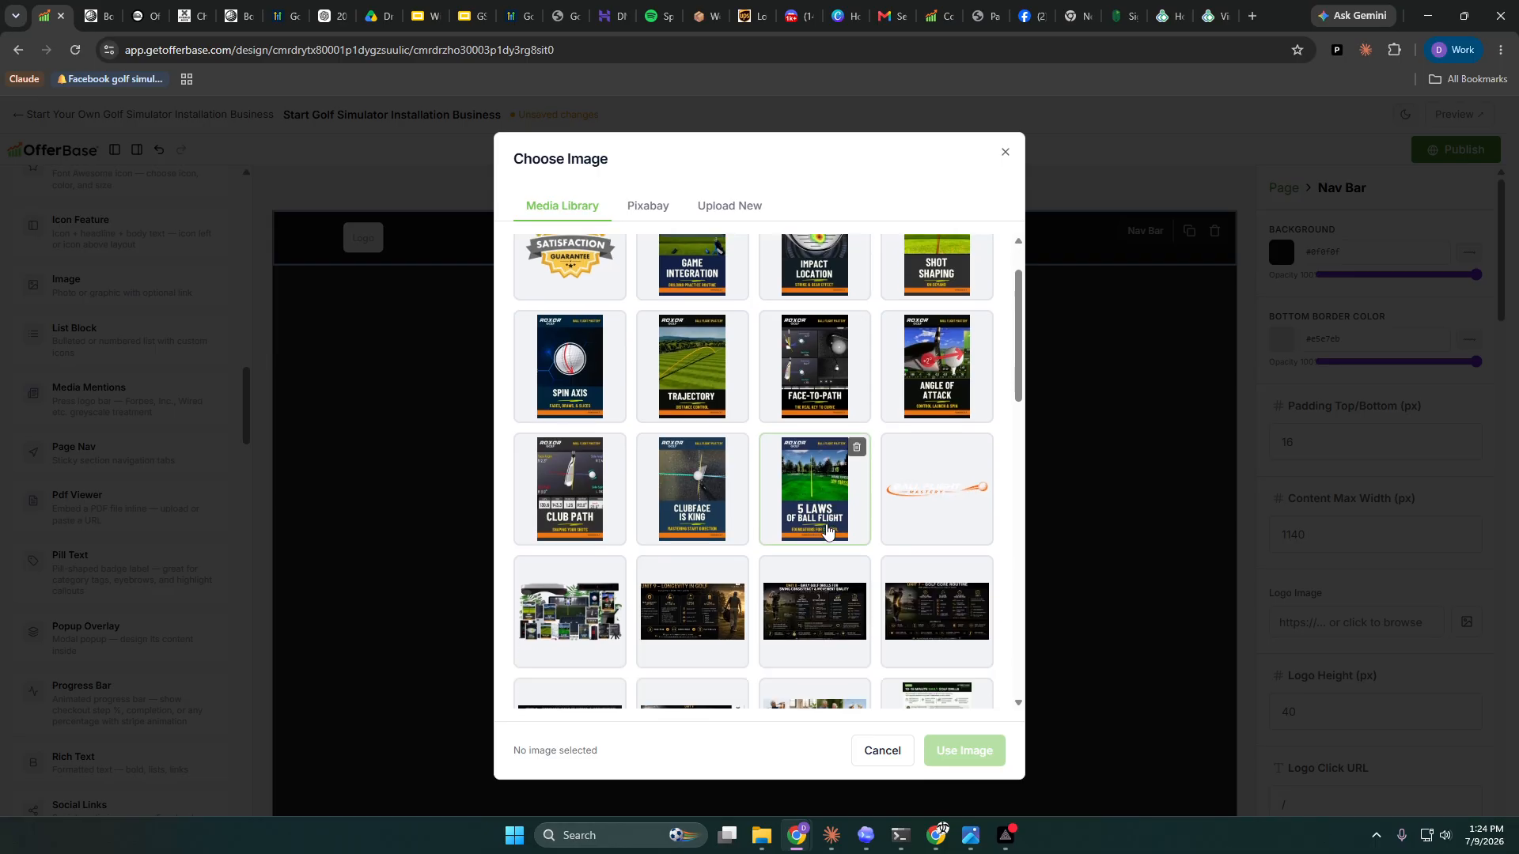
{"action": "scroll", "coordinate": [840, 543], "scroll_direction": "down", "scroll_amount": 5}
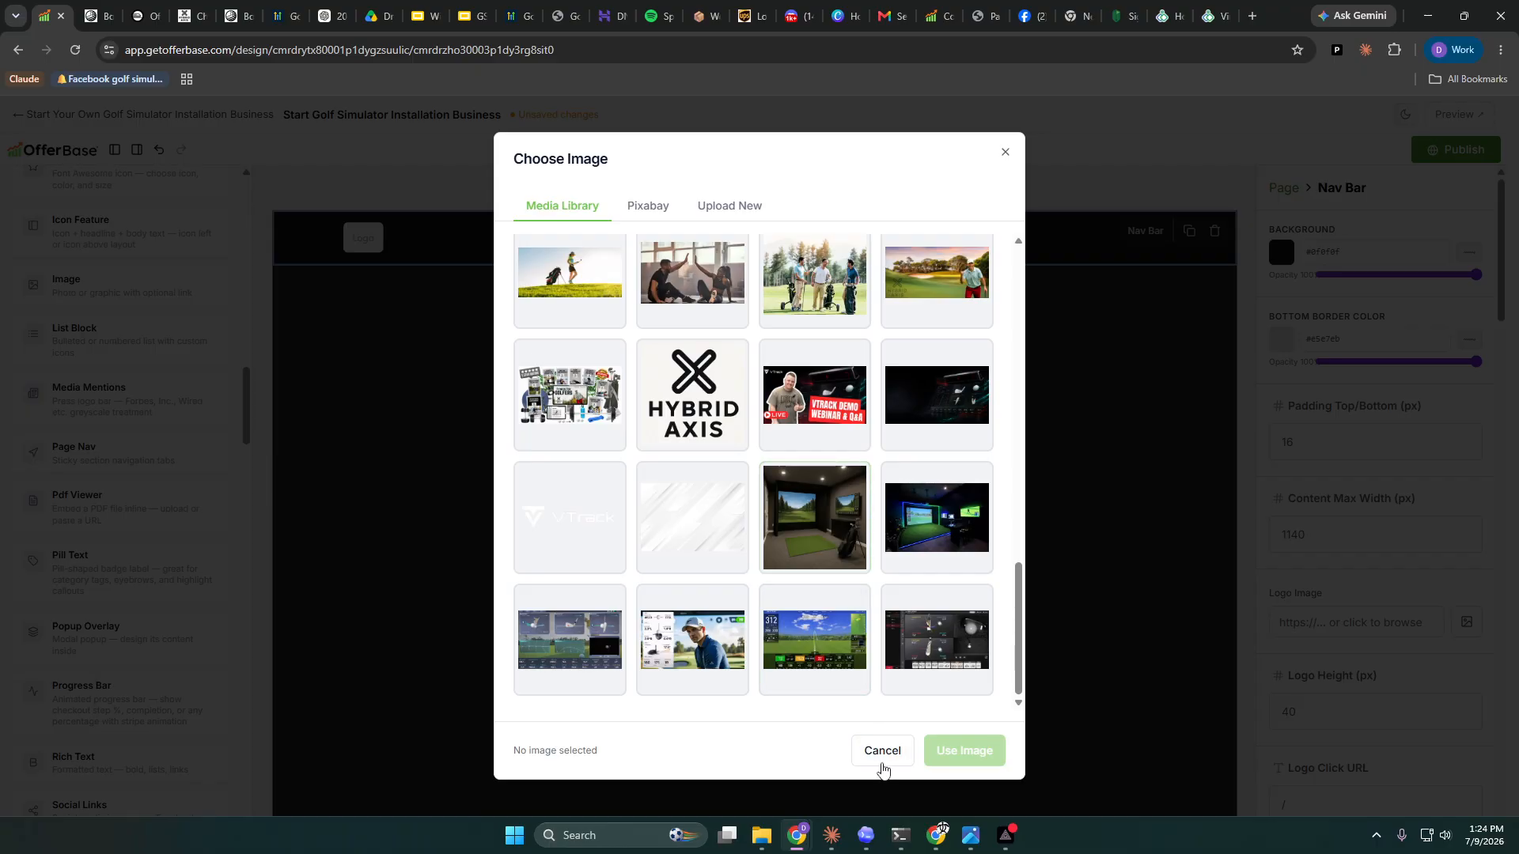
- Open roxorgolf.com in a new browser tab and copy the image address of the white Roxor Golf logo in its sticky header
{"action": "left_click", "coordinate": [1253, 17]}
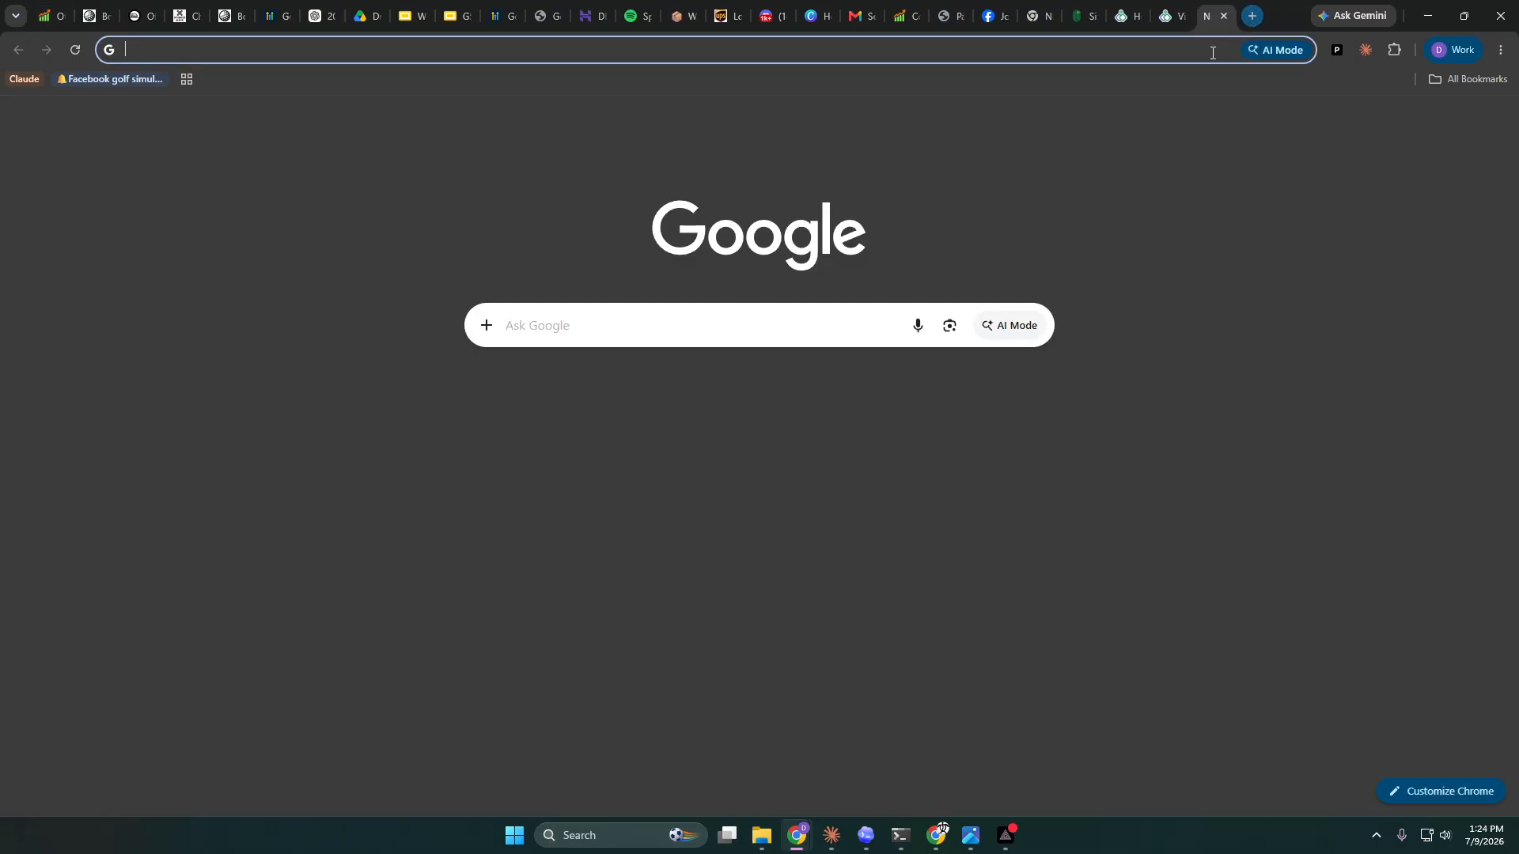
{"action": "type", "text": "roxor"}
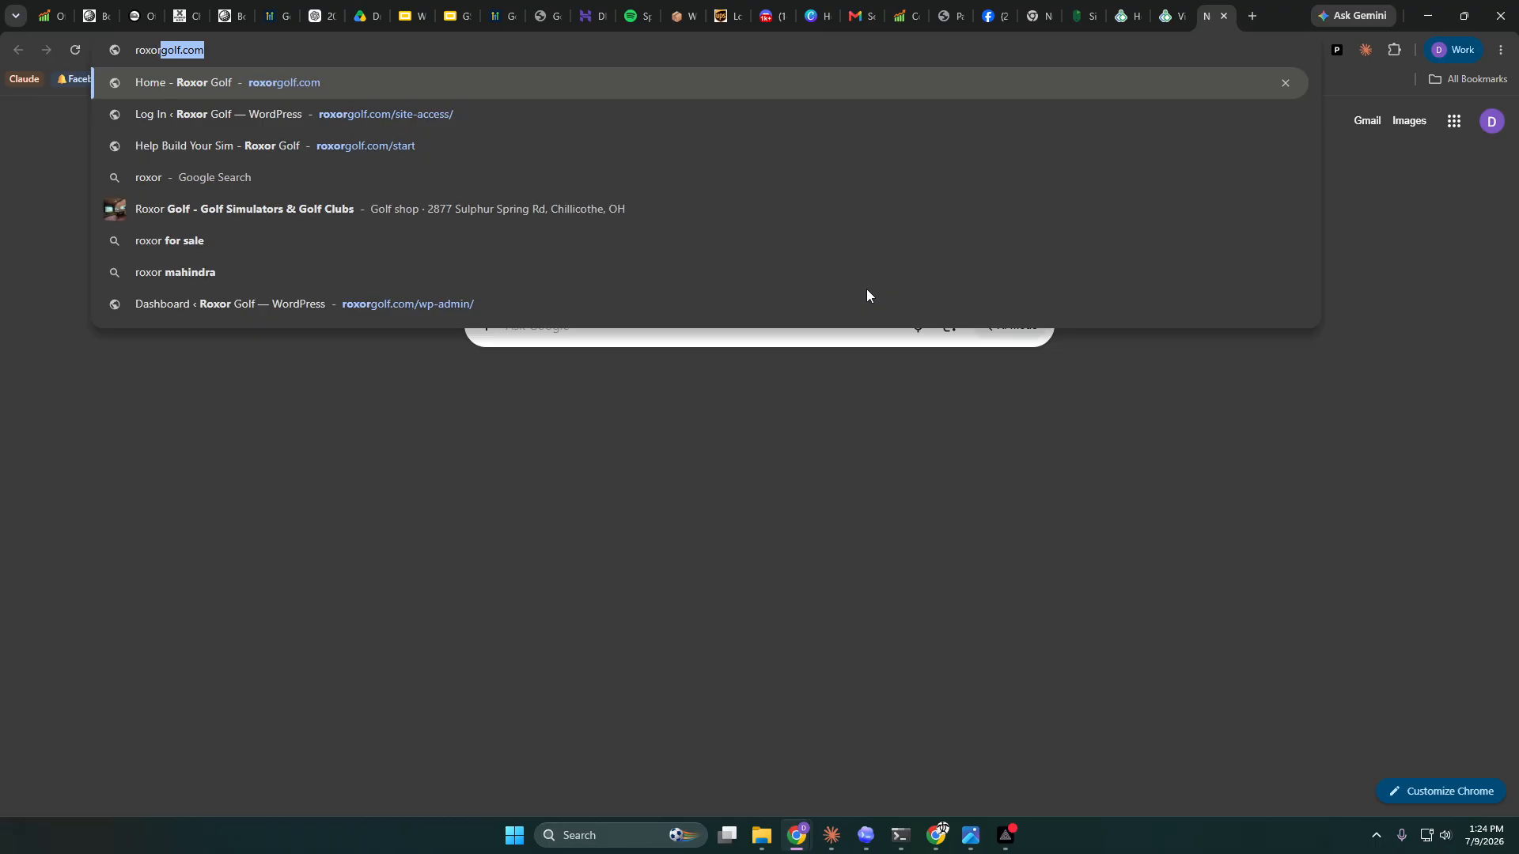
{"action": "key", "text": "Return"}
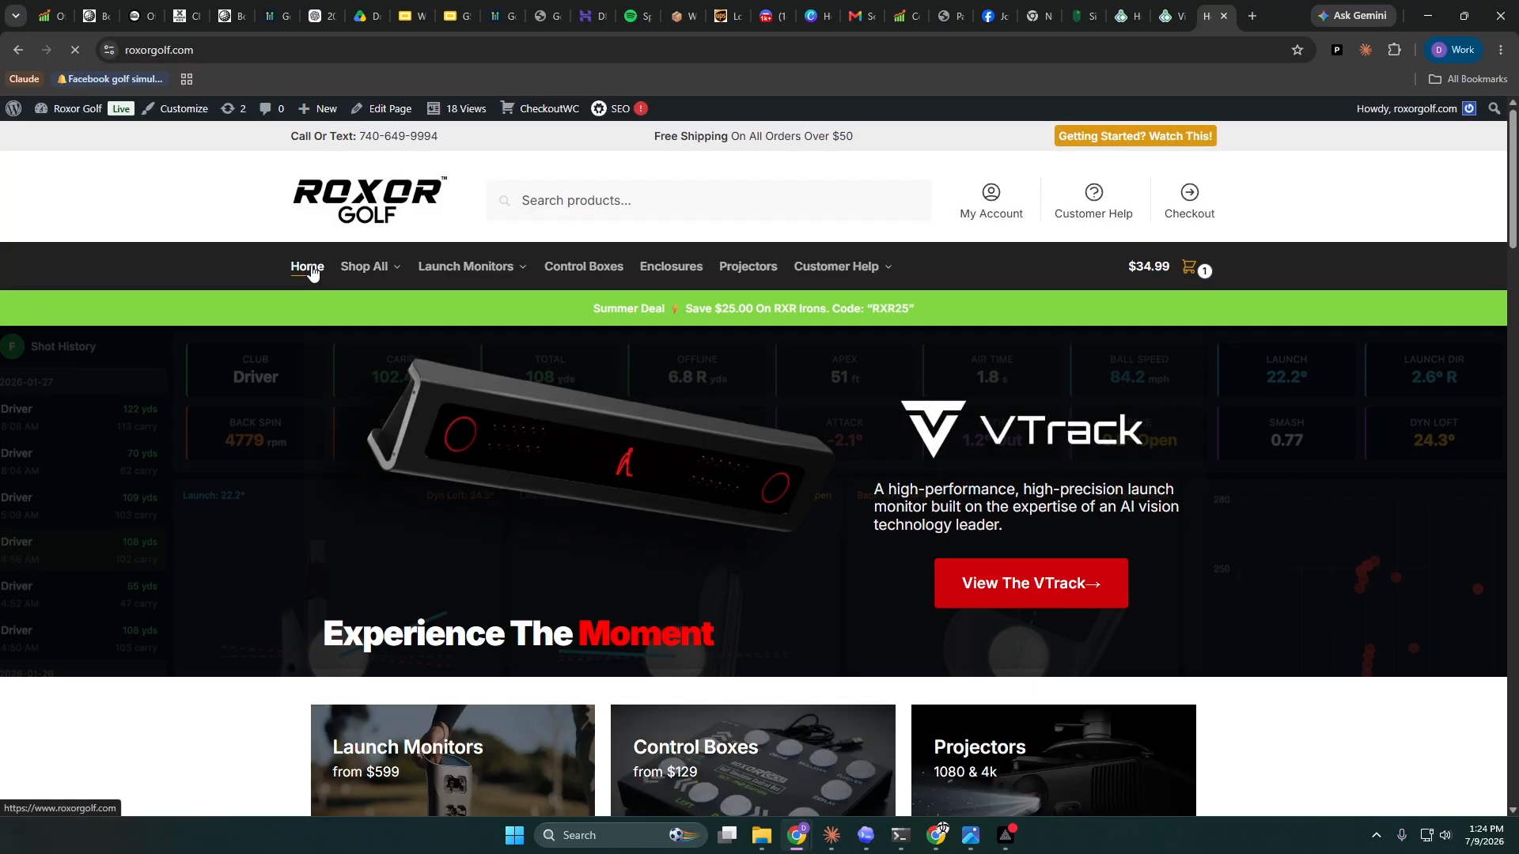
{"action": "scroll", "coordinate": [312, 271], "scroll_direction": "down", "scroll_amount": 5}
{"action": "scroll", "coordinate": [312, 272], "scroll_direction": "down", "scroll_amount": 2}
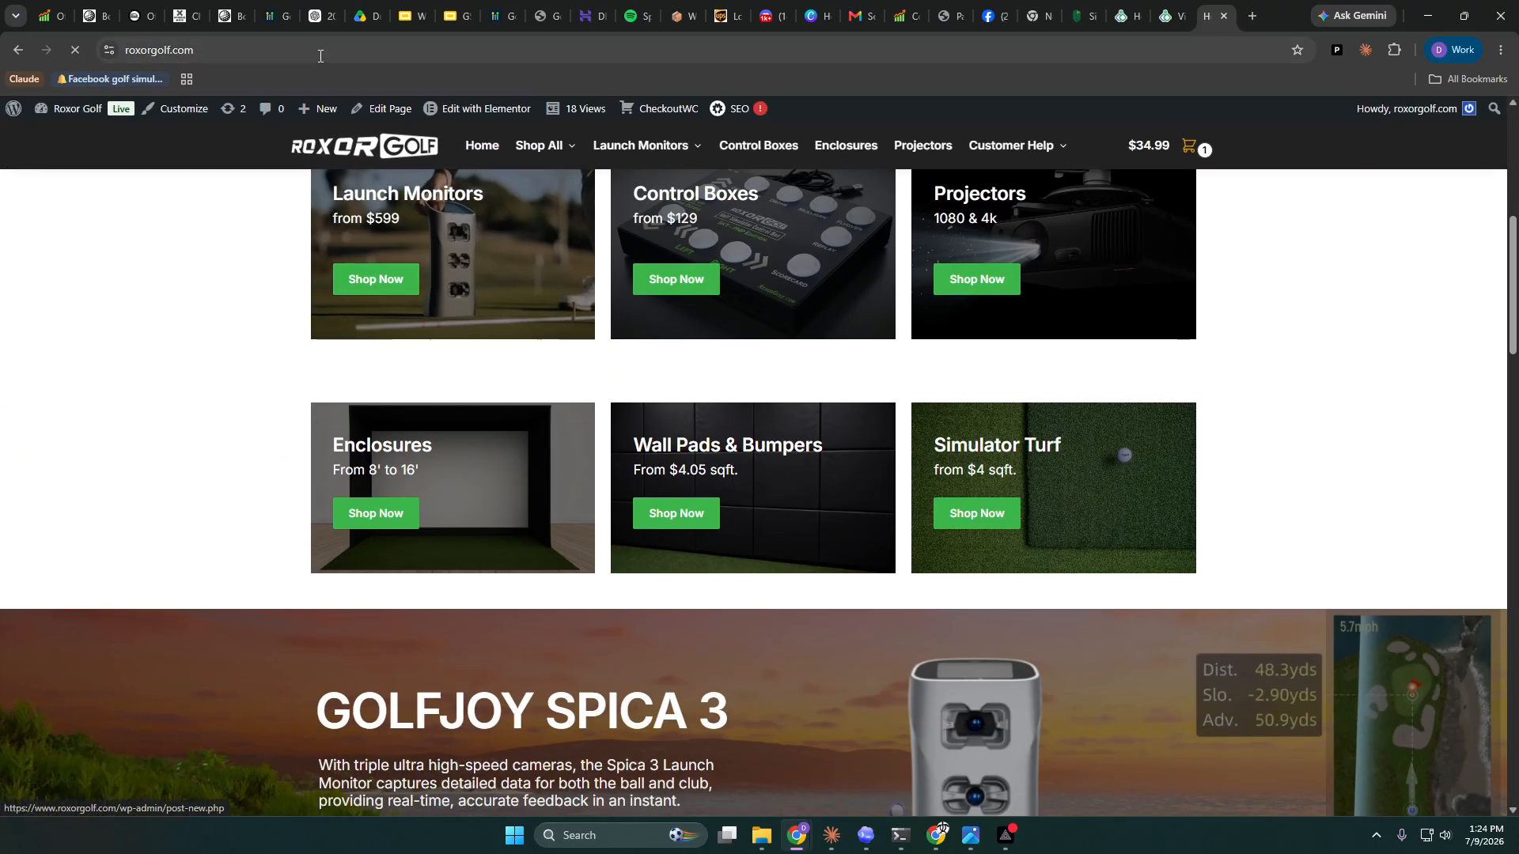
{"action": "right_click", "coordinate": [369, 151]}
{"action": "left_click", "coordinate": [451, 448]}
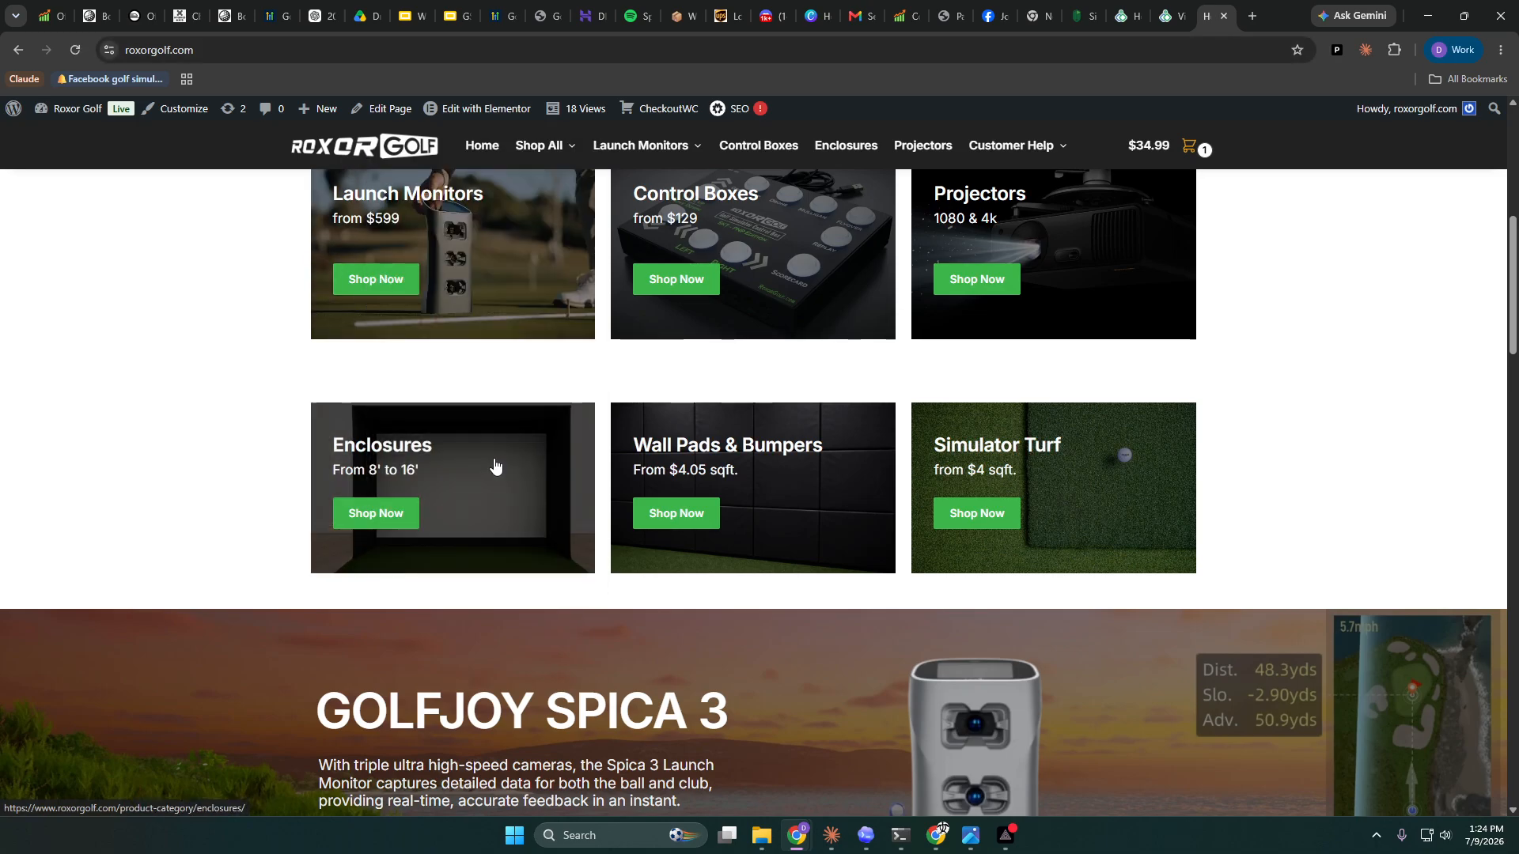
- Return to the OfferBase page editor, dismiss the image chooser and paste the copied logo address as the Nav Bar's Logo Image
{"action": "left_click", "coordinate": [43, 16]}
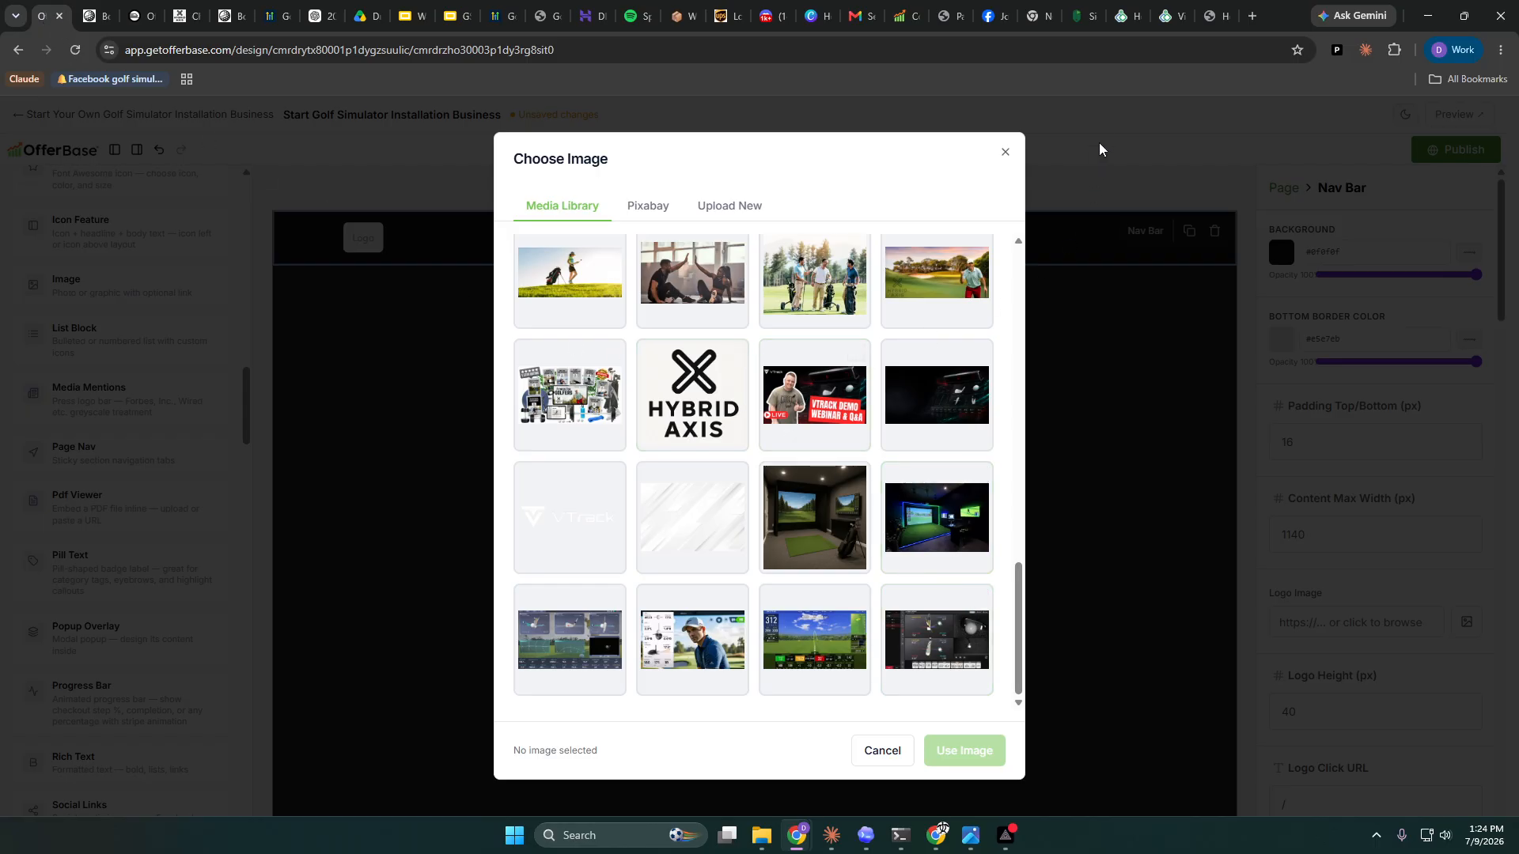
{"action": "left_click", "coordinate": [1005, 155]}
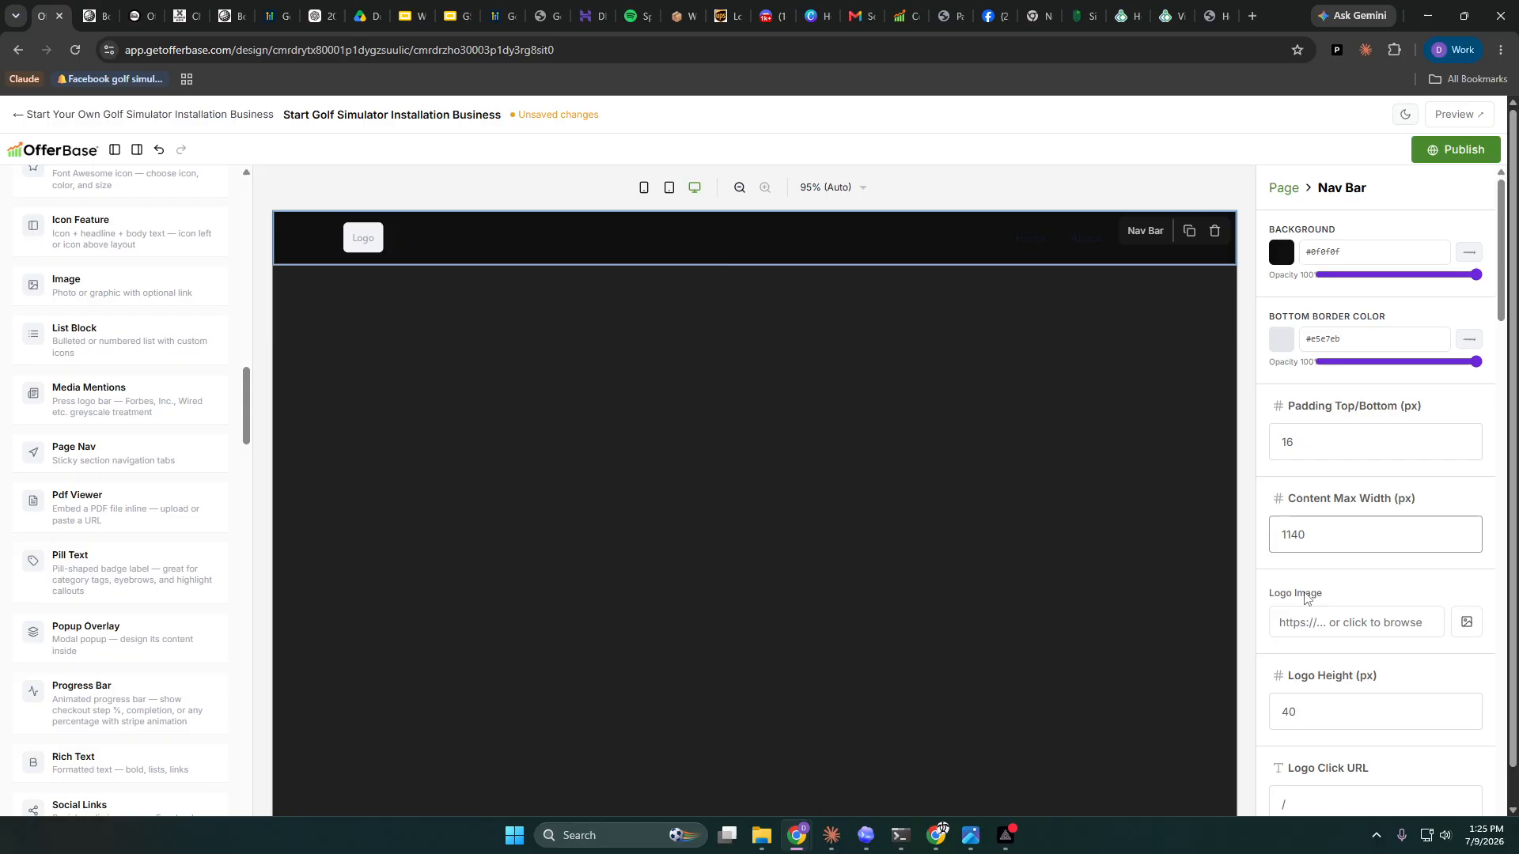
{"action": "left_click", "coordinate": [1314, 620]}
{"action": "key", "text": "ctrl+v"}
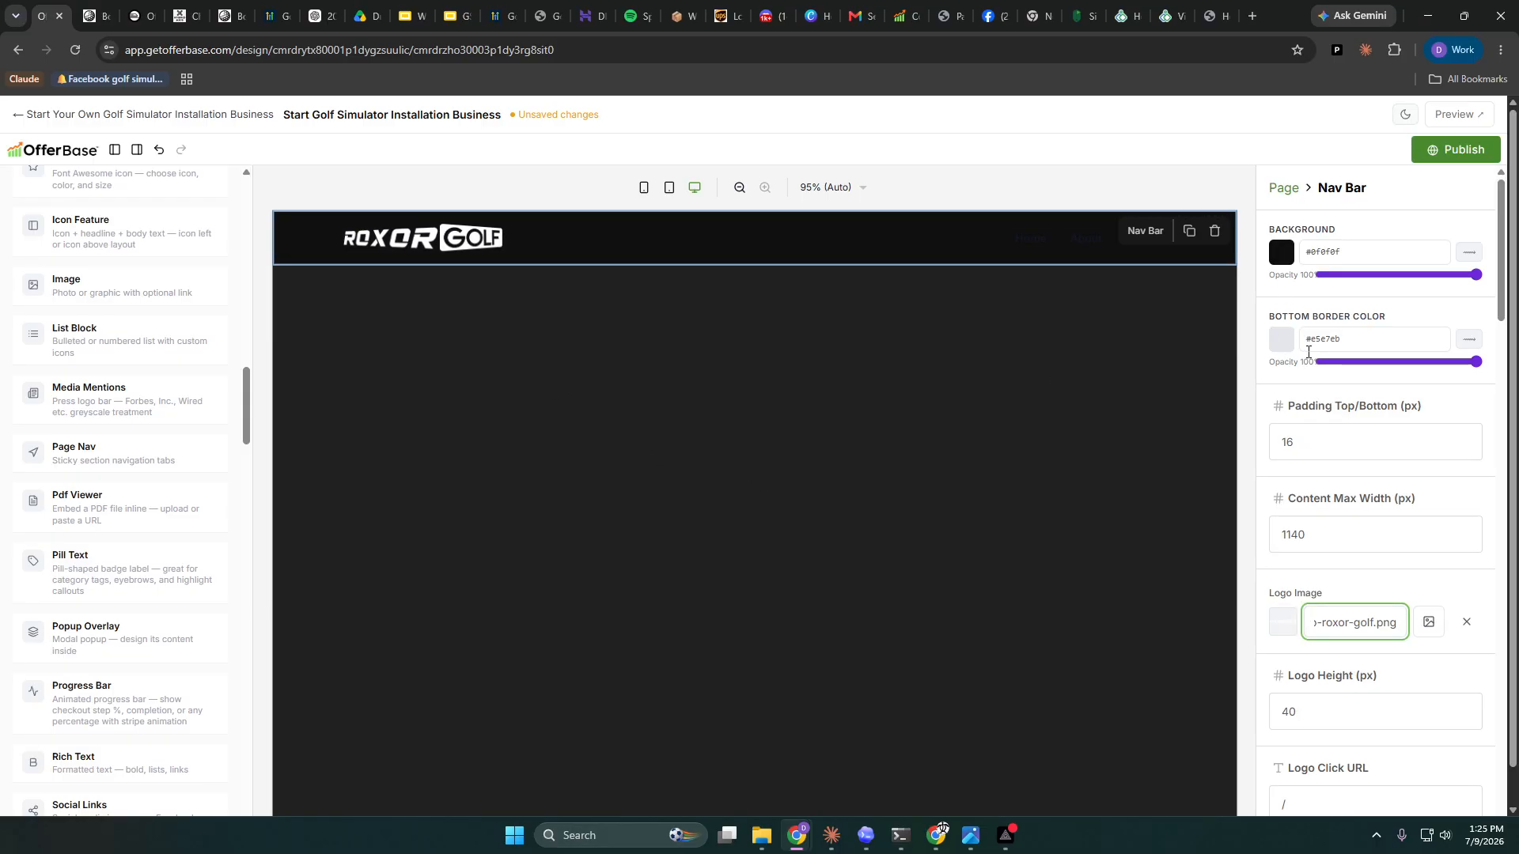
- Clear the labels and URLs of the Nav Bar's Home, About and third navigation links
{"action": "scroll", "coordinate": [1343, 441], "scroll_direction": "down", "scroll_amount": 6}
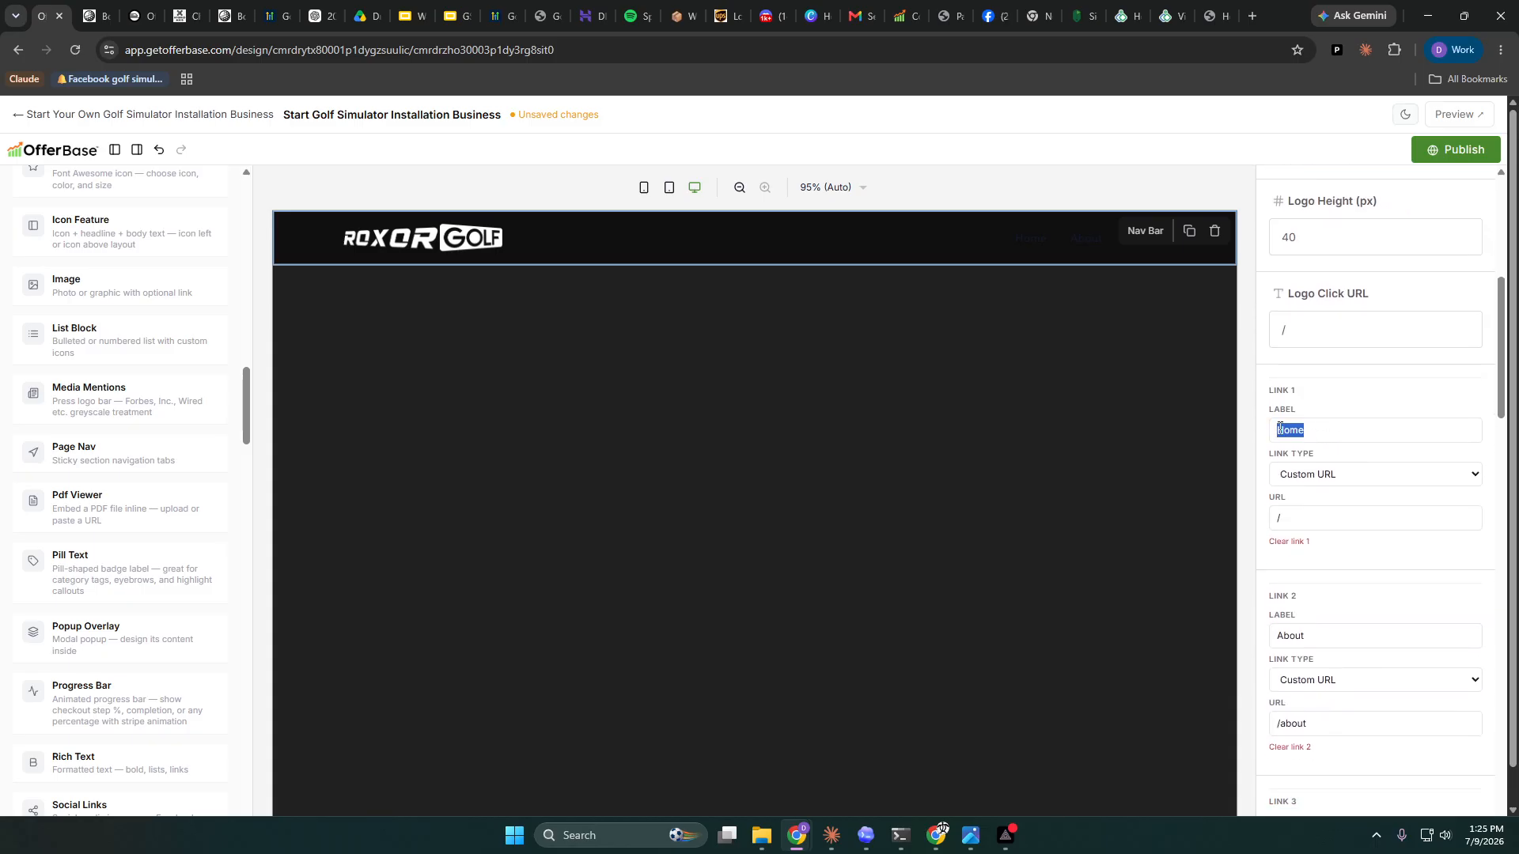
{"action": "key", "text": "BackSpace"}
{"action": "key", "text": "BackSpace"}
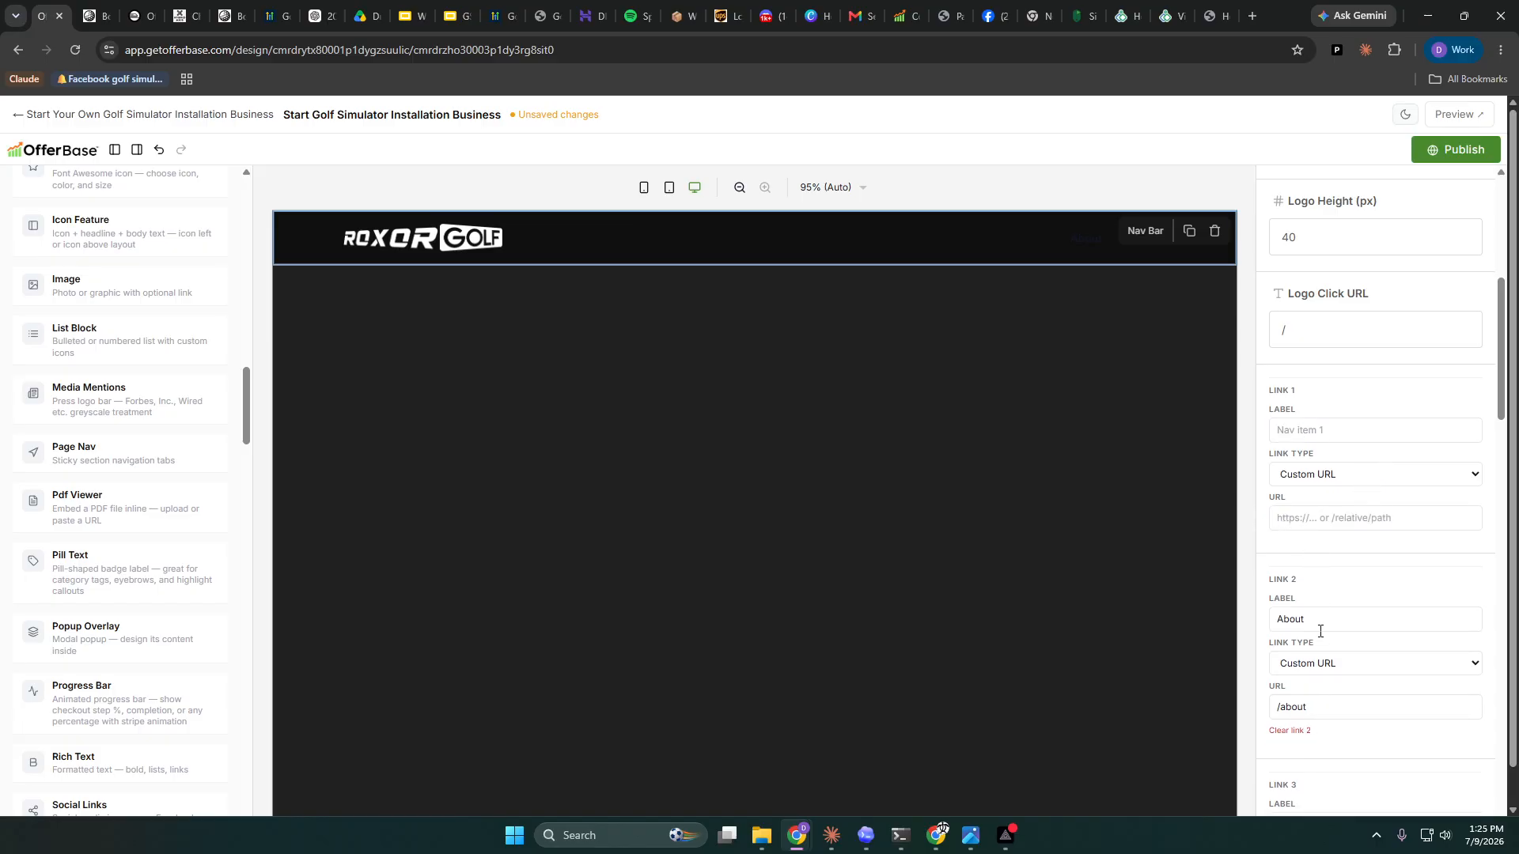
{"action": "triple_click", "coordinate": [1315, 711]}
{"action": "key", "text": "BackSpace"}
{"action": "scroll", "coordinate": [1331, 698], "scroll_direction": "down", "scroll_amount": 2}
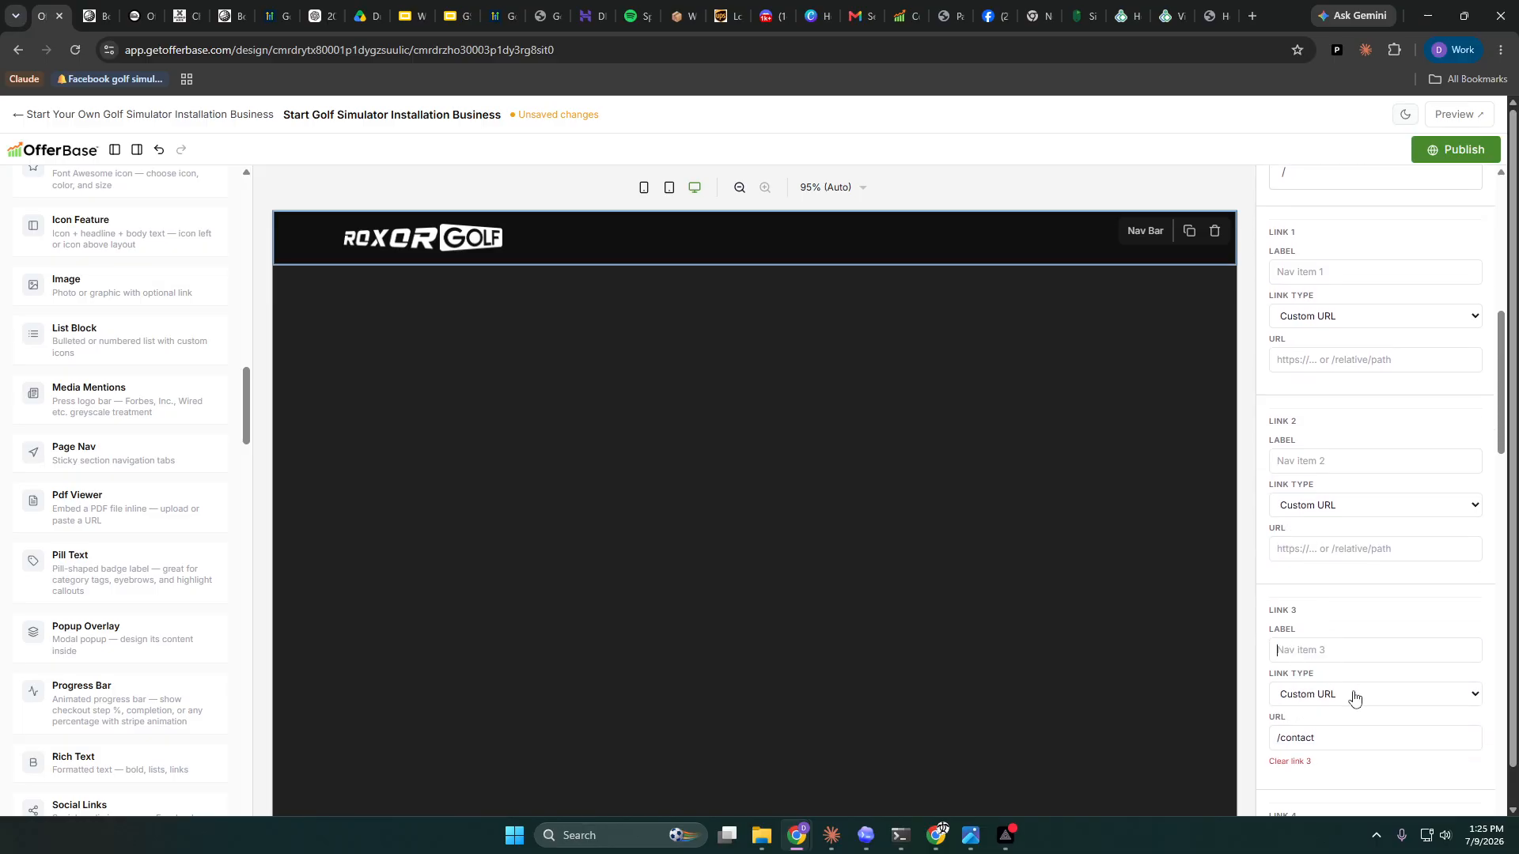
{"action": "left_click", "coordinate": [1354, 695]}
{"action": "left_click", "coordinate": [1265, 687]}
{"action": "triple_click", "coordinate": [1329, 744]}
{"action": "key", "text": "BackSpace"}
{"action": "scroll", "coordinate": [1345, 457], "scroll_direction": "down", "scroll_amount": 5}
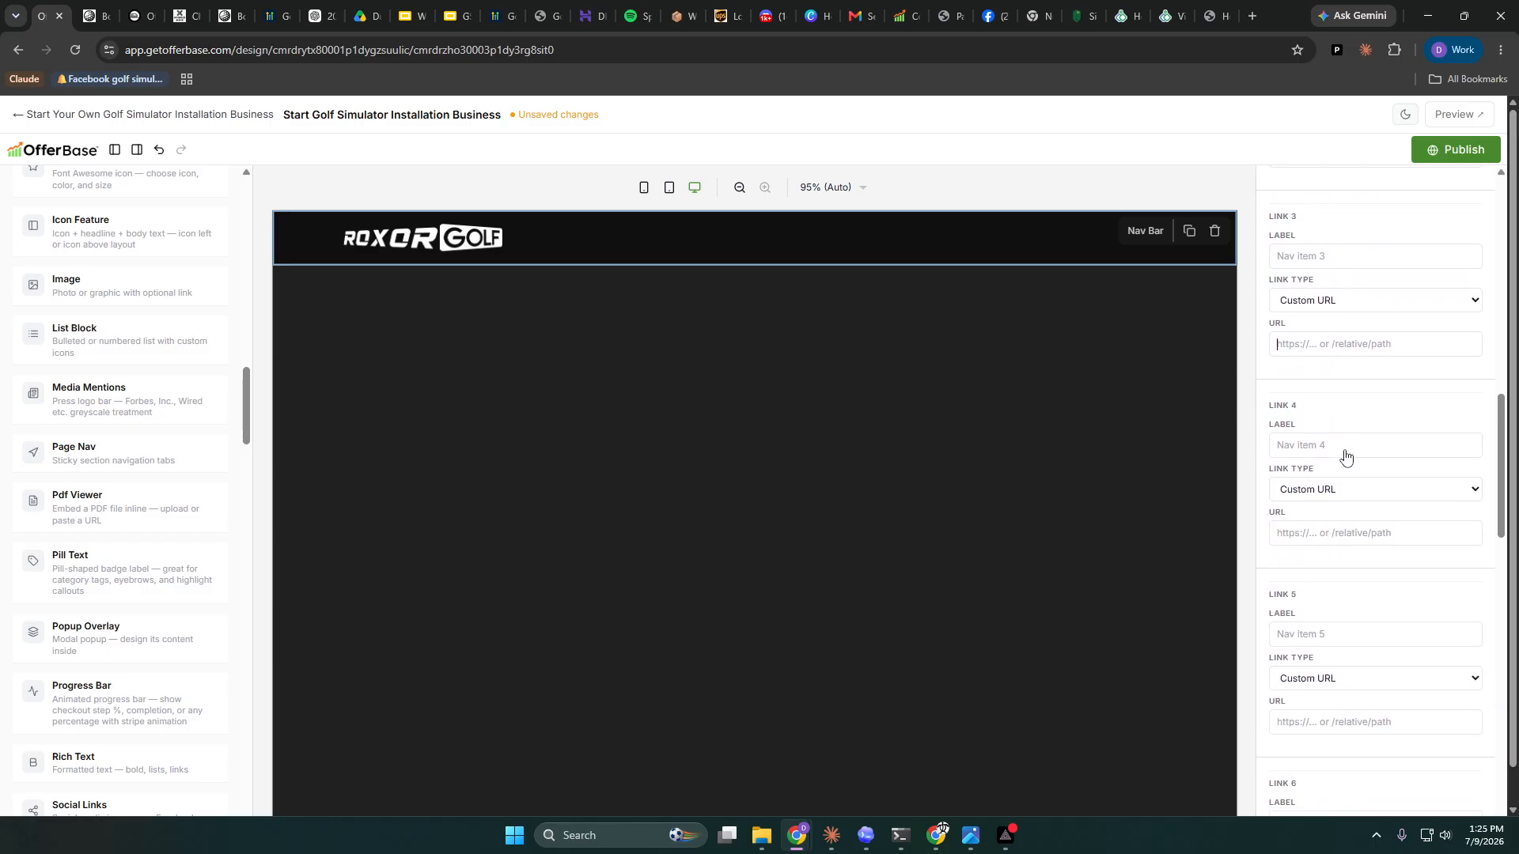
- Set the Nav Bar's CTA Button Label to "Get More Information"
{"action": "scroll", "coordinate": [1345, 457], "scroll_direction": "down", "scroll_amount": 7}
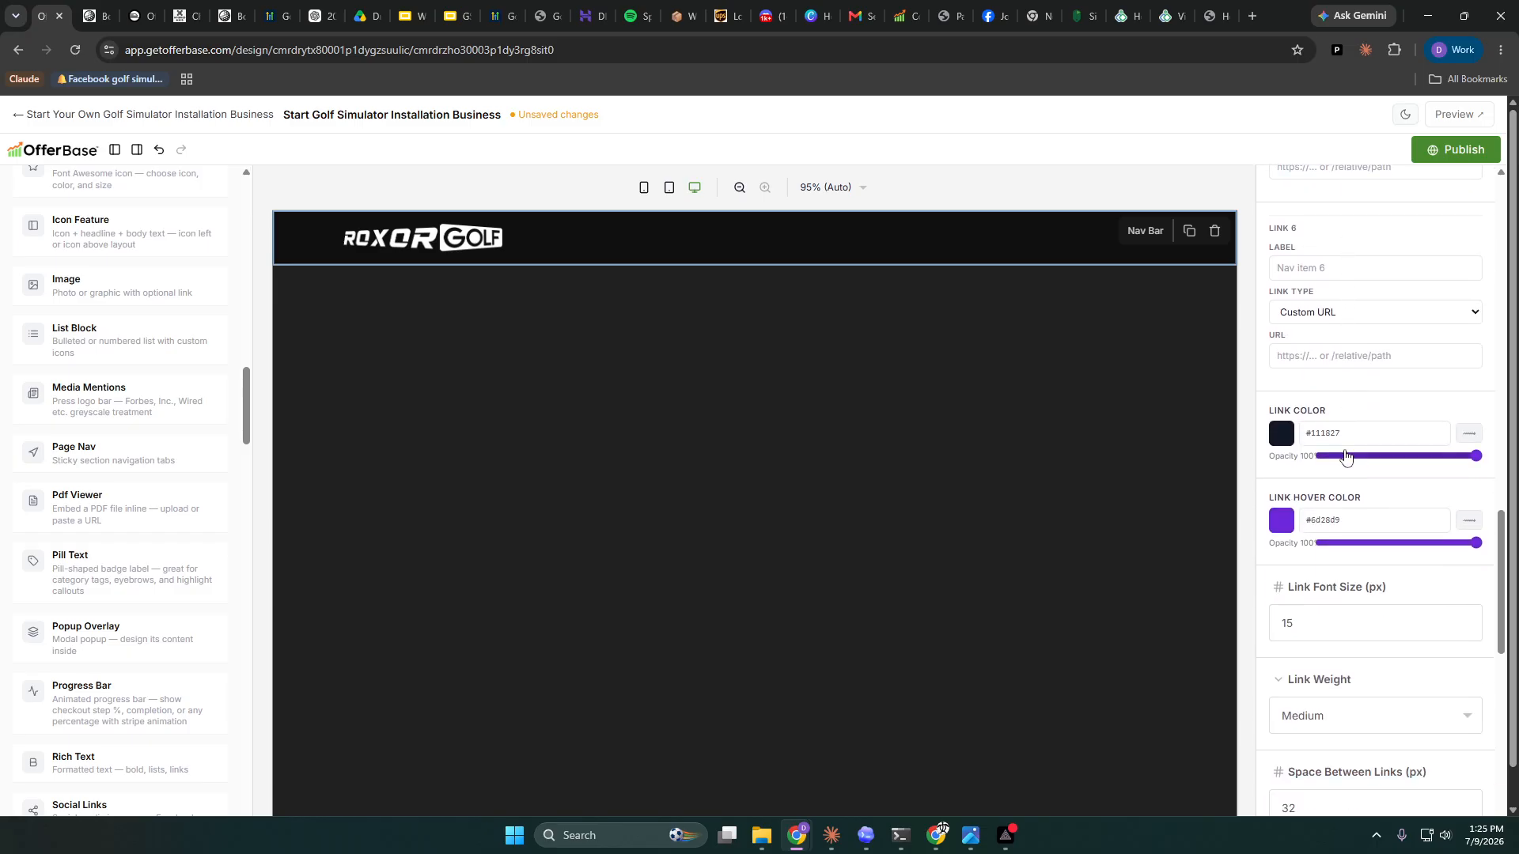
{"action": "scroll", "coordinate": [1345, 457], "scroll_direction": "down", "scroll_amount": 3}
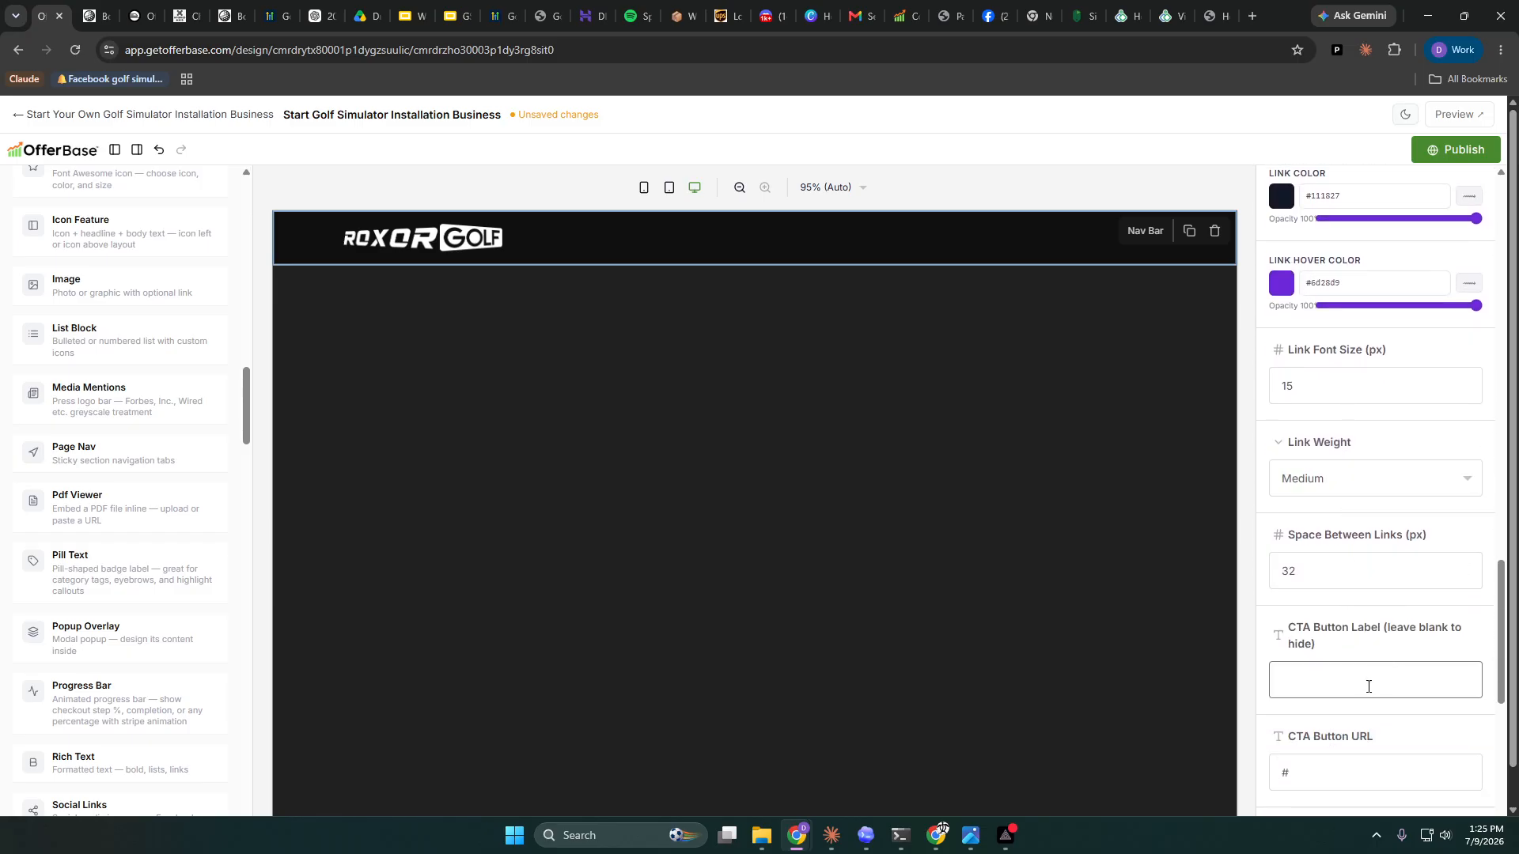
{"action": "left_click", "coordinate": [1366, 687]}
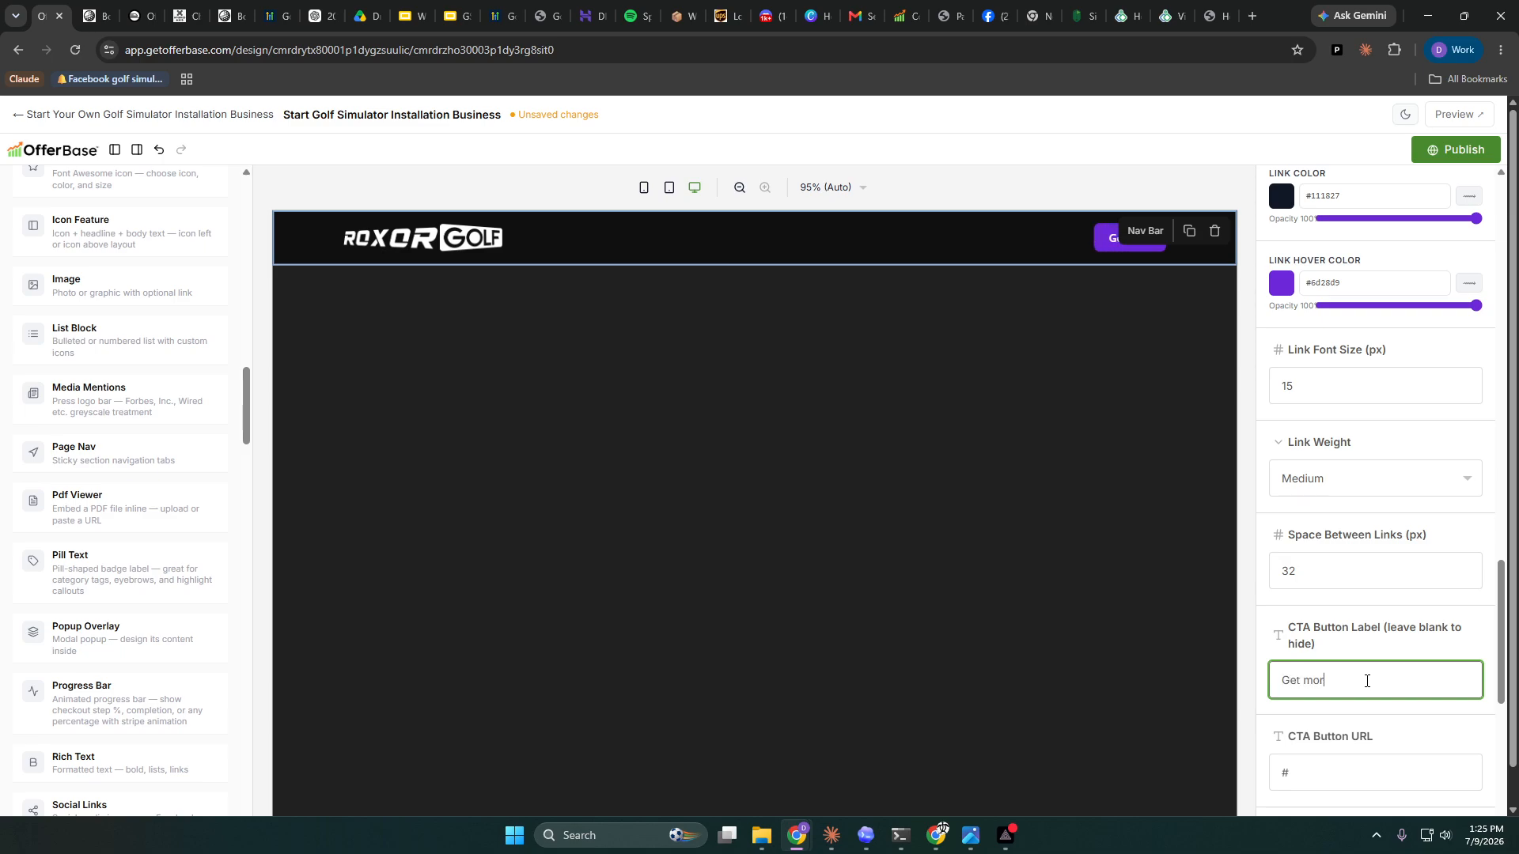
{"action": "type", "text": "Inform"}
{"action": "key", "text": "BackSpace"}
{"action": "type", "text": "More Information"}
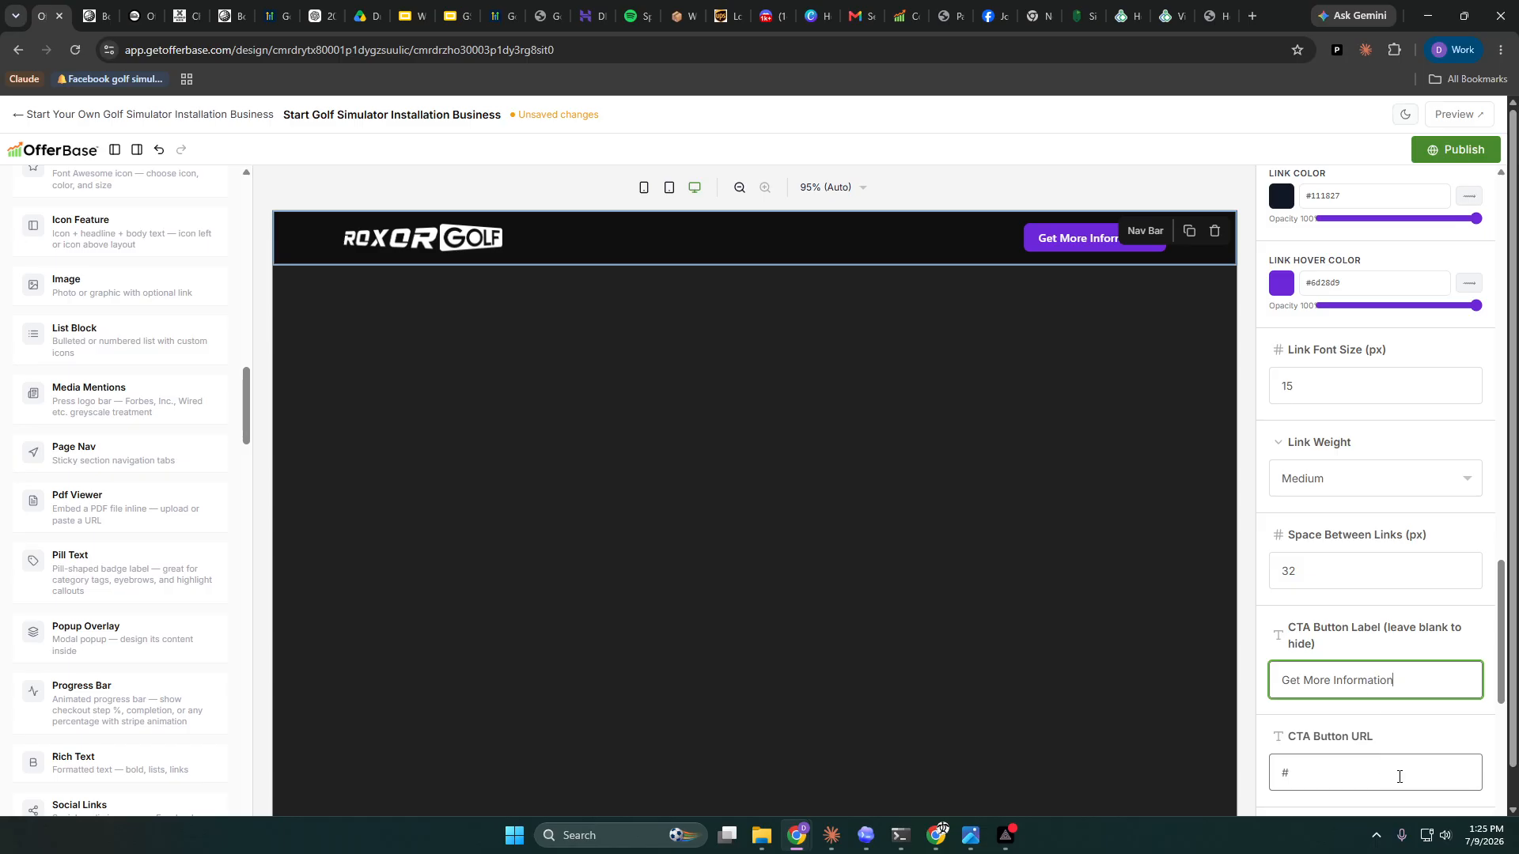
- Change the CTA button's background color to dark green #3b7d17
{"action": "scroll", "coordinate": [1352, 745], "scroll_direction": "down", "scroll_amount": 2}
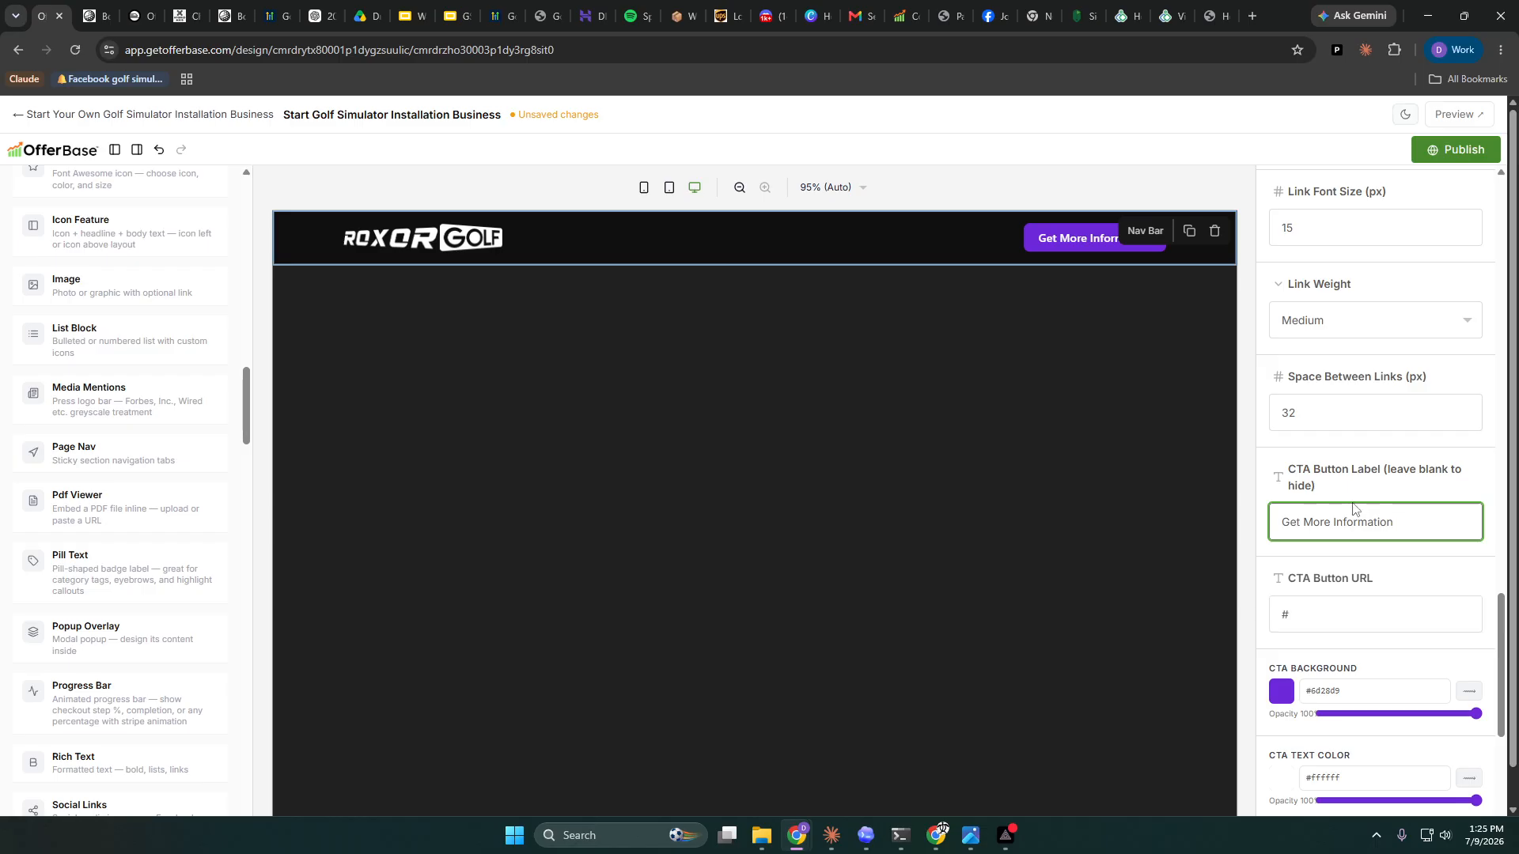
{"action": "scroll", "coordinate": [1307, 663], "scroll_direction": "down", "scroll_amount": 1}
{"action": "left_click", "coordinate": [1281, 622]}
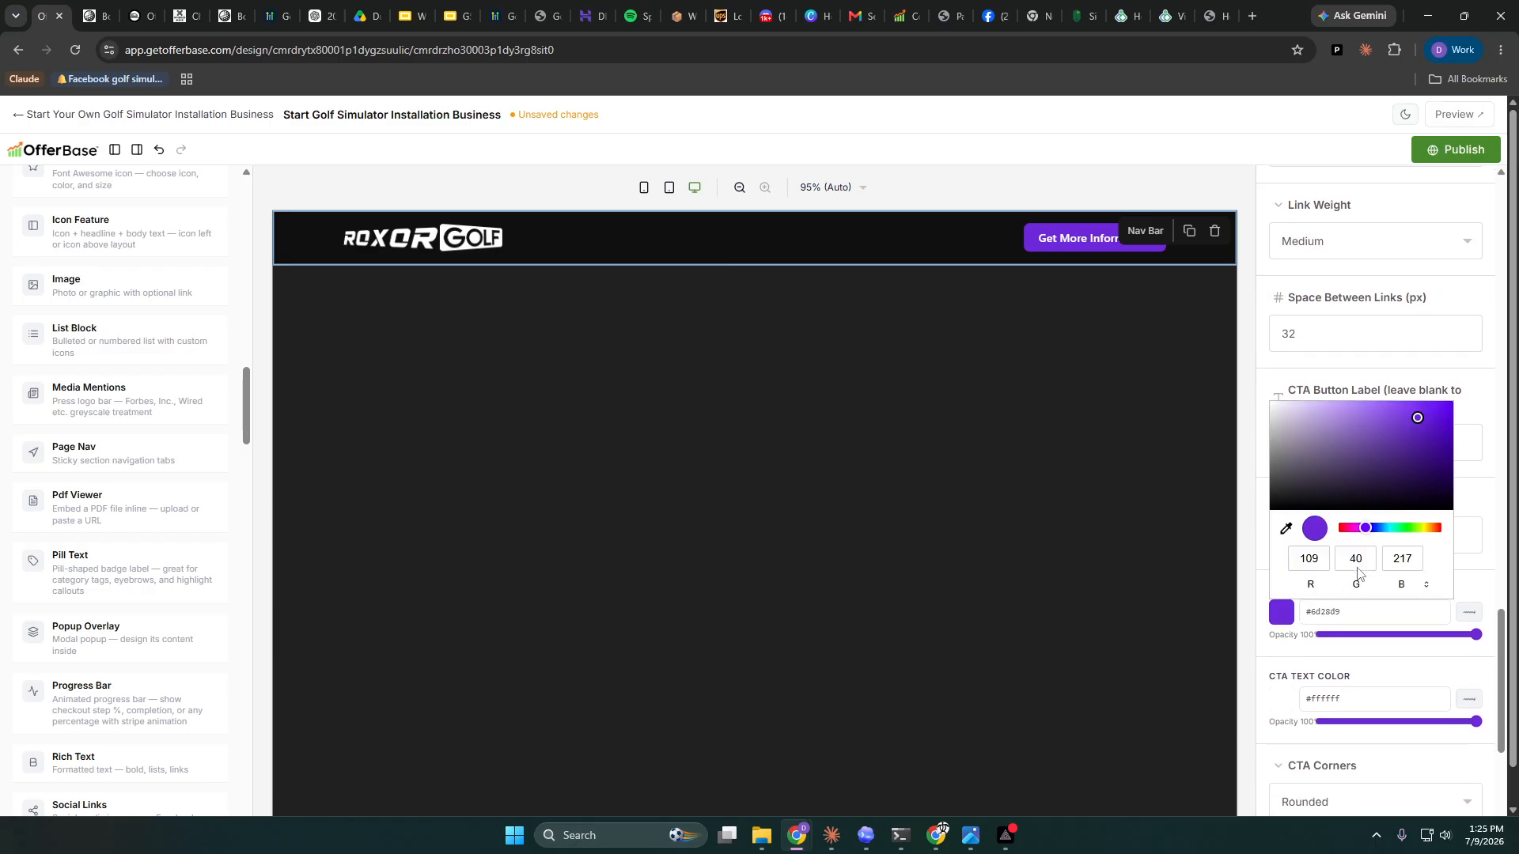
{"action": "left_click_drag", "start_coordinate": [1402, 536], "coordinate": [1414, 529]}
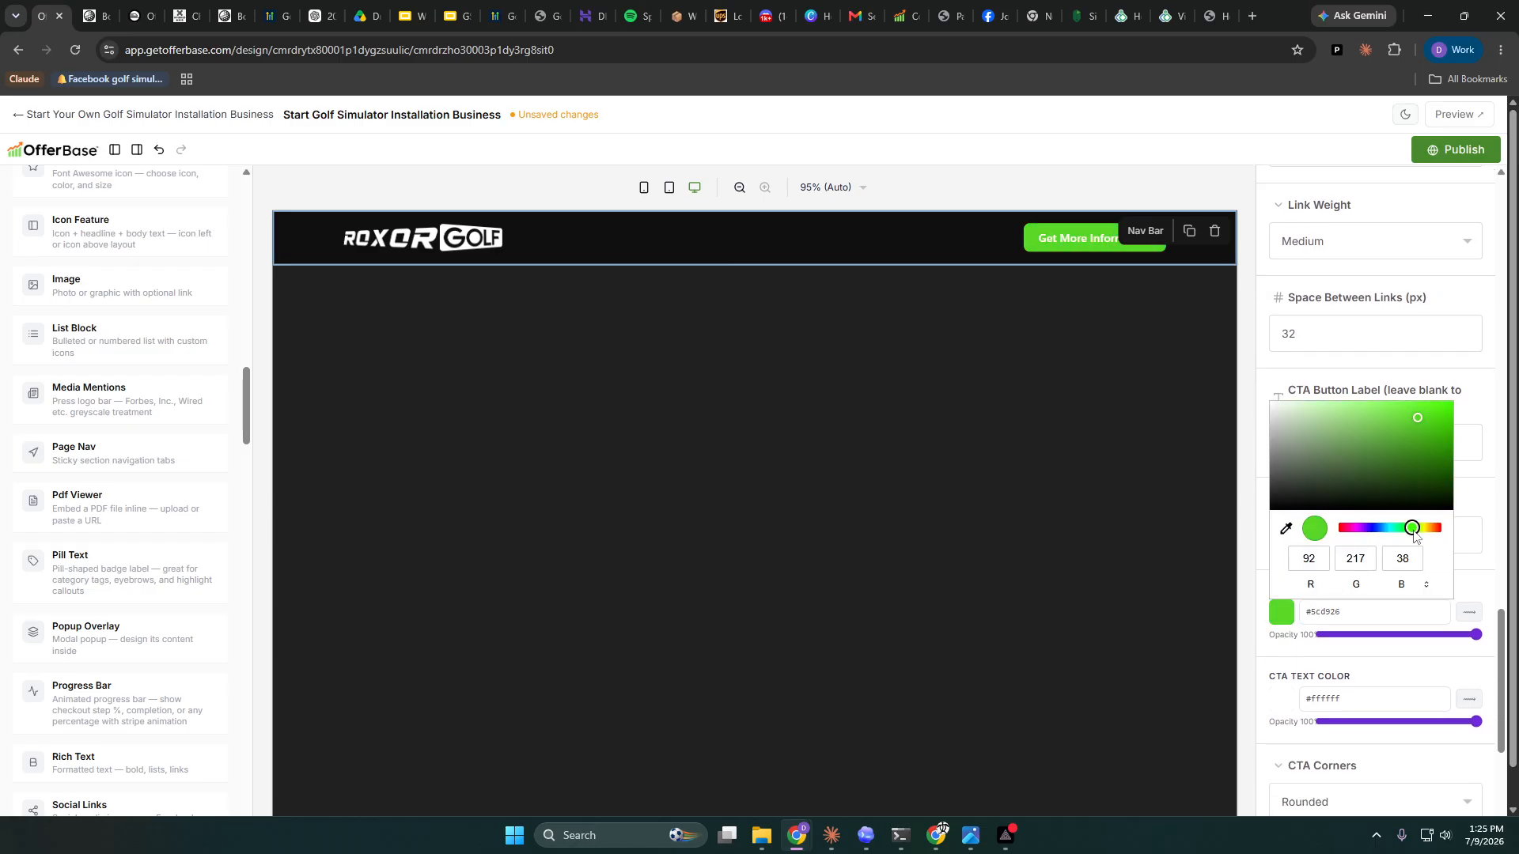
{"action": "left_click", "coordinate": [1415, 465]}
{"action": "left_click_drag", "start_coordinate": [1415, 467], "coordinate": [1416, 463]}
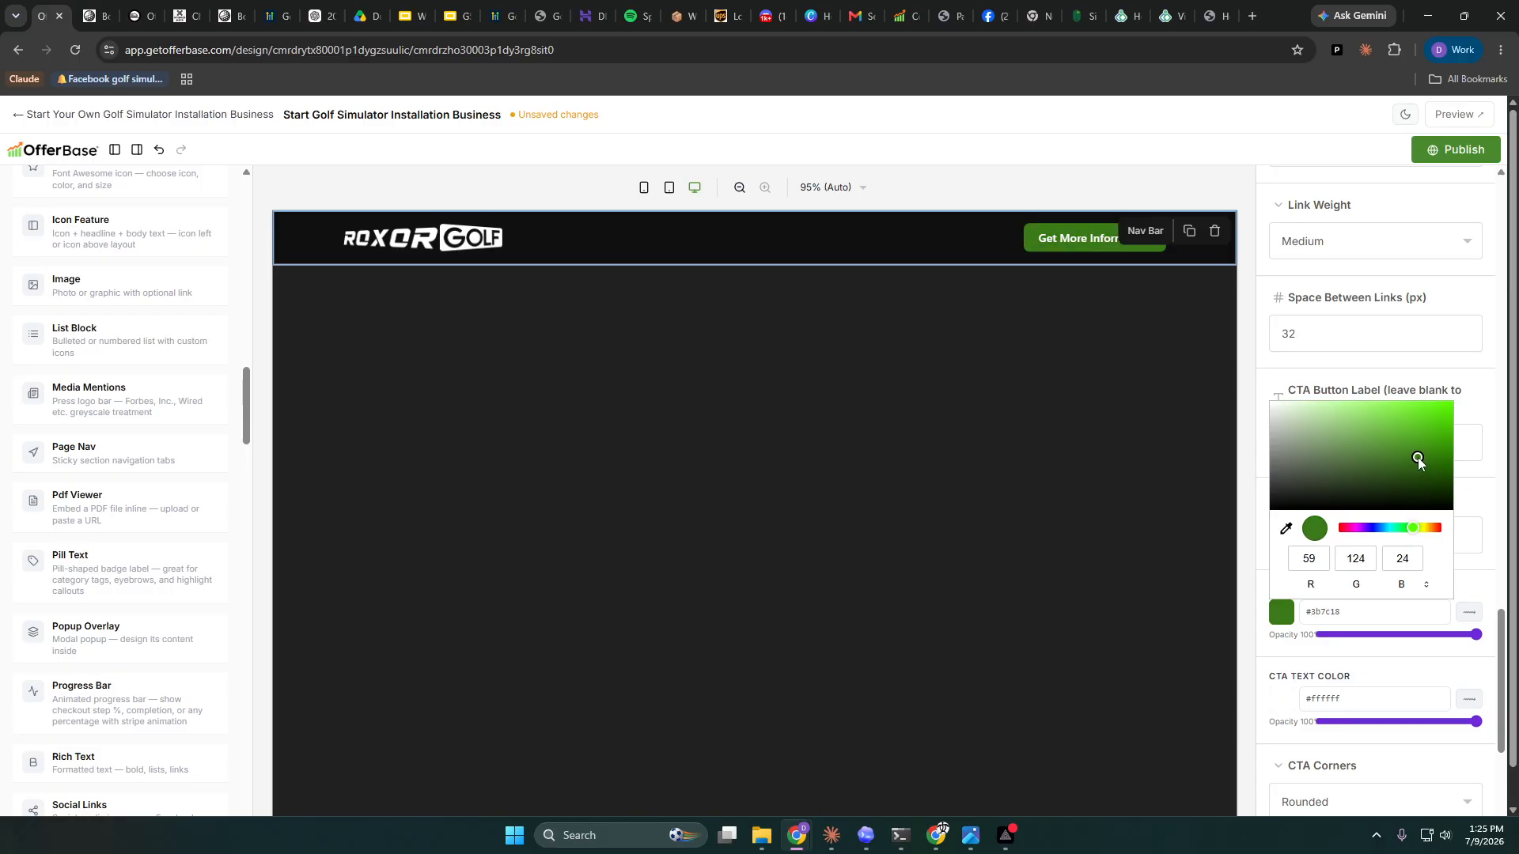
{"action": "left_click", "coordinate": [1264, 435]}
- Set the CTA button's corners to Slight
{"action": "scroll", "coordinate": [1376, 763], "scroll_direction": "down", "scroll_amount": 2}
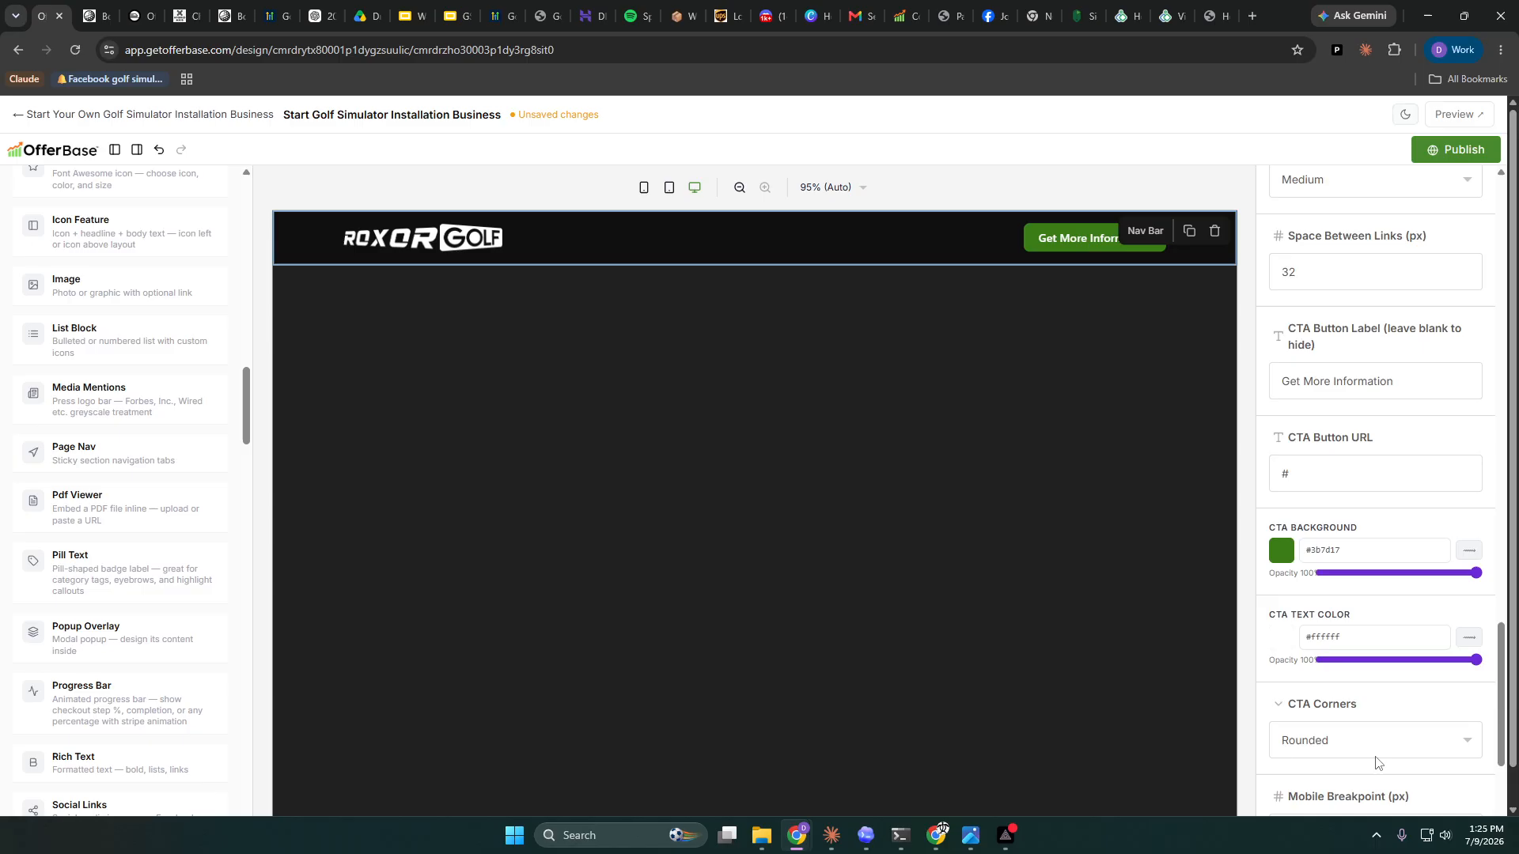
{"action": "left_click", "coordinate": [1351, 642]}
{"action": "left_click", "coordinate": [1314, 673]}
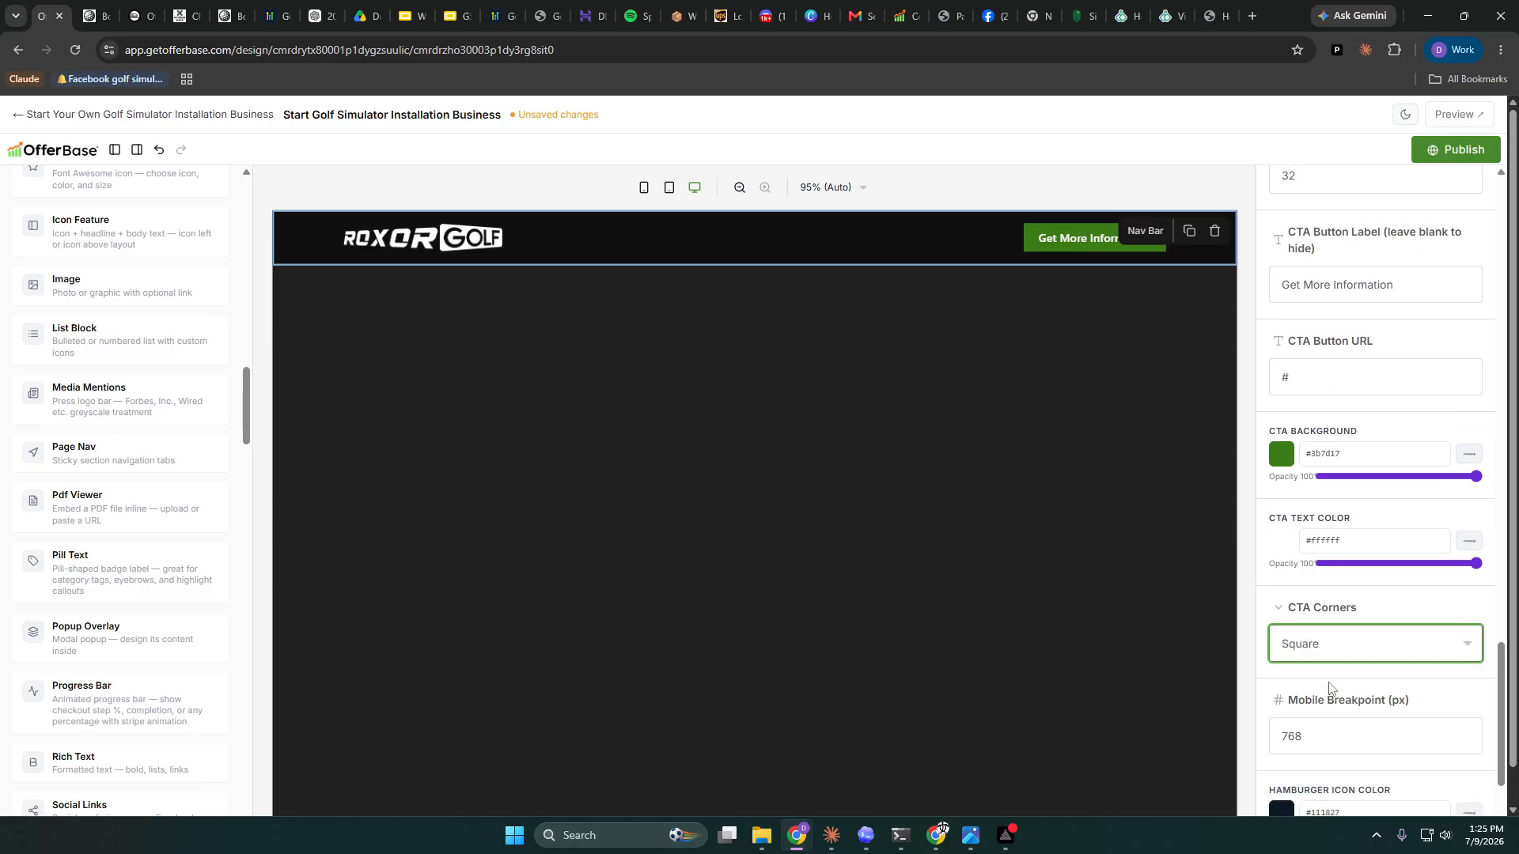
{"action": "left_click", "coordinate": [1327, 650]}
{"action": "left_click", "coordinate": [1317, 696]}
{"action": "scroll", "coordinate": [1335, 728], "scroll_direction": "up", "scroll_amount": 2}
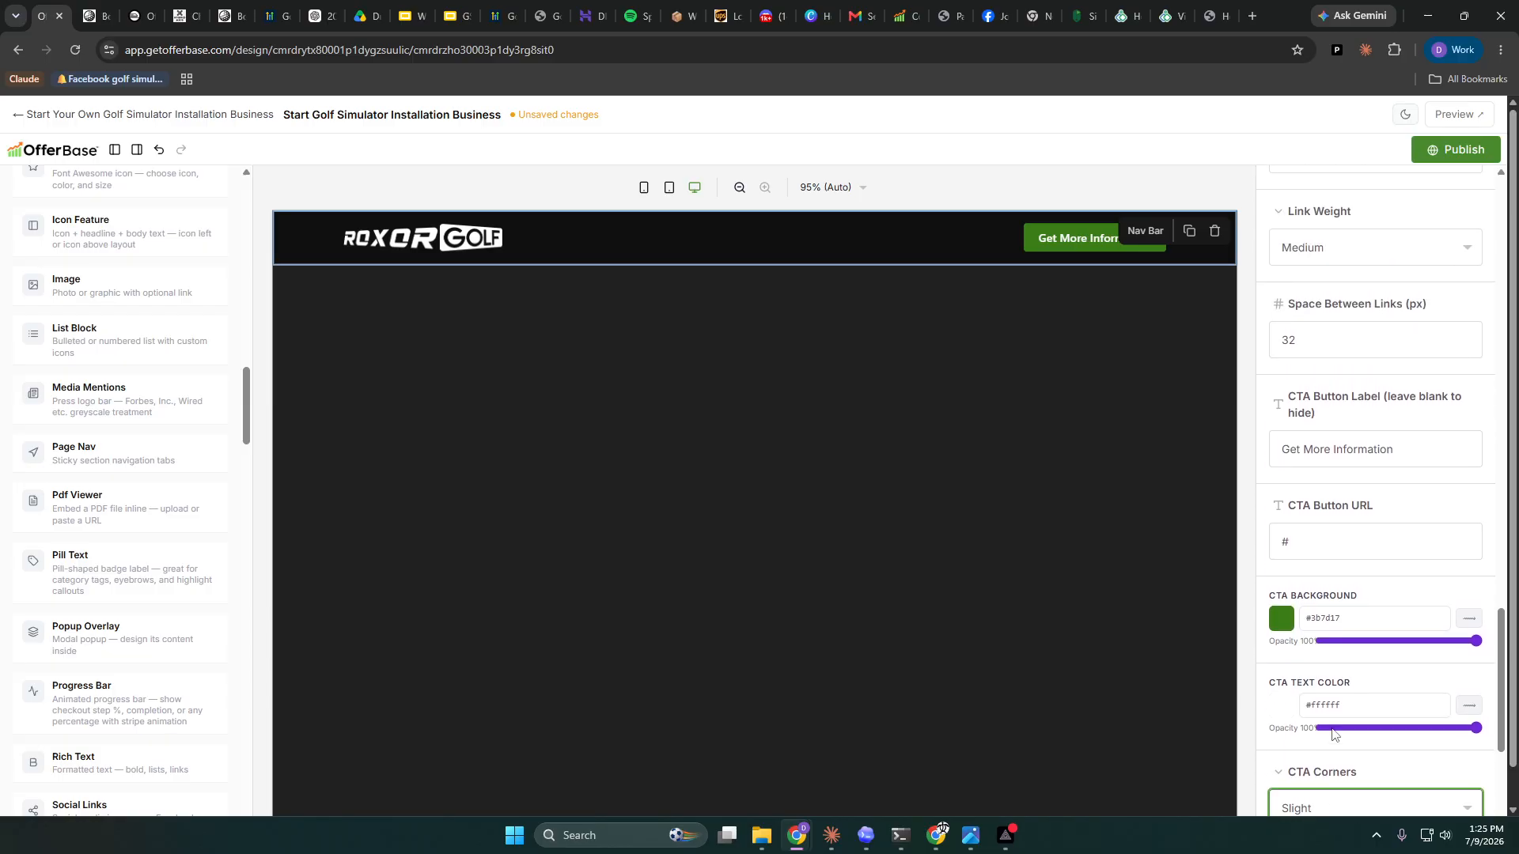
{"action": "scroll", "coordinate": [1336, 728], "scroll_direction": "up", "scroll_amount": 2}
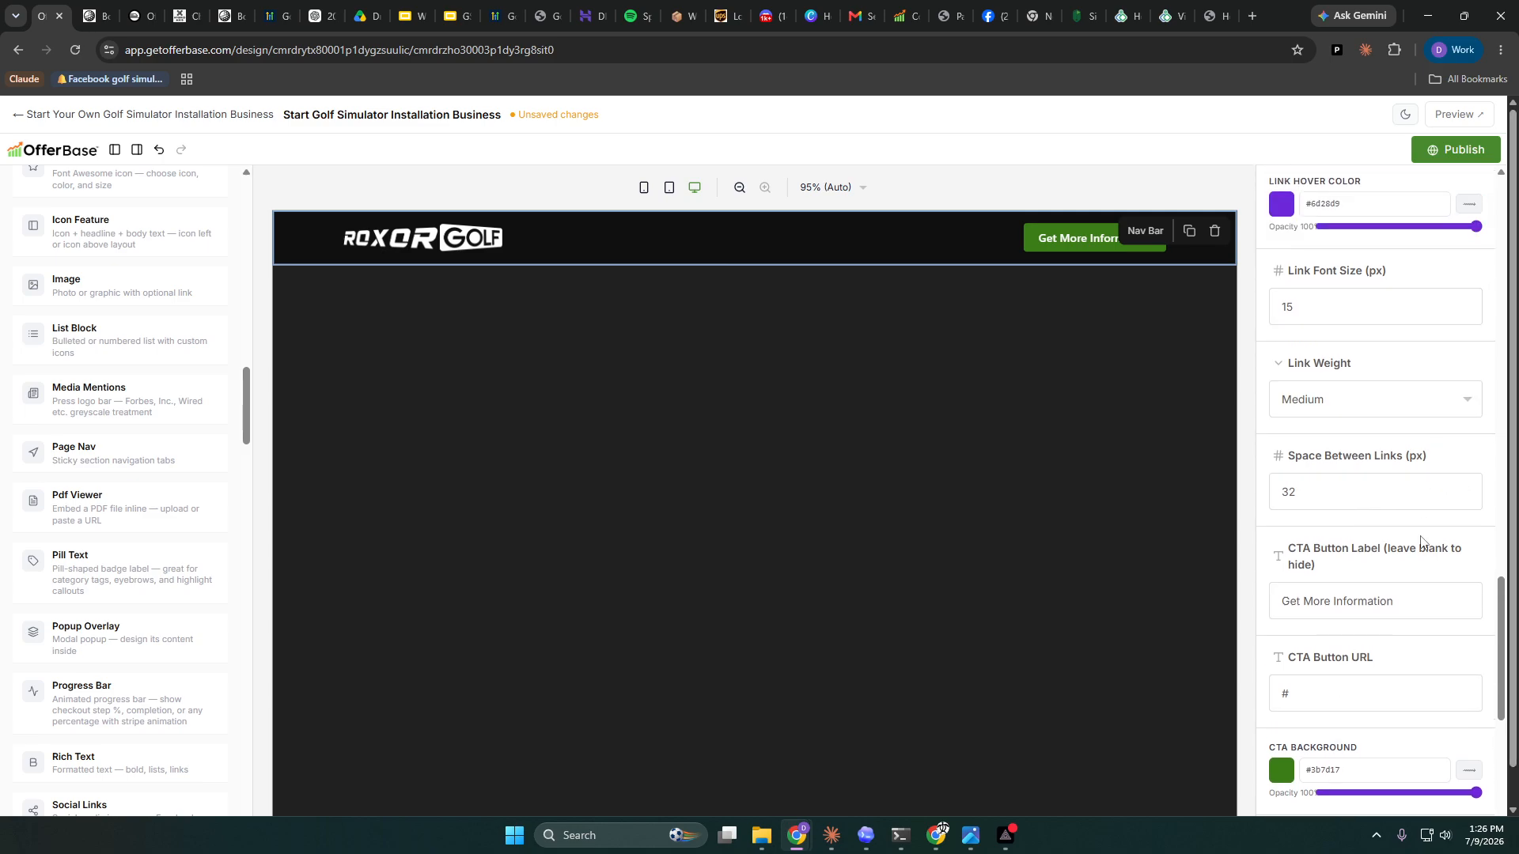
- Change the Nav Bar's hamburger icon color to near-white #f7f7f7
{"action": "scroll", "coordinate": [1420, 541], "scroll_direction": "down", "scroll_amount": 7}
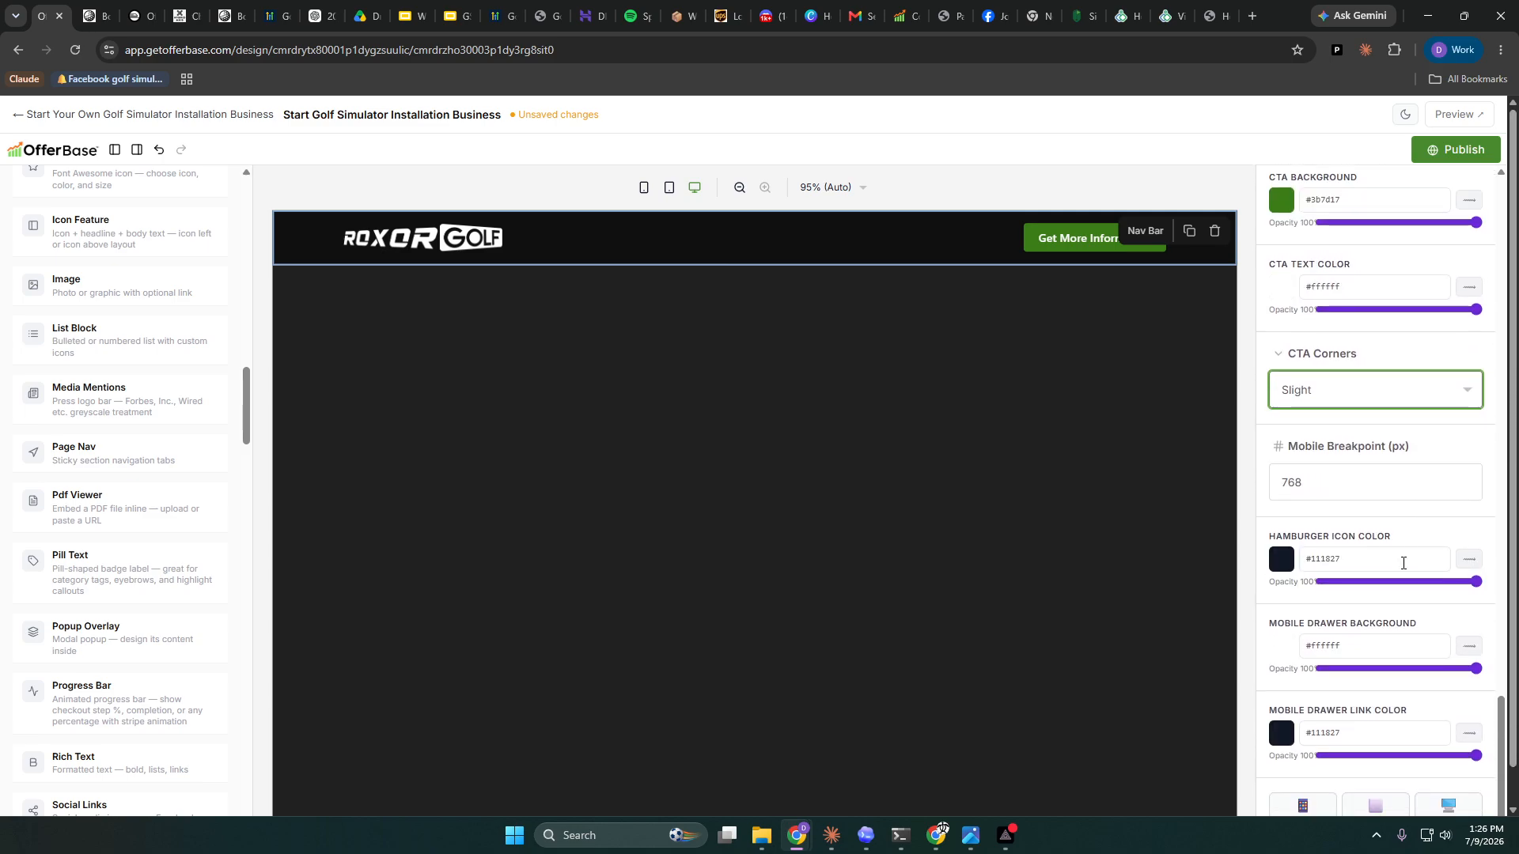
{"action": "left_click", "coordinate": [1282, 560]}
{"action": "left_click", "coordinate": [1273, 578]}
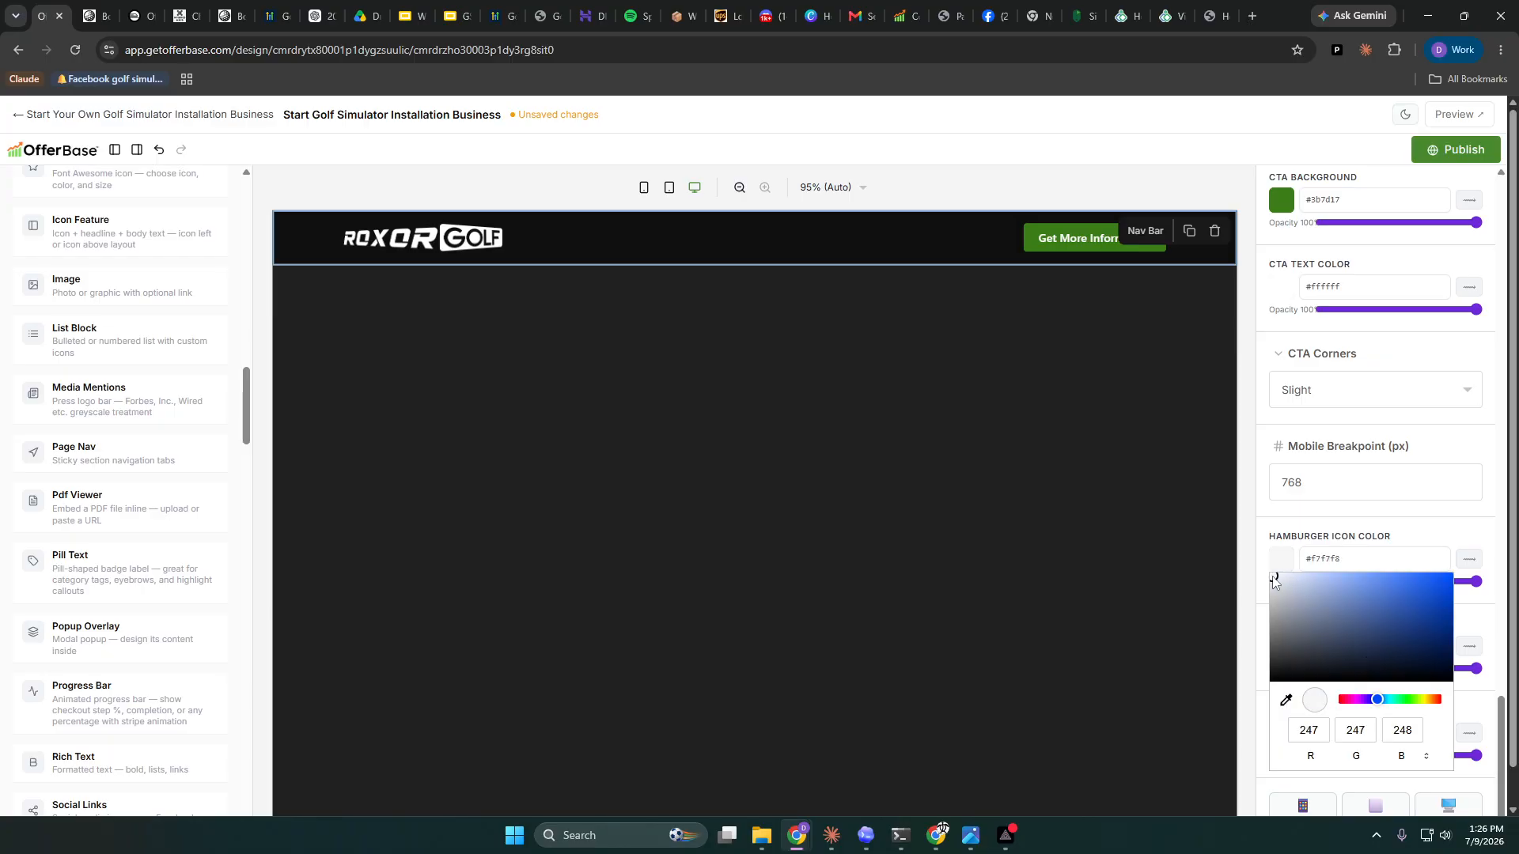
{"action": "left_click", "coordinate": [1290, 536]}
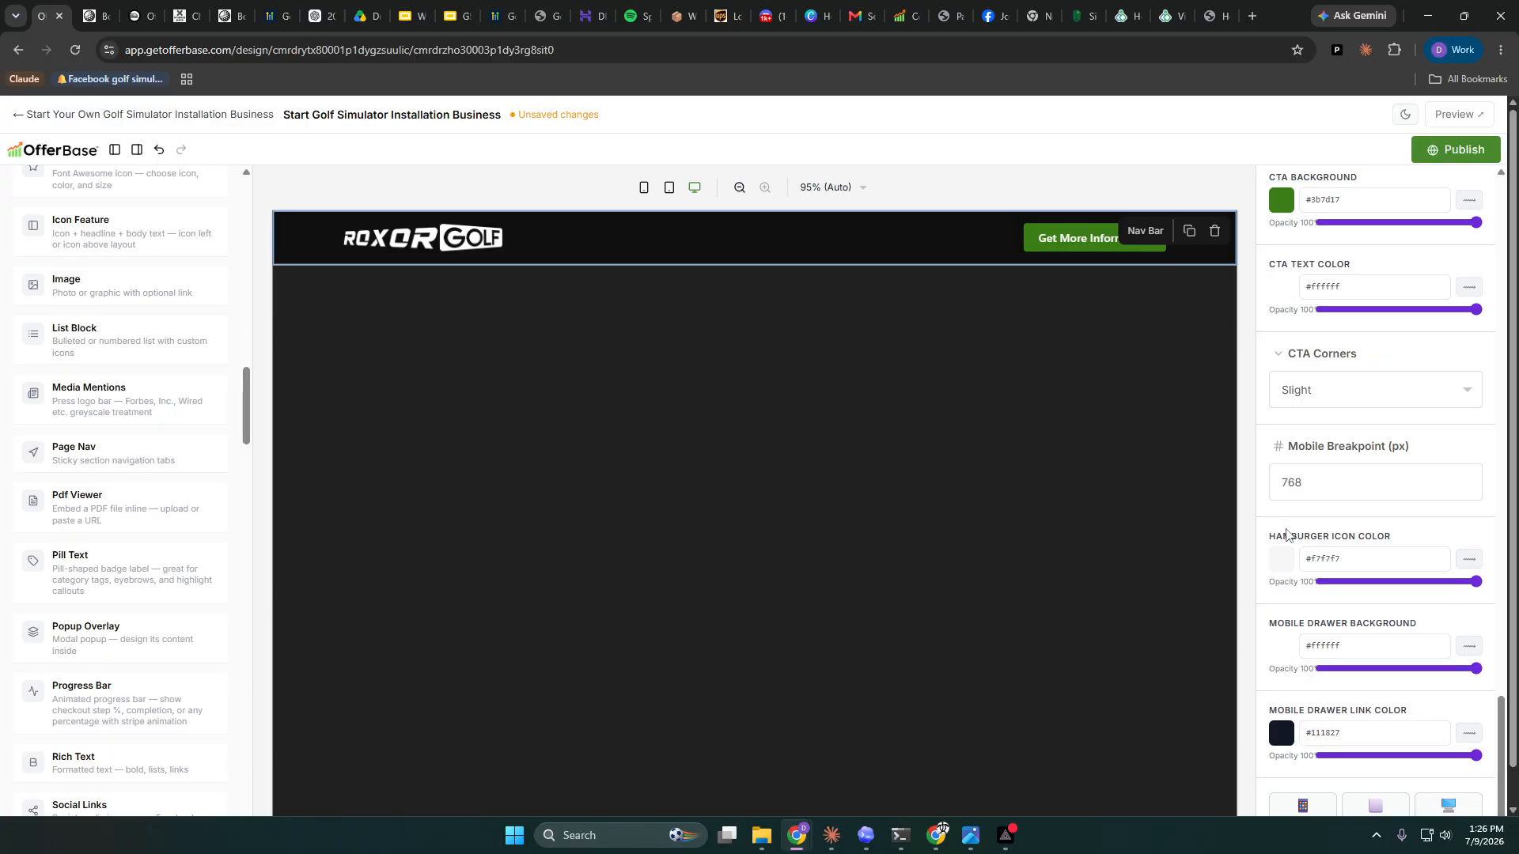
- Check the Nav Bar's logo and hamburger icon in the mobile preview and return to the desktop view
{"action": "left_click", "coordinate": [644, 188]}
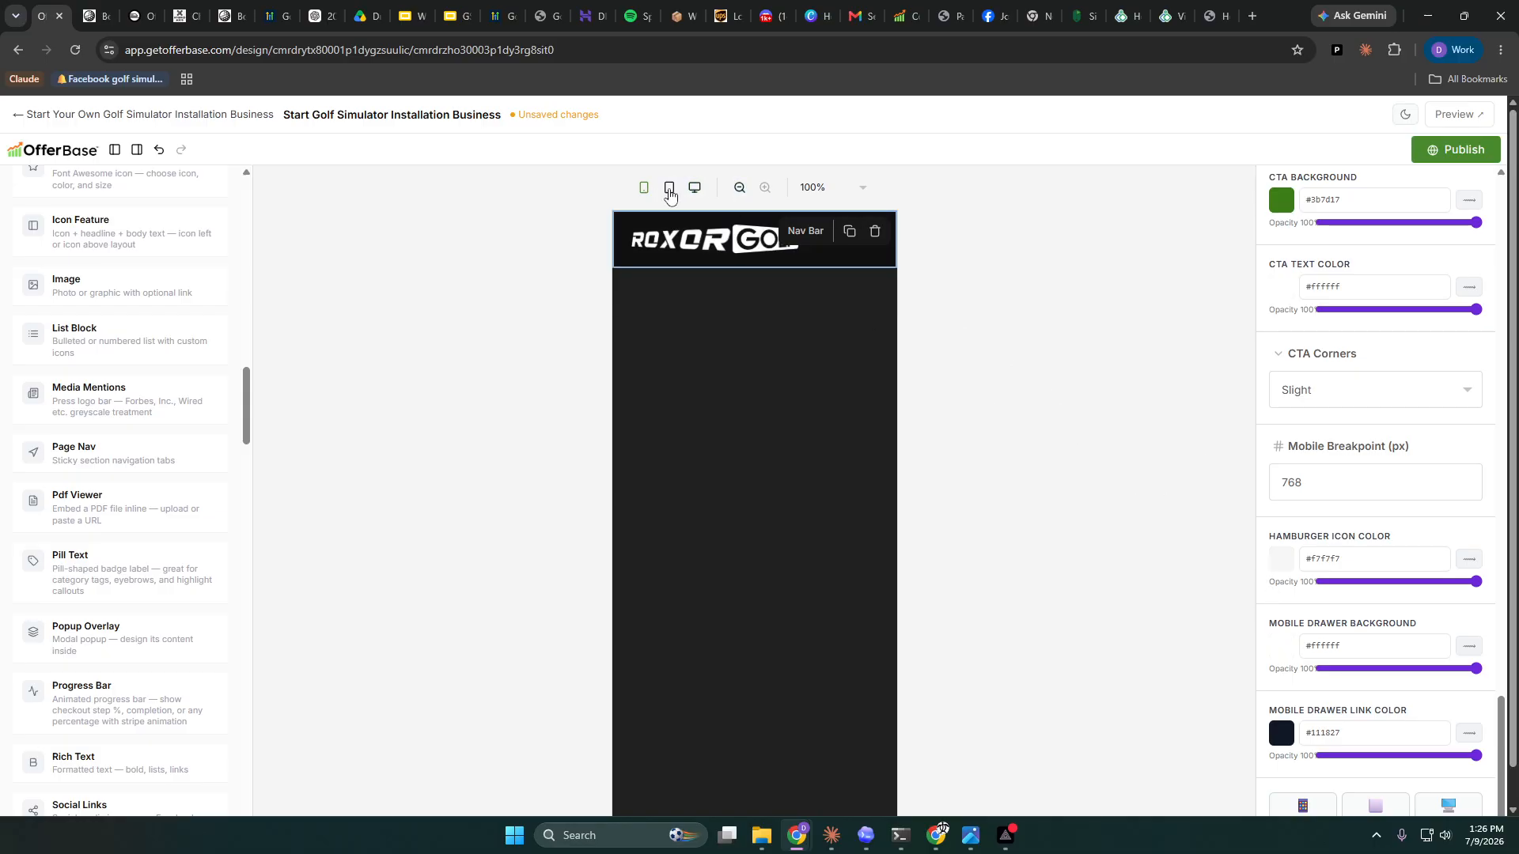
{"action": "left_click", "coordinate": [790, 282]}
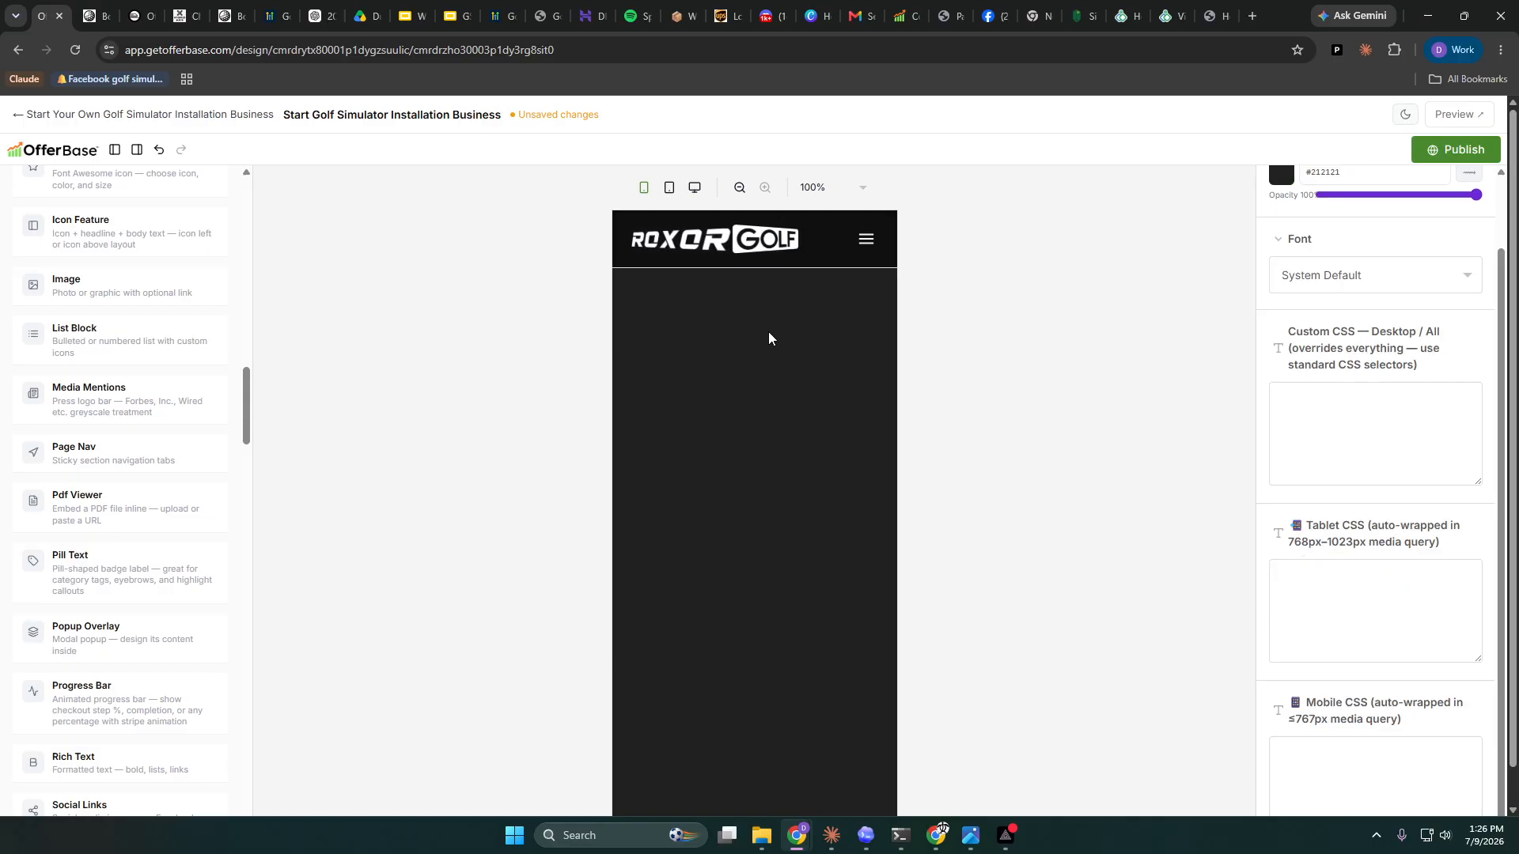
{"action": "left_click", "coordinate": [872, 245]}
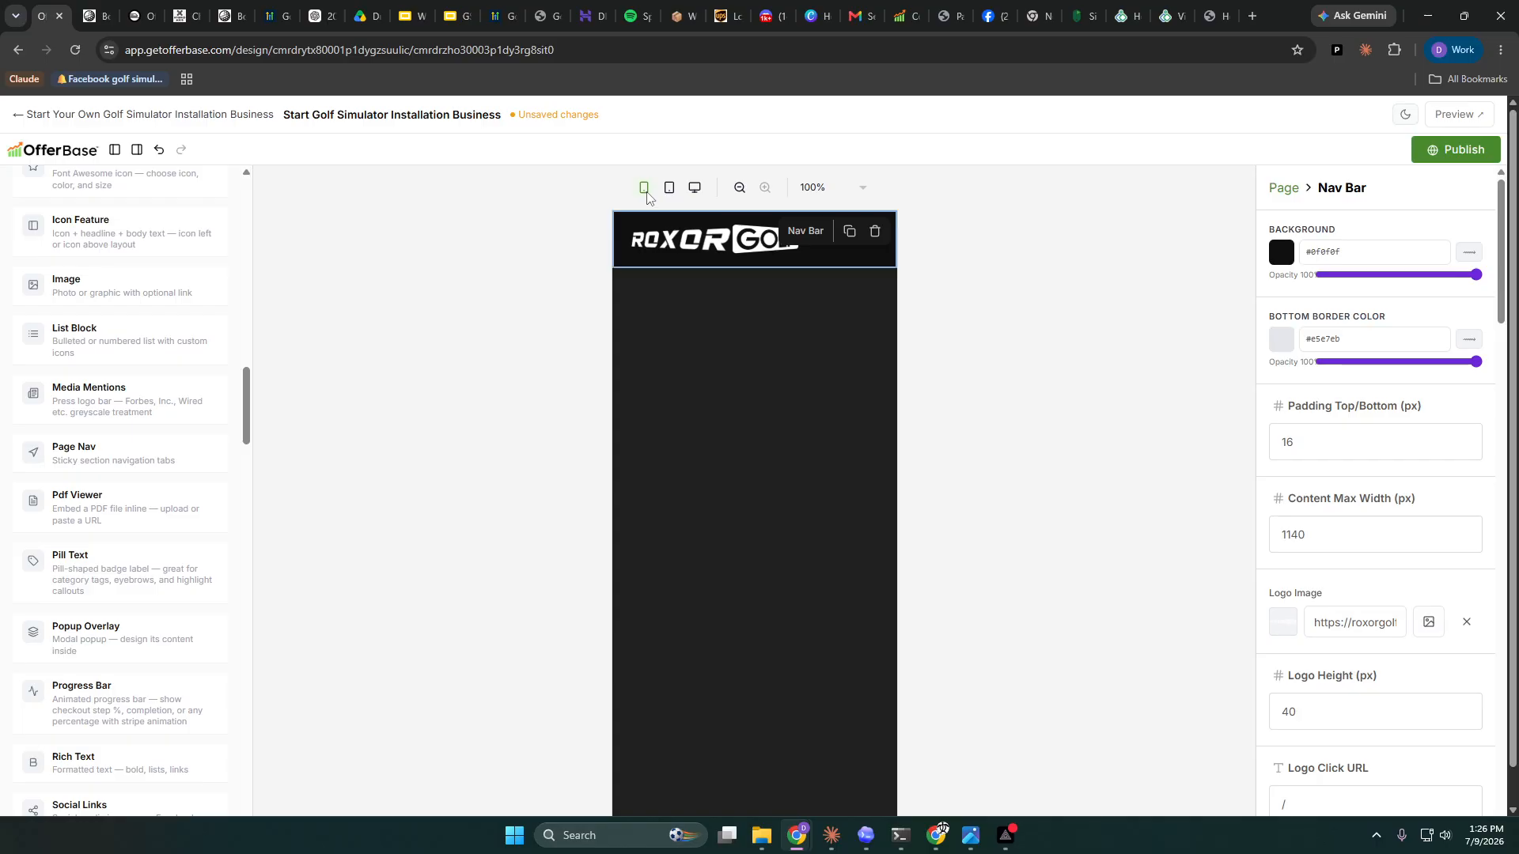
{"action": "left_click", "coordinate": [695, 188]}
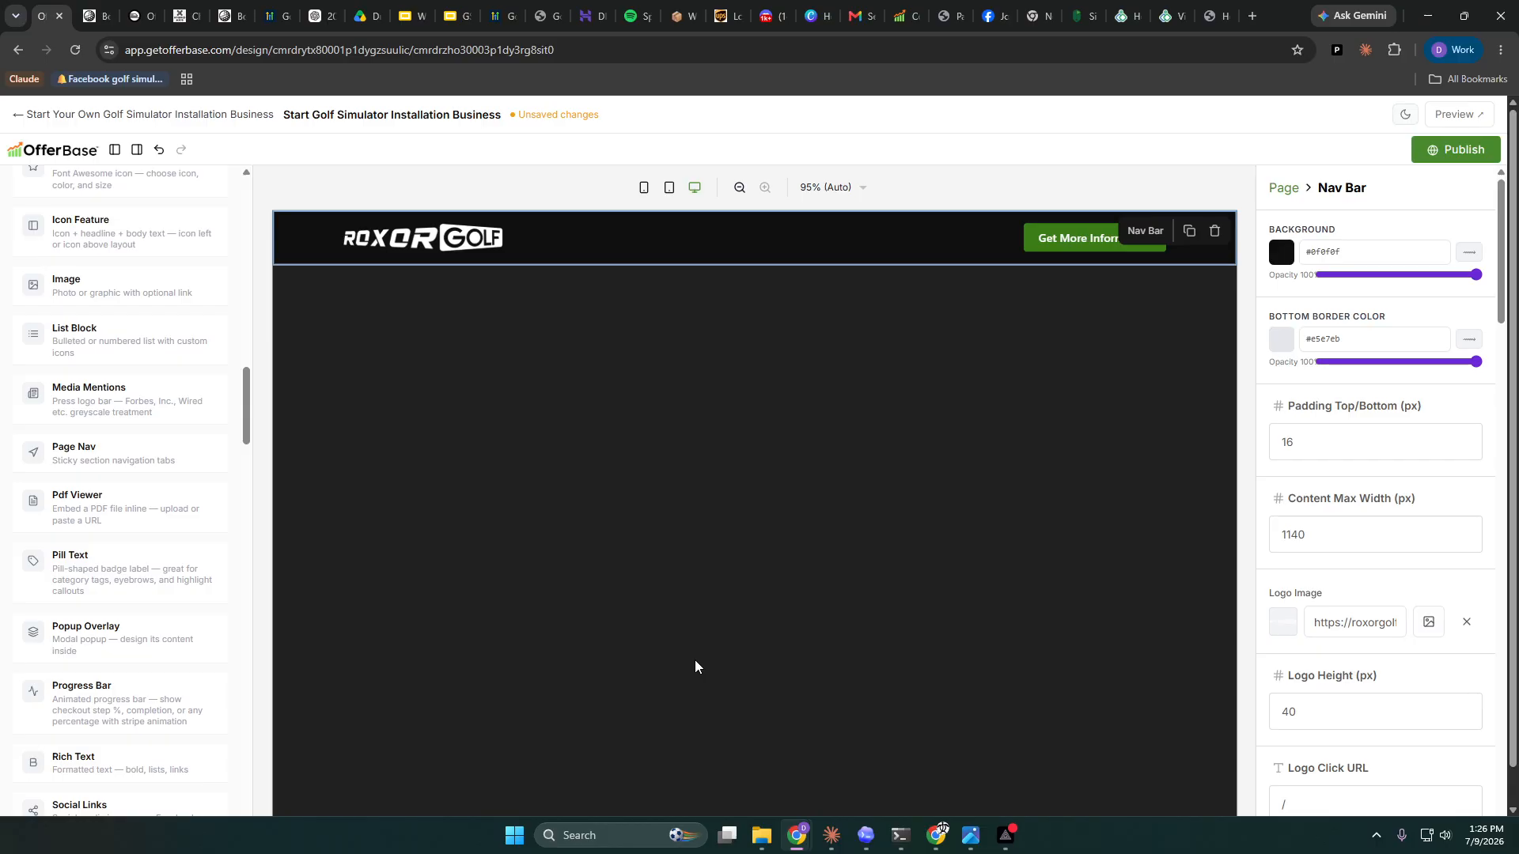
{"action": "scroll", "coordinate": [1319, 709], "scroll_direction": "down", "scroll_amount": 2}
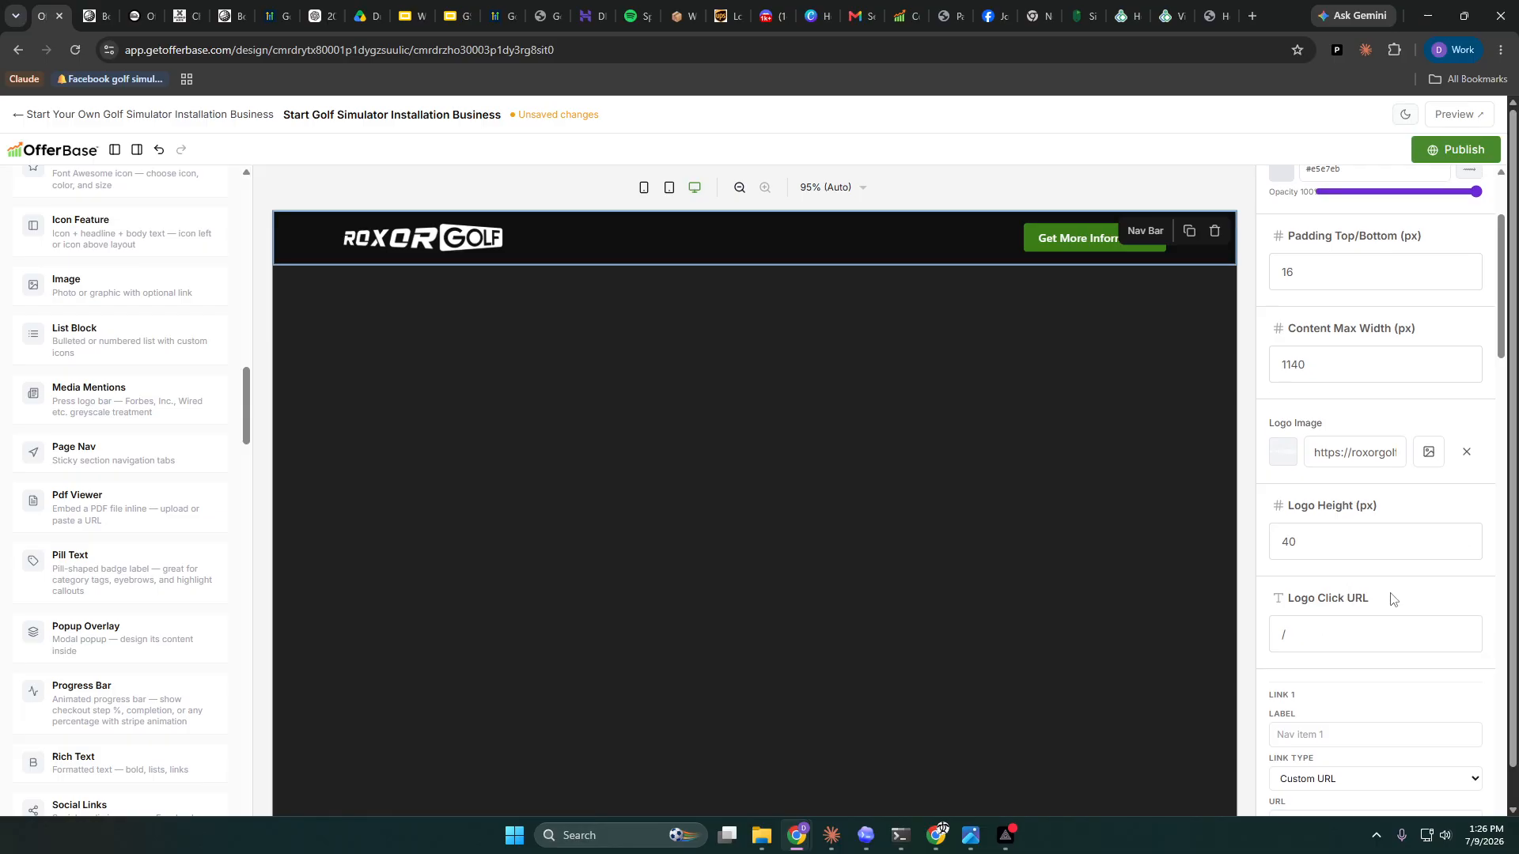
- Review the Nav Bar's link, color, CTA button and mobile drawer settings
{"action": "scroll", "coordinate": [1391, 600], "scroll_direction": "down", "scroll_amount": 2}
{"action": "scroll", "coordinate": [1391, 597], "scroll_direction": "down", "scroll_amount": 8}
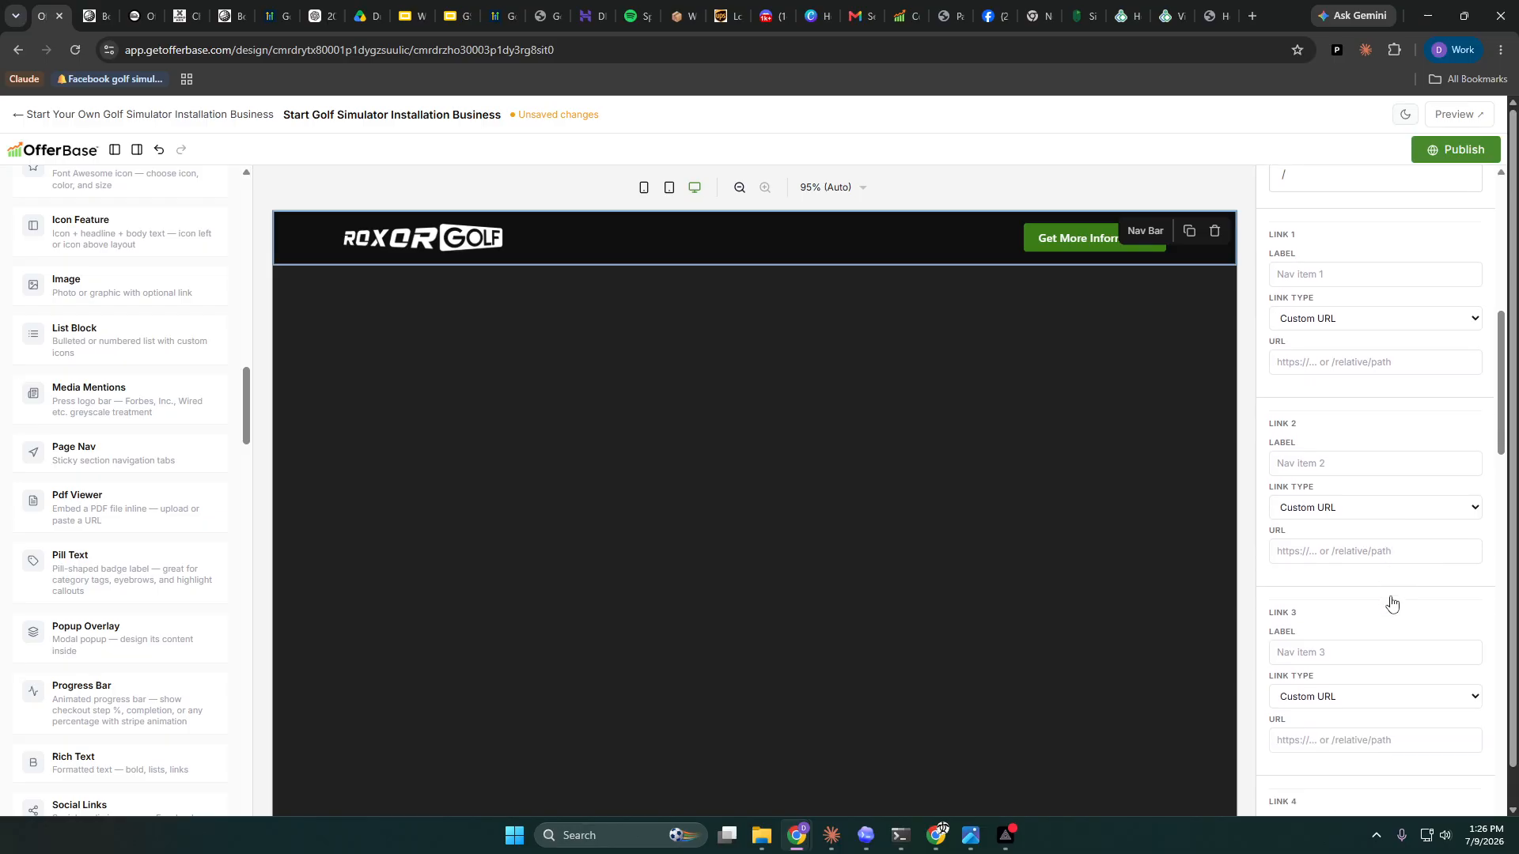
{"action": "scroll", "coordinate": [1392, 603], "scroll_direction": "down", "scroll_amount": 8}
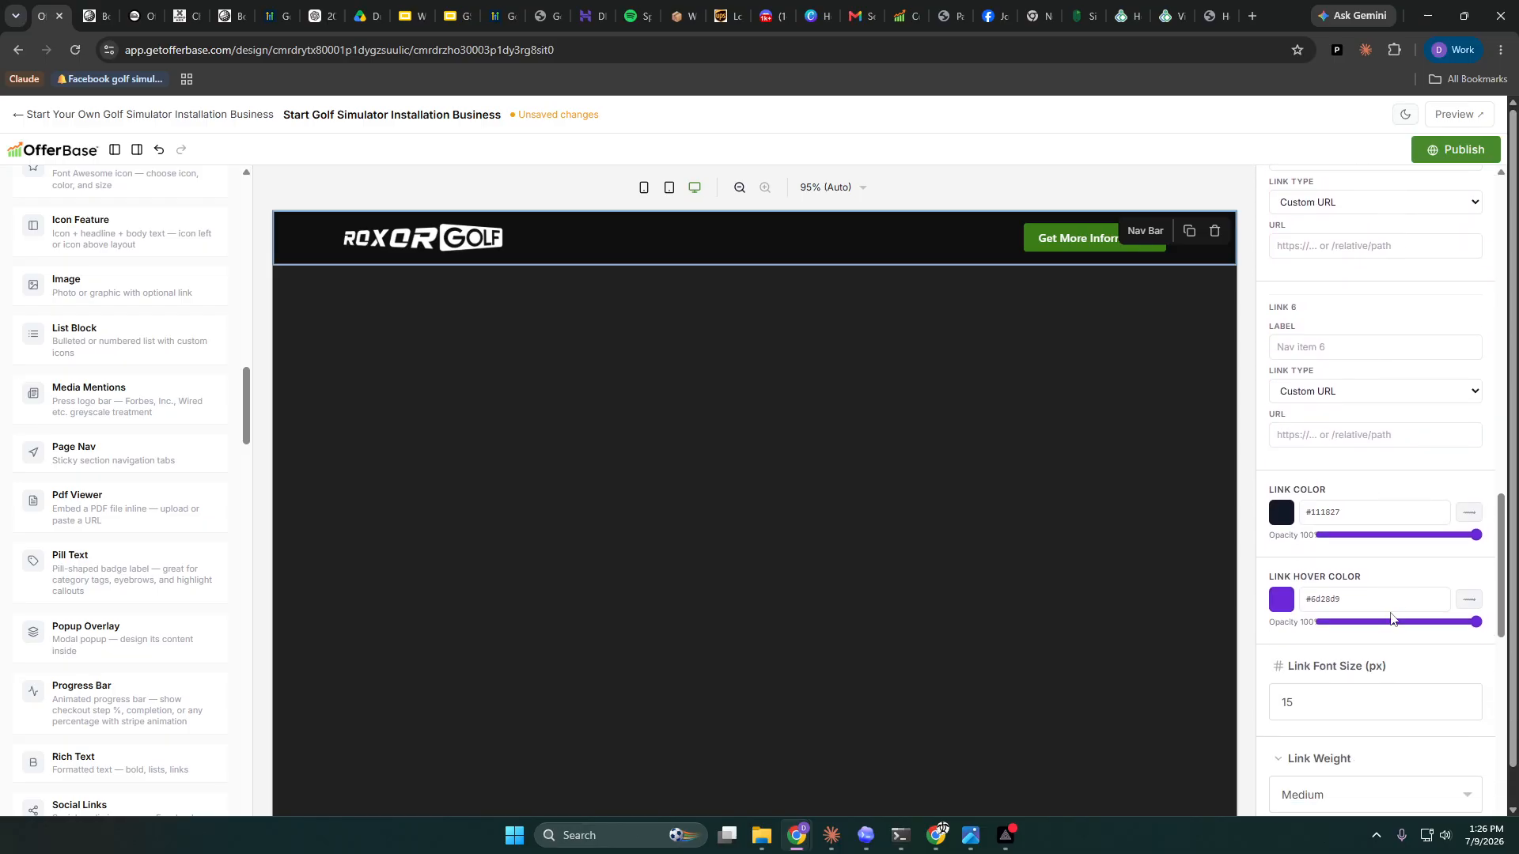
{"action": "left_click", "coordinate": [1282, 520]}
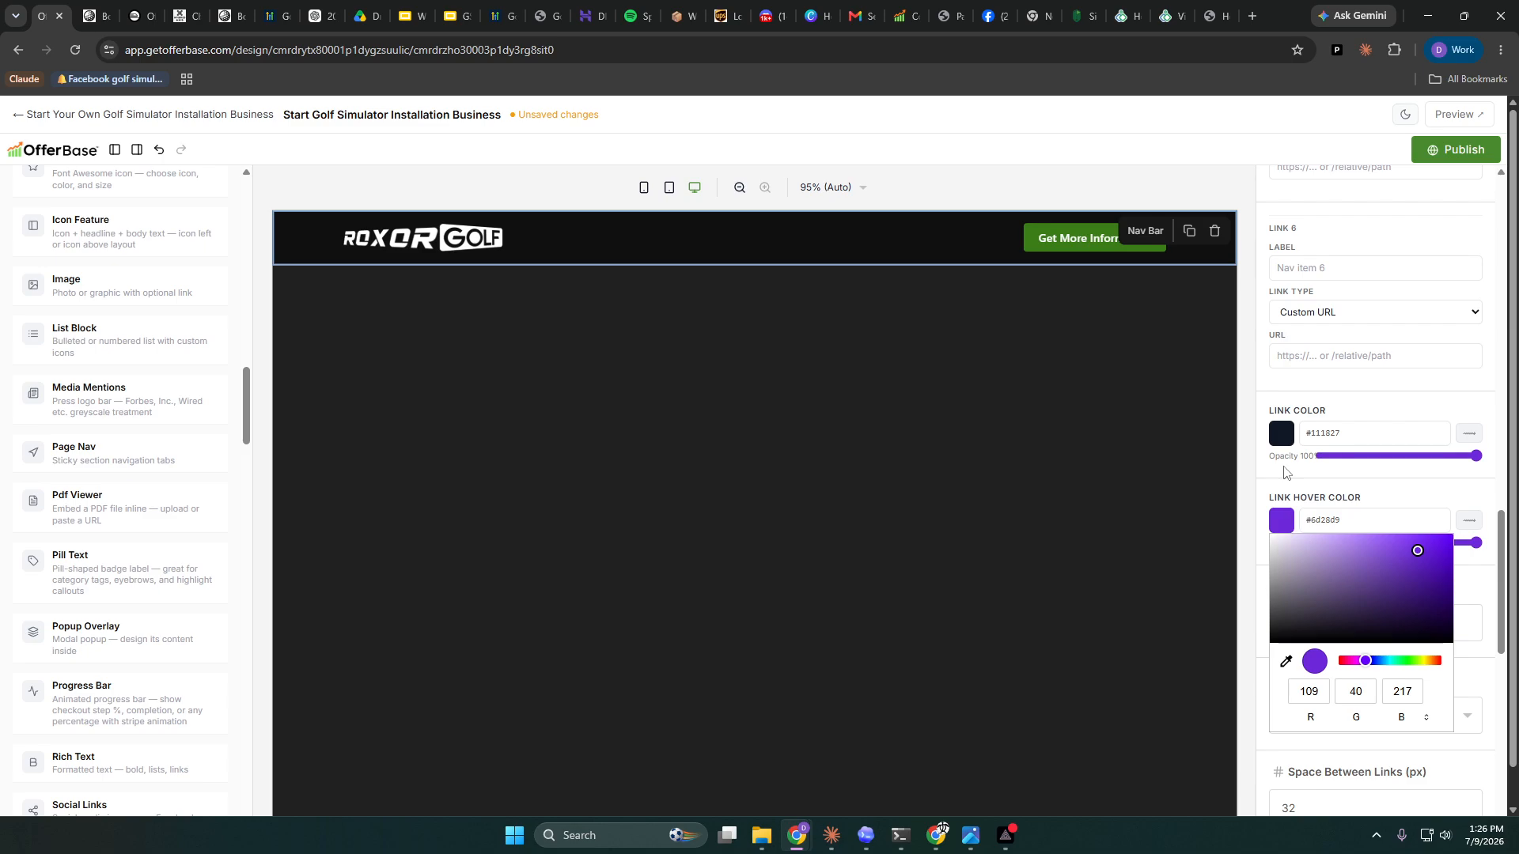
{"action": "scroll", "coordinate": [1289, 521], "scroll_direction": "down", "scroll_amount": 1}
{"action": "scroll", "coordinate": [1295, 518], "scroll_direction": "down", "scroll_amount": 5}
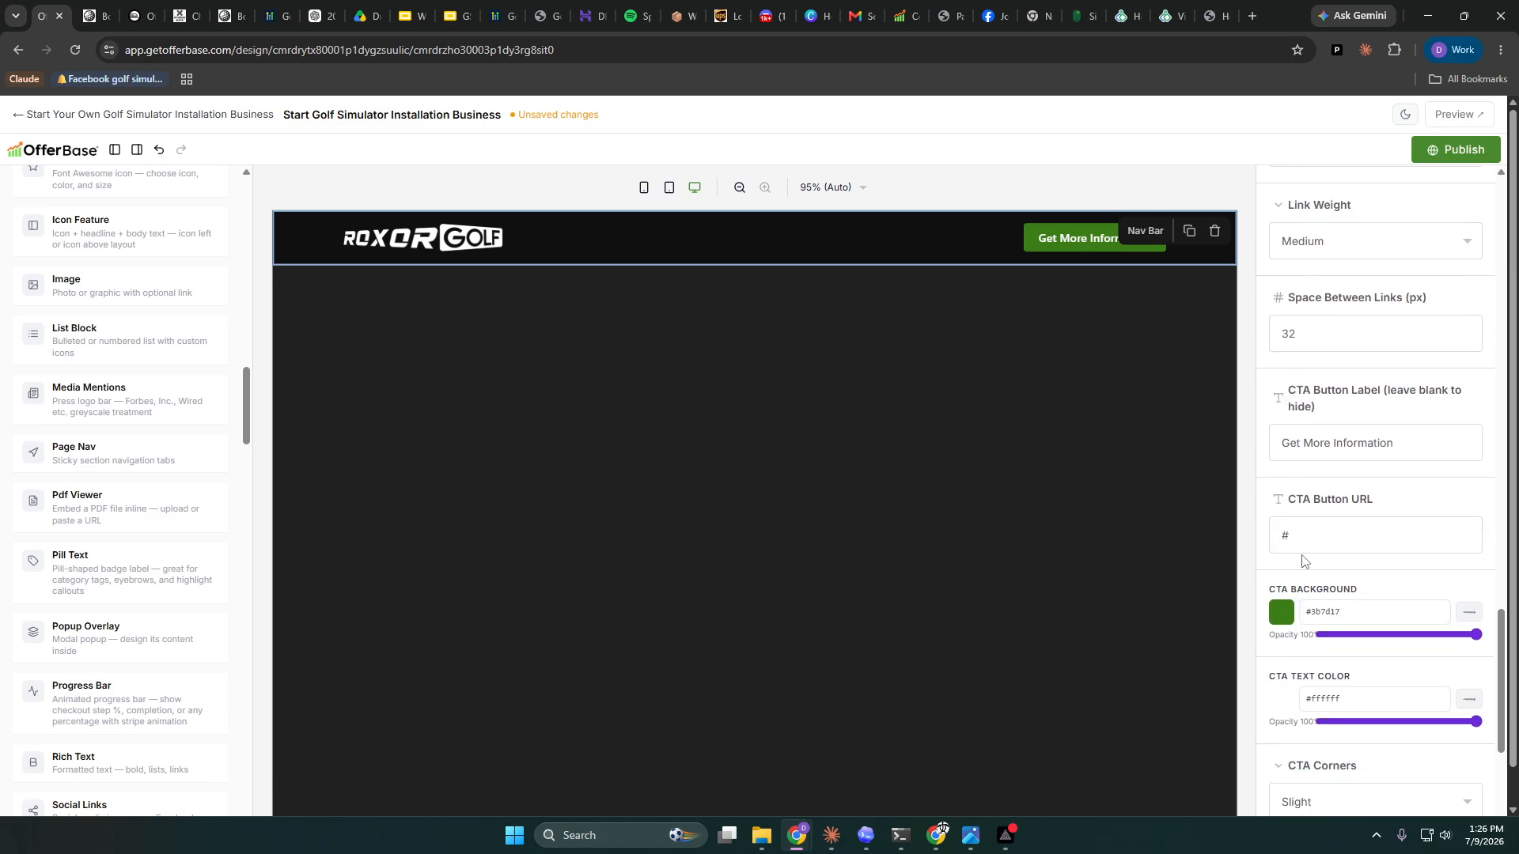
{"action": "scroll", "coordinate": [1304, 561], "scroll_direction": "down", "scroll_amount": 1}
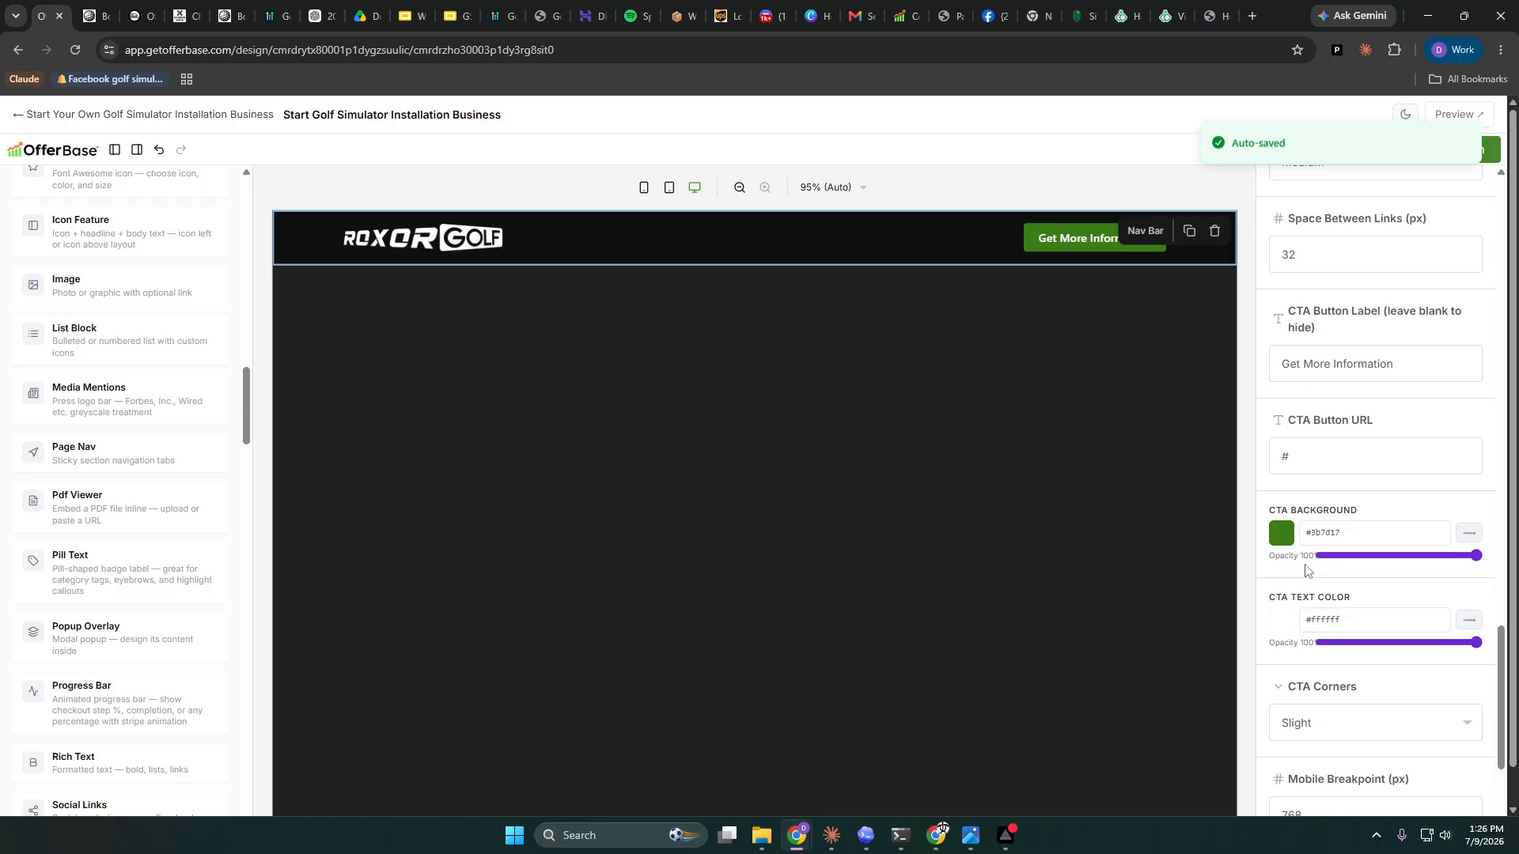
{"action": "scroll", "coordinate": [1312, 573], "scroll_direction": "down", "scroll_amount": 1}
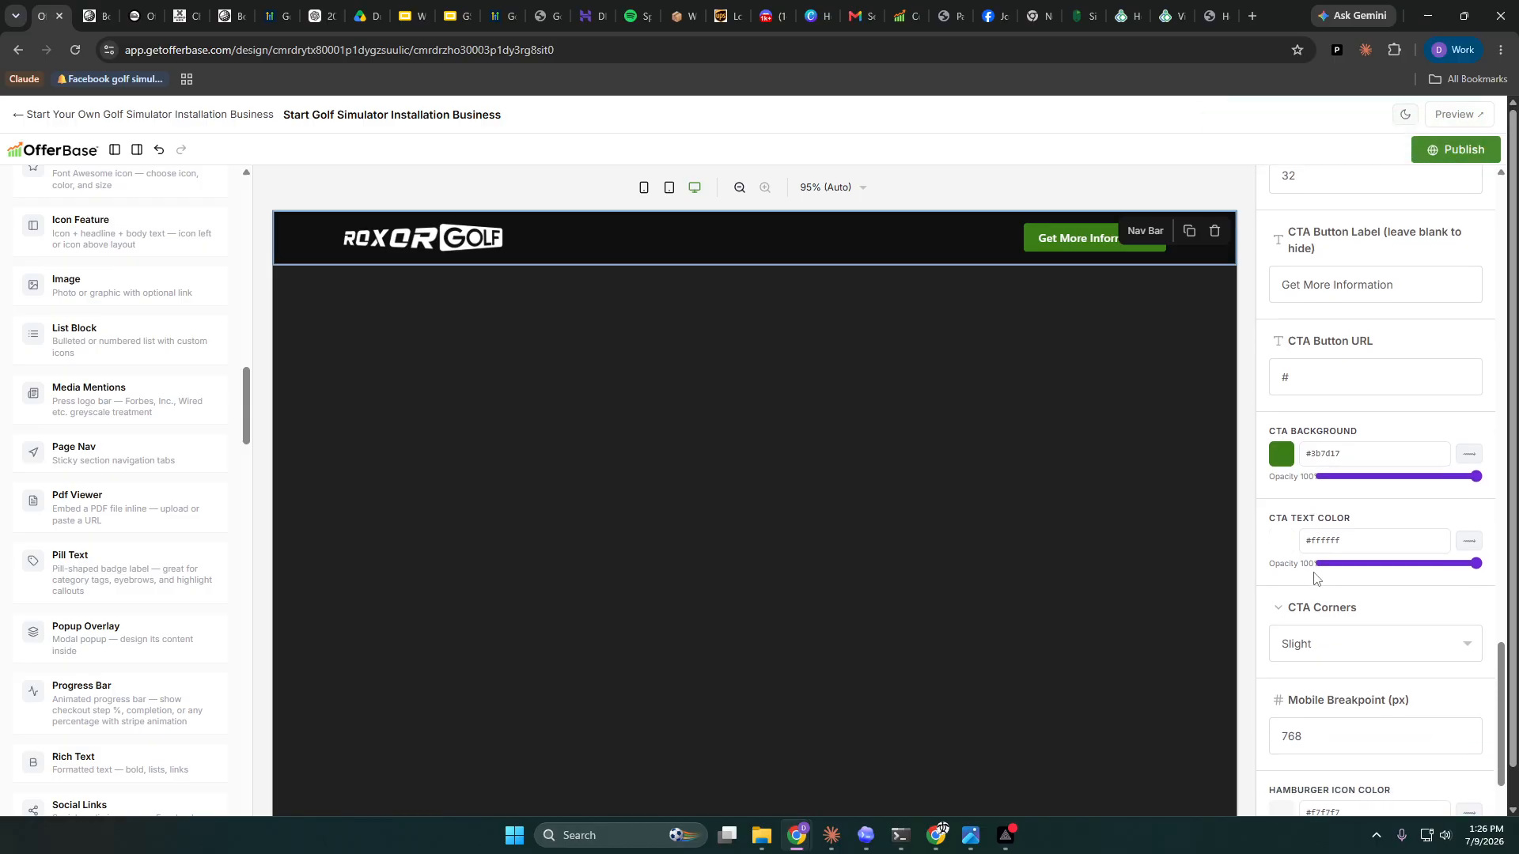
{"action": "scroll", "coordinate": [1314, 577], "scroll_direction": "down", "scroll_amount": 3}
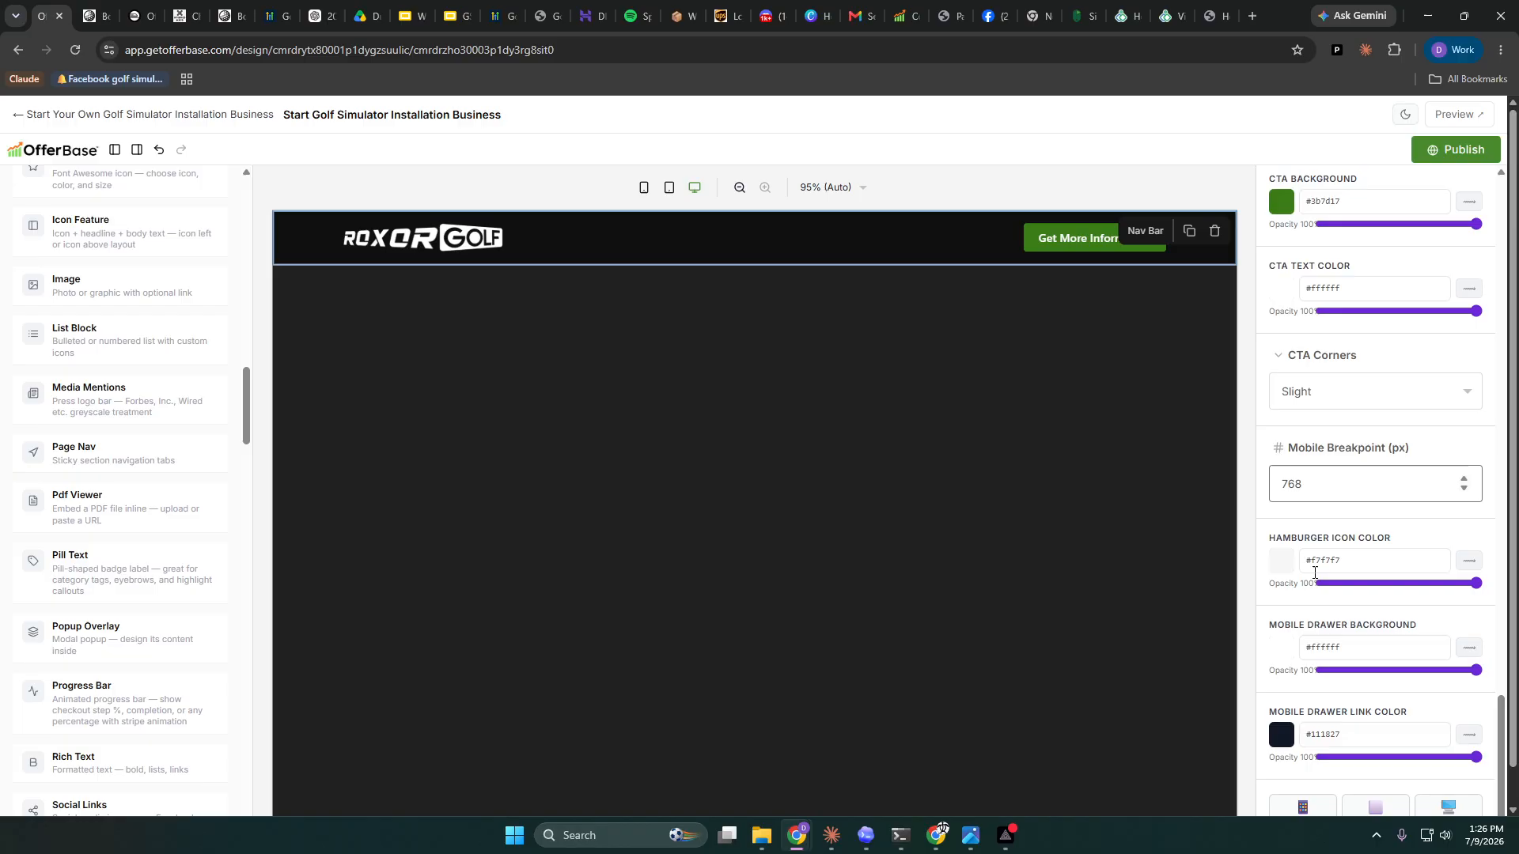
{"action": "scroll", "coordinate": [1313, 578], "scroll_direction": "up", "scroll_amount": 9}
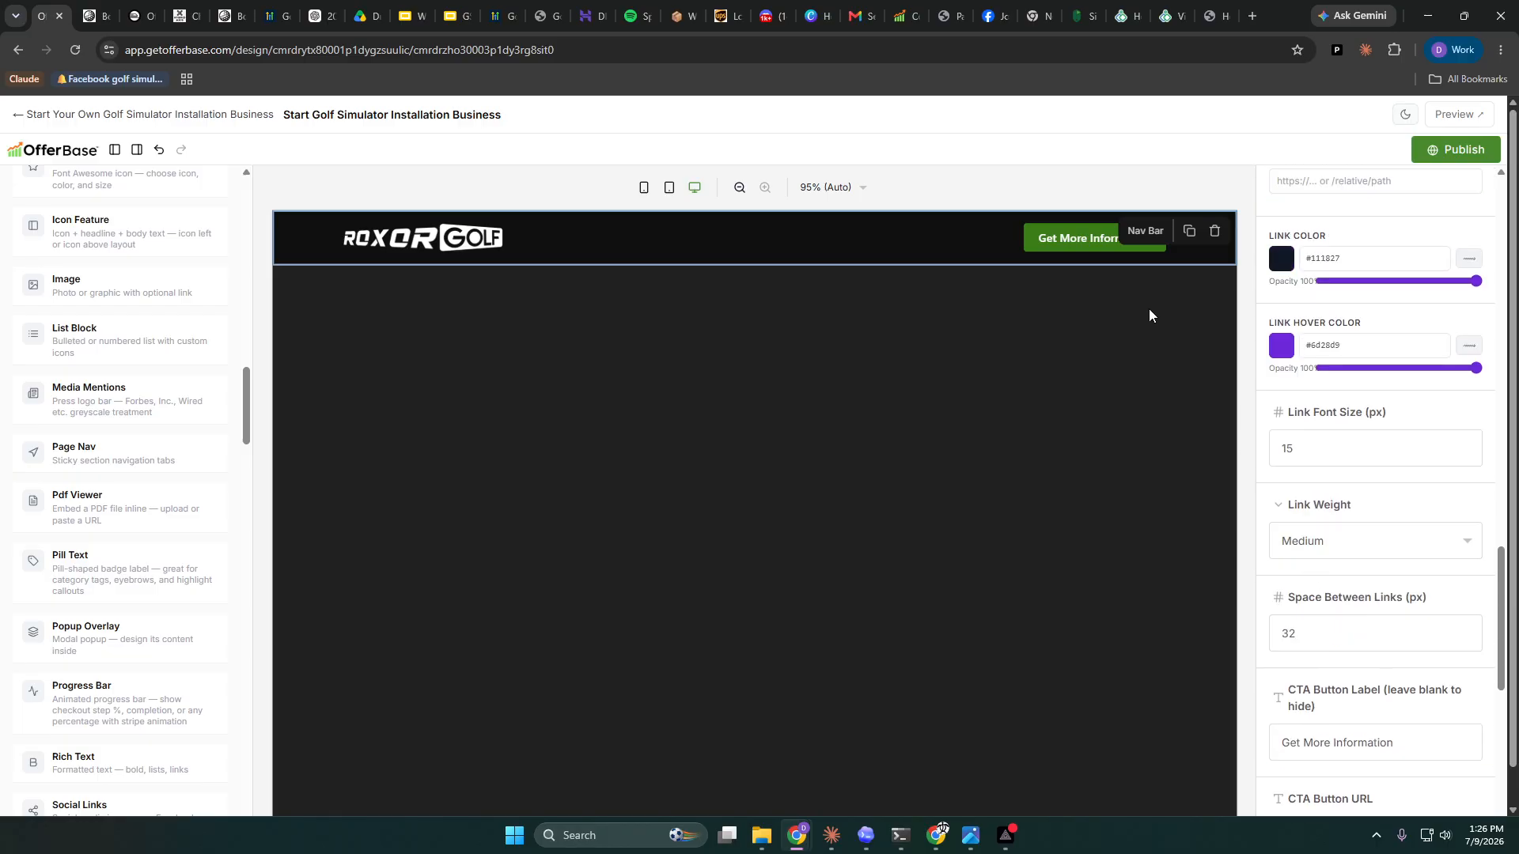
- Add a Section block directly below the Nav Bar
{"action": "left_click", "coordinate": [1110, 406]}
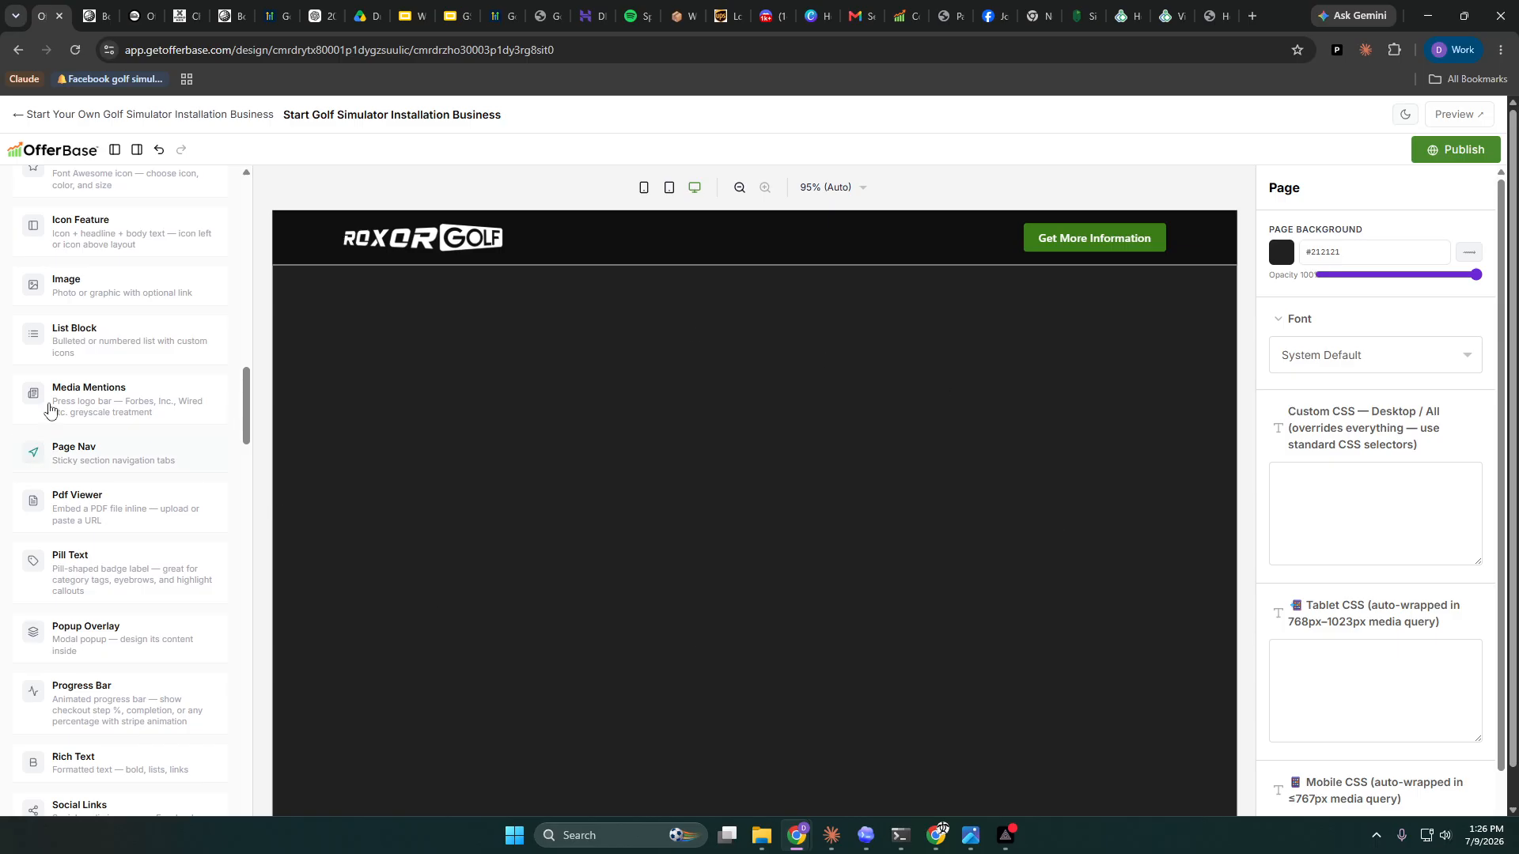
{"action": "scroll", "coordinate": [68, 329], "scroll_direction": "up", "scroll_amount": 4}
{"action": "scroll", "coordinate": [248, 377], "scroll_direction": "up", "scroll_amount": 10}
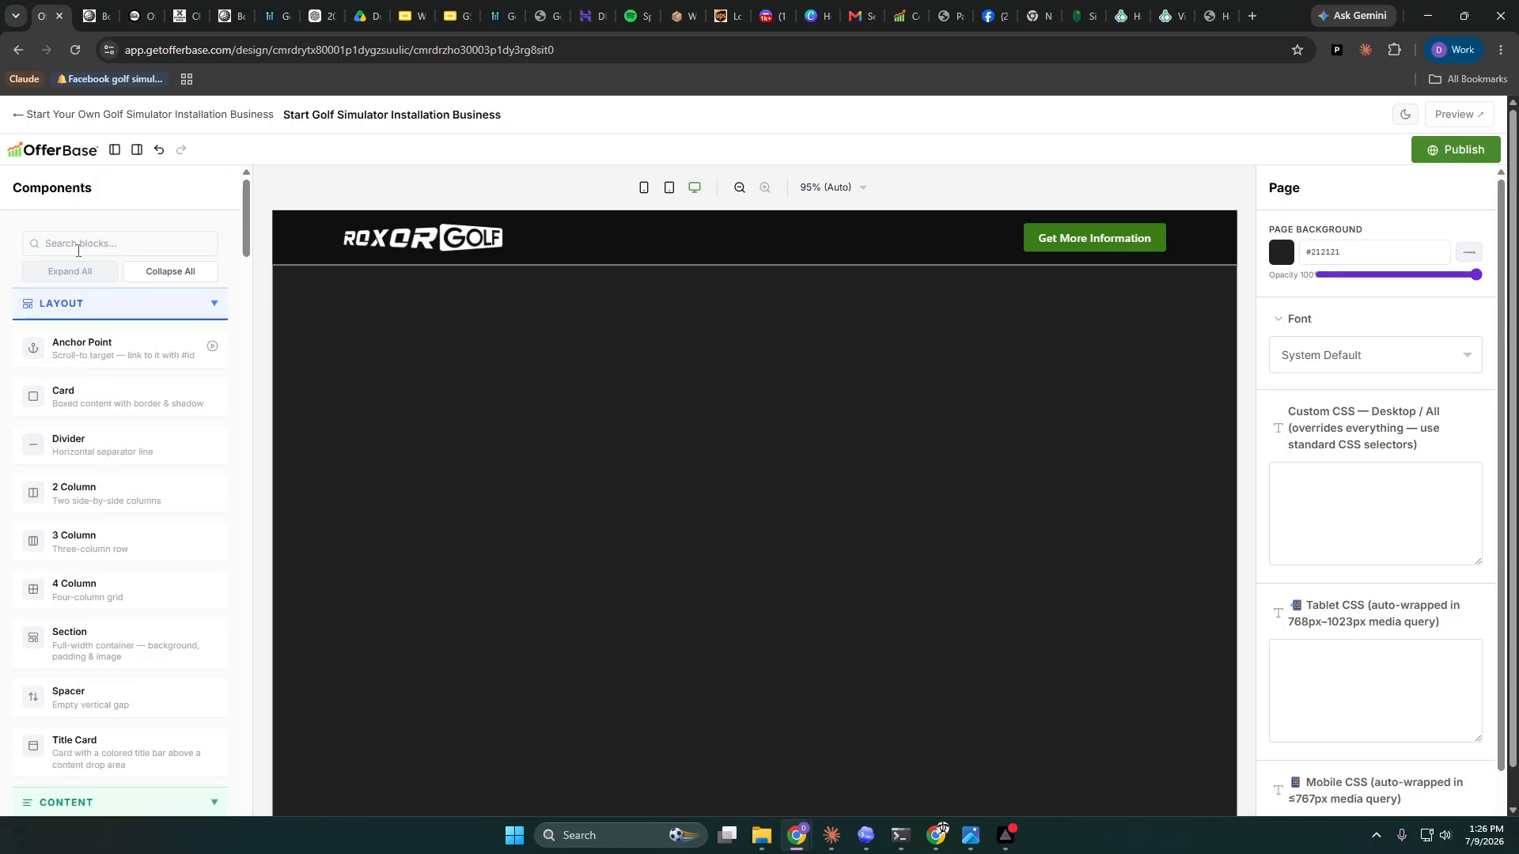
{"action": "left_click_drag", "start_coordinate": [65, 642], "coordinate": [724, 279]}
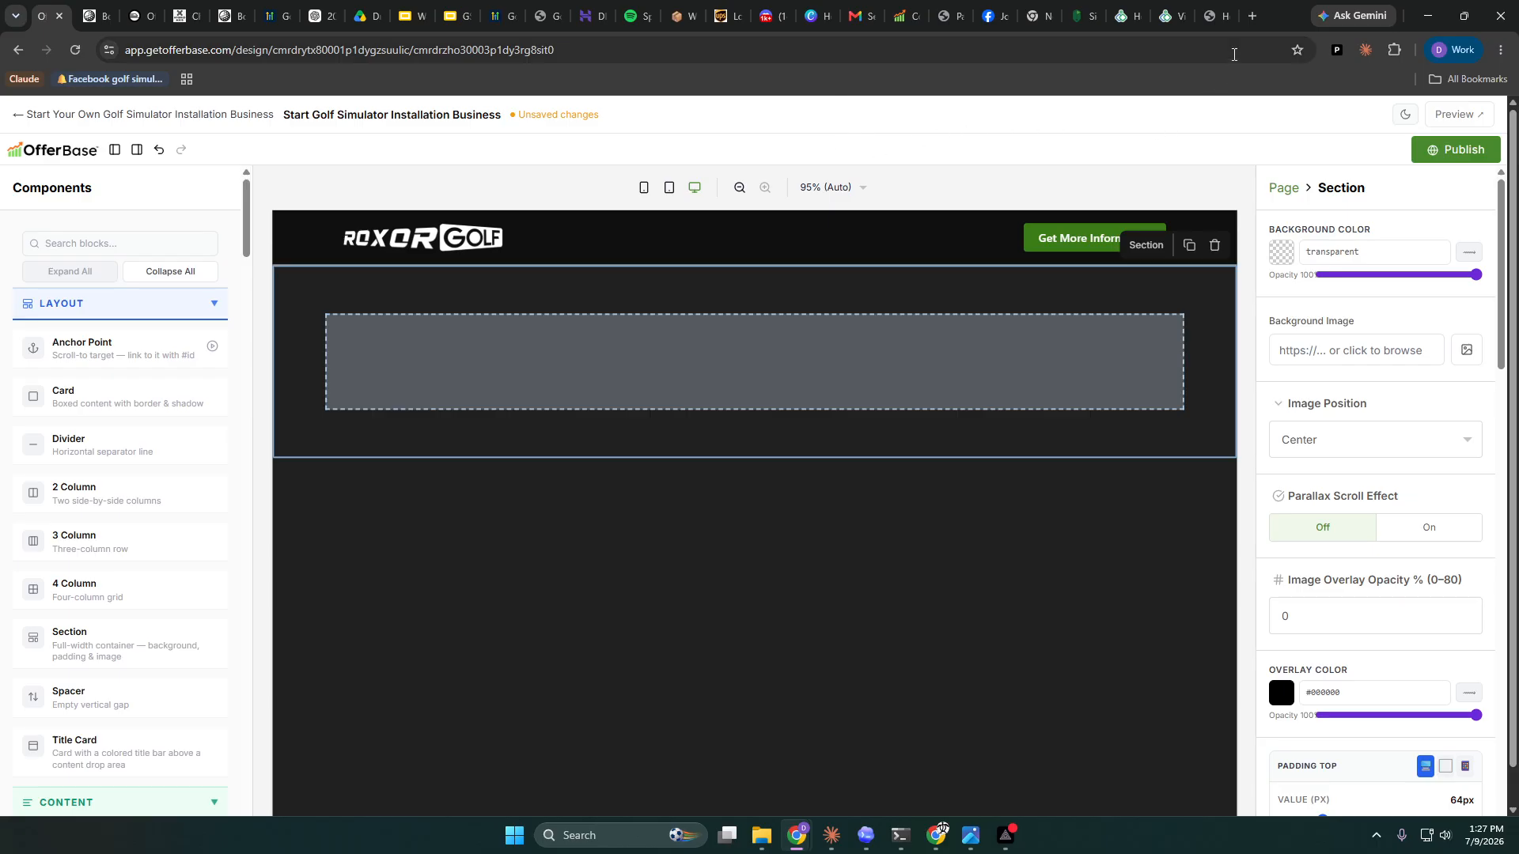
- Examine the banners and product sections of the roxorgolf.com homepage as a design reference, and return to the OfferBase editor
{"action": "left_click", "coordinate": [1210, 16]}
{"action": "scroll", "coordinate": [867, 391], "scroll_direction": "up", "scroll_amount": 6}
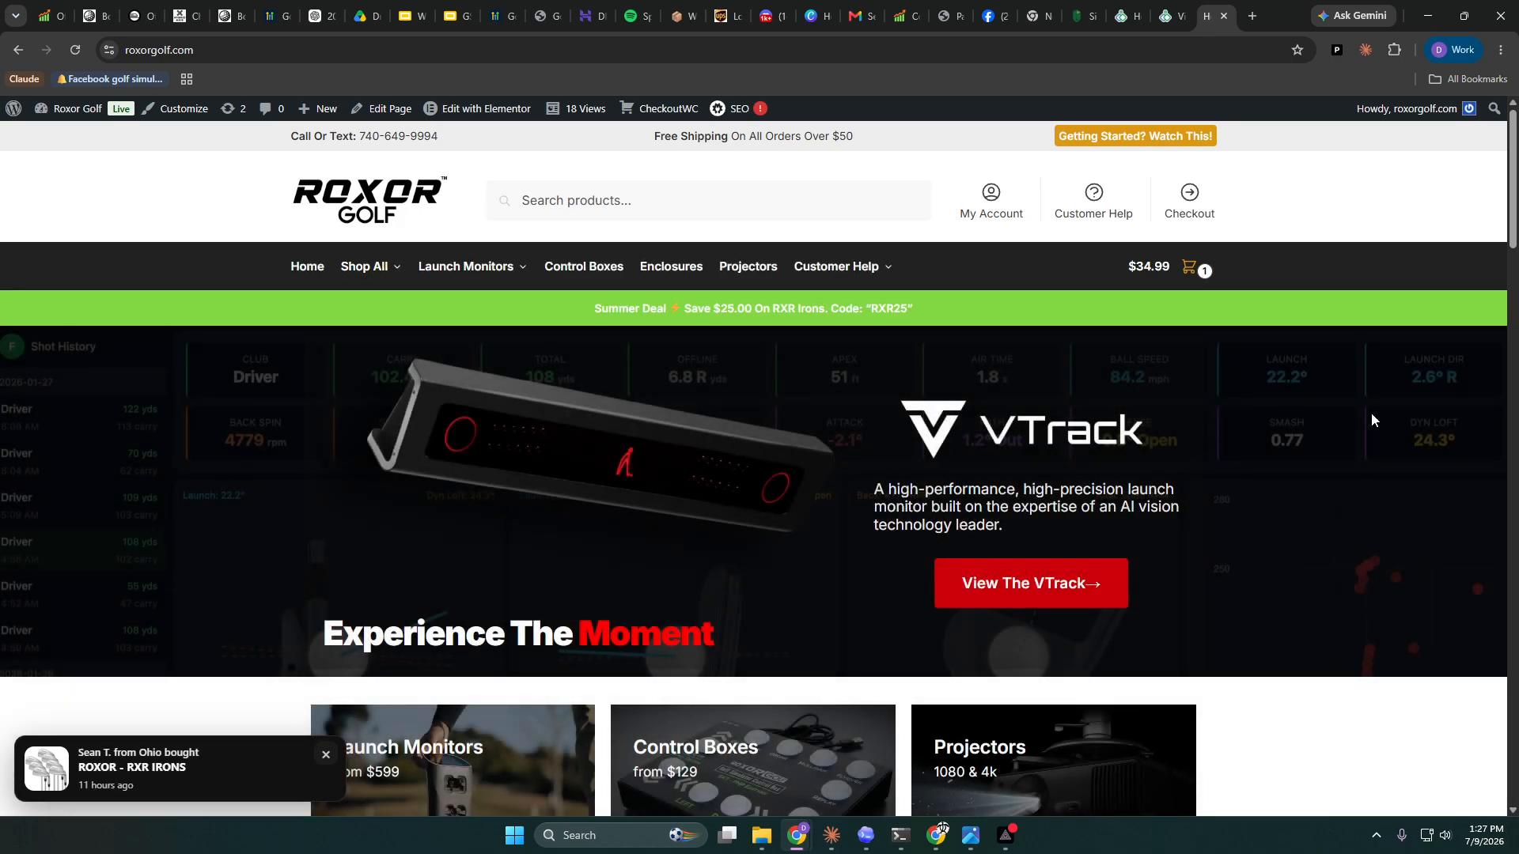
{"action": "scroll", "coordinate": [1317, 563], "scroll_direction": "down", "scroll_amount": 5}
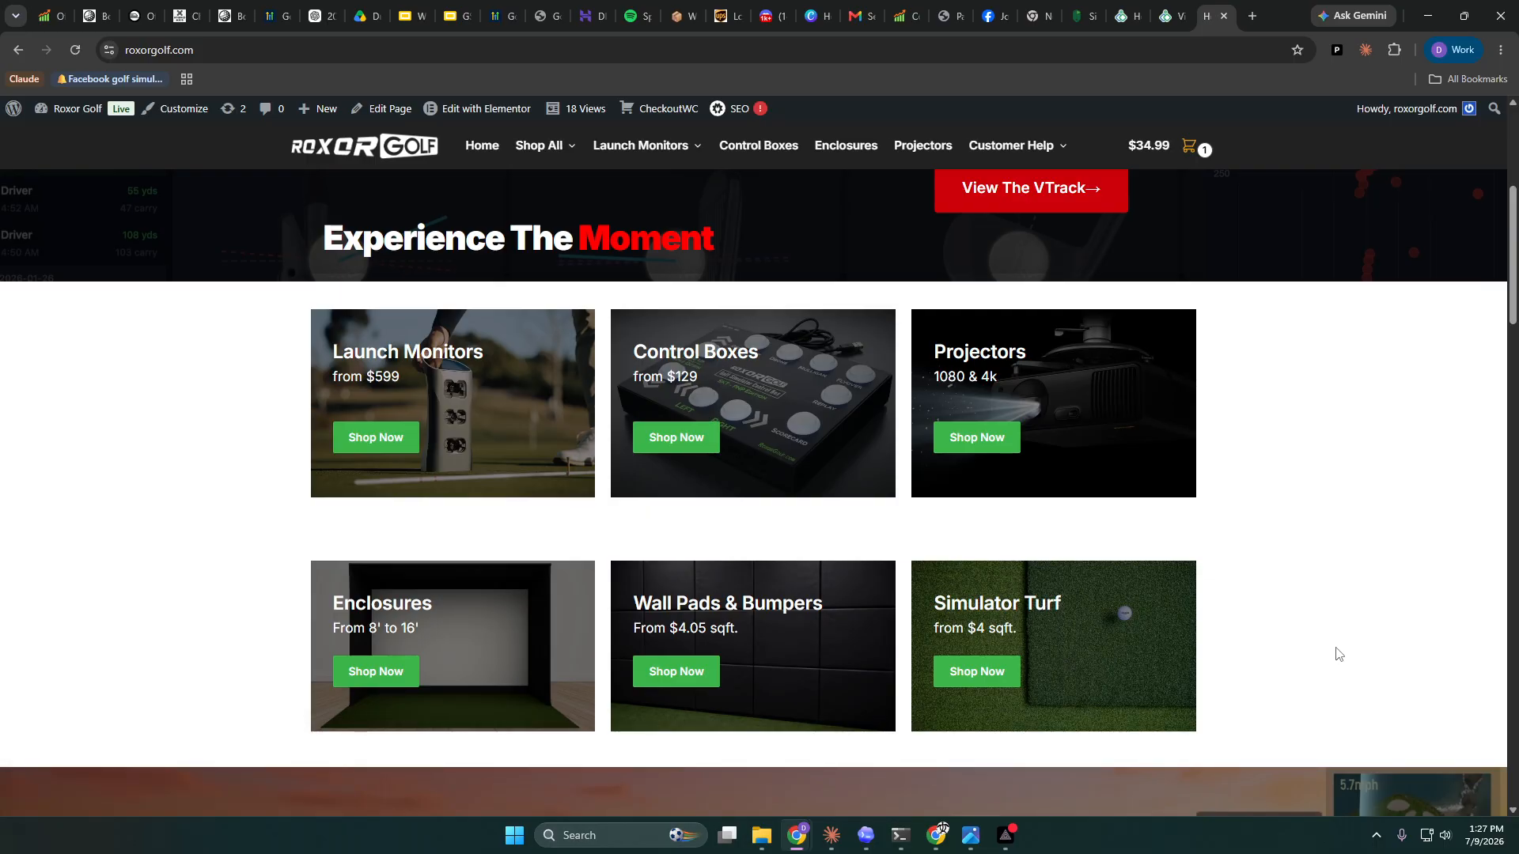
{"action": "scroll", "coordinate": [1337, 654], "scroll_direction": "down", "scroll_amount": 6}
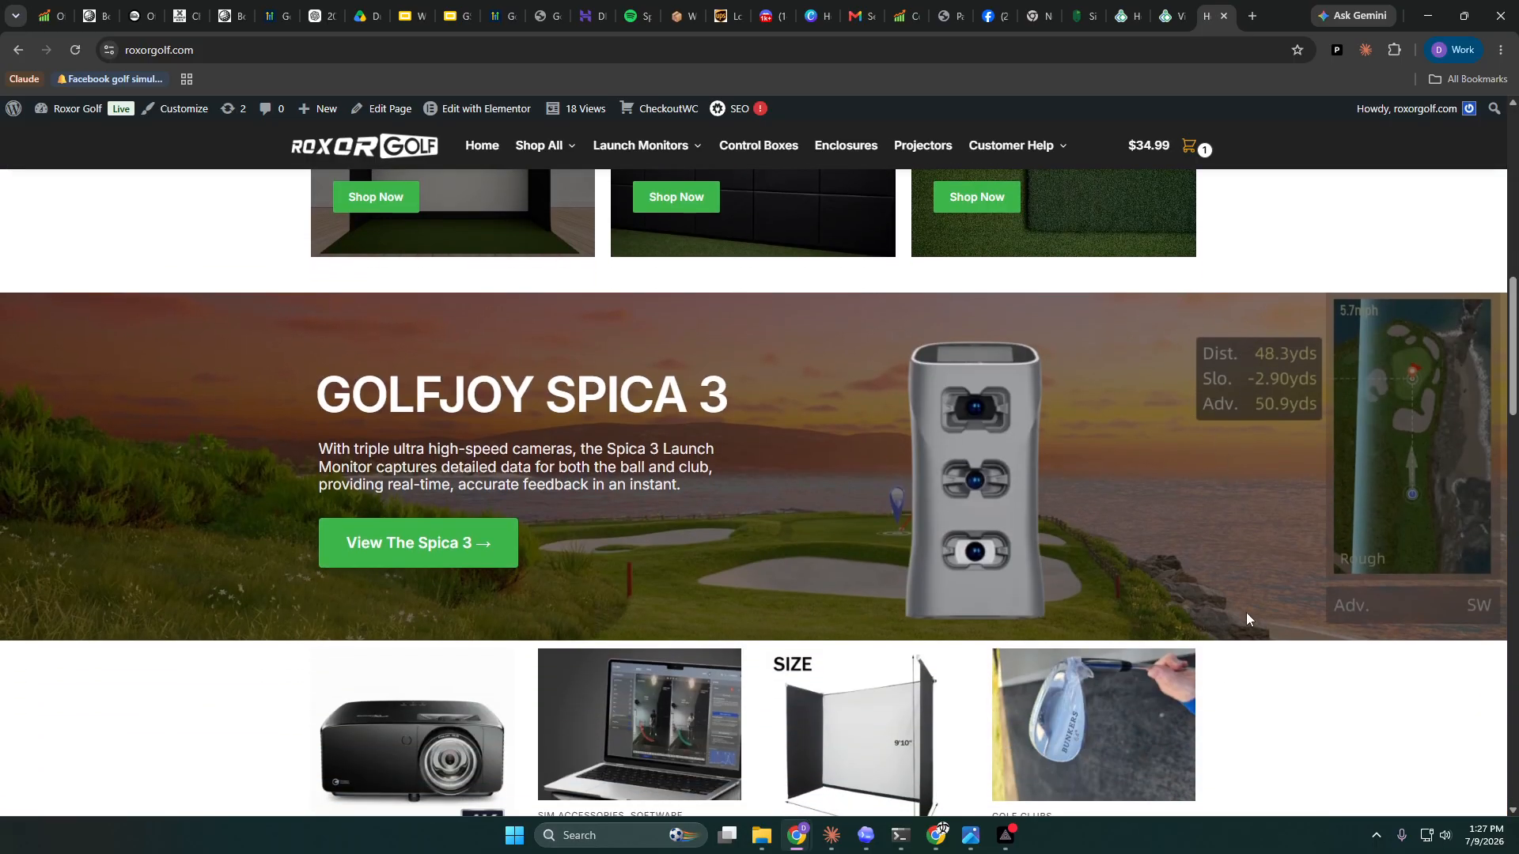
{"action": "scroll", "coordinate": [814, 497], "scroll_direction": "down", "scroll_amount": 8}
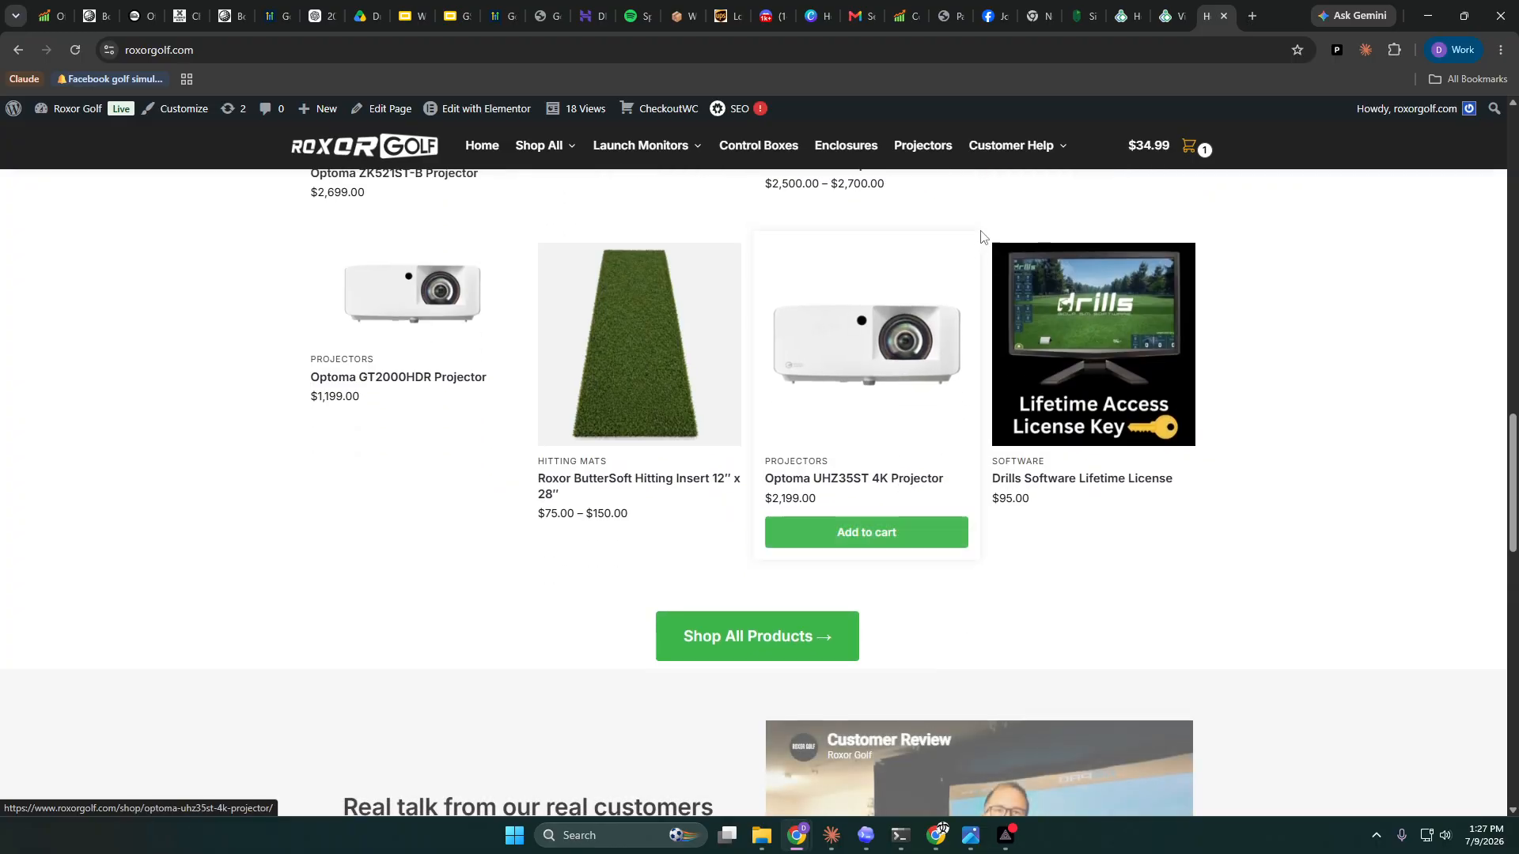
{"action": "scroll", "coordinate": [984, 636], "scroll_direction": "up", "scroll_amount": 20}
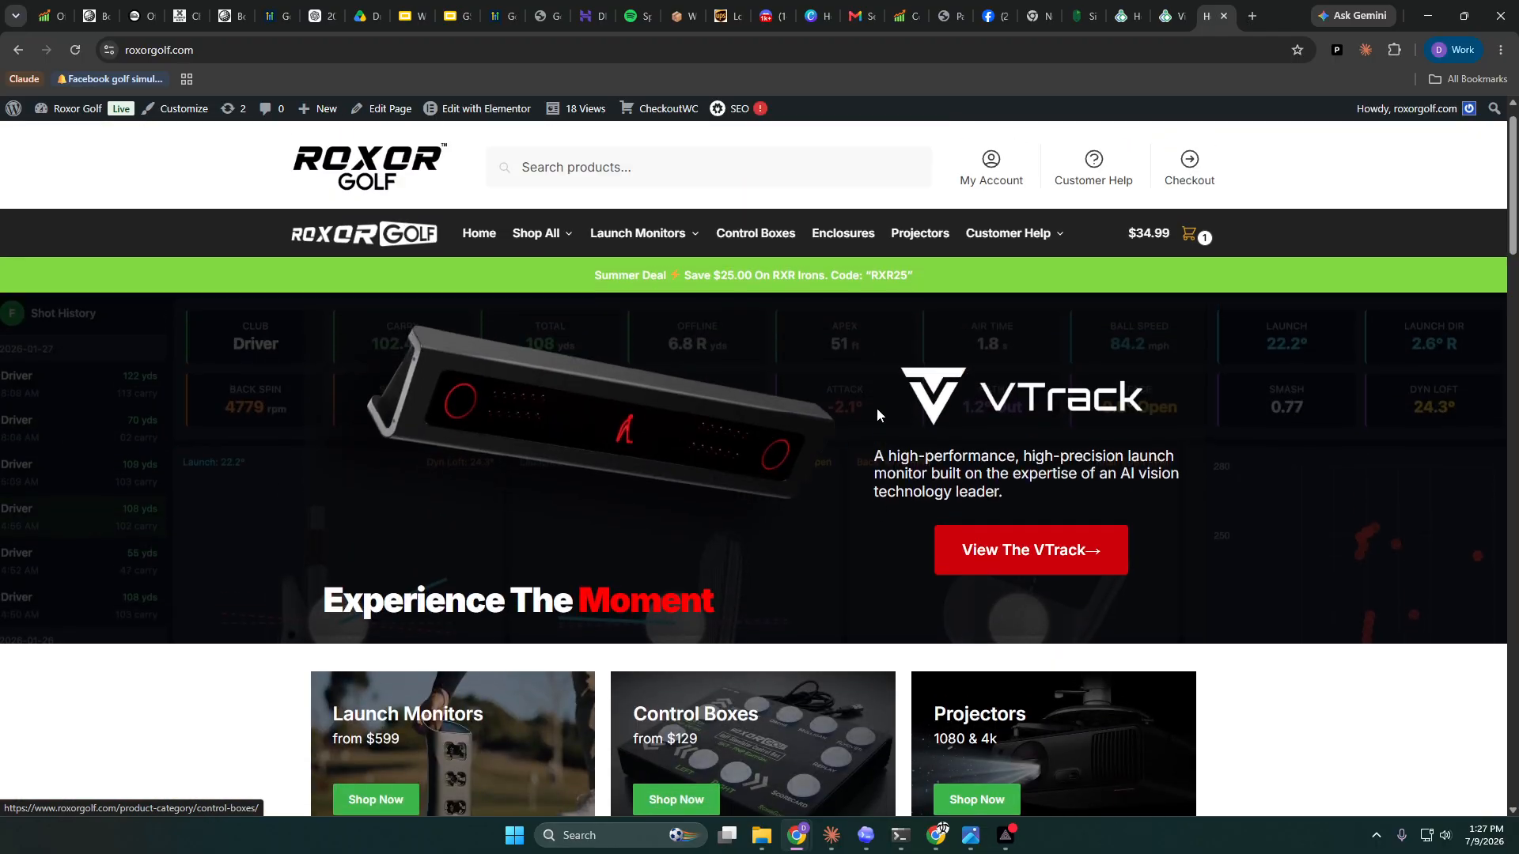
{"action": "left_click", "coordinate": [50, 16]}
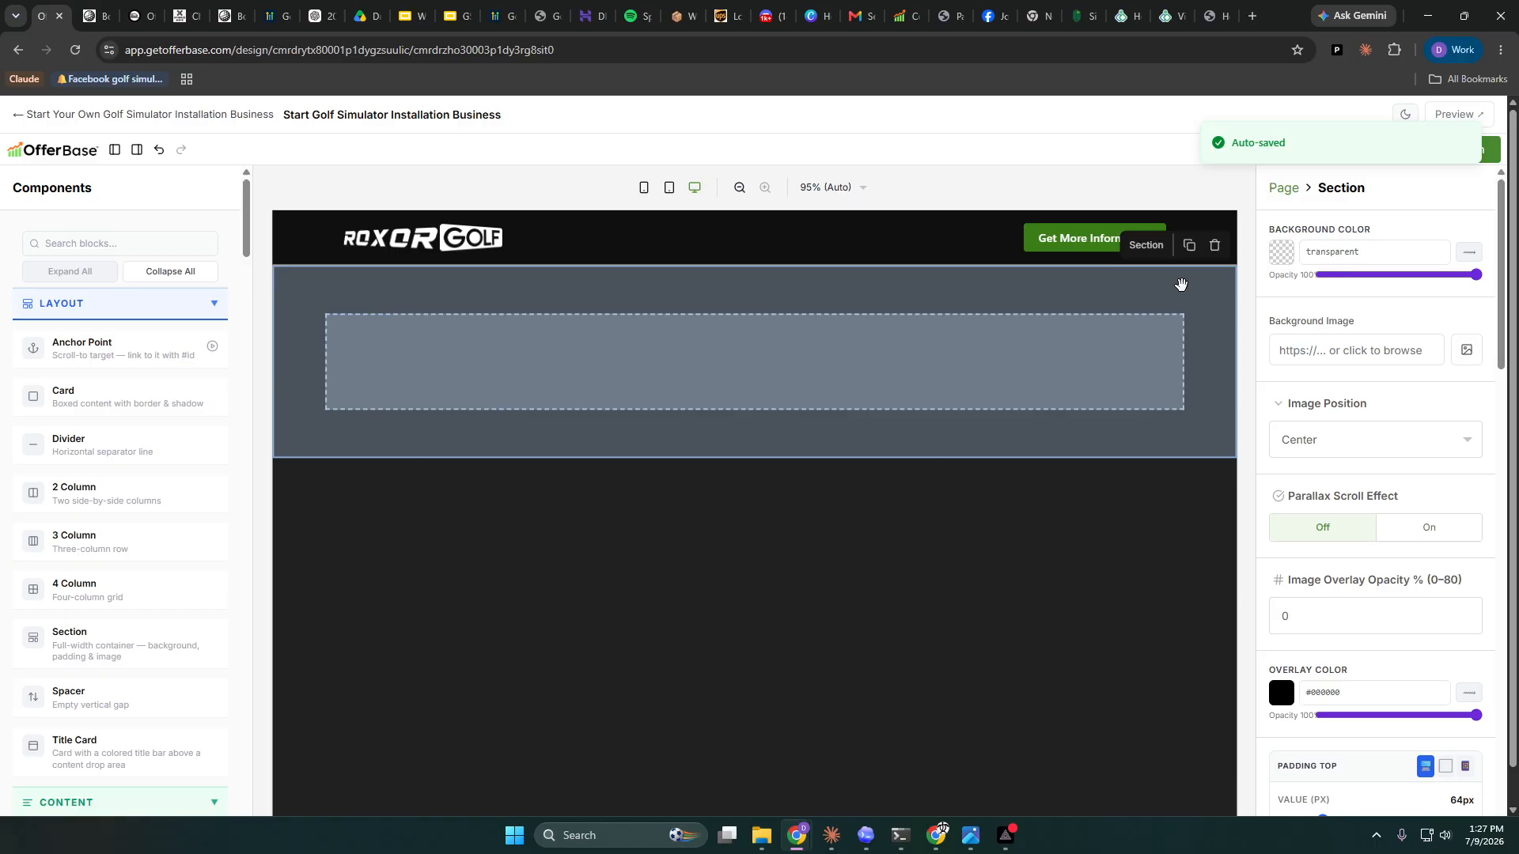
- Upload the "Background Image" file from Downloads and use it as the new section's background image
{"action": "left_click", "coordinate": [1467, 350]}
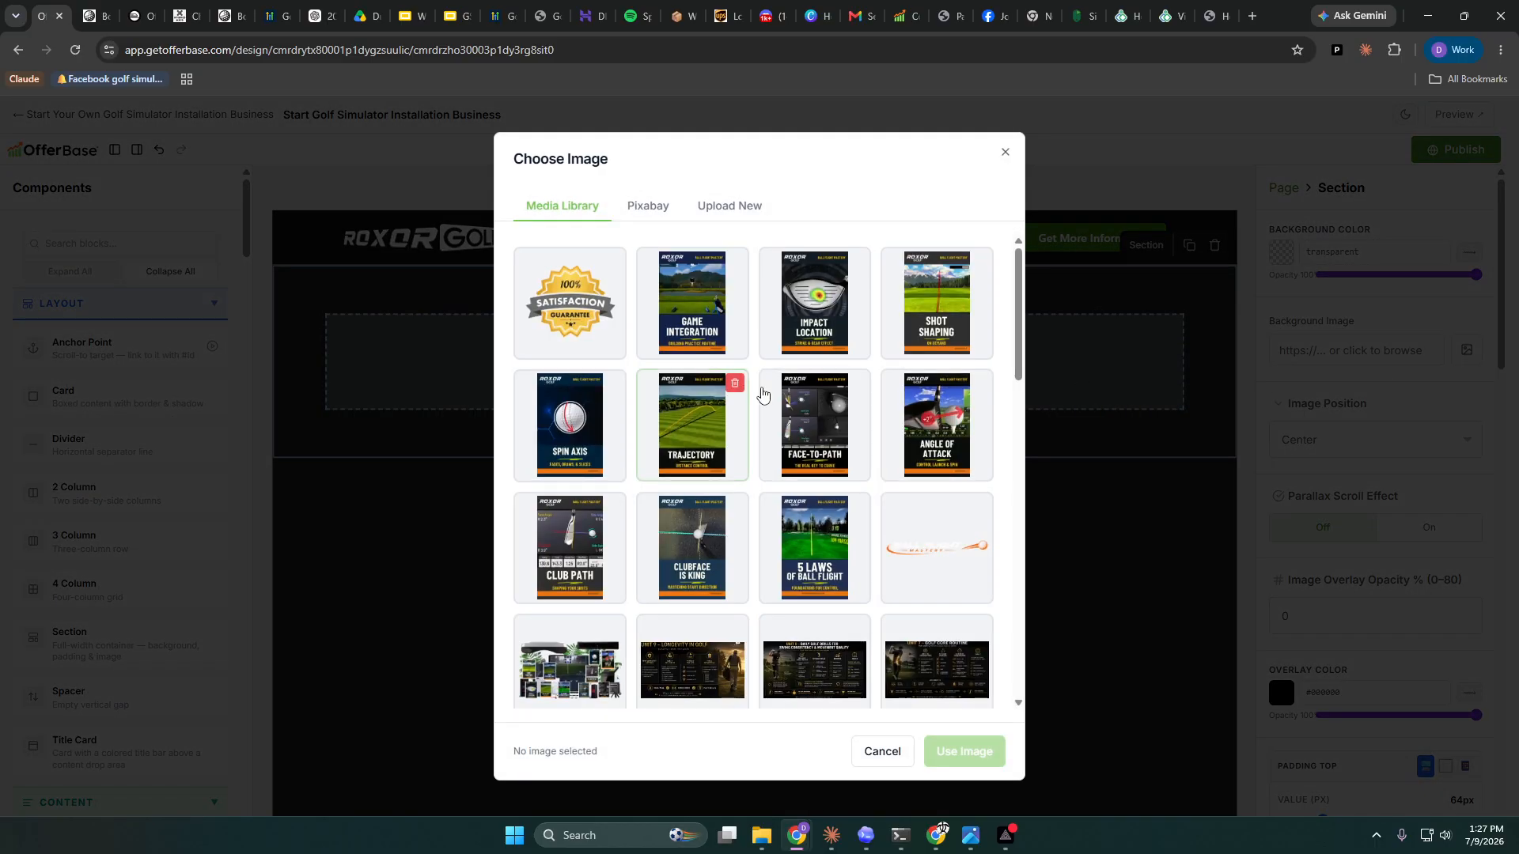
{"action": "left_click", "coordinate": [726, 209]}
{"action": "left_click", "coordinate": [796, 478]}
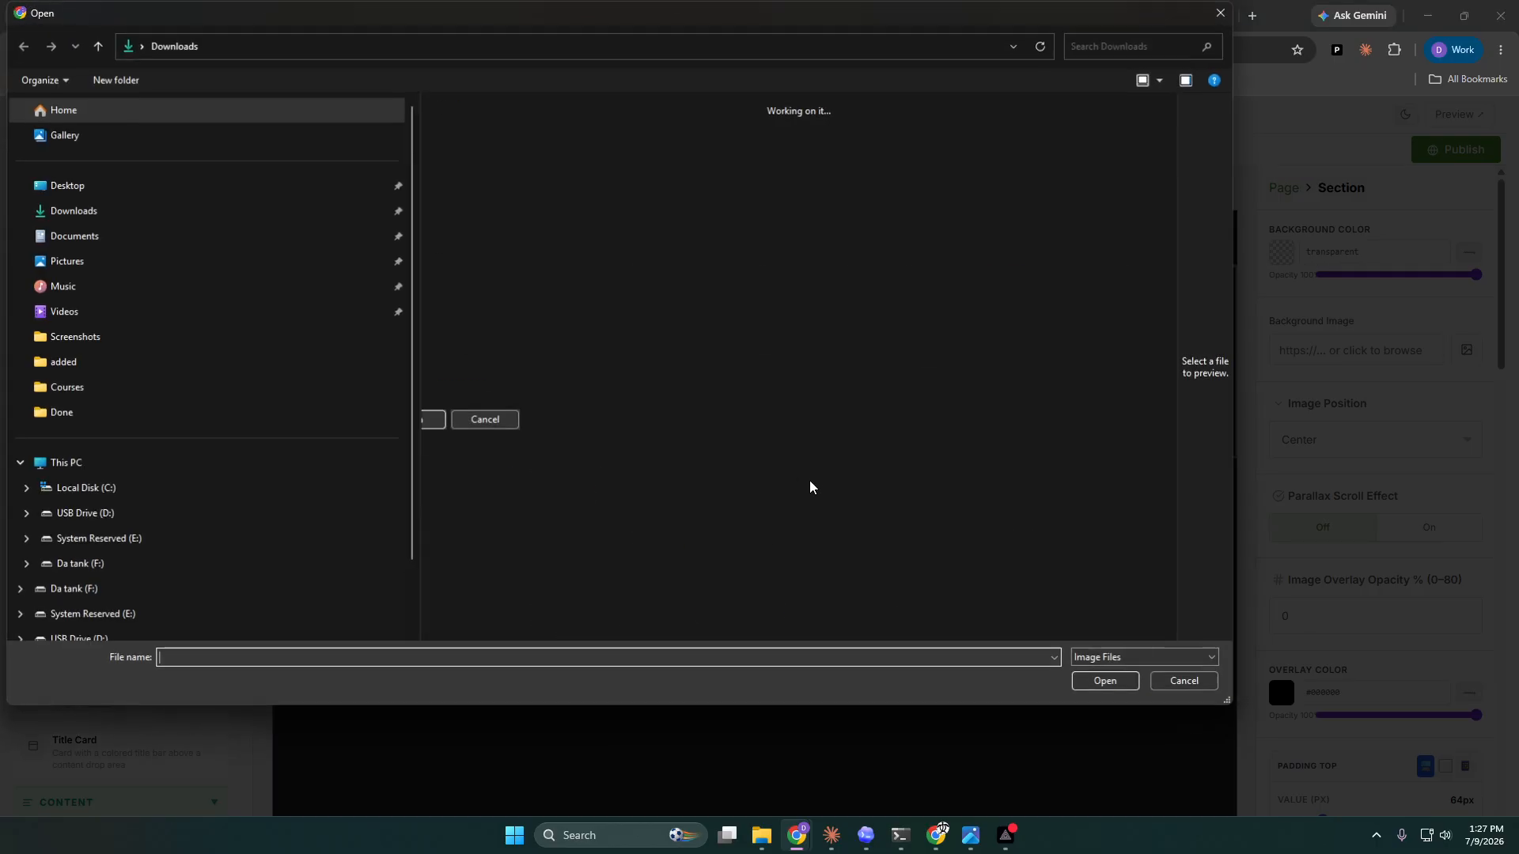
{"action": "left_click", "coordinate": [567, 172]}
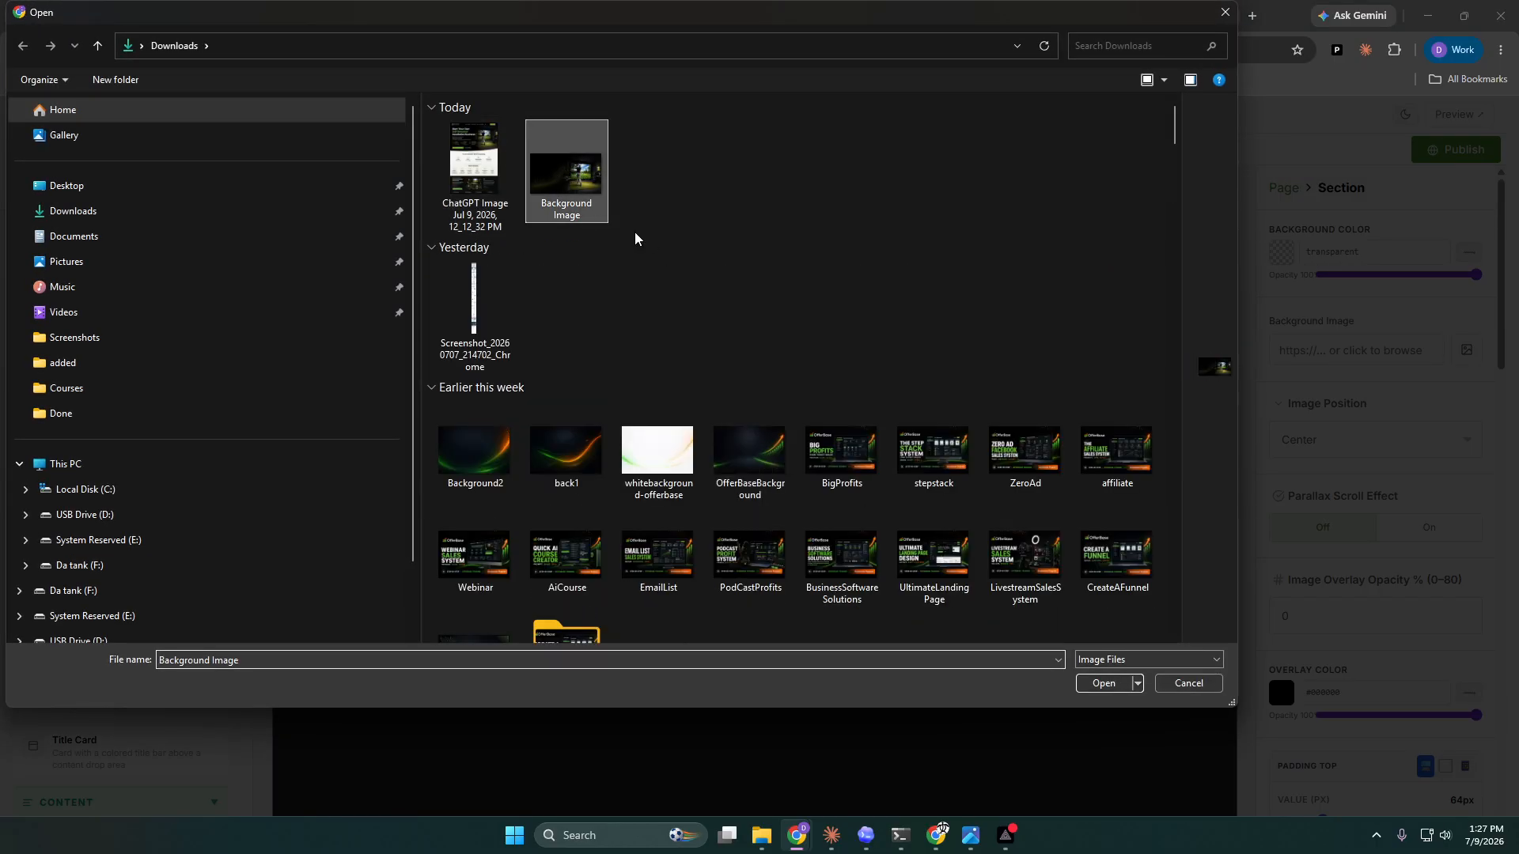
{"action": "left_click", "coordinate": [1082, 682]}
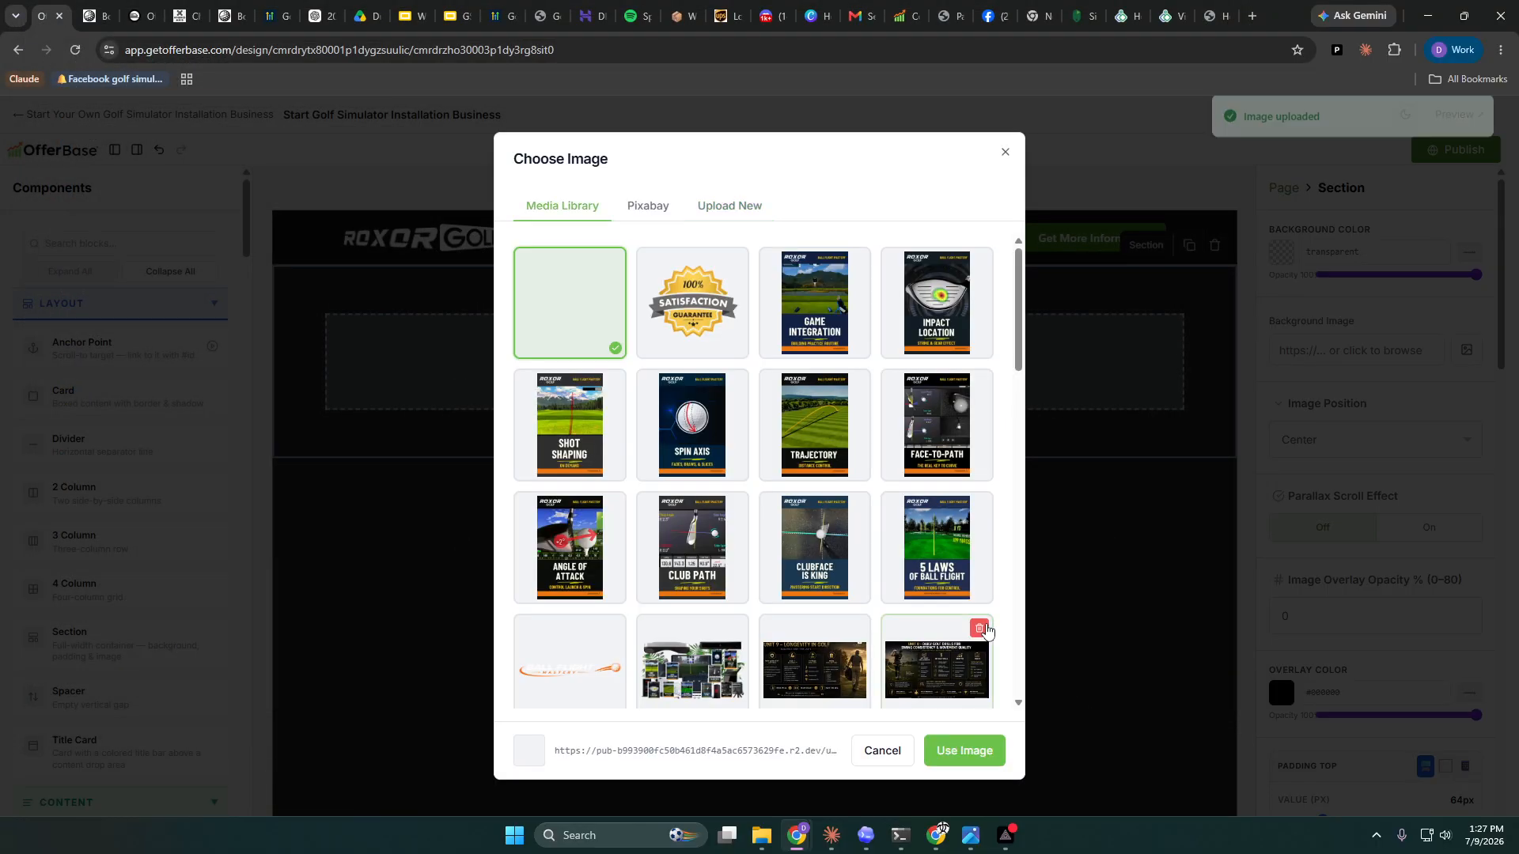
{"action": "left_click", "coordinate": [983, 761]}
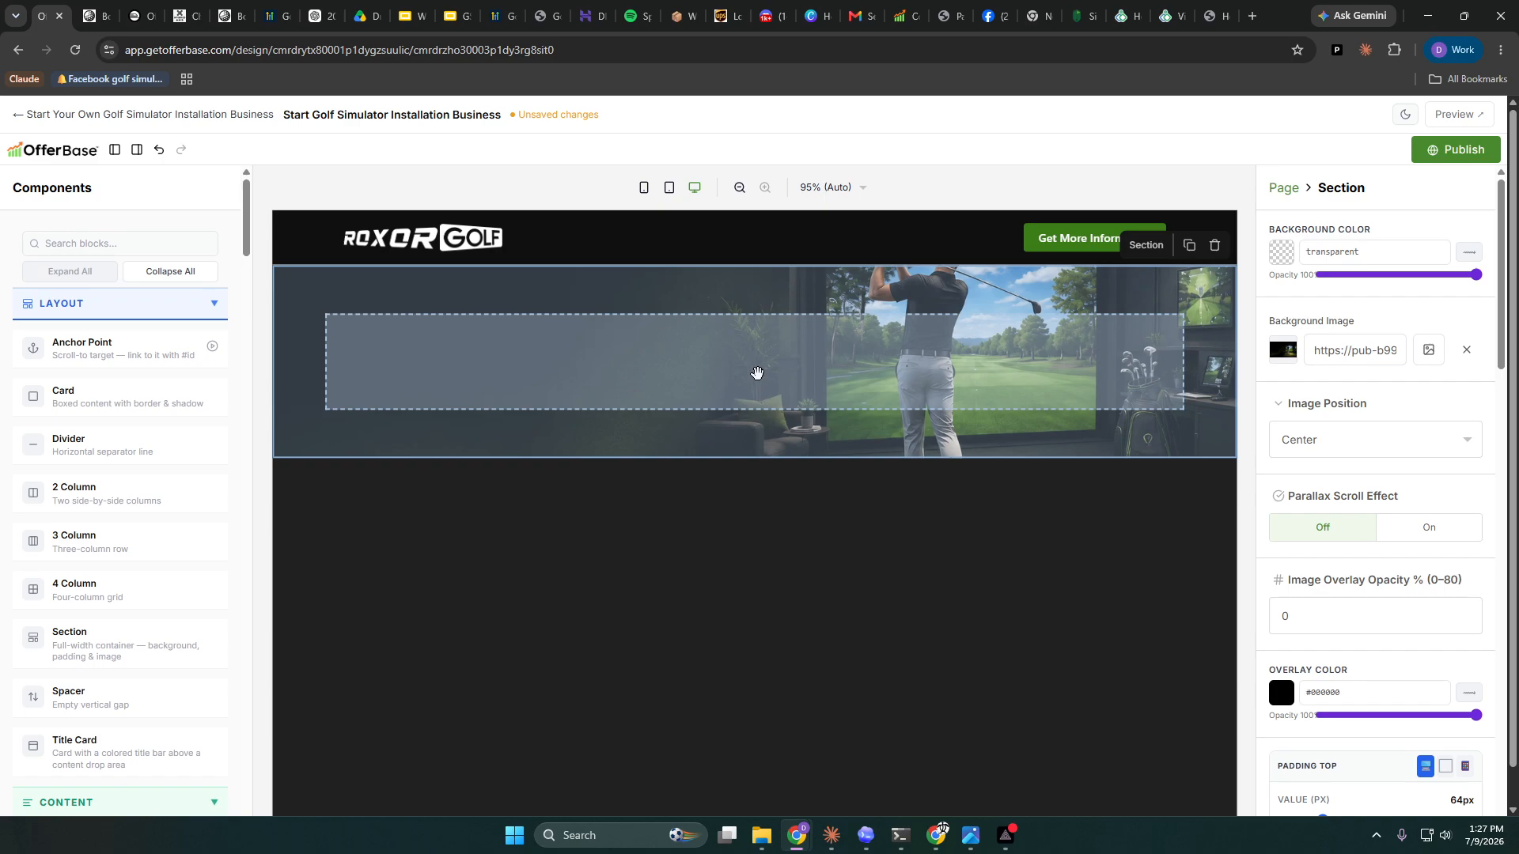
{"action": "left_click", "coordinate": [129, 243]}
{"action": "type", "text": "pill text"}
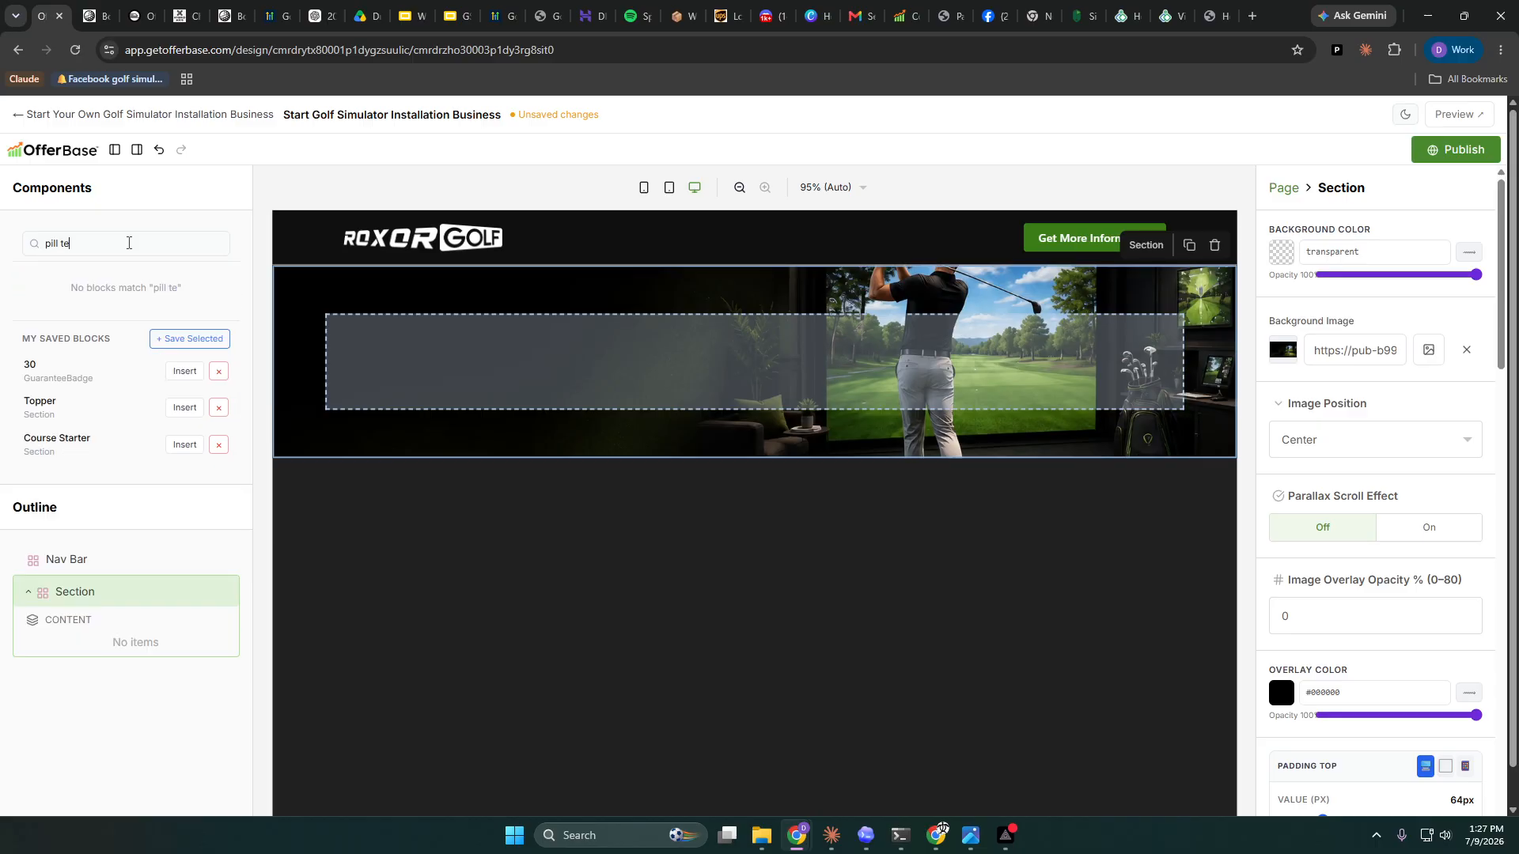
{"action": "key", "text": "BackSpace"}
{"action": "key", "text": "BackSpace"}
{"action": "key", "text": "BackSpace"}
{"action": "key", "text": "BackSpace"}
{"action": "key", "text": "BackSpace"}
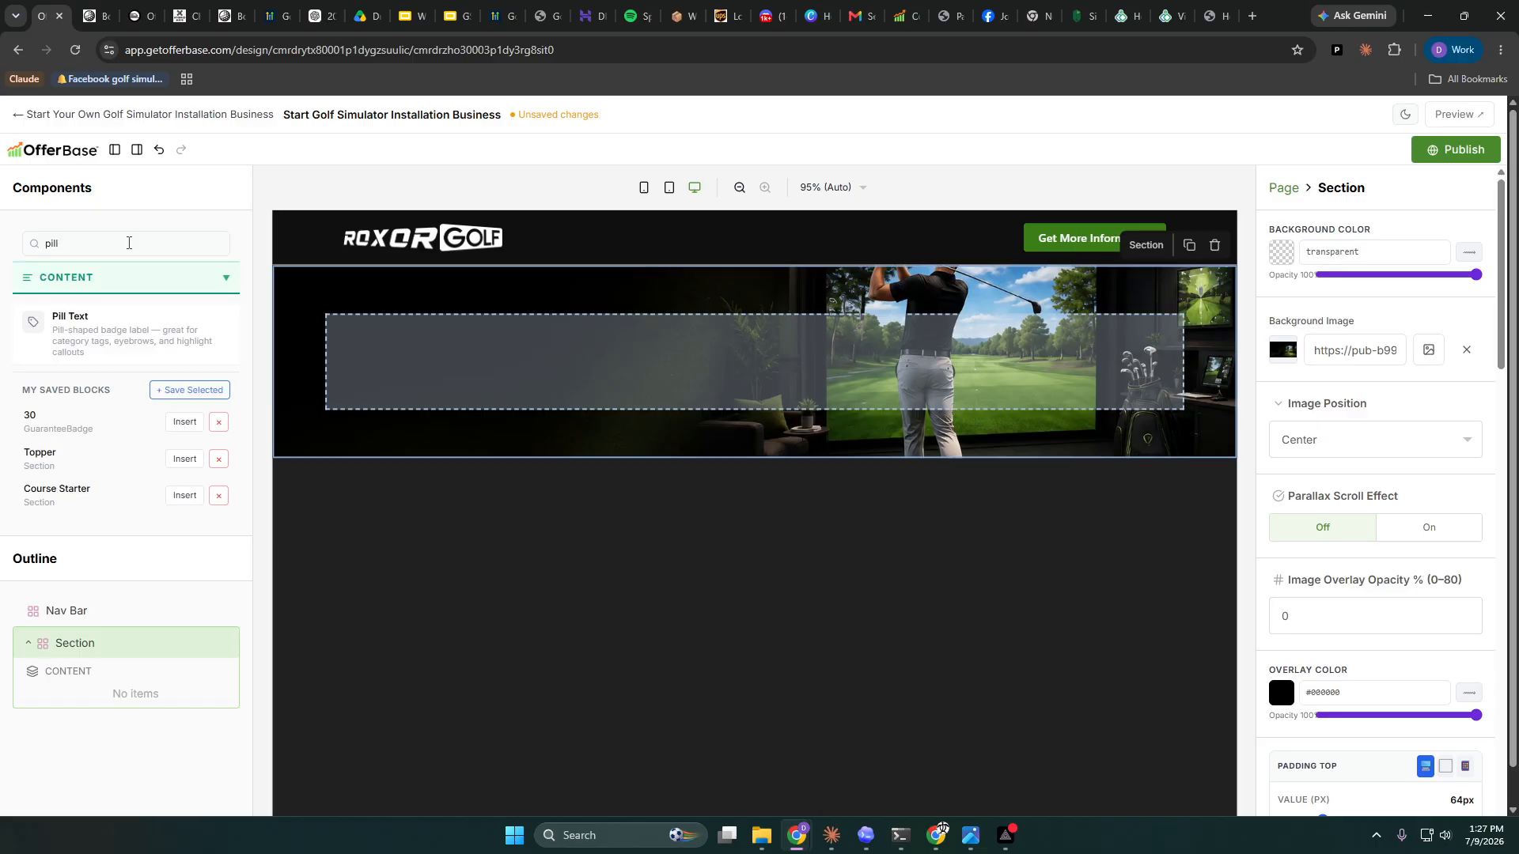
{"action": "left_click_drag", "start_coordinate": [95, 323], "coordinate": [585, 342]}
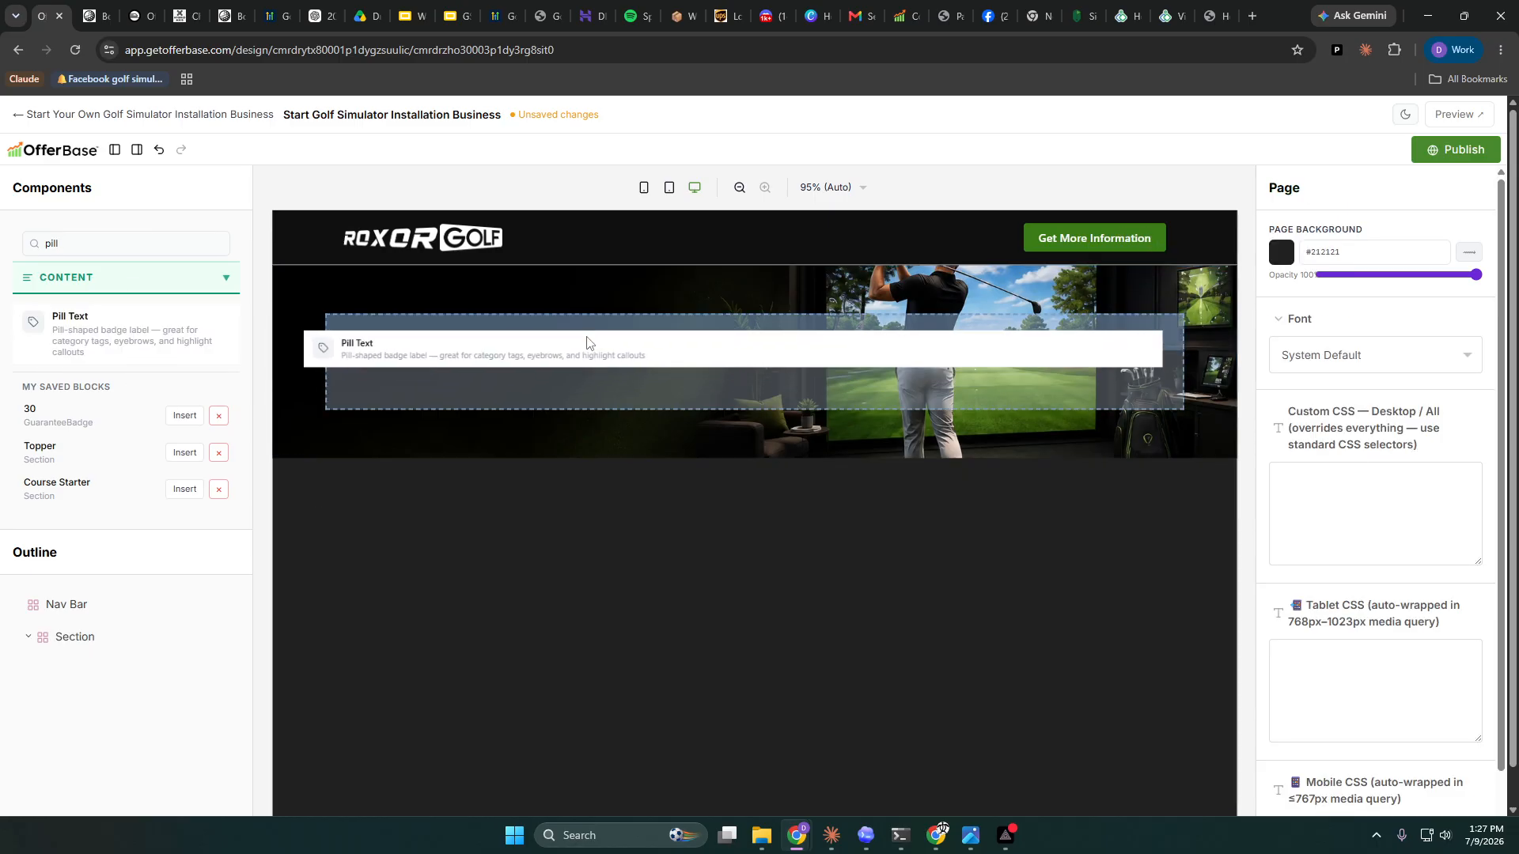
{"action": "left_click", "coordinate": [702, 324]}
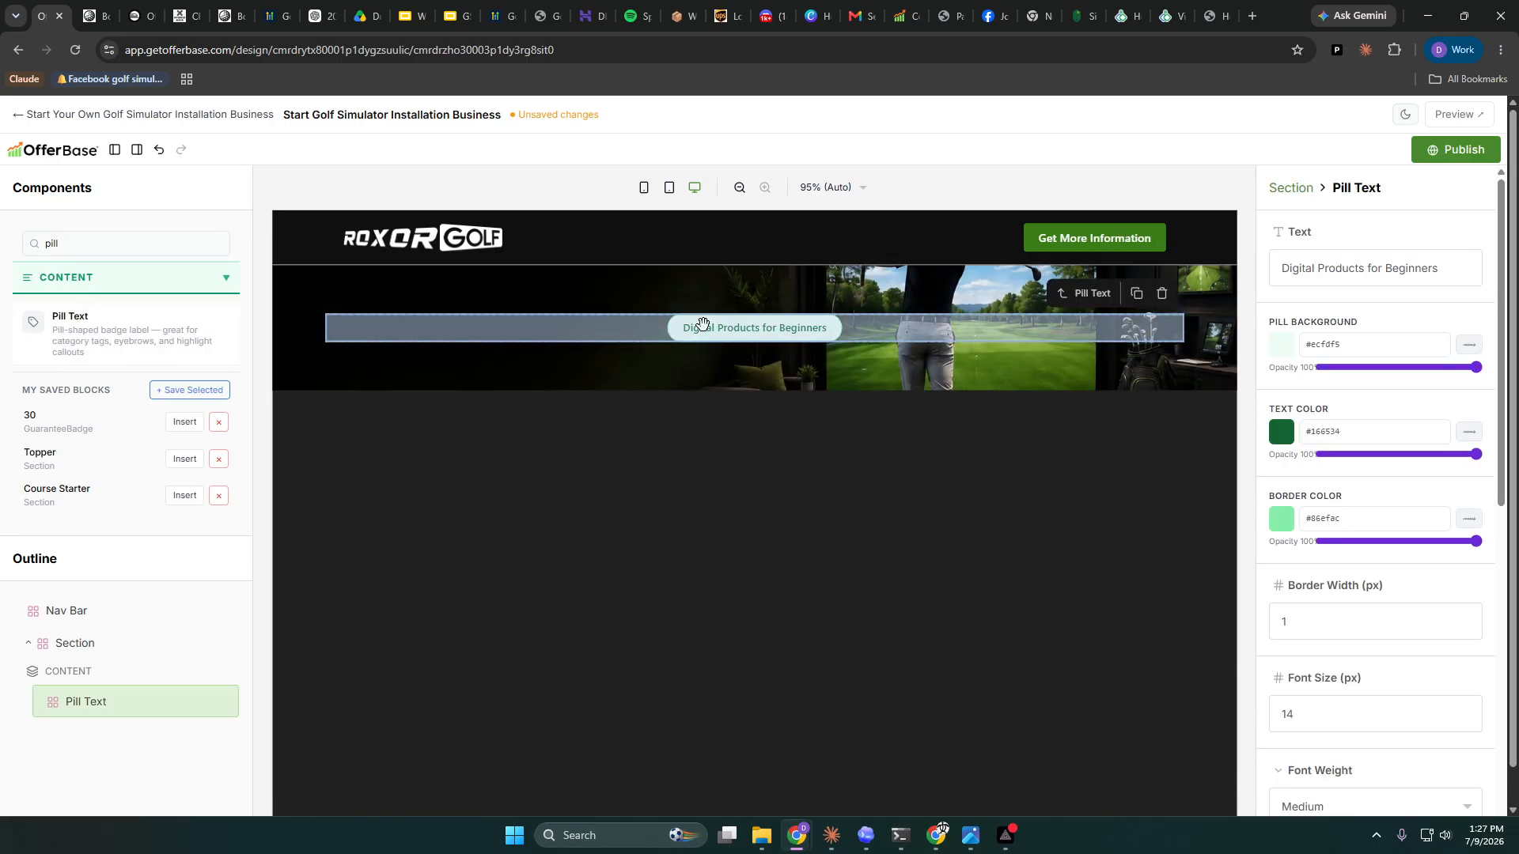
{"action": "left_click", "coordinate": [1162, 293]}
{"action": "left_click_drag", "start_coordinate": [81, 235], "coordinate": [41, 240]}
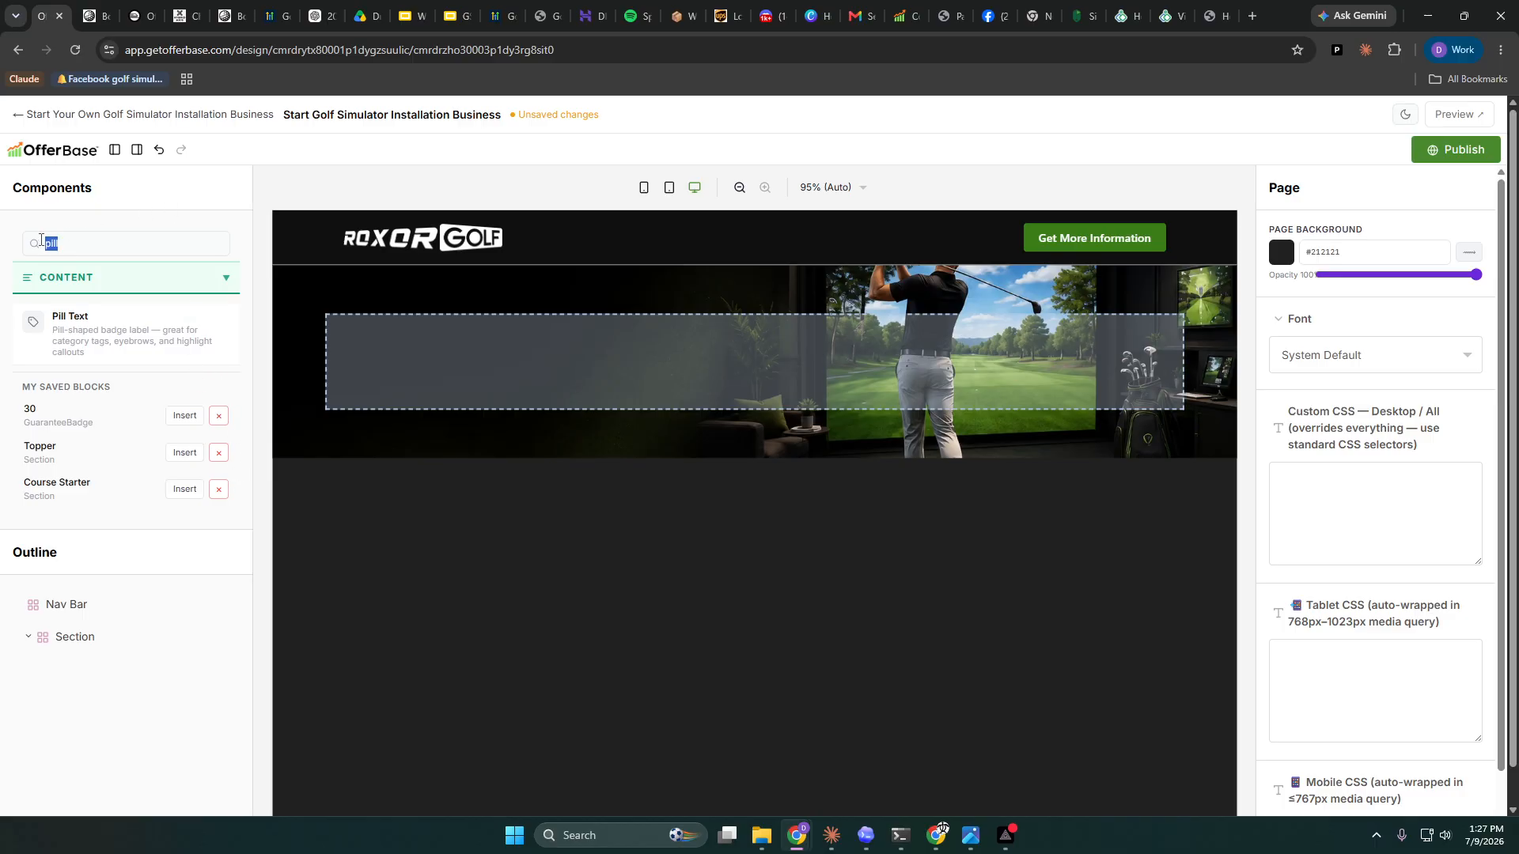
{"action": "key", "text": "BackSpace"}
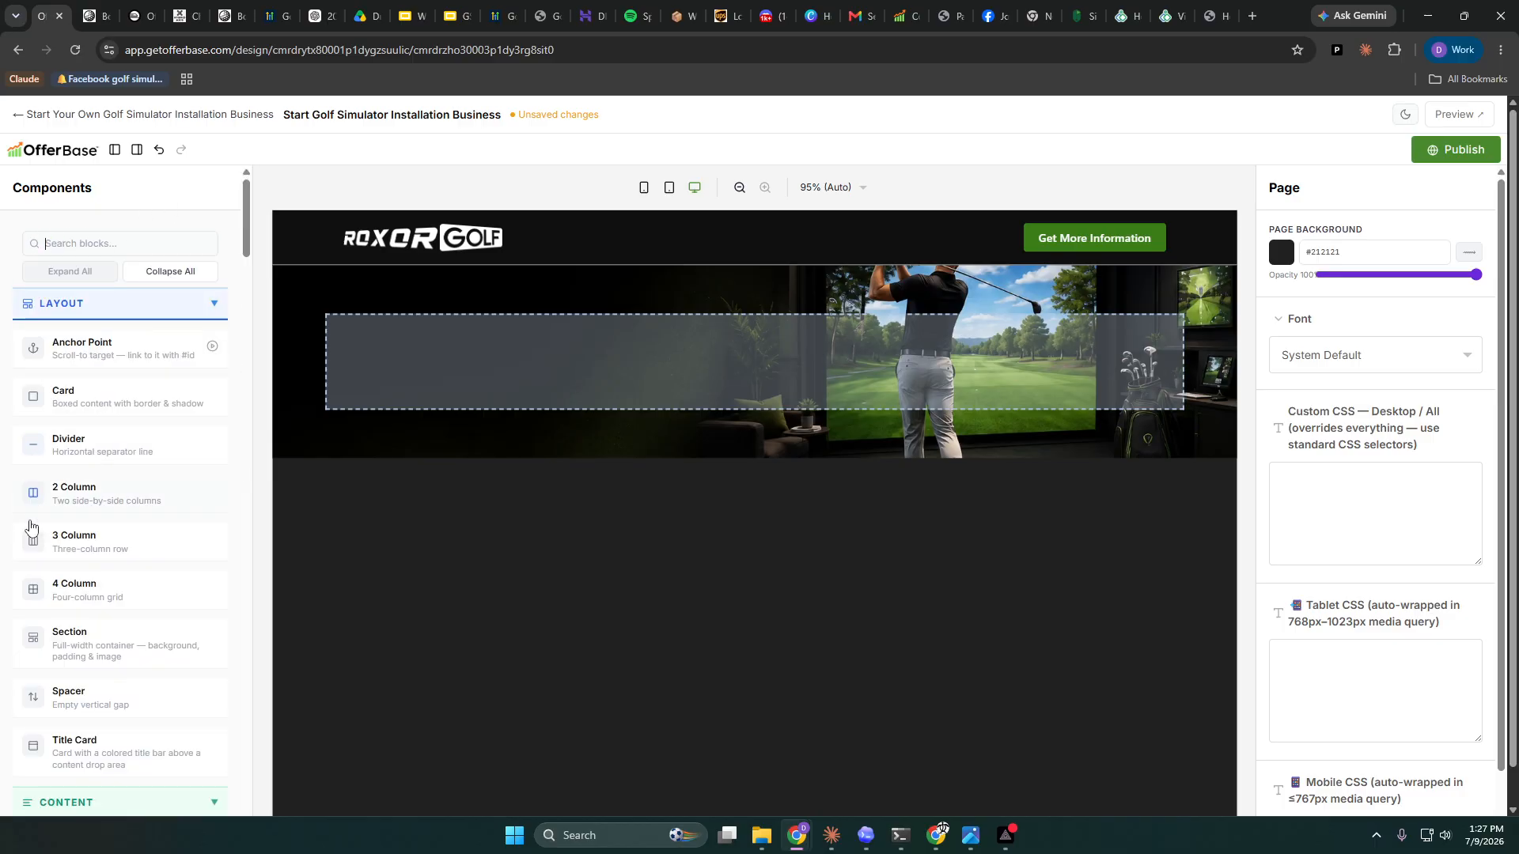
- Add a 2 Column block to the section and place a Pill Text block in its left column
{"action": "left_click_drag", "start_coordinate": [33, 493], "coordinate": [698, 365]}
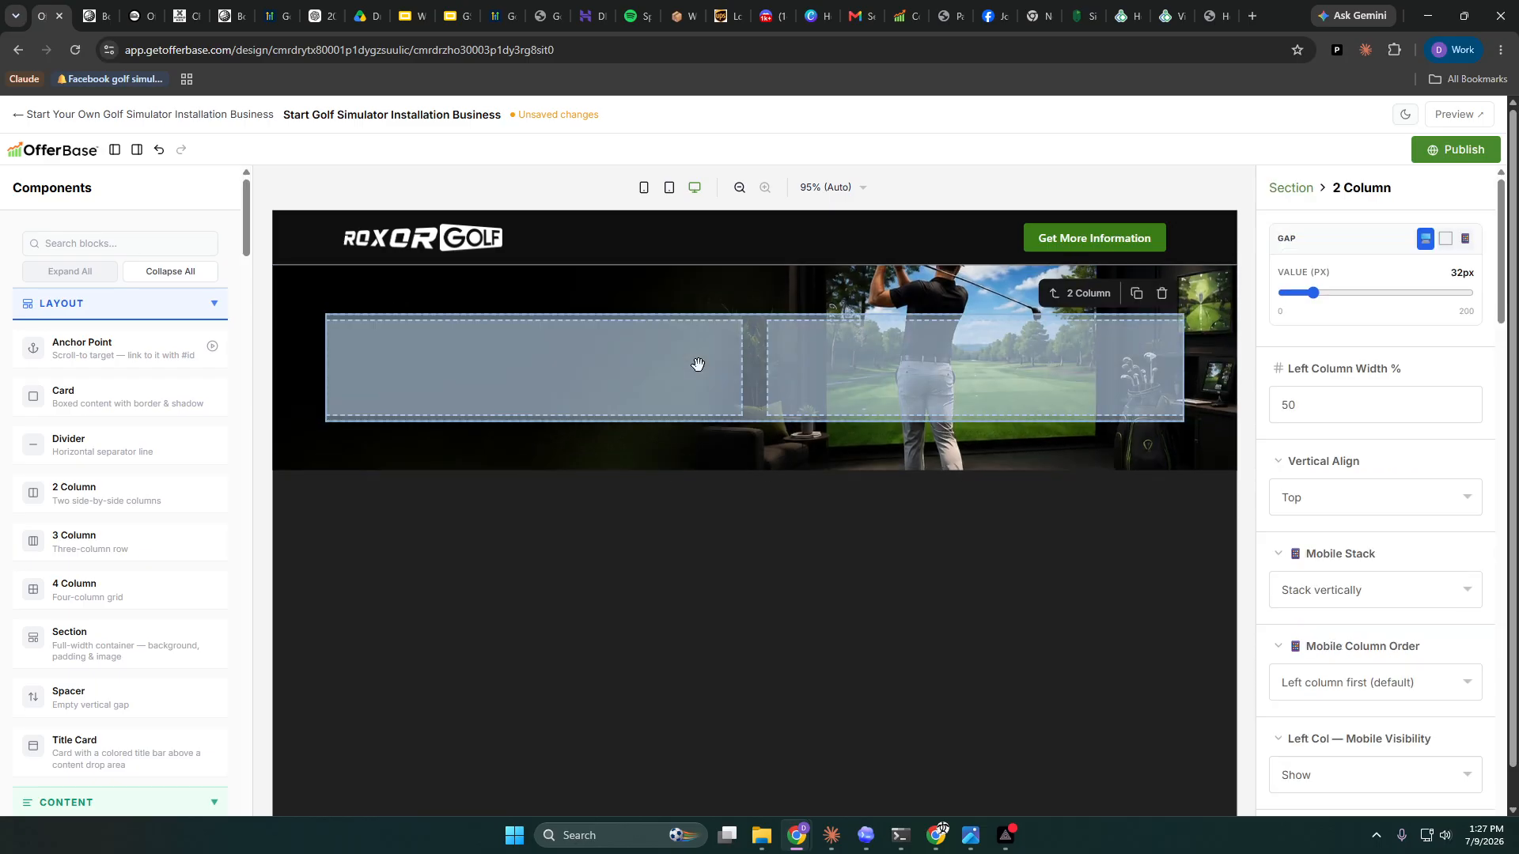
{"action": "left_click", "coordinate": [93, 244]}
{"action": "type", "text": "Pill"}
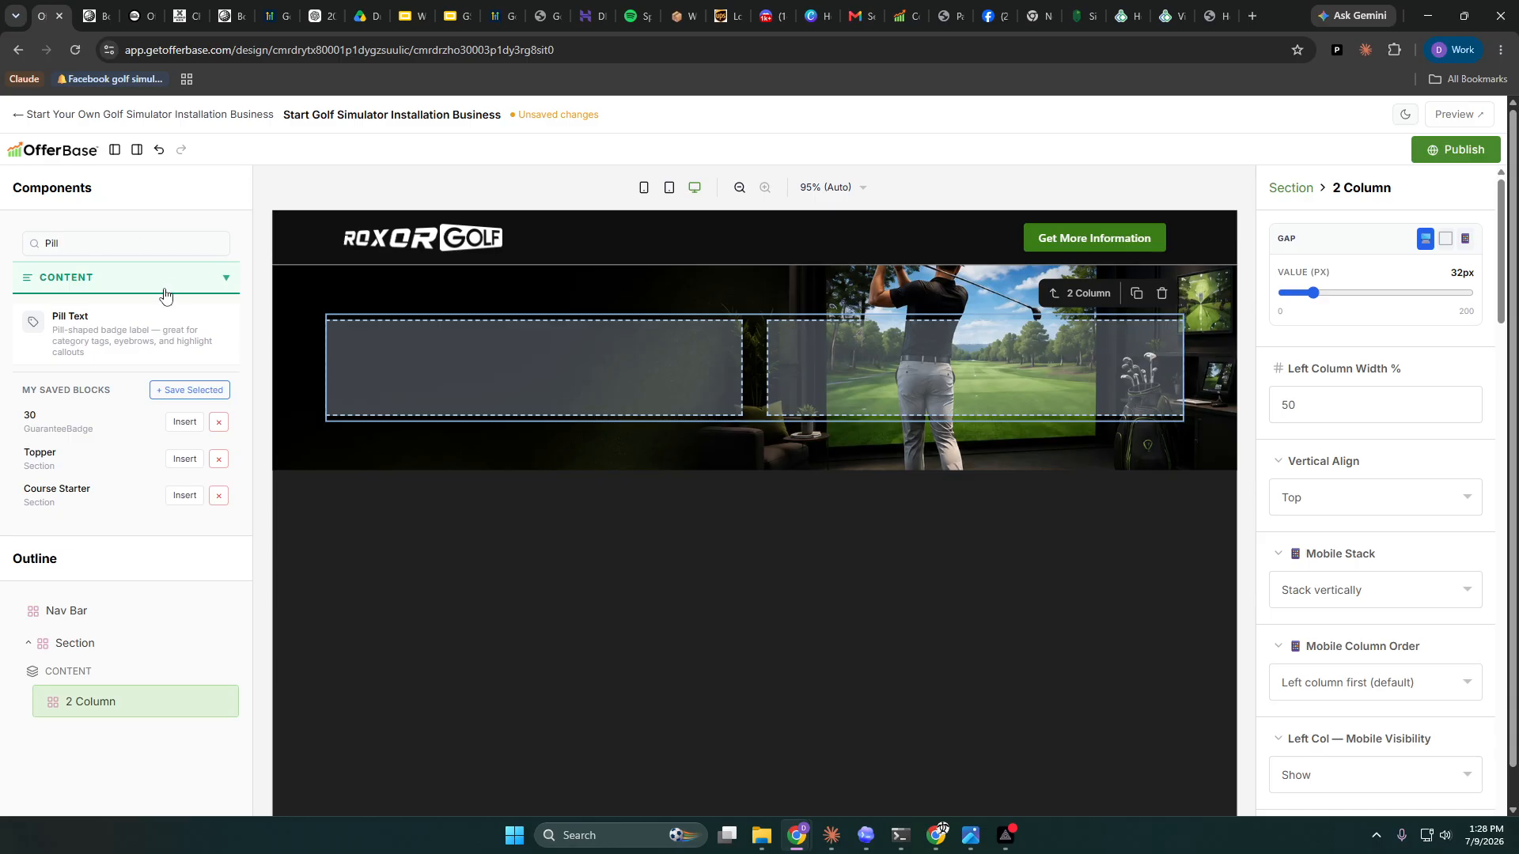
{"action": "left_click_drag", "start_coordinate": [79, 340], "coordinate": [519, 360]}
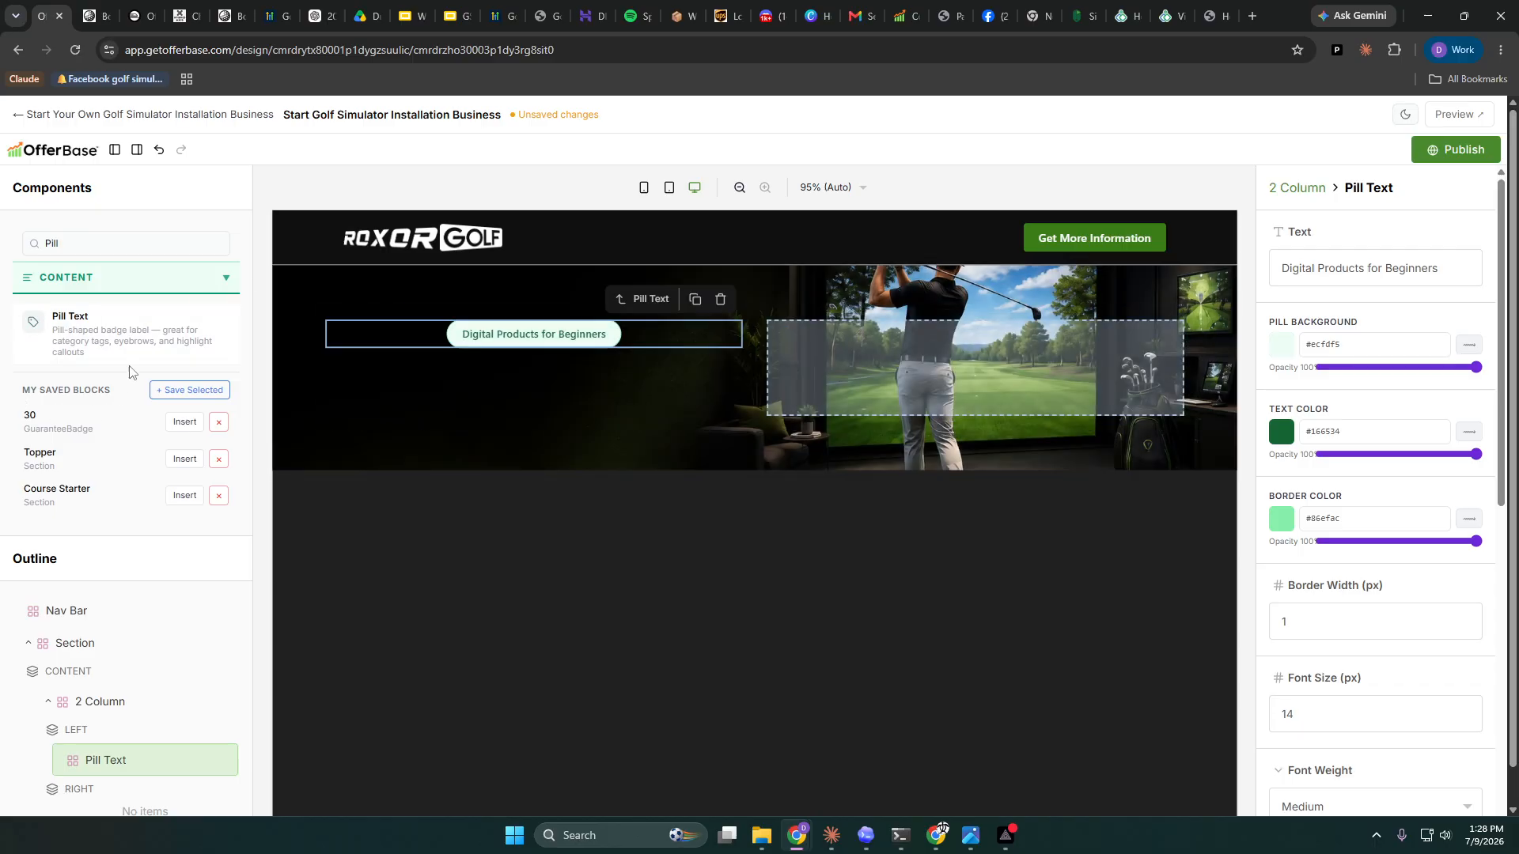
- Search the components for "head" and replace the left column's Pill Text with a Split Headline block
{"action": "left_click_drag", "start_coordinate": [75, 245], "coordinate": [2, 249]}
{"action": "key", "text": "BackSpace"}
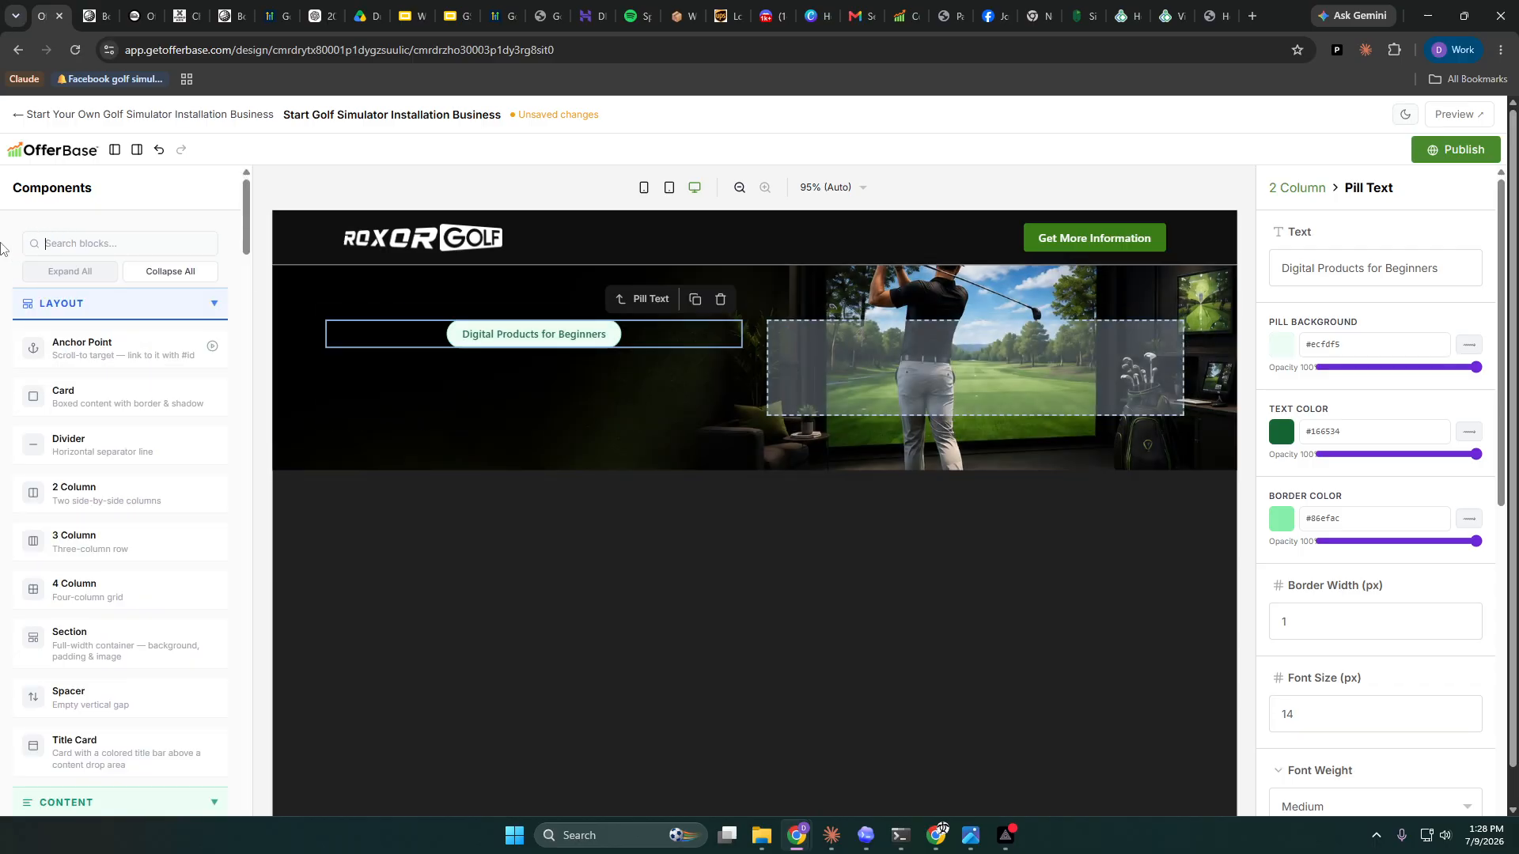
{"action": "type", "text": "head"}
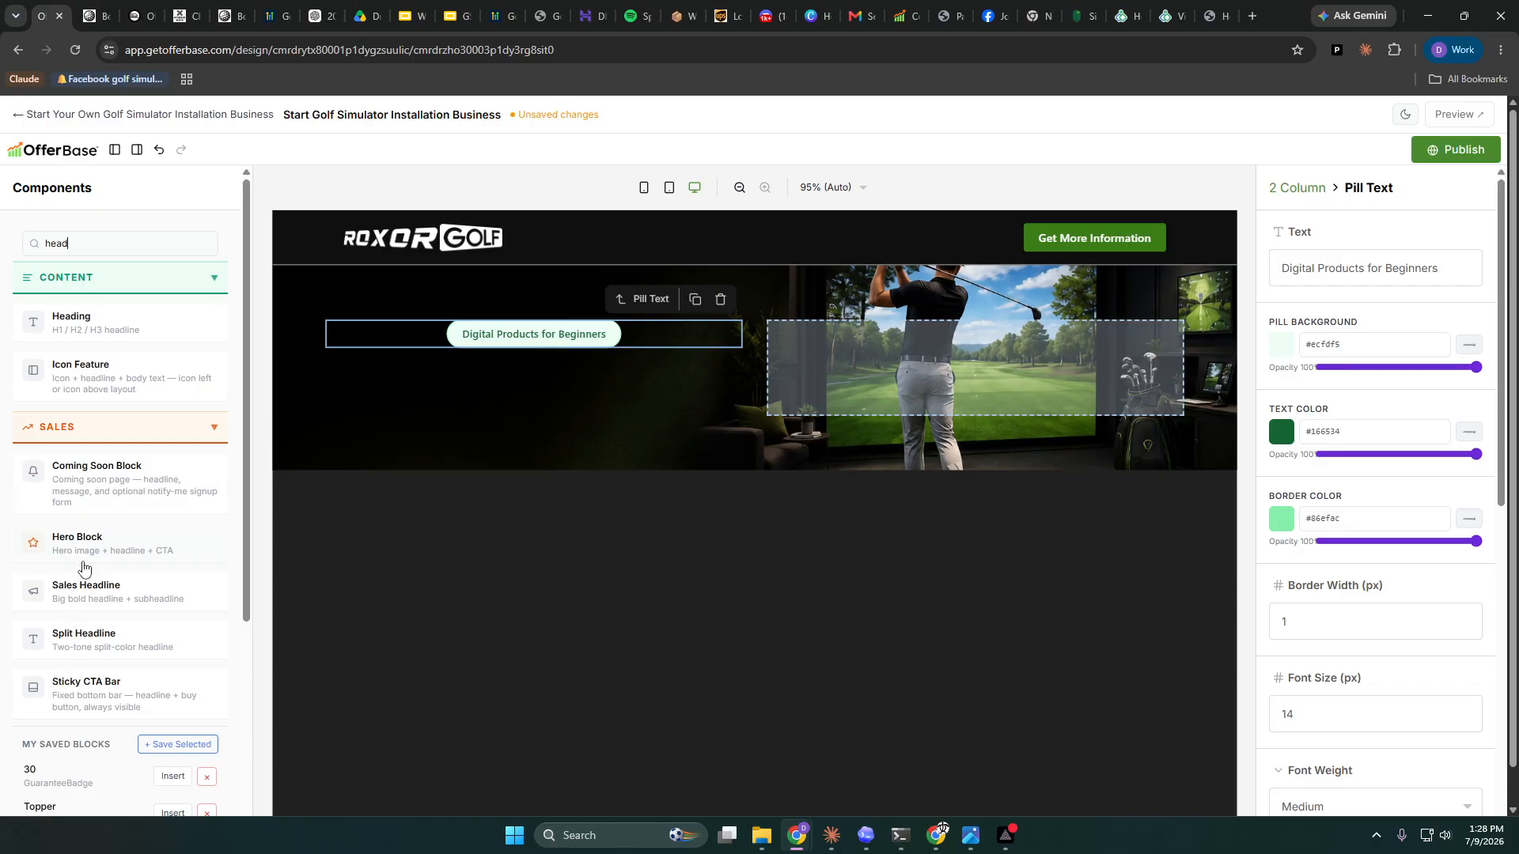
{"action": "left_click", "coordinate": [96, 646]}
{"action": "left_click", "coordinate": [721, 299]}
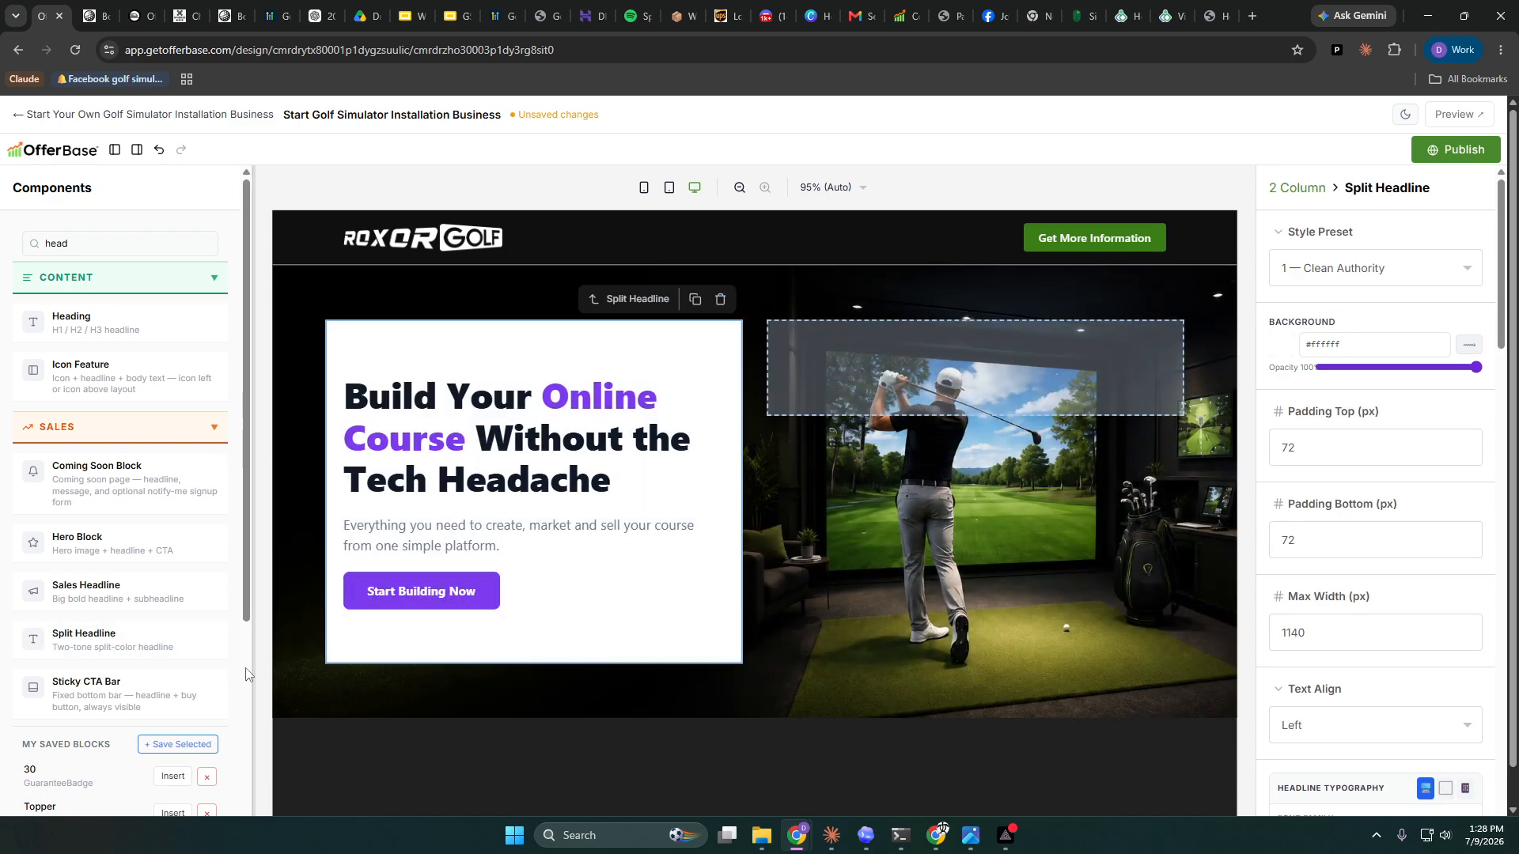
{"action": "scroll", "coordinate": [623, 364], "scroll_direction": "down", "scroll_amount": 2}
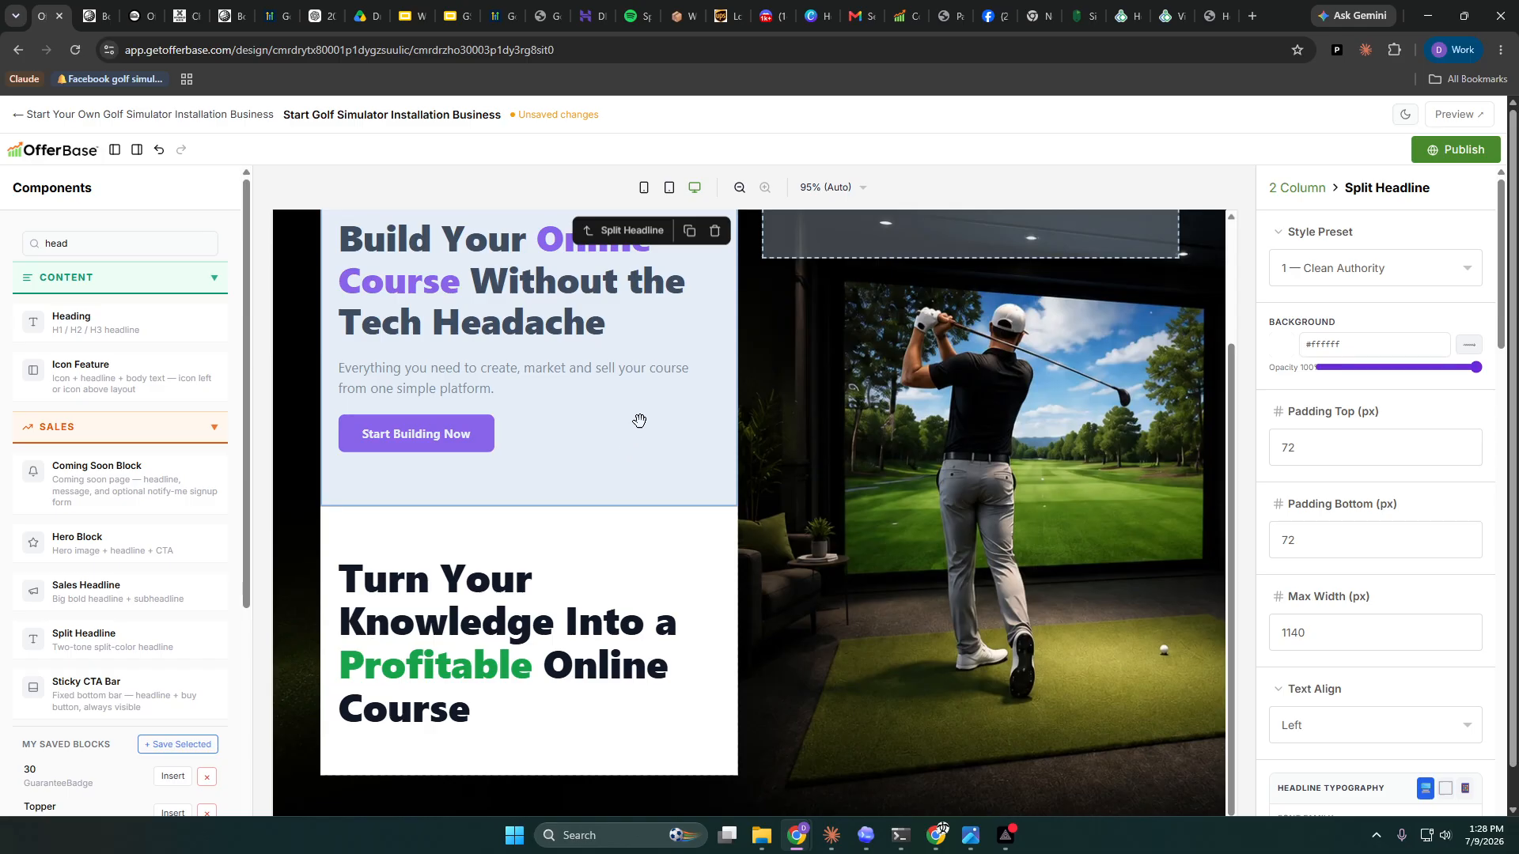
- Delete the Split Headline block and clear the background color of the remaining Sales Headline block
{"action": "left_click", "coordinate": [715, 230]}
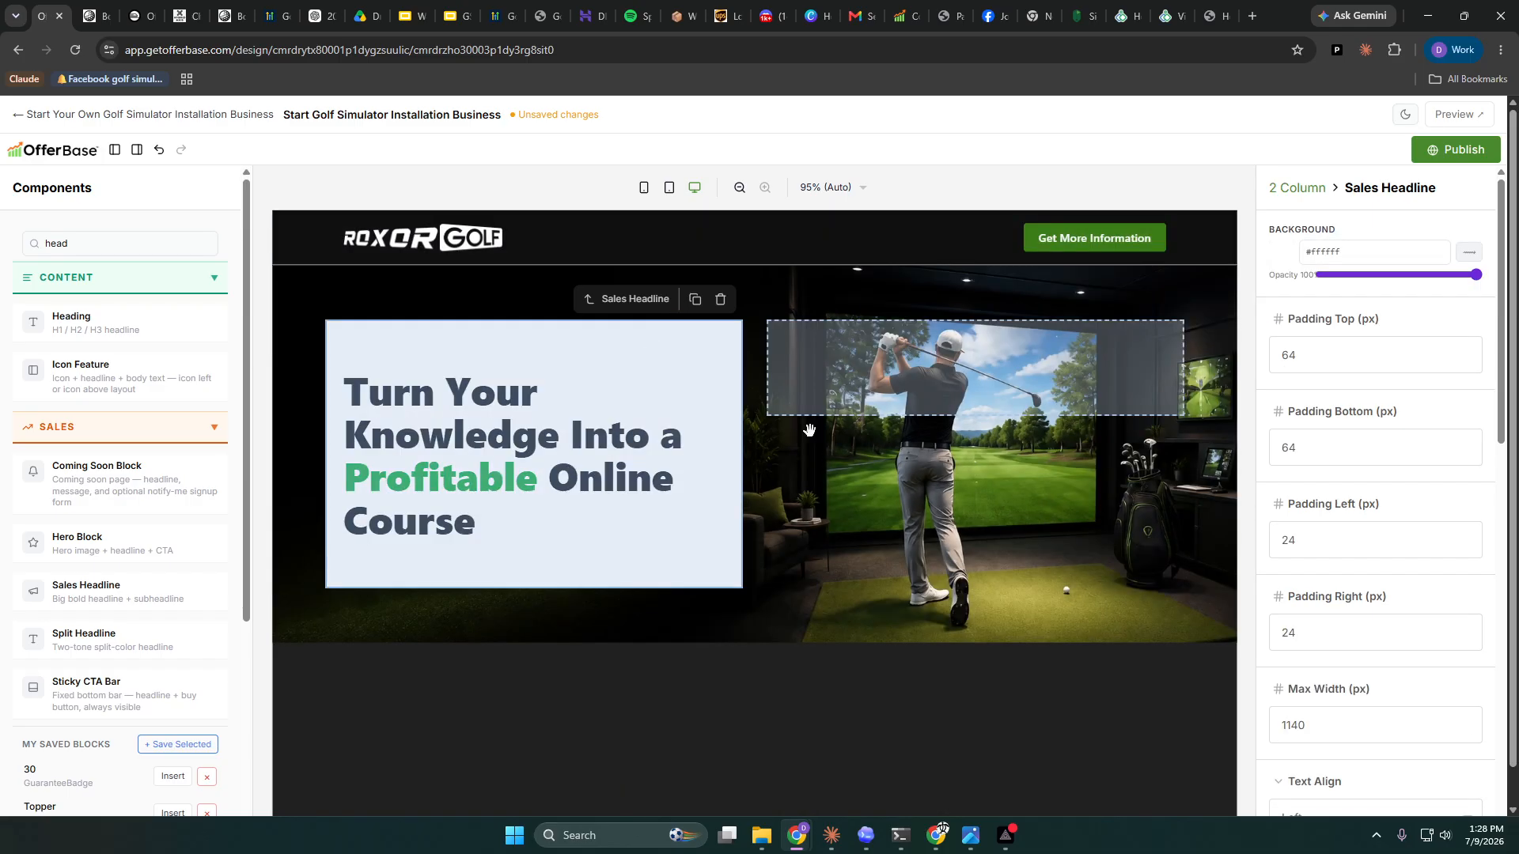
{"action": "left_click_drag", "start_coordinate": [1343, 253], "coordinate": [1287, 251]}
{"action": "key", "text": "BackSpace"}
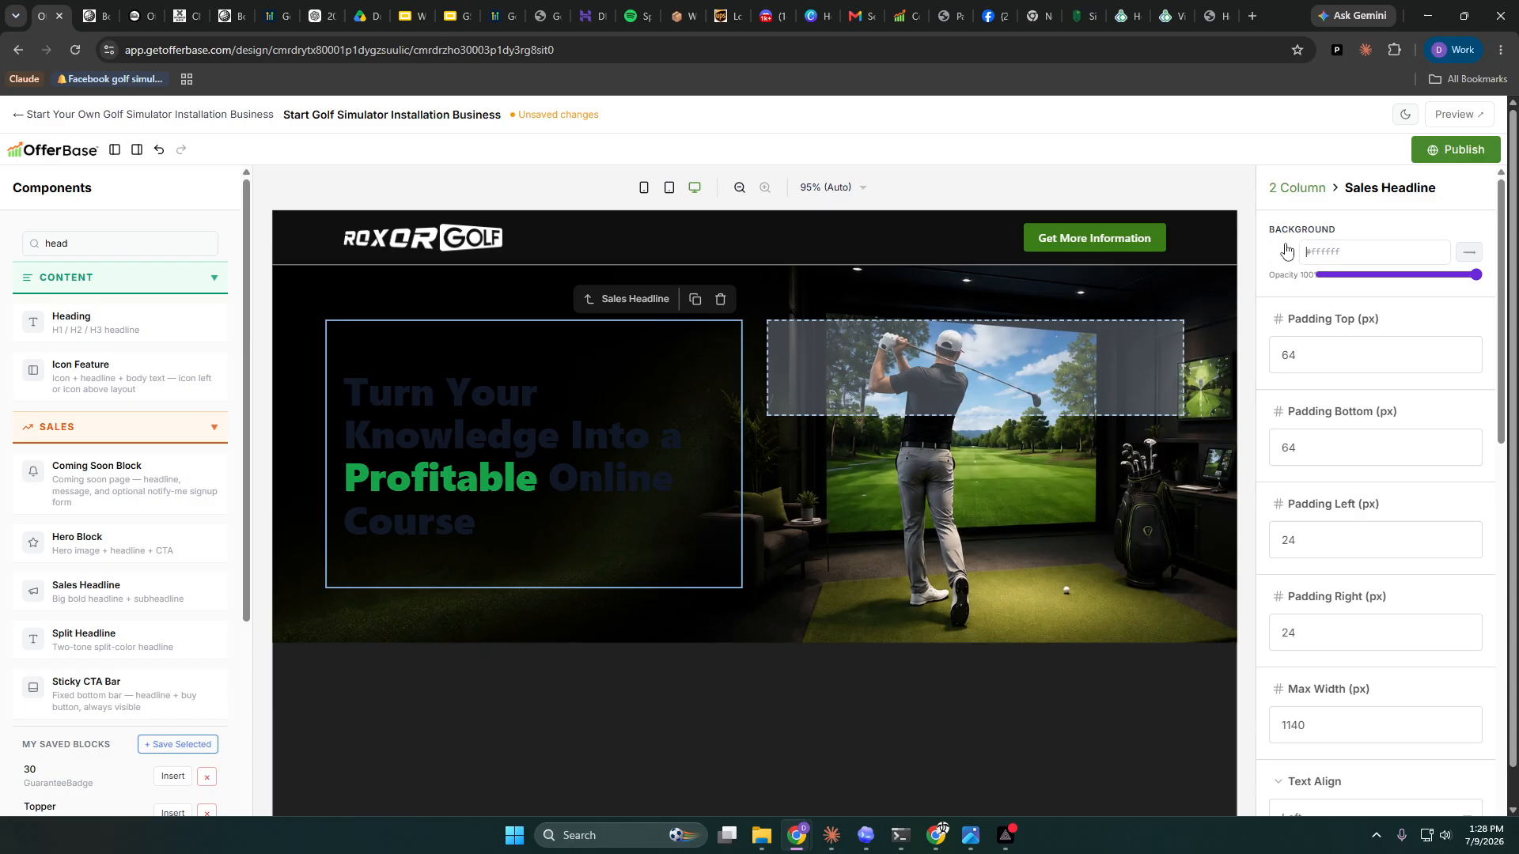
- Set the Sales Headline's top, bottom, left and right padding to 0 px
{"action": "left_click_drag", "start_coordinate": [1326, 352], "coordinate": [1247, 366]}
{"action": "type", "text": "0"}
{"action": "left_click_drag", "start_coordinate": [1346, 451], "coordinate": [1243, 448]}
{"action": "type", "text": "0"}
{"action": "left_click_drag", "start_coordinate": [1337, 540], "coordinate": [1250, 538]}
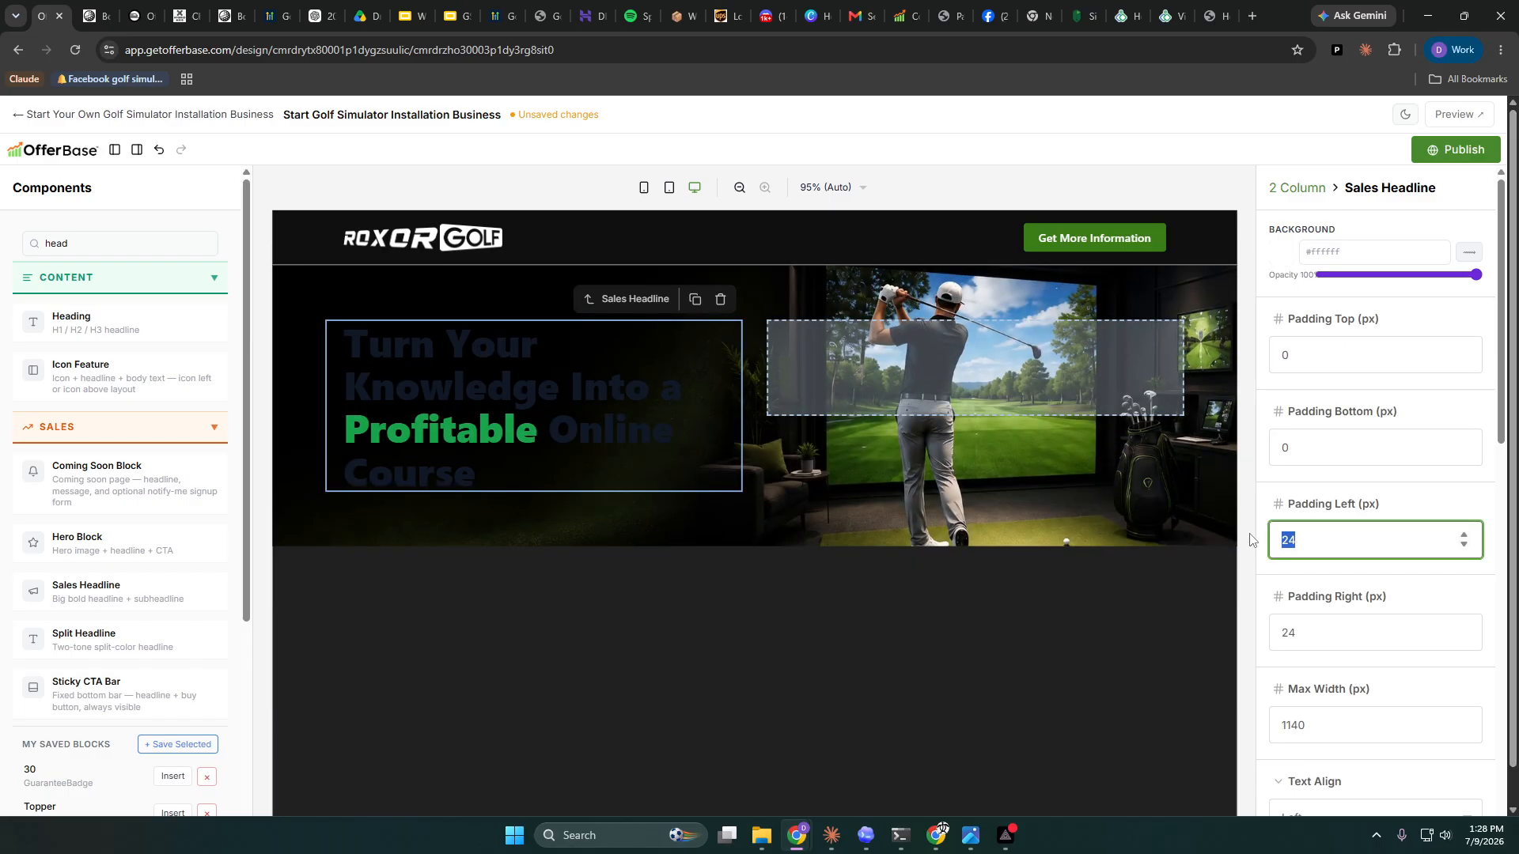
{"action": "type", "text": "0"}
{"action": "left_click_drag", "start_coordinate": [1330, 632], "coordinate": [1268, 636]}
{"action": "type", "text": "0"}
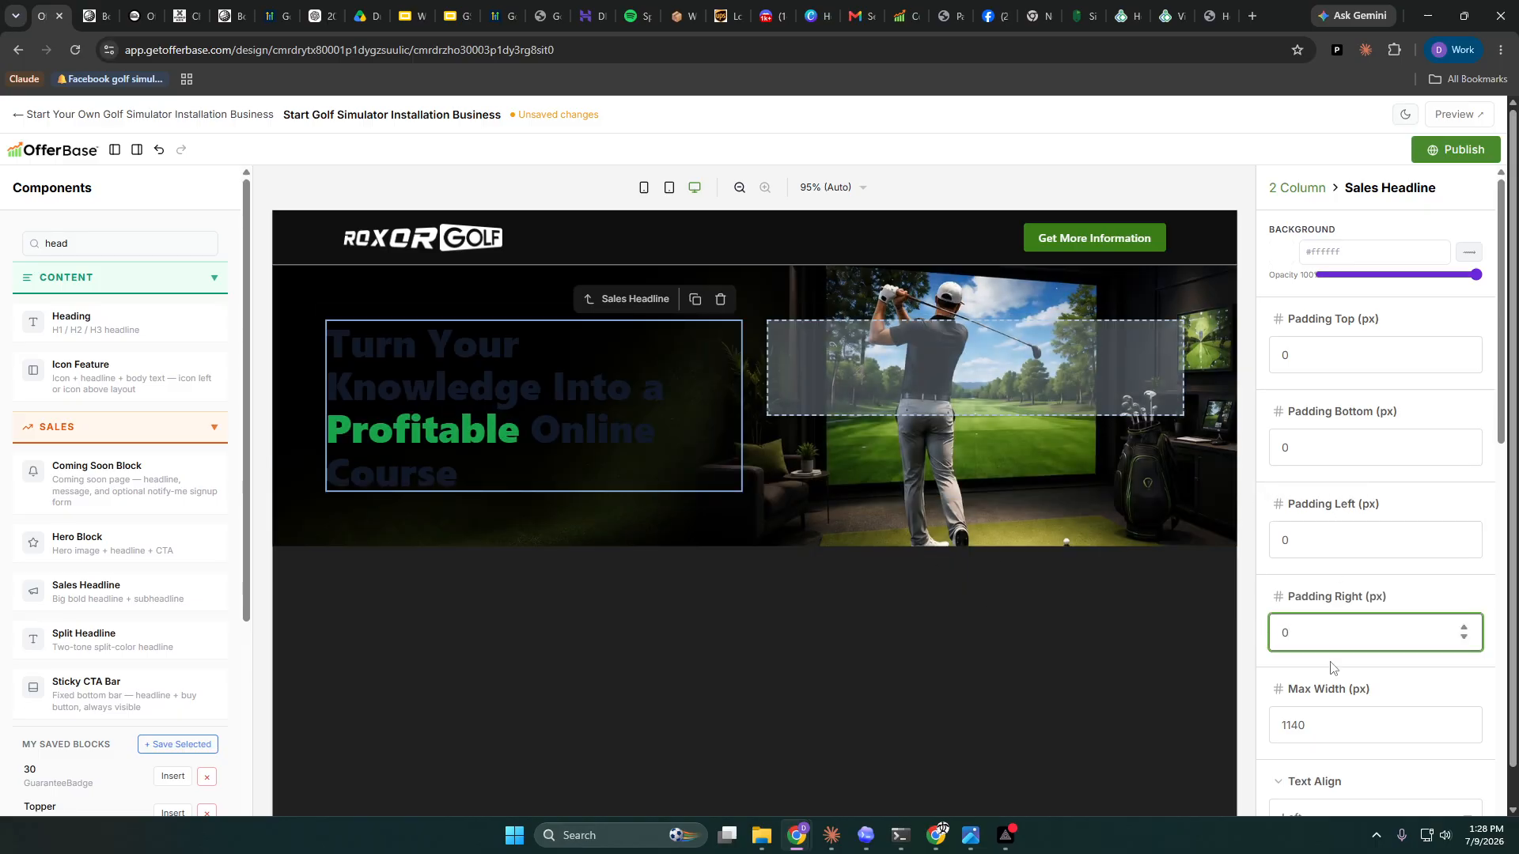
- Change the Sales Headline's typography color to white (#ffffff)
{"action": "scroll", "coordinate": [1334, 664], "scroll_direction": "down", "scroll_amount": 4}
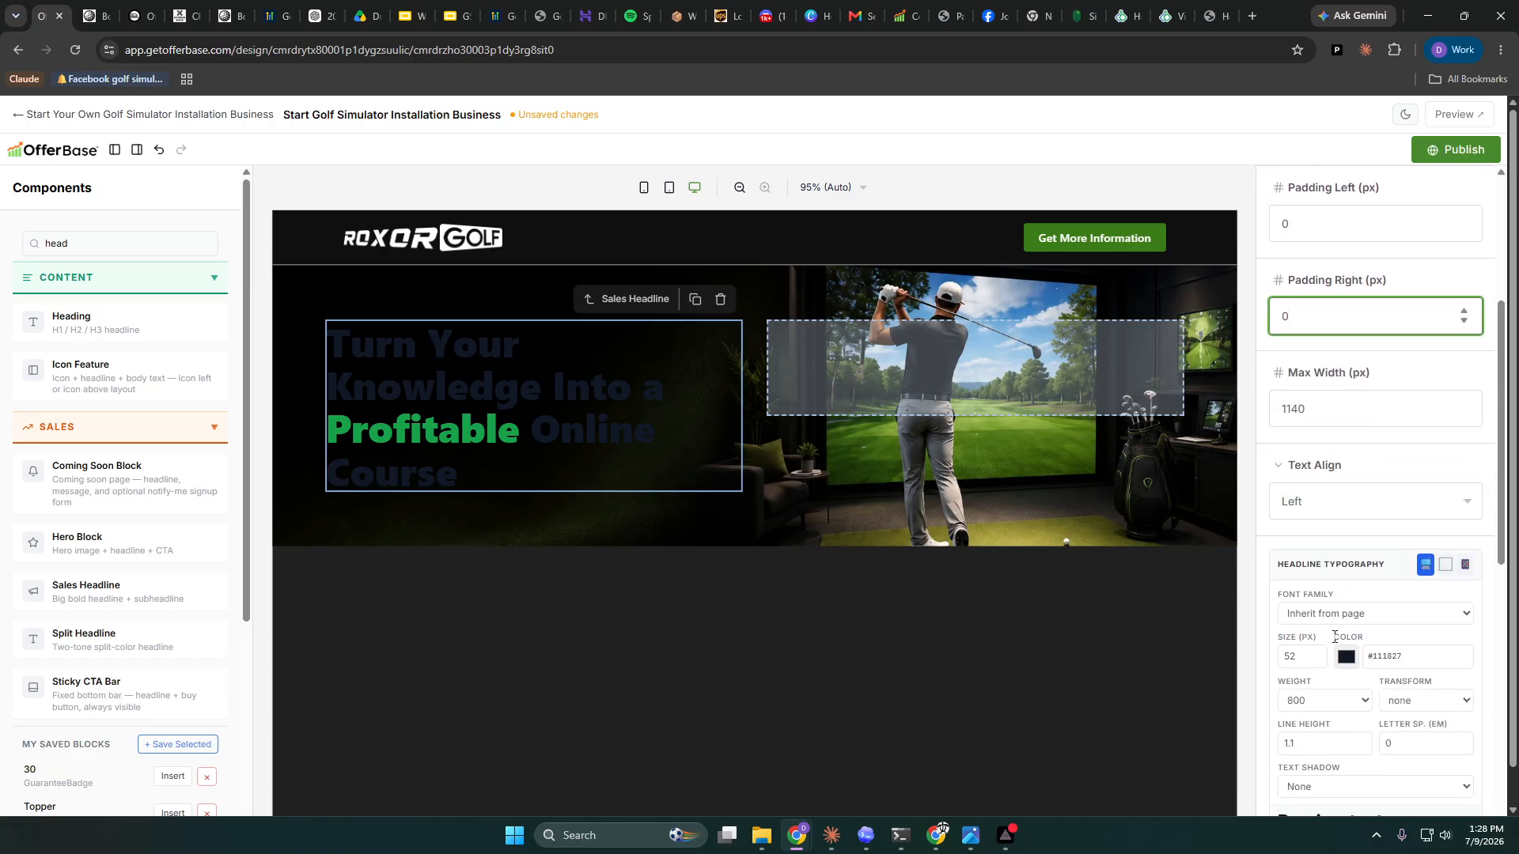
{"action": "left_click", "coordinate": [1344, 658]}
{"action": "left_click", "coordinate": [1339, 449]}
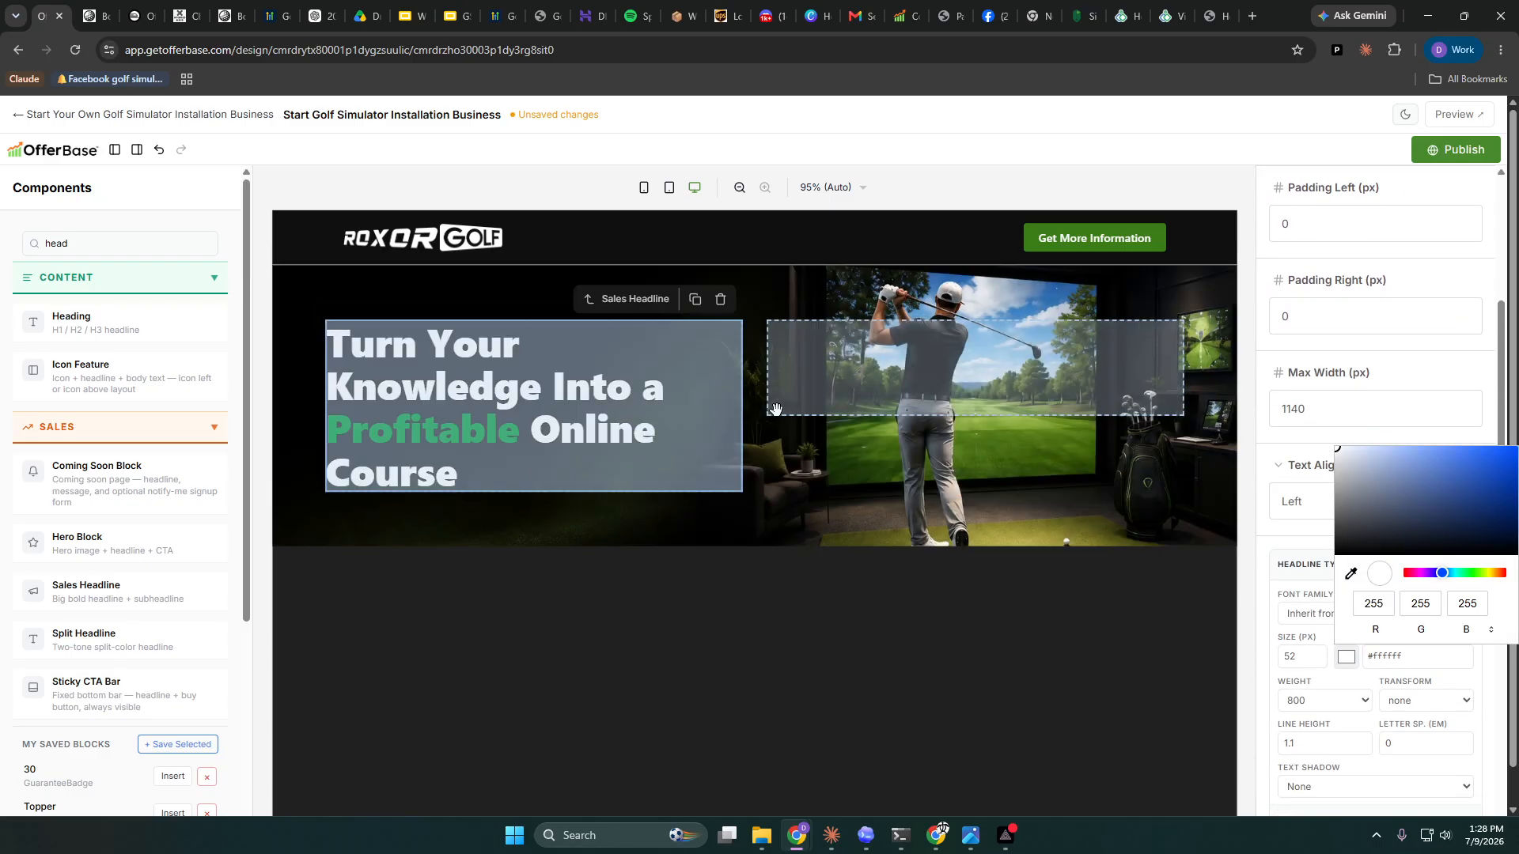
{"action": "left_click", "coordinate": [489, 382]}
- Replace the headline text with "Start Your Own *Golf Simulator Installation Business", opening the highlight with an asterisk before "Golf"
{"action": "scroll", "coordinate": [1402, 345], "scroll_direction": "down", "scroll_amount": 10}
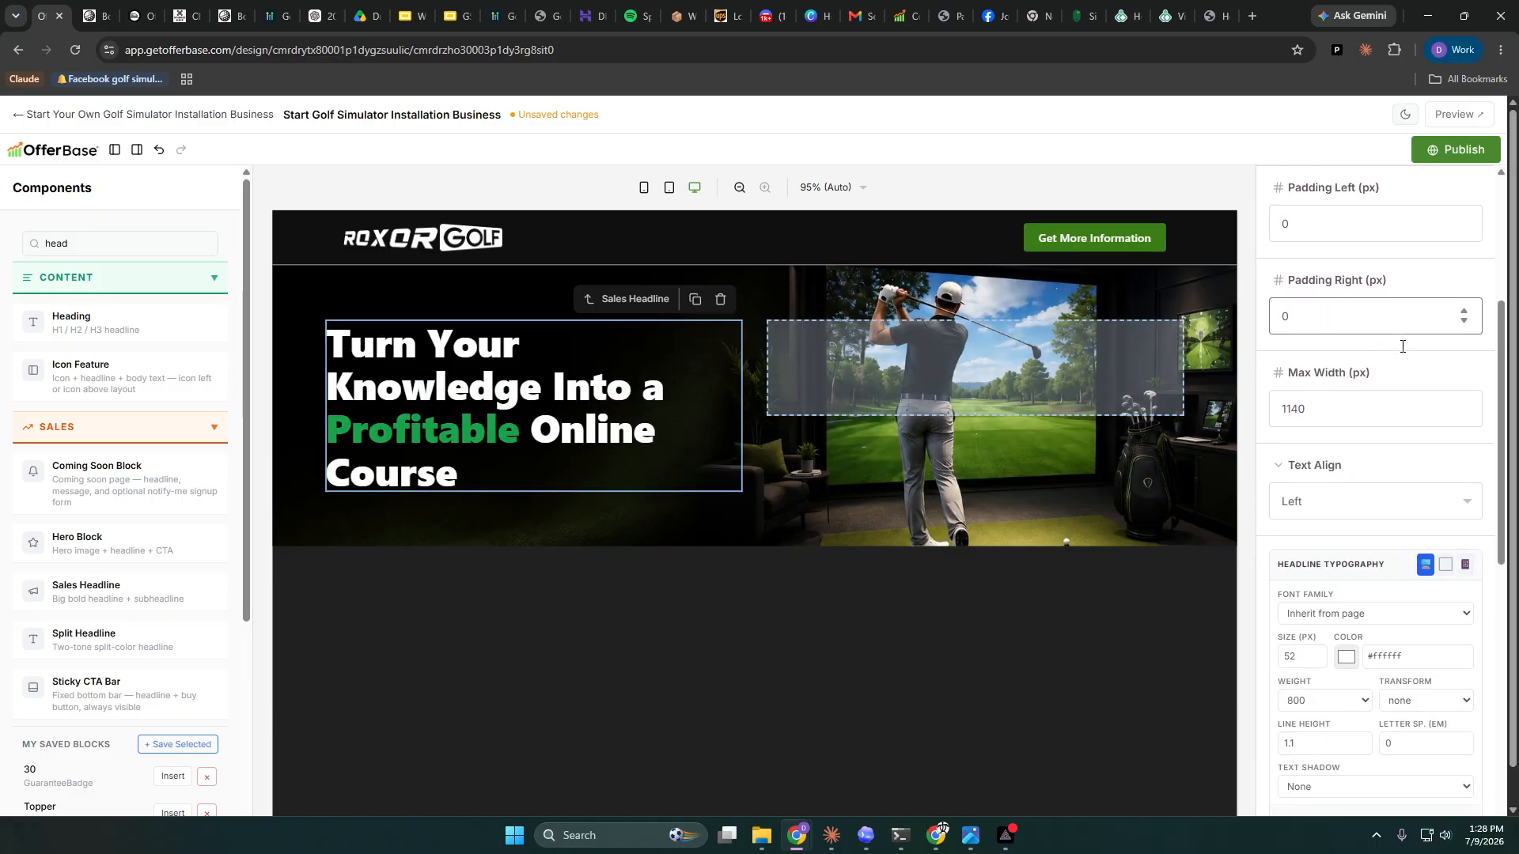
{"action": "left_click_drag", "start_coordinate": [1405, 428], "coordinate": [1271, 405]}
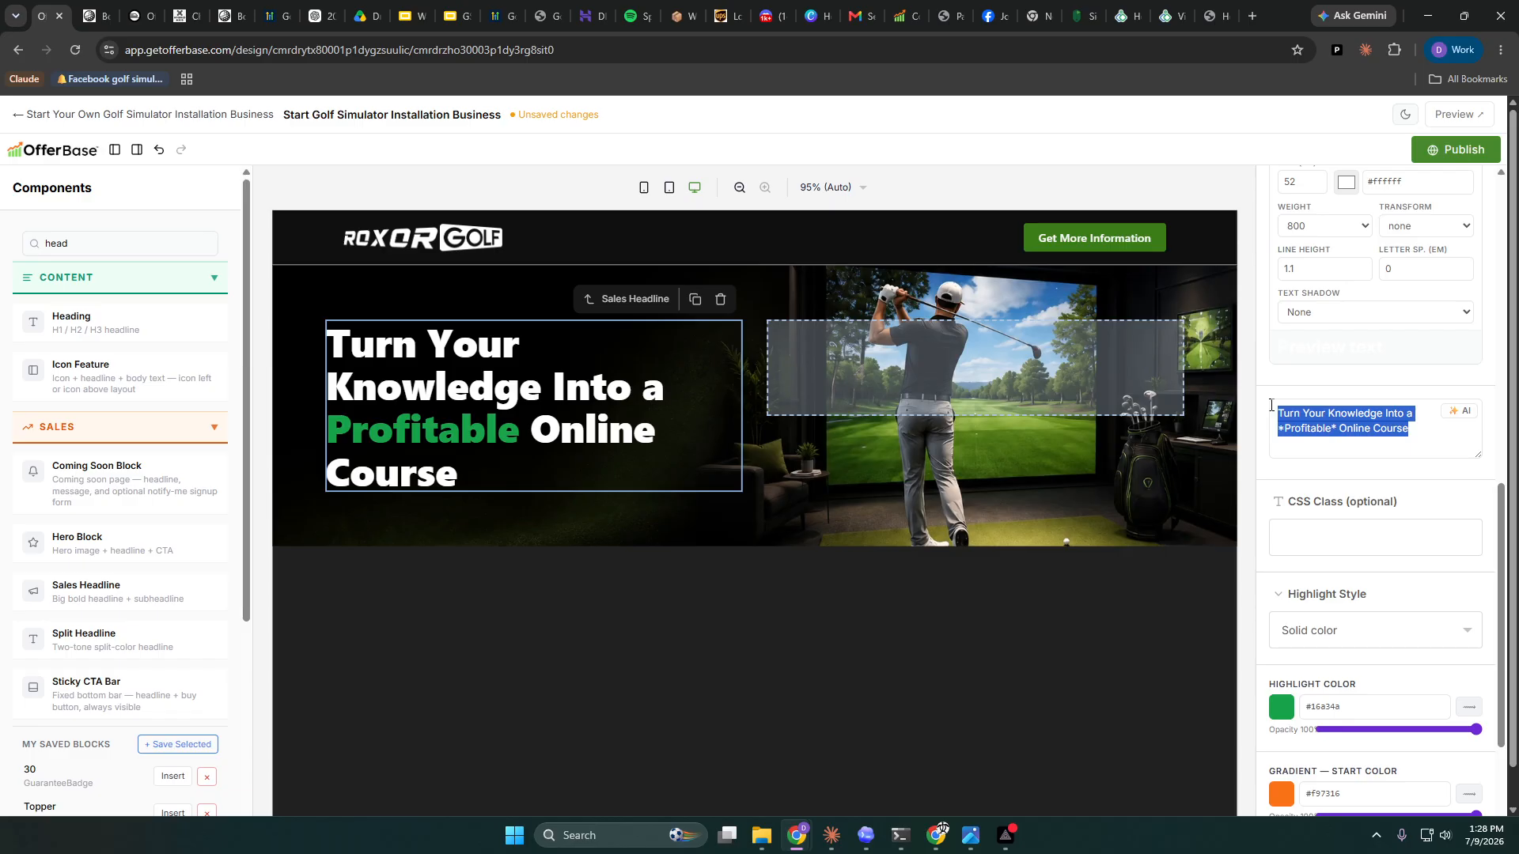
{"action": "type", "text": "Start Your "}
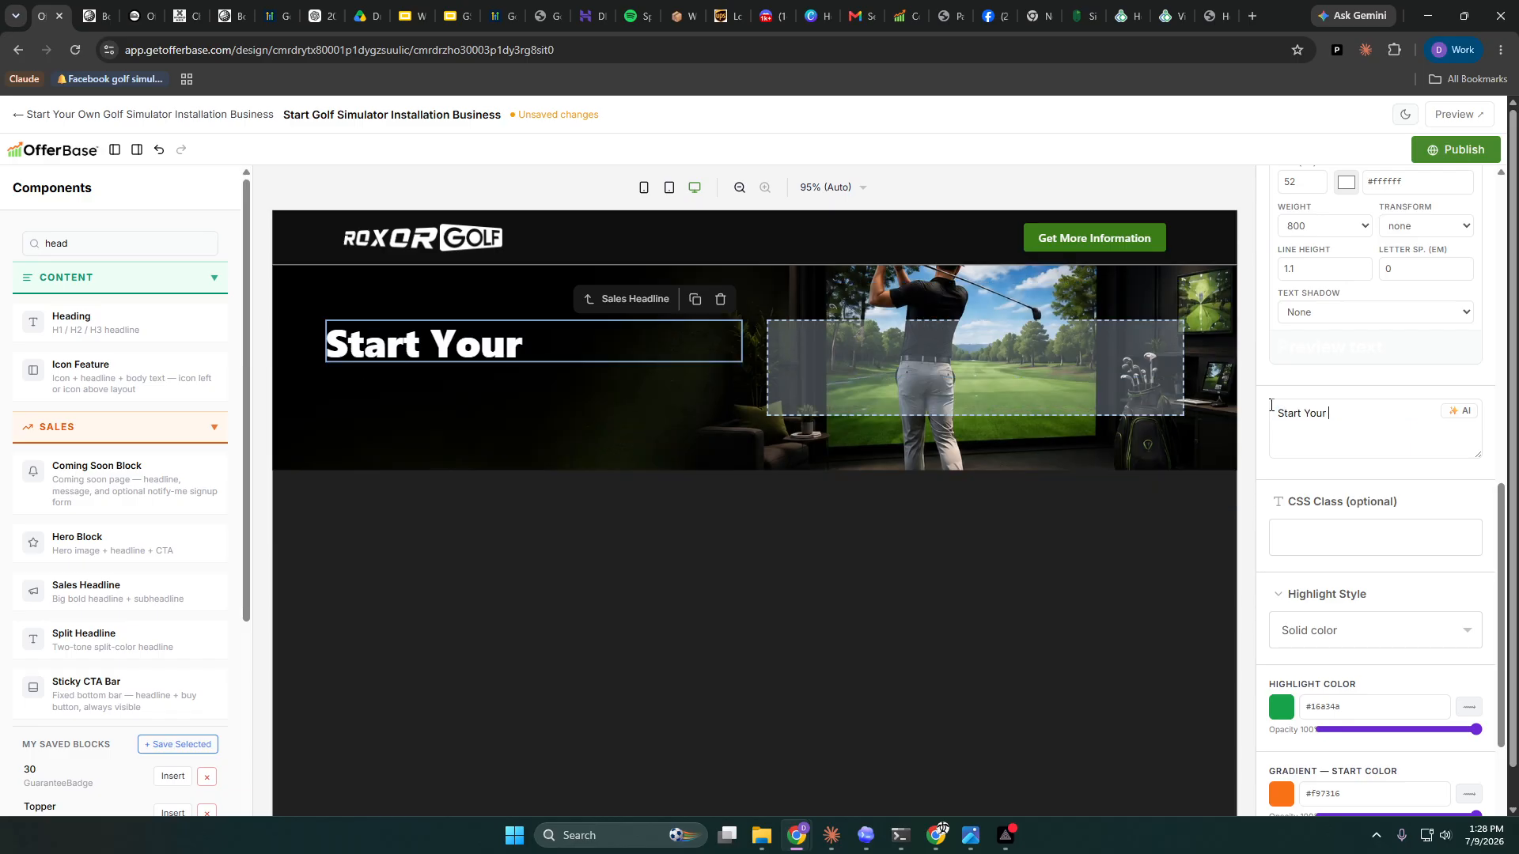
{"action": "type", "text": "own"}
{"action": "key", "text": "BackSpace"}
{"action": "key", "text": "BackSpace"}
{"action": "key", "text": "BackSpace"}
{"action": "type", "text": "Own Go"}
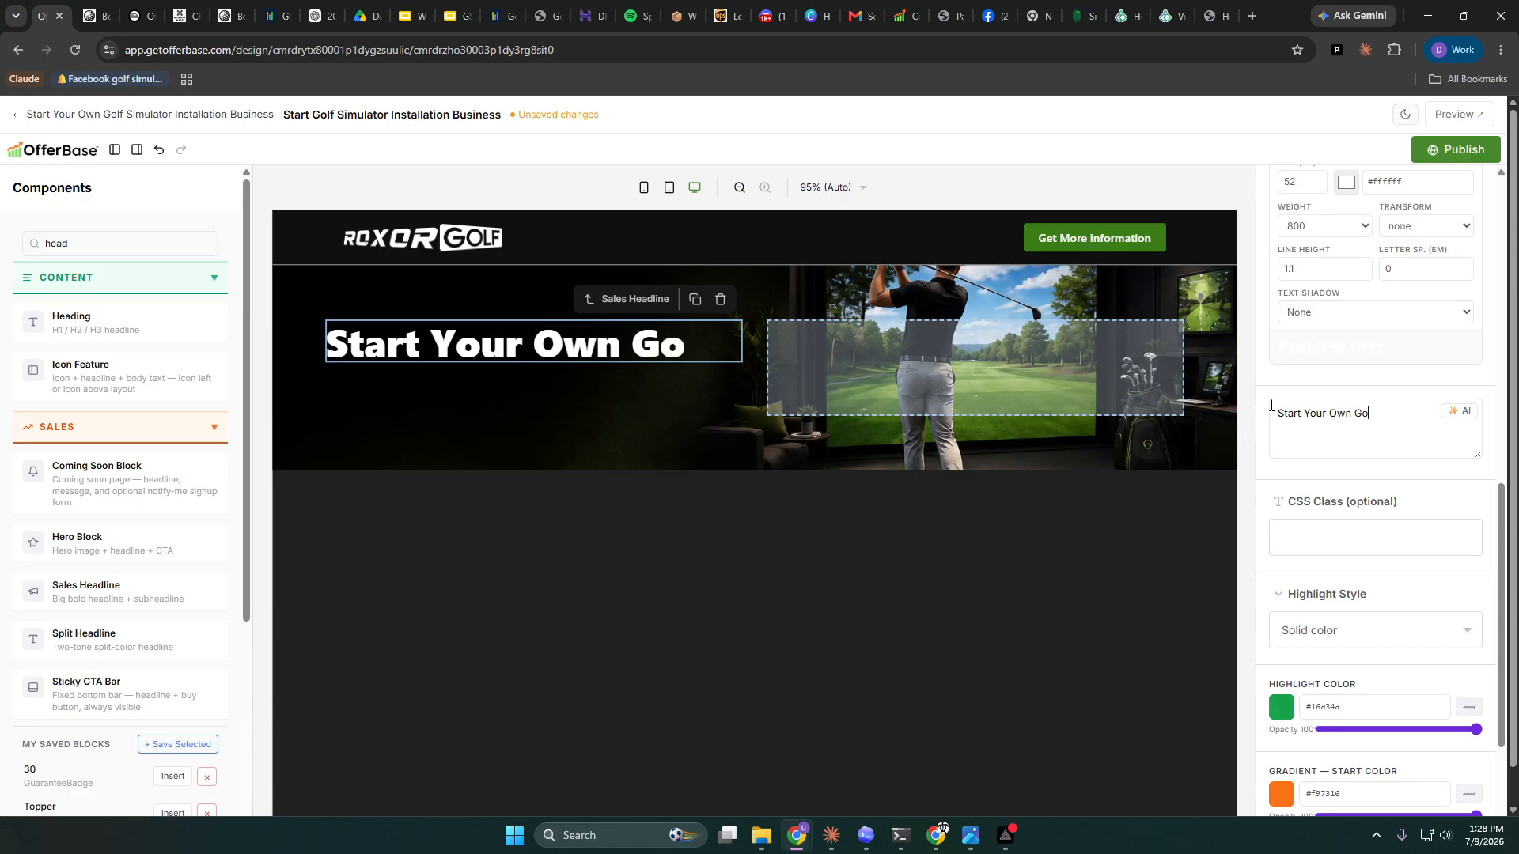
{"action": "type", "text": "lf Simul"}
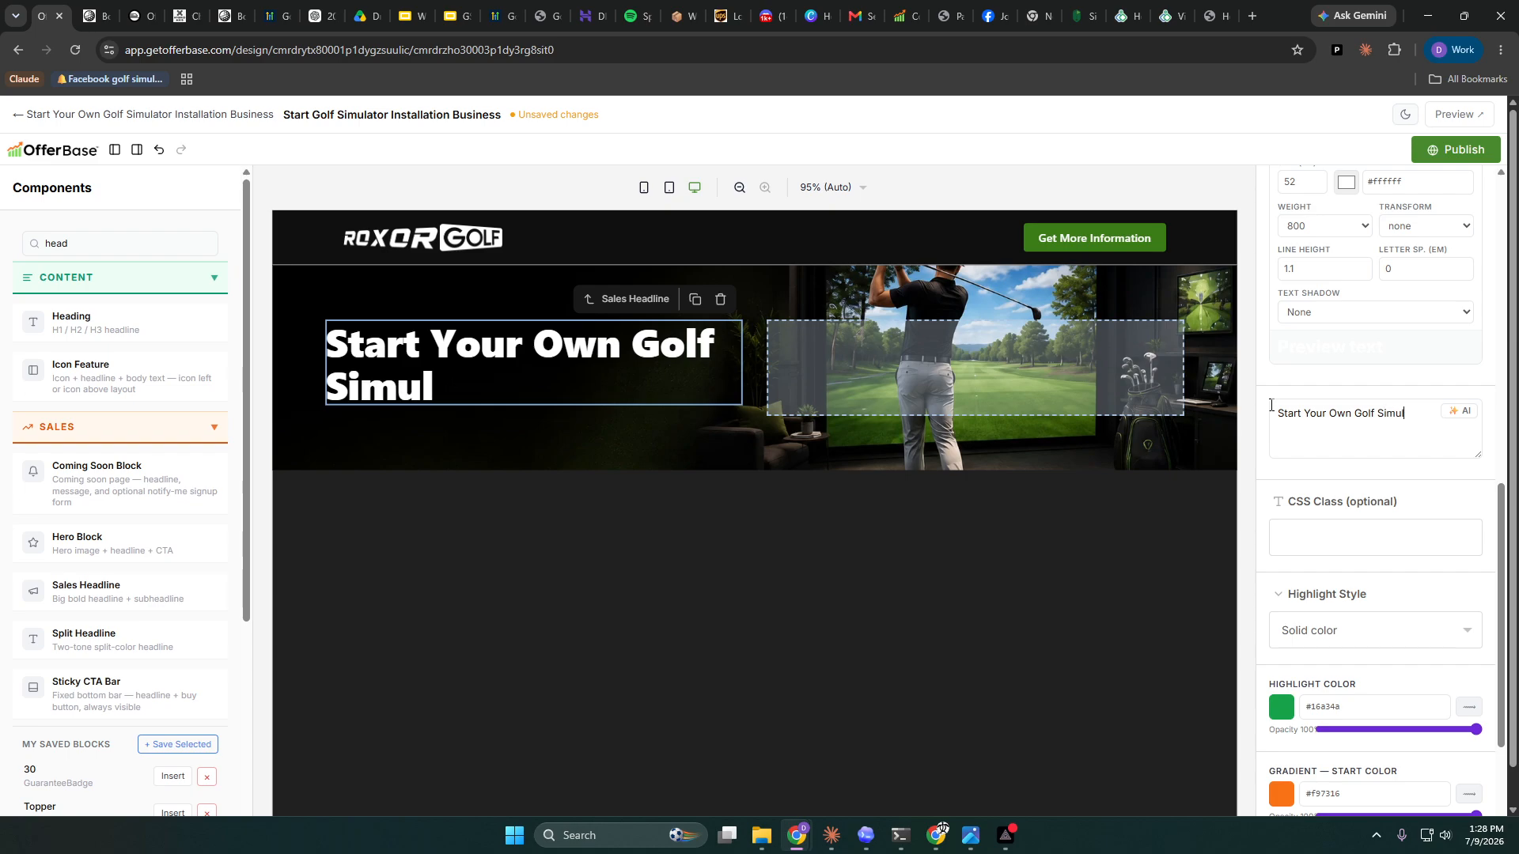
{"action": "key", "text": "BackSpace"}
{"action": "key", "text": "BackSpace"}
{"action": "key", "text": "BackSpace"}
{"action": "key", "text": "BackSpace"}
{"action": "key", "text": "BackSpace"}
{"action": "key", "text": "BackSpace"}
{"action": "key", "text": "BackSpace"}
{"action": "key", "text": "BackSpace"}
{"action": "key", "text": "BackSpace"}
{"action": "key", "text": "BackSpace"}
{"action": "key", "text": "BackSpace"}
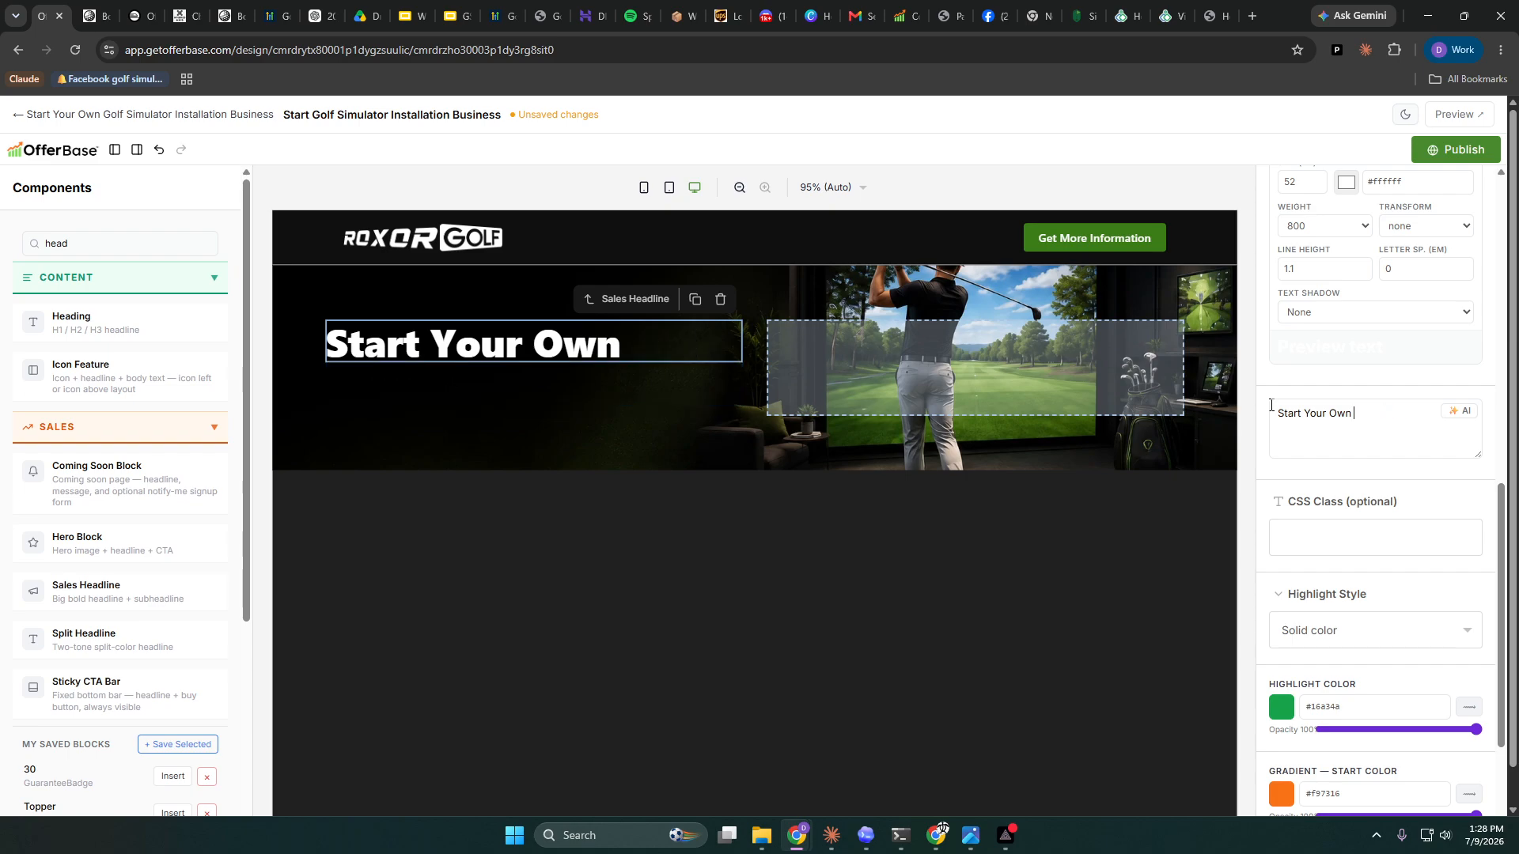
{"action": "type", "text": "*Golf Simulator"}
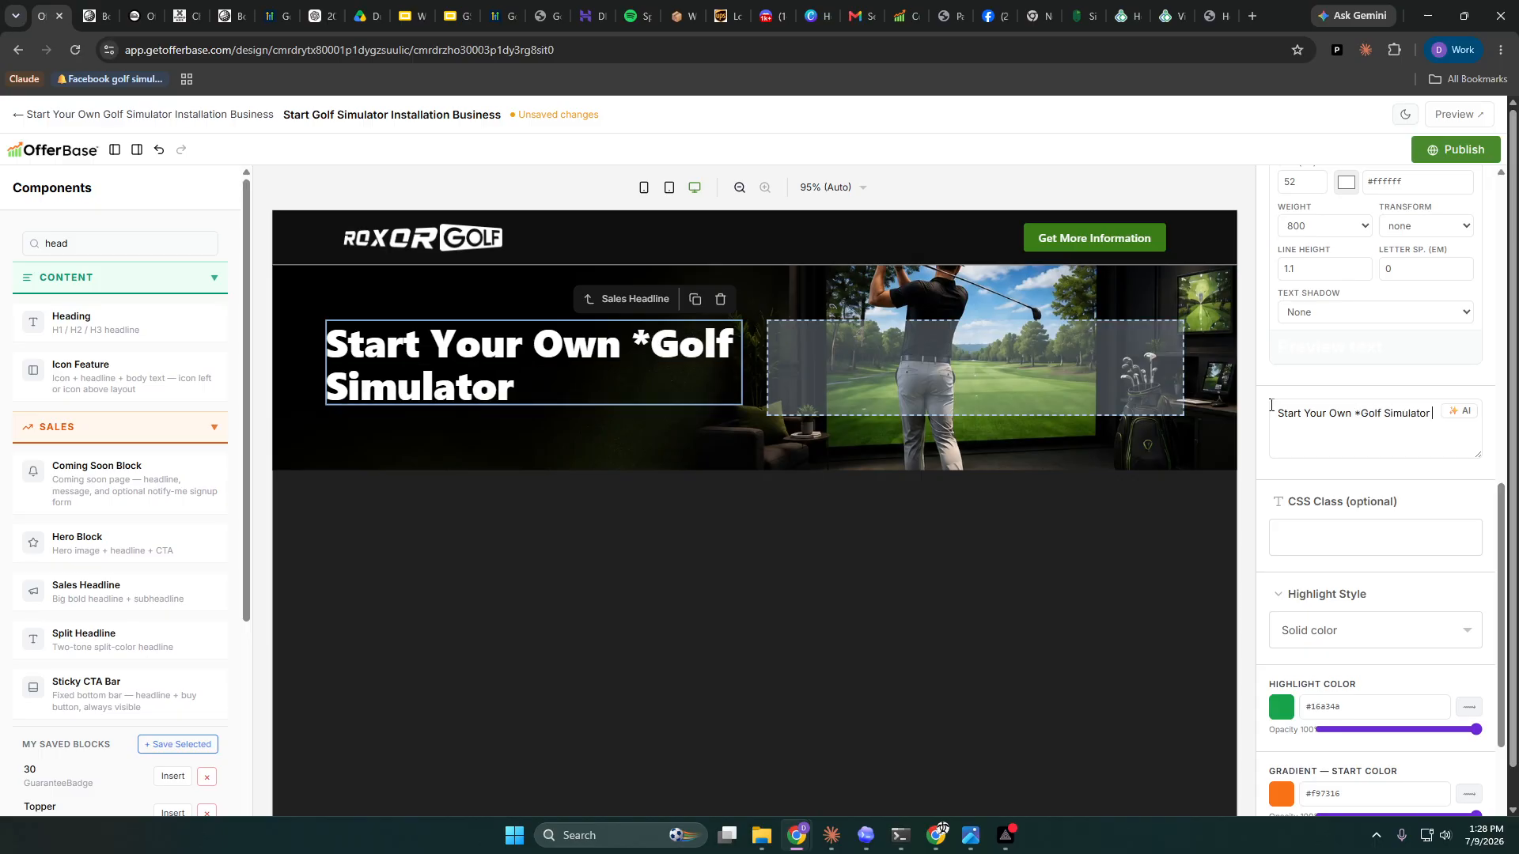
{"action": "type", "text": " Installa"}
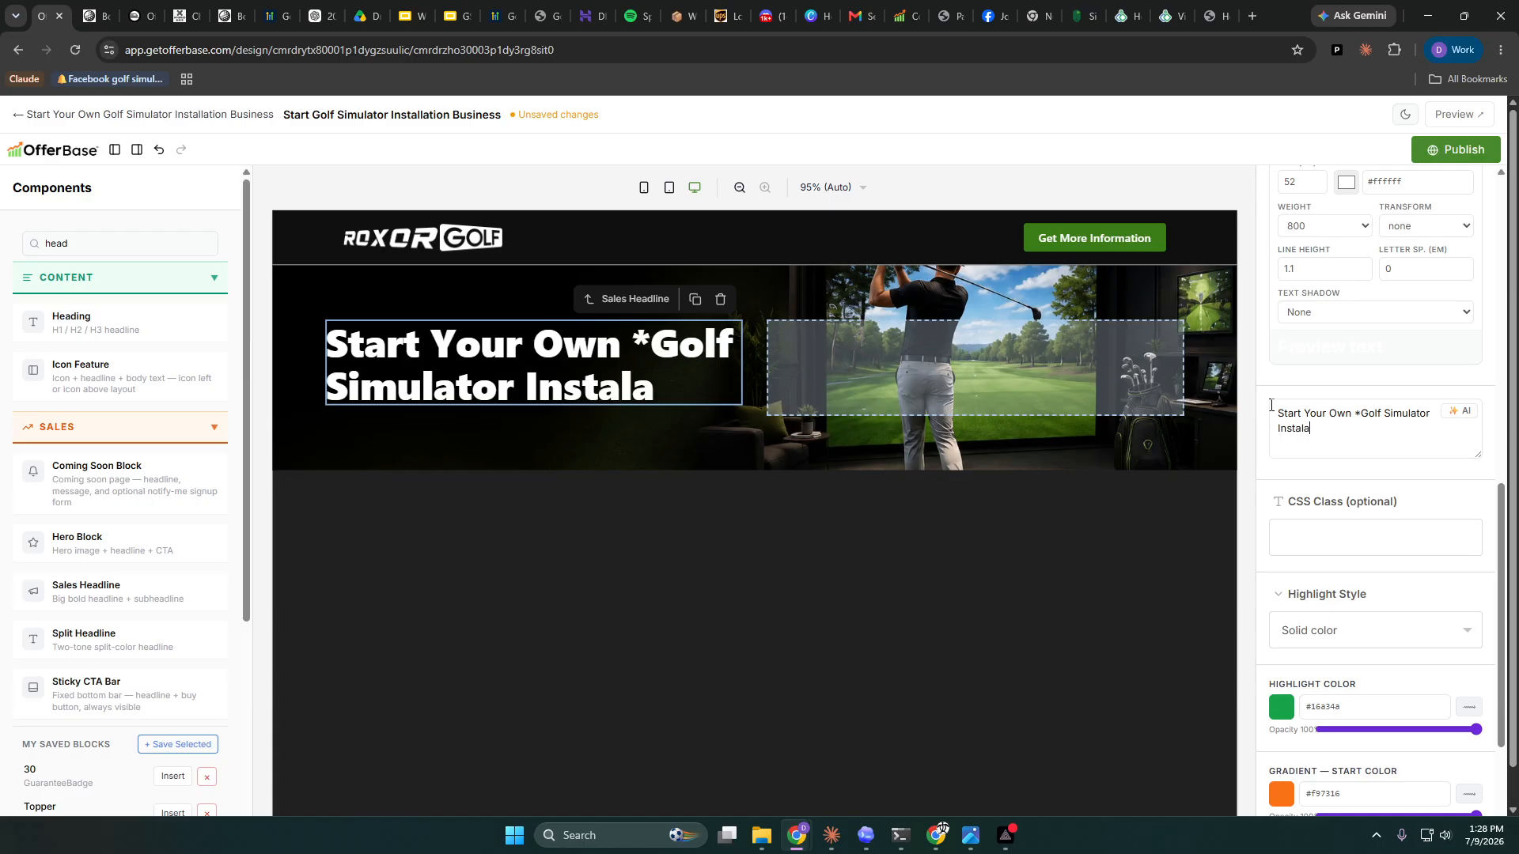
{"action": "key", "text": "BackSpace"}
{"action": "type", "text": "lation "}
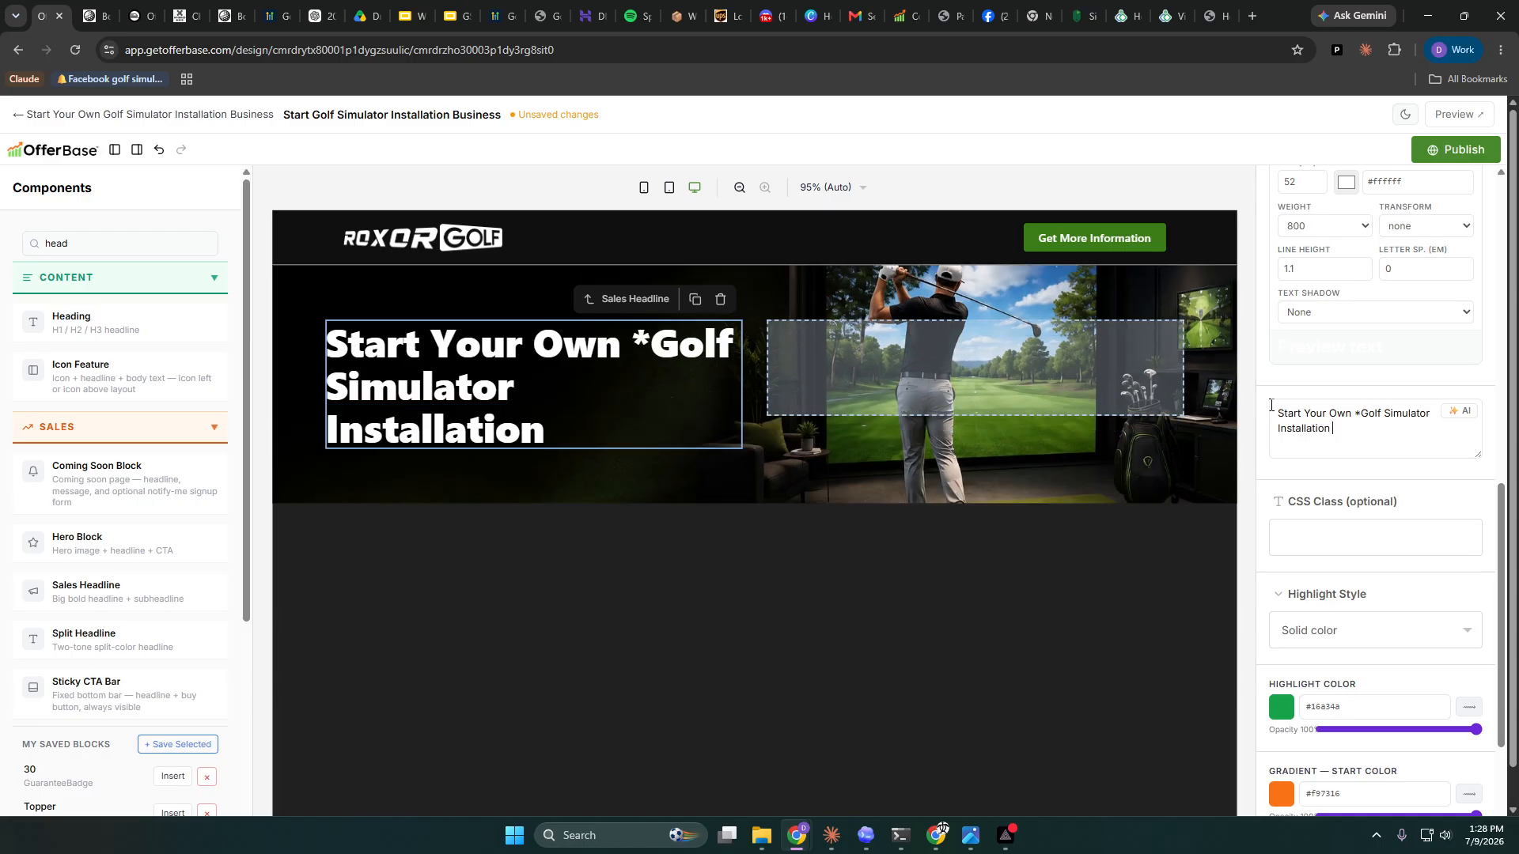
{"action": "type", "text": "Business"}
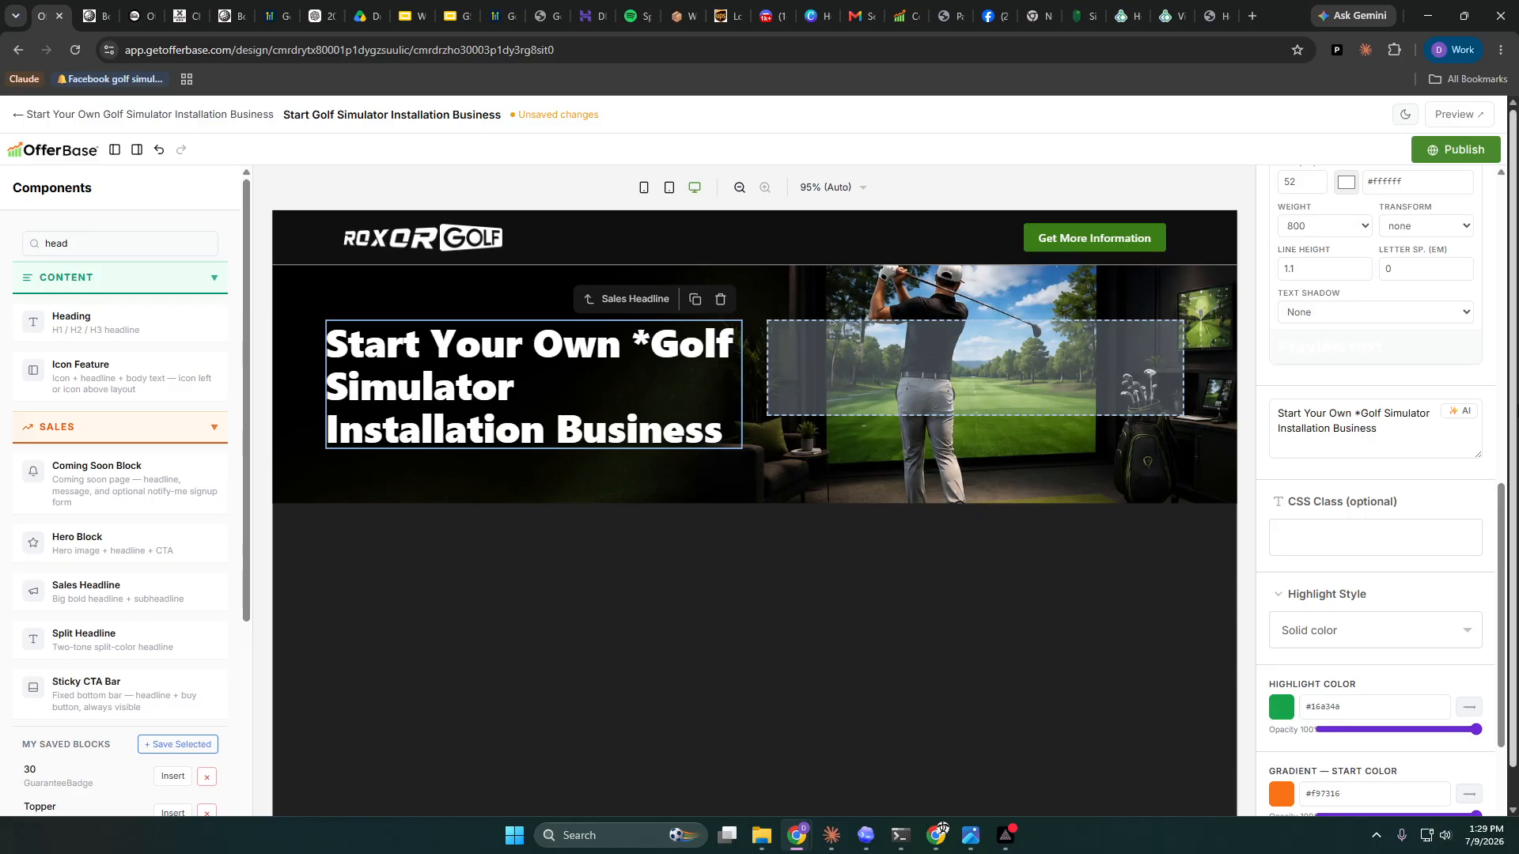
- Close the highlight with an asterisk after "Simulator" and break the line before "Installation Business"
{"action": "key", "text": "Delete"}
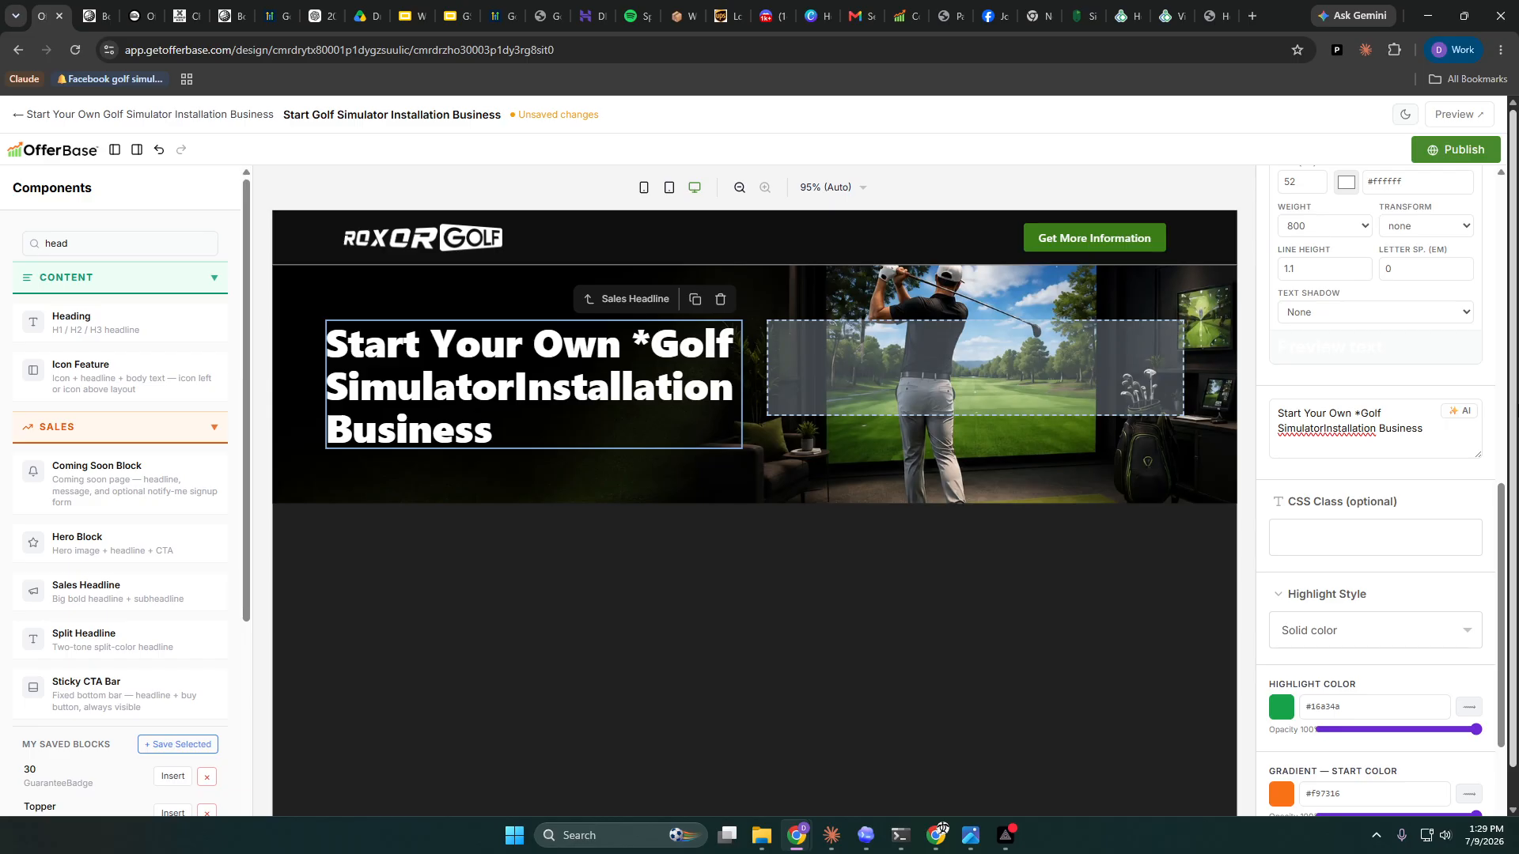
{"action": "type", "text": "*"}
{"action": "key", "text": "Return"}
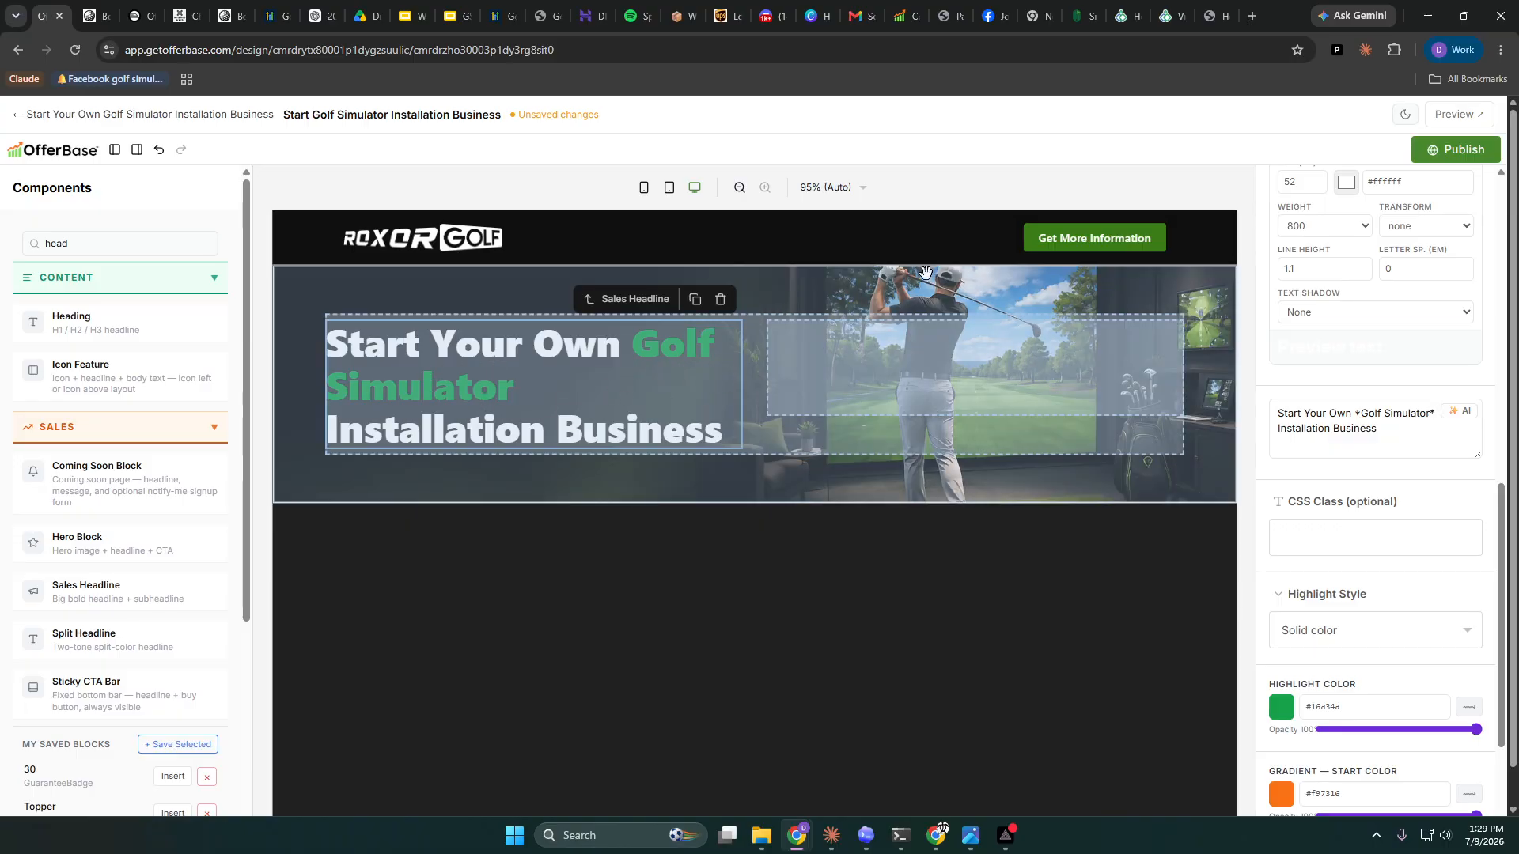
- Set the hero section's maximum width to 1440 px
{"action": "left_click", "coordinate": [791, 474]}
{"action": "scroll", "coordinate": [1377, 479], "scroll_direction": "down", "scroll_amount": 10}
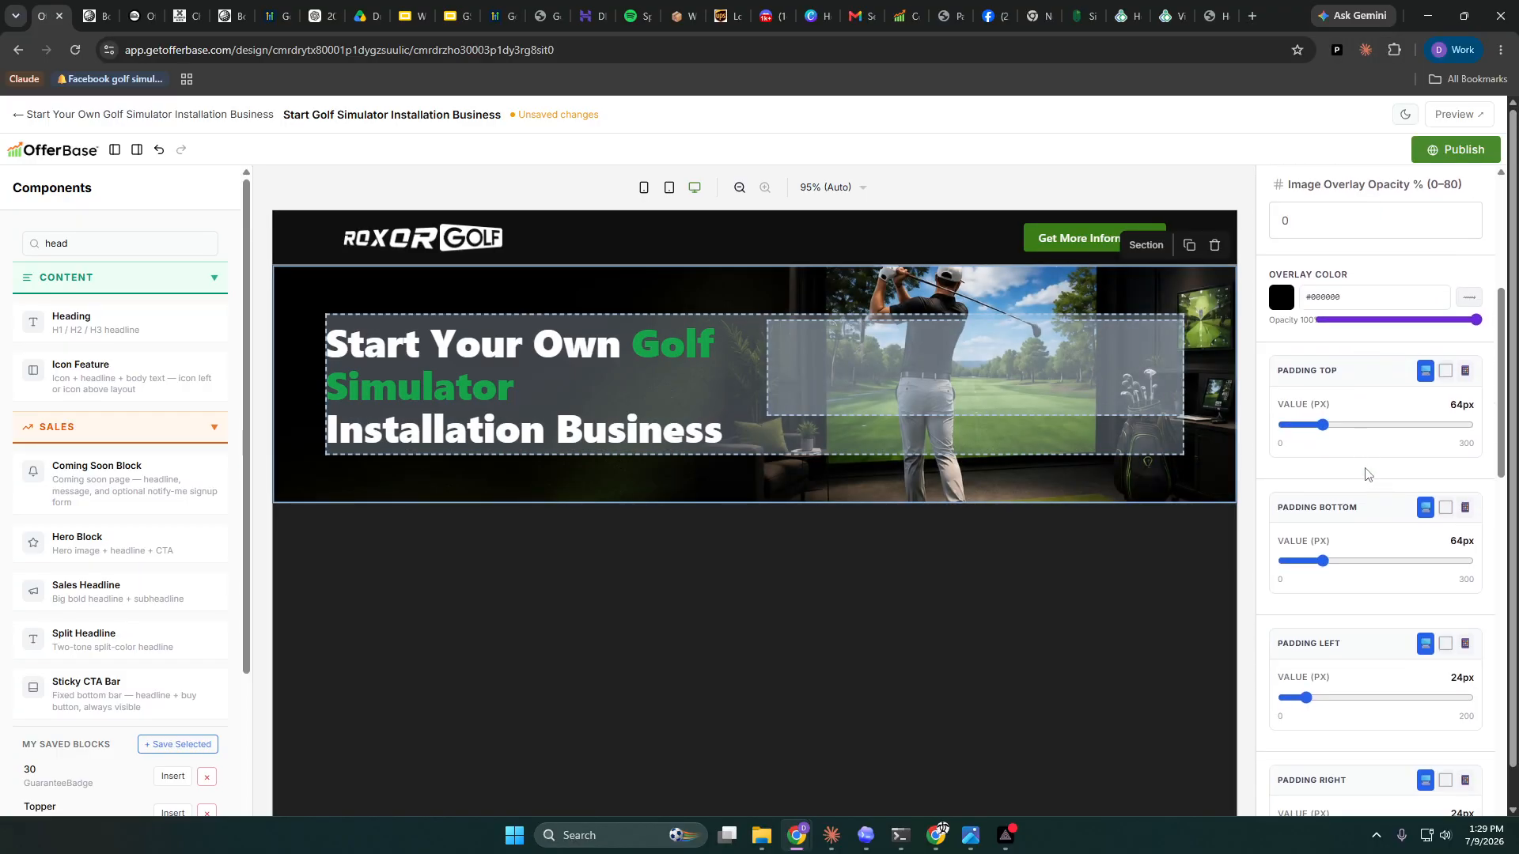
{"action": "scroll", "coordinate": [1365, 475], "scroll_direction": "down", "scroll_amount": 2}
{"action": "double_click", "coordinate": [1279, 382]}
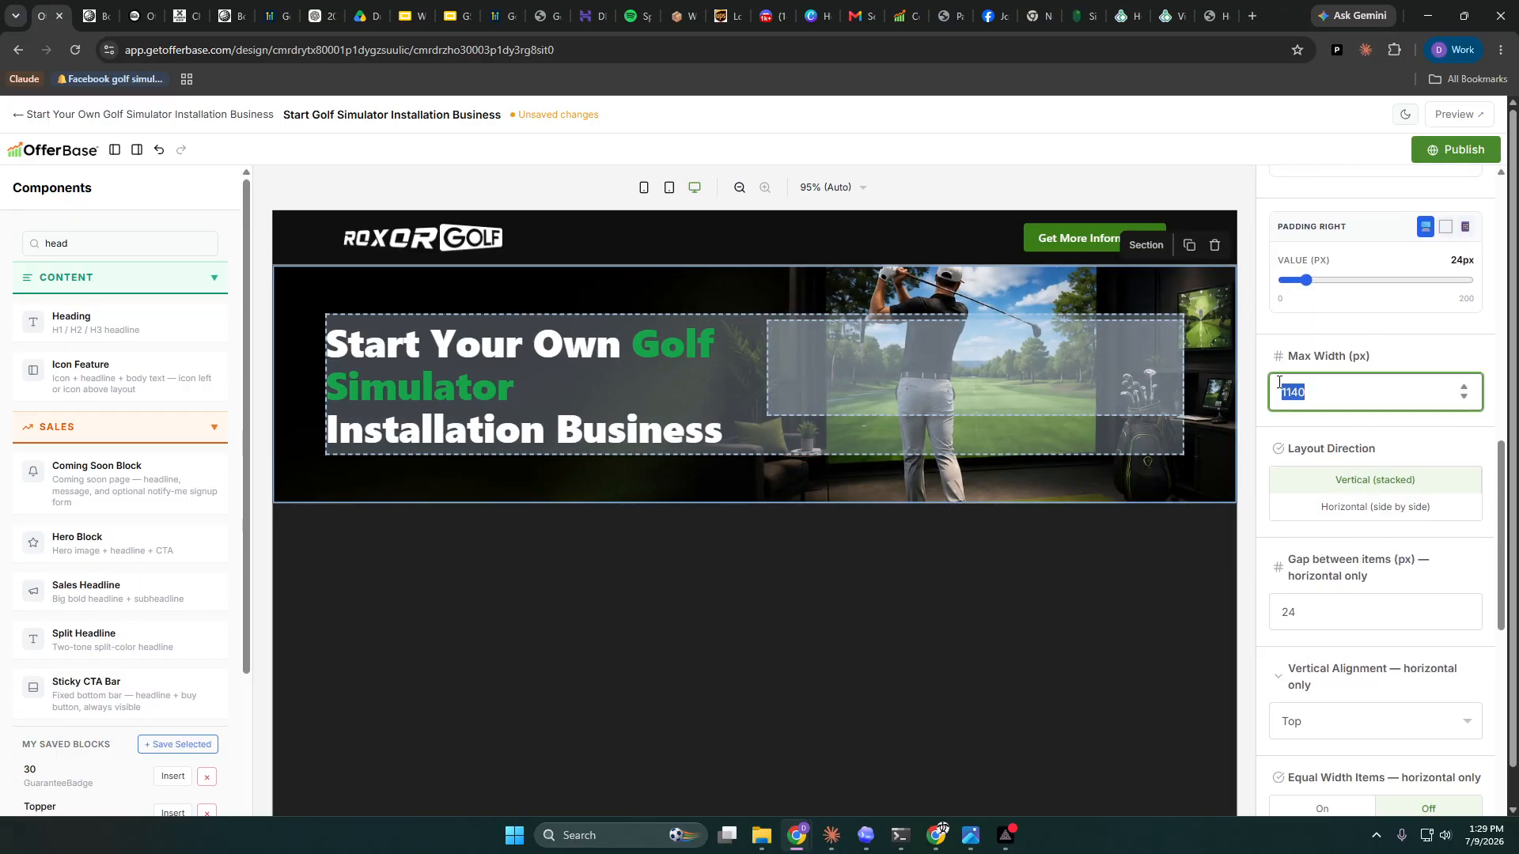
{"action": "type", "text": "1440"}
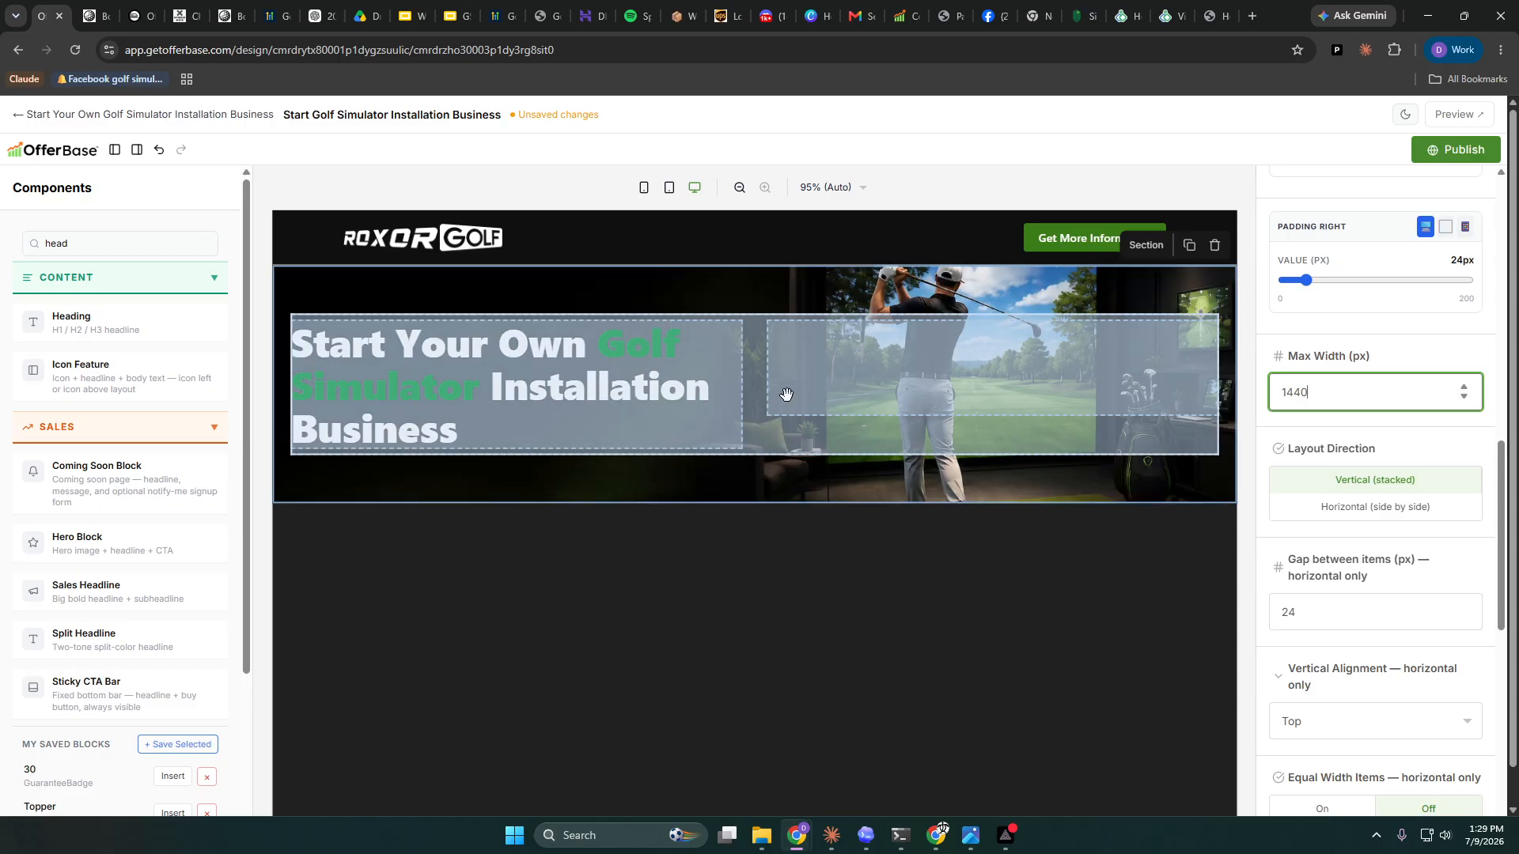
{"action": "left_click", "coordinate": [756, 382]}
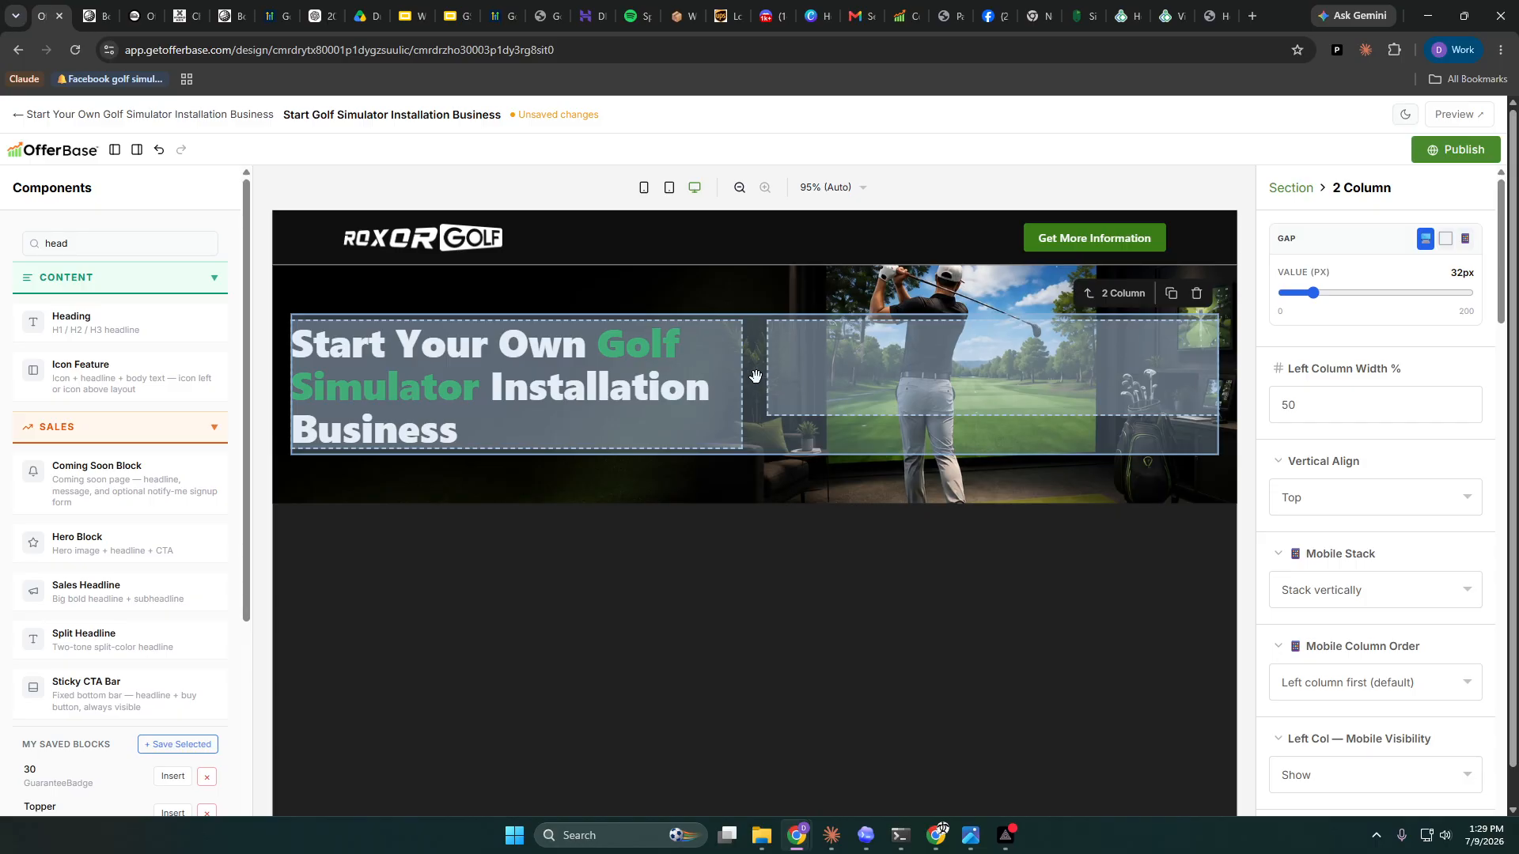
{"action": "left_click", "coordinate": [705, 411]}
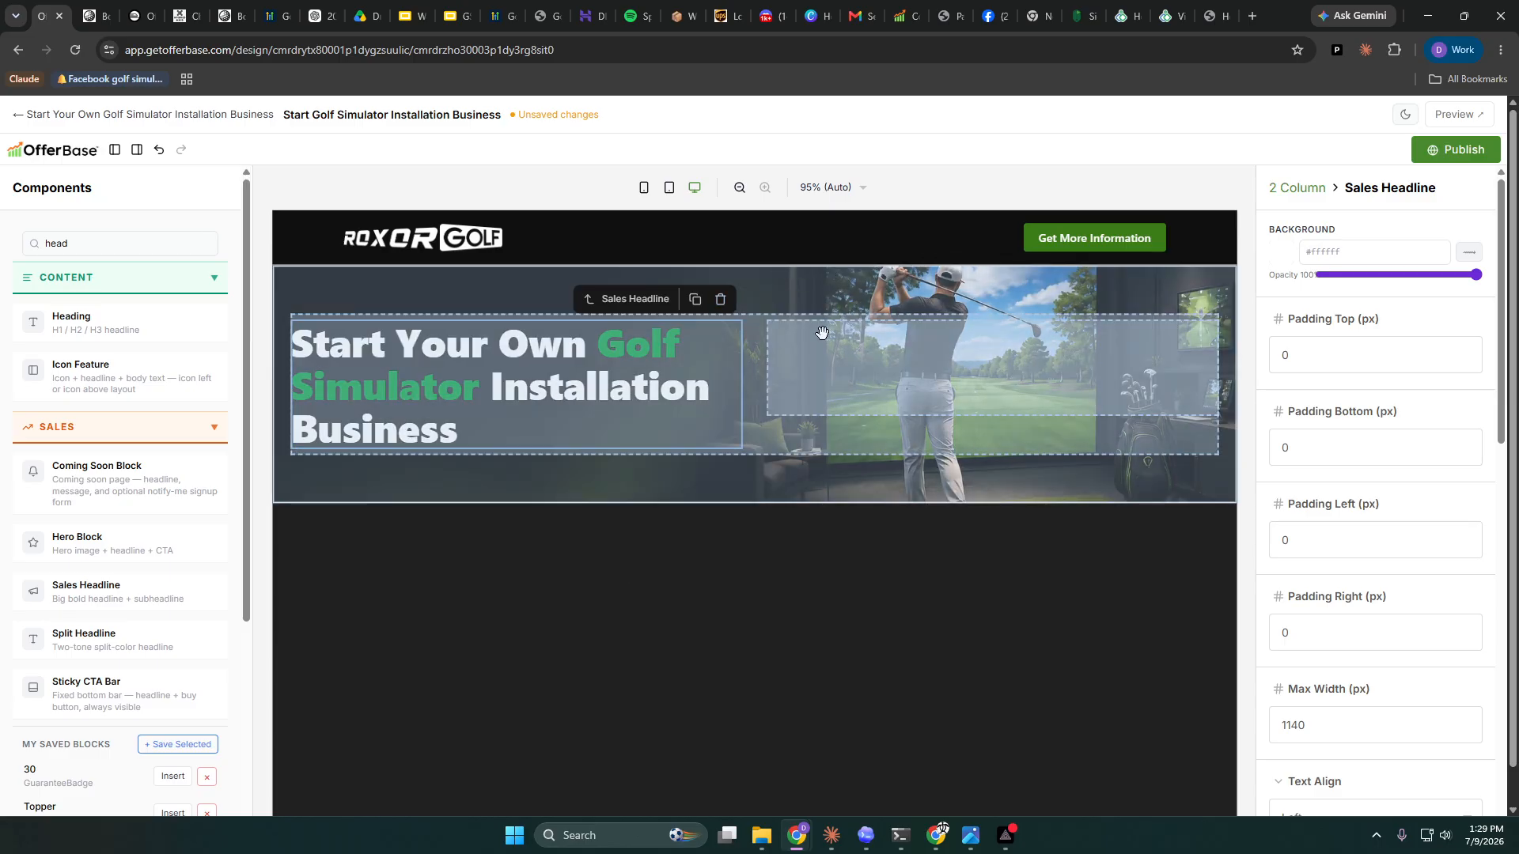
{"action": "scroll", "coordinate": [708, 633], "scroll_direction": "down", "scroll_amount": 1}
{"action": "scroll", "coordinate": [709, 630], "scroll_direction": "up", "scroll_amount": 1}
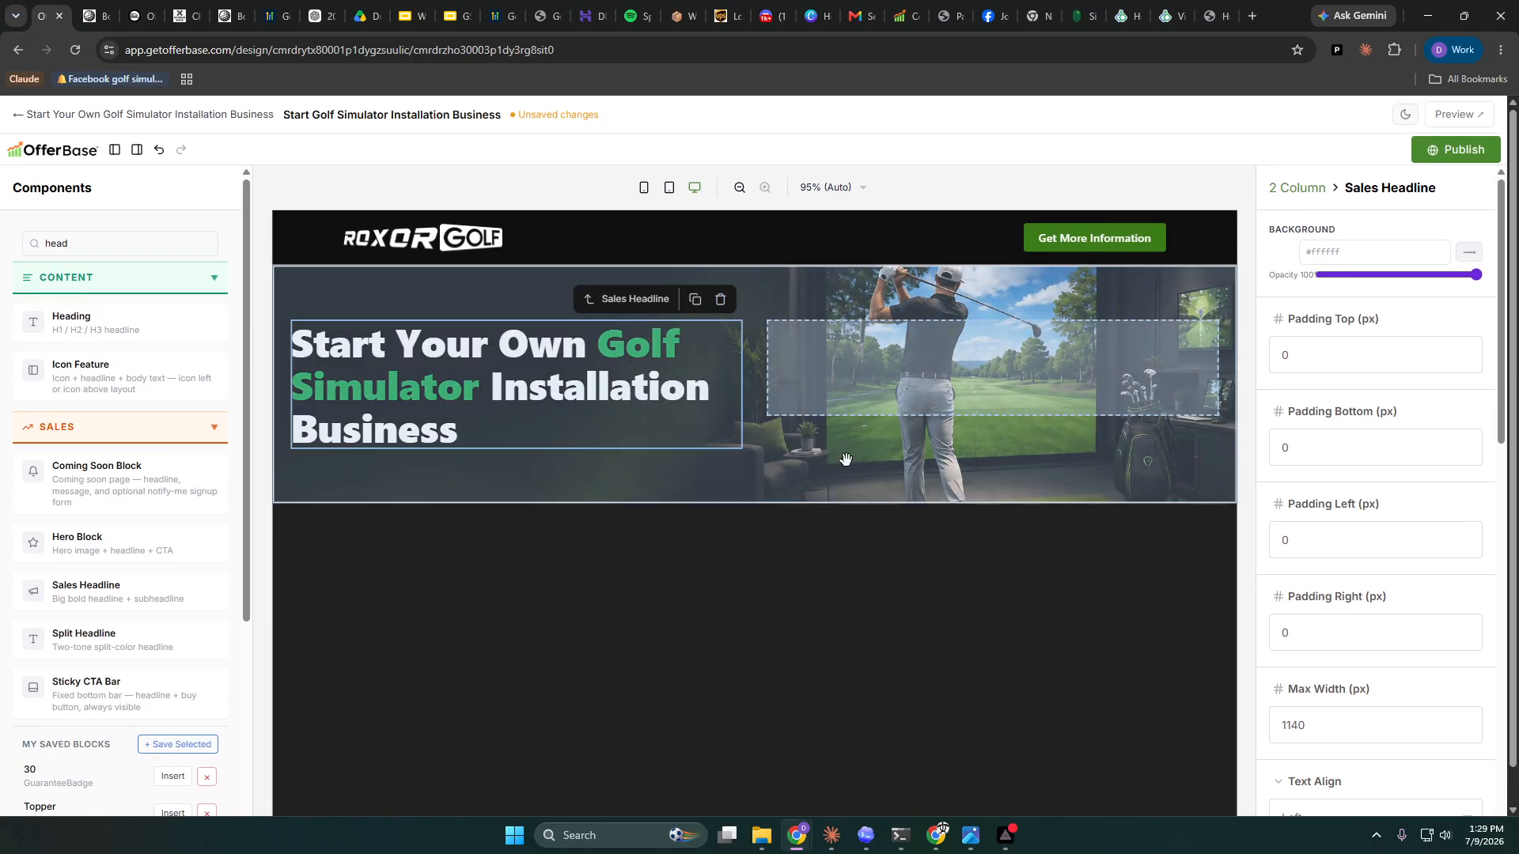
- Search the components for "pil" and place a Pill Text block above the headline in the left column
{"action": "double_click", "coordinate": [61, 250]}
{"action": "type", "text": "pil"}
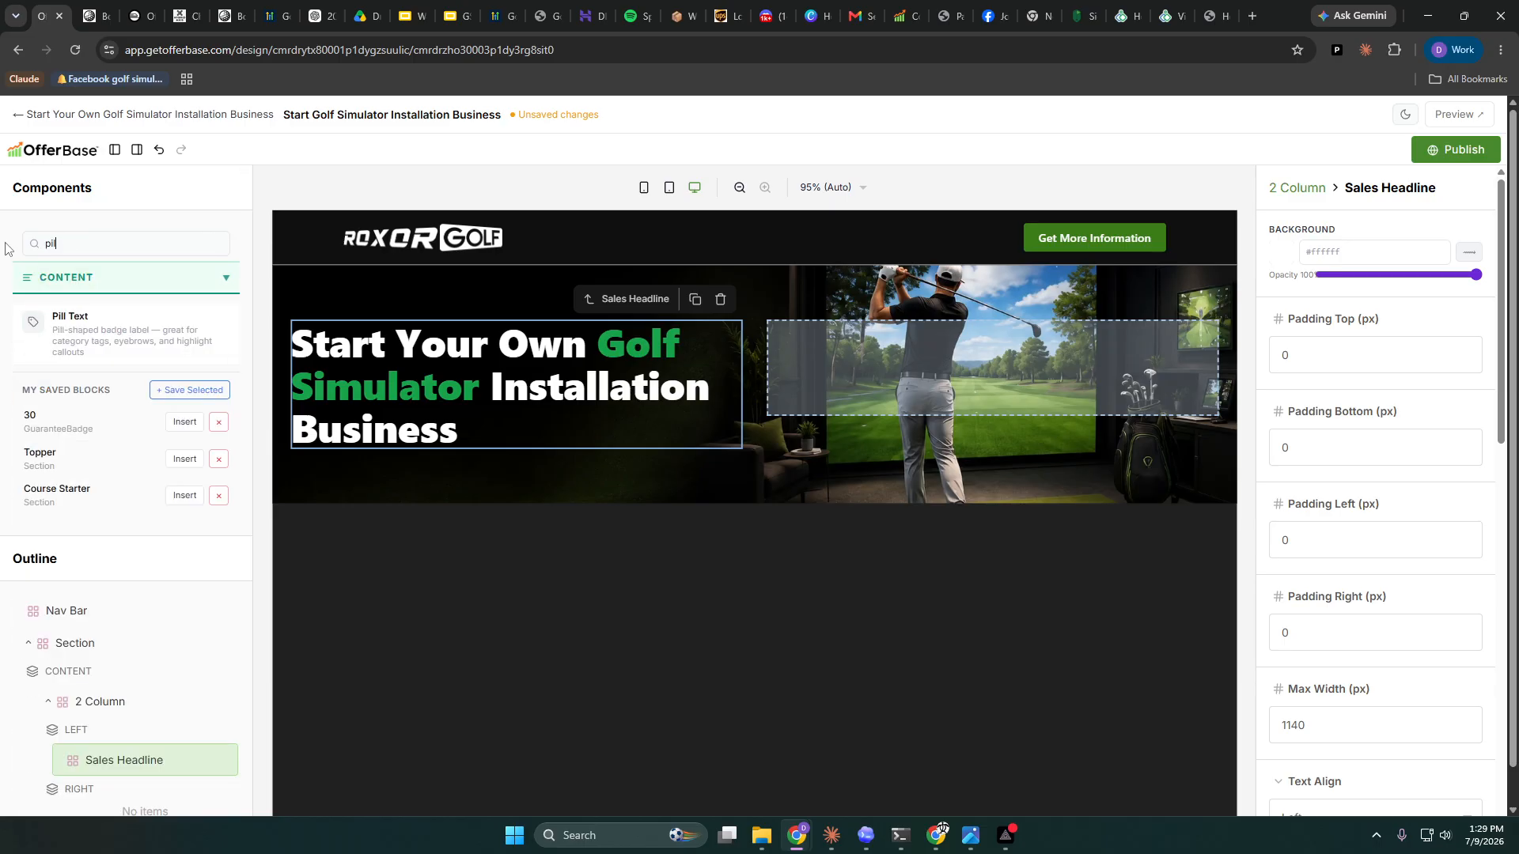
{"action": "left_click_drag", "start_coordinate": [89, 341], "coordinate": [536, 327]}
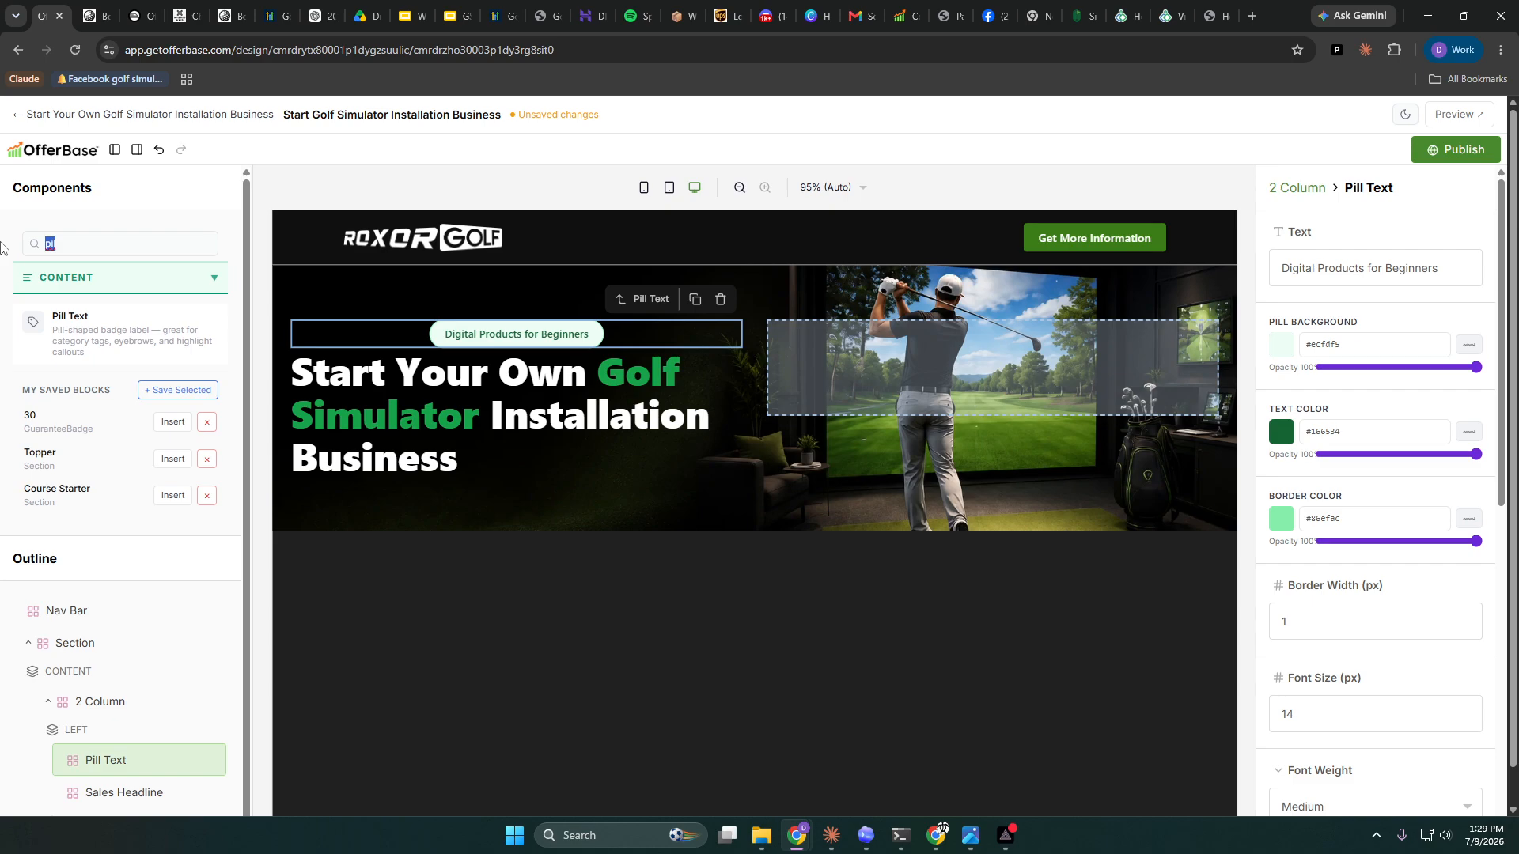
- Search the components for "text", add a Text block below the headline and set its color to white (#ffffff)
{"action": "type", "text": "text"}
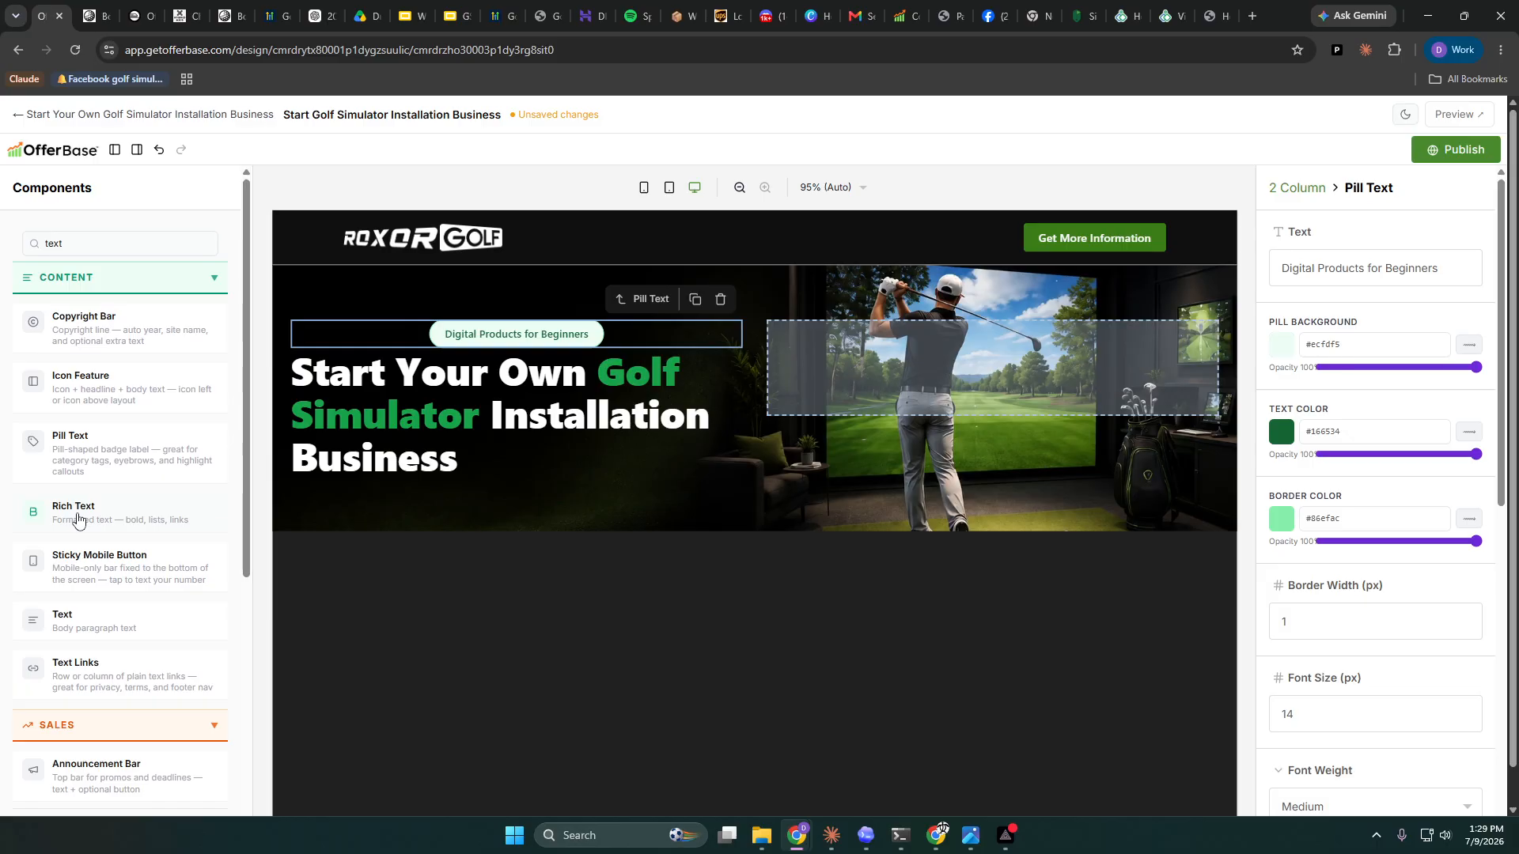
{"action": "left_click_drag", "start_coordinate": [92, 625], "coordinate": [461, 458]}
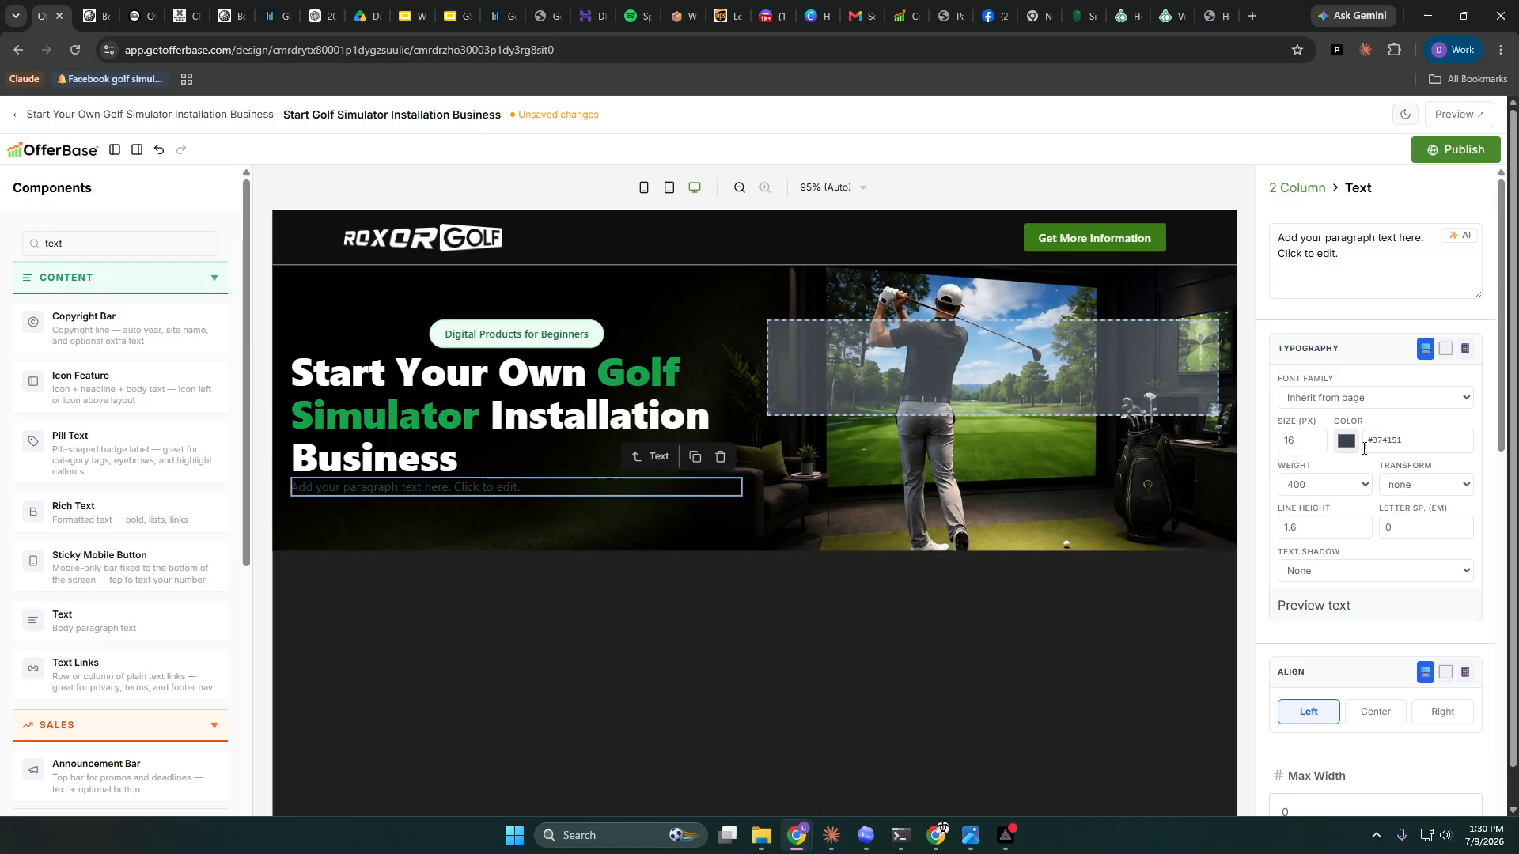
{"action": "left_click", "coordinate": [1345, 440]}
{"action": "left_click", "coordinate": [1336, 462]}
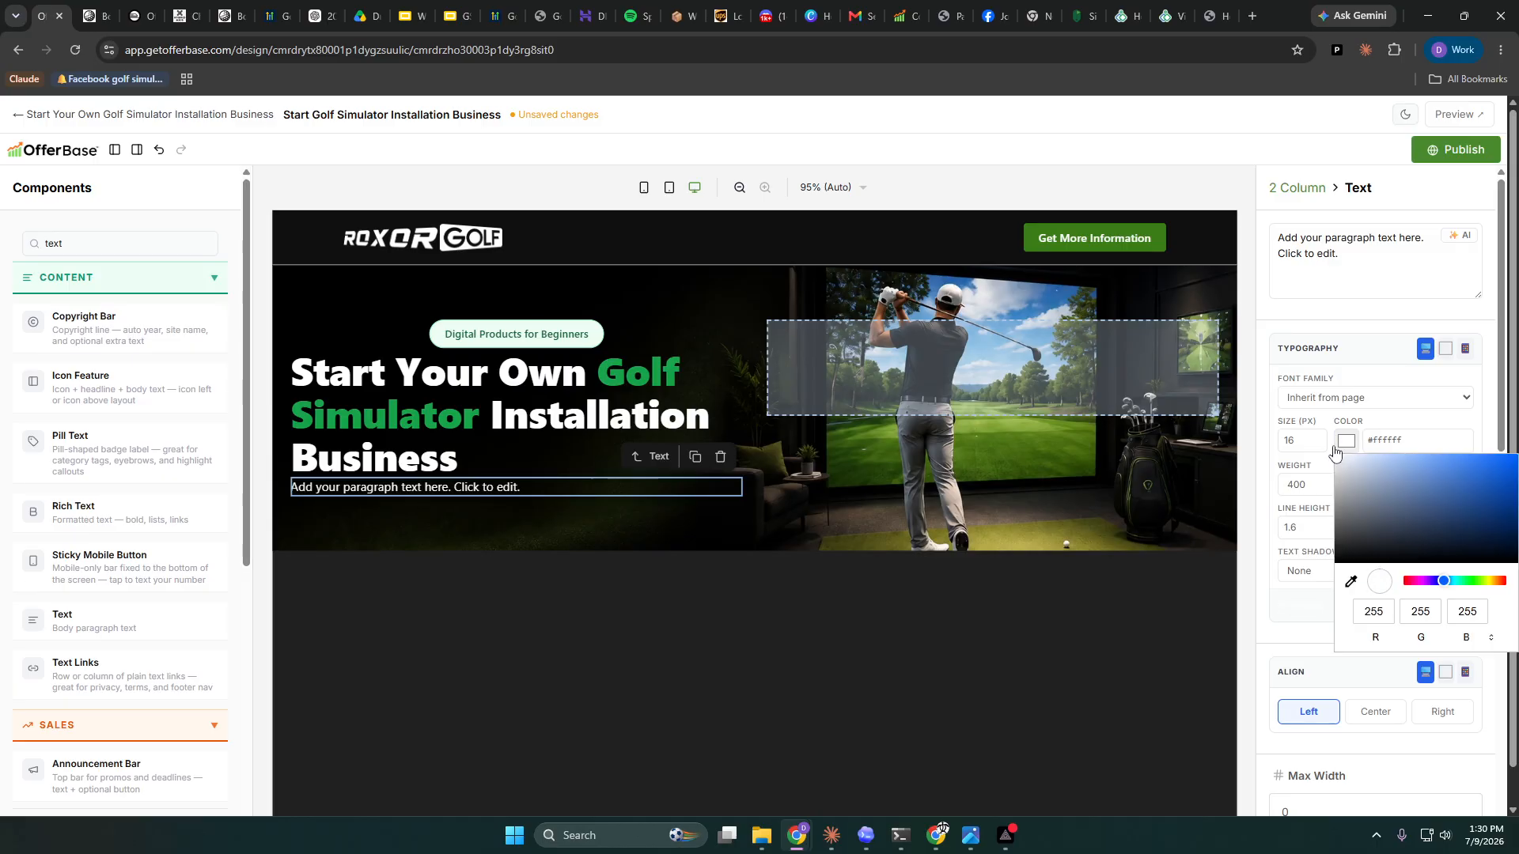
- Lengthen the paragraph under the headline by copying its placeholder text and pasting it four more times
{"action": "left_click_drag", "start_coordinate": [1350, 258], "coordinate": [1277, 226]}
{"action": "key", "text": "ctrl+c"}
{"action": "left_click", "coordinate": [1349, 268]}
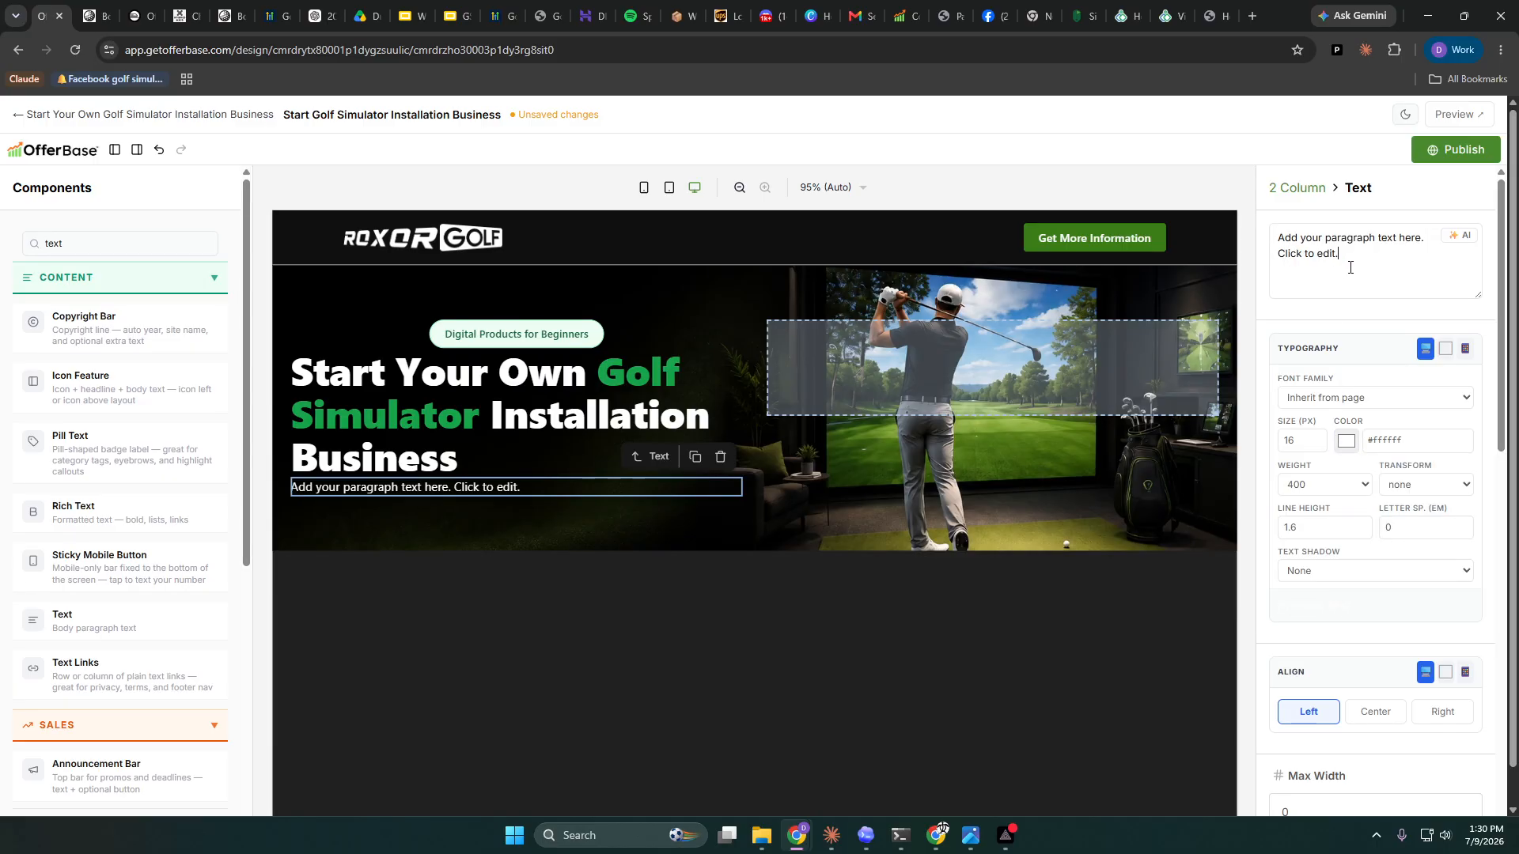
{"action": "key", "text": "ctrl+v"}
{"action": "key", "text": "ctrl+v"}
{"action": "key", "text": "ctrl+v"}
{"action": "key", "text": "ctrl+v"}
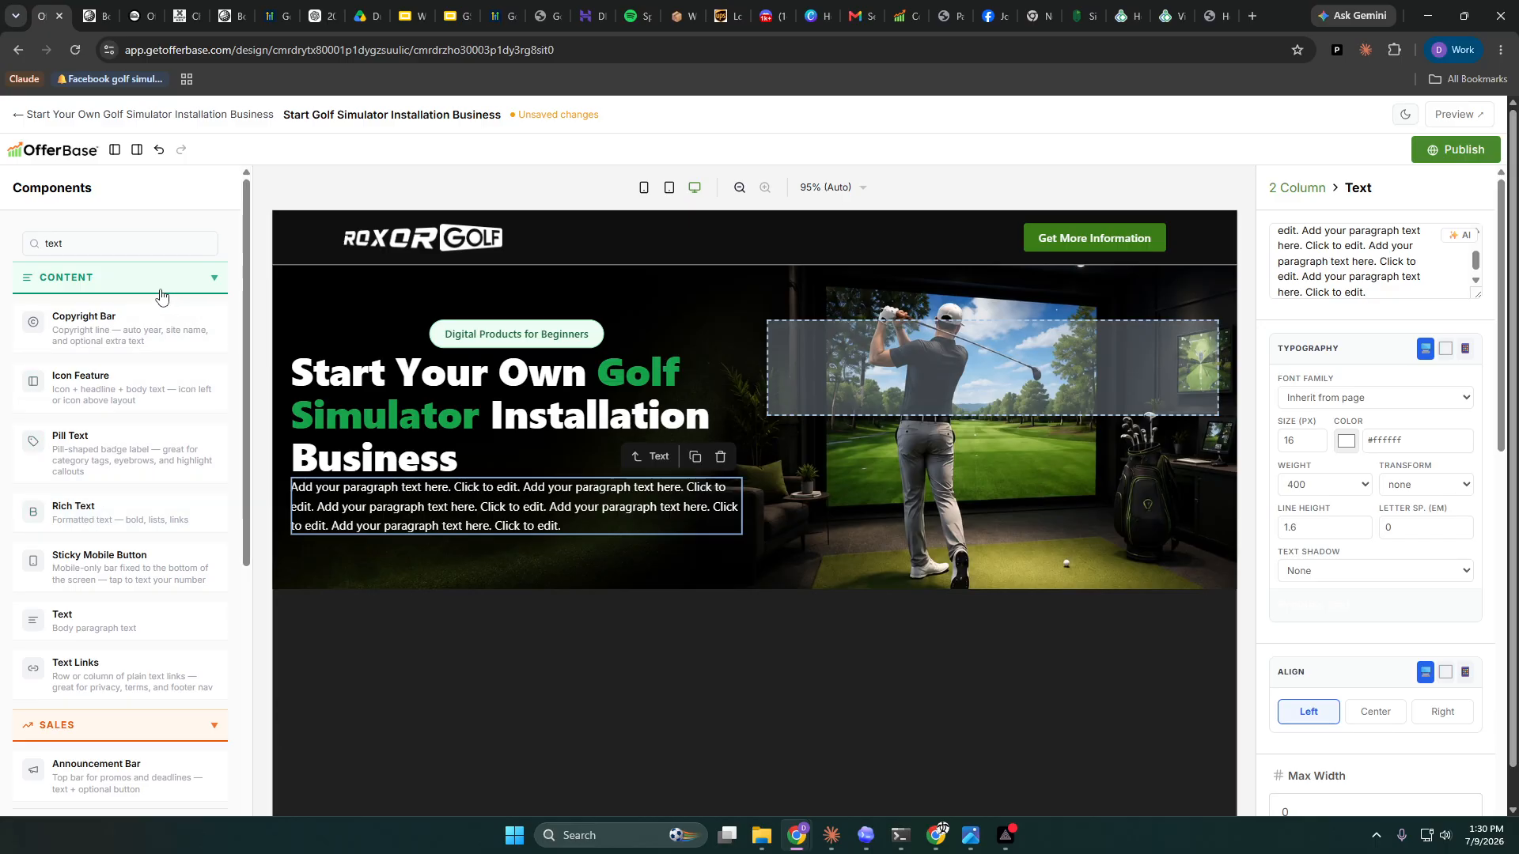
- Search the components for "sec" and add a Section block below the paragraph in the left column
{"action": "left_click_drag", "start_coordinate": [99, 244], "coordinate": [14, 228]}
{"action": "type", "text": "seci"}
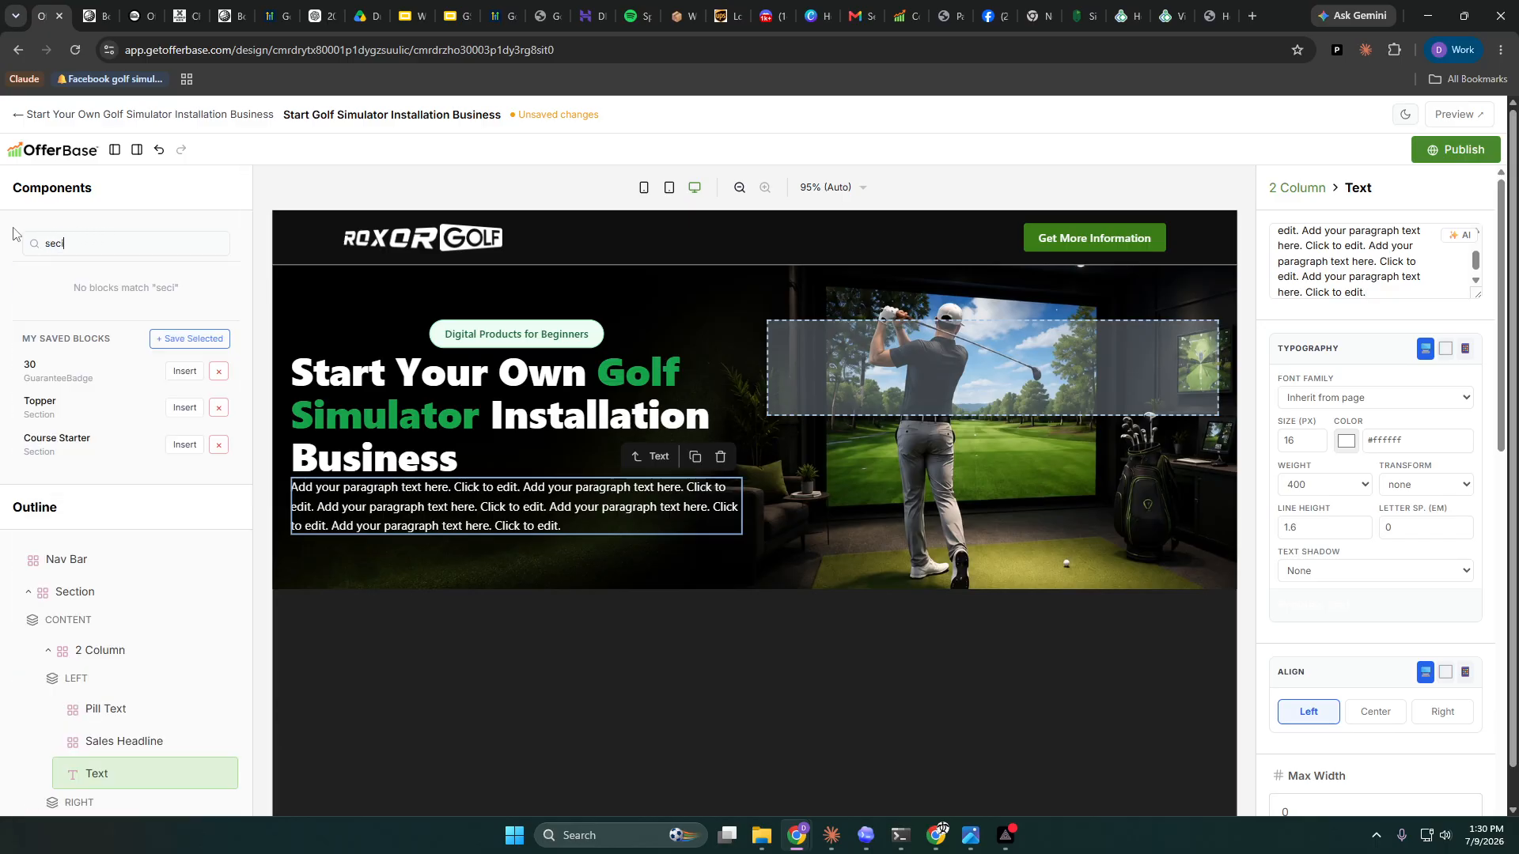
{"action": "key", "text": "BackSpace"}
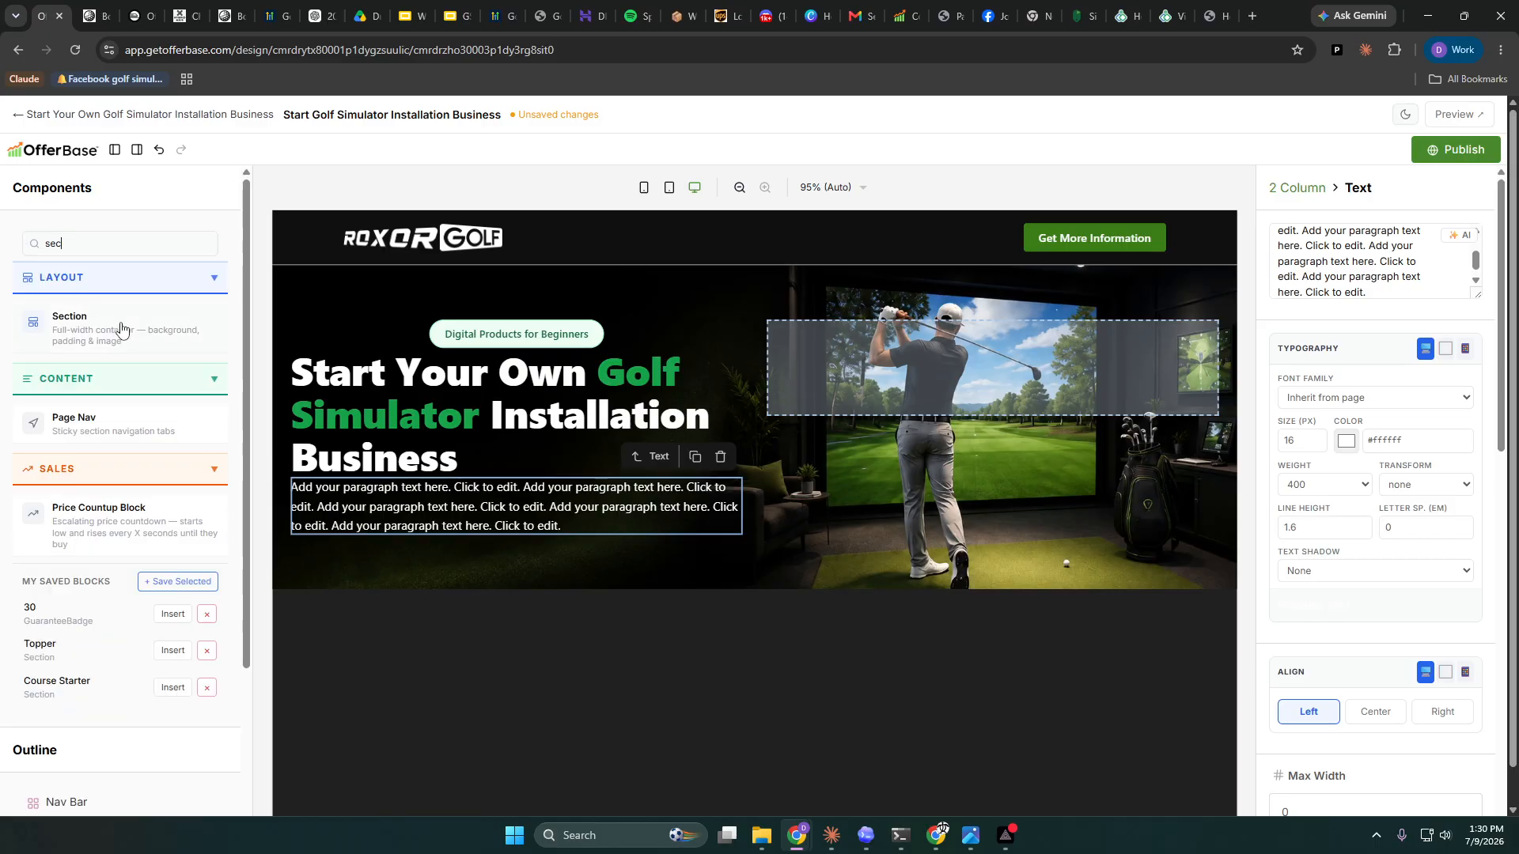
{"action": "left_click_drag", "start_coordinate": [118, 329], "coordinate": [472, 552]}
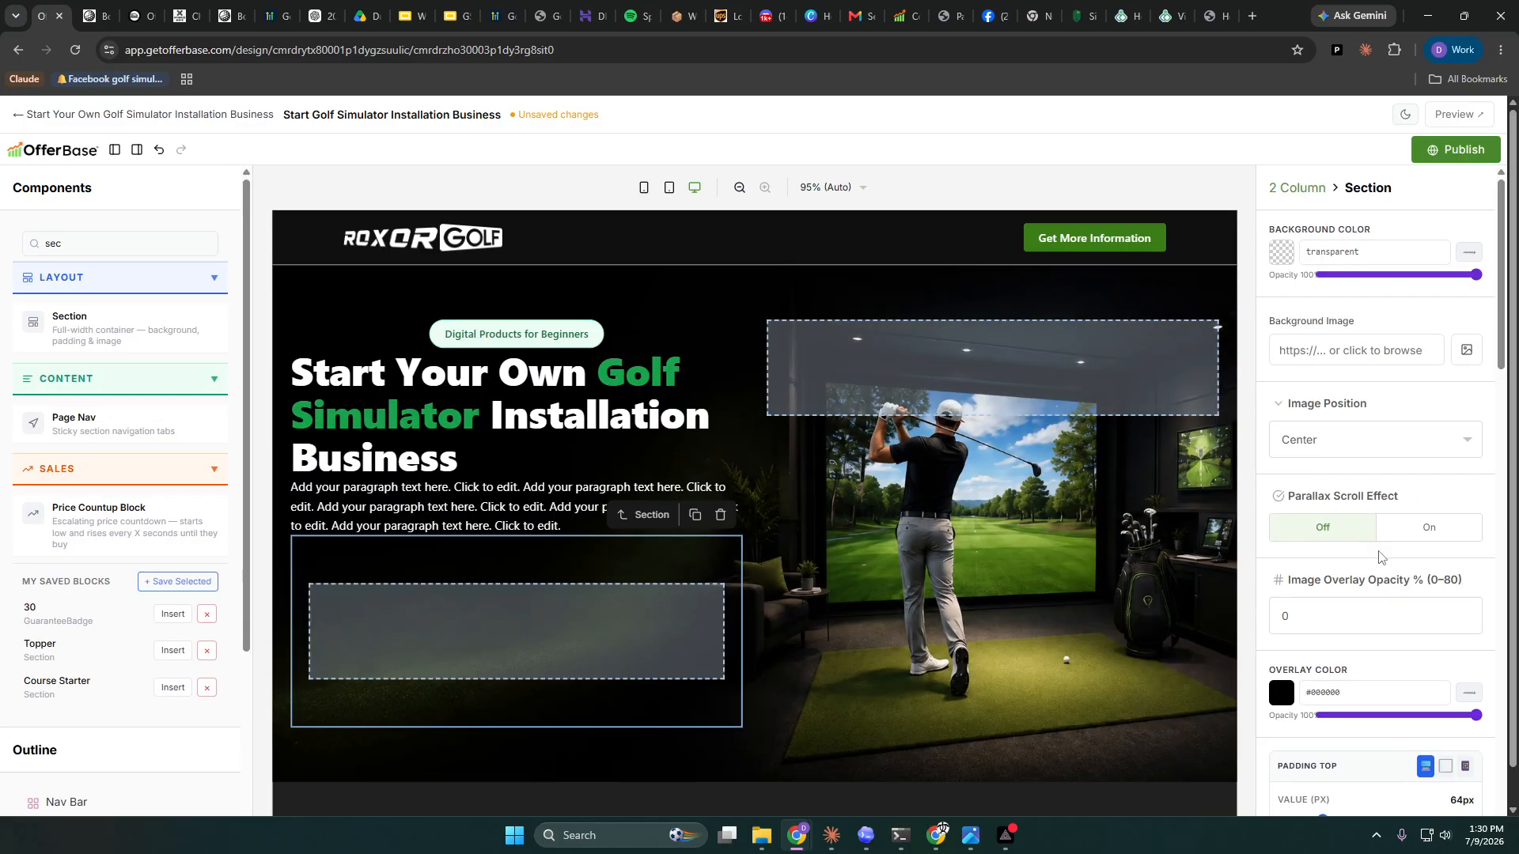
{"action": "scroll", "coordinate": [1357, 606], "scroll_direction": "down", "scroll_amount": 5}
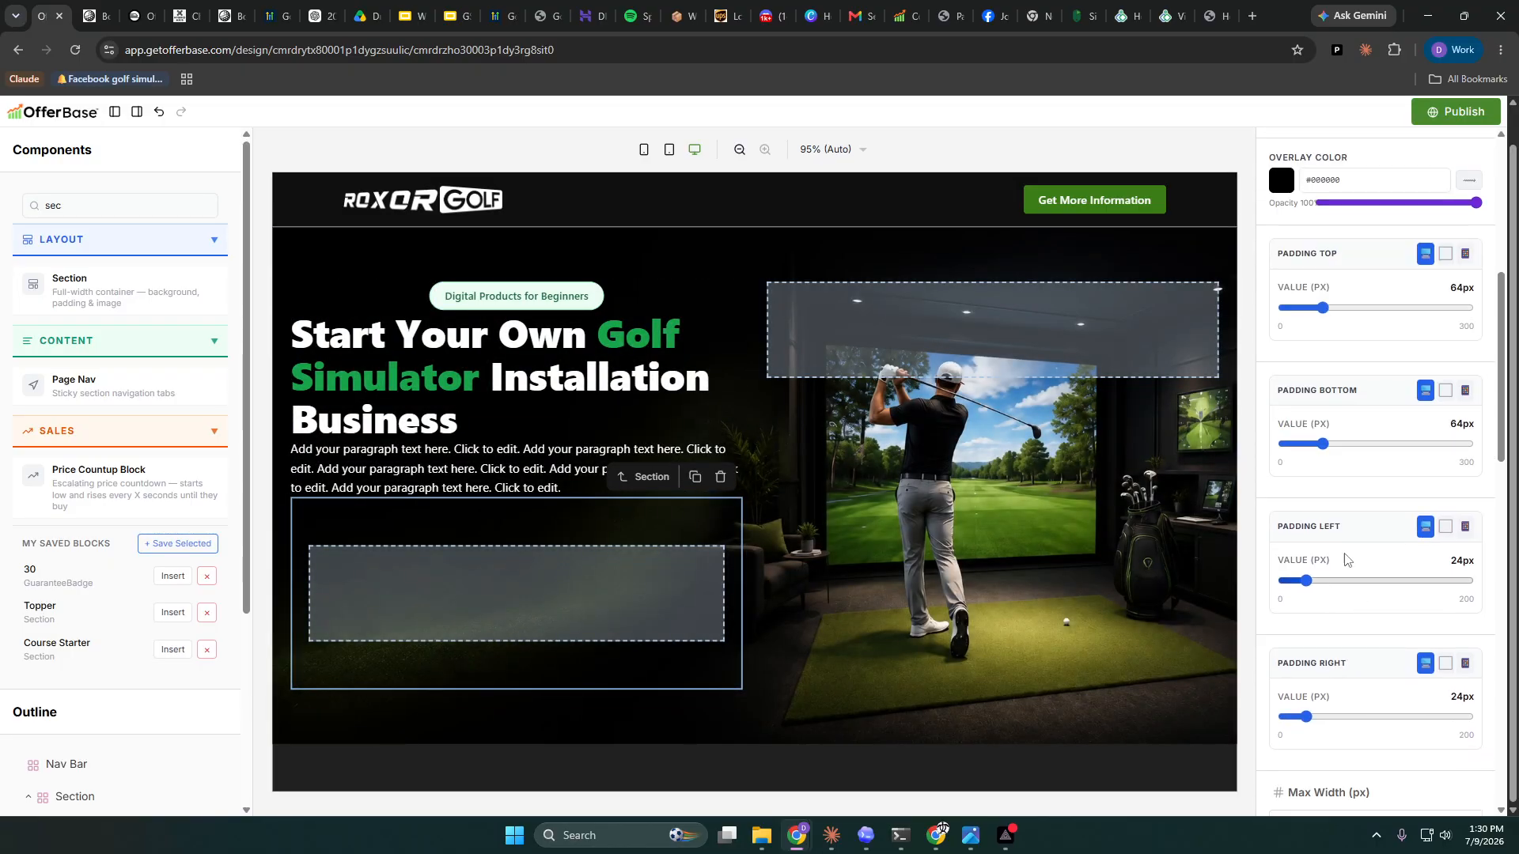
- Set the top and bottom padding of the nested section below the paragraph to 0 px
{"action": "left_click_drag", "start_coordinate": [1322, 444], "coordinate": [1282, 444]}
{"action": "left_click_drag", "start_coordinate": [1325, 309], "coordinate": [1247, 304]}
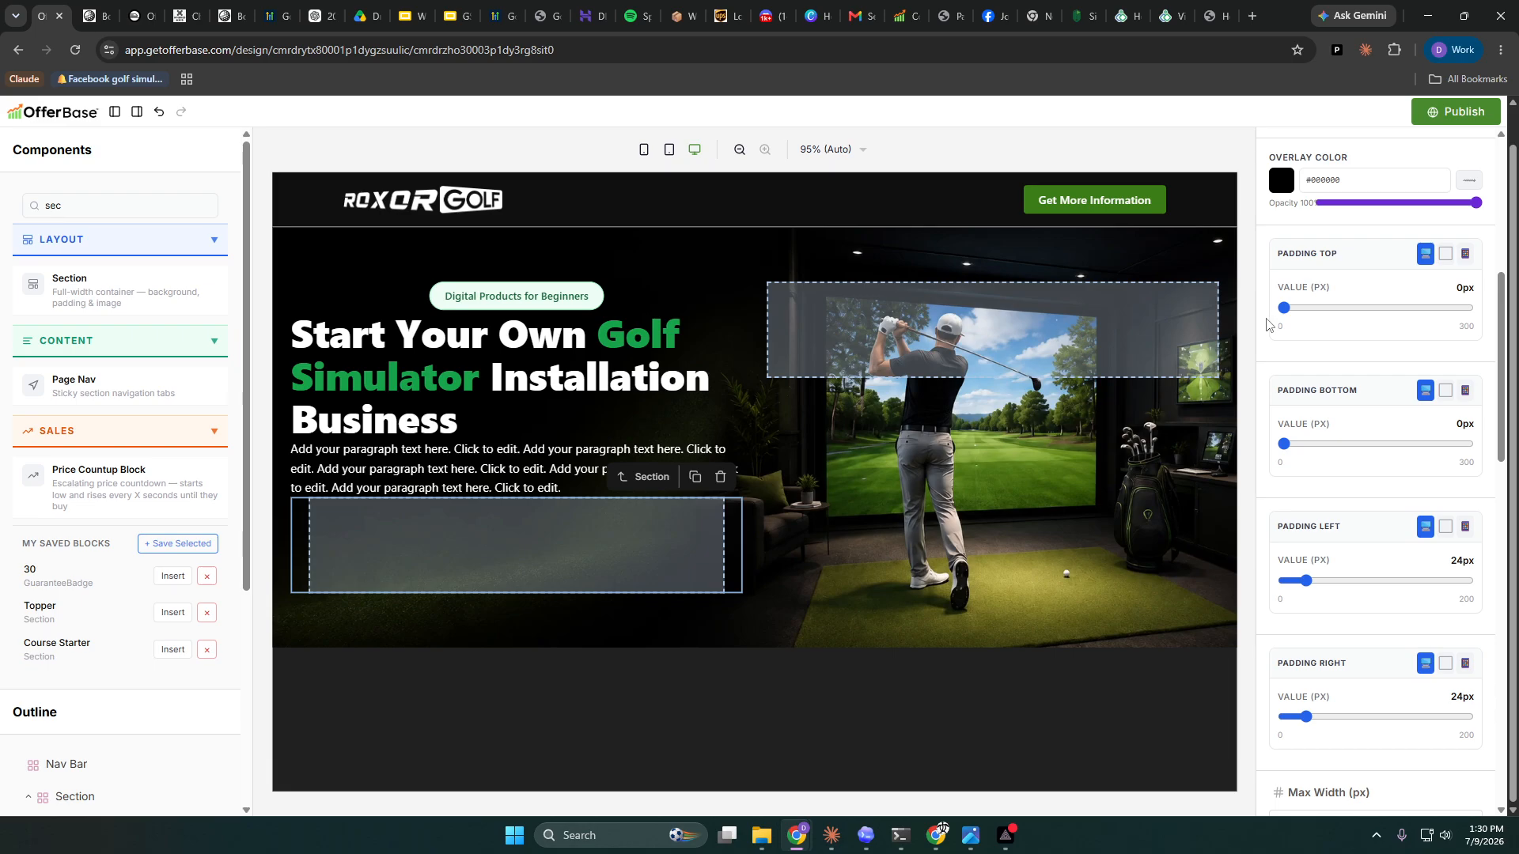
{"action": "left_click", "coordinate": [1006, 836]}
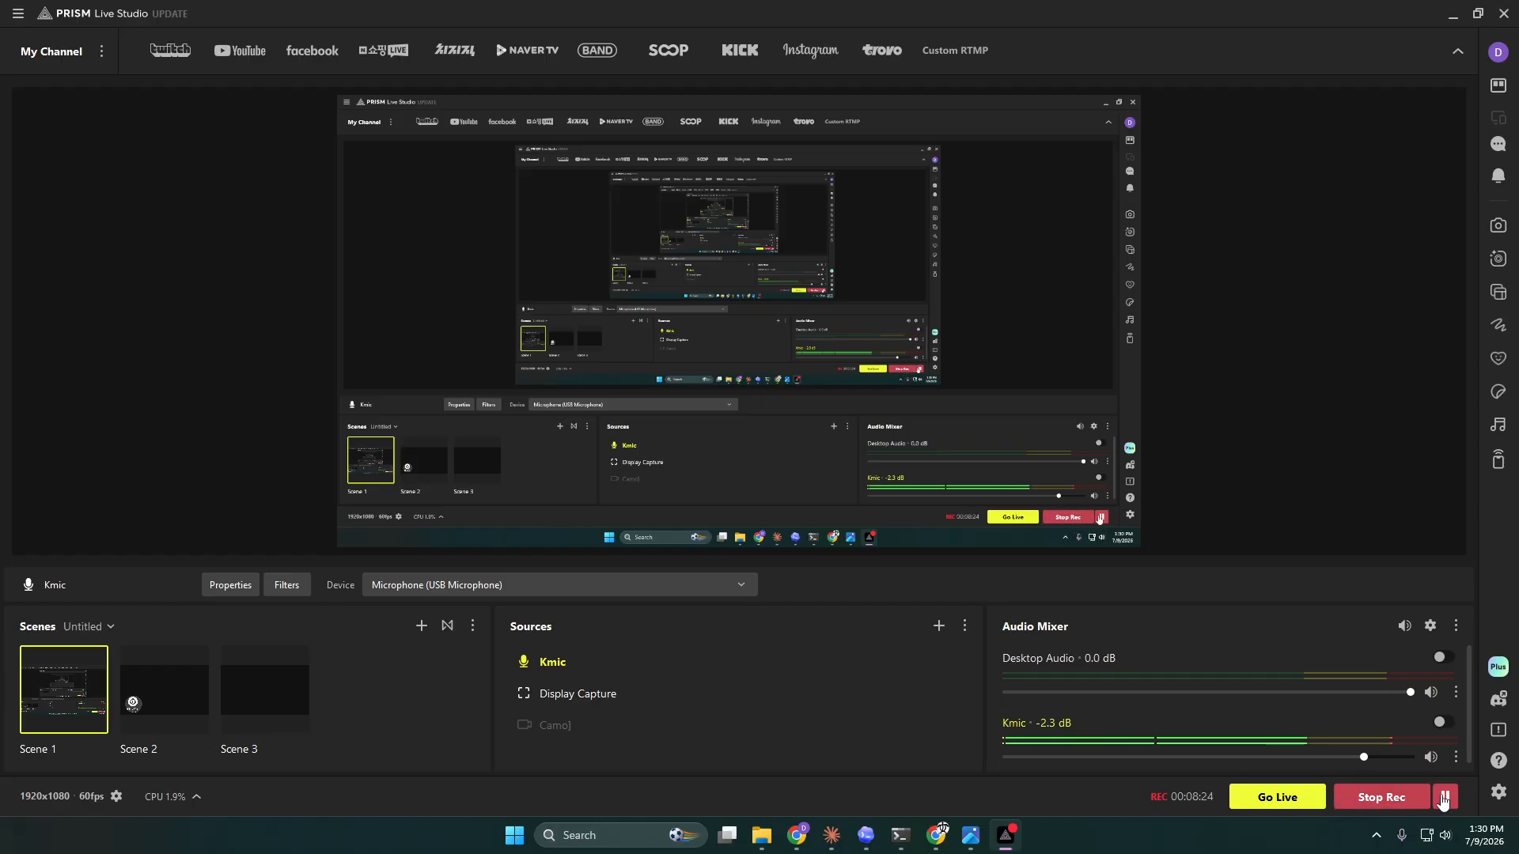
{"action": "left_click", "coordinate": [1445, 797]}
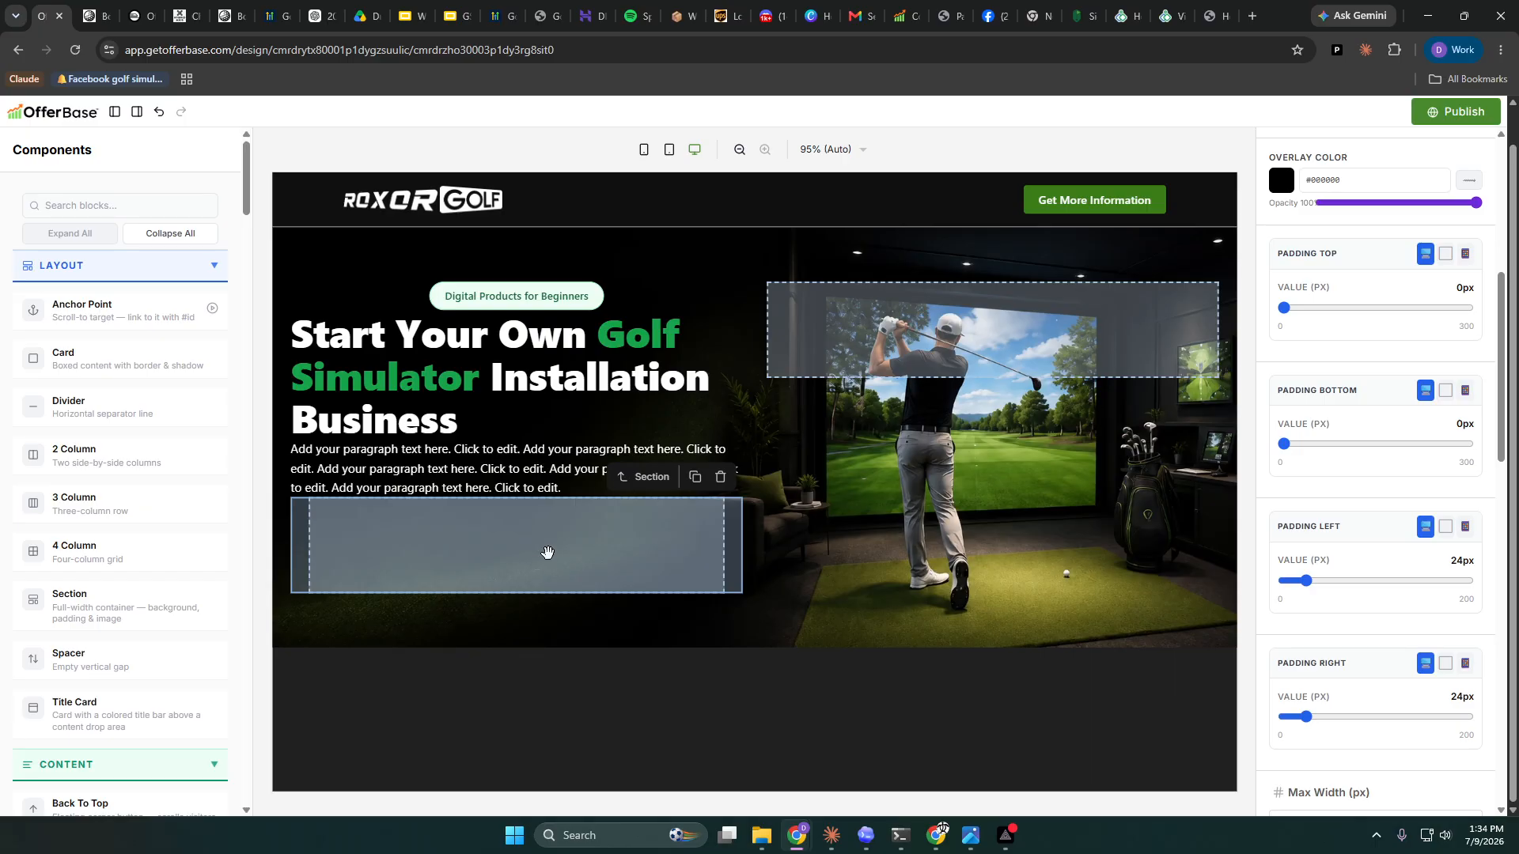
- Set the nested section's left and right padding to 0 px
{"action": "left_click_drag", "start_coordinate": [1307, 580], "coordinate": [1282, 581]}
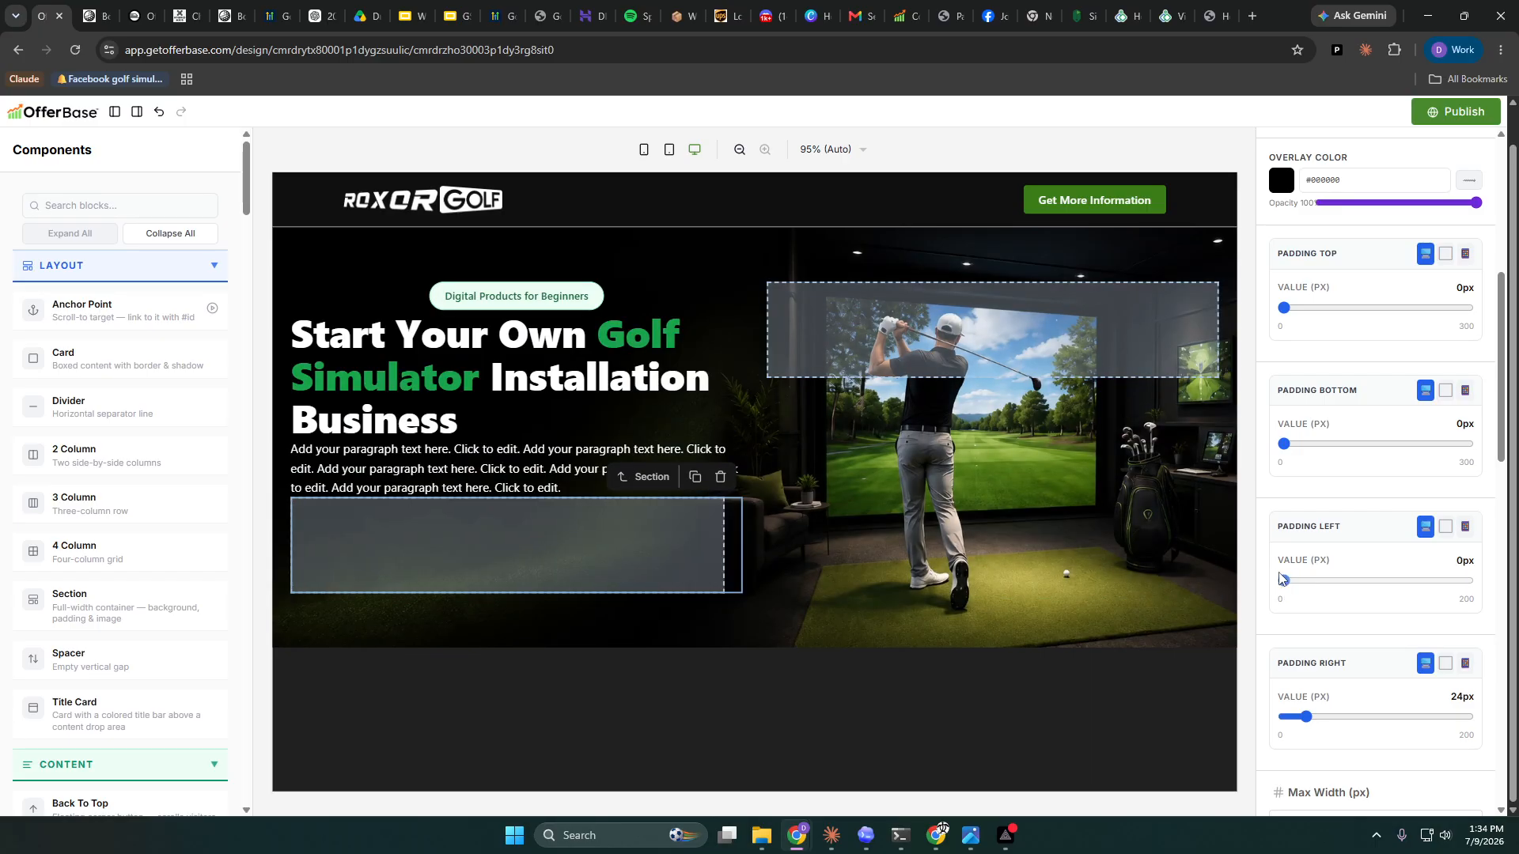
{"action": "left_click_drag", "start_coordinate": [1306, 717], "coordinate": [1282, 717]}
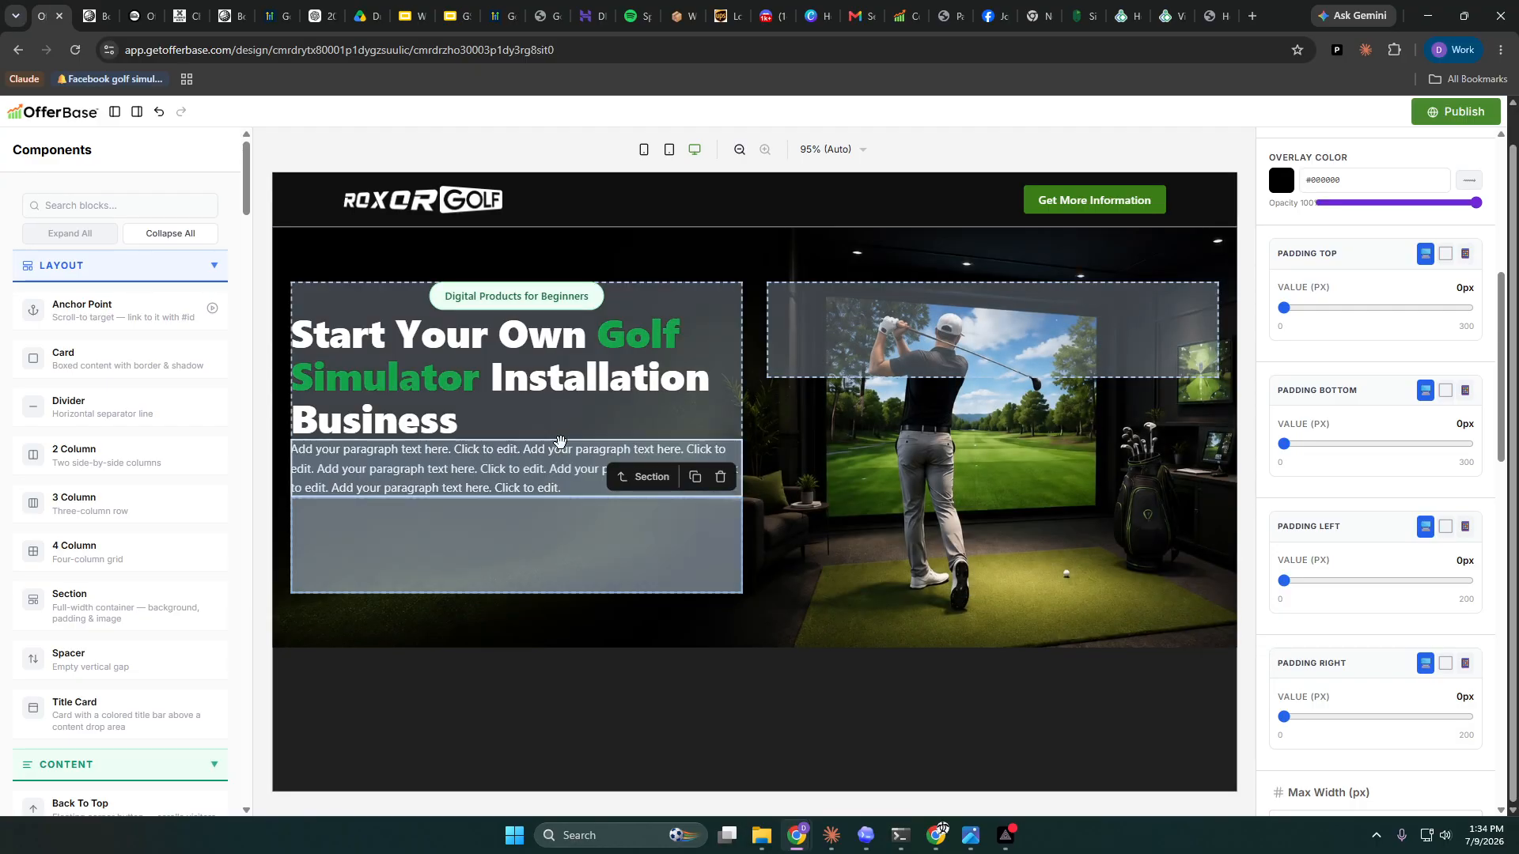
{"action": "scroll", "coordinate": [61, 539], "scroll_direction": "down", "scroll_amount": 7}
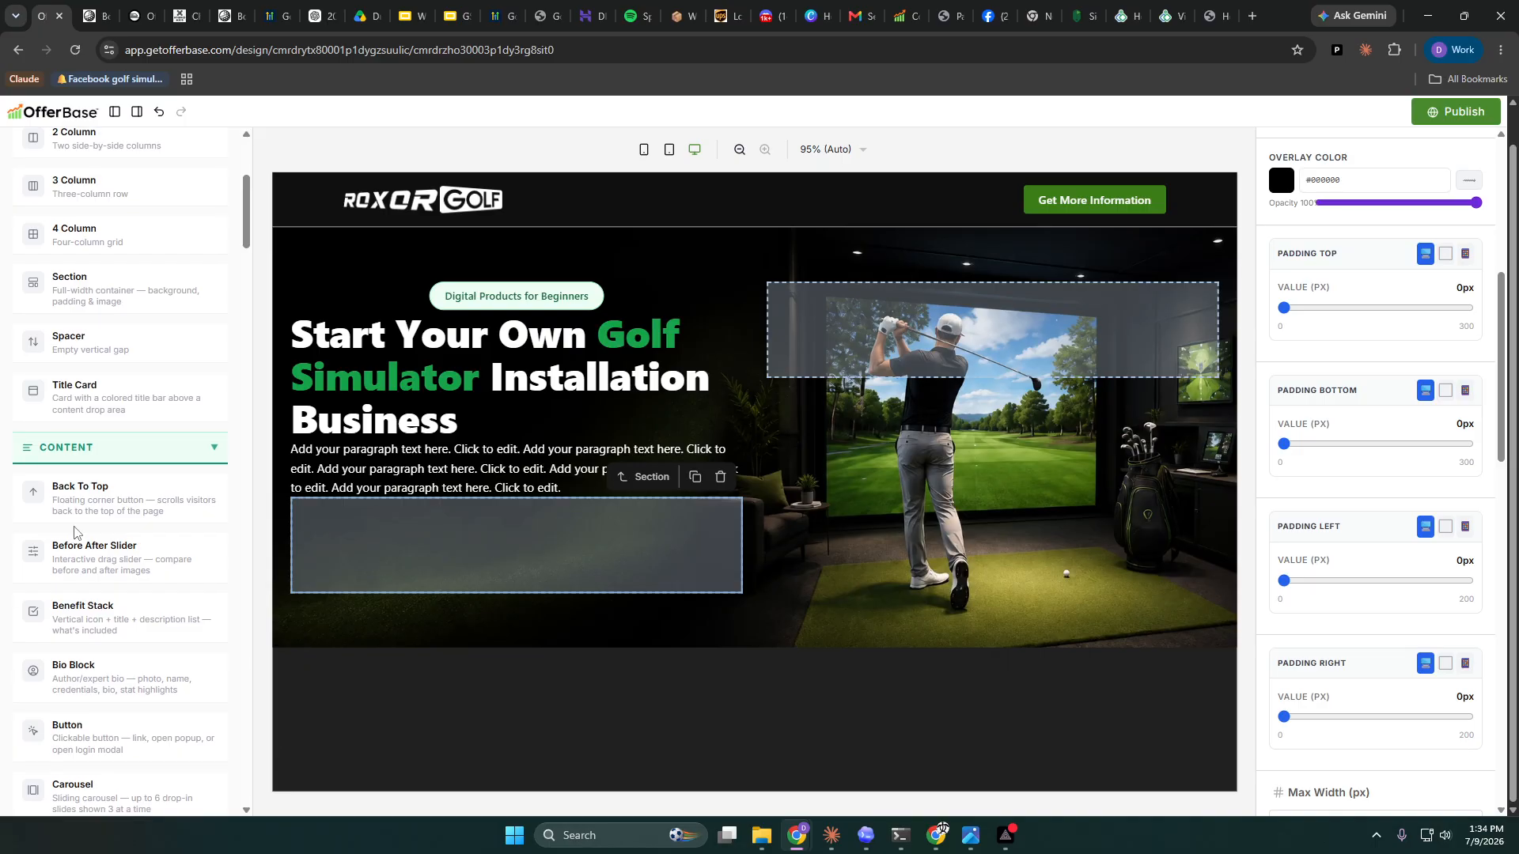
{"action": "scroll", "coordinate": [93, 508], "scroll_direction": "down", "scroll_amount": 9}
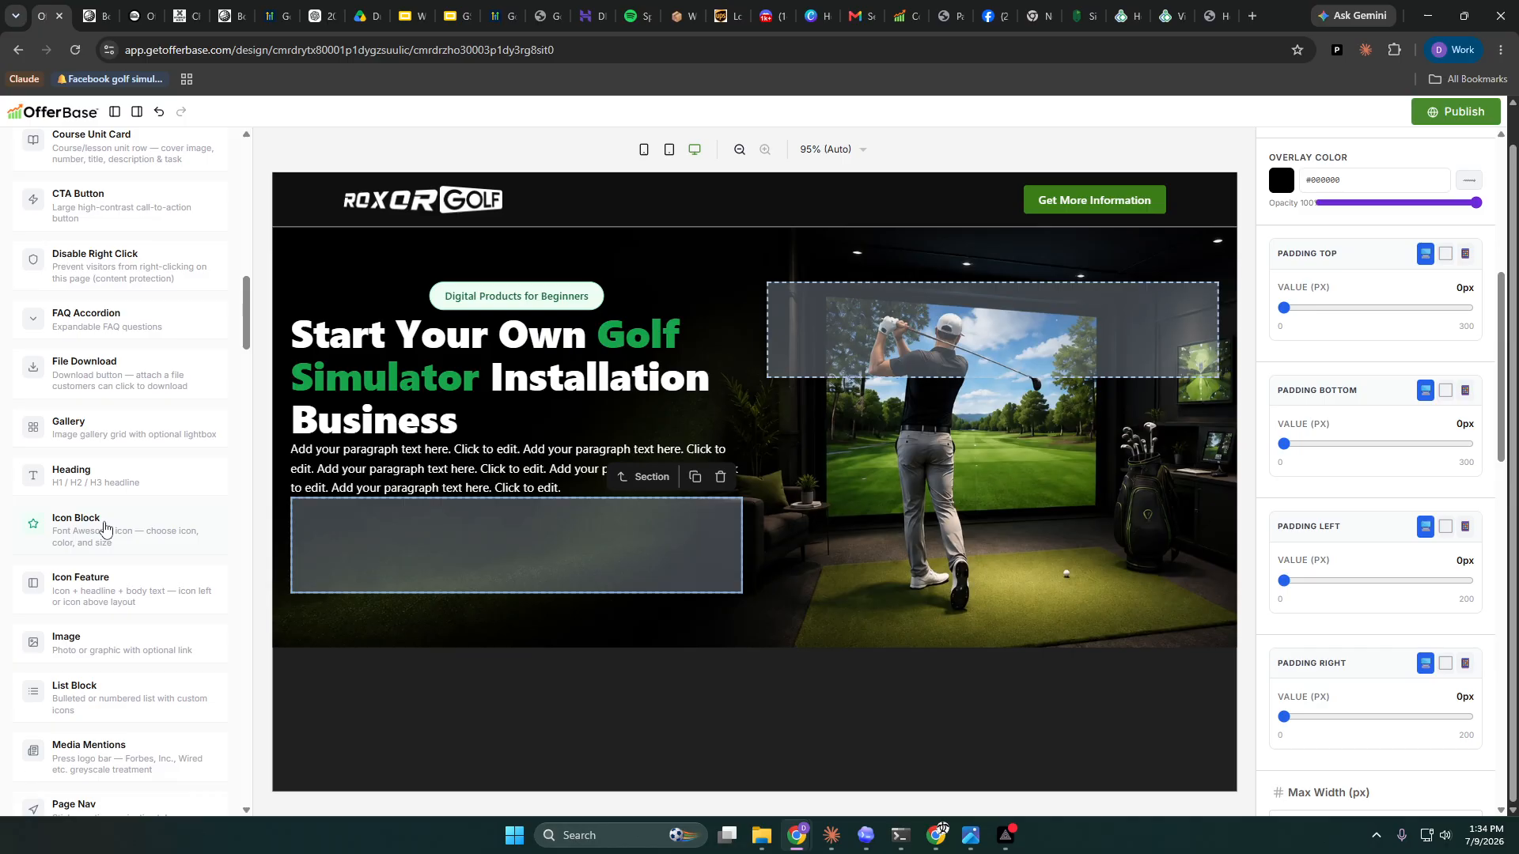
{"action": "left_click_drag", "start_coordinate": [104, 522], "coordinate": [397, 548]}
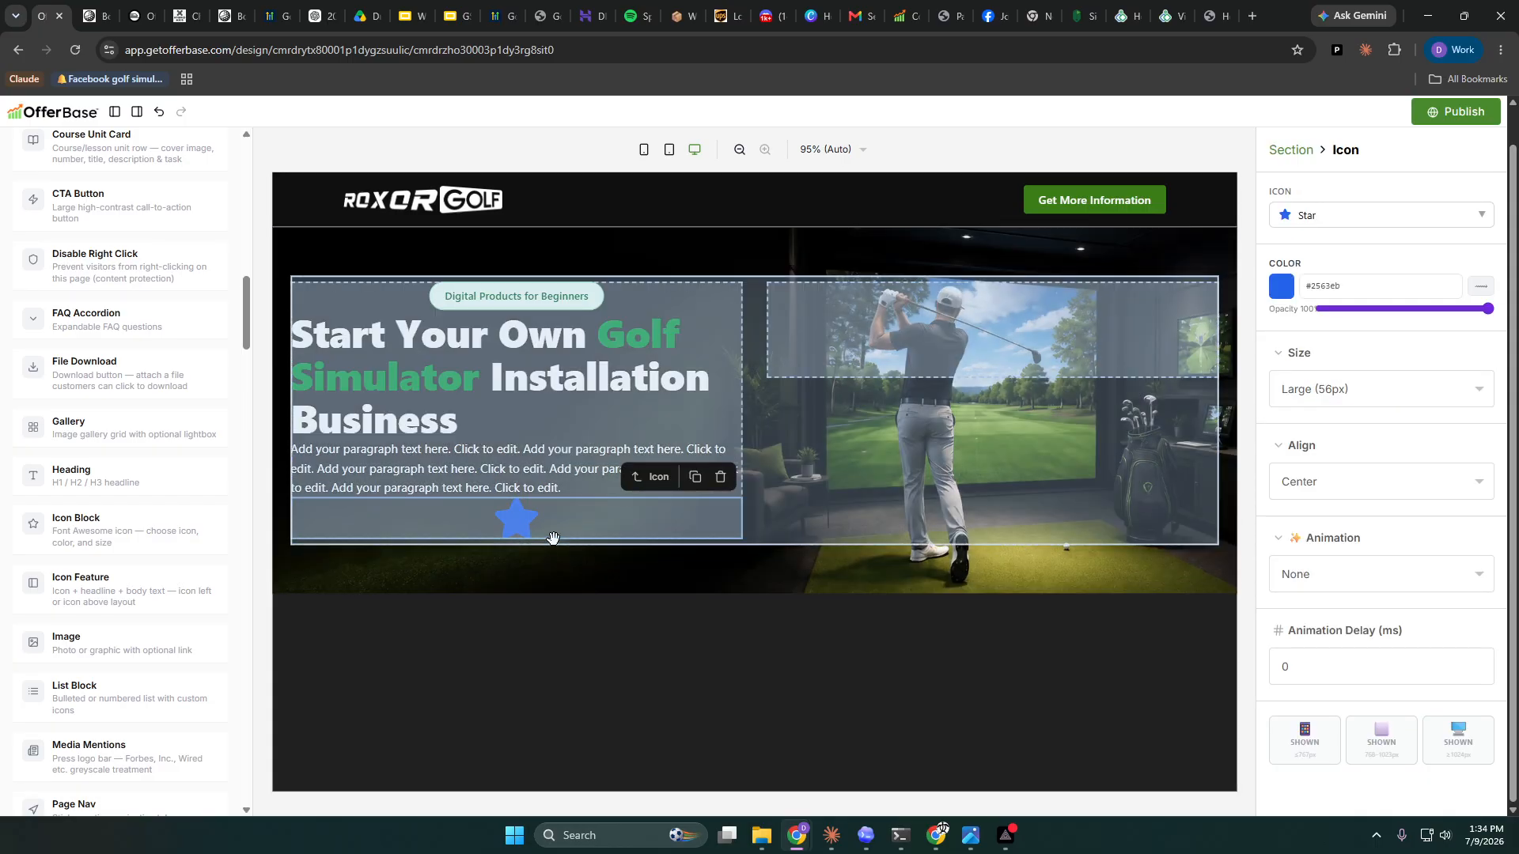
{"action": "left_click", "coordinate": [720, 477]}
- Add an Icon Feature block to the nested section below the paragraph and set its icon color to bright green (#52e901)
{"action": "left_click_drag", "start_coordinate": [50, 584], "coordinate": [380, 553]}
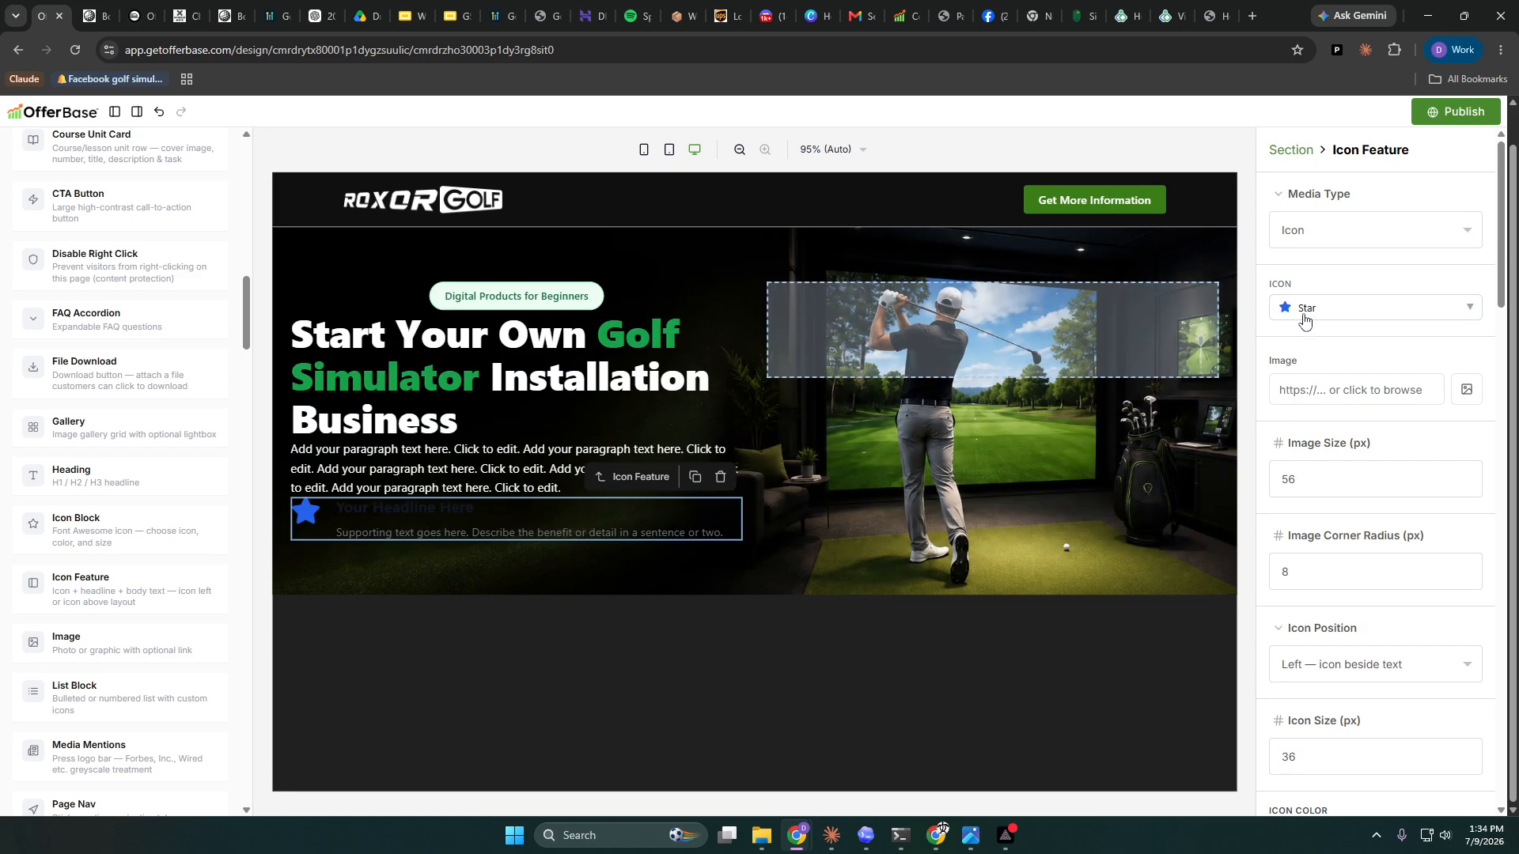
{"action": "scroll", "coordinate": [1345, 507], "scroll_direction": "down", "scroll_amount": 4}
{"action": "left_click", "coordinate": [1282, 520]}
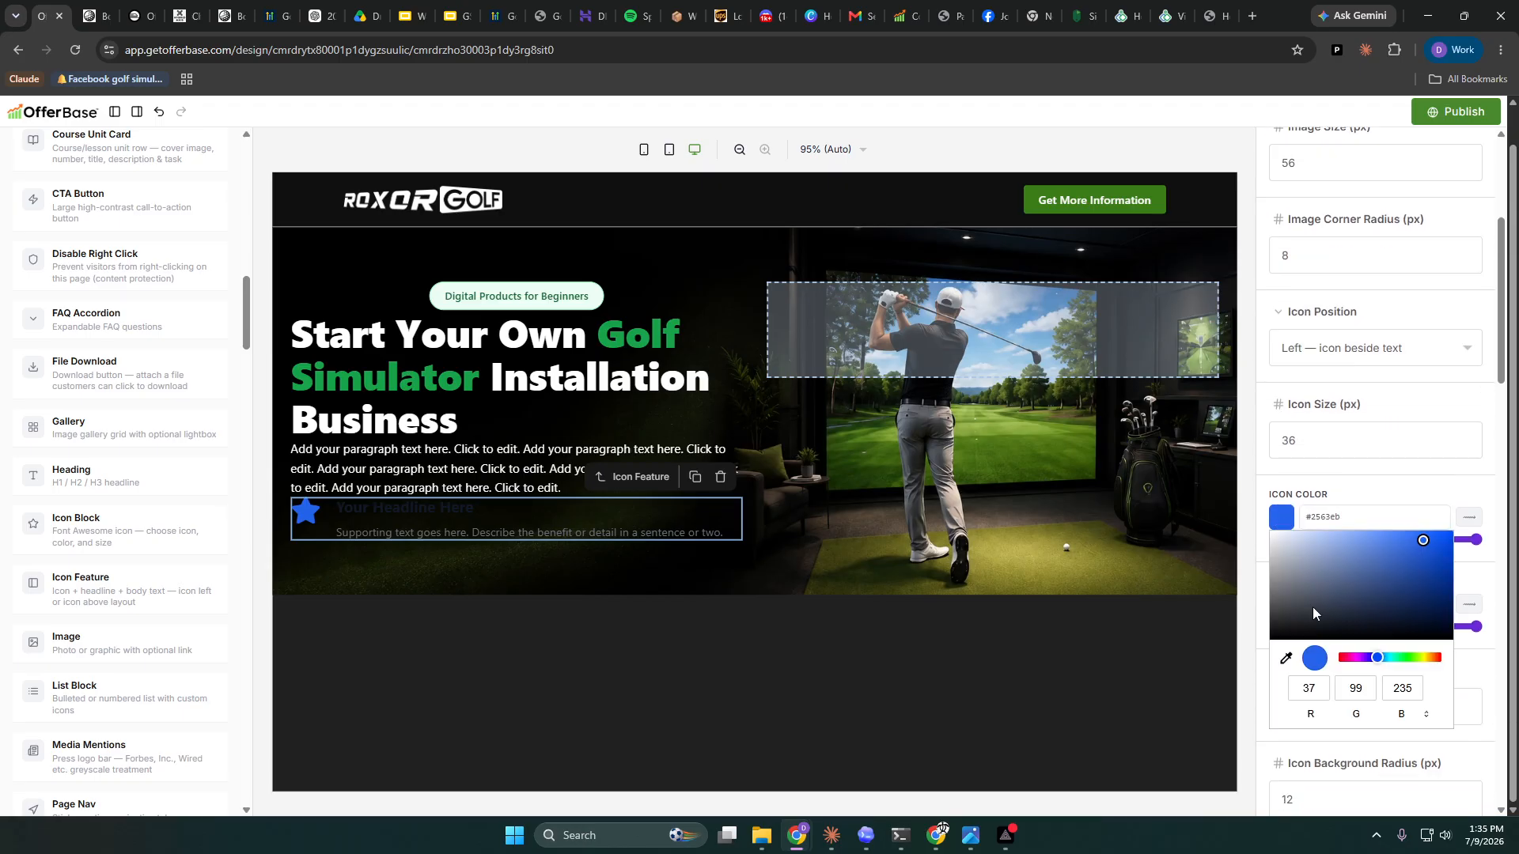
{"action": "left_click", "coordinate": [1414, 658]}
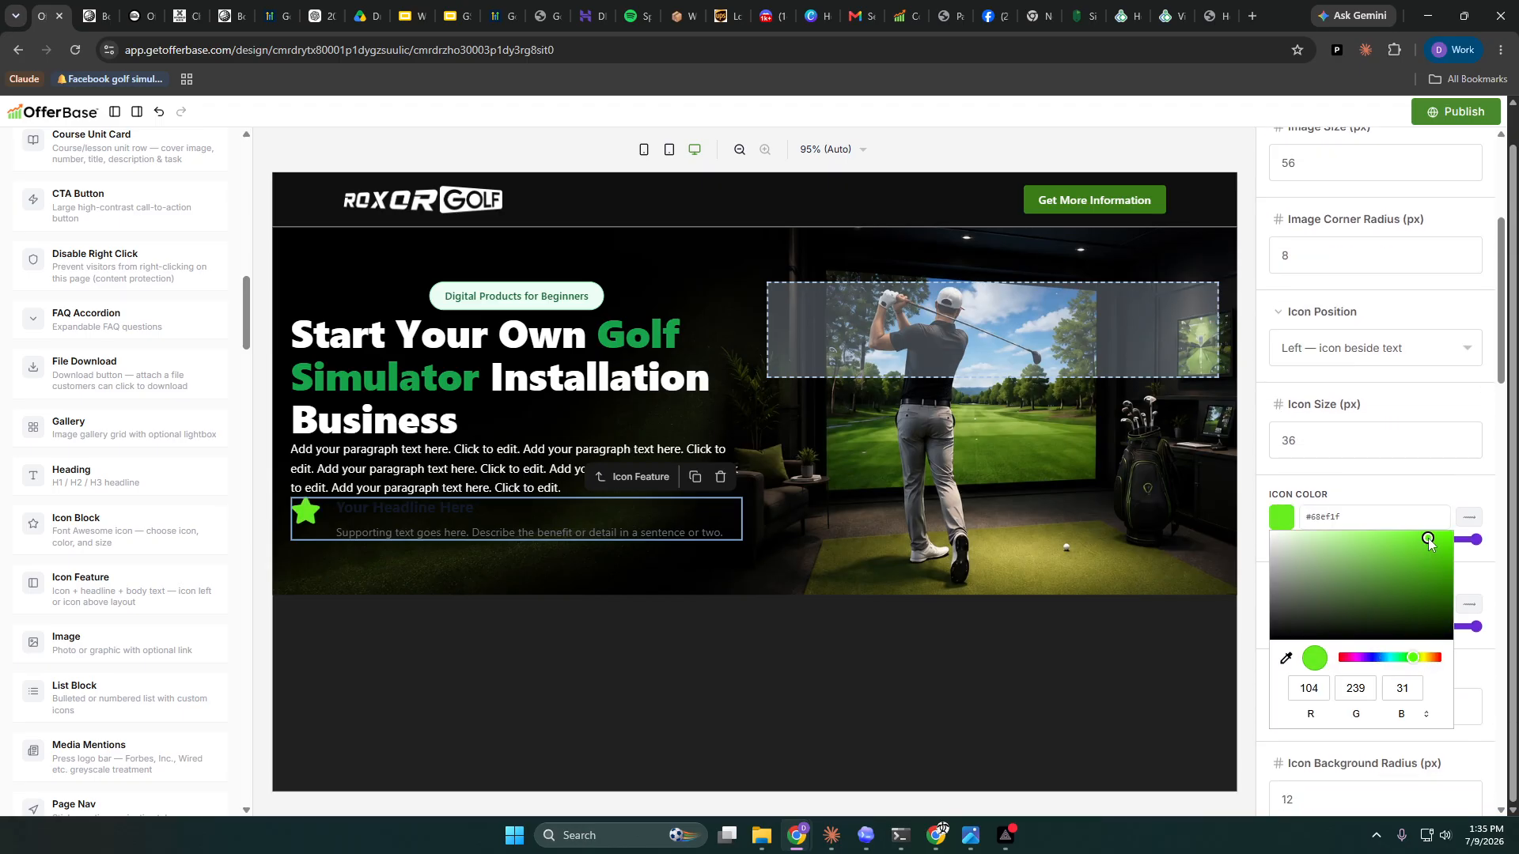
{"action": "left_click_drag", "start_coordinate": [1426, 541], "coordinate": [1451, 544]}
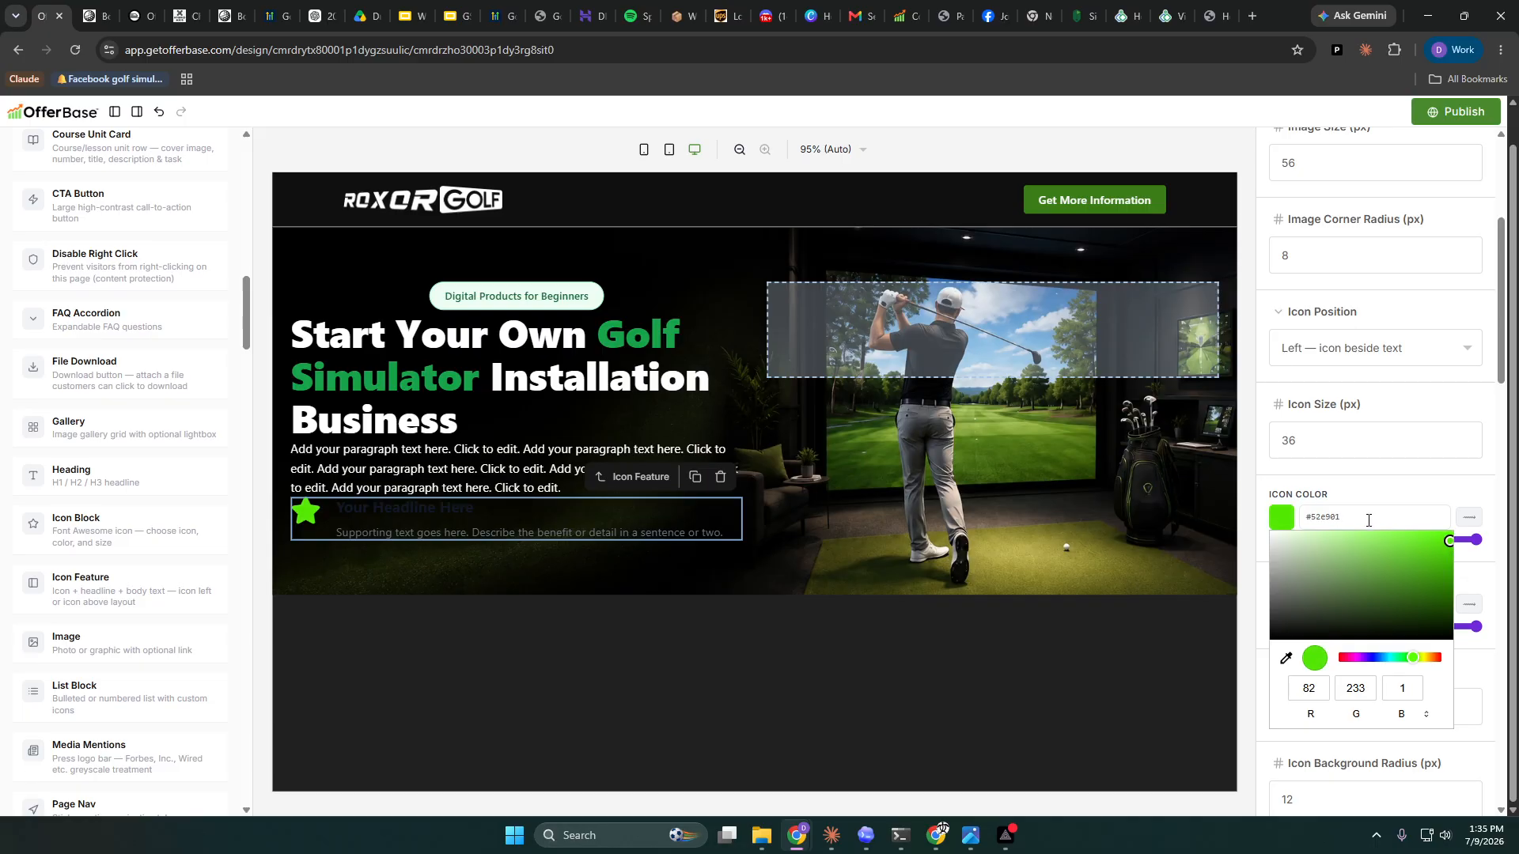
{"action": "left_click", "coordinate": [1365, 495]}
- Set the Icon Feature's headline color to near-white (#f5f5f5) and its body text color to light gray (#bababa)
{"action": "scroll", "coordinate": [1362, 489], "scroll_direction": "down", "scroll_amount": 8}
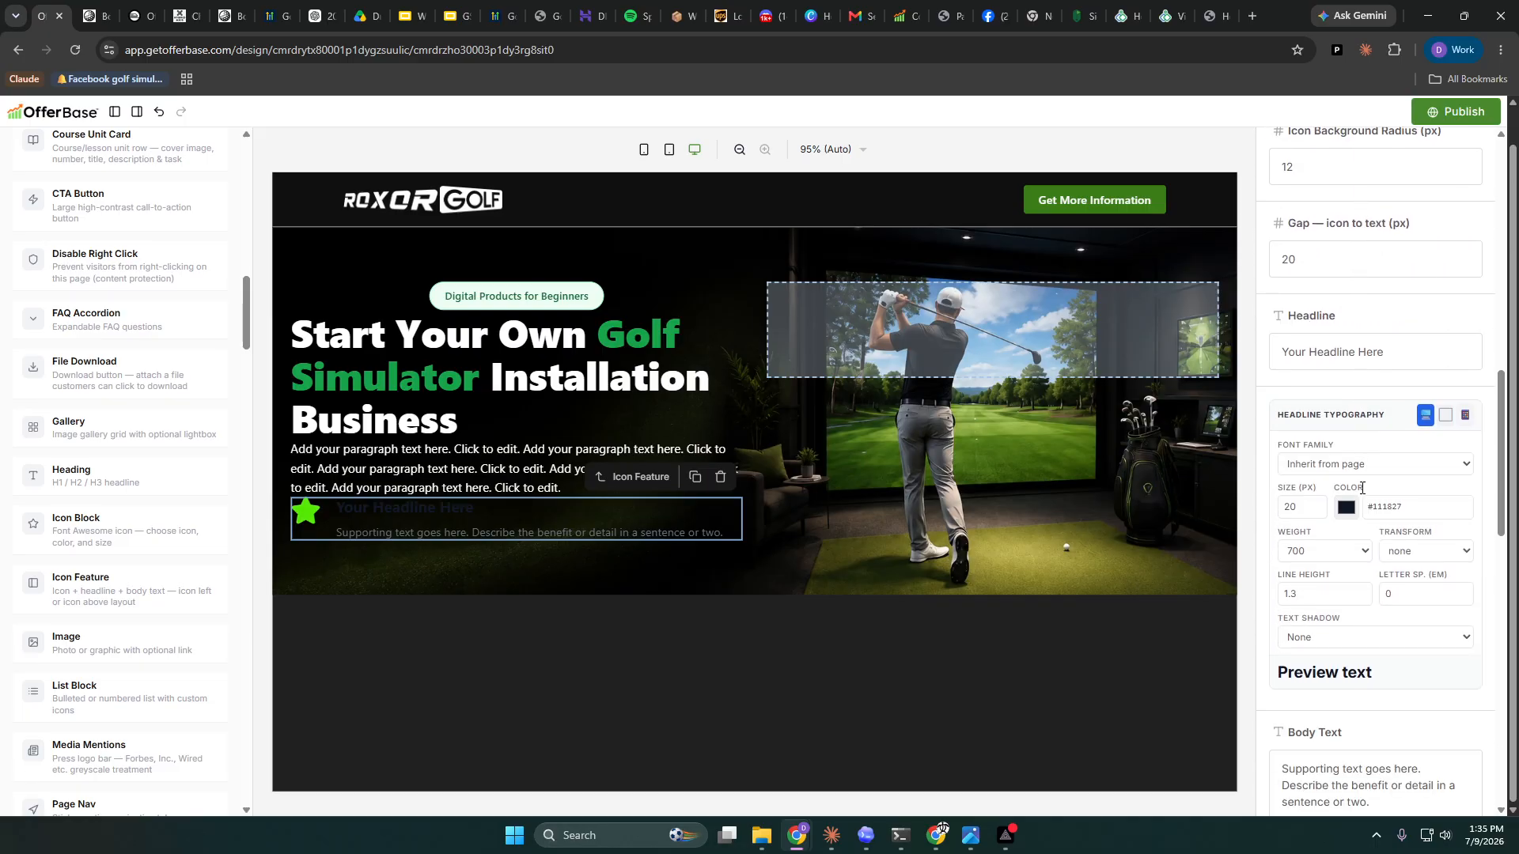
{"action": "left_click", "coordinate": [1347, 509]}
{"action": "left_click", "coordinate": [1337, 527]}
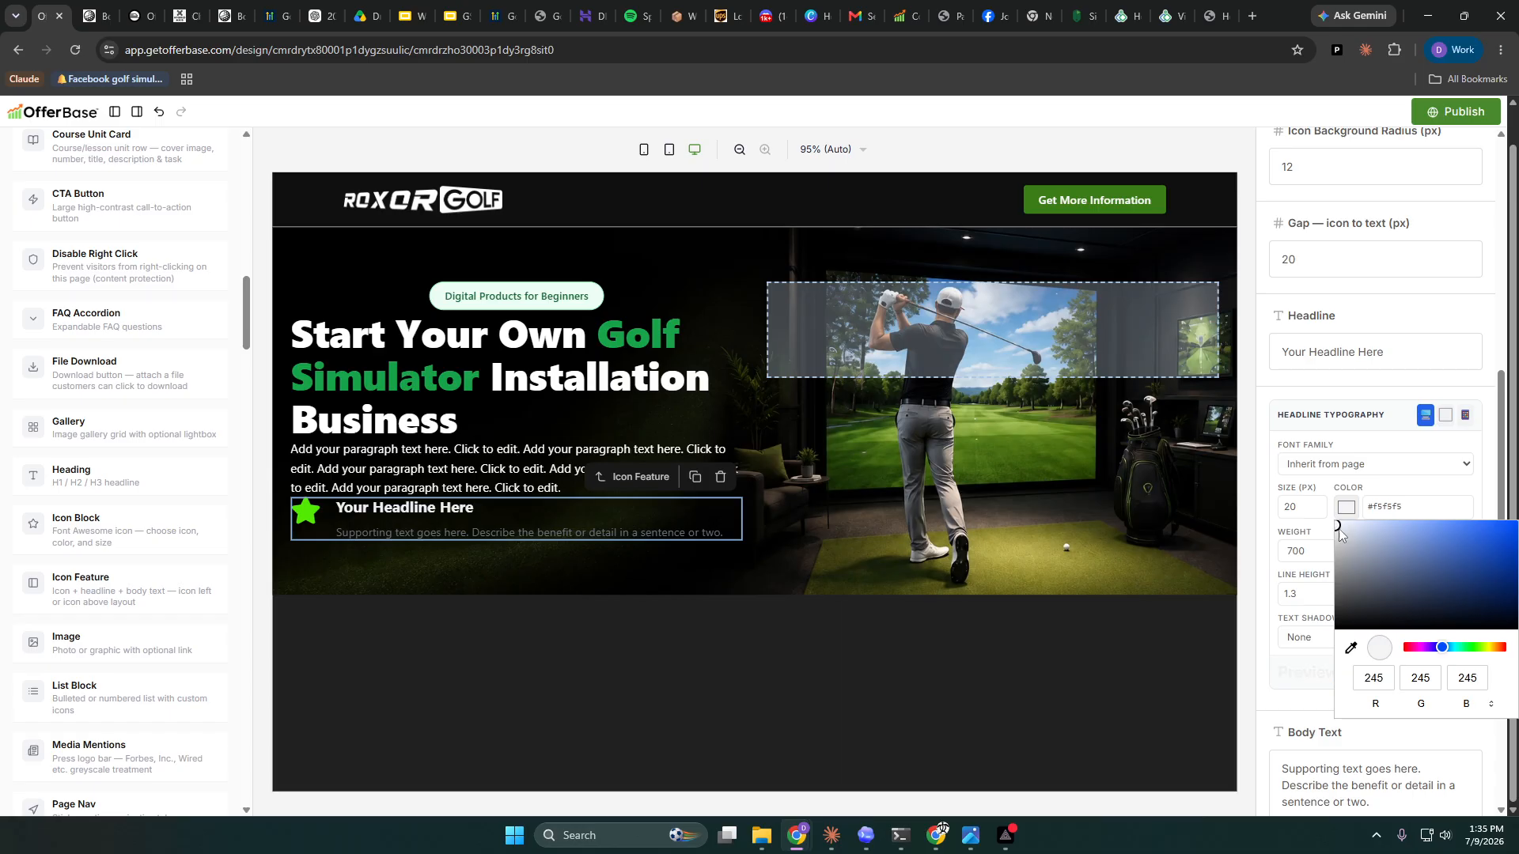
{"action": "left_click", "coordinate": [1345, 484]}
{"action": "scroll", "coordinate": [1345, 484], "scroll_direction": "down", "scroll_amount": 6}
{"action": "left_click", "coordinate": [1347, 516]}
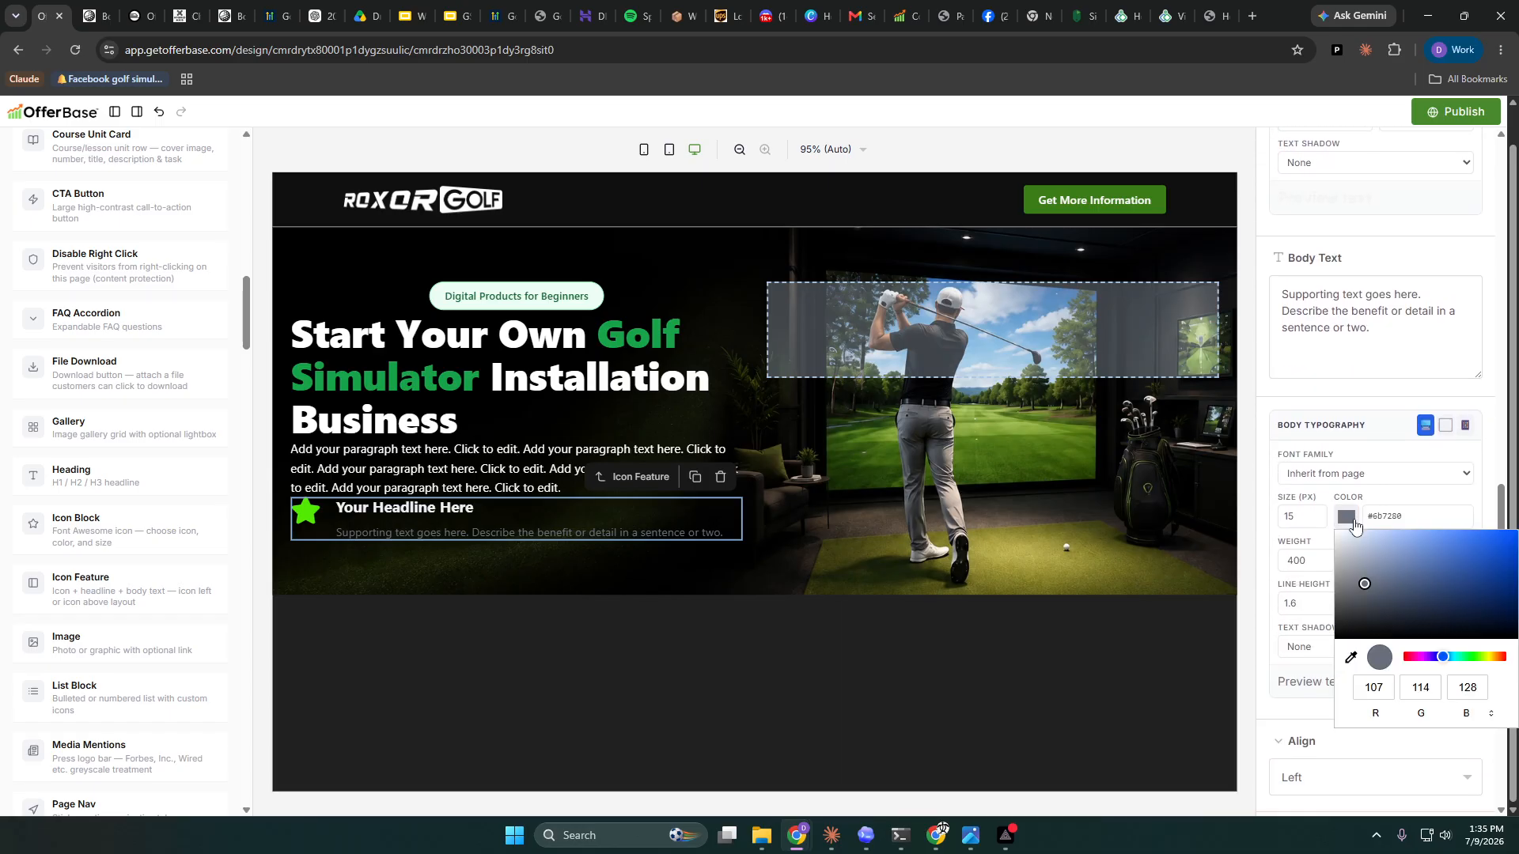
{"action": "left_click", "coordinate": [1336, 550]}
{"action": "left_click_drag", "start_coordinate": [1334, 552], "coordinate": [1334, 561]}
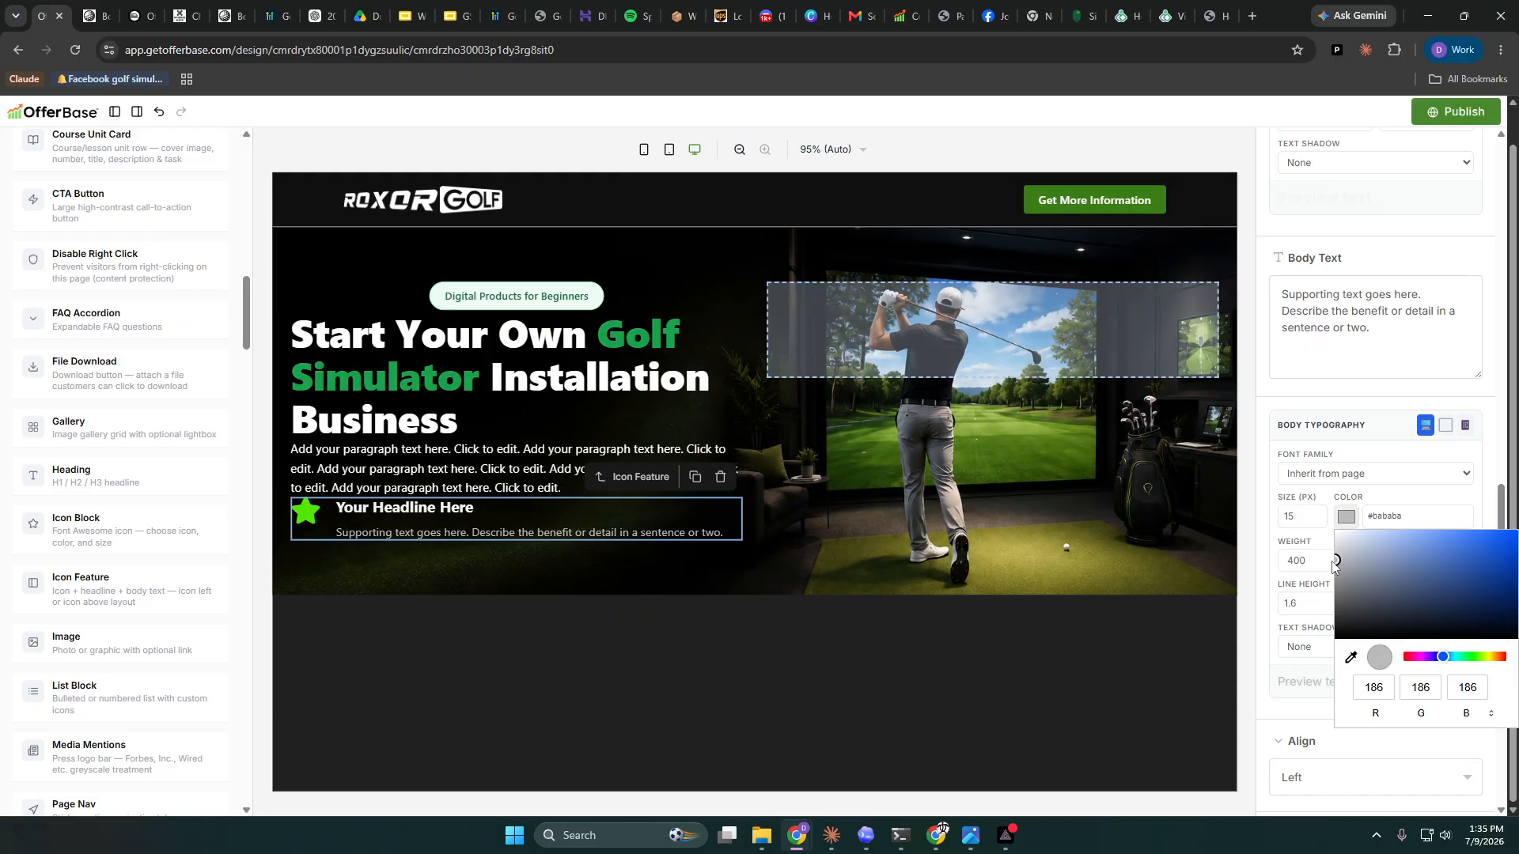
{"action": "left_click", "coordinate": [1297, 411]}
- Duplicate the Icon Feature block twice to get three identical features in the nested section
{"action": "scroll", "coordinate": [1299, 409], "scroll_direction": "down", "scroll_amount": 7}
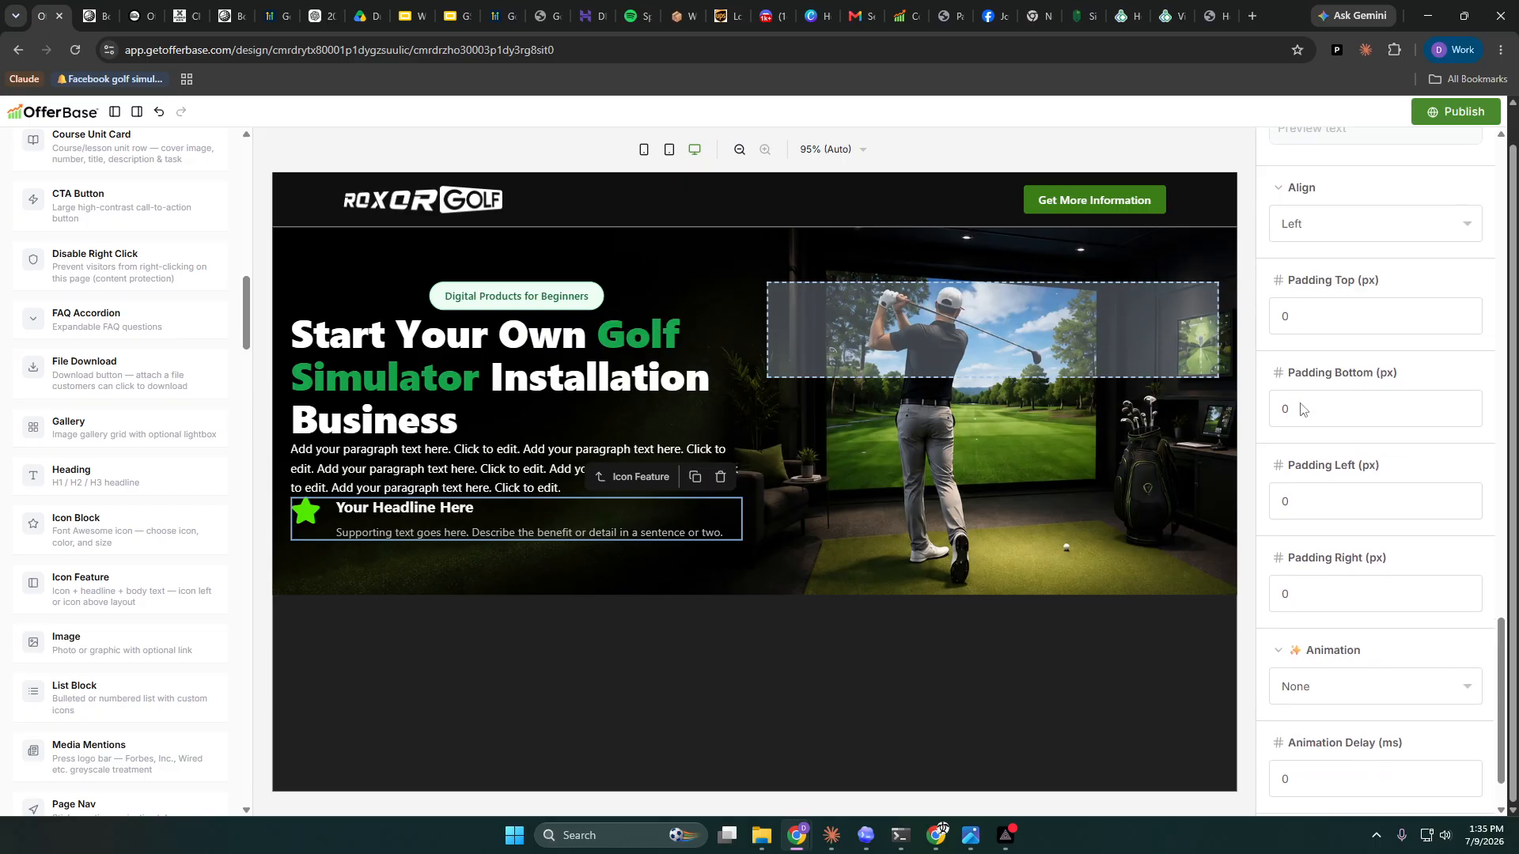
{"action": "scroll", "coordinate": [1301, 409], "scroll_direction": "up", "scroll_amount": 10}
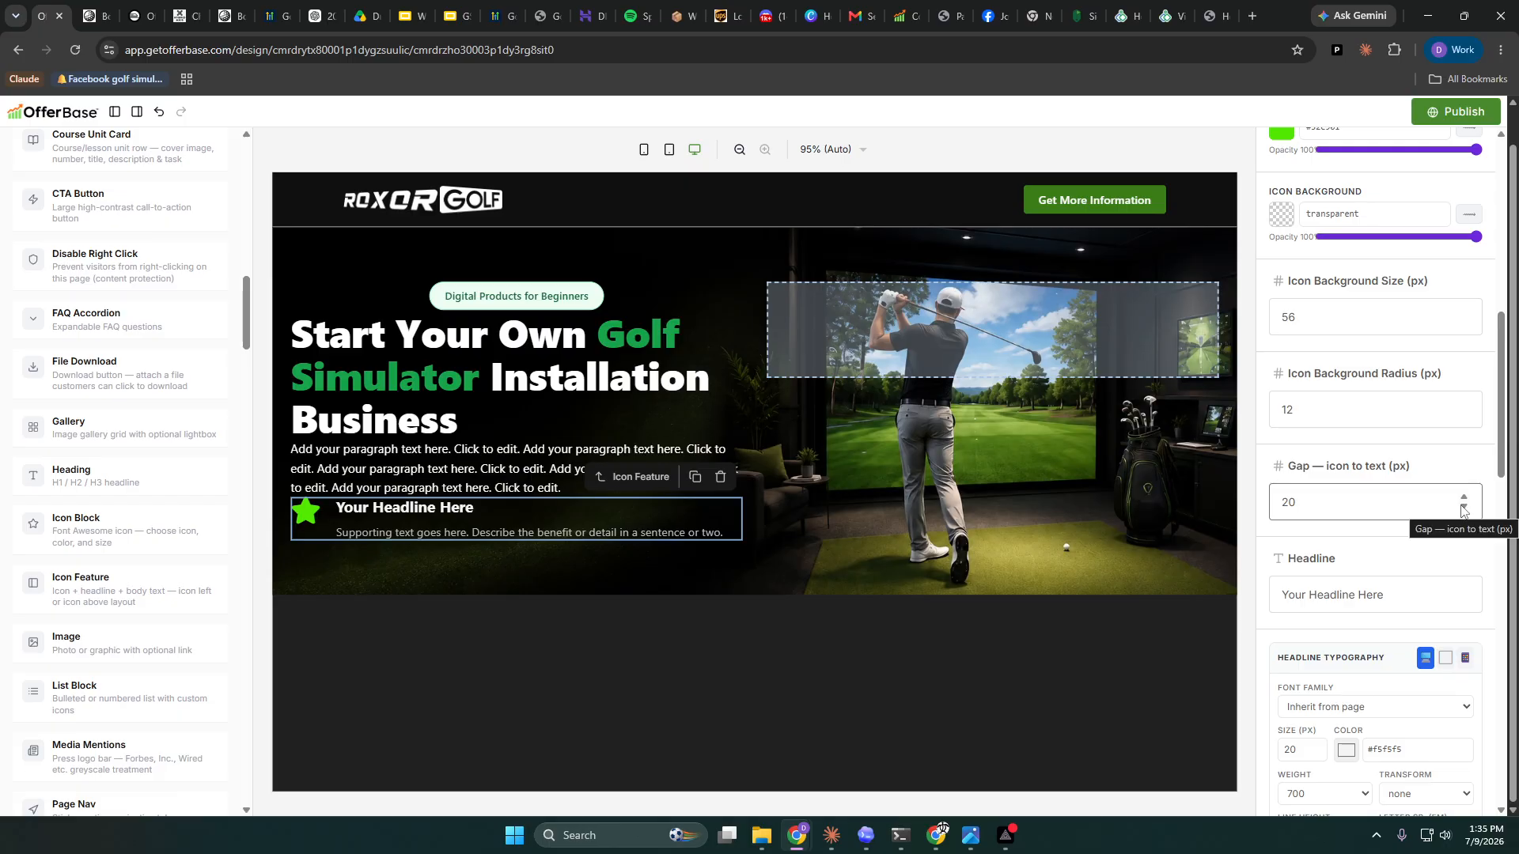
{"action": "scroll", "coordinate": [1400, 364], "scroll_direction": "up", "scroll_amount": 2}
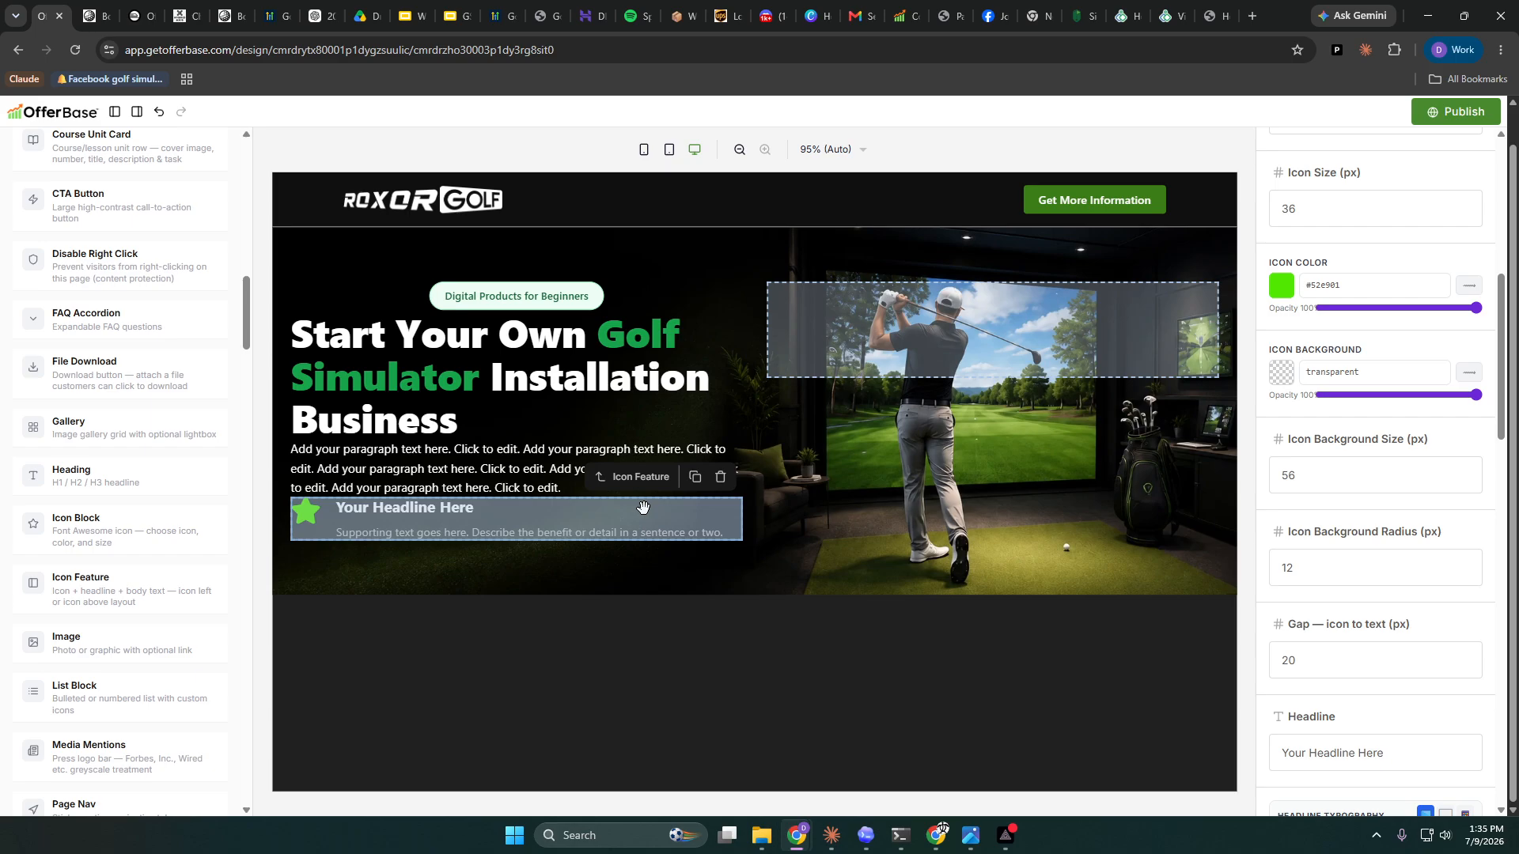
{"action": "left_click", "coordinate": [695, 477]}
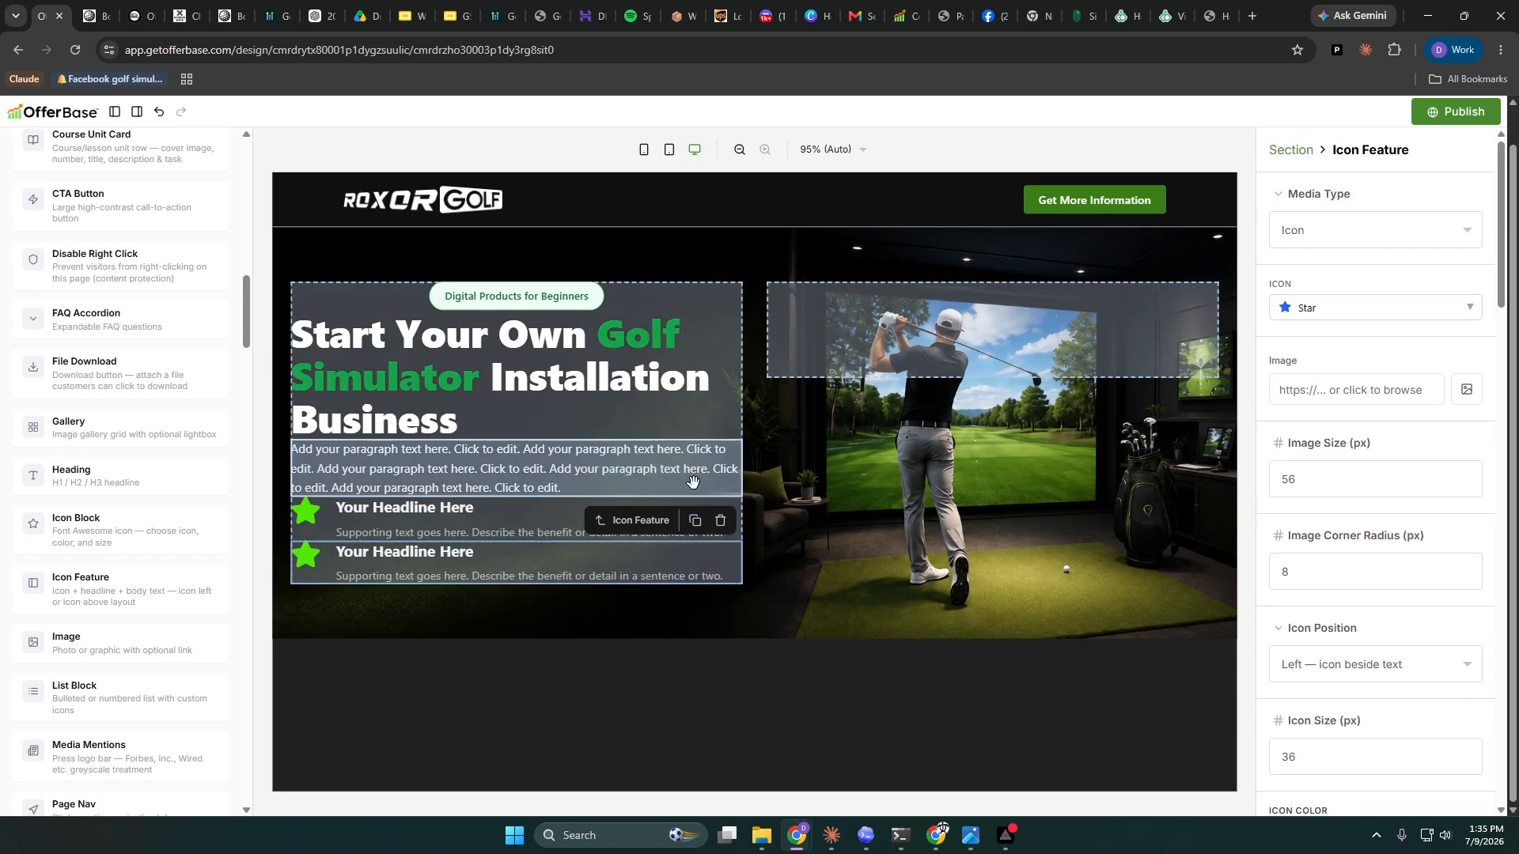
{"action": "left_click", "coordinate": [694, 521]}
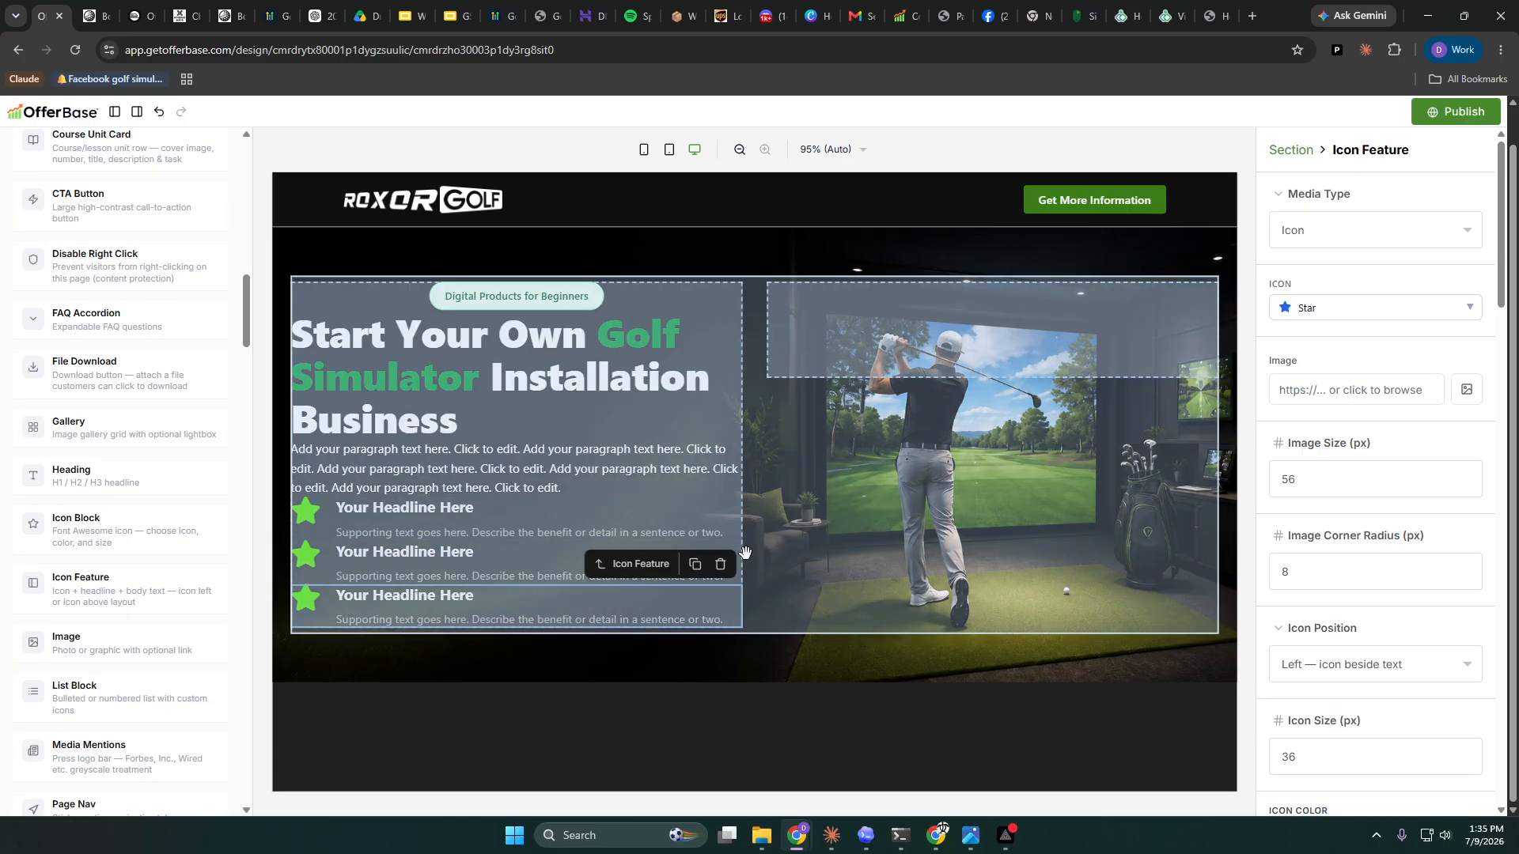
- Set the layout direction of the section holding the icon features to Horizontal (side by side), with a 17 px gap between items
{"action": "left_click", "coordinate": [1298, 157]}
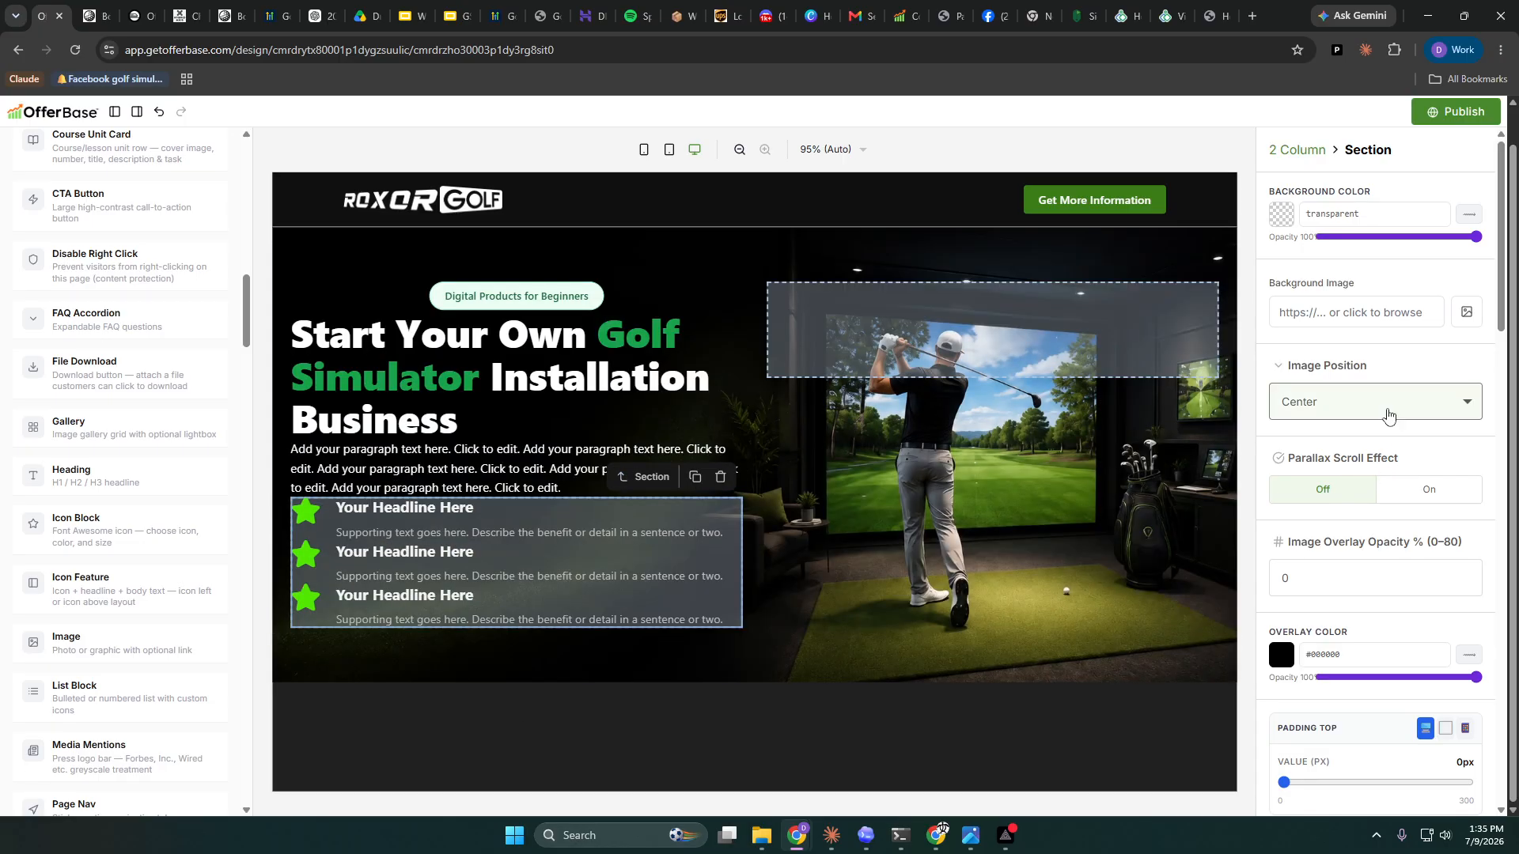
{"action": "scroll", "coordinate": [1385, 418], "scroll_direction": "down", "scroll_amount": 4}
{"action": "scroll", "coordinate": [1389, 414], "scroll_direction": "down", "scroll_amount": 9}
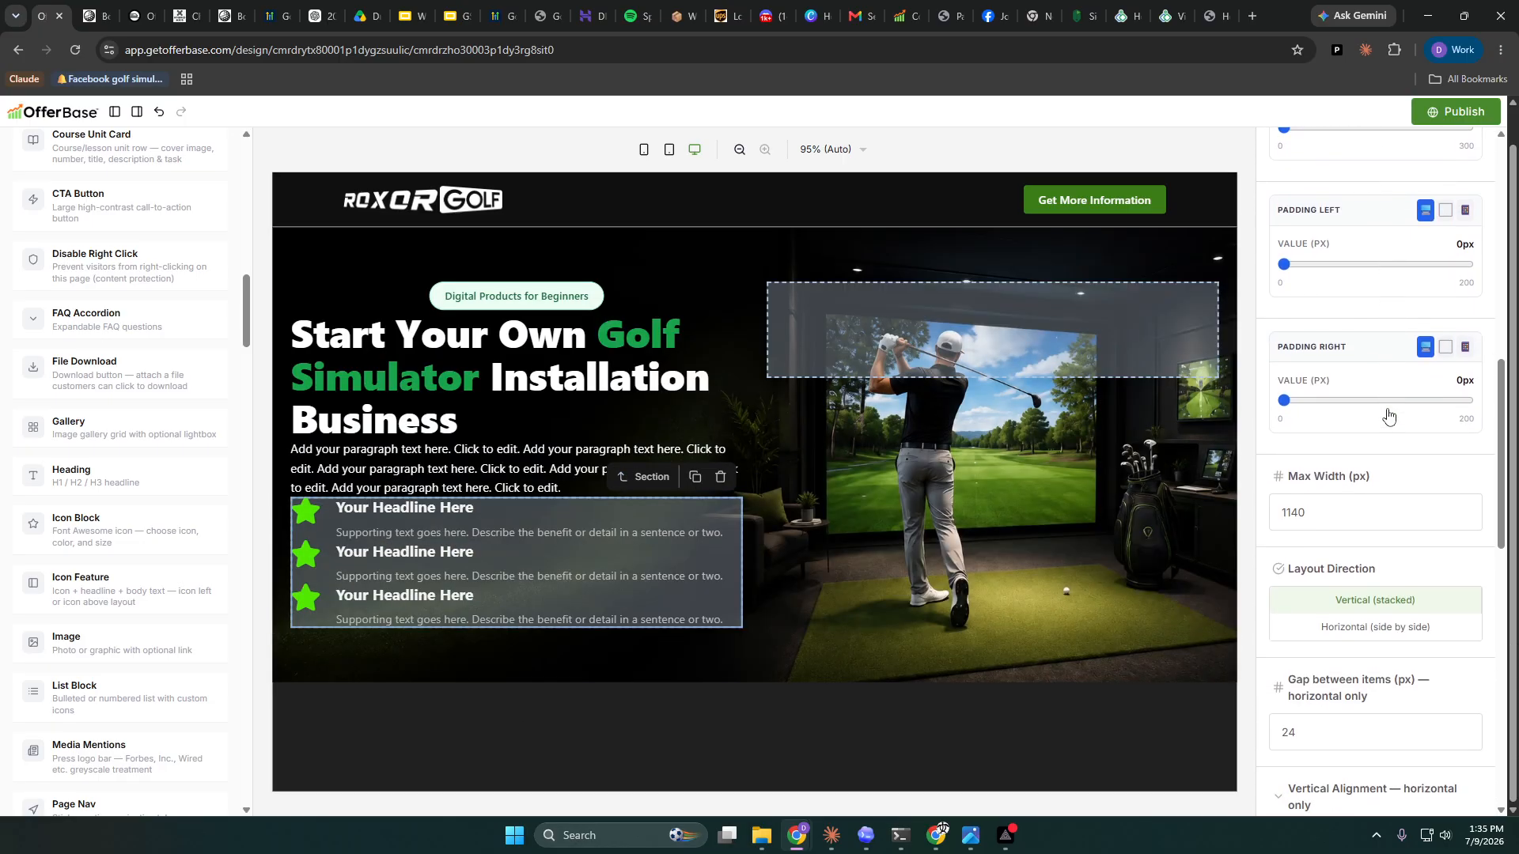
{"action": "left_click", "coordinate": [1376, 470]}
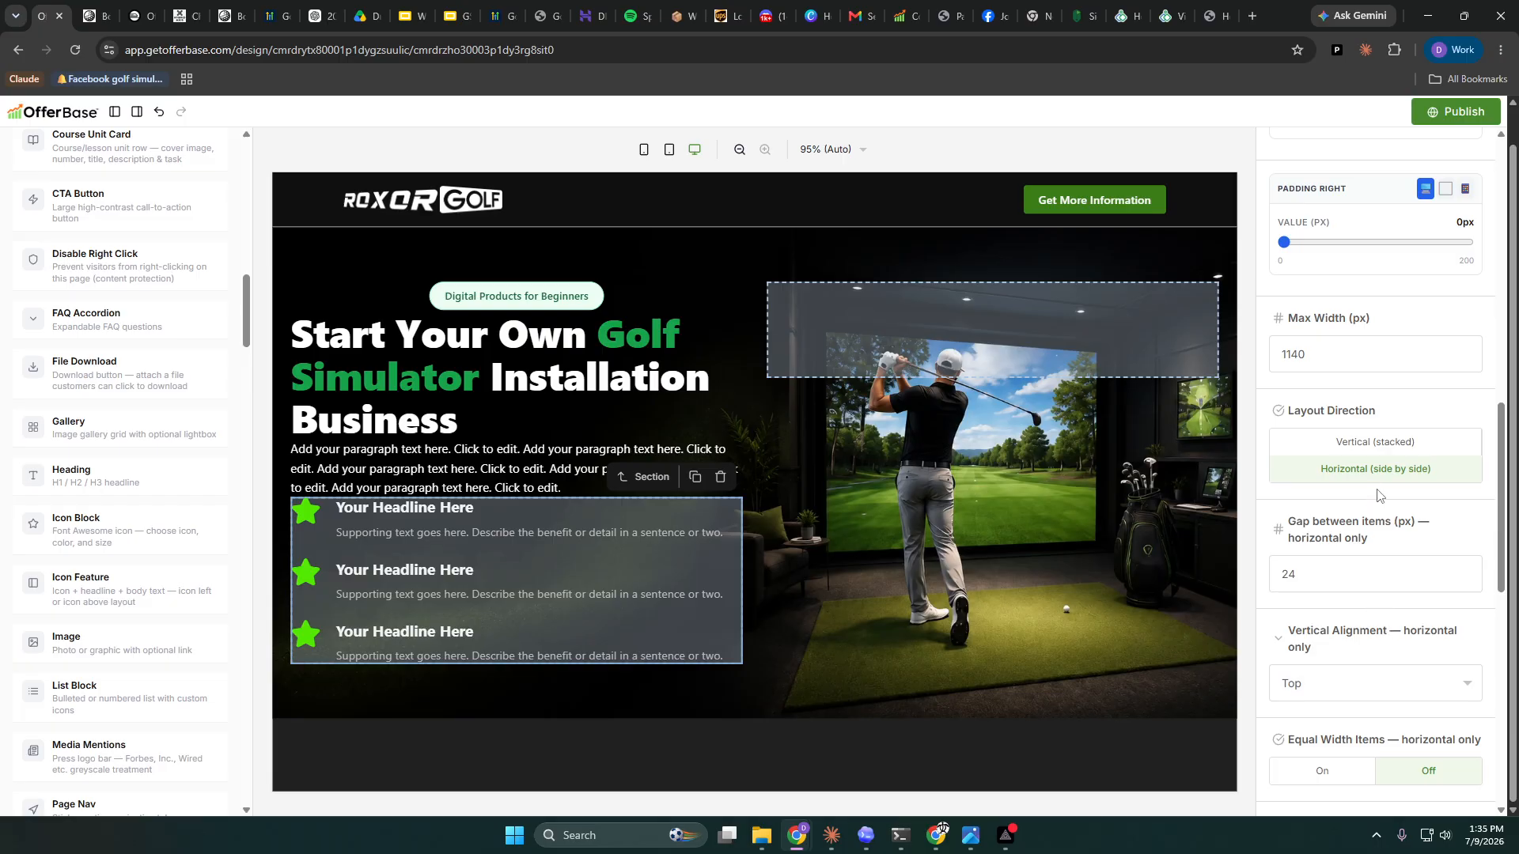
{"action": "left_click", "coordinate": [1463, 583]}
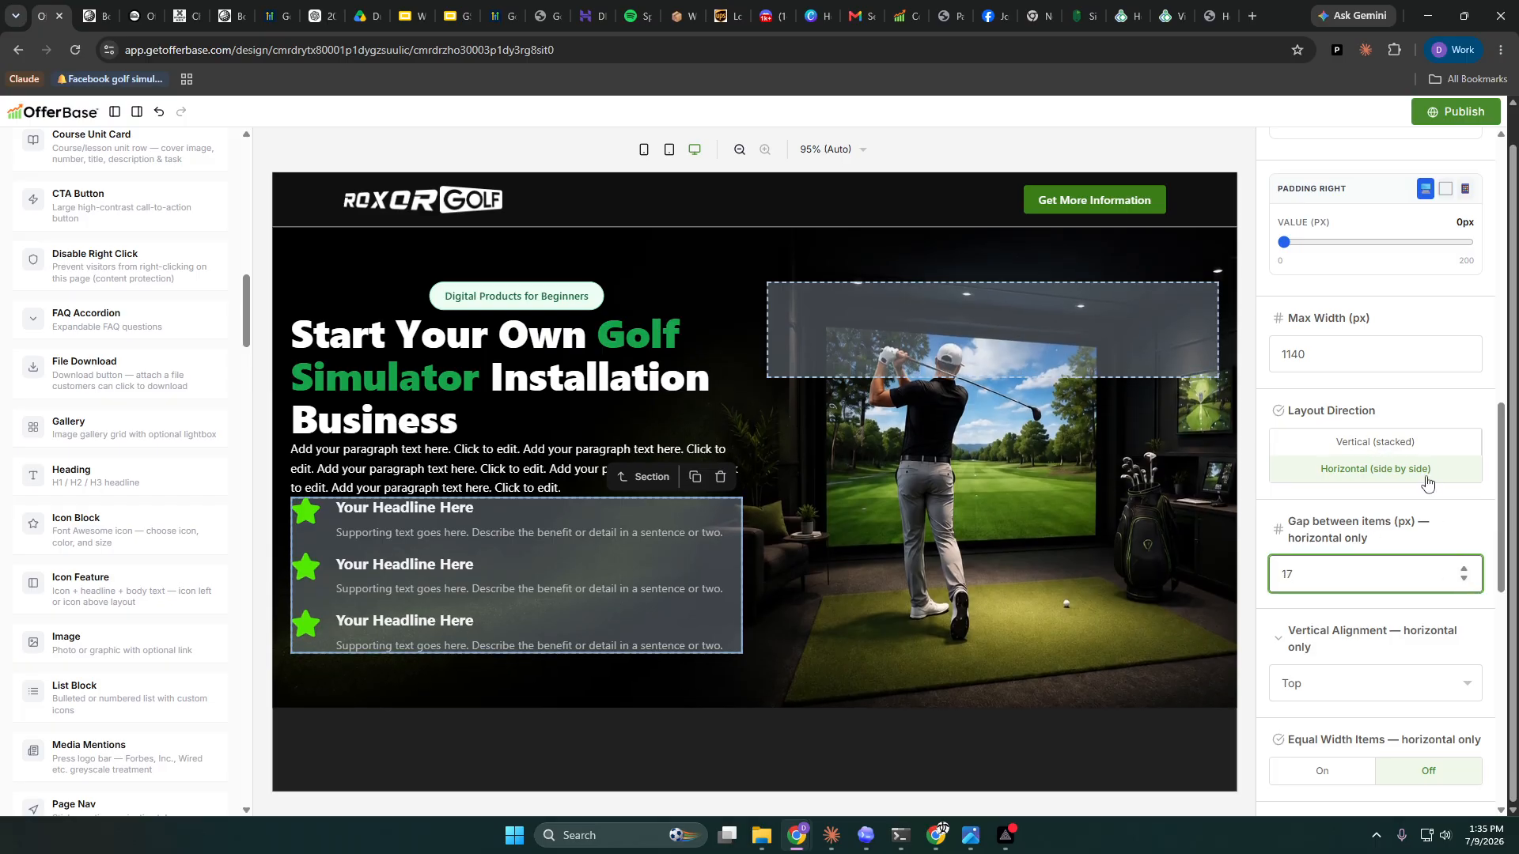
- Set the feature section's vertical alignment to Center and turn on equal width items
{"action": "scroll", "coordinate": [1386, 576], "scroll_direction": "down", "scroll_amount": 2}
{"action": "left_click", "coordinate": [1353, 536]}
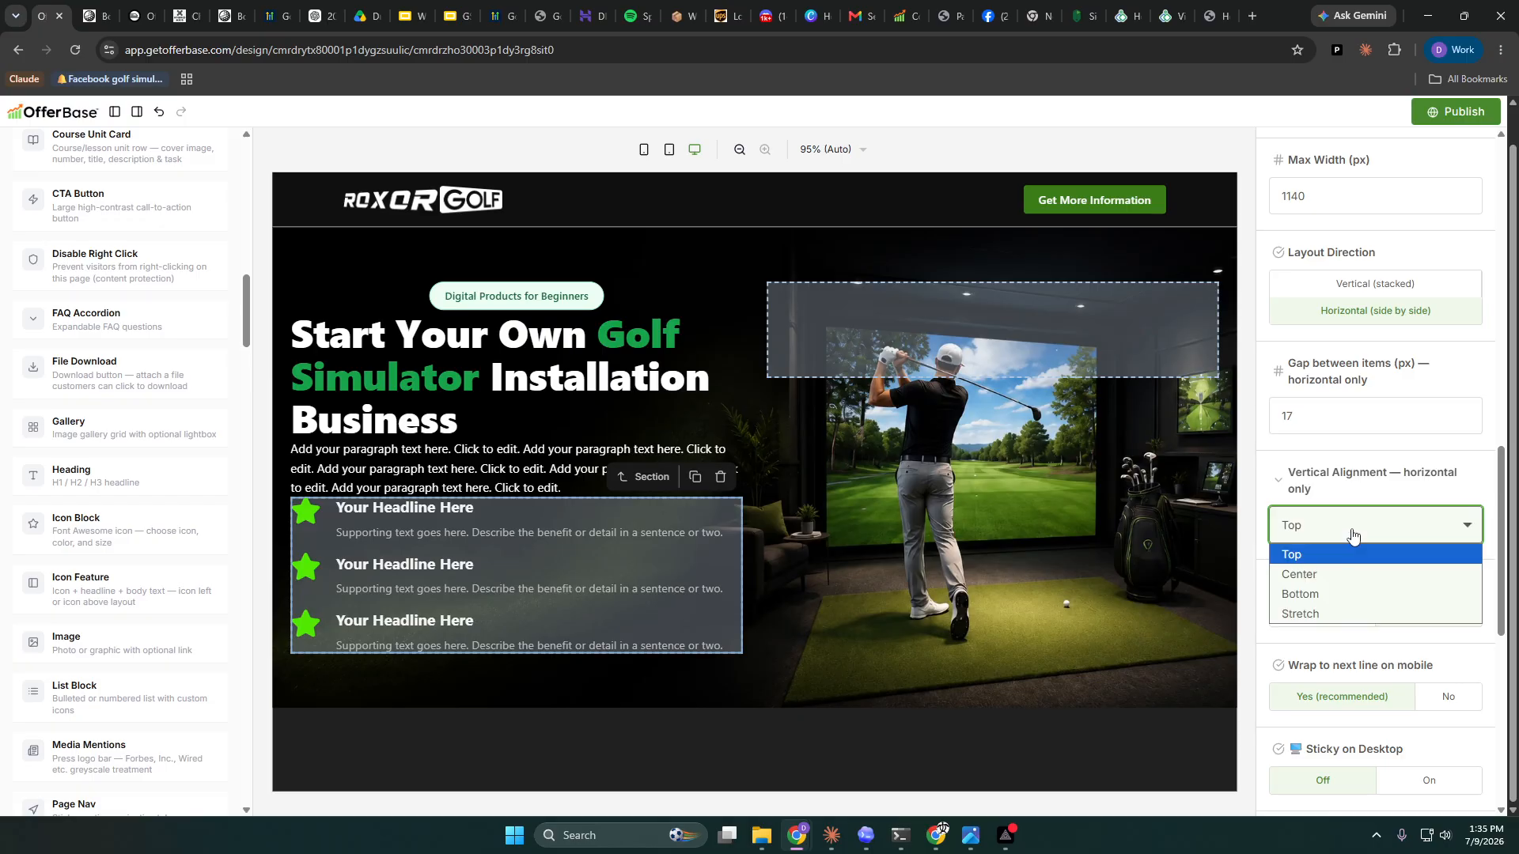
{"action": "left_click", "coordinate": [1338, 575]}
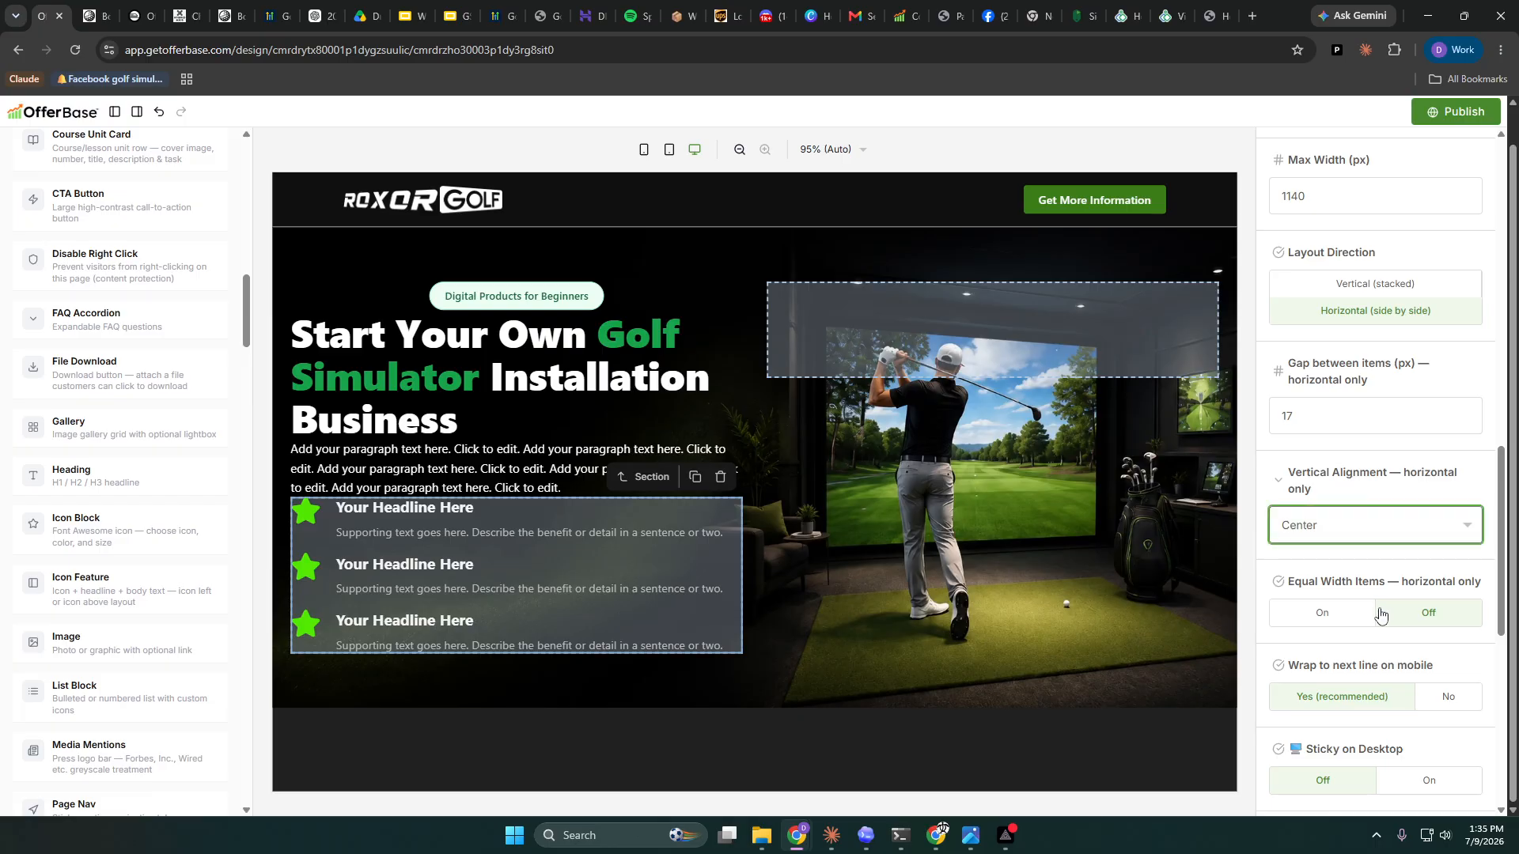
{"action": "left_click", "coordinate": [1356, 618]}
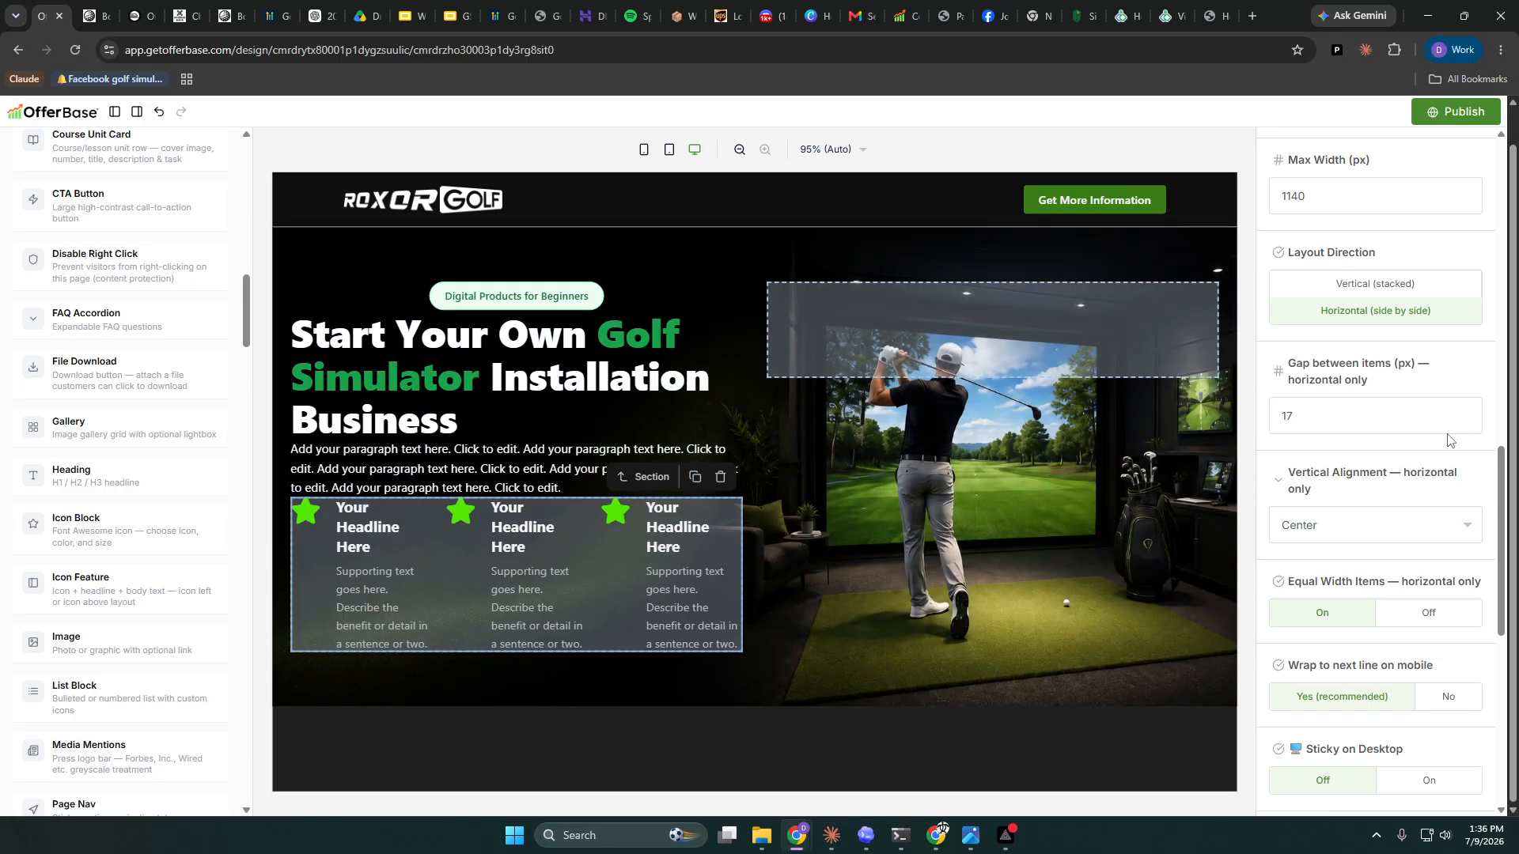
- Reduce the gap between the three icon features to 5 px
{"action": "left_click", "coordinate": [1463, 422]}
{"action": "left_click", "coordinate": [1463, 422]}
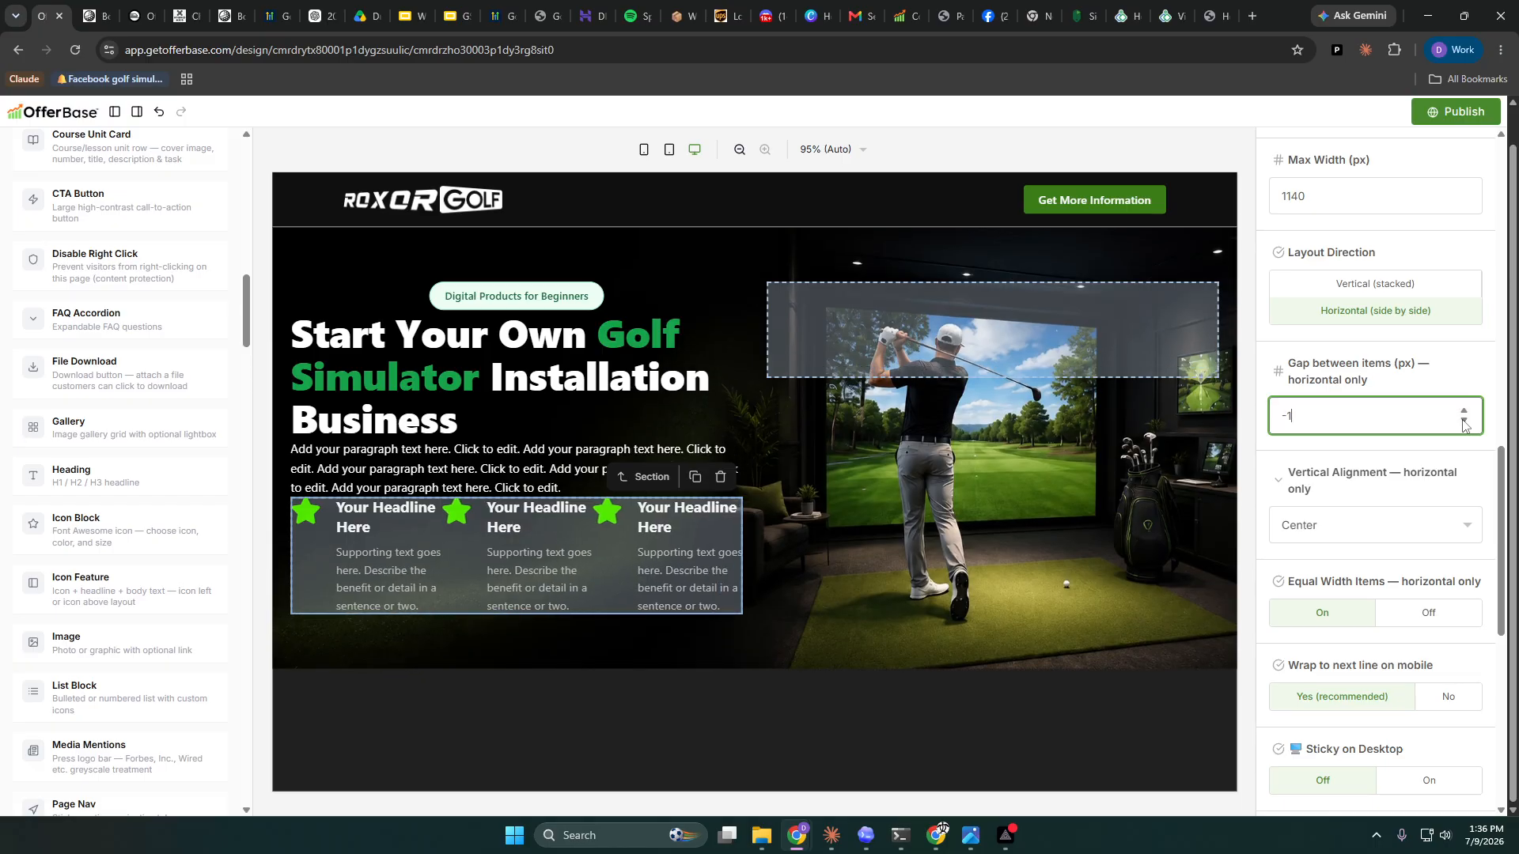
{"action": "left_click", "coordinate": [1463, 412]}
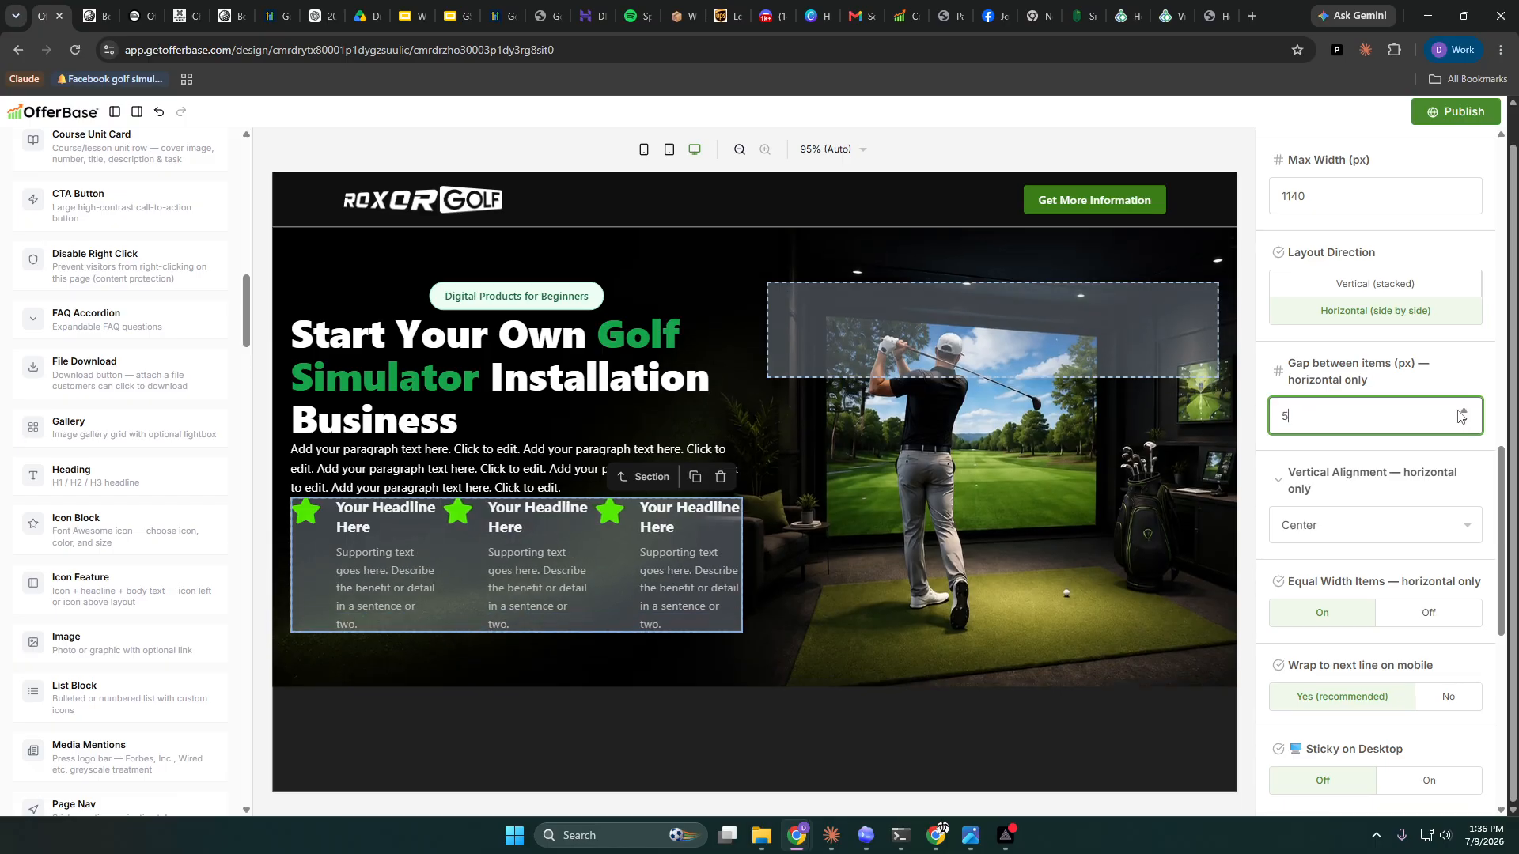
- Look through the feature section's settings, from background and padding down to the sticky and delay display options
{"action": "scroll", "coordinate": [1350, 487], "scroll_direction": "up", "scroll_amount": 2}
{"action": "scroll", "coordinate": [1350, 493], "scroll_direction": "up", "scroll_amount": 9}
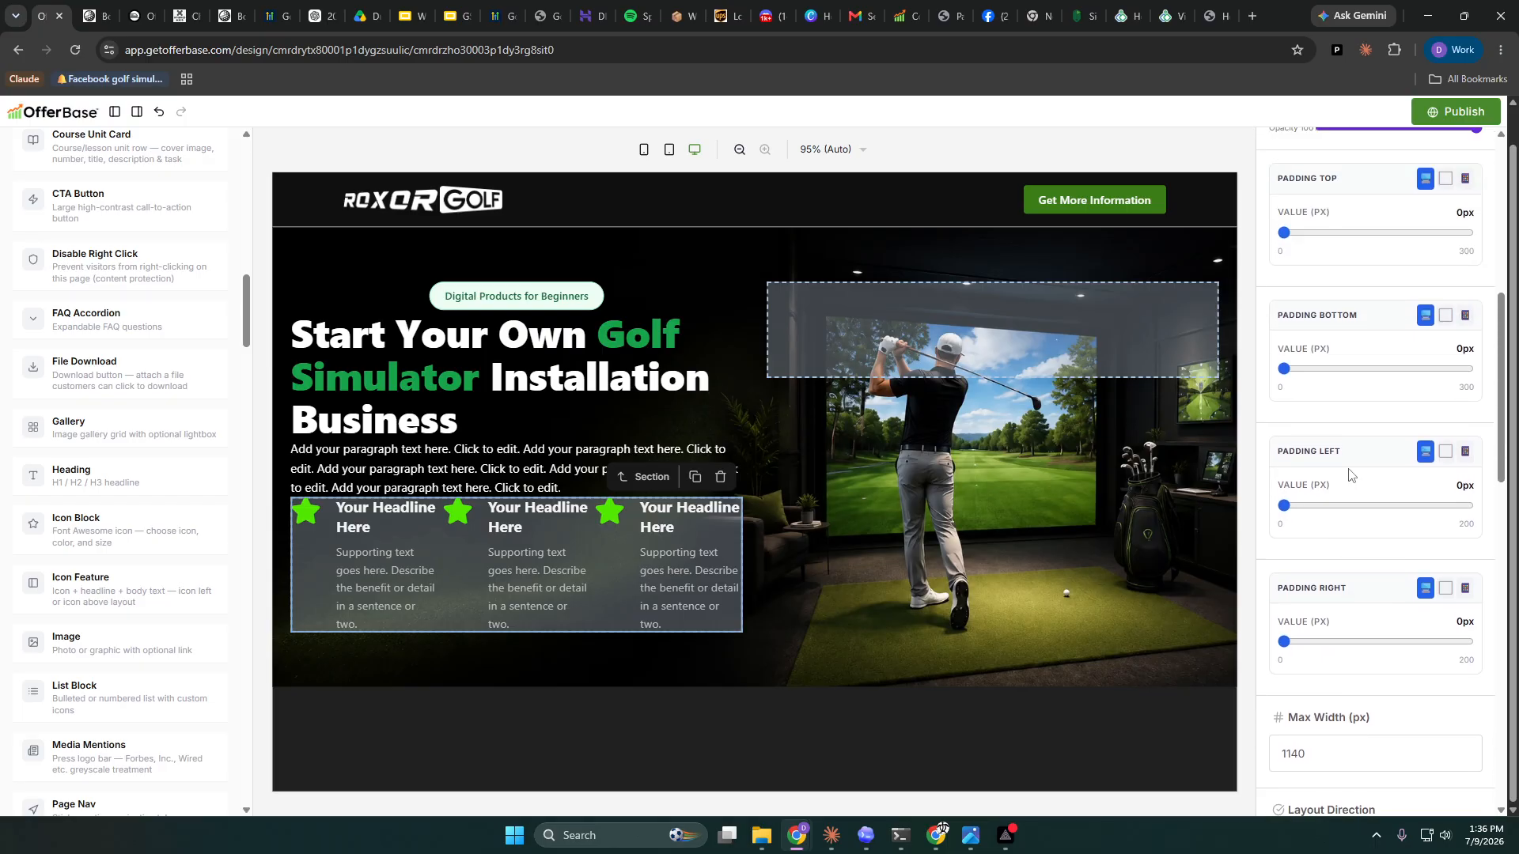
{"action": "scroll", "coordinate": [1350, 469], "scroll_direction": "up", "scroll_amount": 3}
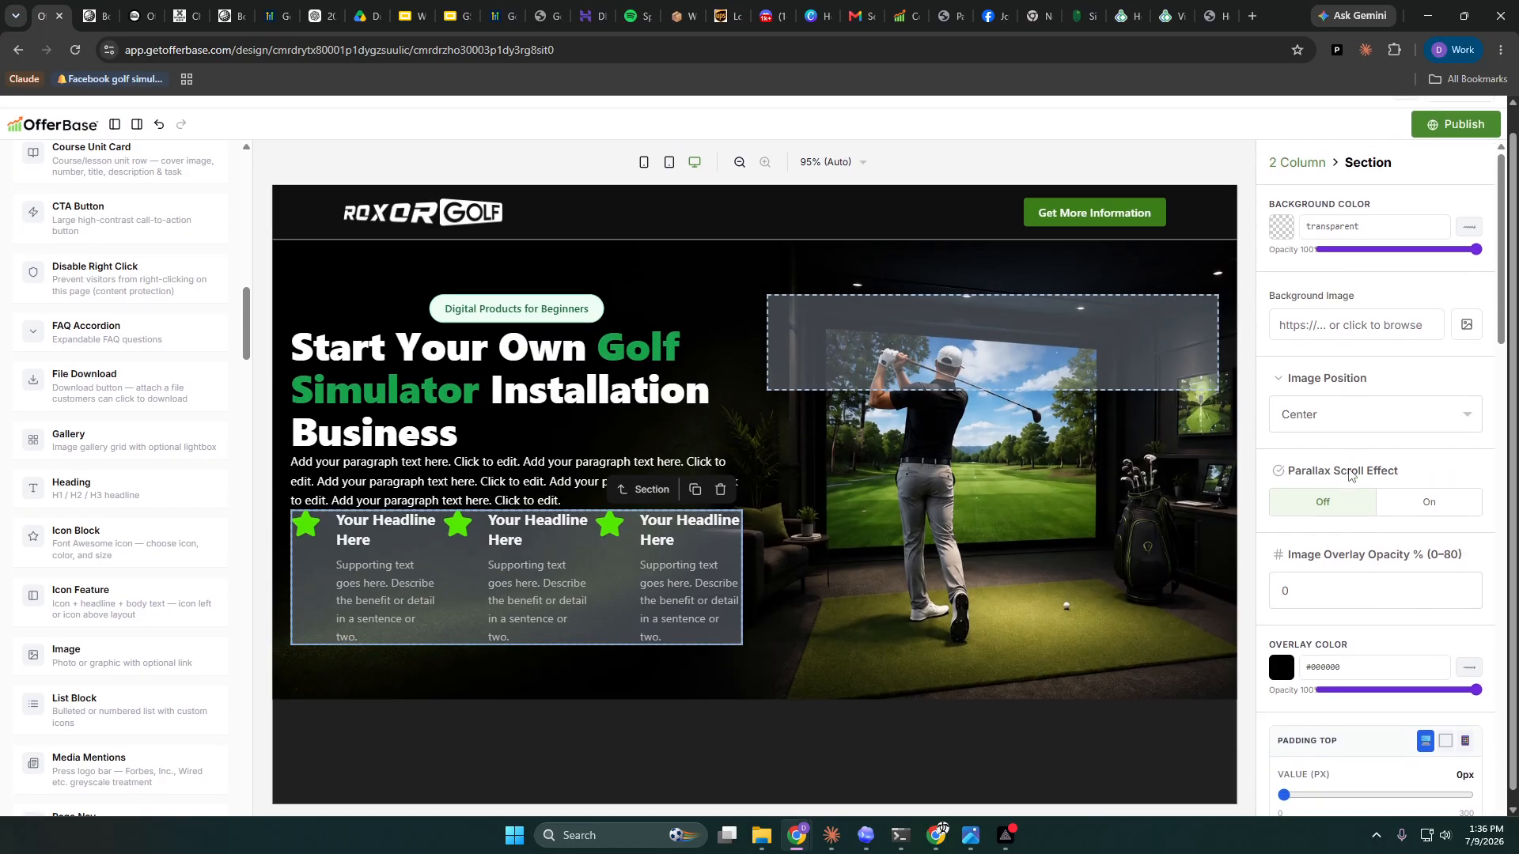
{"action": "scroll", "coordinate": [1349, 502], "scroll_direction": "down", "scroll_amount": 8}
{"action": "scroll", "coordinate": [1350, 575], "scroll_direction": "down", "scroll_amount": 10}
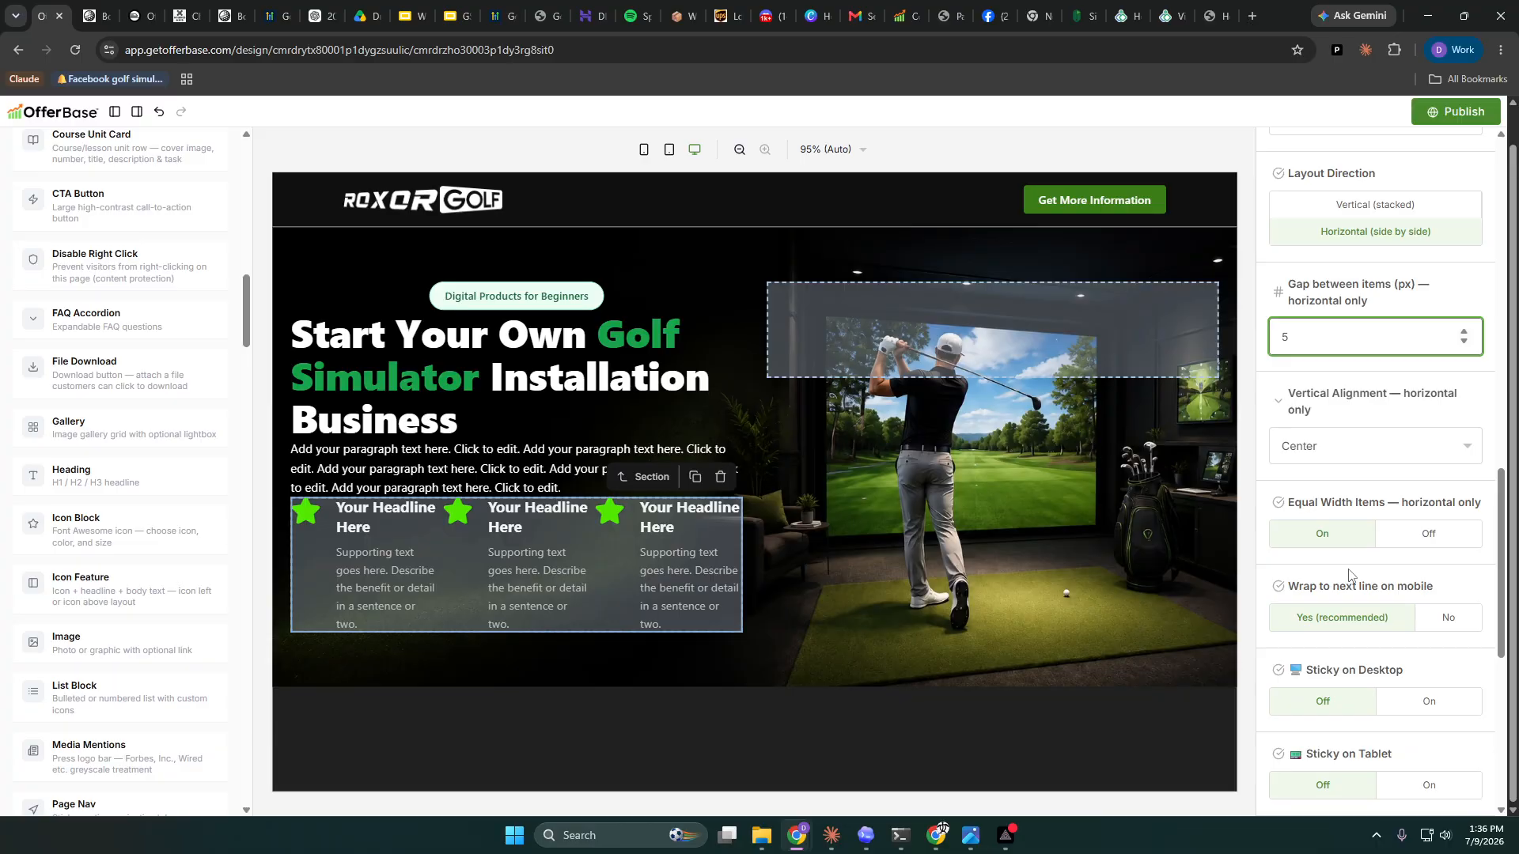
{"action": "scroll", "coordinate": [1350, 575], "scroll_direction": "down", "scroll_amount": 3}
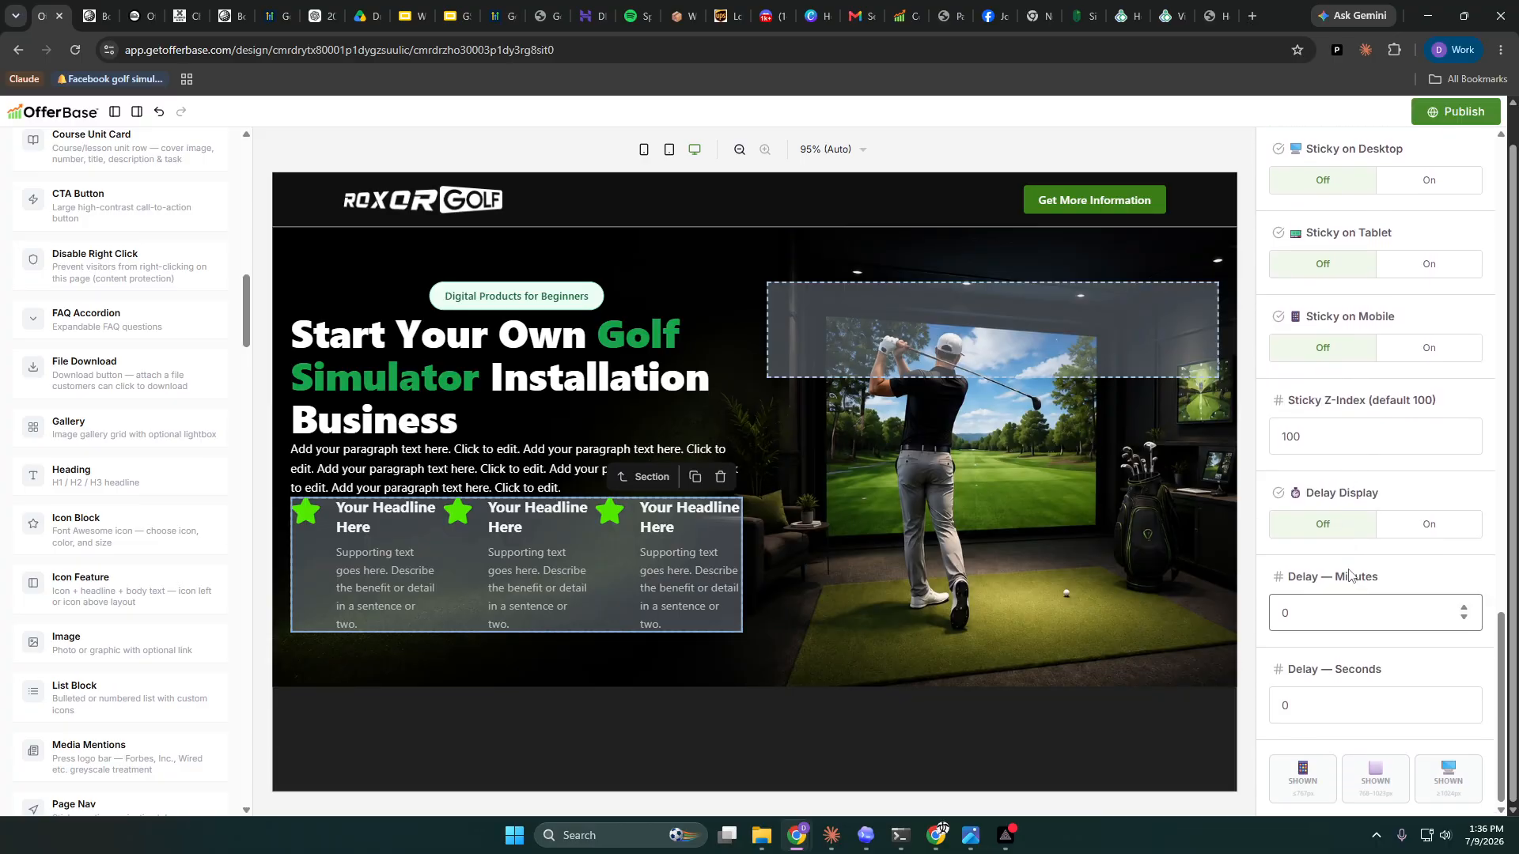
{"action": "scroll", "coordinate": [1350, 575], "scroll_direction": "up", "scroll_amount": 2}
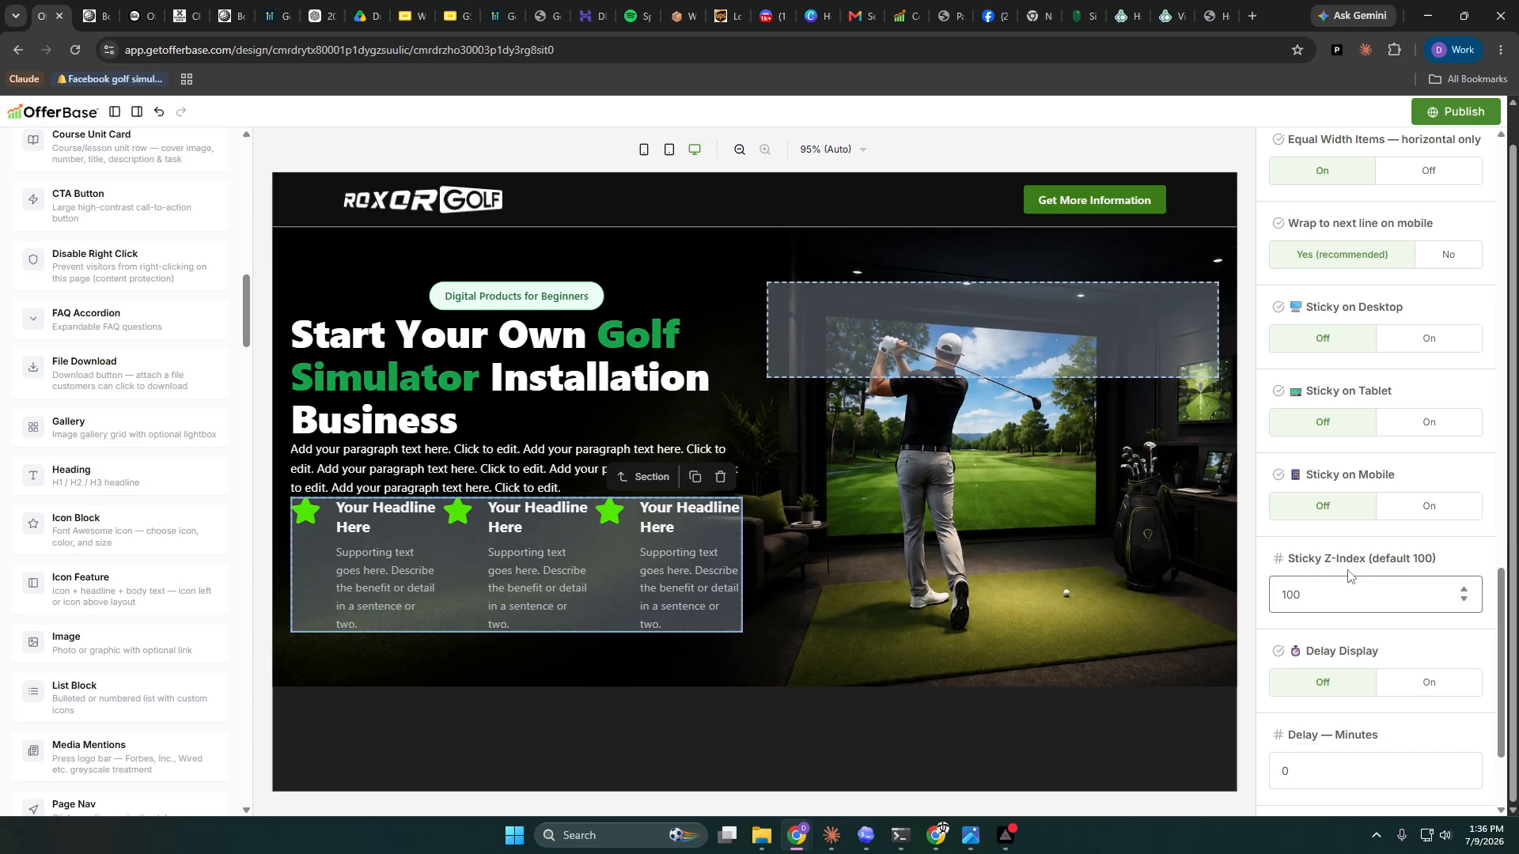
- Set the feature section's gap between items to 4 px and its vertical alignment to Top
{"action": "scroll", "coordinate": [1393, 545], "scroll_direction": "up", "scroll_amount": 7}
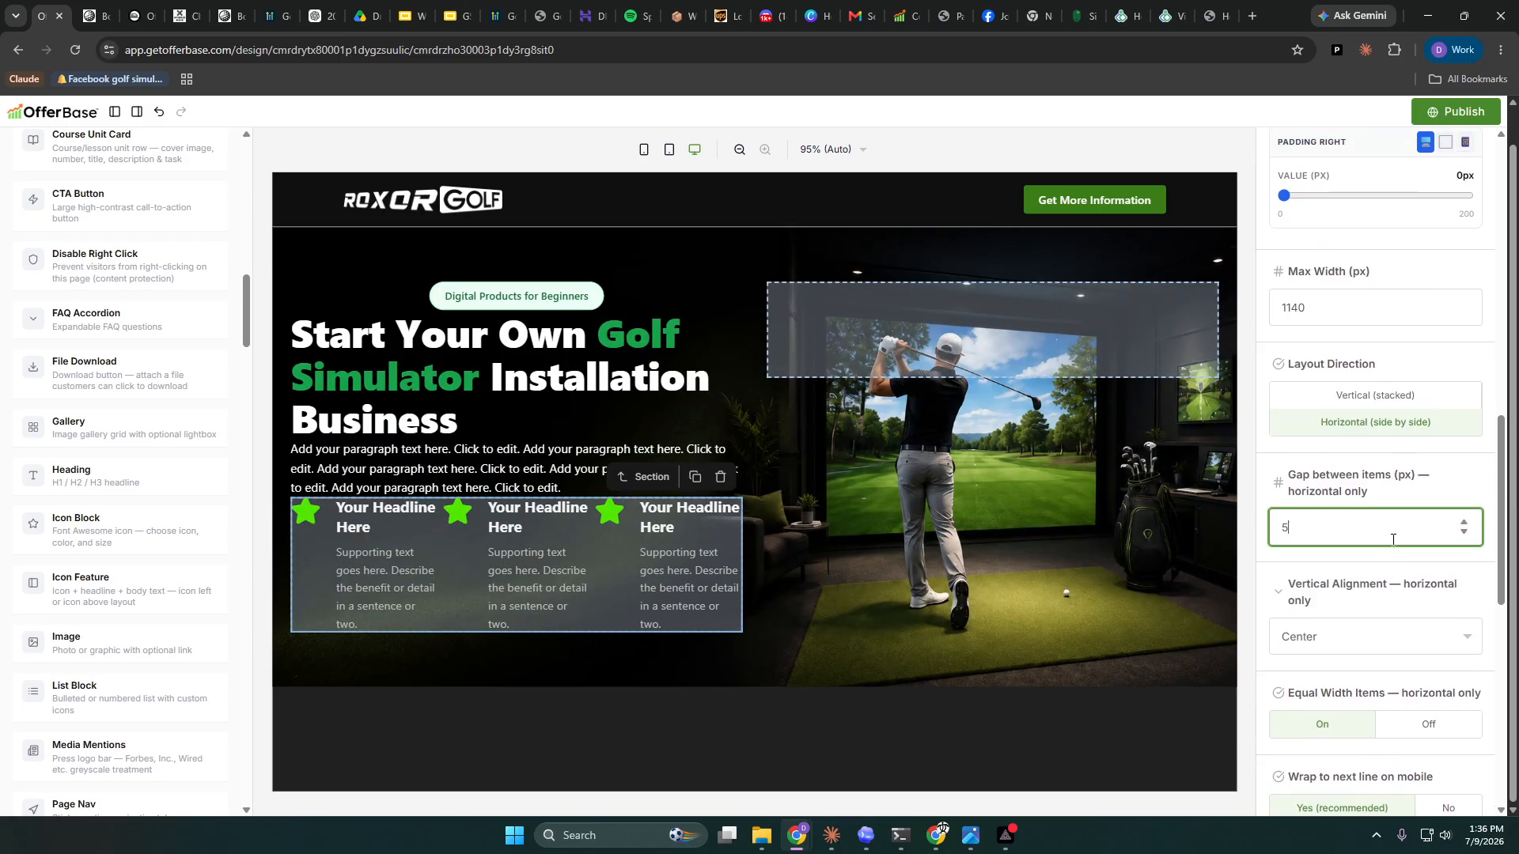
{"action": "left_click", "coordinate": [1462, 534]}
{"action": "left_click", "coordinate": [1398, 639]}
{"action": "left_click", "coordinate": [1310, 669]}
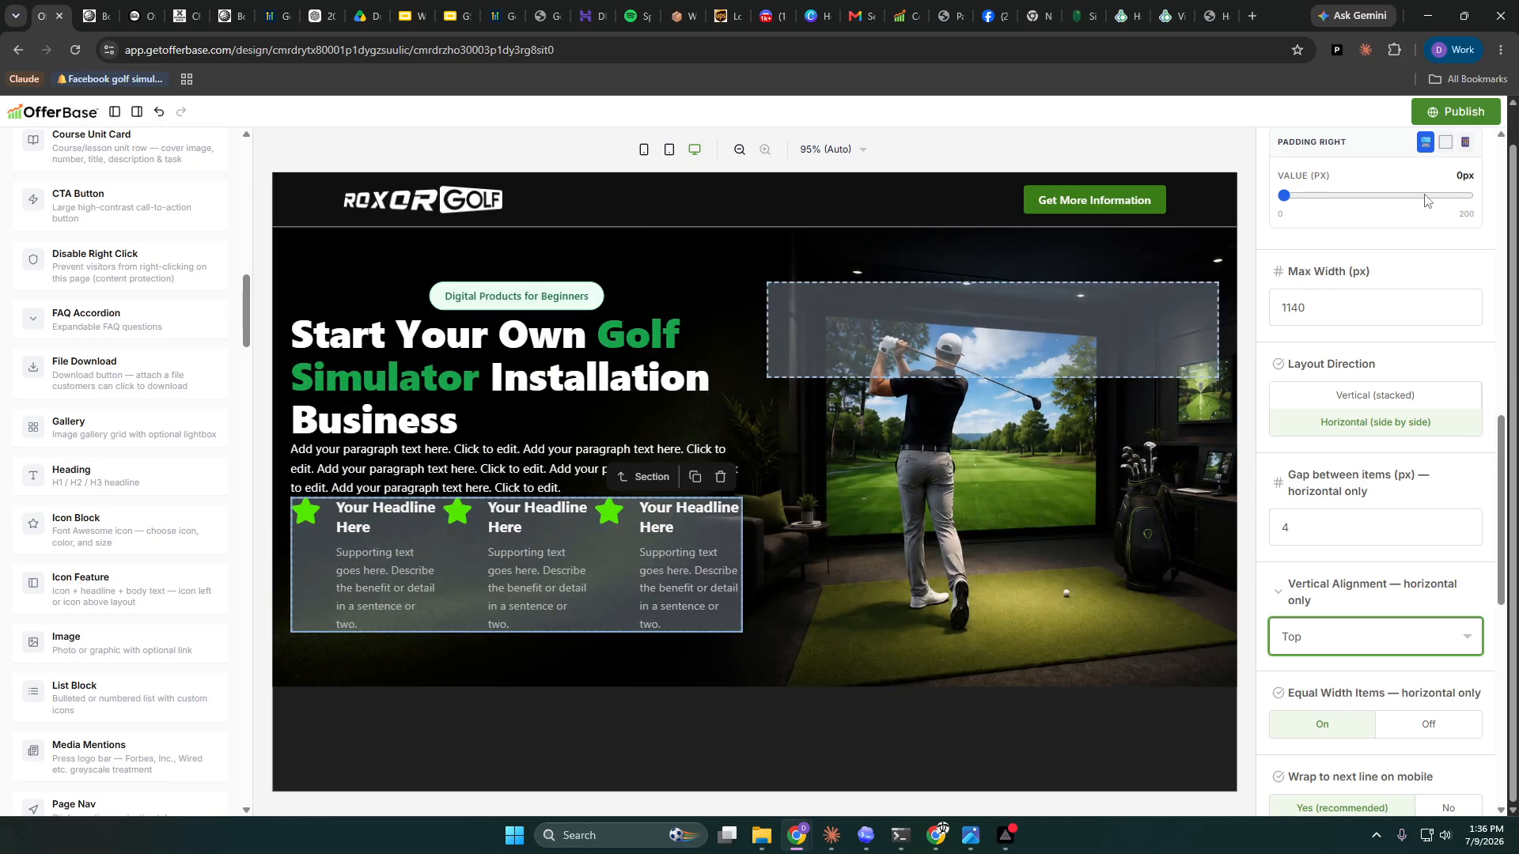
{"action": "scroll", "coordinate": [1341, 279], "scroll_direction": "up", "scroll_amount": 12}
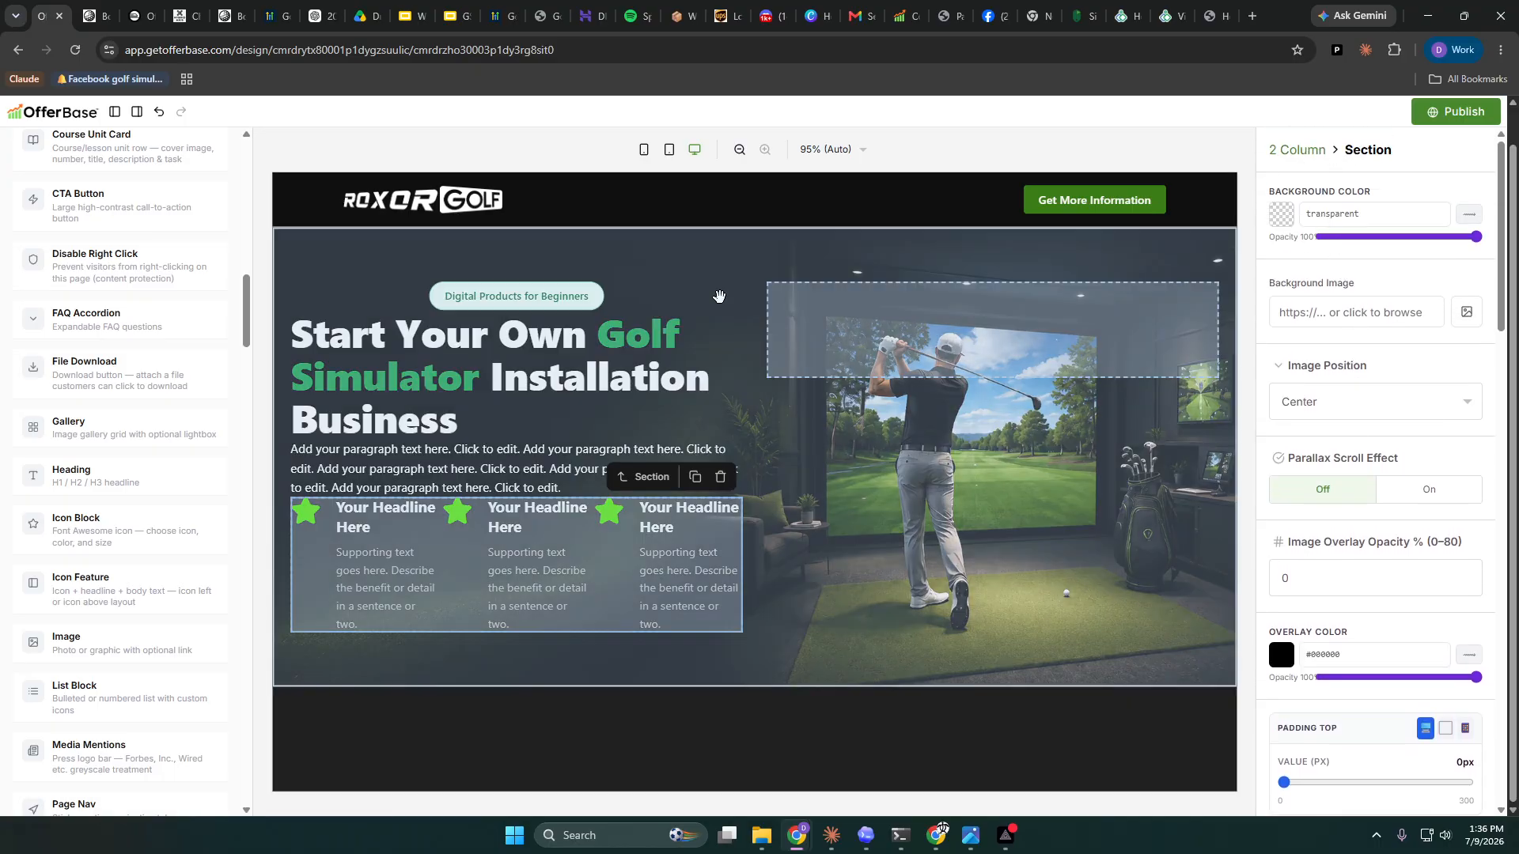
- Add a 3 Column block below the feature section and move the three icon features into its columns
{"action": "scroll", "coordinate": [89, 413], "scroll_direction": "up", "scroll_amount": 15}
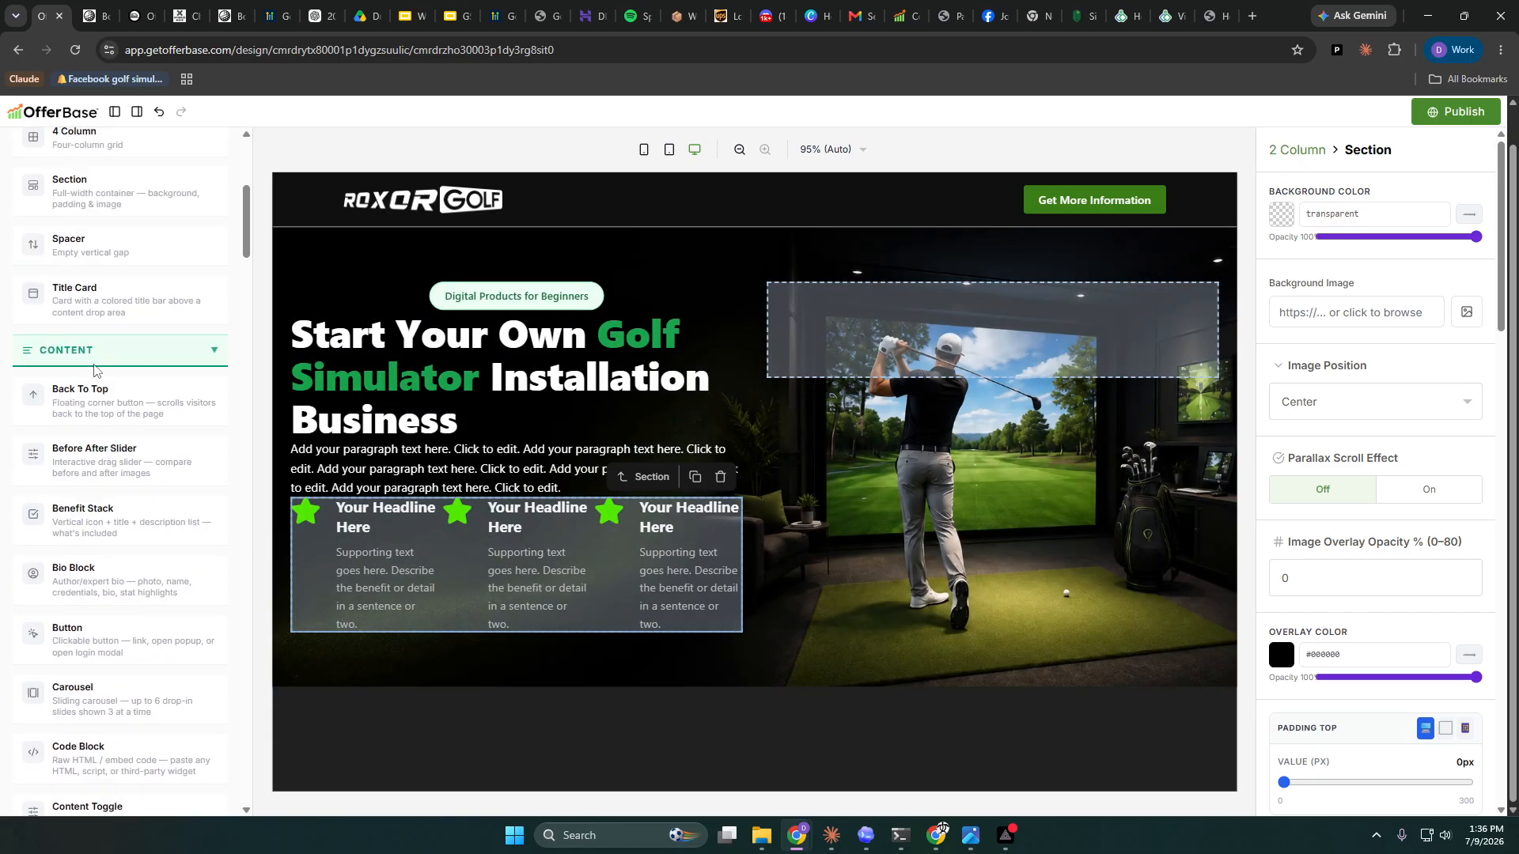
{"action": "left_click", "coordinate": [102, 508]}
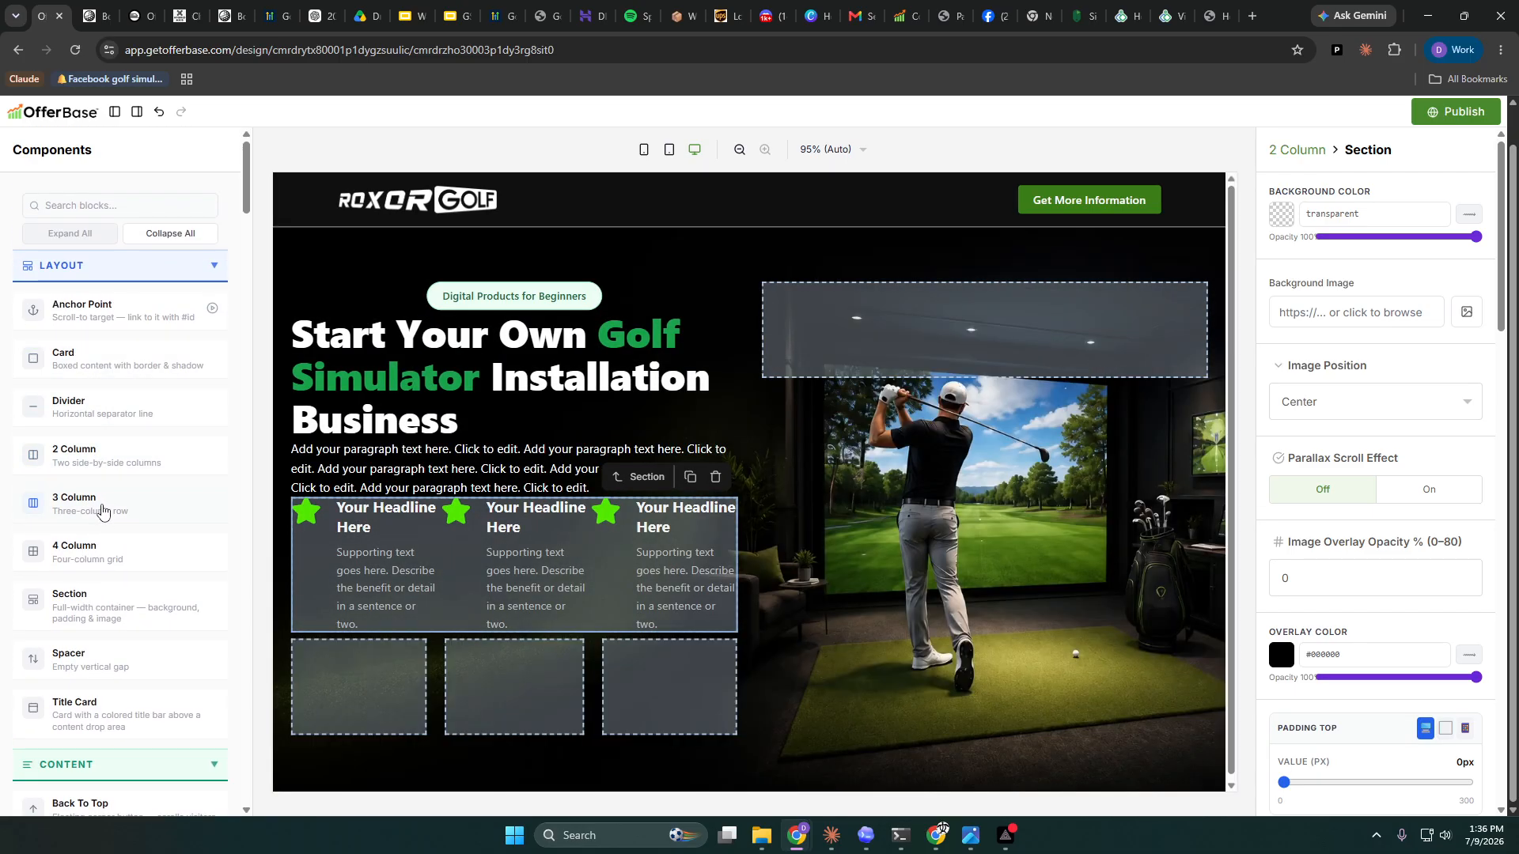
{"action": "left_click_drag", "start_coordinate": [386, 592], "coordinate": [516, 585]}
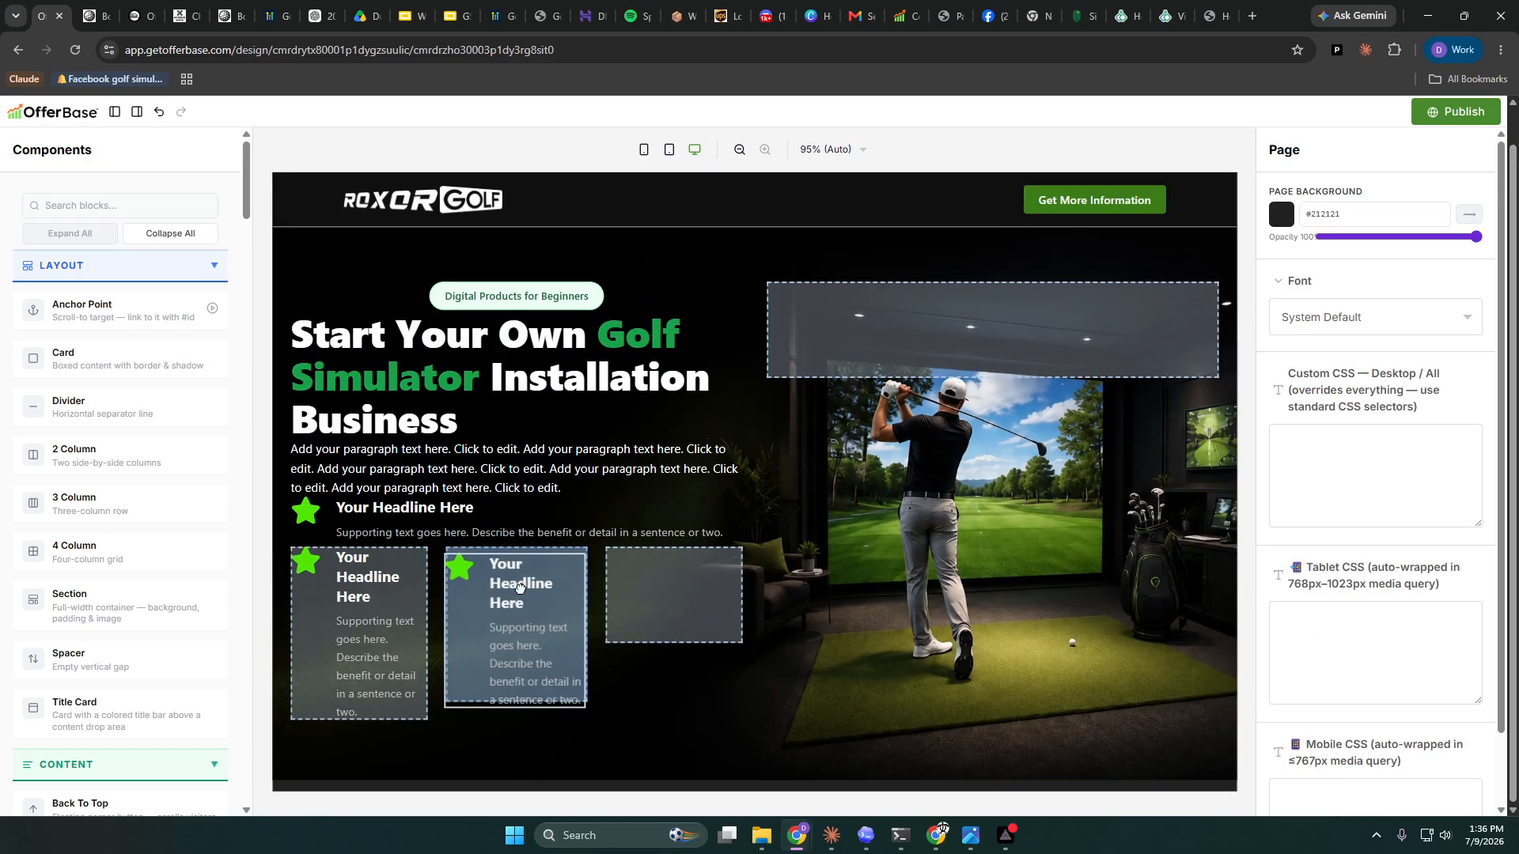
{"action": "left_click_drag", "start_coordinate": [373, 510], "coordinate": [635, 542]}
- Delete the emptied feature section and the icon features in the second and third columns
{"action": "left_click", "coordinate": [733, 504]}
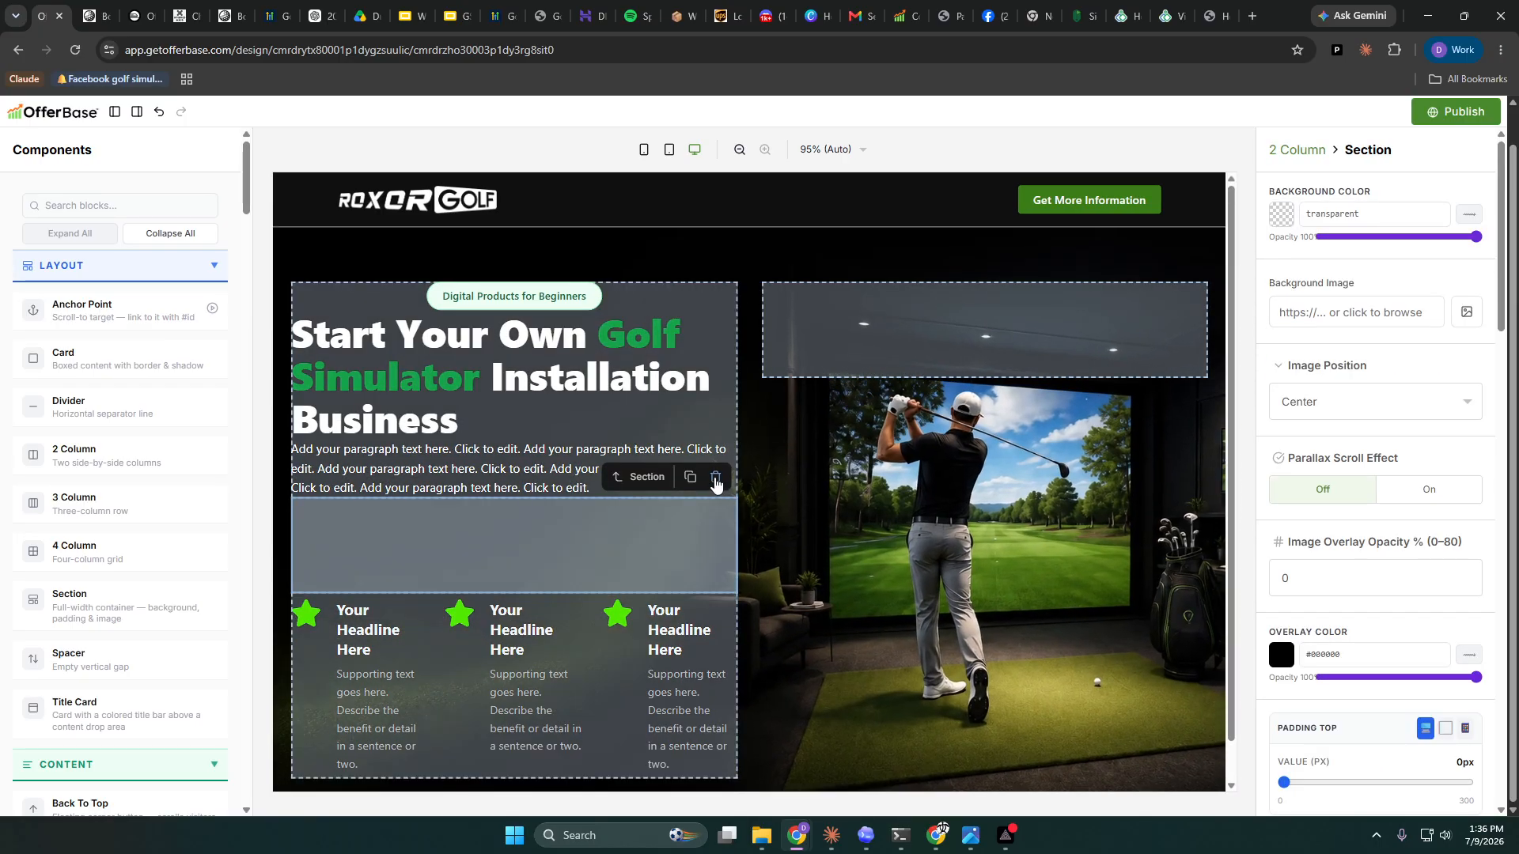
{"action": "left_click", "coordinate": [715, 476]}
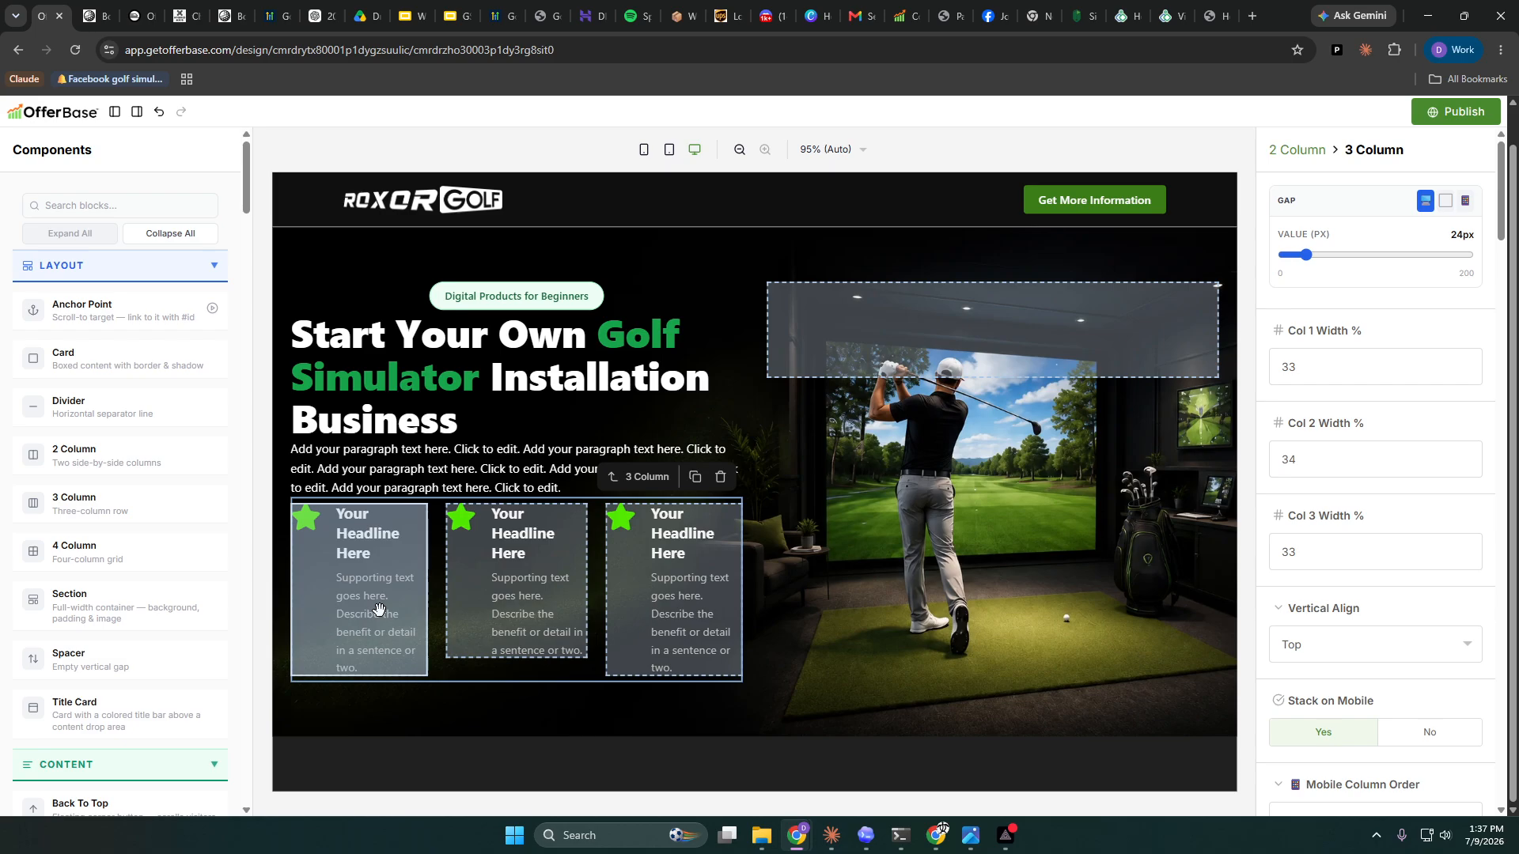
{"action": "left_click", "coordinate": [371, 535]}
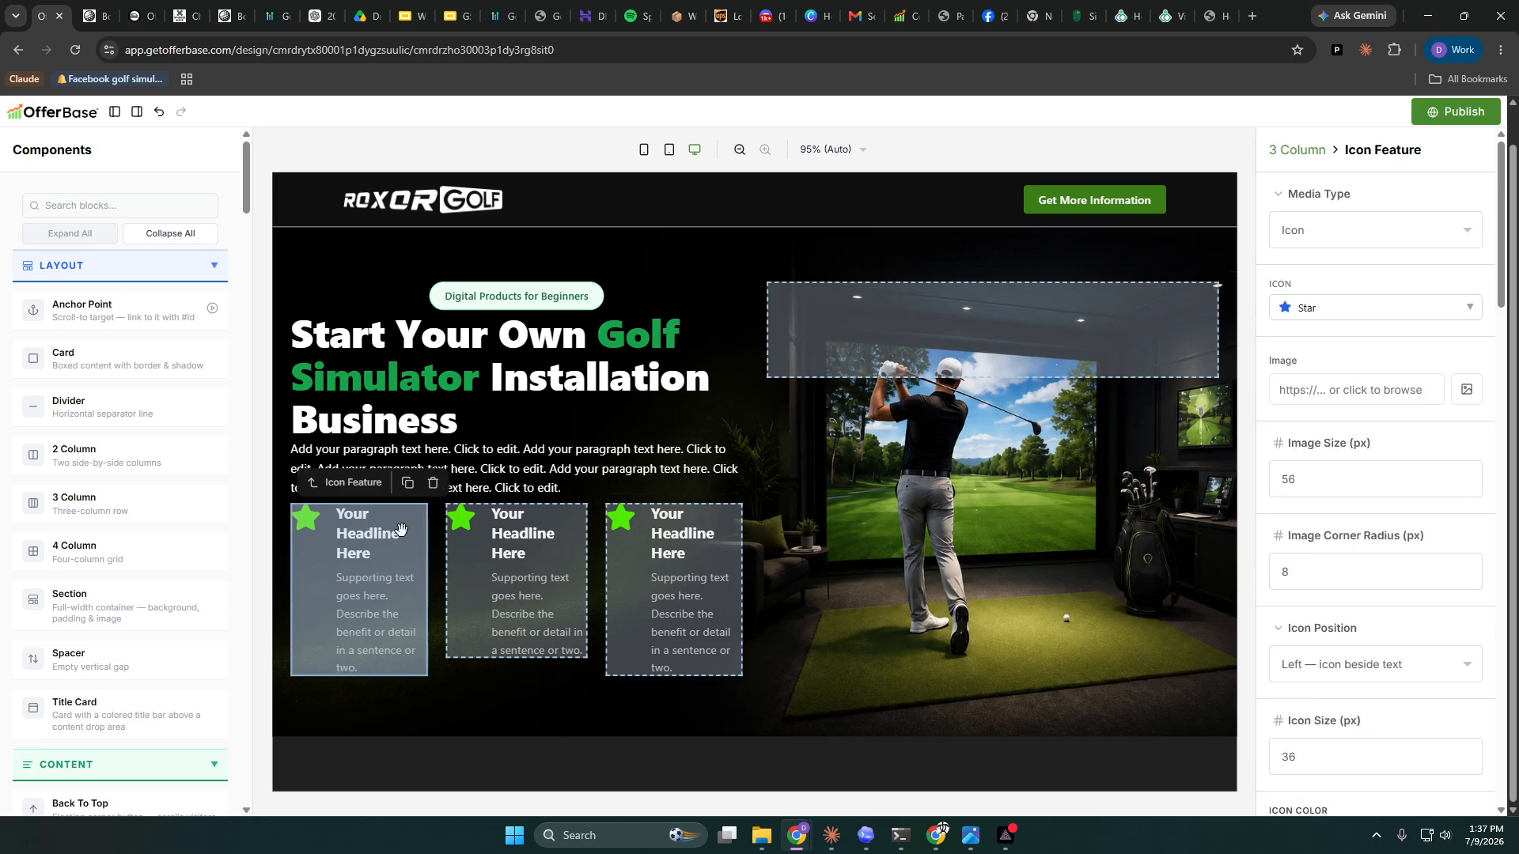
{"action": "left_click", "coordinate": [526, 528]}
{"action": "left_click", "coordinate": [555, 489]}
{"action": "left_click", "coordinate": [647, 541]}
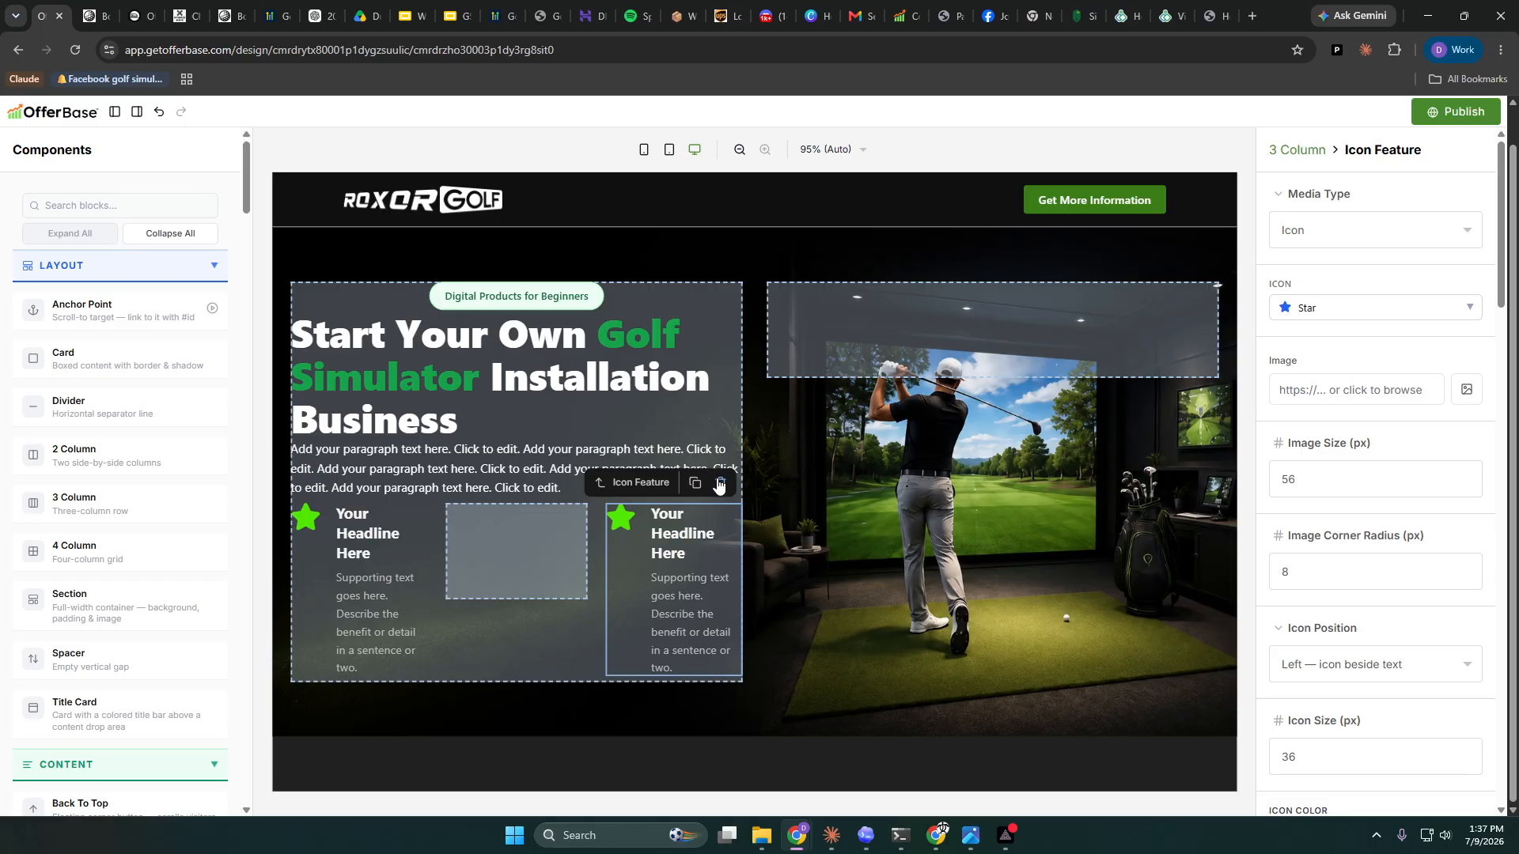
{"action": "left_click", "coordinate": [718, 485]}
- Set the remaining icon feature's gap between icon and text to 5 px
{"action": "left_click", "coordinate": [352, 561]}
{"action": "scroll", "coordinate": [1352, 497], "scroll_direction": "down", "scroll_amount": 4}
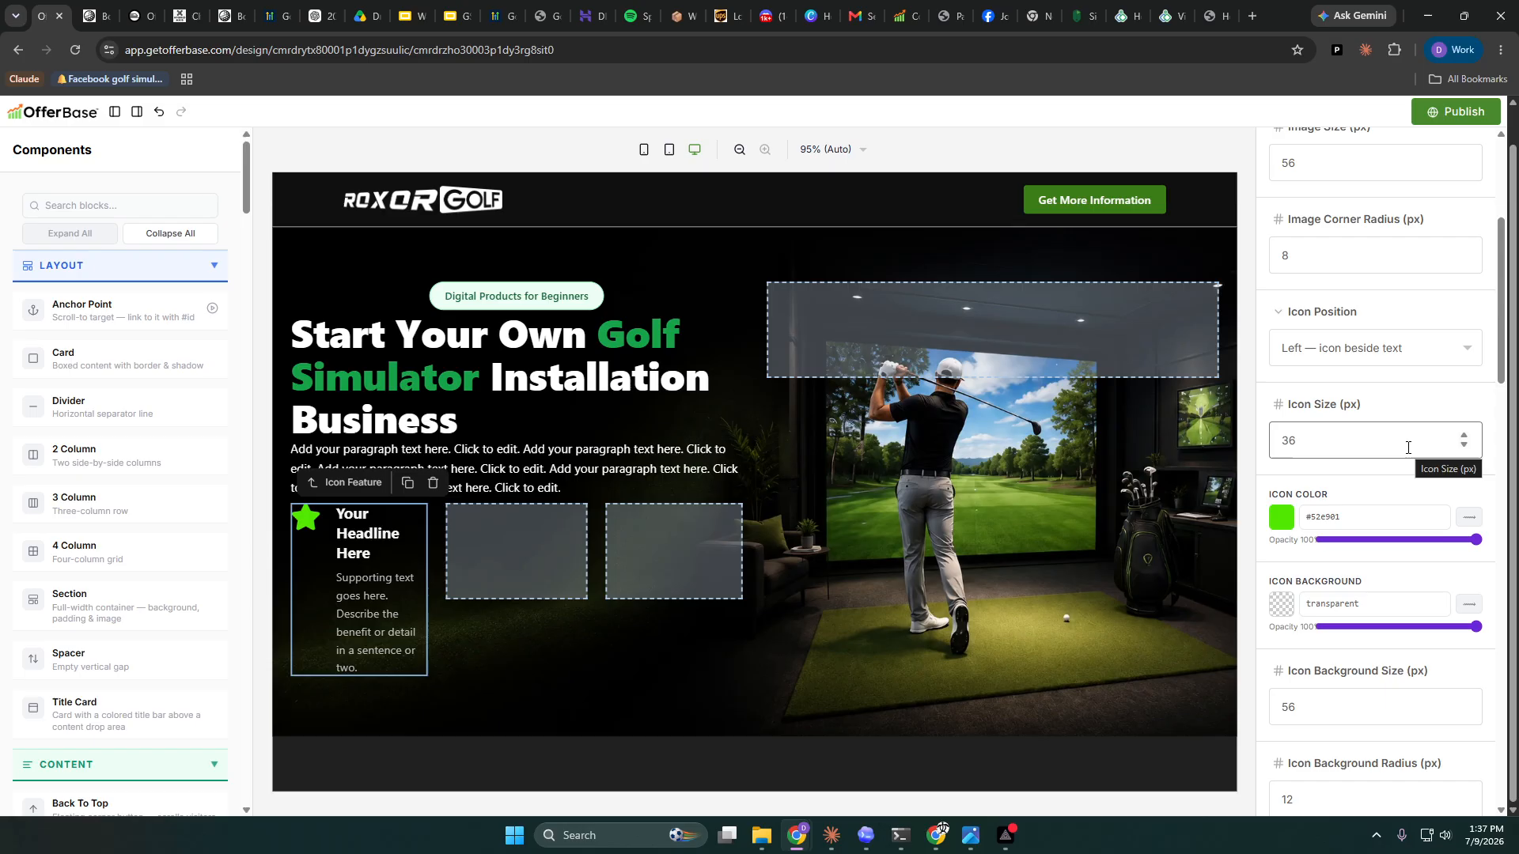
{"action": "scroll", "coordinate": [1410, 451], "scroll_direction": "down", "scroll_amount": 3}
{"action": "scroll", "coordinate": [1408, 455], "scroll_direction": "down", "scroll_amount": 1}
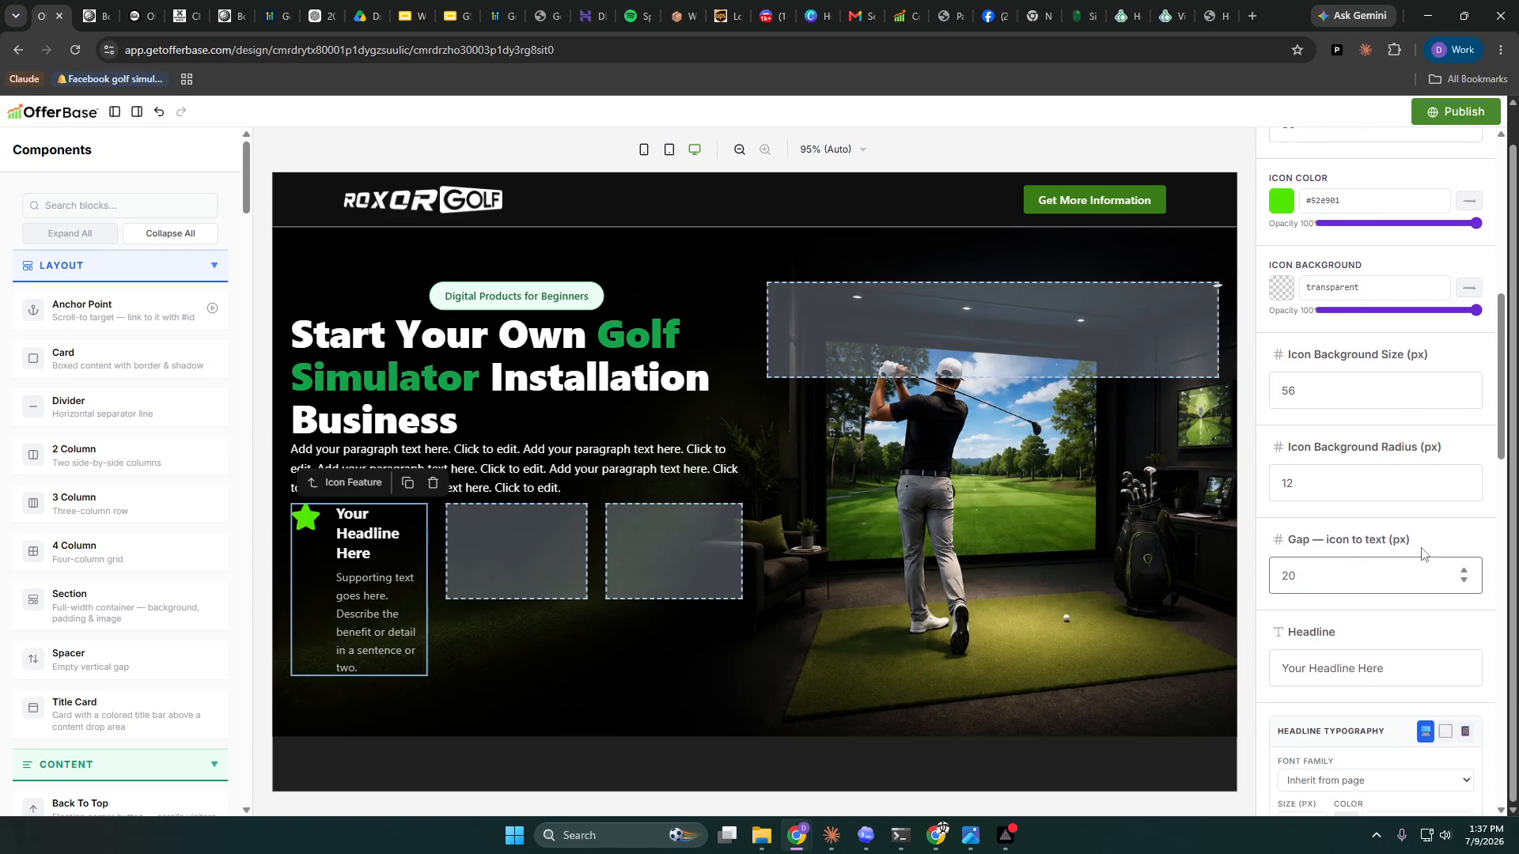
{"action": "left_click", "coordinate": [1464, 583]}
{"action": "left_click", "coordinate": [1464, 582]}
{"action": "left_click", "coordinate": [1464, 582]}
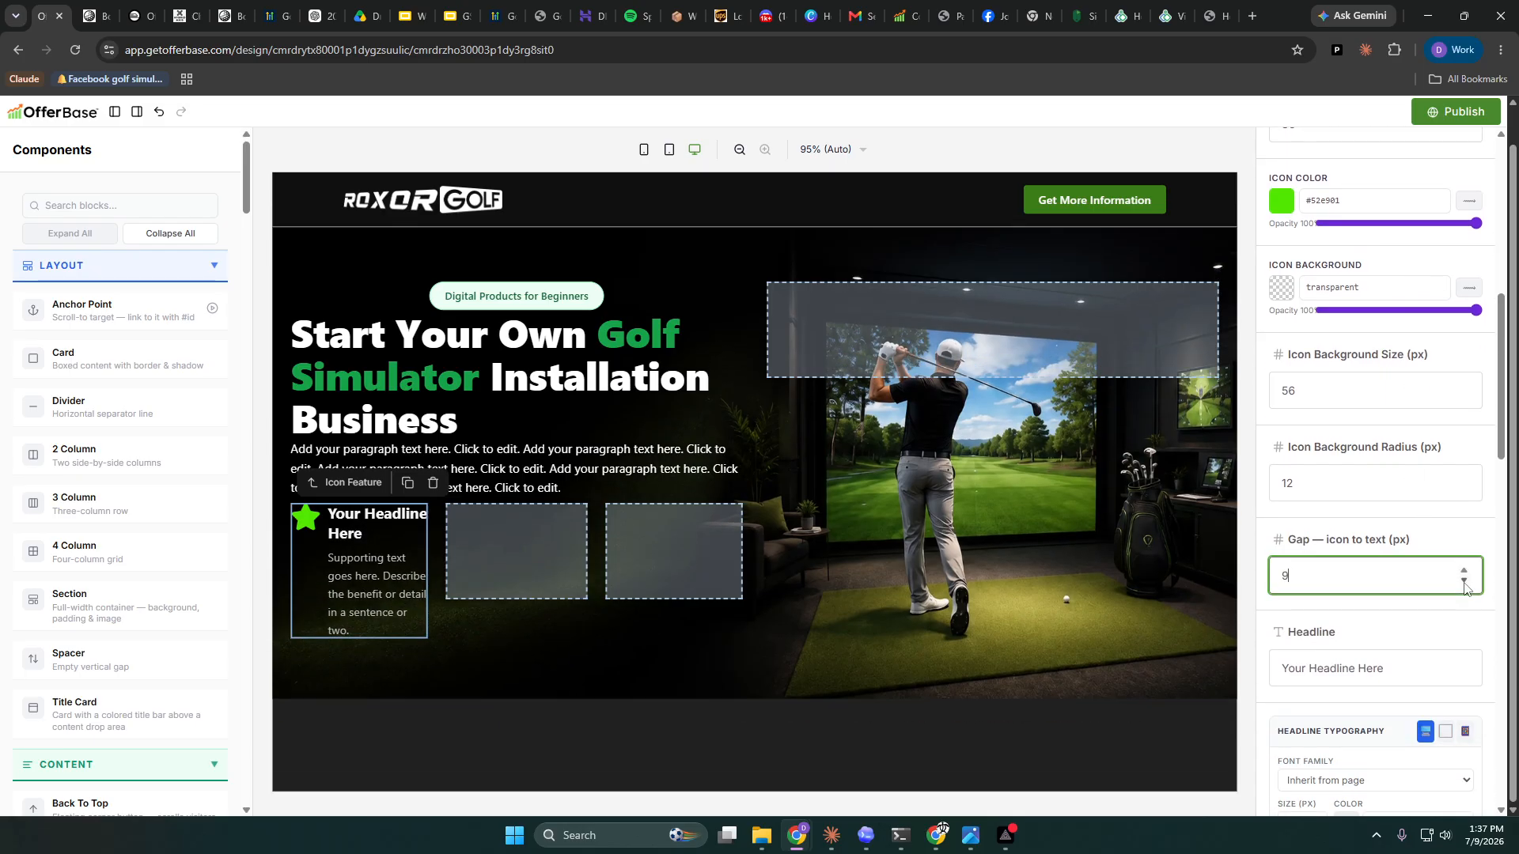
{"action": "left_click", "coordinate": [1464, 583]}
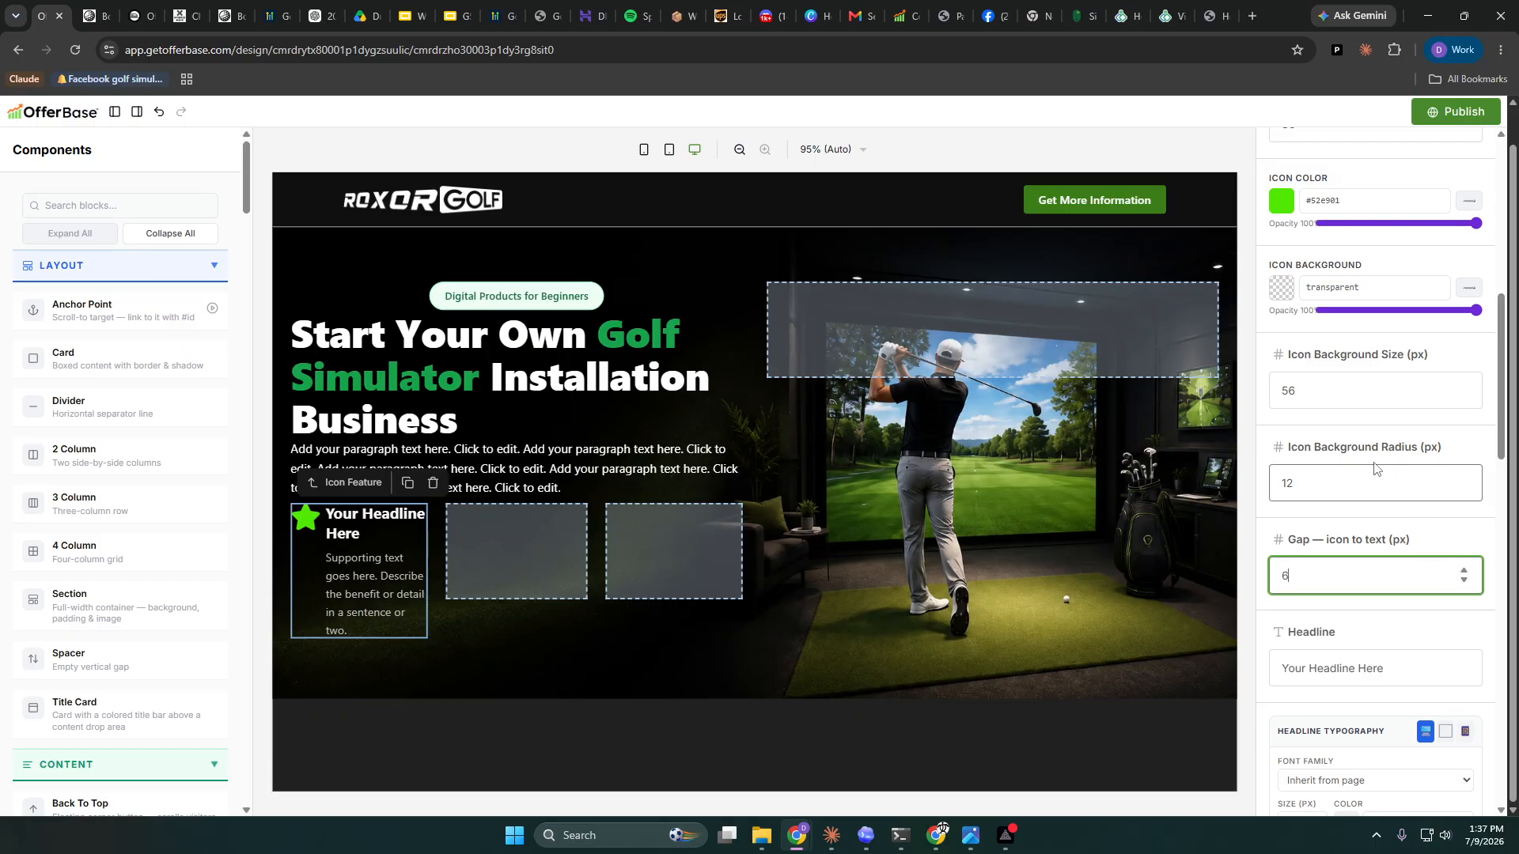
- Set the icon feature's headline font size to 15 px
{"action": "scroll", "coordinate": [1402, 486], "scroll_direction": "down", "scroll_amount": 5}
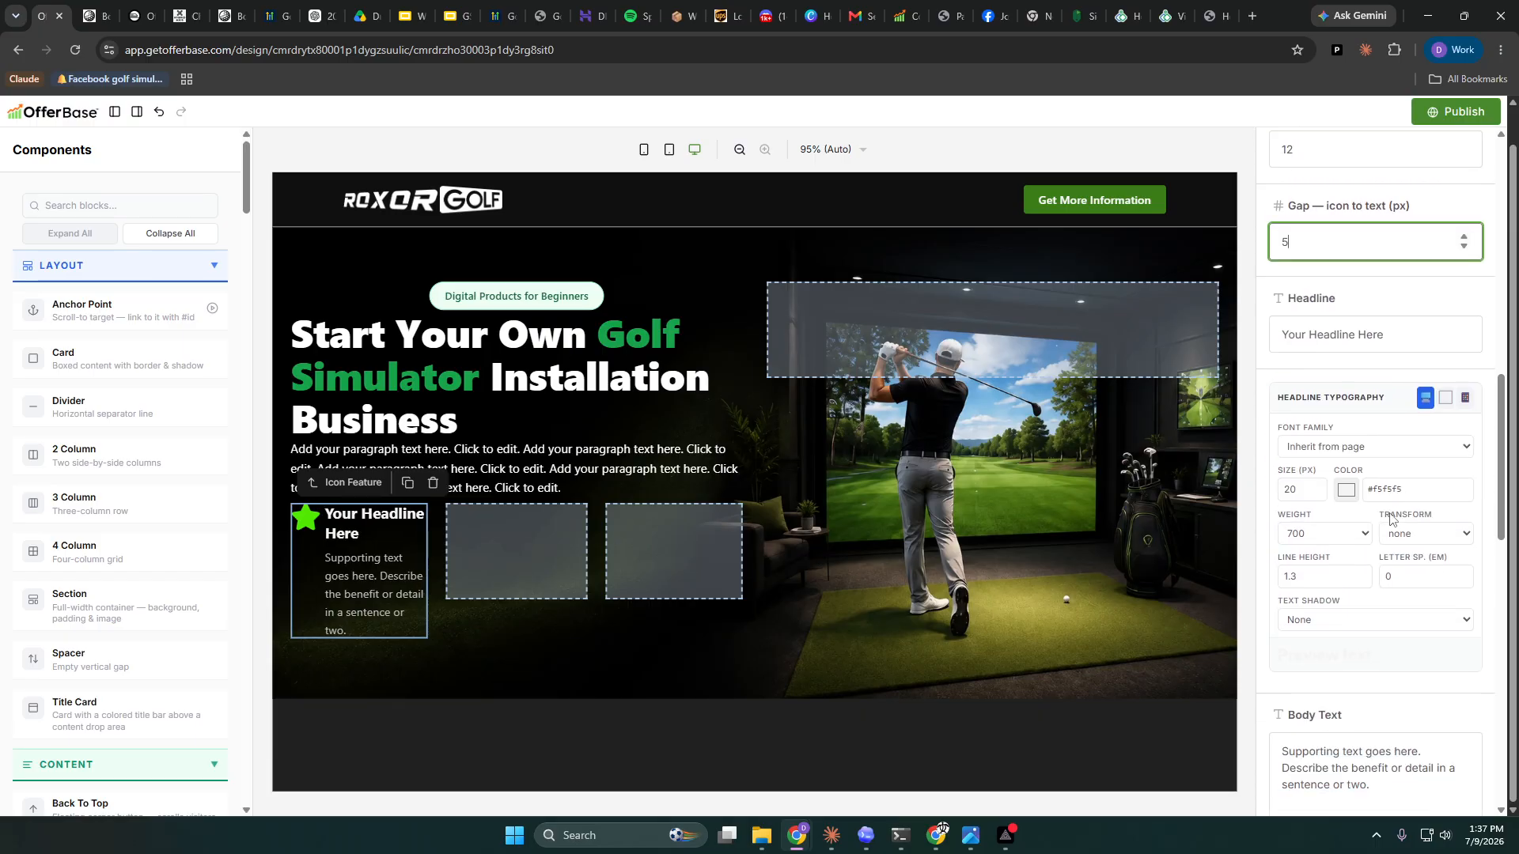
{"action": "left_click", "coordinate": [1316, 434]}
{"action": "left_click", "coordinate": [1316, 433]}
{"action": "left_click", "coordinate": [1316, 433]}
{"action": "left_click", "coordinate": [1316, 434]}
{"action": "left_click", "coordinate": [1316, 433]}
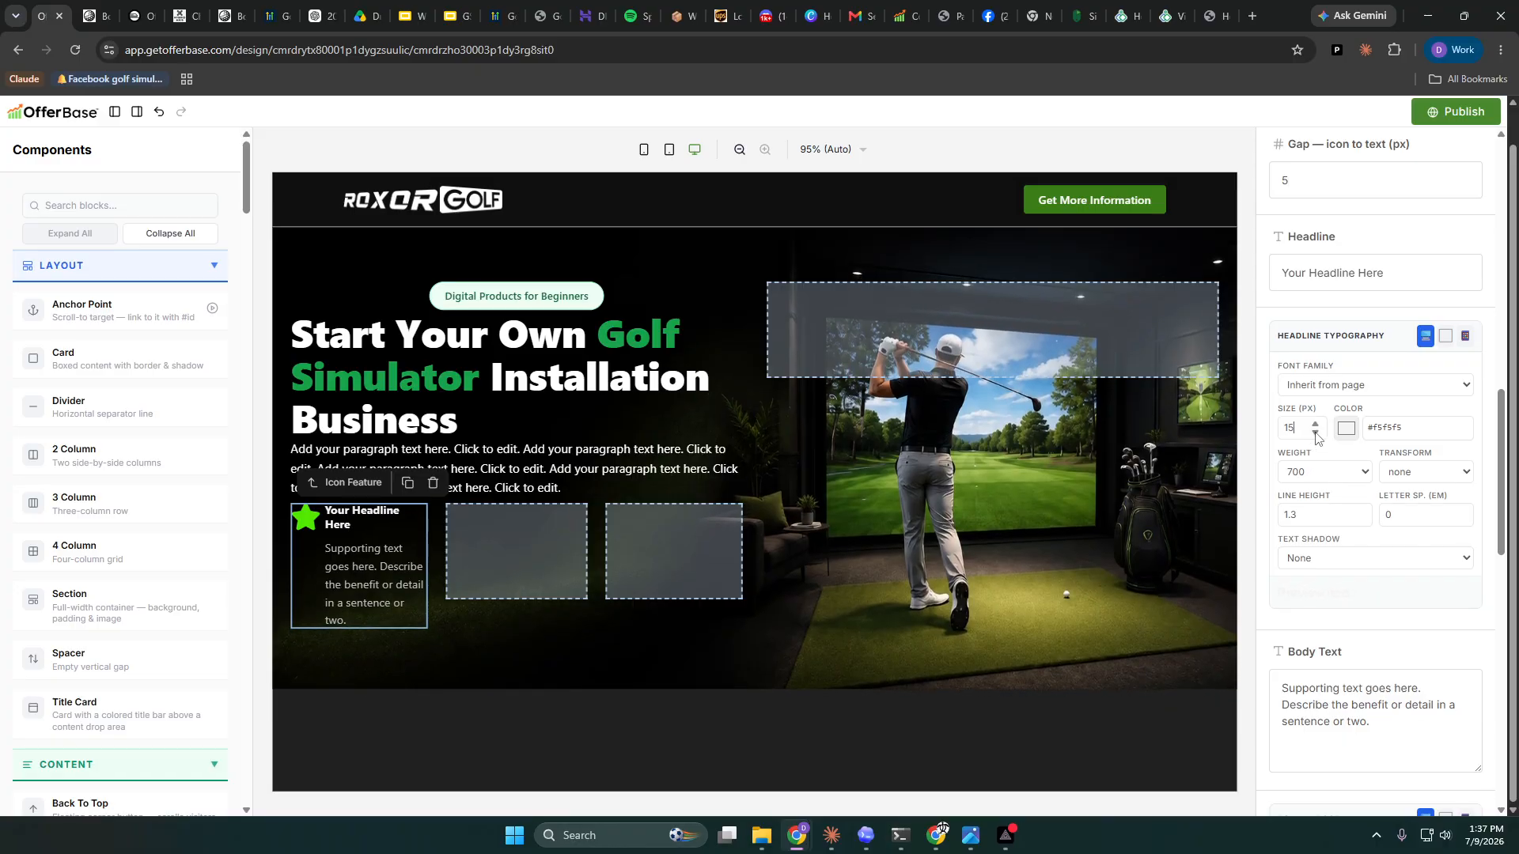
{"action": "left_click", "coordinate": [1316, 434]}
{"action": "left_click", "coordinate": [1315, 433]}
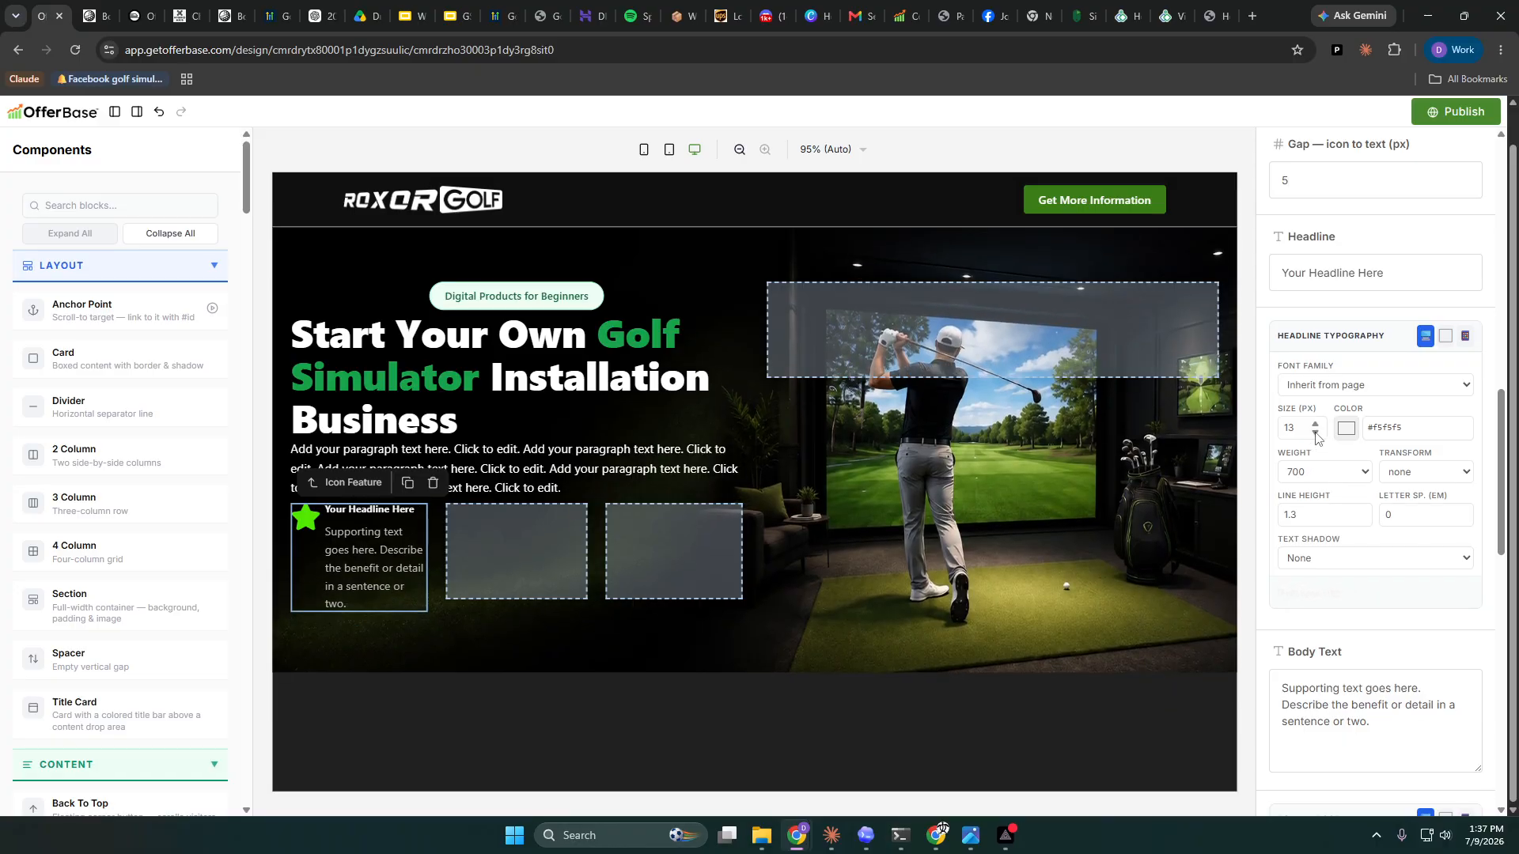
{"action": "left_click", "coordinate": [1315, 424]}
{"action": "left_click", "coordinate": [1315, 424]}
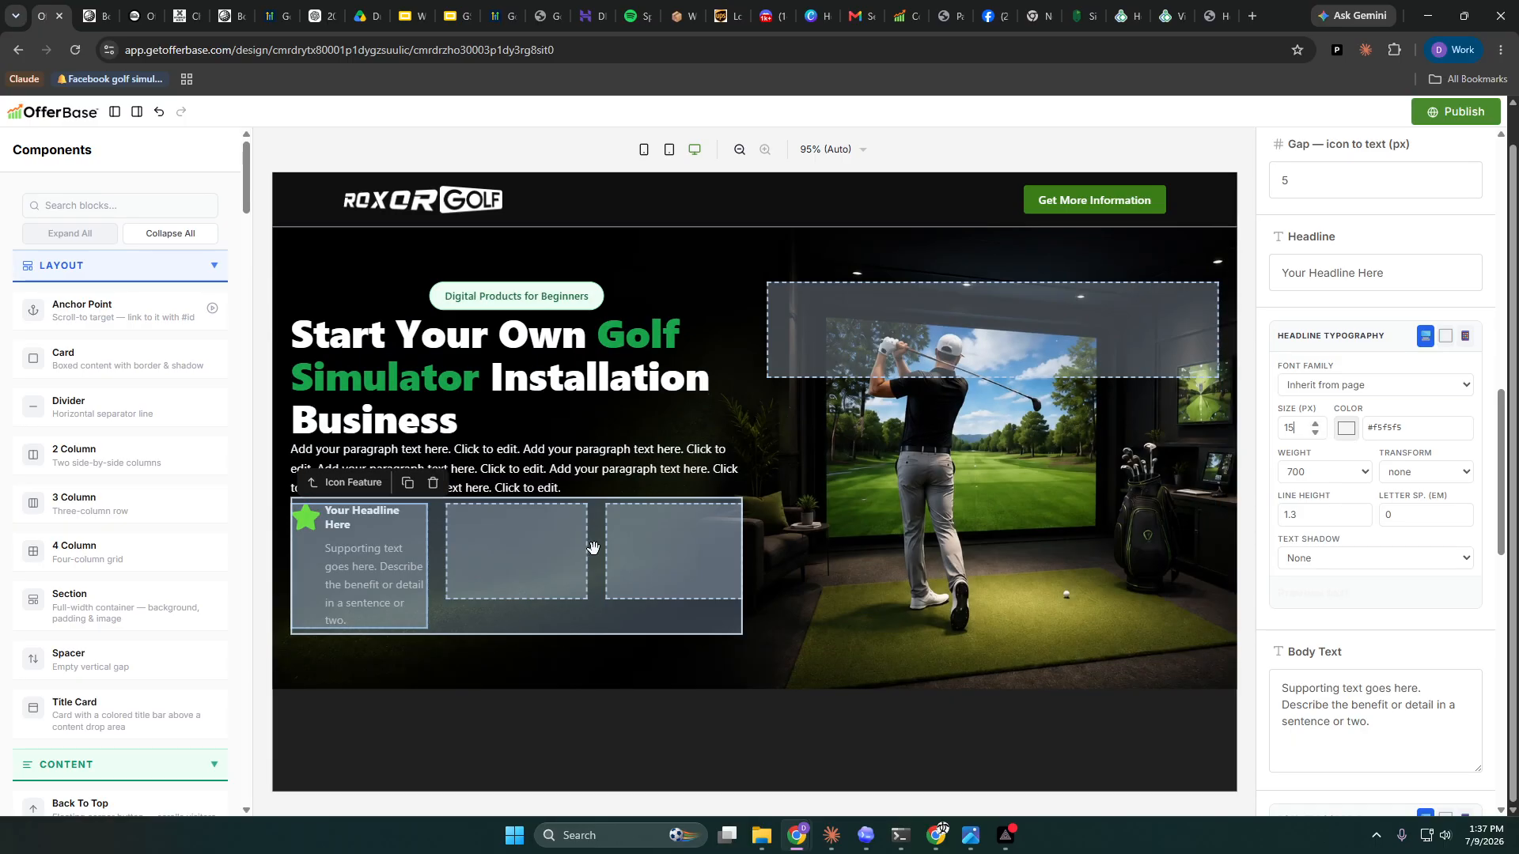
- Reduce the 3 Column block's gap to 8 px and set the icon feature's body text size to 13 px
{"action": "left_click", "coordinate": [593, 548]}
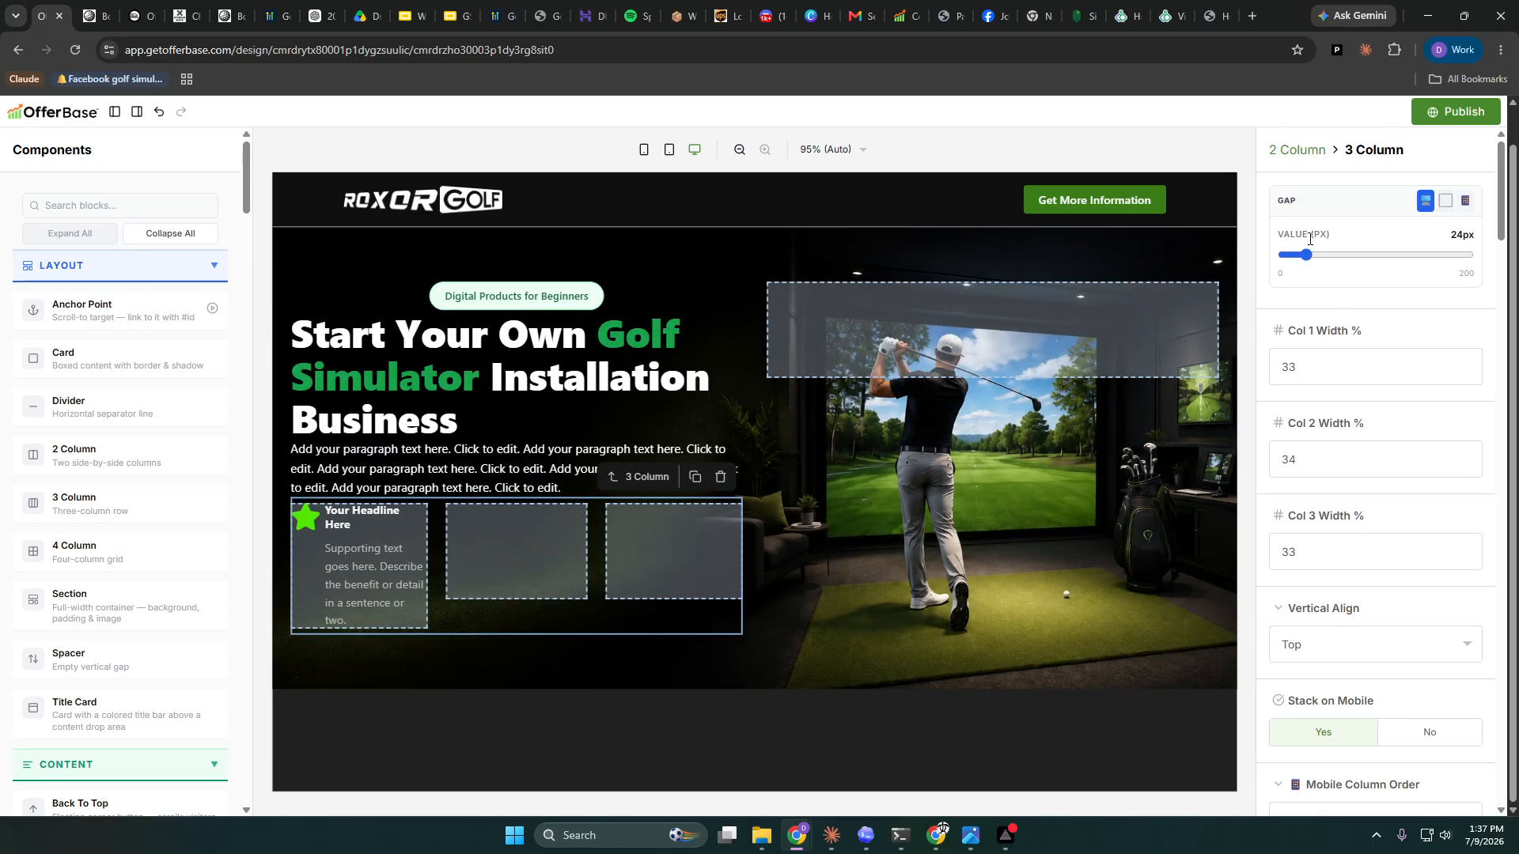
{"action": "left_click_drag", "start_coordinate": [1307, 255], "coordinate": [1295, 257]}
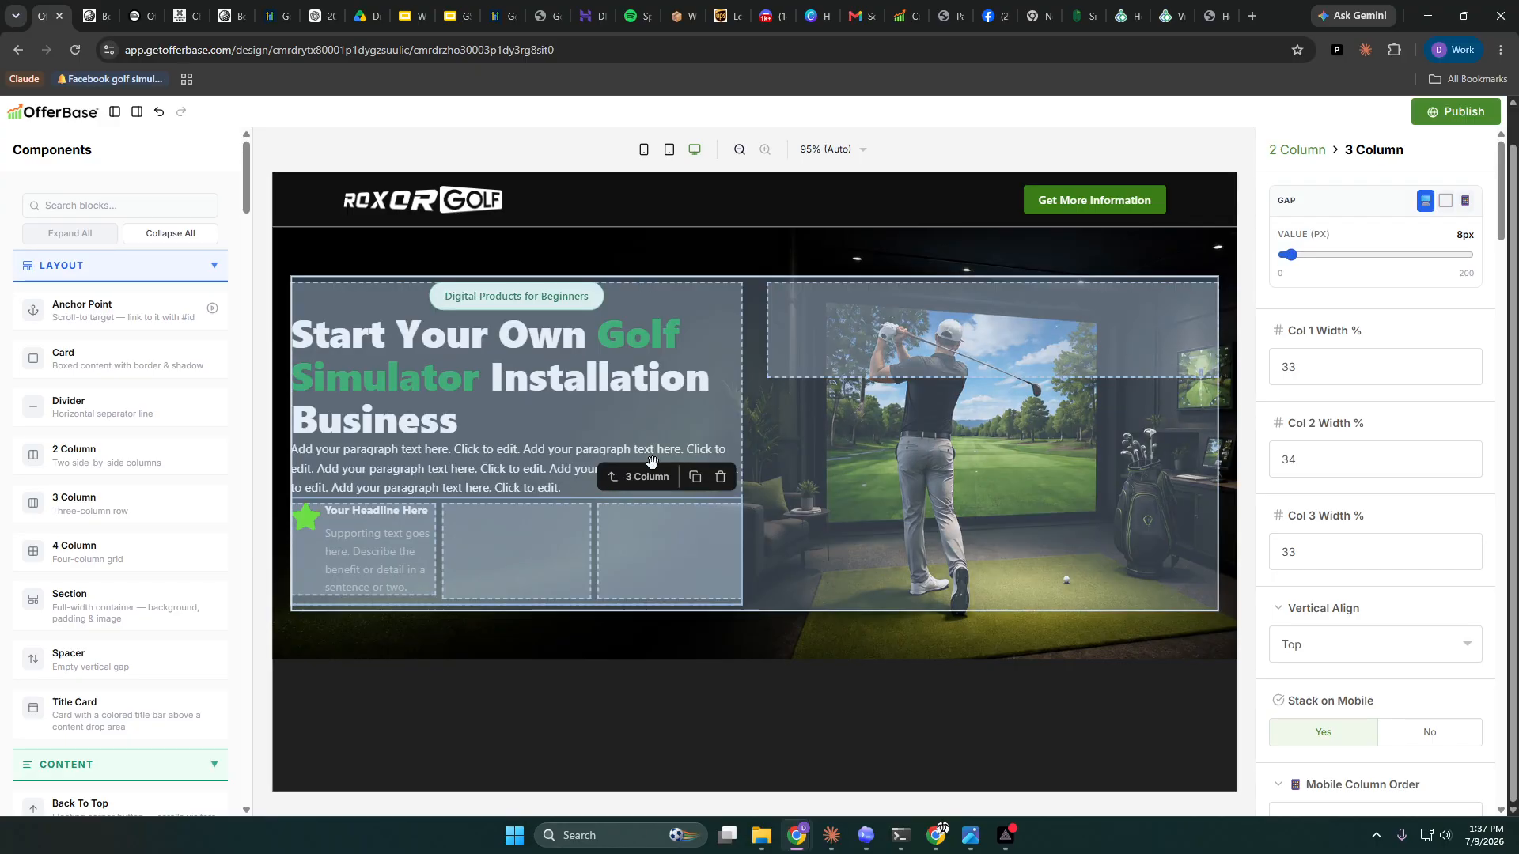
{"action": "left_click", "coordinate": [387, 542]}
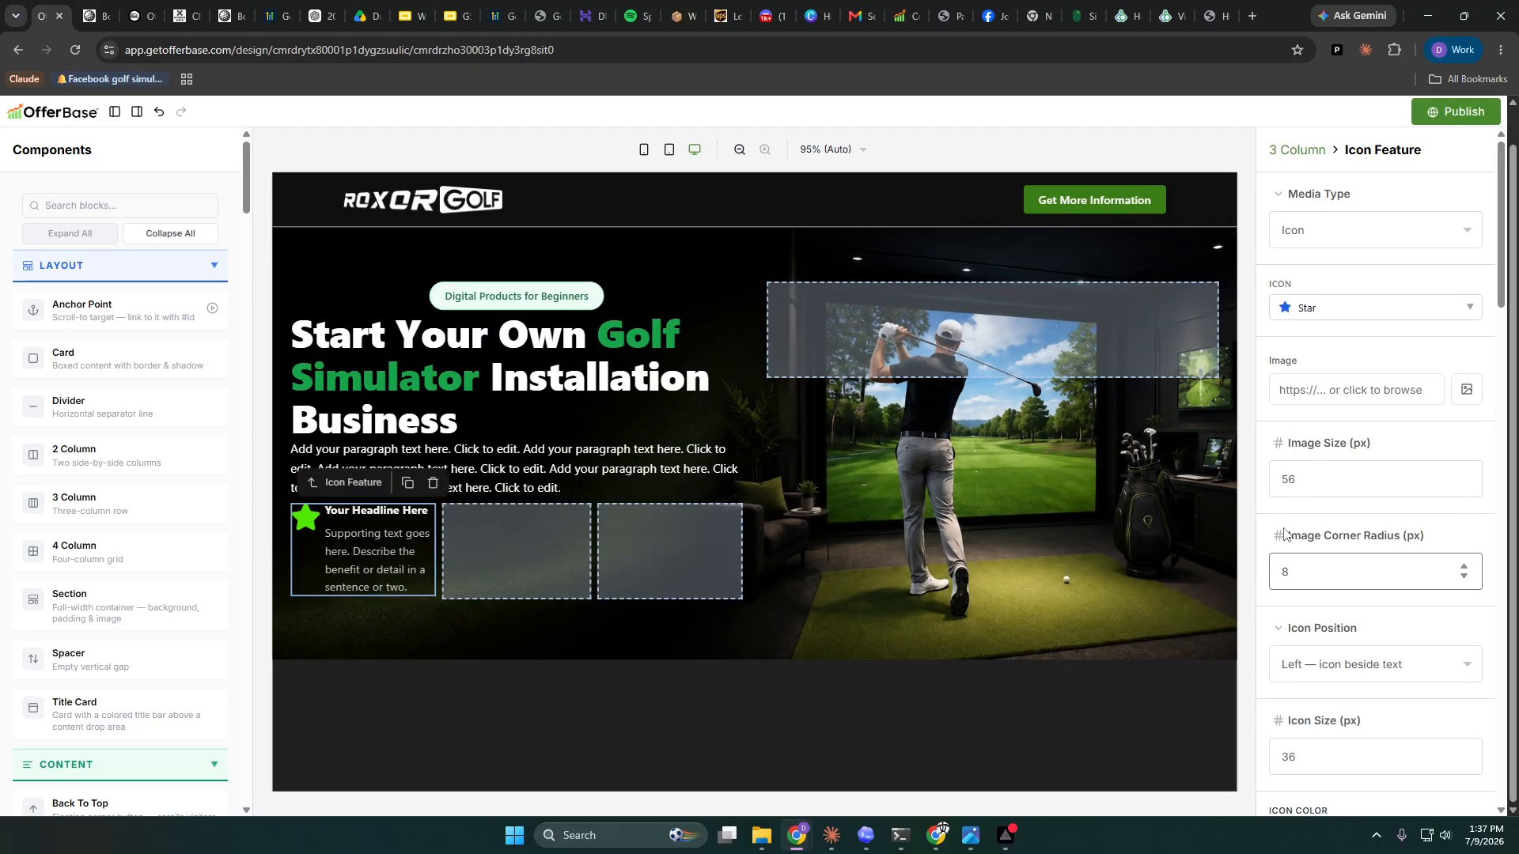
{"action": "scroll", "coordinate": [1397, 544], "scroll_direction": "down", "scroll_amount": 3}
{"action": "scroll", "coordinate": [1397, 544], "scroll_direction": "down", "scroll_amount": 6}
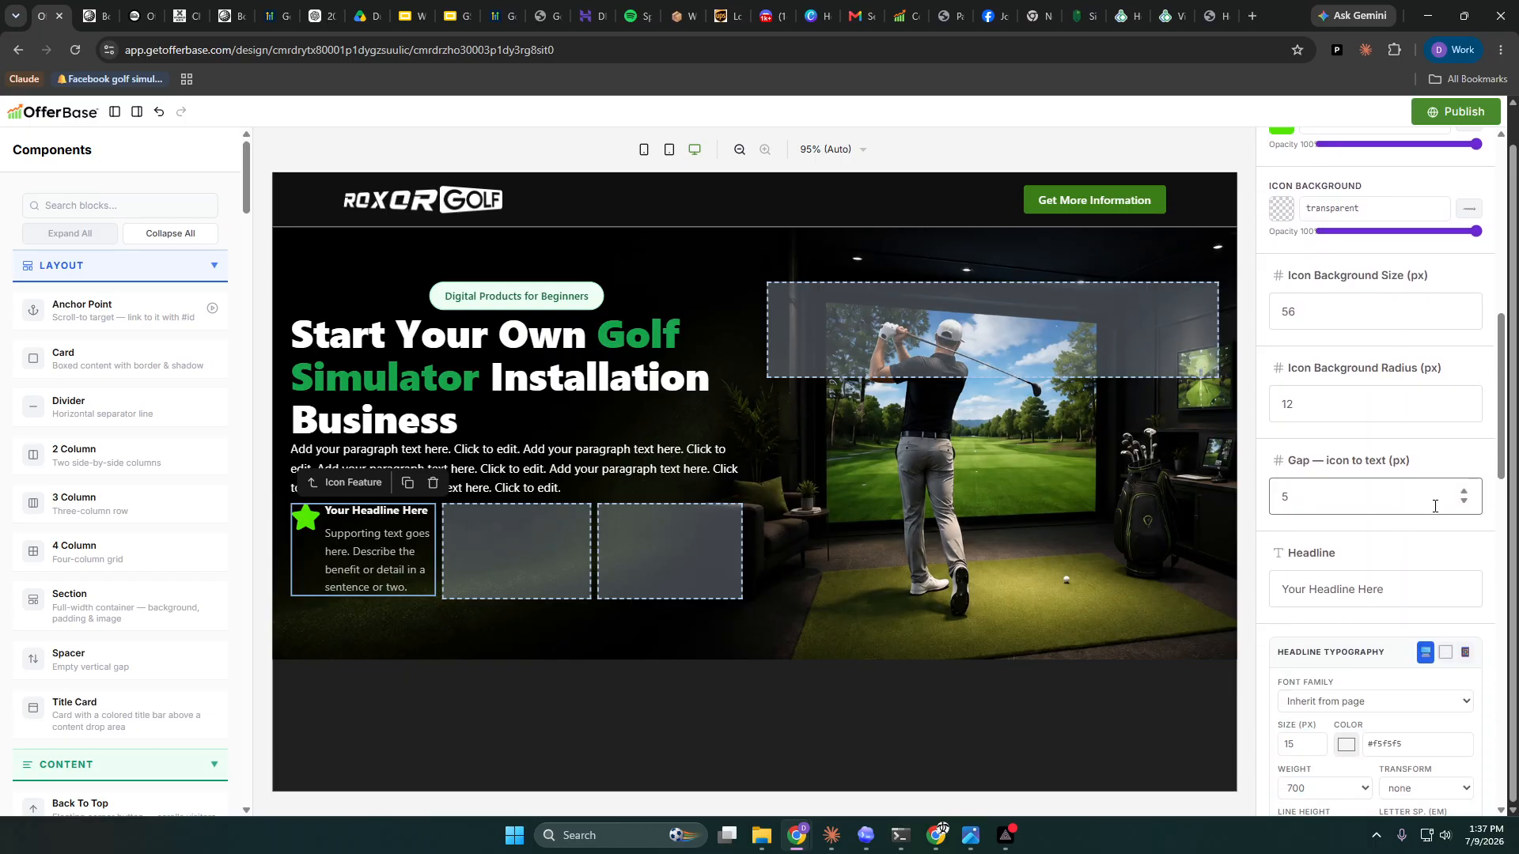
{"action": "scroll", "coordinate": [1434, 479], "scroll_direction": "down", "scroll_amount": 9}
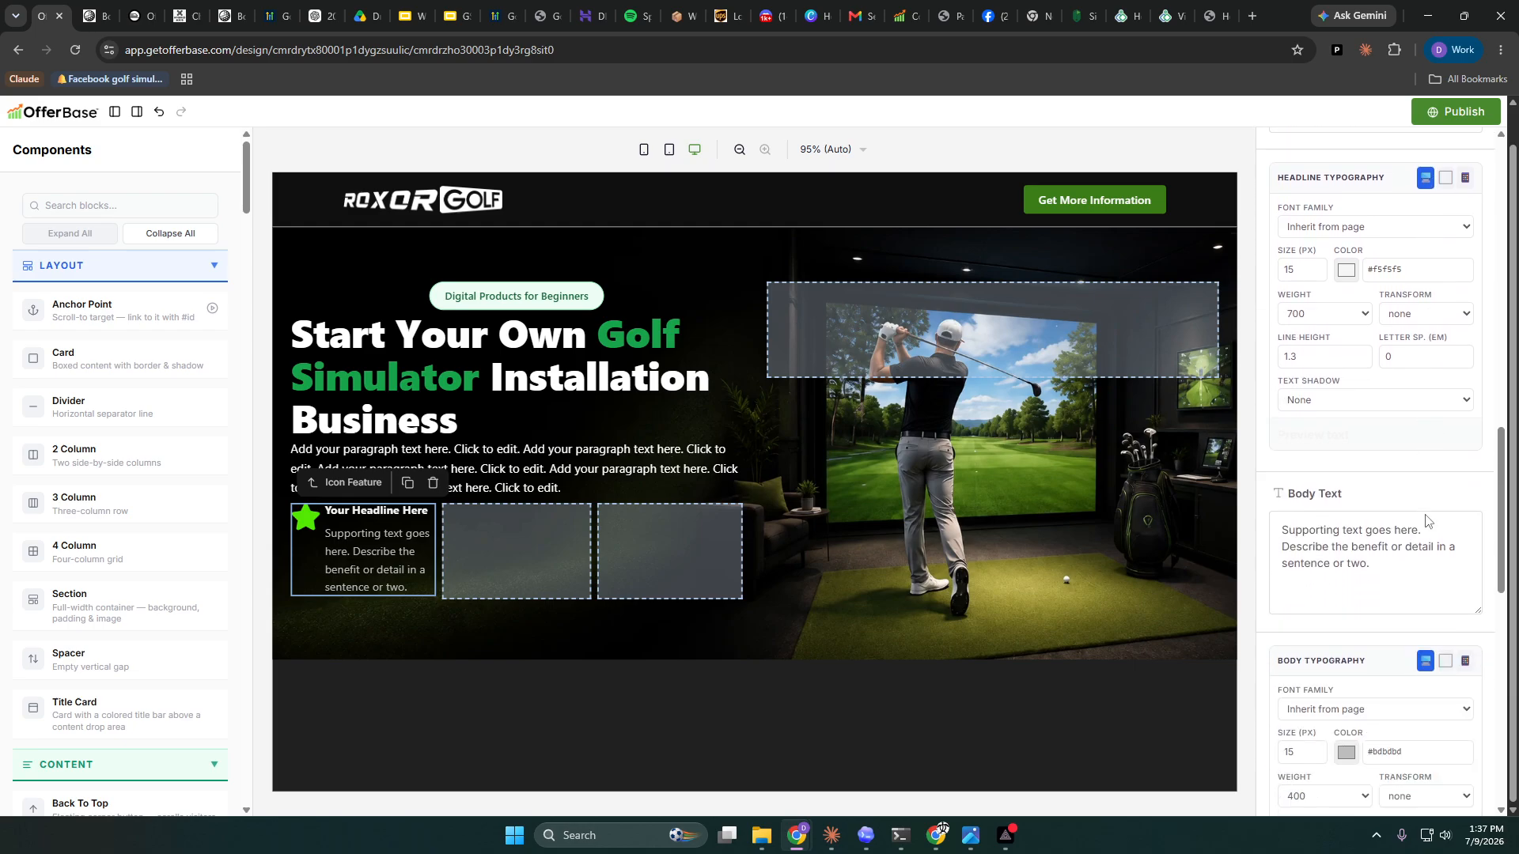
{"action": "scroll", "coordinate": [1426, 515], "scroll_direction": "down", "scroll_amount": 1}
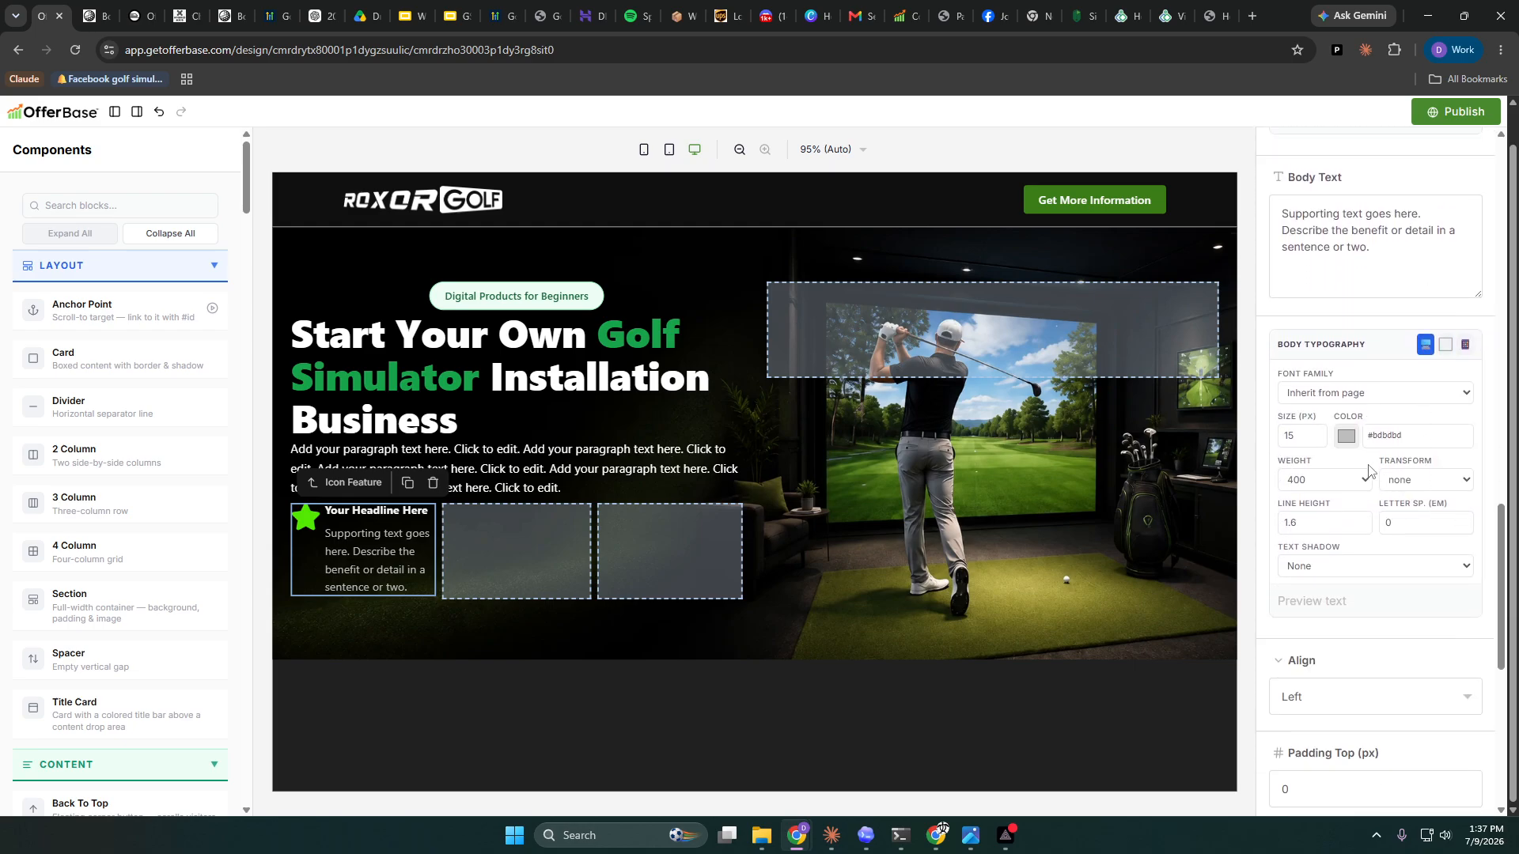
{"action": "left_click", "coordinate": [1315, 441]}
{"action": "left_click", "coordinate": [1316, 441]}
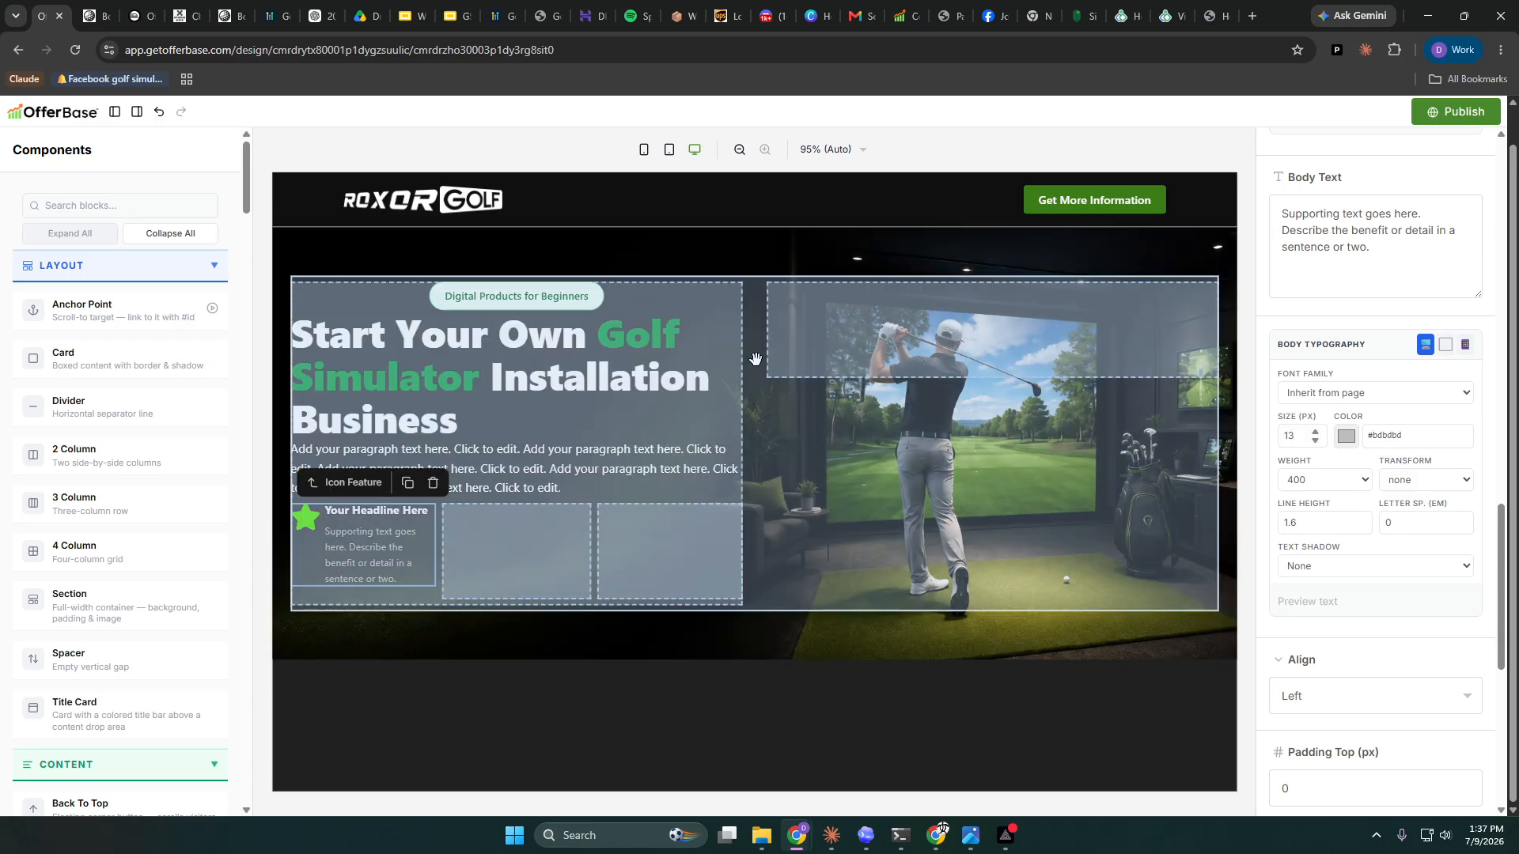
- Widen the left column of the hero's 2 Column block to 56%
{"action": "left_click", "coordinate": [752, 372]}
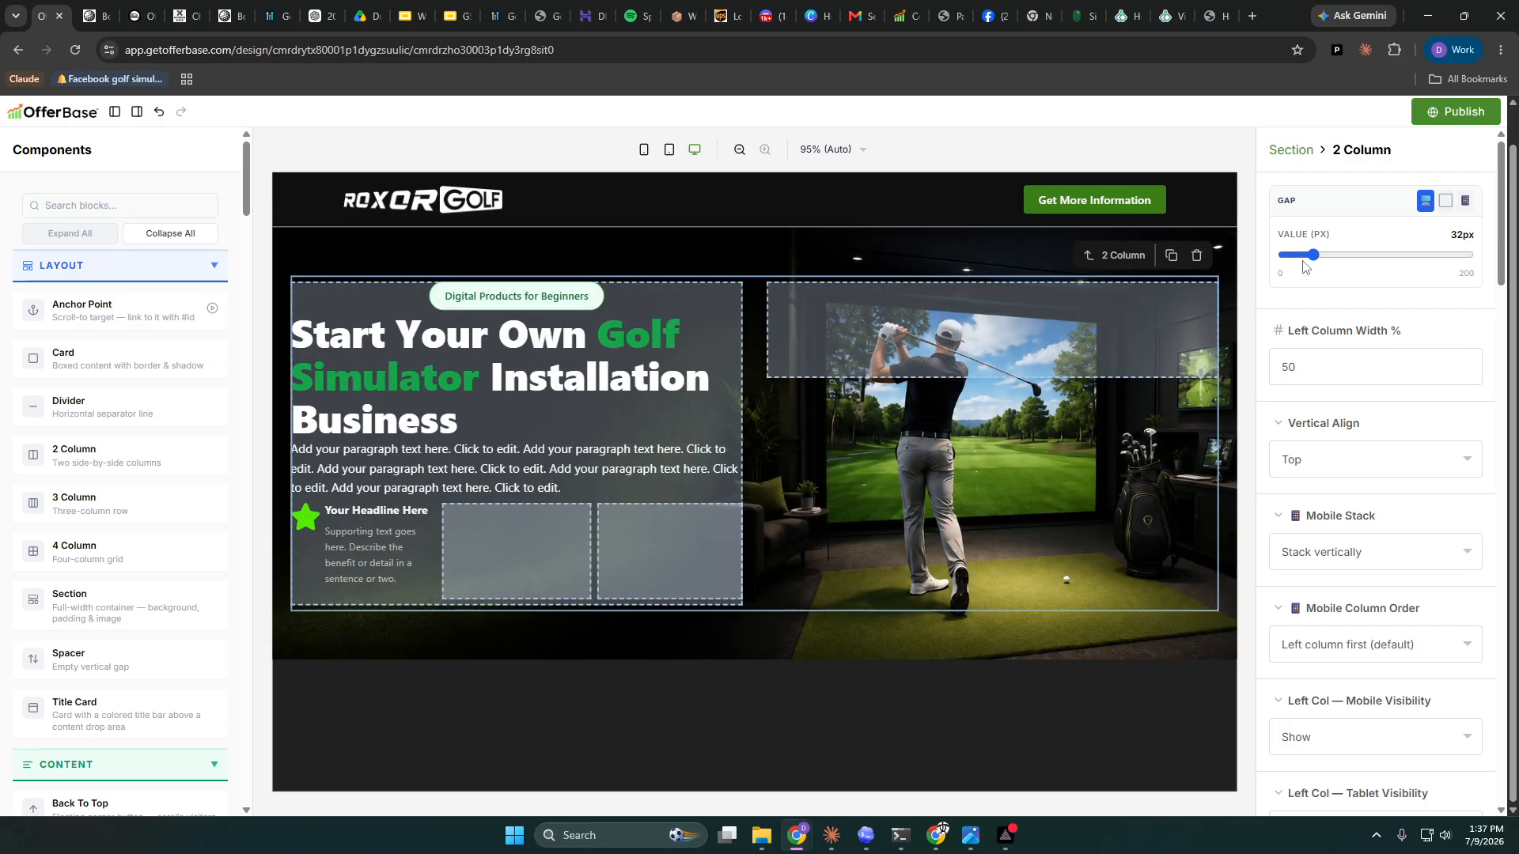
{"action": "left_click", "coordinate": [1465, 363]}
{"action": "left_click", "coordinate": [1465, 363]}
{"action": "left_click", "coordinate": [1465, 363]}
{"action": "left_click", "coordinate": [1465, 363]}
{"action": "left_click", "coordinate": [1465, 363]}
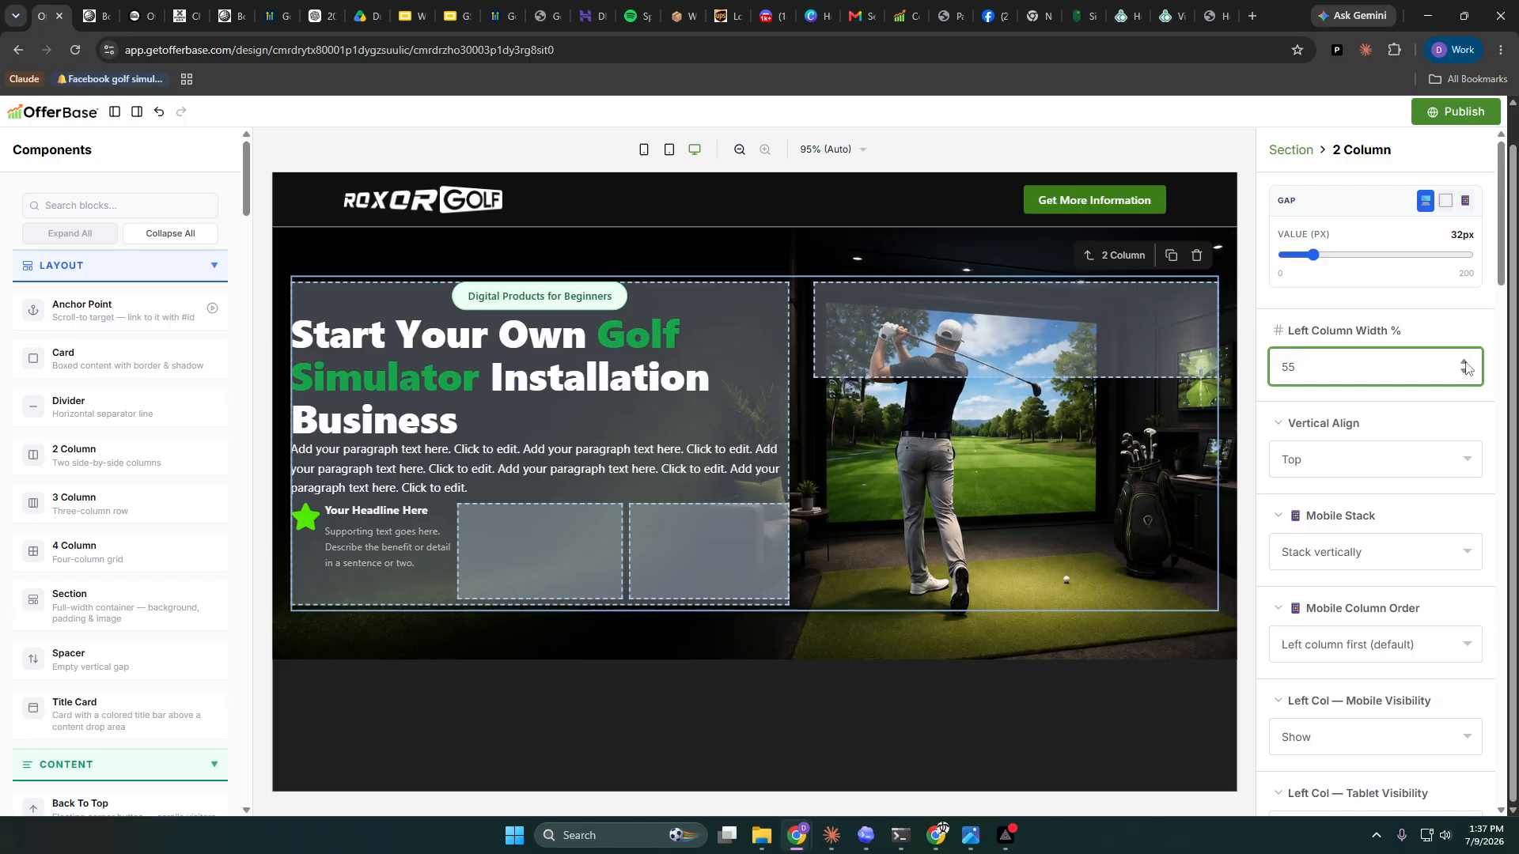
{"action": "left_click", "coordinate": [1465, 363]}
- Set the desktop bottom padding of the hero's paragraph text to 14 px
{"action": "left_click", "coordinate": [560, 475]}
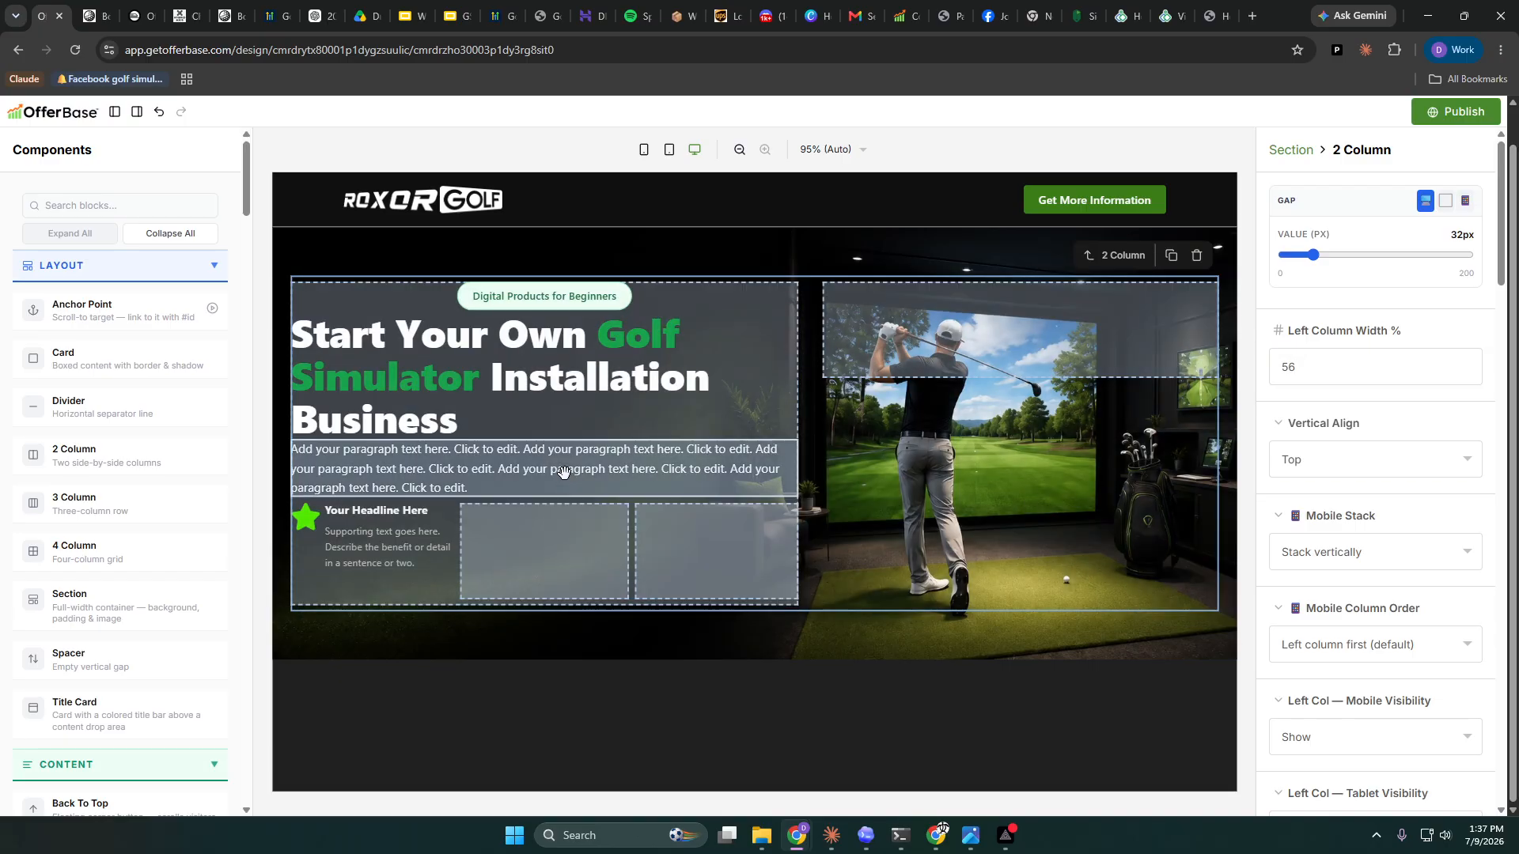
{"action": "scroll", "coordinate": [1482, 492], "scroll_direction": "down", "scroll_amount": 8}
{"action": "left_click_drag", "start_coordinate": [1284, 487], "coordinate": [1298, 492]}
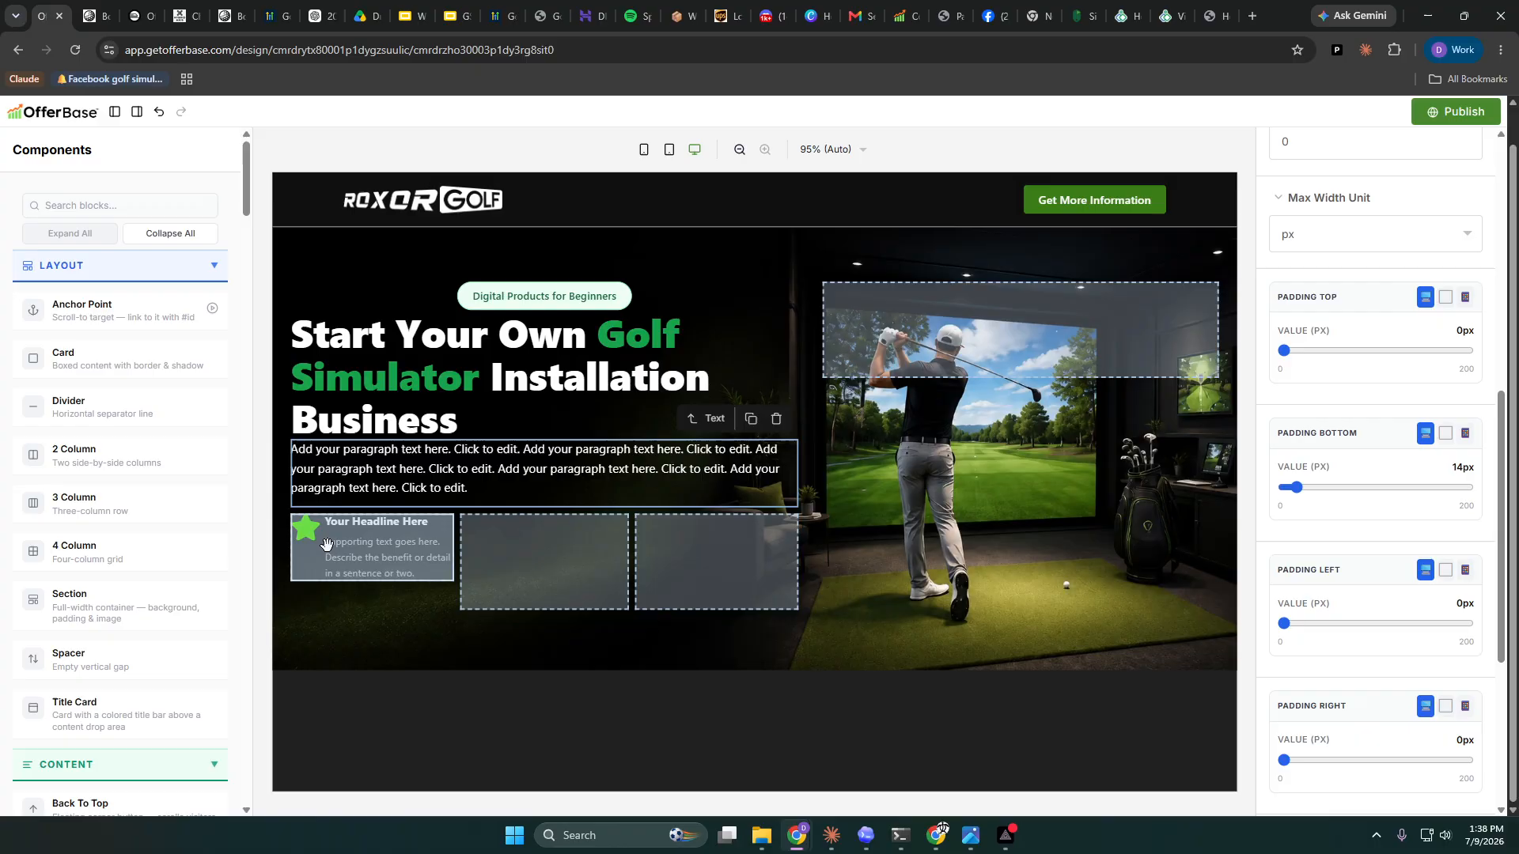
- Recolor the icon feature's star by sampling the green of the hero headline's highlighted words
{"action": "left_click", "coordinate": [321, 528]}
{"action": "left_click", "coordinate": [1282, 362]}
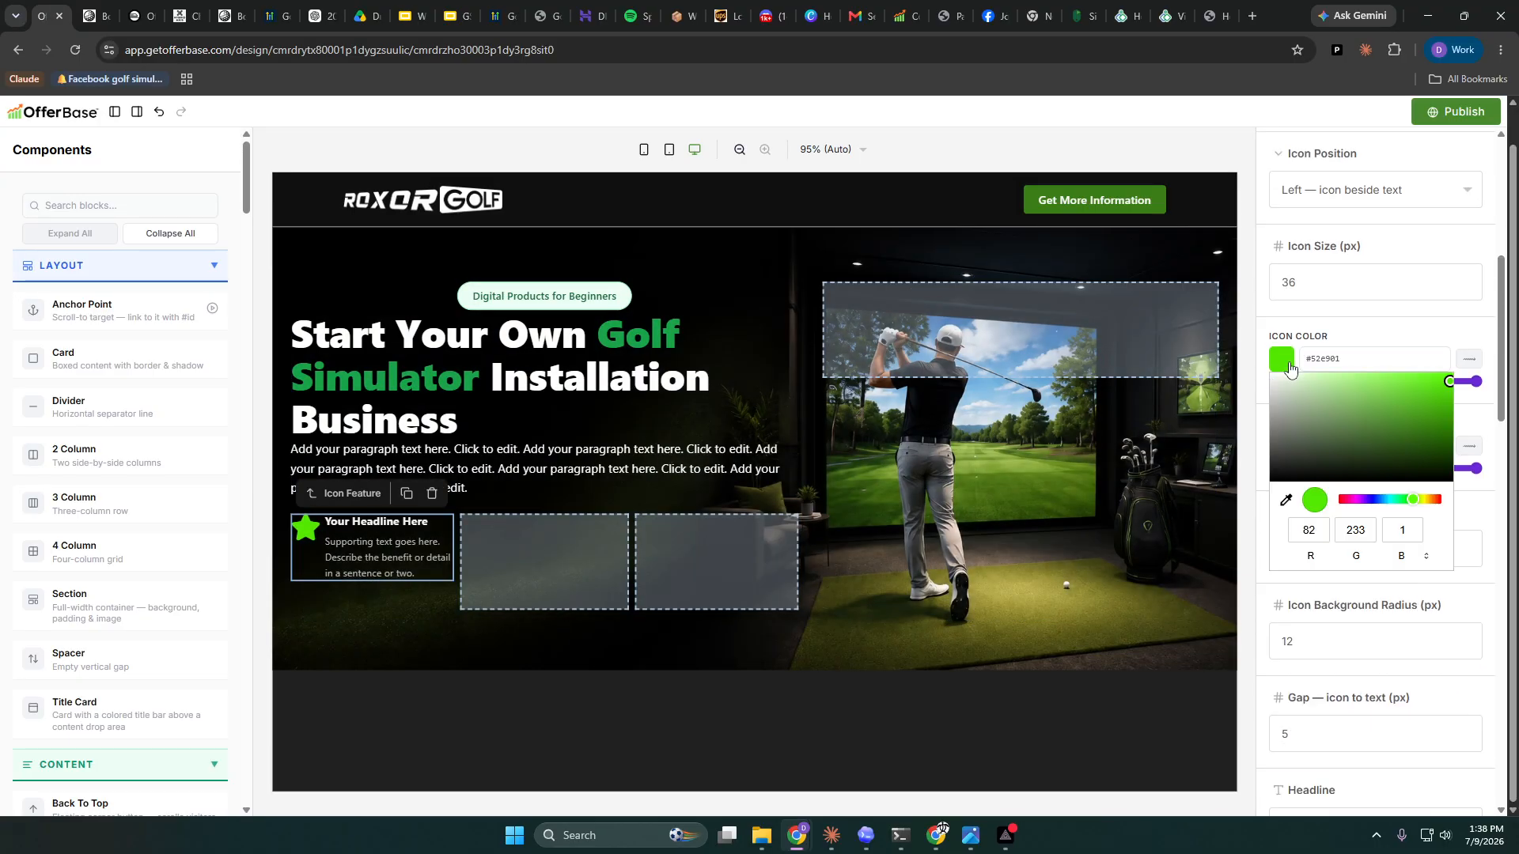
{"action": "left_click", "coordinate": [1287, 501]}
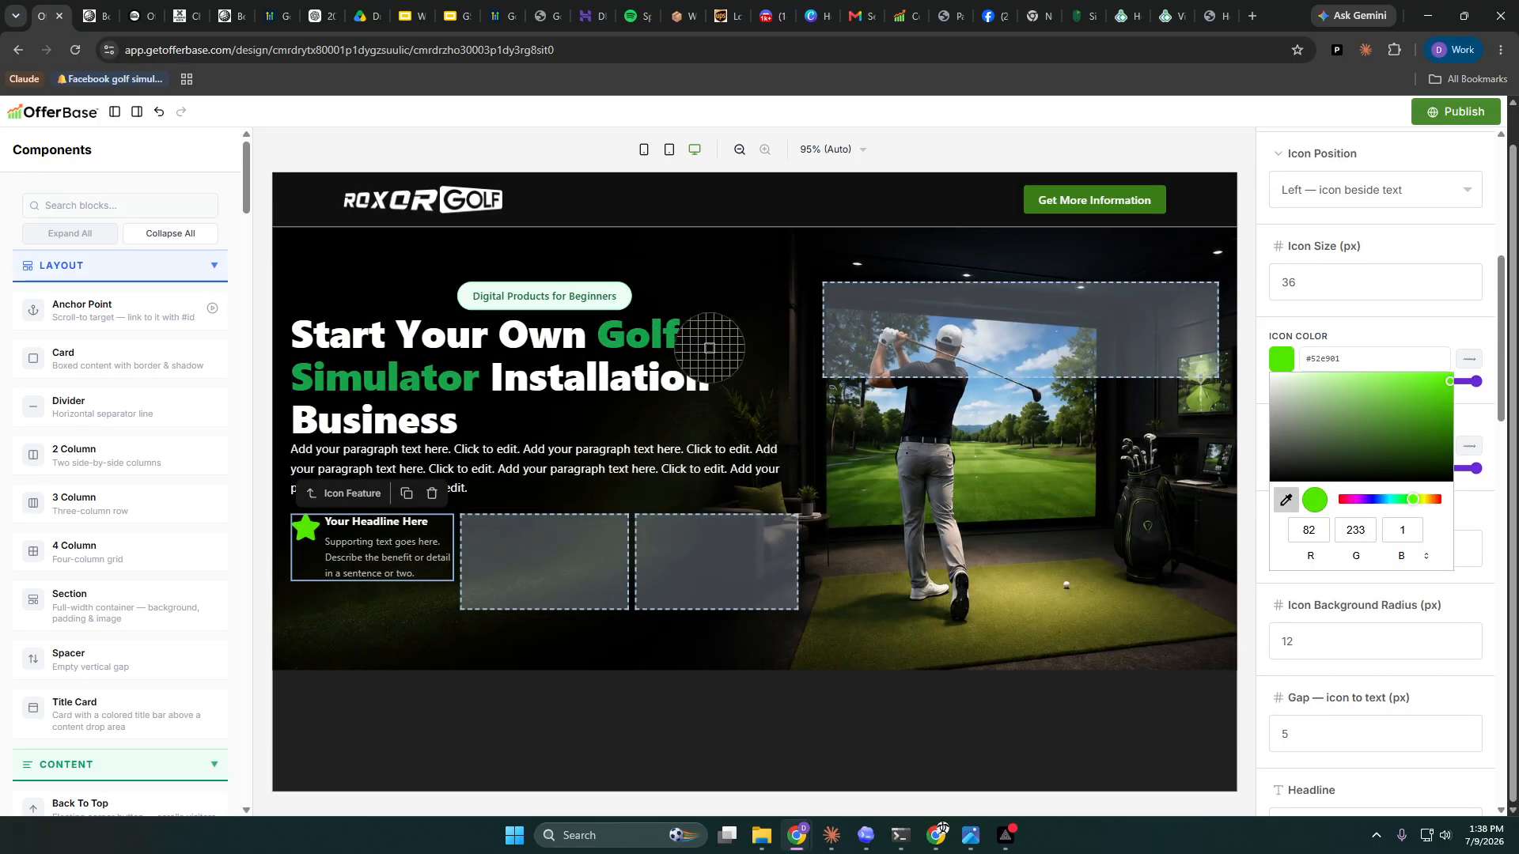
{"action": "left_click", "coordinate": [747, 712]}
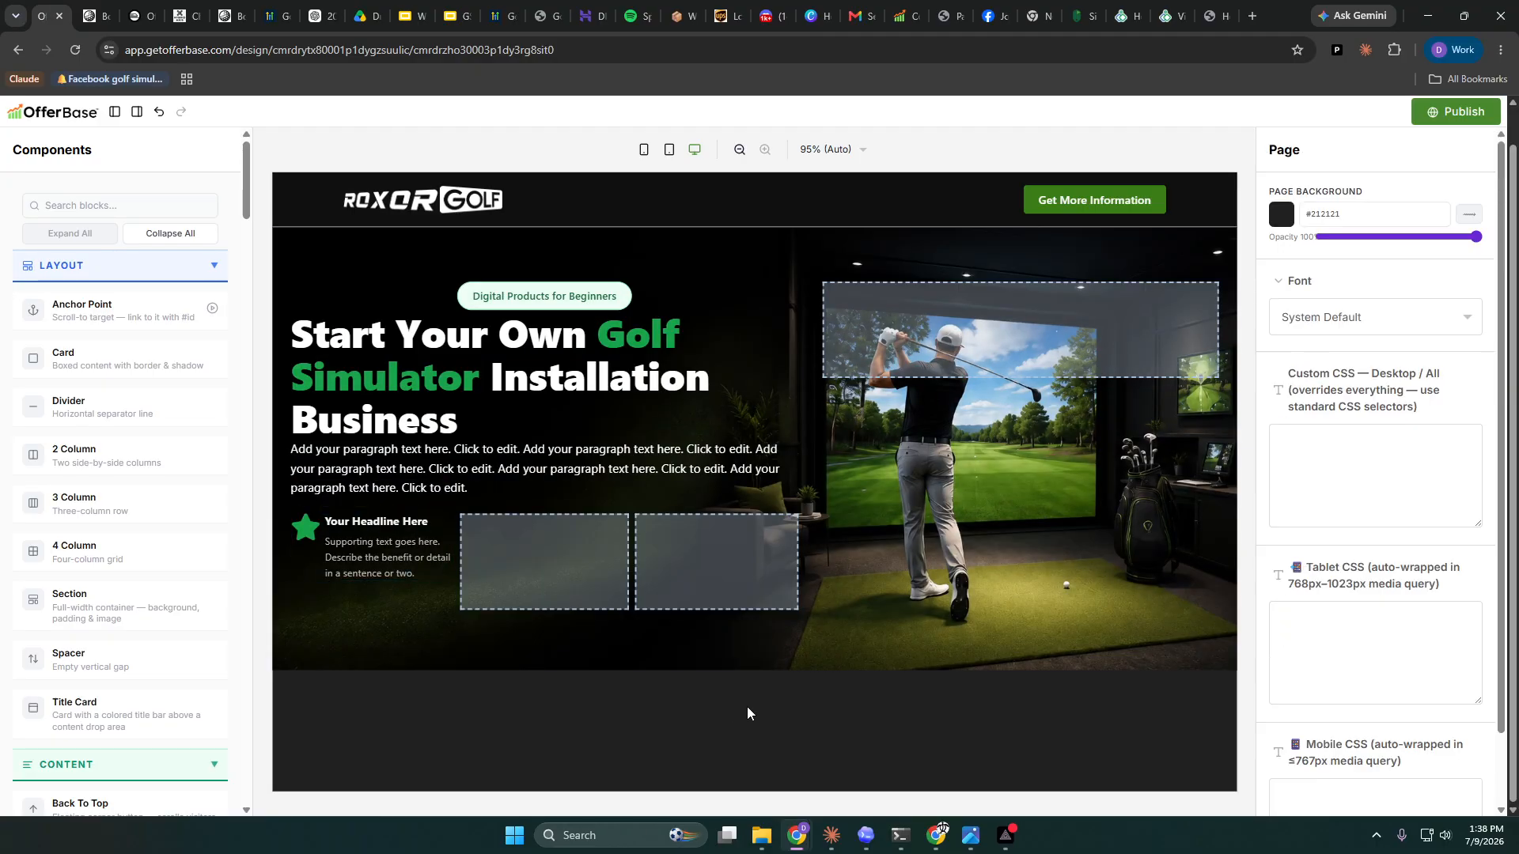
- Duplicate the styled icon feature and place the copies in the second and third columns
{"action": "left_click", "coordinate": [375, 527]}
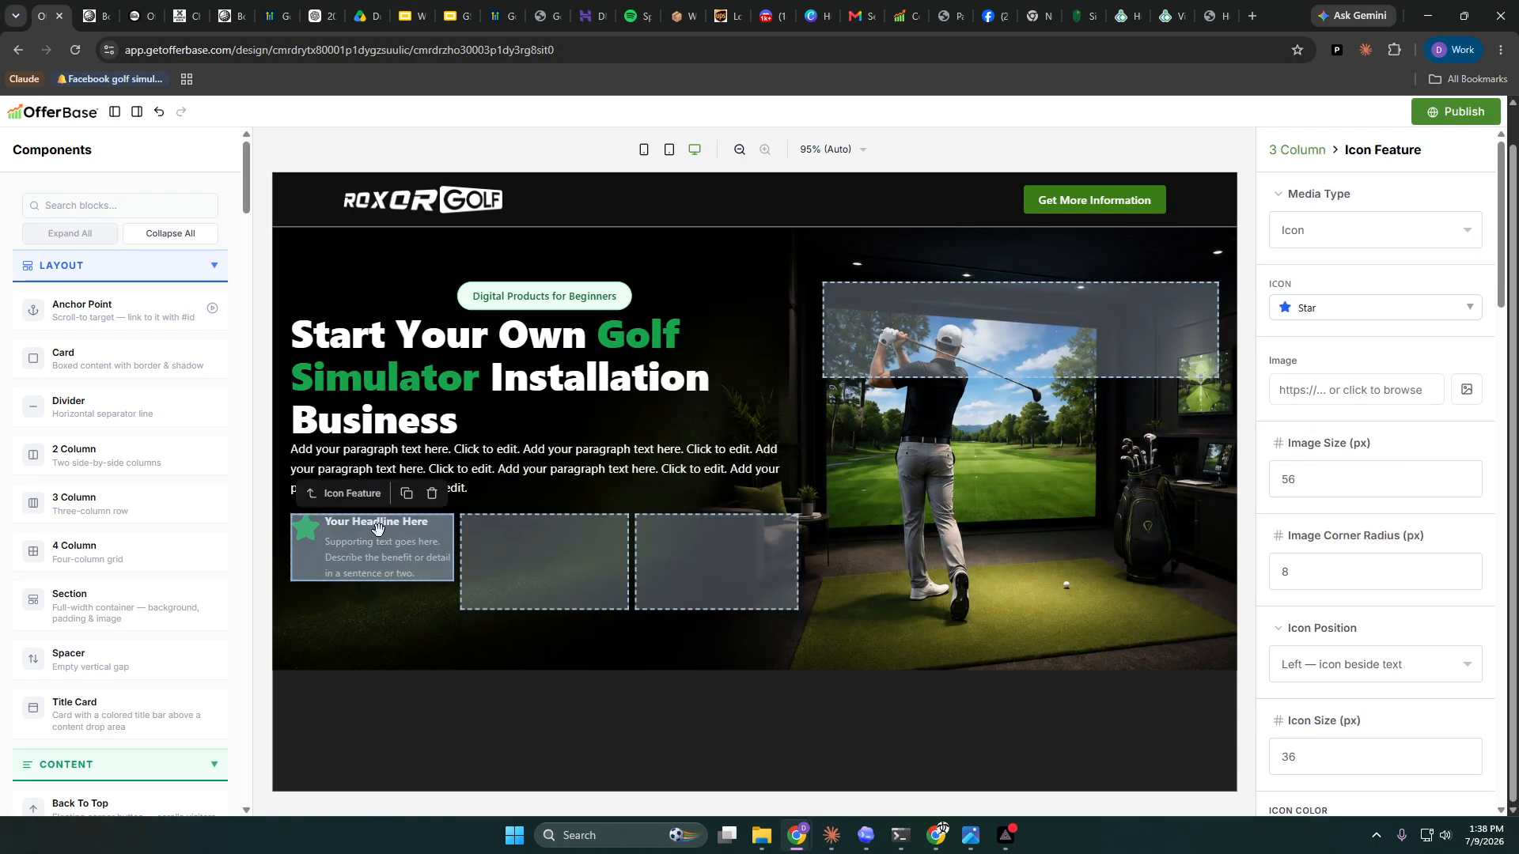
{"action": "left_click_drag", "start_coordinate": [377, 528], "coordinate": [723, 580]}
{"action": "left_click", "coordinate": [581, 495]}
{"action": "left_click", "coordinate": [752, 722]}
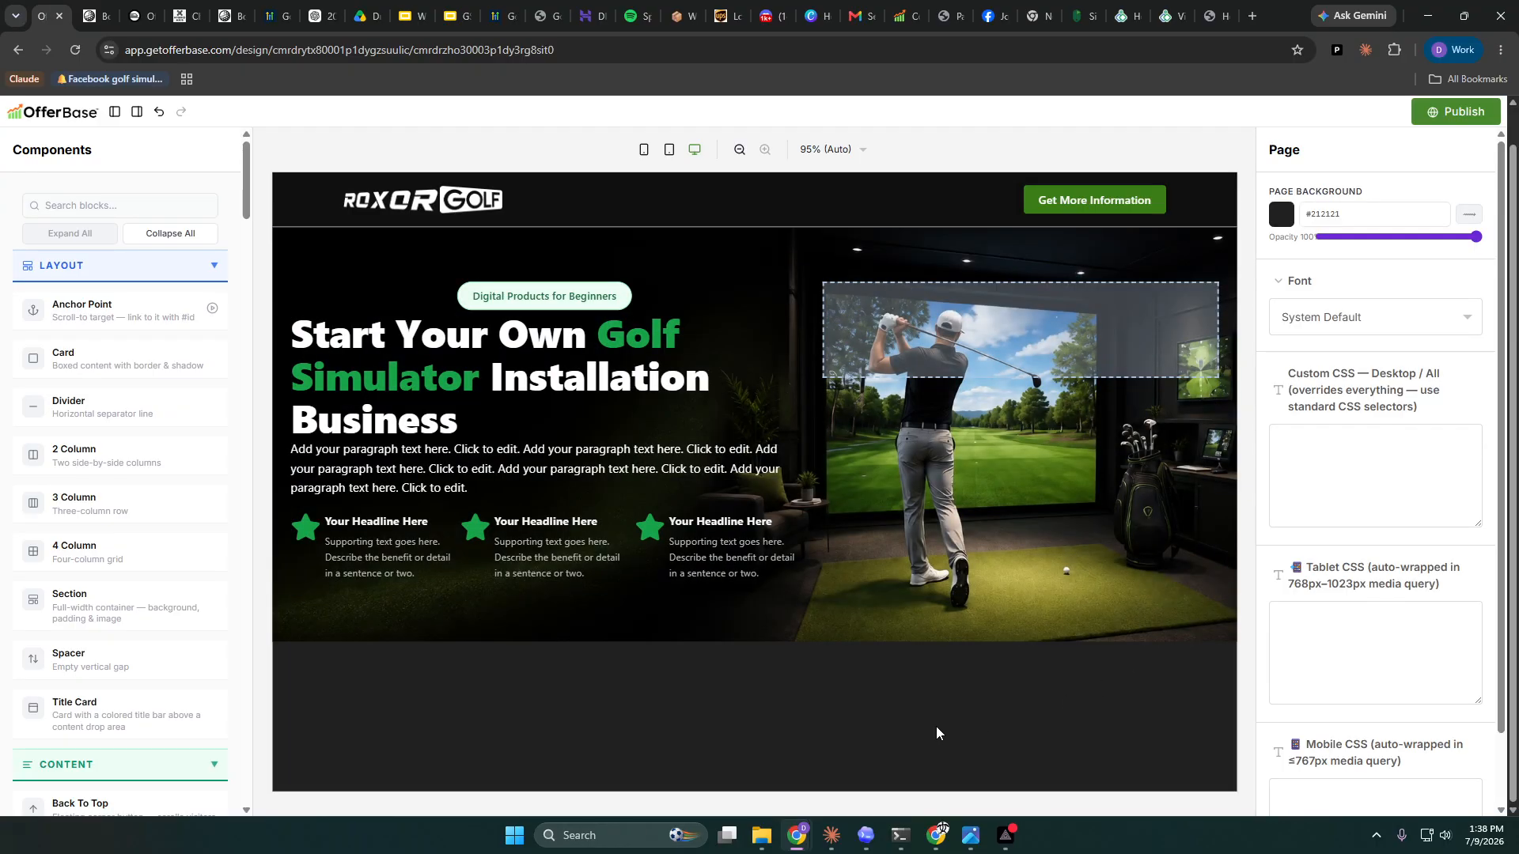
- Set the desktop top padding of the hero's paragraph text to 10 px
{"action": "left_click", "coordinate": [484, 396]}
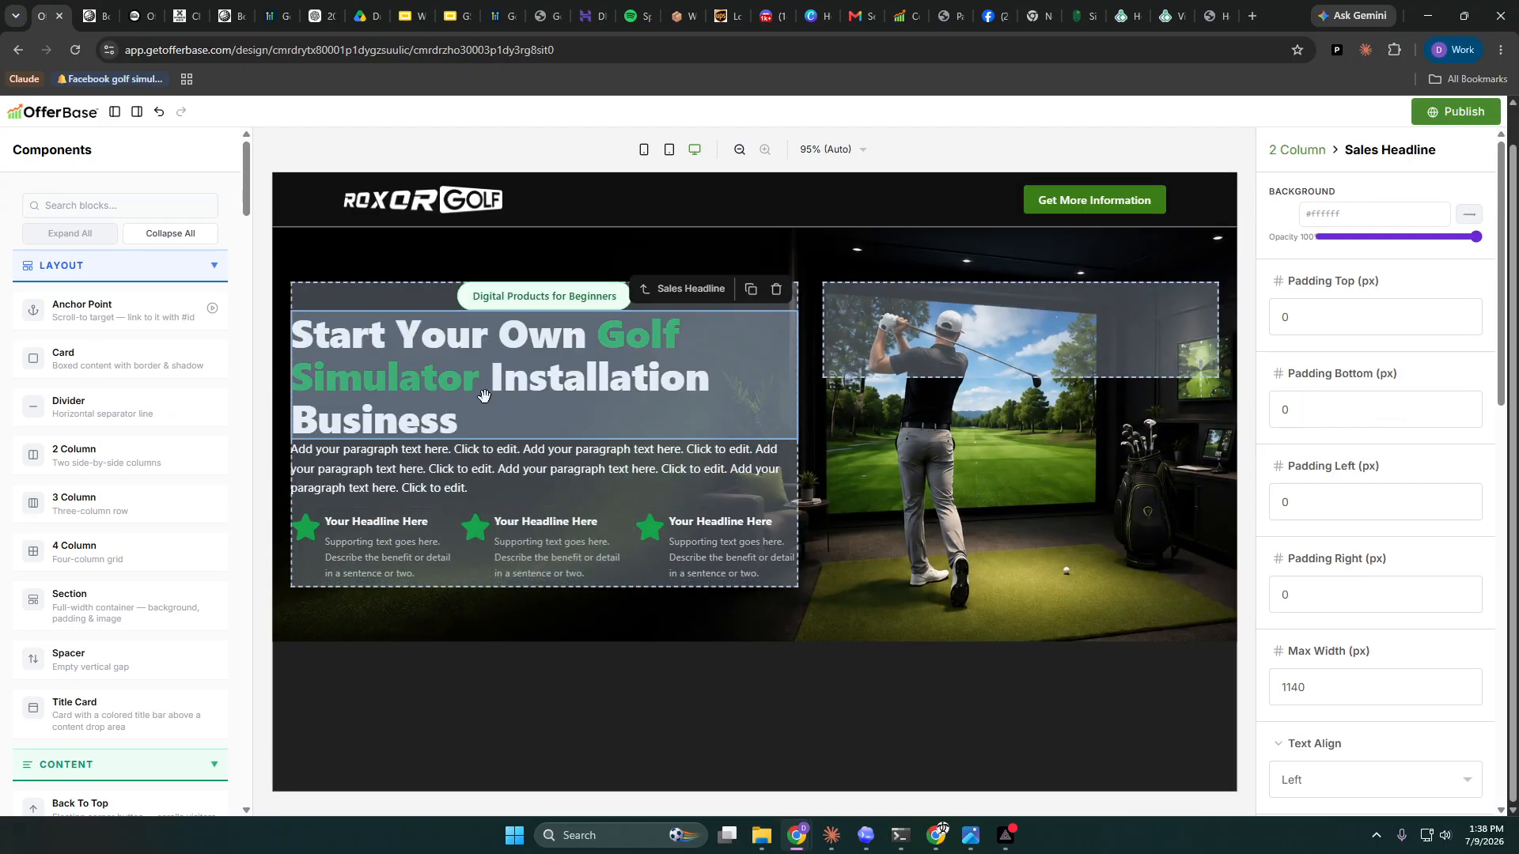
{"action": "left_click", "coordinate": [778, 481]}
{"action": "scroll", "coordinate": [1379, 630], "scroll_direction": "down", "scroll_amount": 5}
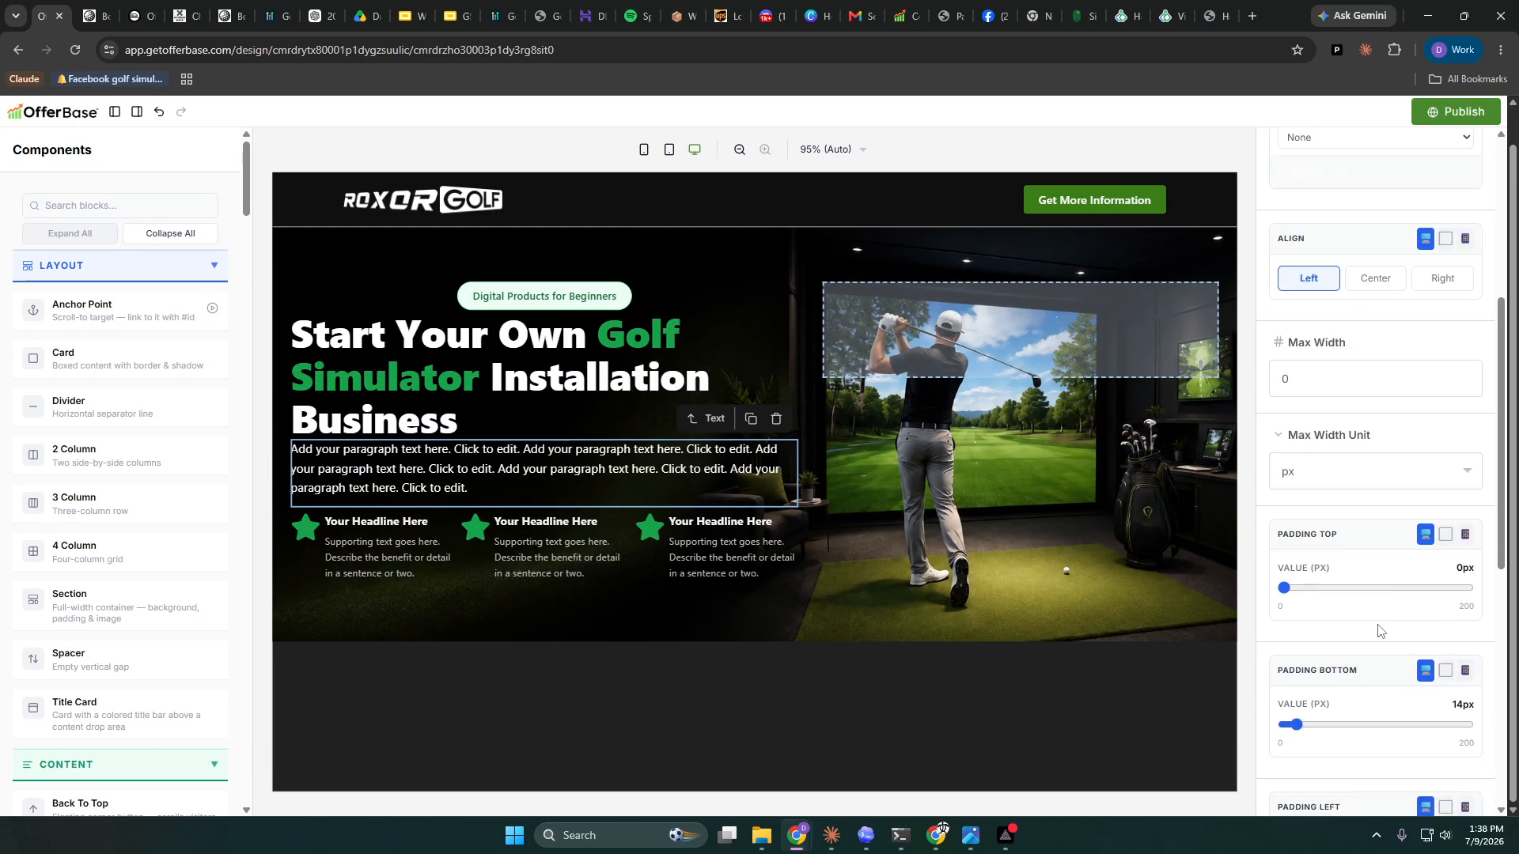
{"action": "left_click_drag", "start_coordinate": [1285, 588], "coordinate": [1294, 590]}
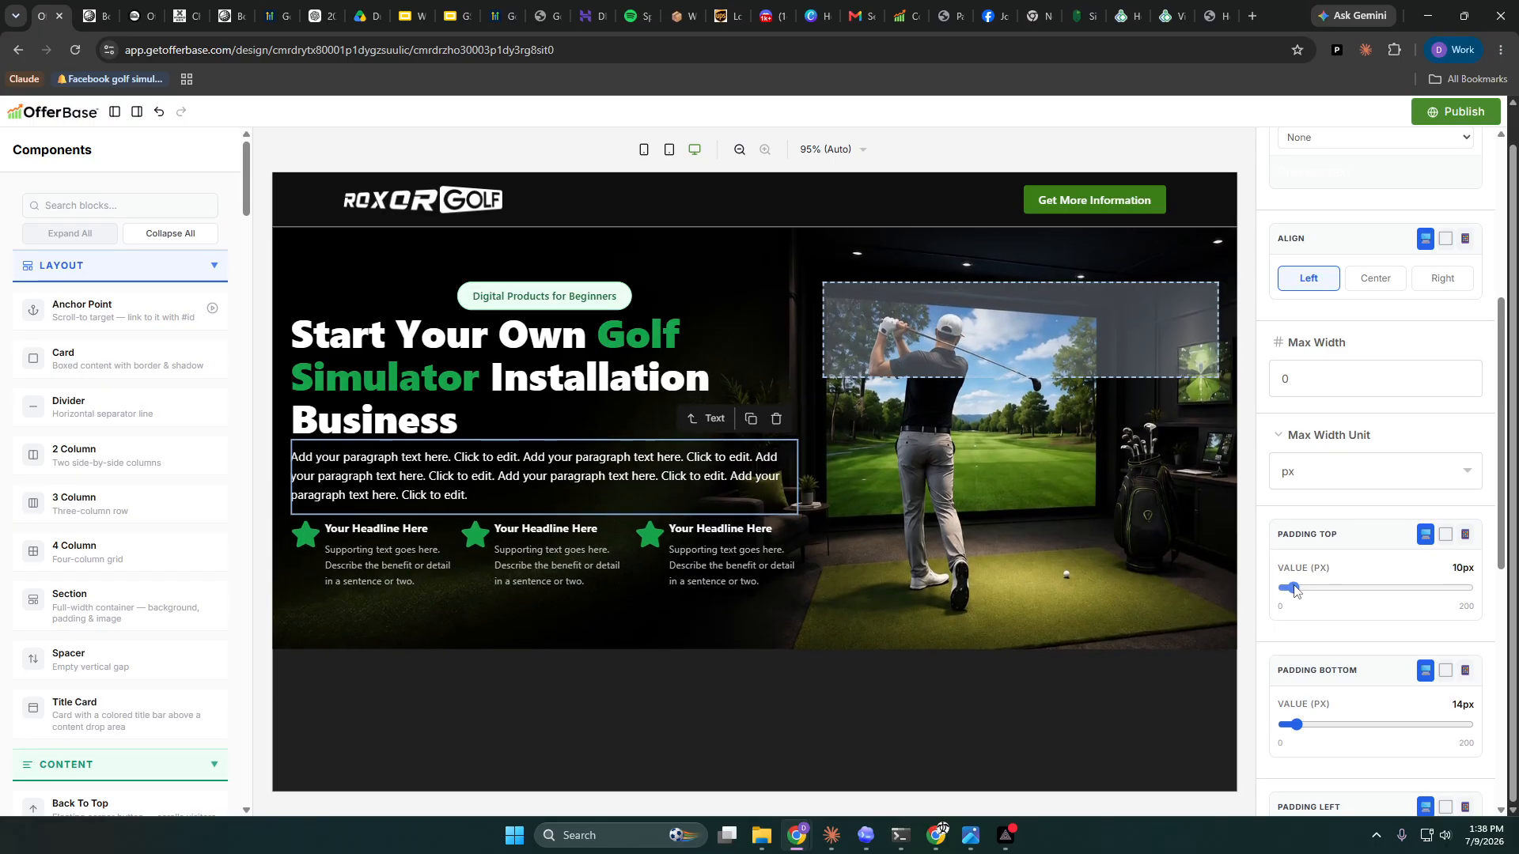
- Align the pill text above the hero headline to the left
{"action": "left_click", "coordinate": [557, 294]}
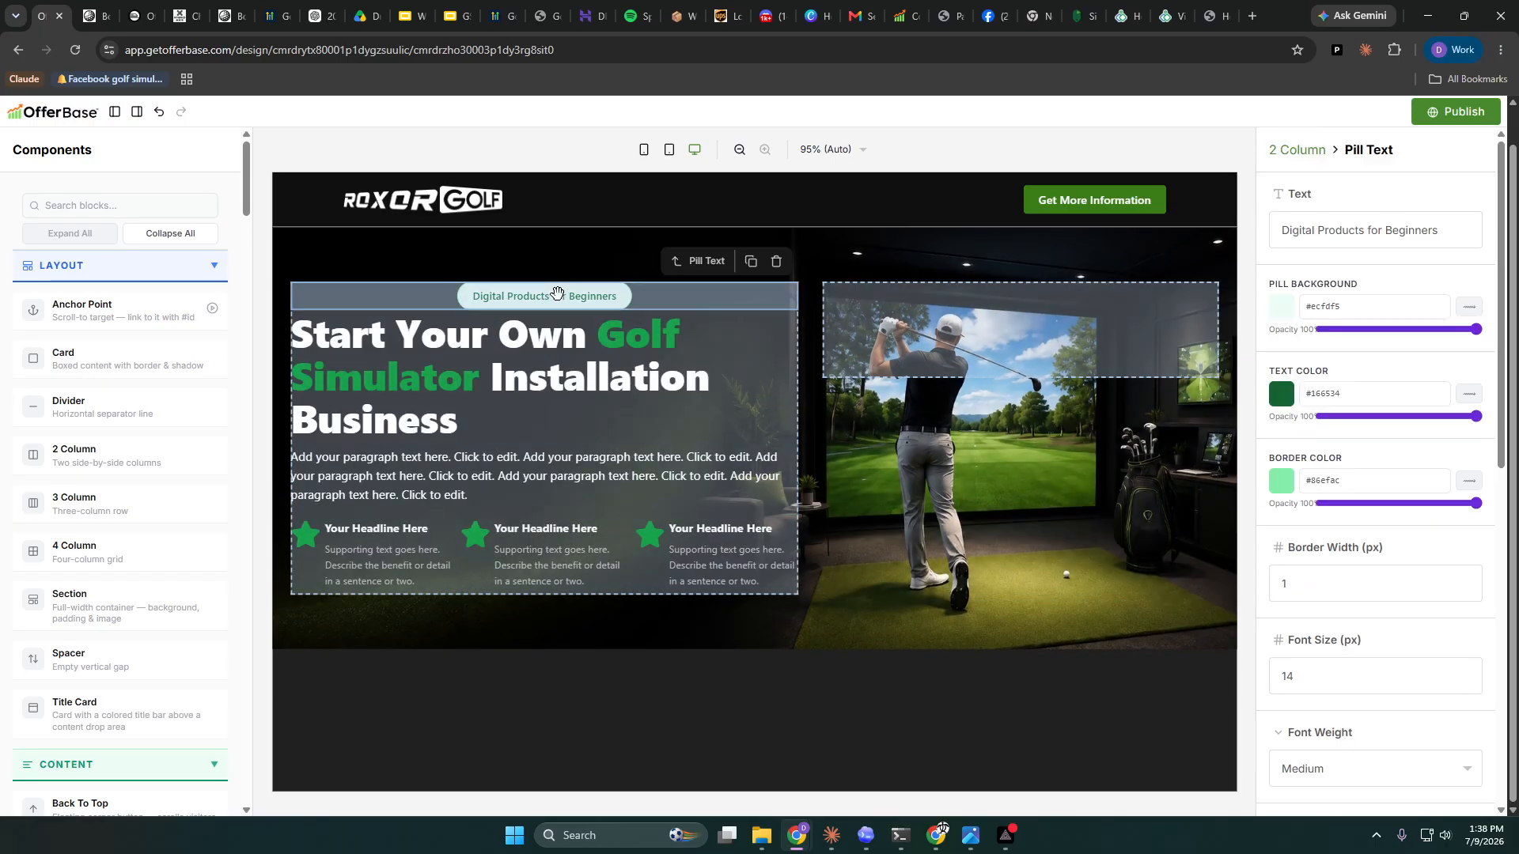
{"action": "scroll", "coordinate": [1326, 660], "scroll_direction": "up", "scroll_amount": 1}
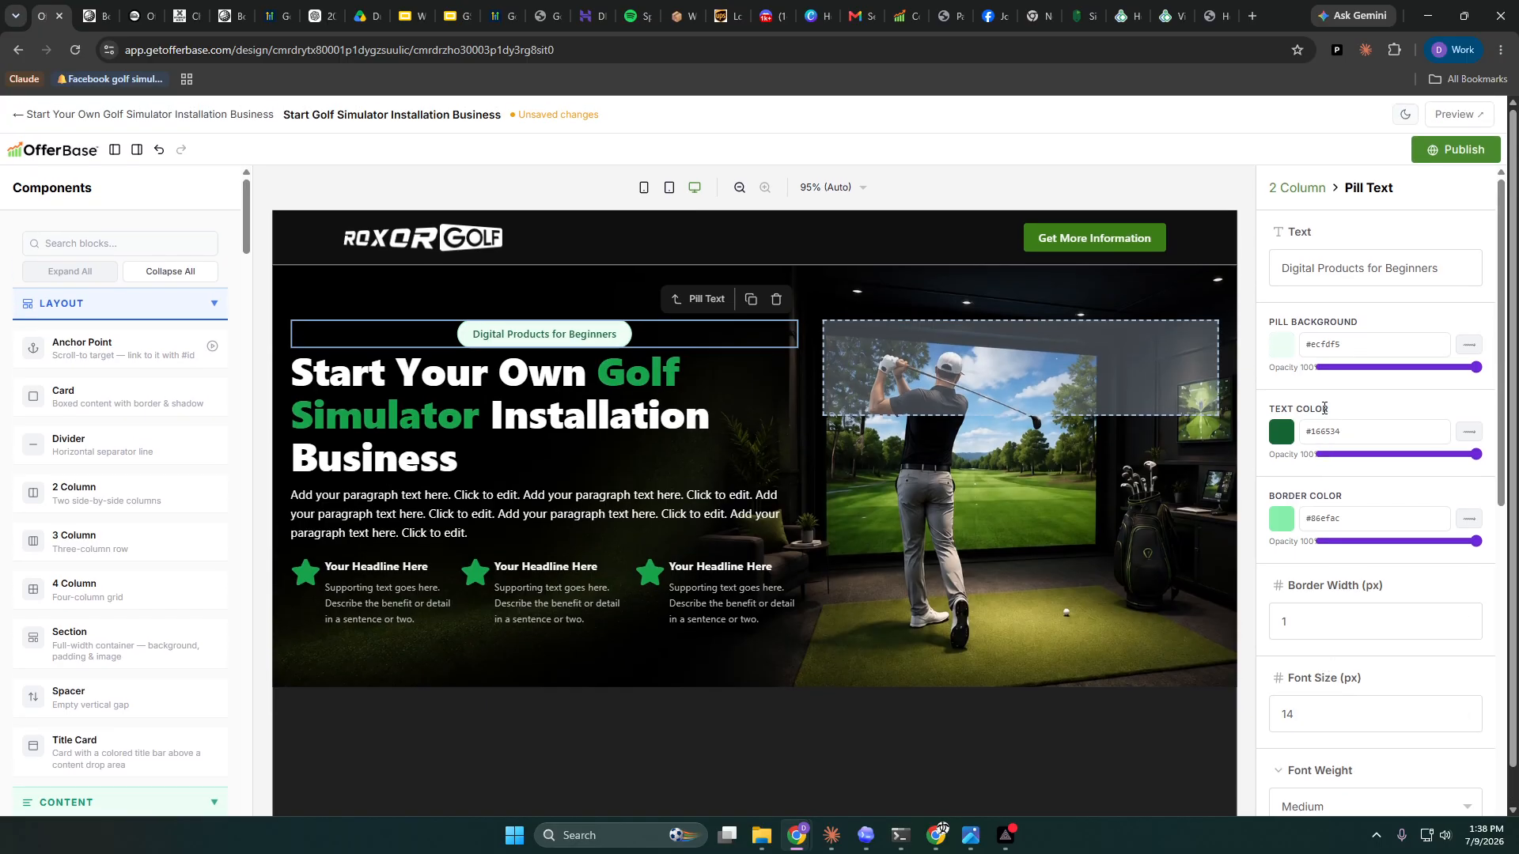
{"action": "scroll", "coordinate": [1321, 475], "scroll_direction": "down", "scroll_amount": 7}
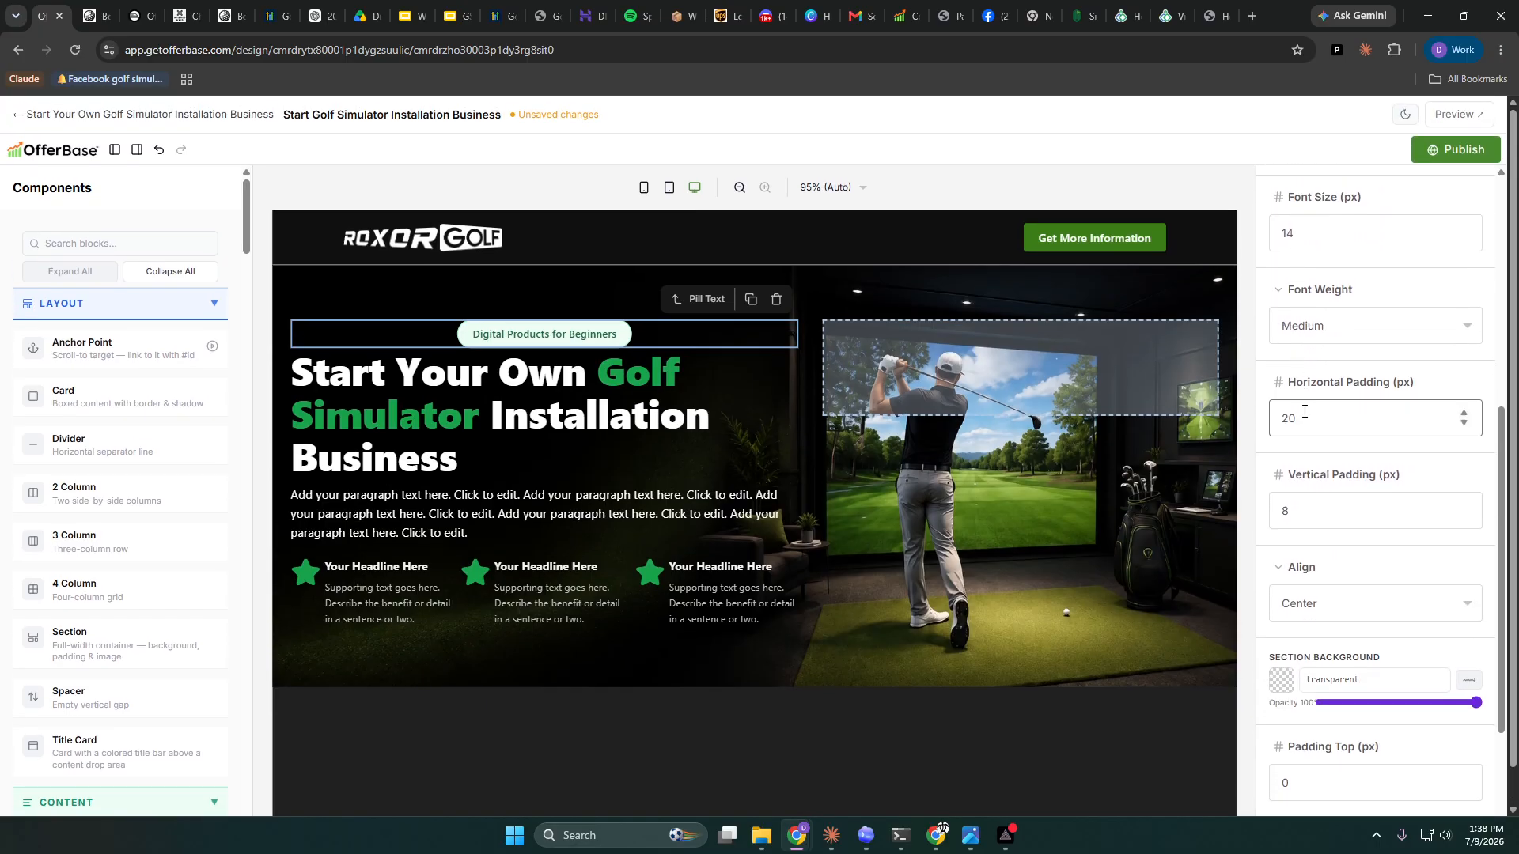
{"action": "left_click", "coordinate": [1315, 538]}
{"action": "left_click", "coordinate": [1297, 555]}
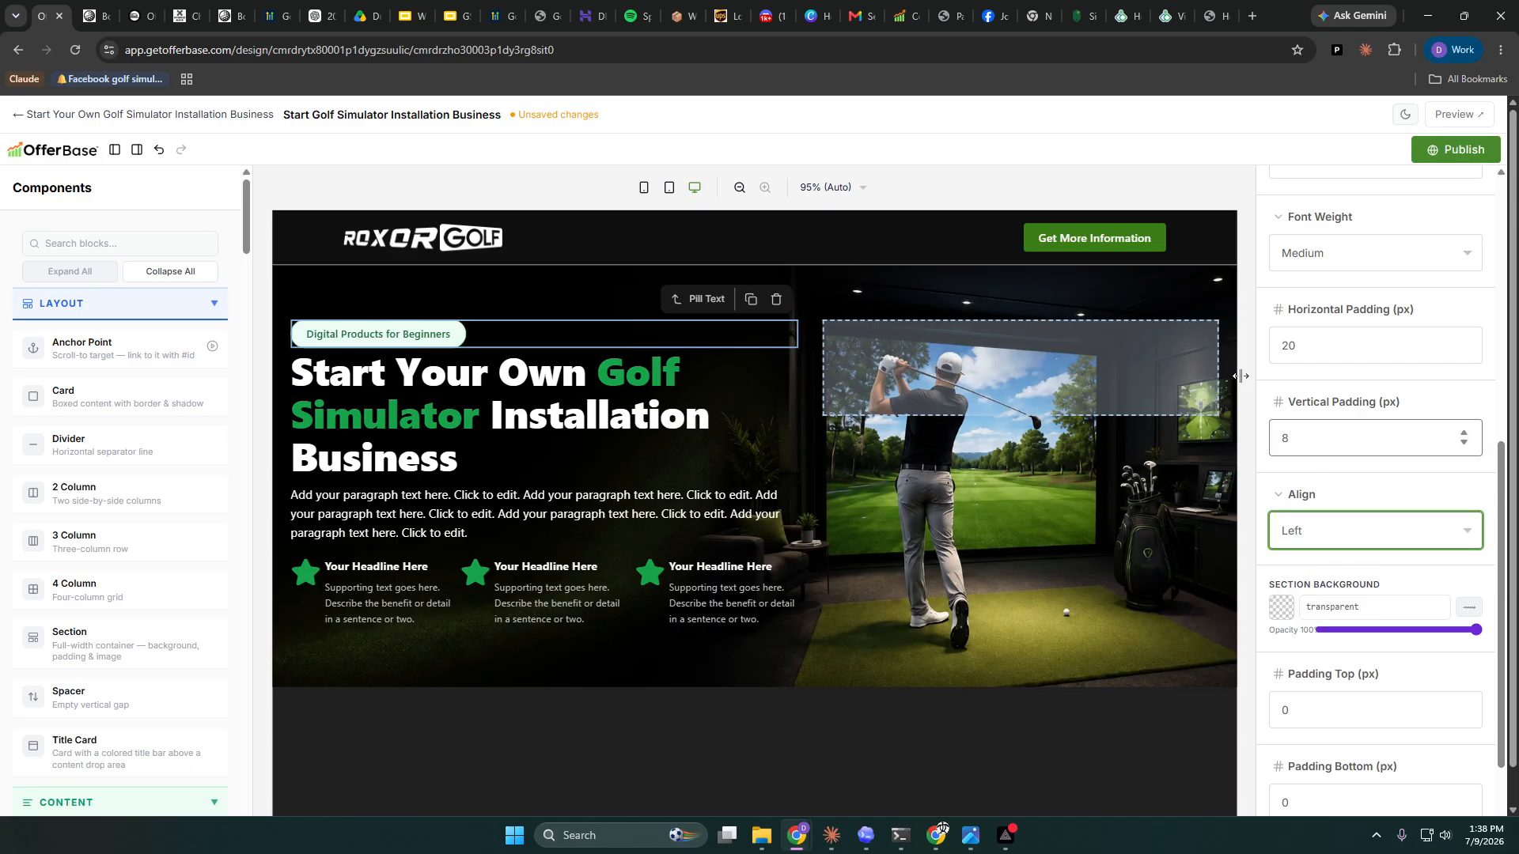
- Change the pill's wording to "A High-Demand Business Opportunity"
{"action": "scroll", "coordinate": [1332, 403], "scroll_direction": "up", "scroll_amount": 2}
{"action": "scroll", "coordinate": [1331, 404], "scroll_direction": "up", "scroll_amount": 3}
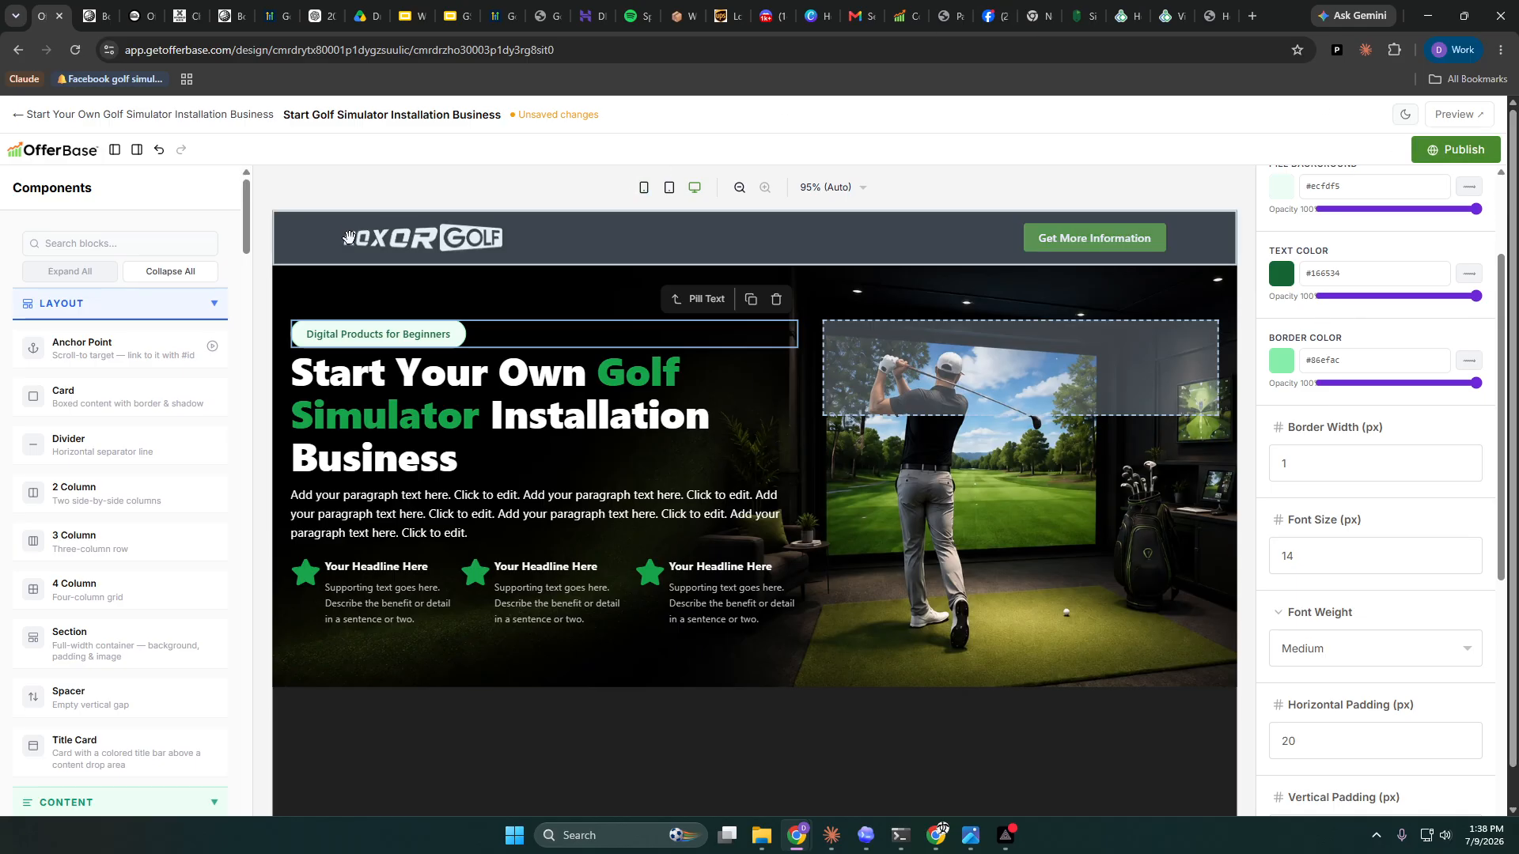
{"action": "scroll", "coordinate": [1448, 356], "scroll_direction": "up", "scroll_amount": 2}
{"action": "triple_click", "coordinate": [1448, 271]}
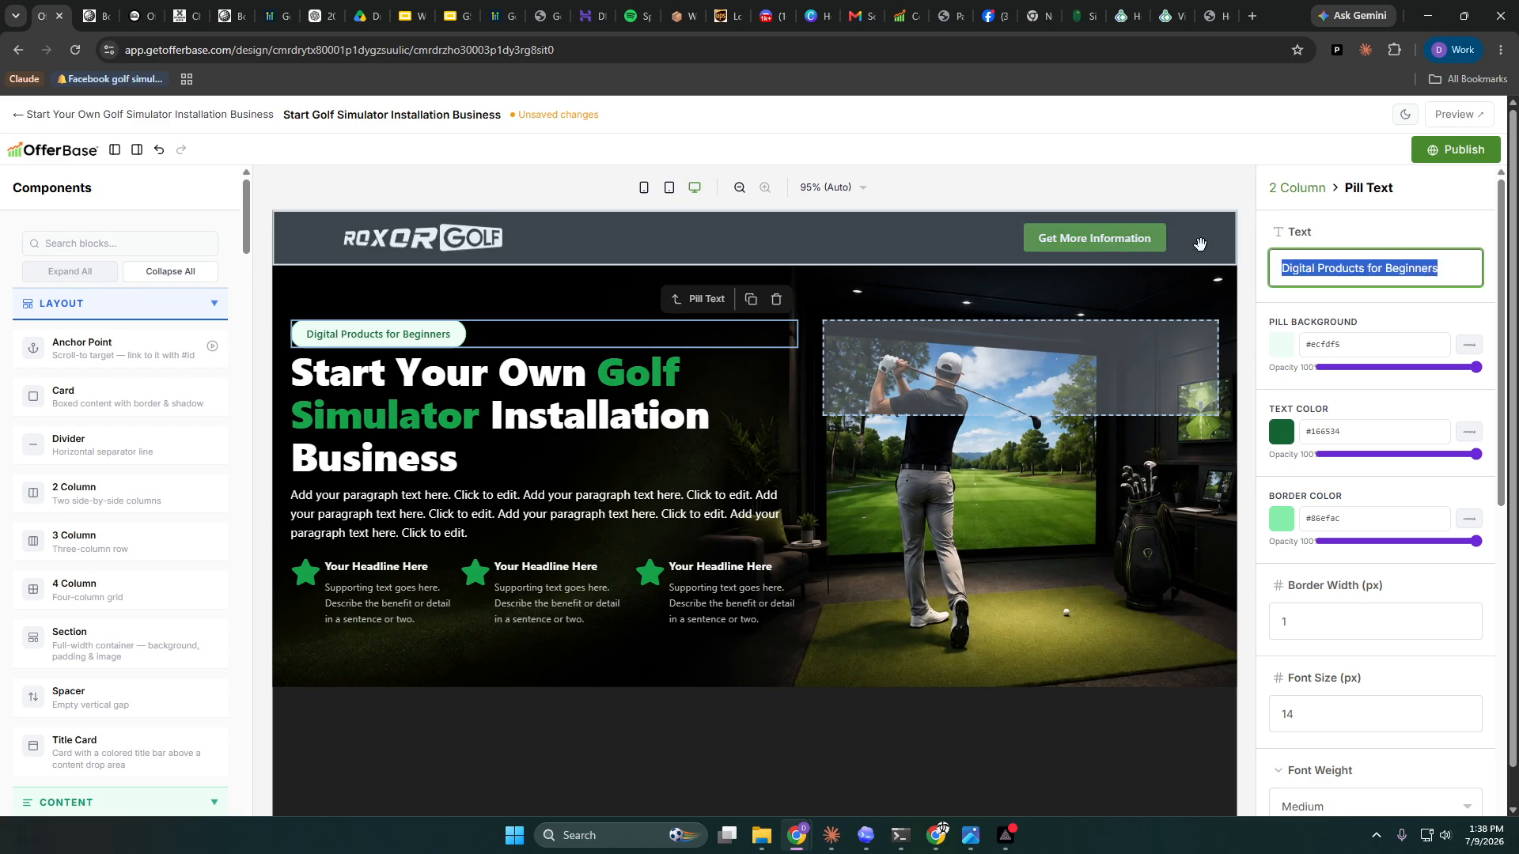
{"action": "type", "text": "A High "}
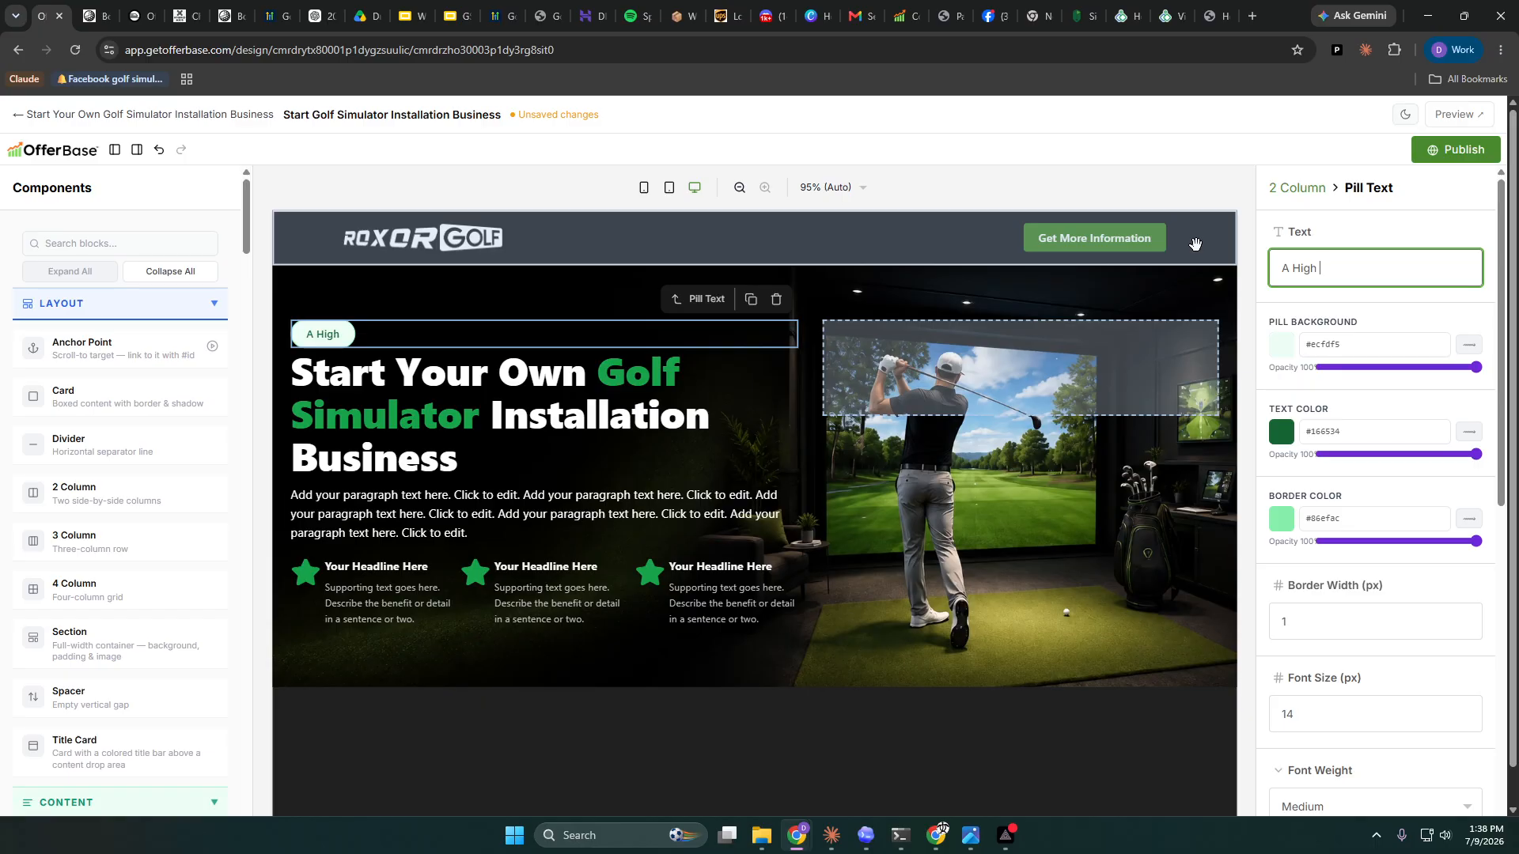
{"action": "type", "text": "-Demand "}
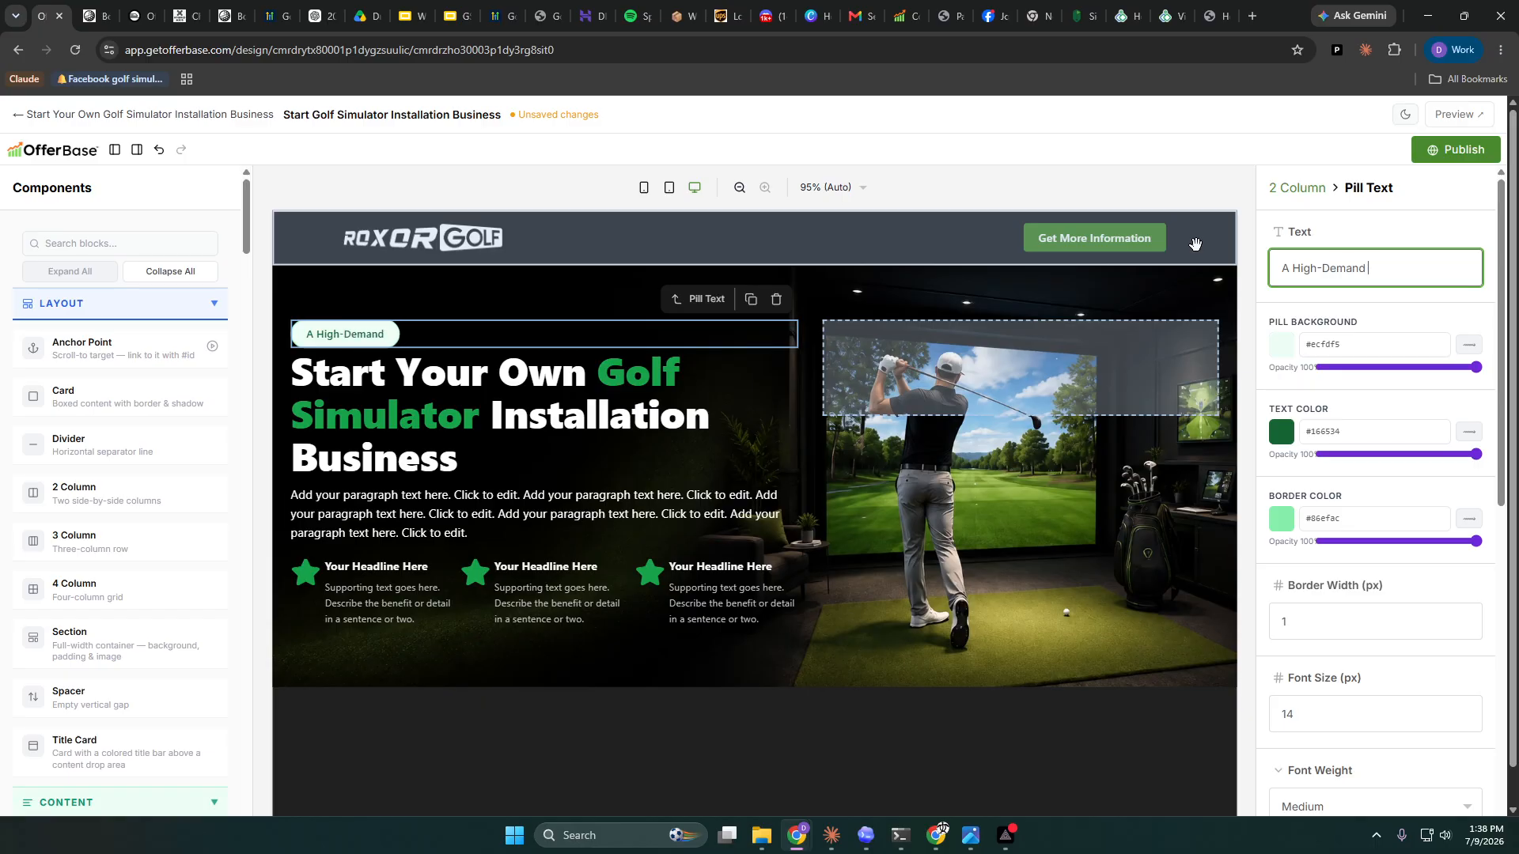
{"action": "type", "text": "Business Oppur"}
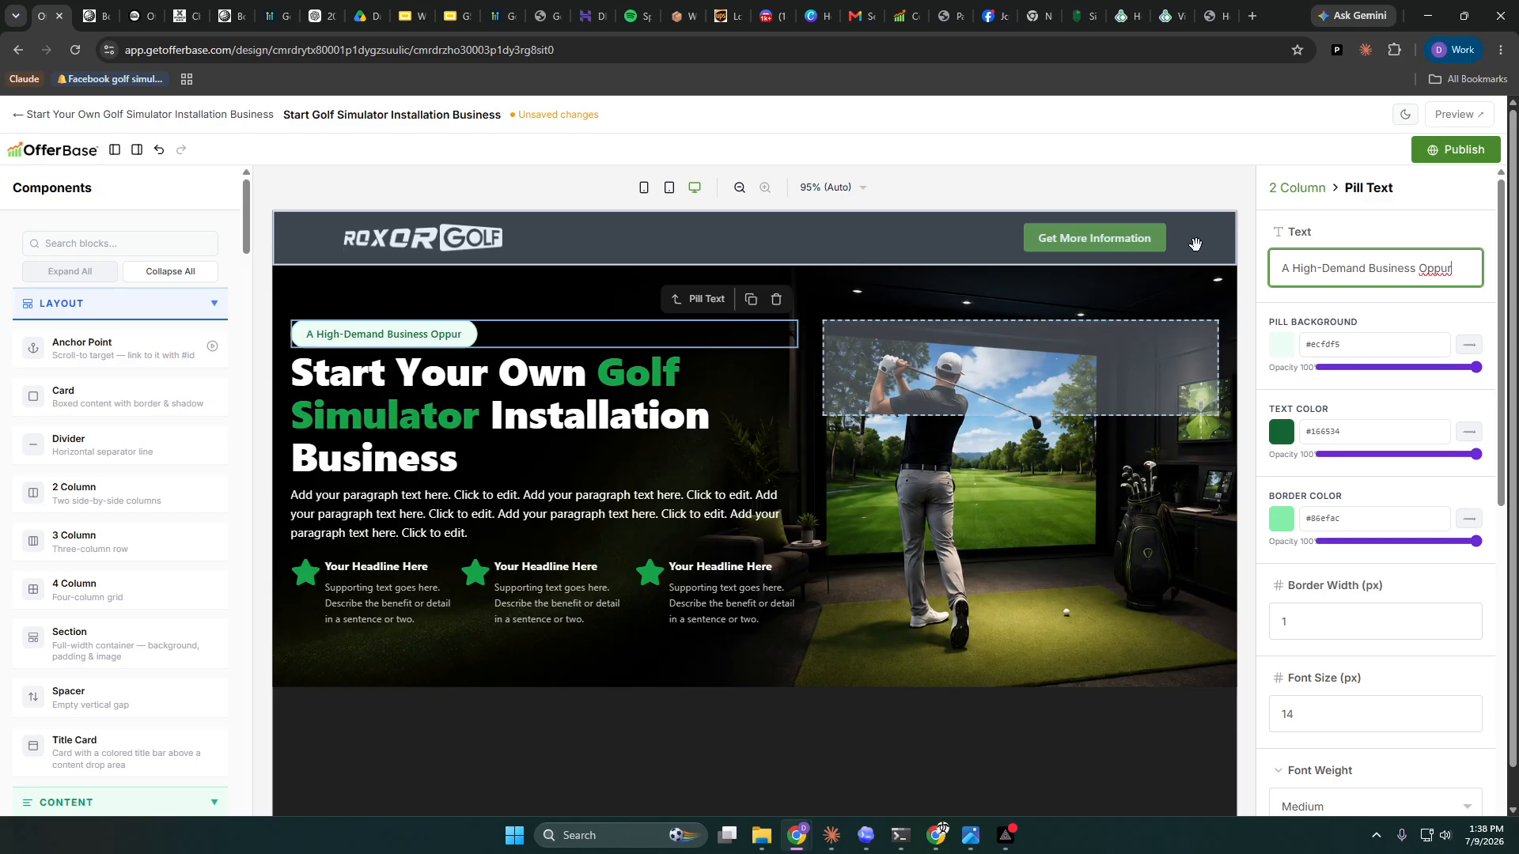
{"action": "key", "text": "BackSpace"}
{"action": "key", "text": "BackSpace"}
{"action": "type", "text": "ortunity"}
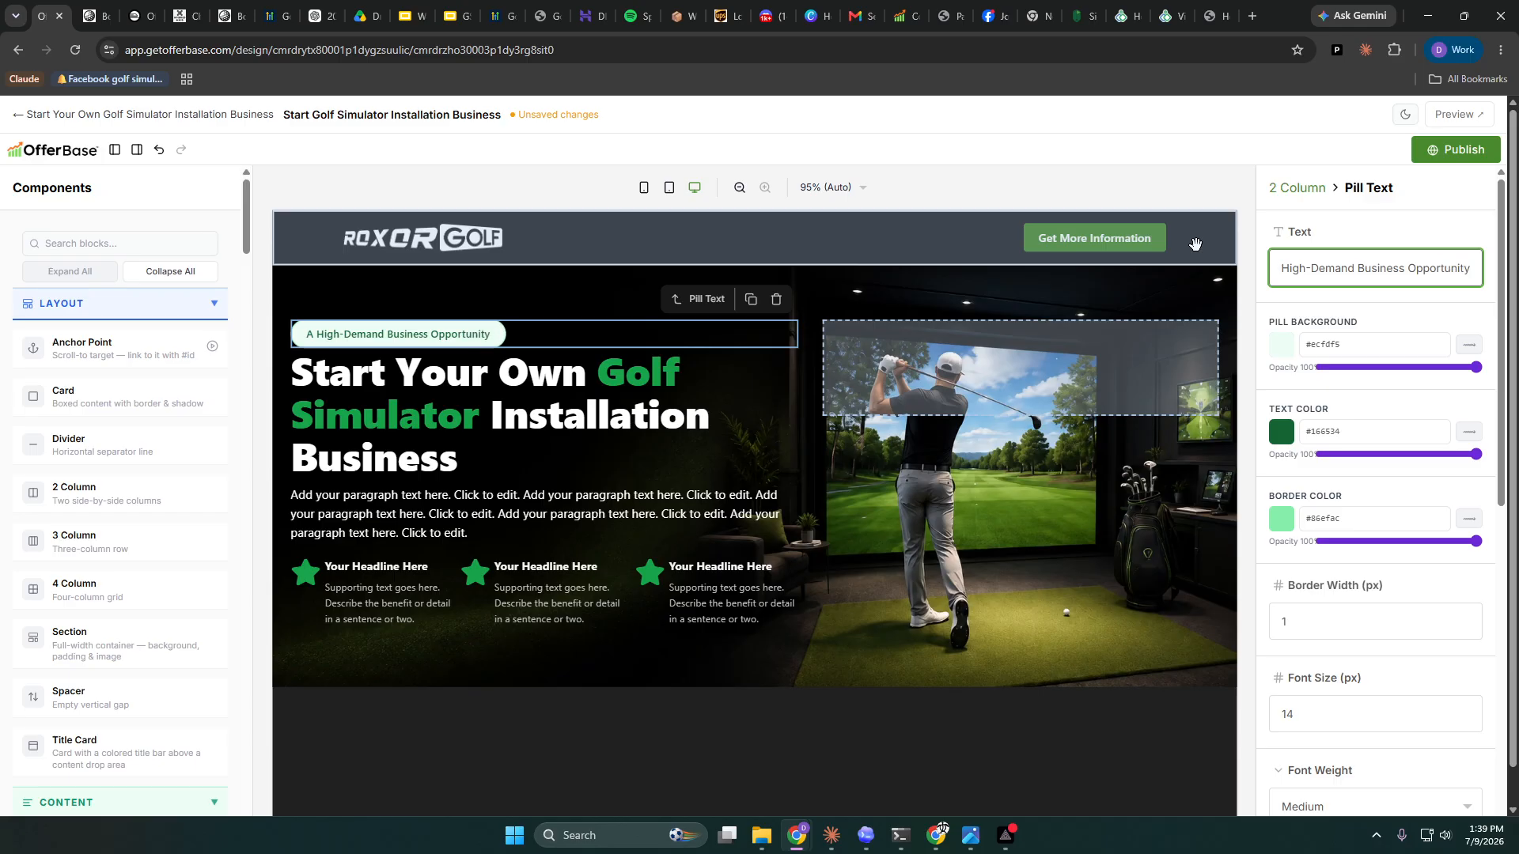
- Recolor the pill with a dark green #1b5037 background and light green #46c878 text
{"action": "left_click", "coordinate": [1282, 345]}
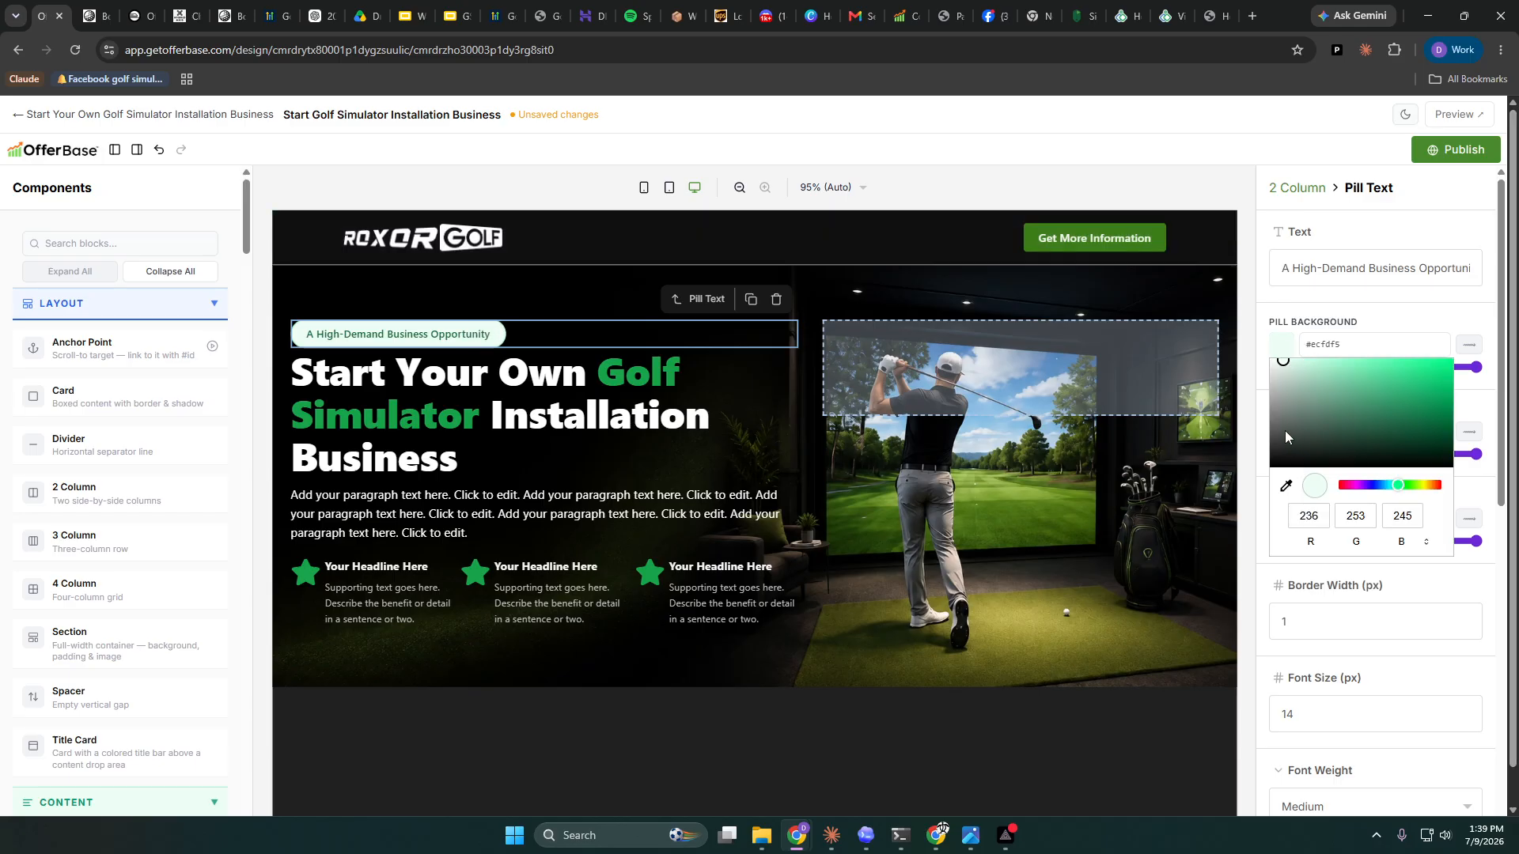
{"action": "left_click_drag", "start_coordinate": [1285, 432], "coordinate": [1390, 435]}
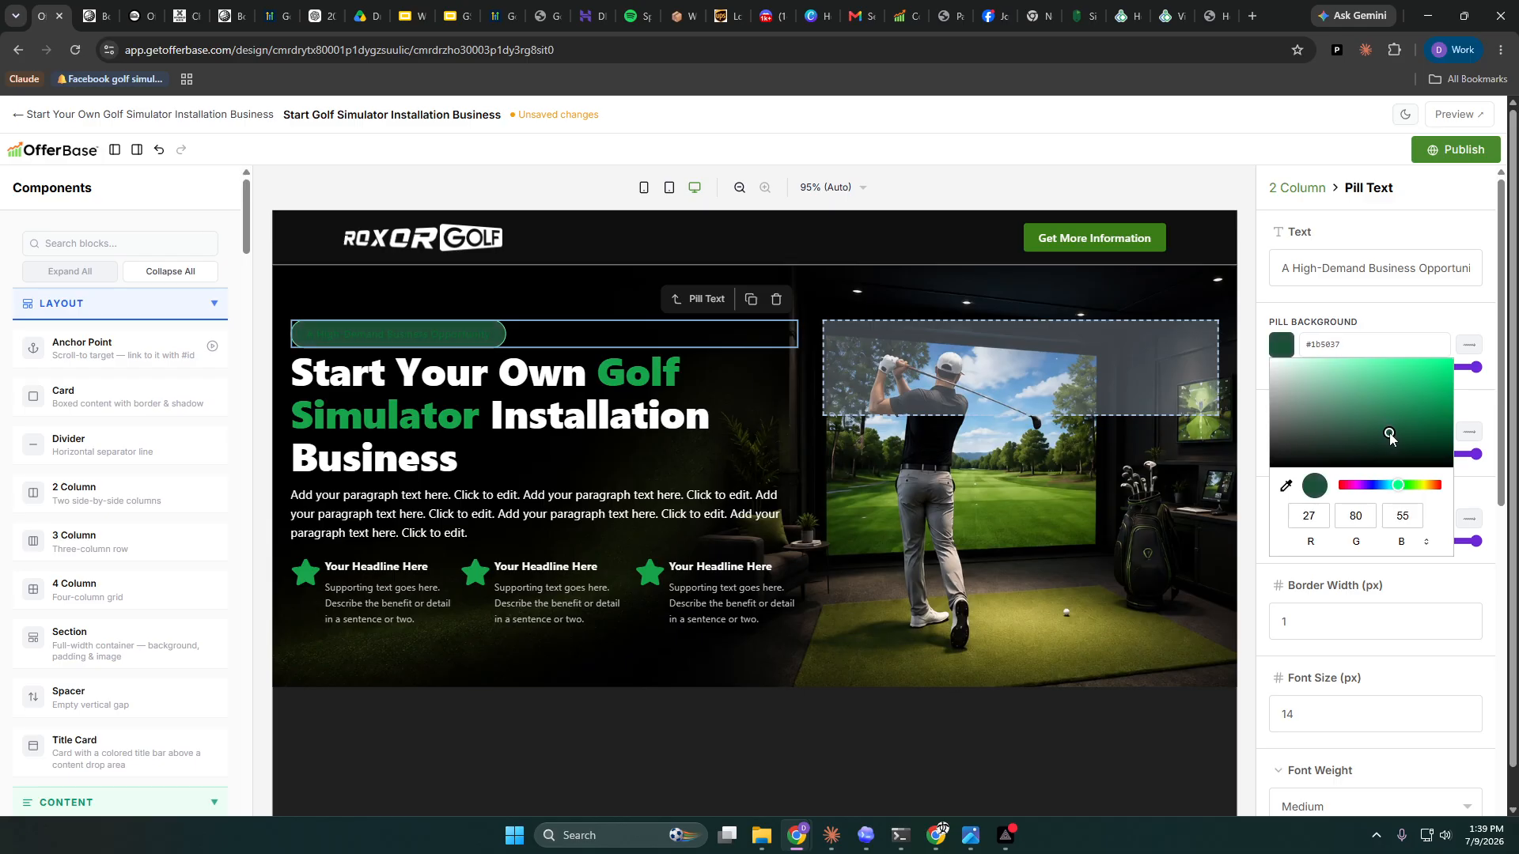
{"action": "left_click", "coordinate": [1258, 437]}
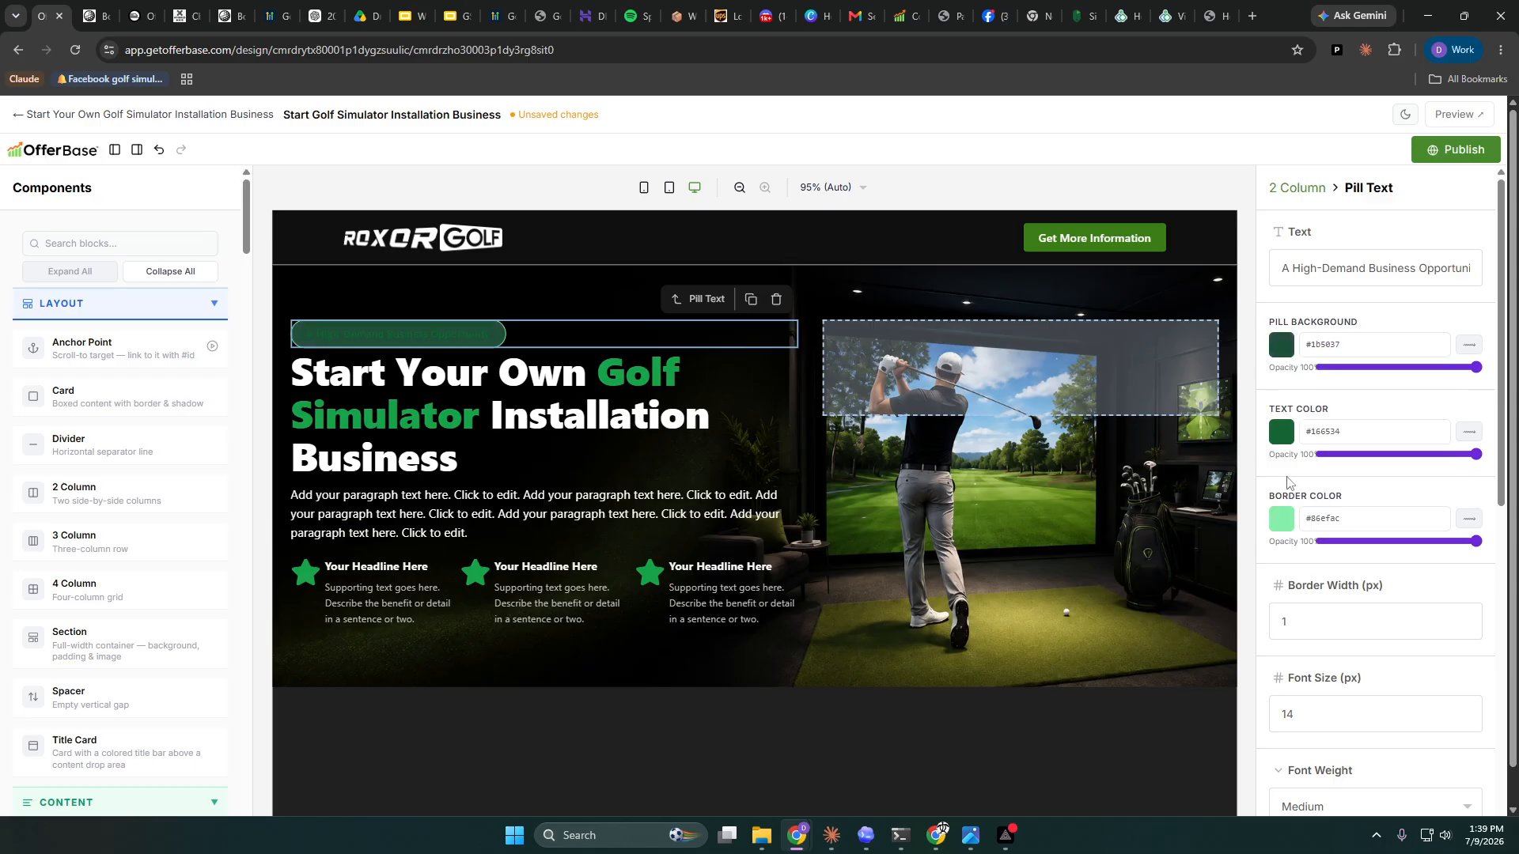
{"action": "left_click", "coordinate": [1282, 432]}
{"action": "left_click_drag", "start_coordinate": [1397, 479], "coordinate": [1390, 473]}
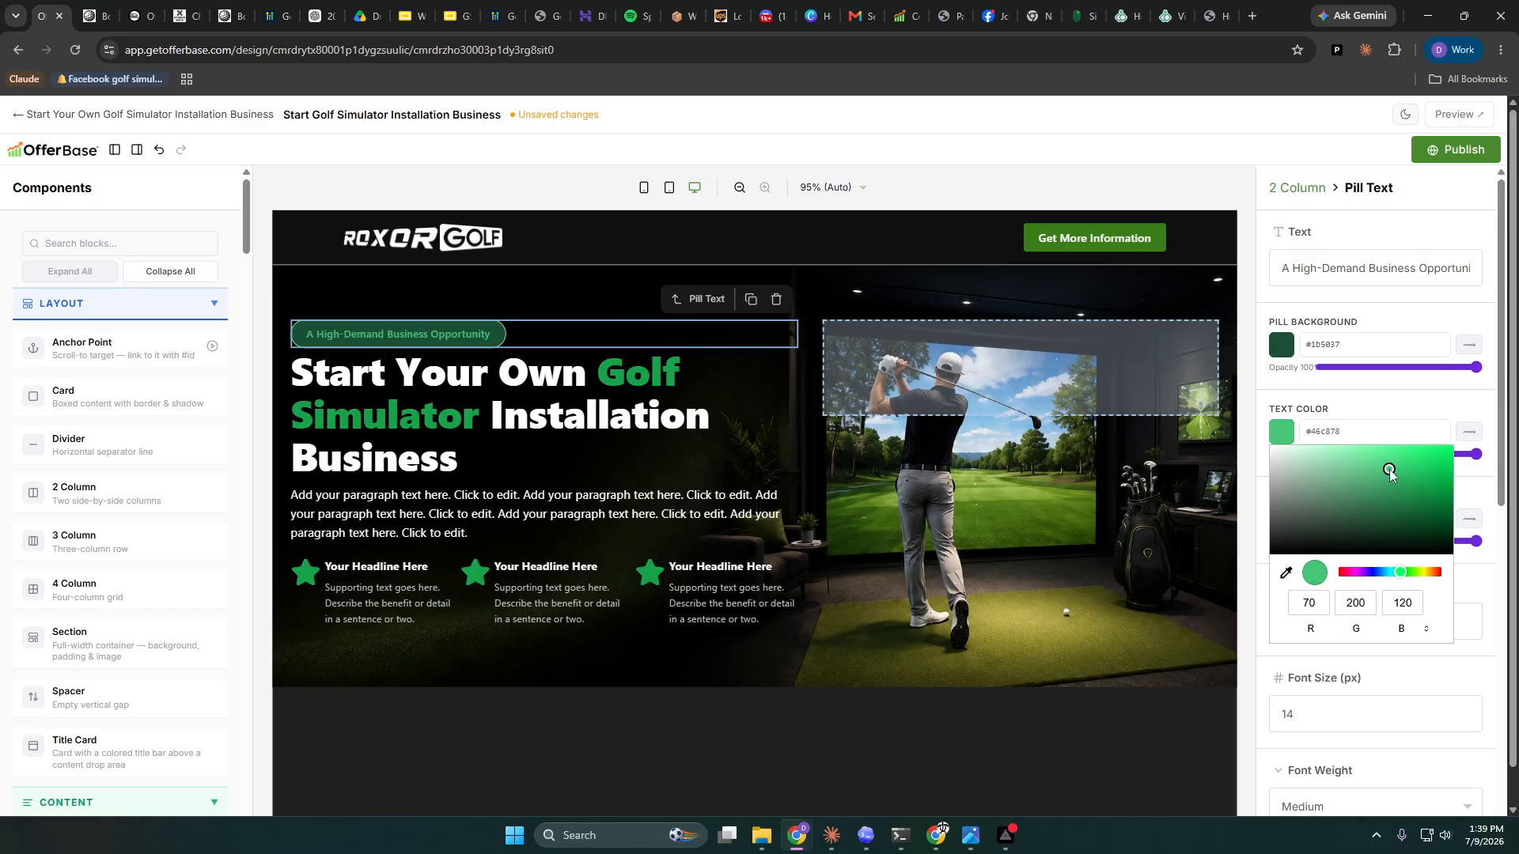
- Set the top padding of the hero's sales headline to 7 px
{"action": "left_click", "coordinate": [564, 381]}
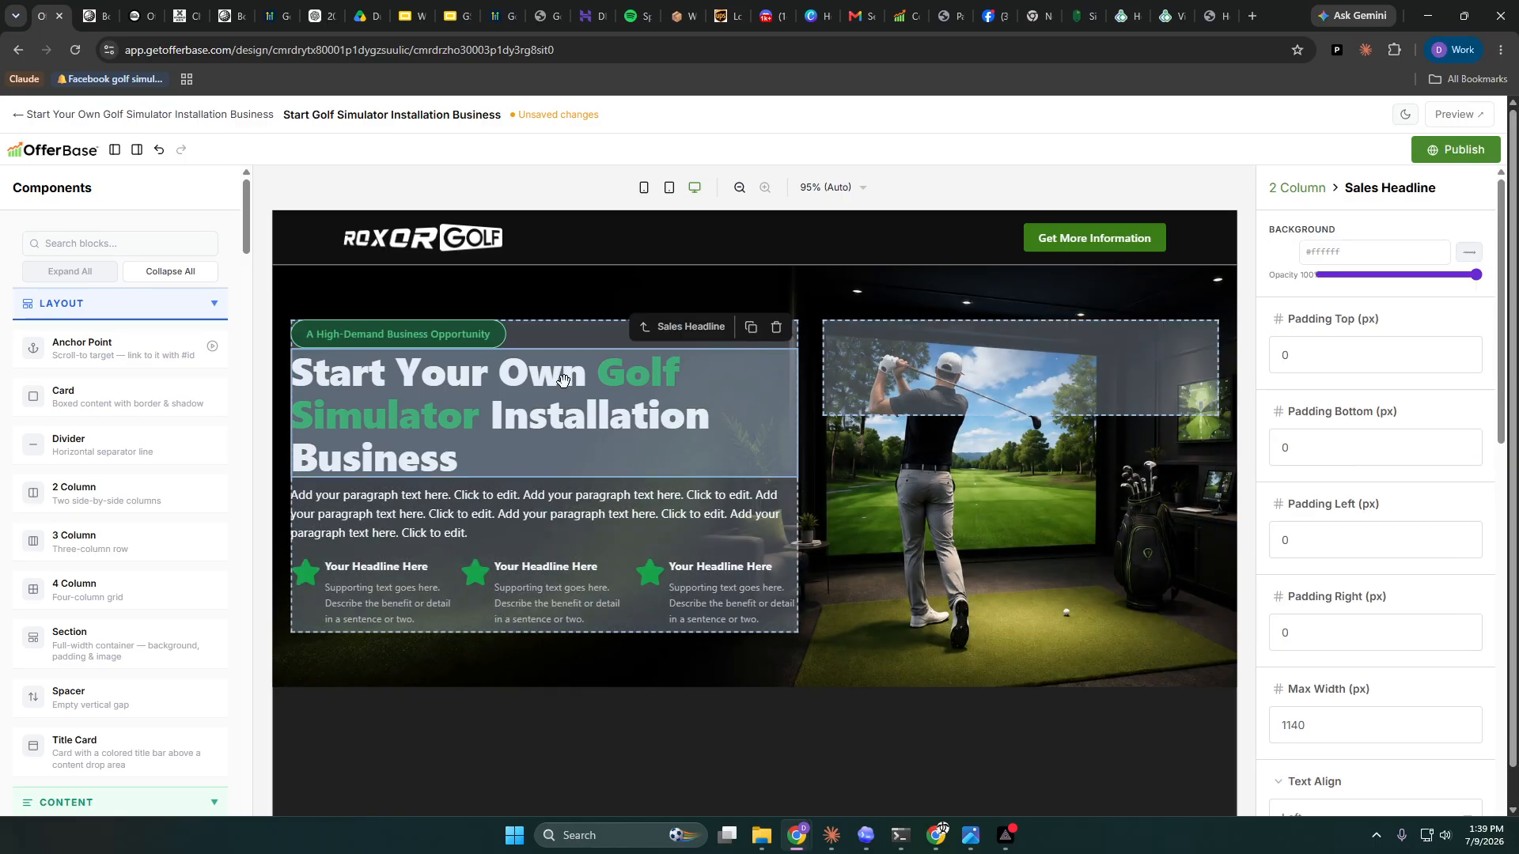
{"action": "scroll", "coordinate": [1345, 514], "scroll_direction": "down", "scroll_amount": 3}
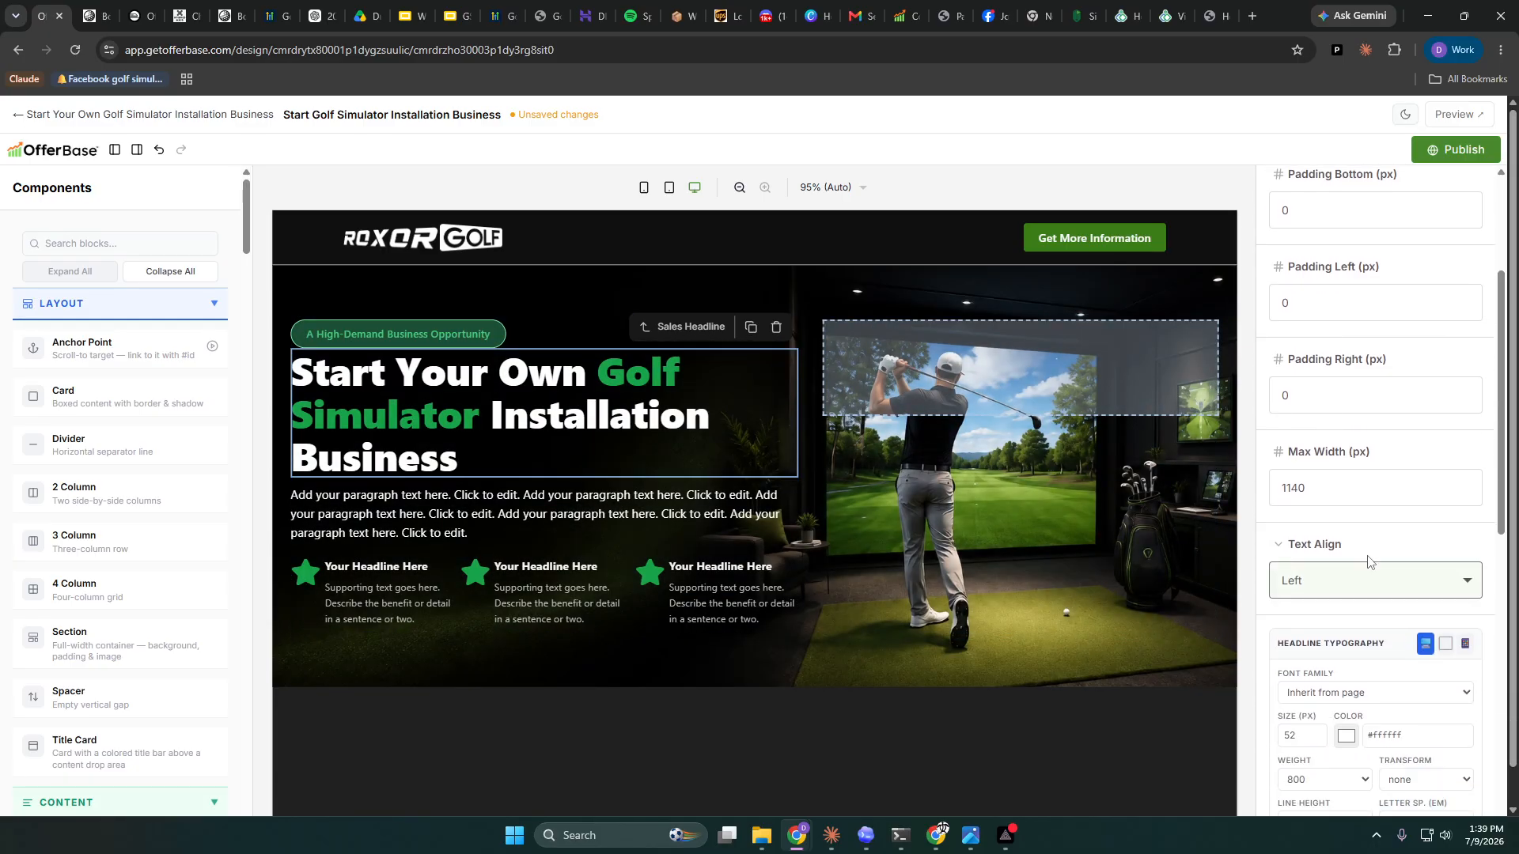
{"action": "scroll", "coordinate": [1361, 443], "scroll_direction": "up", "scroll_amount": 2}
{"action": "scroll", "coordinate": [1424, 372], "scroll_direction": "up", "scroll_amount": 1}
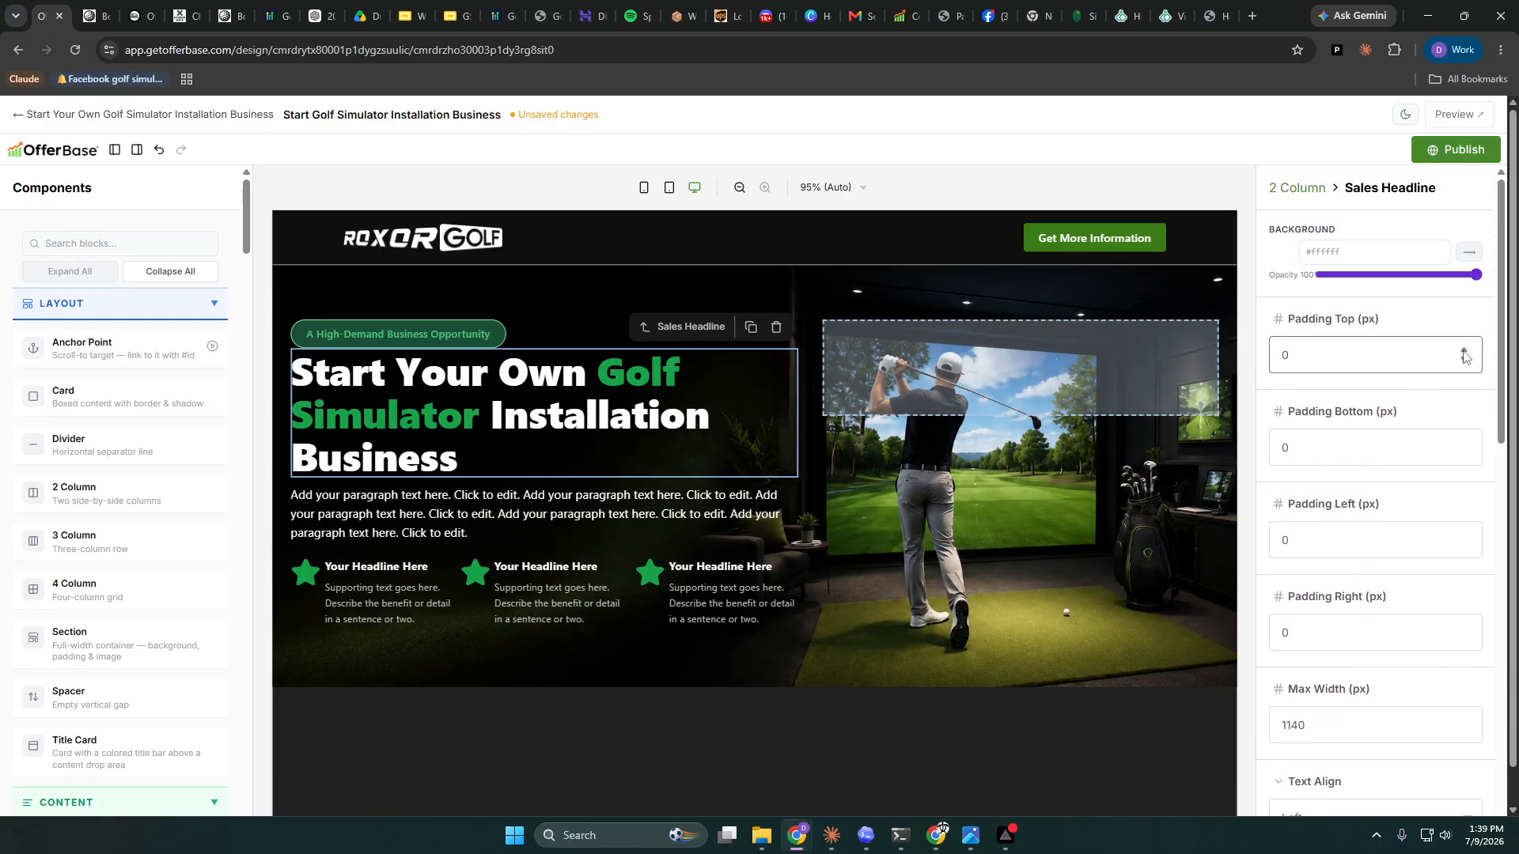
{"action": "left_click", "coordinate": [1462, 351]}
{"action": "left_click", "coordinate": [1462, 350]}
{"action": "left_click", "coordinate": [1463, 350]}
{"action": "left_click", "coordinate": [1463, 351]}
{"action": "left_click", "coordinate": [1463, 350]}
{"action": "left_click", "coordinate": [1463, 351]}
{"action": "left_click", "coordinate": [1463, 350]}
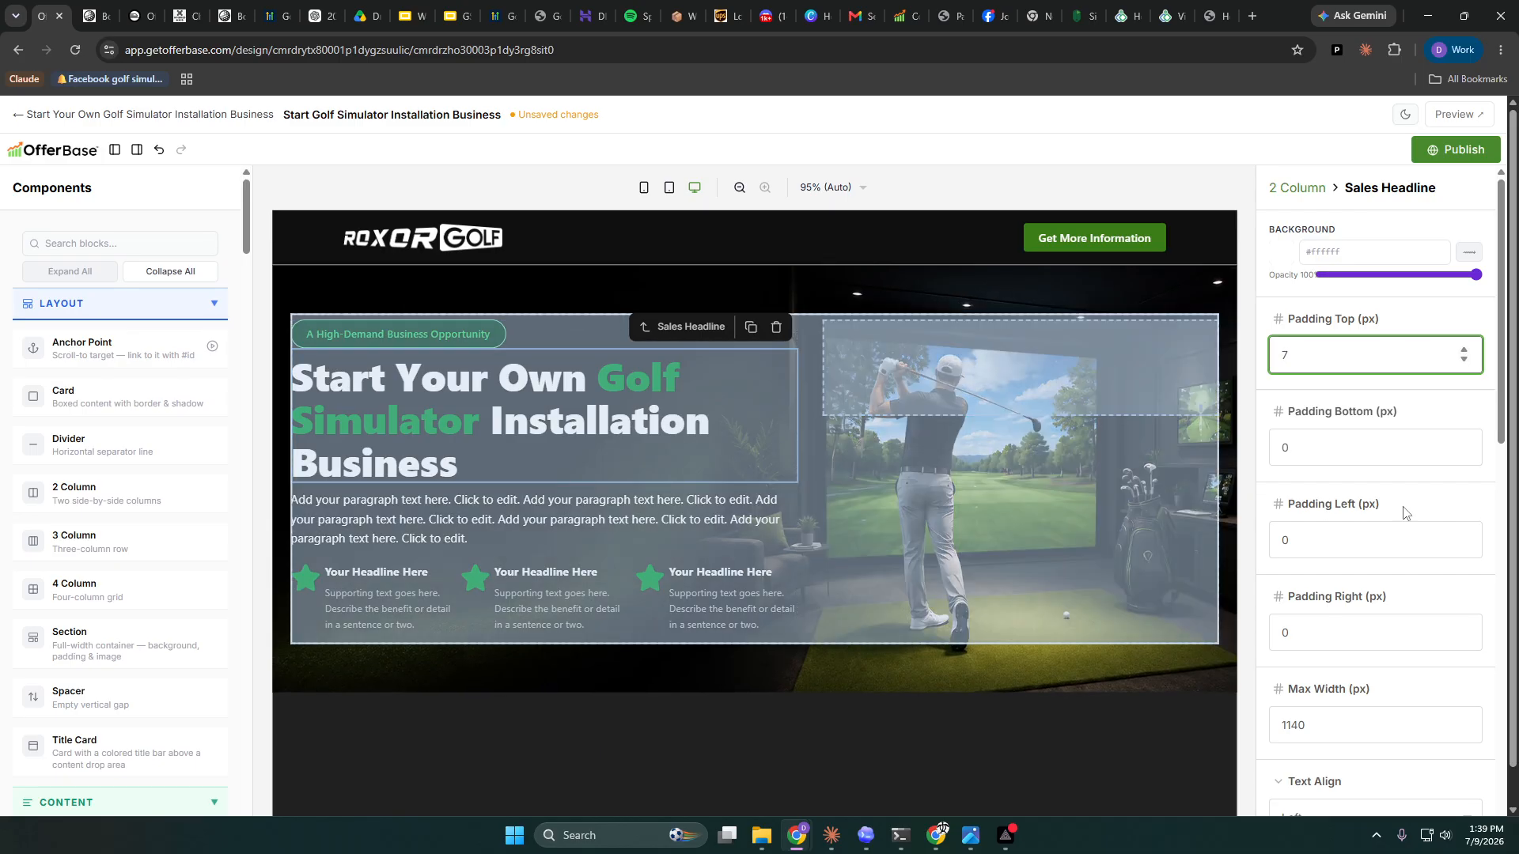
- Set the desktop line height of the sales headline to 1
{"action": "scroll", "coordinate": [1296, 525], "scroll_direction": "down", "scroll_amount": 3}
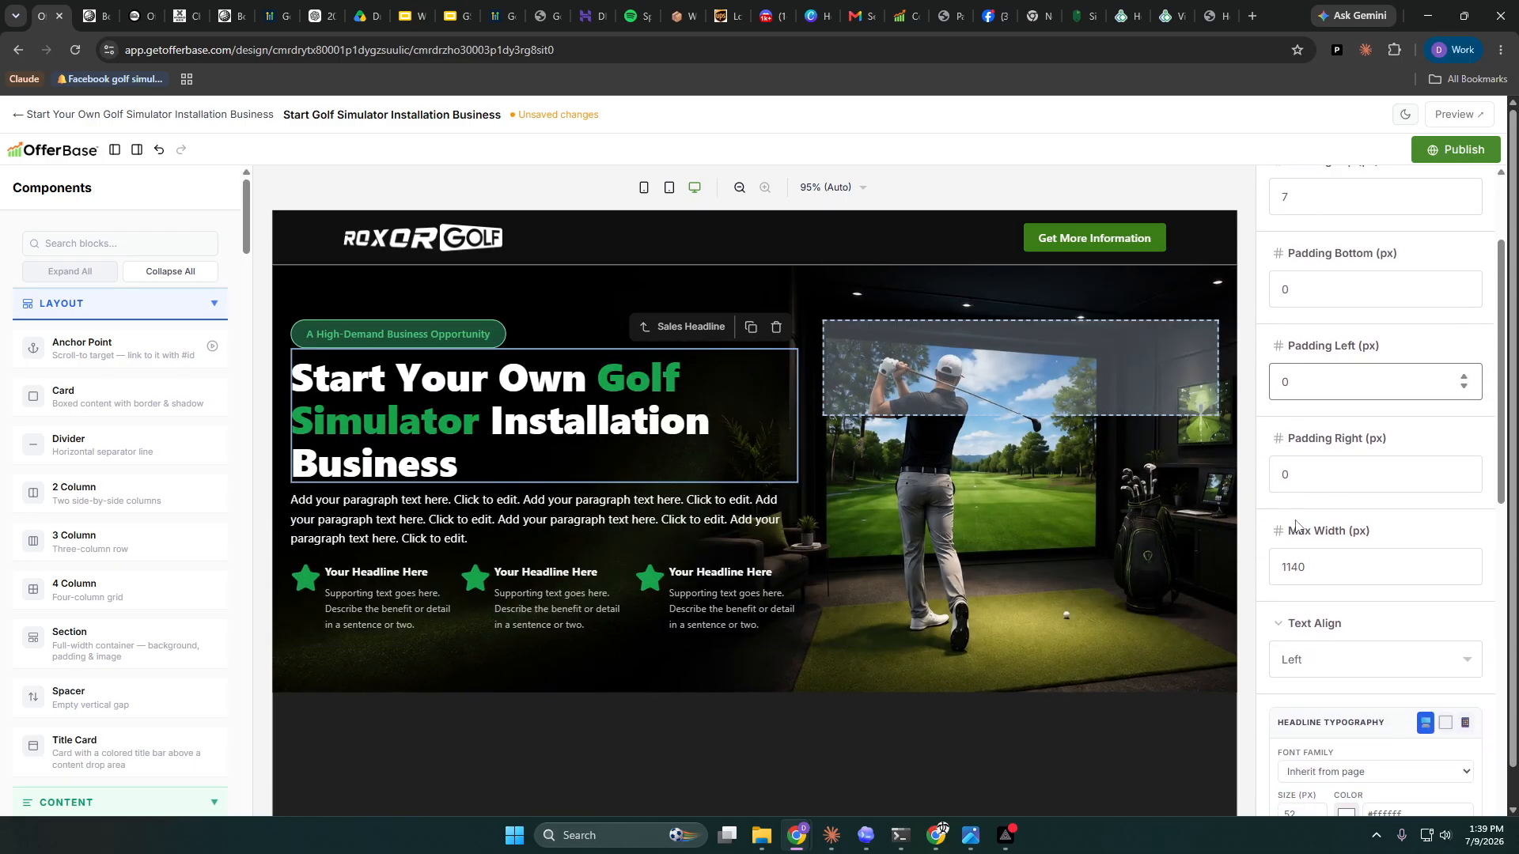
{"action": "scroll", "coordinate": [1296, 525], "scroll_direction": "down", "scroll_amount": 1}
{"action": "scroll", "coordinate": [1378, 625], "scroll_direction": "down", "scroll_amount": 3}
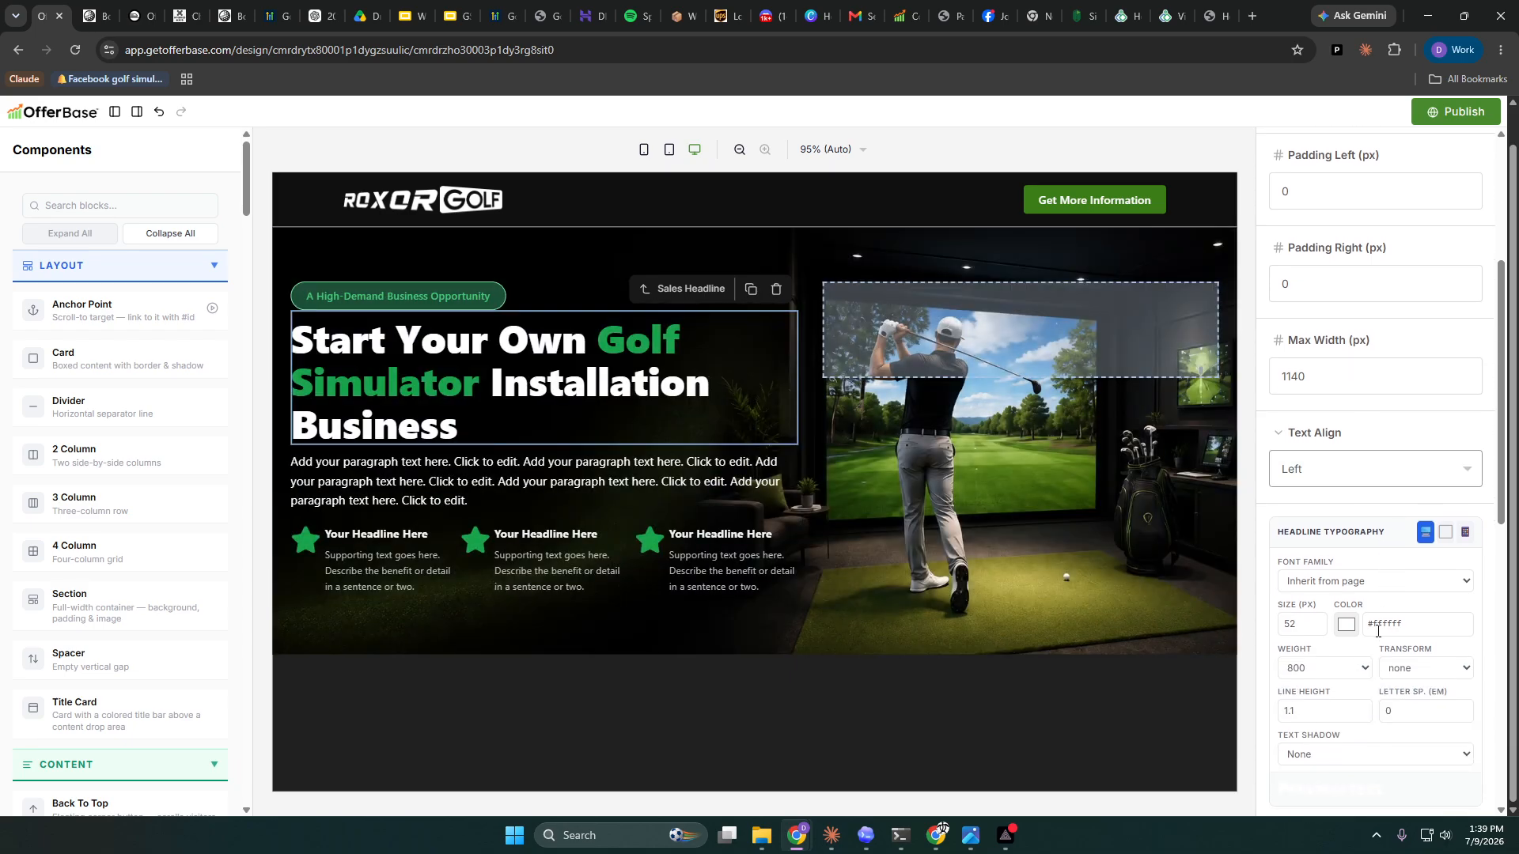
{"action": "left_click", "coordinate": [1360, 710]}
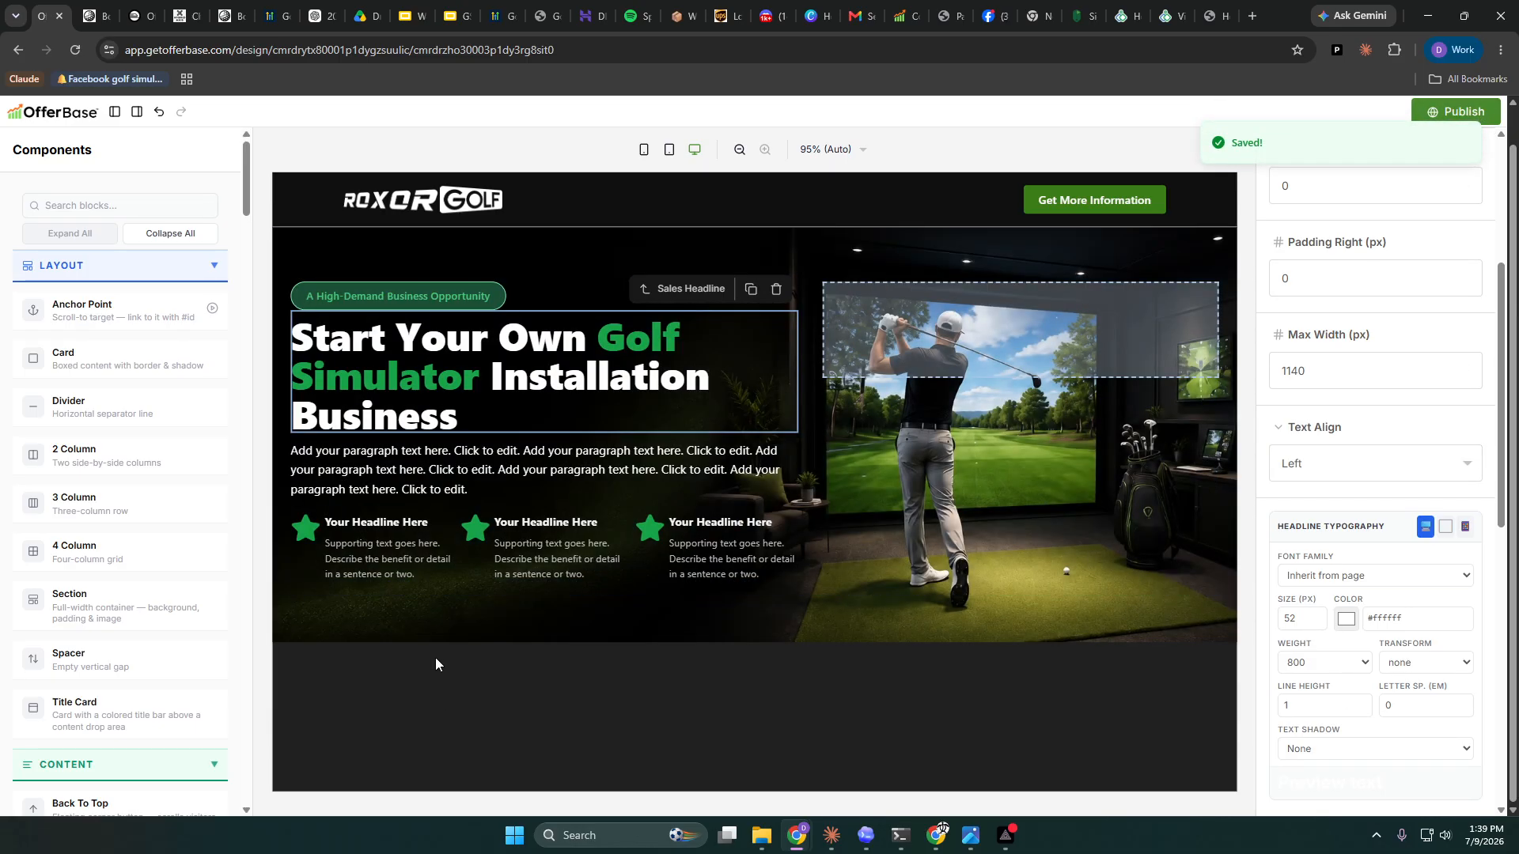
- Lower the opacity of the pill's border color to 37%
{"action": "left_click", "coordinate": [530, 302]}
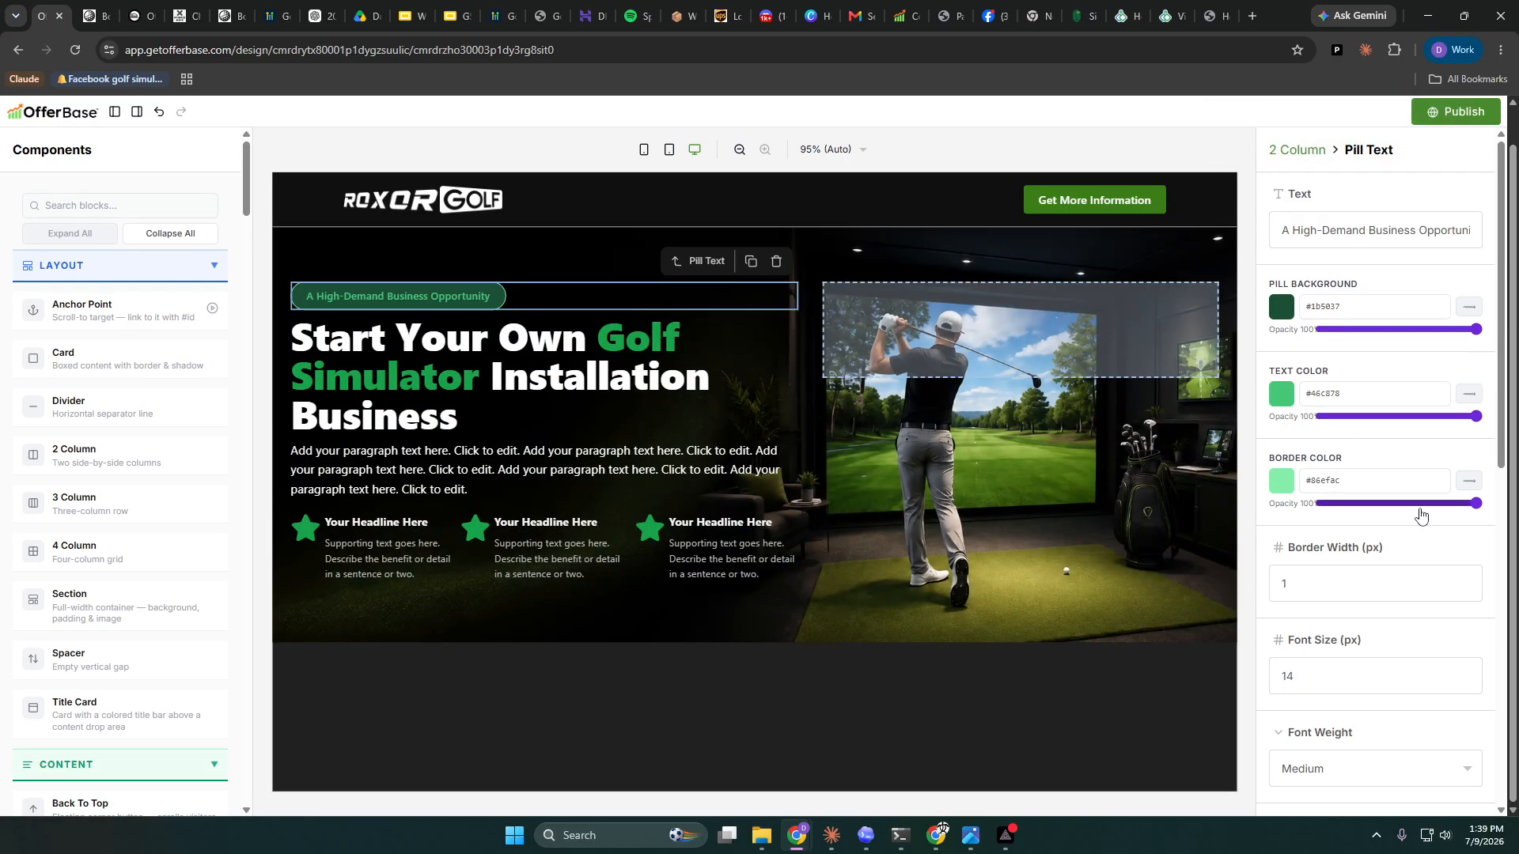
{"action": "left_click_drag", "start_coordinate": [1477, 504], "coordinate": [1446, 504]}
{"action": "left_click_drag", "start_coordinate": [1407, 516], "coordinate": [1380, 518]}
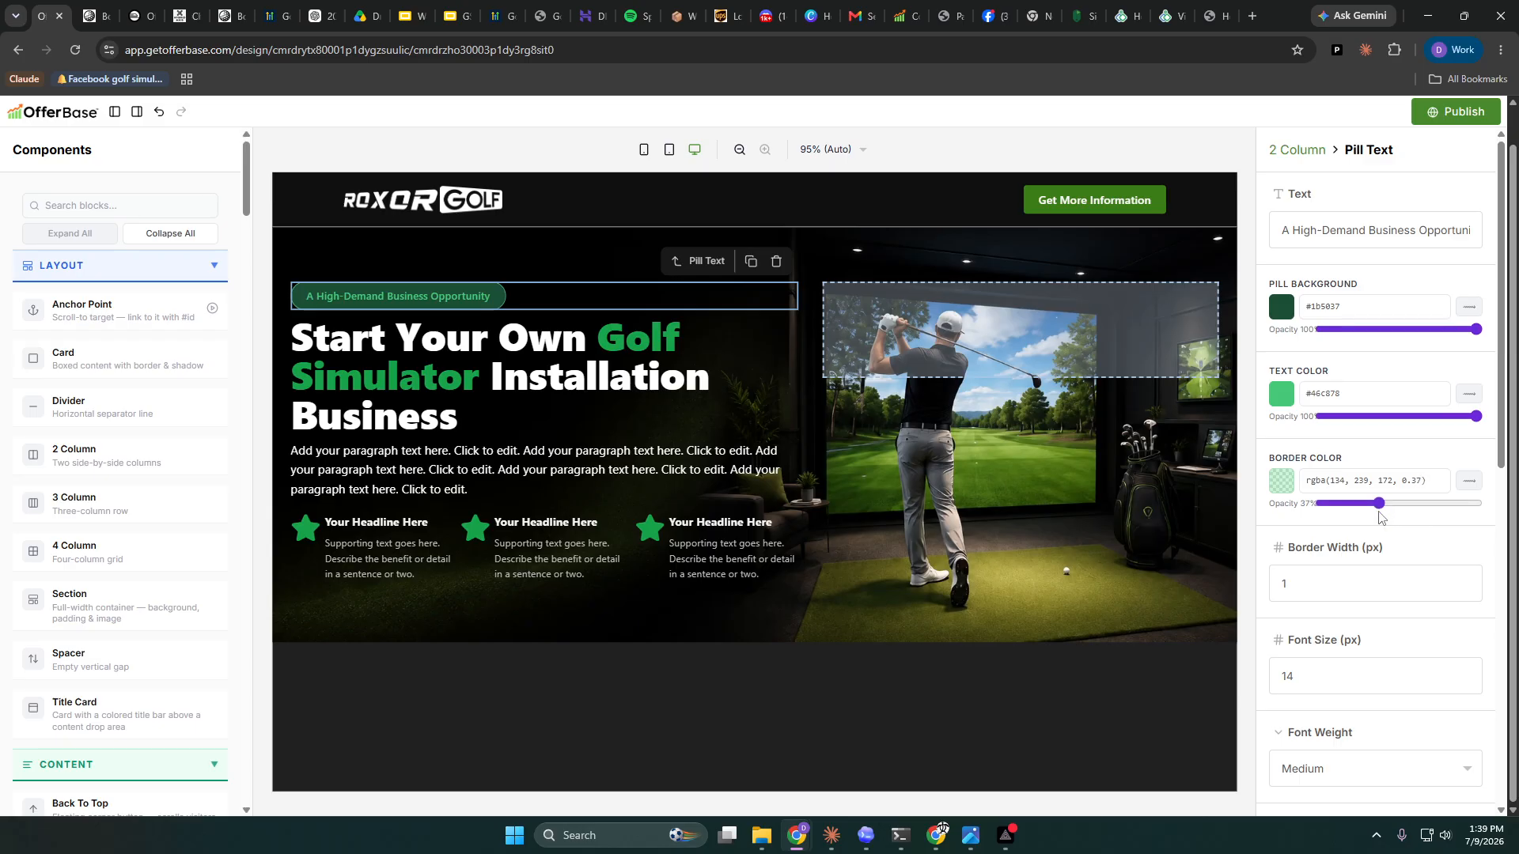
{"action": "left_click", "coordinate": [1019, 753]}
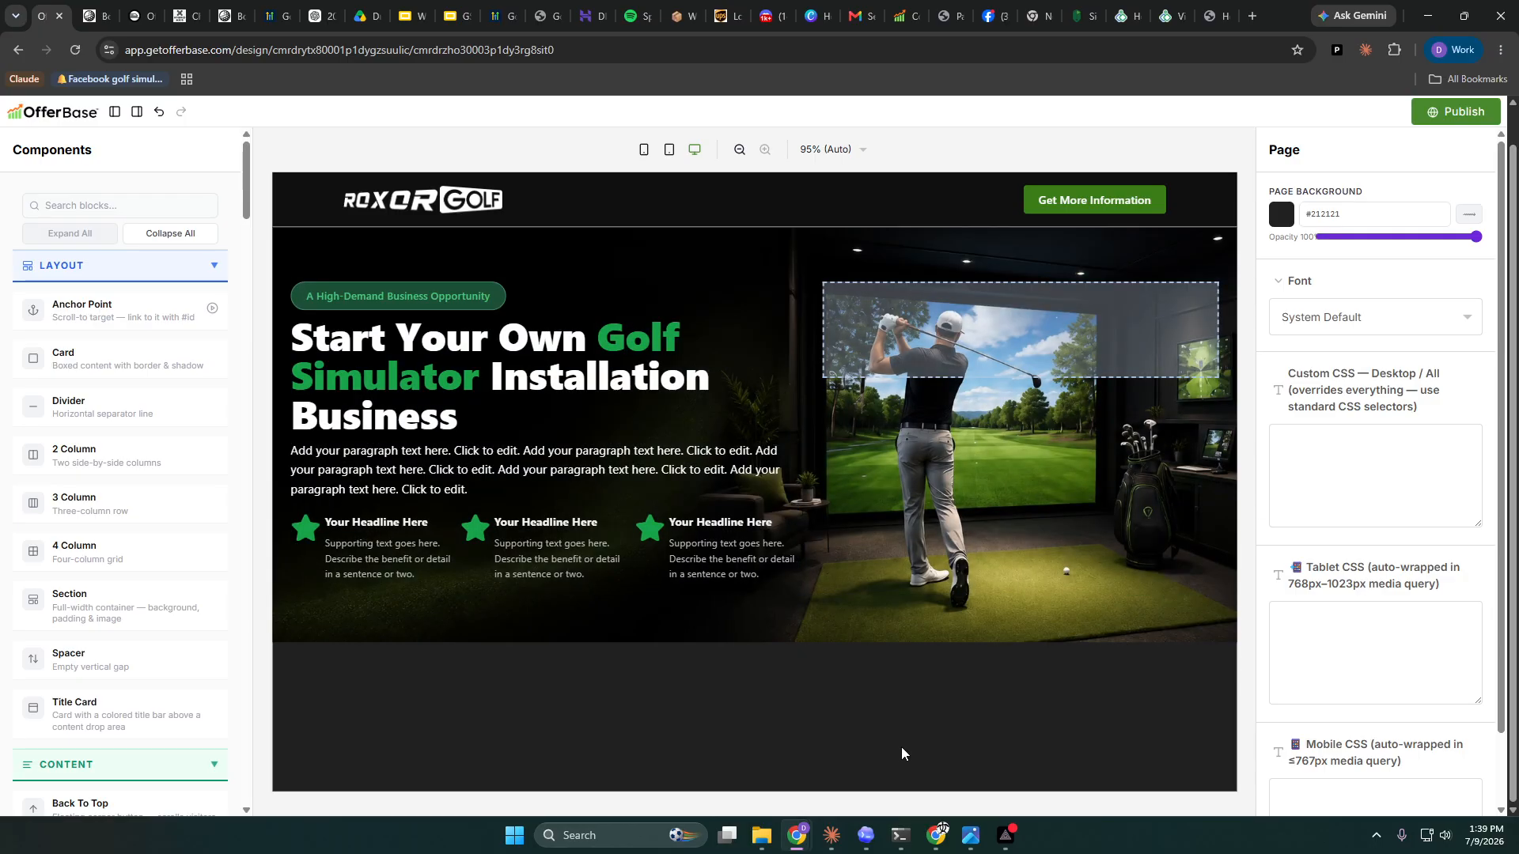
- Reduce the pill text's font size to 12 px
{"action": "left_click", "coordinate": [336, 296]}
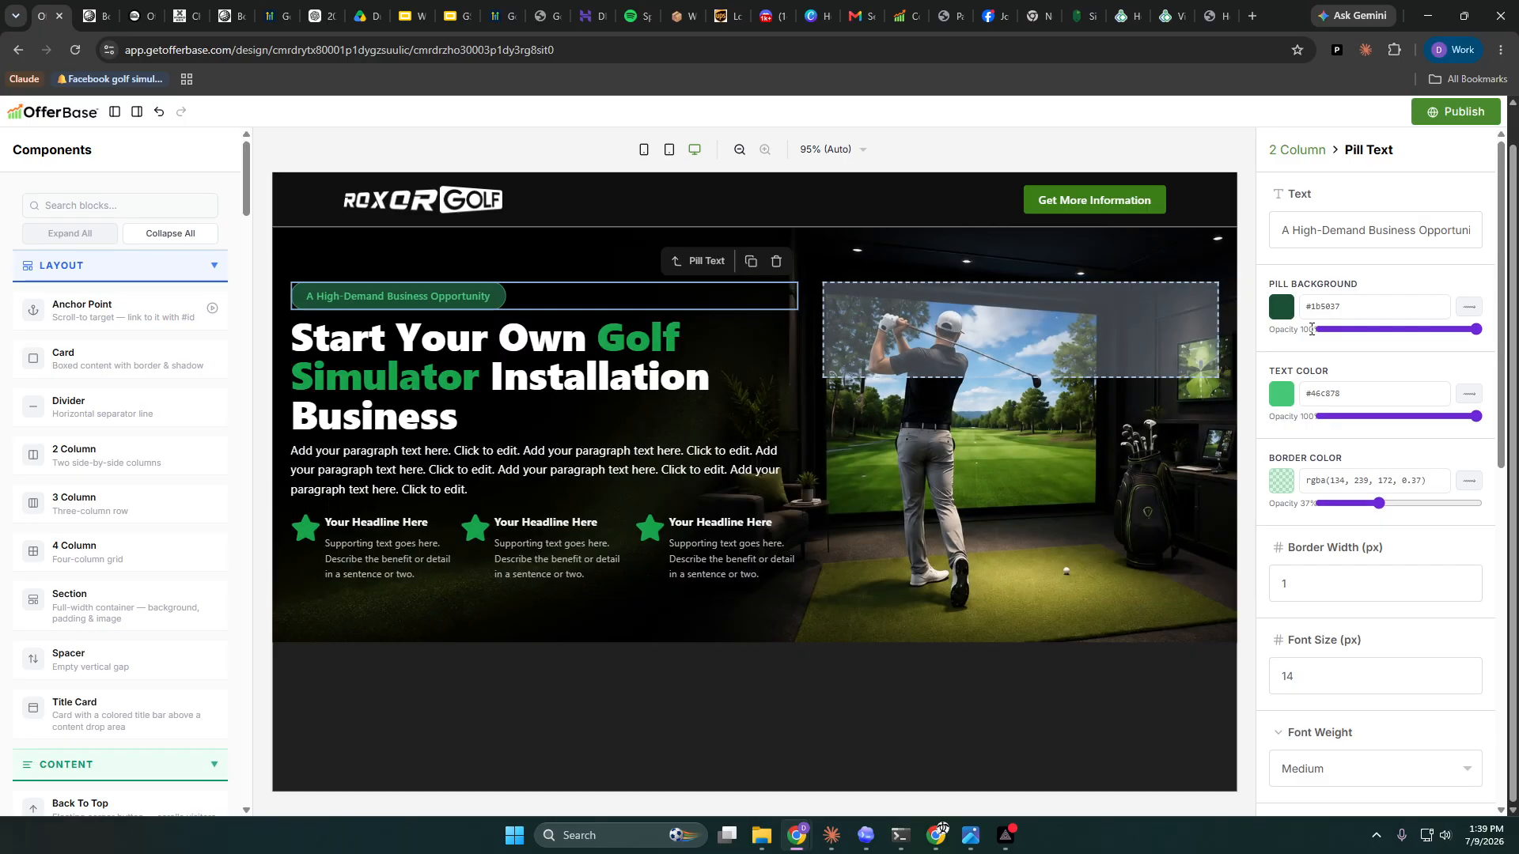
{"action": "scroll", "coordinate": [1345, 534], "scroll_direction": "down", "scroll_amount": 4}
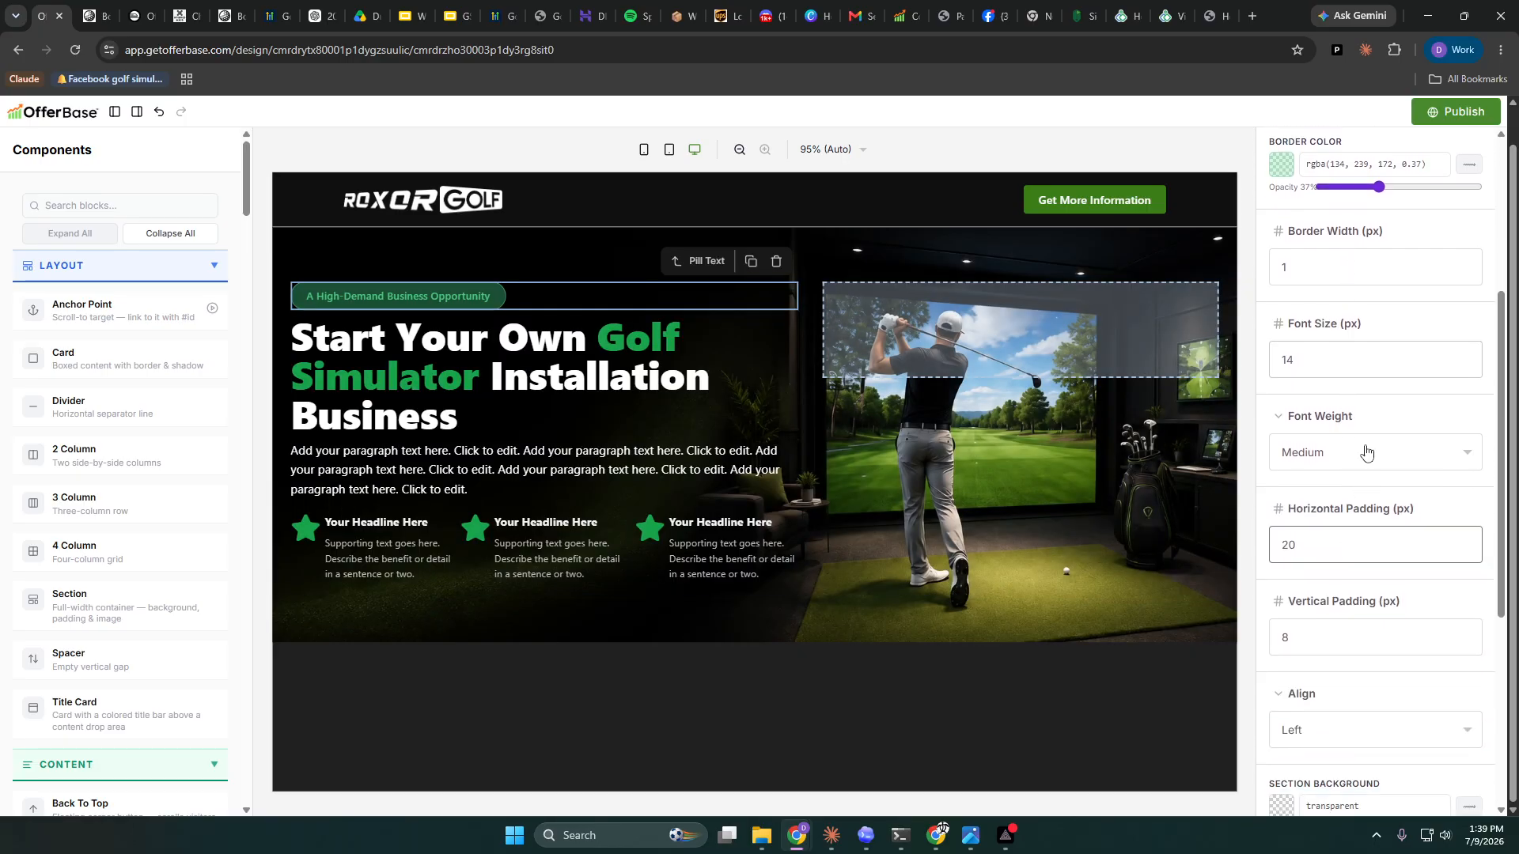
{"action": "left_click", "coordinate": [1464, 367]}
{"action": "left_click", "coordinate": [1465, 366]}
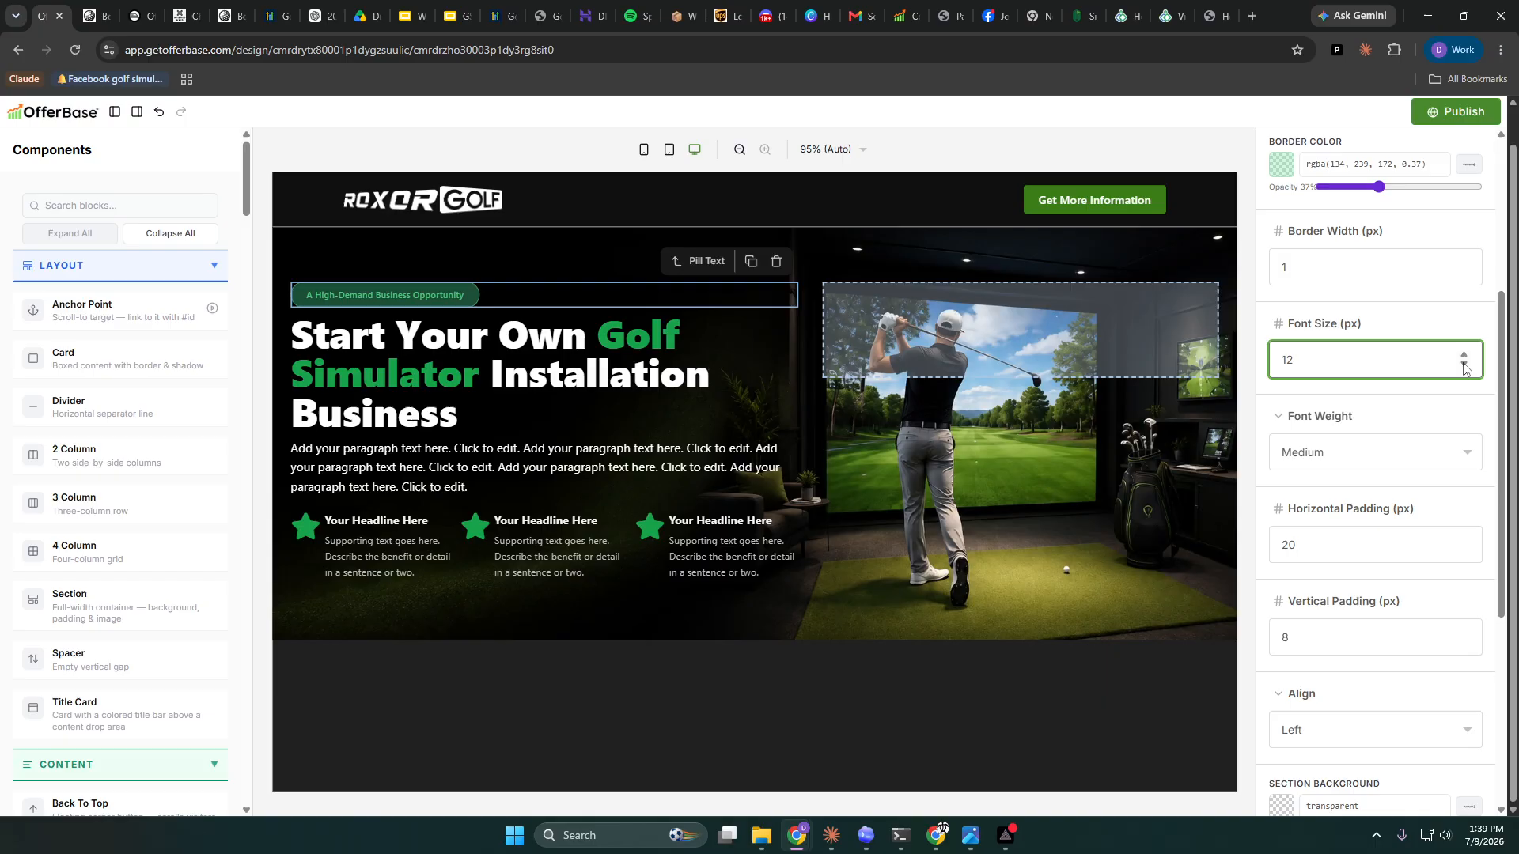
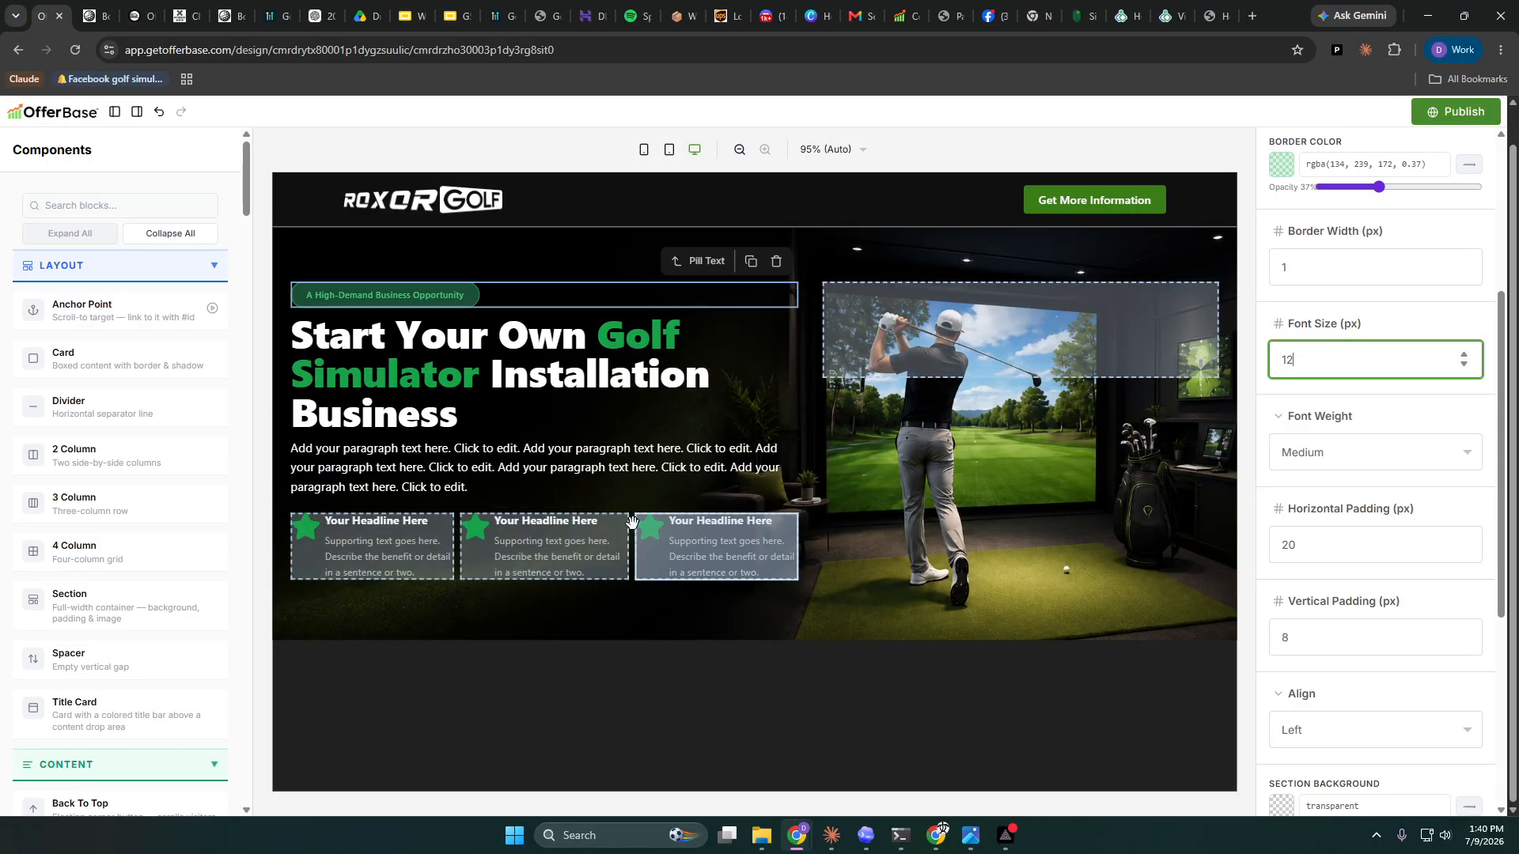
- Add a 2 Column block beneath the row of three icon features in the hero's left column
{"action": "left_click", "coordinate": [630, 519]}
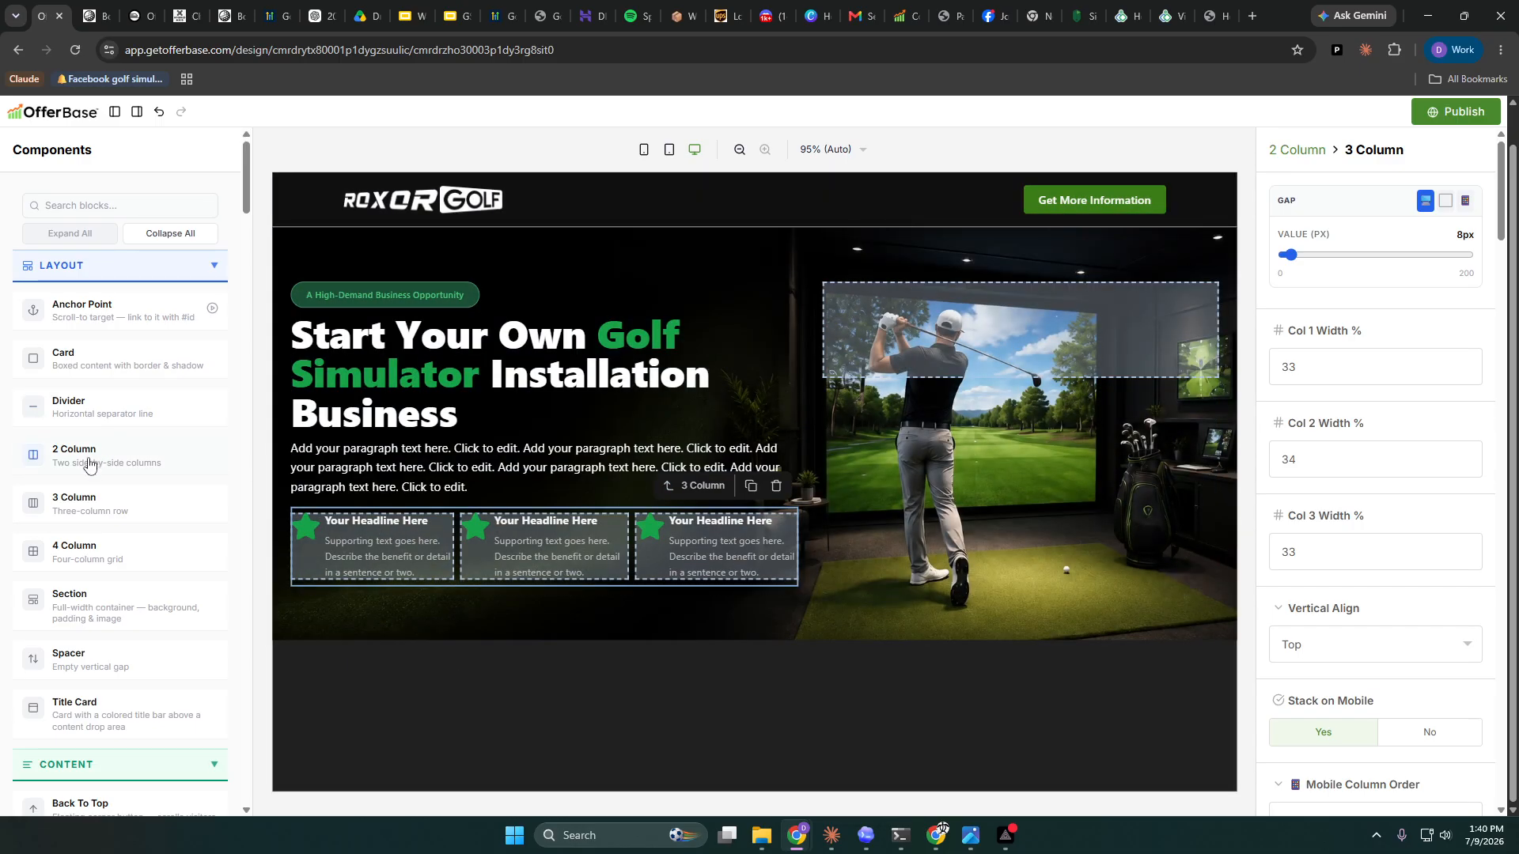
{"action": "left_click", "coordinate": [89, 465]}
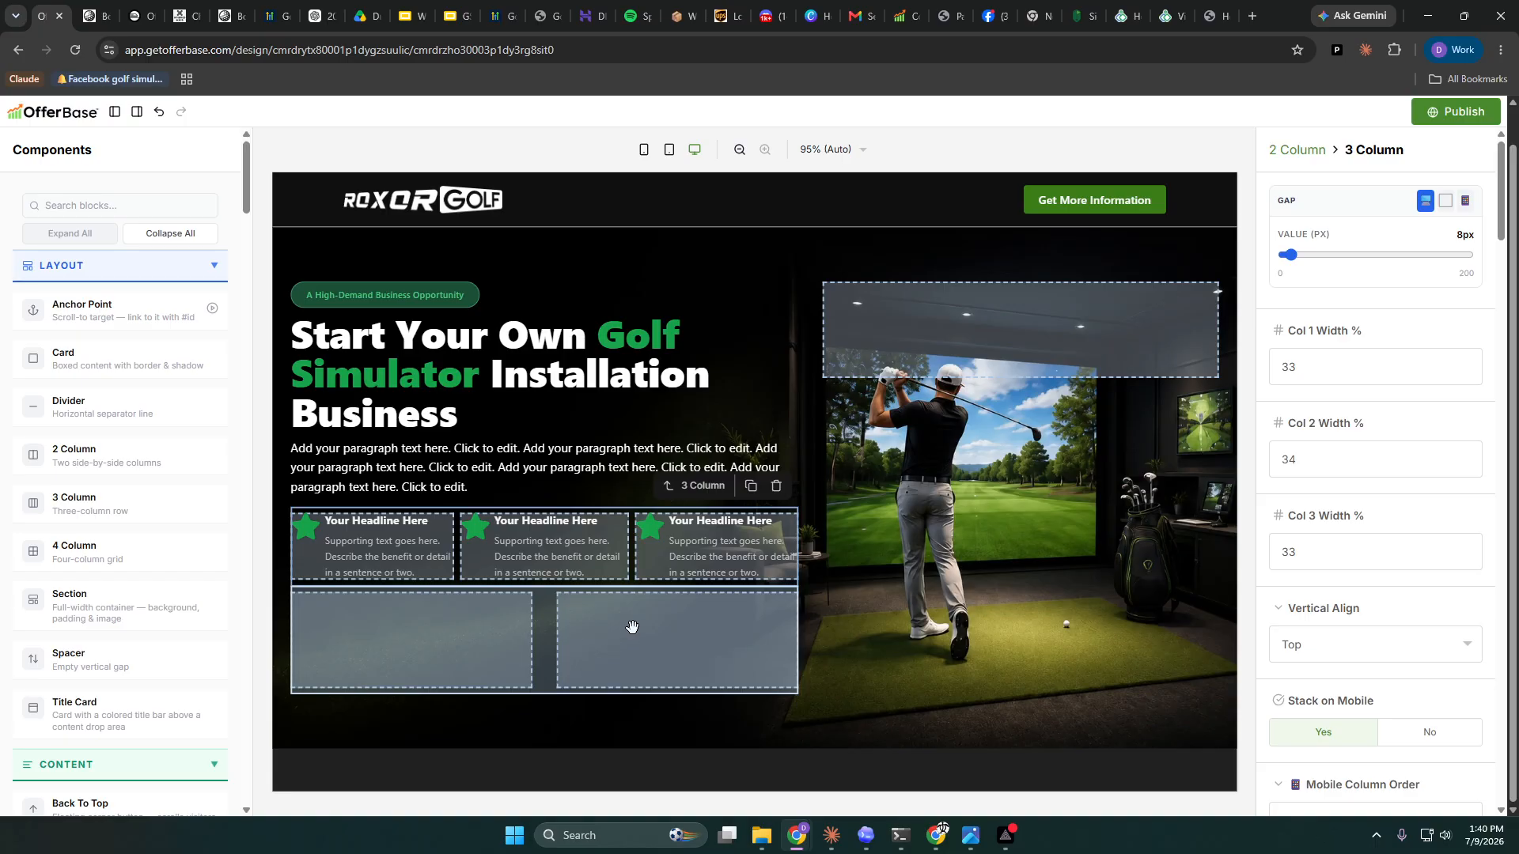
- Add a Button block to the left cell of the lower 2 Column row and match its background to the header button's green
{"action": "scroll", "coordinate": [179, 565], "scroll_direction": "down", "scroll_amount": 4}
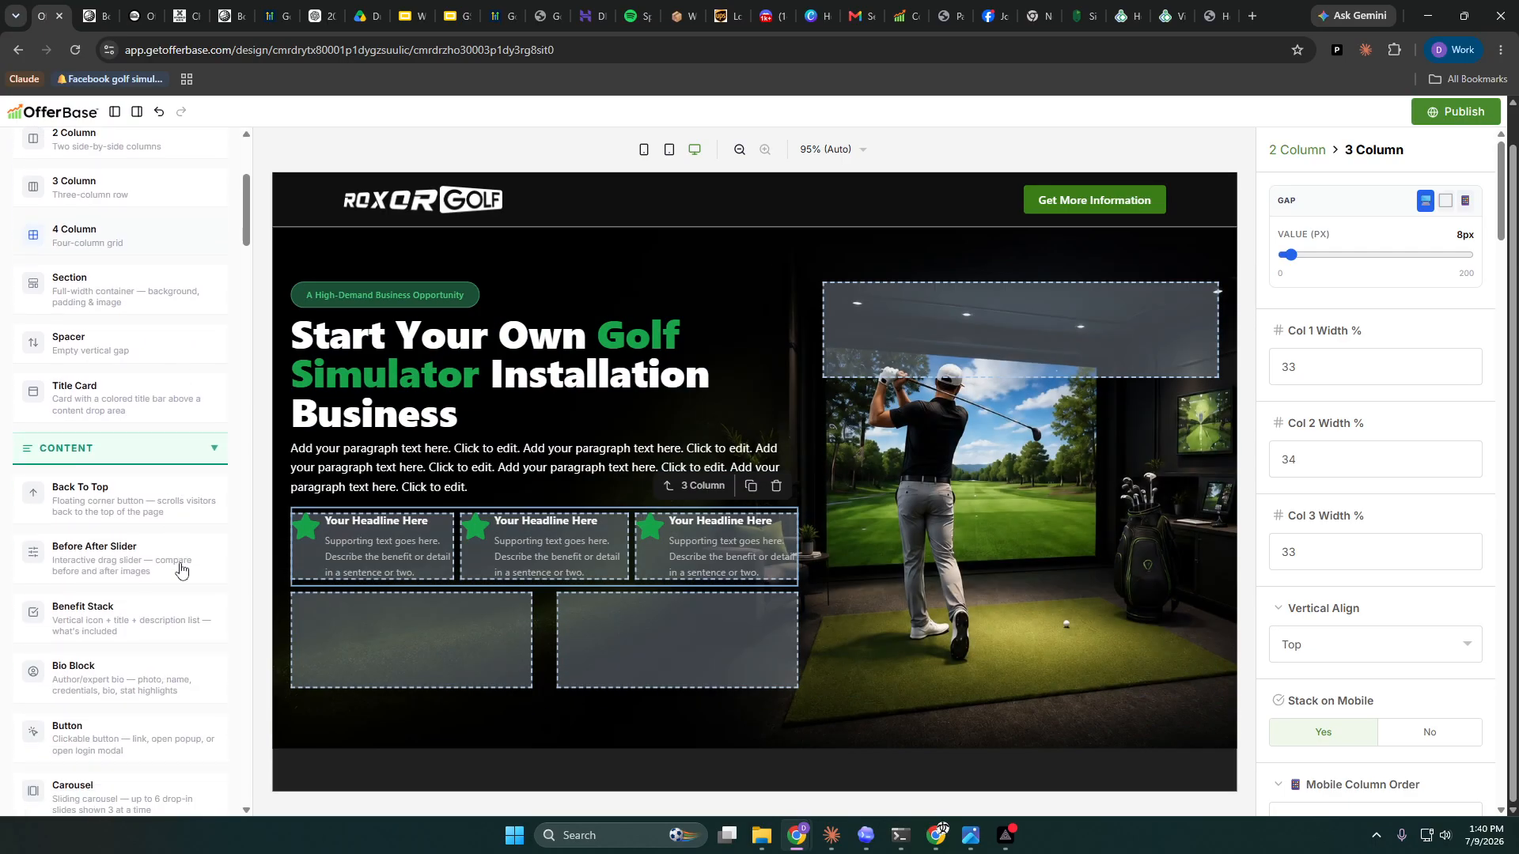
{"action": "scroll", "coordinate": [172, 565], "scroll_direction": "down", "scroll_amount": 1}
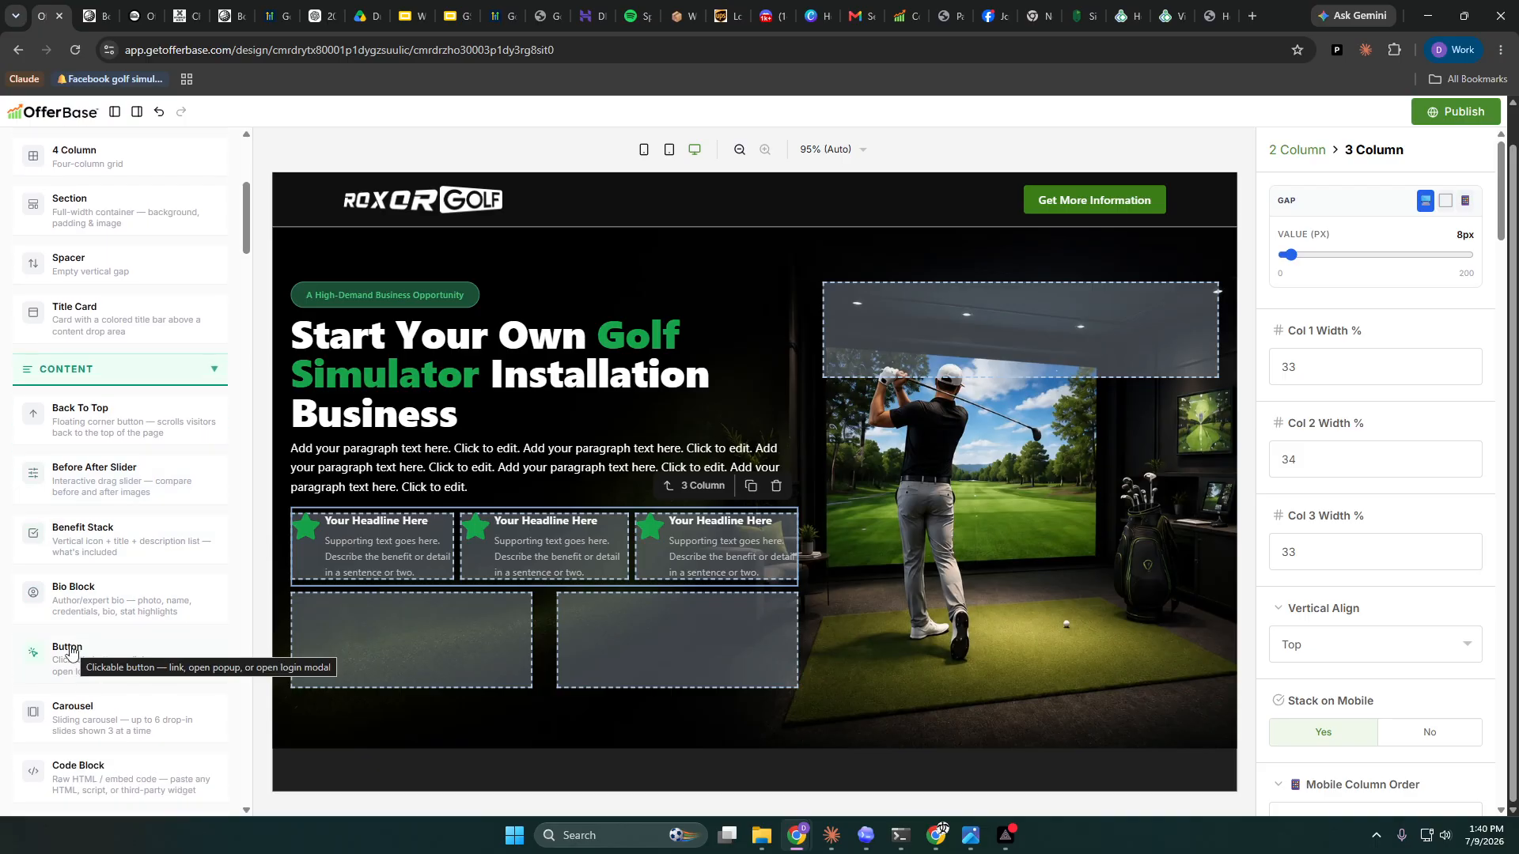
{"action": "left_click_drag", "start_coordinate": [70, 650], "coordinate": [445, 617]}
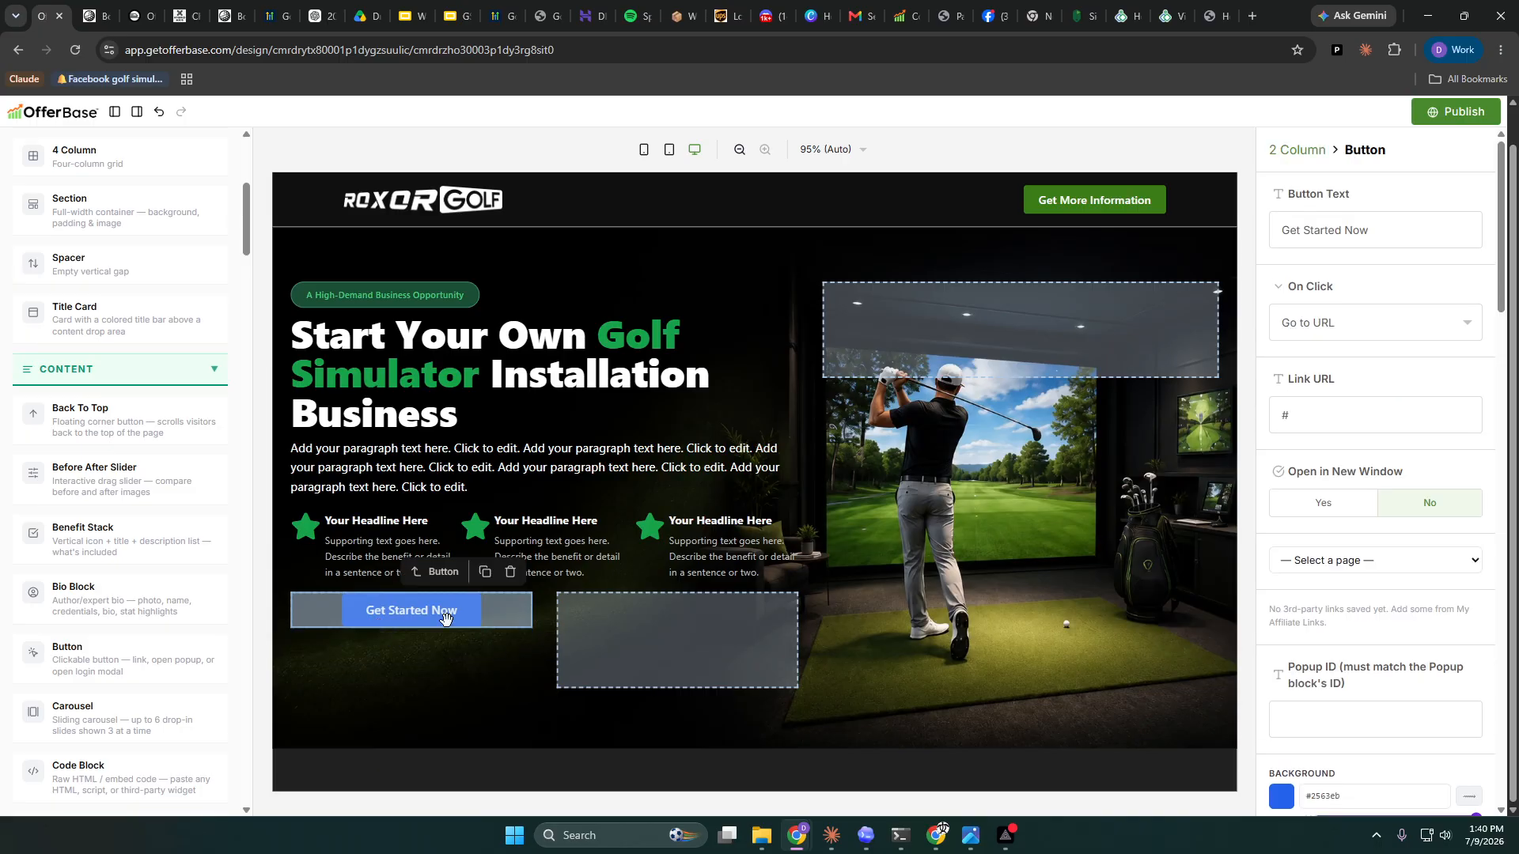
{"action": "left_click", "coordinate": [1282, 797]}
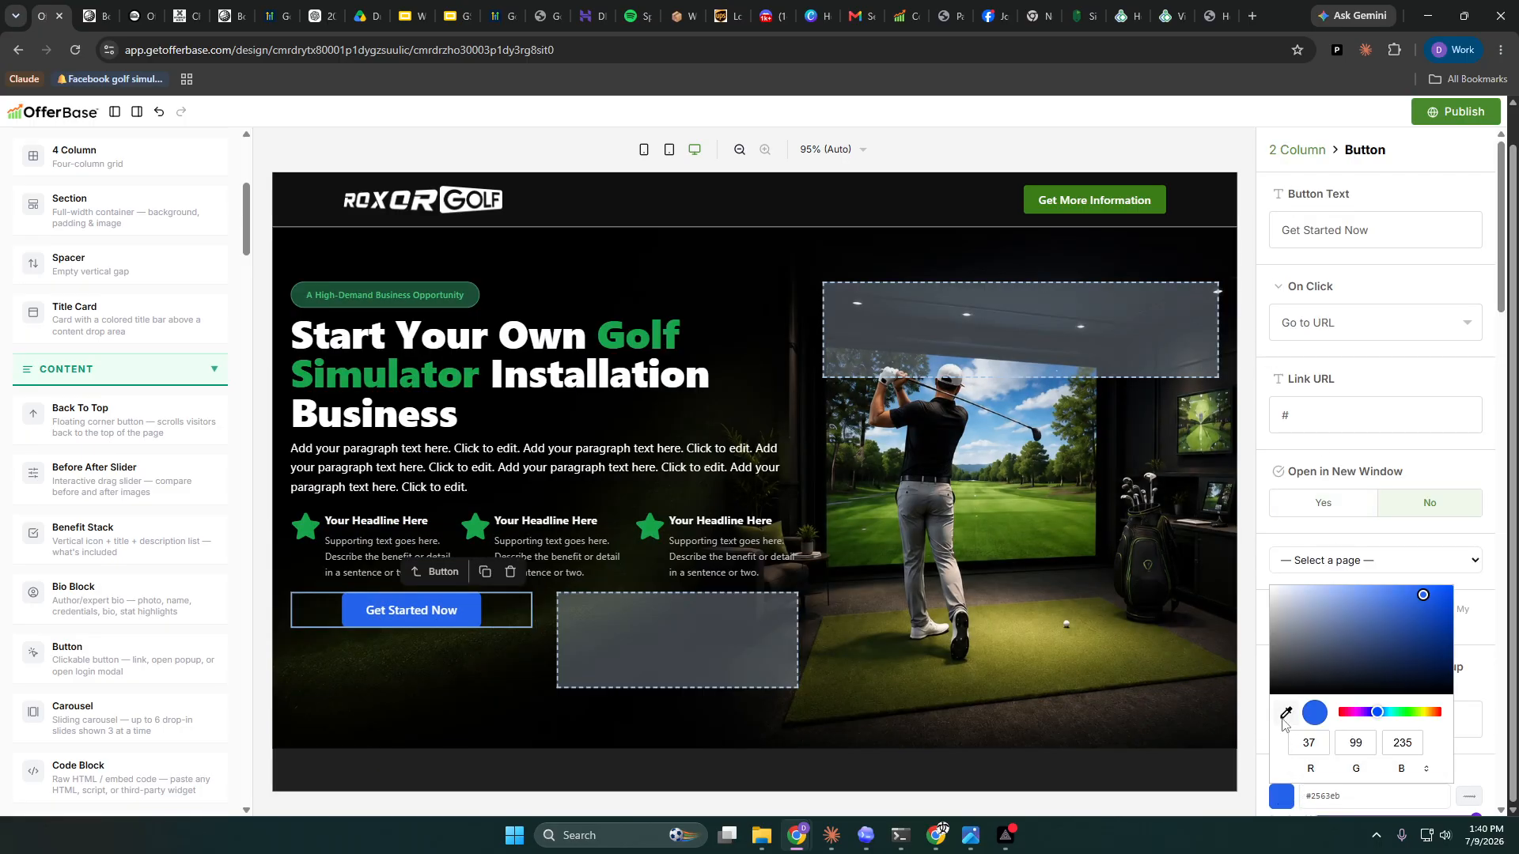
{"action": "left_click", "coordinate": [1039, 206]}
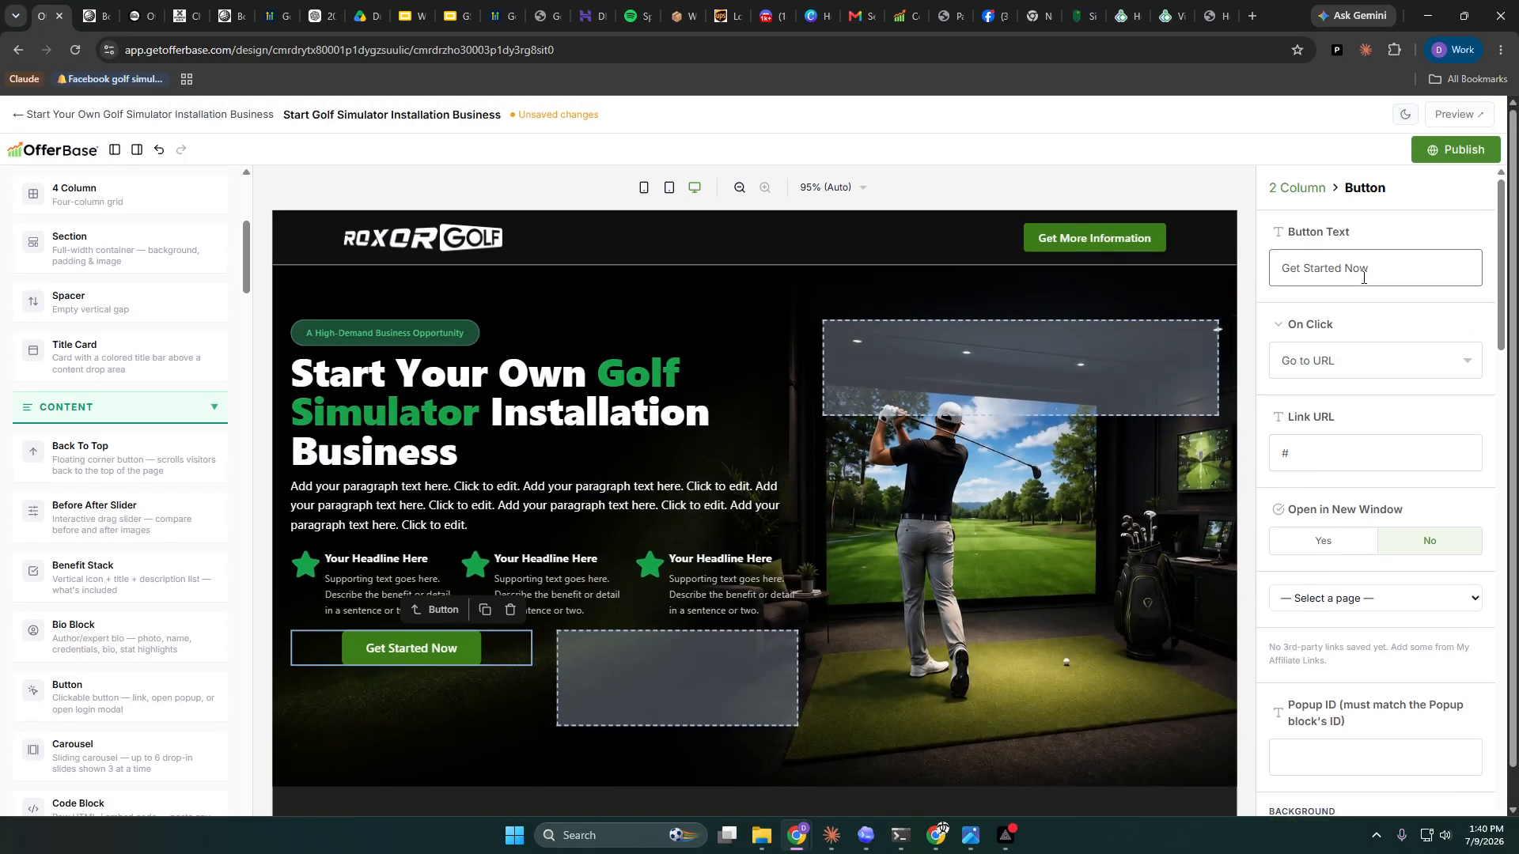
- Change the new hero button's text to "Get More Information"
{"action": "triple_click", "coordinate": [1364, 269]}
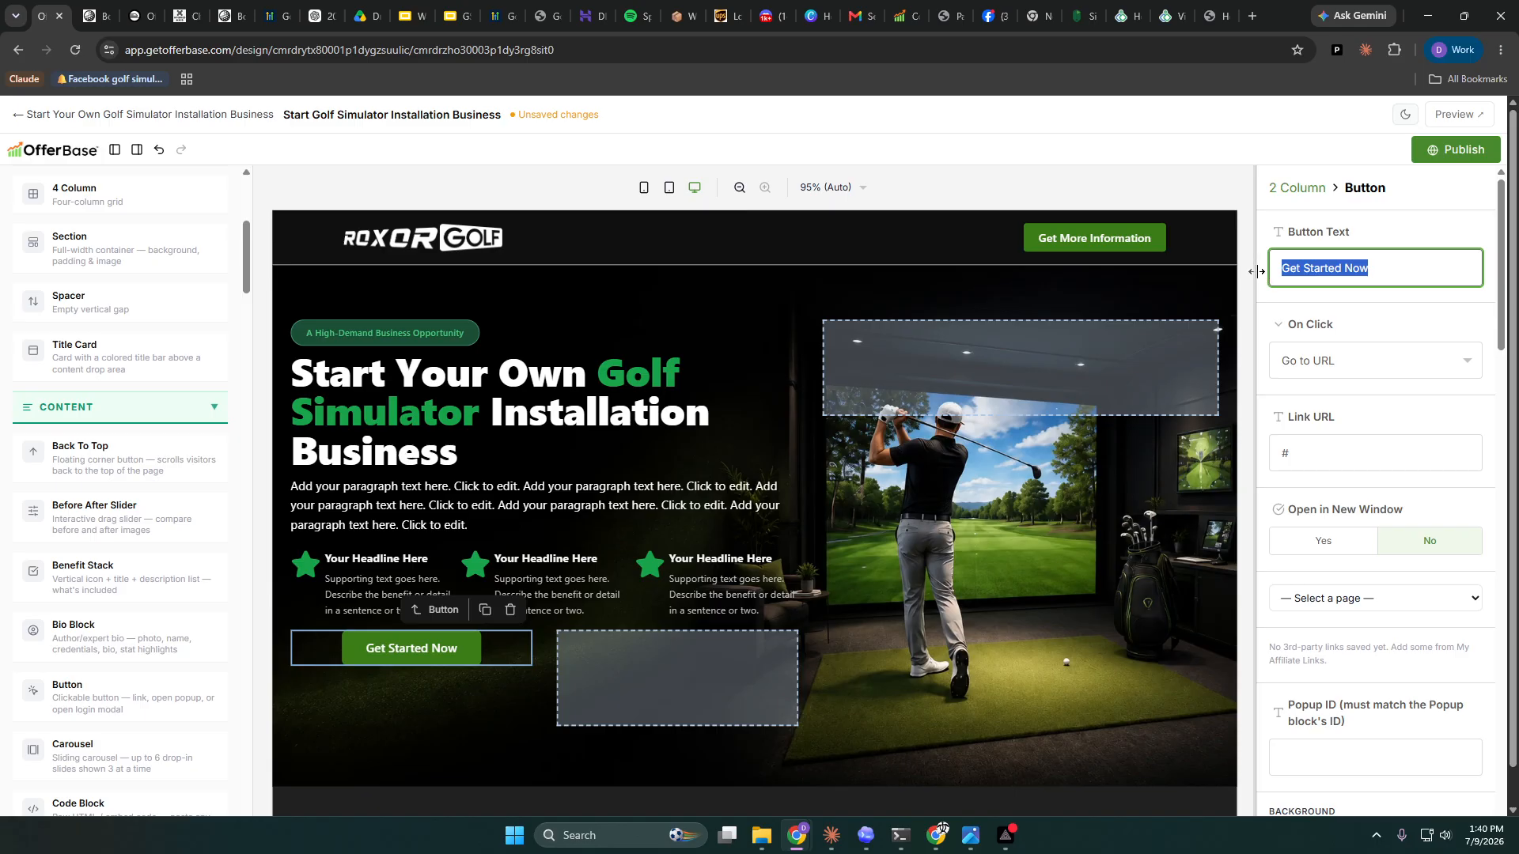
{"action": "type", "text": "Get More Informat"}
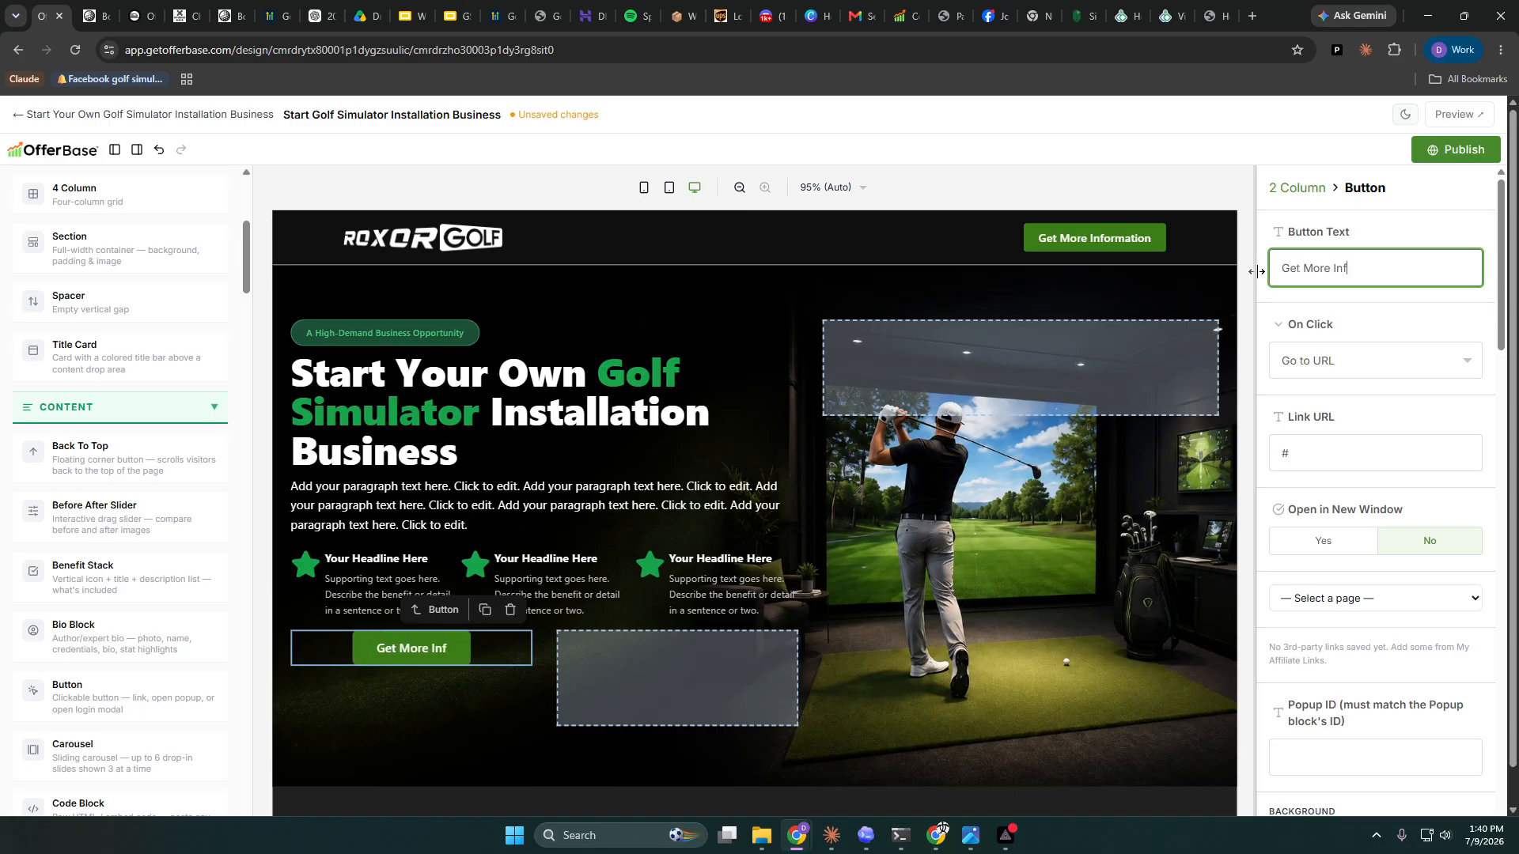
{"action": "type", "text": "ion"}
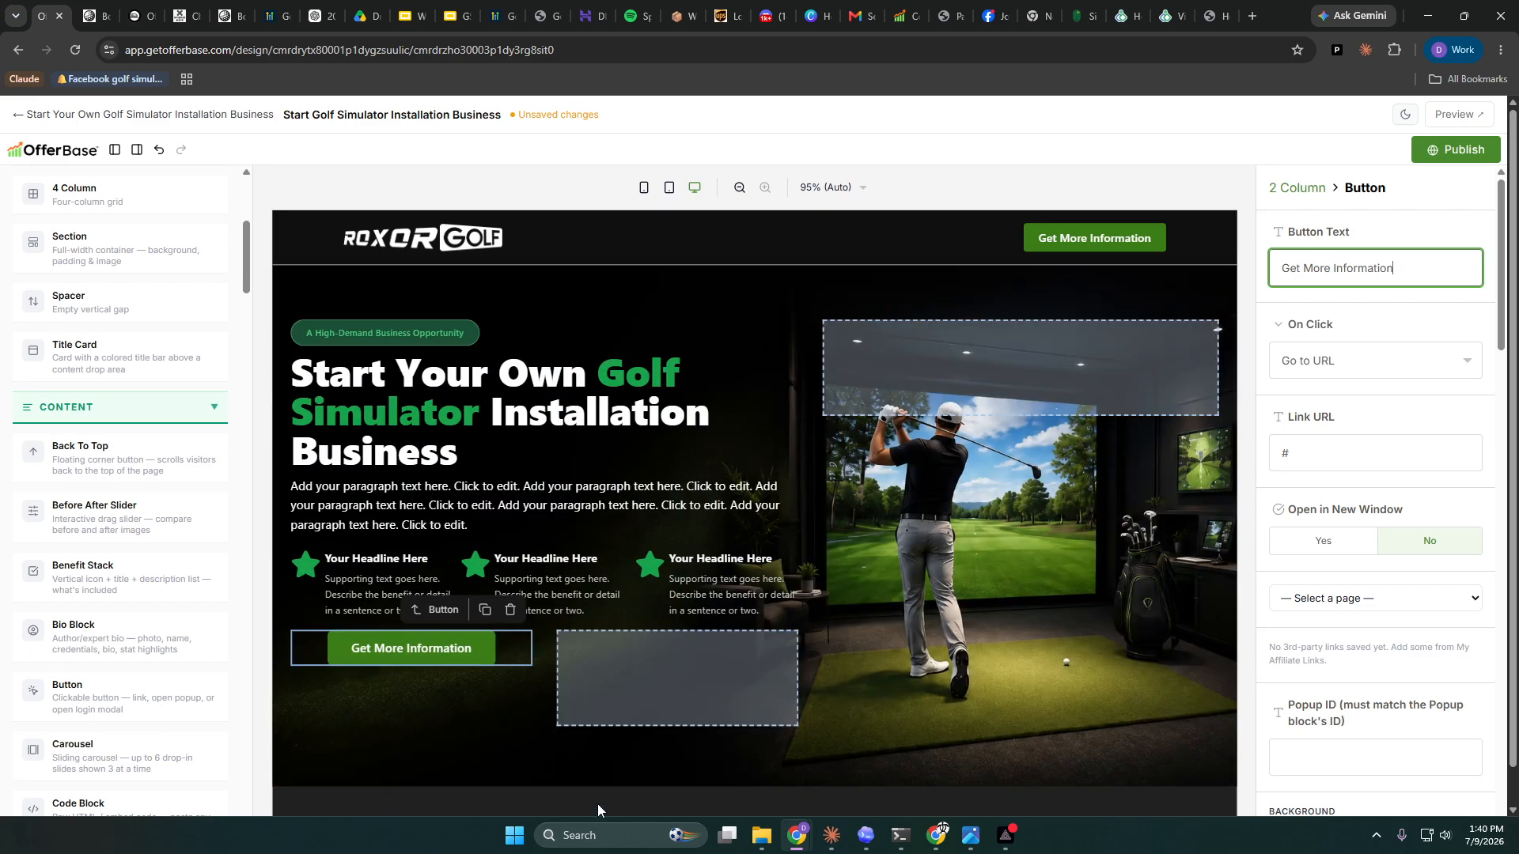
{"action": "left_click", "coordinate": [1122, 675]}
{"action": "scroll", "coordinate": [1108, 554], "scroll_direction": "down", "scroll_amount": 1}
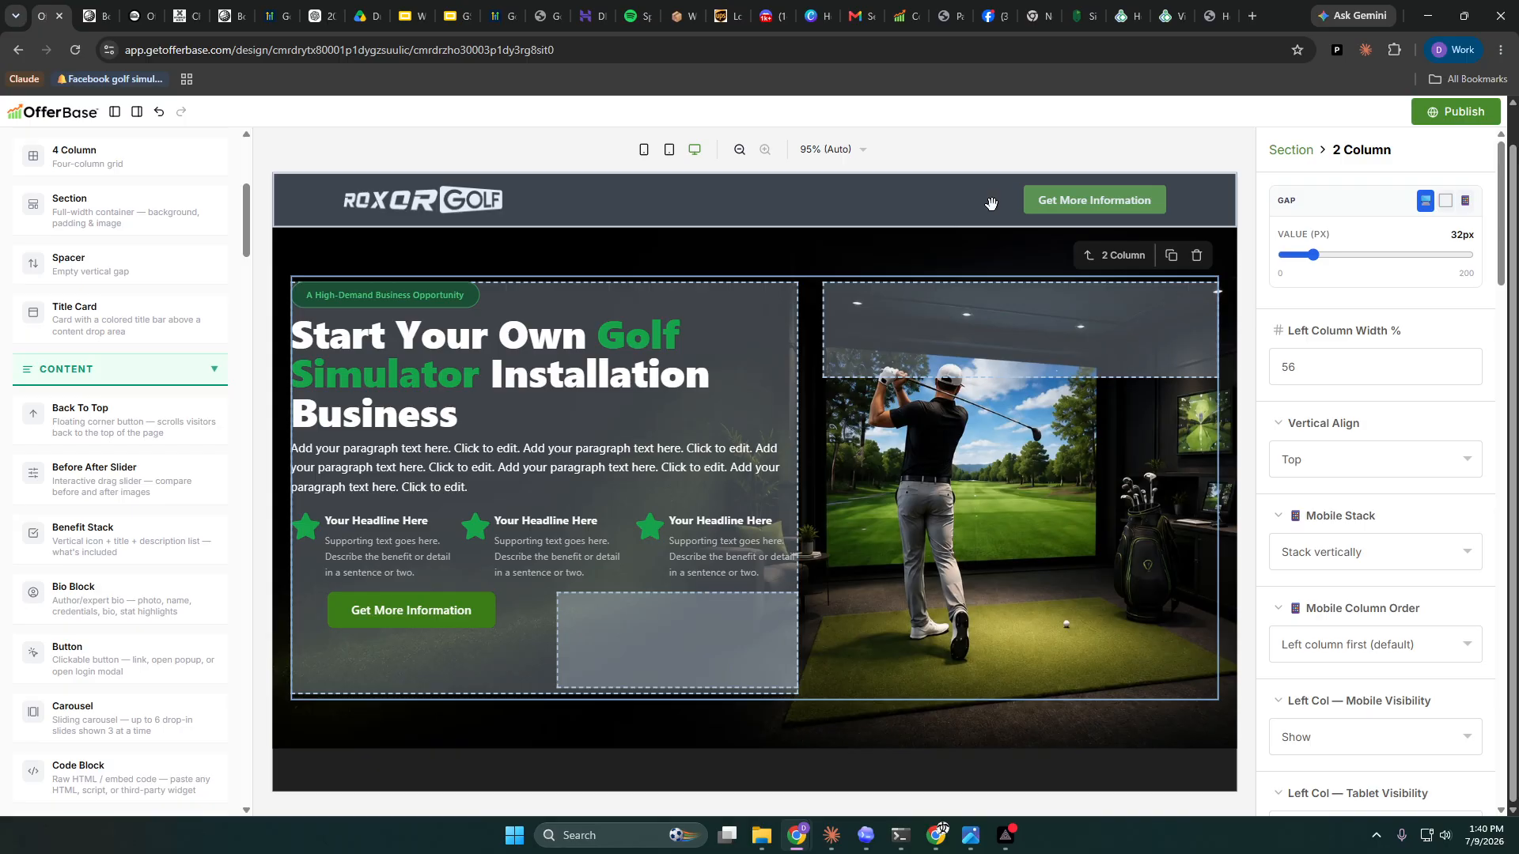
{"action": "left_click", "coordinate": [991, 204]}
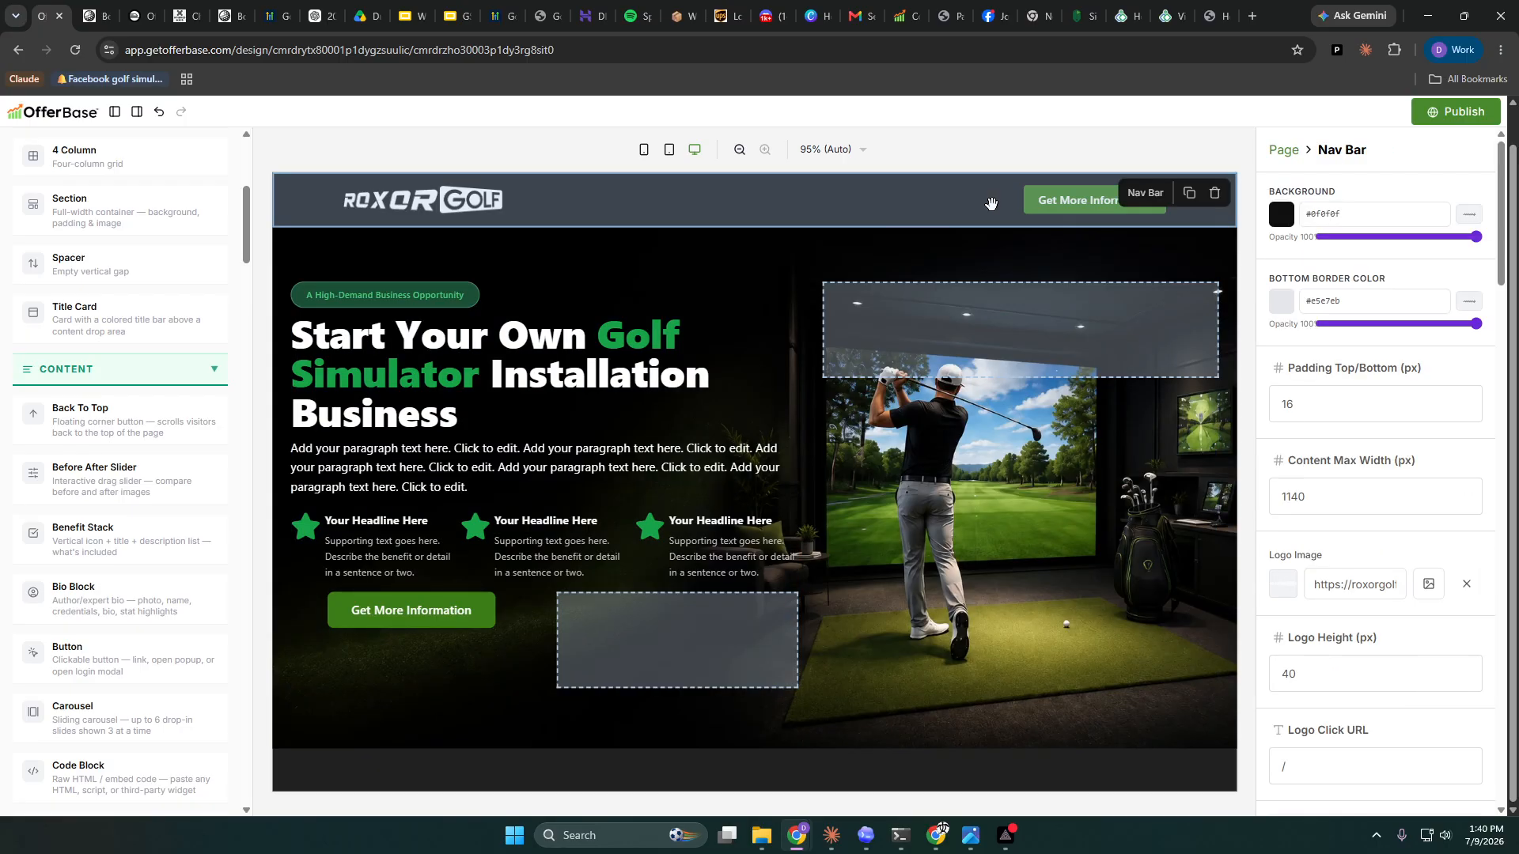
- Set the hero's Get More Information button width to Full (100%)
{"action": "left_click", "coordinate": [460, 613]}
{"action": "scroll", "coordinate": [1373, 625], "scroll_direction": "down", "scroll_amount": 5}
{"action": "scroll", "coordinate": [1373, 625], "scroll_direction": "down", "scroll_amount": 6}
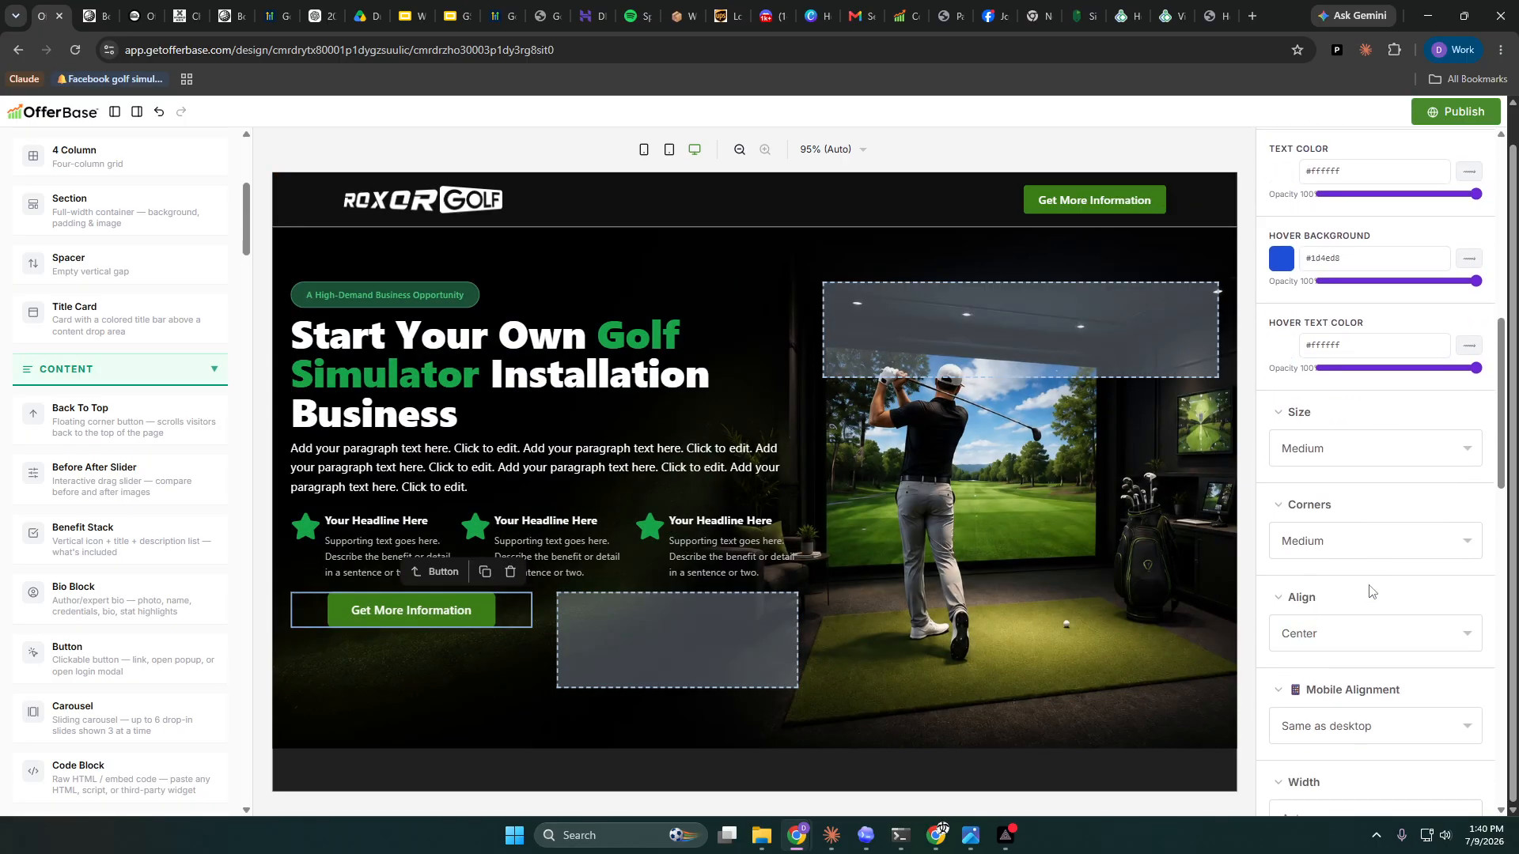
{"action": "left_click", "coordinate": [1337, 673]}
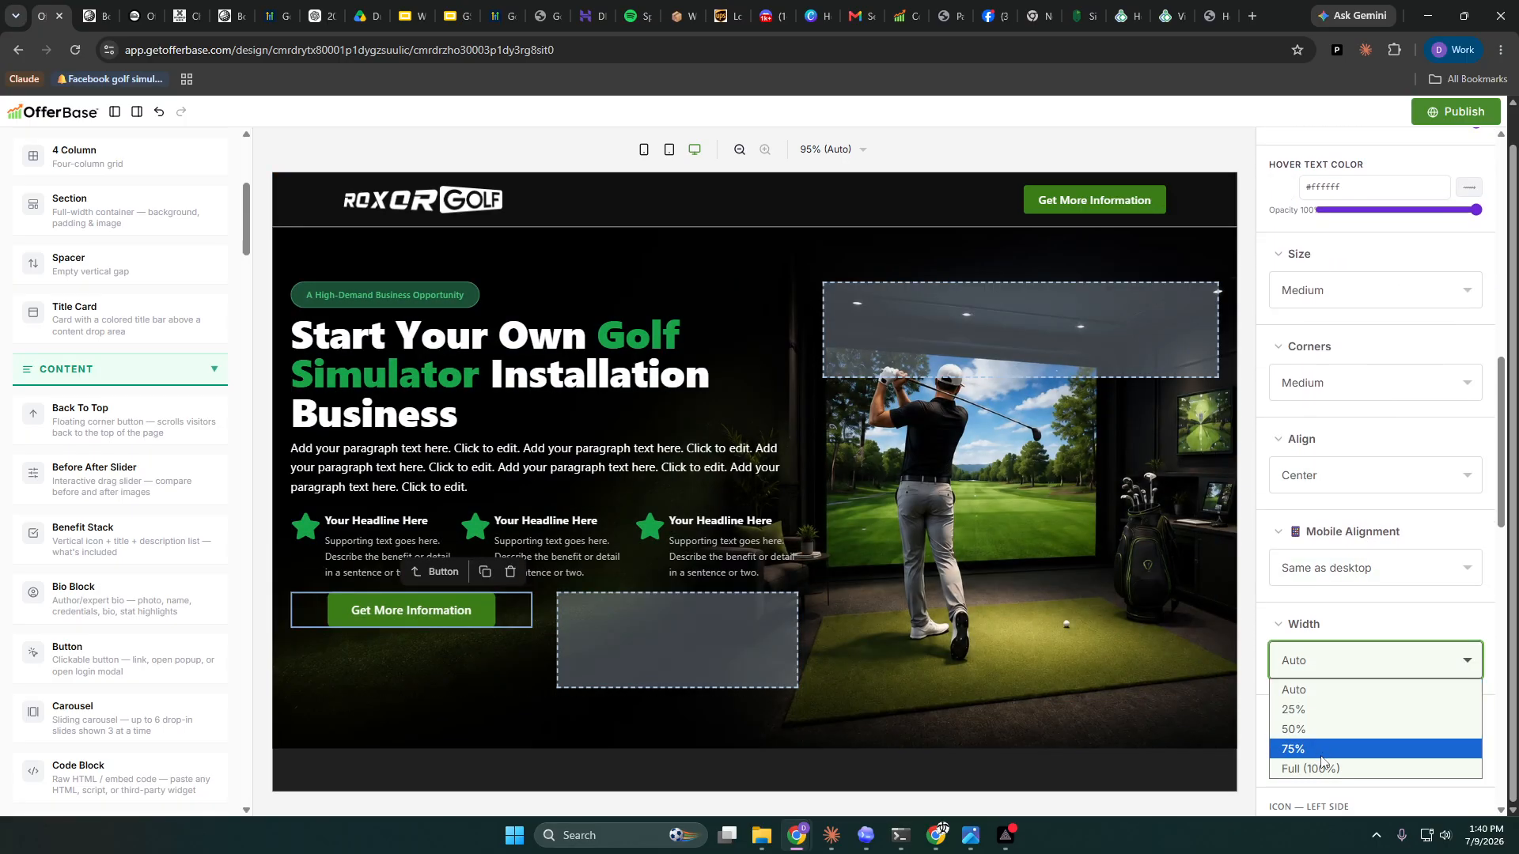
{"action": "left_click", "coordinate": [1323, 768]}
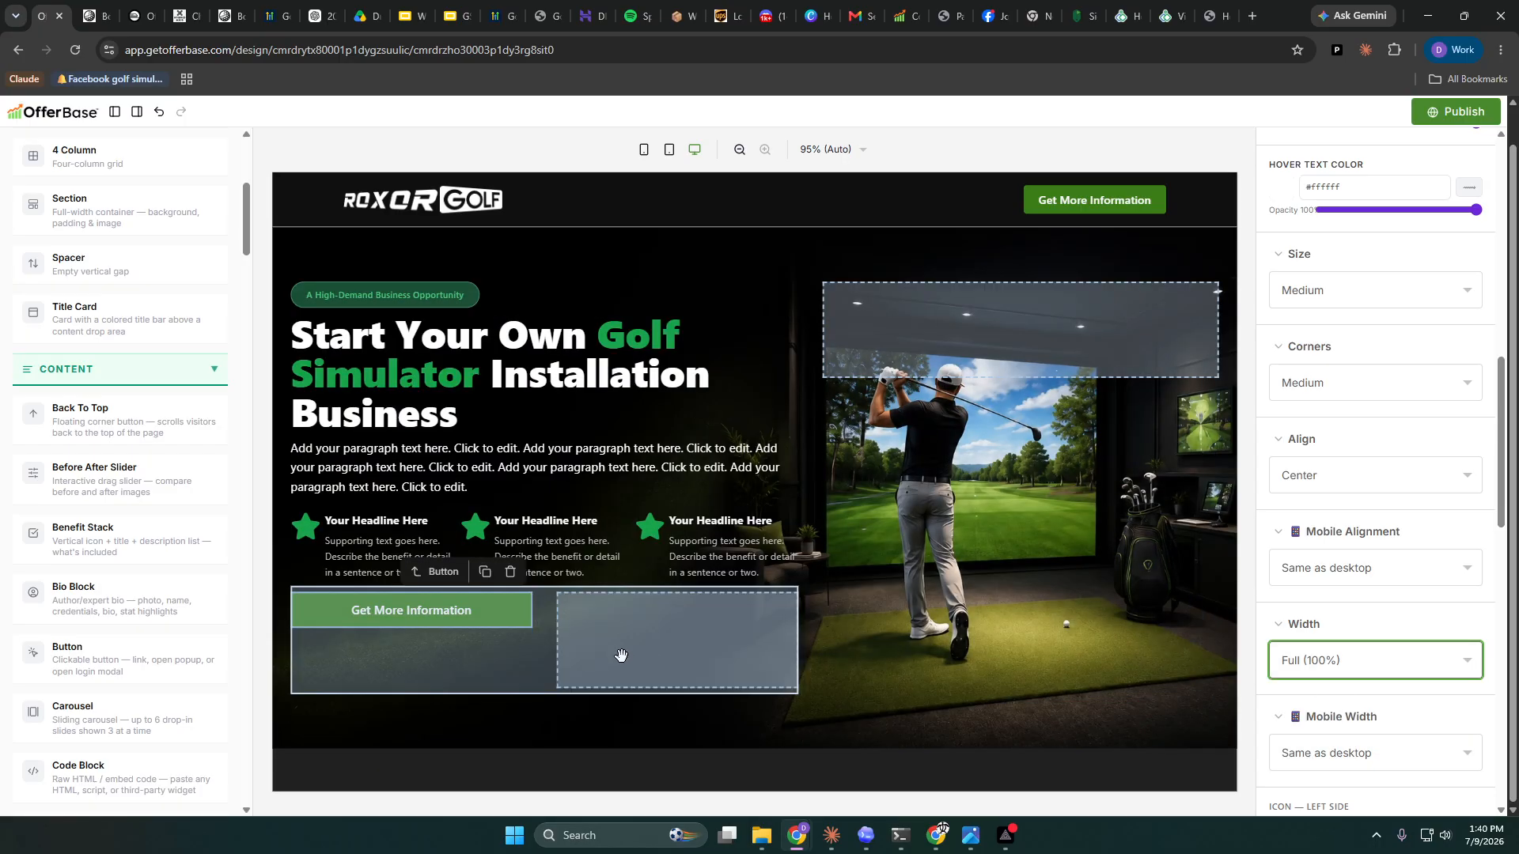
- Add an Arrow Right icon on the right side of the hero's Get More Information button
{"action": "scroll", "coordinate": [1480, 506], "scroll_direction": "up", "scroll_amount": 4}
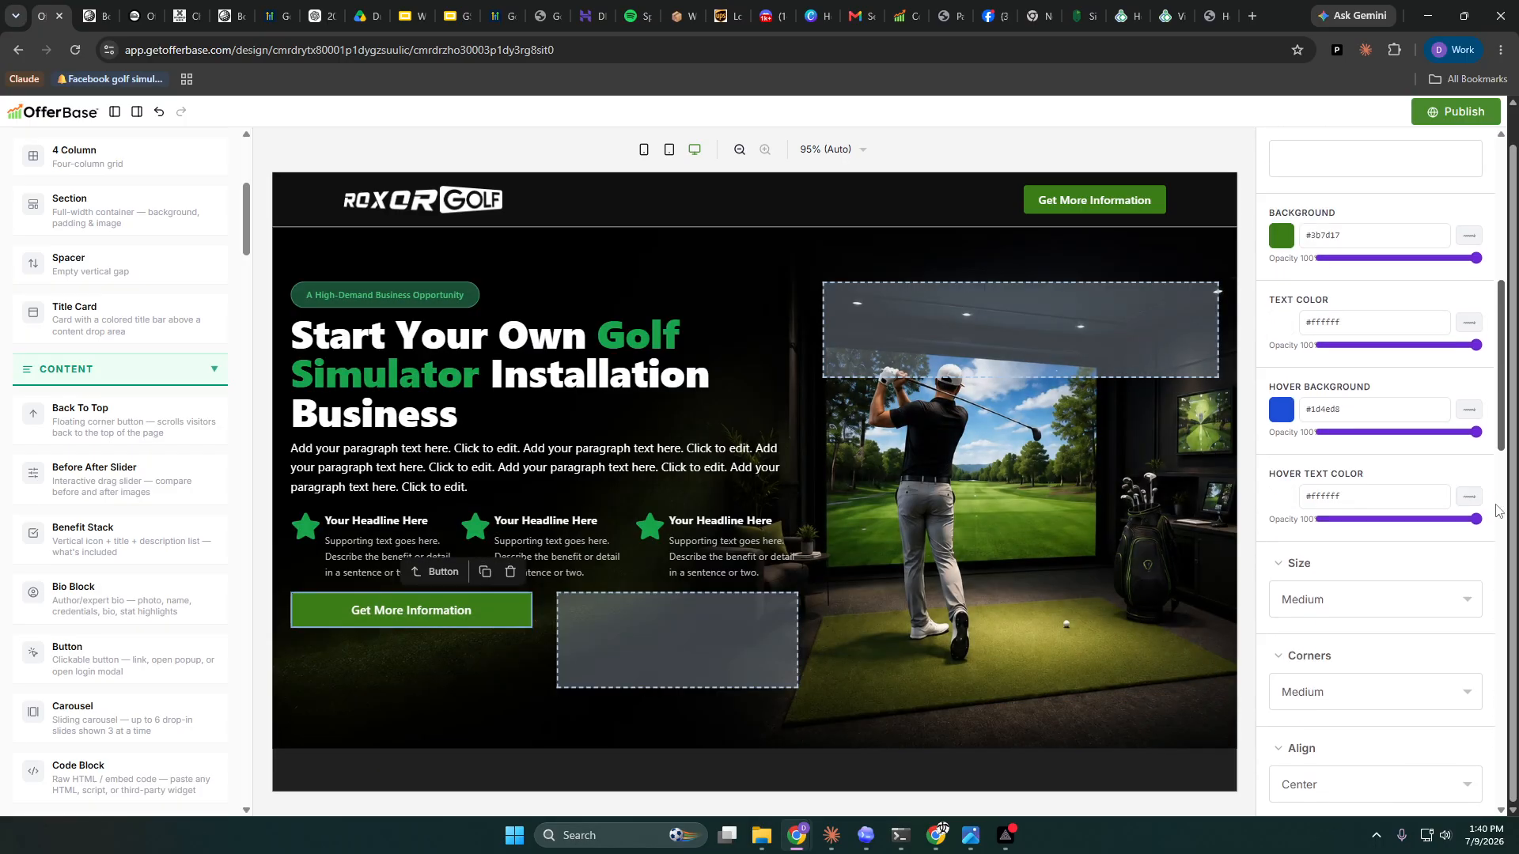
{"action": "scroll", "coordinate": [1496, 511], "scroll_direction": "up", "scroll_amount": 4}
{"action": "scroll", "coordinate": [1495, 511], "scroll_direction": "up", "scroll_amount": 3}
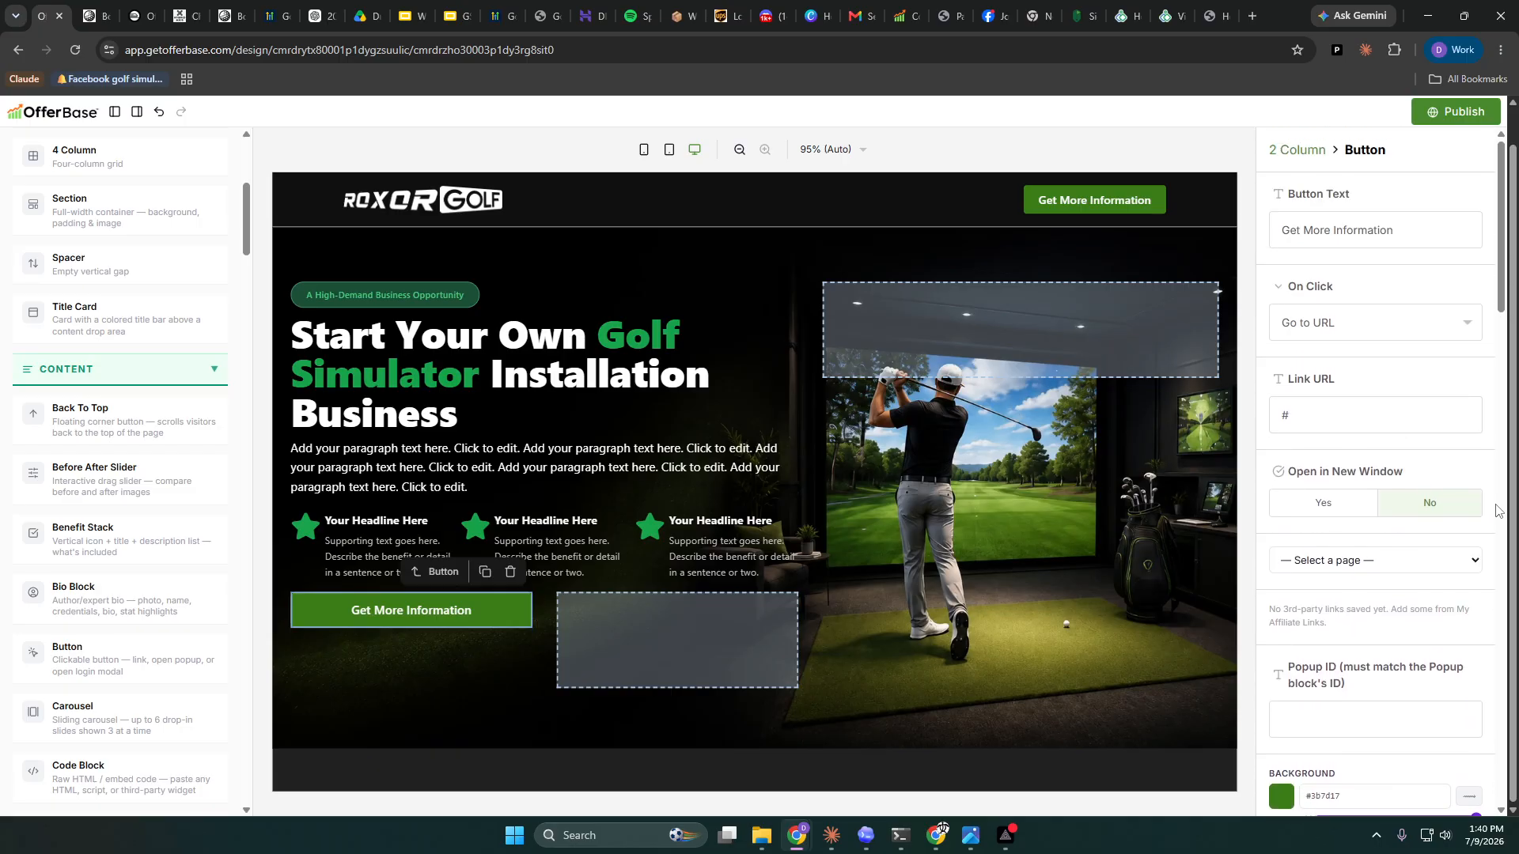
{"action": "scroll", "coordinate": [1369, 332], "scroll_direction": "down", "scroll_amount": 7}
{"action": "scroll", "coordinate": [1361, 356], "scroll_direction": "down", "scroll_amount": 8}
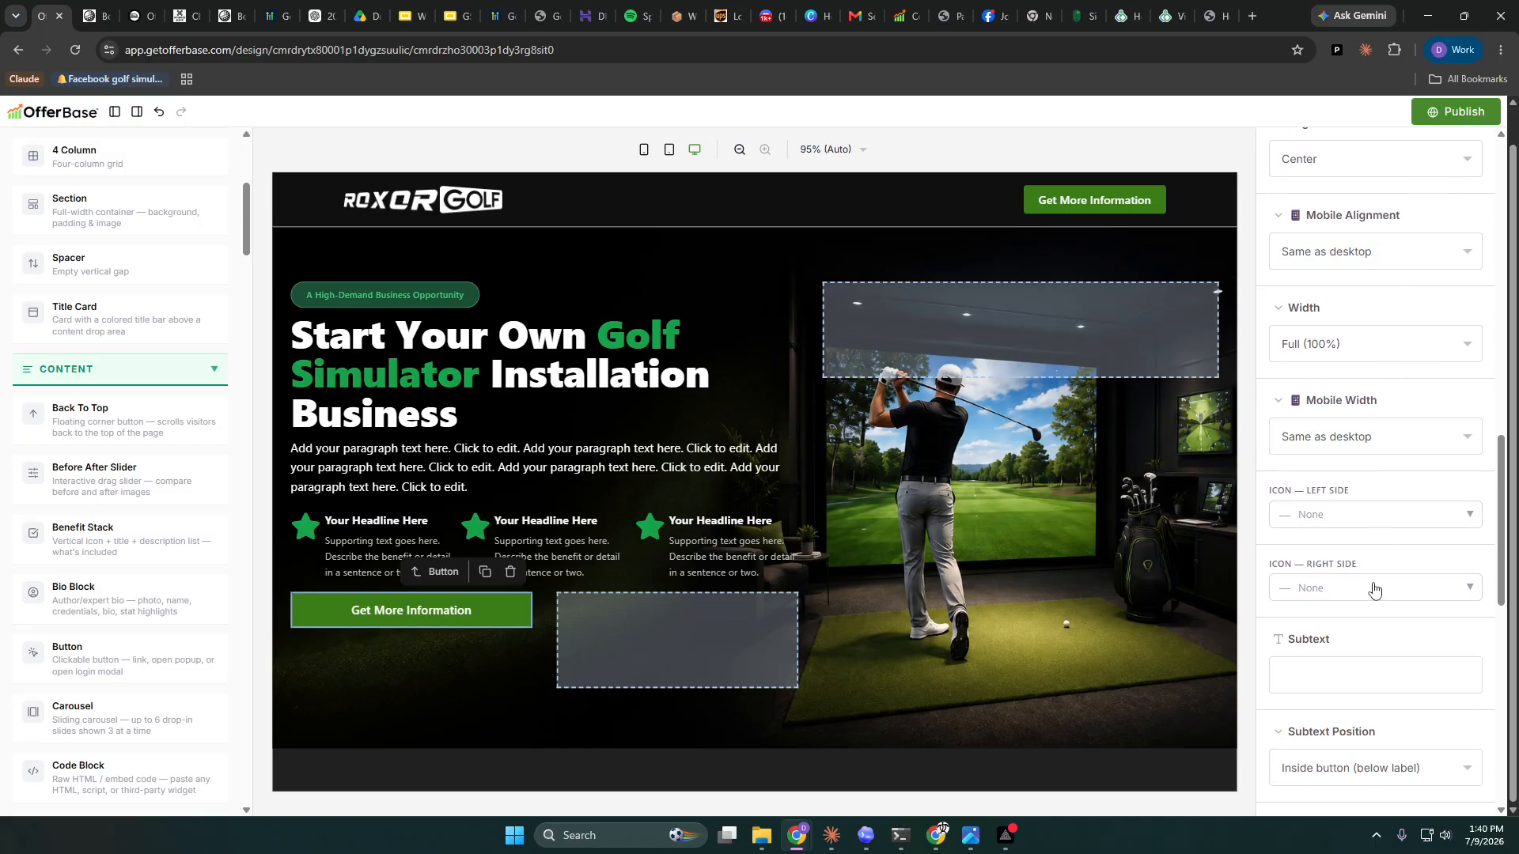
{"action": "left_click", "coordinate": [1373, 589]}
{"action": "left_click", "coordinate": [1287, 702]}
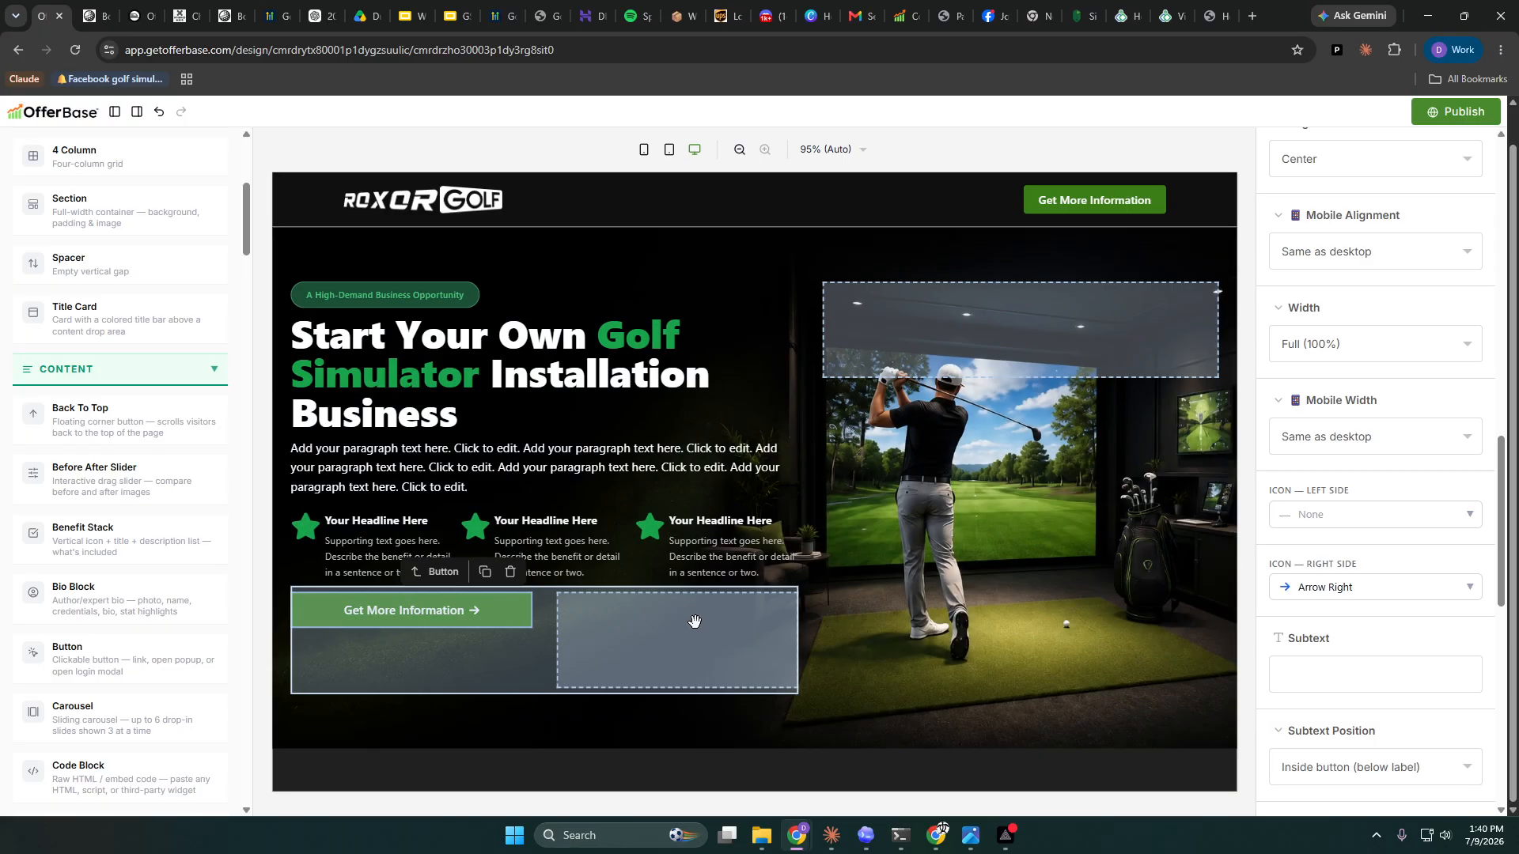
- Duplicate the hero's Get More Information button and move the copy into the empty right cell of the button row
{"action": "left_click", "coordinate": [693, 621]}
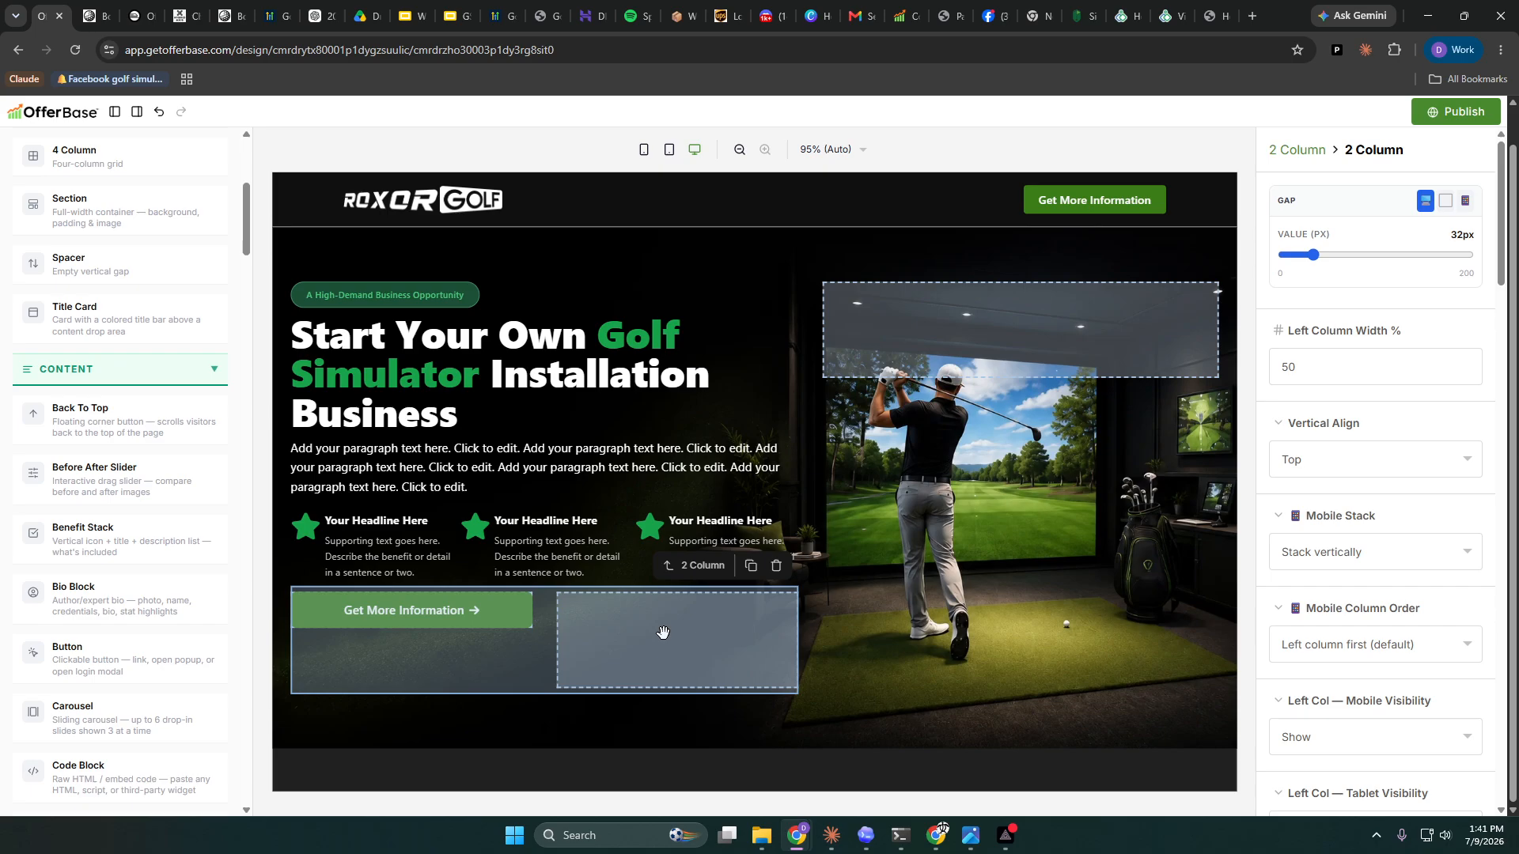
{"action": "left_click", "coordinate": [519, 607]}
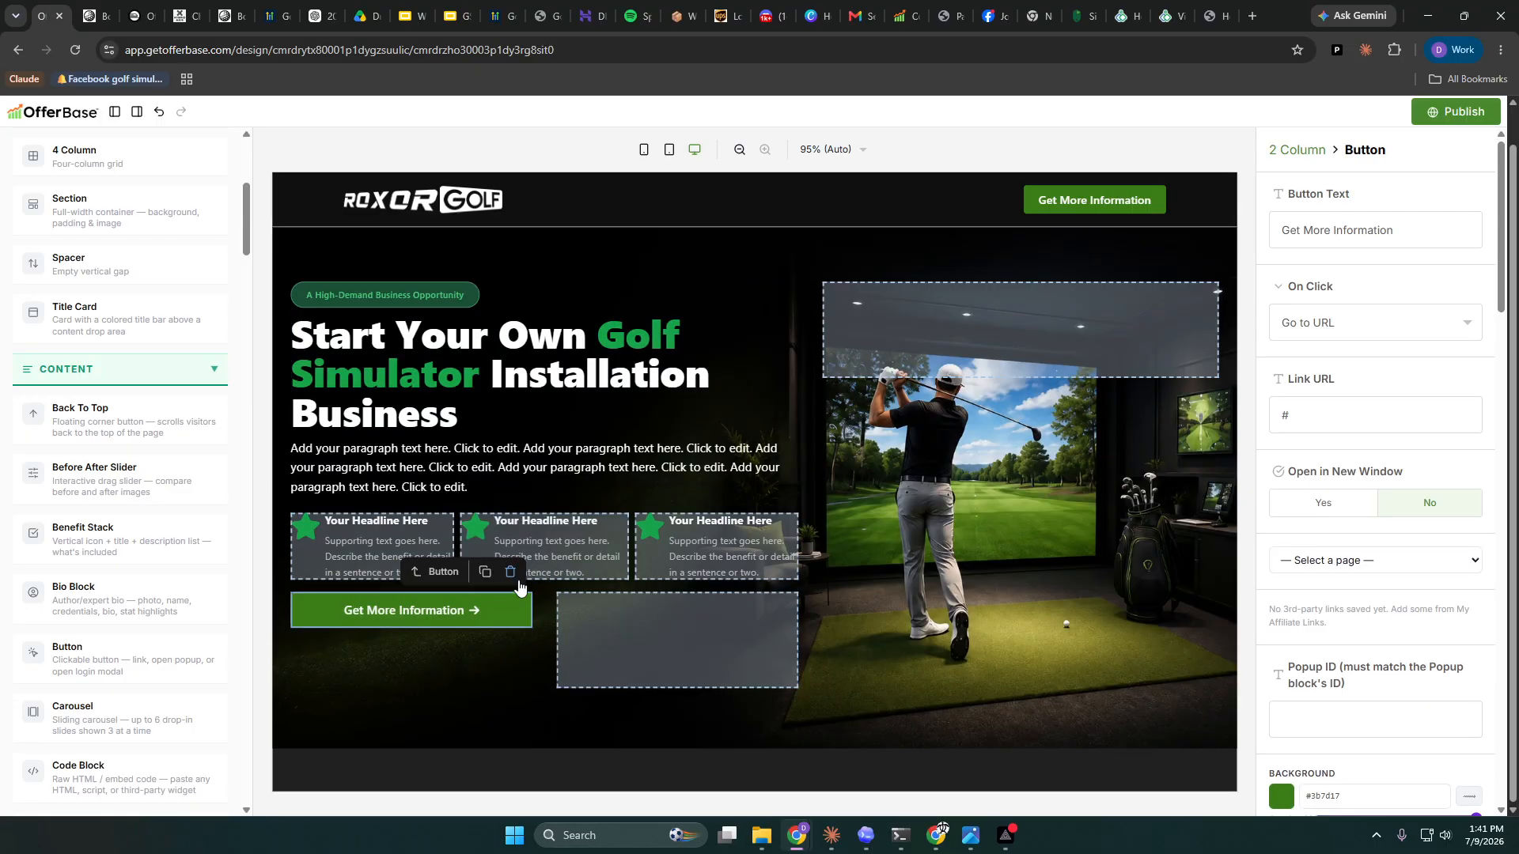
{"action": "left_click", "coordinate": [485, 574]}
{"action": "left_click_drag", "start_coordinate": [398, 642], "coordinate": [680, 633]}
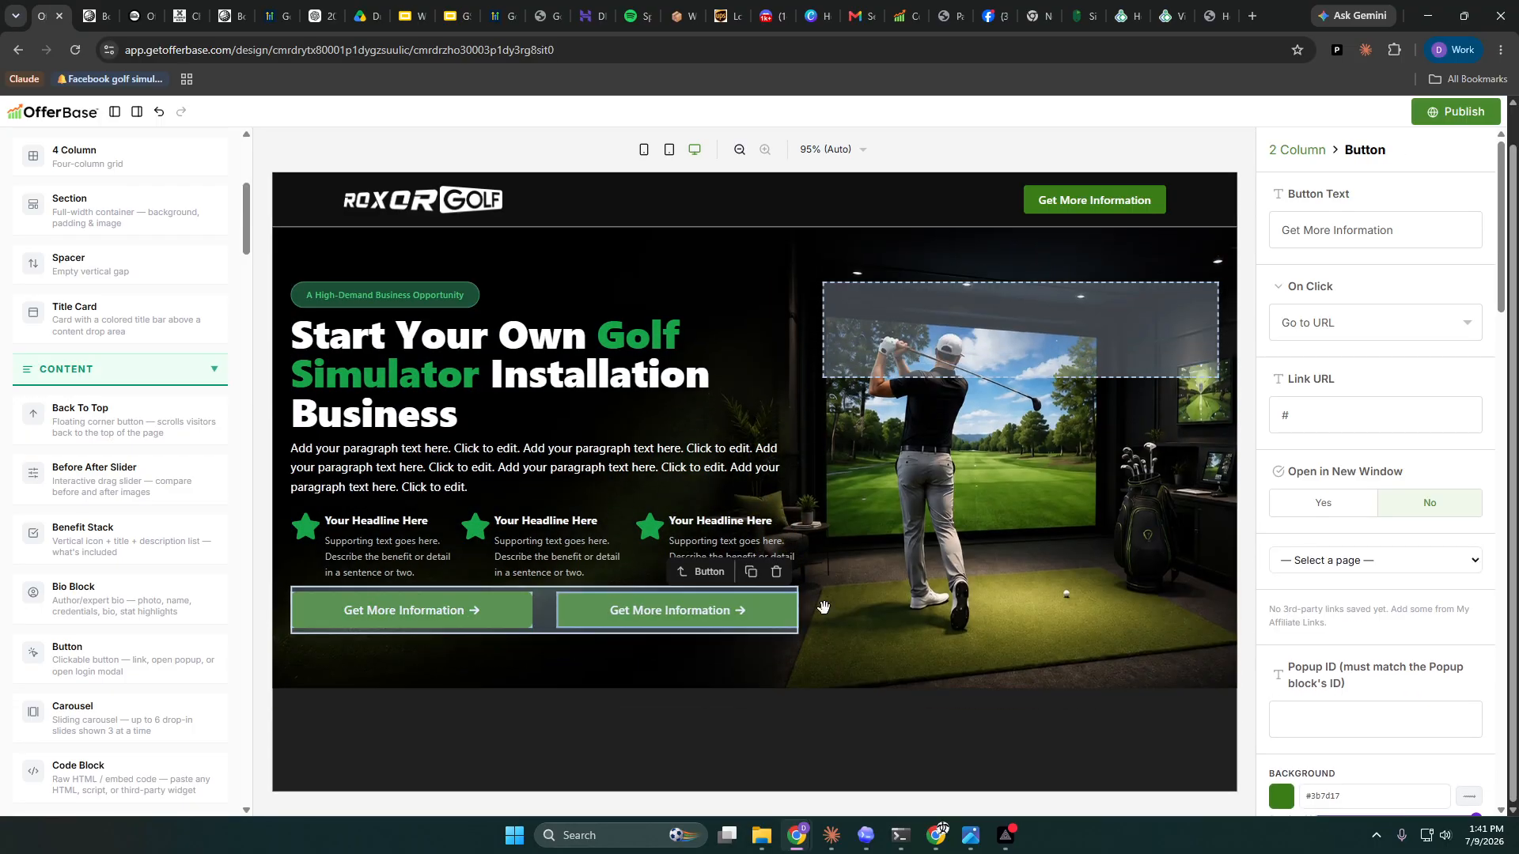
- Set the duplicated button's background color to #1e1f1e and lower its opacity to 0%
{"action": "scroll", "coordinate": [1287, 641], "scroll_direction": "down", "scroll_amount": 3}
{"action": "left_click", "coordinate": [1281, 560]}
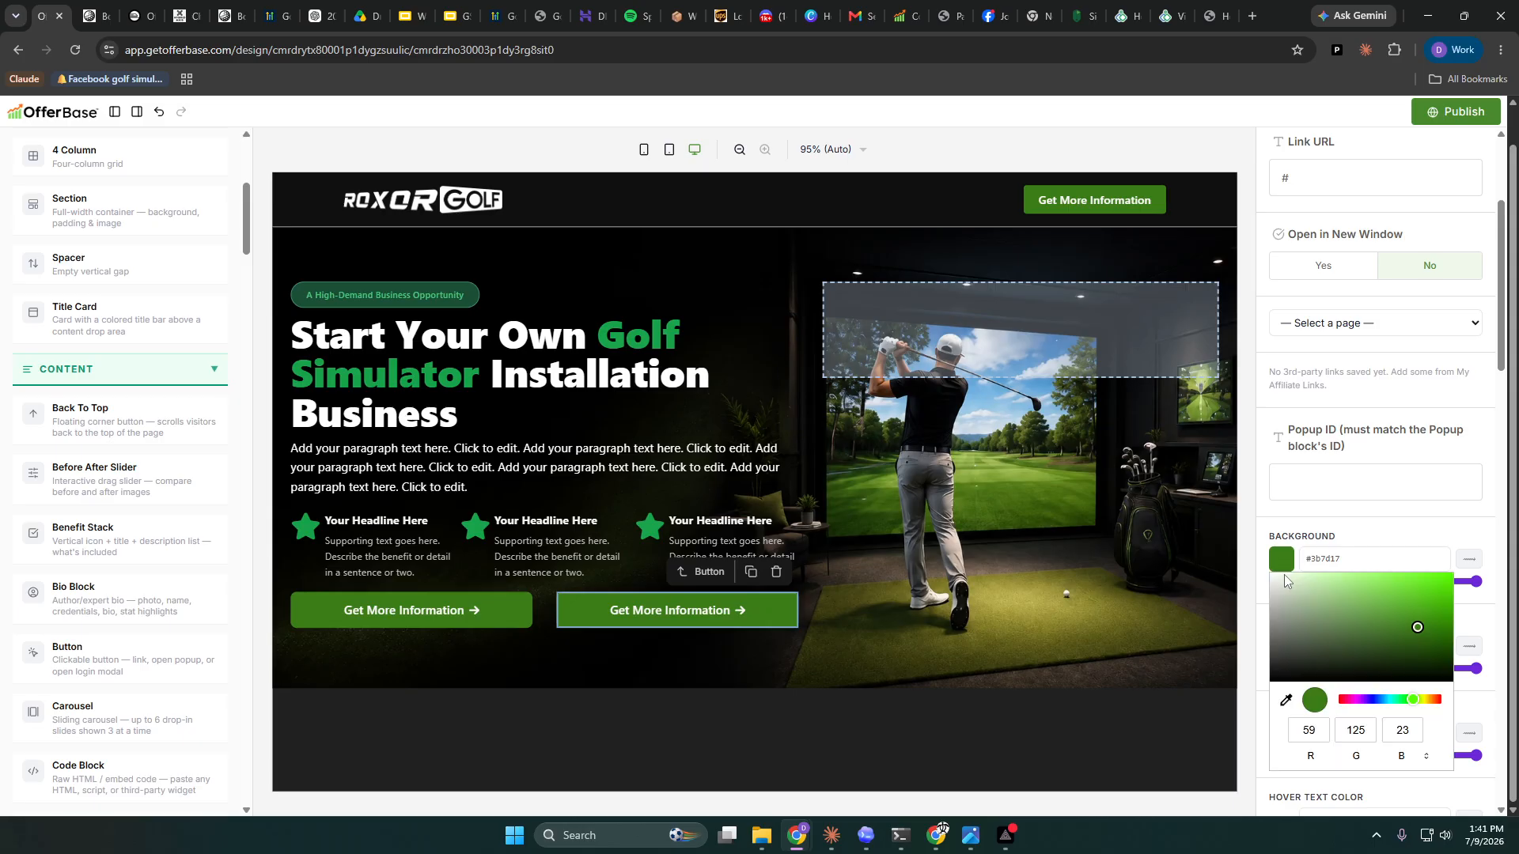
{"action": "left_click", "coordinate": [1277, 668]}
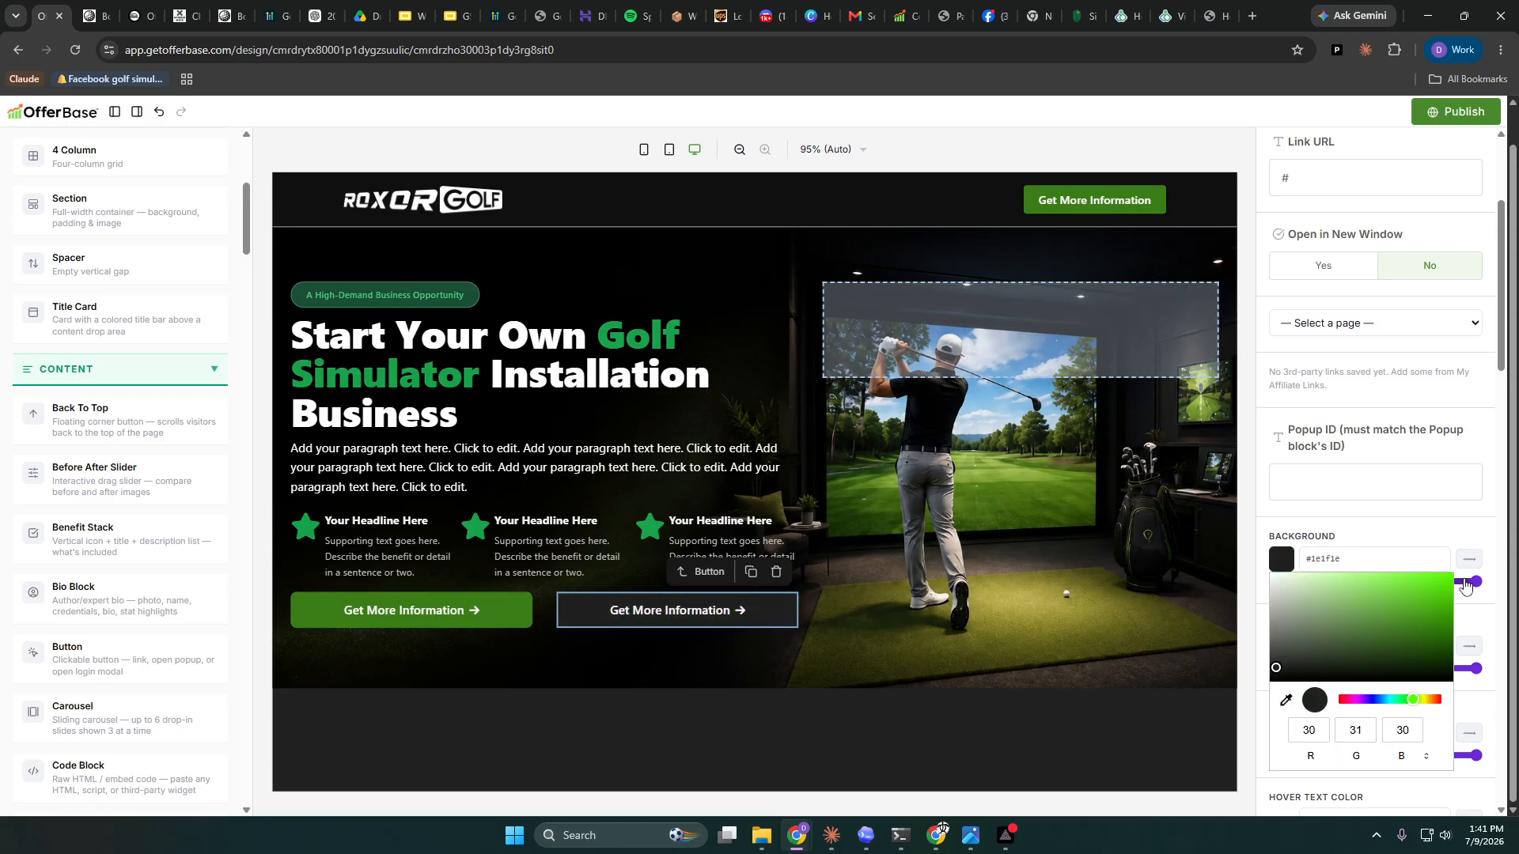
{"action": "left_click_drag", "start_coordinate": [1465, 585], "coordinate": [1320, 609]}
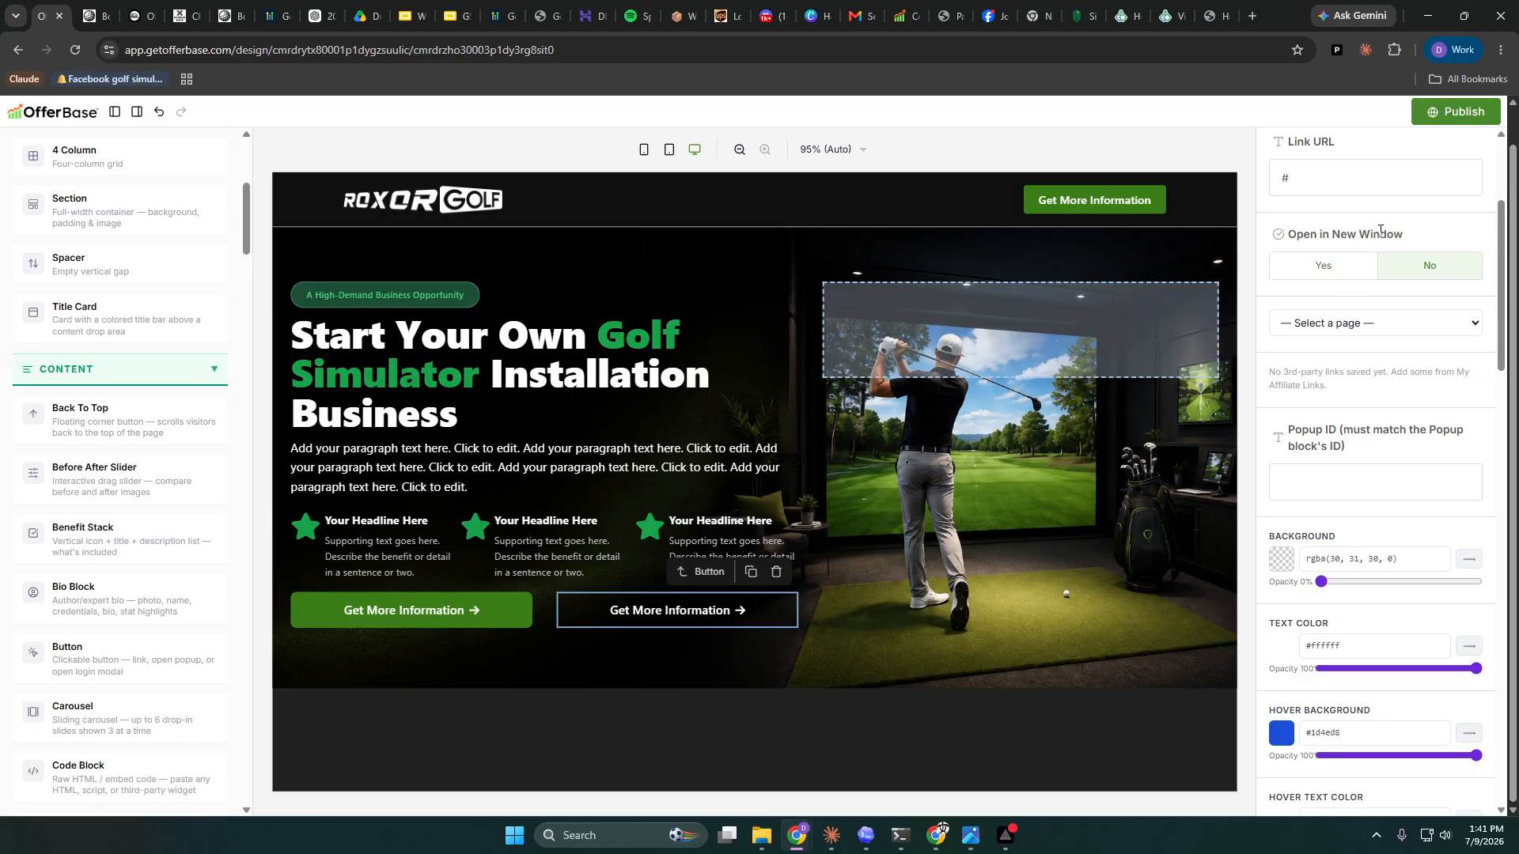
- Change the transparent button's text to "Watch Video"
{"action": "scroll", "coordinate": [1377, 332], "scroll_direction": "up", "scroll_amount": 3}
{"action": "left_click_drag", "start_coordinate": [1396, 230], "coordinate": [1256, 249]}
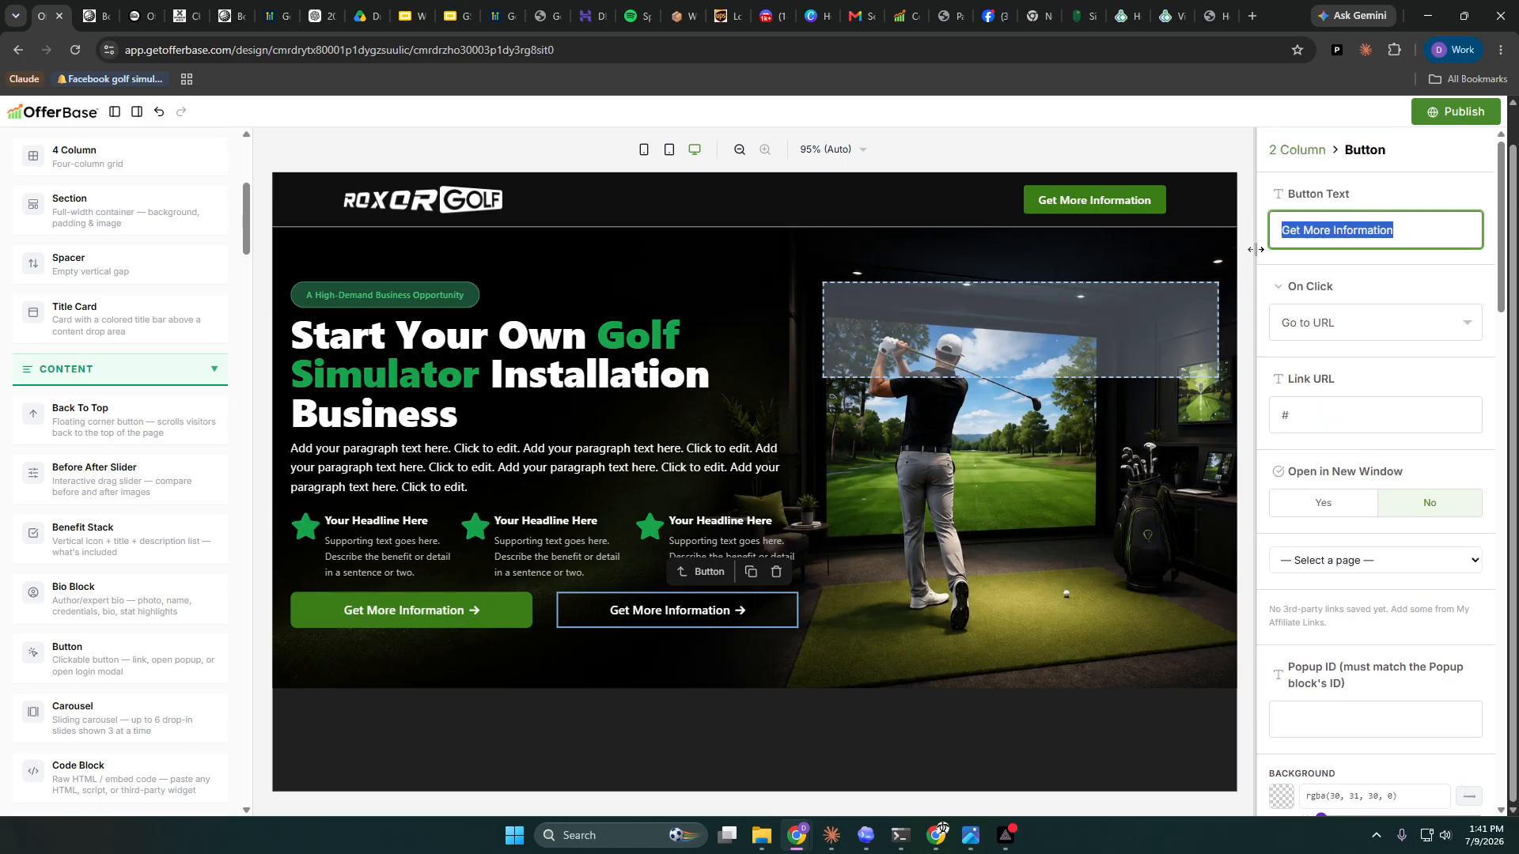
{"action": "type", "text": "wach"}
{"action": "key", "text": "BackSpace"}
{"action": "key", "text": "BackSpace"}
{"action": "key", "text": "BackSpace"}
{"action": "key", "text": "BackSpace"}
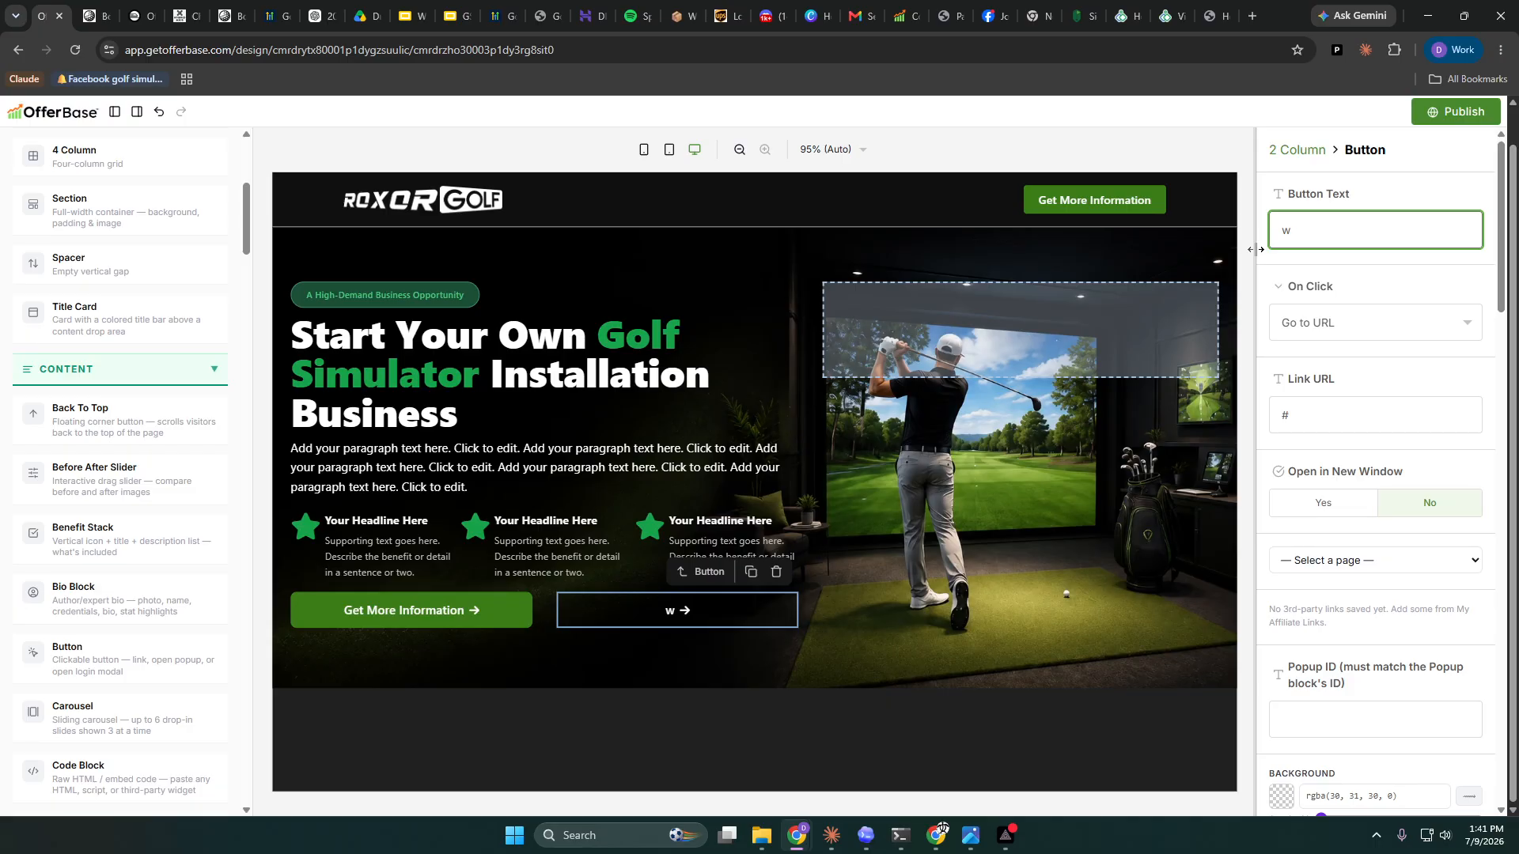
{"action": "type", "text": "Watch Video"}
- Remove the Watch Video button's right-side icon and give it a Play Circle icon on the left side
{"action": "scroll", "coordinate": [1440, 380], "scroll_direction": "down", "scroll_amount": 6}
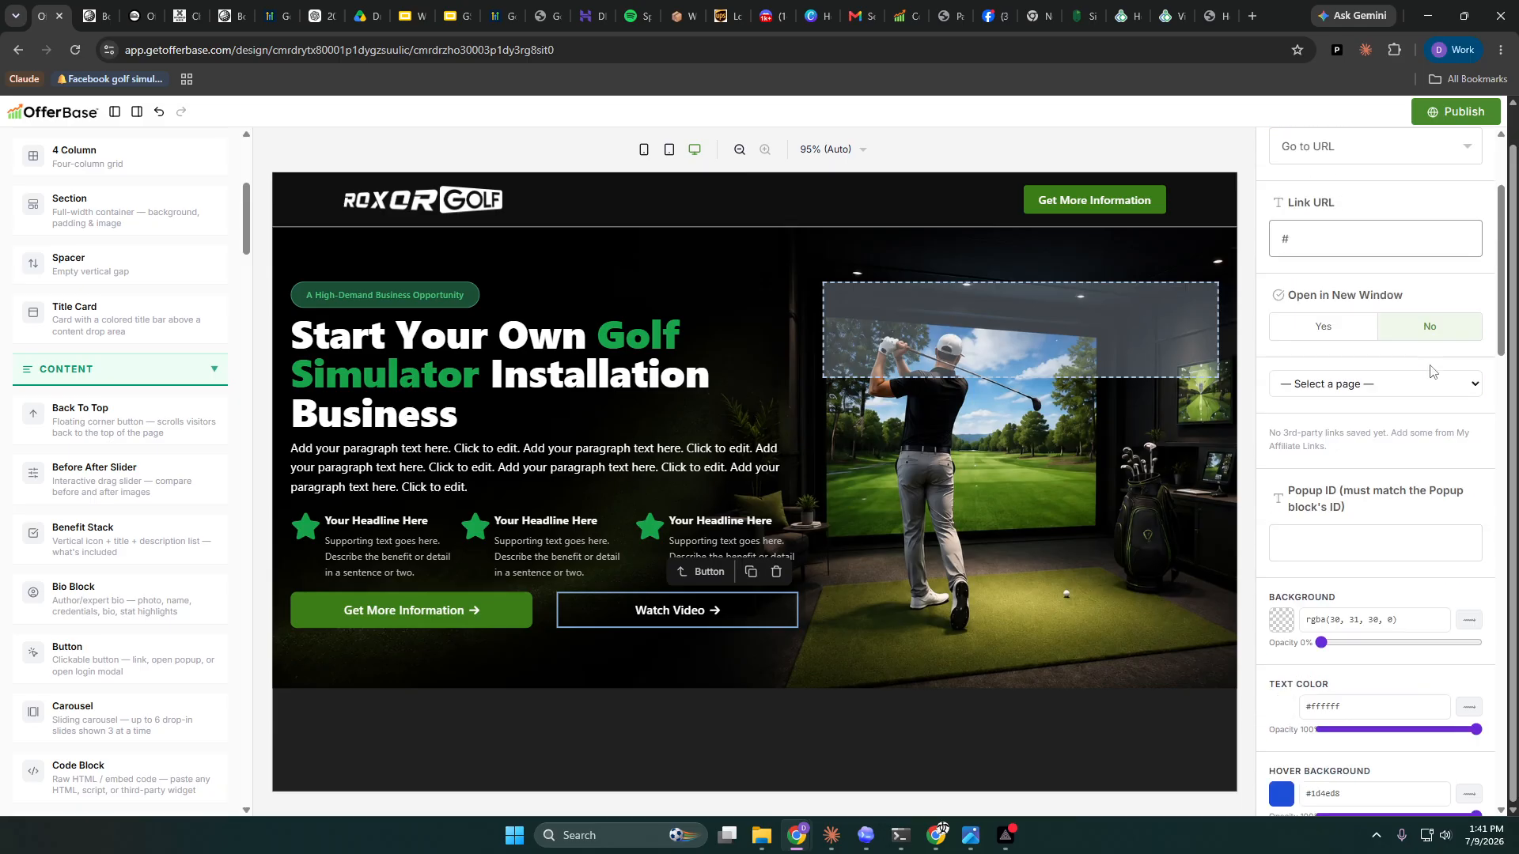
{"action": "scroll", "coordinate": [1426, 383], "scroll_direction": "down", "scroll_amount": 8}
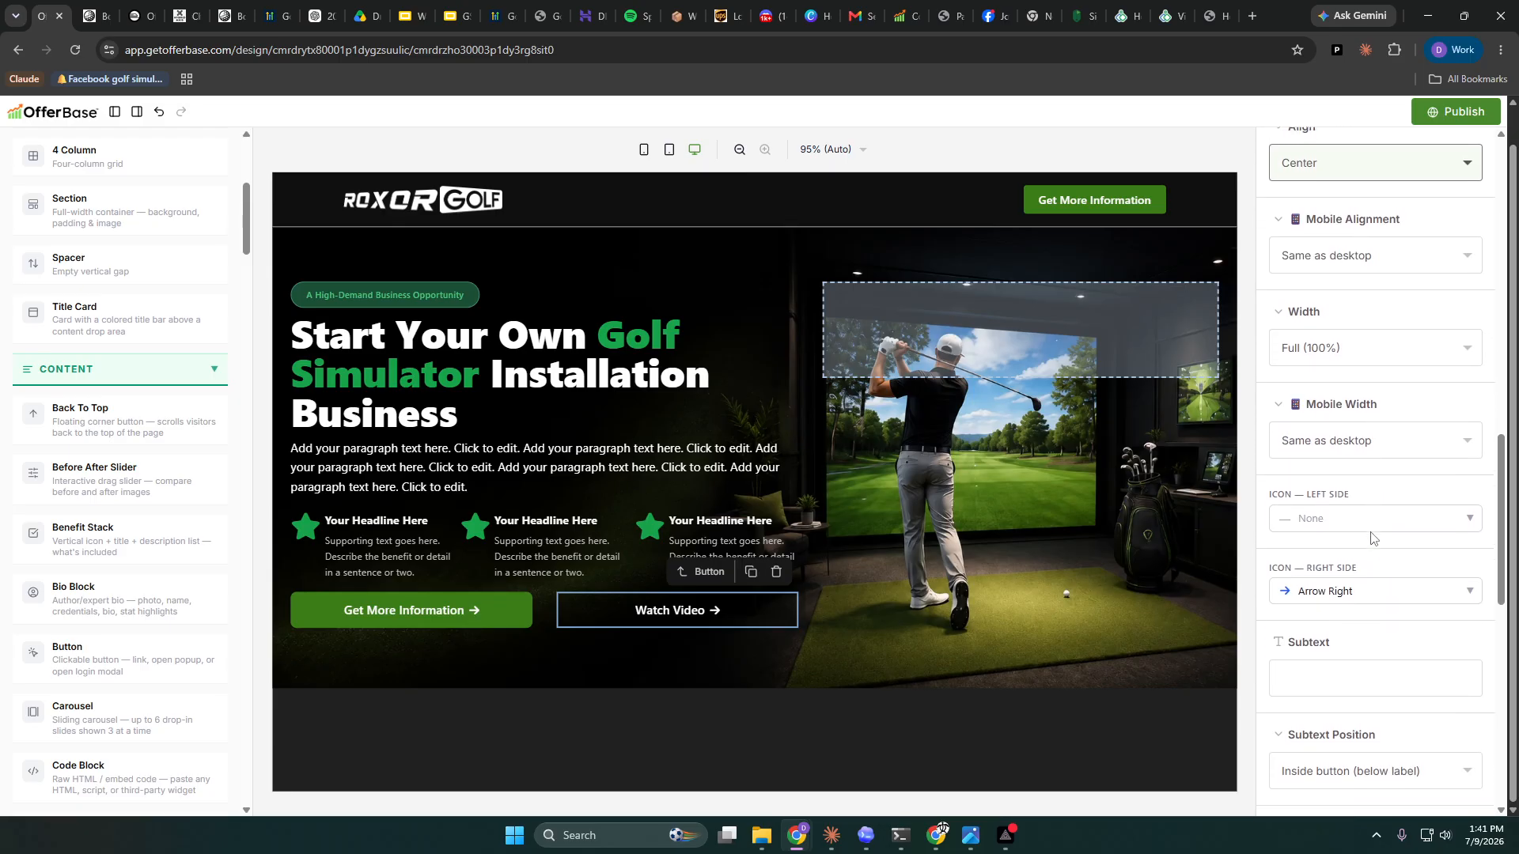
{"action": "left_click", "coordinate": [1378, 593]}
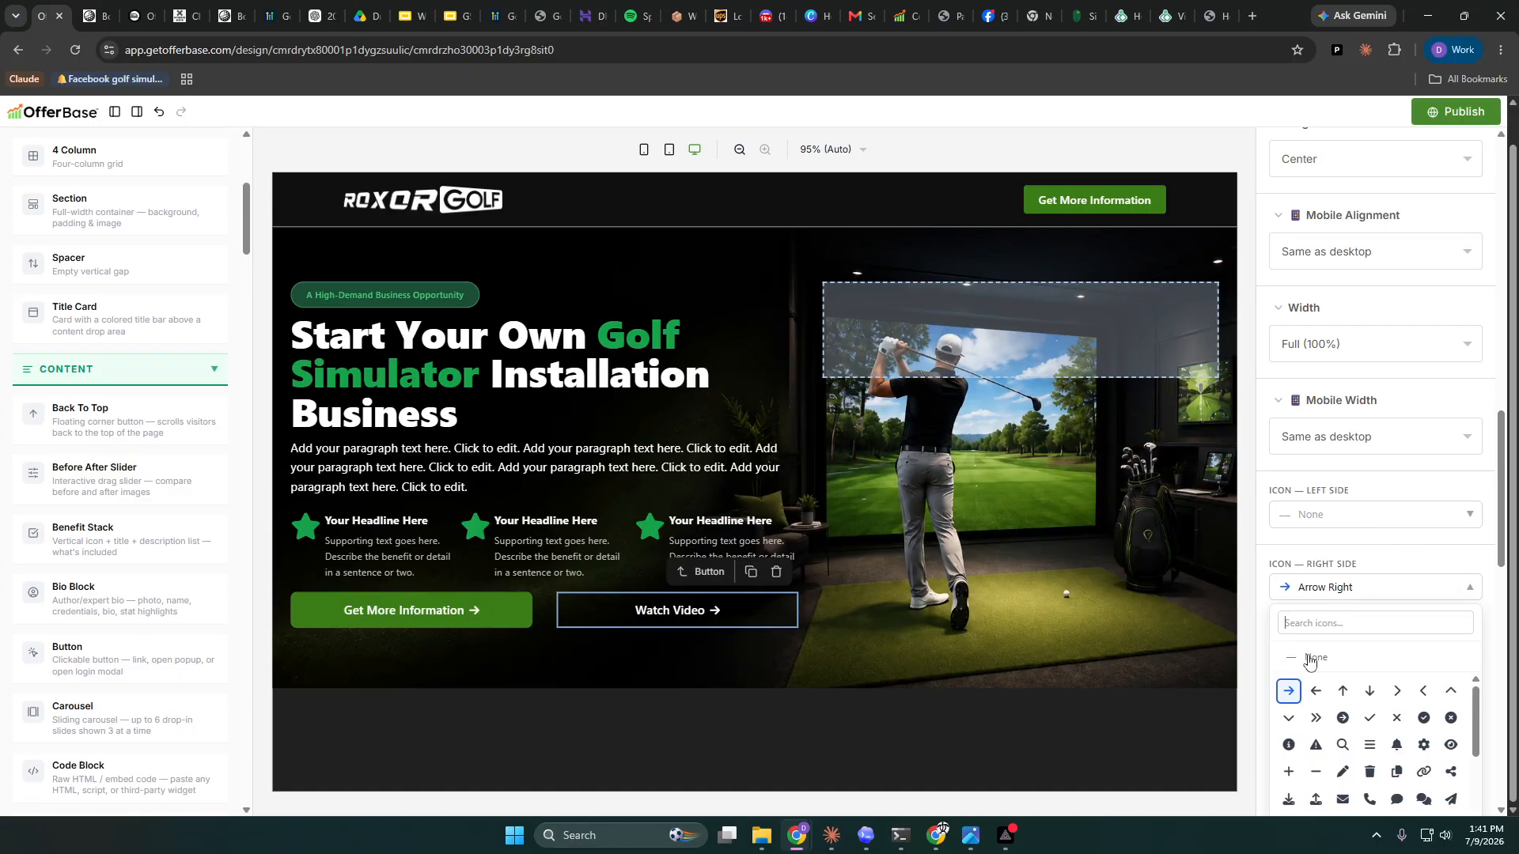
{"action": "left_click", "coordinate": [1311, 658]}
{"action": "left_click", "coordinate": [1334, 524]}
{"action": "scroll", "coordinate": [1374, 681], "scroll_direction": "down", "scroll_amount": 5}
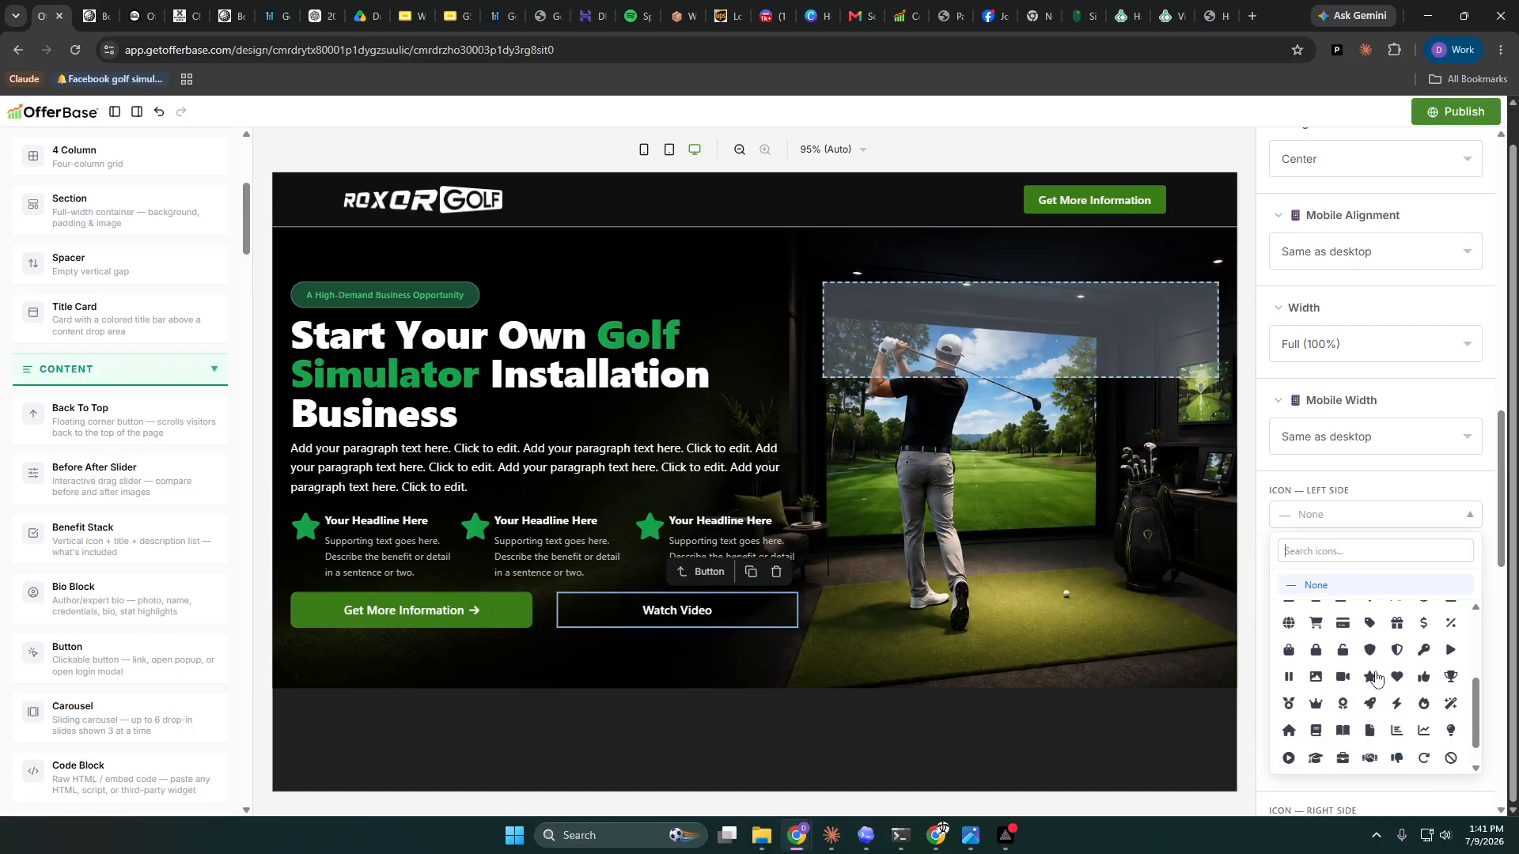
{"action": "left_click", "coordinate": [1289, 758]}
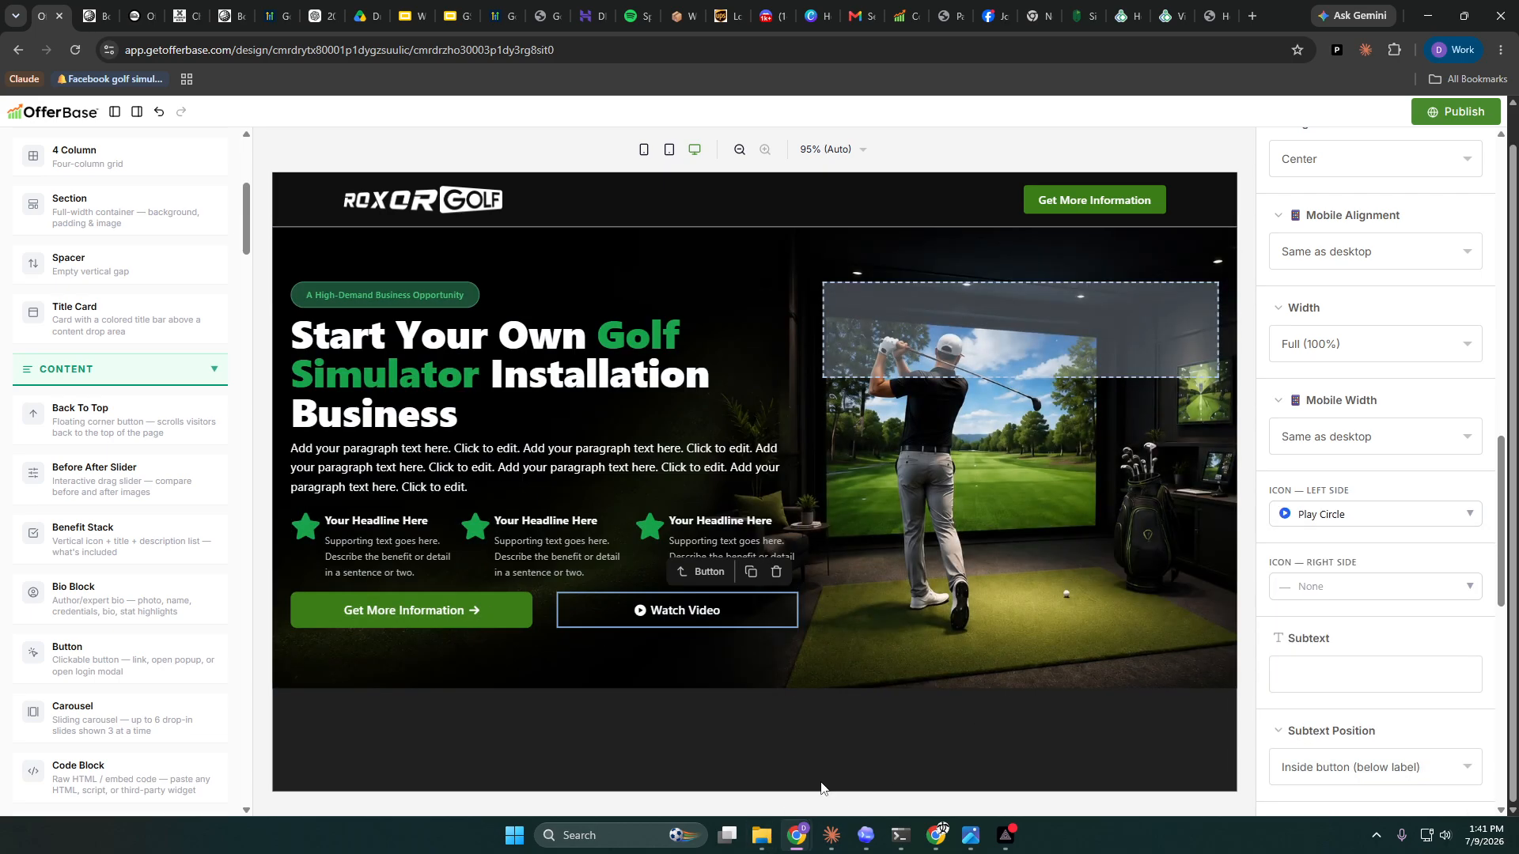
{"action": "left_click", "coordinate": [1063, 720]}
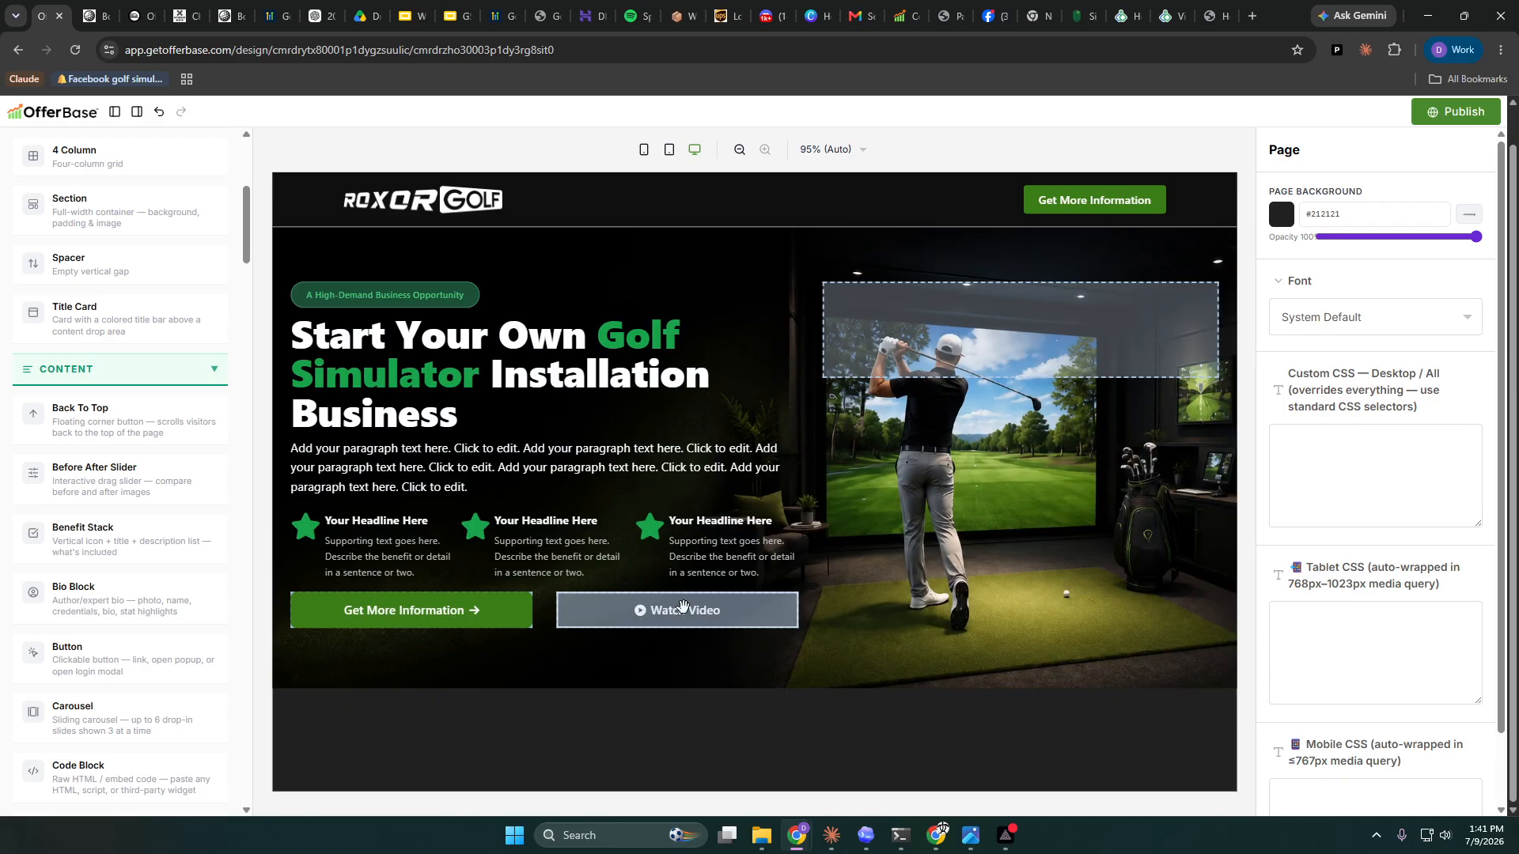
- Set the Watch Video button's background opacity to 40%
{"action": "left_click", "coordinate": [679, 610]}
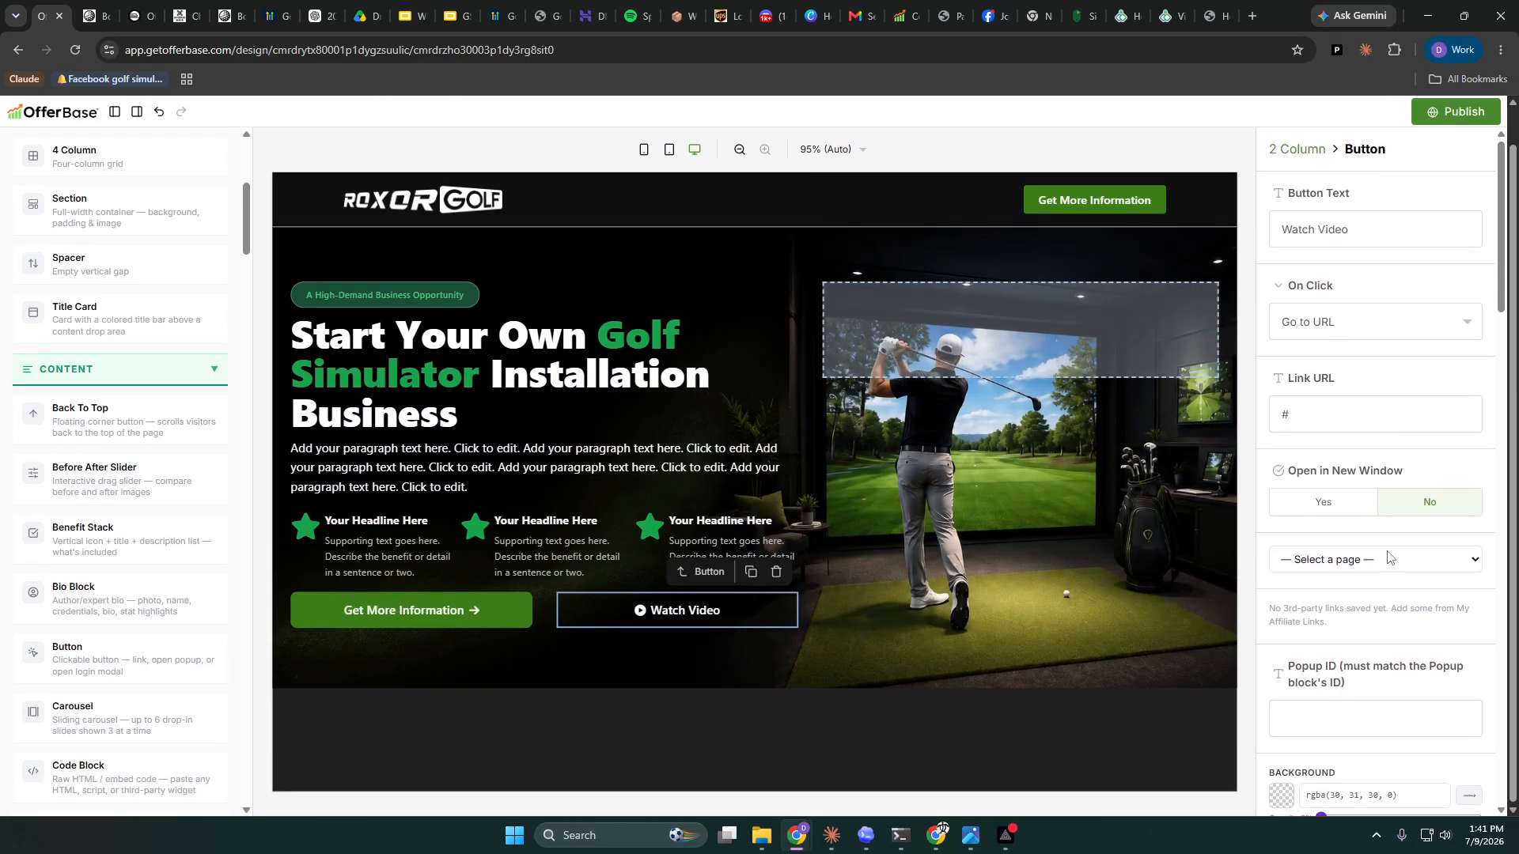
{"action": "scroll", "coordinate": [1354, 499], "scroll_direction": "down", "scroll_amount": 7}
{"action": "scroll", "coordinate": [1354, 499], "scroll_direction": "up", "scroll_amount": 3}
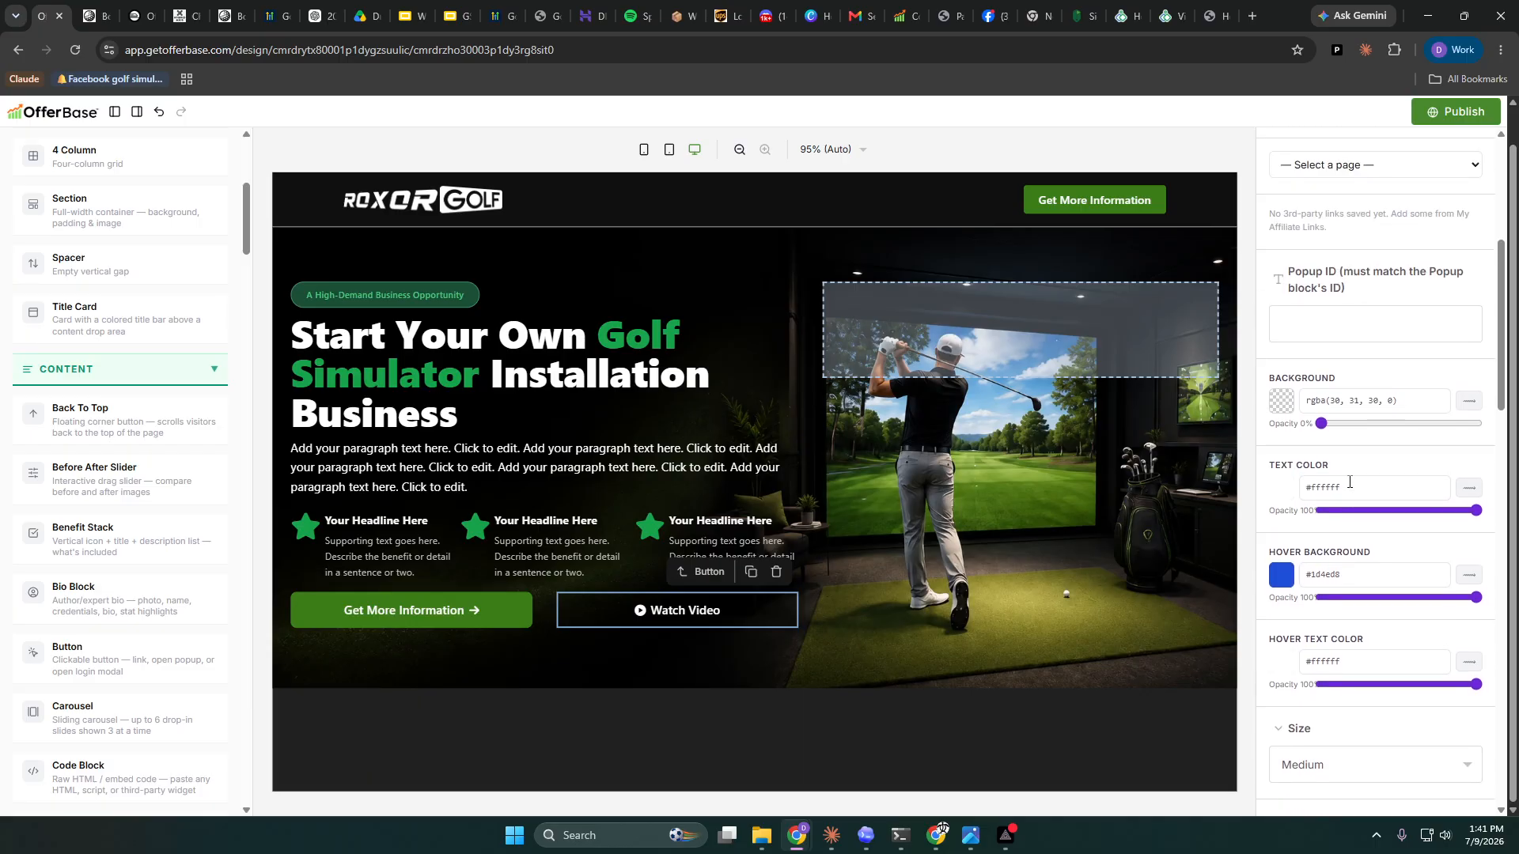
{"action": "scroll", "coordinate": [1335, 535], "scroll_direction": "down", "scroll_amount": 8}
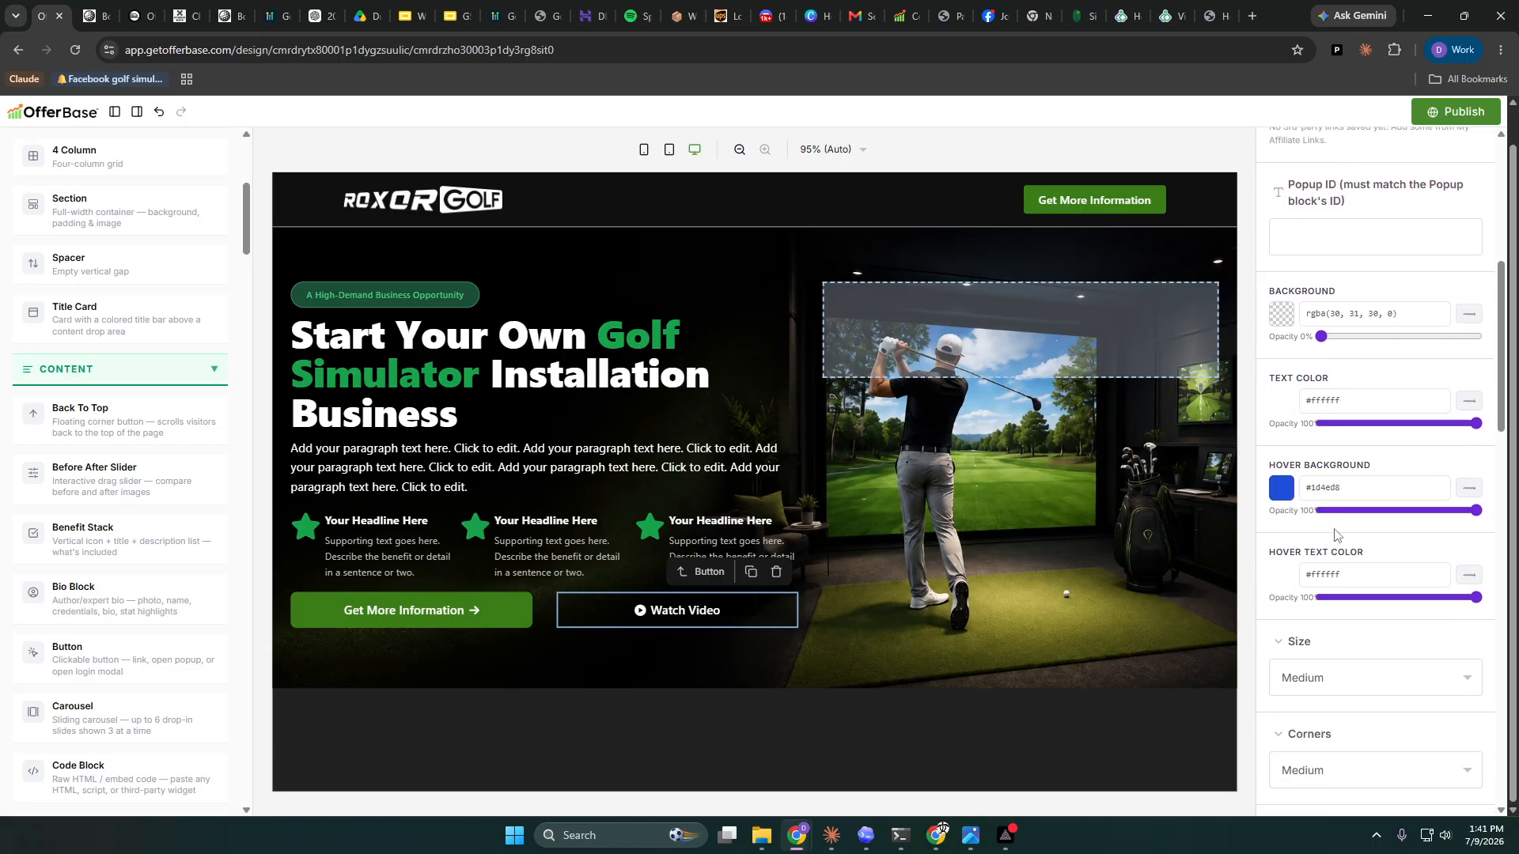
{"action": "scroll", "coordinate": [1335, 536], "scroll_direction": "down", "scroll_amount": 8}
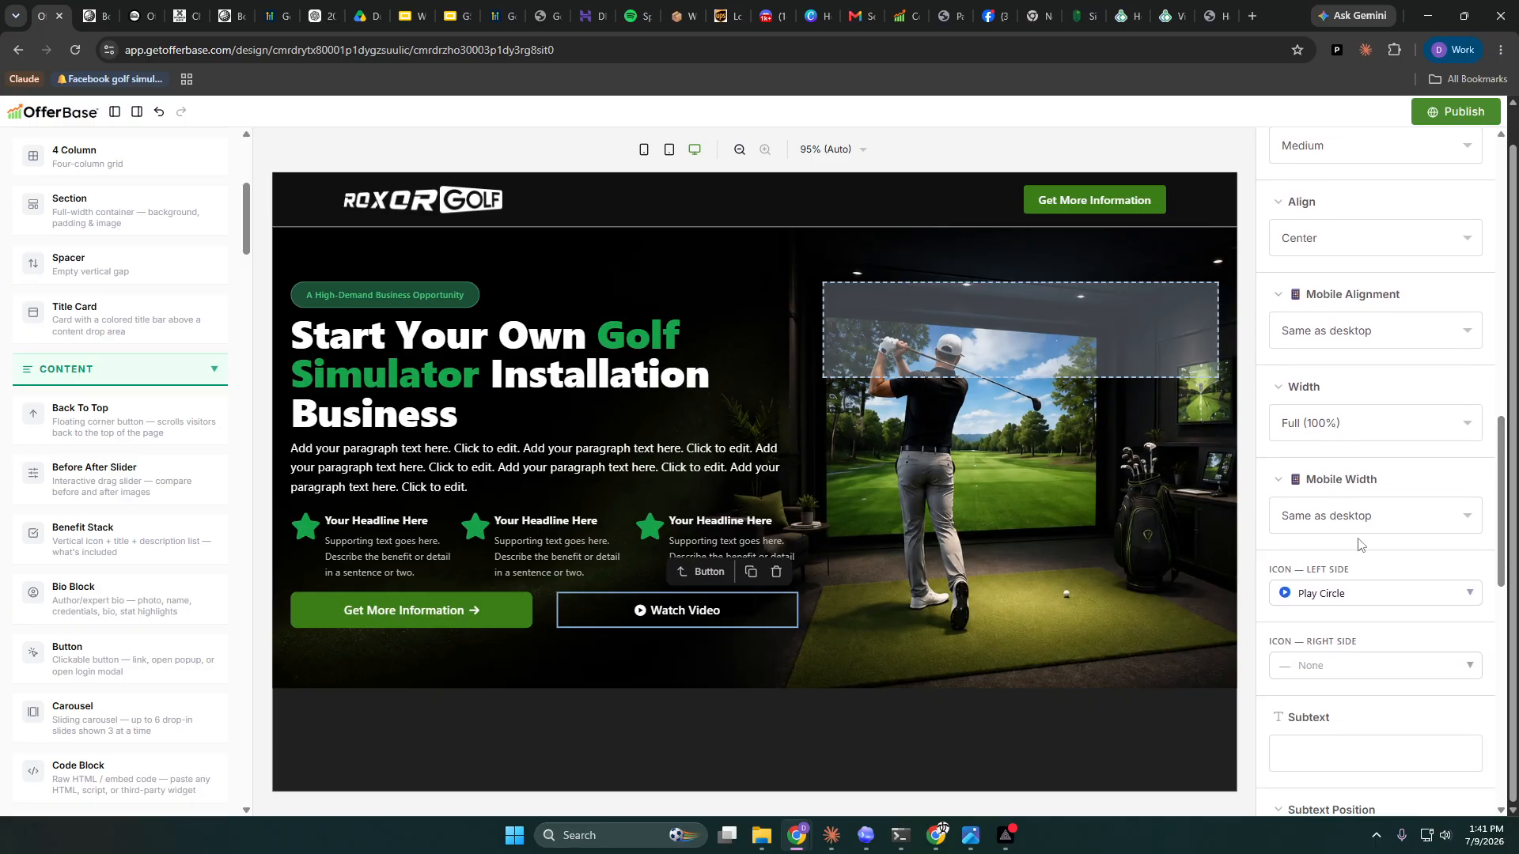
{"action": "scroll", "coordinate": [1354, 539], "scroll_direction": "up", "scroll_amount": 15}
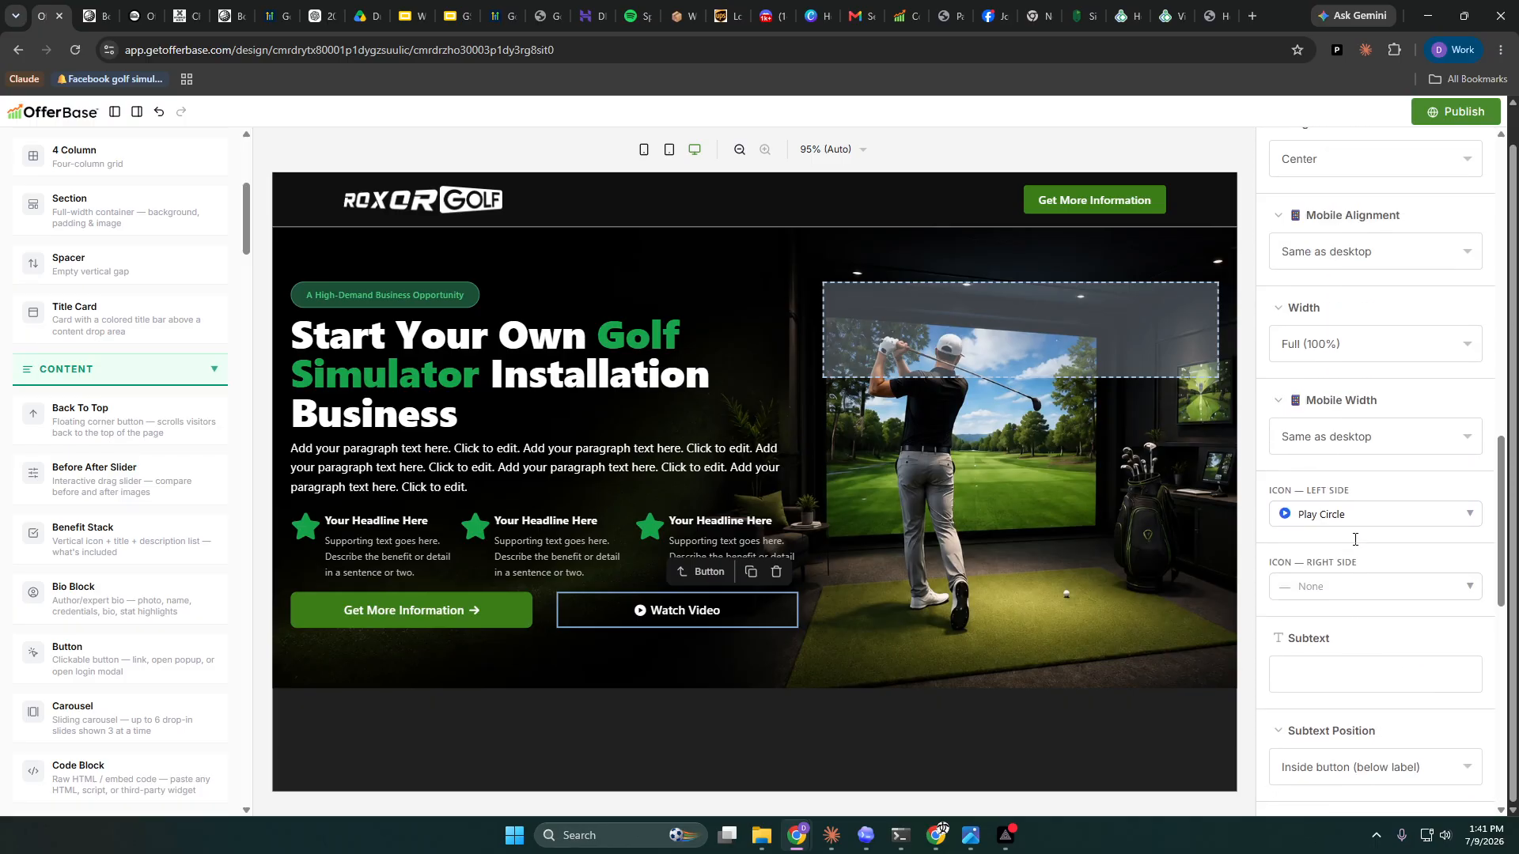
{"action": "scroll", "coordinate": [1355, 545], "scroll_direction": "up", "scroll_amount": 2}
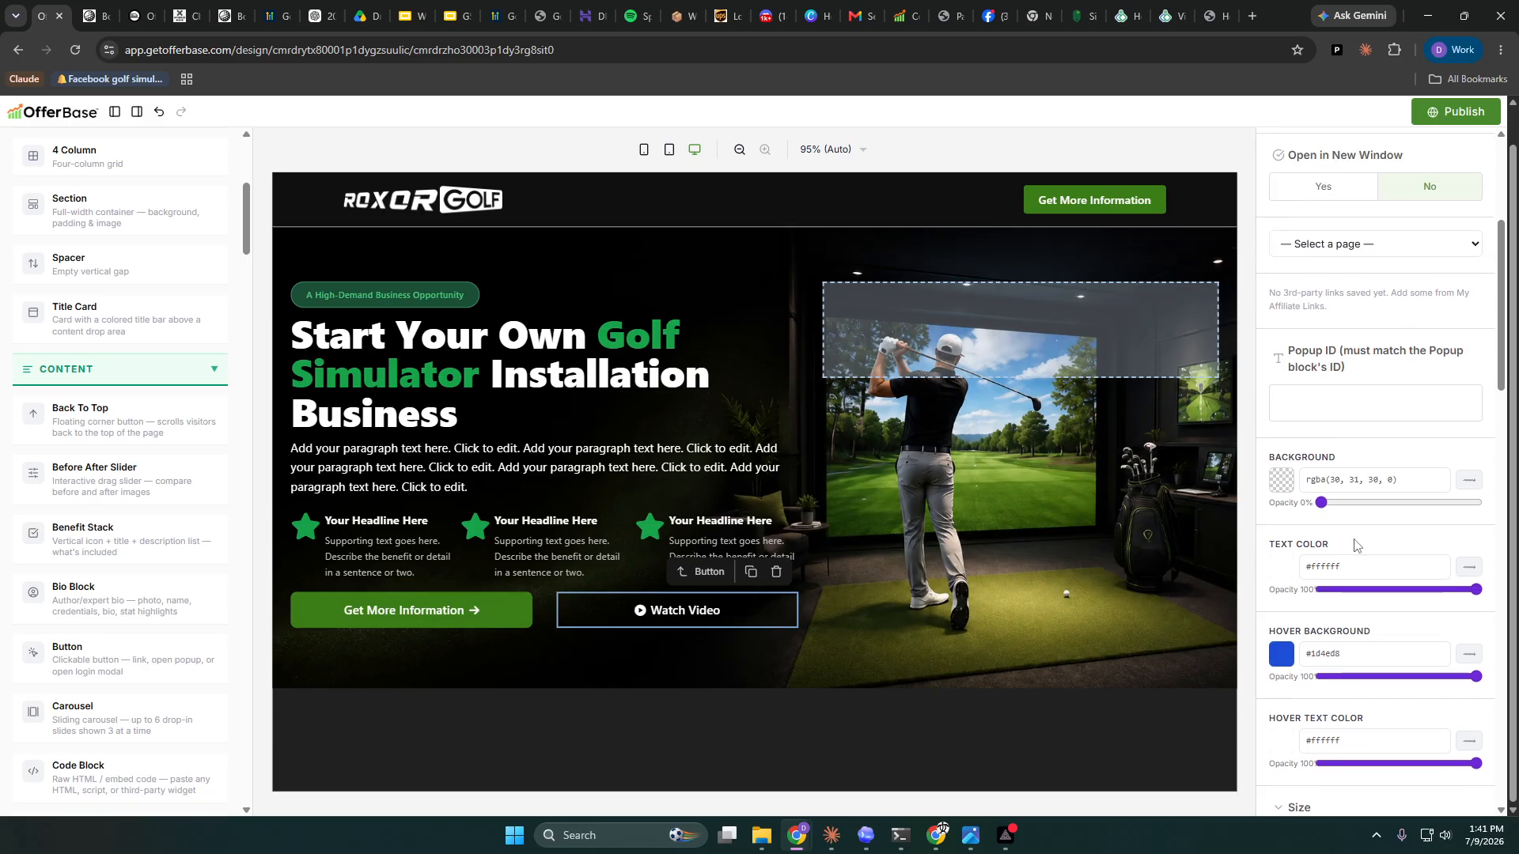
{"action": "scroll", "coordinate": [1354, 545], "scroll_direction": "up", "scroll_amount": 4}
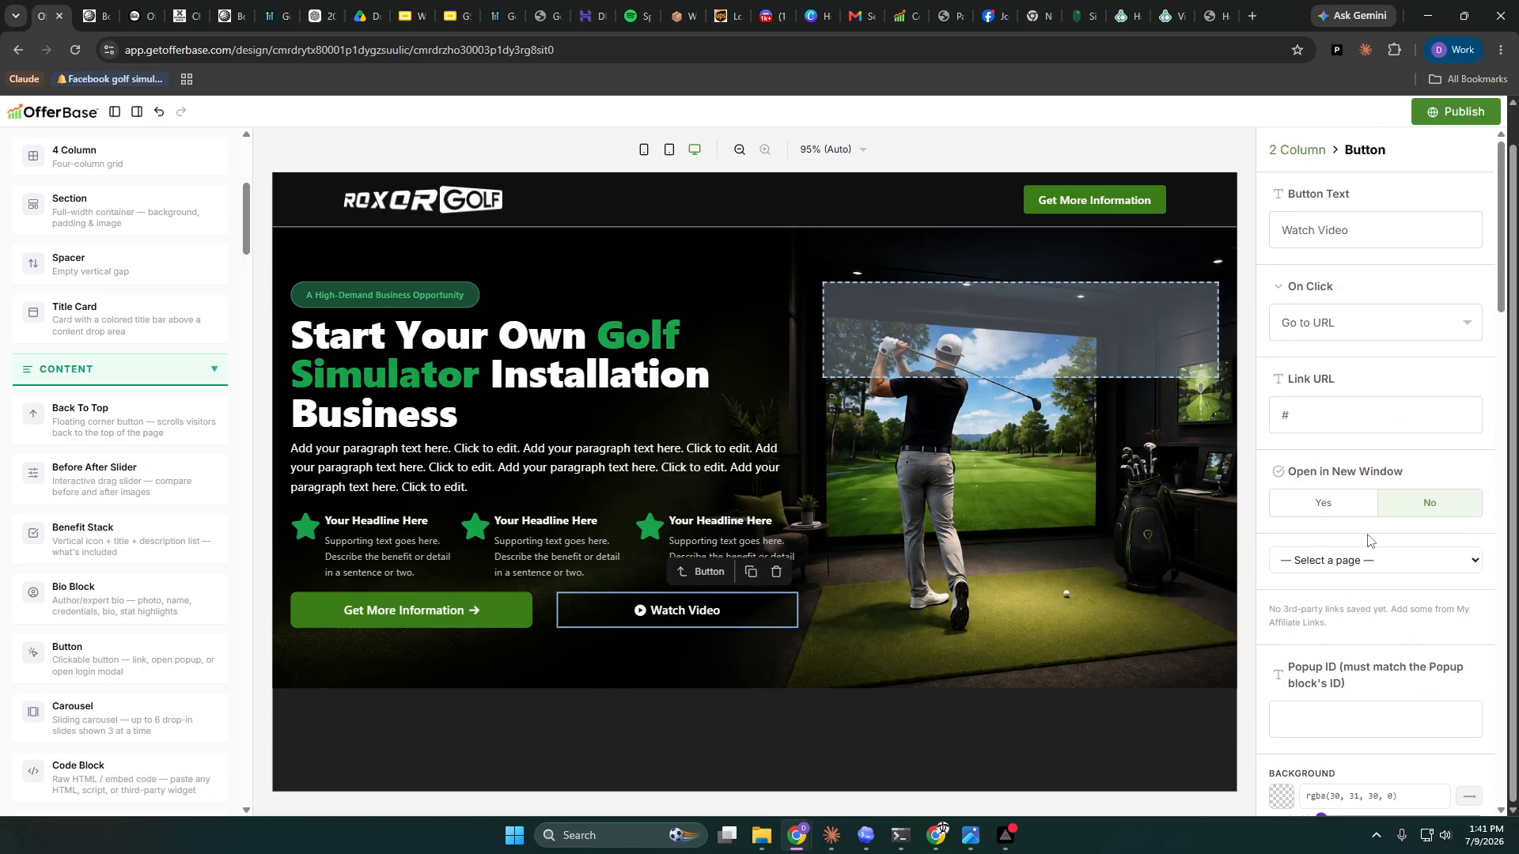
{"action": "scroll", "coordinate": [1368, 541], "scroll_direction": "down", "scroll_amount": 6}
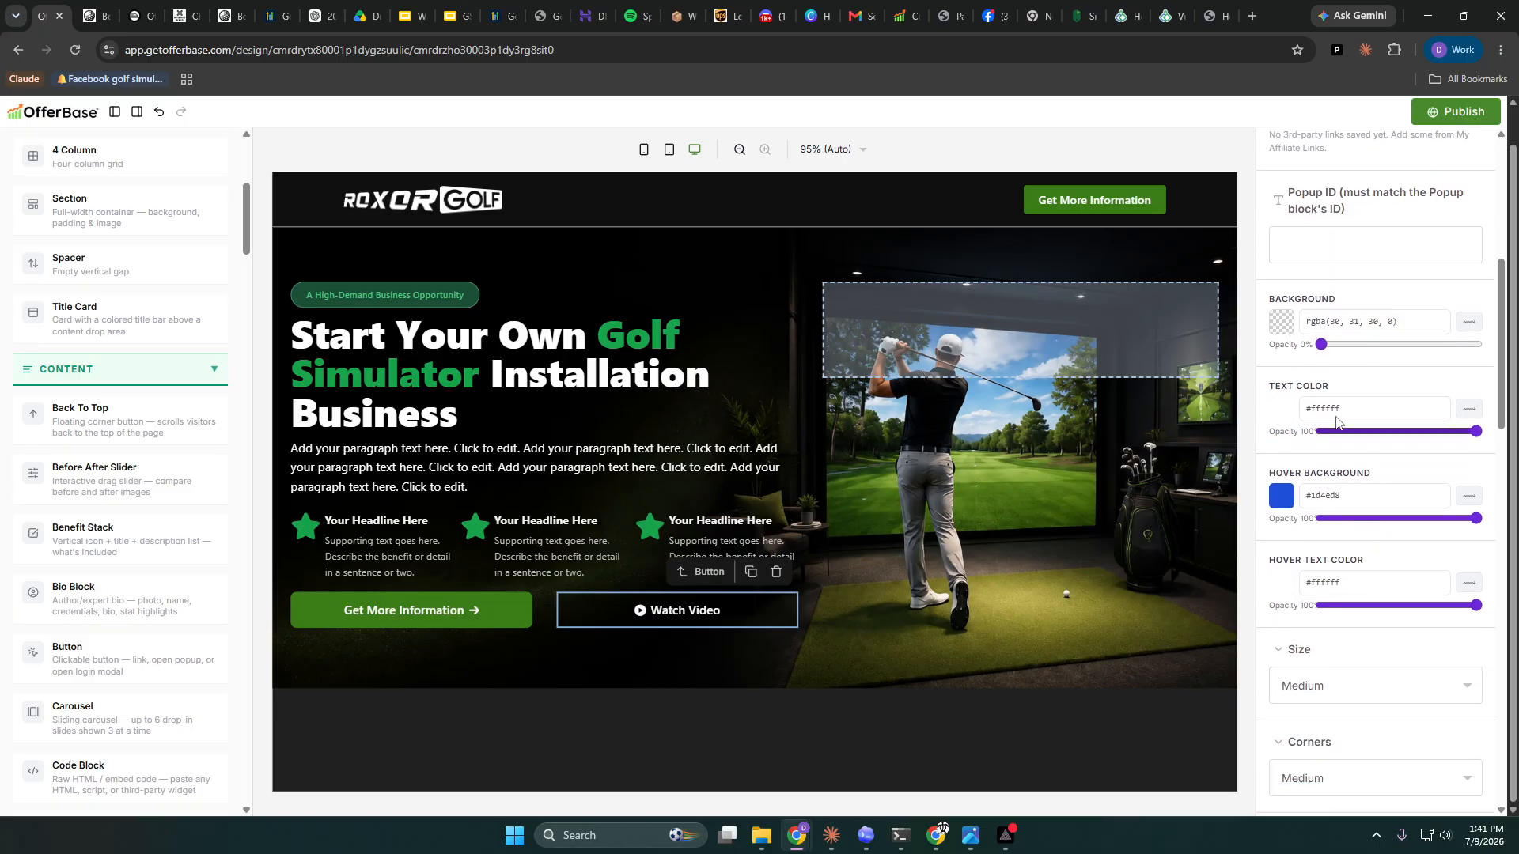
{"action": "left_click_drag", "start_coordinate": [1321, 352], "coordinate": [1383, 356]}
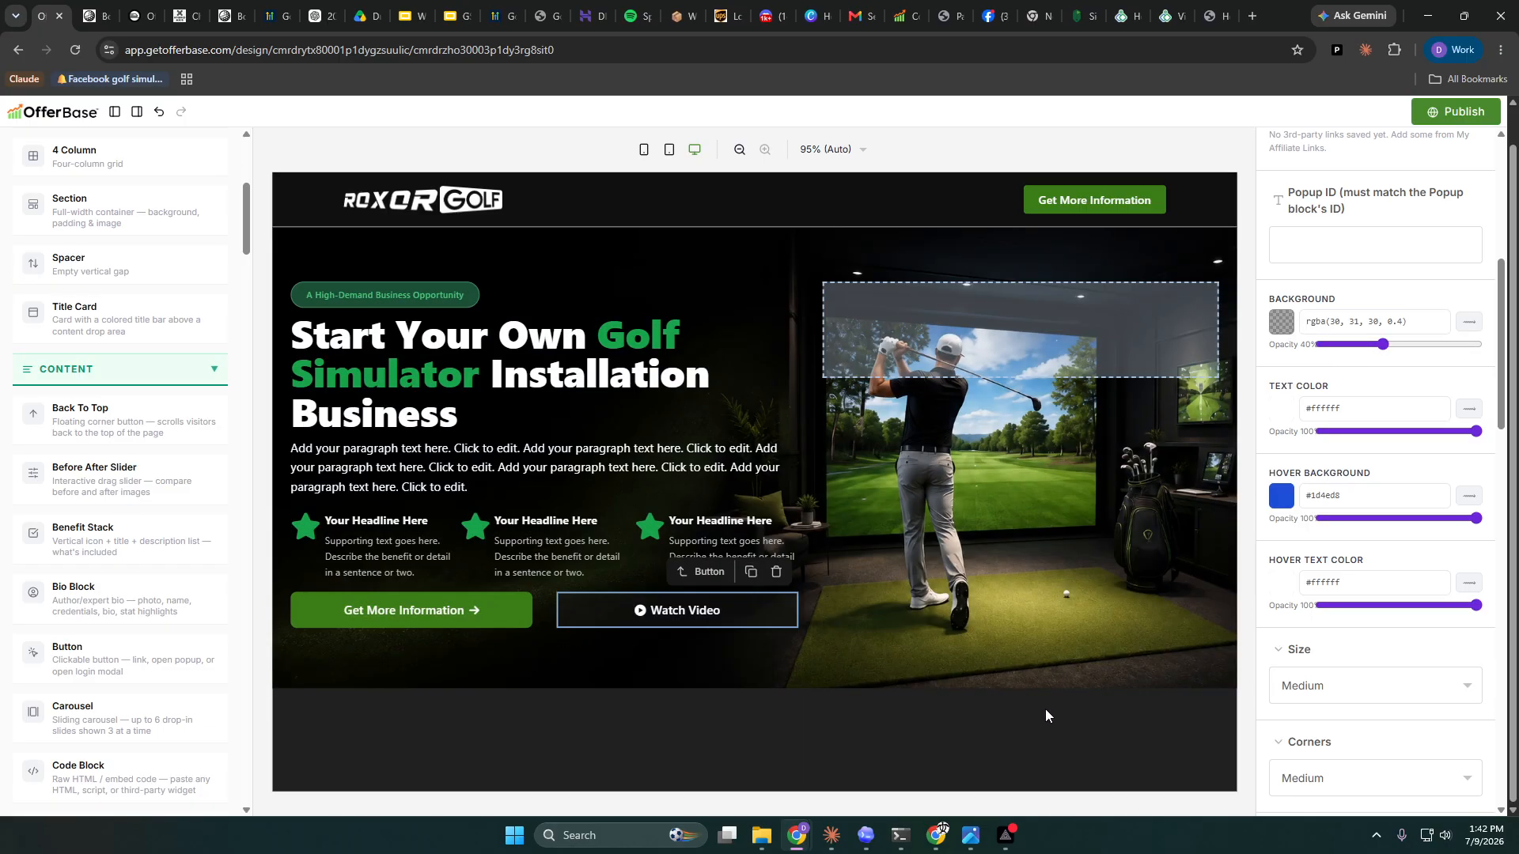
{"action": "left_click", "coordinate": [1160, 726]}
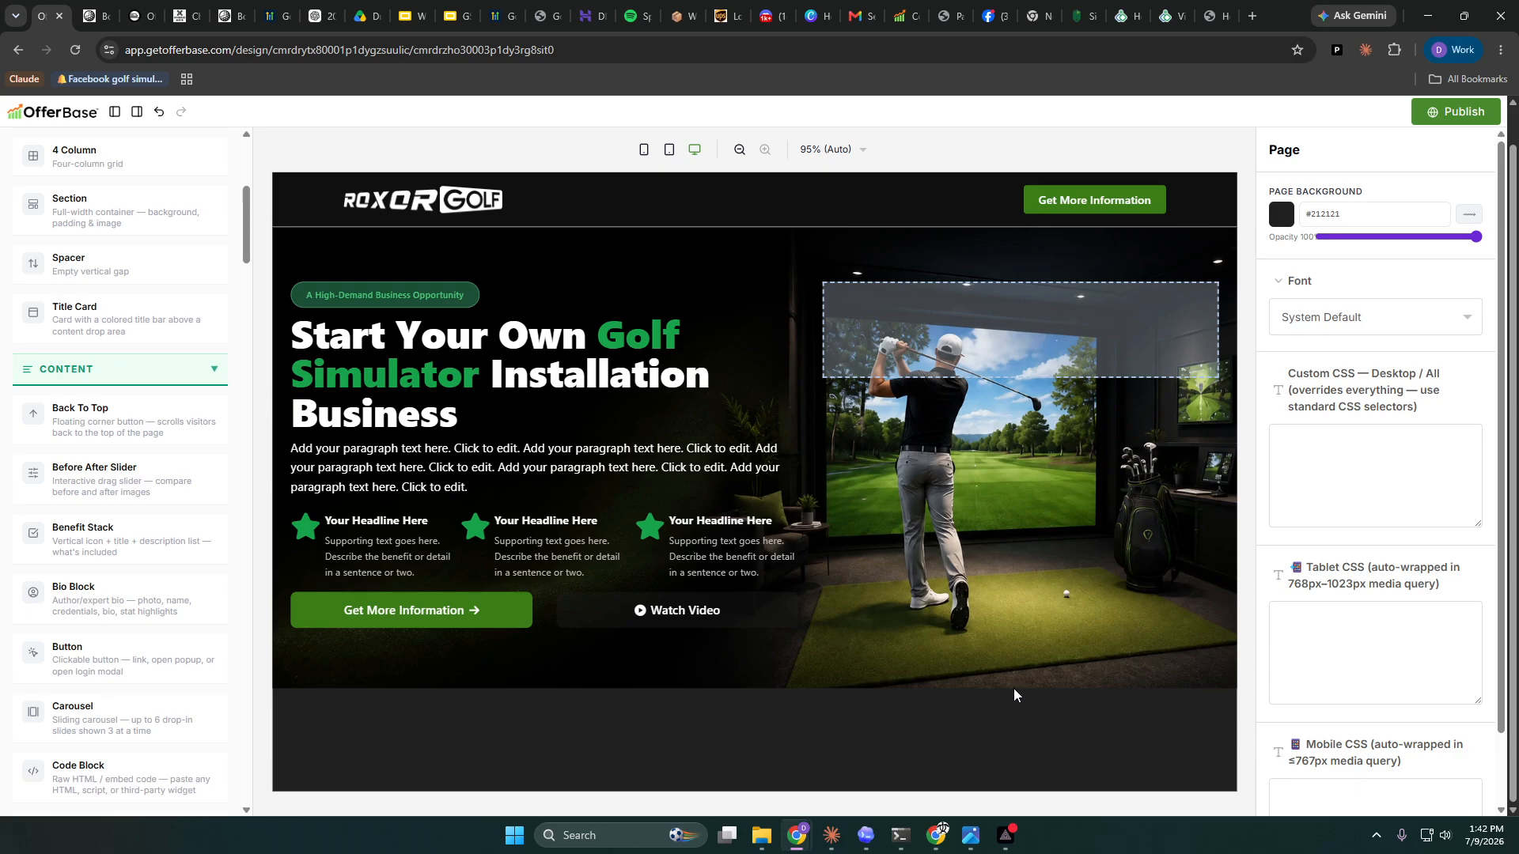
- Raise the Watch Video button's background opacity a little further so the button stands out from the hero image
{"action": "left_click", "coordinate": [758, 608]}
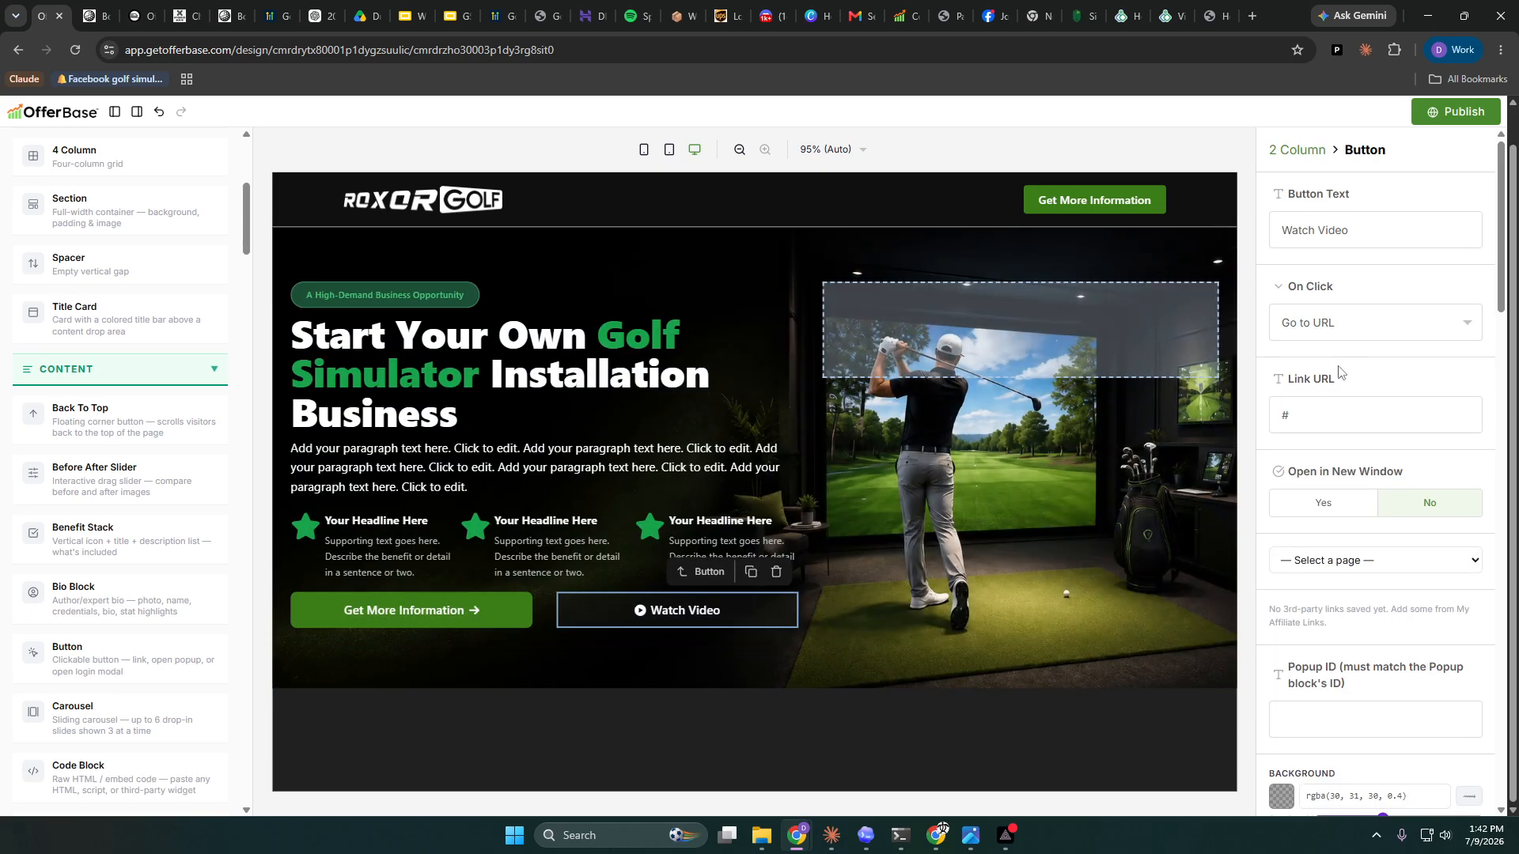
{"action": "scroll", "coordinate": [1339, 372], "scroll_direction": "down", "scroll_amount": 3}
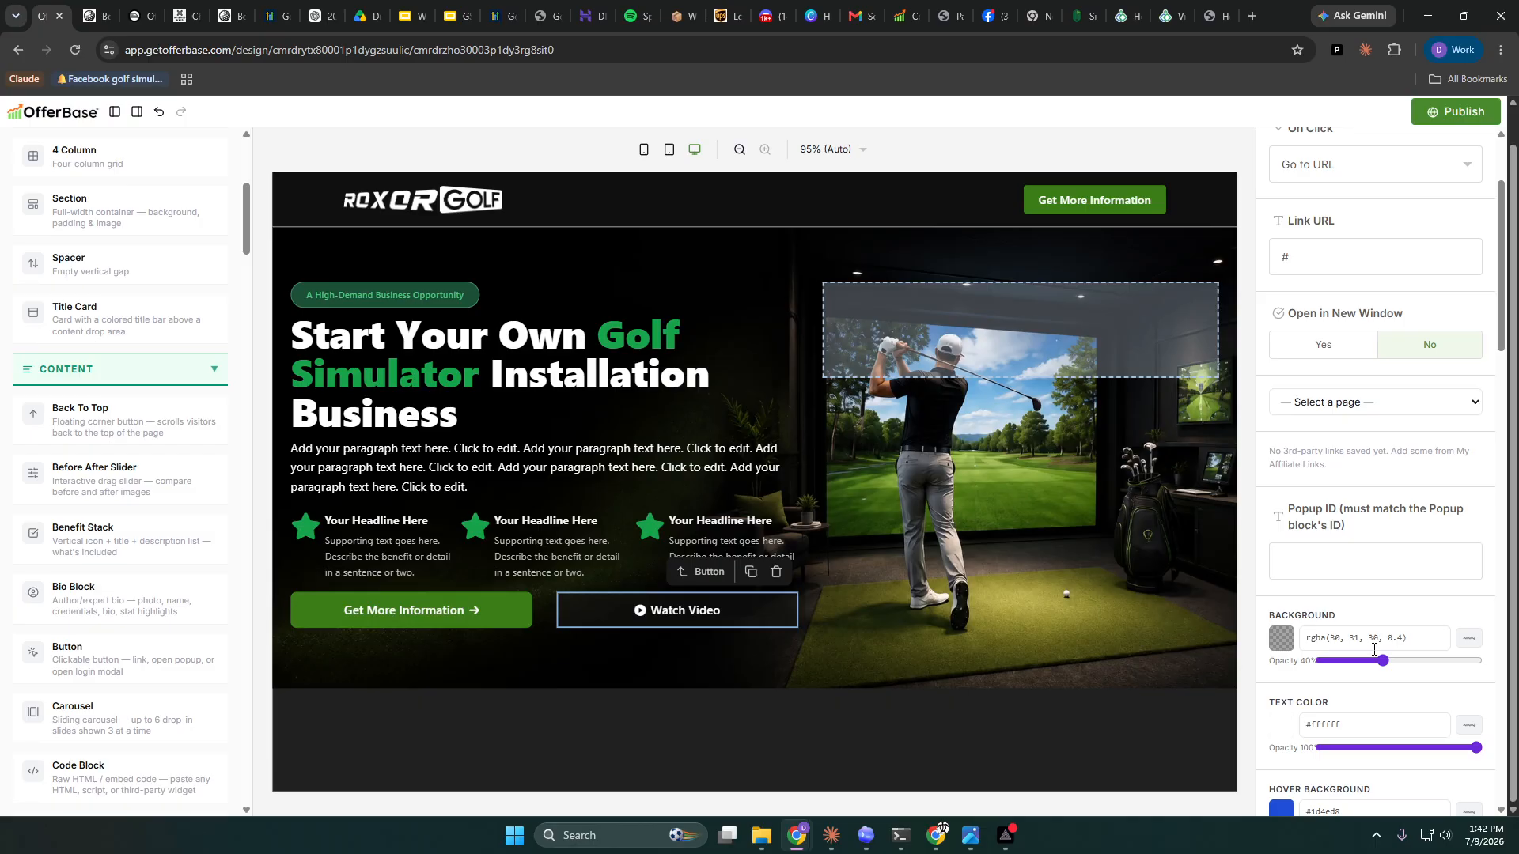
{"action": "left_click_drag", "start_coordinate": [1381, 662], "coordinate": [1411, 664]}
{"action": "left_click", "coordinate": [1054, 772]}
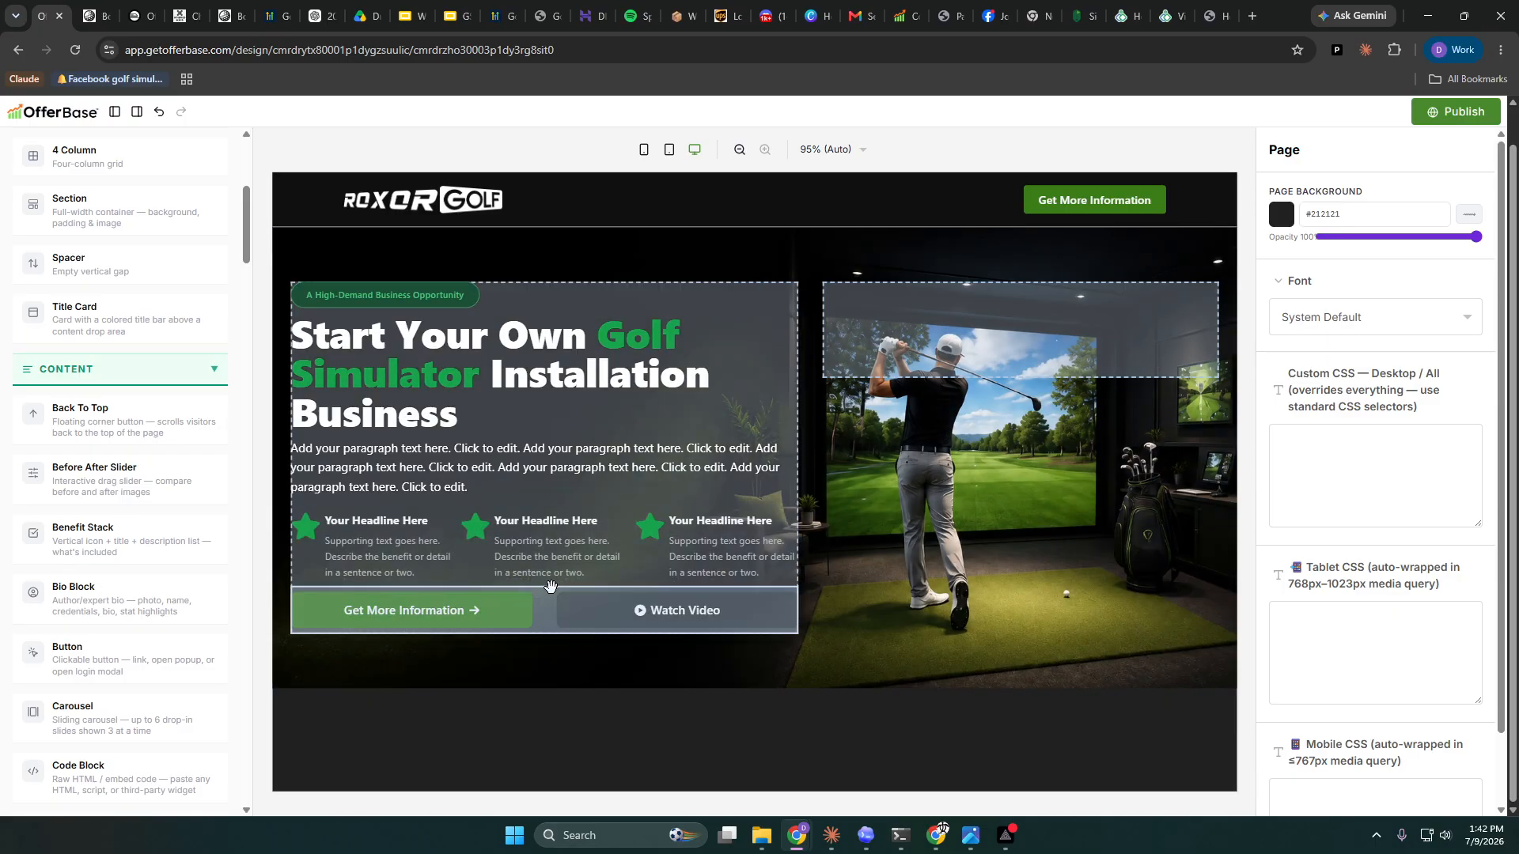
- Examine the settings of the two-column button row and the three-column feature row for spacing options
{"action": "left_click", "coordinate": [547, 589]}
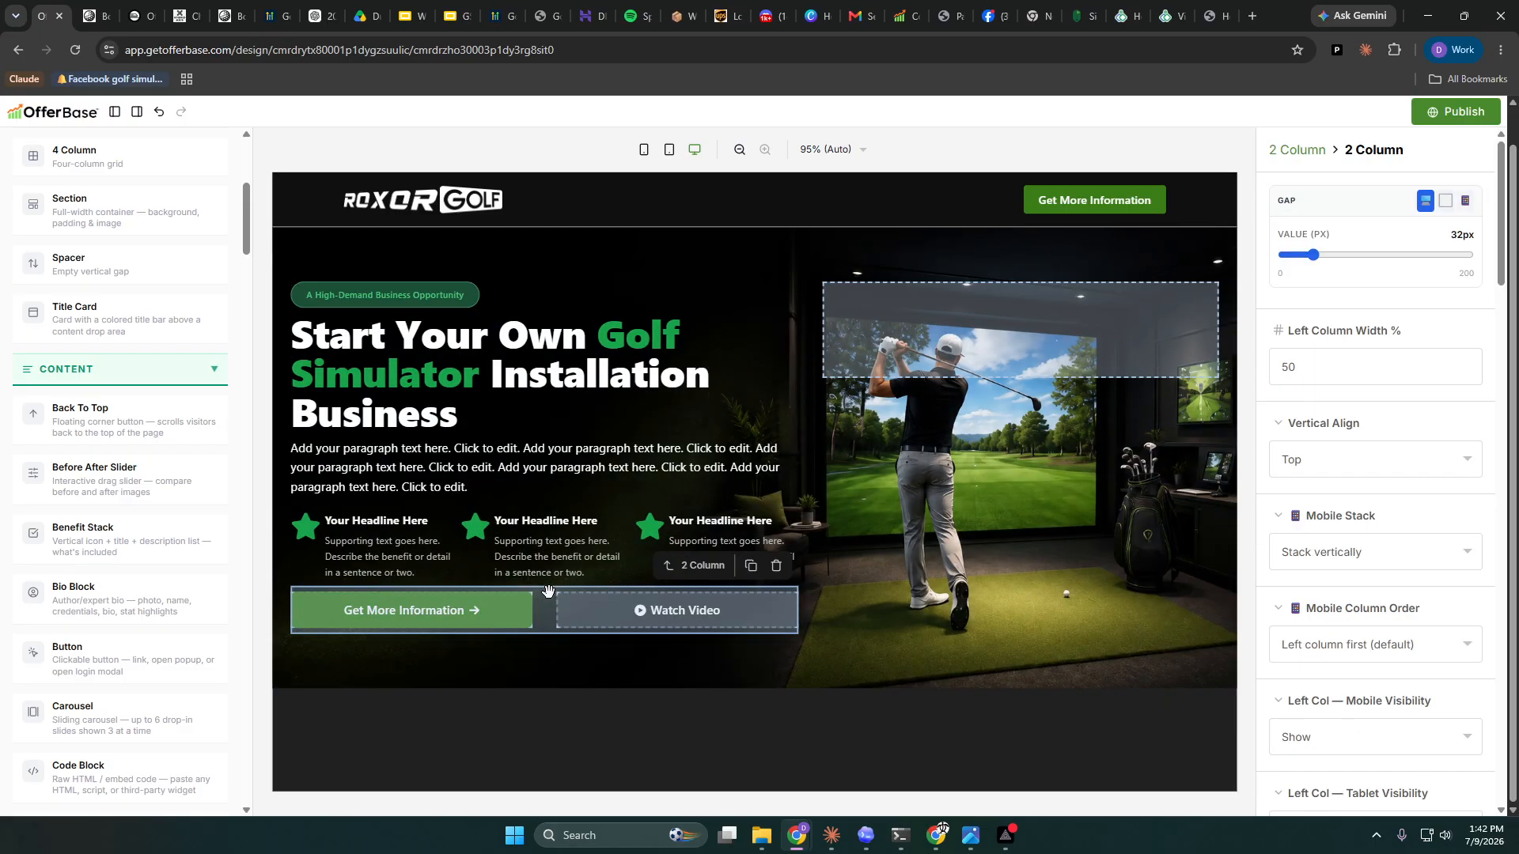
{"action": "scroll", "coordinate": [1384, 565], "scroll_direction": "down", "scroll_amount": 1}
{"action": "scroll", "coordinate": [1385, 565], "scroll_direction": "down", "scroll_amount": 10}
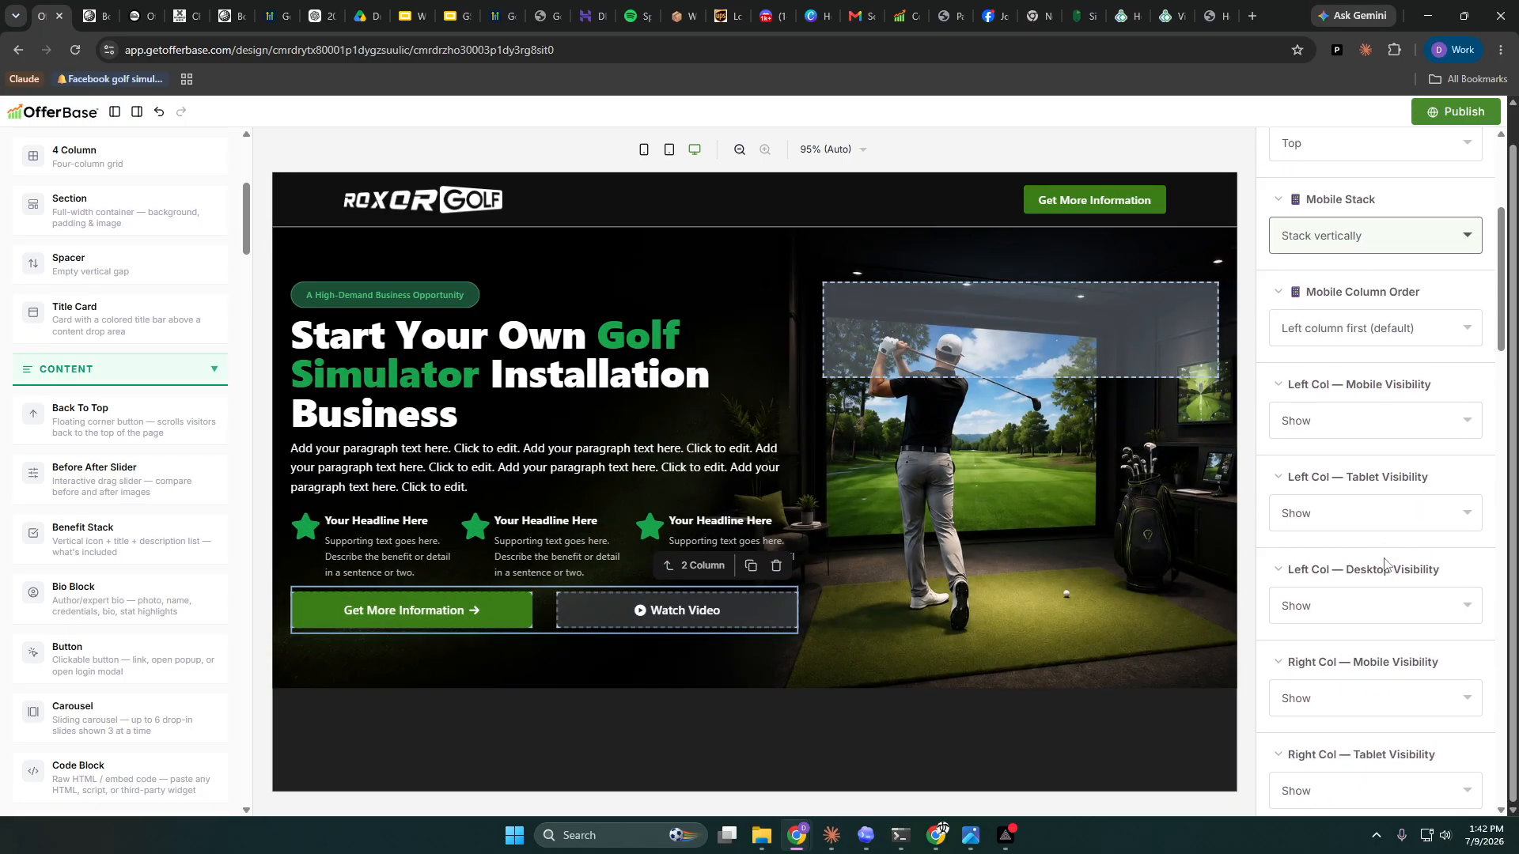
{"action": "scroll", "coordinate": [1359, 513], "scroll_direction": "down", "scroll_amount": 6}
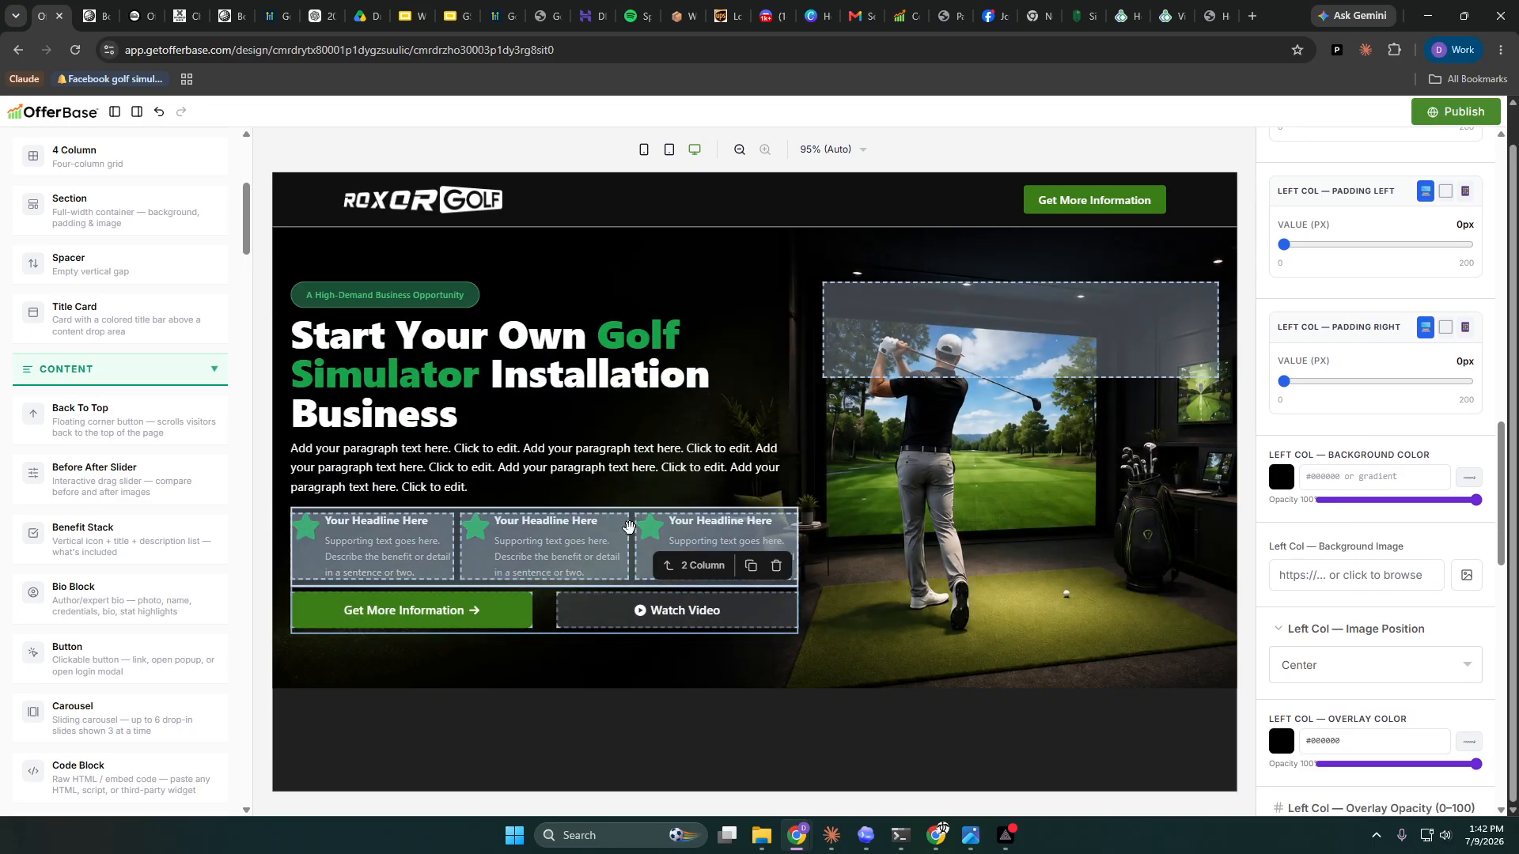
{"action": "left_click", "coordinate": [629, 527]}
{"action": "scroll", "coordinate": [1340, 516], "scroll_direction": "down", "scroll_amount": 5}
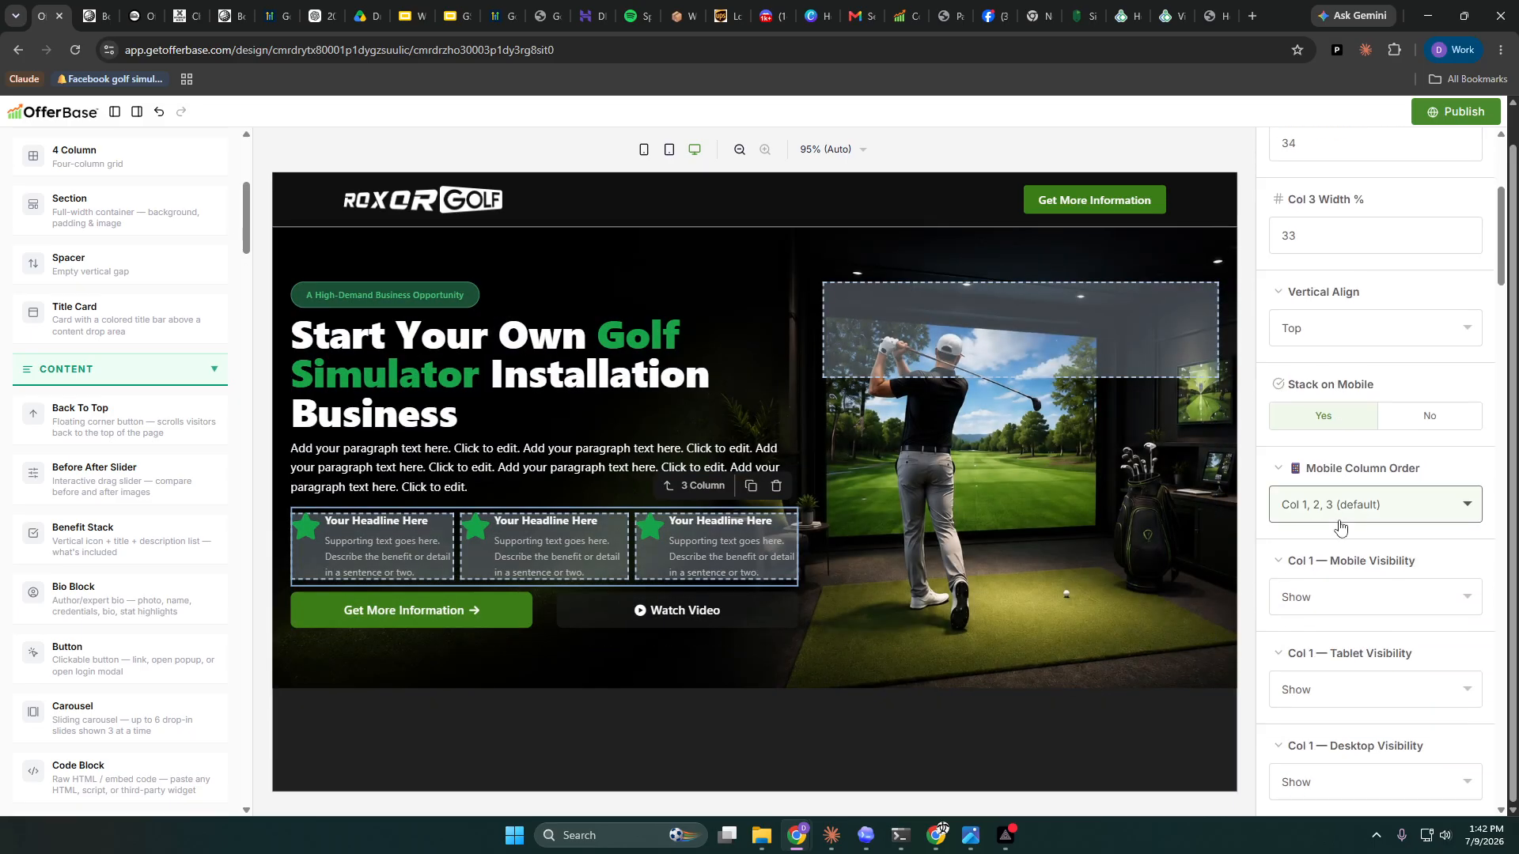
{"action": "scroll", "coordinate": [1339, 522], "scroll_direction": "up", "scroll_amount": 5}
{"action": "scroll", "coordinate": [1340, 524], "scroll_direction": "down", "scroll_amount": 15}
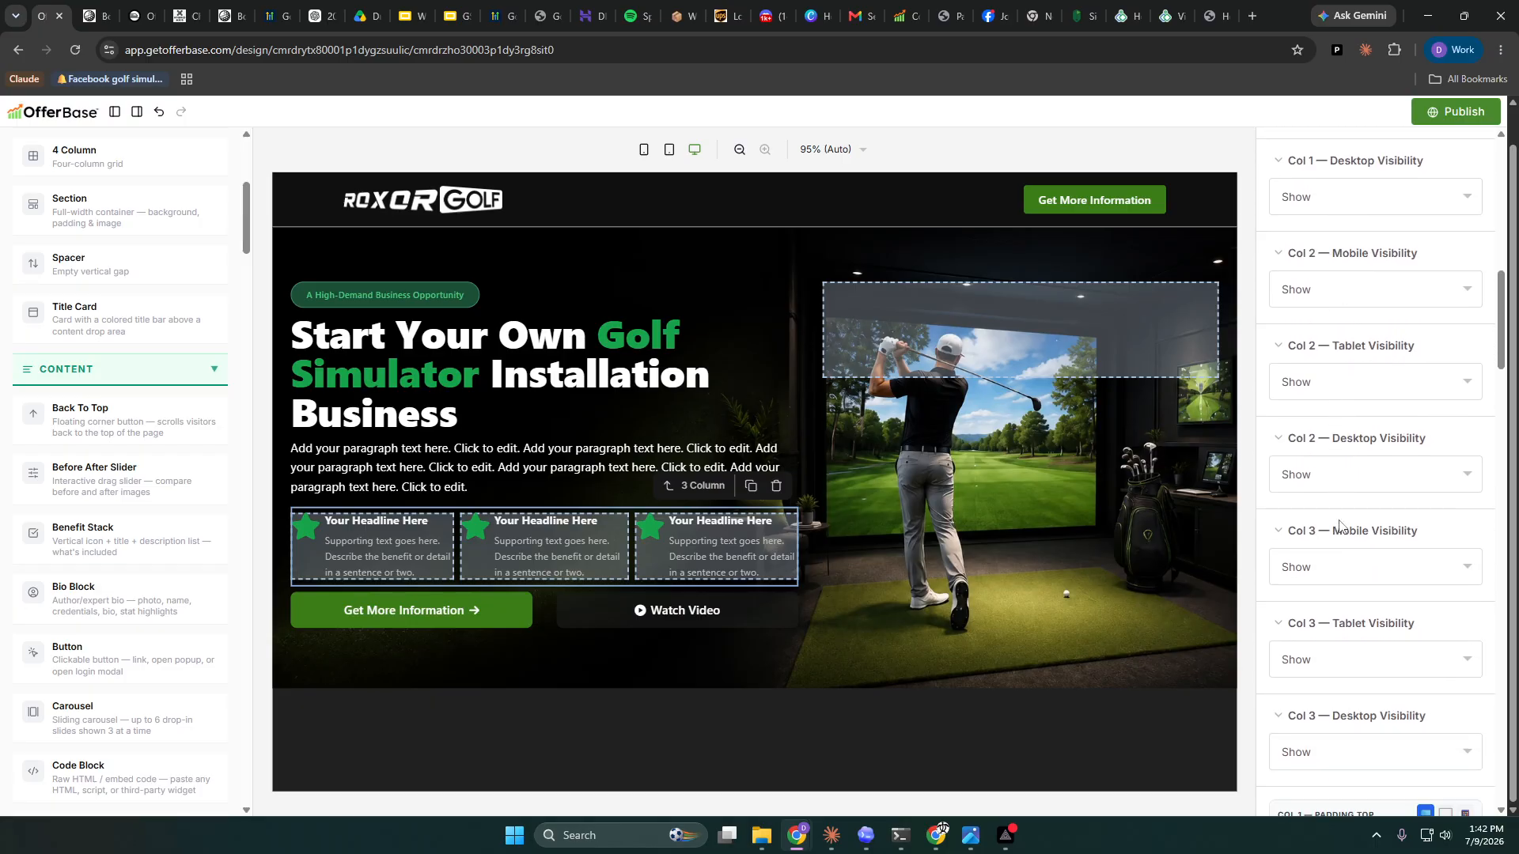
{"action": "scroll", "coordinate": [1340, 524], "scroll_direction": "down", "scroll_amount": 10}
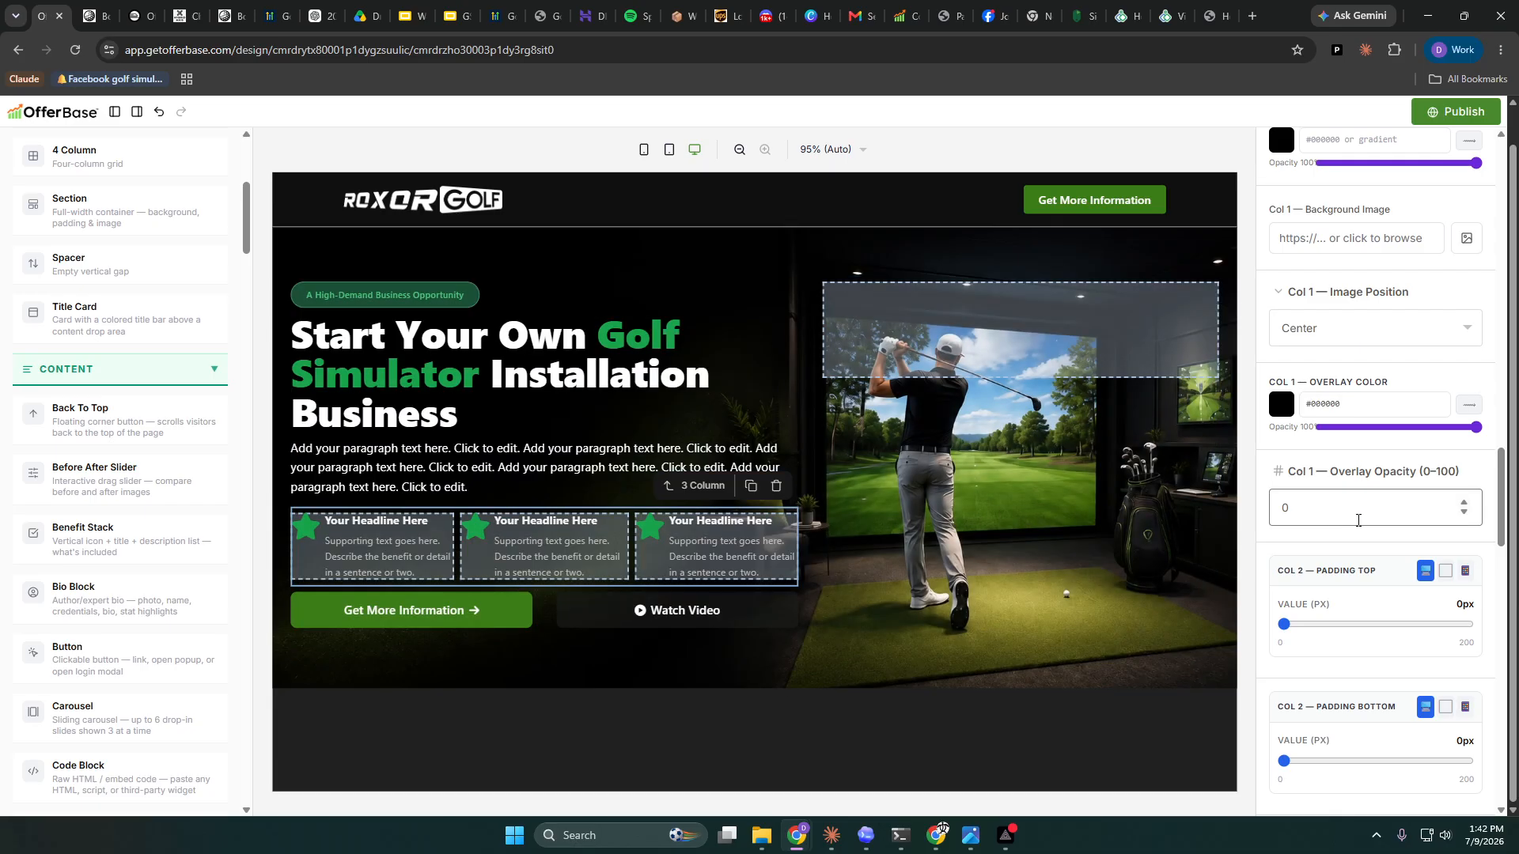
{"action": "scroll", "coordinate": [1363, 524], "scroll_direction": "down", "scroll_amount": 8}
{"action": "scroll", "coordinate": [1363, 524], "scroll_direction": "down", "scroll_amount": 1}
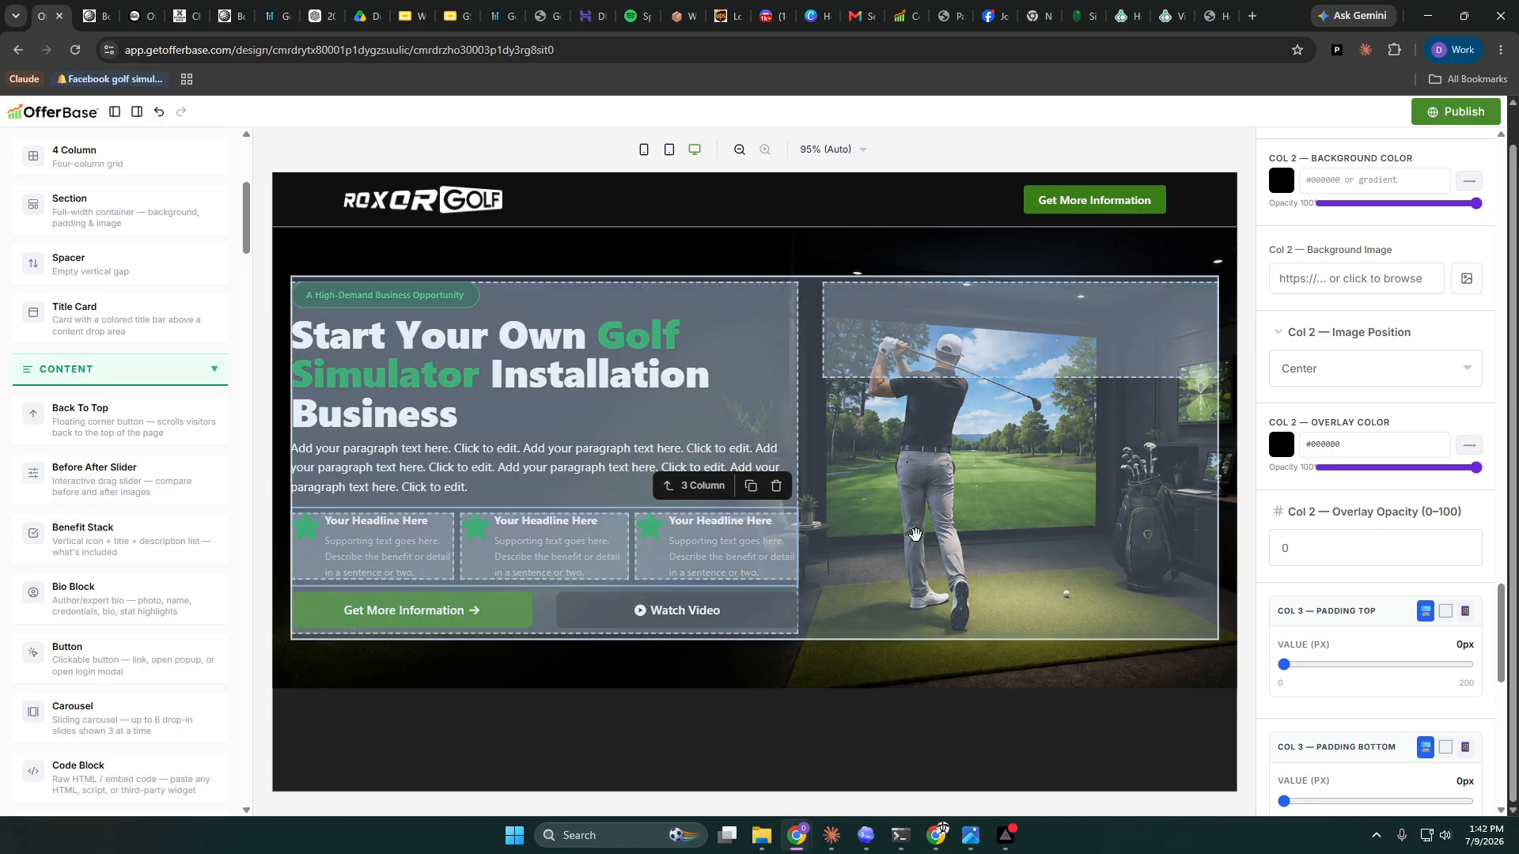
{"action": "scroll", "coordinate": [1310, 208], "scroll_direction": "up", "scroll_amount": 4}
{"action": "scroll", "coordinate": [1309, 208], "scroll_direction": "up", "scroll_amount": 20}
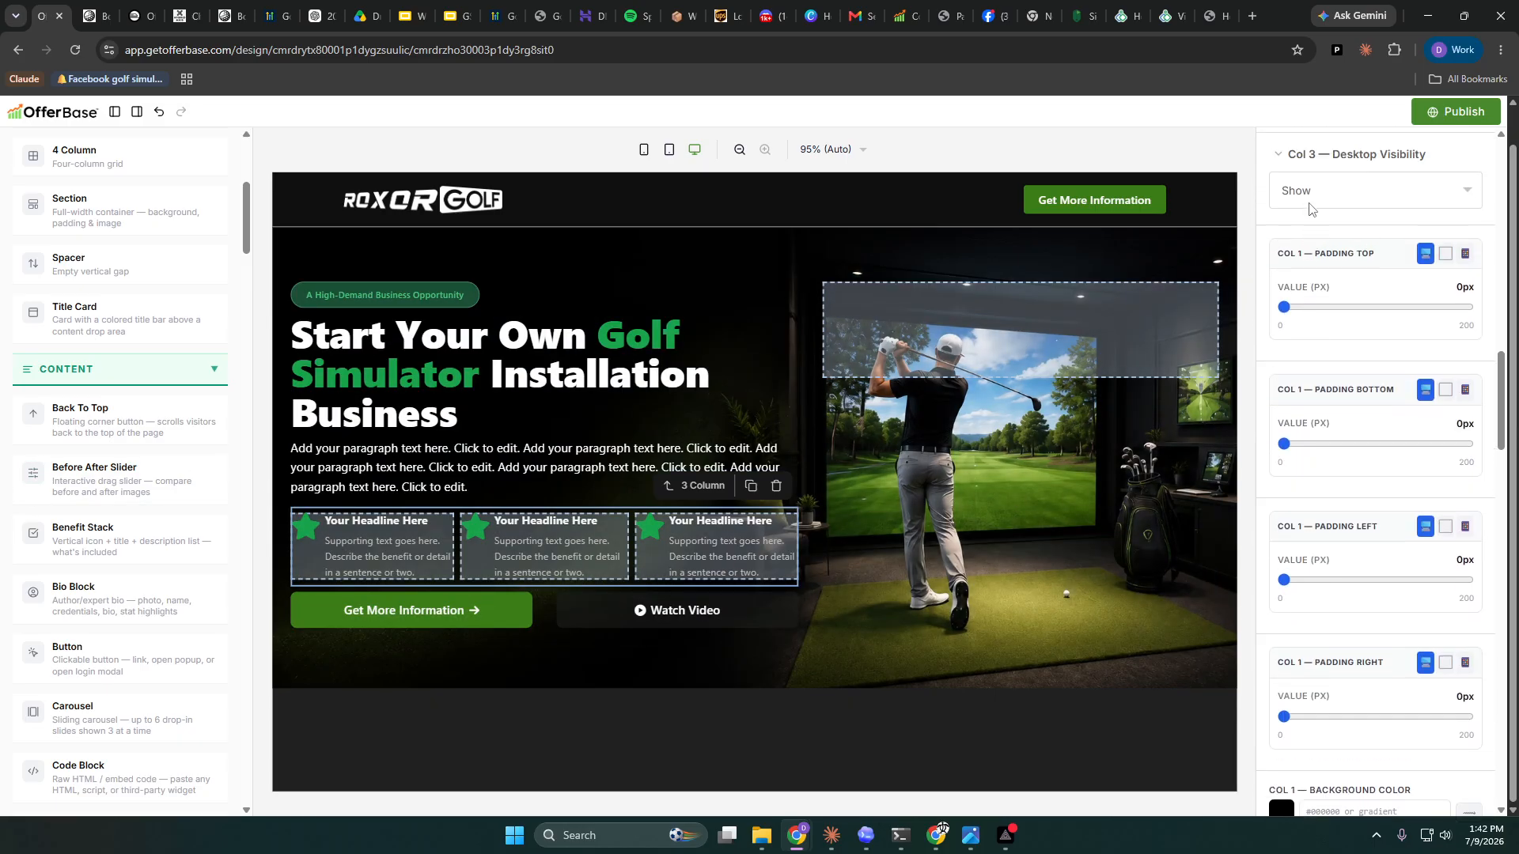
{"action": "scroll", "coordinate": [1310, 208], "scroll_direction": "up", "scroll_amount": 2}
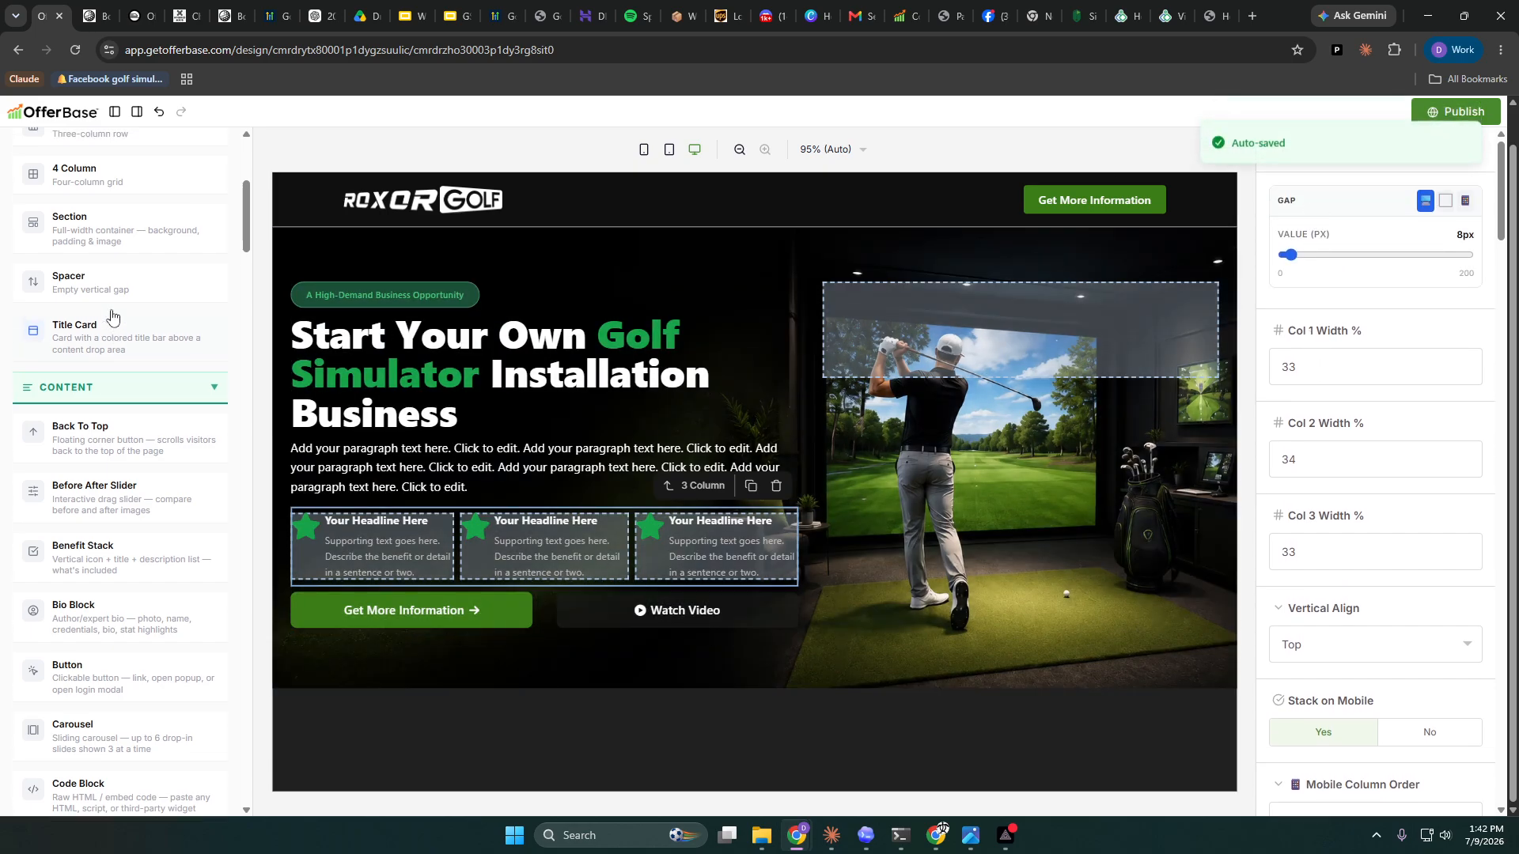
- Insert a spacer between the three-column feature row and the button row and set its height to 16 px
{"action": "scroll", "coordinate": [111, 317], "scroll_direction": "up", "scroll_amount": 1}
{"action": "left_click_drag", "start_coordinate": [103, 342], "coordinate": [546, 599]}
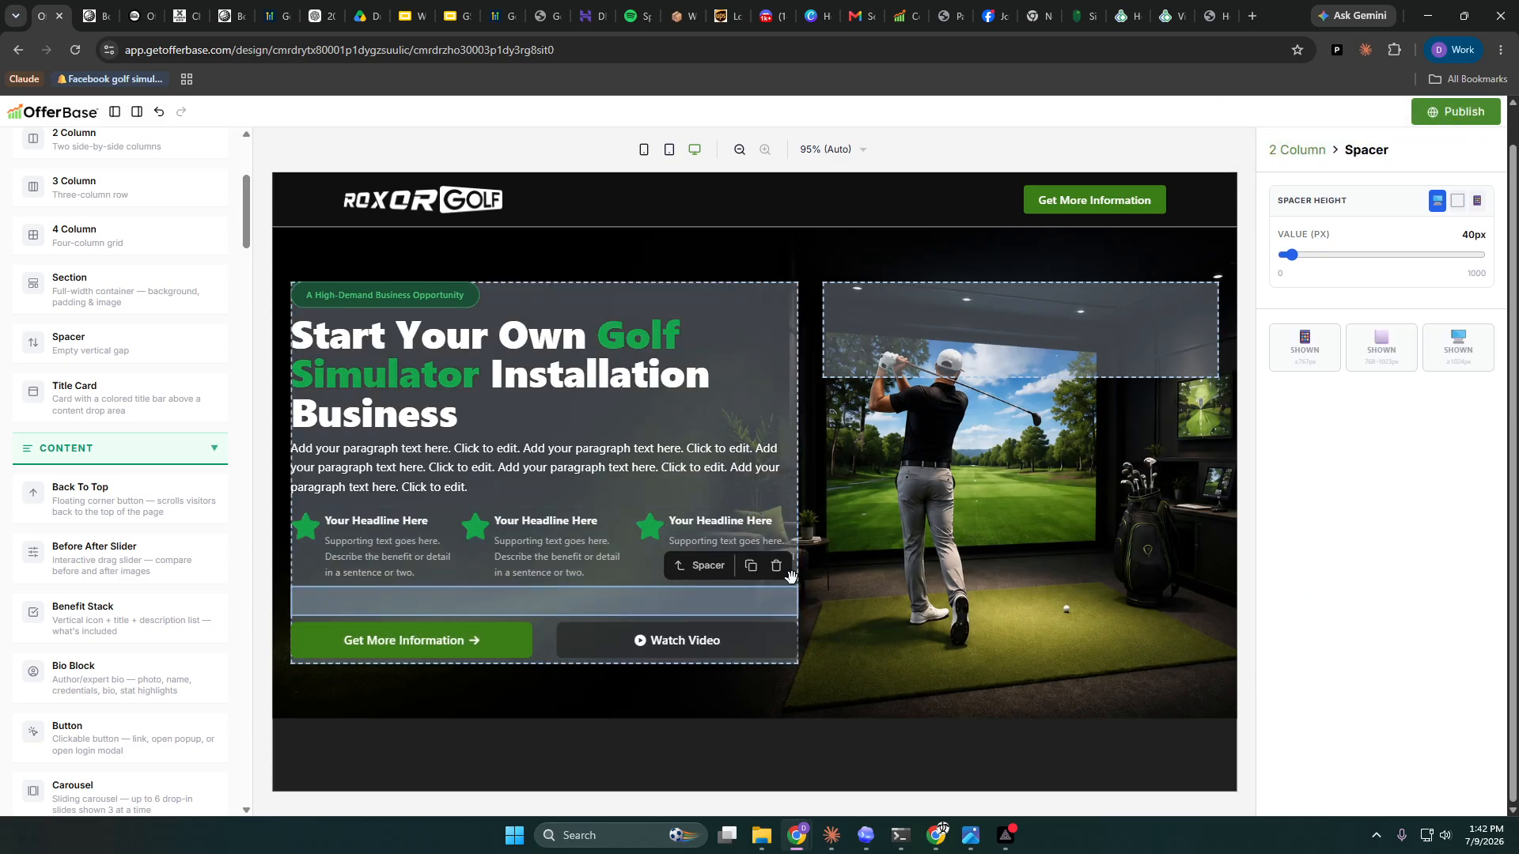
{"action": "left_click_drag", "start_coordinate": [1292, 258], "coordinate": [1285, 256]}
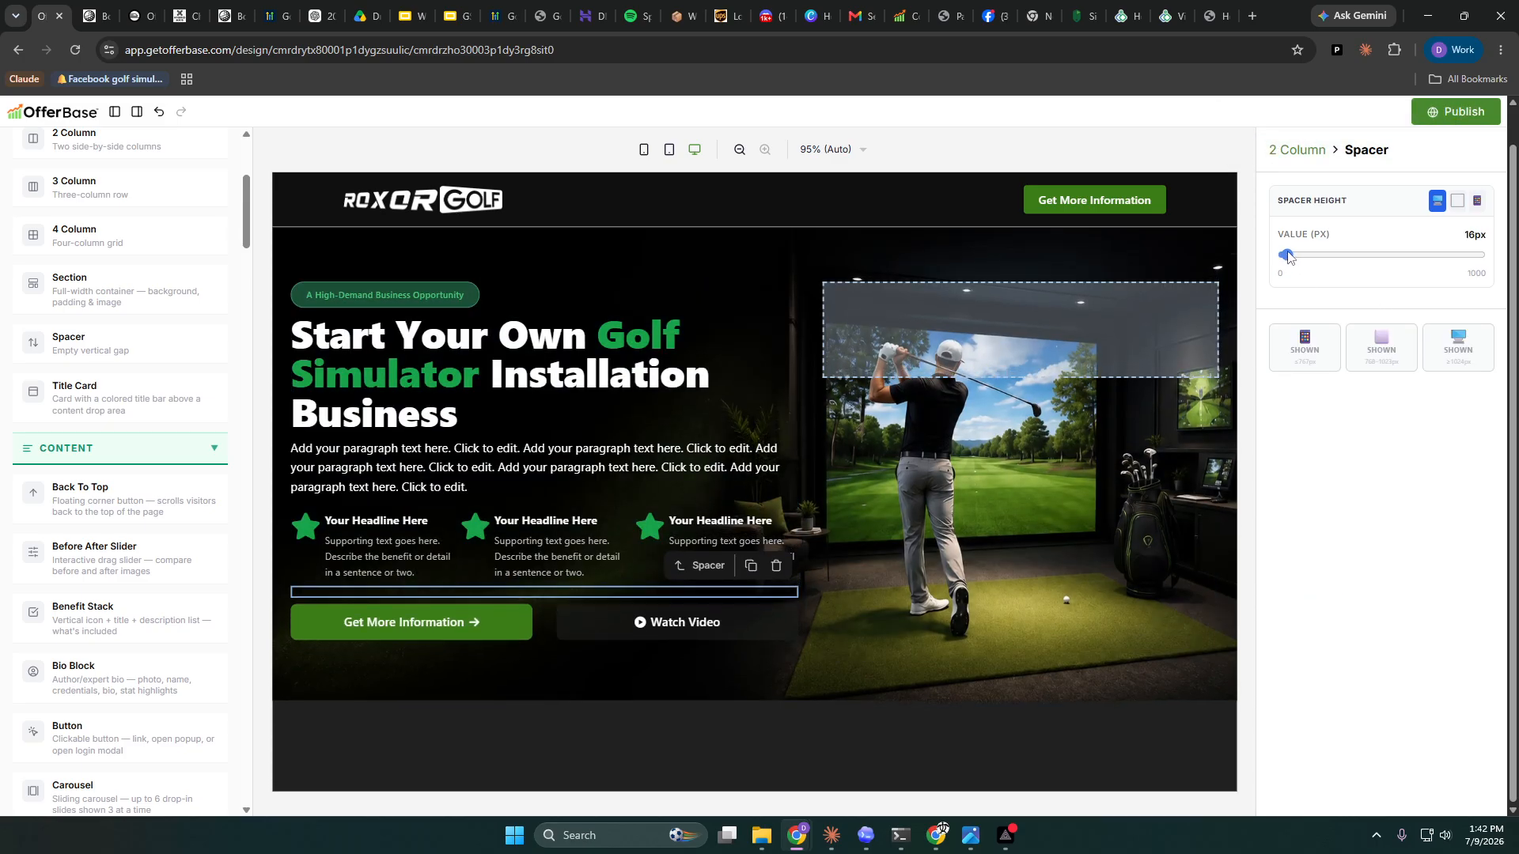
{"action": "left_click", "coordinate": [741, 724]}
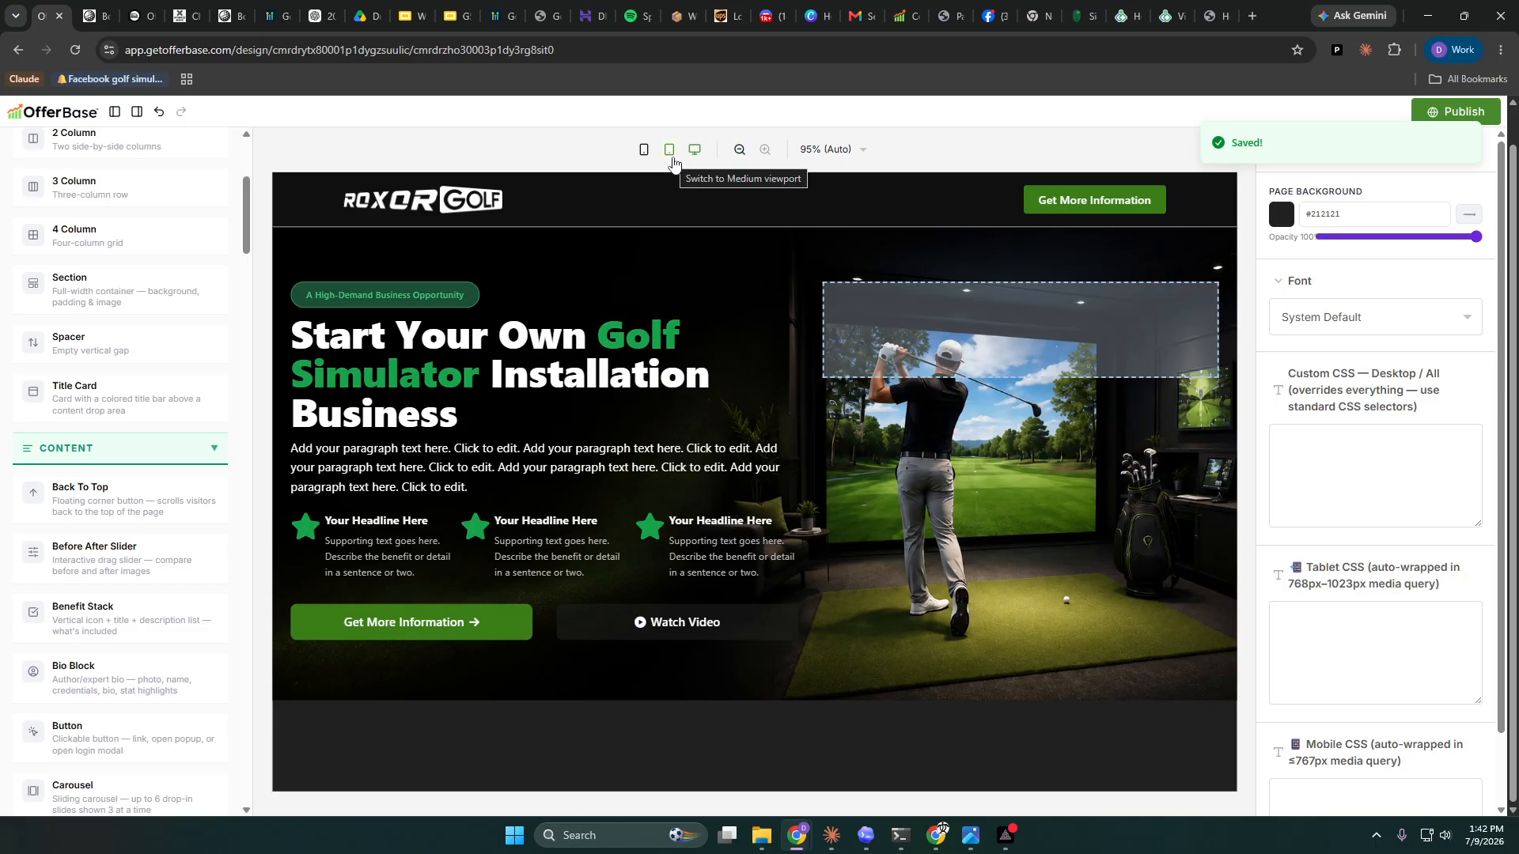
- Preview the landing page in a new browser tab and return to the editor
{"action": "scroll", "coordinate": [1239, 125], "scroll_direction": "up", "scroll_amount": 1}
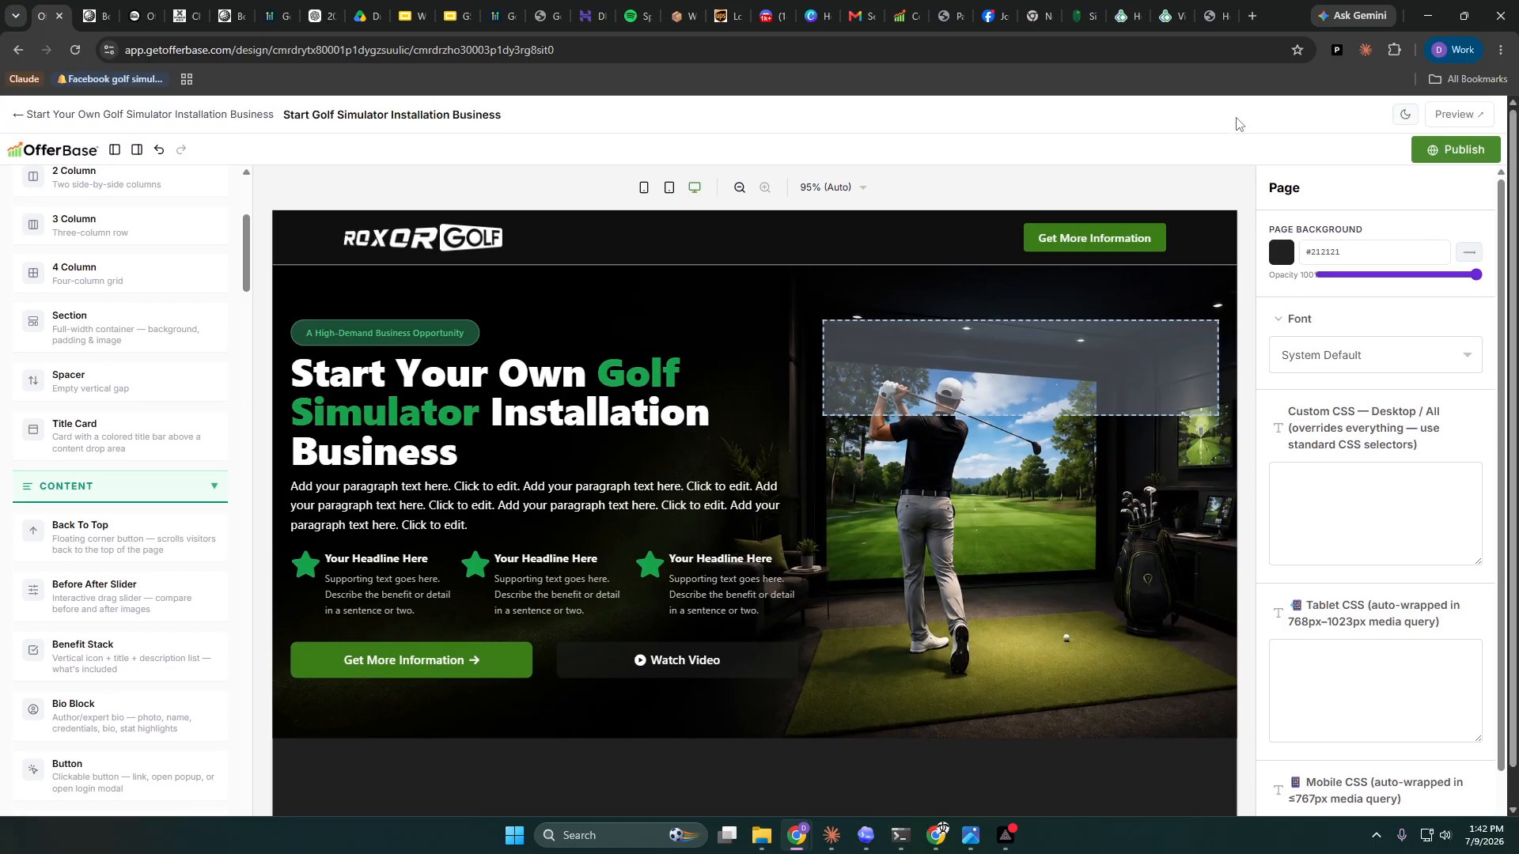
{"action": "left_click", "coordinate": [1458, 115]}
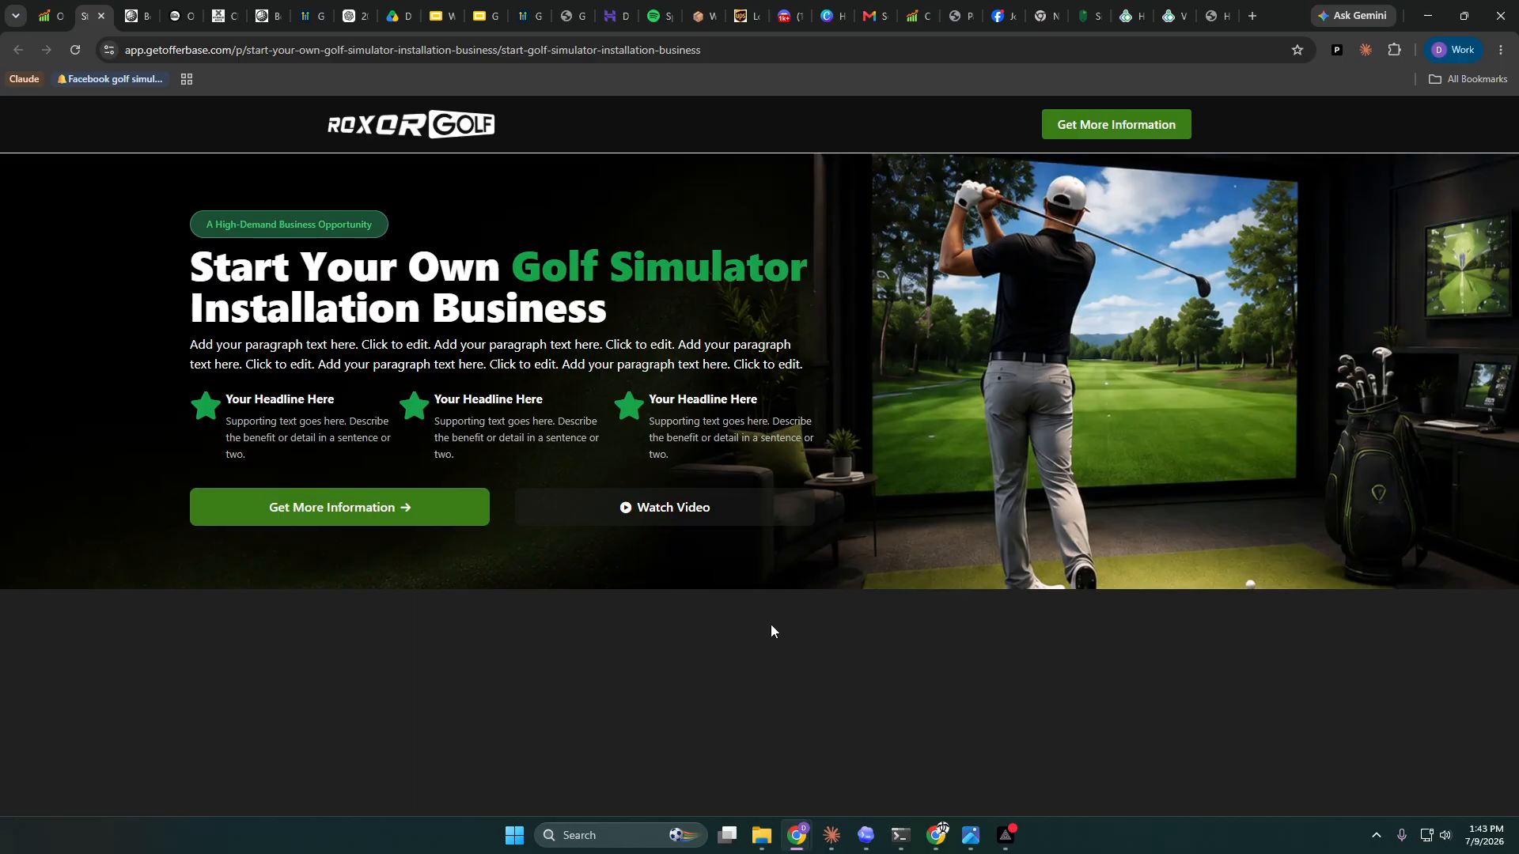
{"action": "left_click", "coordinate": [51, 17]}
- Set the nav bar's content max width to 1440 px, matching the hero section's max width, and publish the page
{"action": "left_click", "coordinate": [1228, 460]}
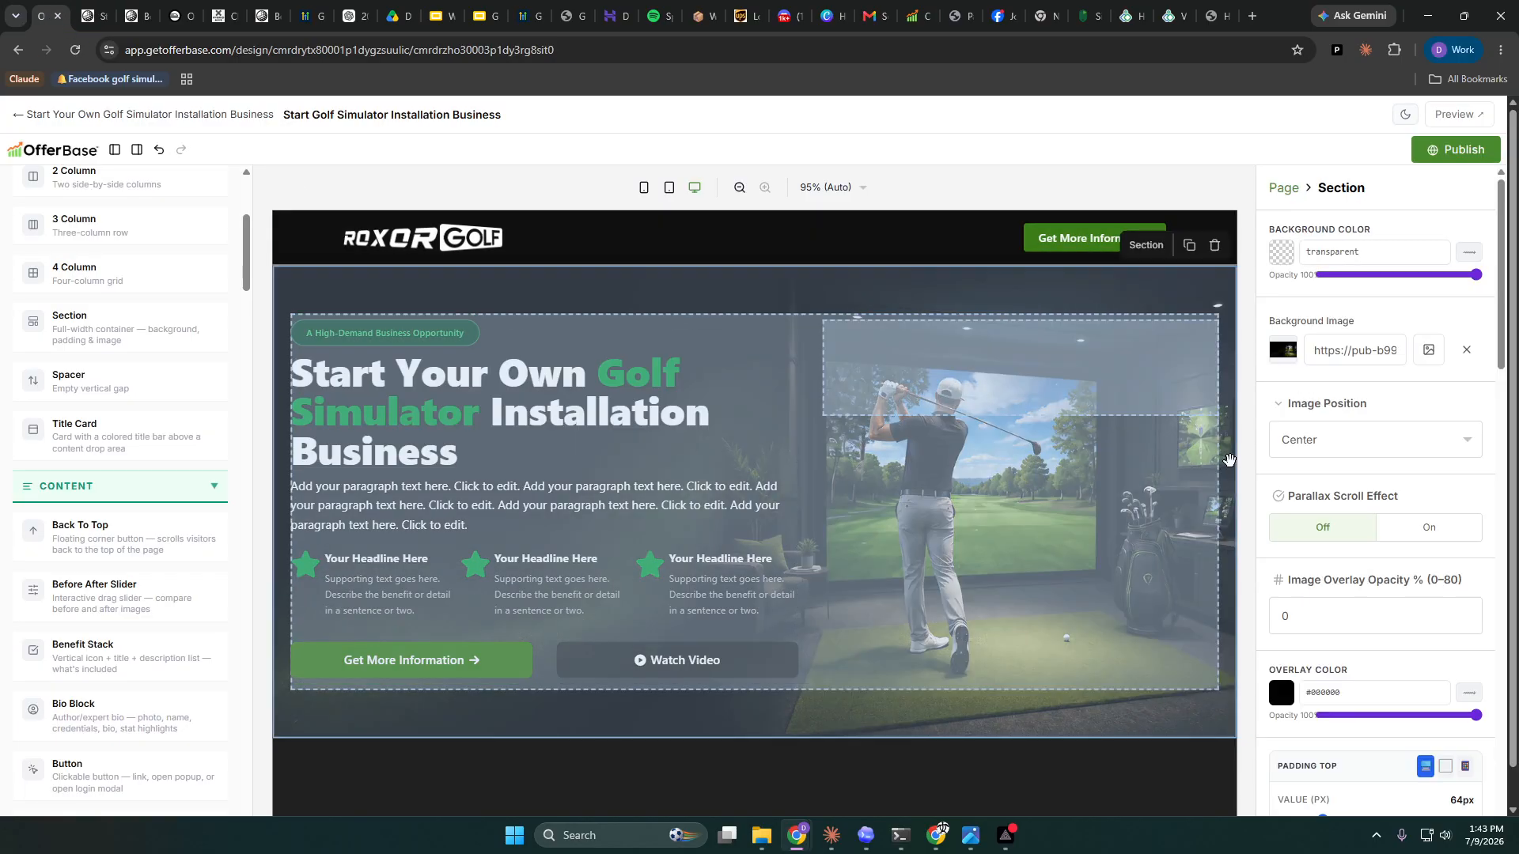
{"action": "scroll", "coordinate": [1358, 484], "scroll_direction": "down", "scroll_amount": 10}
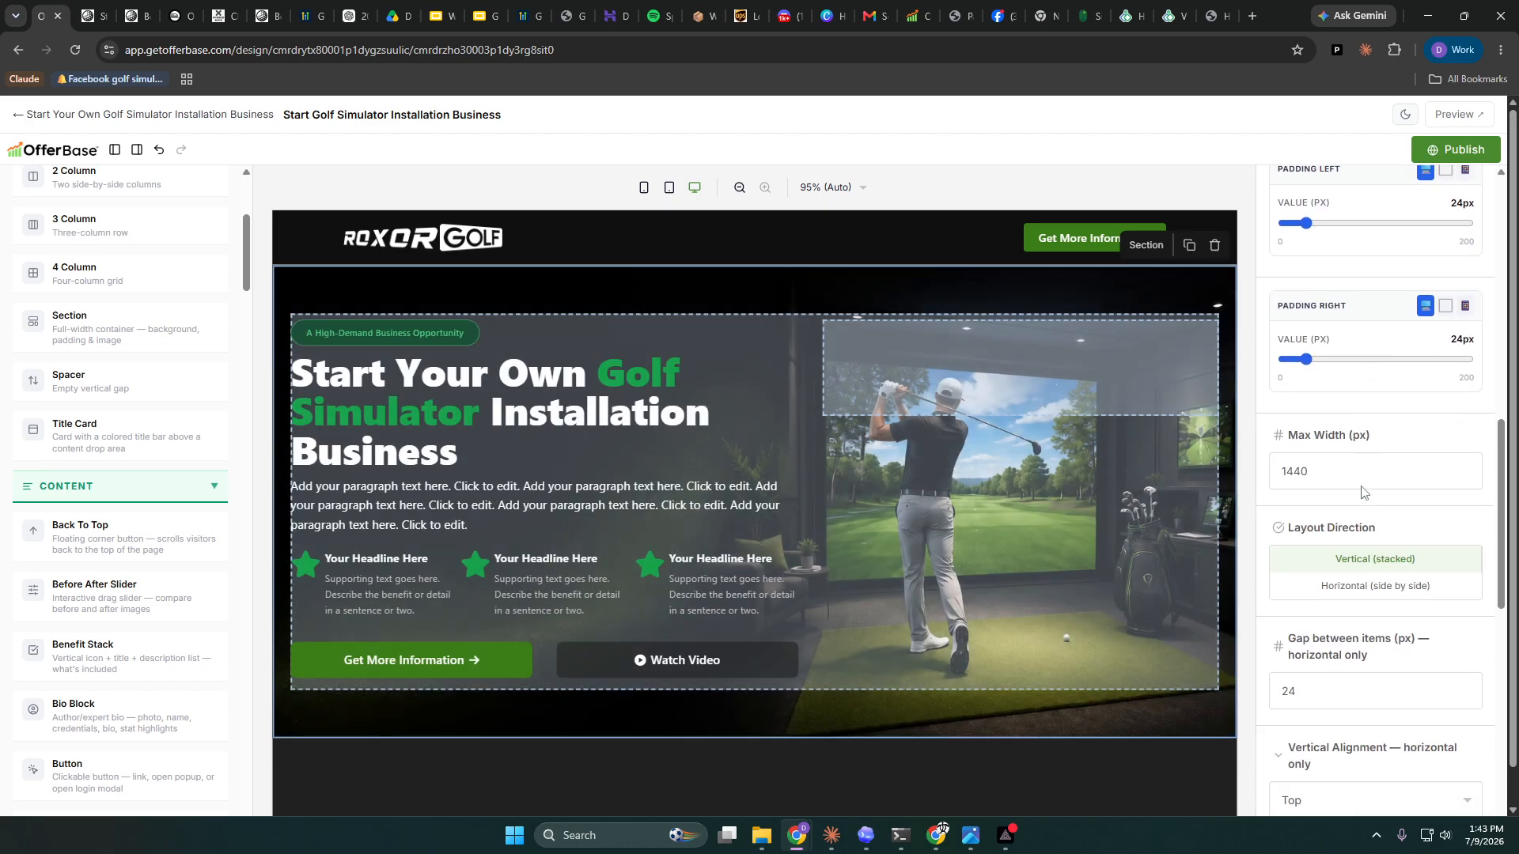
{"action": "left_click", "coordinate": [1219, 224]}
{"action": "scroll", "coordinate": [1352, 405], "scroll_direction": "down", "scroll_amount": 1}
{"action": "left_click_drag", "start_coordinate": [1345, 455], "coordinate": [1240, 450]}
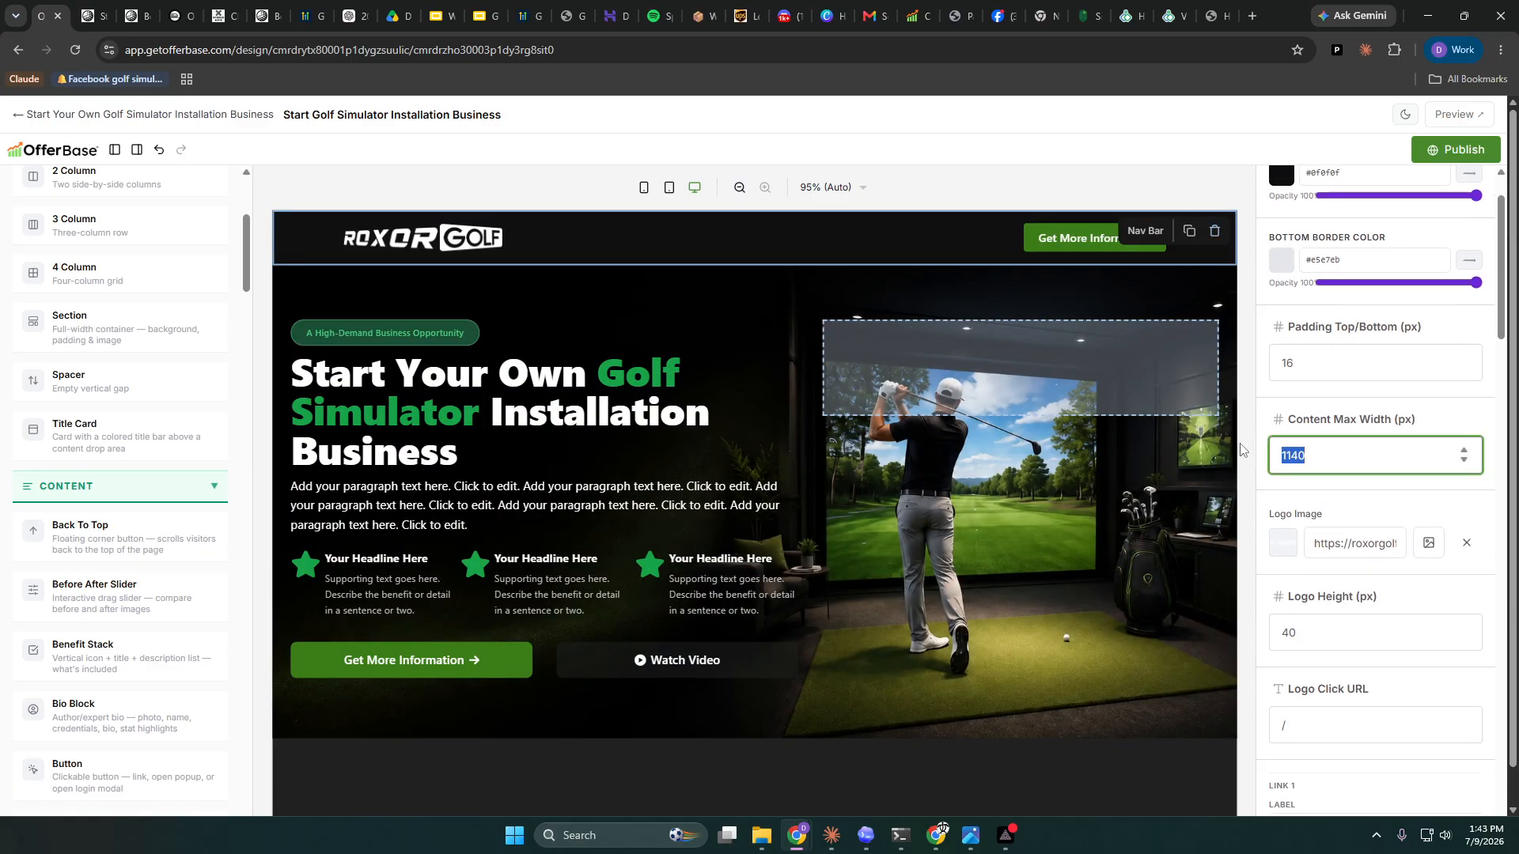
{"action": "type", "text": "1440"}
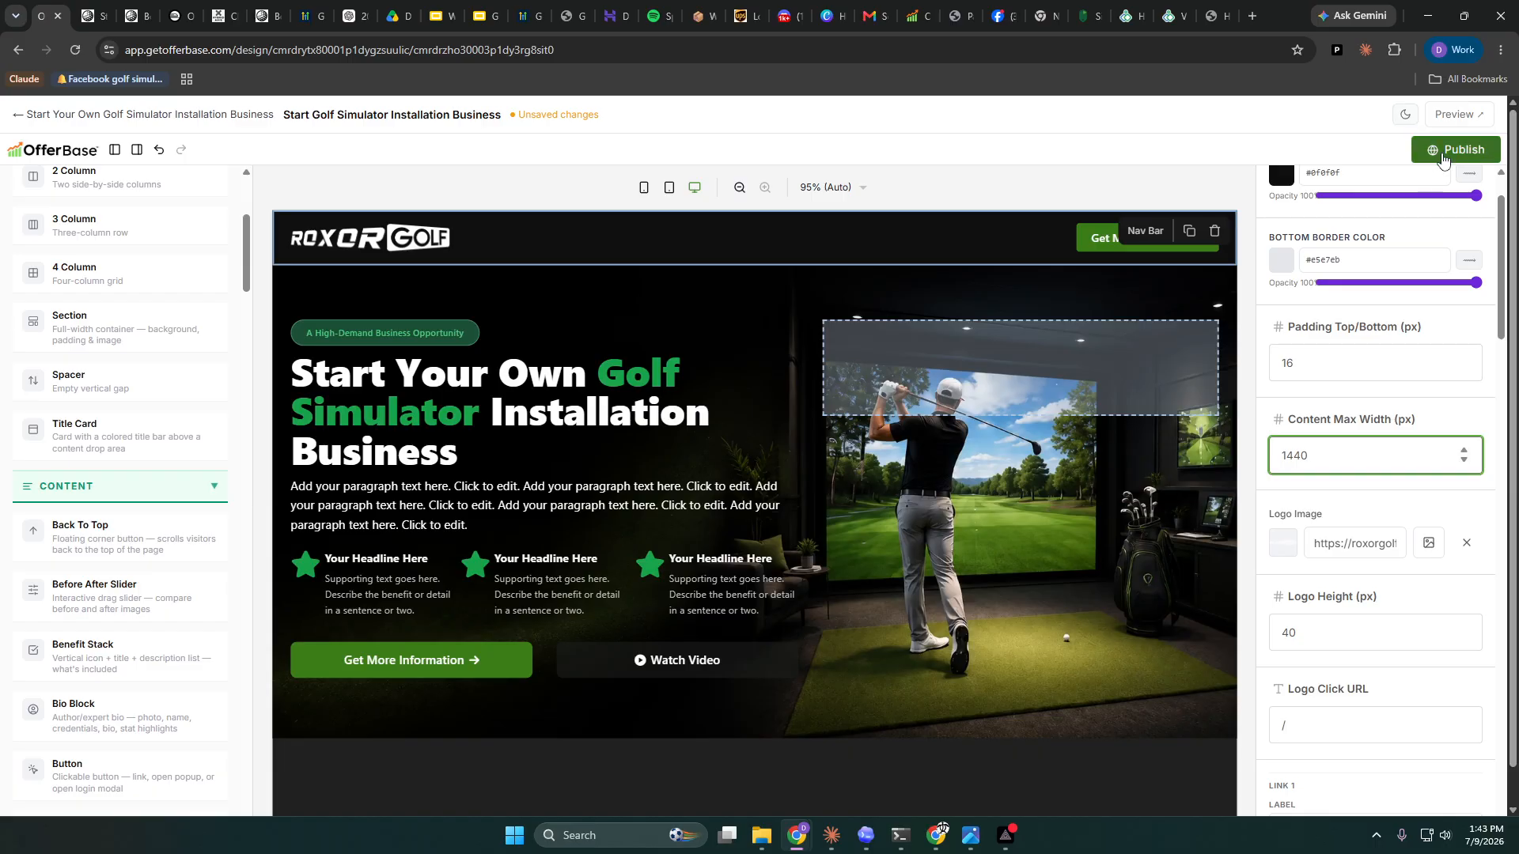
{"action": "left_click", "coordinate": [1445, 151]}
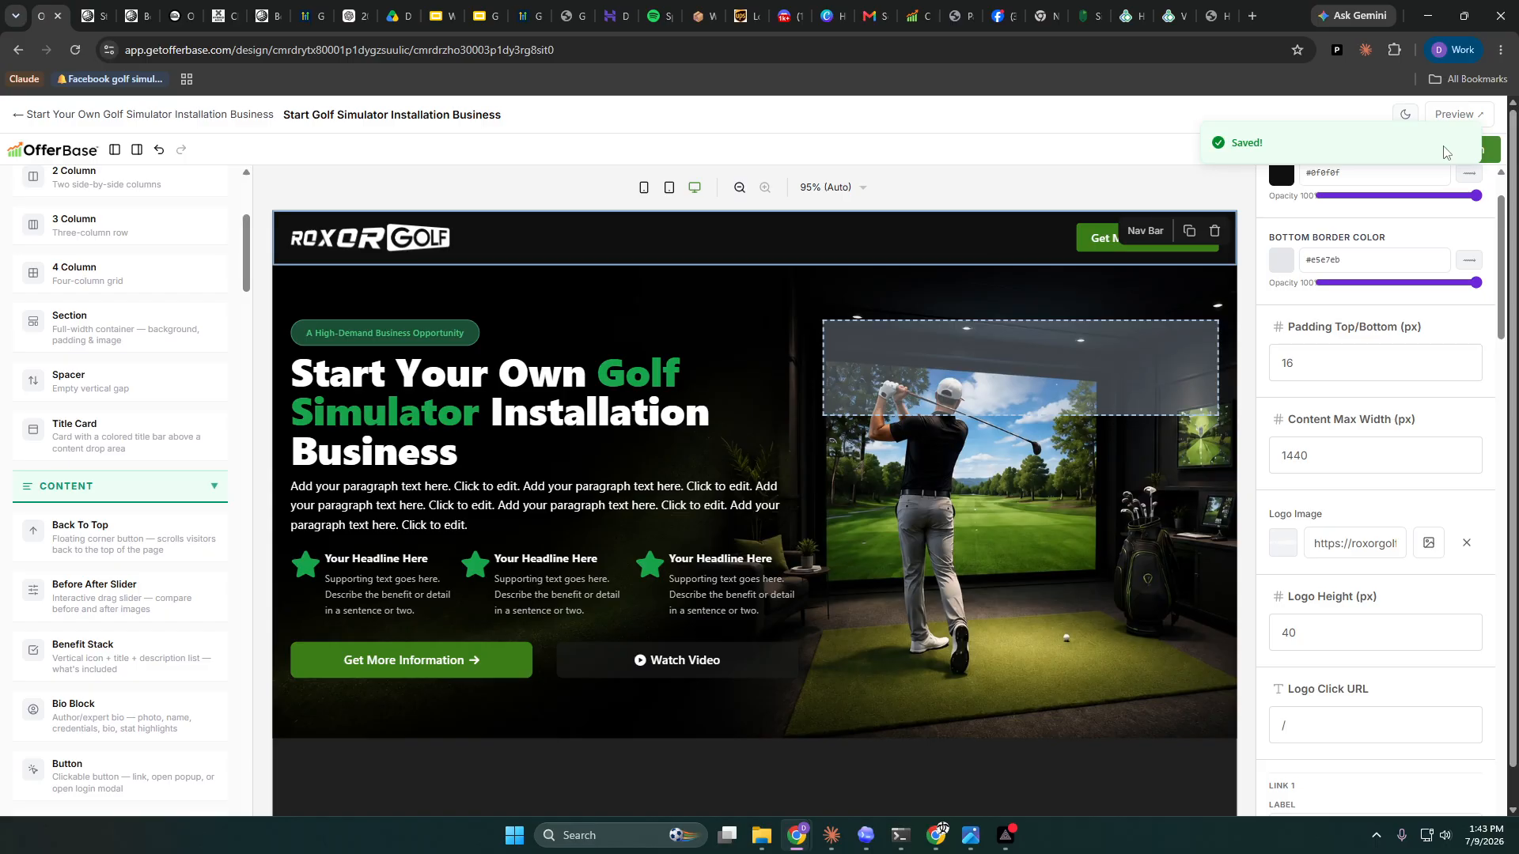
- Add a new section below the hero and place a heading block inside it
{"action": "left_click_drag", "start_coordinate": [45, 320], "coordinate": [644, 675]}
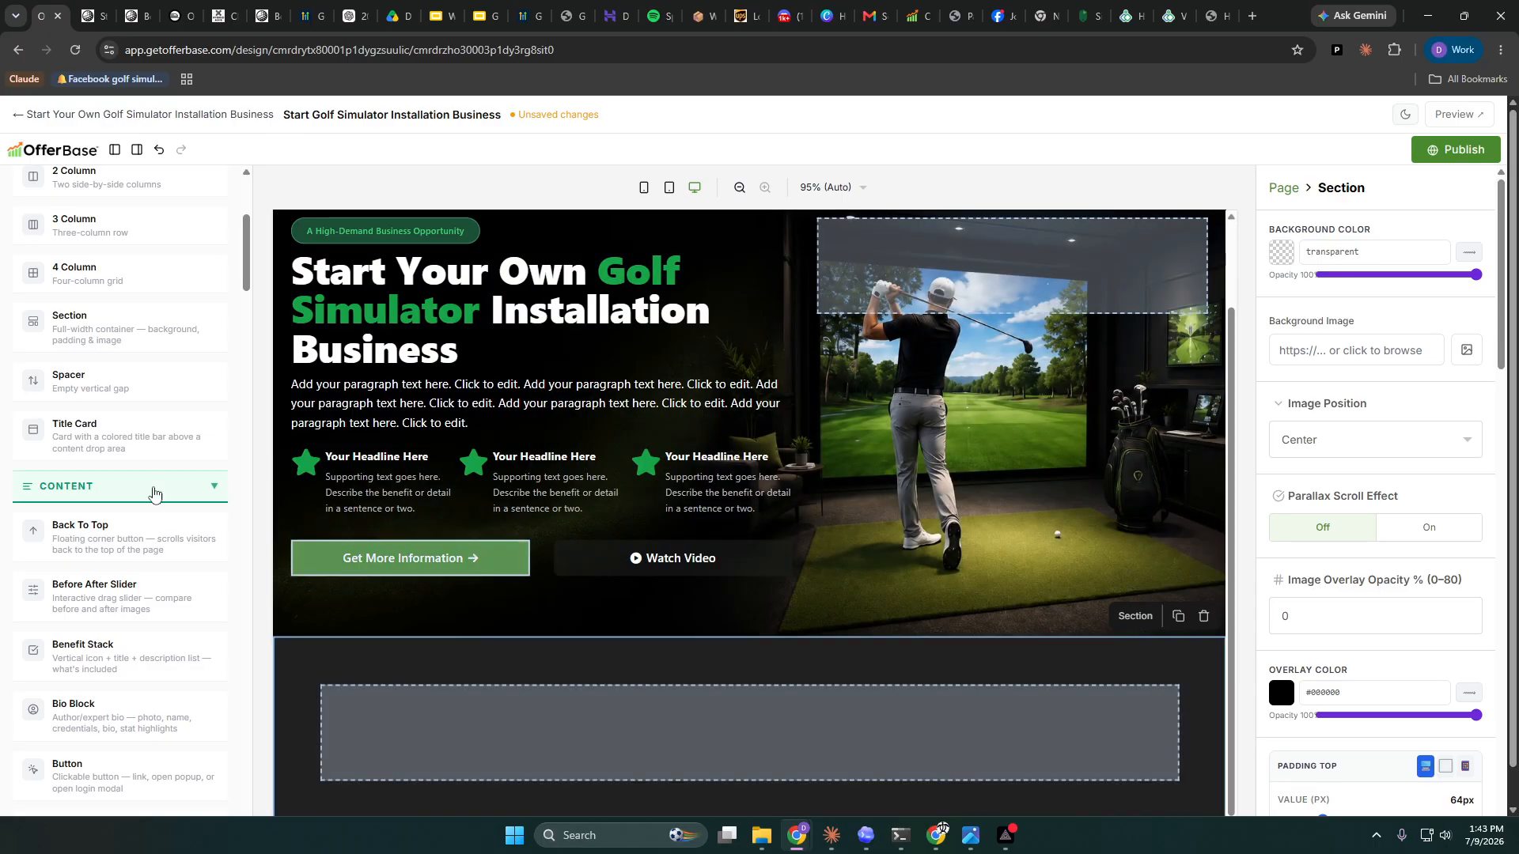
{"action": "scroll", "coordinate": [130, 615], "scroll_direction": "down", "scroll_amount": 5}
{"action": "scroll", "coordinate": [131, 616], "scroll_direction": "down", "scroll_amount": 5}
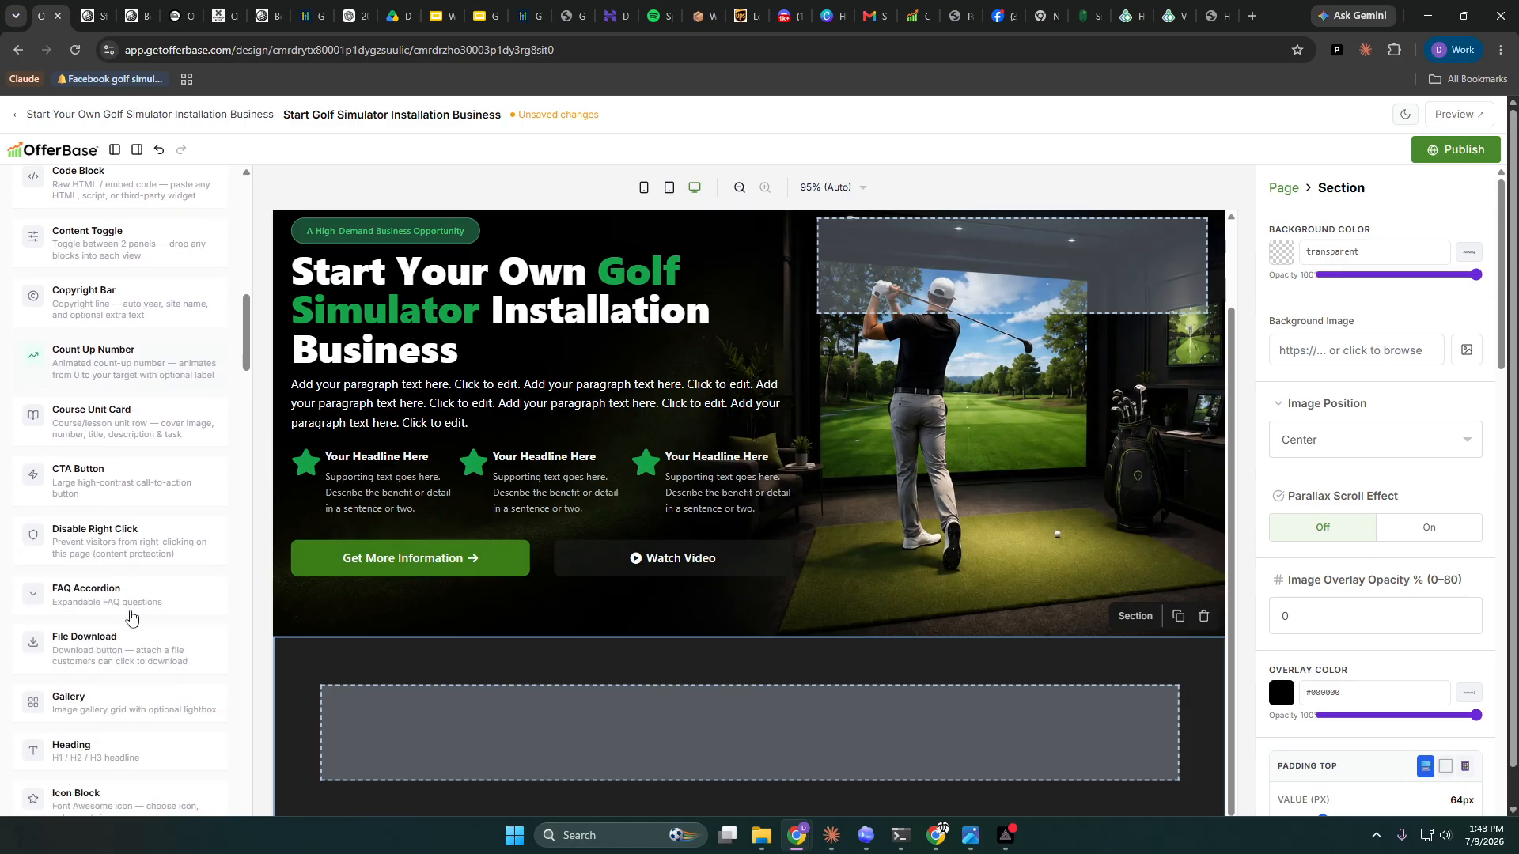
{"action": "left_click_drag", "start_coordinate": [85, 522], "coordinate": [687, 696]}
- Replace the new heading's placeholder text with "Trusted By Installers Across North America"
{"action": "left_click_drag", "start_coordinate": [1373, 237], "coordinate": [1272, 229]}
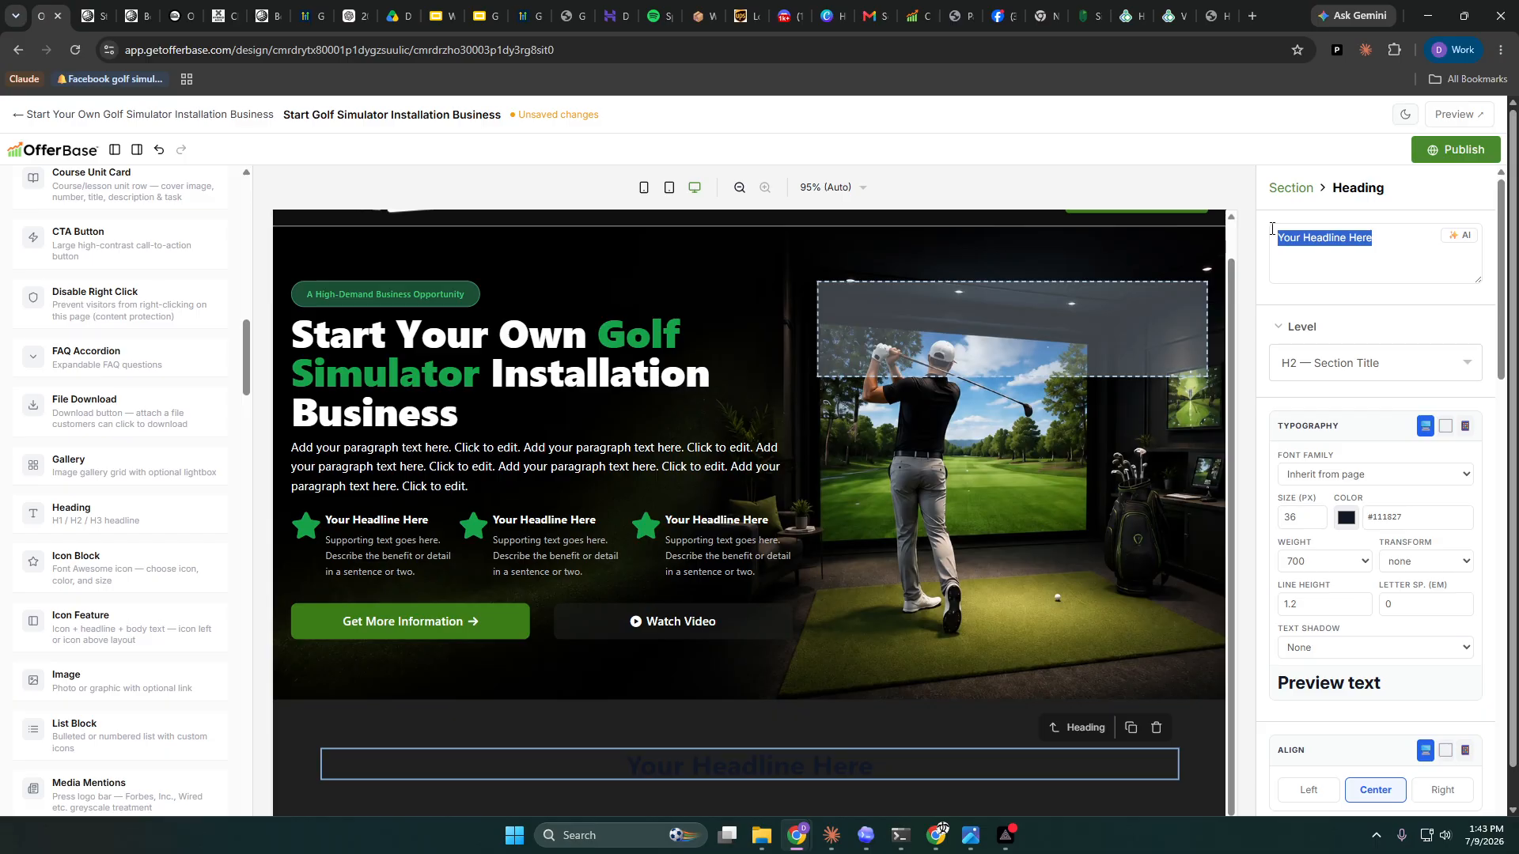
{"action": "type", "text": "Truste"}
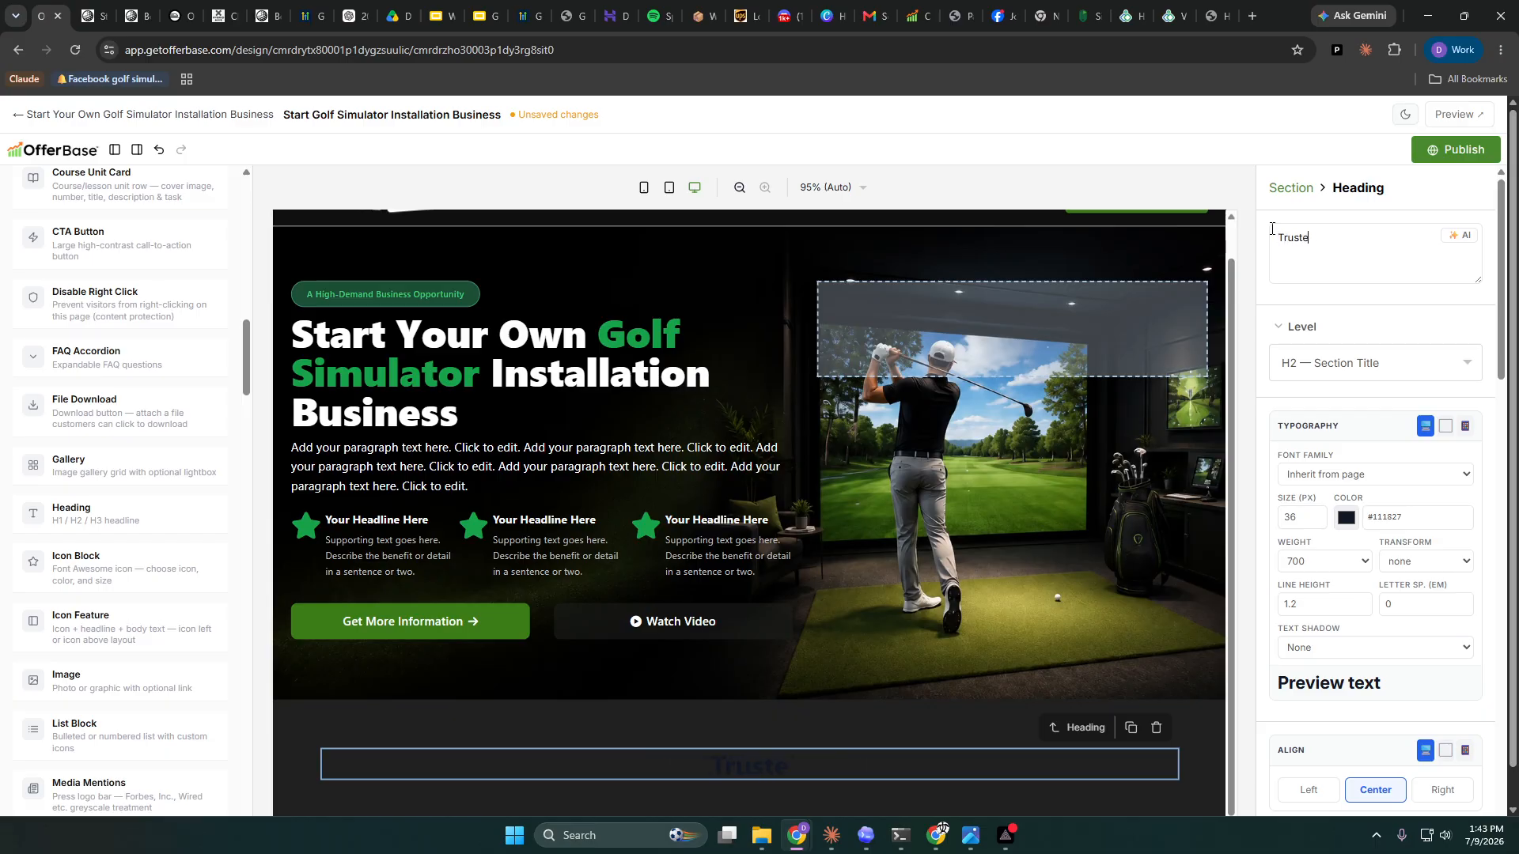
{"action": "type", "text": "d By"}
{"action": "key", "text": "BackSpace"}
{"action": "type", "text": "By Installers Across T"}
{"action": "key", "text": "BackSpace"}
{"action": "type", "text": "North America"}
- Sample the green of the hero's Get More Information button as the heading's text color and brighten it to #66d52a
{"action": "left_click", "coordinate": [1352, 518]}
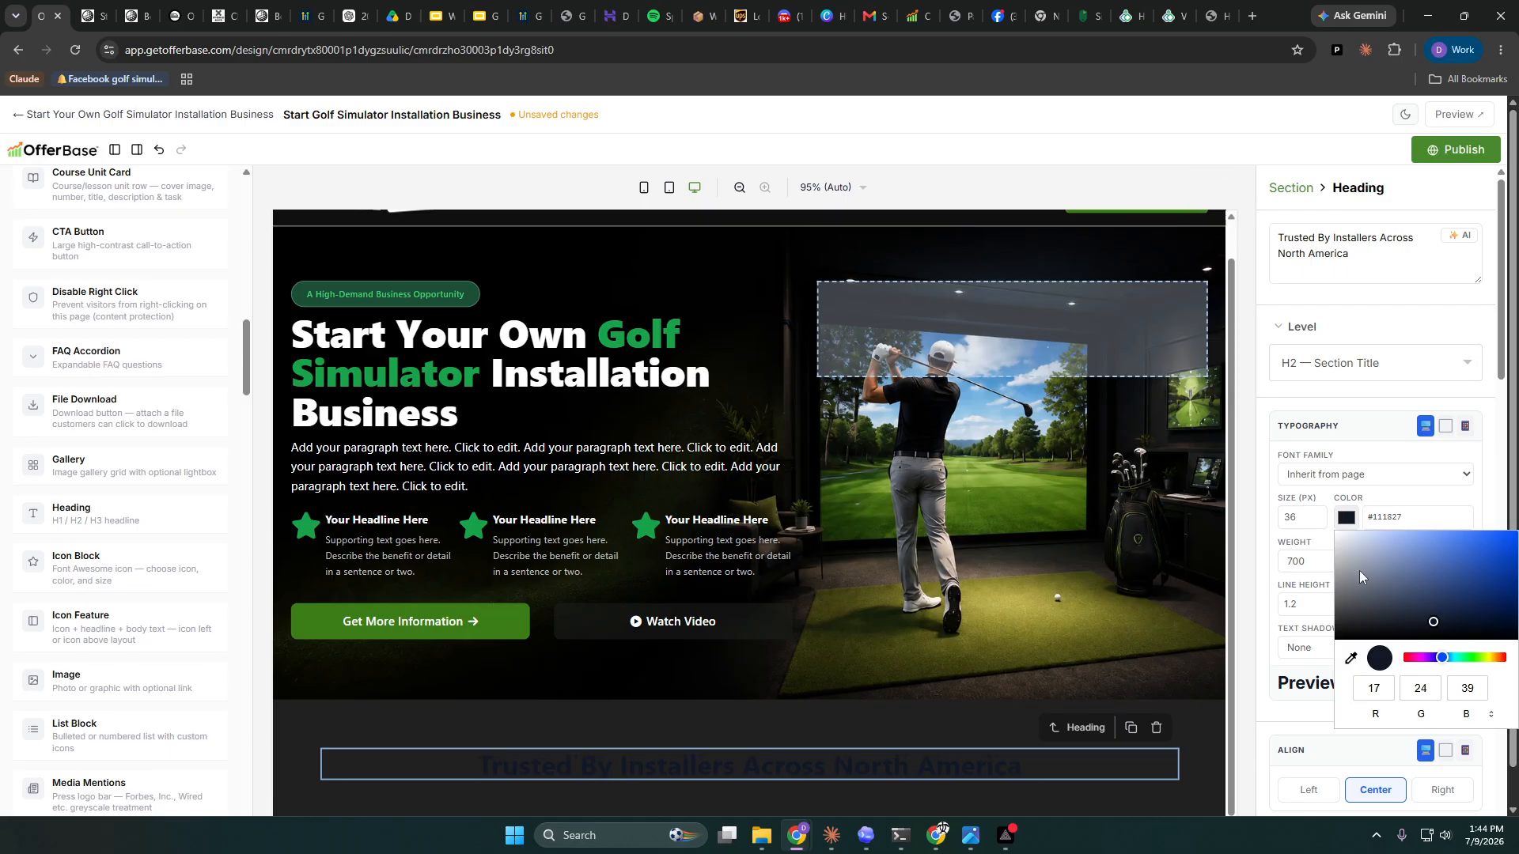
{"action": "left_click", "coordinate": [1351, 659]}
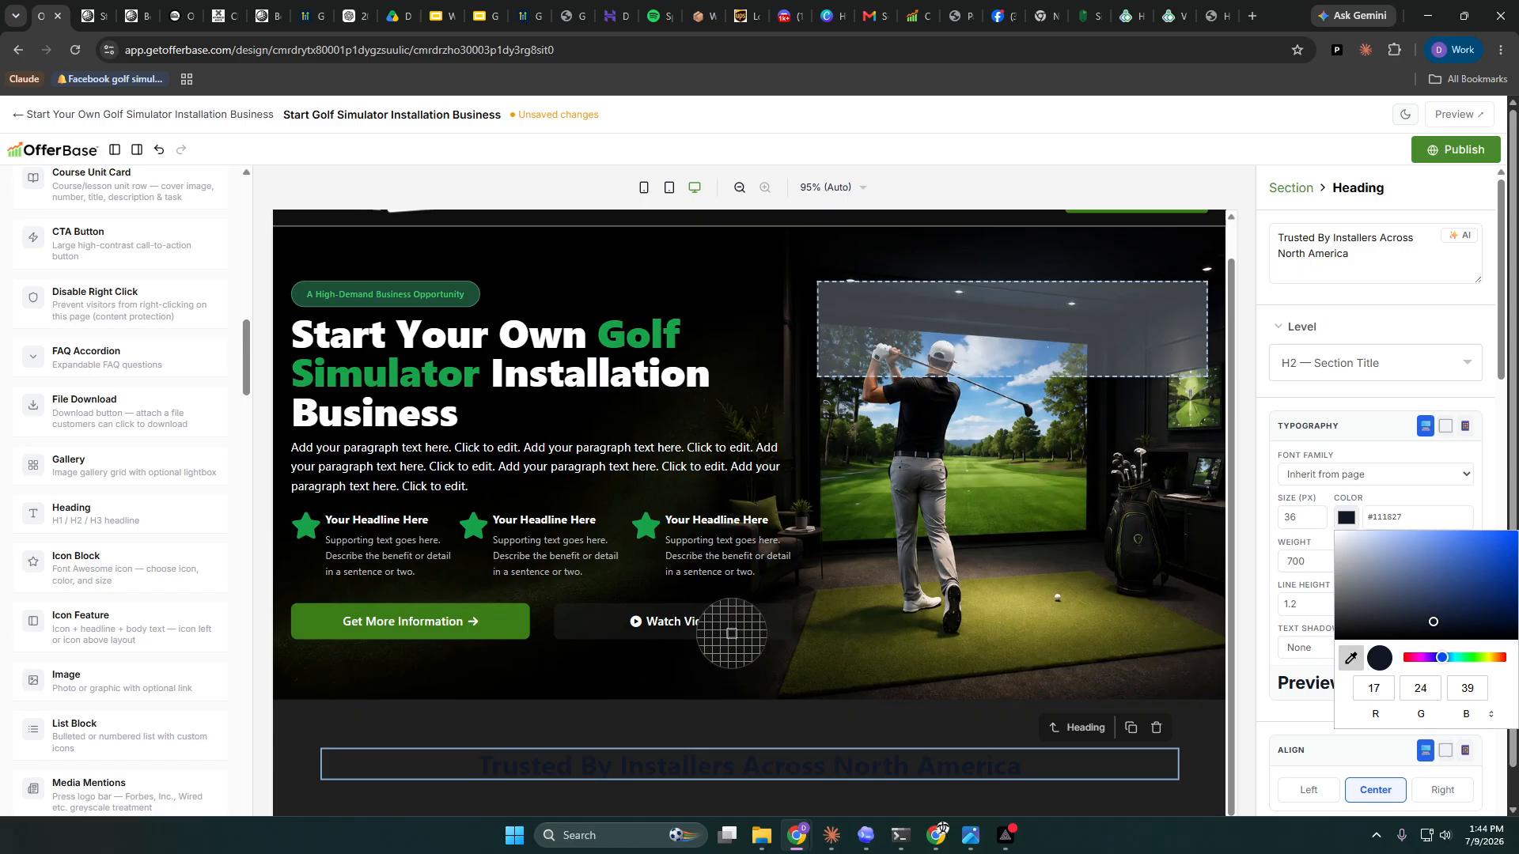
{"action": "left_click", "coordinate": [494, 624]}
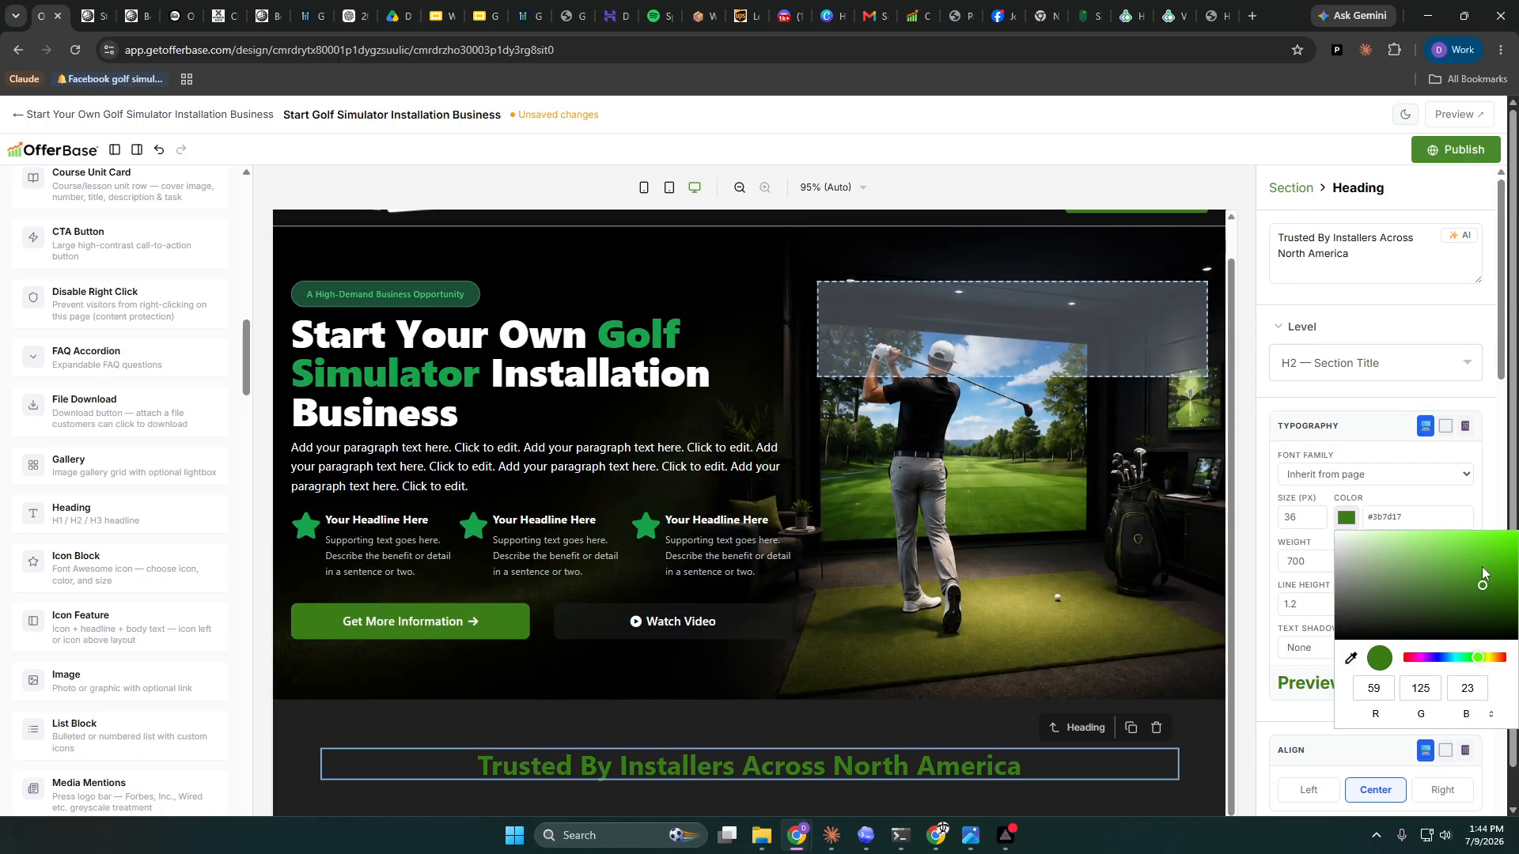
{"action": "left_click", "coordinate": [1481, 568]}
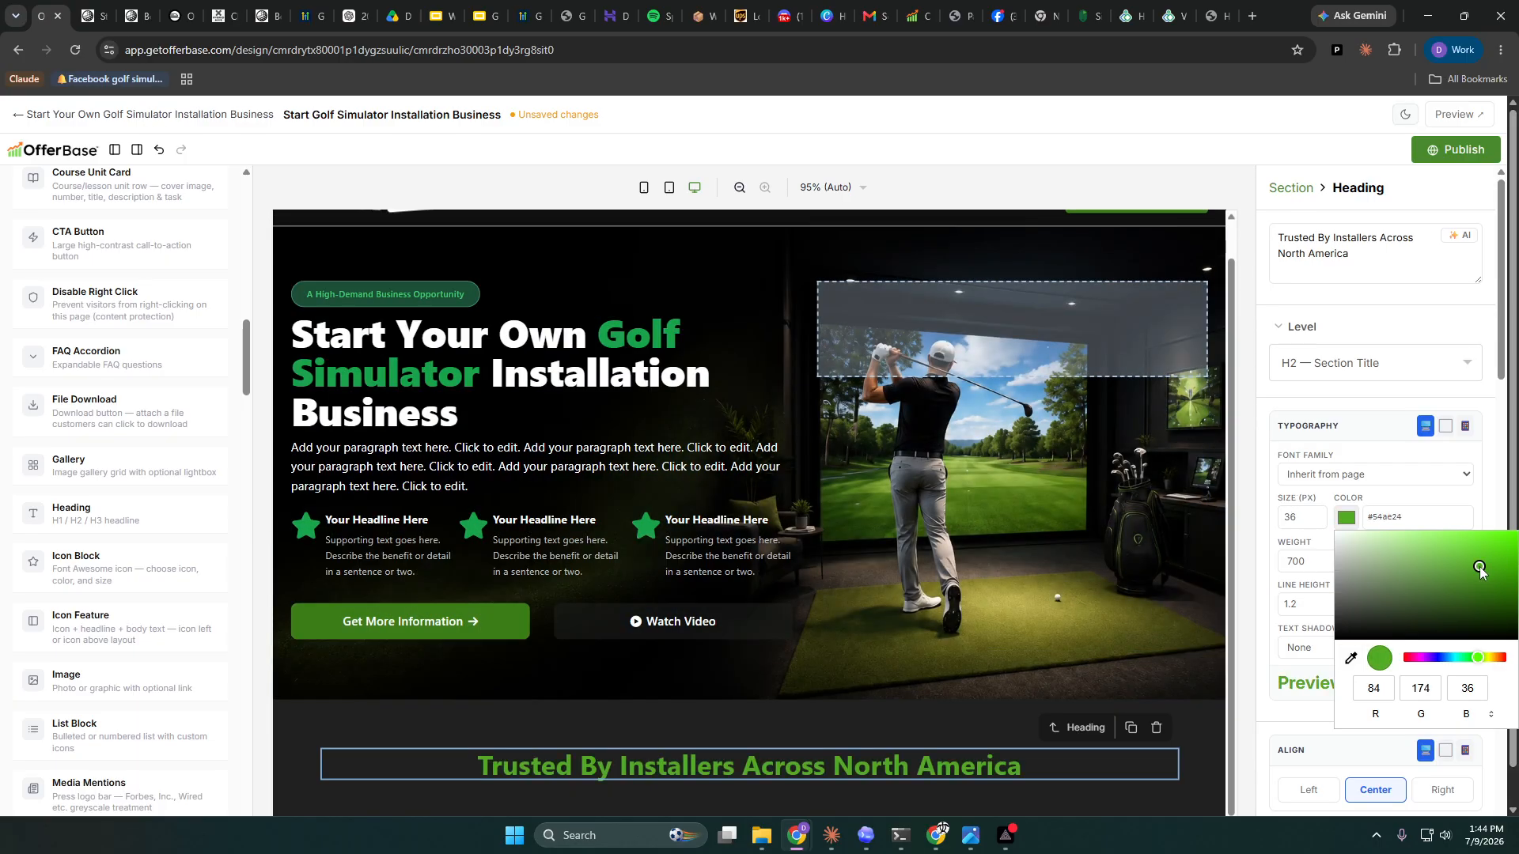
{"action": "left_click_drag", "start_coordinate": [1480, 567], "coordinate": [1480, 549]}
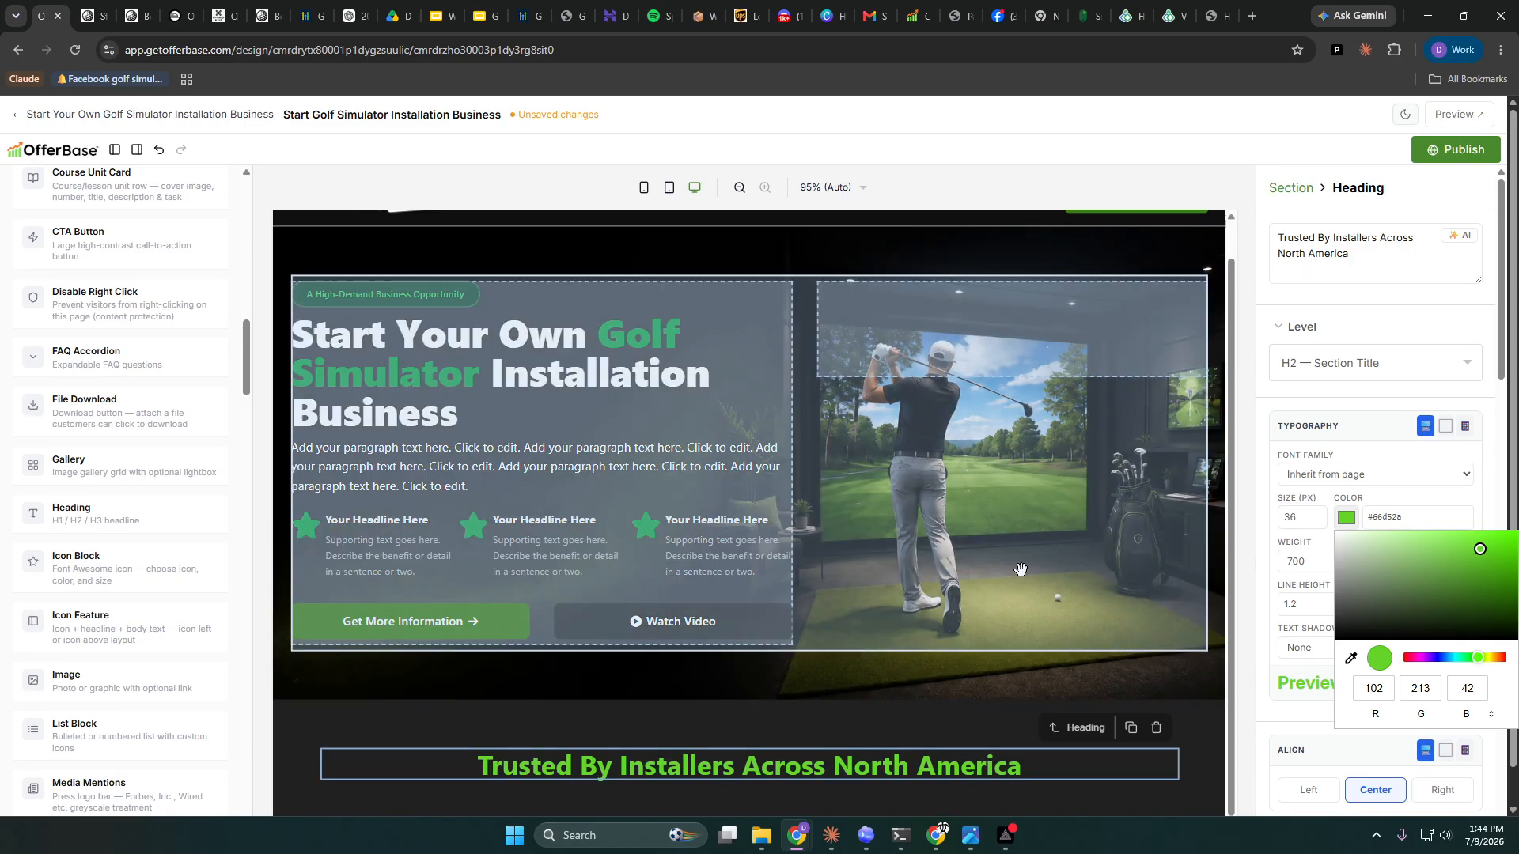
{"action": "scroll", "coordinate": [939, 494], "scroll_direction": "up", "scroll_amount": 1}
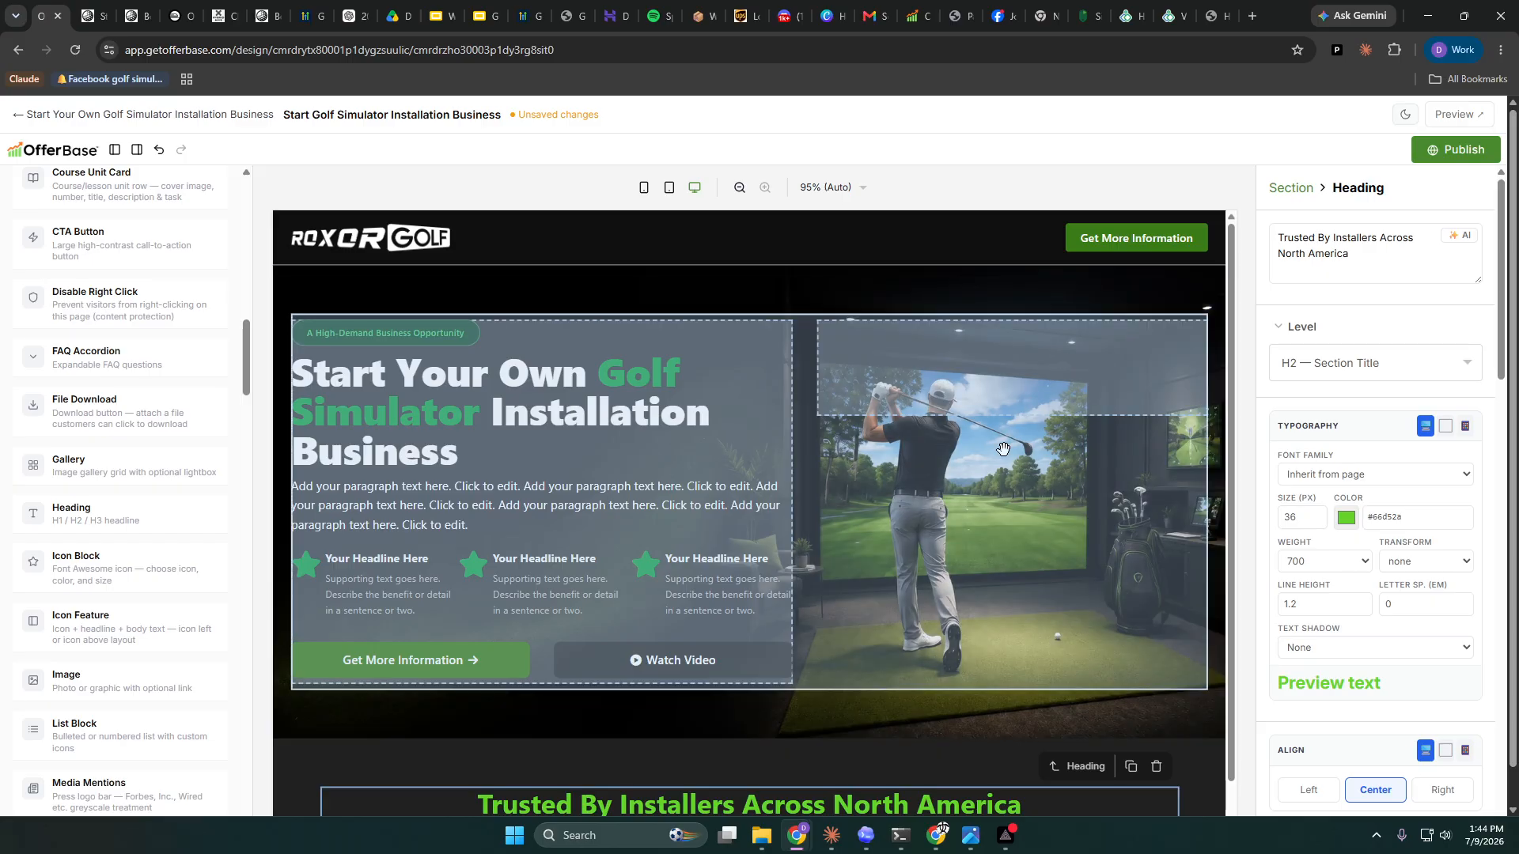
{"action": "scroll", "coordinate": [1029, 705], "scroll_direction": "down", "scroll_amount": 1}
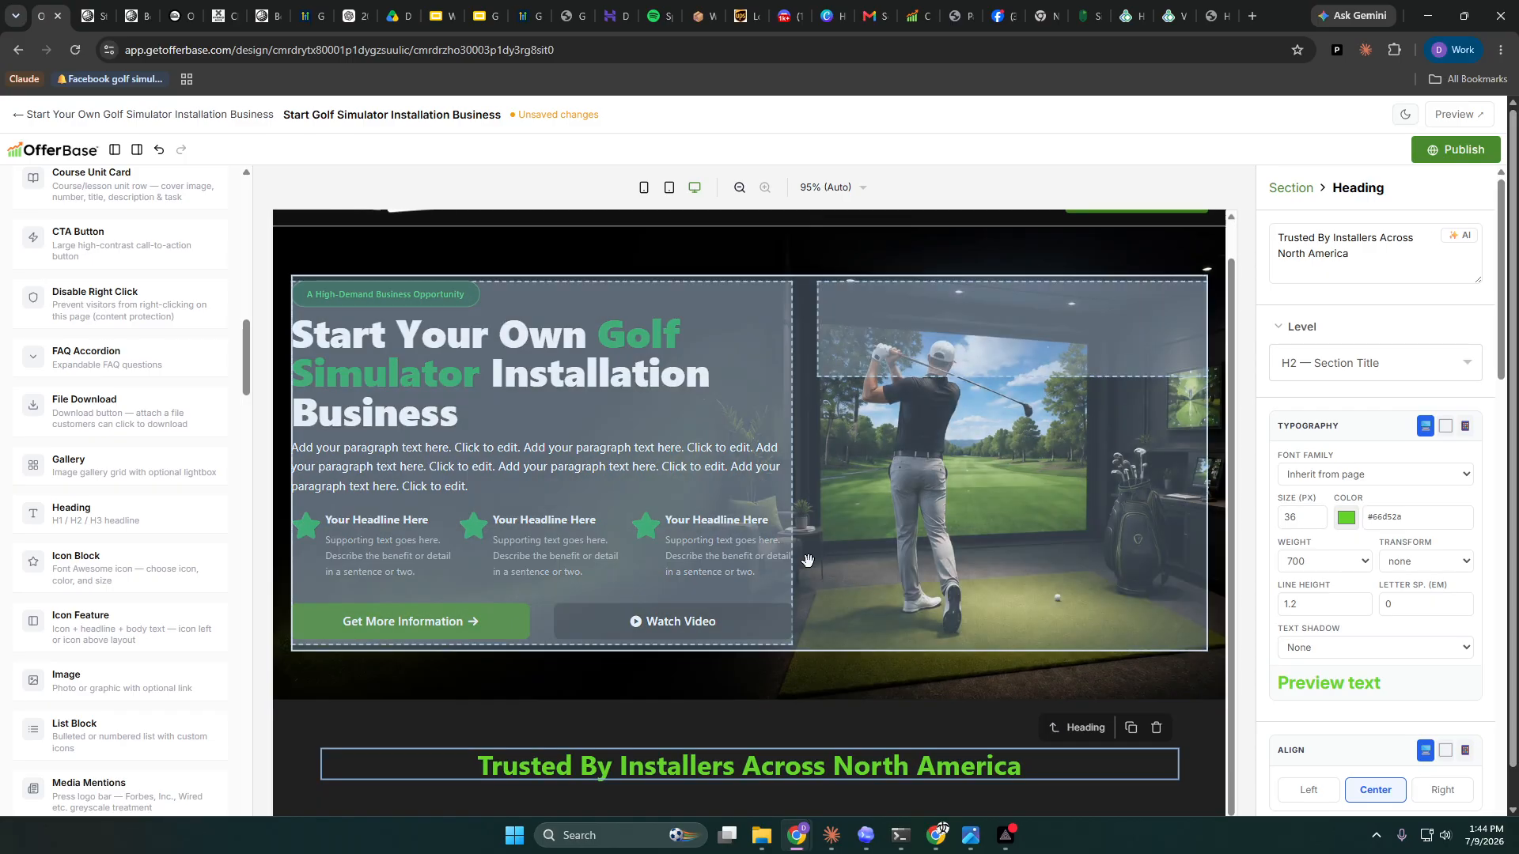
- Add a Stats Bar block under the "Trusted By Installers Across North America" heading
{"action": "left_click", "coordinate": [888, 721]}
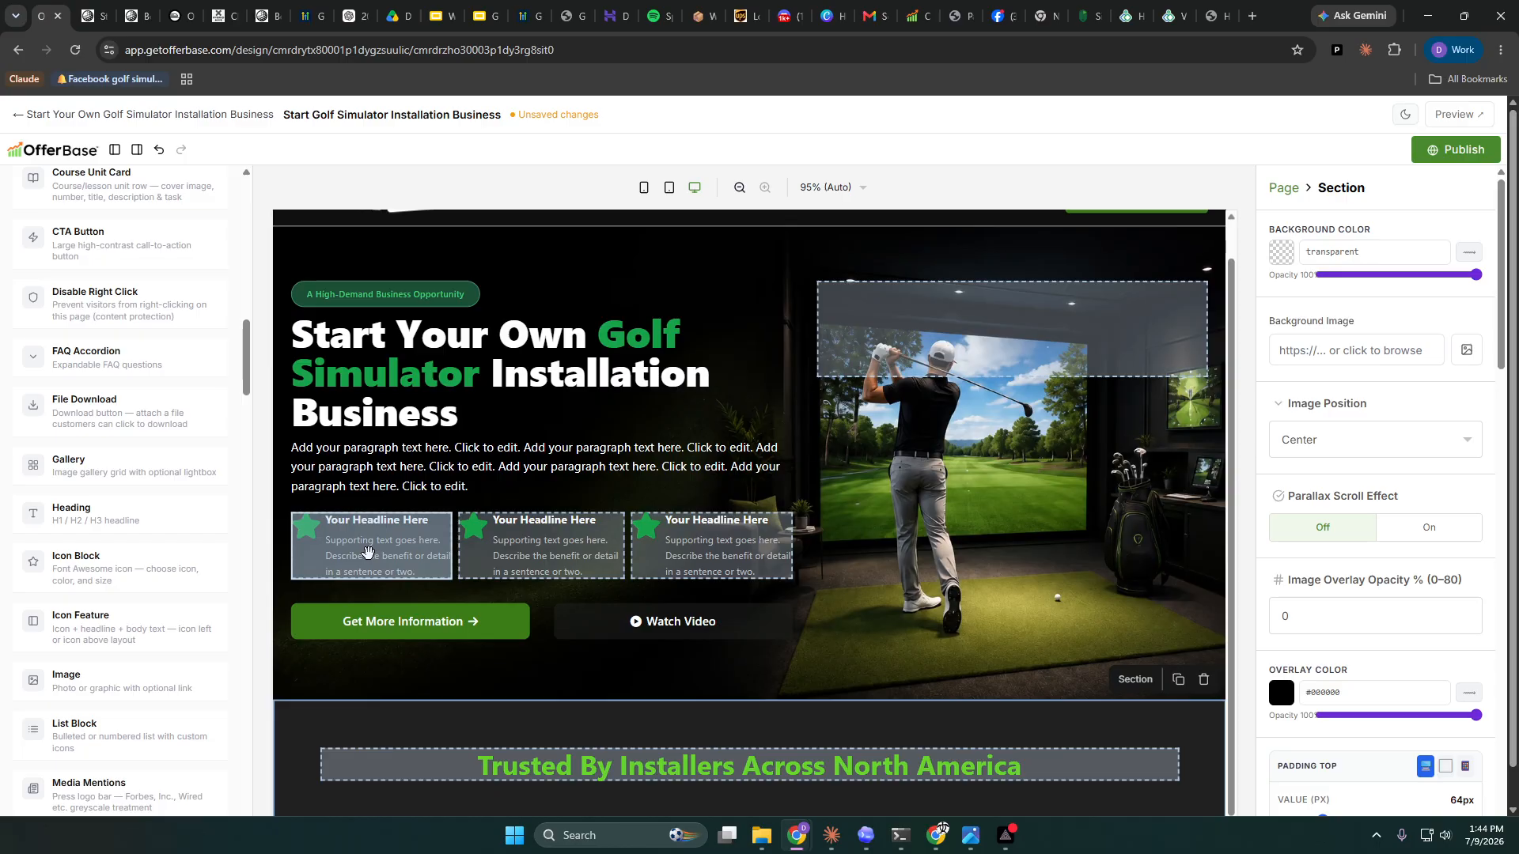
{"action": "scroll", "coordinate": [366, 551], "scroll_direction": "down", "scroll_amount": 1}
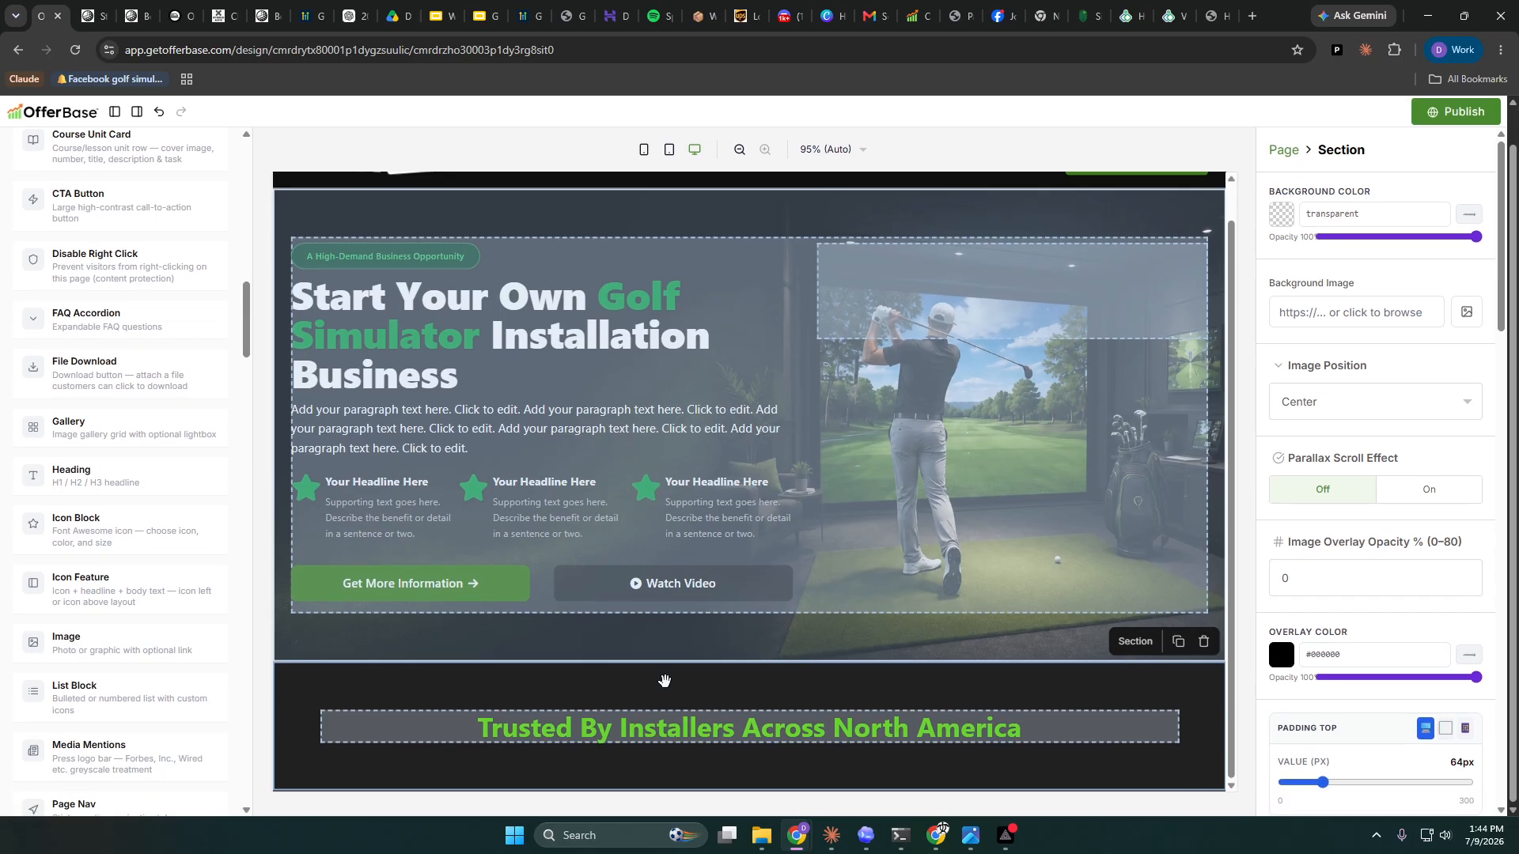
{"action": "scroll", "coordinate": [145, 570], "scroll_direction": "down", "scroll_amount": 4}
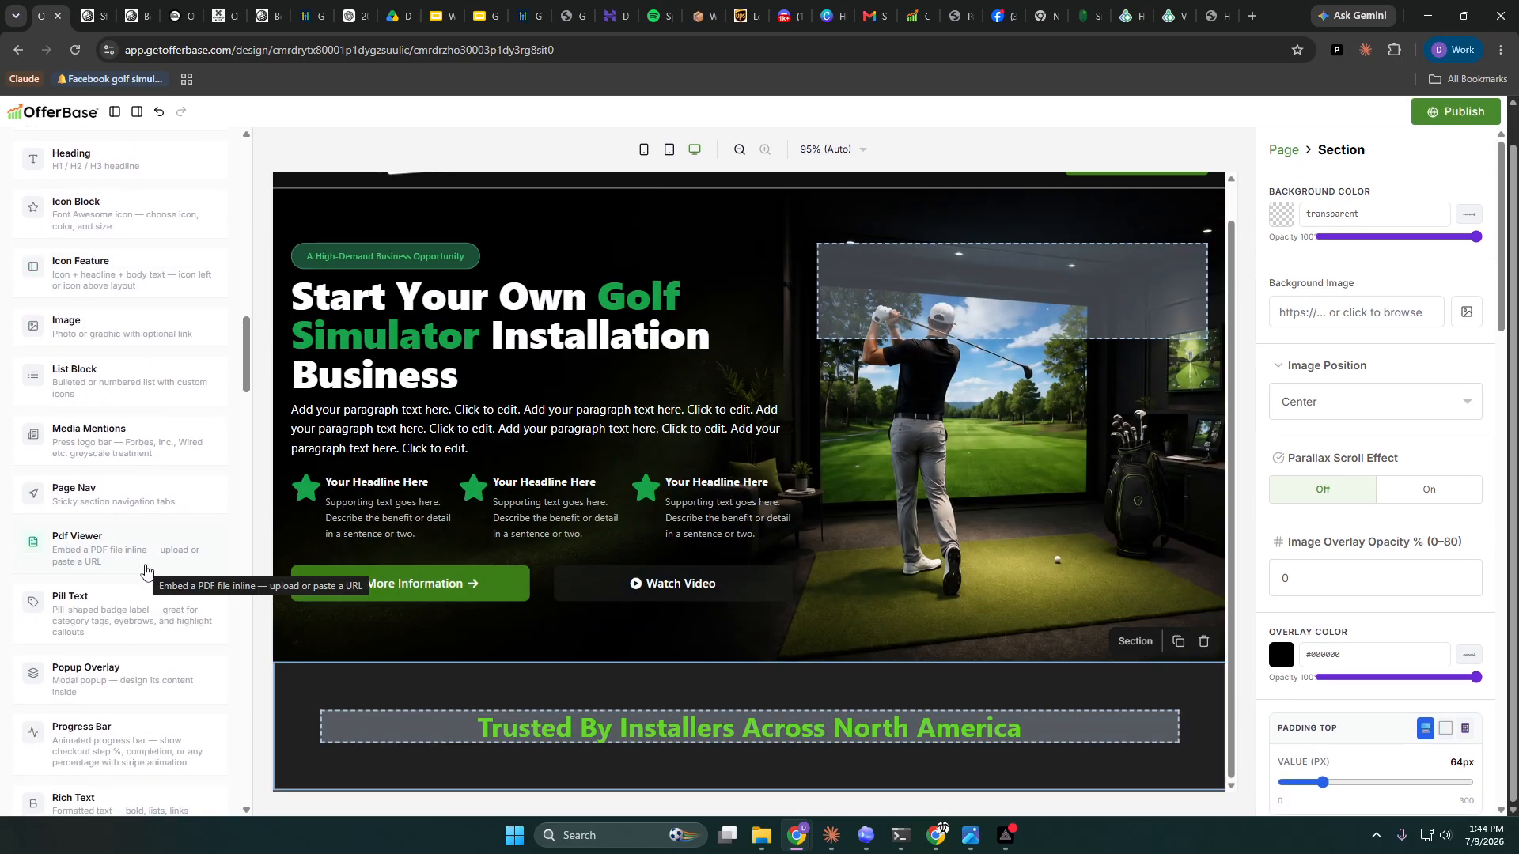
{"action": "scroll", "coordinate": [145, 569], "scroll_direction": "down", "scroll_amount": 4}
{"action": "scroll", "coordinate": [146, 569], "scroll_direction": "down", "scroll_amount": 1}
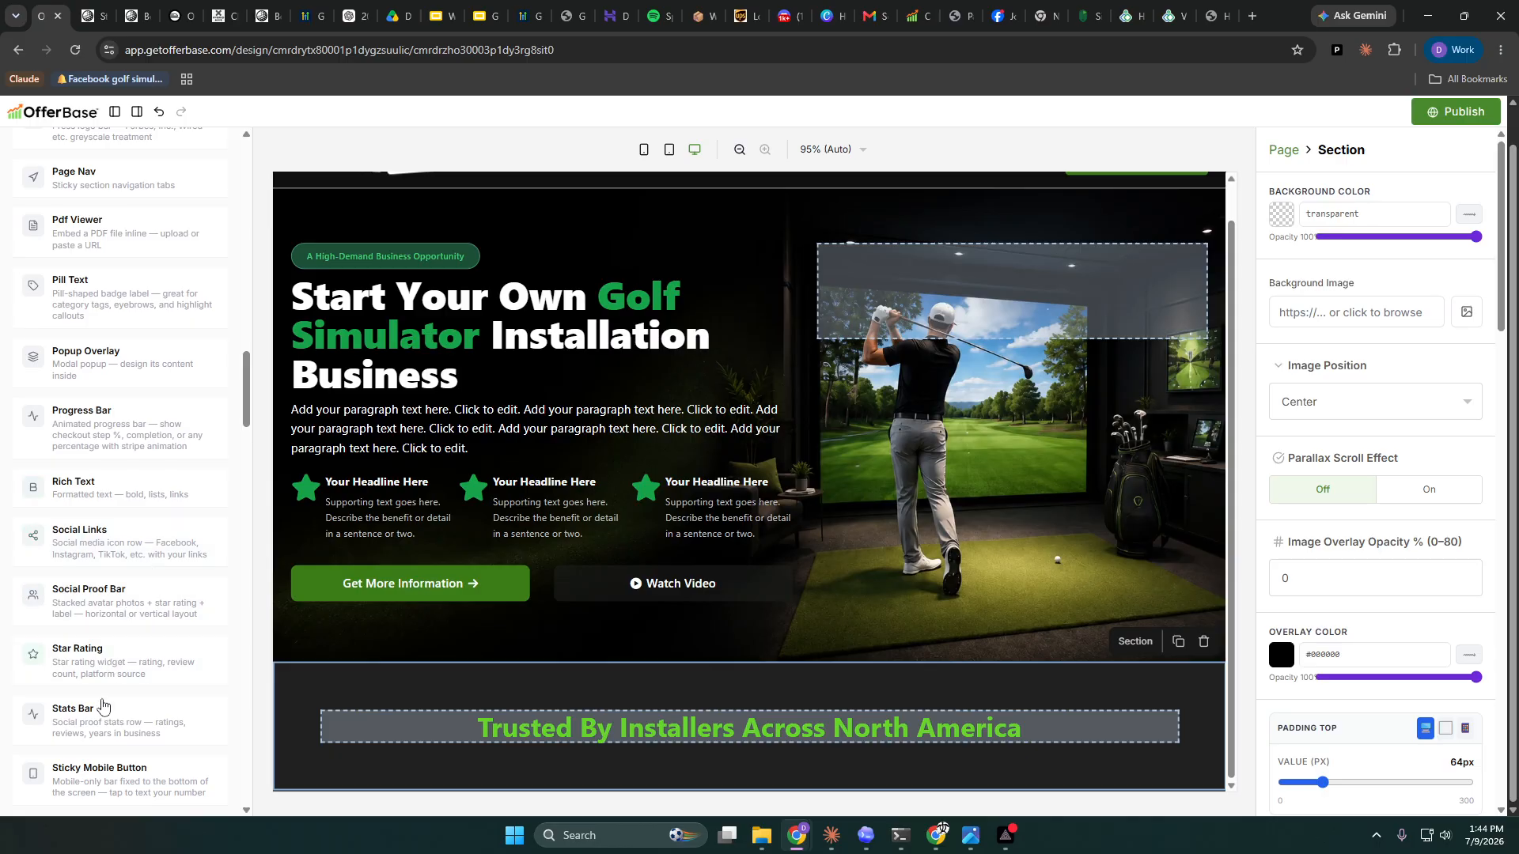
{"action": "left_click_drag", "start_coordinate": [102, 706], "coordinate": [686, 719]}
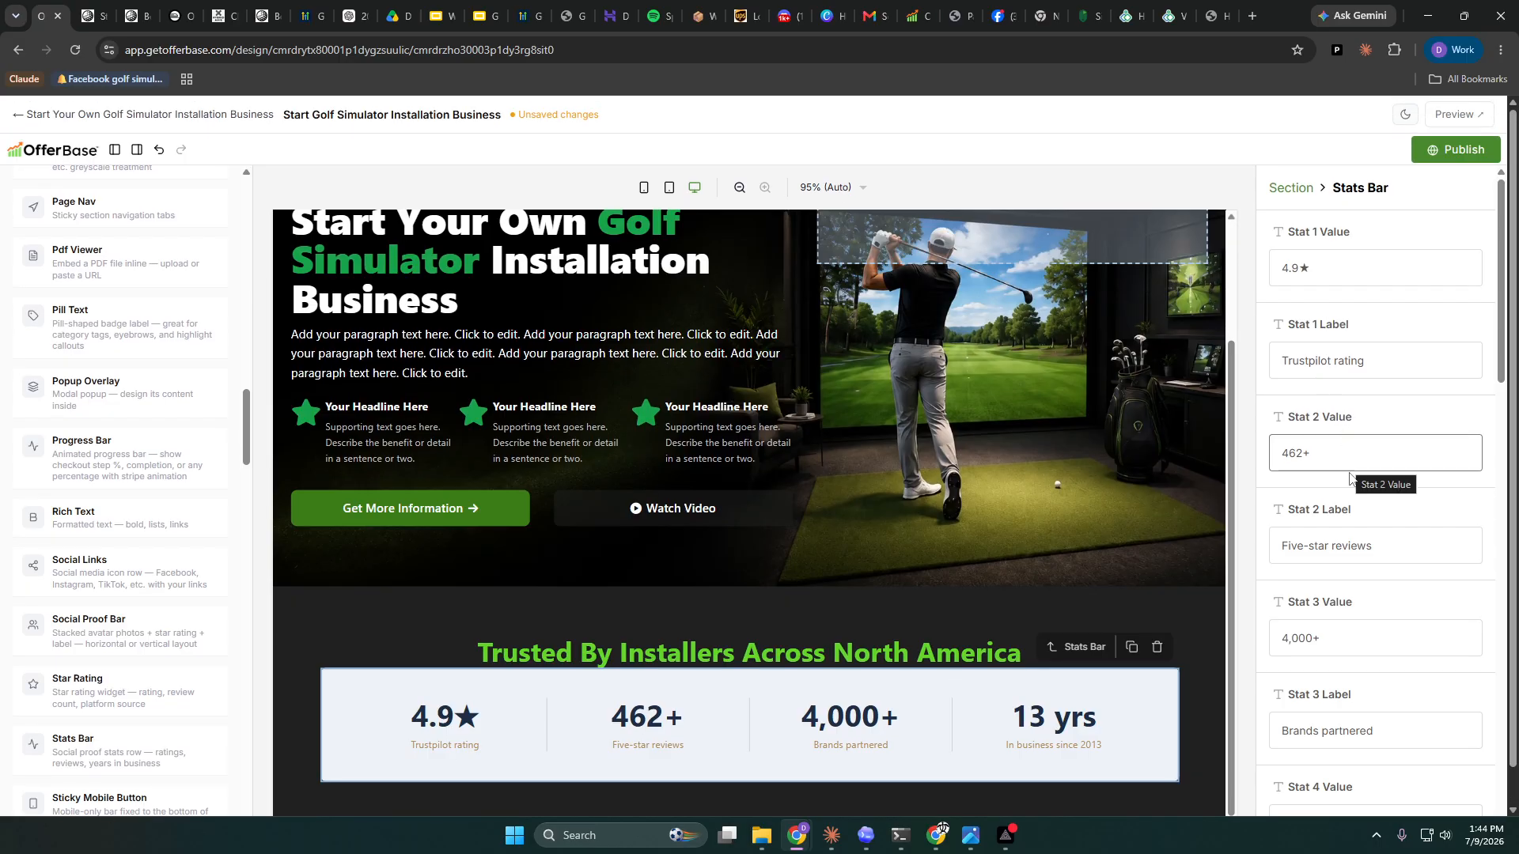
- Clear the stats bar's background color and set its value text color to white (#ffffff)
{"action": "scroll", "coordinate": [1442, 629], "scroll_direction": "down", "scroll_amount": 6}
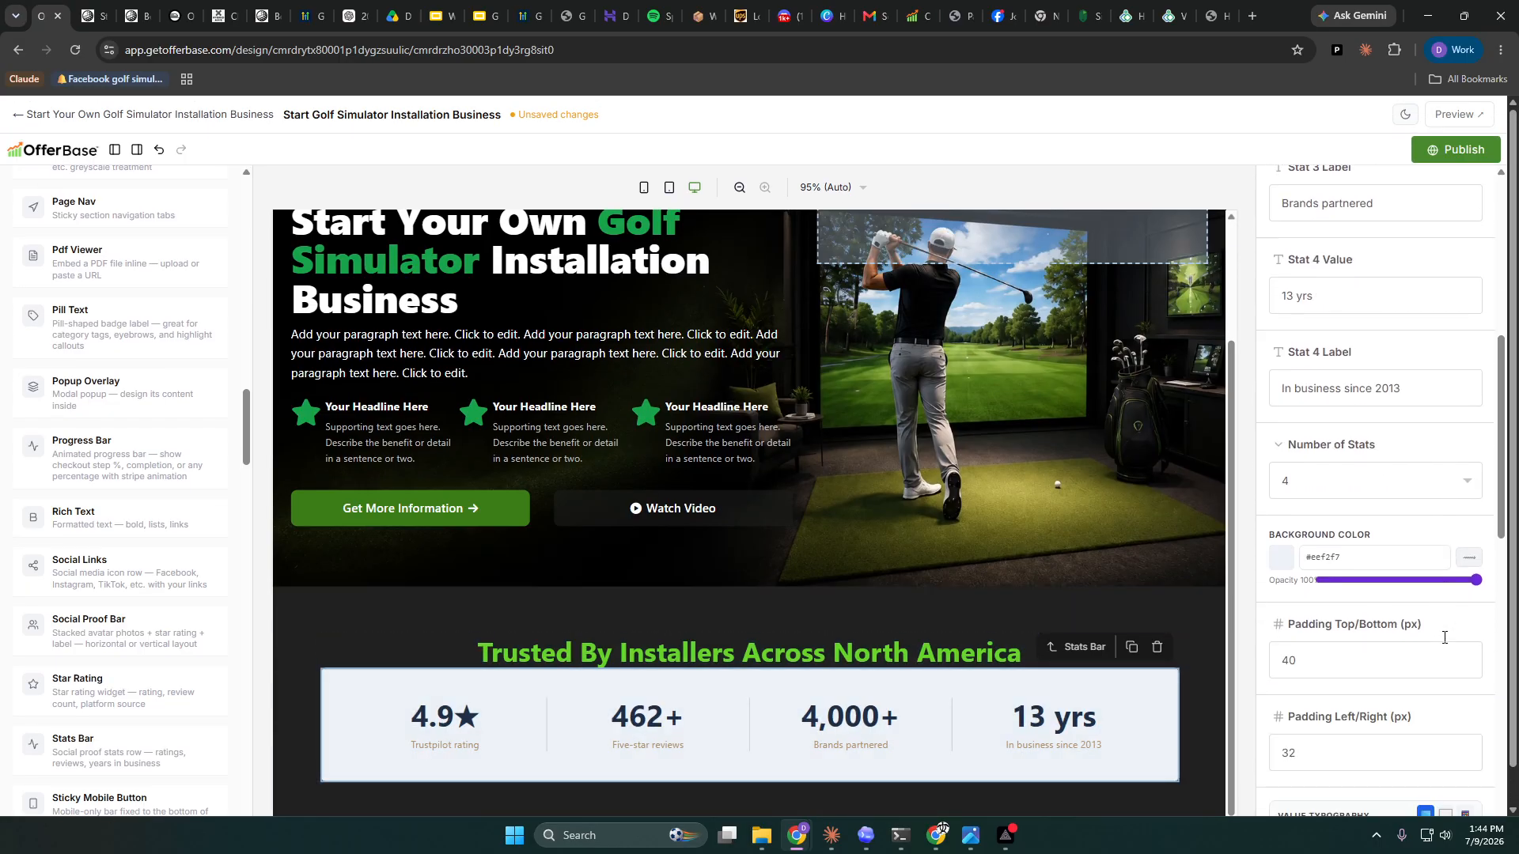
{"action": "scroll", "coordinate": [1444, 637], "scroll_direction": "down", "scroll_amount": 1}
{"action": "left_click", "coordinate": [1279, 452]}
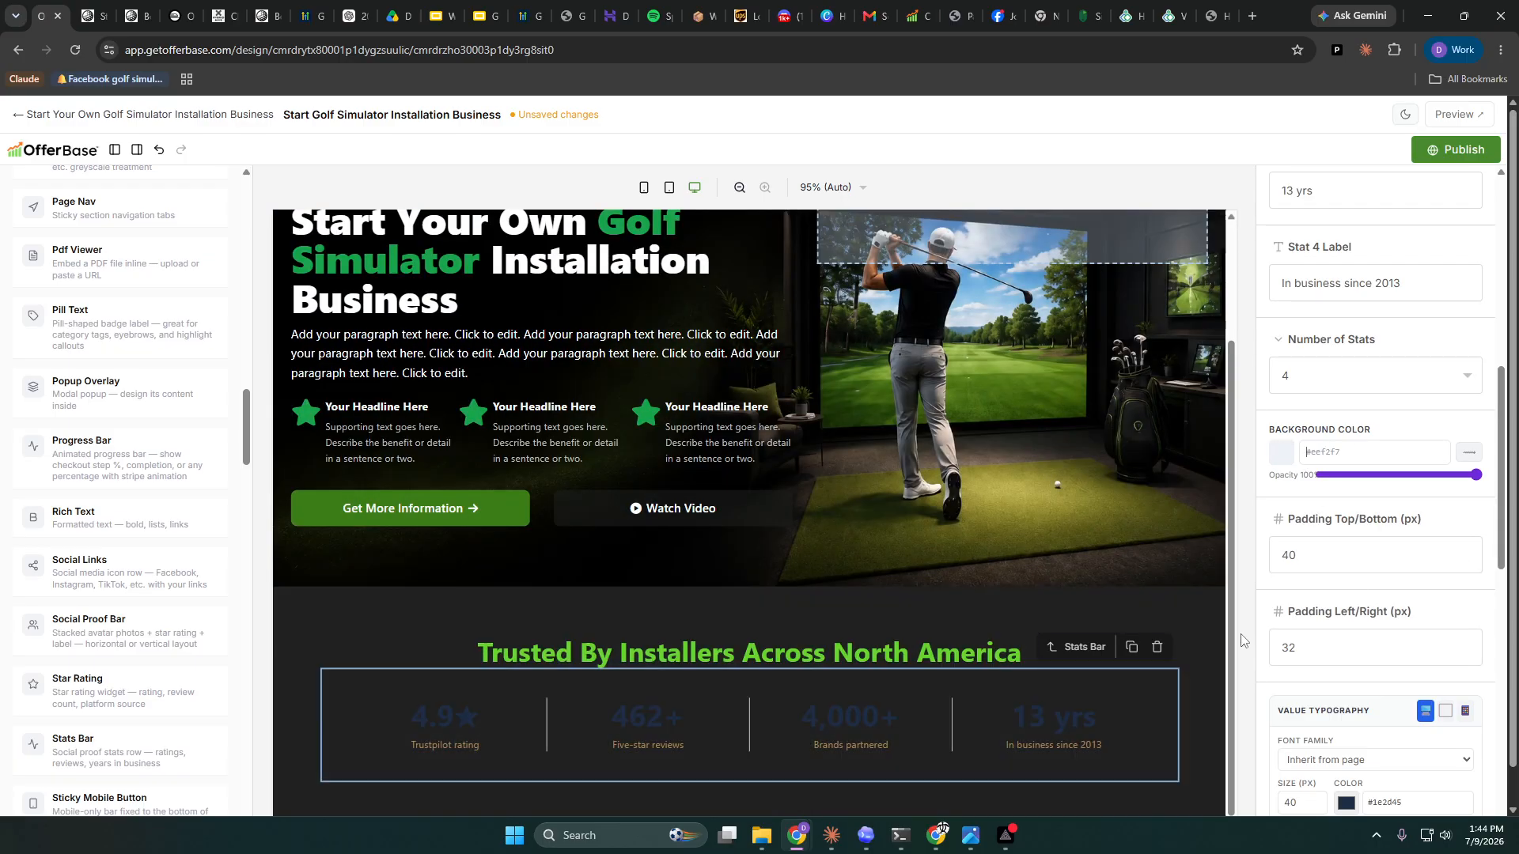
{"action": "scroll", "coordinate": [1345, 665], "scroll_direction": "down", "scroll_amount": 2}
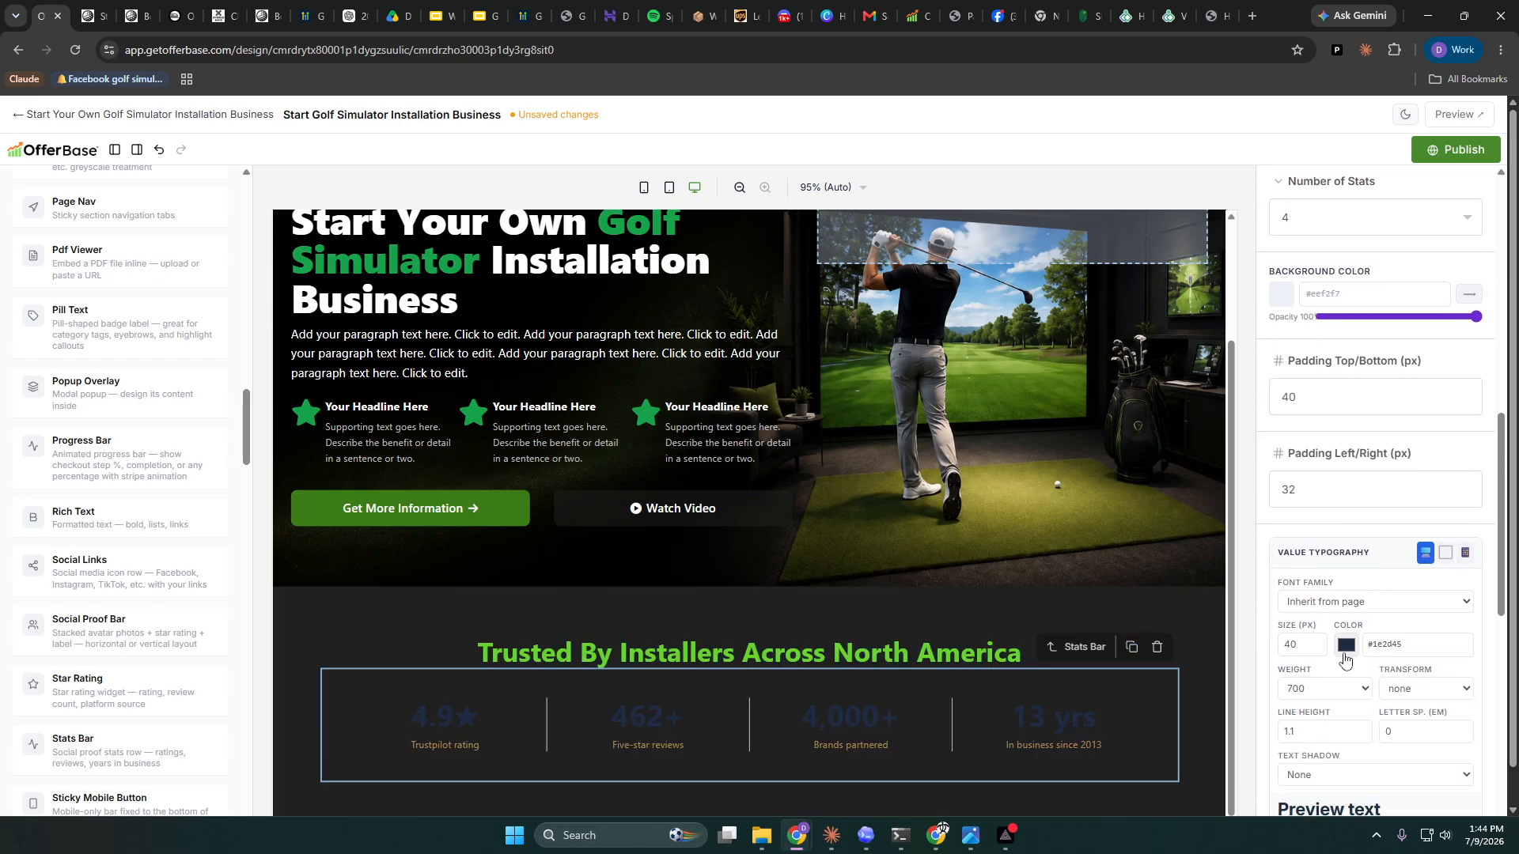
{"action": "left_click", "coordinate": [1347, 645]}
{"action": "left_click_drag", "start_coordinate": [1350, 439], "coordinate": [1337, 436]}
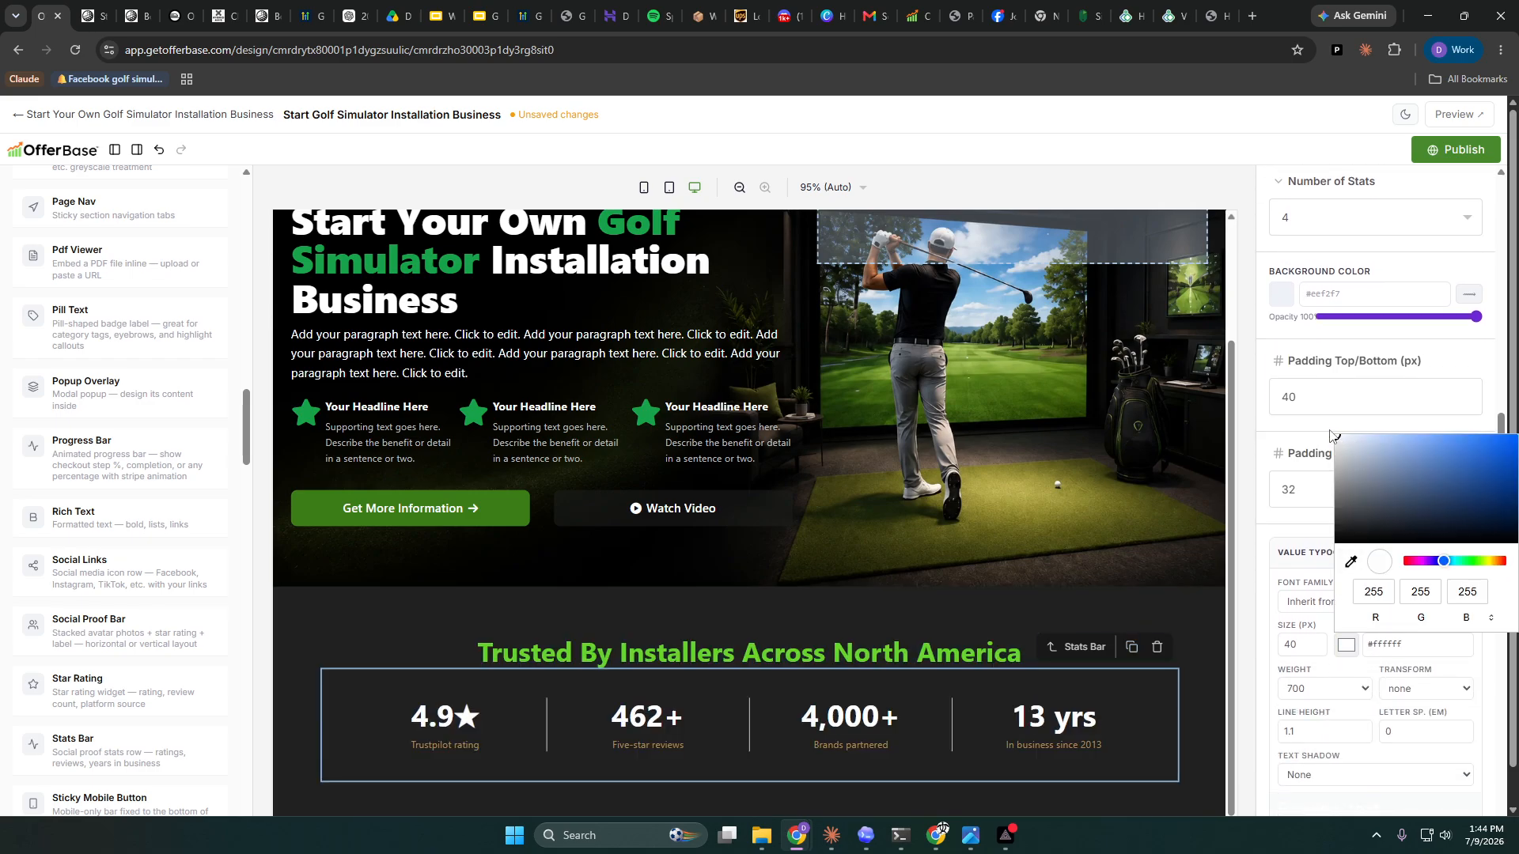
- Shift the stats bar's label text color to a soft green, #80b159
{"action": "scroll", "coordinate": [1361, 507], "scroll_direction": "down", "scroll_amount": 6}
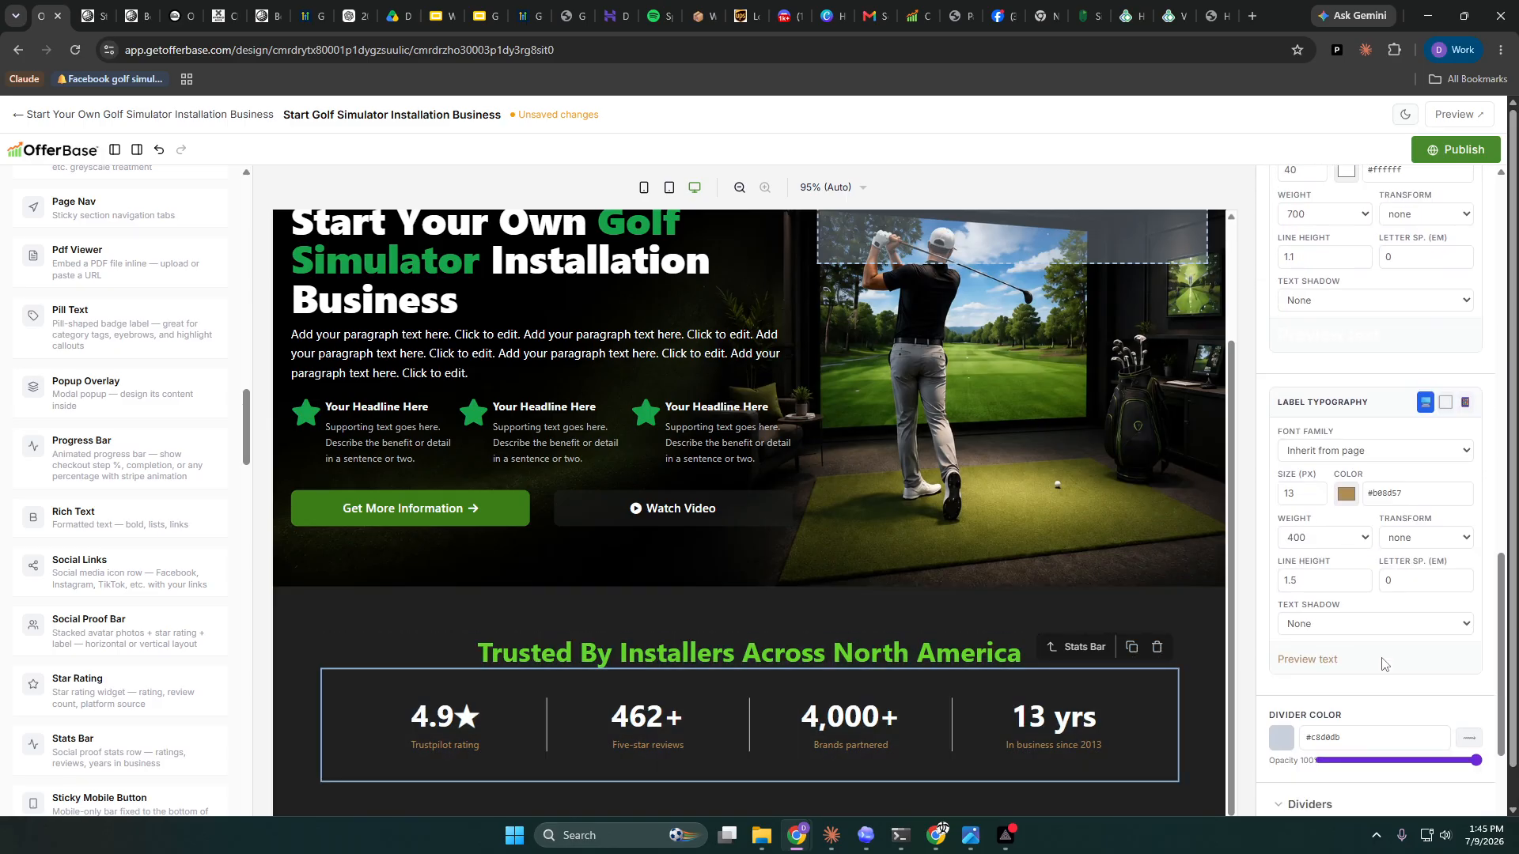
{"action": "left_click", "coordinate": [1347, 493]}
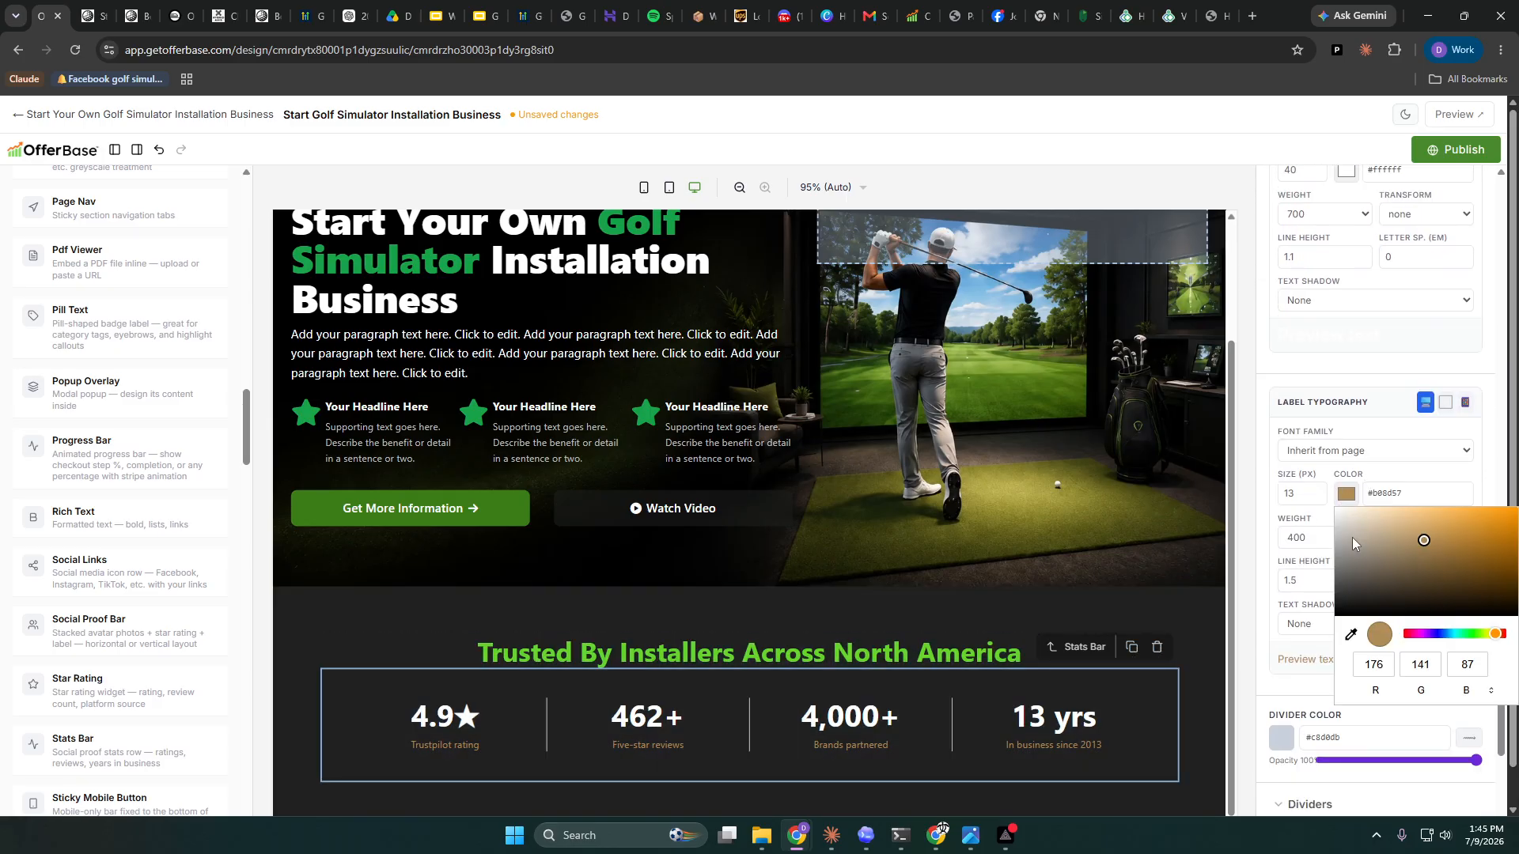
{"action": "left_click", "coordinate": [1480, 634]}
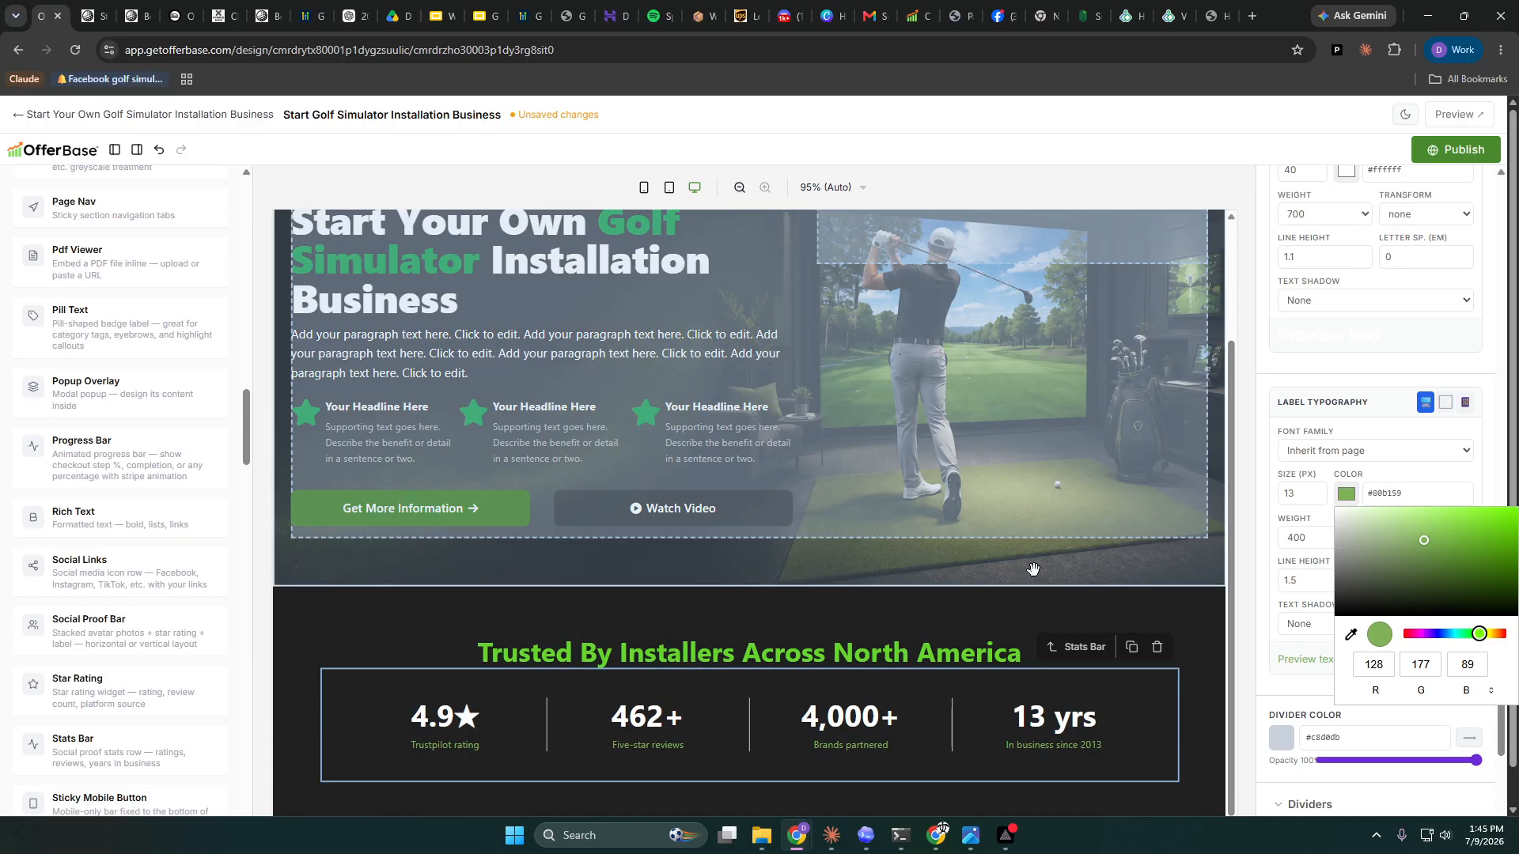
{"action": "left_click", "coordinate": [1032, 570]}
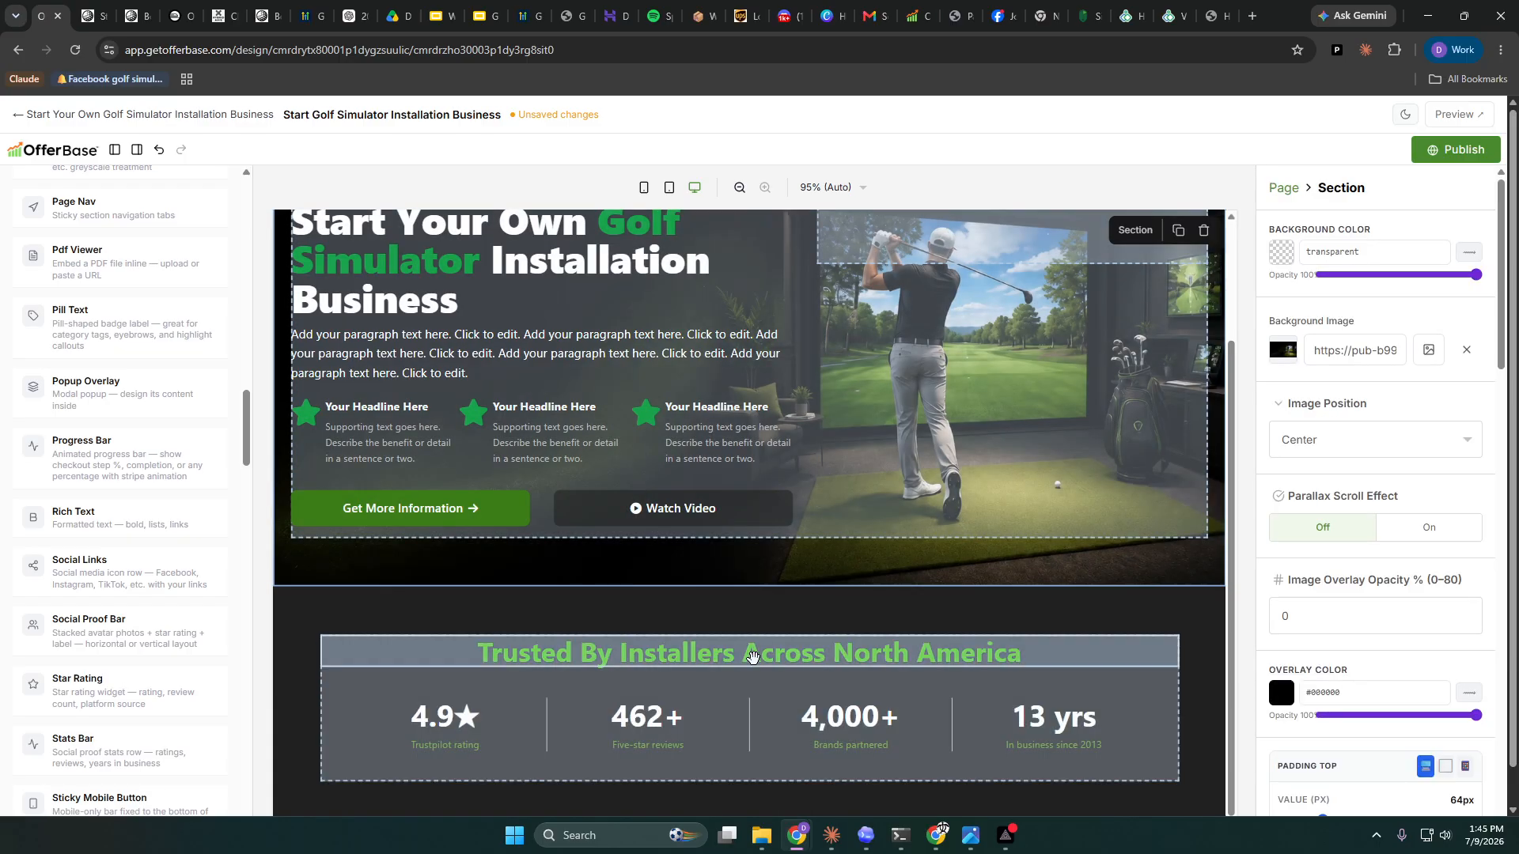
- Darken the "Trusted By Installers Across North America" heading's text color to #459c16
{"action": "left_click", "coordinate": [751, 653]}
{"action": "left_click", "coordinate": [1346, 517]}
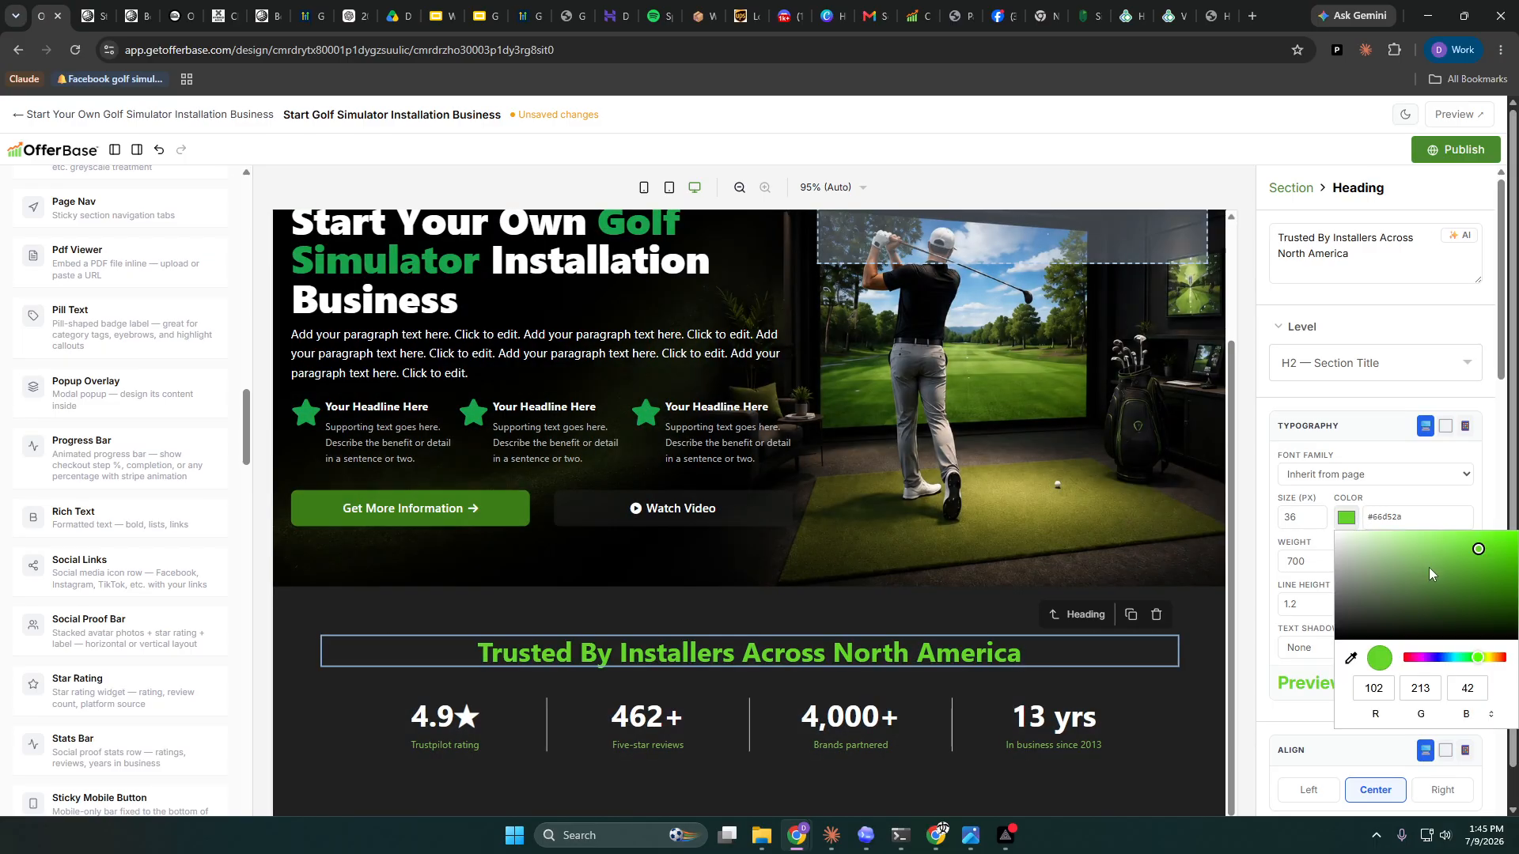
{"action": "left_click", "coordinate": [1493, 575]}
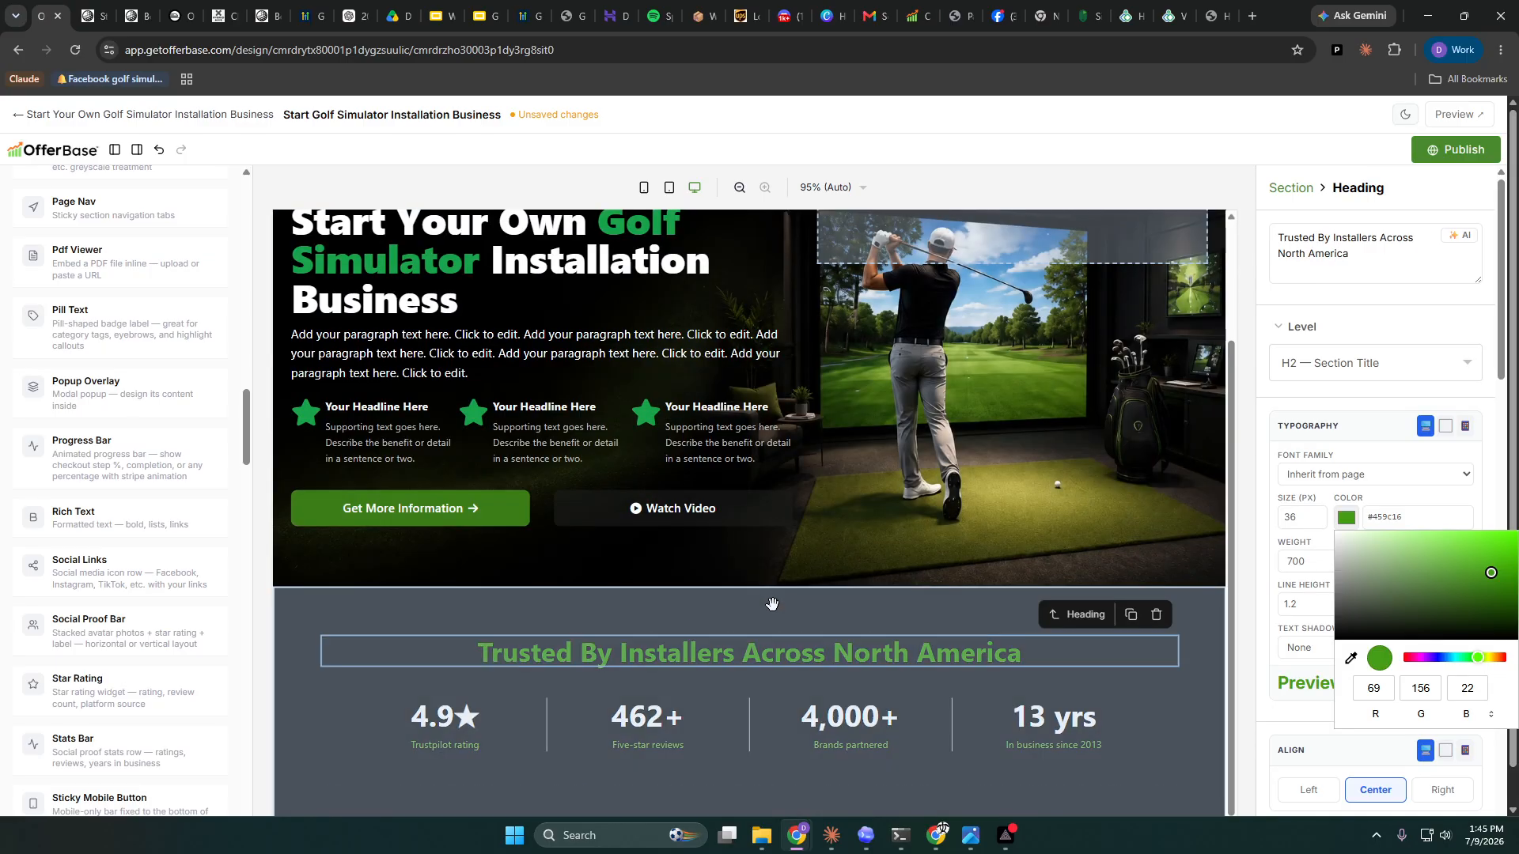
{"action": "left_click", "coordinate": [772, 604]}
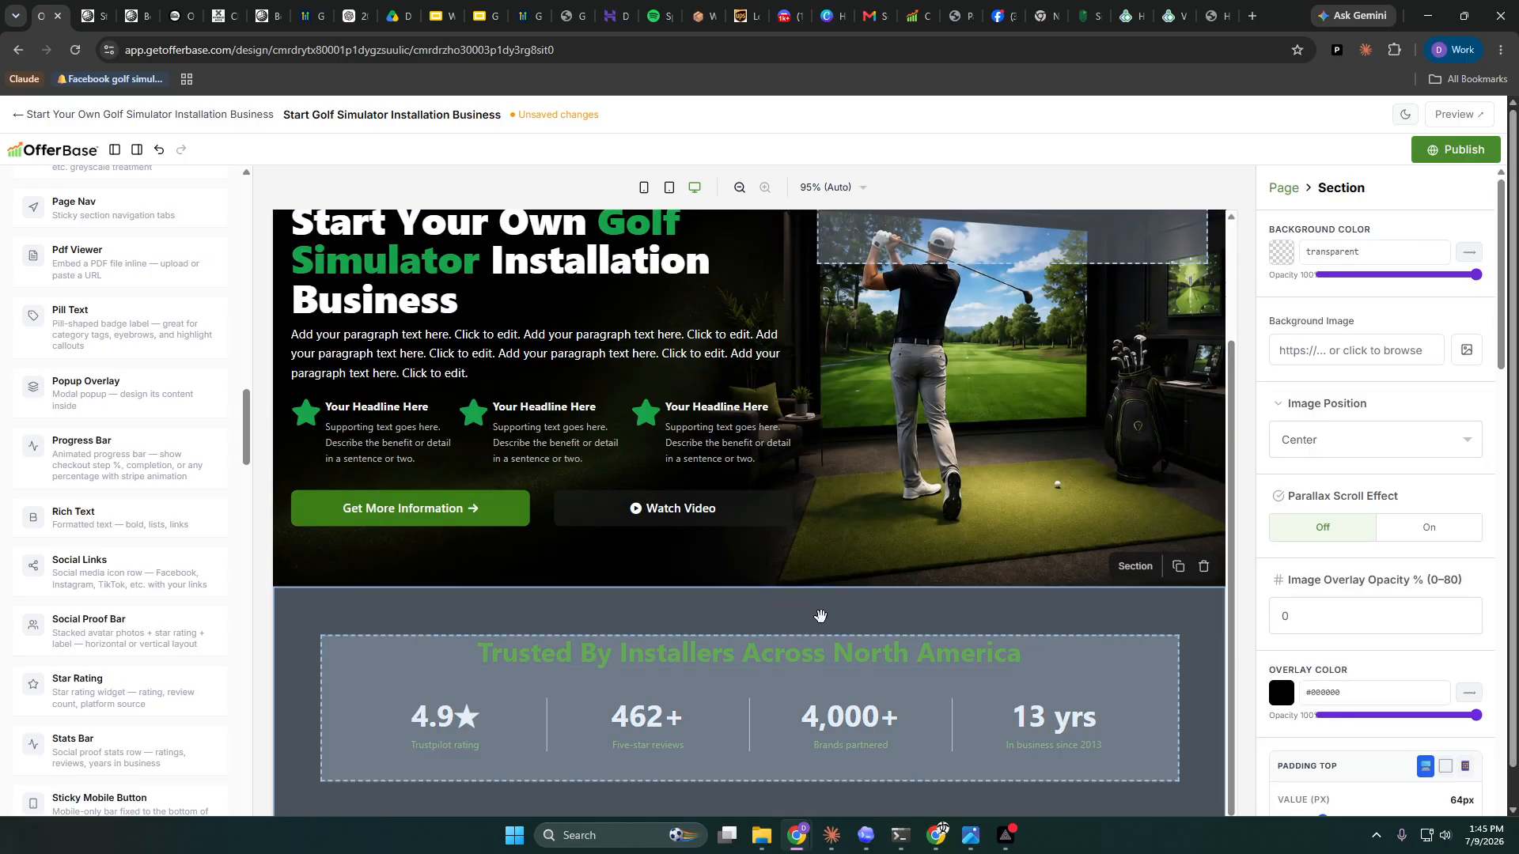
- Set the background color of the section holding the heading and stats bar to black (#000000)
{"action": "scroll", "coordinate": [974, 653], "scroll_direction": "down", "scroll_amount": 1}
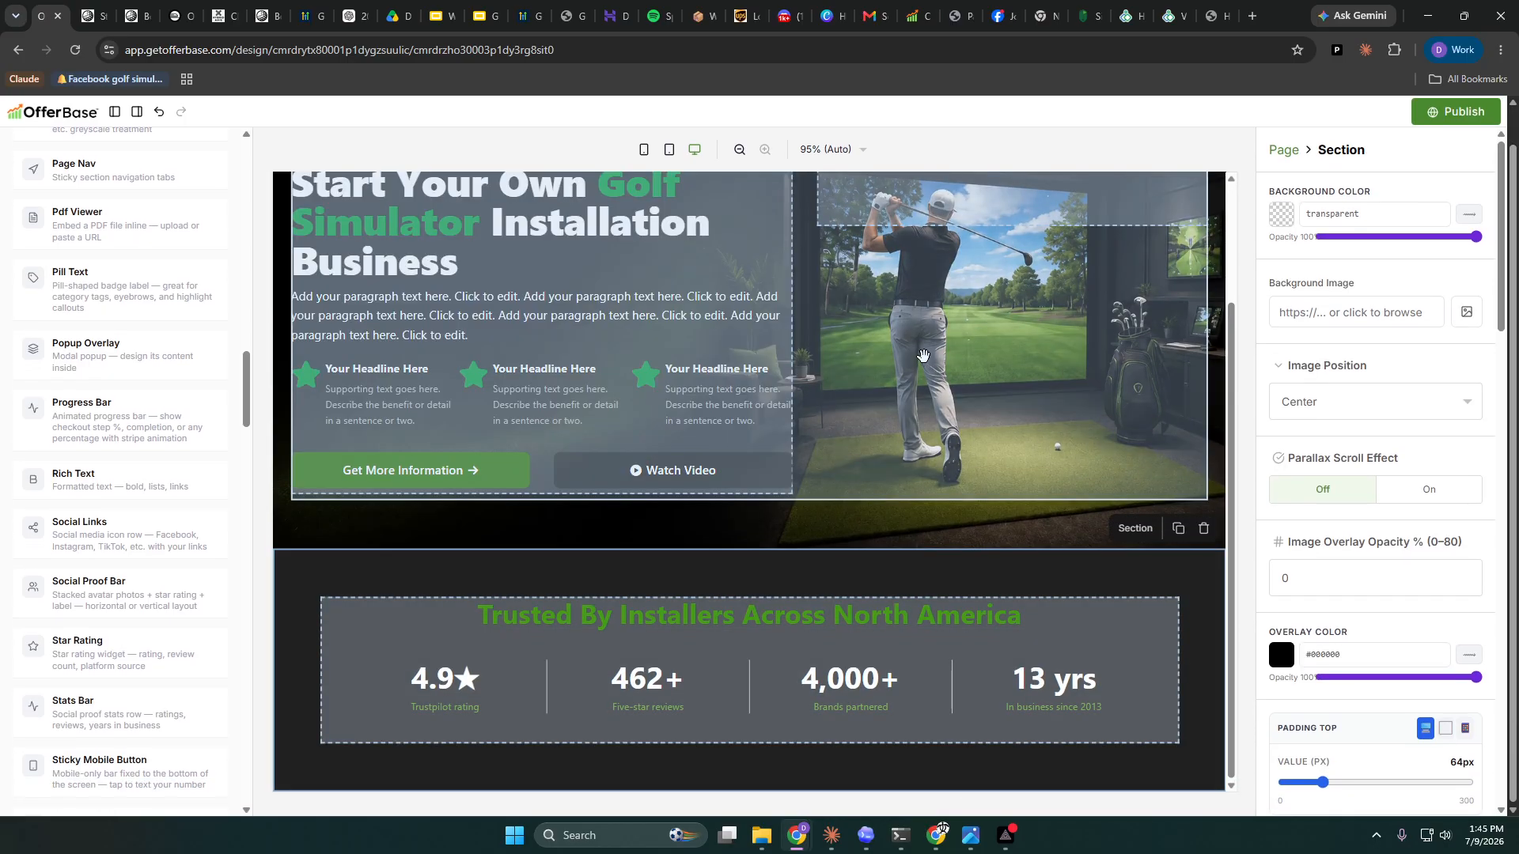
{"action": "left_click", "coordinate": [923, 354]}
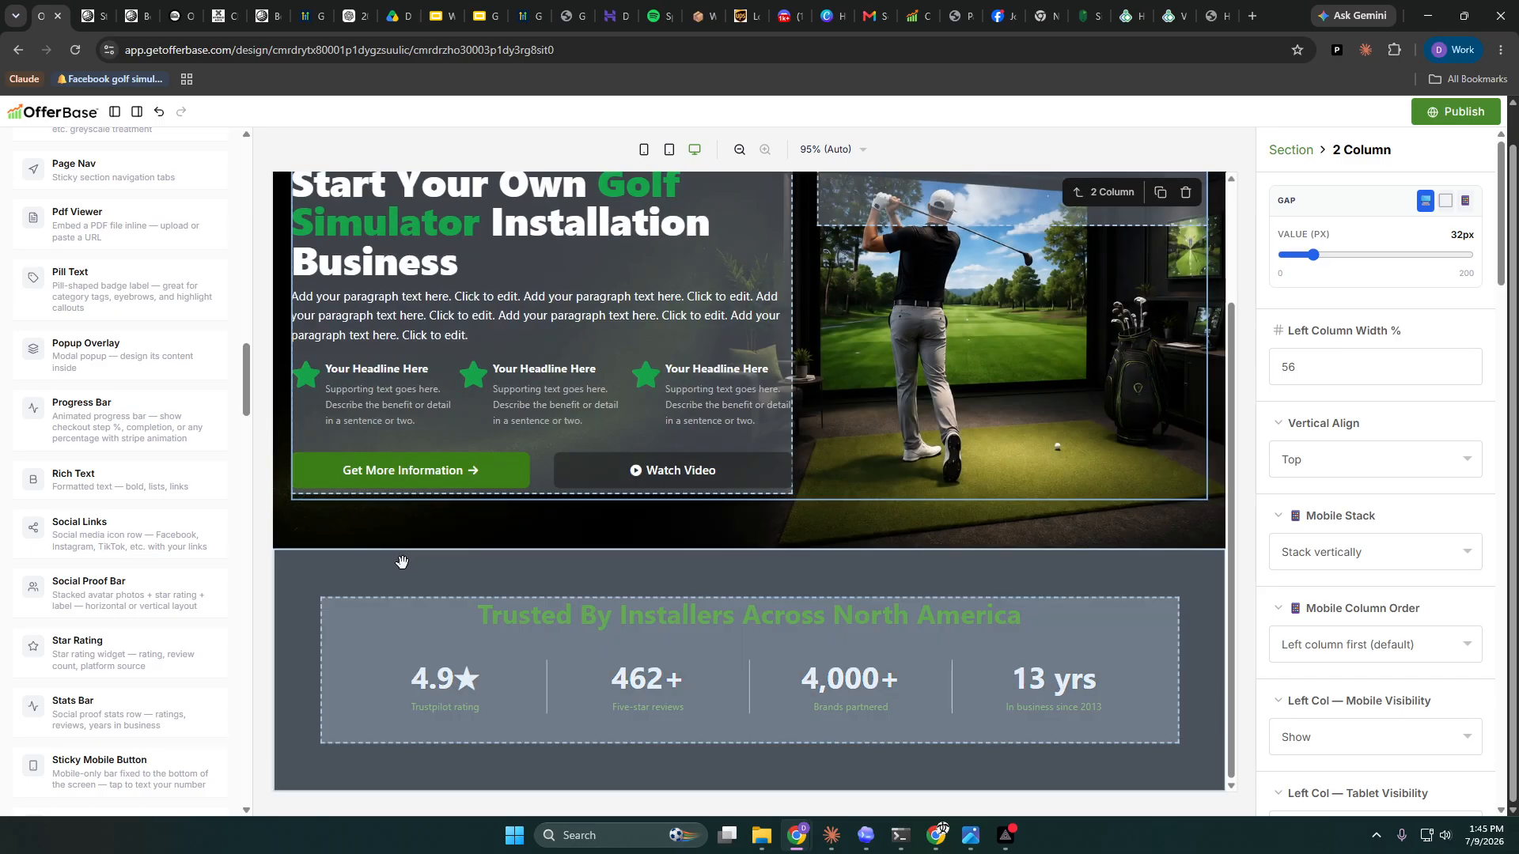
{"action": "left_click", "coordinate": [403, 562]}
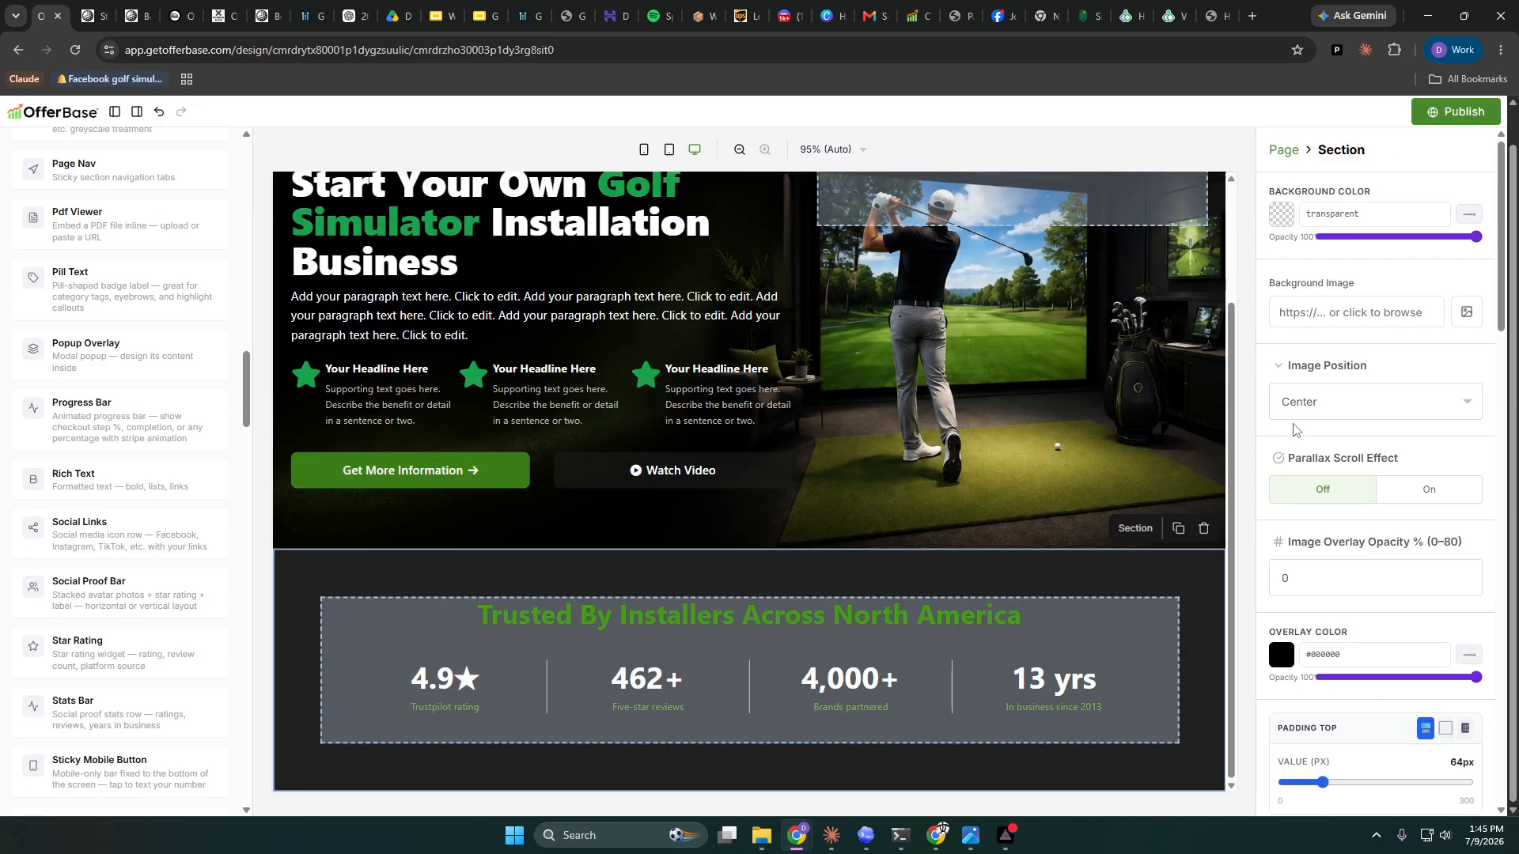
{"action": "left_click", "coordinate": [1288, 215]}
{"action": "left_click", "coordinate": [1273, 336]}
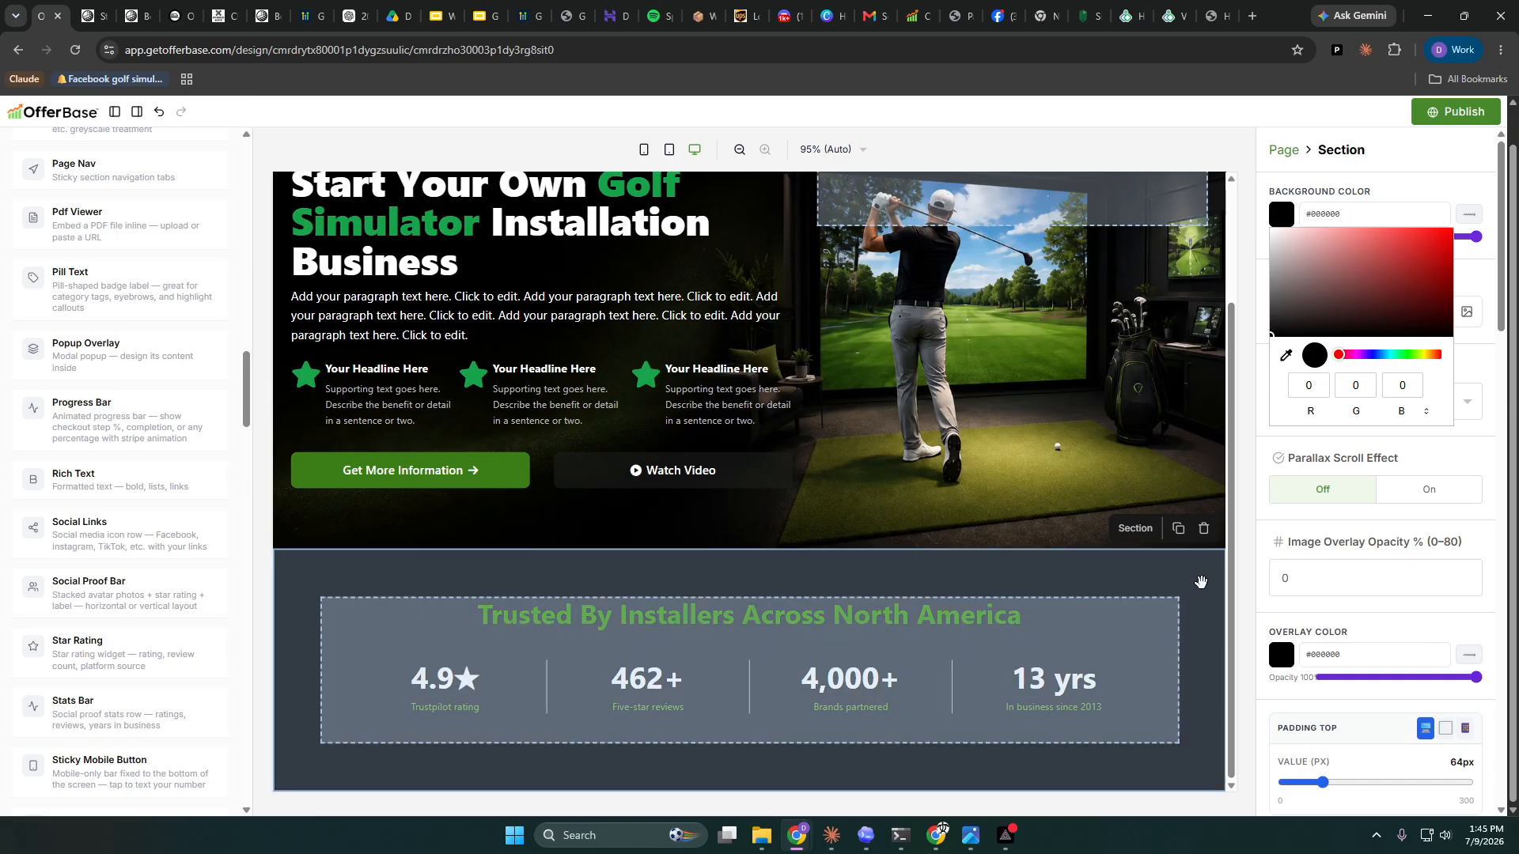
- Publish the page and reload its live version in the other browser tab to check the new stats section
{"action": "left_click", "coordinate": [1474, 108]}
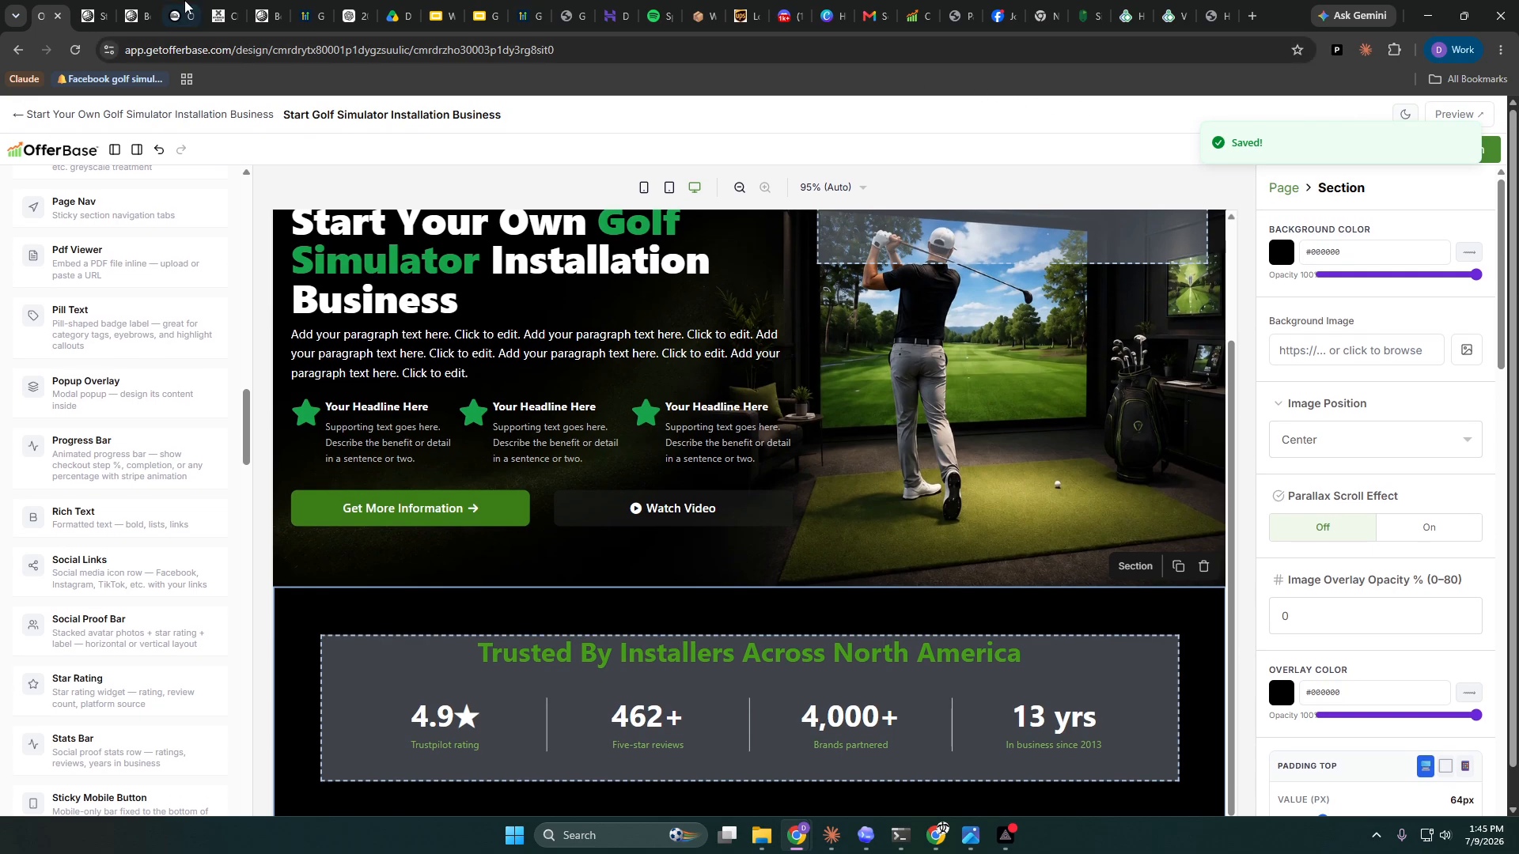
{"action": "left_click", "coordinate": [89, 16]}
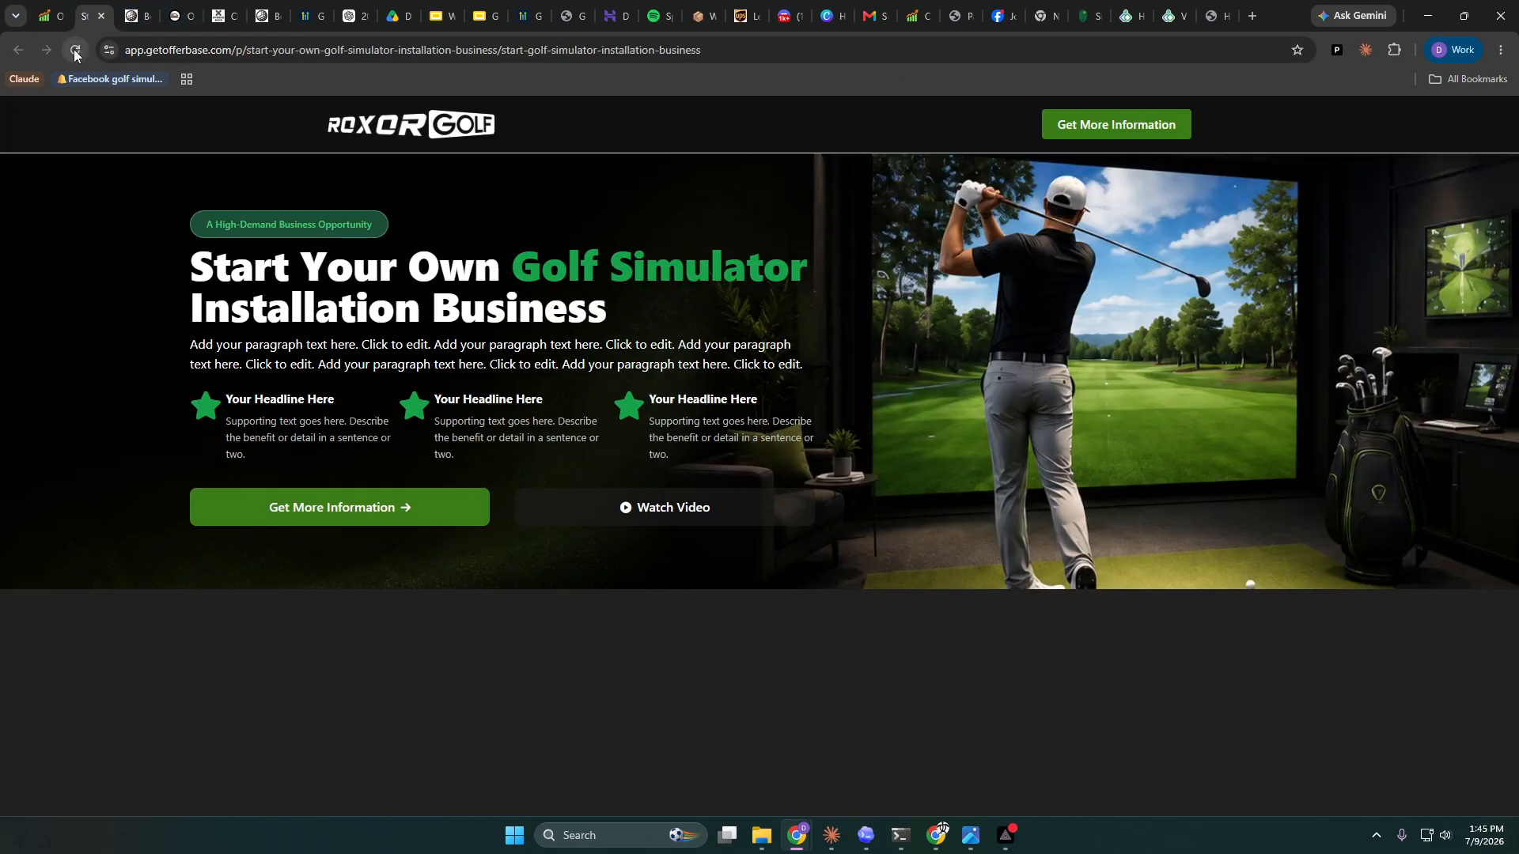
{"action": "left_click", "coordinate": [75, 50]}
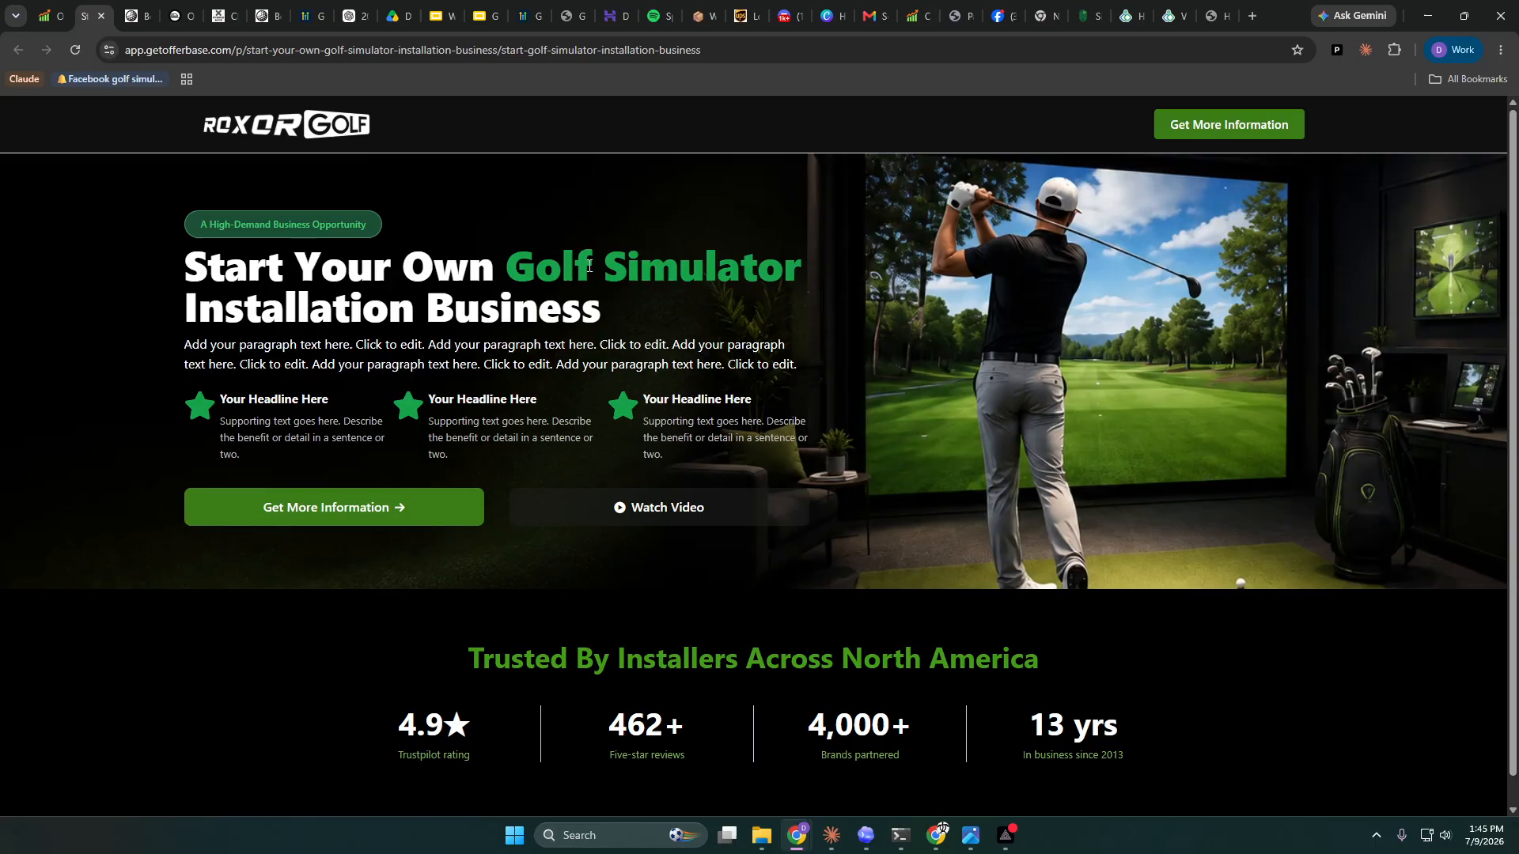
{"action": "scroll", "coordinate": [961, 360], "scroll_direction": "down", "scroll_amount": 1}
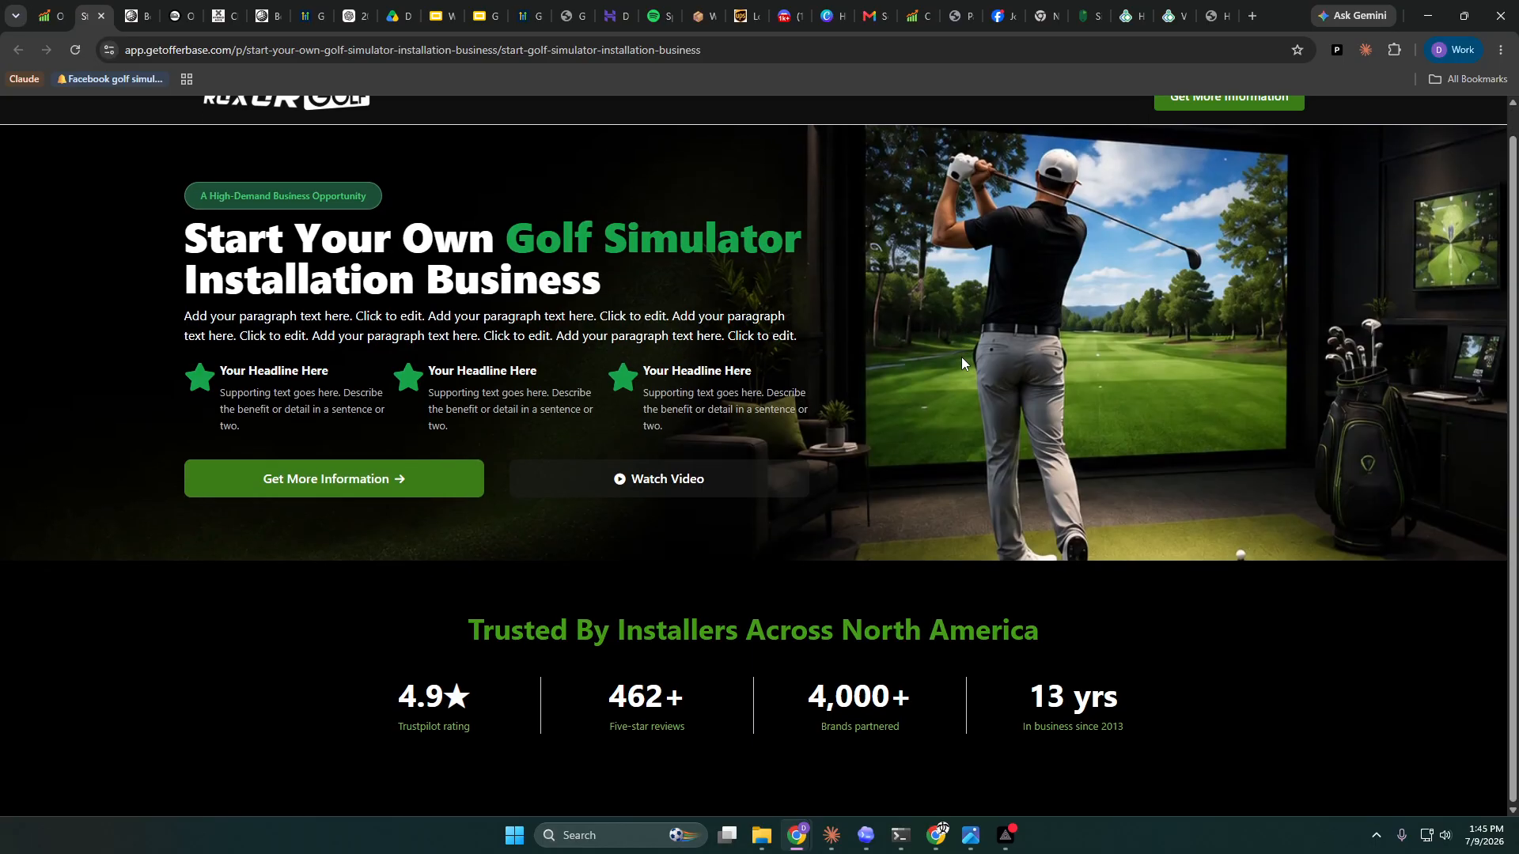
- Back in the page editor, add a new section below the stats section and set its background color to white (#ffffff)
{"action": "left_click", "coordinate": [49, 16]}
{"action": "scroll", "coordinate": [656, 506], "scroll_direction": "down", "scroll_amount": 1}
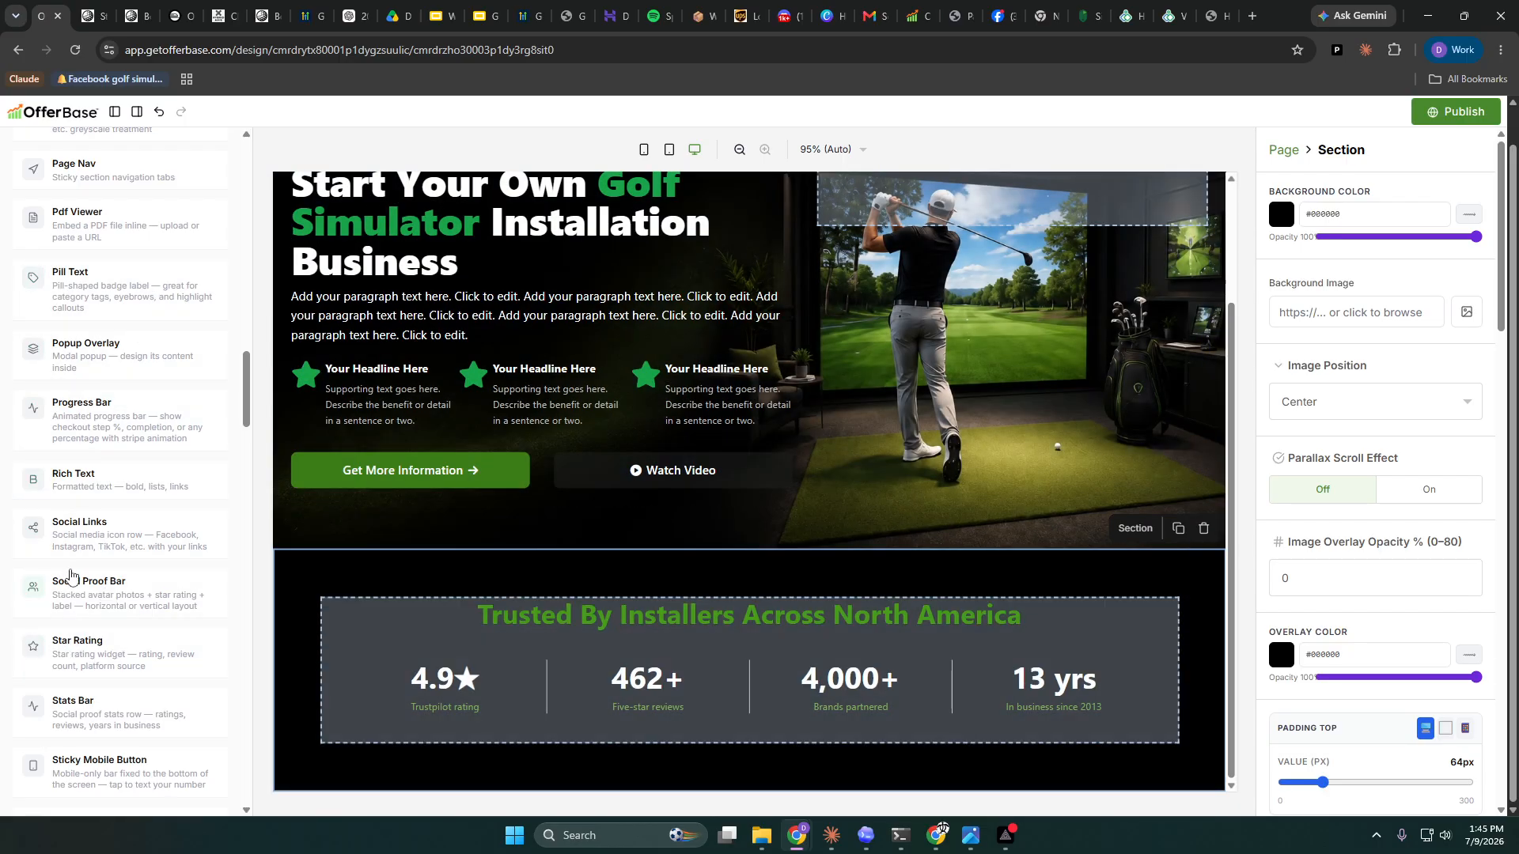
{"action": "scroll", "coordinate": [111, 482], "scroll_direction": "up", "scroll_amount": 20}
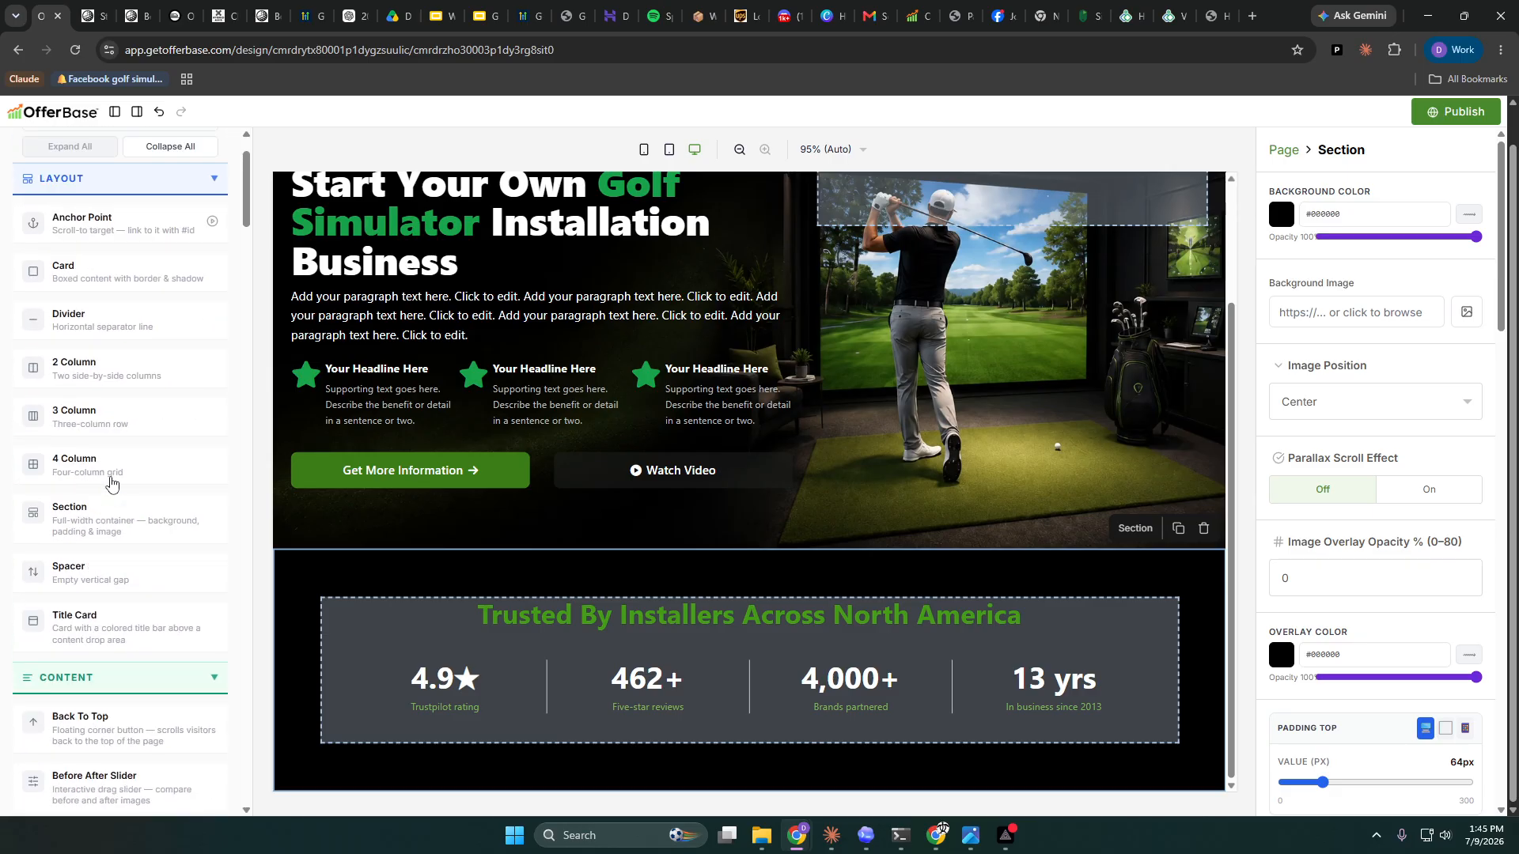
{"action": "left_click_drag", "start_coordinate": [102, 523], "coordinate": [679, 761]}
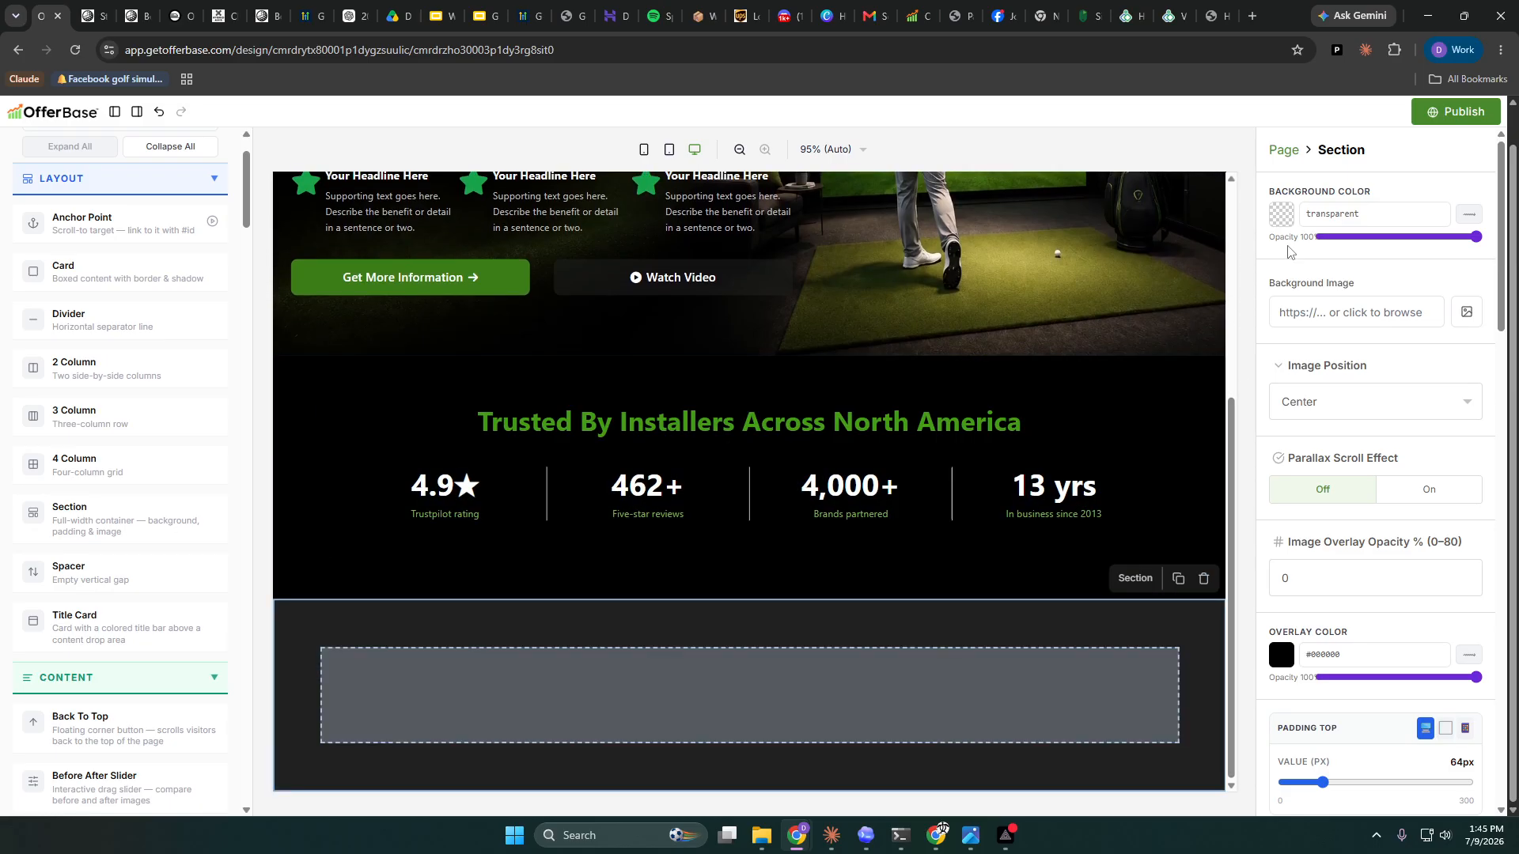
{"action": "left_click", "coordinate": [1281, 214]}
{"action": "left_click_drag", "start_coordinate": [1289, 277], "coordinate": [1265, 219]}
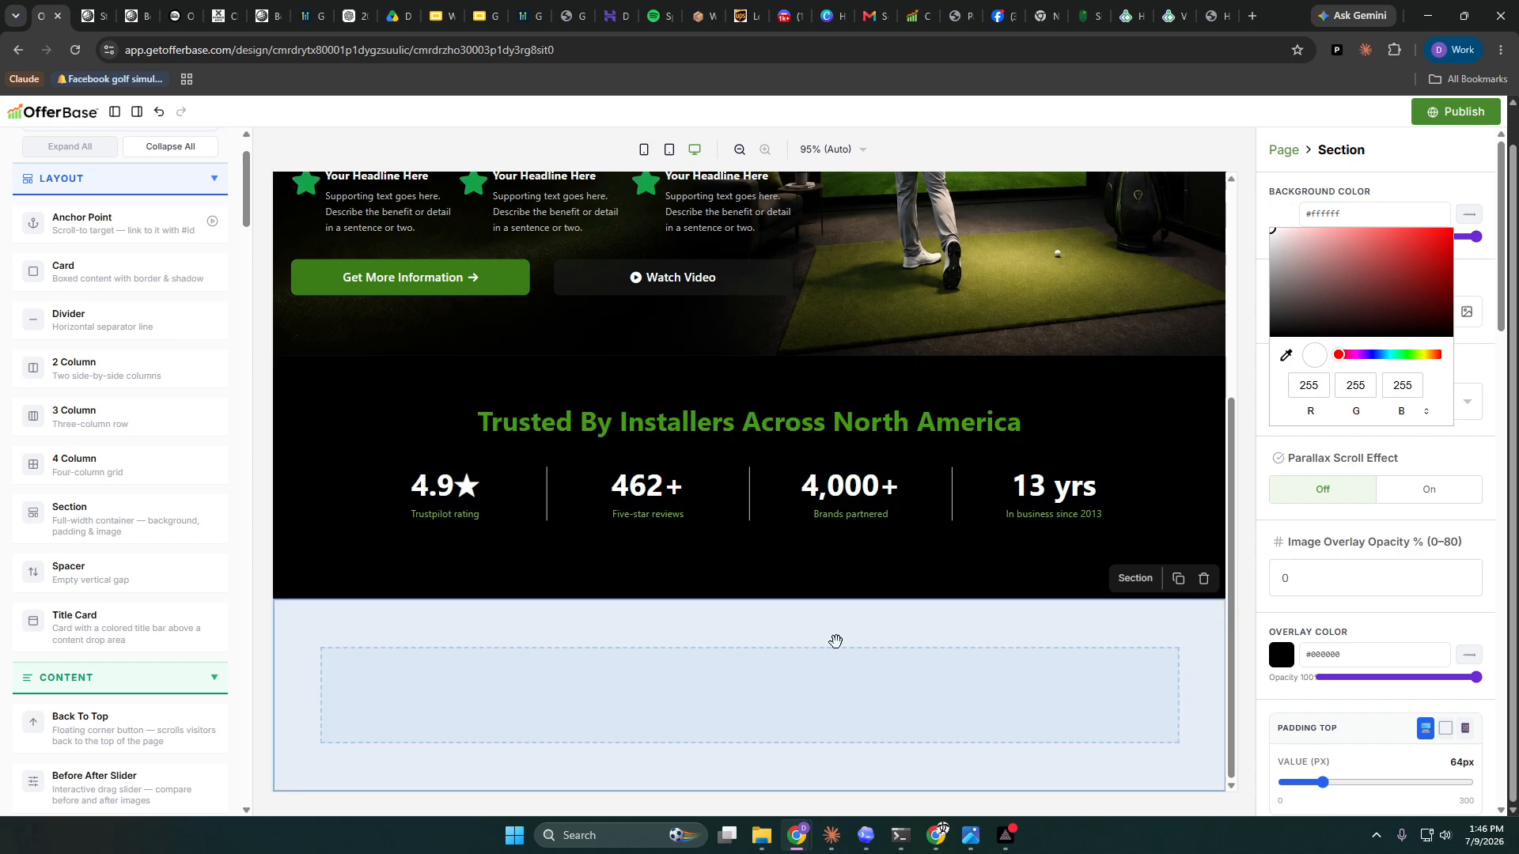
{"action": "left_click", "coordinate": [834, 638]}
- Set the new white section's maximum width to 1400 px
{"action": "scroll", "coordinate": [1362, 602], "scroll_direction": "down", "scroll_amount": 5}
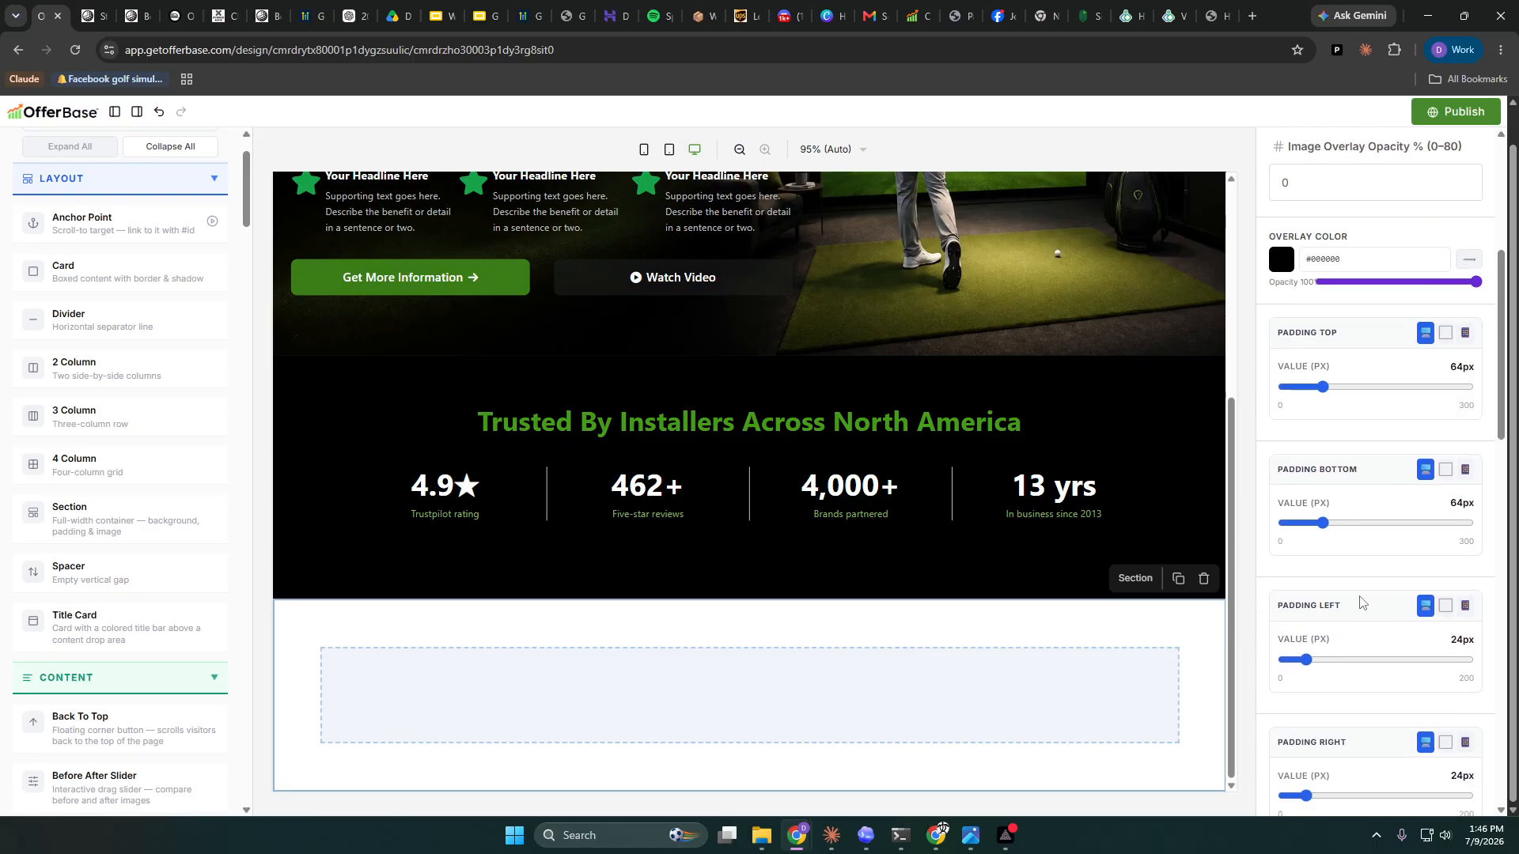
{"action": "scroll", "coordinate": [1345, 593], "scroll_direction": "down", "scroll_amount": 3}
{"action": "scroll", "coordinate": [1345, 598], "scroll_direction": "down", "scroll_amount": 3}
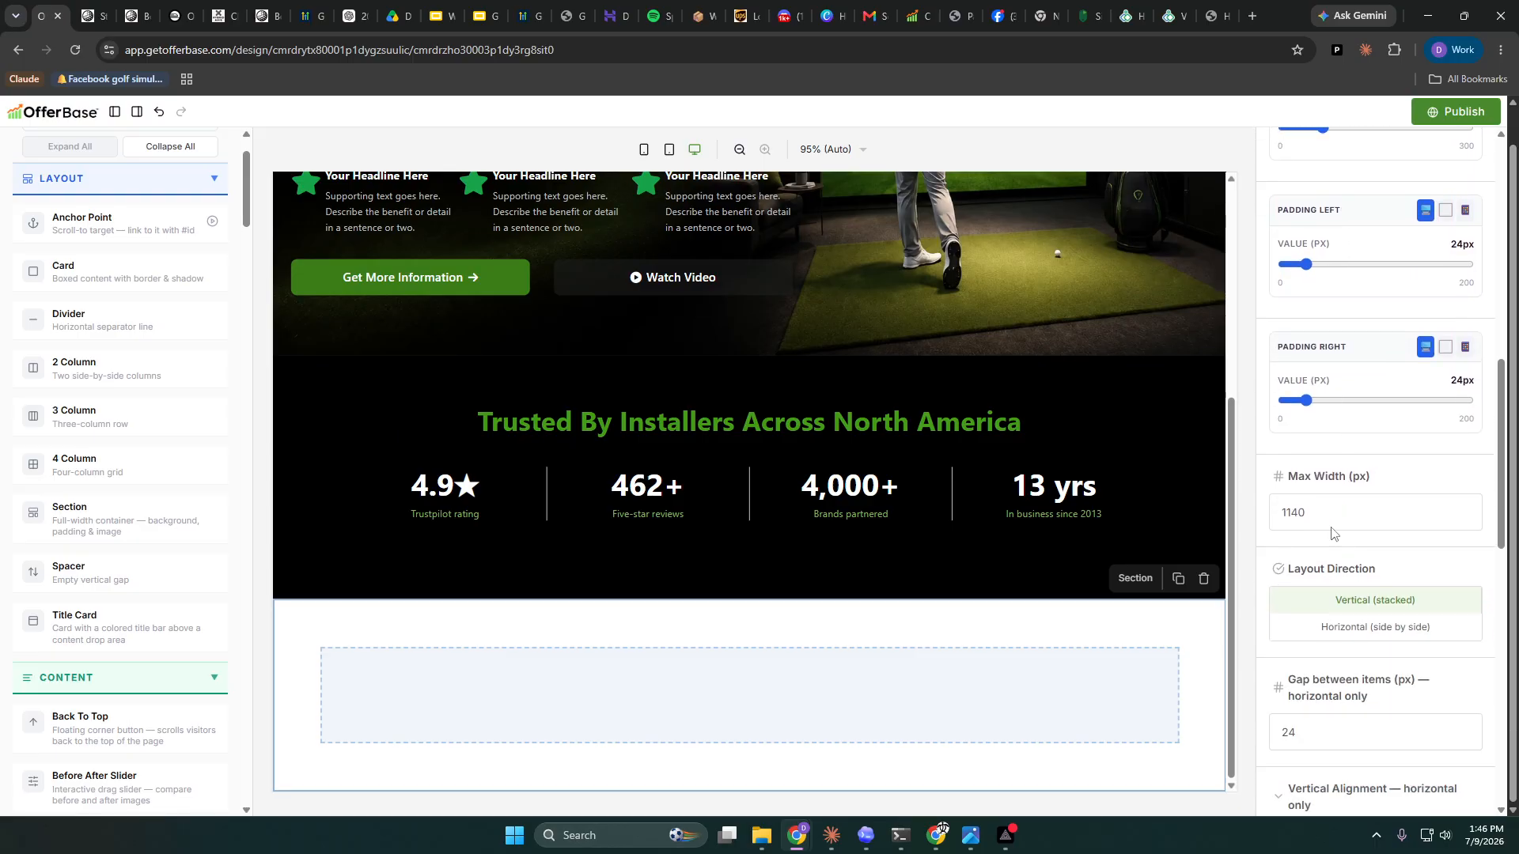
{"action": "left_click_drag", "start_coordinate": [1332, 516], "coordinate": [1240, 510]}
{"action": "type", "text": "1400"}
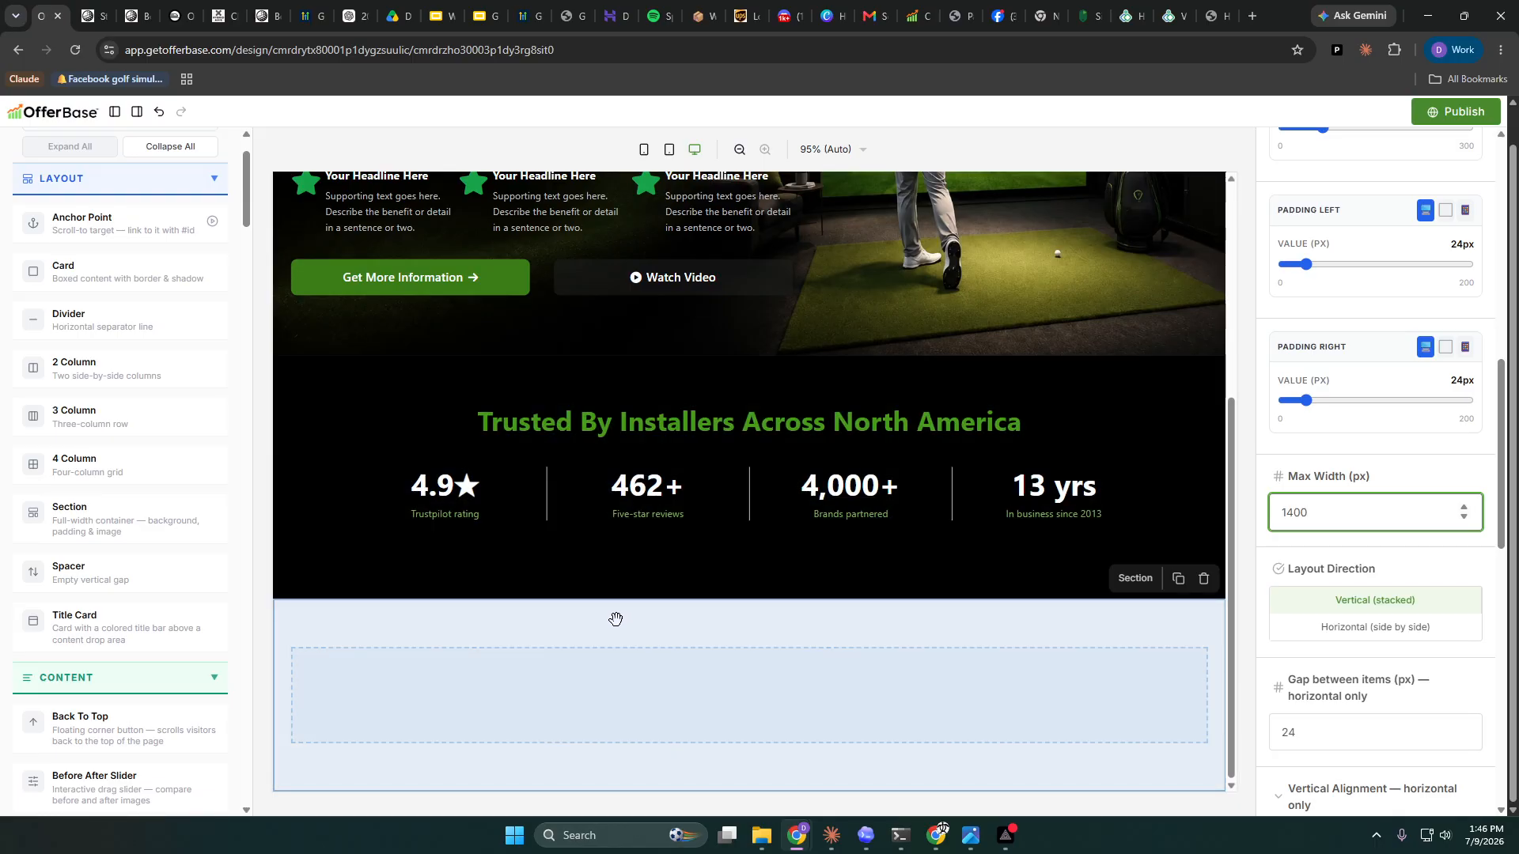
- Insert a 2 Column layout in the white section with a left column width of 26% and a 12 px gap
{"action": "left_click_drag", "start_coordinate": [101, 373], "coordinate": [670, 681]}
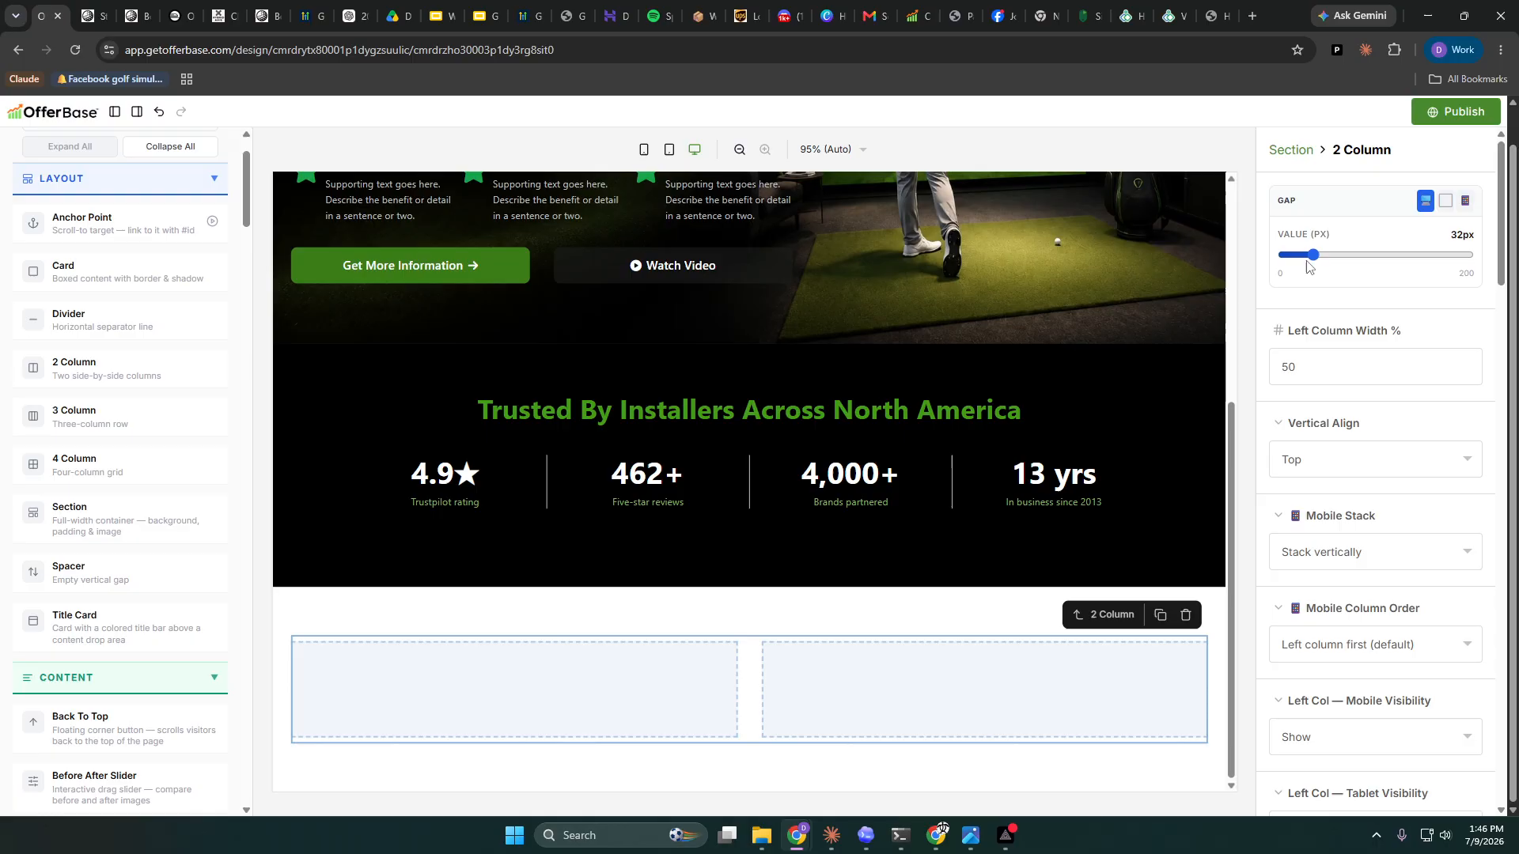
{"action": "left_click", "coordinate": [1463, 373]}
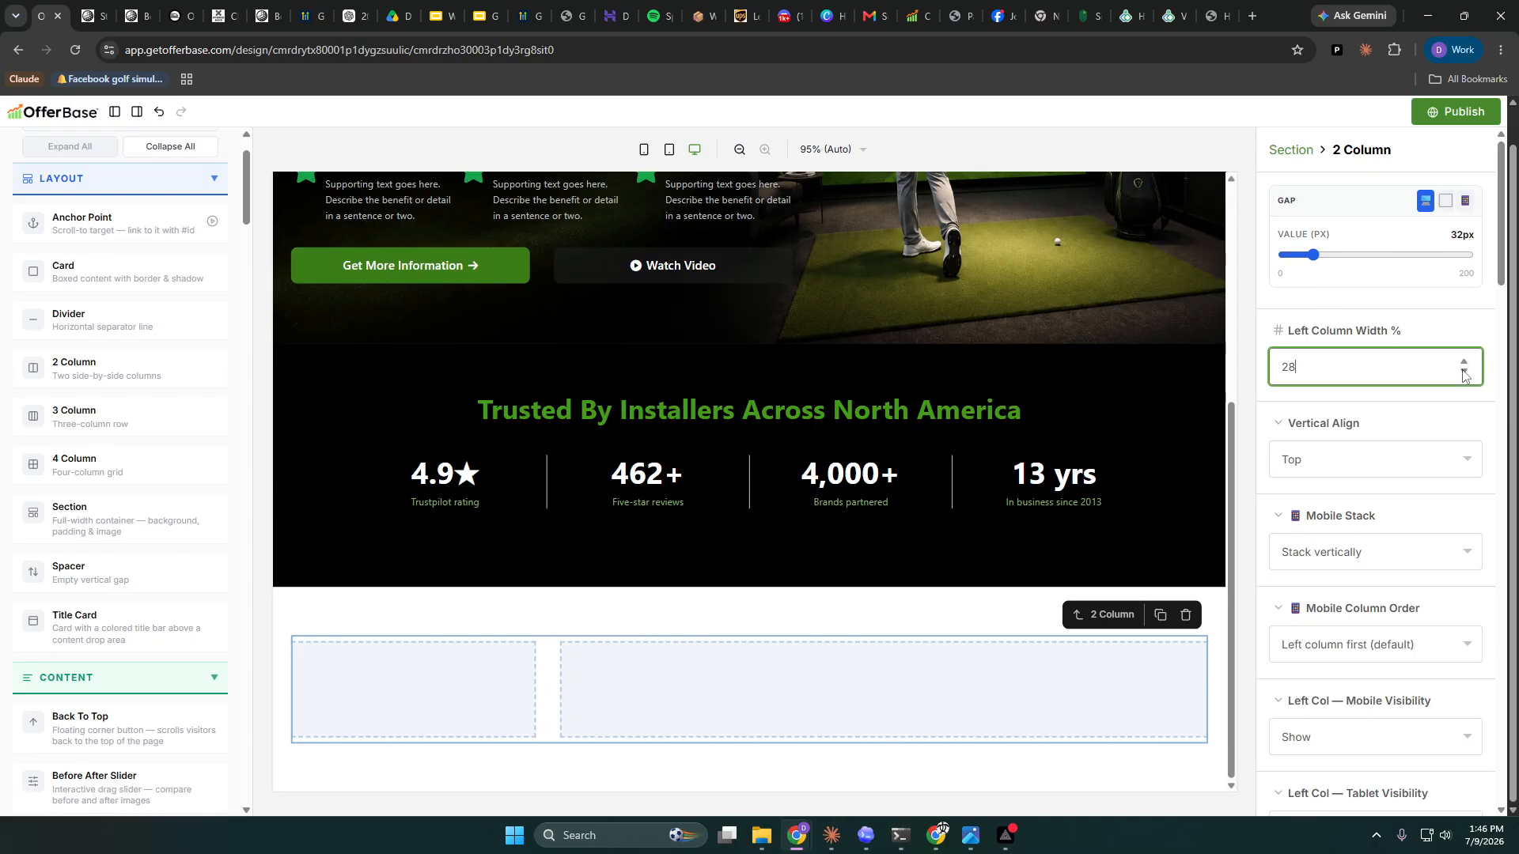
{"action": "left_click", "coordinate": [1464, 372]}
{"action": "left_click", "coordinate": [1465, 374]}
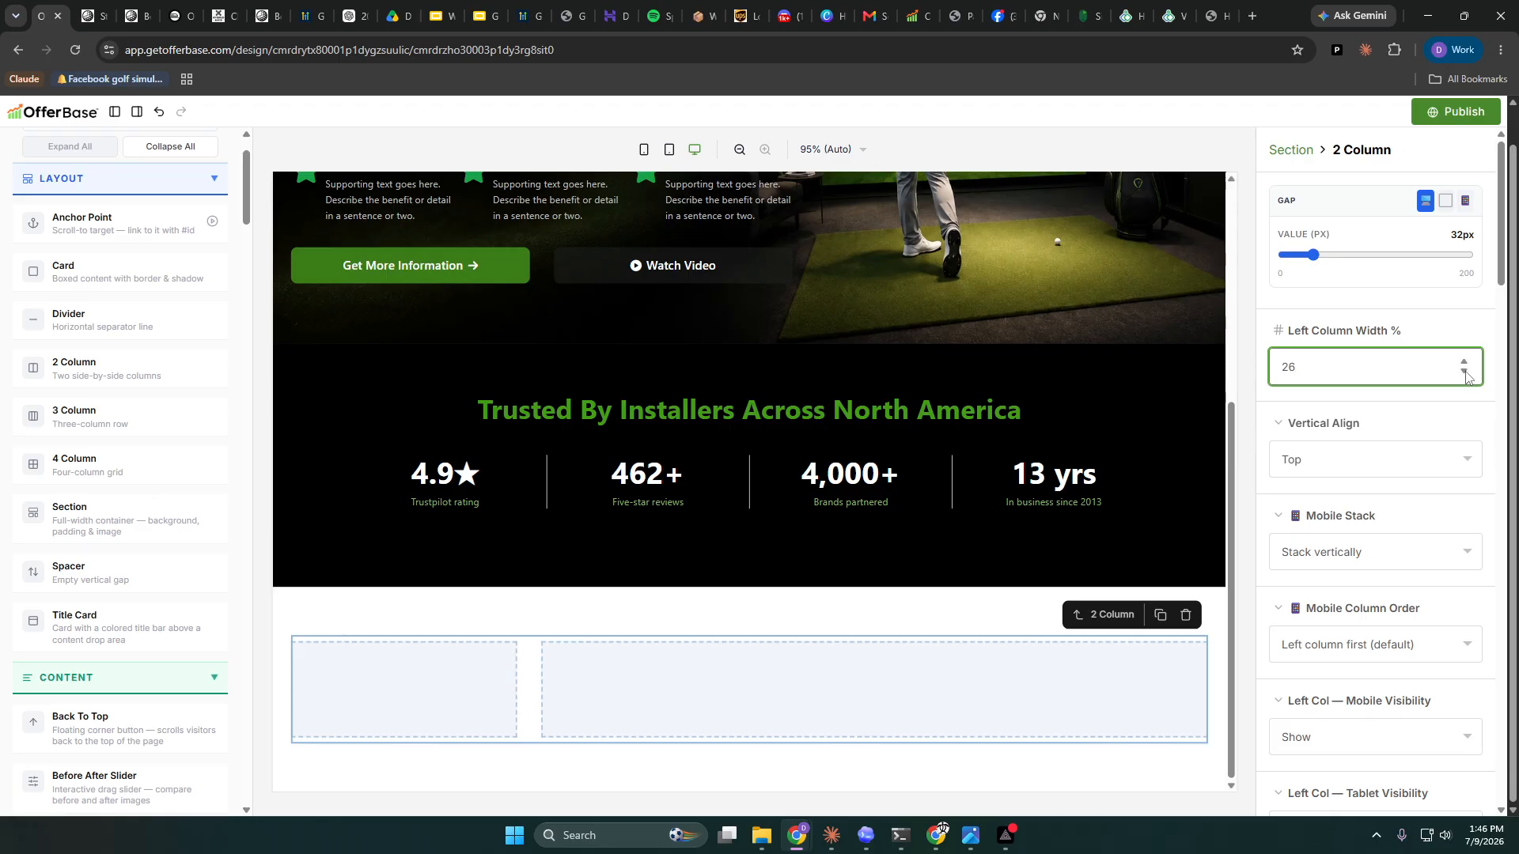
{"action": "left_click_drag", "start_coordinate": [1313, 254], "coordinate": [1296, 259]}
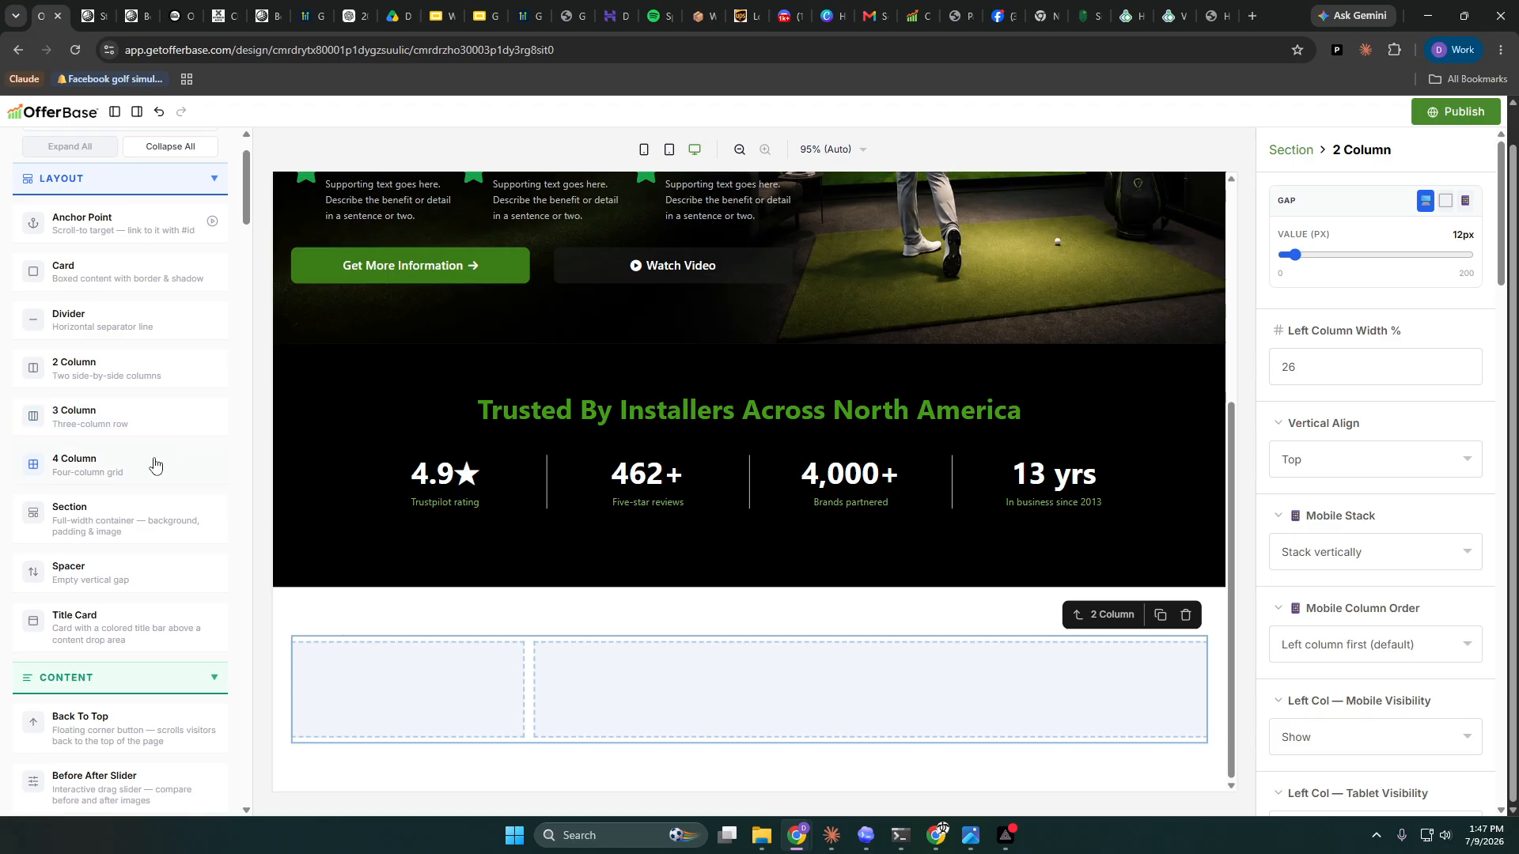
- Add a Card to the wide right column of the two-column layout
{"action": "left_click_drag", "start_coordinate": [94, 265], "coordinate": [716, 663]}
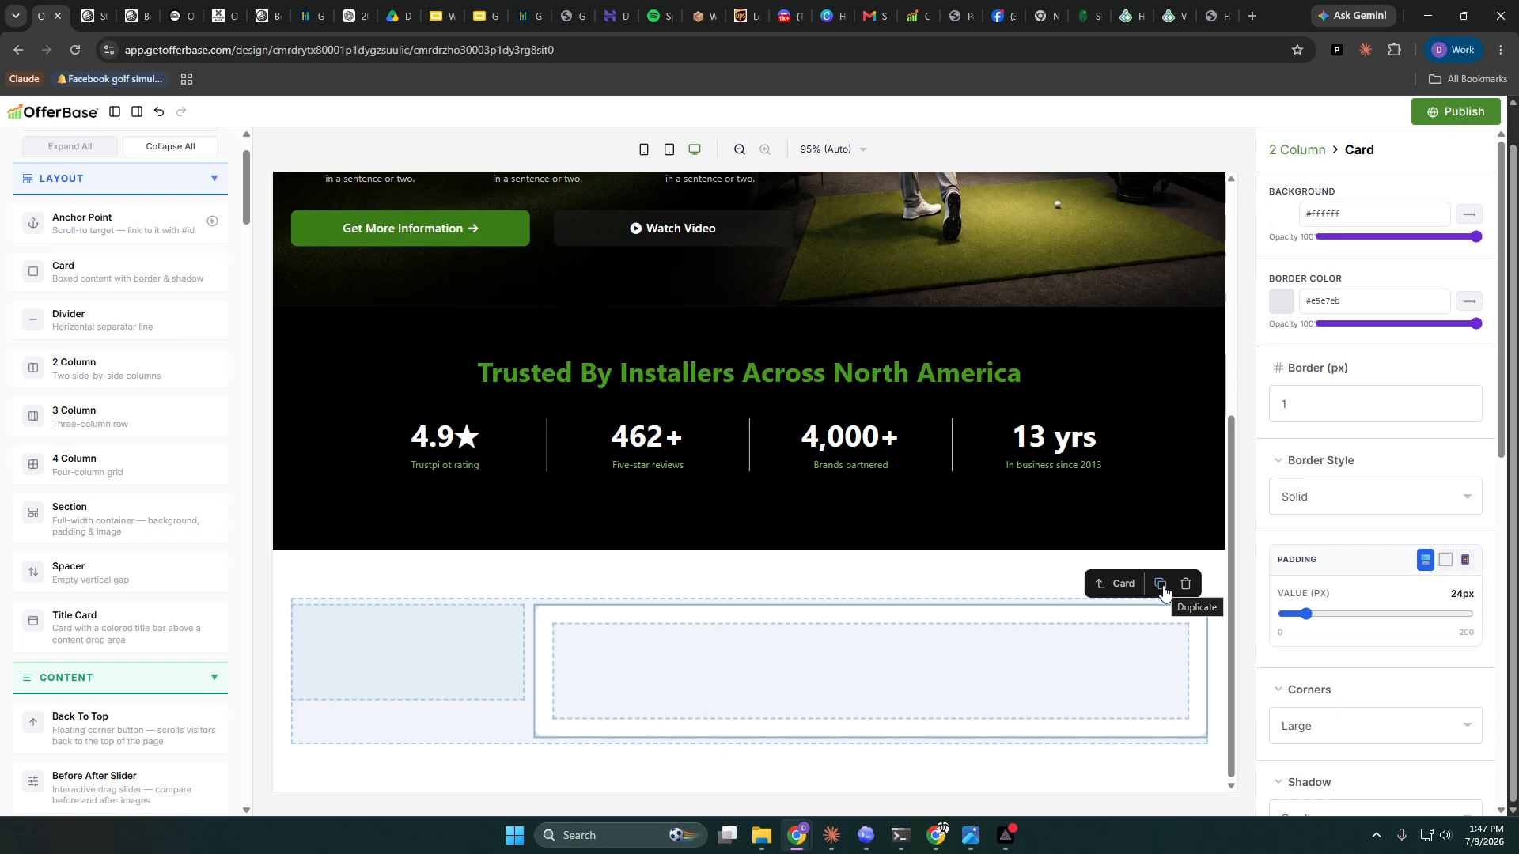
- Add an Icon Feature block inside the empty card in the wide column below the trust section
{"action": "scroll", "coordinate": [84, 579], "scroll_direction": "down", "scroll_amount": 1}
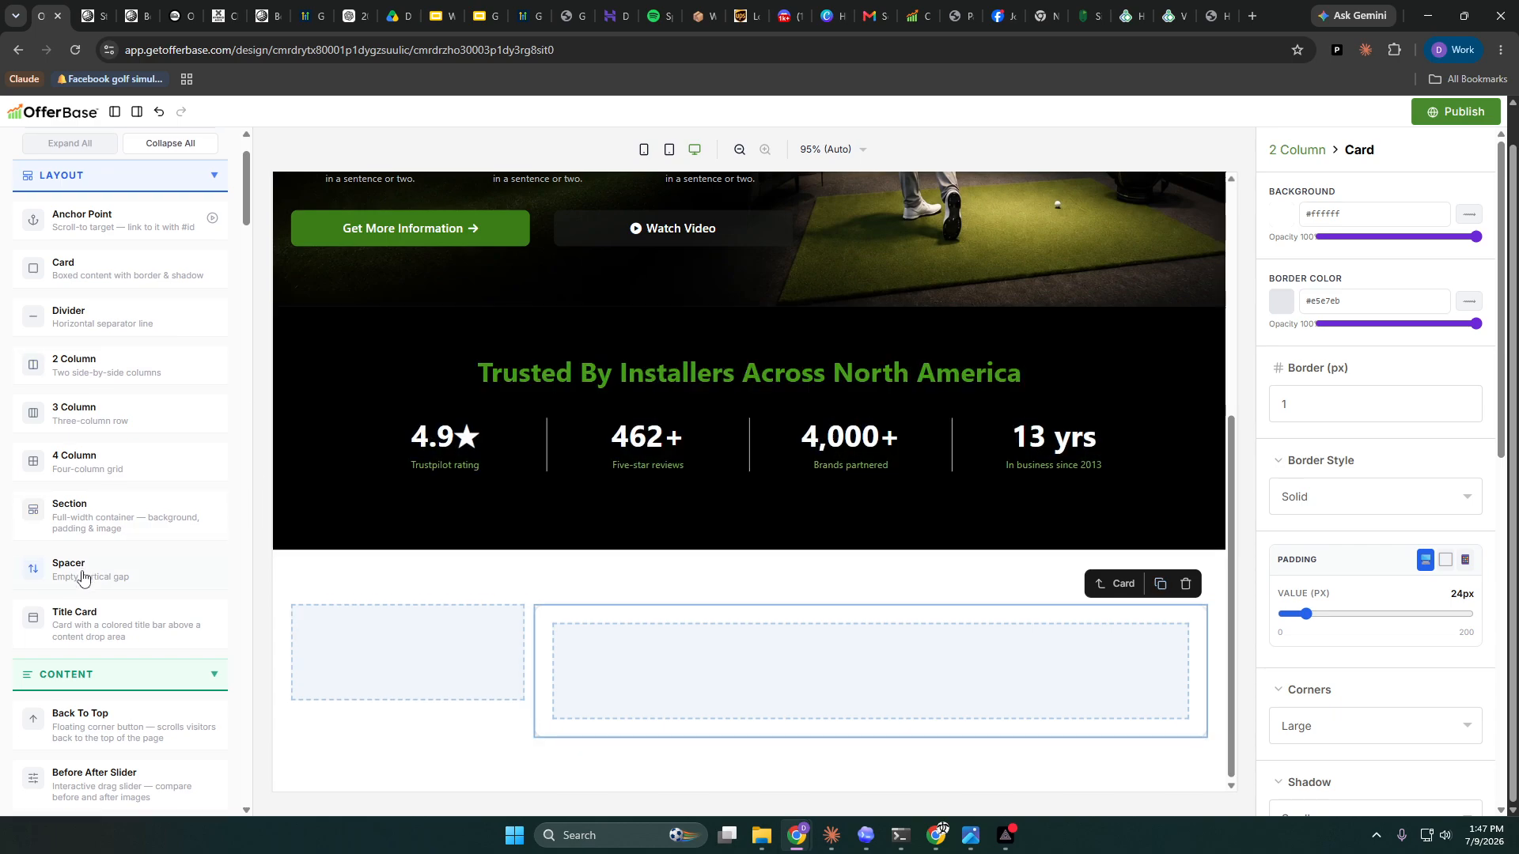
{"action": "scroll", "coordinate": [82, 576], "scroll_direction": "down", "scroll_amount": 10}
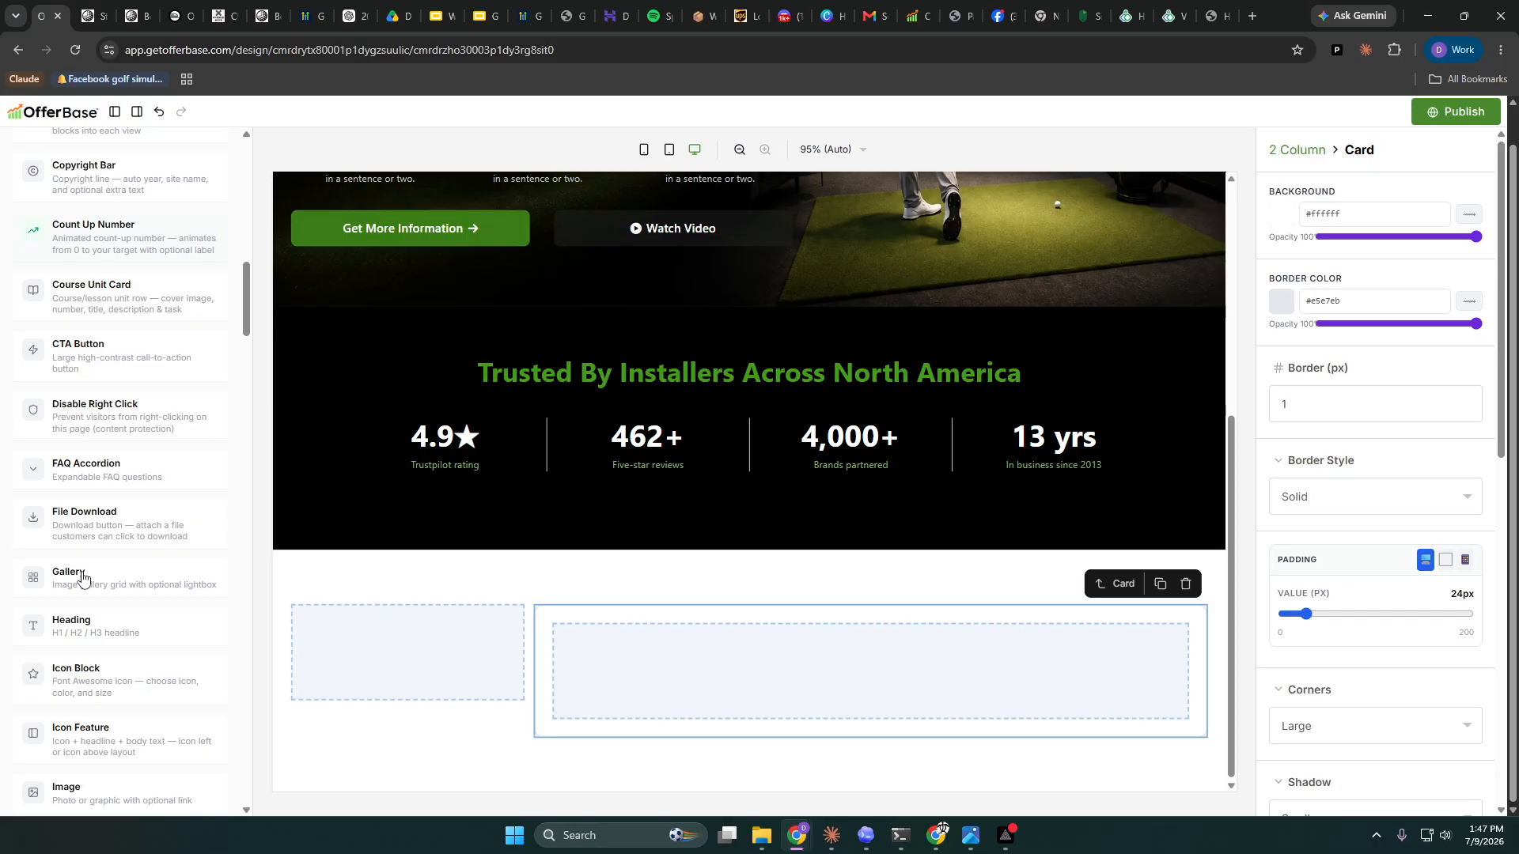
{"action": "left_click_drag", "start_coordinate": [248, 718], "coordinate": [772, 672]}
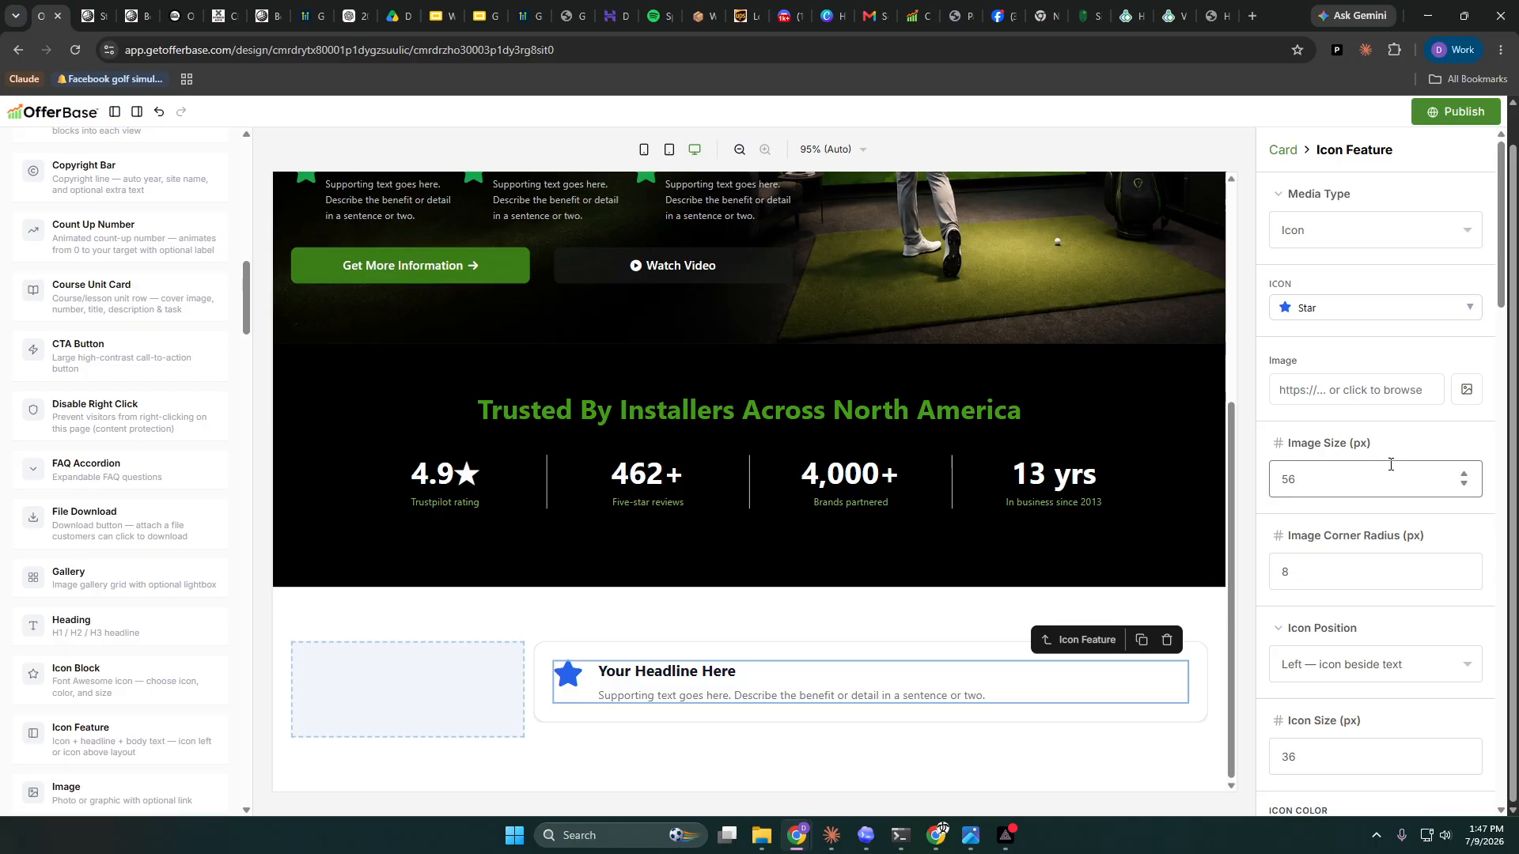
- Set the icon feature's icon position to "Top — icon above text" and its alignment to Center
{"action": "scroll", "coordinate": [1392, 506], "scroll_direction": "down", "scroll_amount": 1}
{"action": "left_click", "coordinate": [1345, 586]}
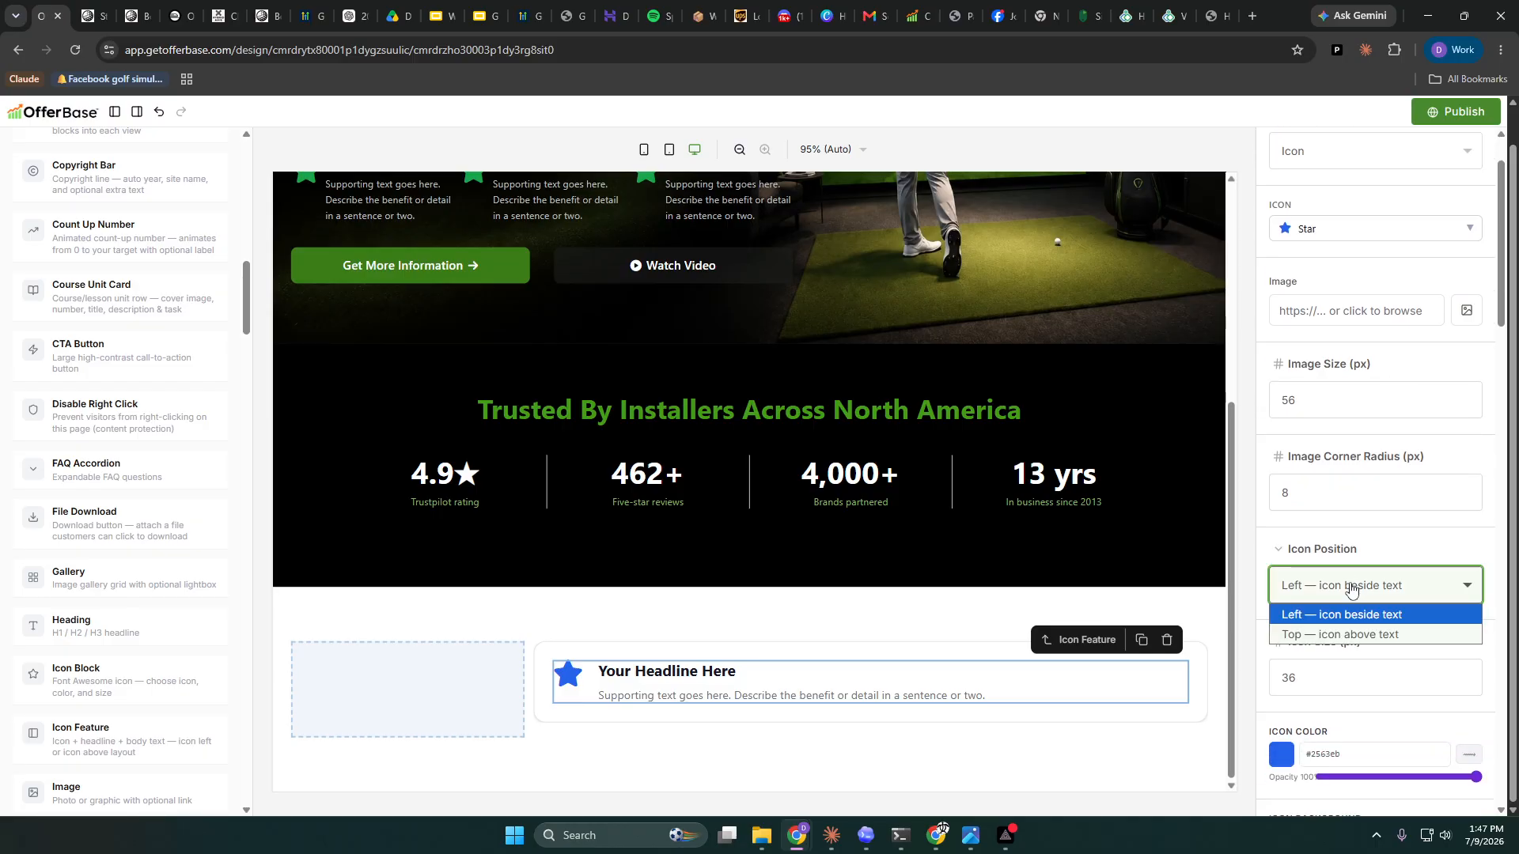
{"action": "left_click", "coordinate": [1340, 634]}
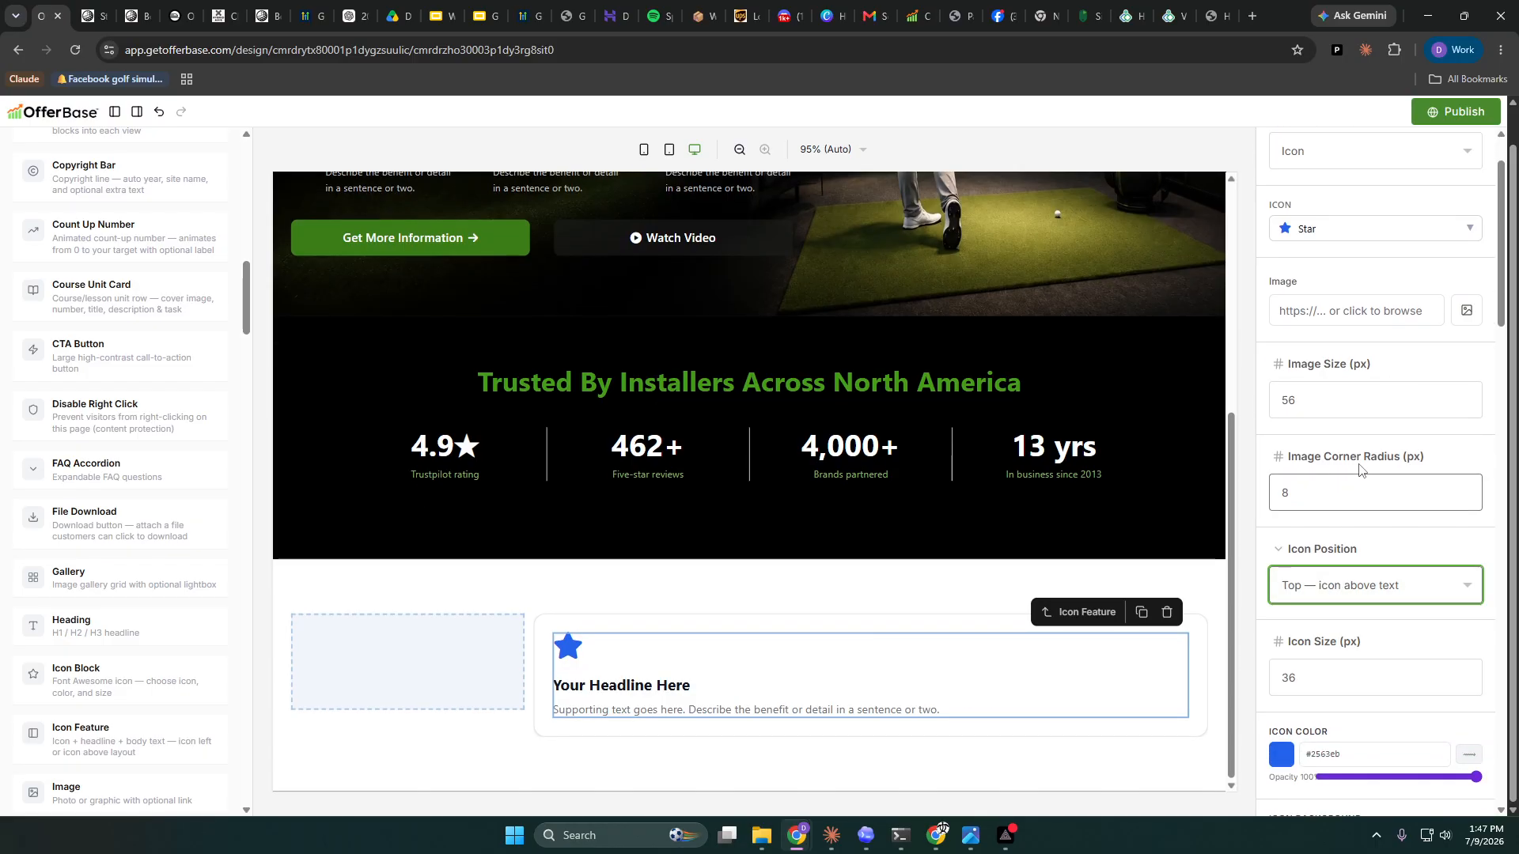
{"action": "scroll", "coordinate": [1359, 434], "scroll_direction": "down", "scroll_amount": 1}
{"action": "scroll", "coordinate": [1349, 601], "scroll_direction": "down", "scroll_amount": 10}
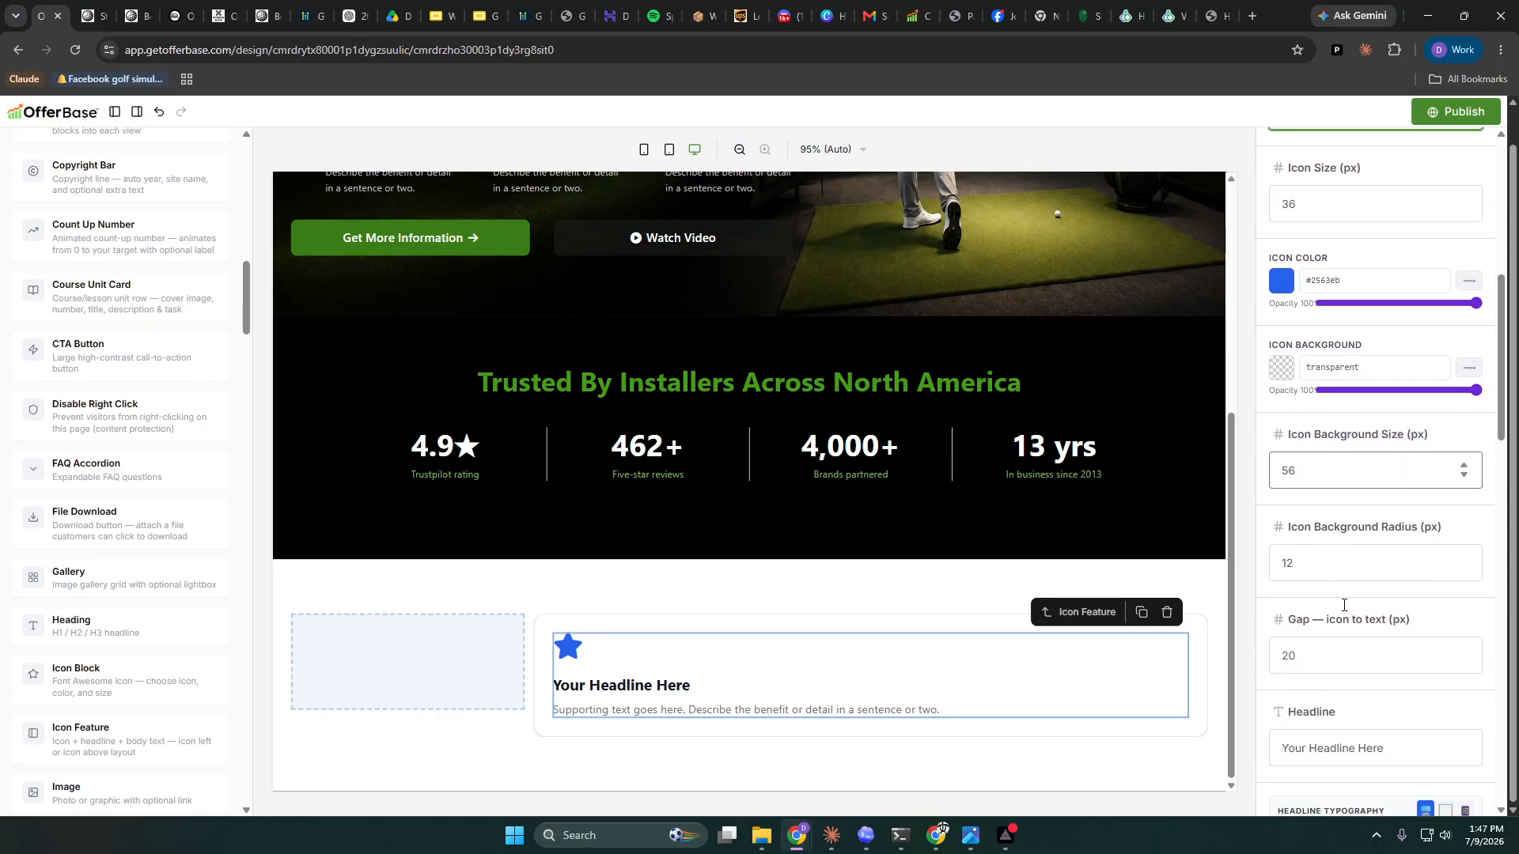
{"action": "scroll", "coordinate": [1353, 625], "scroll_direction": "down", "scroll_amount": 9}
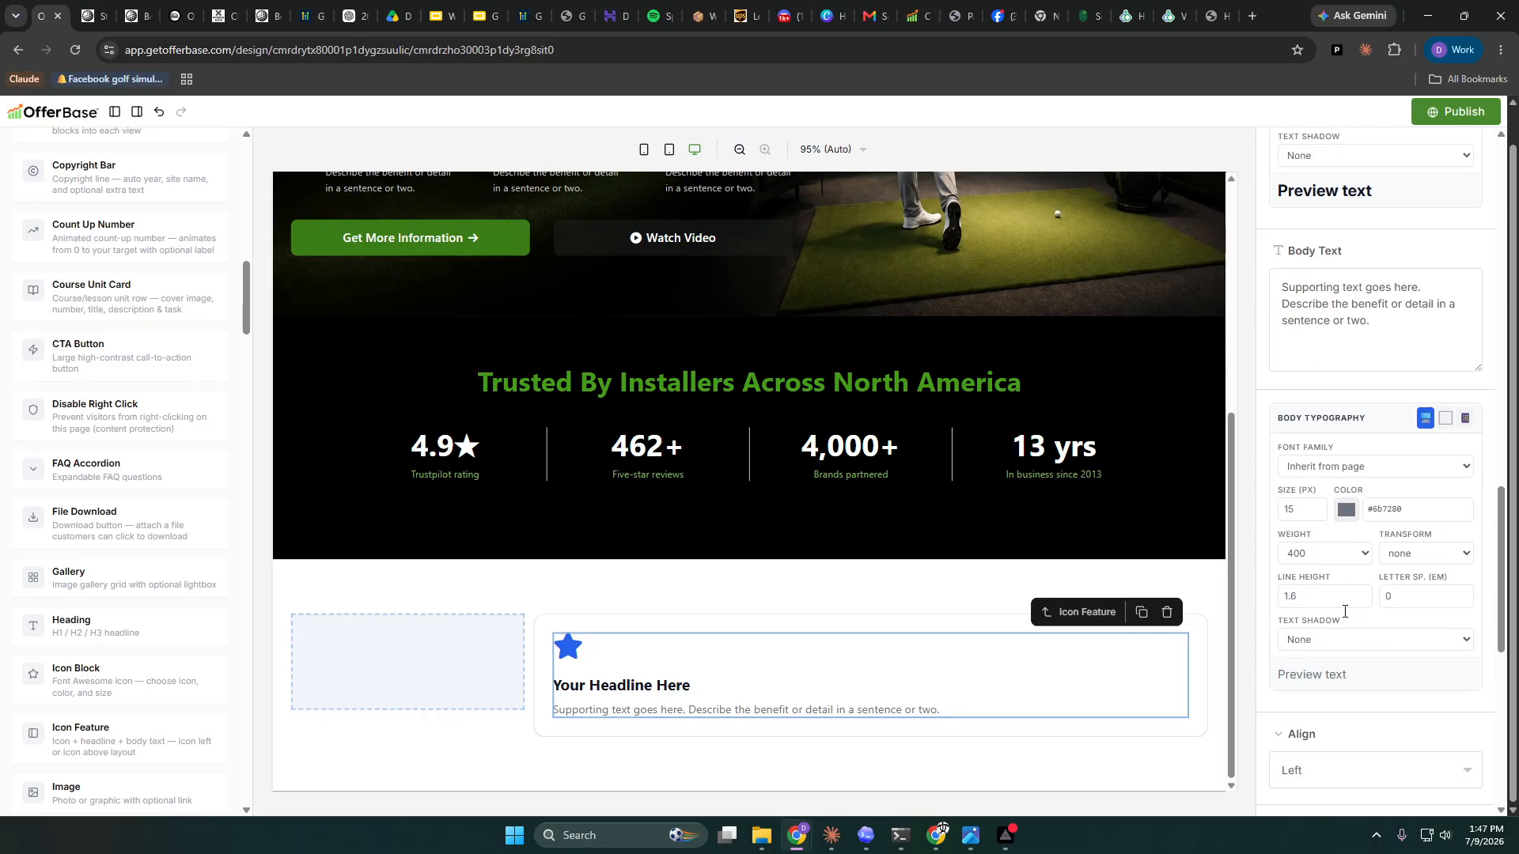
{"action": "left_click", "coordinate": [1341, 546]}
{"action": "left_click", "coordinate": [1339, 590]}
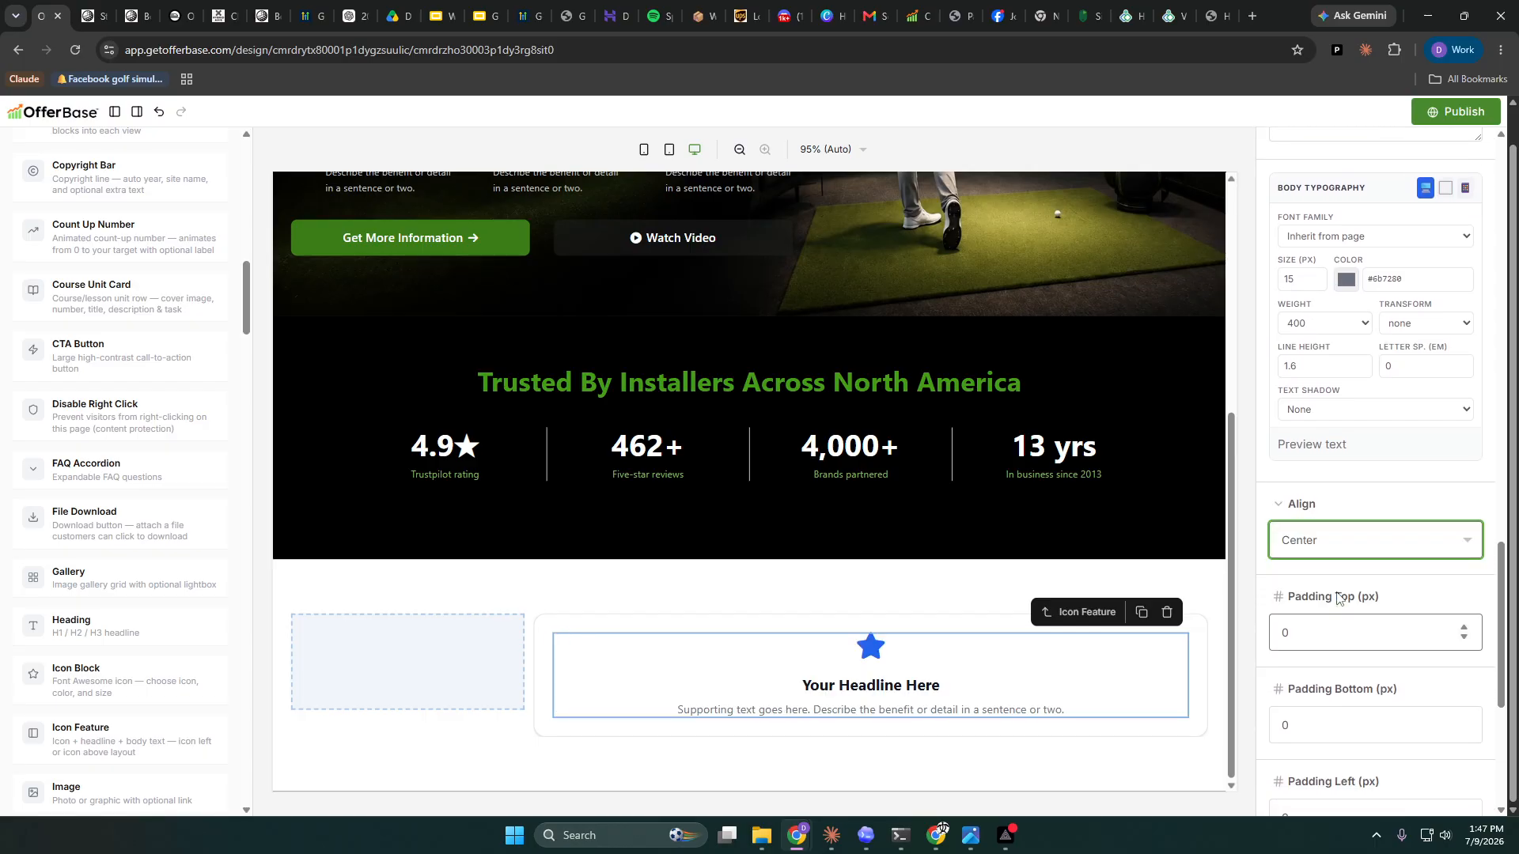
- Move the icon feature out of the card to the end of the page and delete the emptied card
{"action": "left_click", "coordinate": [1196, 621]}
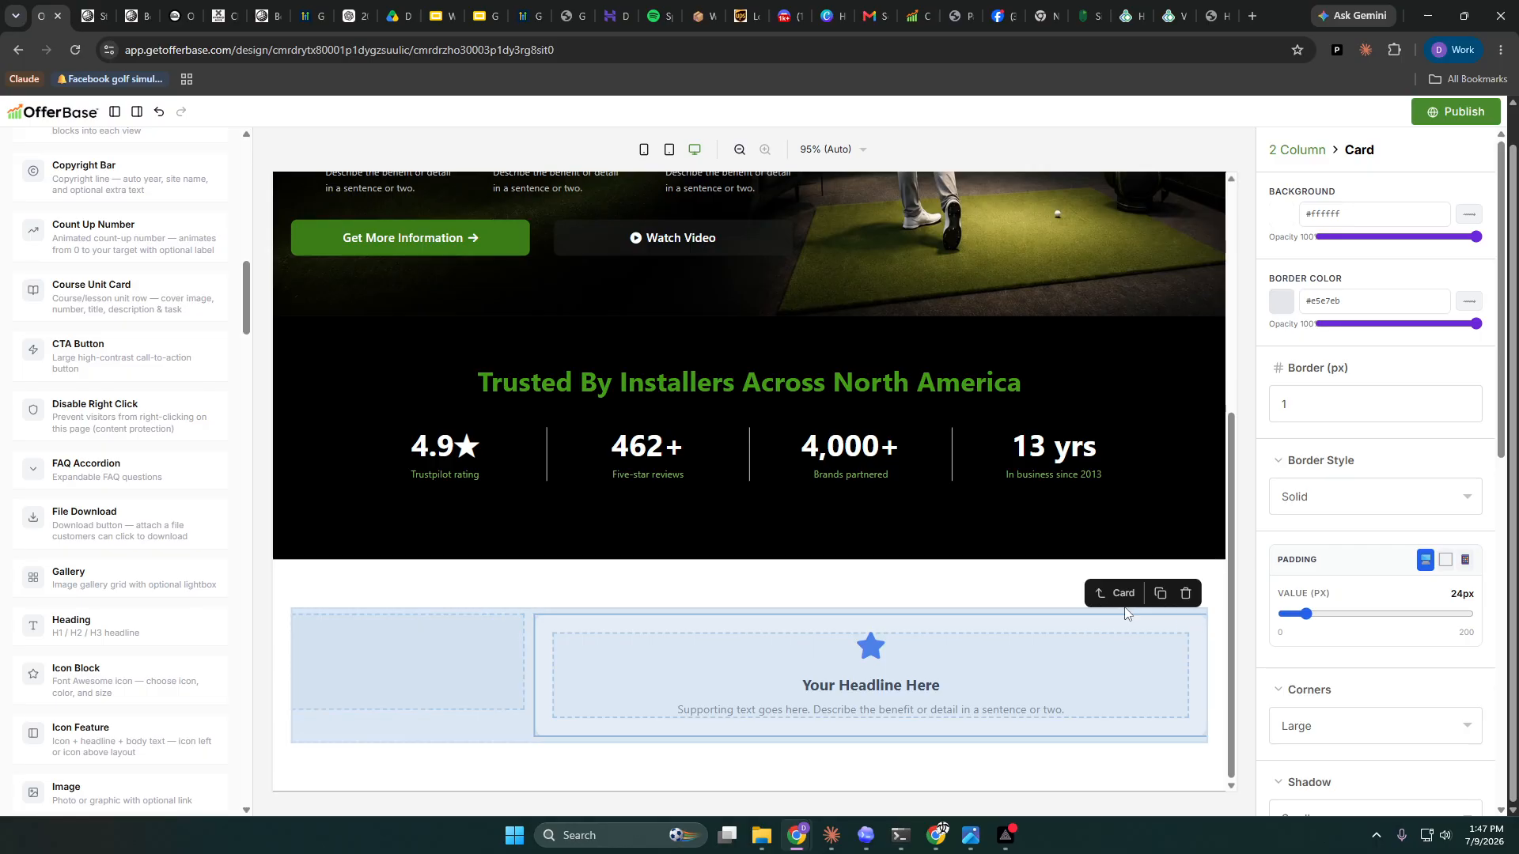
{"action": "left_click_drag", "start_coordinate": [911, 660], "coordinate": [875, 673]}
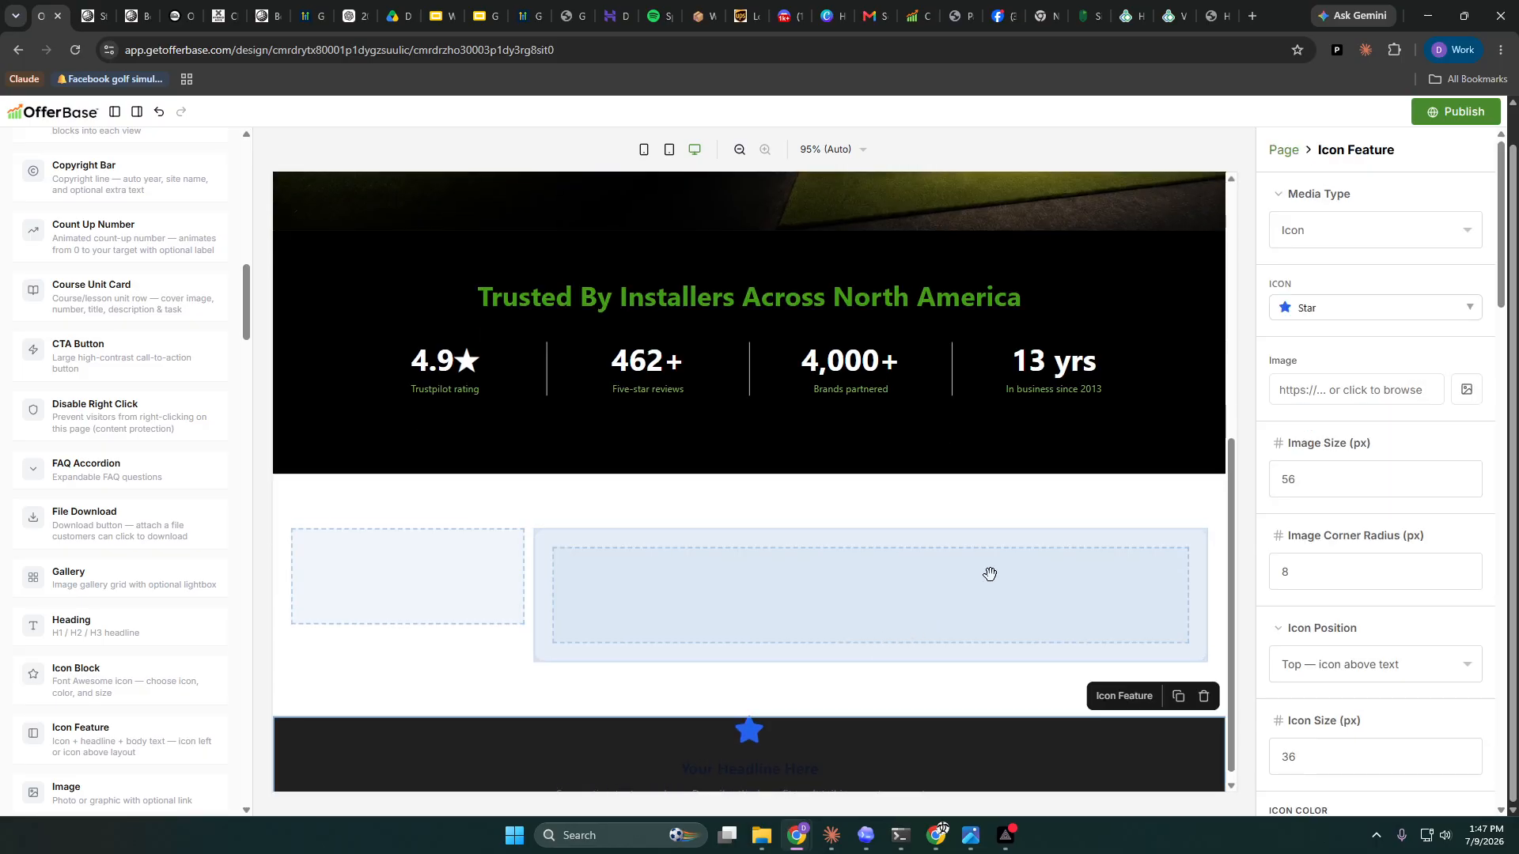
{"action": "left_click", "coordinate": [897, 568]}
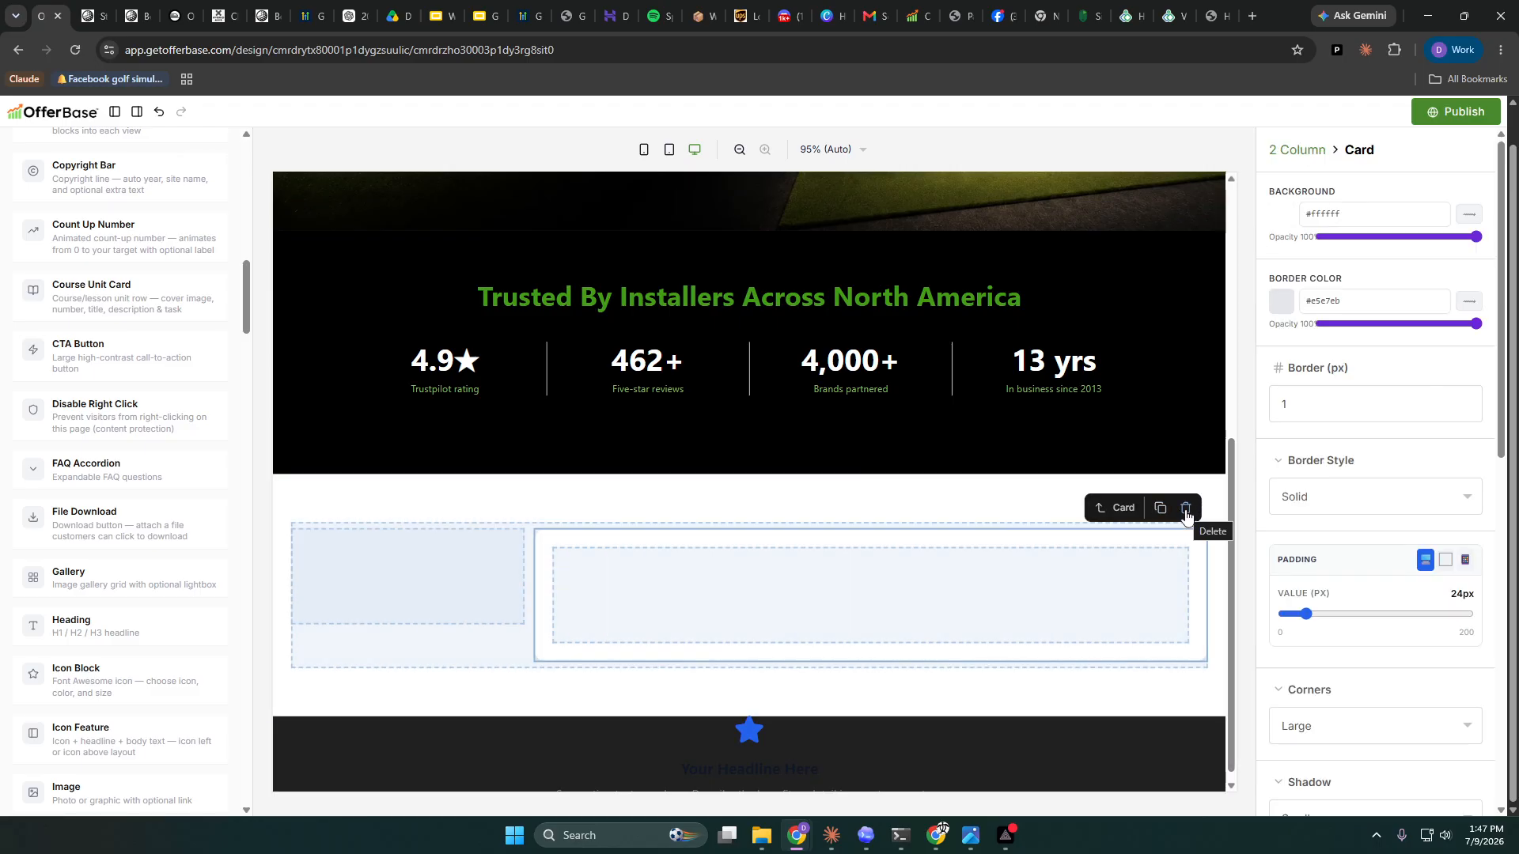
{"action": "left_click", "coordinate": [1186, 510]}
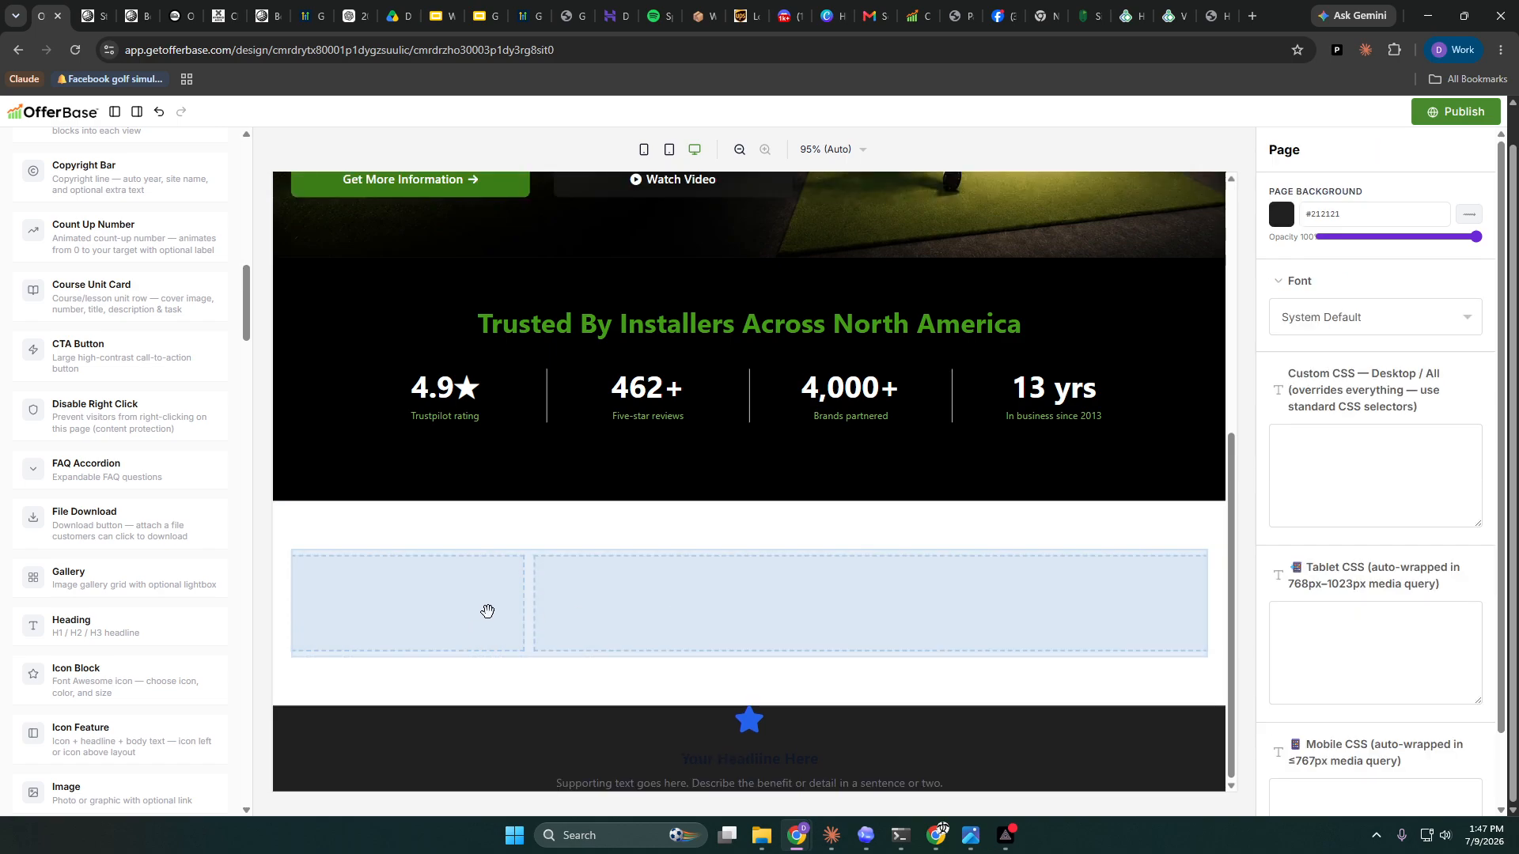
- Insert a 3 Column layout into the wide column of the two-column row
{"action": "scroll", "coordinate": [135, 396], "scroll_direction": "up", "scroll_amount": 12}
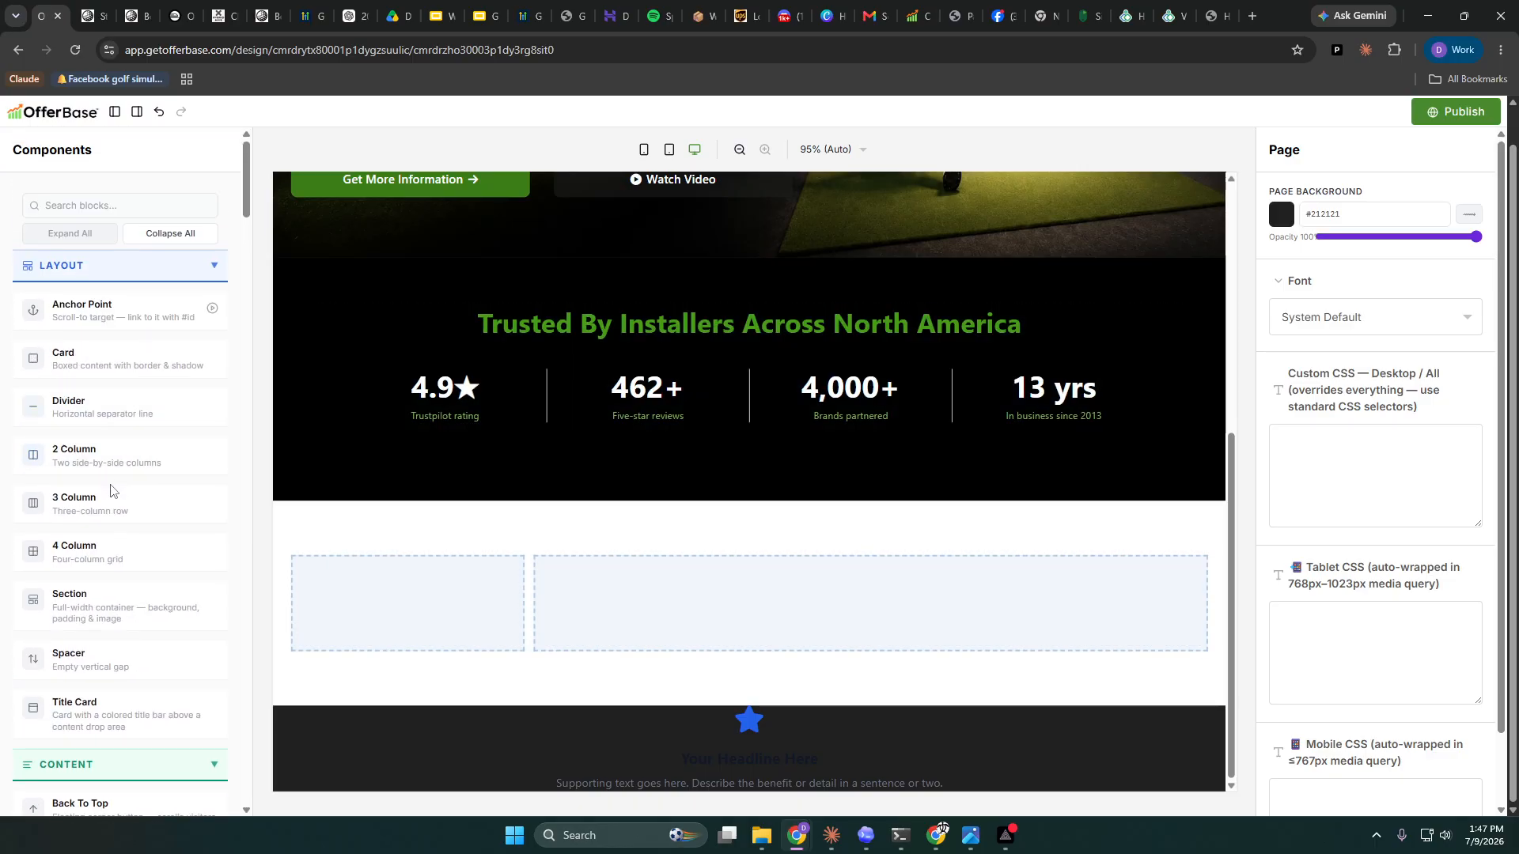
{"action": "left_click_drag", "start_coordinate": [110, 491], "coordinate": [788, 582]}
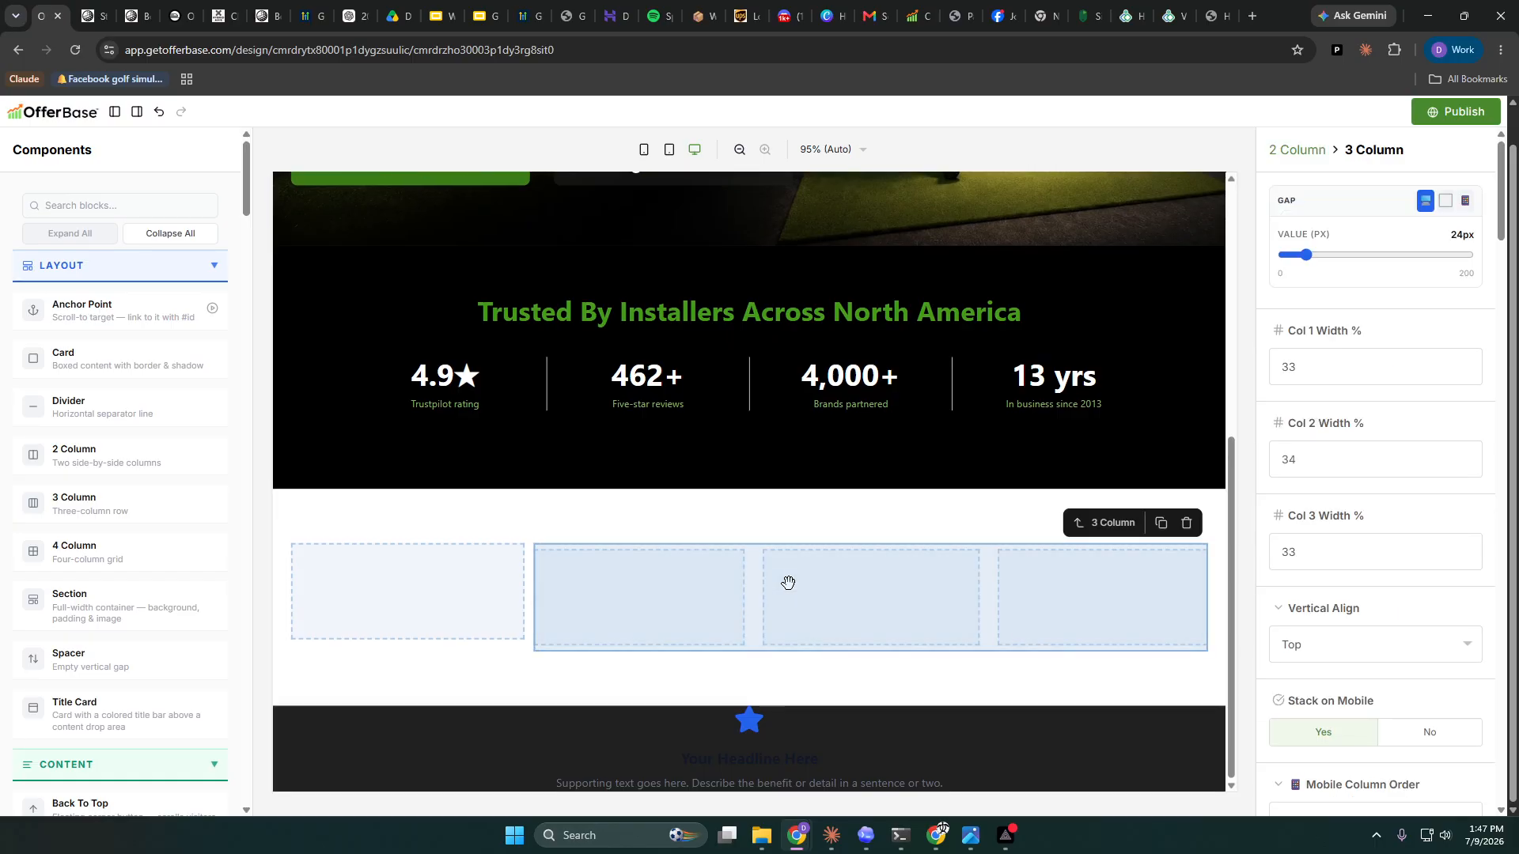
{"action": "left_click", "coordinate": [779, 748]}
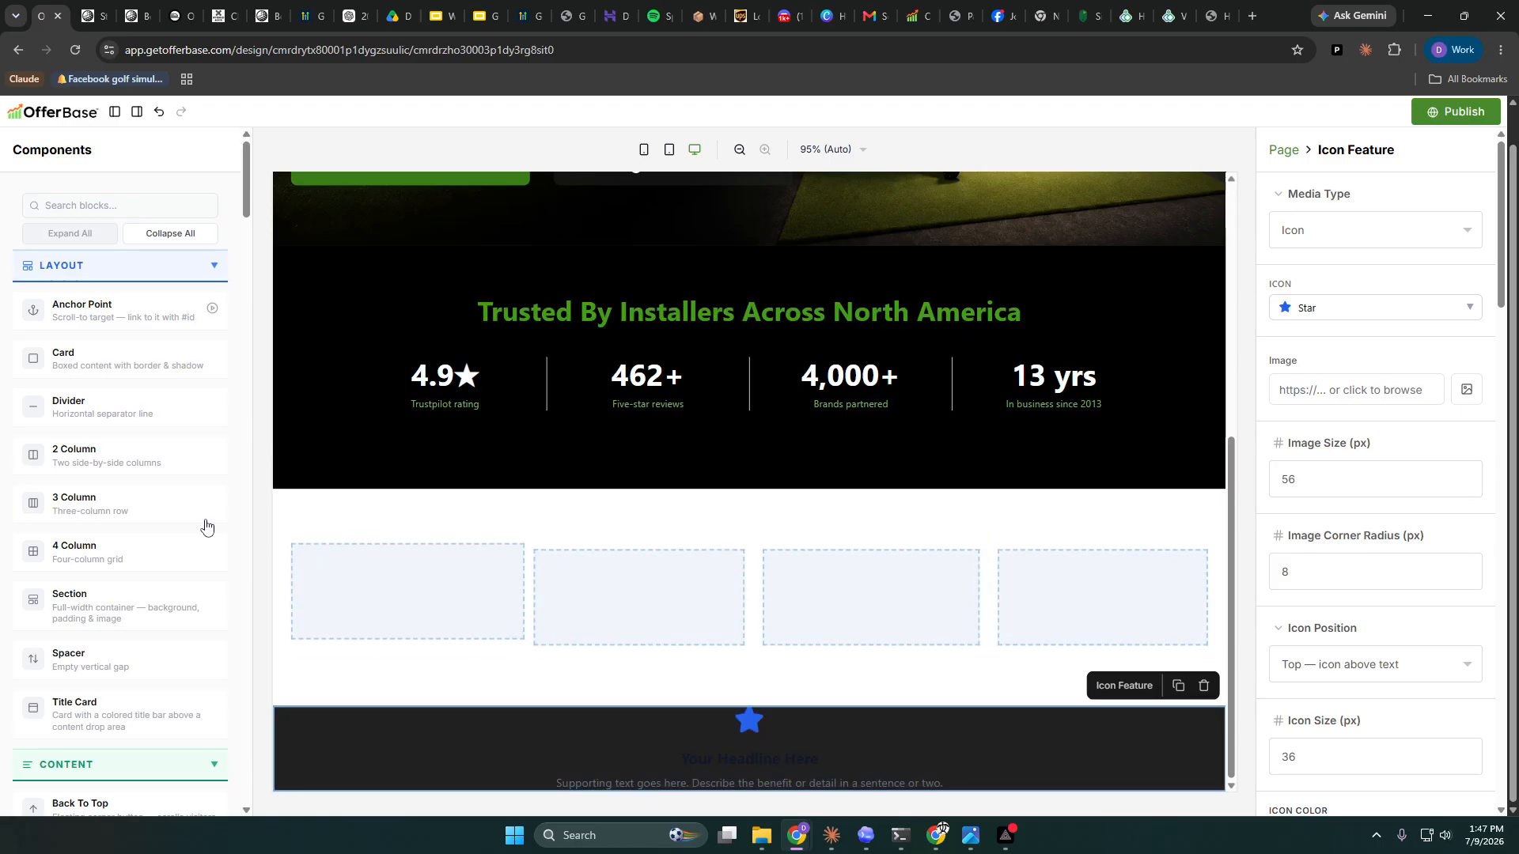
- Add a Card to the first column of the three-column layout and move the icon feature into it
{"action": "left_click_drag", "start_coordinate": [99, 380], "coordinate": [613, 610]}
{"action": "left_click", "coordinate": [773, 780]}
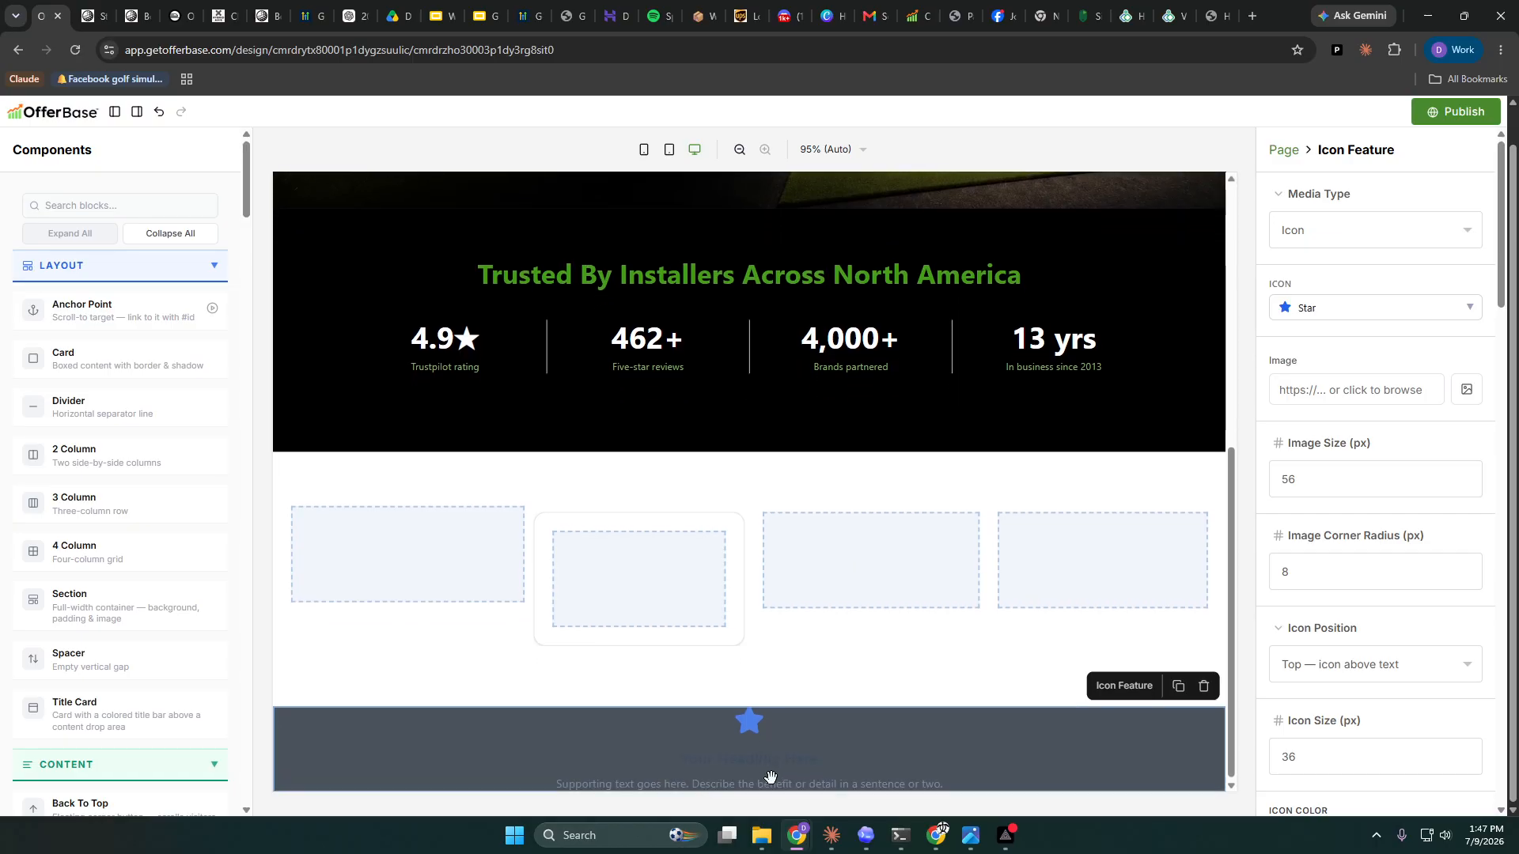
{"action": "left_click_drag", "start_coordinate": [748, 737], "coordinate": [640, 586]}
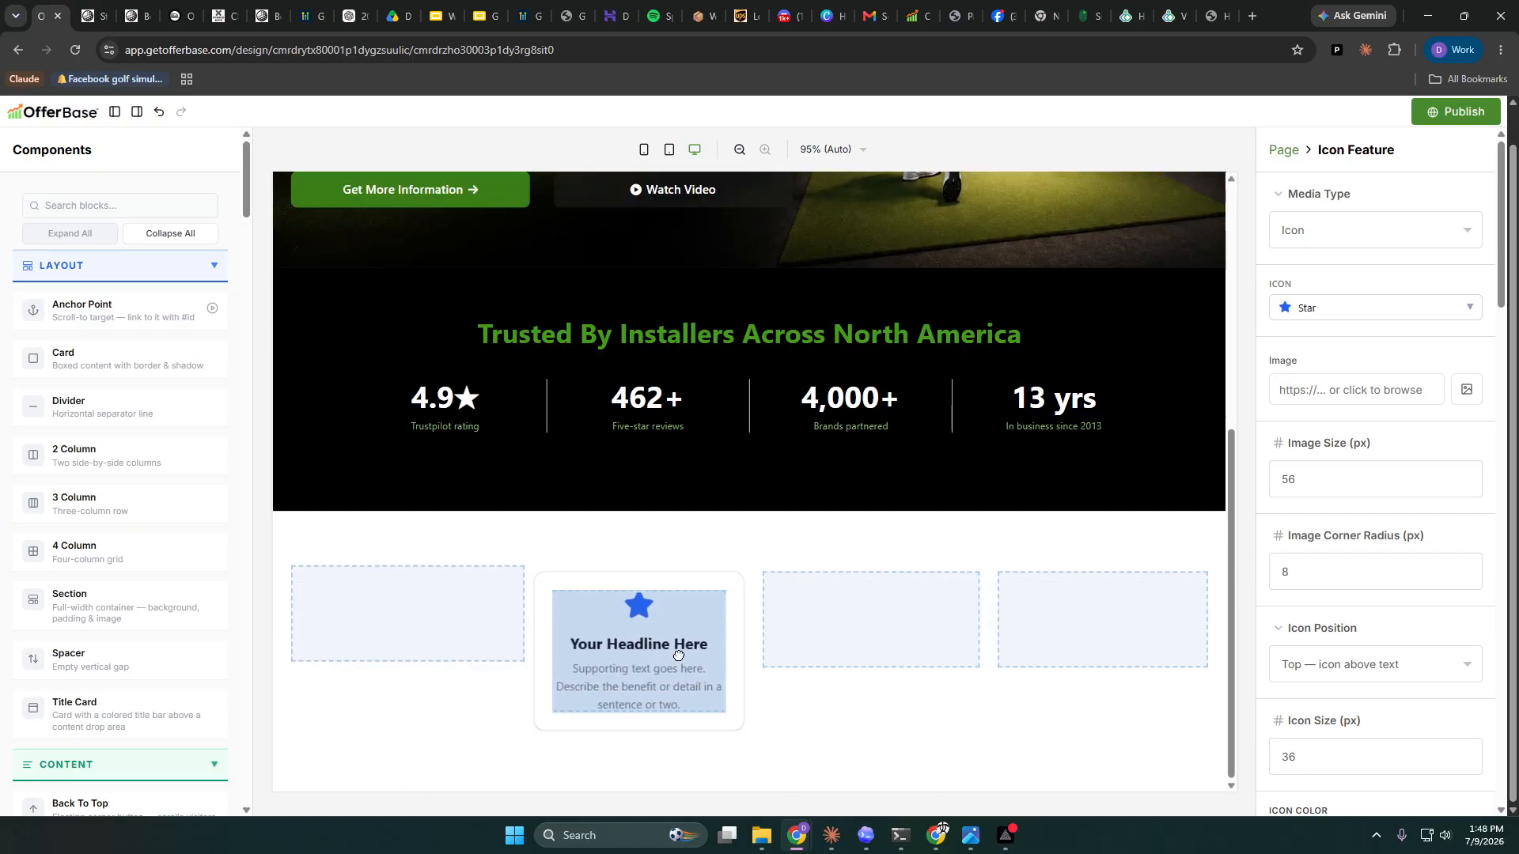
{"action": "left_click", "coordinate": [731, 589]}
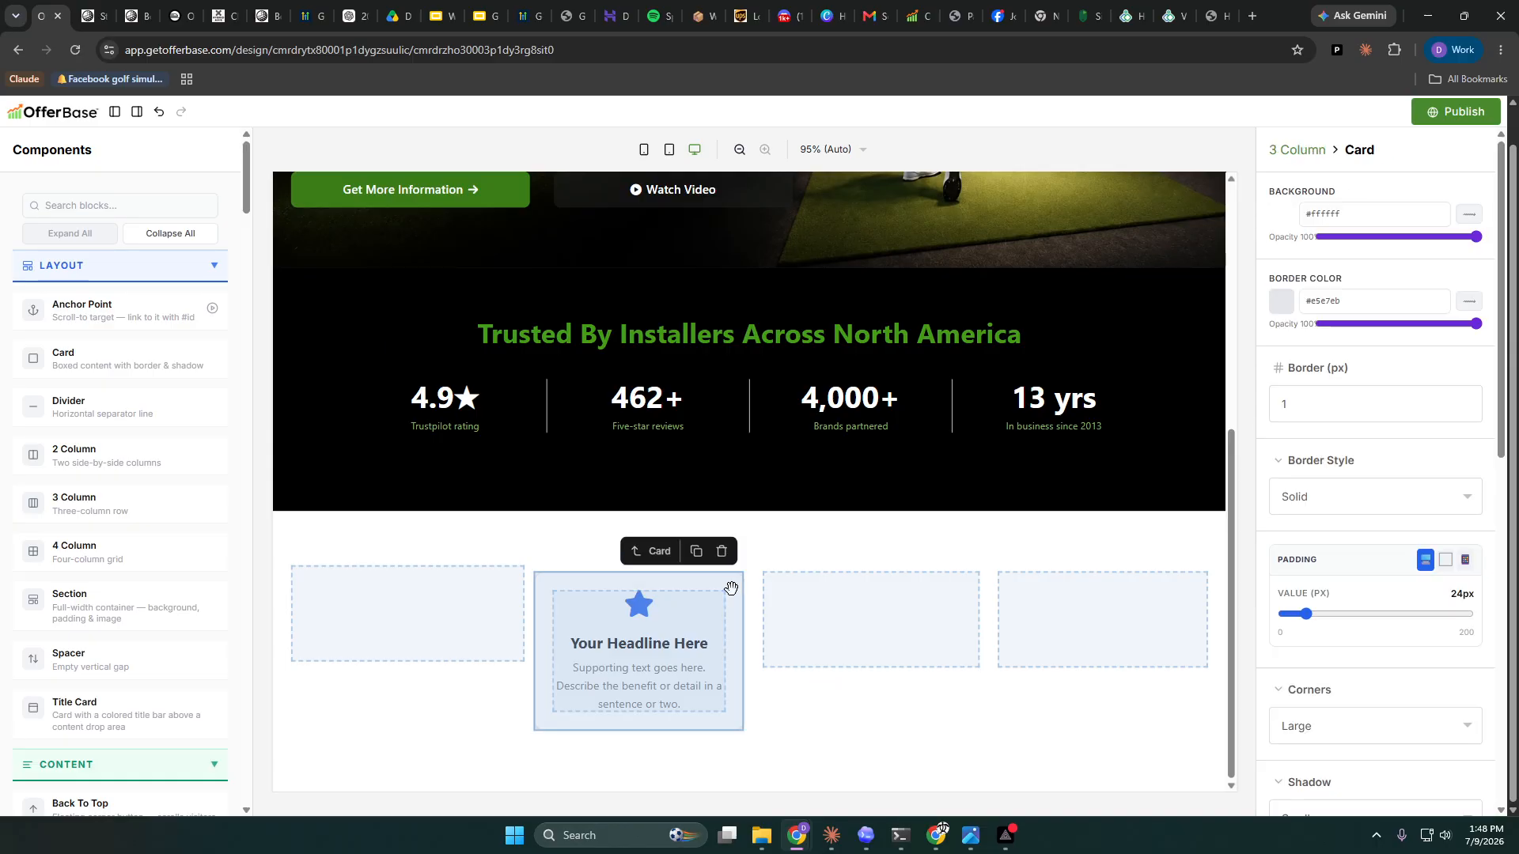
{"action": "left_click", "coordinate": [698, 558]}
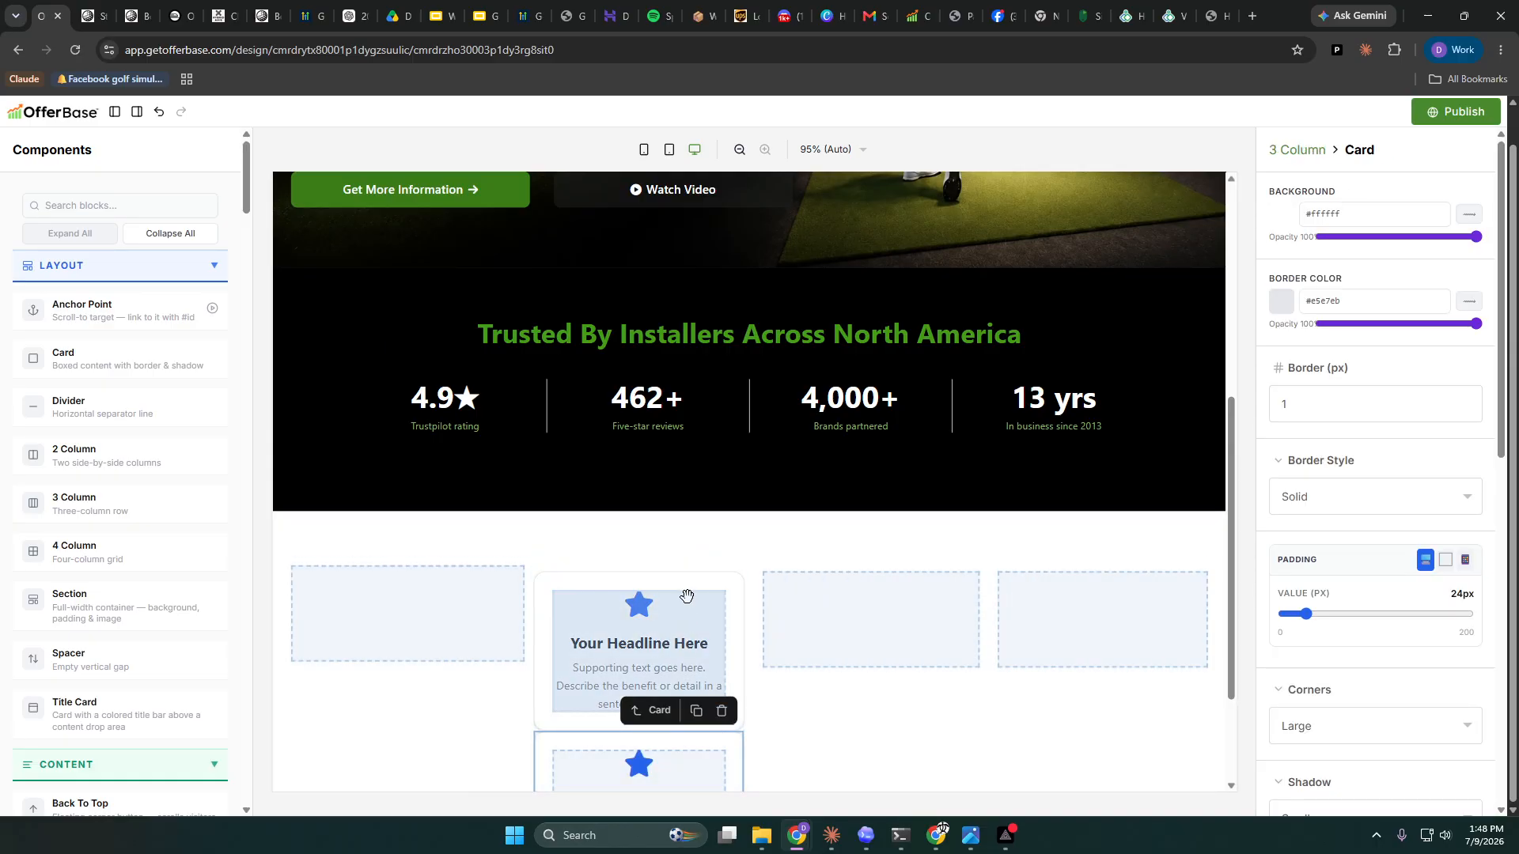
{"action": "left_click", "coordinate": [721, 709]}
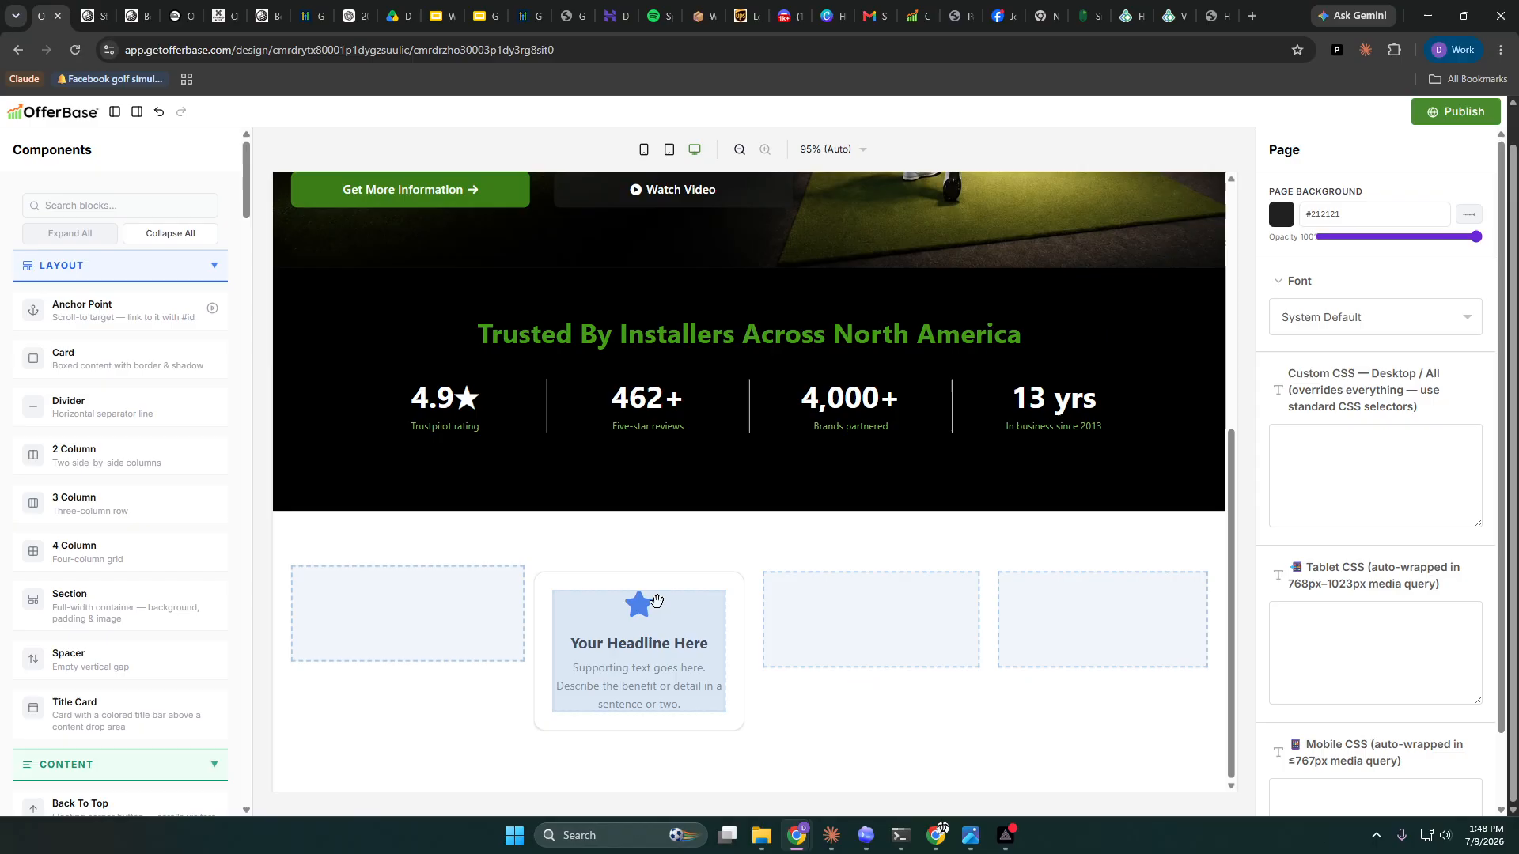
- Change the icon of the card's icon feature to Medal
{"action": "left_click", "coordinate": [656, 603]}
{"action": "left_click", "coordinate": [1314, 314]}
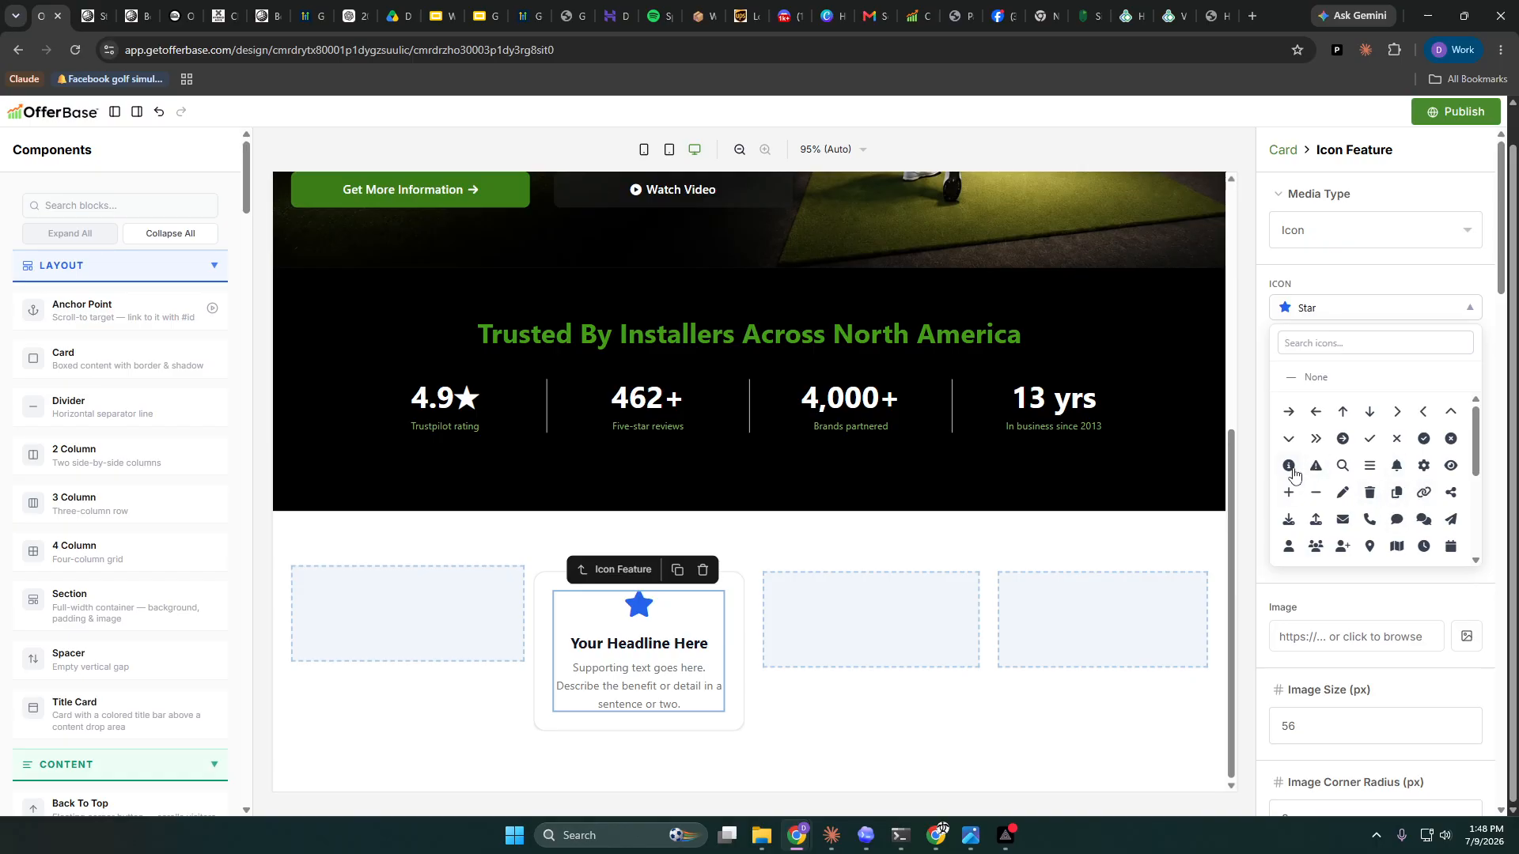
{"action": "scroll", "coordinate": [1355, 500], "scroll_direction": "down", "scroll_amount": 3}
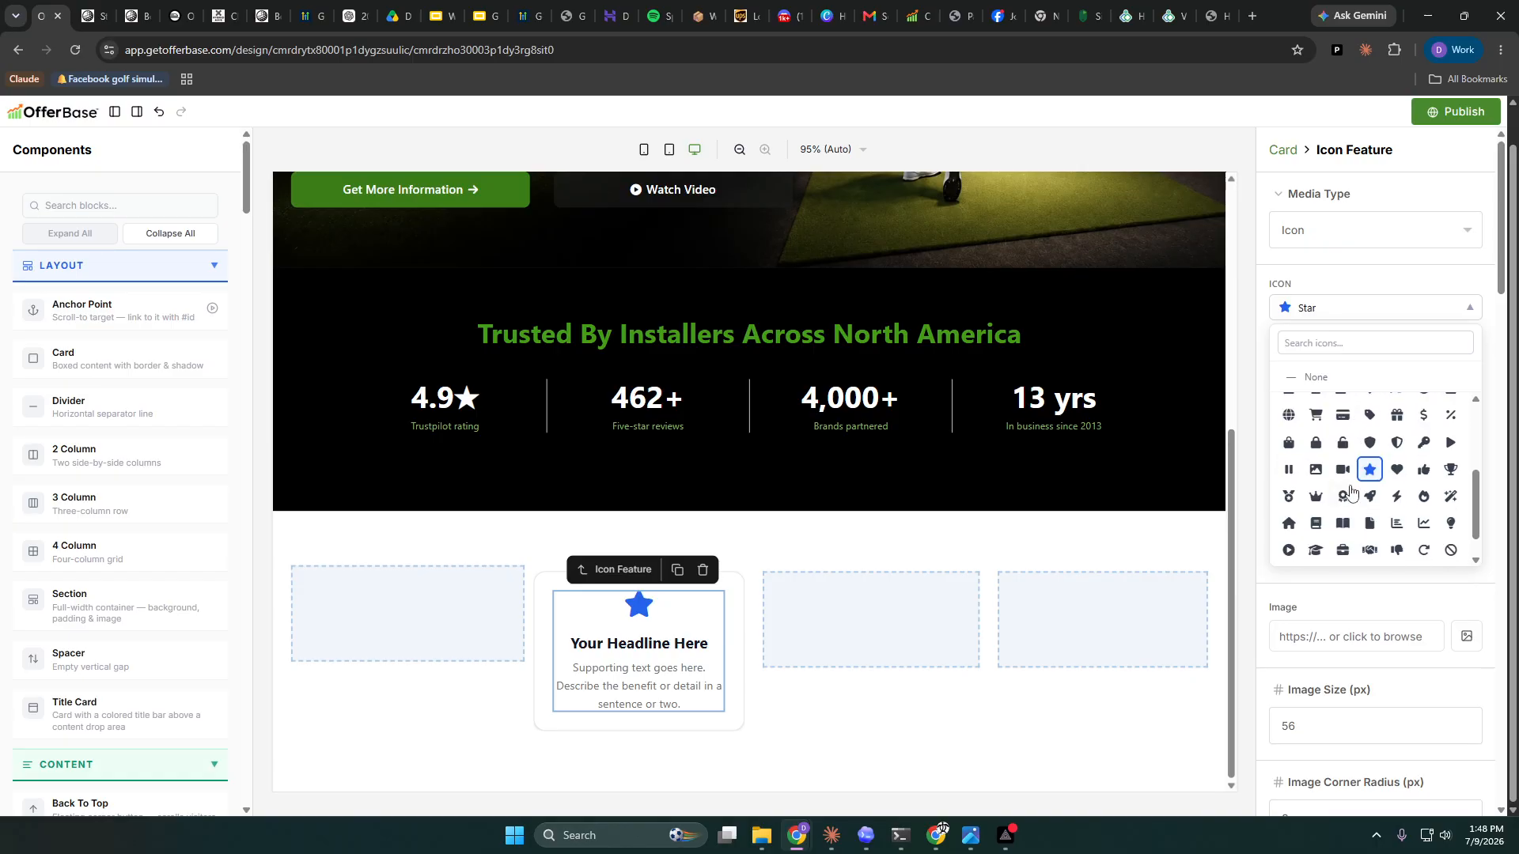
{"action": "left_click", "coordinate": [1292, 497]}
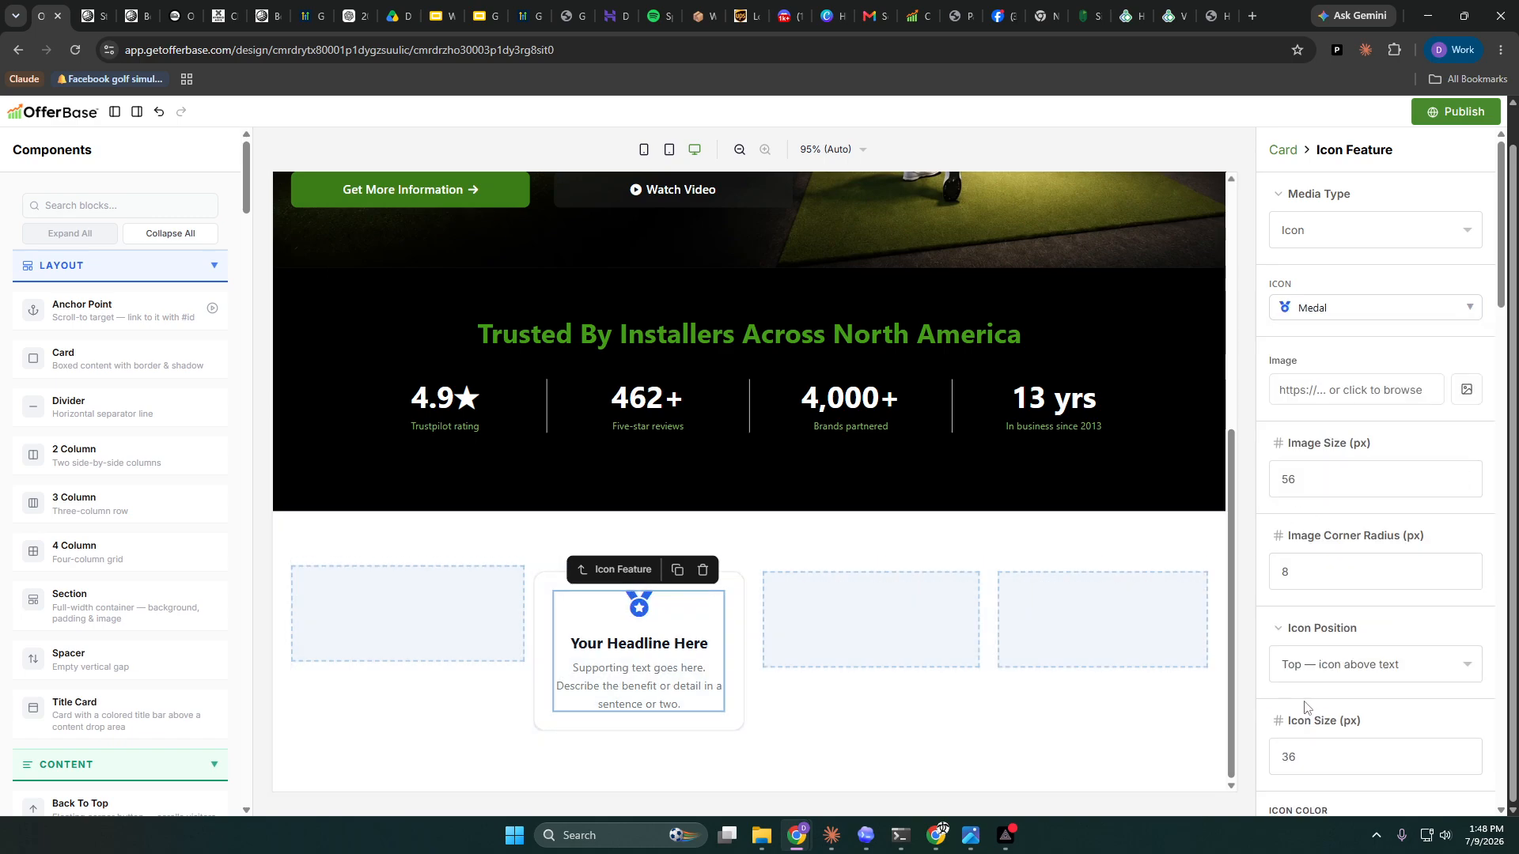
- Increase the medal icon's size to 58 px
{"action": "scroll", "coordinate": [1347, 709], "scroll_direction": "down", "scroll_amount": 2}
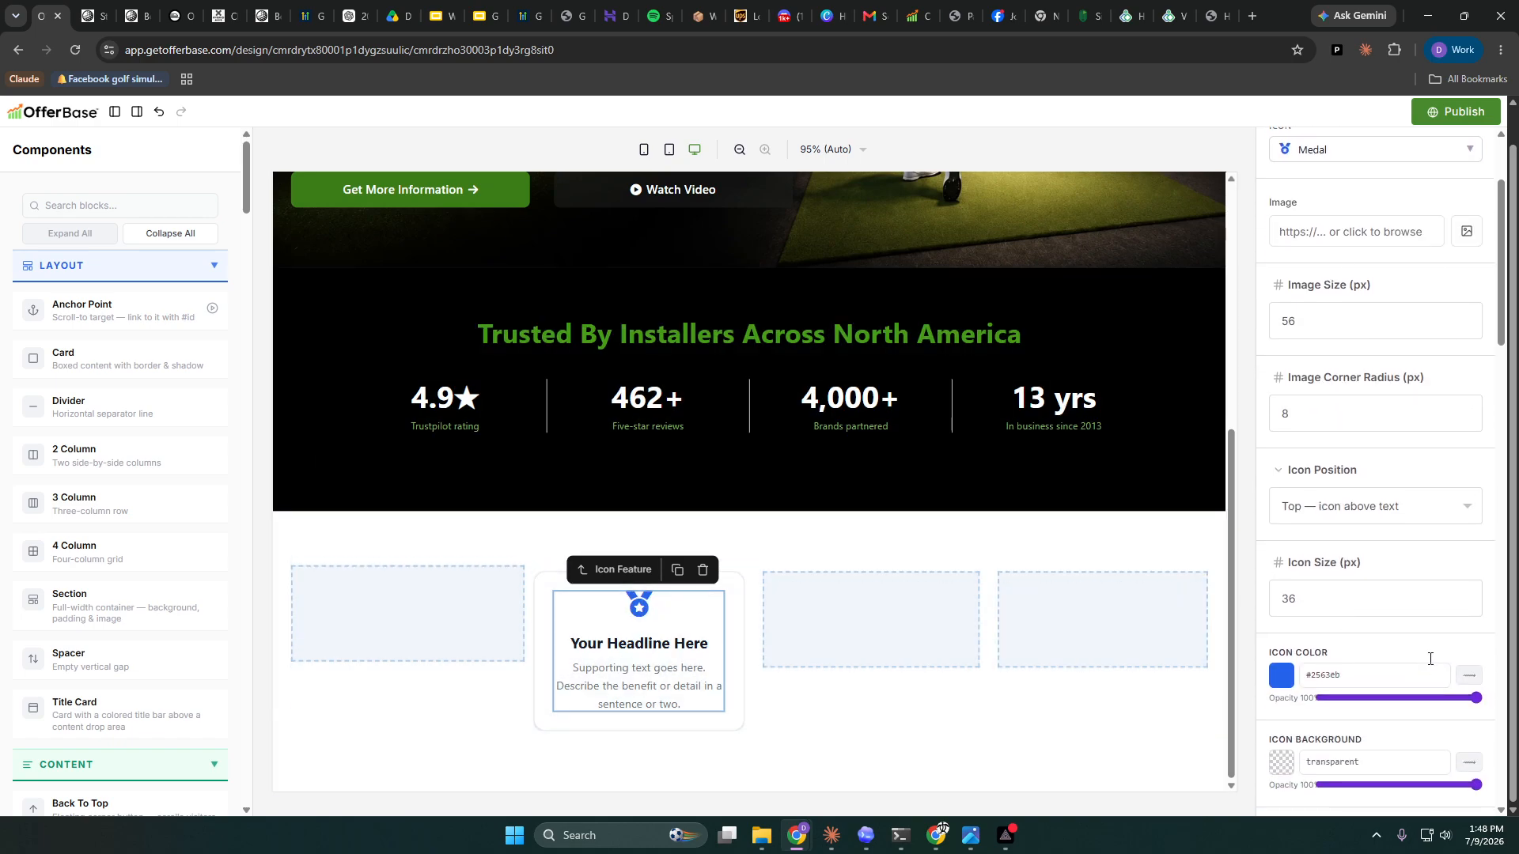
{"action": "left_click", "coordinate": [1466, 595]}
{"action": "left_click", "coordinate": [1465, 595]}
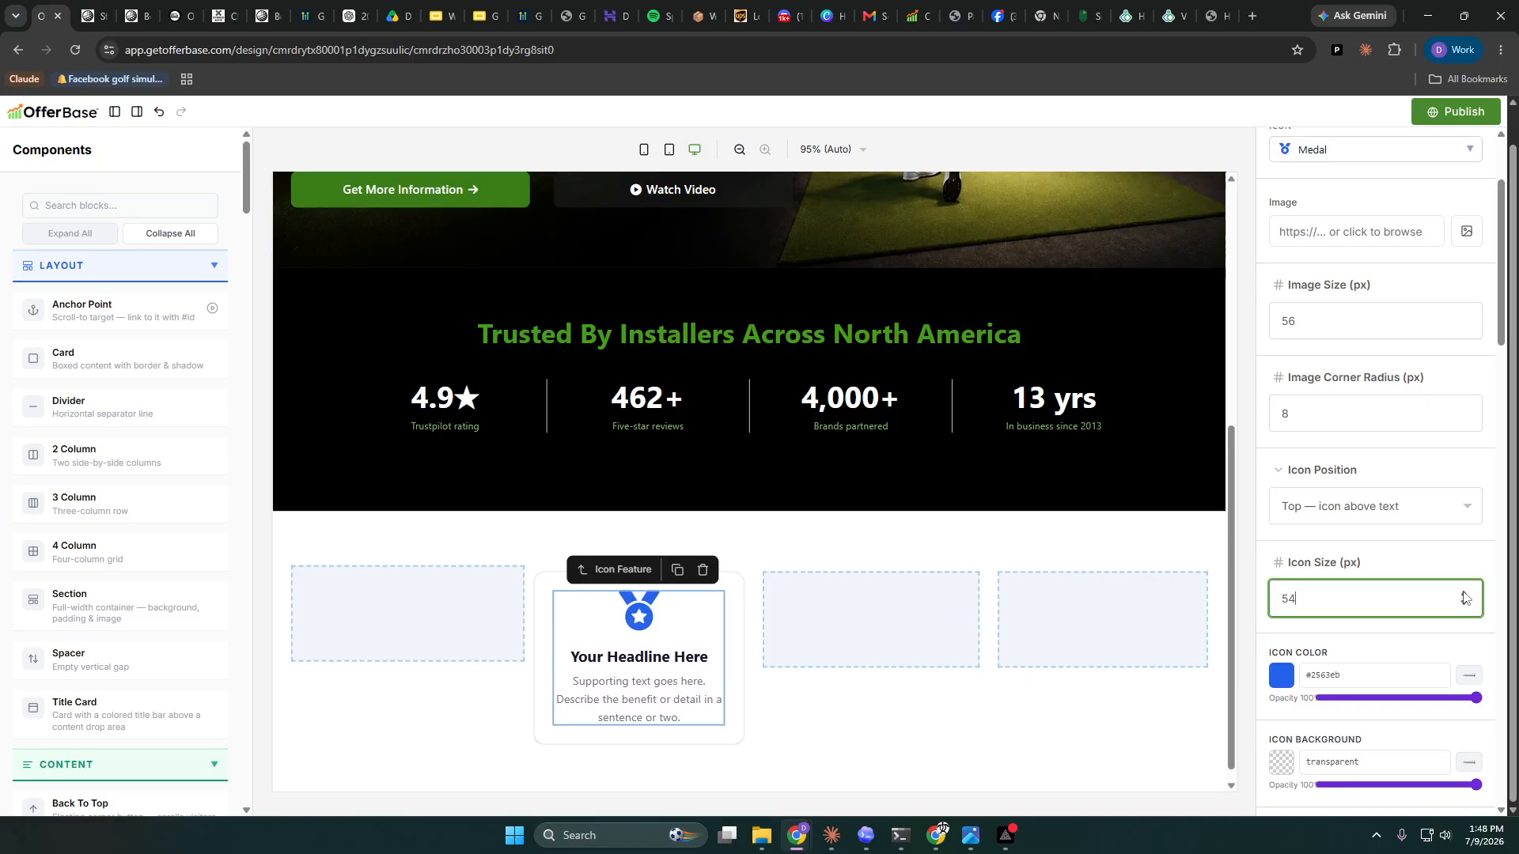
{"action": "scroll", "coordinate": [1379, 599], "scroll_direction": "up", "scroll_amount": 2}
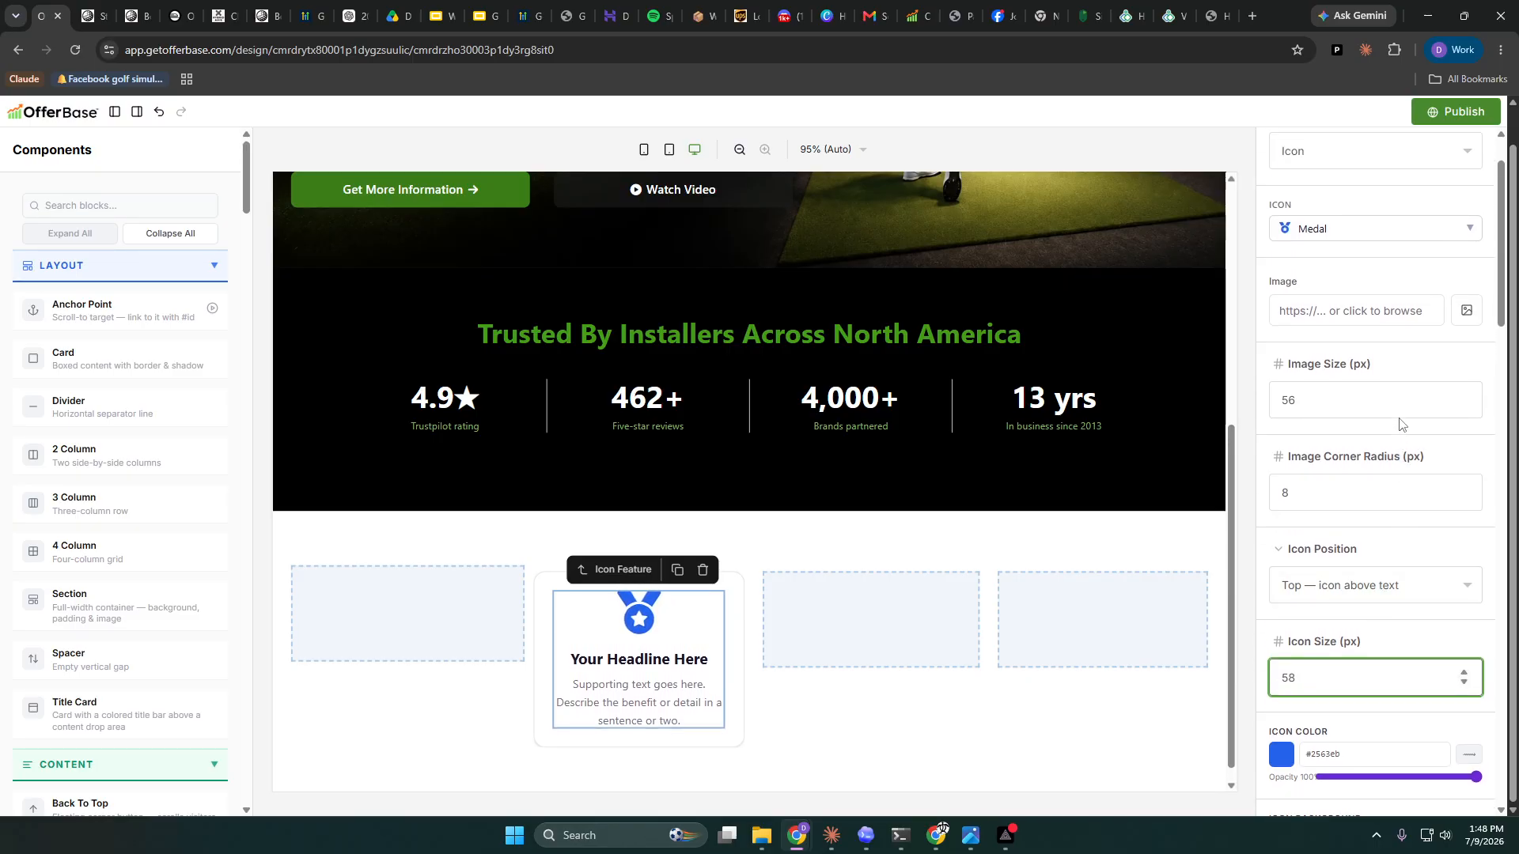
- Reduce the gap between the medal icon and its text to 13 px
{"action": "scroll", "coordinate": [1437, 397], "scroll_direction": "down", "scroll_amount": 7}
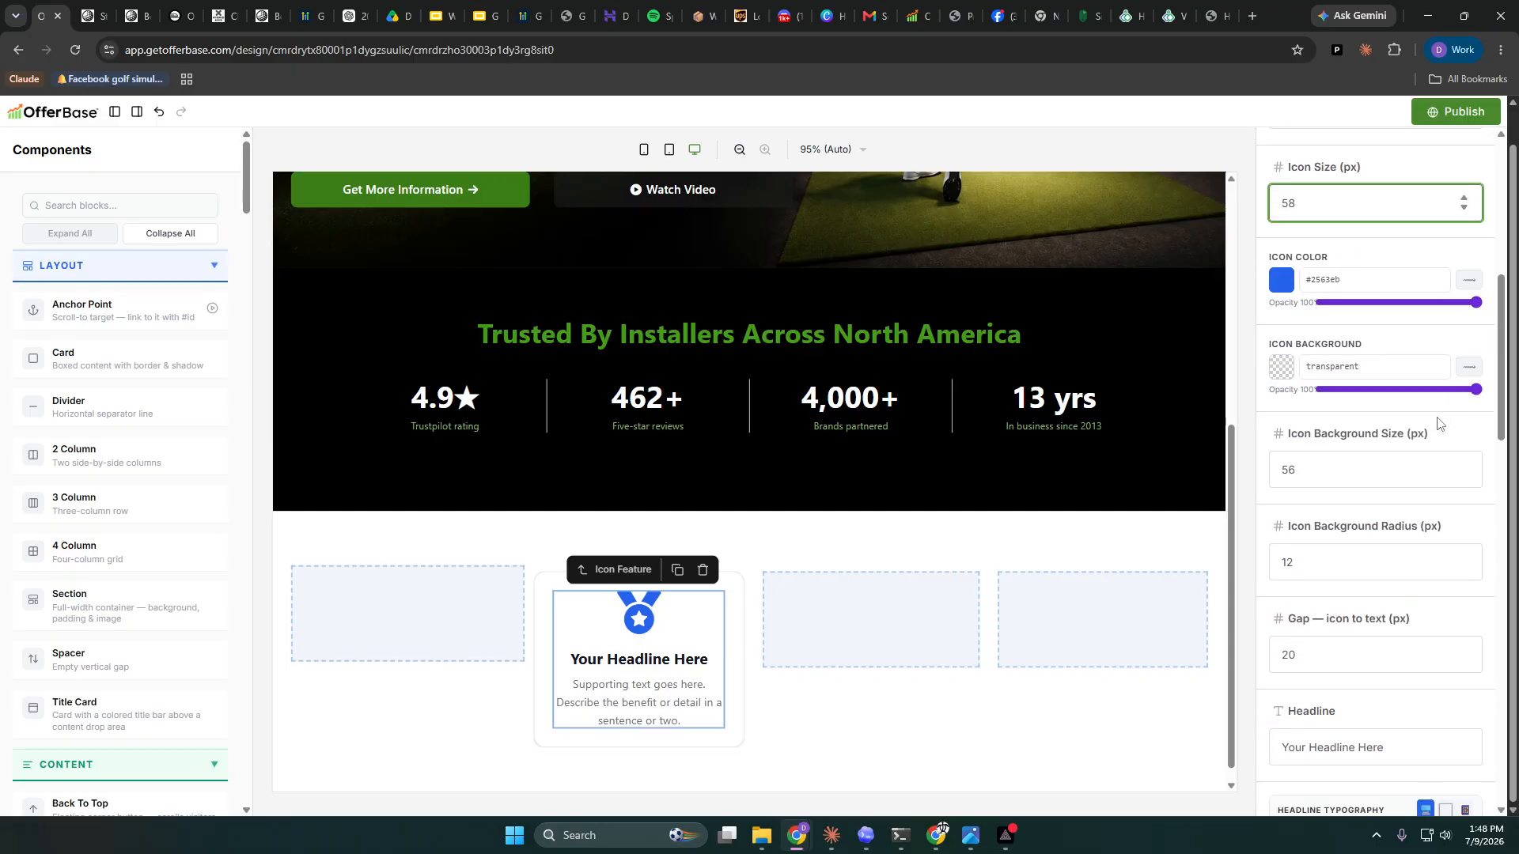
{"action": "left_click", "coordinate": [1464, 660]}
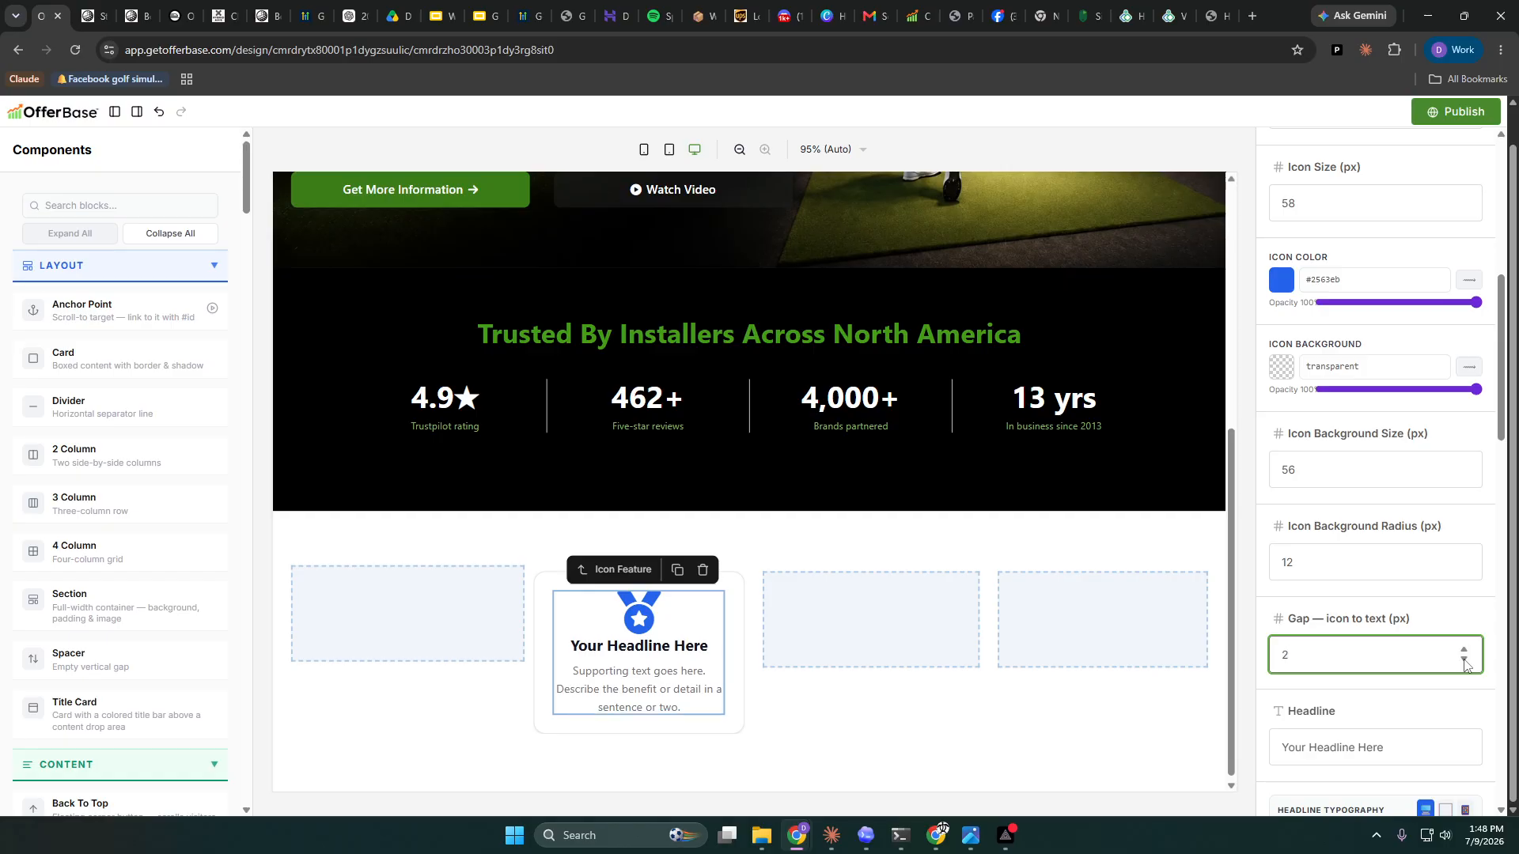
{"action": "left_click", "coordinate": [1464, 651]}
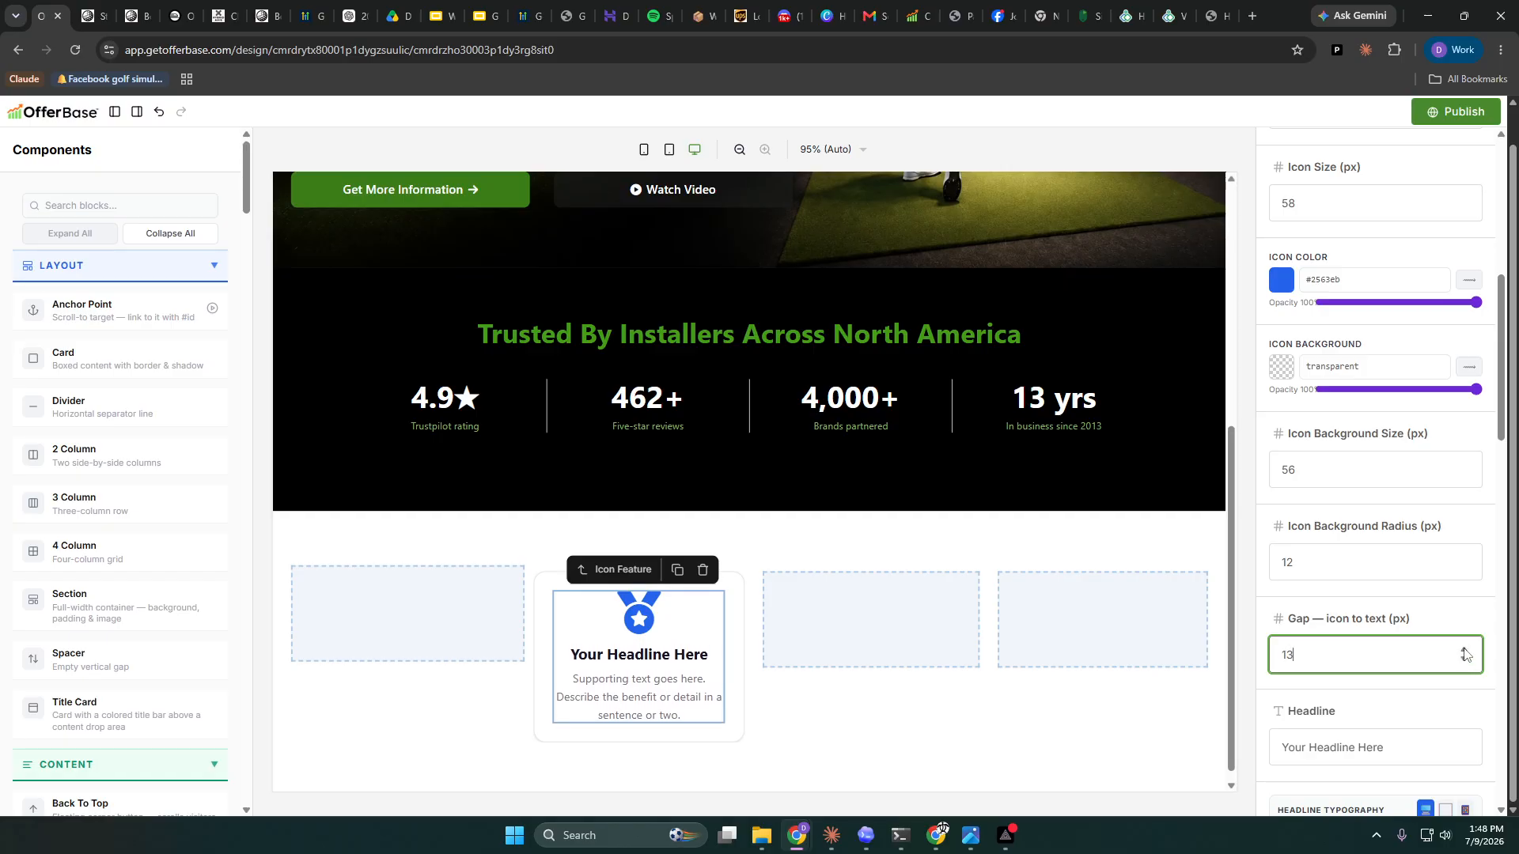
{"action": "scroll", "coordinate": [1446, 649], "scroll_direction": "down", "scroll_amount": 10}
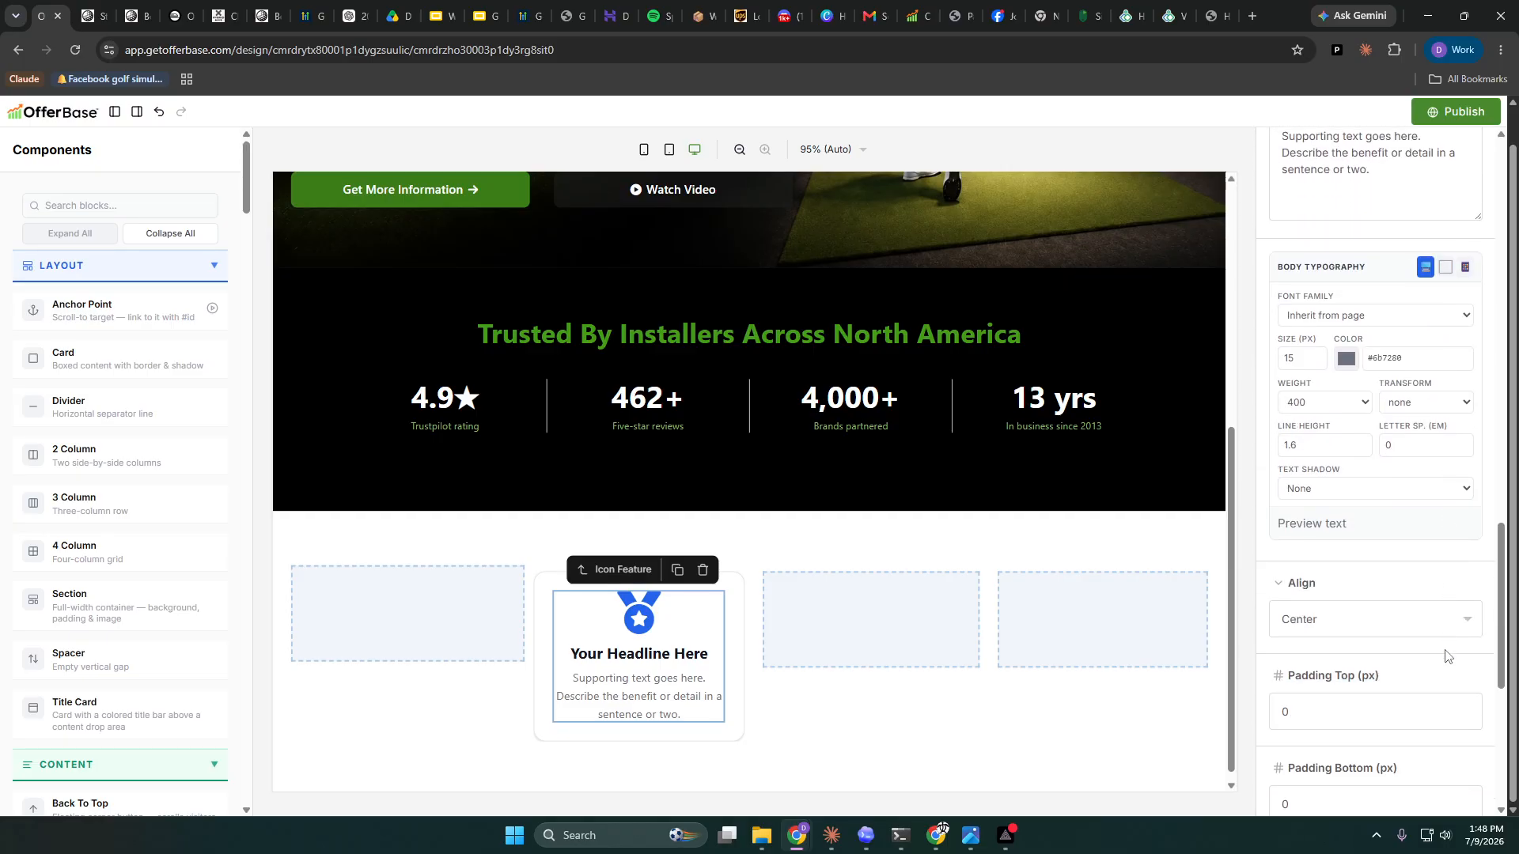
{"action": "scroll", "coordinate": [1446, 655], "scroll_direction": "down", "scroll_amount": 6}
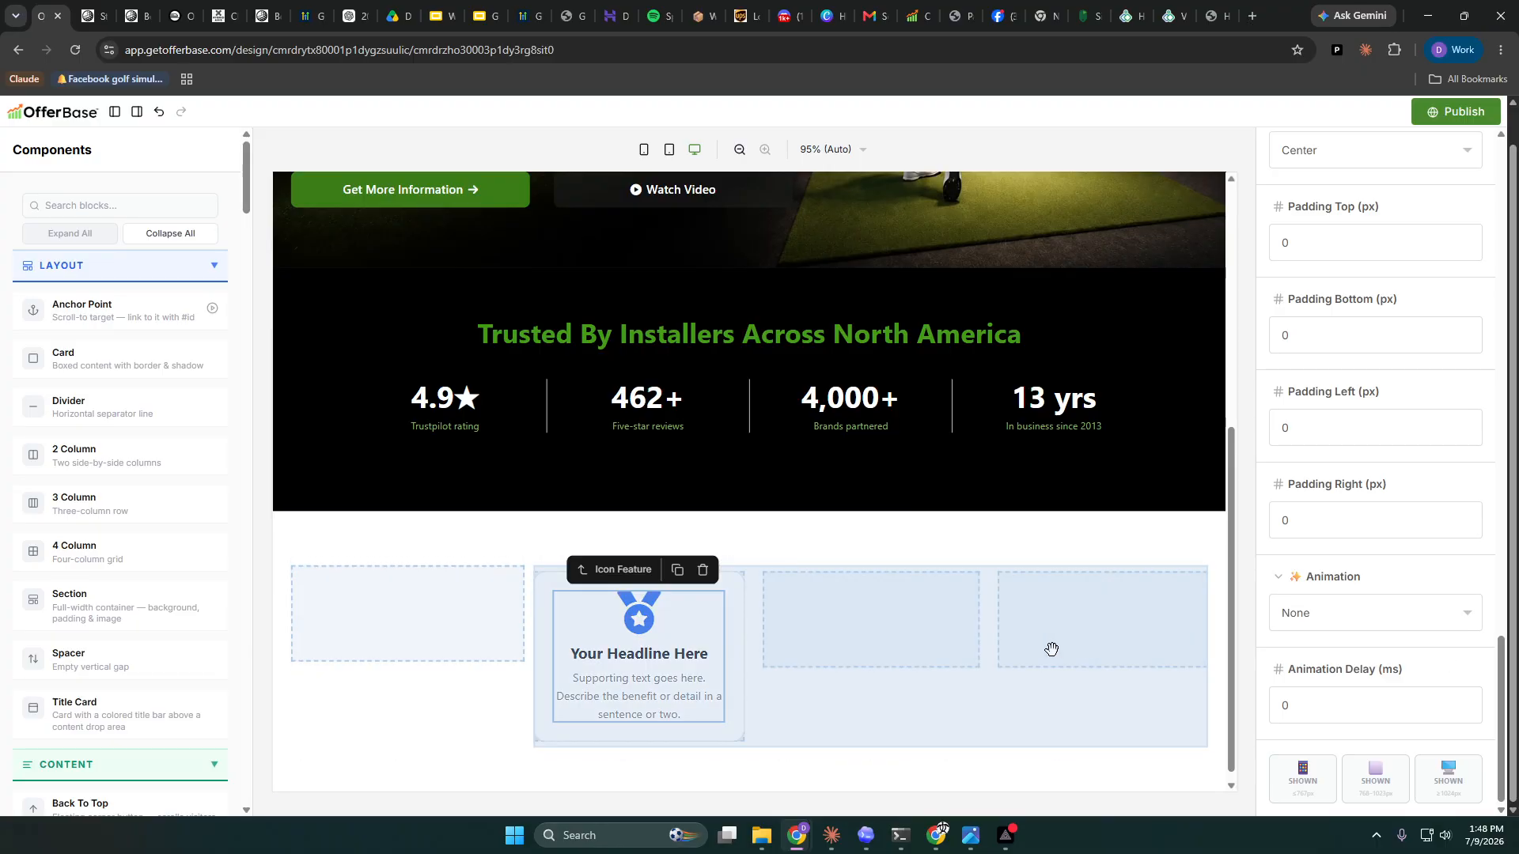
- Set the shadow of the card holding the medal icon feature to None
{"action": "left_click", "coordinate": [607, 273]}
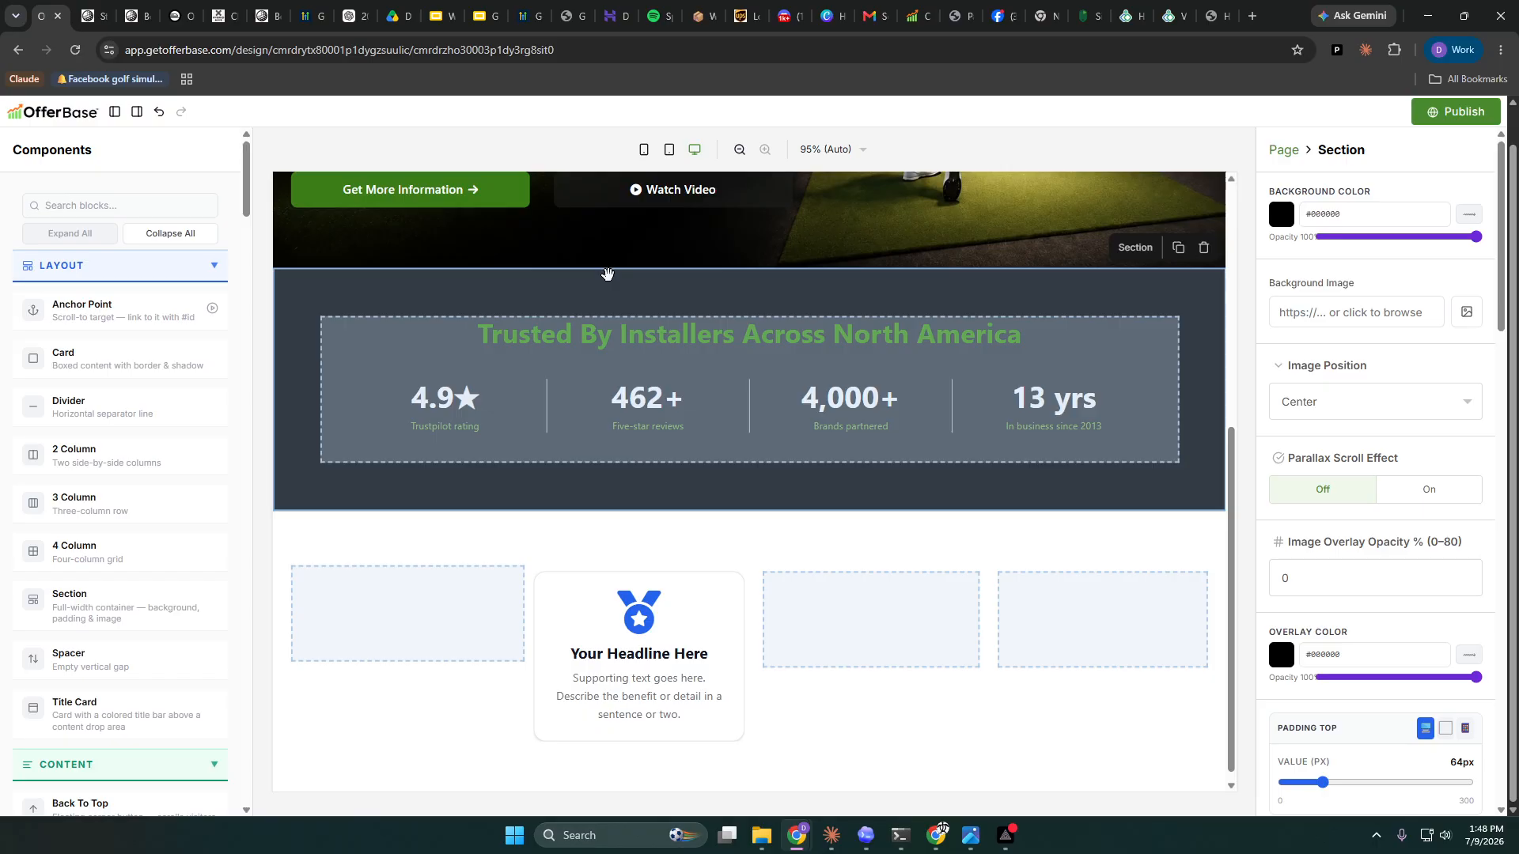
{"action": "left_click", "coordinate": [724, 606]}
{"action": "scroll", "coordinate": [1334, 512], "scroll_direction": "down", "scroll_amount": 4}
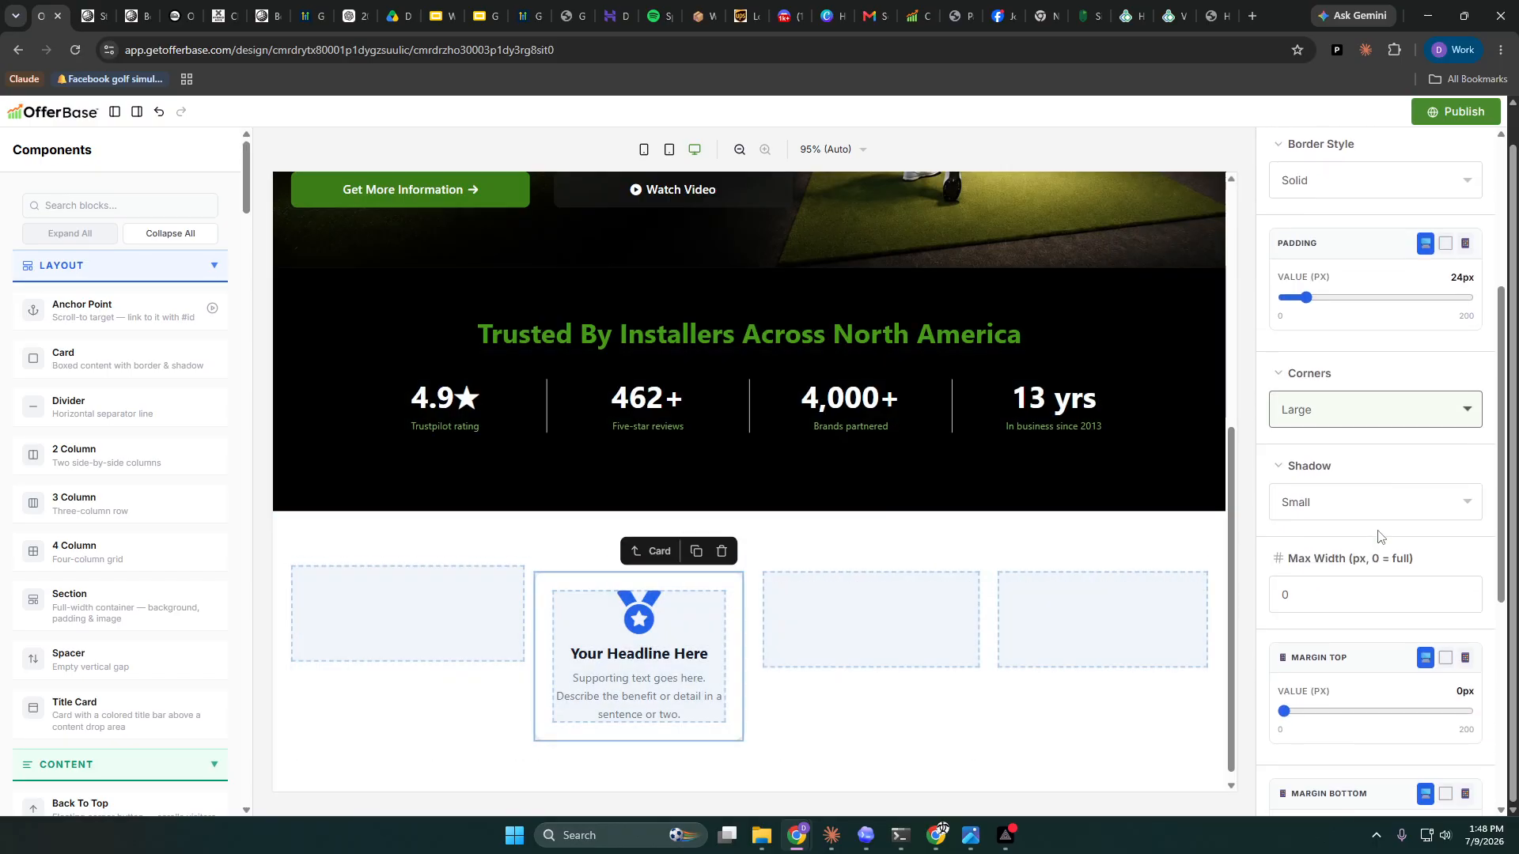
{"action": "left_click", "coordinate": [1314, 510]}
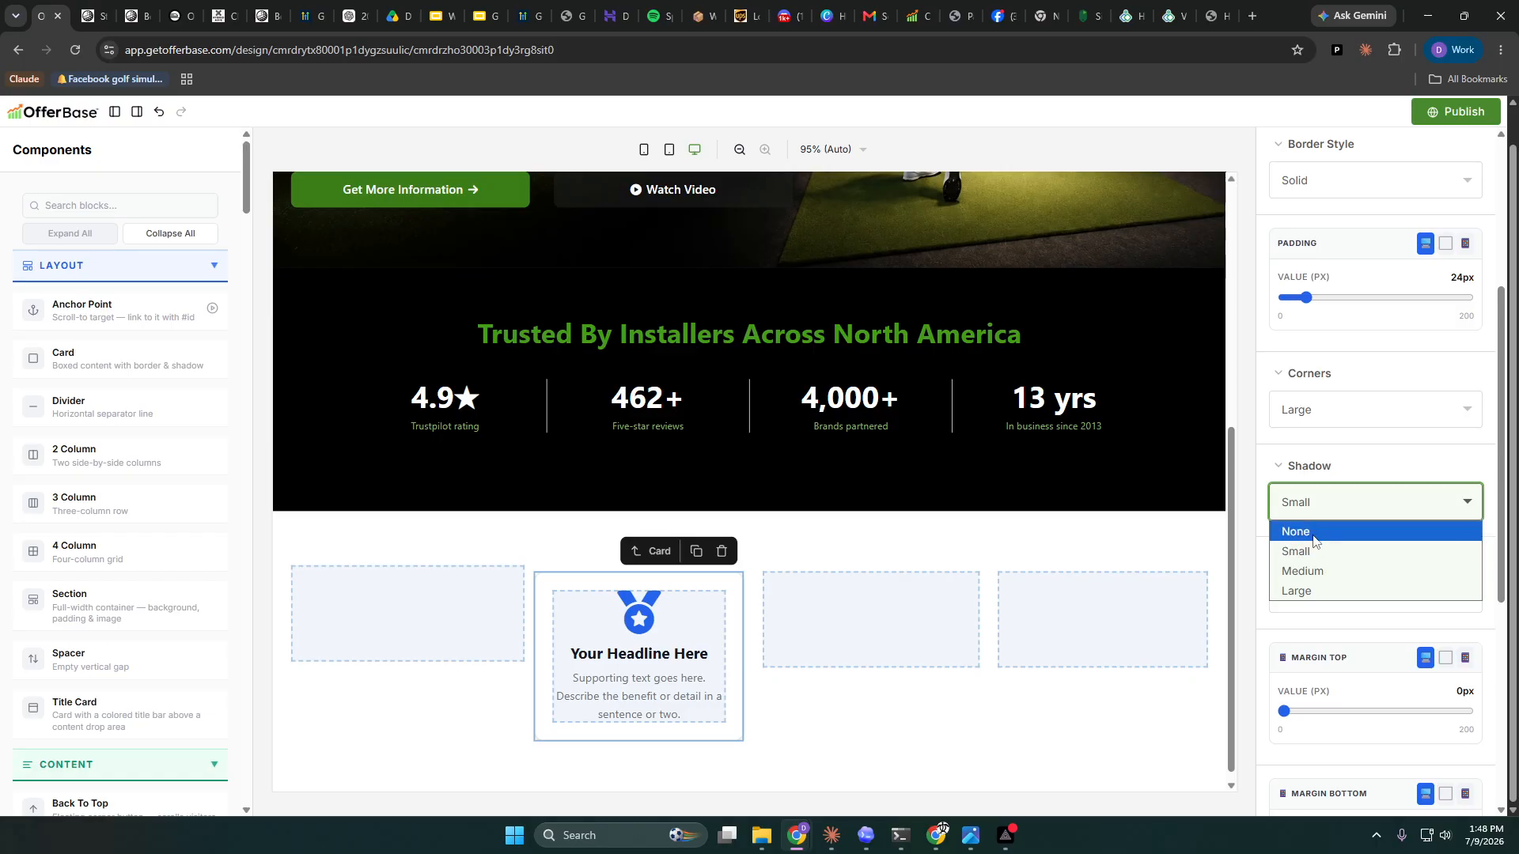
{"action": "left_click", "coordinate": [1292, 529]}
{"action": "left_click", "coordinate": [1058, 776]}
{"action": "left_click", "coordinate": [945, 177]}
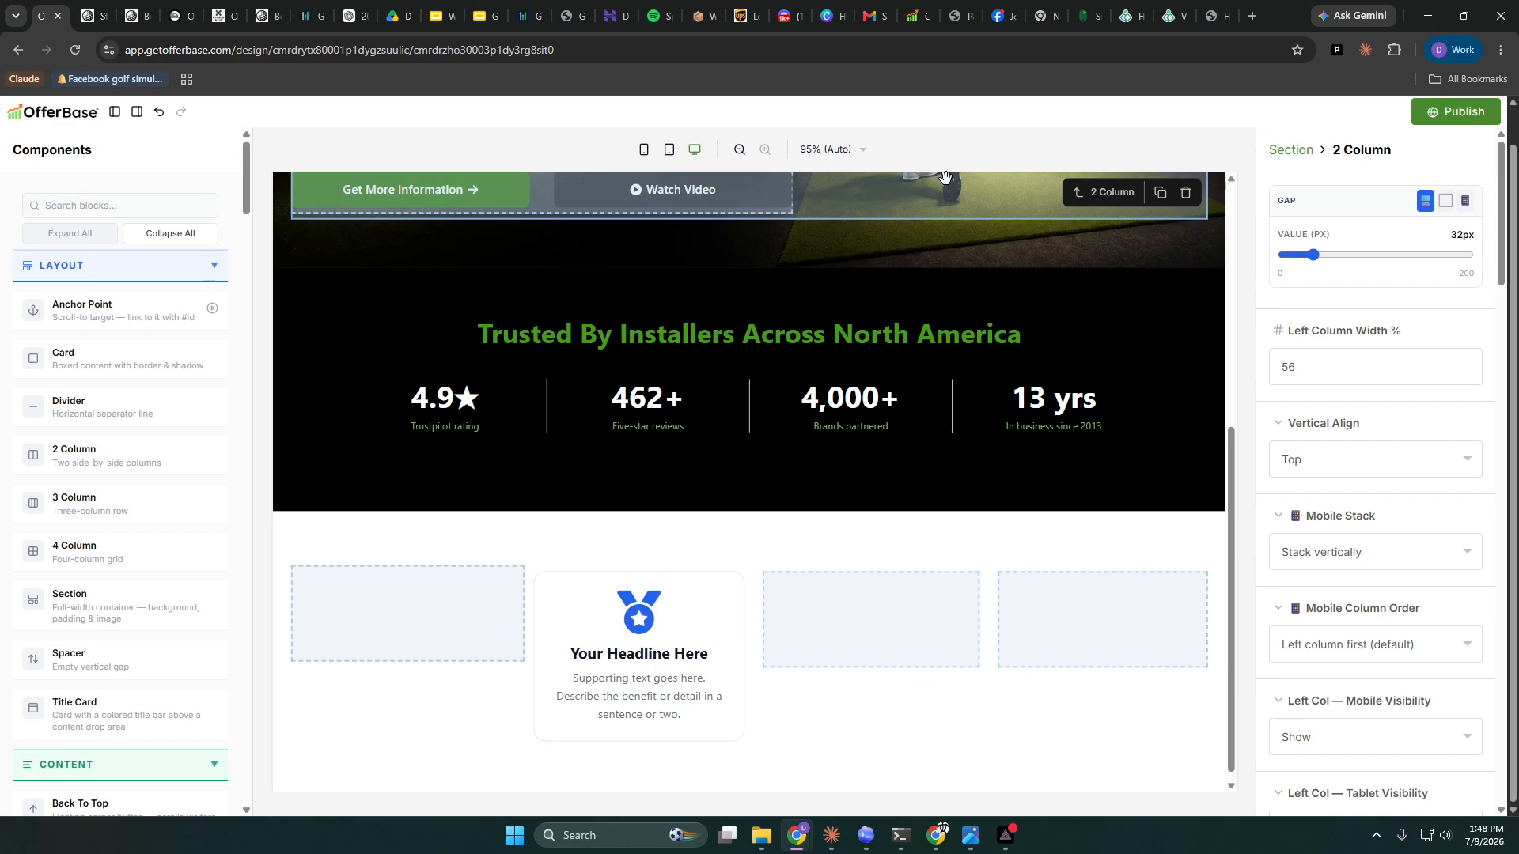
- Recolor the card's medal icon with the green sampled from the "Trusted By Installers Across North America" heading
{"action": "left_click", "coordinate": [639, 681]}
{"action": "scroll", "coordinate": [1364, 519], "scroll_direction": "down", "scroll_amount": 4}
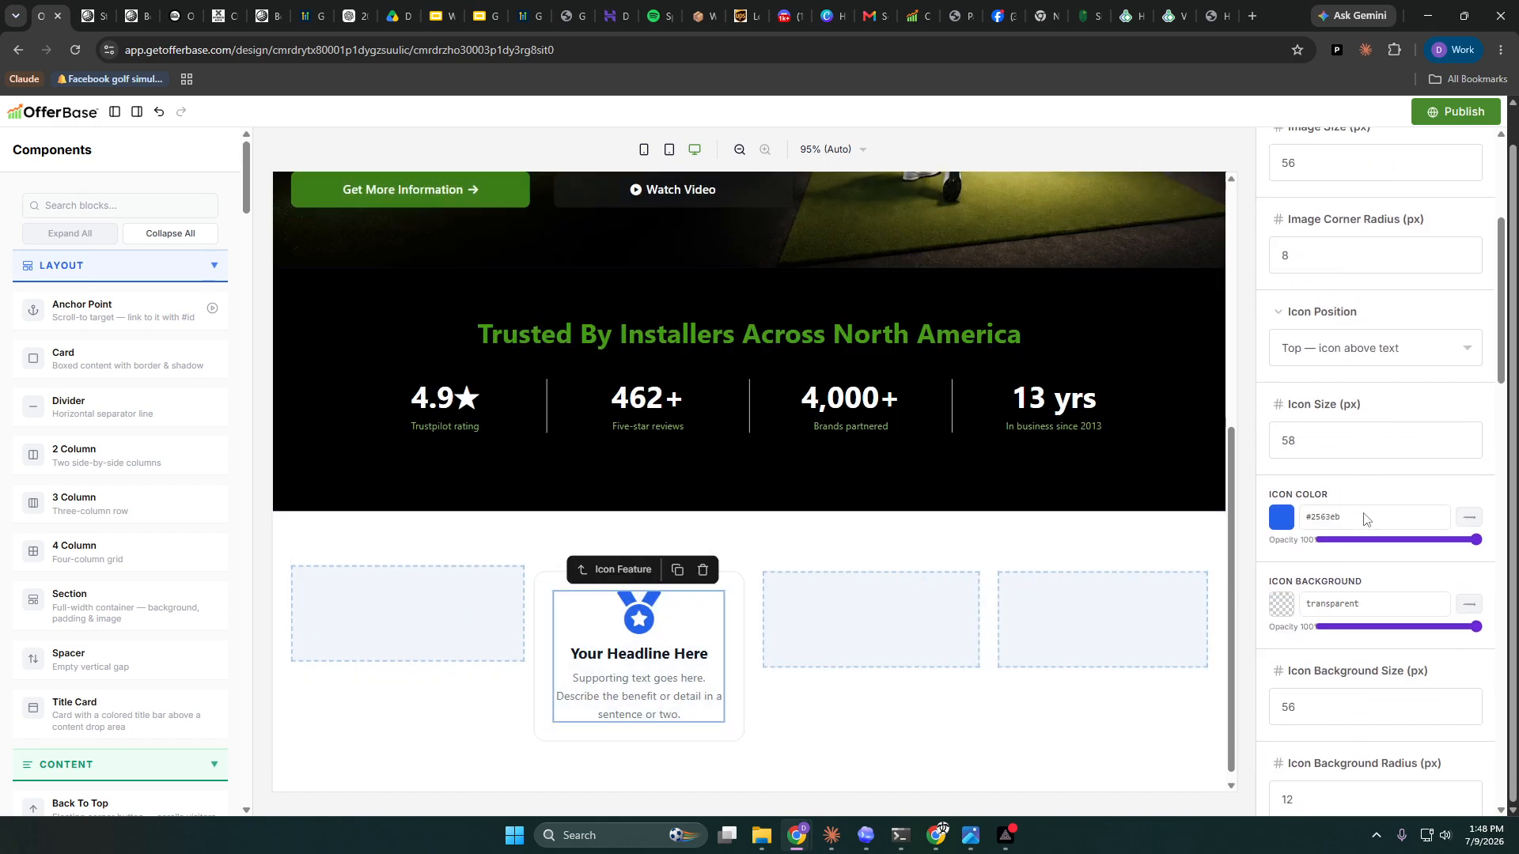
{"action": "left_click", "coordinate": [1283, 519]}
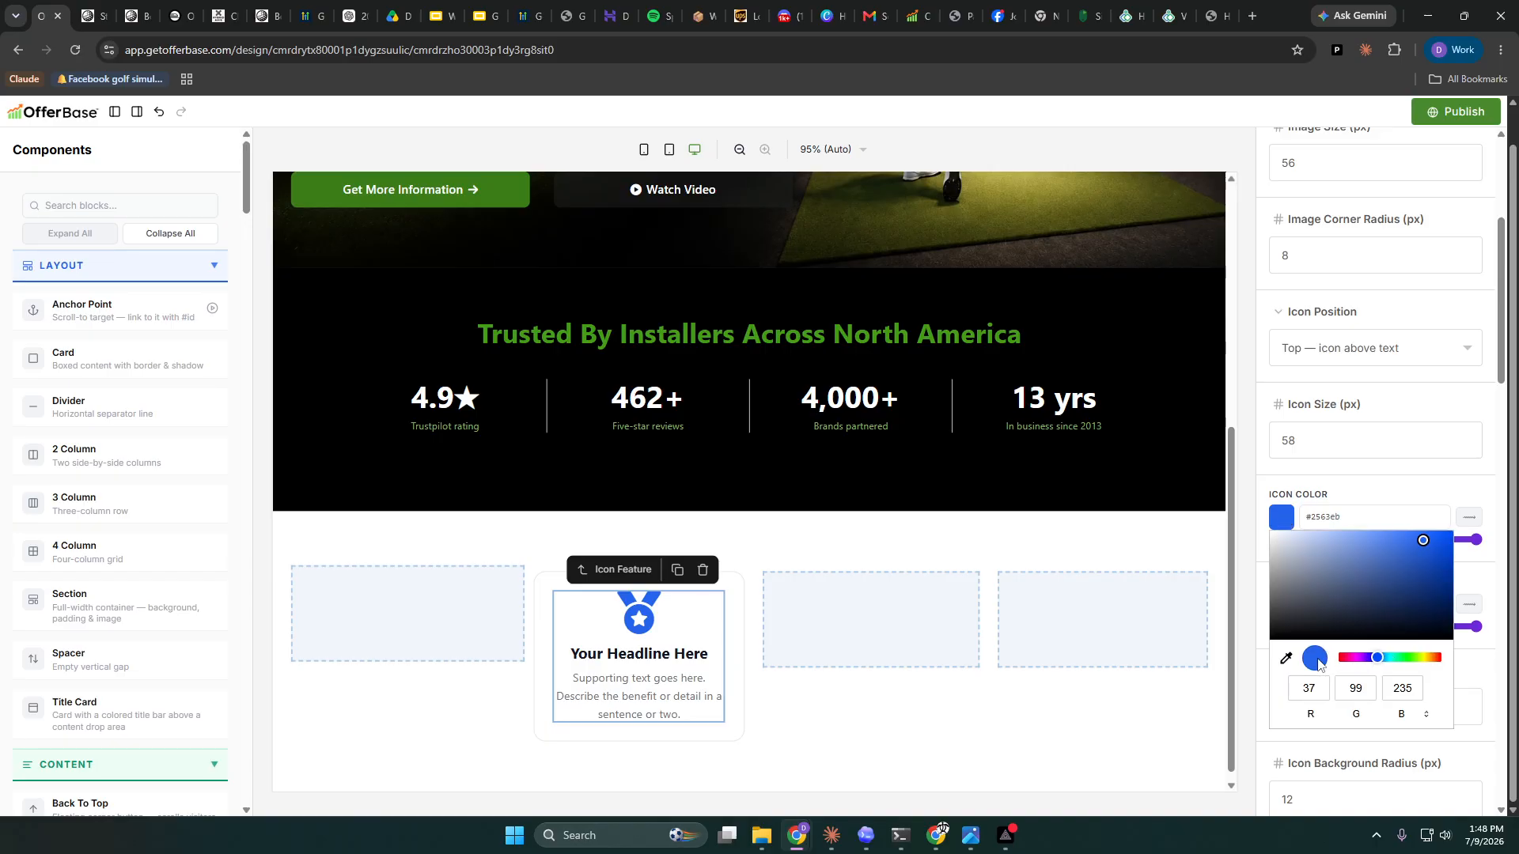
{"action": "left_click", "coordinate": [1286, 658]}
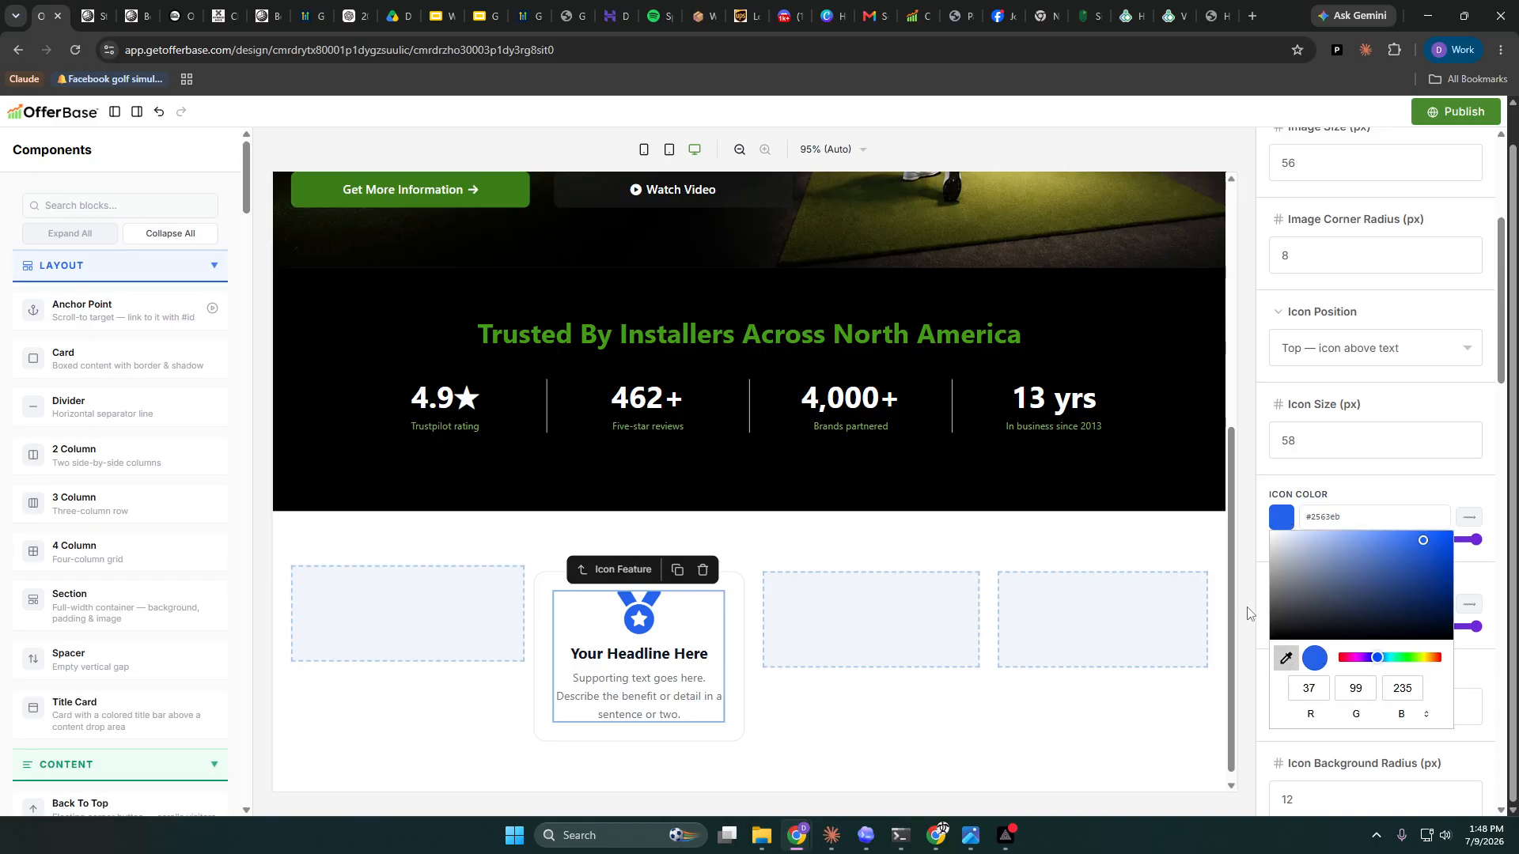
{"action": "left_click", "coordinate": [849, 335]}
{"action": "left_click", "coordinate": [1051, 766]}
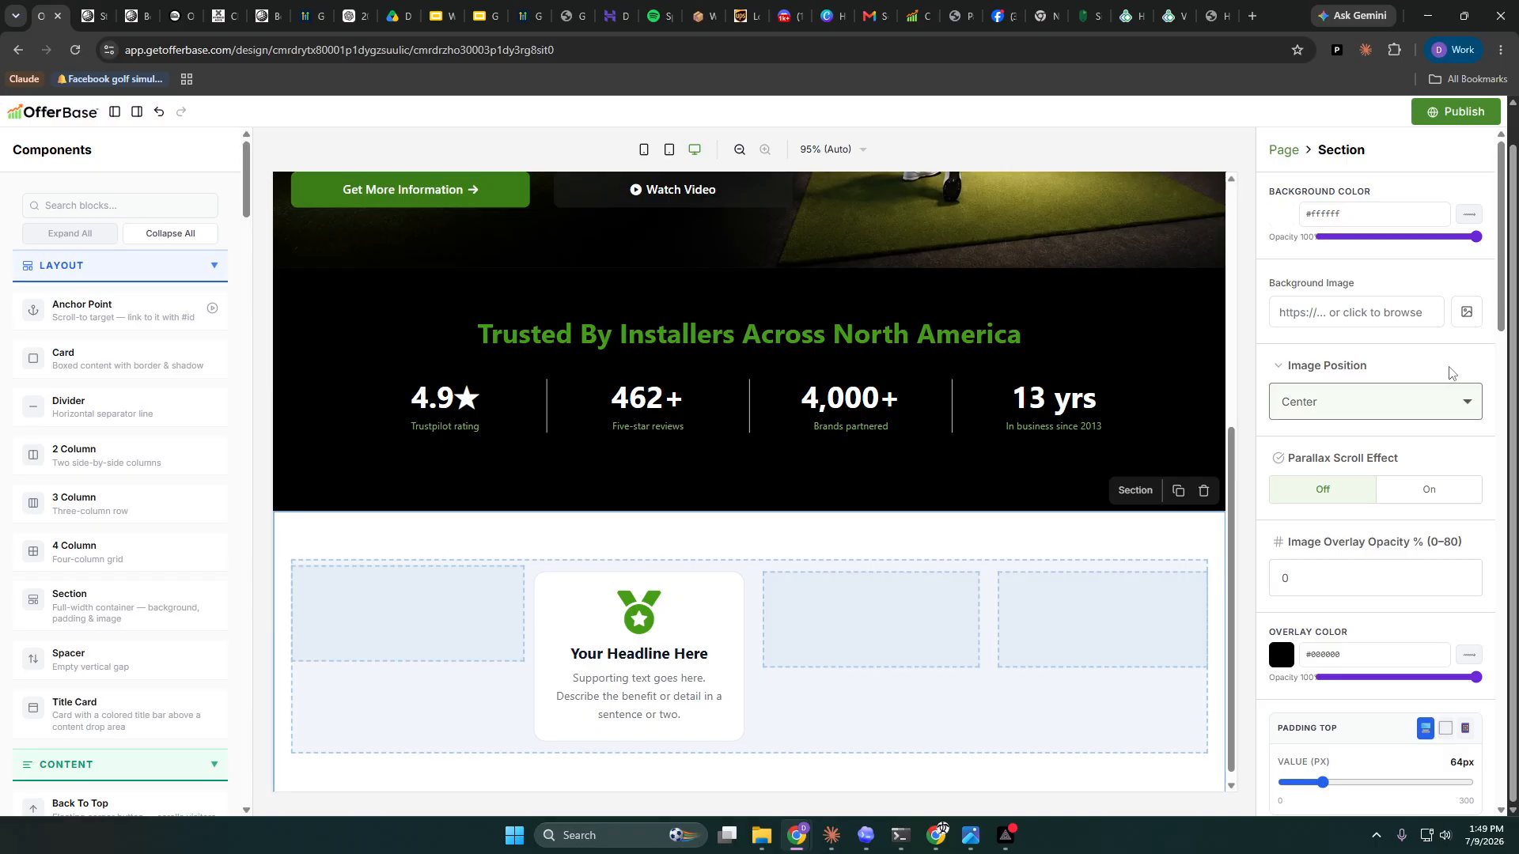
- Duplicate the medal card and place the copies in the second and third columns of the nested three-column block
{"action": "left_click", "coordinate": [707, 587]}
{"action": "left_click", "coordinate": [696, 555]}
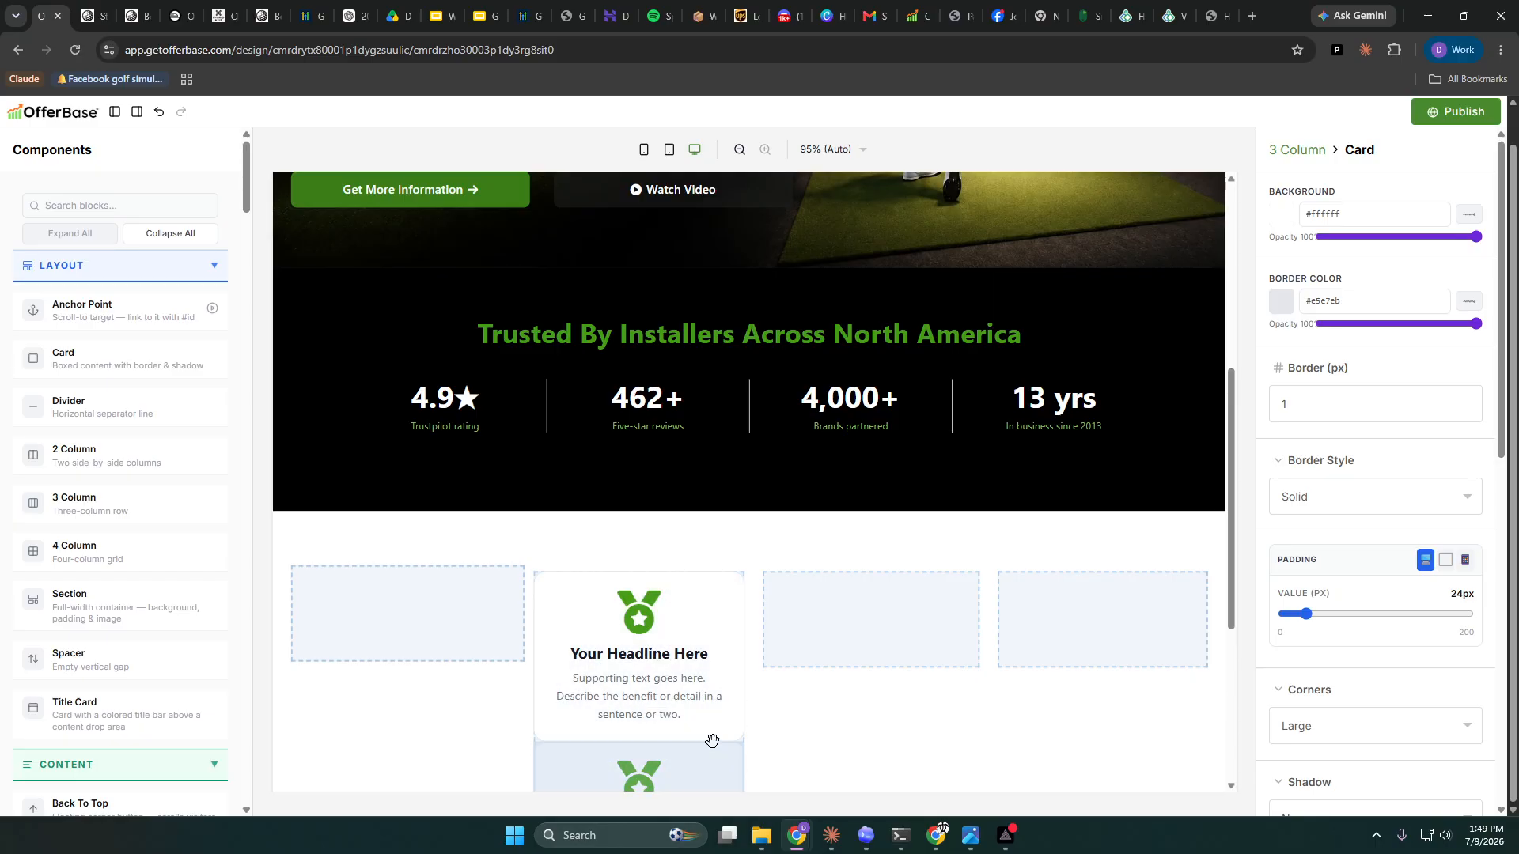
{"action": "scroll", "coordinate": [716, 680], "scroll_direction": "down", "scroll_amount": 2}
{"action": "left_click_drag", "start_coordinate": [718, 615], "coordinate": [1185, 582]}
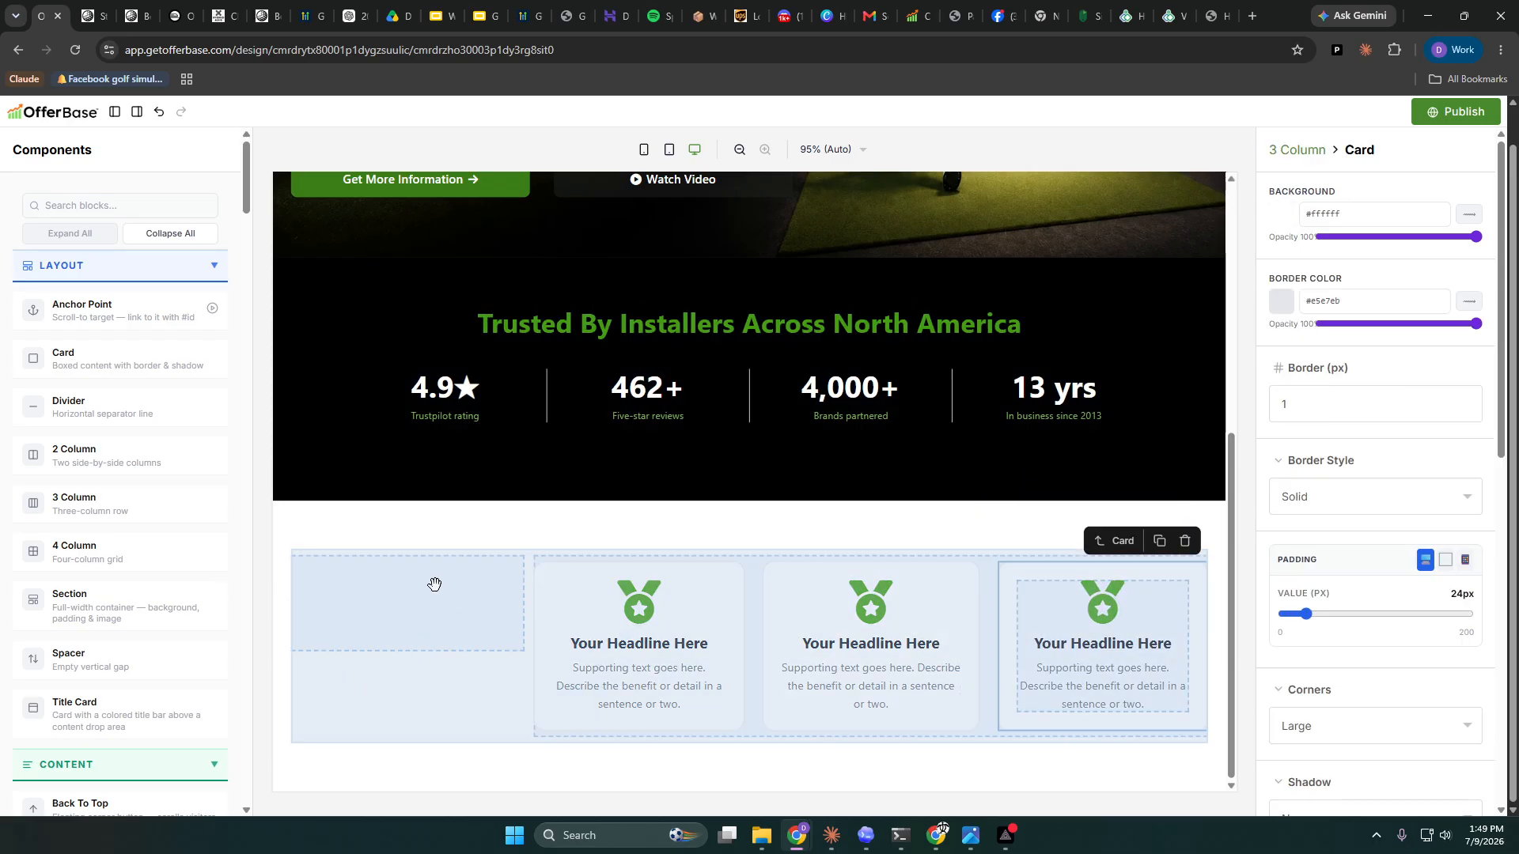
- Move the white paragraph text from the hero section into the empty column beside the medal cards
{"action": "scroll", "coordinate": [434, 585], "scroll_direction": "up", "scroll_amount": 3}
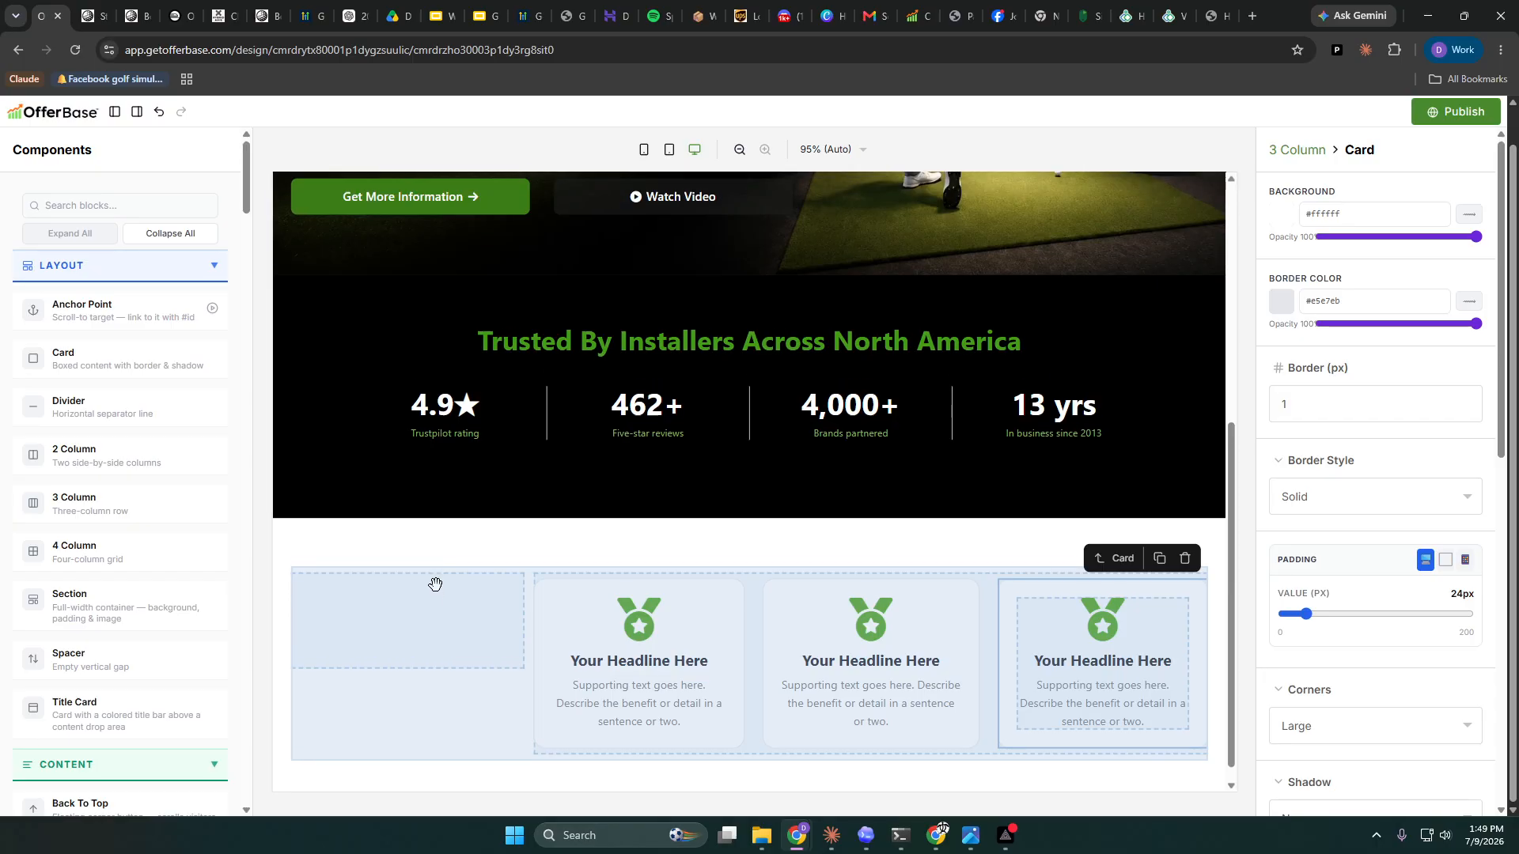
{"action": "scroll", "coordinate": [431, 364], "scroll_direction": "down", "scroll_amount": 3}
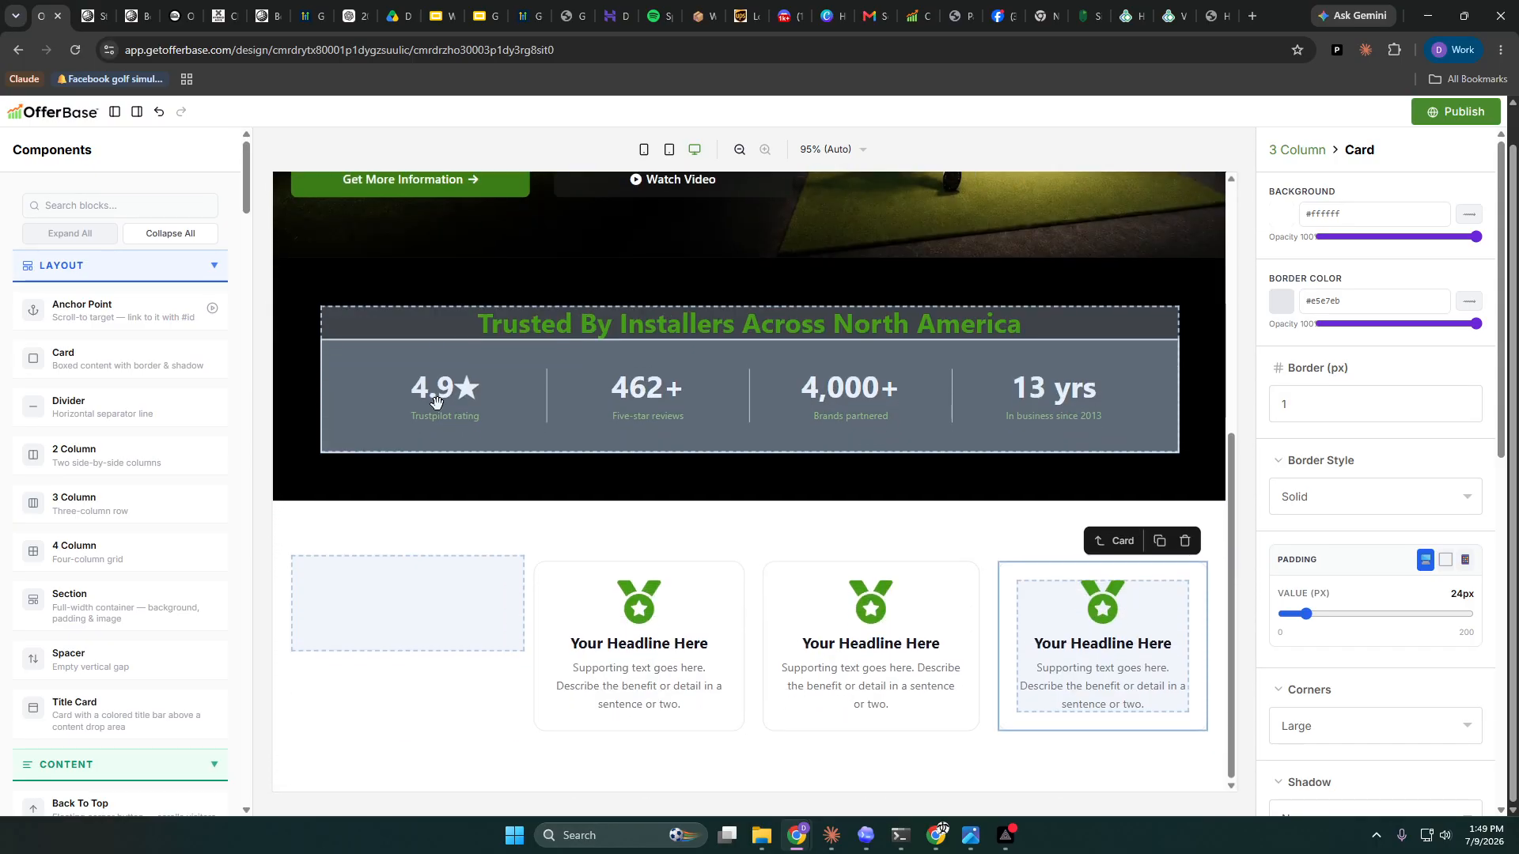
{"action": "scroll", "coordinate": [436, 401], "scroll_direction": "up", "scroll_amount": 3}
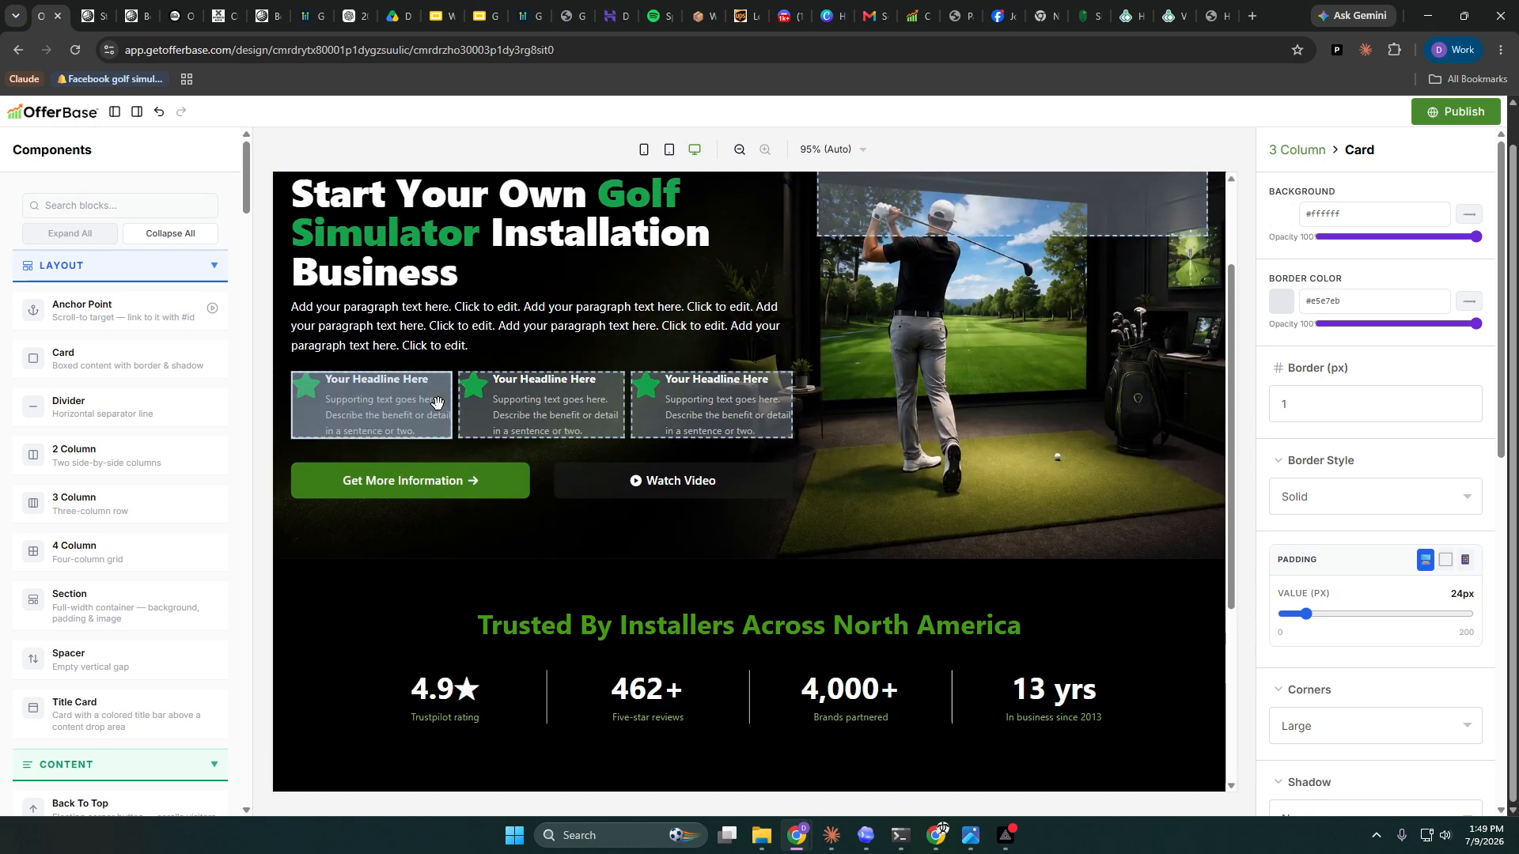
{"action": "scroll", "coordinate": [441, 379], "scroll_direction": "up", "scroll_amount": 2}
{"action": "scroll", "coordinate": [407, 311], "scroll_direction": "down", "scroll_amount": 2}
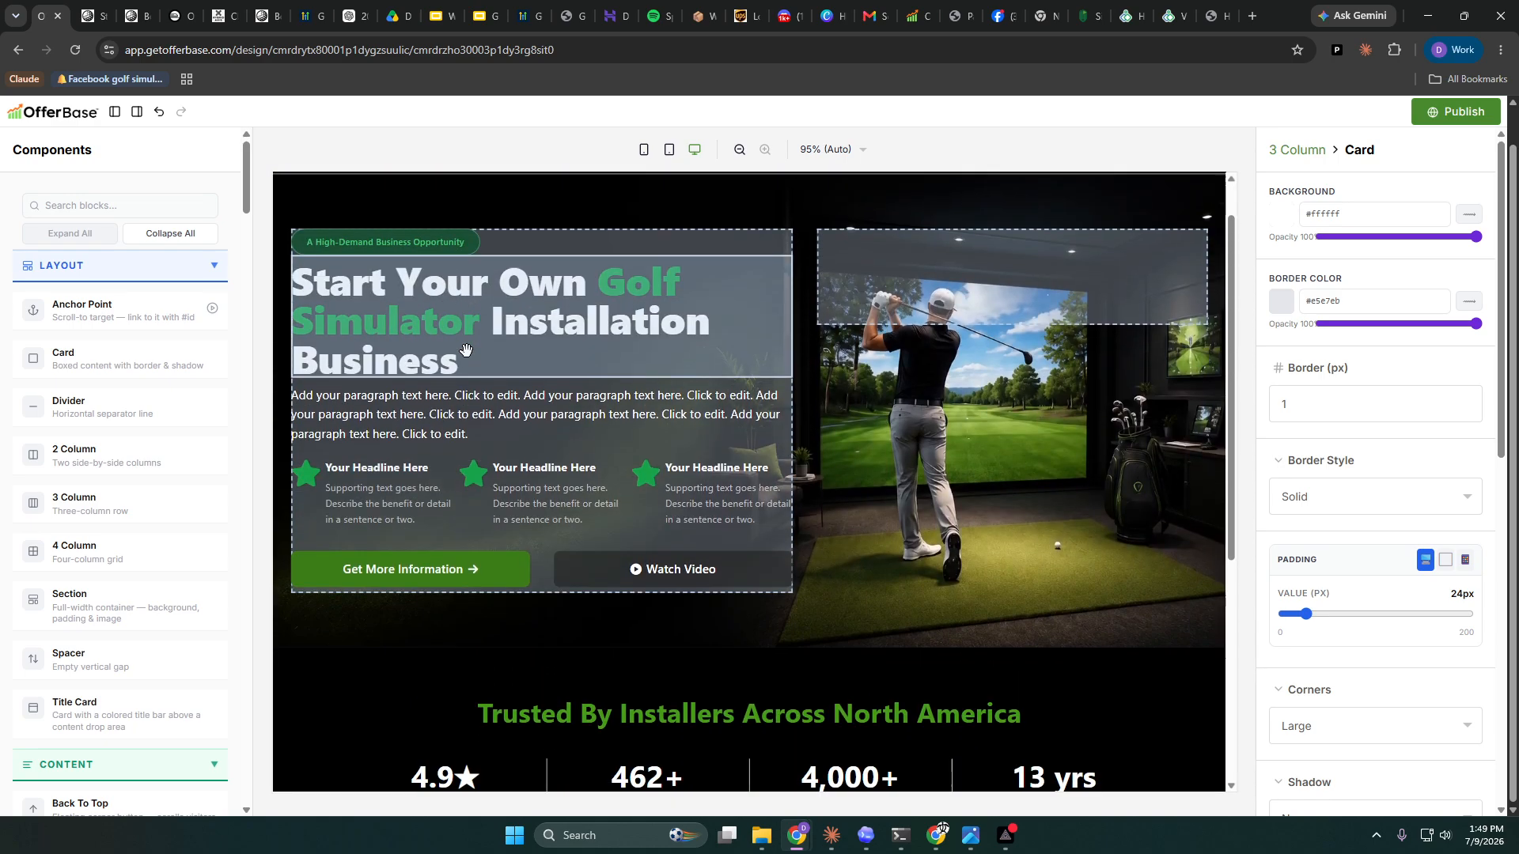
{"action": "scroll", "coordinate": [410, 312], "scroll_direction": "down", "scroll_amount": 2}
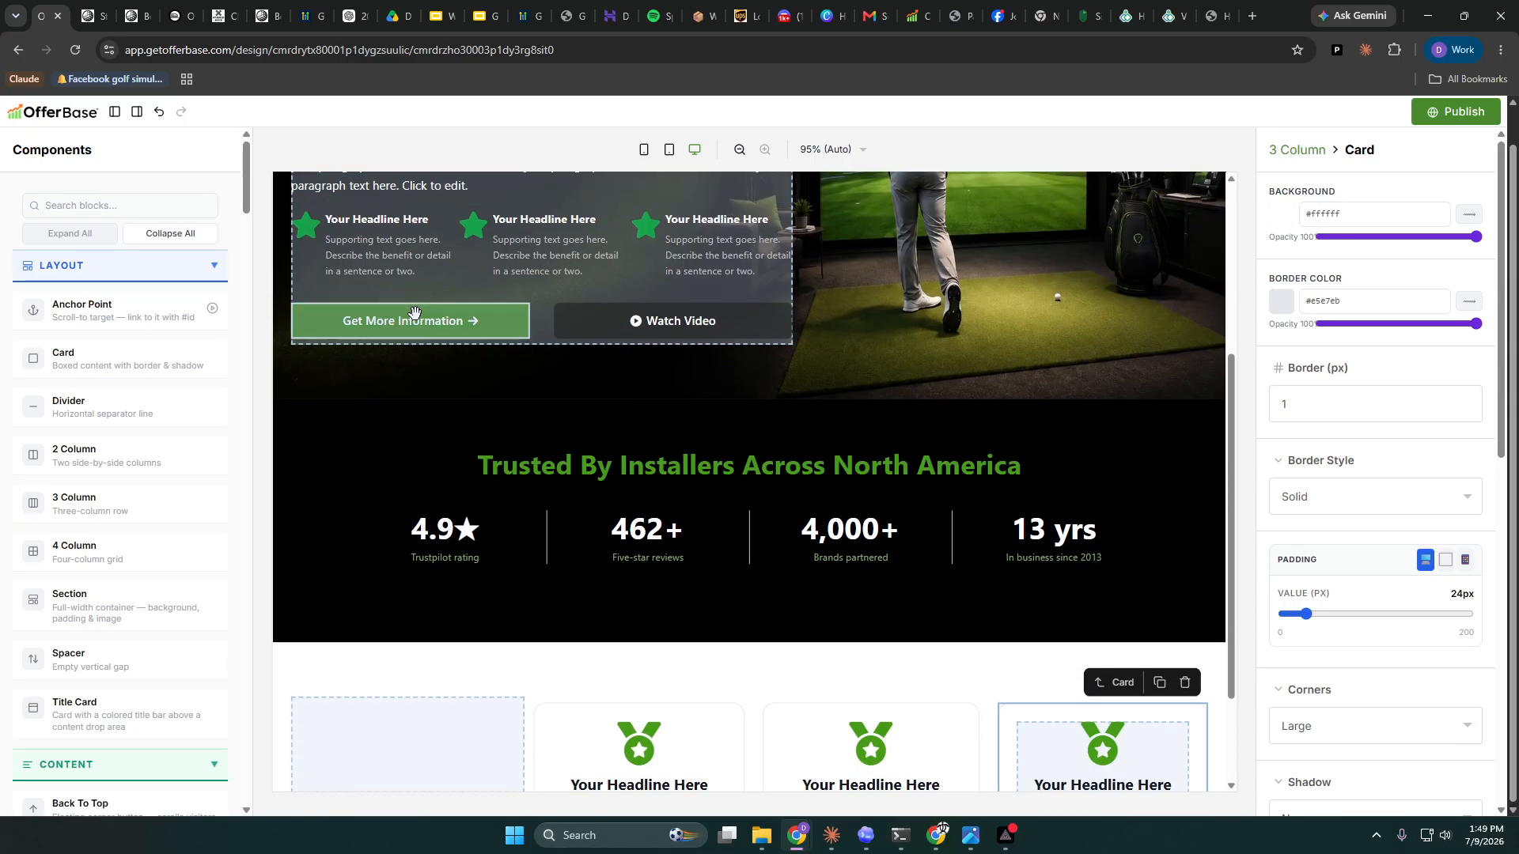
{"action": "scroll", "coordinate": [414, 312], "scroll_direction": "up", "scroll_amount": 2}
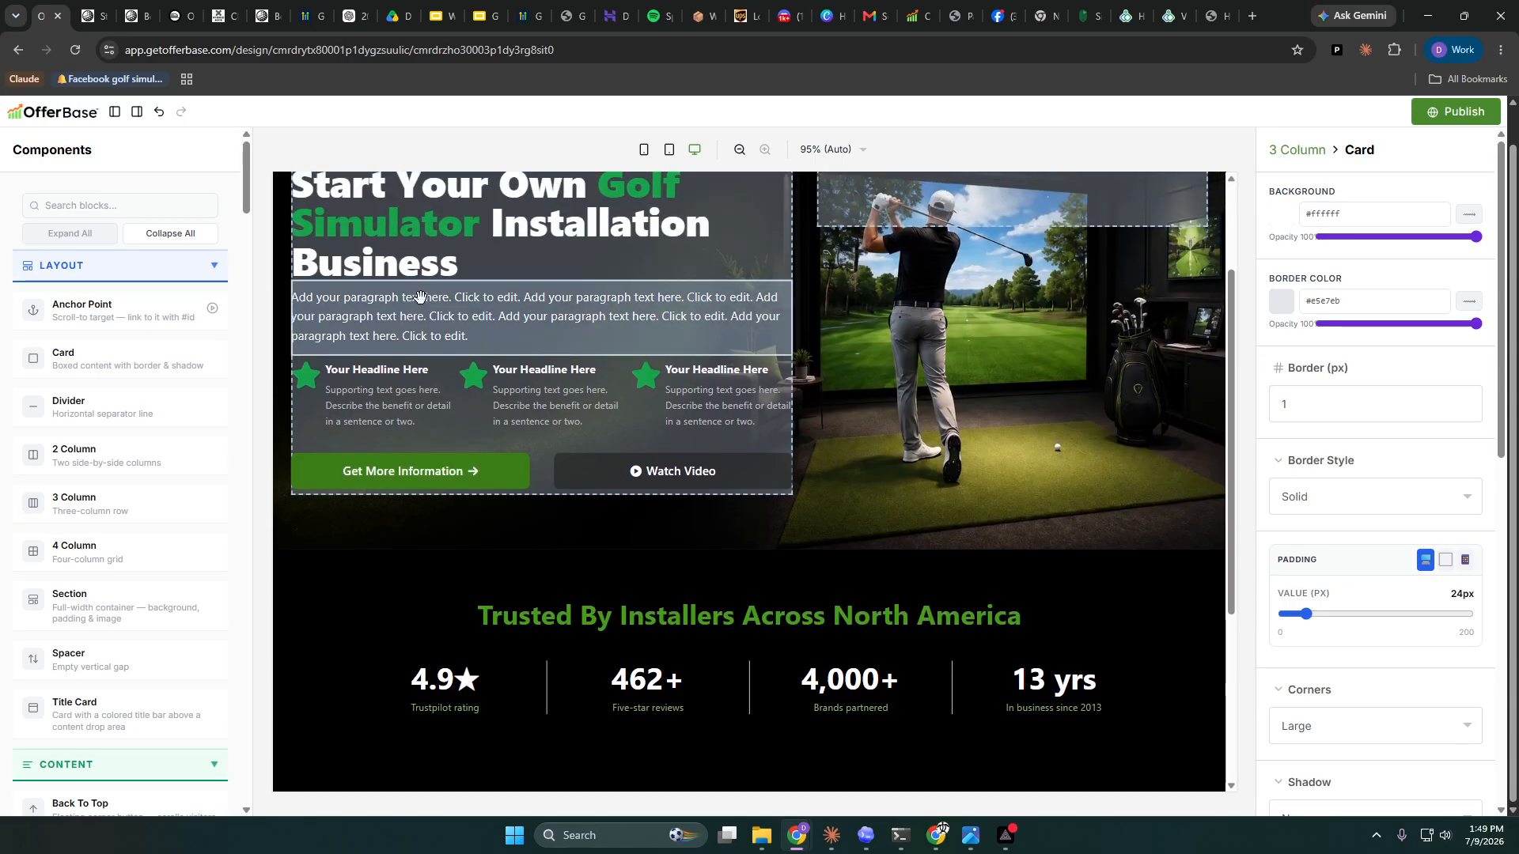
{"action": "left_click", "coordinate": [419, 298]}
{"action": "scroll", "coordinate": [427, 332], "scroll_direction": "down", "scroll_amount": 2}
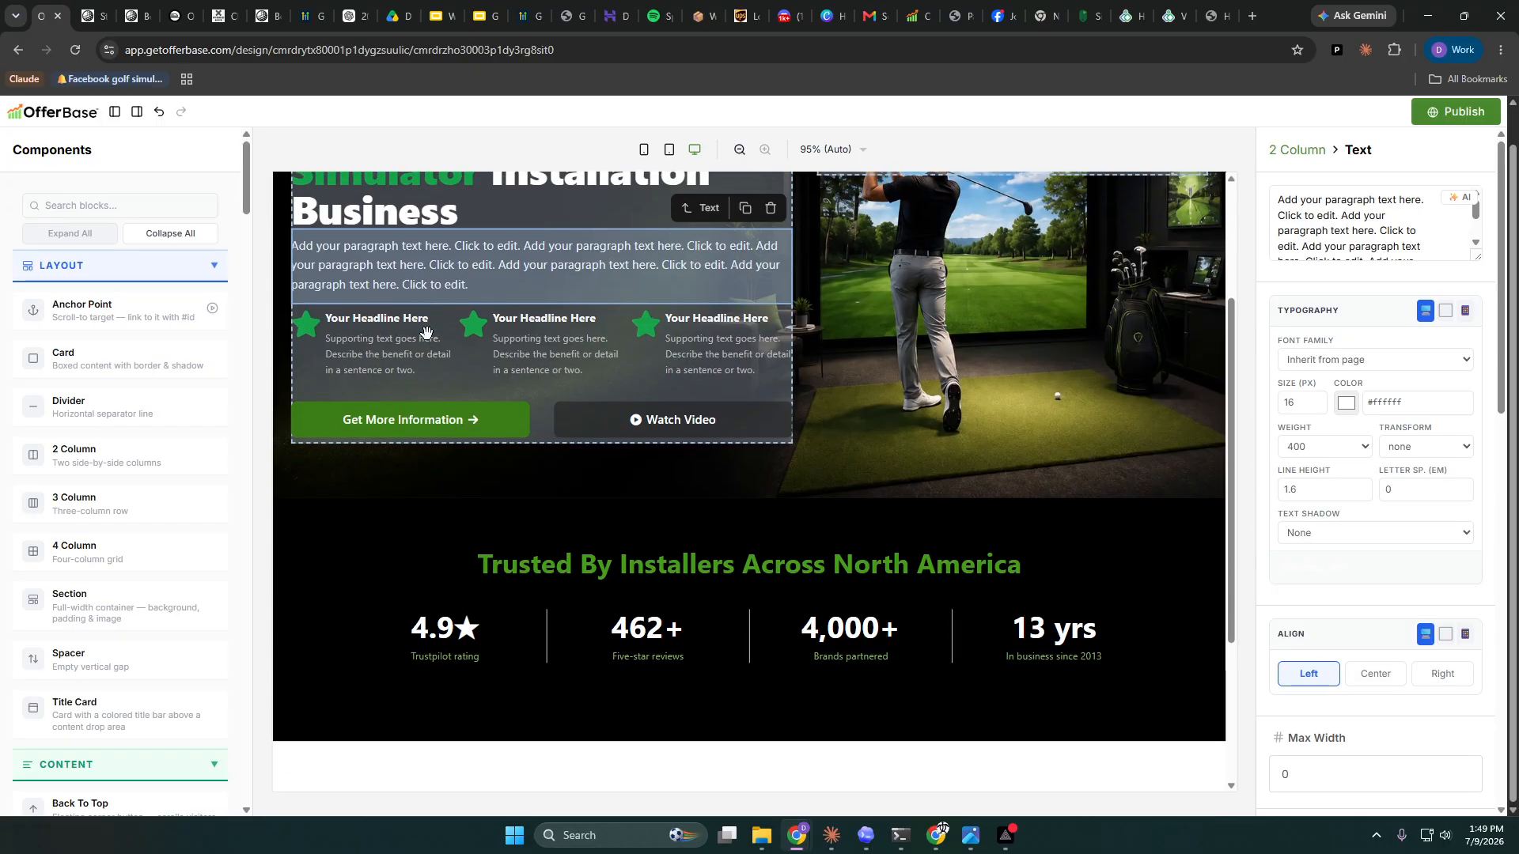
{"action": "left_click_drag", "start_coordinate": [405, 188], "coordinate": [400, 610]}
{"action": "scroll", "coordinate": [405, 638], "scroll_direction": "down", "scroll_amount": 2}
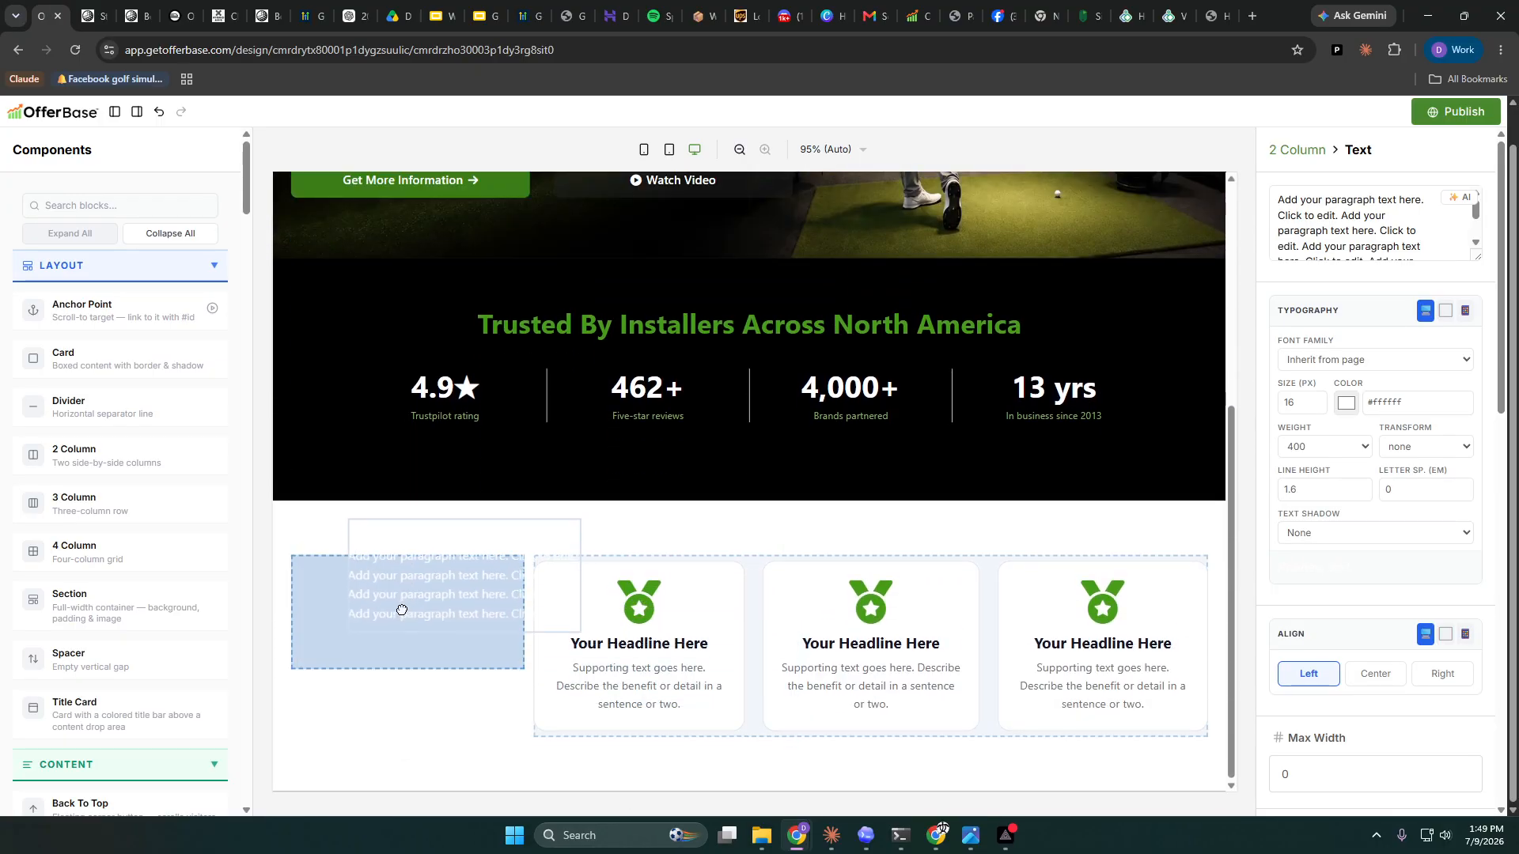
- Color the paragraph beside the cards #212121 and shorten it to "Add your paragraph text here. Click to edit. Add your paragraph text here."
{"action": "left_click", "coordinate": [1346, 403]}
{"action": "left_click_drag", "start_coordinate": [1342, 507], "coordinate": [1334, 515]}
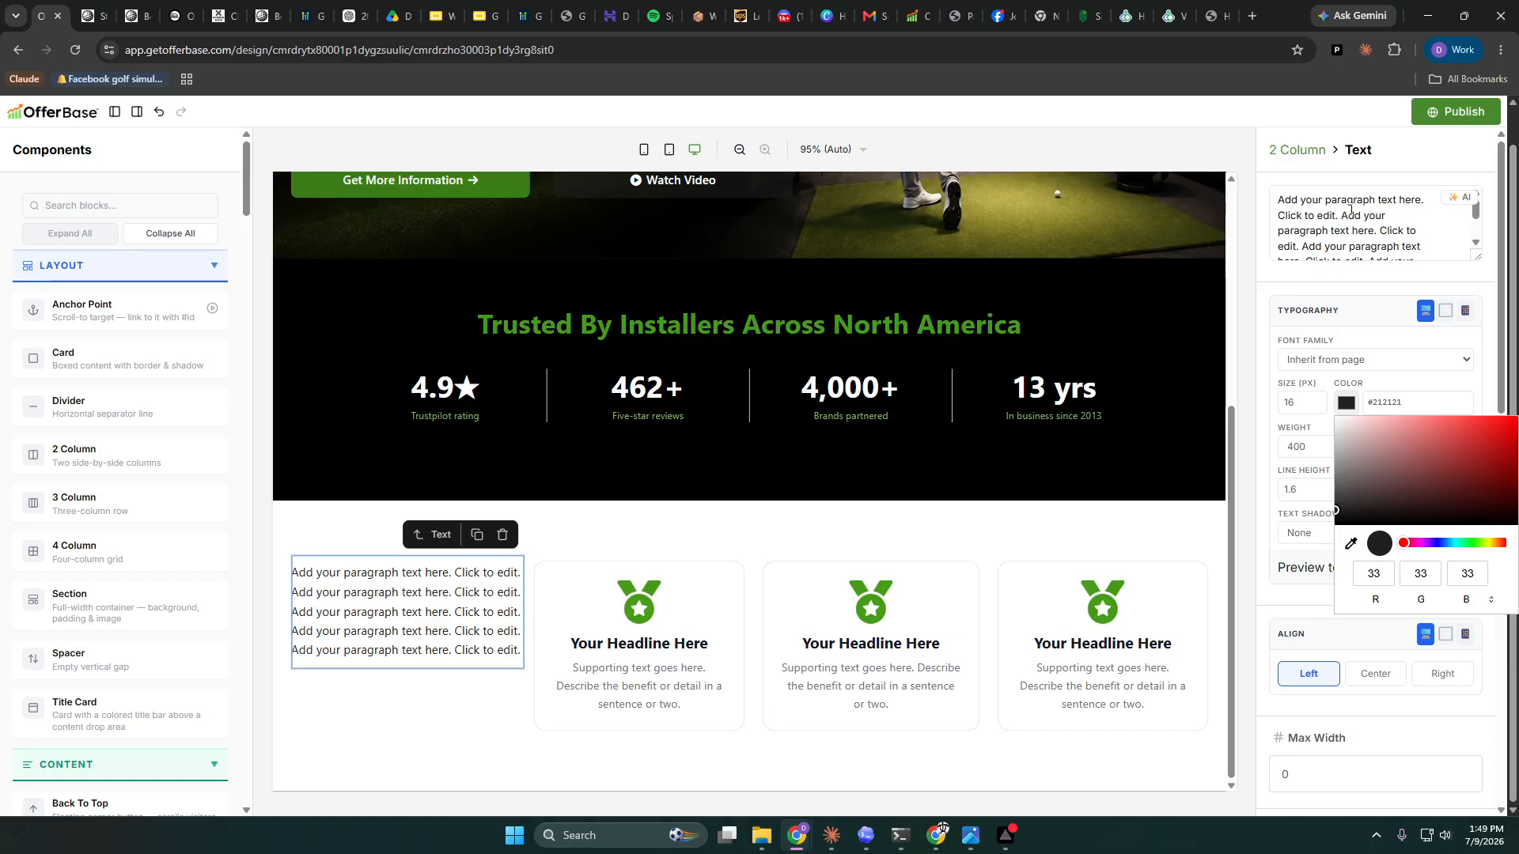
{"action": "left_click_drag", "start_coordinate": [1375, 230], "coordinate": [1476, 341]}
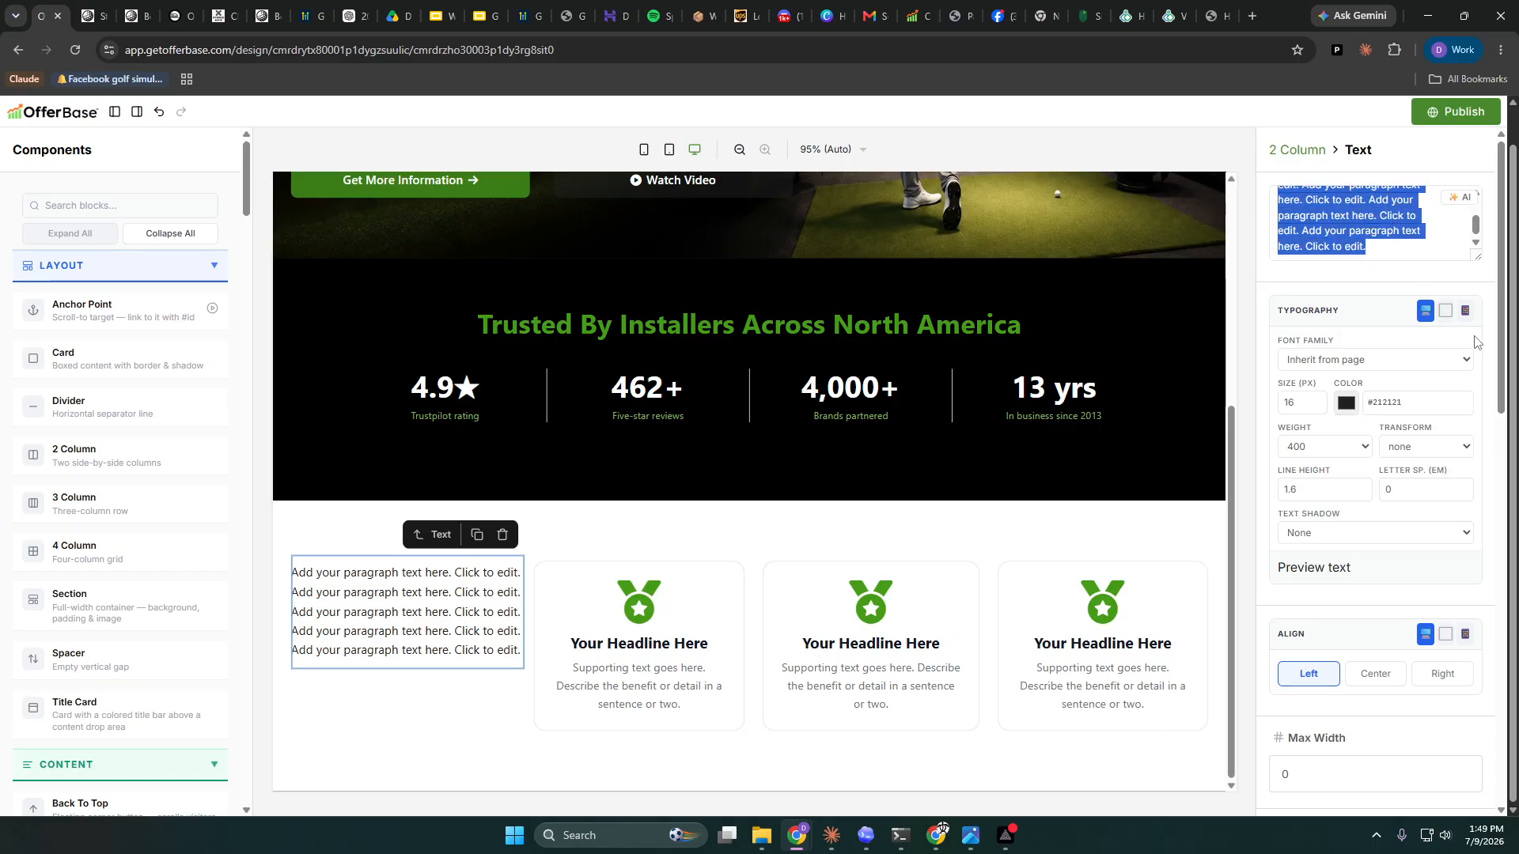
{"action": "key", "text": "BackSpace"}
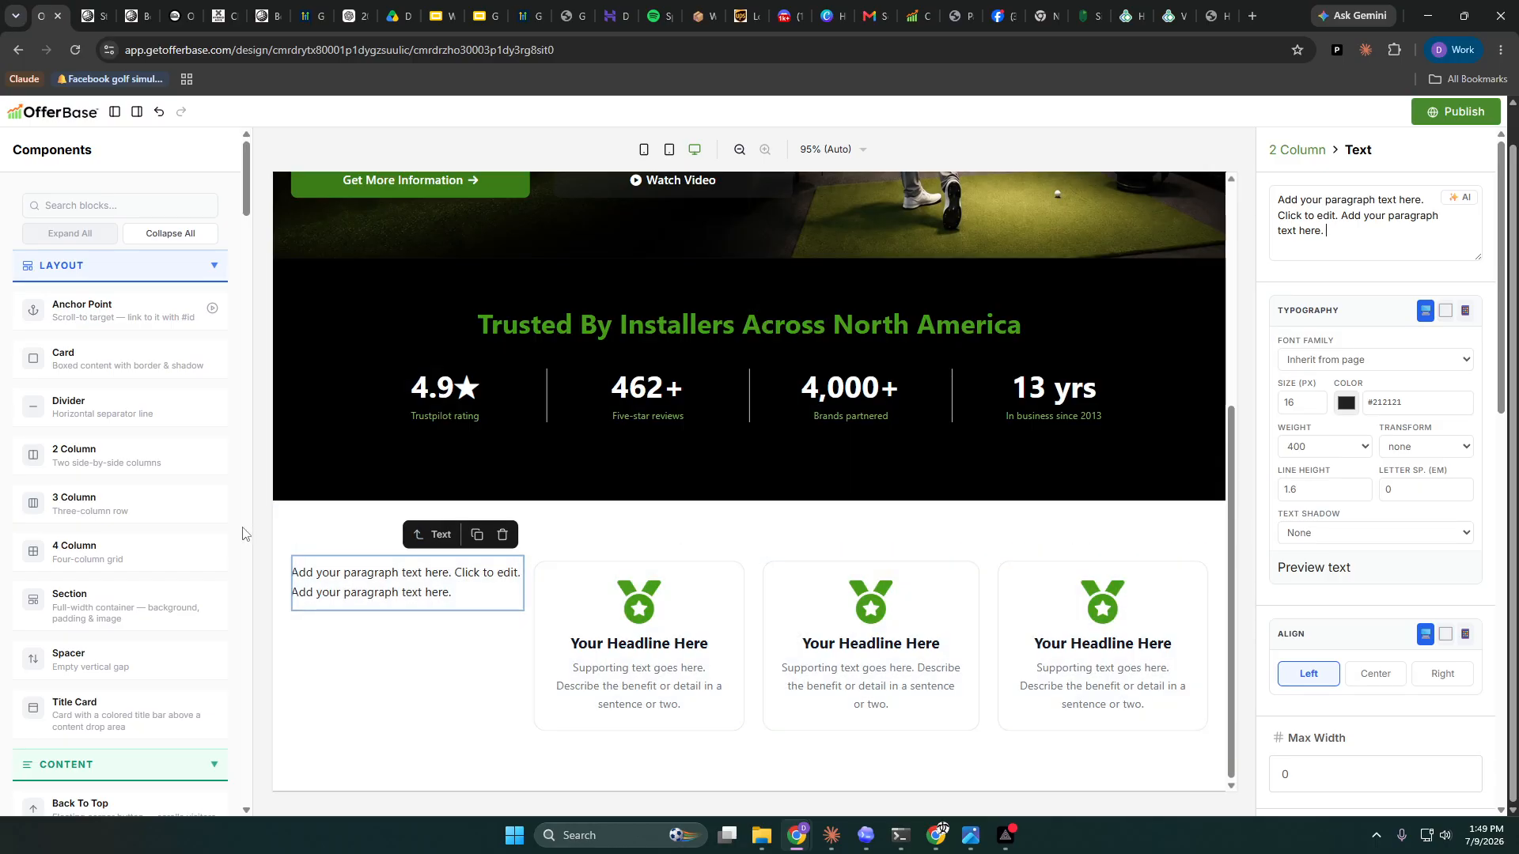
- Duplicate the "Trusted By Installers Across North America" heading and place the copy above the paragraph beside the cards
{"action": "scroll", "coordinate": [158, 515], "scroll_direction": "down", "scroll_amount": 5}
{"action": "left_click", "coordinate": [795, 323]}
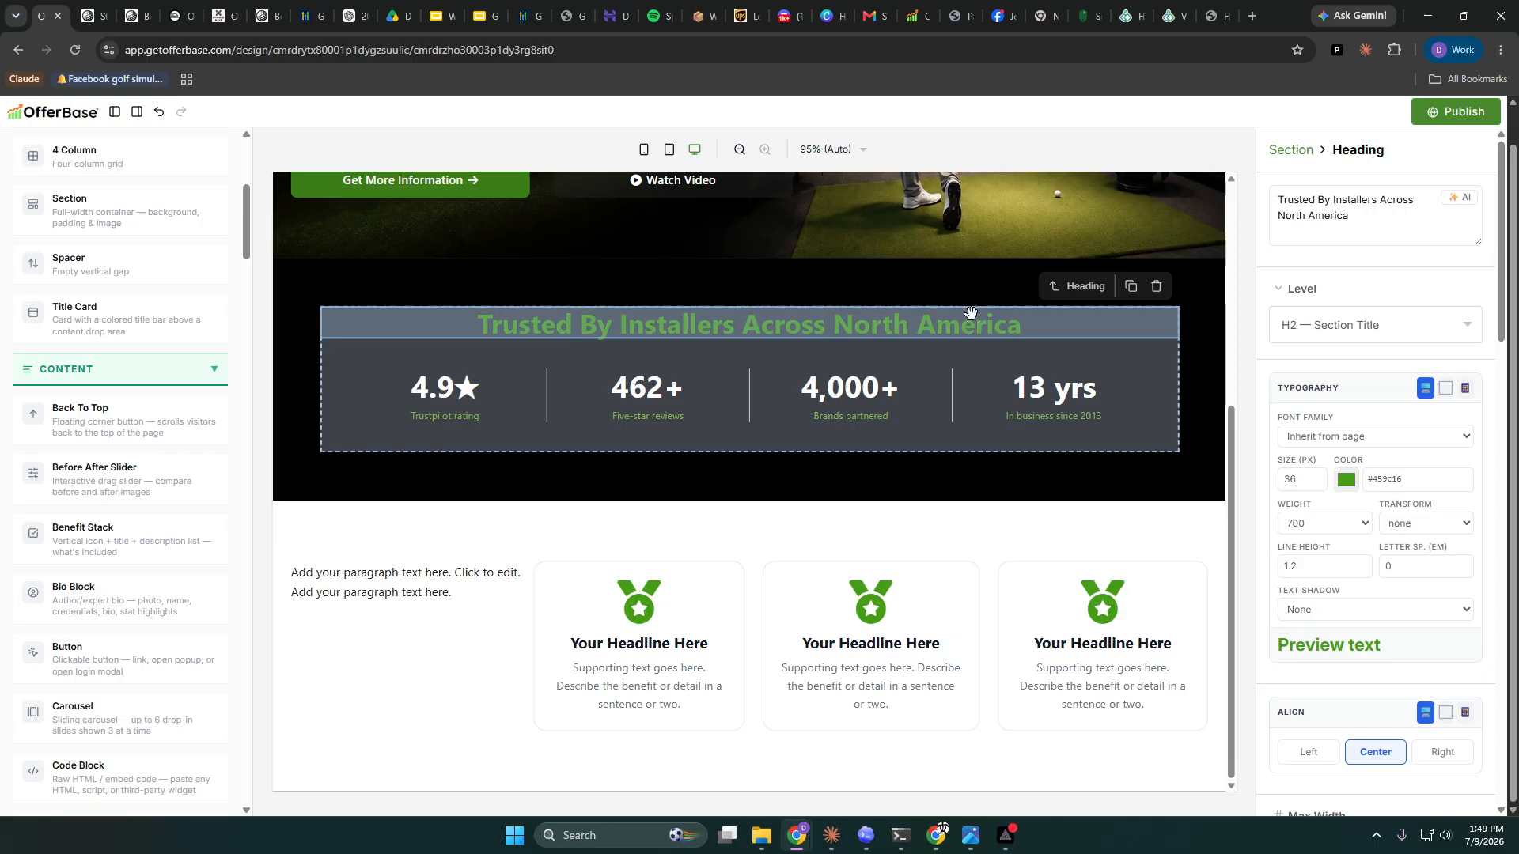
{"action": "left_click", "coordinate": [1128, 286]}
{"action": "left_click_drag", "start_coordinate": [912, 345], "coordinate": [443, 582]}
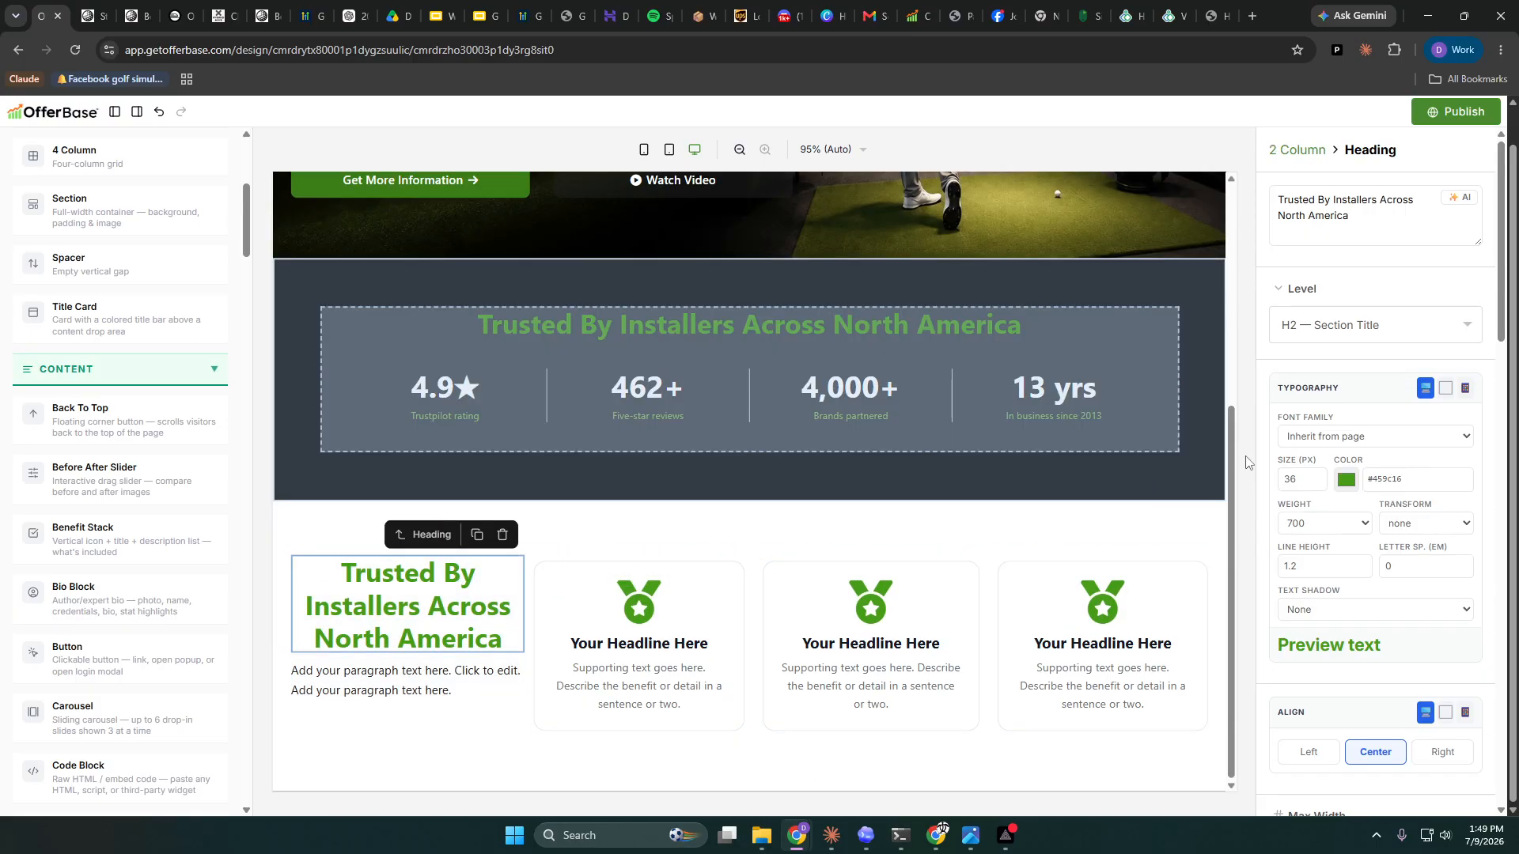
- Reduce the font size of the copied heading beside the cards to 21 px
{"action": "left_click", "coordinate": [1316, 484]}
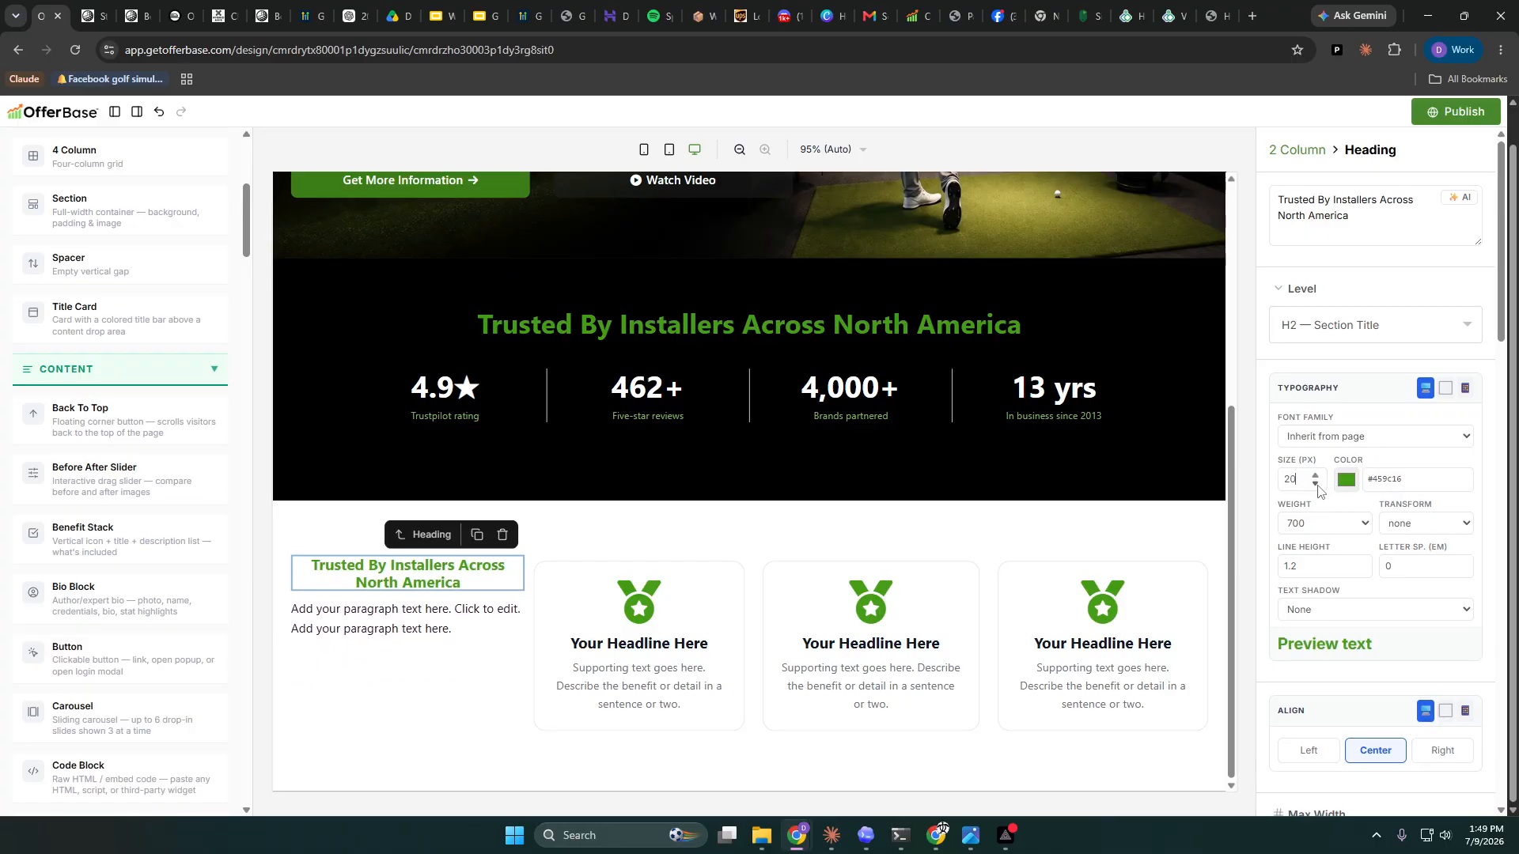
{"action": "left_click", "coordinate": [1316, 475]}
{"action": "left_click", "coordinate": [1315, 475]}
{"action": "left_click", "coordinate": [1316, 475]}
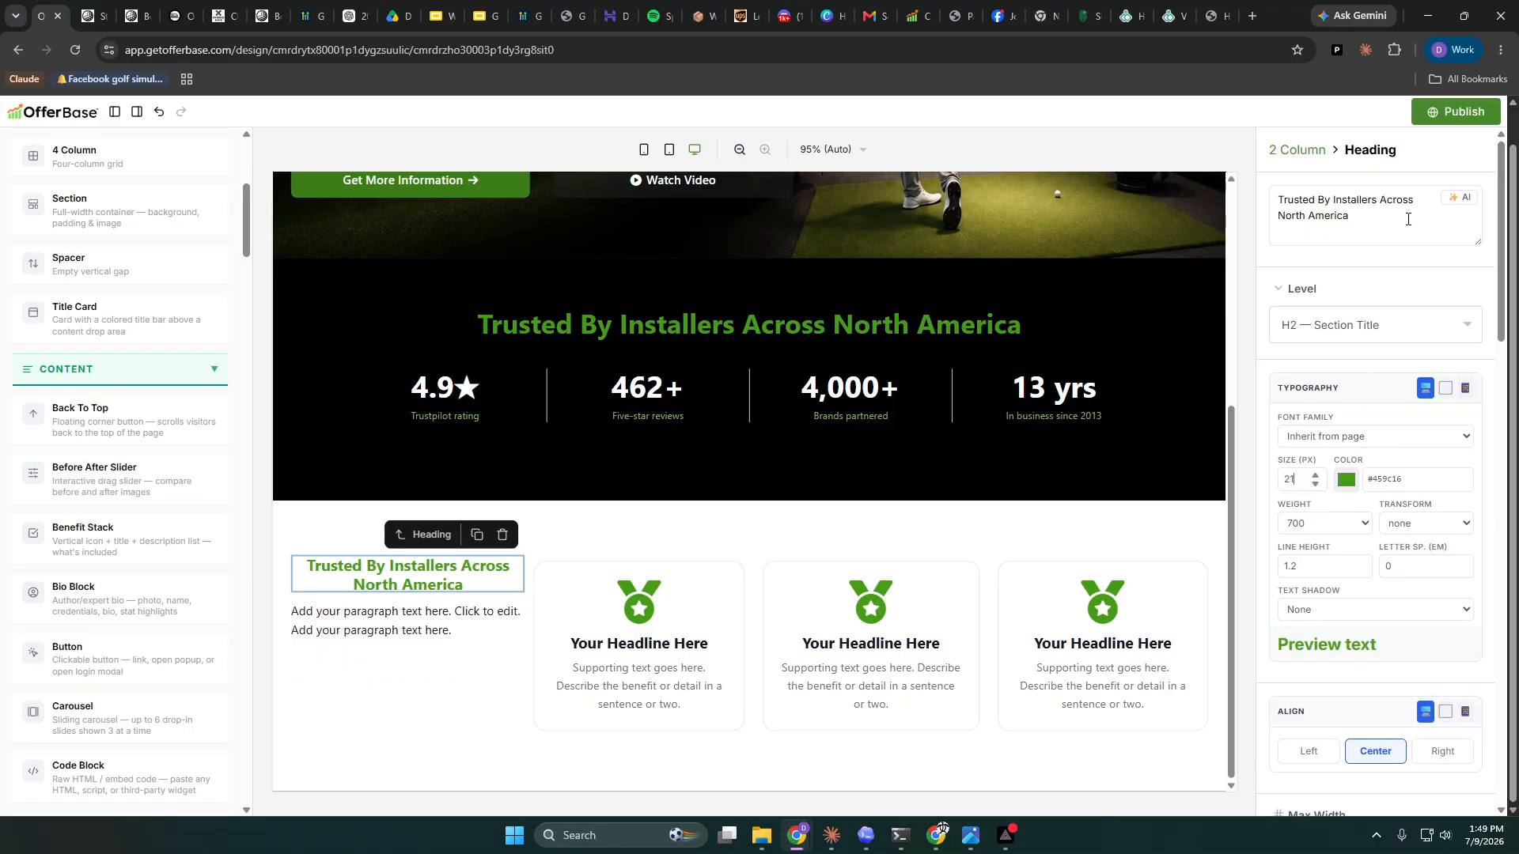
- Change the copied heading's text to "What's Included" and align it left
{"action": "left_click_drag", "start_coordinate": [1350, 217], "coordinate": [1273, 200]}
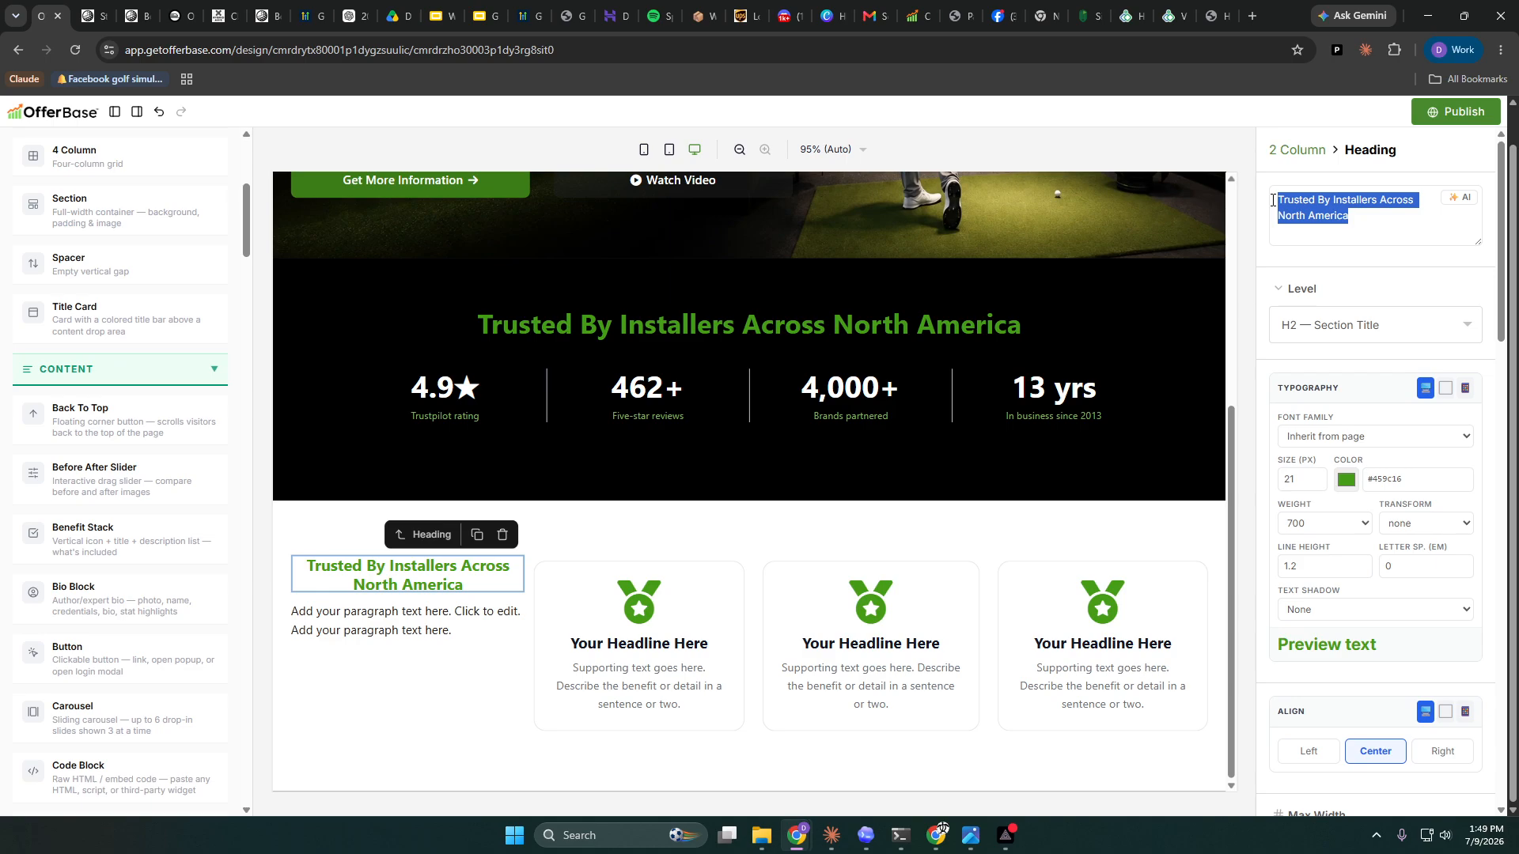
{"action": "type", "text": "What's Inclu"}
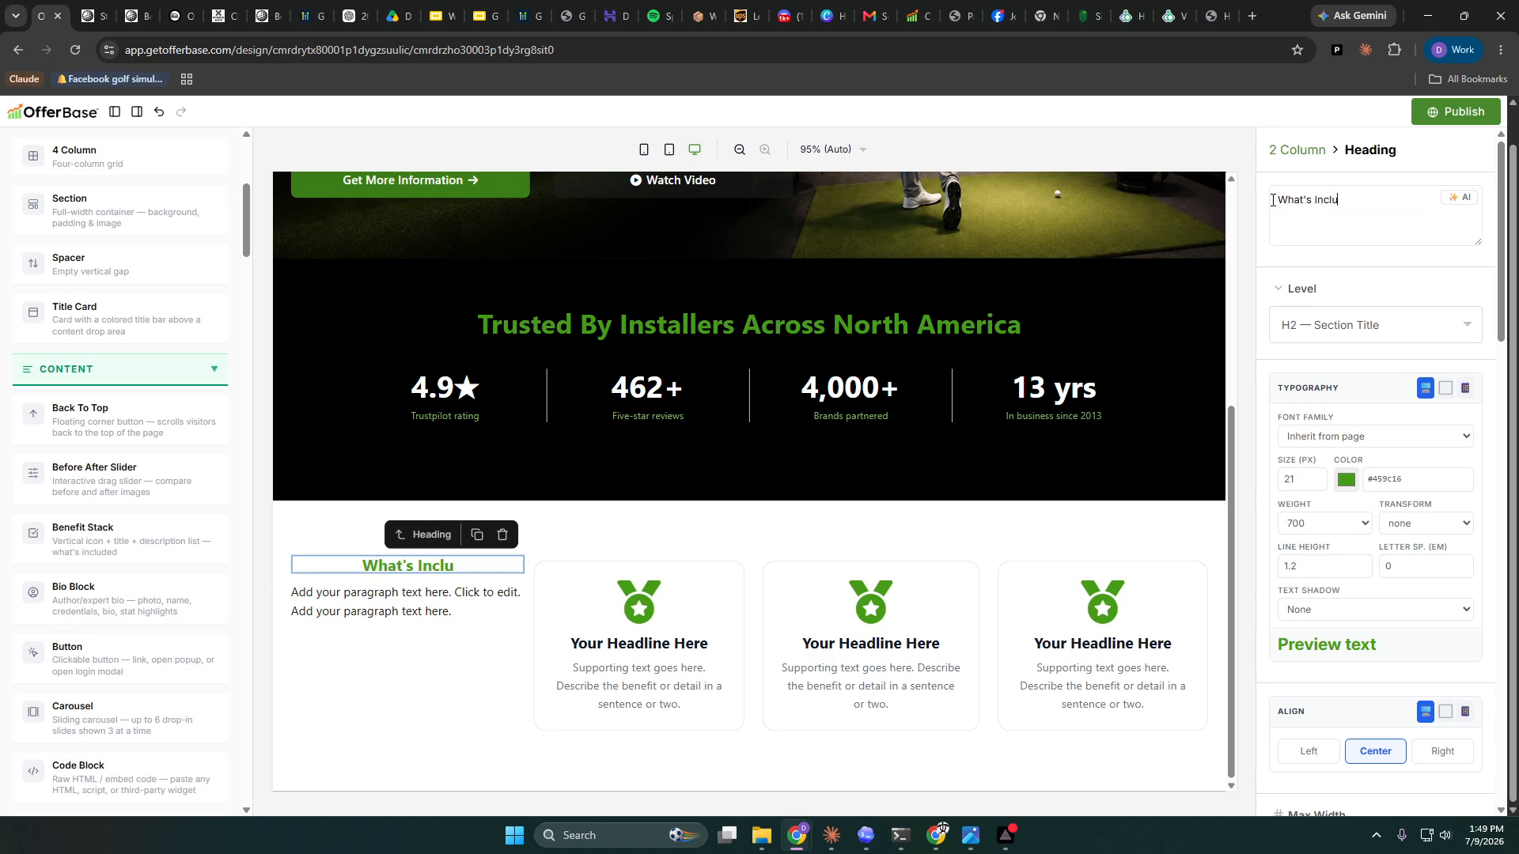
{"action": "type", "text": "ded"}
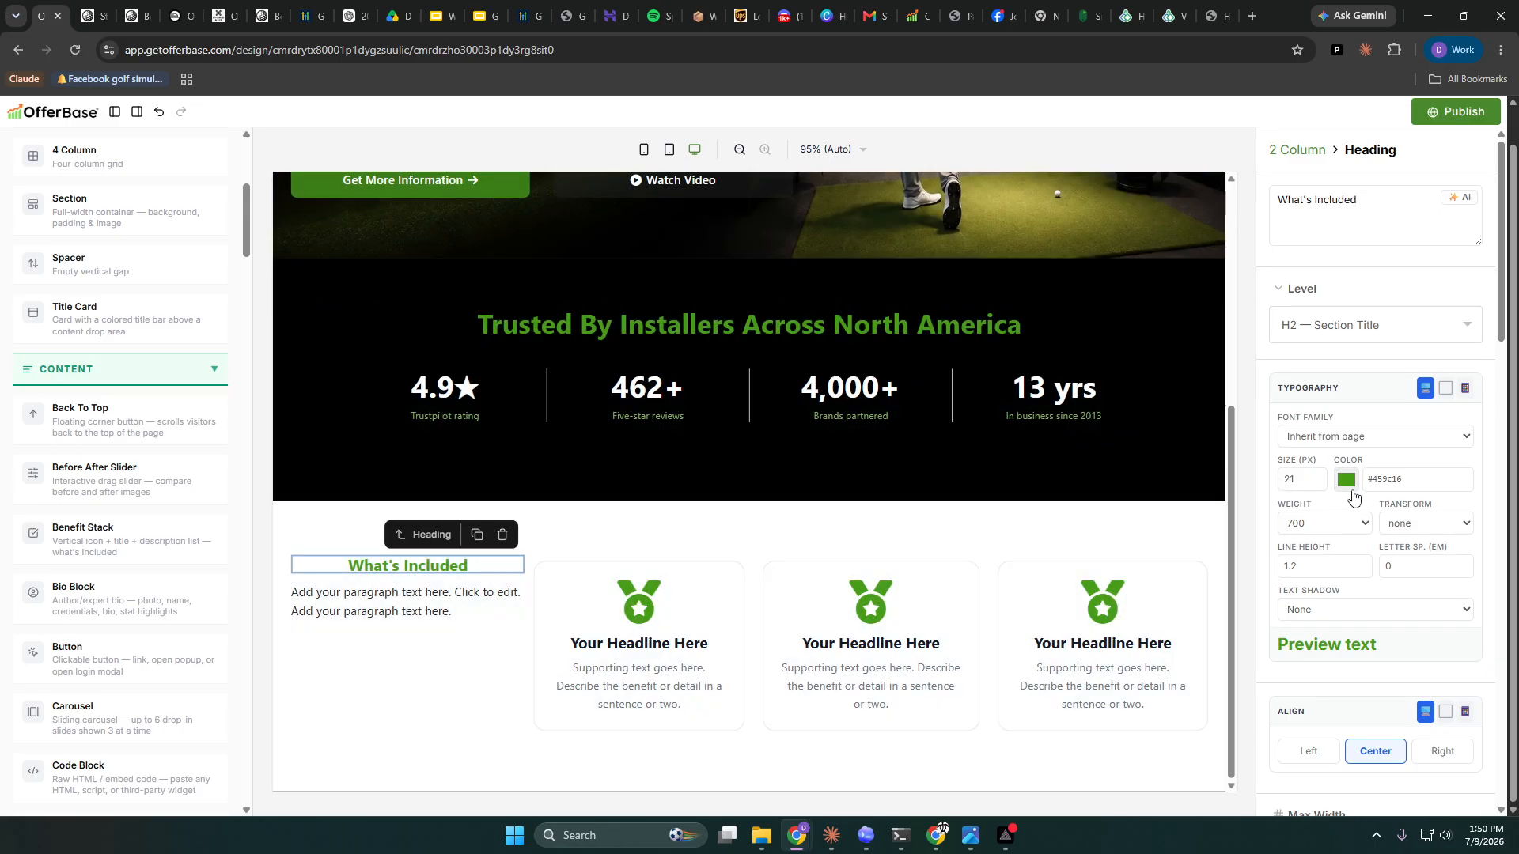
{"action": "left_click", "coordinate": [1311, 750]}
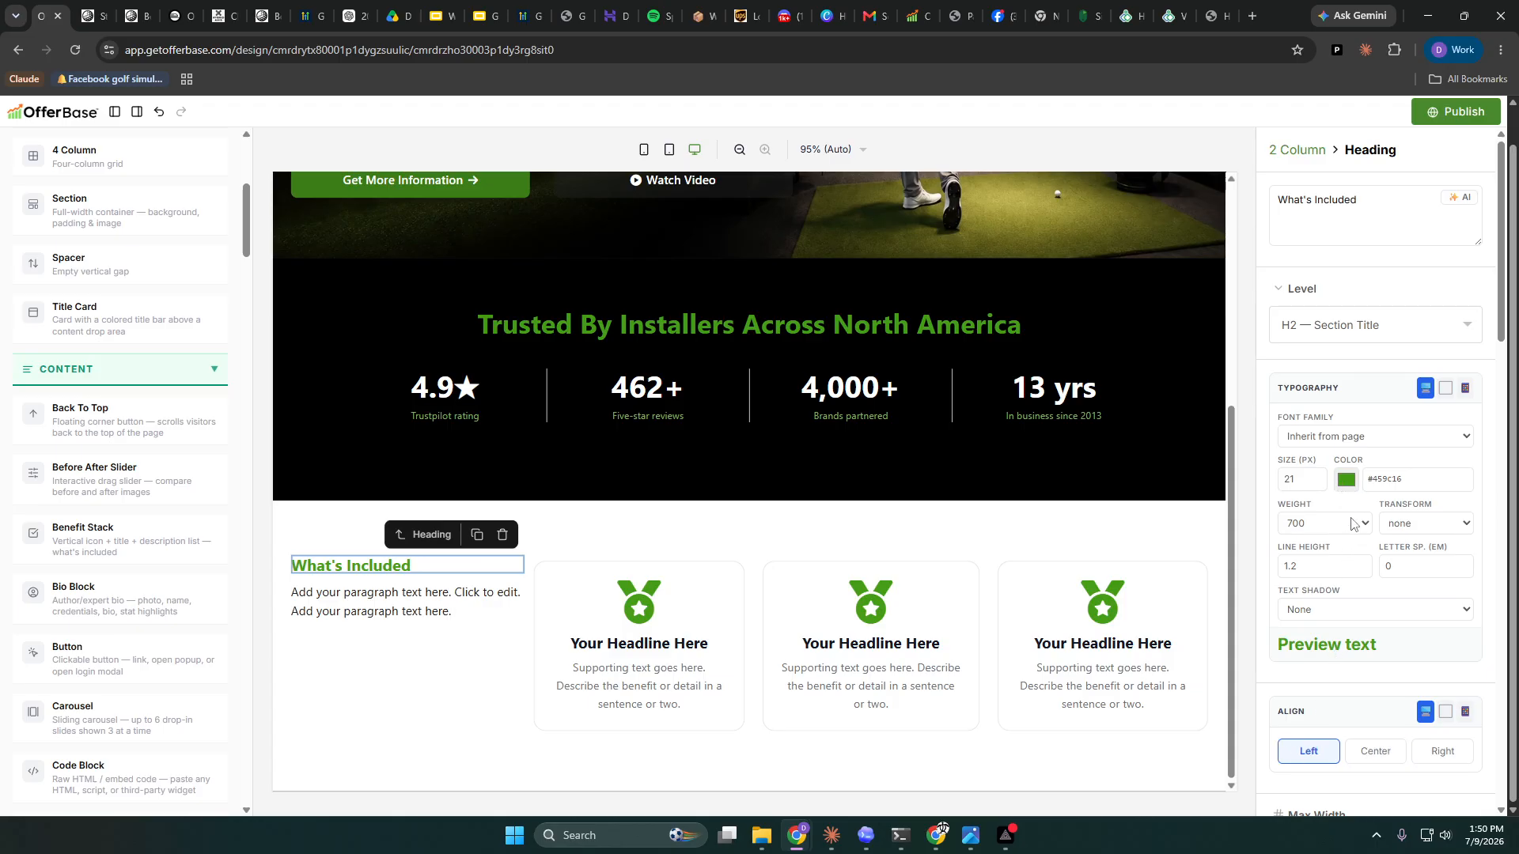
- Set the "What's Included" heading's color to #000000 and its font size to 30 px
{"action": "left_click", "coordinate": [1347, 480]}
{"action": "left_click", "coordinate": [1338, 600]}
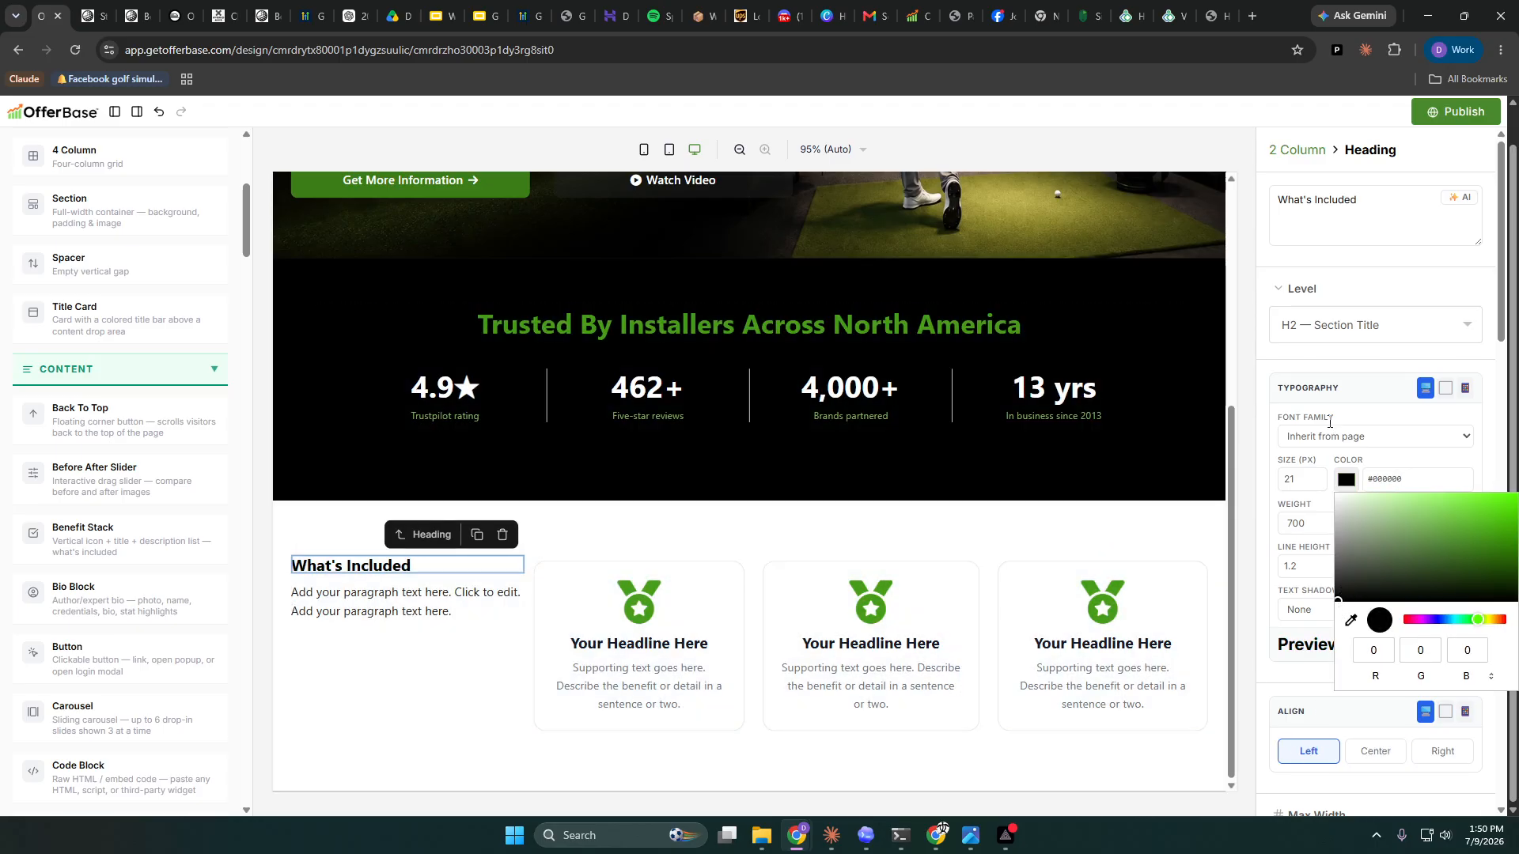
{"action": "left_click", "coordinate": [1315, 478]}
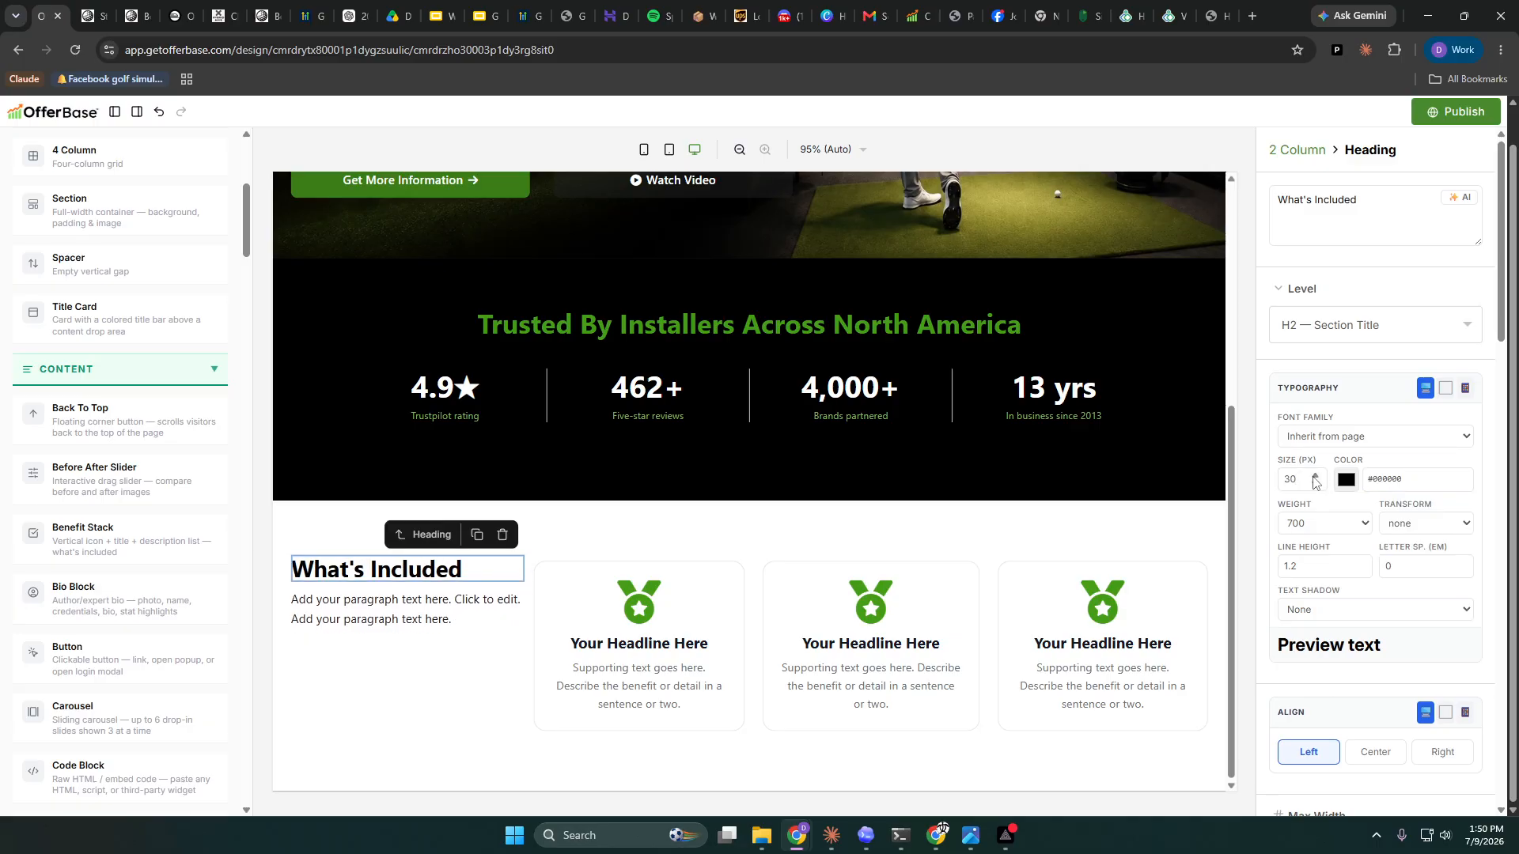
- Set the font size of the paragraph under "What's Included" to 14 px
{"action": "left_click", "coordinate": [388, 606]}
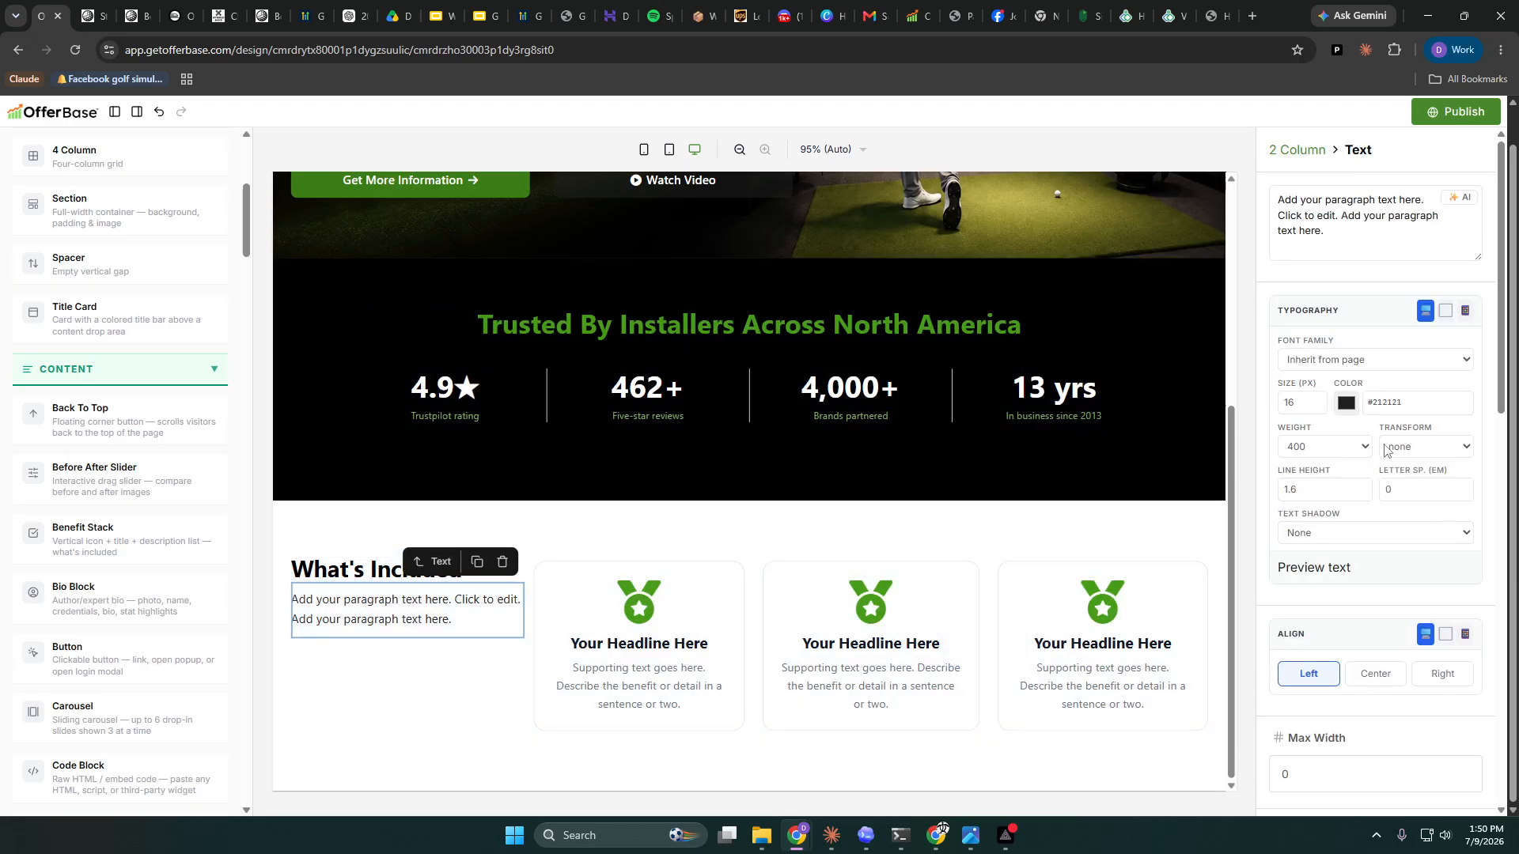
{"action": "left_click", "coordinate": [1317, 408]}
{"action": "left_click", "coordinate": [1317, 409]}
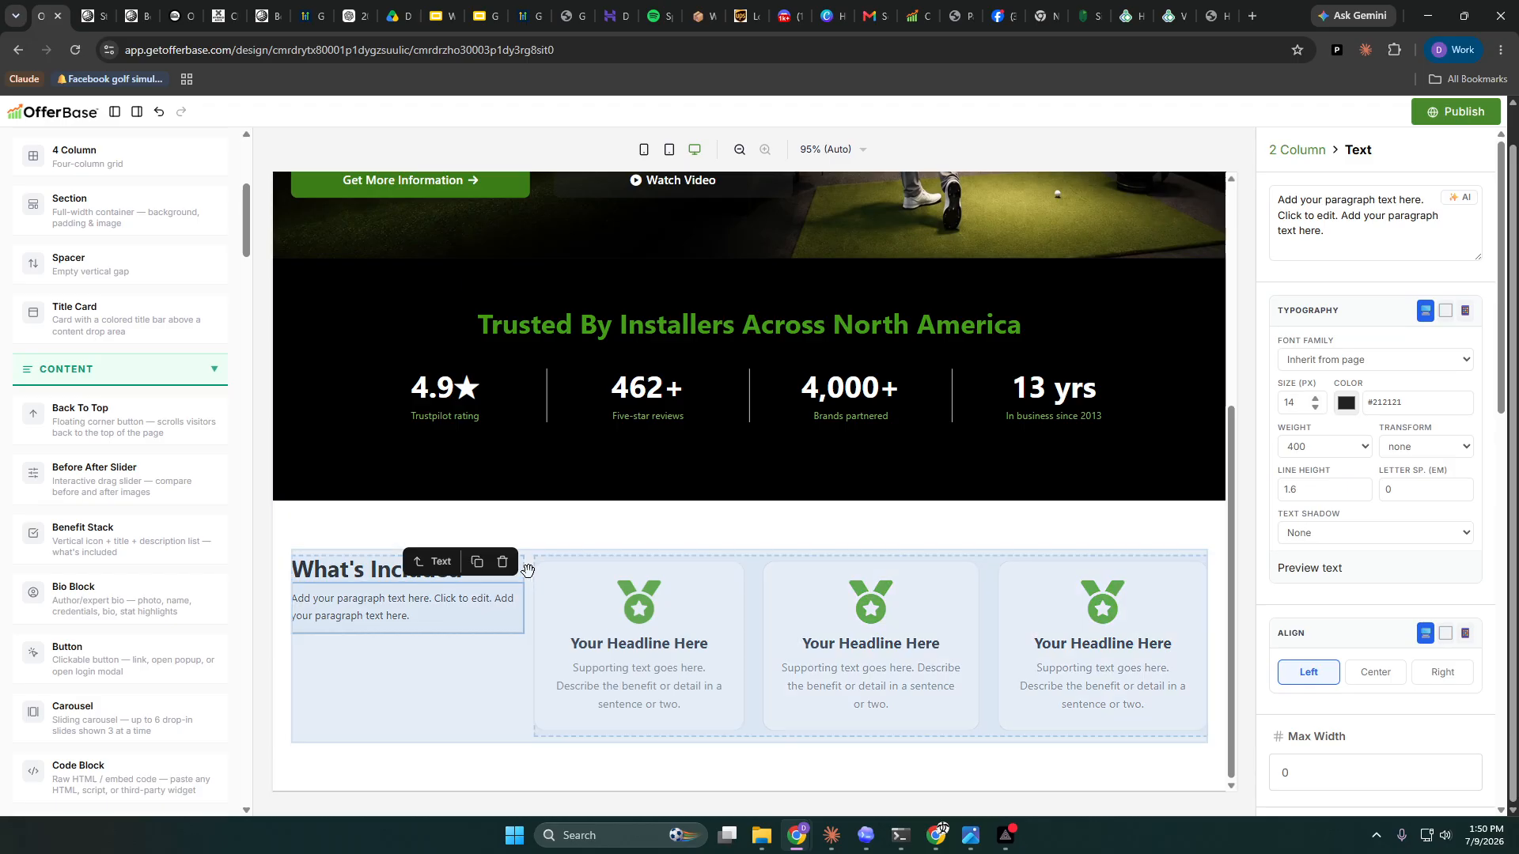
- Set the vertical alignment of the two-column block holding the heading and the cards to Center
{"action": "left_click", "coordinate": [527, 576]}
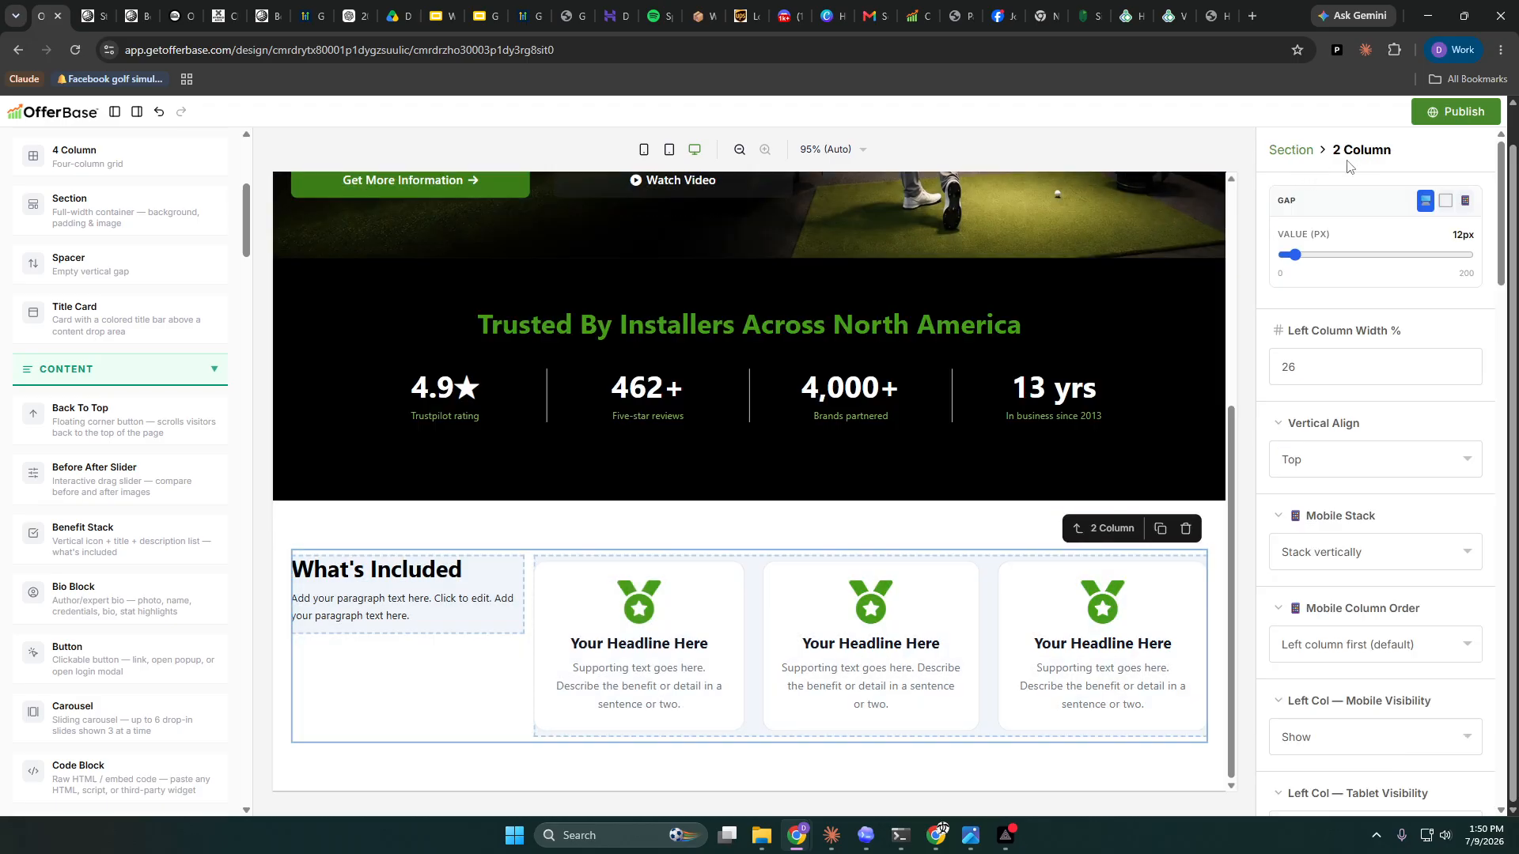
{"action": "left_click", "coordinate": [1339, 457]}
{"action": "left_click", "coordinate": [1315, 510]}
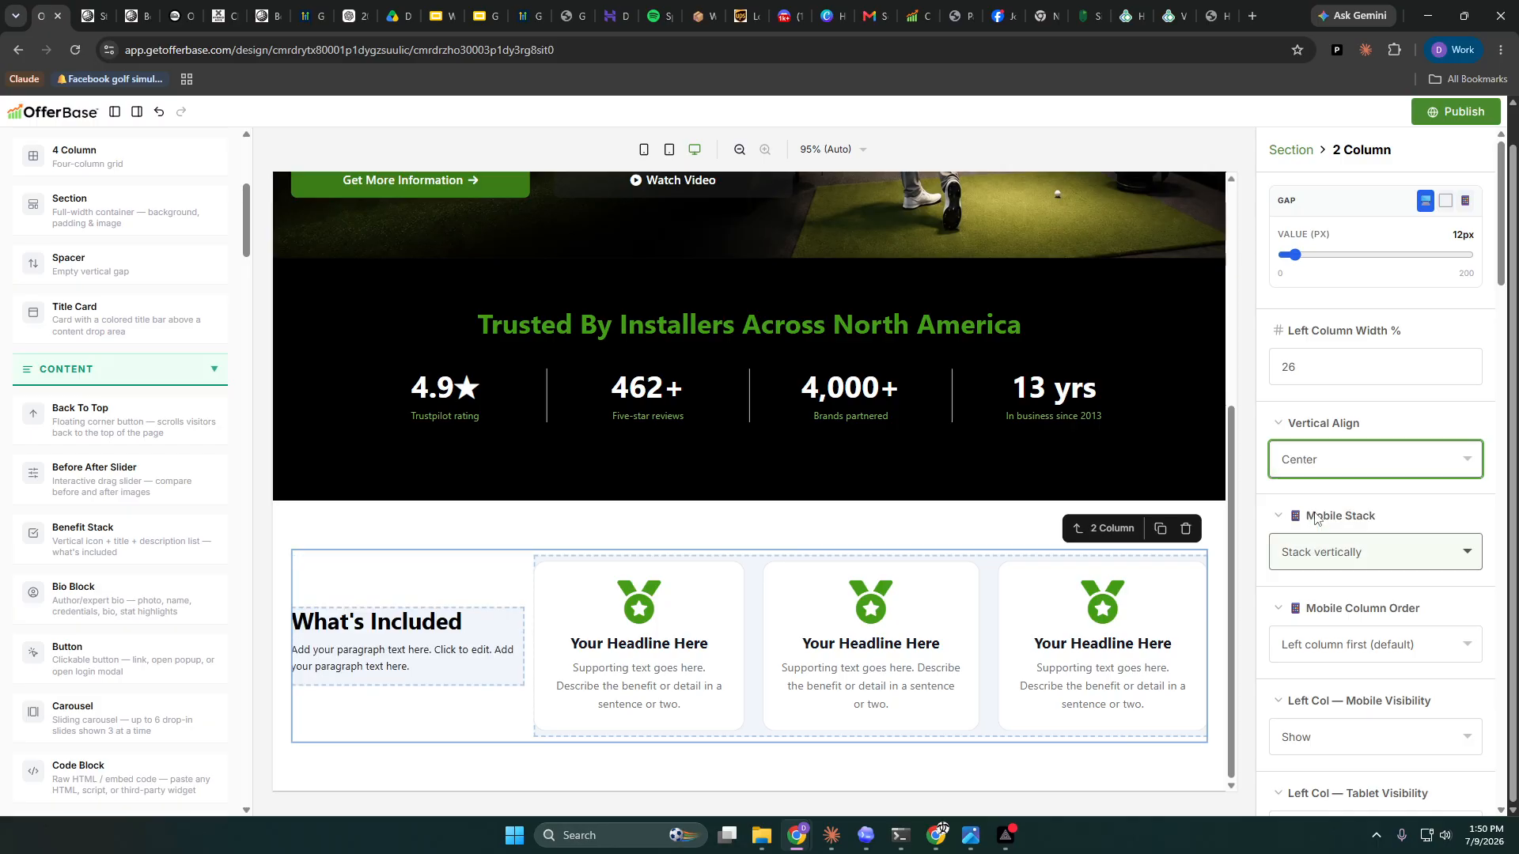
- Add a 20 px "Everything Need" heading above "What's Included" by duplicating and editing that heading
{"action": "left_click", "coordinate": [486, 621]}
{"action": "left_click", "coordinate": [473, 588]}
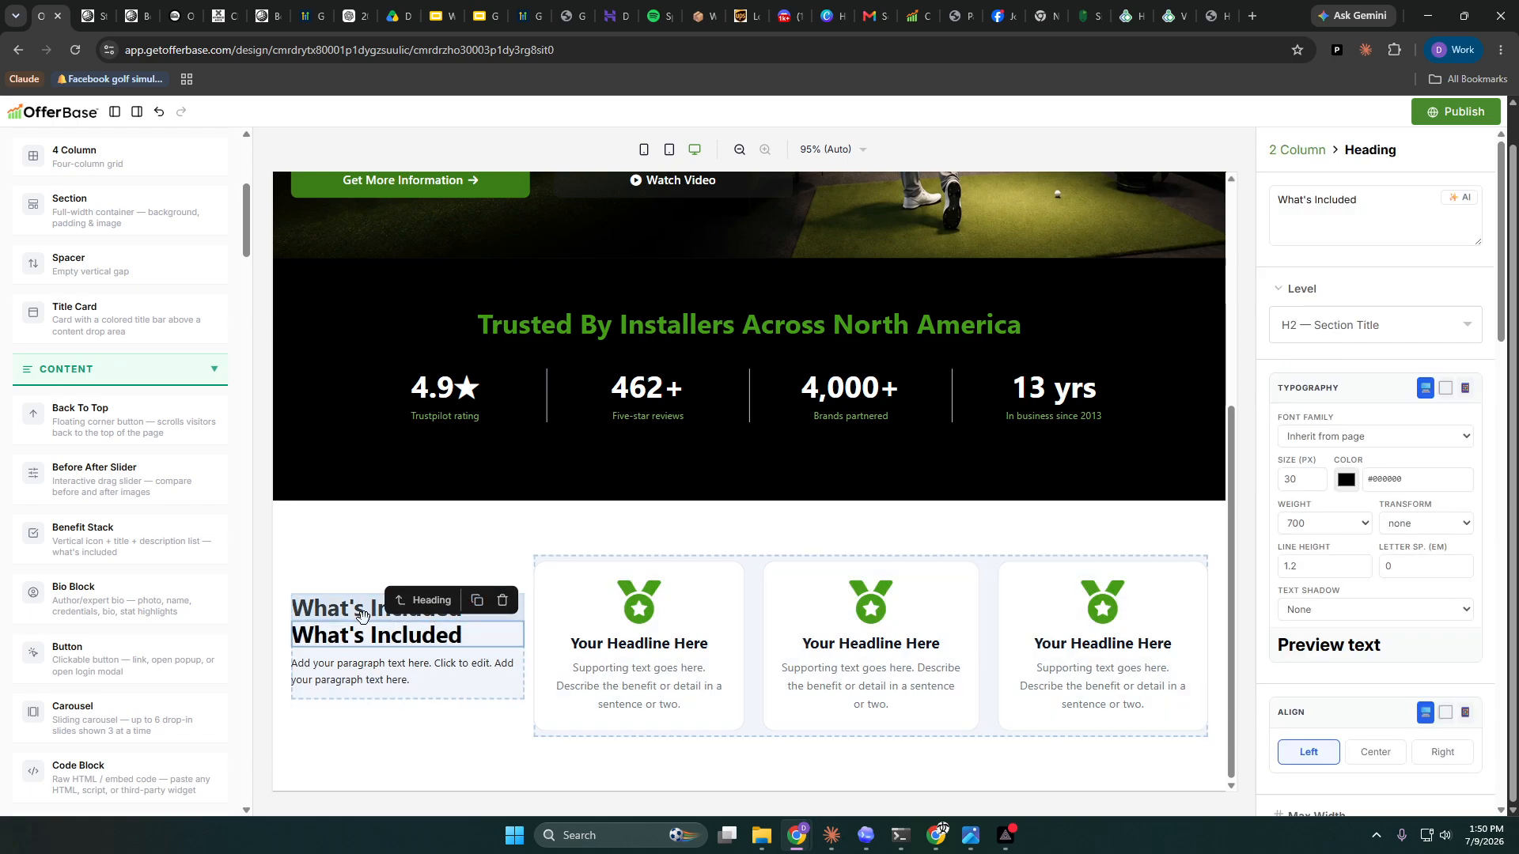
{"action": "left_click_drag", "start_coordinate": [1405, 213], "coordinate": [1275, 190]}
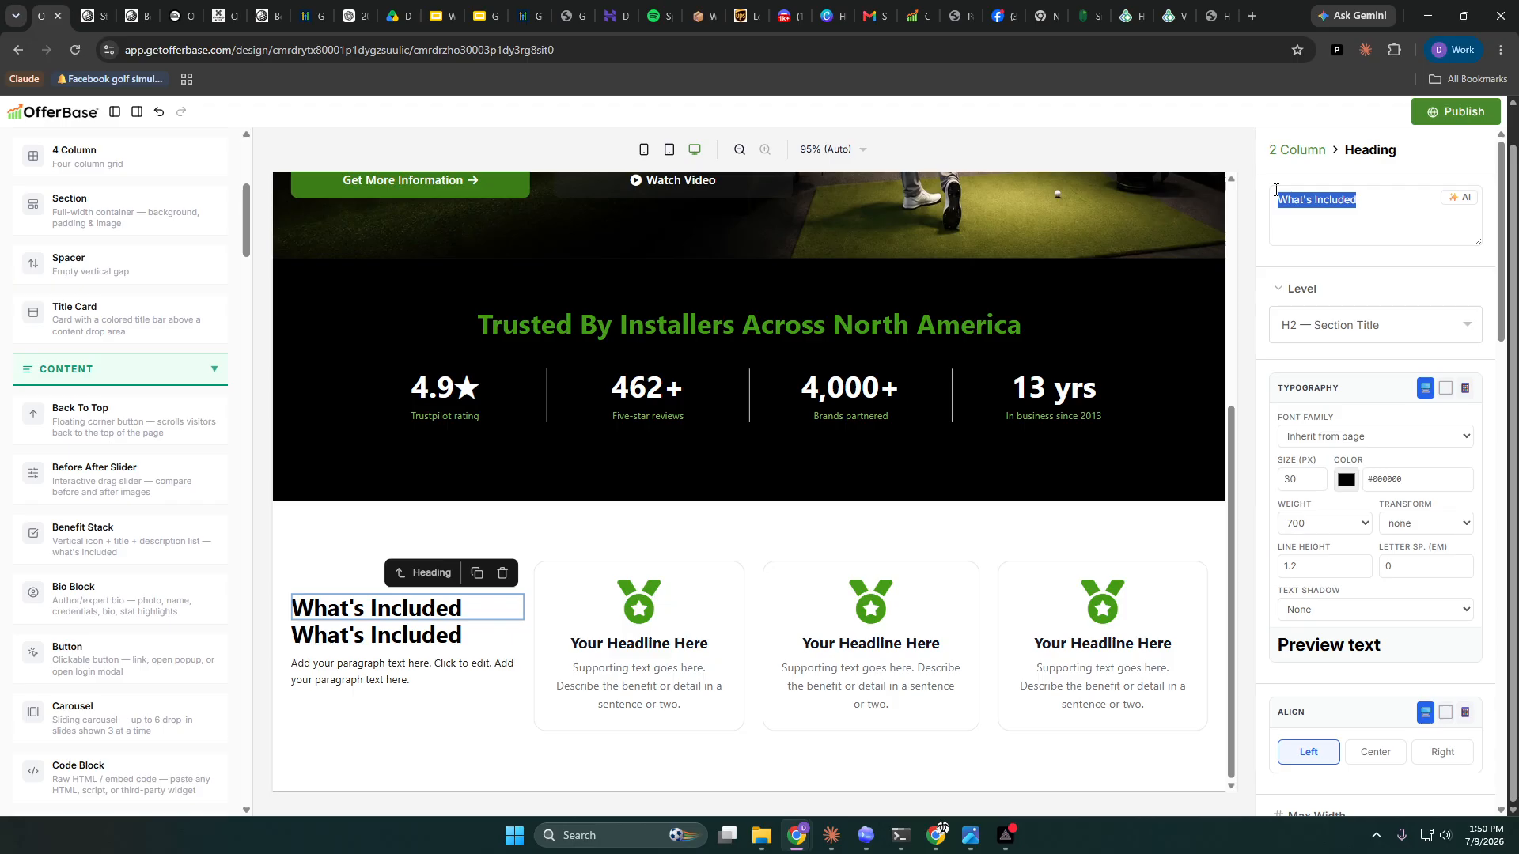
{"action": "type", "text": "Everything Need"}
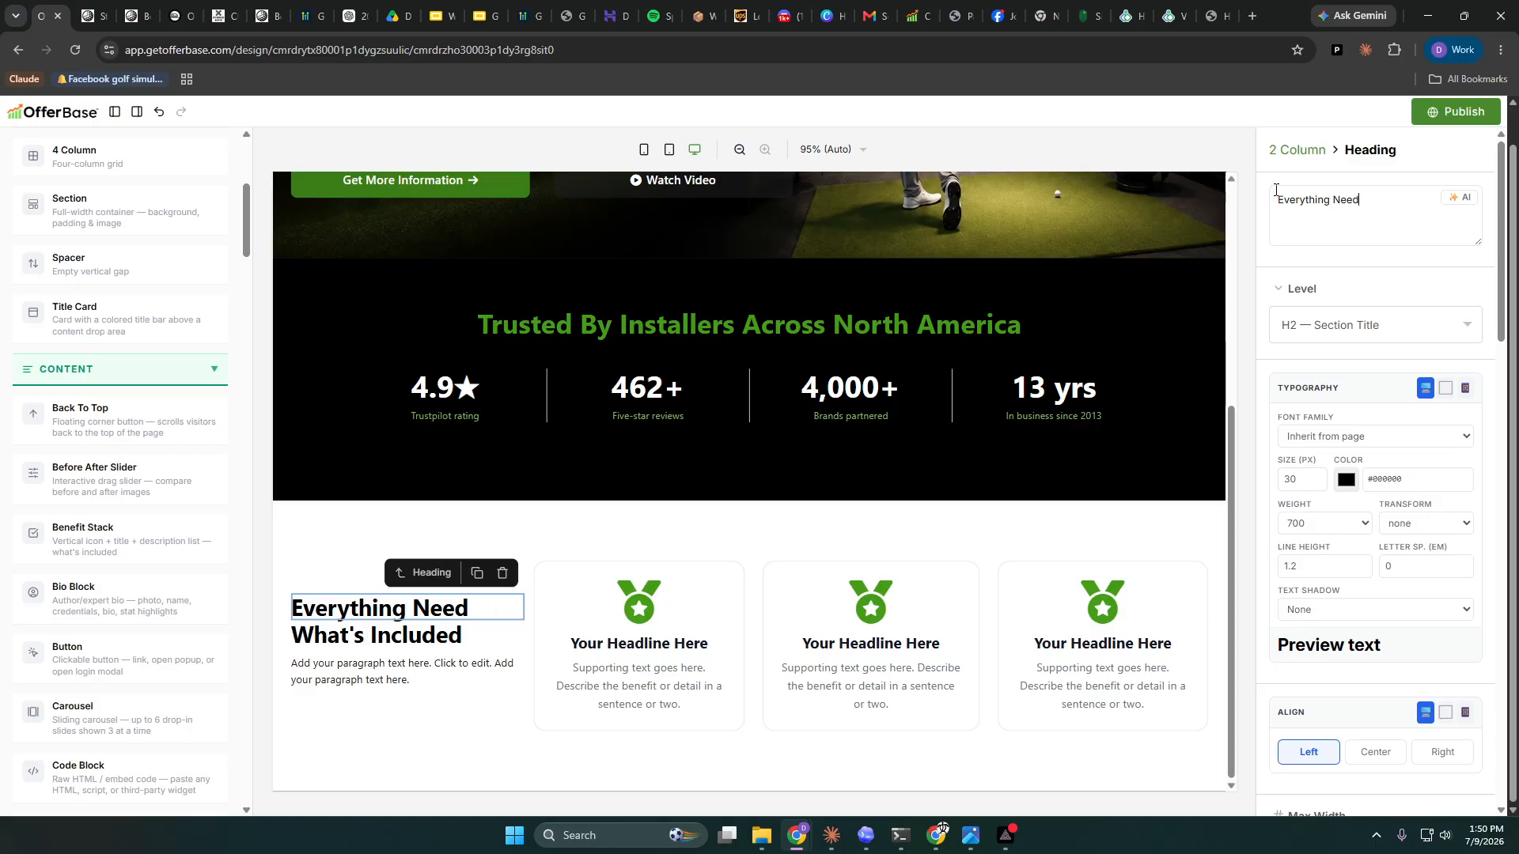
{"action": "left_click", "coordinate": [1316, 485]}
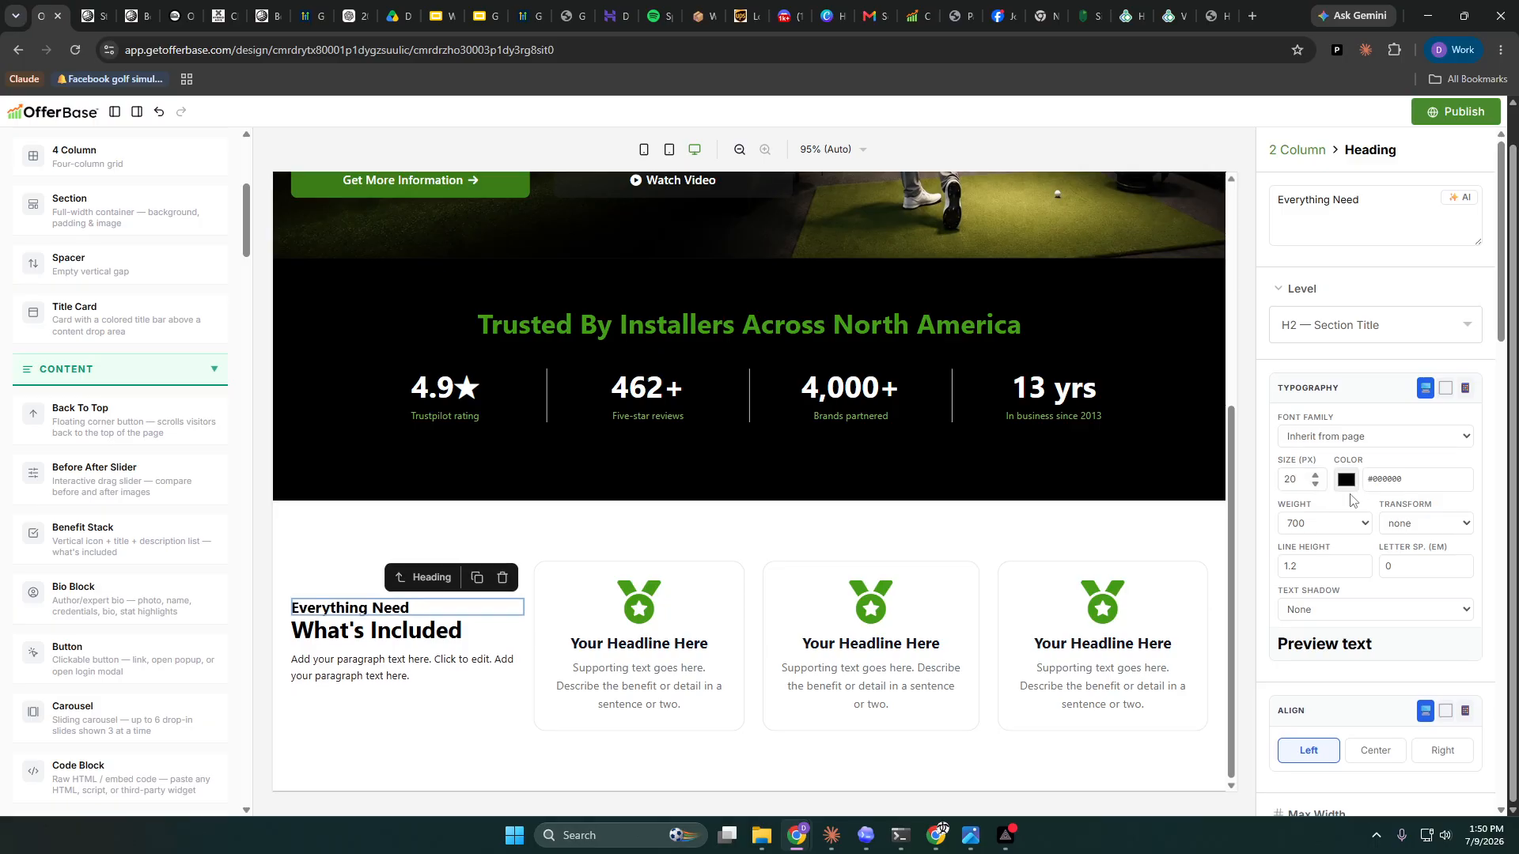
- Color the "Everything Need" heading #459c16 by sampling the green "Trusted By Installers Across North America" heading, with its weight at 700
{"action": "left_click", "coordinate": [1363, 529]}
{"action": "left_click", "coordinate": [1321, 573]}
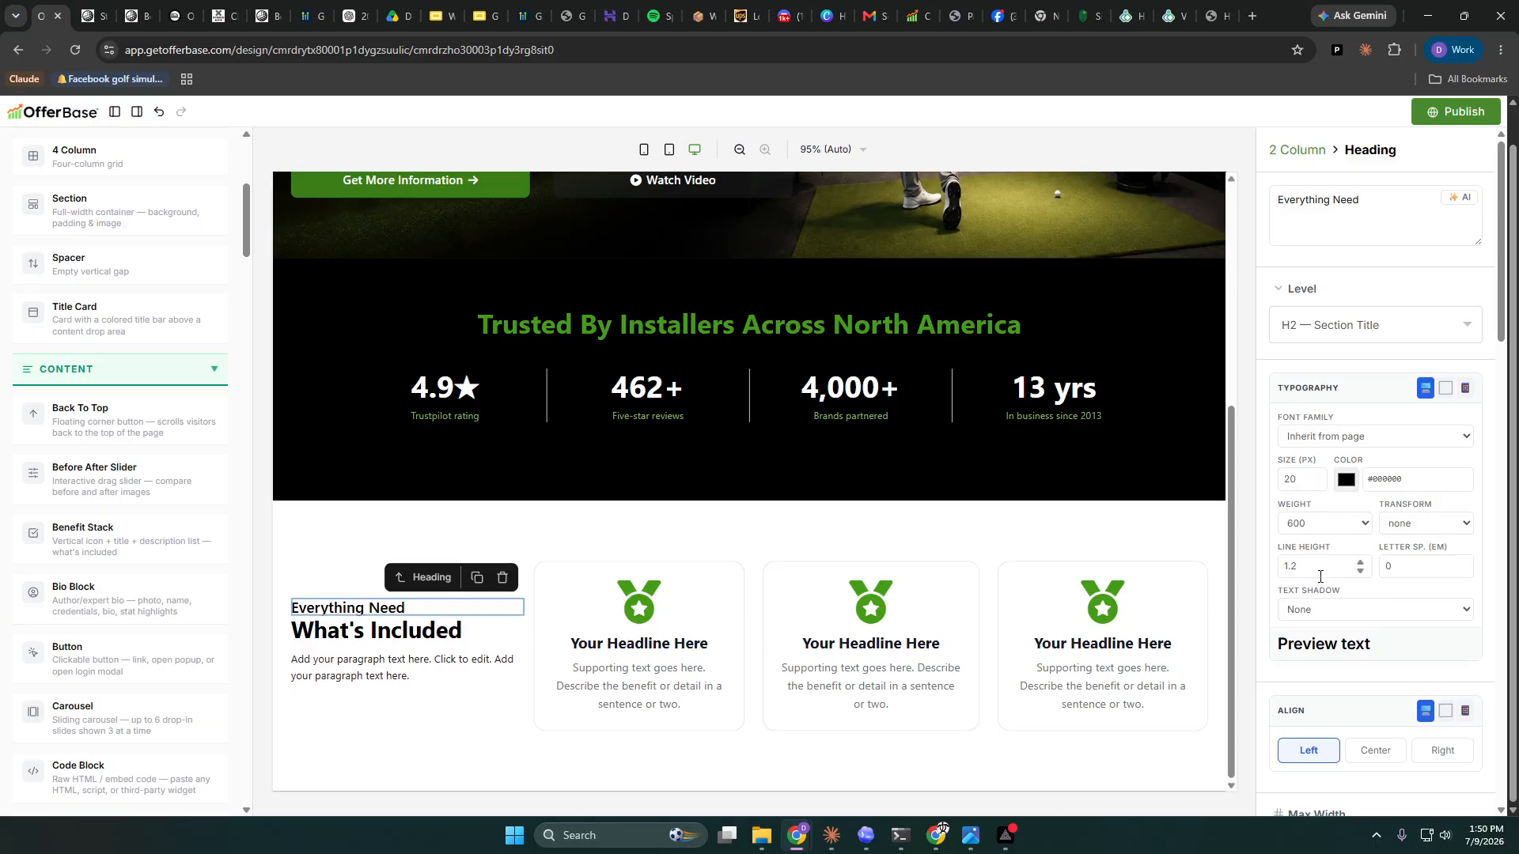
{"action": "left_click", "coordinate": [1347, 480]}
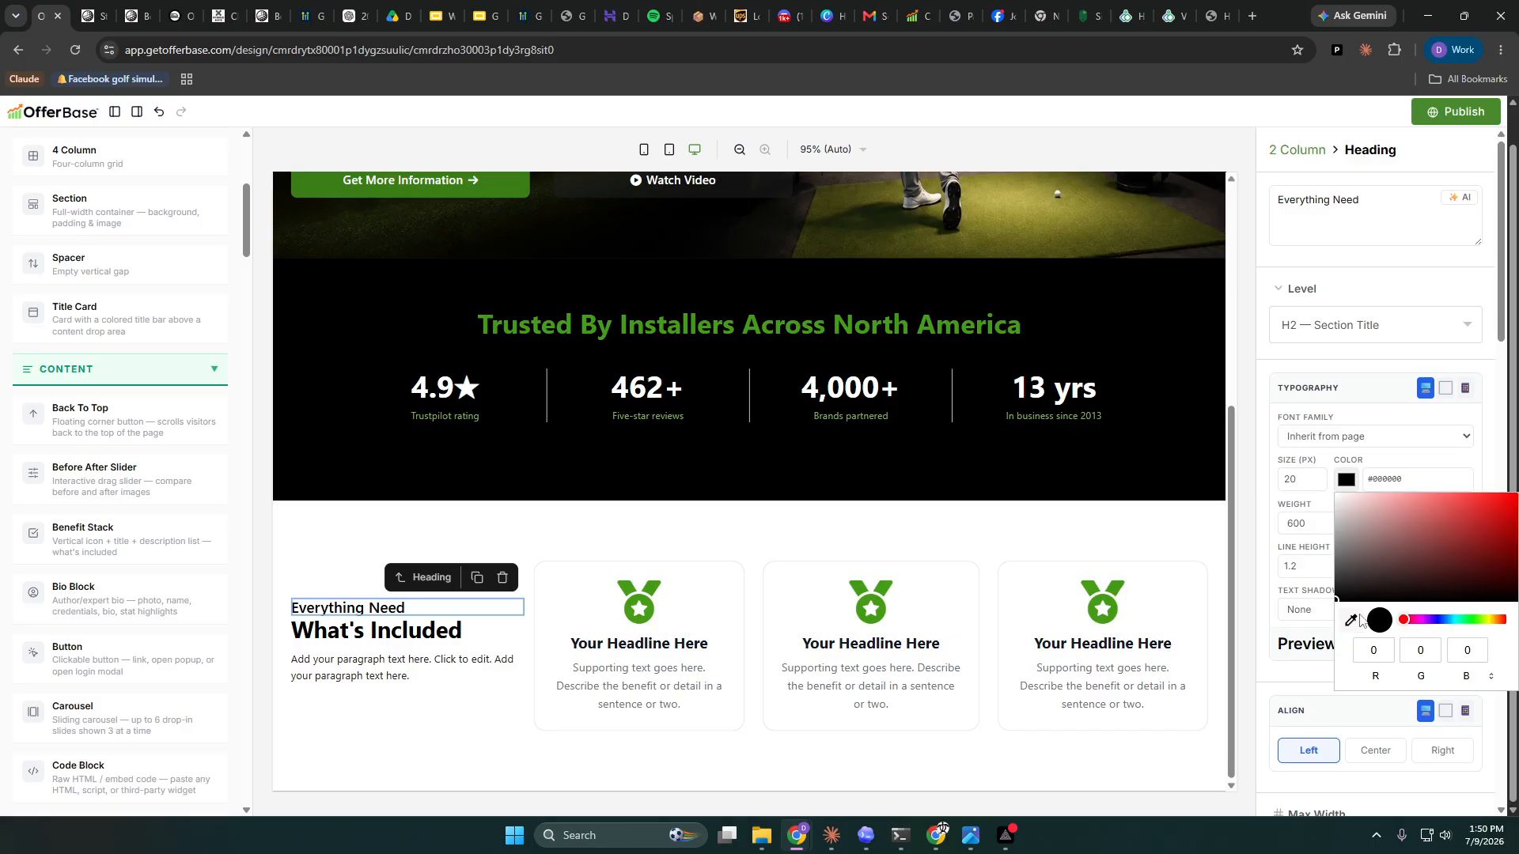
{"action": "left_click", "coordinate": [1352, 622]}
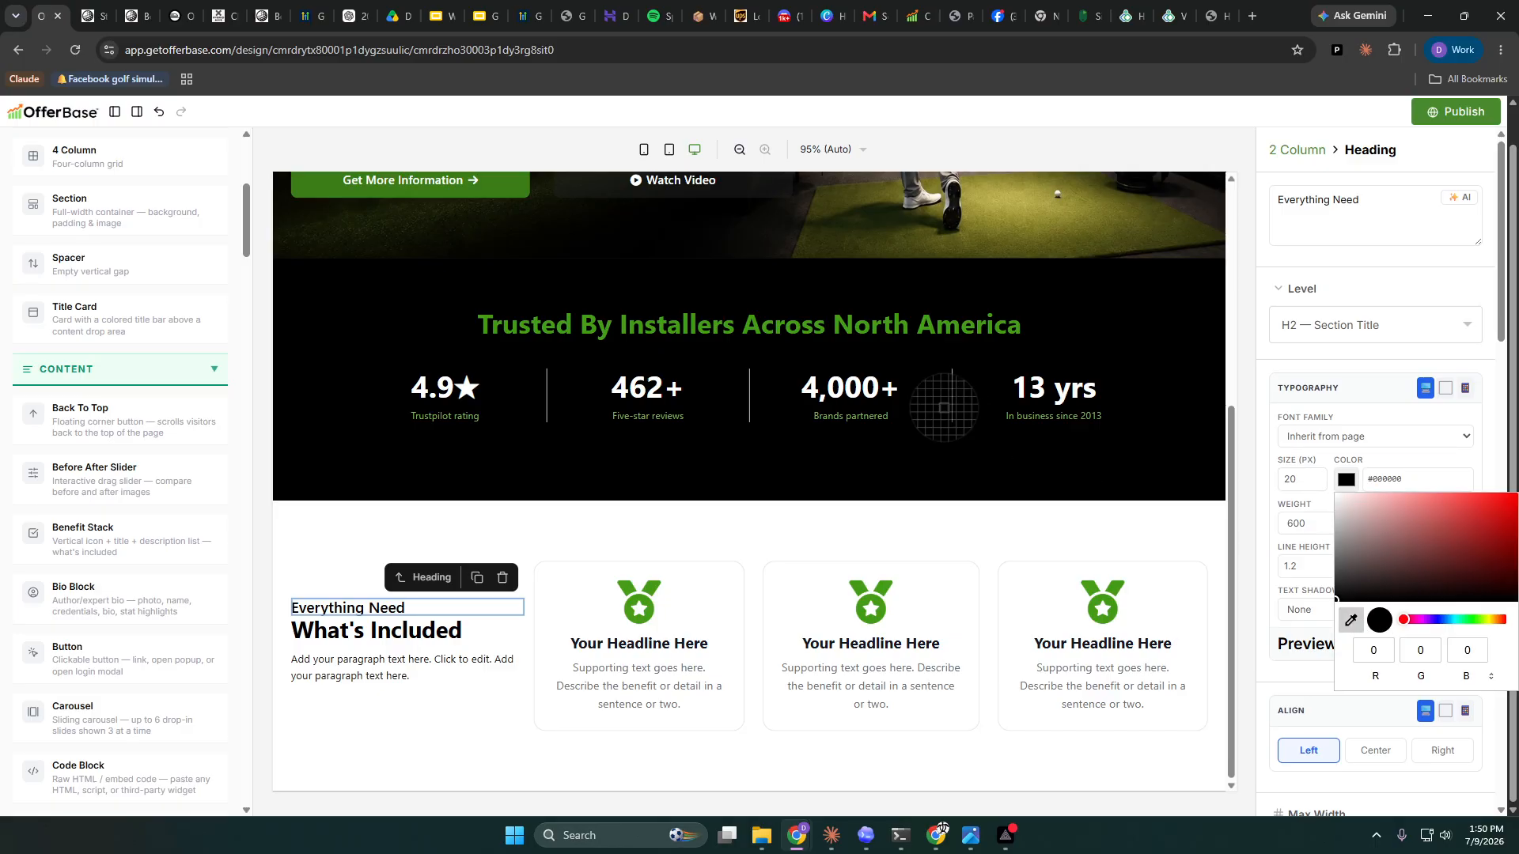
{"action": "left_click", "coordinate": [856, 325]}
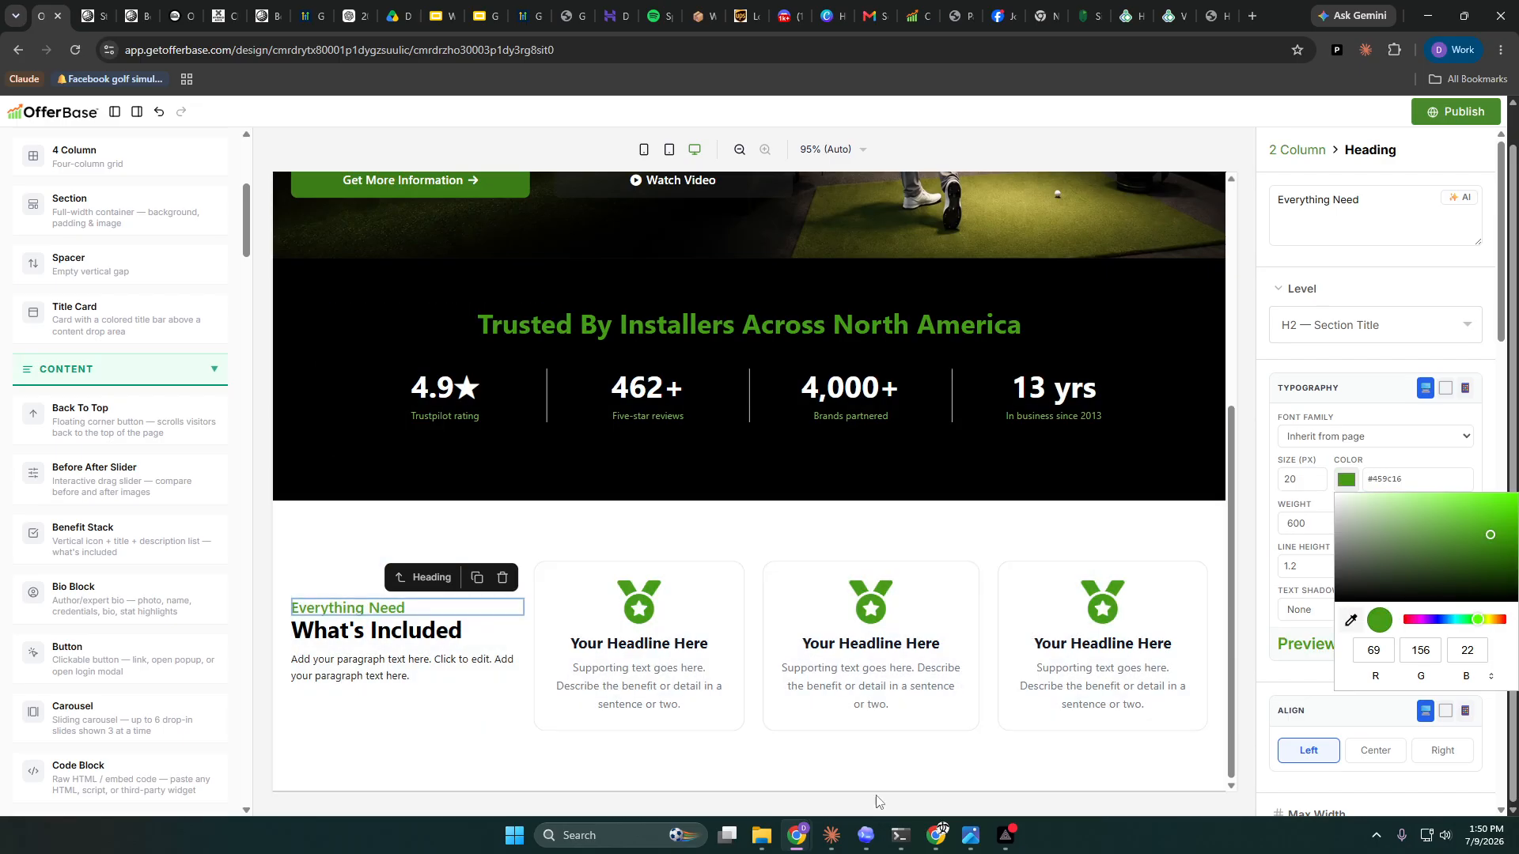
{"action": "left_click", "coordinate": [1300, 522]}
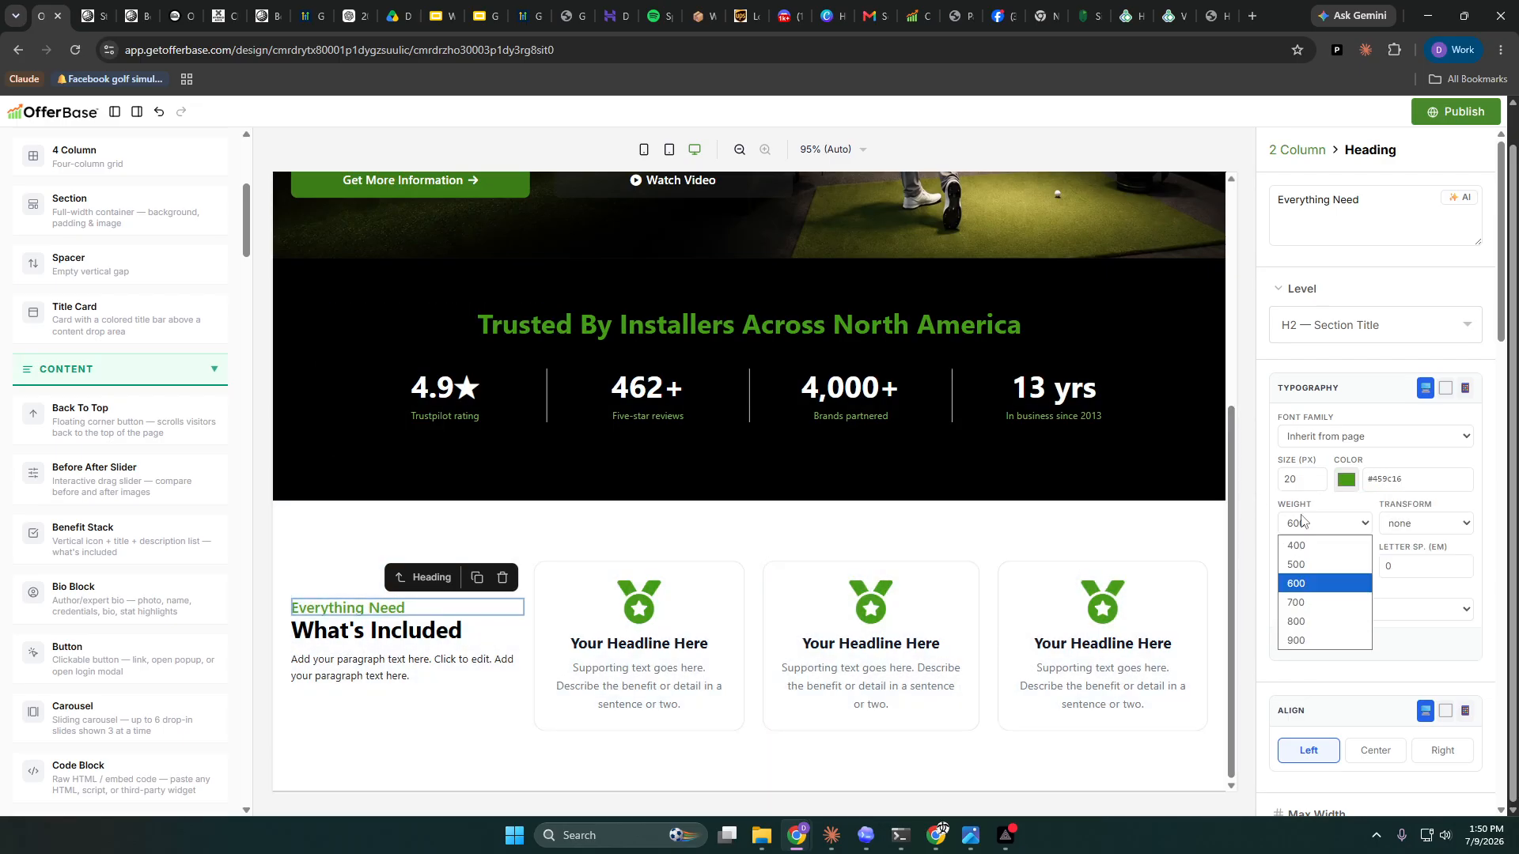
{"action": "left_click", "coordinate": [1314, 604]}
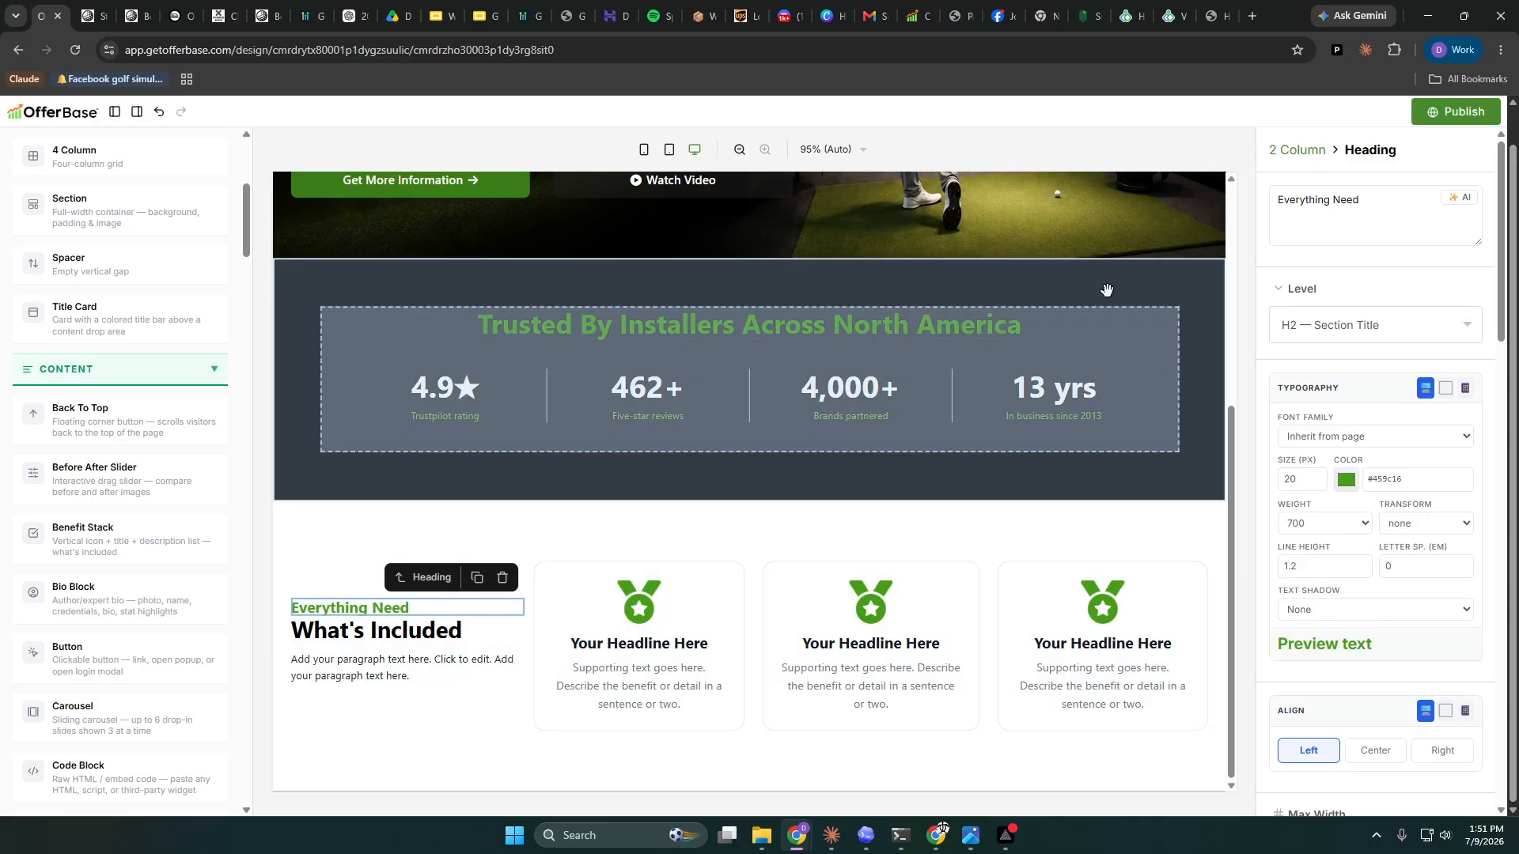
- Duplicate the hero's "Get More Information" button and move the copy below the paragraph under "What's Included"
{"action": "left_click", "coordinate": [1084, 235]}
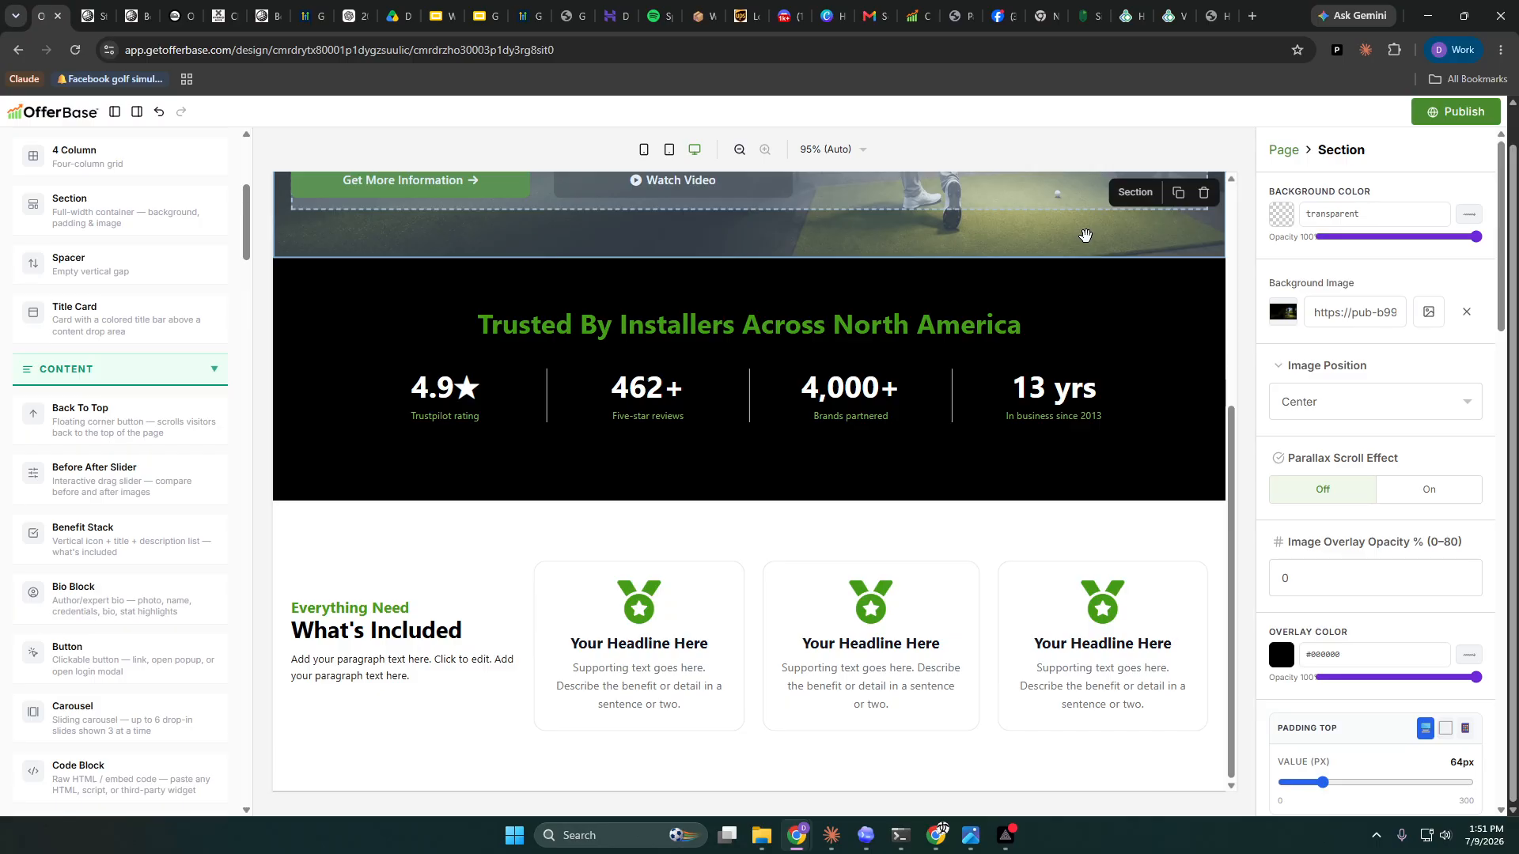
{"action": "scroll", "coordinate": [617, 348], "scroll_direction": "up", "scroll_amount": 1}
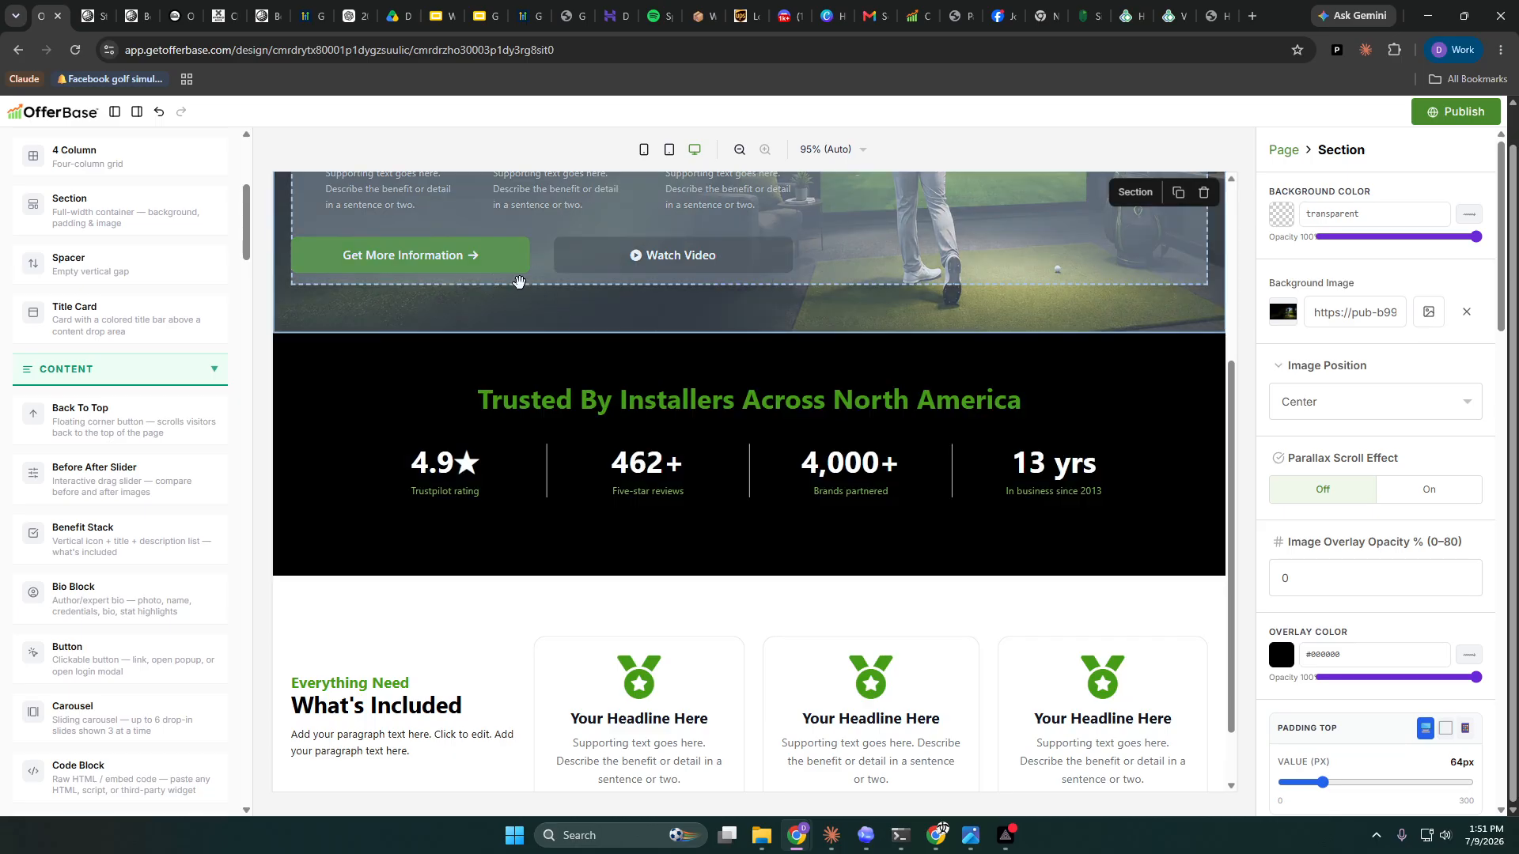
{"action": "left_click", "coordinate": [487, 255]}
{"action": "left_click", "coordinate": [482, 216]}
{"action": "scroll", "coordinate": [467, 237], "scroll_direction": "down", "scroll_amount": 1}
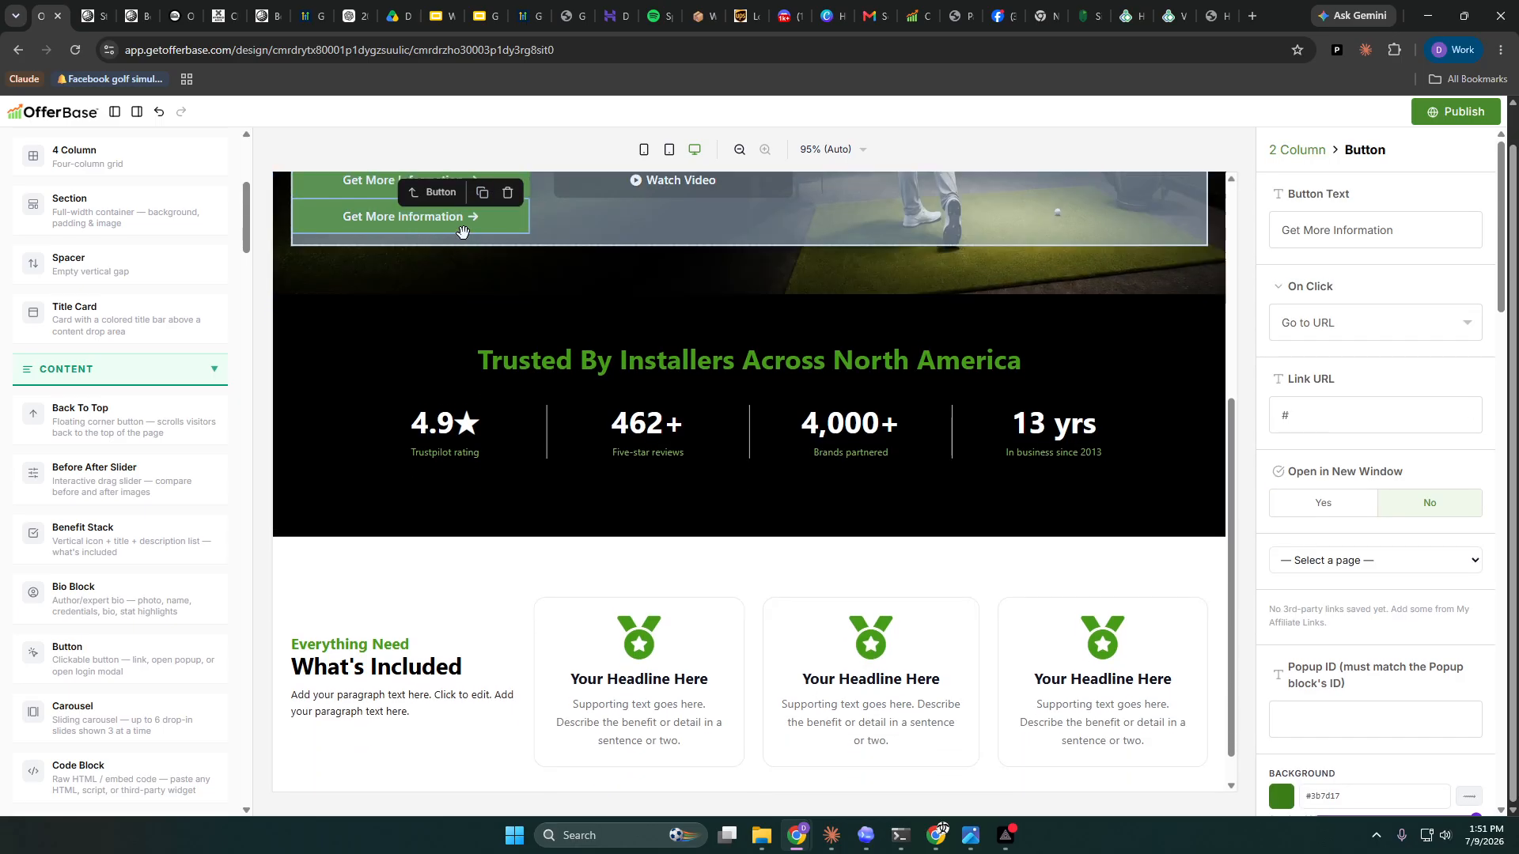
{"action": "left_click_drag", "start_coordinate": [463, 231], "coordinate": [443, 694]}
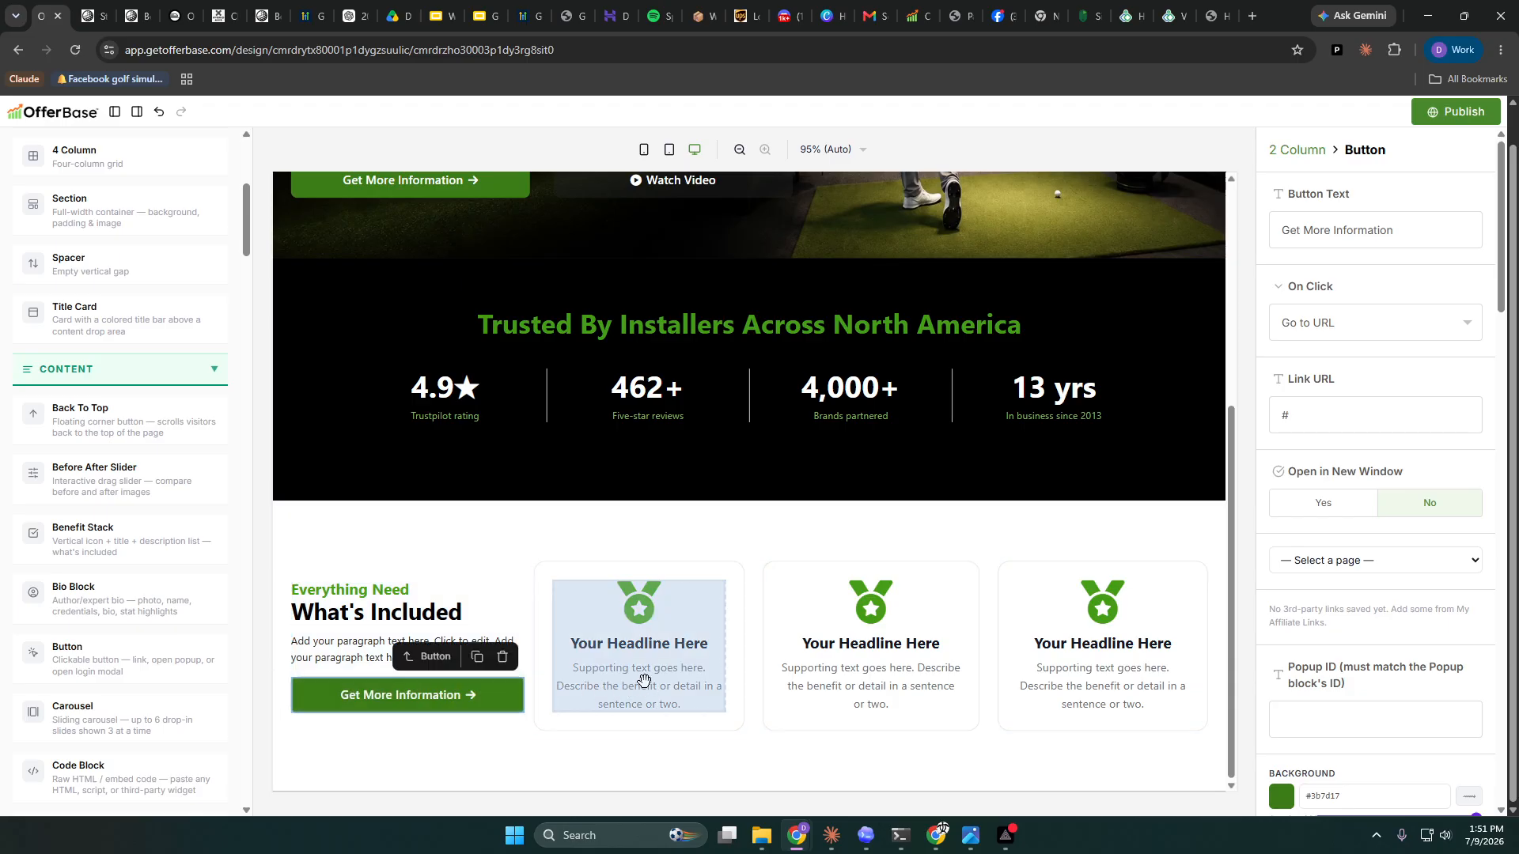
{"action": "left_click", "coordinate": [839, 773]}
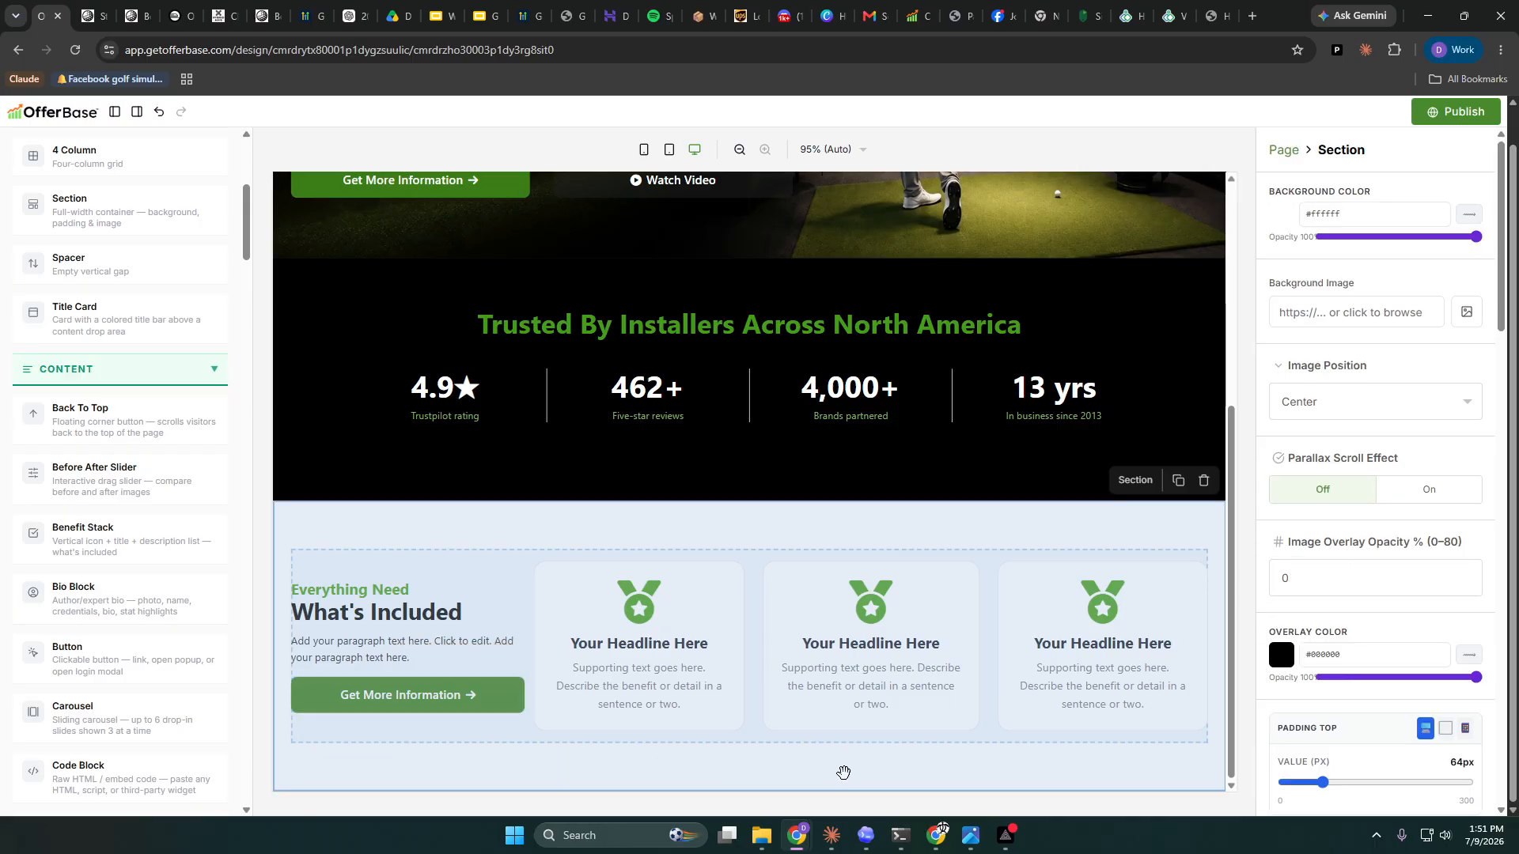
- Publish the page, review the "What's Included" section on the live page, and return to the editor
{"action": "scroll", "coordinate": [985, 433], "scroll_direction": "up", "scroll_amount": 1}
{"action": "scroll", "coordinate": [985, 432], "scroll_direction": "down", "scroll_amount": 1}
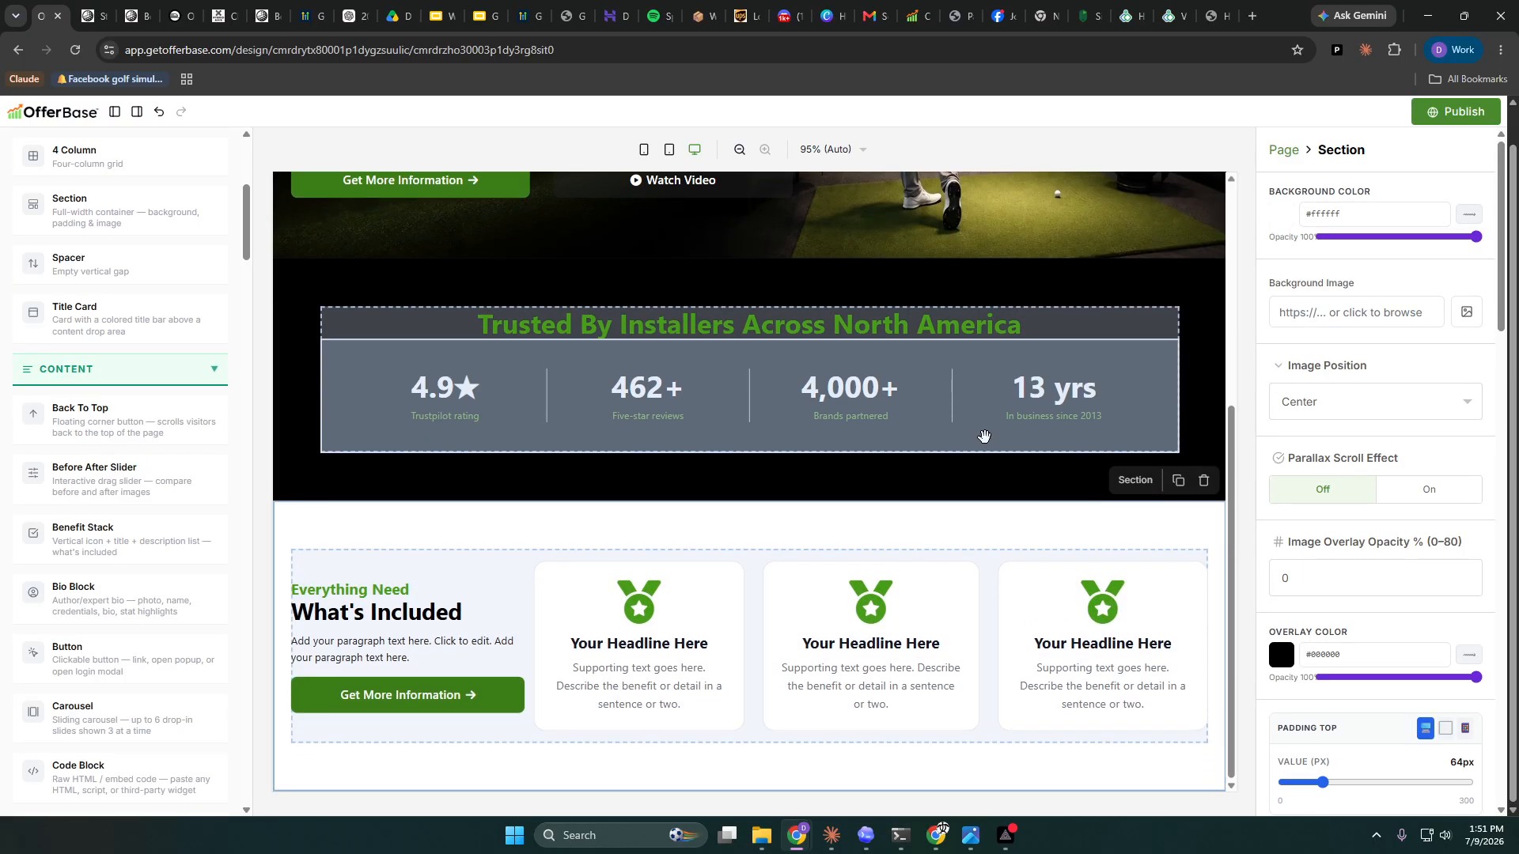
{"action": "left_click", "coordinate": [1461, 112]}
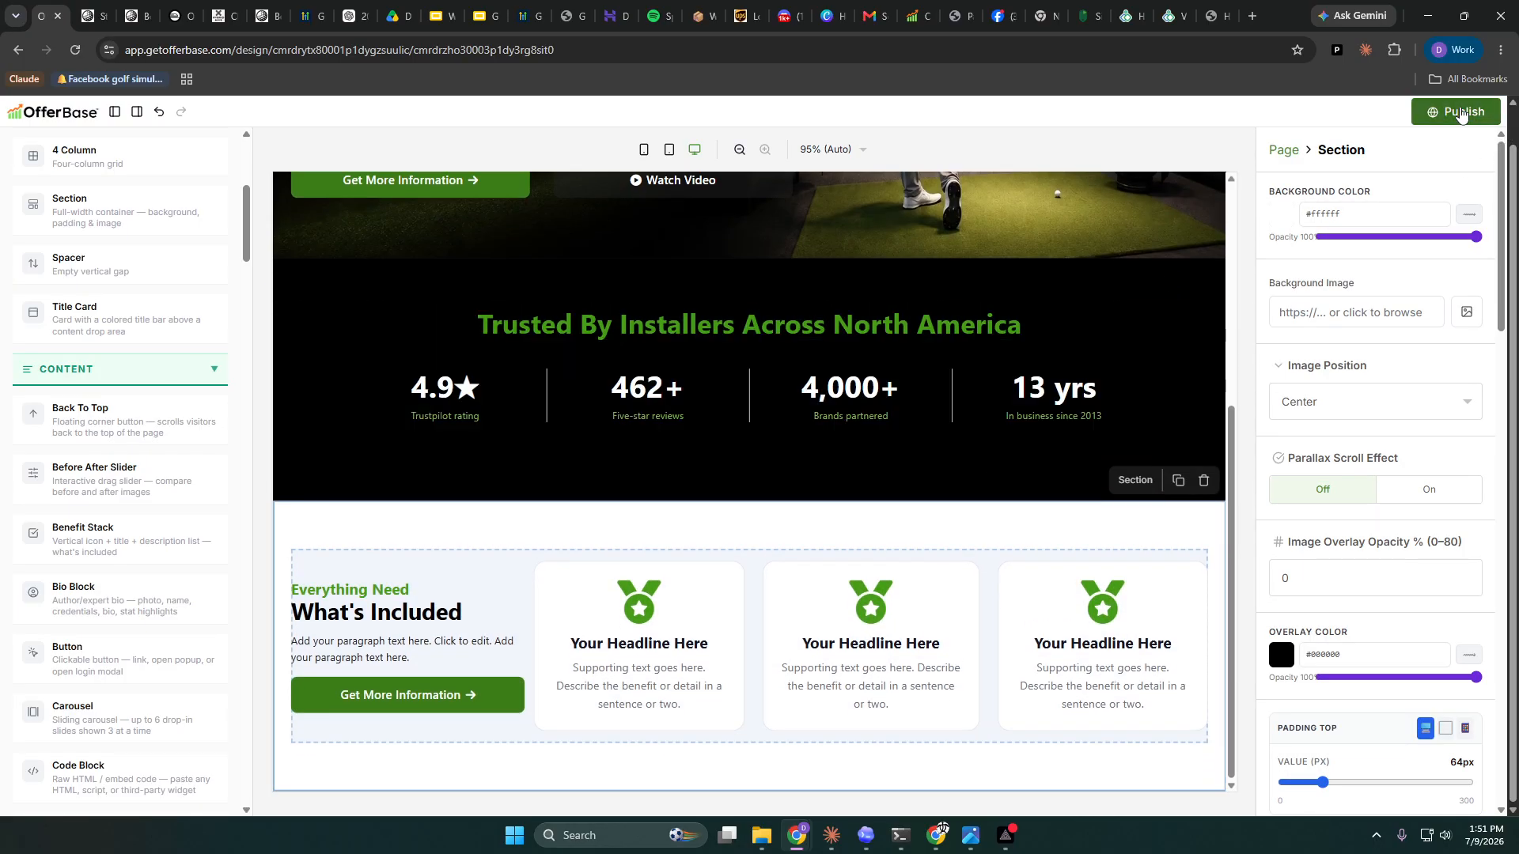
{"action": "left_click", "coordinate": [92, 24]}
{"action": "scroll", "coordinate": [312, 400], "scroll_direction": "down", "scroll_amount": 4}
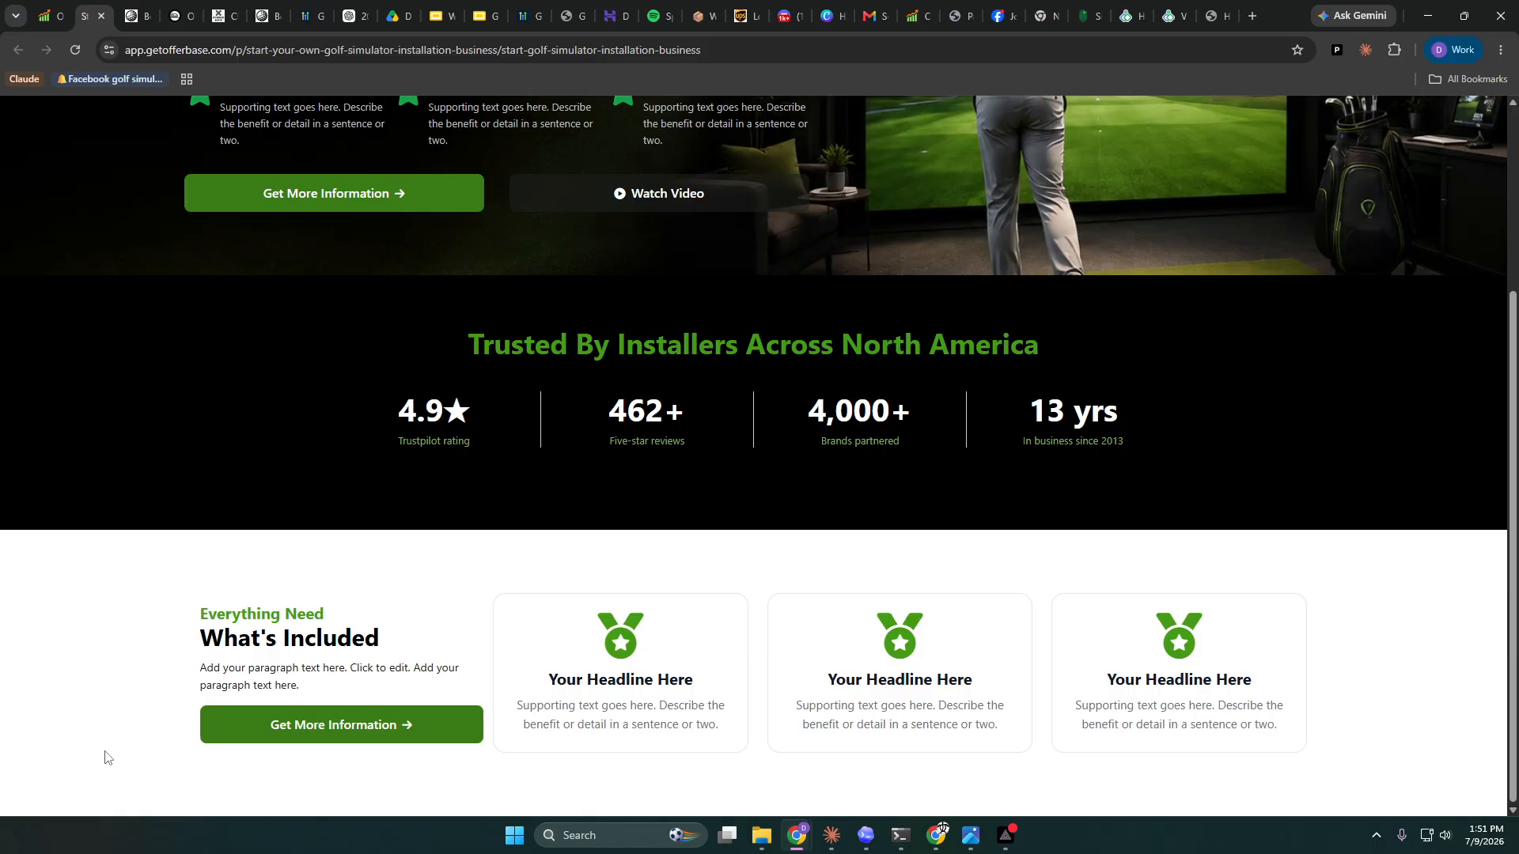
{"action": "left_click", "coordinate": [53, 15]}
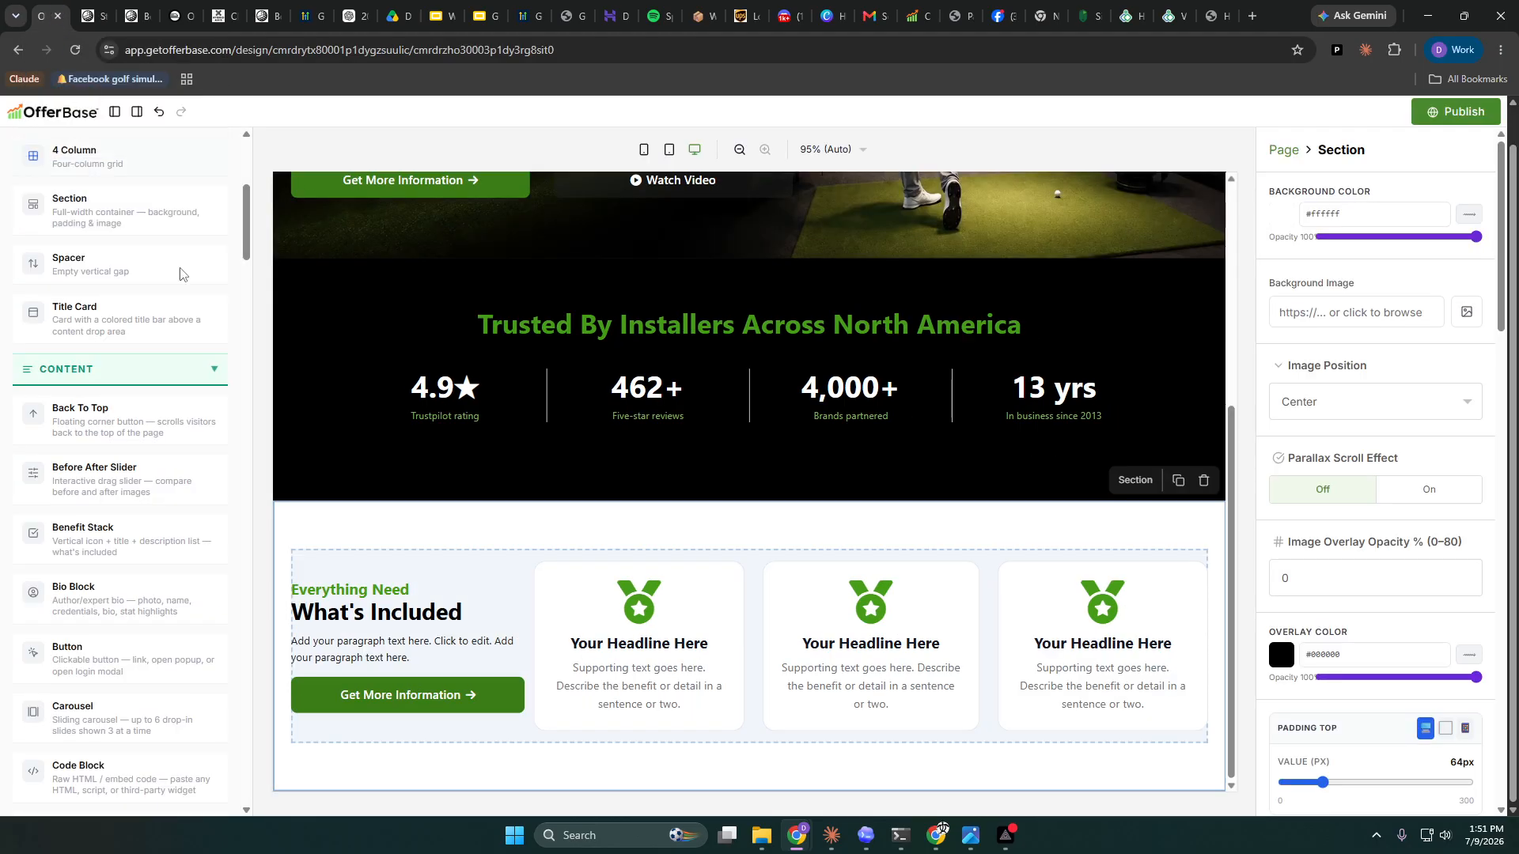
- Set the bottom padding of the "Everything Need" heading to 9 px
{"action": "left_click", "coordinate": [358, 594]}
{"action": "scroll", "coordinate": [1343, 617], "scroll_direction": "down", "scroll_amount": 8}
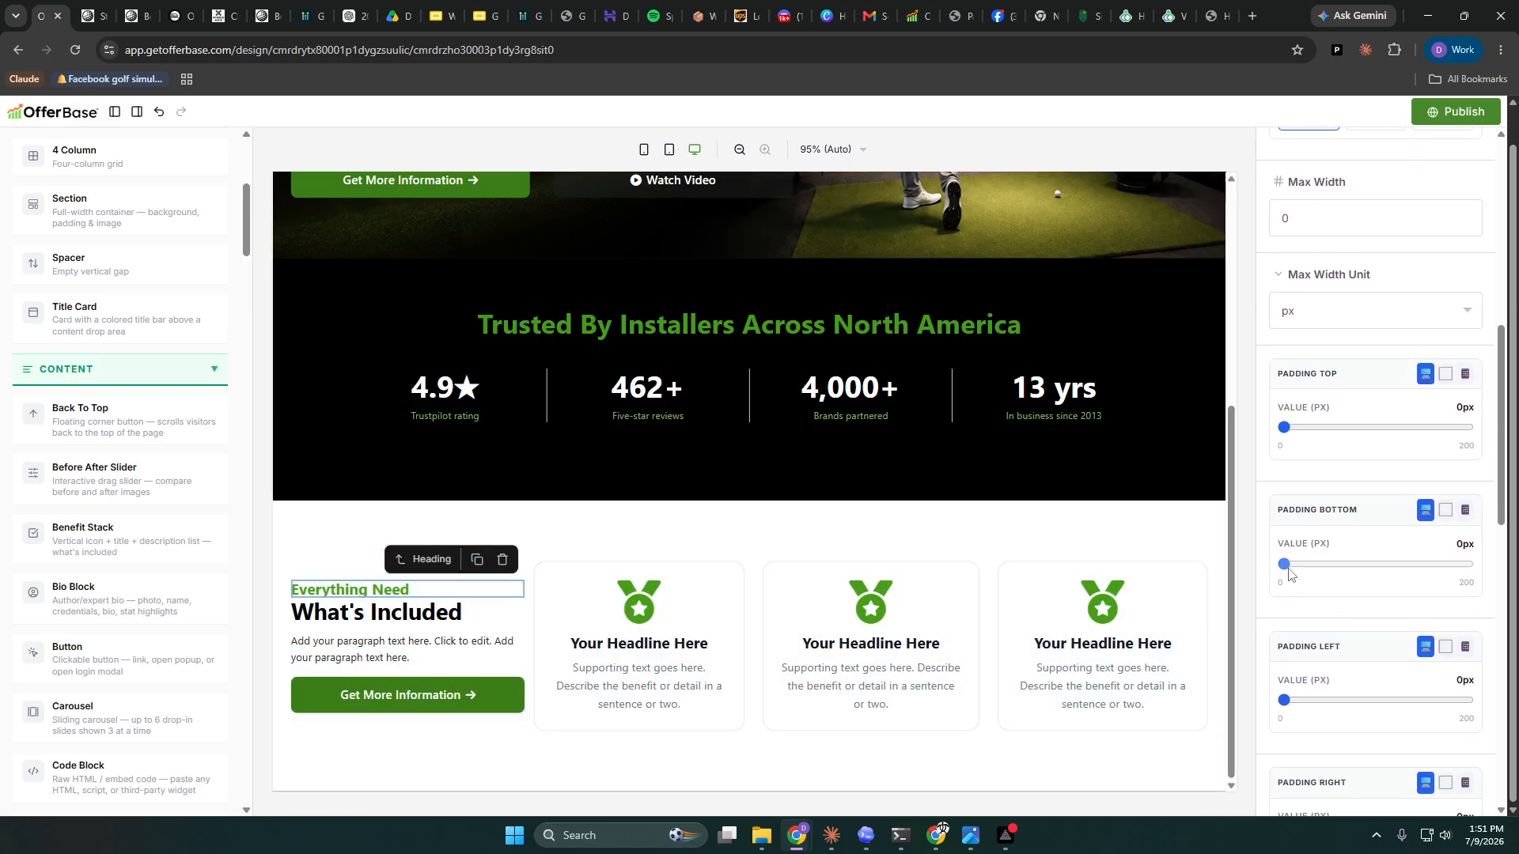
{"action": "left_click_drag", "start_coordinate": [1286, 568], "coordinate": [1294, 570]}
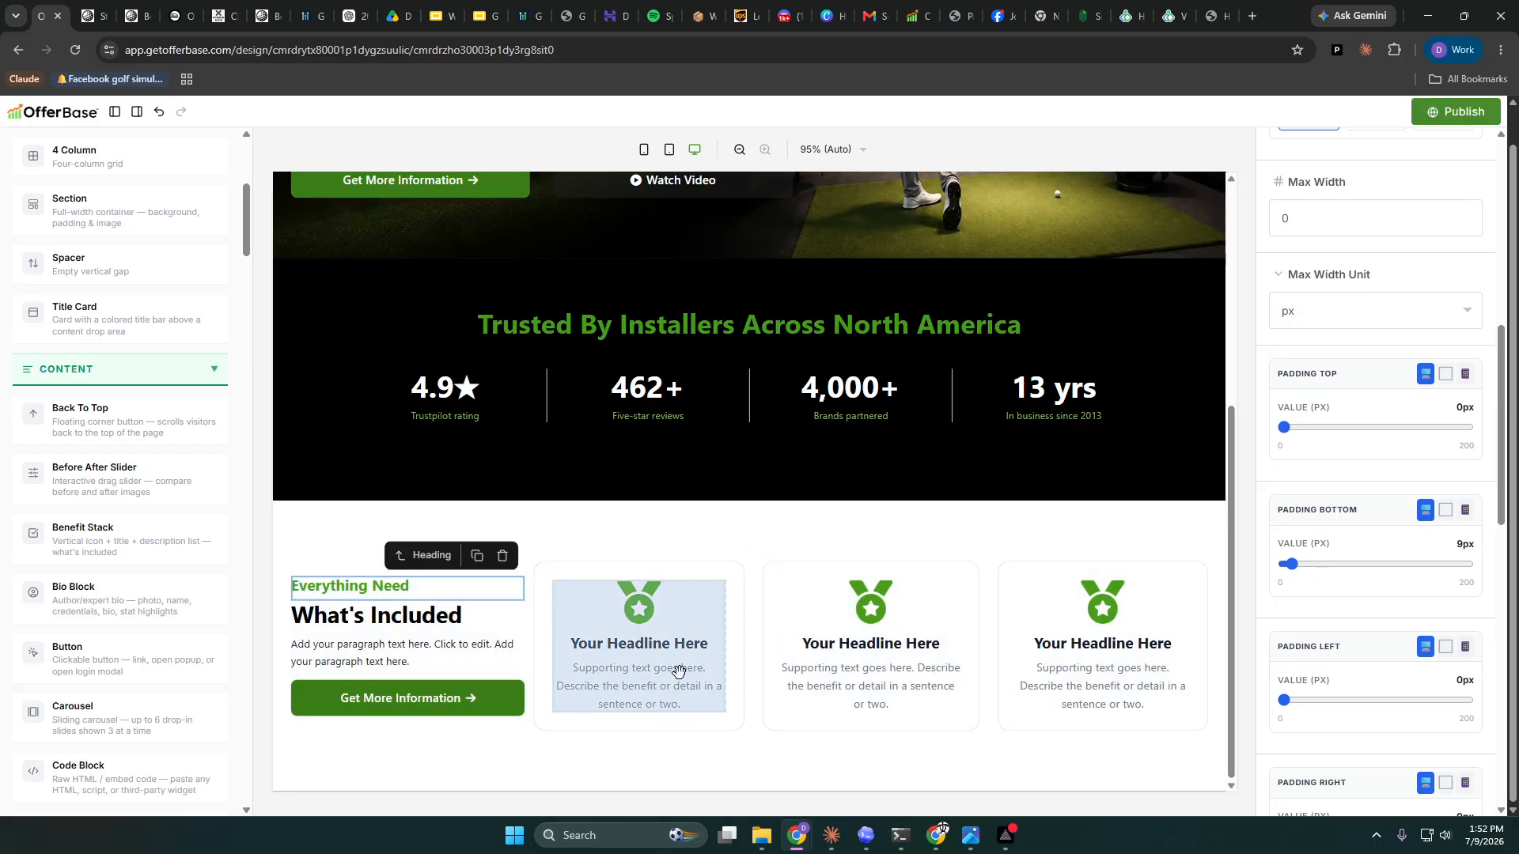
- Duplicate the whole "What's Included" section and set the copy's background color to #050505
{"action": "left_click", "coordinate": [883, 517]}
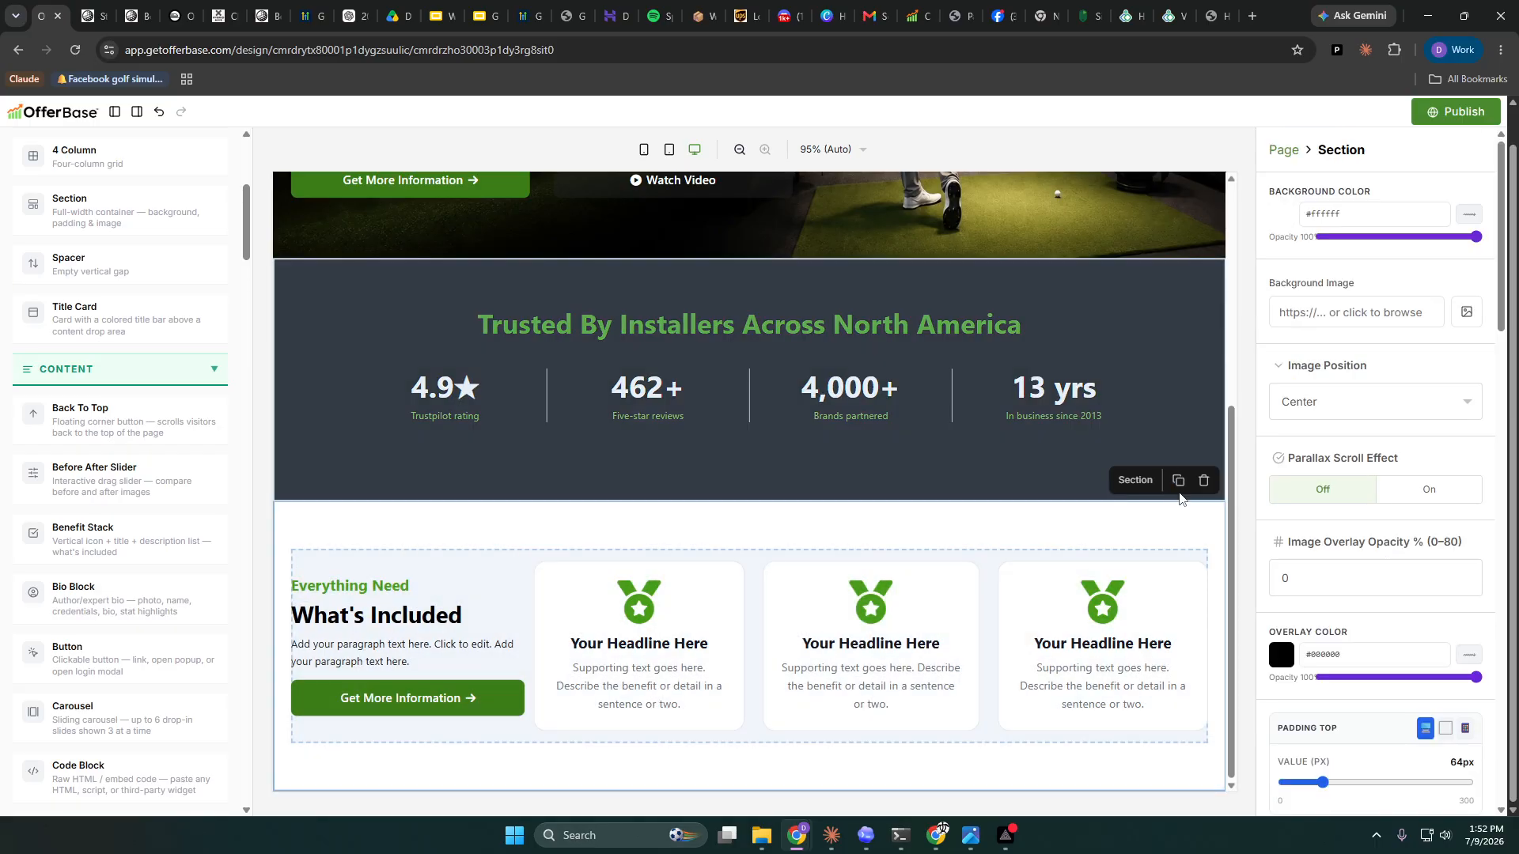
{"action": "left_click", "coordinate": [1178, 481]}
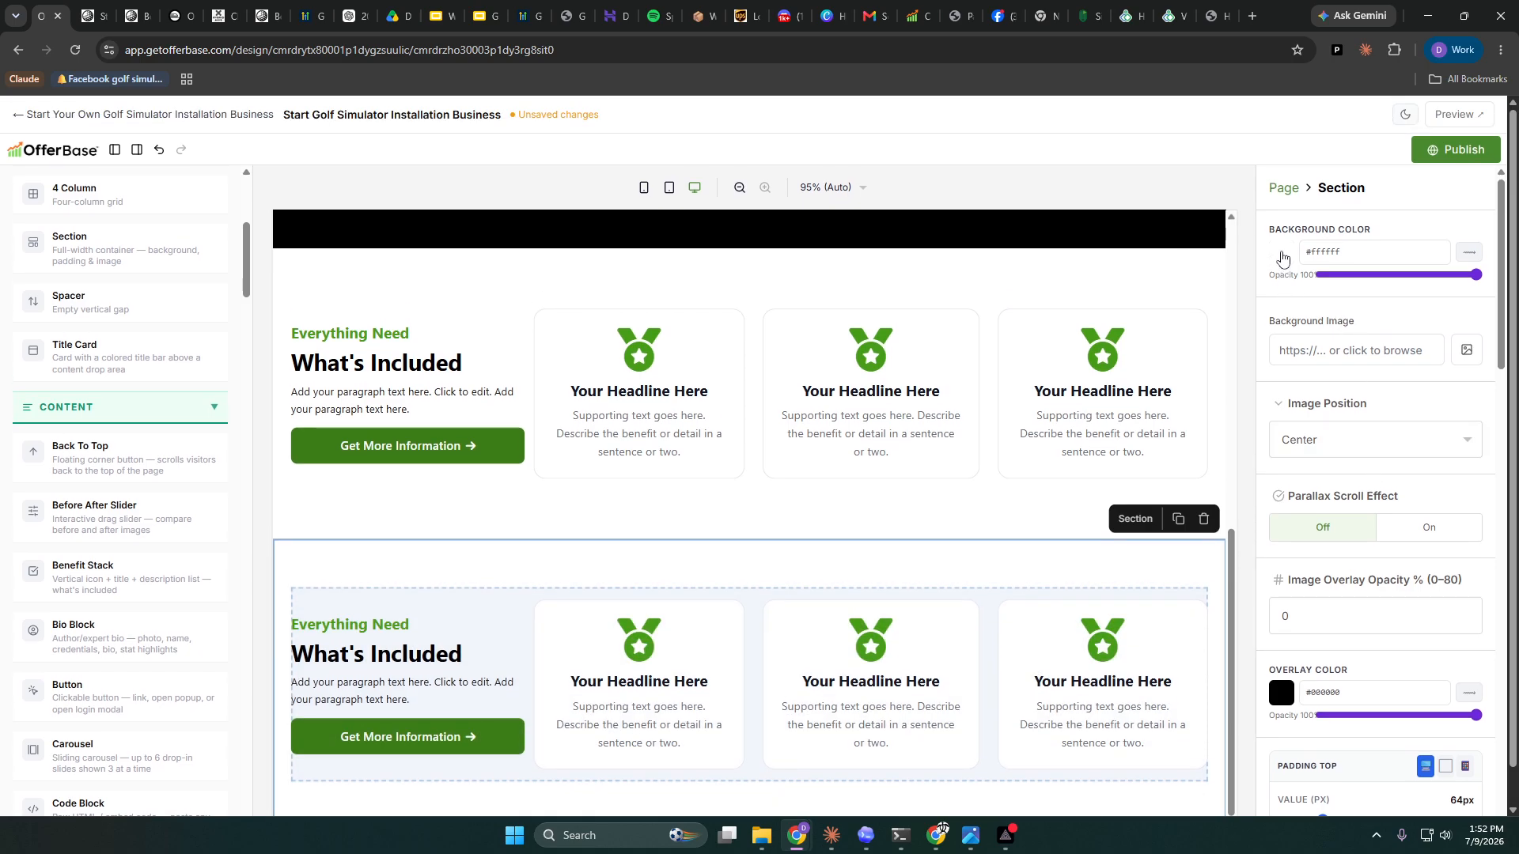
{"action": "left_click", "coordinate": [1281, 254]}
{"action": "left_click", "coordinate": [1272, 372]}
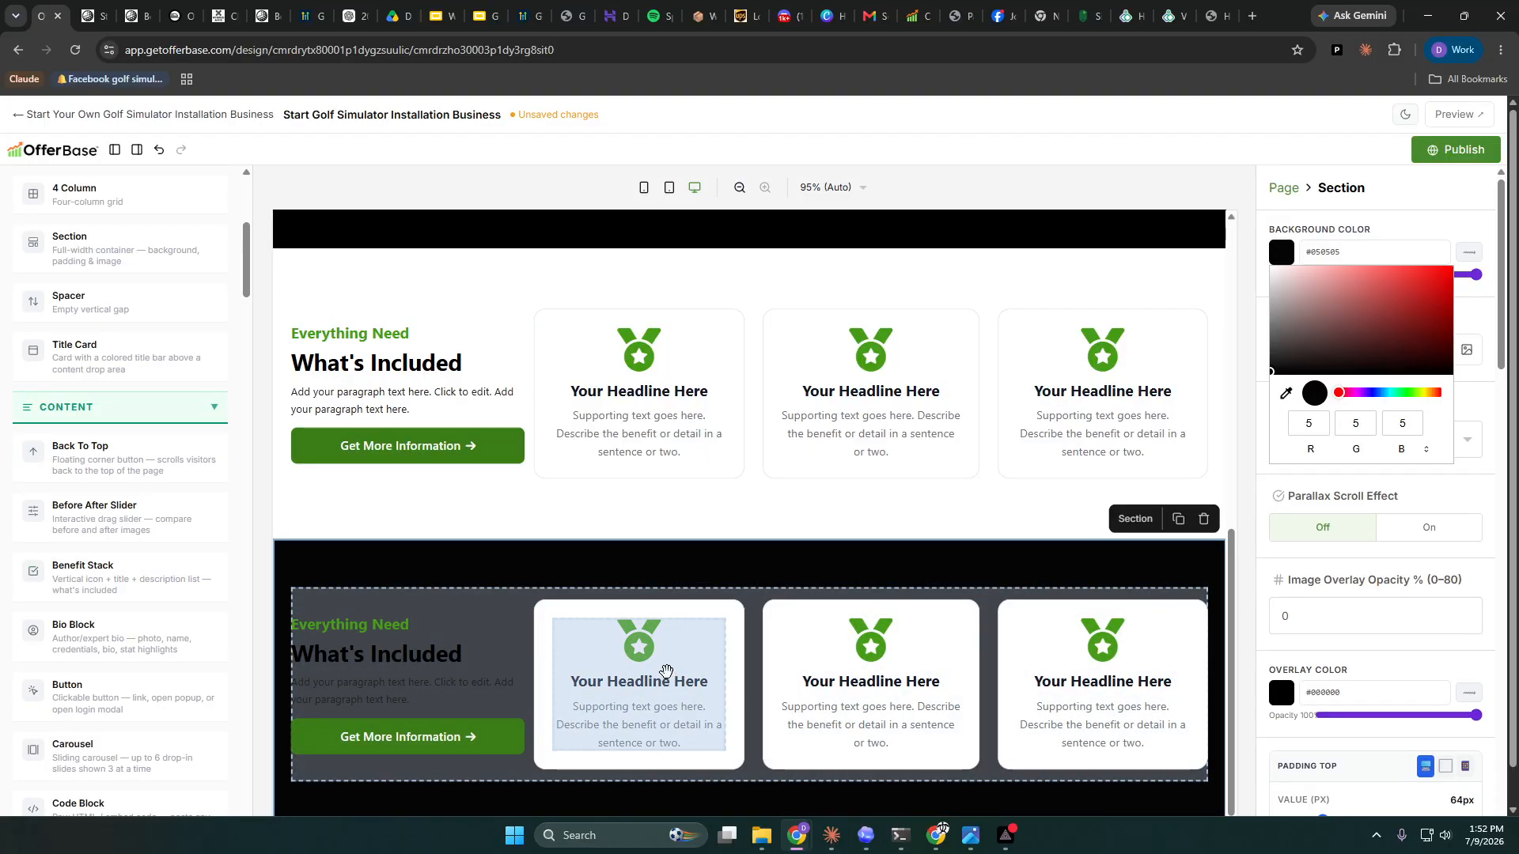
{"action": "scroll", "coordinate": [681, 643], "scroll_direction": "down", "scroll_amount": 1}
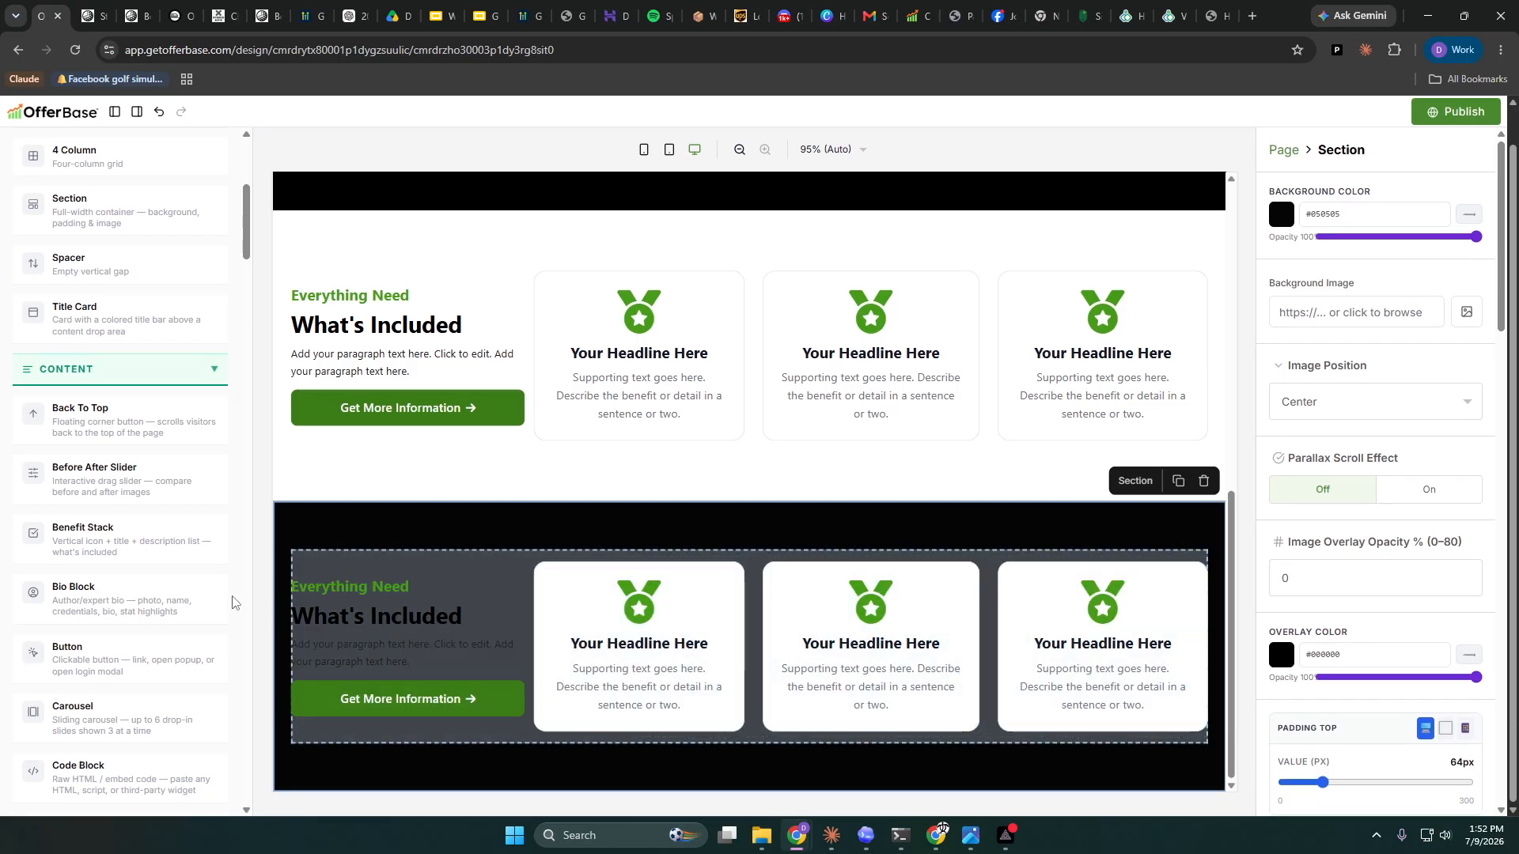
- Add an empty section below the black section and move the three medal icon features out of its cards into it
{"action": "left_click_drag", "start_coordinate": [93, 218], "coordinate": [678, 772]}
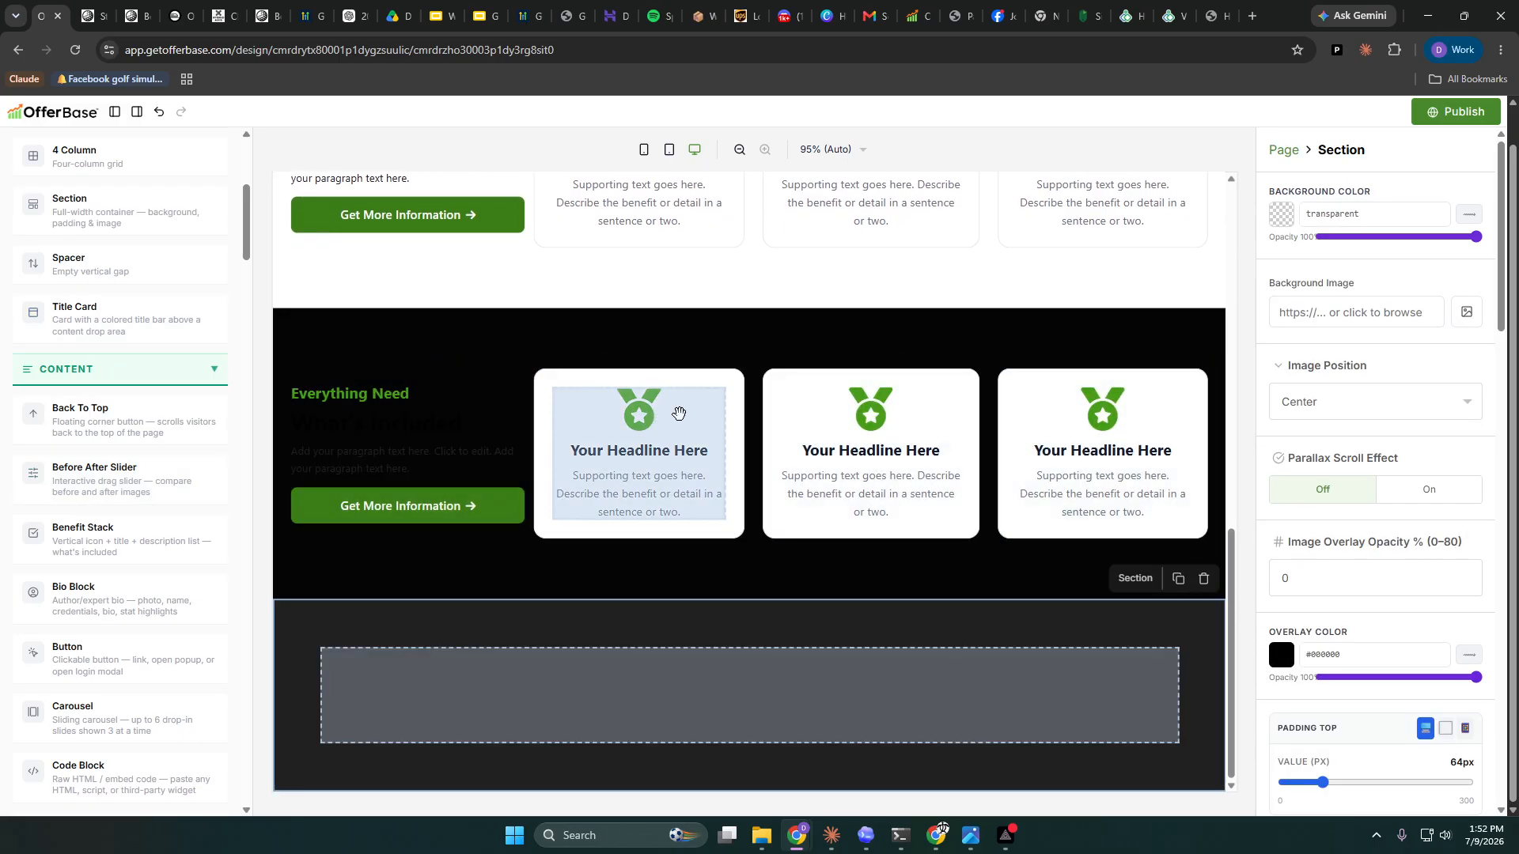
{"action": "left_click_drag", "start_coordinate": [673, 430], "coordinate": [685, 688]}
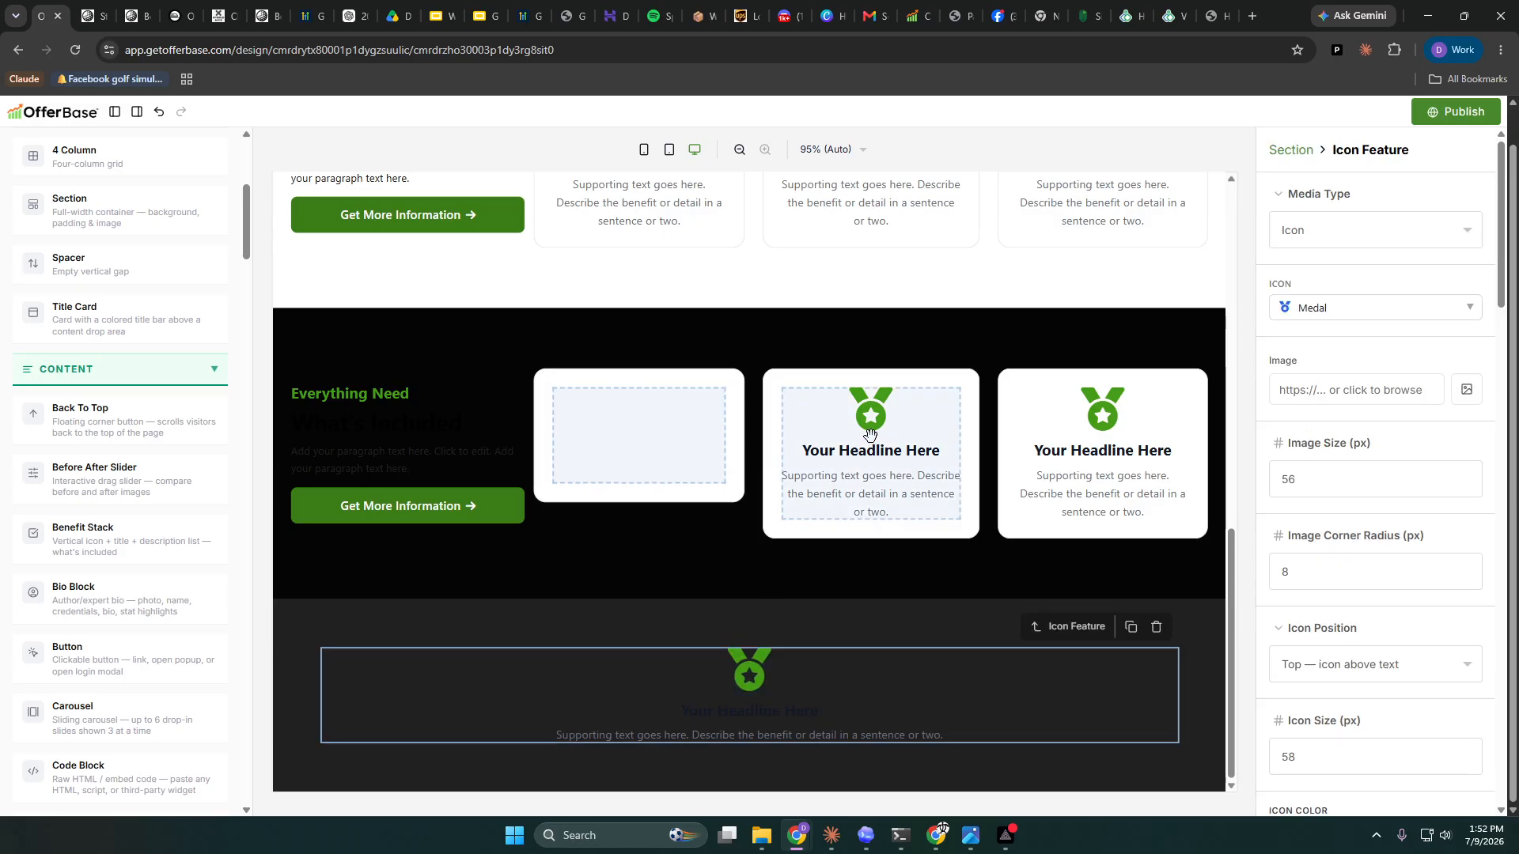
{"action": "left_click_drag", "start_coordinate": [870, 434], "coordinate": [888, 684]}
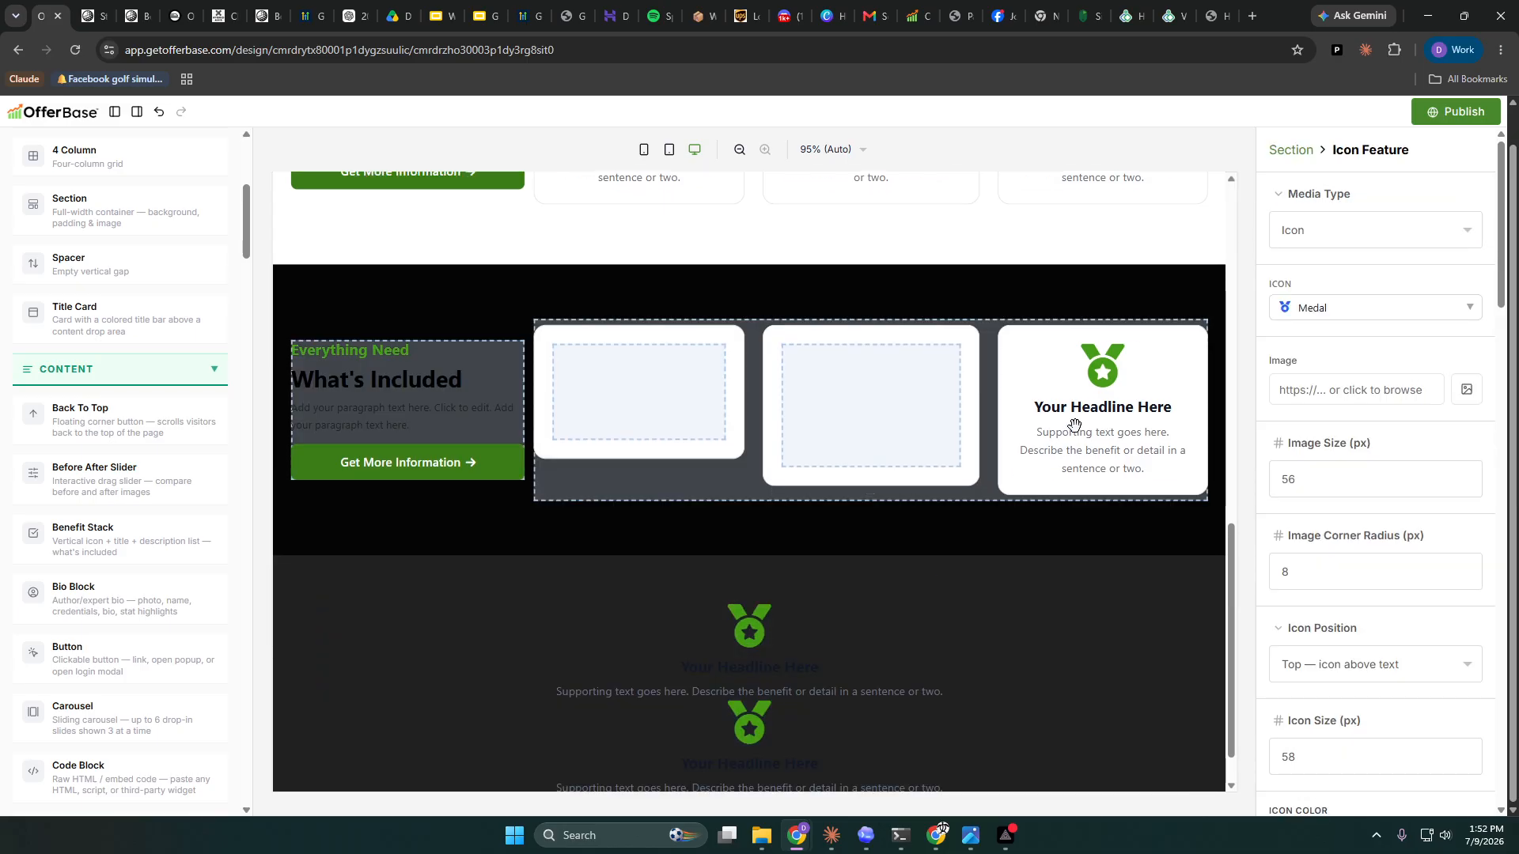
{"action": "left_click_drag", "start_coordinate": [1061, 441], "coordinate": [875, 673]}
{"action": "scroll", "coordinate": [880, 514], "scroll_direction": "up", "scroll_amount": 2}
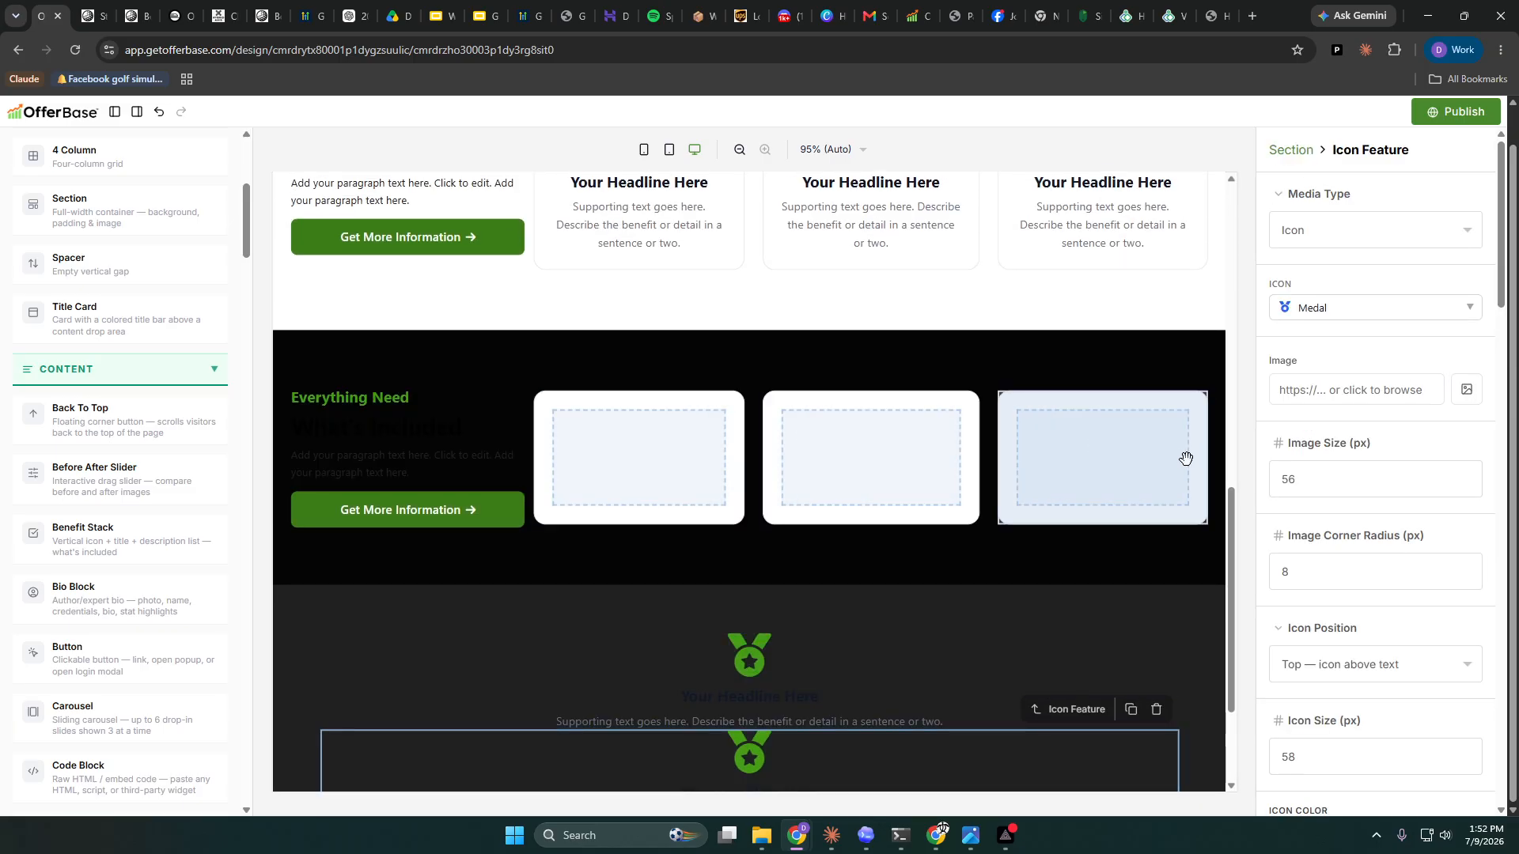
- Move the third empty card of the black section into the new section below and delete the other two empty cards
{"action": "left_click_drag", "start_coordinate": [1157, 461], "coordinate": [985, 663]}
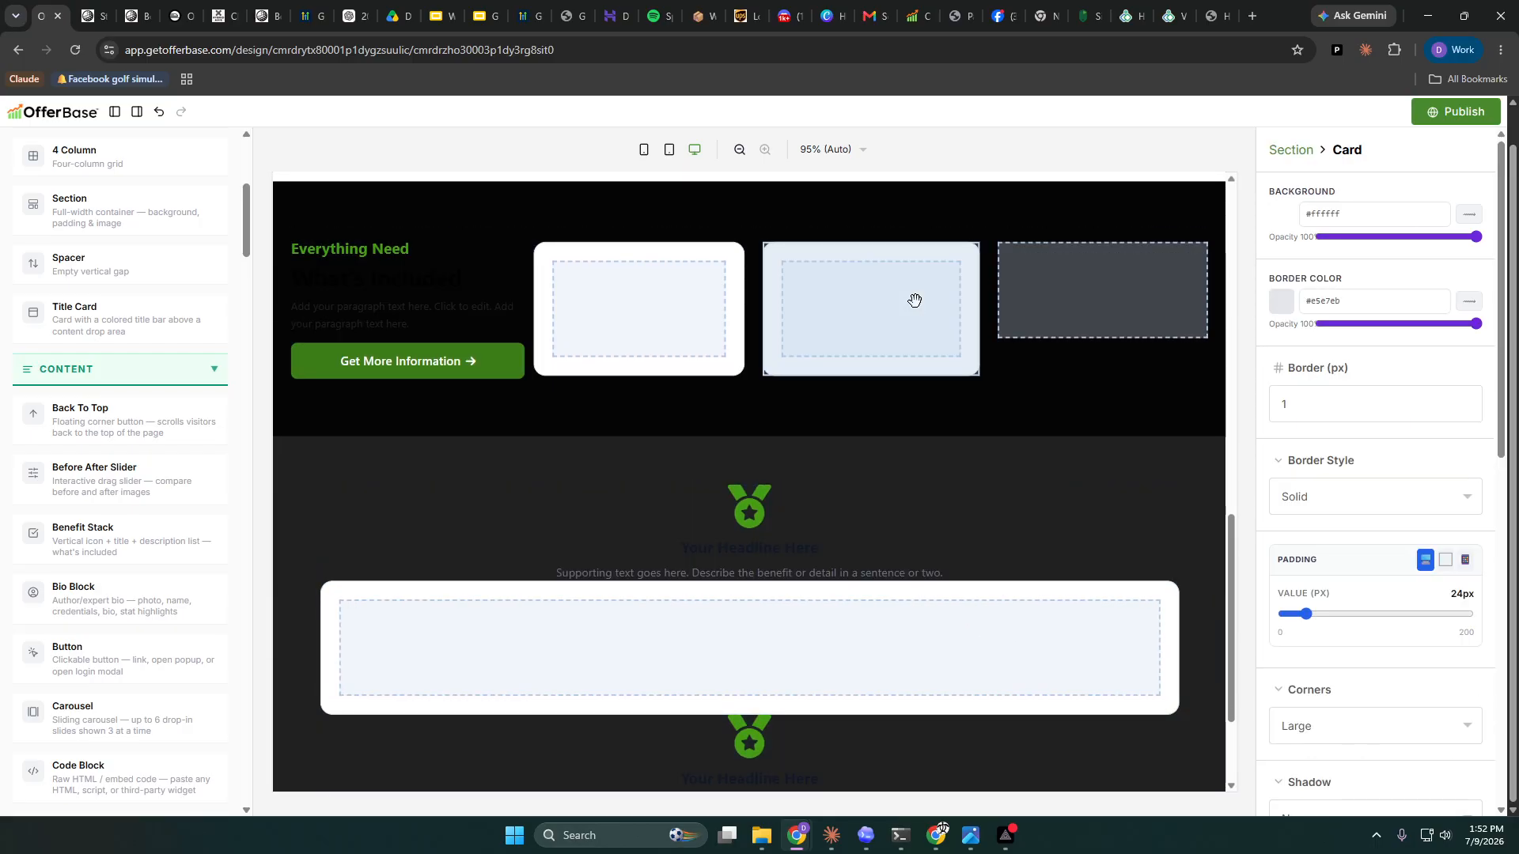
{"action": "left_click", "coordinate": [912, 302]}
{"action": "left_click", "coordinate": [956, 224]}
{"action": "left_click", "coordinate": [722, 278]}
{"action": "left_click", "coordinate": [720, 222]}
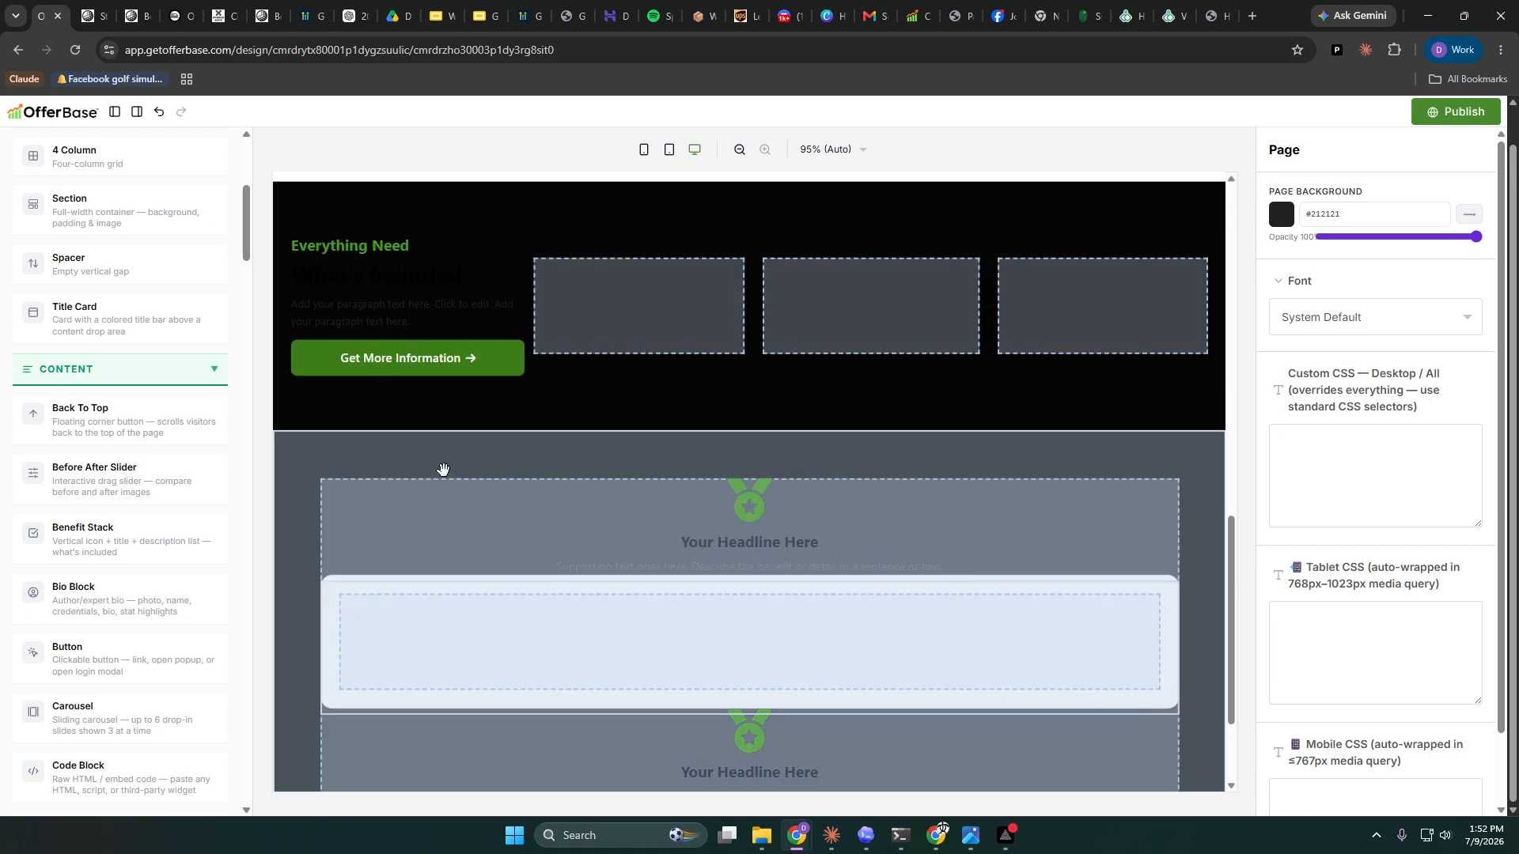
- Move the empty three-column block into the section below and put the black section's "What's Included" heading in the freed wide column
{"action": "scroll", "coordinate": [659, 380], "scroll_direction": "up", "scroll_amount": 1}
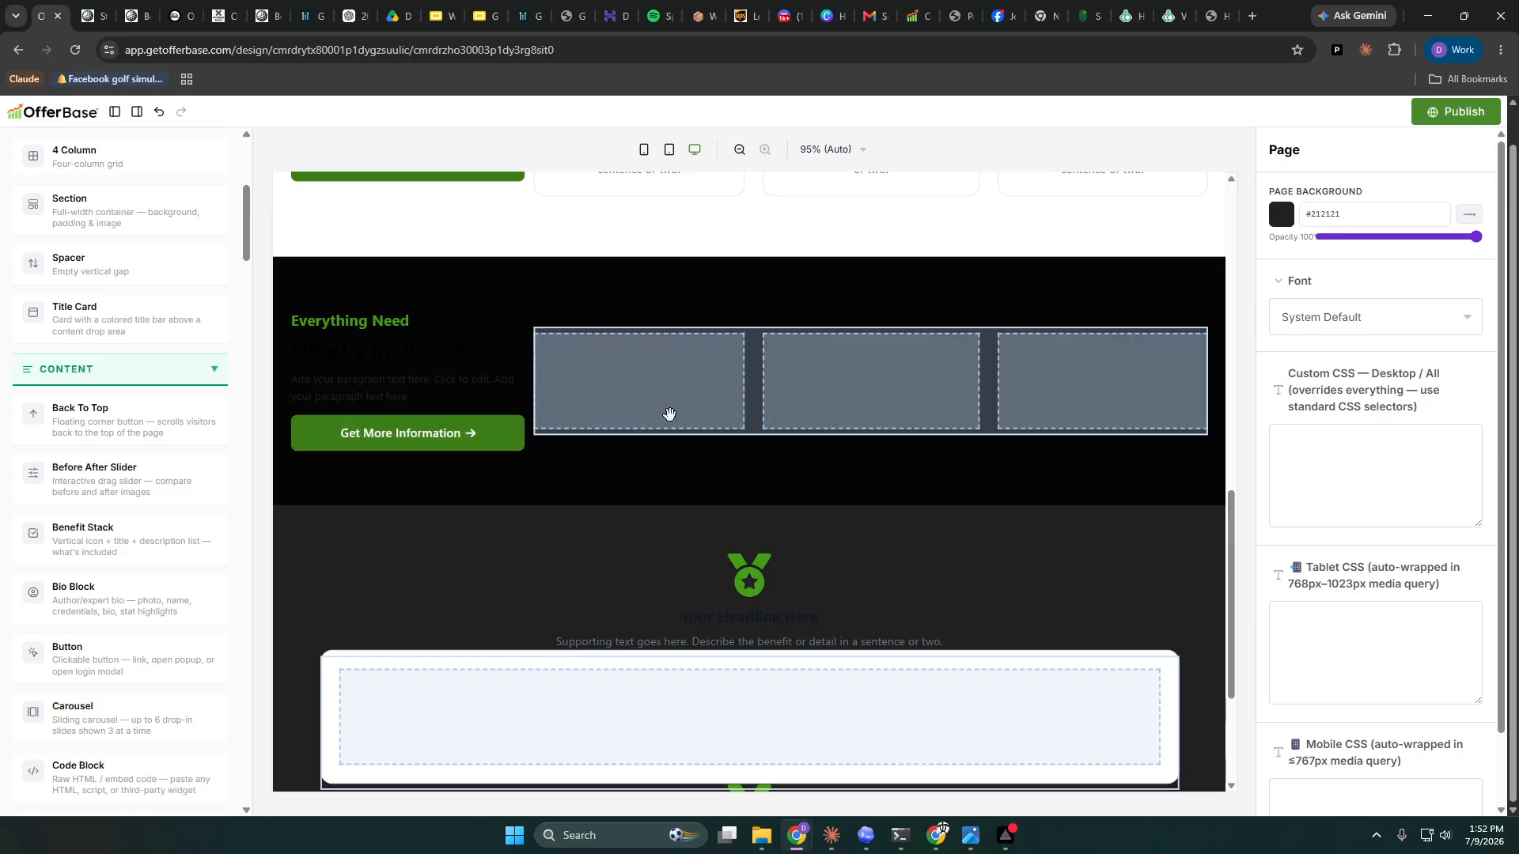
{"action": "left_click_drag", "start_coordinate": [908, 370], "coordinate": [814, 563]}
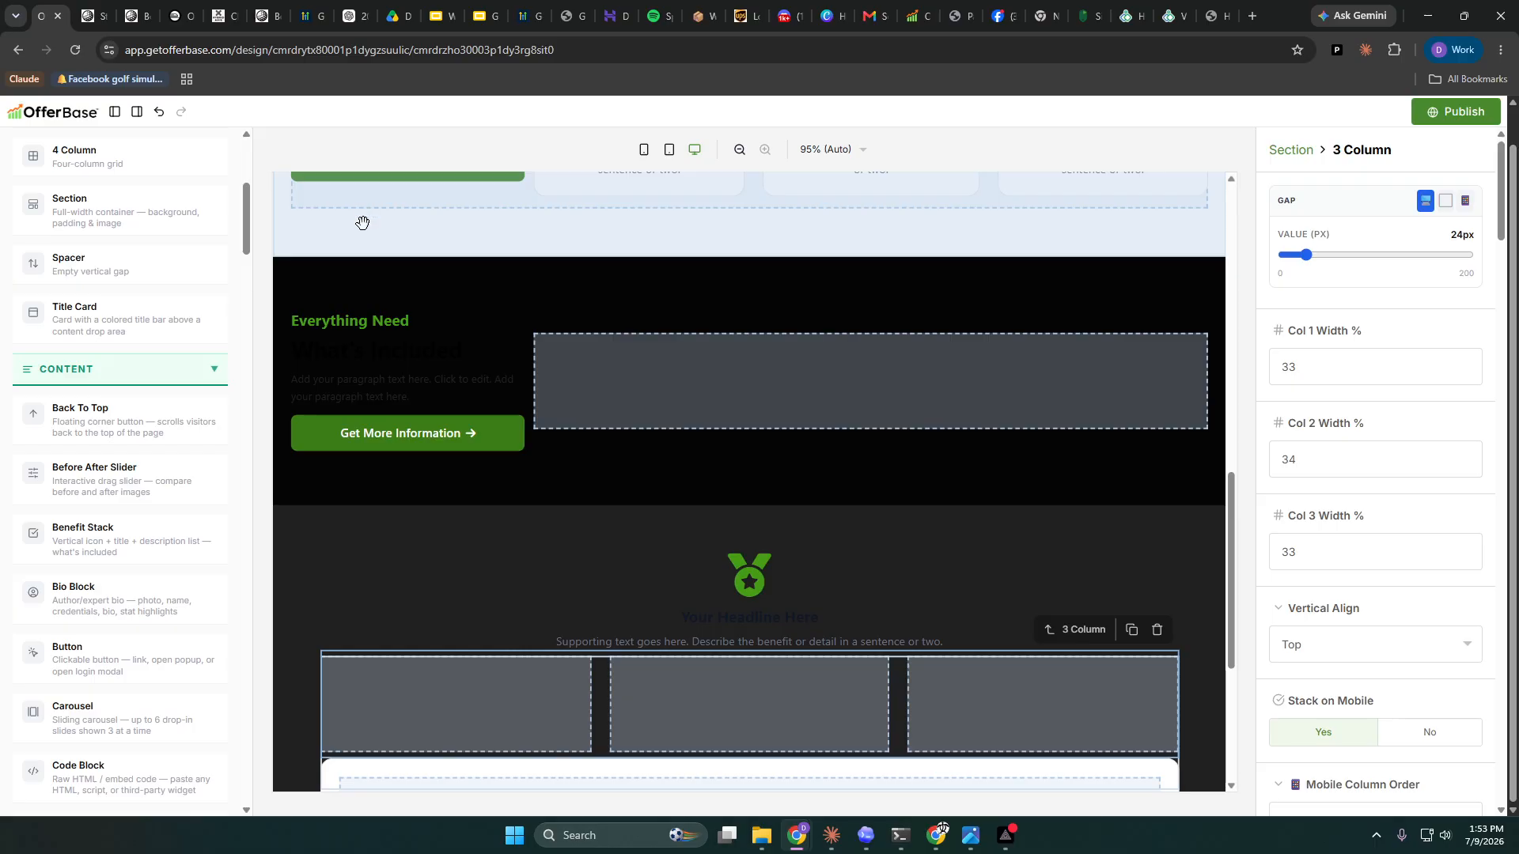
{"action": "left_click", "coordinate": [381, 354]}
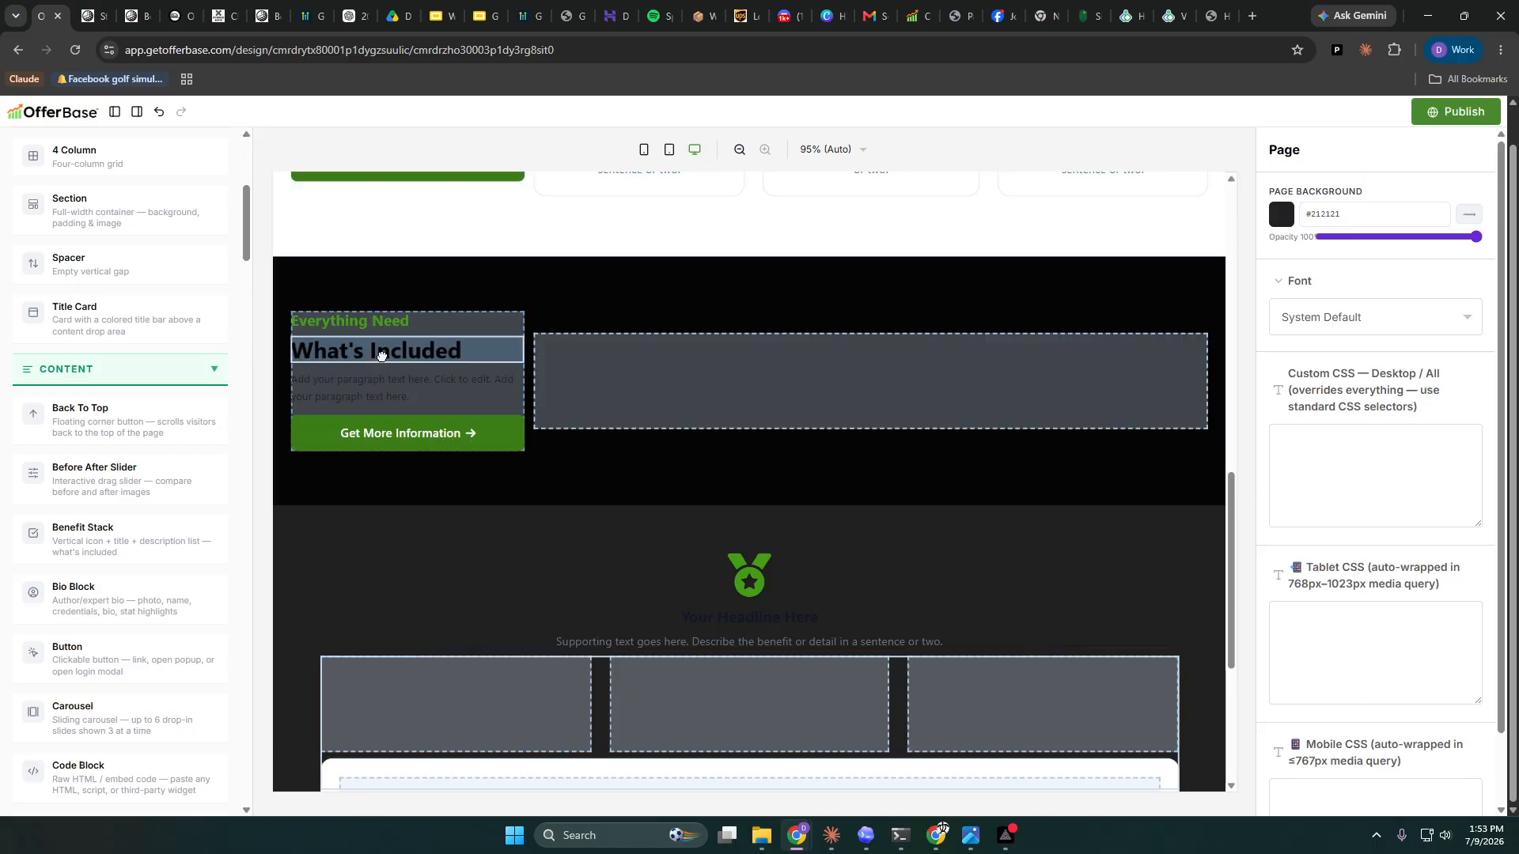
{"action": "left_click_drag", "start_coordinate": [381, 354], "coordinate": [906, 367]}
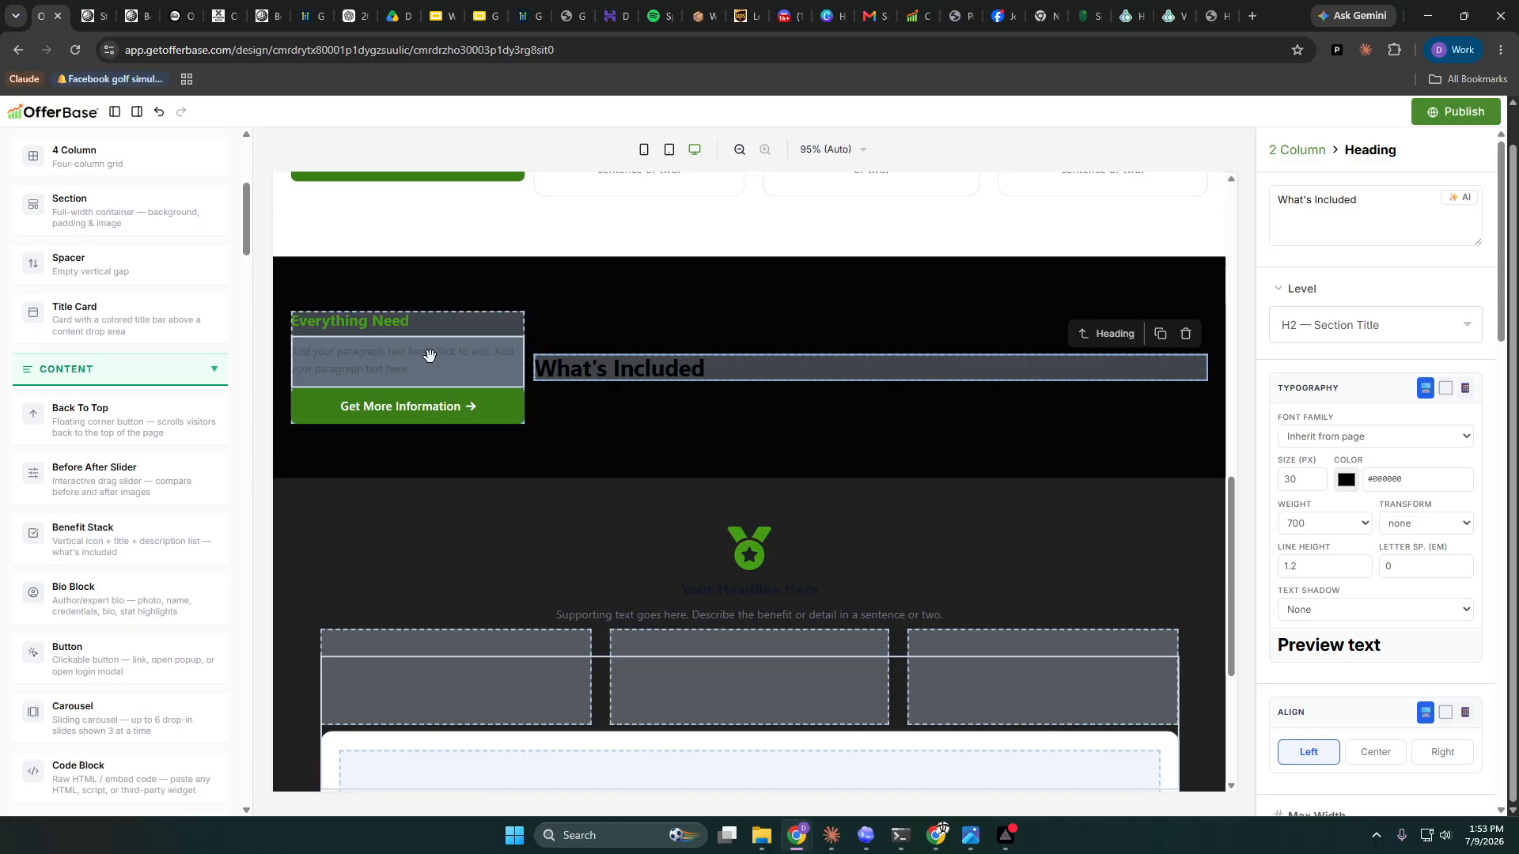
- Add a List Block below the "What's Included" heading in the black section's wide column
{"action": "scroll", "coordinate": [152, 499], "scroll_direction": "down", "scroll_amount": 10}
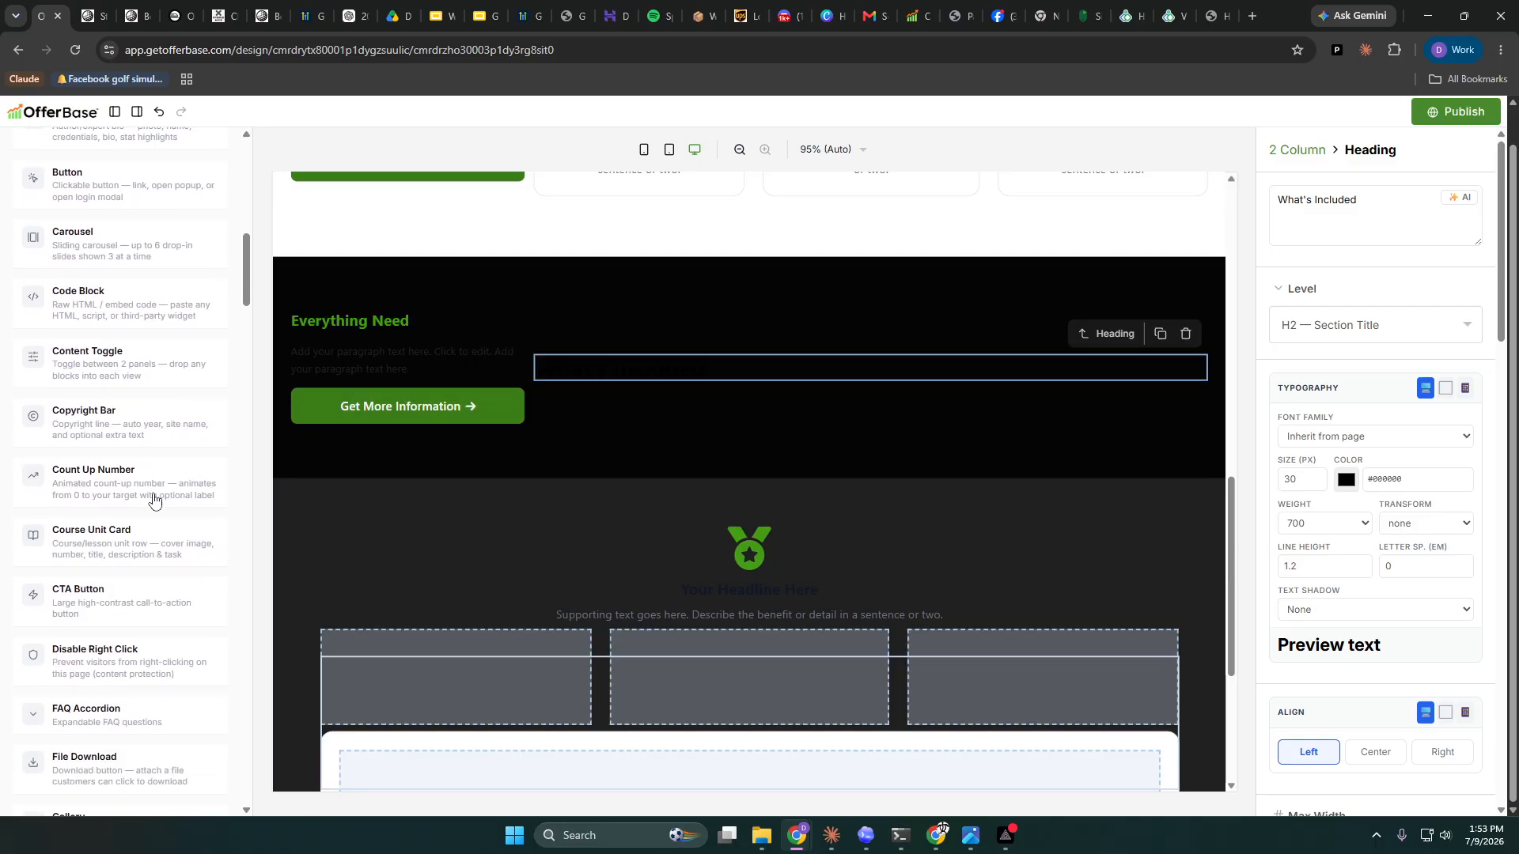
{"action": "scroll", "coordinate": [154, 498], "scroll_direction": "down", "scroll_amount": 3}
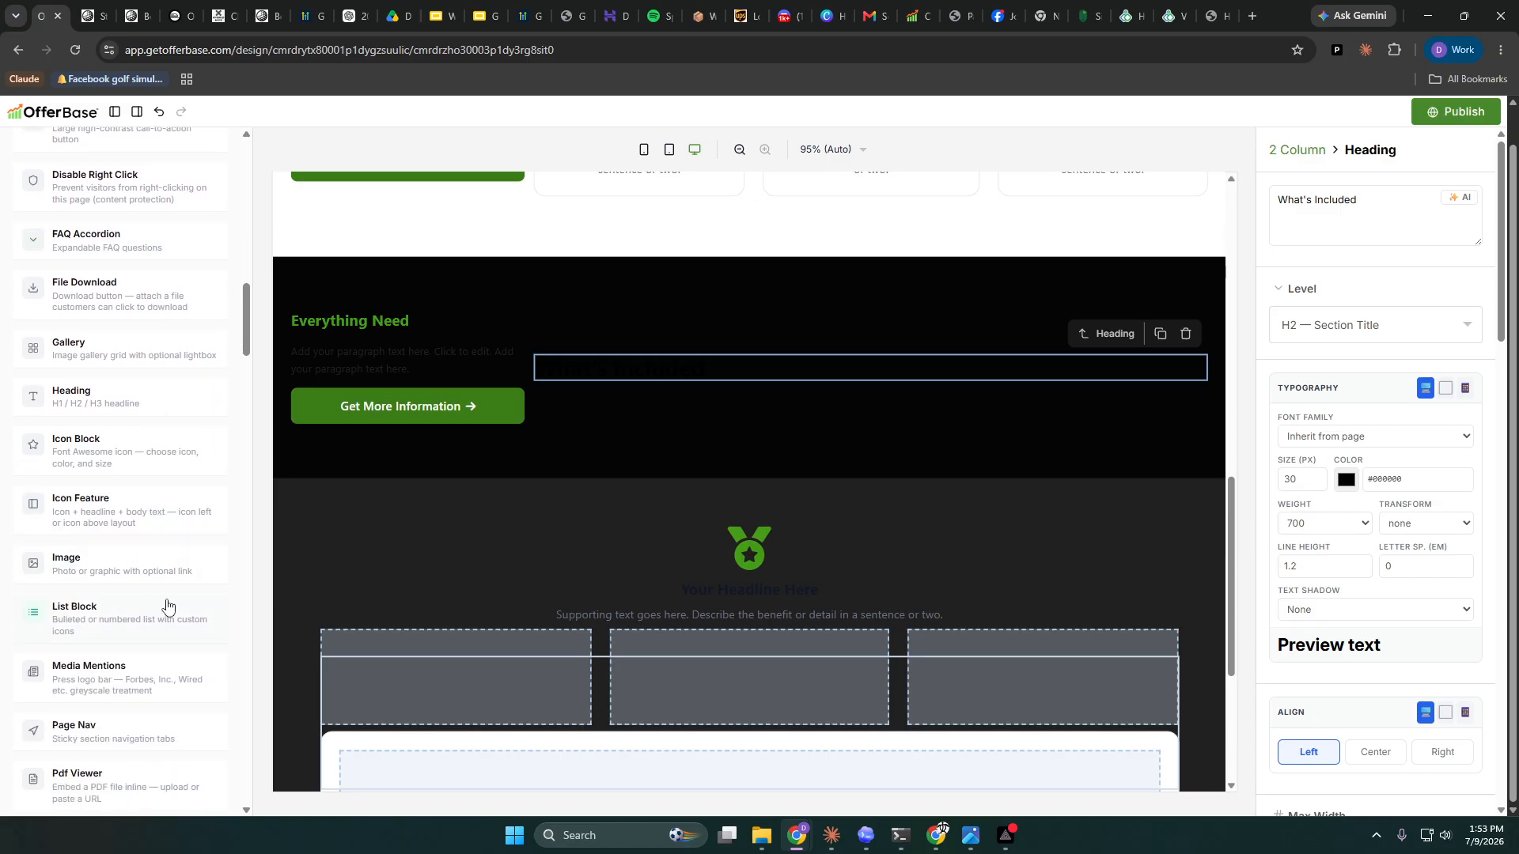
{"action": "left_click_drag", "start_coordinate": [166, 607], "coordinate": [680, 330]}
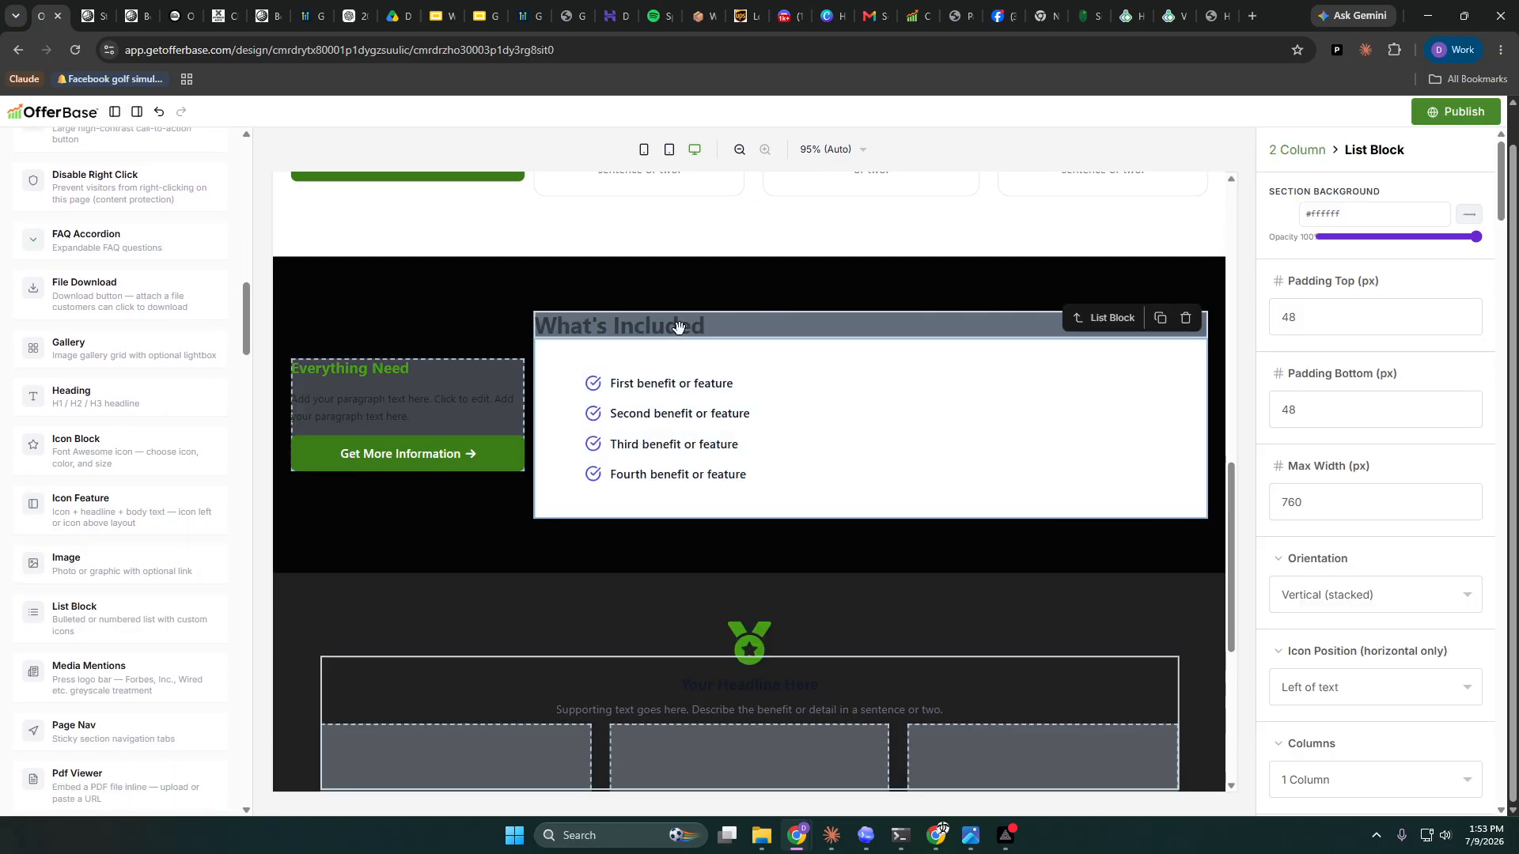
- Set the colour of the "What's Included" heading in the black section to white (#ffffff)
{"action": "left_click", "coordinate": [703, 327]}
{"action": "left_click", "coordinate": [1345, 479]}
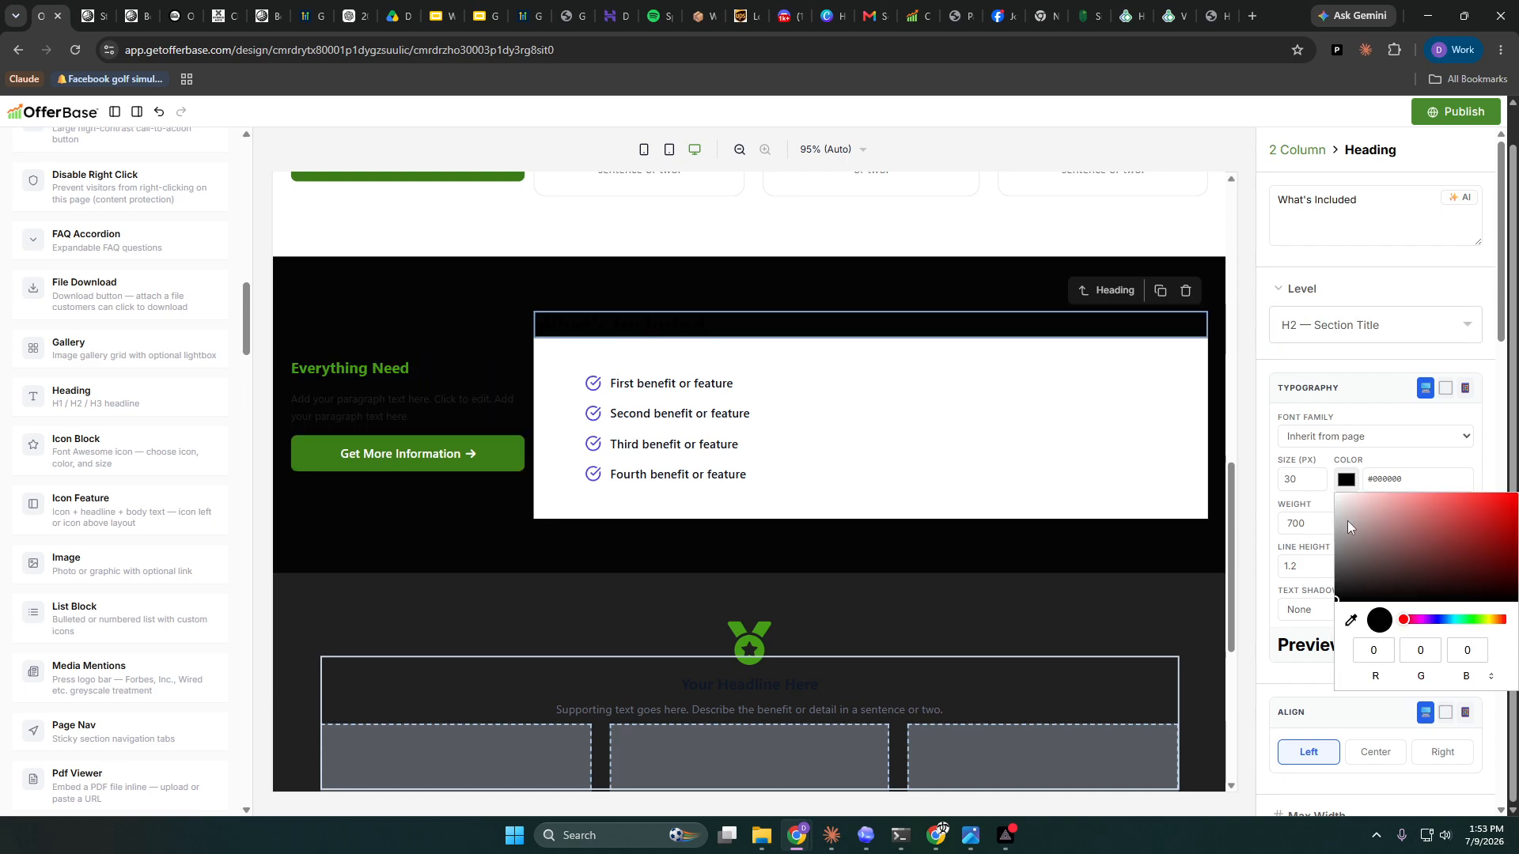
{"action": "left_click", "coordinate": [1338, 494]}
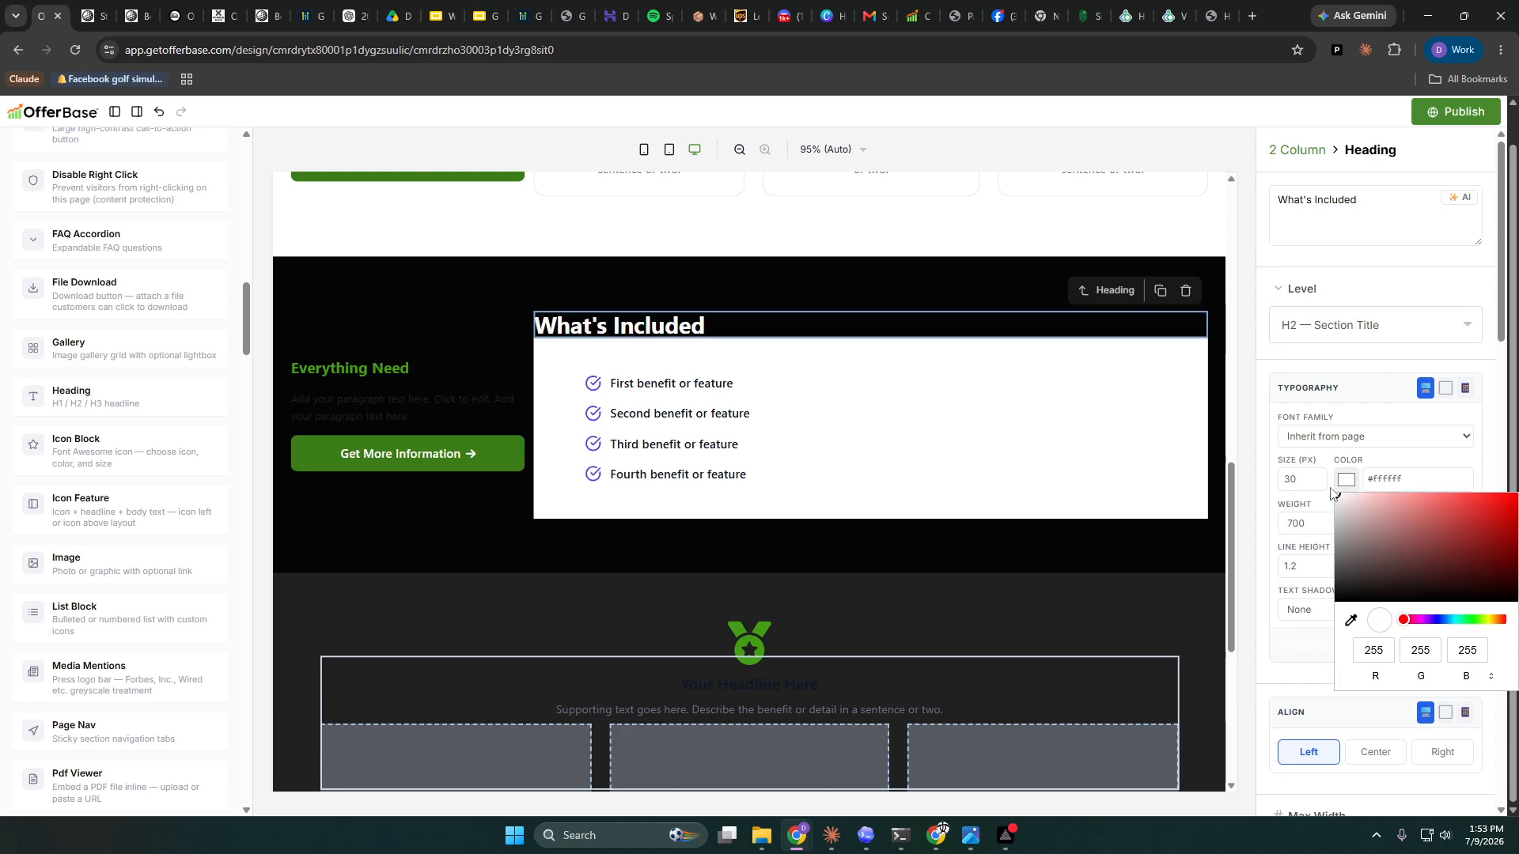
- Replace the white heading's text with "We make it easy to launch. You build the future."
{"action": "left_click_drag", "start_coordinate": [1357, 200], "coordinate": [1282, 198]}
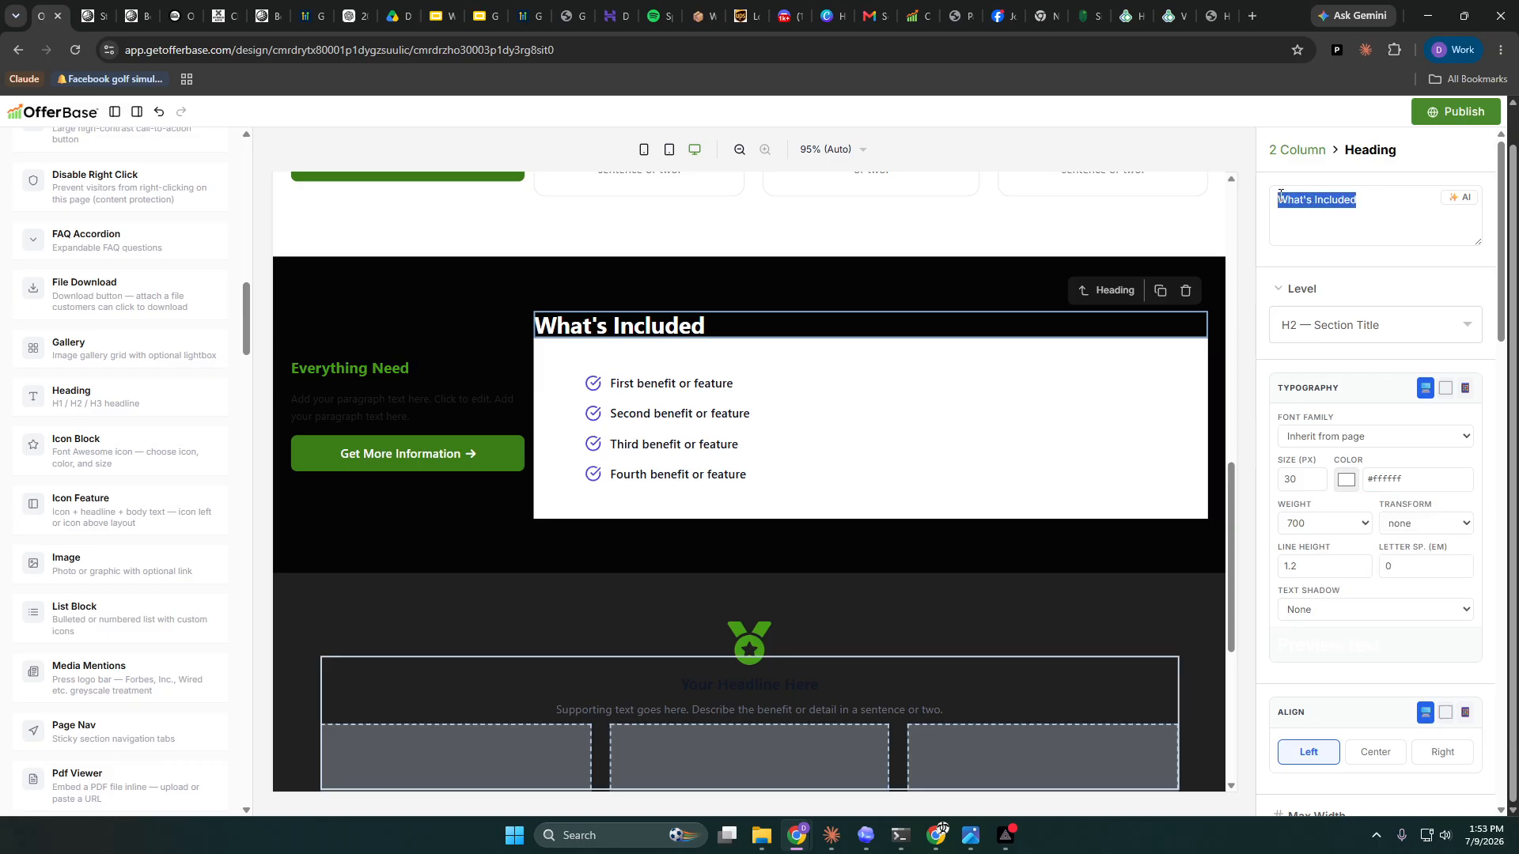
{"action": "type", "text": "We"}
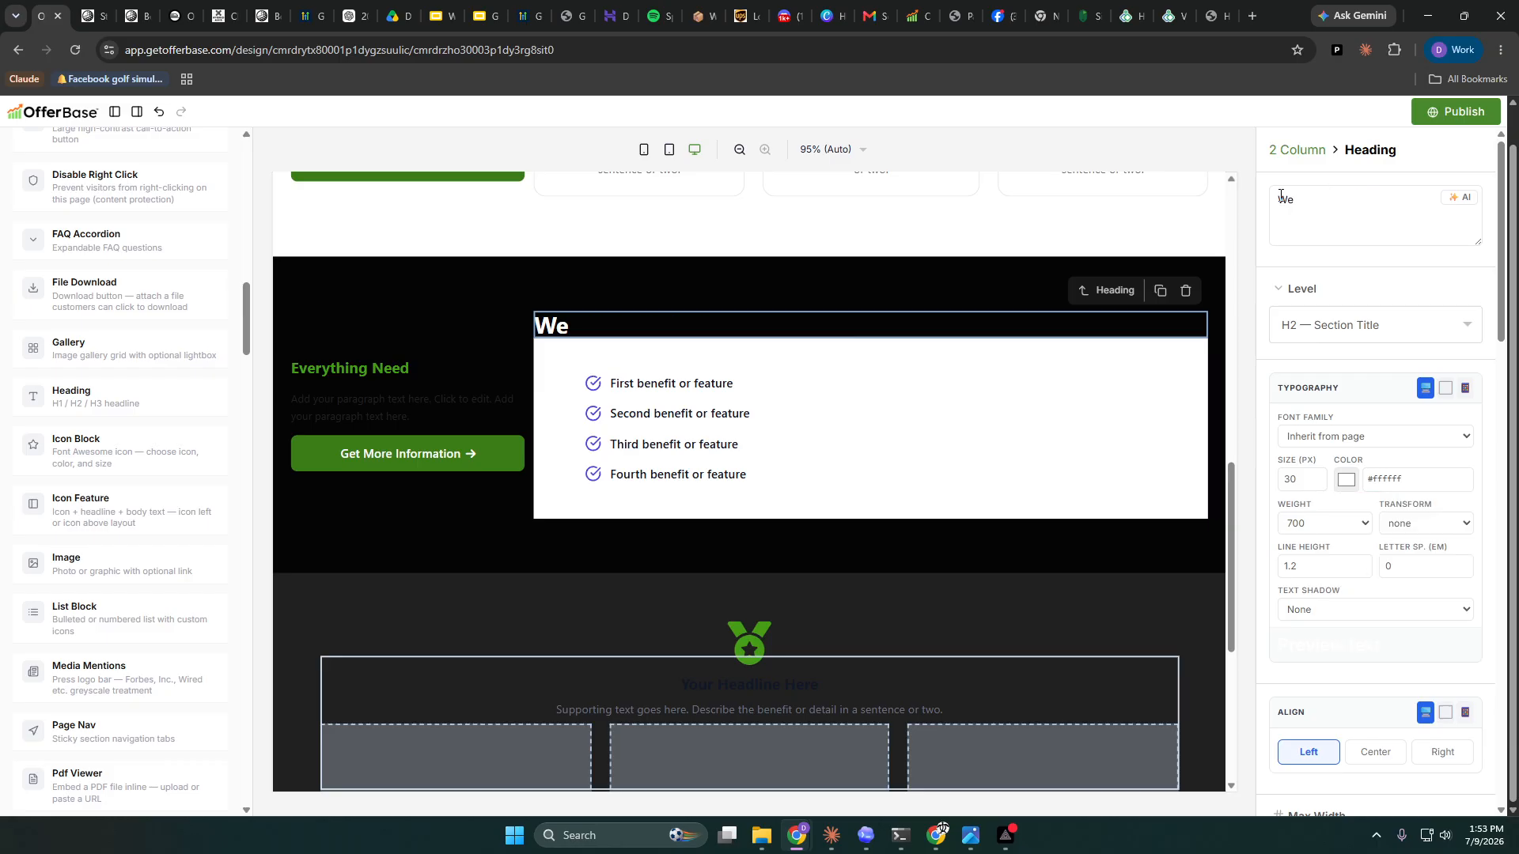
{"action": "type", "text": " M"}
{"action": "key", "text": "BackSpace"}
{"action": "type", "text": "make it easy to la"}
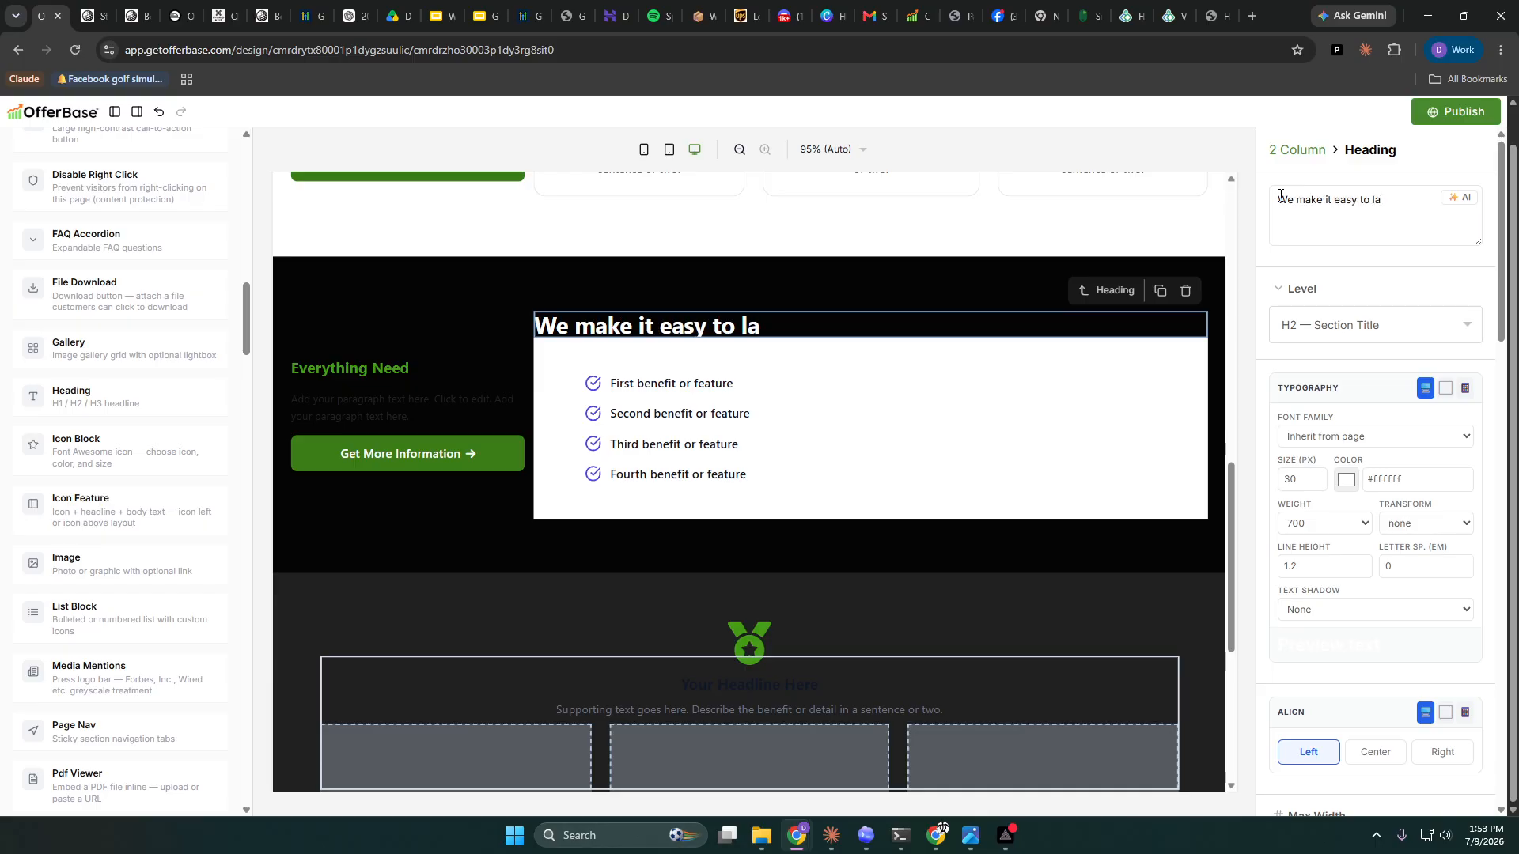
{"action": "type", "text": "unch. You B"}
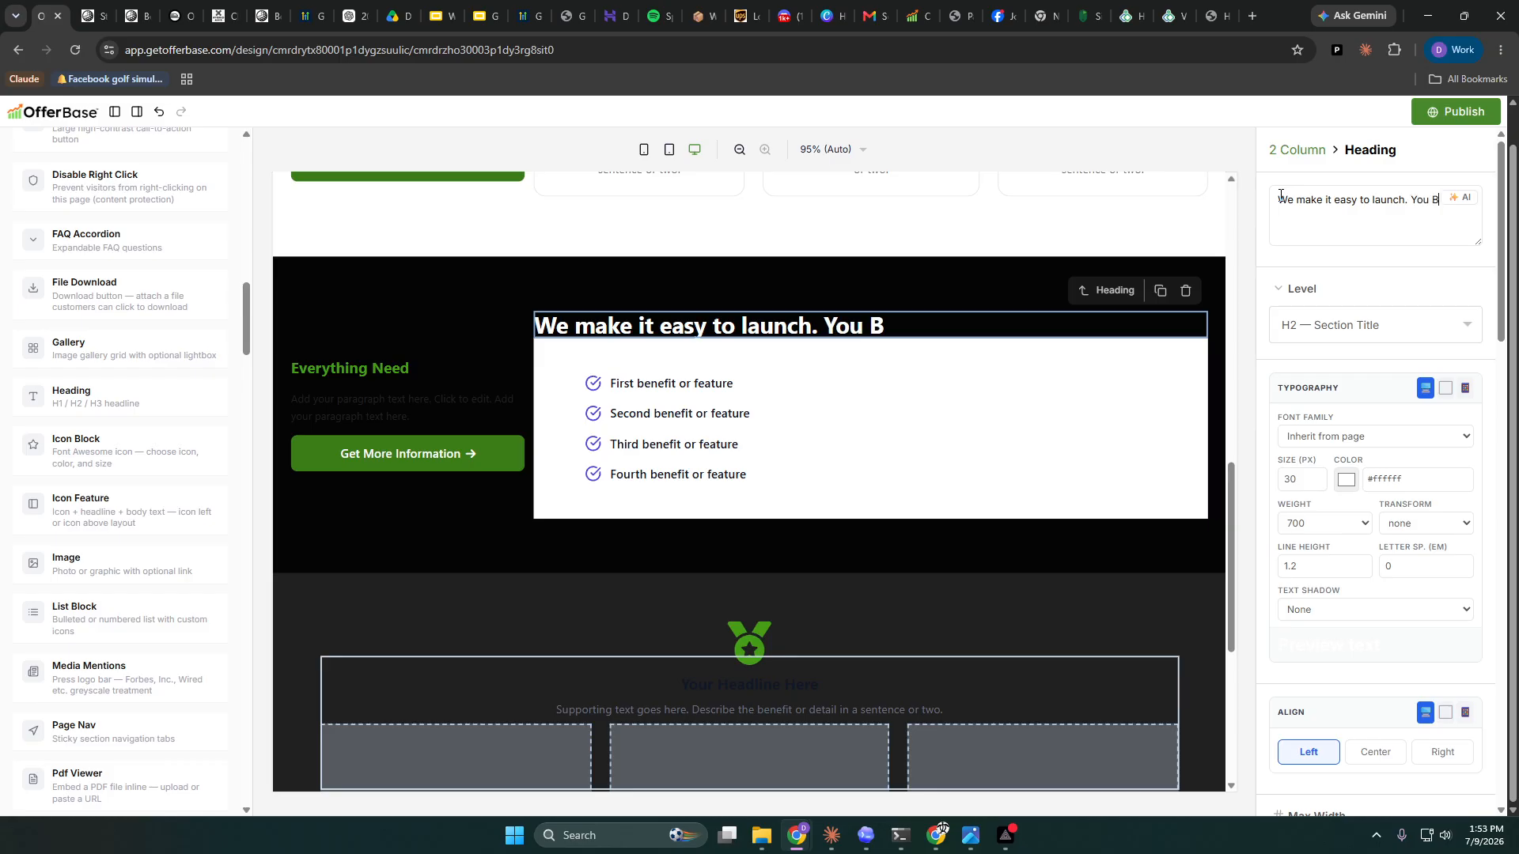
{"action": "type", "text": "uild the"}
{"action": "key", "text": "BackSpace"}
{"action": "key", "text": "BackSpace"}
{"action": "key", "text": "BackSpace"}
{"action": "key", "text": "BackSpace"}
{"action": "key", "text": "BackSpace"}
{"action": "key", "text": "BackSpace"}
{"action": "key", "text": "BackSpace"}
{"action": "key", "text": "BackSpace"}
{"action": "type", "text": "build "}
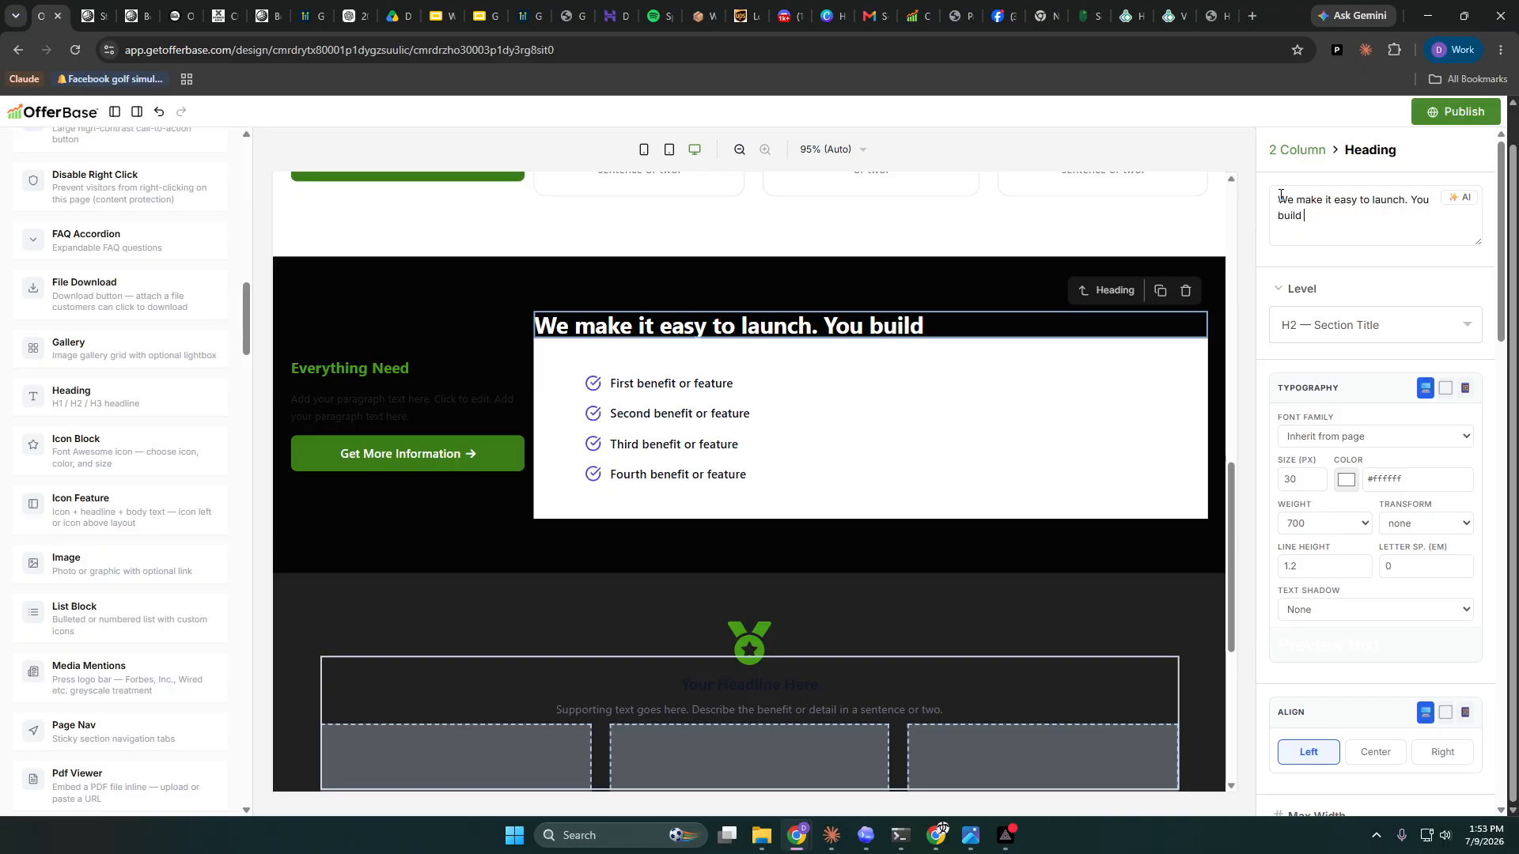
{"action": "type", "text": "the future."}
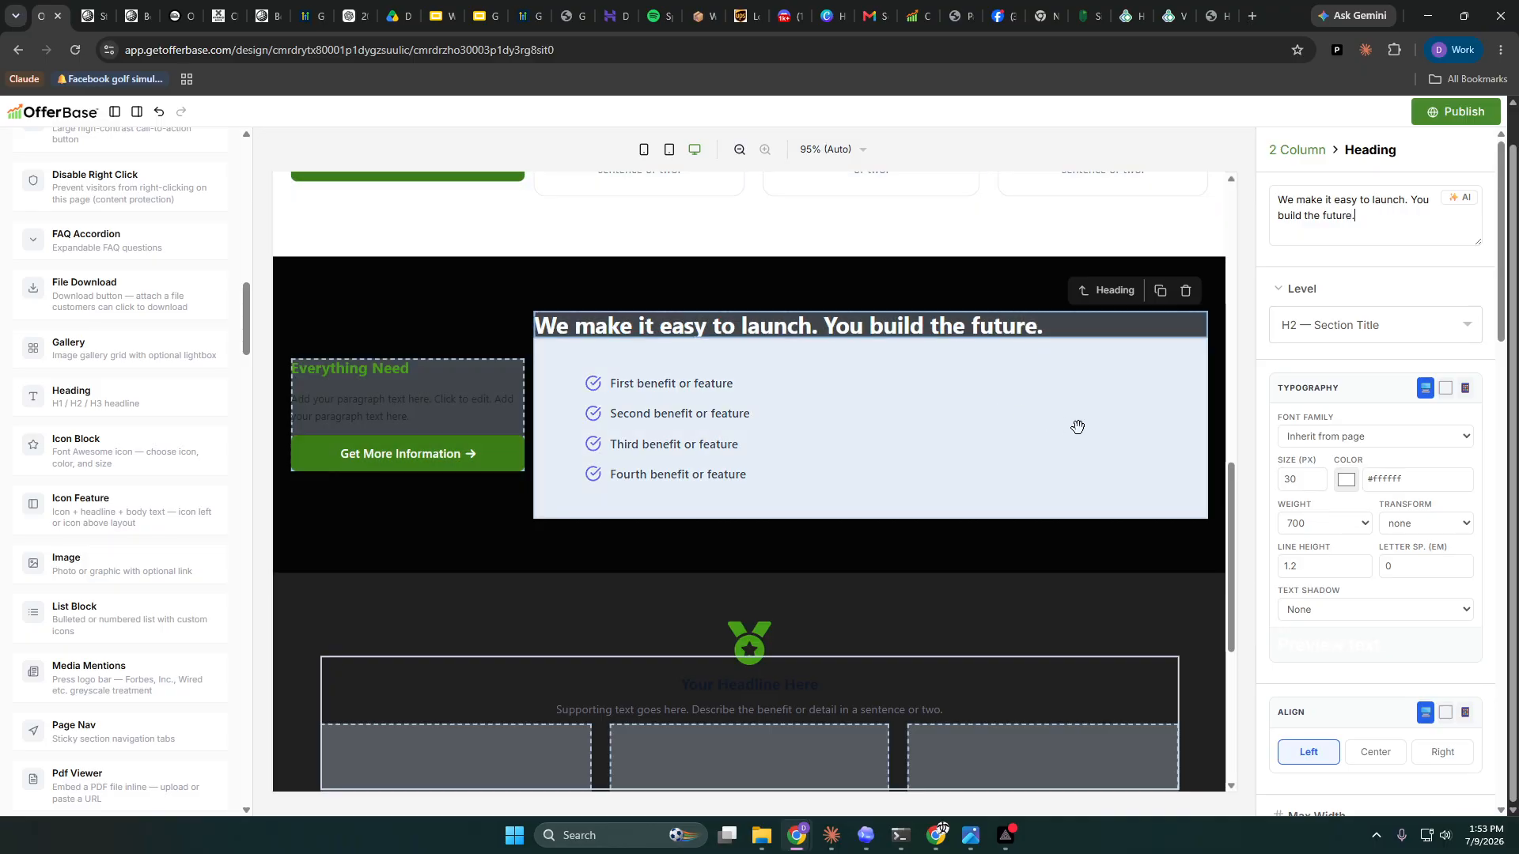
- Clear the white section background of the List Block below the heading
{"action": "left_click", "coordinate": [1156, 403]}
{"action": "scroll", "coordinate": [1294, 535], "scroll_direction": "down", "scroll_amount": 5}
{"action": "scroll", "coordinate": [1314, 490], "scroll_direction": "down", "scroll_amount": 1}
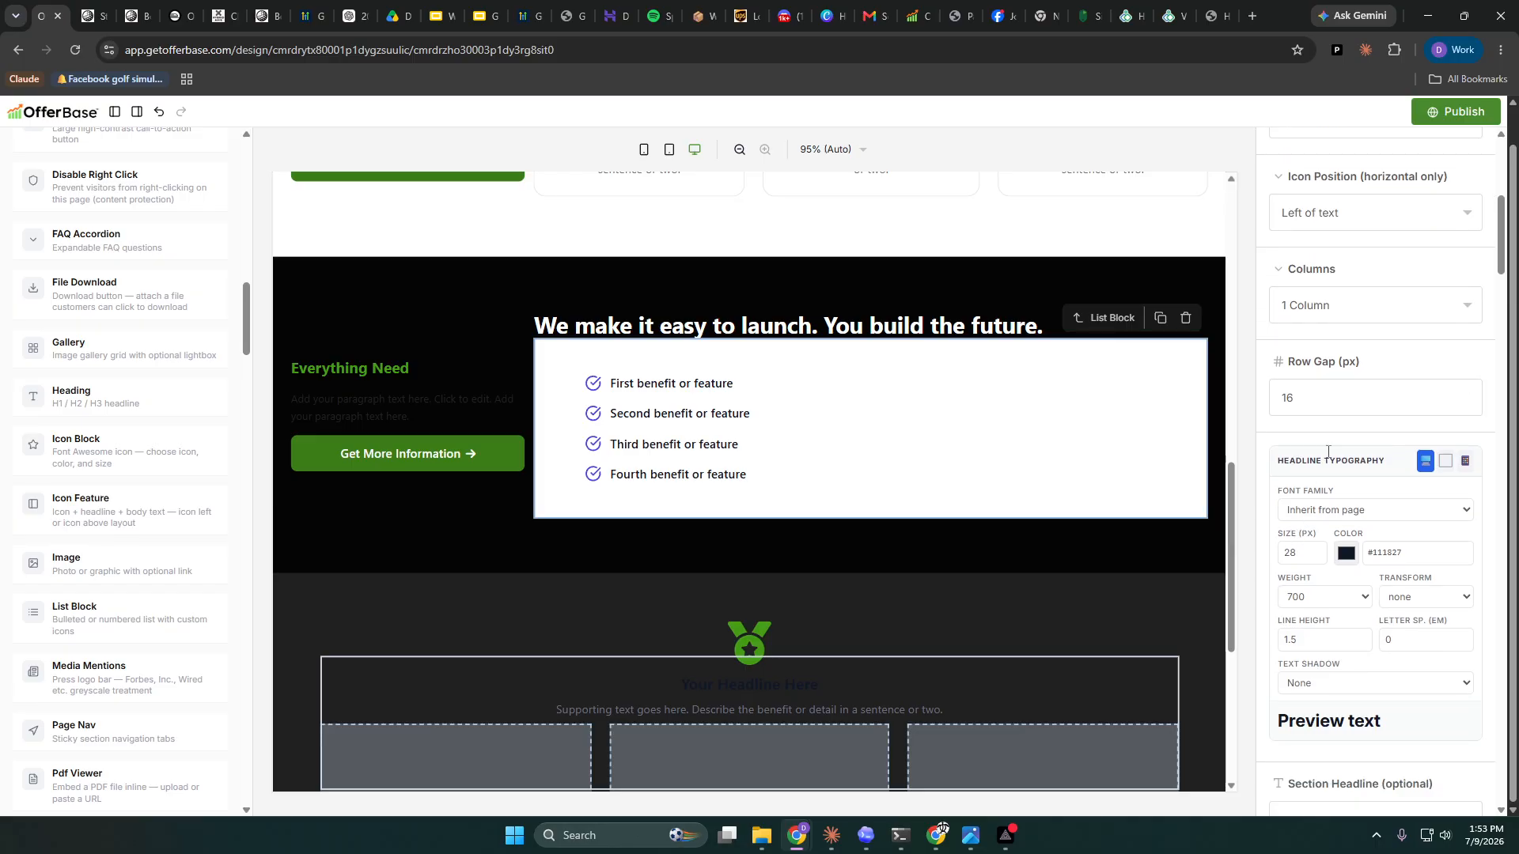
{"action": "scroll", "coordinate": [1351, 554], "scroll_direction": "up", "scroll_amount": 6}
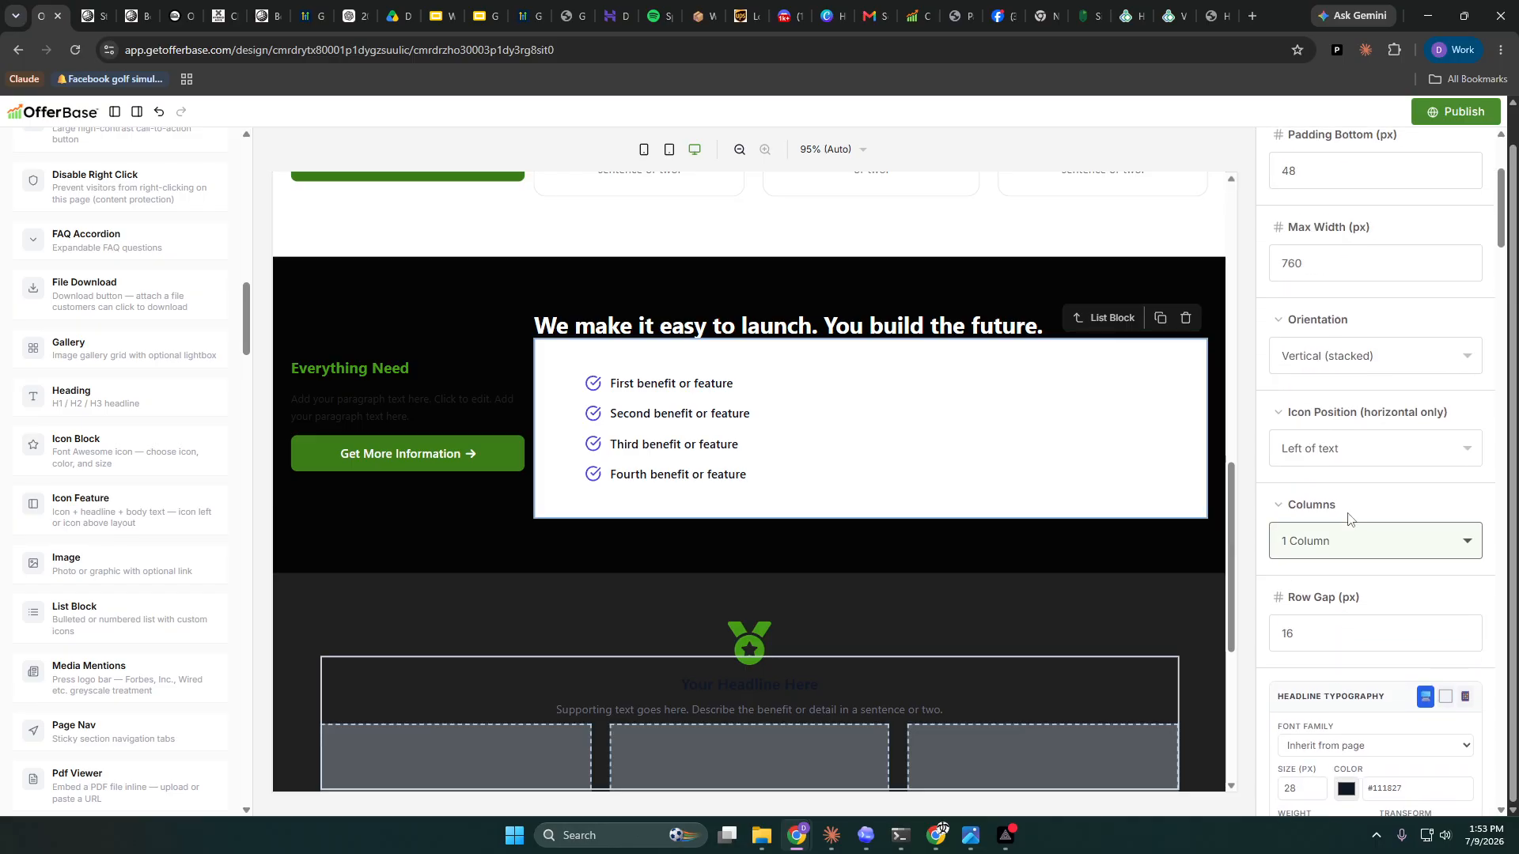
{"action": "left_click_drag", "start_coordinate": [1345, 251], "coordinate": [1271, 255]}
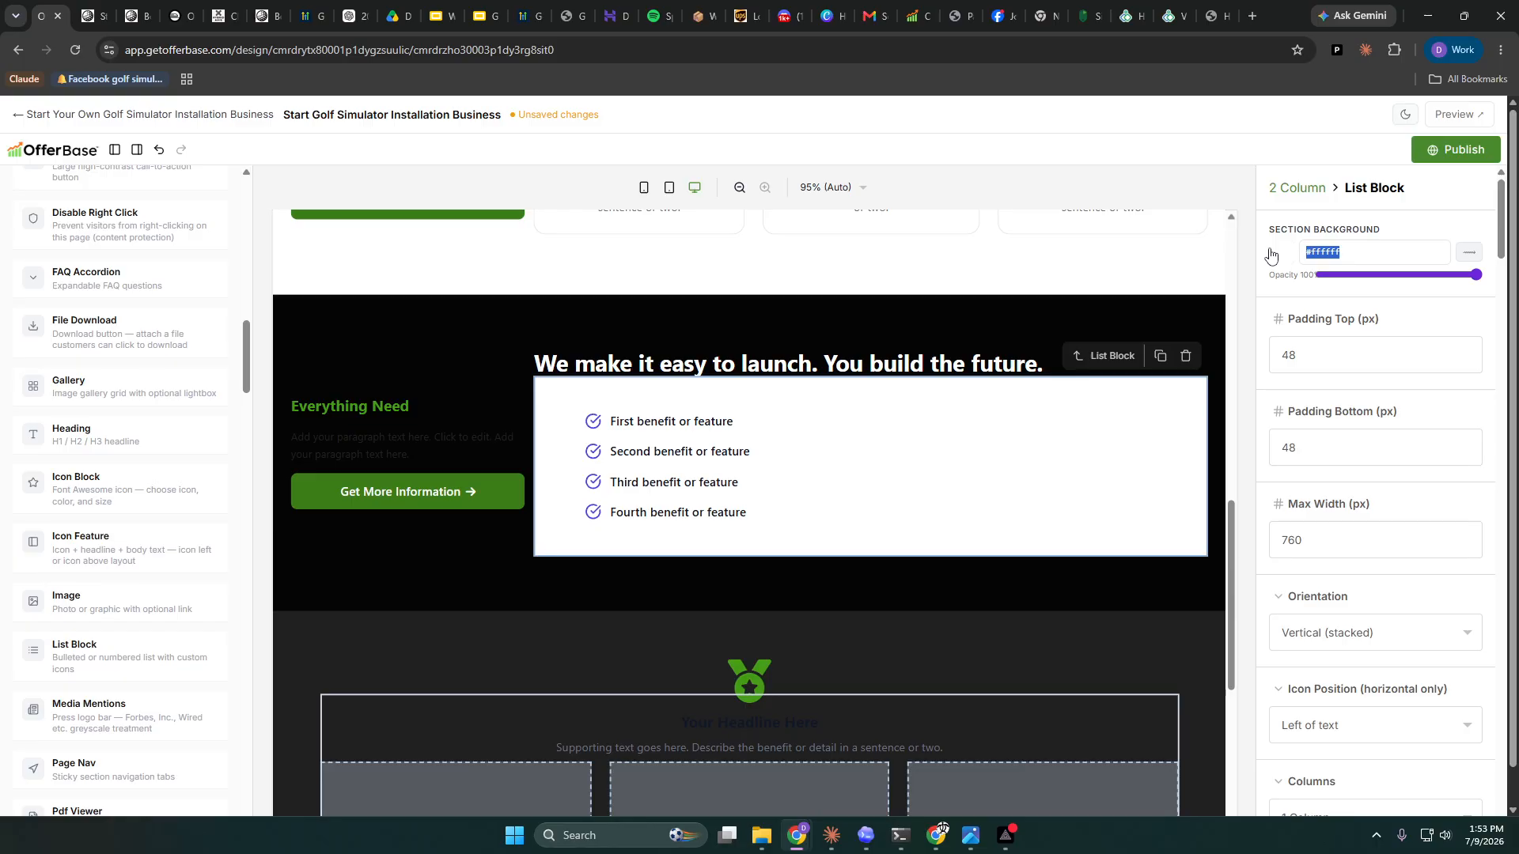
{"action": "key", "text": "BackSpace"}
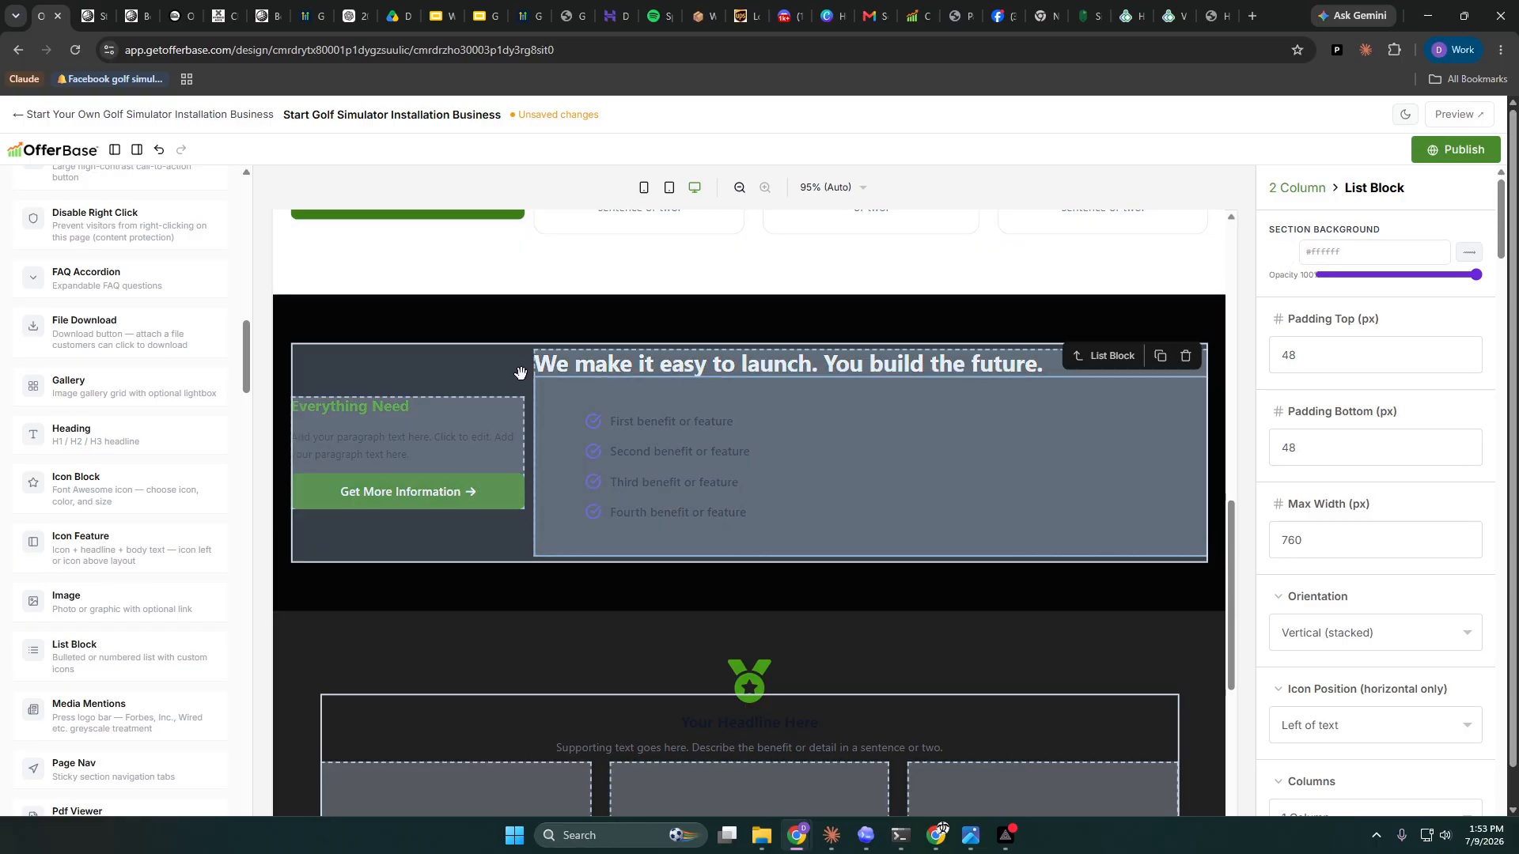
- Set the left column width of the black section's two-column block to 75%
{"action": "left_click", "coordinate": [519, 370]}
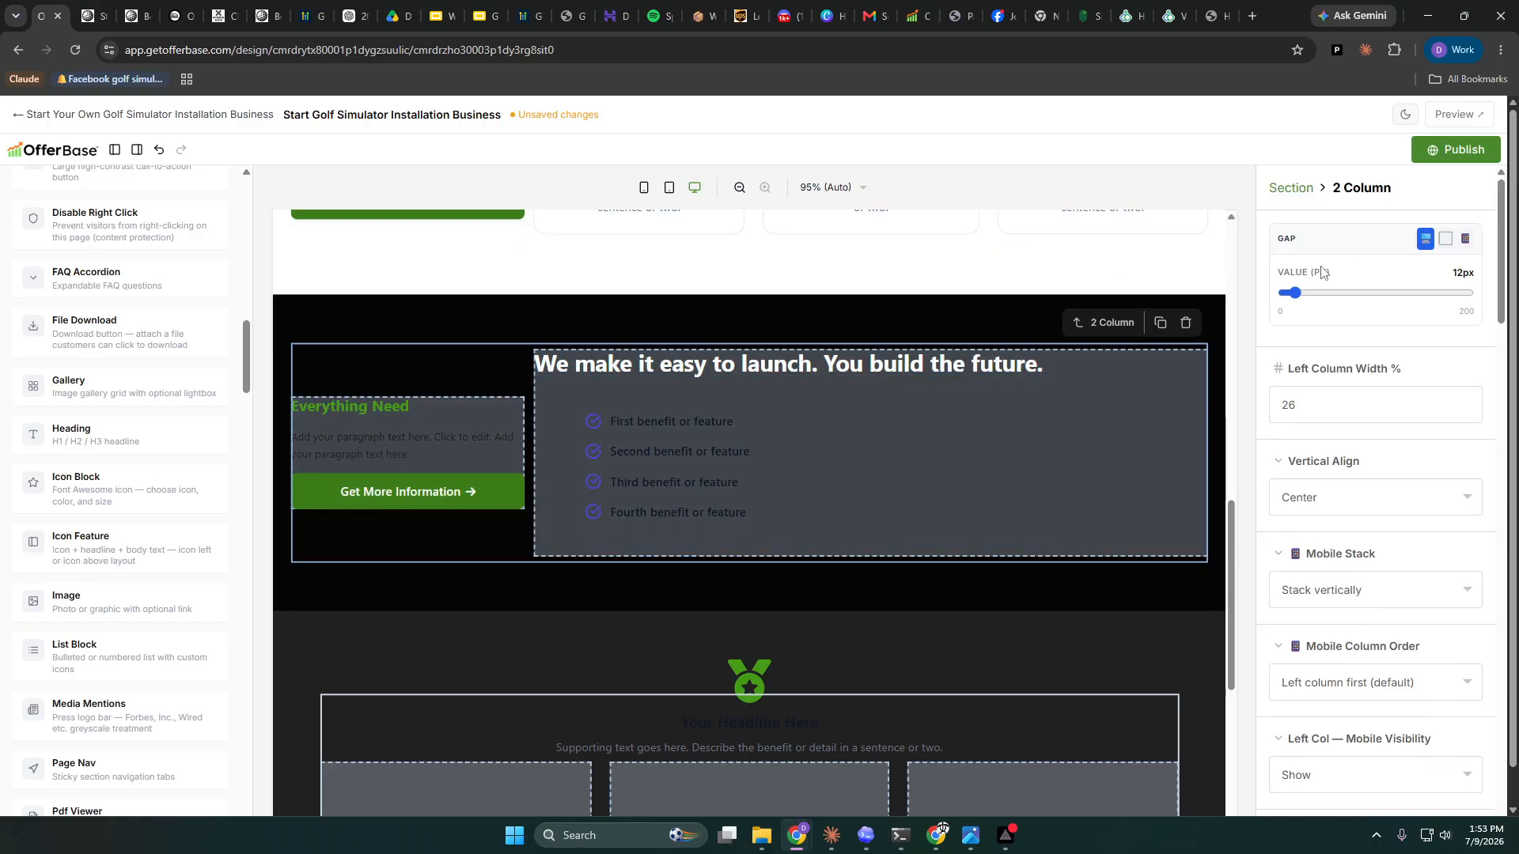
{"action": "left_click", "coordinate": [1465, 401]}
{"action": "left_click_drag", "start_coordinate": [1465, 401], "coordinate": [1467, 404]}
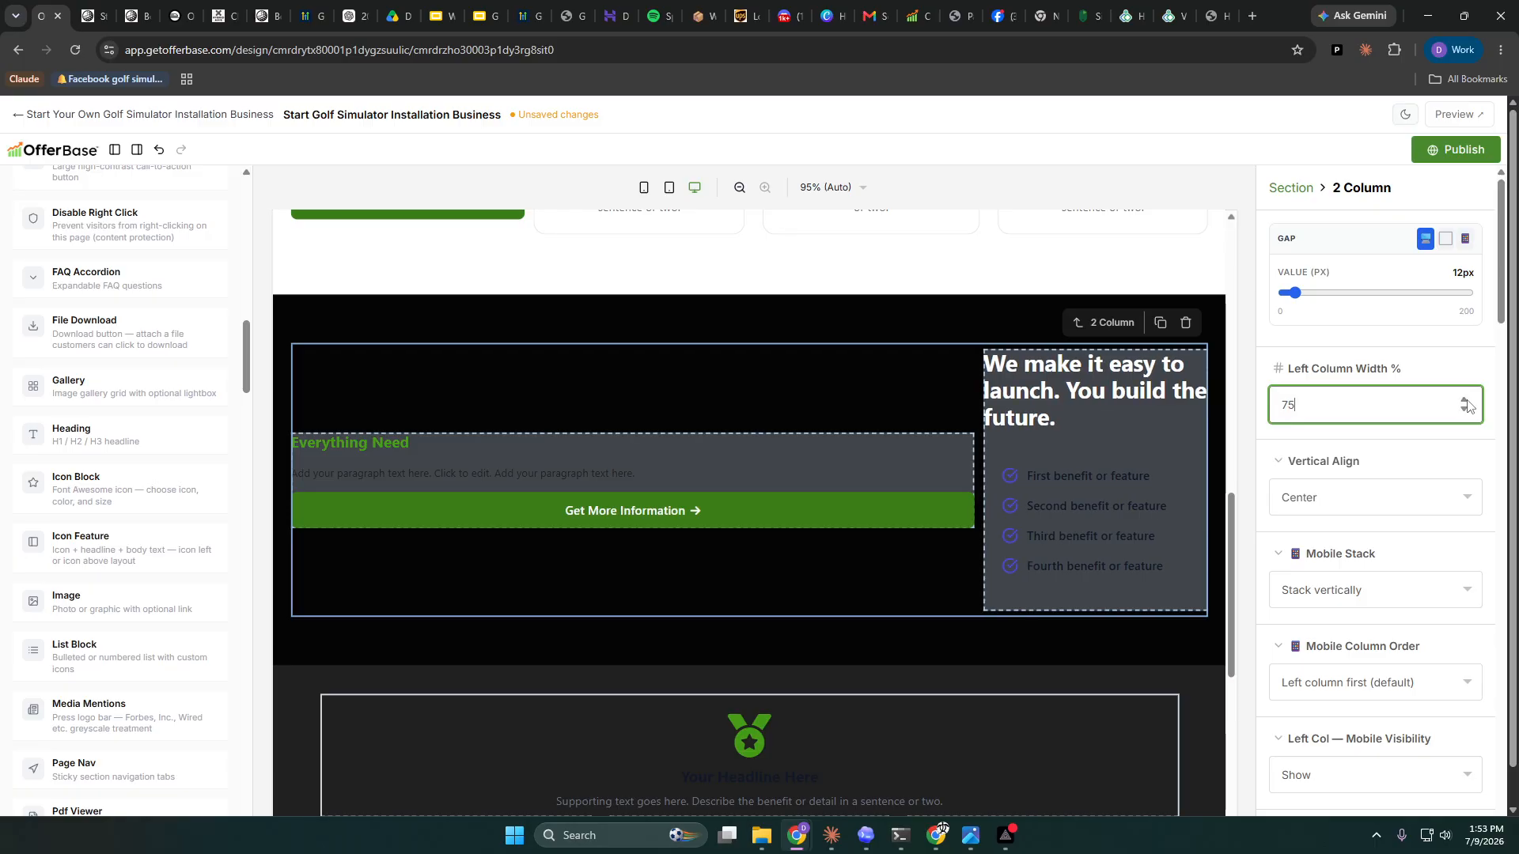
- Recolour the List Block's icons with the green sampled from the button (#3b7d17) and its item text to white (#ffffff)
{"action": "left_click", "coordinate": [1020, 486]}
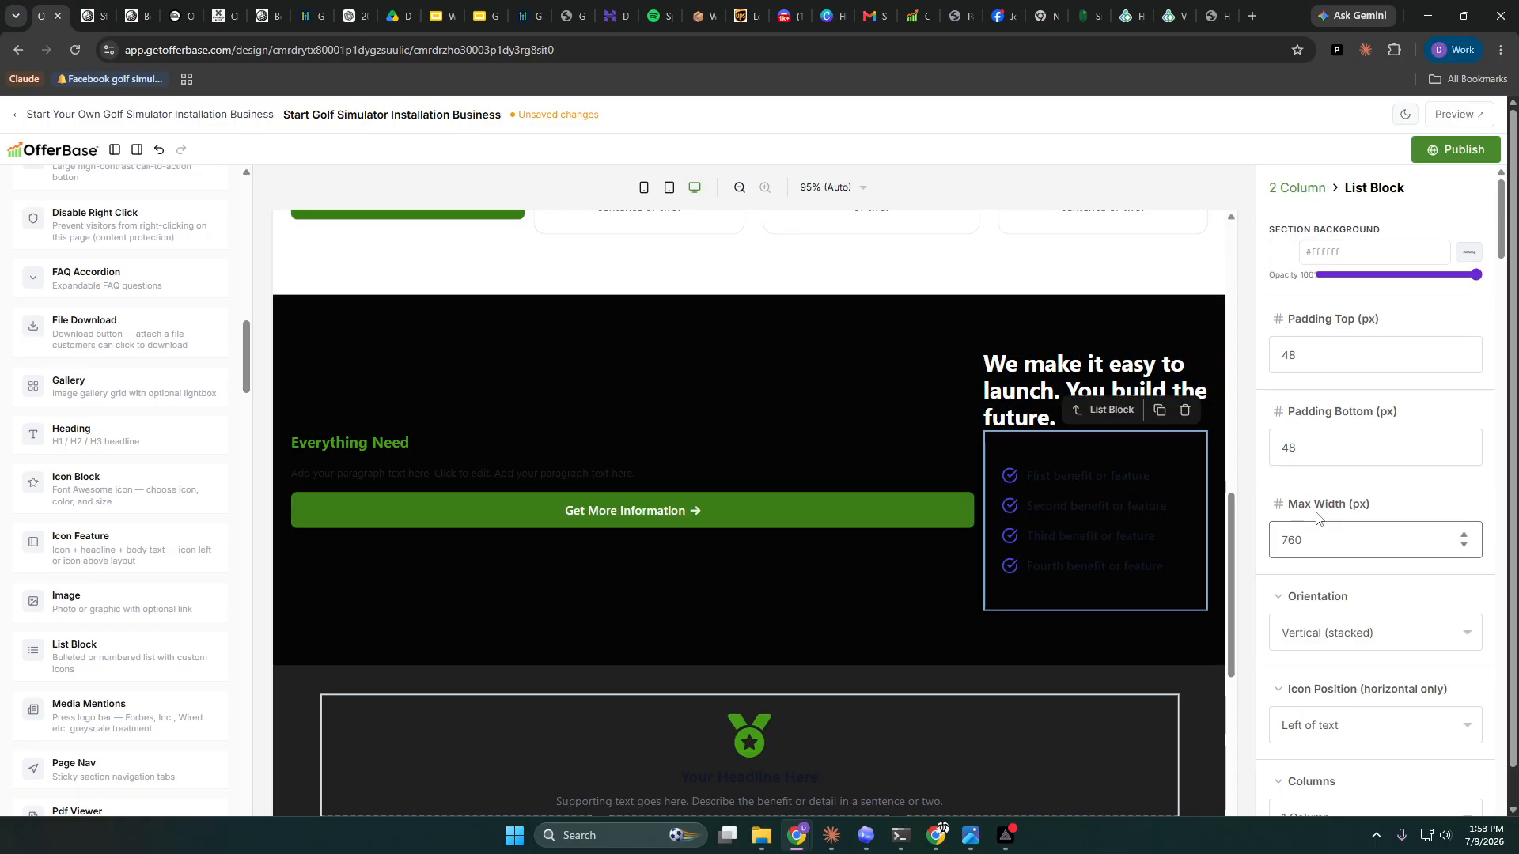
{"action": "scroll", "coordinate": [1317, 518], "scroll_direction": "down", "scroll_amount": 8}
{"action": "left_click", "coordinate": [1346, 433]}
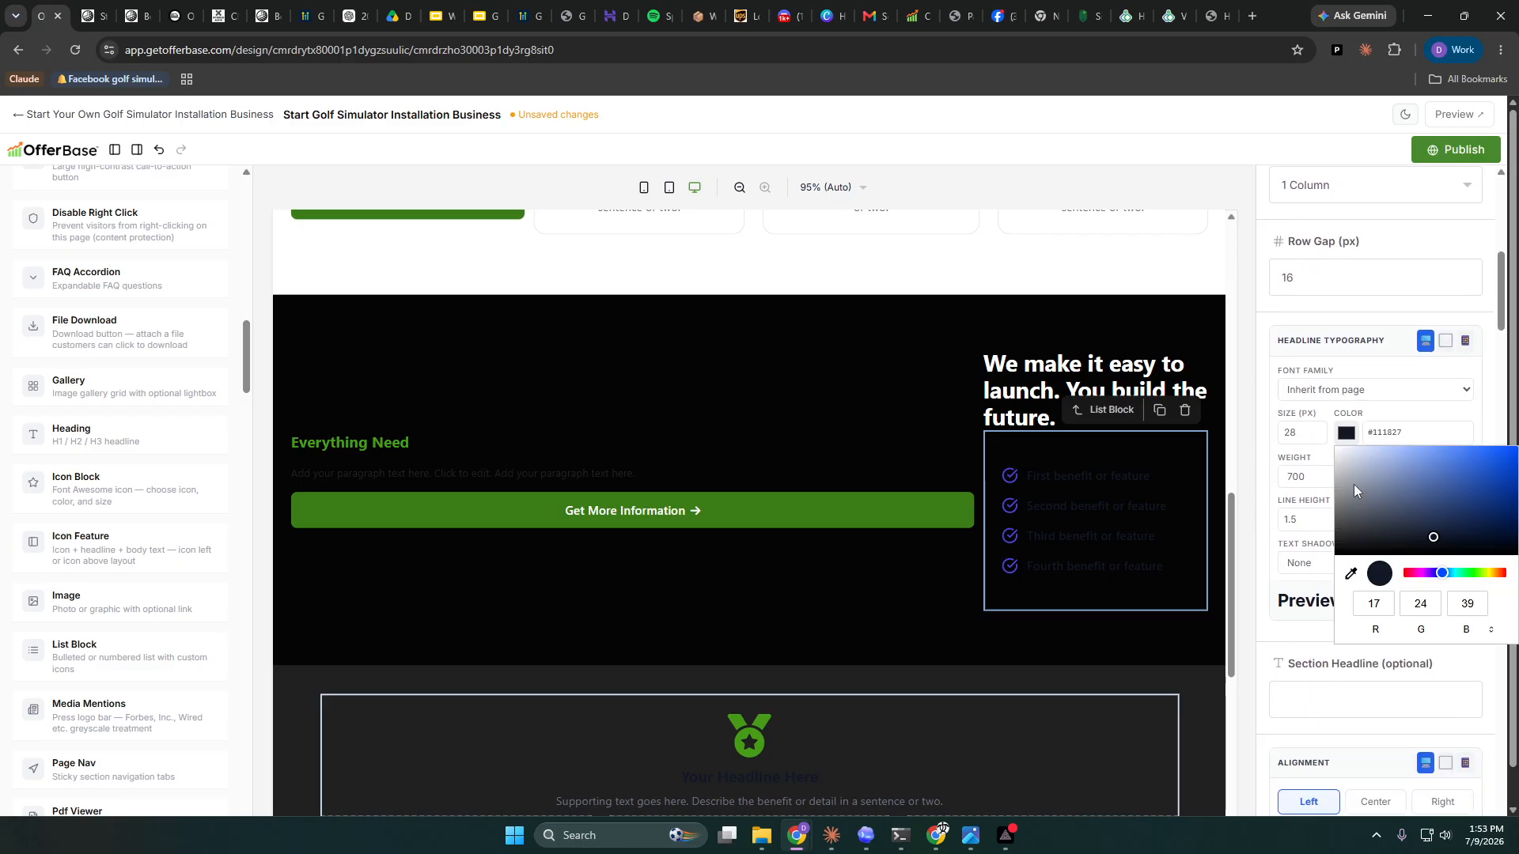
{"action": "left_click", "coordinate": [1310, 627]}
{"action": "scroll", "coordinate": [1317, 625], "scroll_direction": "down", "scroll_amount": 5}
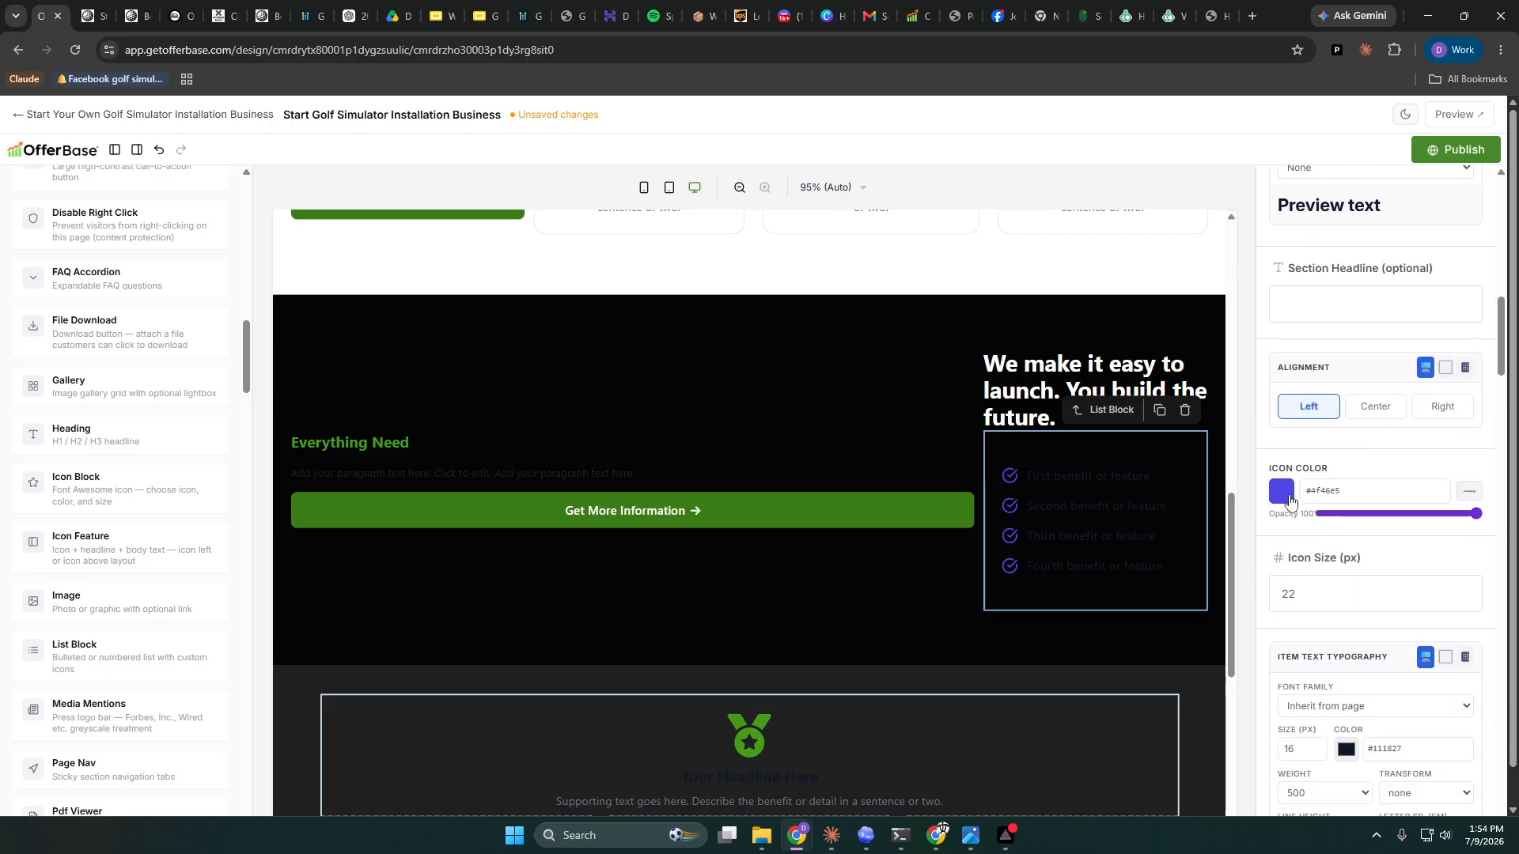
{"action": "left_click", "coordinate": [1283, 492]}
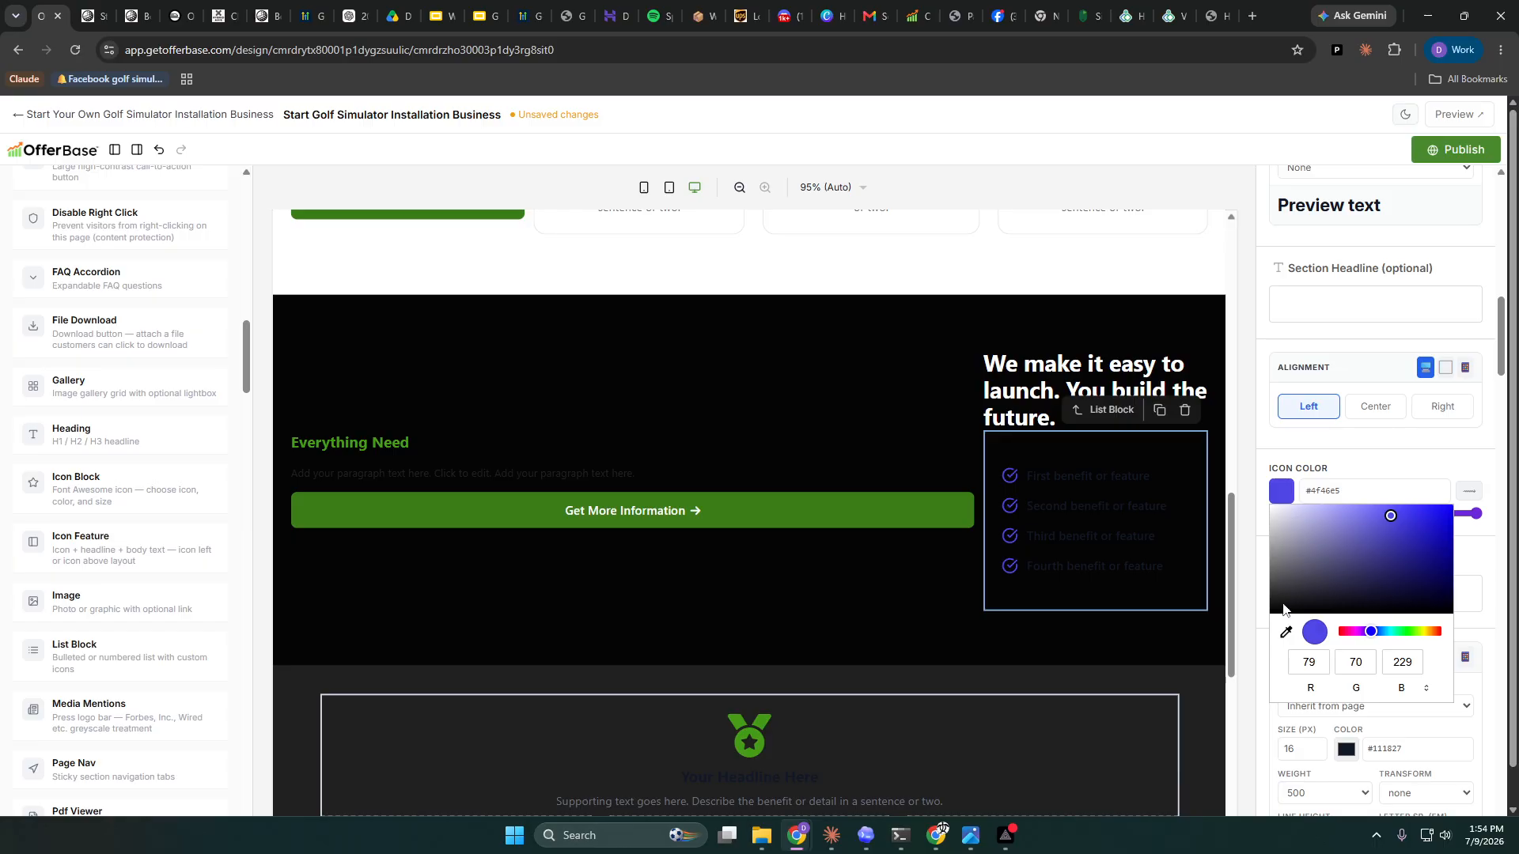
{"action": "left_click", "coordinate": [1286, 632]}
{"action": "left_click", "coordinate": [894, 520]}
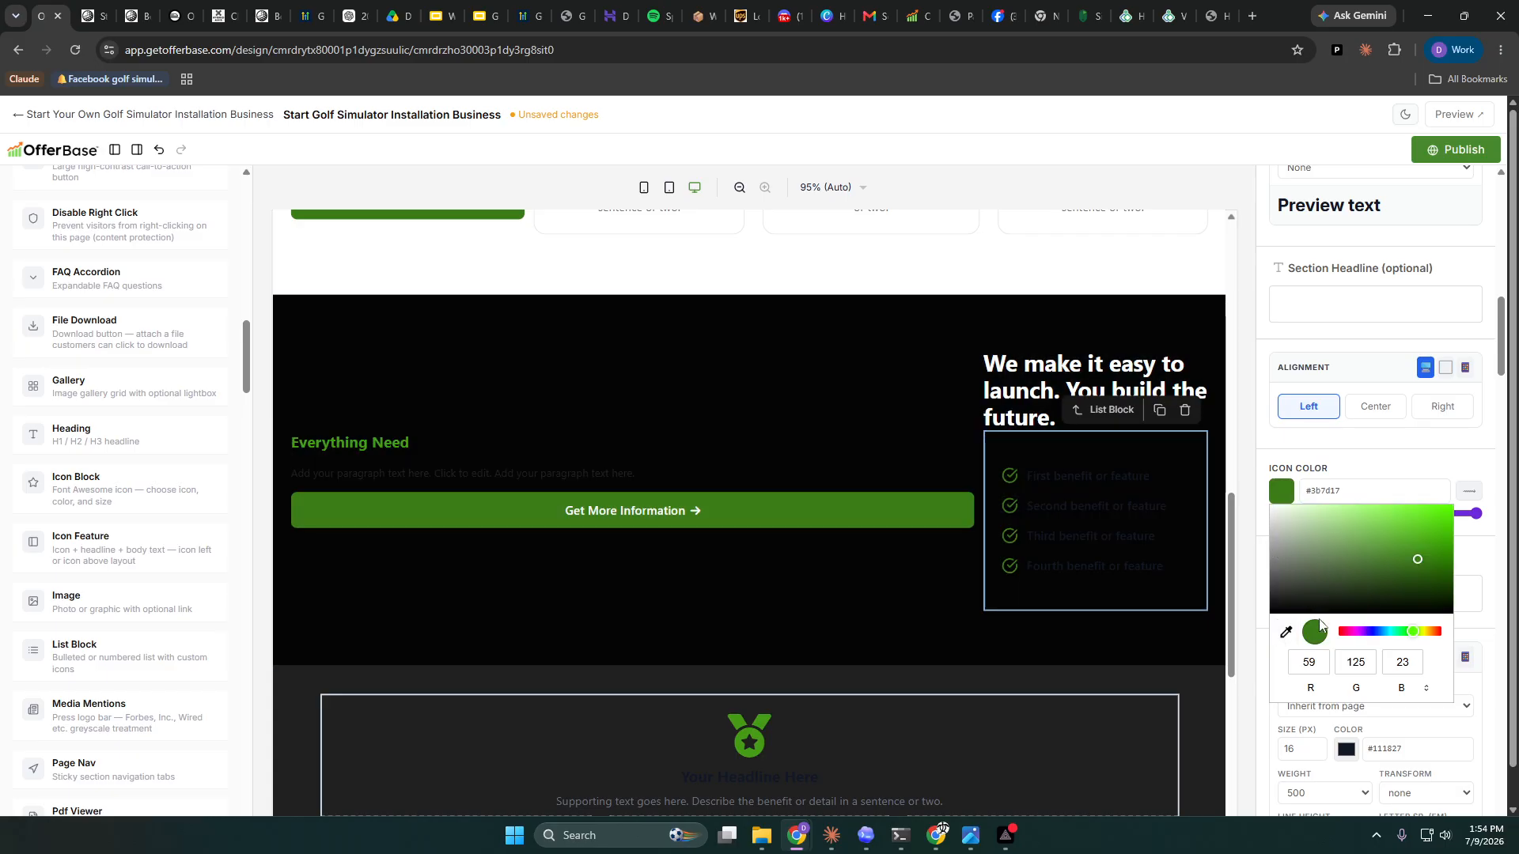
{"action": "left_click", "coordinate": [1346, 750]}
{"action": "left_click_drag", "start_coordinate": [1368, 595], "coordinate": [1335, 542]}
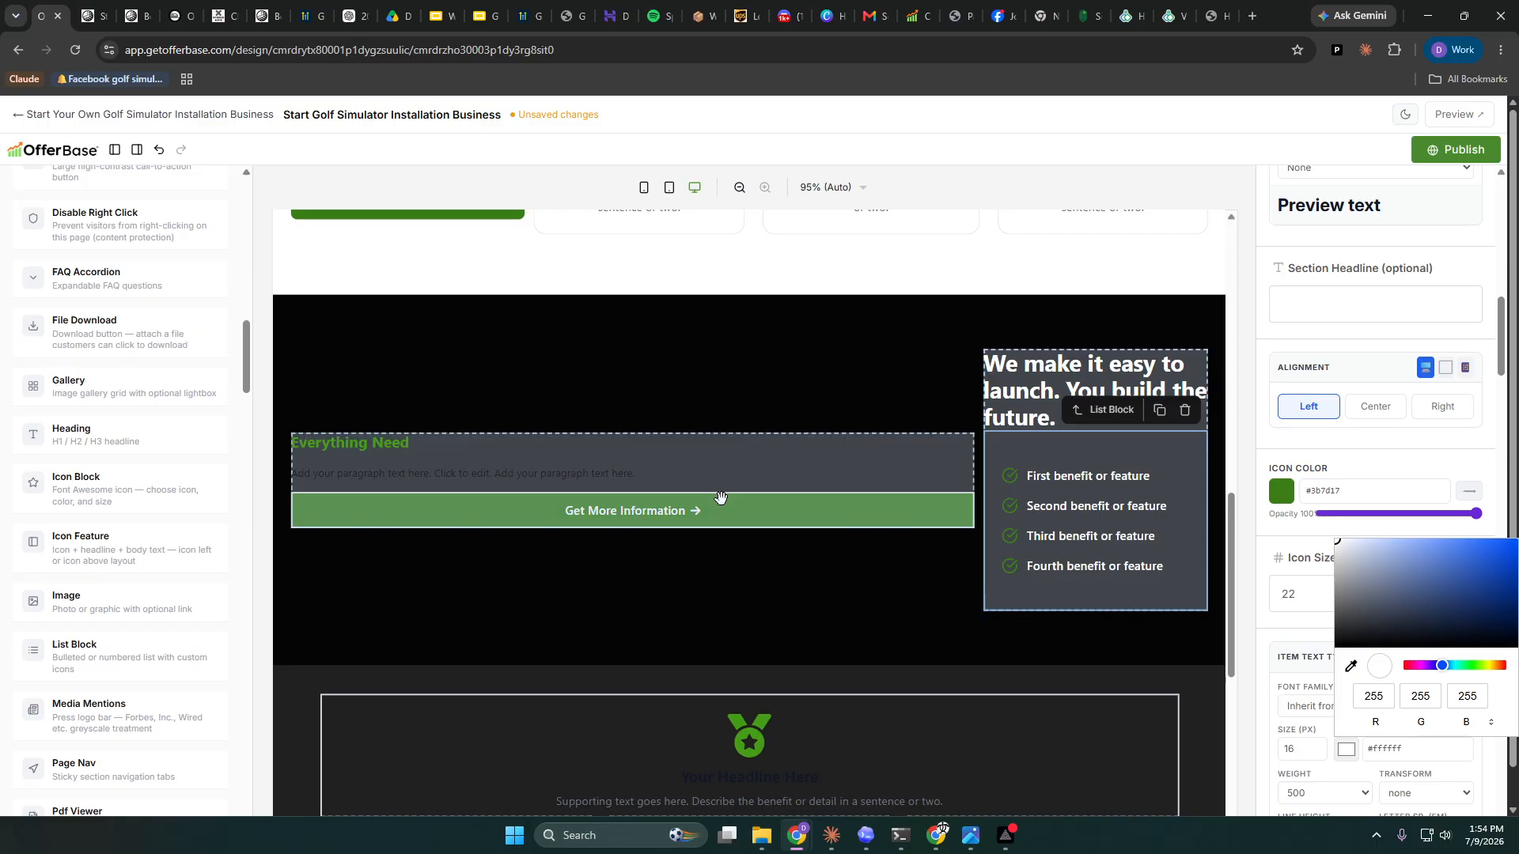
- Move the "Get More Information" button from the wide column to below the benefit list in the narrow column
{"action": "left_click_drag", "start_coordinate": [716, 497], "coordinate": [1108, 622]}
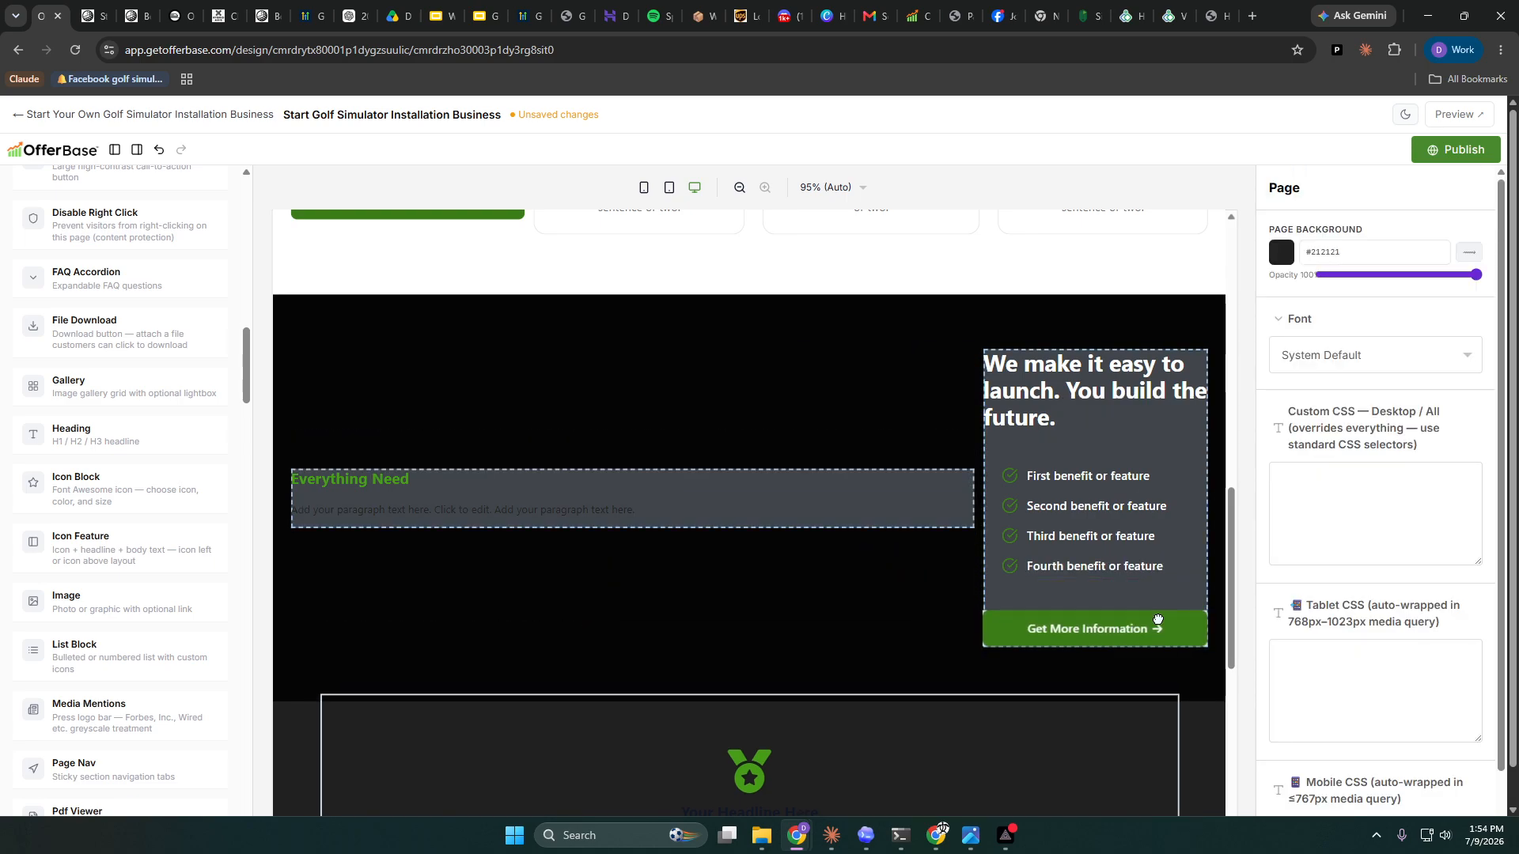
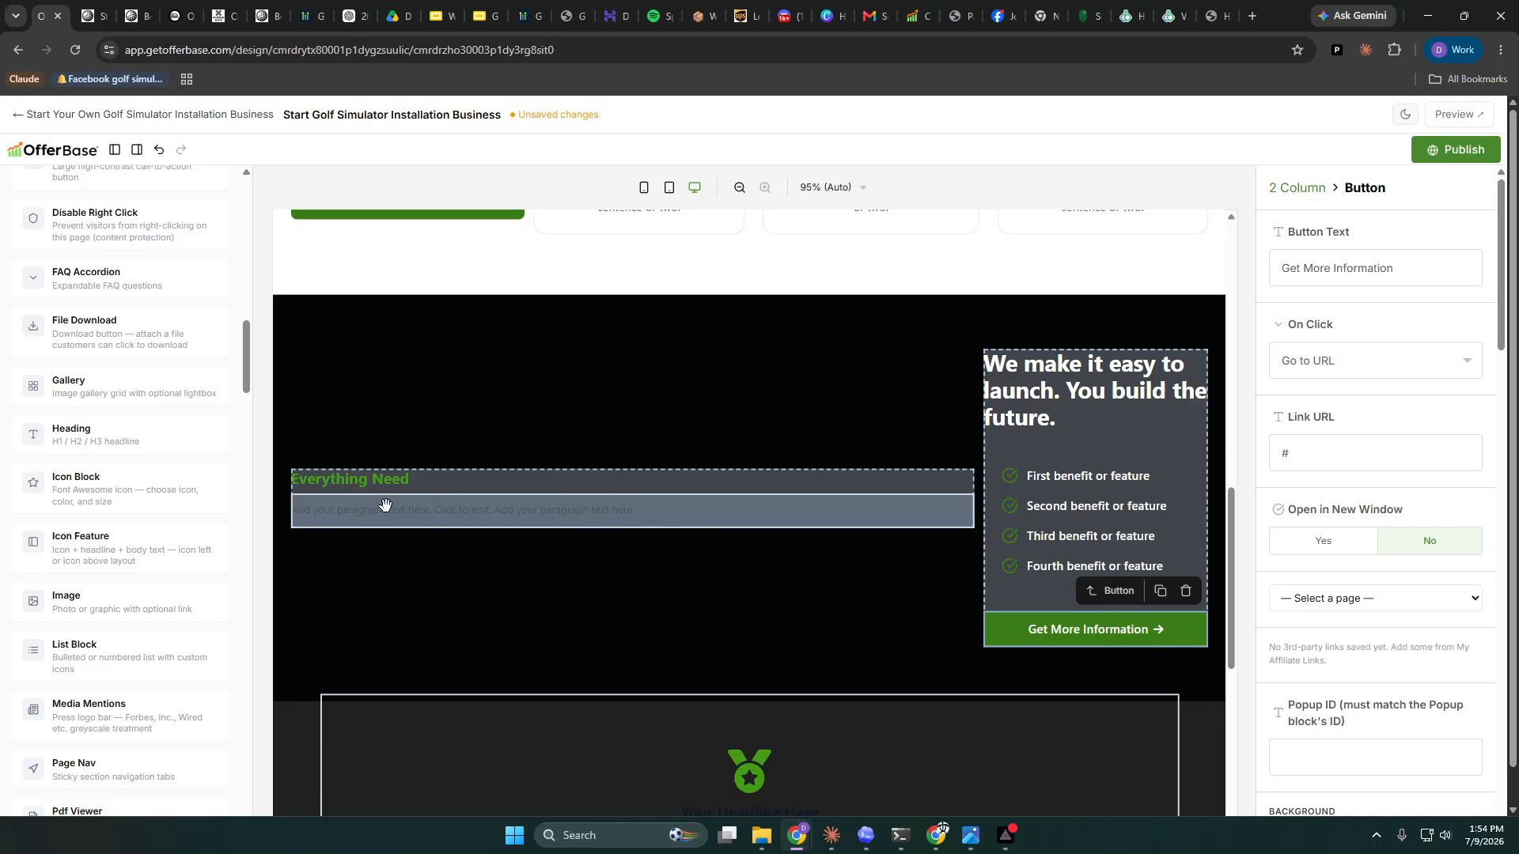
{"action": "scroll", "coordinate": [475, 298], "scroll_direction": "up", "scroll_amount": 3}
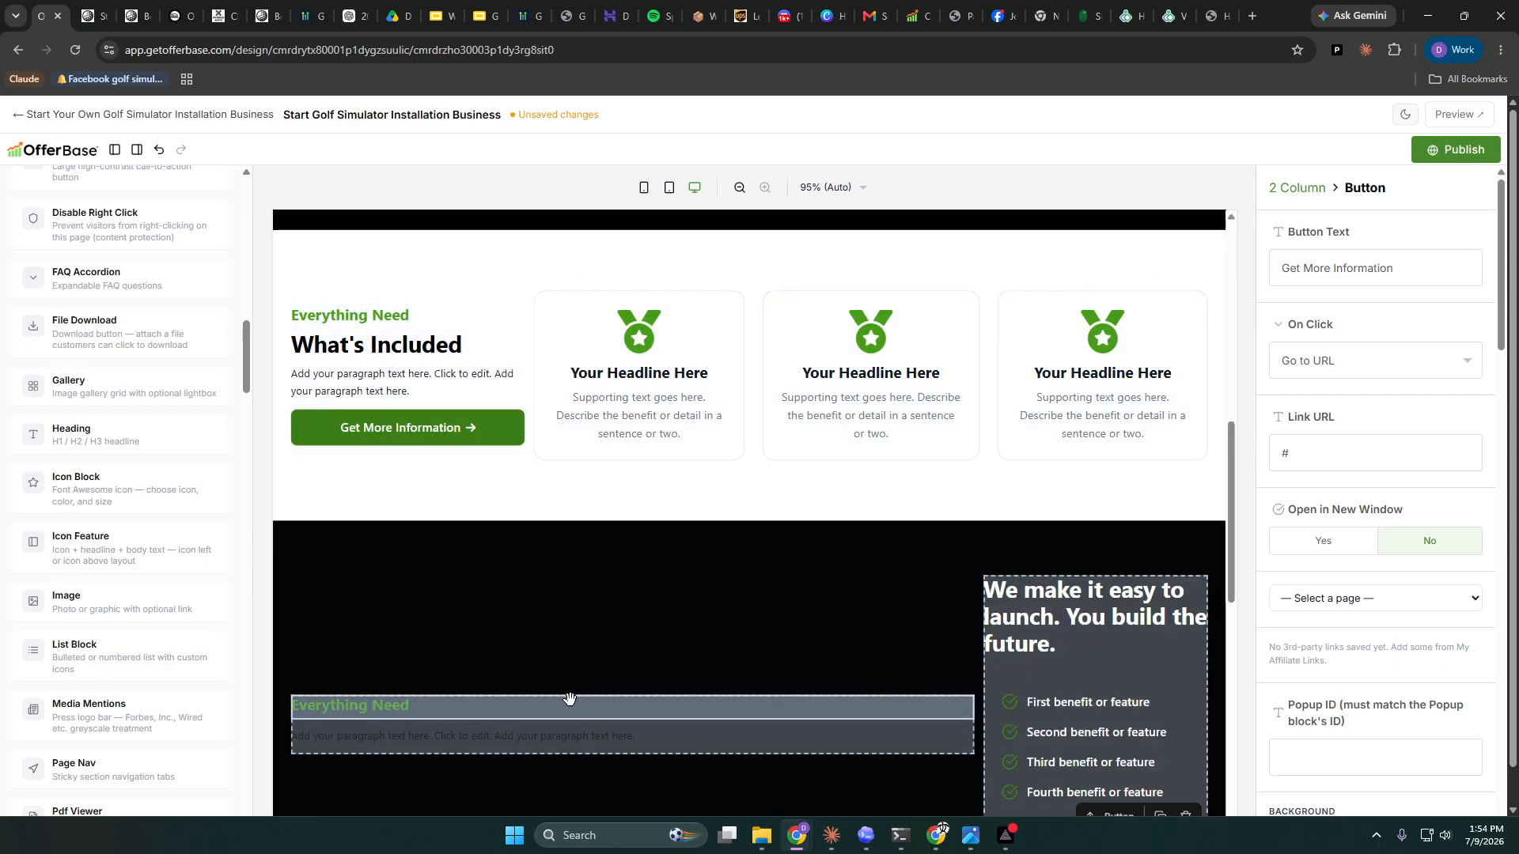
{"action": "scroll", "coordinate": [569, 700], "scroll_direction": "down", "scroll_amount": 2}
{"action": "scroll", "coordinate": [709, 567], "scroll_direction": "down", "scroll_amount": 2}
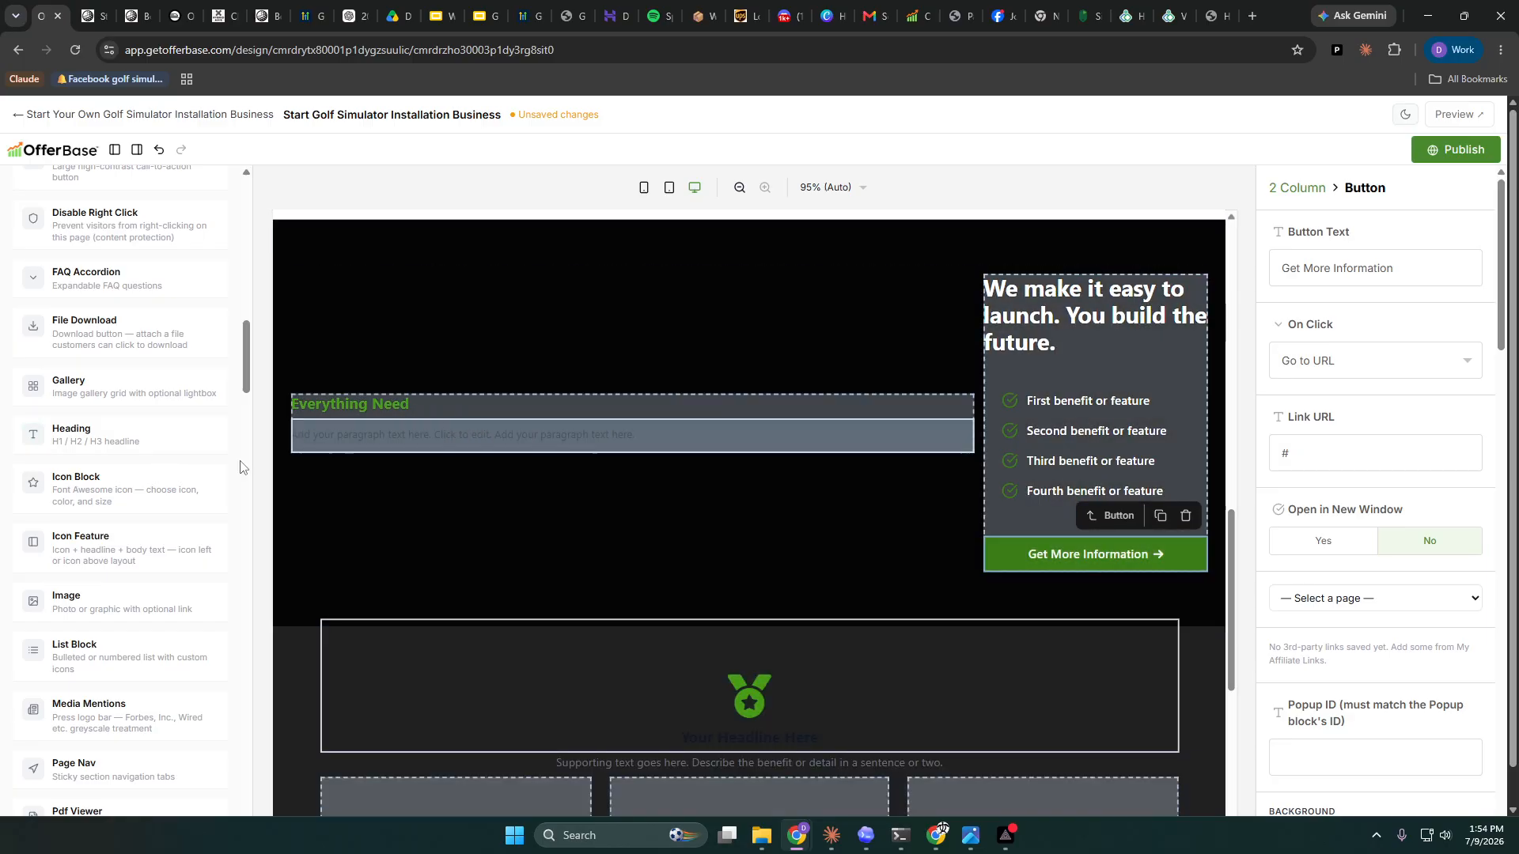
- Add a Section below the paragraph in the wide column and set its top, bottom, left and right padding to 0 px
{"action": "scroll", "coordinate": [147, 650], "scroll_direction": "down", "scroll_amount": 3}
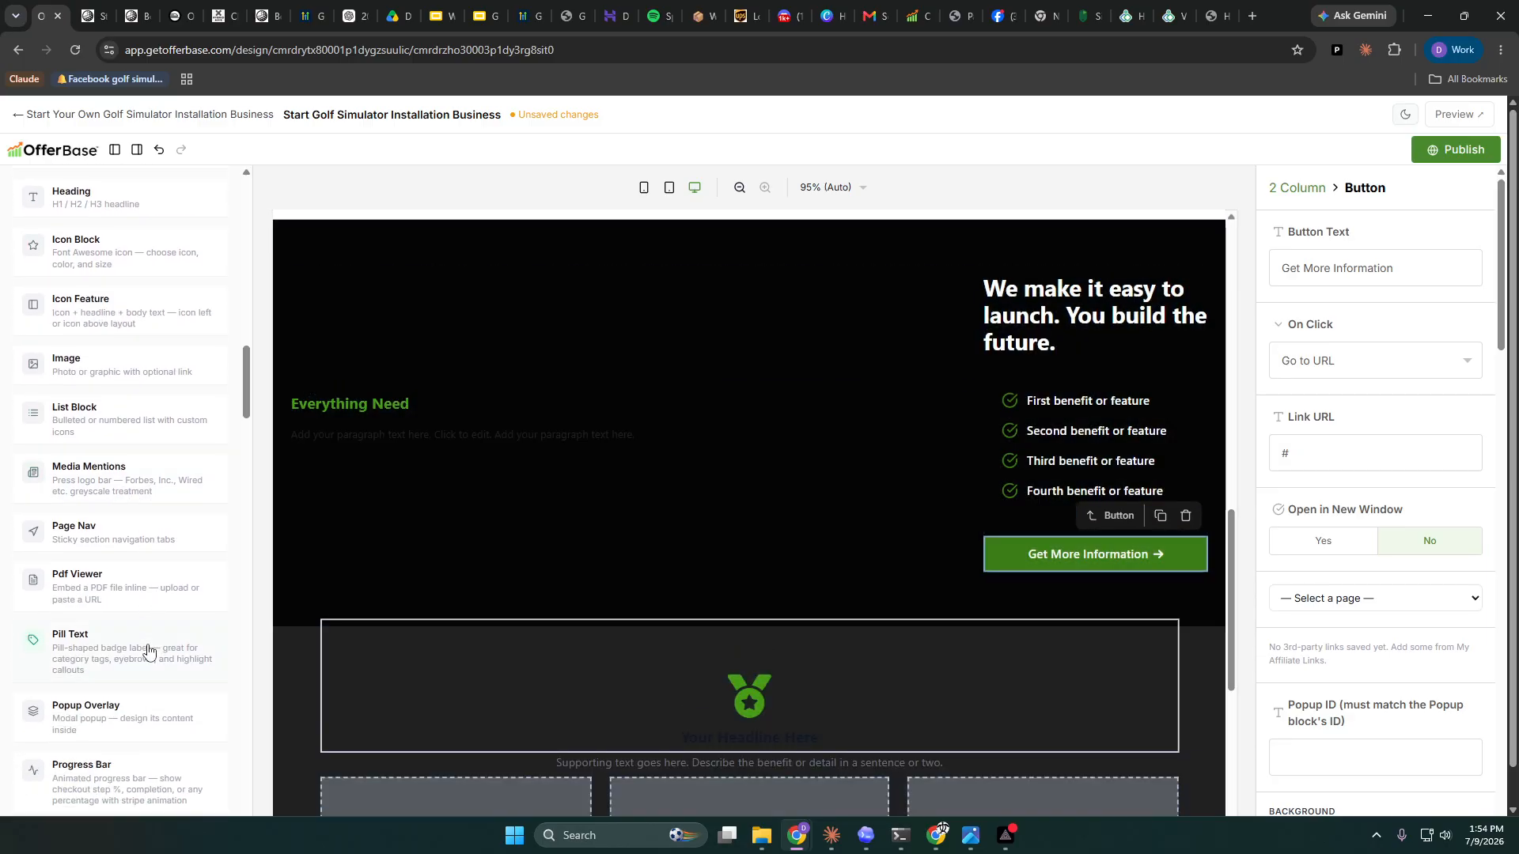
{"action": "scroll", "coordinate": [146, 645], "scroll_direction": "up", "scroll_amount": 15}
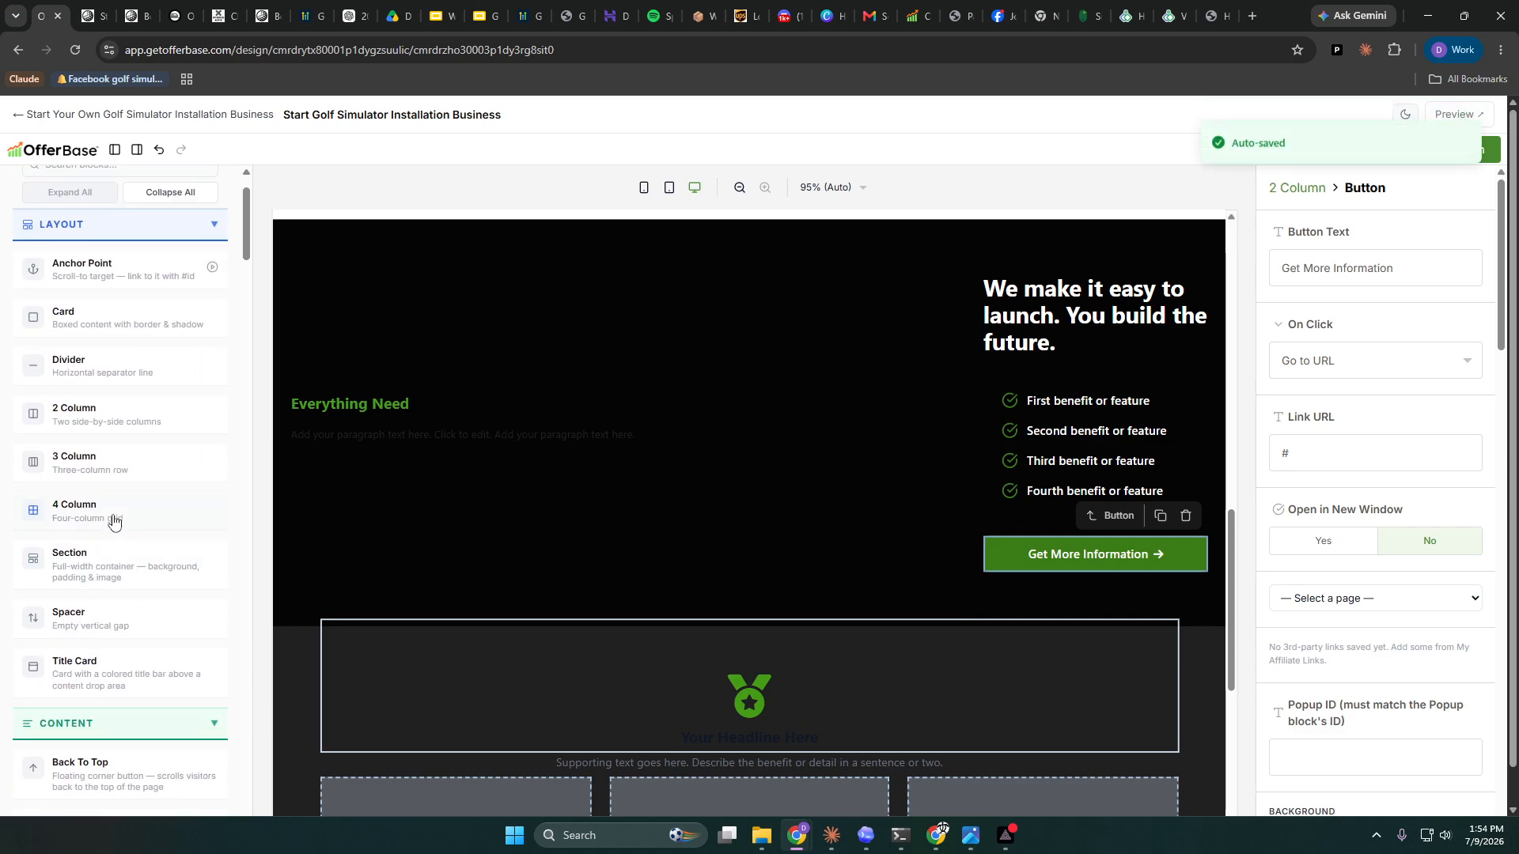
{"action": "left_click_drag", "start_coordinate": [105, 557], "coordinate": [550, 439]}
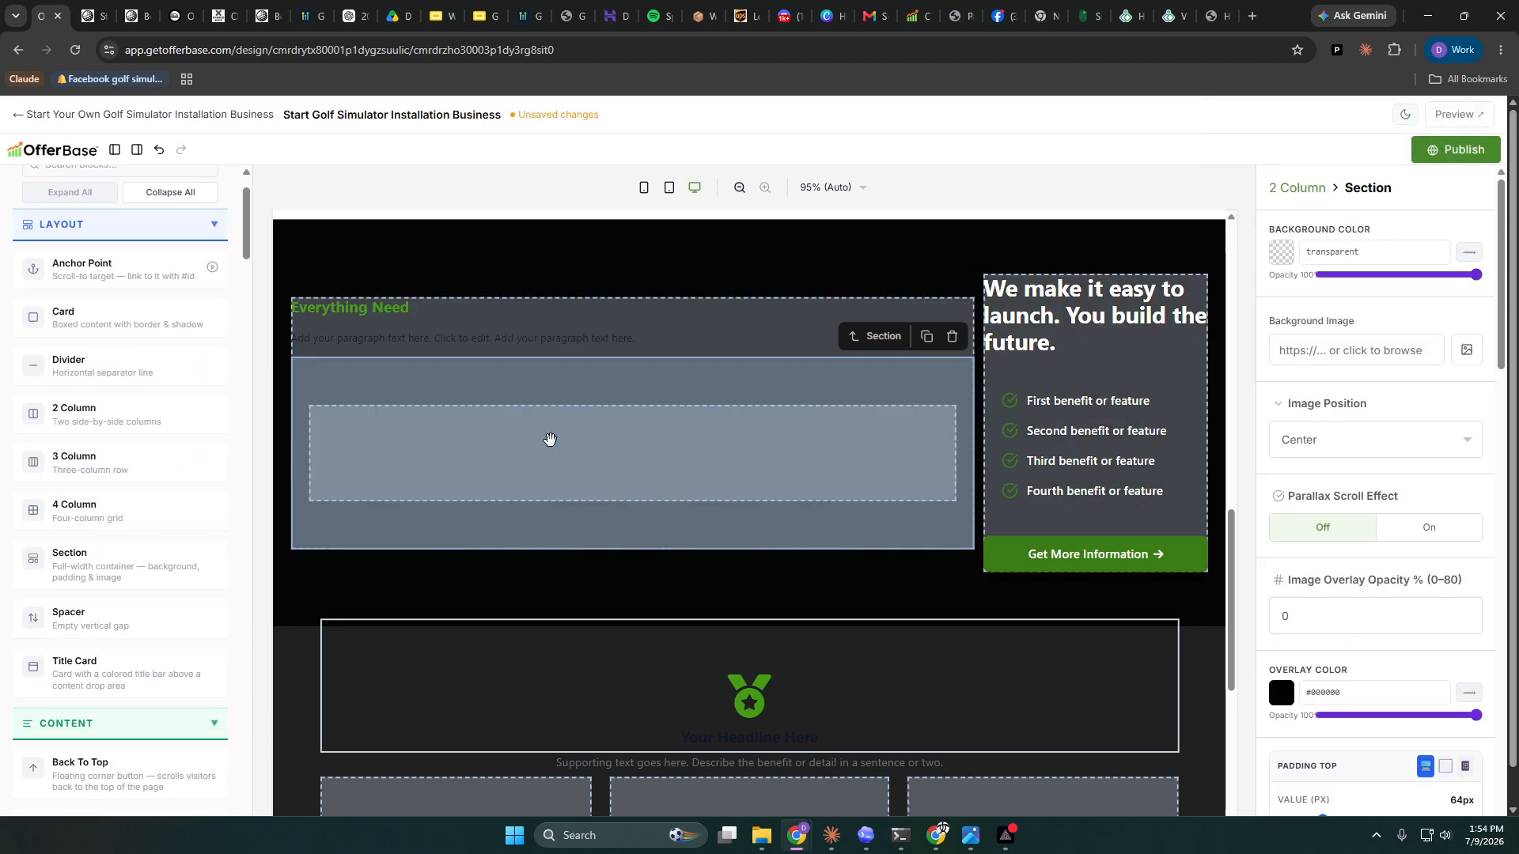
{"action": "scroll", "coordinate": [1305, 526], "scroll_direction": "down", "scroll_amount": 4}
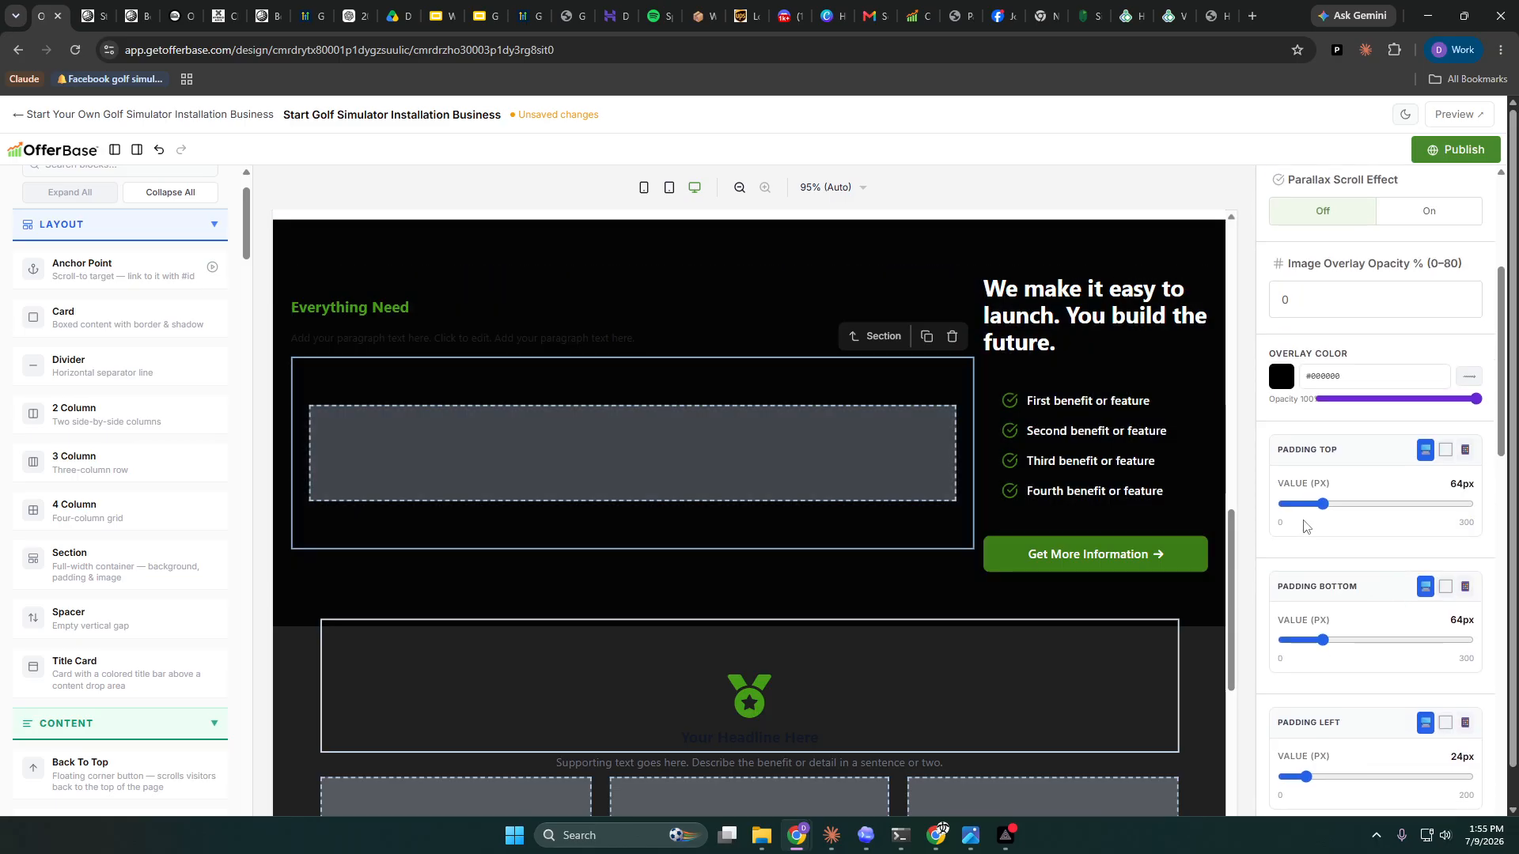
{"action": "left_click_drag", "start_coordinate": [1323, 504], "coordinate": [1281, 506]}
{"action": "left_click_drag", "start_coordinate": [1323, 640], "coordinate": [1279, 642]}
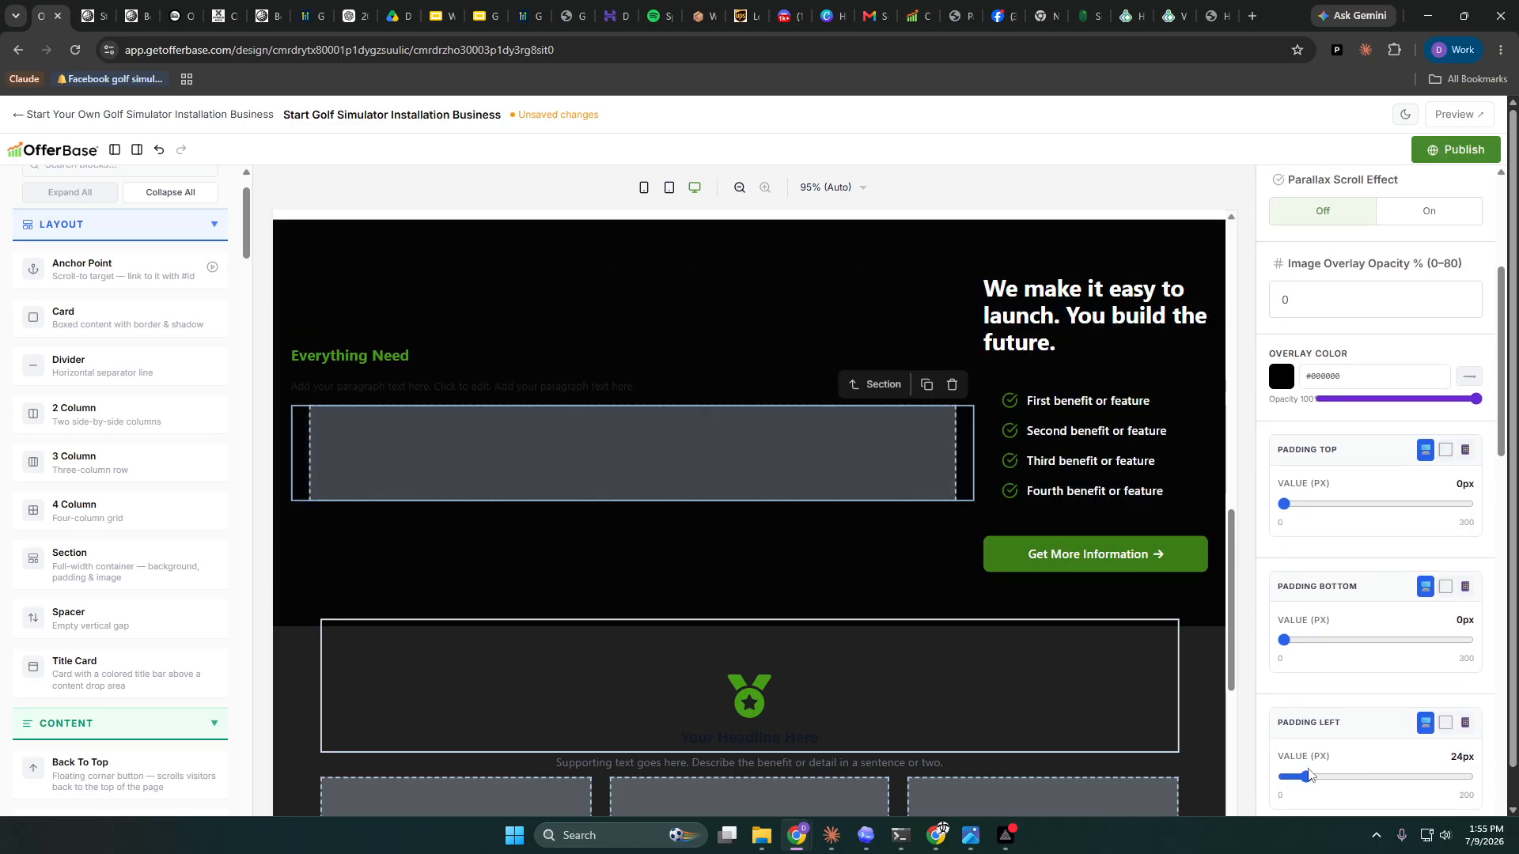
{"action": "left_click_drag", "start_coordinate": [1307, 777], "coordinate": [1280, 756]}
{"action": "scroll", "coordinate": [1282, 777], "scroll_direction": "down", "scroll_amount": 2}
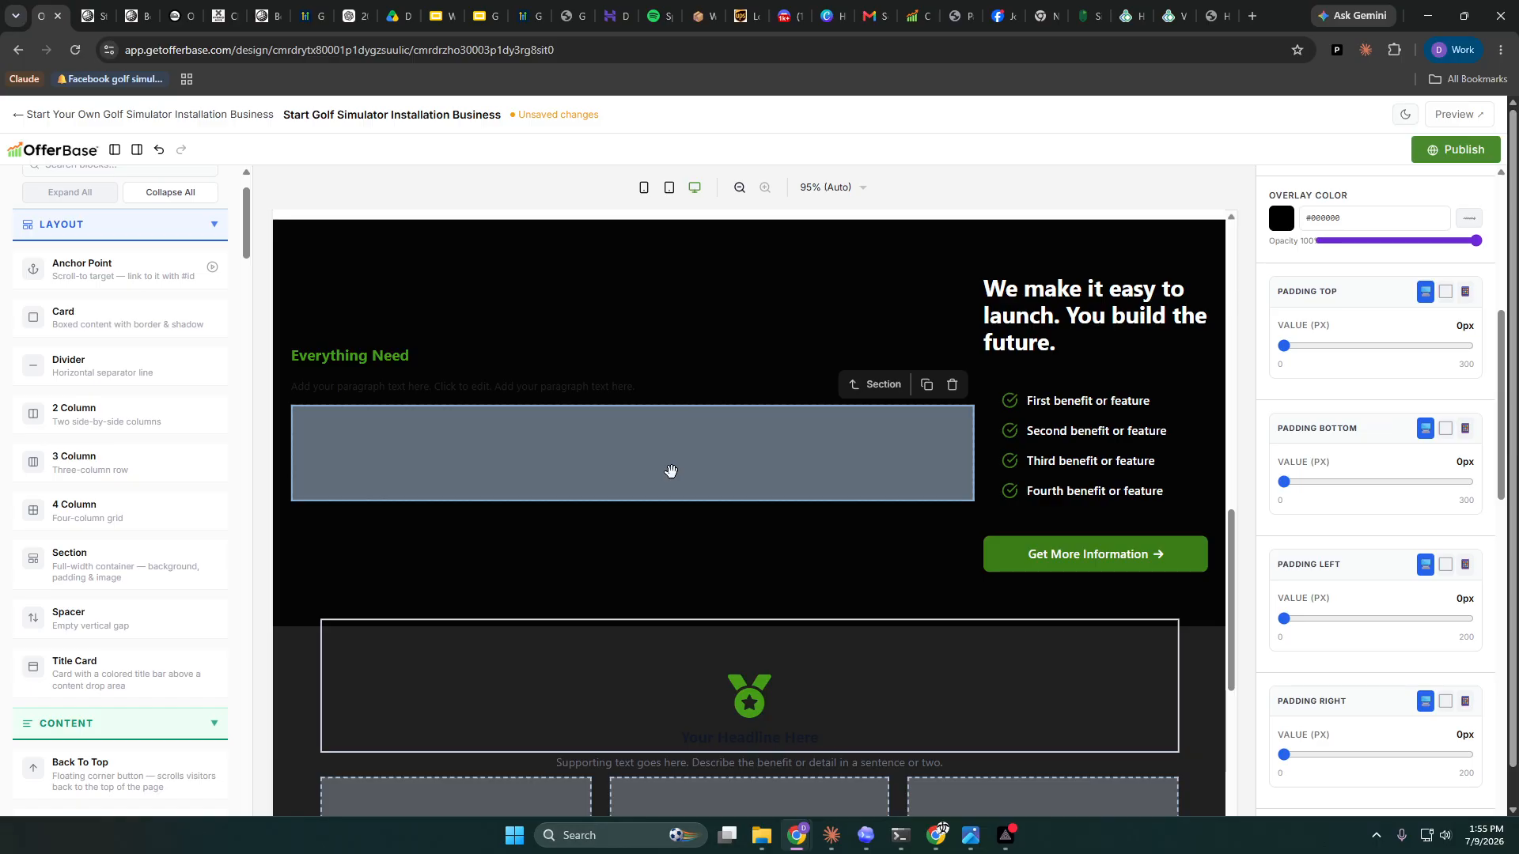
- Move the empty three-column block above the new section in the wide column, and the "Everything Need" heading into that section
{"action": "left_click_drag", "start_coordinate": [601, 796], "coordinate": [548, 361]}
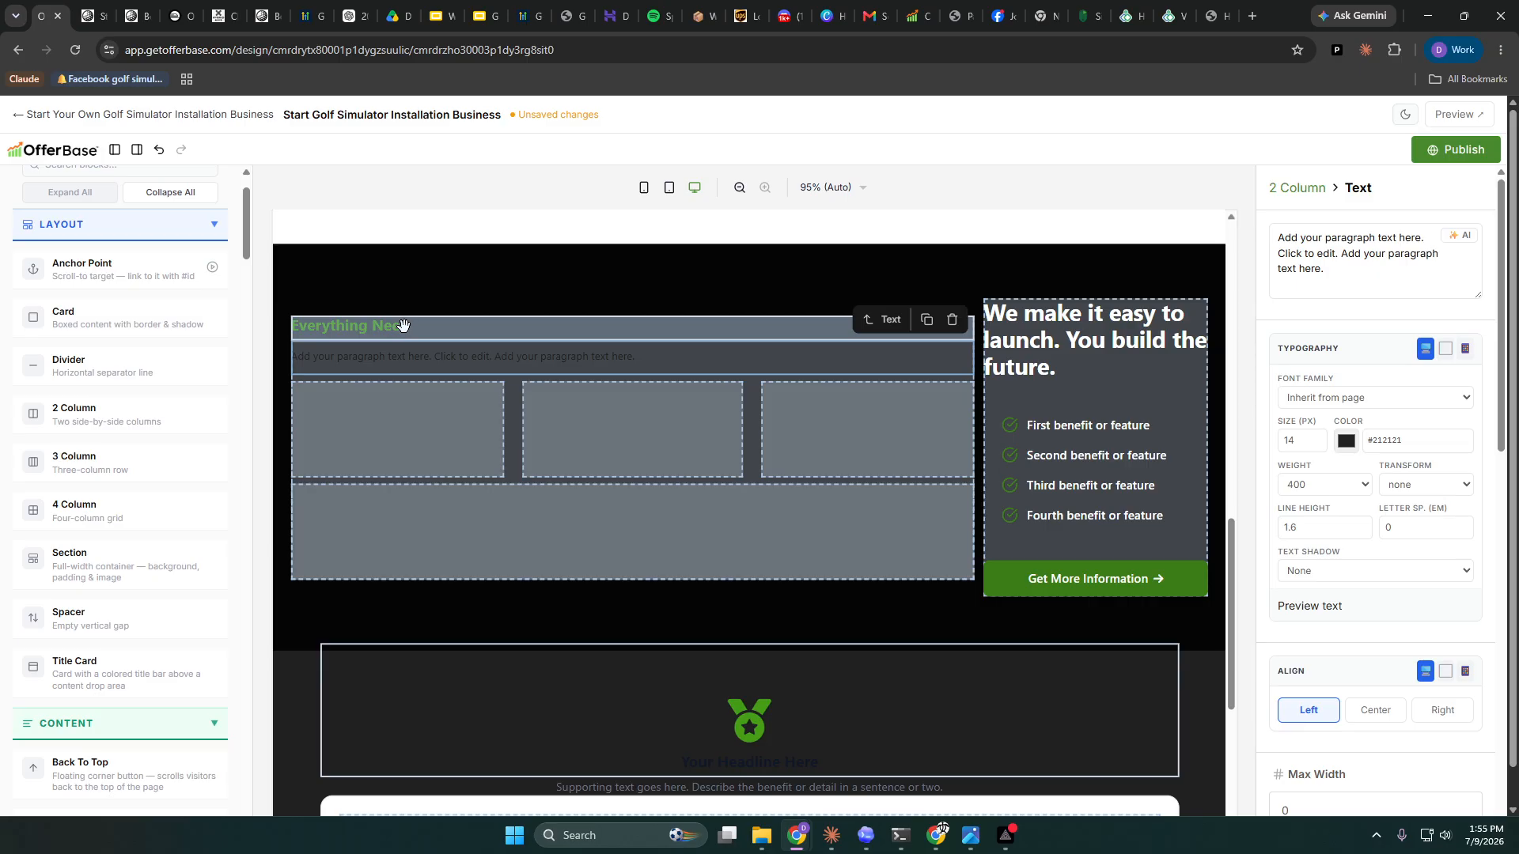
{"action": "left_click_drag", "start_coordinate": [405, 325], "coordinate": [506, 498]}
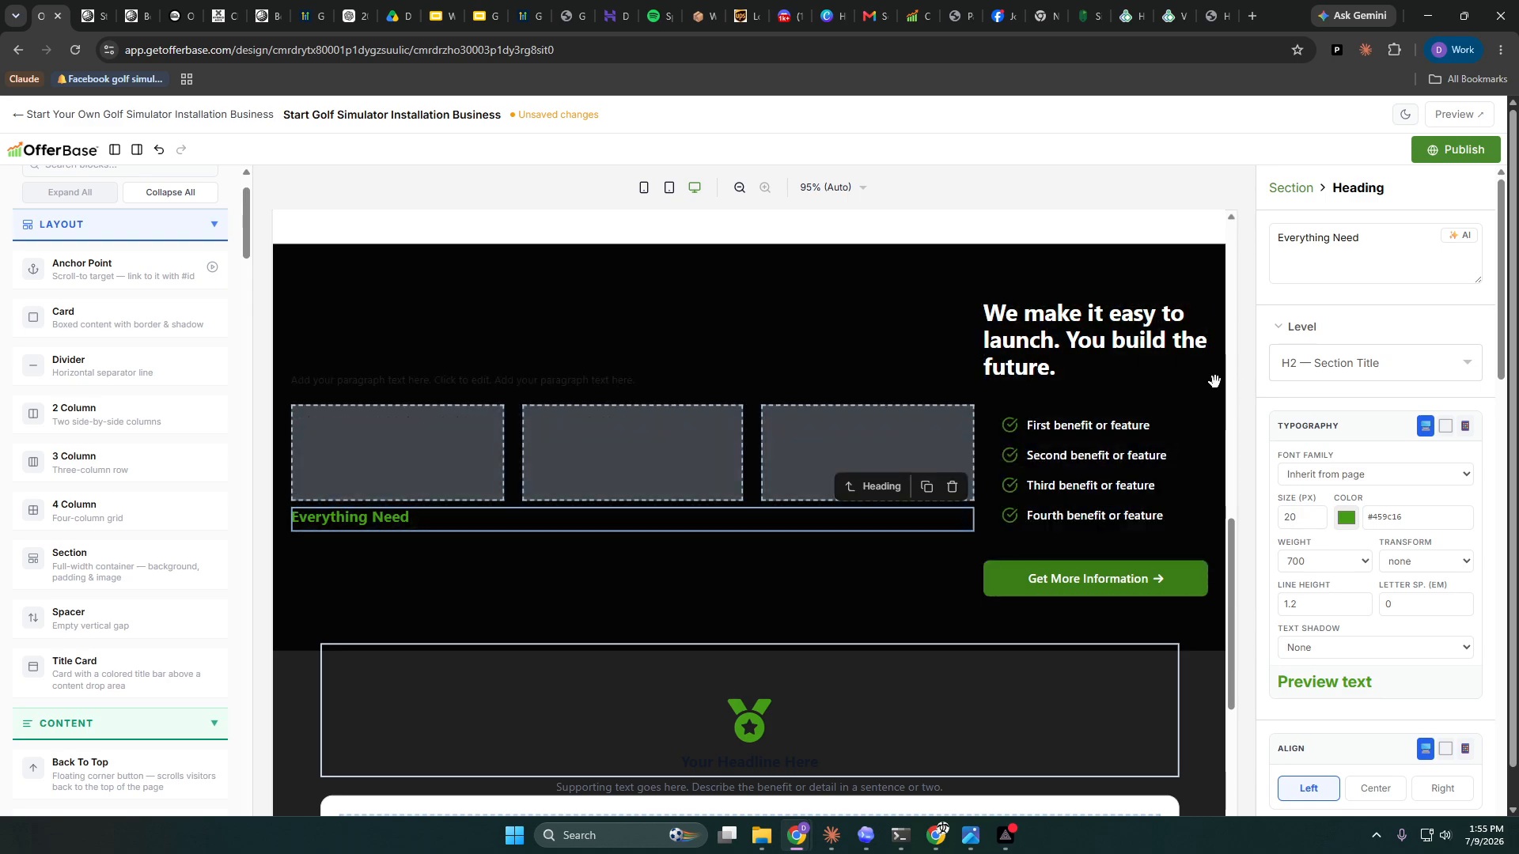
- Change the "Everything Need" heading's text to "A Proven 3 Step Process"
{"action": "left_click_drag", "start_coordinate": [1376, 250], "coordinate": [1219, 237]}
{"action": "type", "text": "A"}
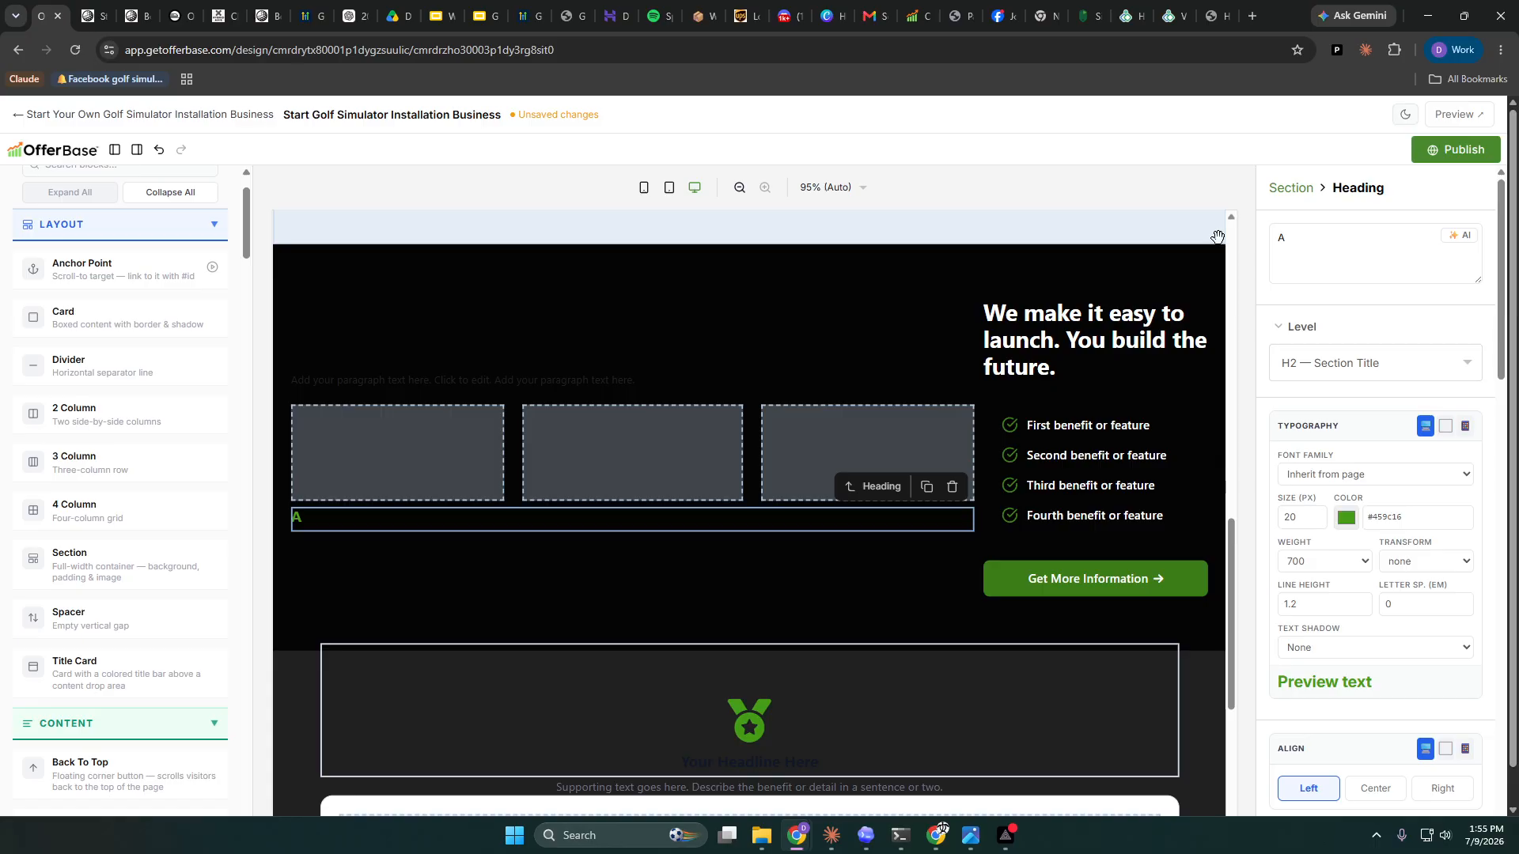
{"action": "type", "text": " Proven 3 Step"}
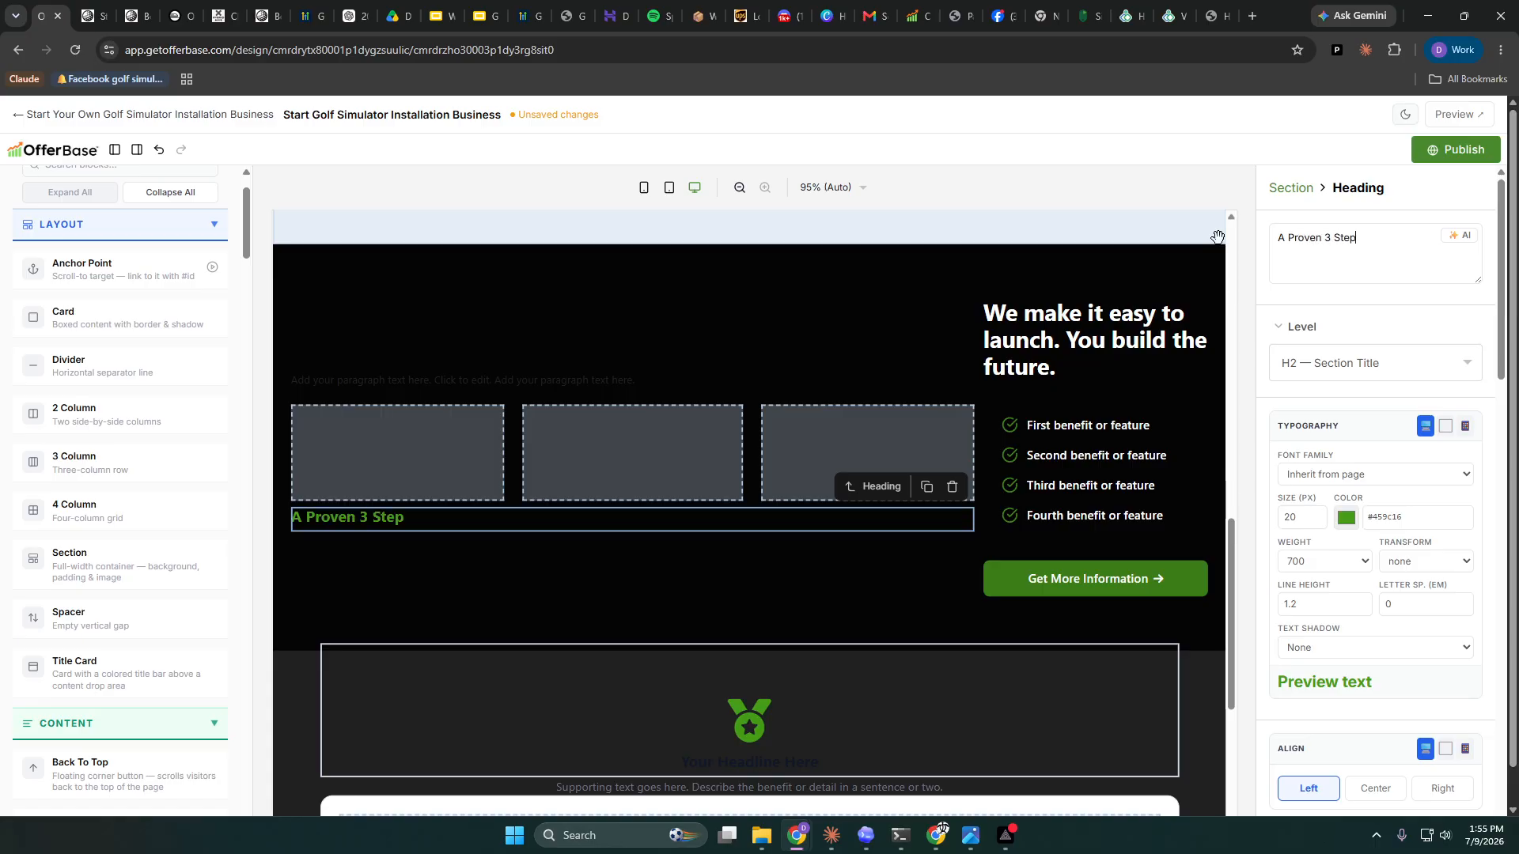
{"action": "type", "text": " Process"}
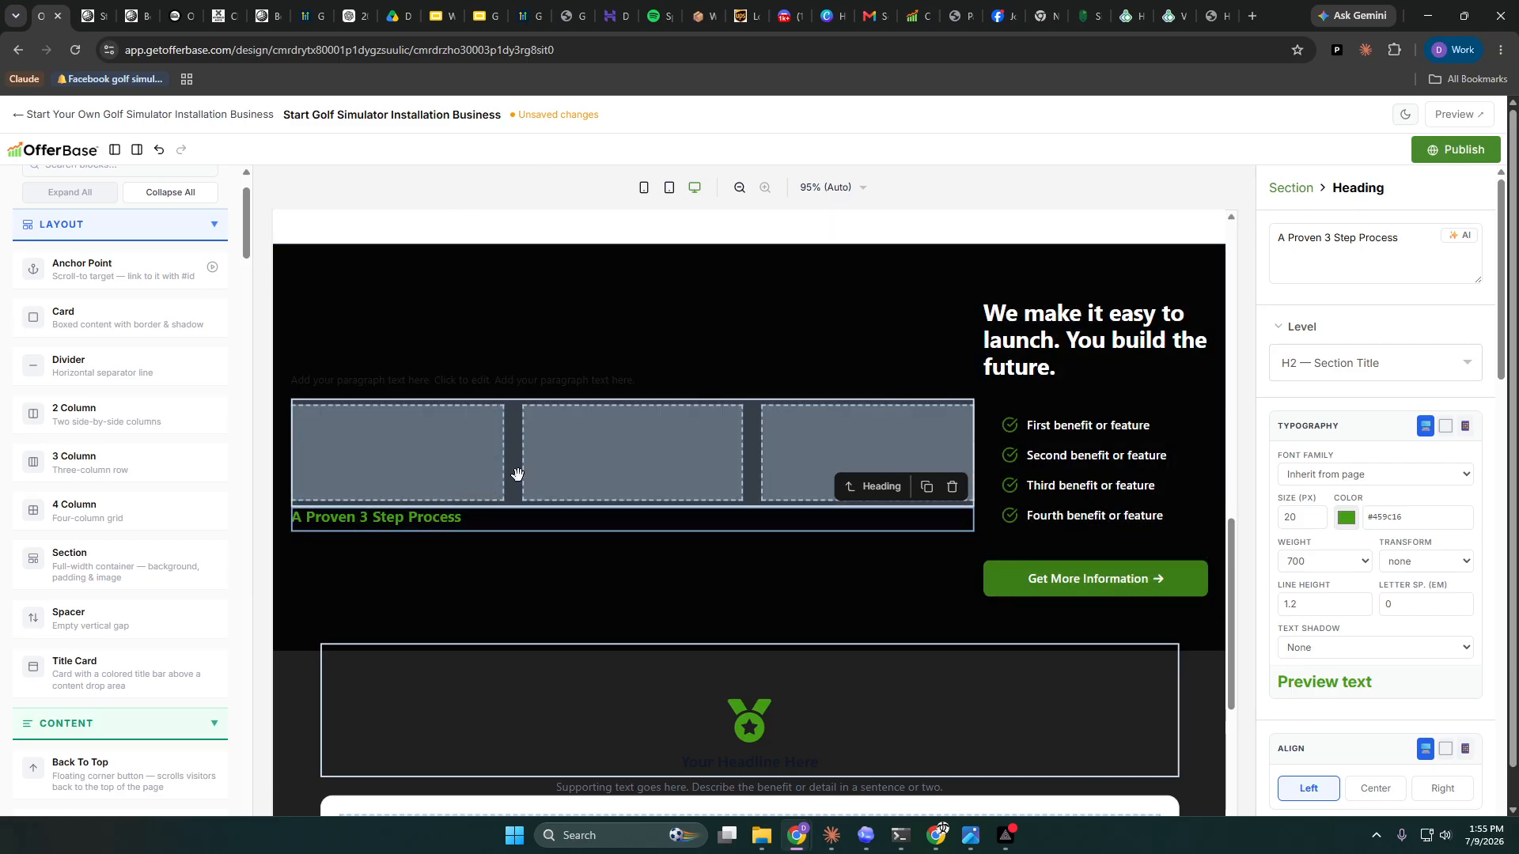
- Copy the white section's "What's Included" heading below "A Proven 3 Step Process" and set the copy's text color to #ffffff
{"action": "scroll", "coordinate": [496, 430], "scroll_direction": "up", "scroll_amount": 3}
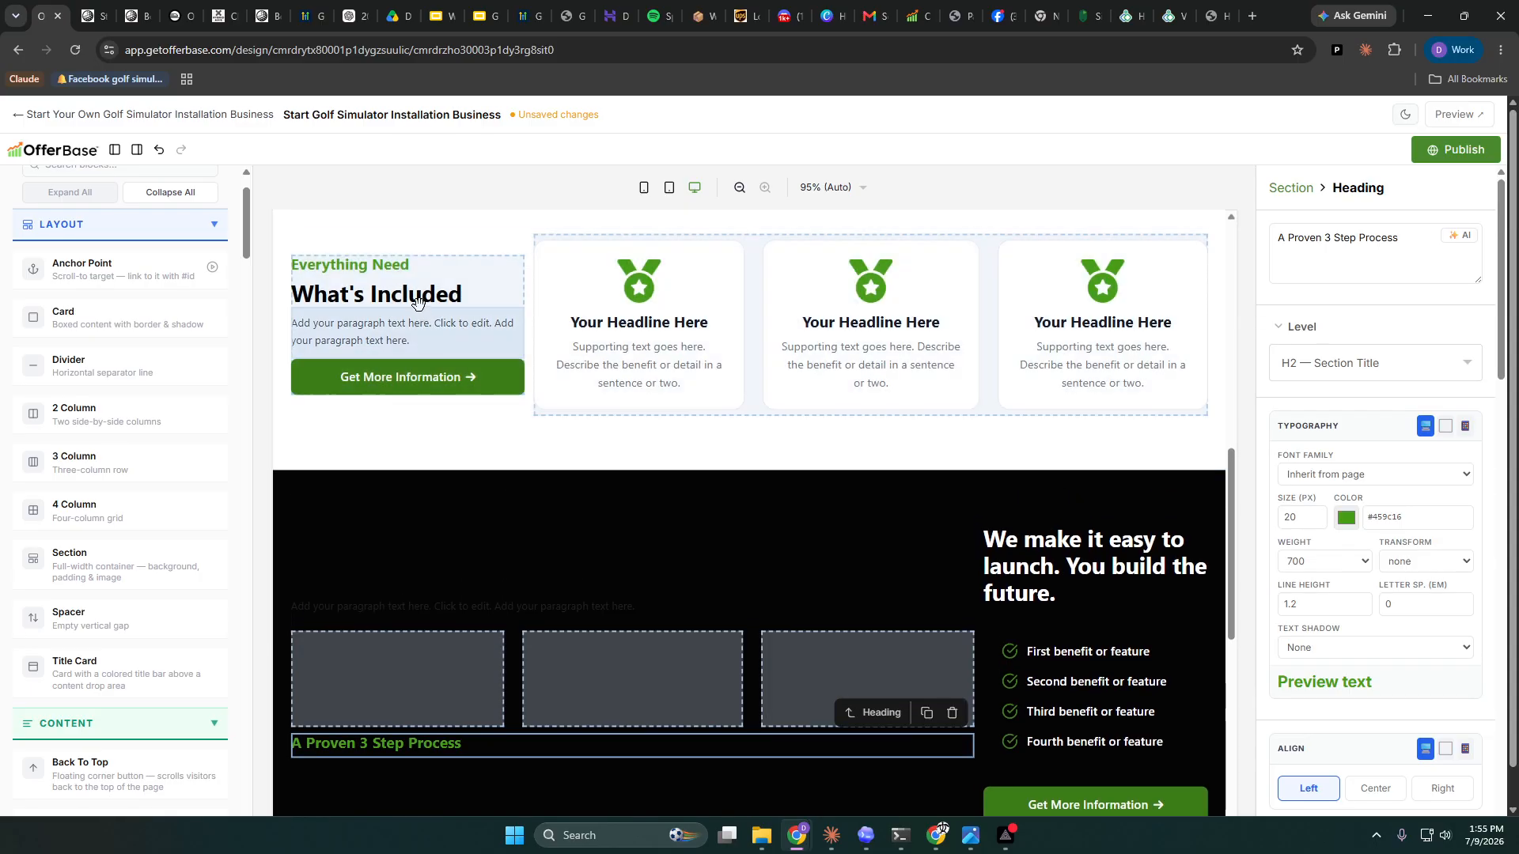
{"action": "left_click", "coordinate": [475, 291]}
{"action": "left_click", "coordinate": [477, 261]}
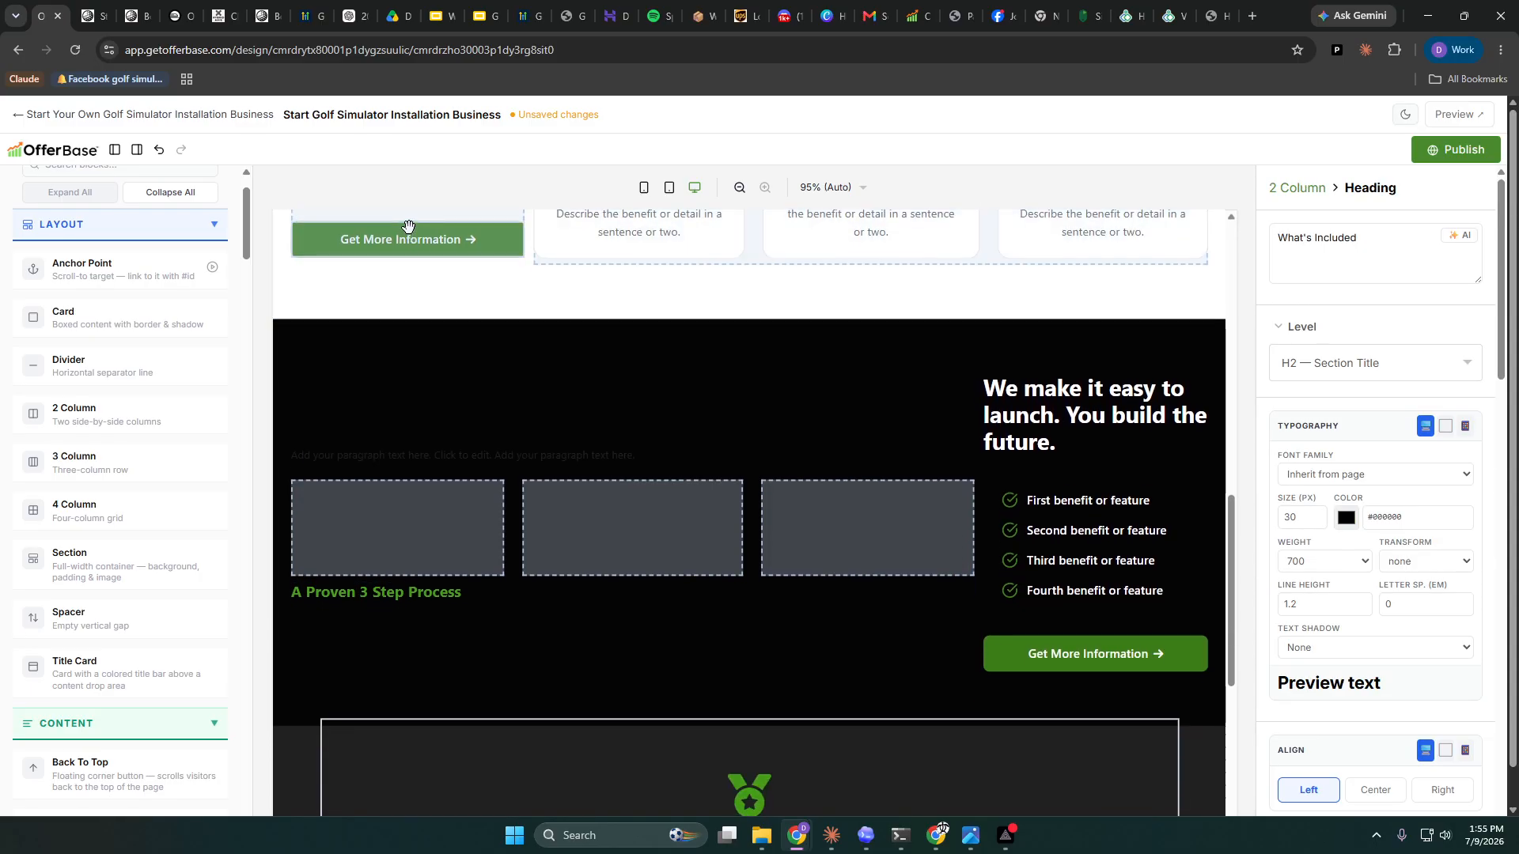
{"action": "left_click_drag", "start_coordinate": [368, 306], "coordinate": [456, 671]}
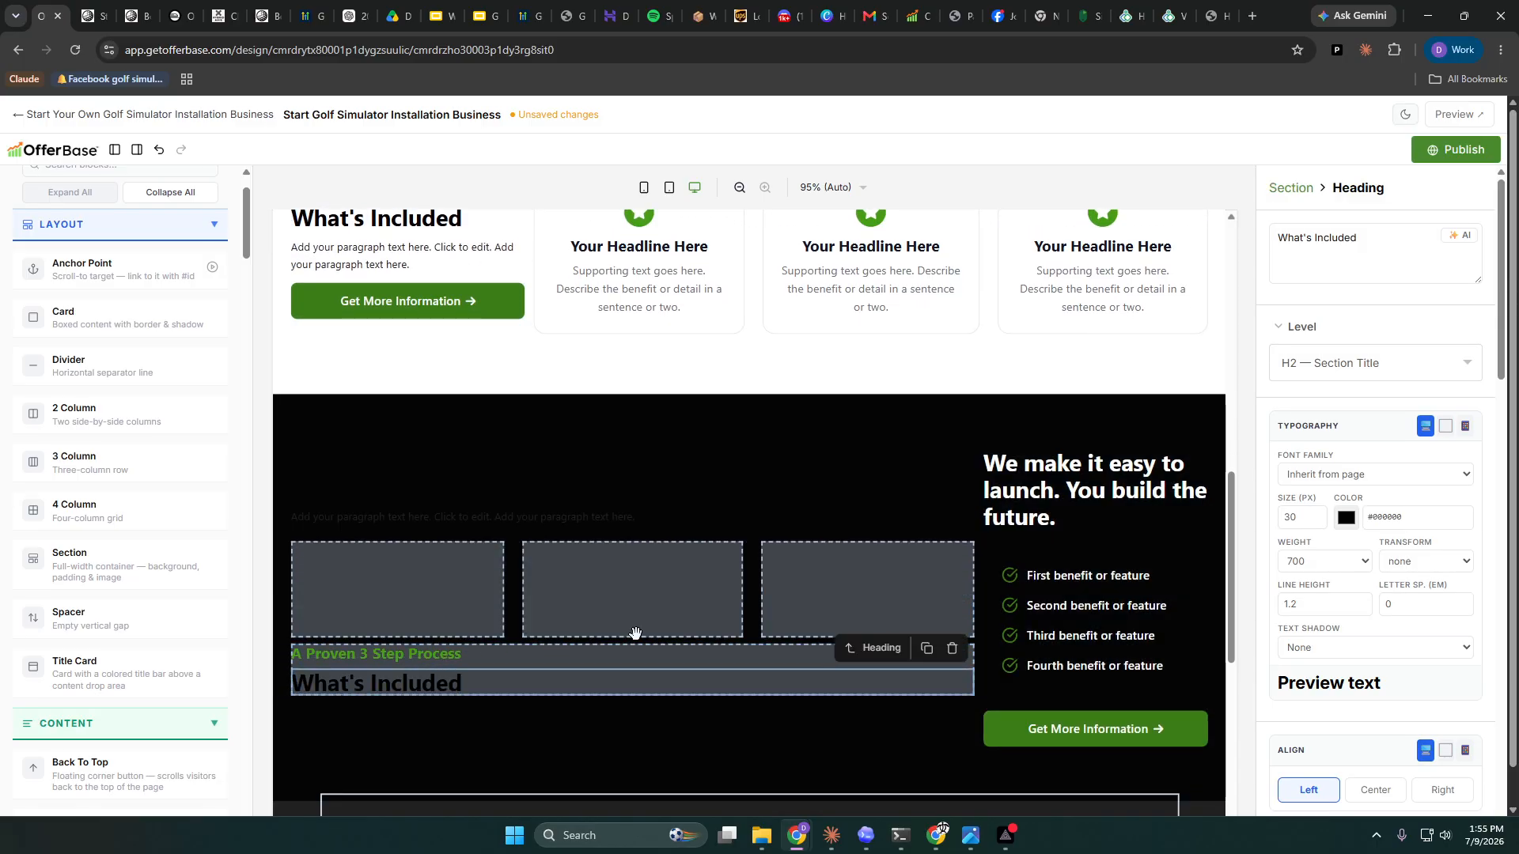
{"action": "left_click", "coordinate": [1347, 517]}
{"action": "left_click_drag", "start_coordinate": [1341, 540], "coordinate": [1336, 533]}
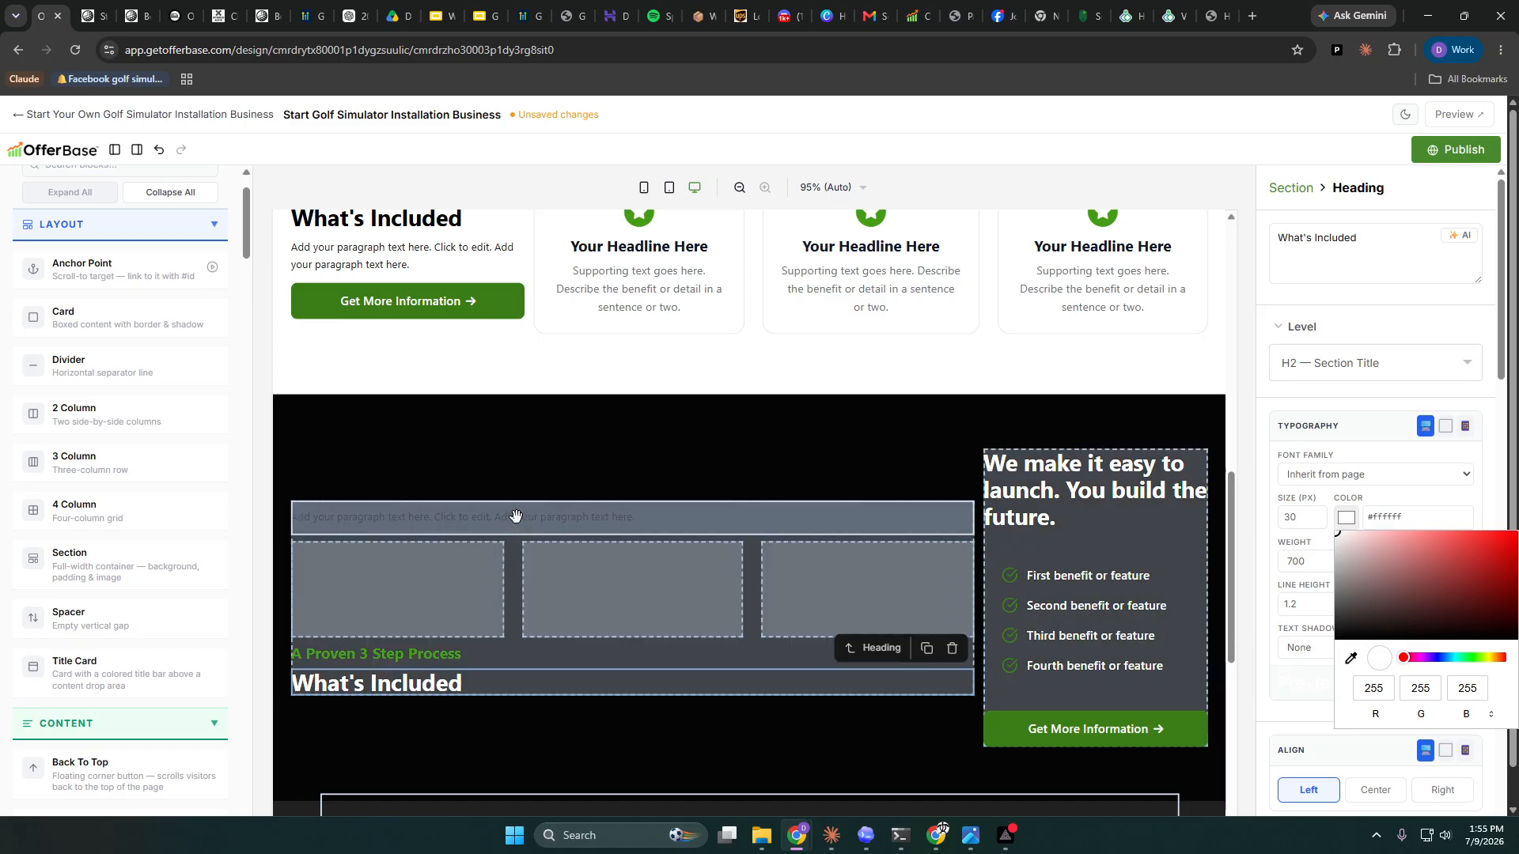
- Delete the paragraph from the black section's wide column and move the empty three-column block below the "What's Included" heading
{"action": "left_click", "coordinate": [516, 516]}
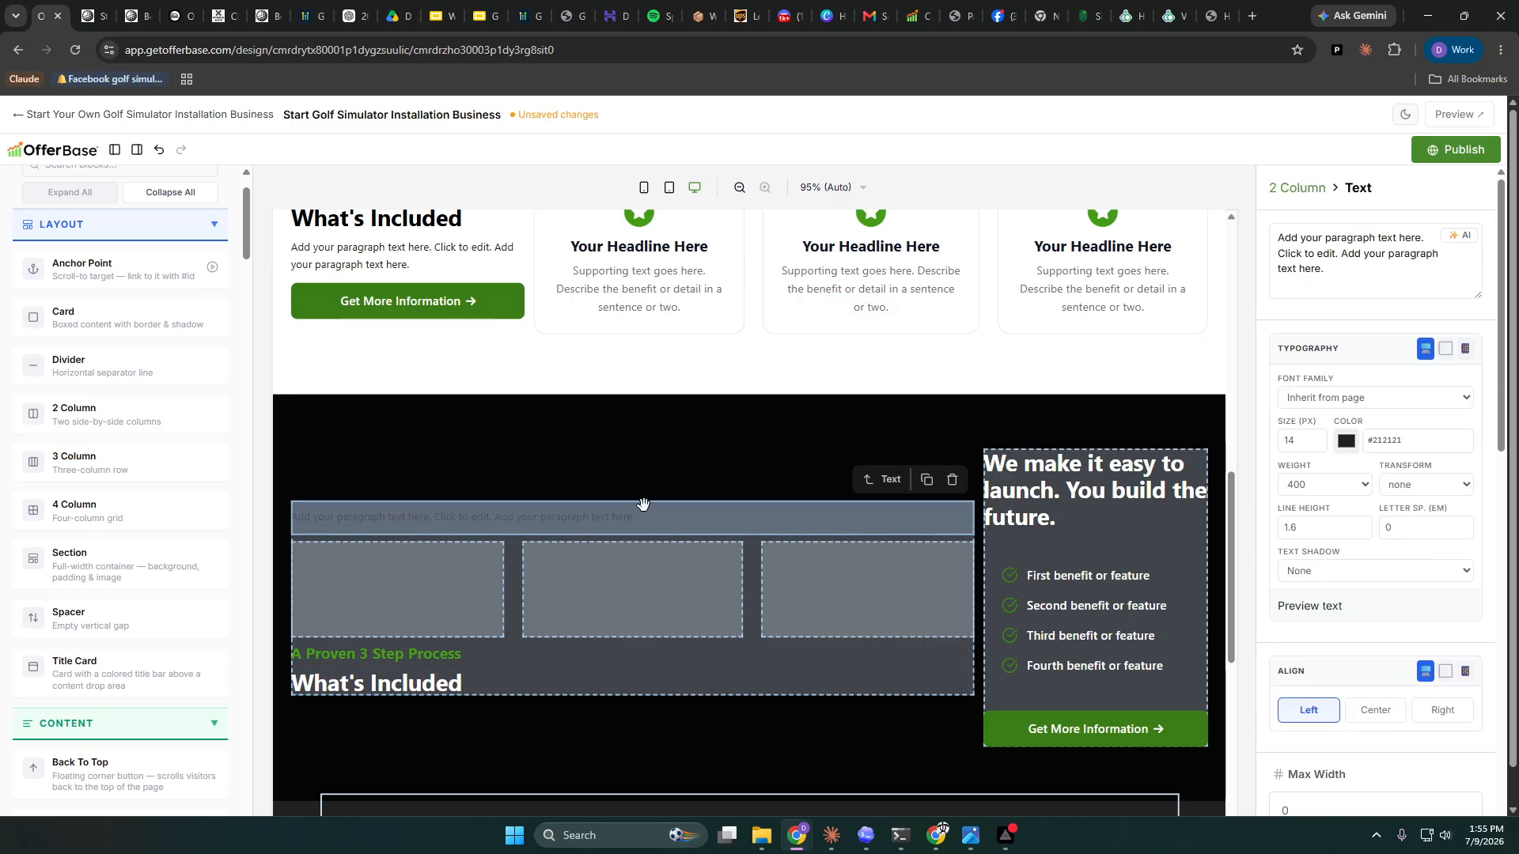
{"action": "left_click", "coordinate": [952, 480]}
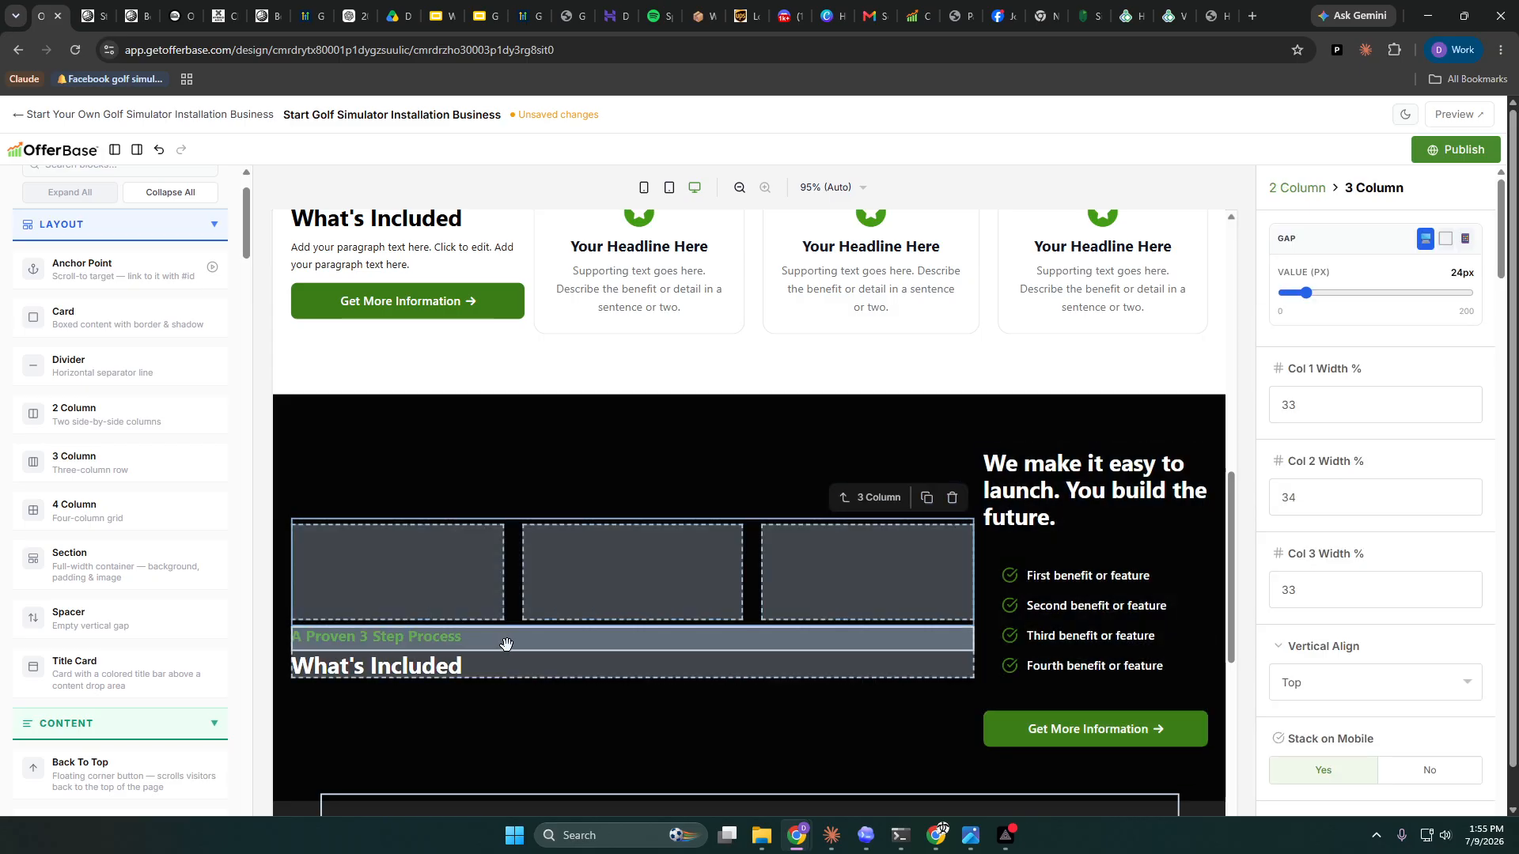
{"action": "mouse_move", "coordinate": [519, 607]}
{"action": "left_mouse_down"}
{"action": "mouse_move", "coordinate": [522, 720]}
{"action": "mouse_move", "coordinate": [529, 610]}
{"action": "left_mouse_up"}
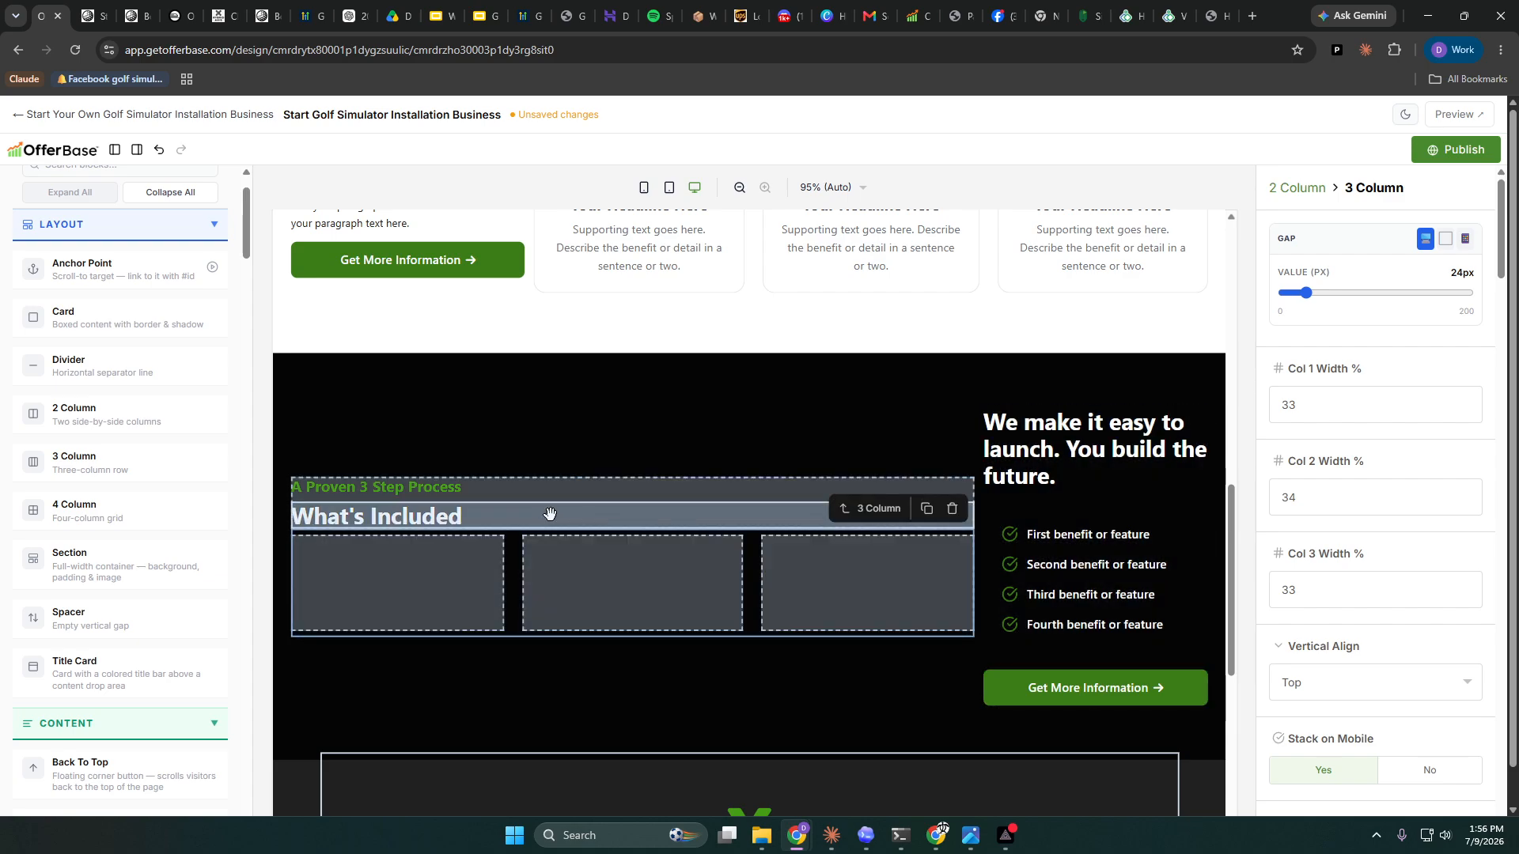
{"action": "left_click_drag", "start_coordinate": [454, 519], "coordinate": [456, 520]}
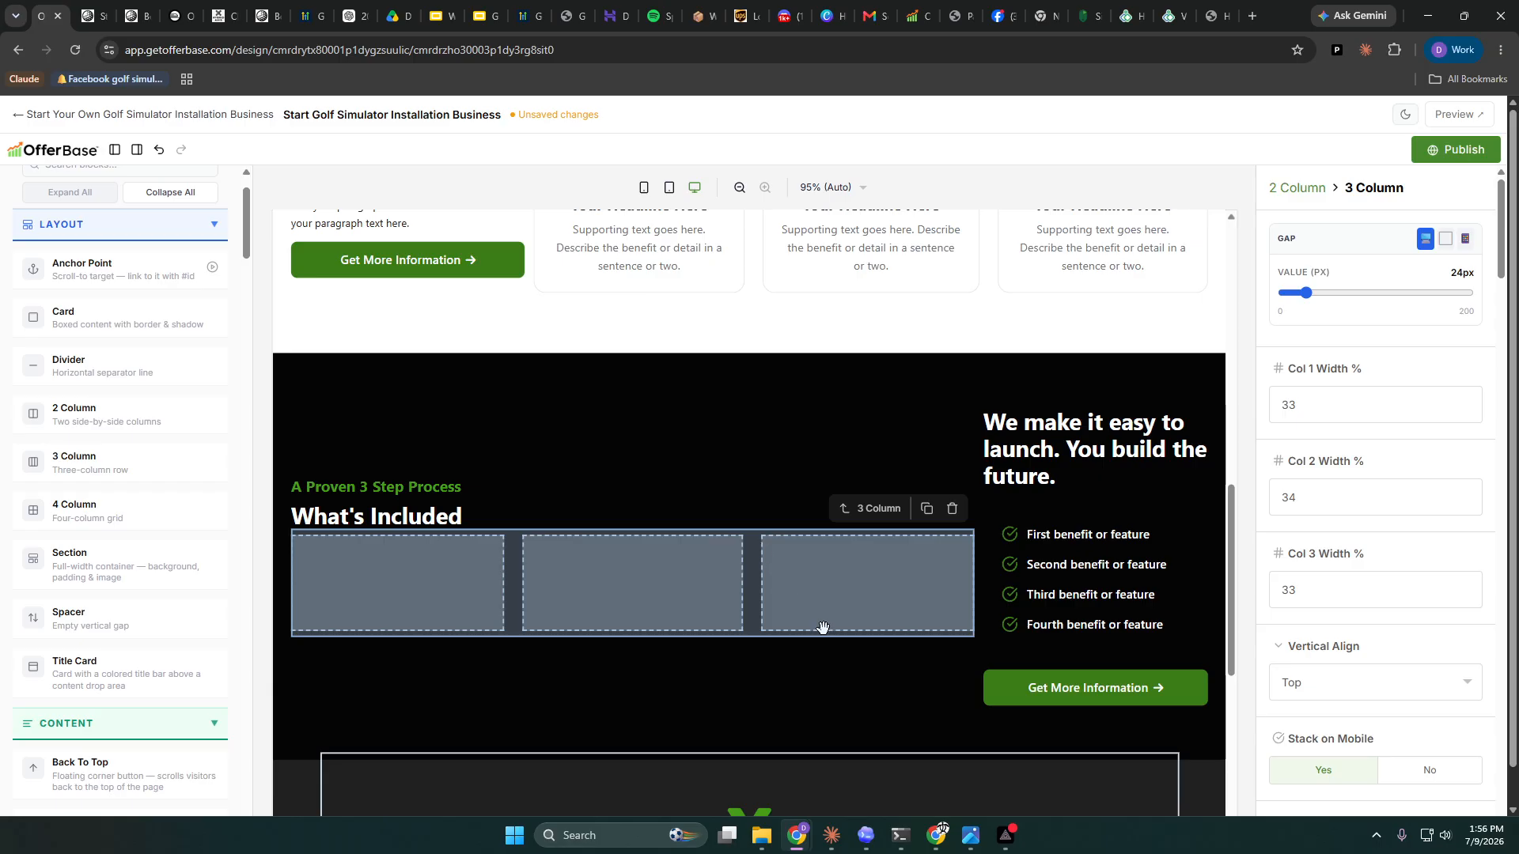
- Set the black section's left column width to 71% and the gap of the nested three-column block to 32 px
{"action": "left_click", "coordinate": [979, 423]}
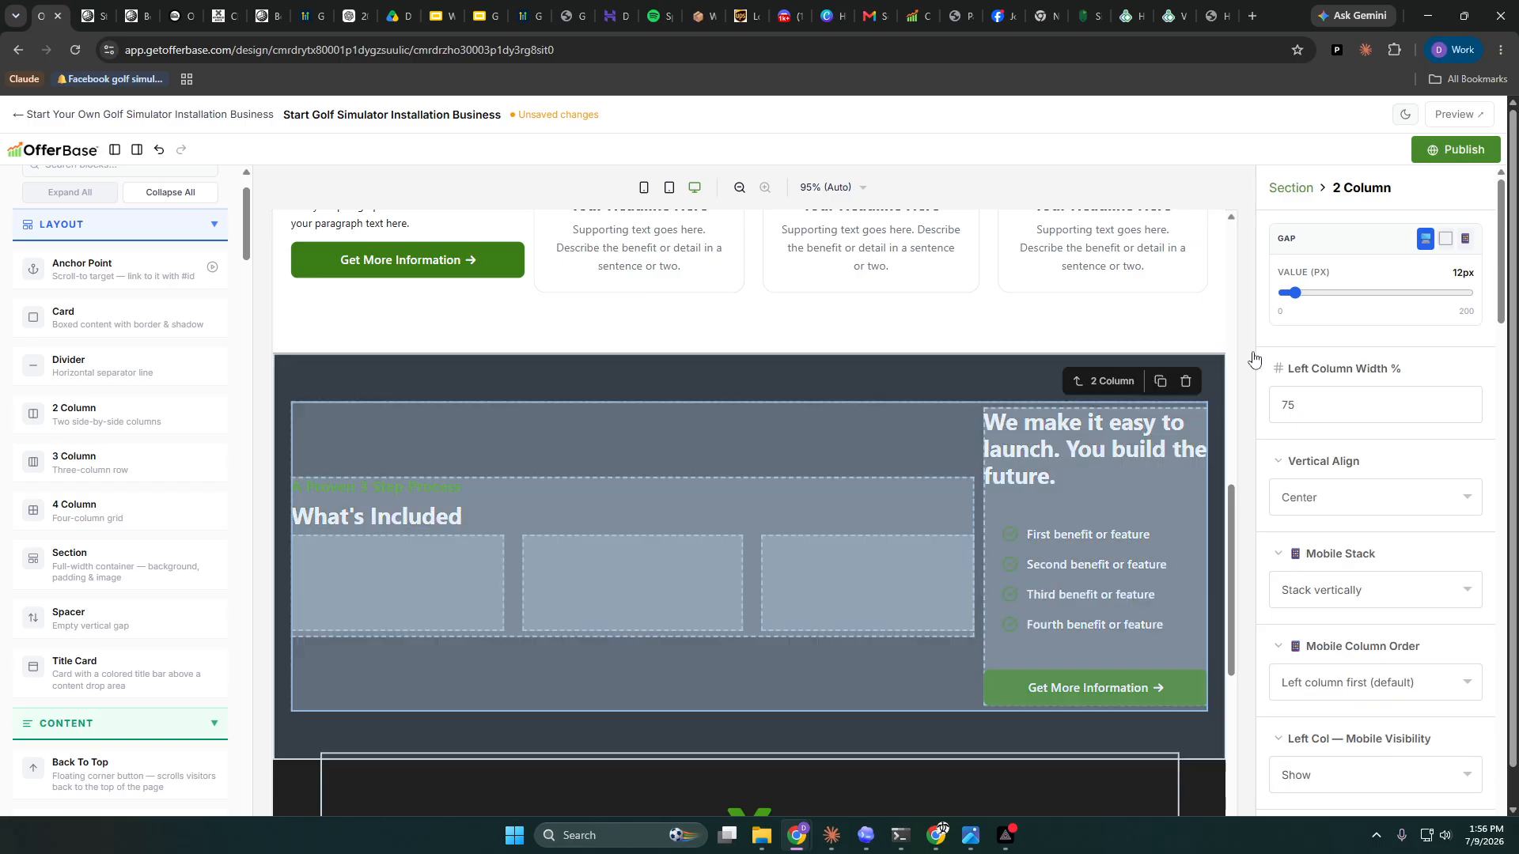
{"action": "left_click", "coordinate": [1464, 411]}
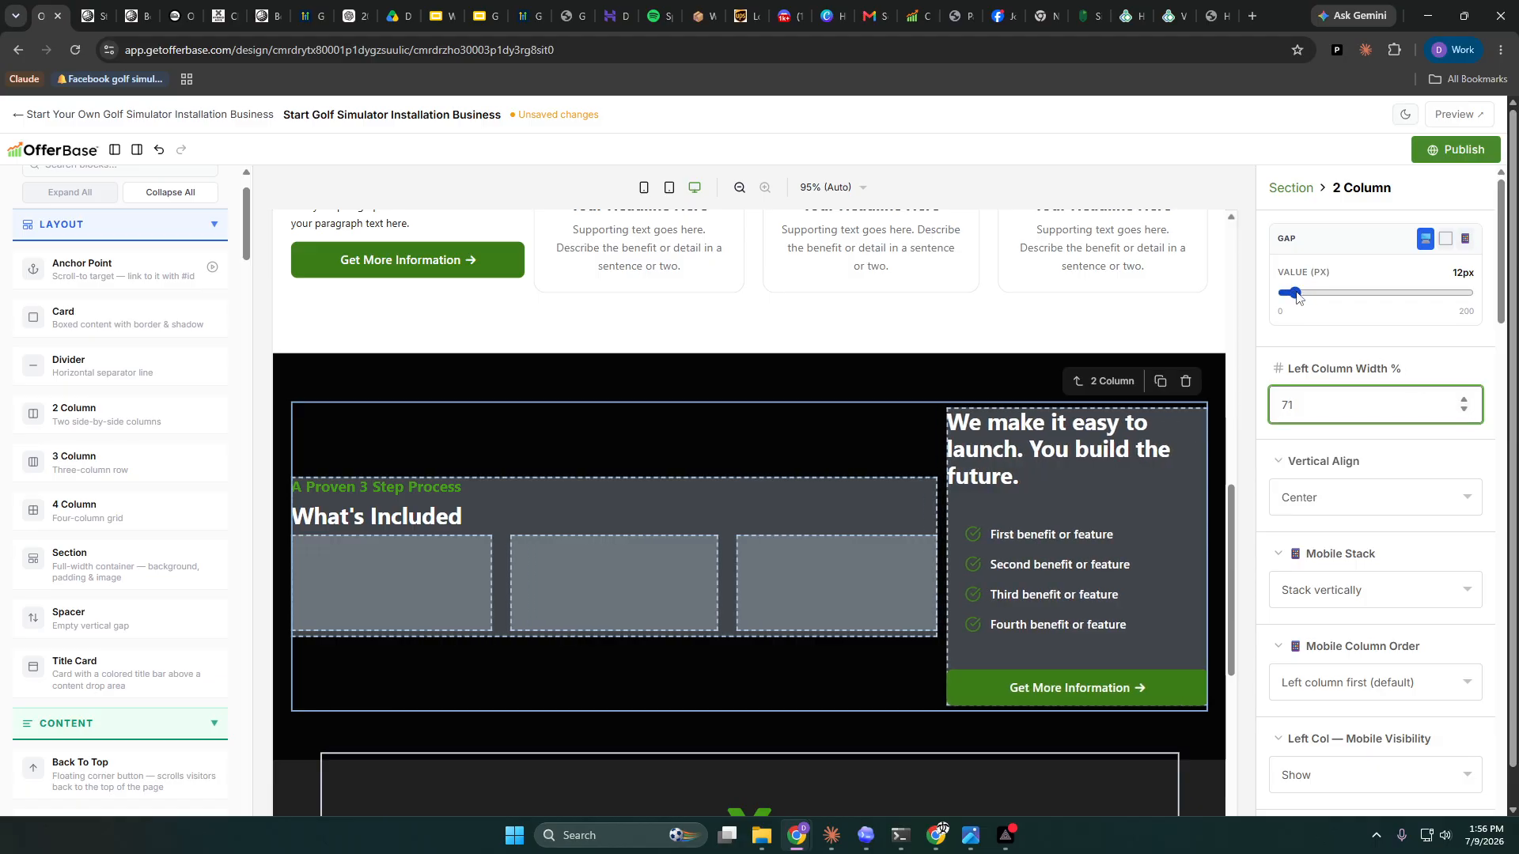
{"action": "left_click", "coordinate": [798, 512]}
{"action": "left_click", "coordinate": [729, 550]}
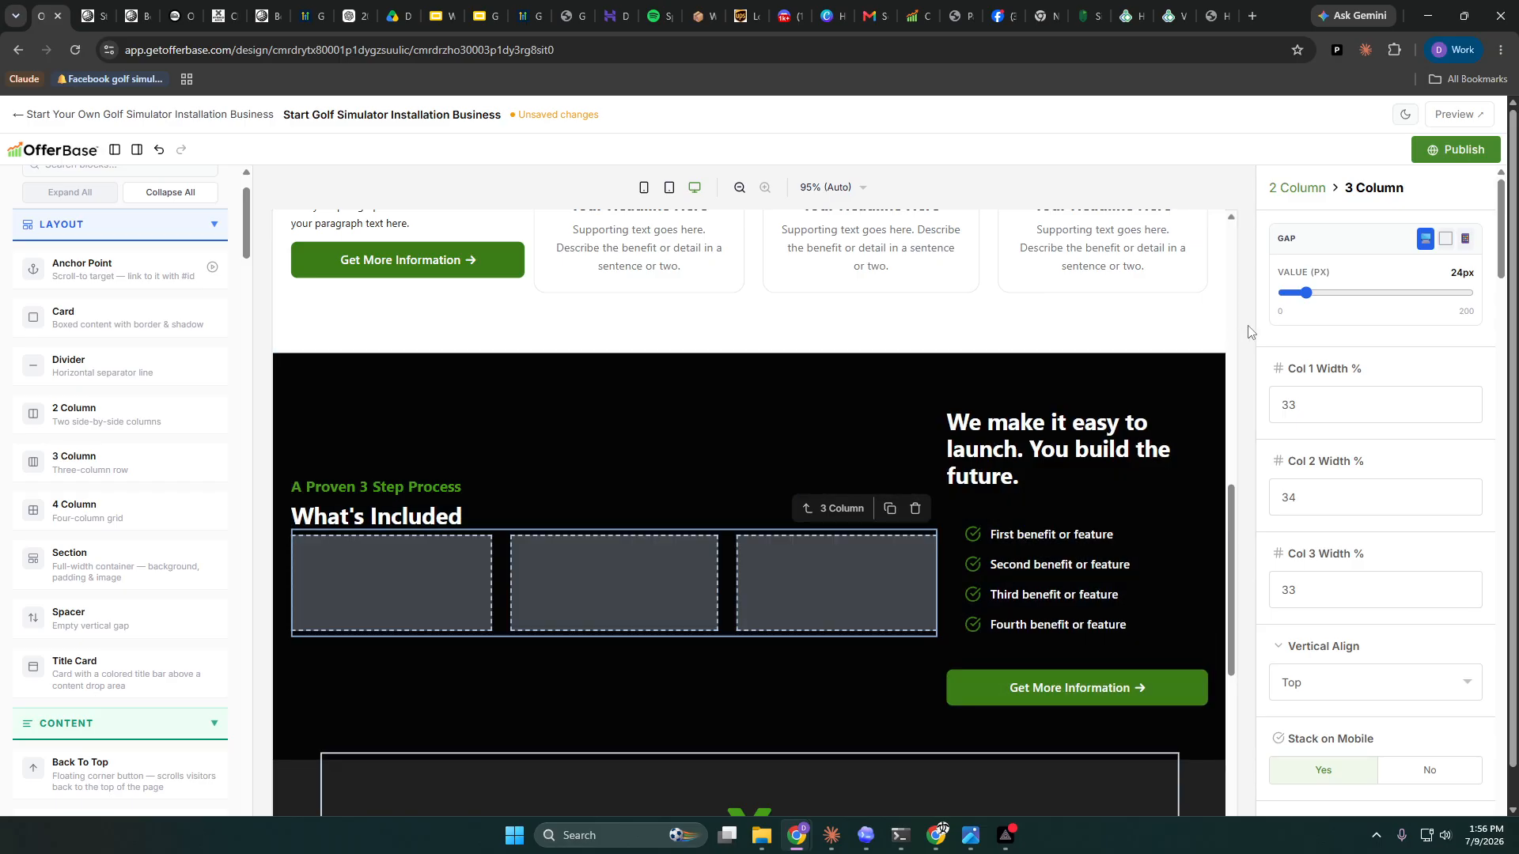
{"action": "mouse_move", "coordinate": [1304, 292]}
{"action": "left_mouse_down"}
{"action": "mouse_move", "coordinate": [1335, 294]}
{"action": "mouse_move", "coordinate": [1315, 293]}
{"action": "left_mouse_up"}
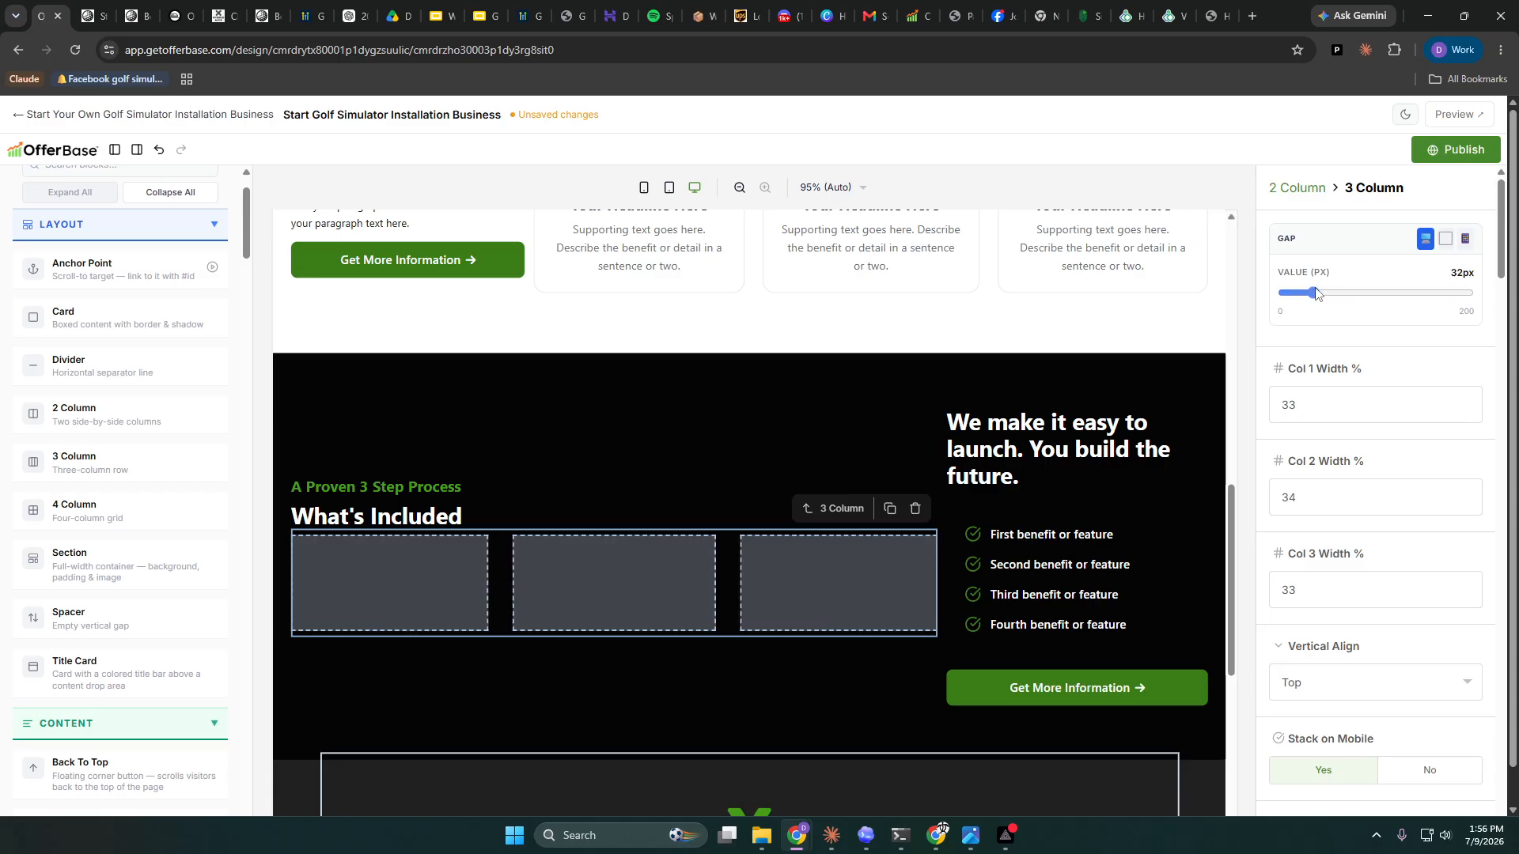
- Copy the medal icon feature from the first white card into the first column of the black section's three-column block
{"action": "scroll", "coordinate": [916, 401], "scroll_direction": "up", "scroll_amount": 5}
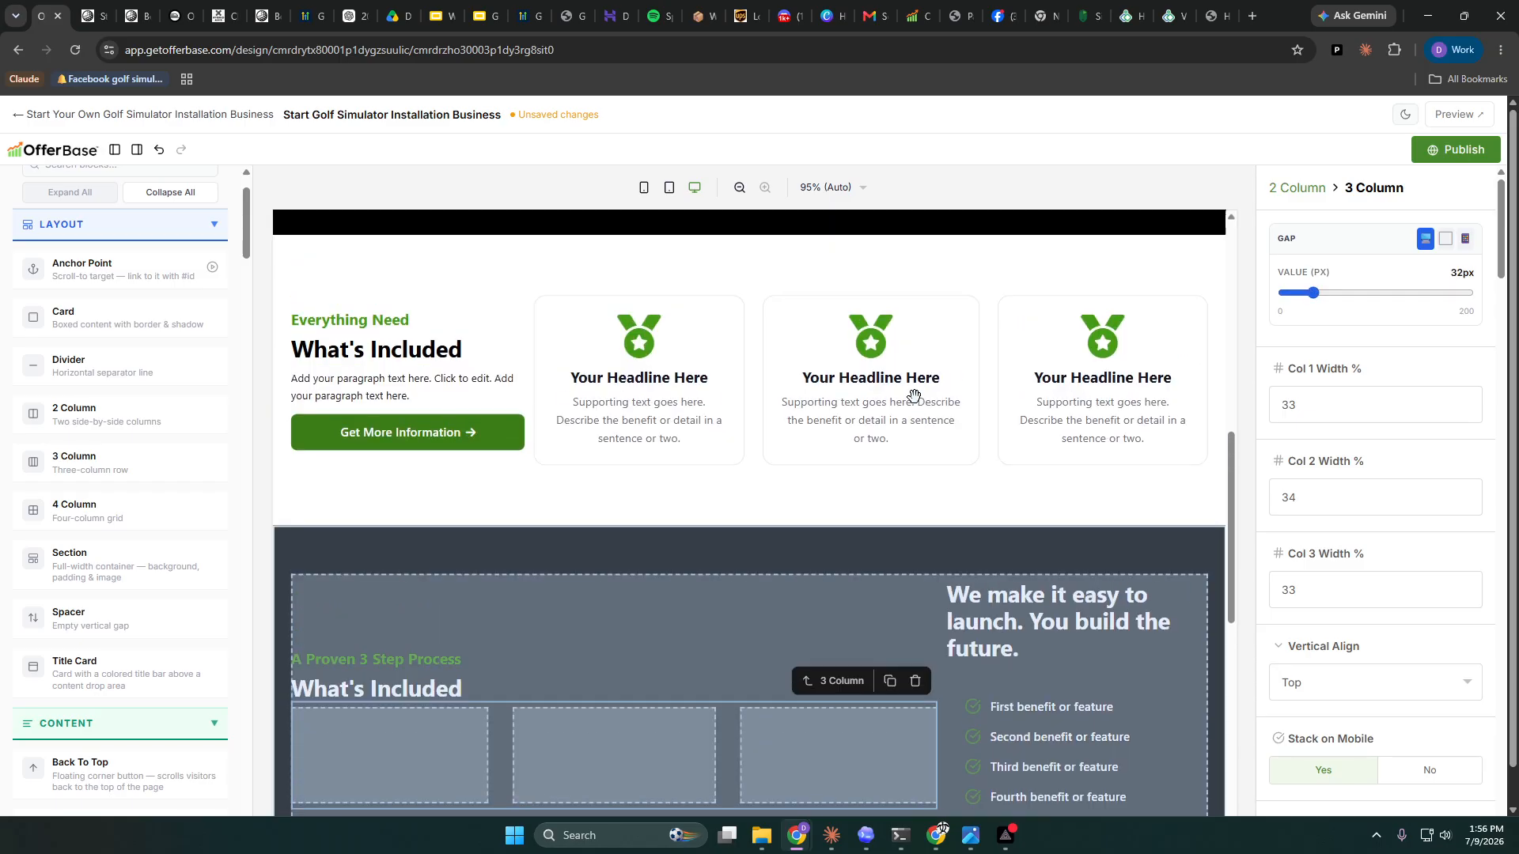
{"action": "scroll", "coordinate": [736, 538], "scroll_direction": "down", "scroll_amount": 4}
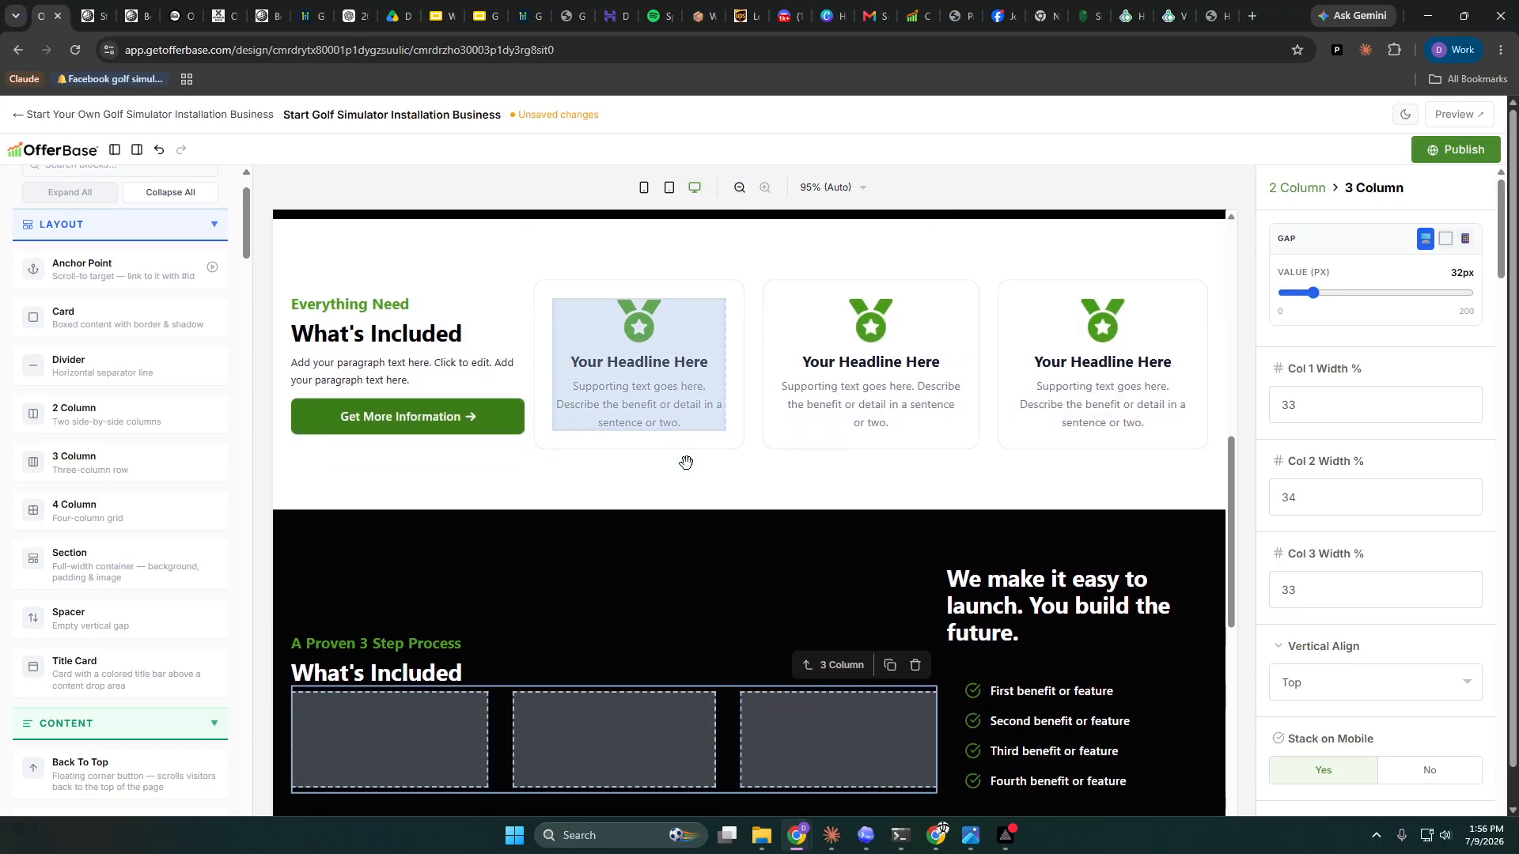
{"action": "left_click", "coordinate": [688, 350]}
{"action": "left_click", "coordinate": [678, 271]}
{"action": "scroll", "coordinate": [680, 395], "scroll_direction": "down", "scroll_amount": 3}
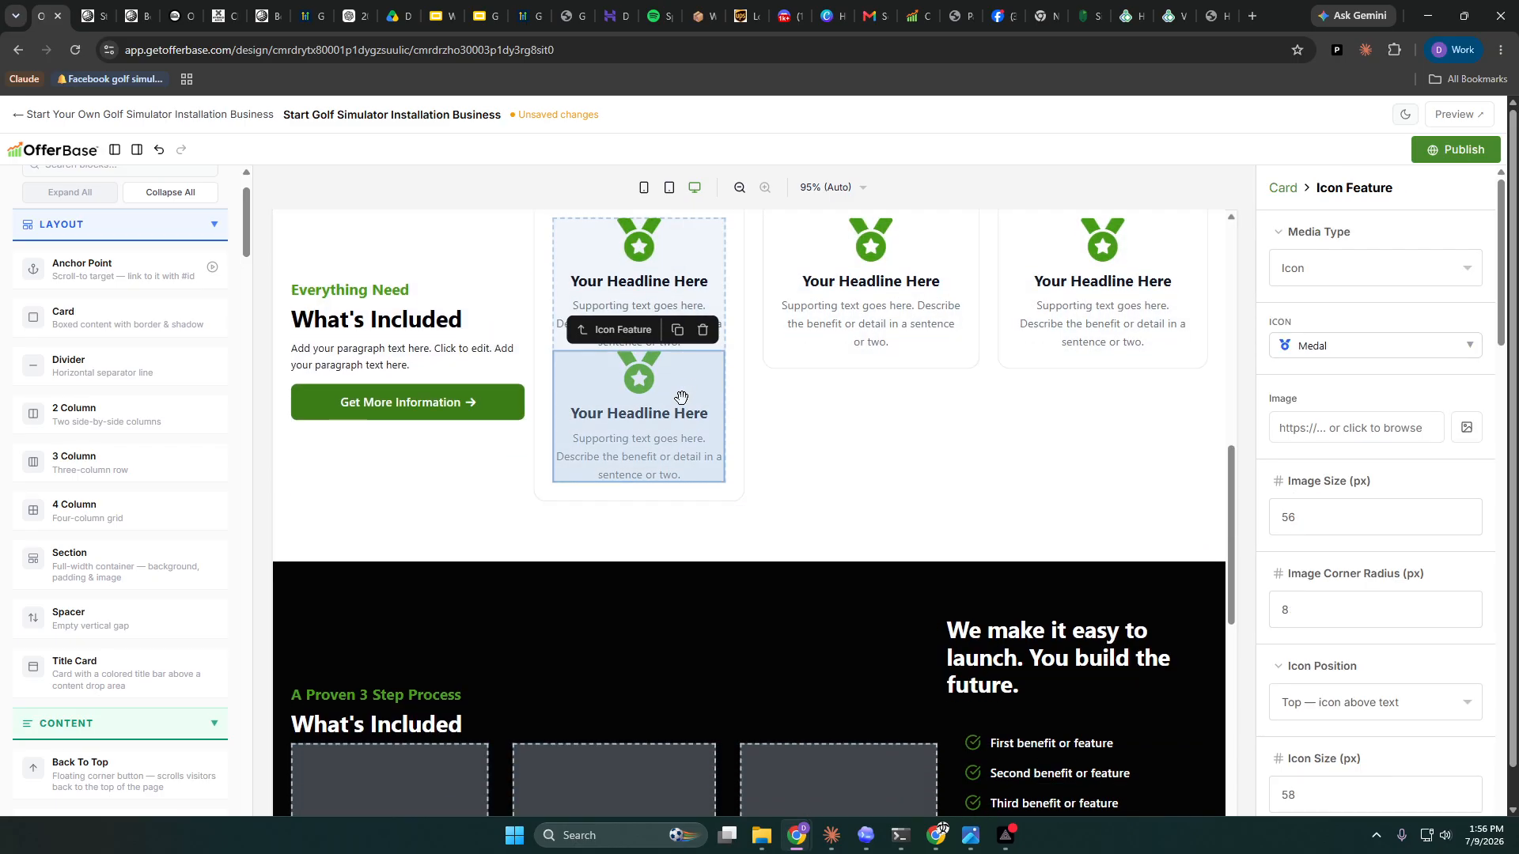
{"action": "left_click_drag", "start_coordinate": [662, 382], "coordinate": [436, 570]}
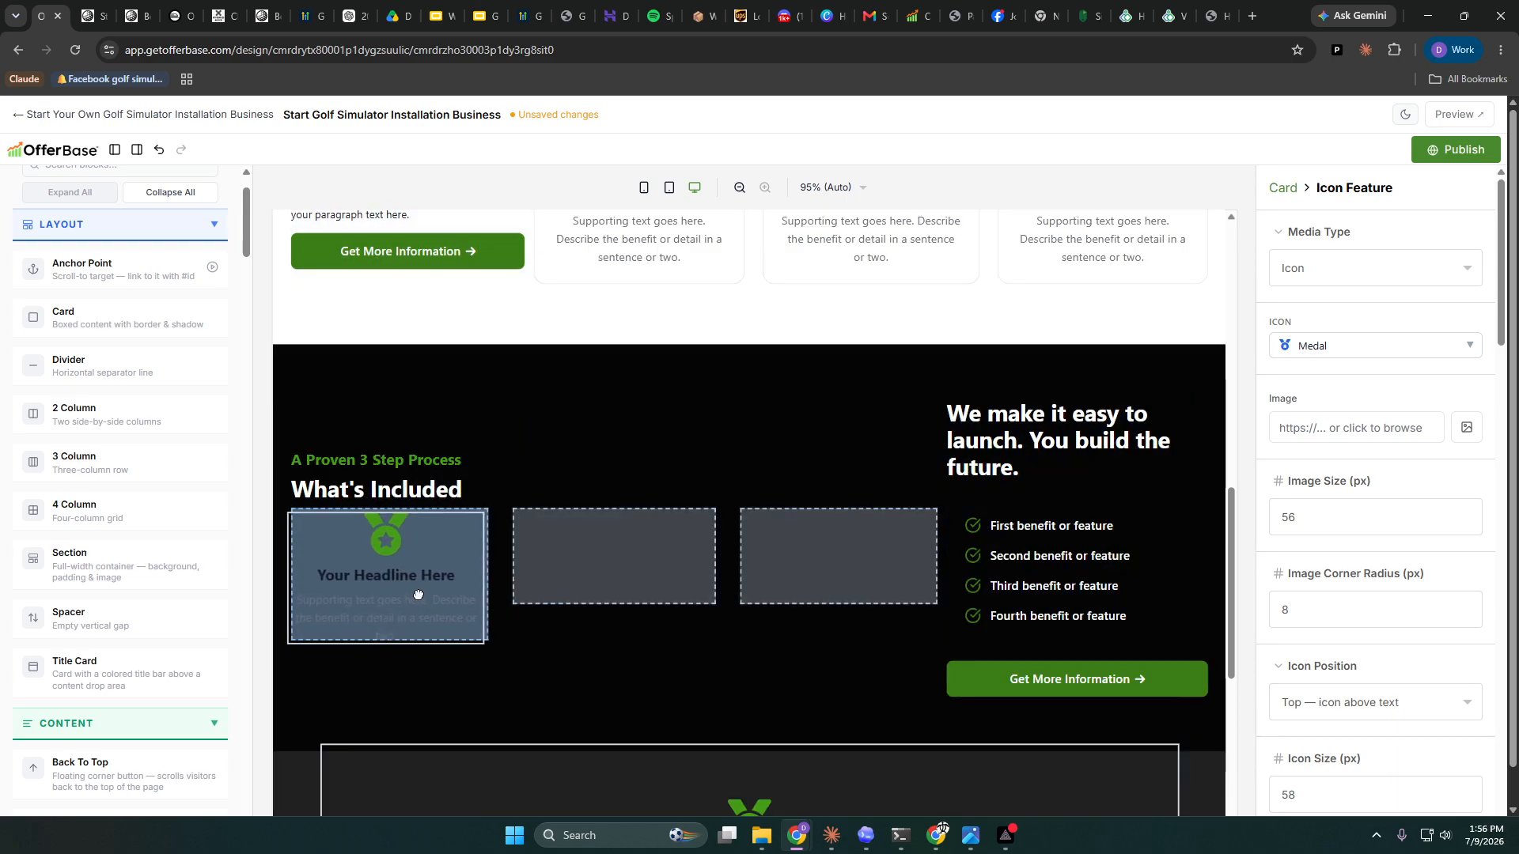
{"action": "left_click", "coordinate": [441, 487]}
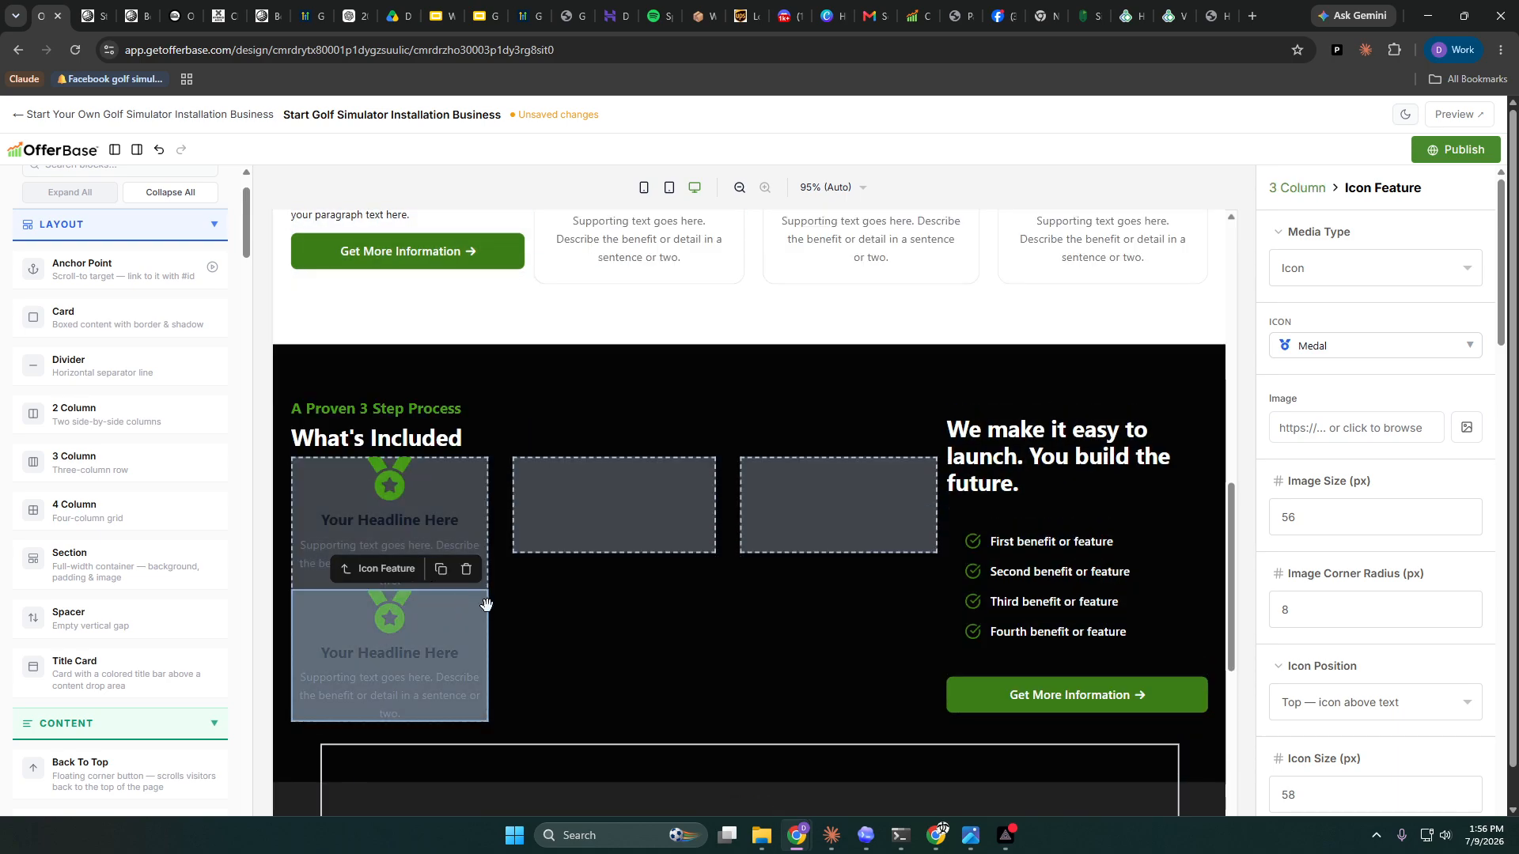
{"action": "left_click", "coordinate": [467, 570]}
- Set the headline color of the icon feature in the black section to white, #ffffff
{"action": "left_click", "coordinate": [424, 583]}
{"action": "scroll", "coordinate": [1345, 514], "scroll_direction": "down", "scroll_amount": 3}
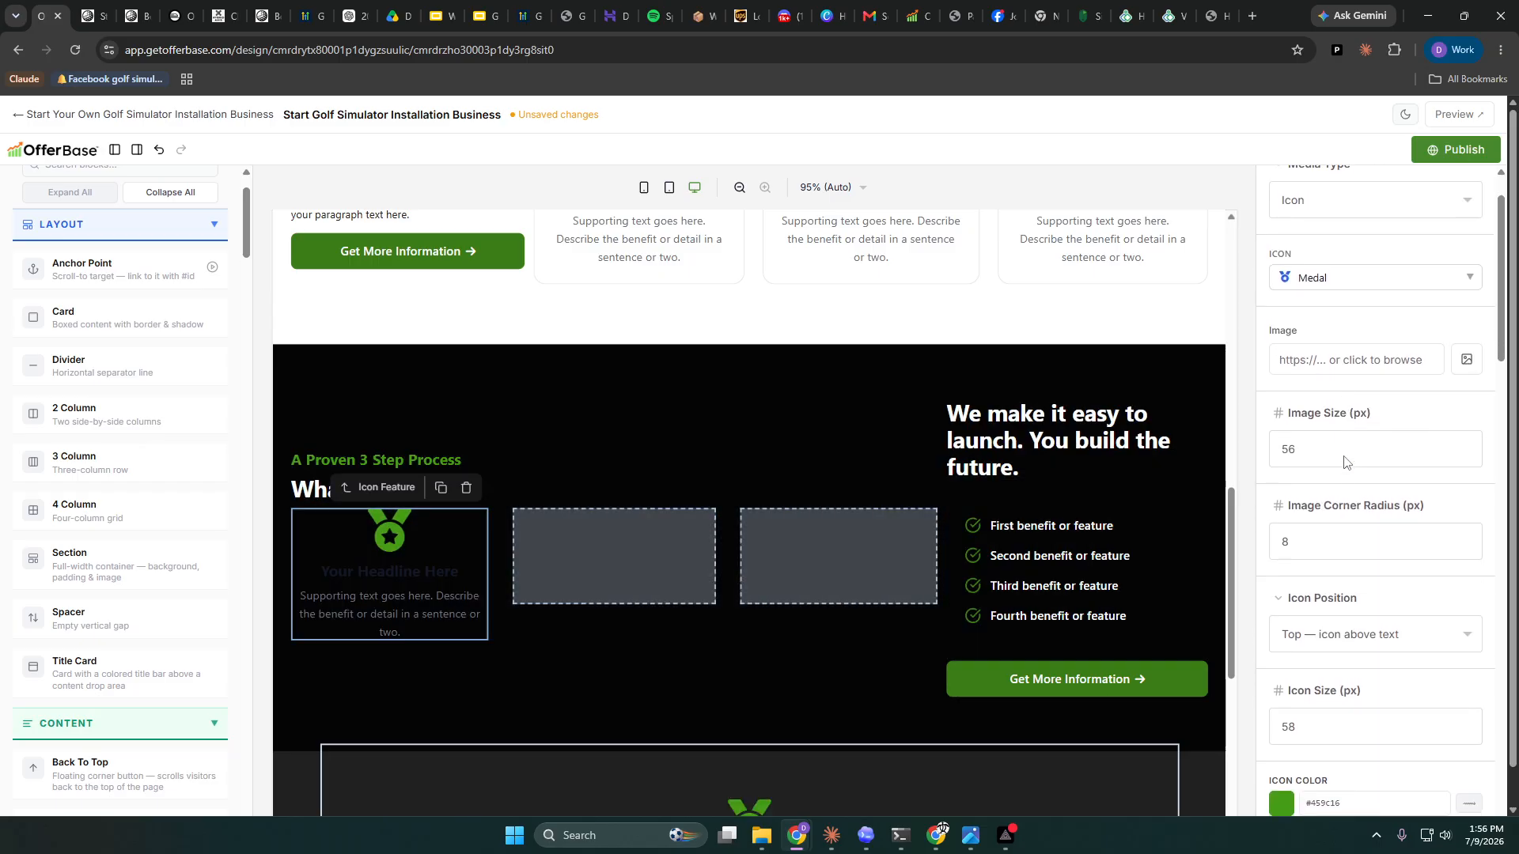
{"action": "scroll", "coordinate": [1337, 601], "scroll_direction": "down", "scroll_amount": 3}
{"action": "scroll", "coordinate": [1341, 538], "scroll_direction": "up", "scroll_amount": 6}
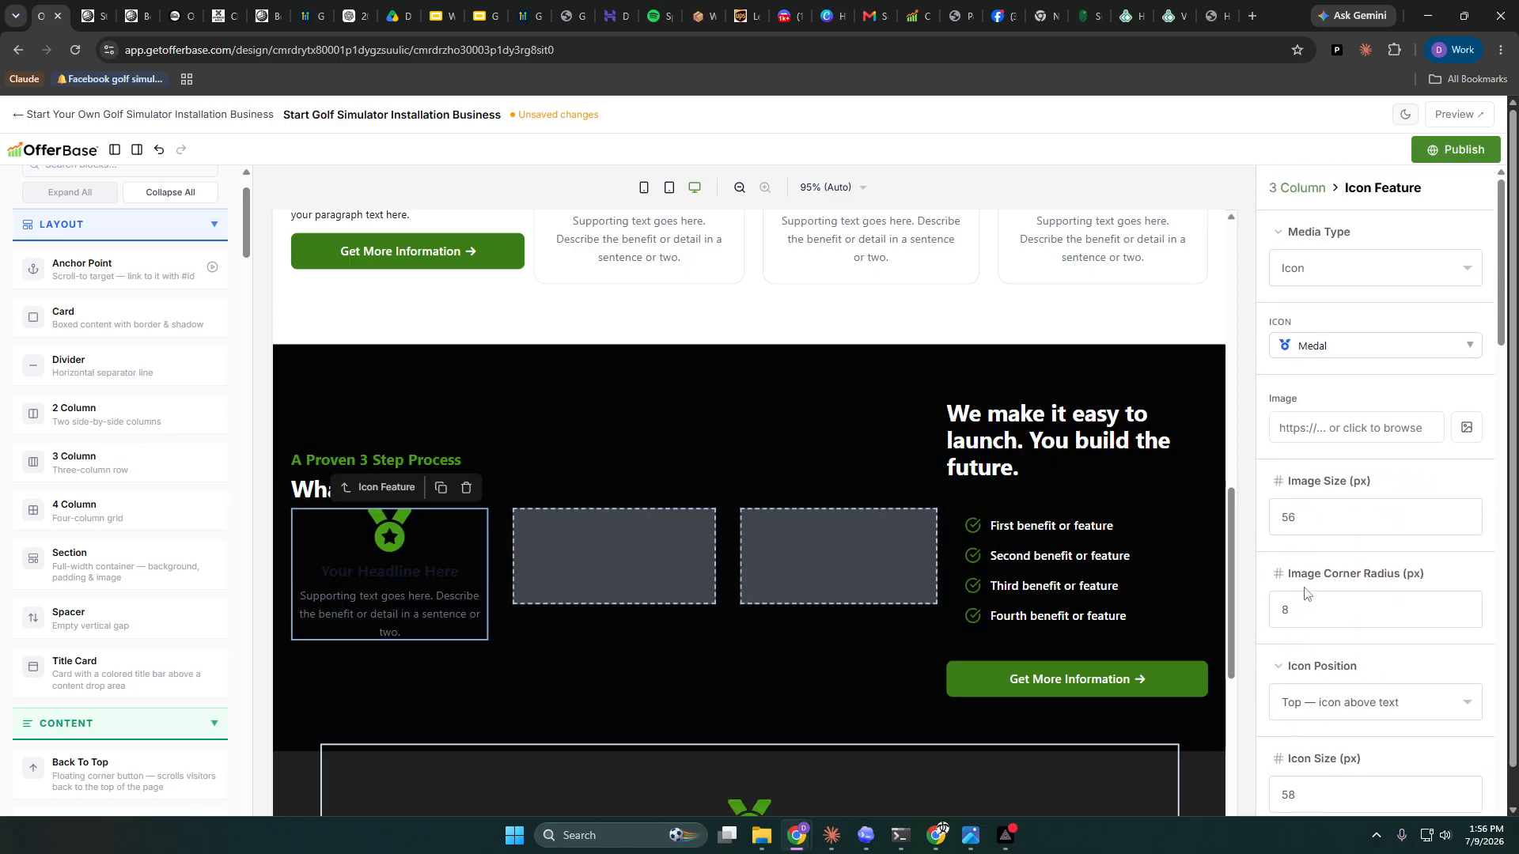
{"action": "scroll", "coordinate": [1343, 490], "scroll_direction": "down", "scroll_amount": 10}
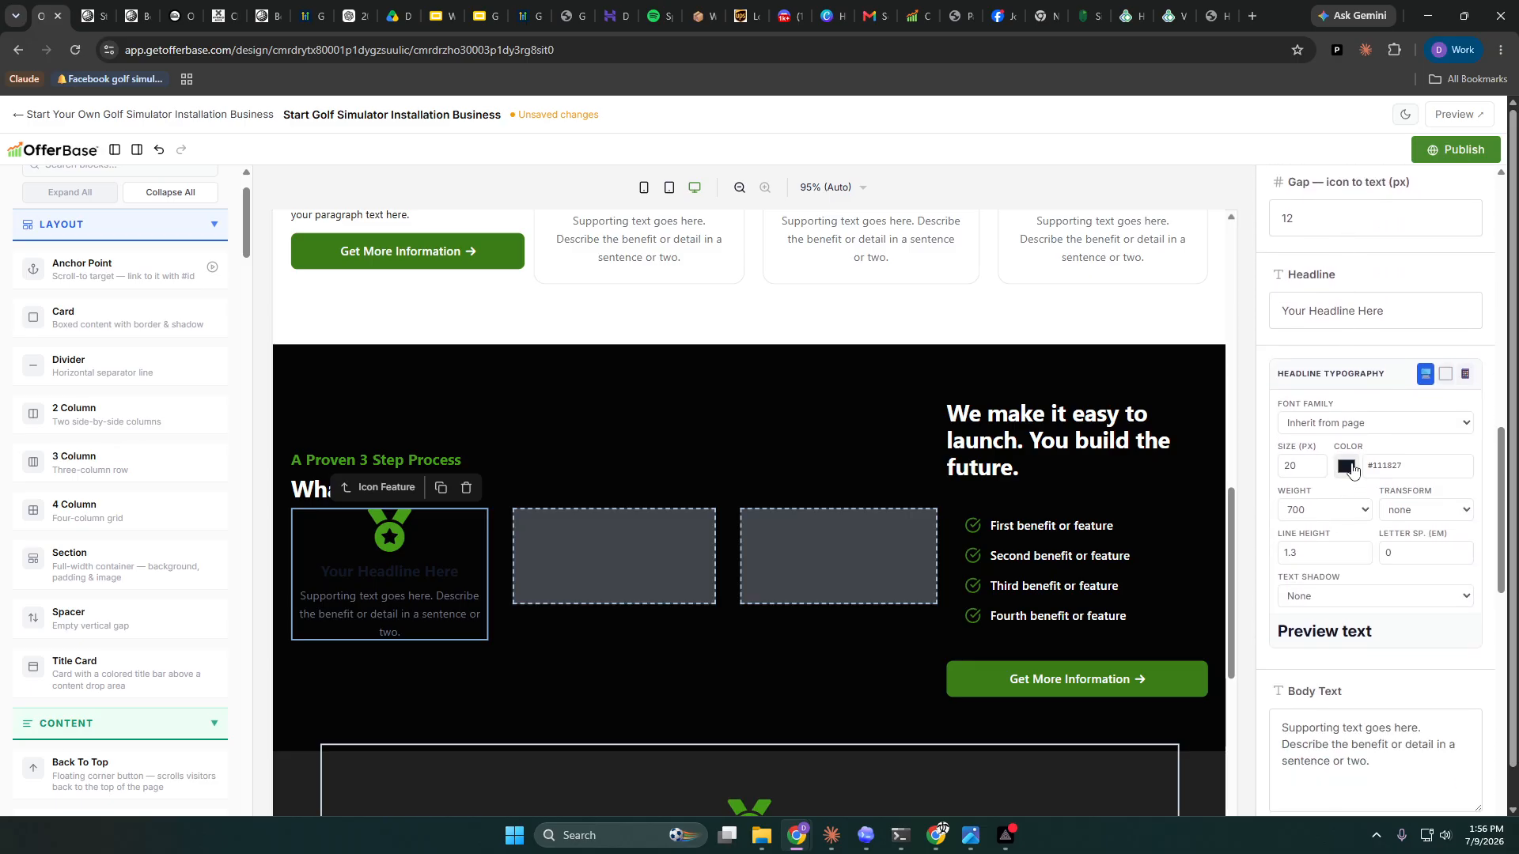
{"action": "left_click", "coordinate": [1346, 467]}
{"action": "left_click_drag", "start_coordinate": [1342, 492], "coordinate": [1334, 480]}
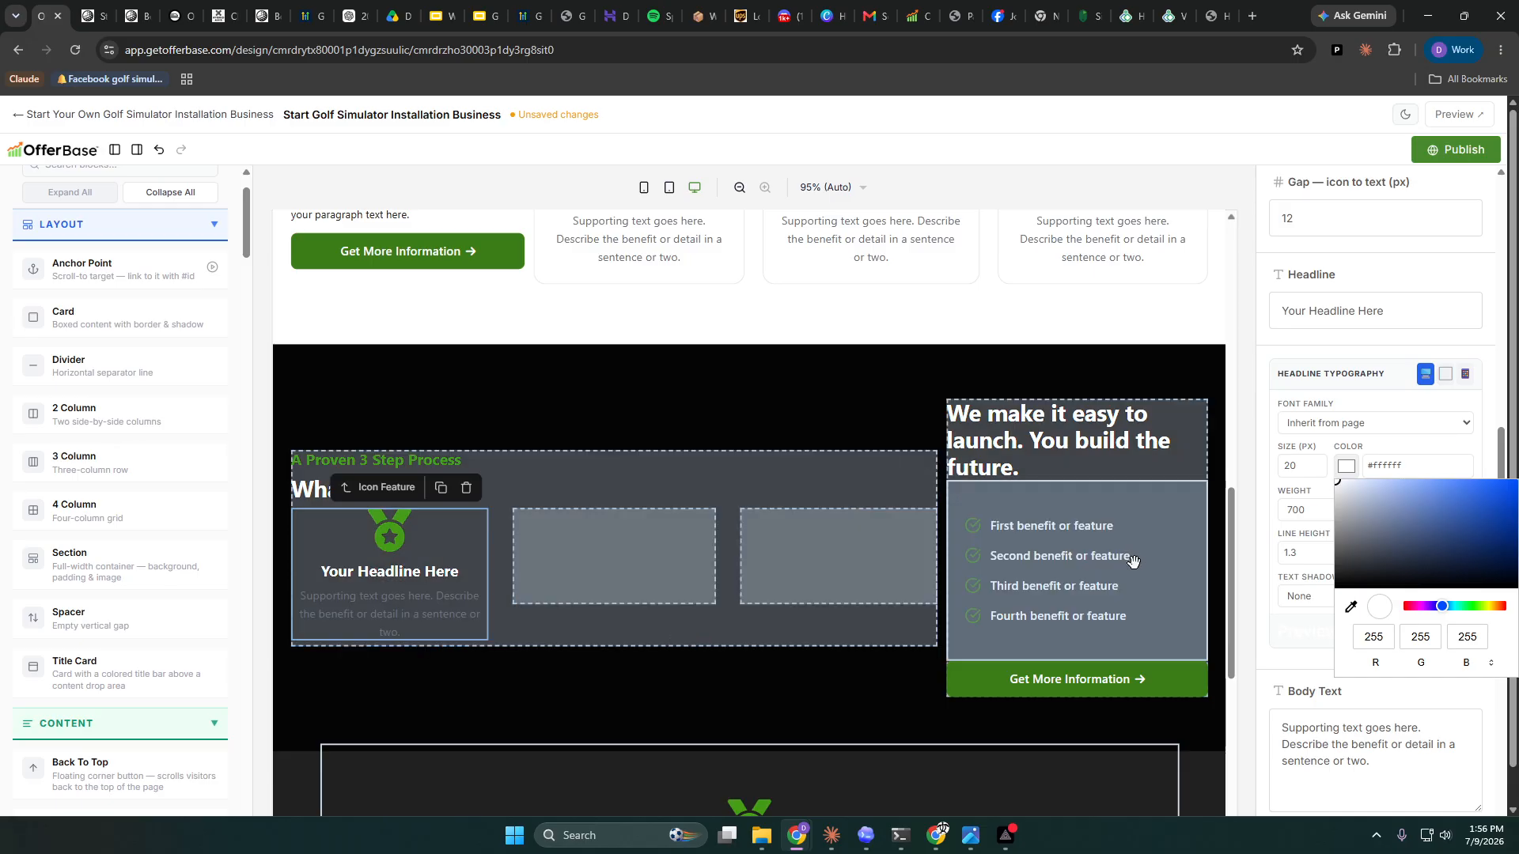
- Duplicate the white-headline icon feature into the second and third columns of the three-column block
{"action": "left_click", "coordinate": [450, 516]}
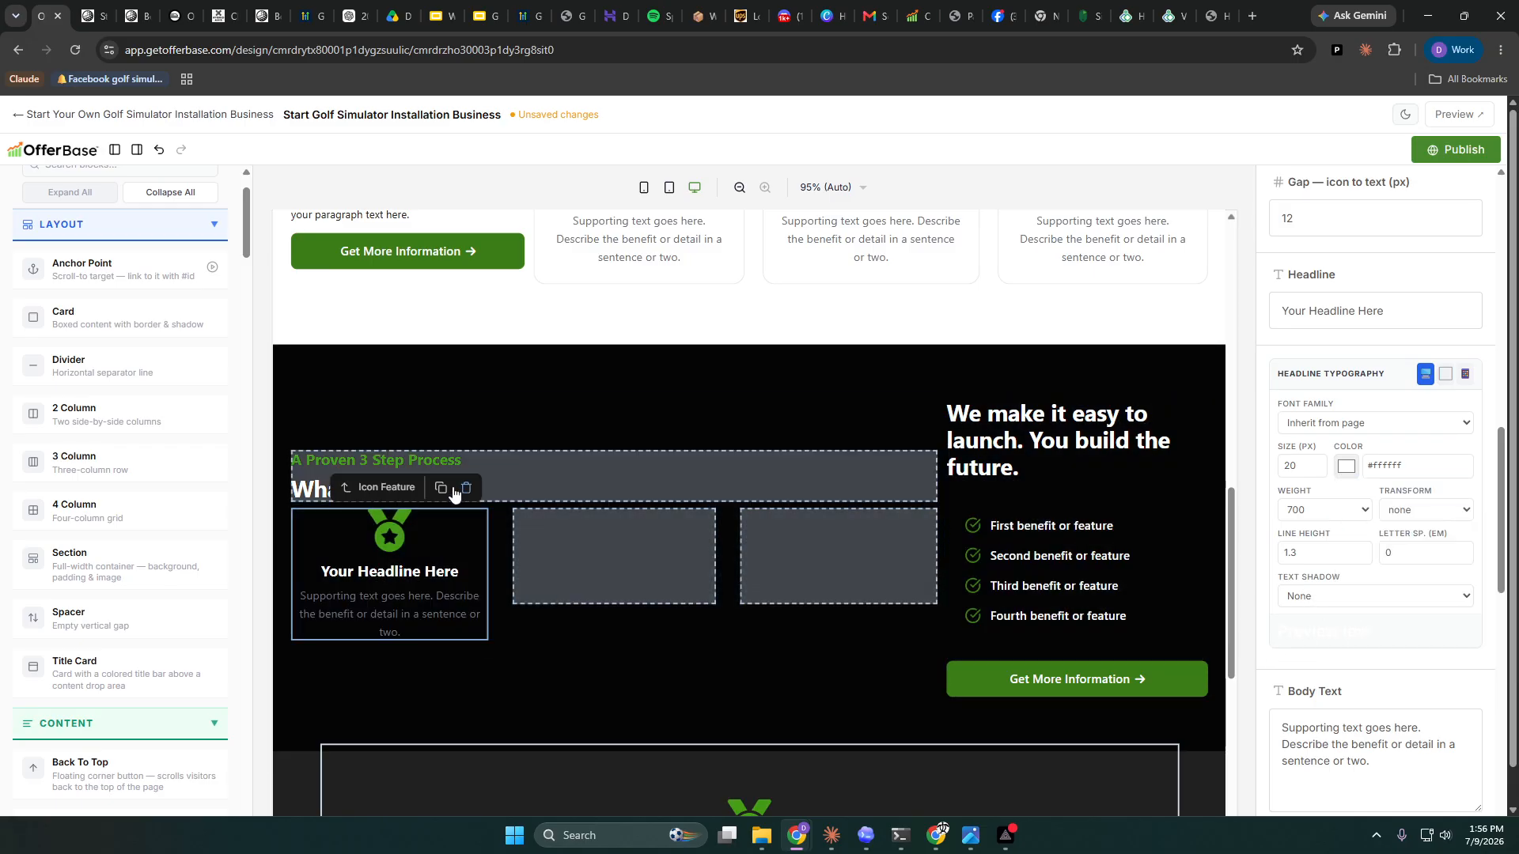
{"action": "left_click", "coordinate": [441, 487]}
{"action": "left_click_drag", "start_coordinate": [440, 590], "coordinate": [590, 538]}
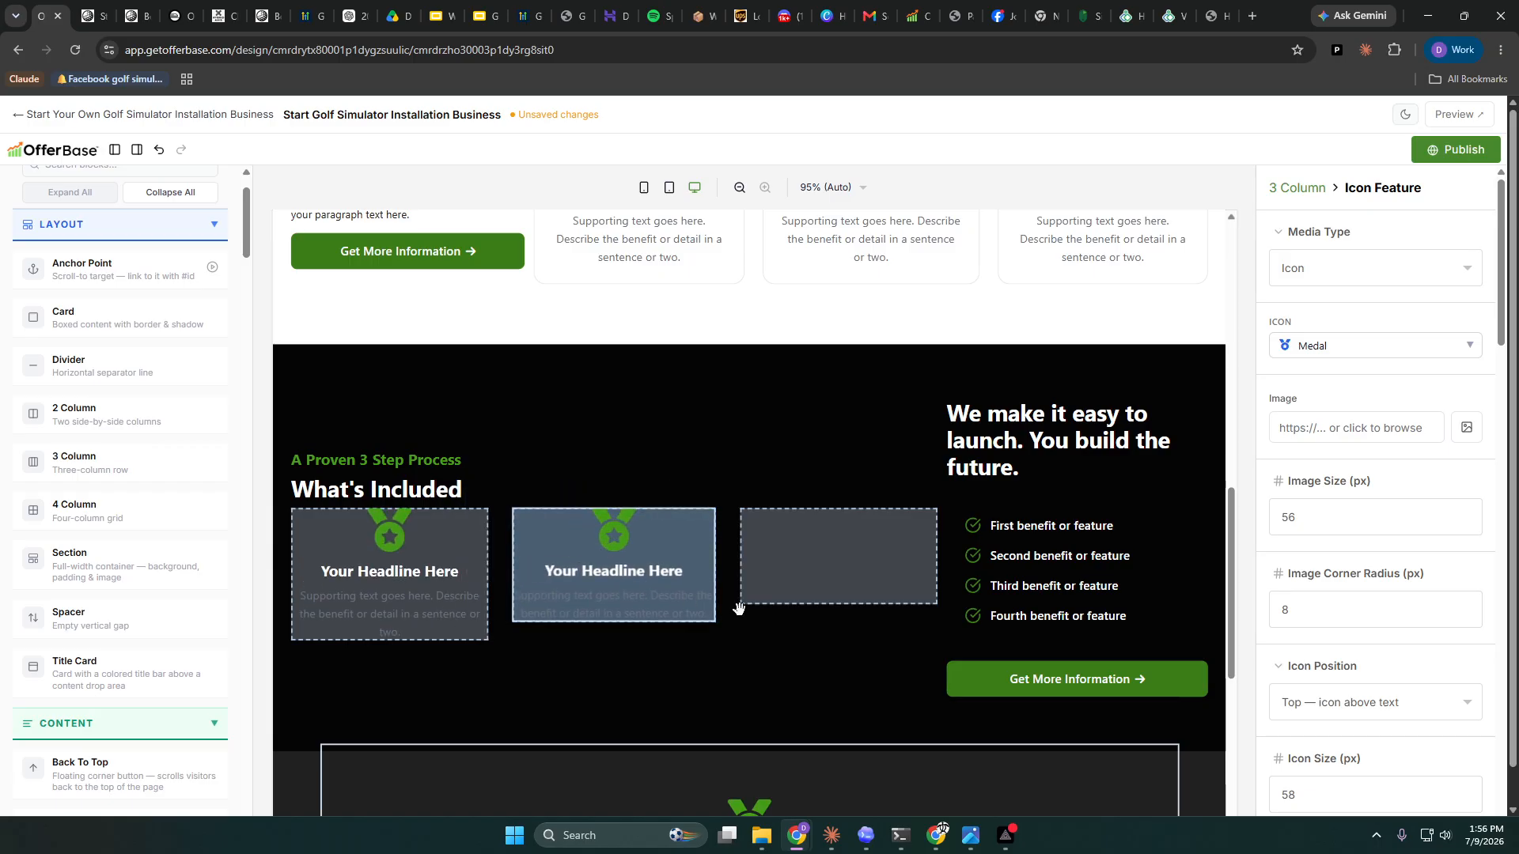
{"action": "left_click", "coordinate": [668, 488]}
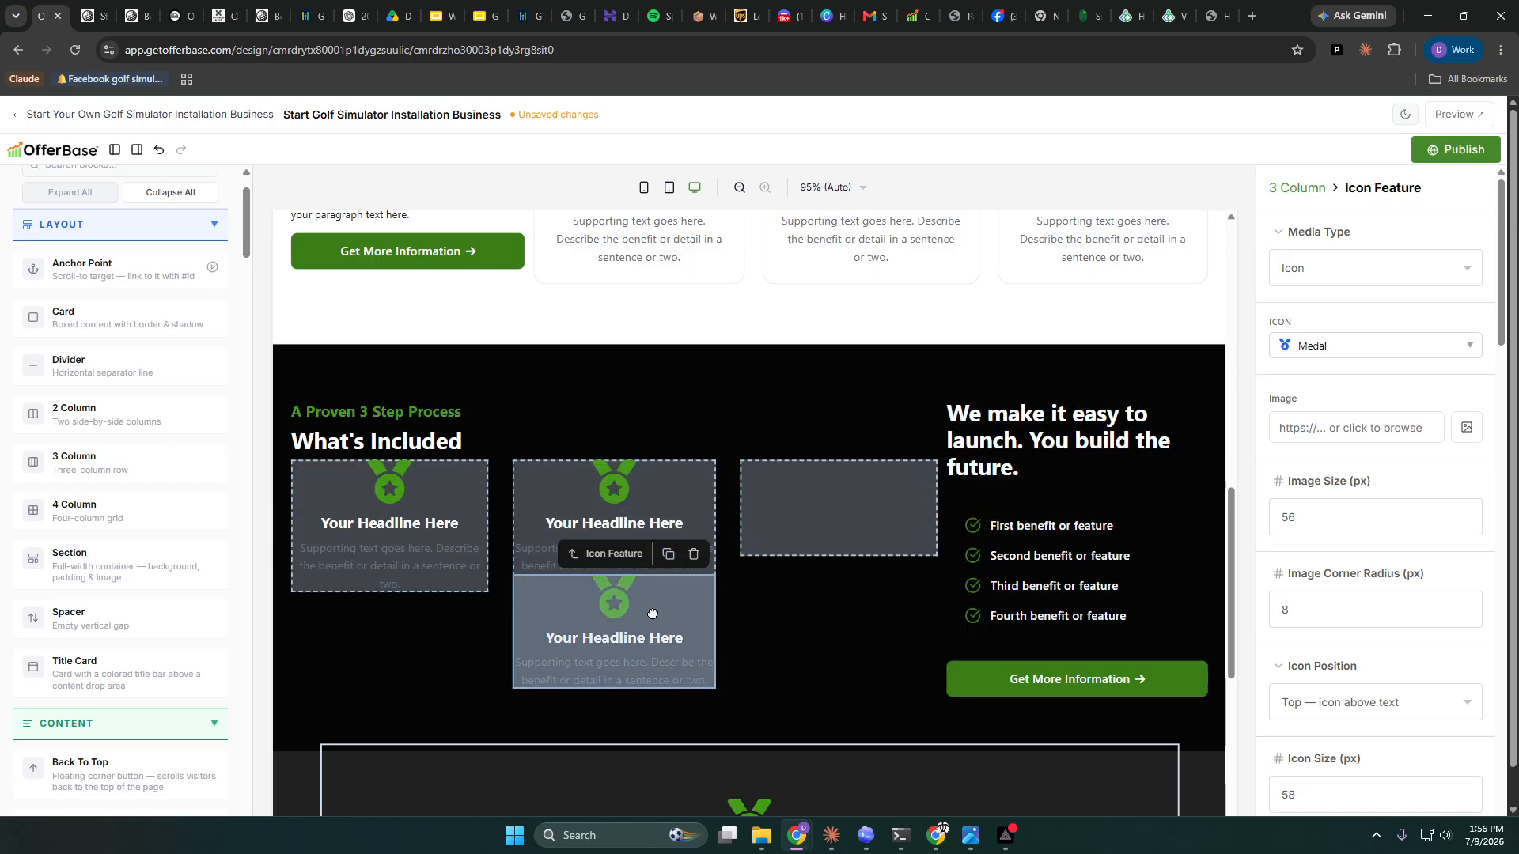
{"action": "left_click_drag", "start_coordinate": [653, 610], "coordinate": [837, 542]}
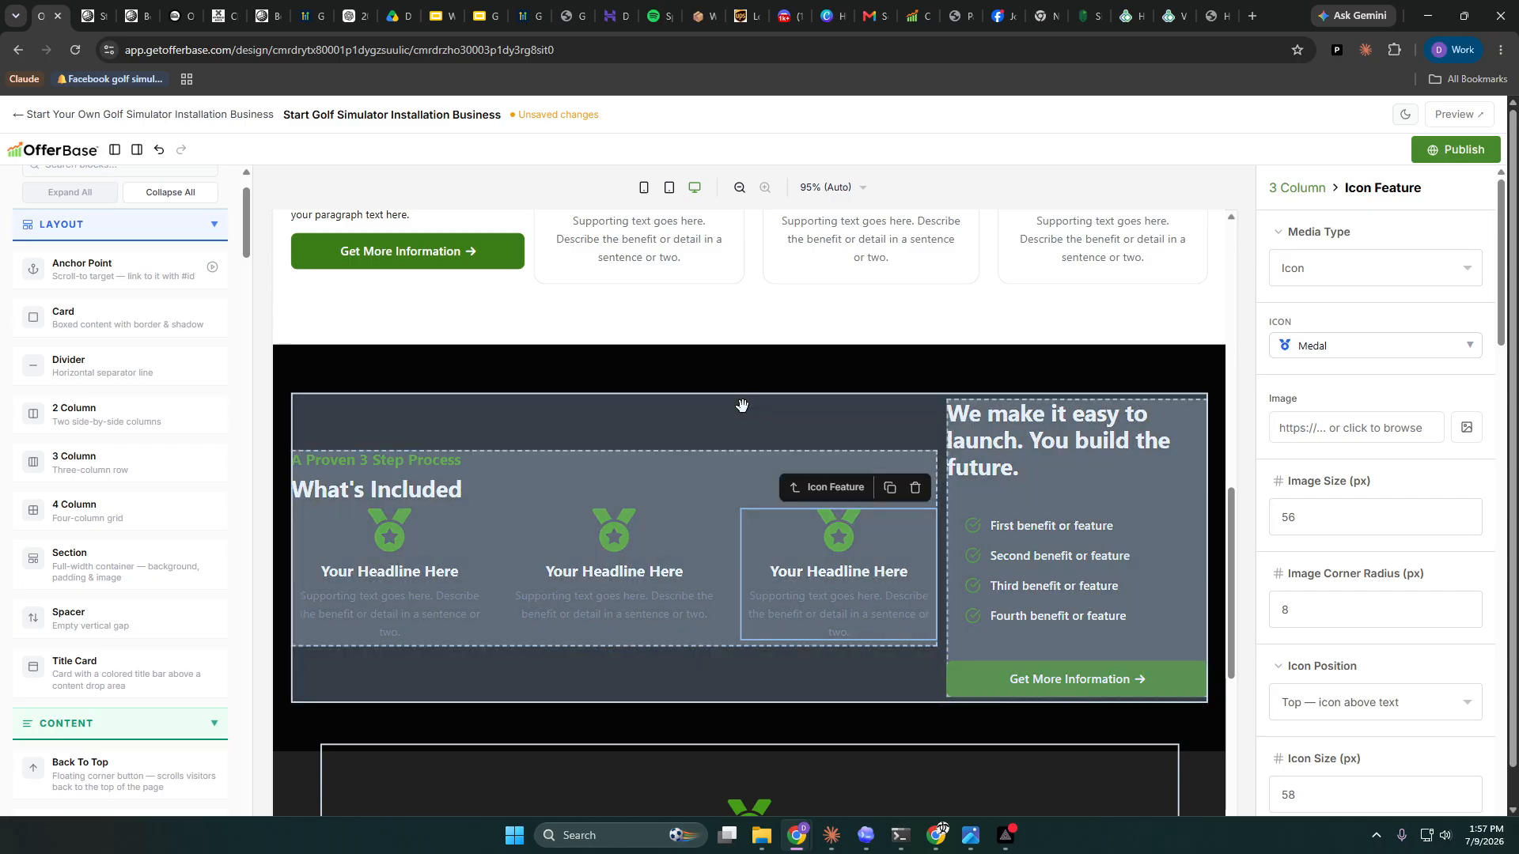
- Set the black section's "What's Included" heading to 17 px bottom padding and widen the gap of the surrounding two-column block
{"action": "left_click", "coordinate": [739, 404]}
{"action": "left_click", "coordinate": [740, 376]}
{"action": "left_click", "coordinate": [745, 312]}
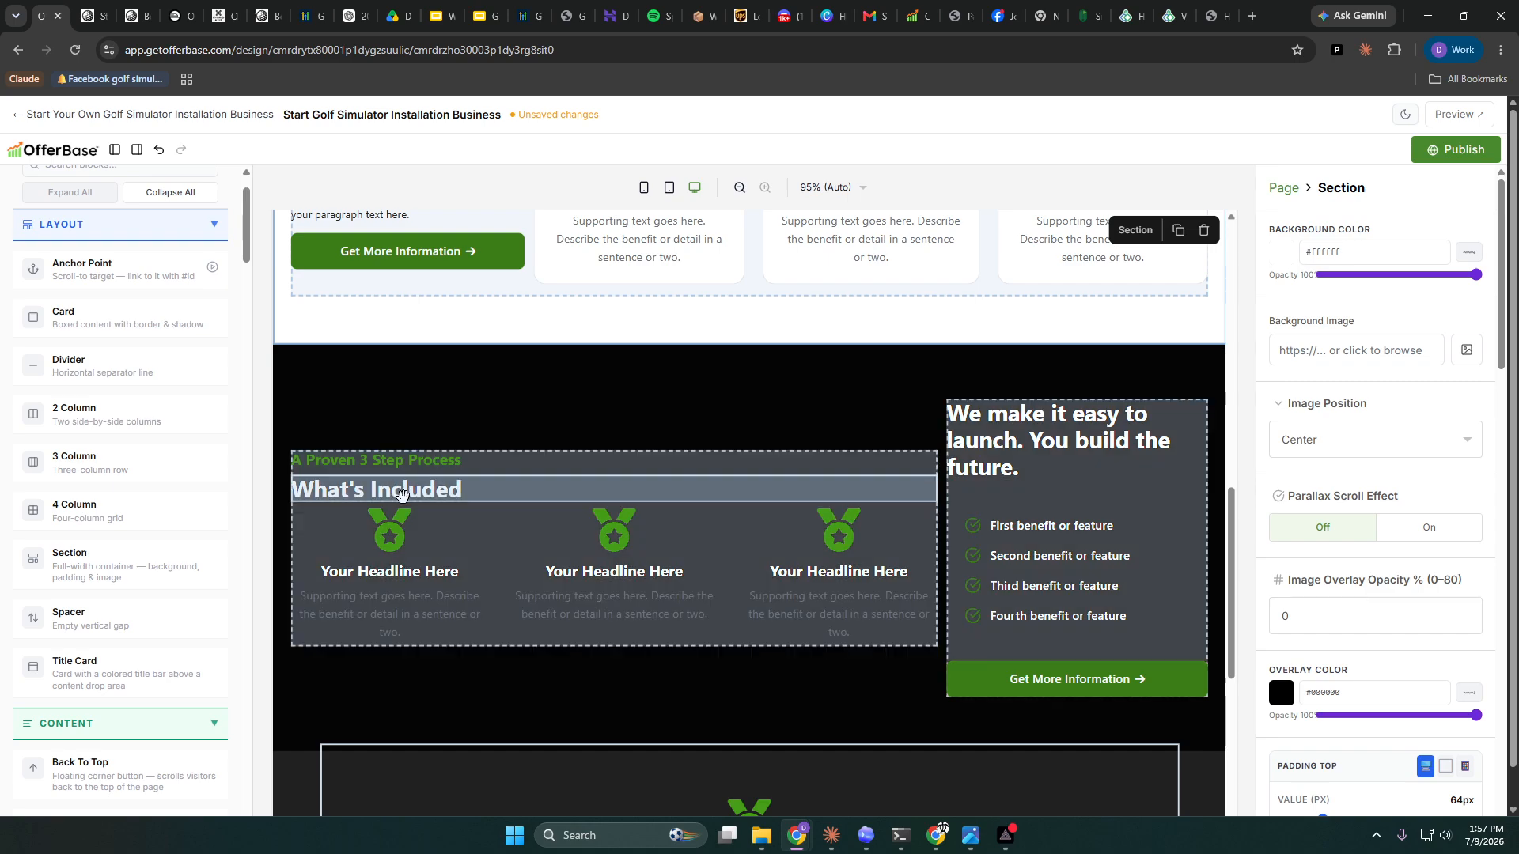
{"action": "left_click", "coordinate": [870, 491]}
{"action": "scroll", "coordinate": [1335, 568], "scroll_direction": "down", "scroll_amount": 2}
{"action": "scroll", "coordinate": [1336, 568], "scroll_direction": "down", "scroll_amount": 7}
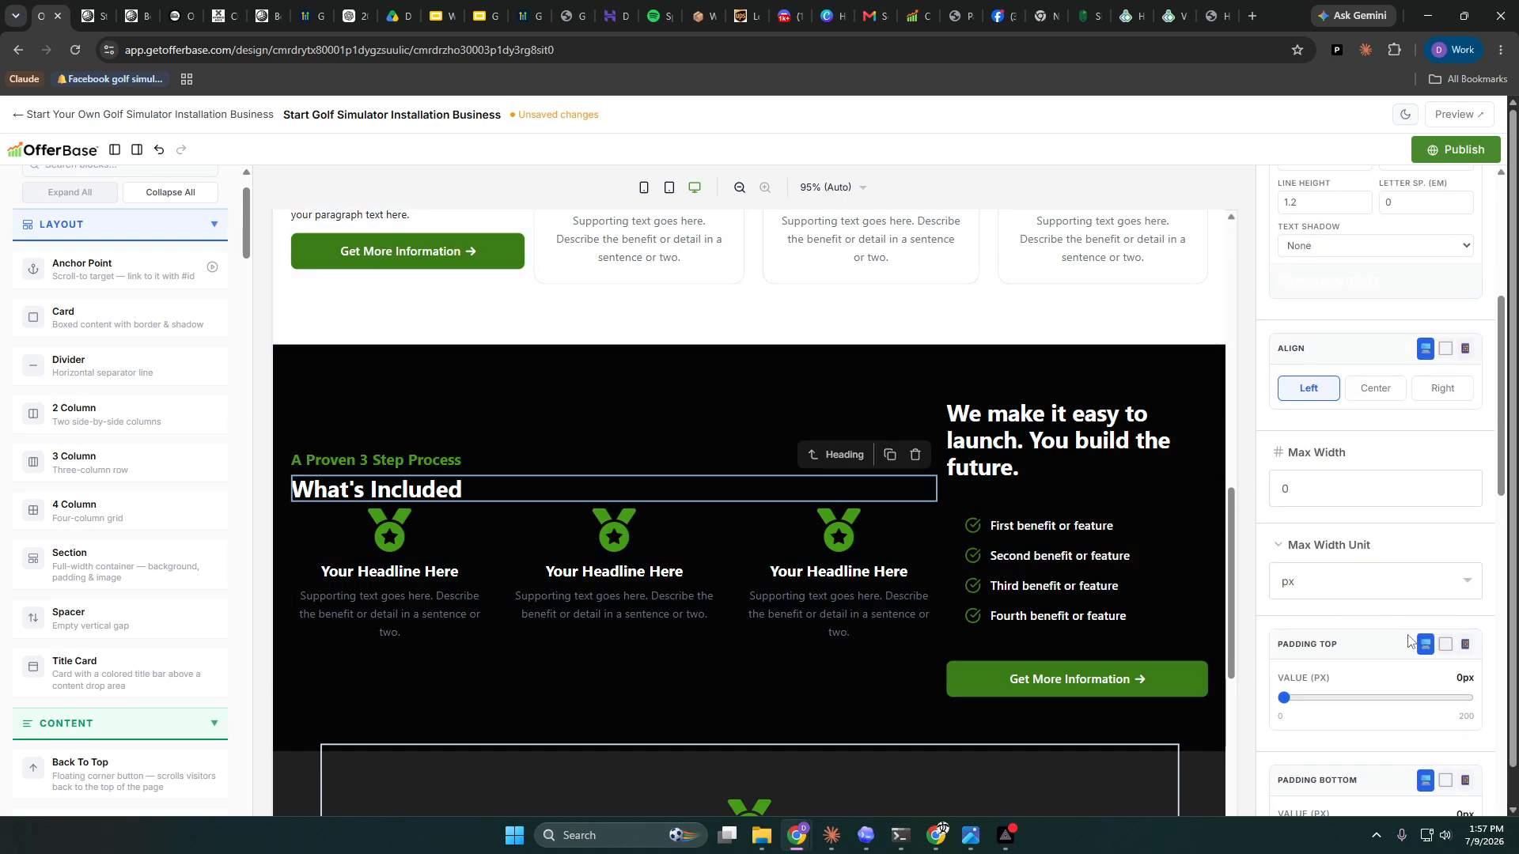
{"action": "left_click", "coordinate": [1299, 604]}
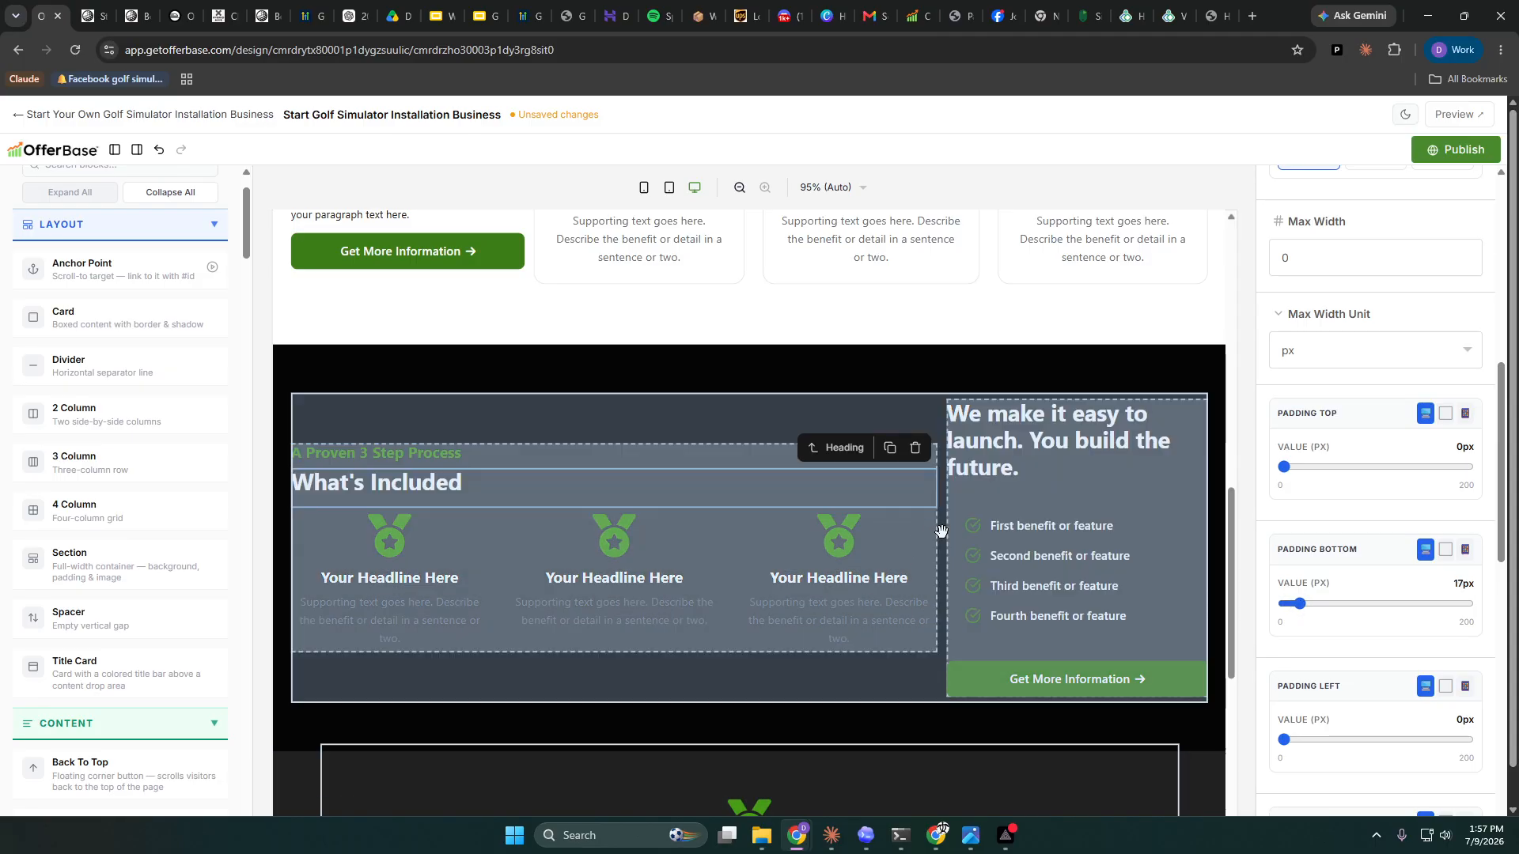
{"action": "left_click", "coordinate": [941, 531]}
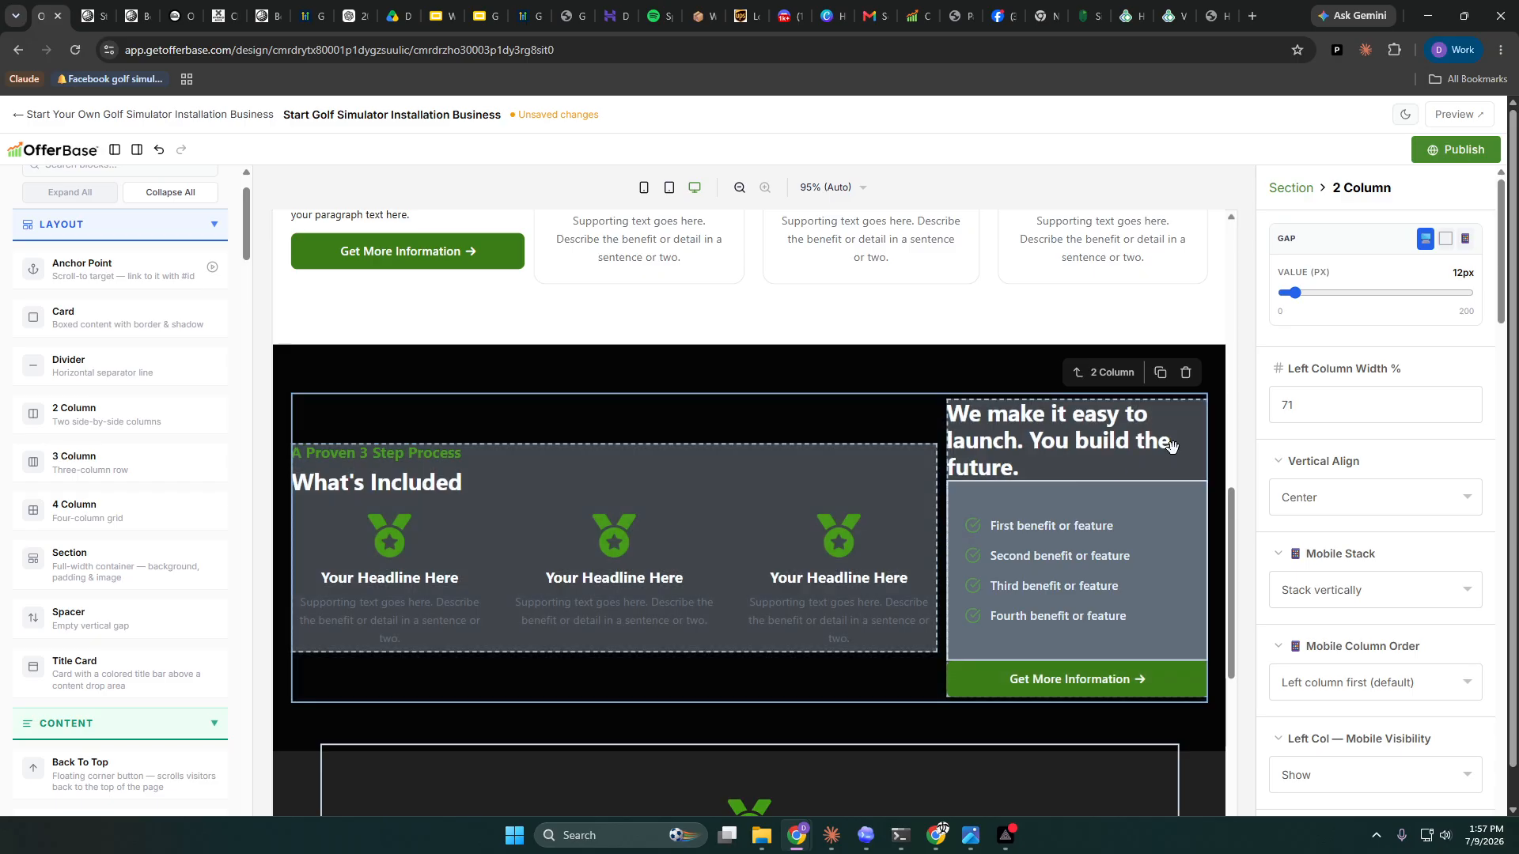
{"action": "left_click_drag", "start_coordinate": [1296, 297], "coordinate": [1315, 298]}
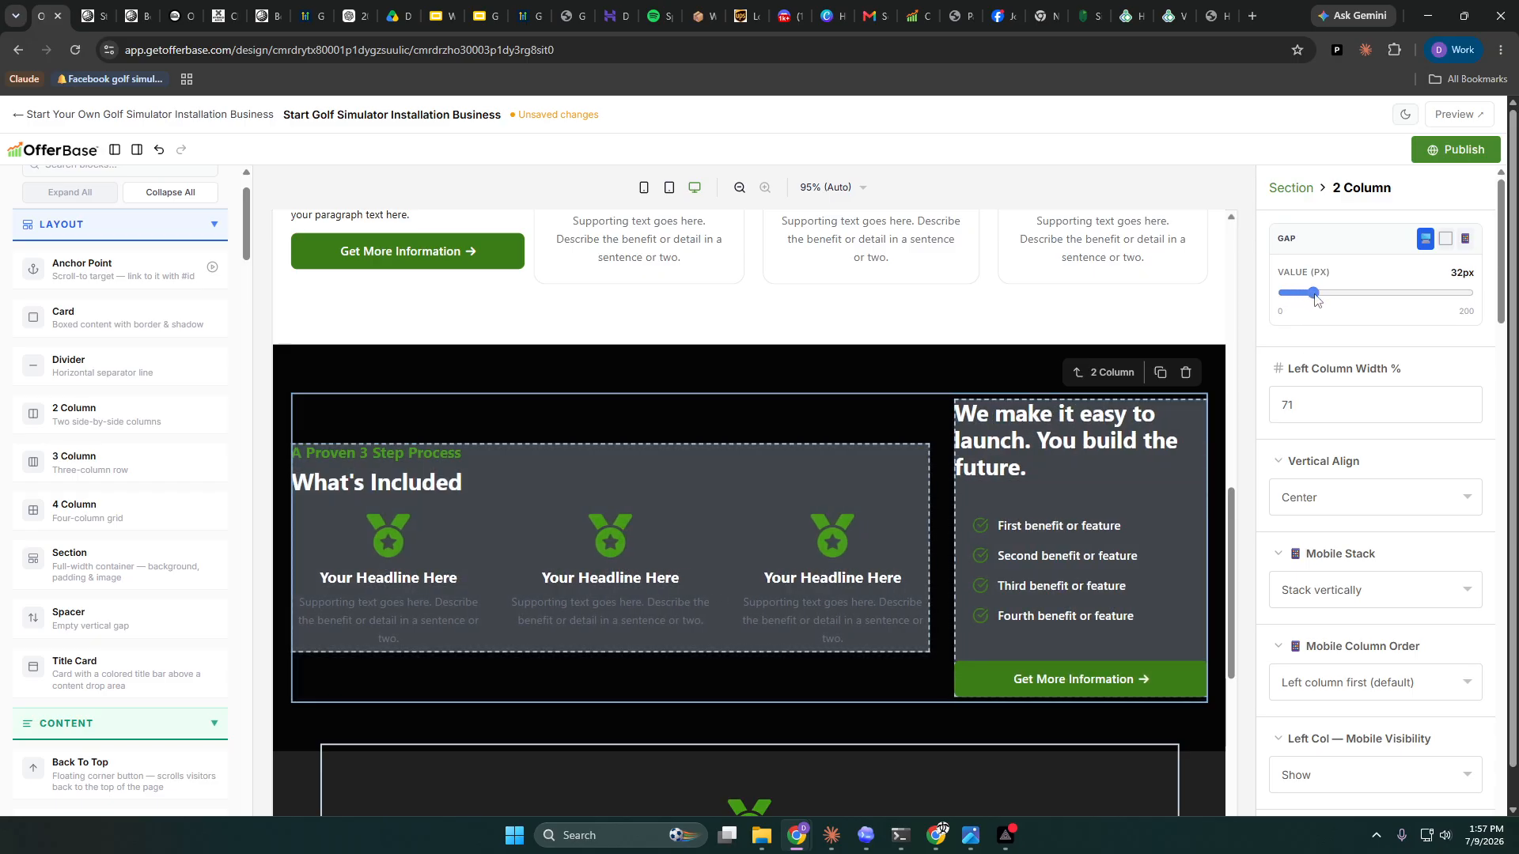
- Examine the settings of the narrow column's "Get More Information" button and the black section's padding and background options
{"action": "left_click", "coordinate": [1078, 679]}
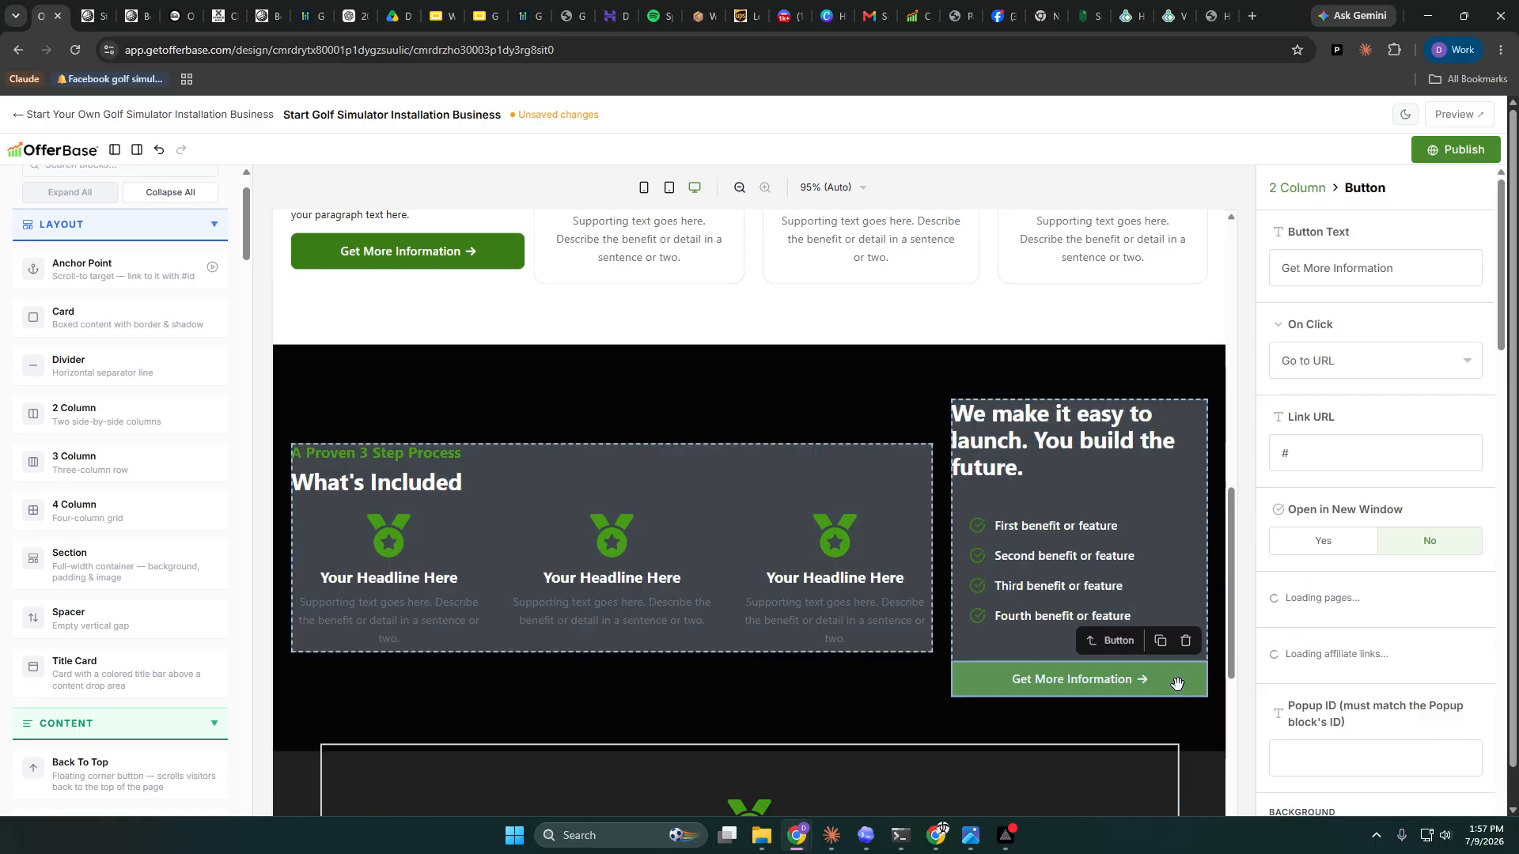
{"action": "scroll", "coordinate": [1381, 627], "scroll_direction": "down", "scroll_amount": 1}
{"action": "scroll", "coordinate": [1380, 627], "scroll_direction": "down", "scroll_amount": 10}
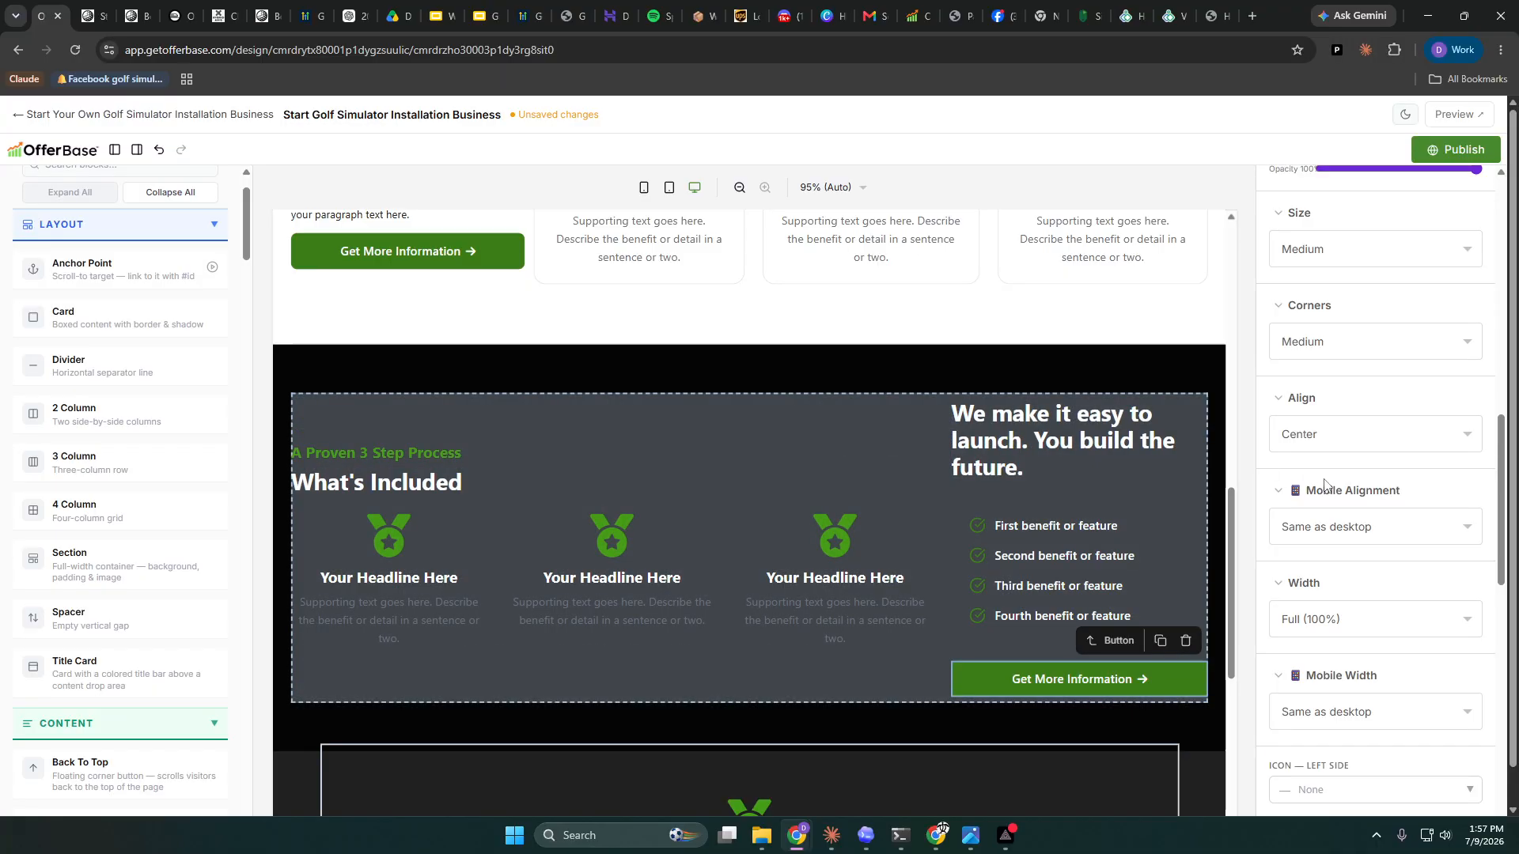
{"action": "scroll", "coordinate": [1408, 490], "scroll_direction": "up", "scroll_amount": 8}
{"action": "scroll", "coordinate": [1401, 495], "scroll_direction": "up", "scroll_amount": 2}
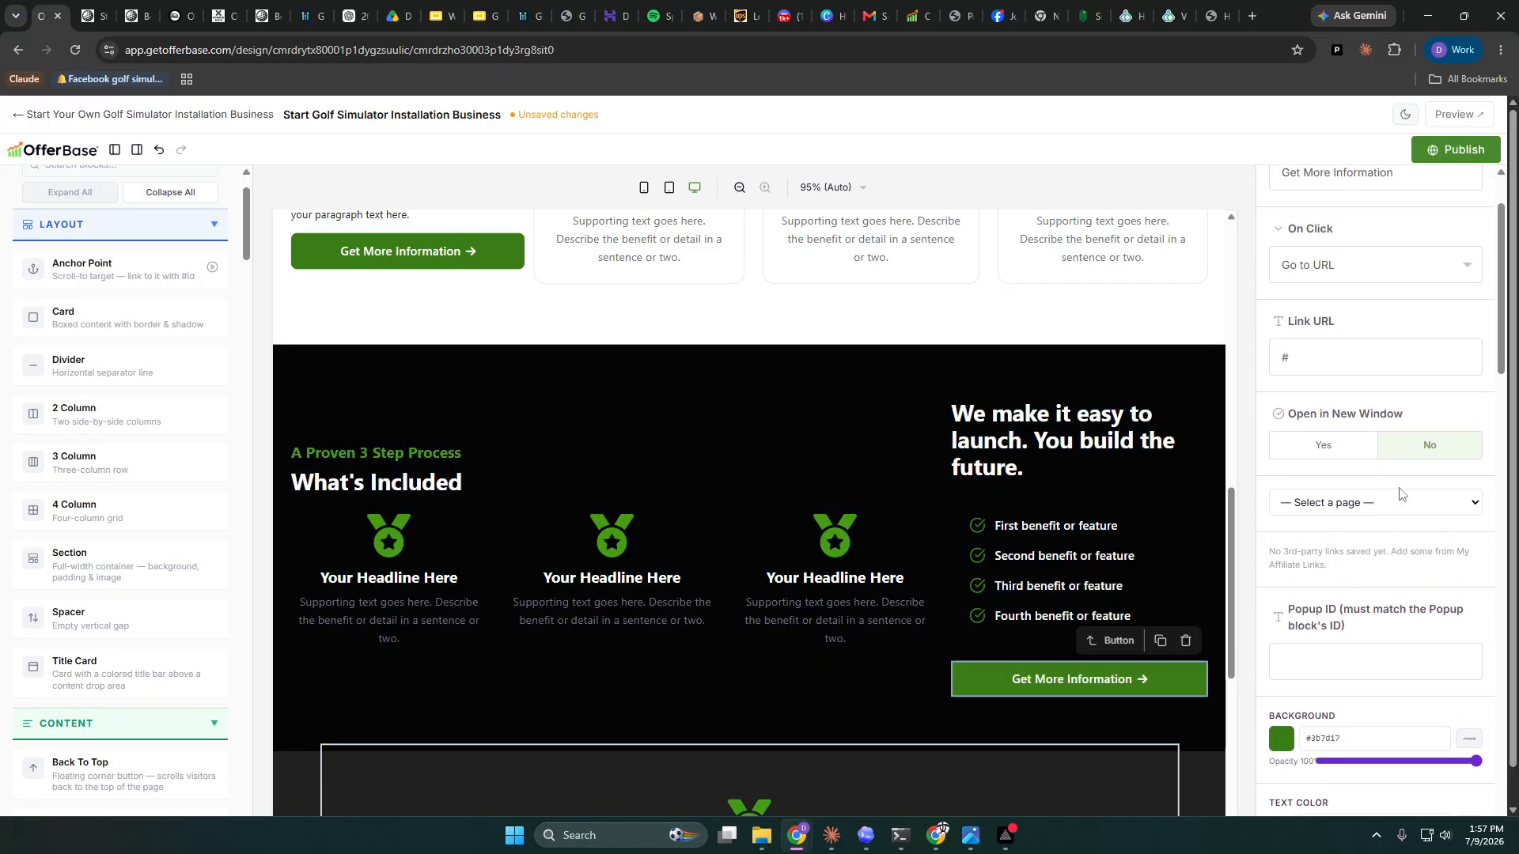
{"action": "left_click", "coordinate": [1217, 447]}
{"action": "scroll", "coordinate": [1383, 465], "scroll_direction": "down", "scroll_amount": 5}
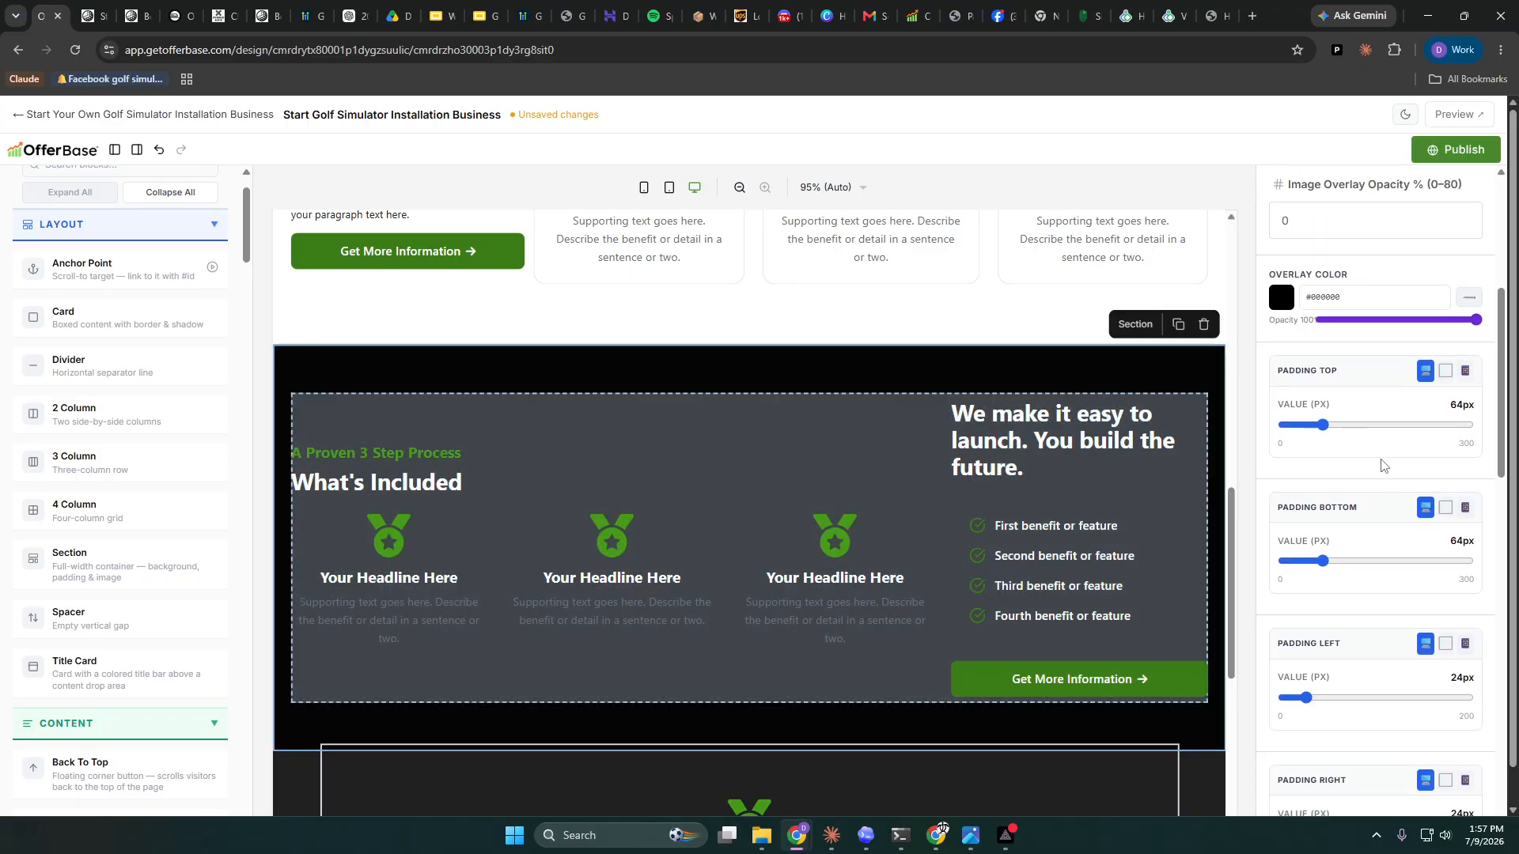
{"action": "scroll", "coordinate": [1430, 305], "scroll_direction": "up", "scroll_amount": 5}
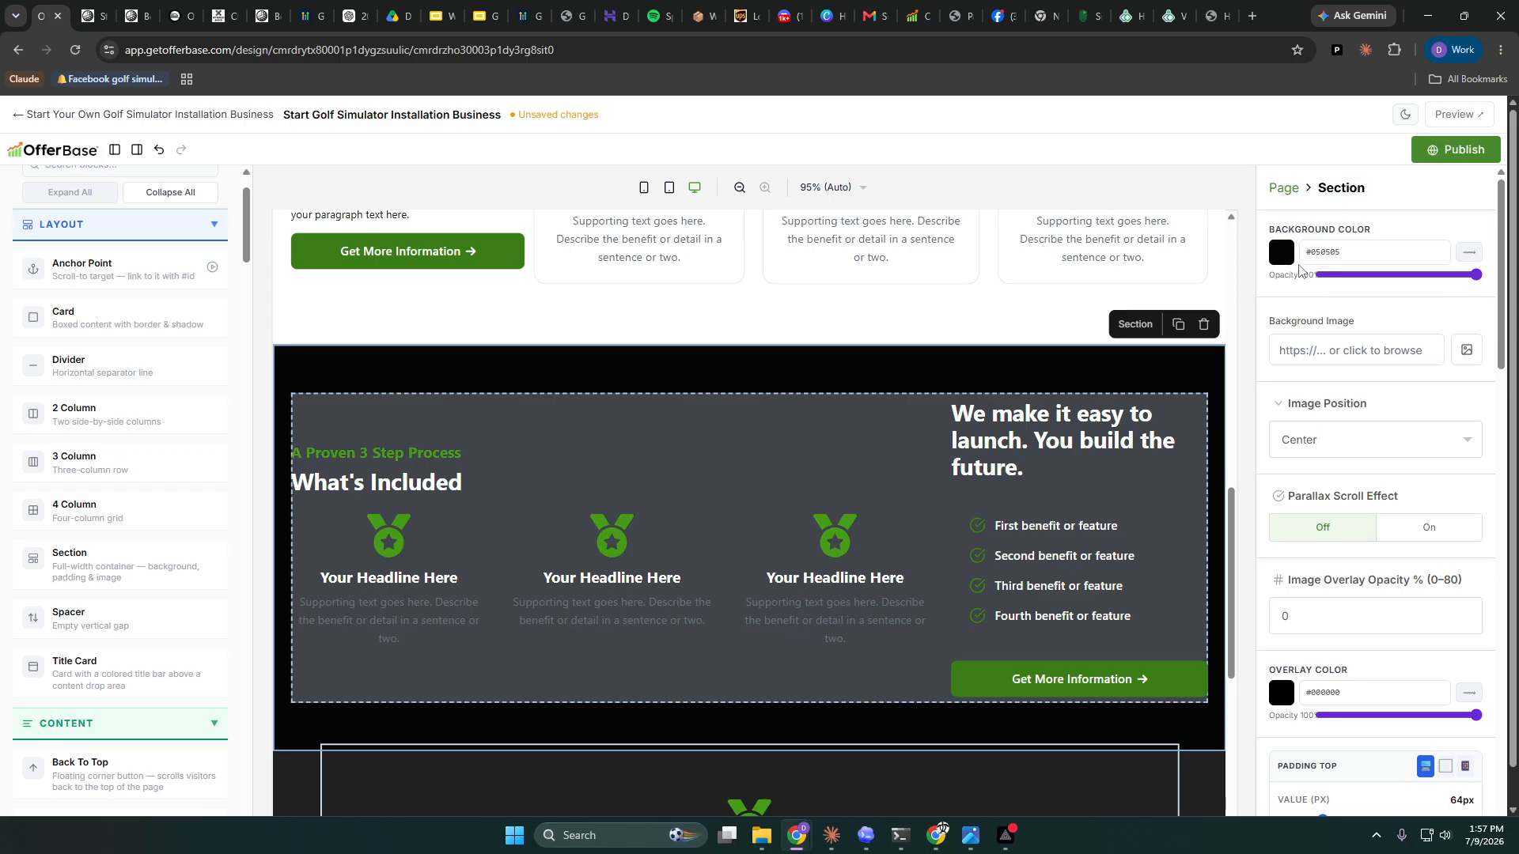
- Apply a linear 135deg gradient from #383838 to #000000 to the black section's background
{"action": "left_click", "coordinate": [1470, 252]}
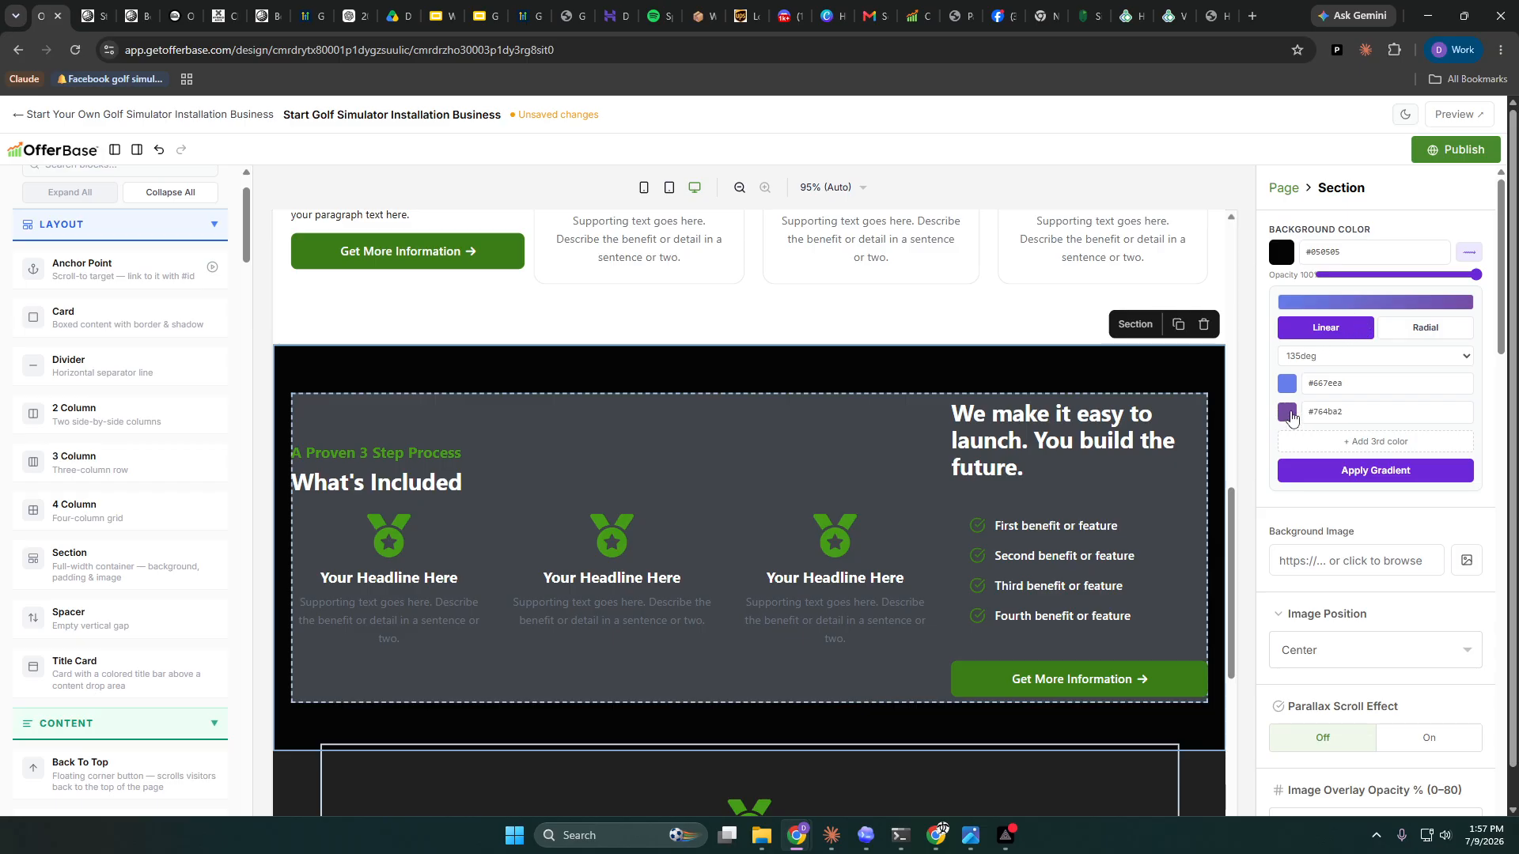
{"action": "left_click", "coordinate": [1288, 412]}
{"action": "left_click_drag", "start_coordinate": [1302, 465], "coordinate": [1280, 538]}
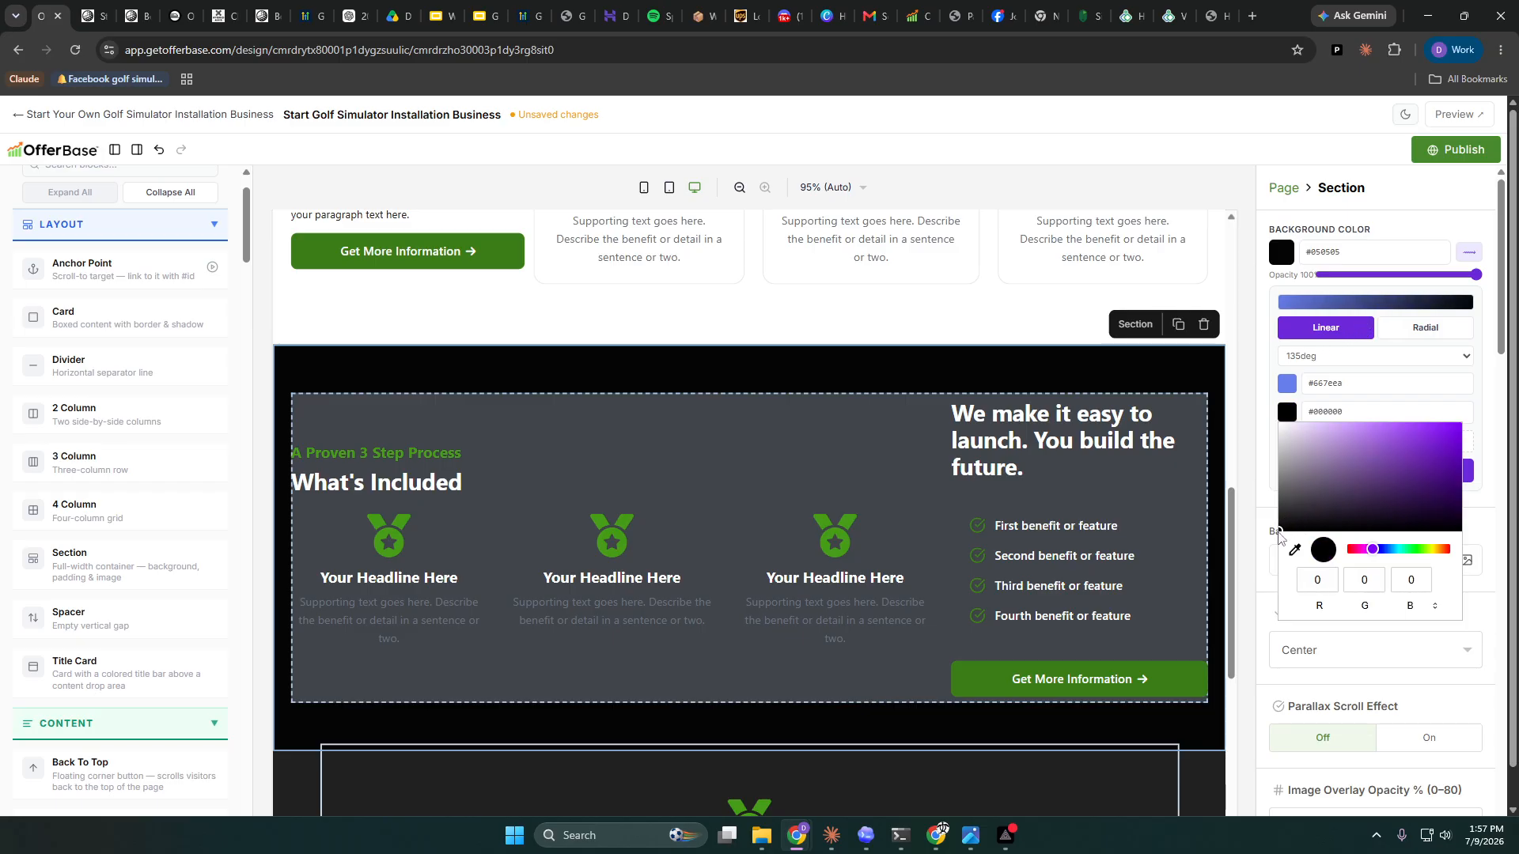
{"action": "left_click", "coordinate": [1287, 384]}
{"action": "left_click", "coordinate": [1283, 479]}
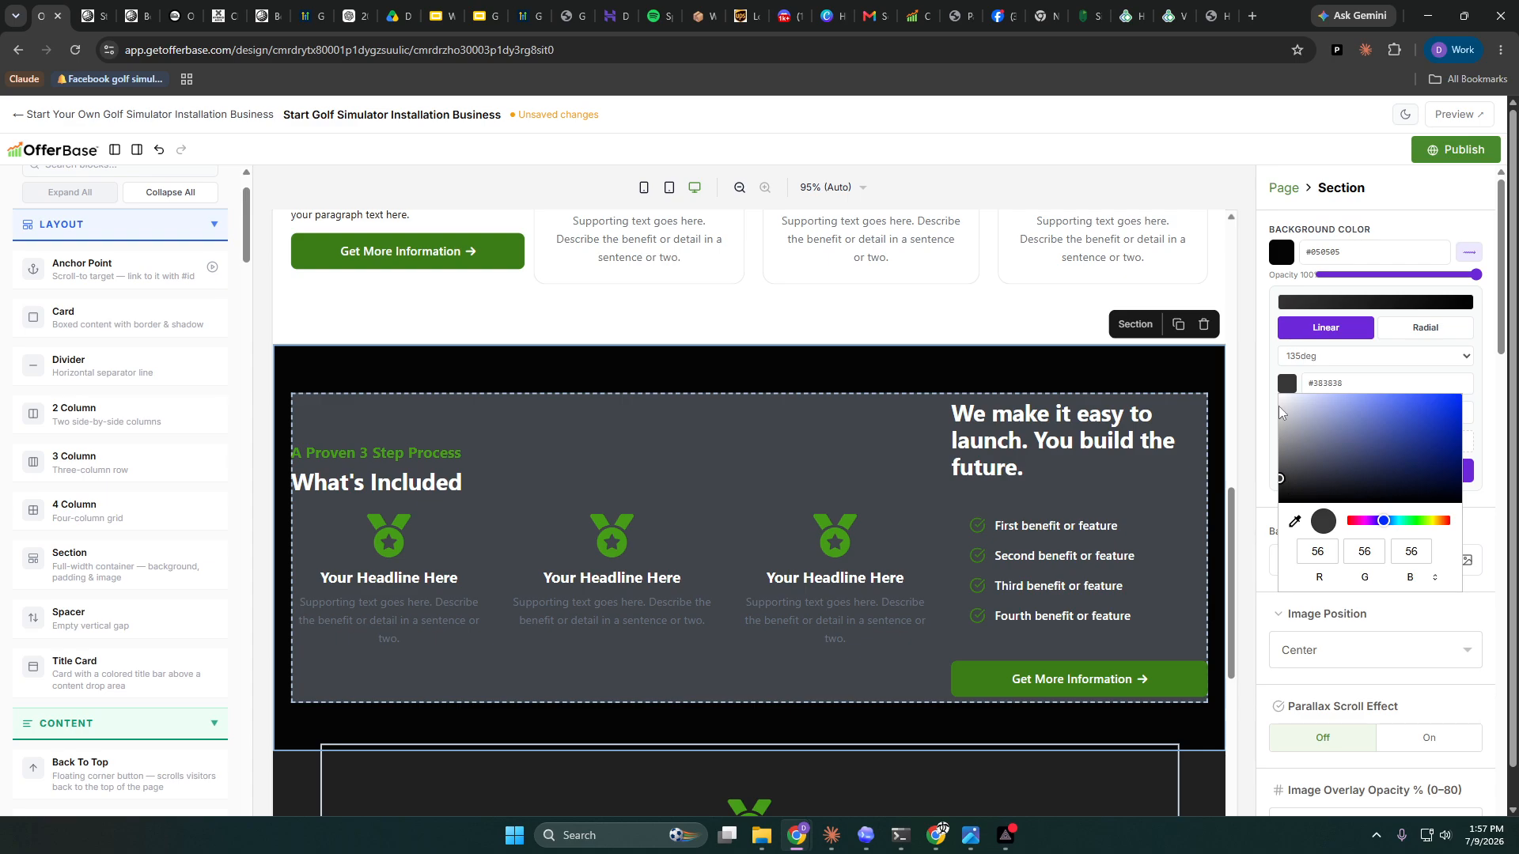
{"action": "left_click", "coordinate": [1283, 372]}
{"action": "left_click", "coordinate": [1373, 472]}
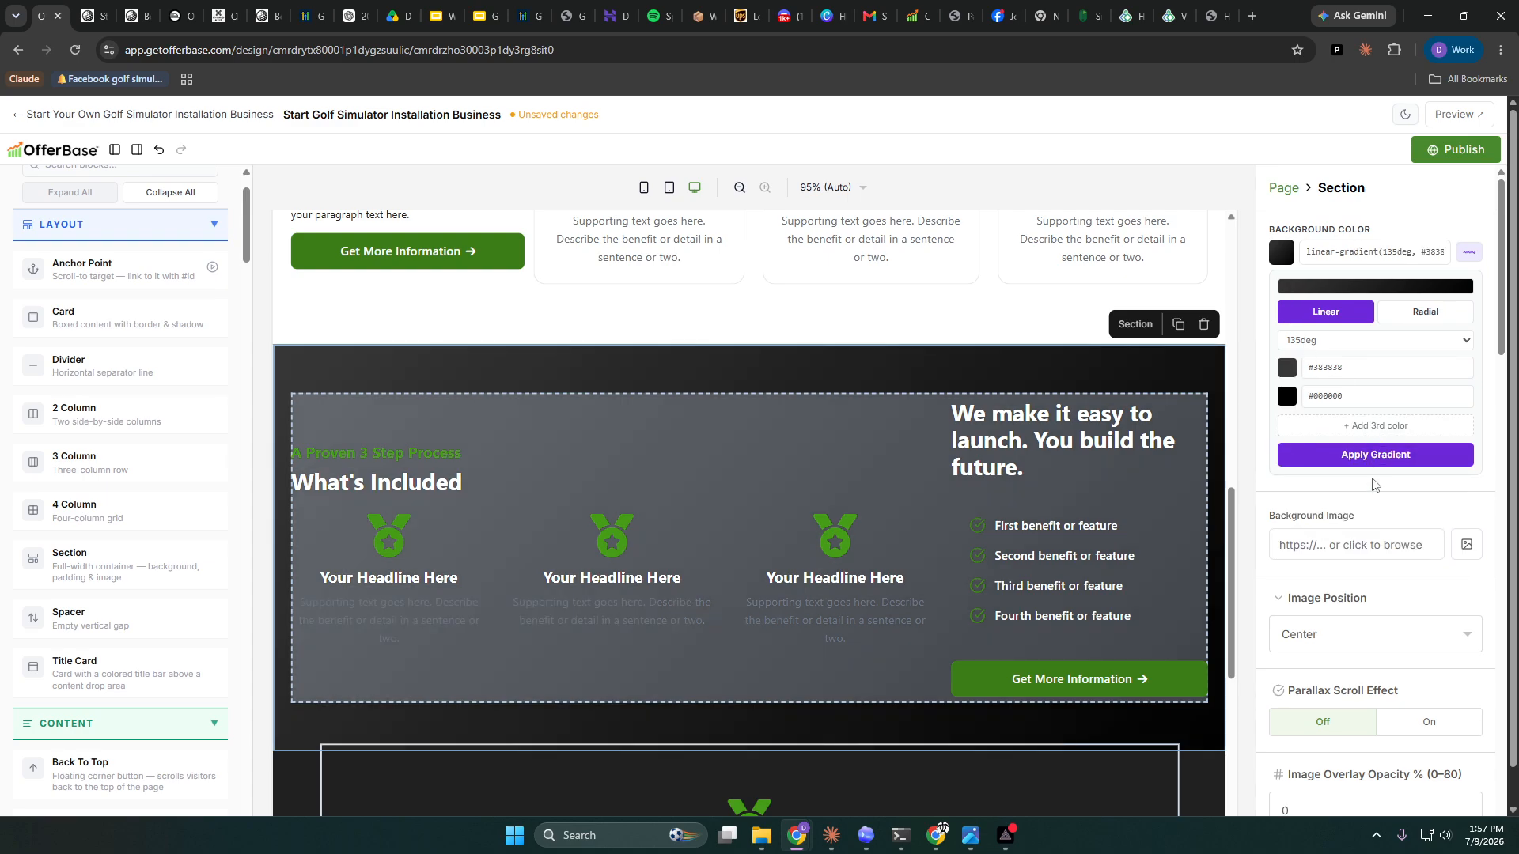
- Change the black section's background to a radial gradient, circle at center, from #222020 to #000000
{"action": "left_click", "coordinate": [1413, 313]}
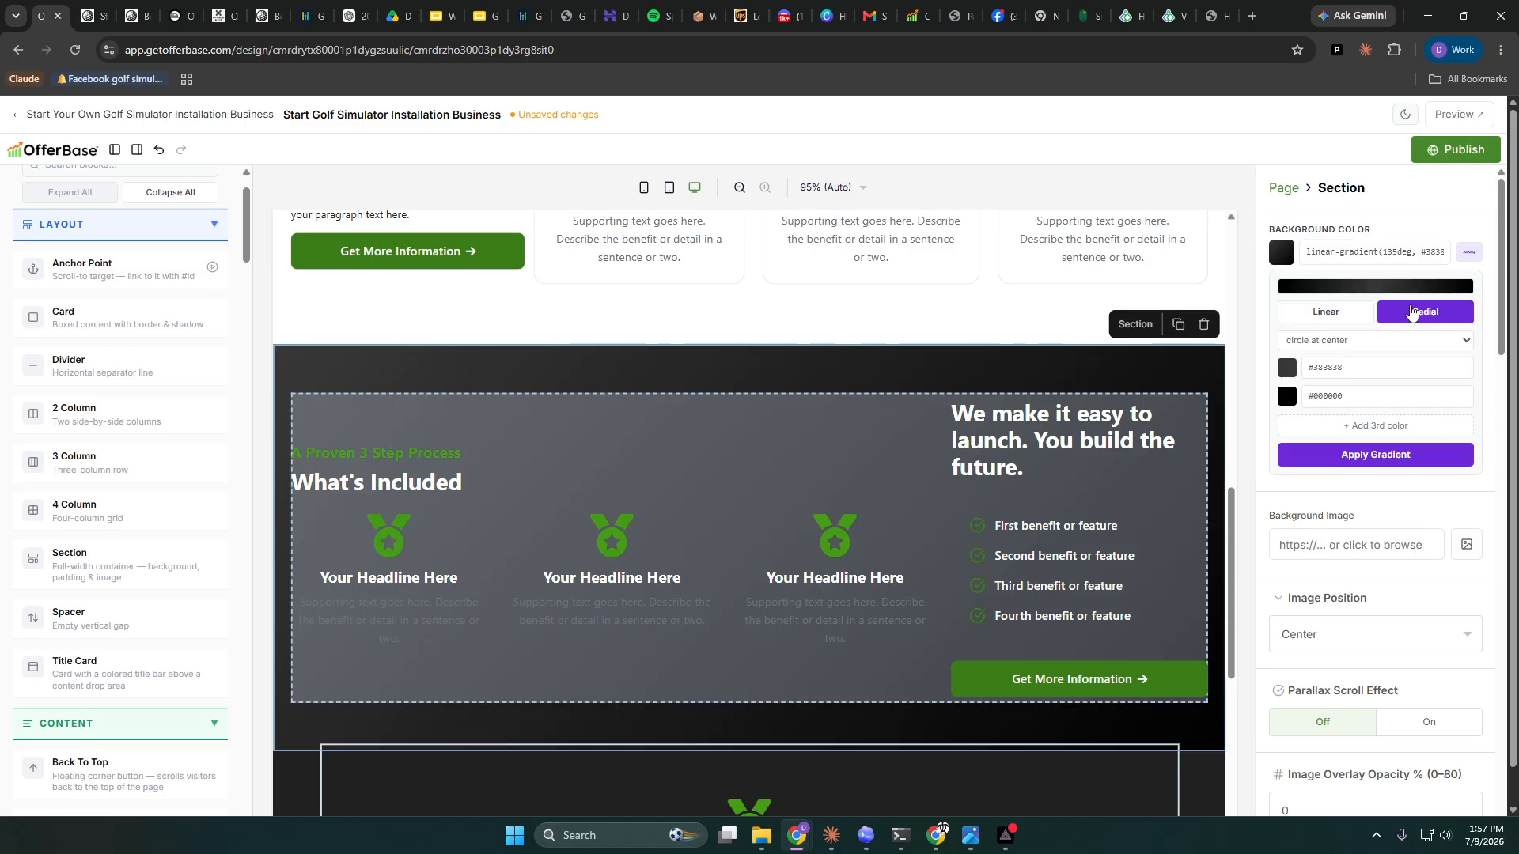
{"action": "left_click", "coordinate": [1351, 466]}
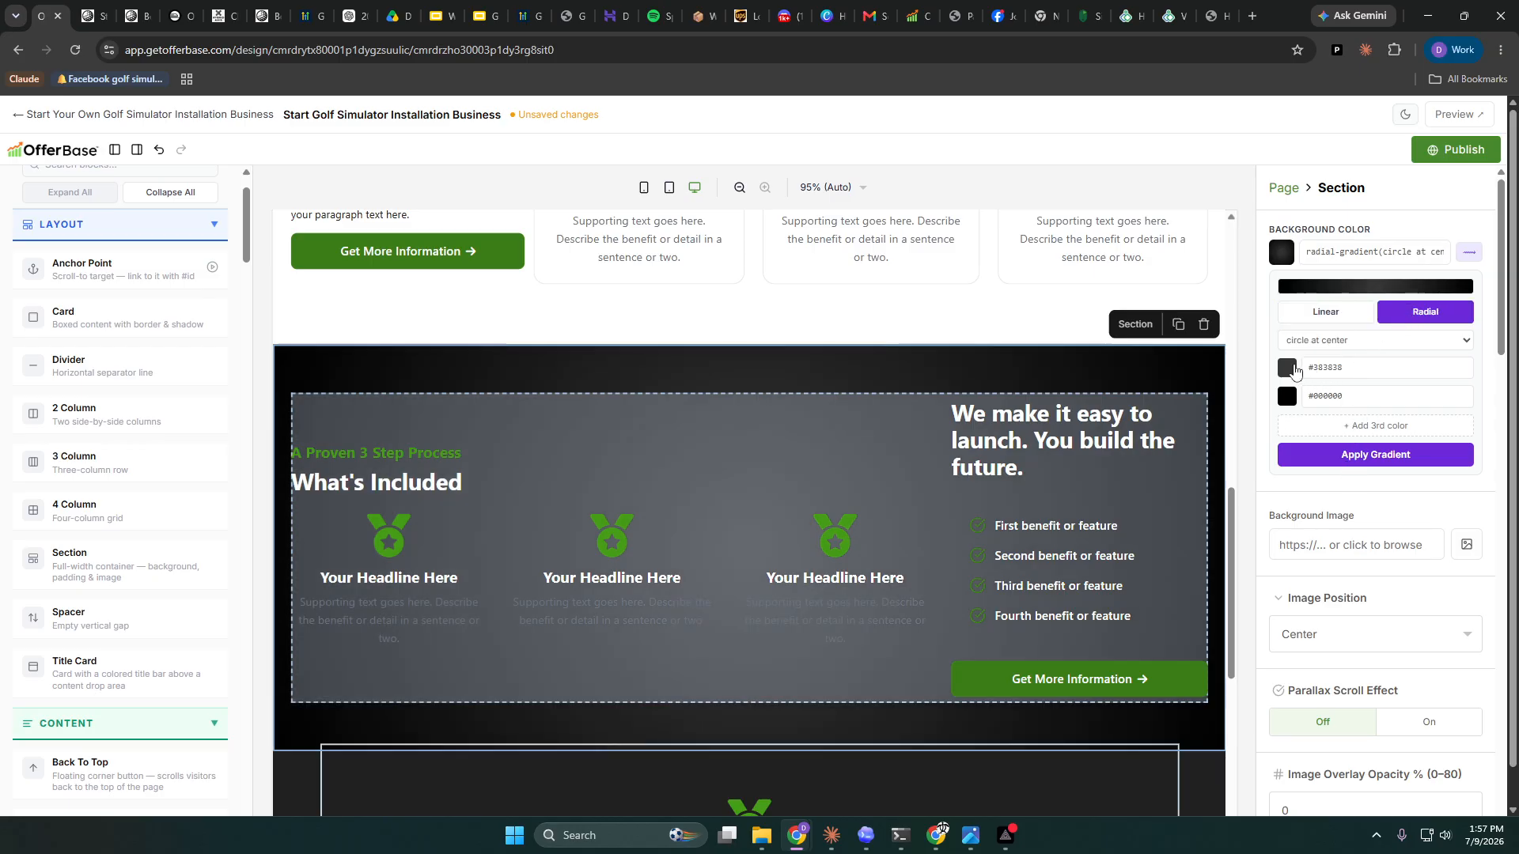
{"action": "left_click", "coordinate": [1288, 368]}
{"action": "left_click", "coordinate": [1290, 472]}
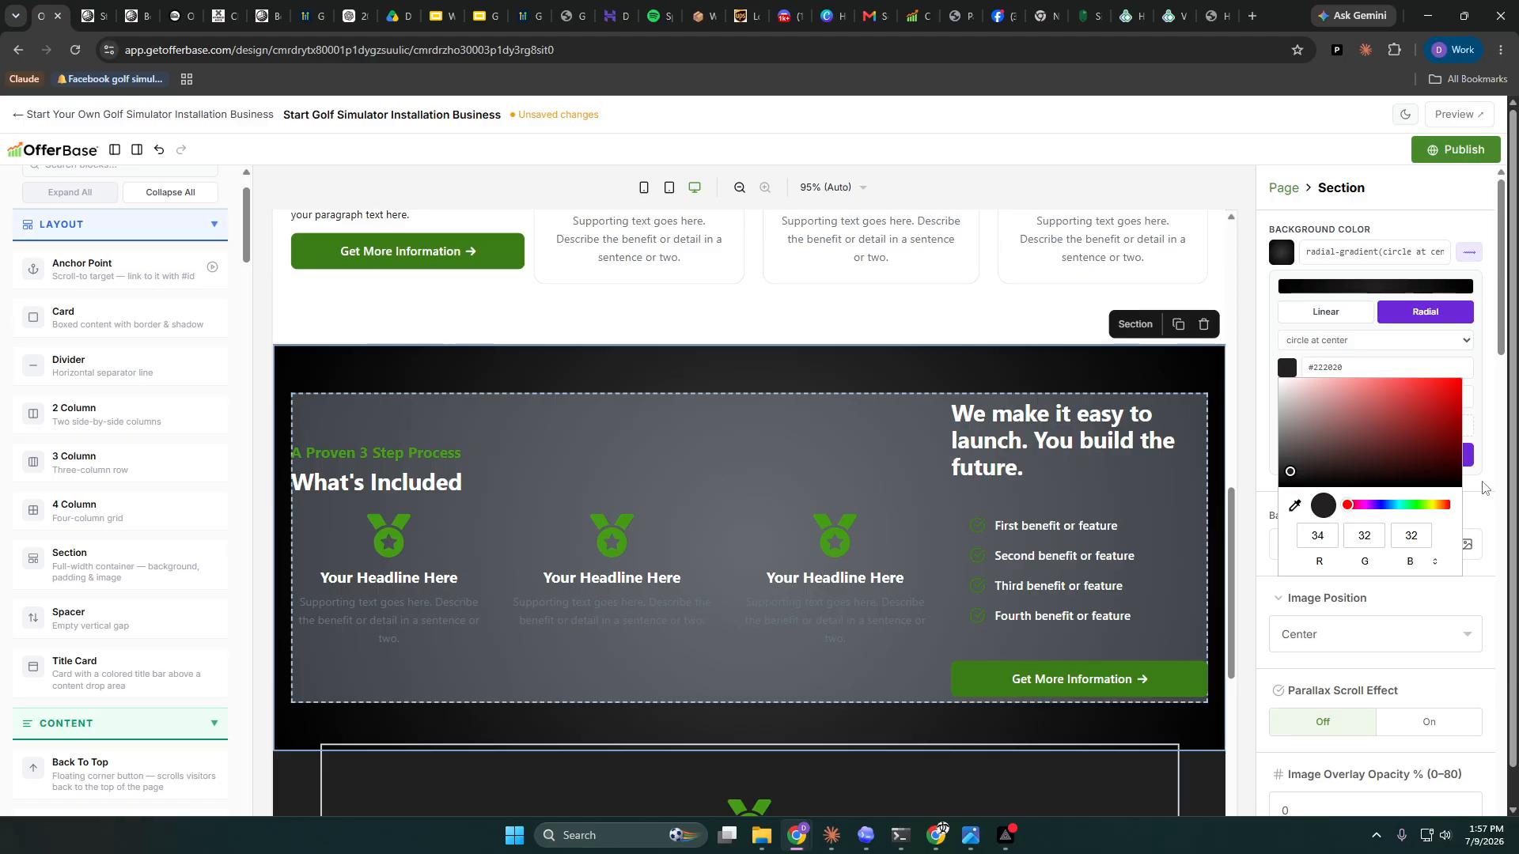
{"action": "left_click", "coordinate": [1484, 488]}
{"action": "left_click", "coordinate": [1438, 463]}
{"action": "left_click", "coordinate": [1066, 315]}
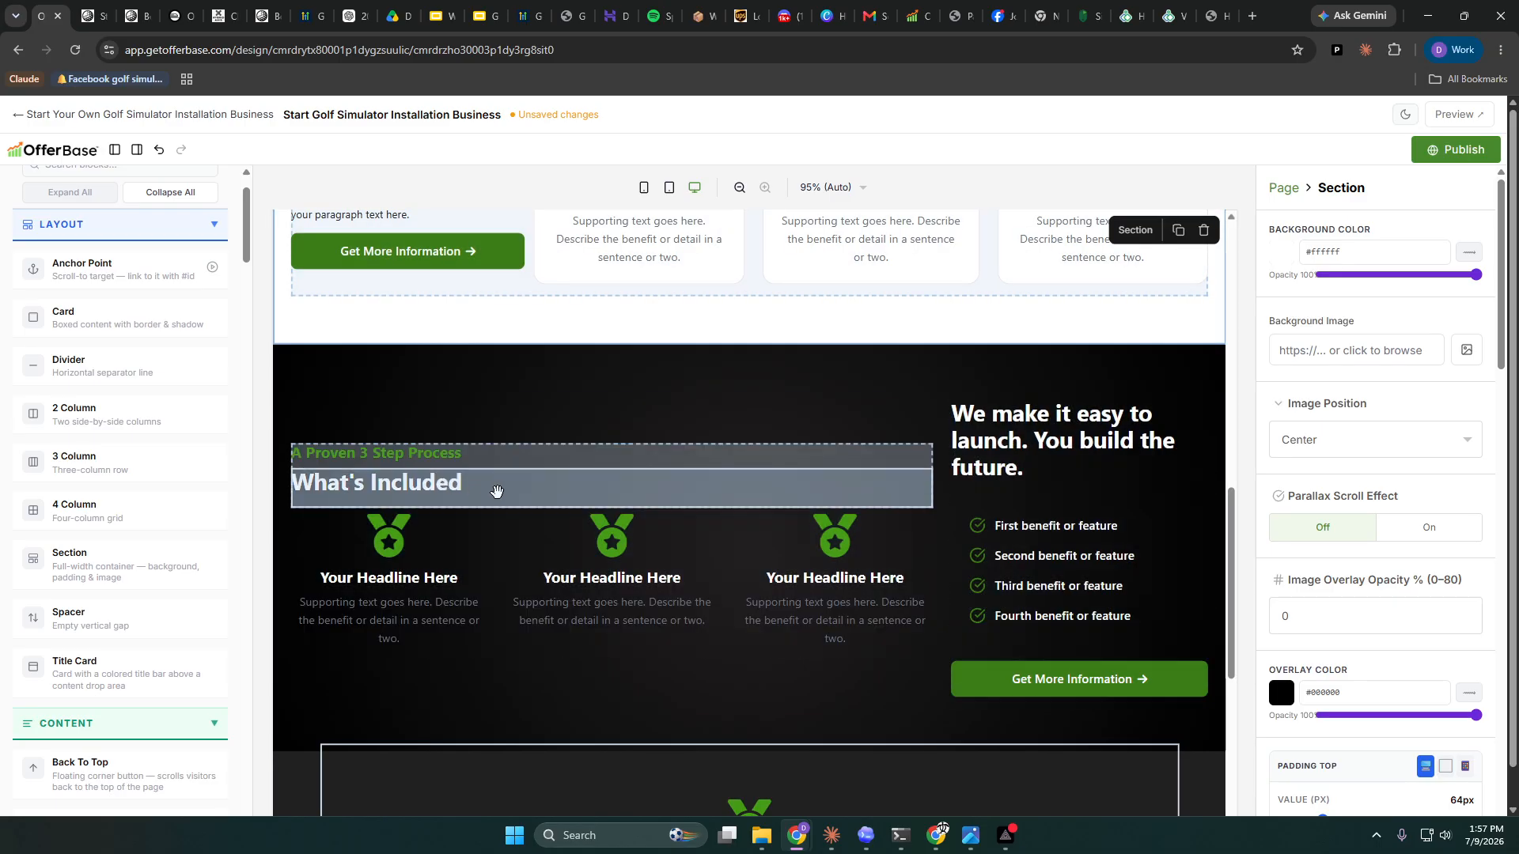
- Add a divider beneath the black section's "What's Included" heading and set that heading's bottom padding to 0 px
{"action": "scroll", "coordinate": [105, 605], "scroll_direction": "up", "scroll_amount": 1}
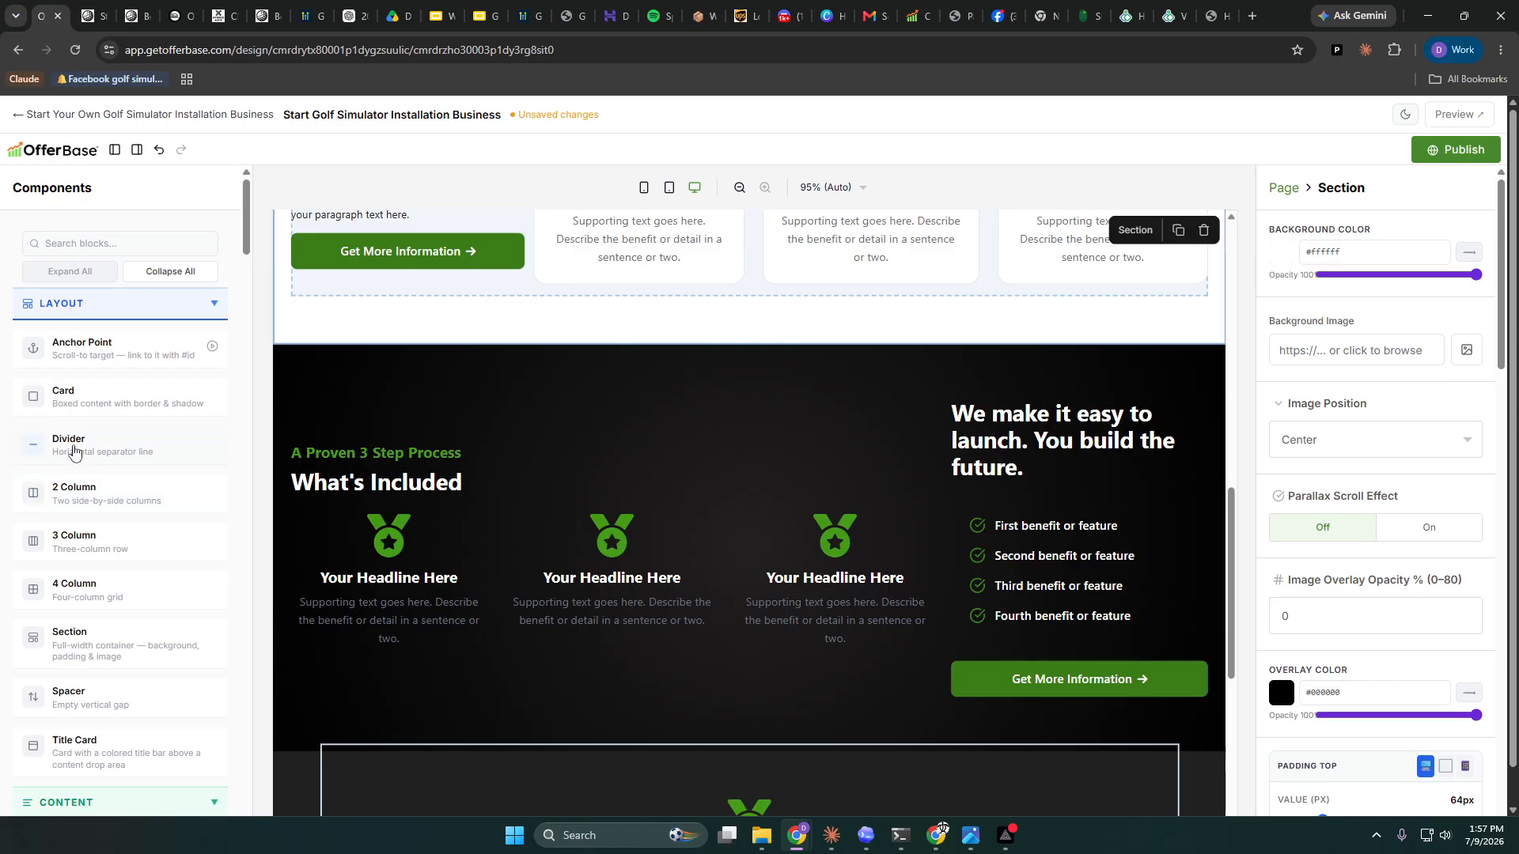
{"action": "left_click_drag", "start_coordinate": [74, 451], "coordinate": [495, 495]}
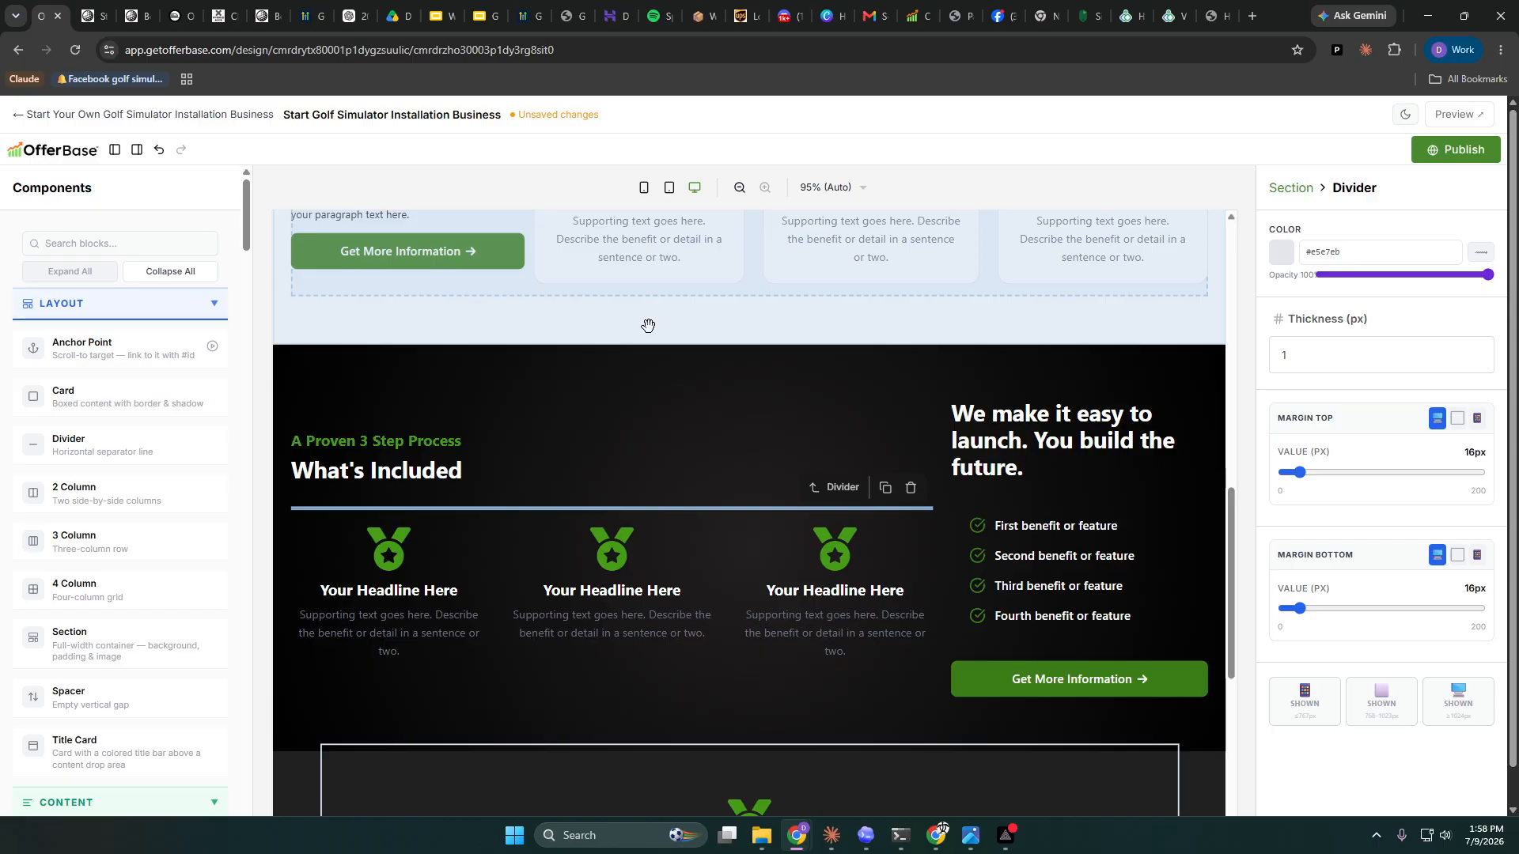
{"action": "left_click", "coordinate": [404, 473]}
{"action": "scroll", "coordinate": [1338, 618], "scroll_direction": "down", "scroll_amount": 4}
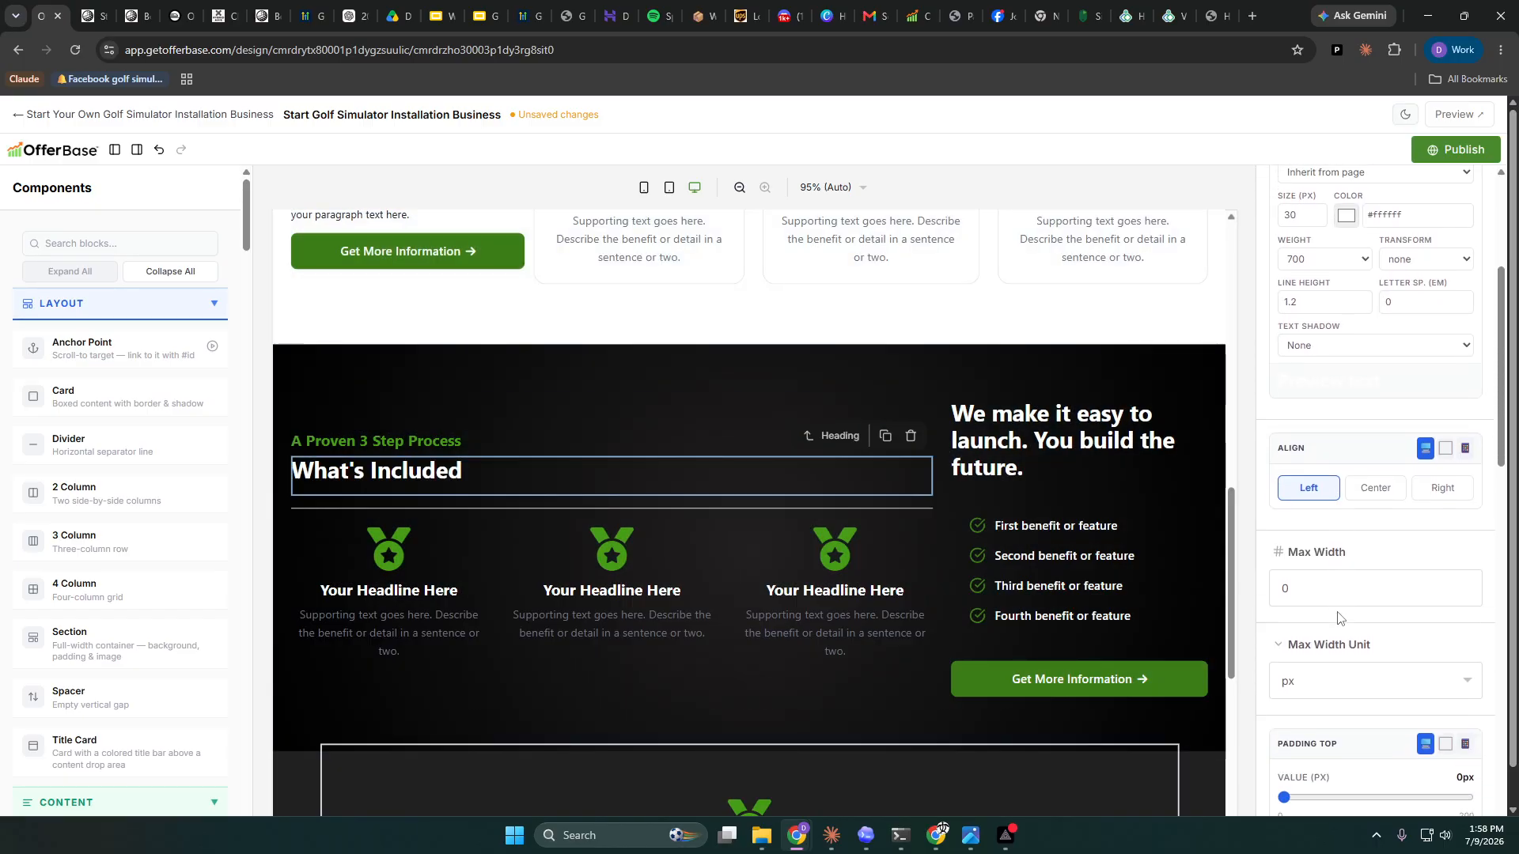
{"action": "scroll", "coordinate": [1339, 618], "scroll_direction": "down", "scroll_amount": 3}
{"action": "left_click_drag", "start_coordinate": [1284, 682], "coordinate": [1285, 691]}
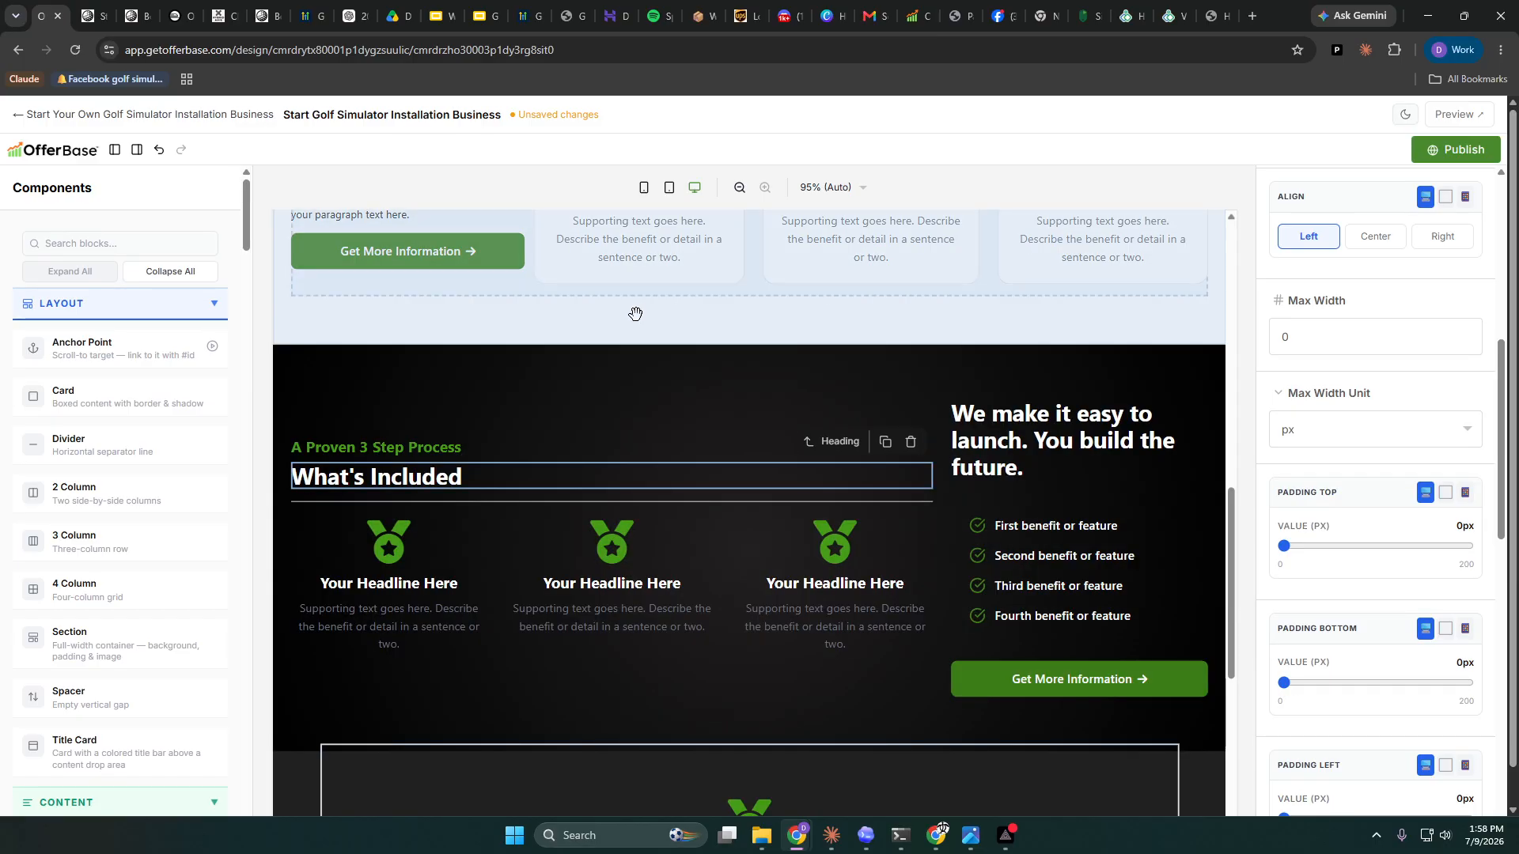
{"action": "left_click", "coordinate": [634, 312]}
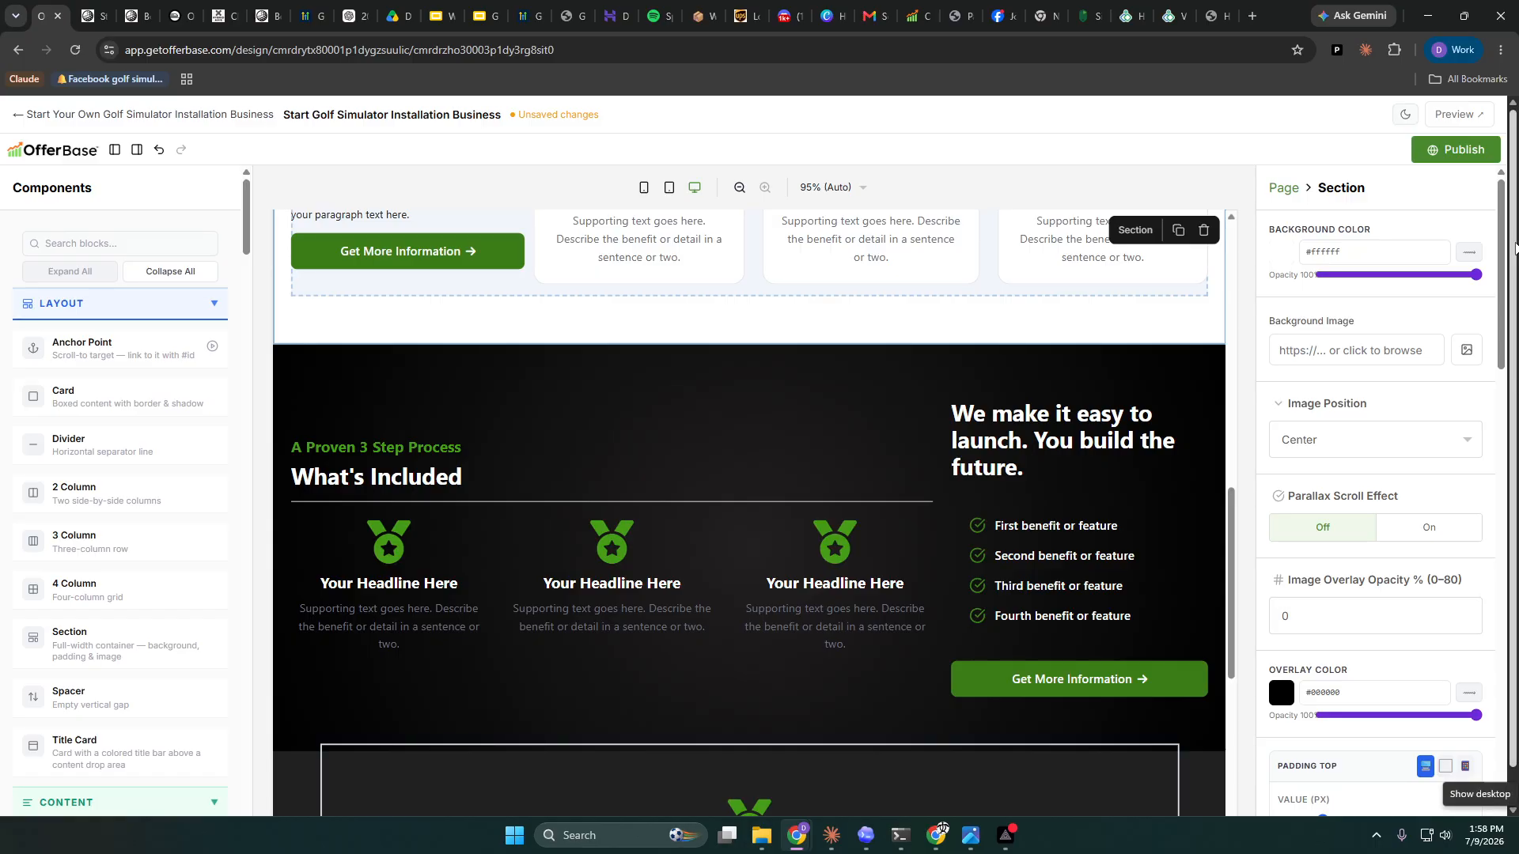
- Publish the page and review the stats, white and black sections on the live page
{"action": "left_click", "coordinate": [1458, 150]}
{"action": "left_click", "coordinate": [103, 16]}
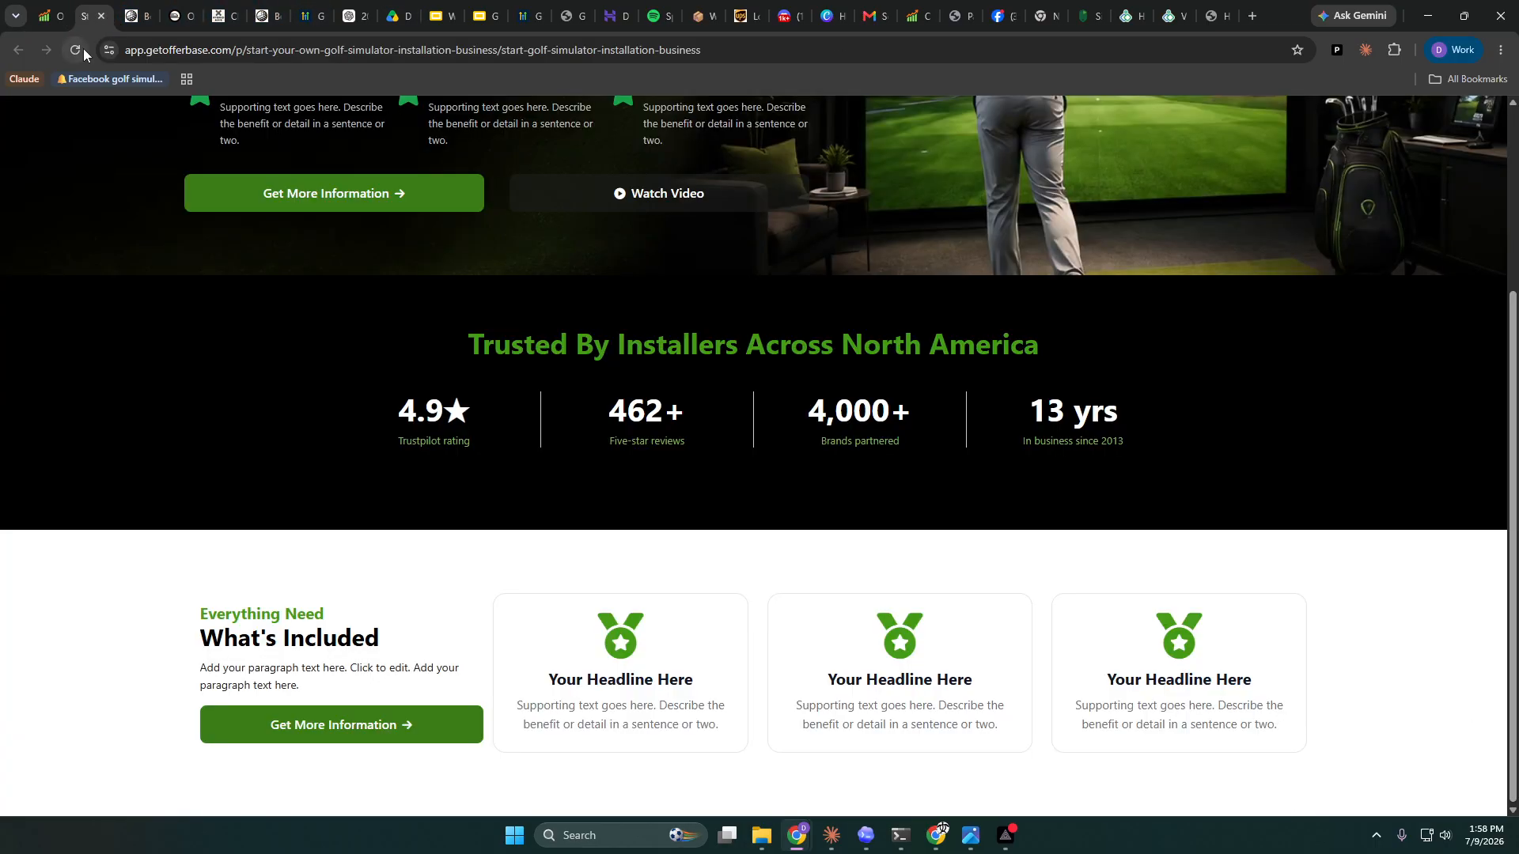
{"action": "scroll", "coordinate": [483, 441], "scroll_direction": "down", "scroll_amount": 3}
{"action": "scroll", "coordinate": [483, 441], "scroll_direction": "down", "scroll_amount": 4}
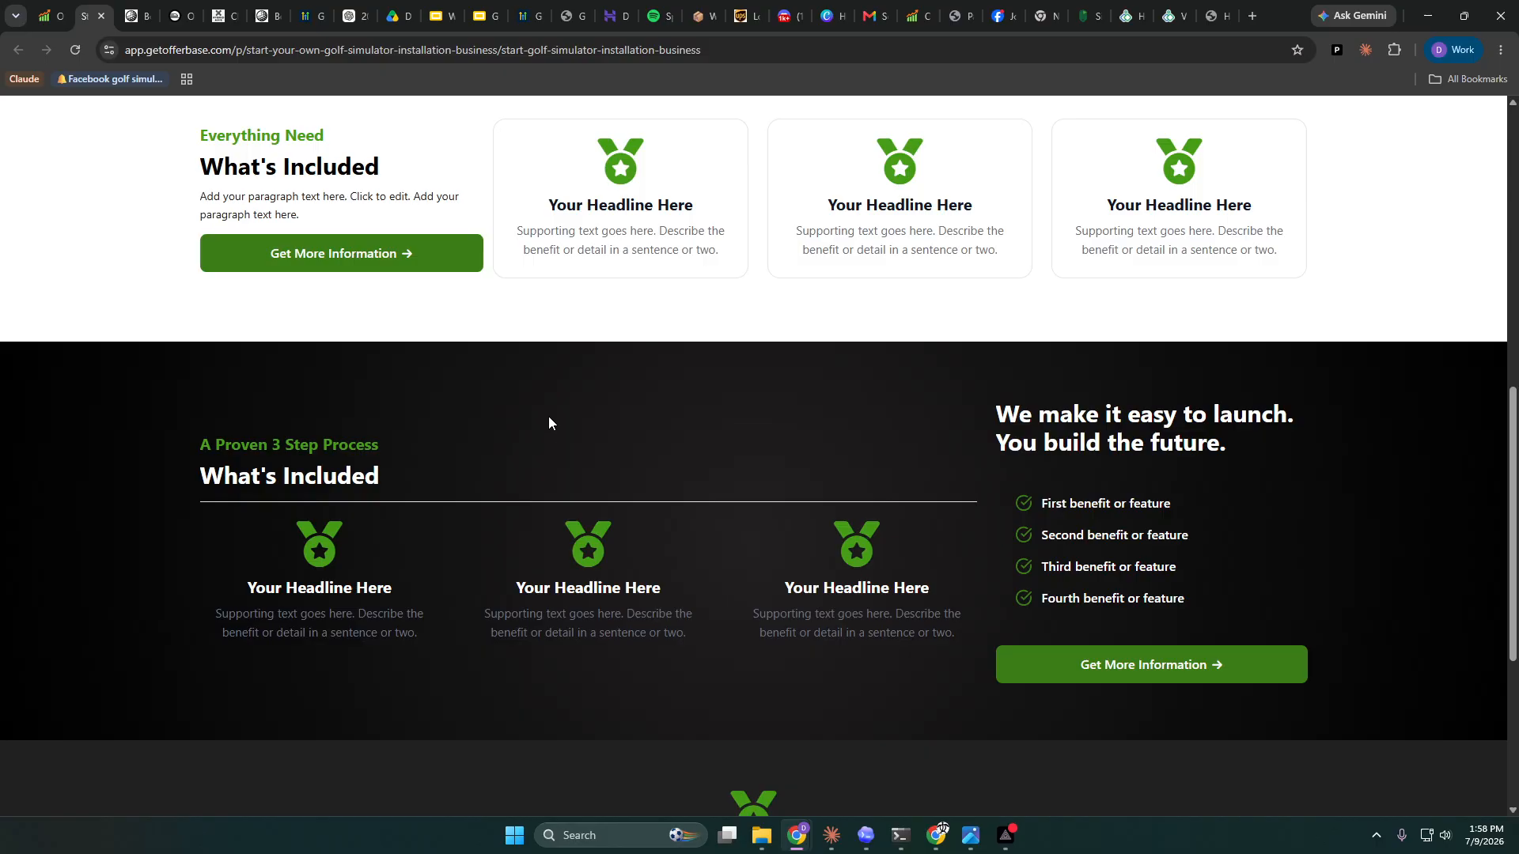
{"action": "scroll", "coordinate": [570, 503], "scroll_direction": "up", "scroll_amount": 7}
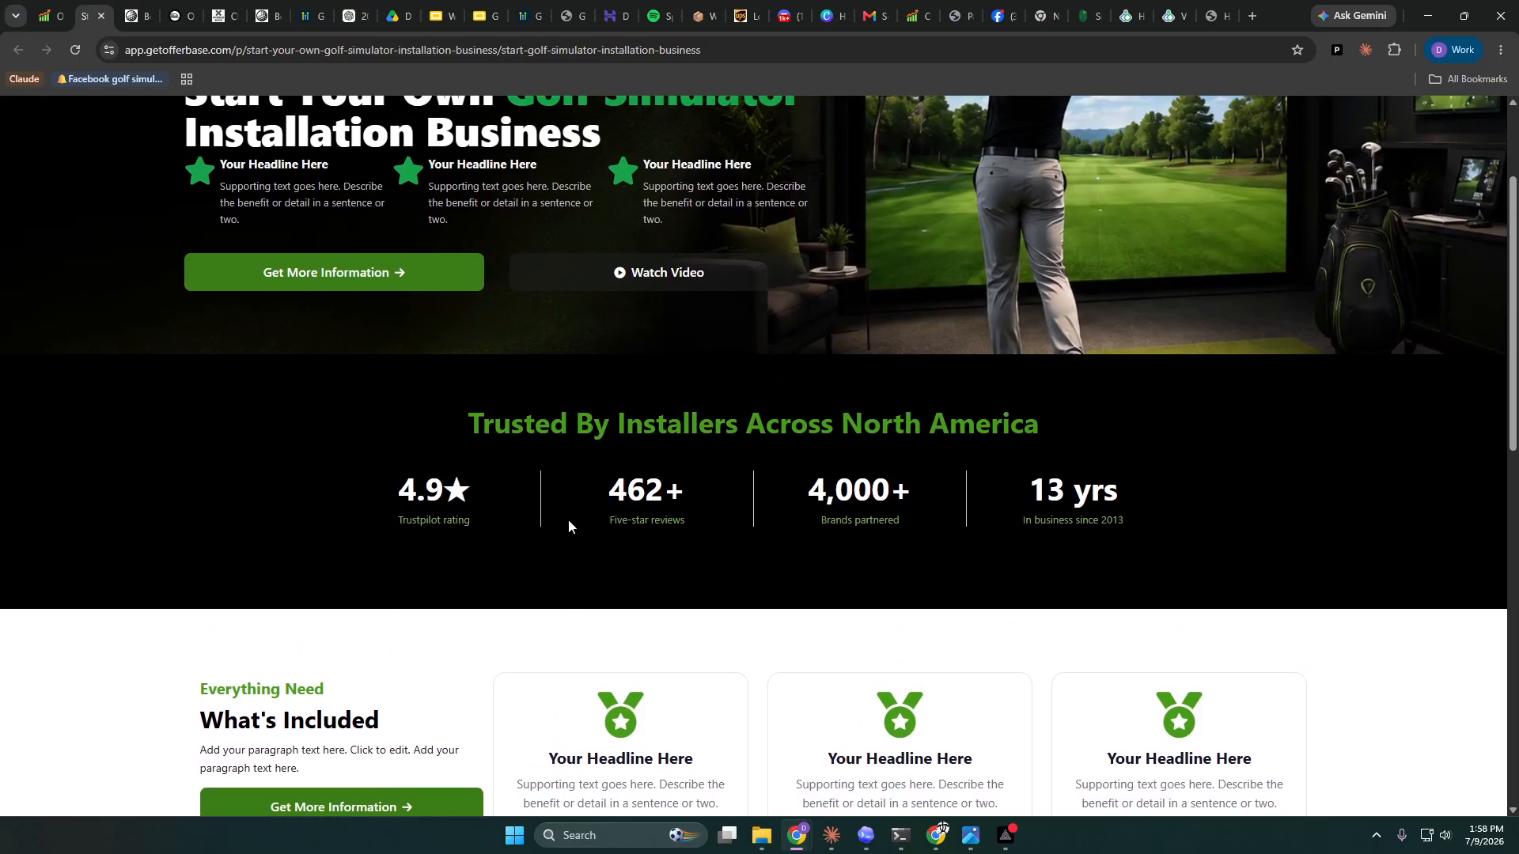
{"action": "scroll", "coordinate": [568, 519], "scroll_direction": "down", "scroll_amount": 9}
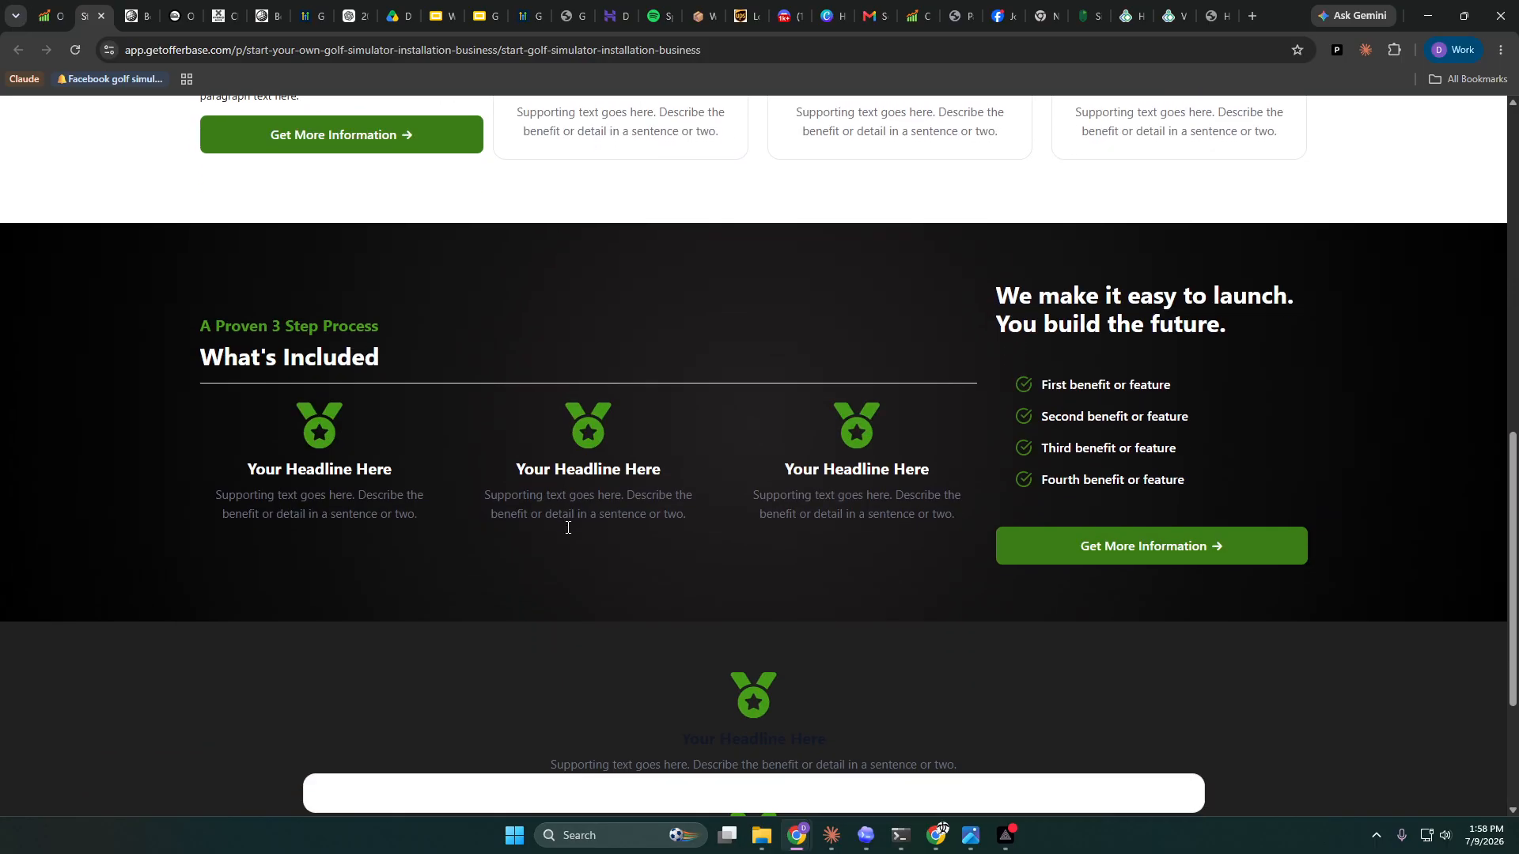
{"action": "scroll", "coordinate": [567, 527], "scroll_direction": "down", "scroll_amount": 1}
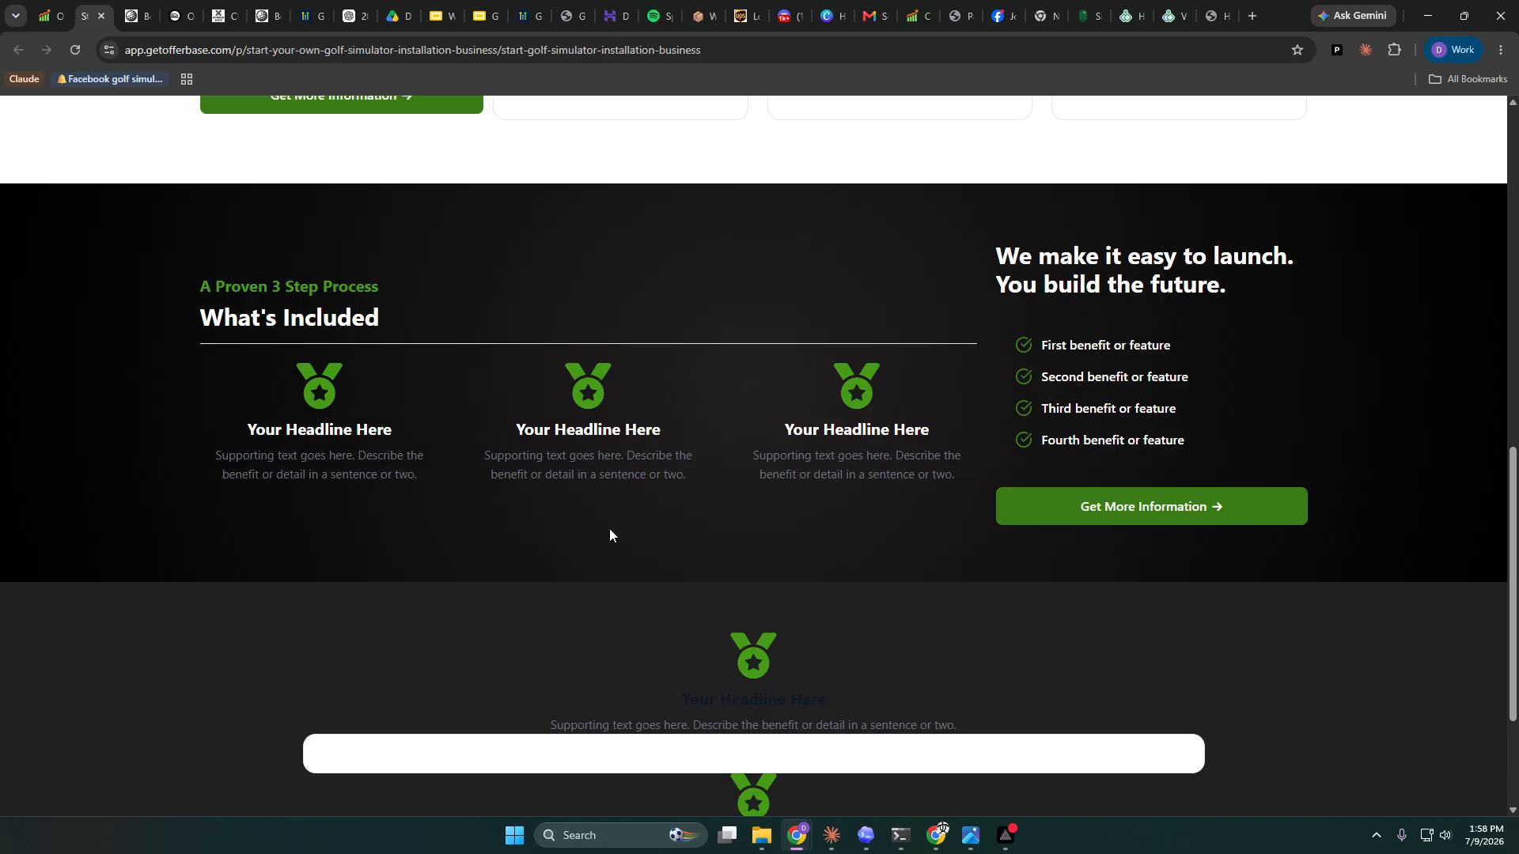
{"action": "scroll", "coordinate": [617, 534], "scroll_direction": "up", "scroll_amount": 3}
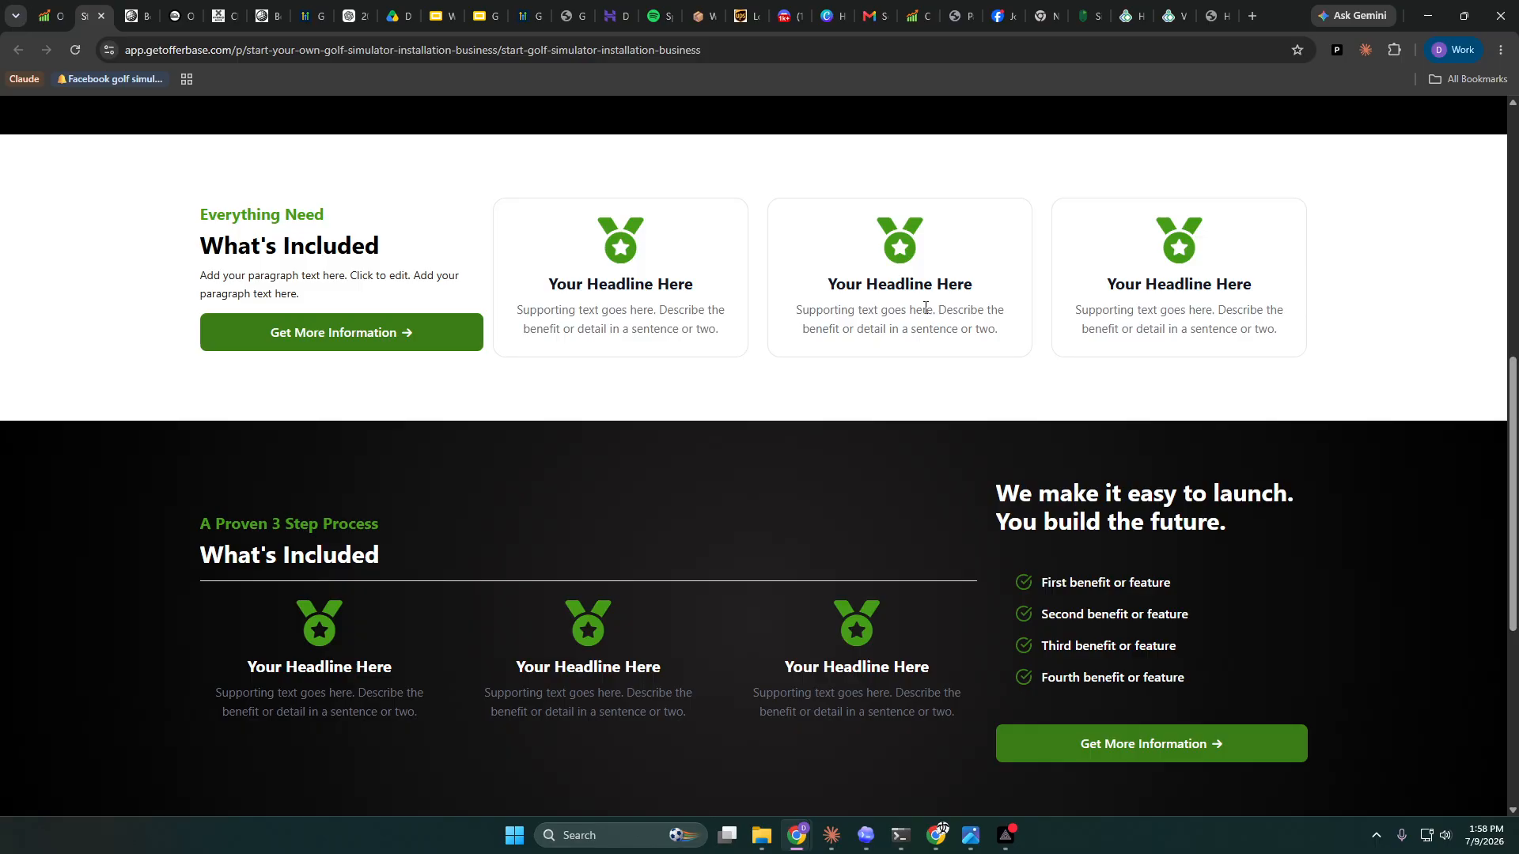
- Back in the page editor, add a new section directly below the black process section and set its background color to white, #ffffff
{"action": "left_click", "coordinate": [47, 16]}
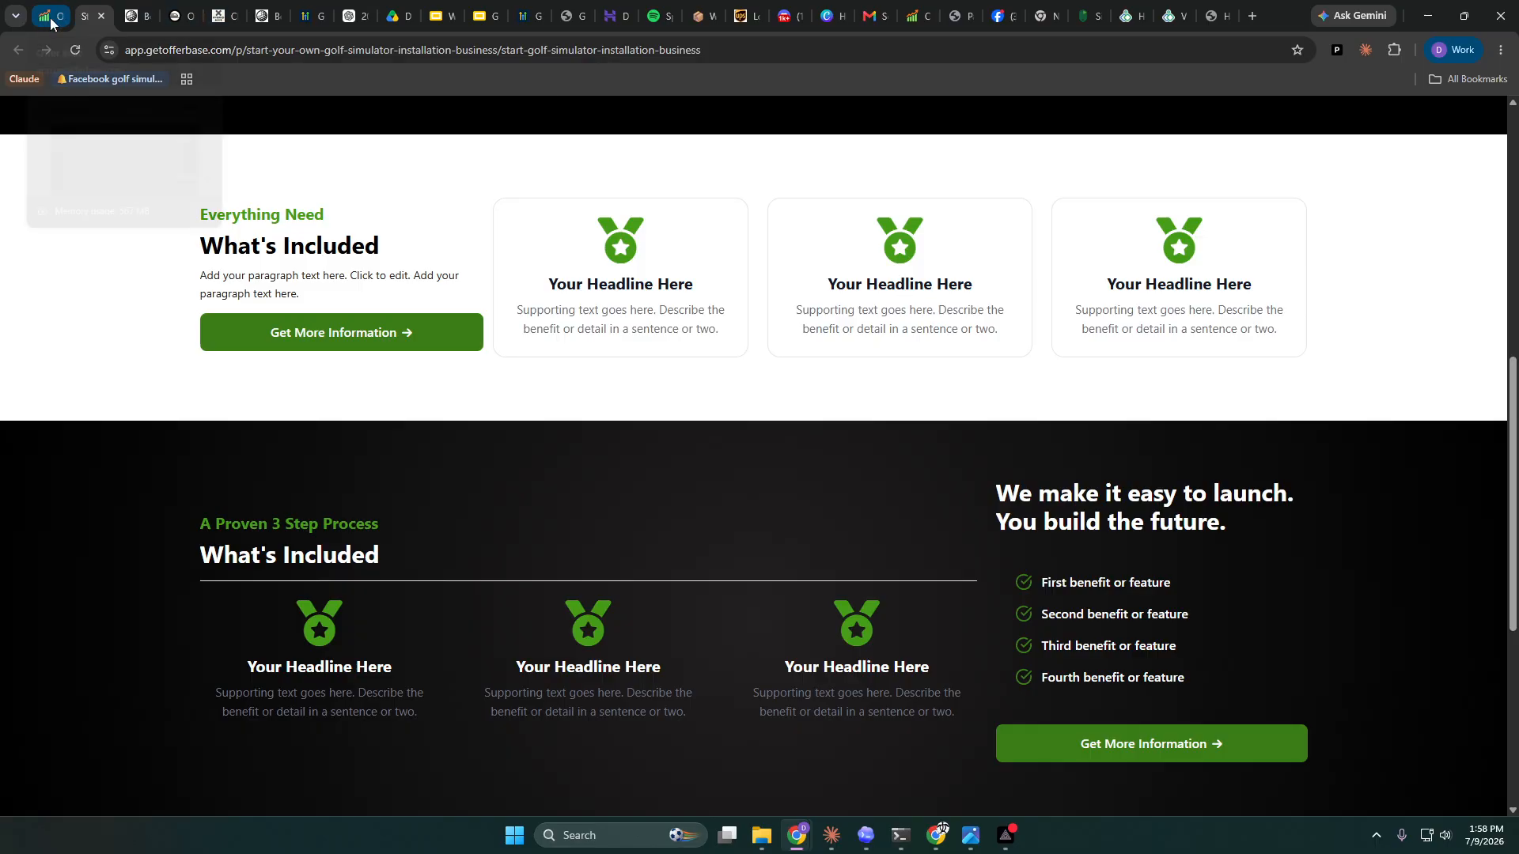
{"action": "scroll", "coordinate": [600, 476], "scroll_direction": "down", "scroll_amount": 2}
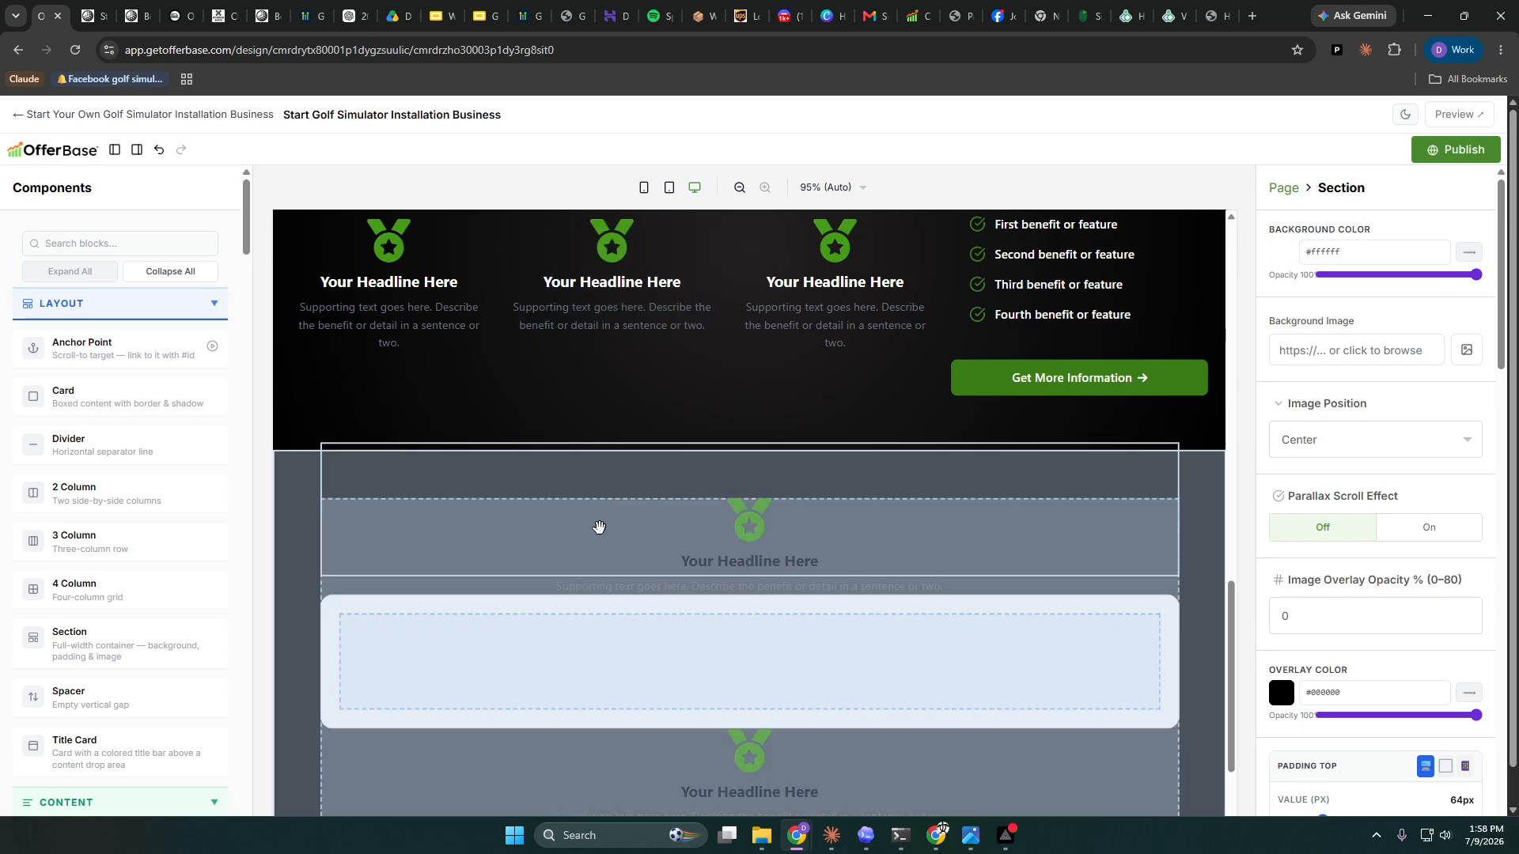
{"action": "scroll", "coordinate": [118, 570], "scroll_direction": "down", "scroll_amount": 2}
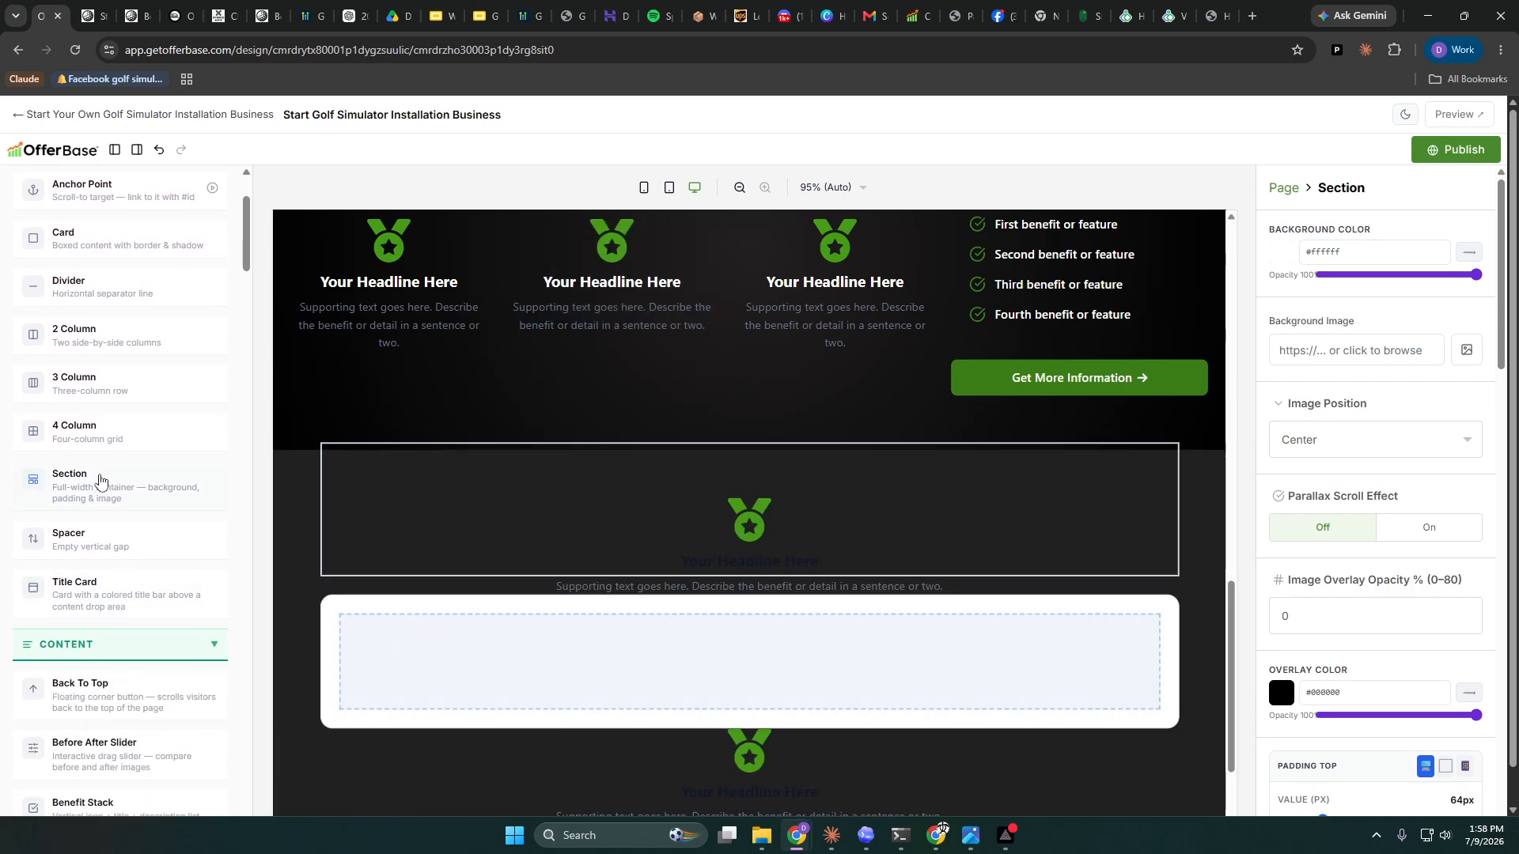
{"action": "left_click_drag", "start_coordinate": [102, 478], "coordinate": [662, 469]}
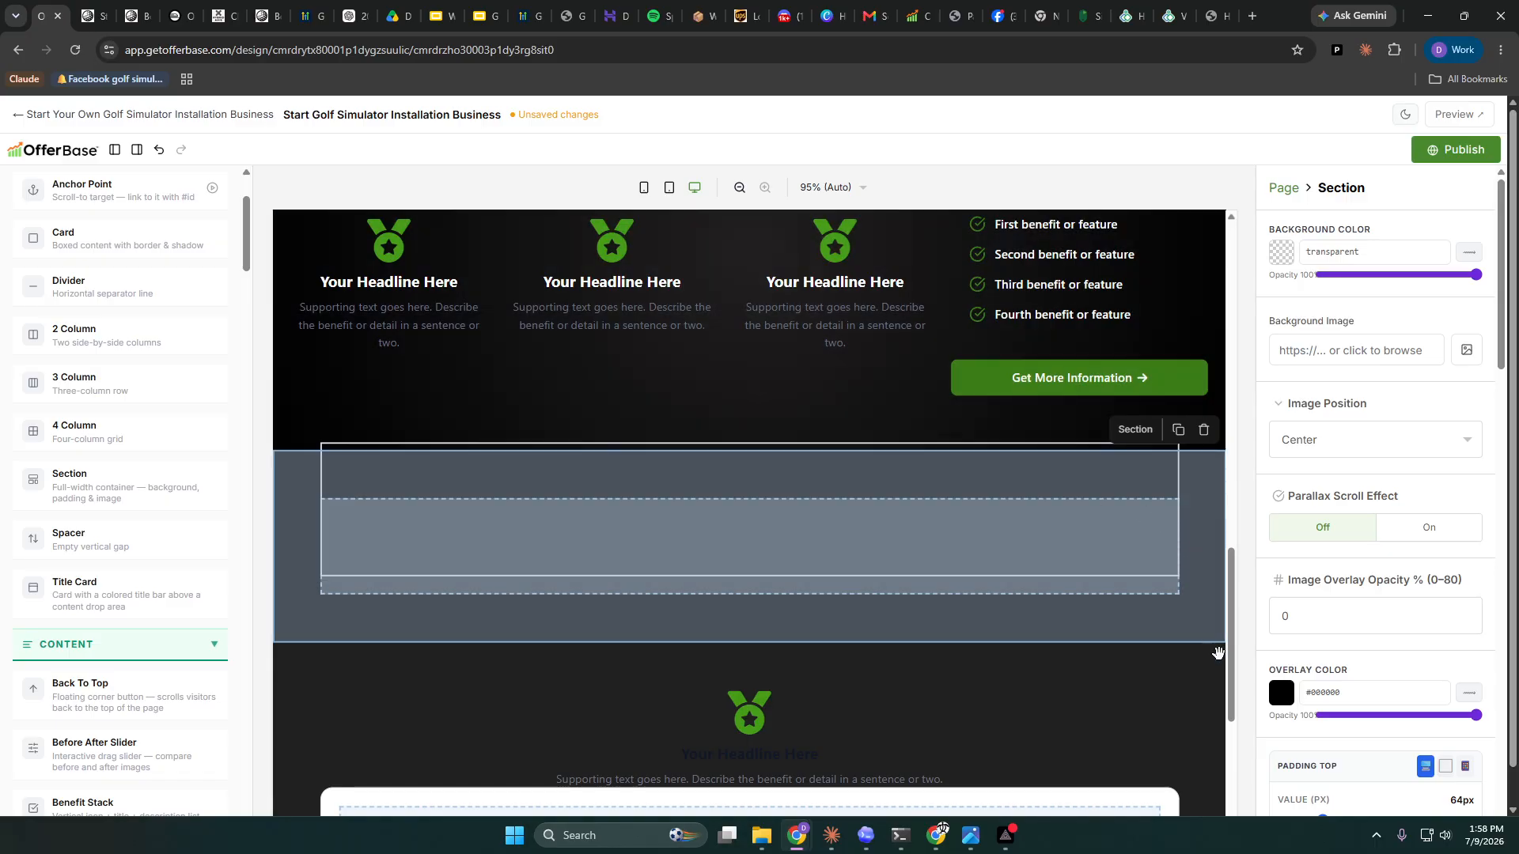
{"action": "left_click", "coordinate": [1218, 653]}
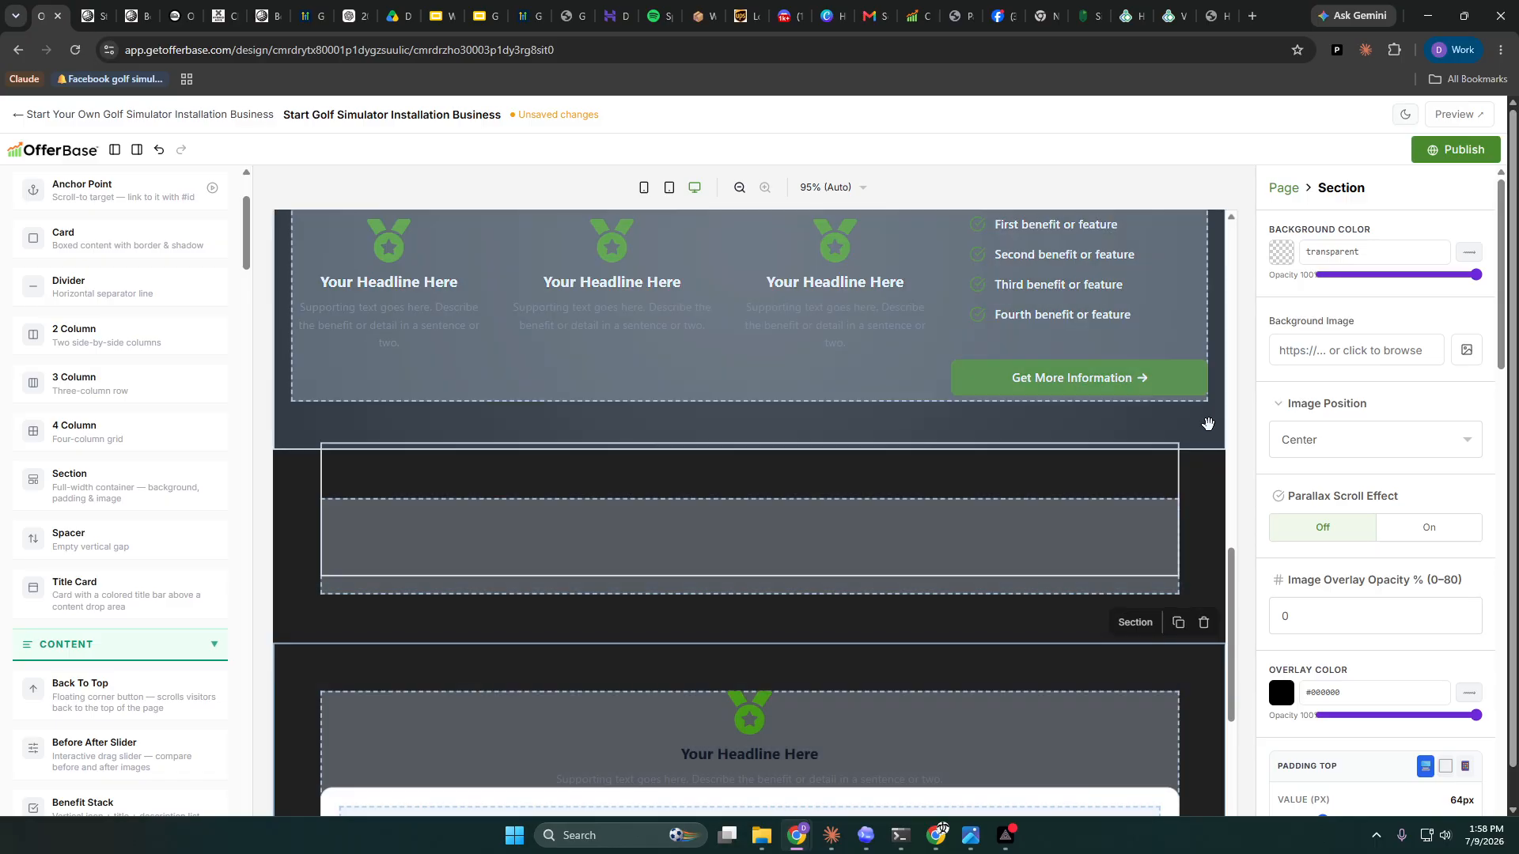
{"action": "left_click", "coordinate": [1202, 425]}
{"action": "left_click", "coordinate": [885, 614]}
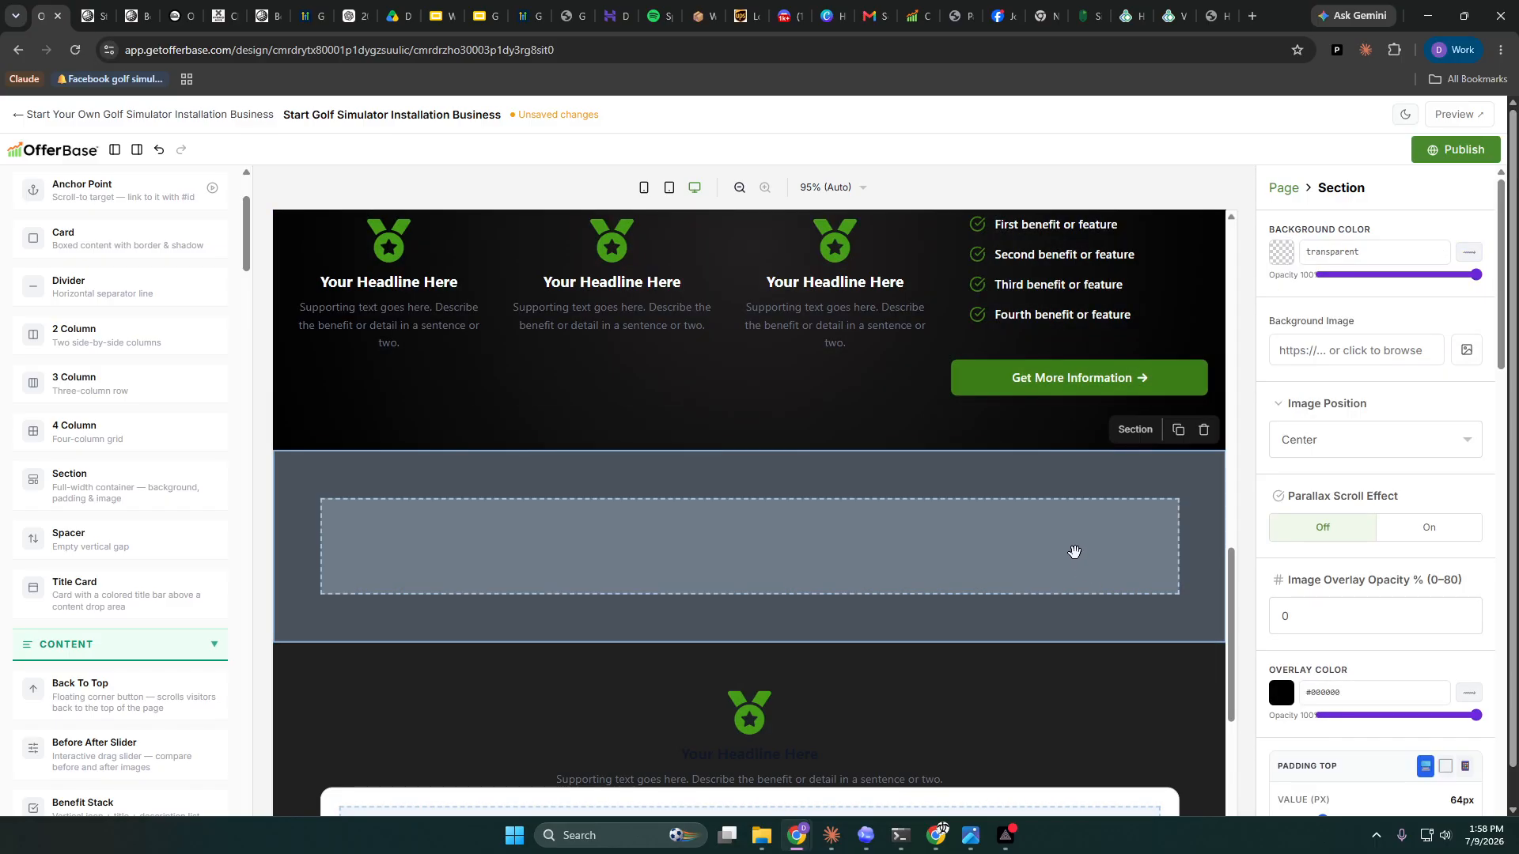
{"action": "left_click", "coordinate": [1283, 261]}
{"action": "left_click", "coordinate": [1272, 270]}
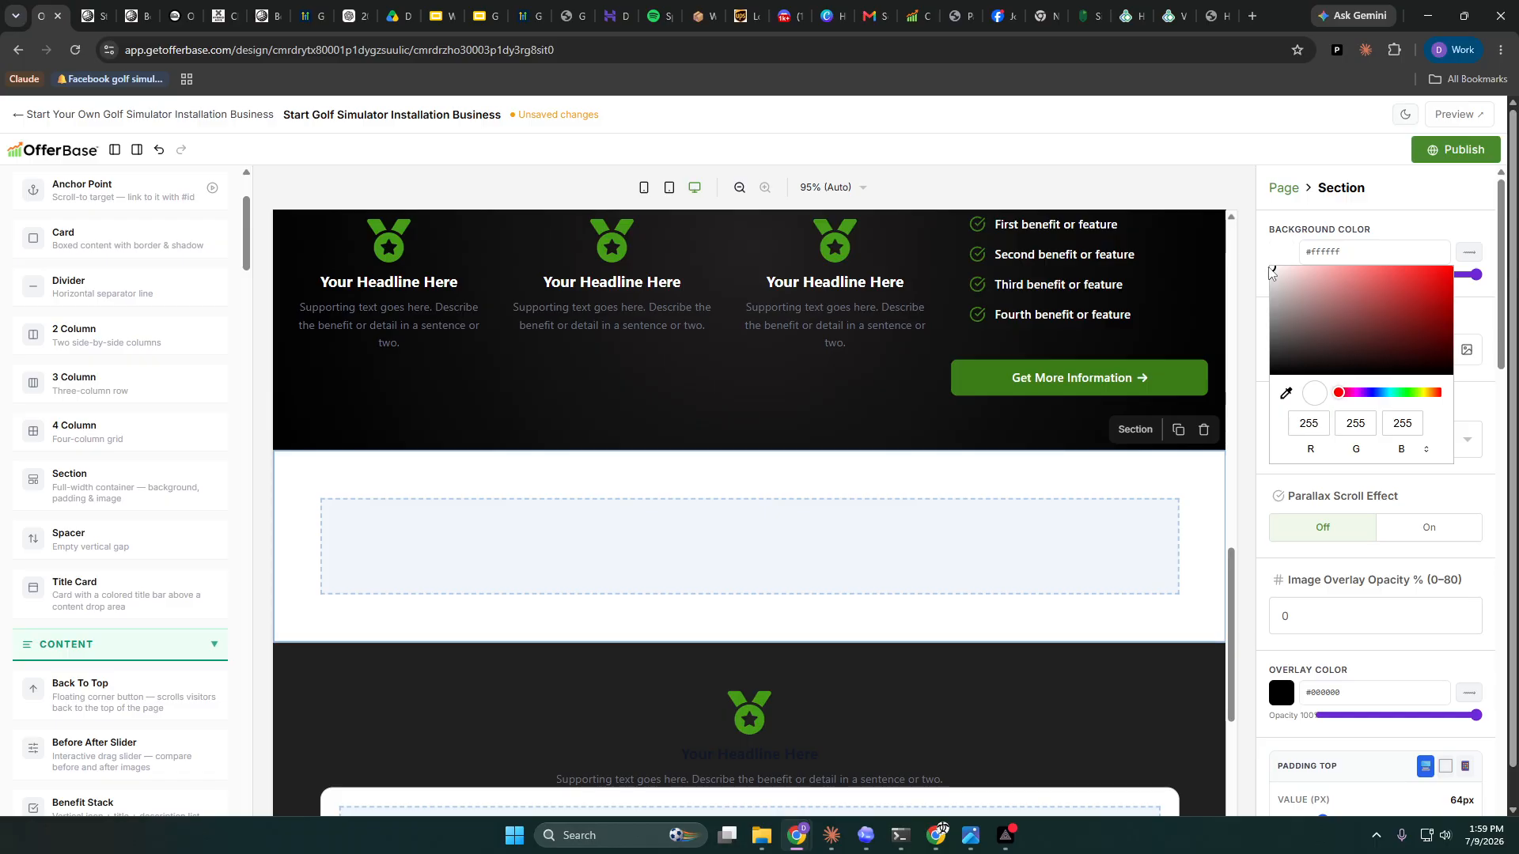
- Duplicate the "Trusted By Installers Across North America" heading and move the copy into the new white section
{"action": "scroll", "coordinate": [667, 405], "scroll_direction": "up", "scroll_amount": 5}
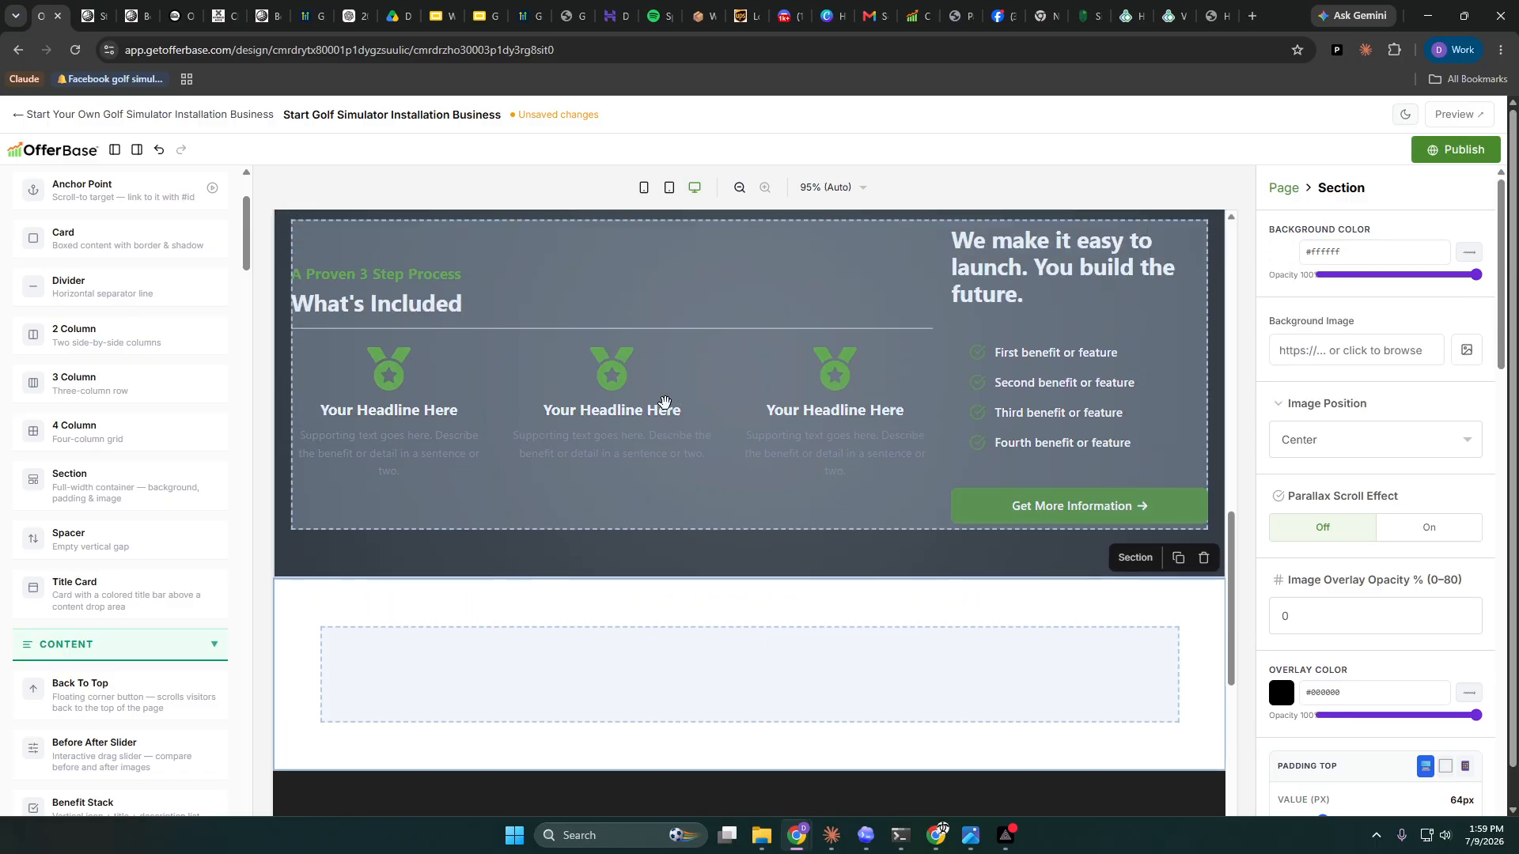
{"action": "scroll", "coordinate": [665, 402], "scroll_direction": "up", "scroll_amount": 3}
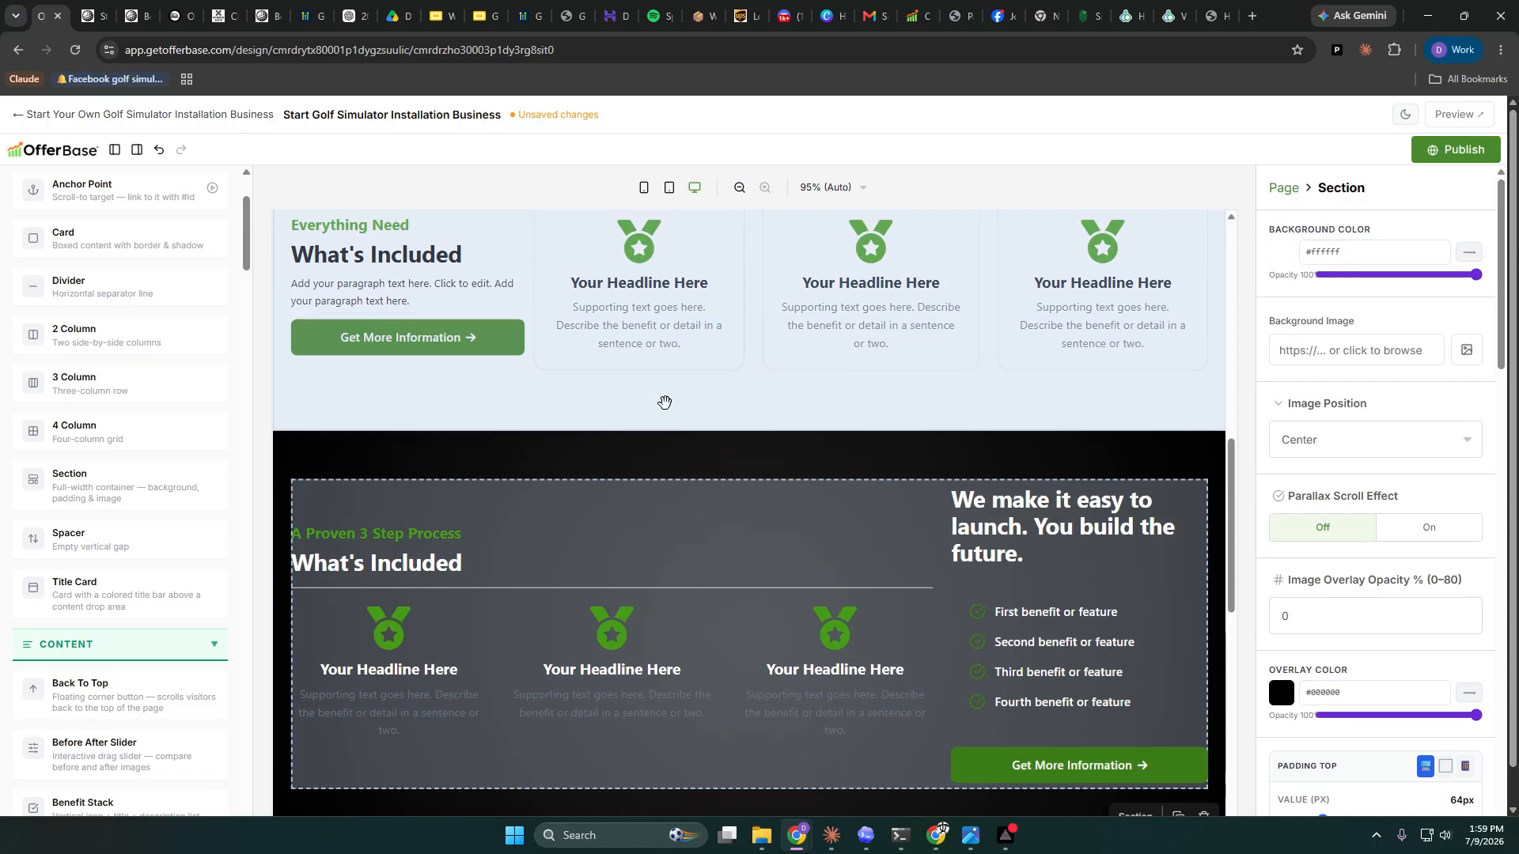
{"action": "scroll", "coordinate": [665, 402], "scroll_direction": "up", "scroll_amount": 4}
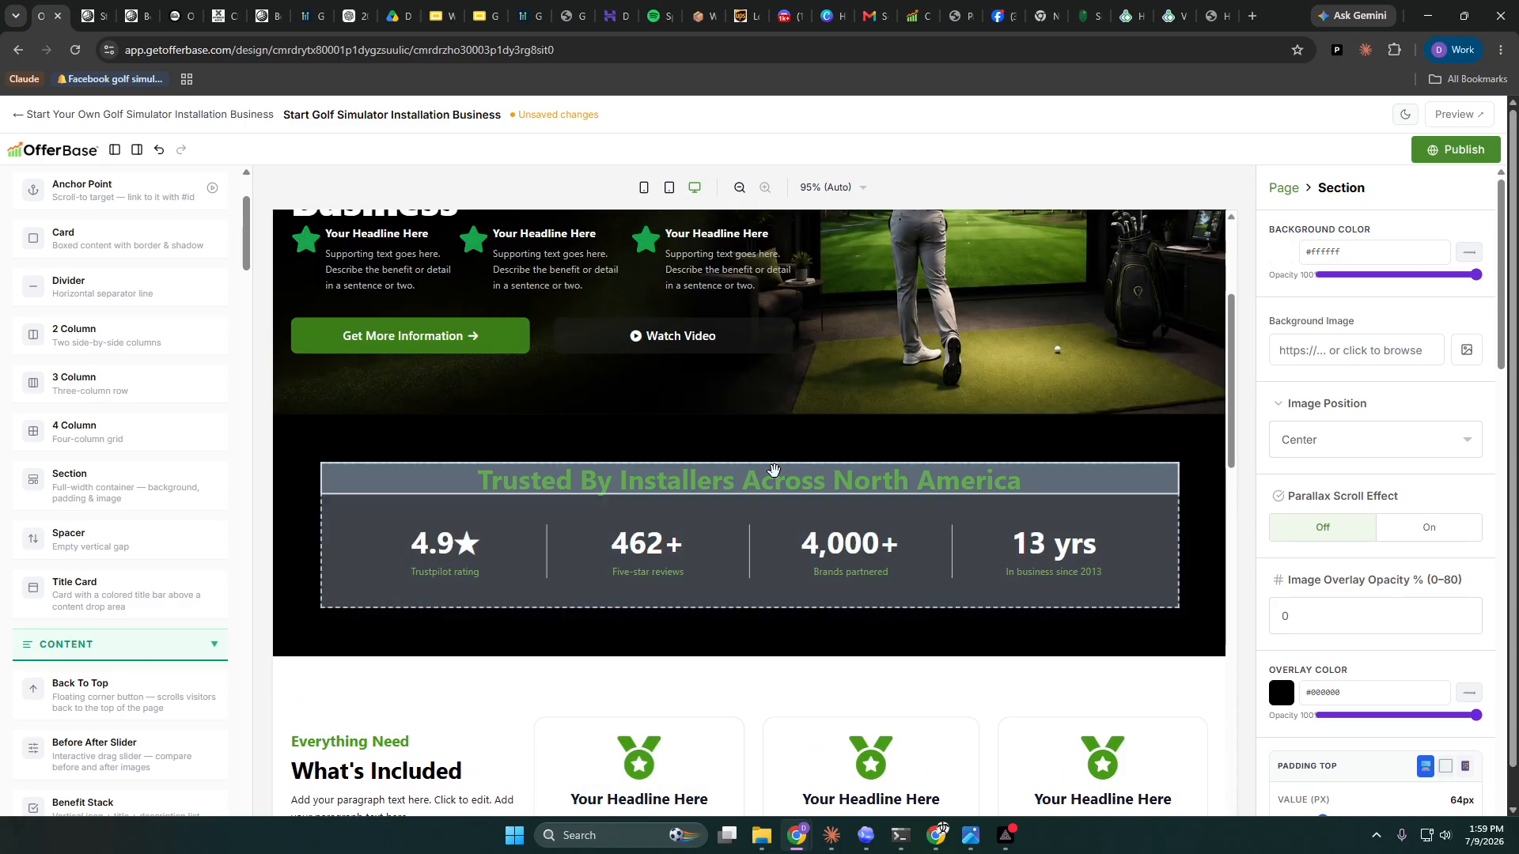
{"action": "left_click", "coordinate": [773, 480]}
{"action": "left_click", "coordinate": [1133, 446]}
{"action": "scroll", "coordinate": [875, 485], "scroll_direction": "down", "scroll_amount": 2}
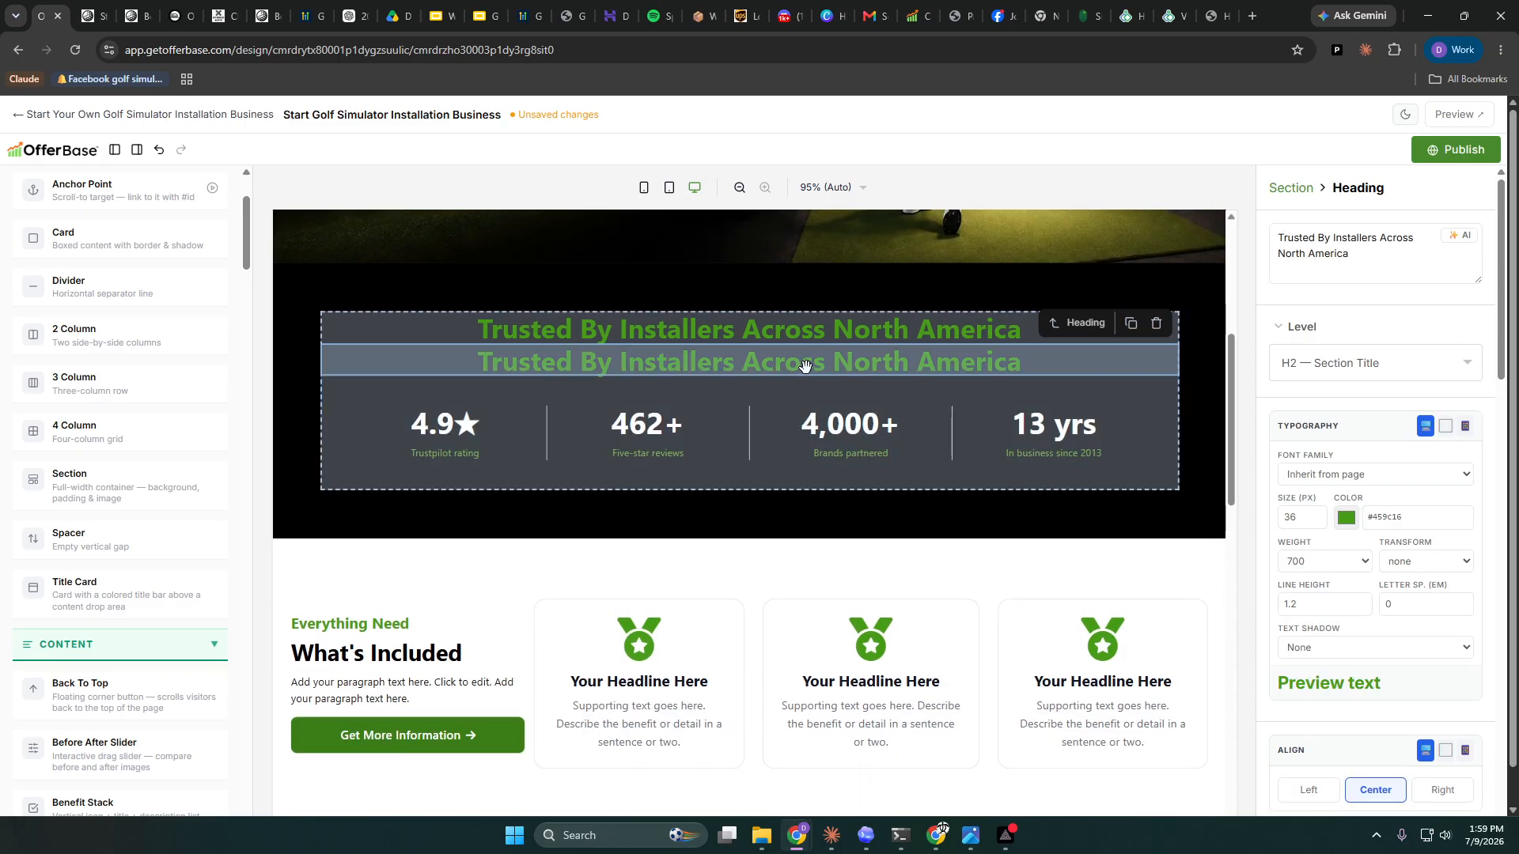
{"action": "left_click_drag", "start_coordinate": [806, 364], "coordinate": [819, 433]}
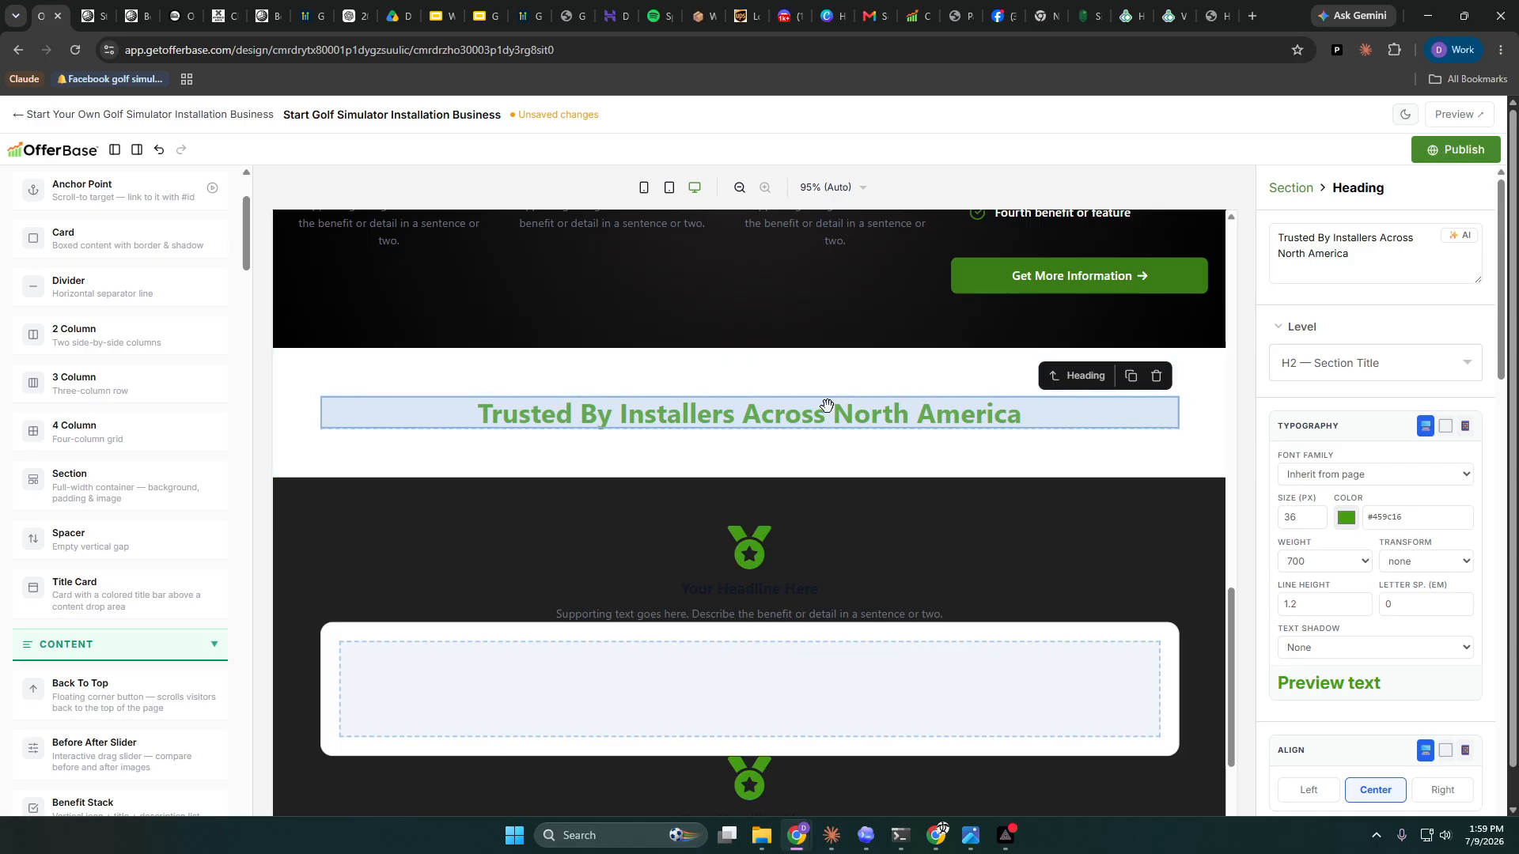
- Change the copied heading's text in the white section to "Build A Business With Real Benefits"
{"action": "left_click_drag", "start_coordinate": [1354, 254], "coordinate": [1268, 246]}
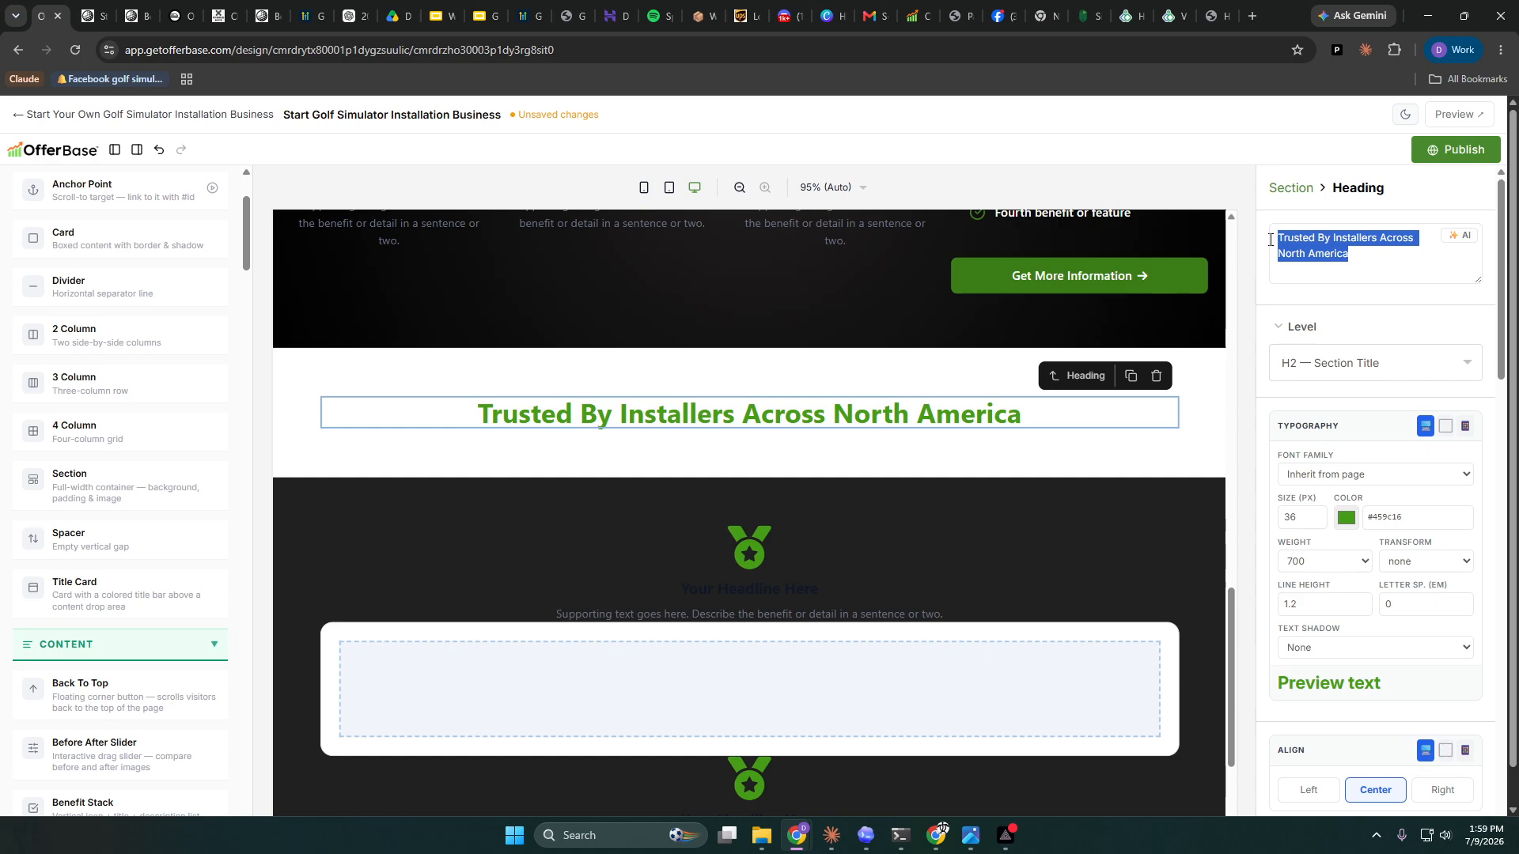
{"action": "type", "text": "Build A Busin"}
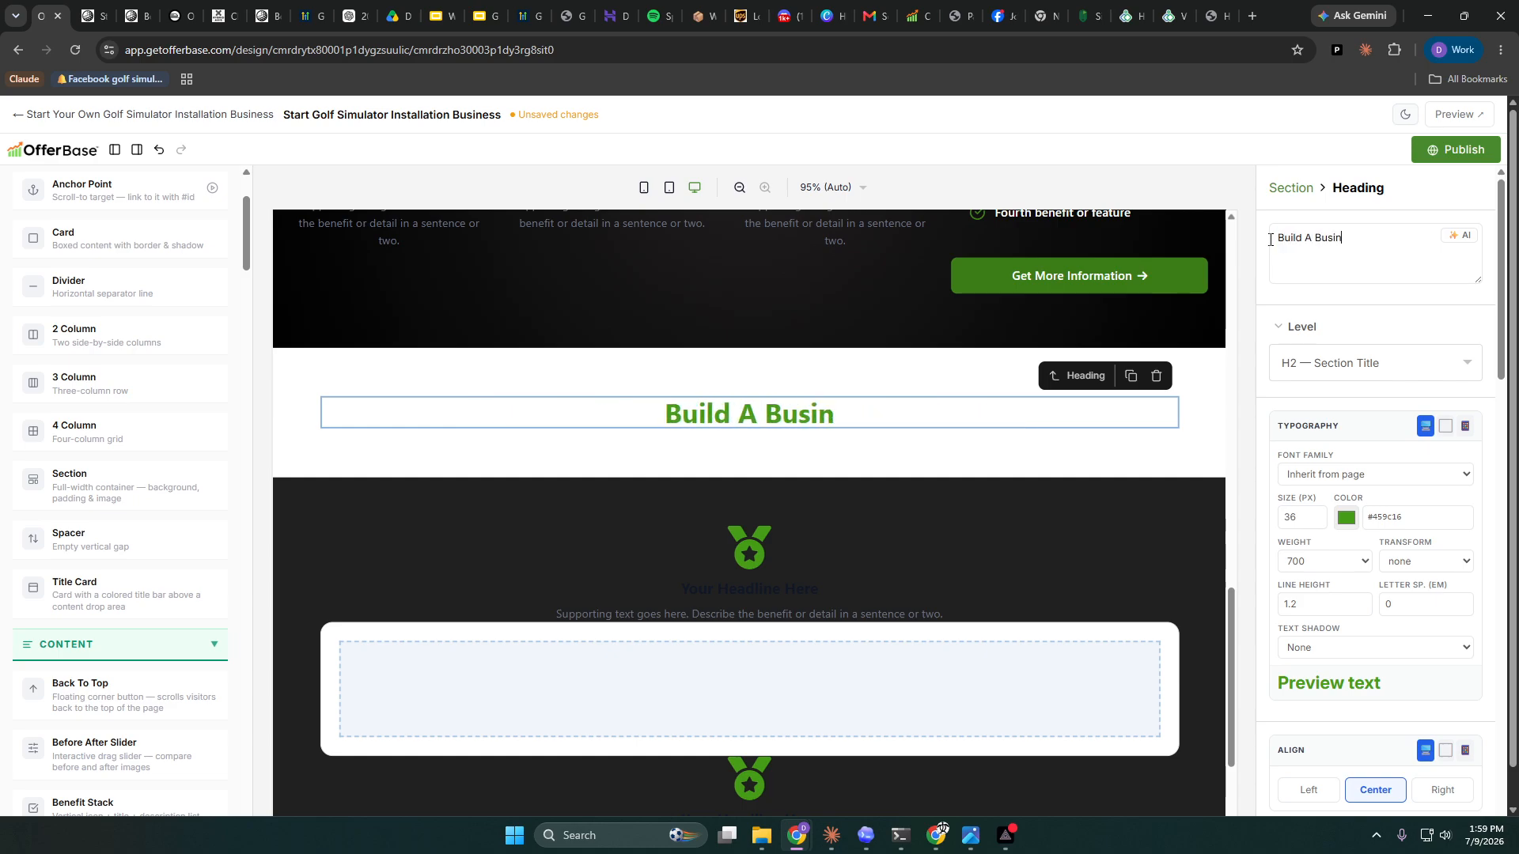
{"action": "type", "text": "ess With "}
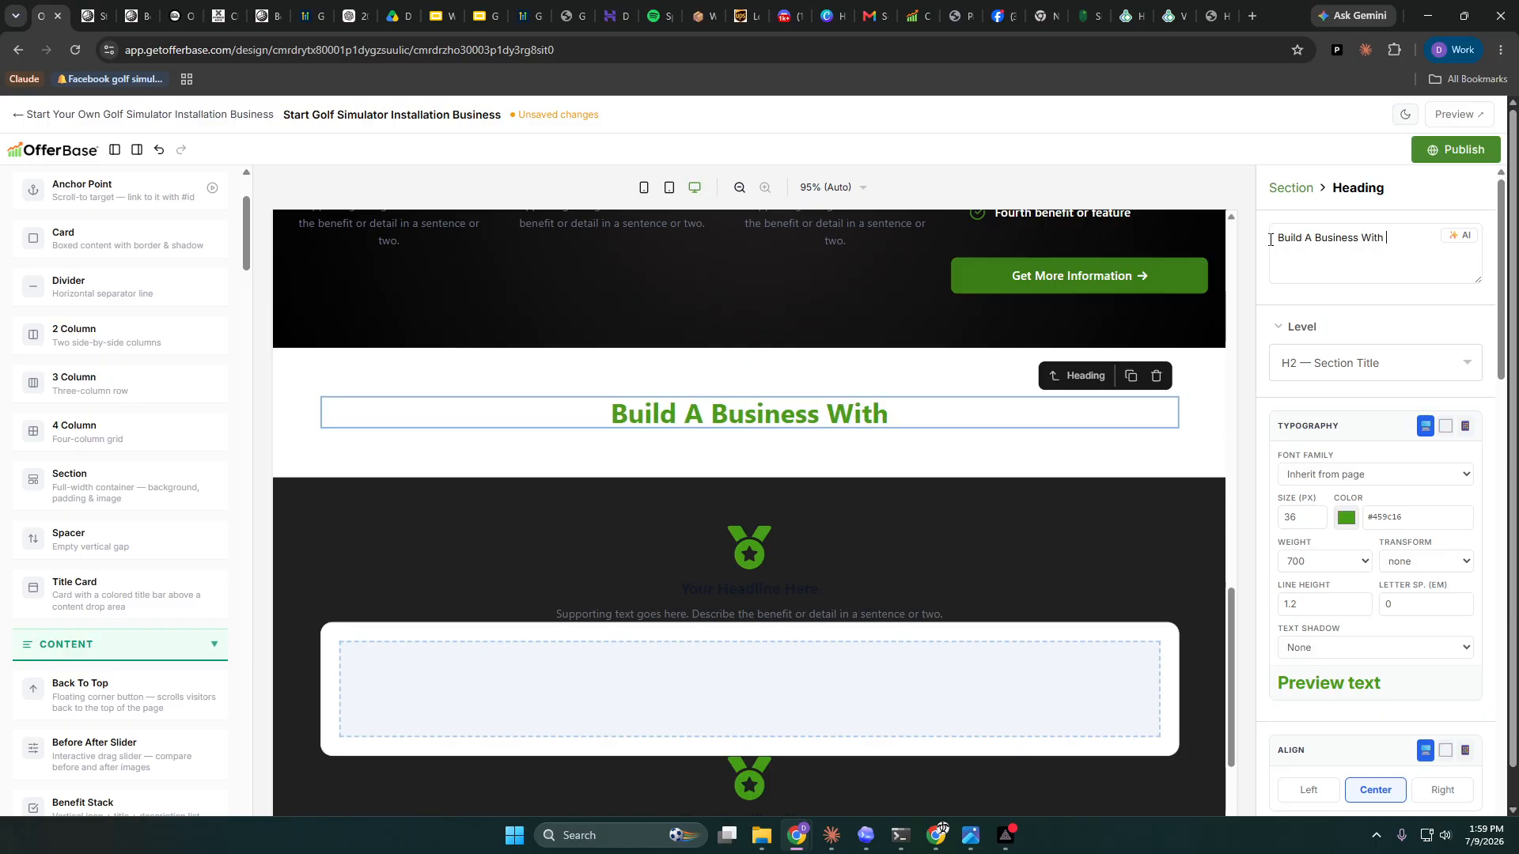
{"action": "type", "text": "Real Benefits"}
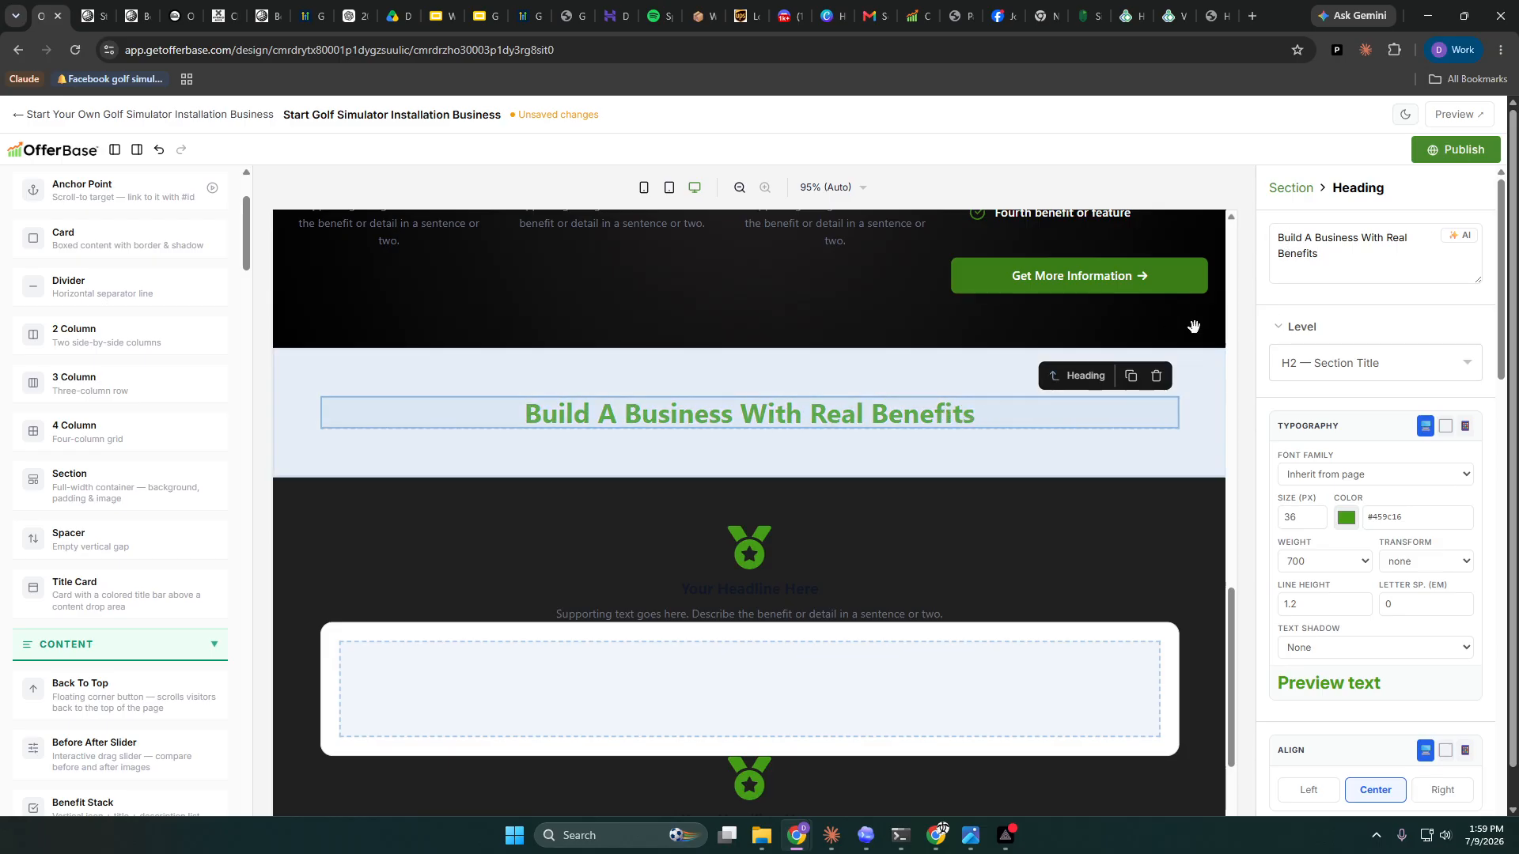
- Duplicate the "Build A Business With Real Benefits" heading and change the upper one's text to "Why Partners Choose Us"
{"action": "left_click", "coordinate": [1131, 376]}
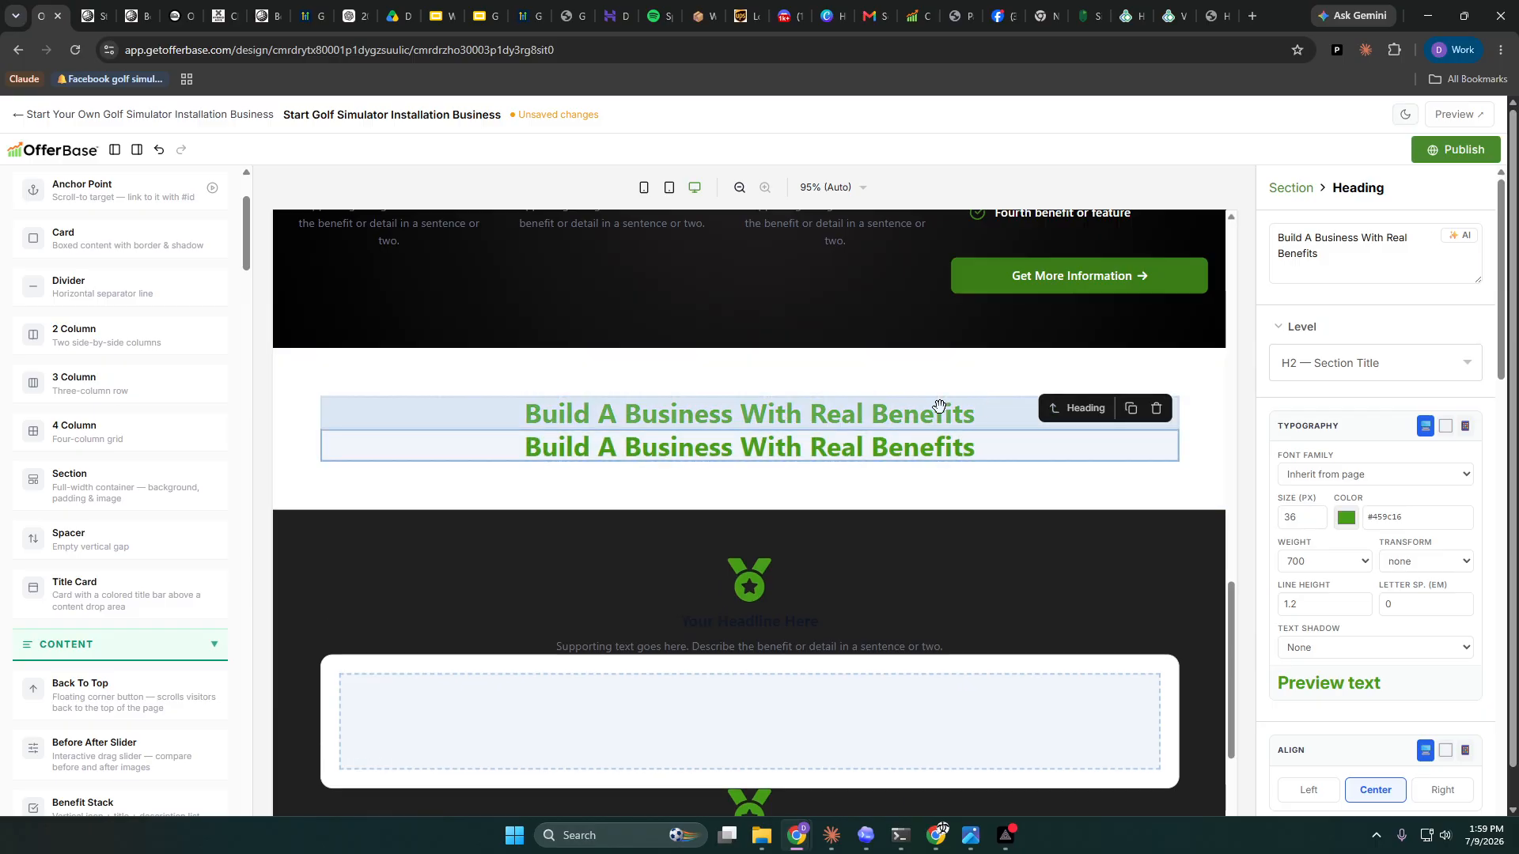
{"action": "type", "text": "W"}
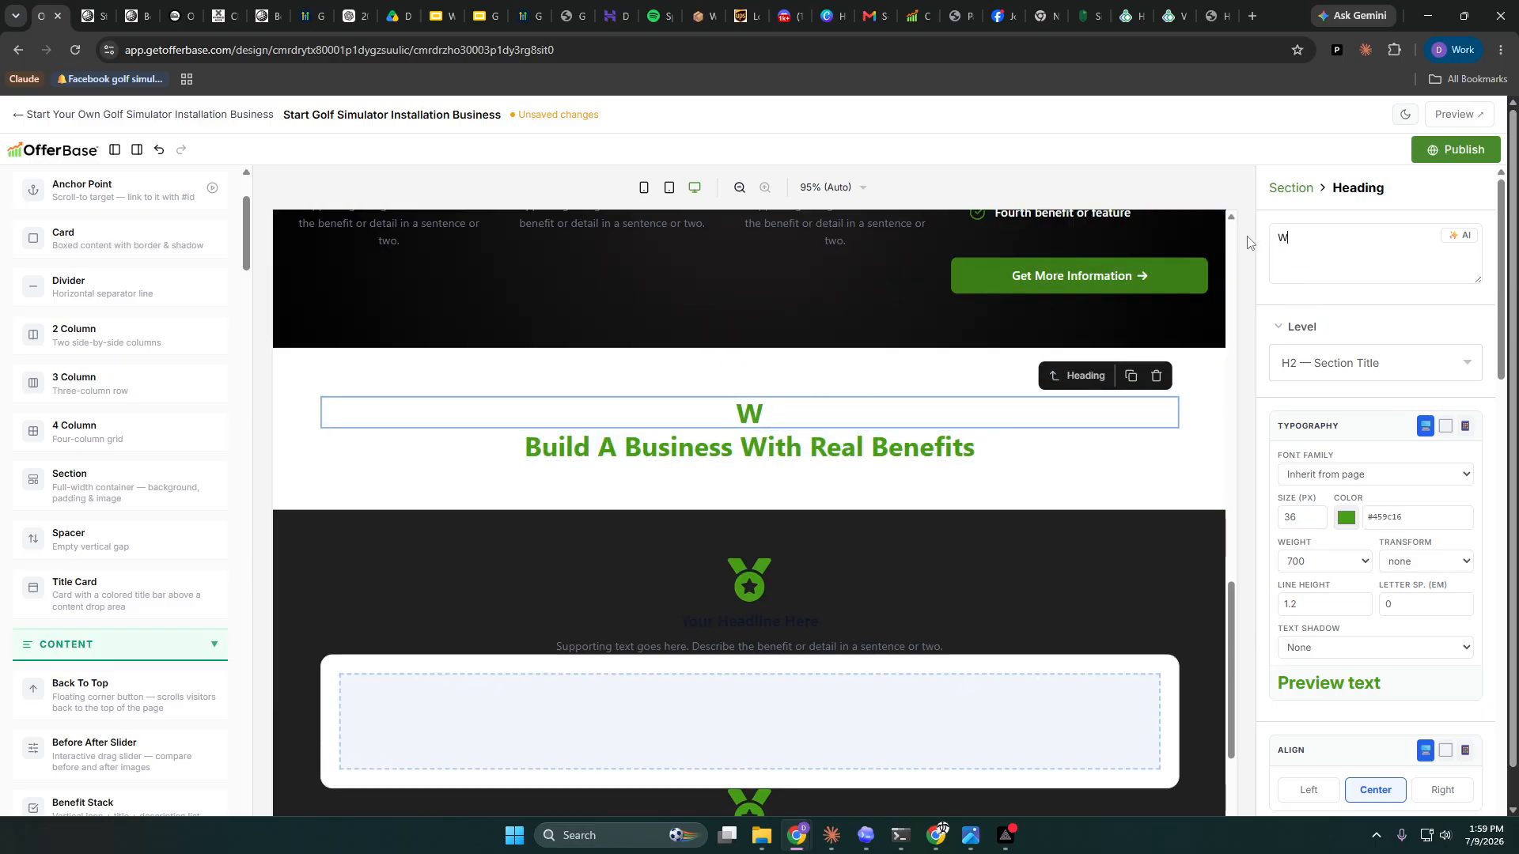
{"action": "type", "text": "hy Partners Choose "}
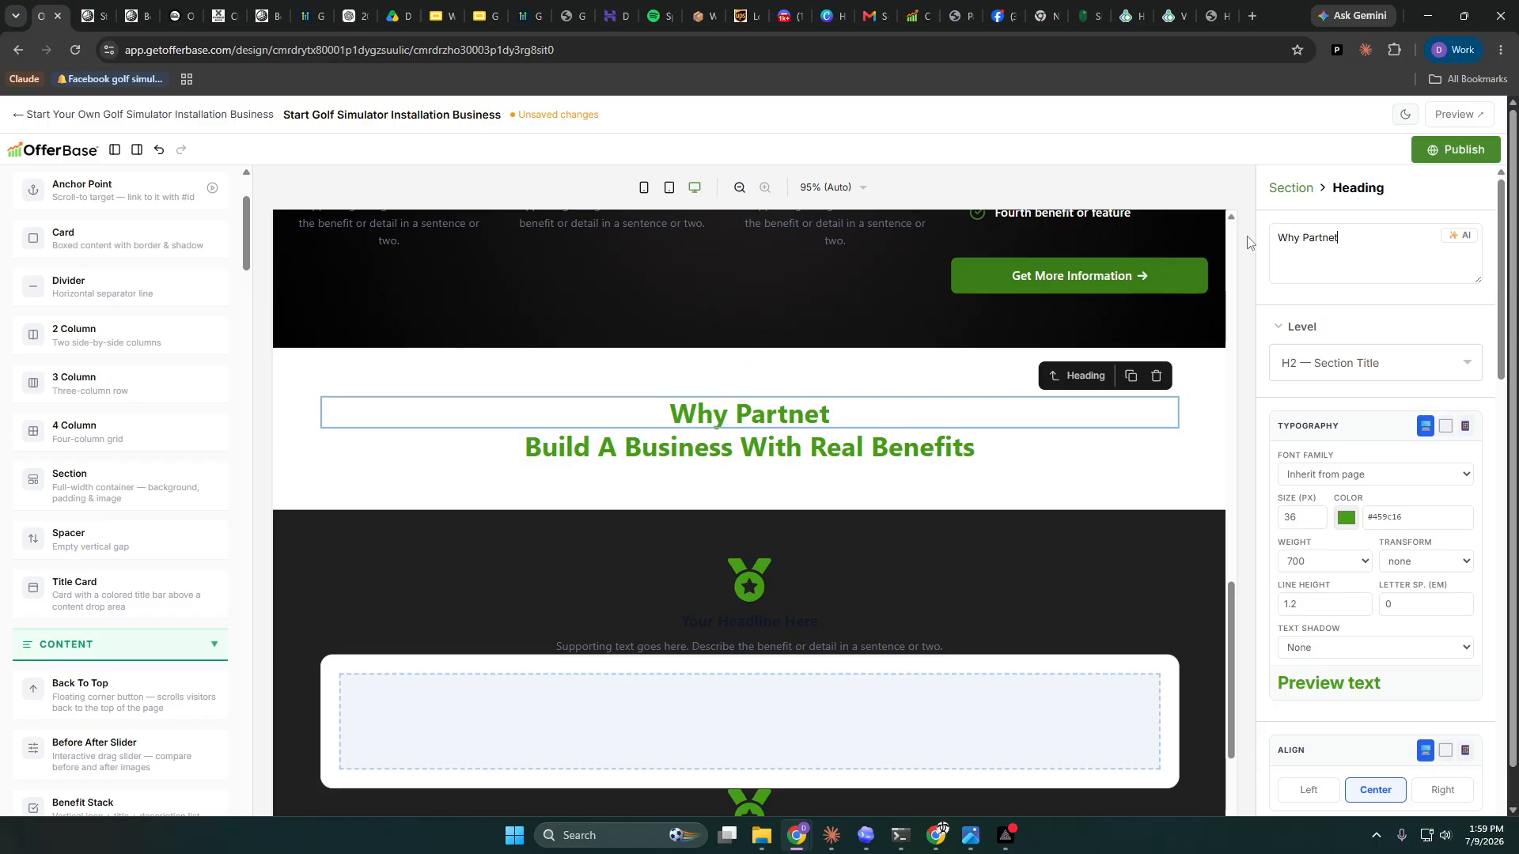
{"action": "type", "text": "US"}
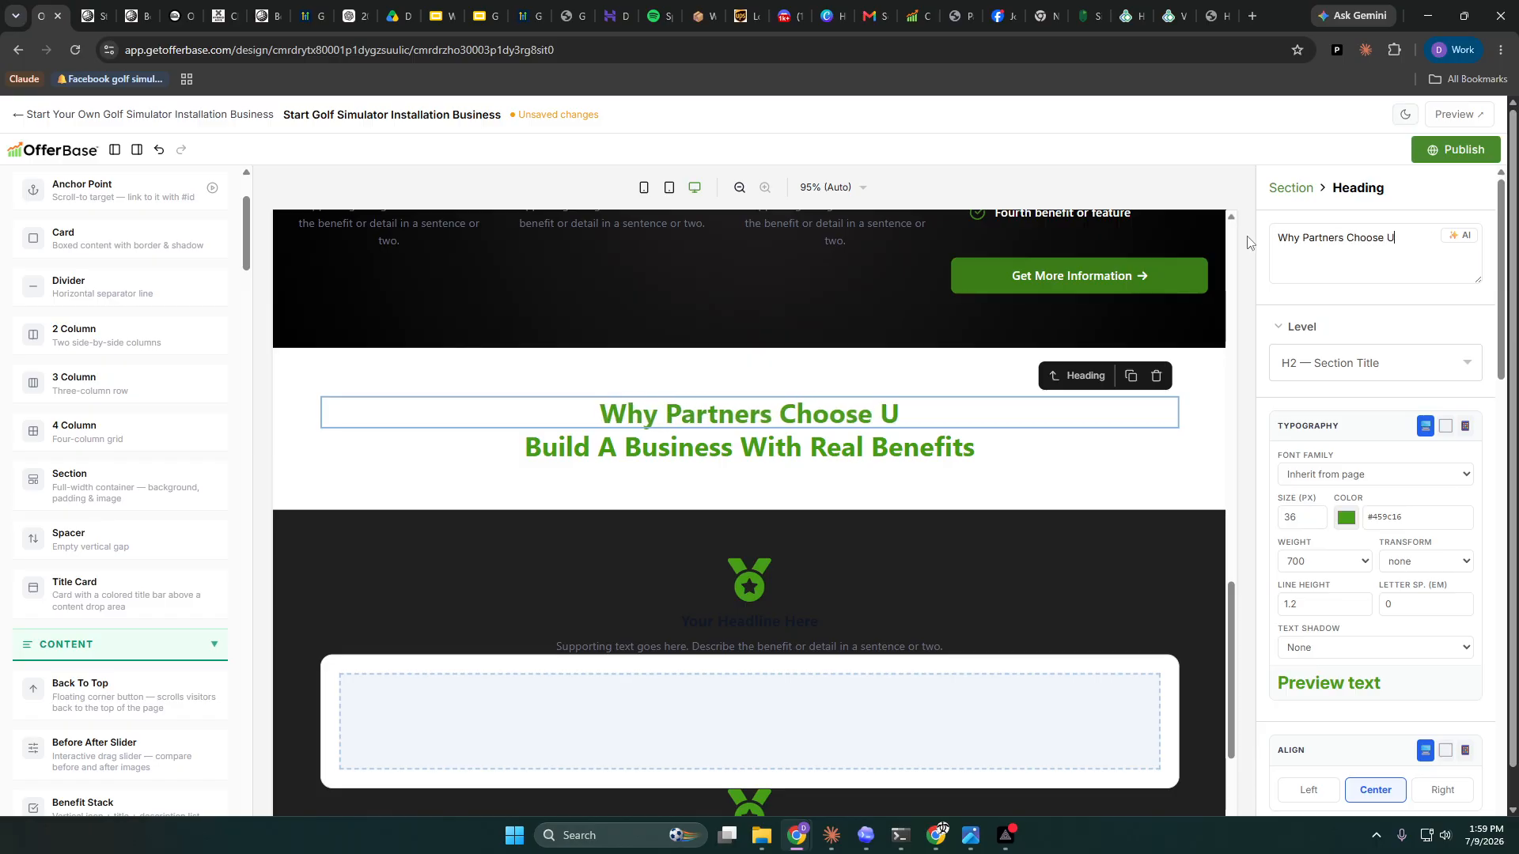
{"action": "key", "text": "BackSpace"}
{"action": "key", "text": "BackSpace"}
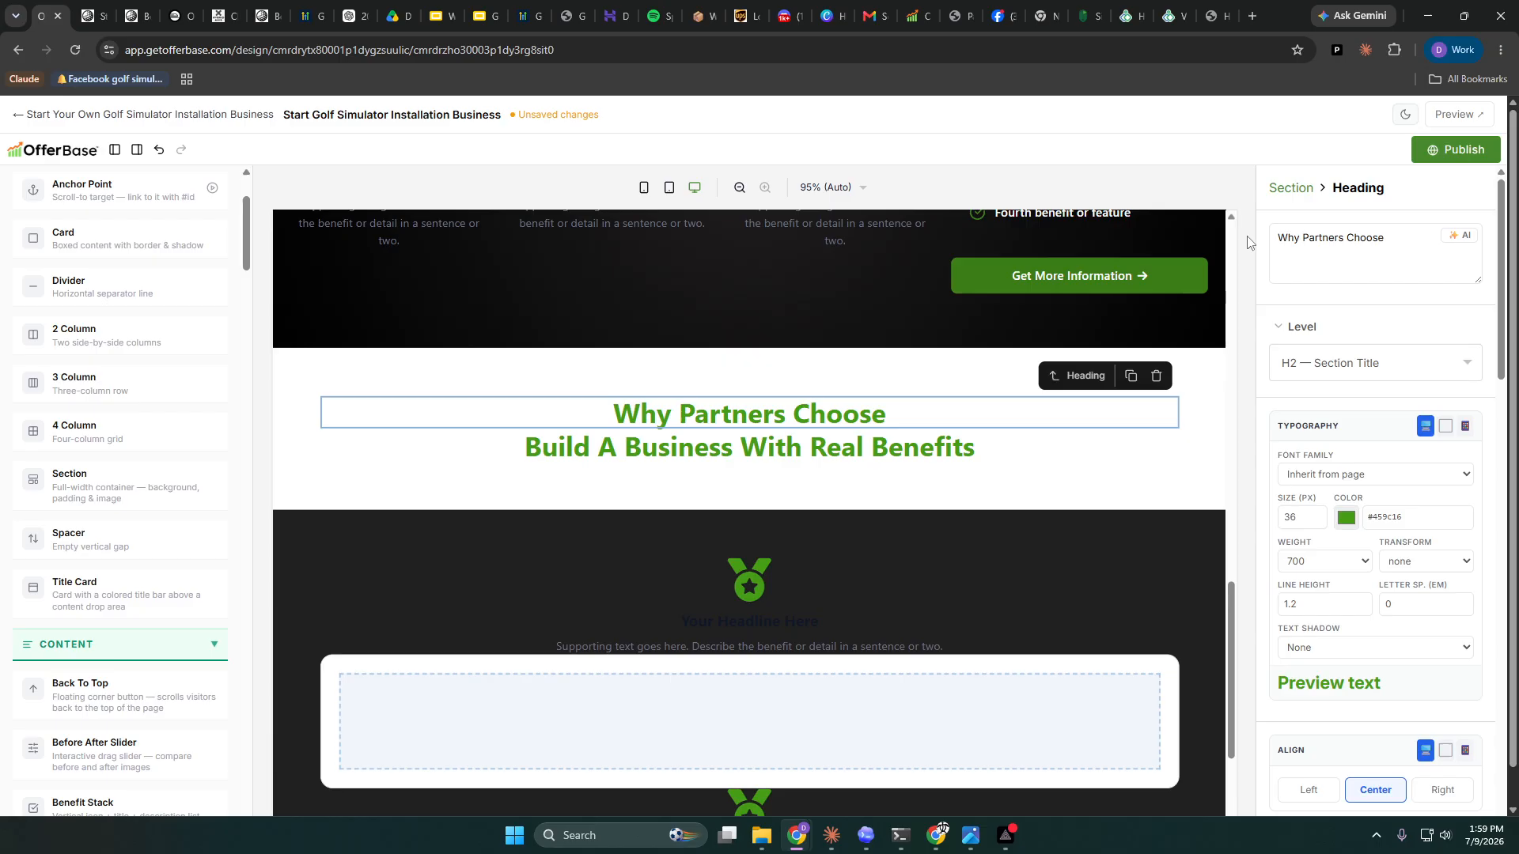
{"action": "type", "text": "Us"}
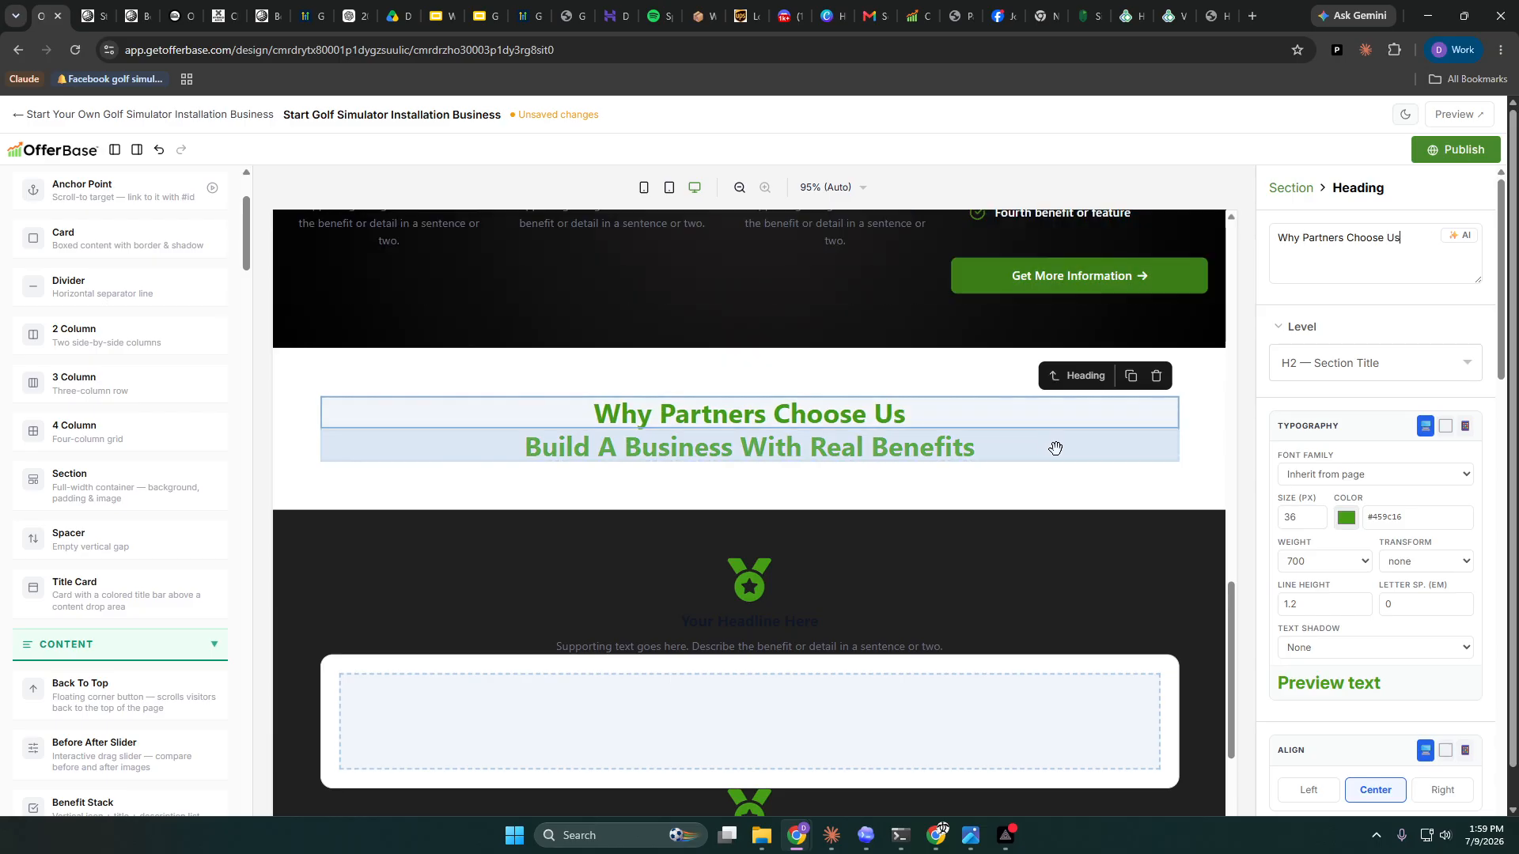
- Recolor the "Why Partners Choose Us" heading to dark gray and reduce its font size to 24 px
{"action": "left_click", "coordinate": [1346, 519]}
{"action": "left_click", "coordinate": [1338, 610]}
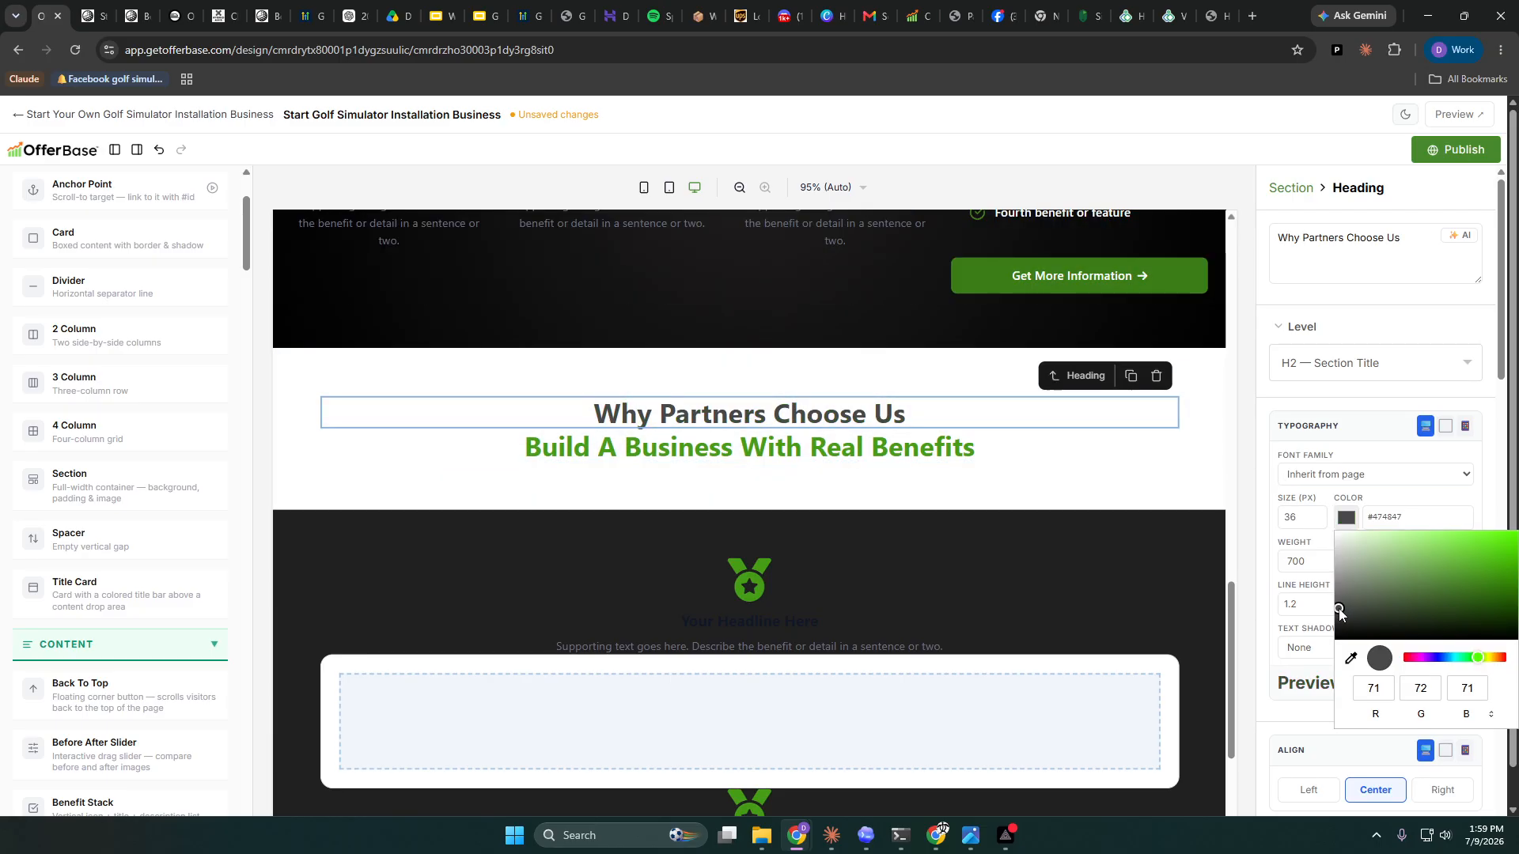
{"action": "left_click_drag", "start_coordinate": [1339, 609], "coordinate": [1339, 613]}
{"action": "left_click", "coordinate": [1317, 522]}
{"action": "left_click", "coordinate": [1317, 523]}
{"action": "left_click", "coordinate": [1318, 523]}
{"action": "left_click", "coordinate": [1317, 523]}
{"action": "left_click", "coordinate": [1317, 523]}
{"action": "left_click", "coordinate": [1318, 523]}
{"action": "left_click", "coordinate": [1317, 523]}
{"action": "left_click", "coordinate": [1317, 523]}
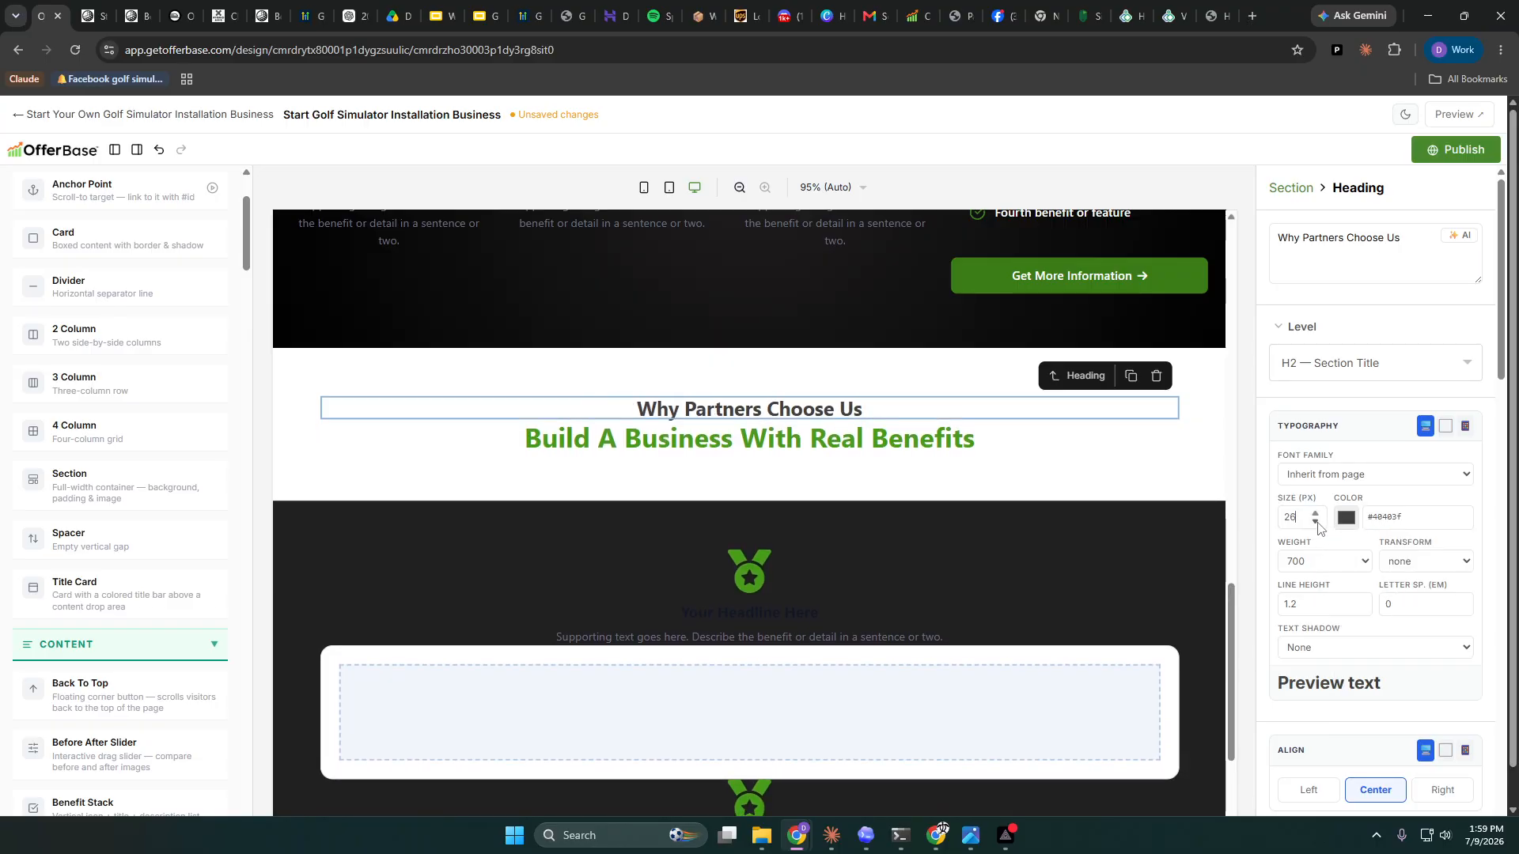
{"action": "left_click", "coordinate": [1317, 523]}
{"action": "left_click", "coordinate": [1317, 523]}
{"action": "left_click", "coordinate": [1318, 523]}
{"action": "left_click", "coordinate": [1318, 523]}
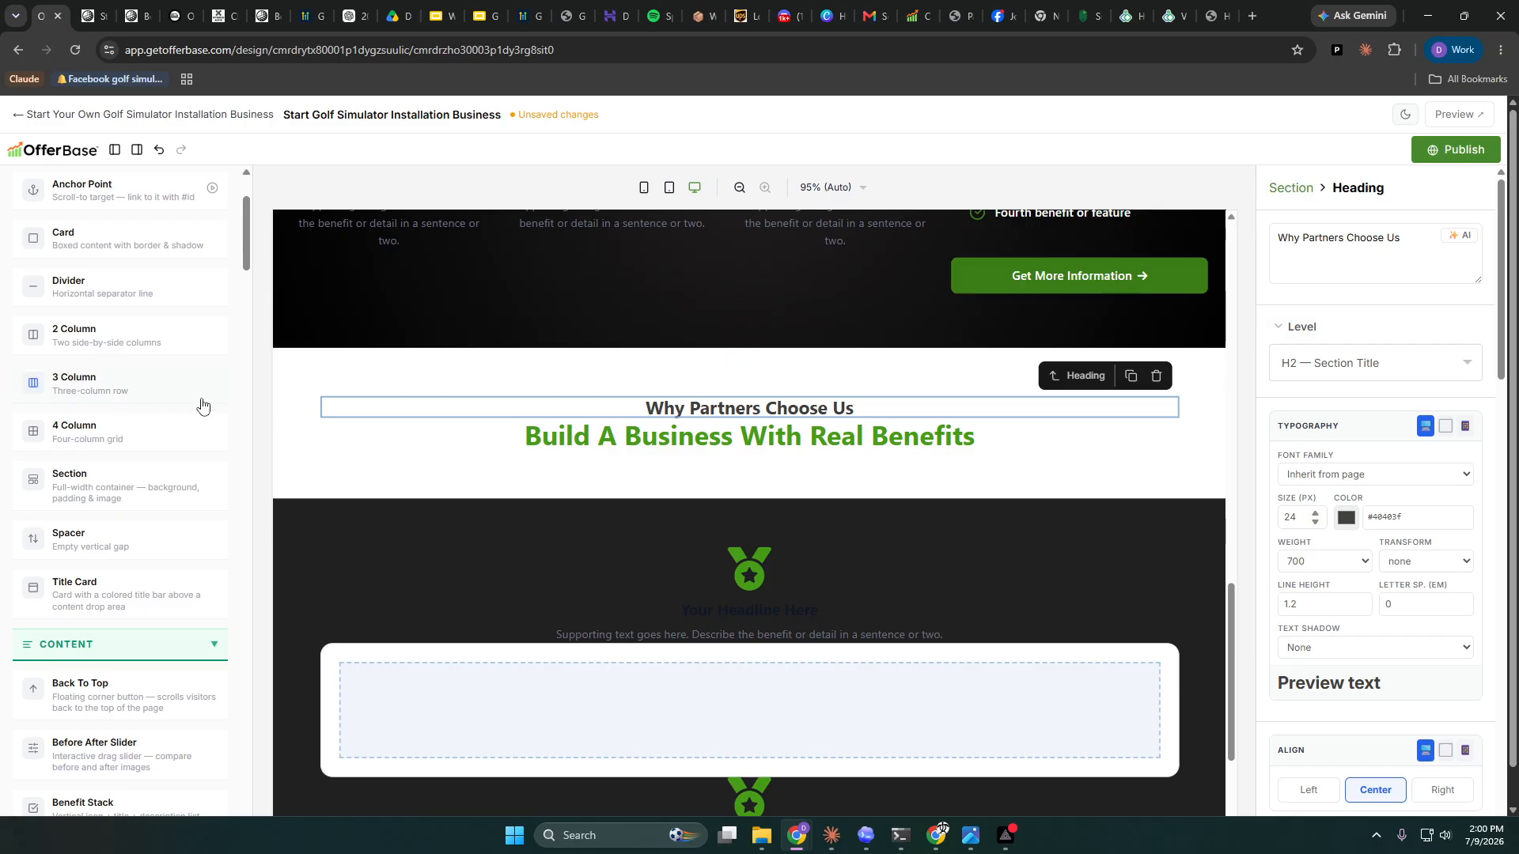
- Add a four-column row below the green benefits heading and move the empty white card into its first column
{"action": "left_click_drag", "start_coordinate": [91, 435], "coordinate": [729, 452]}
{"action": "scroll", "coordinate": [586, 685], "scroll_direction": "down", "scroll_amount": 1}
{"action": "left_click_drag", "start_coordinate": [587, 685], "coordinate": [463, 442]}
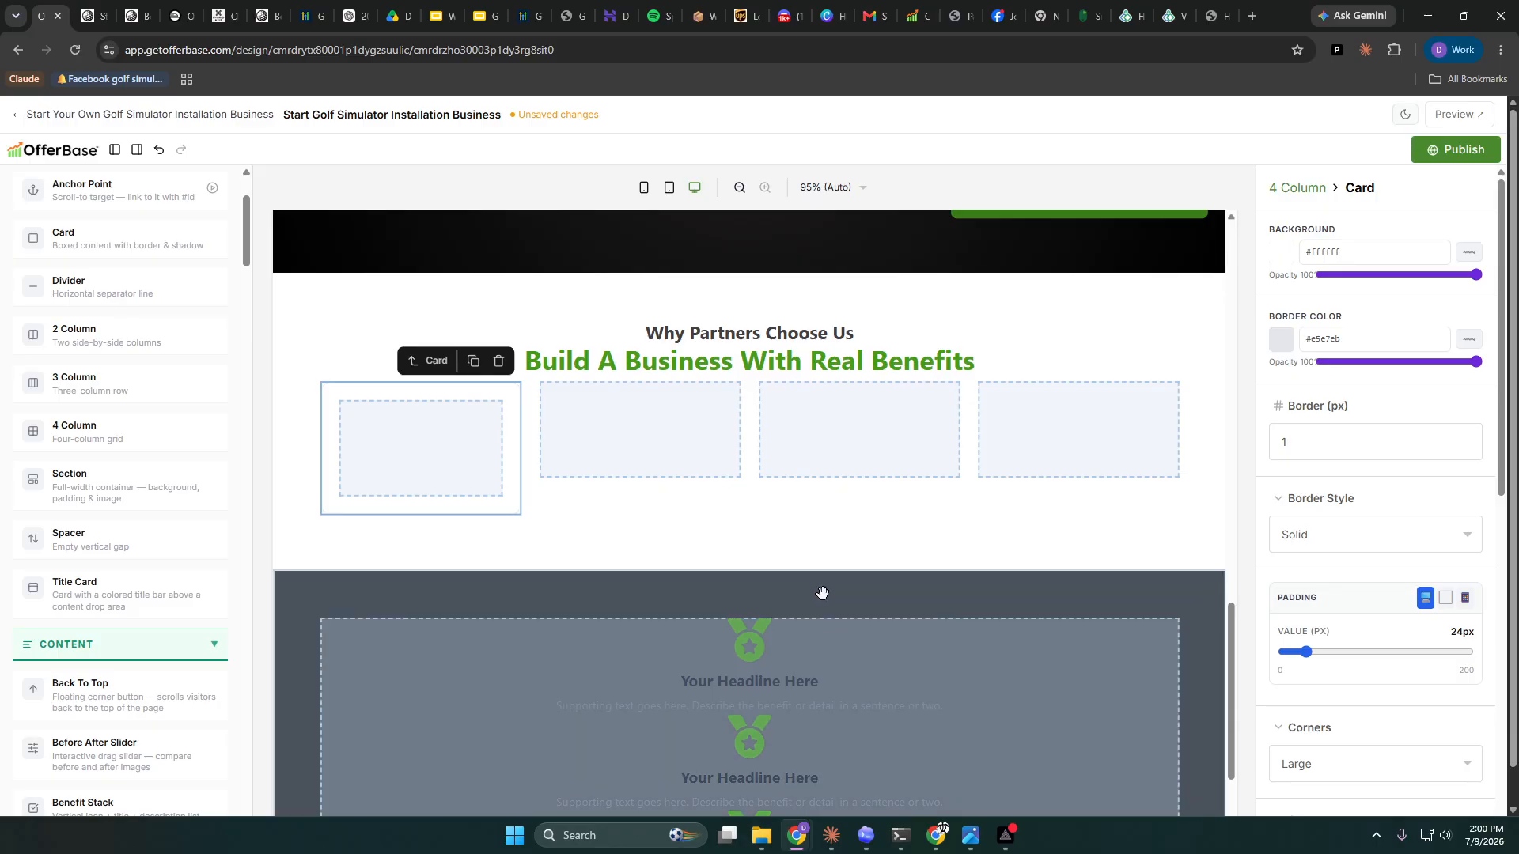
- Move one medal icon feature from the dark section into the card and delete the two leftover icon features
{"action": "scroll", "coordinate": [820, 592], "scroll_direction": "down", "scroll_amount": 2}
{"action": "scroll", "coordinate": [792, 564], "scroll_direction": "up", "scroll_amount": 1}
{"action": "left_click_drag", "start_coordinate": [748, 602], "coordinate": [443, 419]}
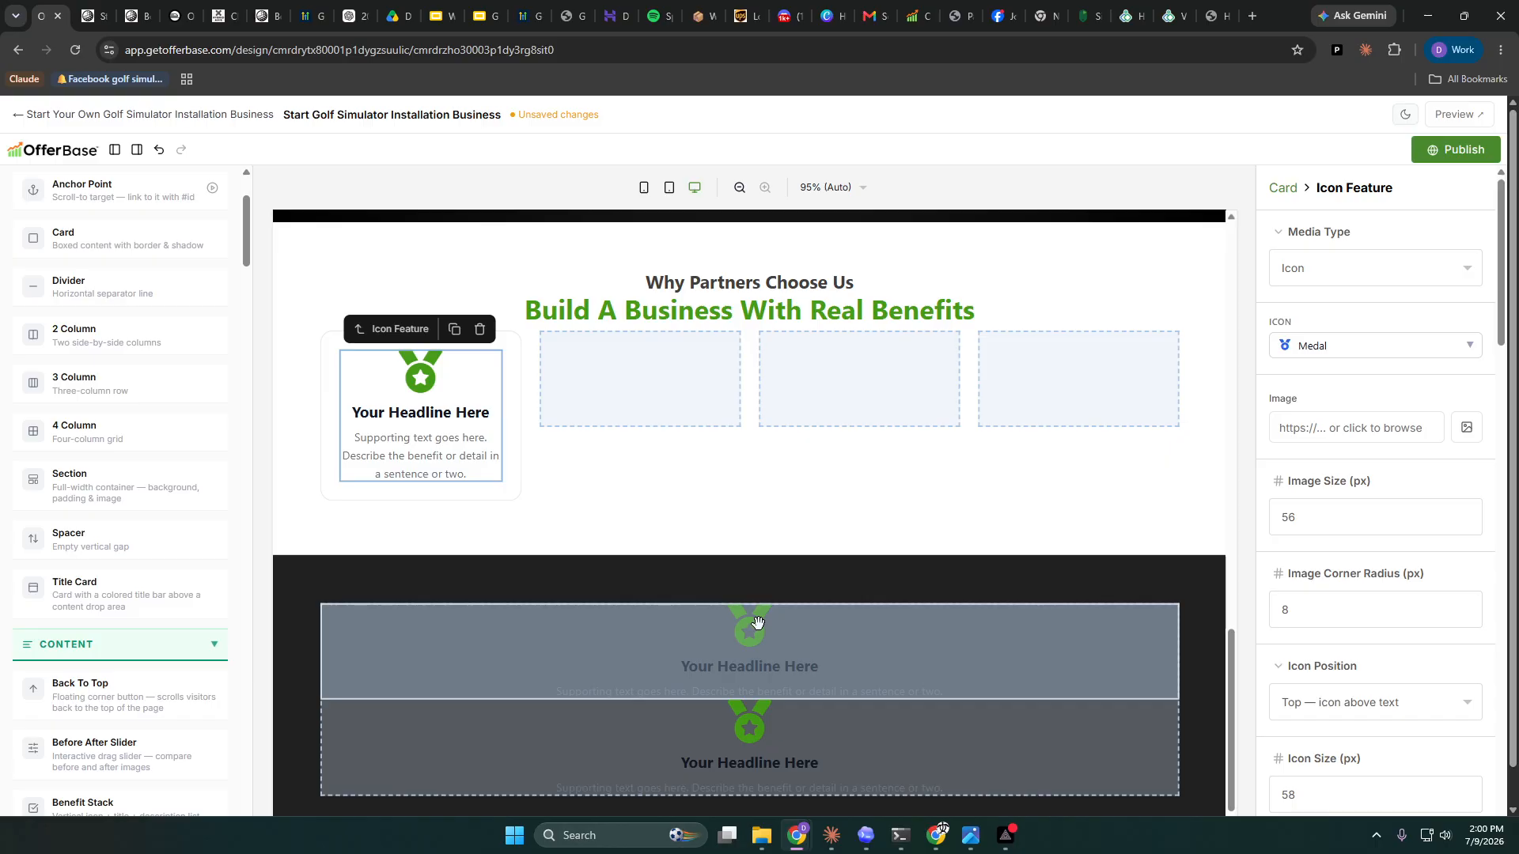
{"action": "left_click", "coordinate": [757, 623]}
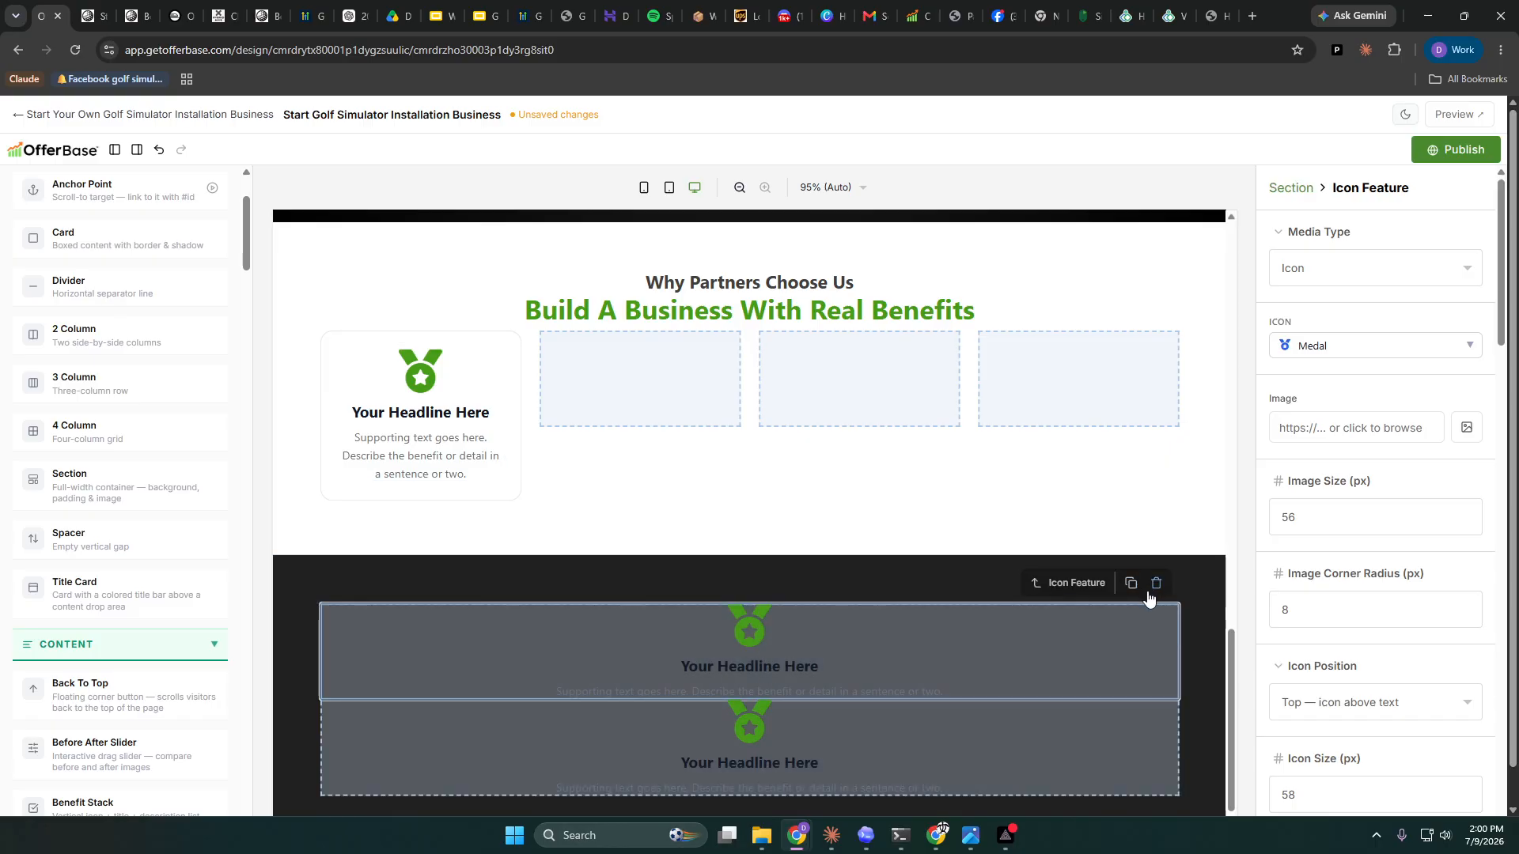
{"action": "left_click", "coordinate": [1157, 584]}
{"action": "left_click", "coordinate": [1157, 665]}
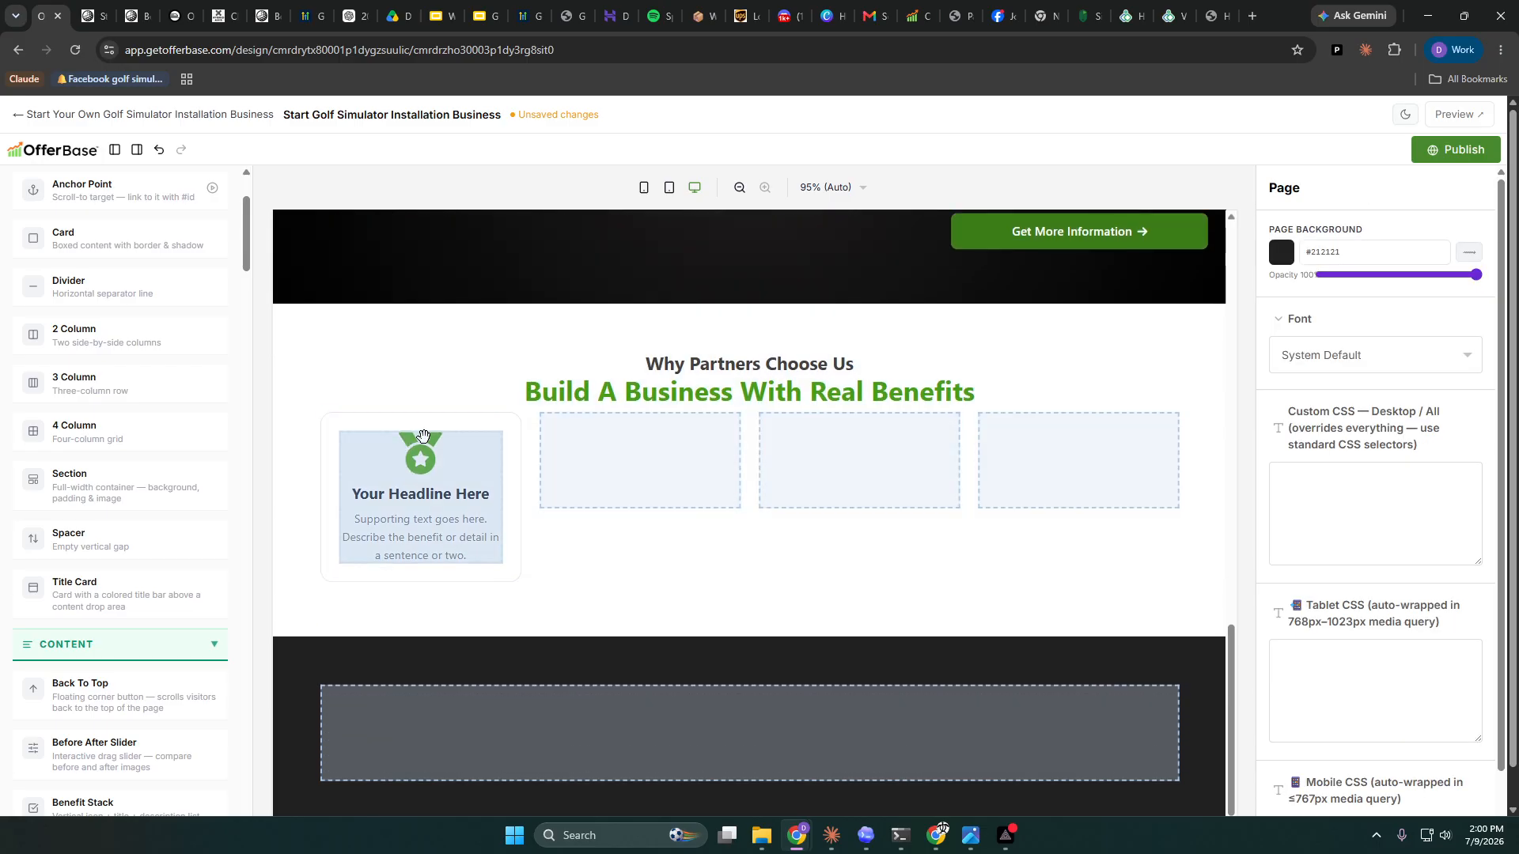
- Duplicate the medal icon card three times and place one copy in each of the remaining three columns
{"action": "left_click", "coordinate": [511, 420]}
{"action": "left_click", "coordinate": [473, 391]}
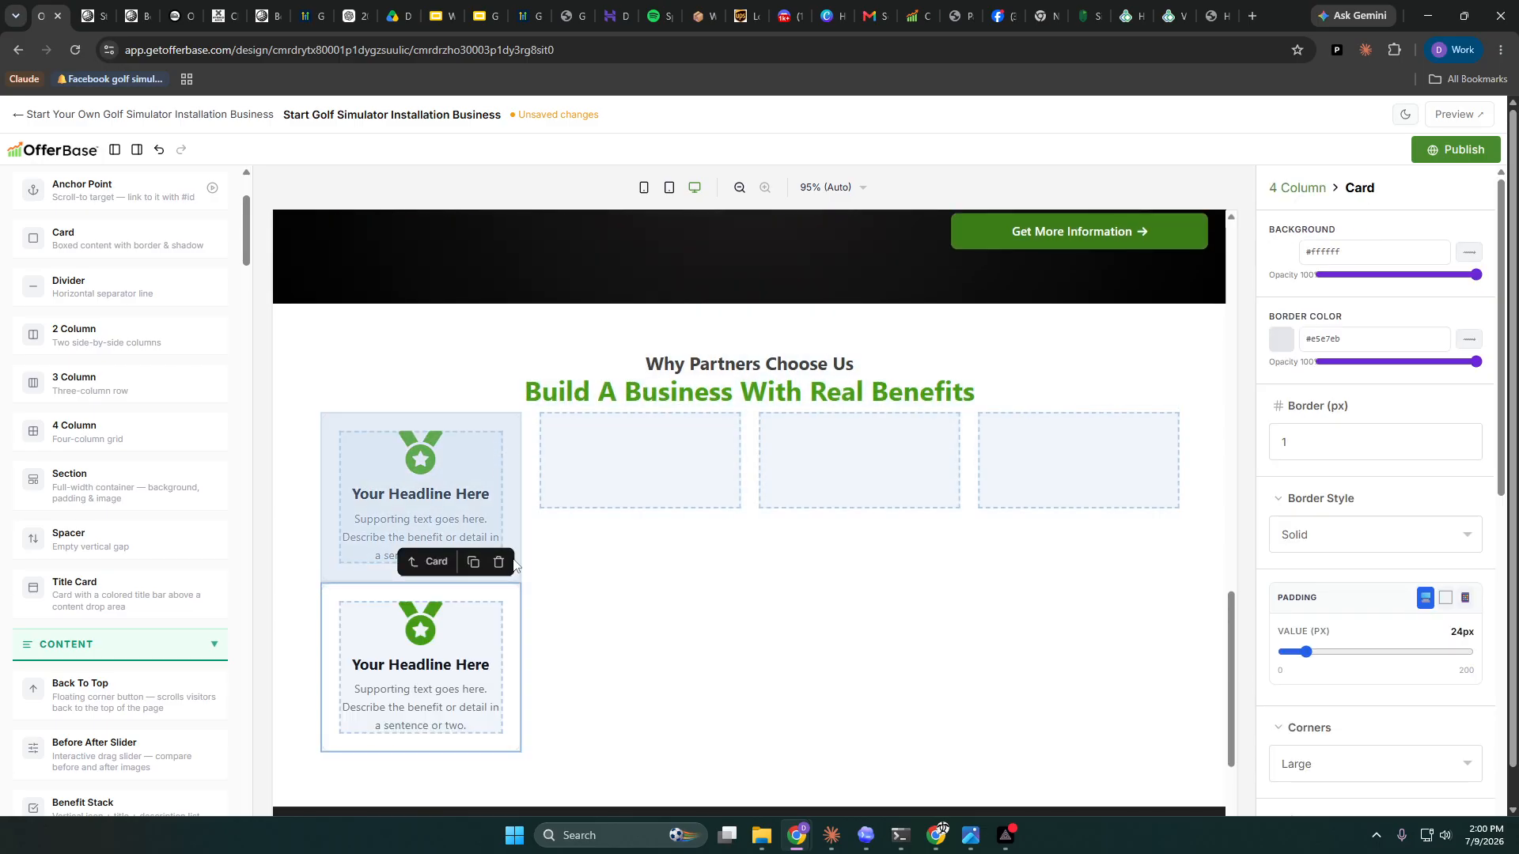
{"action": "left_click", "coordinate": [473, 562]}
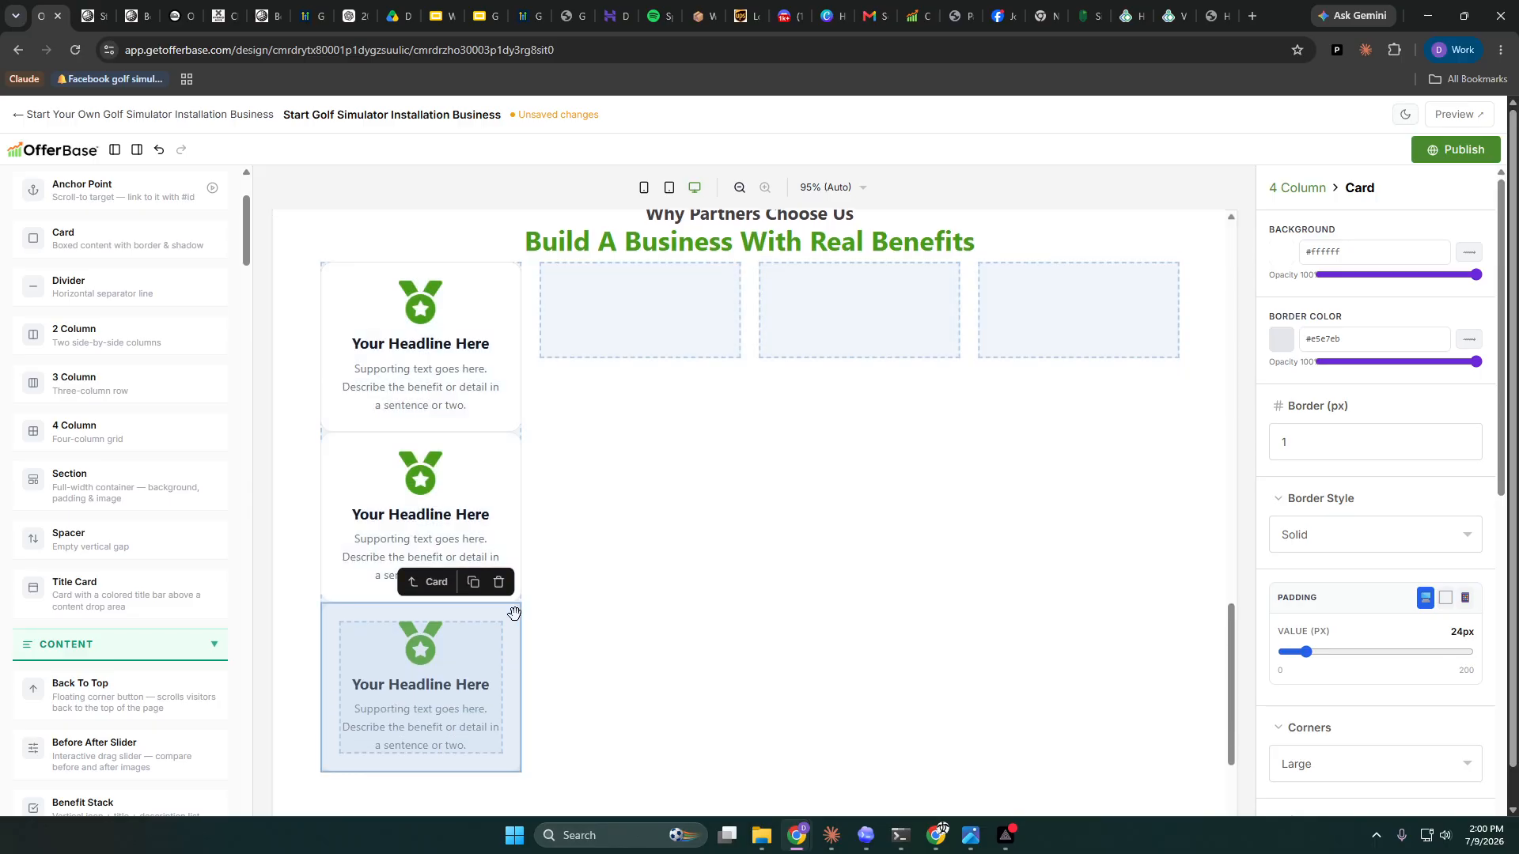
{"action": "left_click", "coordinate": [473, 581]}
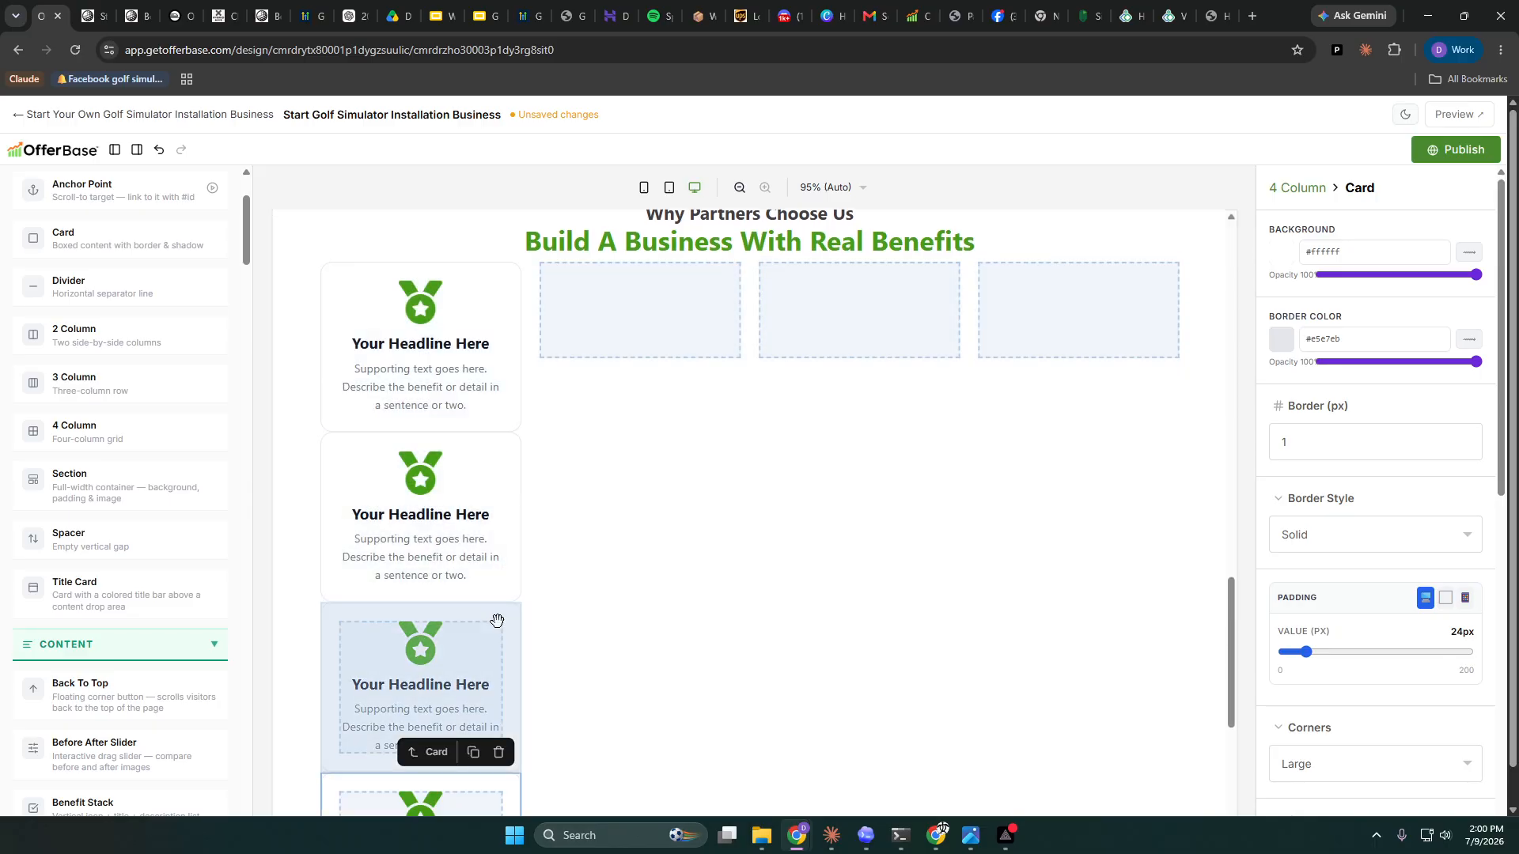
{"action": "left_click_drag", "start_coordinate": [502, 783], "coordinate": [895, 519]}
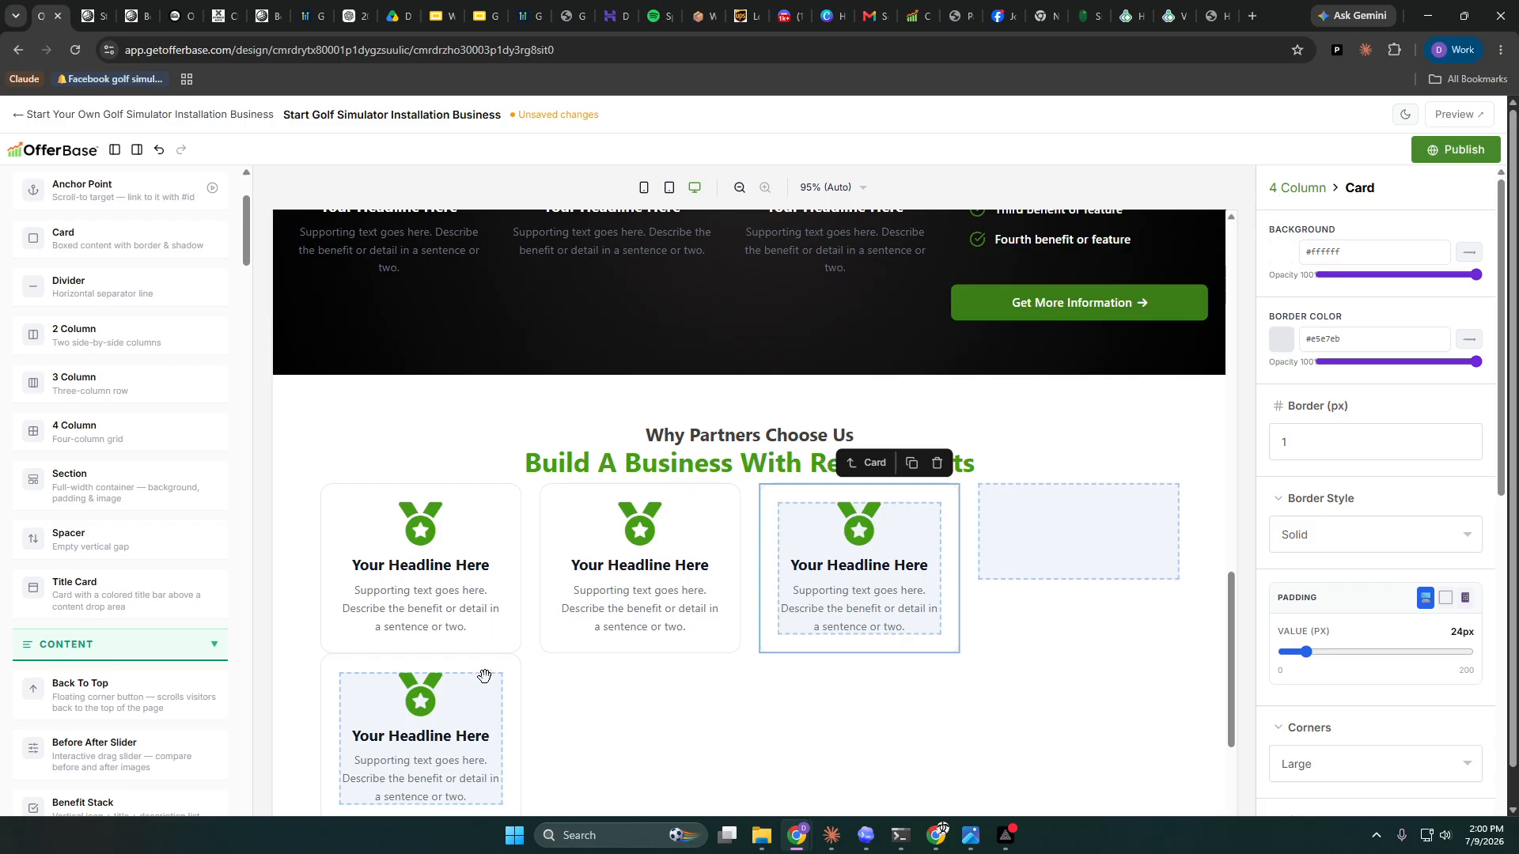
{"action": "left_click_drag", "start_coordinate": [484, 676], "coordinate": [1100, 504]}
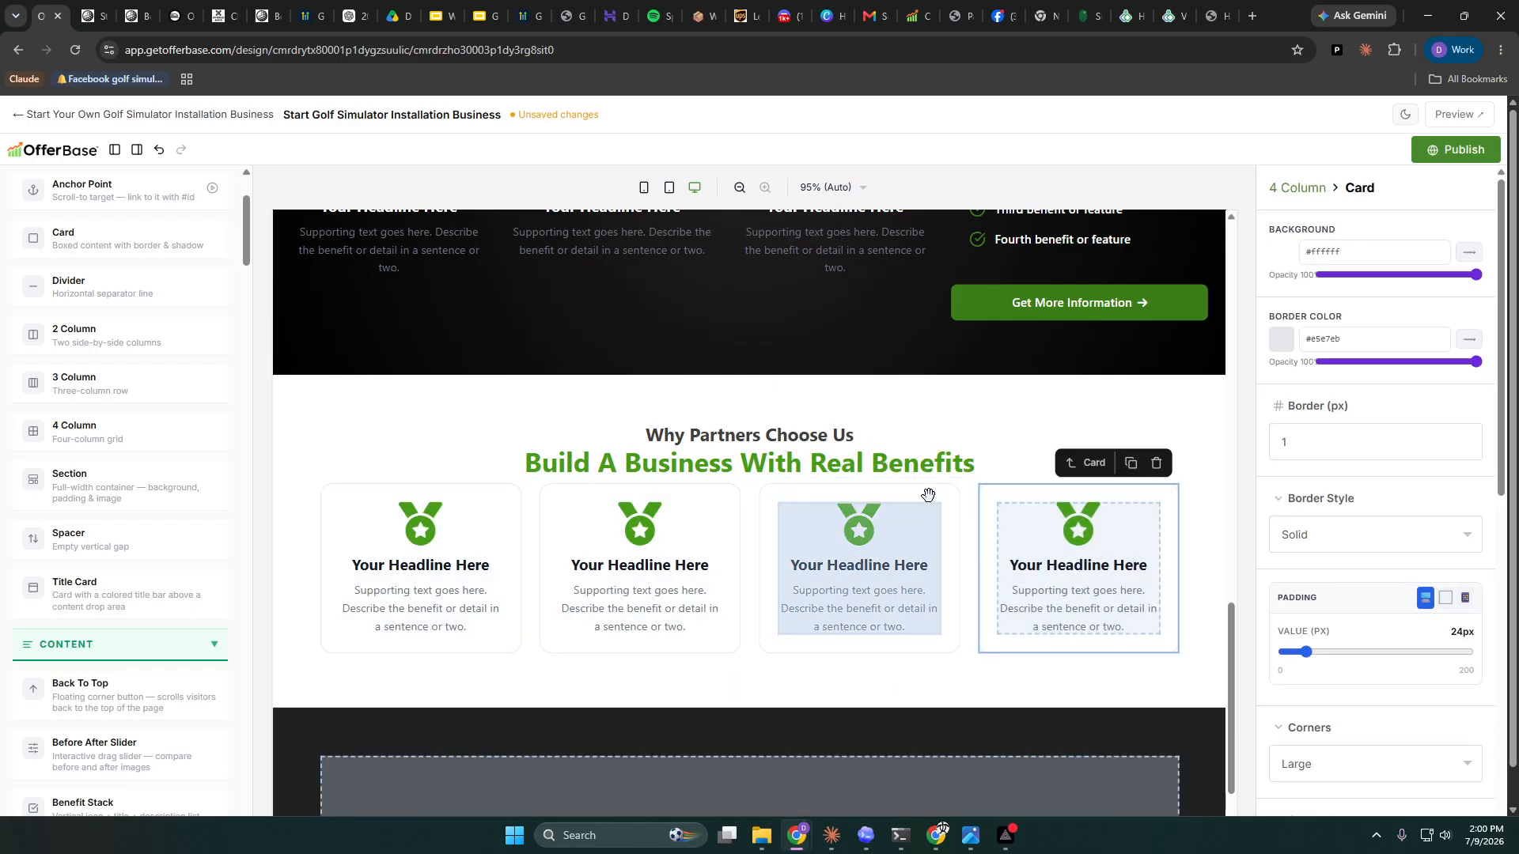
- Set the bottom padding of the "Build A Business With Real Benefits" heading to 23 px
{"action": "left_click", "coordinate": [940, 459]}
{"action": "scroll", "coordinate": [1362, 538], "scroll_direction": "down", "scroll_amount": 6}
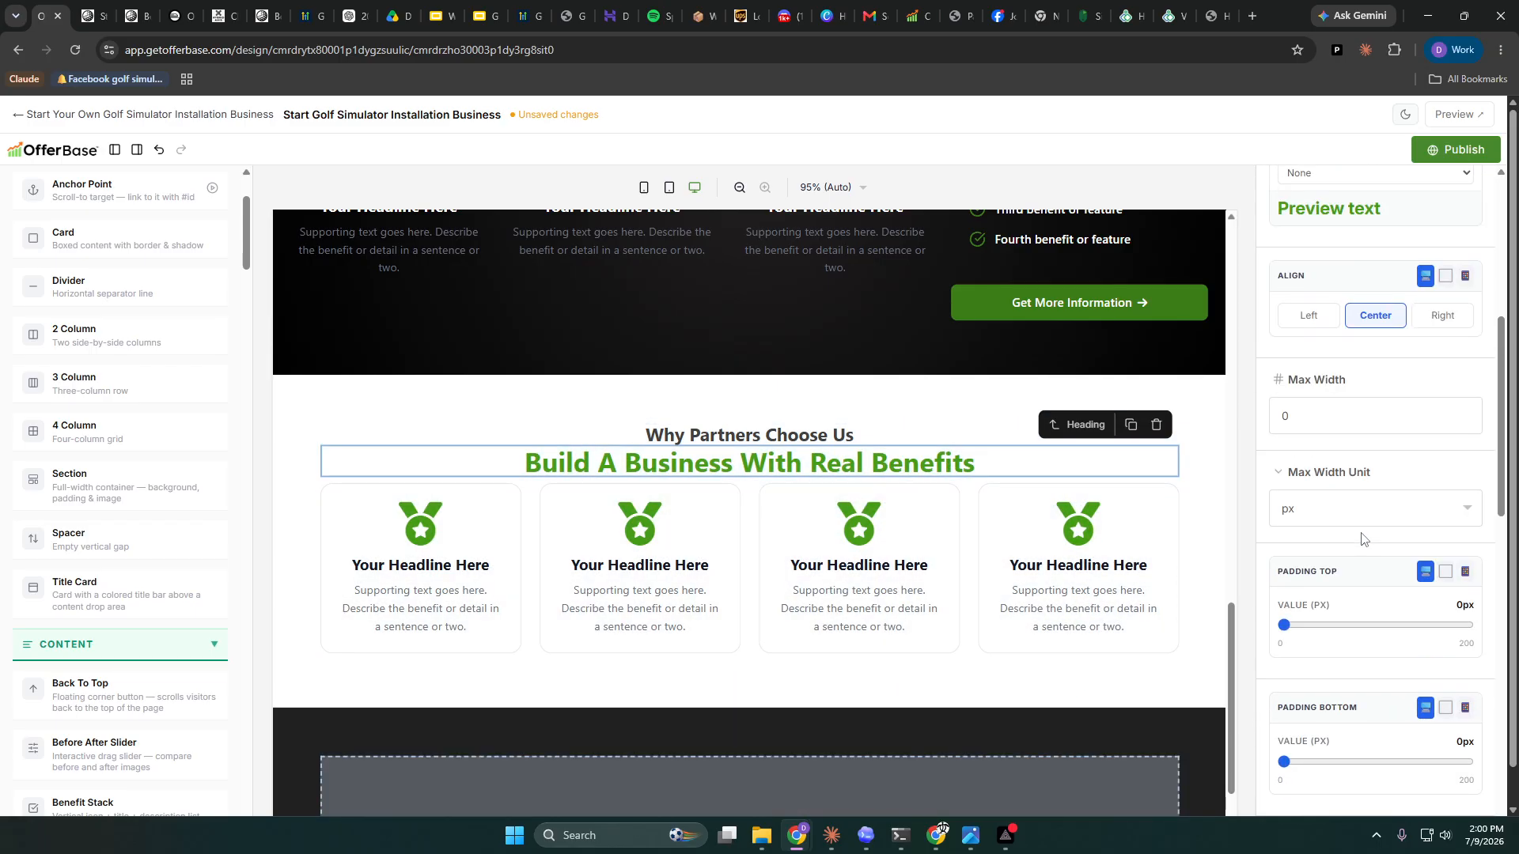
{"action": "scroll", "coordinate": [1345, 586], "scroll_direction": "down", "scroll_amount": 2}
{"action": "left_click_drag", "start_coordinate": [1284, 604], "coordinate": [1307, 605]}
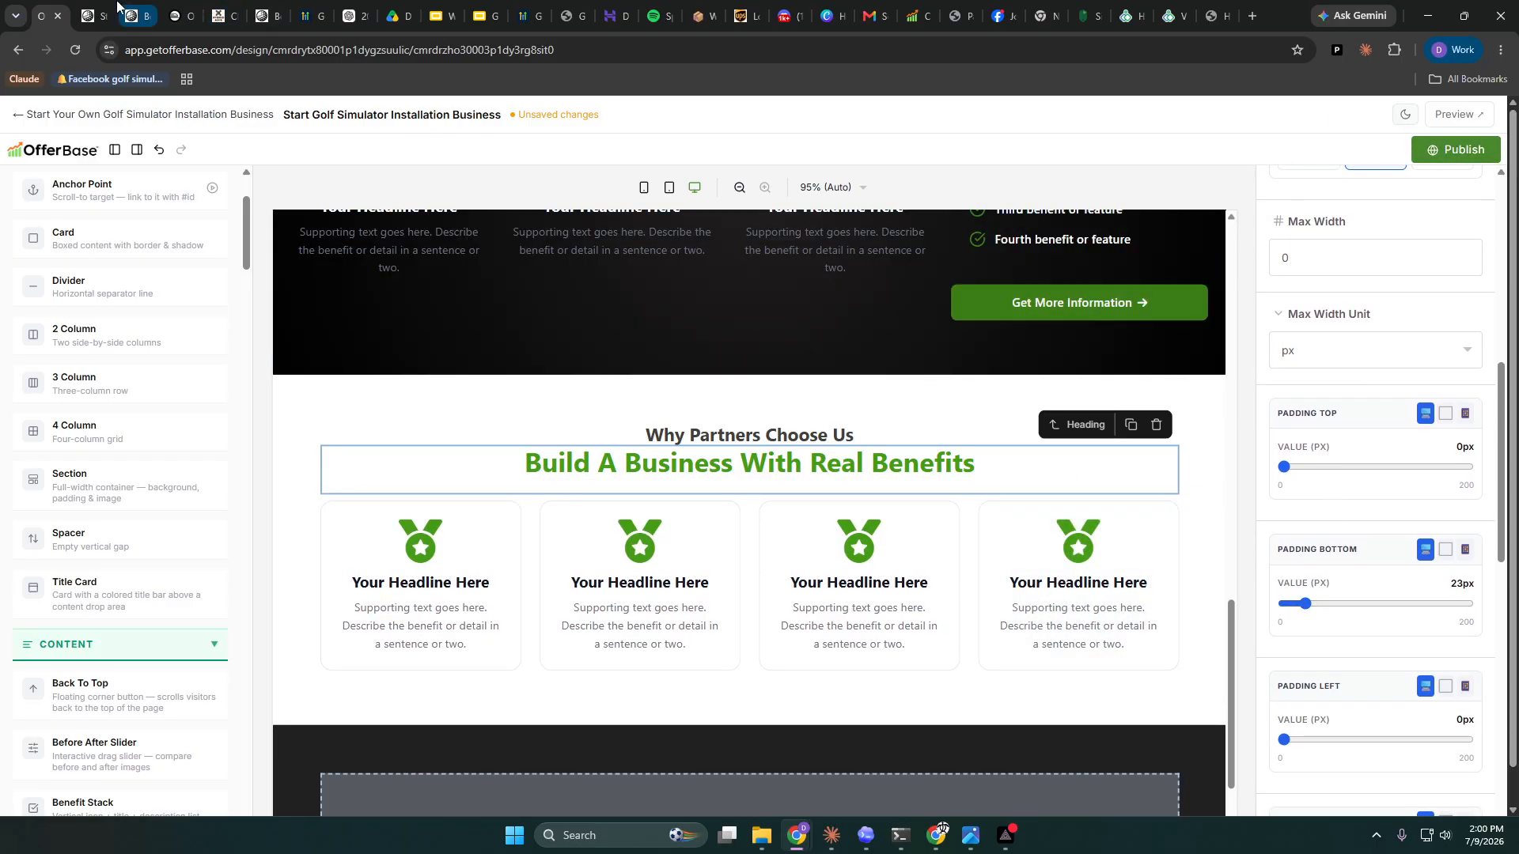
- Review the white benefits section with its four cards on the live page, and return to the page editor
{"action": "left_click", "coordinate": [93, 15]}
{"action": "scroll", "coordinate": [449, 315], "scroll_direction": "down", "scroll_amount": 6}
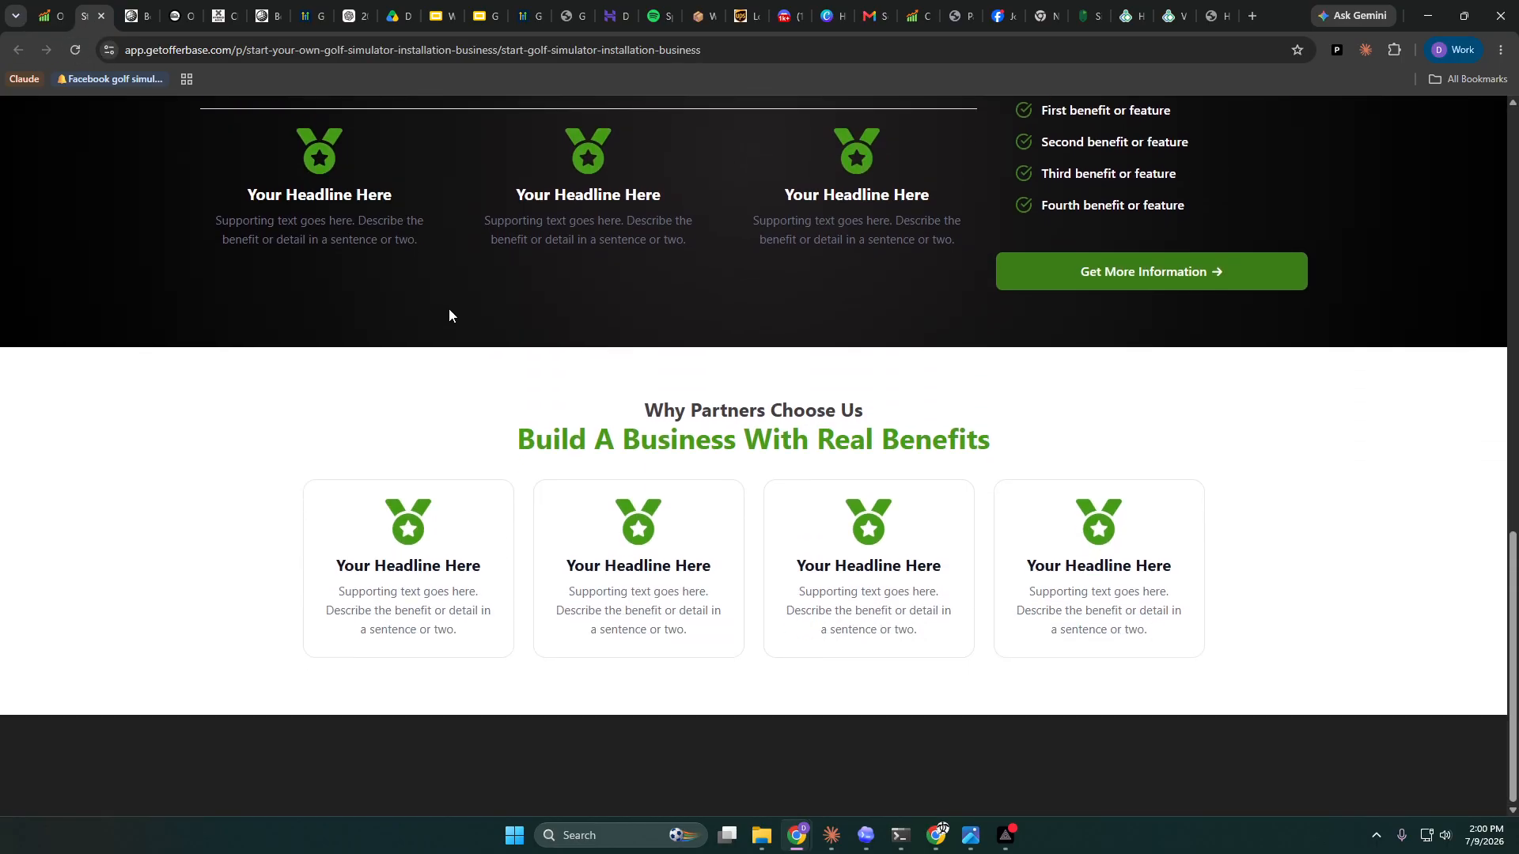
{"action": "left_click", "coordinate": [44, 17]}
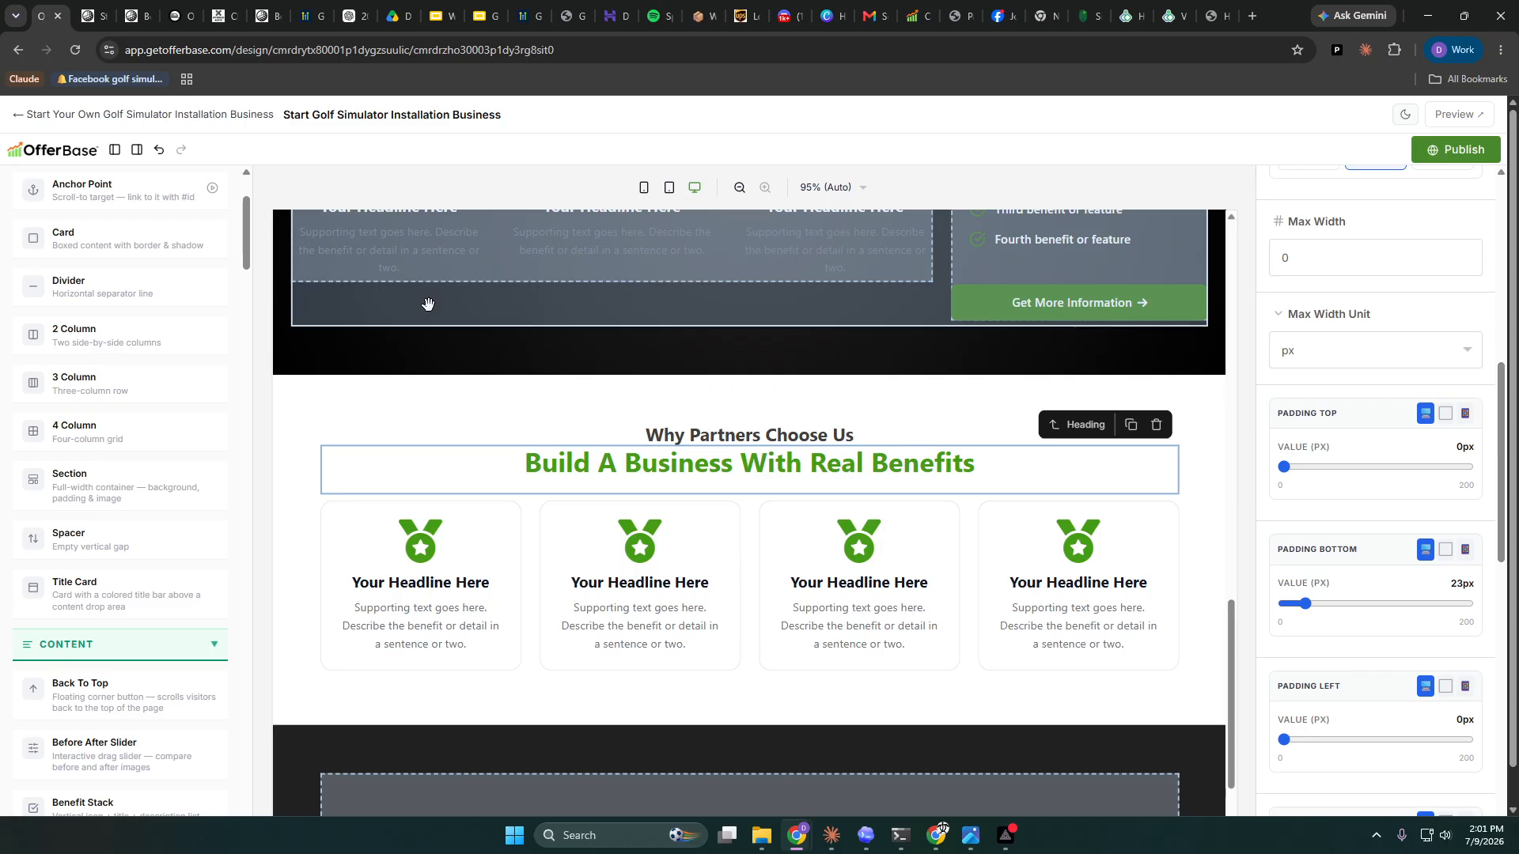
- Set the white benefits section's max width to 1440 px
{"action": "scroll", "coordinate": [536, 570], "scroll_direction": "down", "scroll_amount": 1}
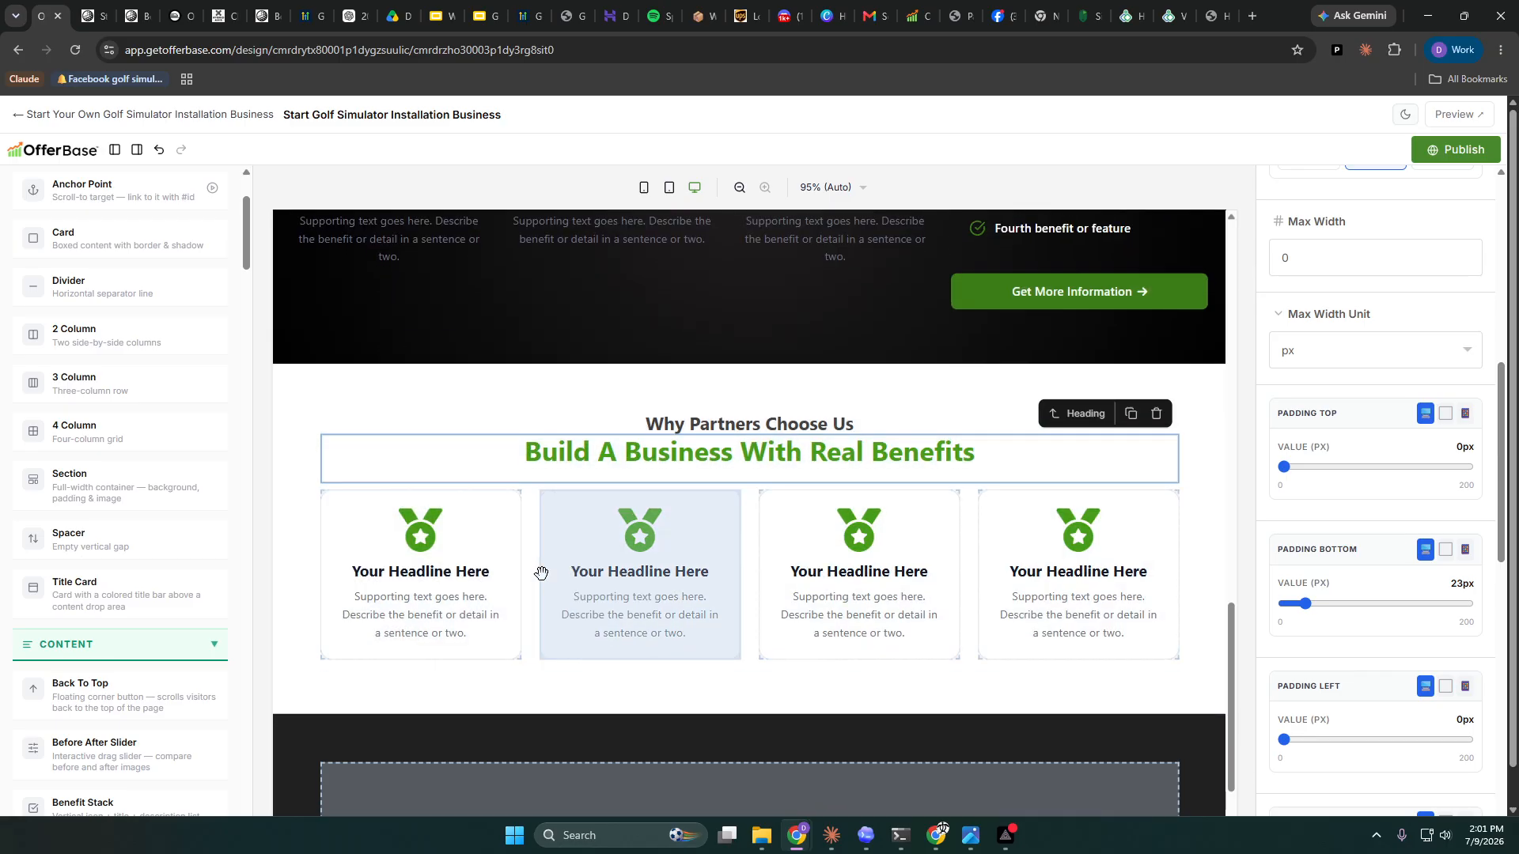
{"action": "left_click", "coordinate": [655, 660]}
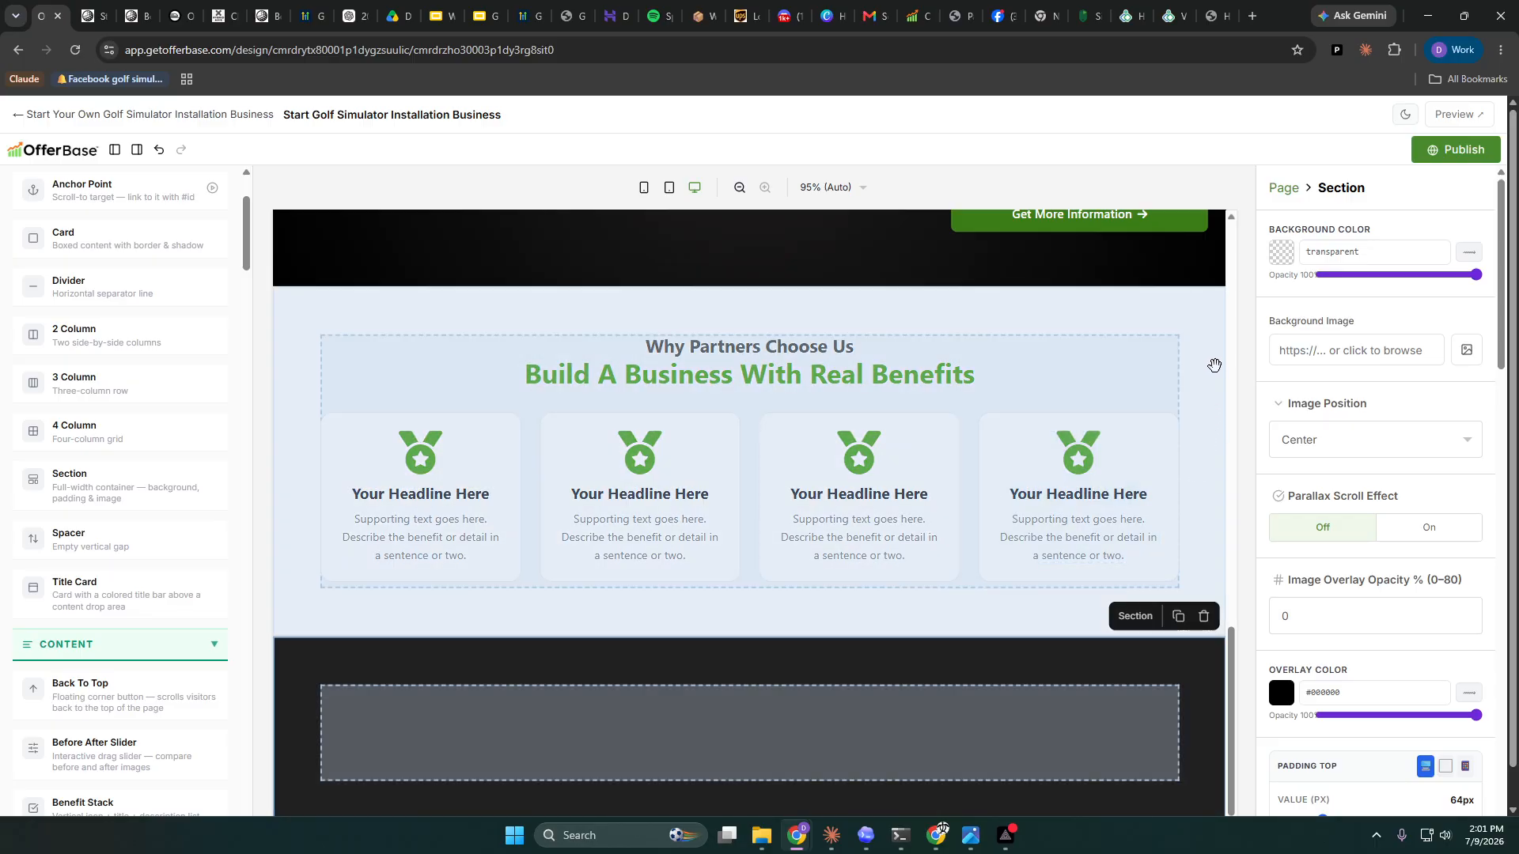
{"action": "left_click", "coordinate": [1214, 366]}
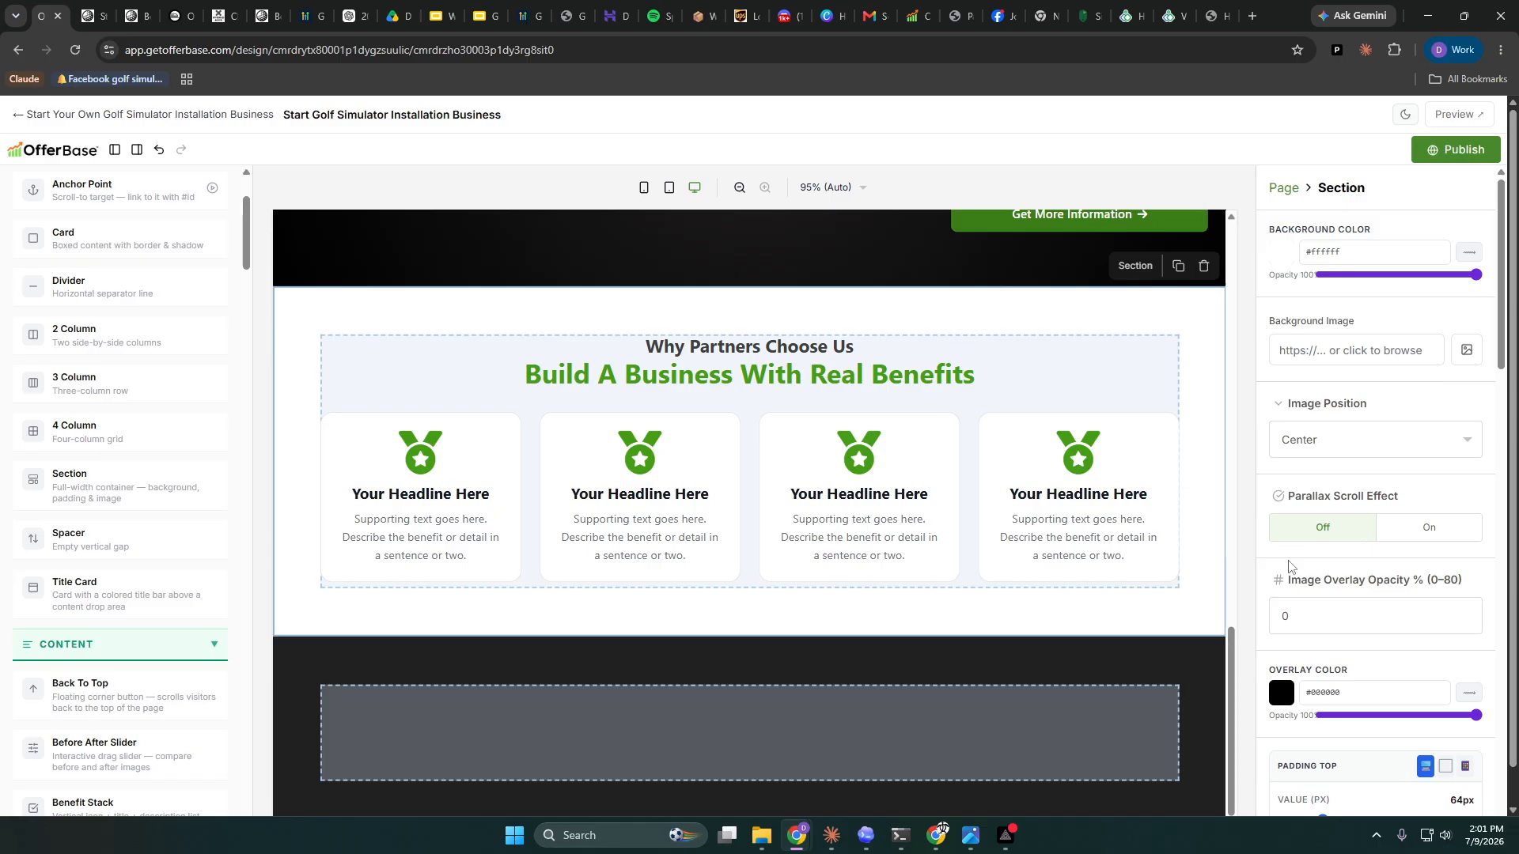
{"action": "scroll", "coordinate": [1290, 583], "scroll_direction": "down", "scroll_amount": 5}
{"action": "scroll", "coordinate": [1289, 583], "scroll_direction": "down", "scroll_amount": 4}
{"action": "double_click", "coordinate": [1290, 629]}
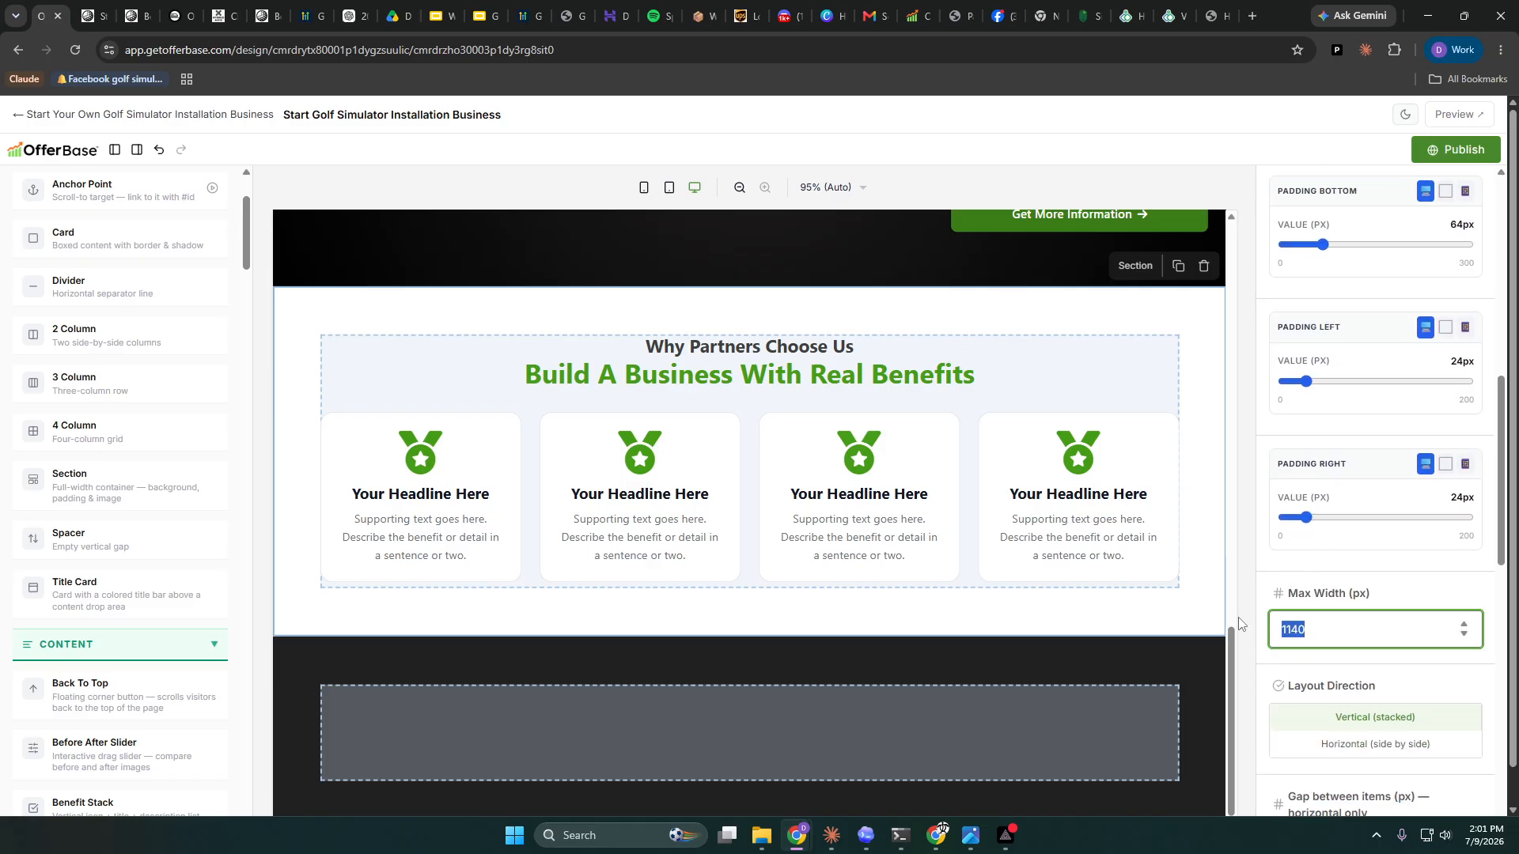
{"action": "type", "text": "1440"}
{"action": "scroll", "coordinate": [1010, 478], "scroll_direction": "up", "scroll_amount": 2}
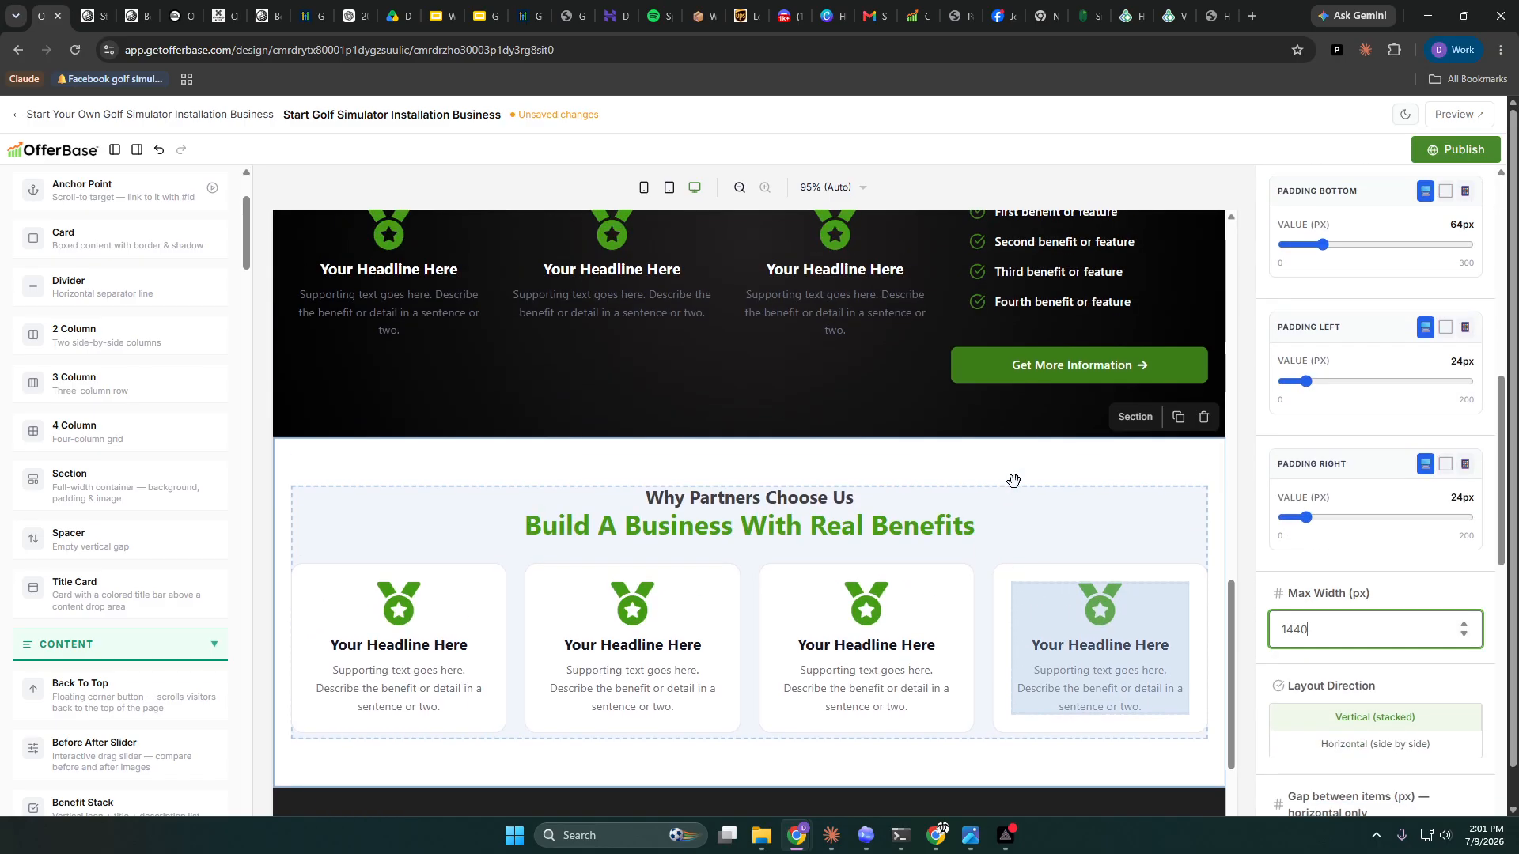
- Try a max width of 1400 px on the black process section above, and change it to 1200 px
{"action": "left_click", "coordinate": [1011, 444]}
{"action": "scroll", "coordinate": [1422, 633], "scroll_direction": "down", "scroll_amount": 5}
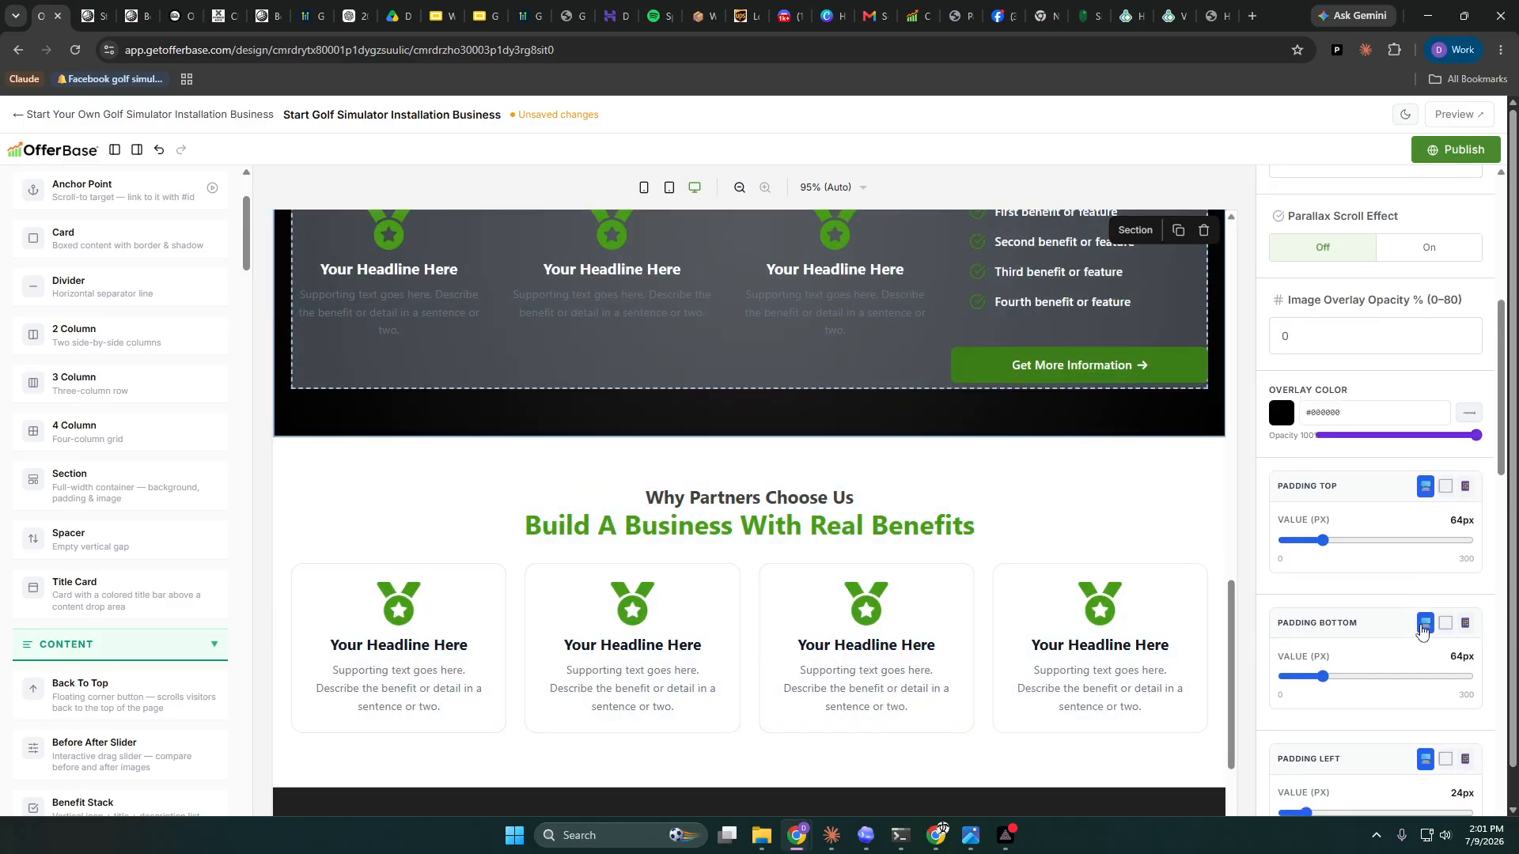
{"action": "scroll", "coordinate": [1423, 635], "scroll_direction": "down", "scroll_amount": 5}
{"action": "left_click_drag", "start_coordinate": [1308, 665], "coordinate": [1280, 649]}
{"action": "type", "text": "1400"}
{"action": "scroll", "coordinate": [1280, 649], "scroll_direction": "down", "scroll_amount": 1}
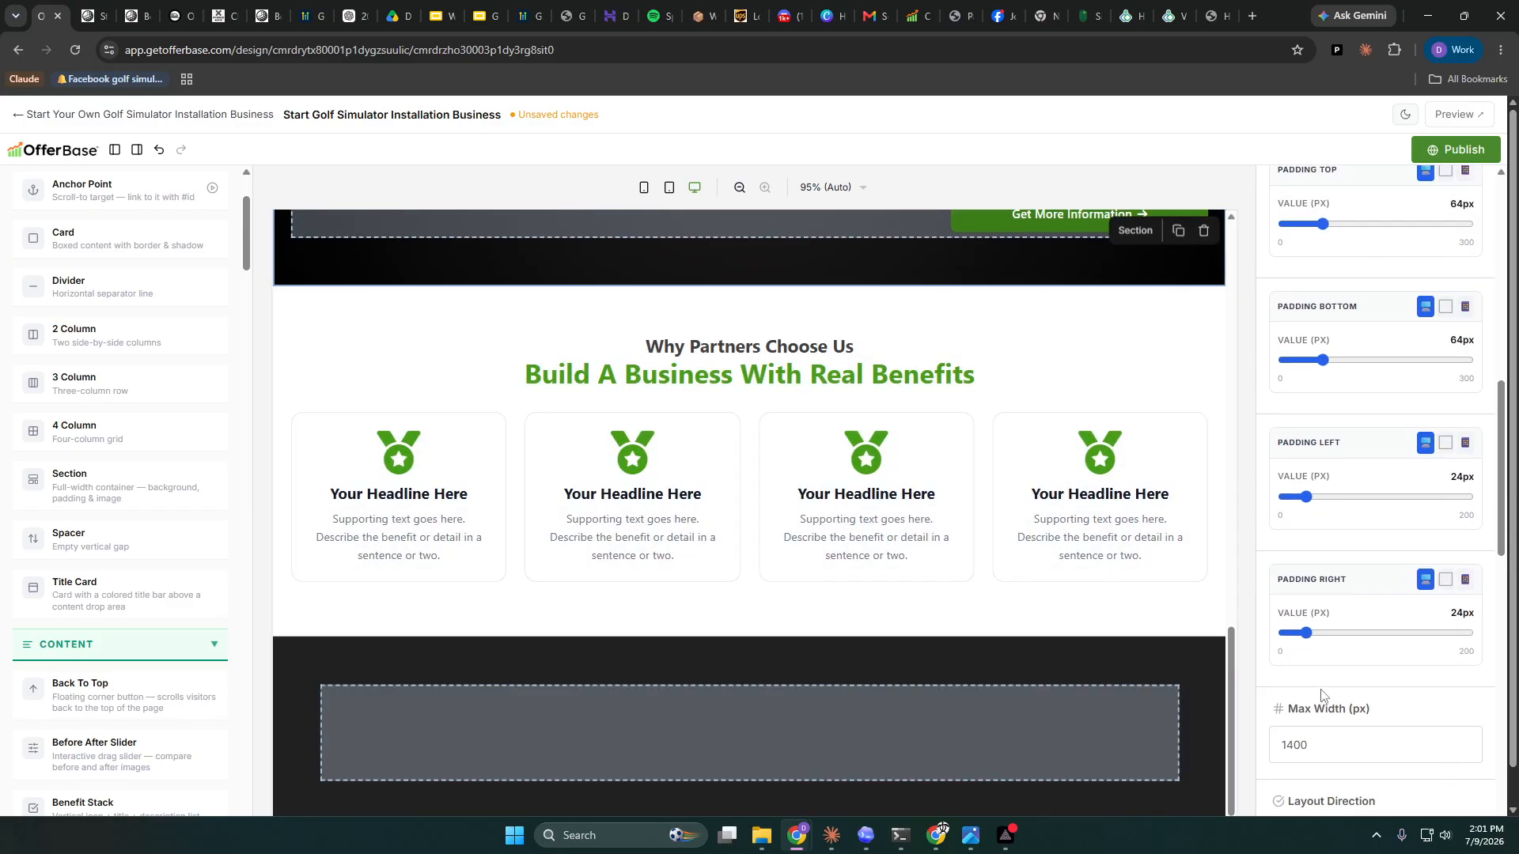
{"action": "left_click_drag", "start_coordinate": [1309, 587], "coordinate": [1291, 587]}
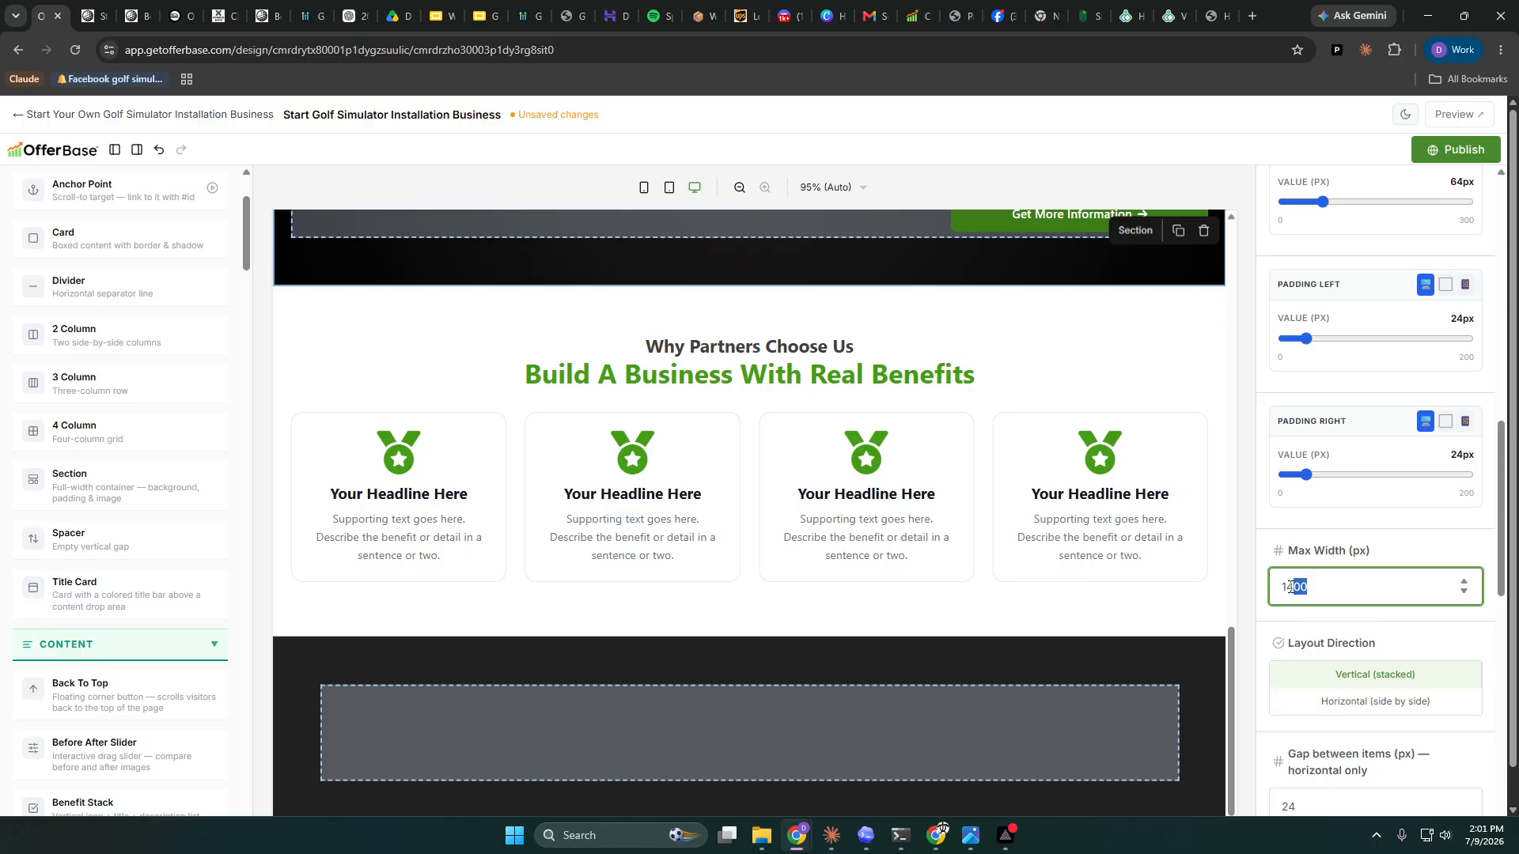
{"action": "type", "text": "200"}
{"action": "scroll", "coordinate": [923, 569], "scroll_direction": "down", "scroll_amount": 1}
- Set the left and right padding of the empty dark section below the benefits cards to 0 px
{"action": "left_click", "coordinate": [922, 631]}
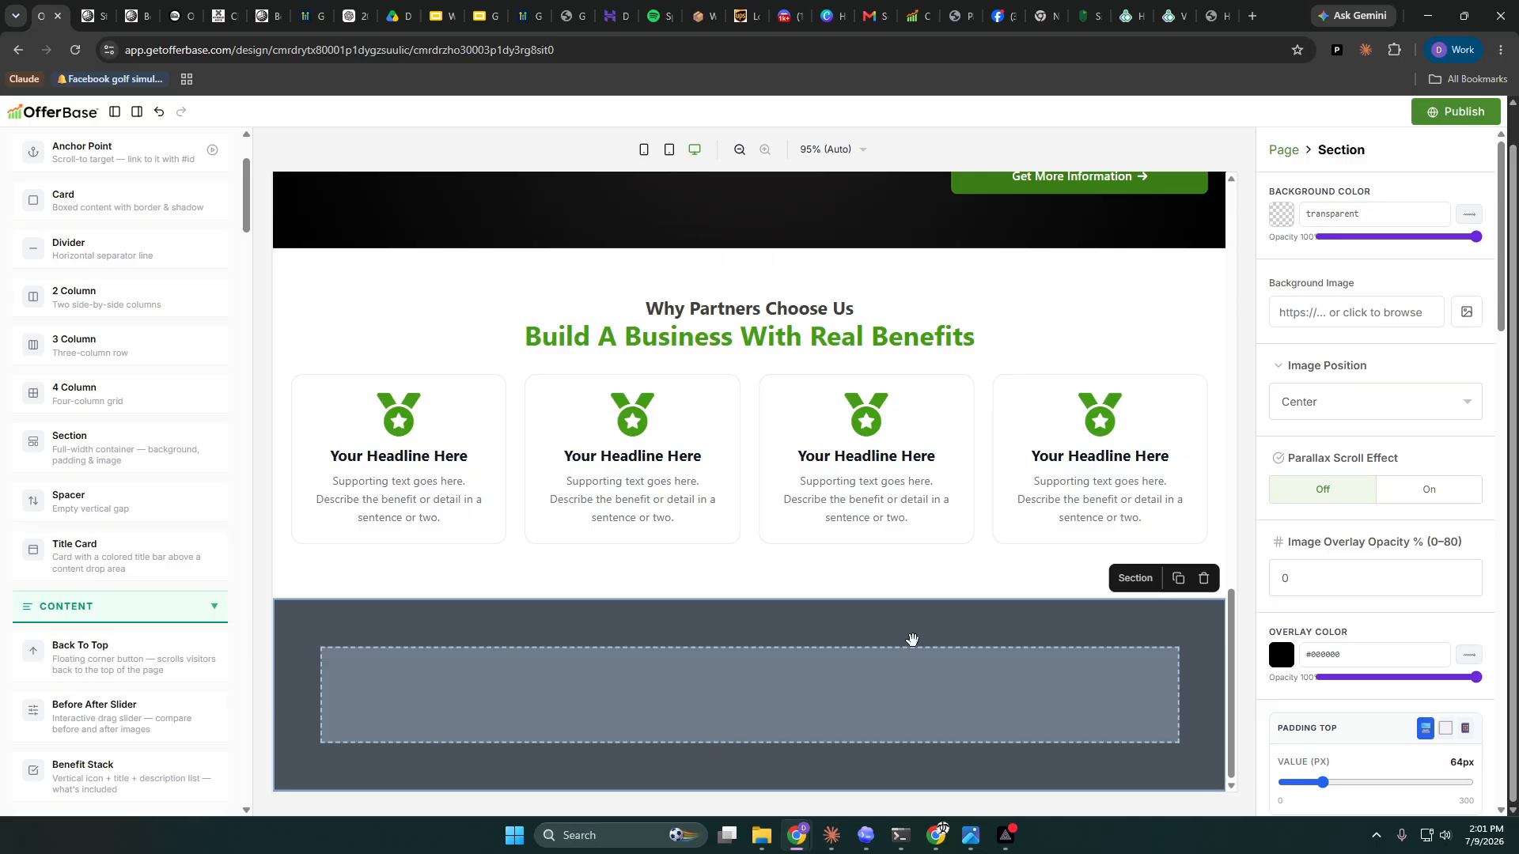
{"action": "scroll", "coordinate": [1343, 695], "scroll_direction": "down", "scroll_amount": 3}
{"action": "scroll", "coordinate": [1342, 695], "scroll_direction": "down", "scroll_amount": 3}
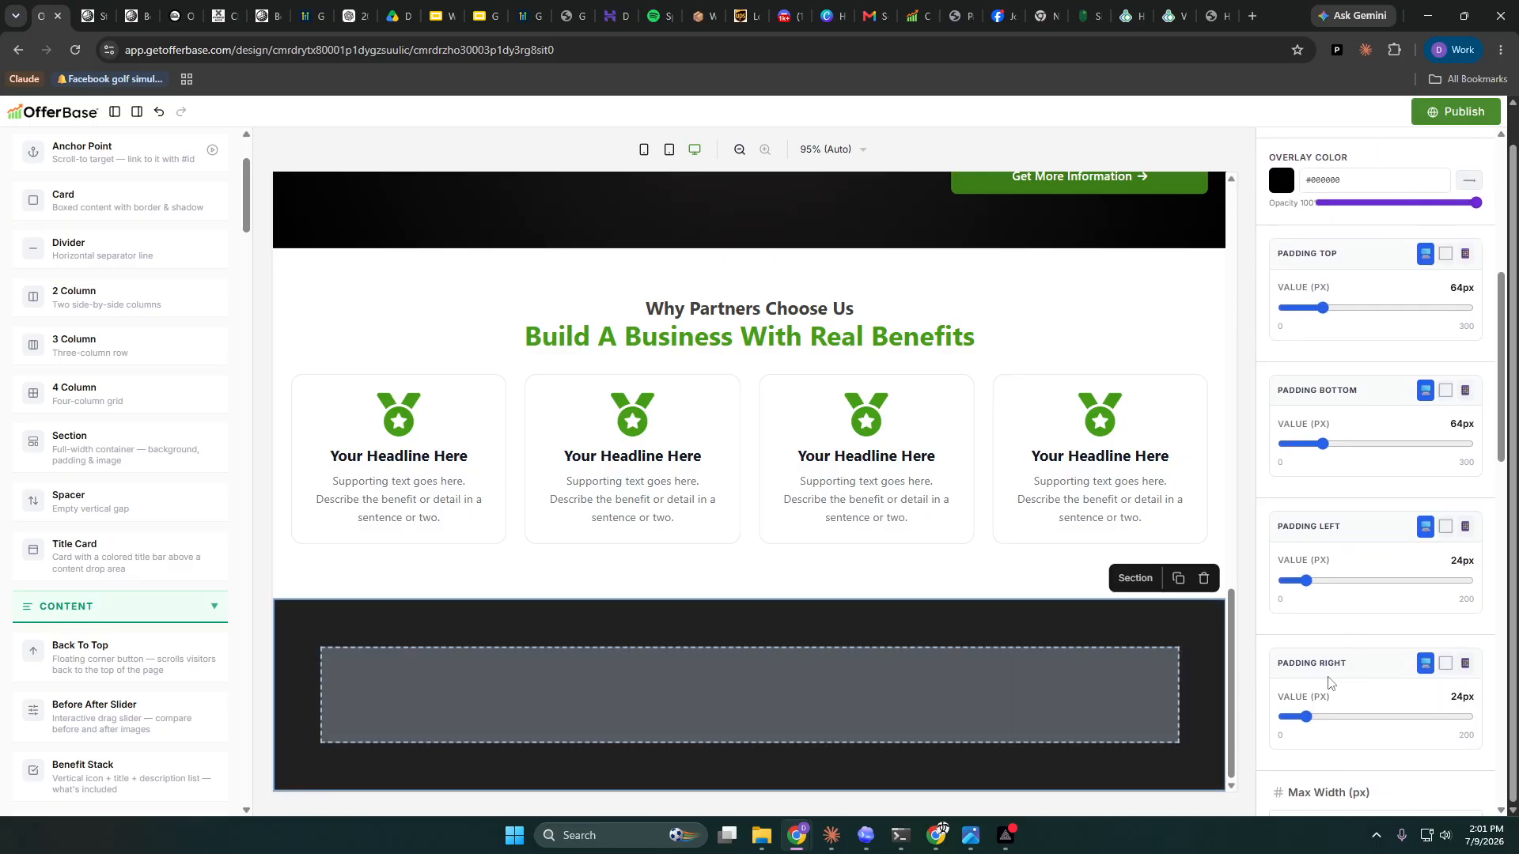
{"action": "left_click_drag", "start_coordinate": [1306, 581], "coordinate": [1284, 583]}
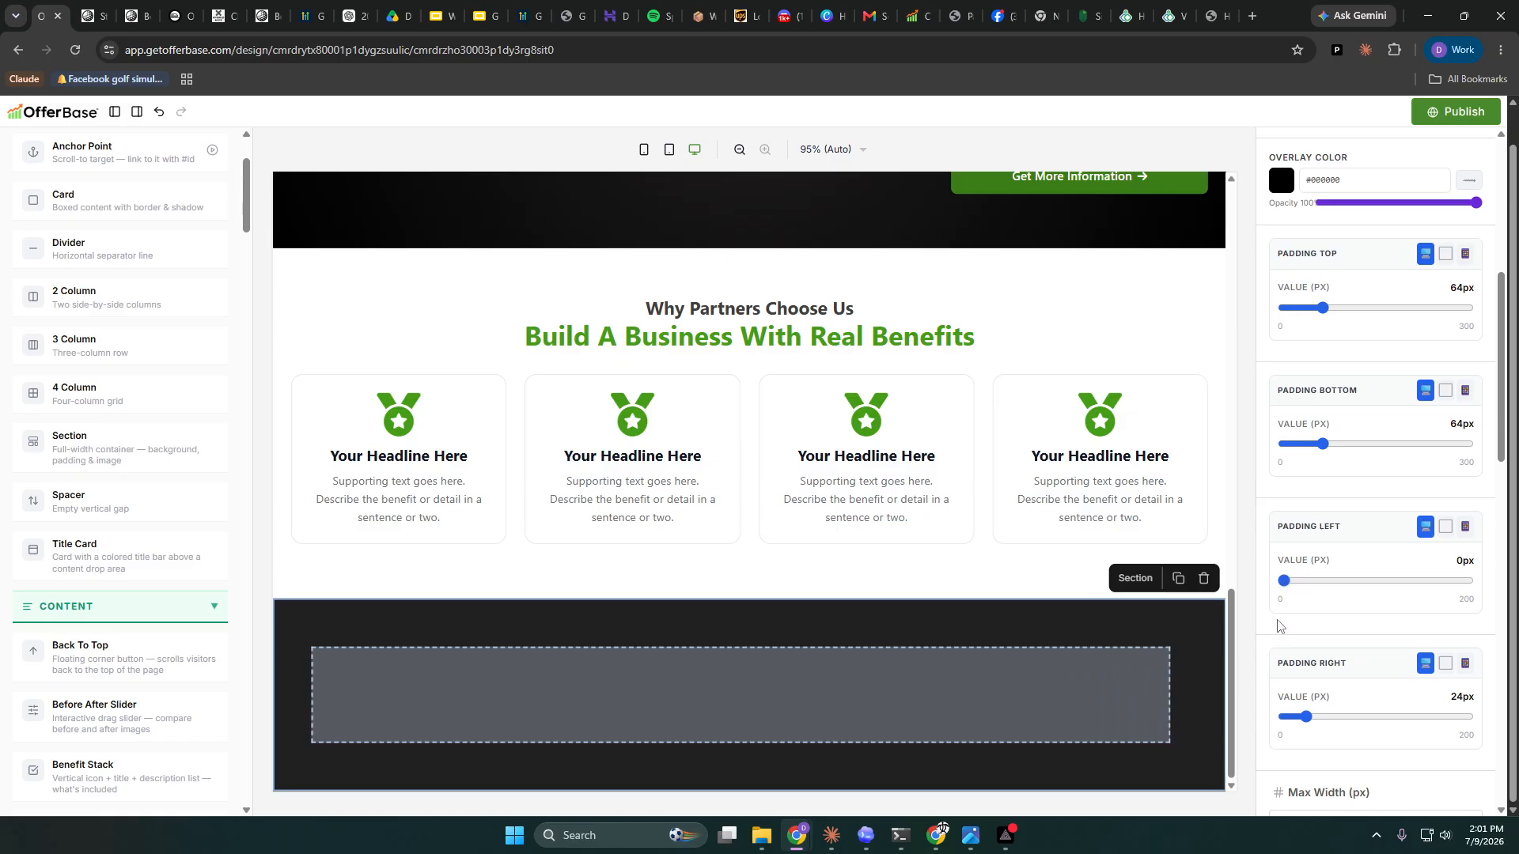
{"action": "left_click_drag", "start_coordinate": [1306, 717], "coordinate": [1283, 718]}
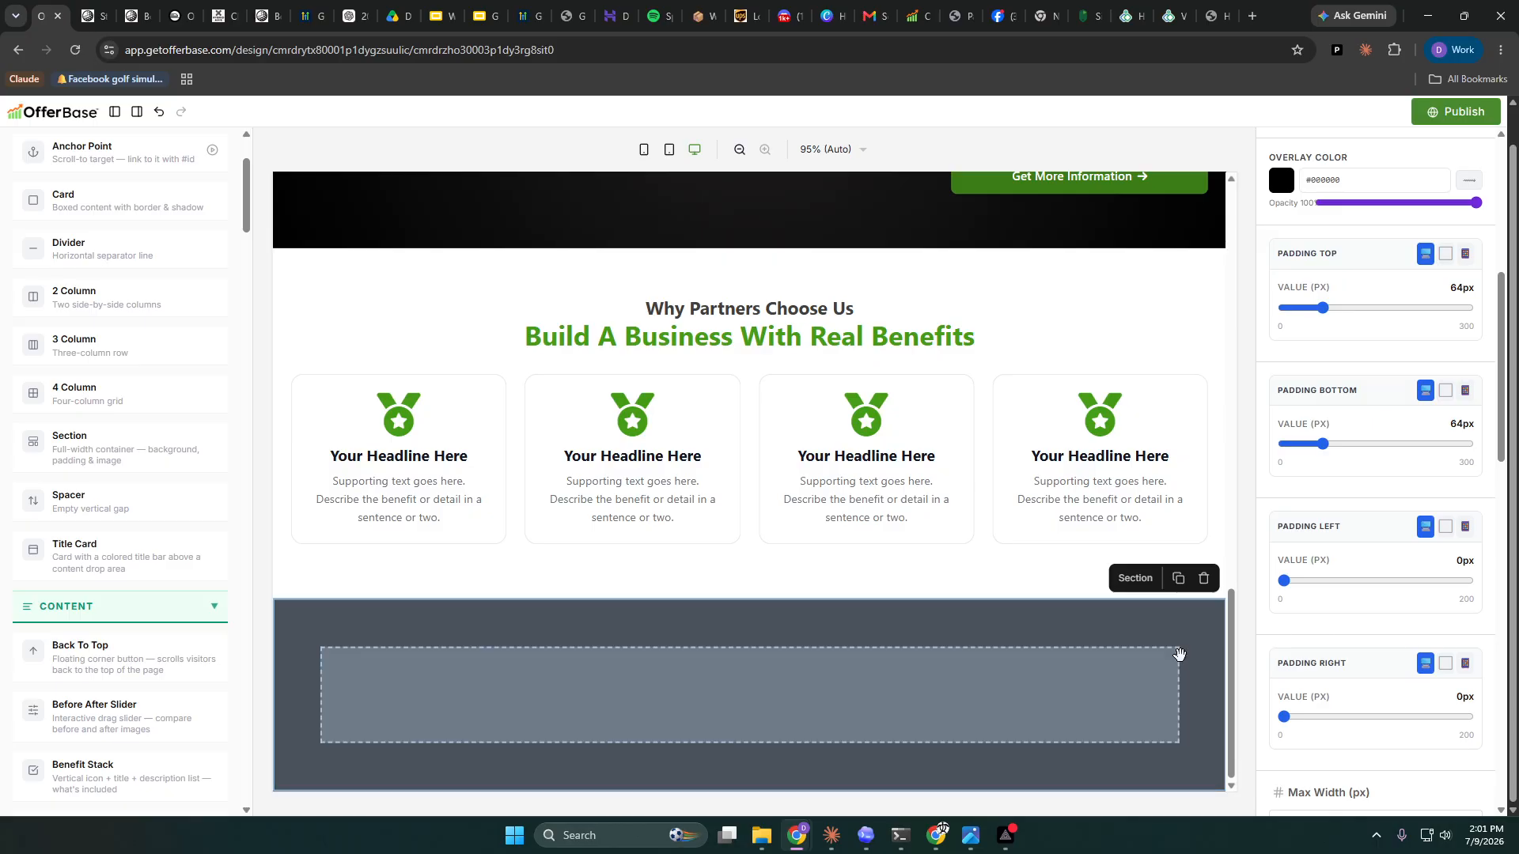
{"action": "scroll", "coordinate": [1306, 630], "scroll_direction": "down", "scroll_amount": 4}
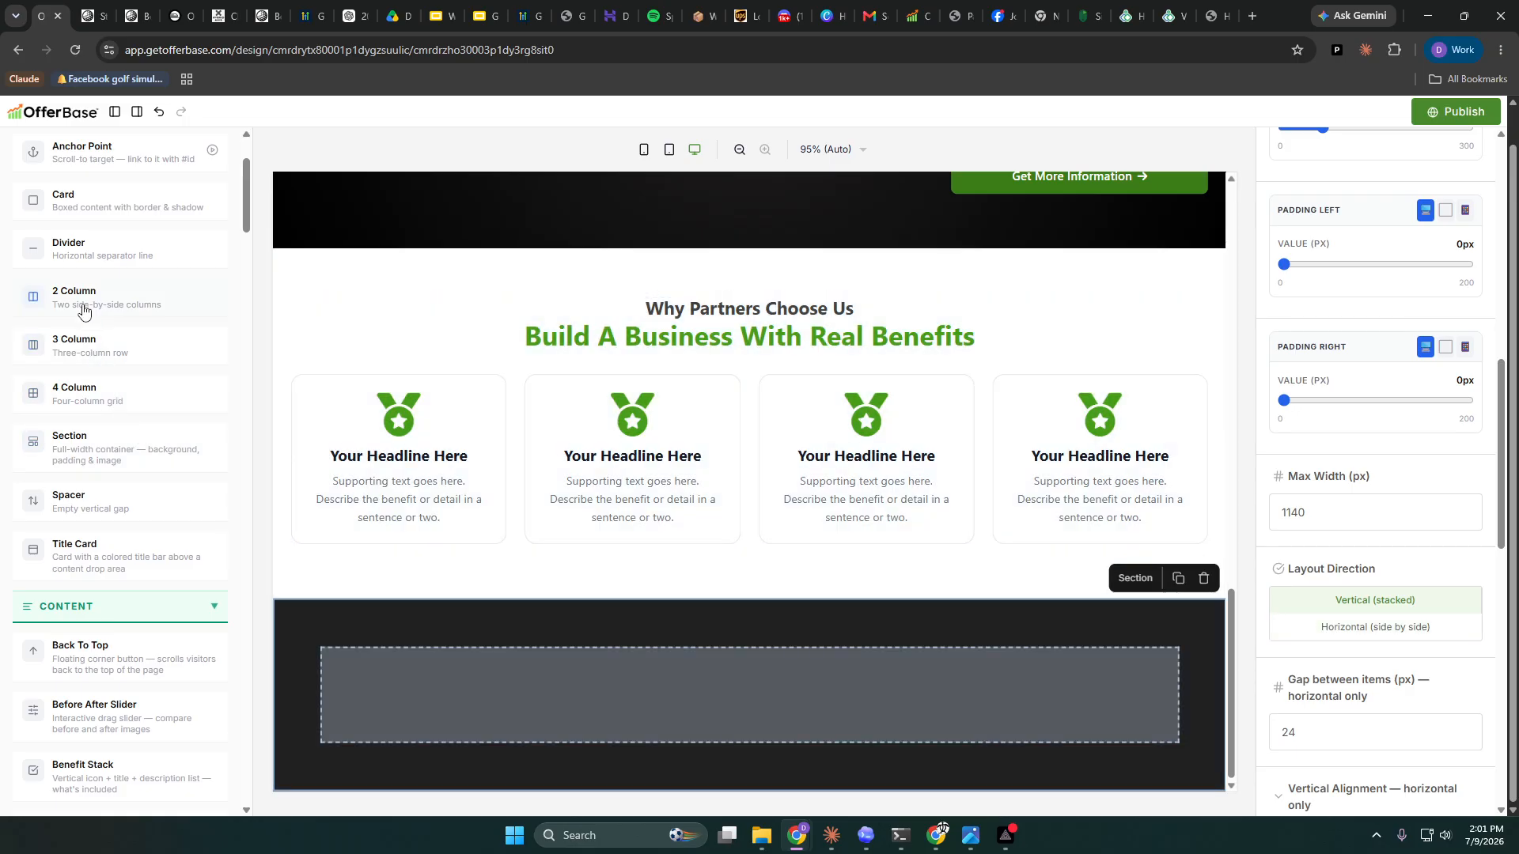
- Insert a two-column layout into the empty dark section and try a smaller top padding on that section
{"action": "left_click_drag", "start_coordinate": [83, 309], "coordinate": [590, 672]}
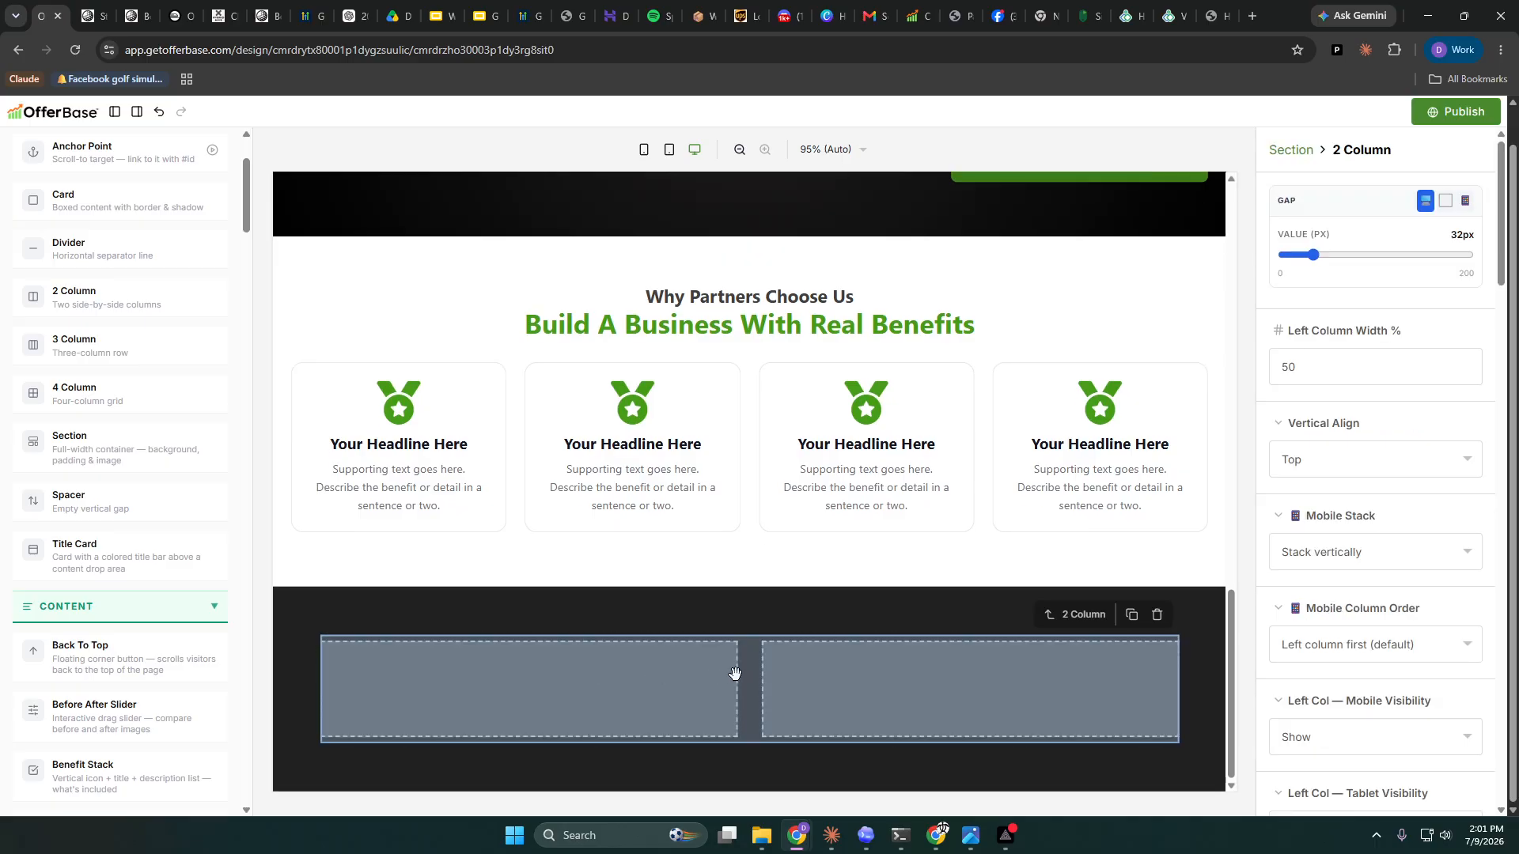
{"action": "left_click", "coordinate": [1194, 631]}
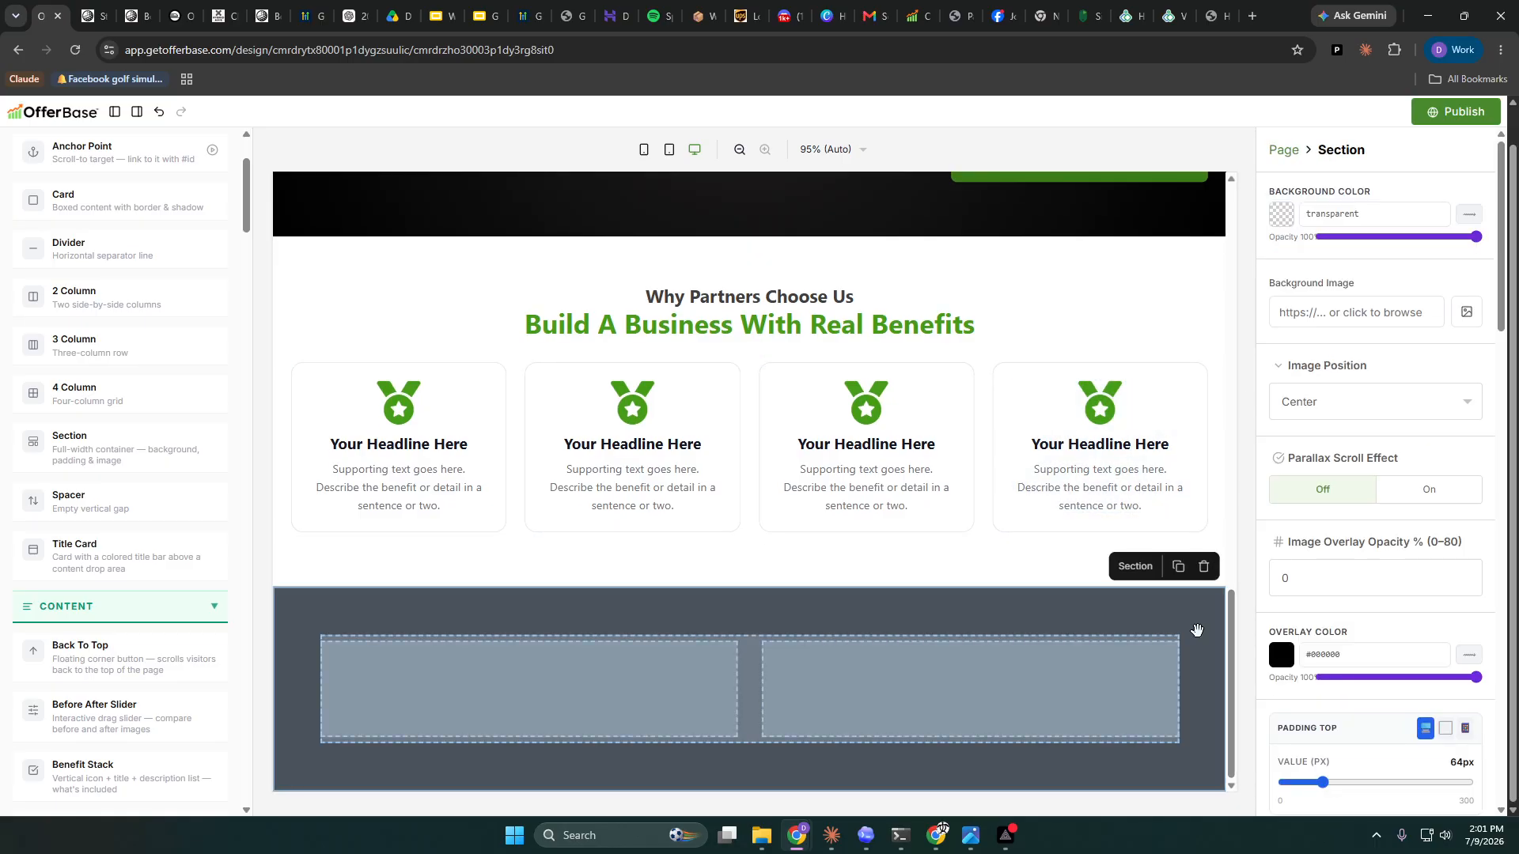
{"action": "scroll", "coordinate": [1464, 568], "scroll_direction": "down", "scroll_amount": 7}
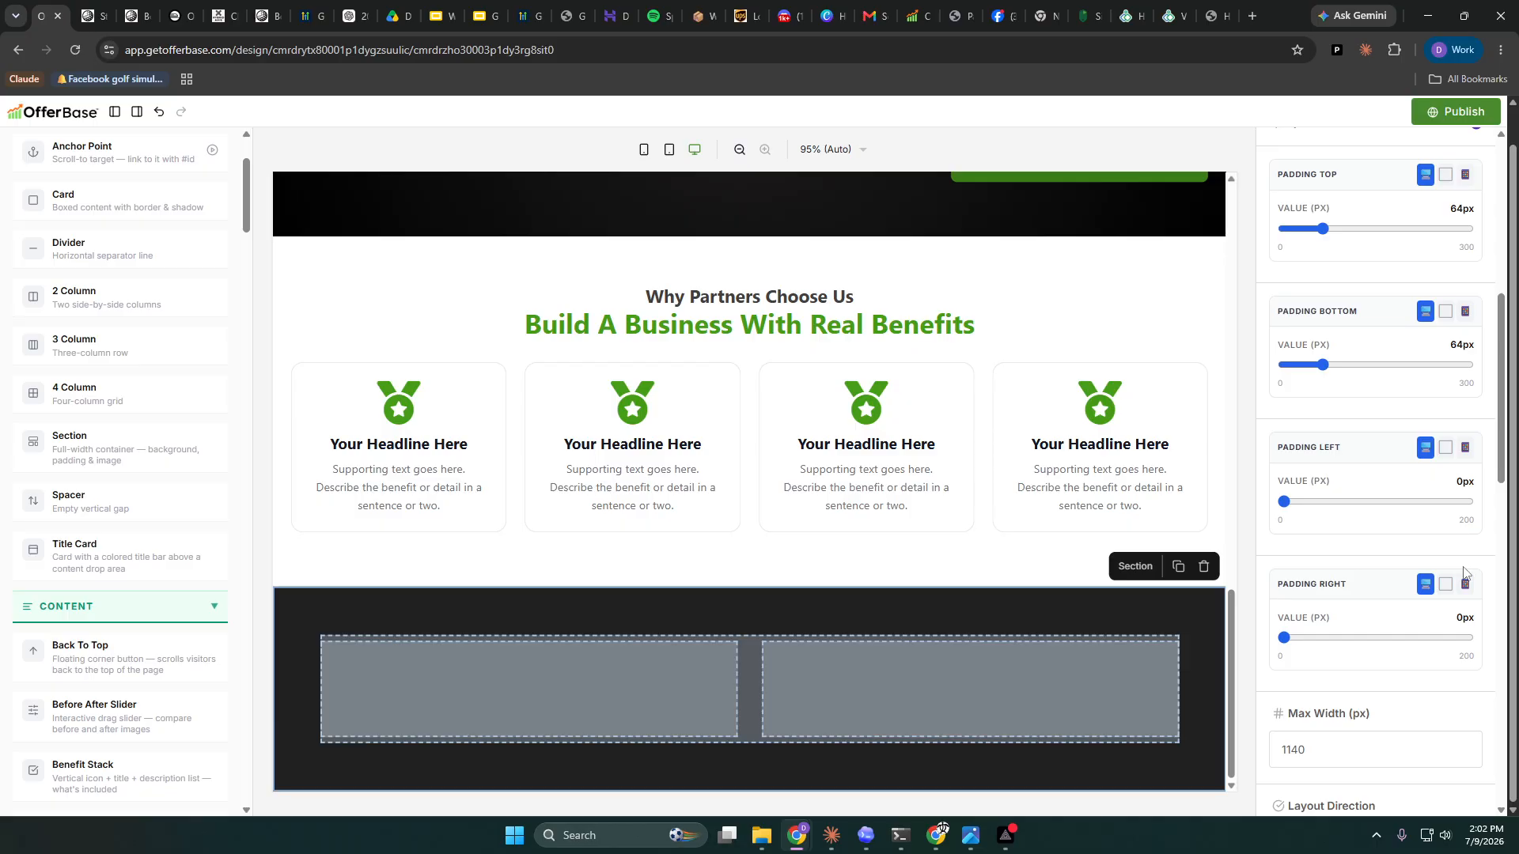
{"action": "scroll", "coordinate": [1429, 585], "scroll_direction": "down", "scroll_amount": 4}
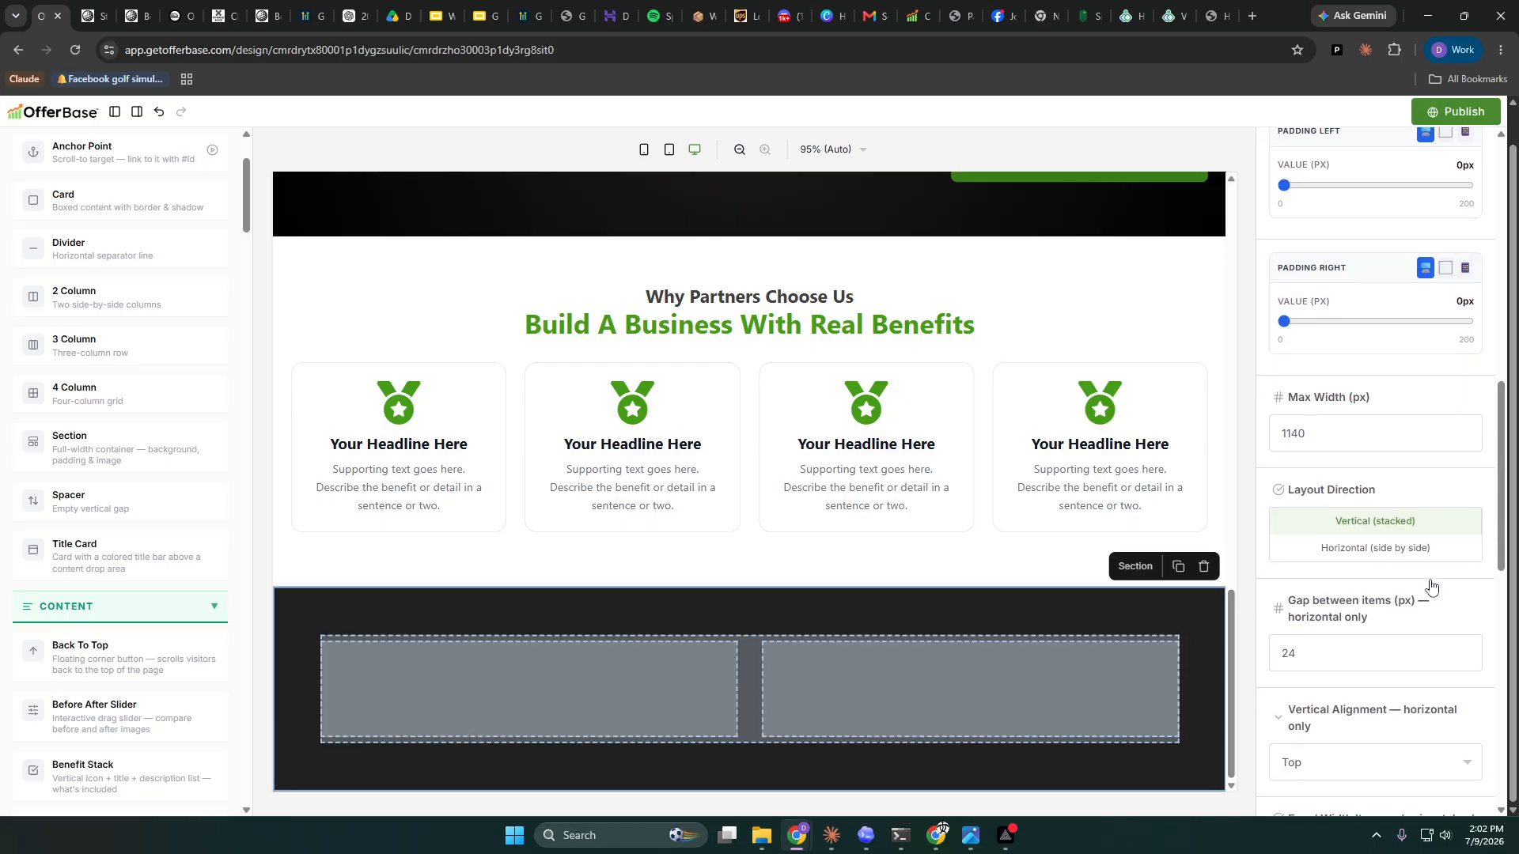
{"action": "scroll", "coordinate": [1409, 667], "scroll_direction": "down", "scroll_amount": 5}
{"action": "scroll", "coordinate": [1407, 663], "scroll_direction": "up", "scroll_amount": 10}
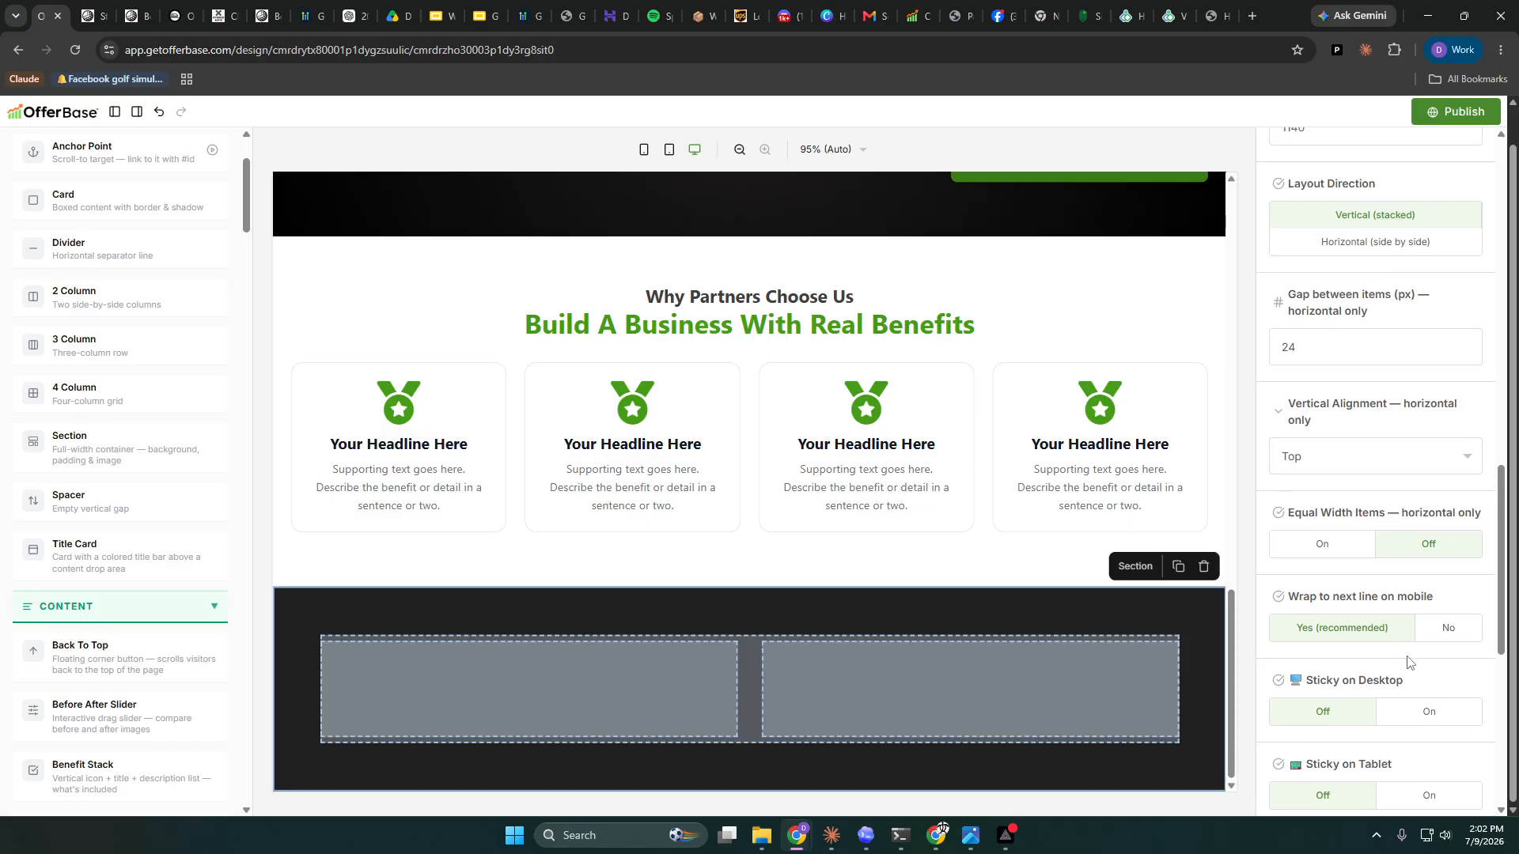
{"action": "scroll", "coordinate": [1408, 663], "scroll_direction": "up", "scroll_amount": 6}
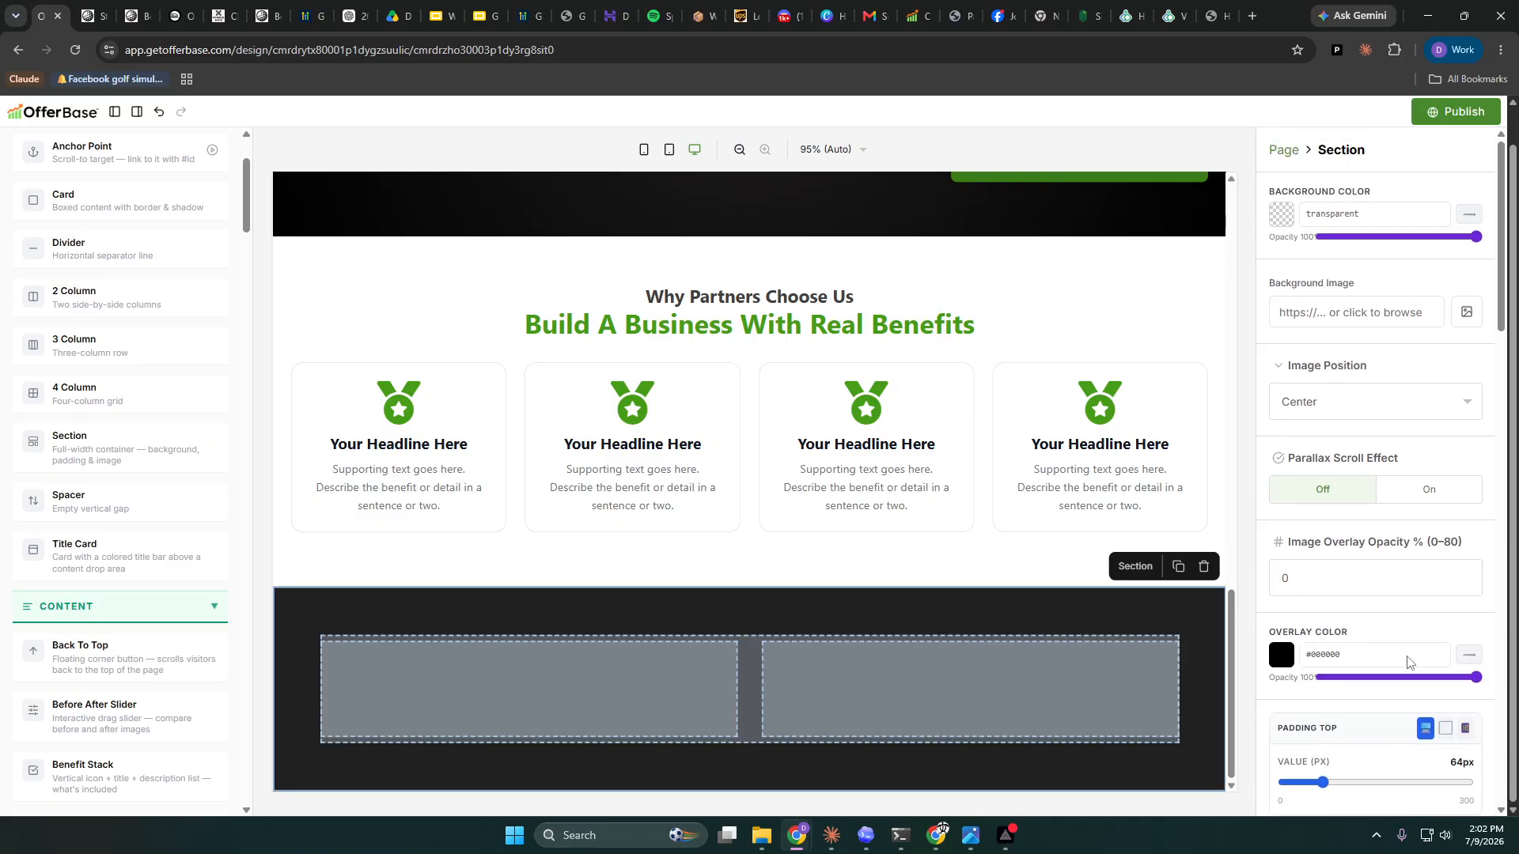
{"action": "scroll", "coordinate": [1398, 615], "scroll_direction": "down", "scroll_amount": 3}
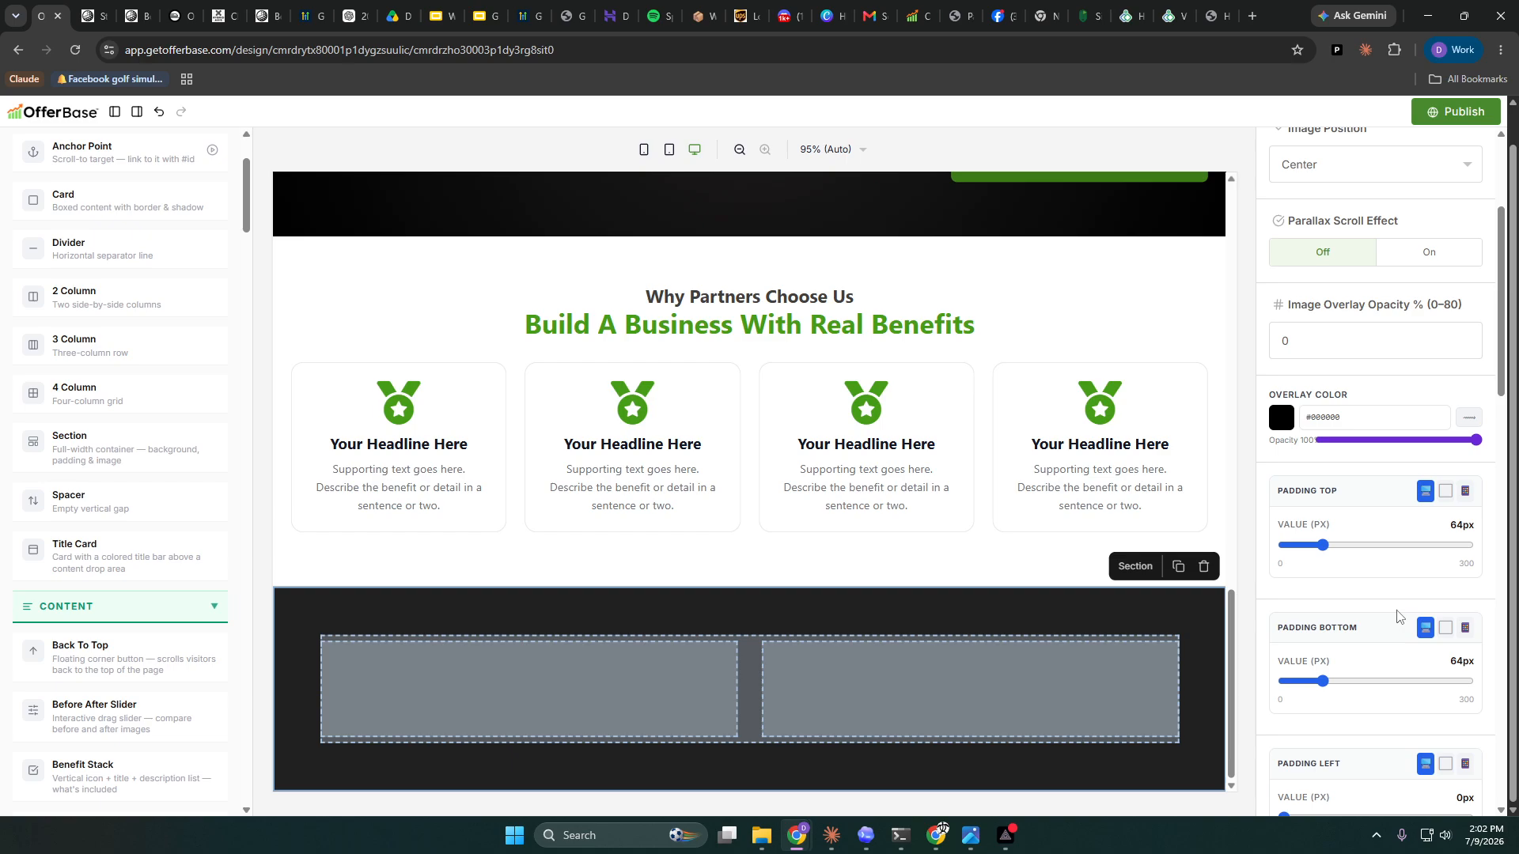
{"action": "left_click_drag", "start_coordinate": [1322, 545], "coordinate": [1322, 545]}
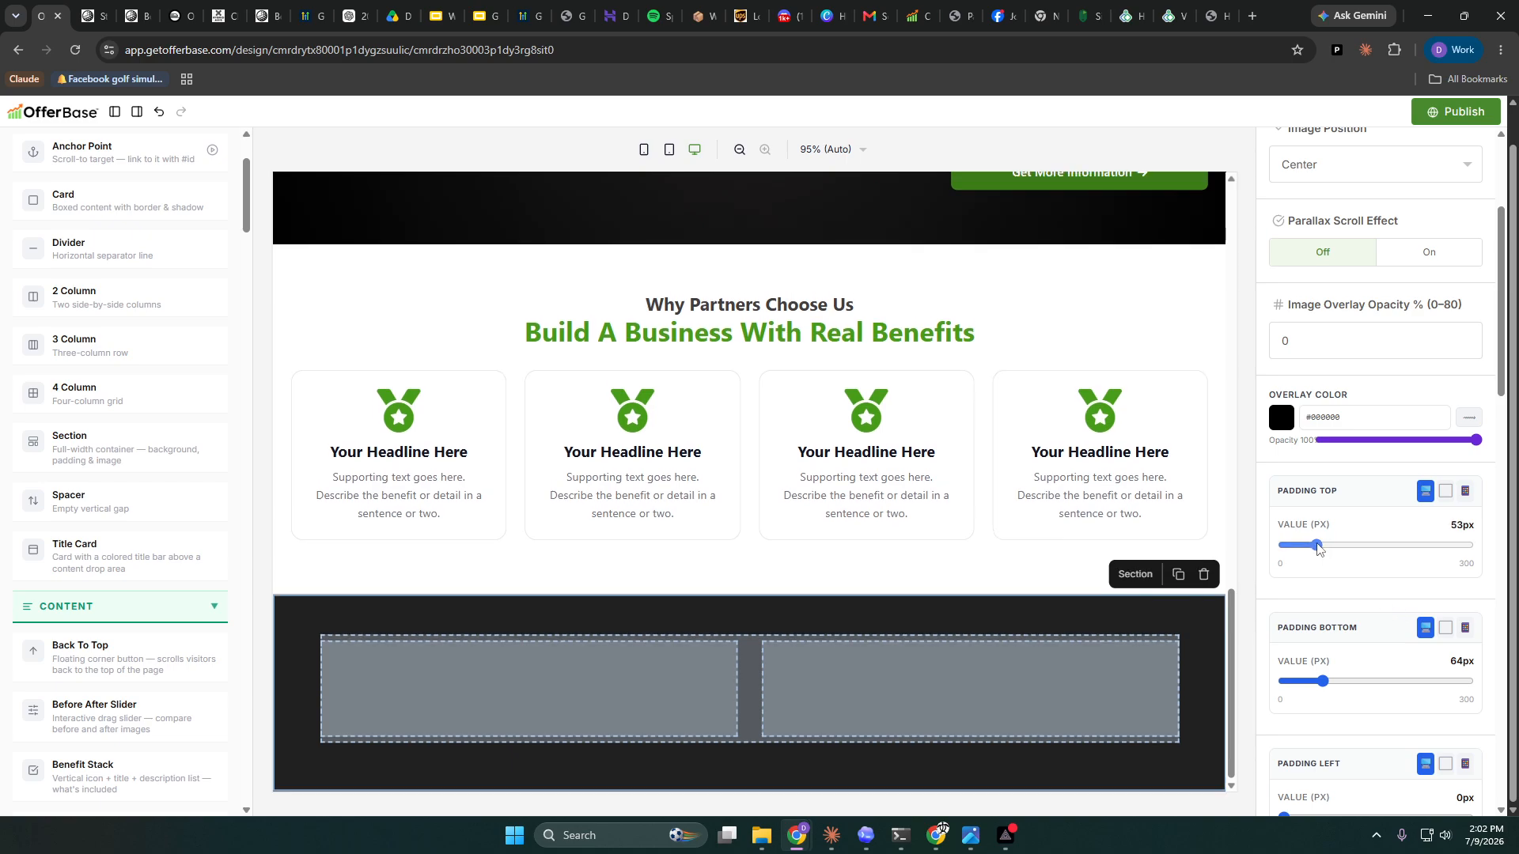
- Set the dark section's max width to 1440 px
{"action": "scroll", "coordinate": [1361, 514], "scroll_direction": "down", "scroll_amount": 8}
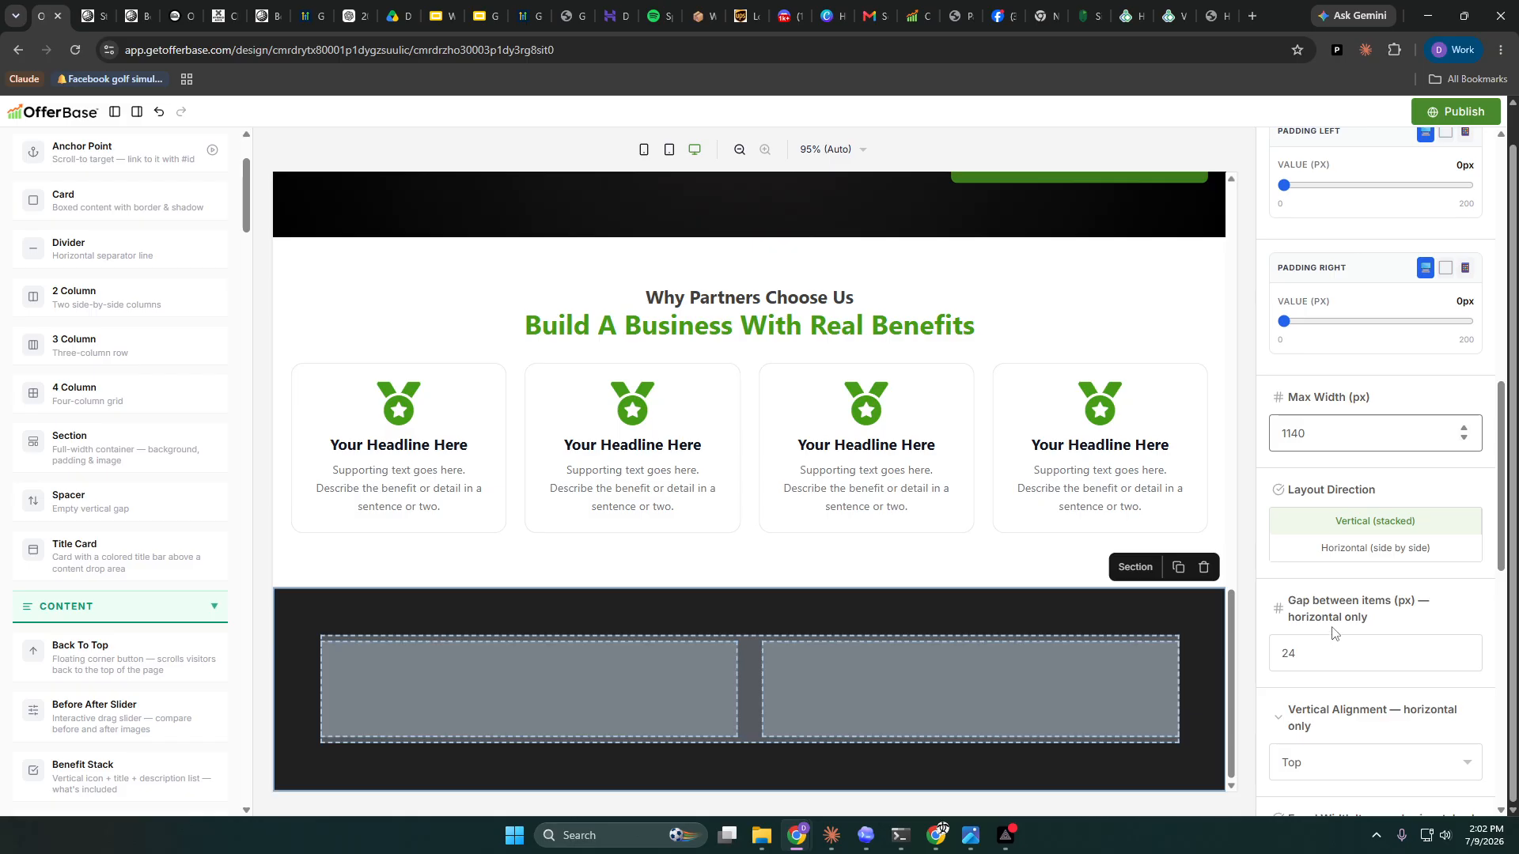
{"action": "left_click", "coordinate": [1333, 434]}
{"action": "key", "text": "ctrl+a"}
{"action": "type", "text": "1440"}
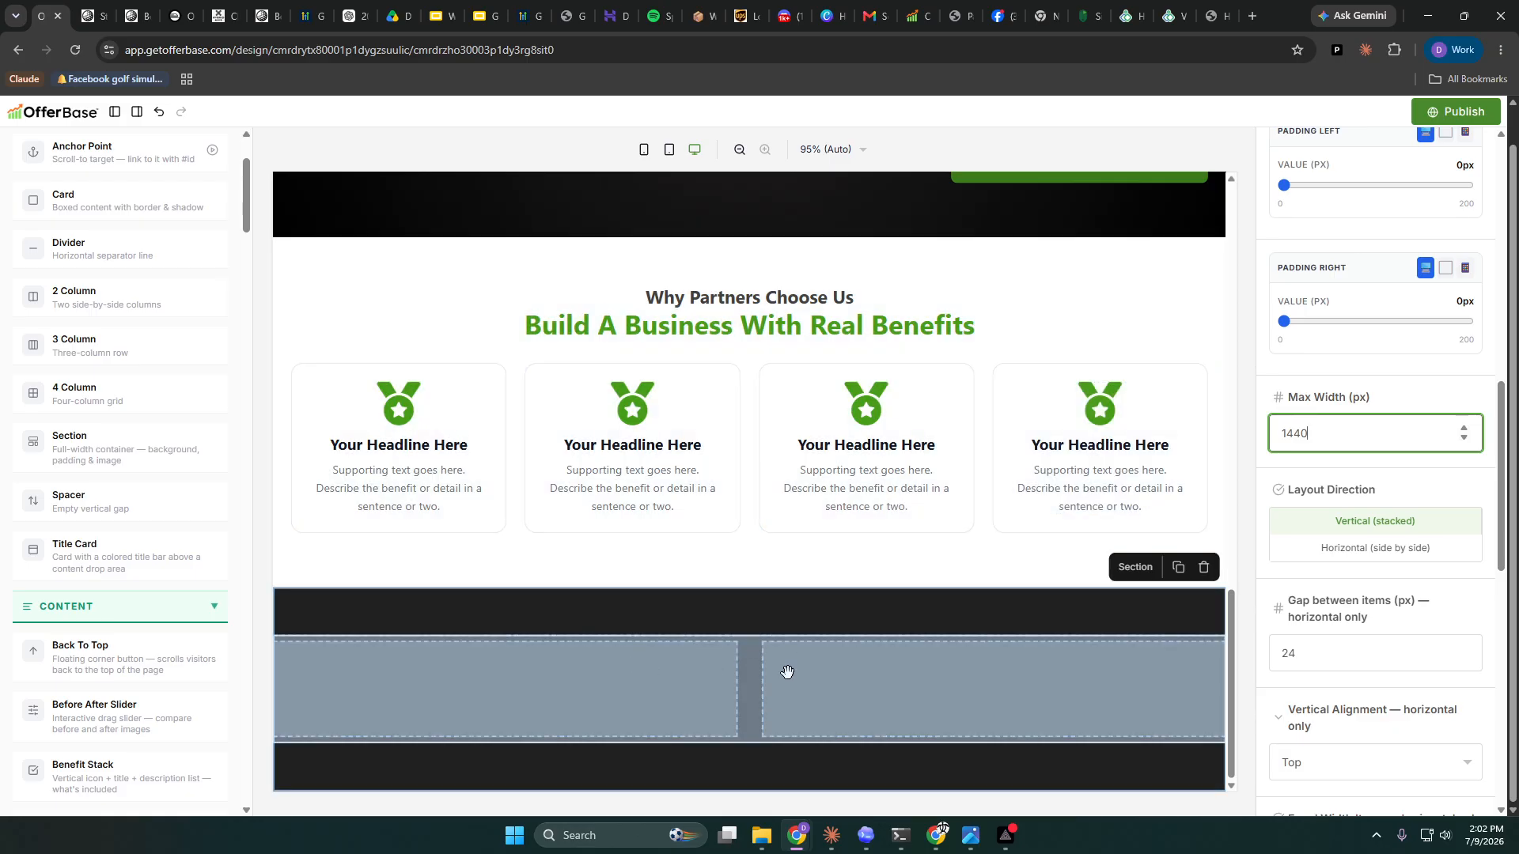
- Set the two-column layout's left column width to 38% and its gap to 12 px
{"action": "left_click", "coordinate": [746, 678]}
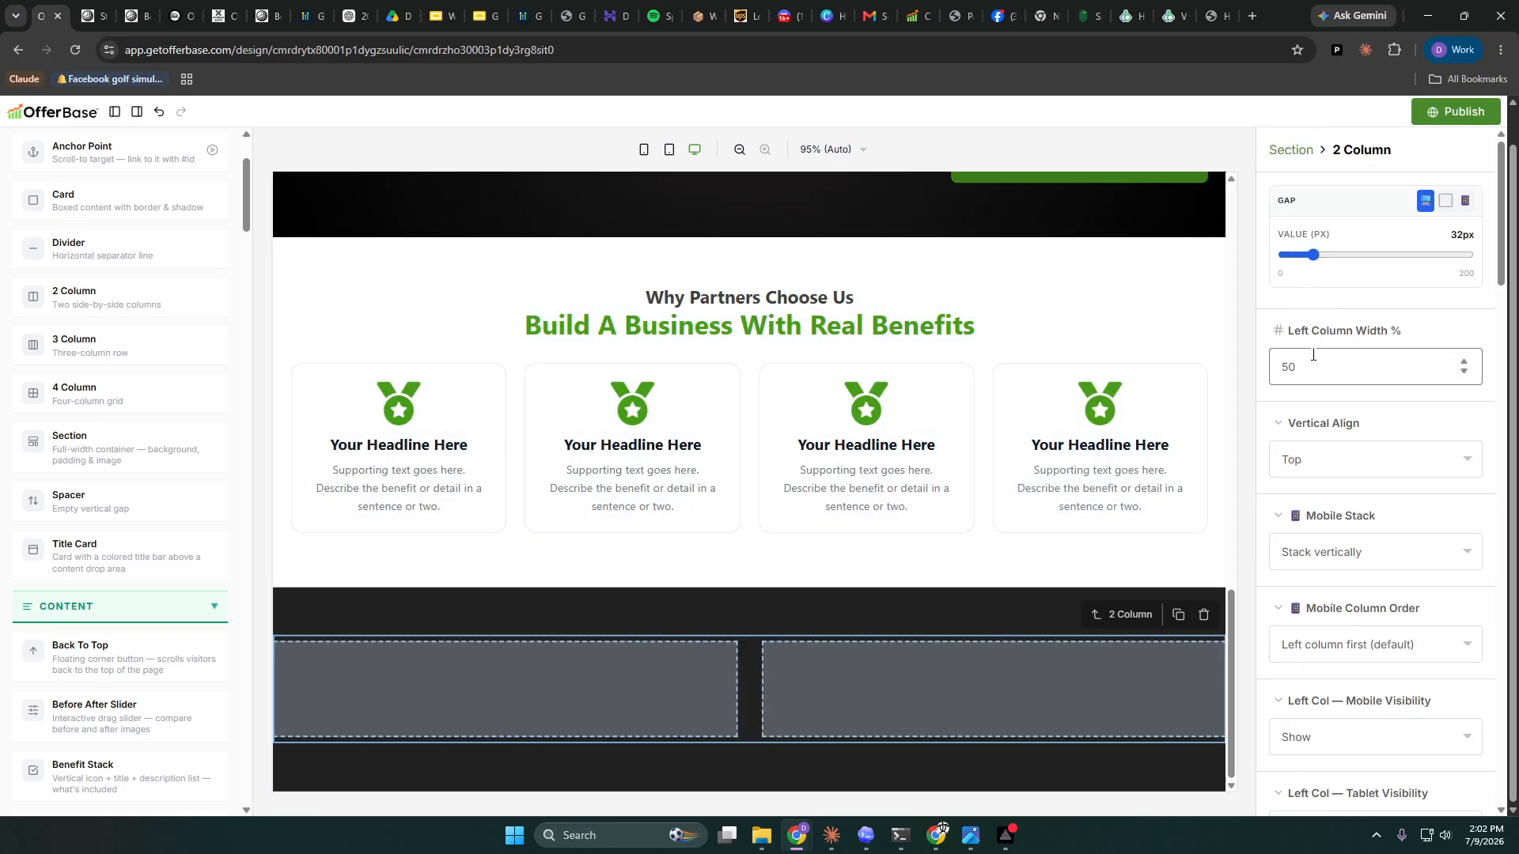
{"action": "left_click", "coordinate": [1464, 372]}
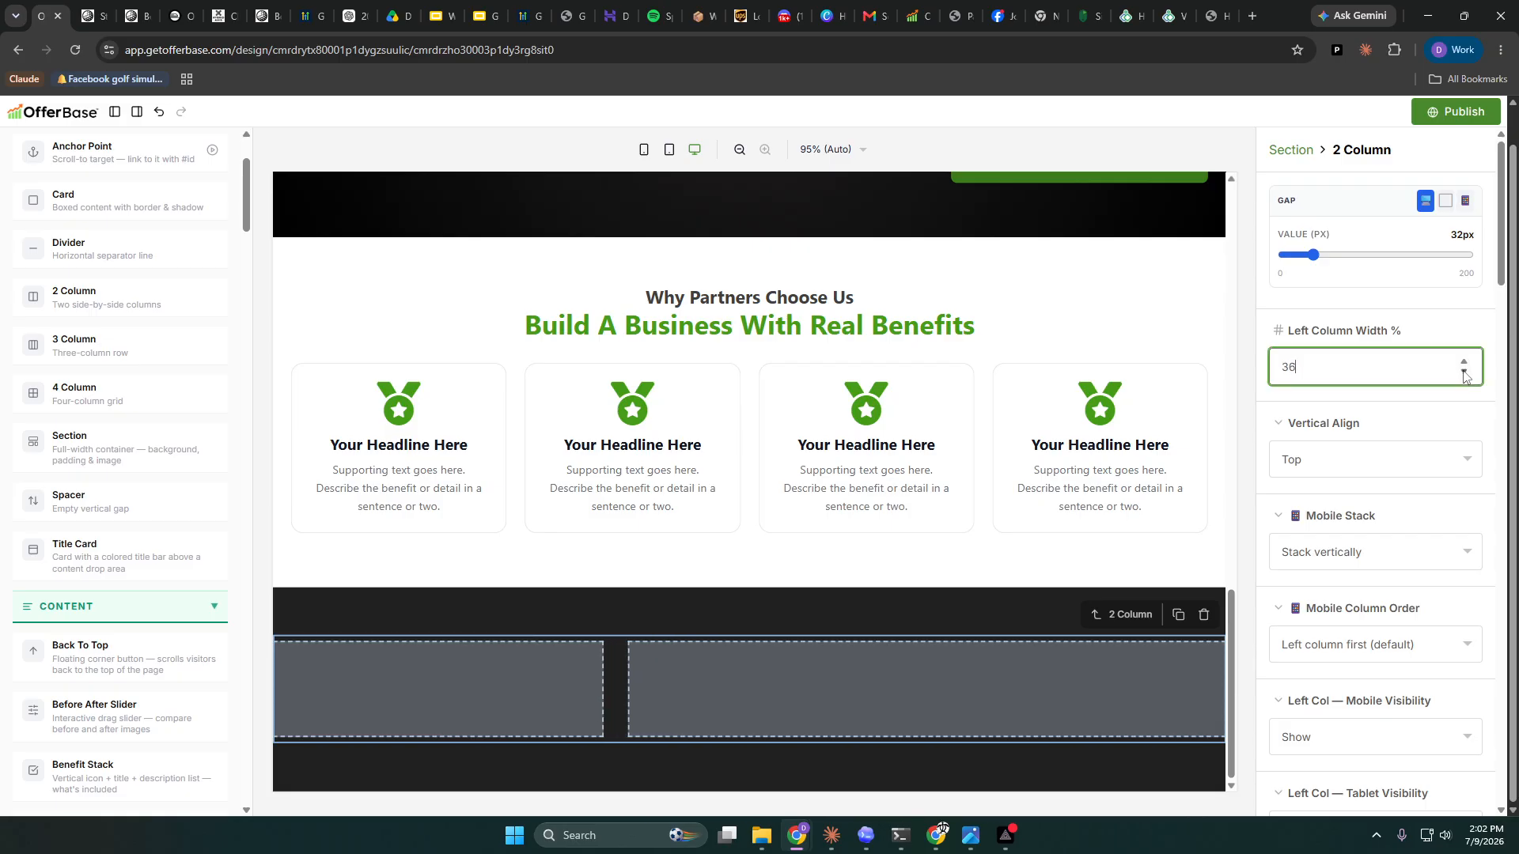
{"action": "left_click", "coordinate": [1464, 361]}
{"action": "left_click", "coordinate": [1463, 361]}
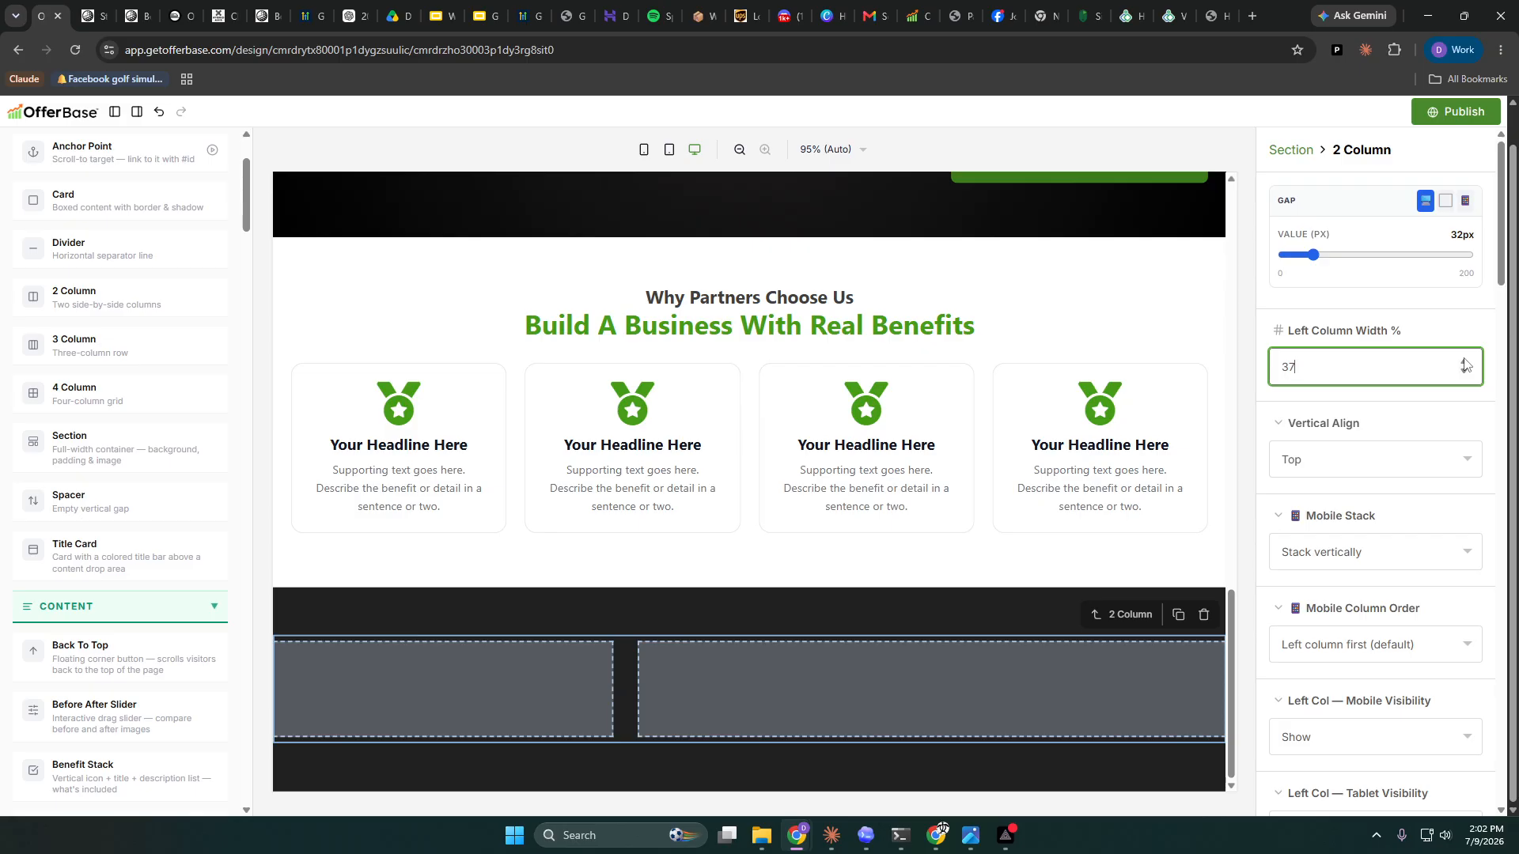
{"action": "left_click", "coordinate": [1464, 362]}
{"action": "left_click_drag", "start_coordinate": [1314, 255], "coordinate": [1295, 254]}
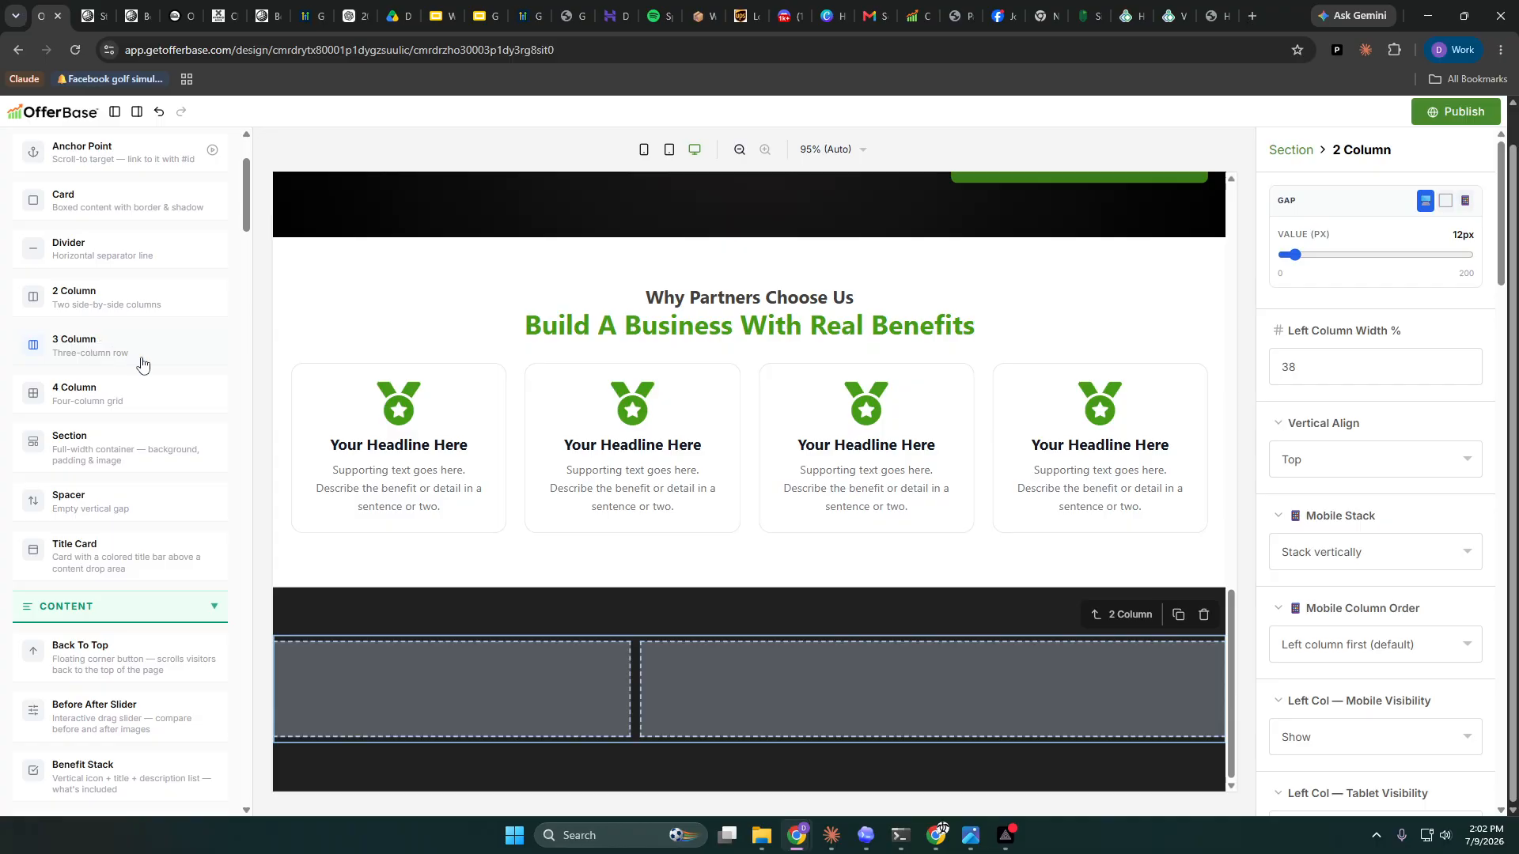
- Insert a three-column row in the dark section's right column and move a duplicate of the second benefit card's icon feature into its first column
{"action": "left_click_drag", "start_coordinate": [143, 361], "coordinate": [869, 688]}
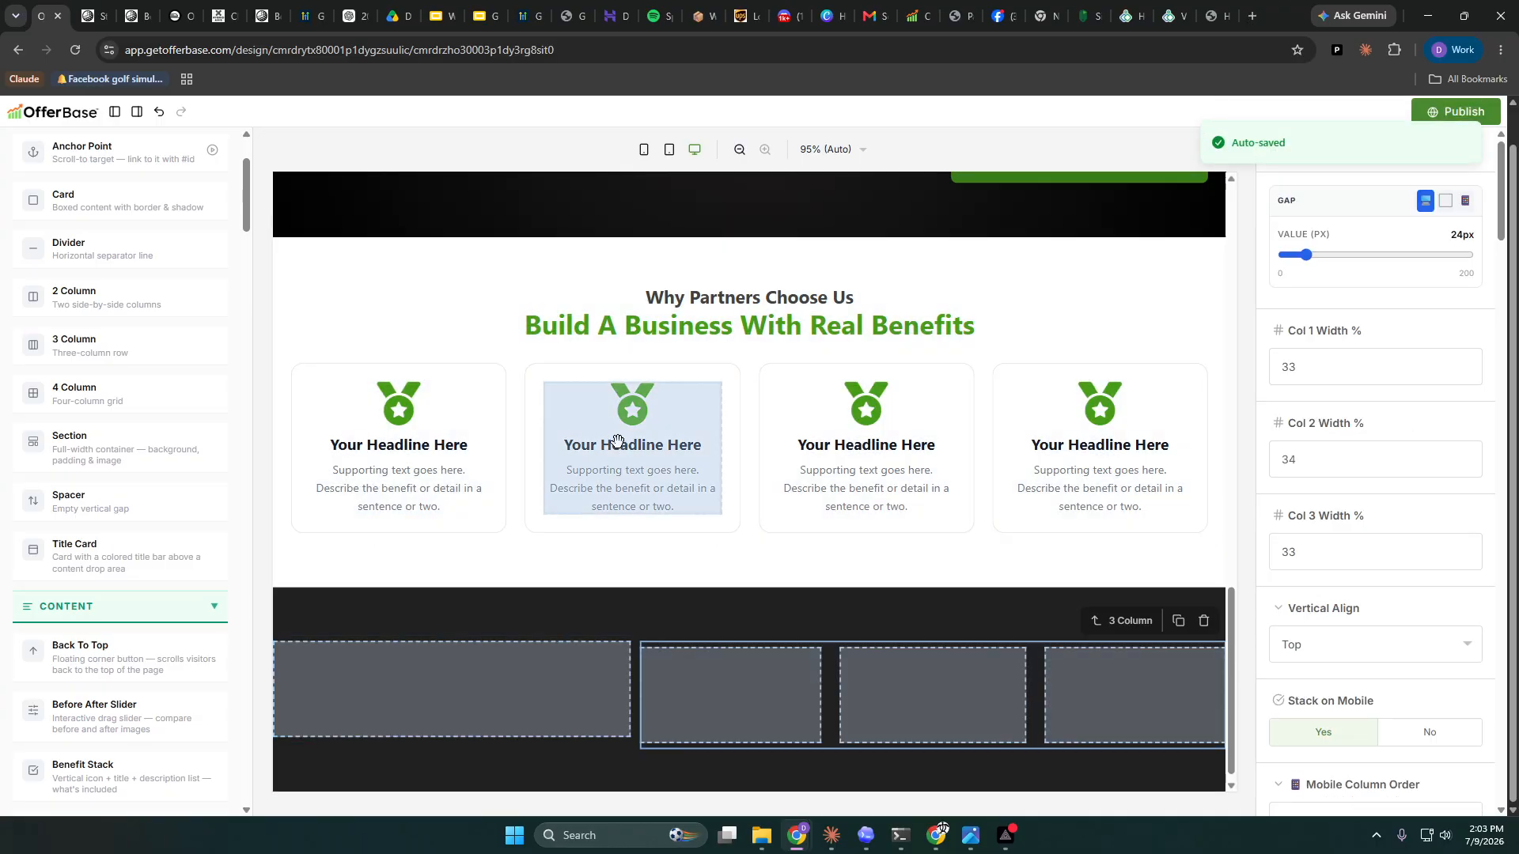
{"action": "left_click", "coordinate": [623, 434]}
{"action": "left_click", "coordinate": [676, 363]}
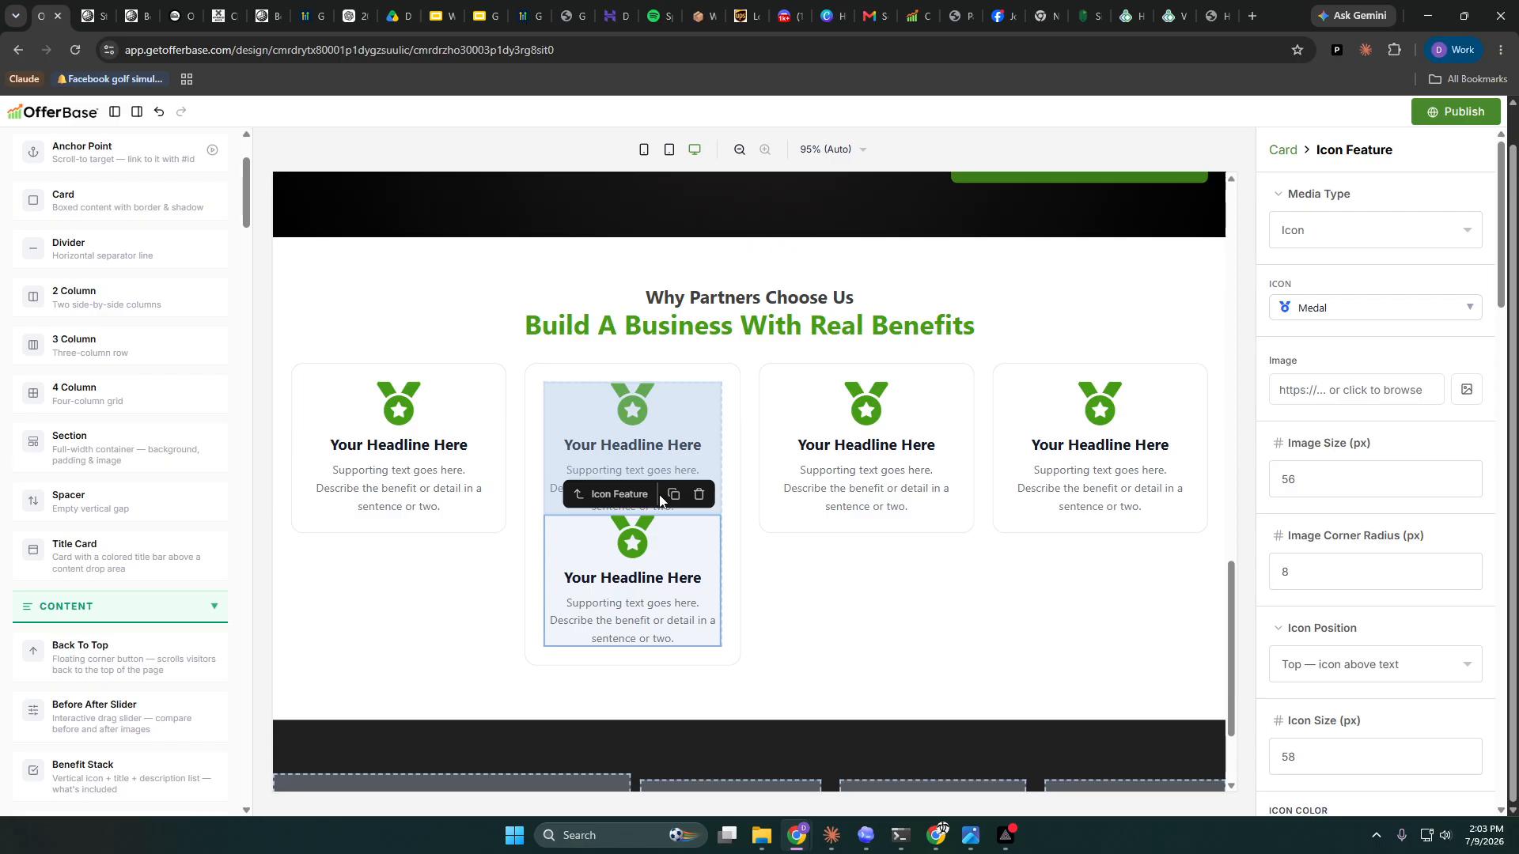
{"action": "left_click_drag", "start_coordinate": [646, 577], "coordinate": [756, 669]}
{"action": "scroll", "coordinate": [1377, 497], "scroll_direction": "up", "scroll_amount": 1}
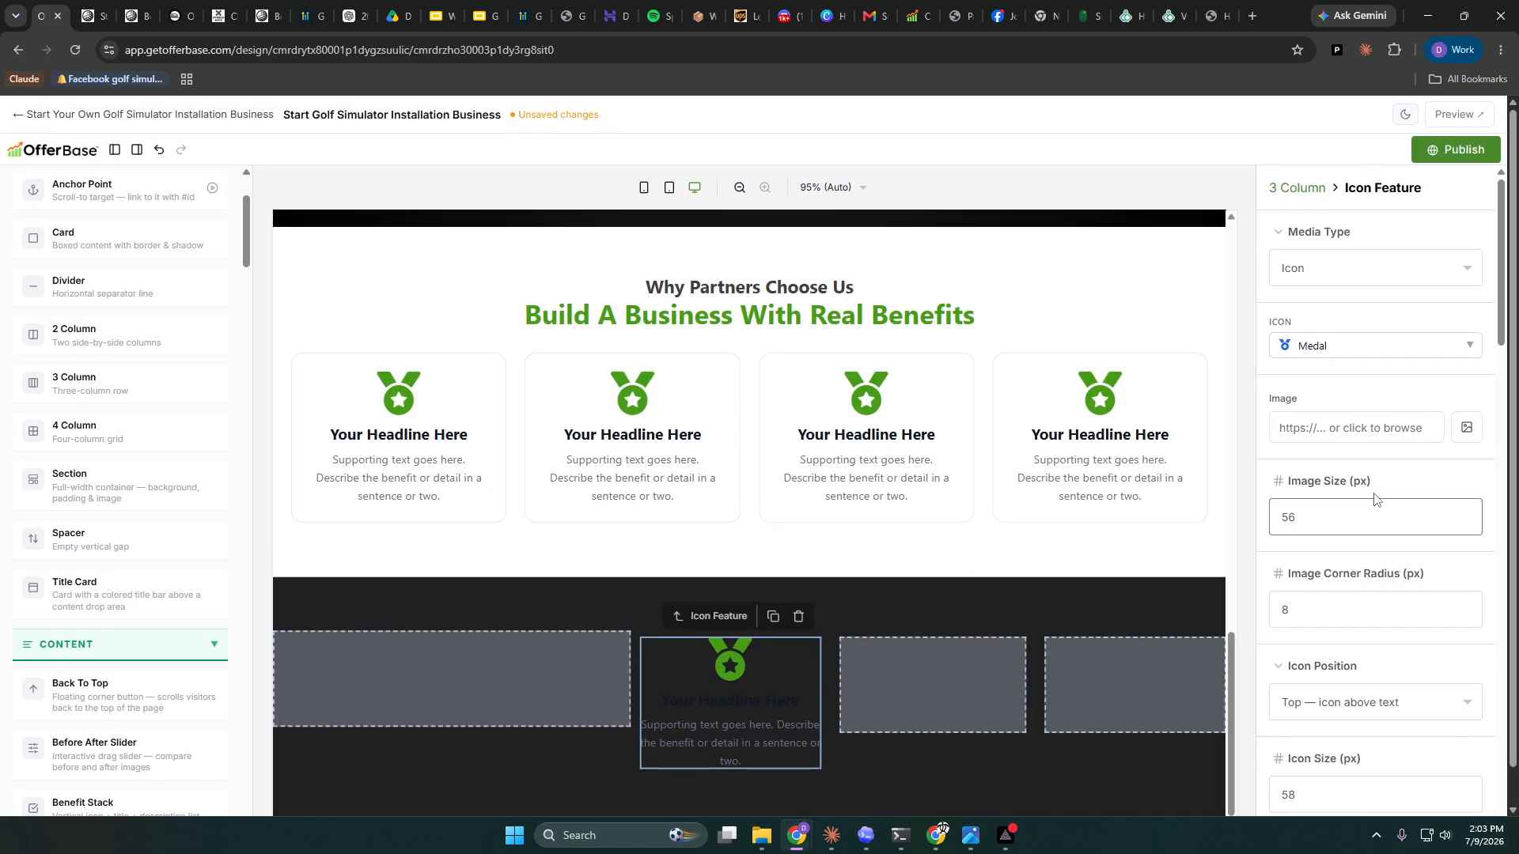
- Set the copied icon feature's headline color to #ffffff and its font size to 40 px
{"action": "scroll", "coordinate": [1375, 511], "scroll_direction": "down", "scroll_amount": 1}
{"action": "scroll", "coordinate": [1372, 513], "scroll_direction": "down", "scroll_amount": 5}
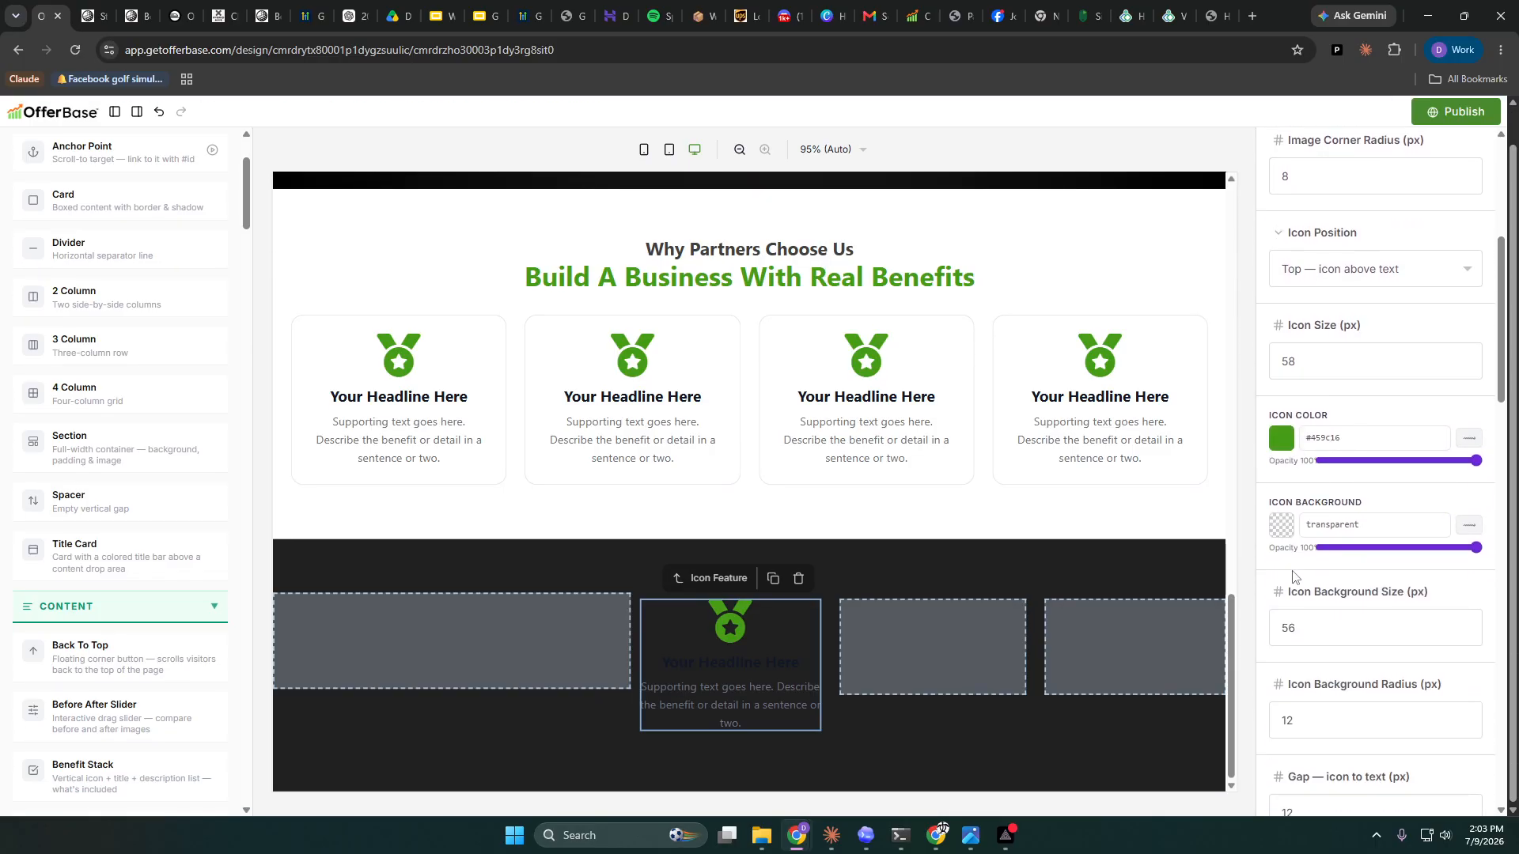
{"action": "scroll", "coordinate": [1335, 475], "scroll_direction": "down", "scroll_amount": 6}
{"action": "left_click", "coordinate": [1337, 587]}
{"action": "left_click", "coordinate": [1338, 602]}
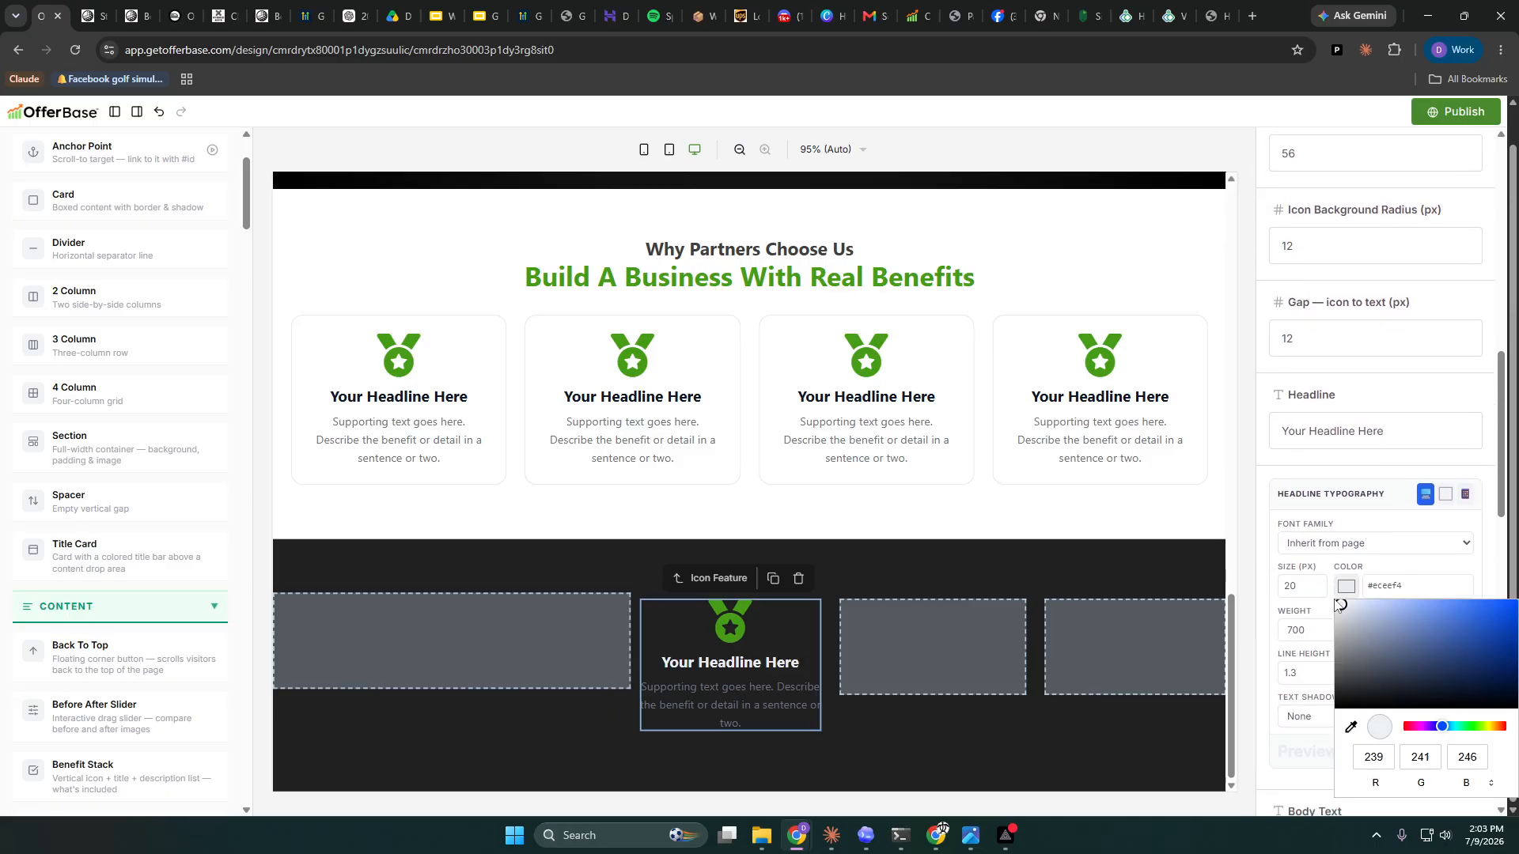
{"action": "left_click", "coordinate": [1315, 583]}
{"action": "left_click_drag", "start_coordinate": [1315, 584], "coordinate": [1315, 586]}
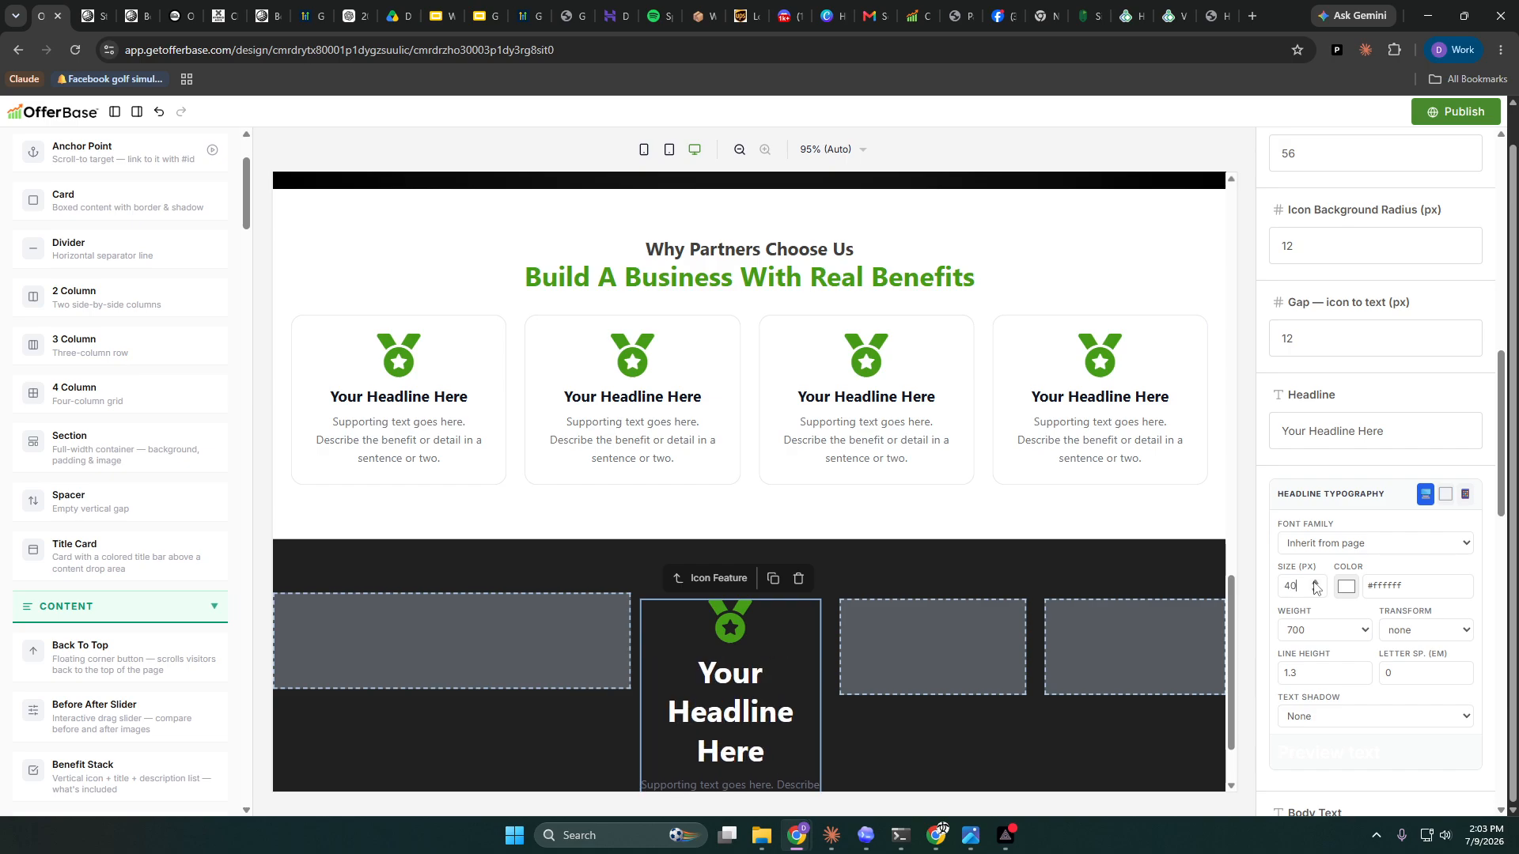
- Replace the copied icon feature's headline text with "$120K+"
{"action": "scroll", "coordinate": [1357, 267], "scroll_direction": "up", "scroll_amount": 15}
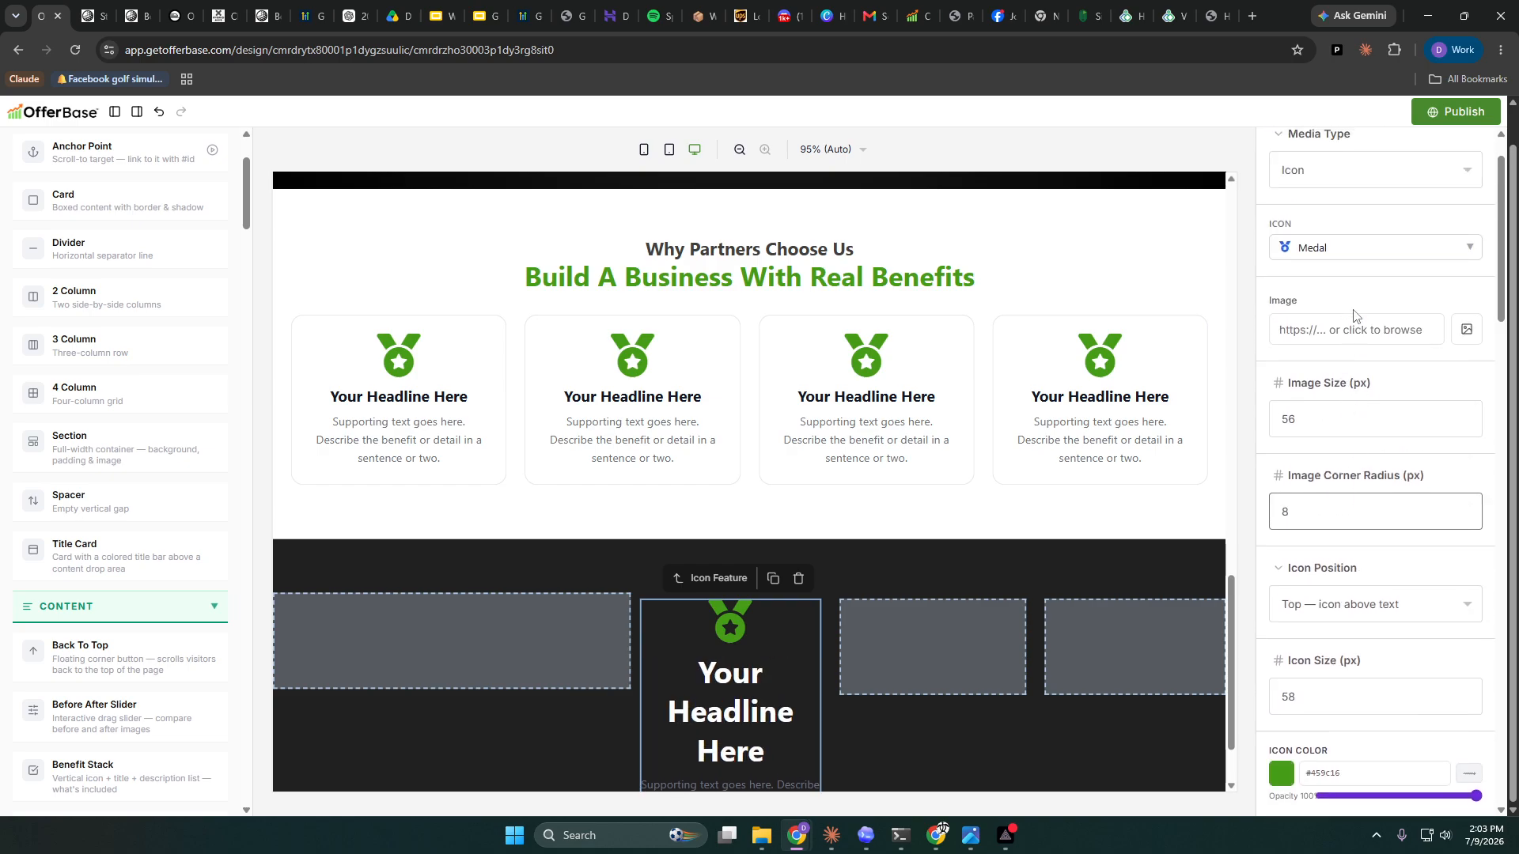
{"action": "scroll", "coordinate": [1354, 459], "scroll_direction": "down", "scroll_amount": 9}
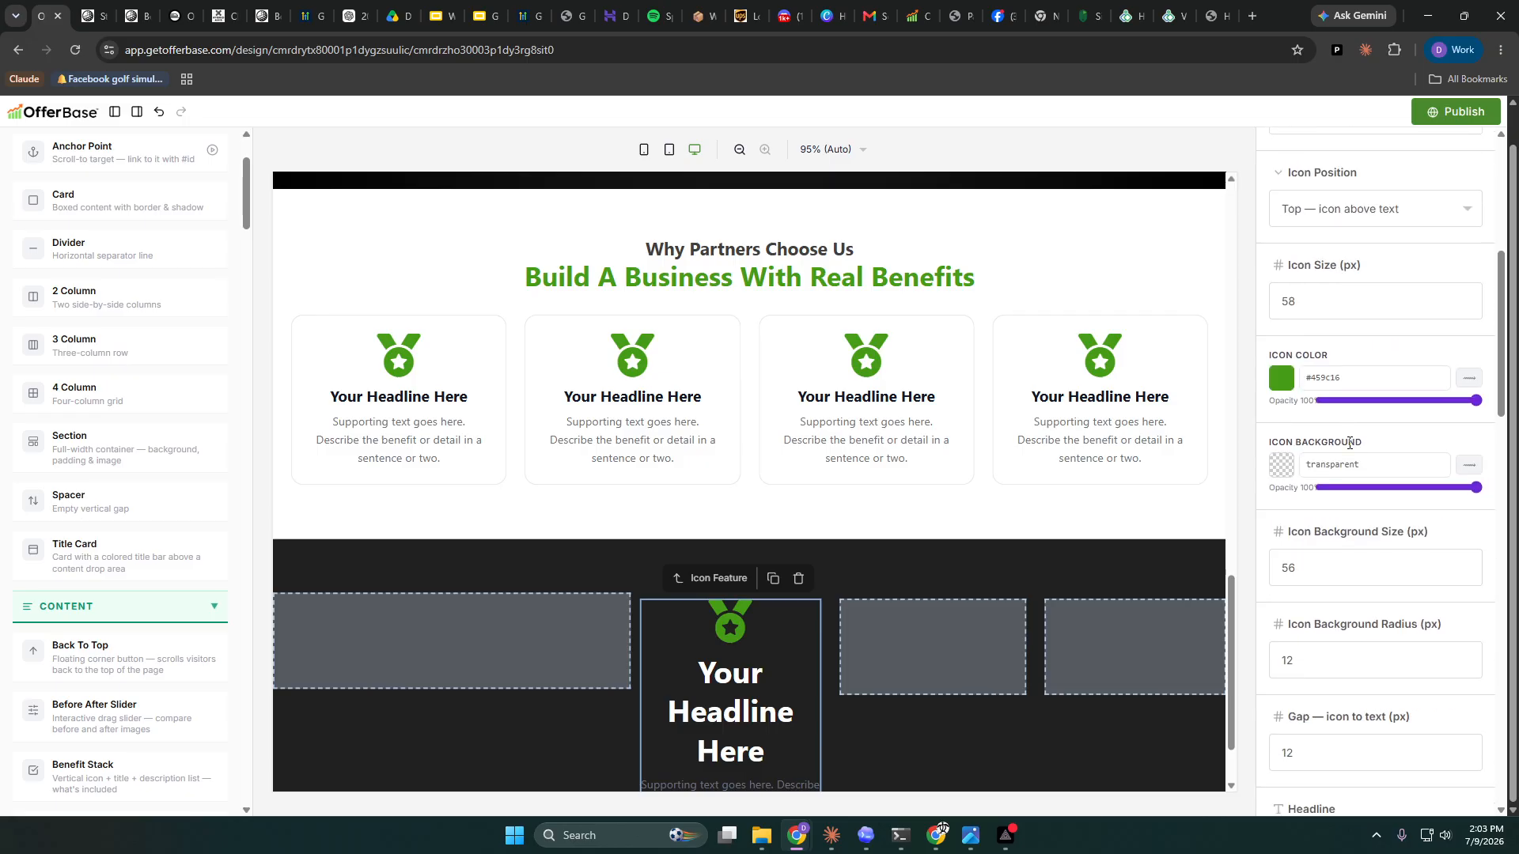
{"action": "scroll", "coordinate": [1350, 444], "scroll_direction": "down", "scroll_amount": 7}
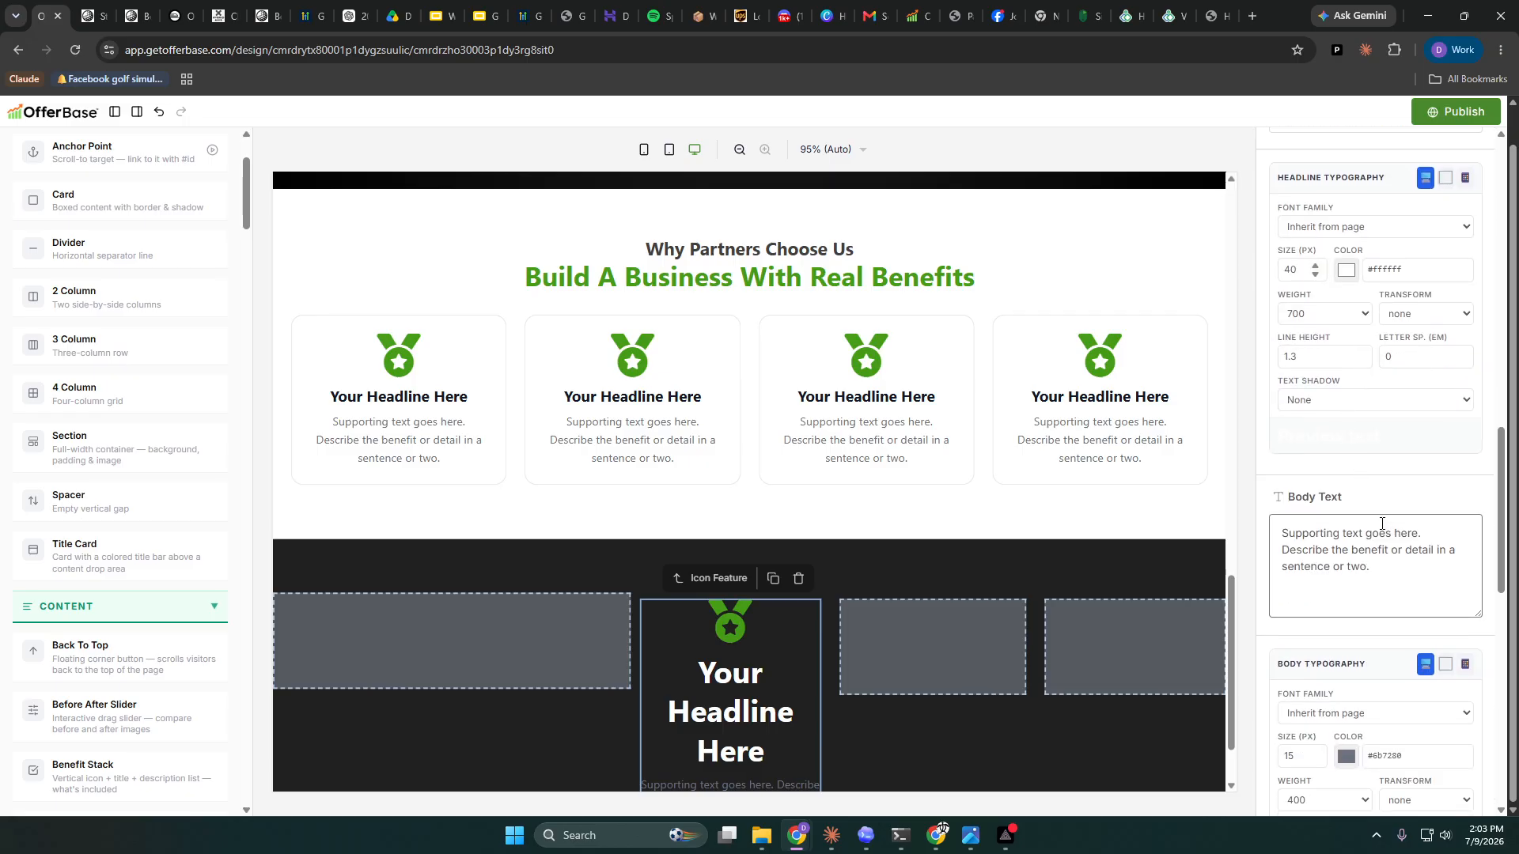
{"action": "scroll", "coordinate": [1350, 456], "scroll_direction": "up", "scroll_amount": 5}
{"action": "left_click_drag", "start_coordinate": [1475, 432], "coordinate": [1264, 433]}
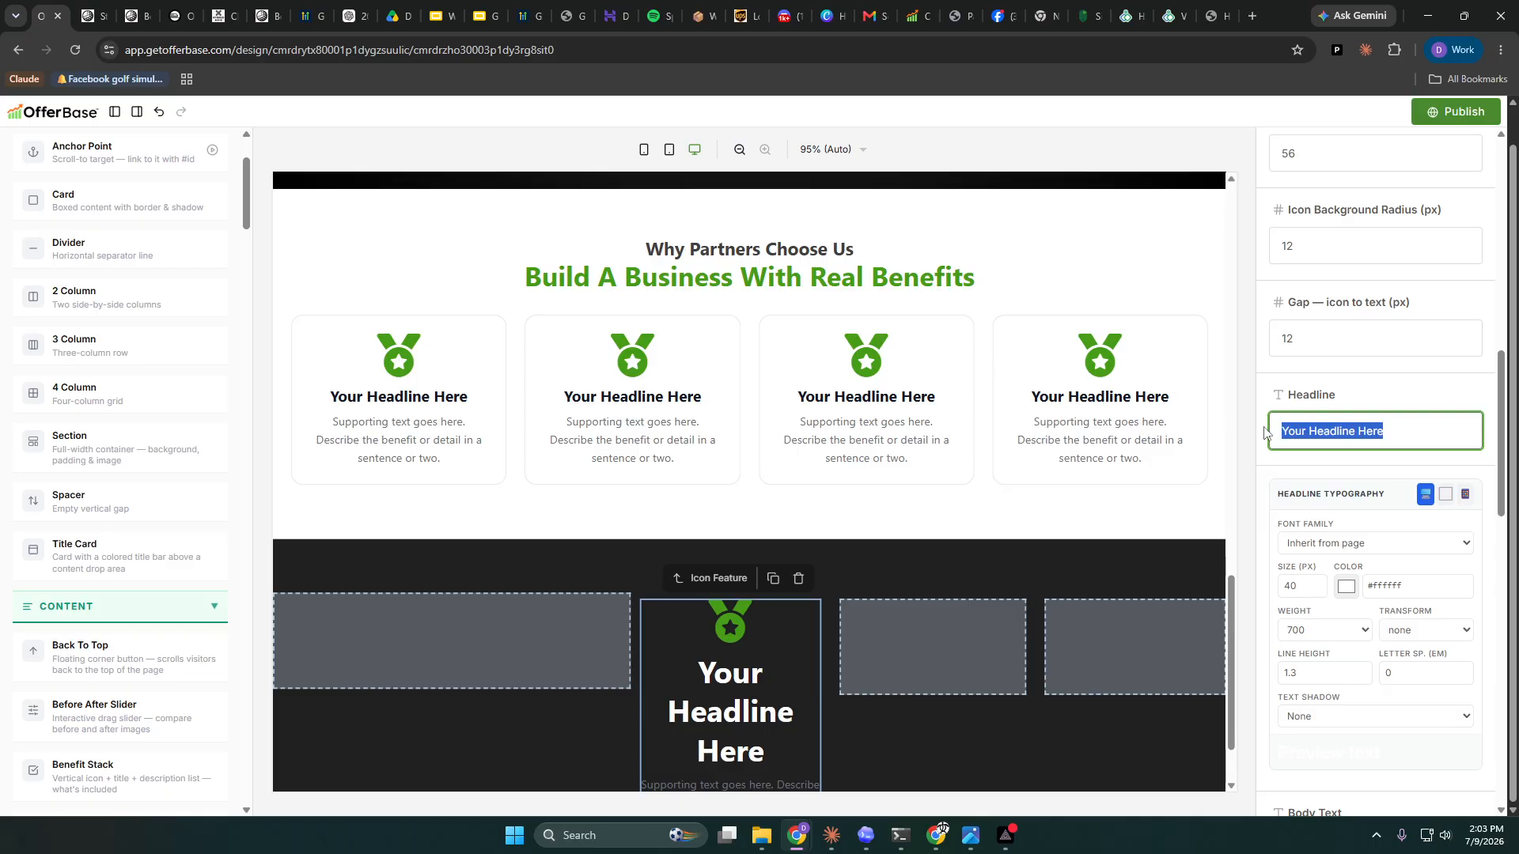
{"action": "type", "text": "$120"}
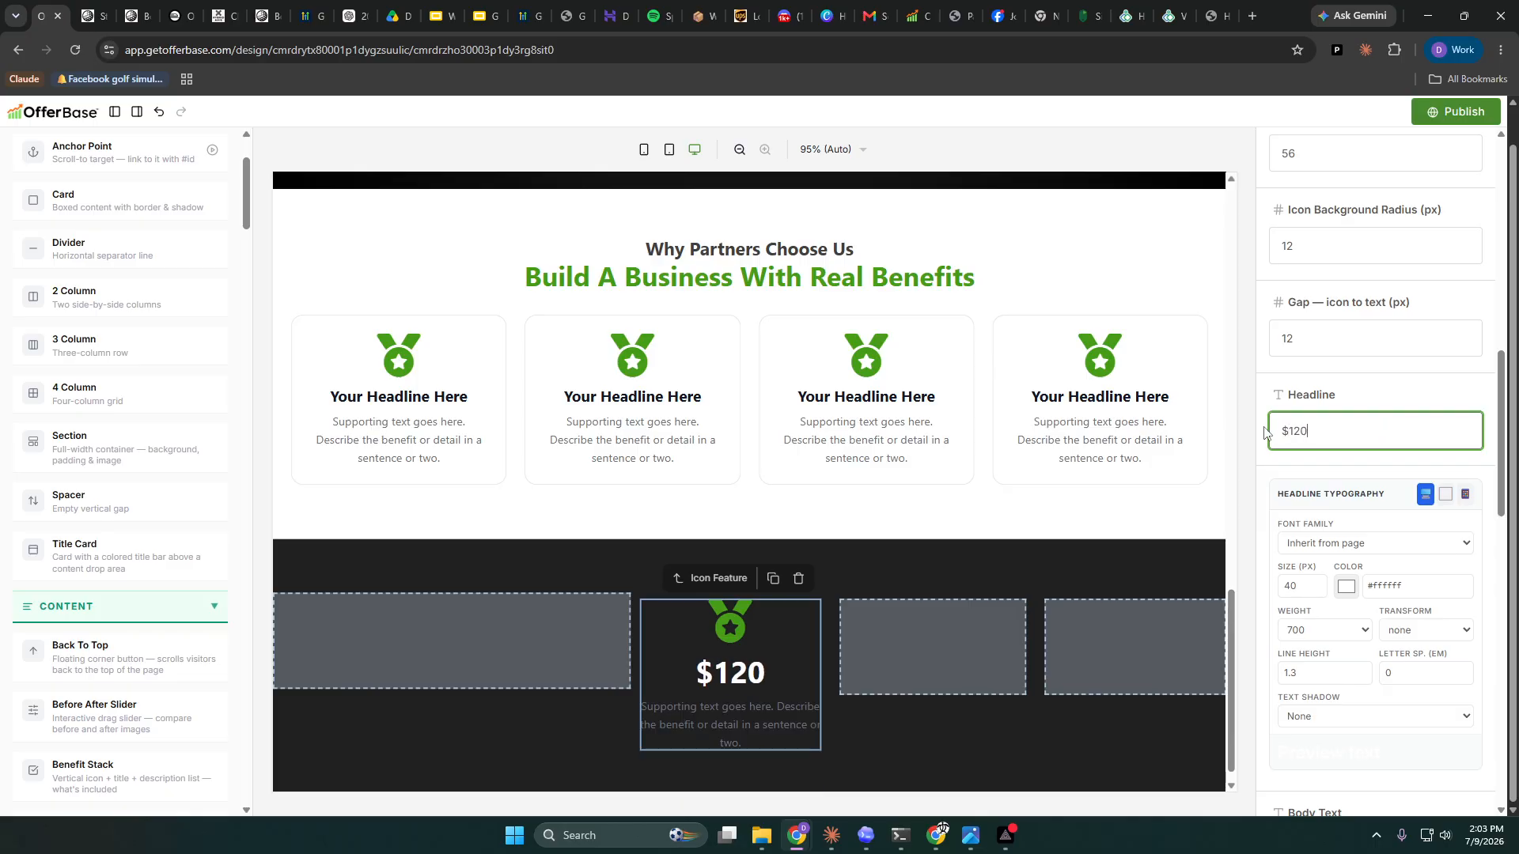
{"action": "type", "text": "K"}
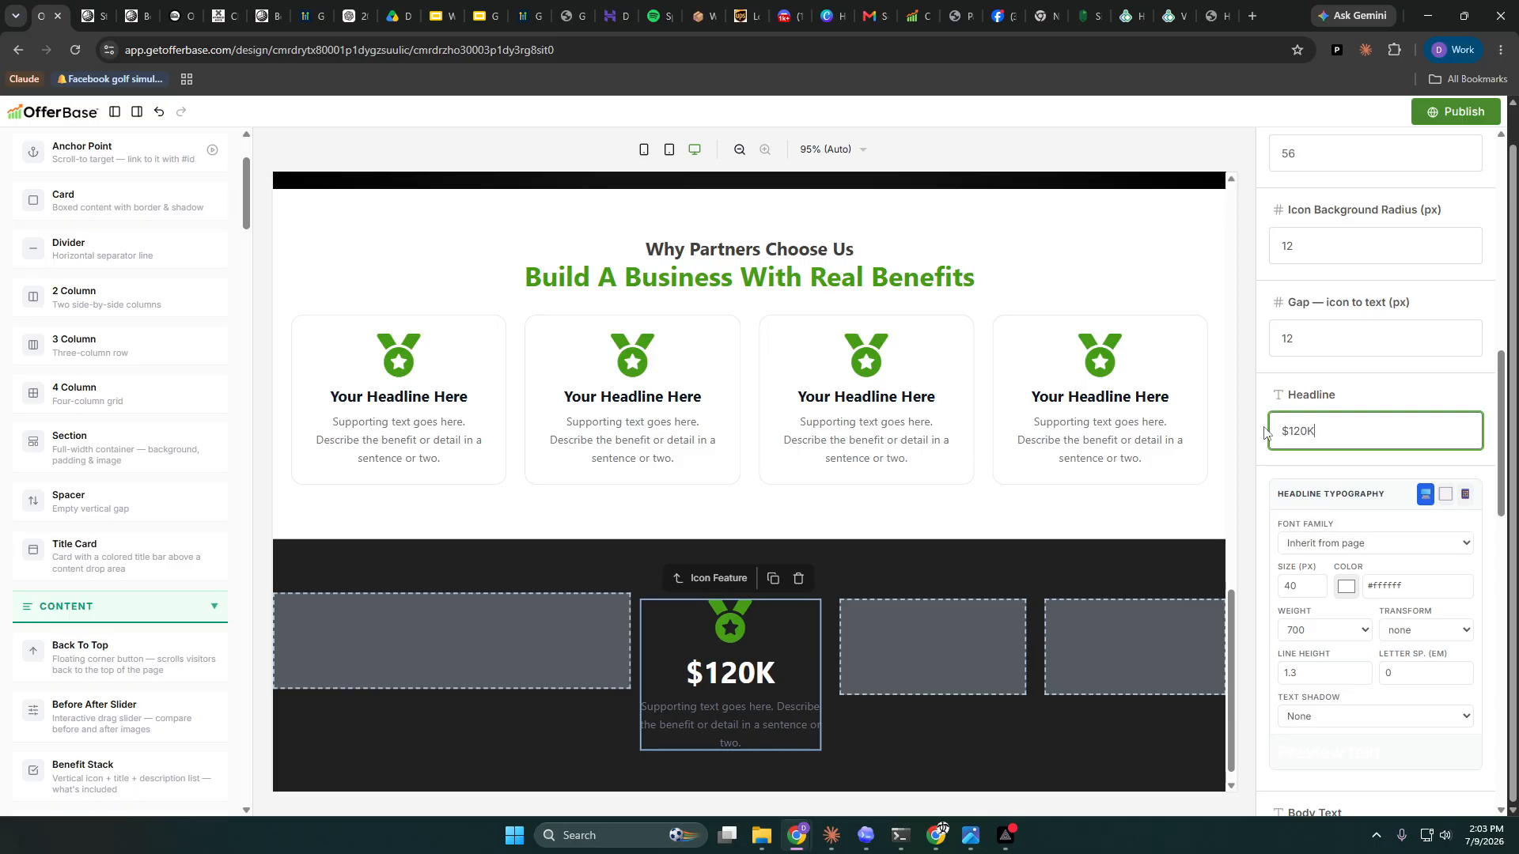
{"action": "type", "text": "+"}
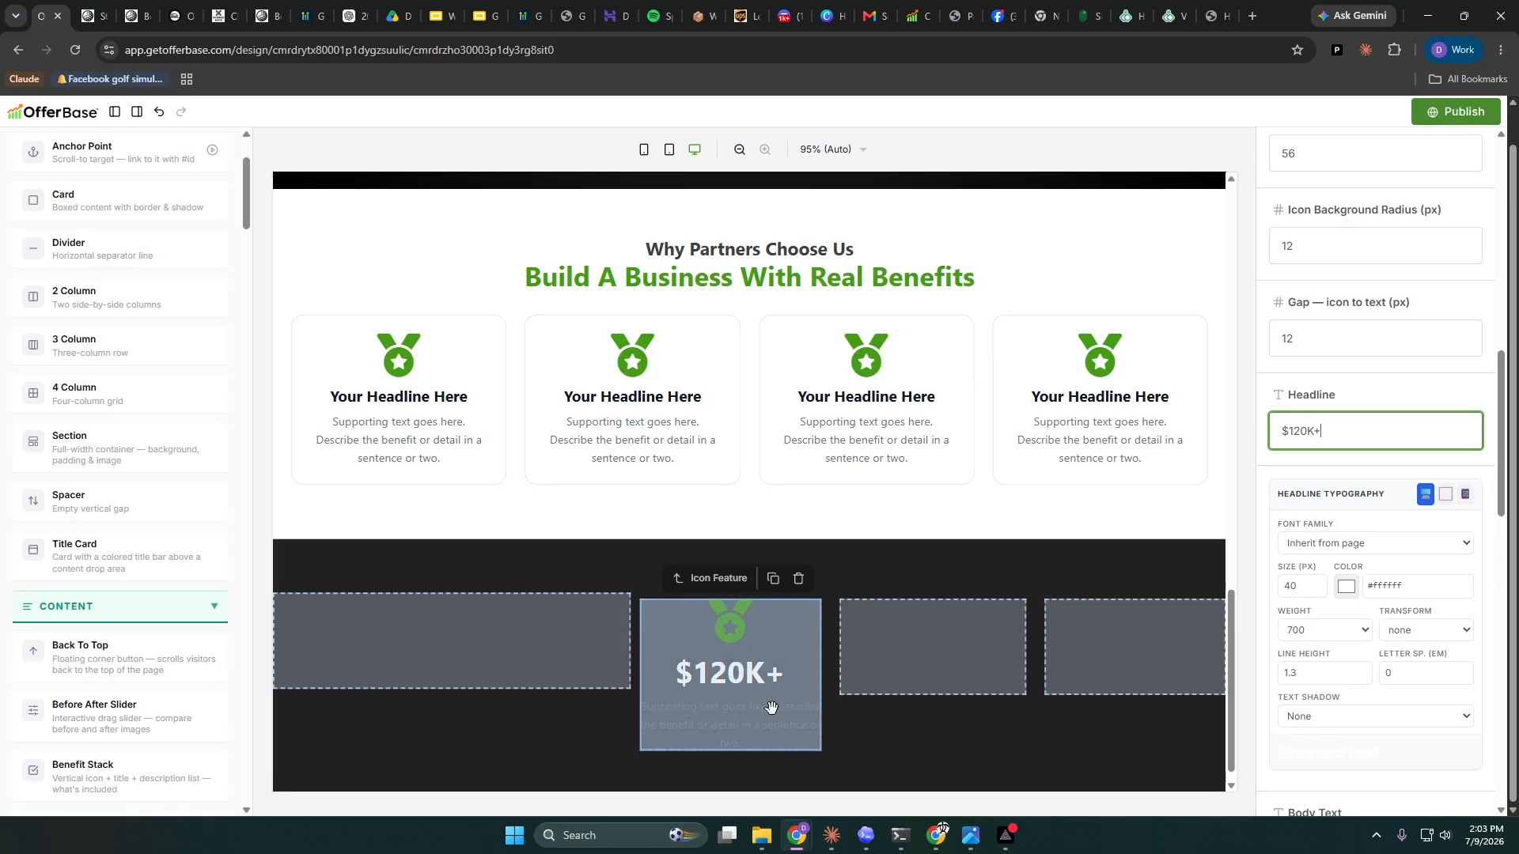
- Set the $120K+ feature's body text color to #e2e6ee and its line height to 1.3
{"action": "left_click", "coordinate": [768, 706]}
{"action": "scroll", "coordinate": [1394, 536], "scroll_direction": "down", "scroll_amount": 1}
{"action": "scroll", "coordinate": [1394, 536], "scroll_direction": "down", "scroll_amount": 5}
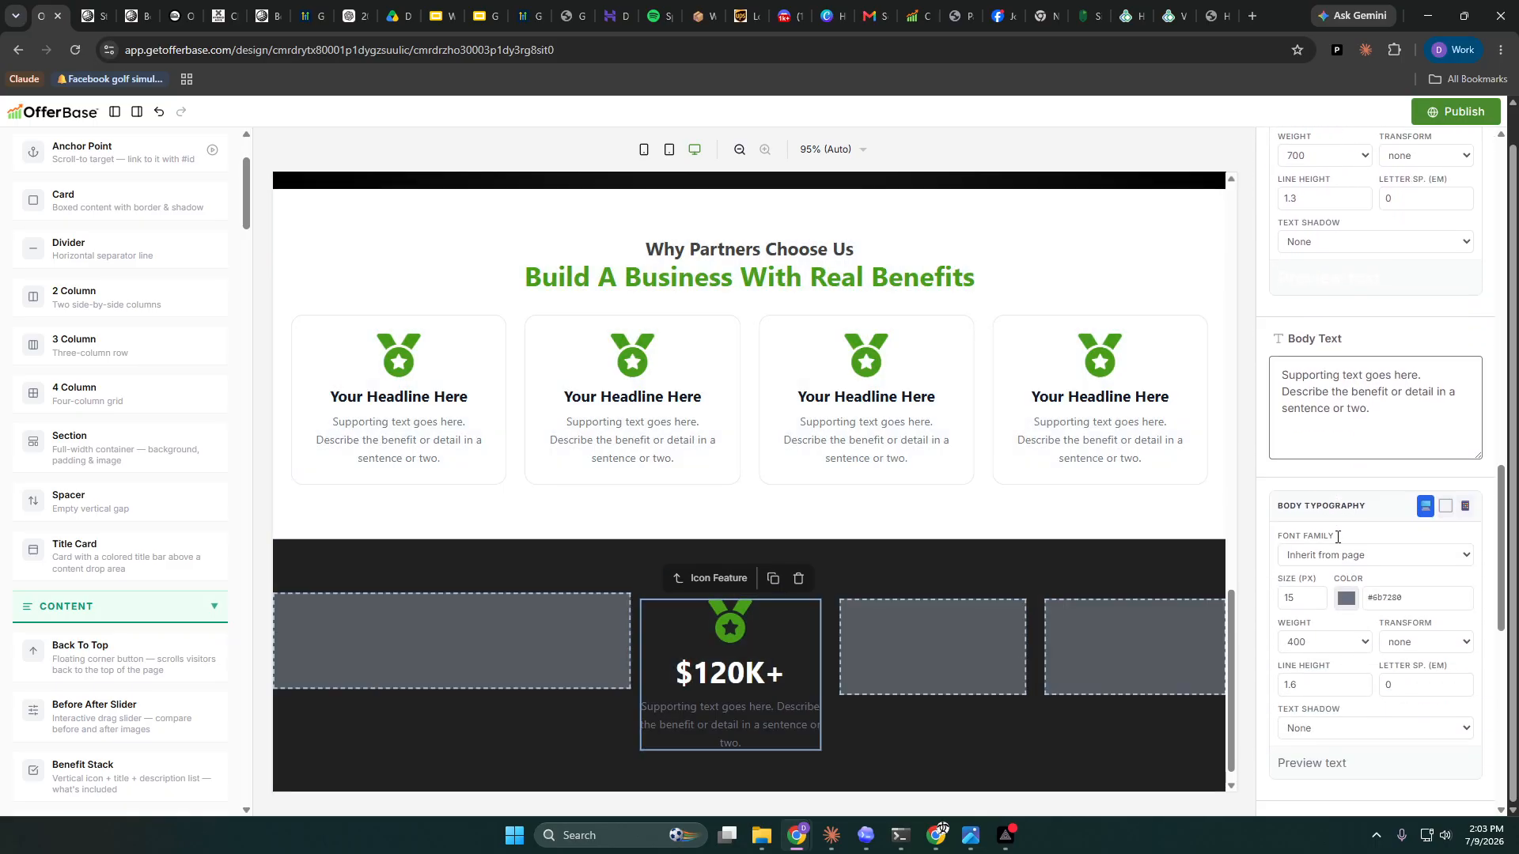
{"action": "left_click", "coordinate": [1346, 599]}
{"action": "left_click_drag", "start_coordinate": [1340, 633], "coordinate": [1345, 620]}
{"action": "left_click", "coordinate": [1269, 702]}
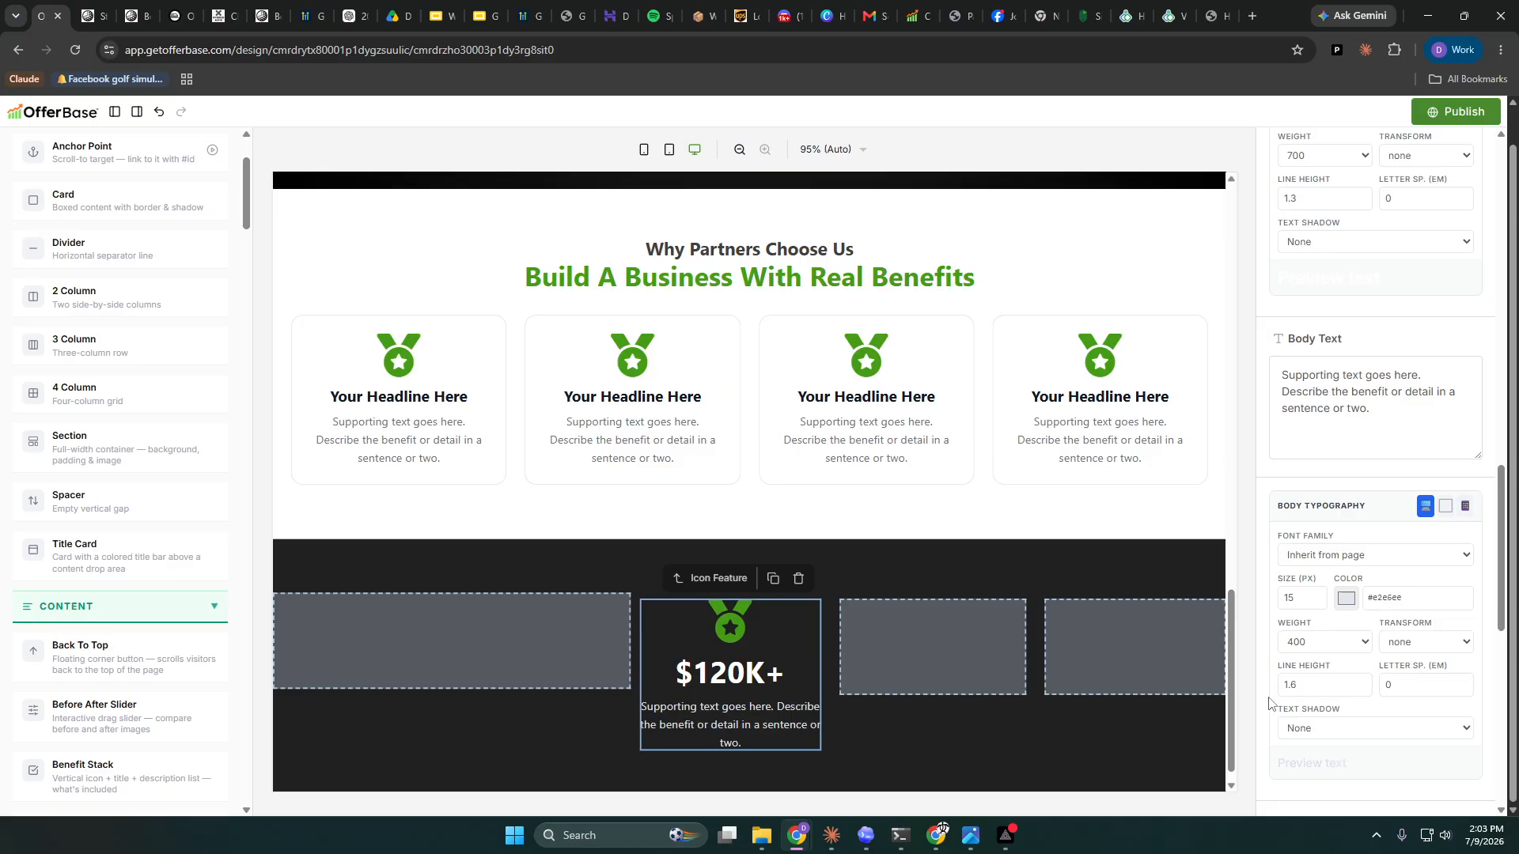
{"action": "left_click", "coordinate": [1361, 690]}
{"action": "left_click", "coordinate": [1361, 690]}
{"action": "left_click", "coordinate": [1360, 690]}
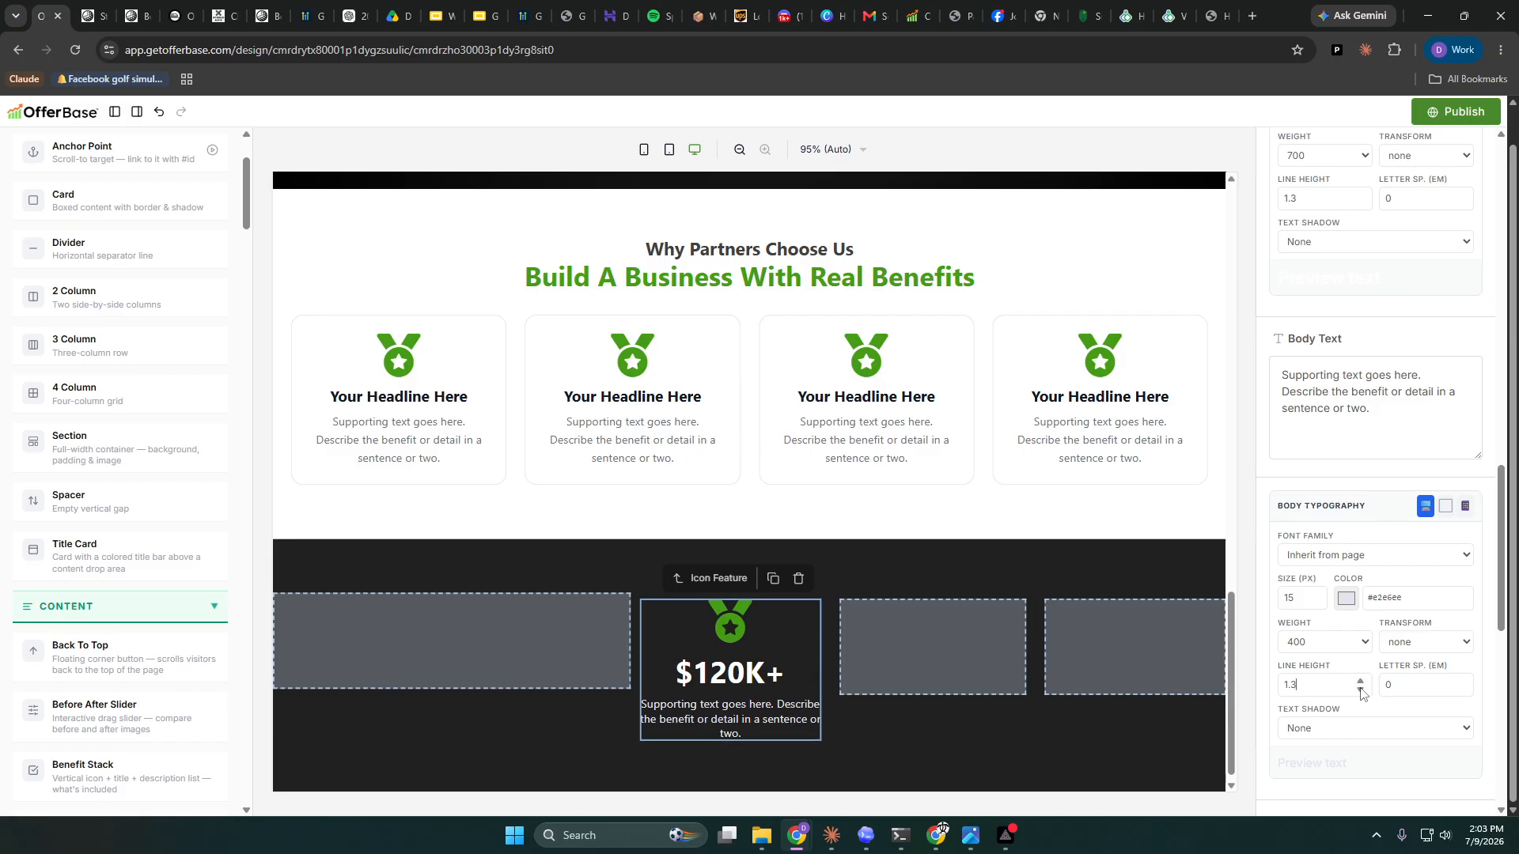
- Shorten the $120K+ feature's body text to "Supporting text goes here."
{"action": "scroll", "coordinate": [1367, 490], "scroll_direction": "up", "scroll_amount": 1}
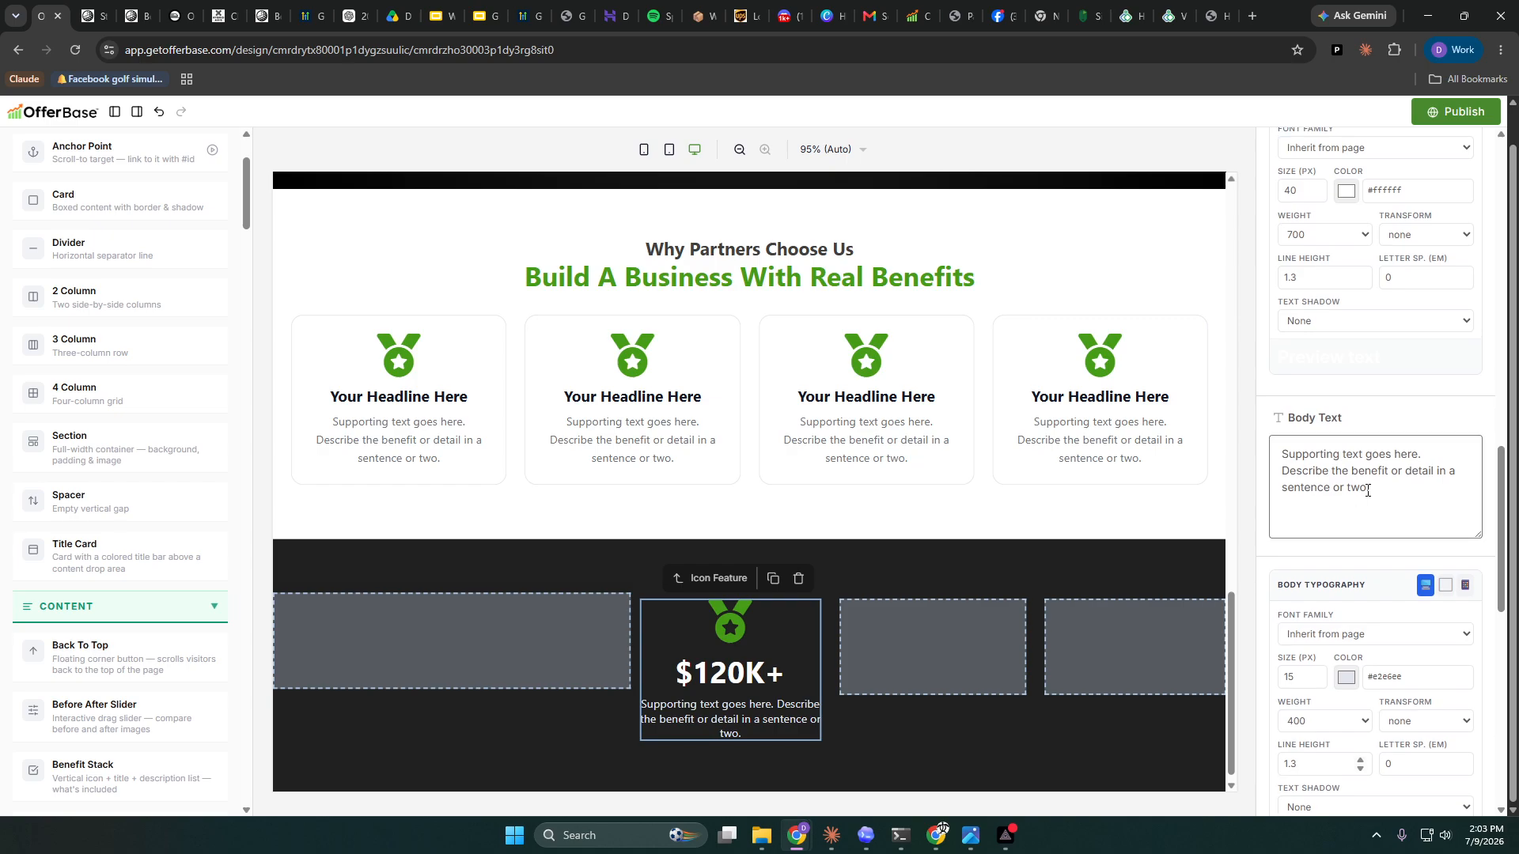
{"action": "left_click_drag", "start_coordinate": [1429, 456], "coordinate": [1464, 526]}
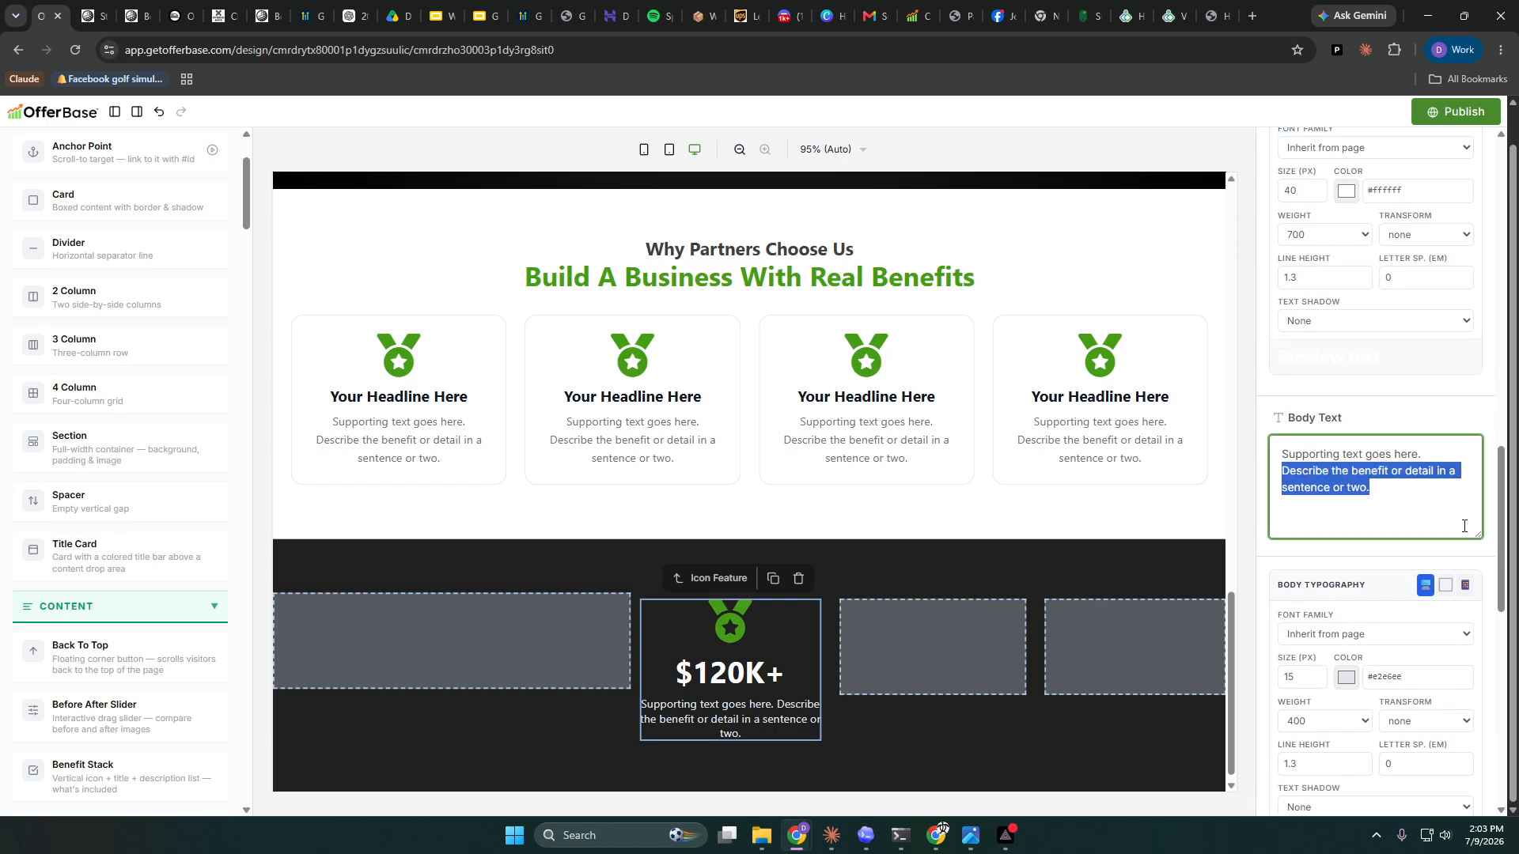
{"action": "key", "text": "BackSpace"}
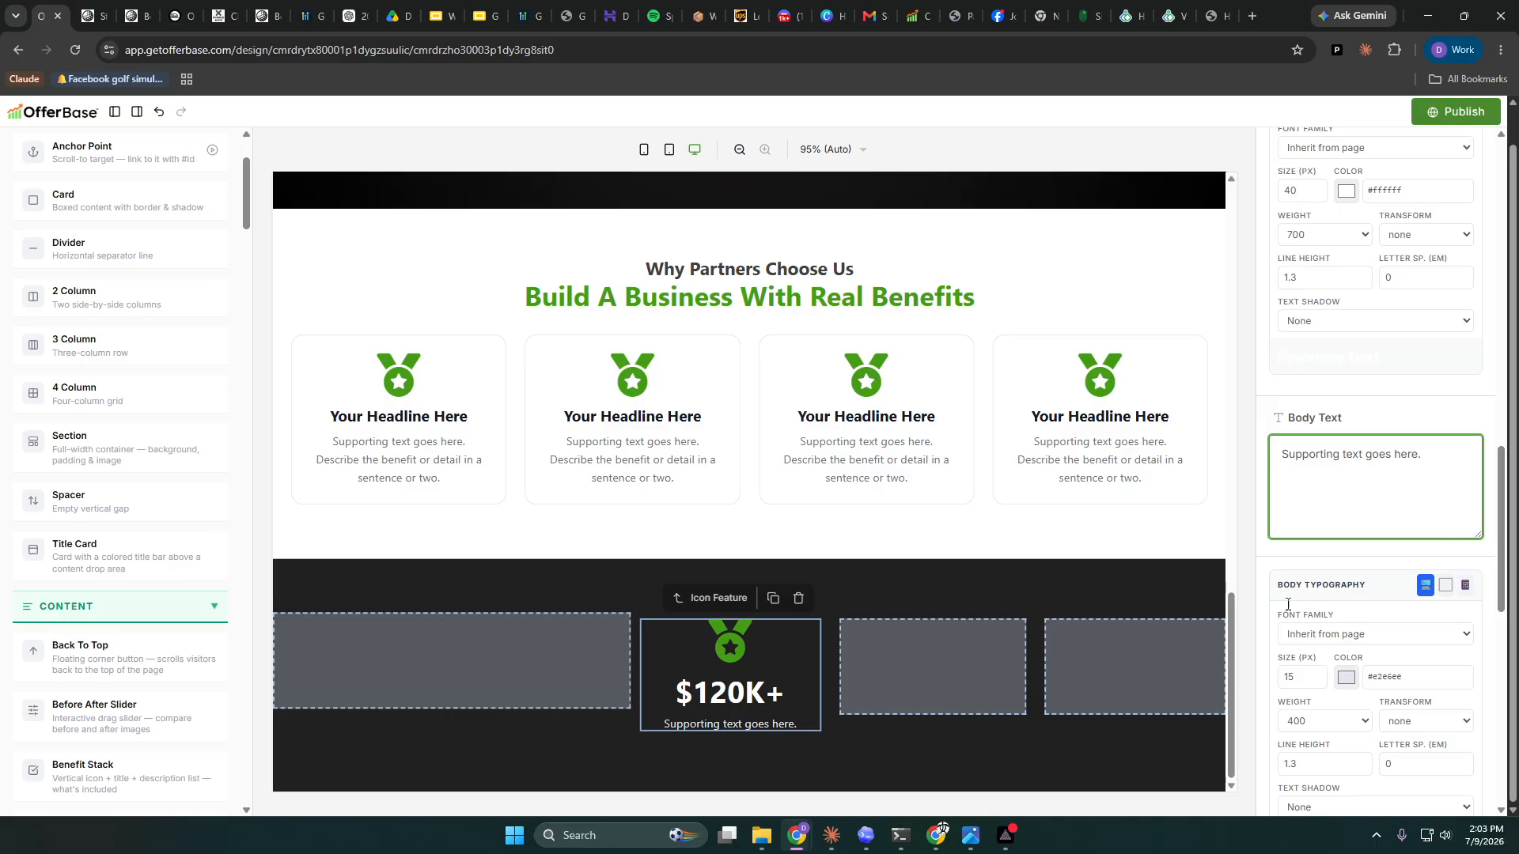
- Set the $120K+ feature's headline size to 52 px and its icon-to-text gap to 5 px
{"action": "left_click", "coordinate": [734, 682]}
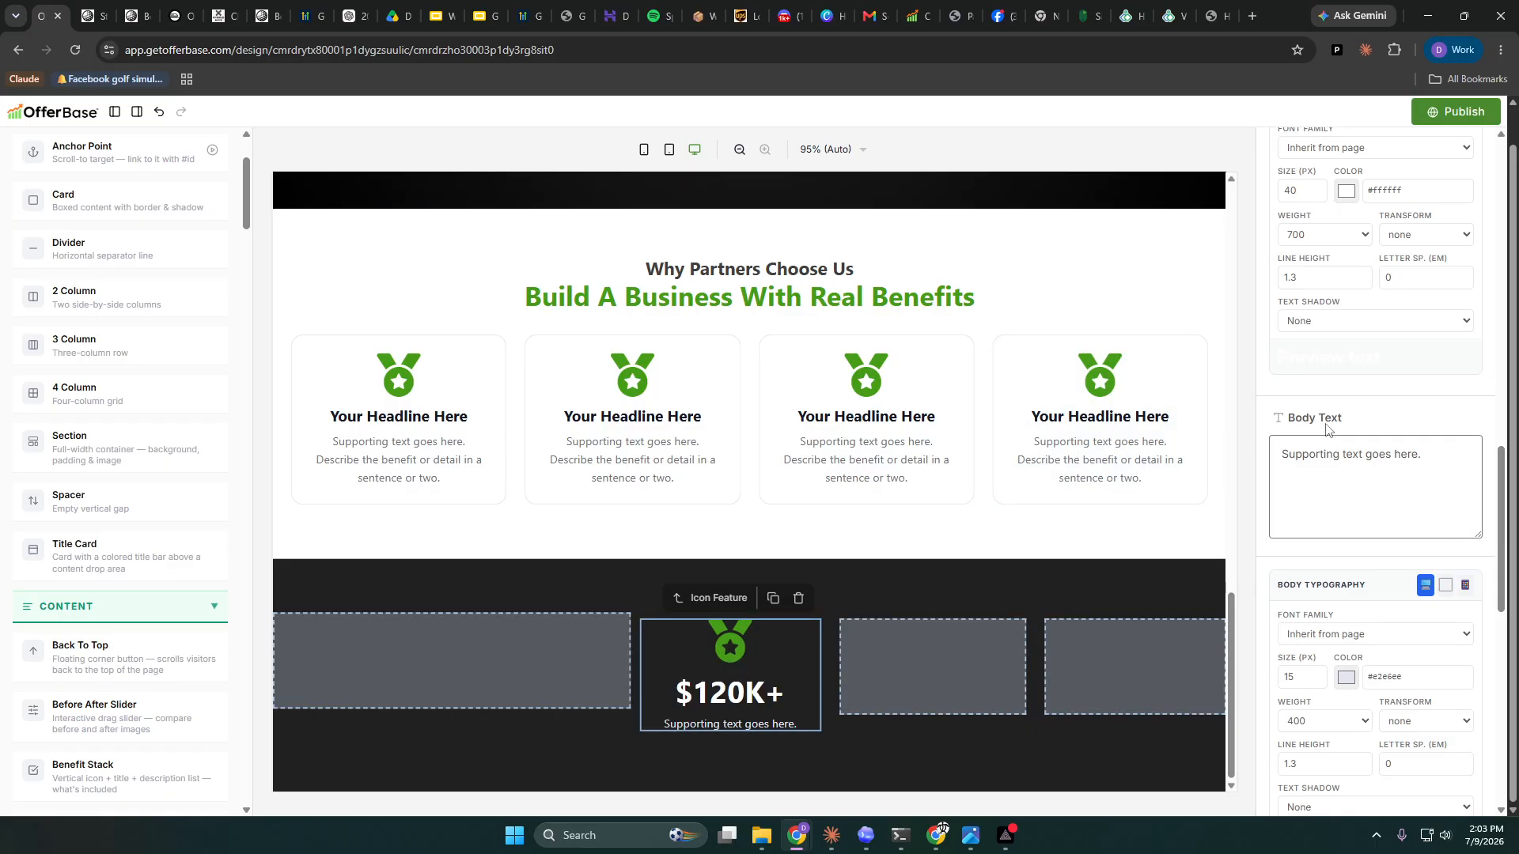
{"action": "scroll", "coordinate": [1337, 570], "scroll_direction": "up", "scroll_amount": 4}
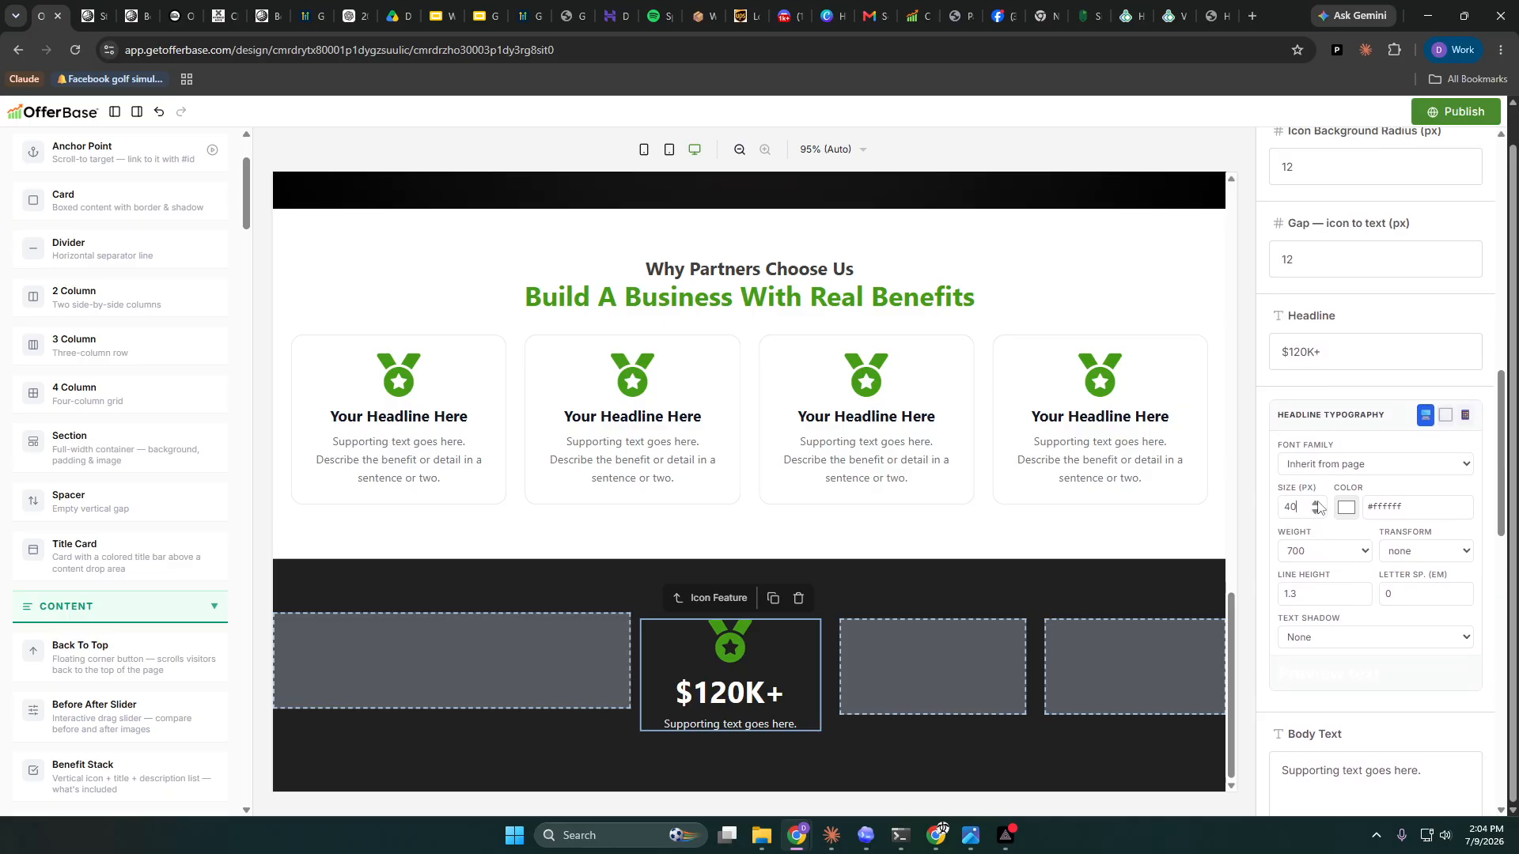
{"action": "scroll", "coordinate": [1318, 507], "scroll_direction": "up", "scroll_amount": 12}
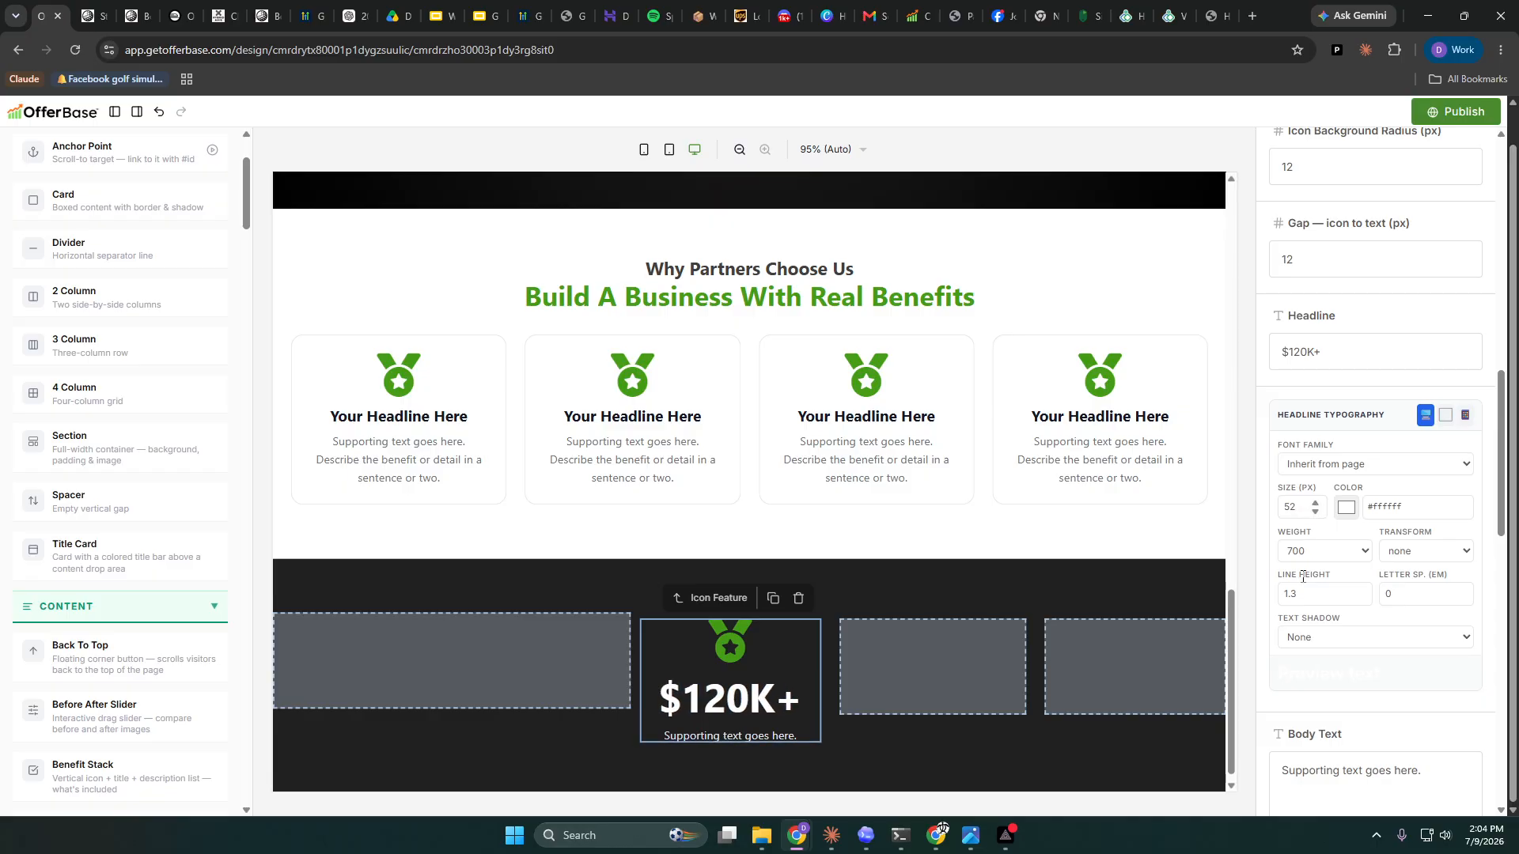
{"action": "scroll", "coordinate": [1345, 356], "scroll_direction": "up", "scroll_amount": 2}
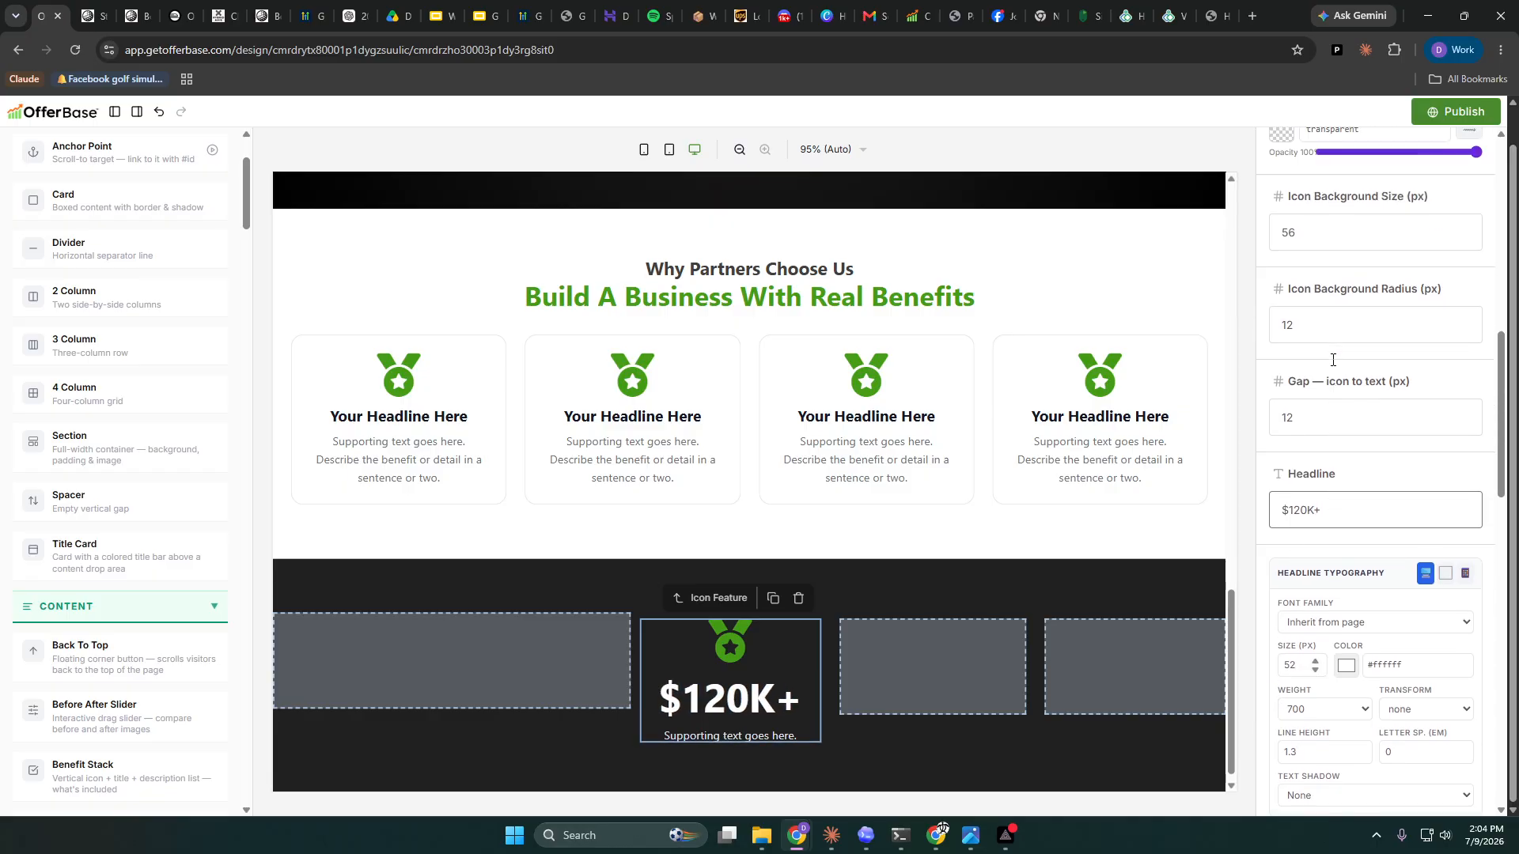
{"action": "left_click", "coordinate": [1465, 422]}
{"action": "scroll", "coordinate": [1466, 427], "scroll_direction": "down", "scroll_amount": 6}
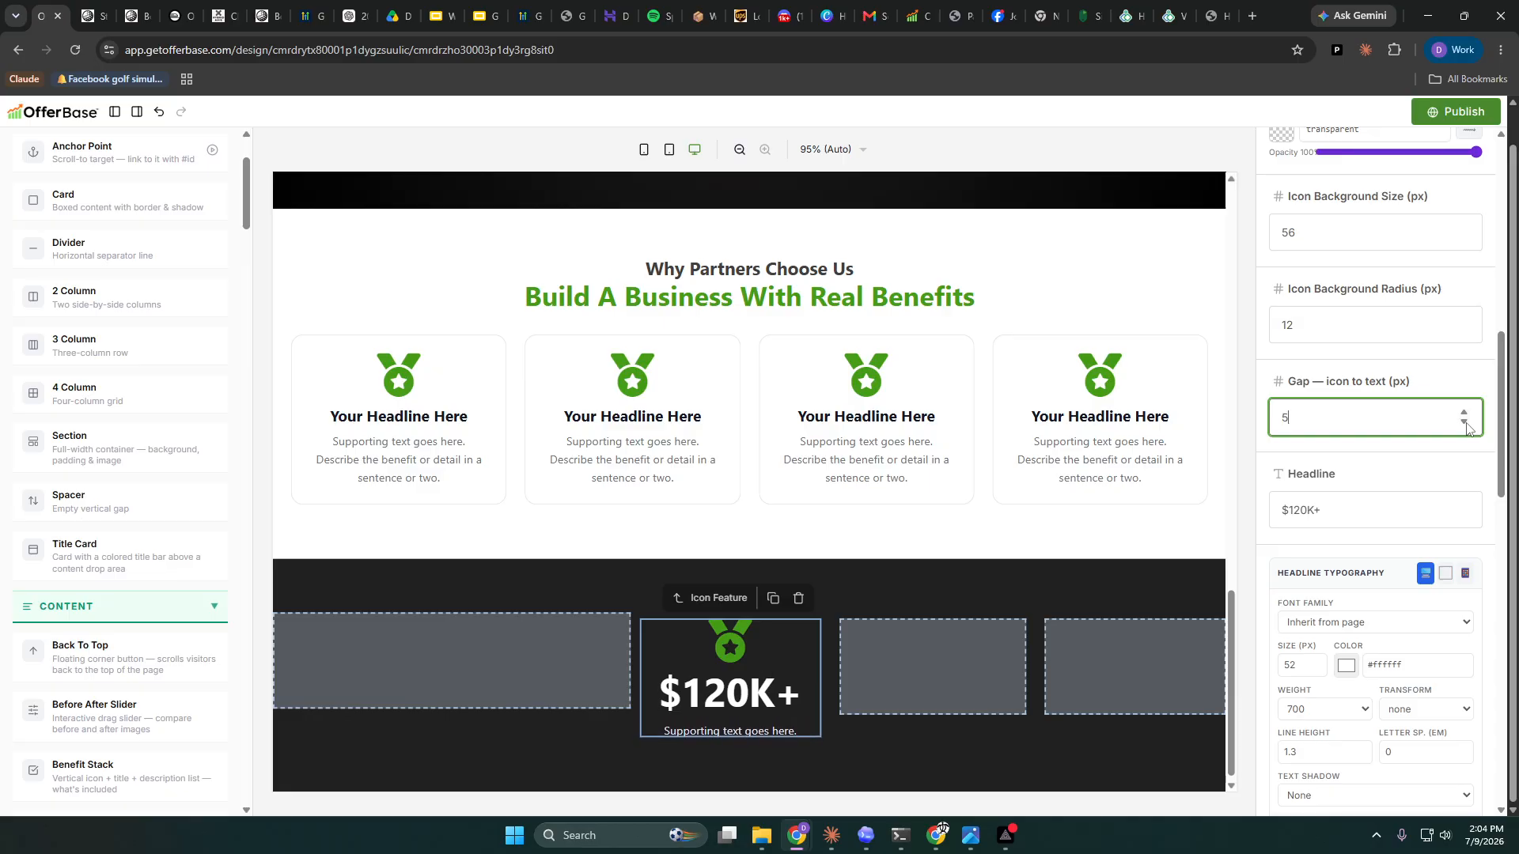
{"action": "scroll", "coordinate": [1424, 538], "scroll_direction": "down", "scroll_amount": 7}
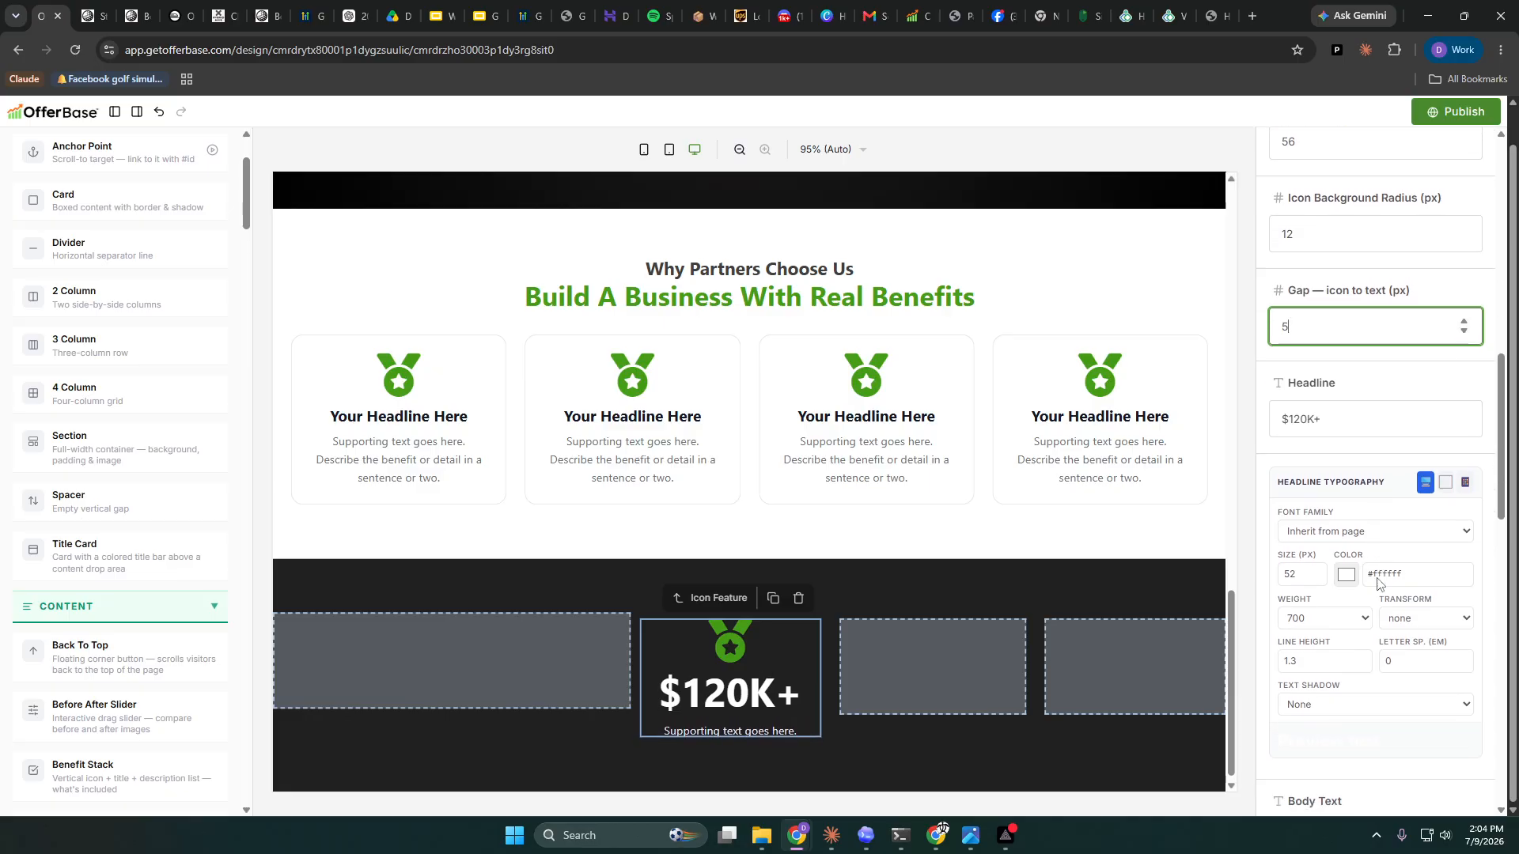
{"action": "scroll", "coordinate": [1409, 591], "scroll_direction": "down", "scroll_amount": 9}
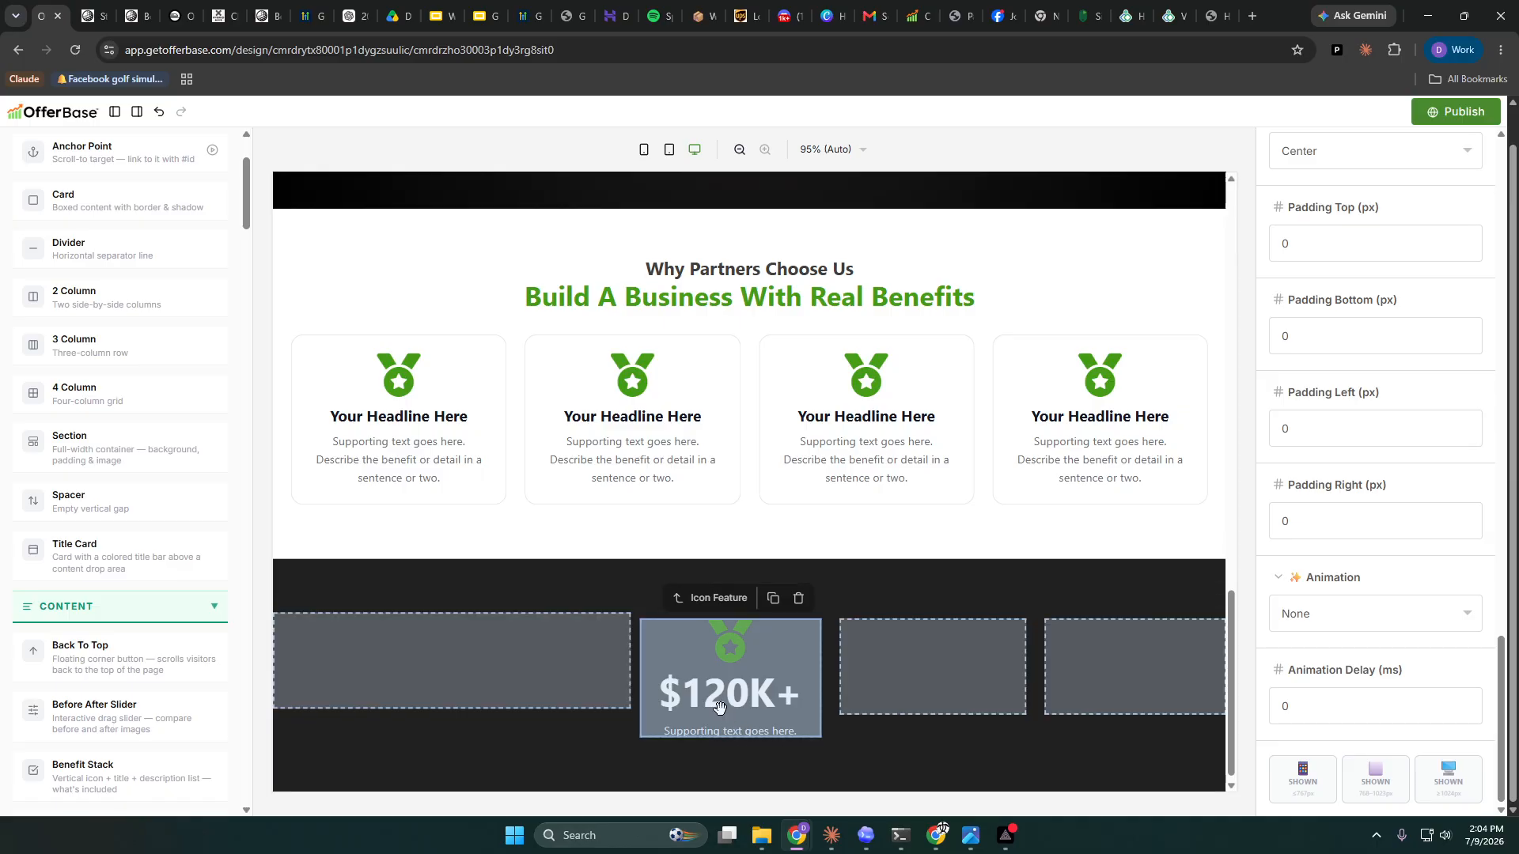
- Change the $120K+ feature's icon from the medal to Dollar
{"action": "left_click", "coordinate": [916, 689]}
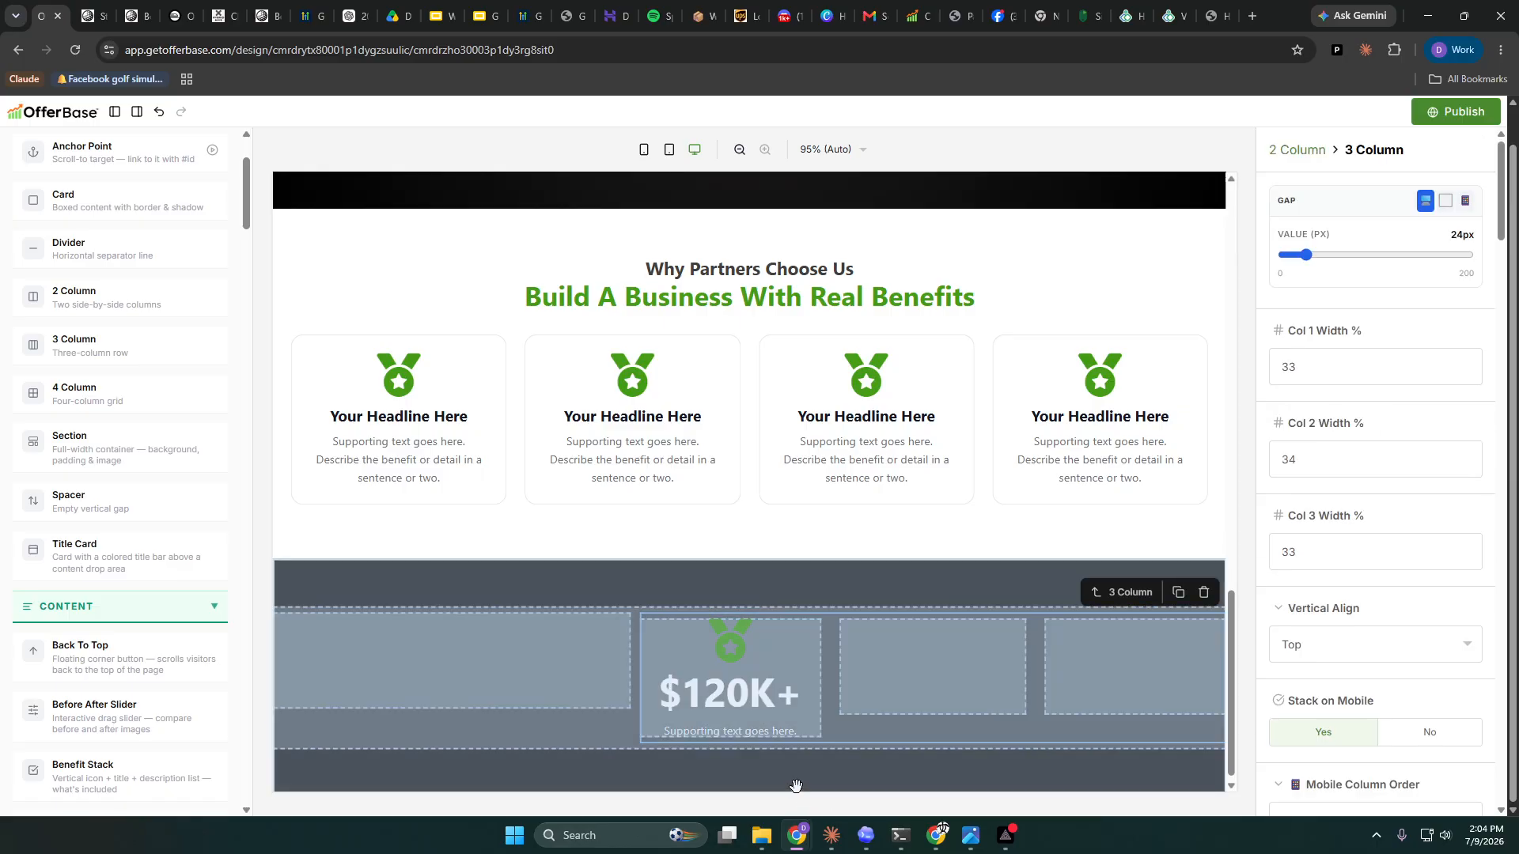
{"action": "left_click", "coordinate": [739, 641]}
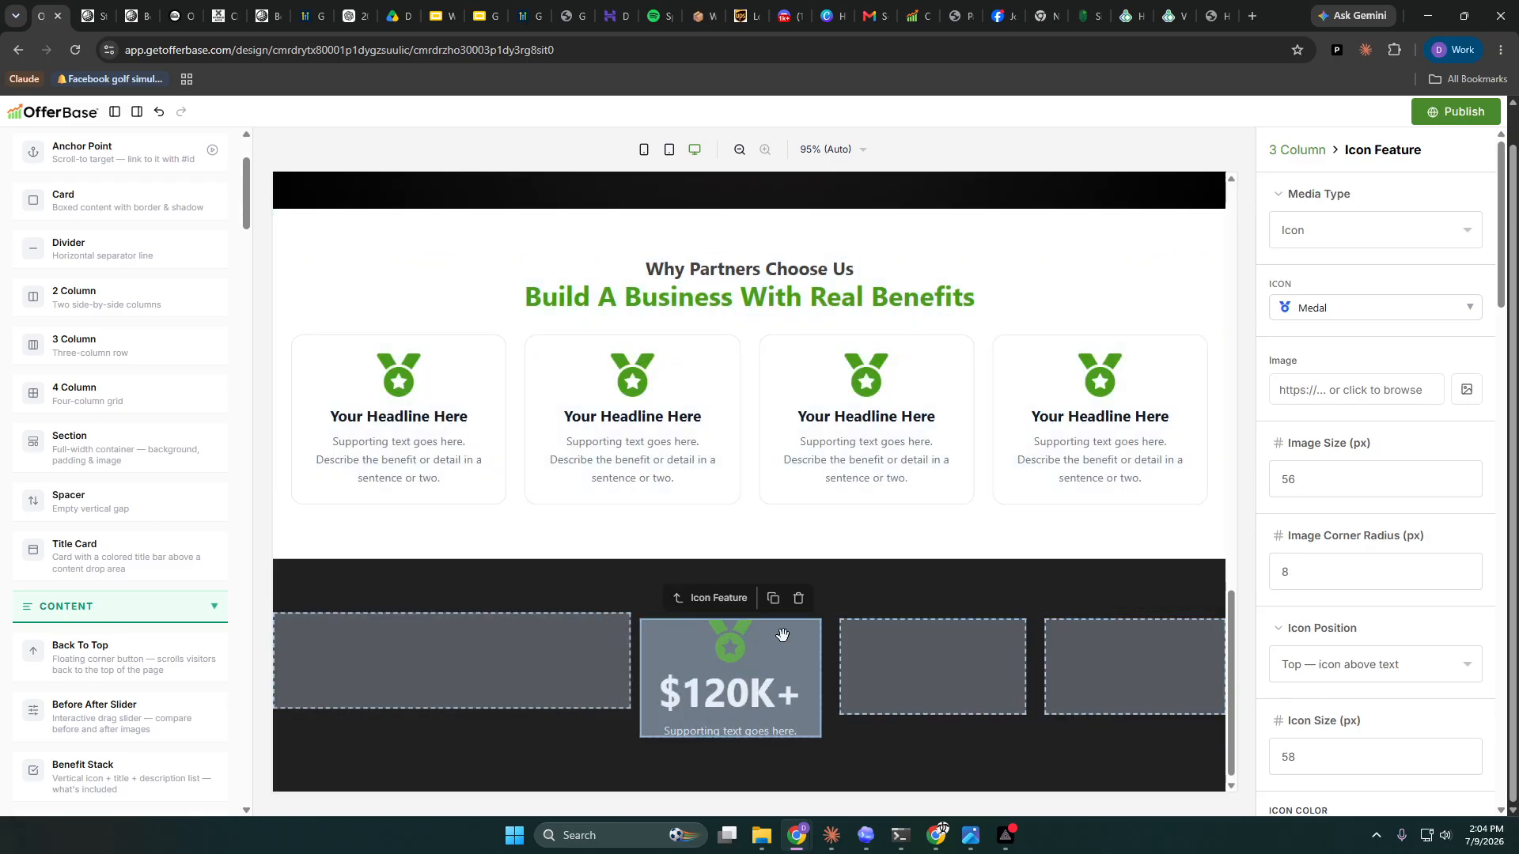
{"action": "left_click", "coordinate": [1381, 356]}
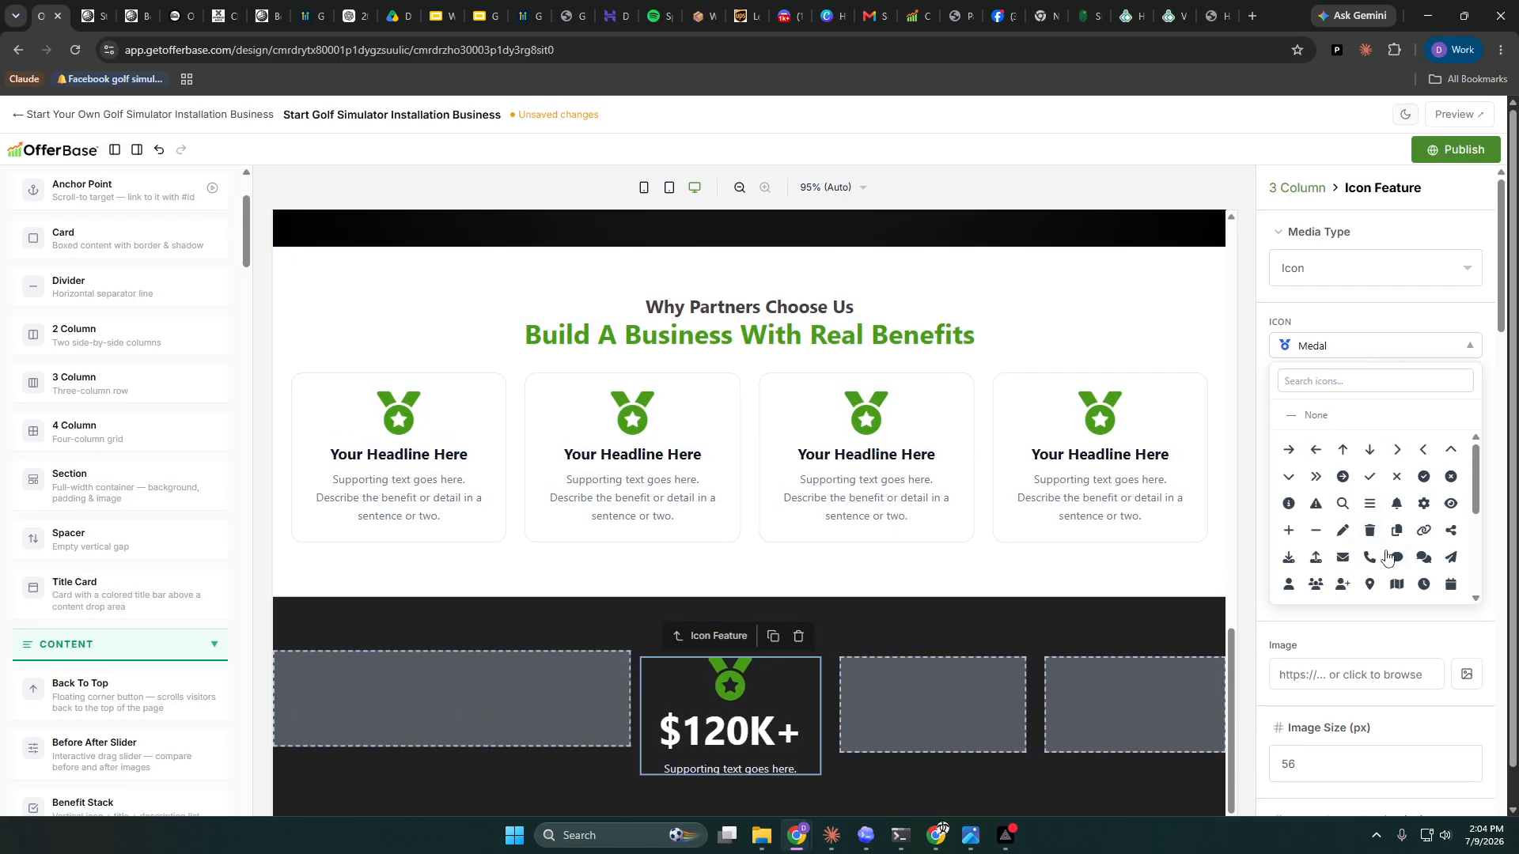
{"action": "scroll", "coordinate": [1382, 554], "scroll_direction": "down", "scroll_amount": 2}
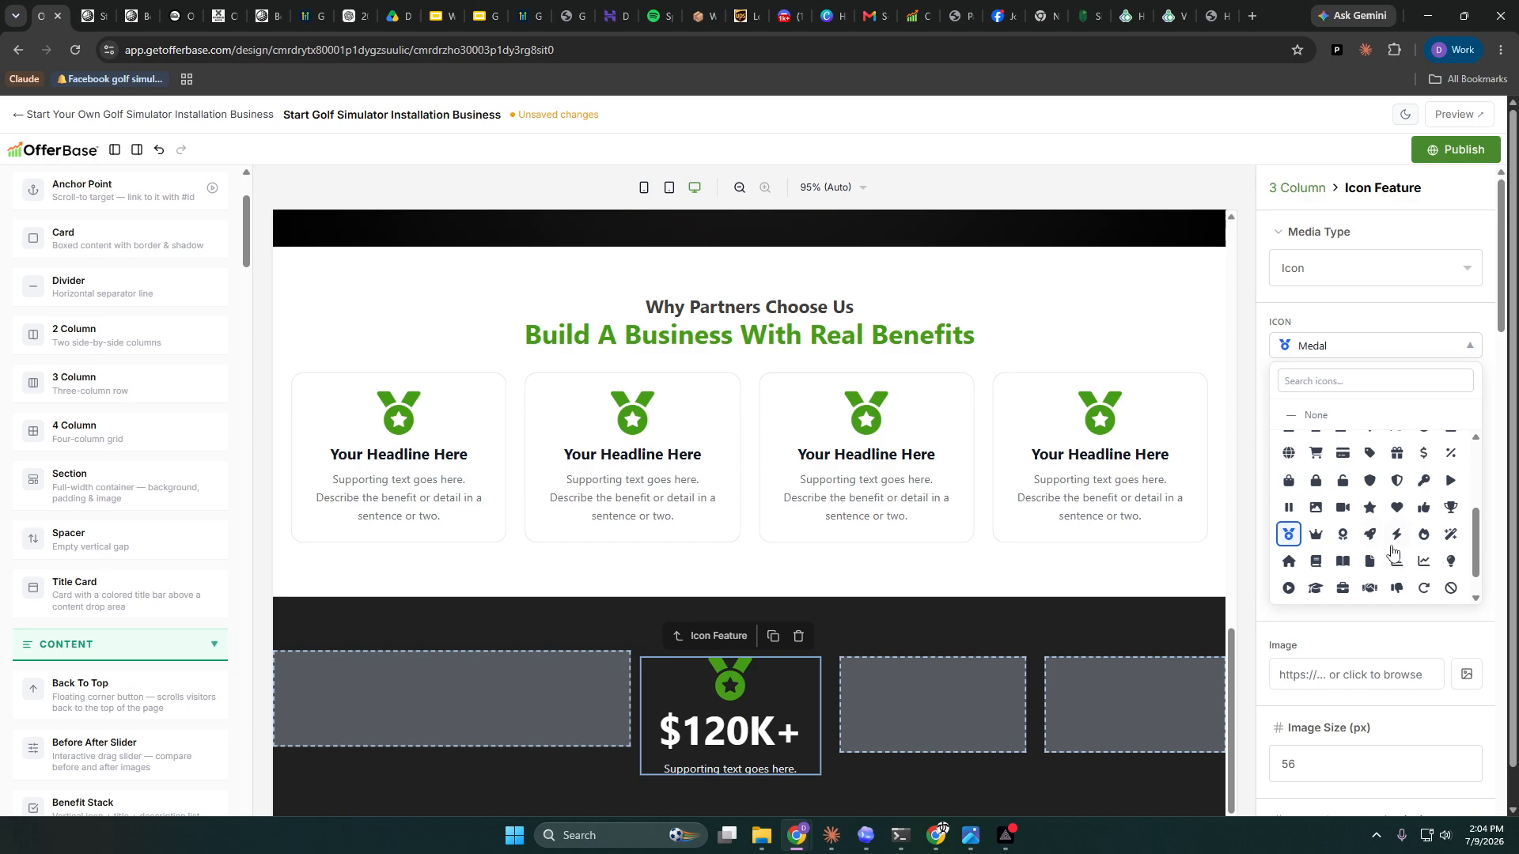
{"action": "left_click", "coordinate": [1424, 455]}
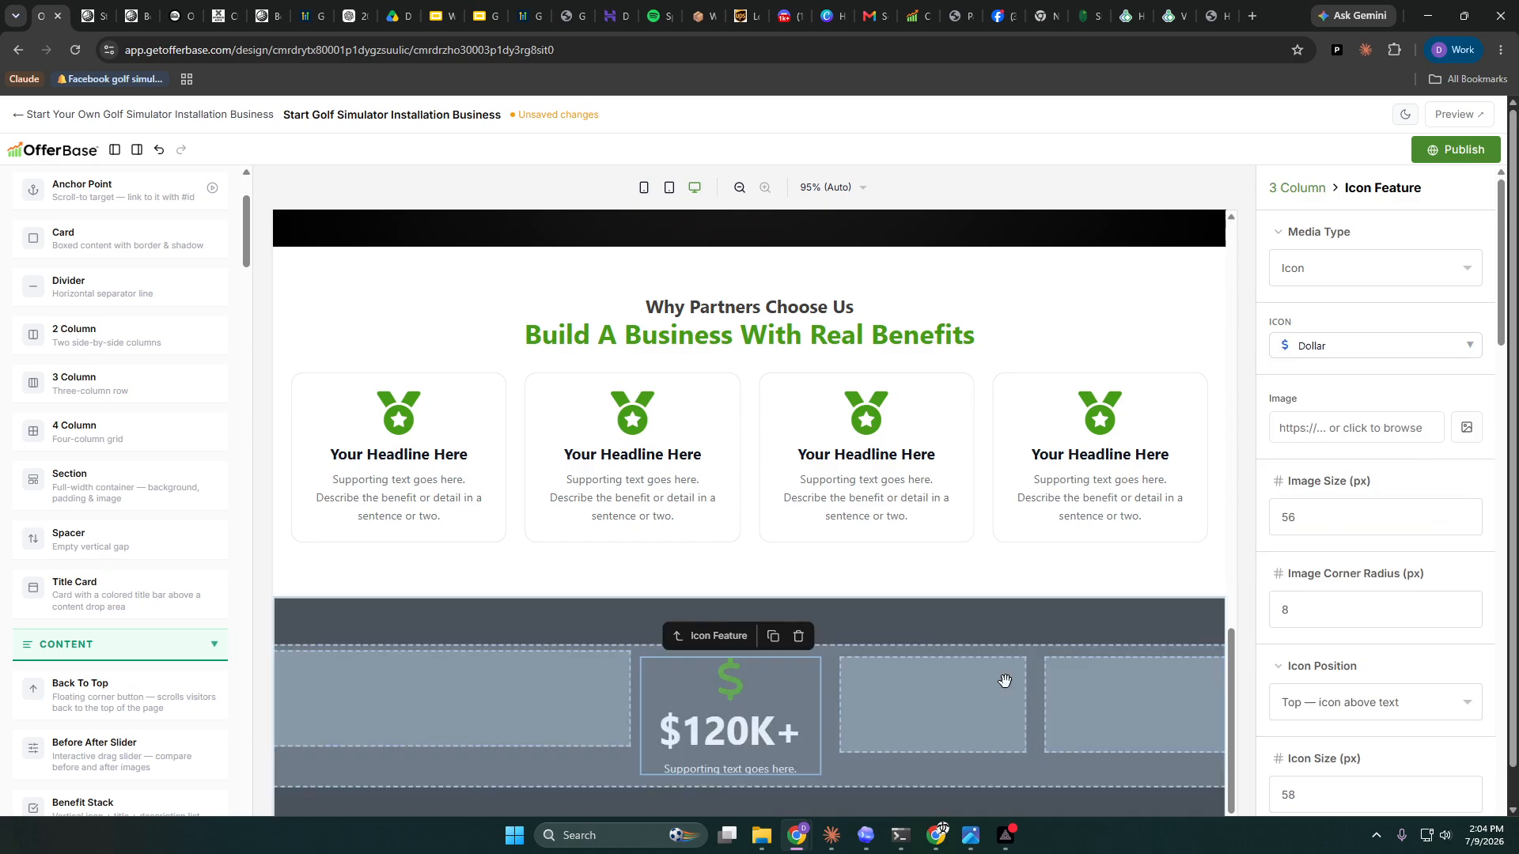
- Duplicate the $120K+ feature into the second and third columns of the dark section's three-column row and publish the page
{"action": "left_click", "coordinate": [774, 637]}
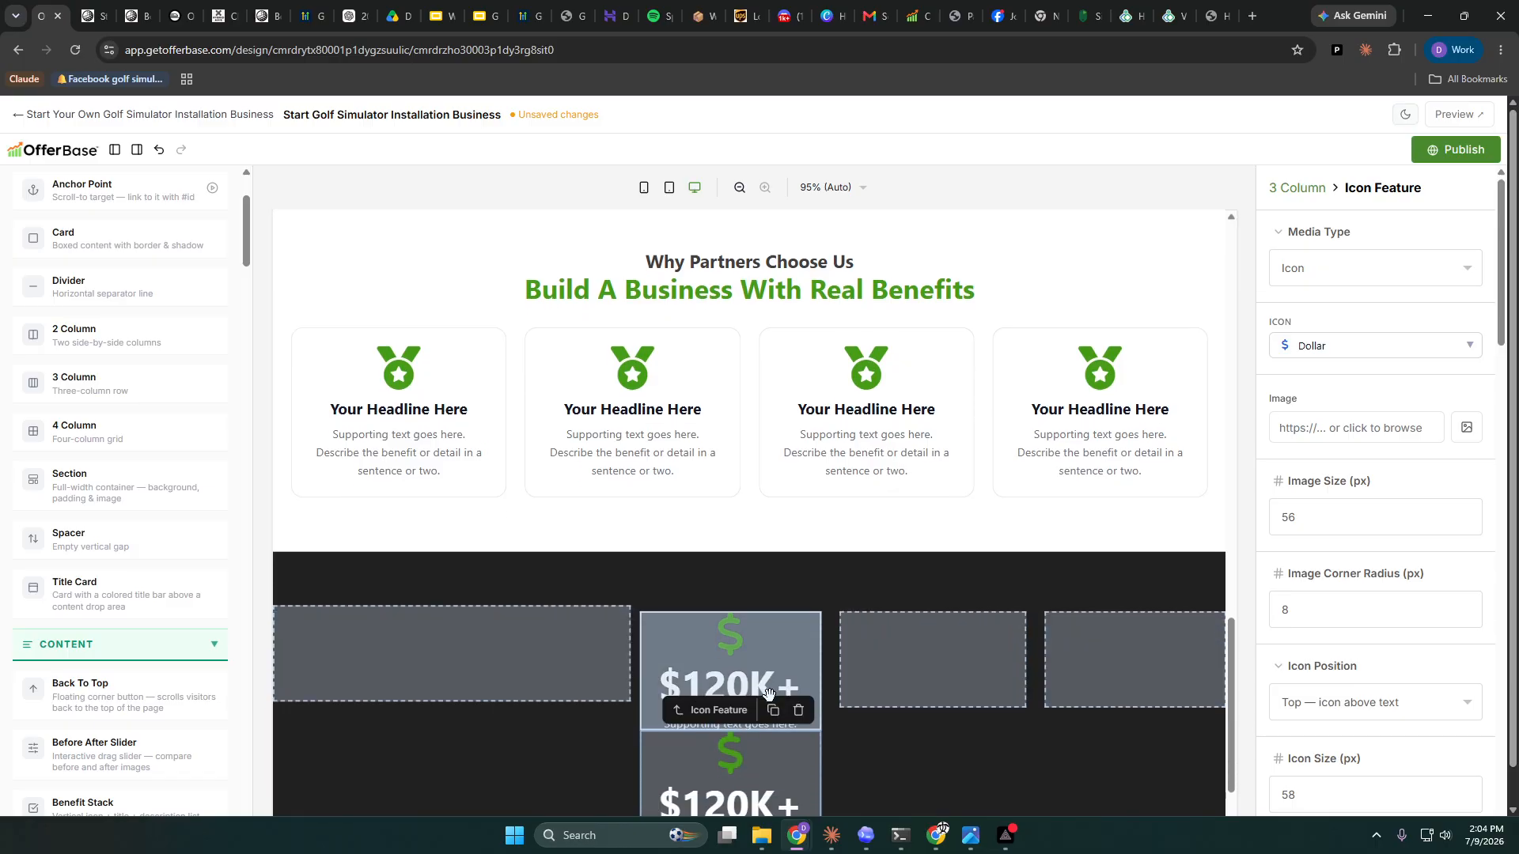
{"action": "left_click_drag", "start_coordinate": [760, 669], "coordinate": [934, 637]}
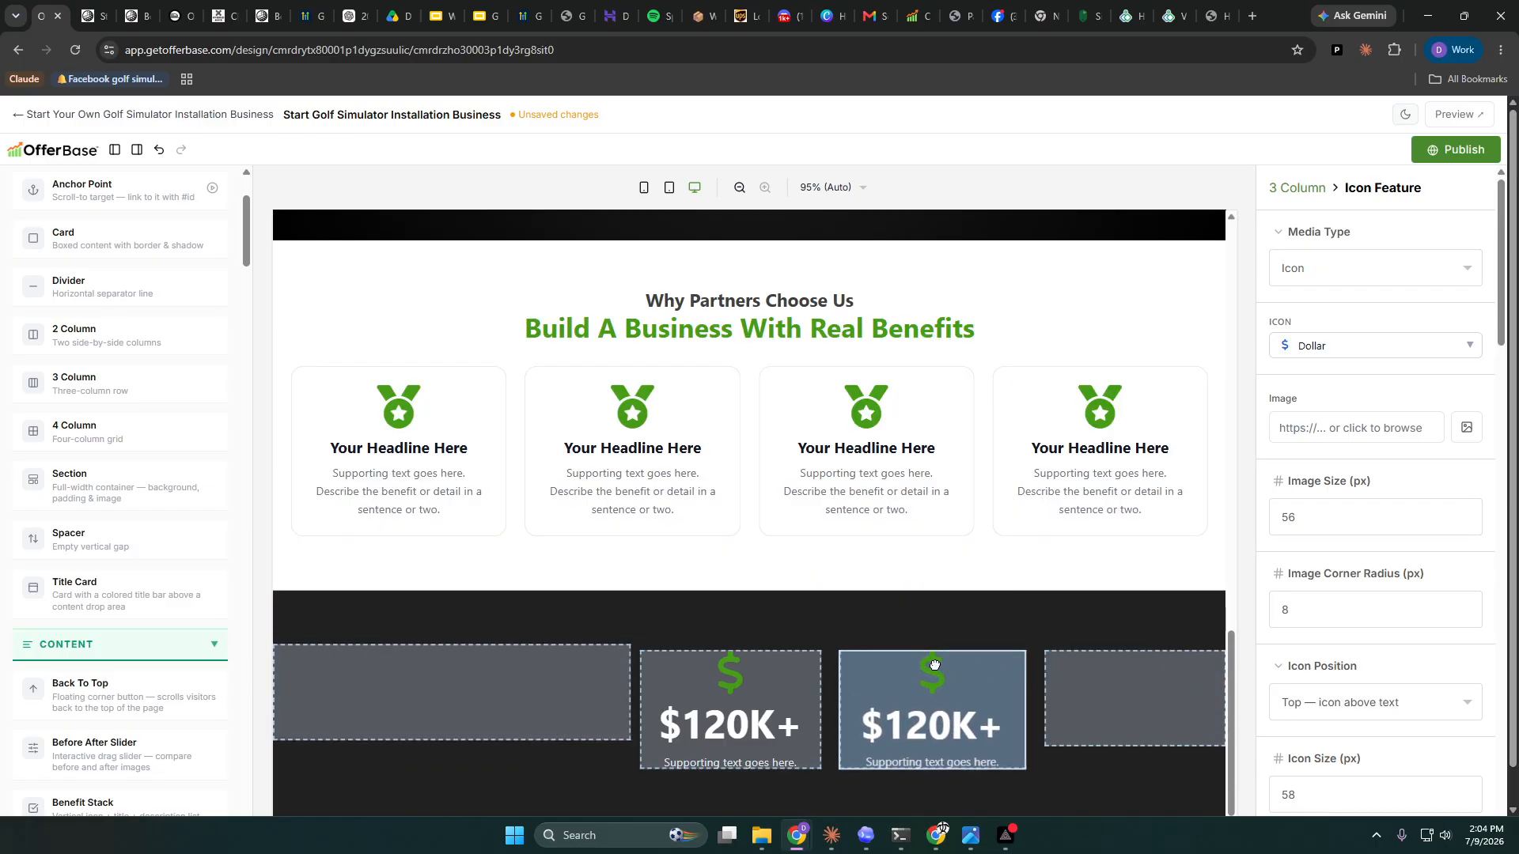
{"action": "left_click", "coordinate": [979, 748]}
{"action": "left_click_drag", "start_coordinate": [979, 779], "coordinate": [1132, 692]}
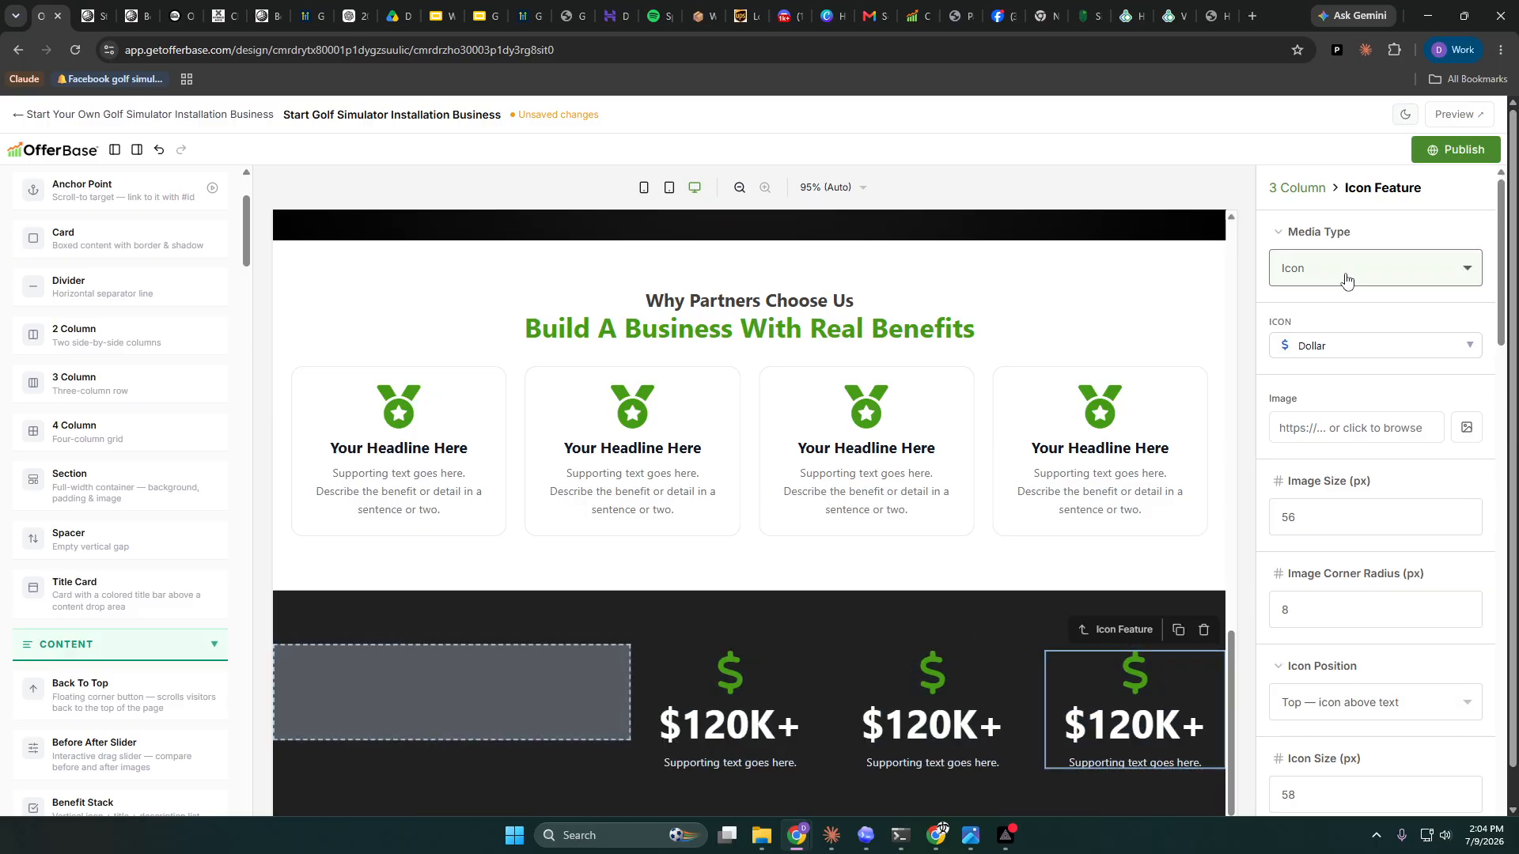
{"action": "left_click", "coordinate": [1464, 152]}
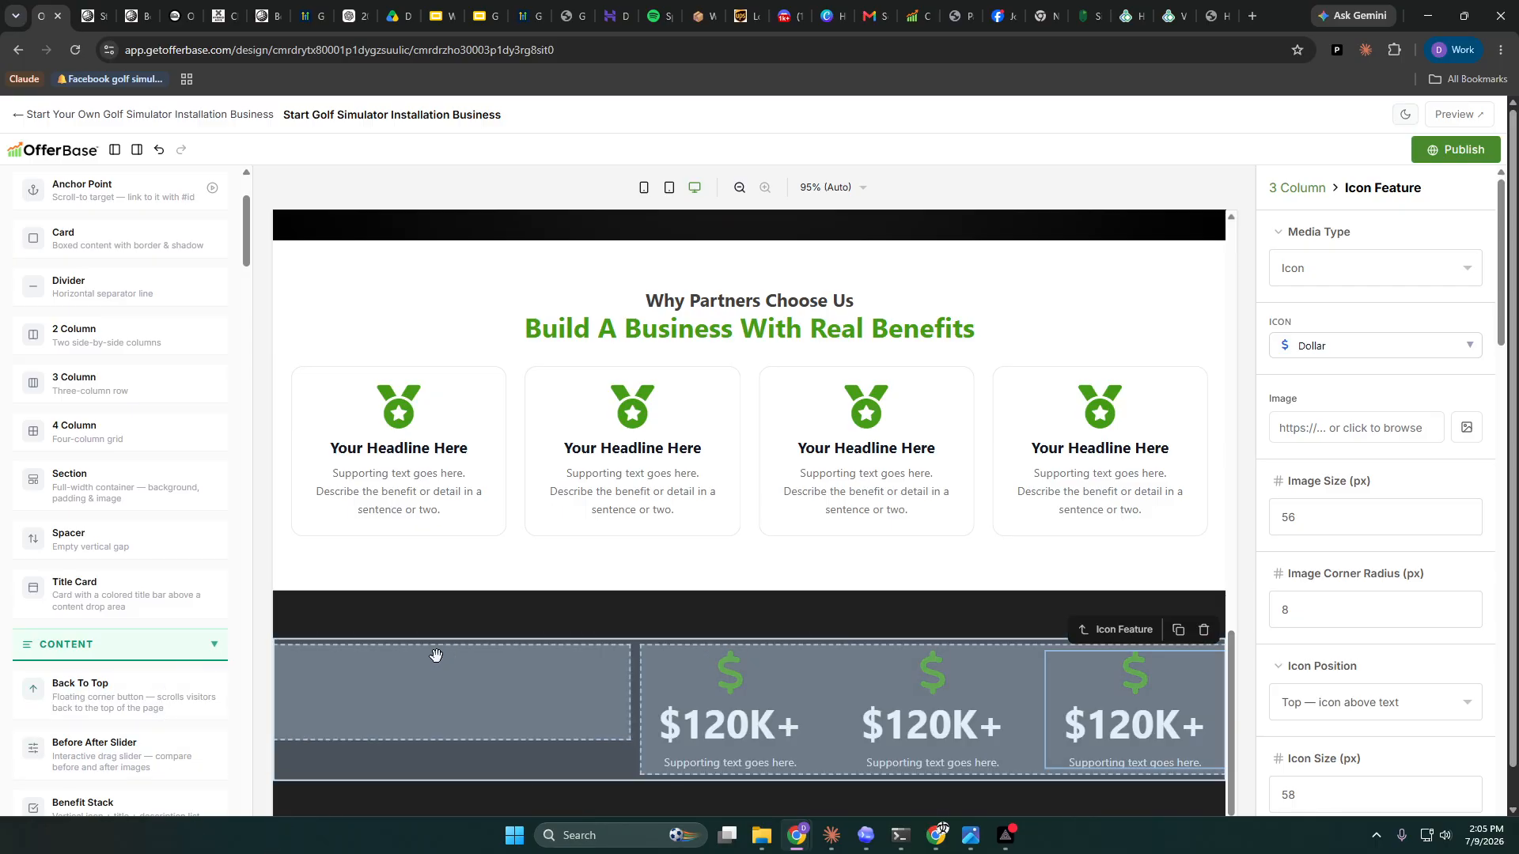
- Duplicate the "Why Partners Choose Us" heading into the empty first column of the dark section and left-align it
{"action": "scroll", "coordinate": [441, 654], "scroll_direction": "down", "scroll_amount": 1}
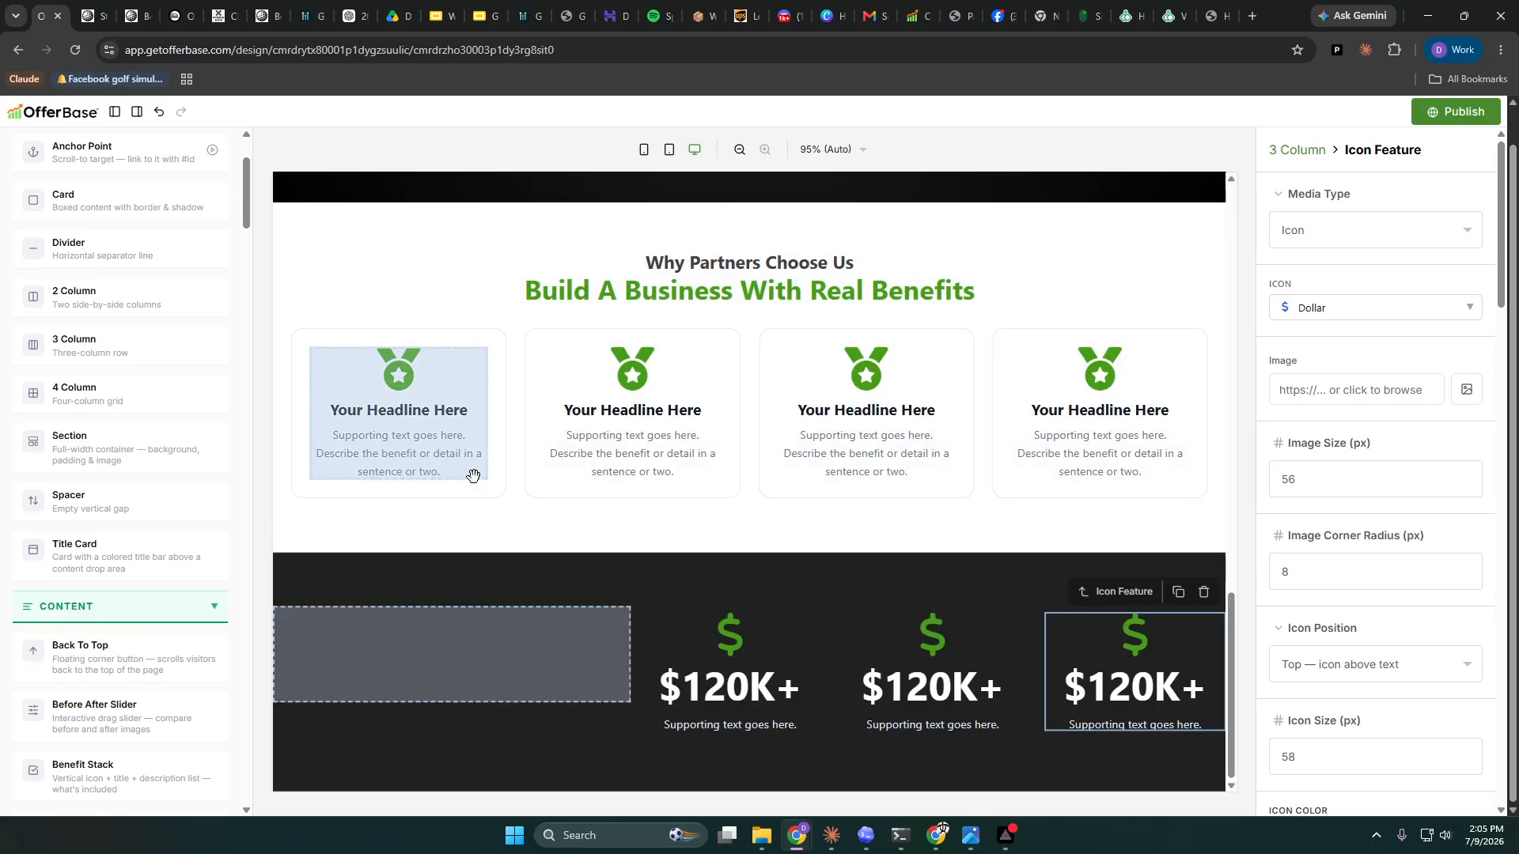
{"action": "left_click", "coordinate": [1056, 262]}
{"action": "left_click_drag", "start_coordinate": [1057, 262], "coordinate": [455, 618]}
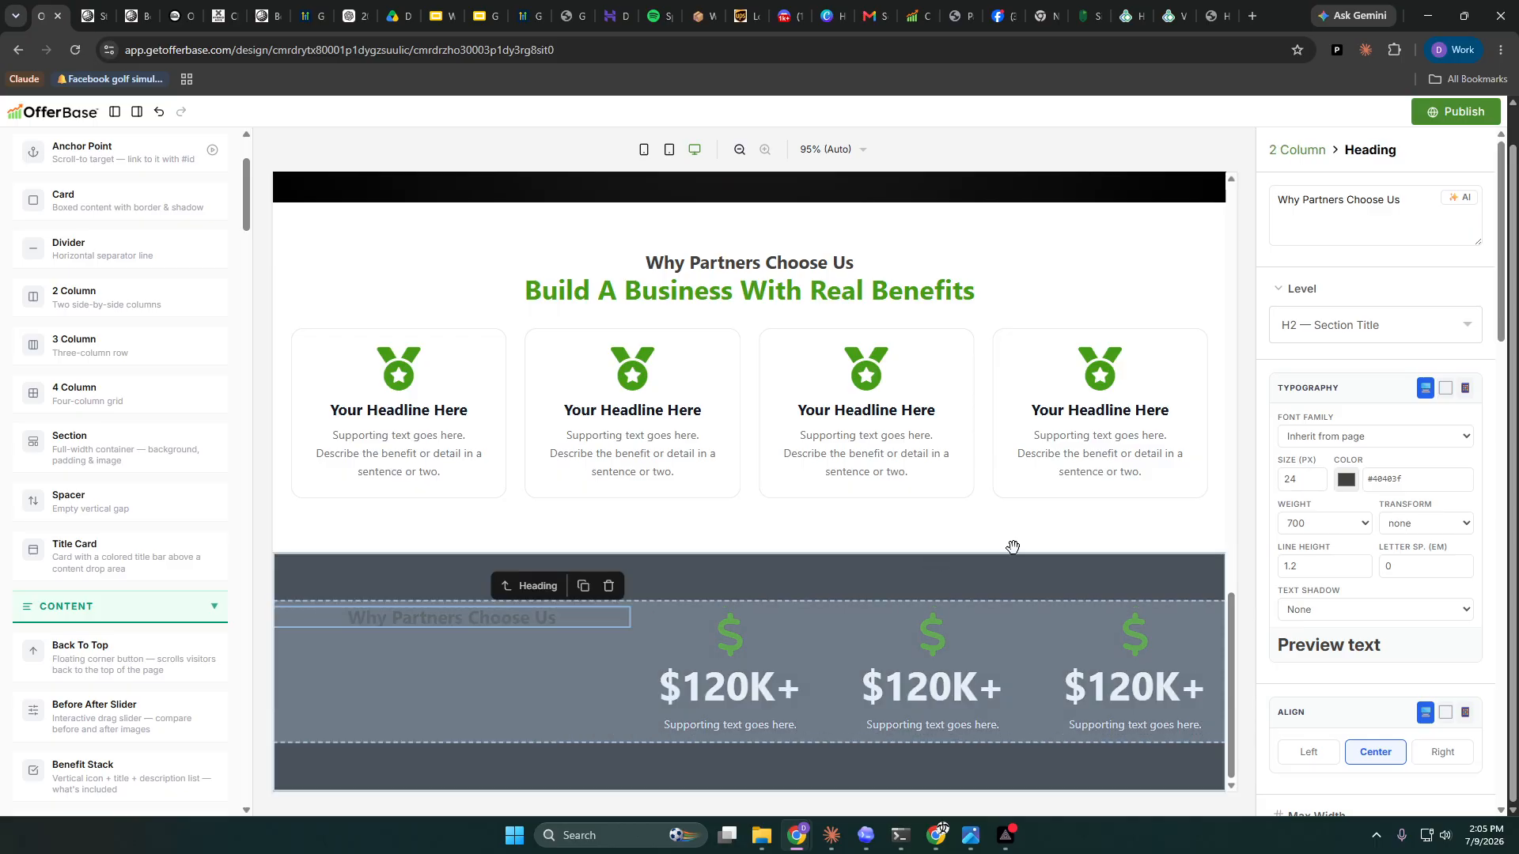
{"action": "scroll", "coordinate": [1317, 577], "scroll_direction": "down", "scroll_amount": 2}
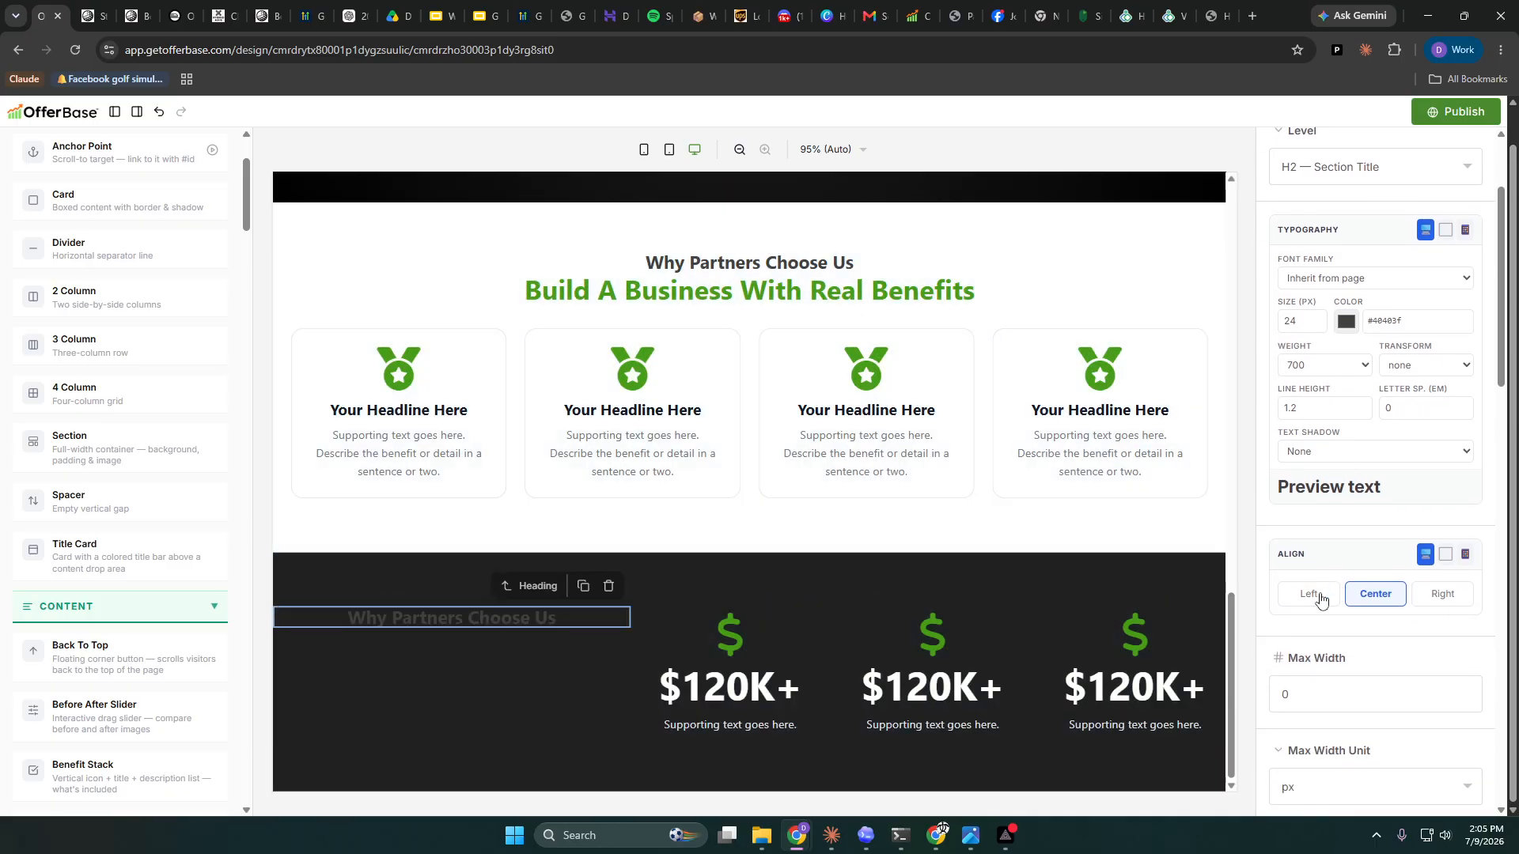
{"action": "left_click", "coordinate": [1308, 597]}
- Try the light grey text color #e9e9e8 on the copied heading and undo it
{"action": "scroll", "coordinate": [1309, 597], "scroll_direction": "up", "scroll_amount": 2}
{"action": "left_click", "coordinate": [1345, 480]}
{"action": "left_click", "coordinate": [1337, 504]}
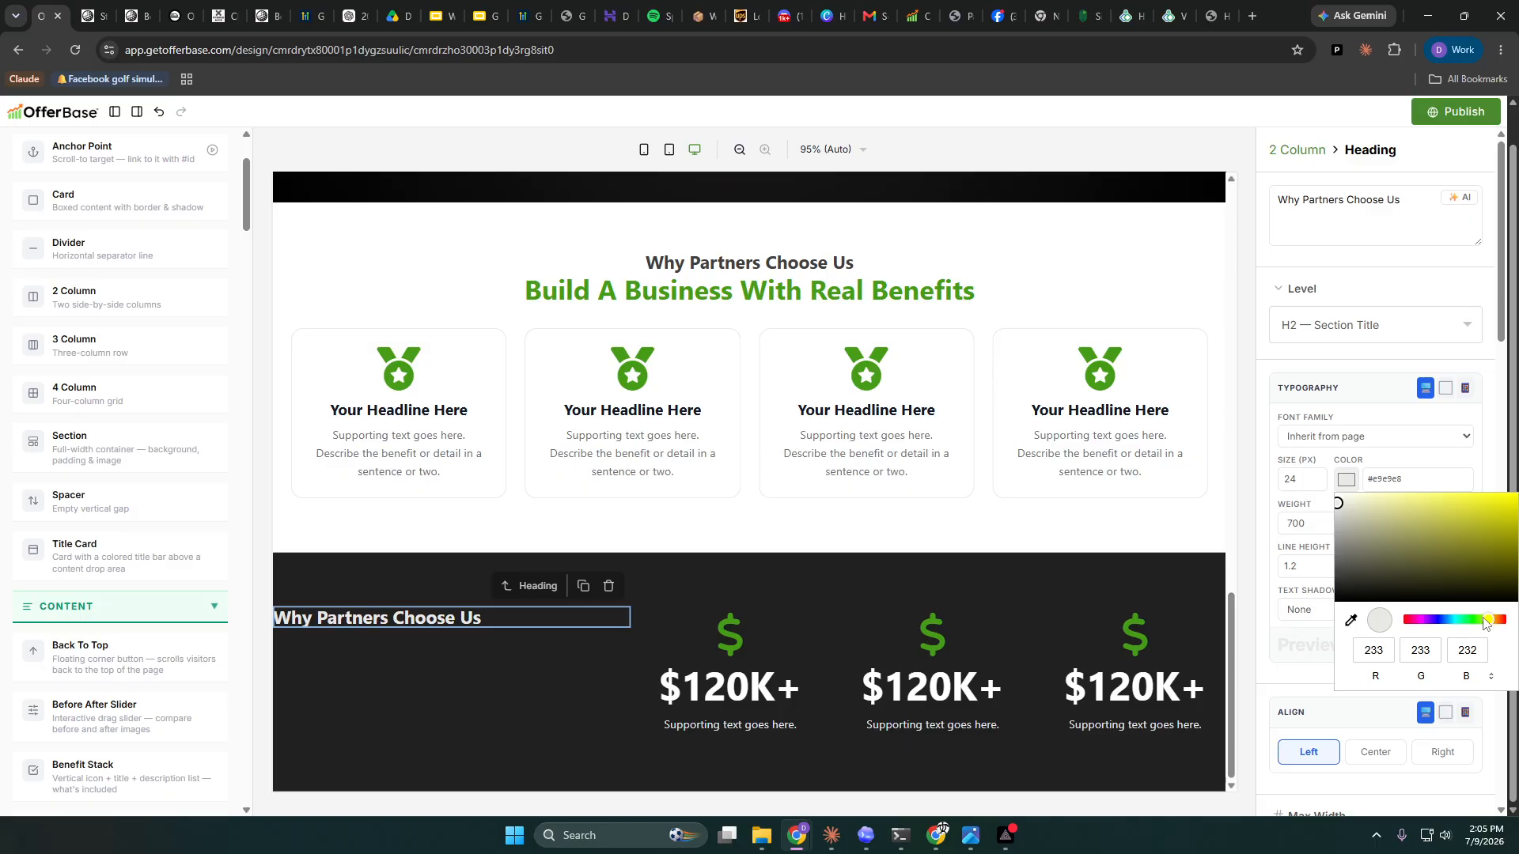
{"action": "left_click", "coordinate": [1332, 385]}
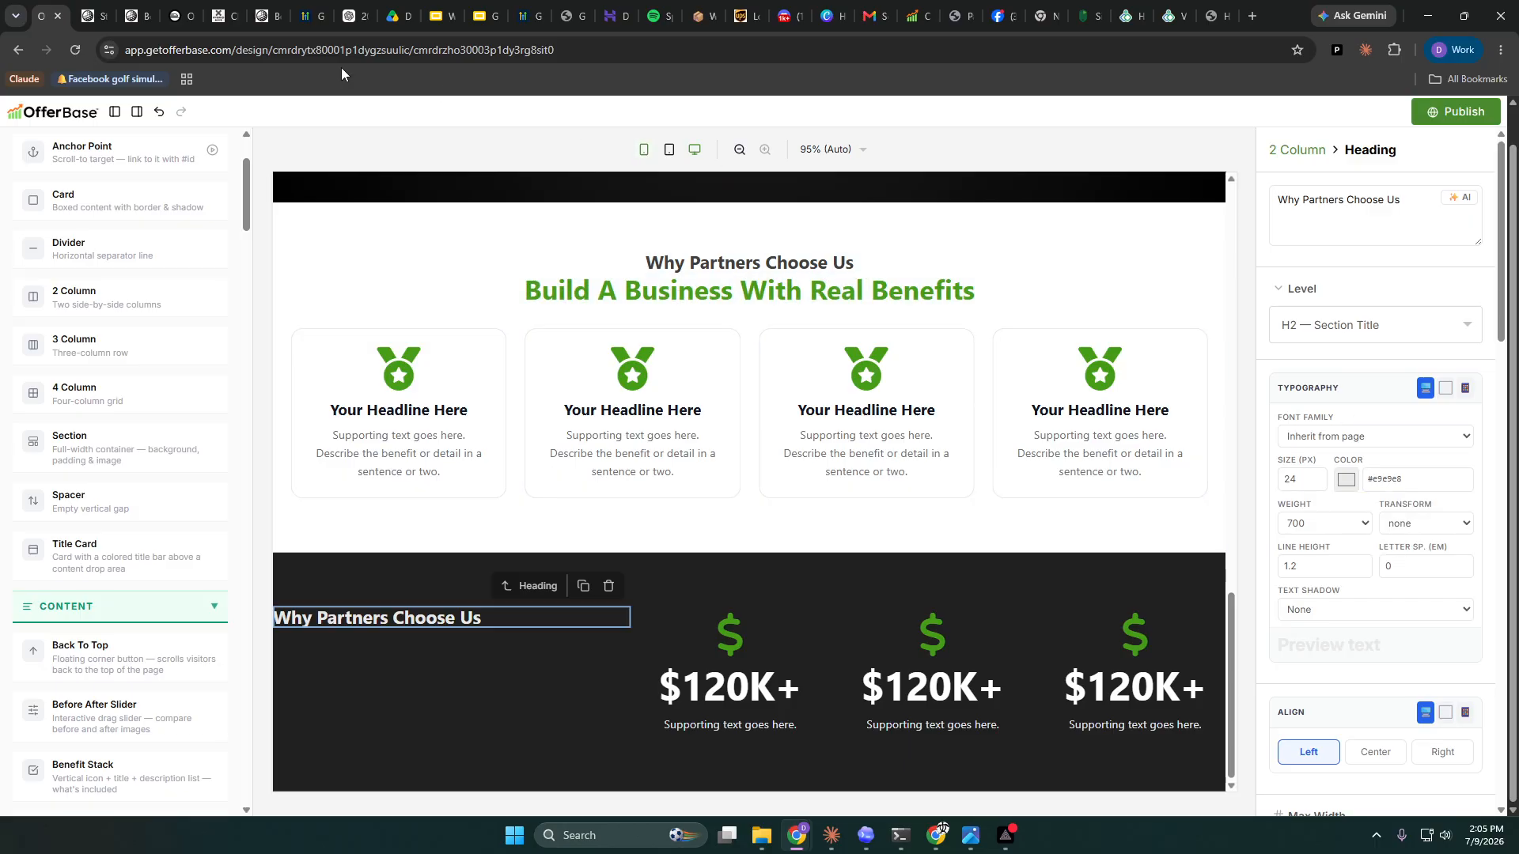
{"action": "left_click", "coordinate": [159, 111]}
- Set the copied heading's color to green #348118 and replace its text with "Real Partner Results"
{"action": "left_click", "coordinate": [1348, 481]}
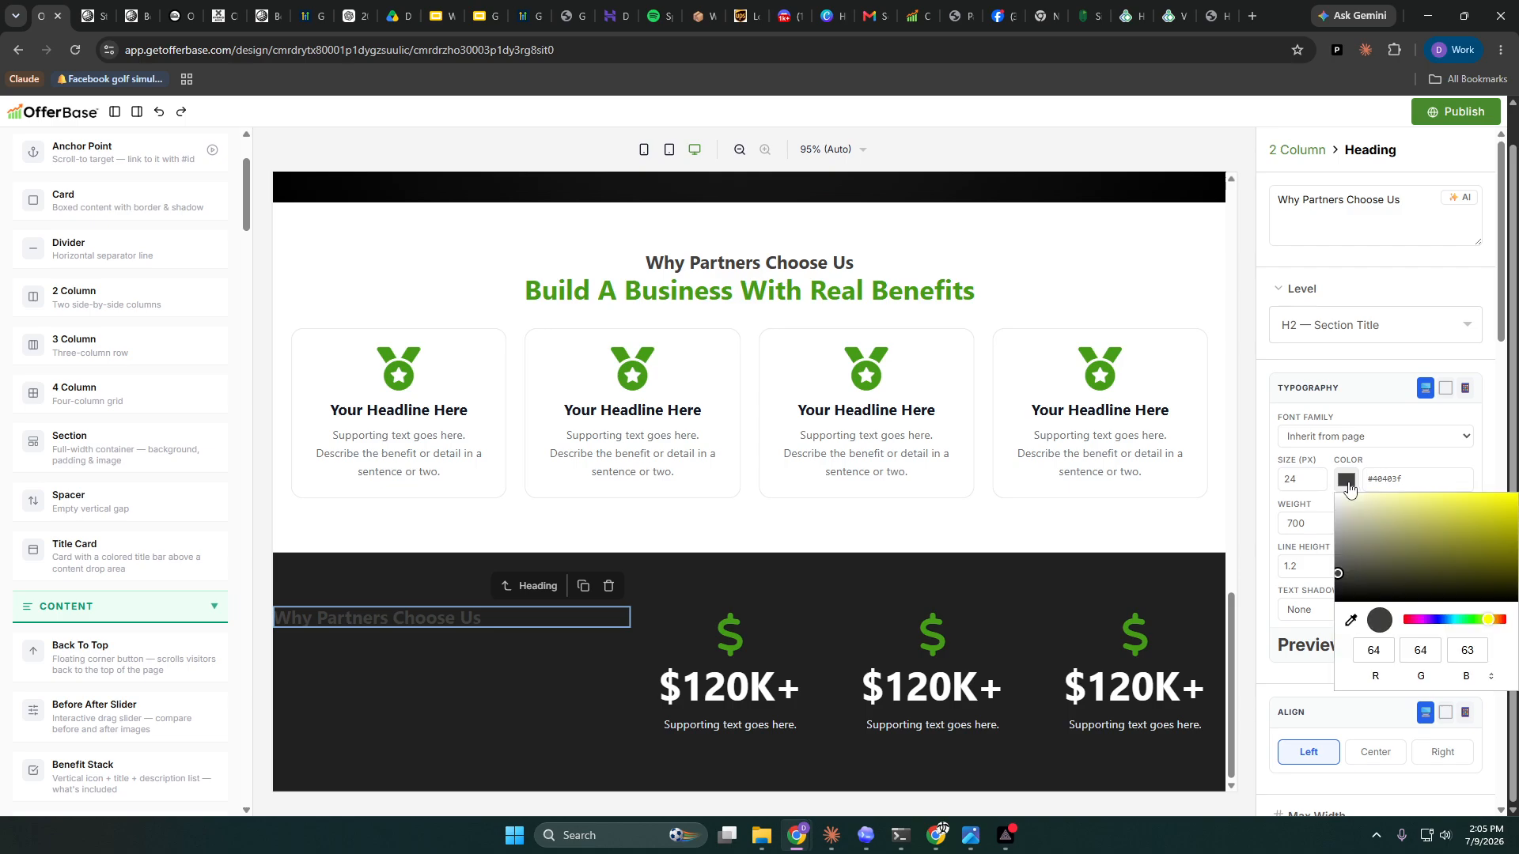
{"action": "left_click_drag", "start_coordinate": [1488, 619], "coordinate": [1476, 620]}
{"action": "left_click_drag", "start_coordinate": [1481, 555], "coordinate": [1482, 549]}
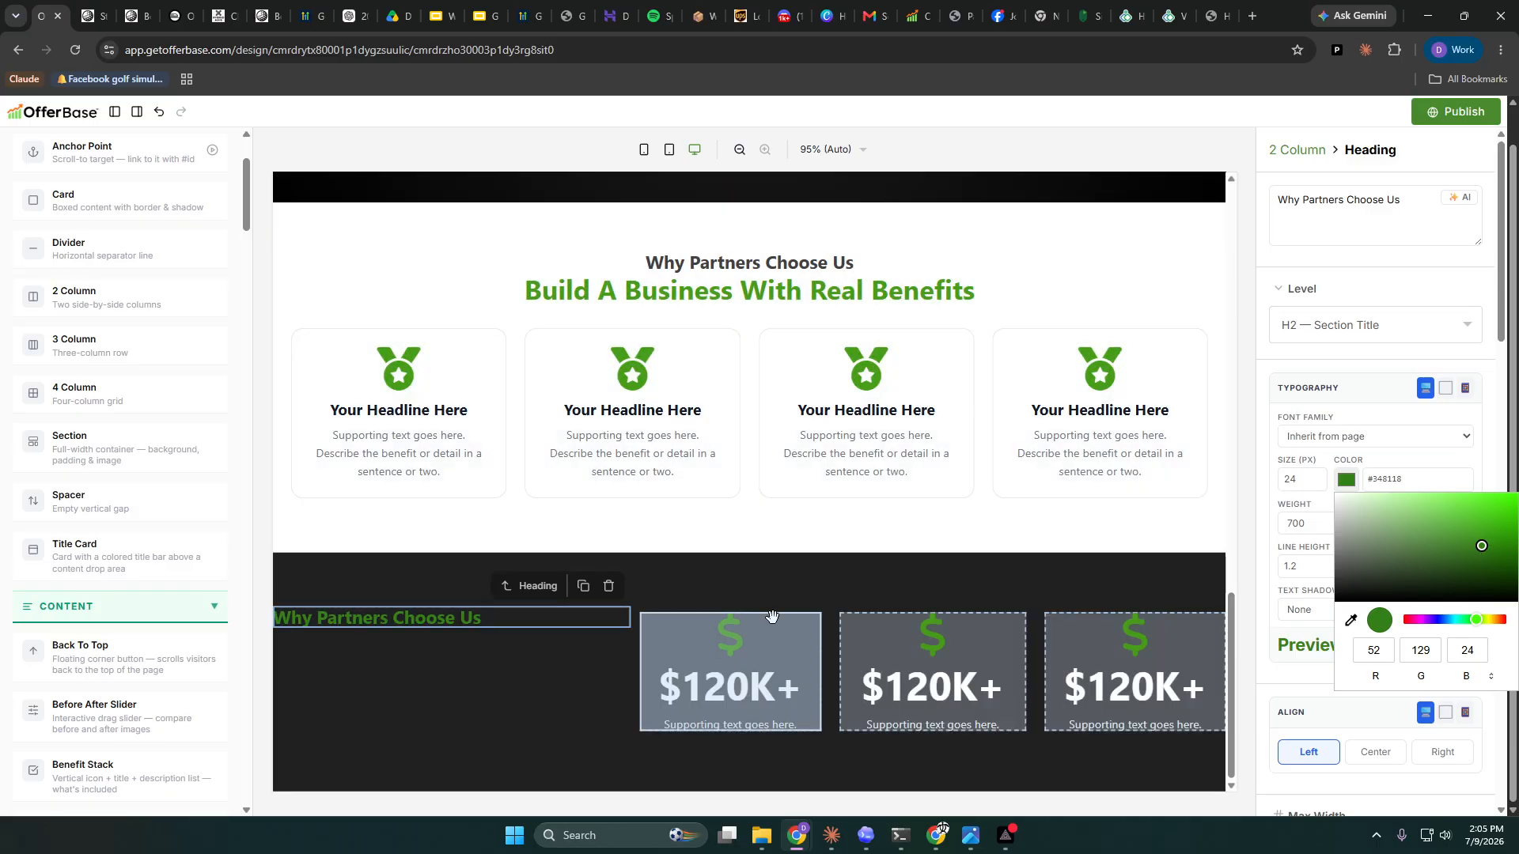
{"action": "left_click_drag", "start_coordinate": [1404, 201], "coordinate": [1291, 204]}
{"action": "type", "text": "R"}
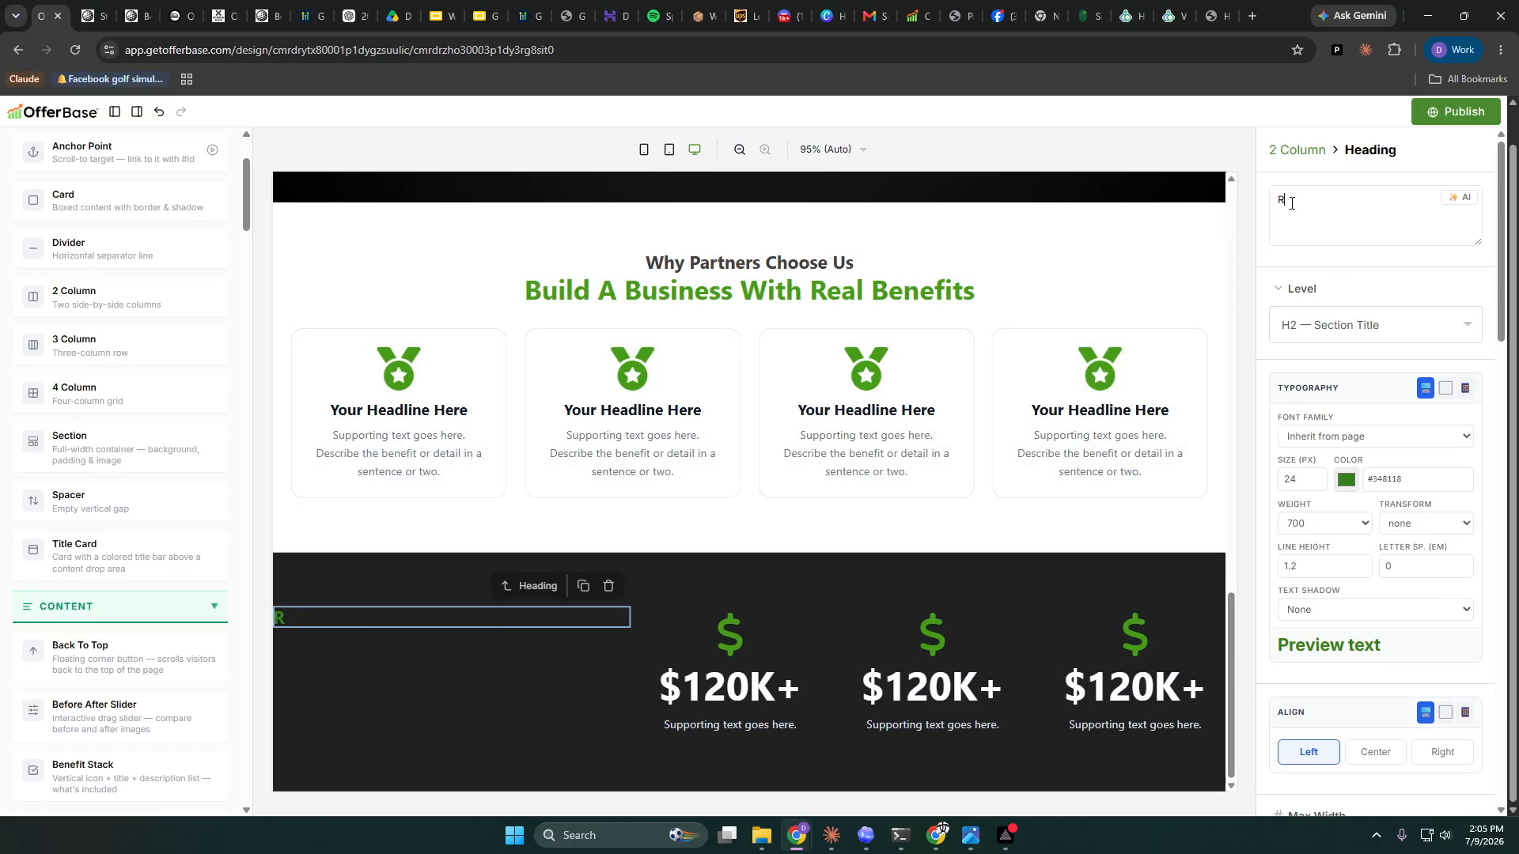
{"action": "type", "text": "eal Partner Re"}
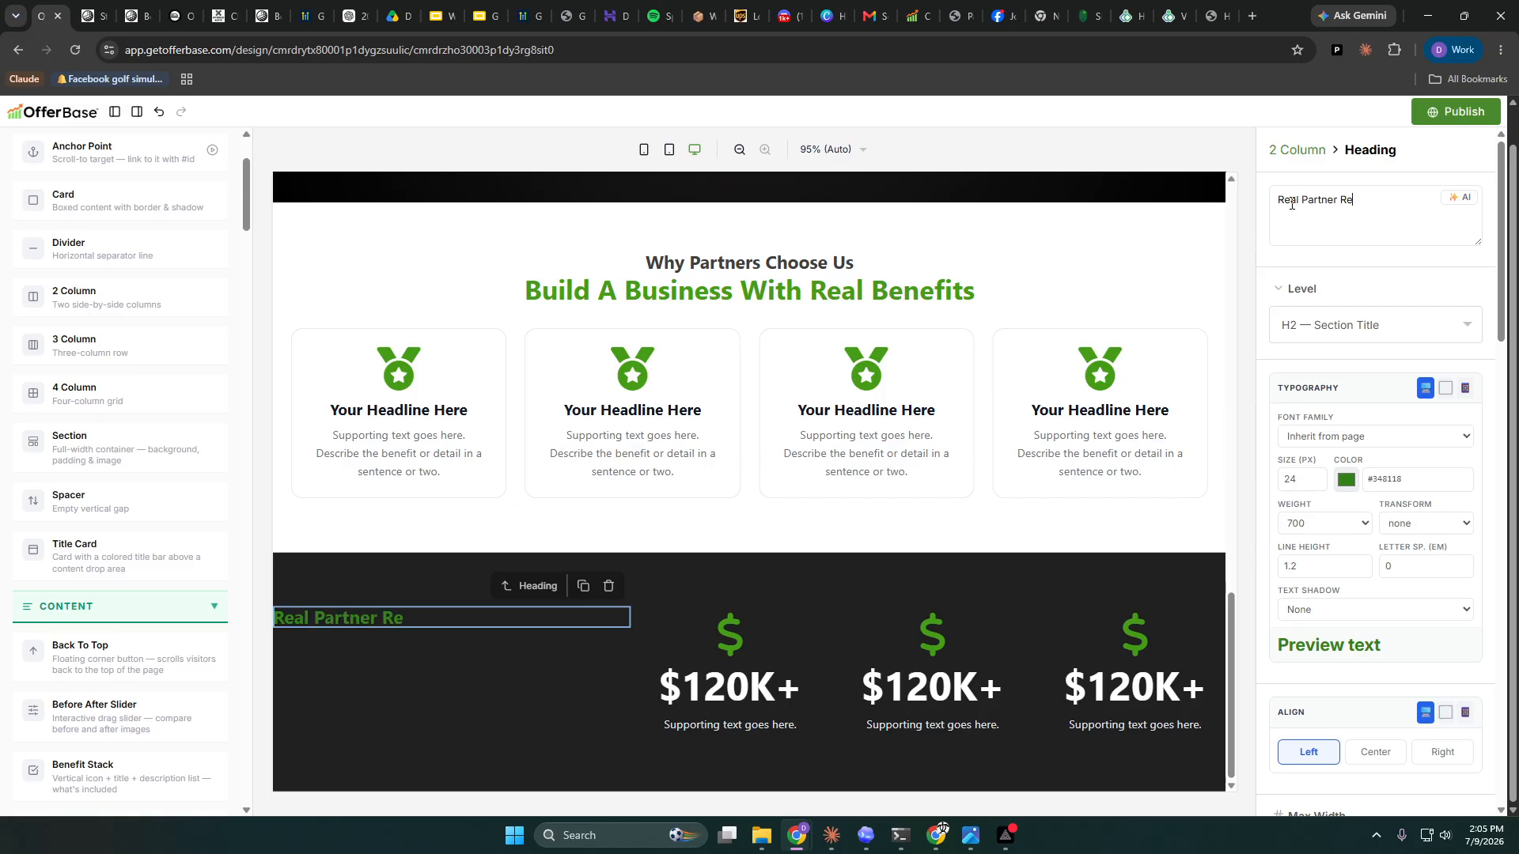
{"action": "type", "text": "sults"}
- Duplicate the paragraph from the white "What's Included" section and place the copy under the "Real Partner Results" heading
{"action": "scroll", "coordinate": [718, 465], "scroll_direction": "up", "scroll_amount": 5}
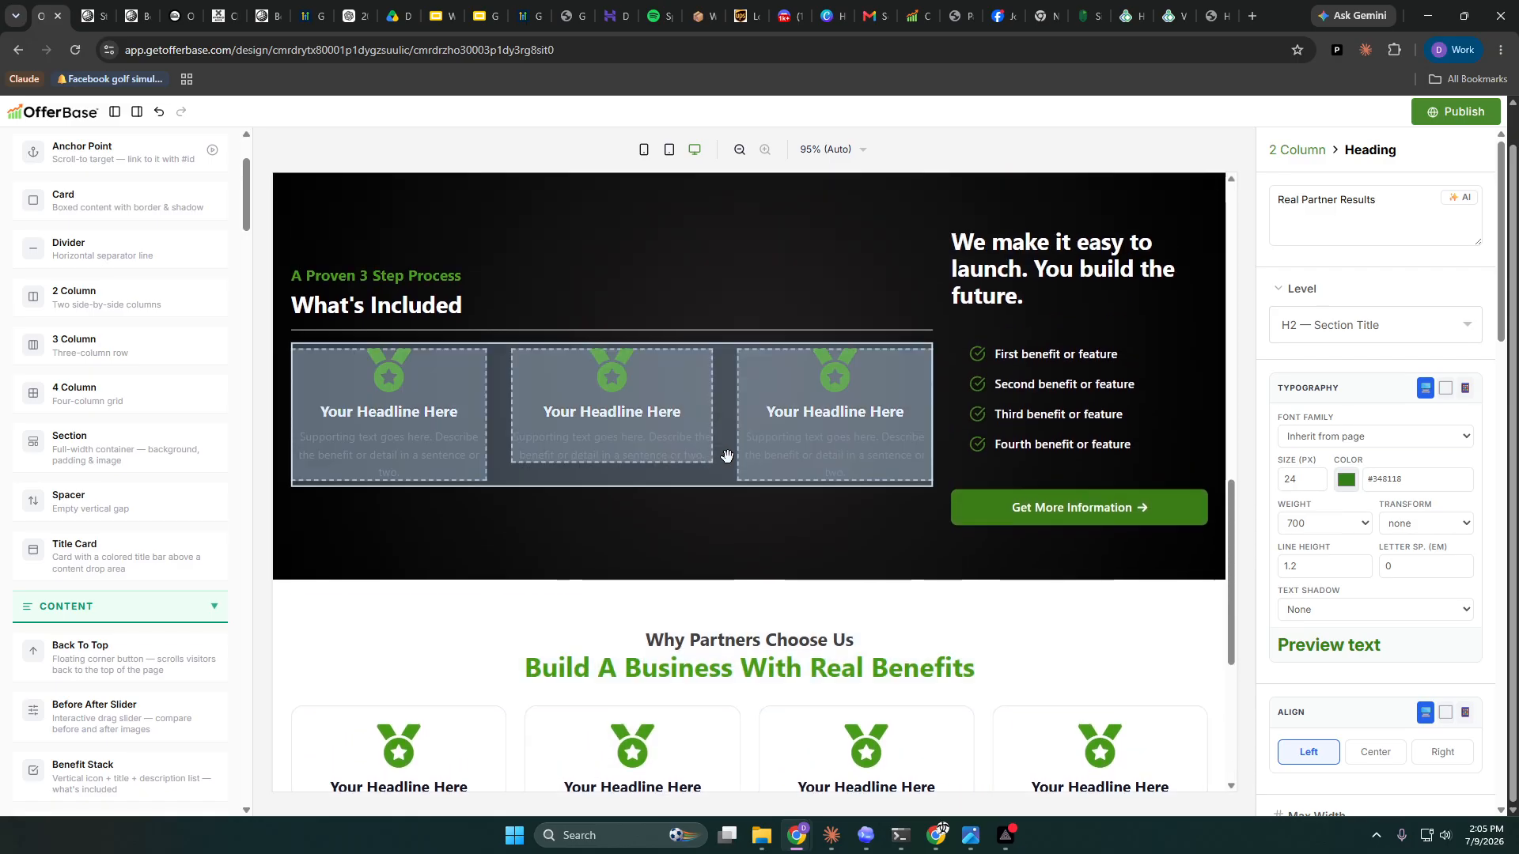
{"action": "scroll", "coordinate": [726, 456], "scroll_direction": "up", "scroll_amount": 12}
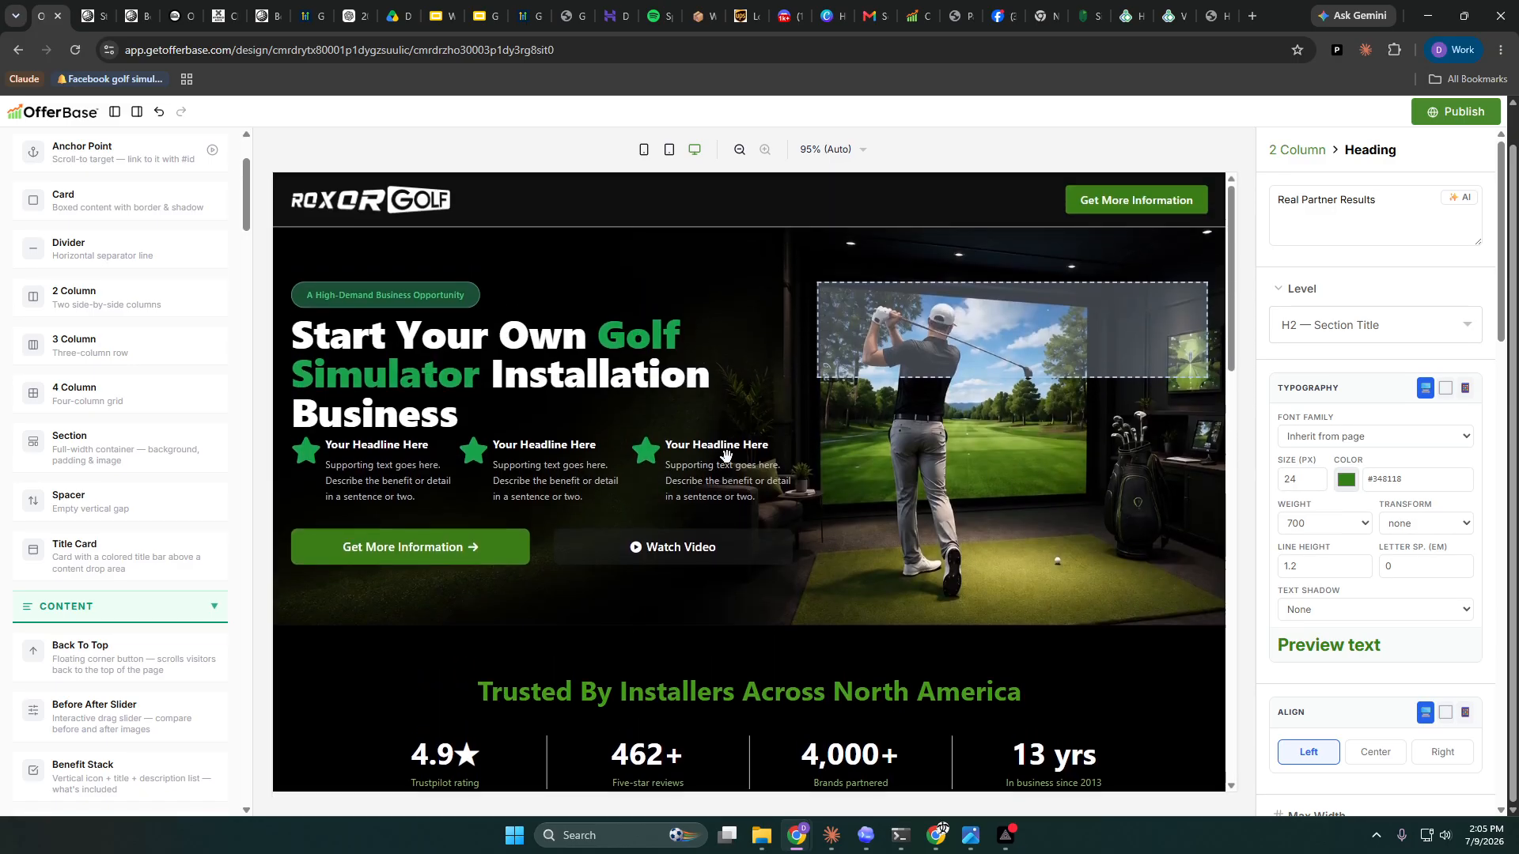
{"action": "scroll", "coordinate": [727, 455], "scroll_direction": "down", "scroll_amount": 8}
{"action": "left_click", "coordinate": [338, 336]}
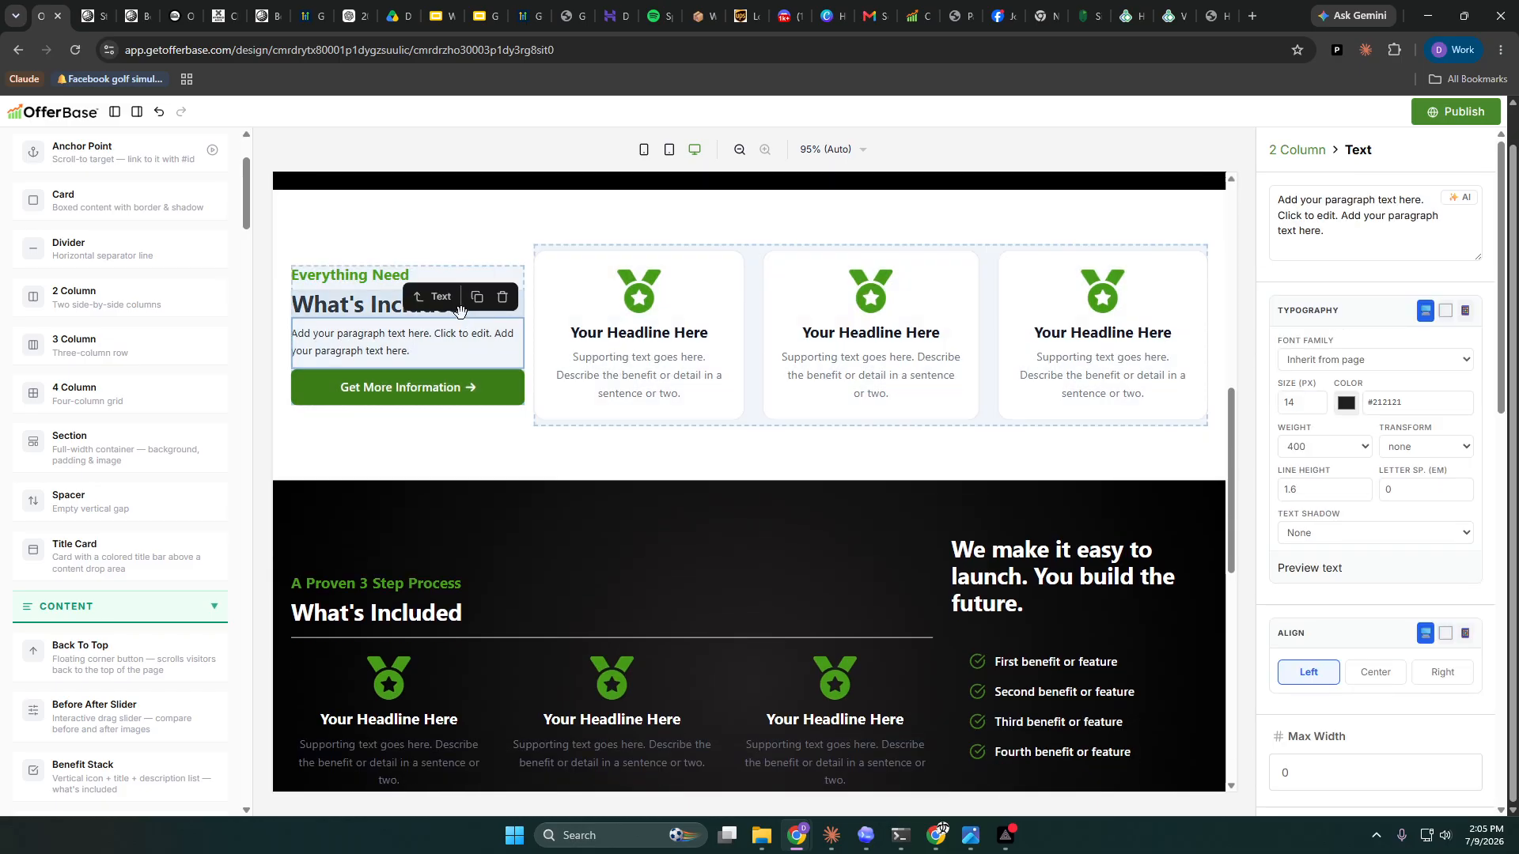
{"action": "left_click", "coordinate": [476, 297]}
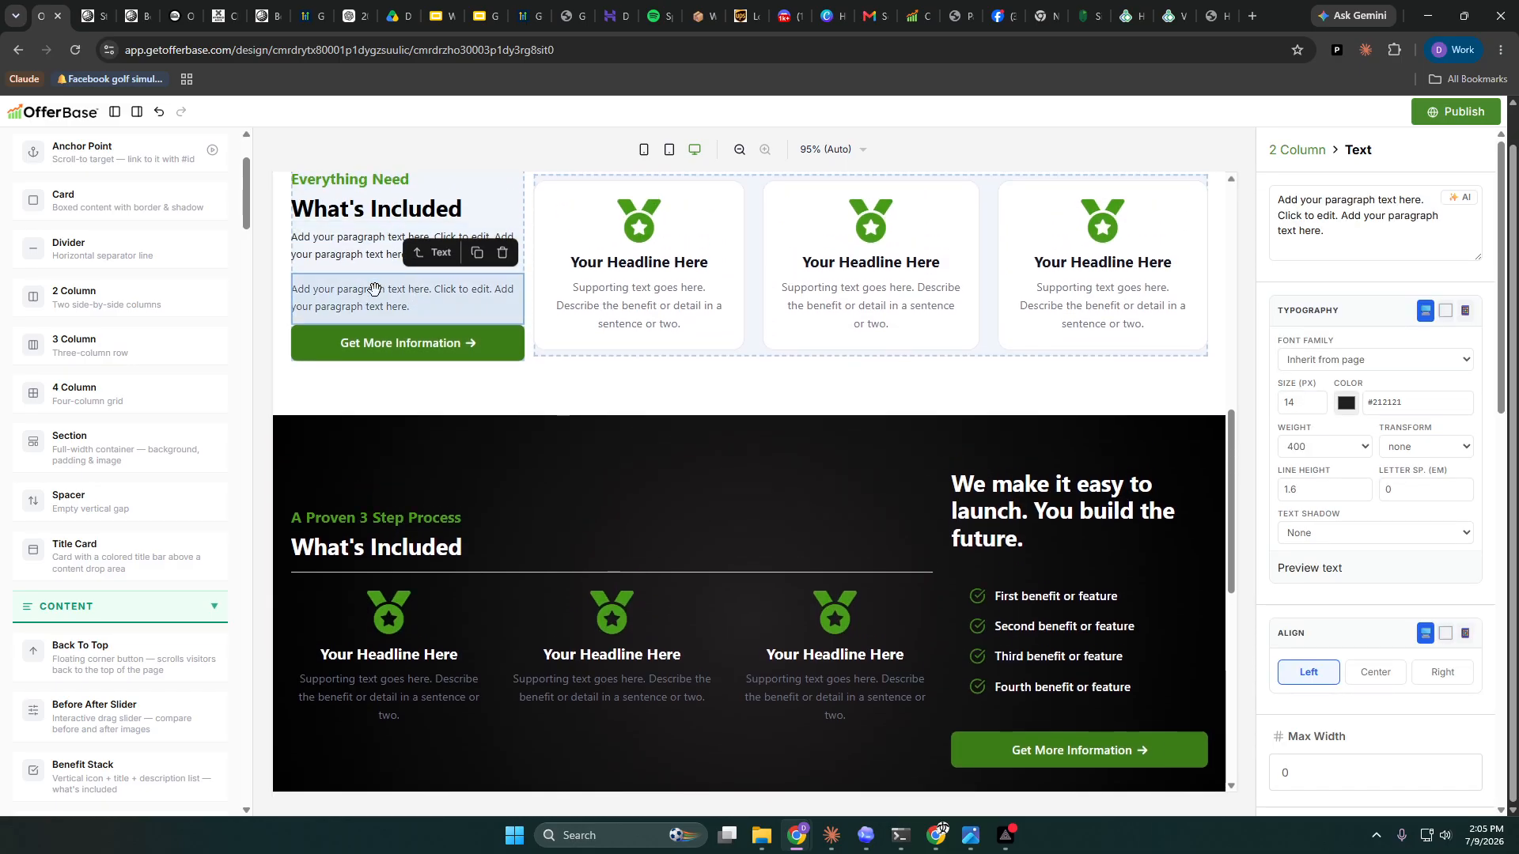
{"action": "left_click_drag", "start_coordinate": [376, 290], "coordinate": [396, 653]}
- Set the copied paragraph's color to #ffffff and repeat its placeholder text until it fills four lines
{"action": "left_click", "coordinate": [1344, 405]}
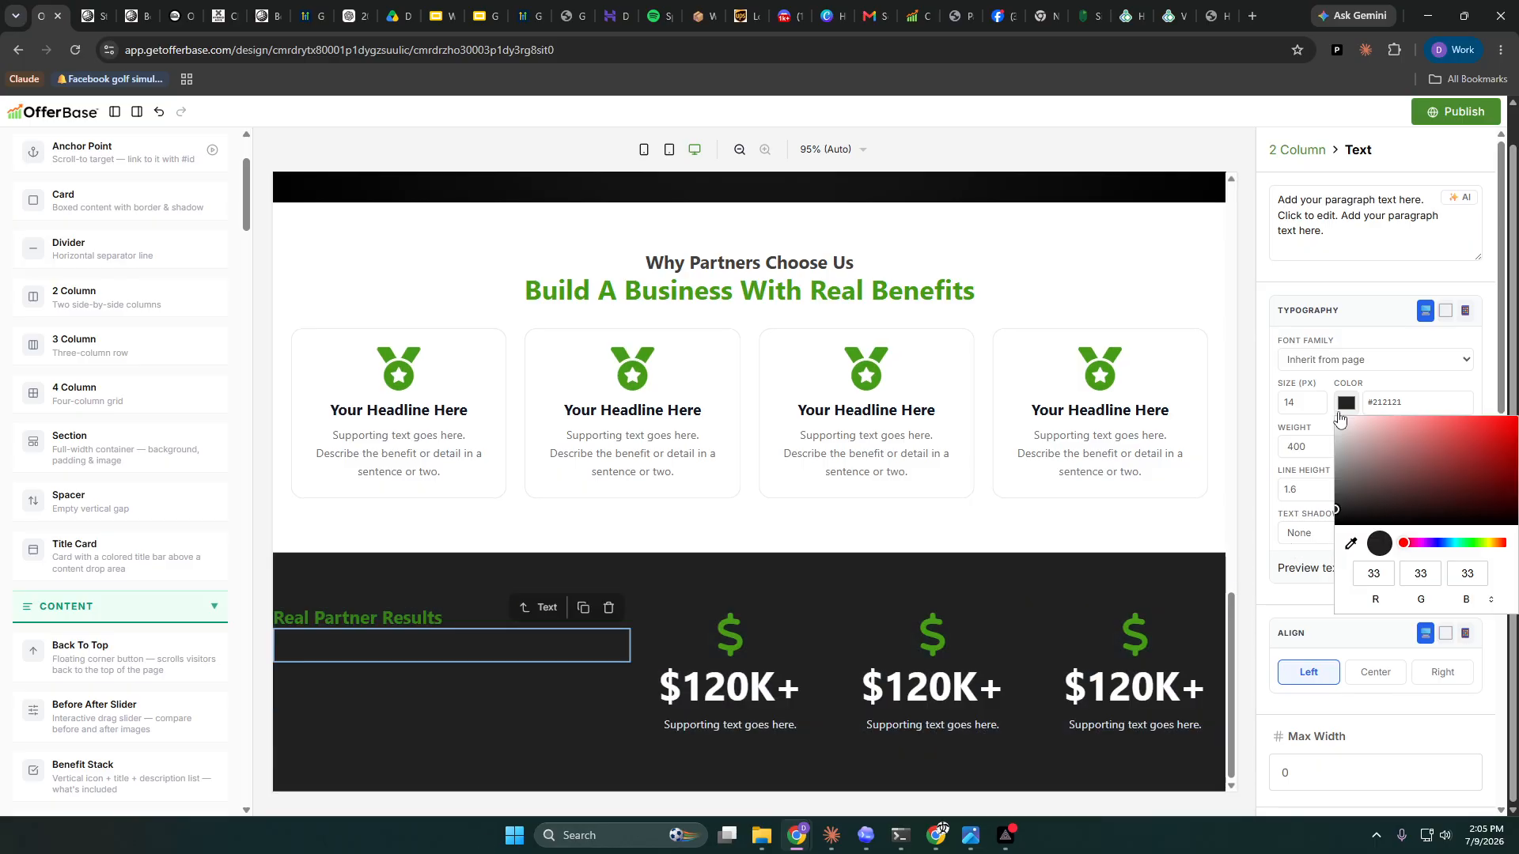
{"action": "left_click", "coordinate": [1336, 417]}
{"action": "left_click_drag", "start_coordinate": [1345, 233], "coordinate": [1266, 212]}
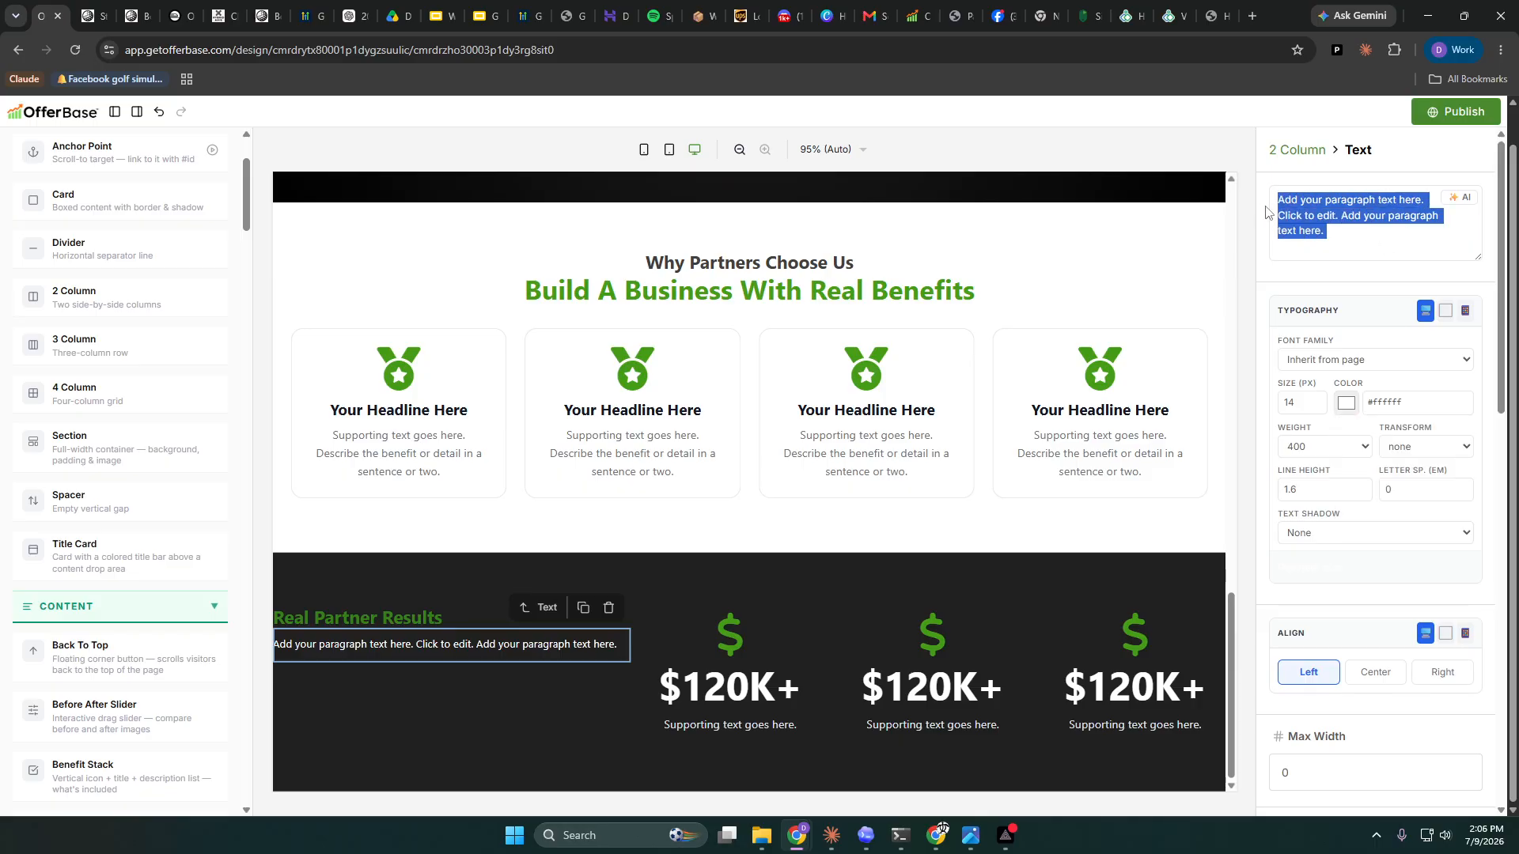
{"action": "key", "text": "ctrl+c"}
{"action": "key", "text": "Right"}
{"action": "key", "text": "ctrl+v"}
{"action": "key", "text": "ctrl+v"}
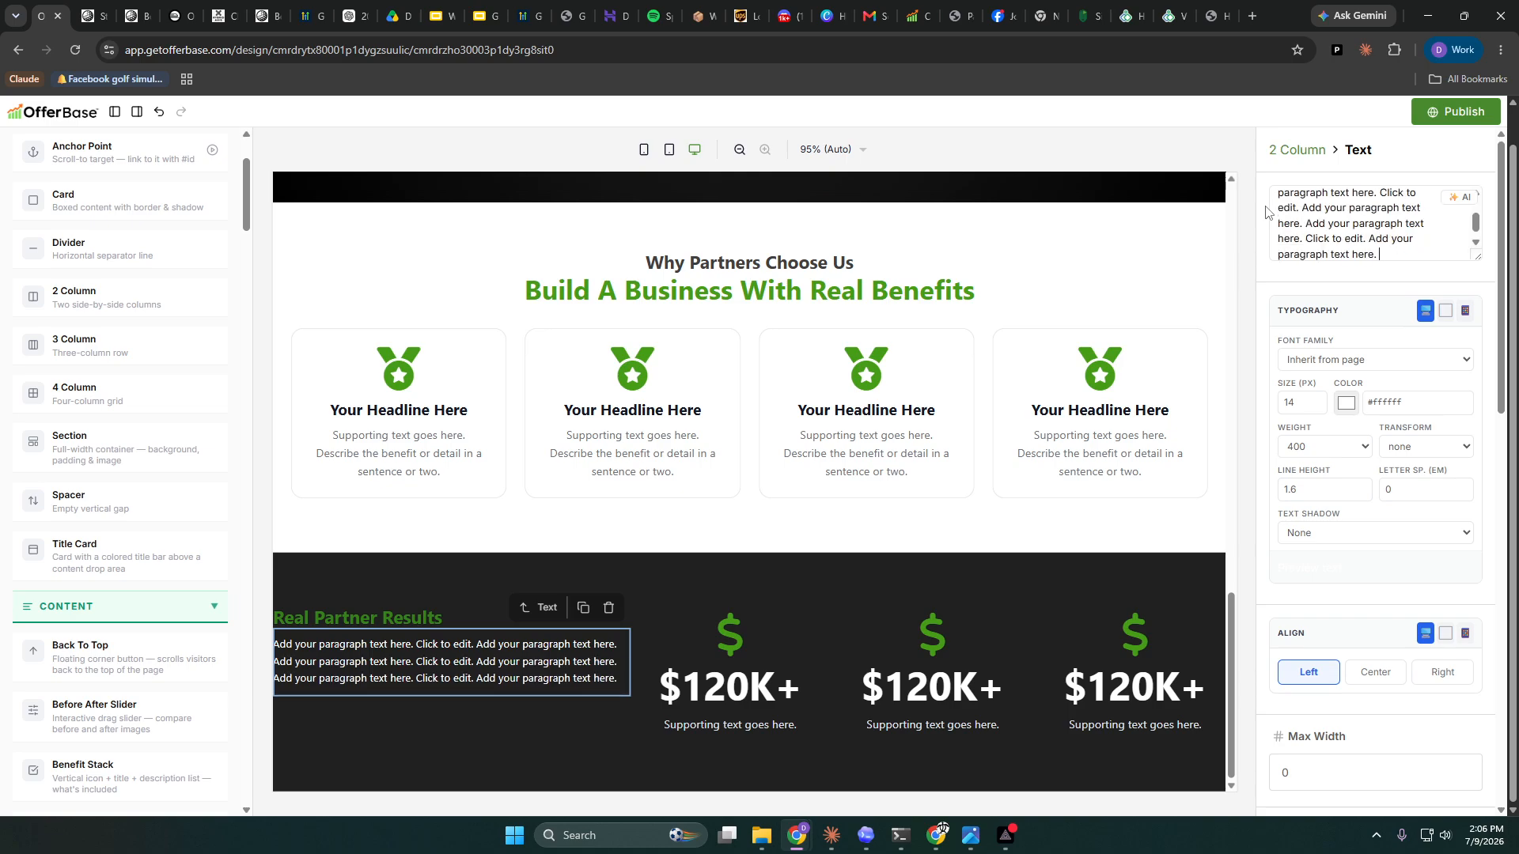
{"action": "key", "text": "ctrl+v"}
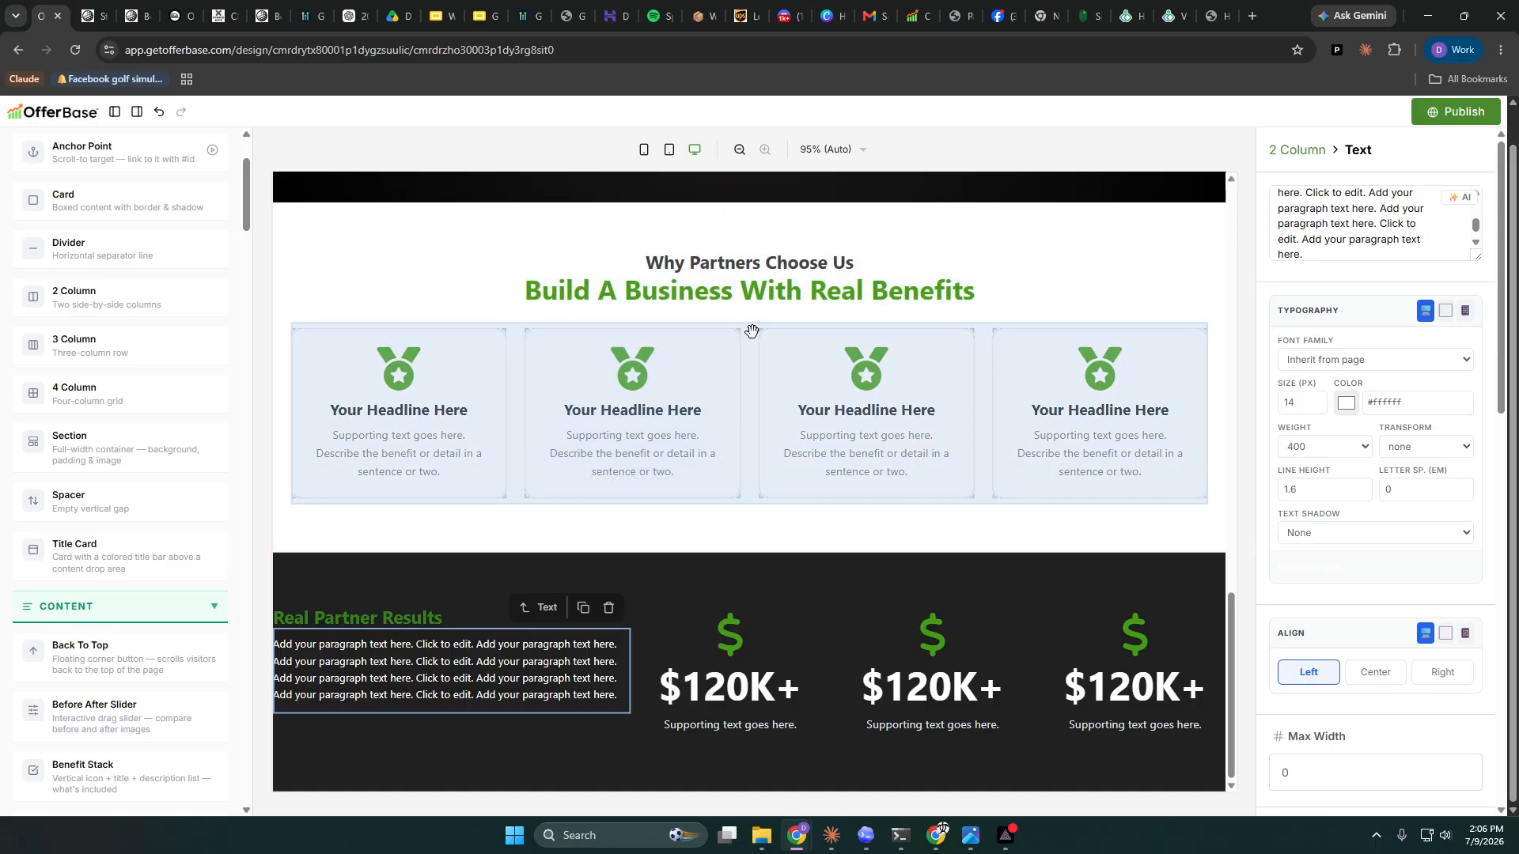
{"action": "left_click", "coordinate": [752, 332]}
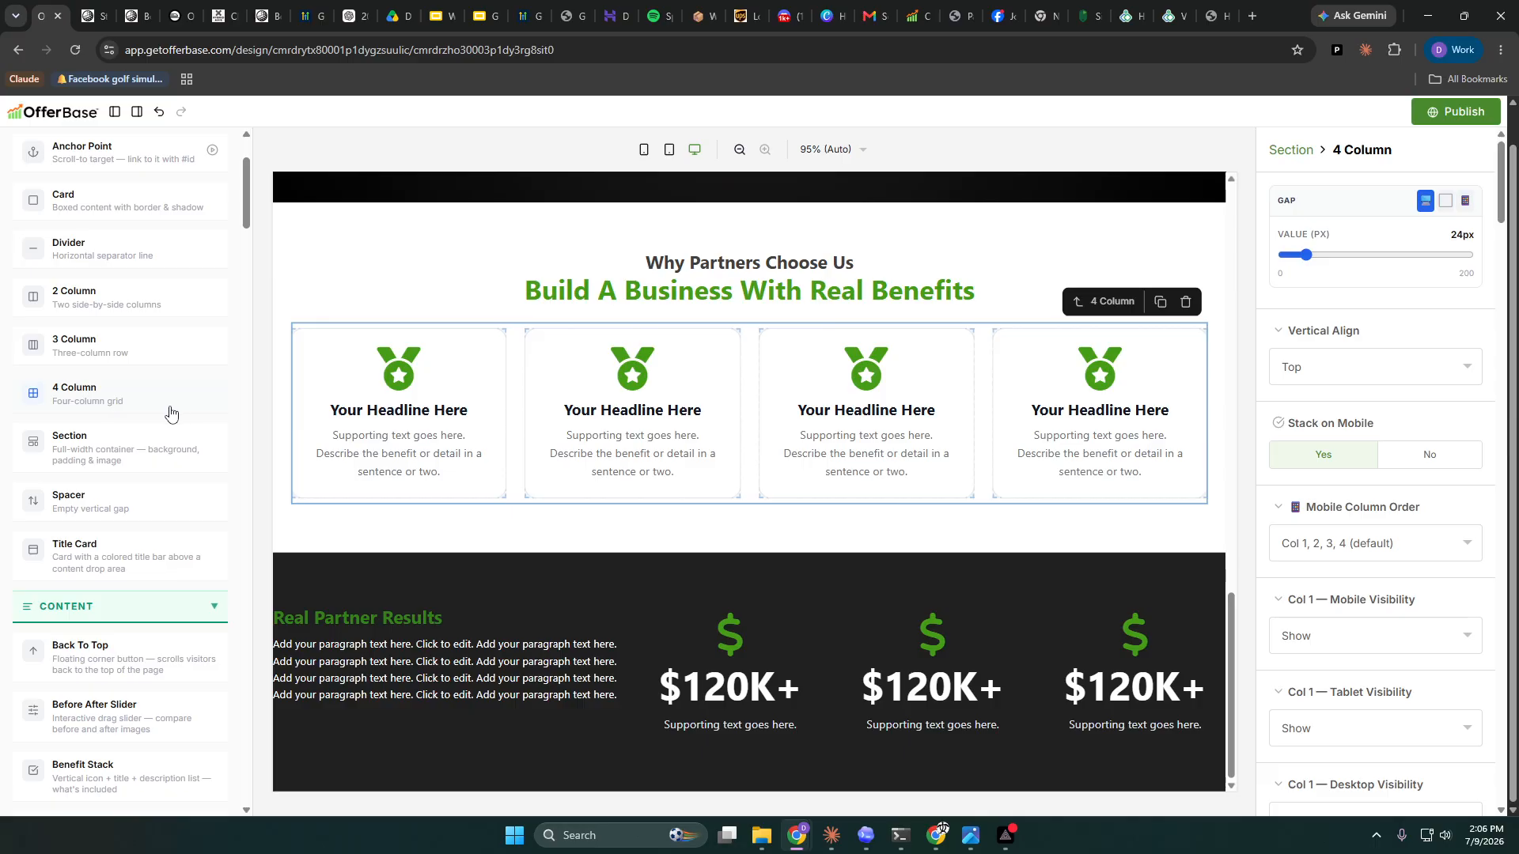
{"action": "scroll", "coordinate": [681, 329], "scroll_direction": "up", "scroll_amount": 6}
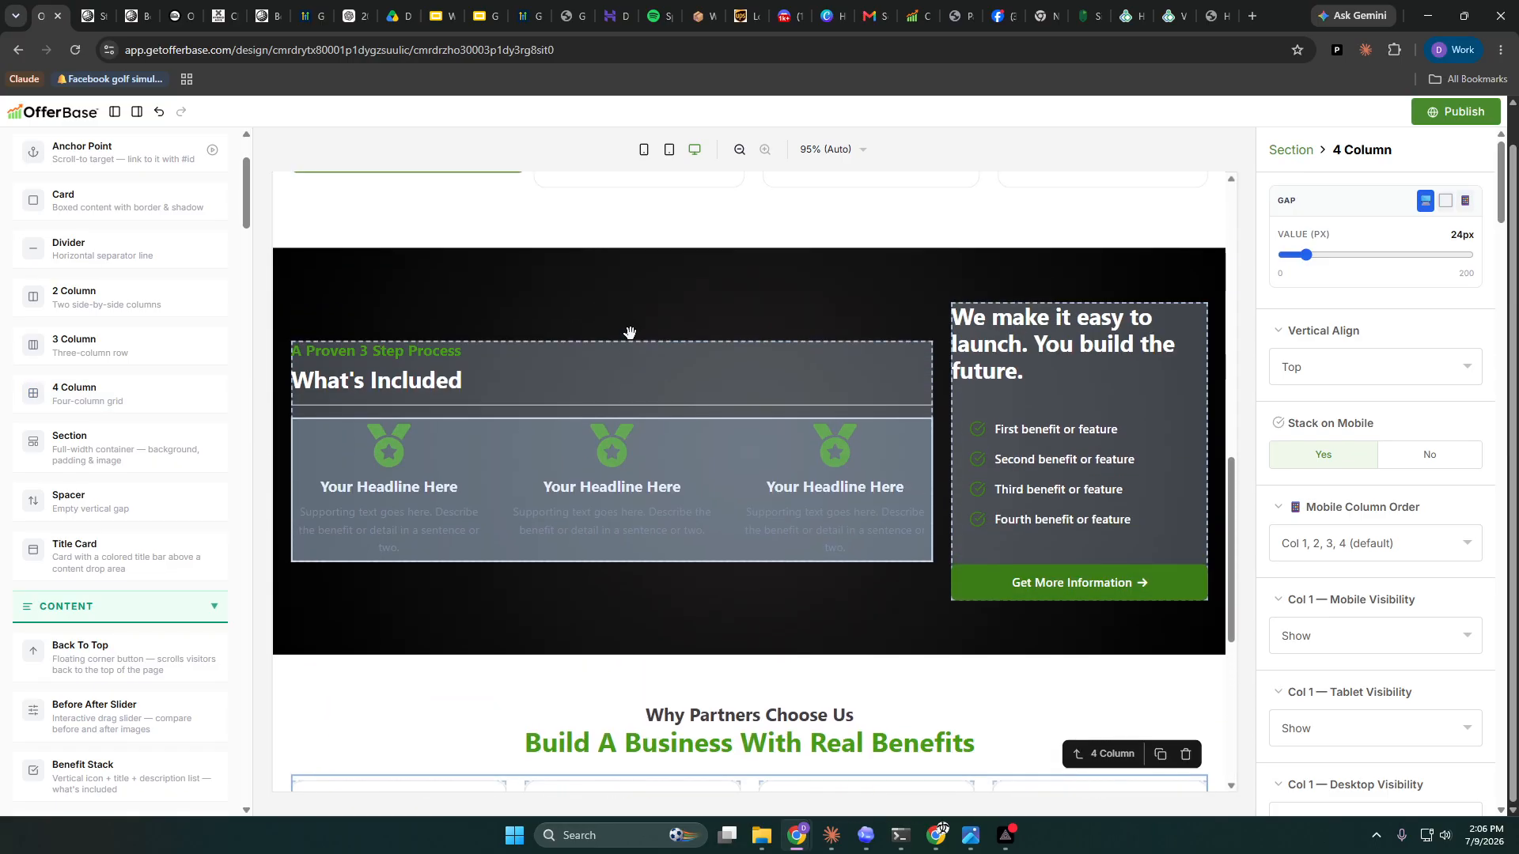
- Duplicate the "Get More Information" button from the dark "What's Included" section and place the copy below the four benefit cards
{"action": "left_click", "coordinate": [1092, 658]}
{"action": "left_click", "coordinate": [1161, 621]}
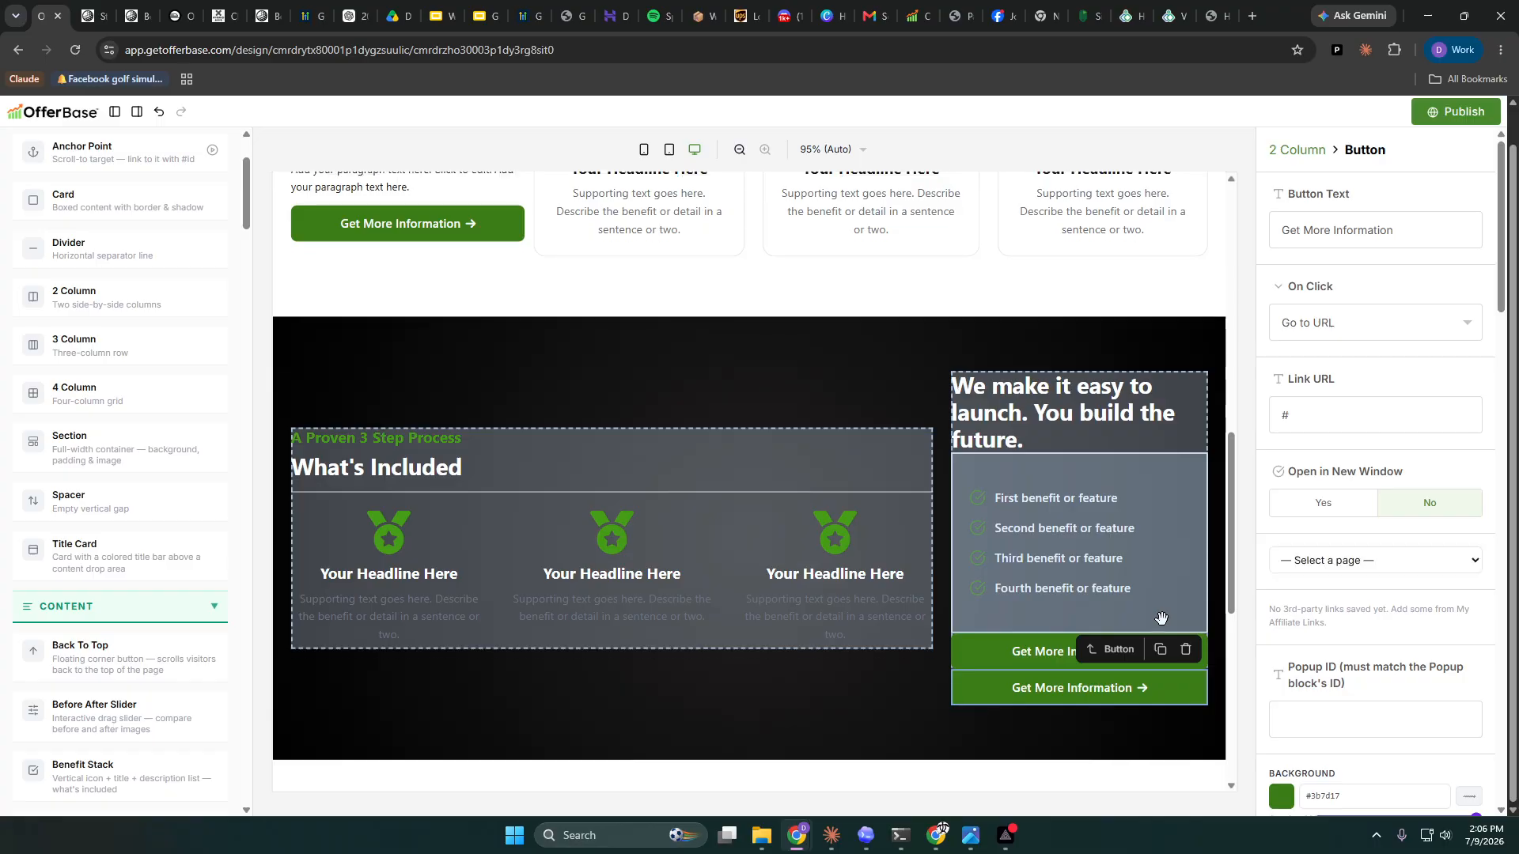
{"action": "scroll", "coordinate": [1161, 620], "scroll_direction": "down", "scroll_amount": 3}
{"action": "left_click_drag", "start_coordinate": [1106, 483], "coordinate": [800, 647]}
{"action": "scroll", "coordinate": [799, 641], "scroll_direction": "down", "scroll_amount": 4}
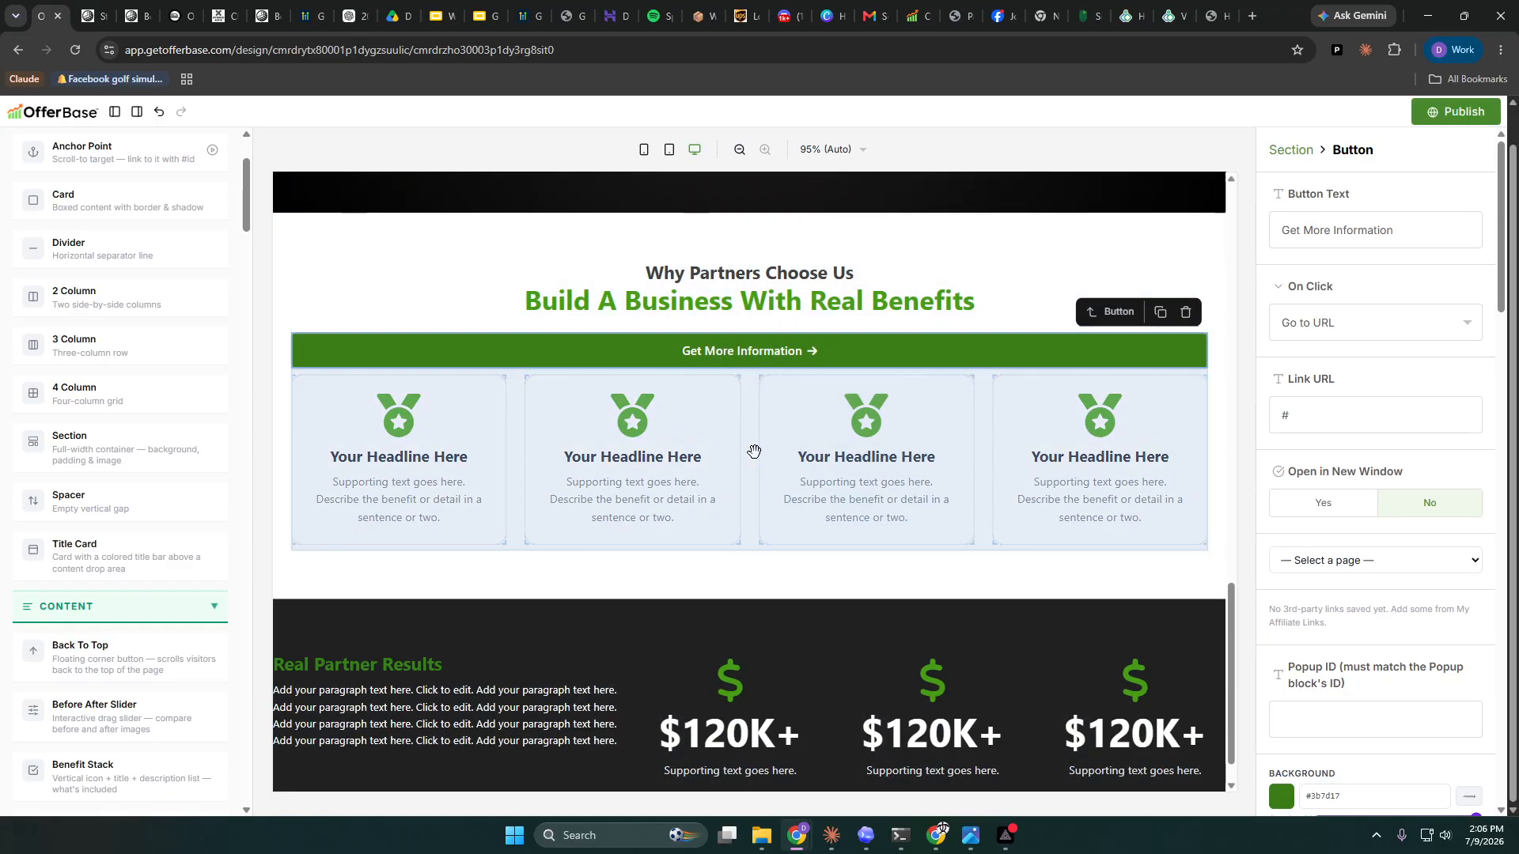
{"action": "left_click_drag", "start_coordinate": [754, 447], "coordinate": [756, 406]}
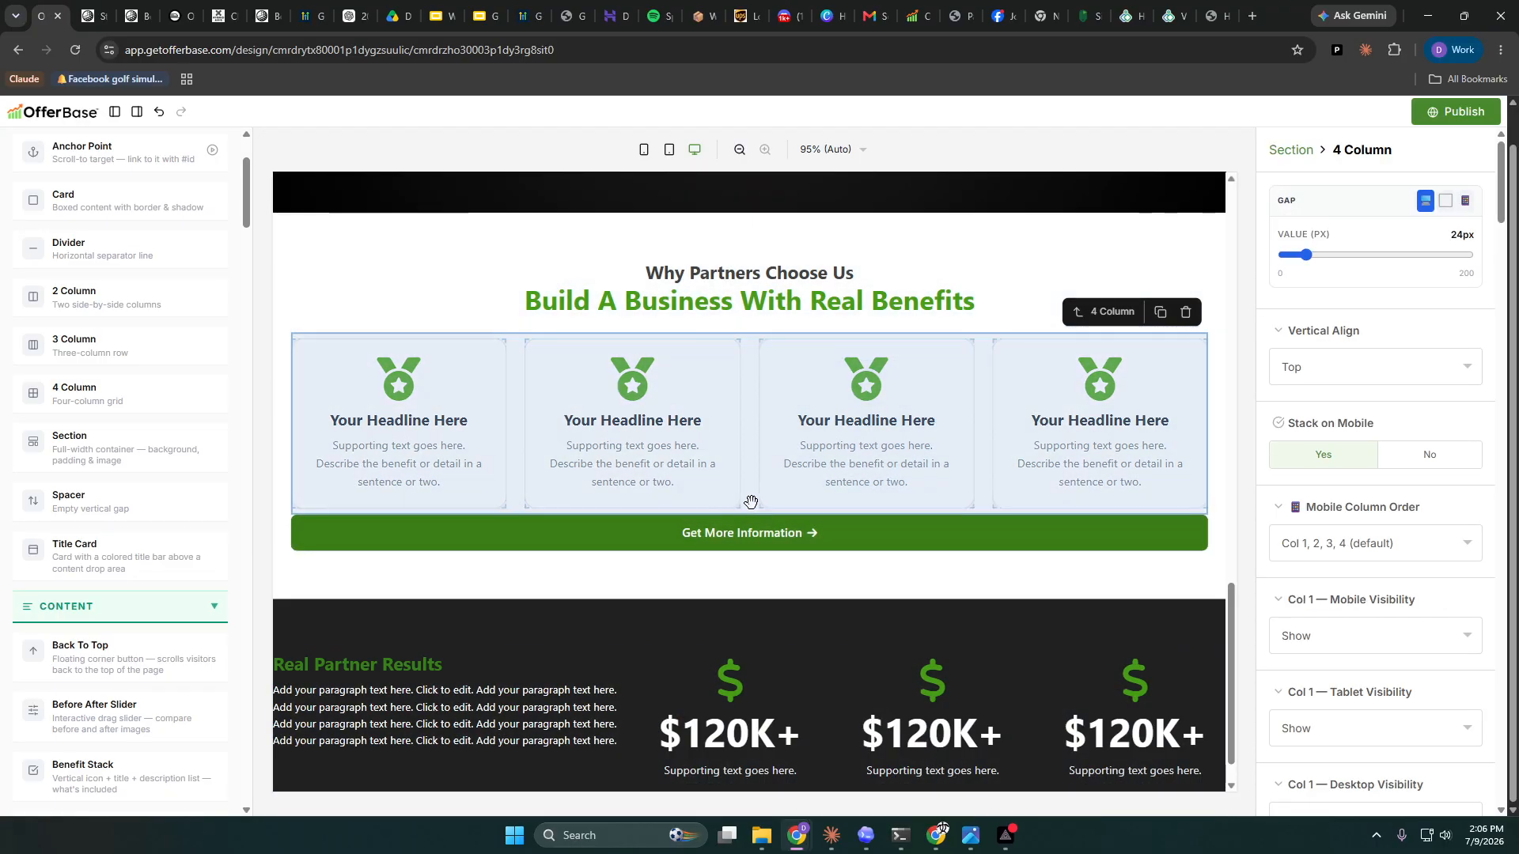
- Insert a spacer between the four benefit cards and the "Get More Information" button and reduce its height
{"action": "left_click", "coordinate": [93, 491]}
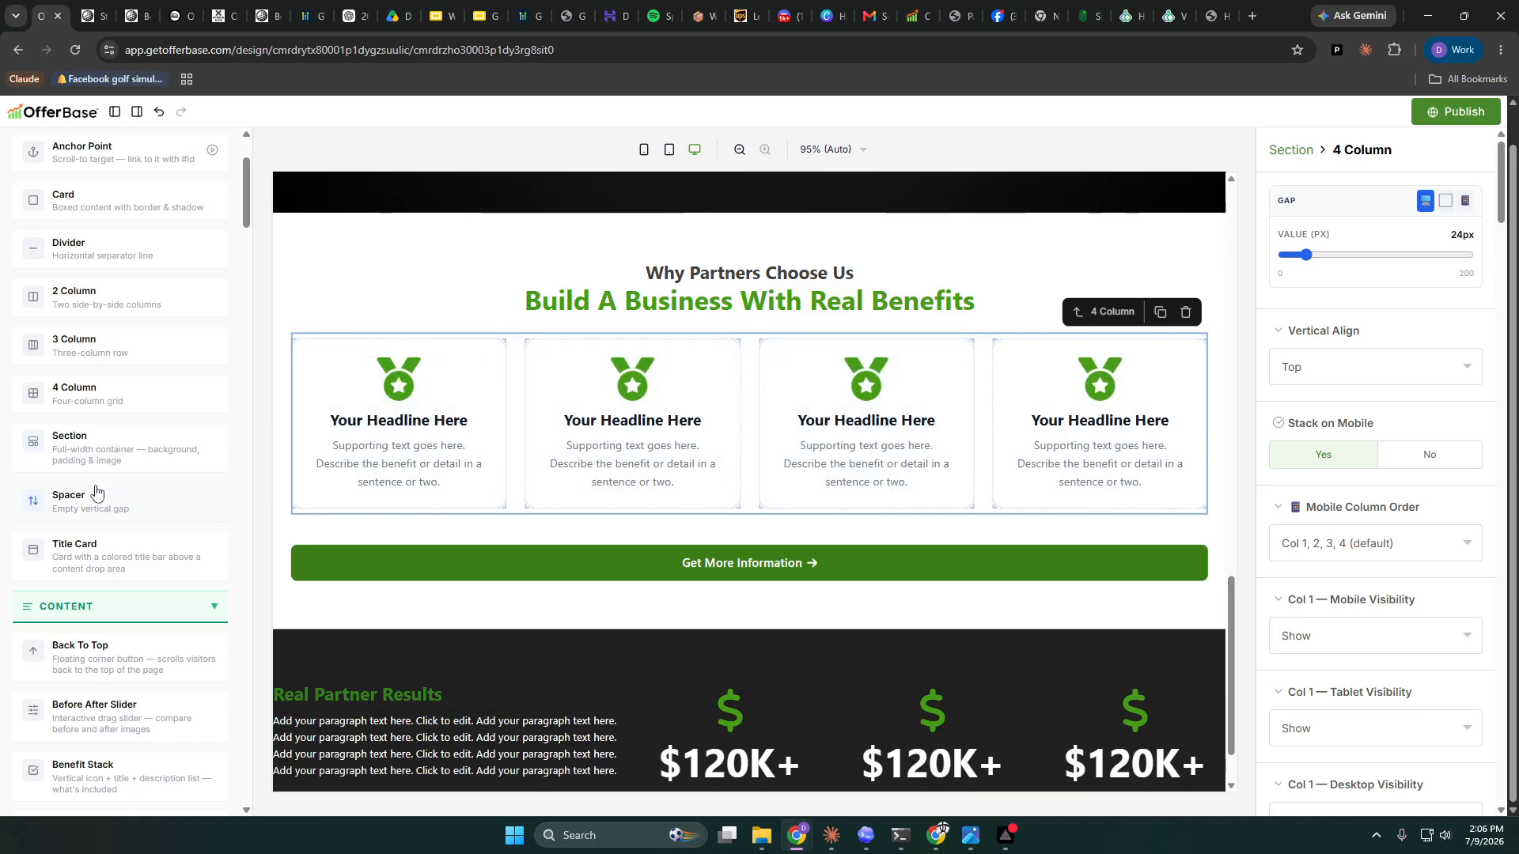
{"action": "left_click", "coordinate": [1075, 528]}
{"action": "left_click_drag", "start_coordinate": [1291, 254], "coordinate": [1288, 255]}
- Set the width of the button below the benefit cards to 50% and its size to Large
{"action": "left_click", "coordinate": [1057, 543]}
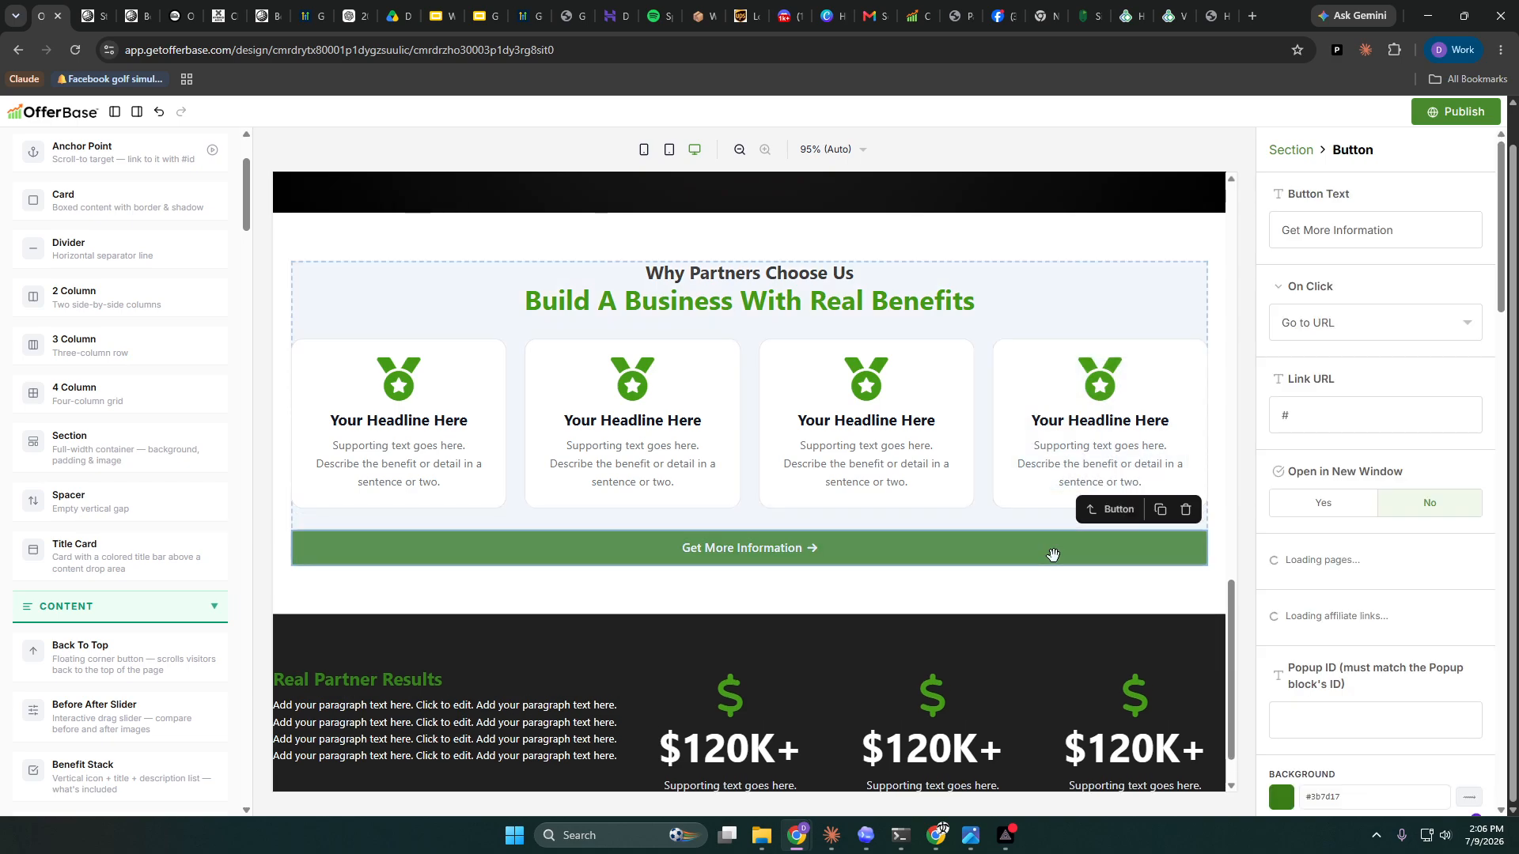
{"action": "scroll", "coordinate": [1441, 540], "scroll_direction": "down", "scroll_amount": 8}
{"action": "scroll", "coordinate": [1442, 540], "scroll_direction": "down", "scroll_amount": 3}
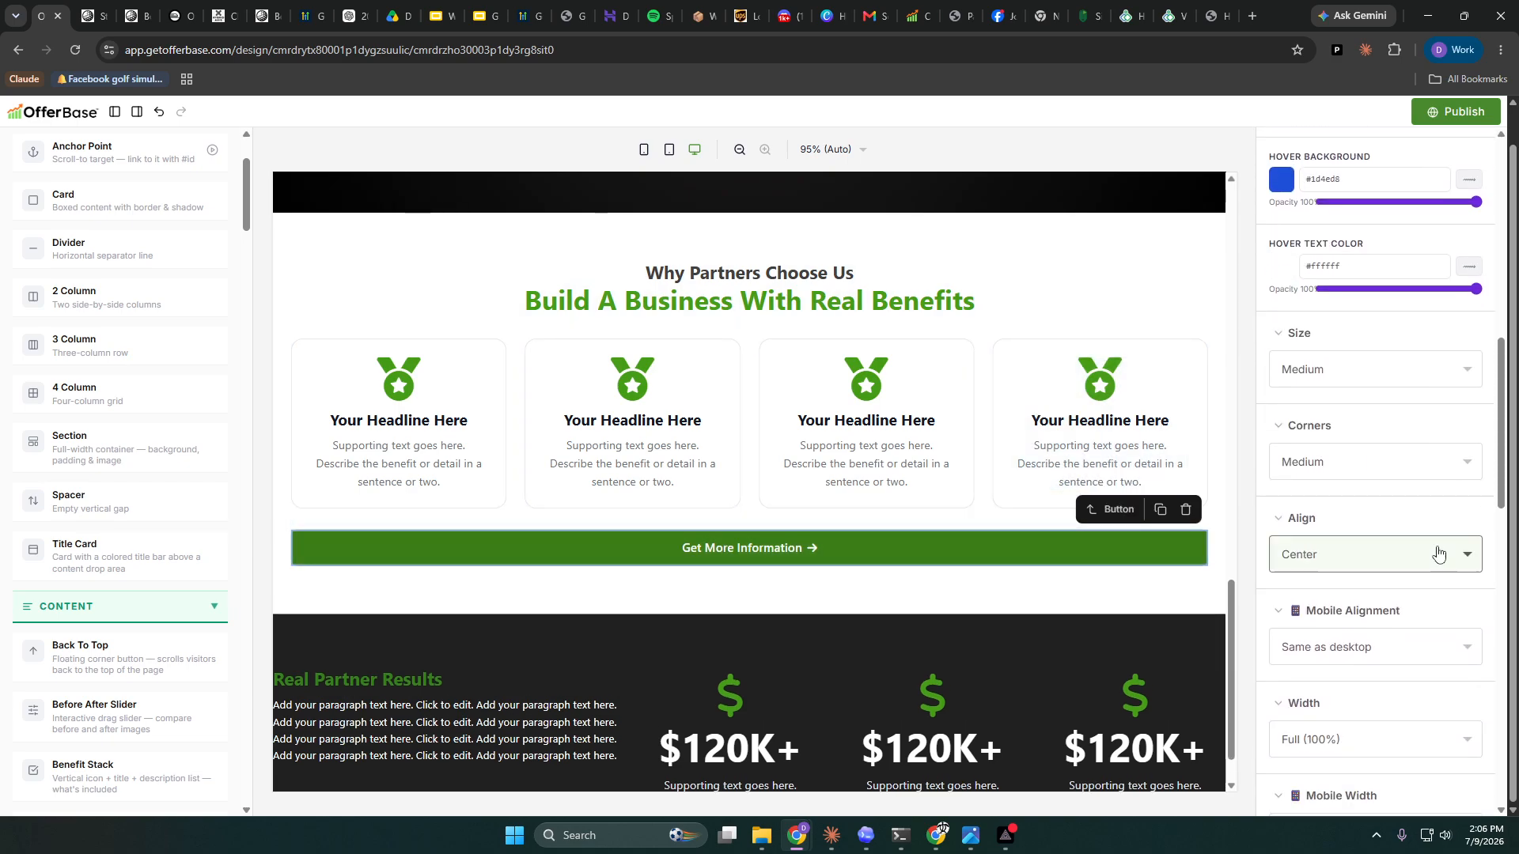
{"action": "left_click", "coordinate": [1383, 659]}
{"action": "left_click", "coordinate": [1337, 729]}
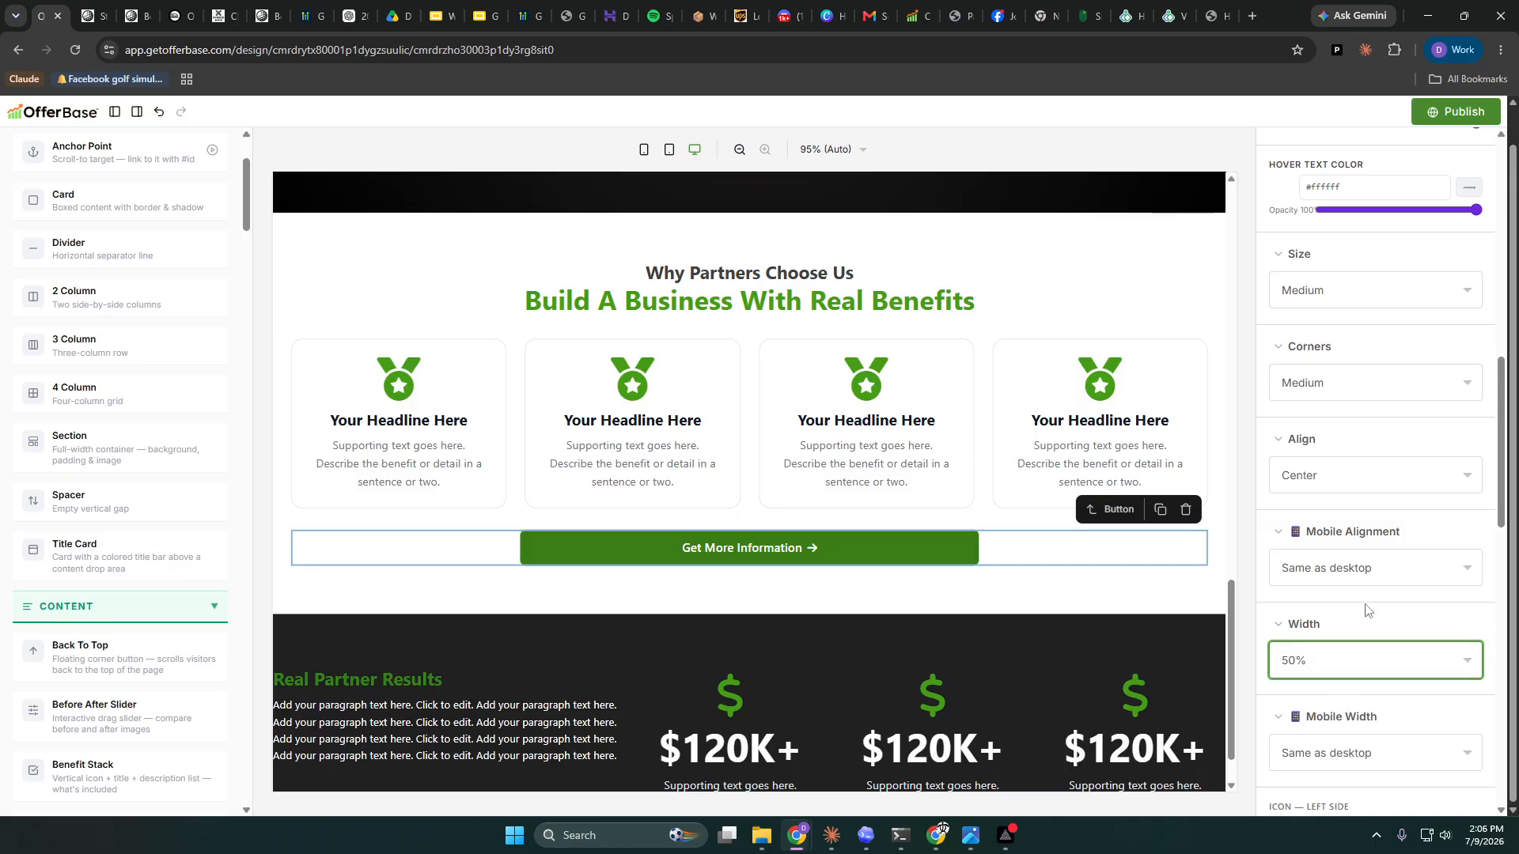
{"action": "left_click", "coordinate": [1454, 291]}
{"action": "left_click", "coordinate": [1353, 364]}
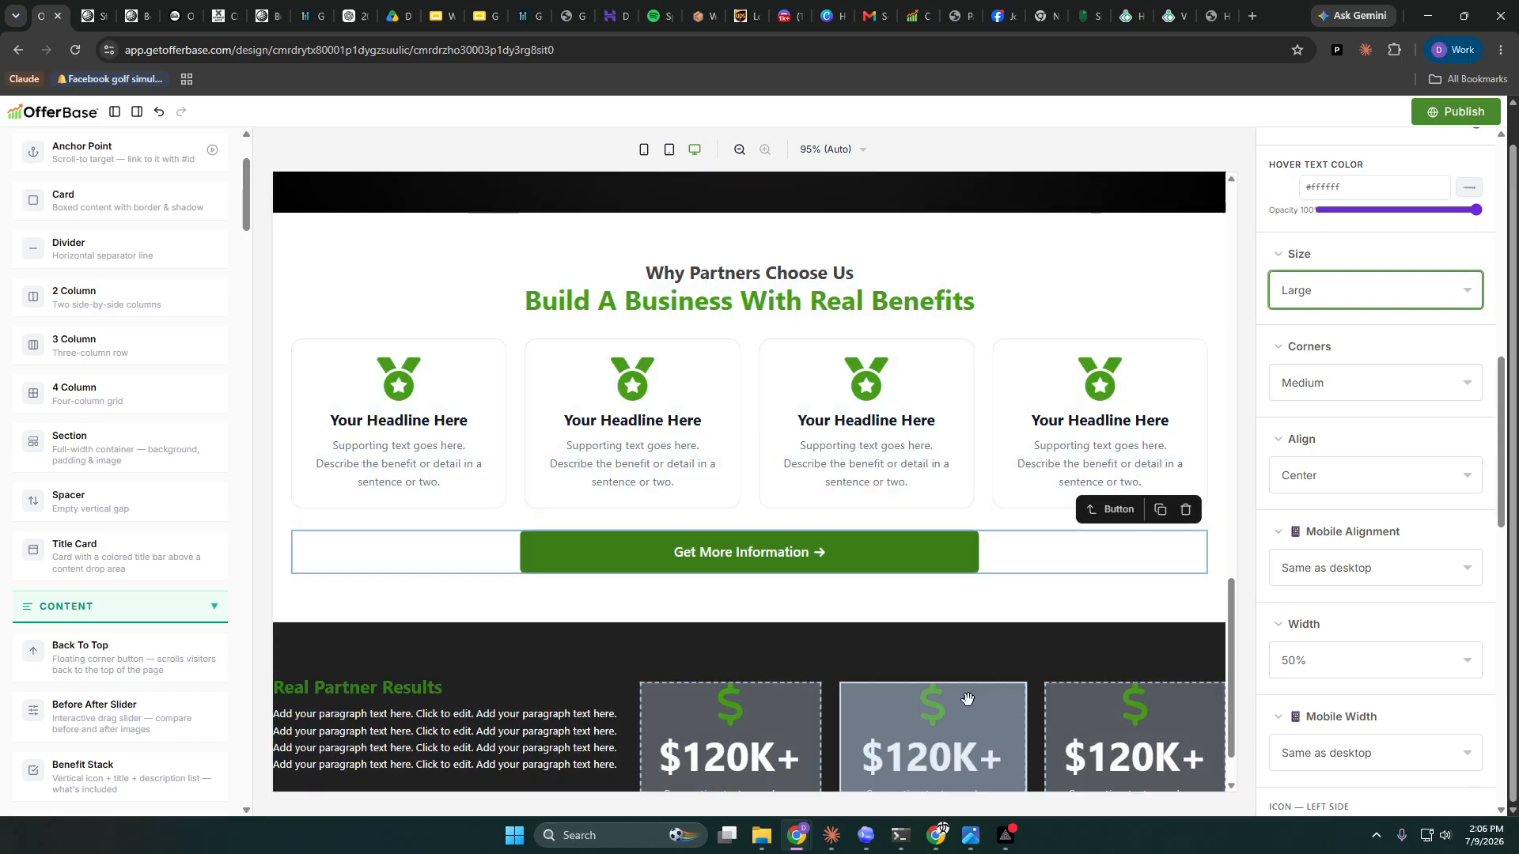
- Open the background image picker for the "Real Partner Results" section and search Pixabay for "Golfer"
{"action": "scroll", "coordinate": [967, 699], "scroll_direction": "down", "scroll_amount": 1}
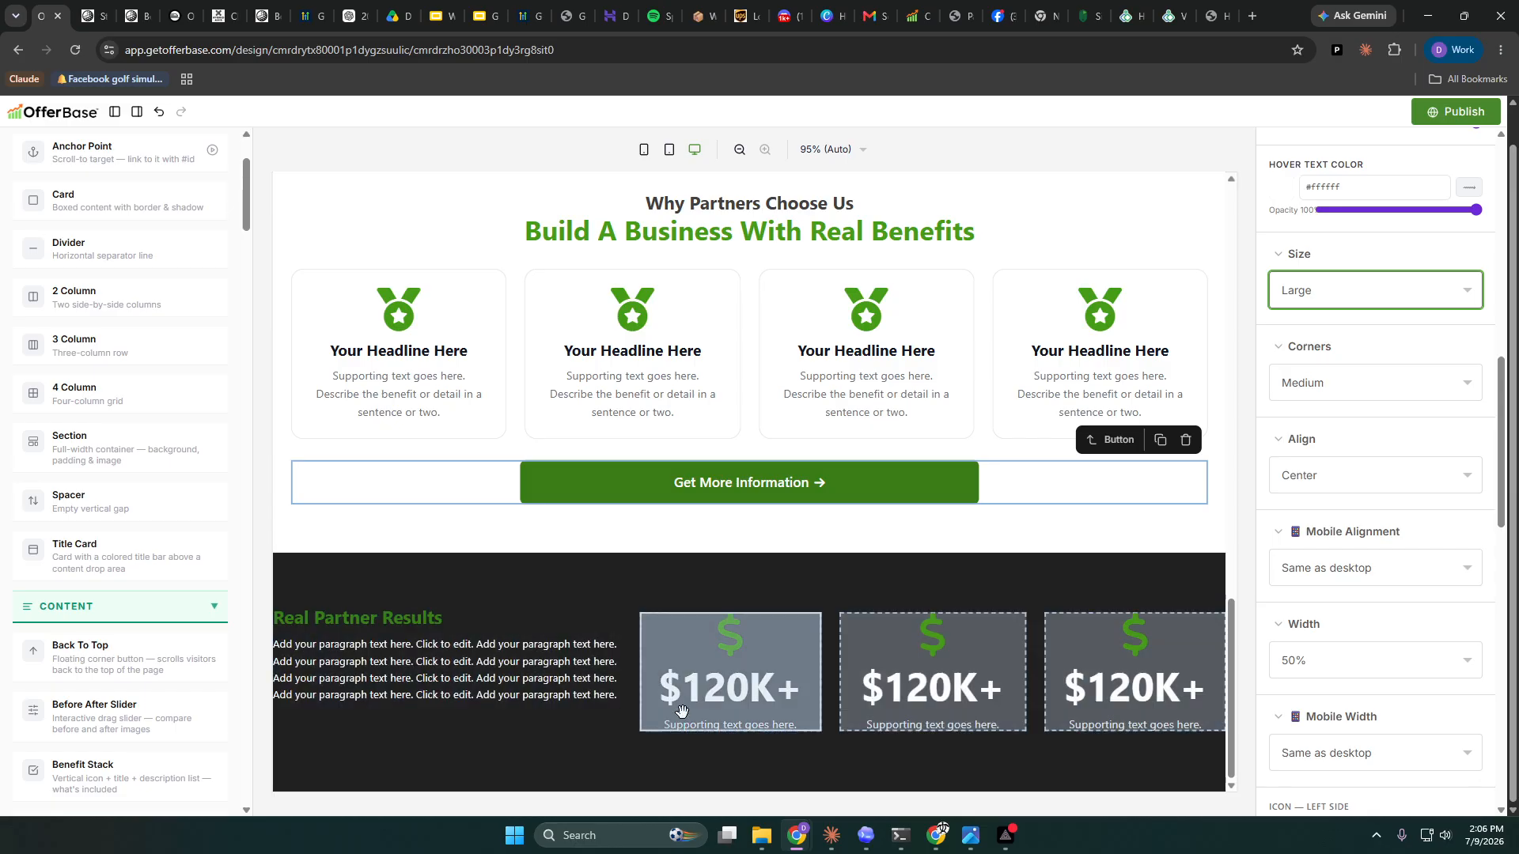
{"action": "scroll", "coordinate": [895, 575], "scroll_direction": "up", "scroll_amount": 6}
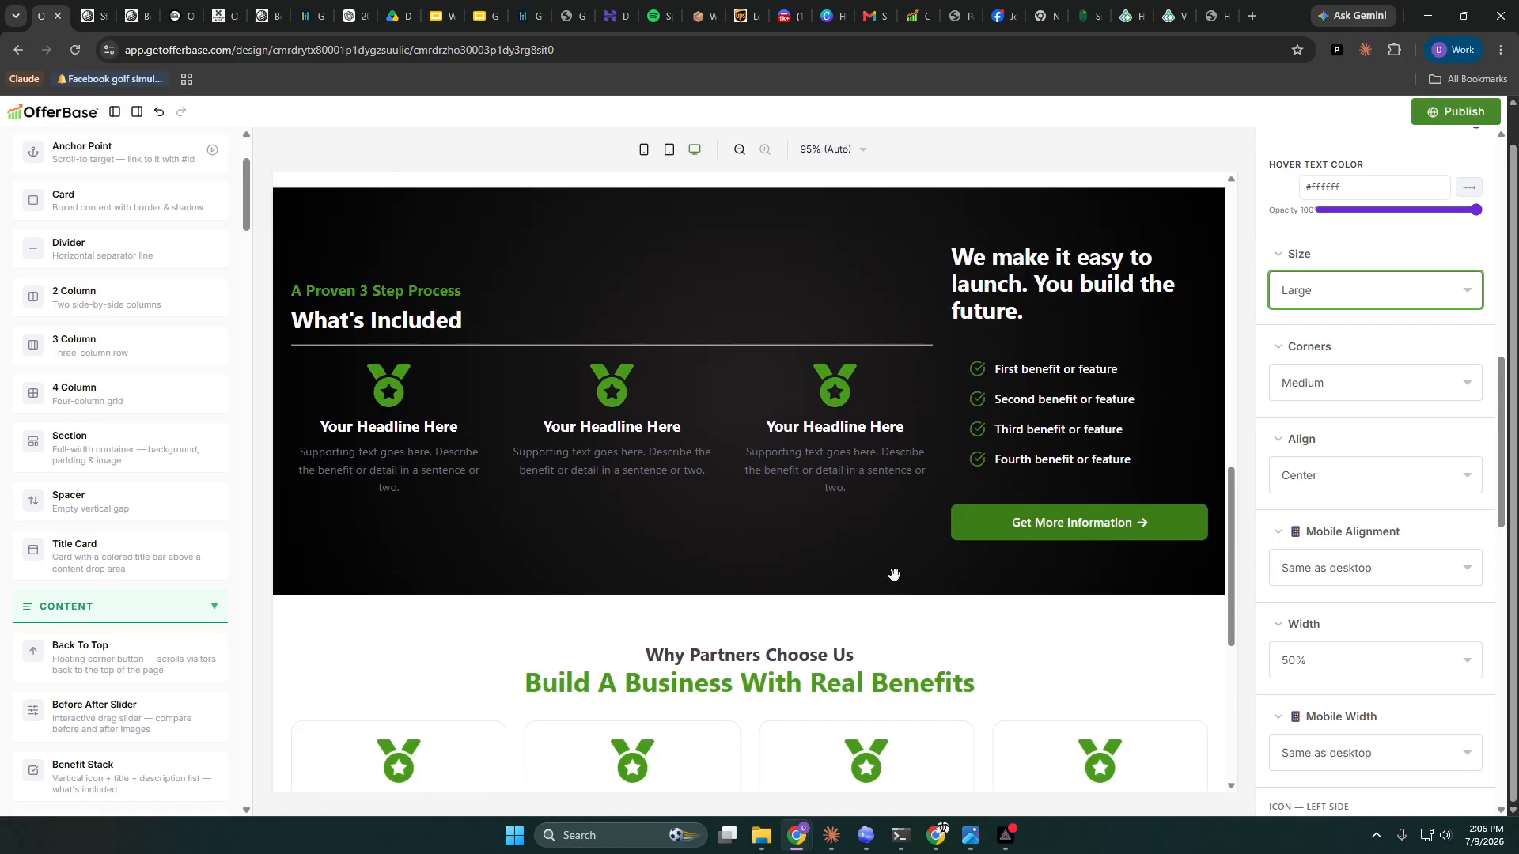
{"action": "scroll", "coordinate": [918, 613], "scroll_direction": "down", "scroll_amount": 5}
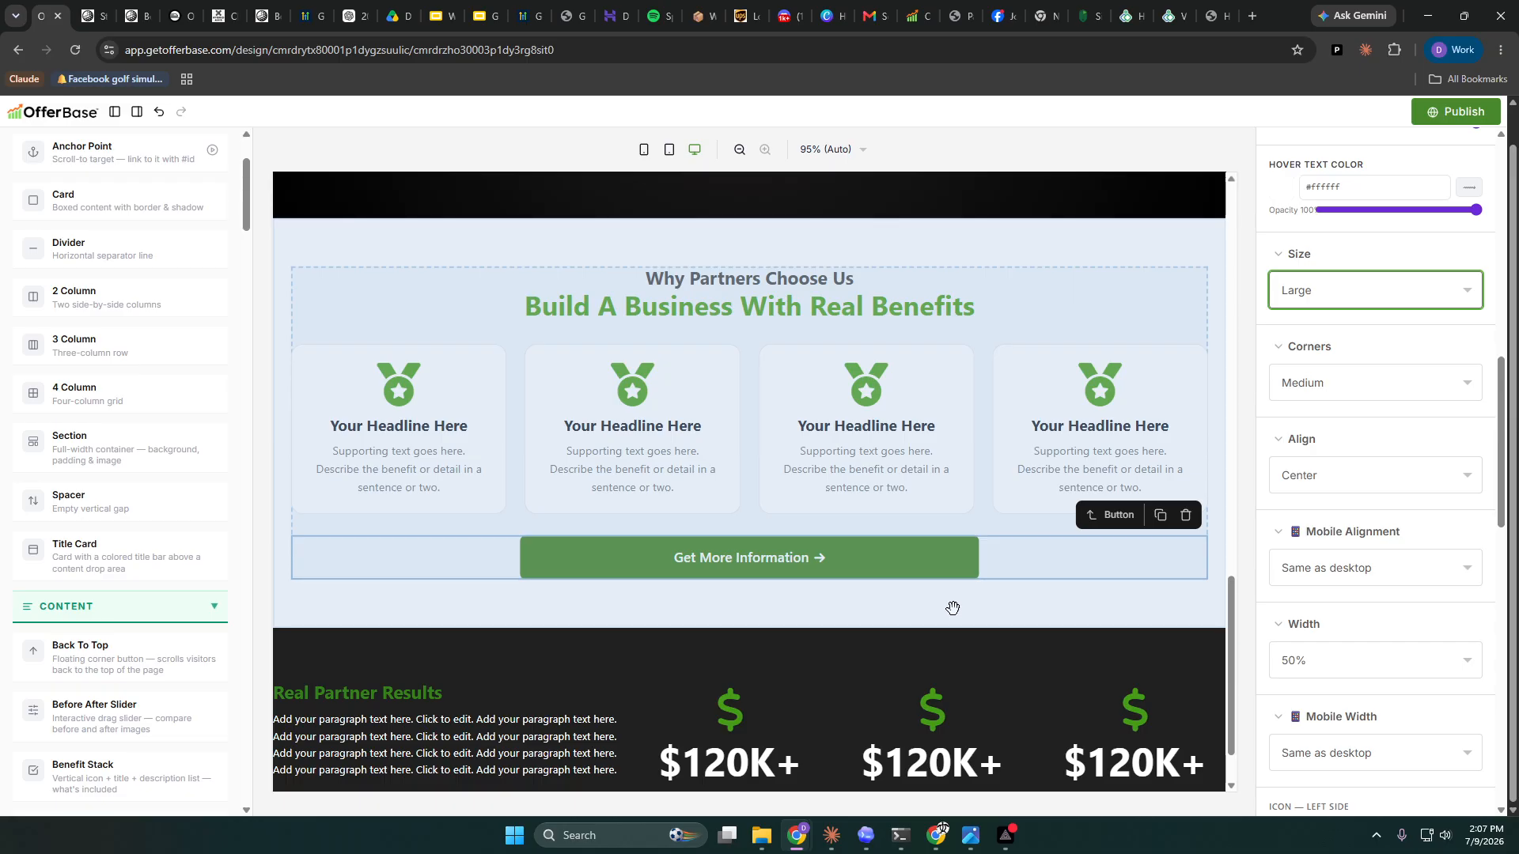
{"action": "scroll", "coordinate": [953, 608], "scroll_direction": "down", "scroll_amount": 1}
{"action": "left_click", "coordinate": [1044, 568]}
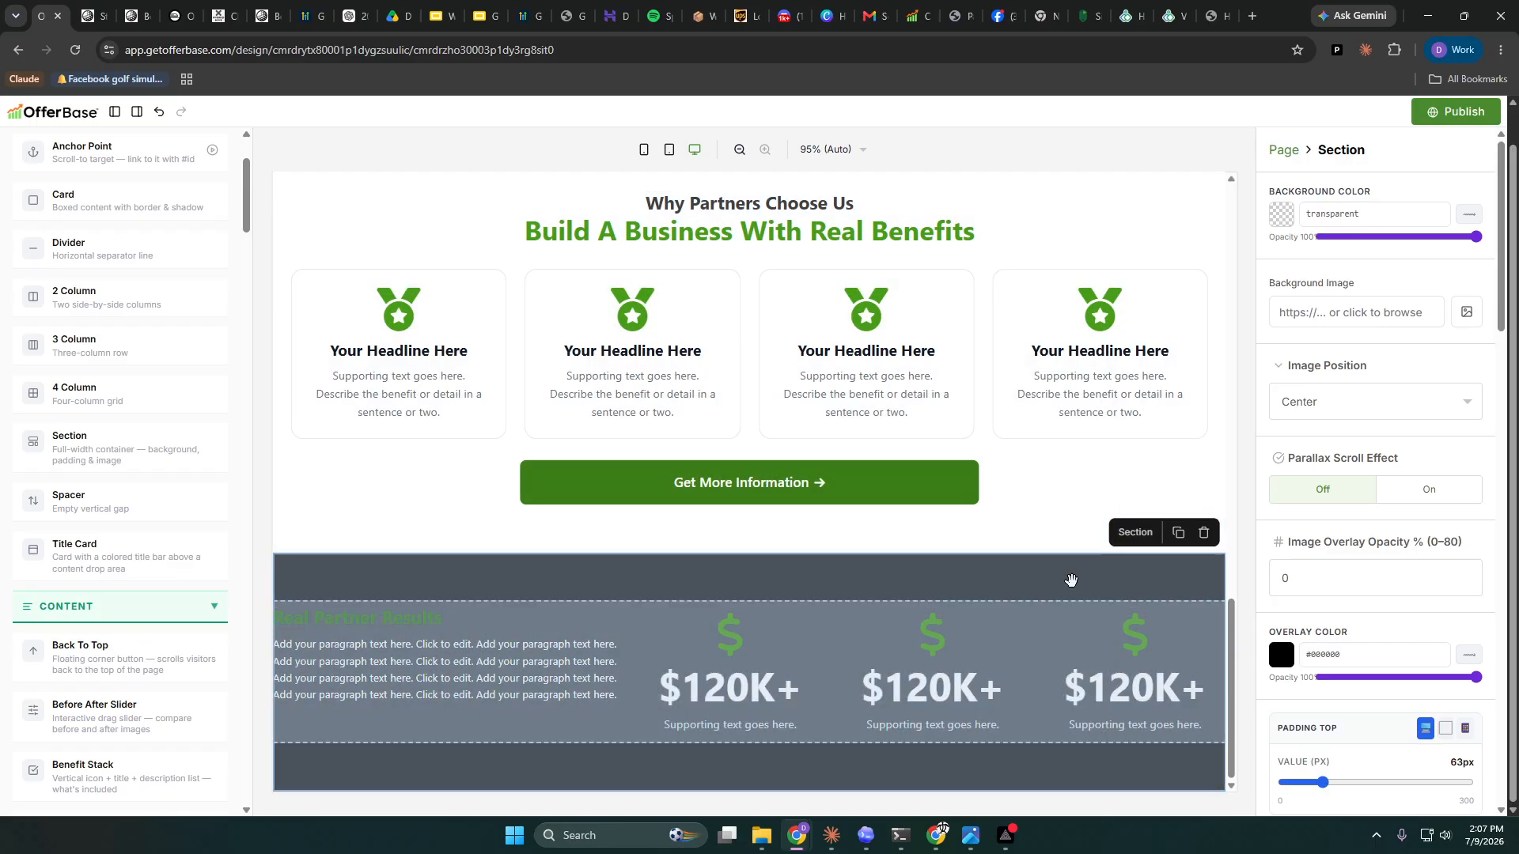
{"action": "left_click", "coordinate": [1466, 312]}
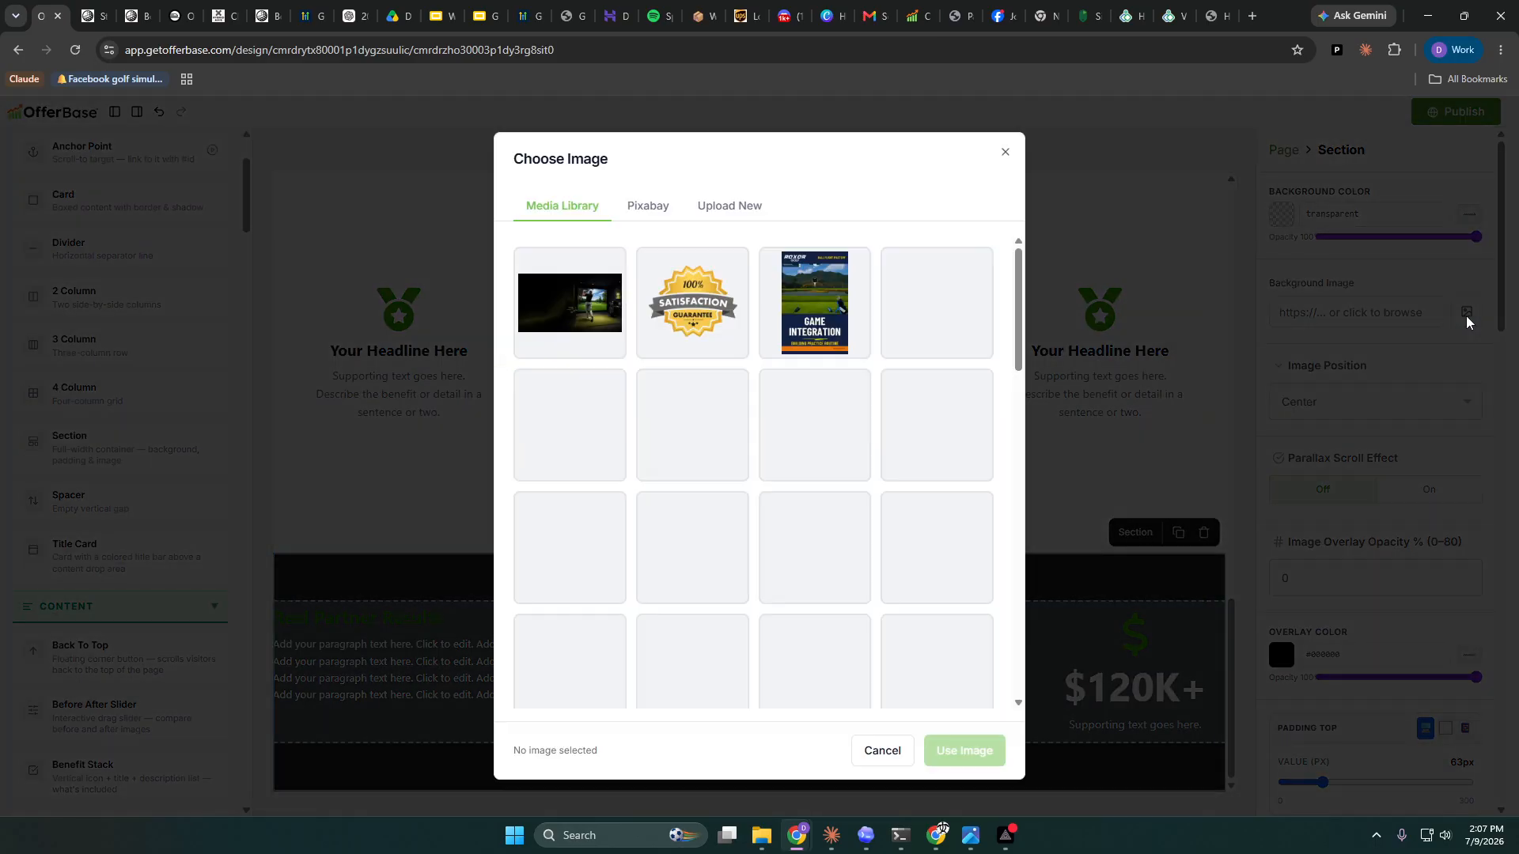
{"action": "left_click", "coordinate": [659, 210]}
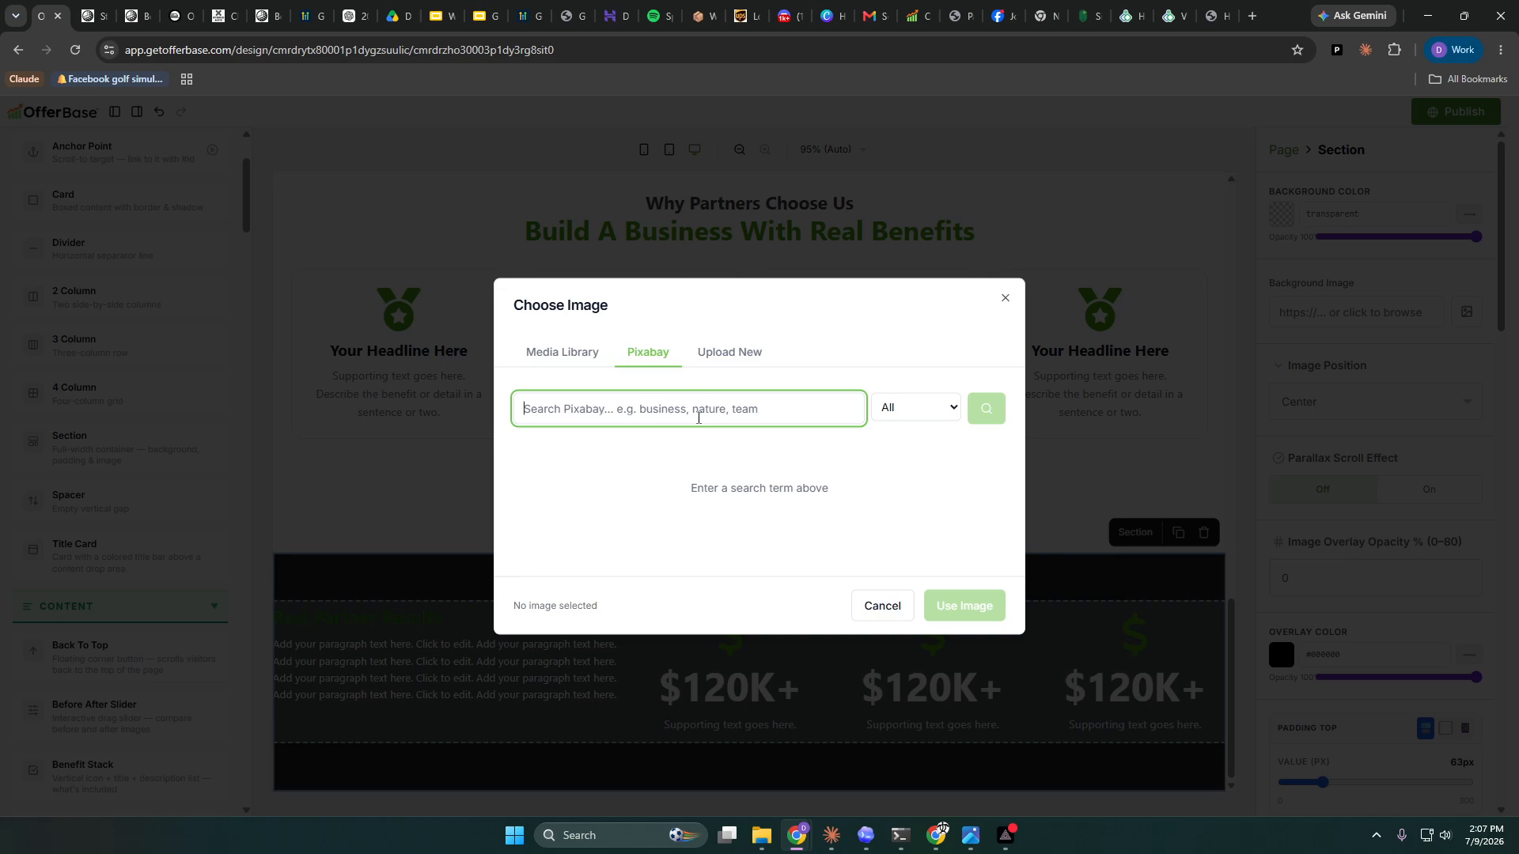
{"action": "type", "text": "Golfer"}
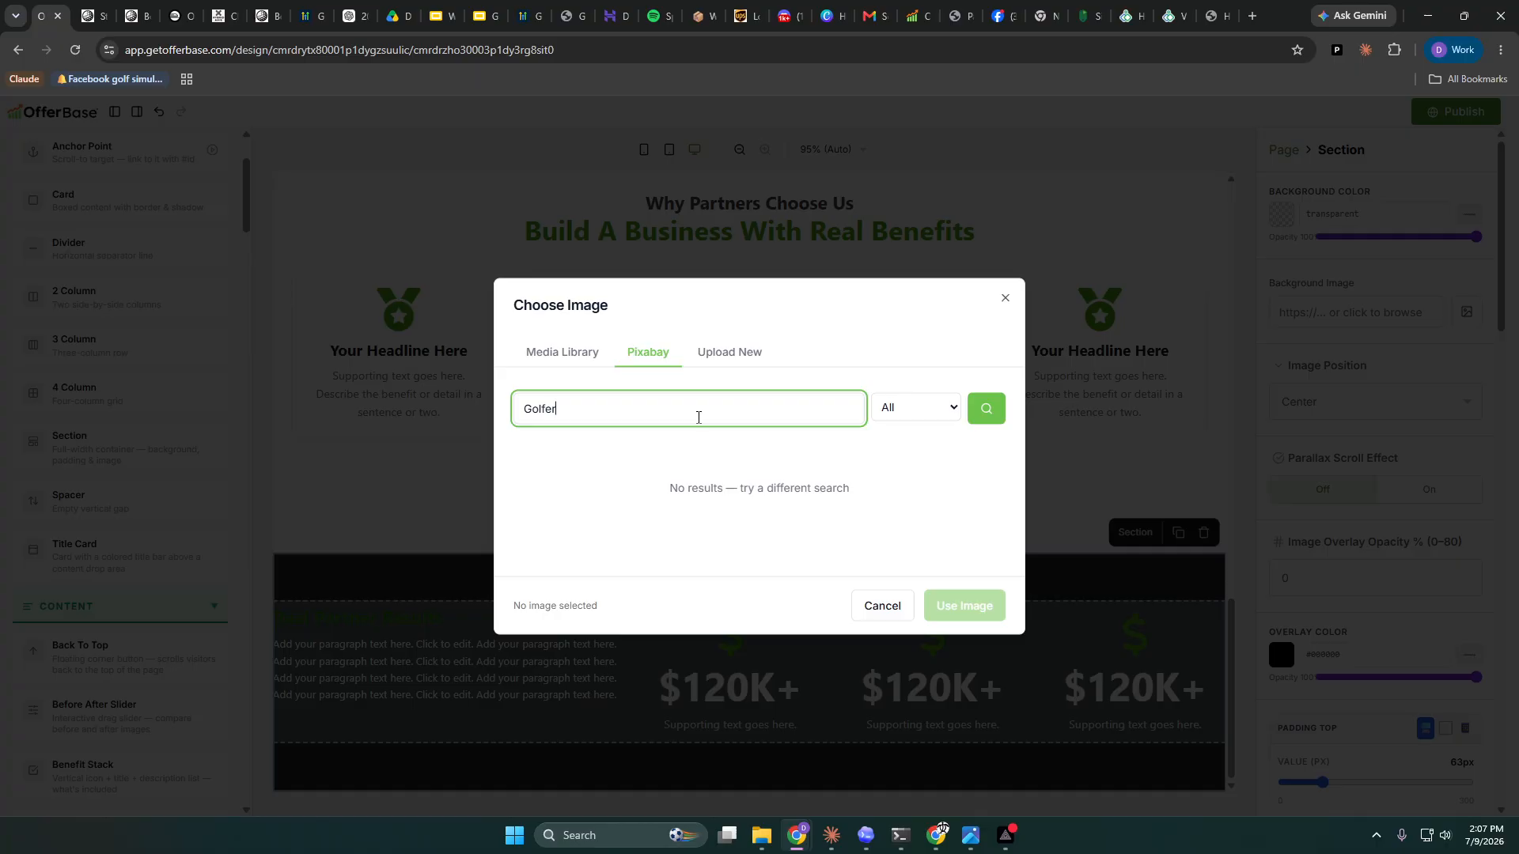
{"action": "key", "text": "Return"}
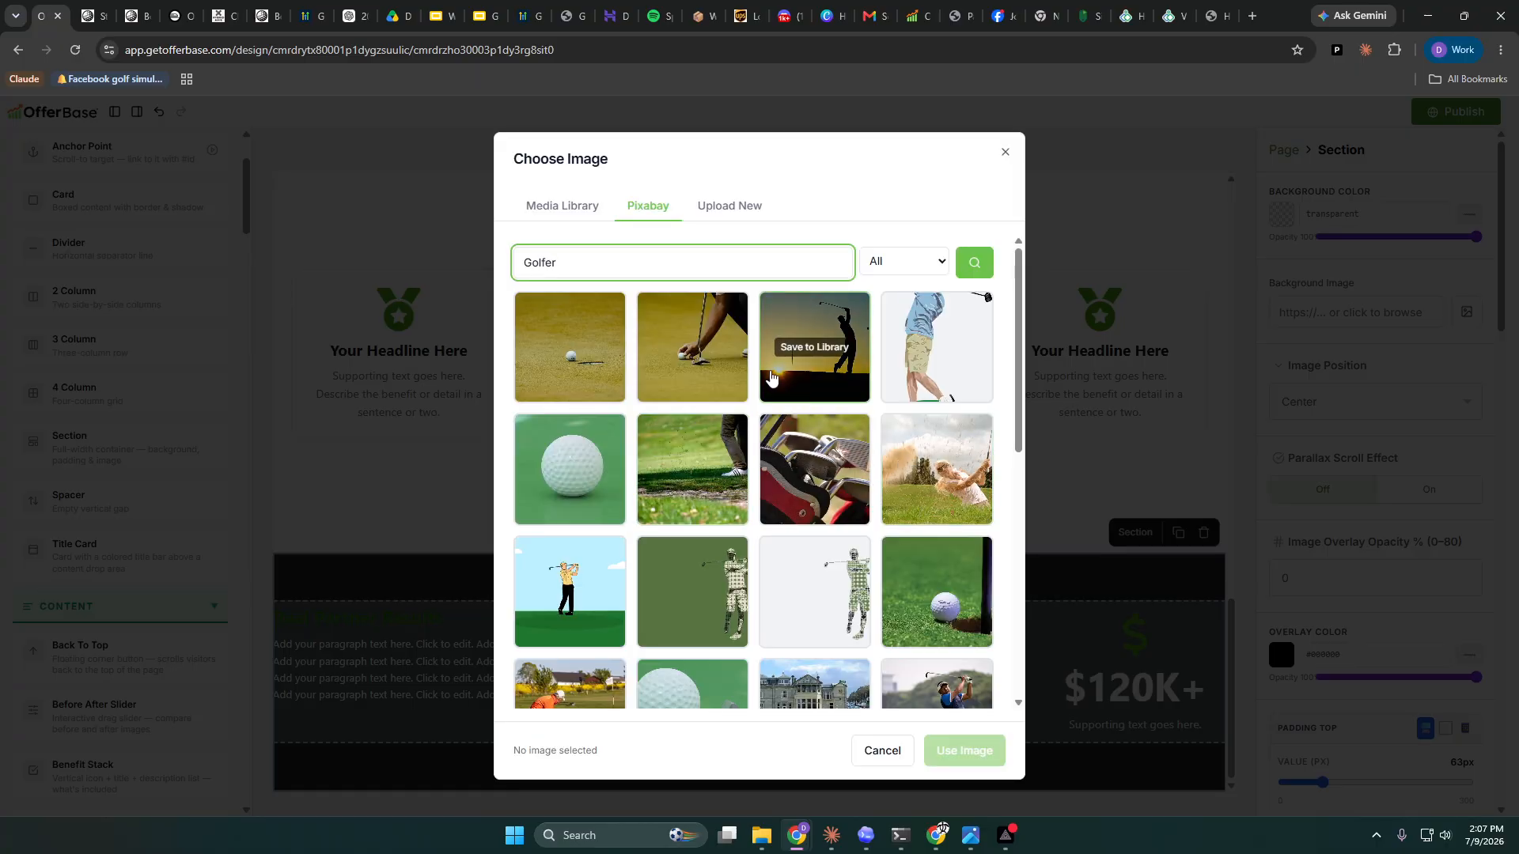
- Search Pixabay for "construction" and look through the images for a suitable background
{"action": "left_click_drag", "start_coordinate": [580, 267], "coordinate": [481, 251]}
{"action": "type", "text": "constrution"}
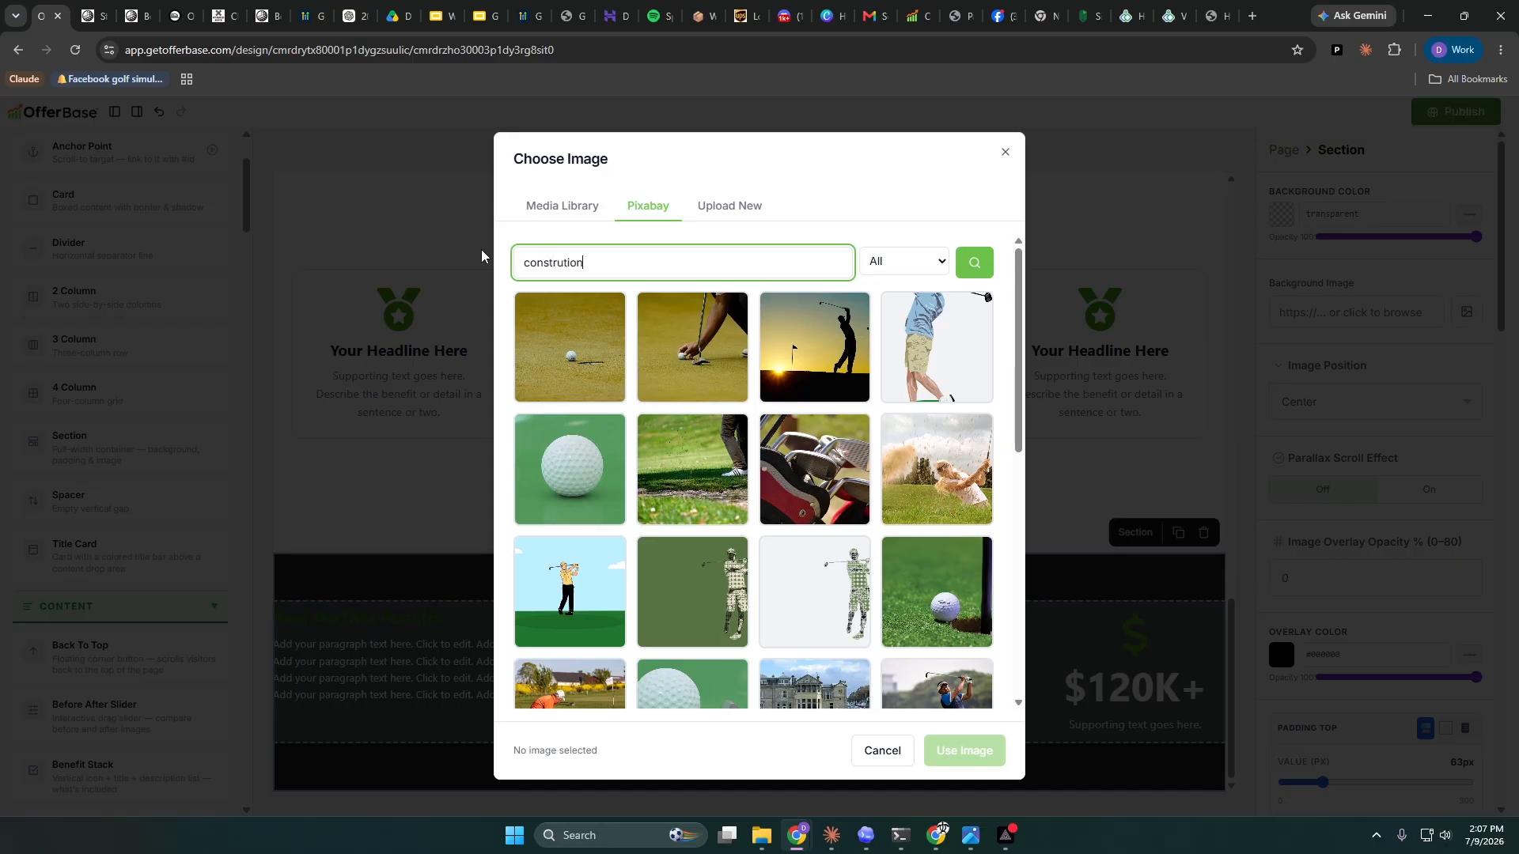
{"action": "key", "text": "Return"}
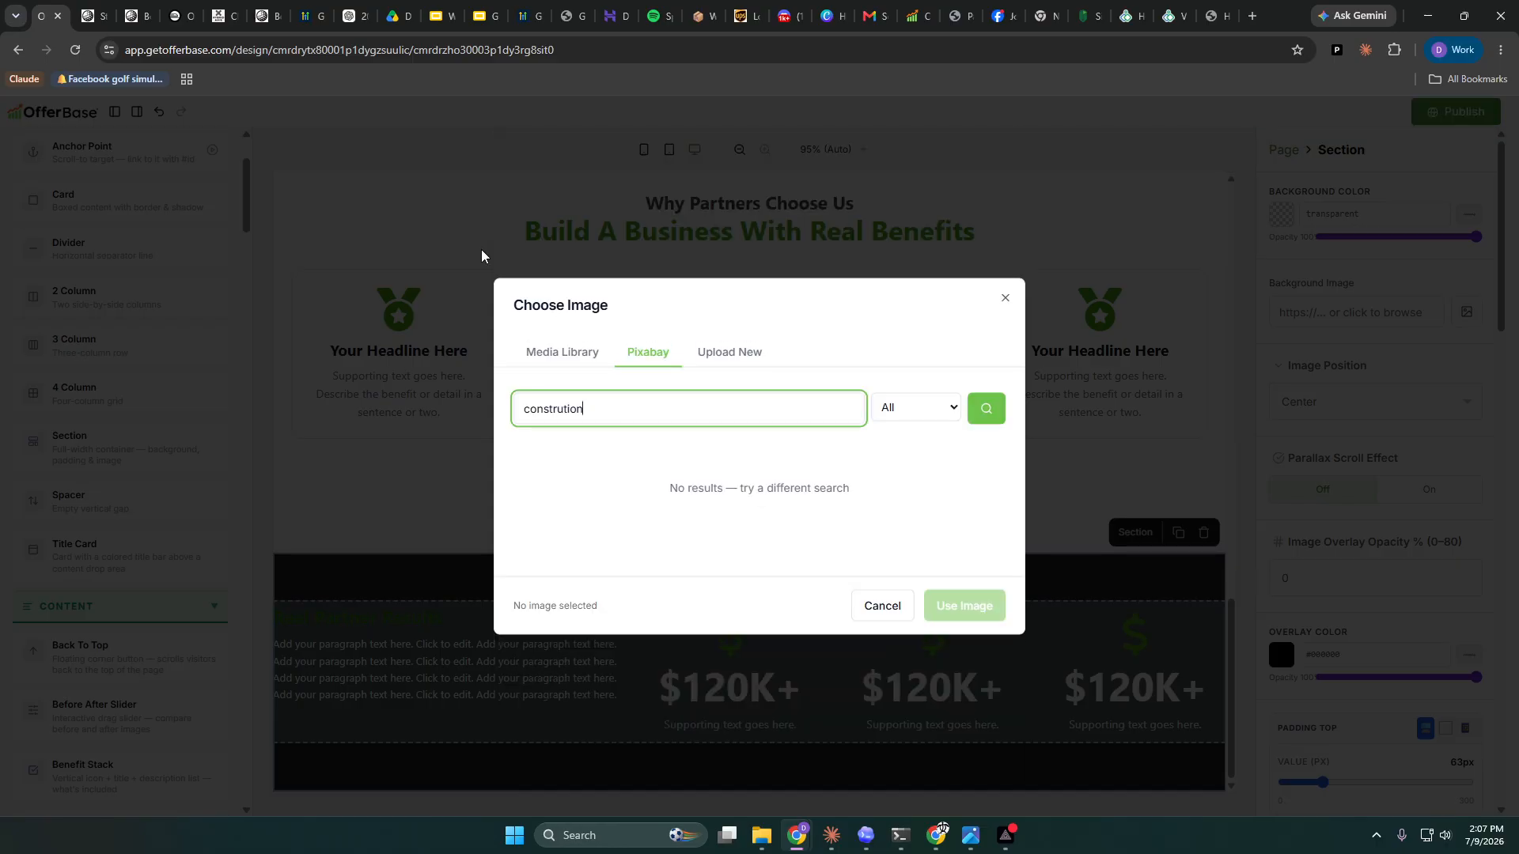
{"action": "key", "text": "BackSpace"}
{"action": "key", "text": "BackSpace"}
{"action": "key", "text": "BackSpace"}
{"action": "key", "text": "BackSpace"}
{"action": "type", "text": "ction"}
{"action": "key", "text": "Return"}
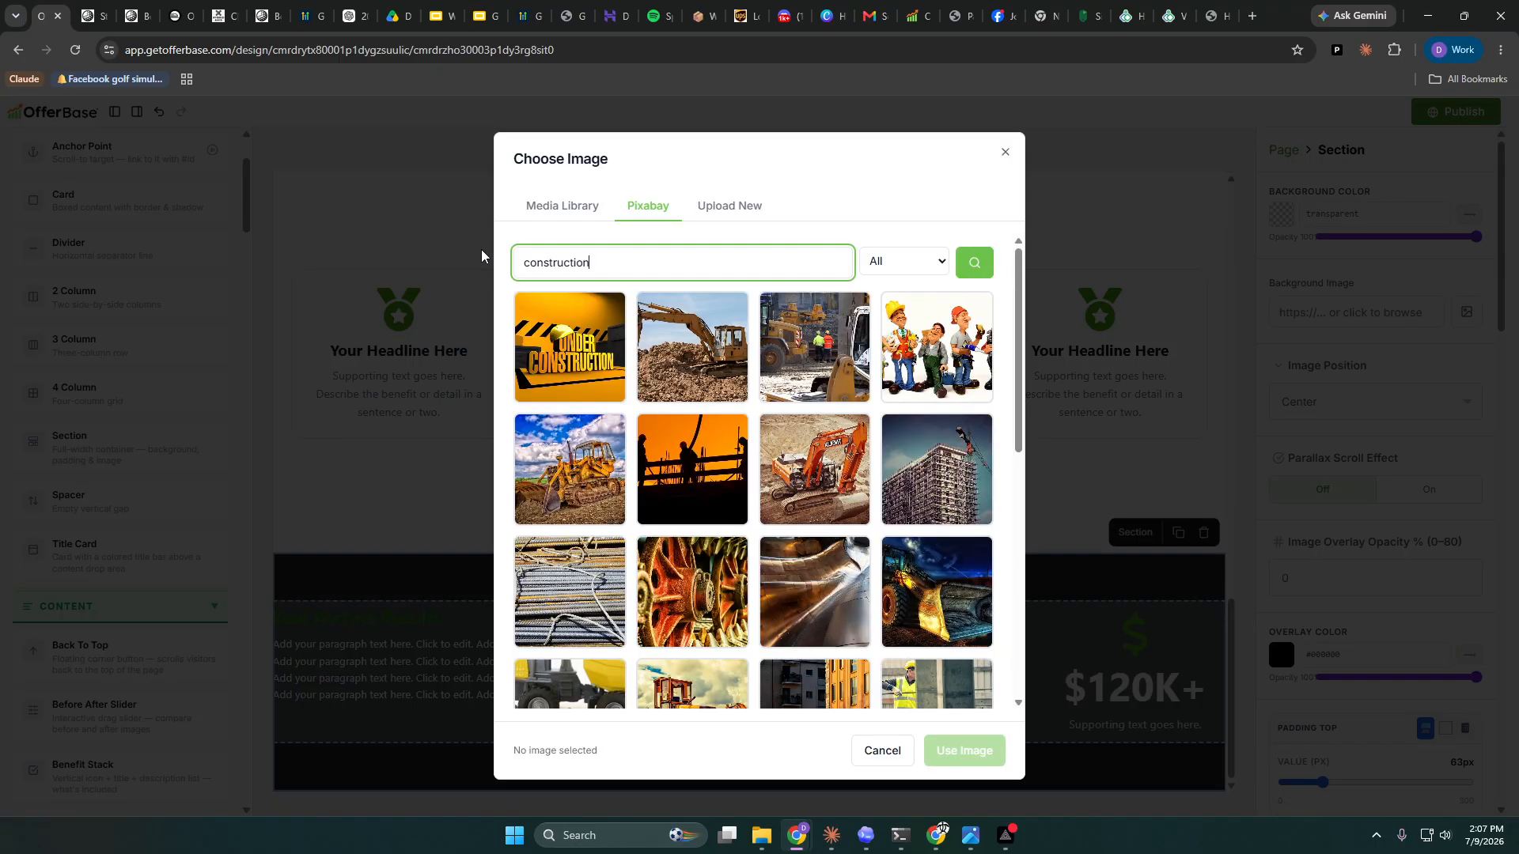
{"action": "scroll", "coordinate": [836, 458], "scroll_direction": "down", "scroll_amount": 5}
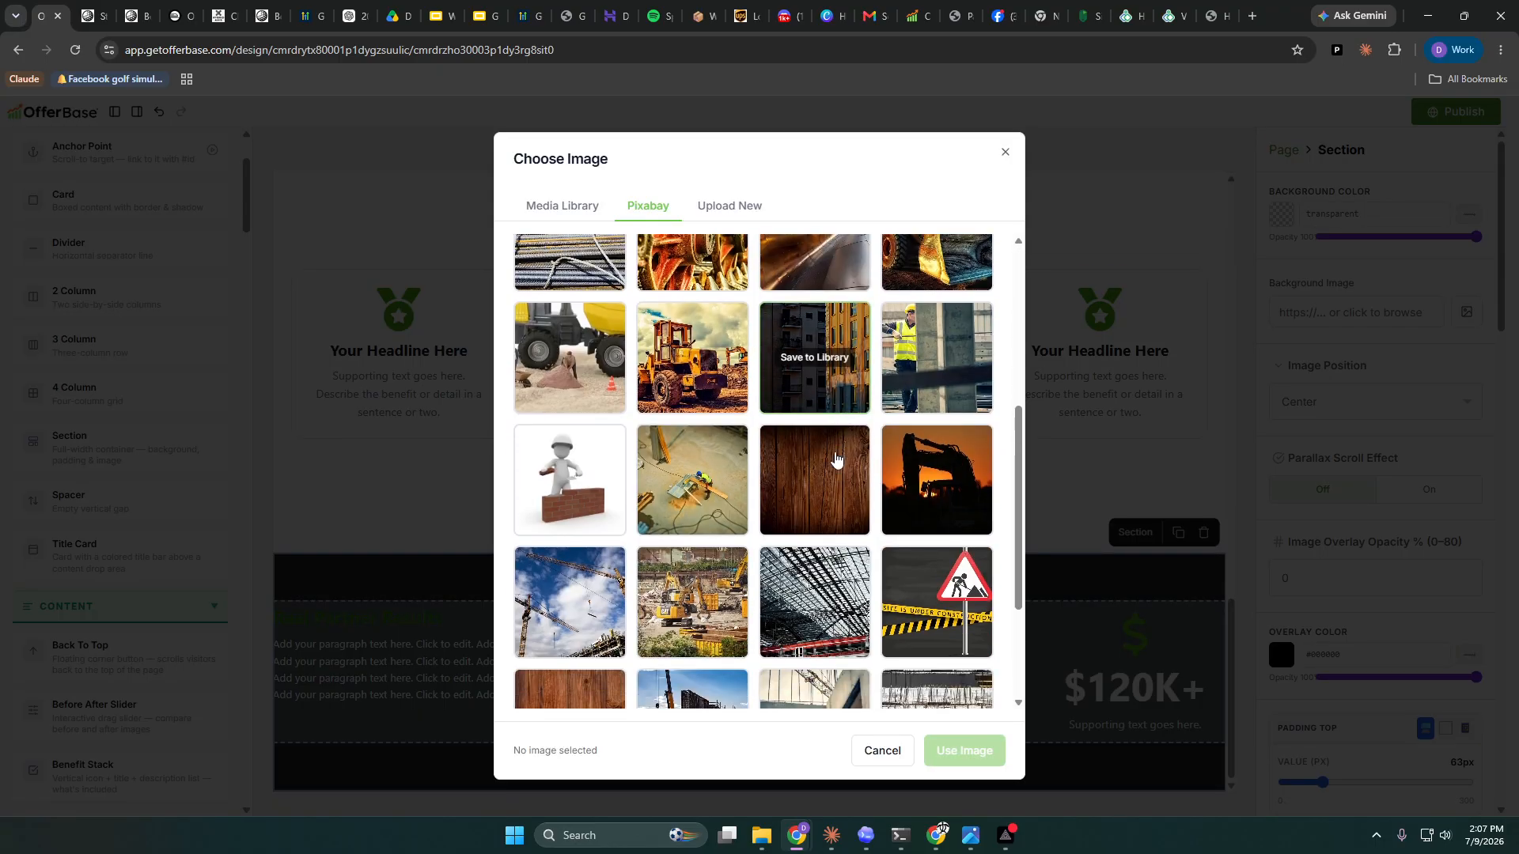
{"action": "scroll", "coordinate": [837, 457], "scroll_direction": "down", "scroll_amount": 2}
{"action": "scroll", "coordinate": [766, 418], "scroll_direction": "up", "scroll_amount": 6}
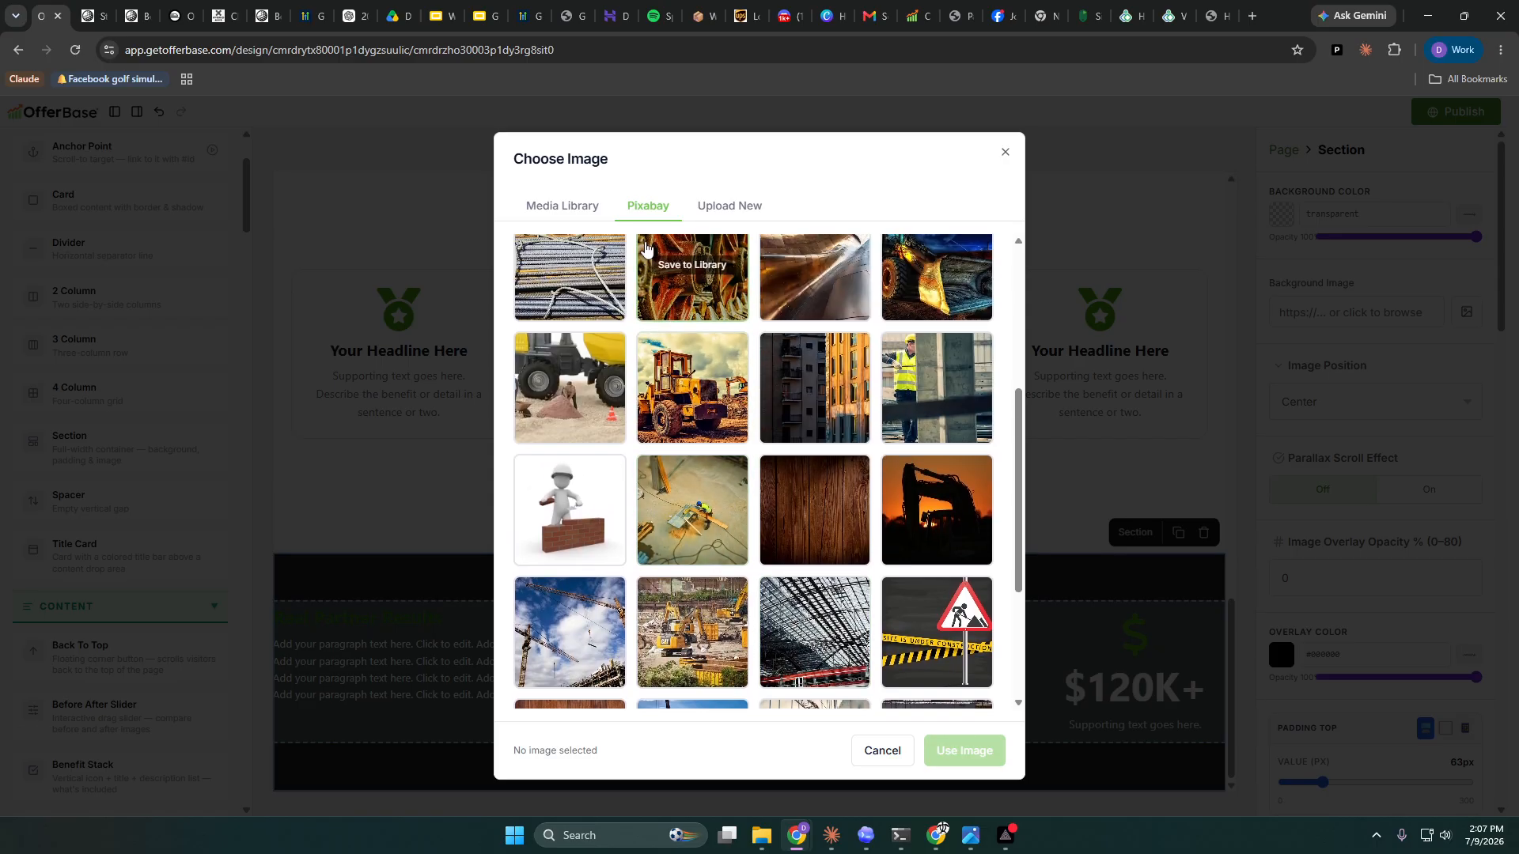
{"action": "scroll", "coordinate": [636, 299], "scroll_direction": "up", "scroll_amount": 1}
- Search Pixabay for "remodel" and look through the images for a suitable background
{"action": "left_click_drag", "start_coordinate": [614, 261], "coordinate": [470, 283]}
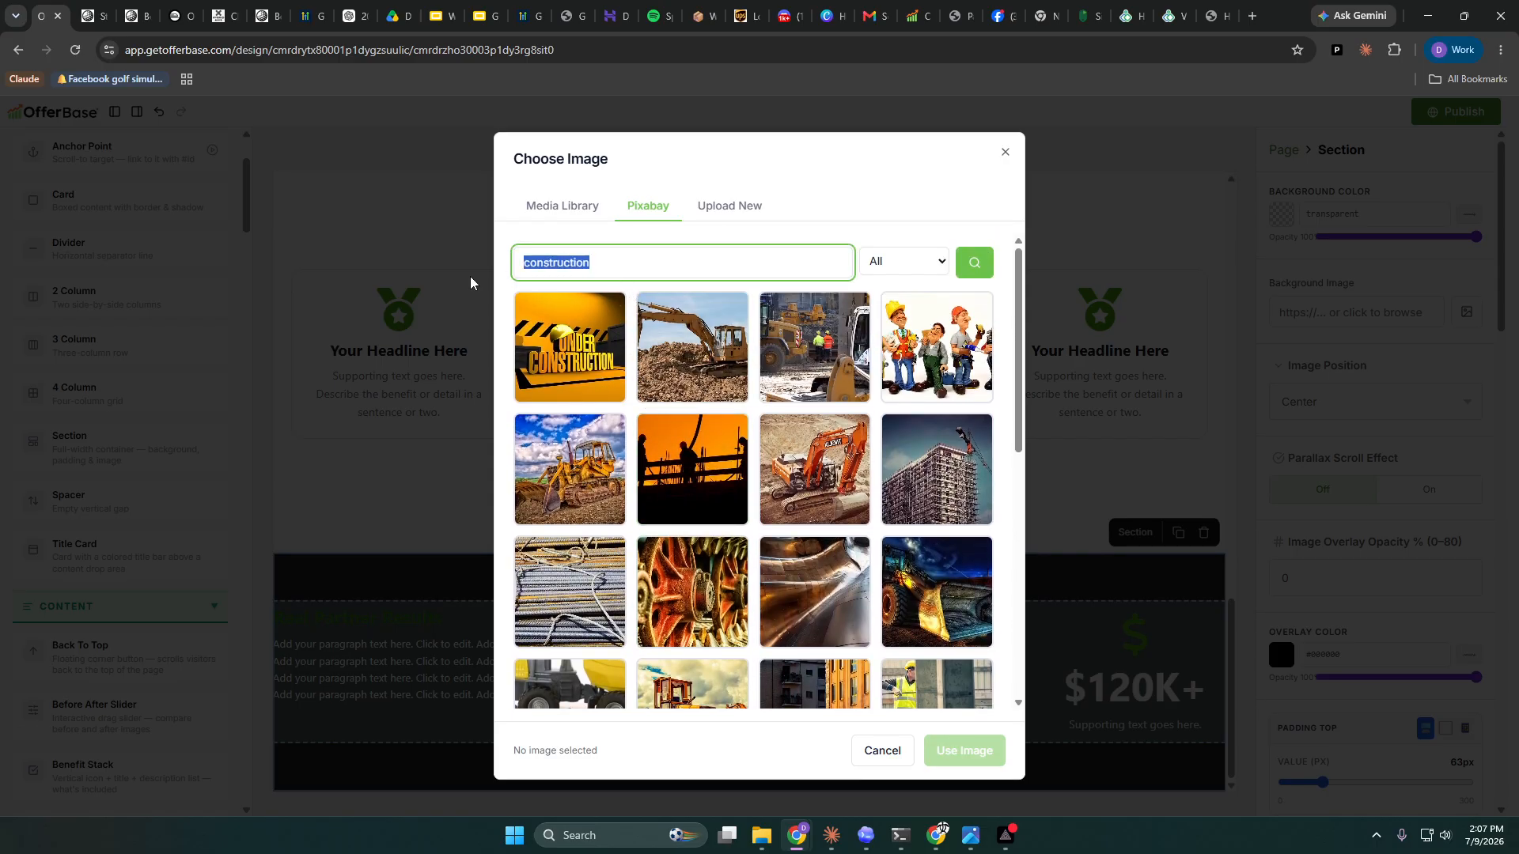
{"action": "type", "text": "remobi"}
{"action": "type", "text": "del"}
{"action": "key", "text": "Return"}
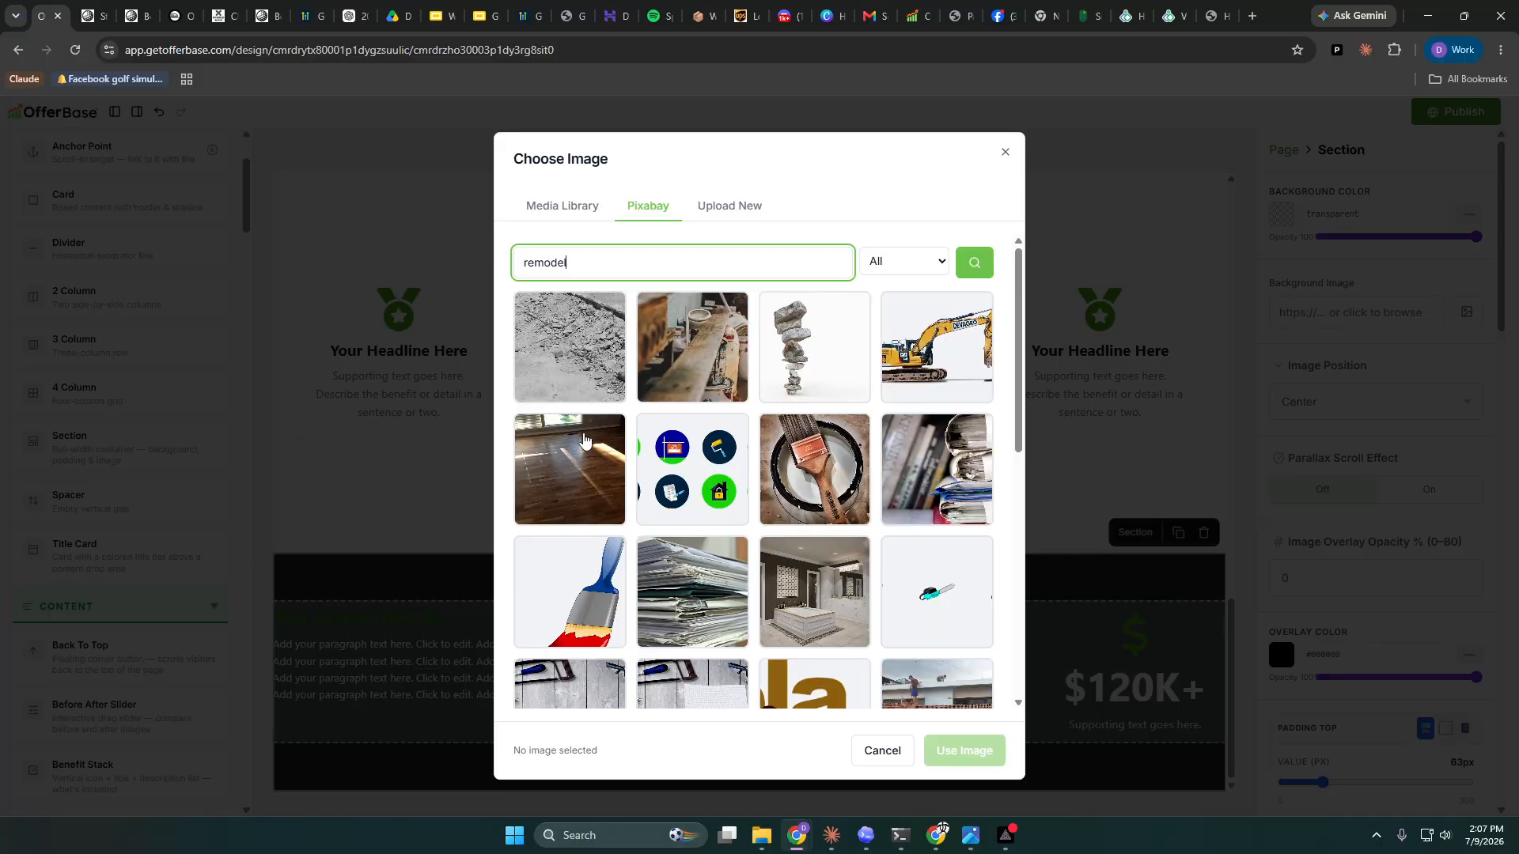
{"action": "scroll", "coordinate": [609, 417], "scroll_direction": "down", "scroll_amount": 5}
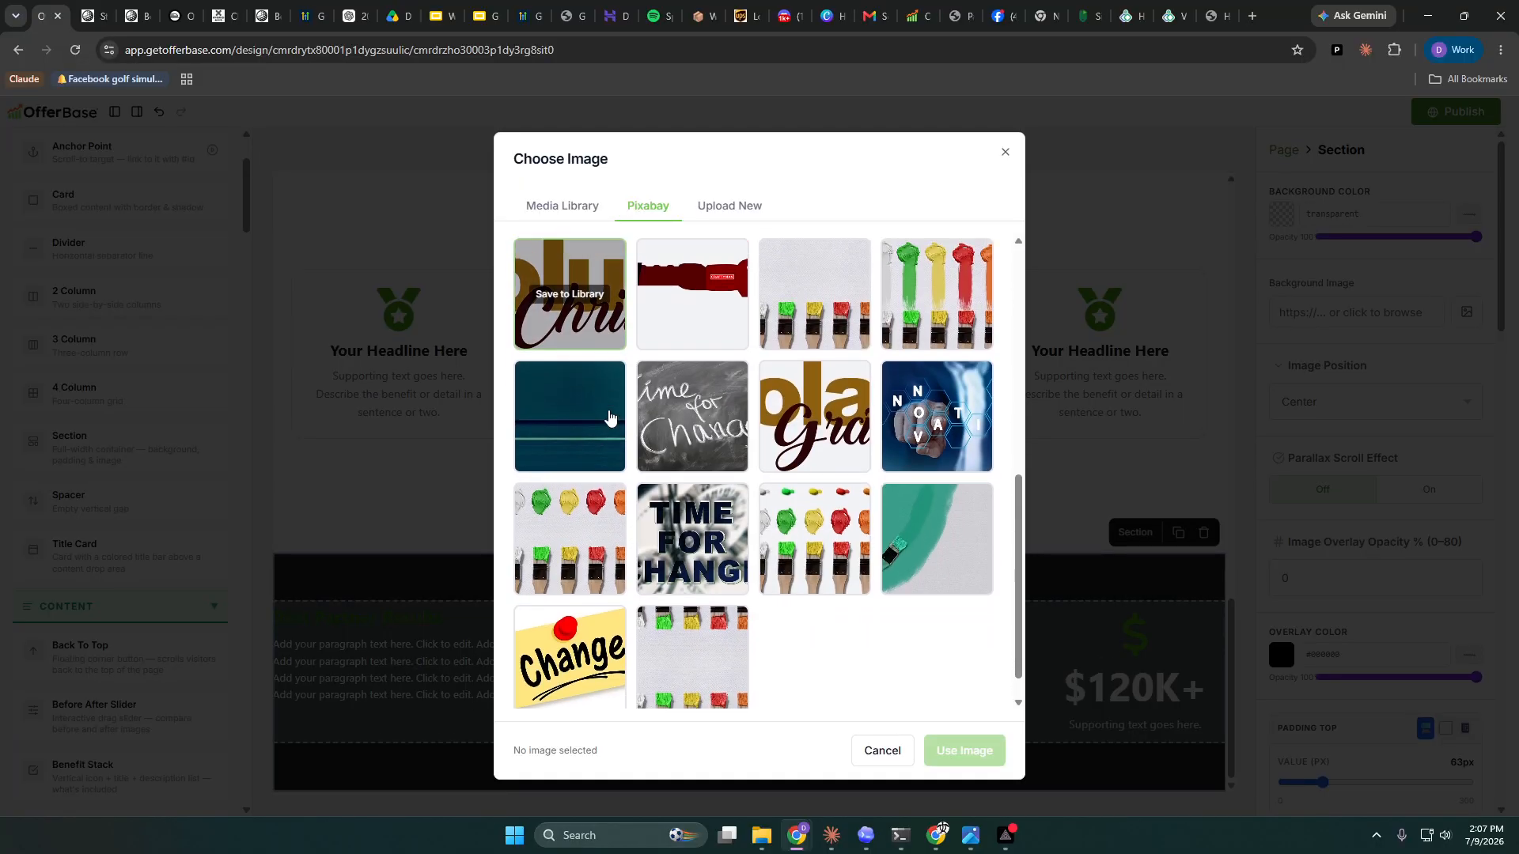
{"action": "scroll", "coordinate": [609, 417], "scroll_direction": "up", "scroll_amount": 8}
- Search Pixabay for "Golf" and look through the images for a suitable background
{"action": "left_click_drag", "start_coordinate": [641, 265], "coordinate": [496, 273]}
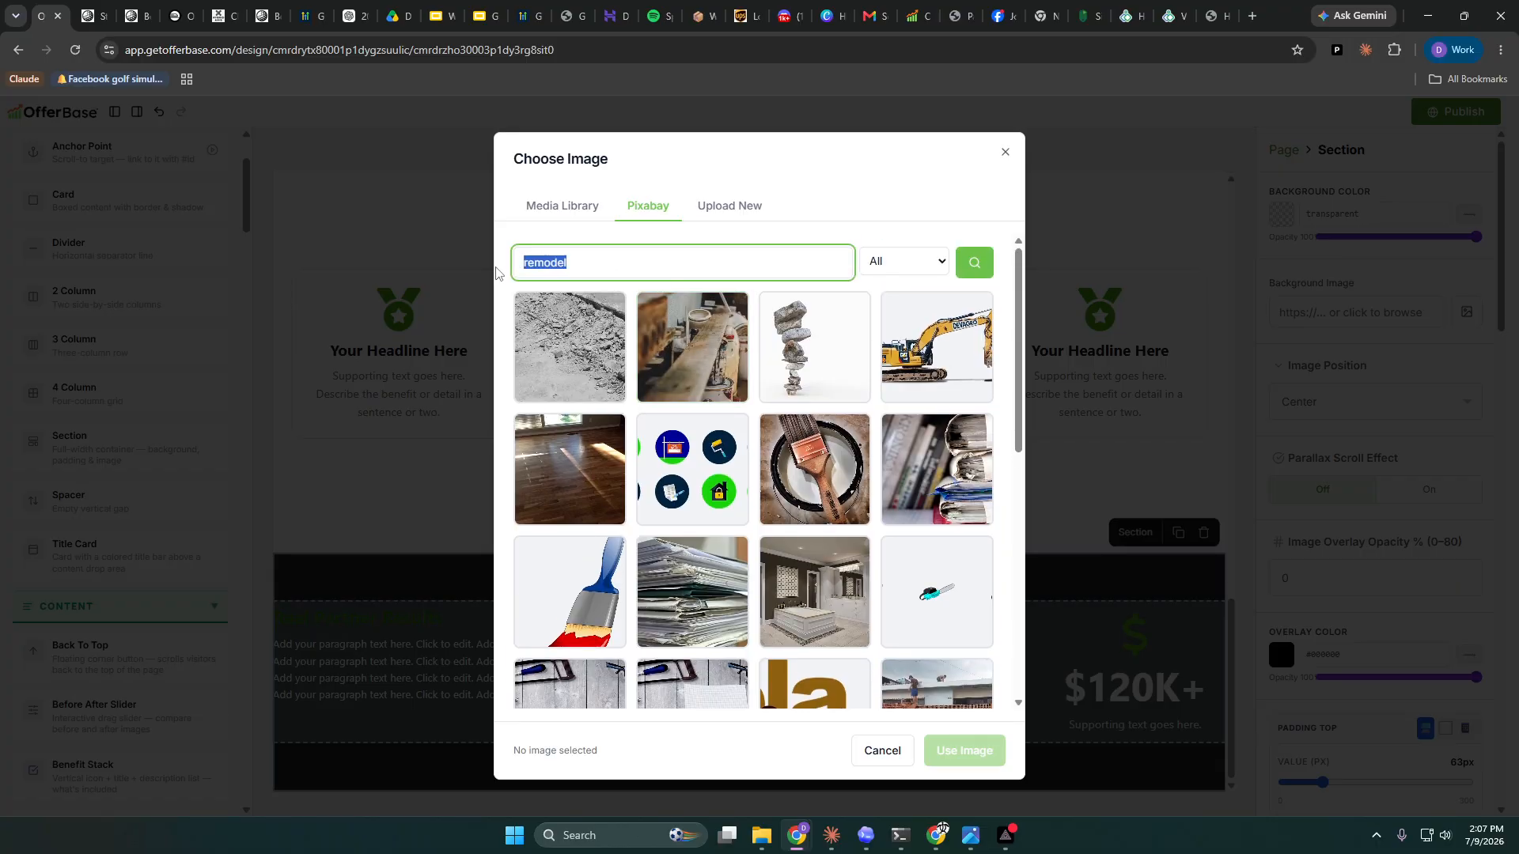
{"action": "type", "text": "Golf"}
{"action": "key", "text": "Return"}
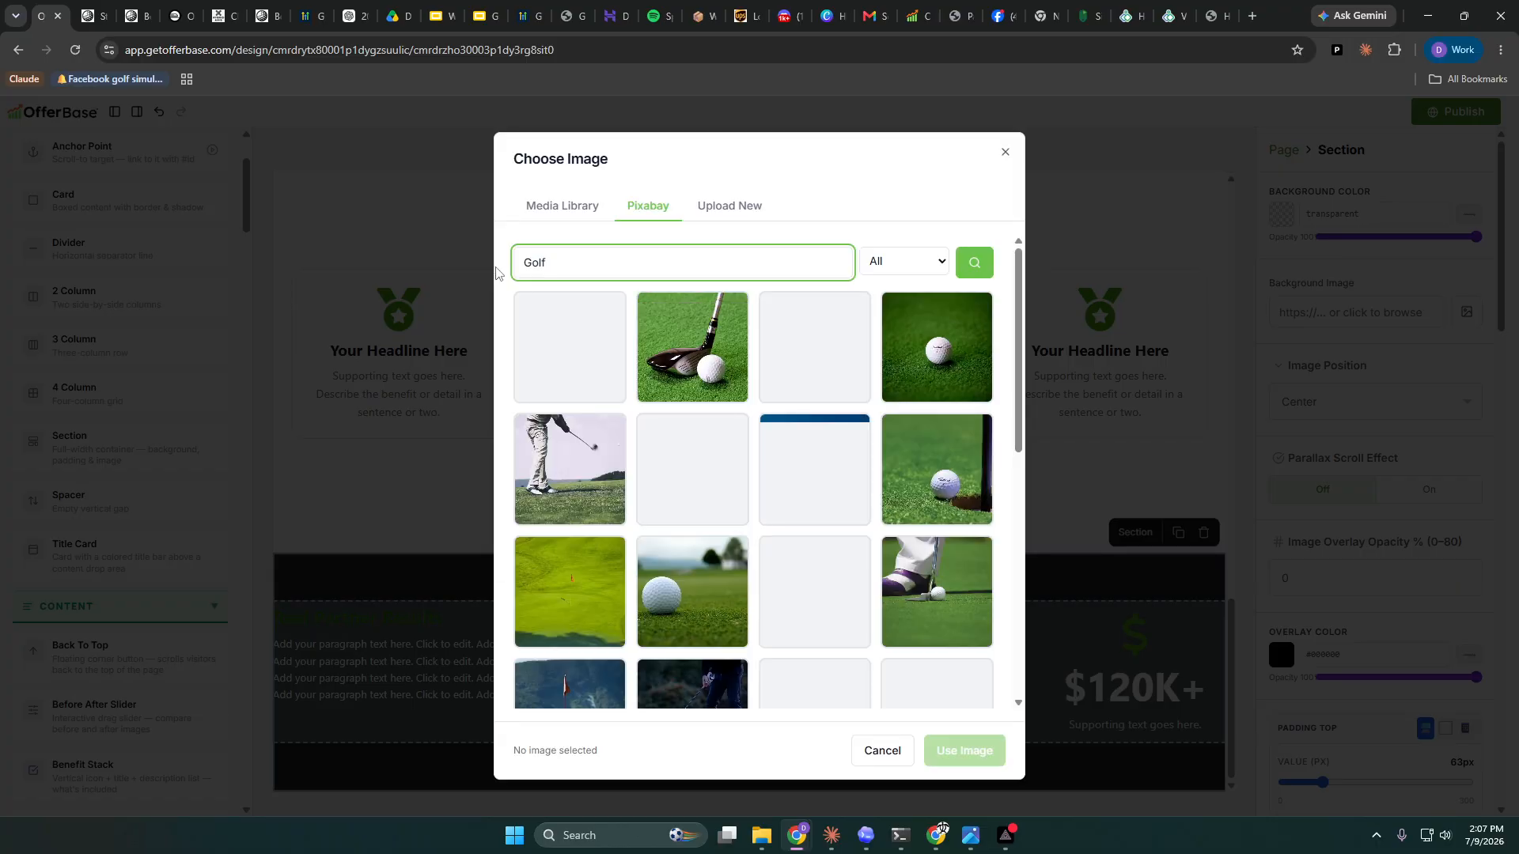
{"action": "scroll", "coordinate": [735, 585], "scroll_direction": "down", "scroll_amount": 3}
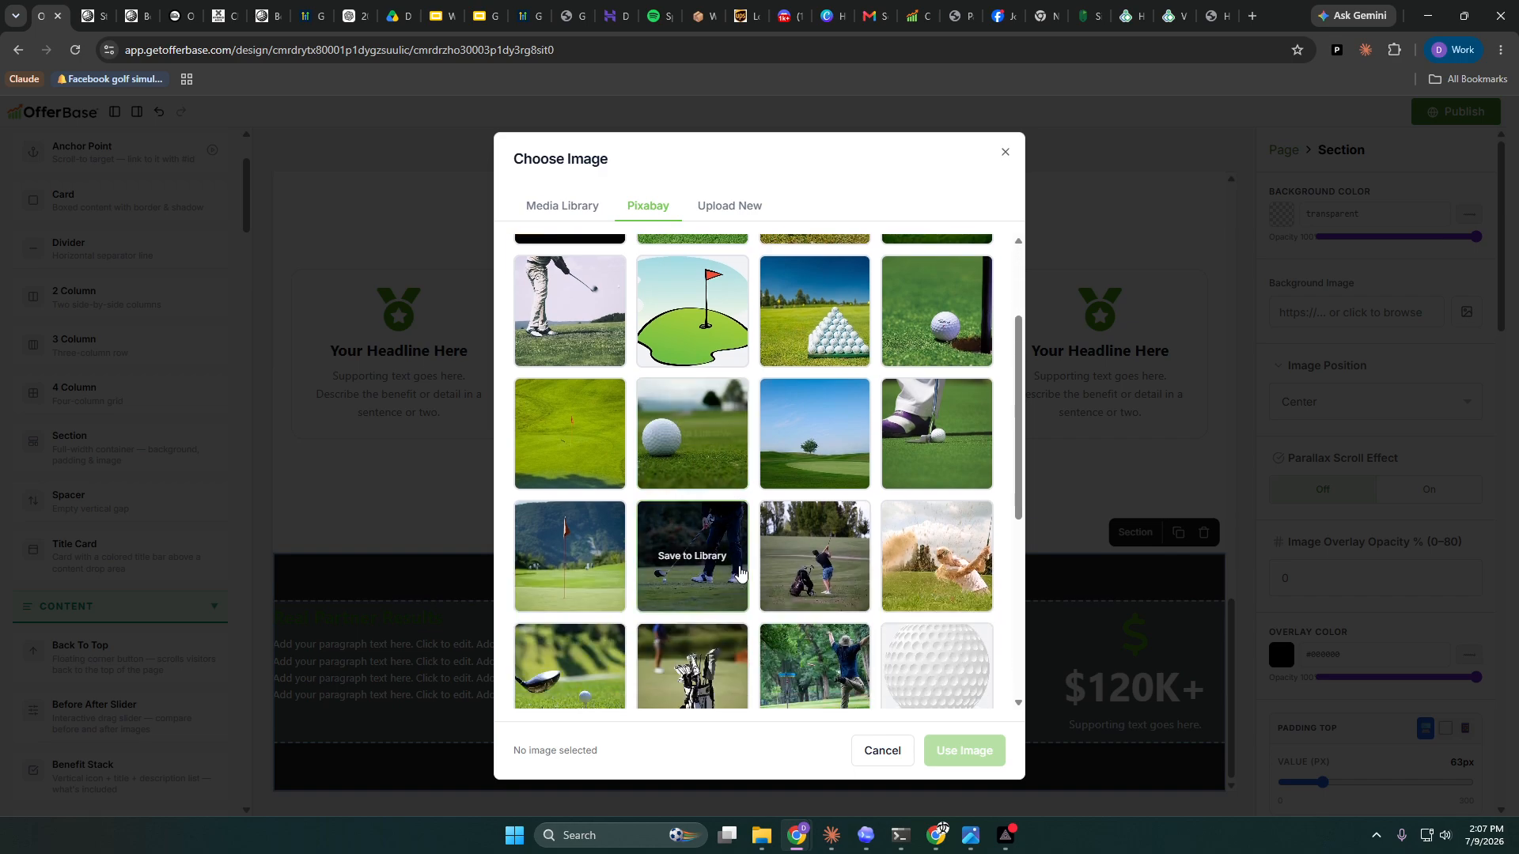
{"action": "scroll", "coordinate": [736, 585], "scroll_direction": "down", "scroll_amount": 4}
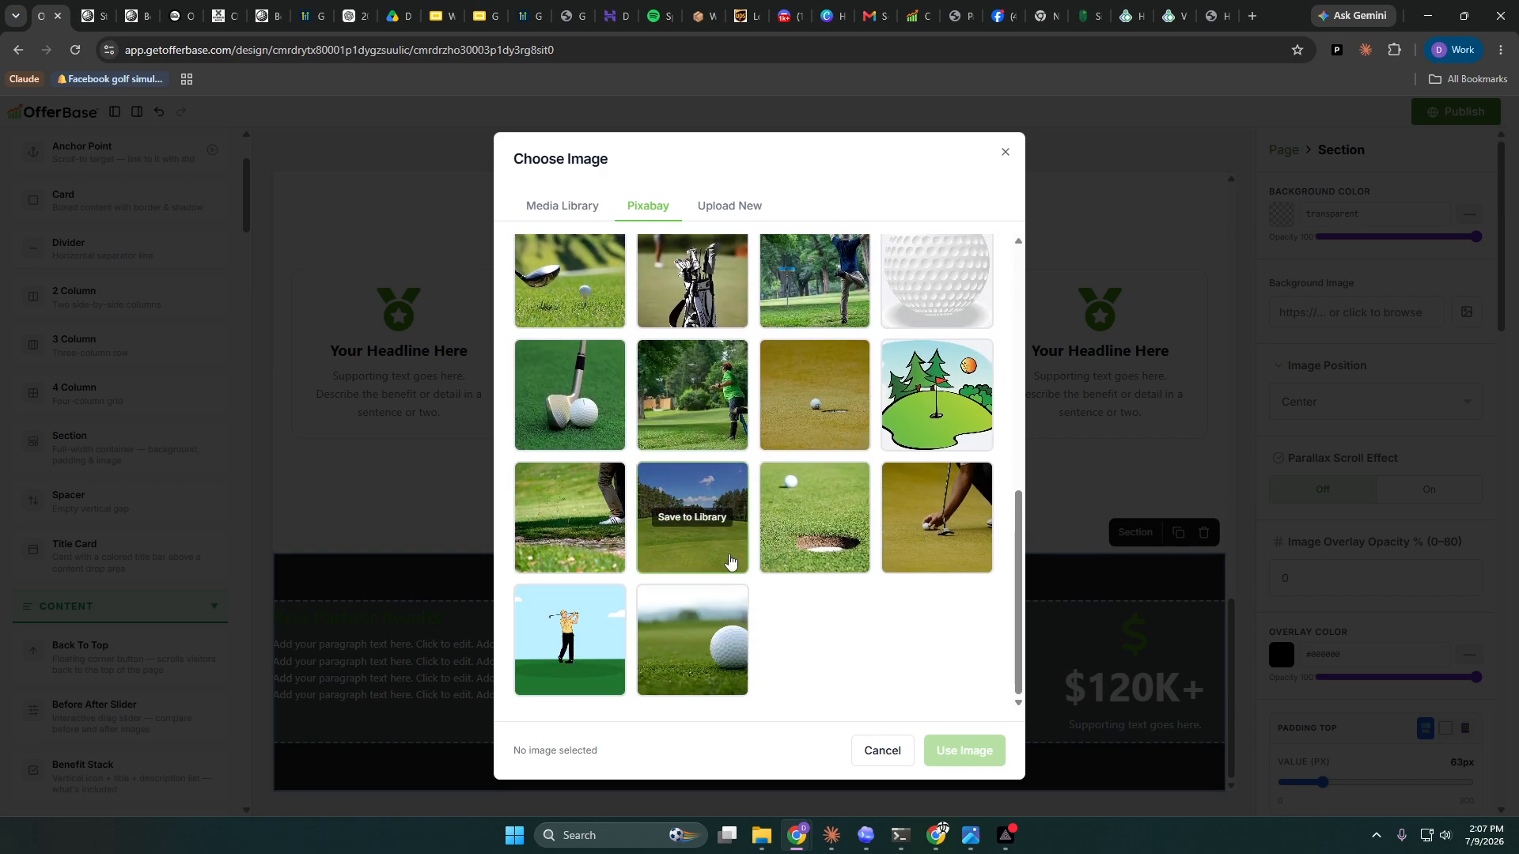
{"action": "scroll", "coordinate": [722, 558], "scroll_direction": "up", "scroll_amount": 1}
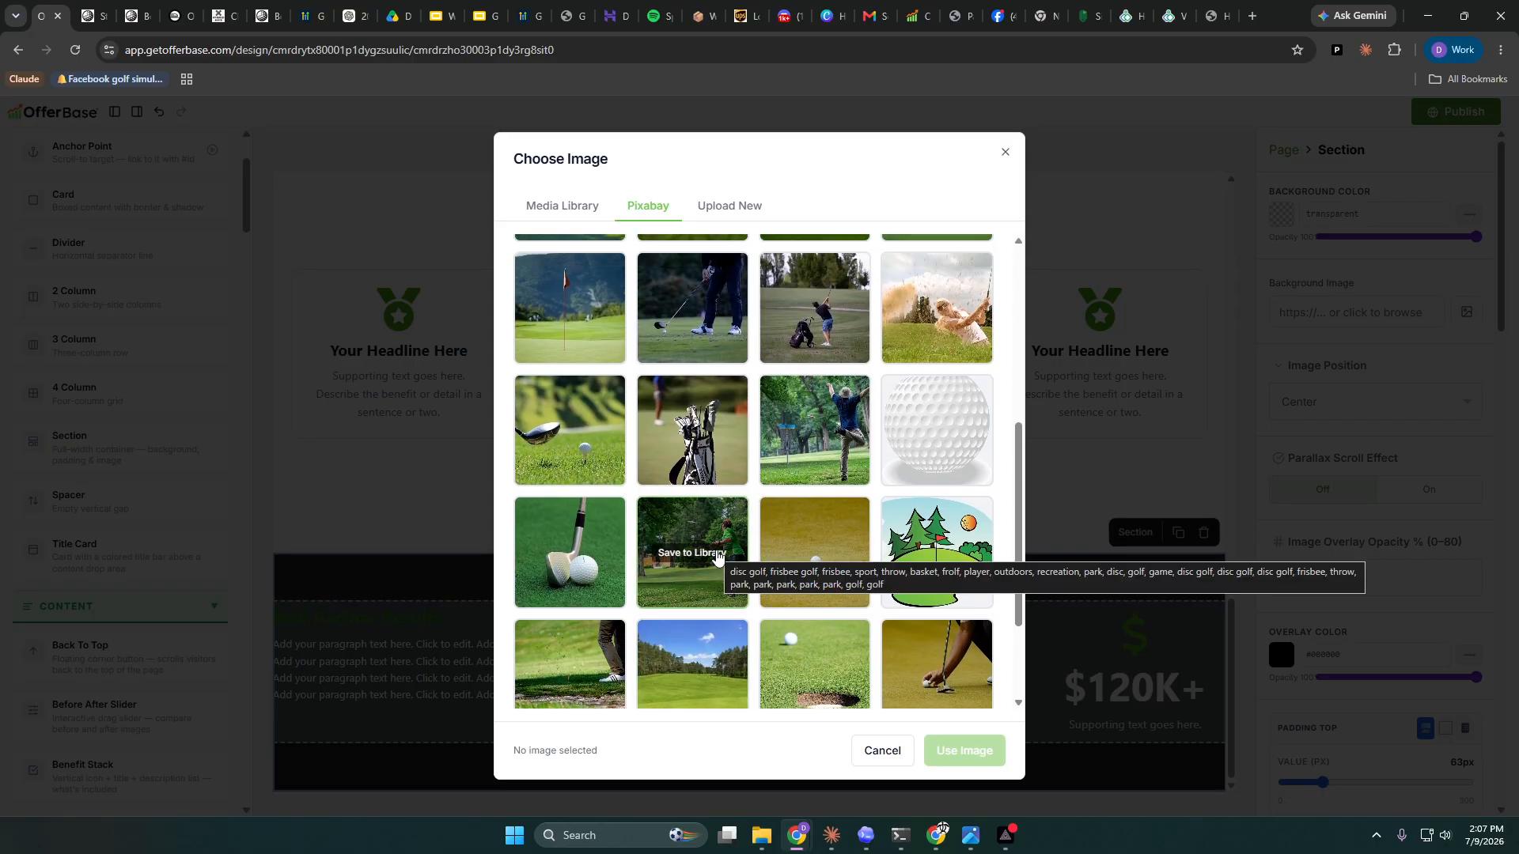
{"action": "scroll", "coordinate": [717, 591], "scroll_direction": "up", "scroll_amount": 1}
{"action": "scroll", "coordinate": [717, 475], "scroll_direction": "up", "scroll_amount": 5}
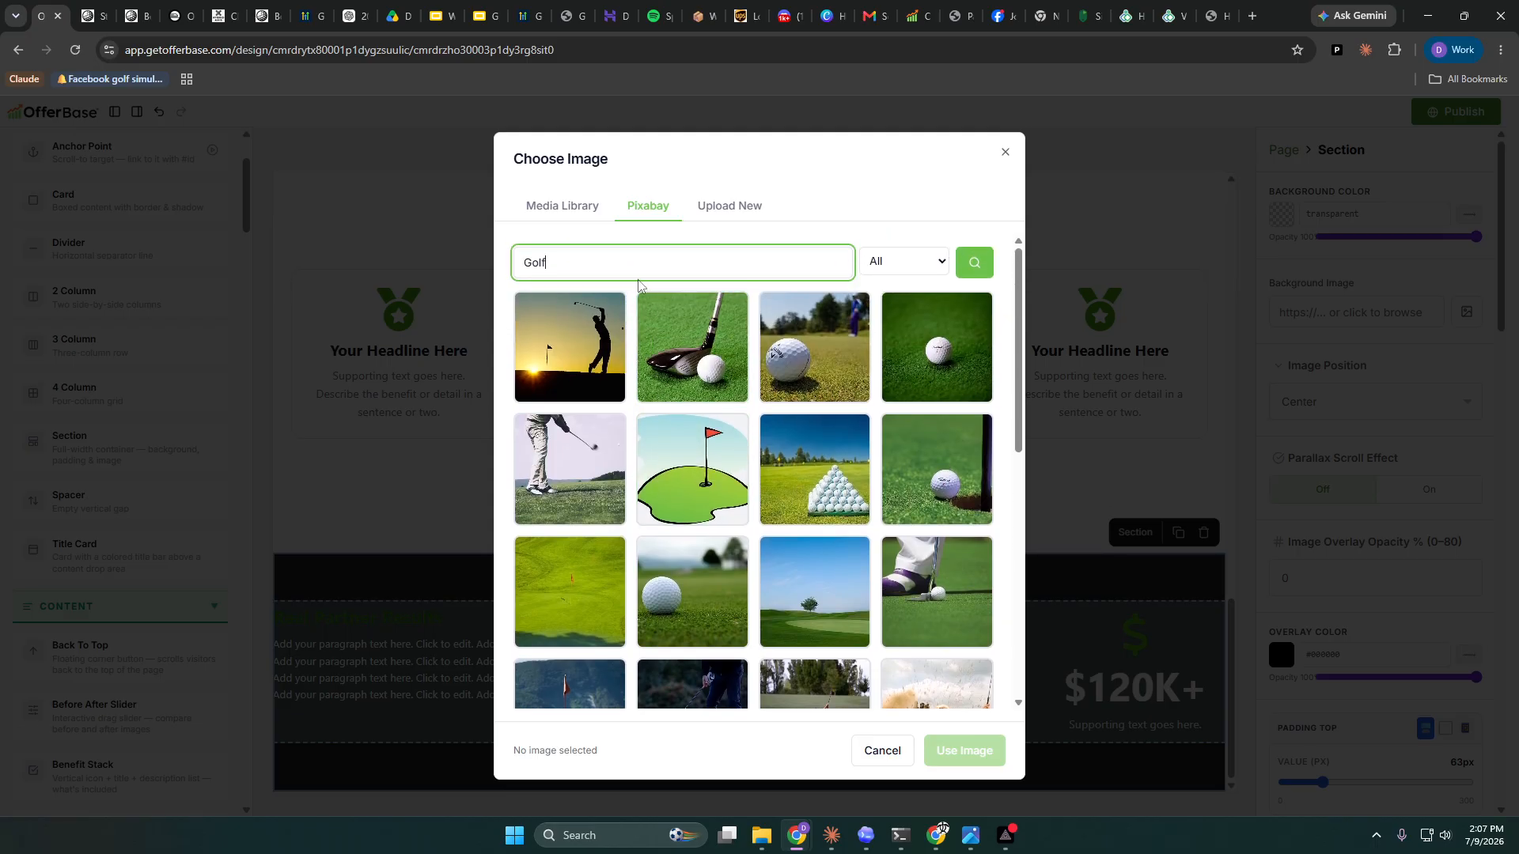
- Search Pixabay for "Golf Simulator" and look through the images for a suitable section background
{"action": "key", "text": "BackSpace"}
{"action": "key", "text": "BackSpace"}
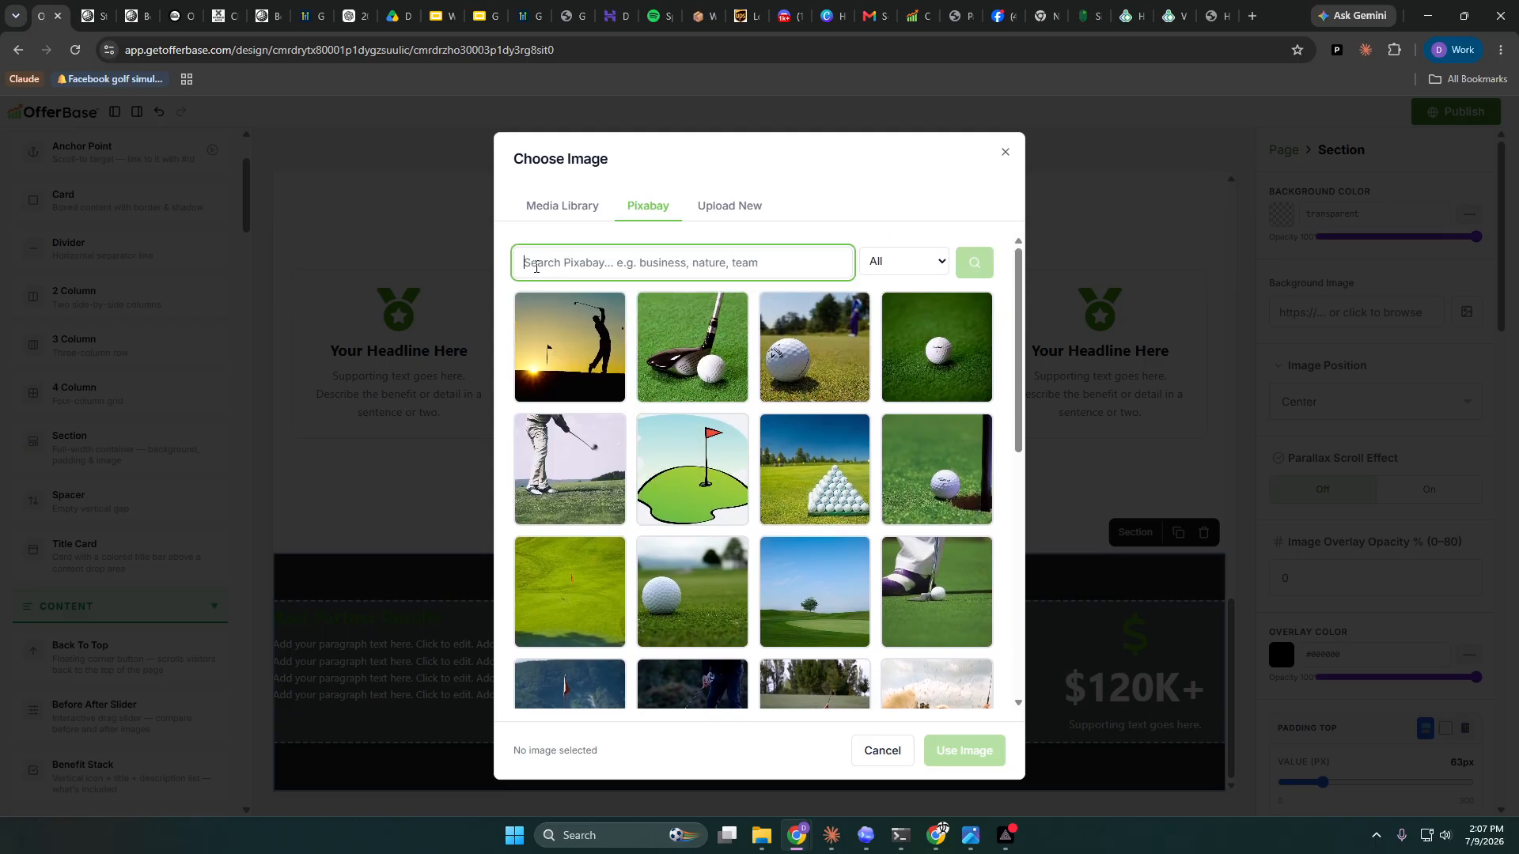
{"action": "type", "text": "Golf Simulator"}
{"action": "key", "text": "Return"}
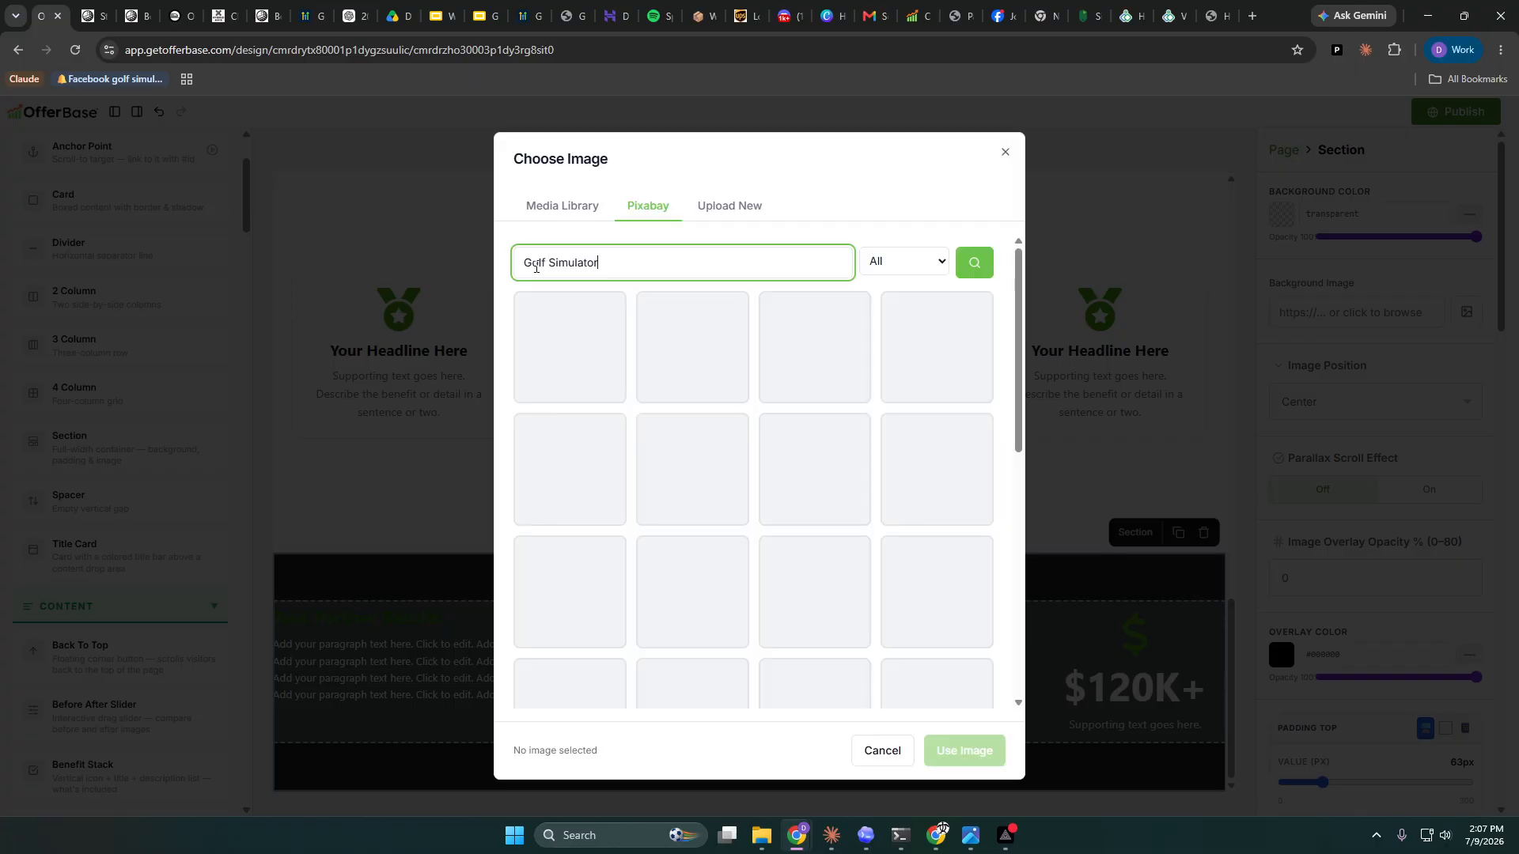
{"action": "scroll", "coordinate": [781, 487], "scroll_direction": "down", "scroll_amount": 1}
{"action": "scroll", "coordinate": [781, 487], "scroll_direction": "down", "scroll_amount": 7}
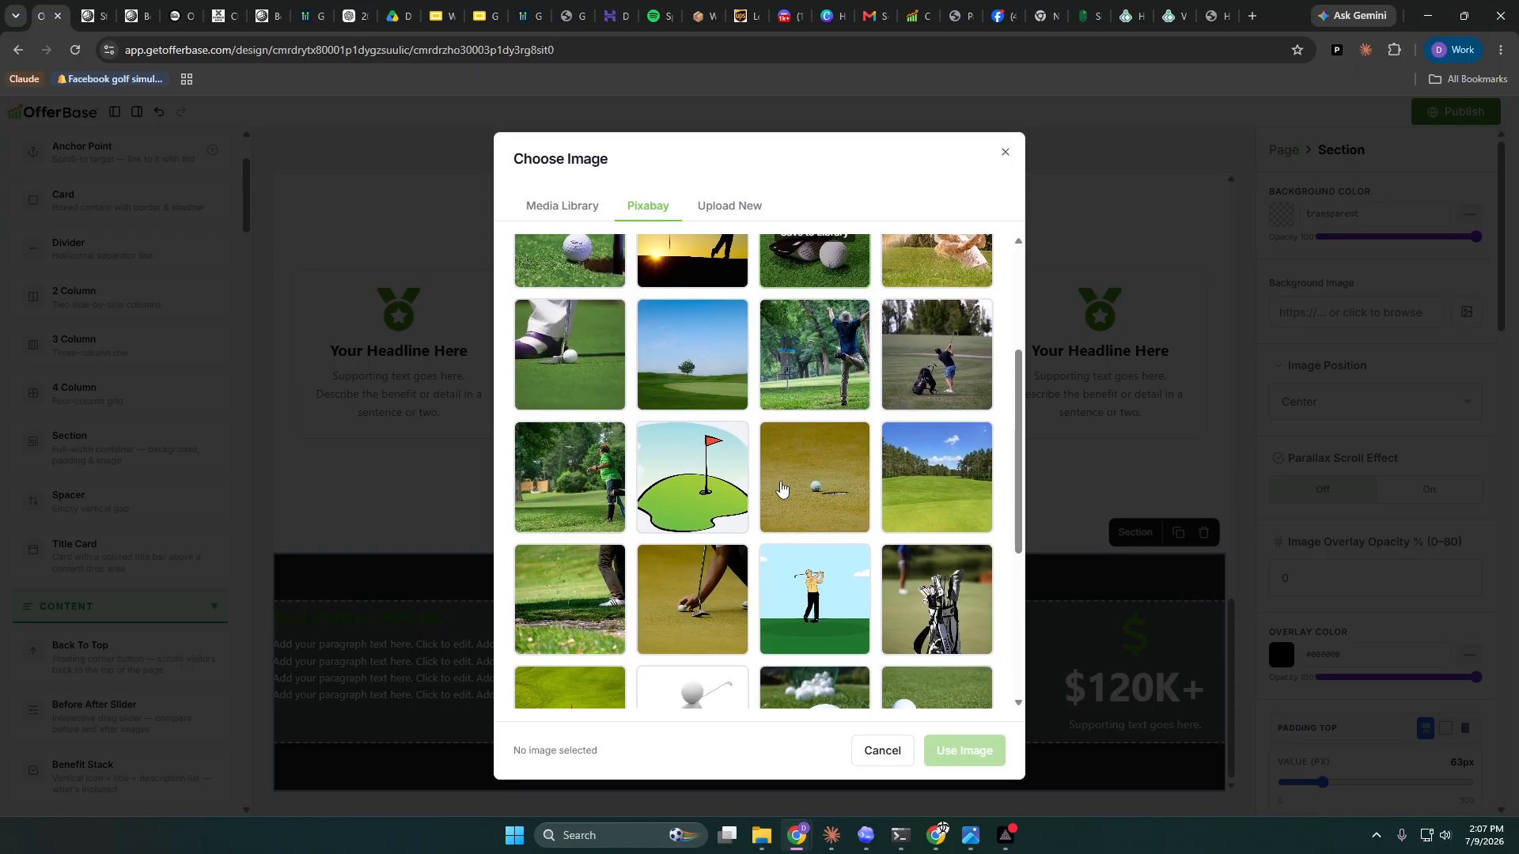
{"action": "mouse_move", "coordinate": [781, 487]}
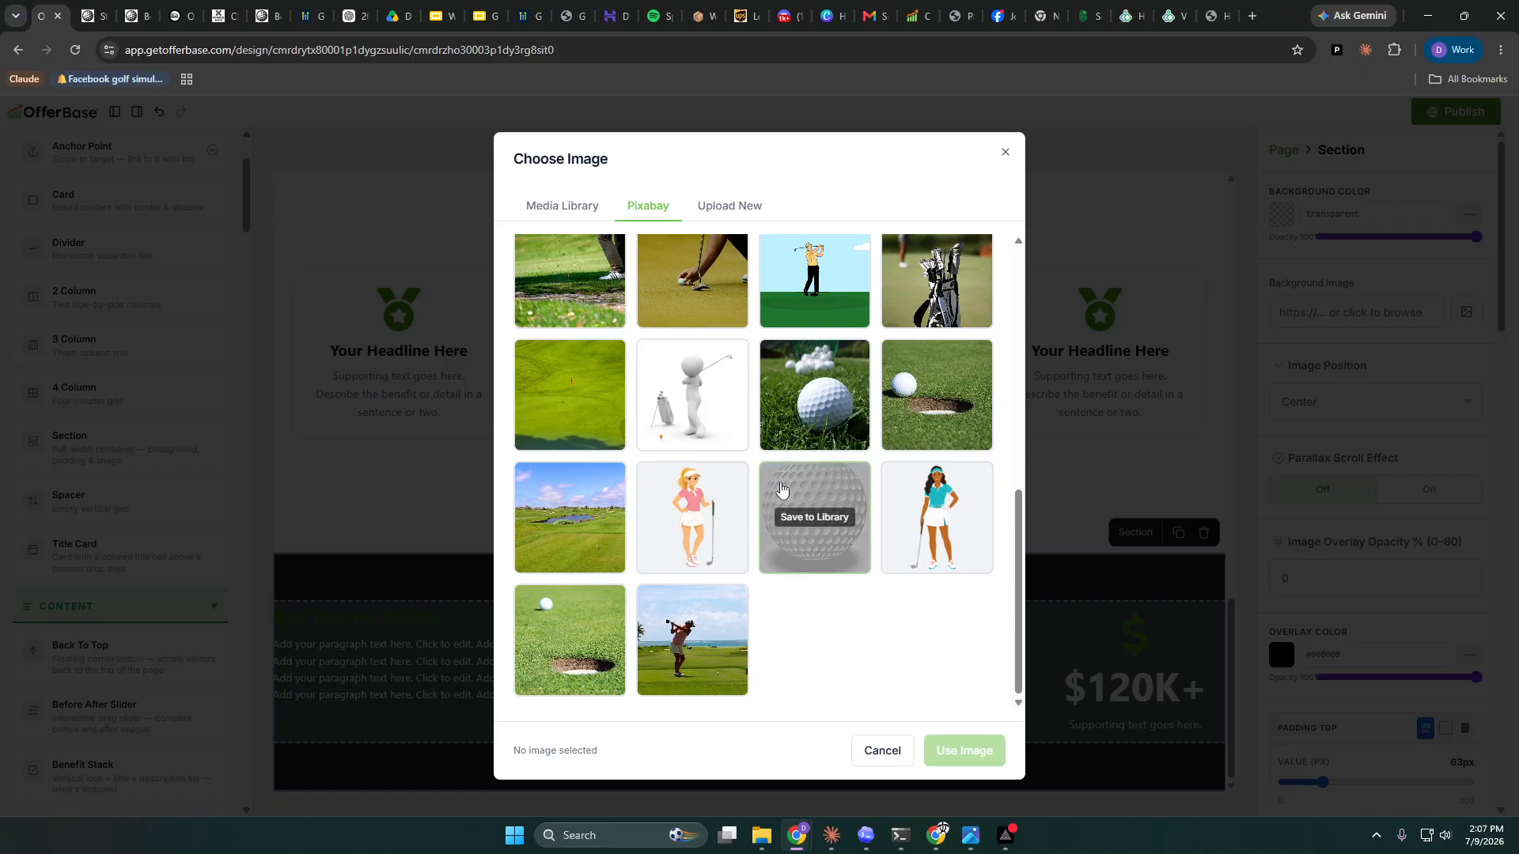
{"action": "scroll", "coordinate": [781, 486], "scroll_direction": "up", "scroll_amount": 4}
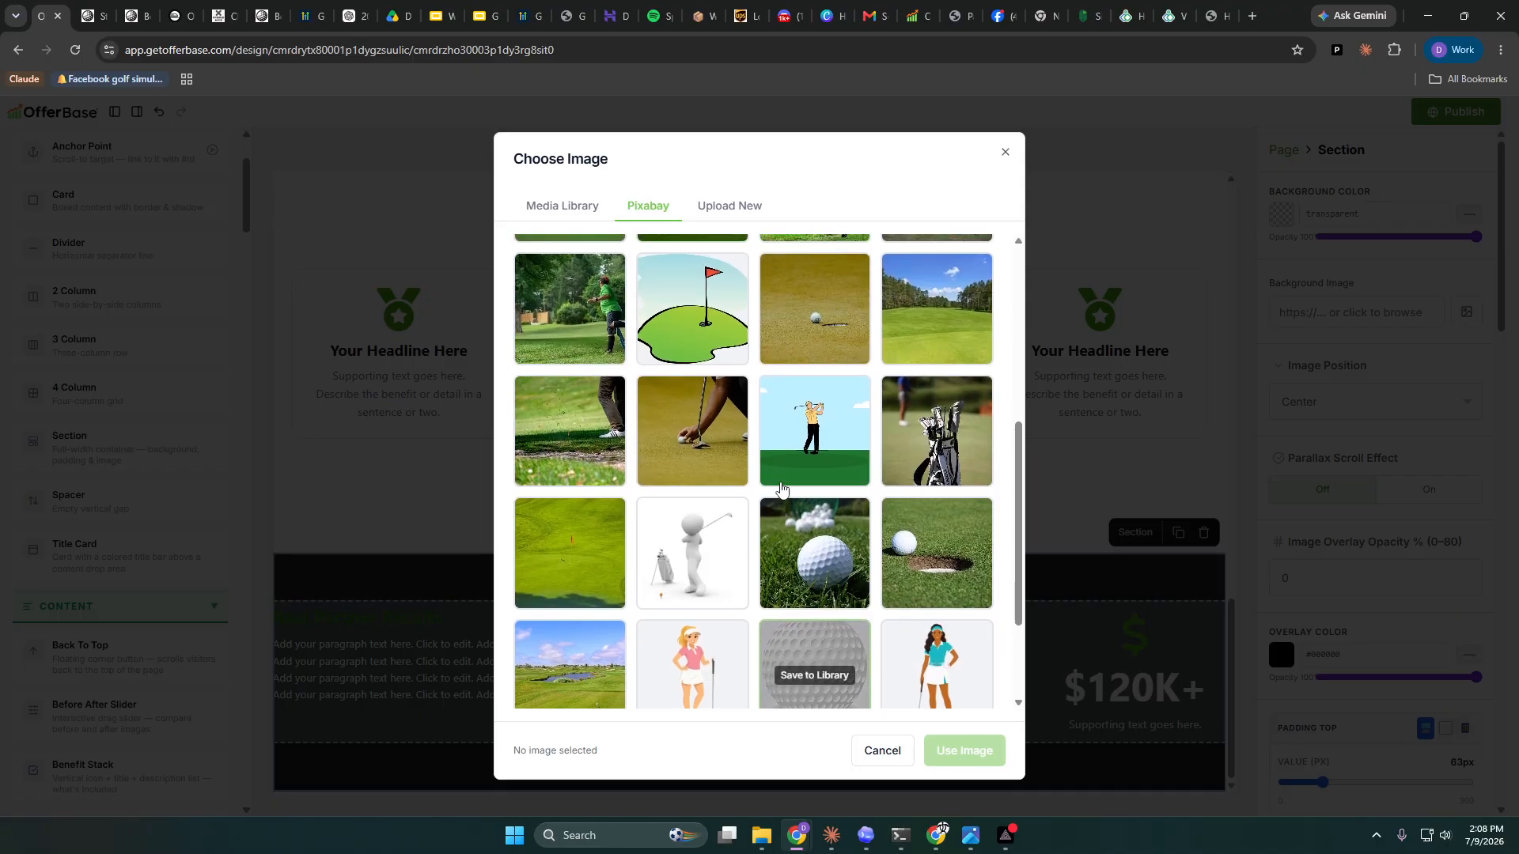
{"action": "scroll", "coordinate": [802, 487], "scroll_direction": "up", "scroll_amount": 3}
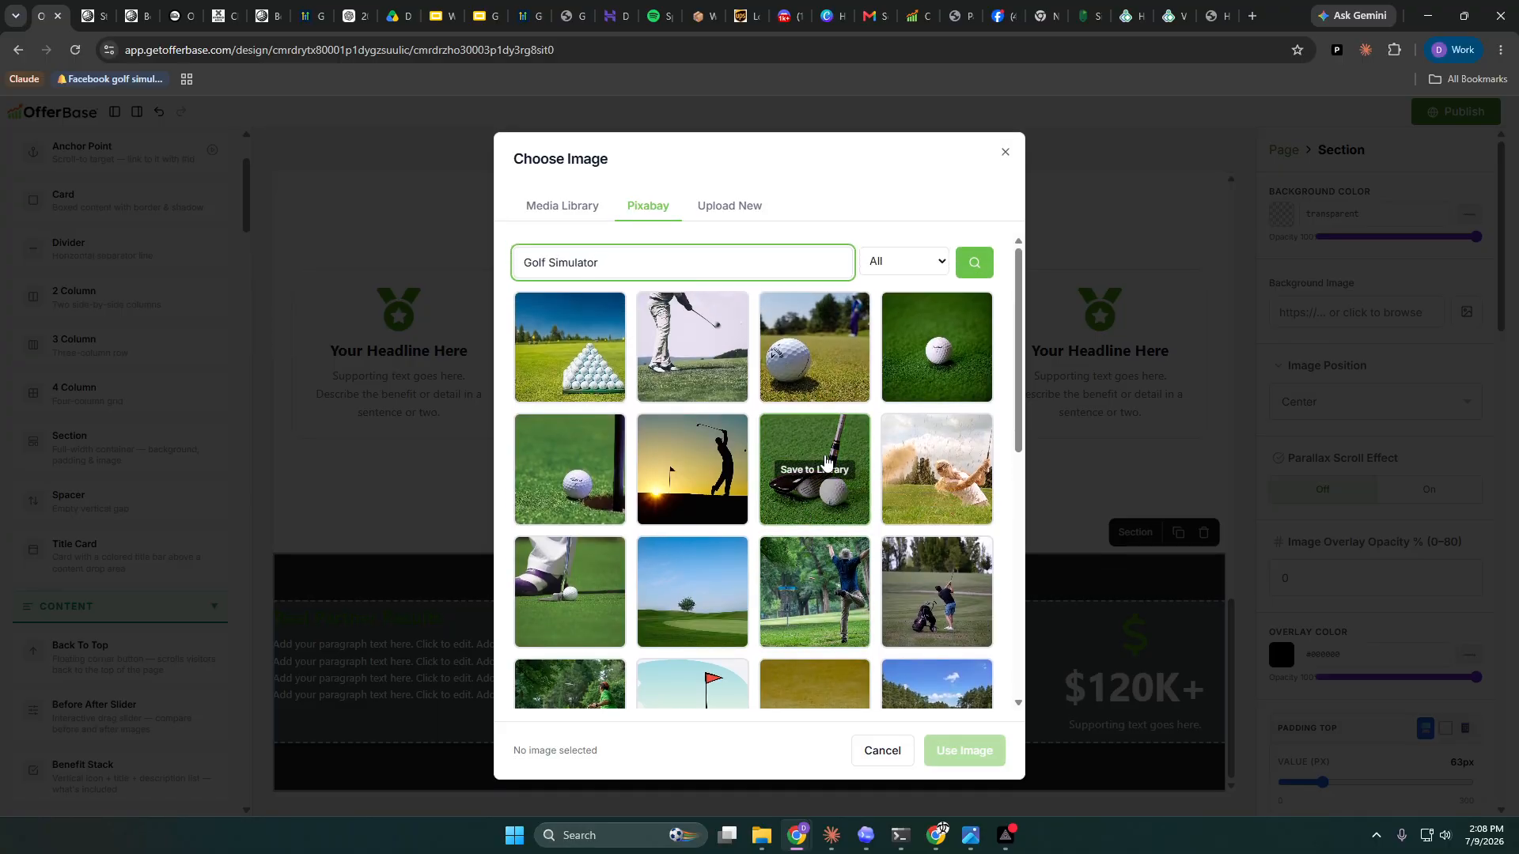
- Save the image of a white golf ball on dark green grass to the library and use it as the section background
{"action": "mouse_move", "coordinate": [955, 370]}
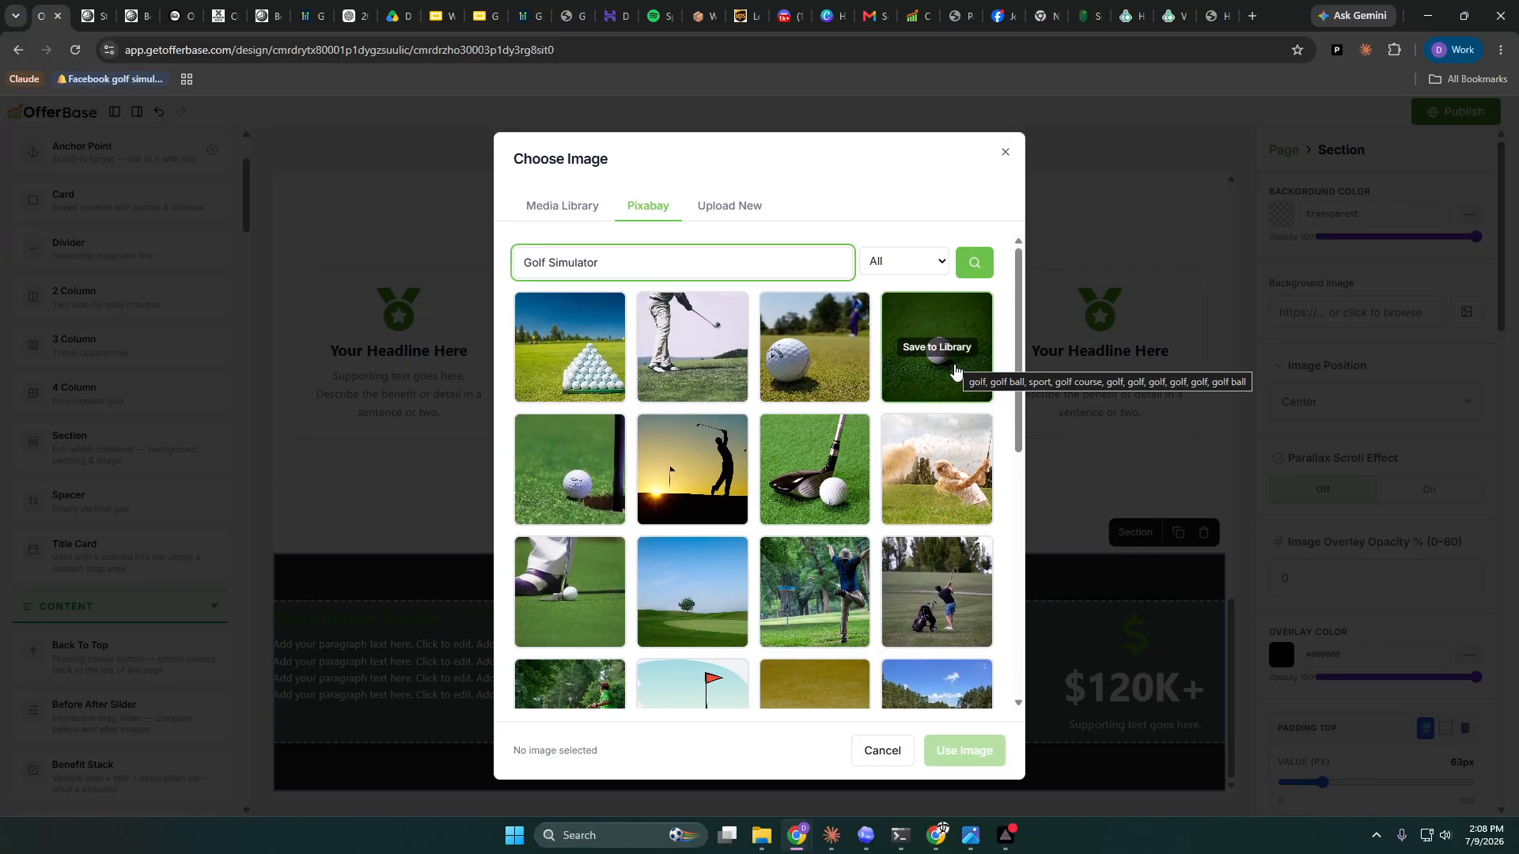
{"action": "left_click", "coordinate": [949, 351]}
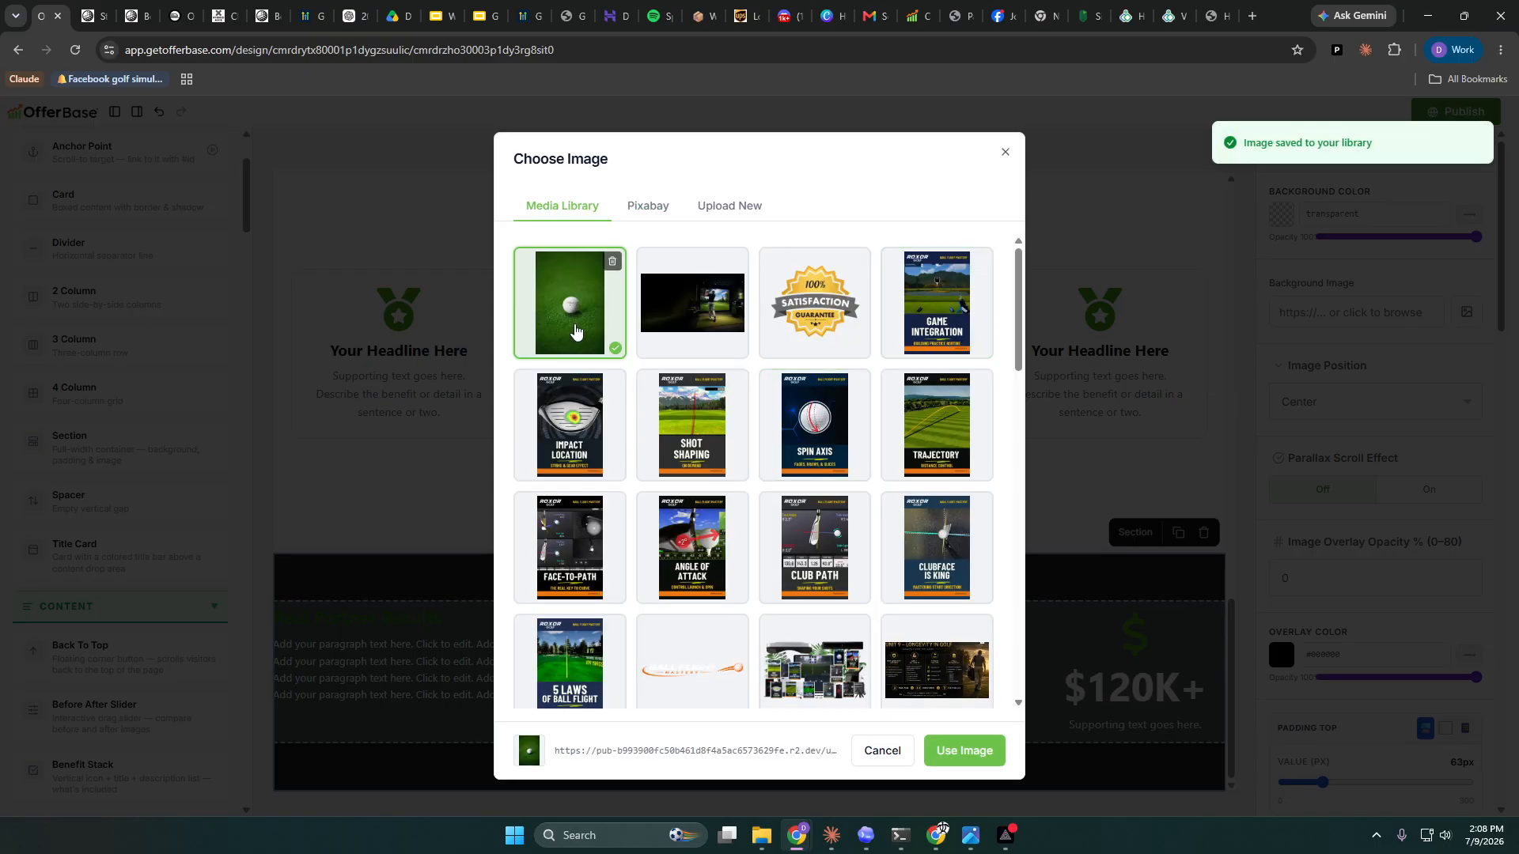
{"action": "left_click", "coordinate": [975, 750]}
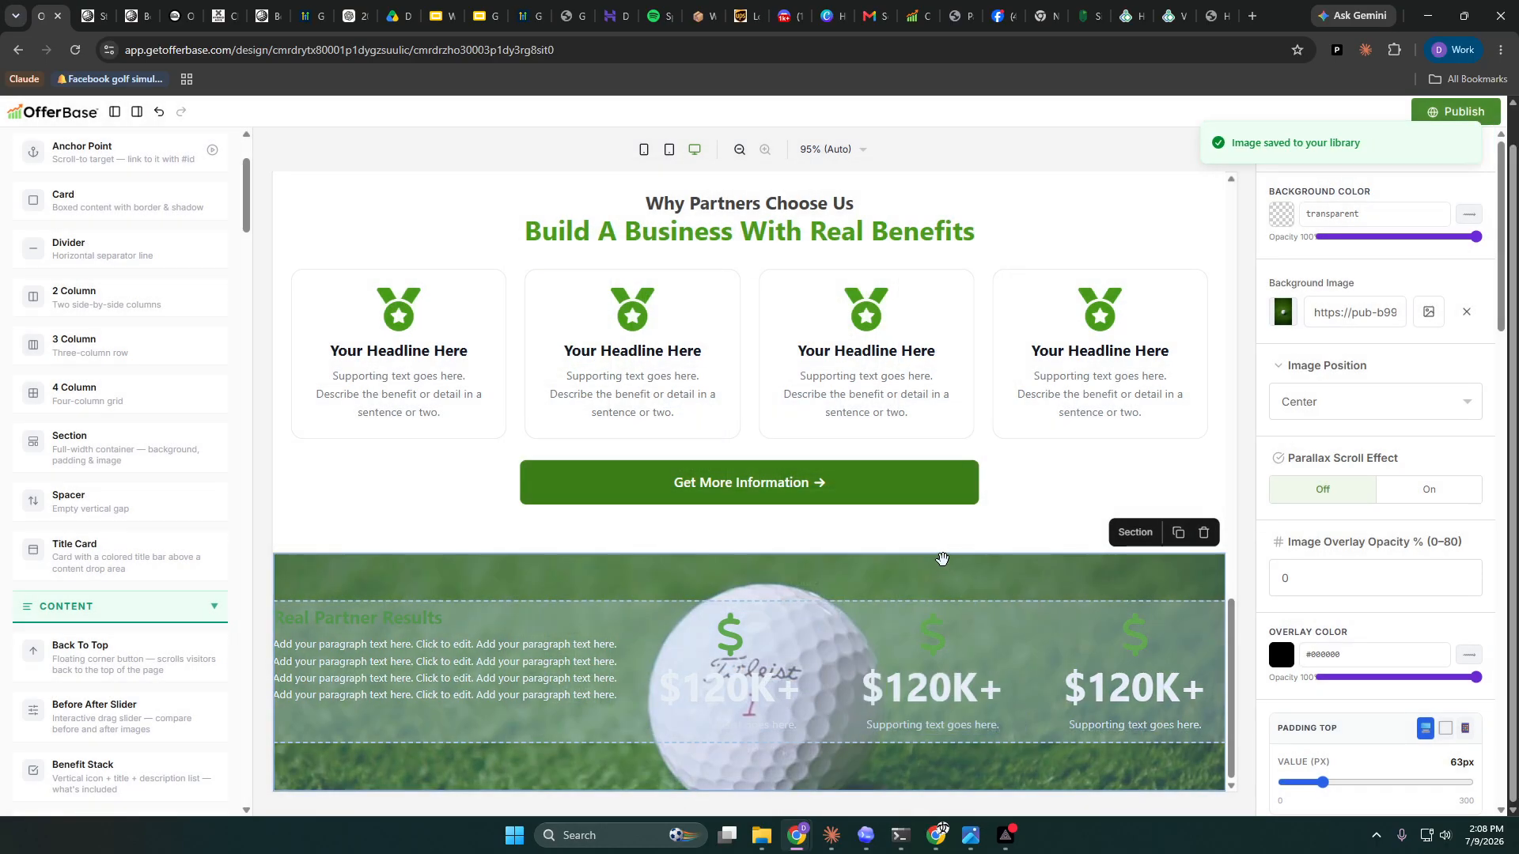
- Set the image overlay opacity of the golf ball background section to 90%
{"action": "scroll", "coordinate": [1305, 617], "scroll_direction": "down", "scroll_amount": 6}
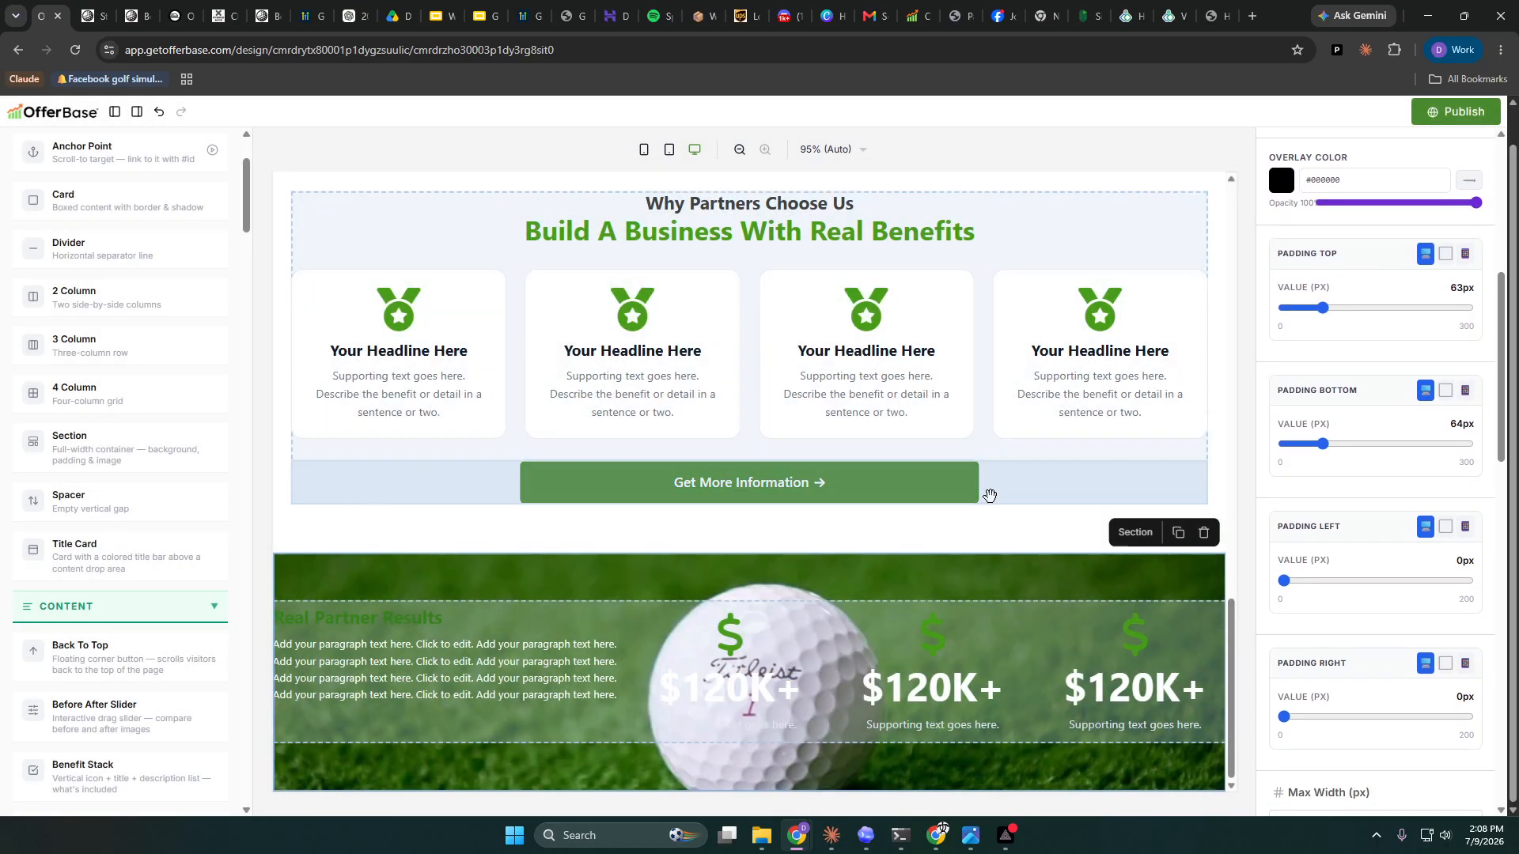
{"action": "scroll", "coordinate": [1325, 506], "scroll_direction": "up", "scroll_amount": 4}
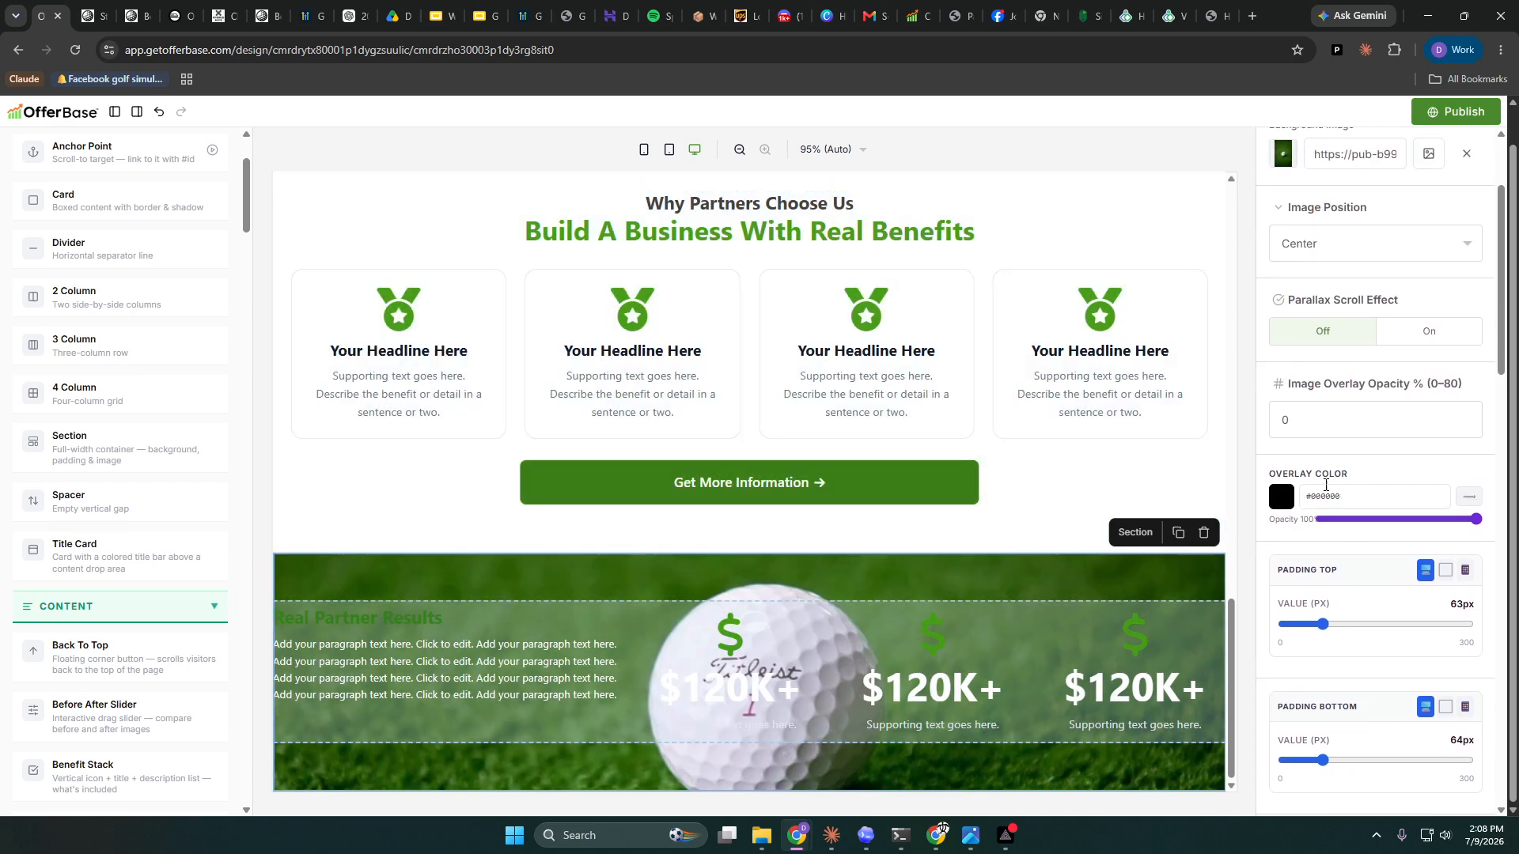
{"action": "left_click", "coordinate": [1327, 420]}
{"action": "type", "text": "9"}
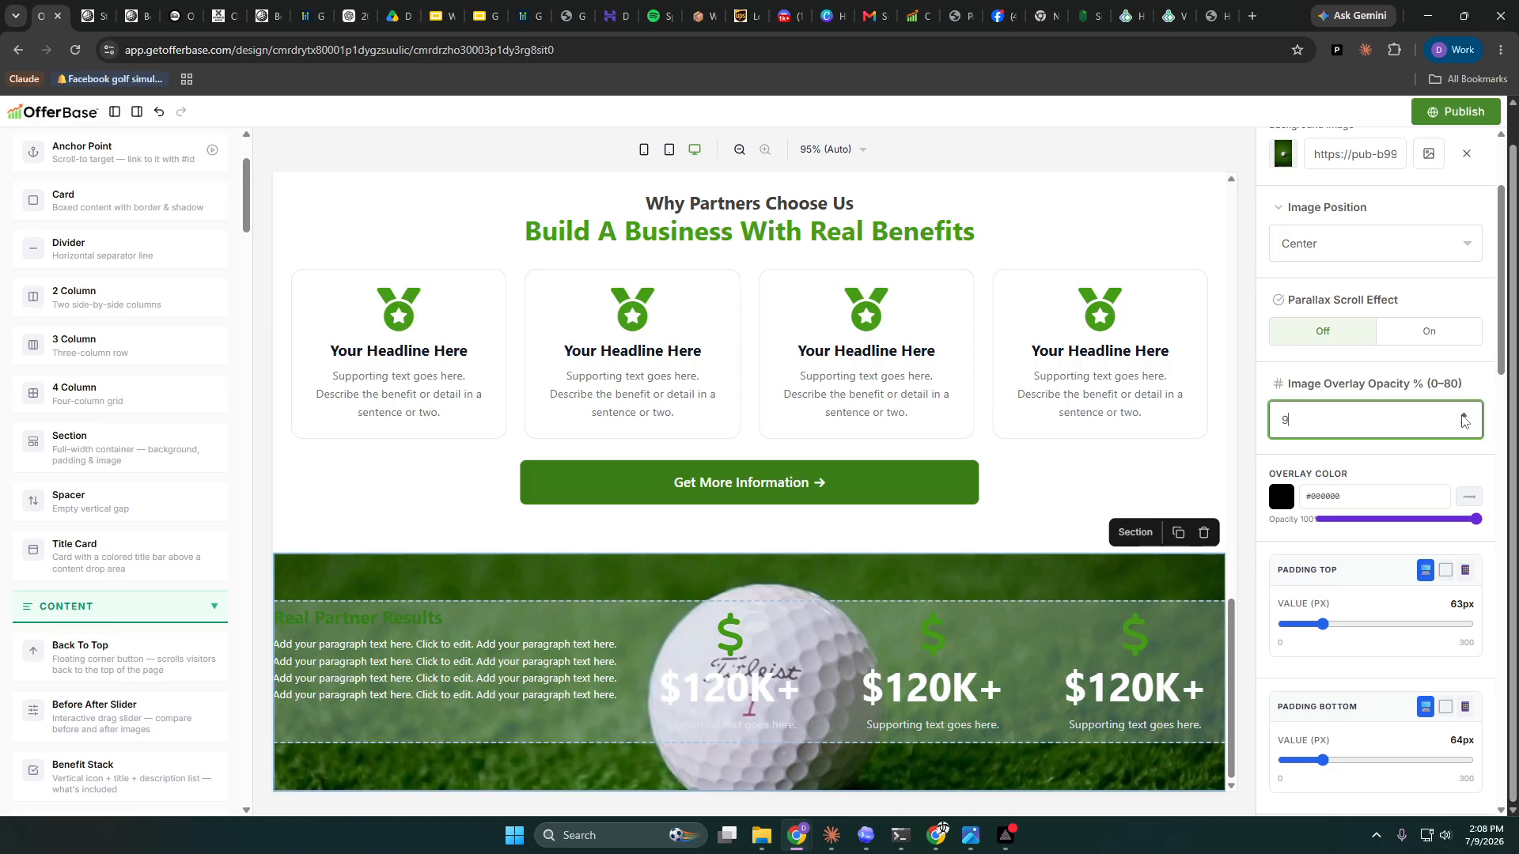
{"action": "left_click", "coordinate": [1463, 416]}
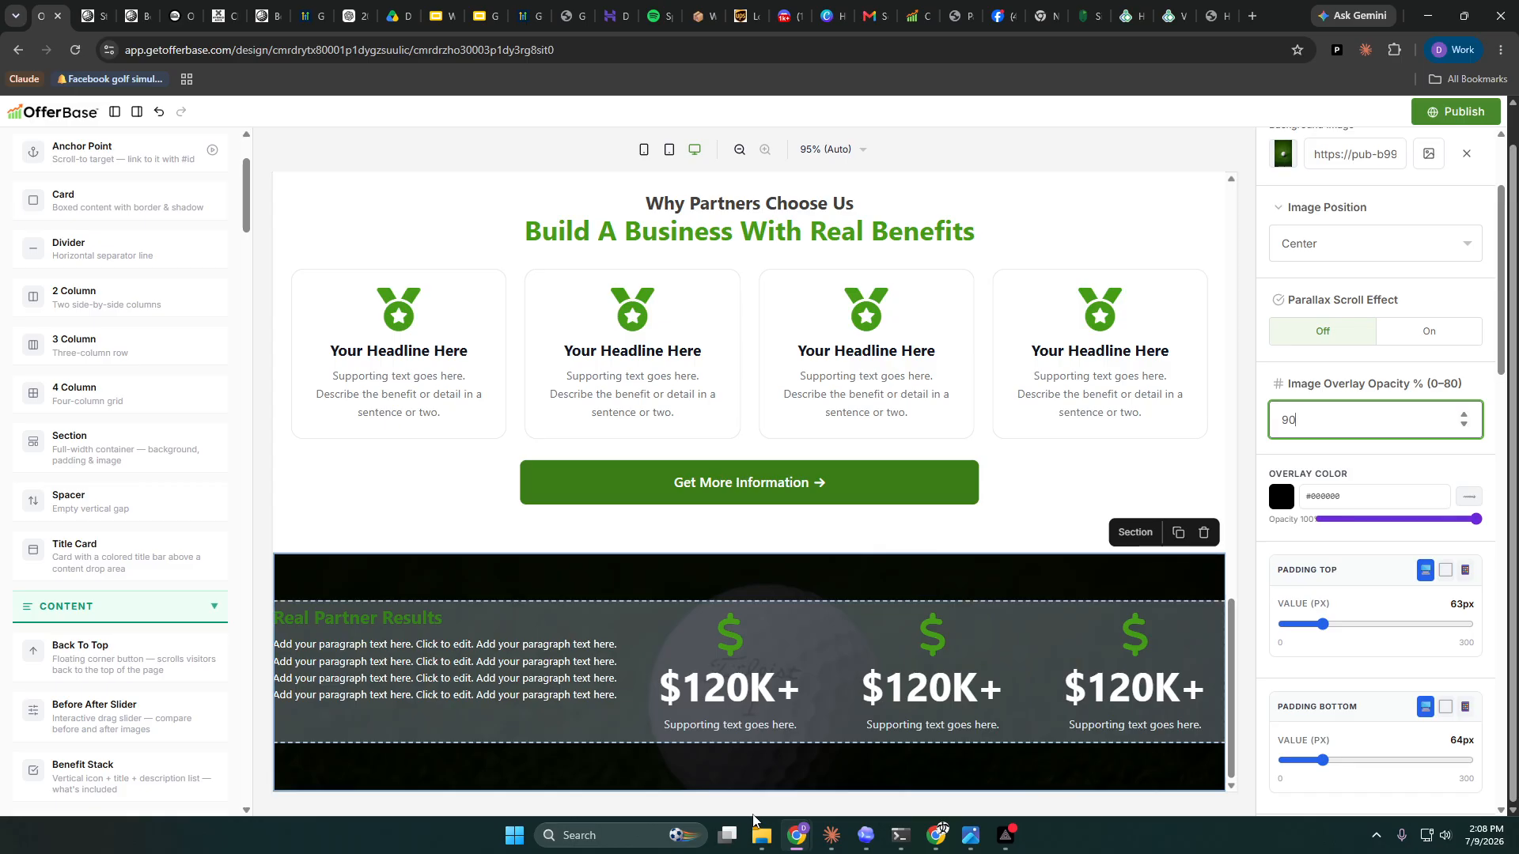
{"action": "left_click", "coordinate": [1071, 330]}
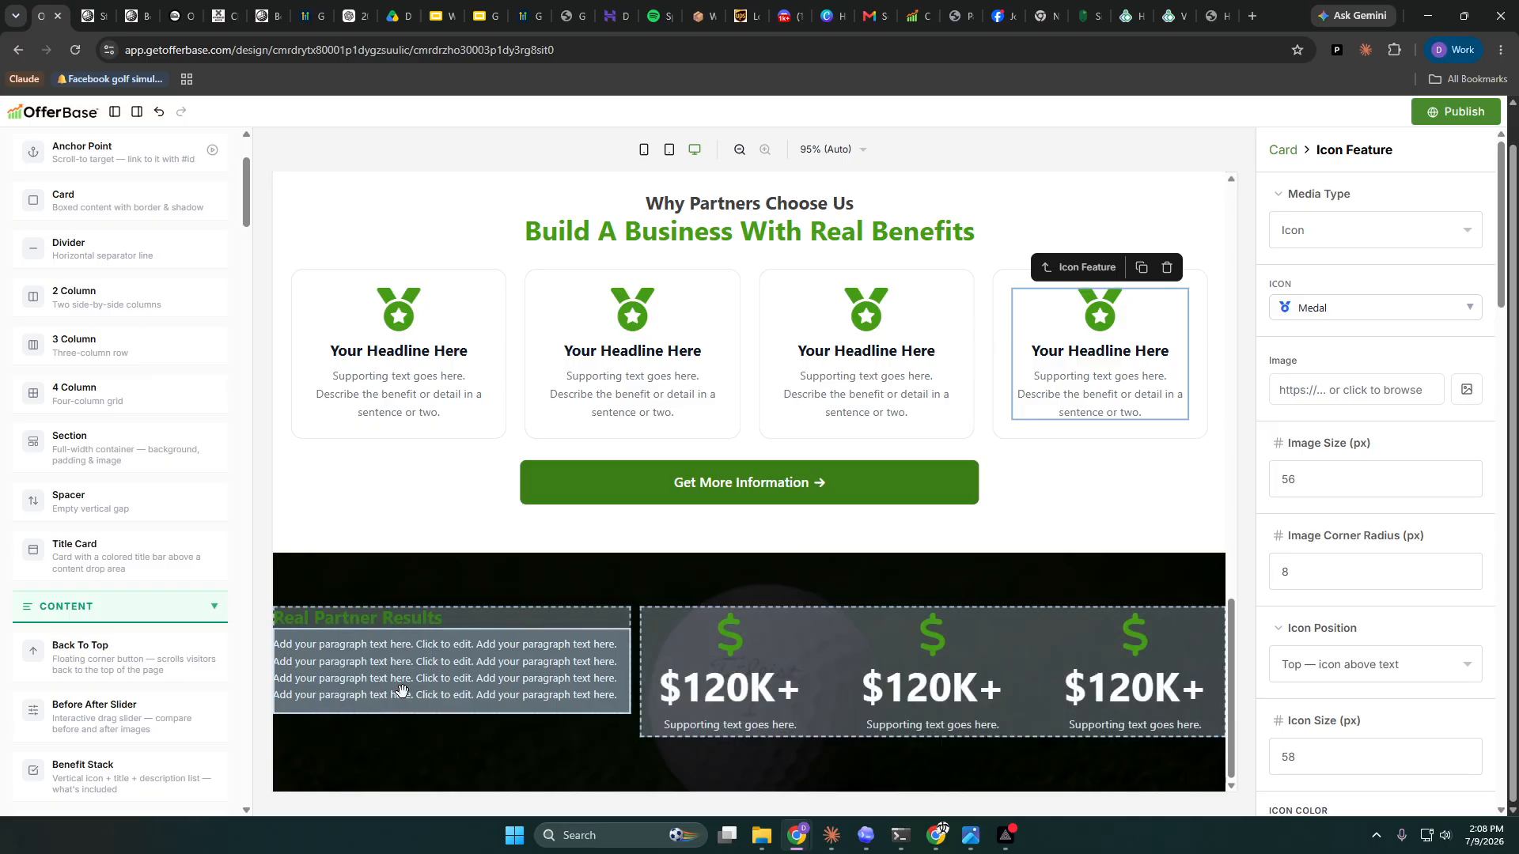
- Duplicate the hero's Watch Video button and move the copy below the paragraph in the Real Partner Results section
{"action": "scroll", "coordinate": [402, 691], "scroll_direction": "up", "scroll_amount": 15}
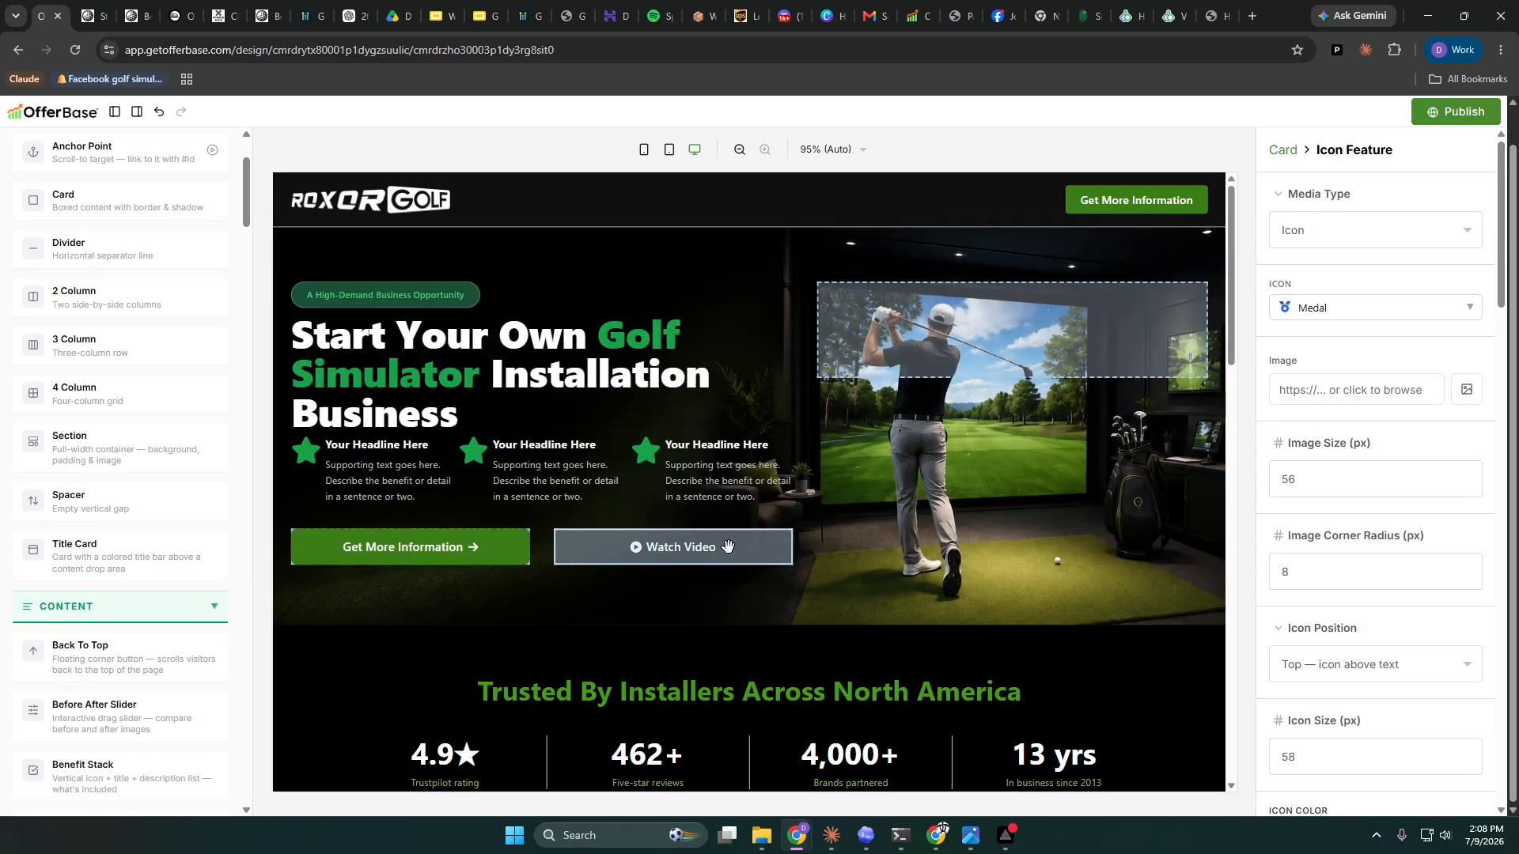
{"action": "left_click", "coordinate": [712, 546]}
{"action": "left_click", "coordinate": [743, 508]}
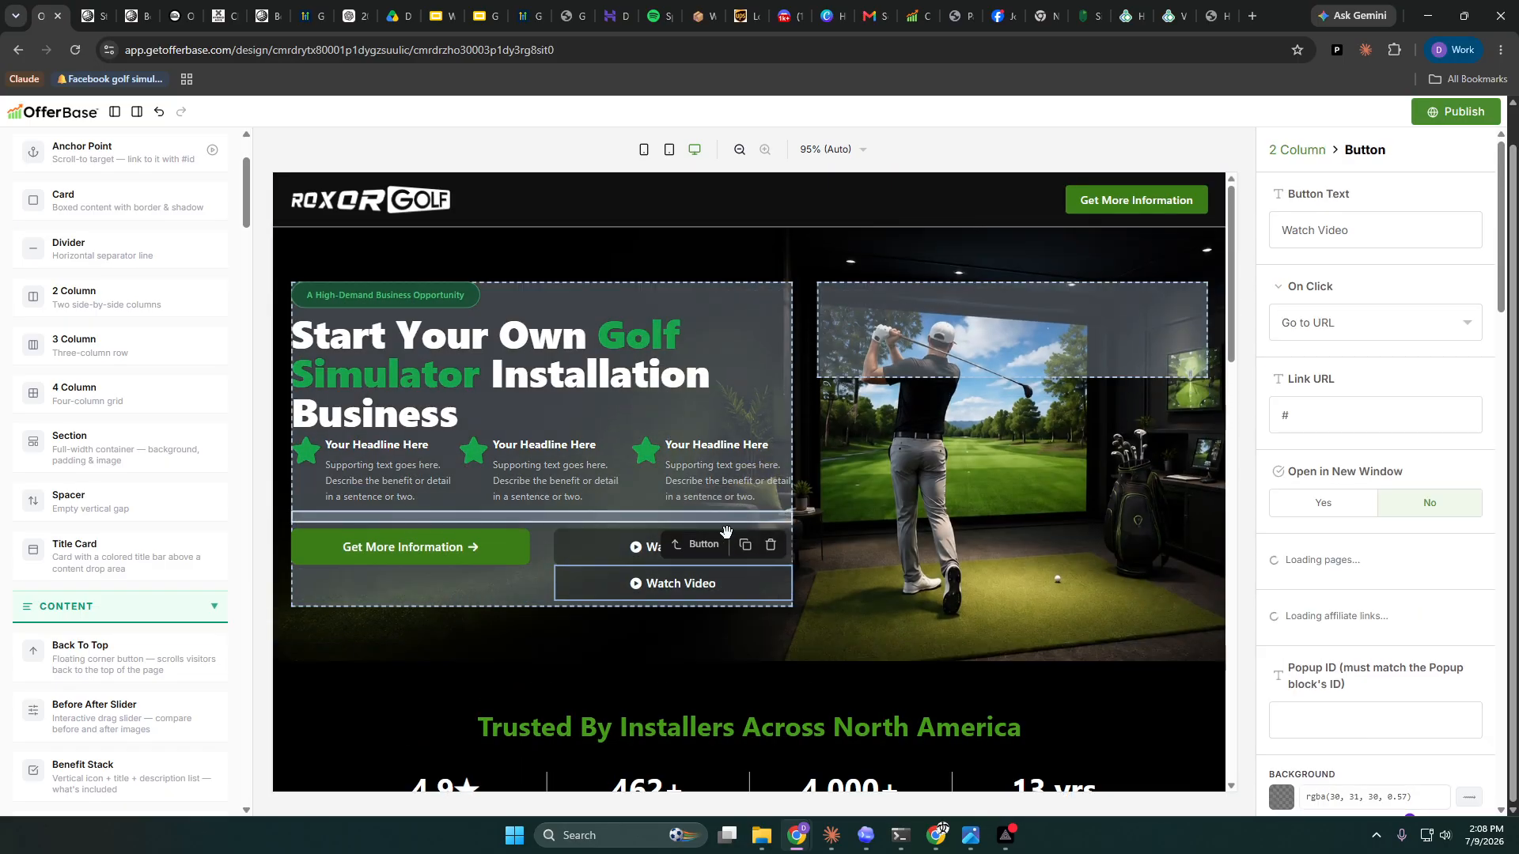
{"action": "scroll", "coordinate": [719, 516], "scroll_direction": "down", "scroll_amount": 1}
{"action": "left_click_drag", "start_coordinate": [719, 516], "coordinate": [631, 738]}
{"action": "scroll", "coordinate": [1354, 699], "scroll_direction": "down", "scroll_amount": 9}
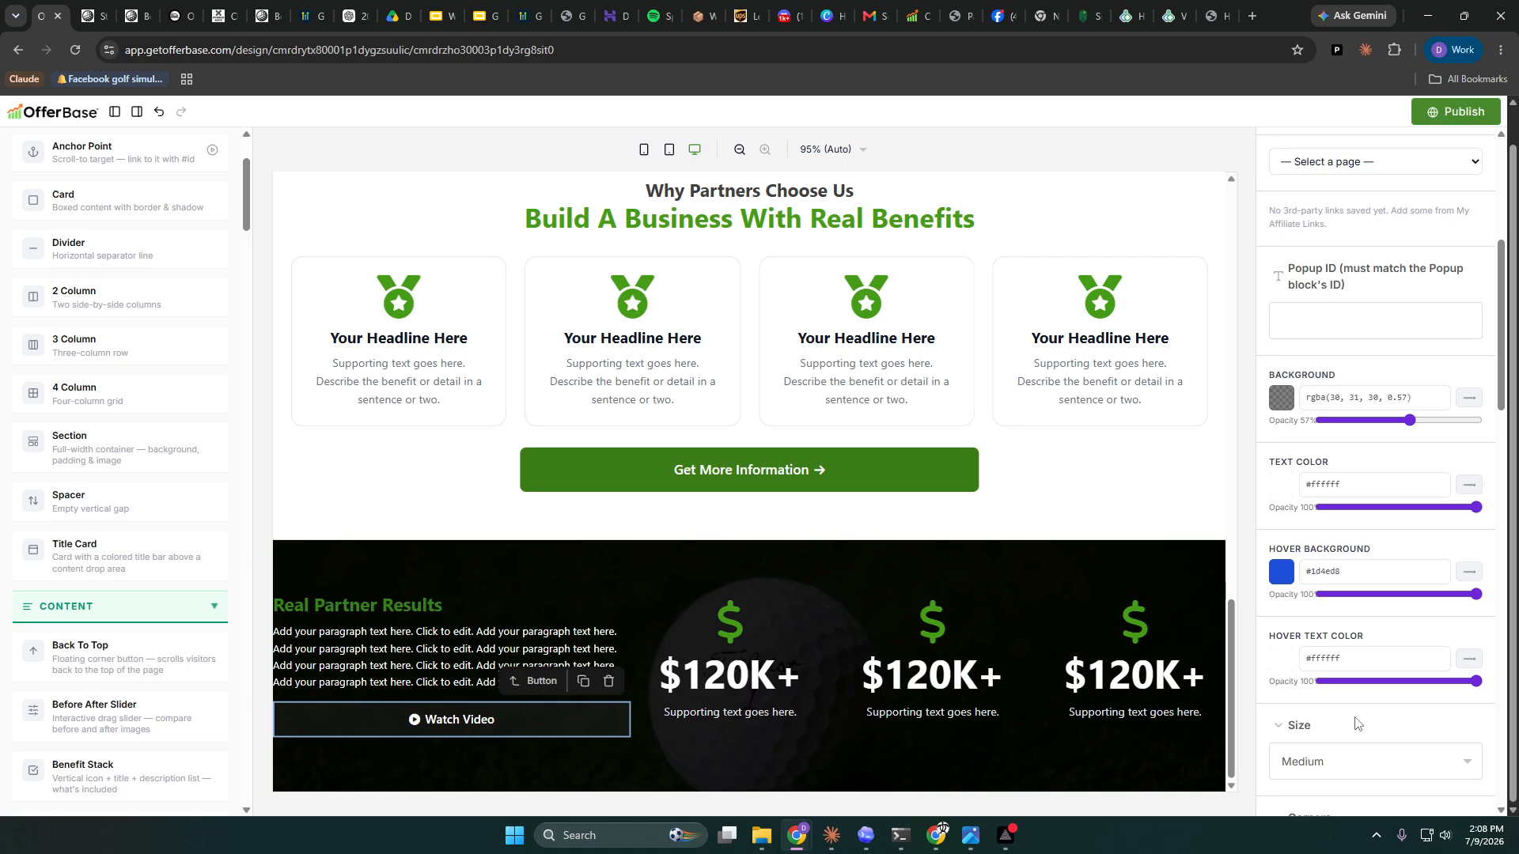
- Set the width of the Watch Video button under Real Partner Results to 75%
{"action": "scroll", "coordinate": [1354, 689], "scroll_direction": "down", "scroll_amount": 3}
{"action": "left_click", "coordinate": [1361, 582]}
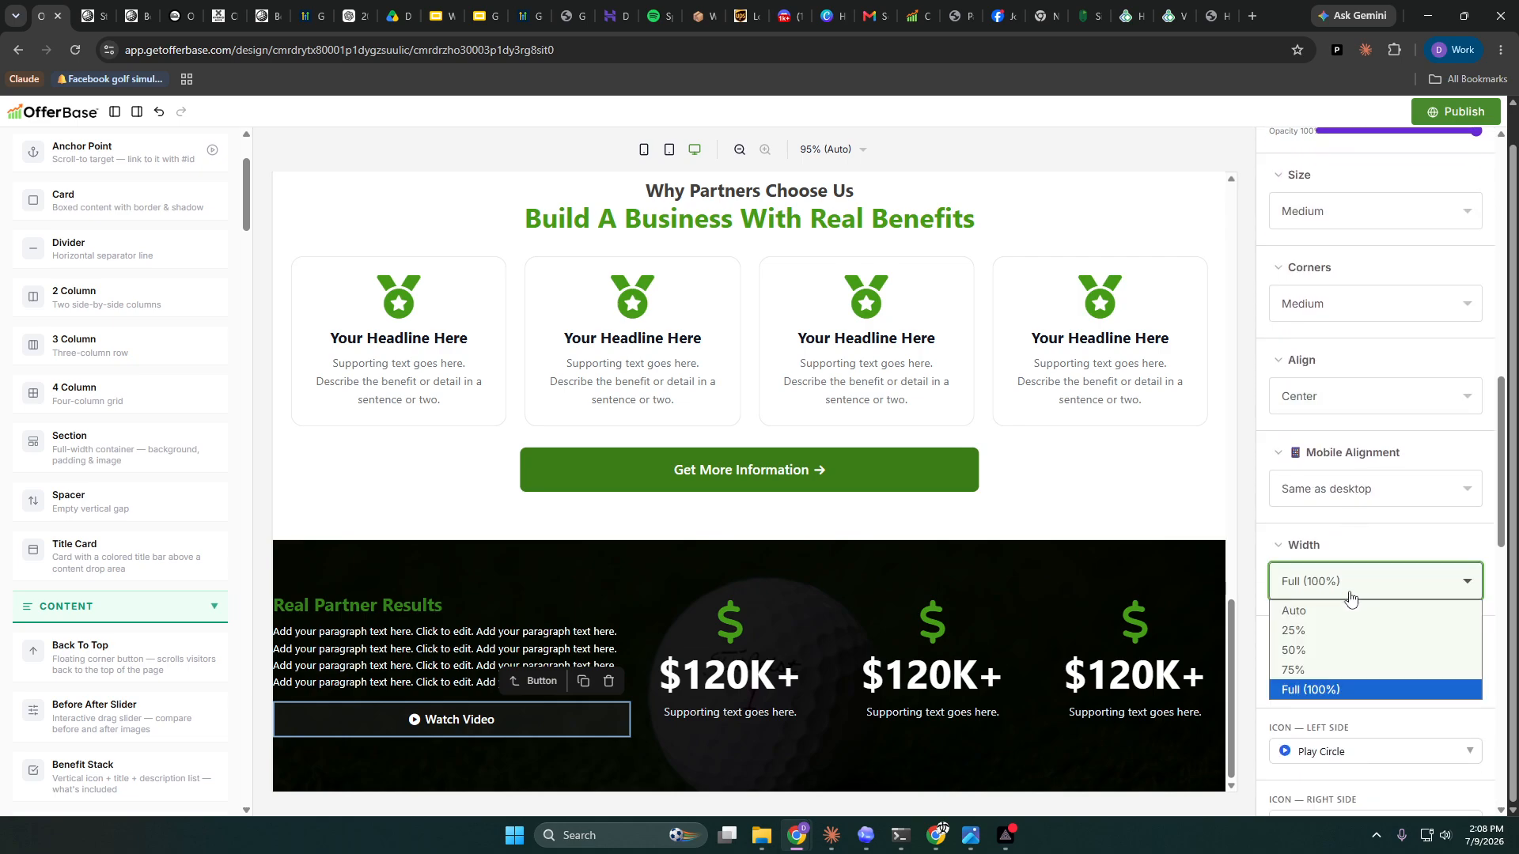
{"action": "left_click", "coordinate": [1327, 651]}
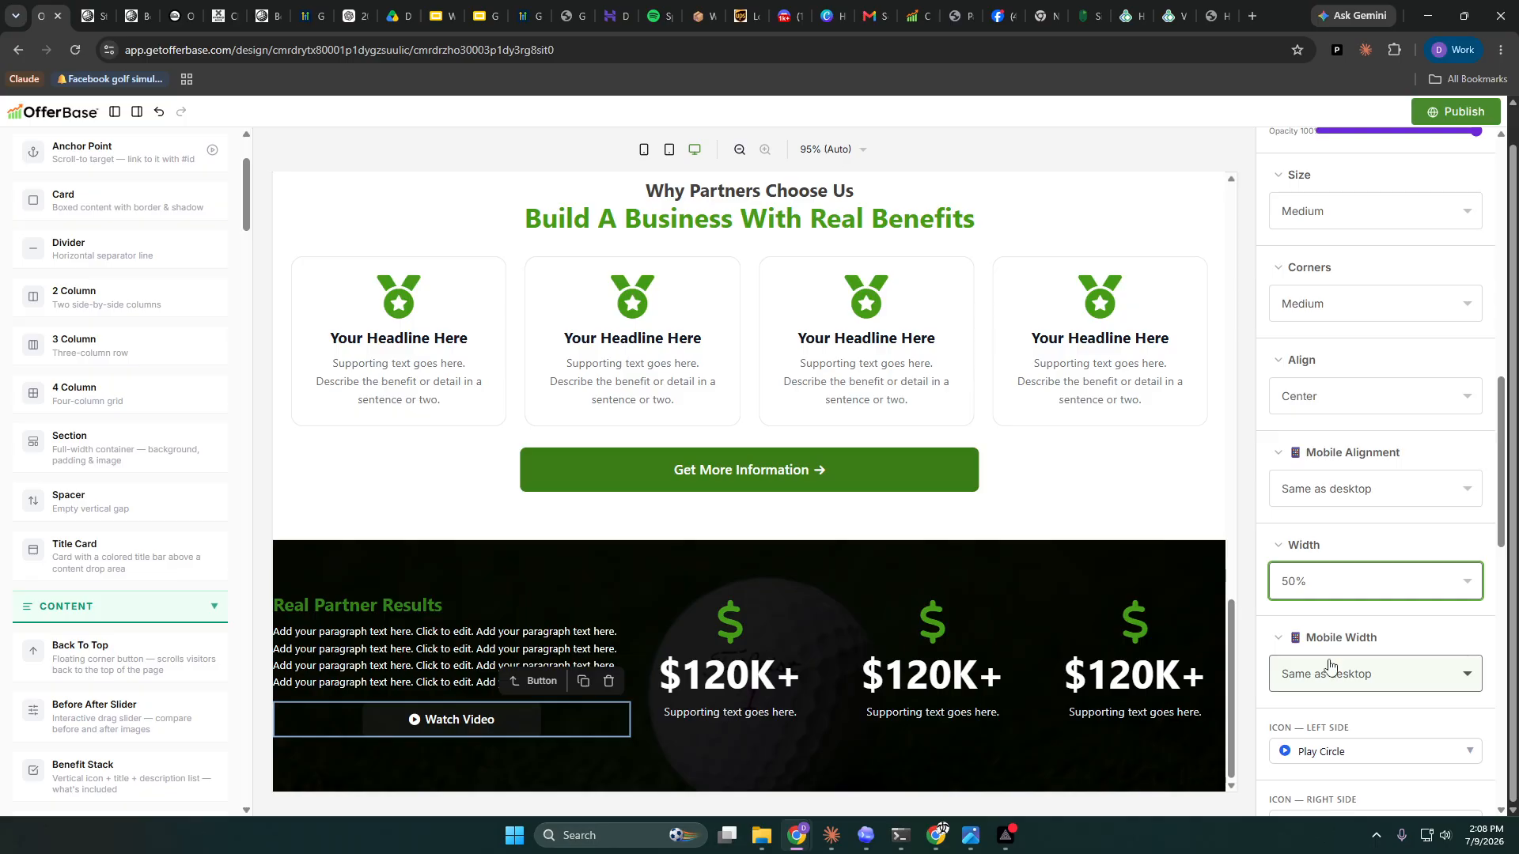
{"action": "left_click", "coordinate": [1330, 668]}
{"action": "left_click", "coordinate": [1333, 597]}
{"action": "left_click", "coordinate": [1332, 595]}
{"action": "left_click", "coordinate": [1312, 674]}
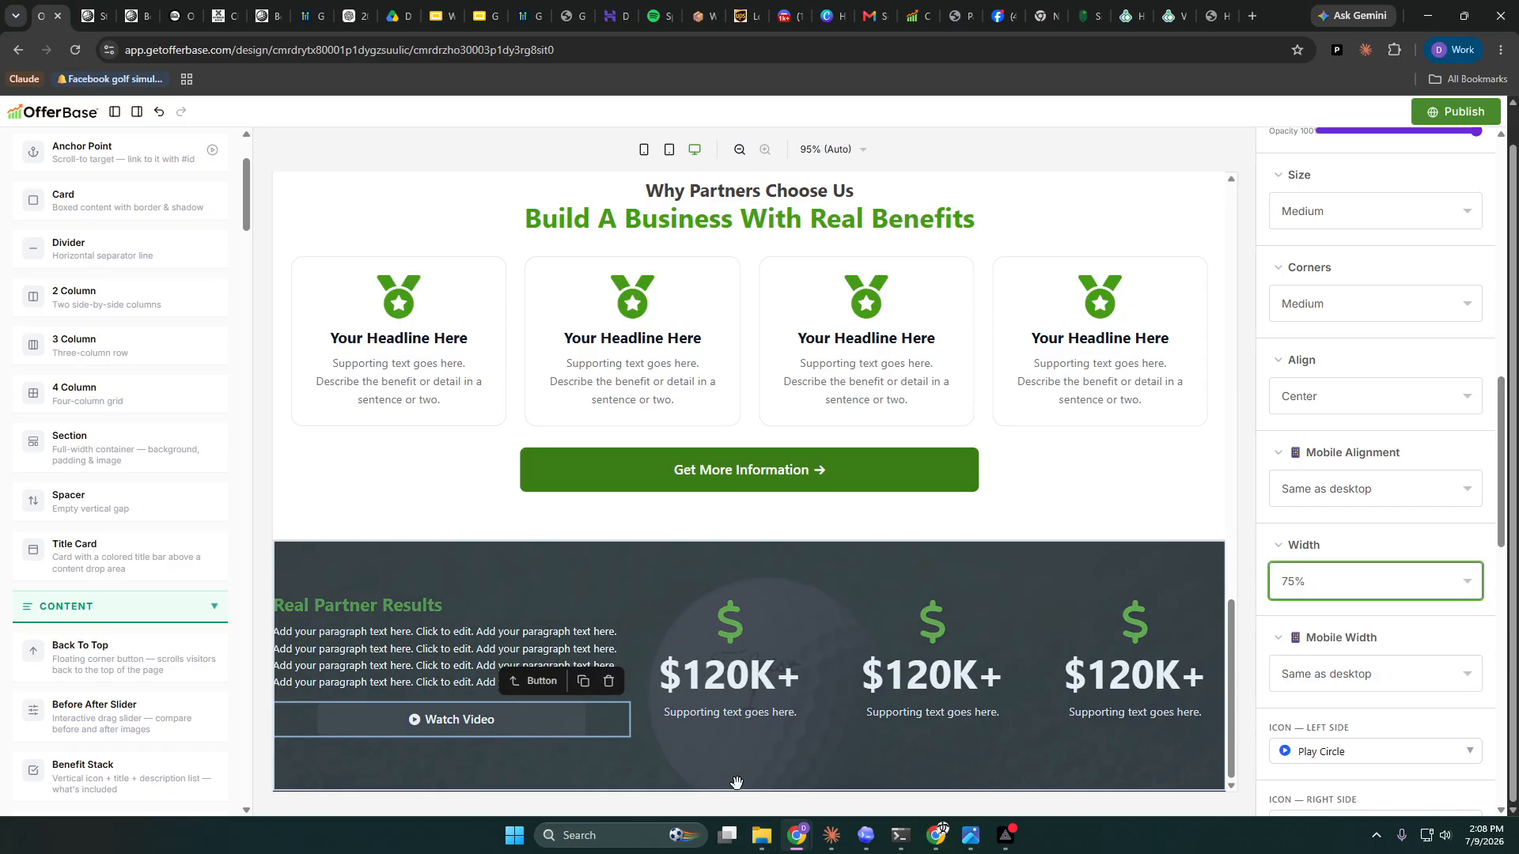
{"action": "left_click", "coordinate": [1042, 492]}
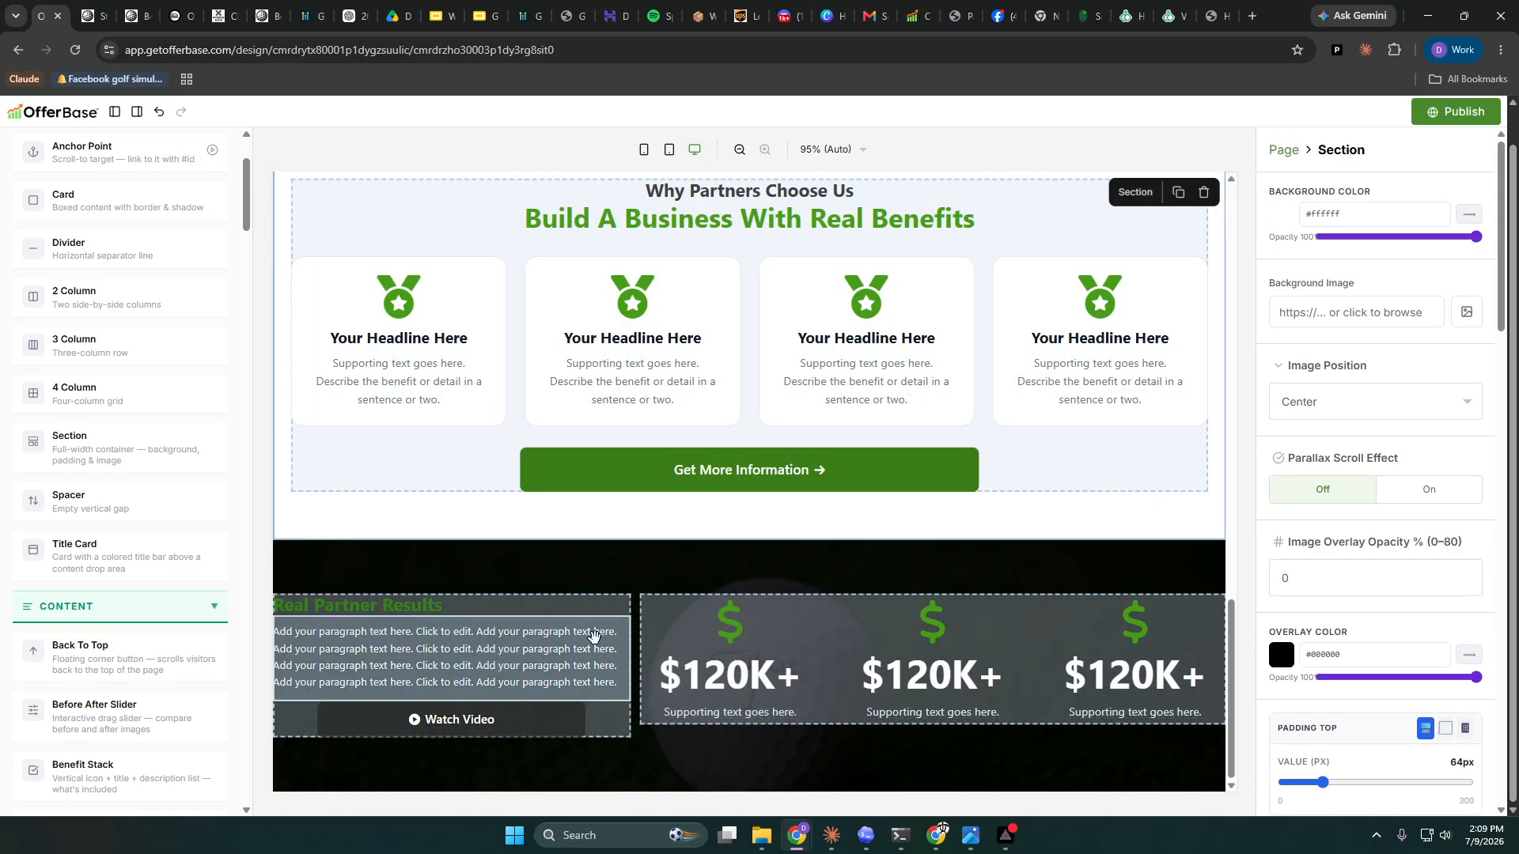
- Set the Real Partner Results paragraph's left padding to 12 px and right padding to 24 px, and publish the page
{"action": "left_click", "coordinate": [624, 621]}
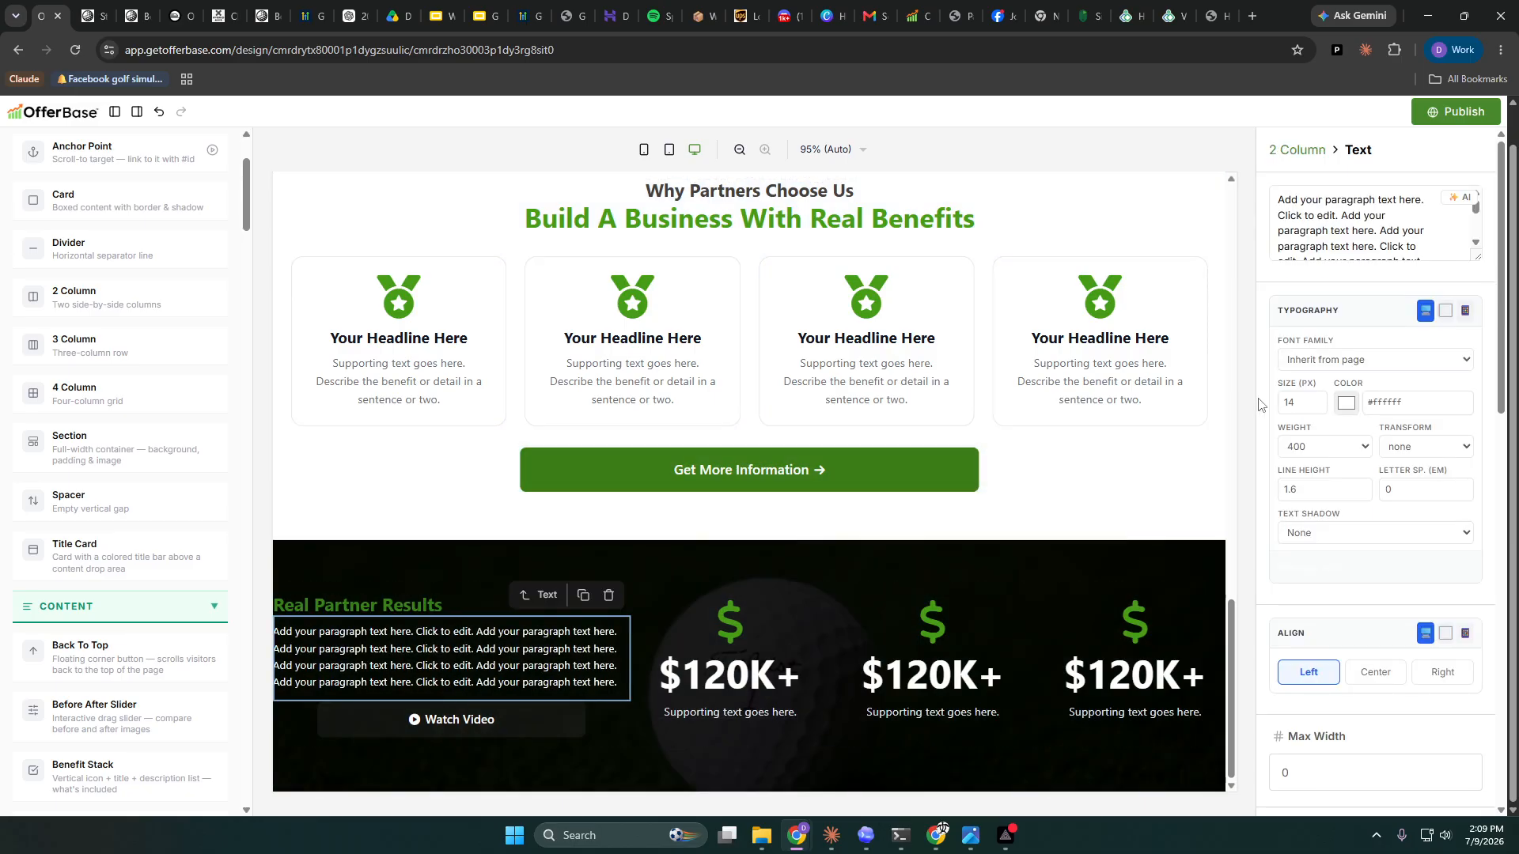
{"action": "scroll", "coordinate": [1362, 523], "scroll_direction": "down", "scroll_amount": 8}
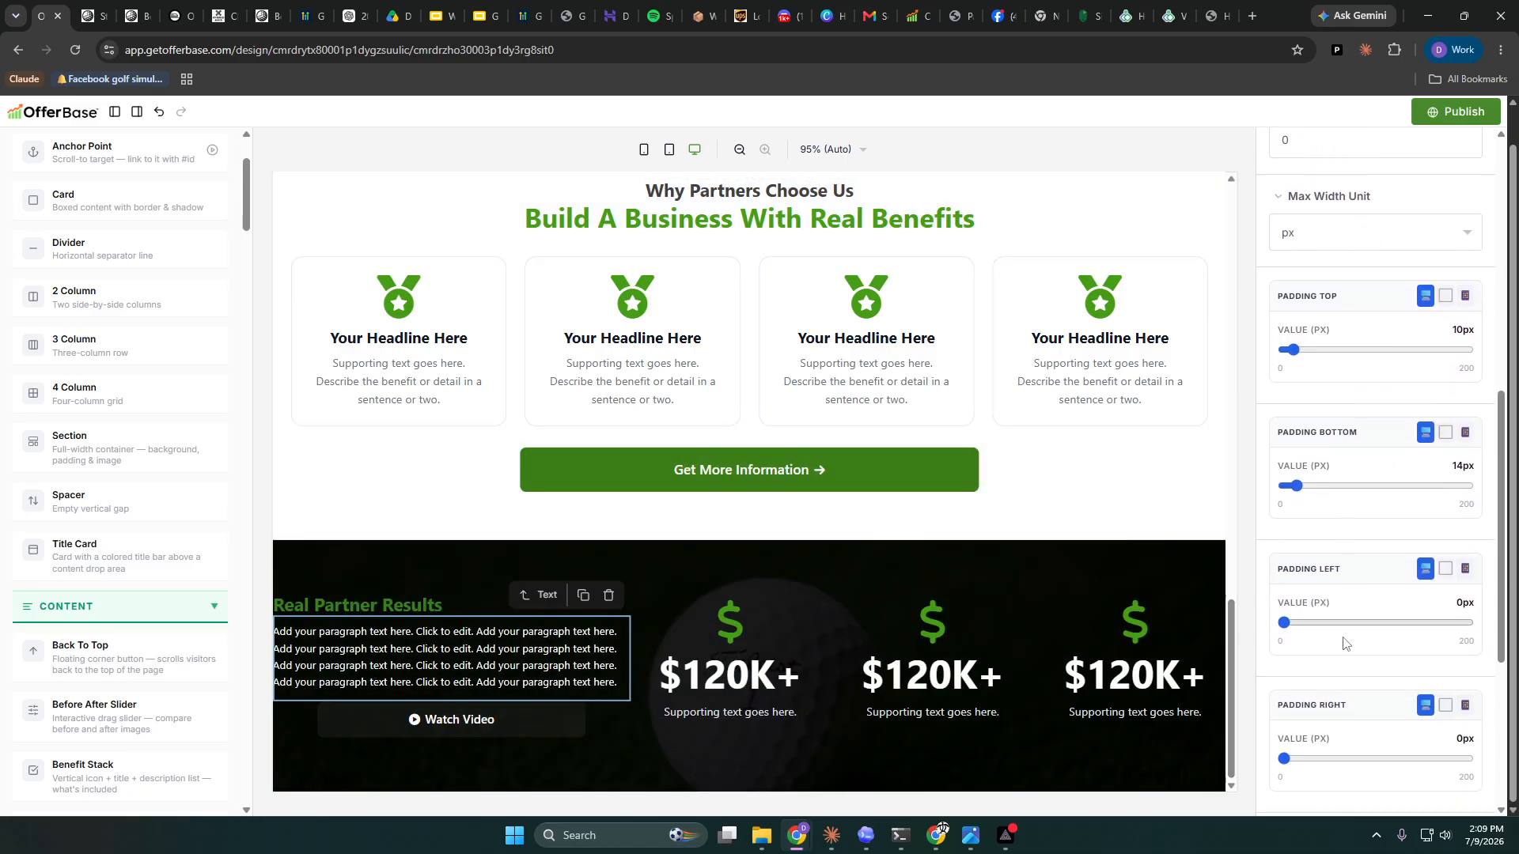
{"action": "left_click_drag", "start_coordinate": [1285, 623], "coordinate": [1295, 623]}
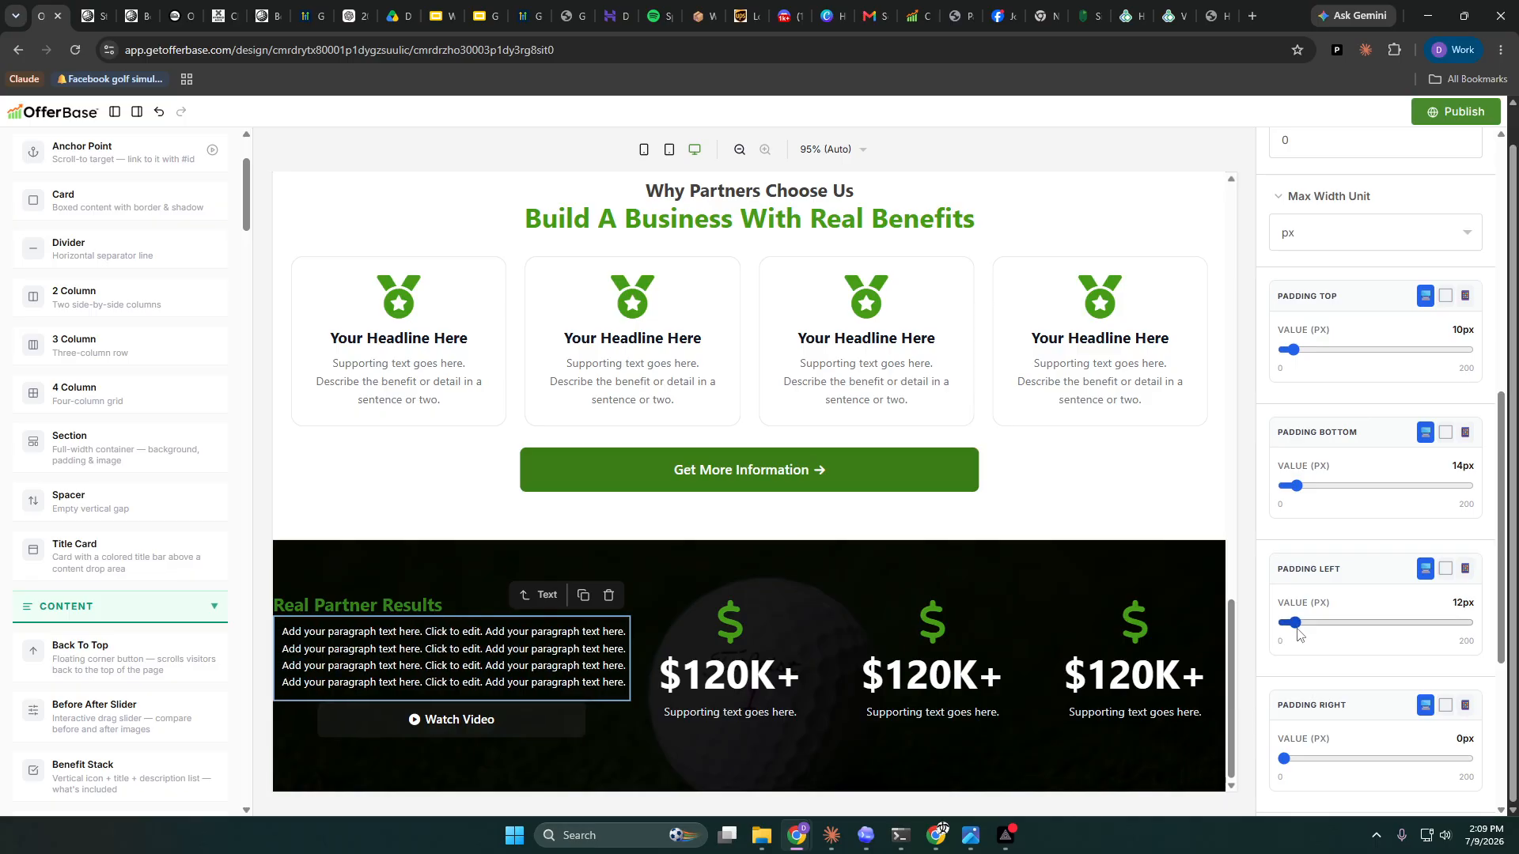
{"action": "left_click_drag", "start_coordinate": [1284, 759], "coordinate": [1295, 760]}
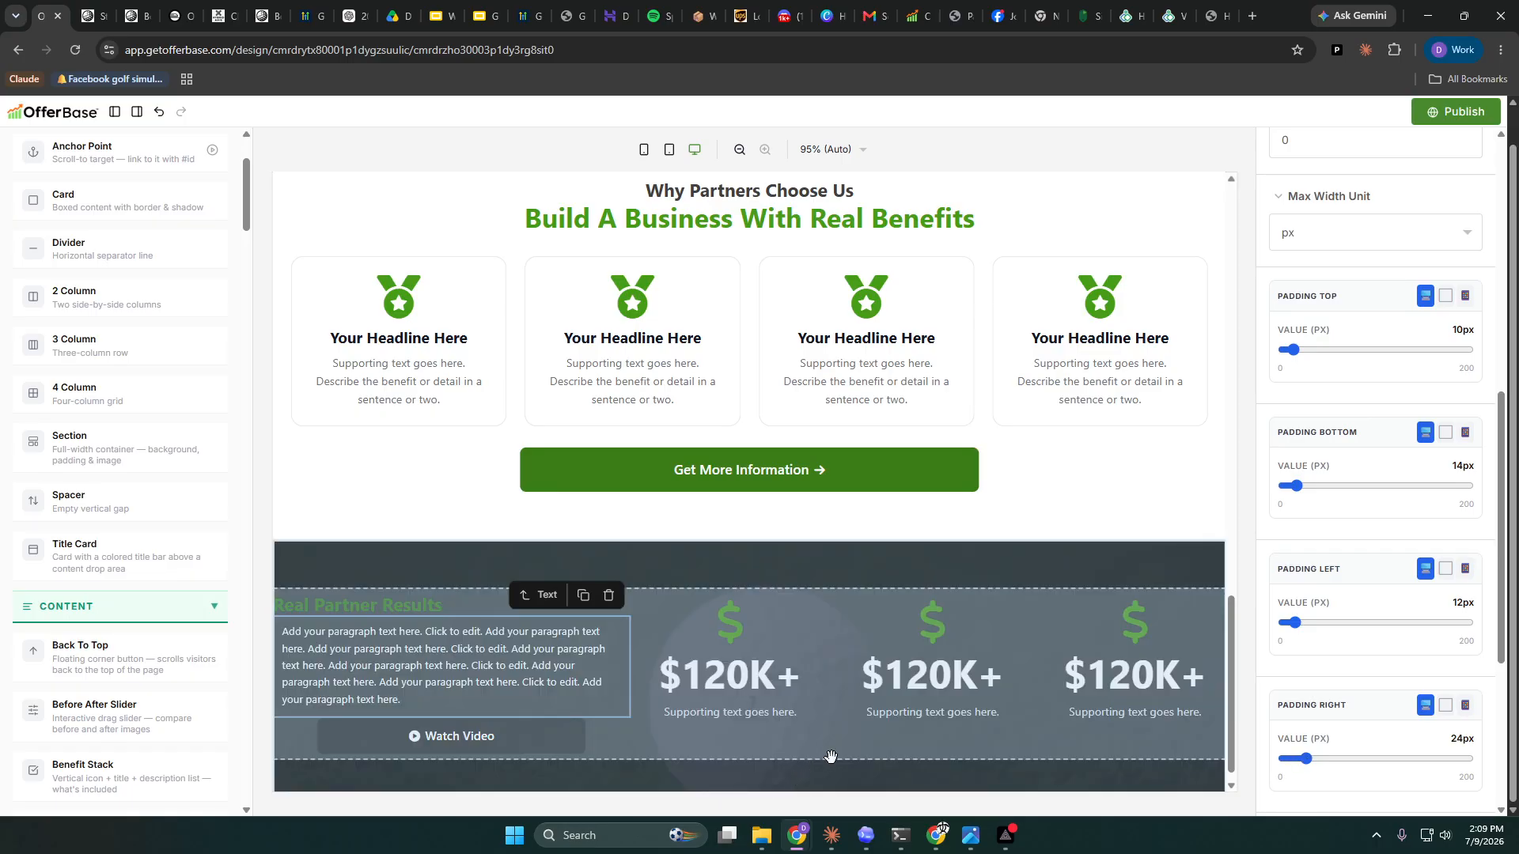
{"action": "left_click", "coordinate": [1456, 111]}
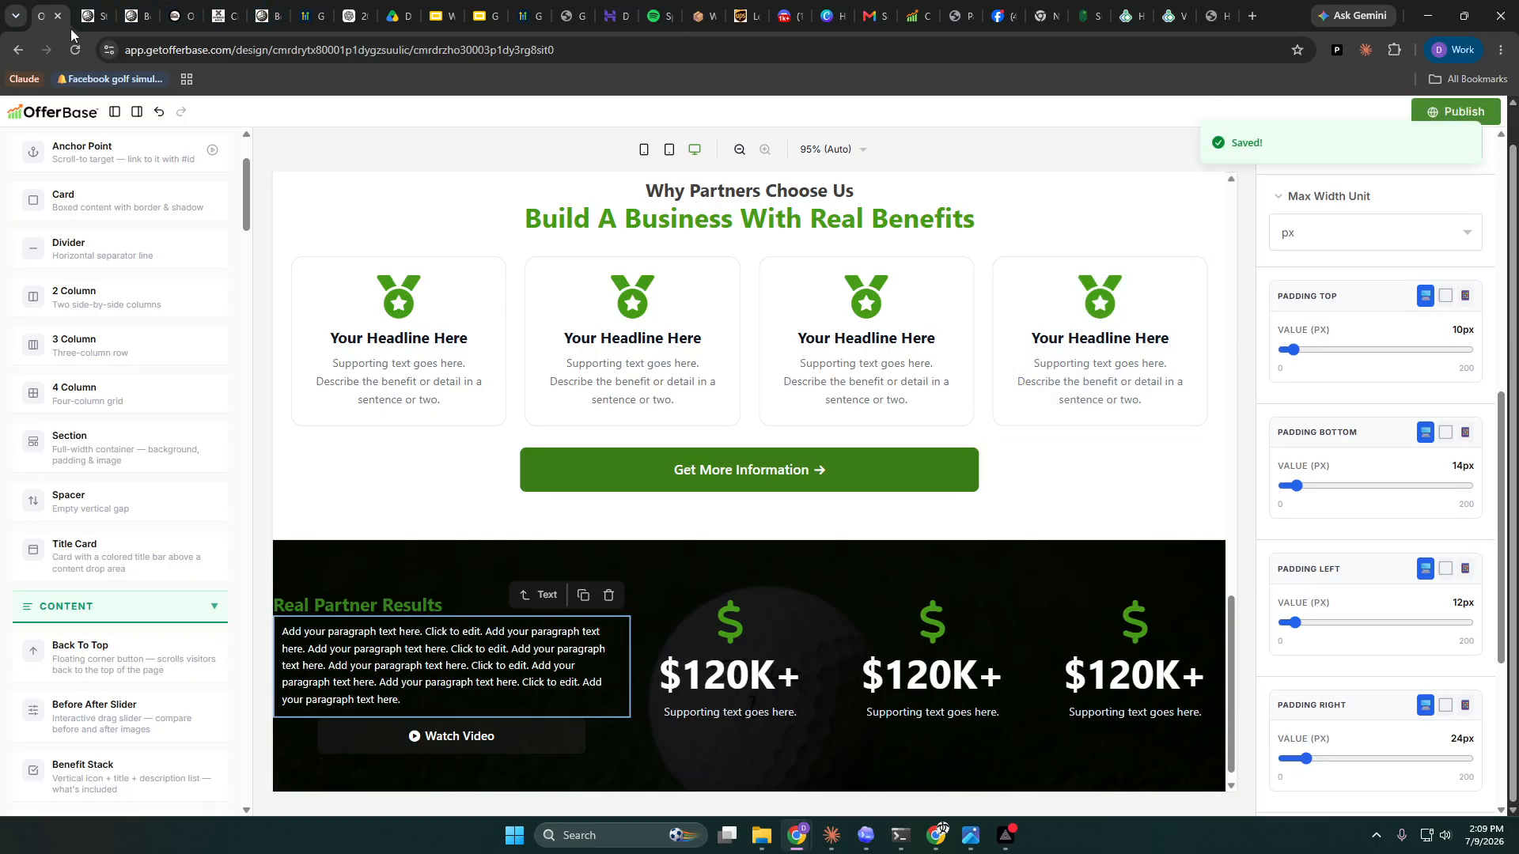
- Review the published landing page from the hero to the Real Partner Results section, checking layout and spacing
{"action": "scroll", "coordinate": [343, 332], "scroll_direction": "down", "scroll_amount": 3}
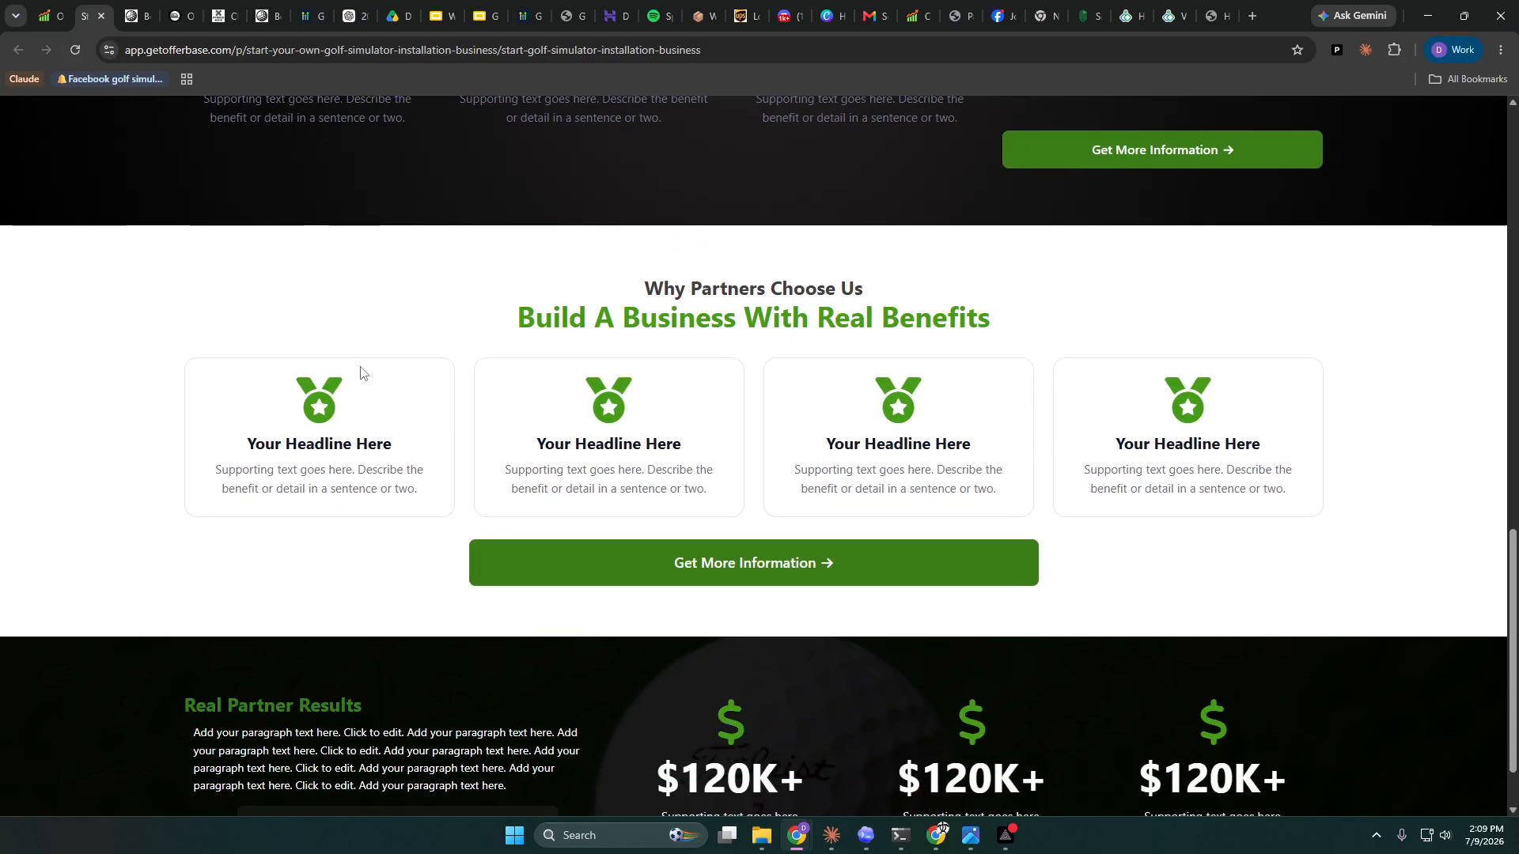
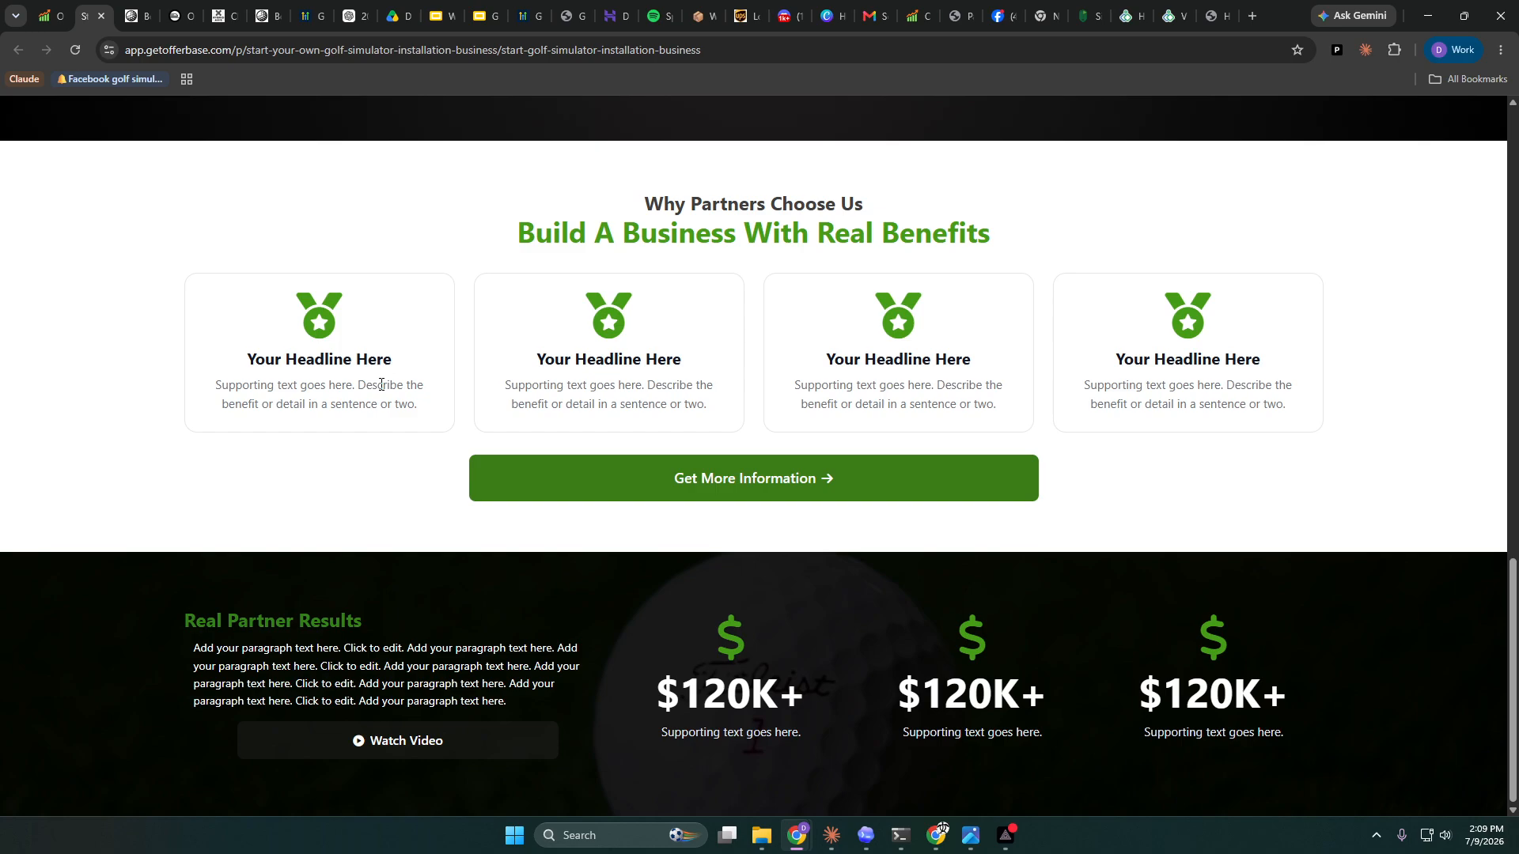
{"action": "scroll", "coordinate": [381, 384], "scroll_direction": "up", "scroll_amount": 8}
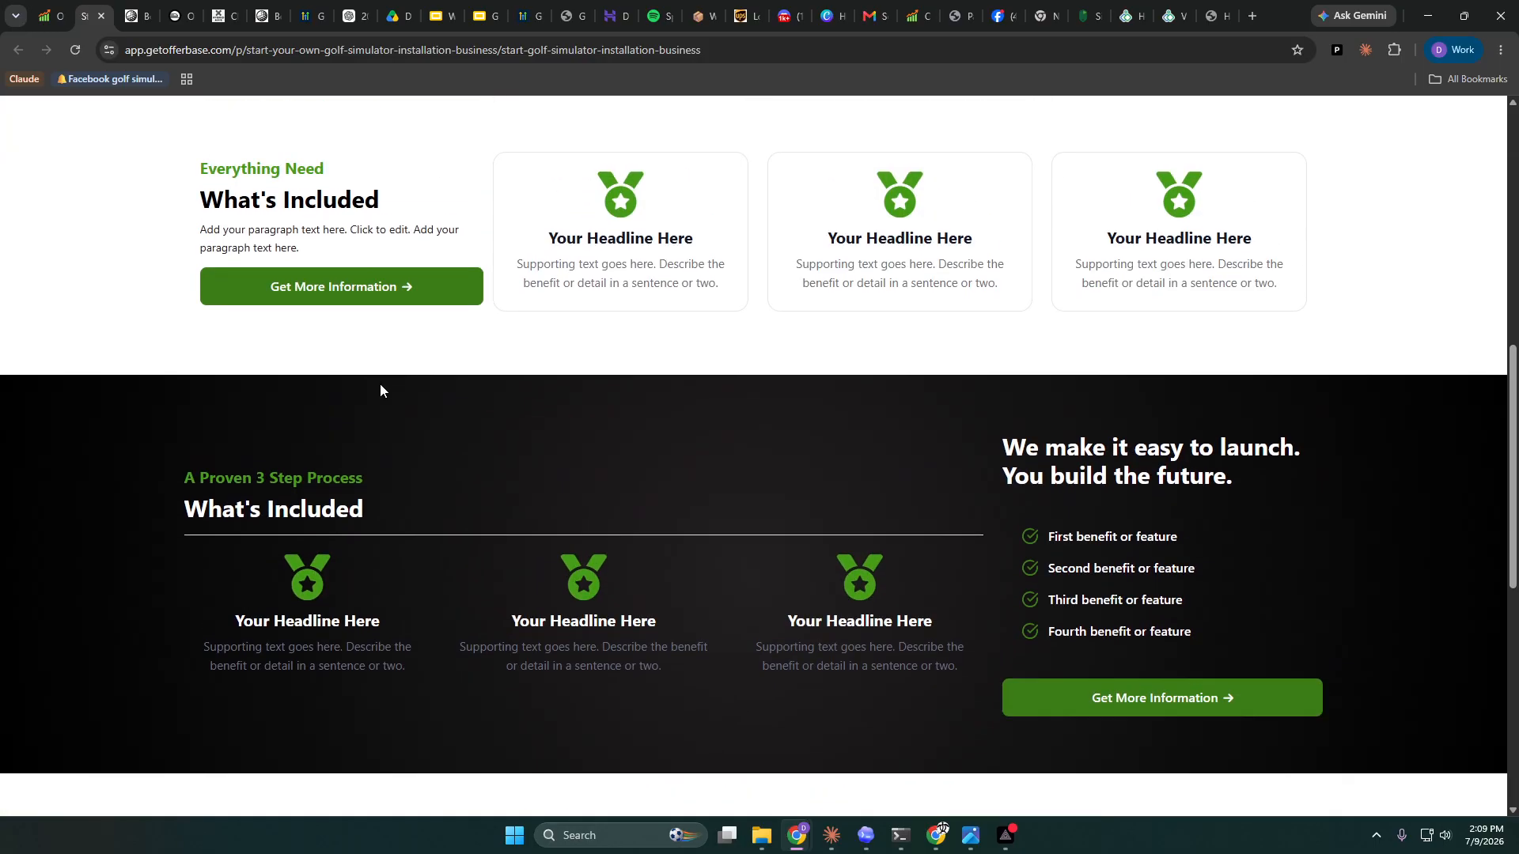
{"action": "scroll", "coordinate": [380, 385], "scroll_direction": "up", "scroll_amount": 1}
{"action": "scroll", "coordinate": [381, 389], "scroll_direction": "down", "scroll_amount": 1}
{"action": "scroll", "coordinate": [574, 601], "scroll_direction": "up", "scroll_amount": 3}
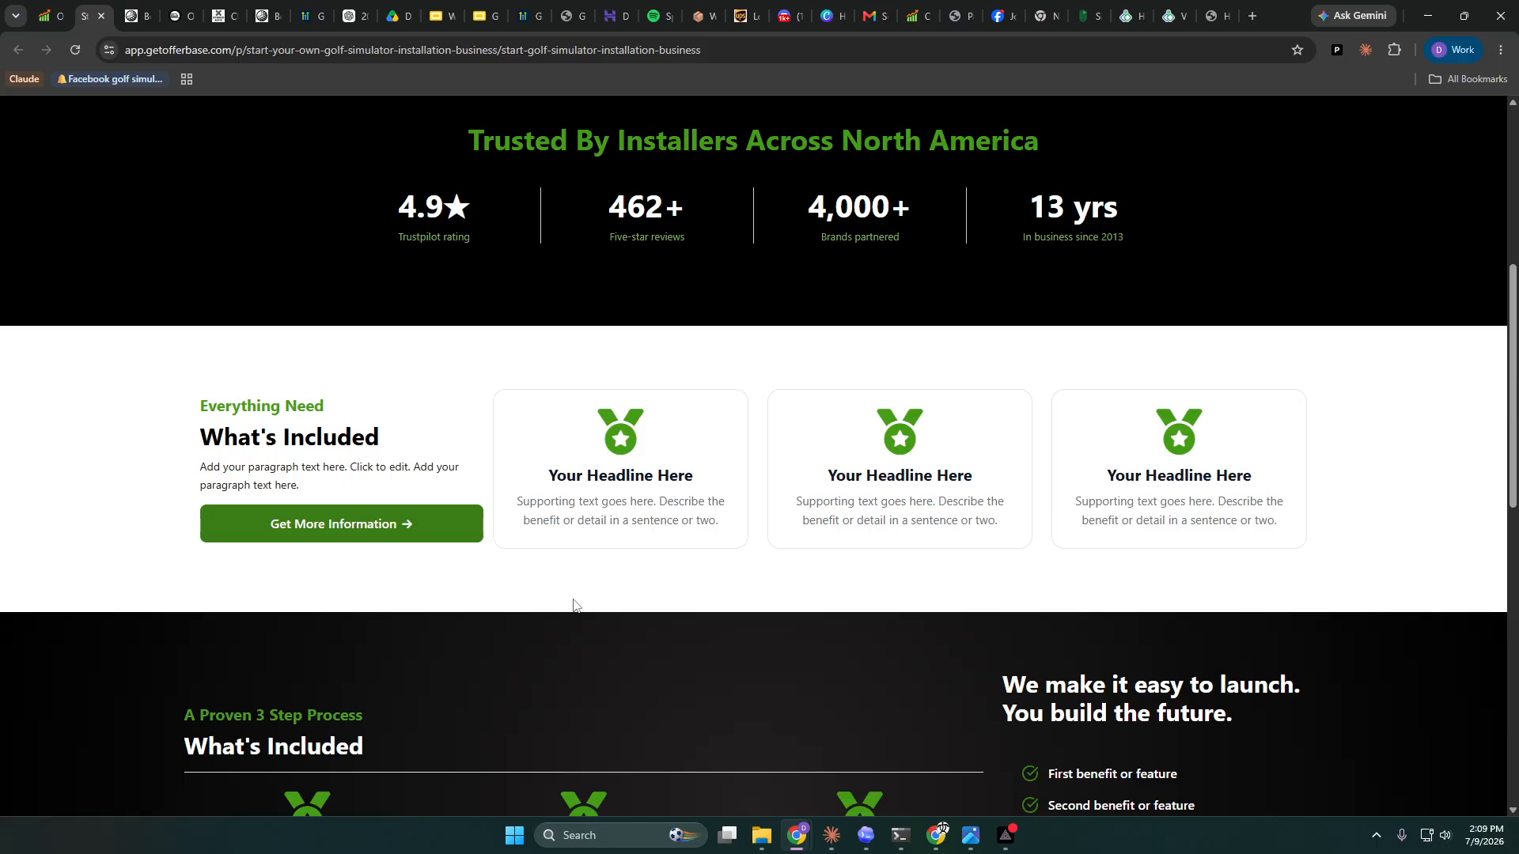
{"action": "scroll", "coordinate": [574, 605], "scroll_direction": "up", "scroll_amount": 2}
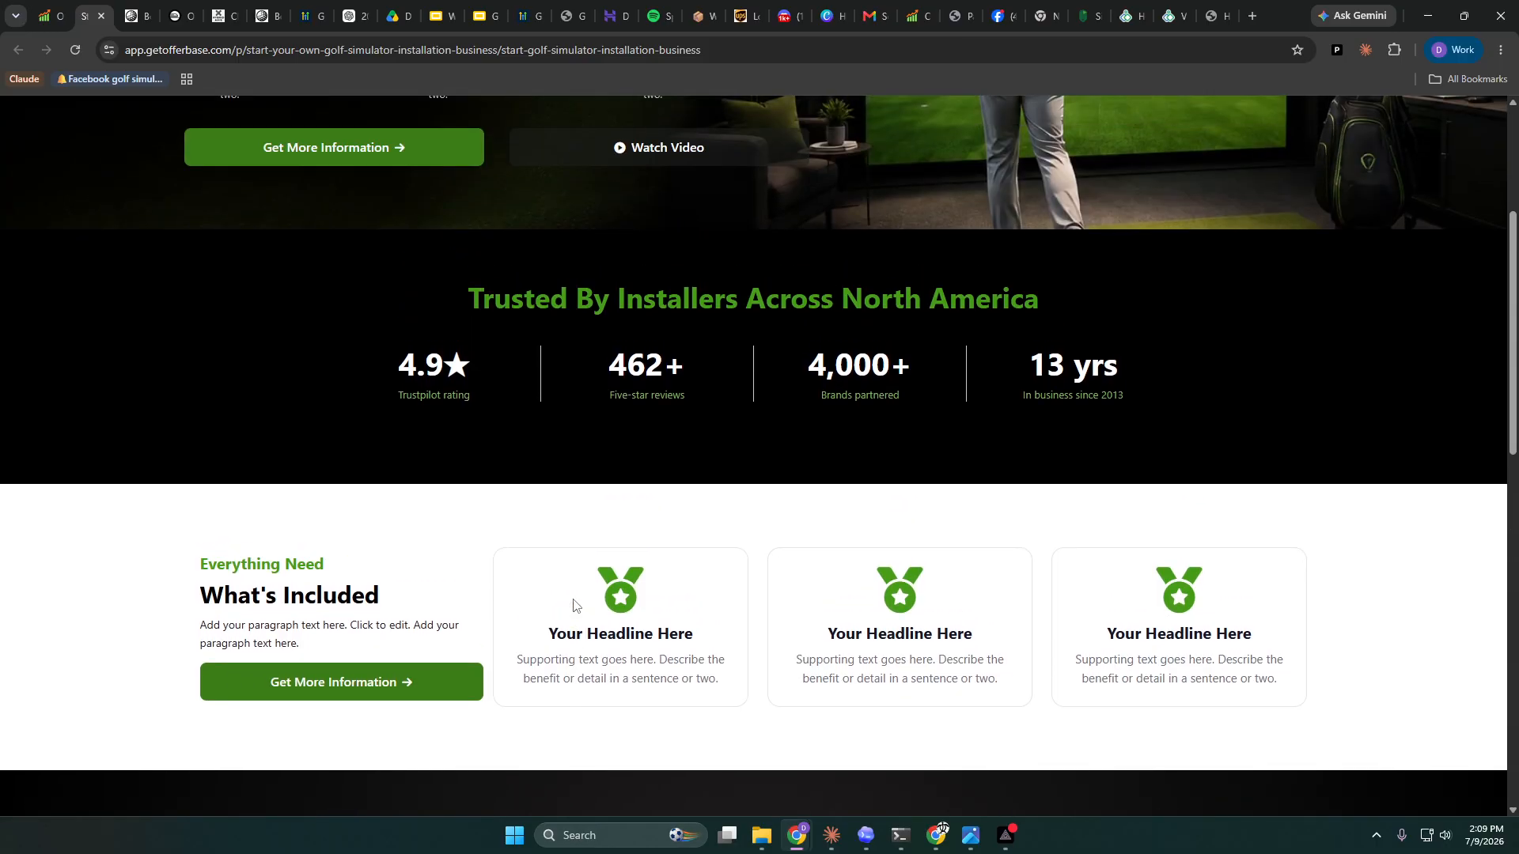
{"action": "scroll", "coordinate": [575, 606], "scroll_direction": "up", "scroll_amount": 4}
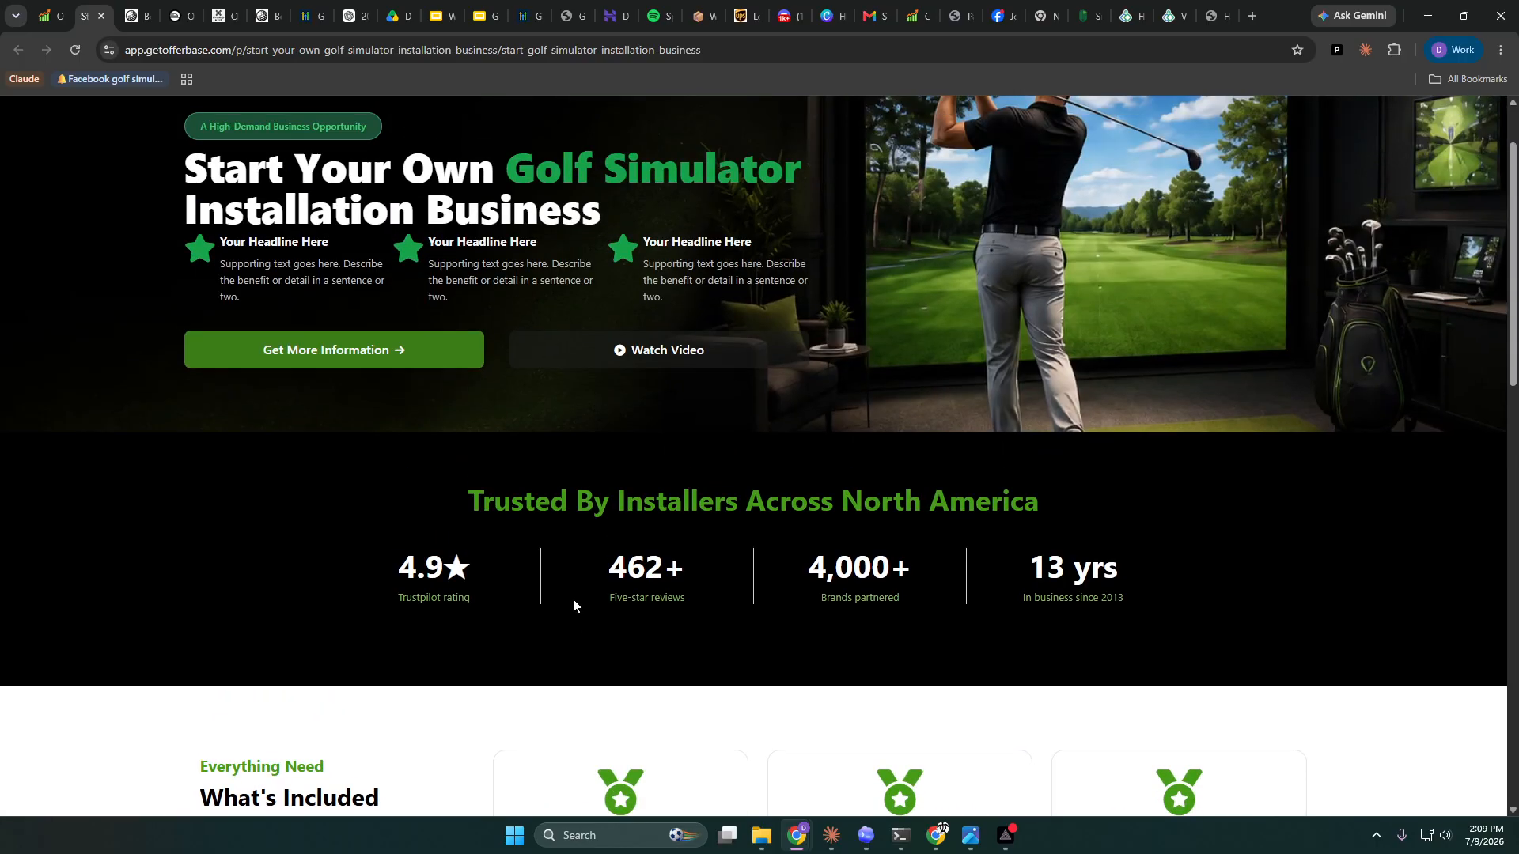
{"action": "scroll", "coordinate": [573, 599], "scroll_direction": "down", "scroll_amount": 1}
{"action": "scroll", "coordinate": [574, 599], "scroll_direction": "down", "scroll_amount": 12}
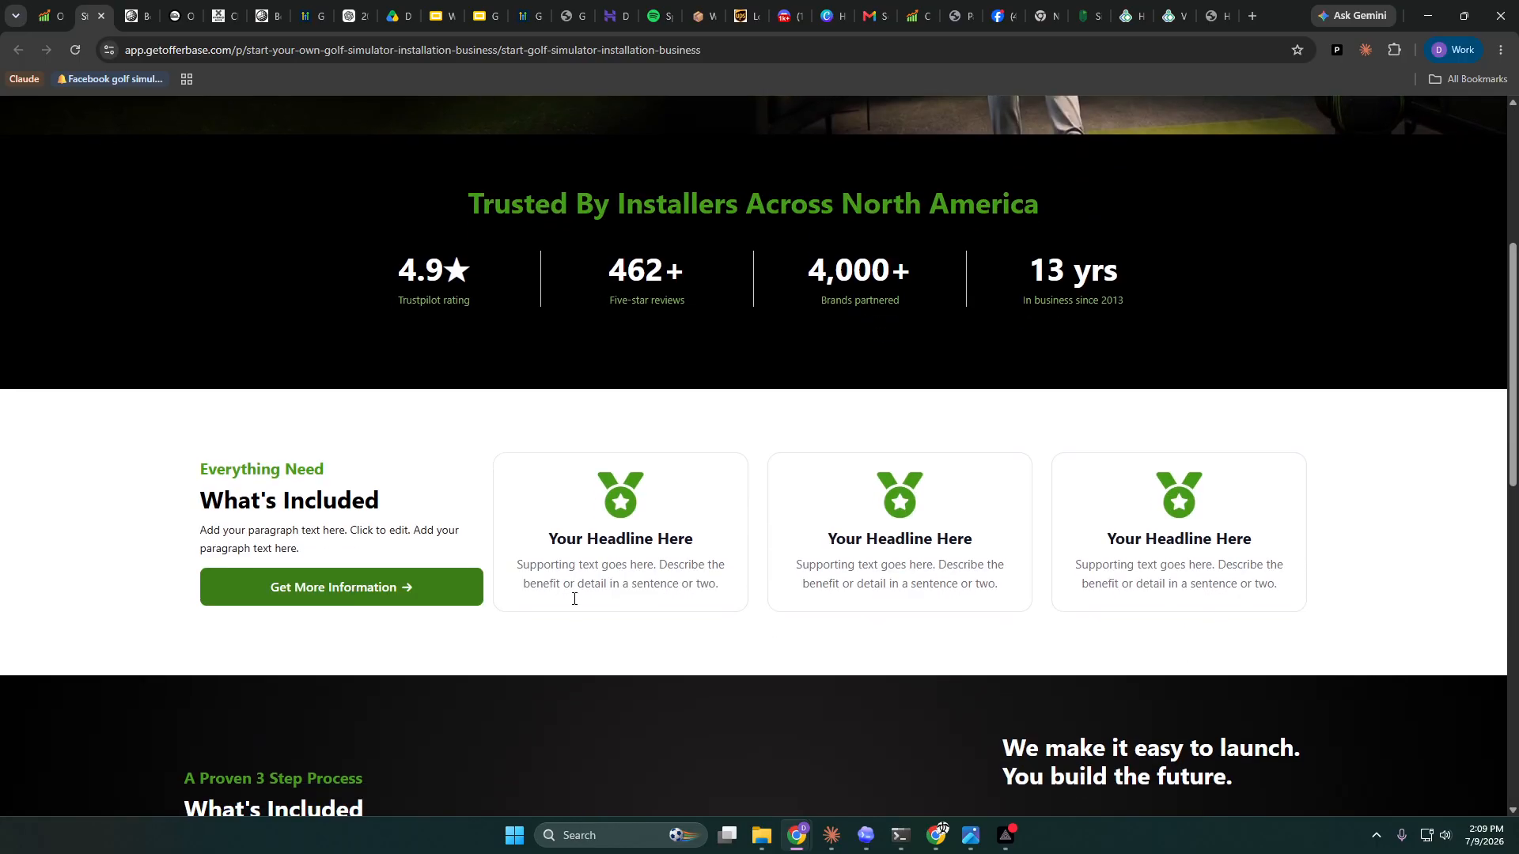
{"action": "scroll", "coordinate": [552, 609], "scroll_direction": "down", "scroll_amount": 4}
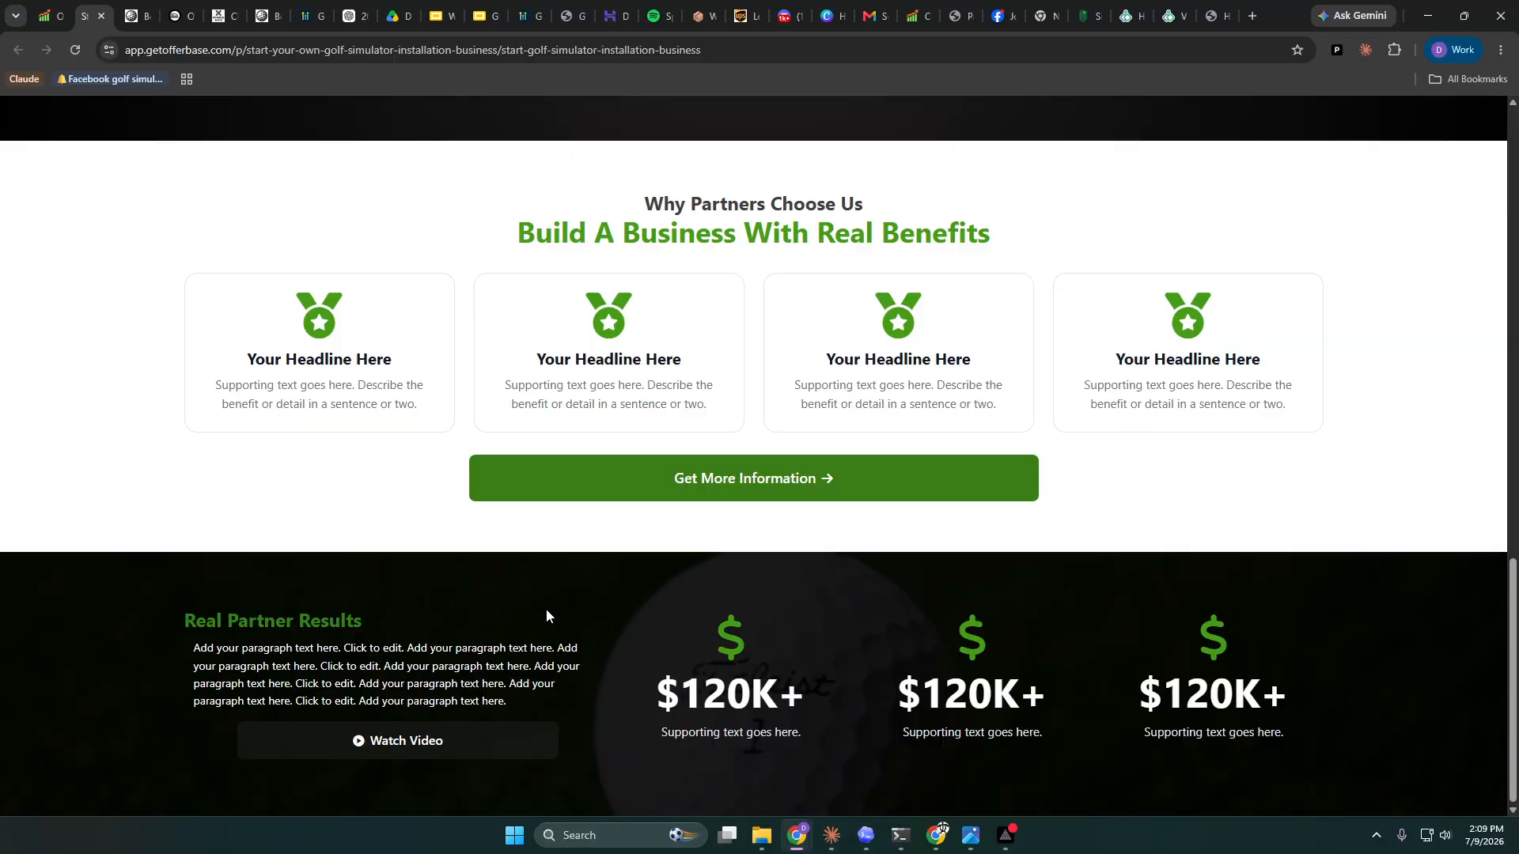
{"action": "scroll", "coordinate": [547, 616], "scroll_direction": "up", "scroll_amount": 6}
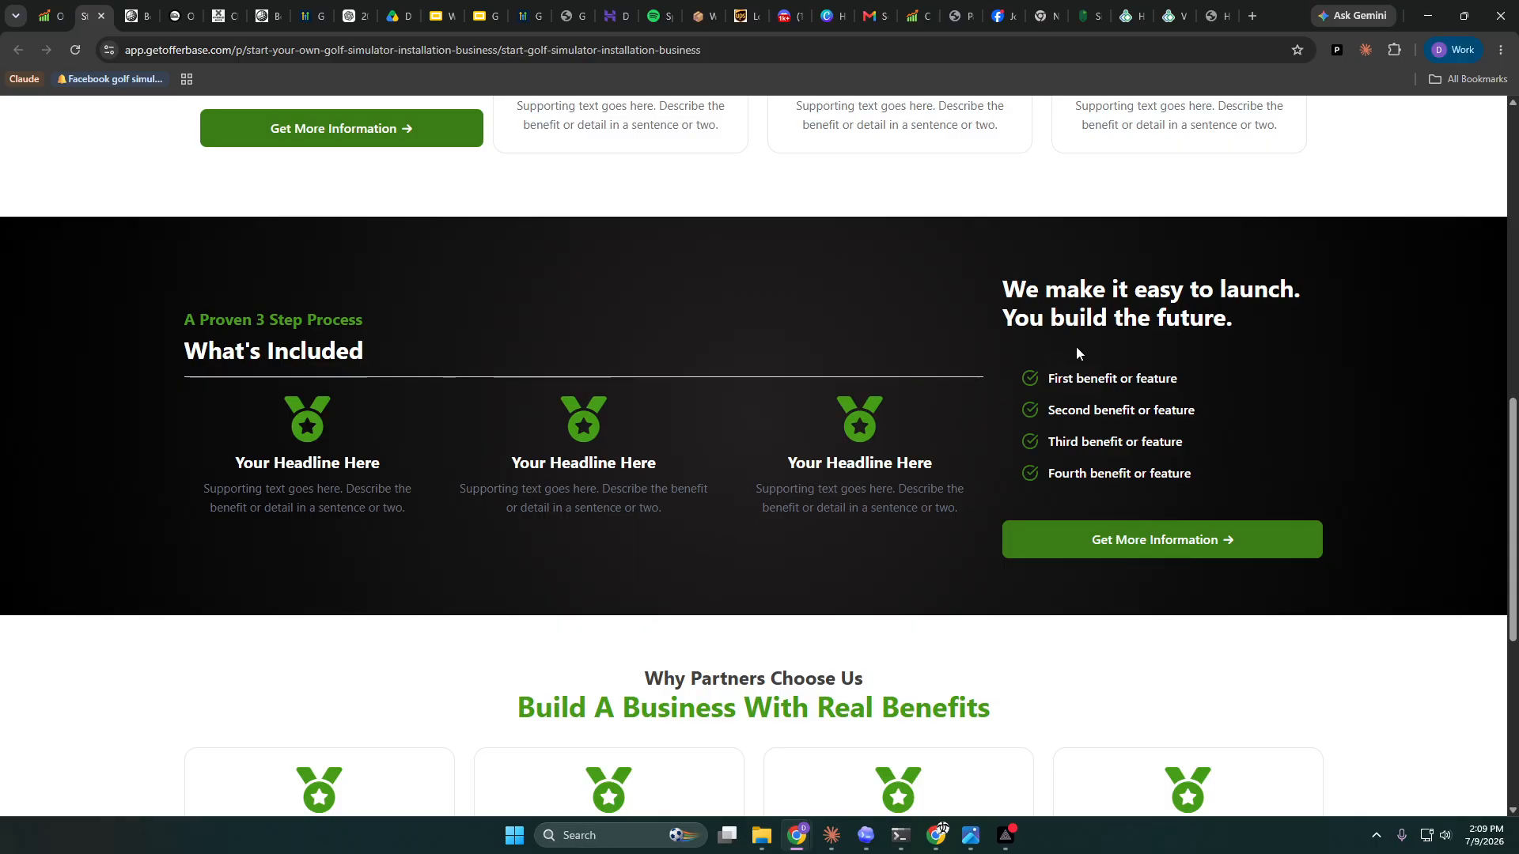
- Return to the page editor and set the top padding of the benefits list in the 3 Step Process section to 23 px
{"action": "left_click", "coordinate": [49, 16]}
{"action": "scroll", "coordinate": [878, 489], "scroll_direction": "up", "scroll_amount": 3}
{"action": "scroll", "coordinate": [881, 488], "scroll_direction": "up", "scroll_amount": 3}
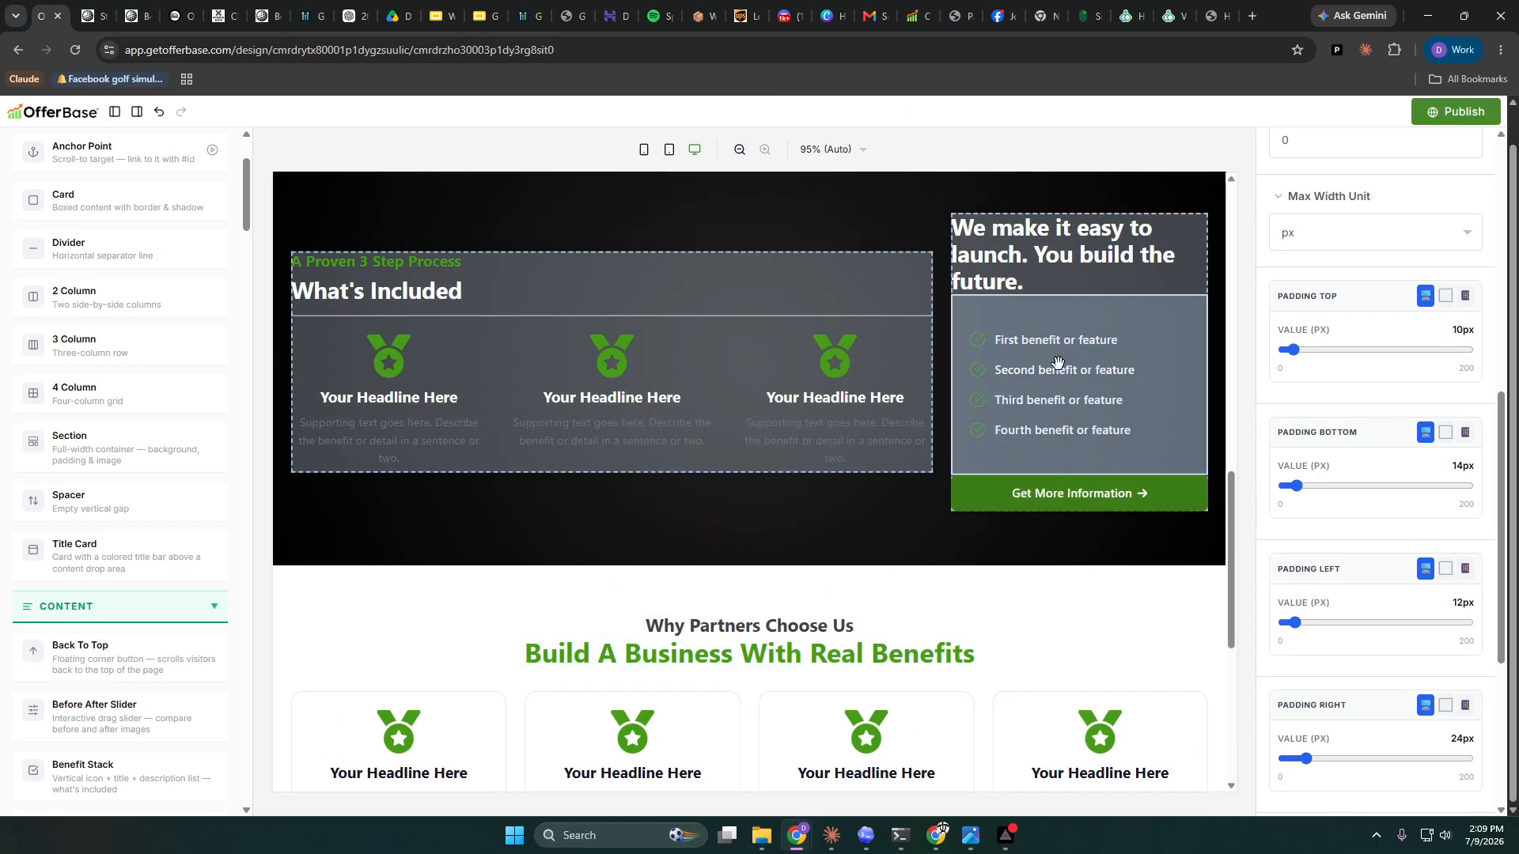
{"action": "left_click", "coordinate": [1058, 341]}
{"action": "scroll", "coordinate": [1221, 366], "scroll_direction": "down", "scroll_amount": 2}
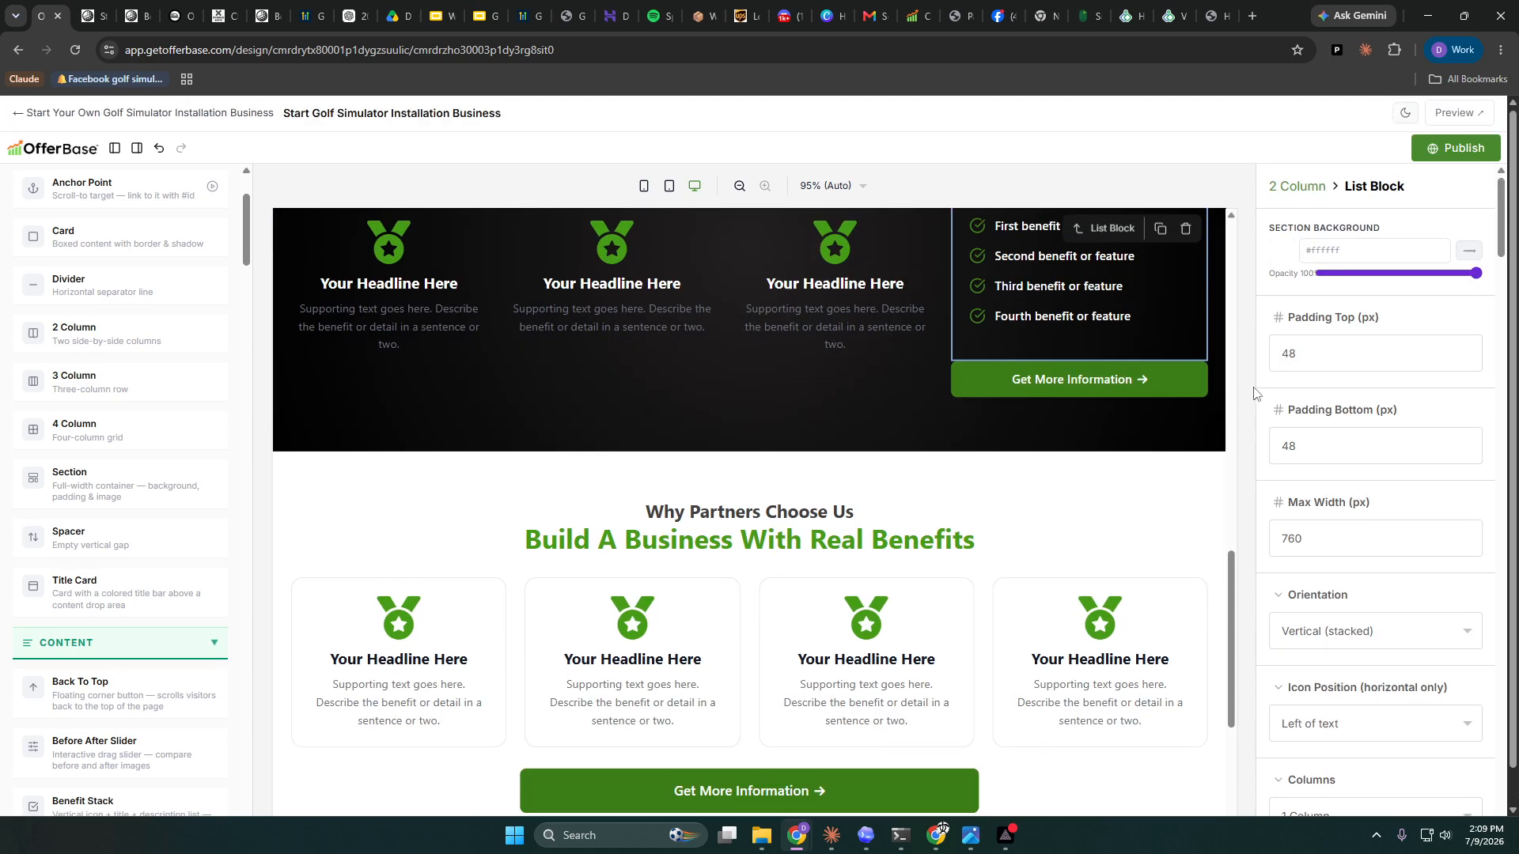
{"action": "left_click", "coordinate": [1463, 360]}
{"action": "left_click", "coordinate": [1464, 360]}
{"action": "left_click", "coordinate": [1464, 360]}
{"action": "left_click", "coordinate": [1464, 360]}
{"action": "left_click", "coordinate": [1463, 360]}
{"action": "left_click", "coordinate": [1463, 360]}
{"action": "scroll", "coordinate": [1153, 356], "scroll_direction": "up", "scroll_amount": 3}
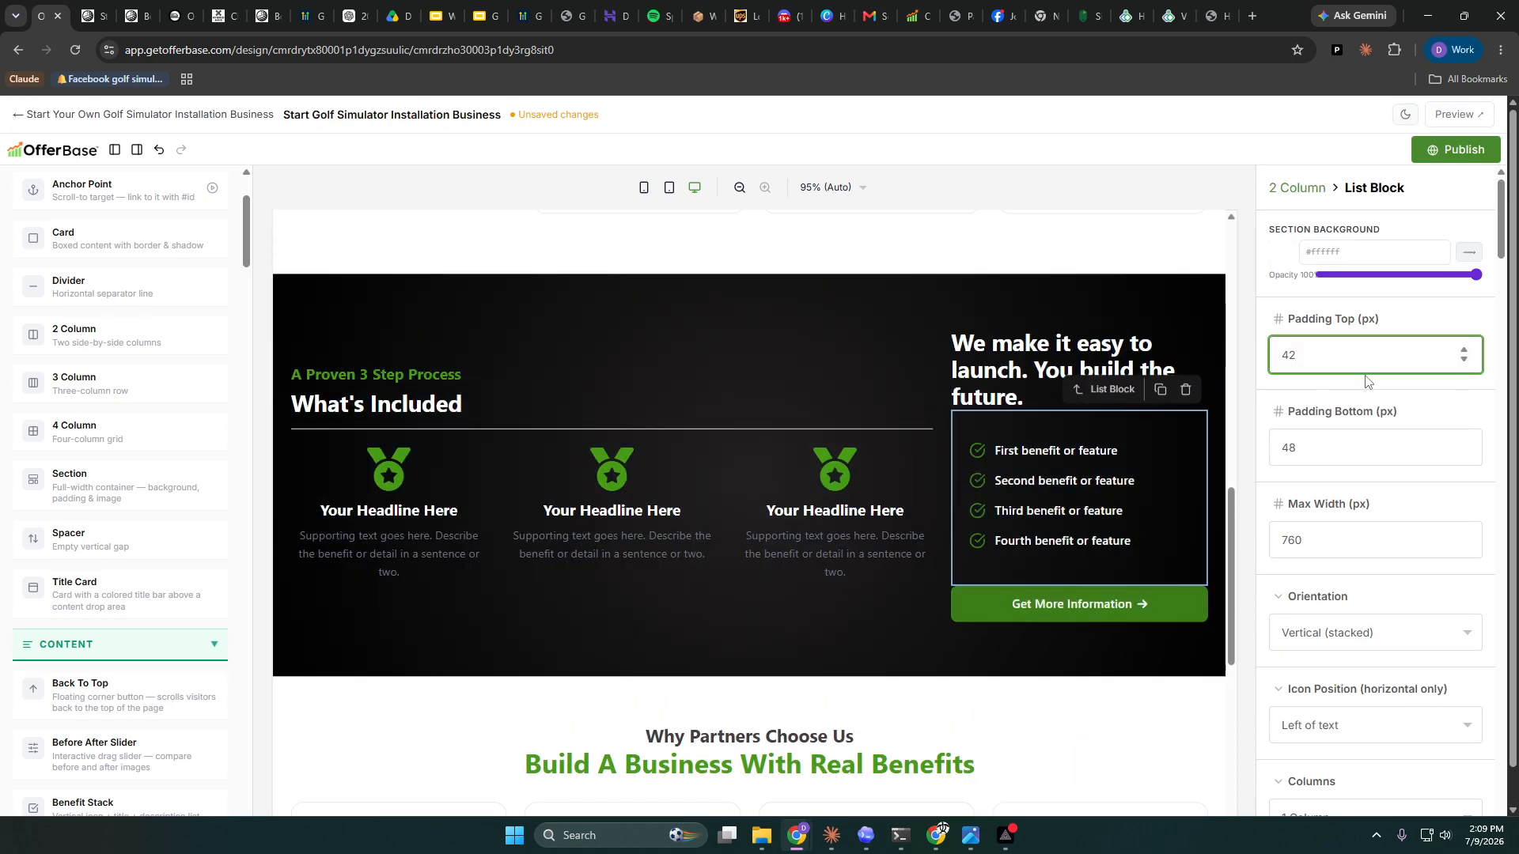
{"action": "left_click", "coordinate": [1464, 361]}
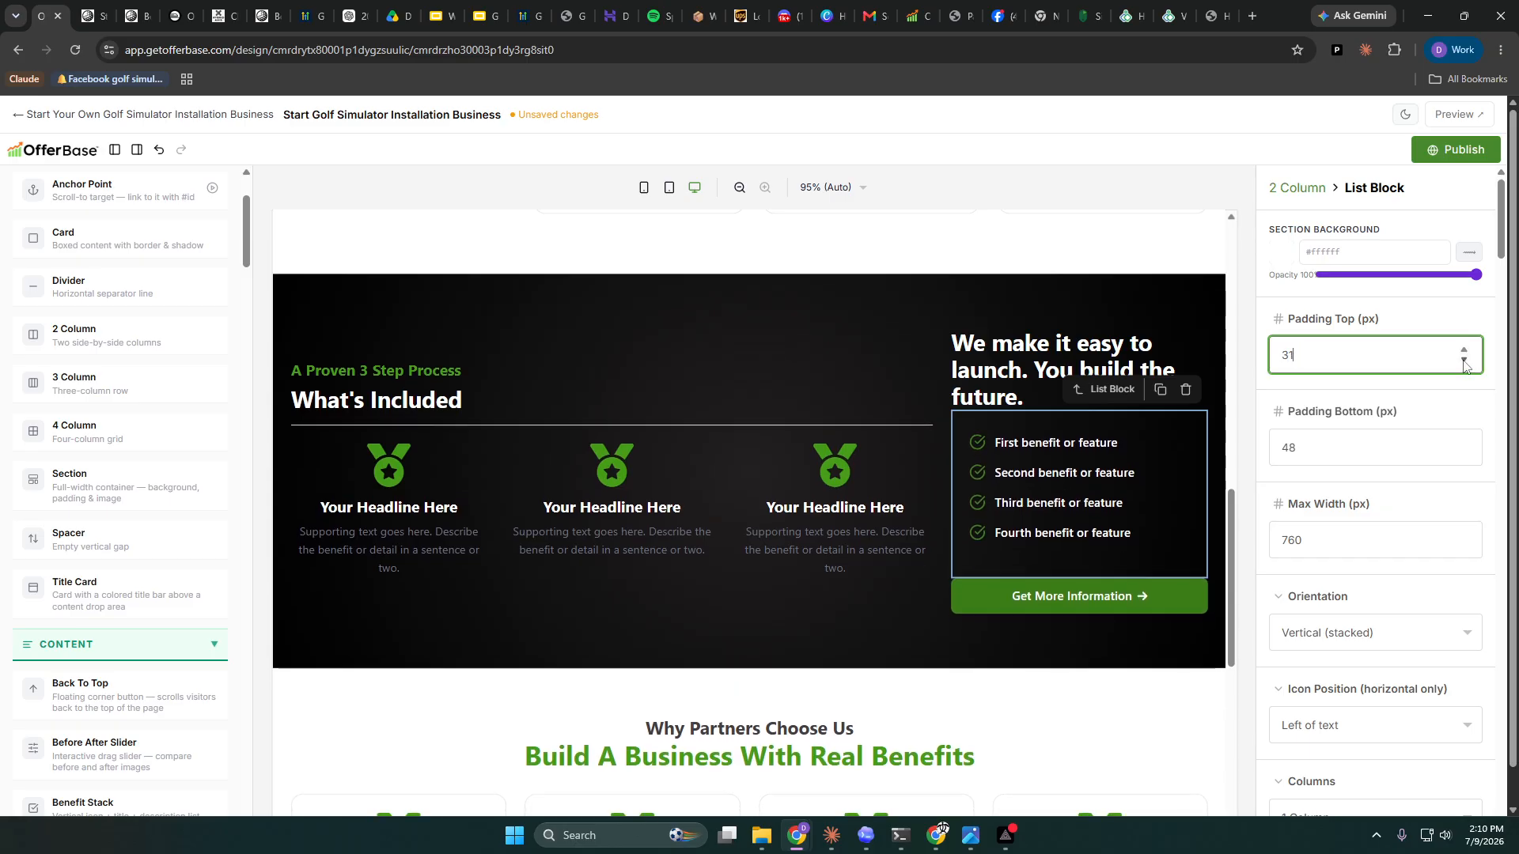
{"action": "left_click", "coordinate": [1464, 364]}
{"action": "left_click", "coordinate": [1464, 364]}
{"action": "left_click", "coordinate": [1179, 475]}
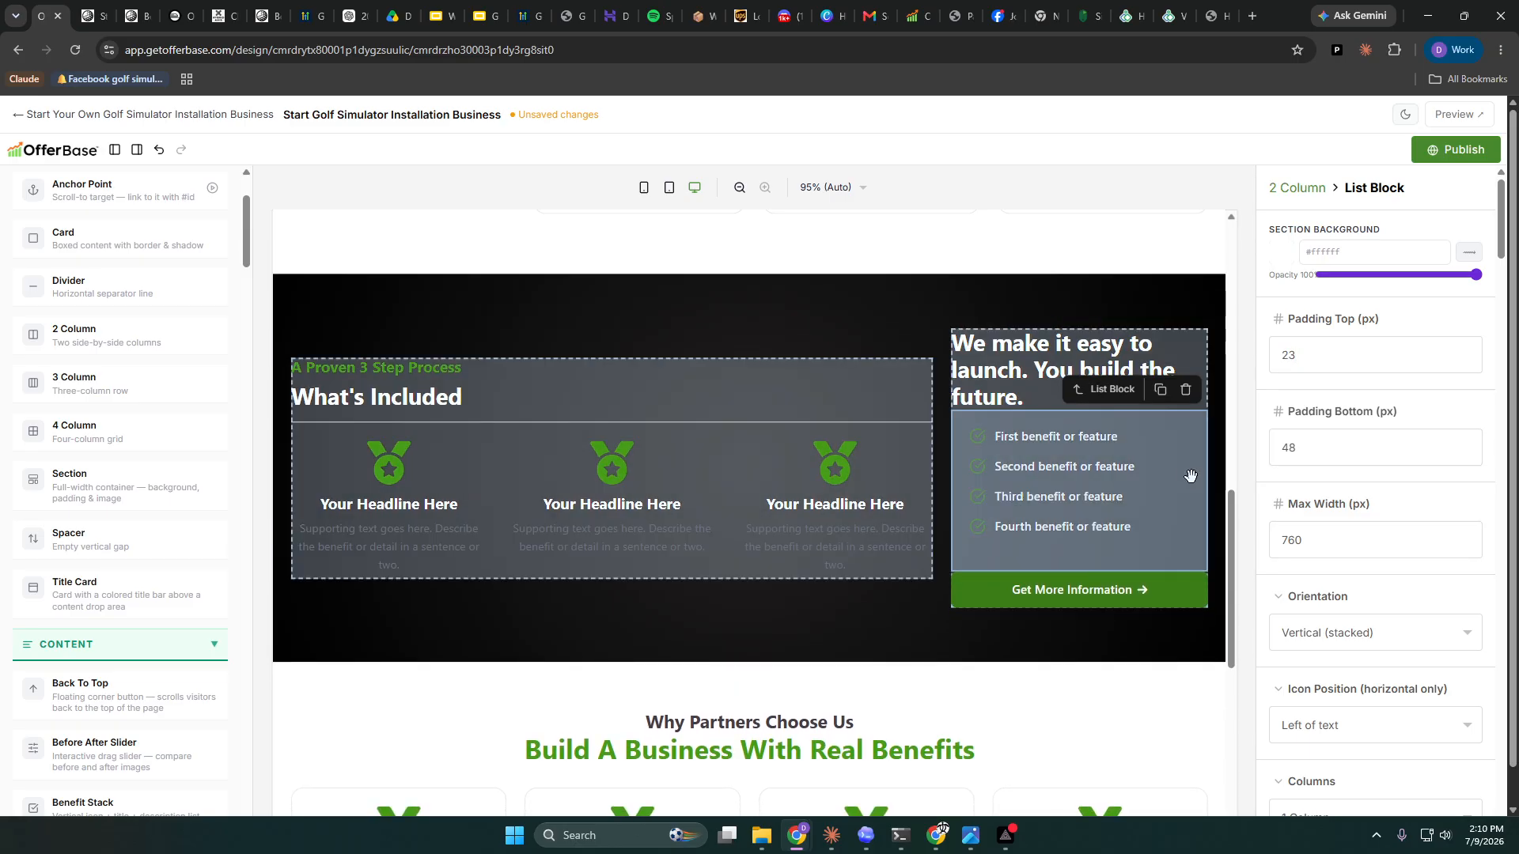
- Set the benefits list's bottom padding to 28 px and publish the page
{"action": "left_click", "coordinate": [1464, 453]}
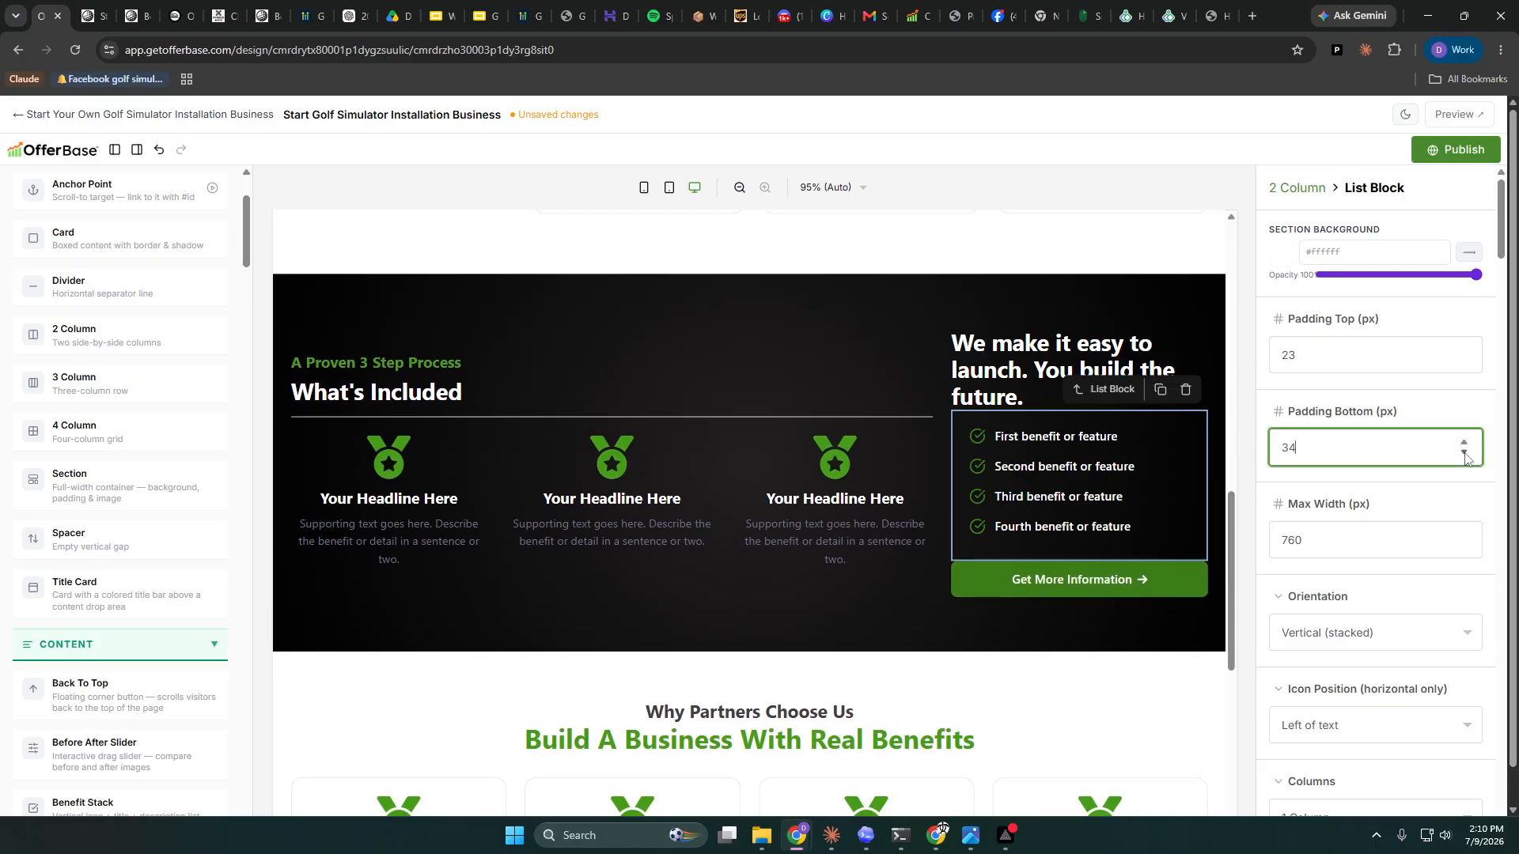
{"action": "left_click", "coordinate": [1464, 453]}
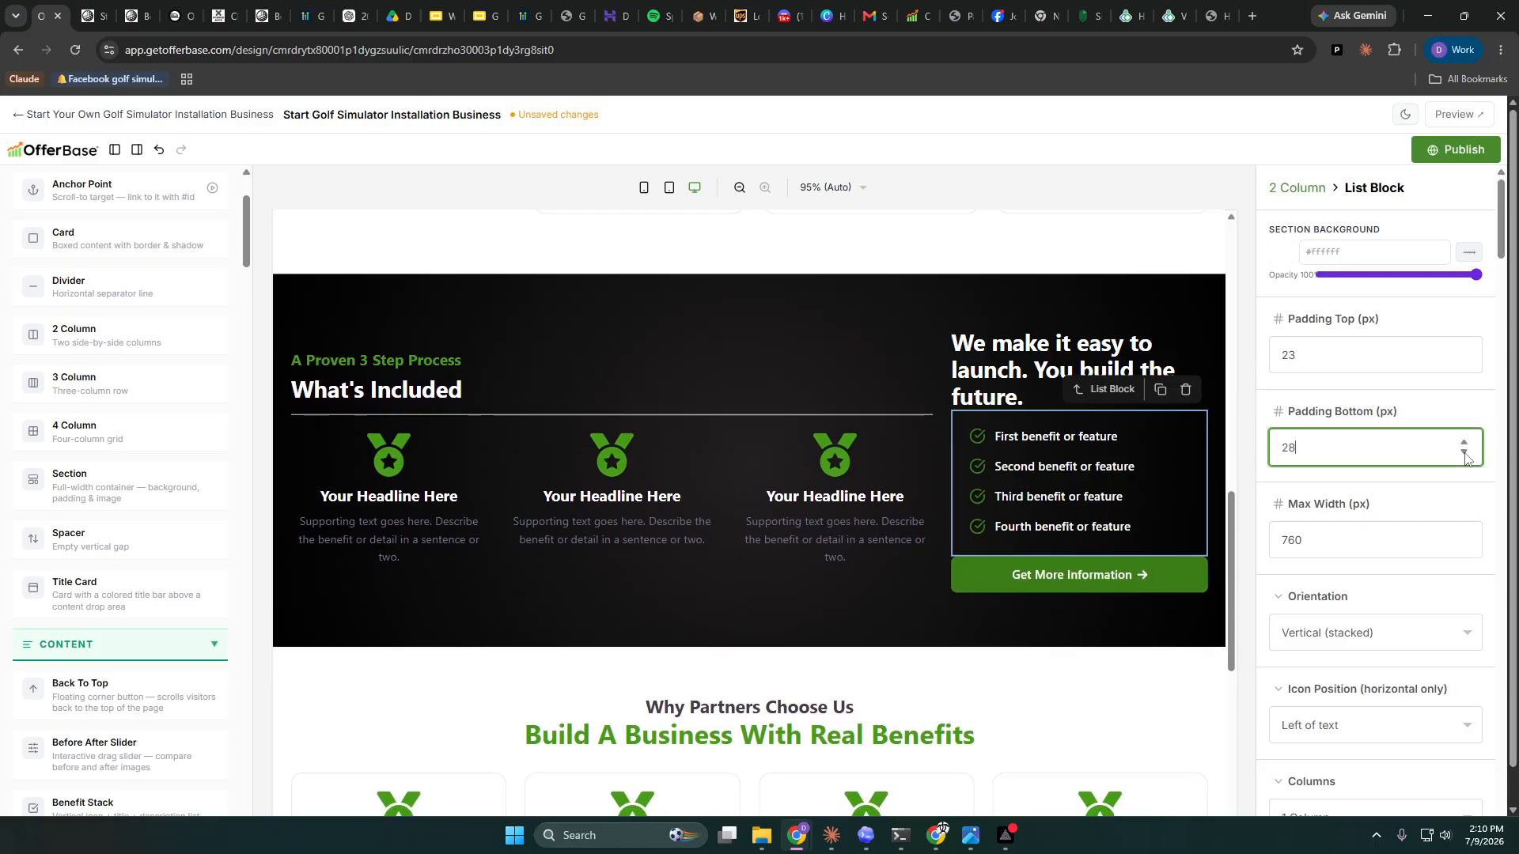
{"action": "left_click", "coordinate": [1463, 150]}
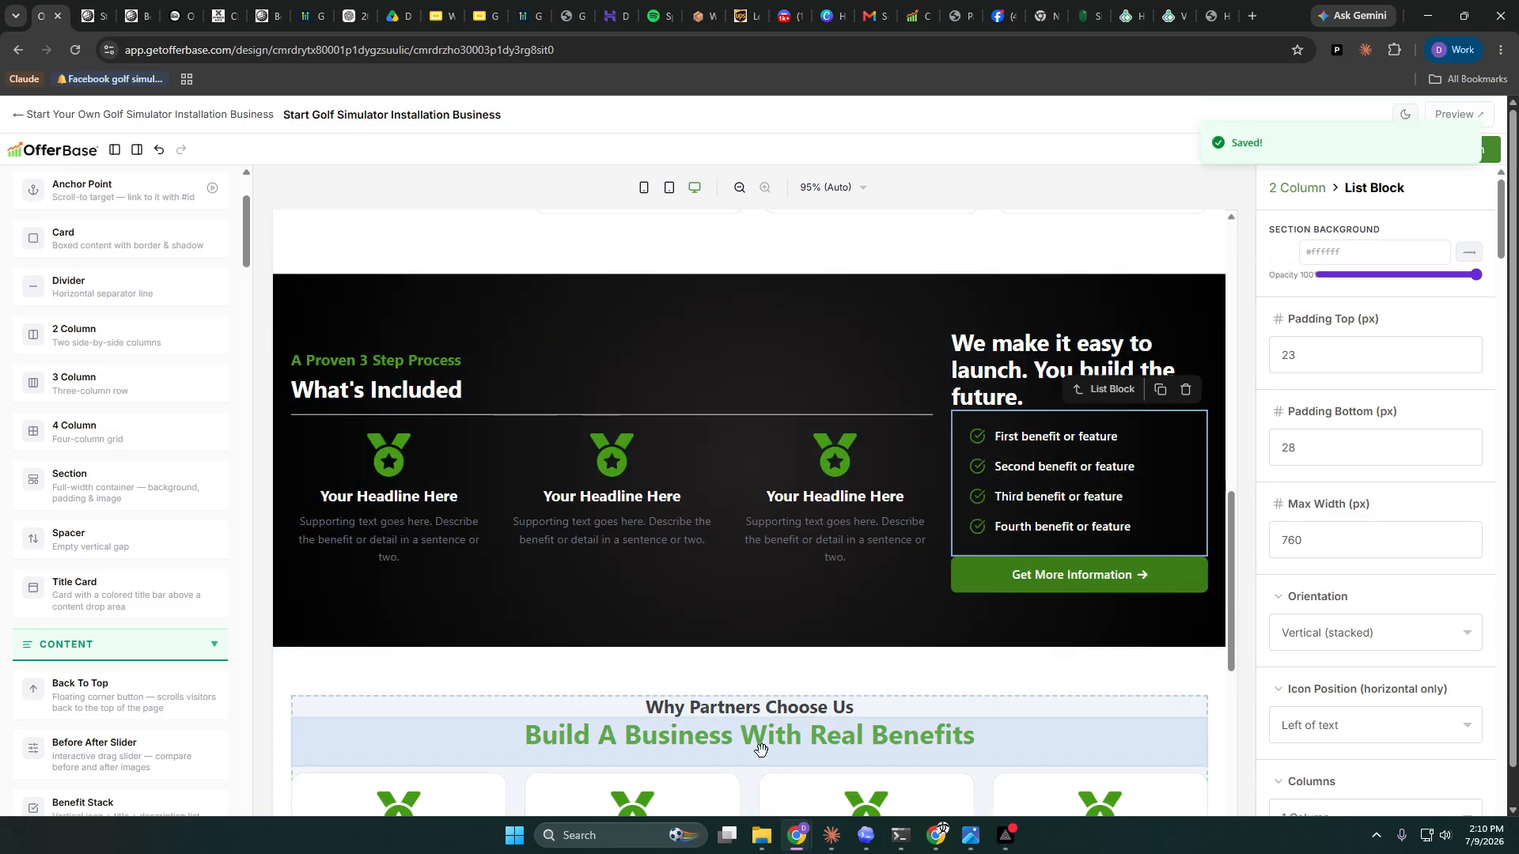
{"action": "scroll", "coordinate": [736, 744], "scroll_direction": "down", "scroll_amount": 6}
{"action": "scroll", "coordinate": [736, 744], "scroll_direction": "up", "scroll_amount": 15}
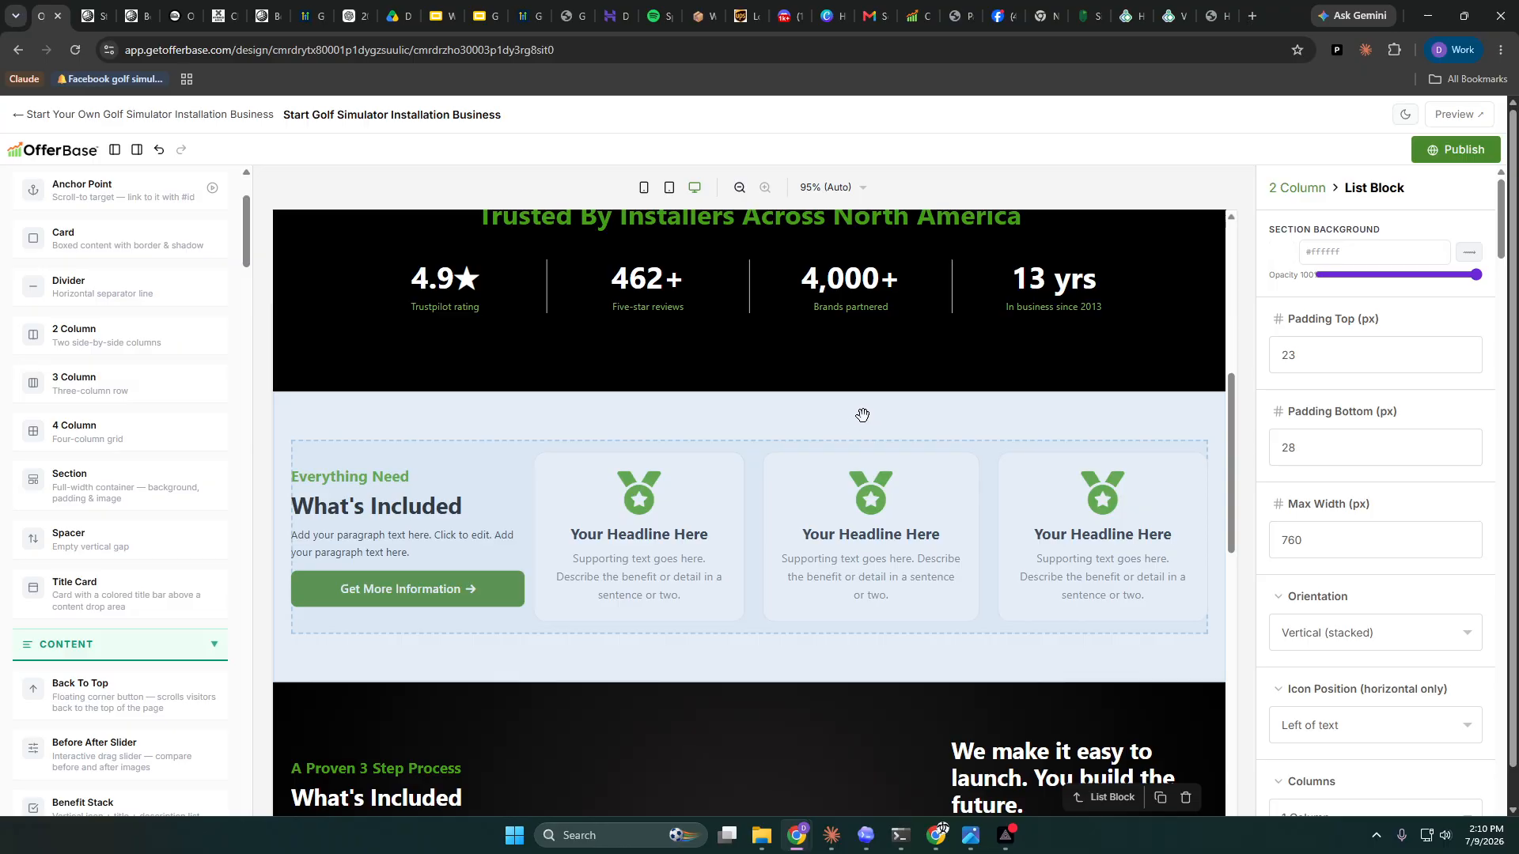
- Give the Everything Need section the golf simulator room background image from the media library and turn on its parallax scroll effect
{"action": "left_click", "coordinate": [957, 384]}
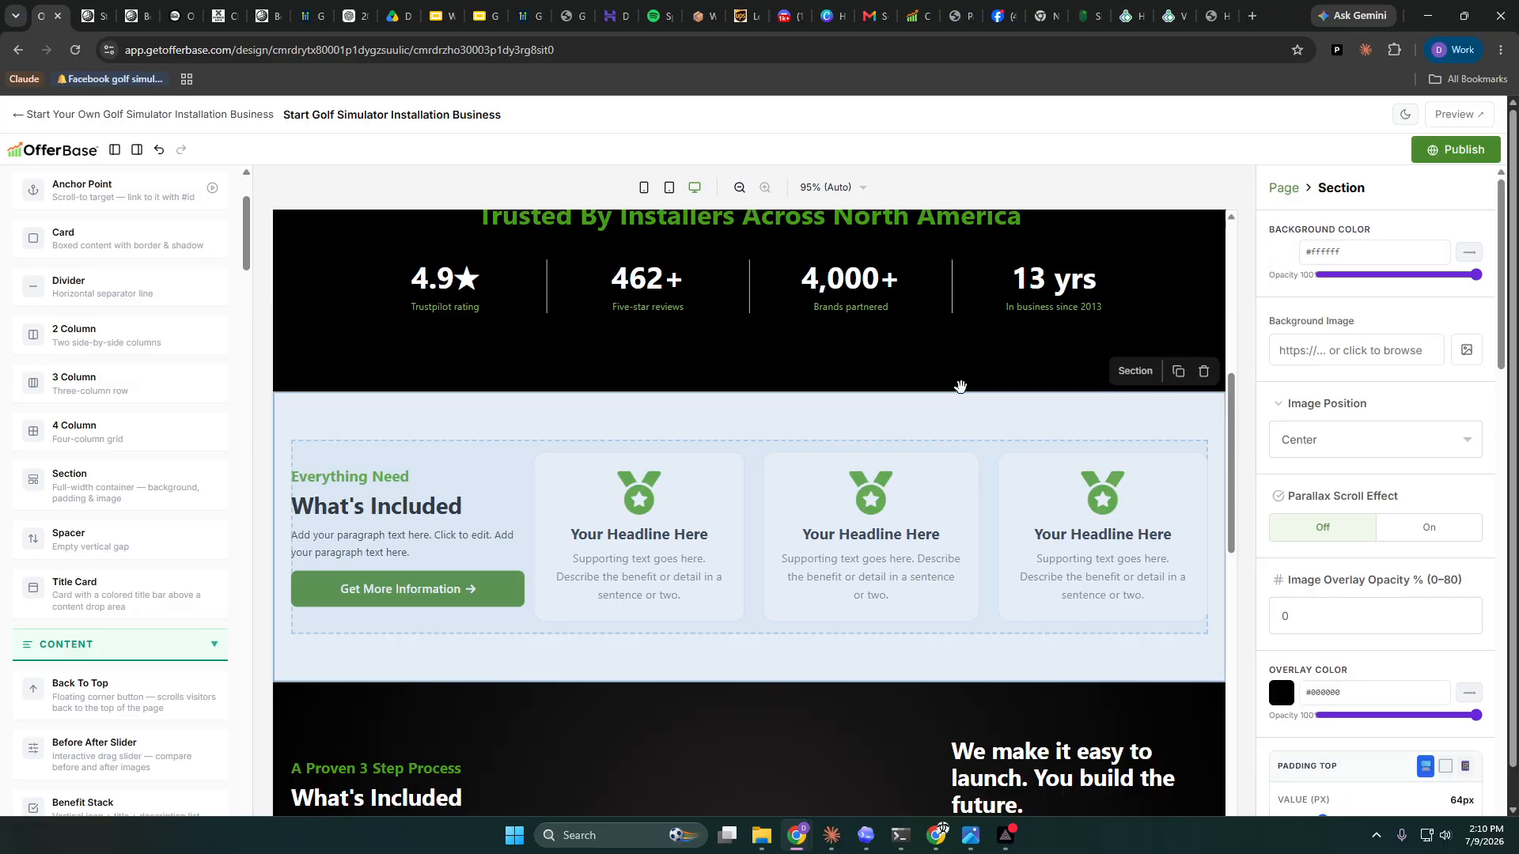
{"action": "left_click", "coordinate": [1463, 350]}
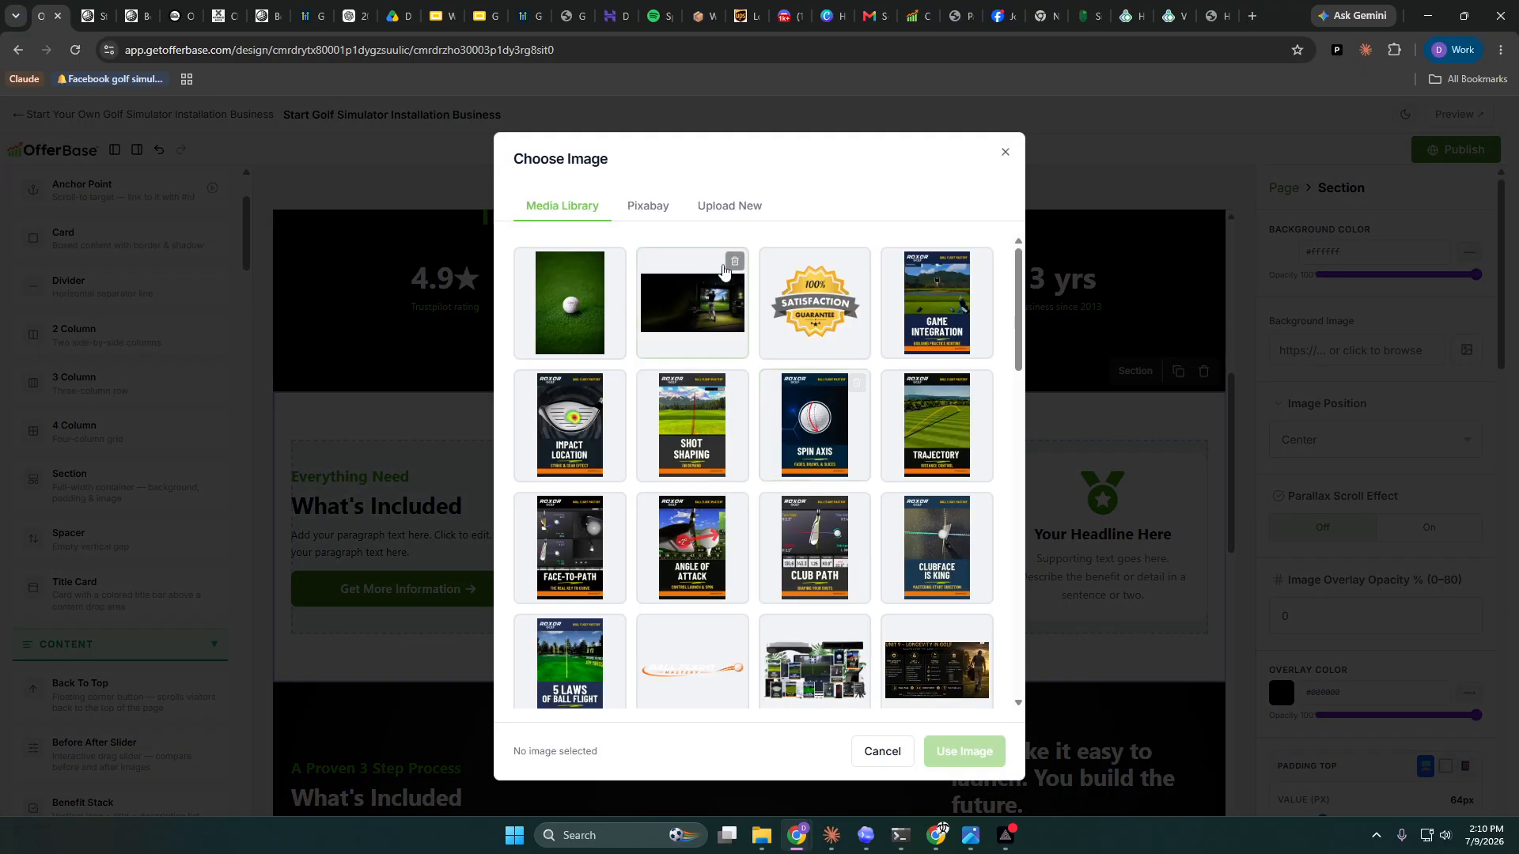
{"action": "scroll", "coordinate": [723, 395], "scroll_direction": "down", "scroll_amount": 2}
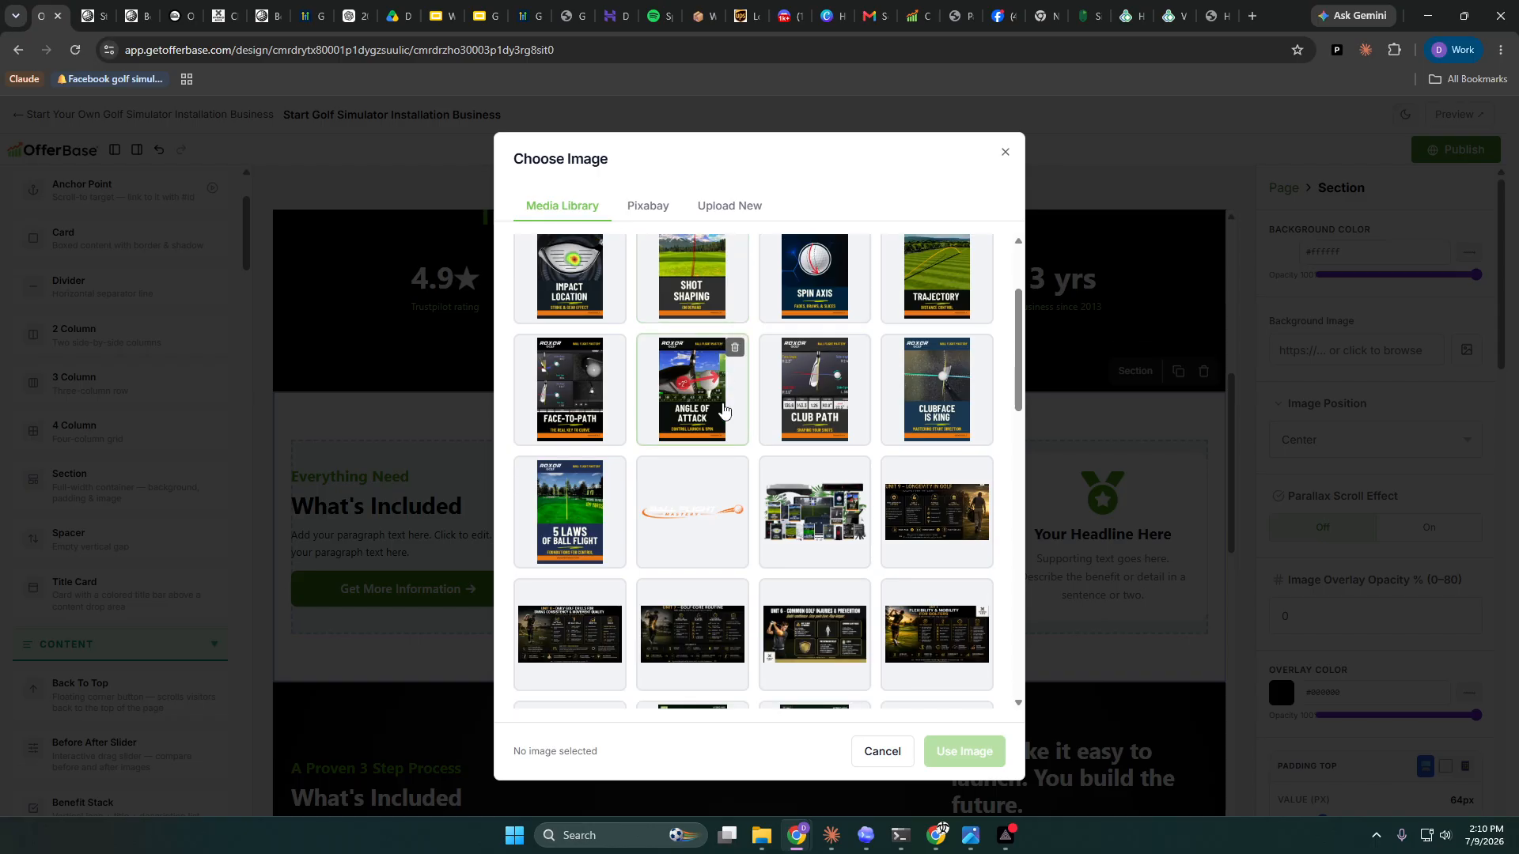
{"action": "scroll", "coordinate": [723, 408], "scroll_direction": "down", "scroll_amount": 8}
{"action": "scroll", "coordinate": [723, 415], "scroll_direction": "down", "scroll_amount": 5}
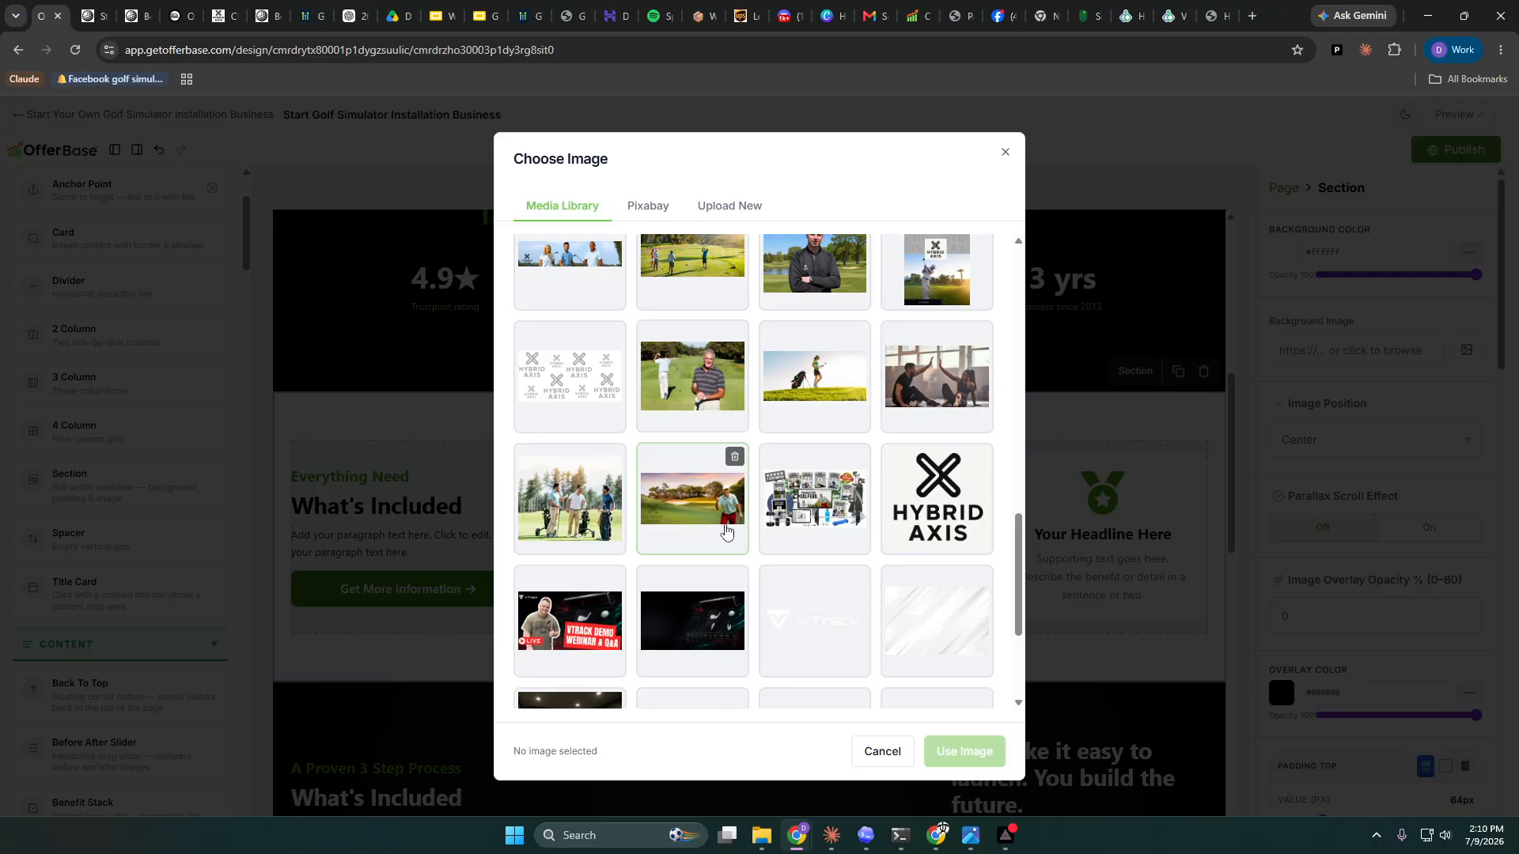
{"action": "scroll", "coordinate": [725, 531], "scroll_direction": "down", "scroll_amount": 2}
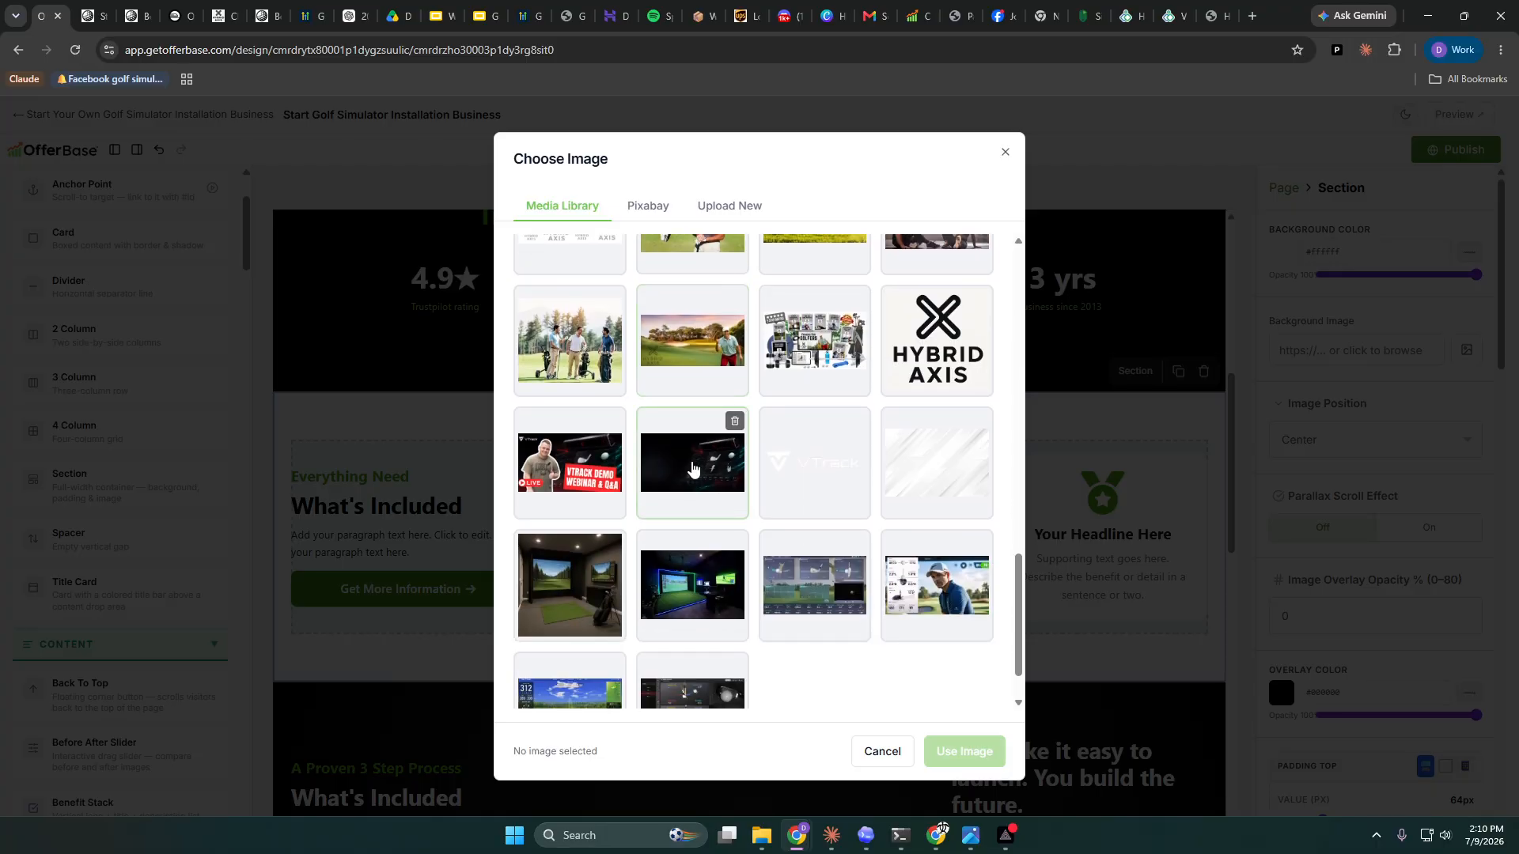
{"action": "left_click", "coordinate": [565, 582]}
{"action": "left_click", "coordinate": [964, 751]}
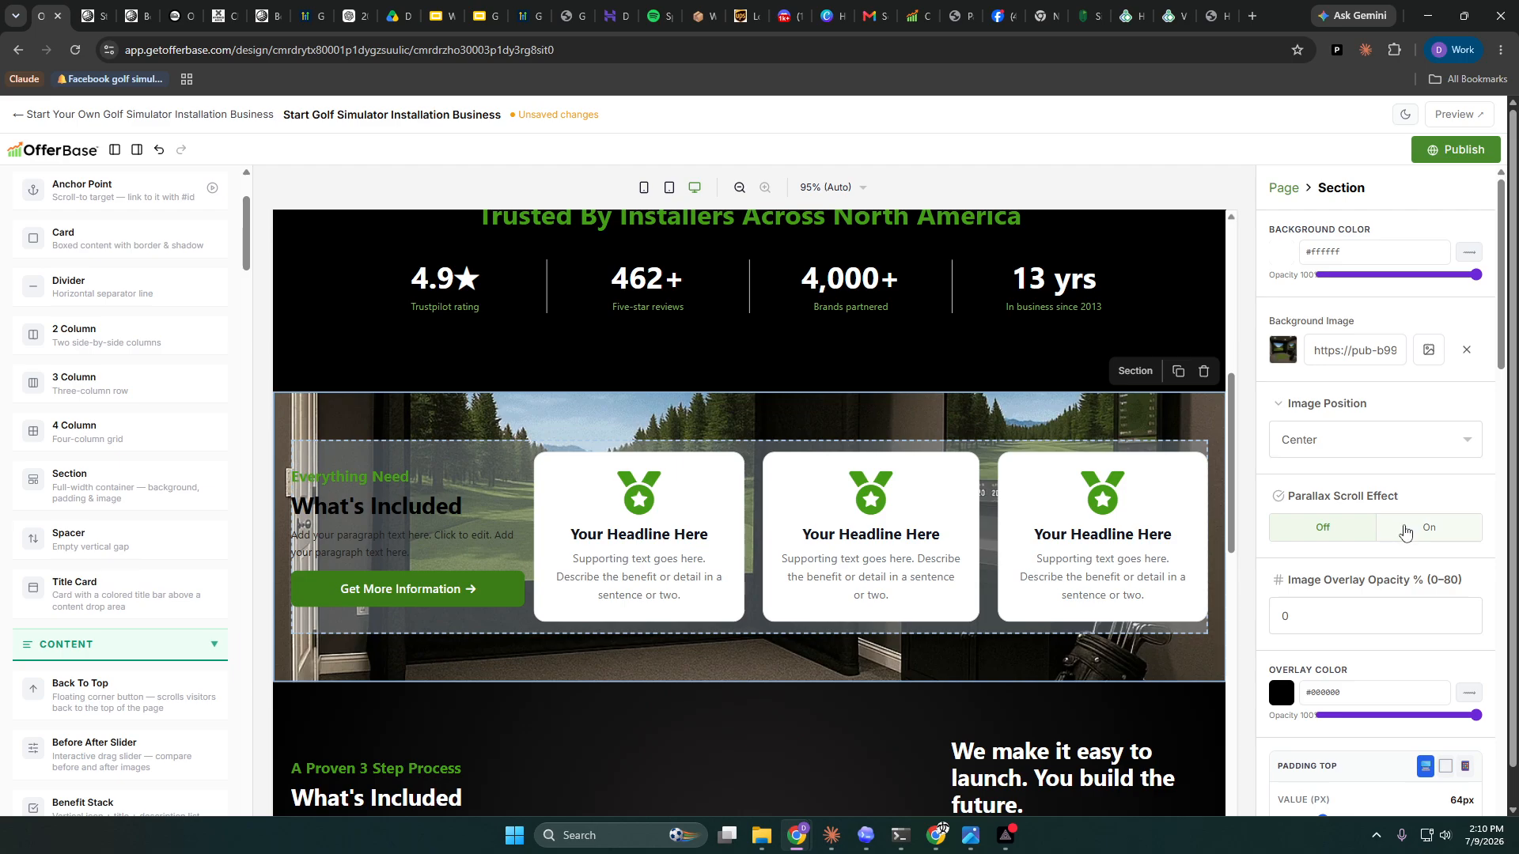
{"action": "left_click", "coordinate": [1440, 526]}
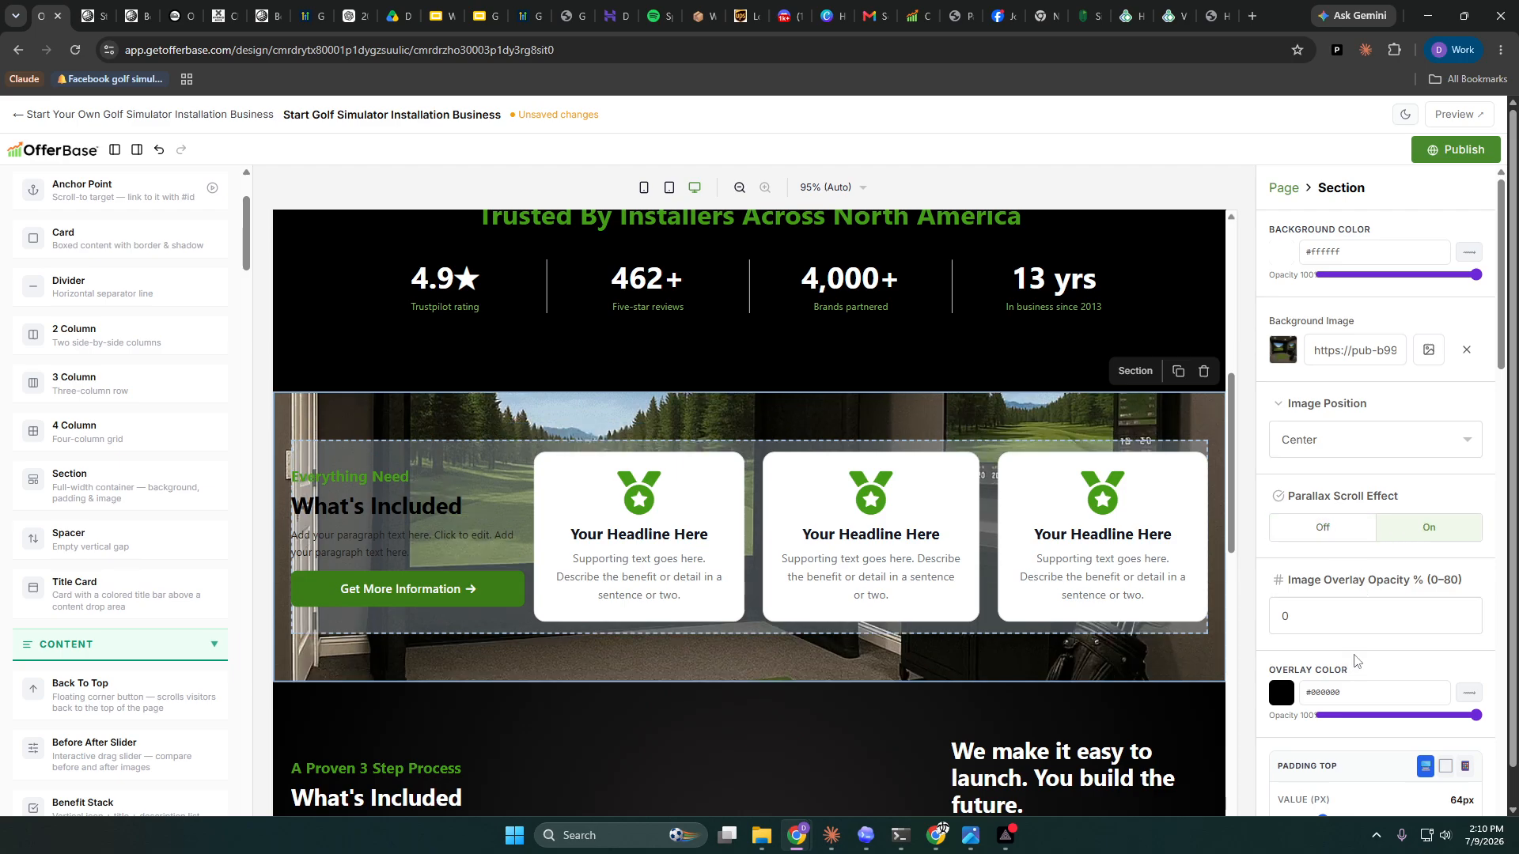
- Set the Everything Need section's image overlay opacity to 65% and its overlay color to #ffffff
{"action": "left_click", "coordinate": [1466, 616]}
{"action": "type", "text": "36"}
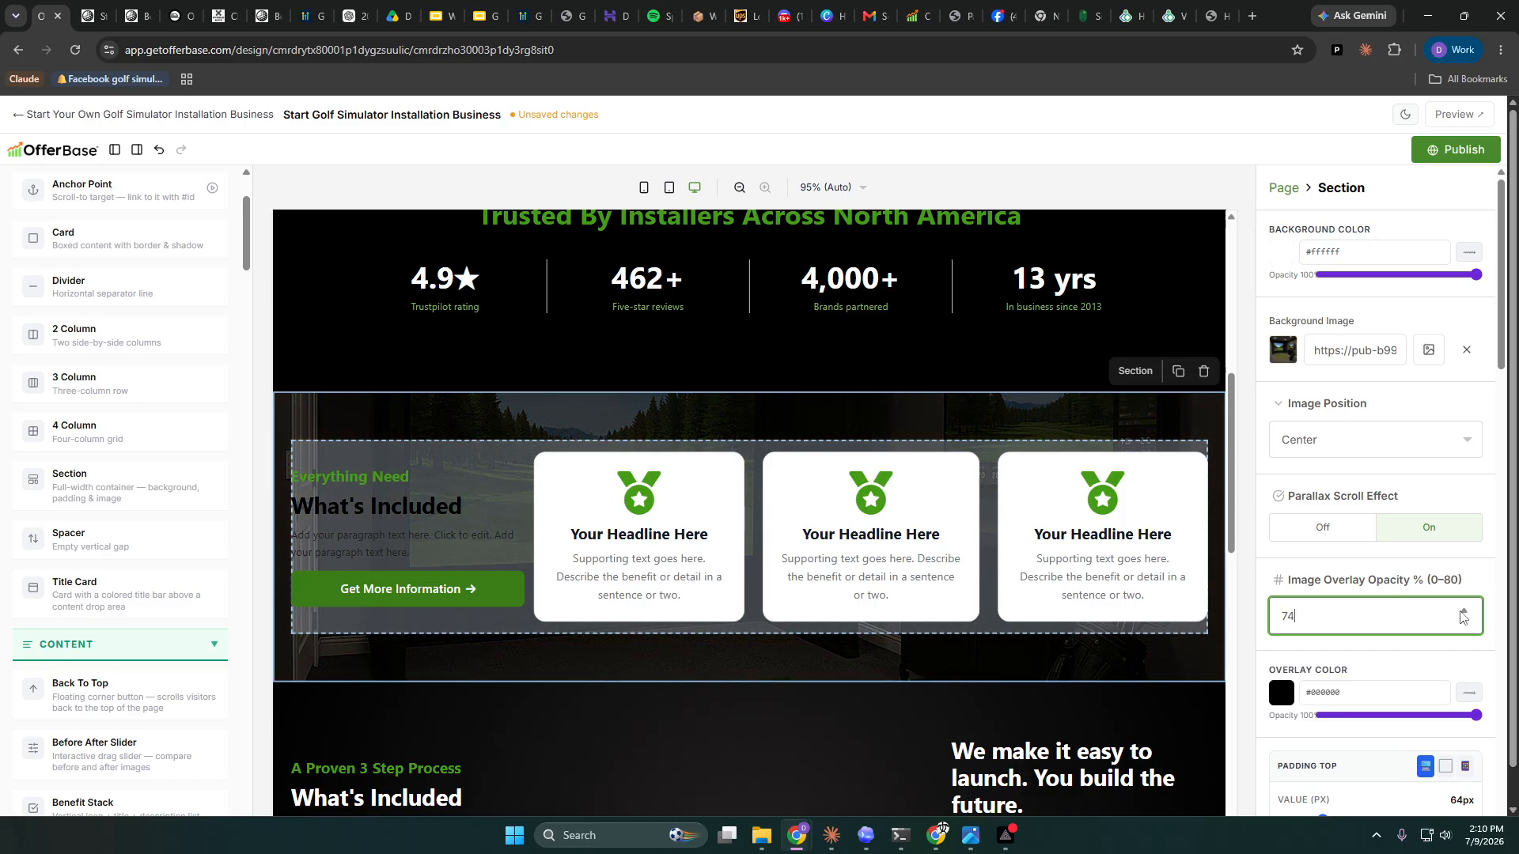
{"action": "left_click", "coordinate": [1463, 622]}
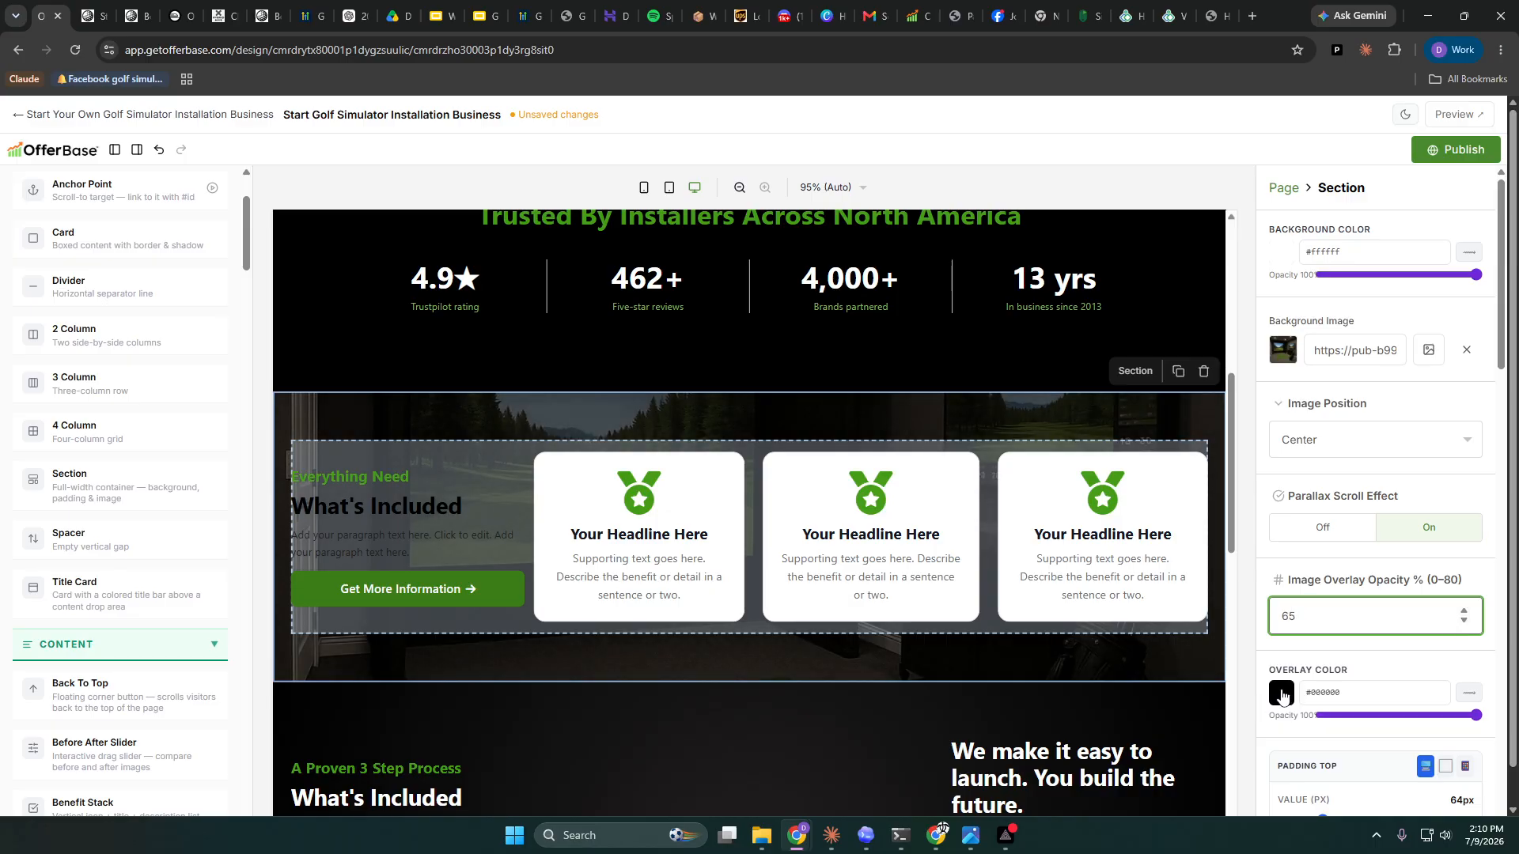
{"action": "left_click", "coordinate": [1281, 690]}
{"action": "left_click", "coordinate": [1280, 507]}
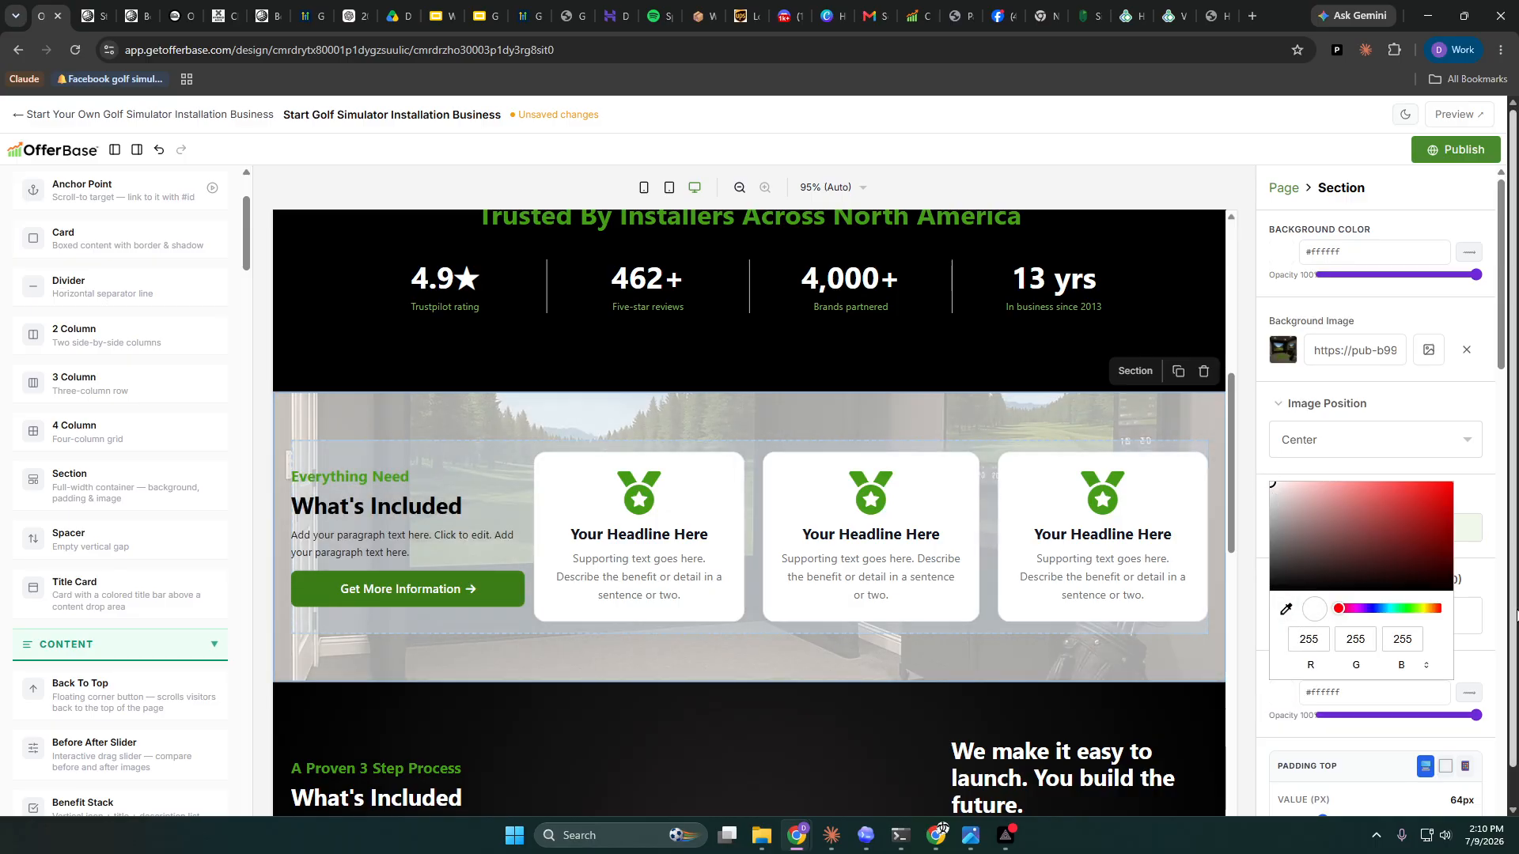
{"action": "left_click", "coordinate": [1501, 614]}
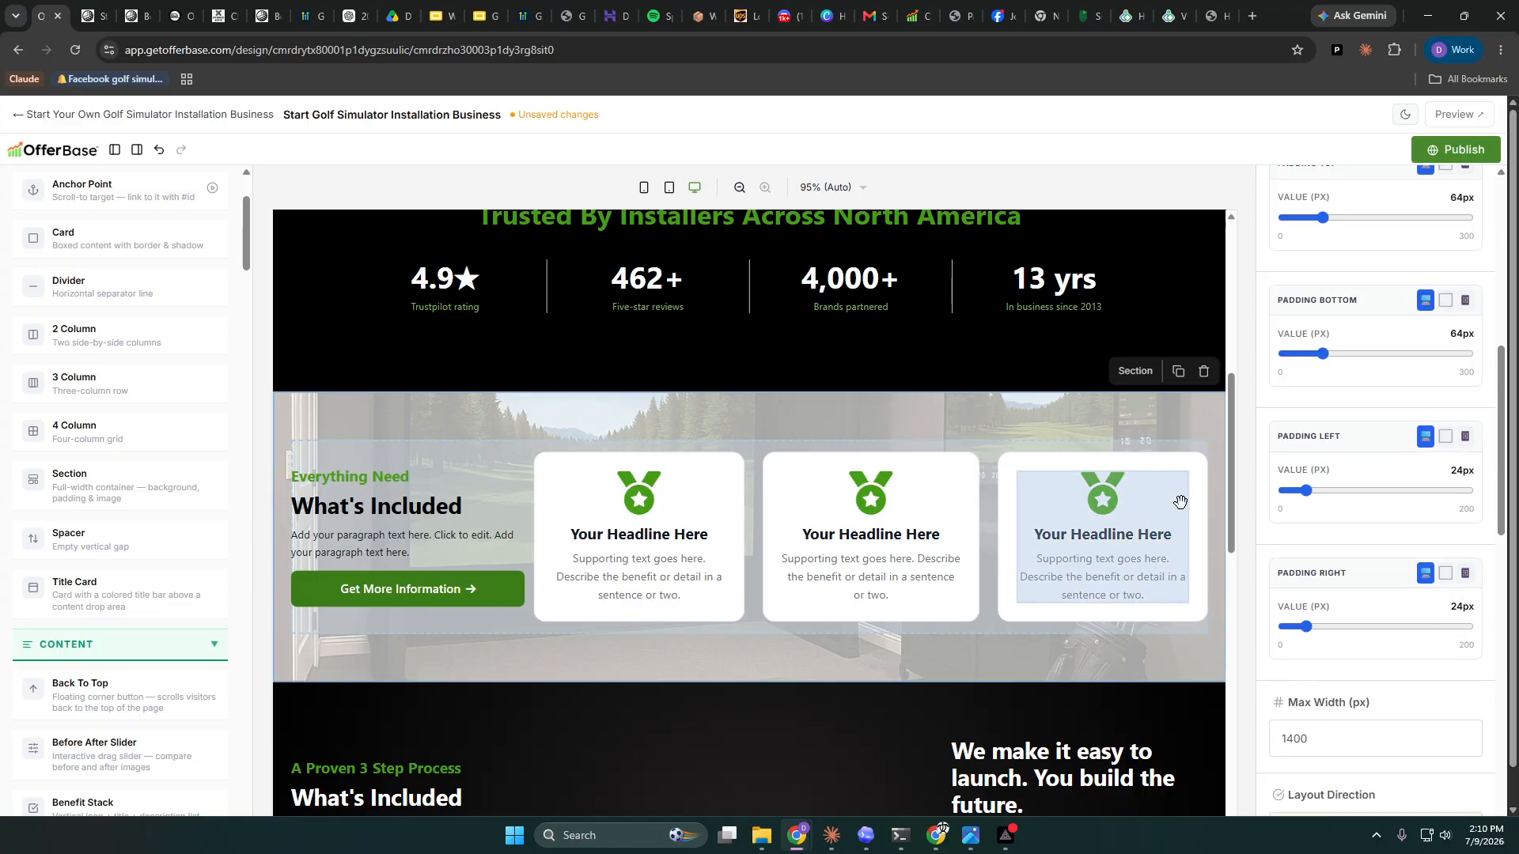
- Set the Everything Need section's image overlay opacity to 85% and publish the page
{"action": "scroll", "coordinate": [1326, 598], "scroll_direction": "up", "scroll_amount": 8}
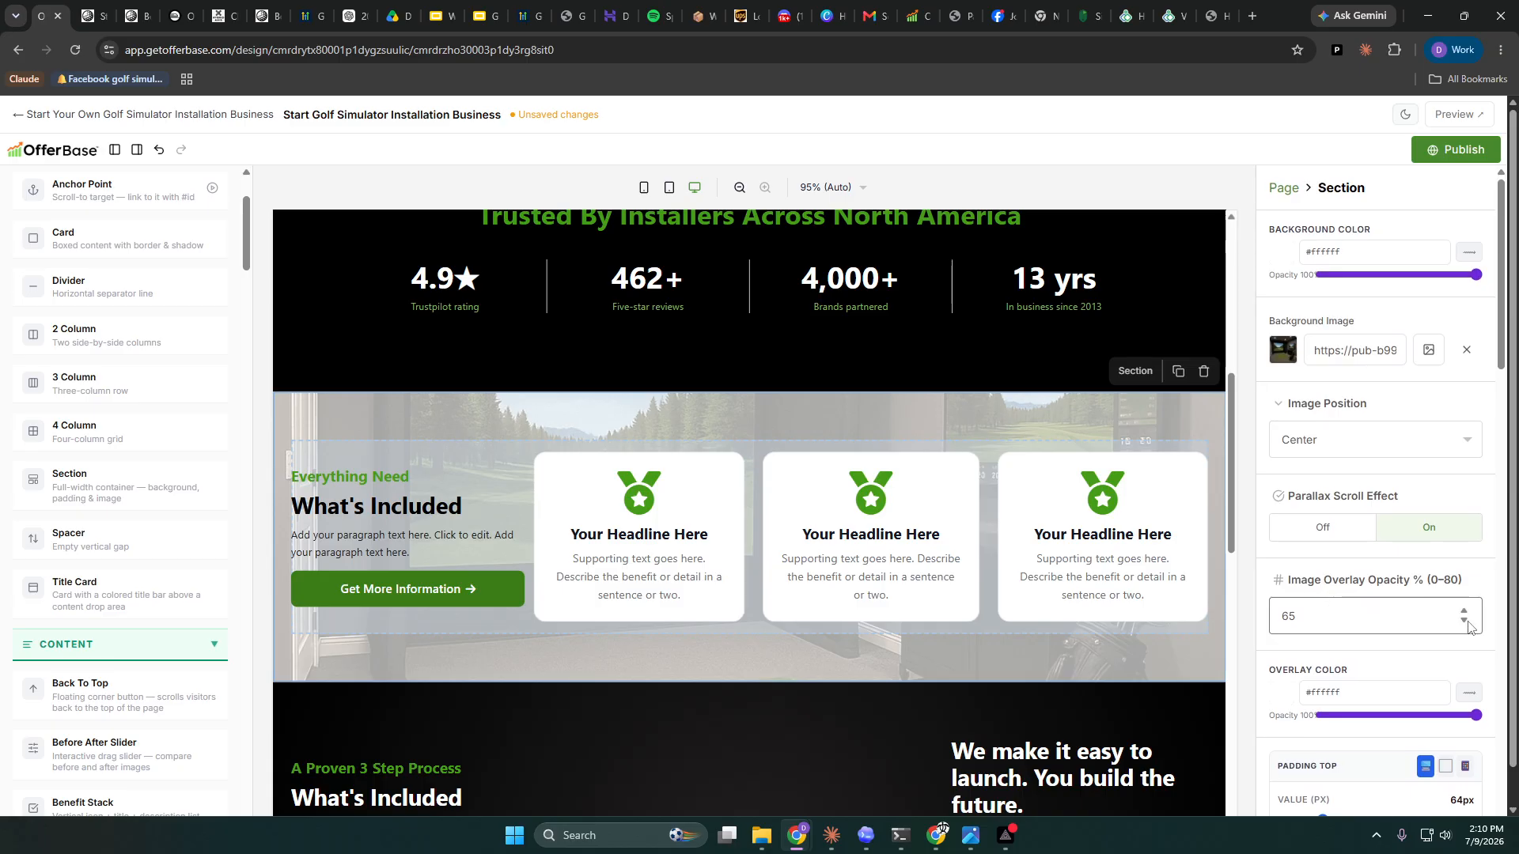
{"action": "left_click", "coordinate": [1465, 621]}
{"action": "left_click", "coordinate": [1465, 621]}
{"action": "left_click", "coordinate": [1465, 621]}
{"action": "left_click", "coordinate": [1462, 613]}
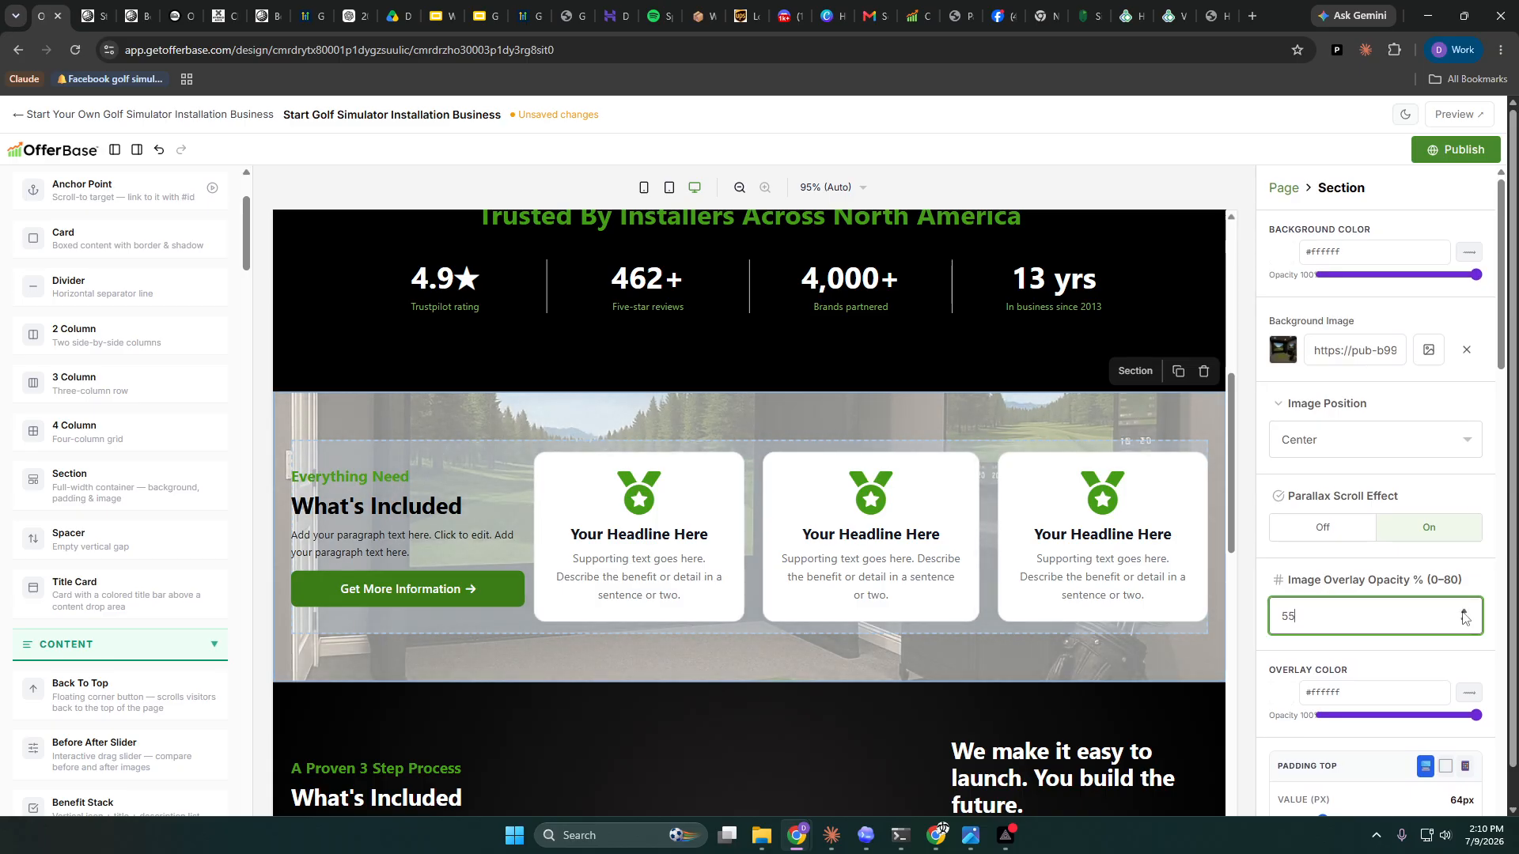
{"action": "left_click_drag", "start_coordinate": [1463, 614], "coordinate": [1463, 614]}
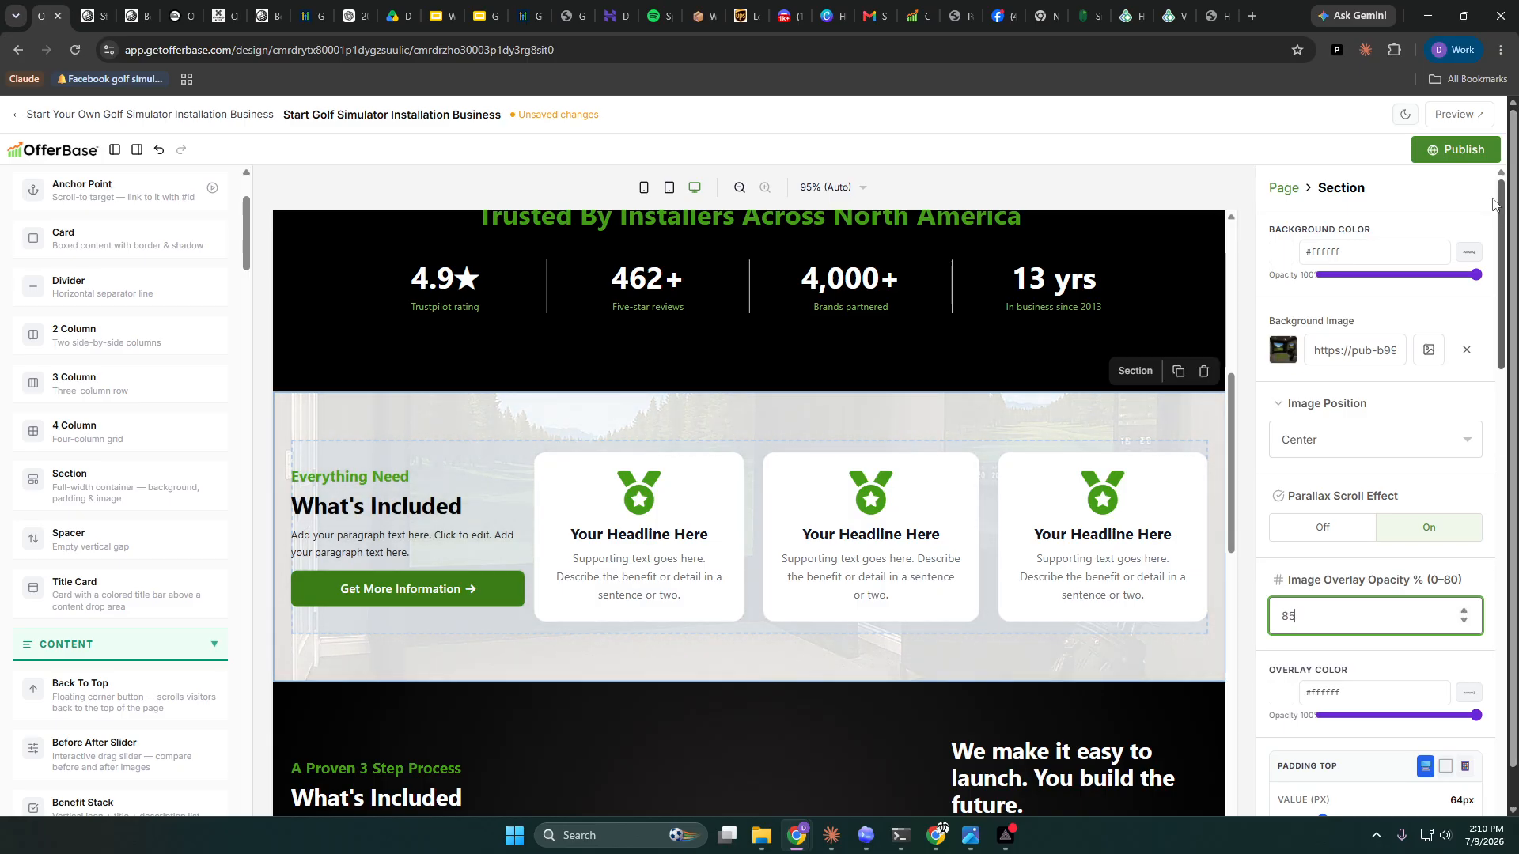
{"action": "left_click", "coordinate": [1458, 149]}
- Reload the published landing page and review it from the Trusted By Installers stats down to the Real Partner Results section
{"action": "left_click", "coordinate": [98, 14]}
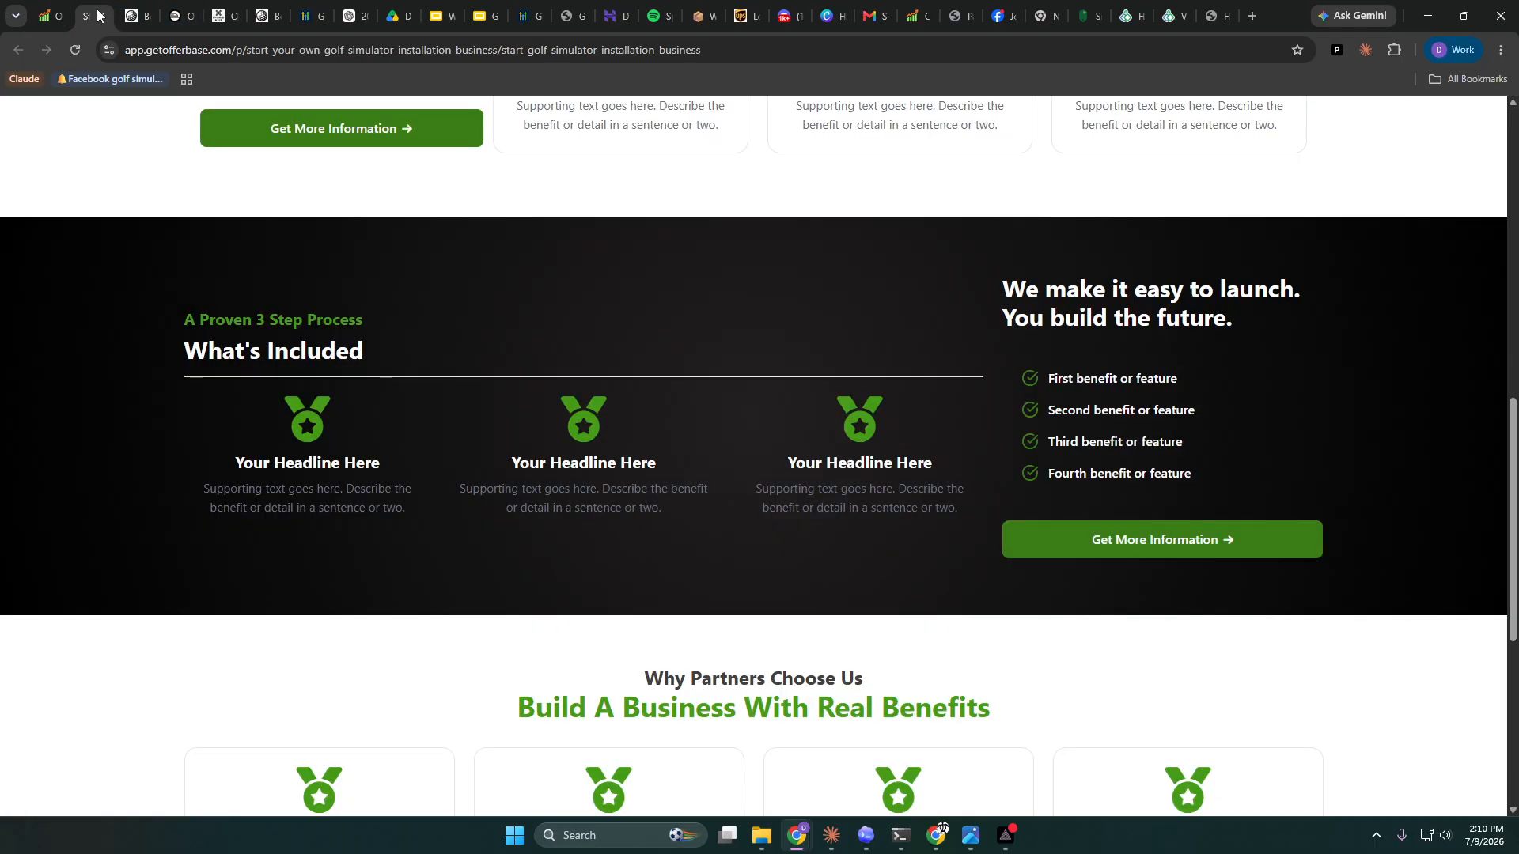
{"action": "left_click", "coordinate": [74, 49]}
{"action": "scroll", "coordinate": [579, 373], "scroll_direction": "up", "scroll_amount": 7}
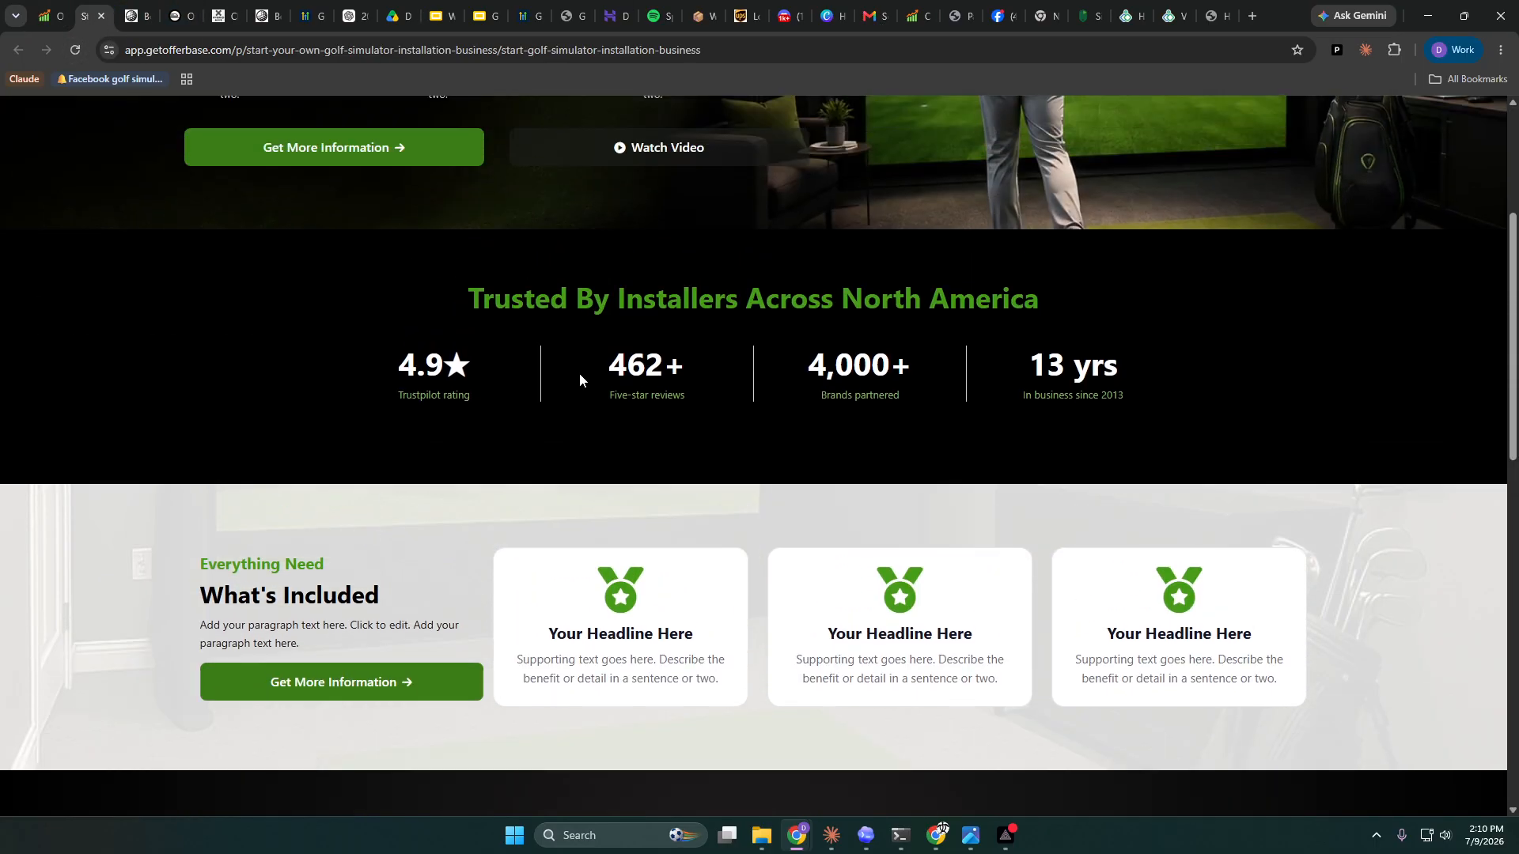
{"action": "scroll", "coordinate": [580, 372], "scroll_direction": "up", "scroll_amount": 2}
{"action": "scroll", "coordinate": [579, 373], "scroll_direction": "down", "scroll_amount": 4}
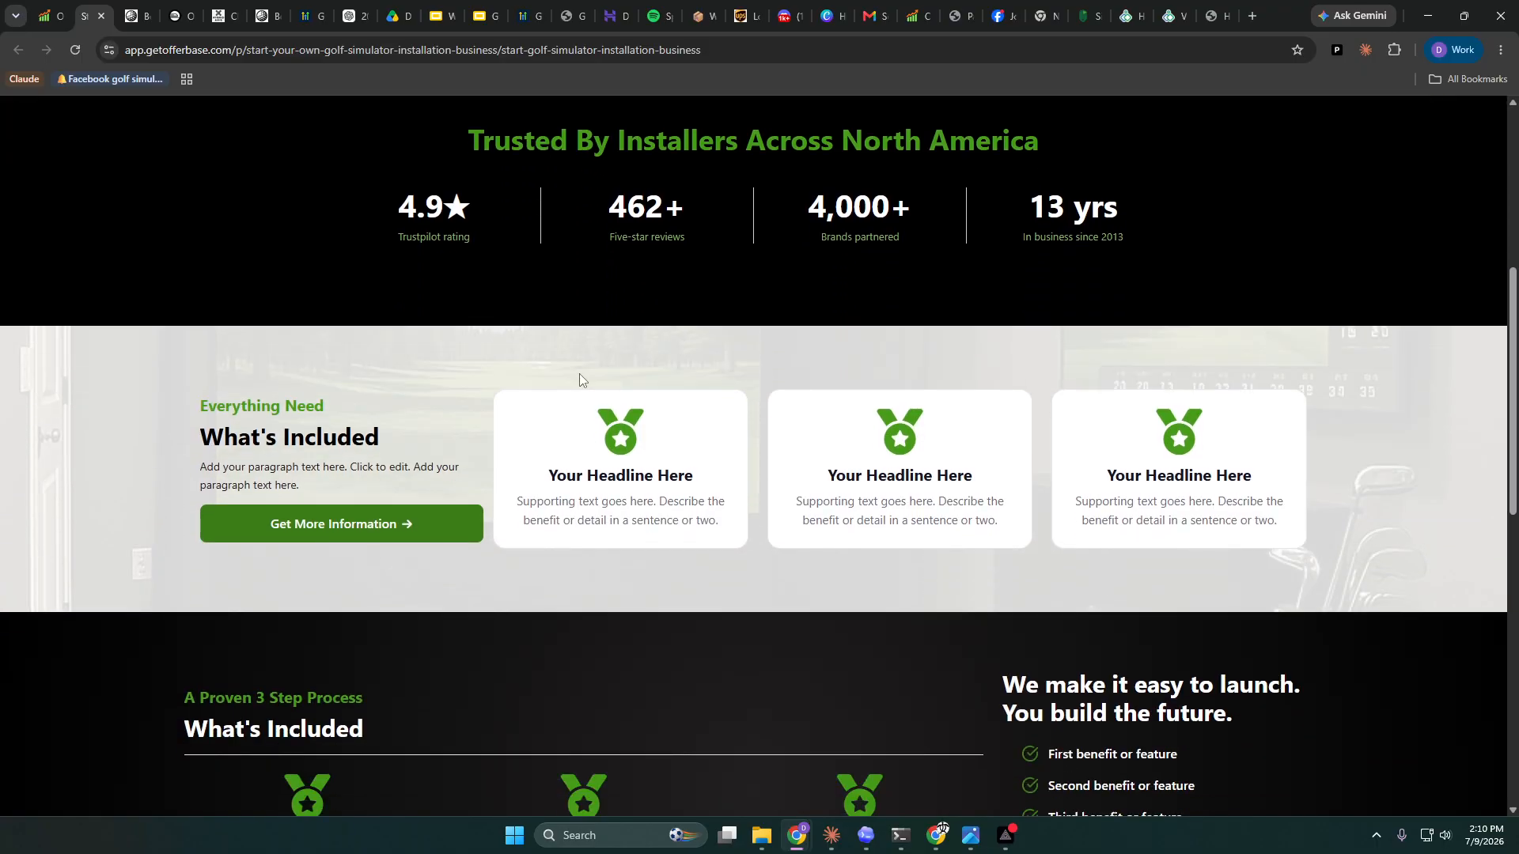
{"action": "scroll", "coordinate": [580, 373], "scroll_direction": "down", "scroll_amount": 3}
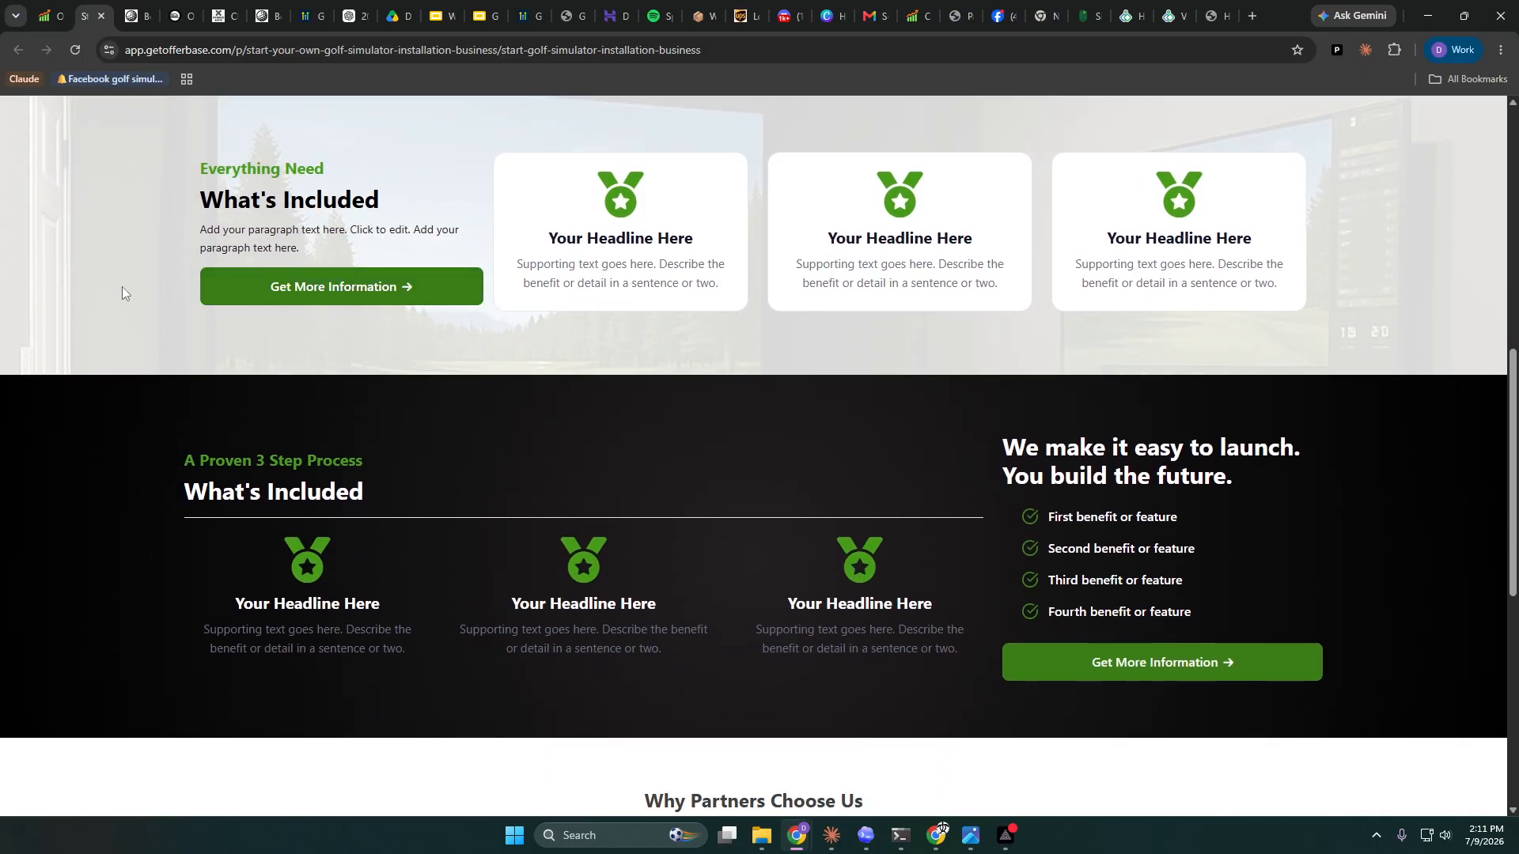
{"action": "scroll", "coordinate": [131, 349], "scroll_direction": "down", "scroll_amount": 6}
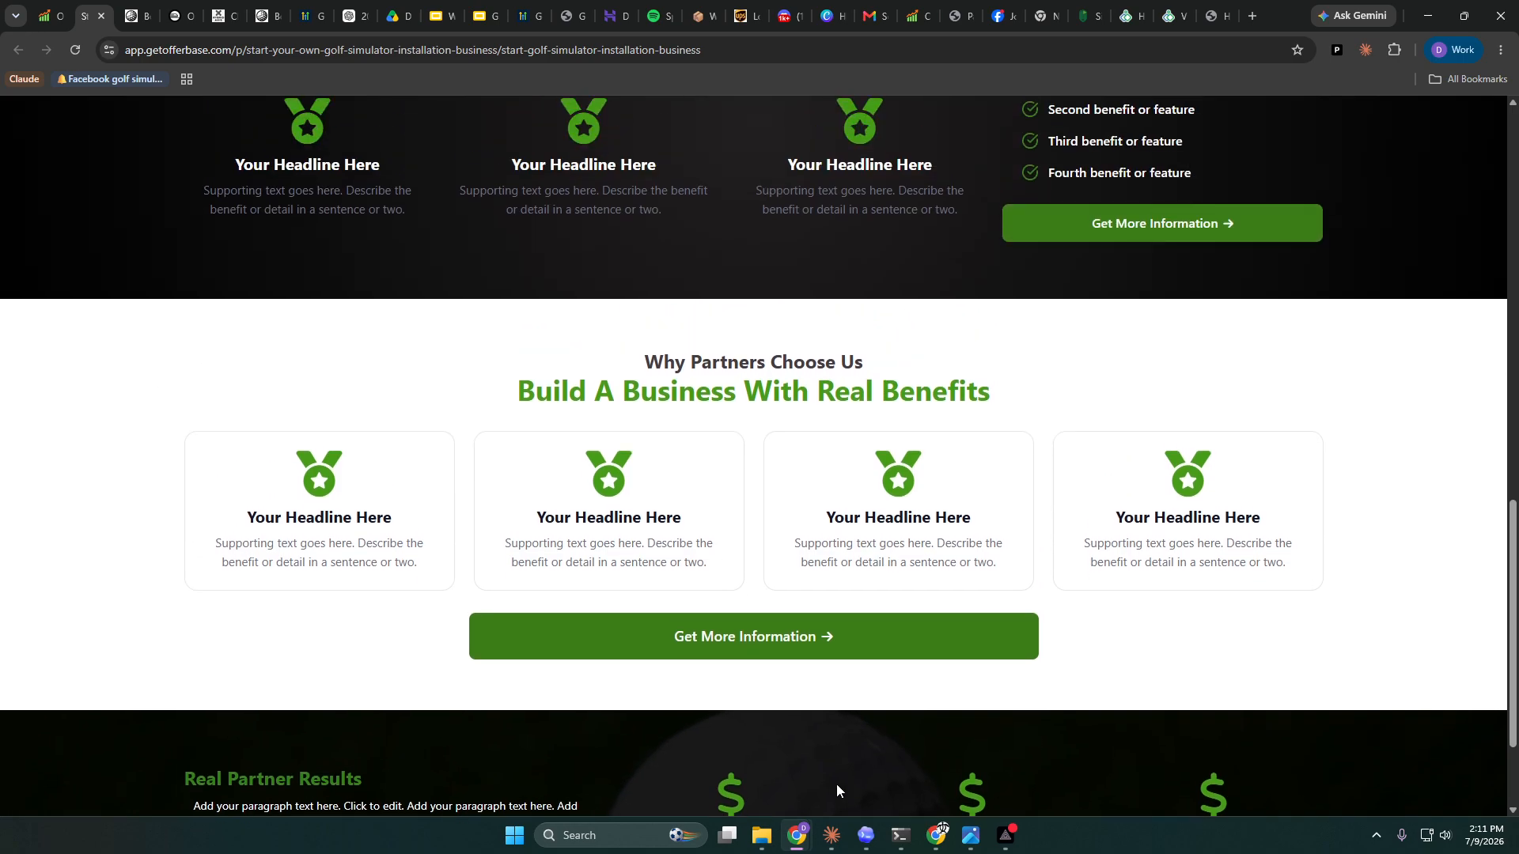
{"action": "scroll", "coordinate": [799, 771], "scroll_direction": "down", "scroll_amount": 2}
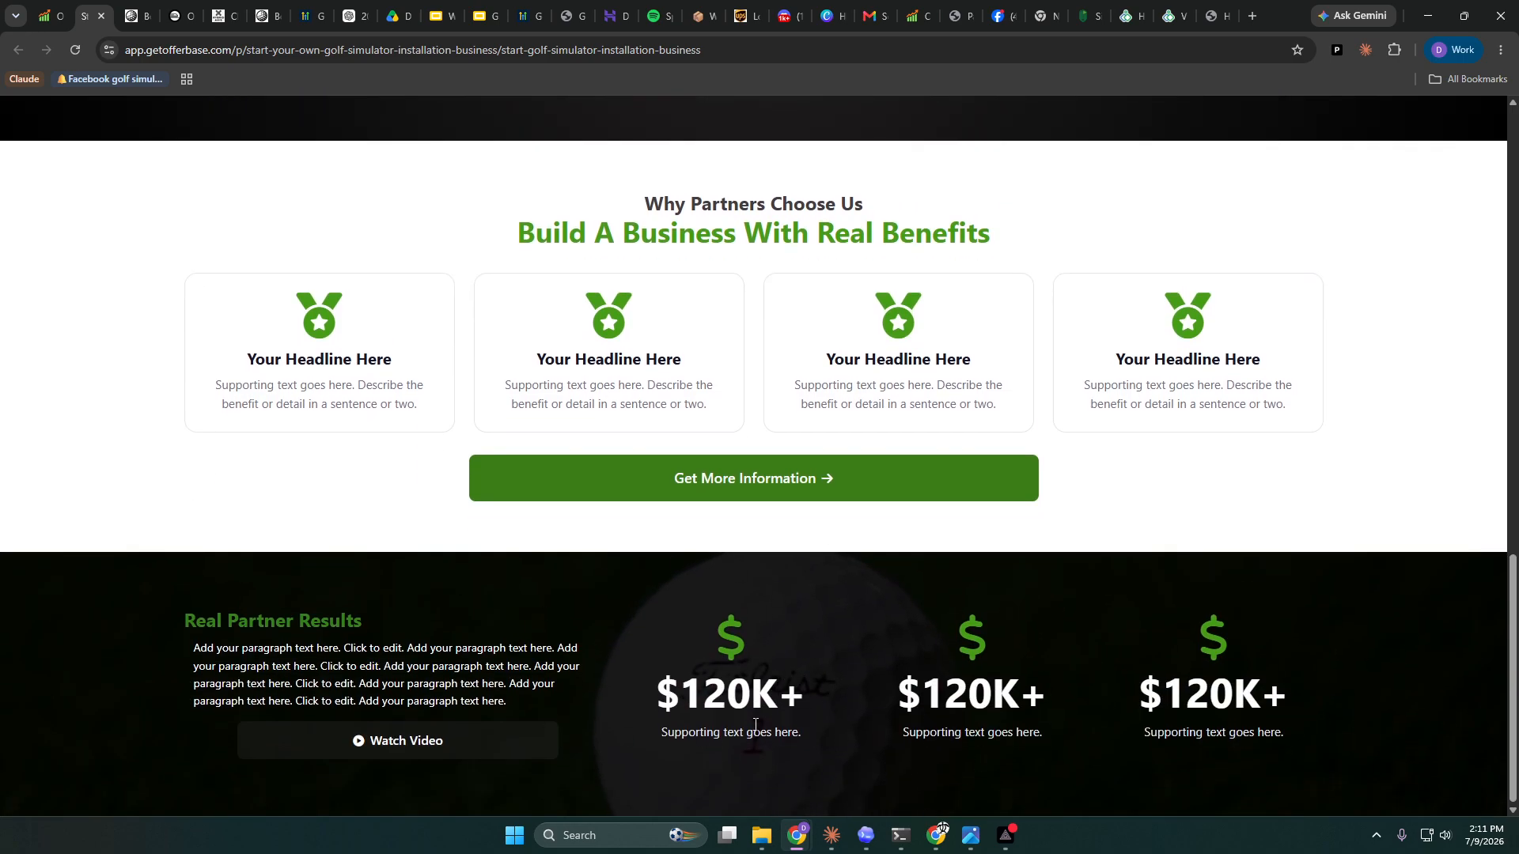
{"action": "scroll", "coordinate": [751, 664], "scroll_direction": "up", "scroll_amount": 2}
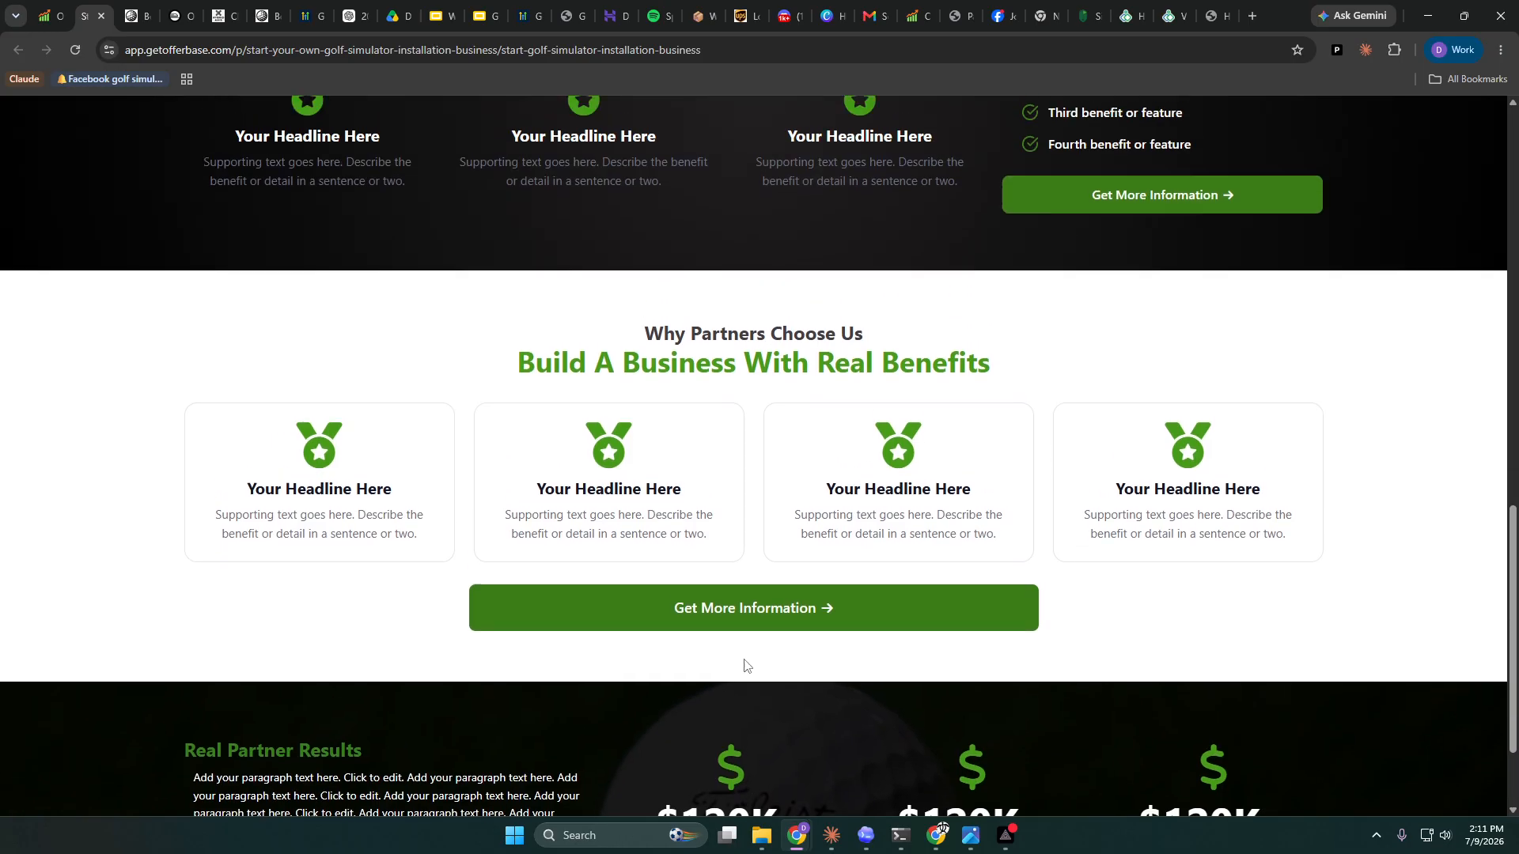
{"action": "scroll", "coordinate": [748, 664], "scroll_direction": "down", "scroll_amount": 3}
{"action": "scroll", "coordinate": [745, 668], "scroll_direction": "up", "scroll_amount": 3}
{"action": "scroll", "coordinate": [744, 669], "scroll_direction": "down", "scroll_amount": 1}
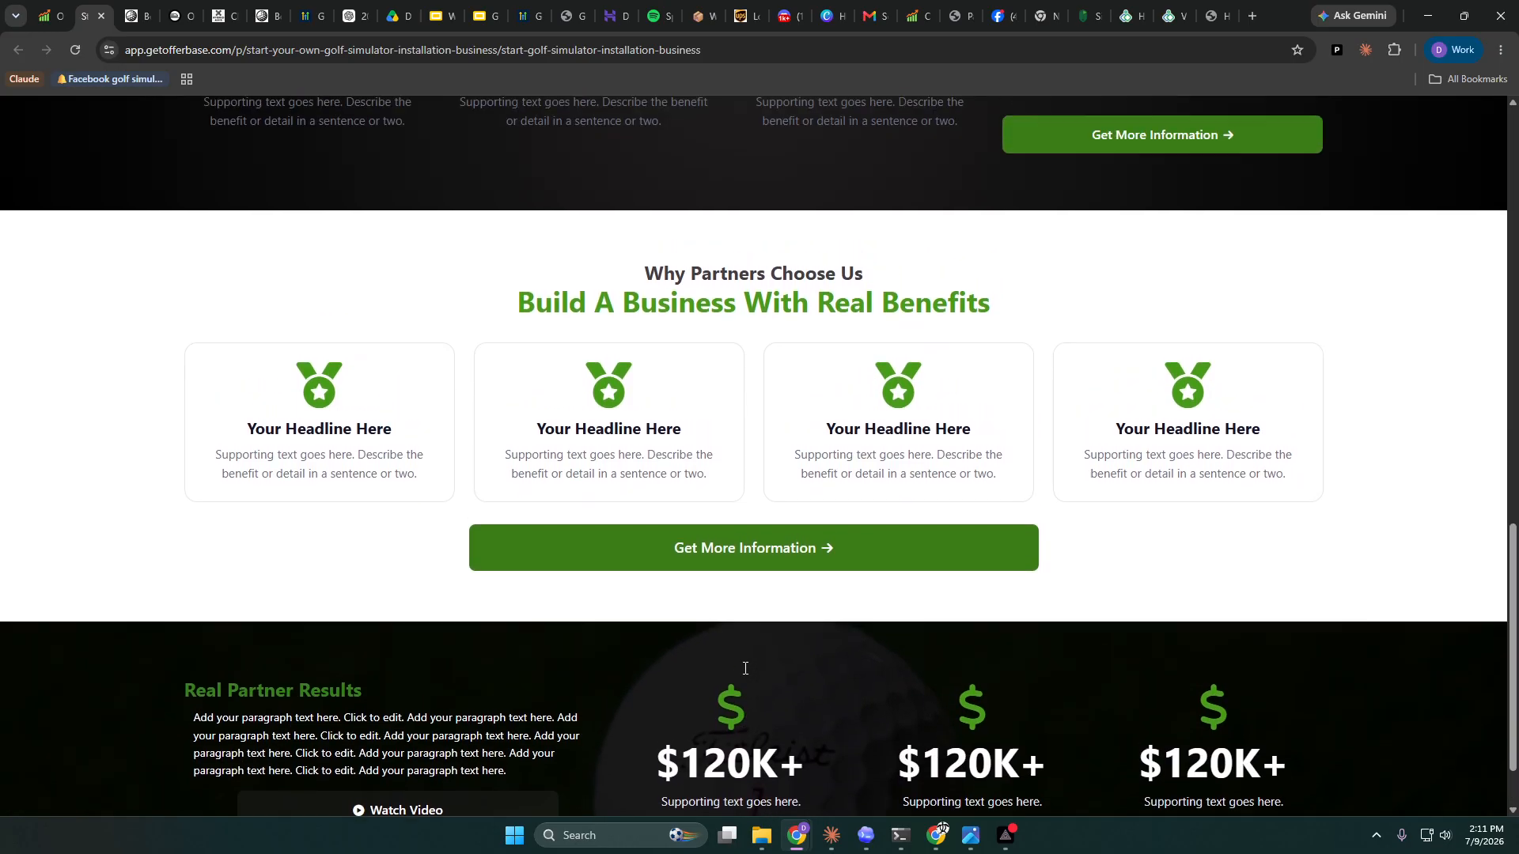
- Examine the parallax background of the Everything Need section and the hero on the published page
{"action": "scroll", "coordinate": [712, 601], "scroll_direction": "up", "scroll_amount": 11}
{"action": "scroll", "coordinate": [593, 429], "scroll_direction": "down", "scroll_amount": 1}
{"action": "scroll", "coordinate": [593, 431], "scroll_direction": "down", "scroll_amount": 1}
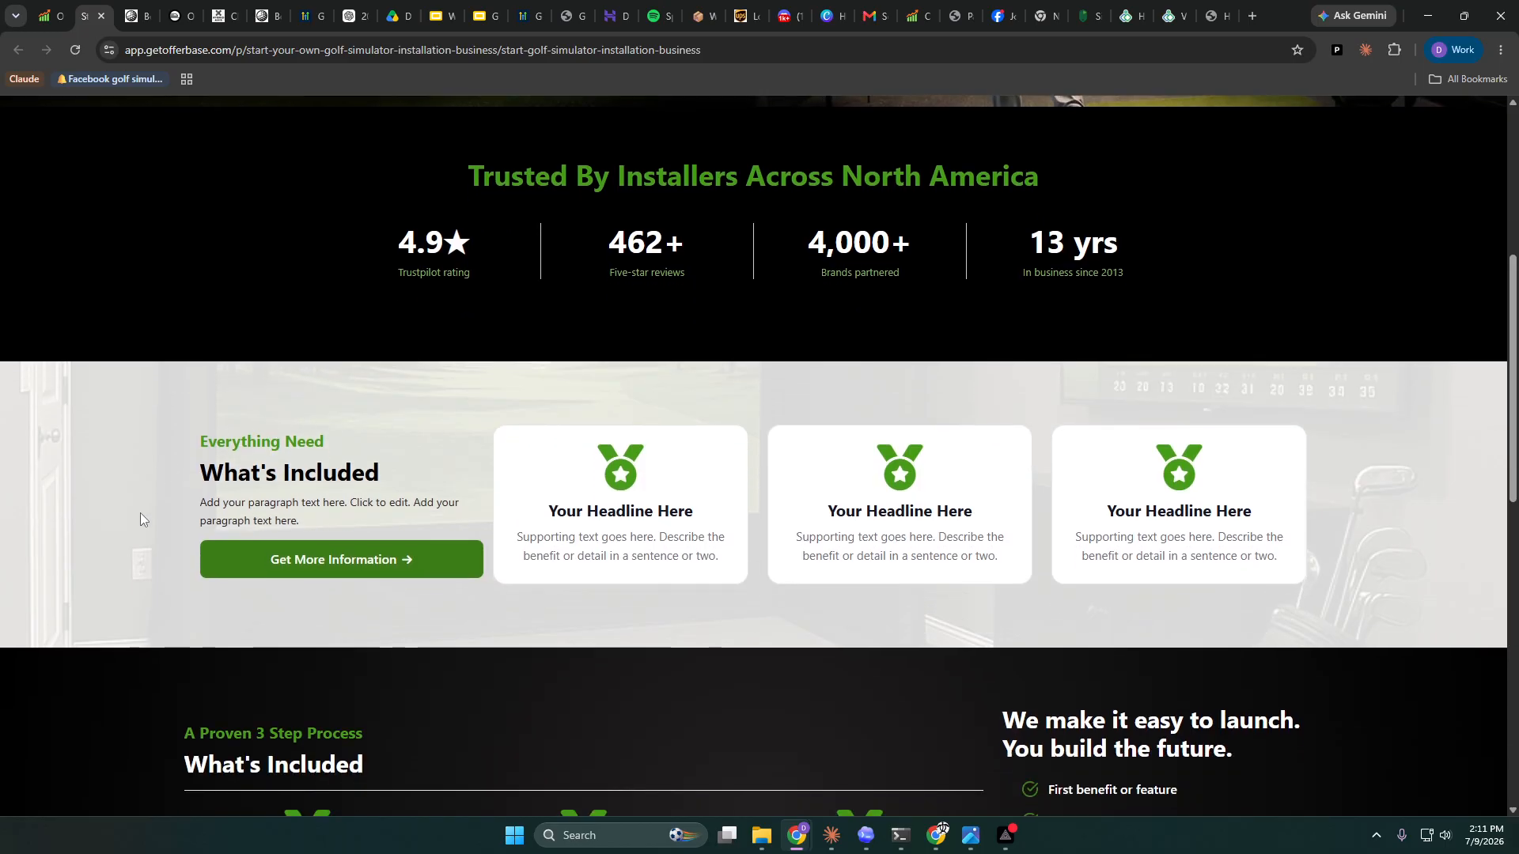
{"action": "scroll", "coordinate": [1416, 538], "scroll_direction": "up", "scroll_amount": 3}
{"action": "scroll", "coordinate": [1451, 534], "scroll_direction": "down", "scroll_amount": 5}
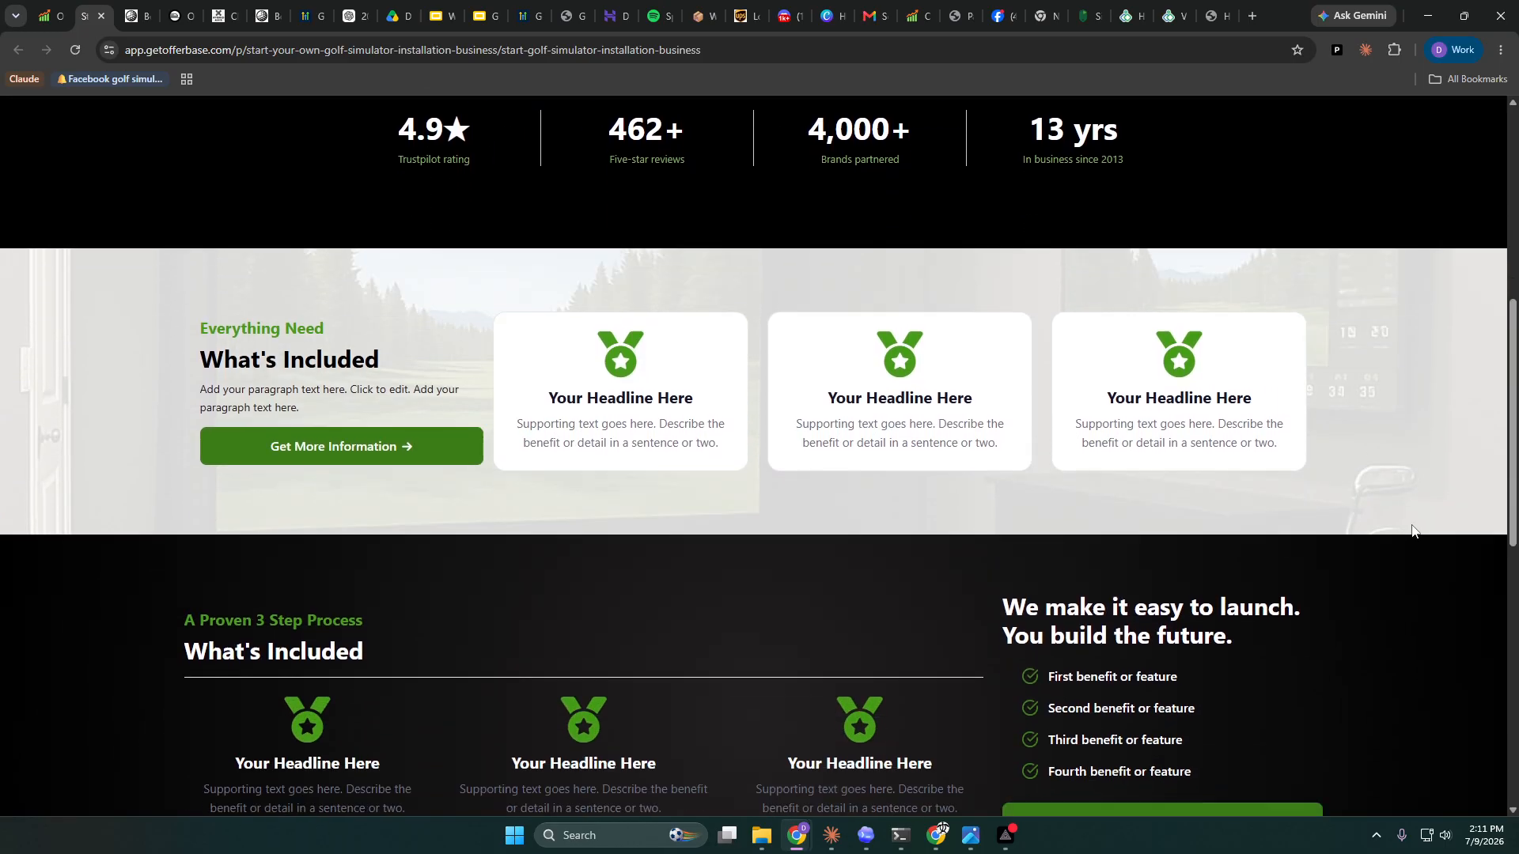
{"action": "scroll", "coordinate": [1412, 391], "scroll_direction": "up", "scroll_amount": 2}
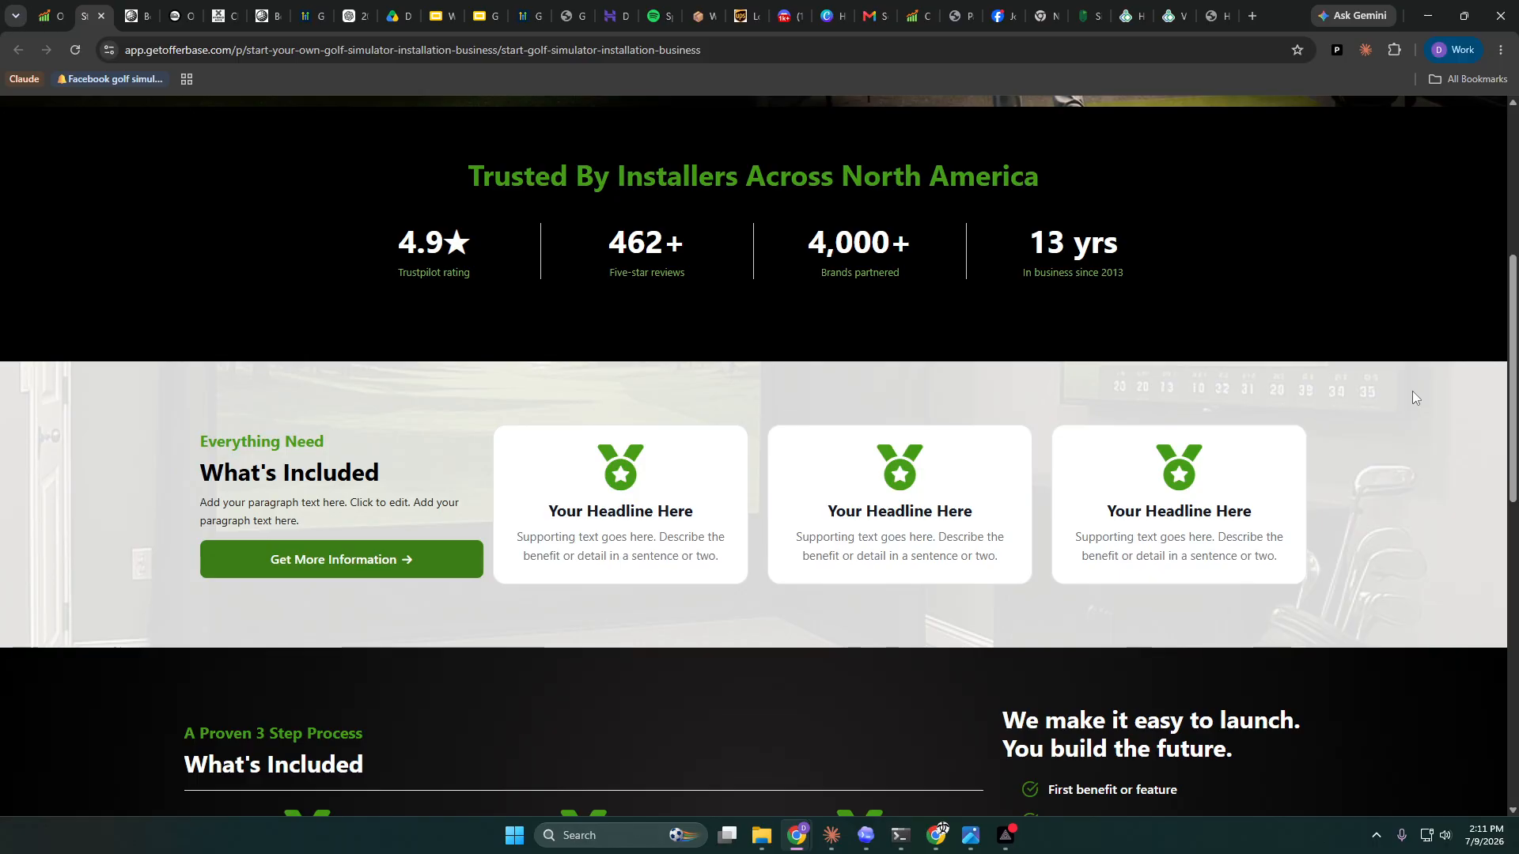
{"action": "scroll", "coordinate": [1026, 528], "scroll_direction": "up", "scroll_amount": 5}
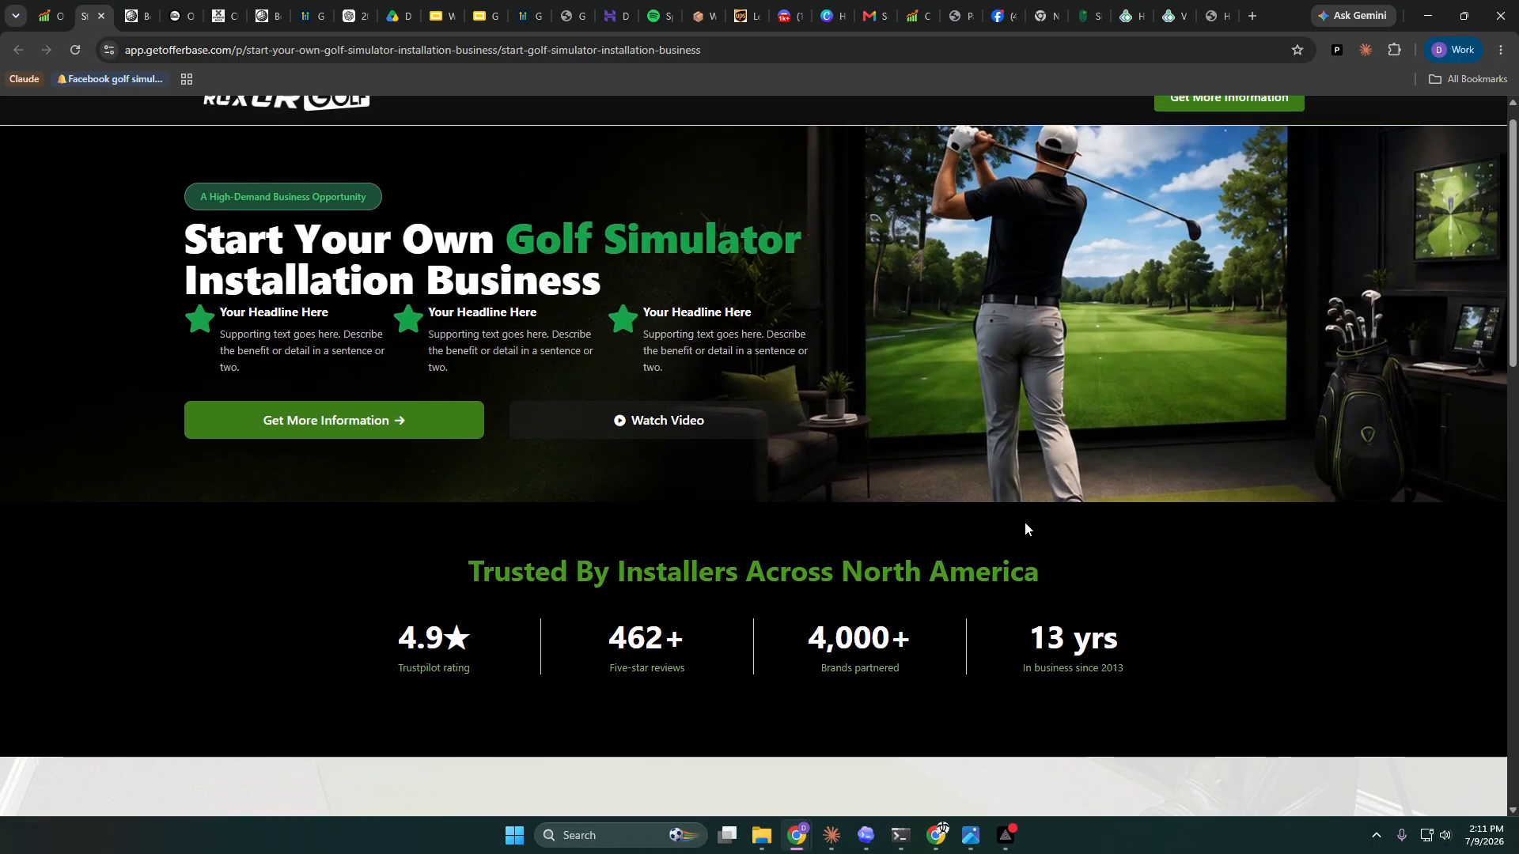
{"action": "scroll", "coordinate": [1025, 528], "scroll_direction": "up", "scroll_amount": 1}
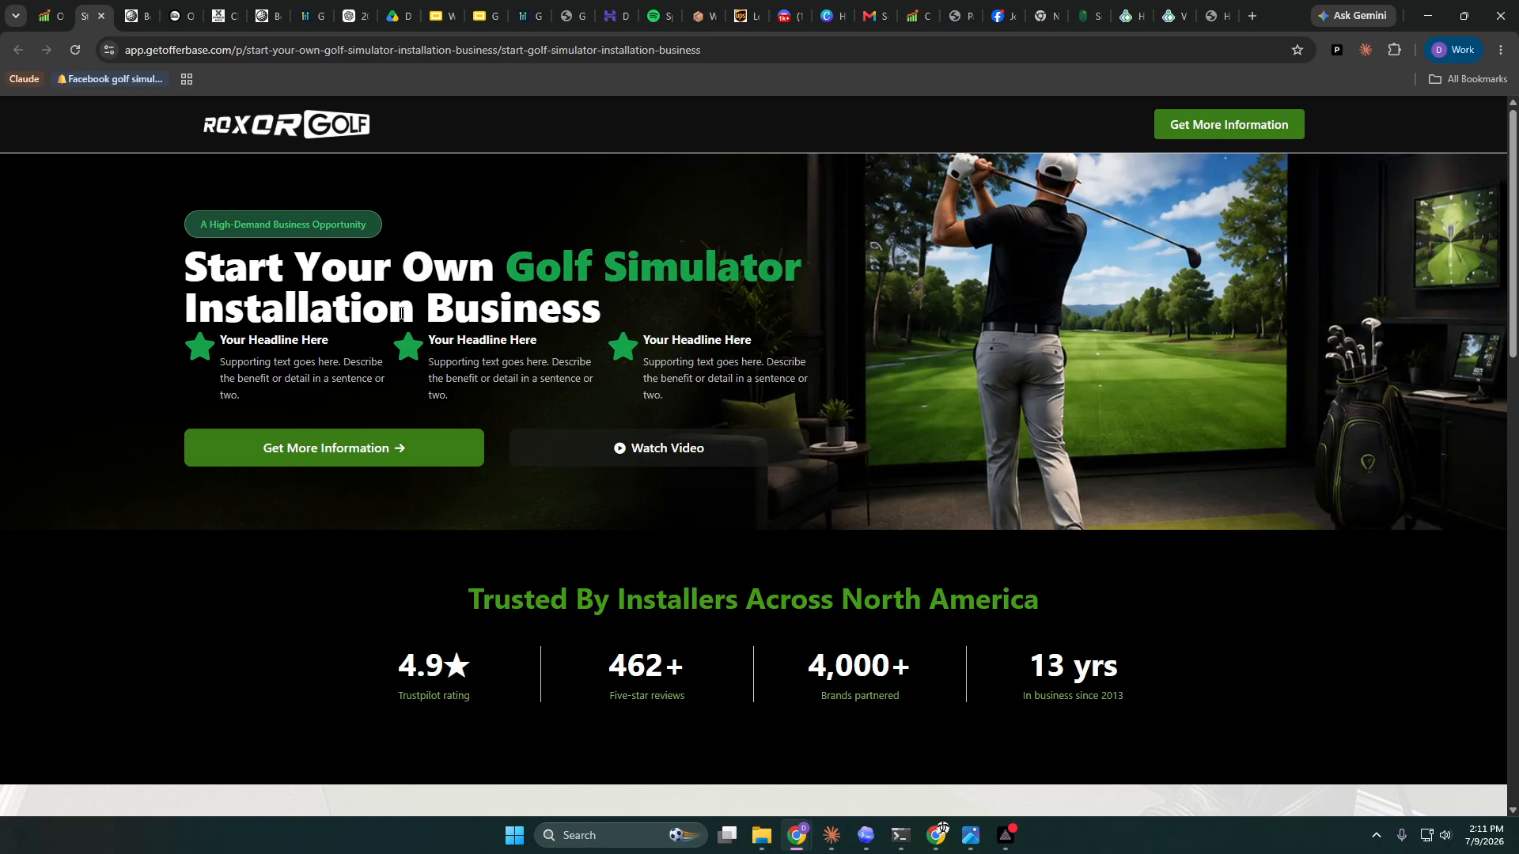
- Return to the page editor and set the hero sales headline's bottom padding to 28 px
{"action": "left_click", "coordinate": [51, 17]}
{"action": "scroll", "coordinate": [537, 460], "scroll_direction": "up", "scroll_amount": 6}
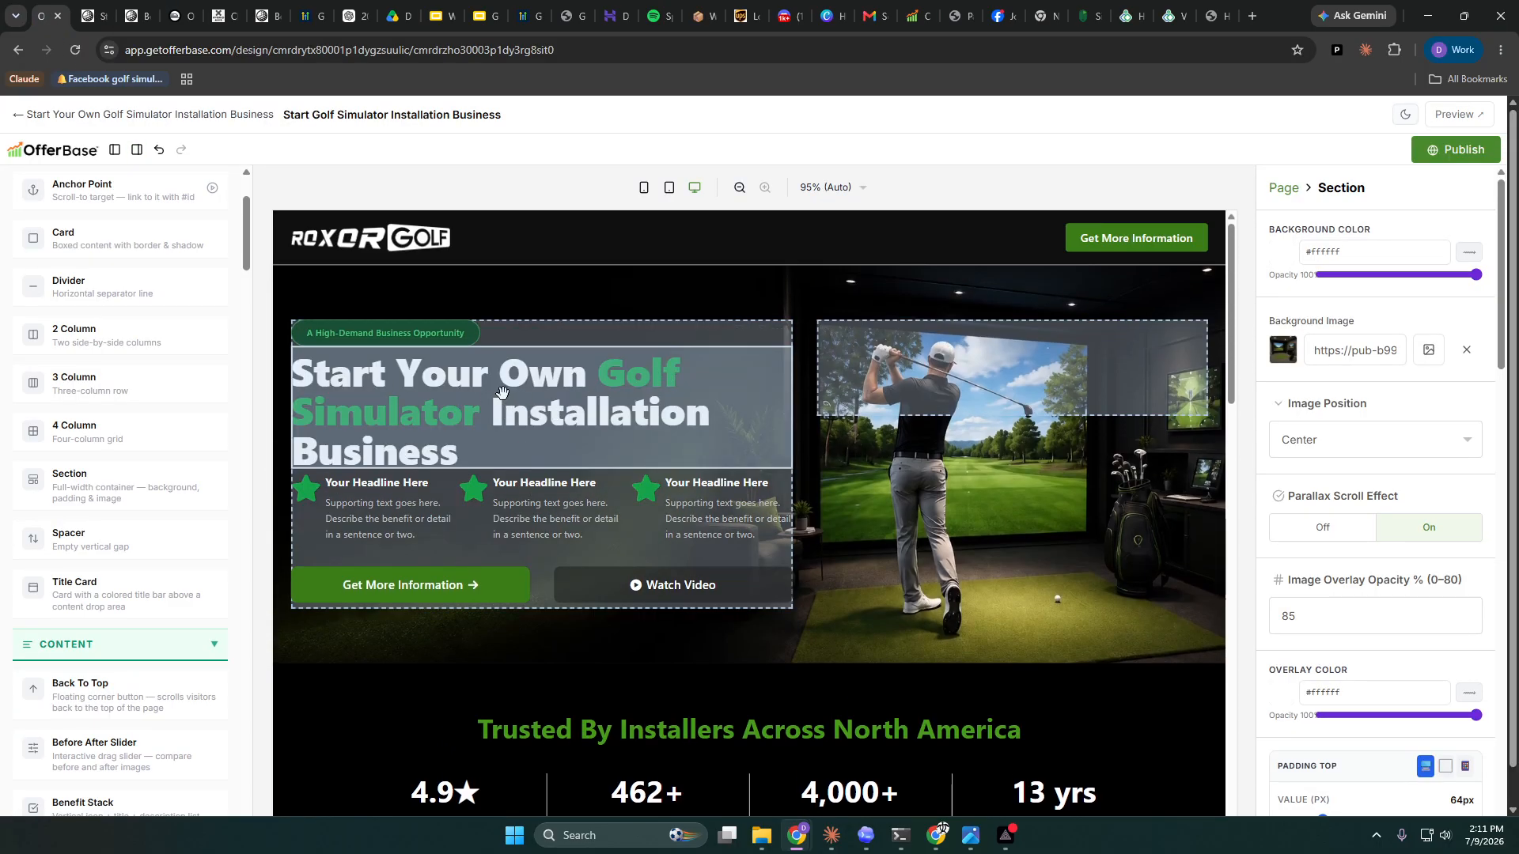
{"action": "left_click", "coordinate": [492, 445]}
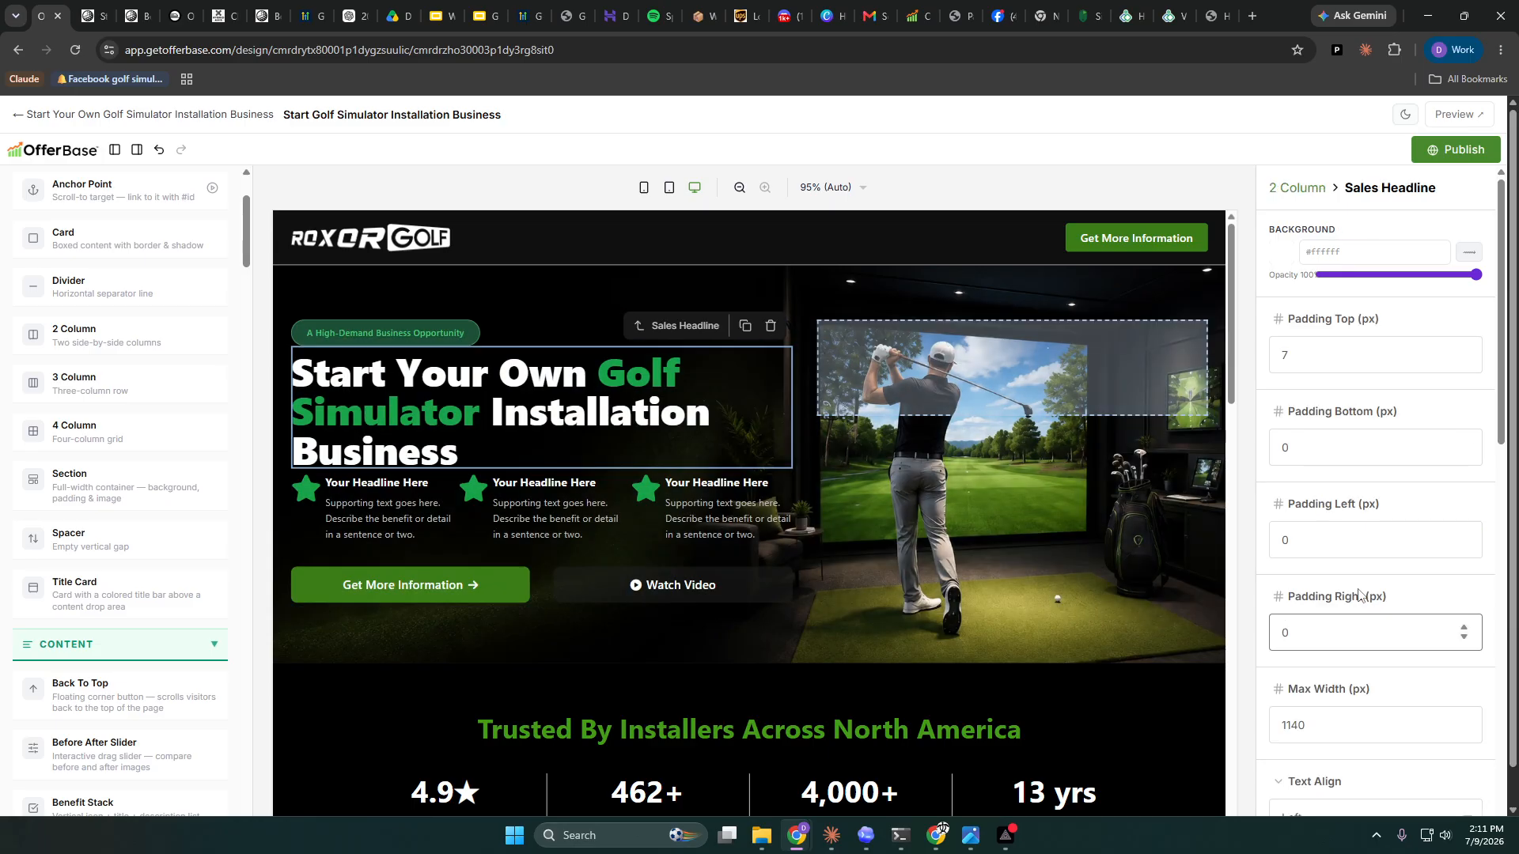
{"action": "left_click", "coordinate": [1465, 448]}
{"action": "type", "text": "25"}
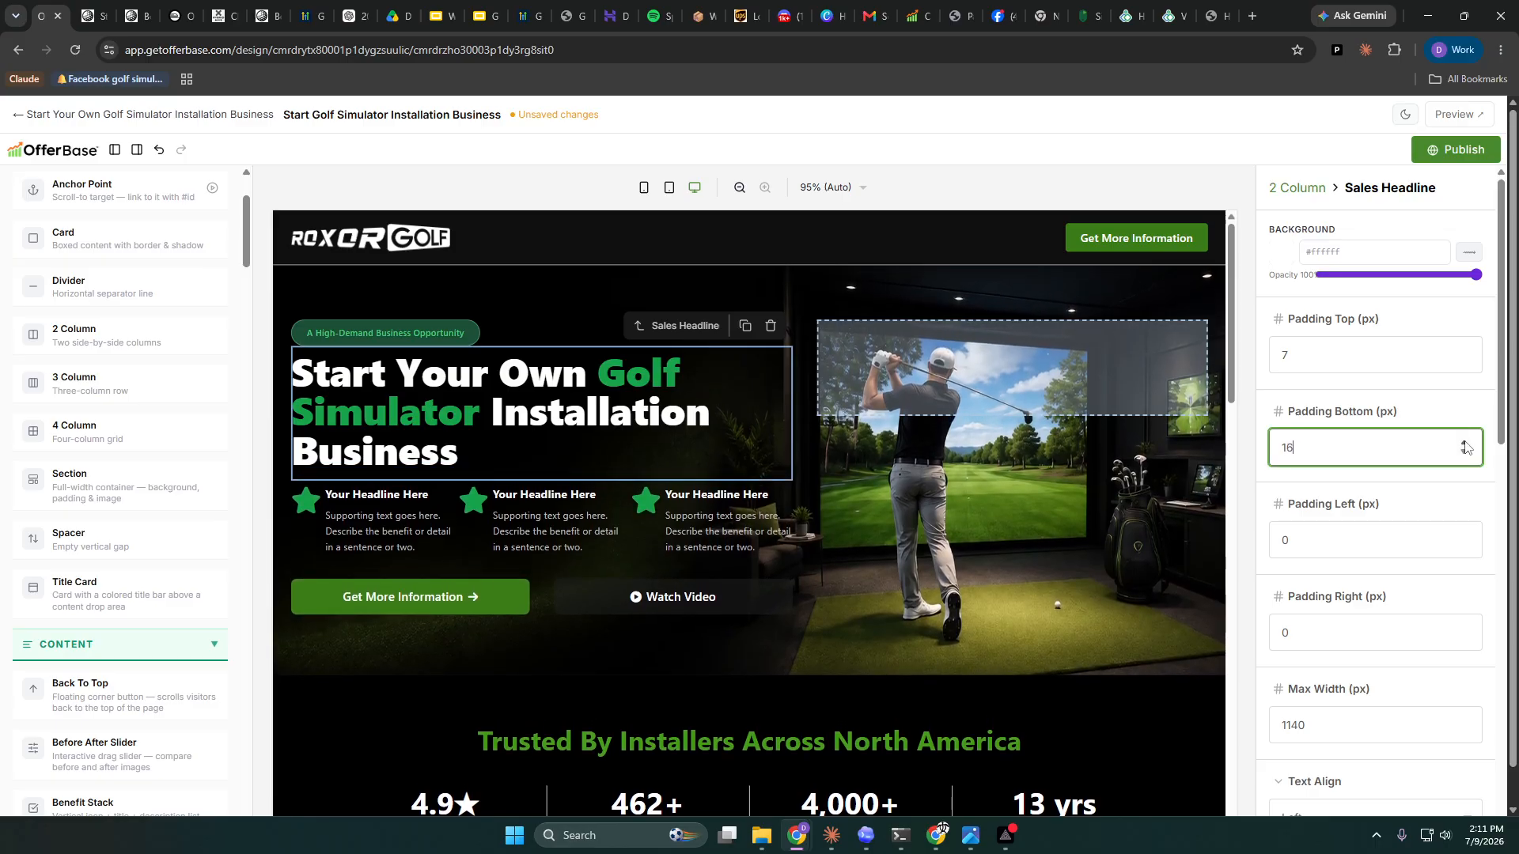
{"action": "left_click", "coordinate": [1465, 444]}
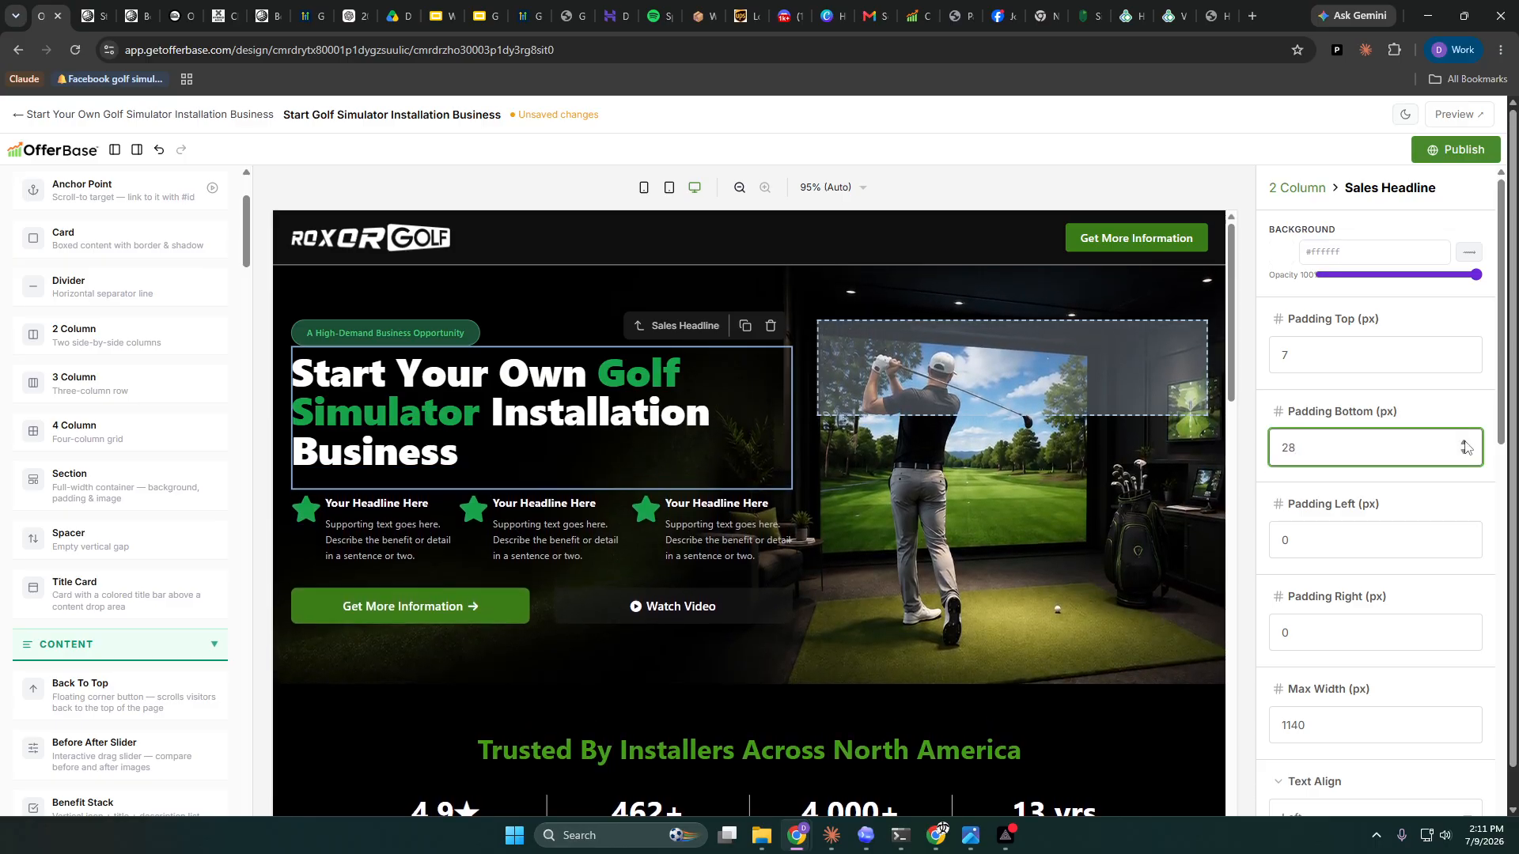
- Set the hero sales headline's top padding to 15 px
{"action": "left_click", "coordinate": [1463, 346]}
{"action": "left_click", "coordinate": [1464, 350]}
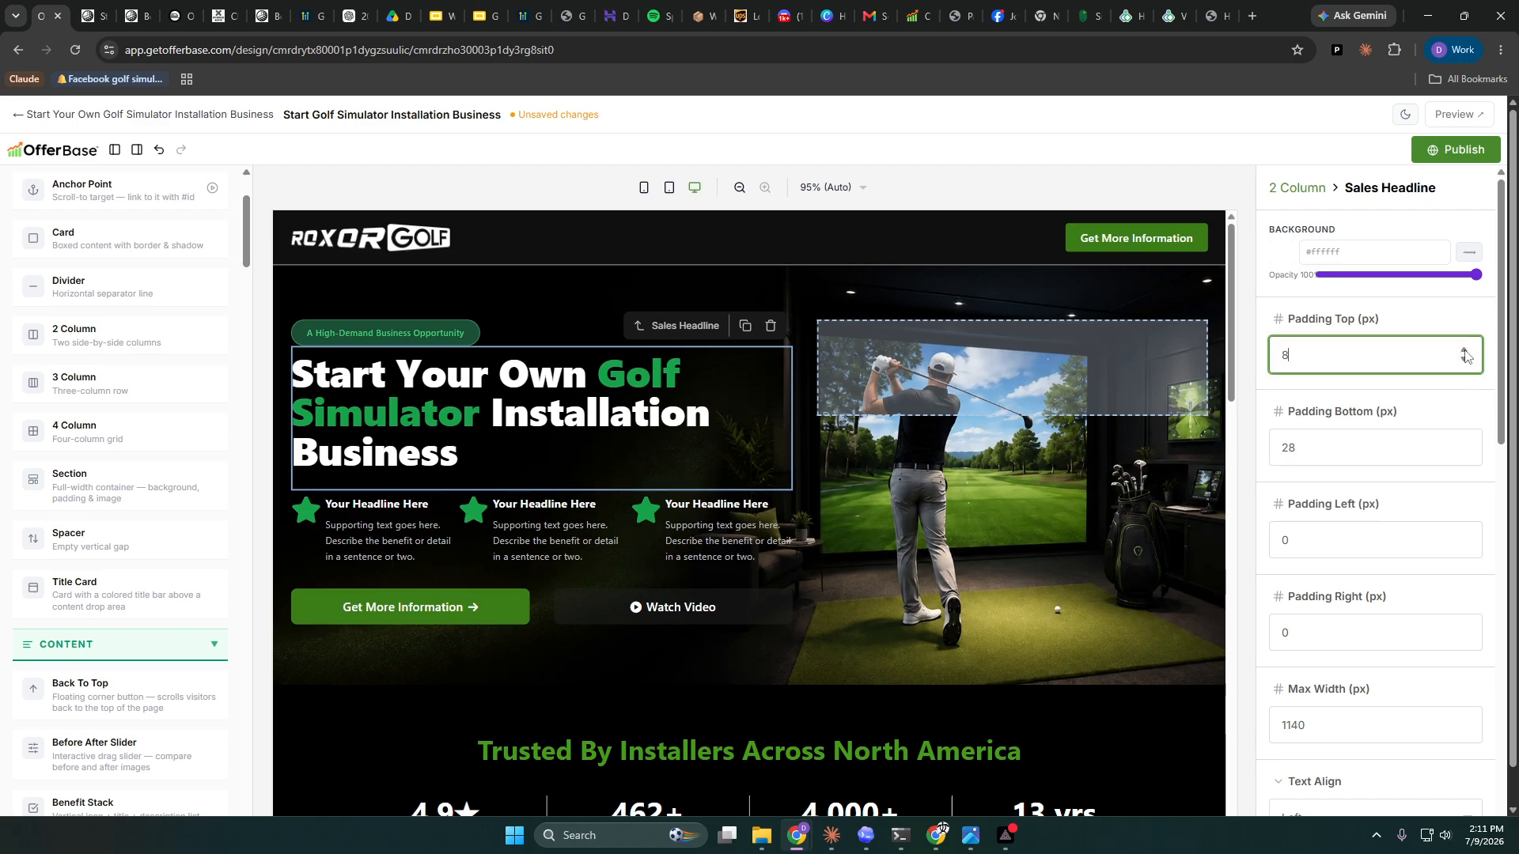
{"action": "left_click", "coordinate": [1464, 351]}
{"action": "left_click", "coordinate": [1464, 350]}
{"action": "left_click", "coordinate": [1464, 351]}
{"action": "left_click", "coordinate": [1464, 350]}
{"action": "left_click", "coordinate": [1465, 350]}
{"action": "left_click", "coordinate": [1465, 352]}
{"action": "left_click", "coordinate": [1467, 354]}
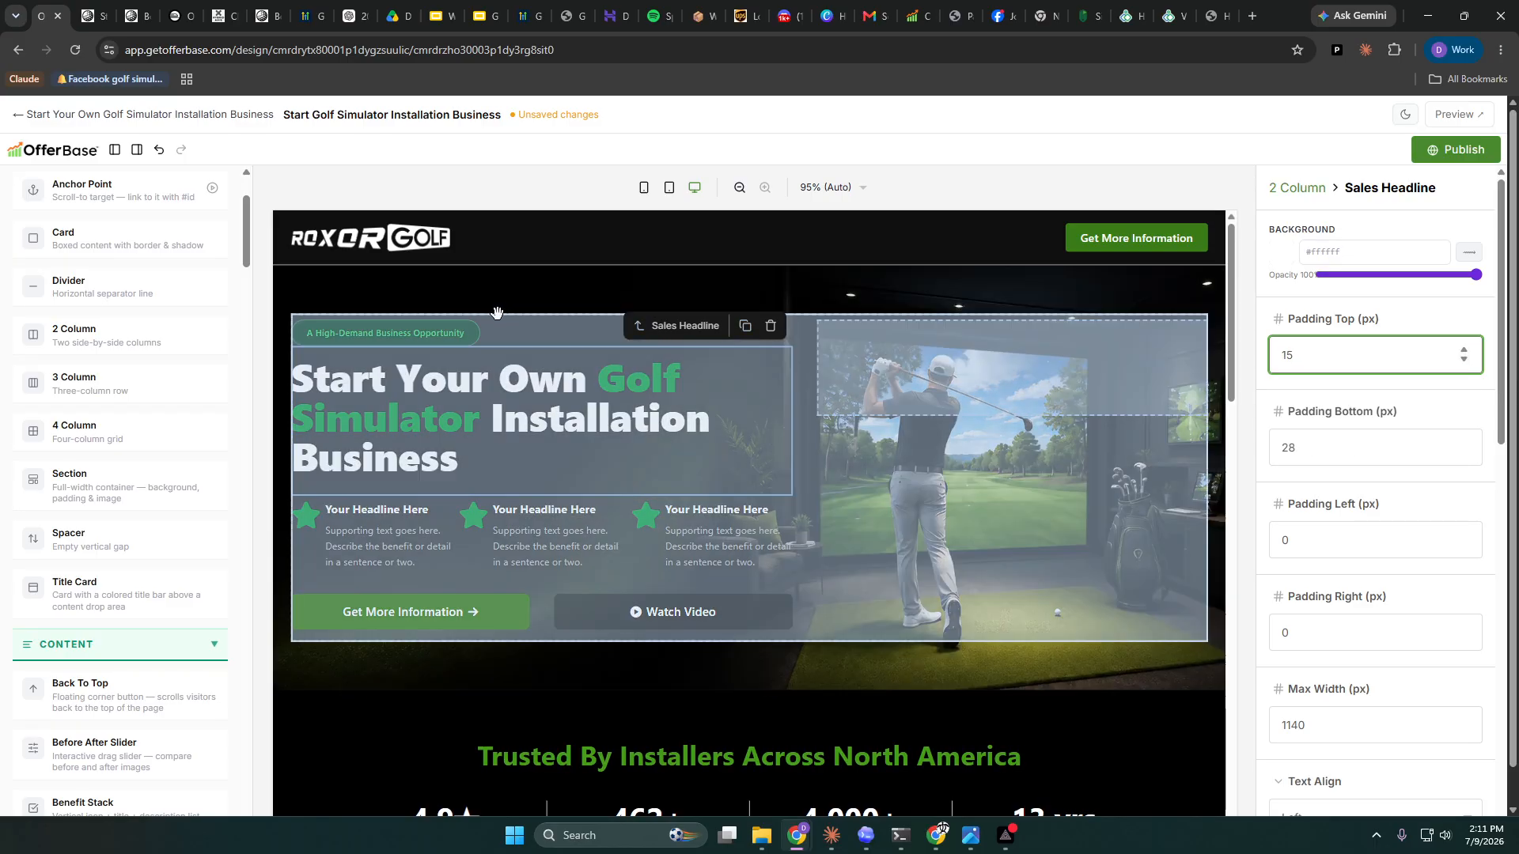
- Set the hero pill's background color to #0c2218 and its text color to #237041
{"action": "left_click", "coordinate": [452, 332]}
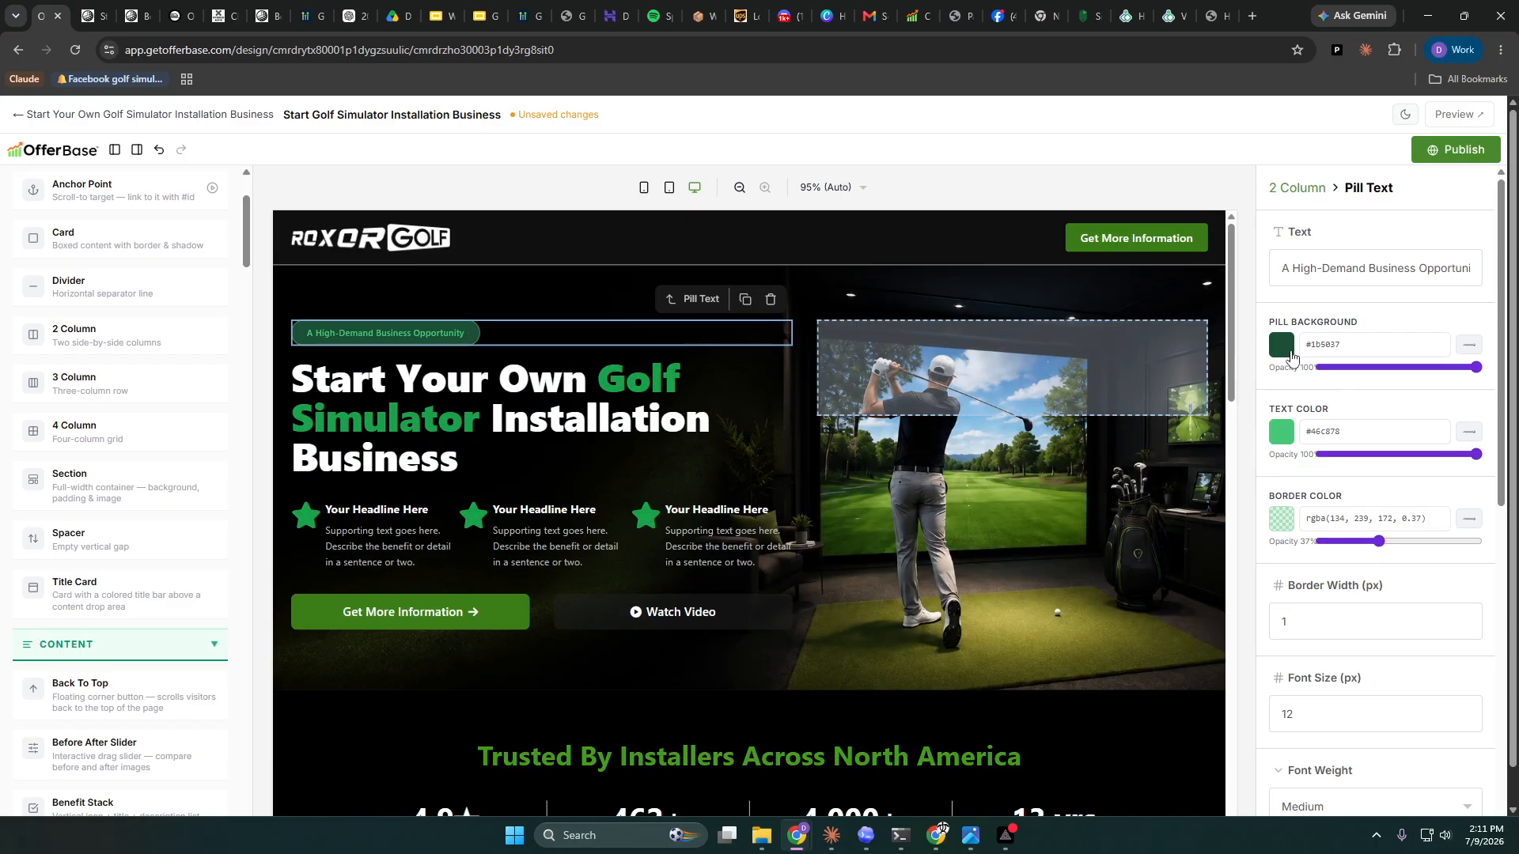
{"action": "left_click", "coordinate": [1288, 353]}
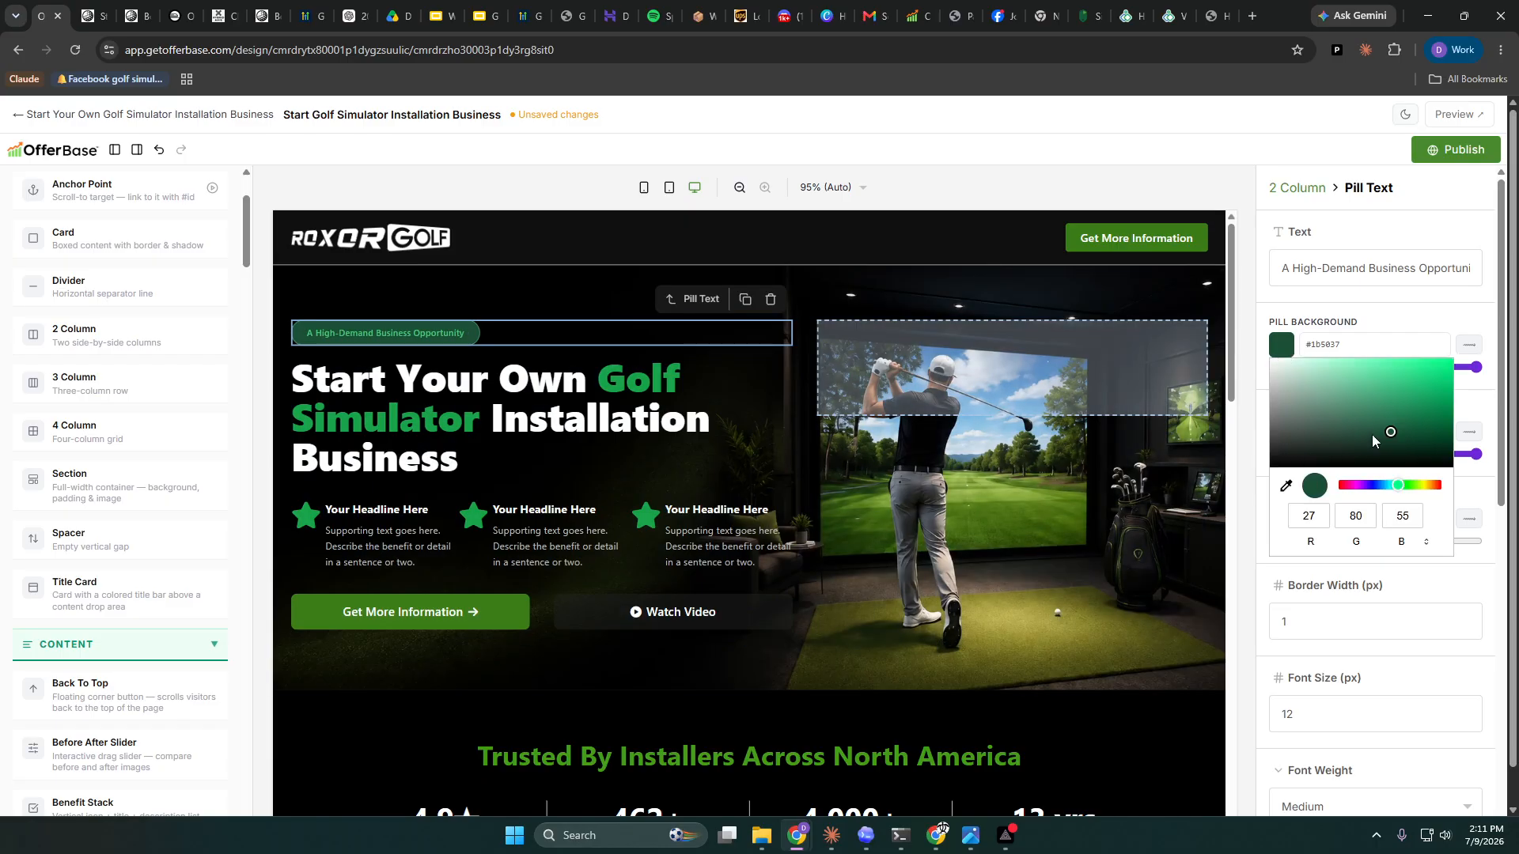
{"action": "mouse_move", "coordinate": [1384, 434]}
{"action": "left_mouse_down"}
{"action": "mouse_move", "coordinate": [1384, 450]}
{"action": "mouse_move", "coordinate": [1391, 412]}
{"action": "left_mouse_up"}
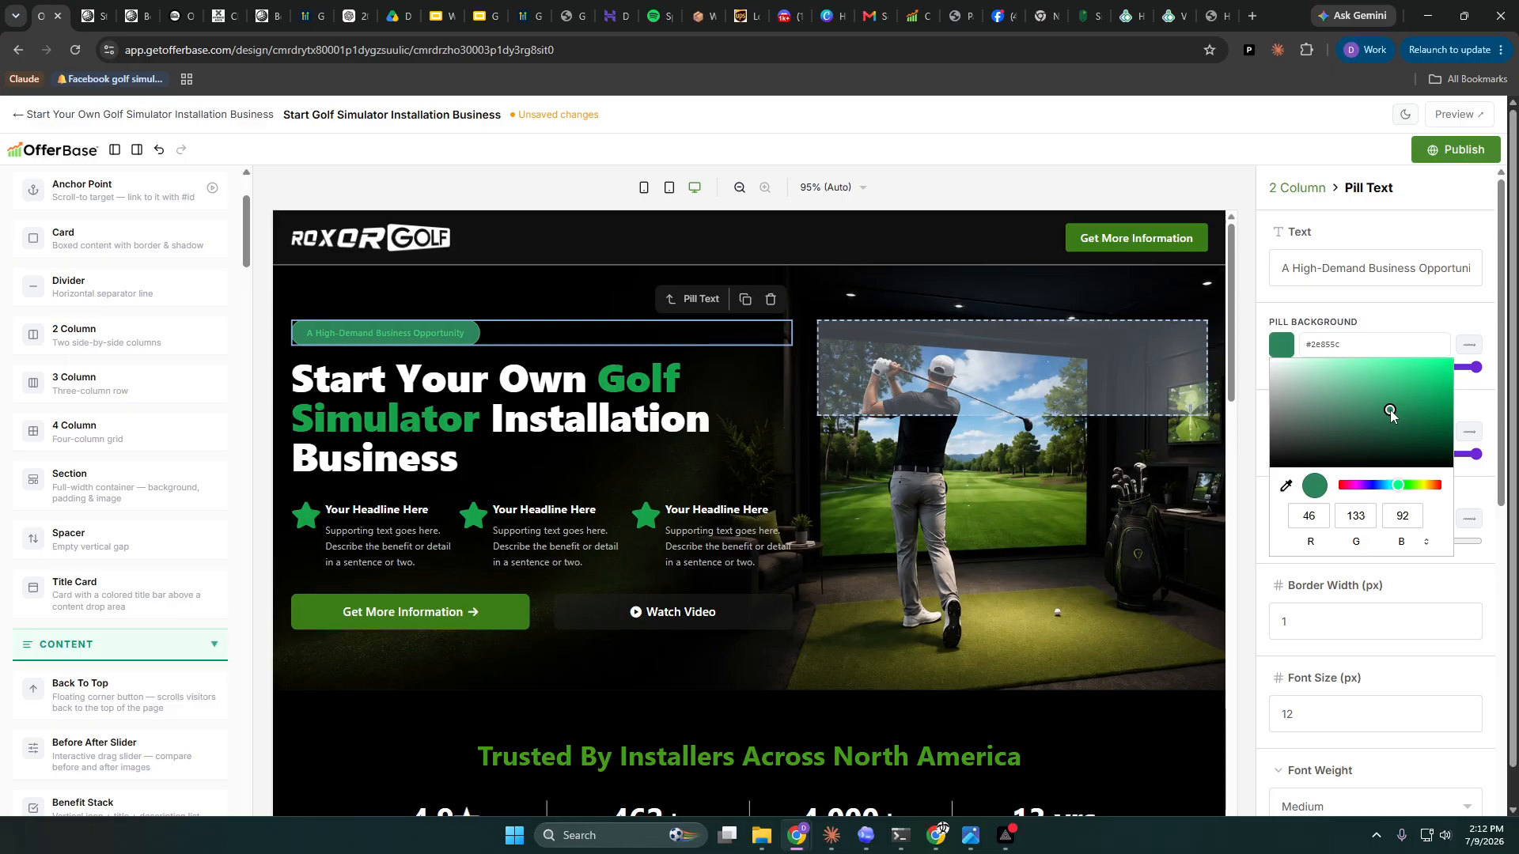
{"action": "left_click_drag", "start_coordinate": [1389, 410], "coordinate": [1389, 452]}
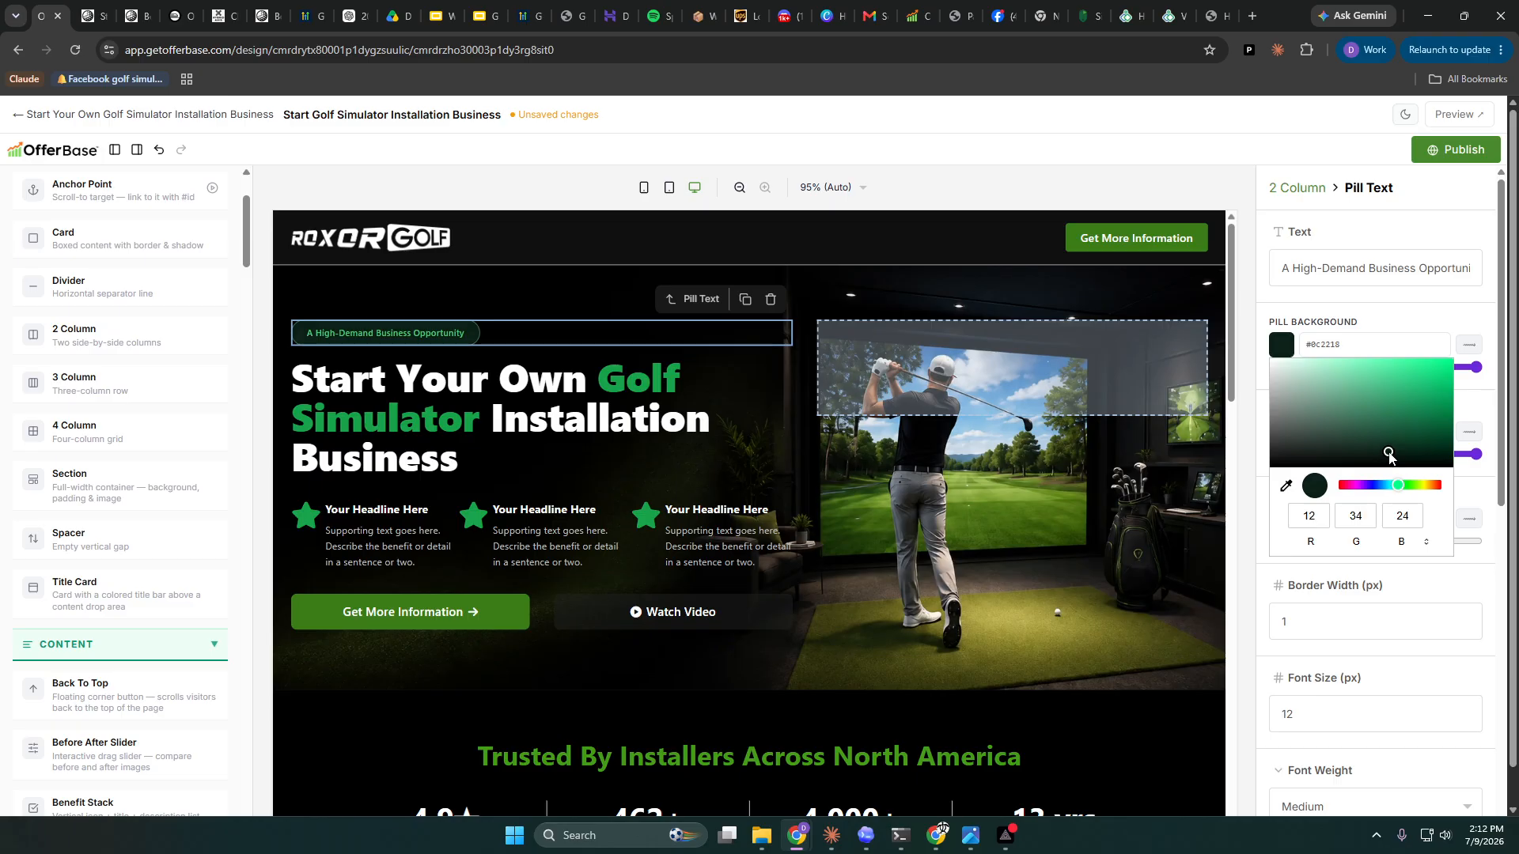
{"action": "left_click", "coordinate": [1490, 454]}
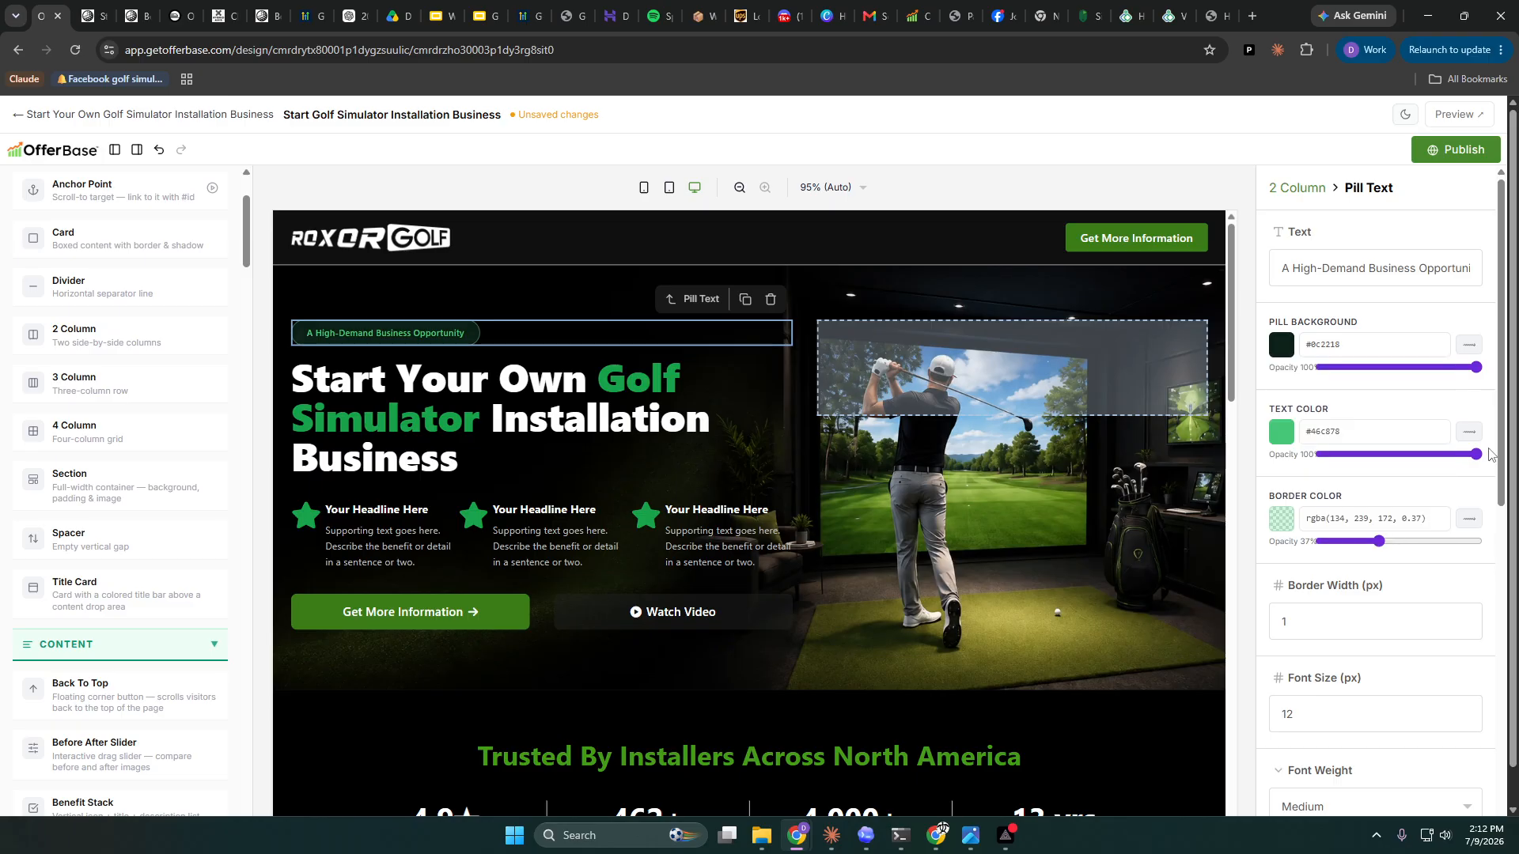
{"action": "left_click", "coordinate": [1282, 432]}
{"action": "left_click_drag", "start_coordinate": [1386, 494], "coordinate": [1394, 508]}
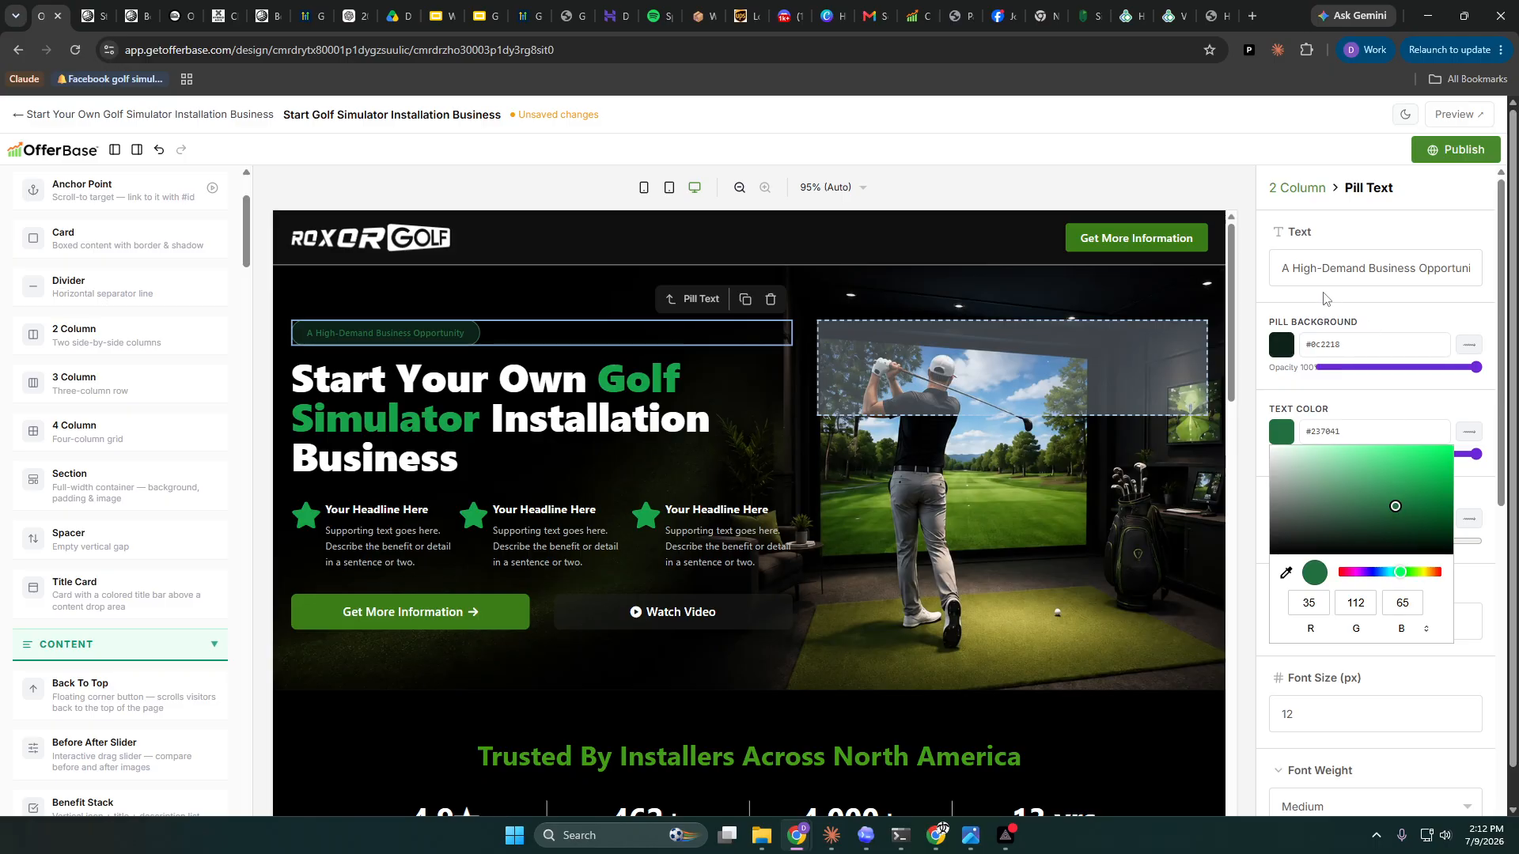
- Insert a fire emoji at the start of the hero pill text "A High-Demand Business Opportunity"
{"action": "left_click", "coordinate": [1285, 267]}
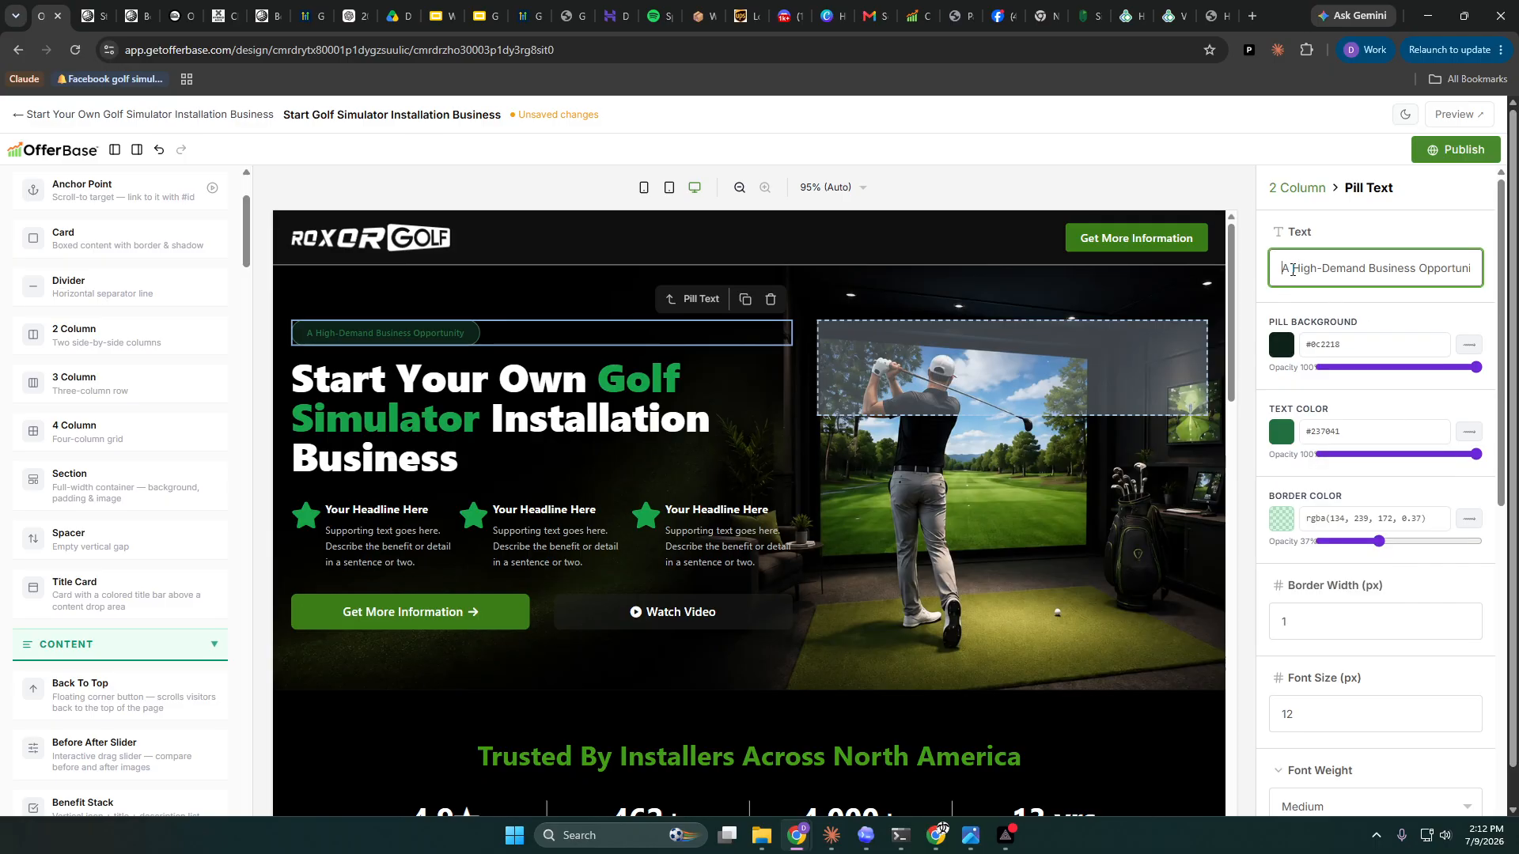
{"action": "key", "text": "super+period"}
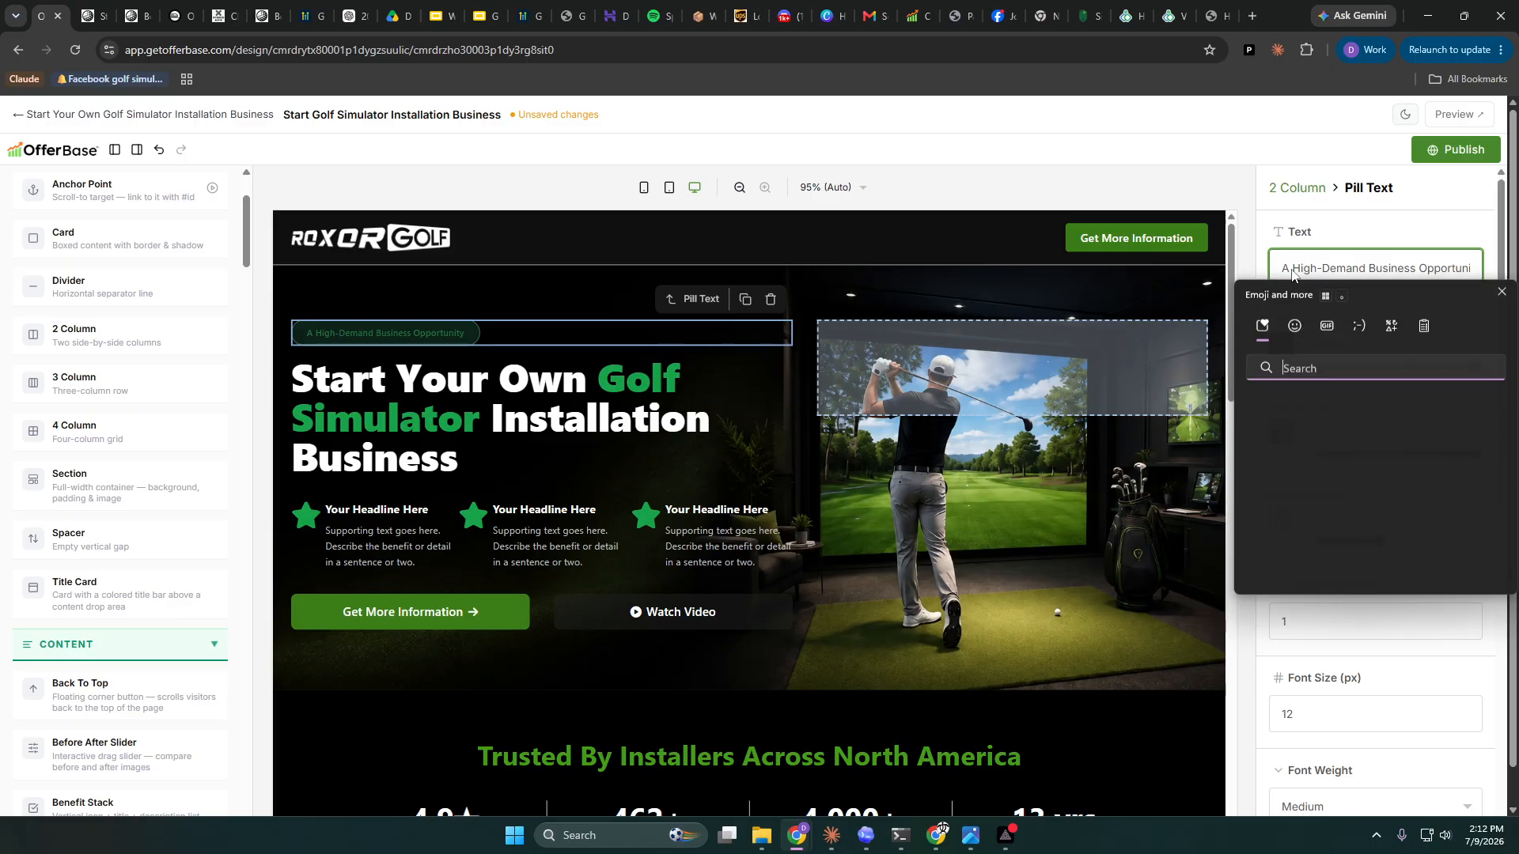
{"action": "left_click", "coordinate": [1311, 443]}
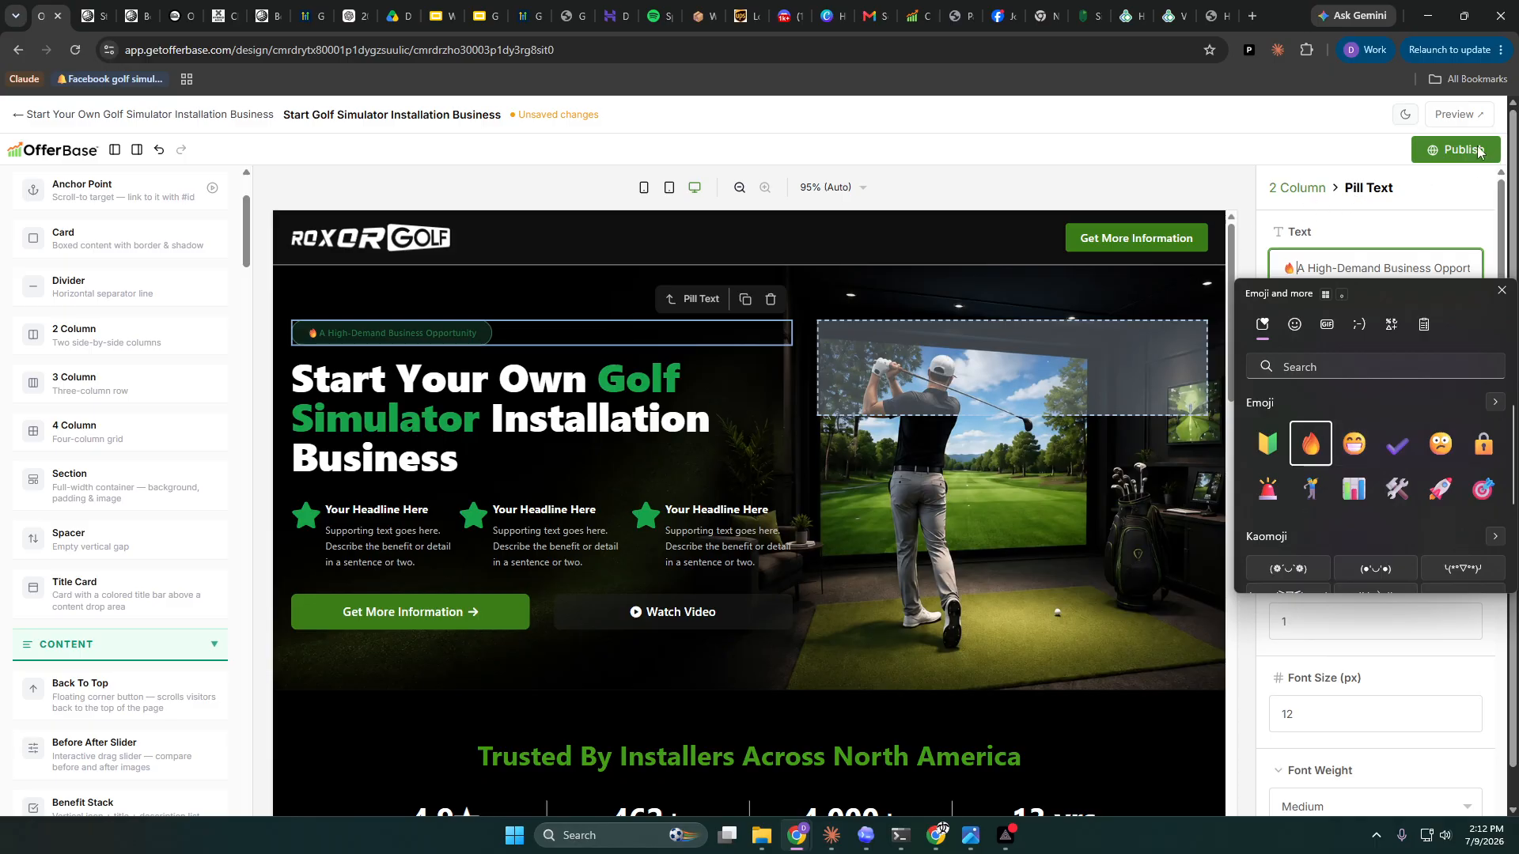
{"action": "left_click", "coordinate": [1478, 151]}
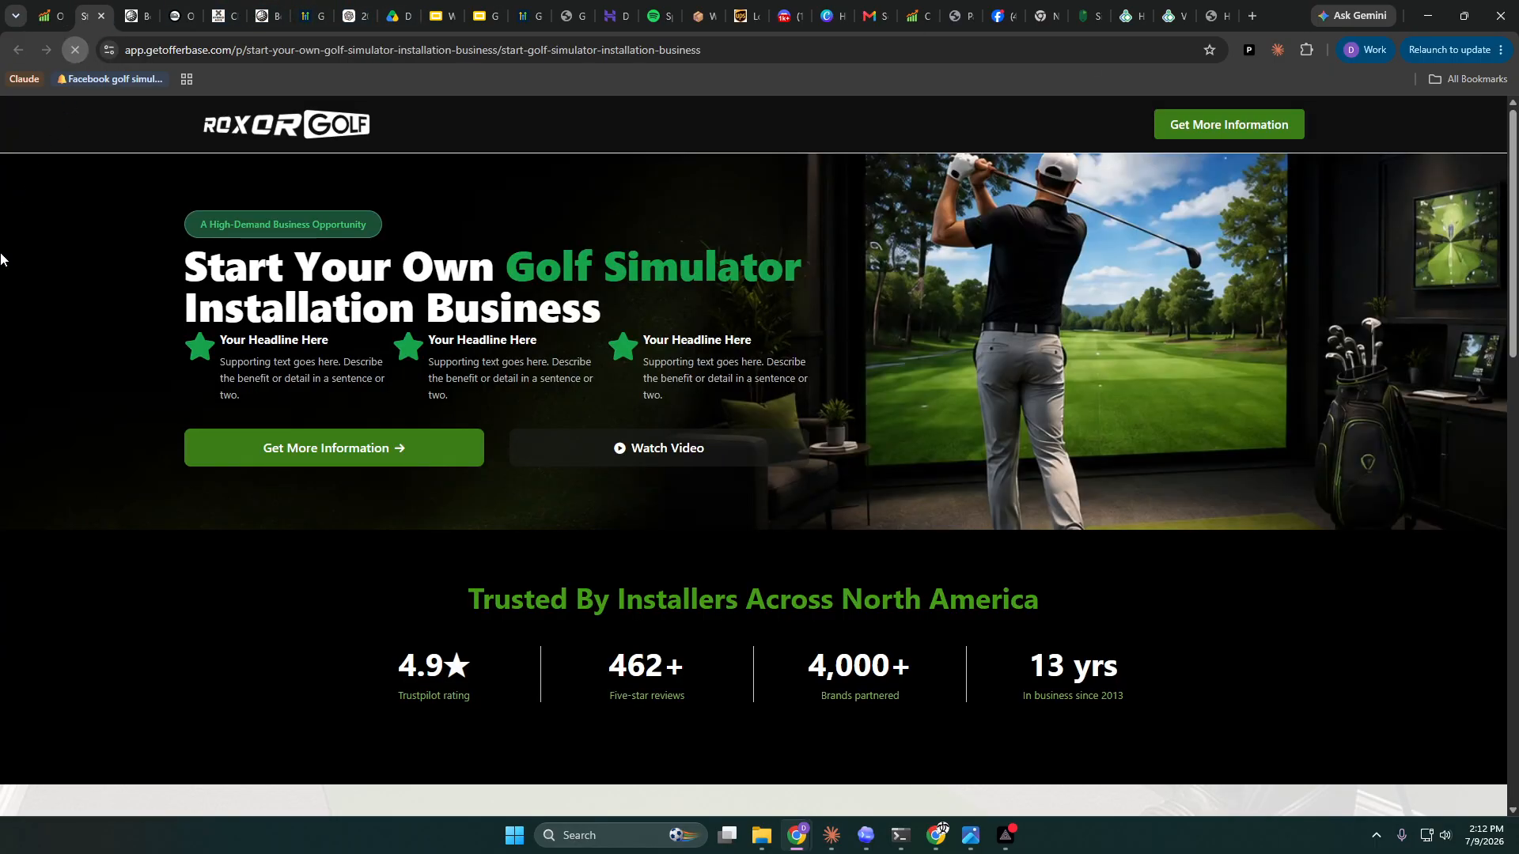
- Close the browser tab with the golf simulator booking demo and return to the page editor
{"action": "left_click", "coordinate": [131, 15]}
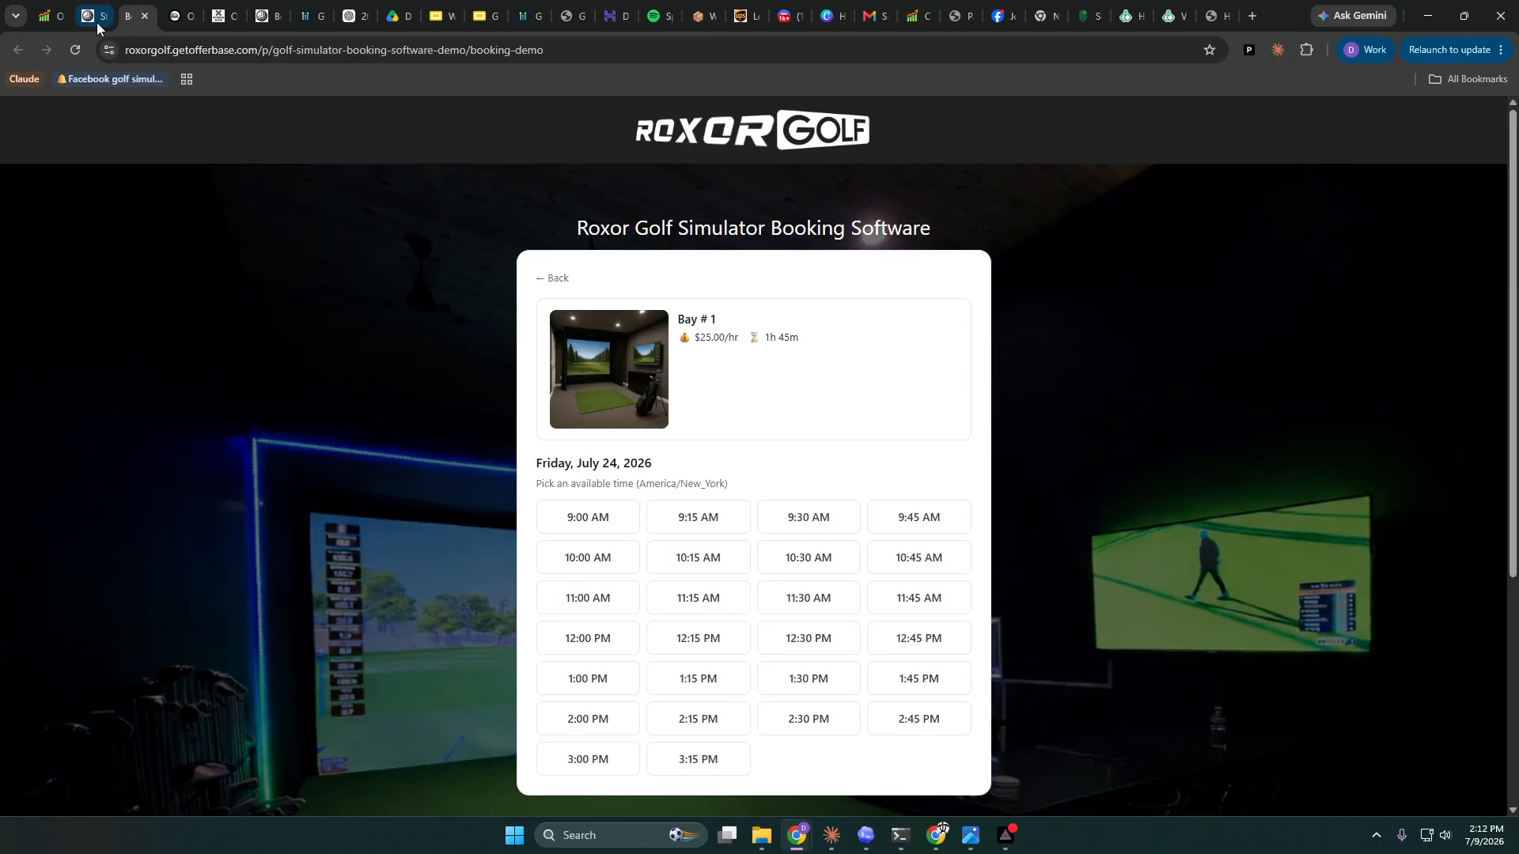
{"action": "left_click", "coordinate": [148, 16]}
{"action": "left_click", "coordinate": [91, 20]}
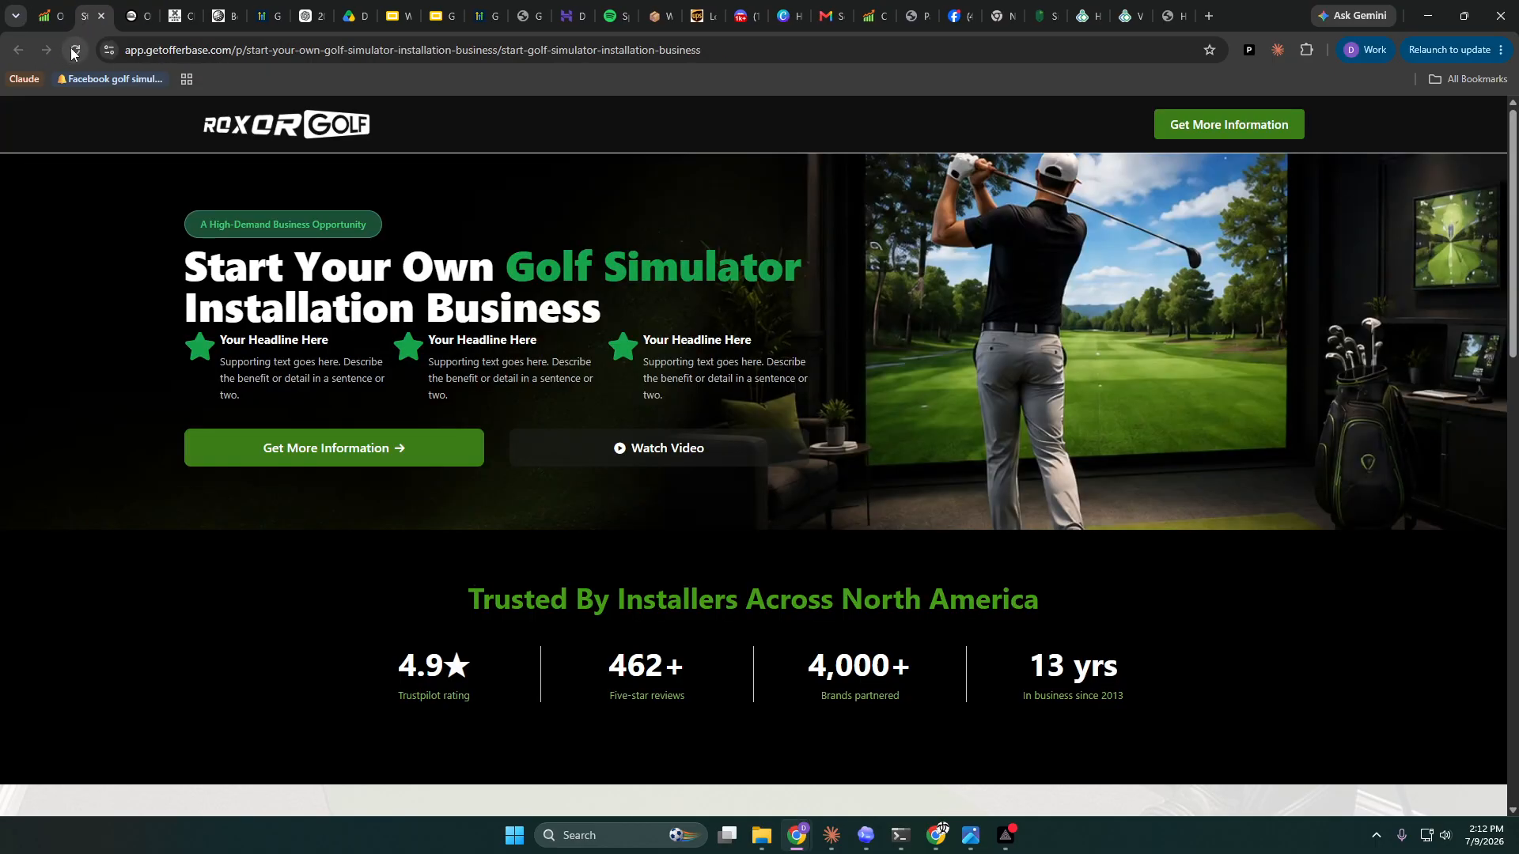
{"action": "left_click", "coordinate": [49, 16]}
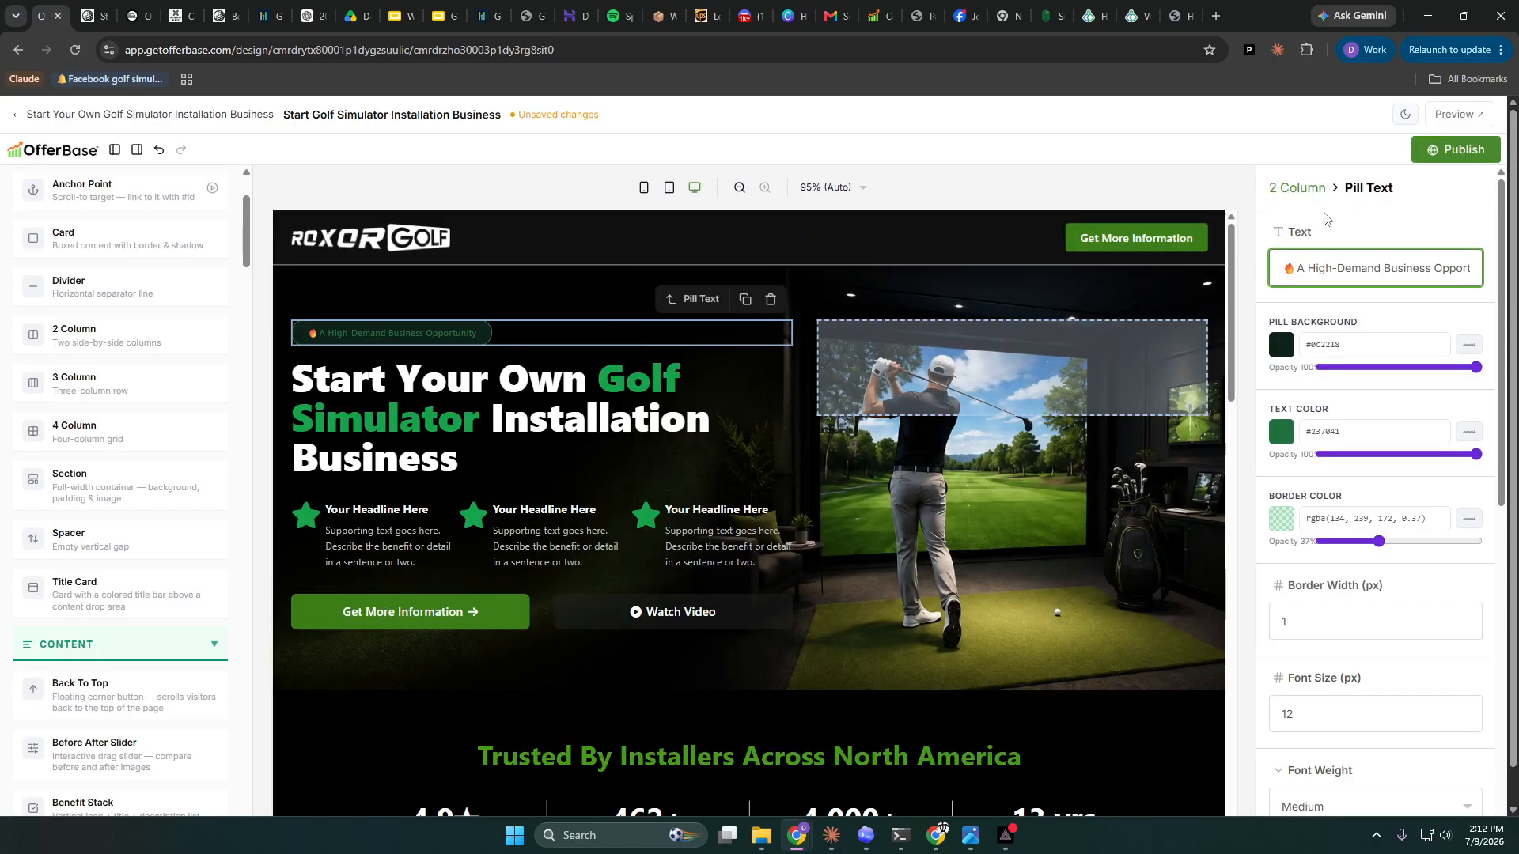
- Publish the landing page with the pill changes and reload the published version
{"action": "left_click", "coordinate": [1460, 152]}
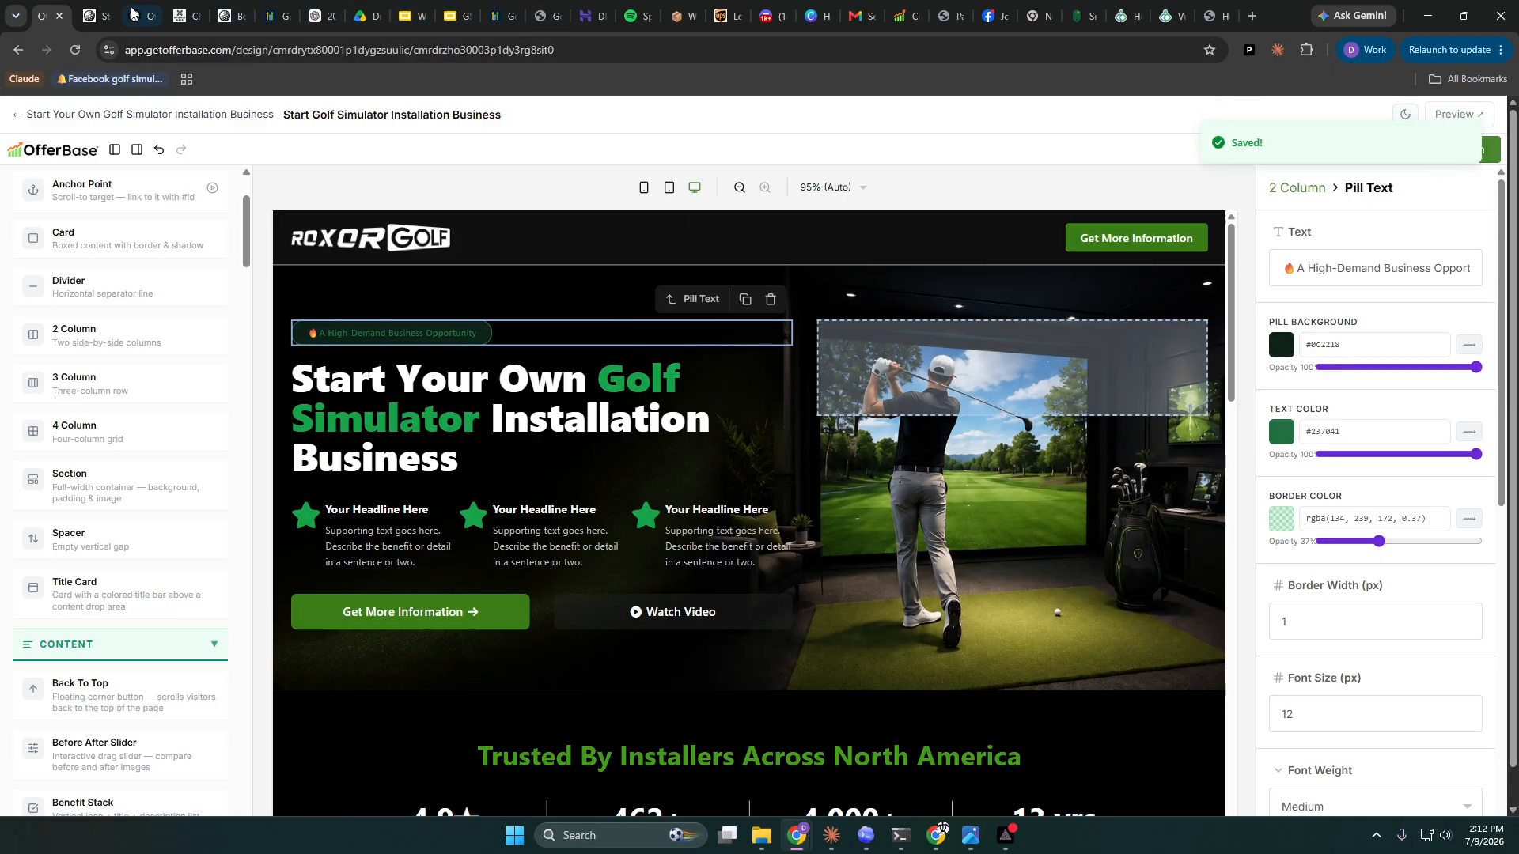
{"action": "left_click", "coordinate": [91, 15]}
{"action": "left_click", "coordinate": [77, 46]}
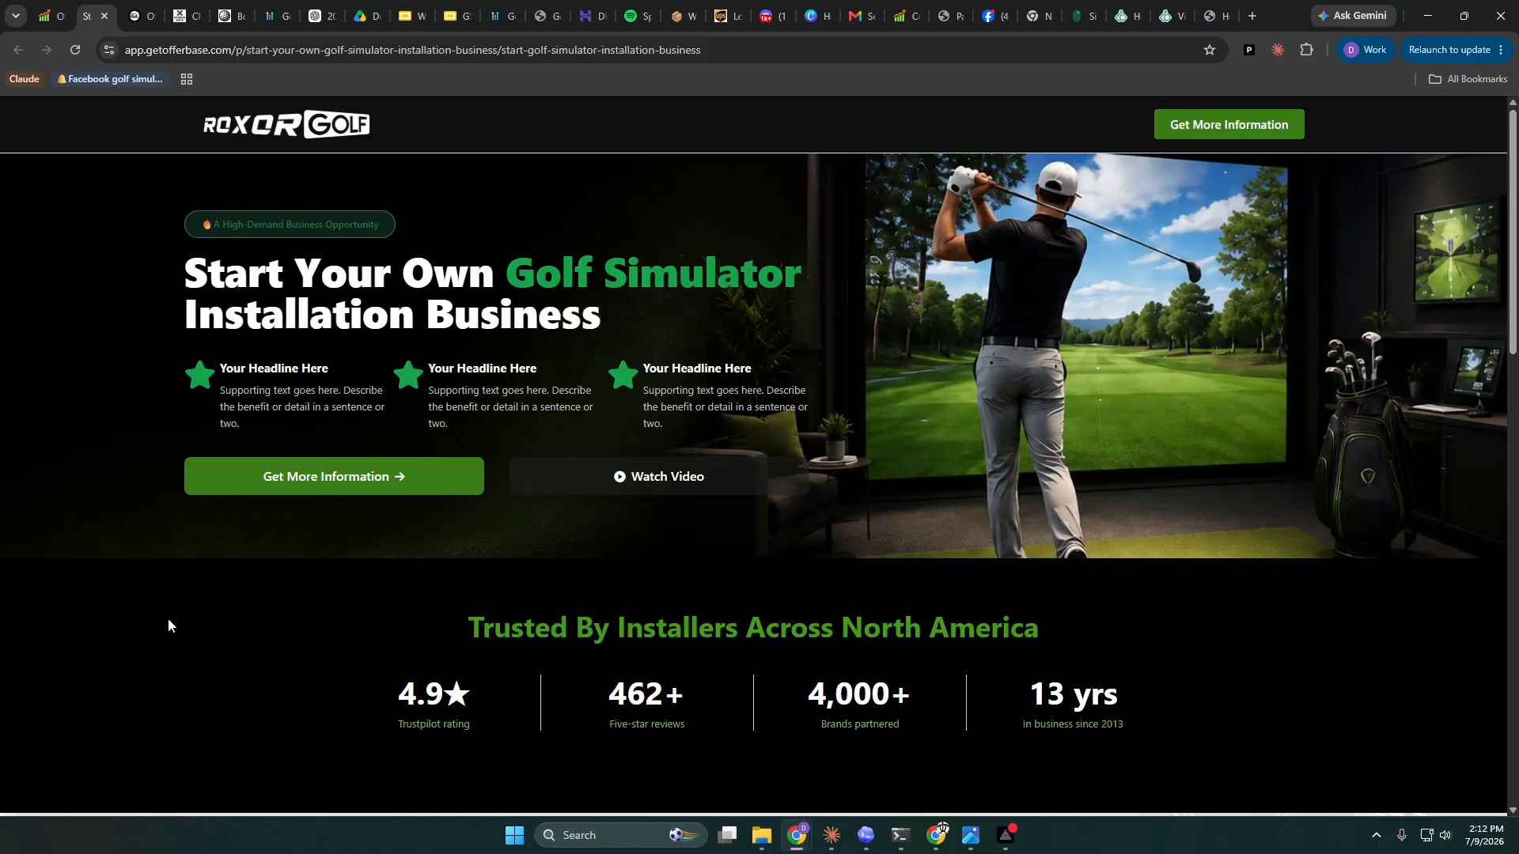
- Return to the page editor, lower the hero pill's border color opacity to 10%, and publish the page
{"action": "left_click", "coordinate": [52, 16]}
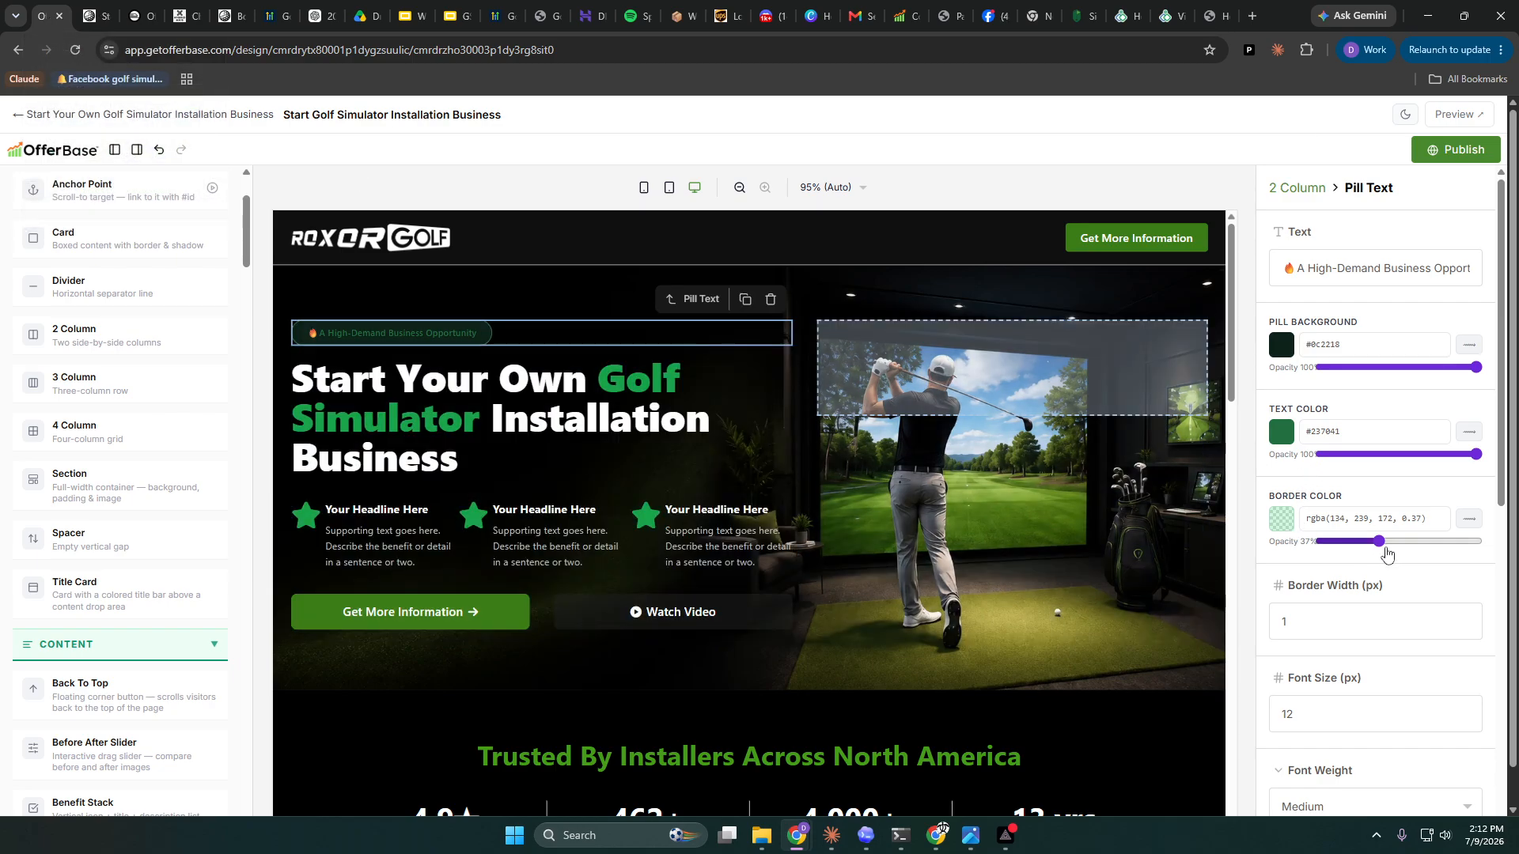
{"action": "left_click_drag", "start_coordinate": [1381, 543], "coordinate": [1337, 545]}
{"action": "left_click", "coordinate": [1431, 148]}
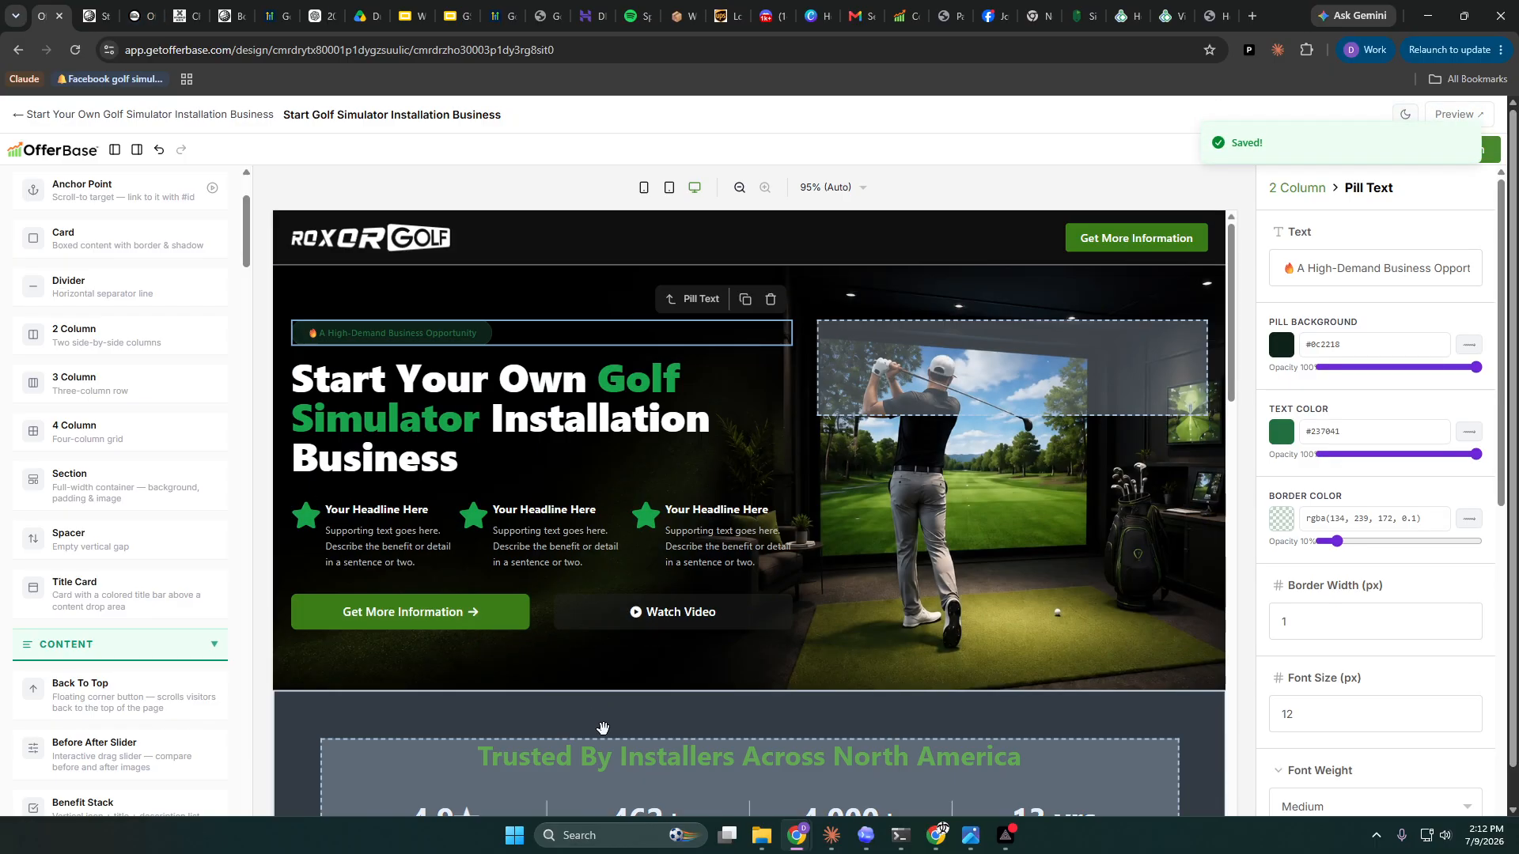
- Publish the page again and review the hero and Trusted By Installers sections on the published version
{"action": "left_click", "coordinate": [602, 728]}
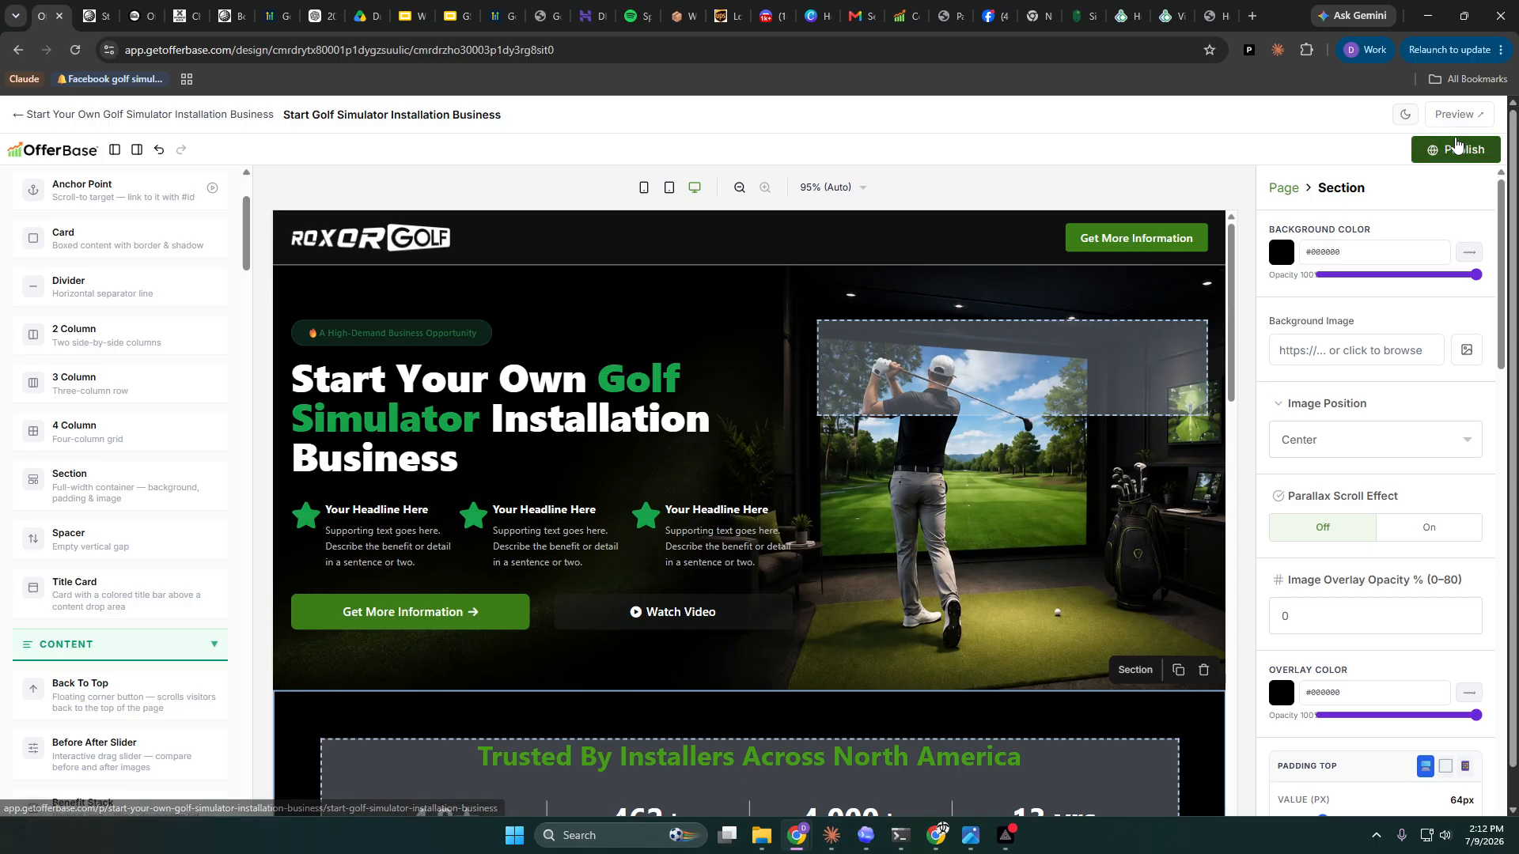
{"action": "left_click", "coordinate": [1458, 141]}
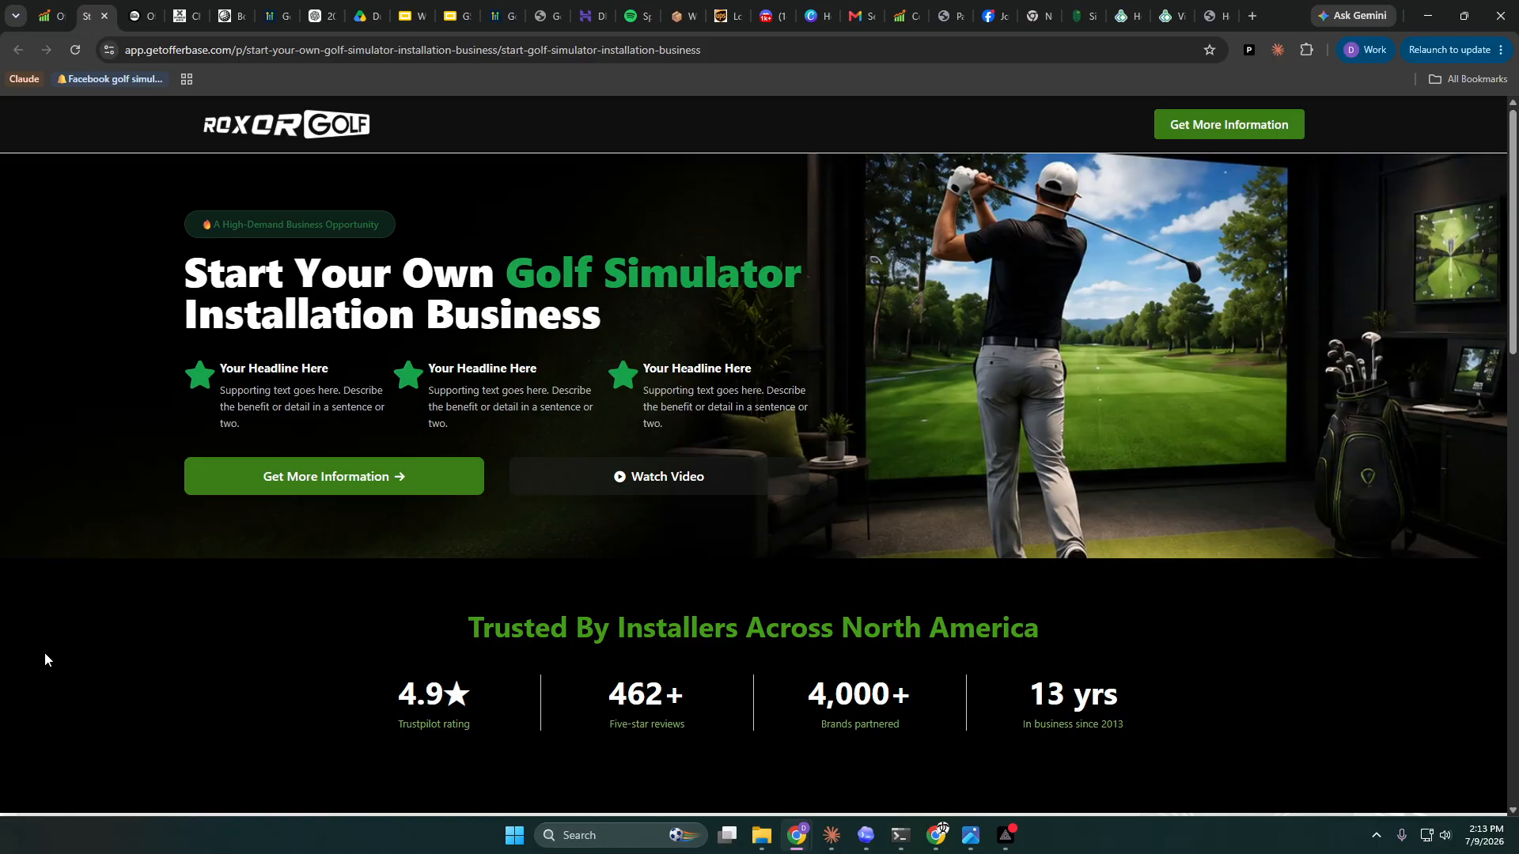
{"action": "scroll", "coordinate": [428, 492], "scroll_direction": "down", "scroll_amount": 3}
{"action": "scroll", "coordinate": [405, 451], "scroll_direction": "up", "scroll_amount": 3}
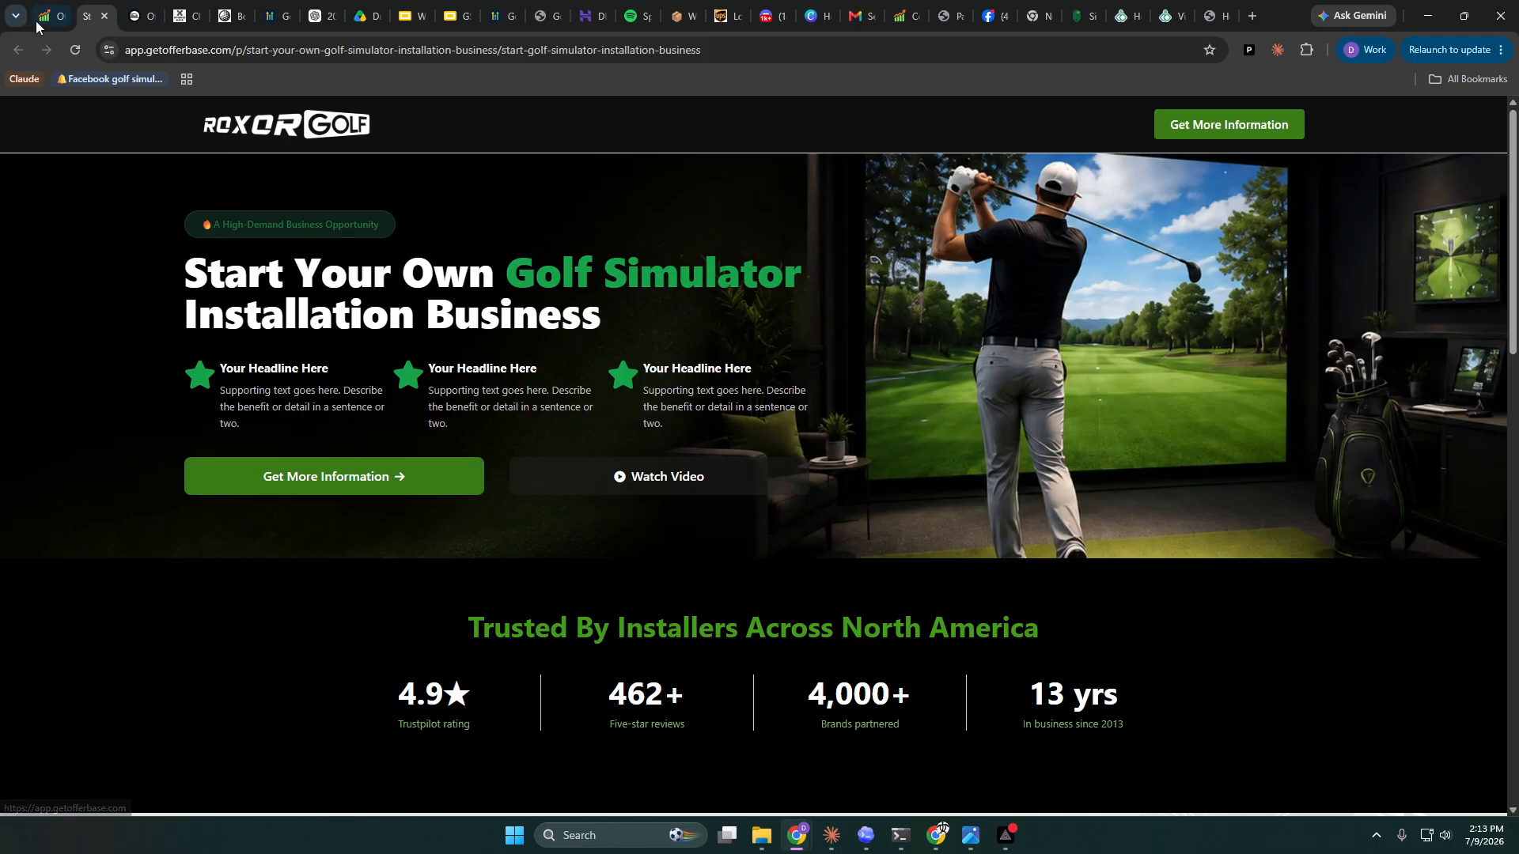
- Return to the page editor and set the navigation bar's bottom border color to dark green, RGB 13, 134, 4
{"action": "left_click", "coordinate": [47, 16]}
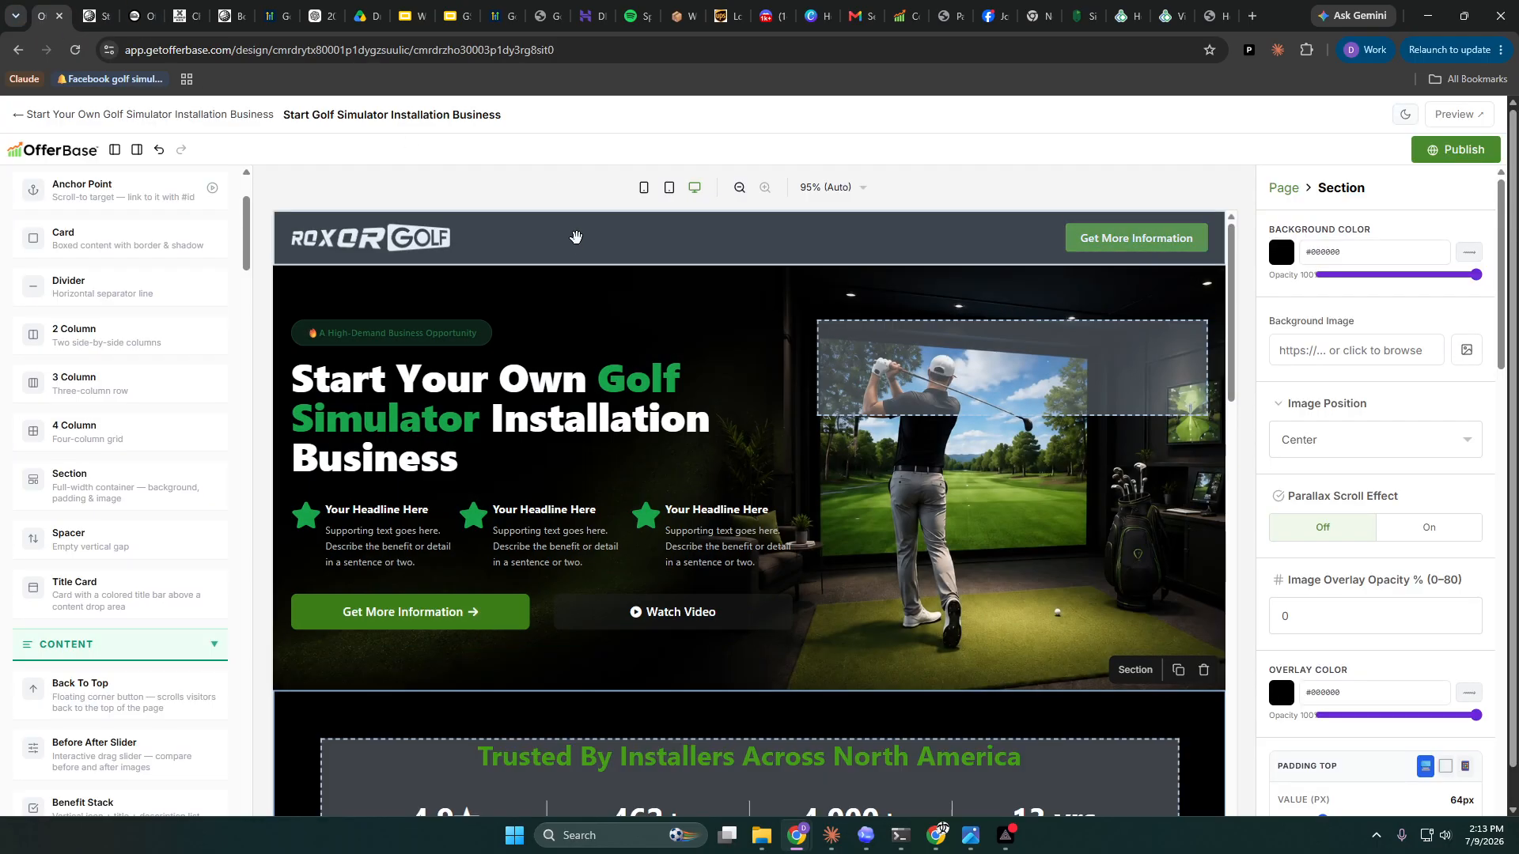
{"action": "left_click", "coordinate": [575, 237]}
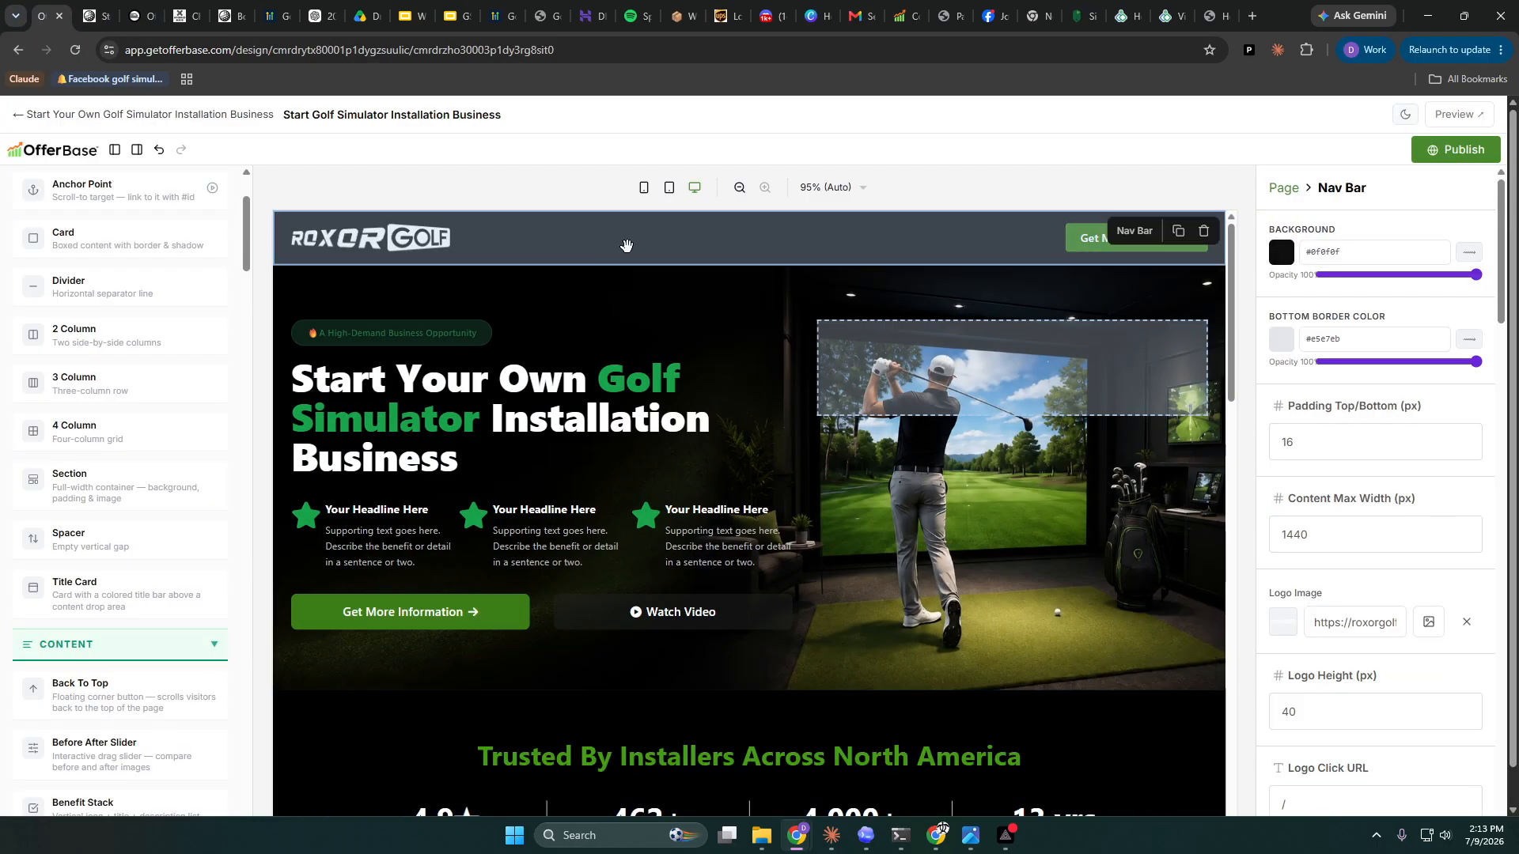
{"action": "left_click", "coordinate": [1282, 340]}
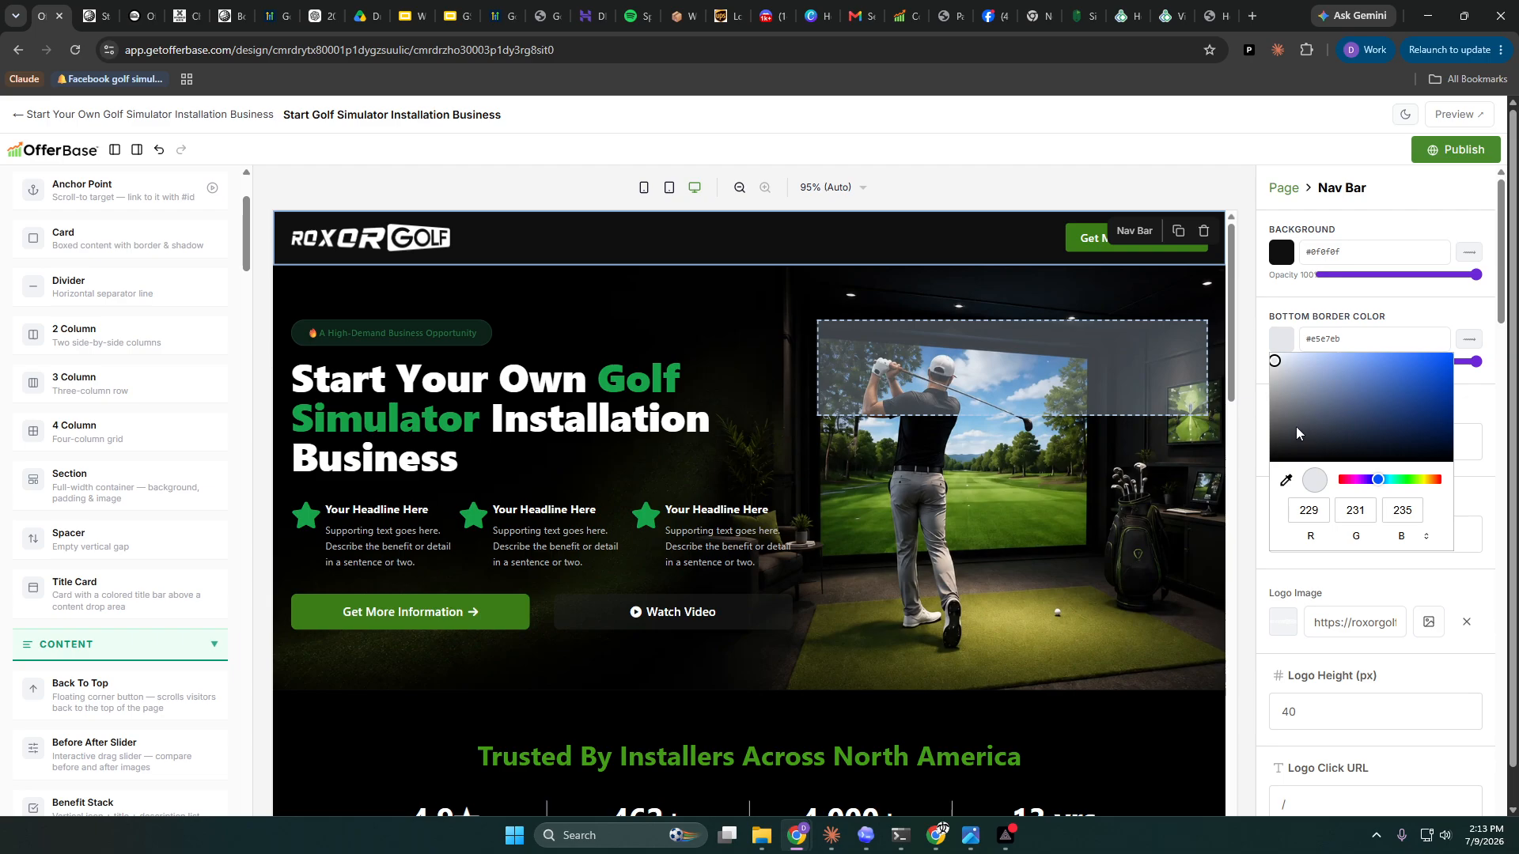
{"action": "left_click", "coordinate": [1408, 479]}
{"action": "left_click", "coordinate": [1445, 405]}
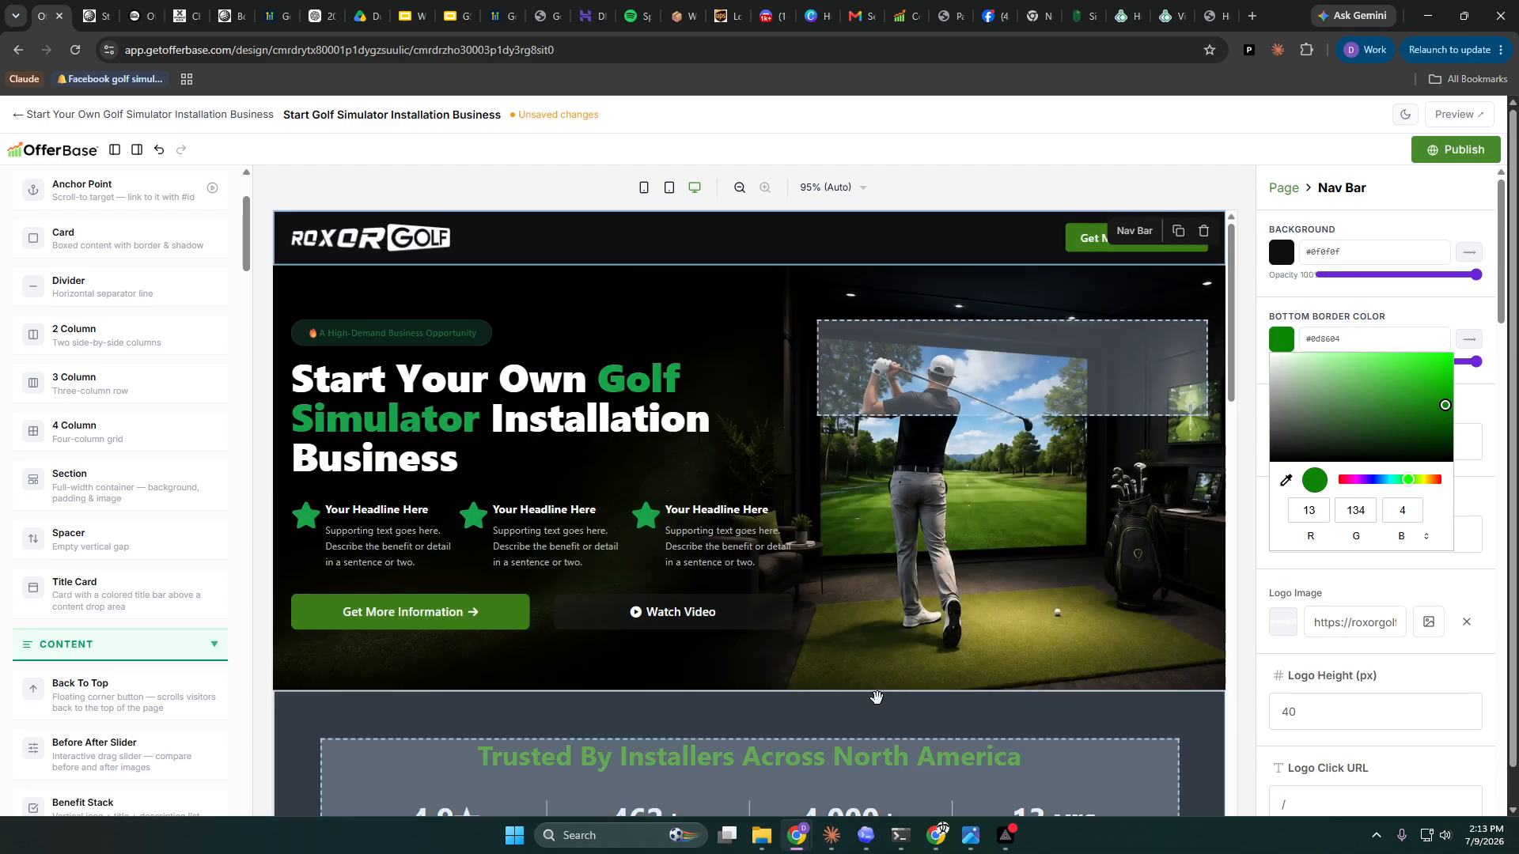
{"action": "left_click", "coordinate": [890, 685]}
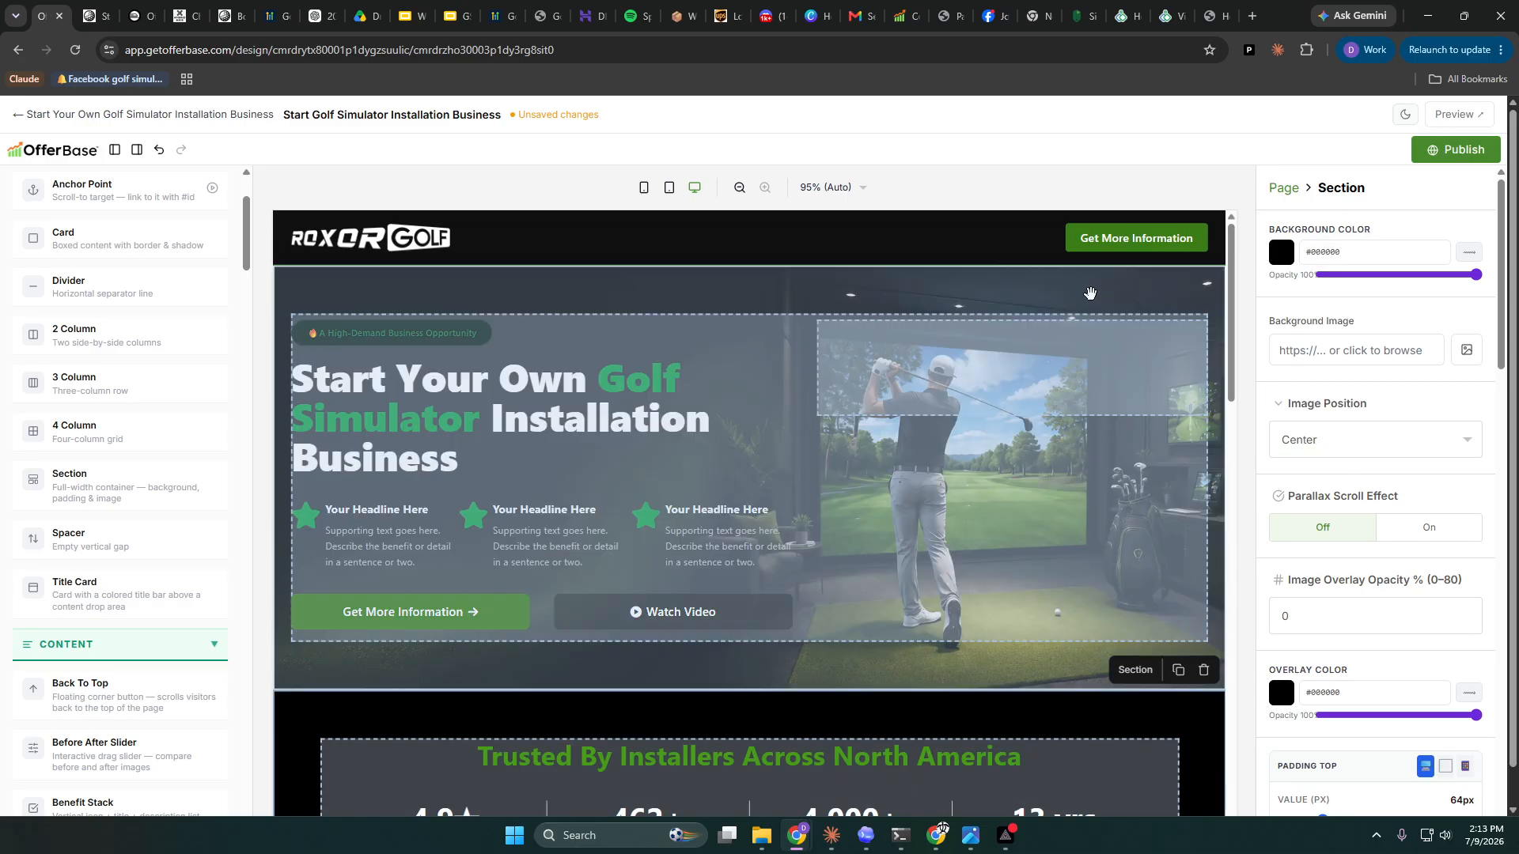
- Change the navigation bar's bottom border color to light green #89c185
{"action": "left_click", "coordinate": [1132, 259]}
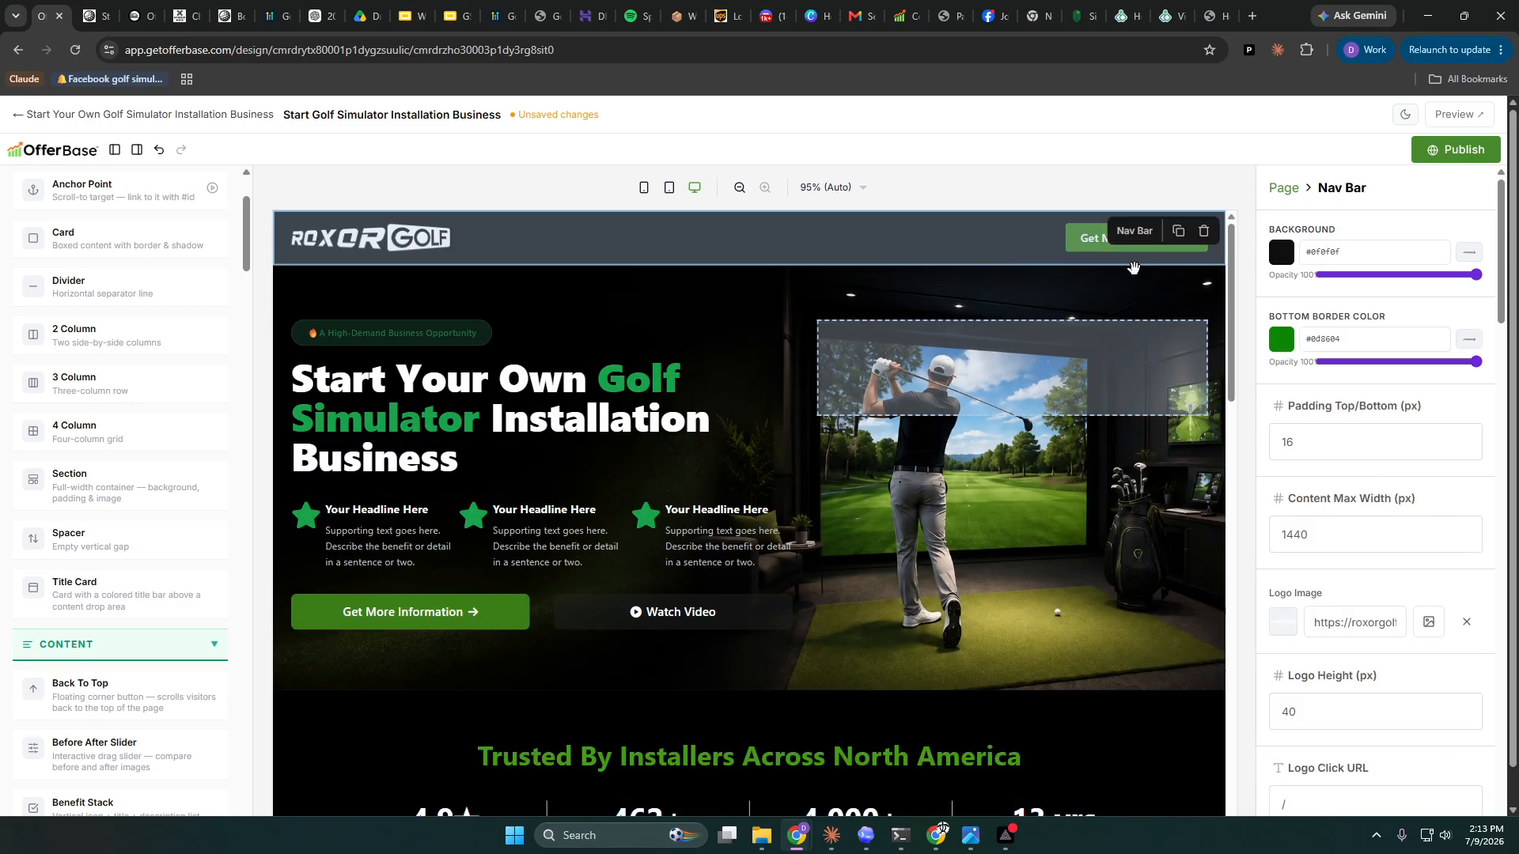
{"action": "left_click", "coordinate": [1285, 346]}
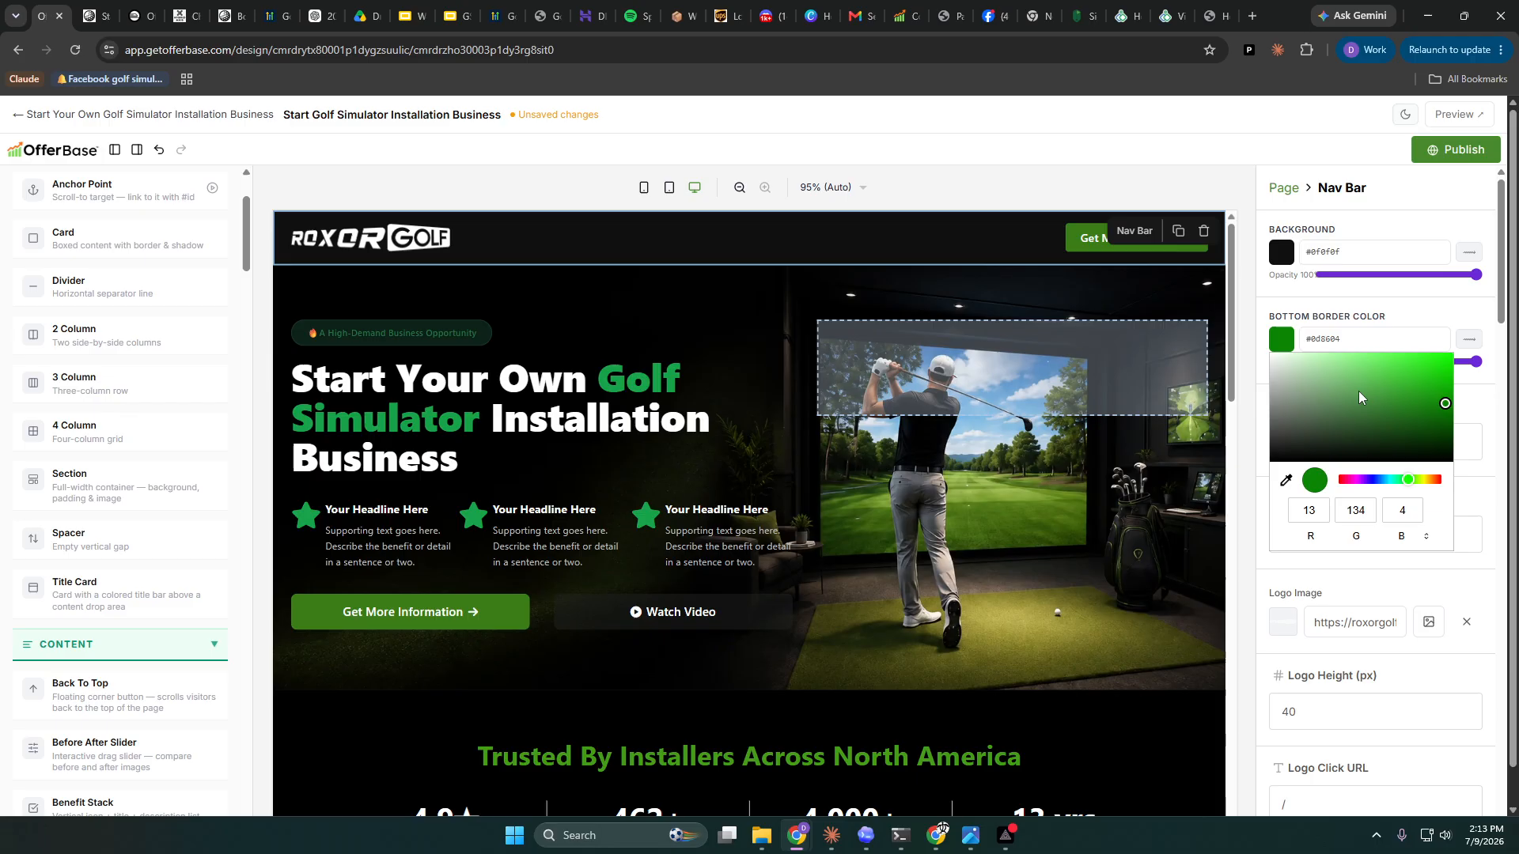
{"action": "left_click_drag", "start_coordinate": [1325, 415], "coordinate": [1327, 383]}
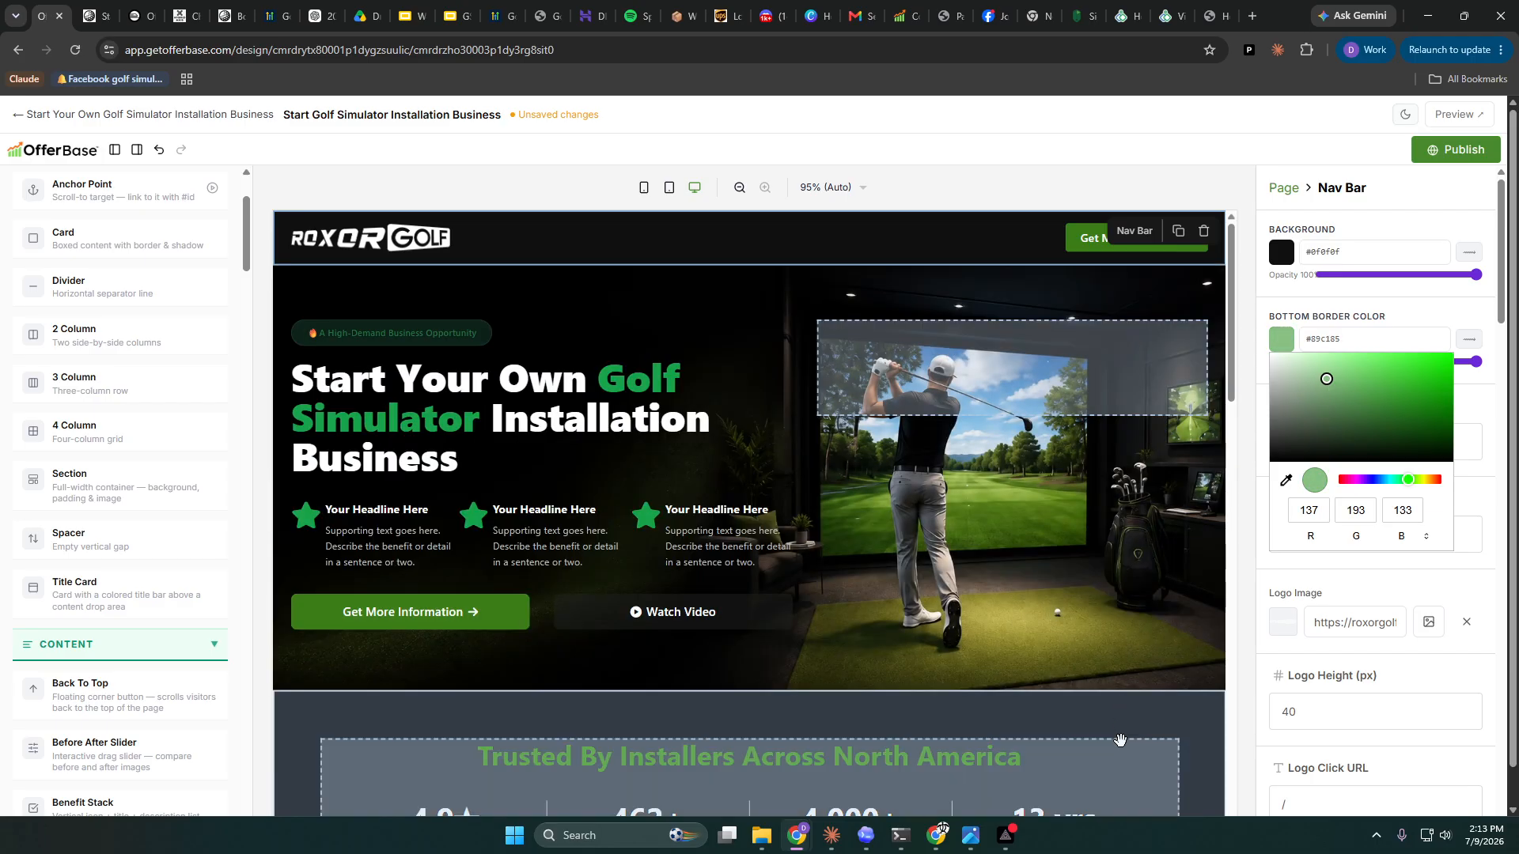
{"action": "left_click", "coordinate": [1128, 763]}
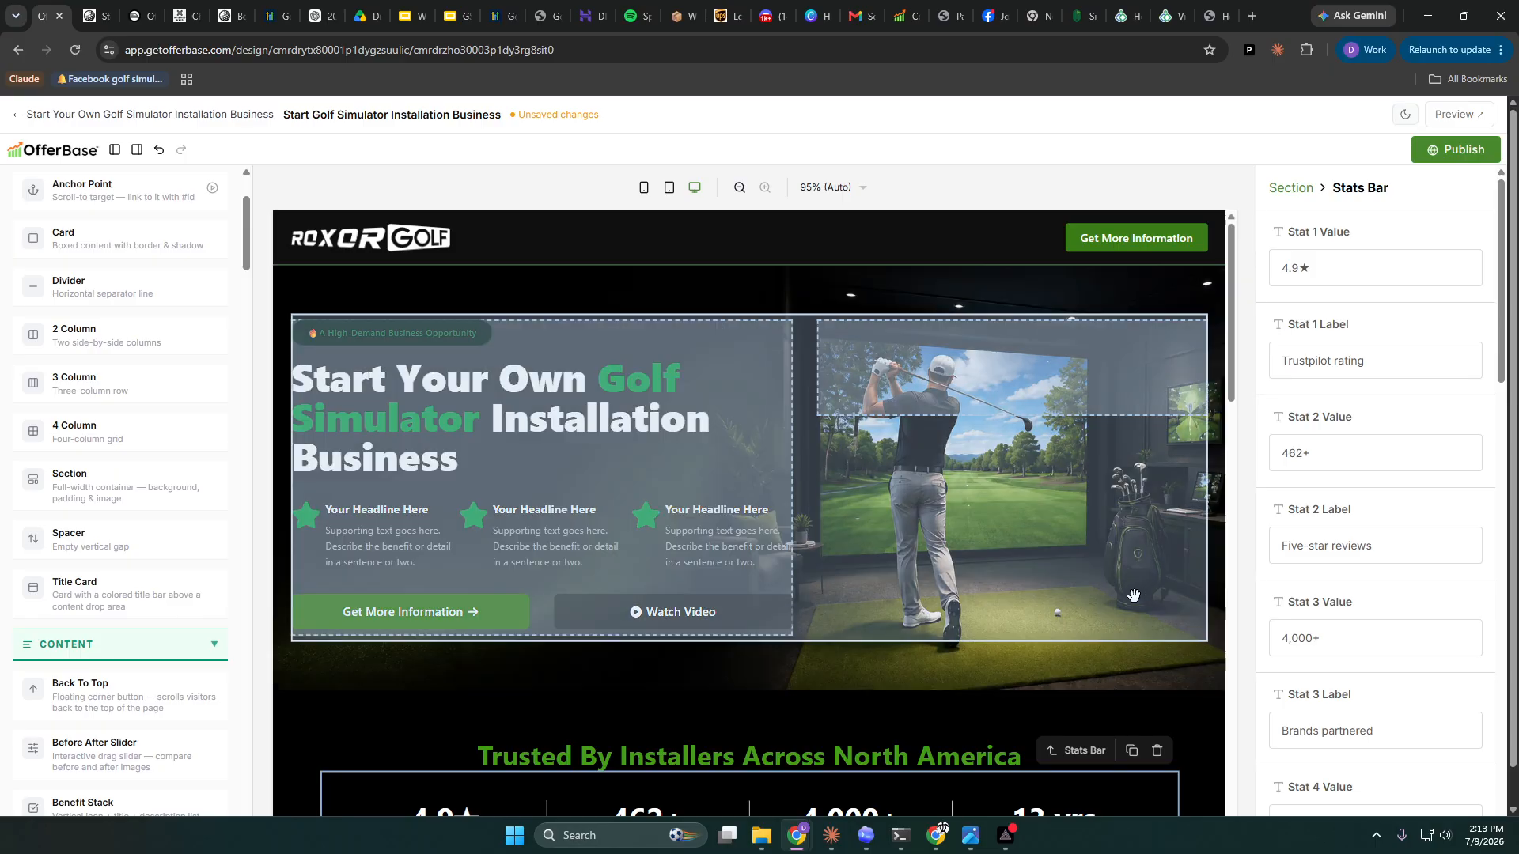
{"action": "left_click", "coordinate": [1196, 718]}
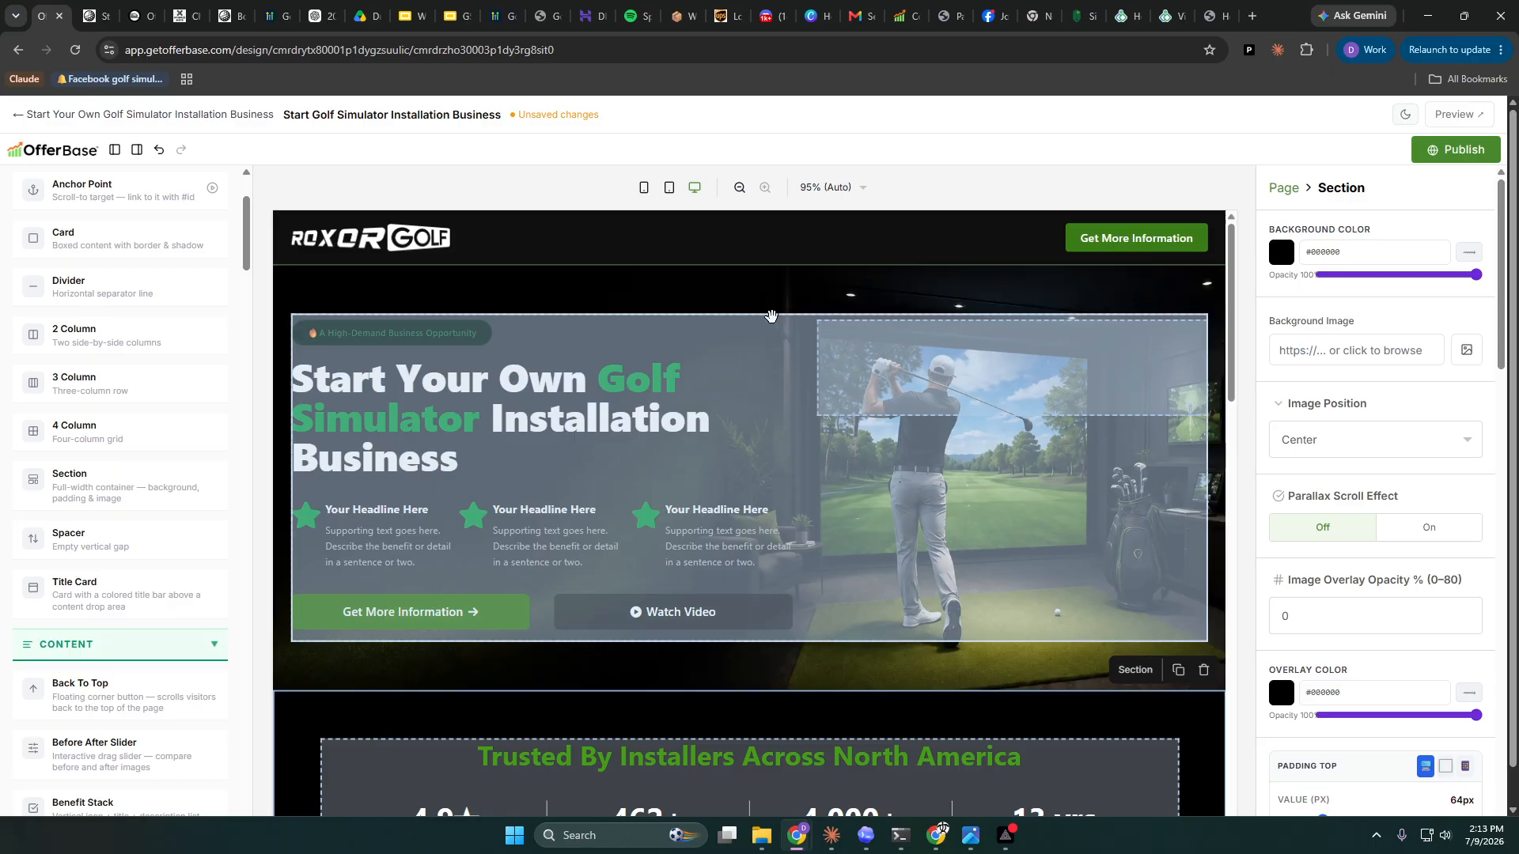
- Examine the navigation bar's settings, from its border, padding and logo to the link, call-to-action and mobile menu options
{"action": "left_click", "coordinate": [985, 227]}
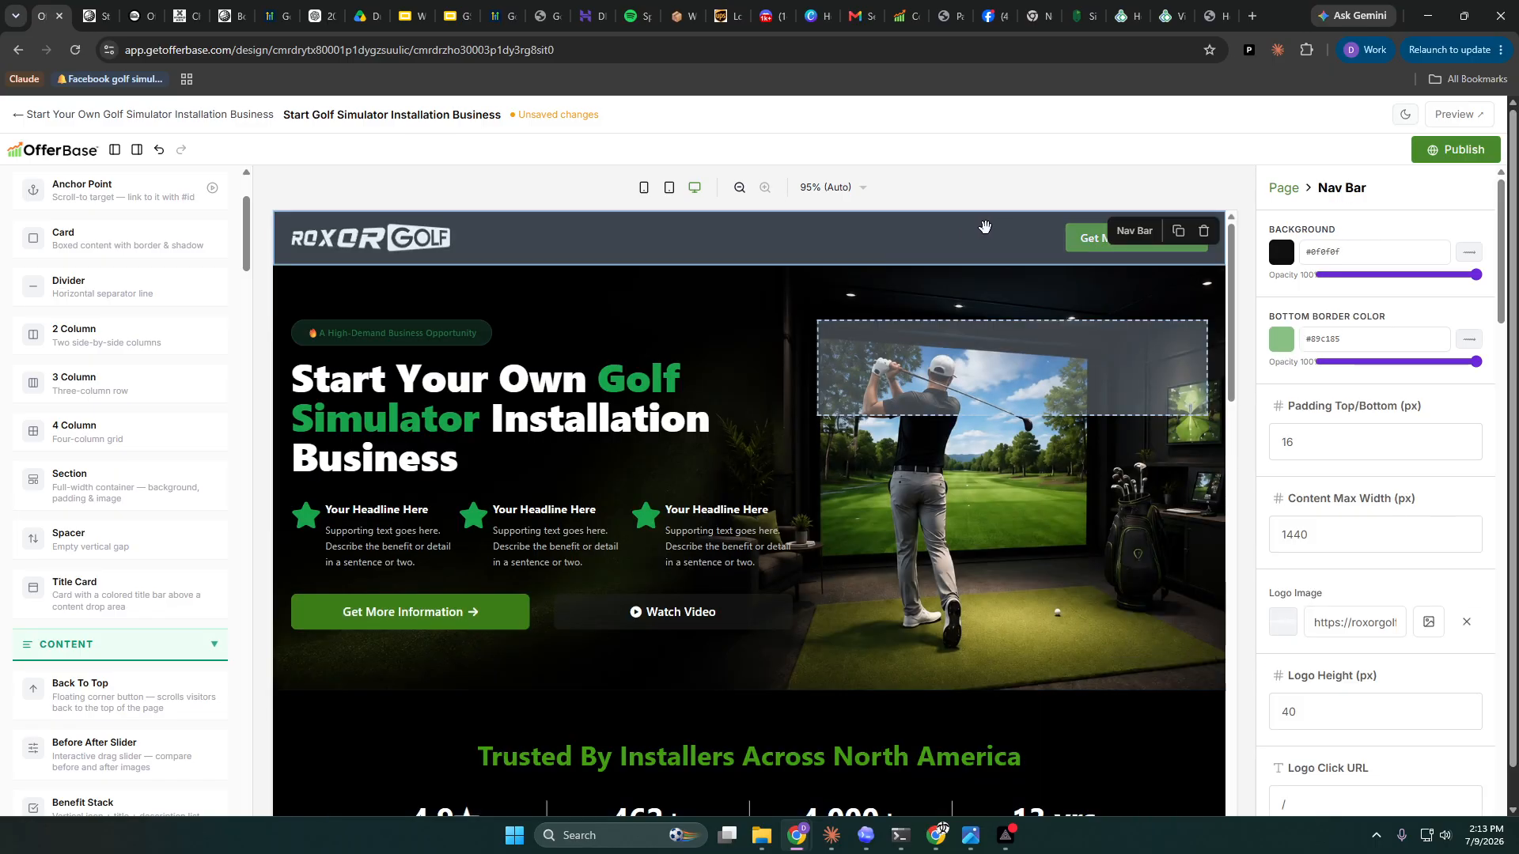
{"action": "scroll", "coordinate": [1353, 380], "scroll_direction": "down", "scroll_amount": 12}
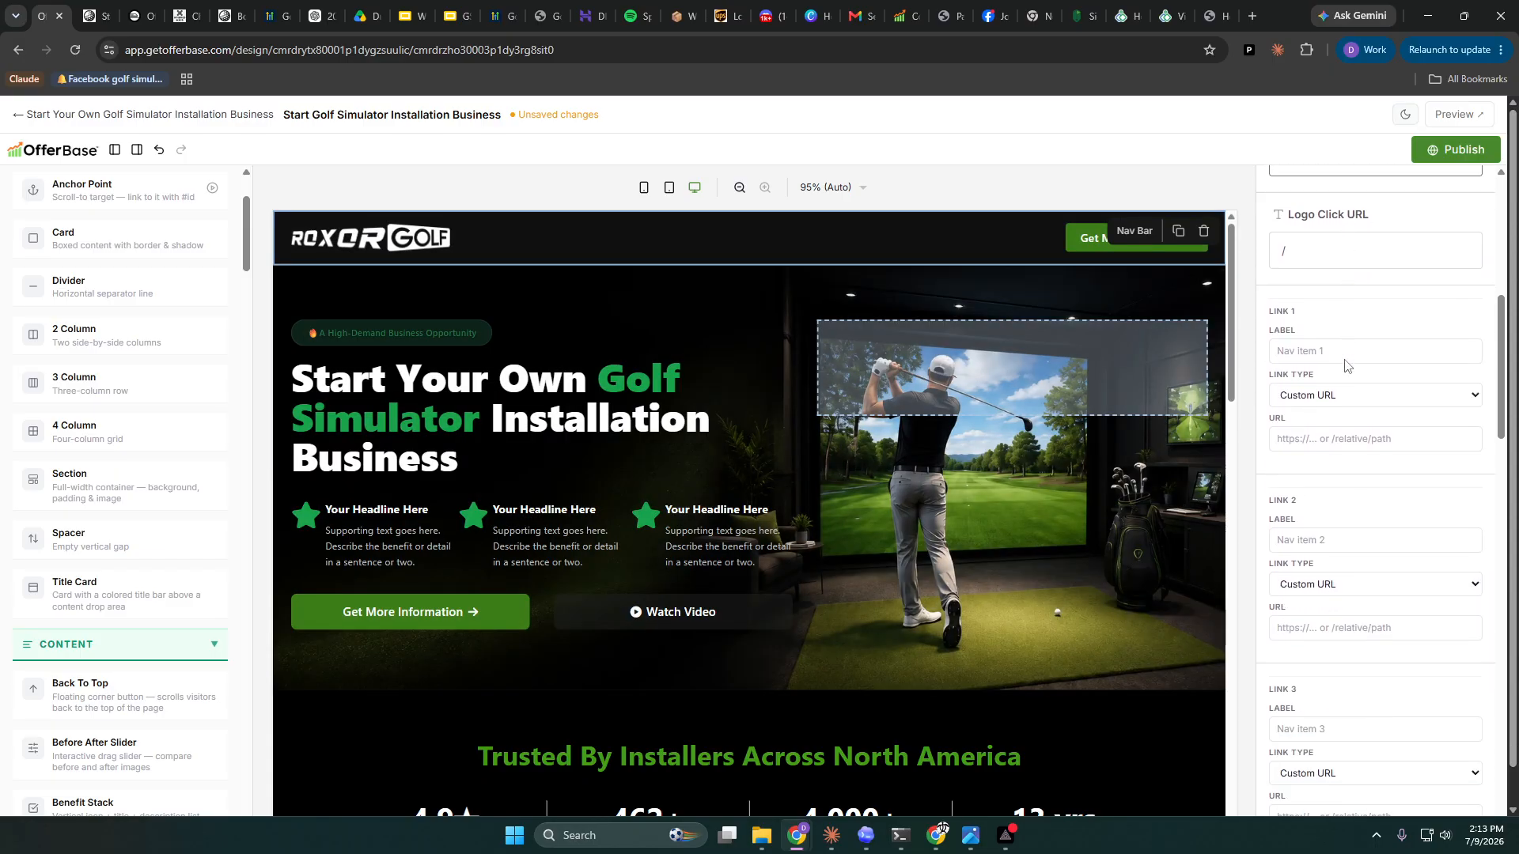
{"action": "scroll", "coordinate": [1345, 365], "scroll_direction": "down", "scroll_amount": 15}
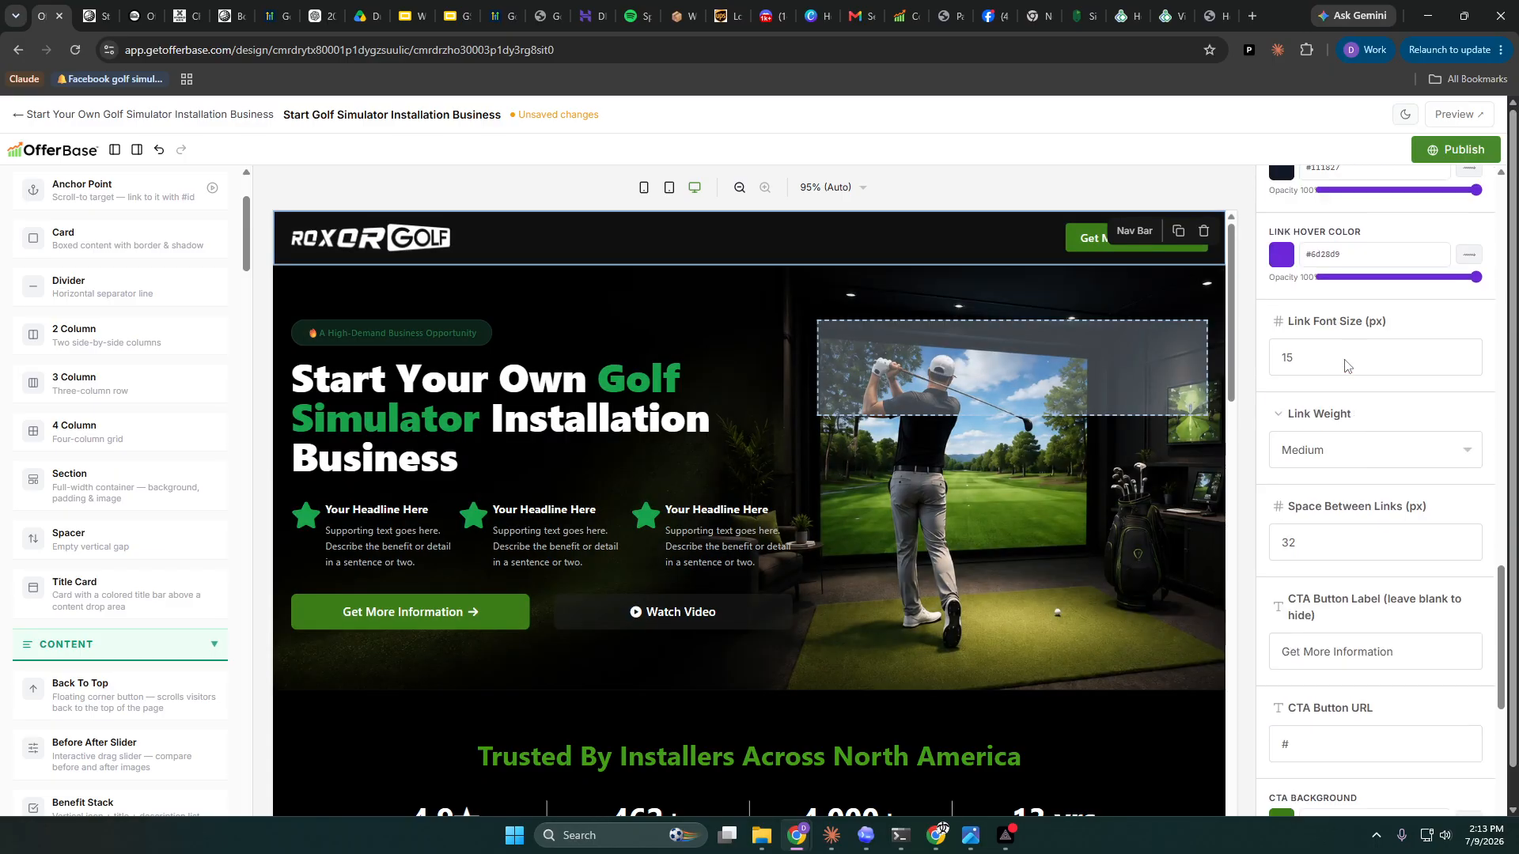
{"action": "scroll", "coordinate": [1346, 364], "scroll_direction": "down", "scroll_amount": 7}
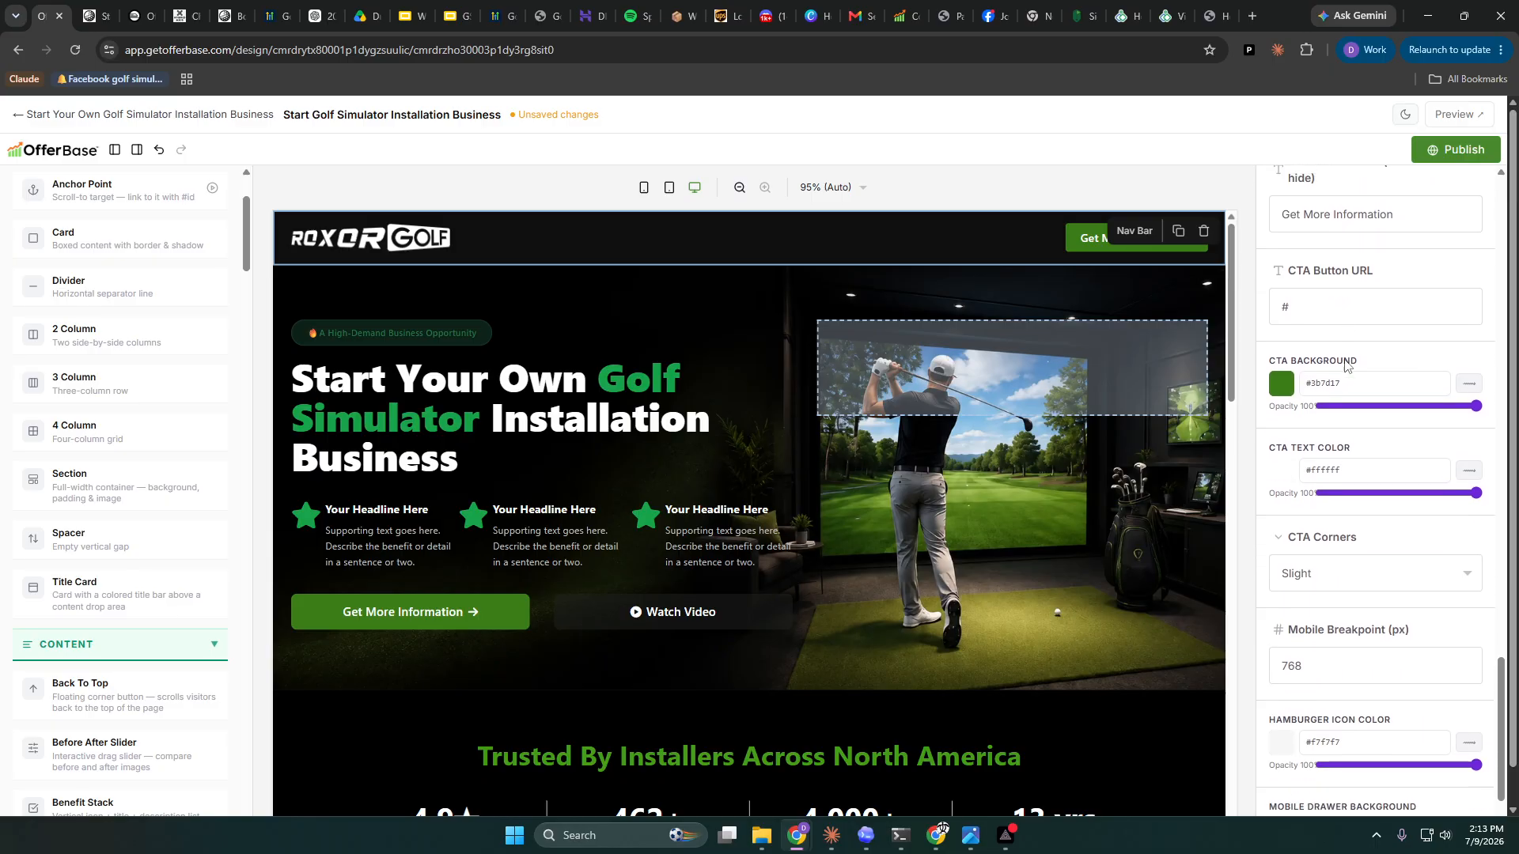
{"action": "scroll", "coordinate": [1346, 365], "scroll_direction": "up", "scroll_amount": 6}
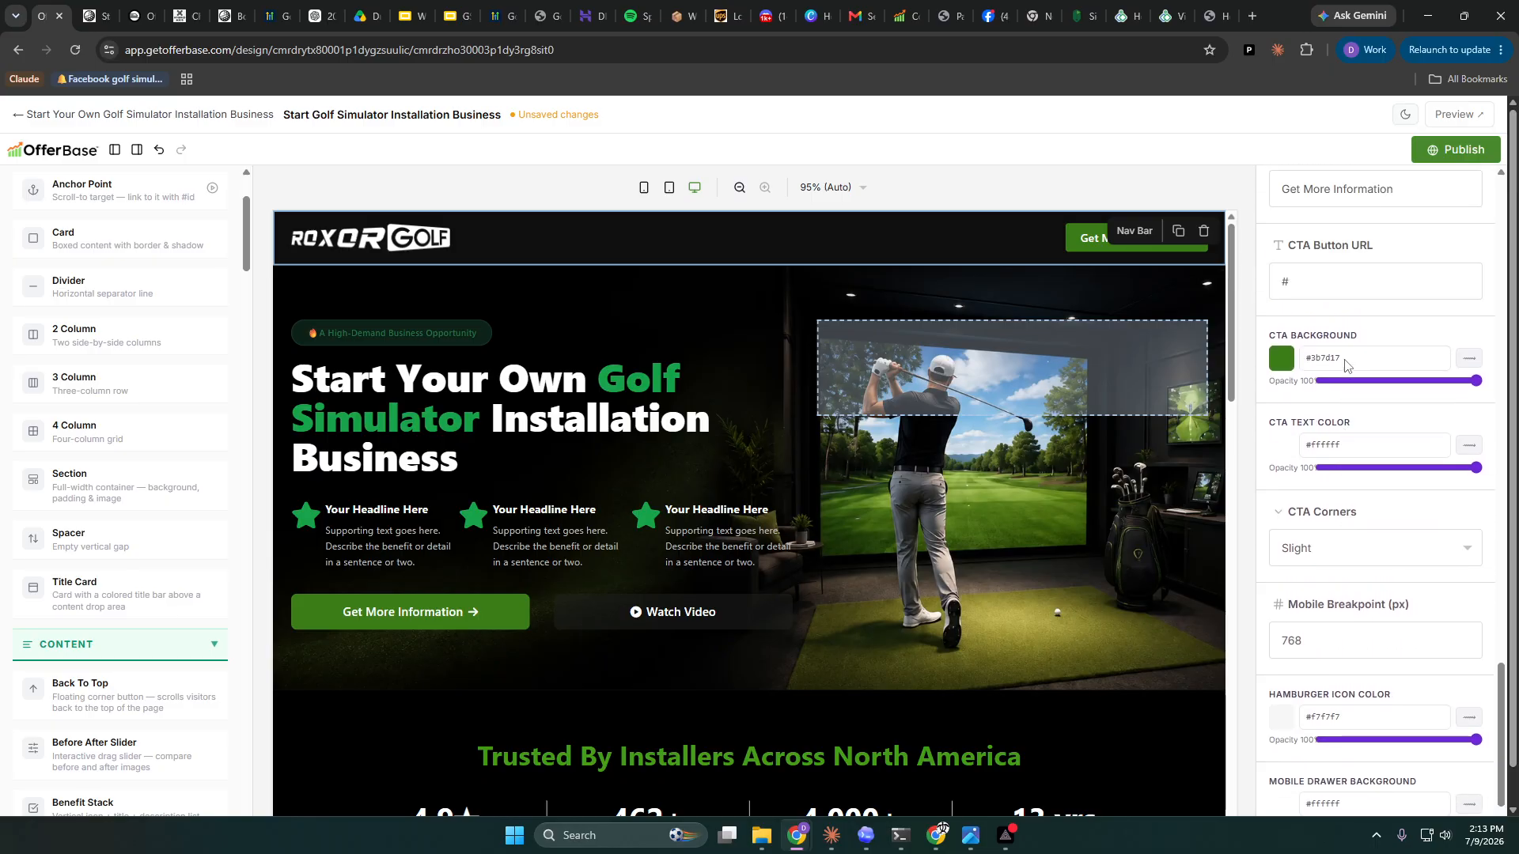
{"action": "scroll", "coordinate": [1345, 360], "scroll_direction": "up", "scroll_amount": 5}
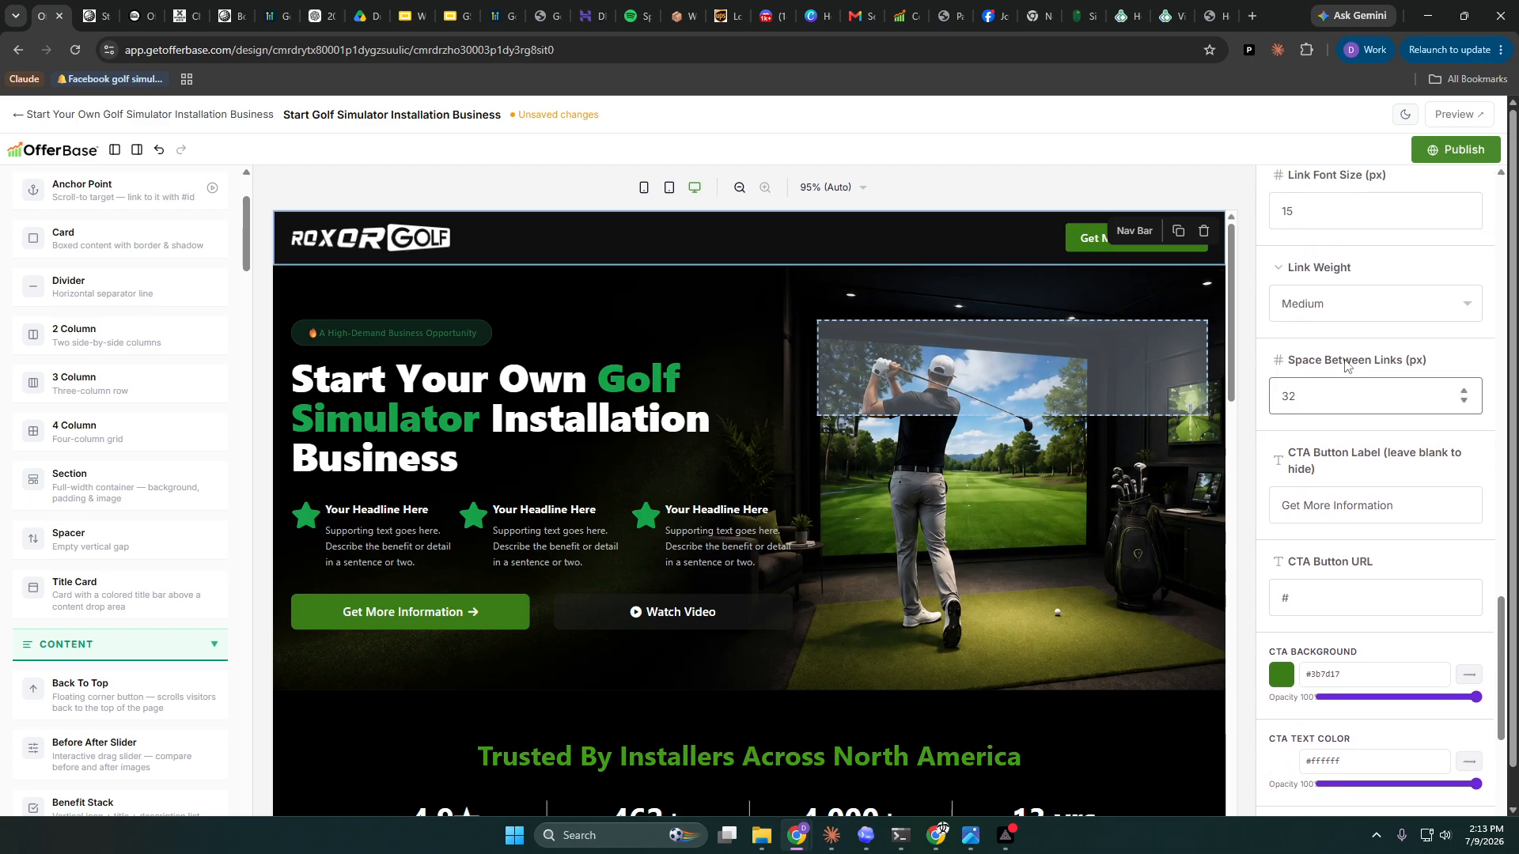
{"action": "scroll", "coordinate": [1345, 360], "scroll_direction": "up", "scroll_amount": 10}
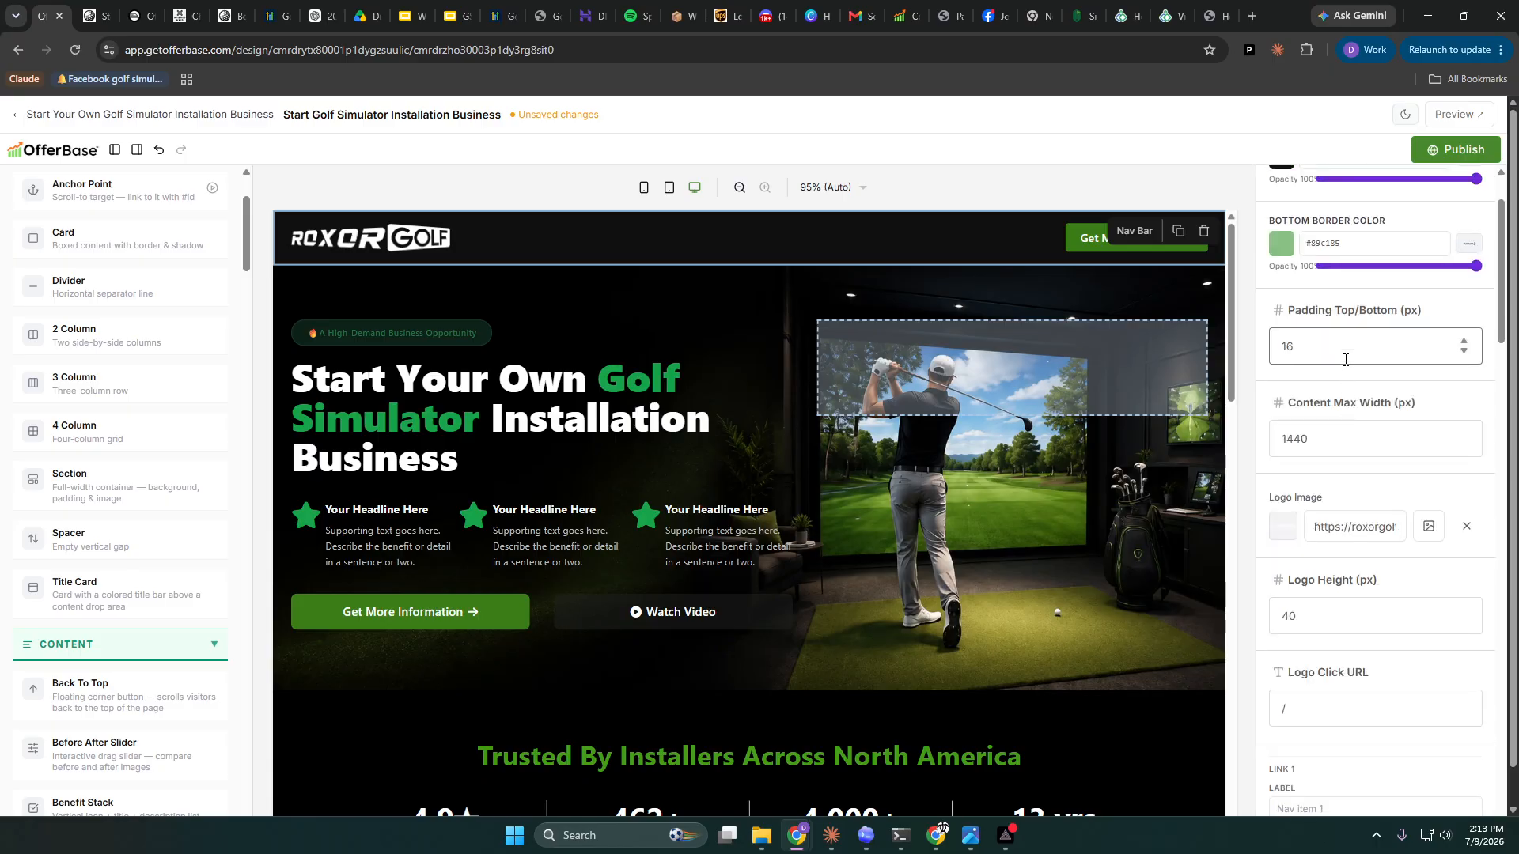
{"action": "scroll", "coordinate": [1345, 360], "scroll_direction": "up", "scroll_amount": 2}
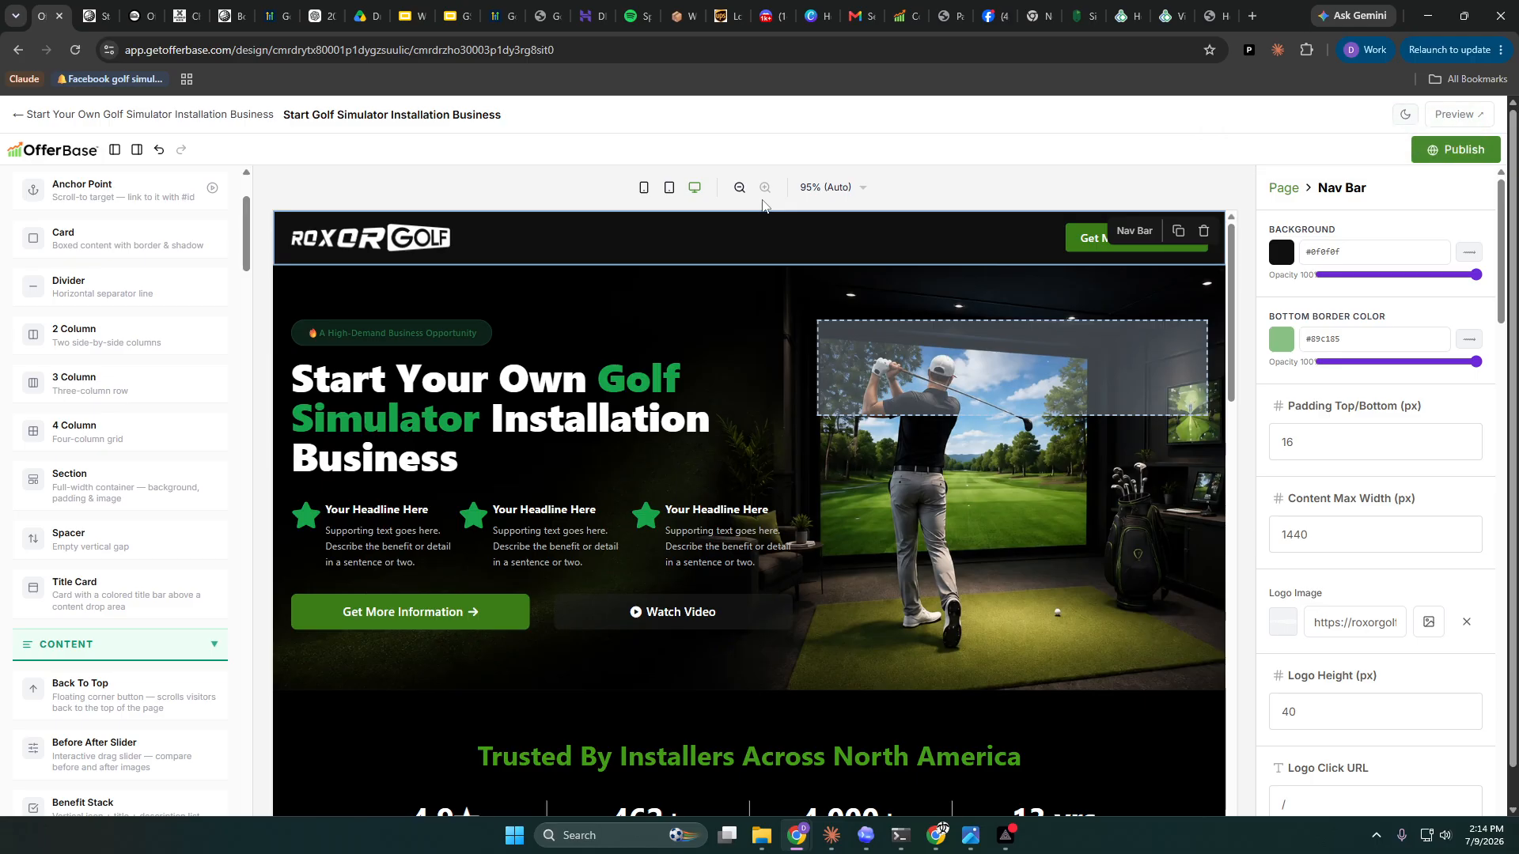
- Search the component blocks for "scrol" and add a Back To Top block below the Real Partner Results section at the page's end
{"action": "scroll", "coordinate": [79, 411], "scroll_direction": "up", "scroll_amount": 3}
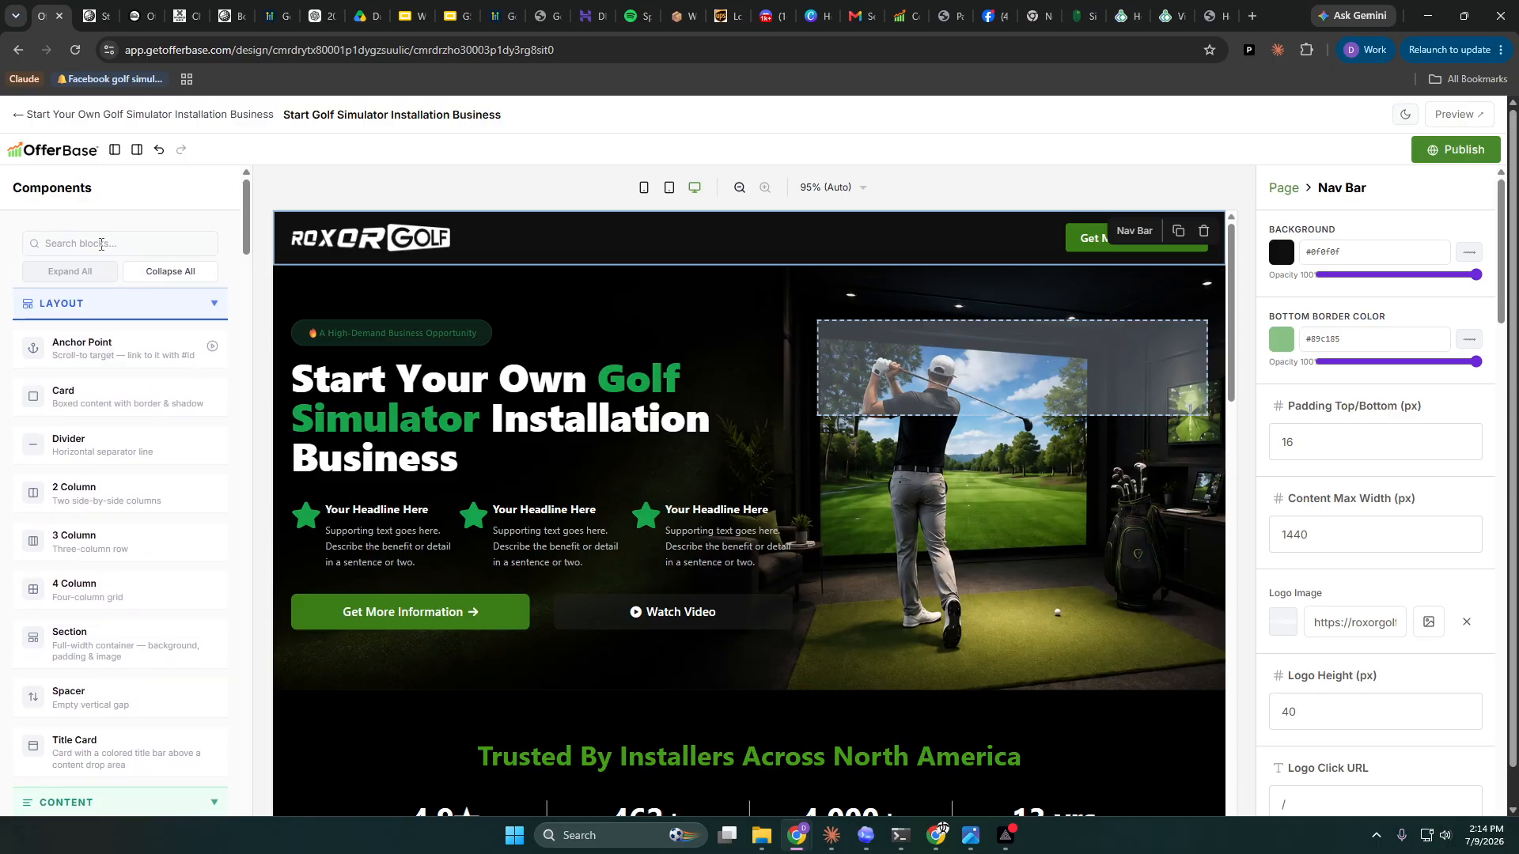
{"action": "left_click", "coordinate": [100, 244]}
{"action": "type", "text": "scrol"}
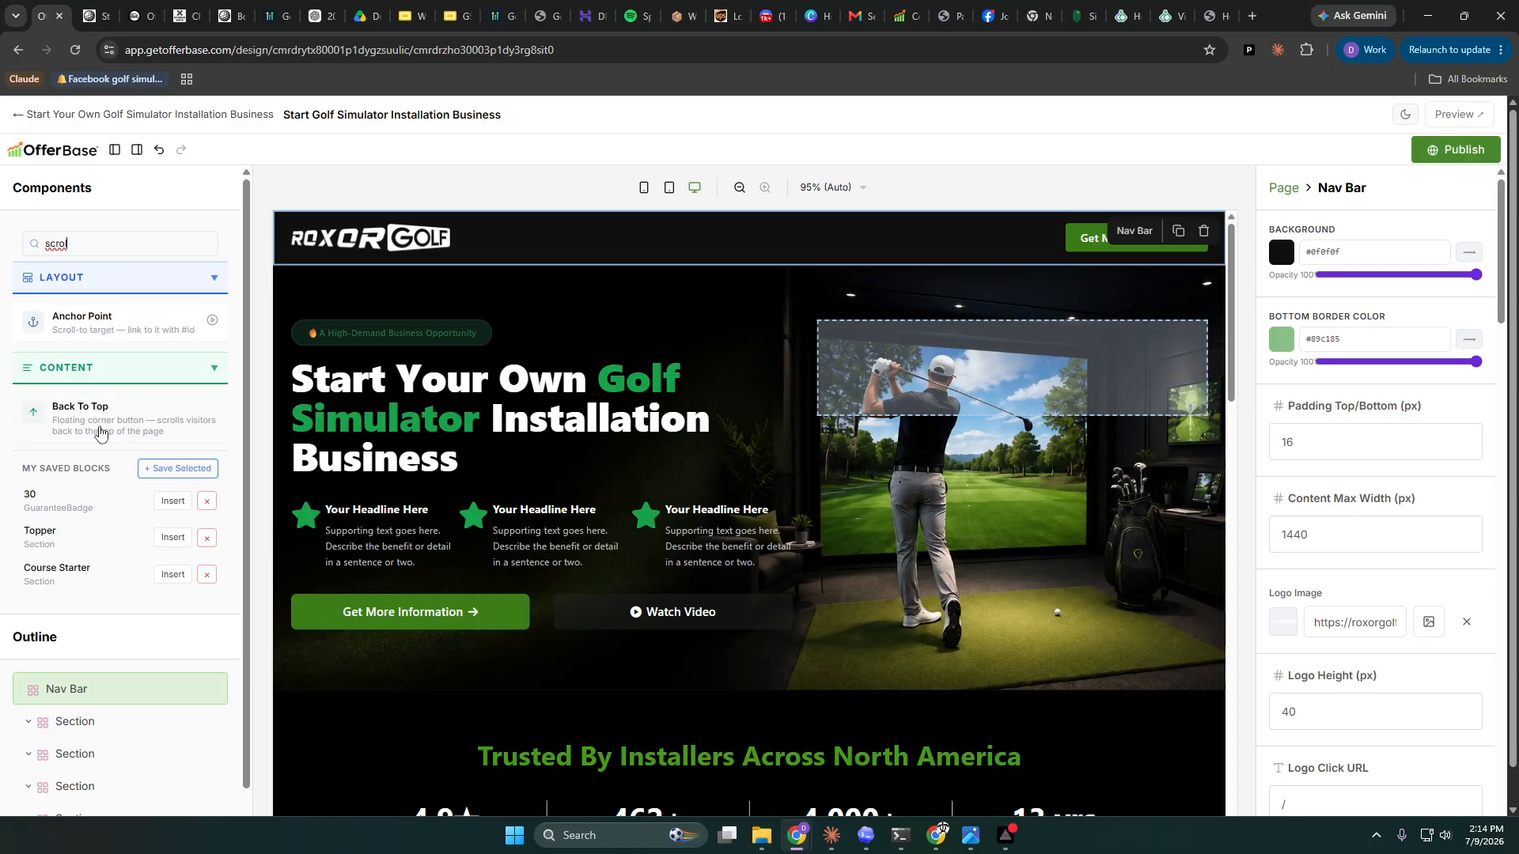
{"action": "scroll", "coordinate": [421, 402], "scroll_direction": "down", "scroll_amount": 15}
{"action": "scroll", "coordinate": [421, 402], "scroll_direction": "down", "scroll_amount": 1}
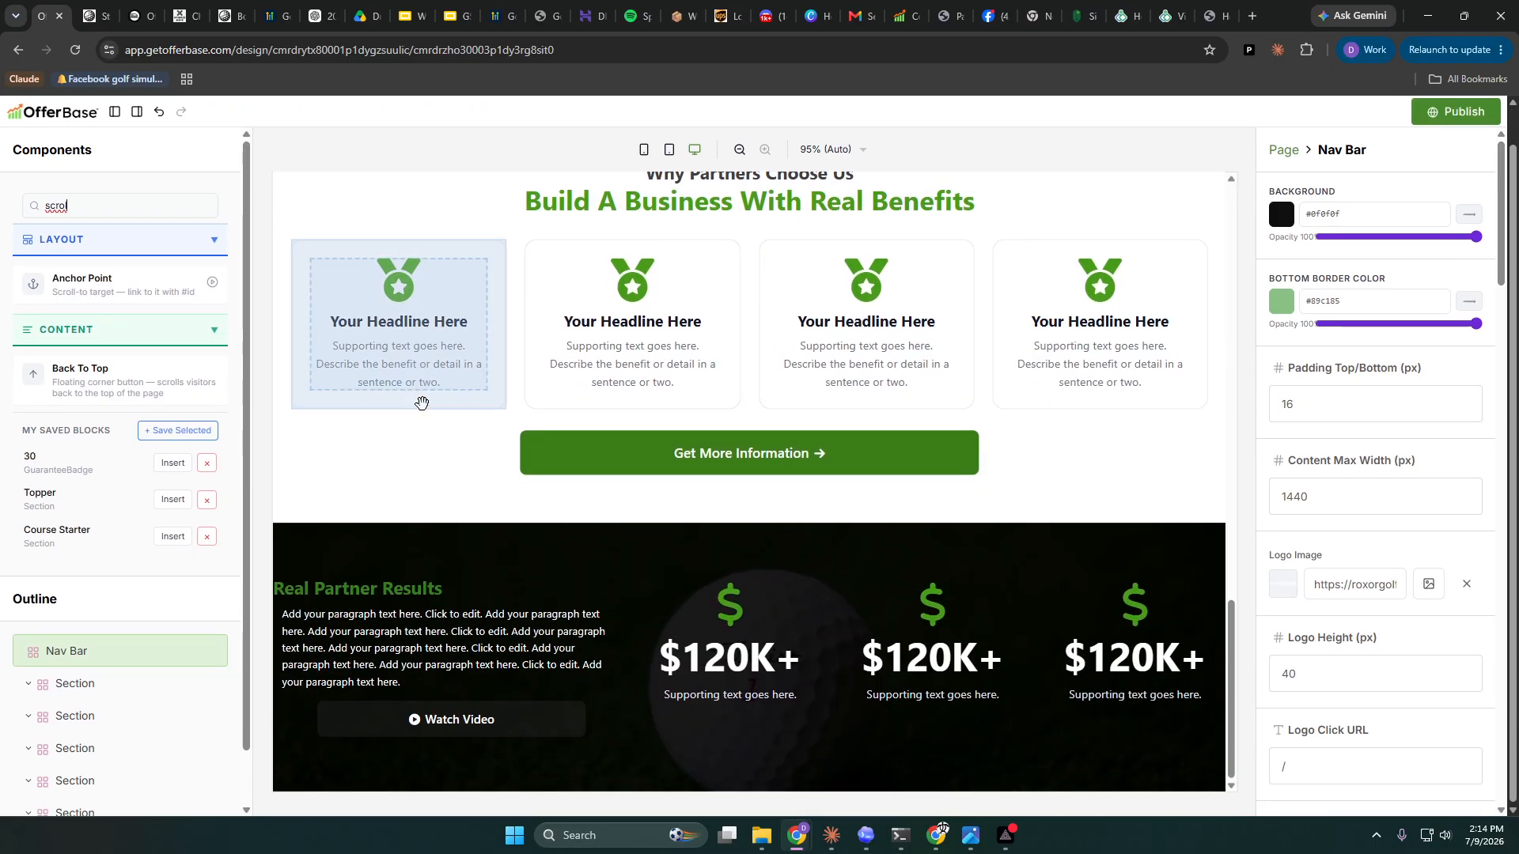
{"action": "left_click_drag", "start_coordinate": [82, 364], "coordinate": [332, 771]}
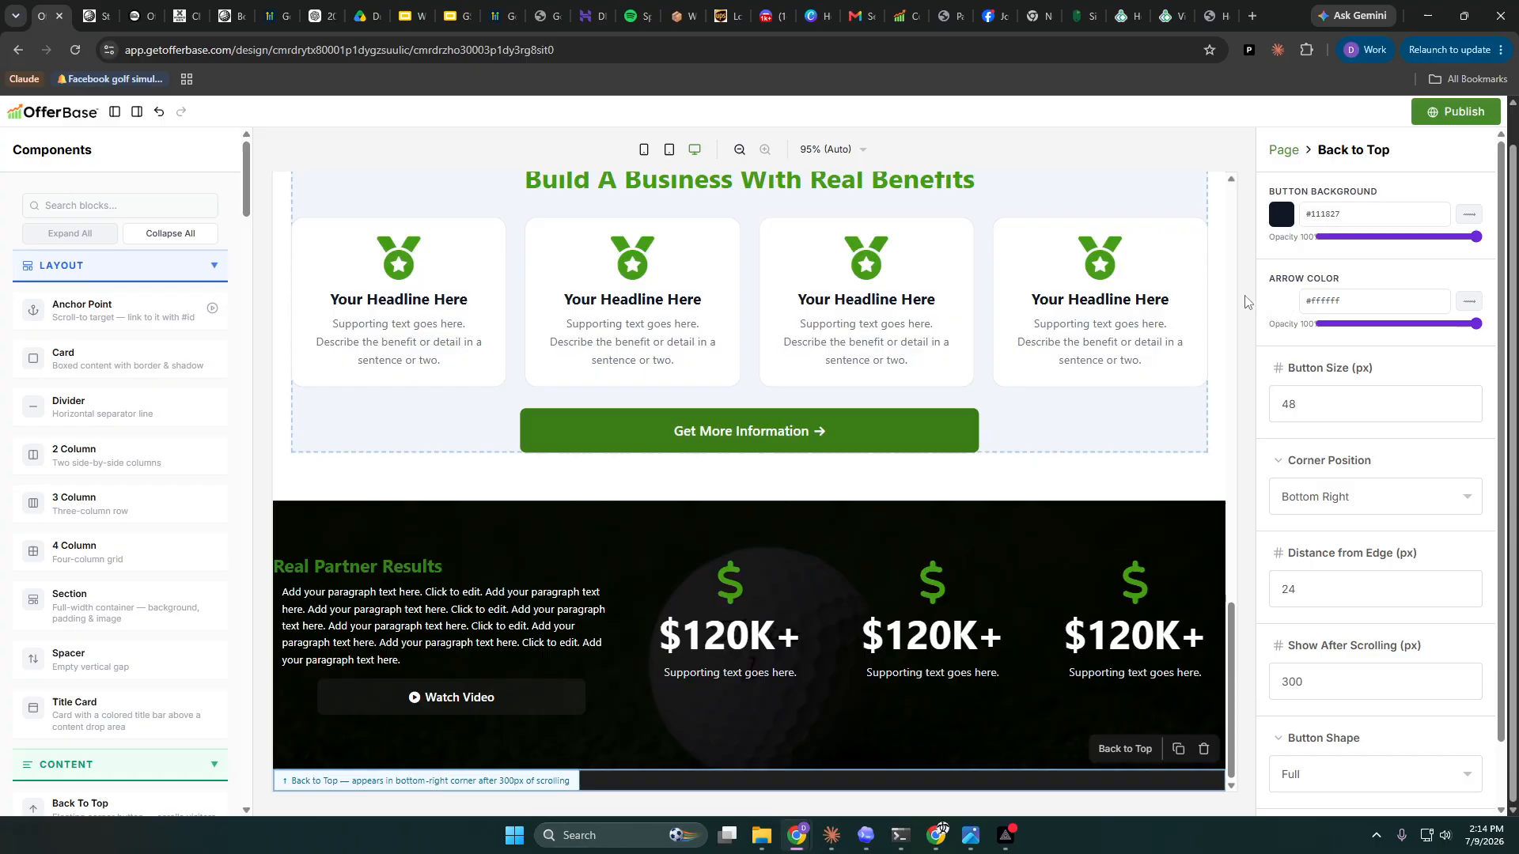
- Set the Back to Top button's background color to green #2d8e1a
{"action": "left_click", "coordinate": [1281, 217]}
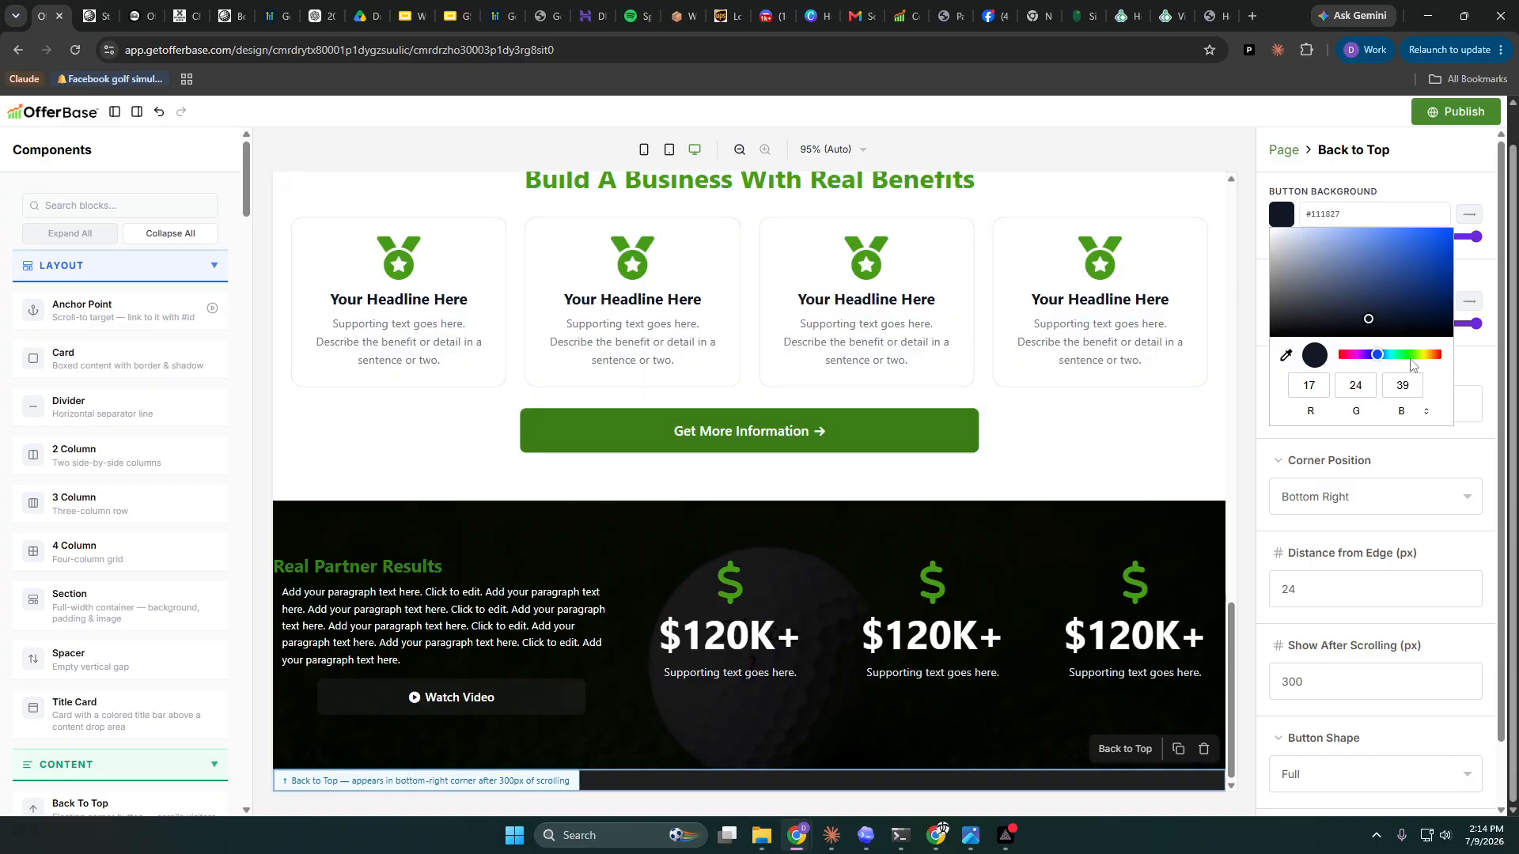
{"action": "left_click", "coordinate": [1410, 355]}
{"action": "left_click", "coordinate": [1417, 278]}
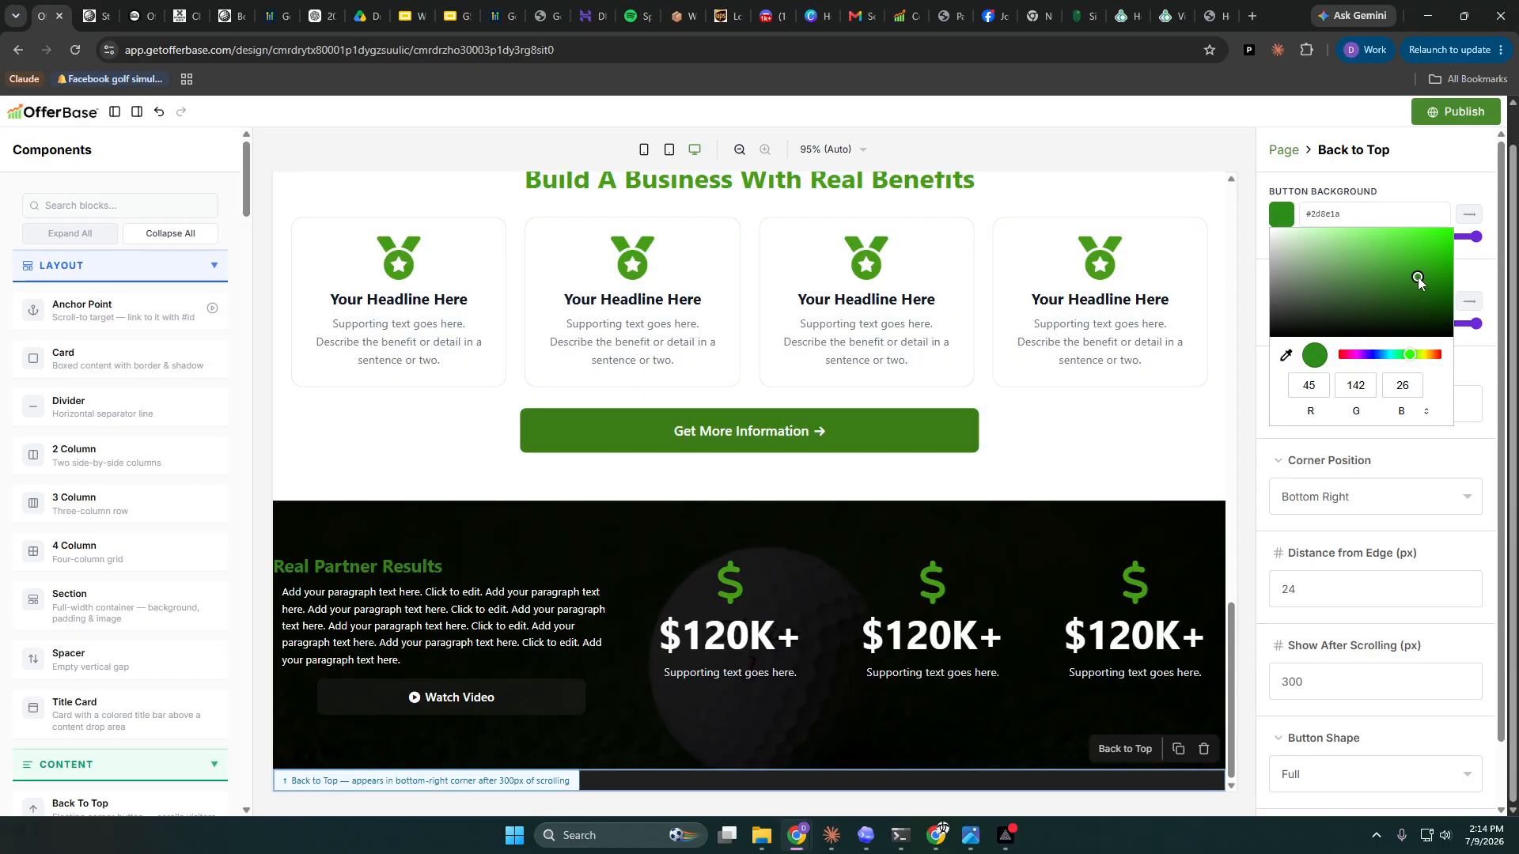
{"action": "left_click", "coordinate": [1262, 322]}
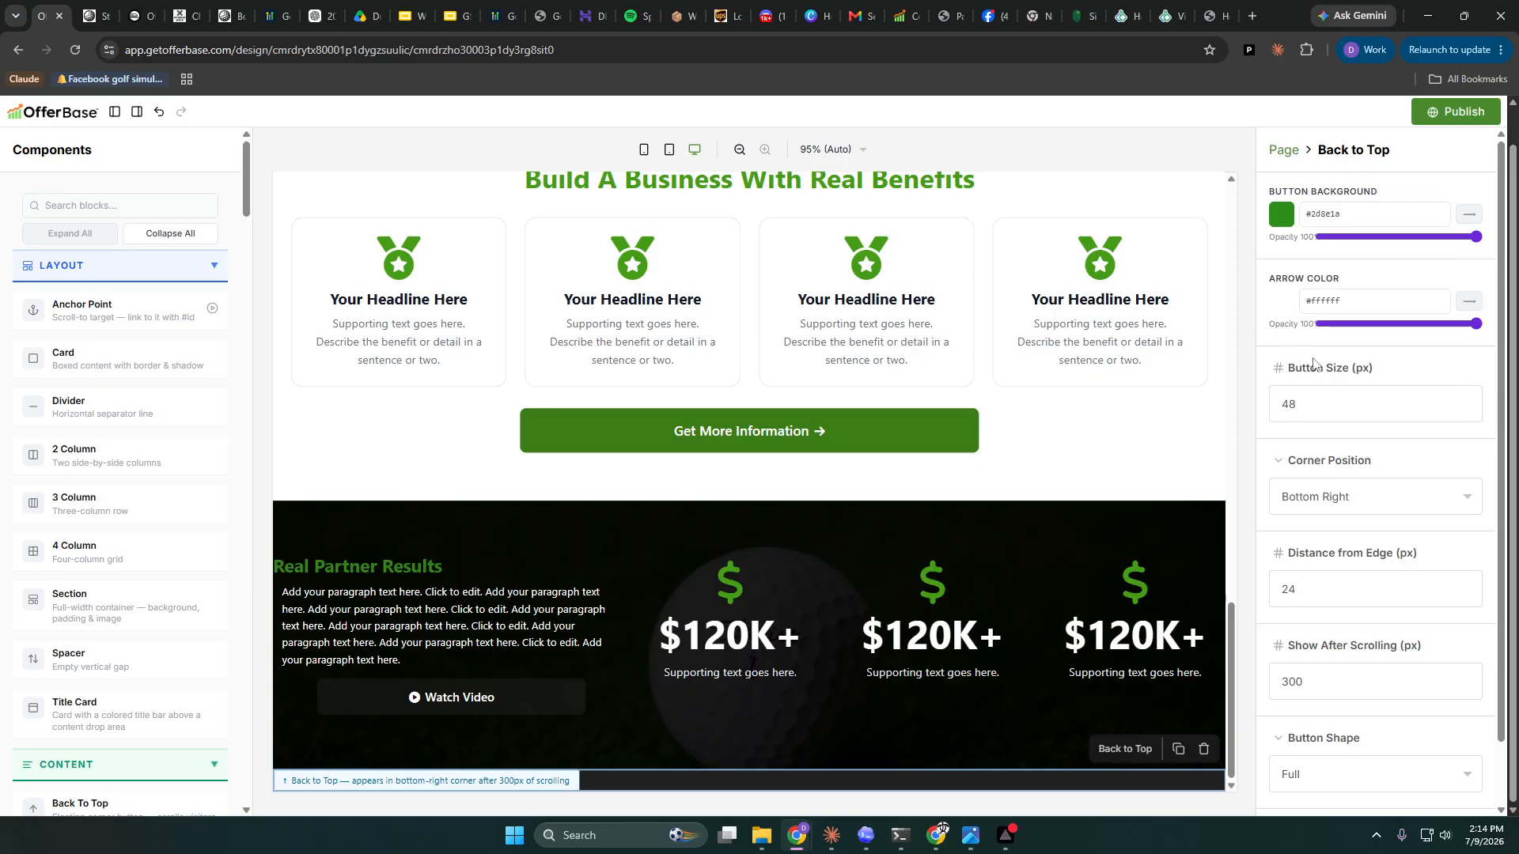
- Publish the page and test the Back to Top button from the end of the published version
{"action": "left_click", "coordinate": [1439, 123]}
{"action": "left_click", "coordinate": [79, 22]}
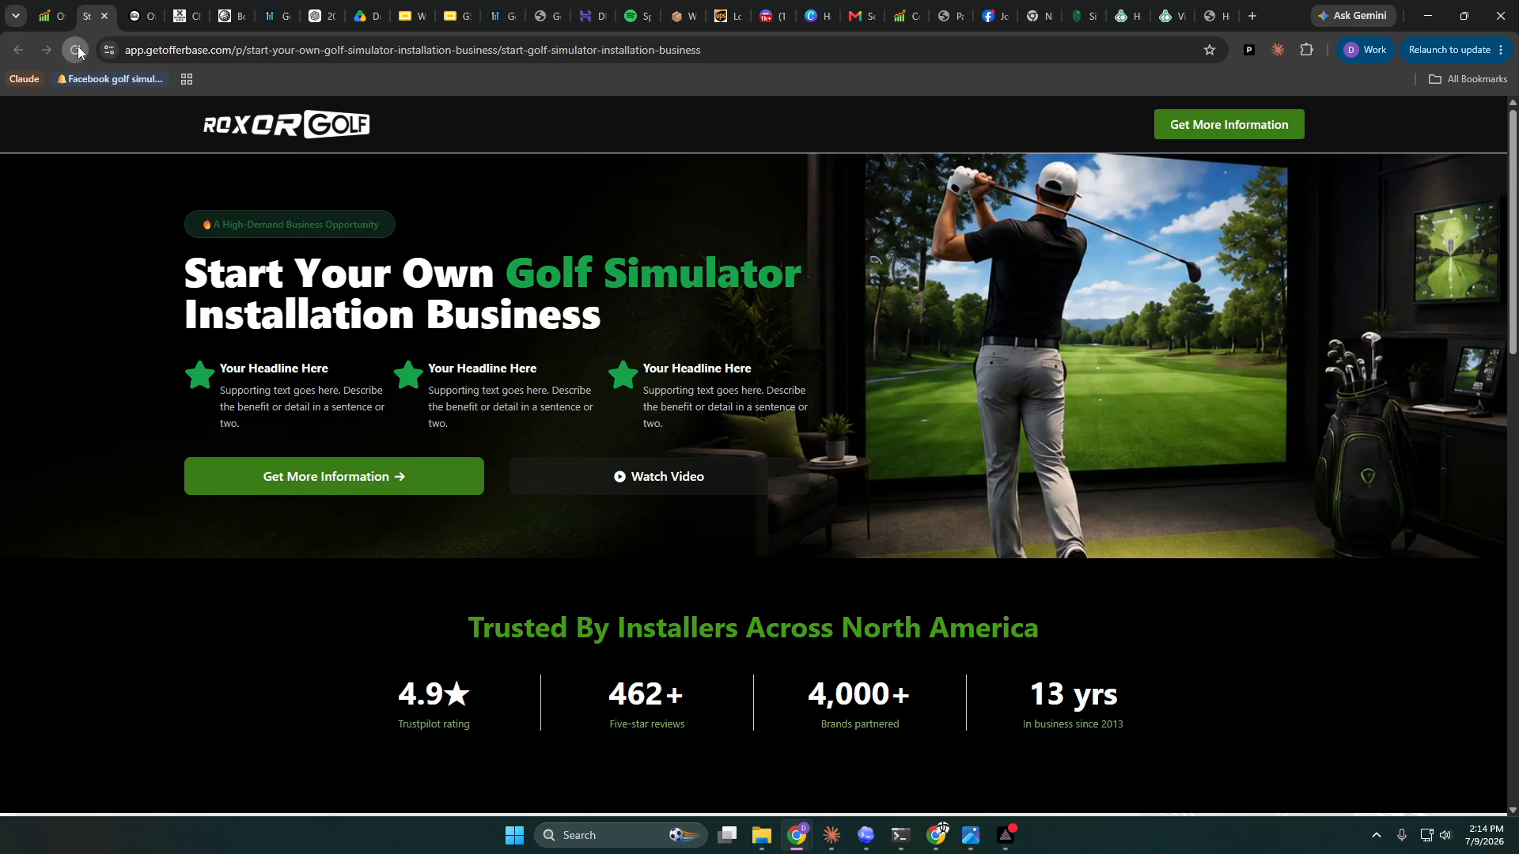
{"action": "scroll", "coordinate": [525, 372], "scroll_direction": "down", "scroll_amount": 10}
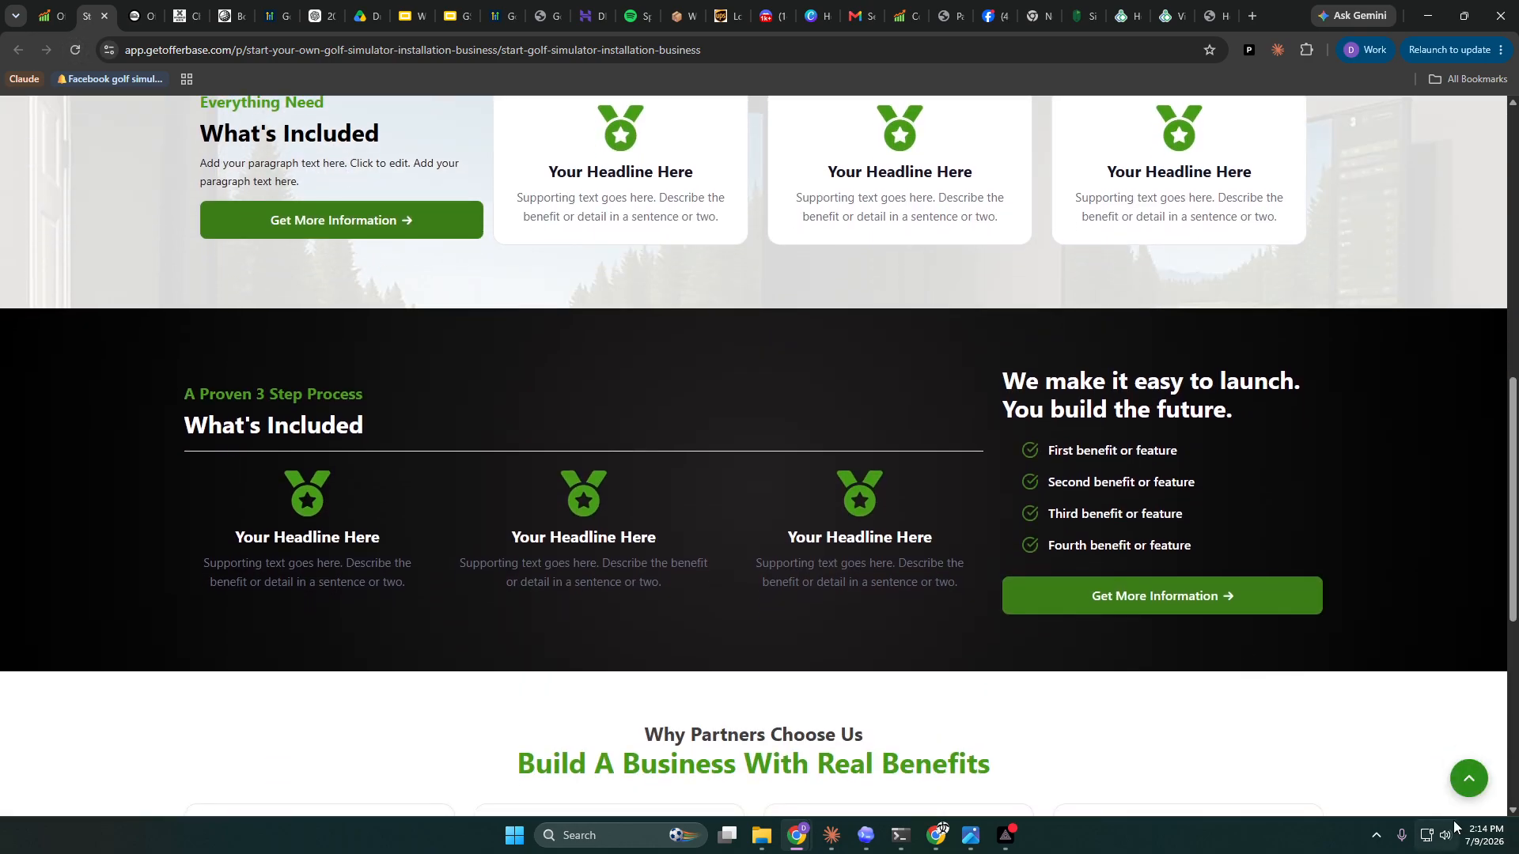
{"action": "scroll", "coordinate": [1469, 782], "scroll_direction": "down", "scroll_amount": 6}
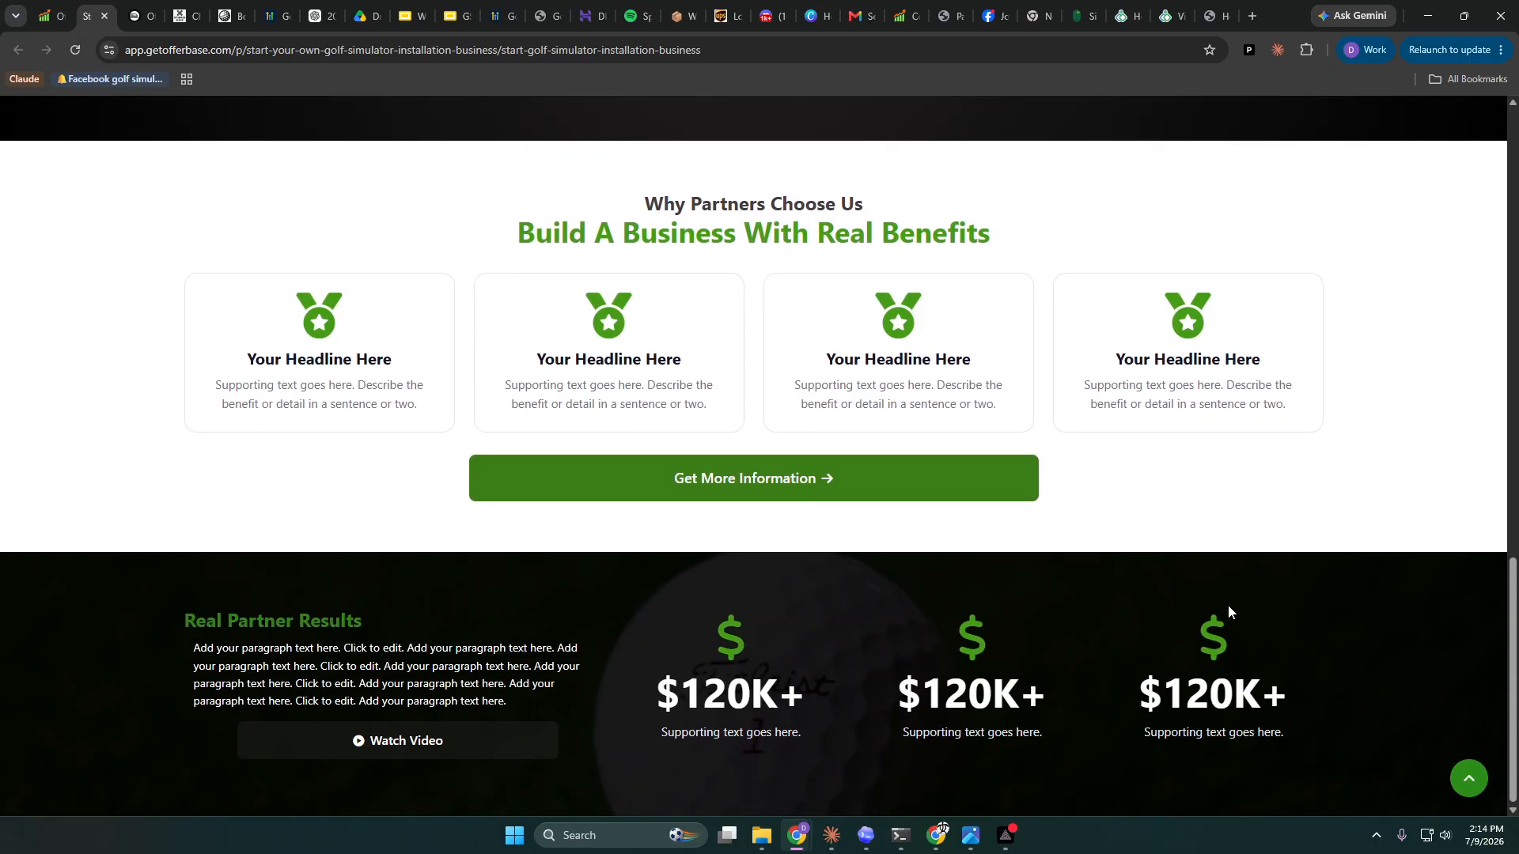
{"action": "left_click", "coordinate": [1469, 778]}
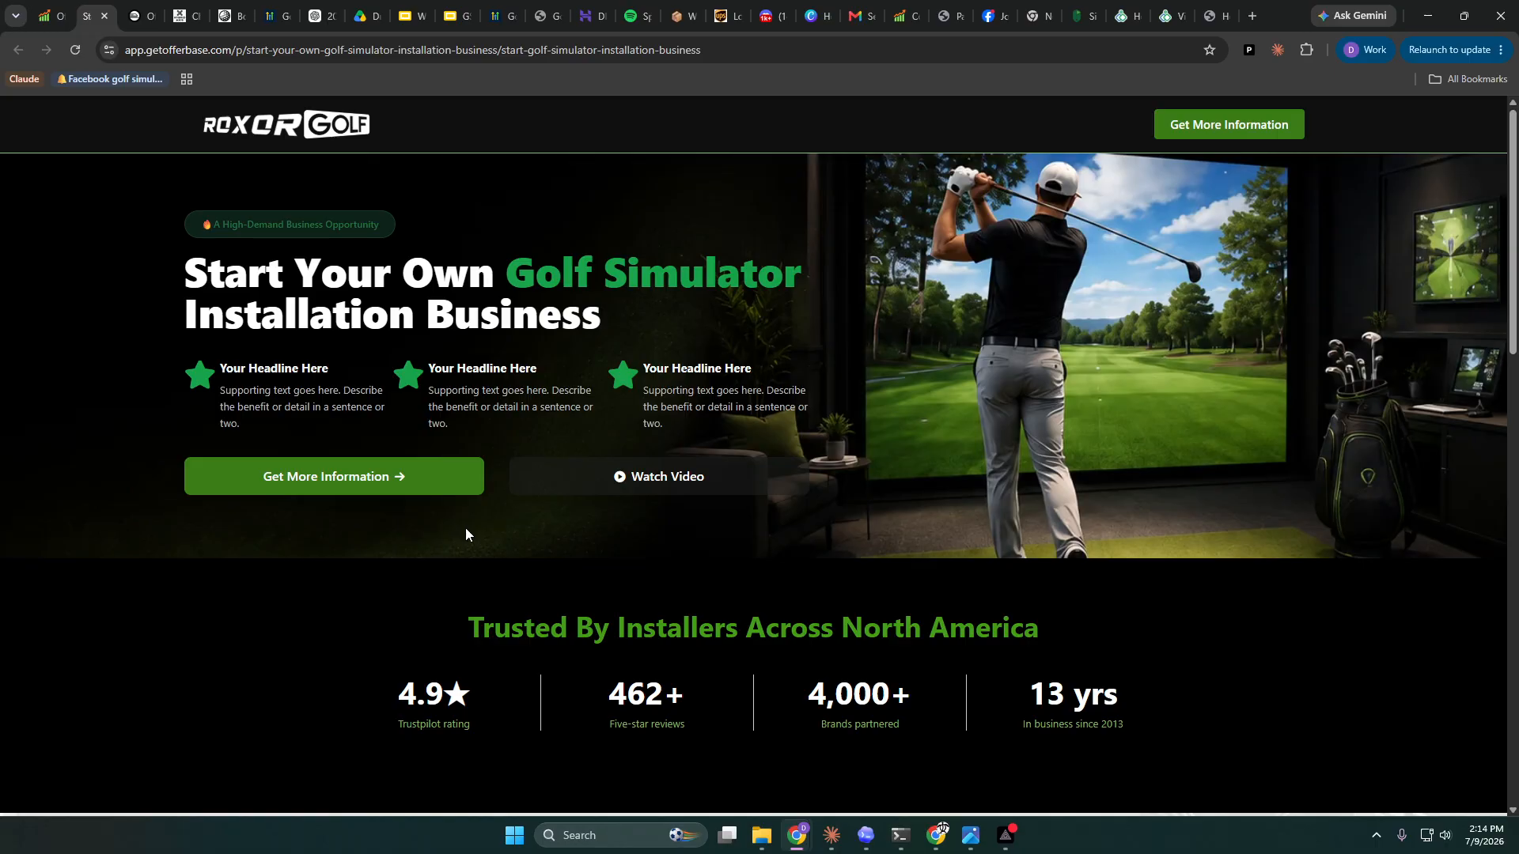
- Review the published page's hero, Trusted By Installers, What's Included and 3 Step Process sections
{"action": "scroll", "coordinate": [460, 522], "scroll_direction": "down", "scroll_amount": 3}
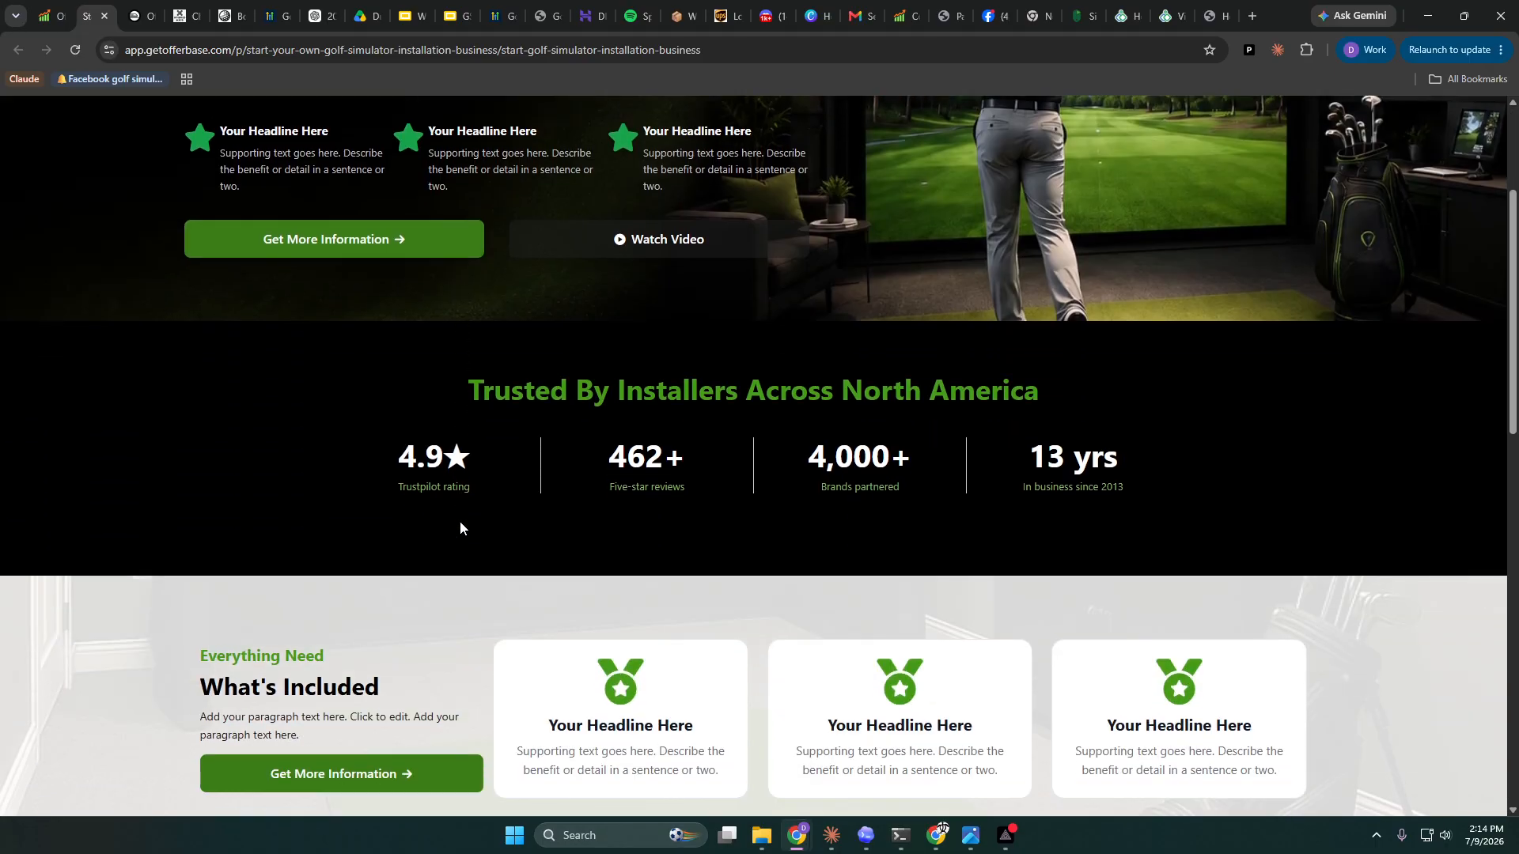
{"action": "scroll", "coordinate": [460, 523], "scroll_direction": "down", "scroll_amount": 3}
{"action": "scroll", "coordinate": [461, 524], "scroll_direction": "down", "scroll_amount": 4}
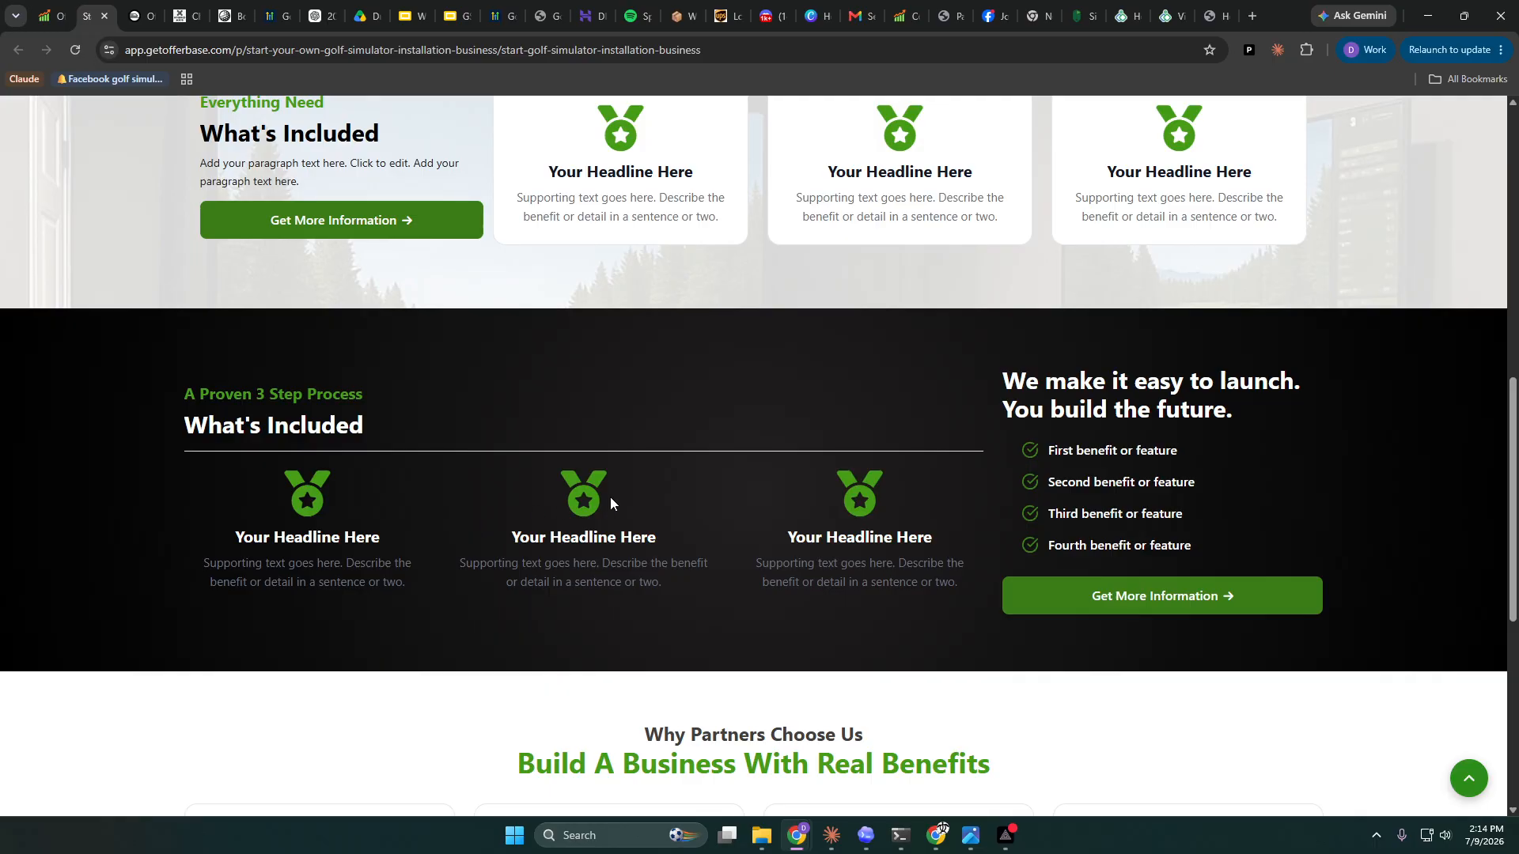
{"action": "scroll", "coordinate": [741, 539], "scroll_direction": "up", "scroll_amount": 2}
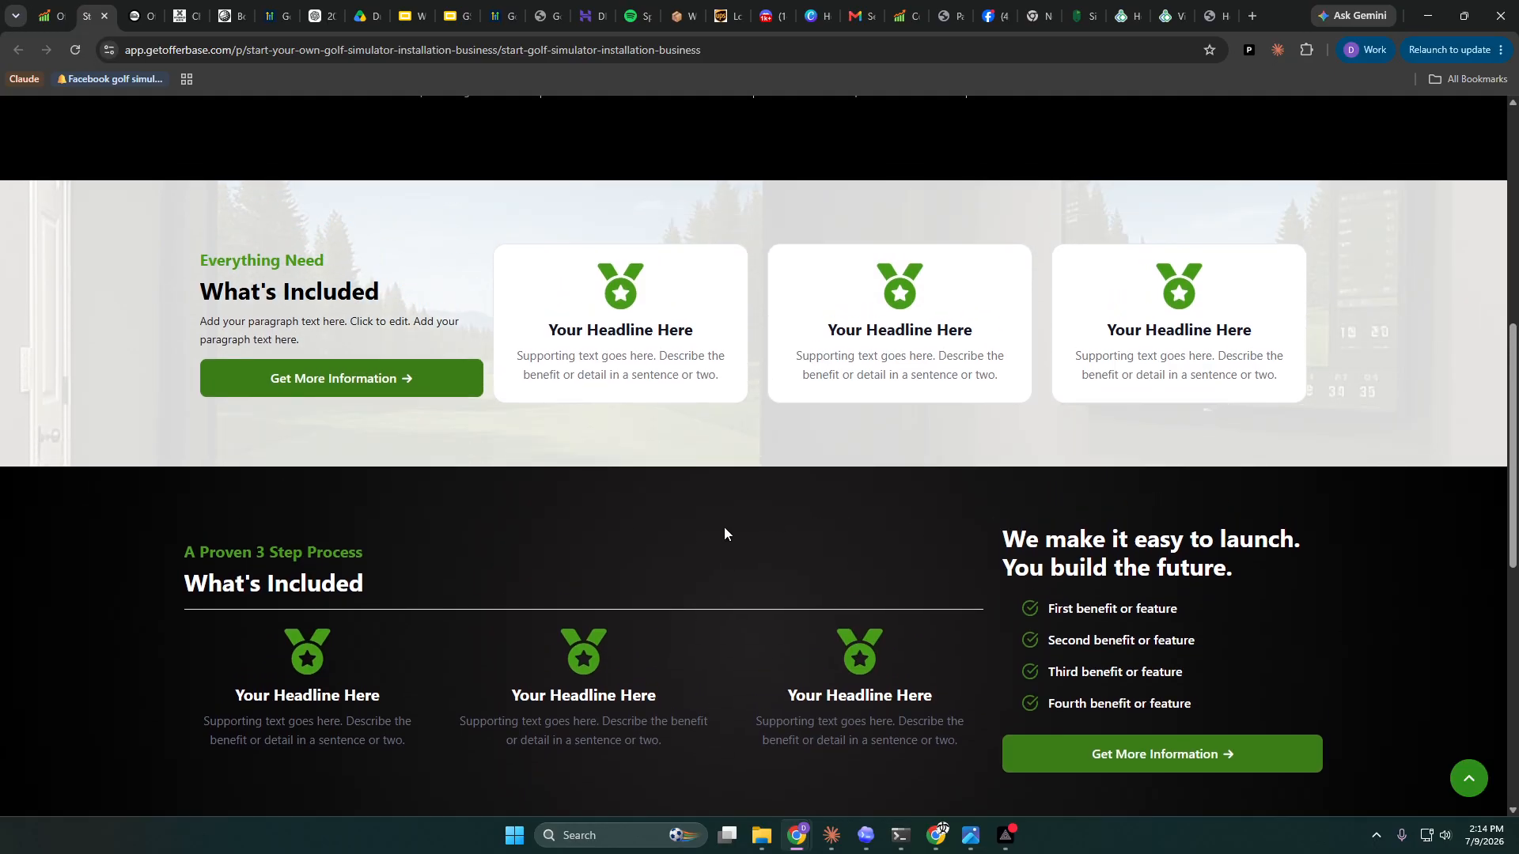
{"action": "scroll", "coordinate": [343, 452], "scroll_direction": "up", "scroll_amount": 3}
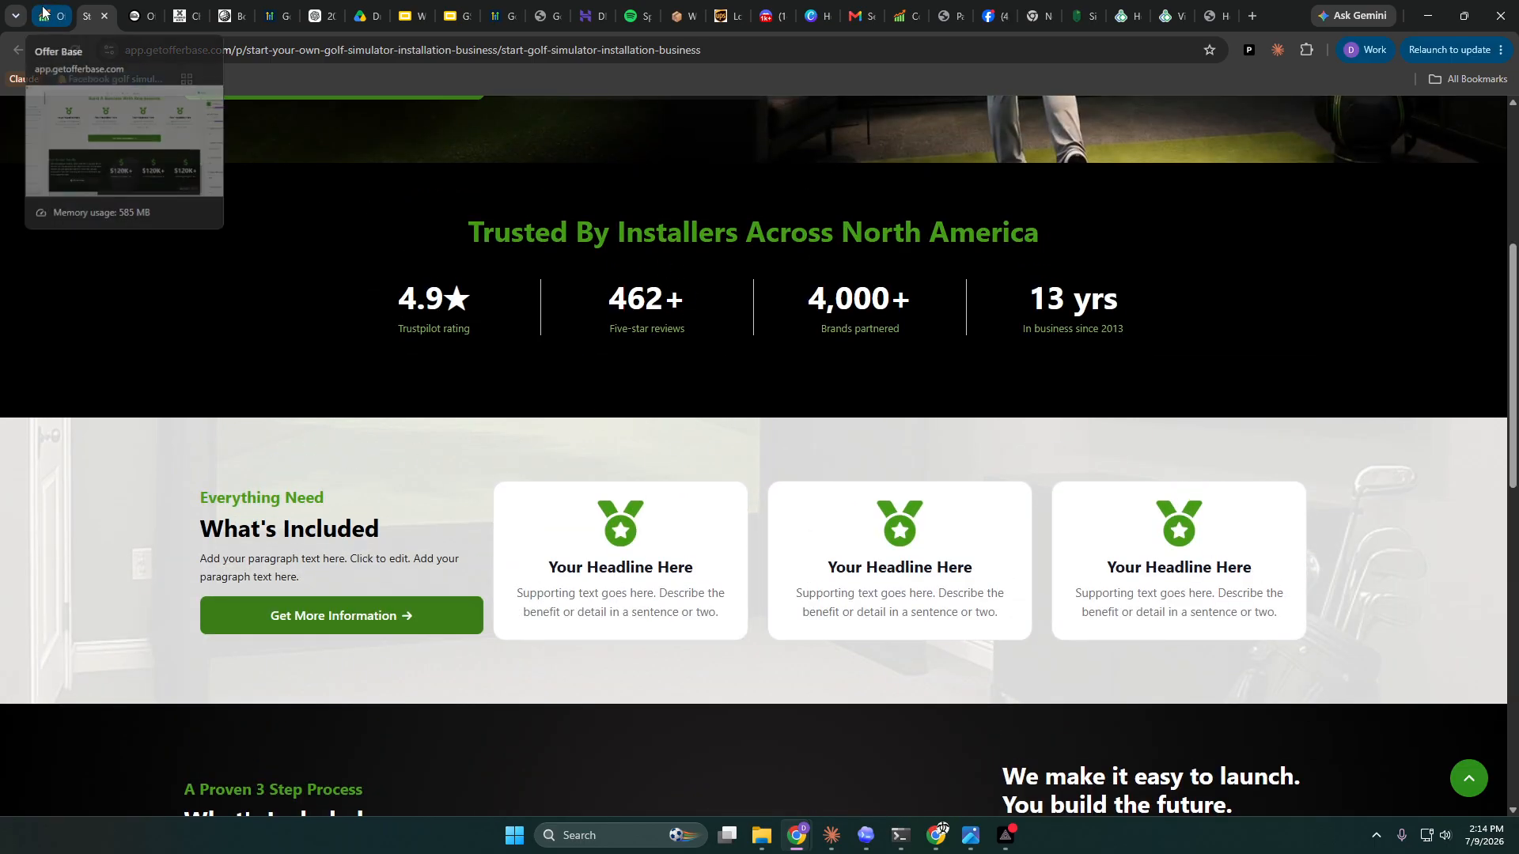
{"action": "scroll", "coordinate": [175, 534], "scroll_direction": "up", "scroll_amount": 3}
{"action": "scroll", "coordinate": [175, 535], "scroll_direction": "up", "scroll_amount": 2}
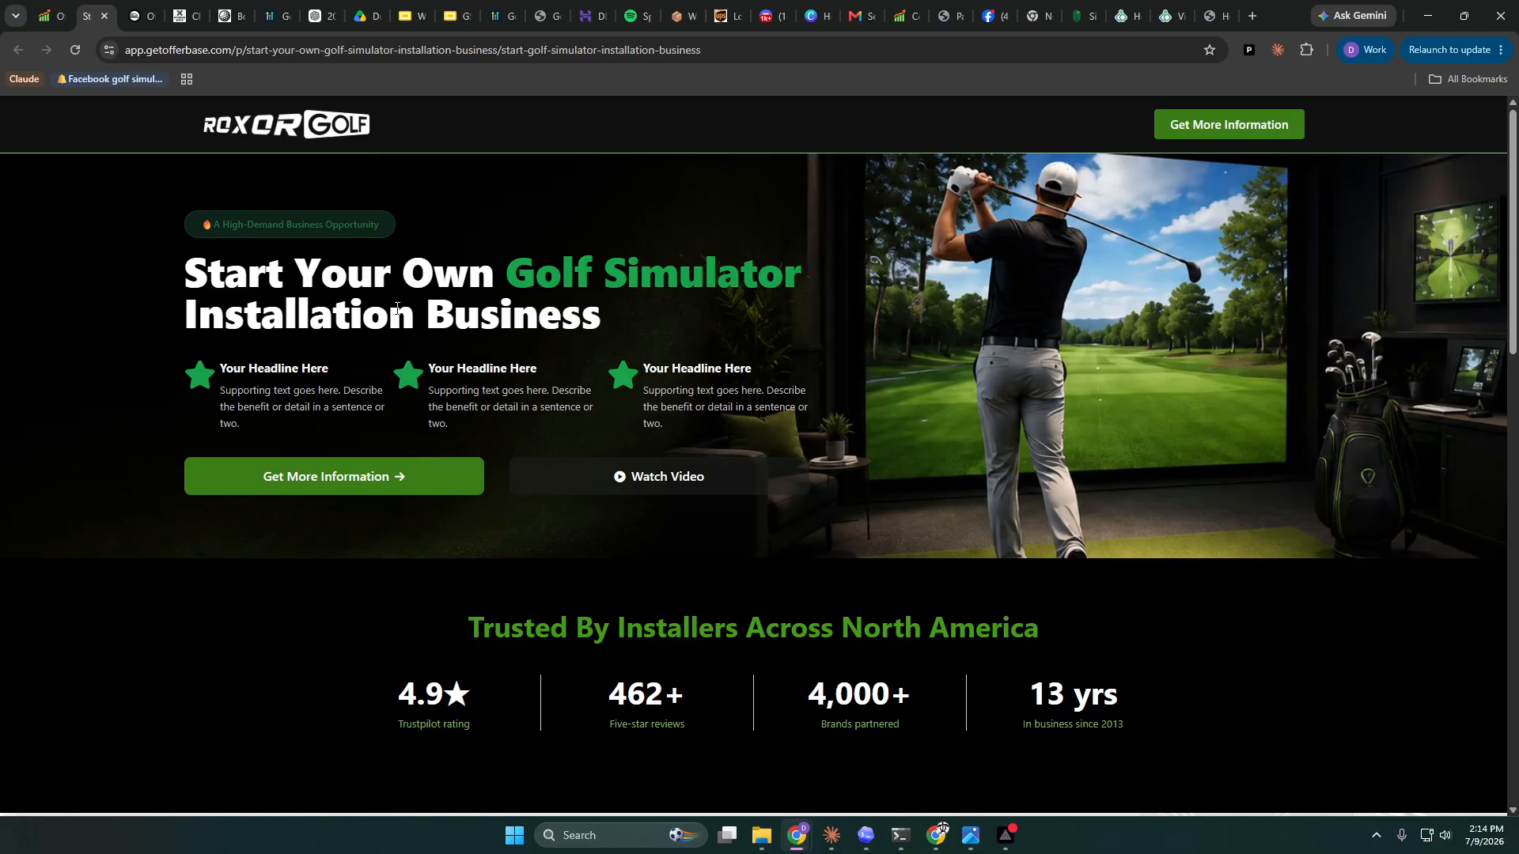
- Return to the page editor and set the hero Sales Headline's top padding to 26 px and bottom padding to 38 px
{"action": "left_click", "coordinate": [49, 15]}
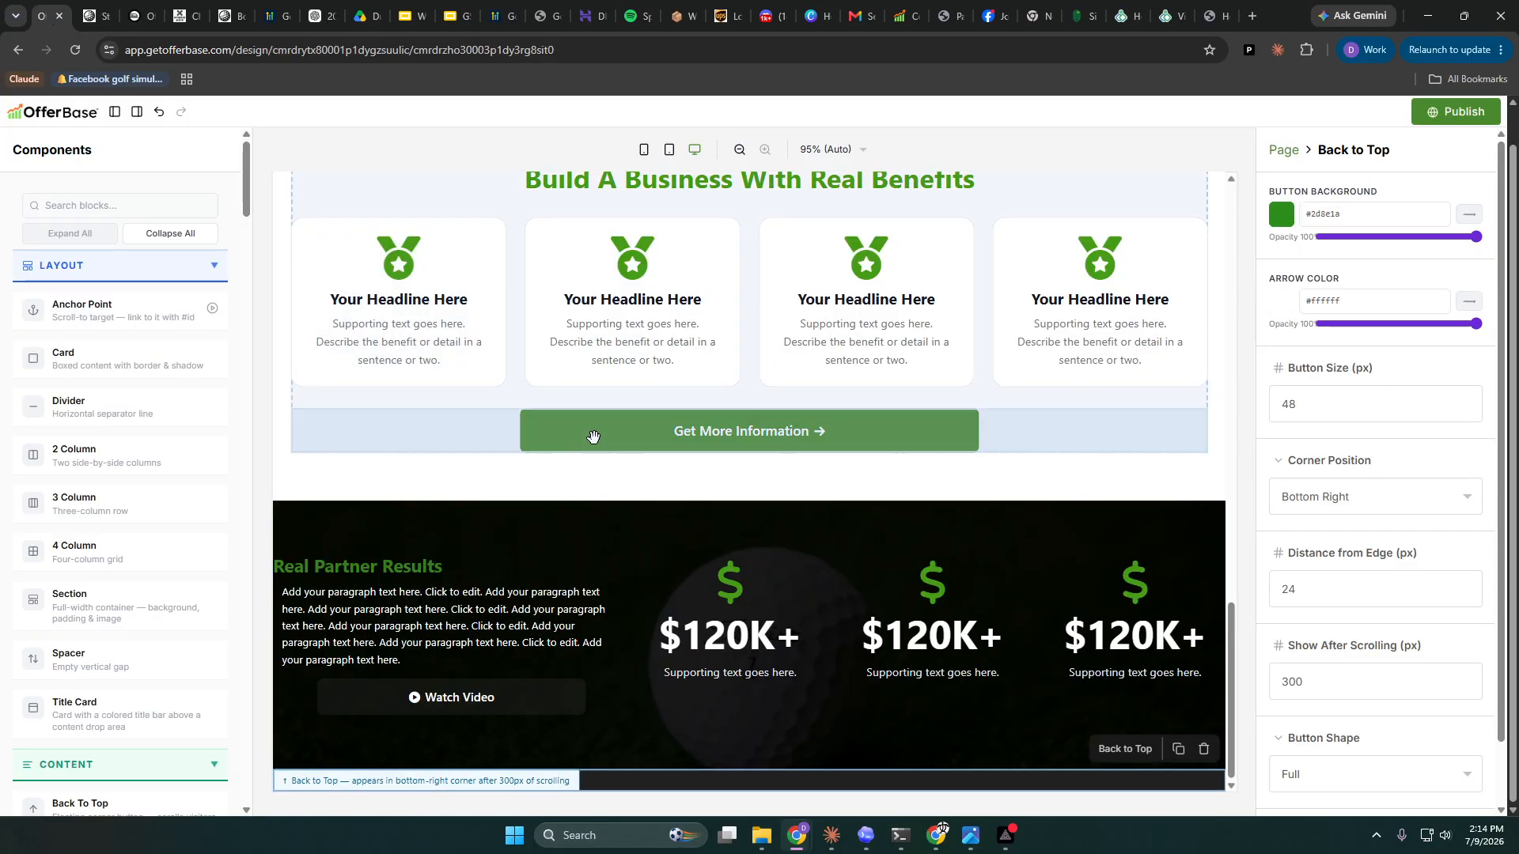
{"action": "scroll", "coordinate": [570, 432], "scroll_direction": "up", "scroll_amount": 15}
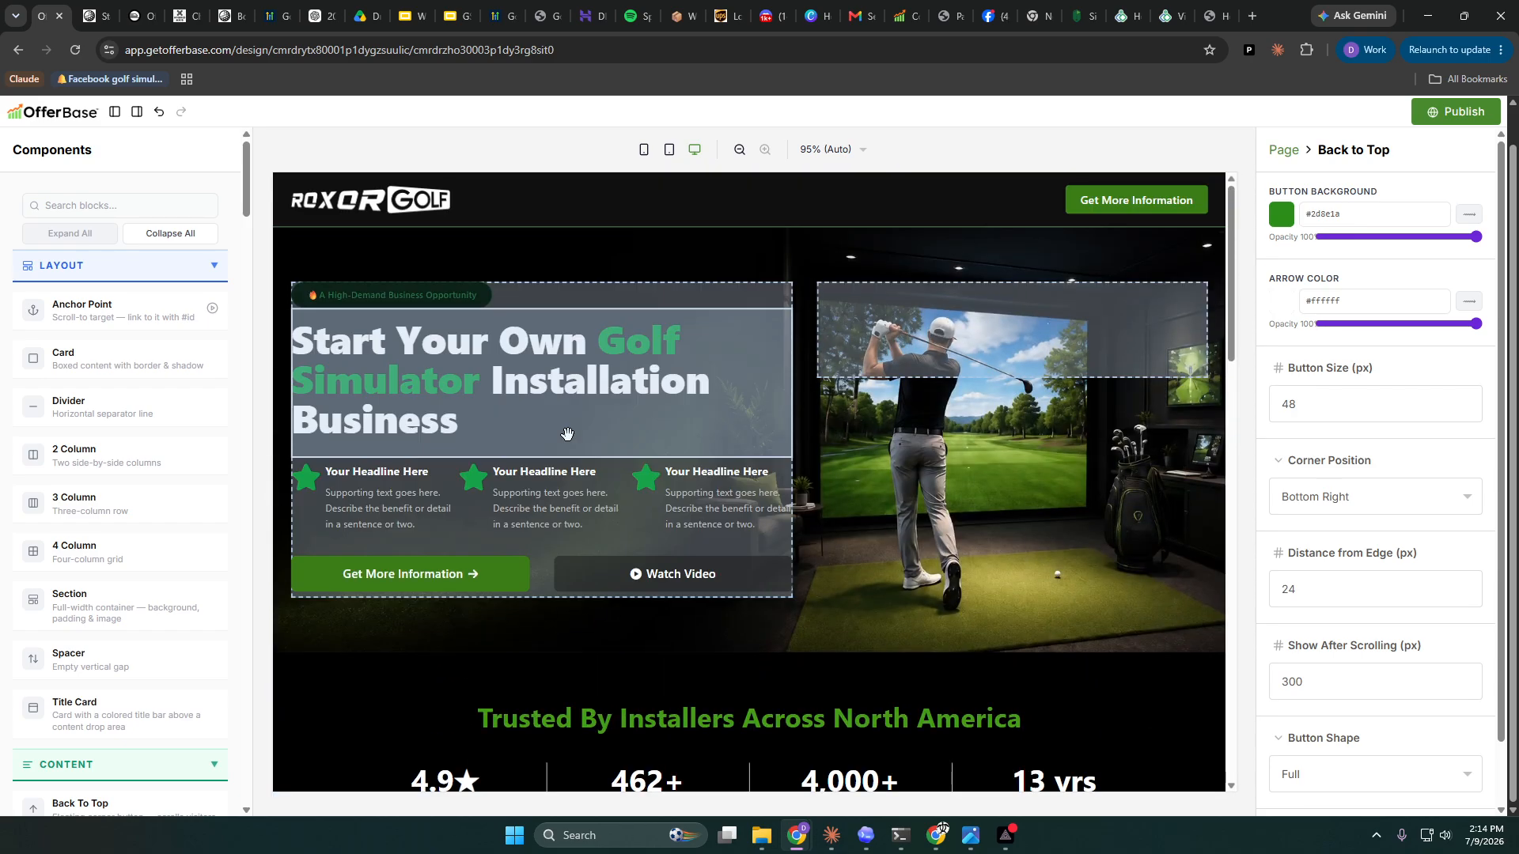
{"action": "left_click", "coordinate": [647, 378]}
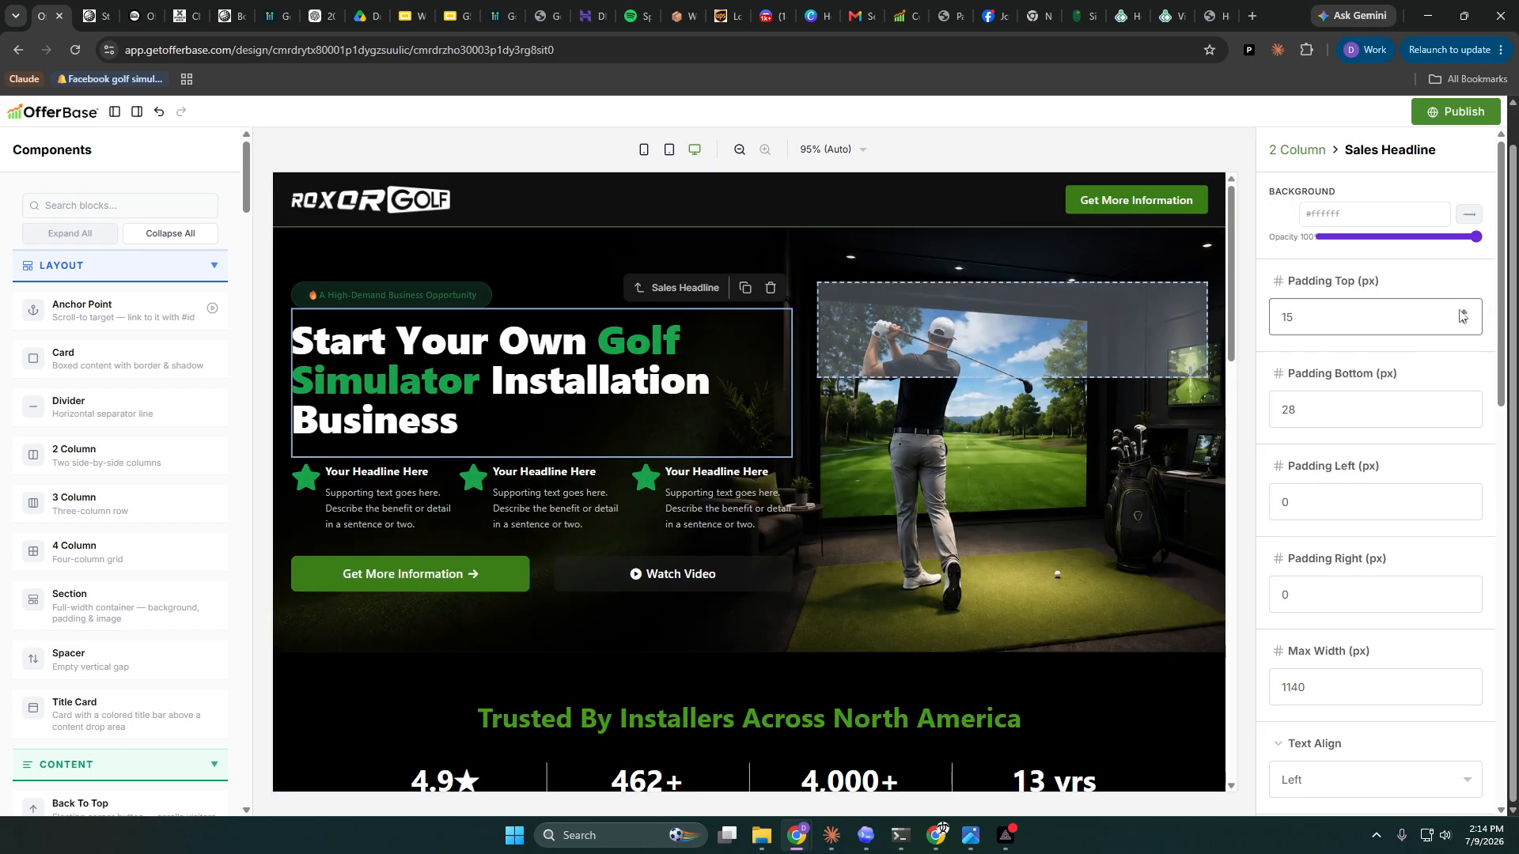
{"action": "left_click", "coordinate": [1462, 314]}
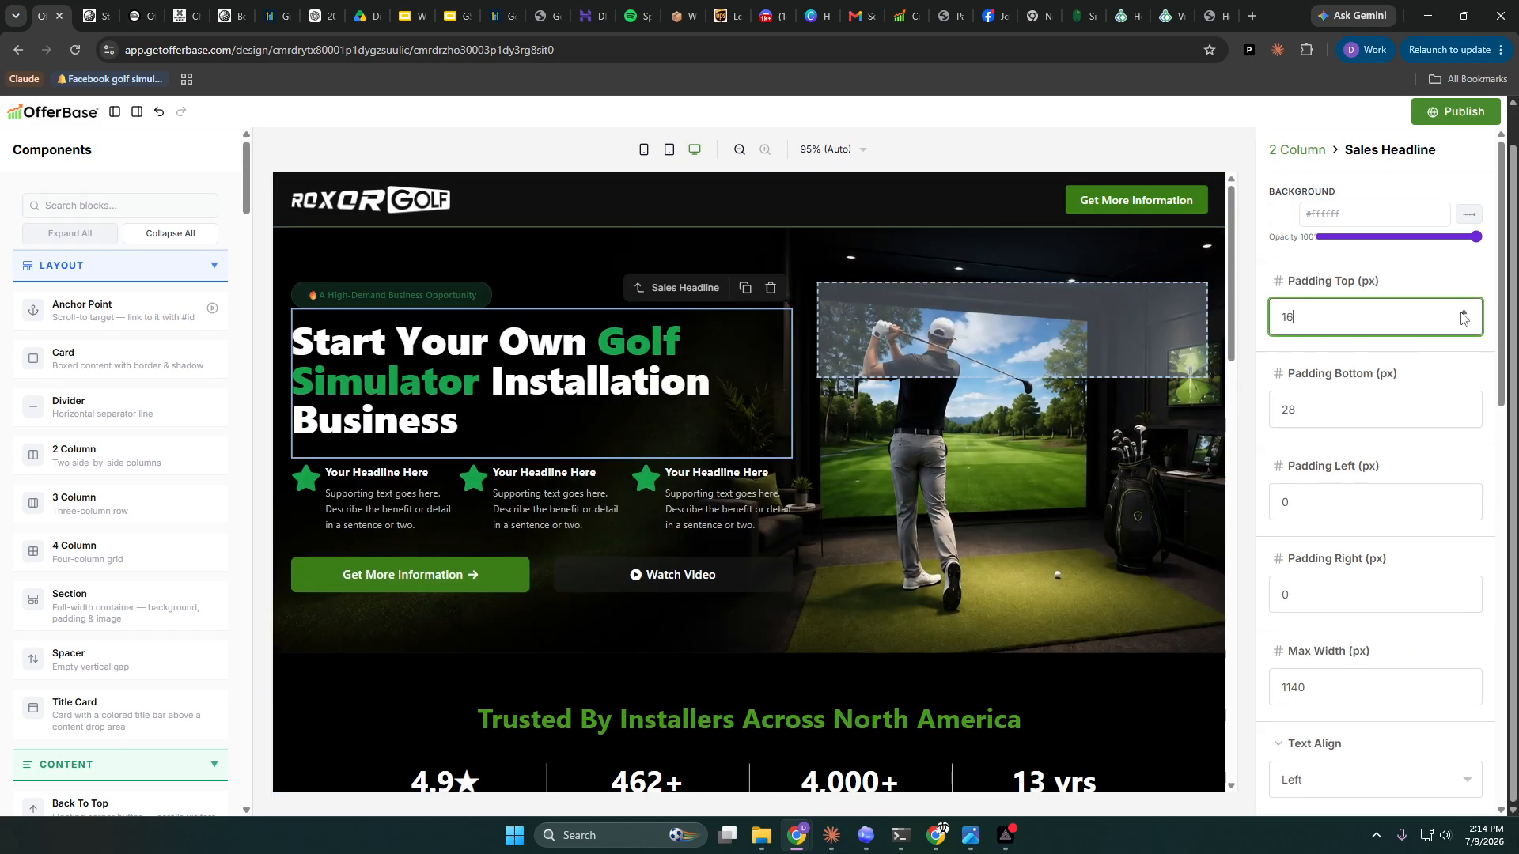
{"action": "left_click", "coordinate": [1462, 406]}
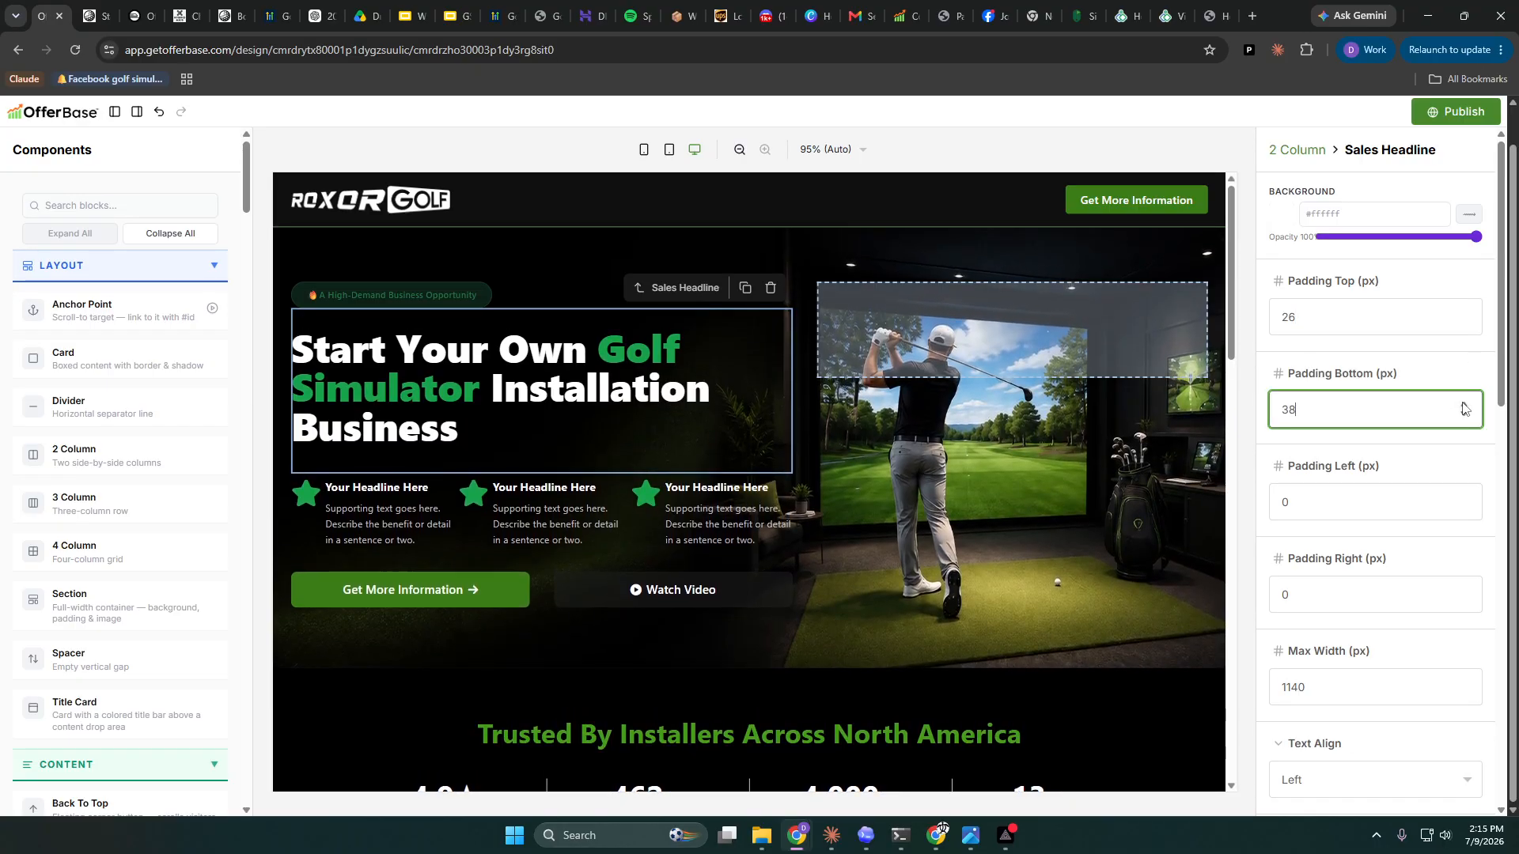
- Look over the page's lower sections in the editor and publish the page with the updated headline spacing
{"action": "scroll", "coordinate": [637, 619], "scroll_direction": "down", "scroll_amount": 8}
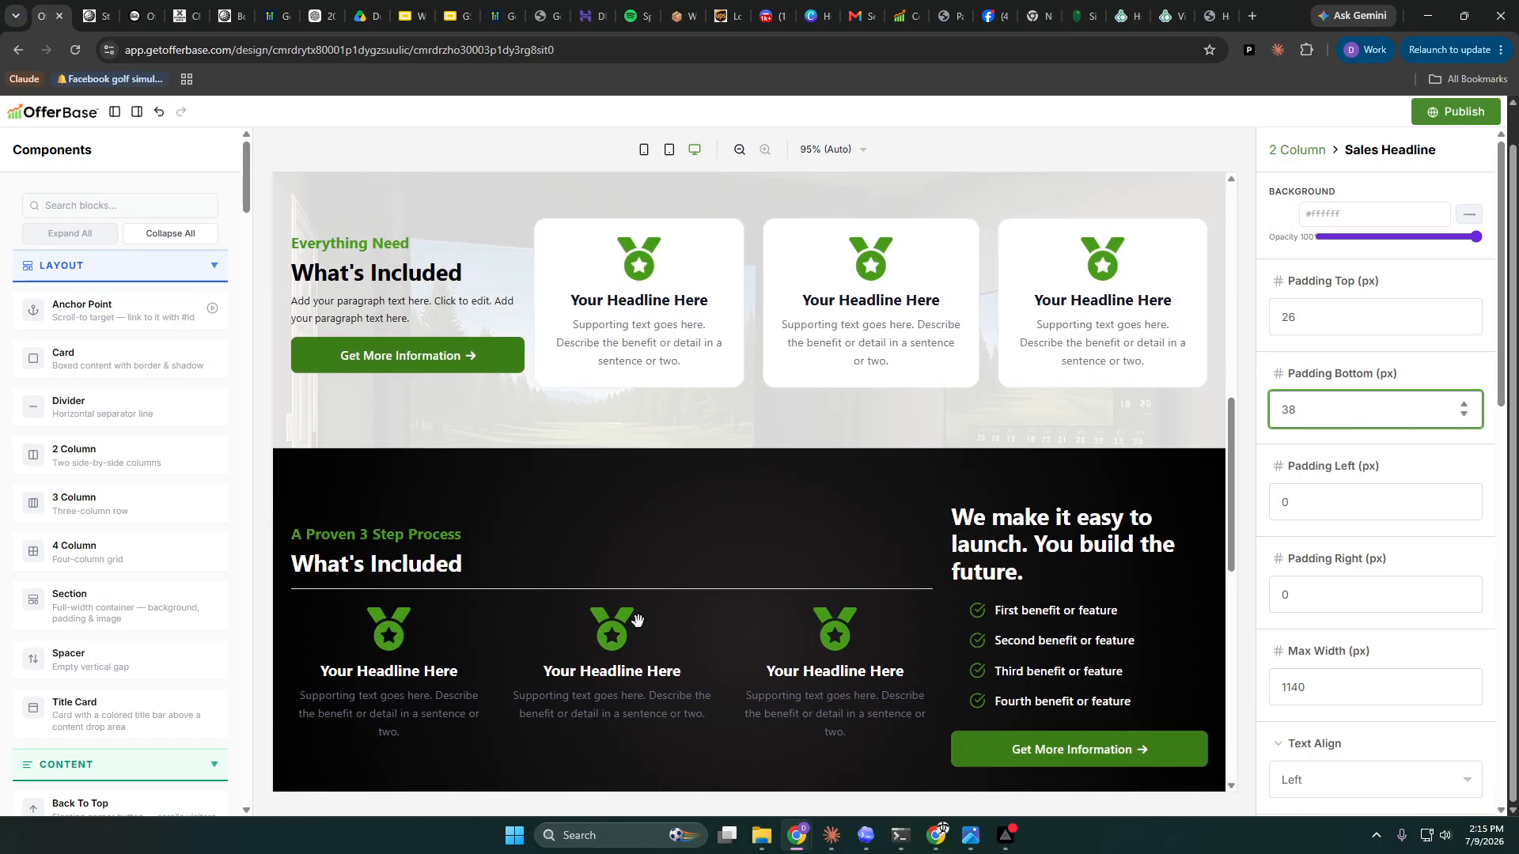
{"action": "scroll", "coordinate": [636, 625], "scroll_direction": "down", "scroll_amount": 10}
{"action": "scroll", "coordinate": [633, 625], "scroll_direction": "up", "scroll_amount": 4}
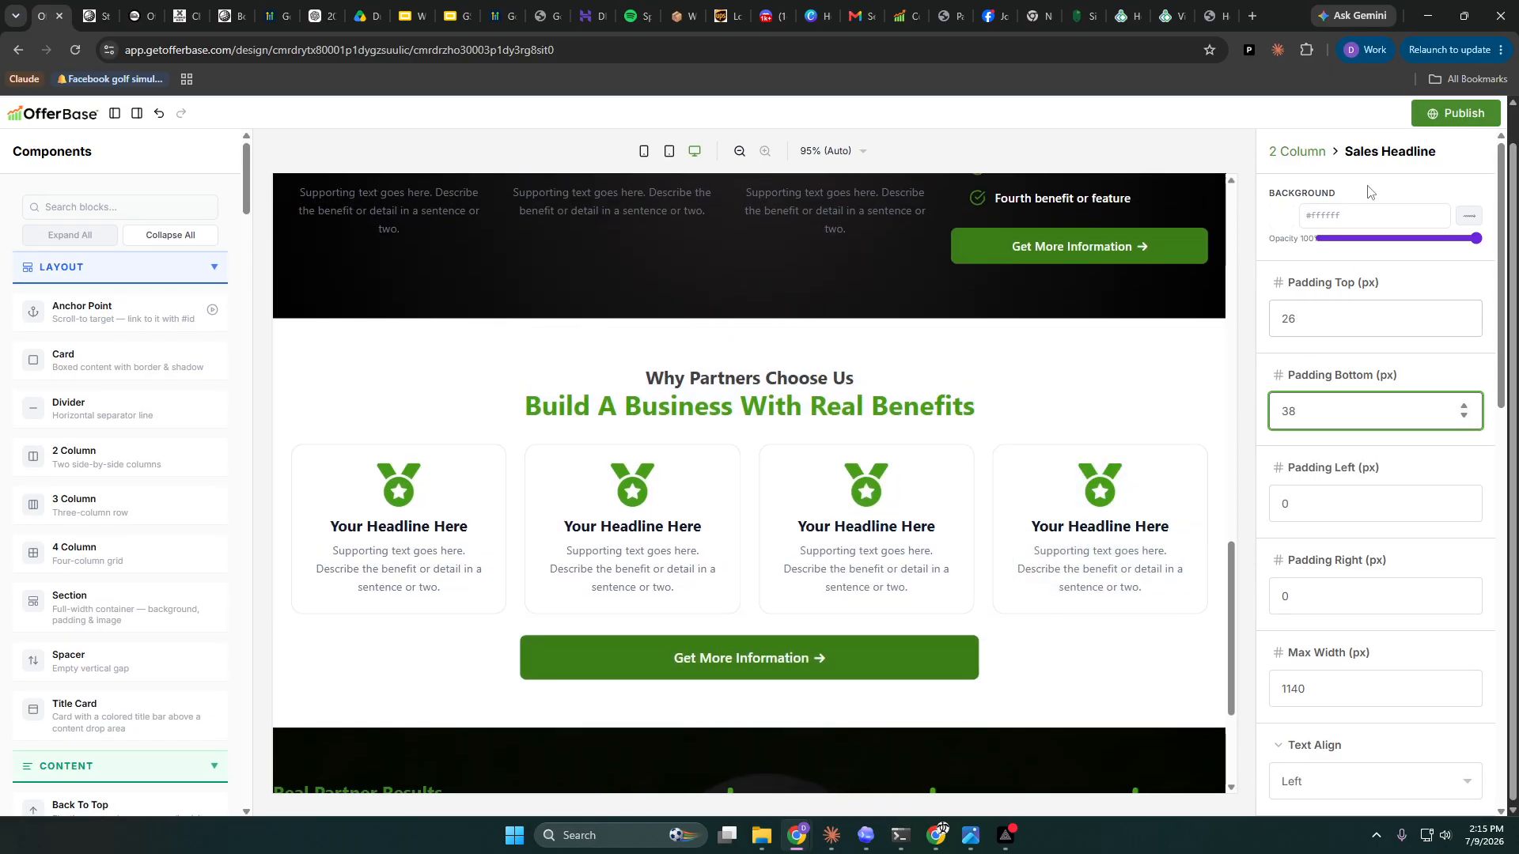
{"action": "scroll", "coordinate": [1371, 192], "scroll_direction": "up", "scroll_amount": 2}
{"action": "left_click", "coordinate": [1445, 156]}
- Search the component blocks for the call-to-action ones and add a Sticky CTA Bar at the end of the page
{"action": "scroll", "coordinate": [395, 562], "scroll_direction": "down", "scroll_amount": 2}
{"action": "scroll", "coordinate": [153, 581], "scroll_direction": "up", "scroll_amount": 4}
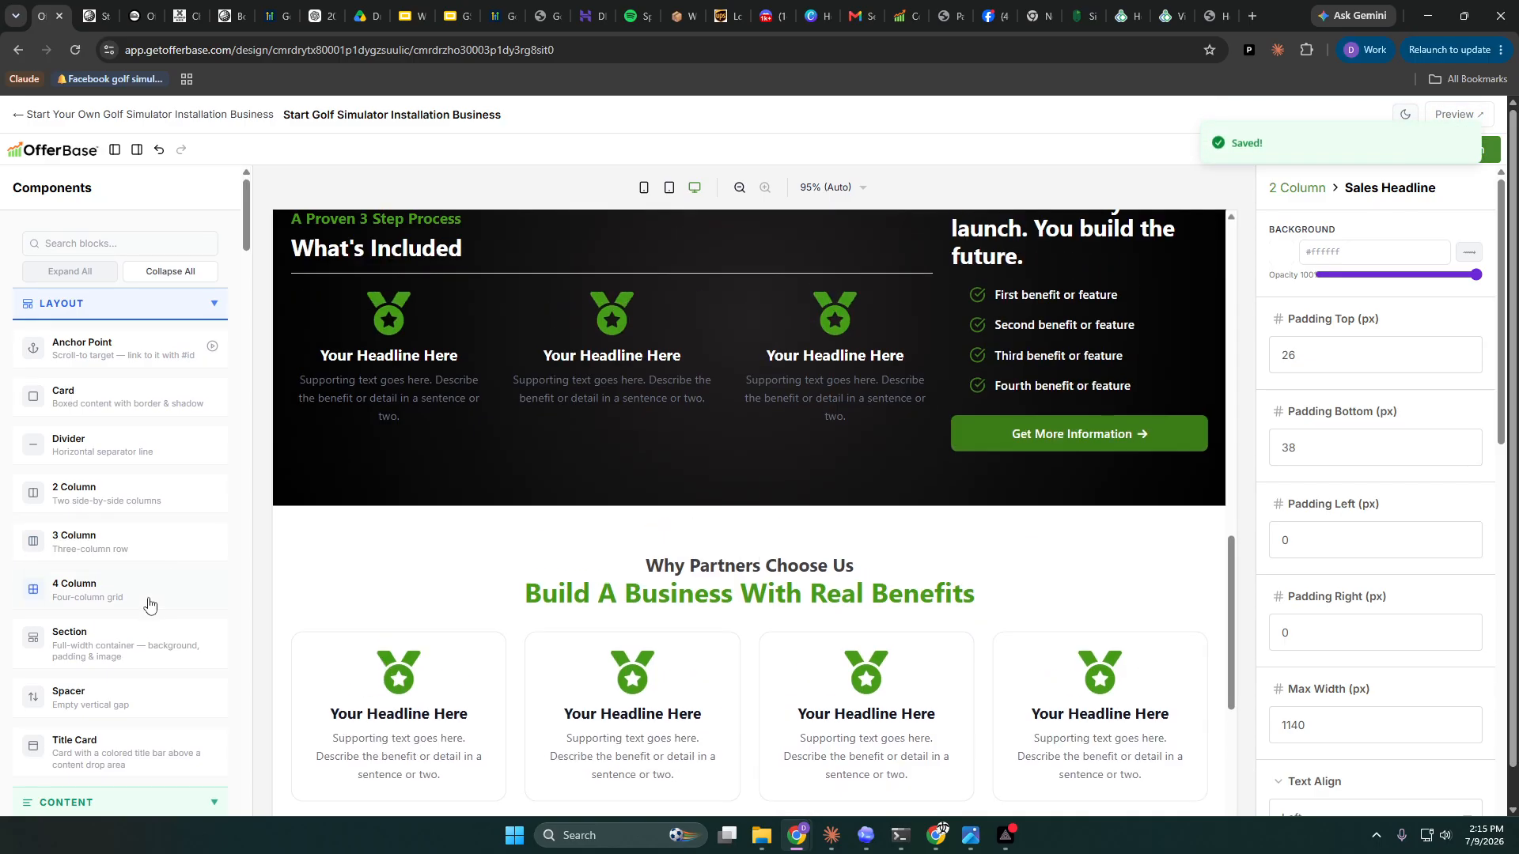
{"action": "left_click", "coordinate": [102, 253]}
{"action": "type", "text": "sti"}
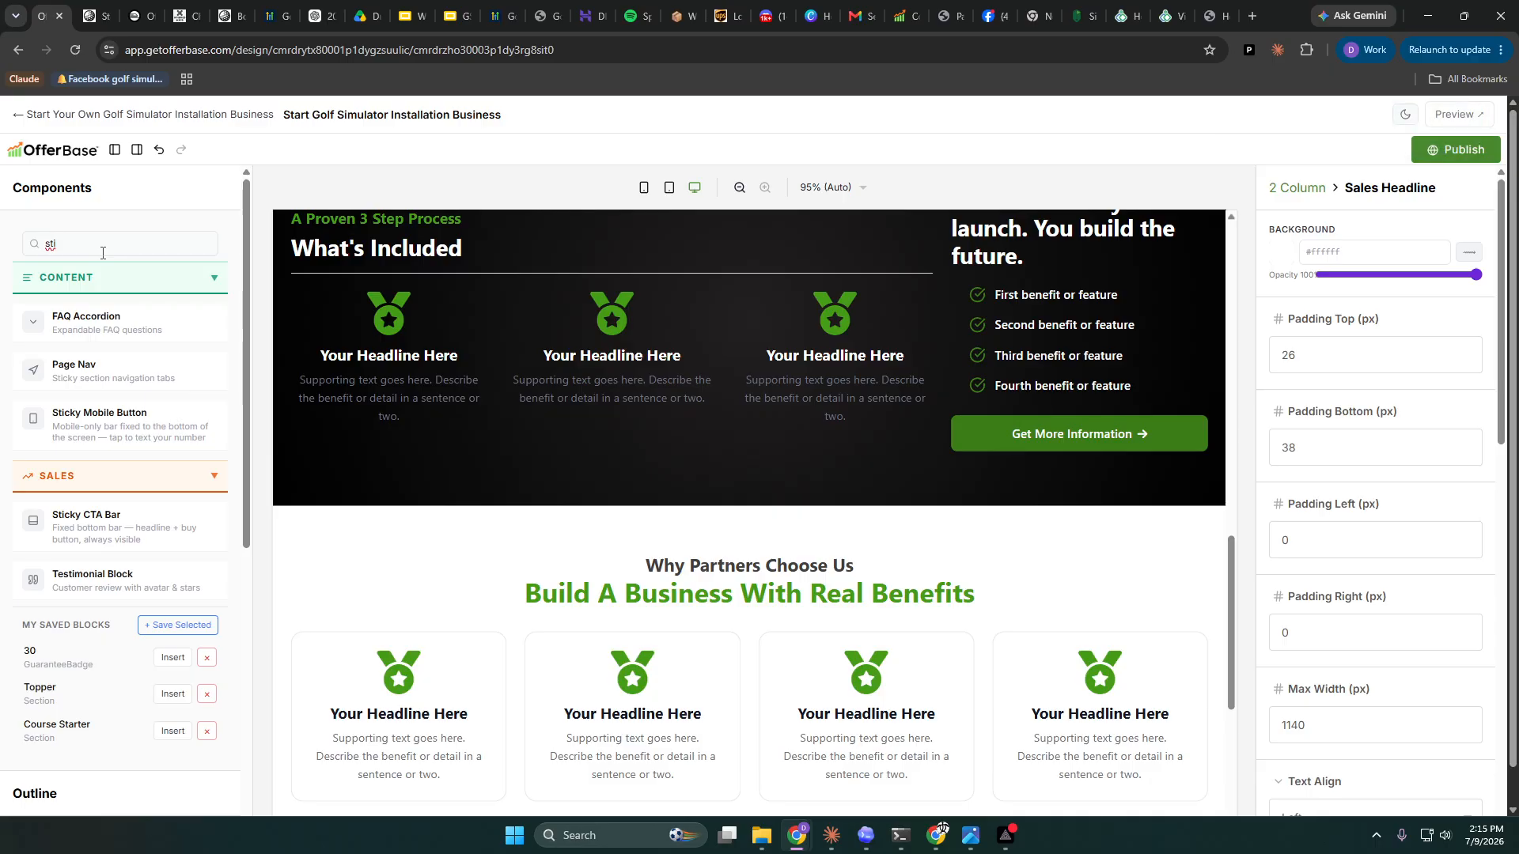
{"action": "key", "text": "BackSpace"}
{"action": "key", "text": "BackSpace"}
{"action": "key", "text": "BackSpace"}
{"action": "type", "text": "cta"}
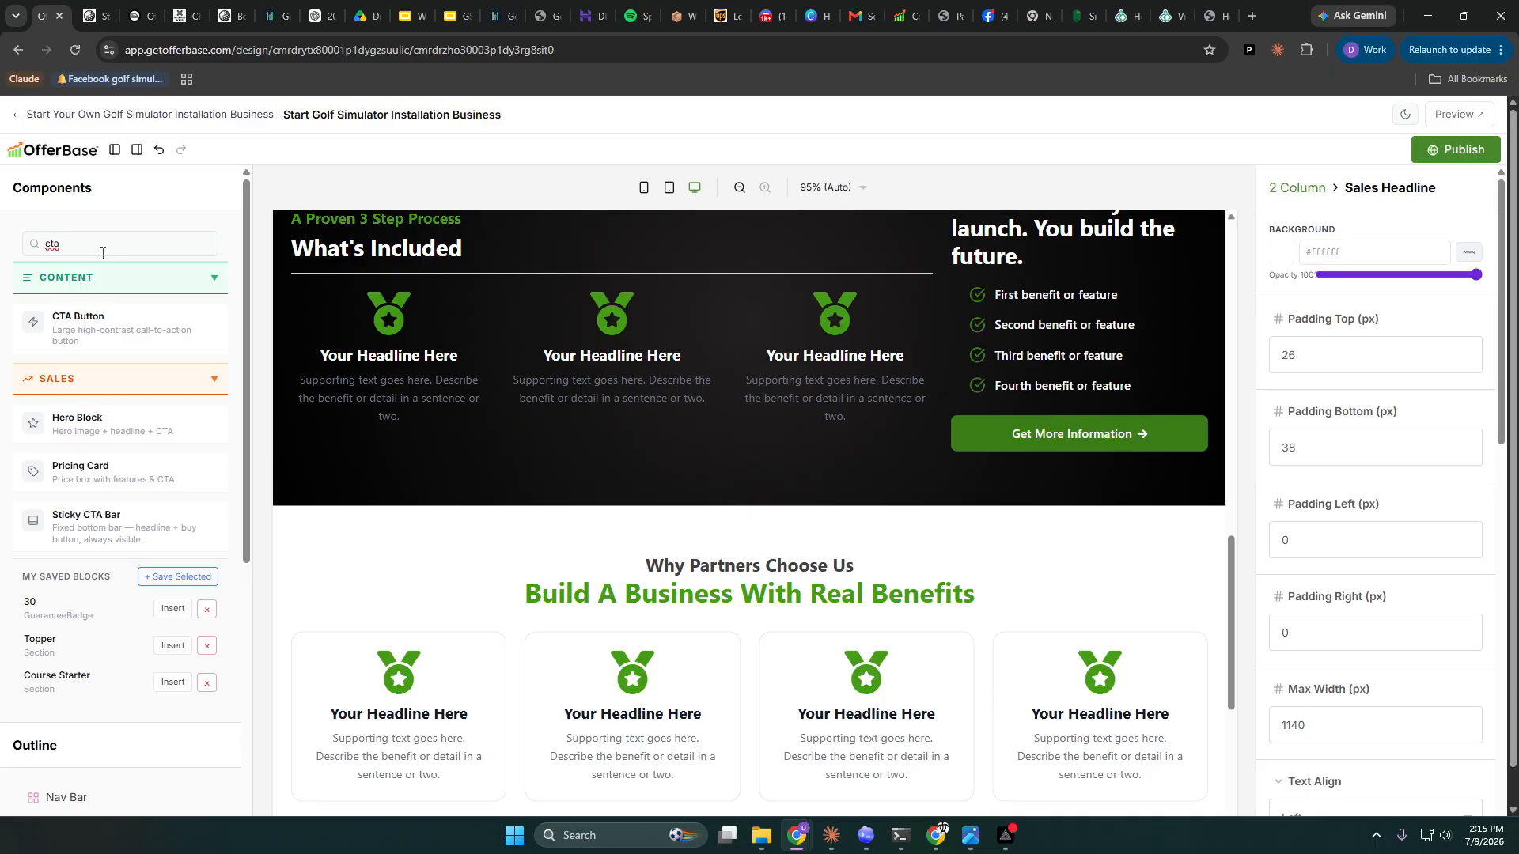
{"action": "scroll", "coordinate": [504, 461], "scroll_direction": "down", "scroll_amount": 5}
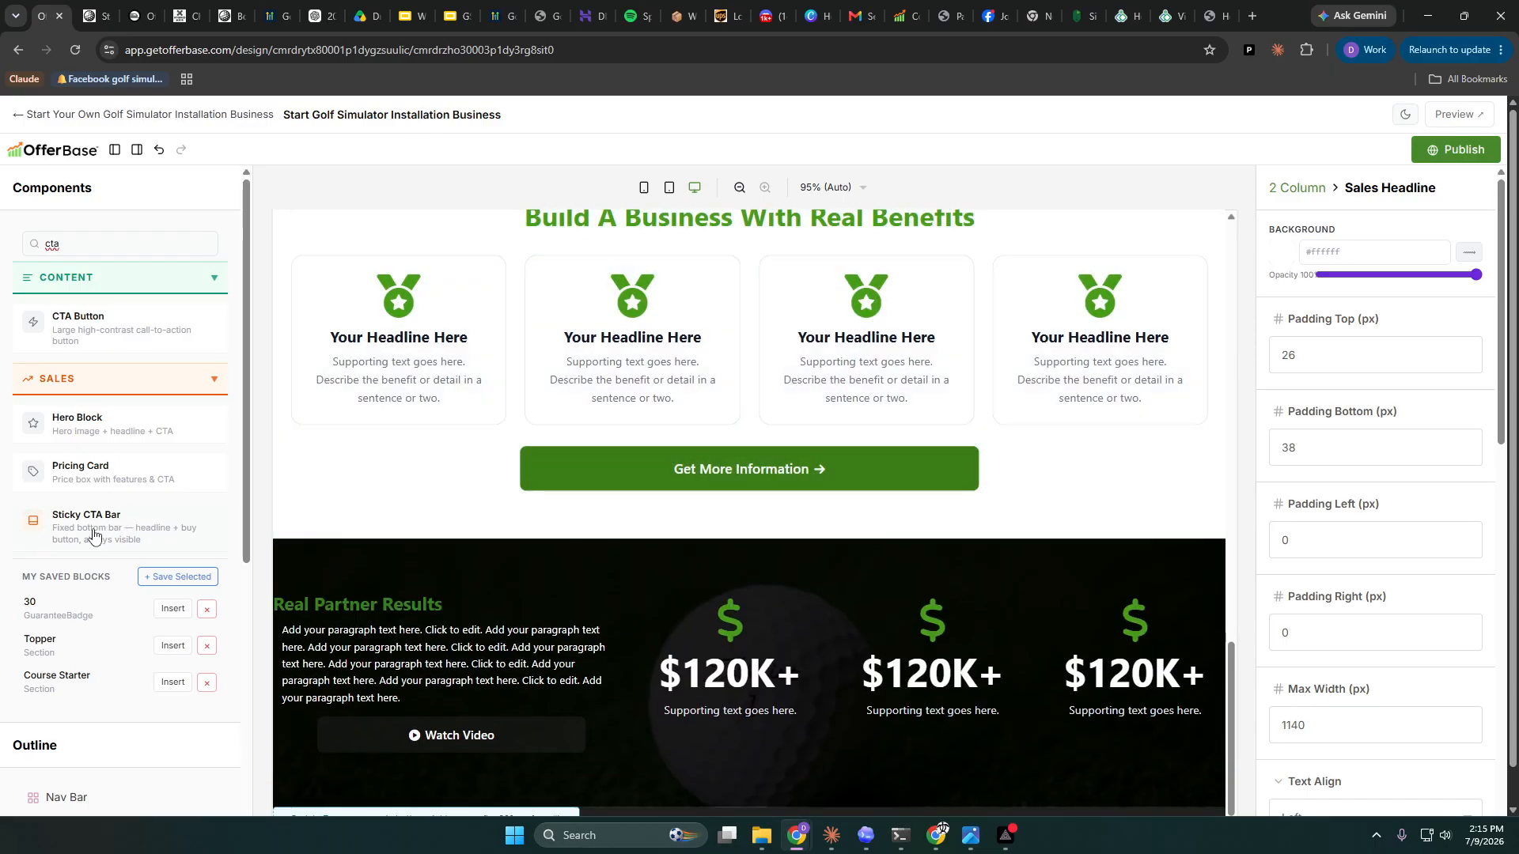
{"action": "left_click_drag", "start_coordinate": [89, 528], "coordinate": [766, 772]}
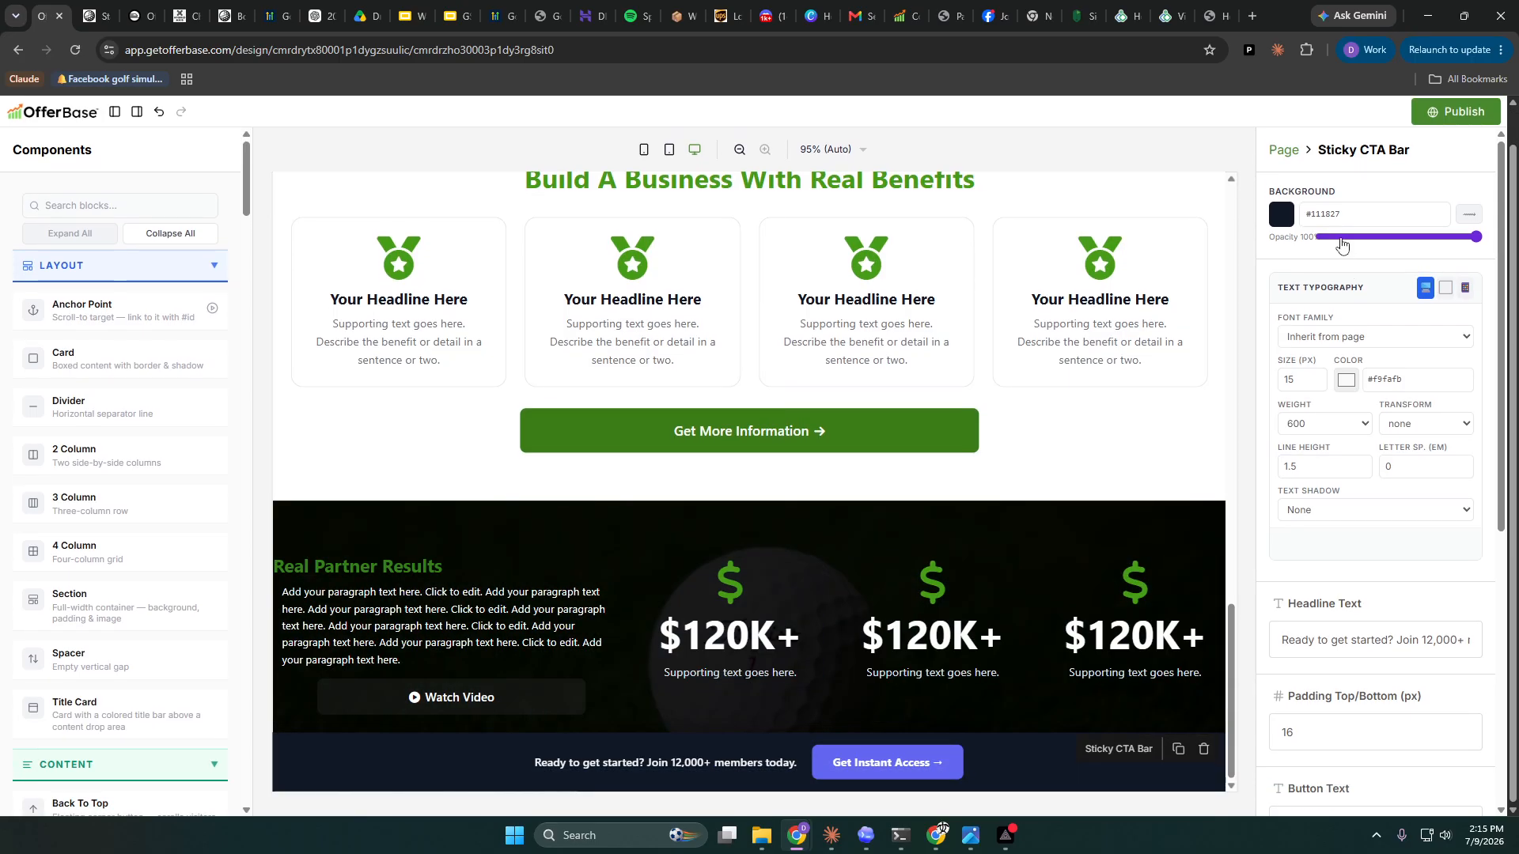
- Change the Sticky CTA Bar's background to dark green #11240a
{"action": "left_click", "coordinate": [1283, 215]}
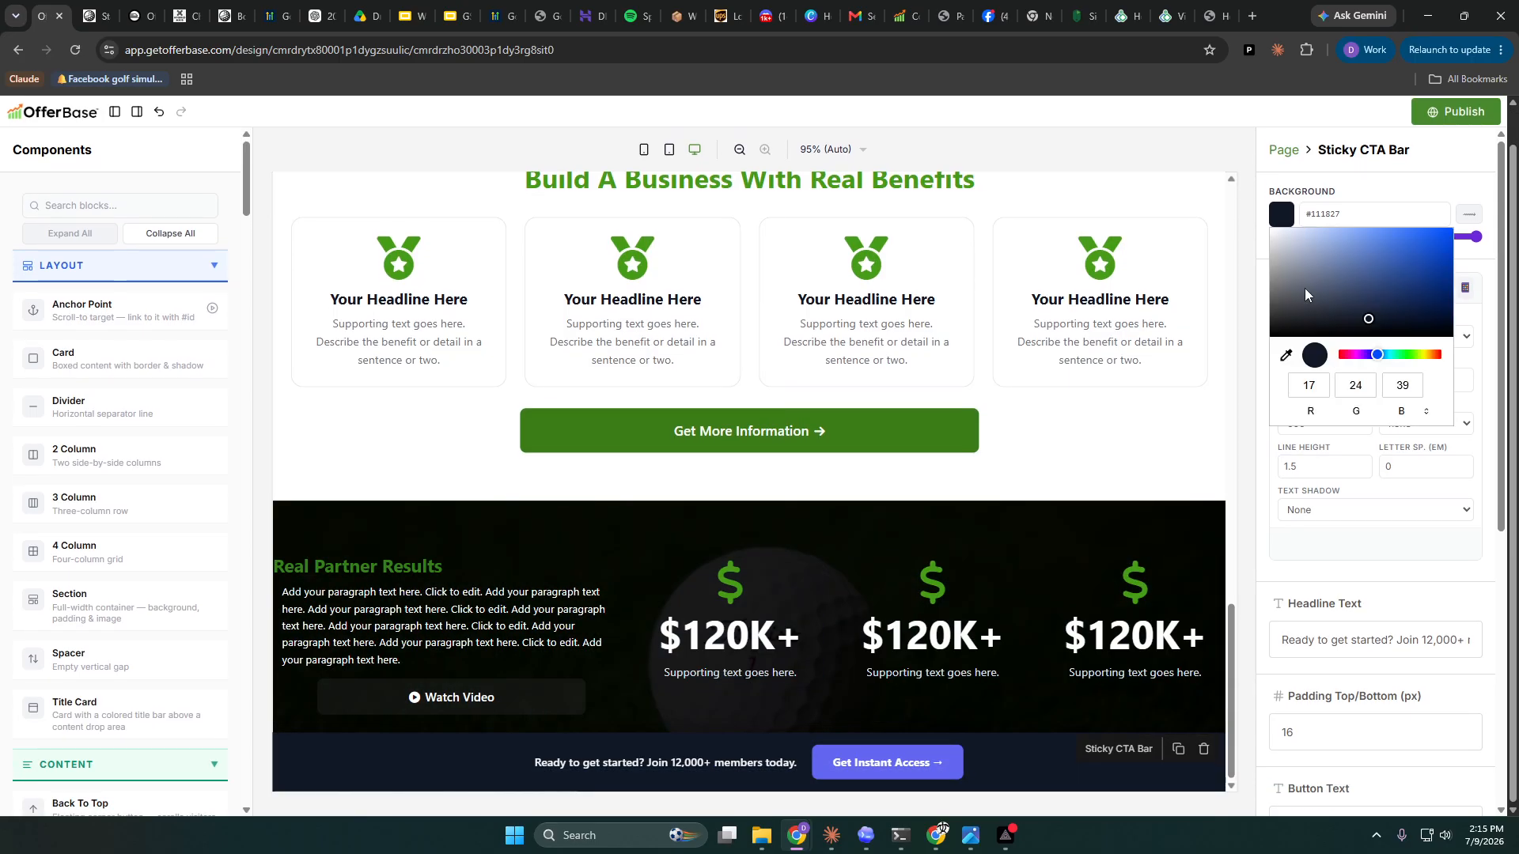
{"action": "left_click", "coordinate": [1413, 356]}
{"action": "left_click_drag", "start_coordinate": [1368, 318], "coordinate": [1401, 326]}
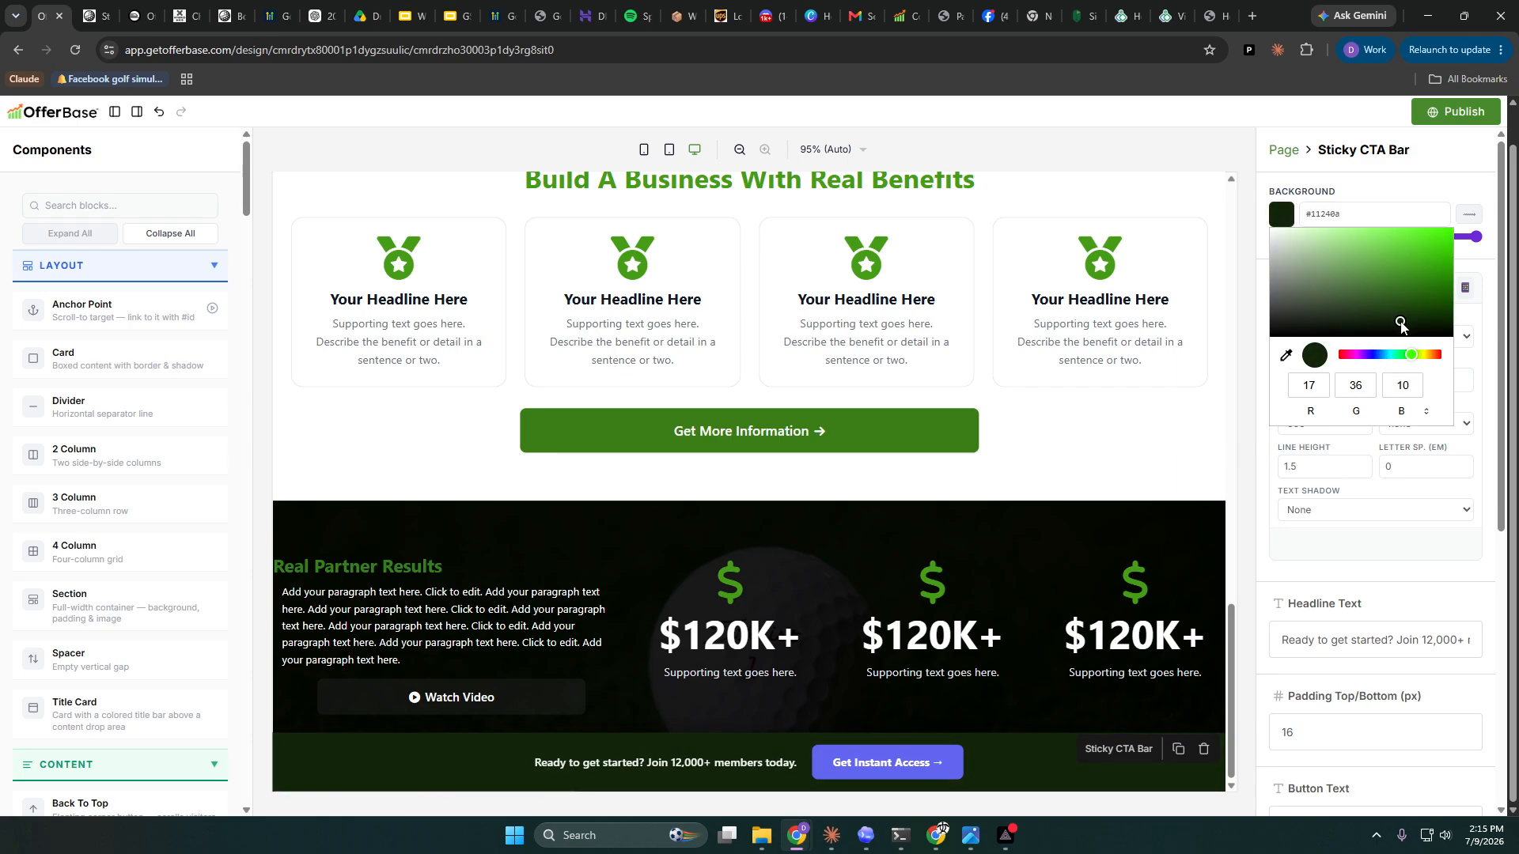
{"action": "left_click", "coordinate": [1266, 411]}
- Set the Sticky CTA Bar's button background to #3b7d17, sampled from the Get More Information button, and its corners to Small
{"action": "scroll", "coordinate": [1373, 461], "scroll_direction": "down", "scroll_amount": 5}
{"action": "scroll", "coordinate": [1372, 461], "scroll_direction": "down", "scroll_amount": 1}
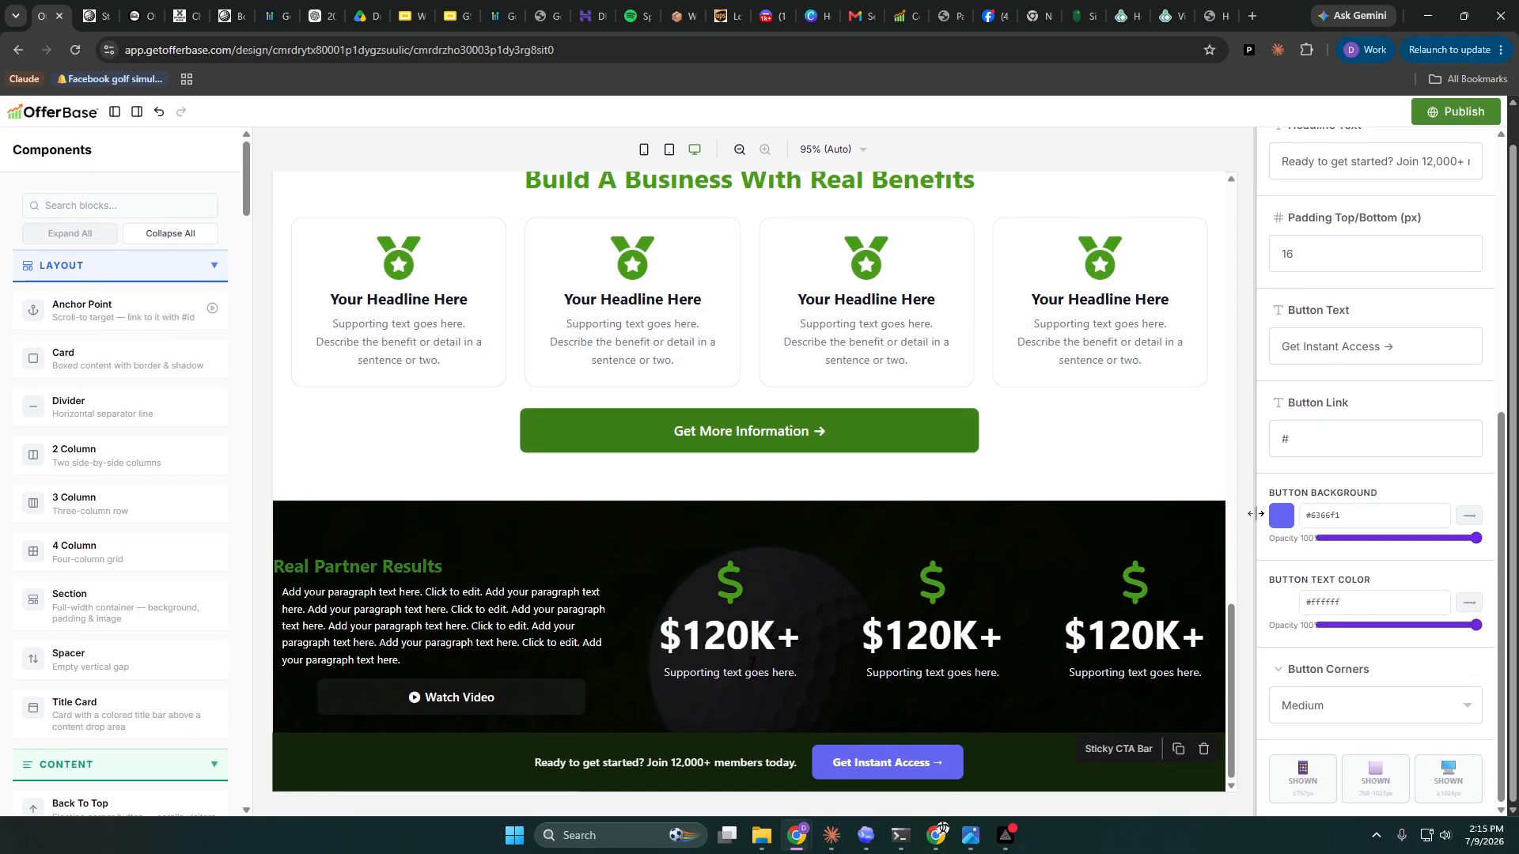
{"action": "left_click", "coordinate": [1281, 516]}
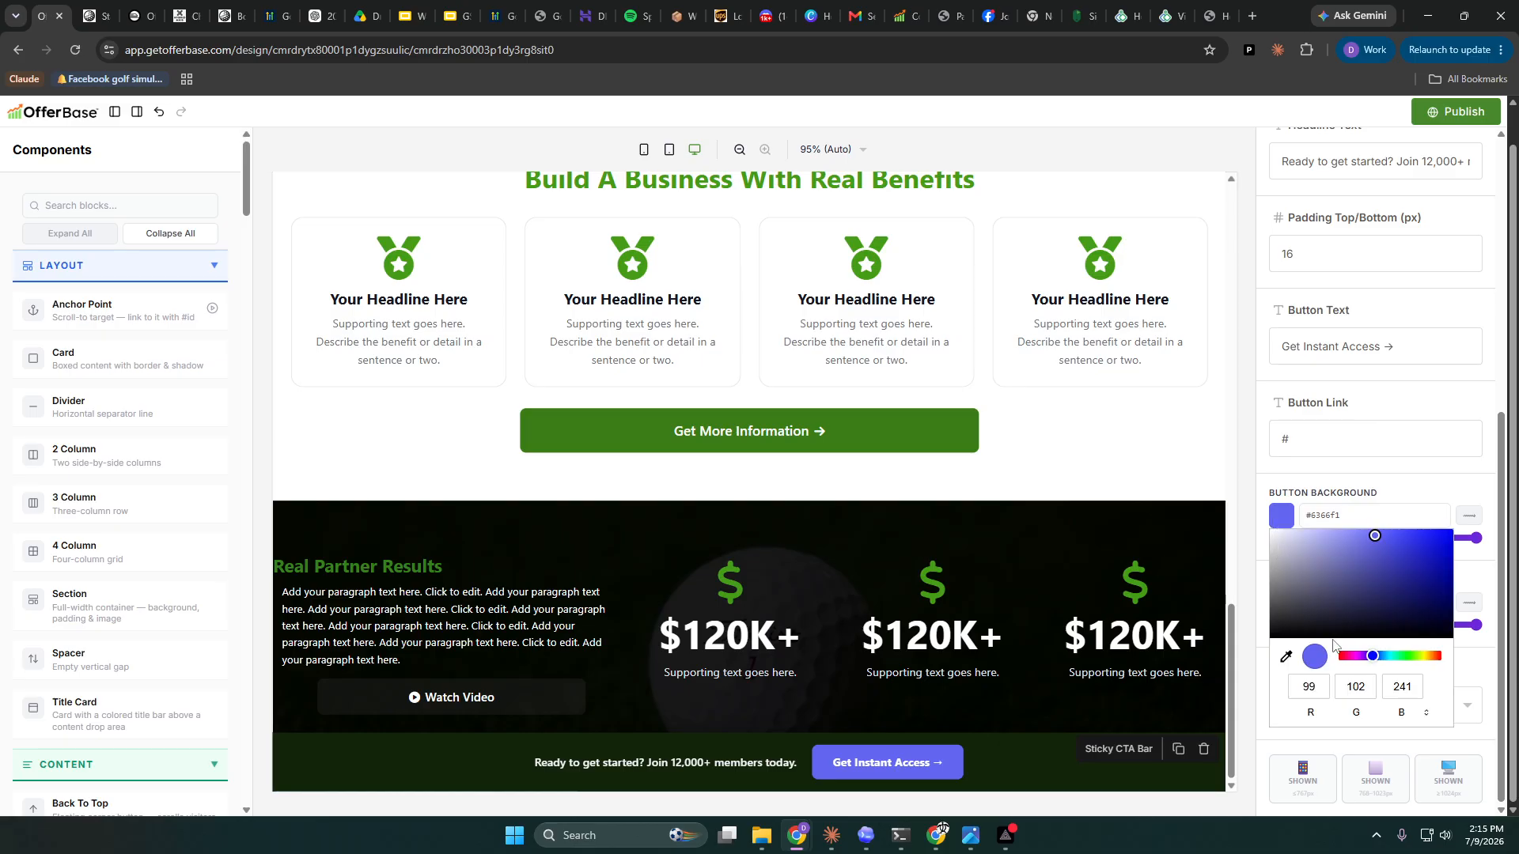
{"action": "left_click", "coordinate": [1286, 658]}
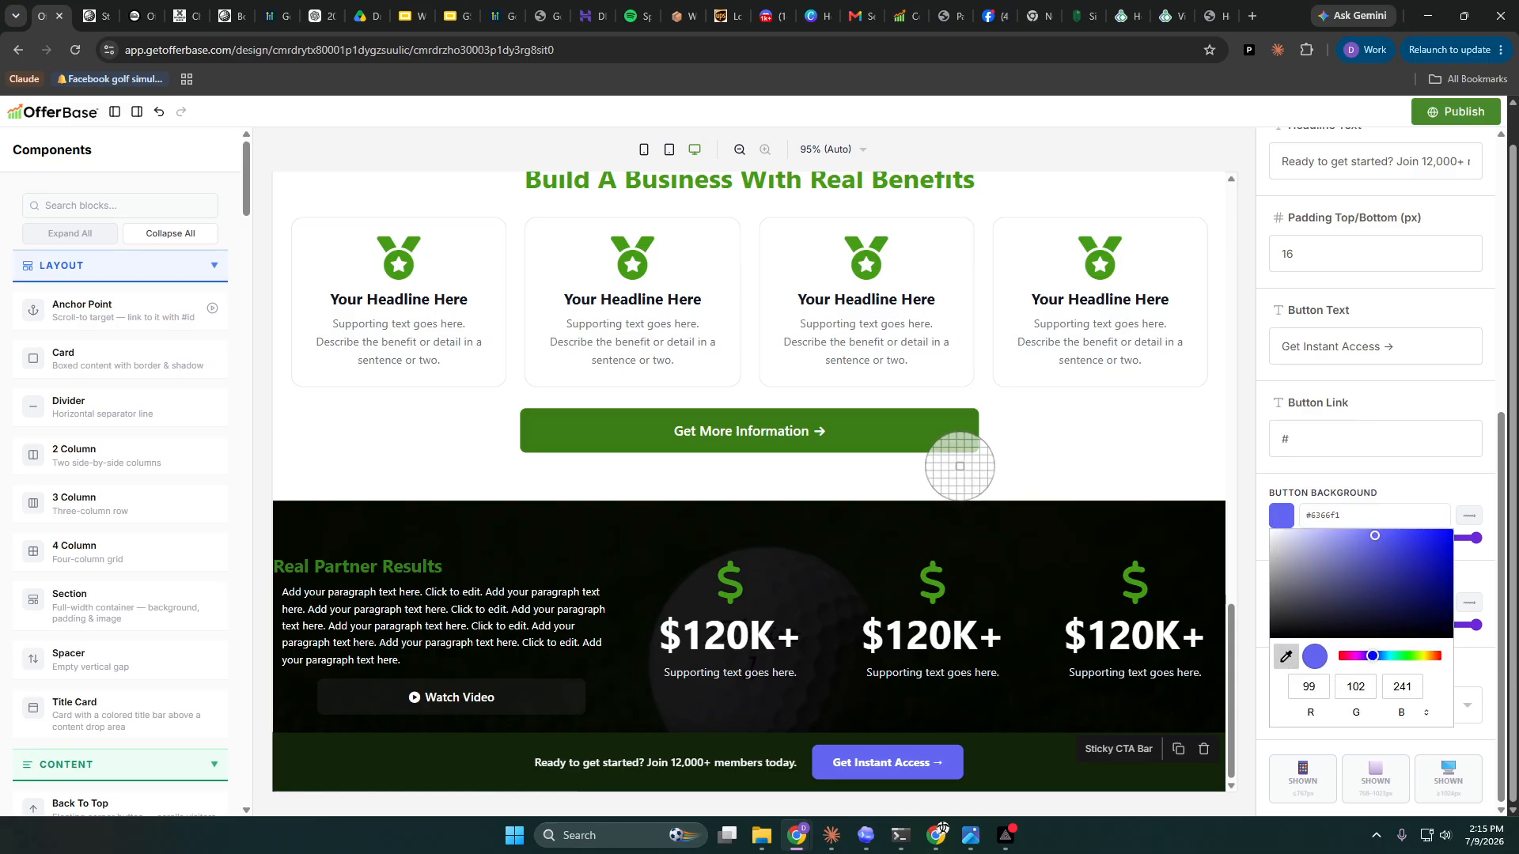
{"action": "left_click", "coordinate": [935, 434]}
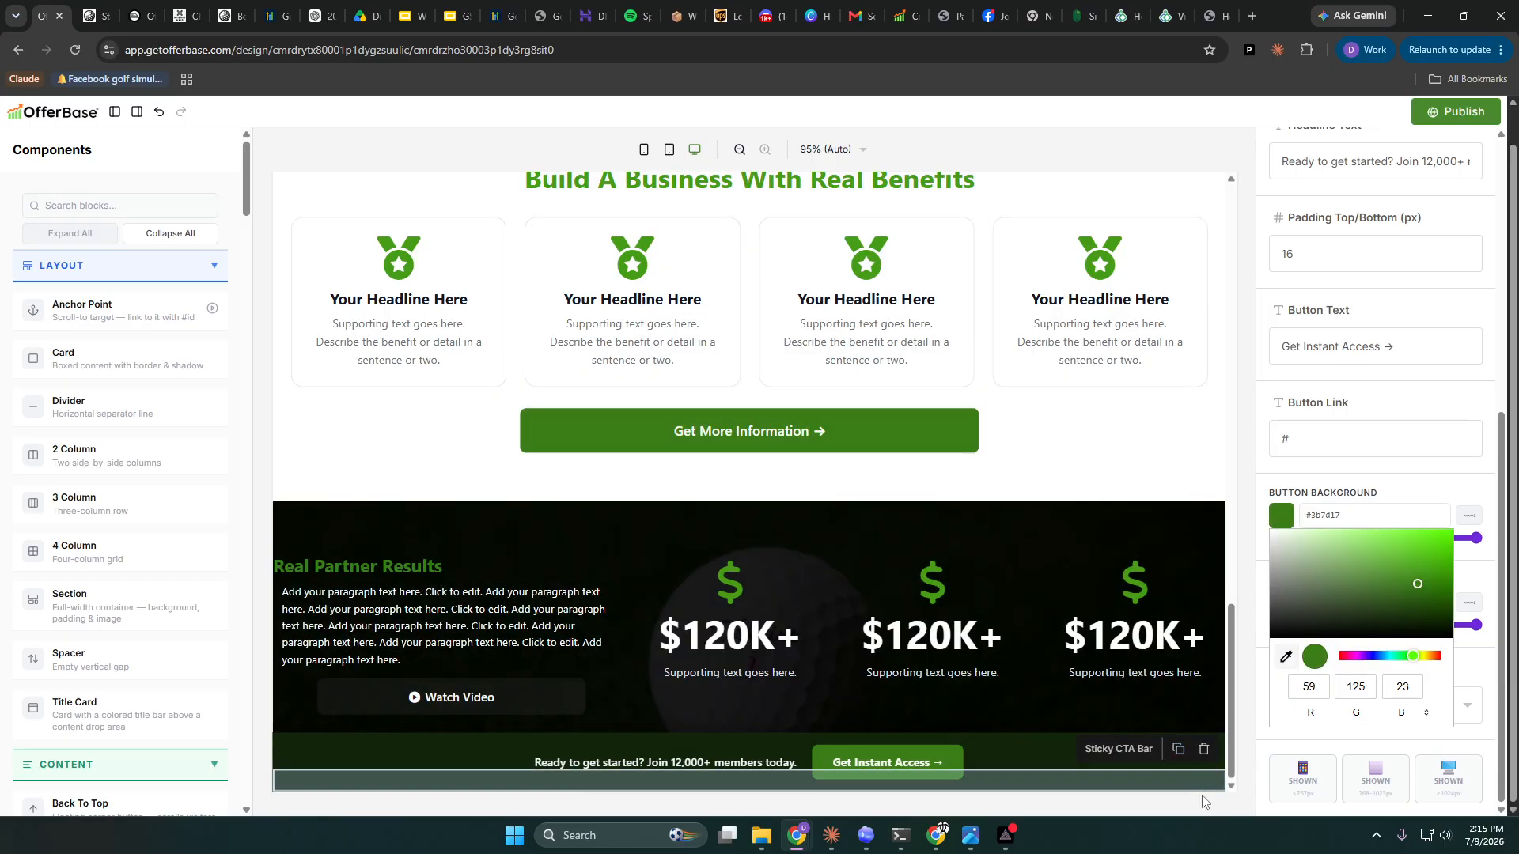
{"action": "left_click", "coordinate": [1449, 497]}
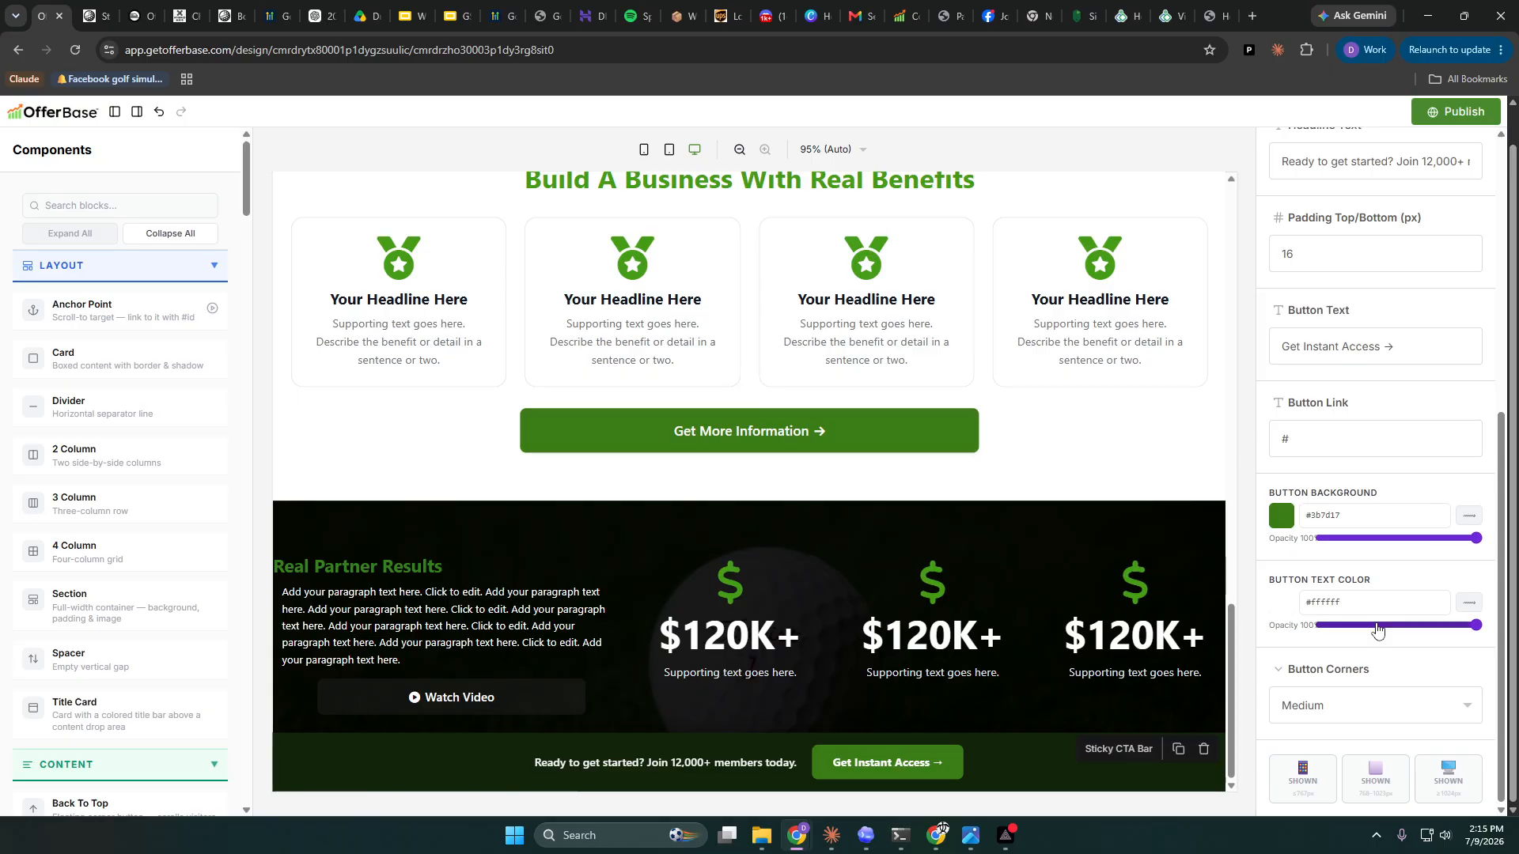
{"action": "left_click", "coordinate": [1374, 706]}
{"action": "left_click", "coordinate": [1318, 617]}
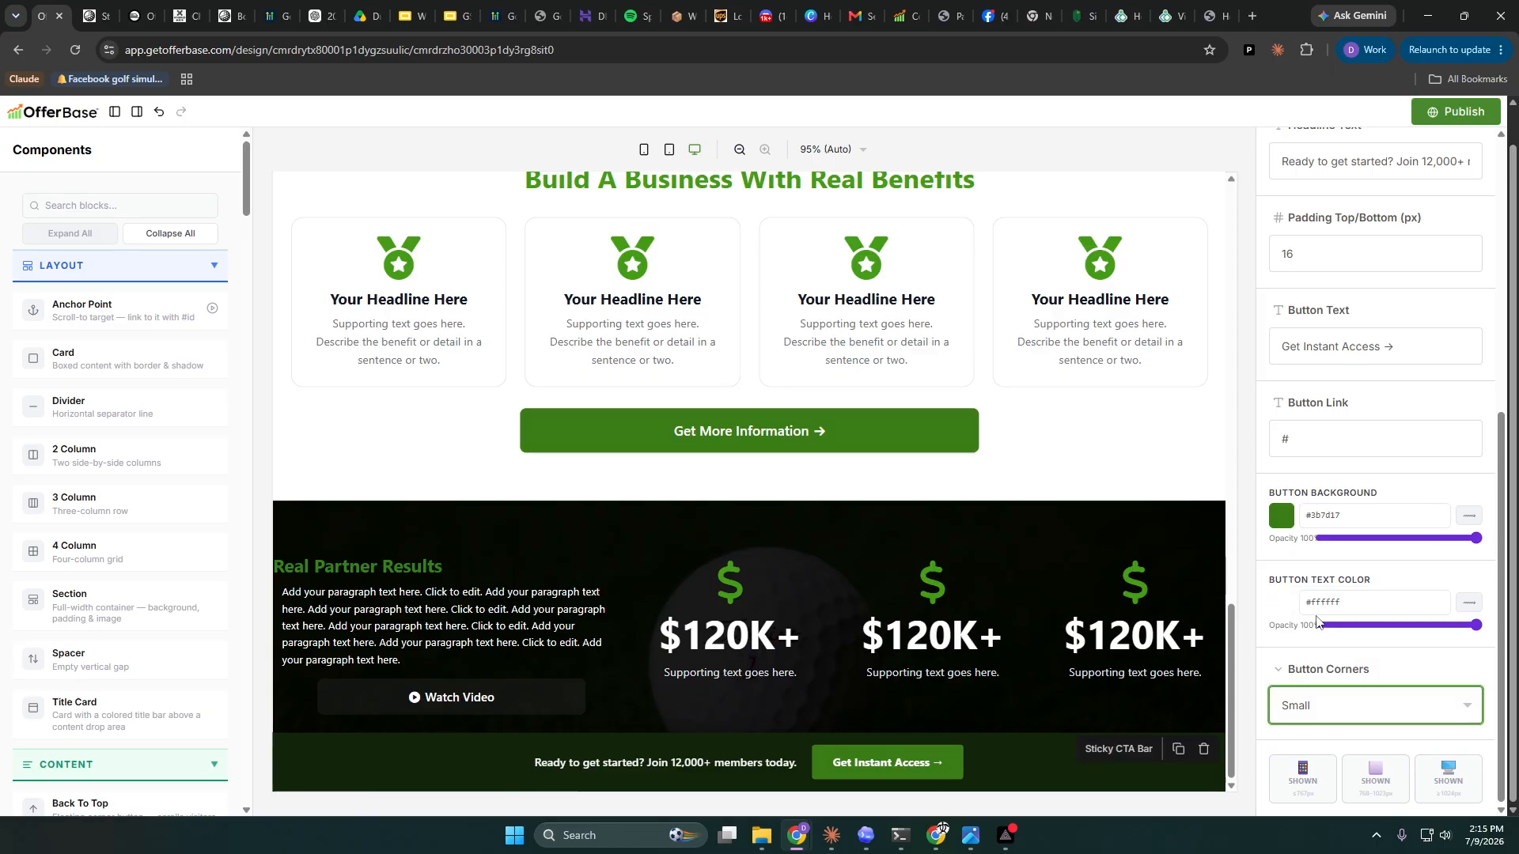
- Look over the sticky bar against the page sections, review its settings and publish the page
{"action": "scroll", "coordinate": [995, 706], "scroll_direction": "up", "scroll_amount": 5}
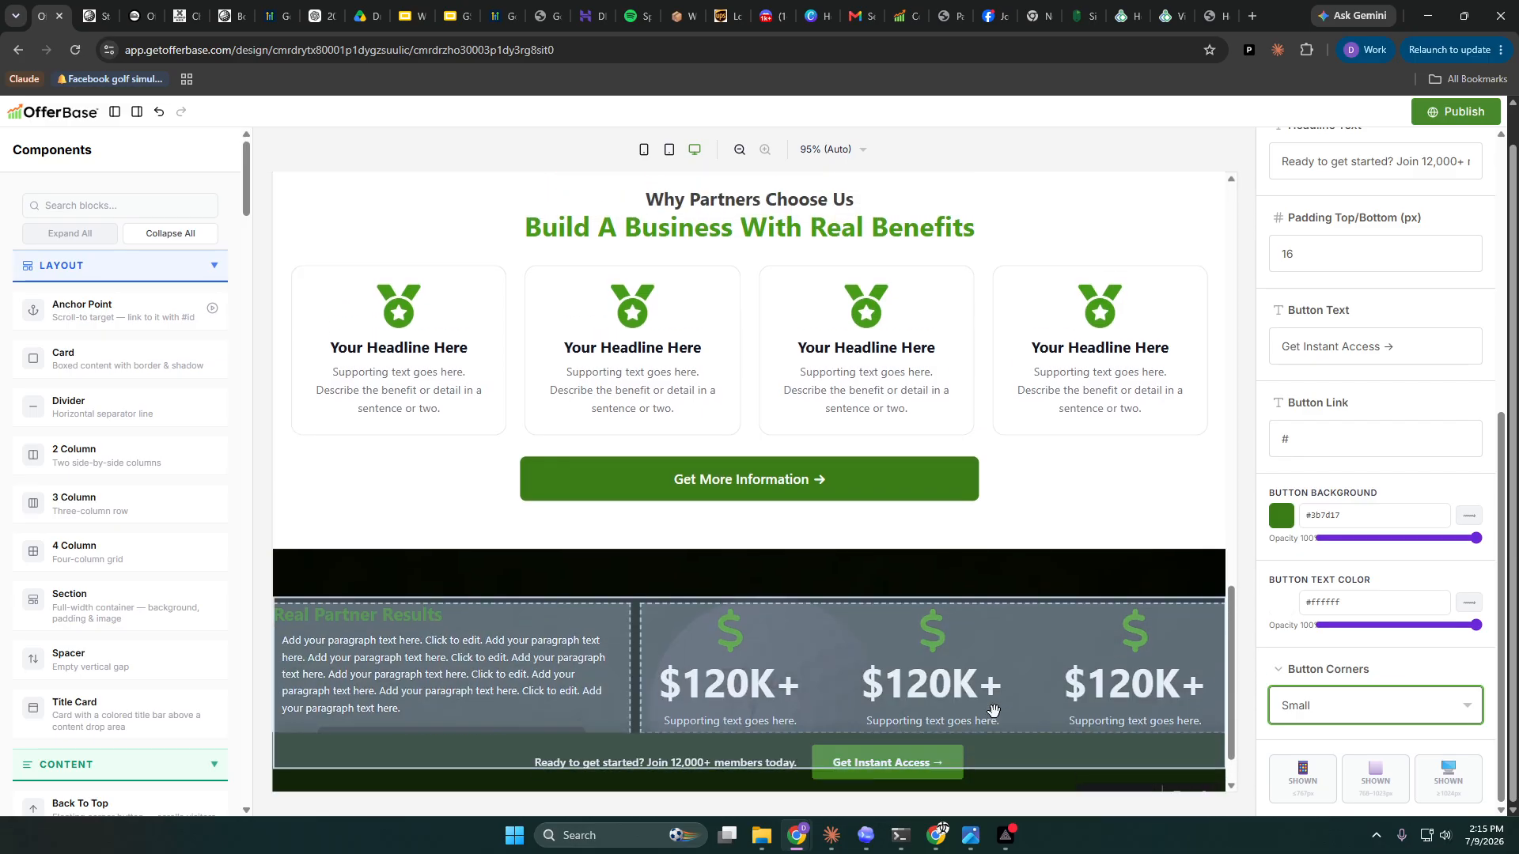
{"action": "scroll", "coordinate": [996, 706], "scroll_direction": "up", "scroll_amount": 7}
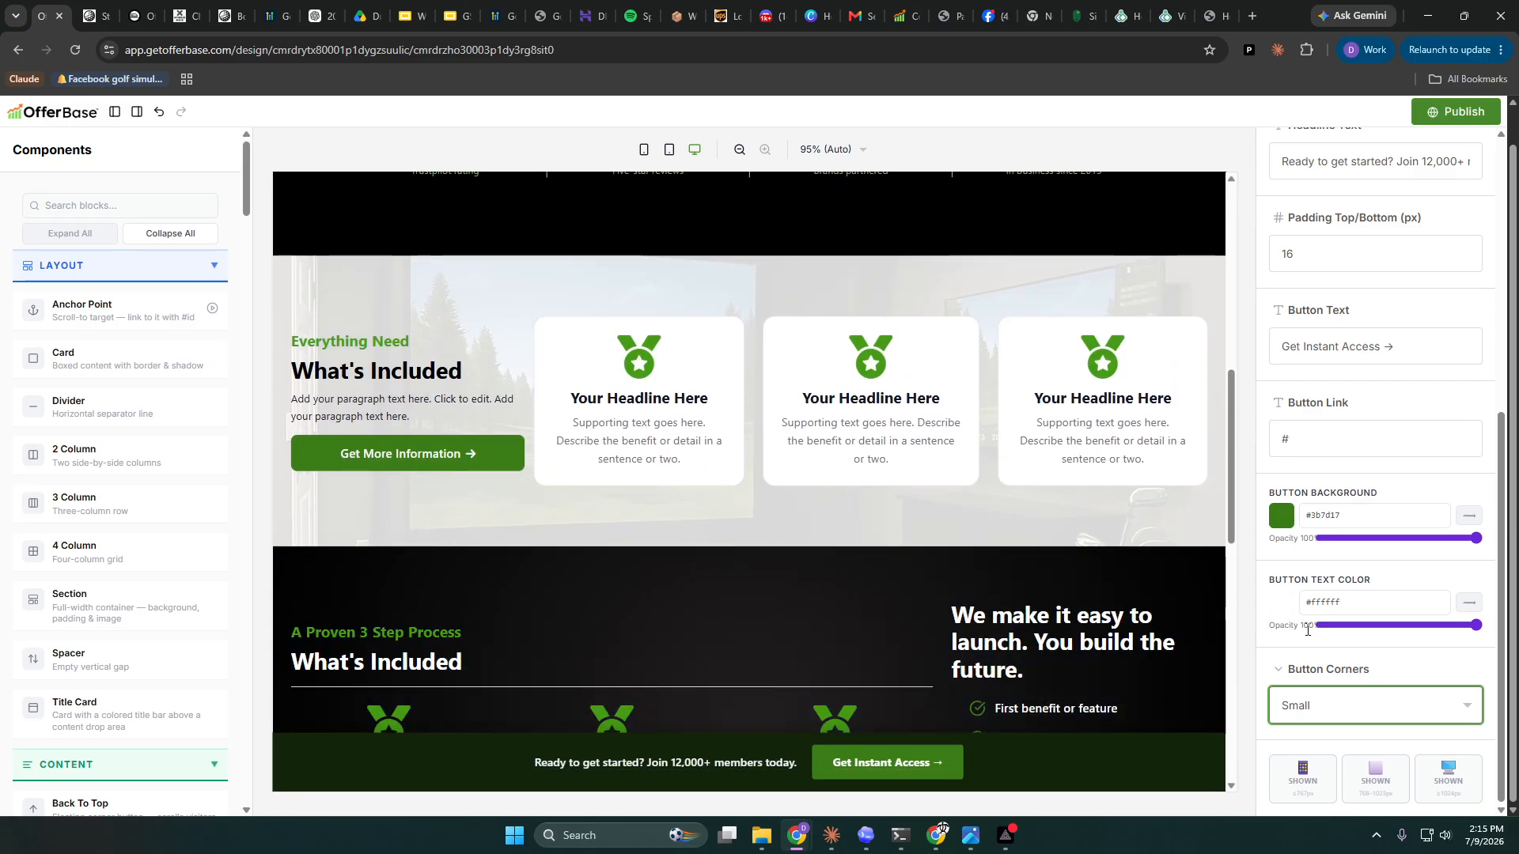
{"action": "scroll", "coordinate": [1311, 607], "scroll_direction": "up", "scroll_amount": 1}
{"action": "scroll", "coordinate": [1310, 607], "scroll_direction": "up", "scroll_amount": 5}
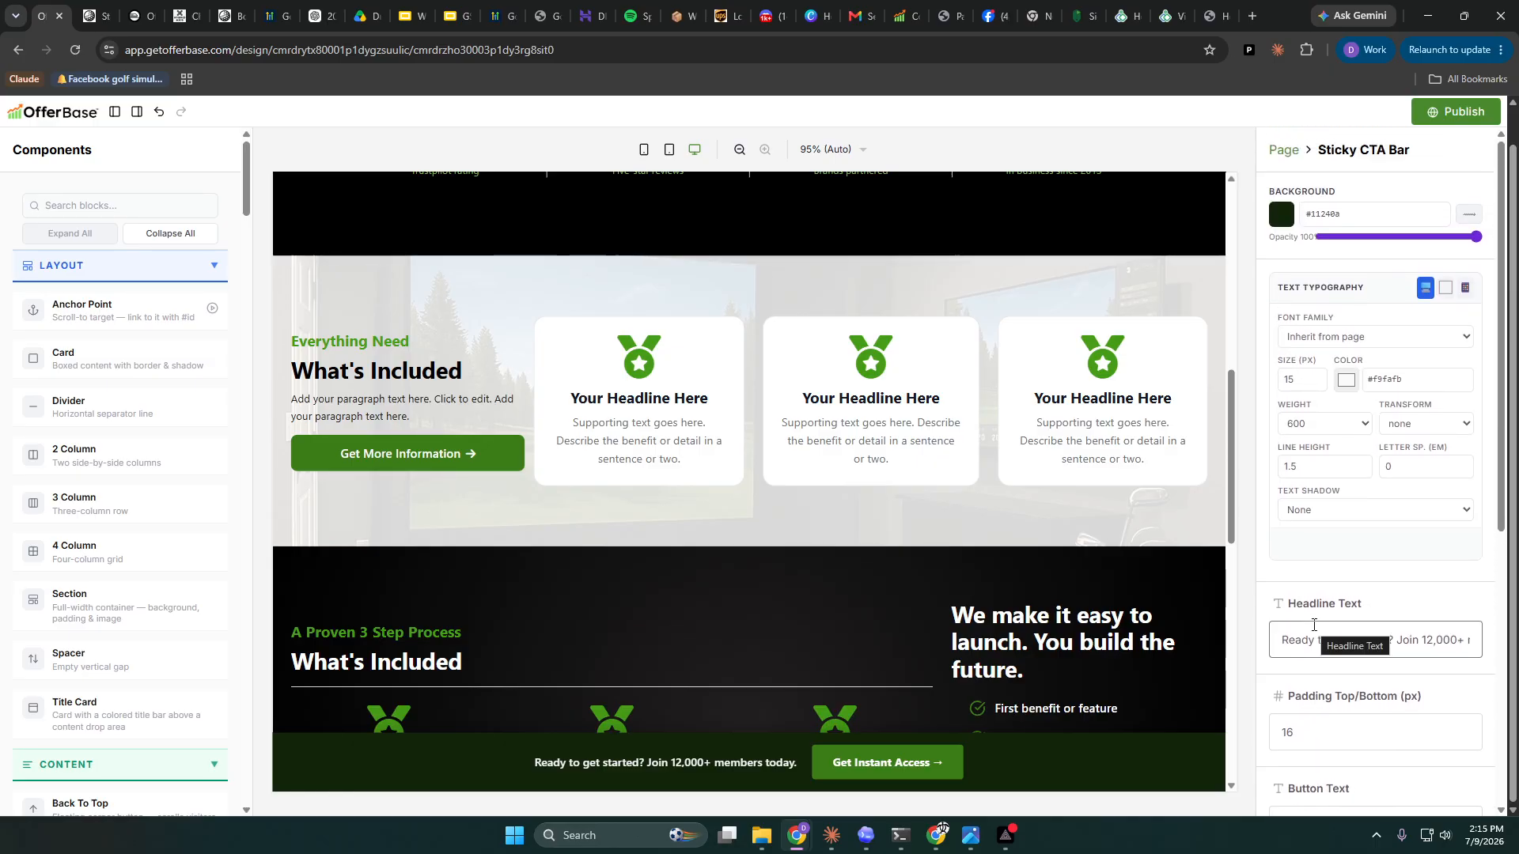
{"action": "scroll", "coordinate": [1313, 625], "scroll_direction": "down", "scroll_amount": 3}
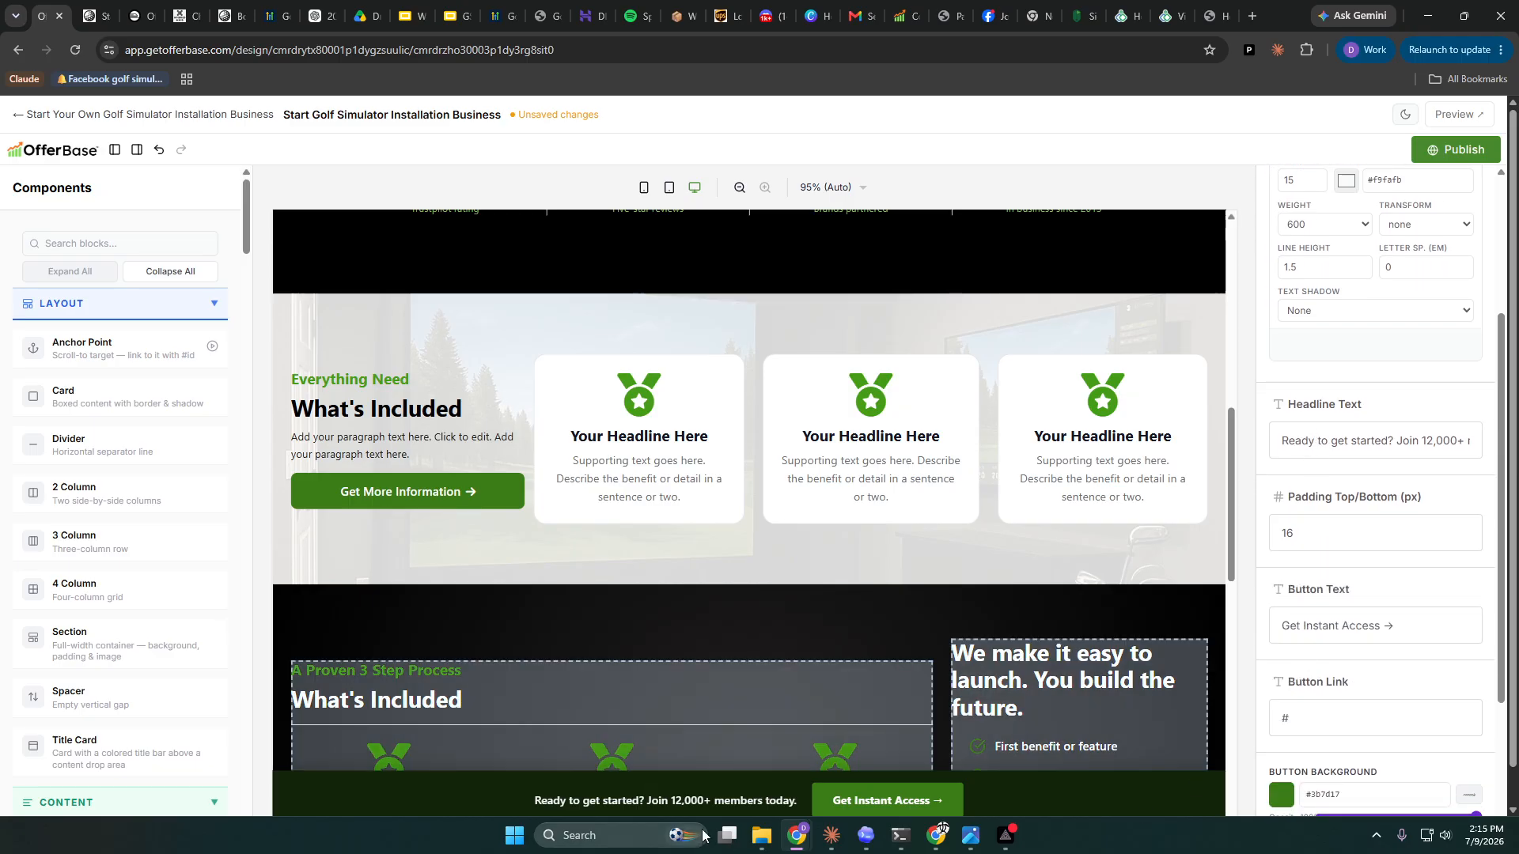
{"action": "scroll", "coordinate": [773, 678], "scroll_direction": "down", "scroll_amount": 10}
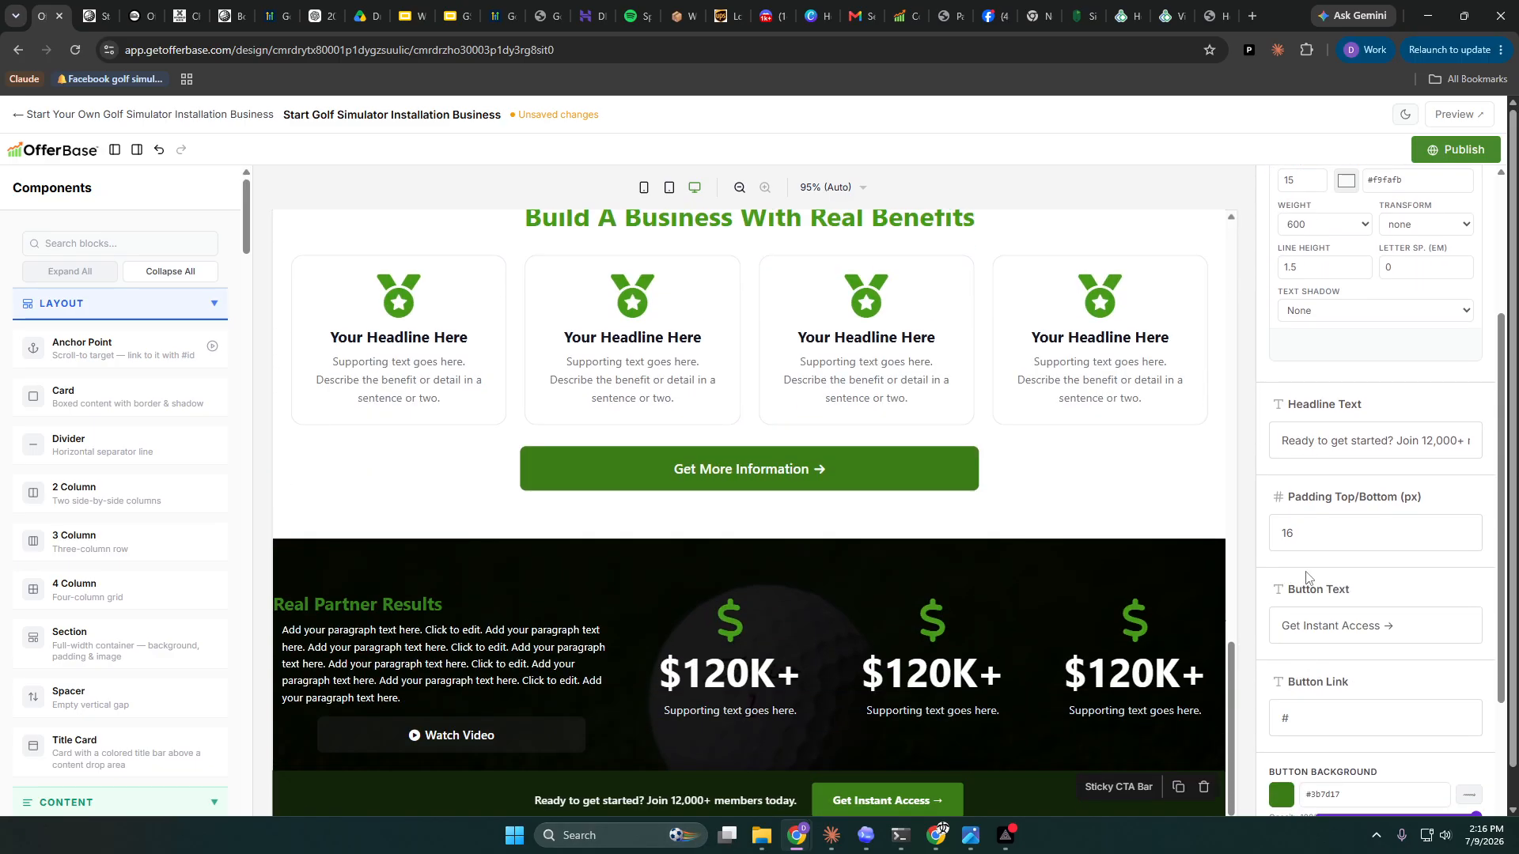
{"action": "scroll", "coordinate": [1309, 586], "scroll_direction": "down", "scroll_amount": 3}
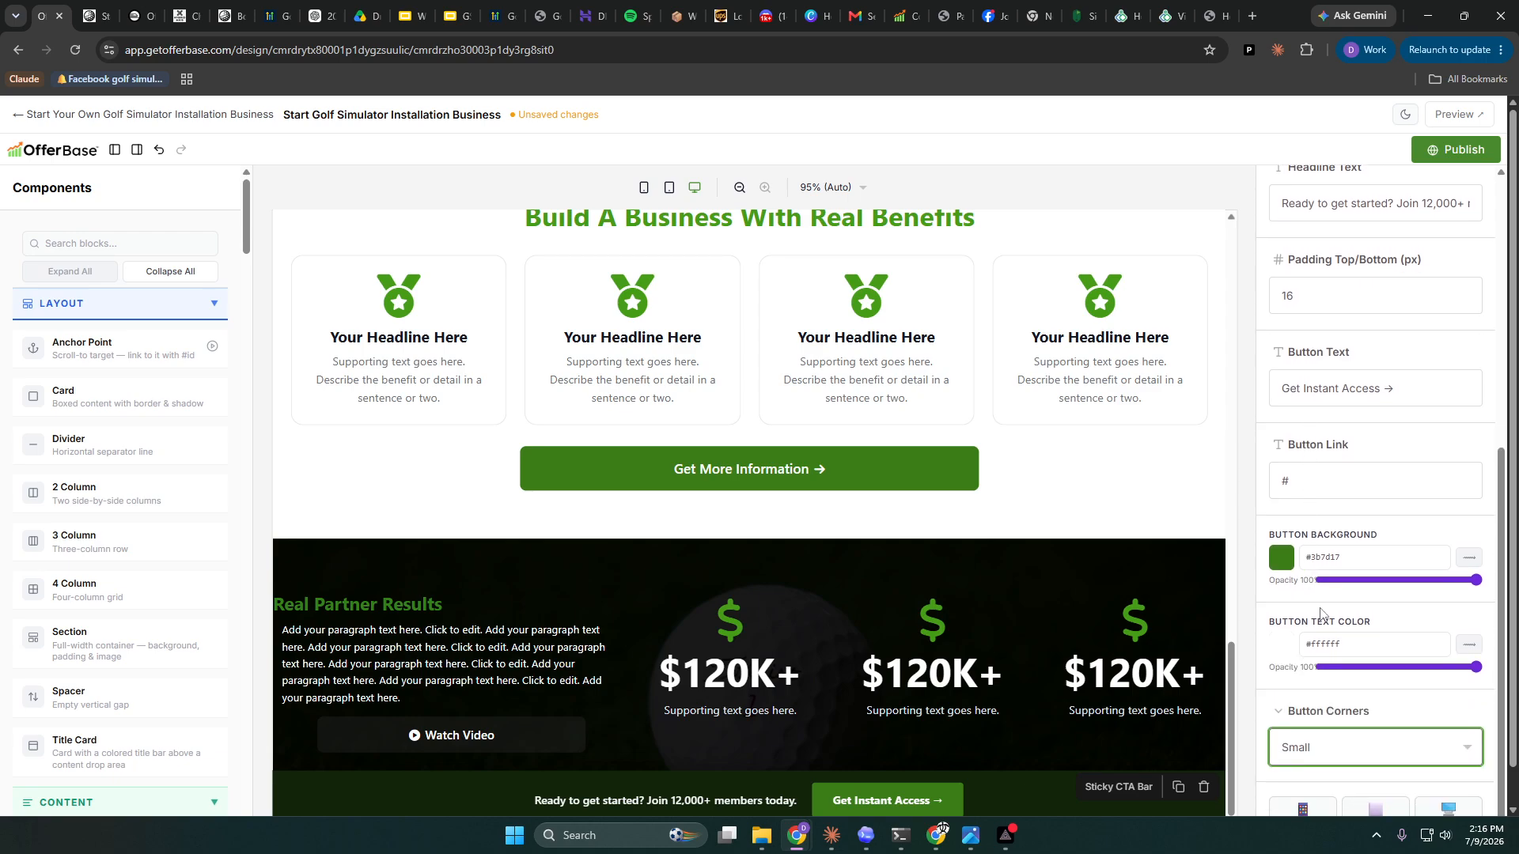
{"action": "left_click", "coordinate": [1456, 150]}
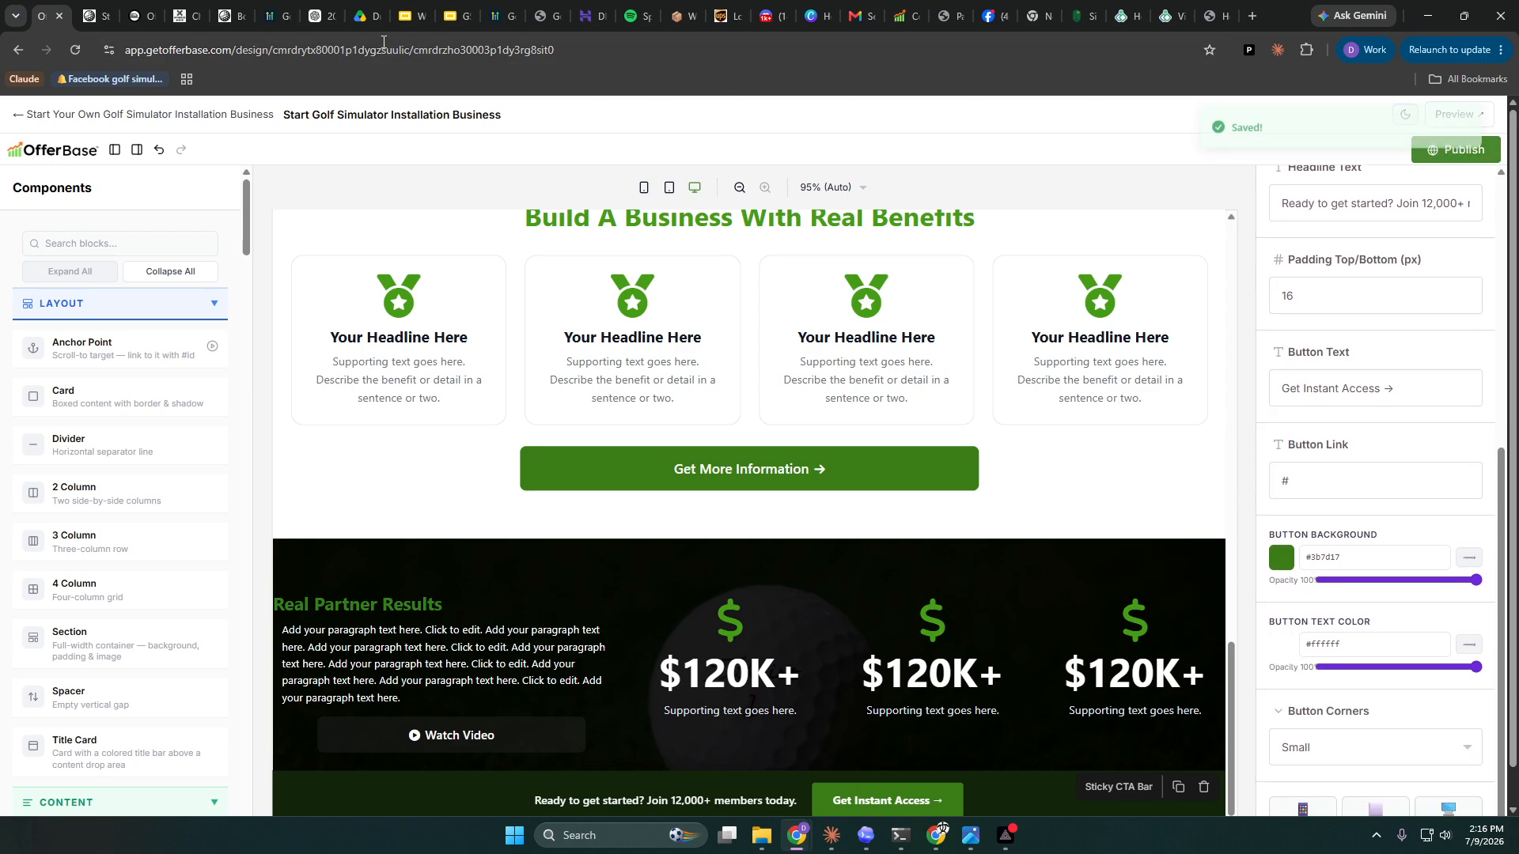
- Check the sticky bar across the sections of the published page and go back over its settings in the editor
{"action": "left_click", "coordinate": [88, 16]}
{"action": "scroll", "coordinate": [372, 400], "scroll_direction": "down", "scroll_amount": 5}
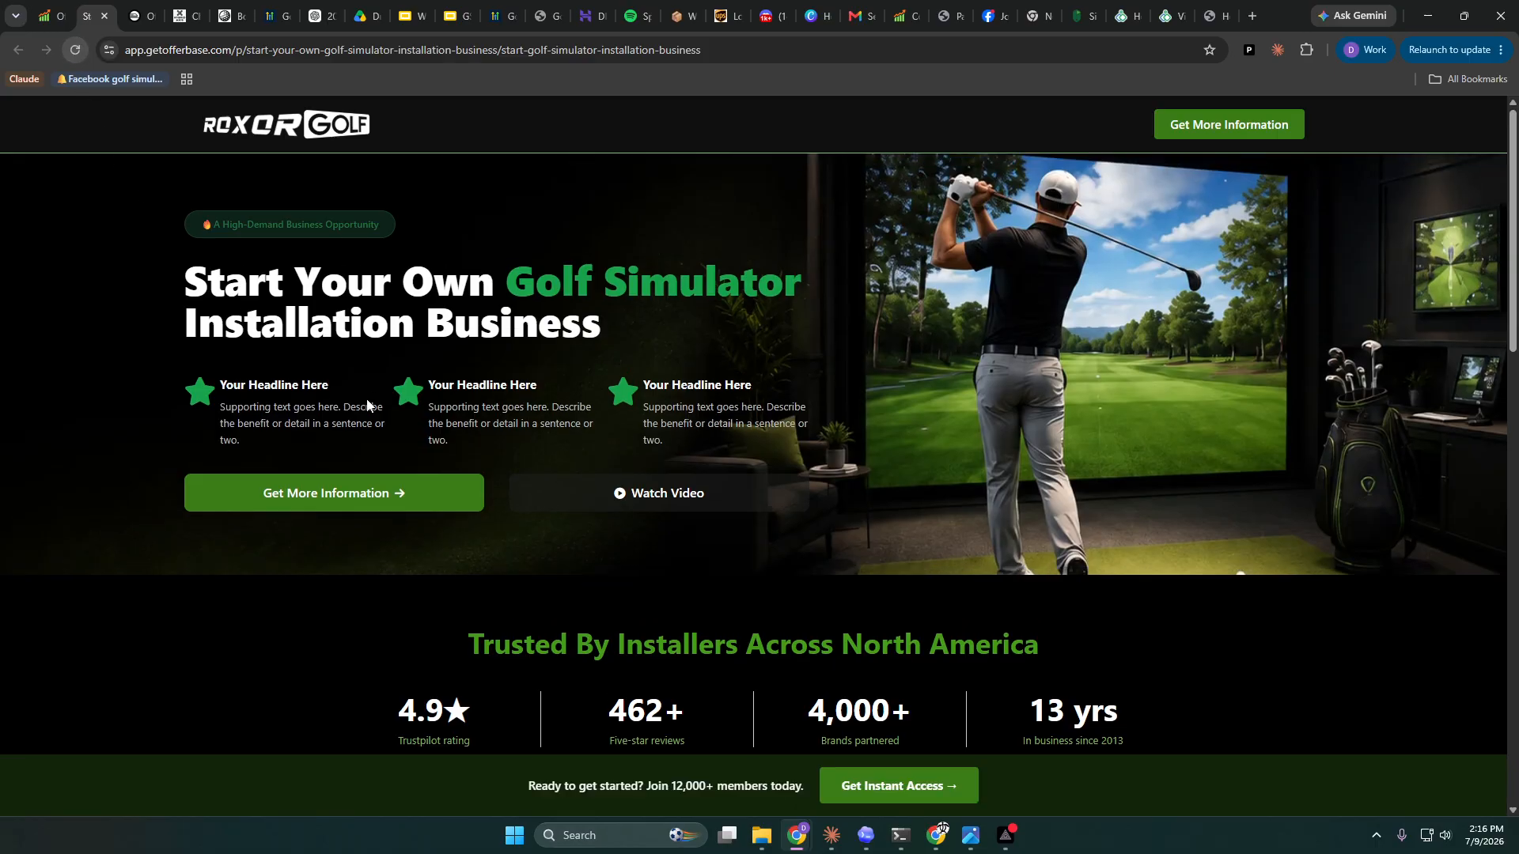
{"action": "scroll", "coordinate": [372, 401], "scroll_direction": "down", "scroll_amount": 10}
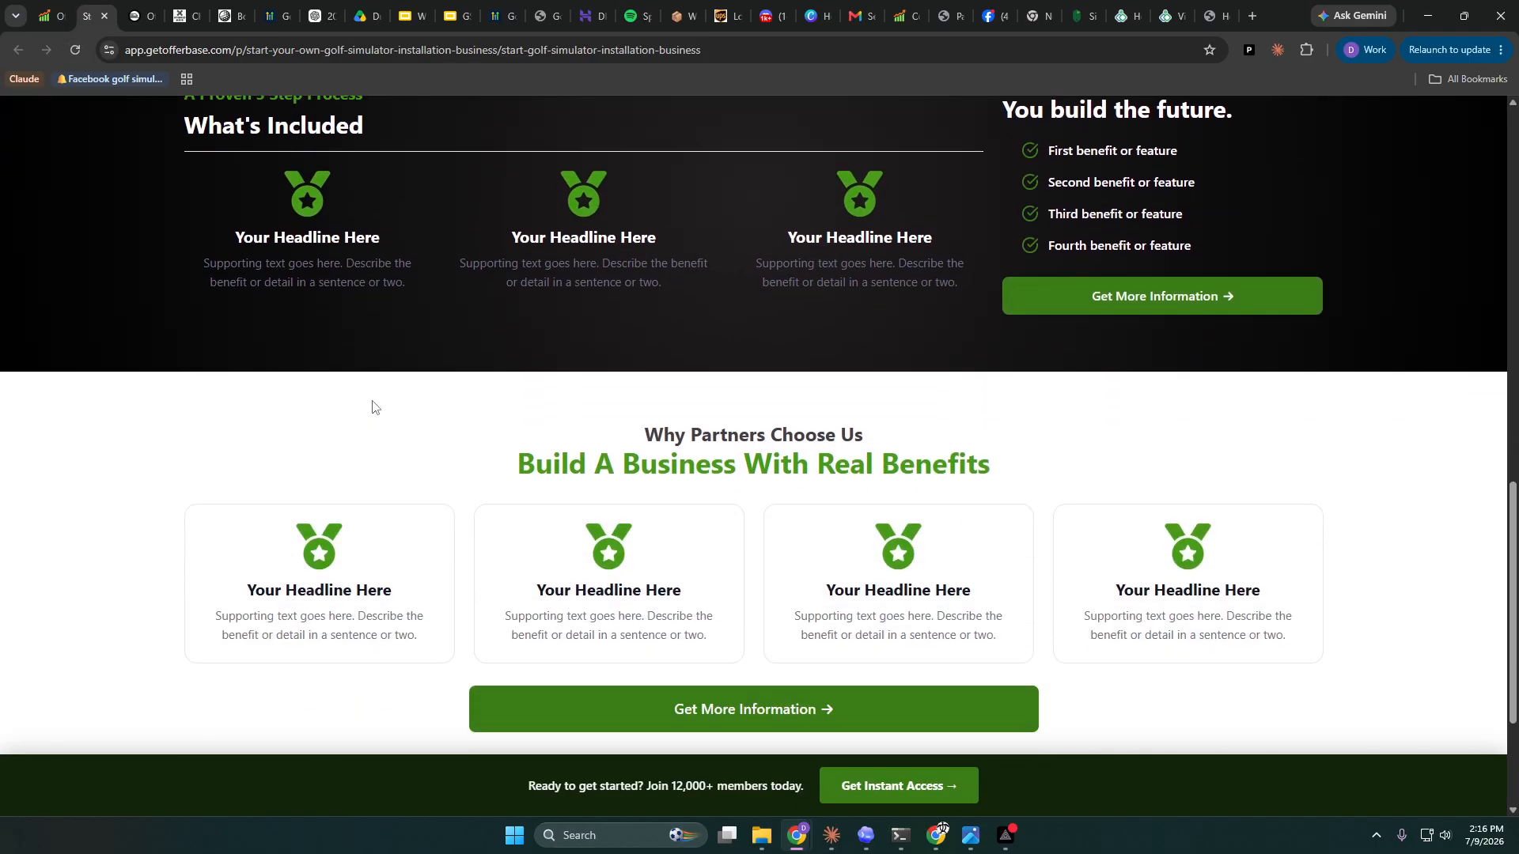
{"action": "scroll", "coordinate": [372, 405], "scroll_direction": "up", "scroll_amount": 15}
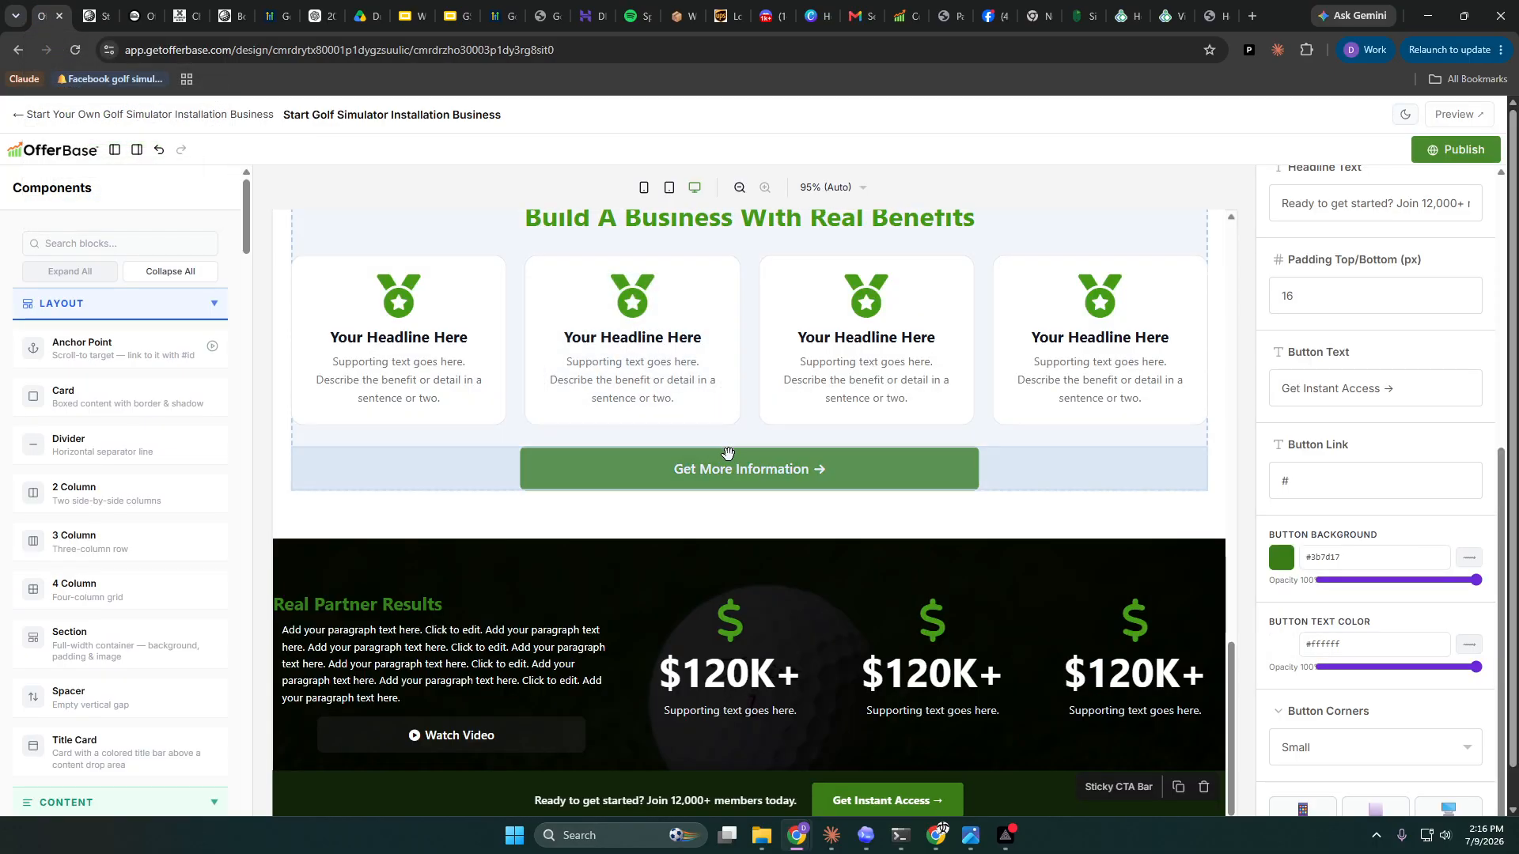
{"action": "scroll", "coordinate": [1028, 538], "scroll_direction": "down", "scroll_amount": 2}
{"action": "scroll", "coordinate": [1343, 609], "scroll_direction": "down", "scroll_amount": 2}
{"action": "scroll", "coordinate": [1343, 609], "scroll_direction": "up", "scroll_amount": 5}
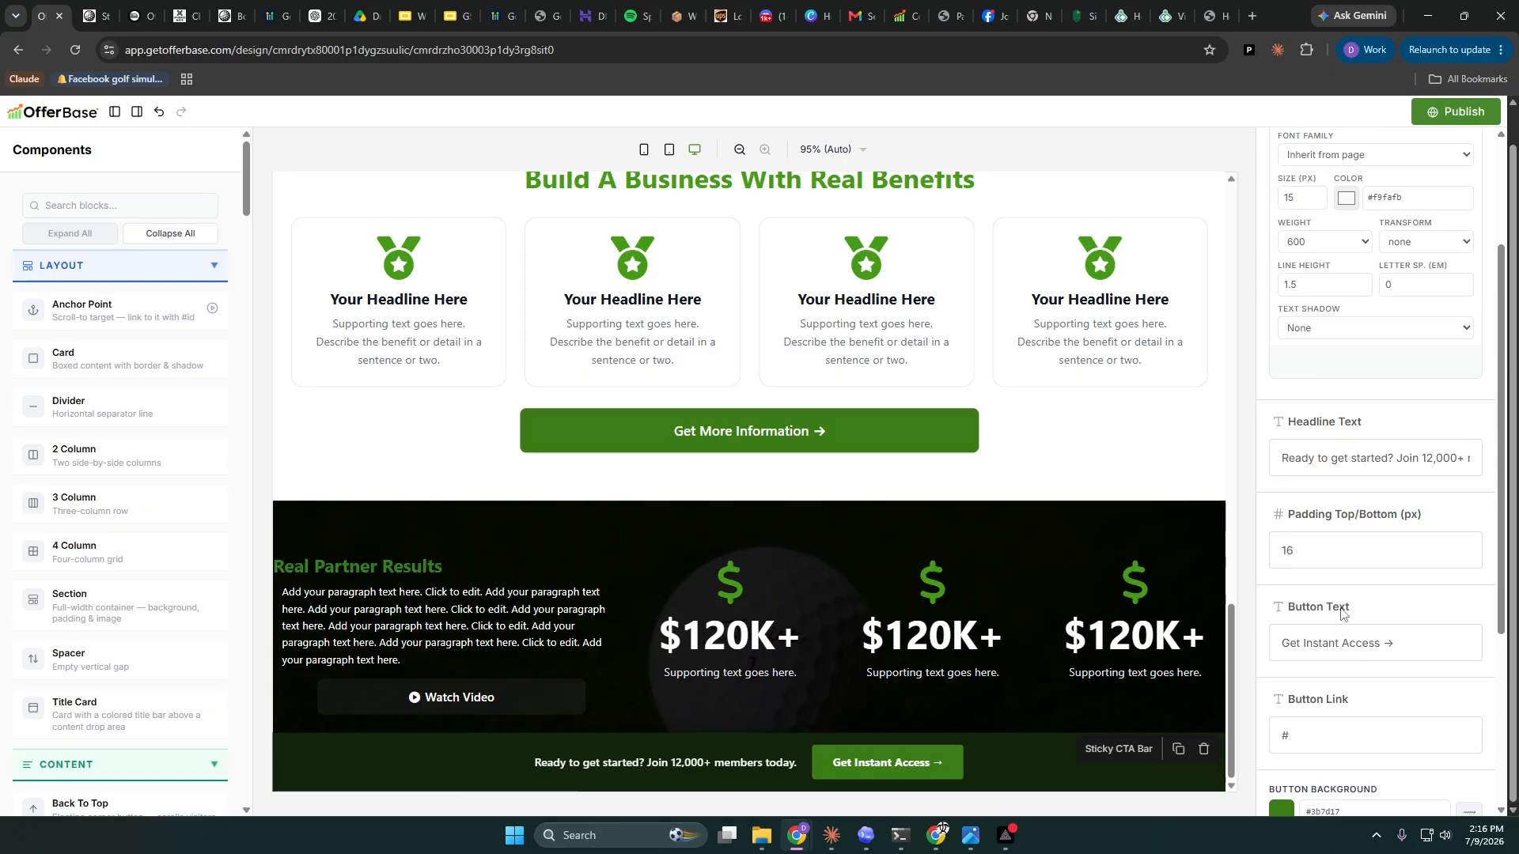
{"action": "scroll", "coordinate": [430, 191], "scroll_direction": "up", "scroll_amount": 1}
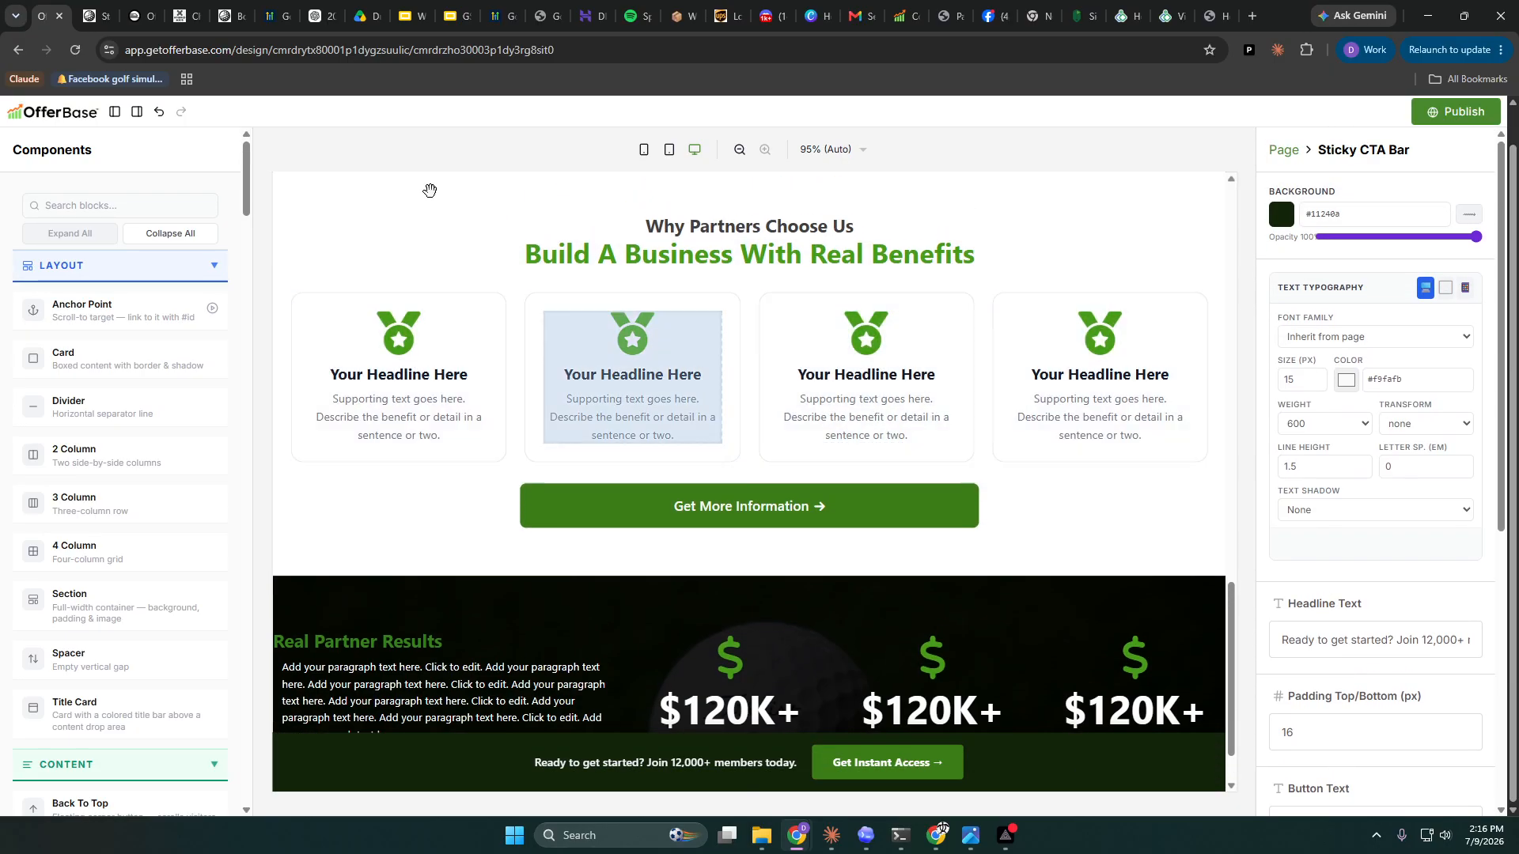
- Recheck the published page's middle sections with the sticky bar, return to the editor and publish the page again
{"action": "left_click", "coordinate": [95, 16]}
{"action": "scroll", "coordinate": [463, 471], "scroll_direction": "down", "scroll_amount": 8}
{"action": "scroll", "coordinate": [462, 478], "scroll_direction": "down", "scroll_amount": 6}
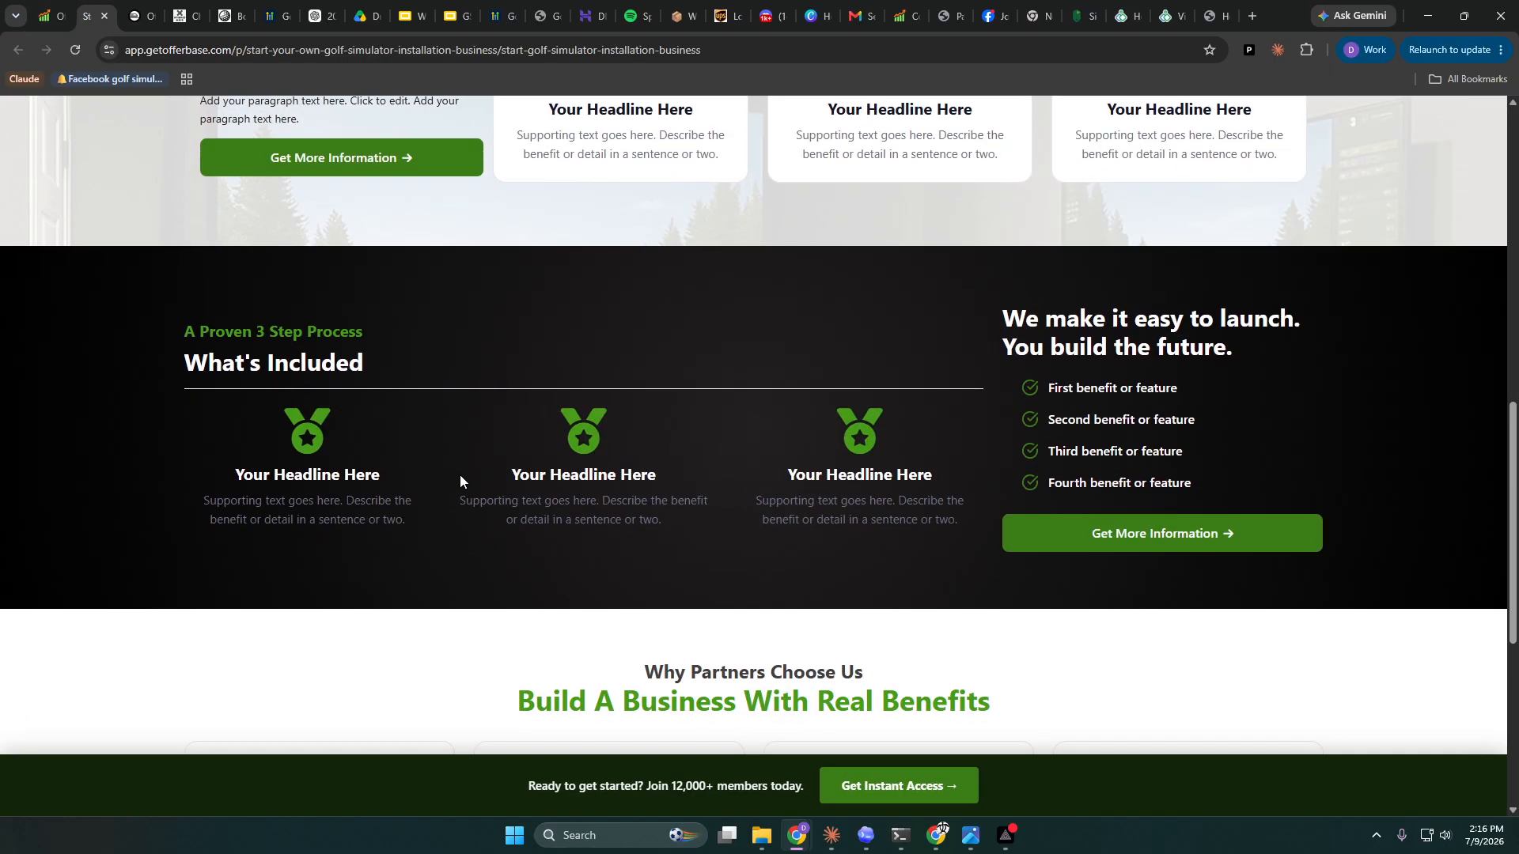
{"action": "scroll", "coordinate": [462, 477], "scroll_direction": "up", "scroll_amount": 4}
{"action": "left_click", "coordinate": [41, 16]}
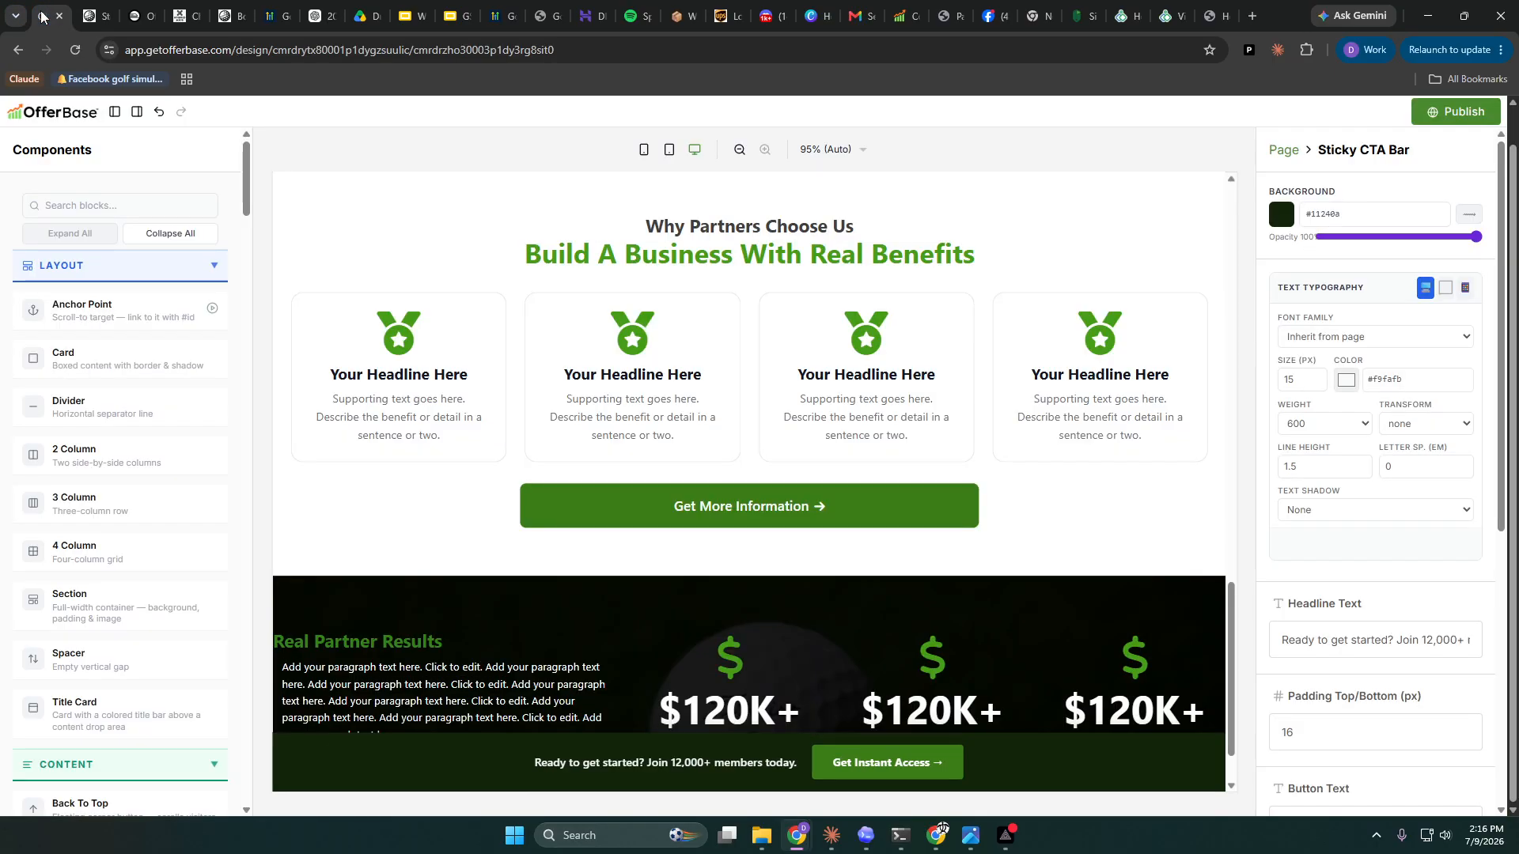
{"action": "left_click", "coordinate": [1456, 111]}
- Find the Popup Overlay block, add it below the Real Partner Results section and set its overlay color opacity to 76%
{"action": "scroll", "coordinate": [177, 181], "scroll_direction": "up", "scroll_amount": 1}
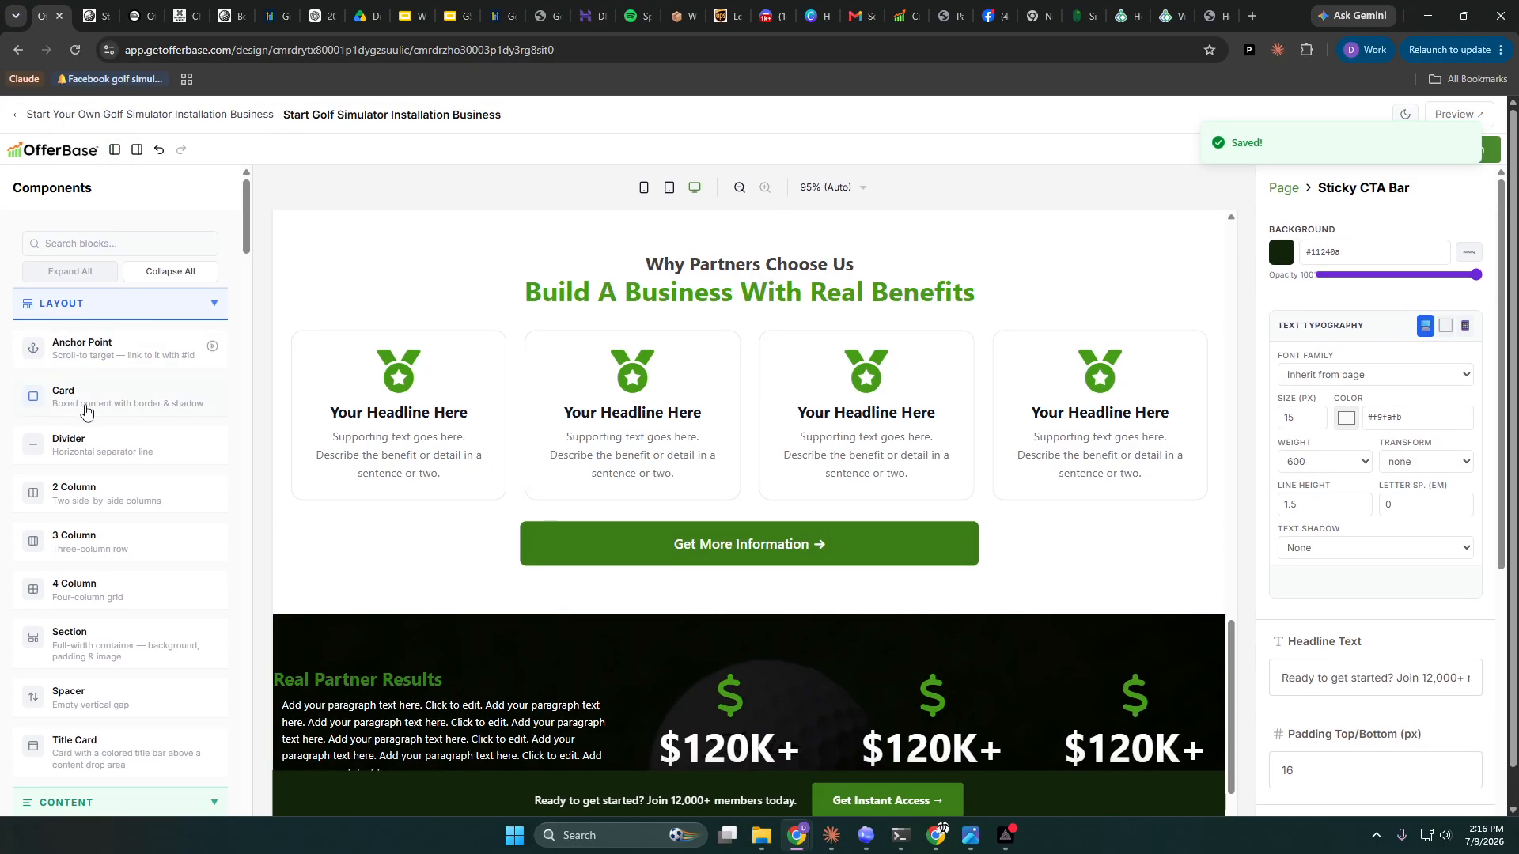
{"action": "scroll", "coordinate": [86, 409], "scroll_direction": "down", "scroll_amount": 10}
{"action": "scroll", "coordinate": [313, 639], "scroll_direction": "down", "scroll_amount": 2}
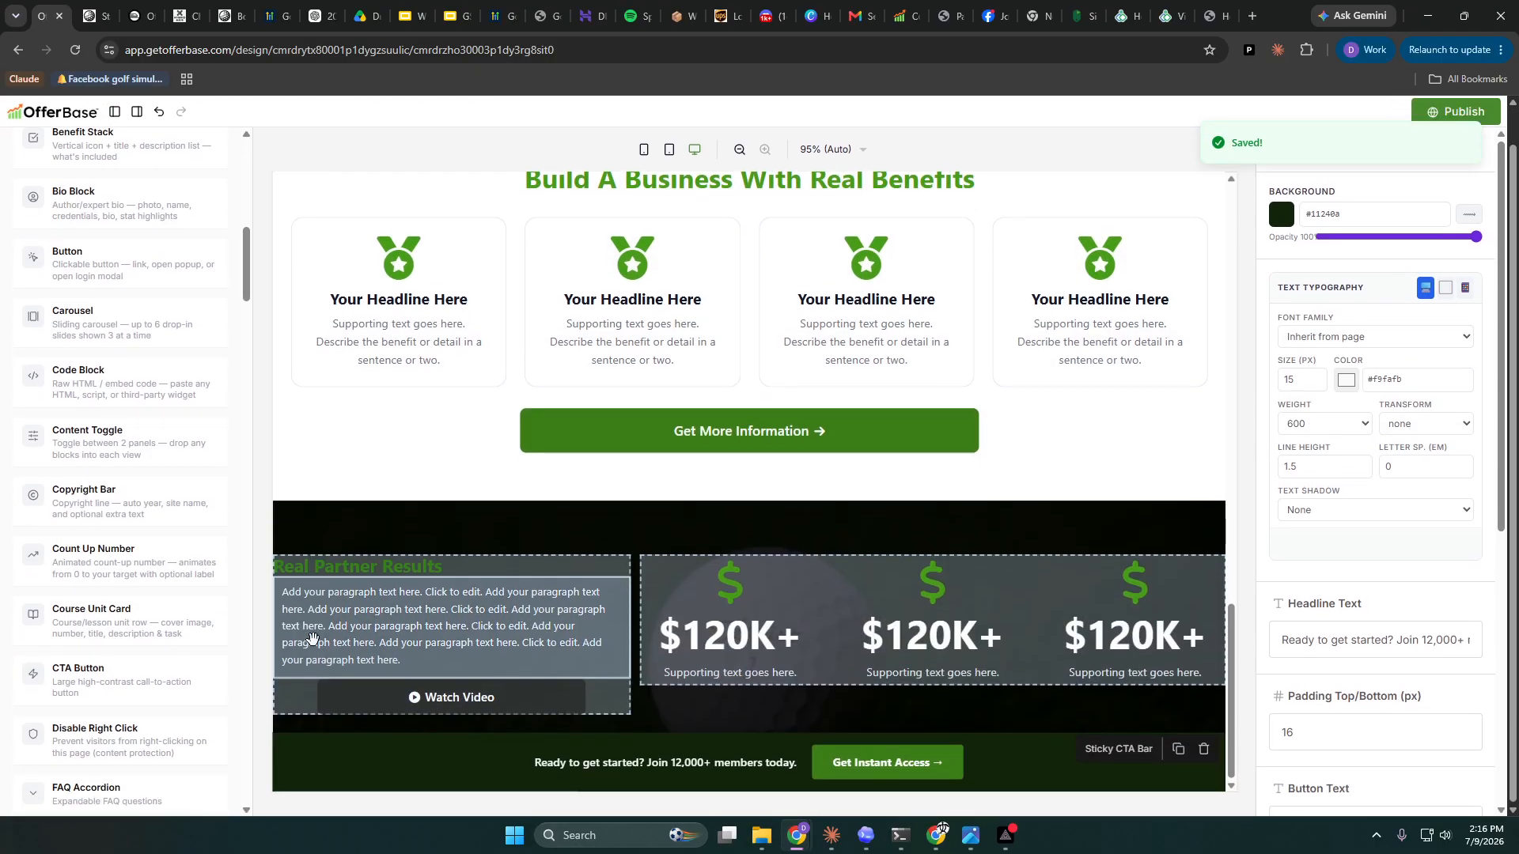
{"action": "scroll", "coordinate": [100, 631], "scroll_direction": "up", "scroll_amount": 8}
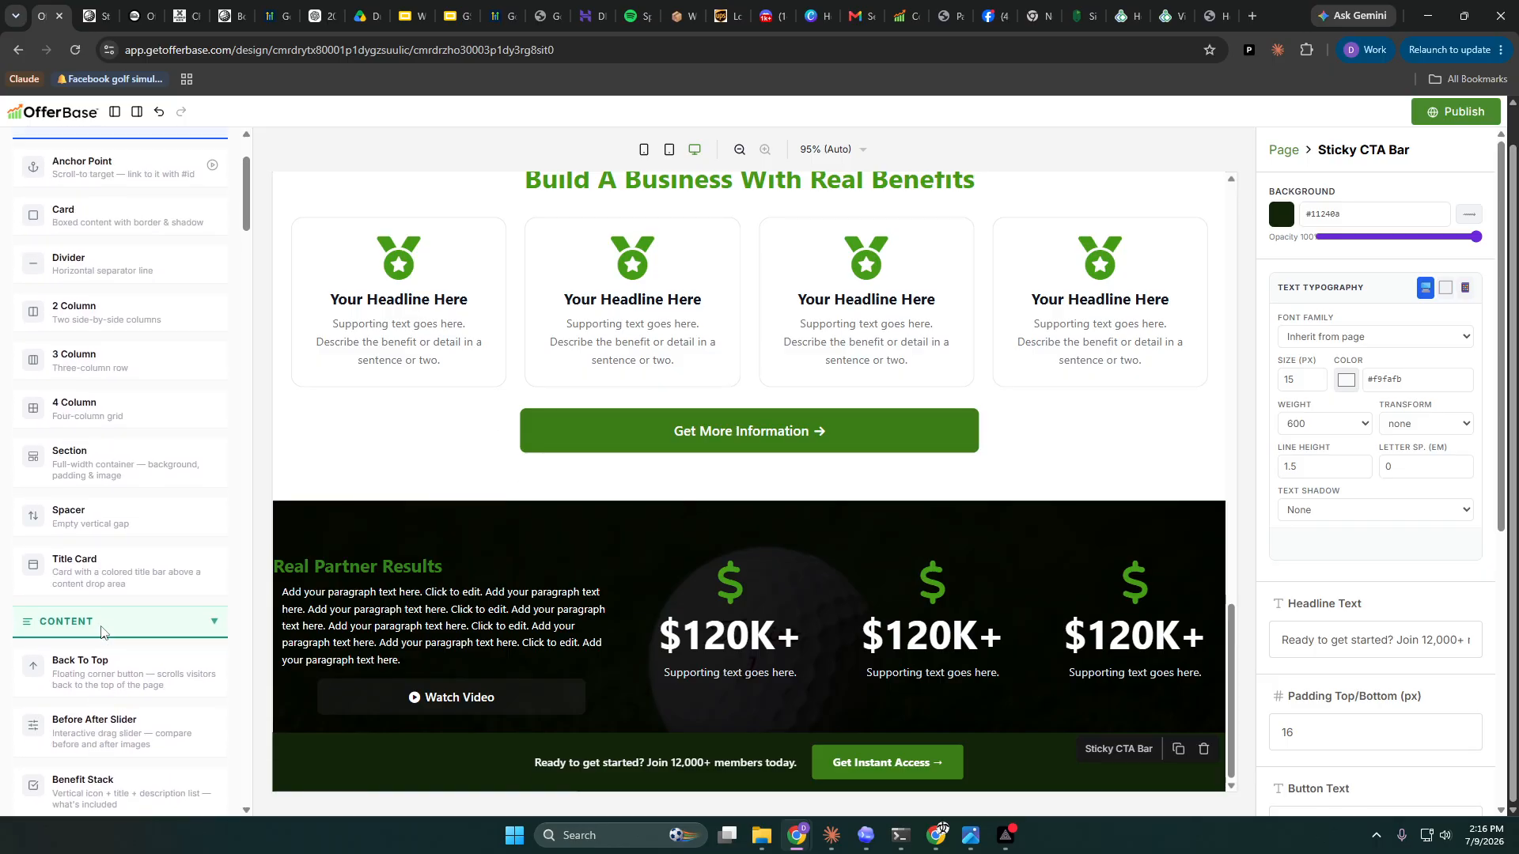
{"action": "scroll", "coordinate": [101, 631], "scroll_direction": "up", "scroll_amount": 2}
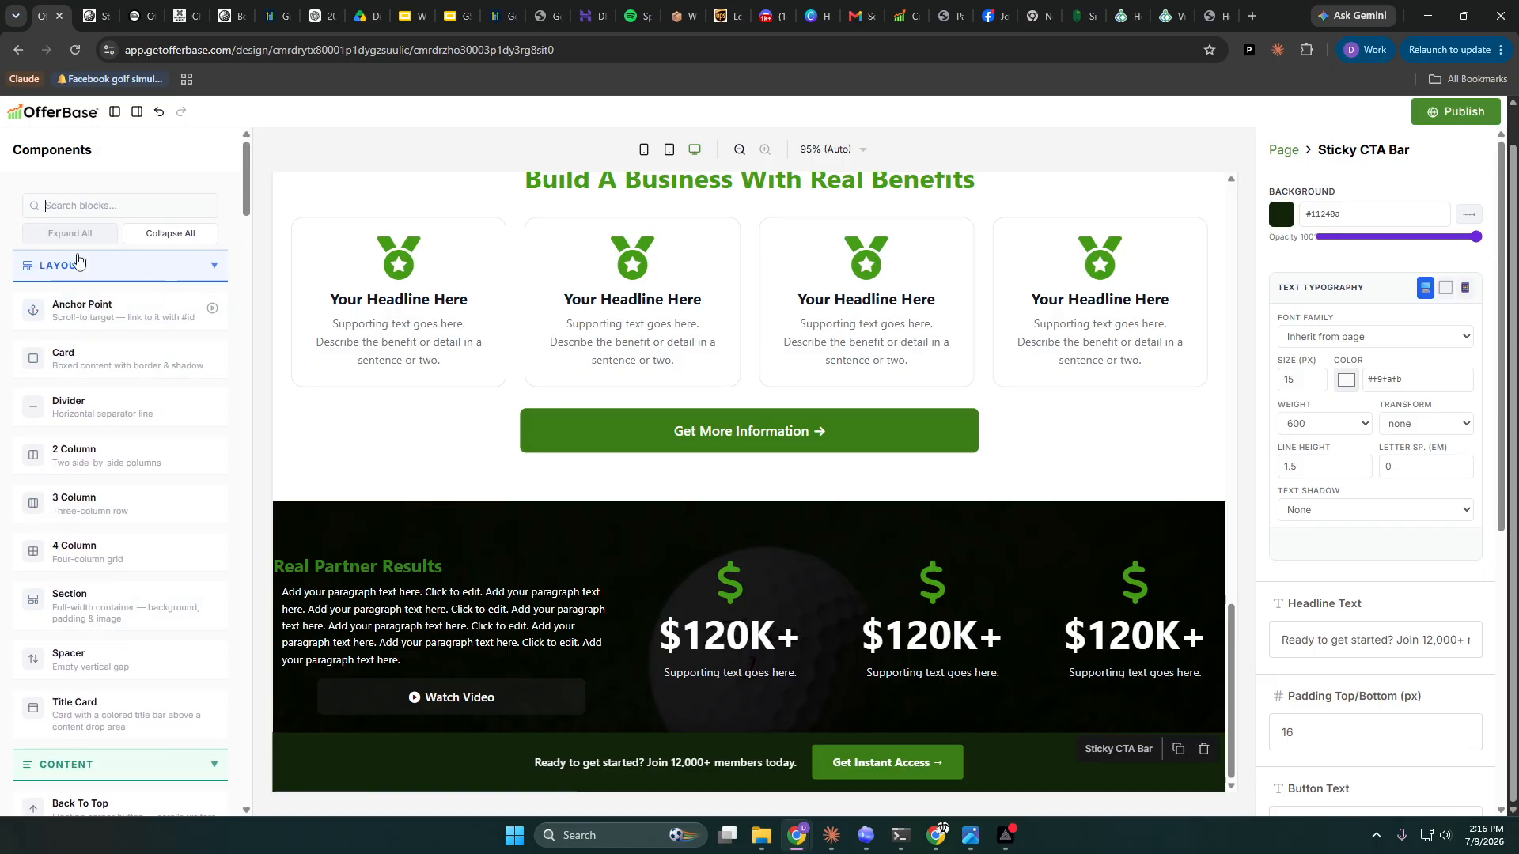
{"action": "type", "text": "pop"}
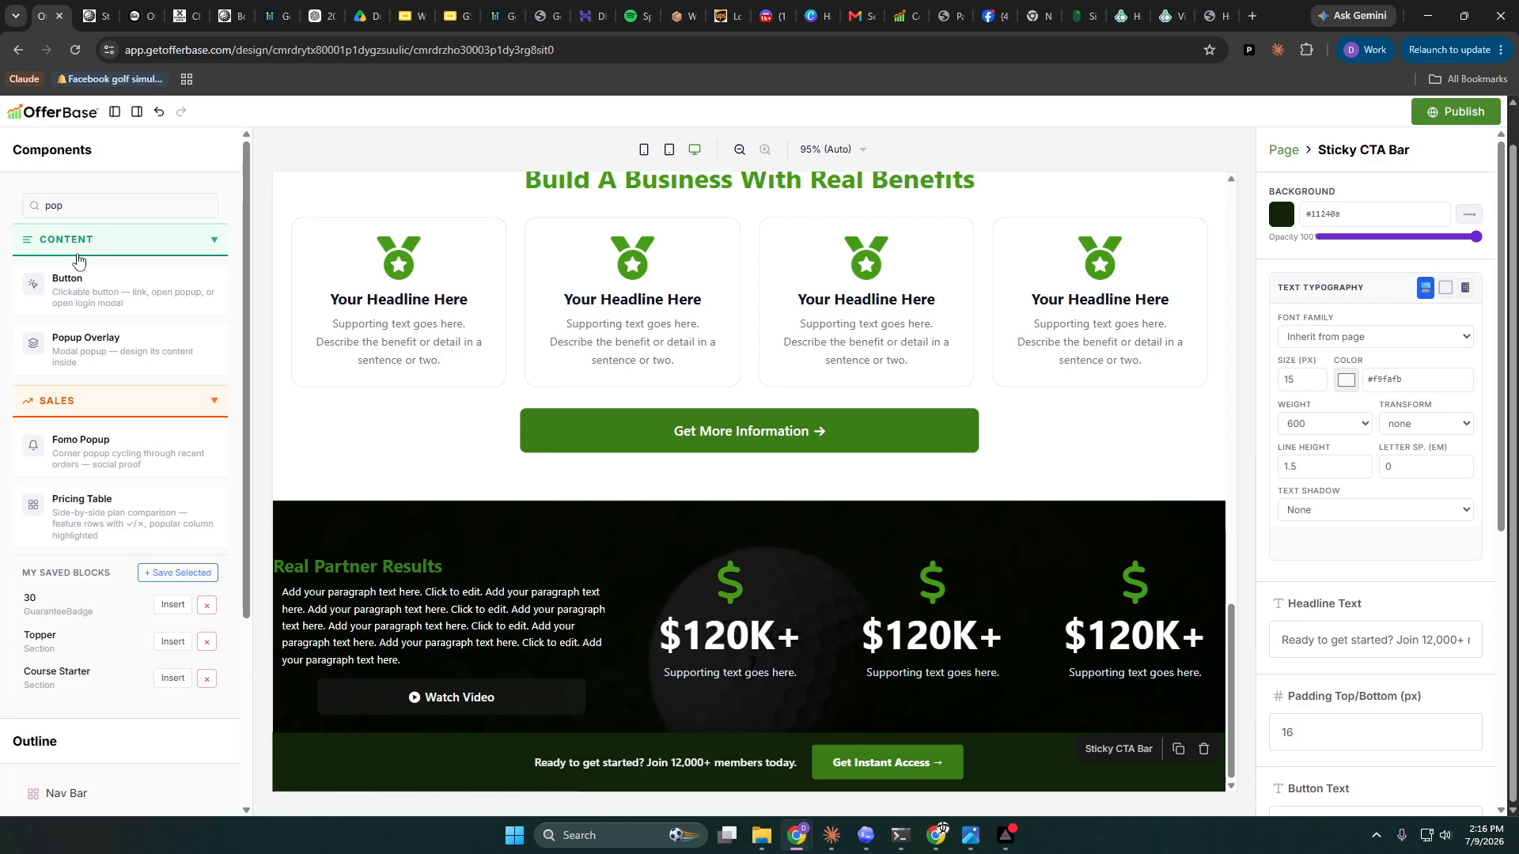
{"action": "left_click_drag", "start_coordinate": [119, 346], "coordinate": [471, 700]}
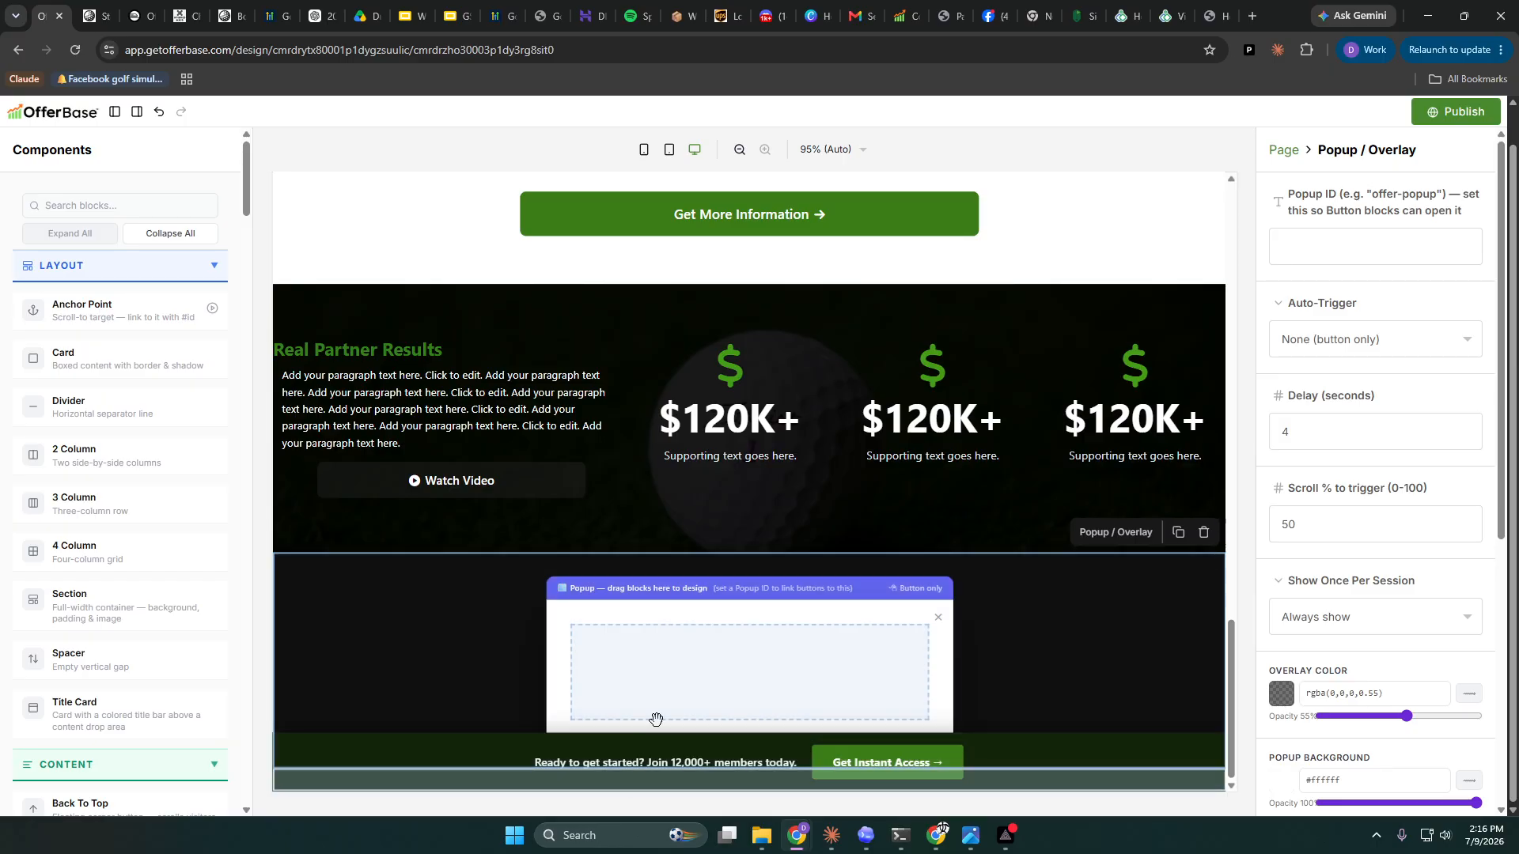
{"action": "left_click", "coordinate": [1281, 697]}
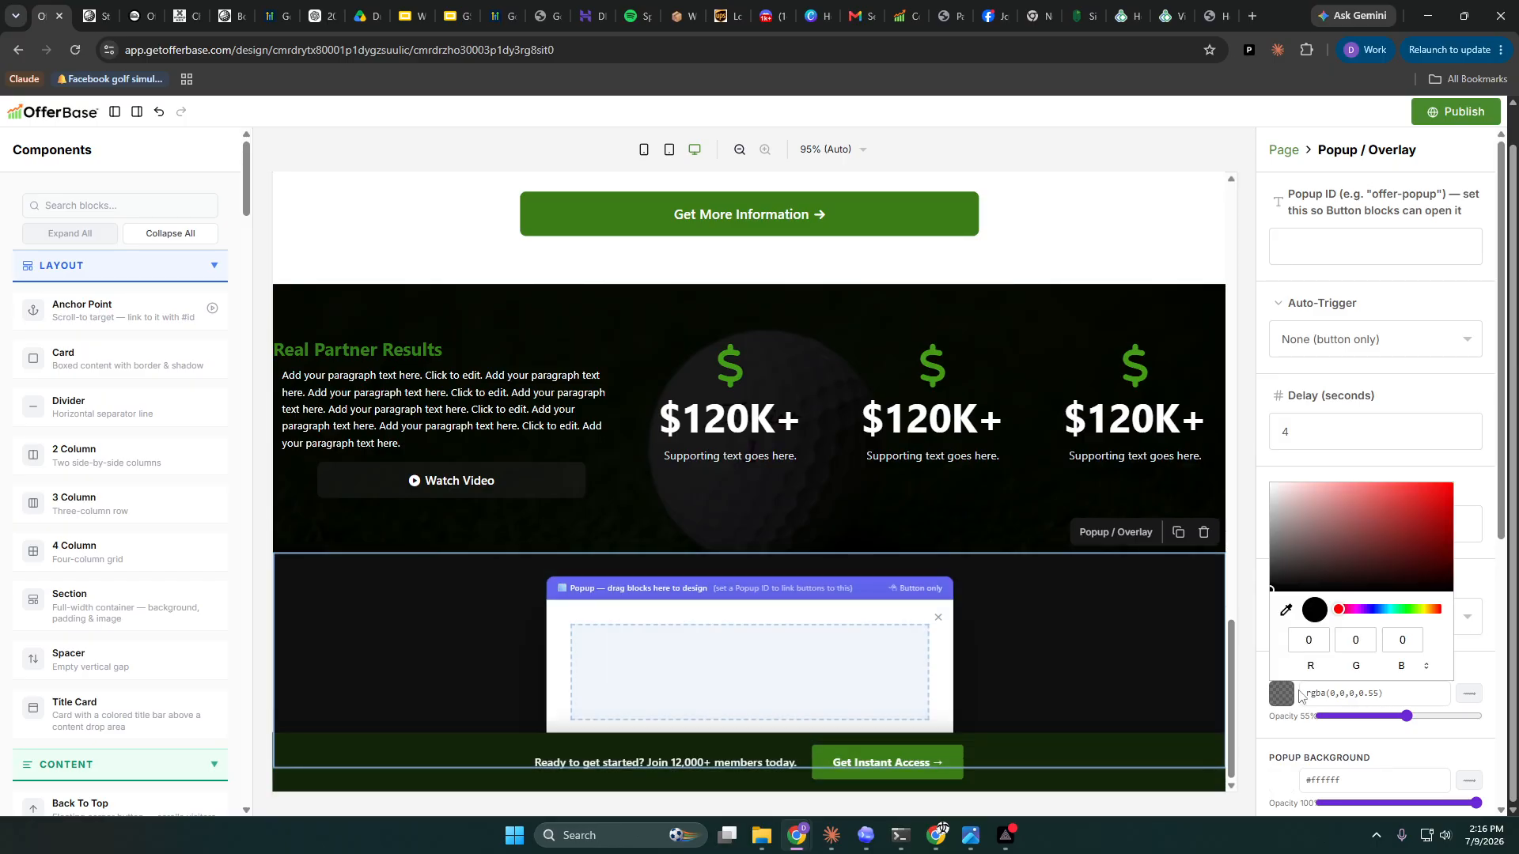
{"action": "left_click_drag", "start_coordinate": [1406, 716], "coordinate": [1436, 718]}
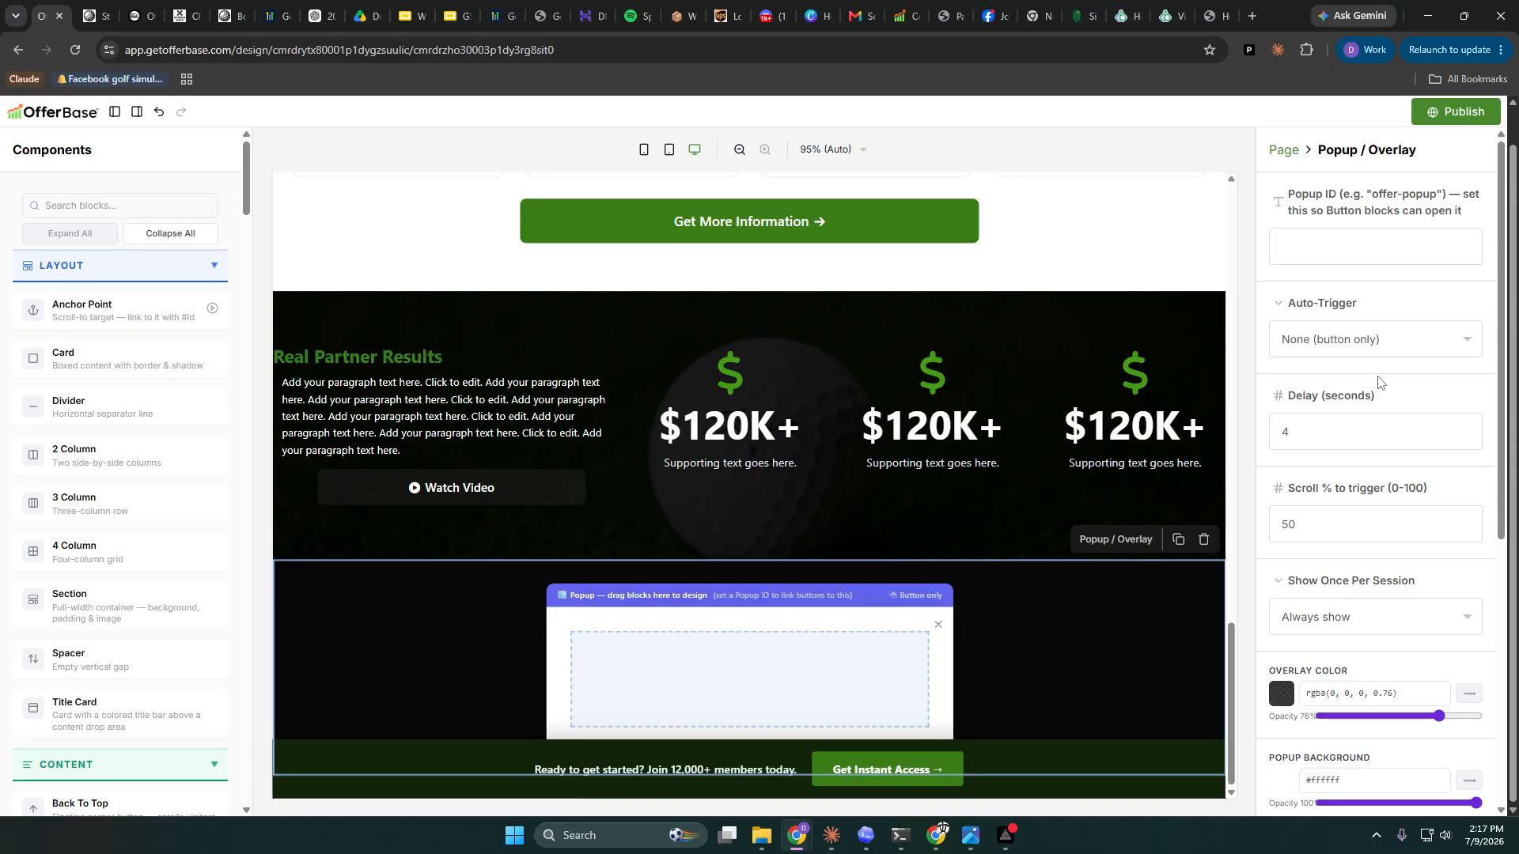
- Set the popup's maximum width to 800 px
{"action": "scroll", "coordinate": [1379, 383], "scroll_direction": "down", "scroll_amount": 4}
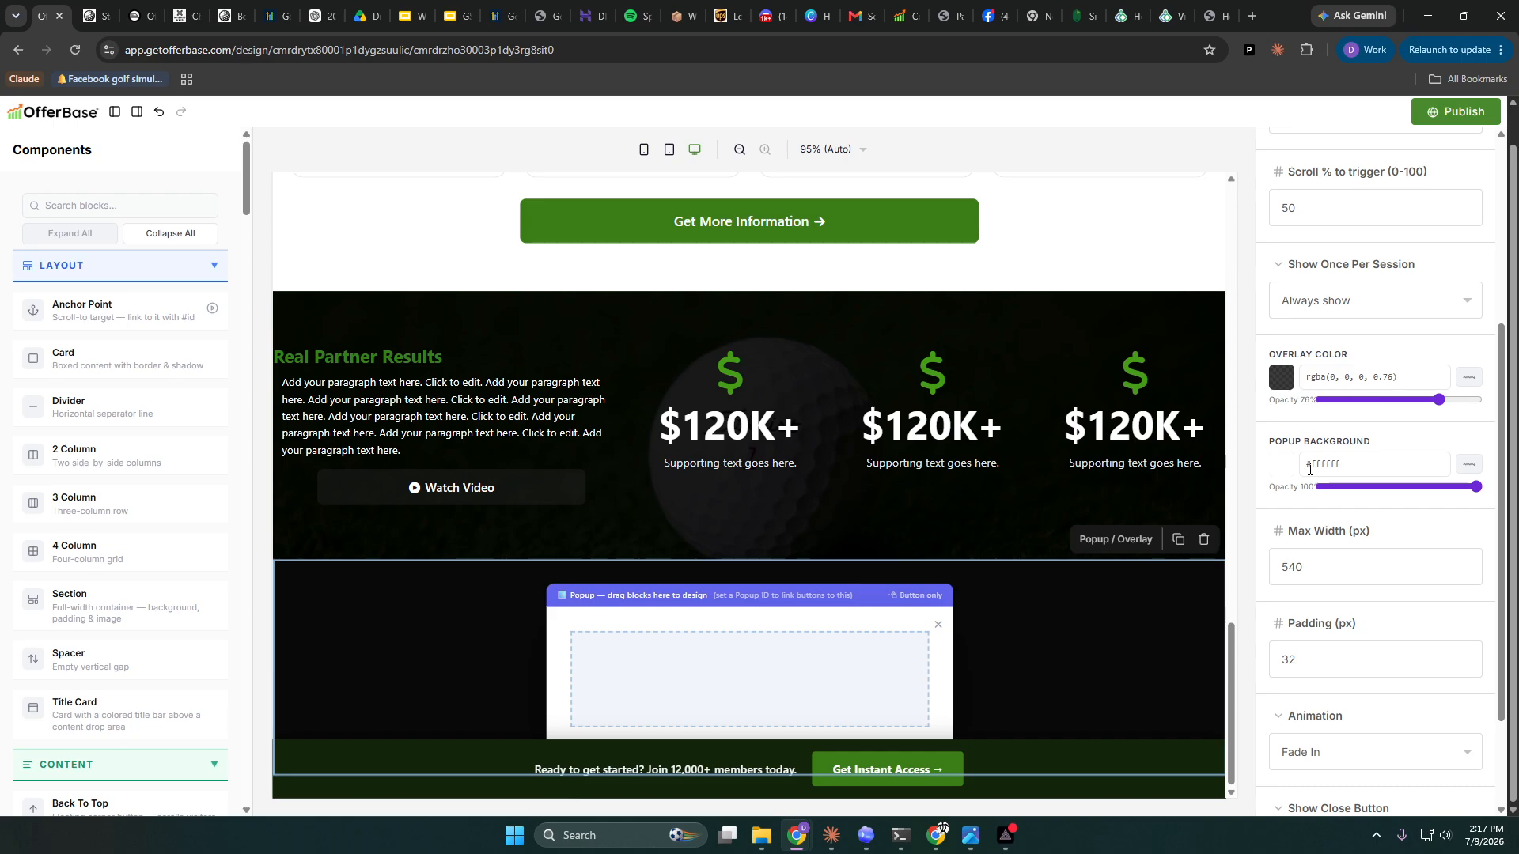
{"action": "double_click", "coordinate": [1297, 567]}
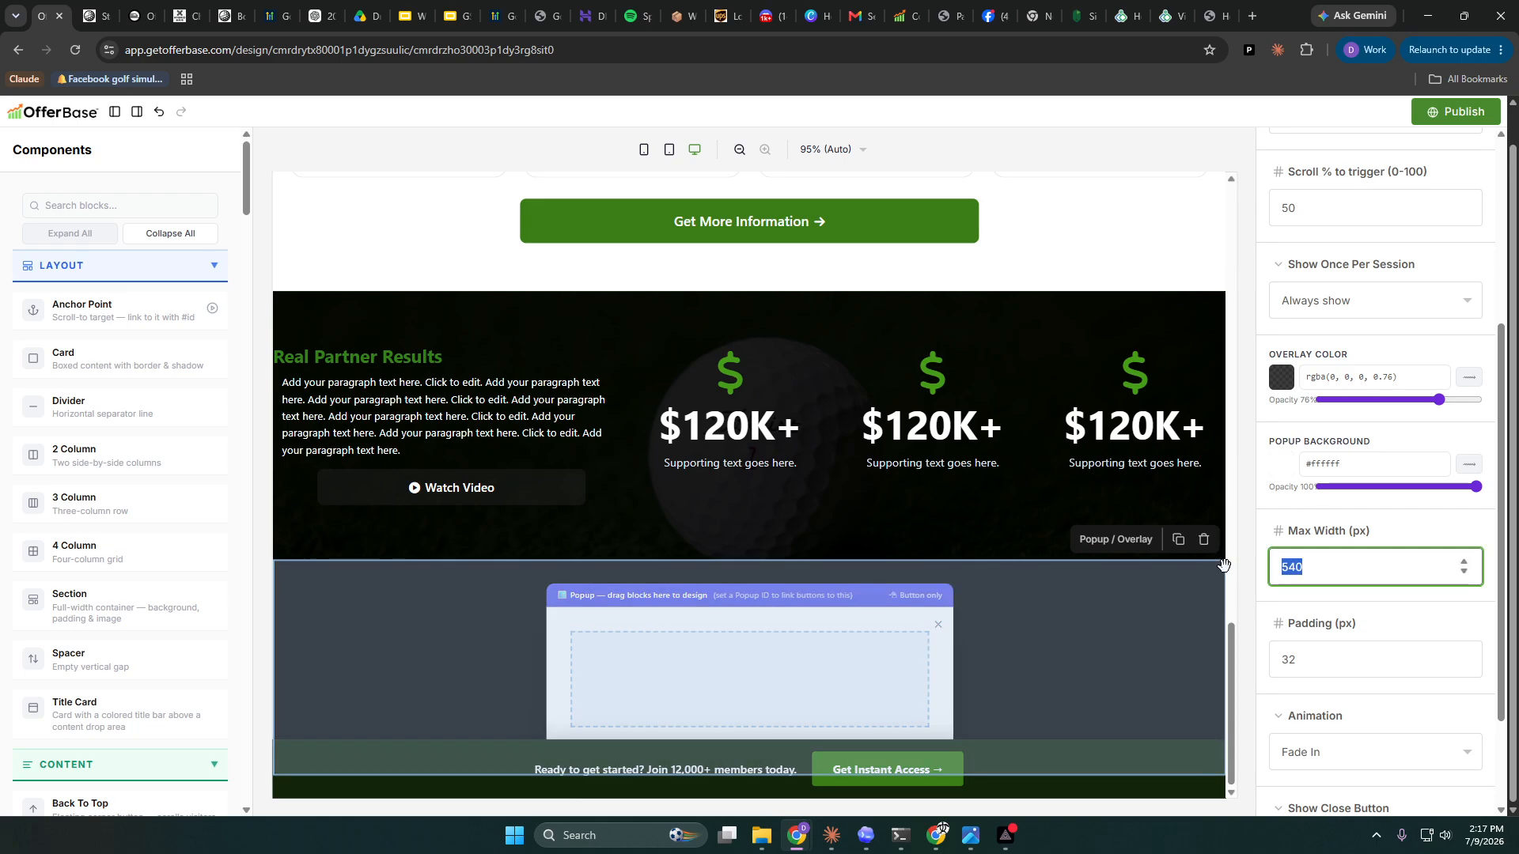
{"action": "type", "text": "800"}
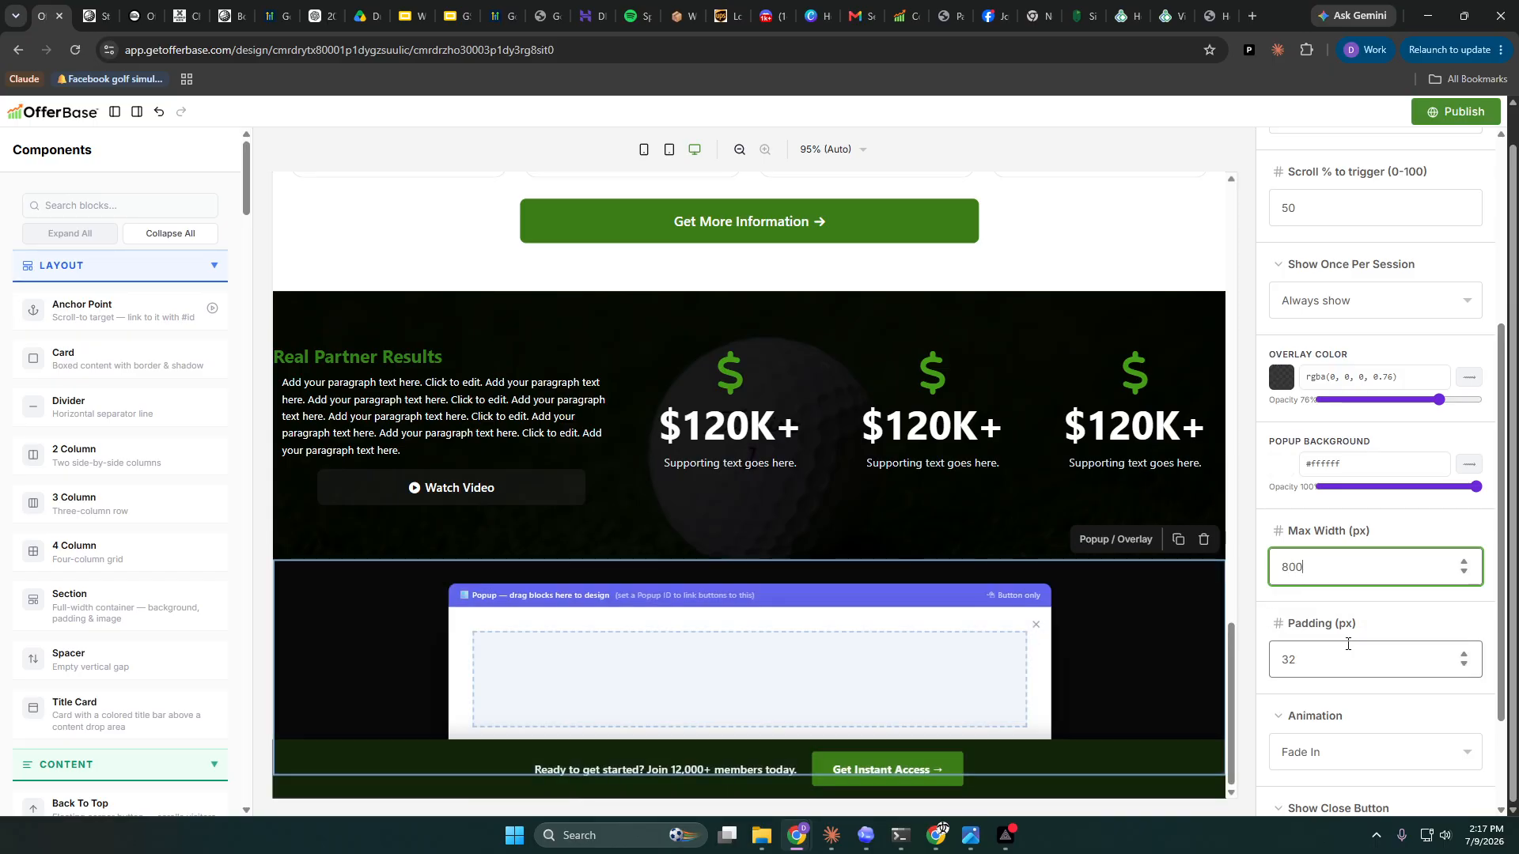
{"action": "scroll", "coordinate": [1393, 655], "scroll_direction": "down", "scroll_amount": 2}
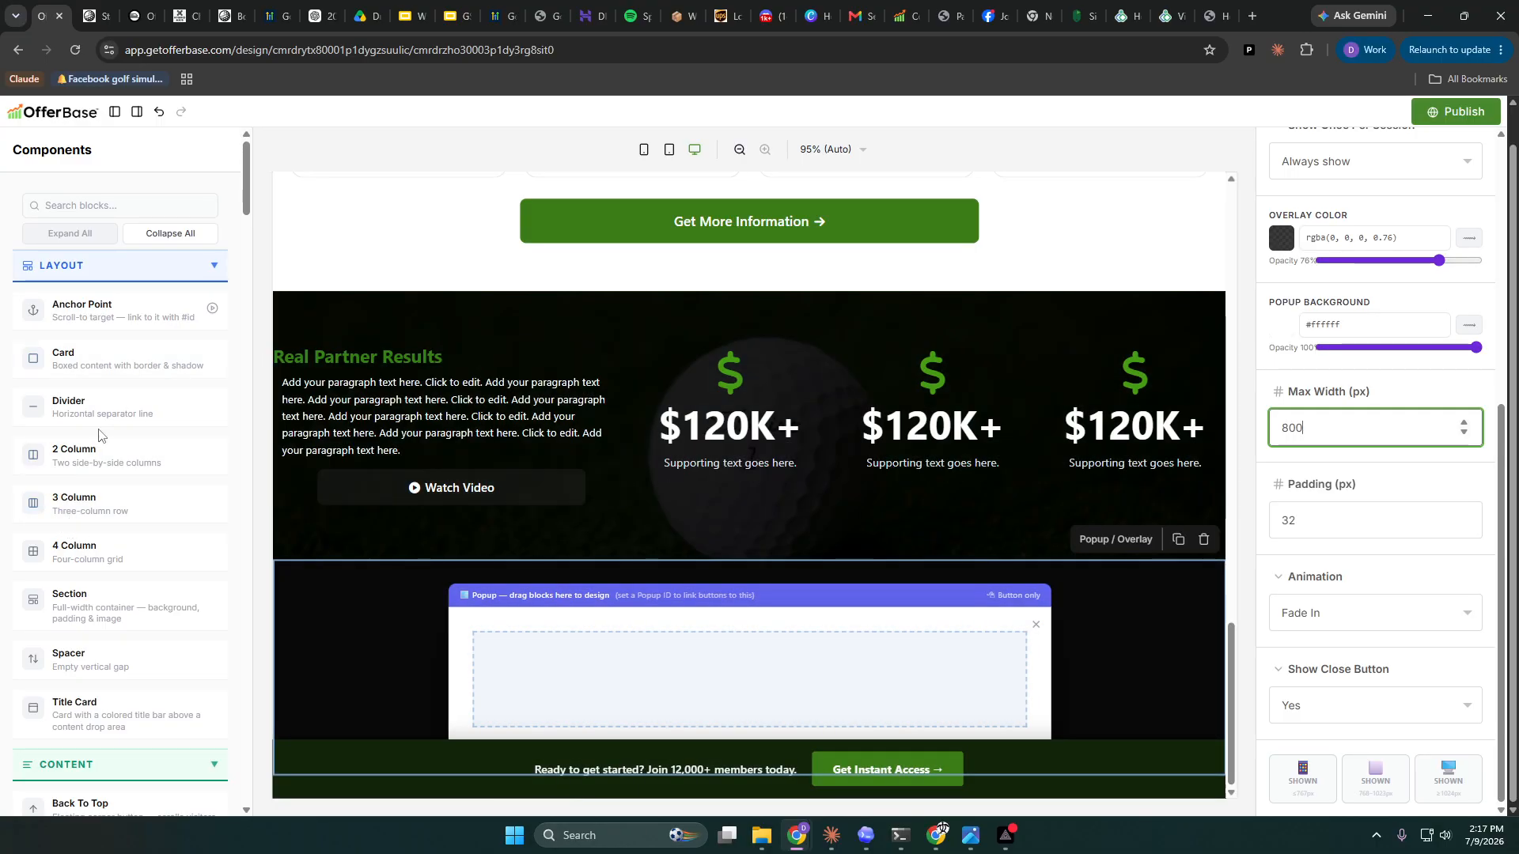
- Duplicate the Real Partner Results heading and move the copy into the popup's content area
{"action": "left_click", "coordinate": [322, 354]}
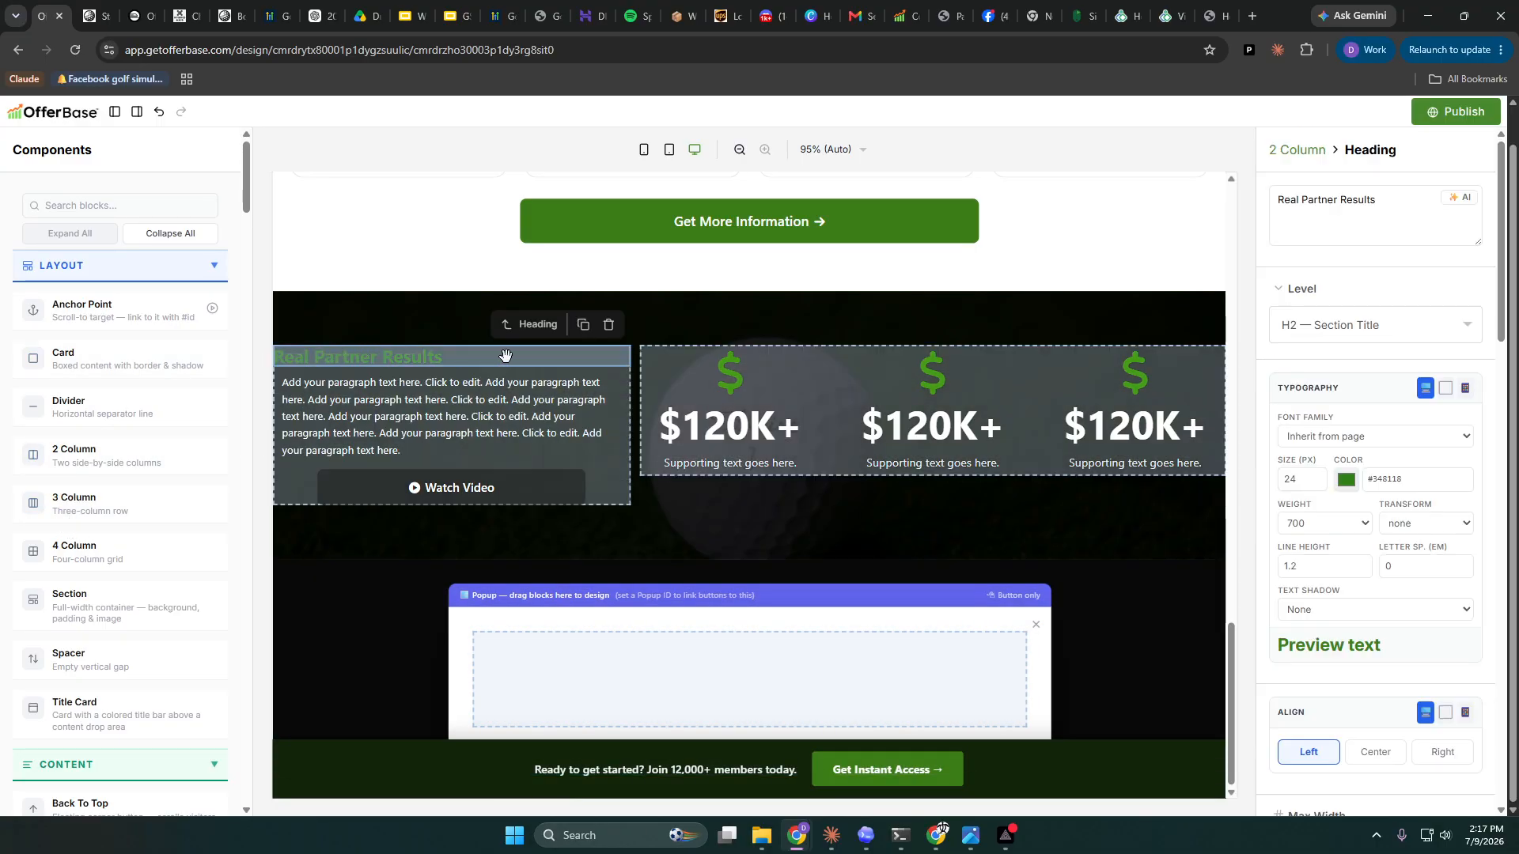
{"action": "left_click", "coordinate": [583, 326]}
{"action": "left_click_drag", "start_coordinate": [402, 378], "coordinate": [716, 684]}
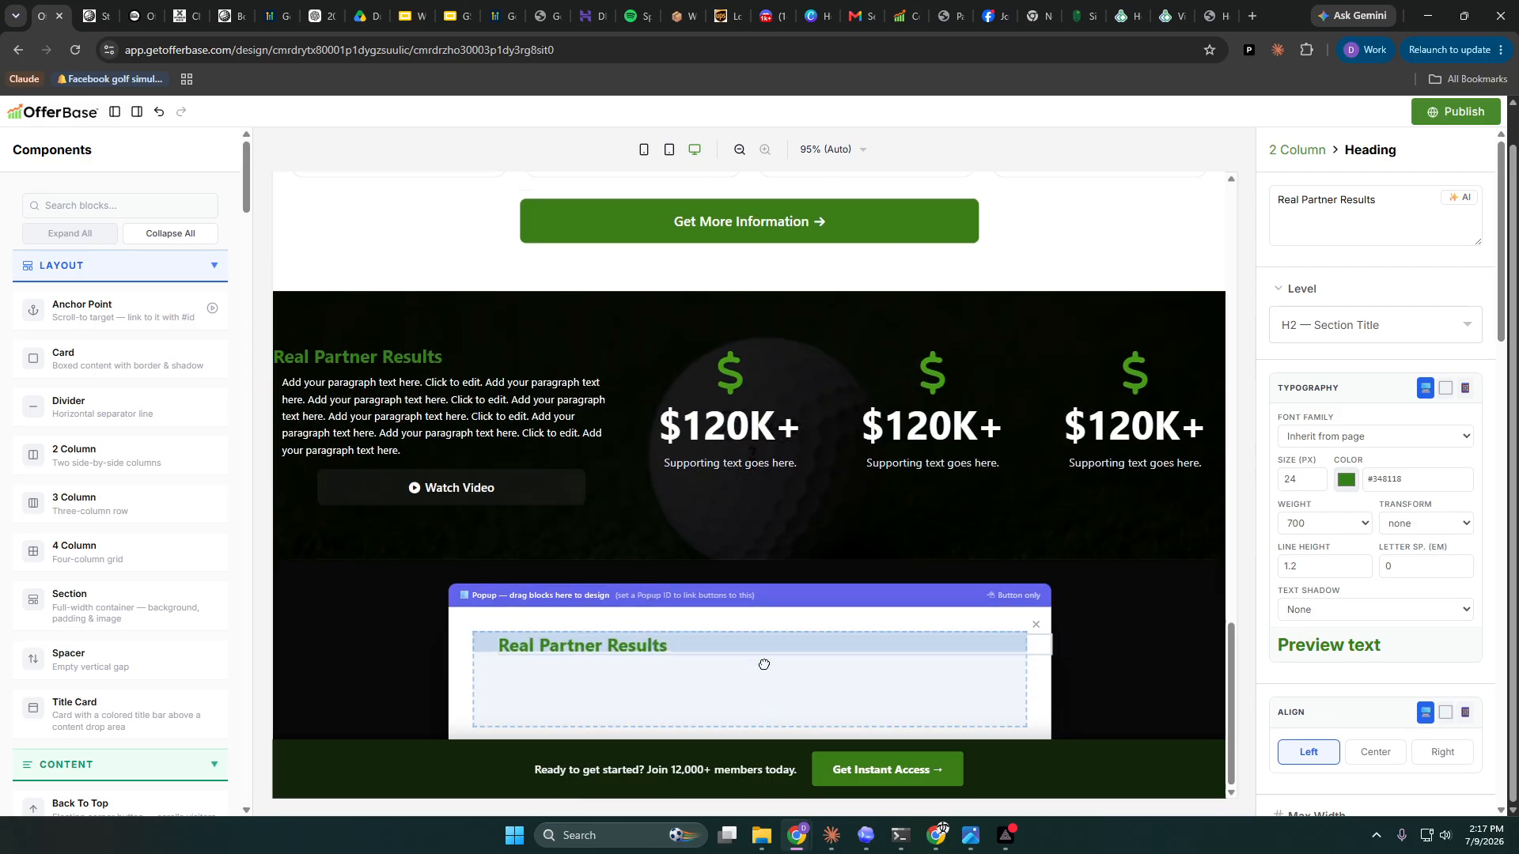
- Center the popup heading and change its text to "Contact Us"
{"action": "scroll", "coordinate": [1377, 649], "scroll_direction": "down", "scroll_amount": 2}
{"action": "left_click", "coordinate": [1375, 682]}
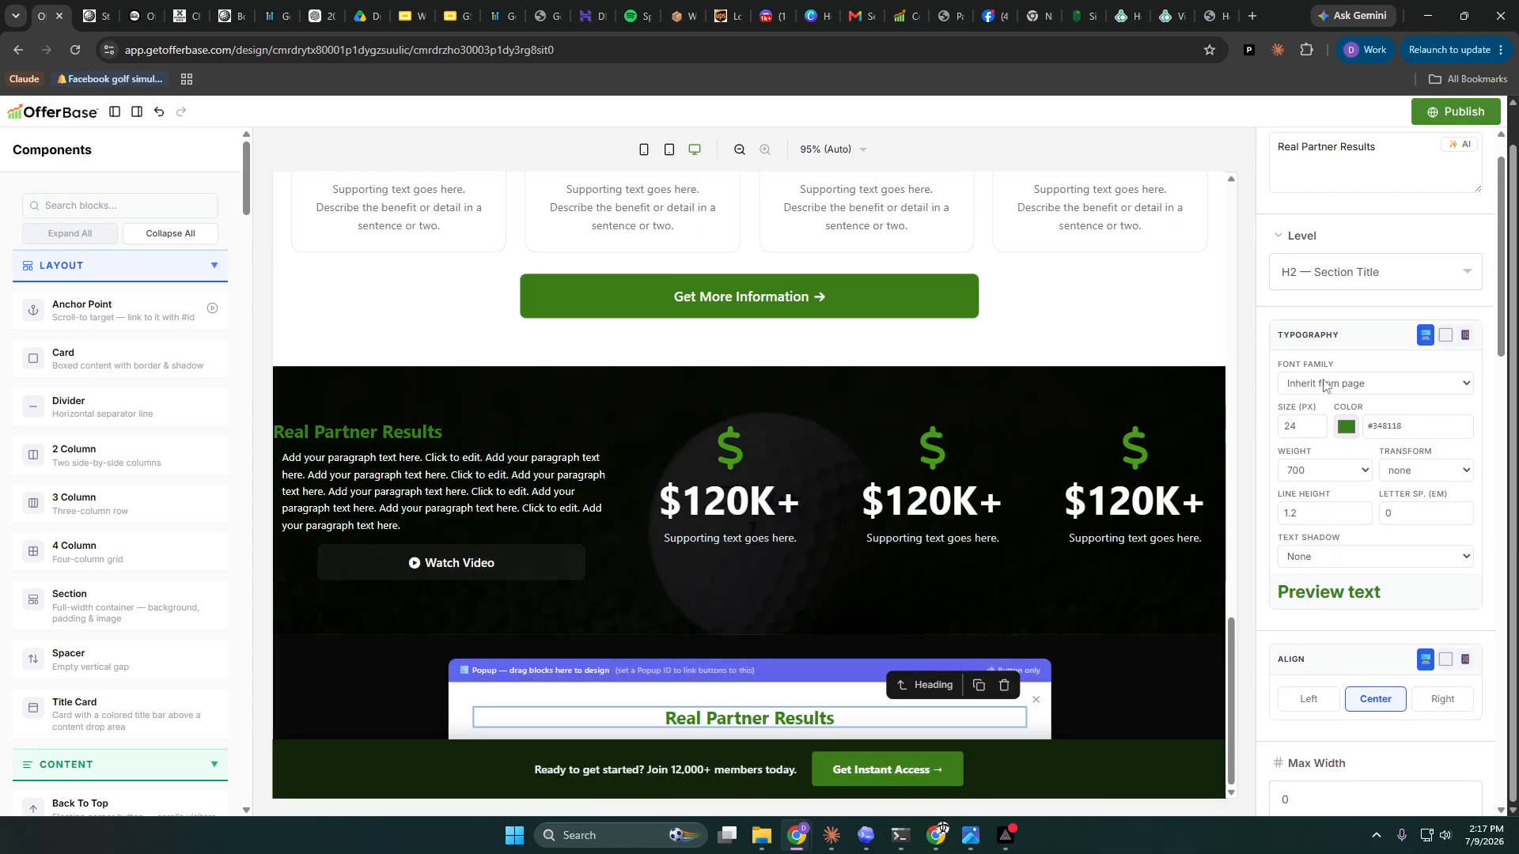
{"action": "scroll", "coordinate": [1361, 474], "scroll_direction": "up", "scroll_amount": 2}
{"action": "left_click_drag", "start_coordinate": [1377, 238], "coordinate": [1316, 238]}
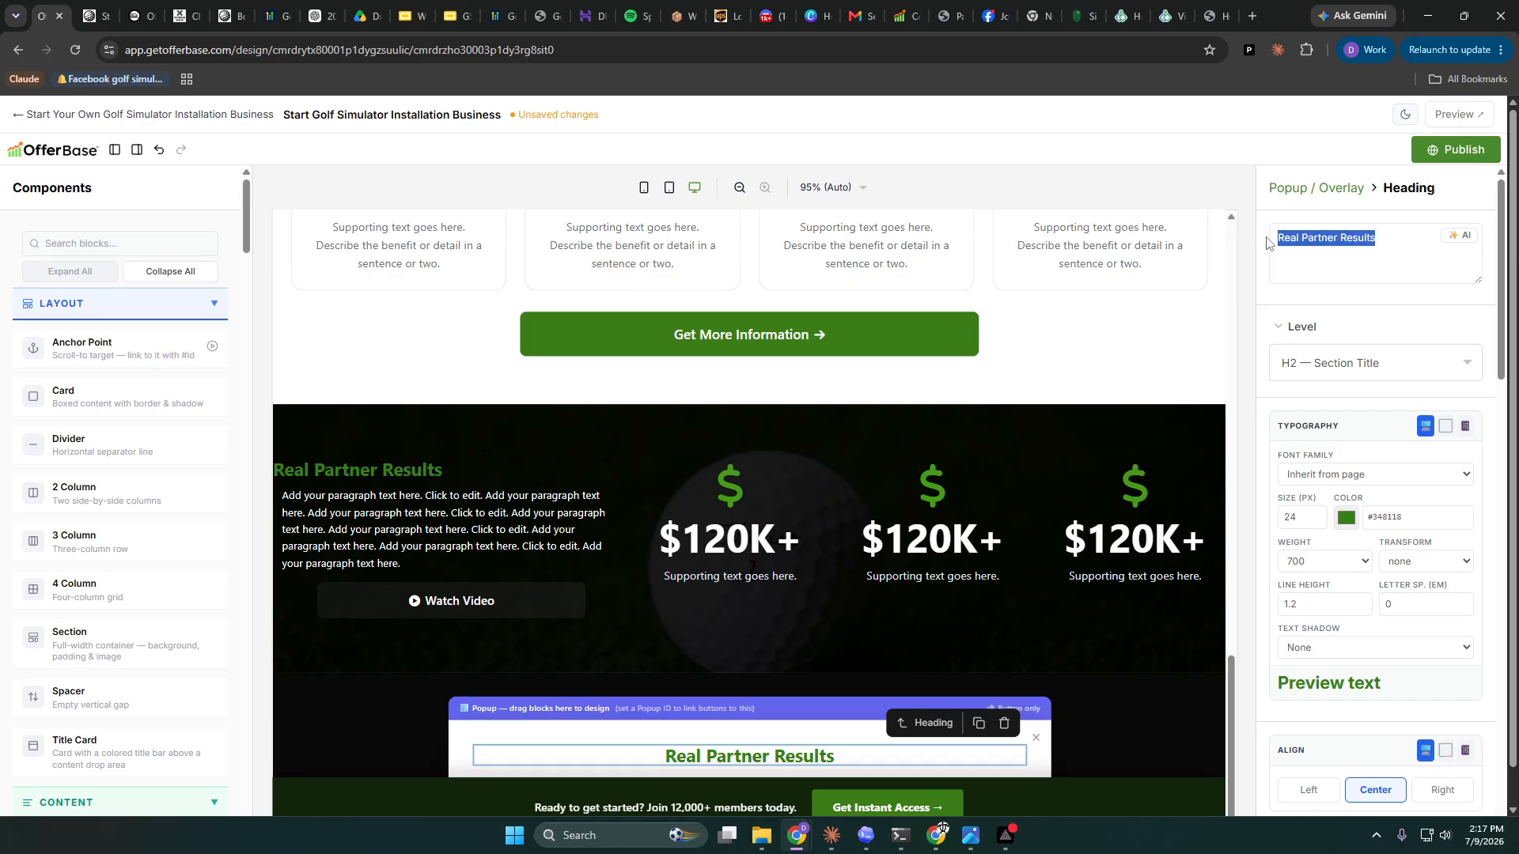
{"action": "type", "text": "Contact Us"}
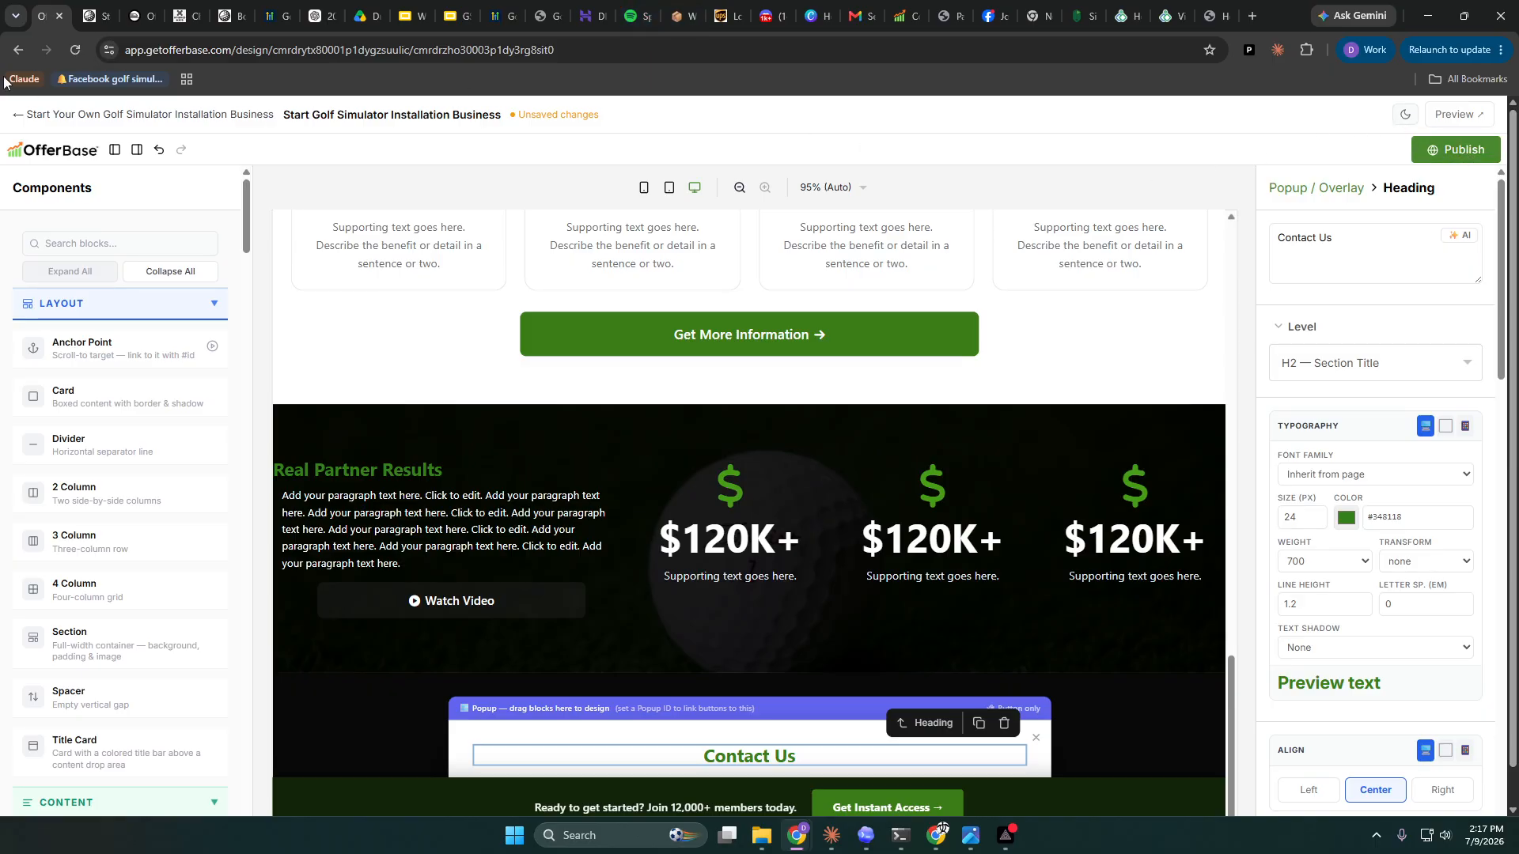
- Leave the page editor for the Form Builder and create a new form
{"action": "left_click", "coordinate": [27, 117]}
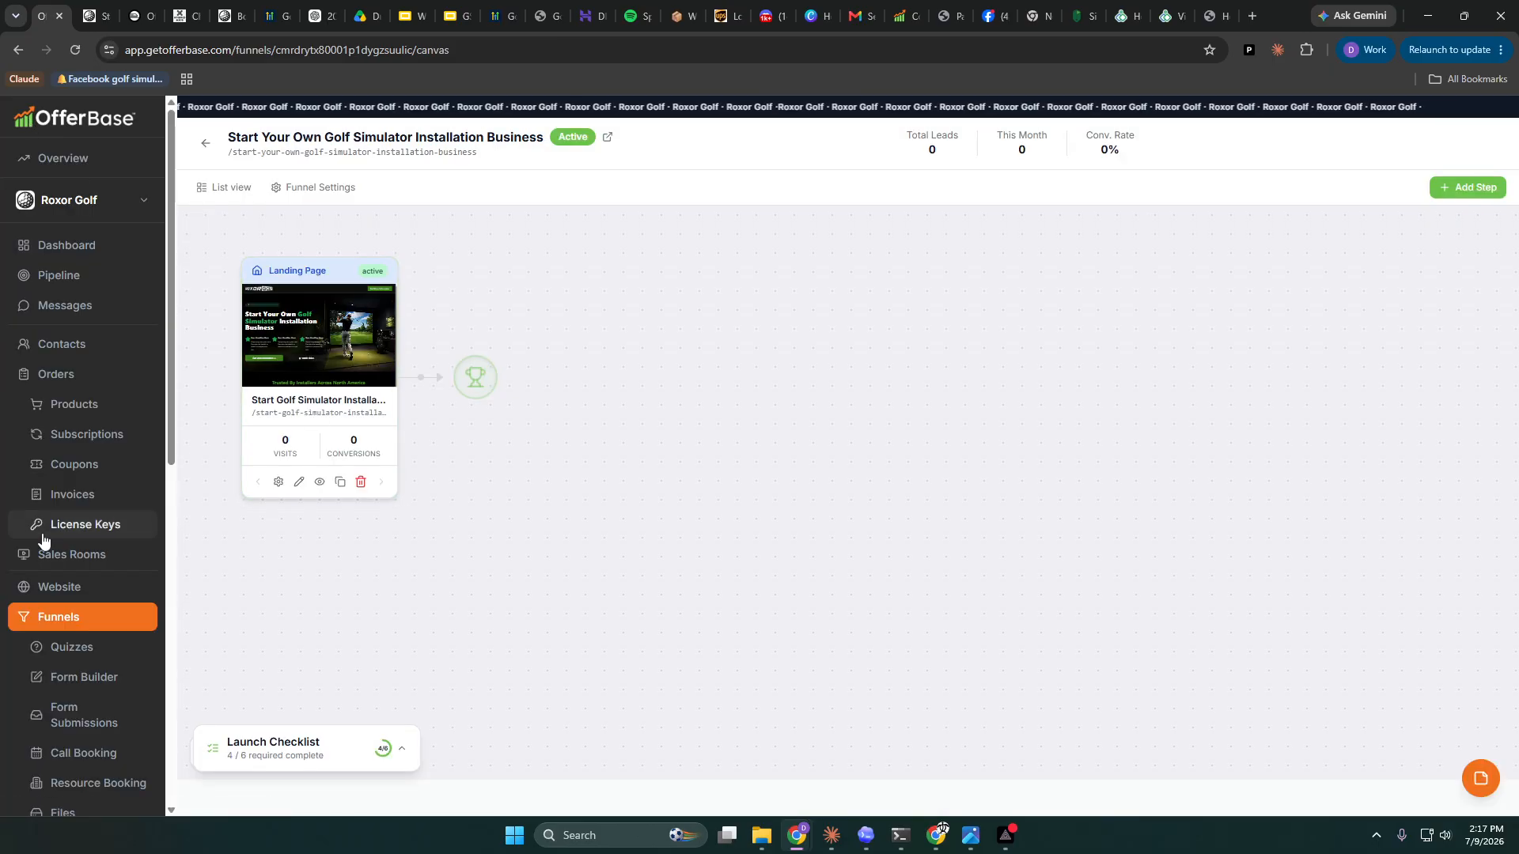
{"action": "scroll", "coordinate": [44, 543], "scroll_direction": "down", "scroll_amount": 2}
{"action": "left_click", "coordinate": [95, 519]}
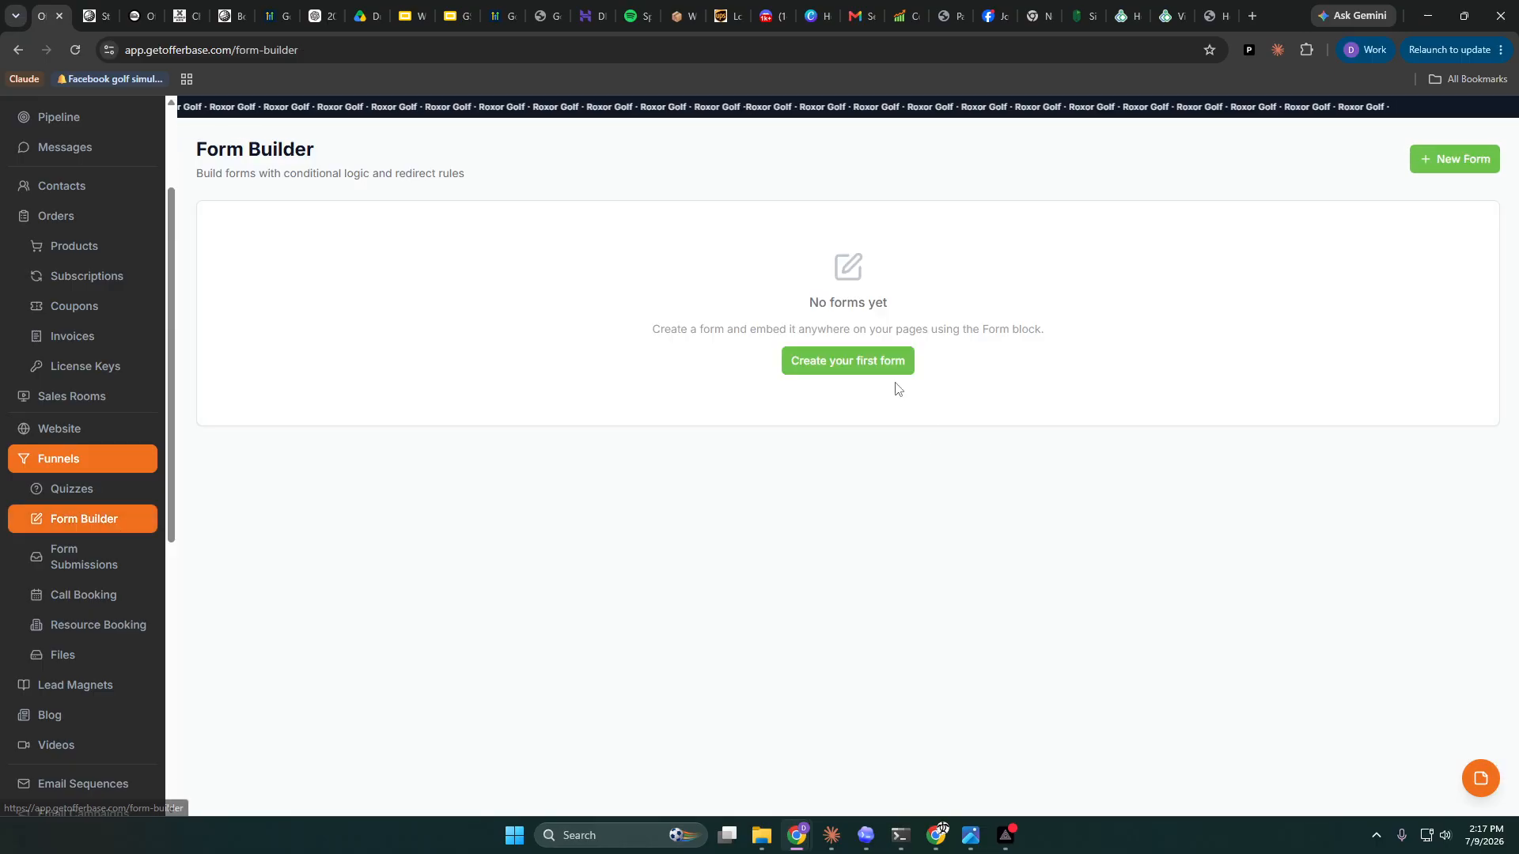
{"action": "left_click", "coordinate": [880, 367]}
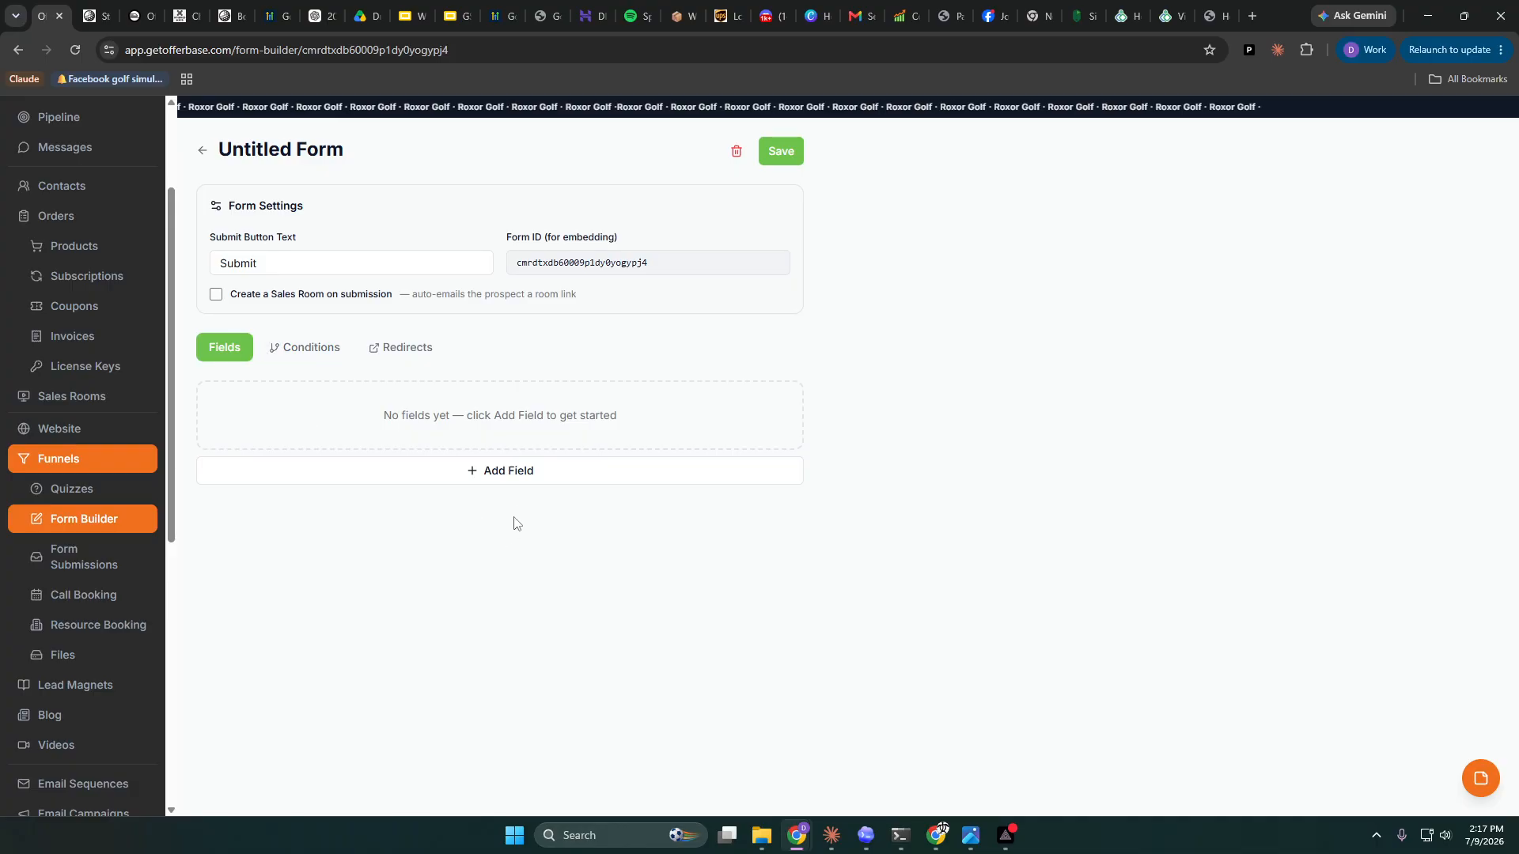
- Add a required Short Text field labelled "Name" to the form
{"action": "left_click", "coordinate": [518, 473]}
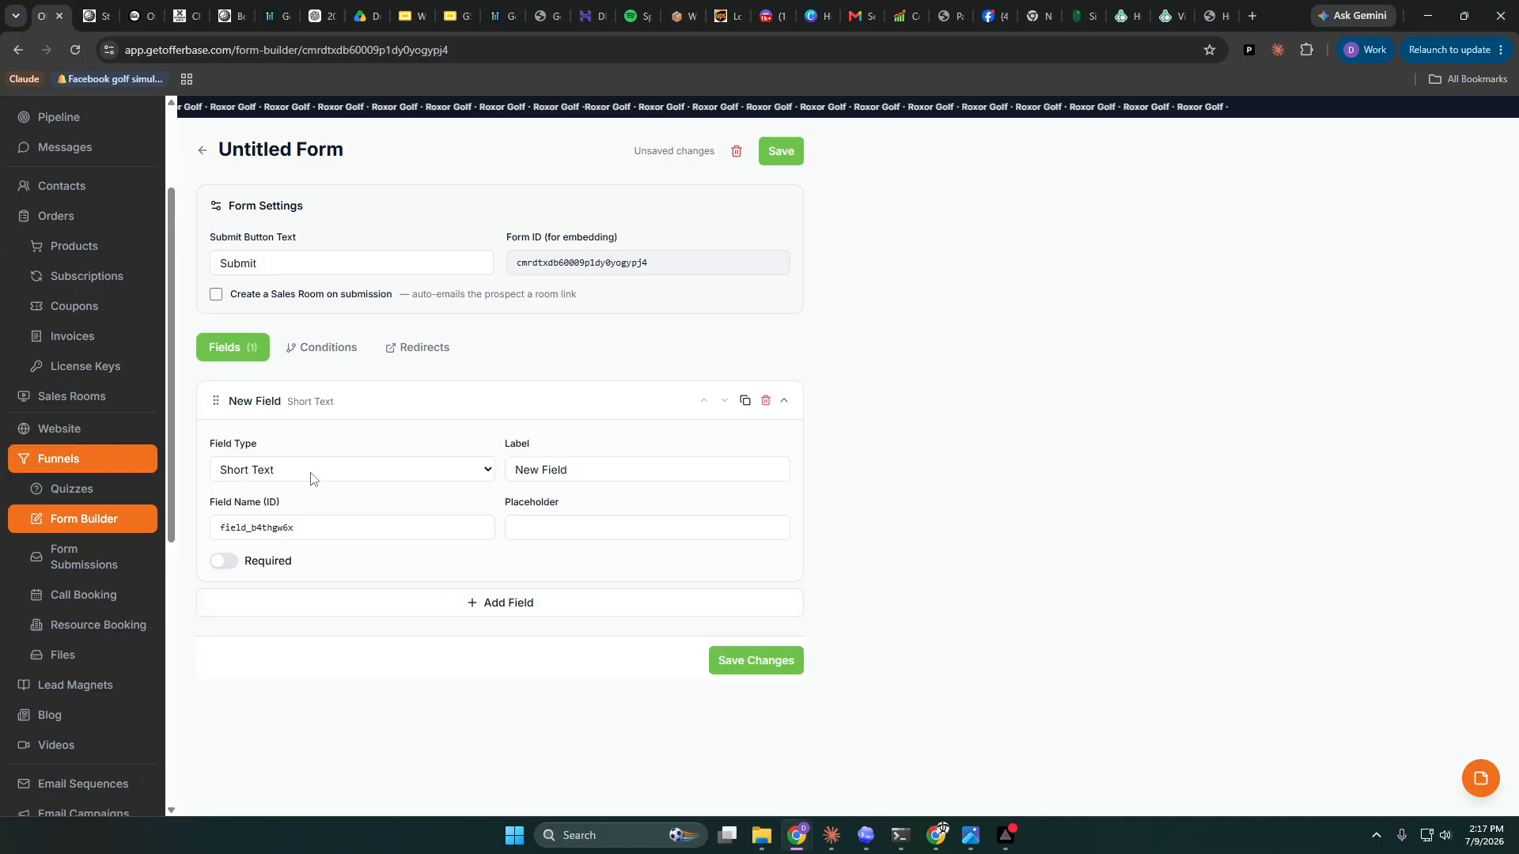
{"action": "left_click", "coordinate": [333, 473]}
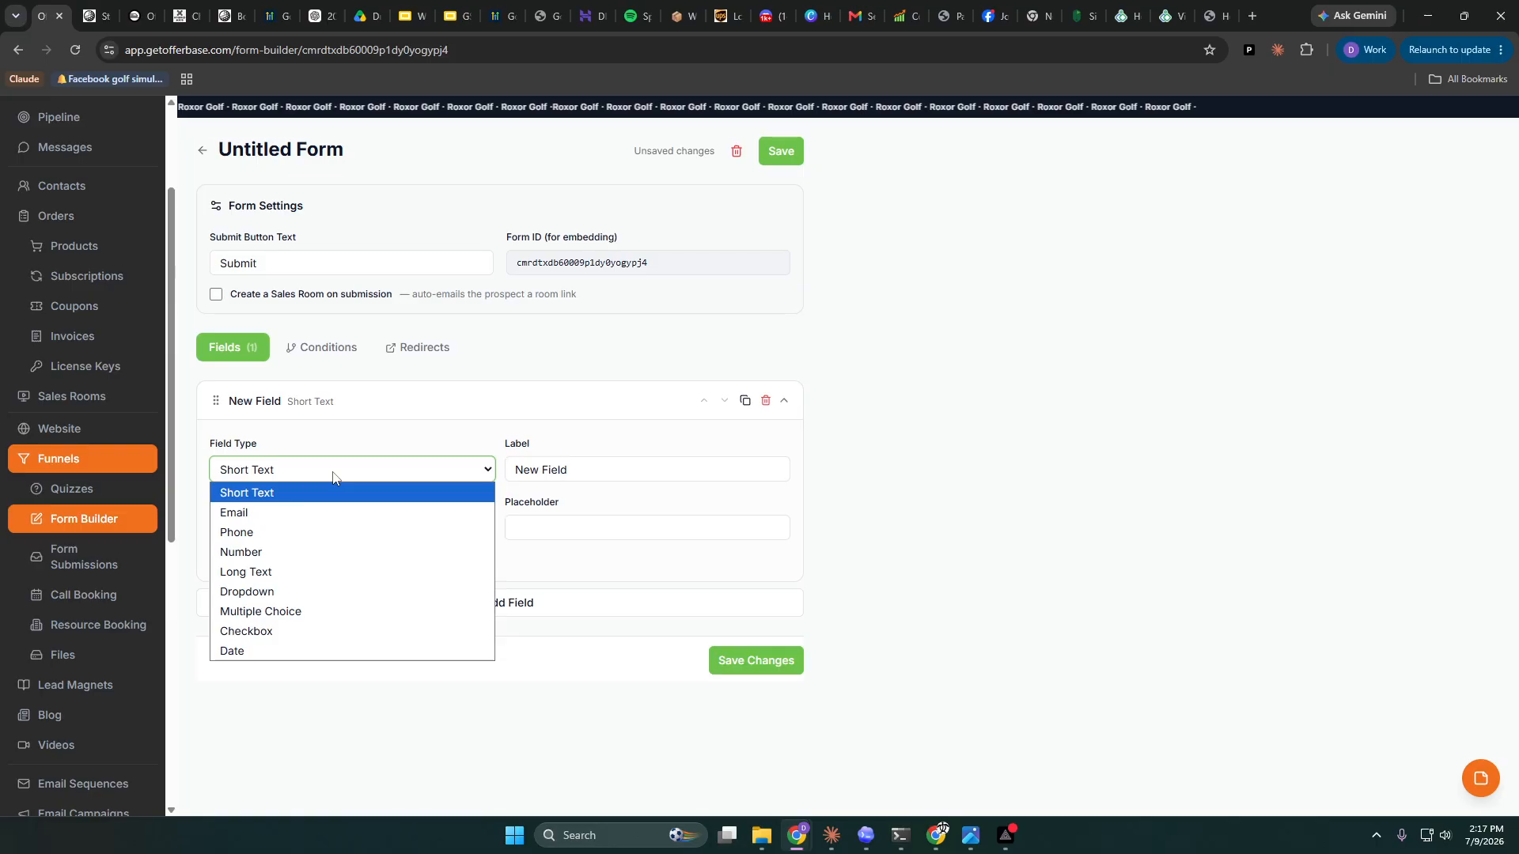
{"action": "left_click", "coordinate": [313, 493]}
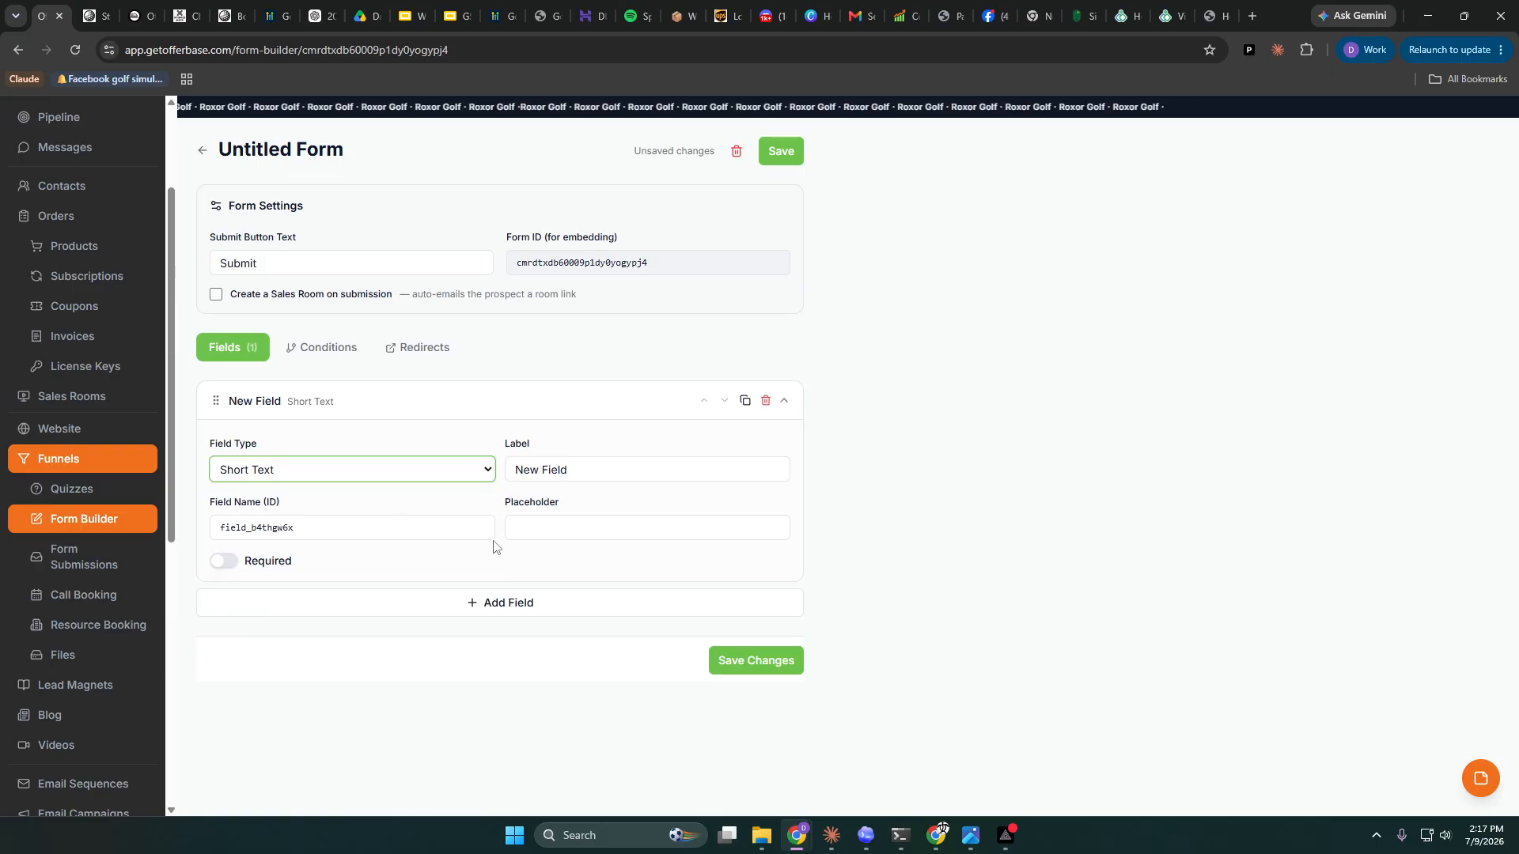
{"action": "left_click", "coordinate": [552, 473]}
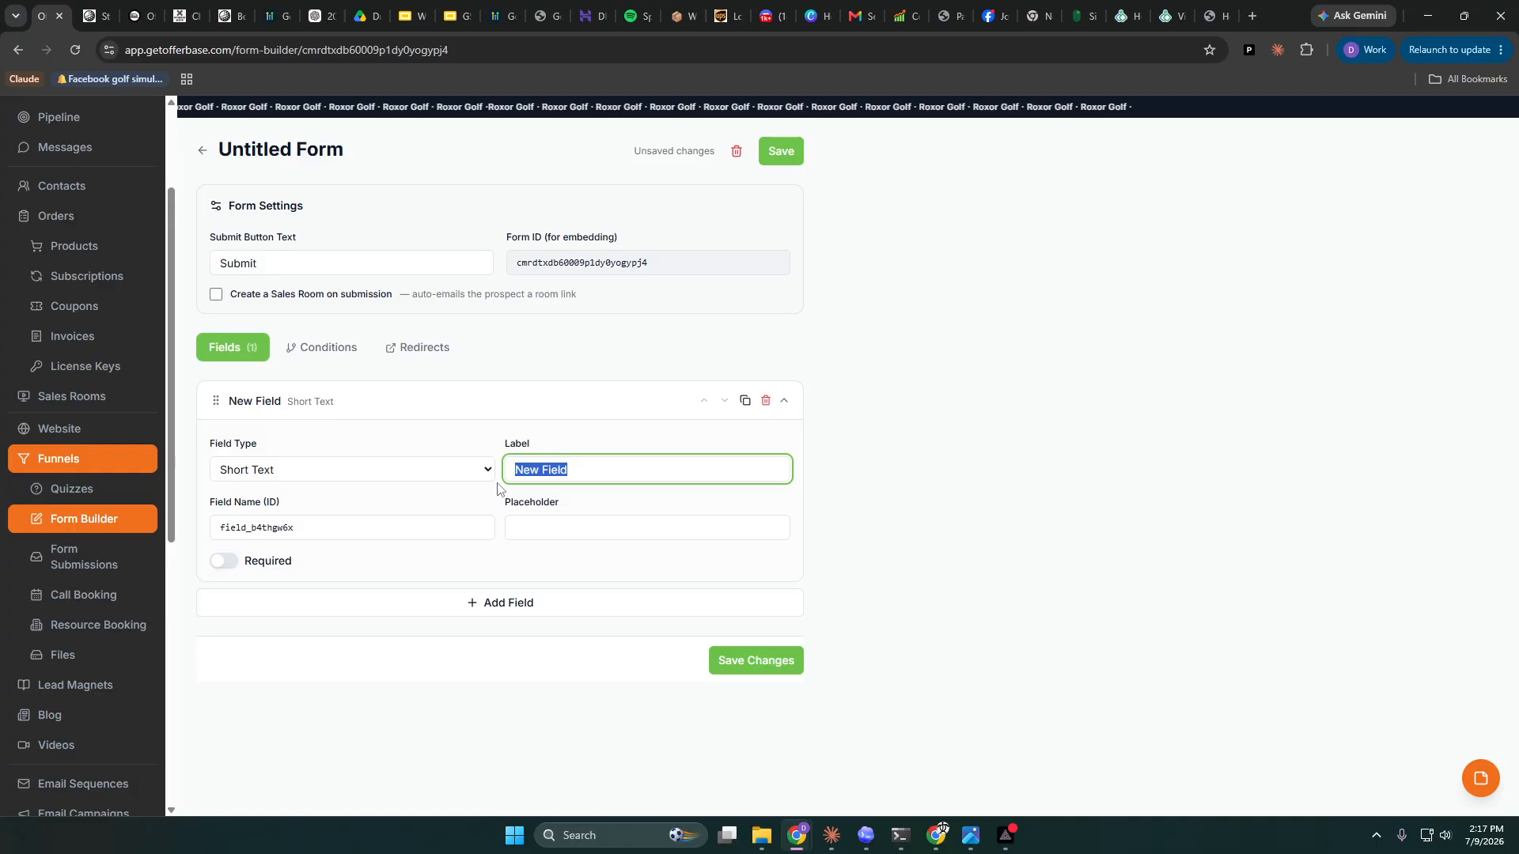
{"action": "key", "text": "BackSpace"}
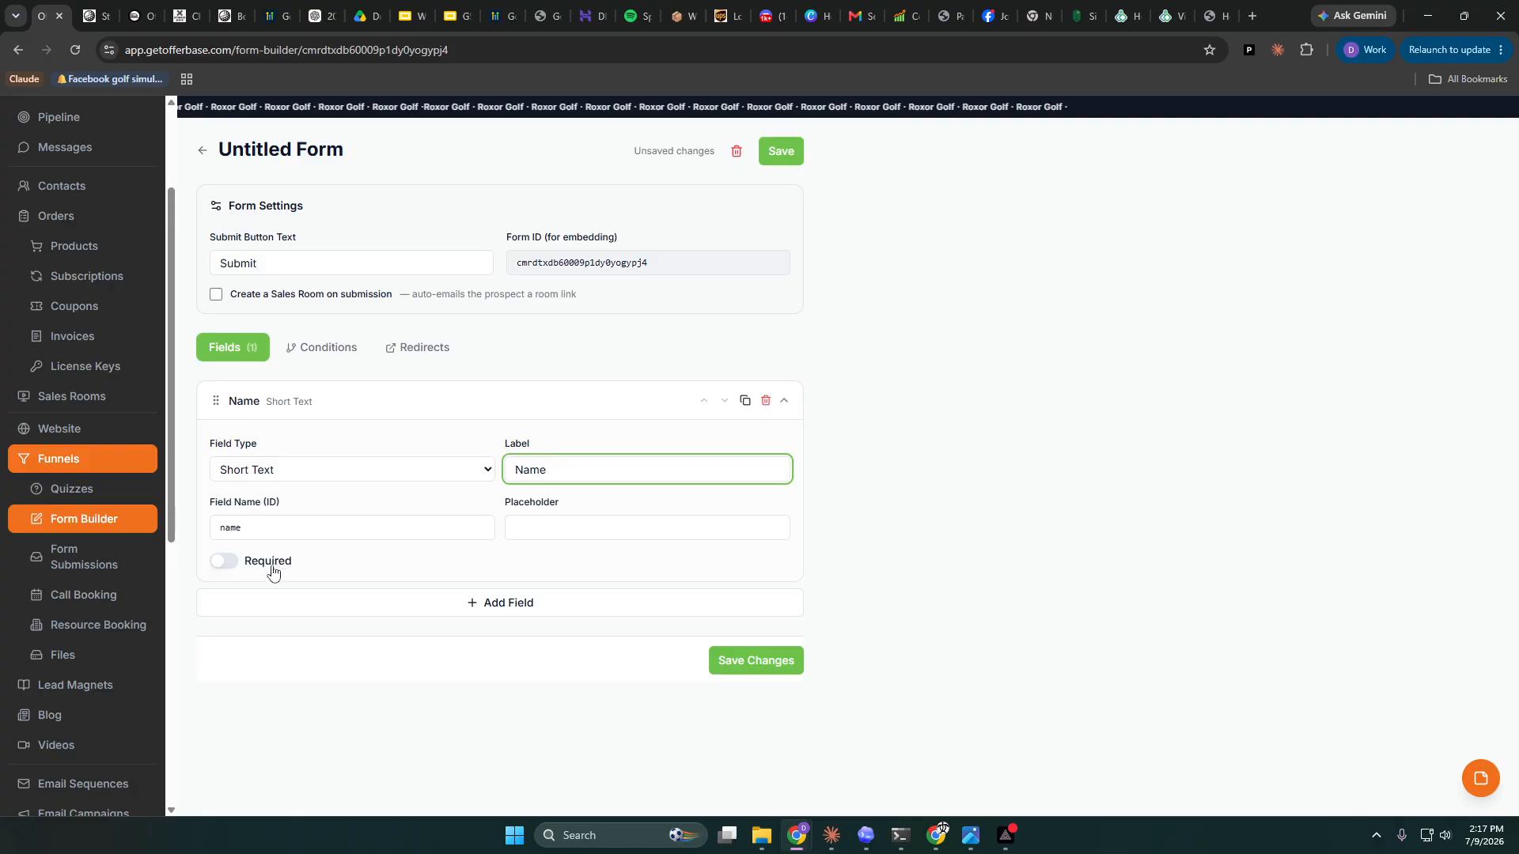
{"action": "left_click", "coordinate": [222, 563]}
- Add a second required field of type Phone labelled "Phone"
{"action": "left_click", "coordinate": [546, 609]}
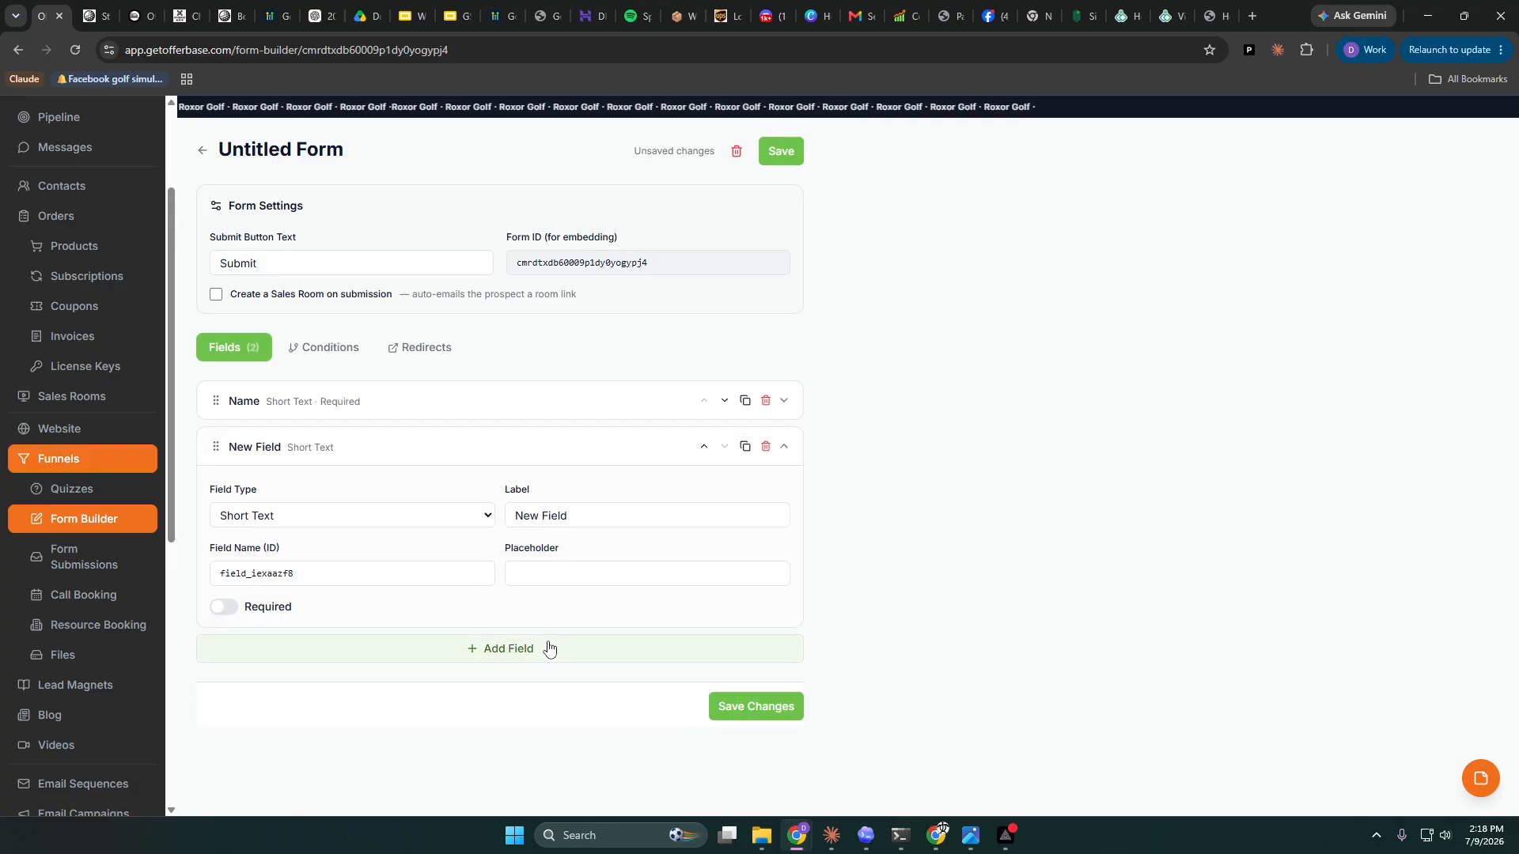
{"action": "left_click", "coordinate": [408, 520]}
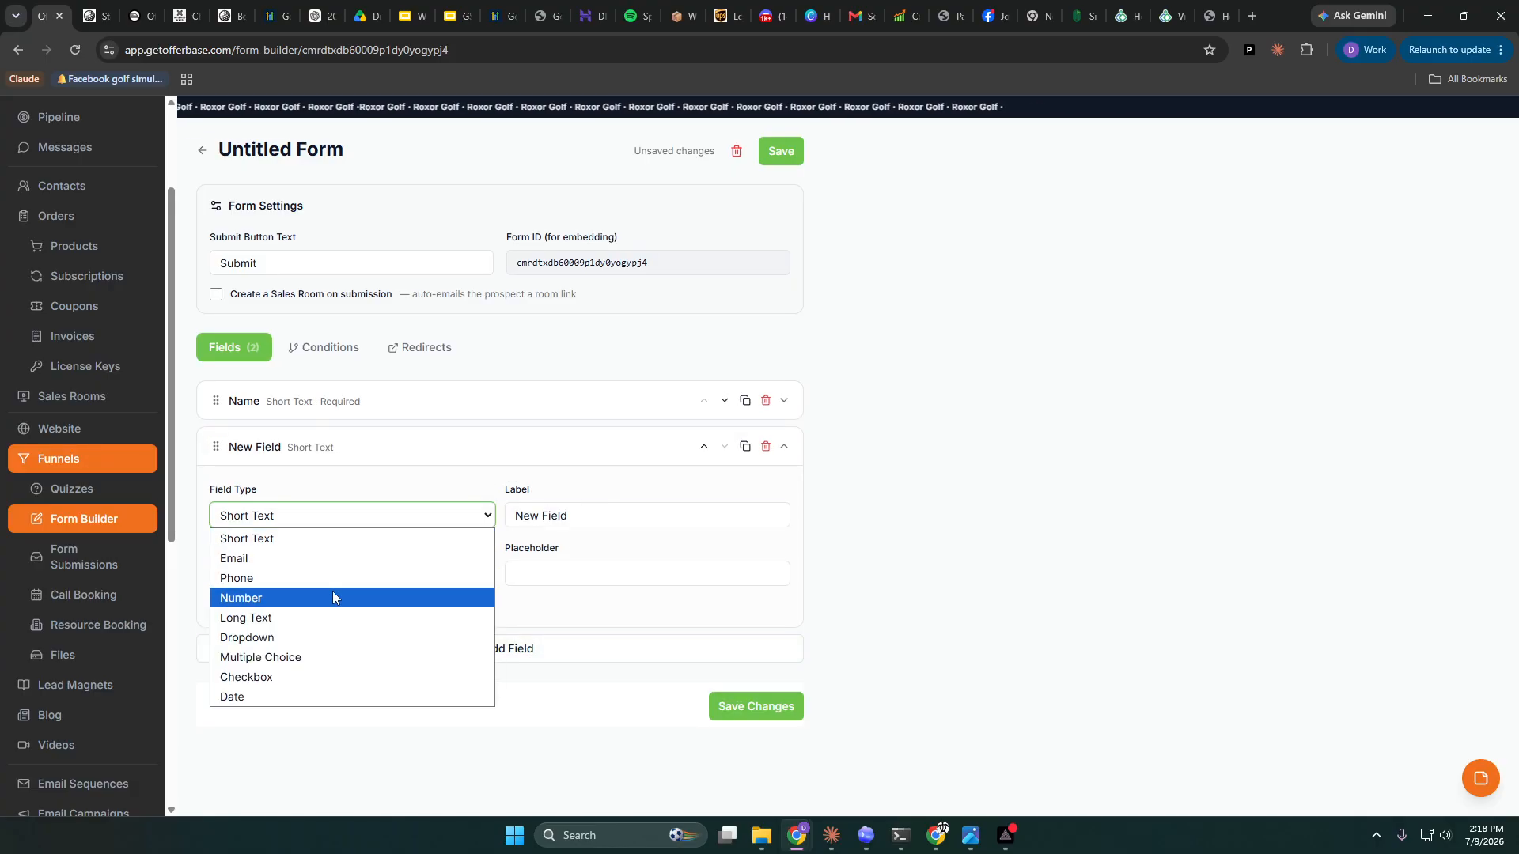
{"action": "left_click", "coordinate": [427, 578]}
{"action": "left_click_drag", "start_coordinate": [569, 516], "coordinate": [479, 516]}
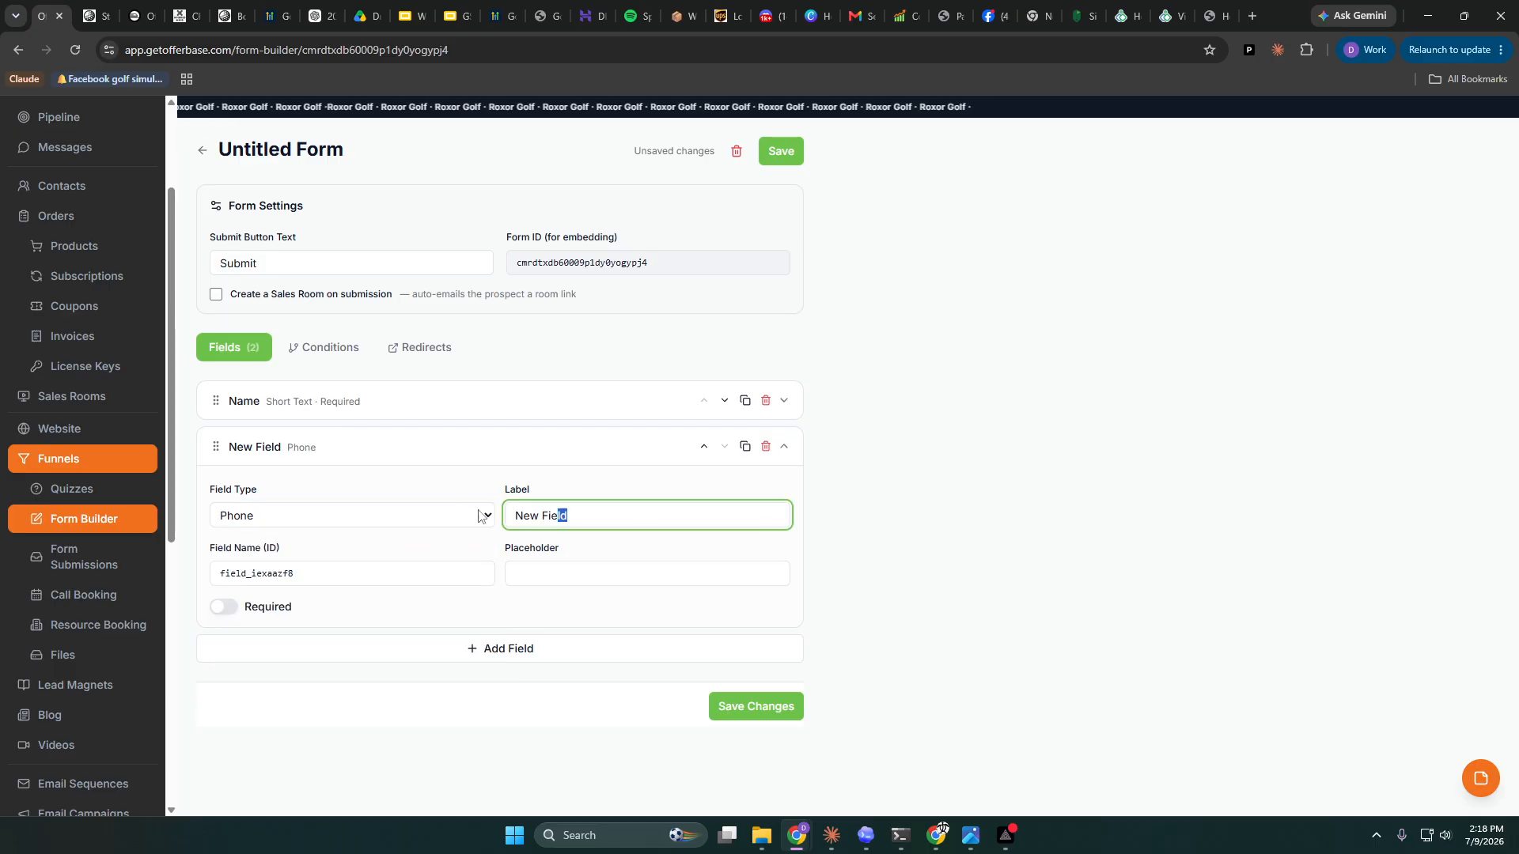
{"action": "type", "text": "Phone"}
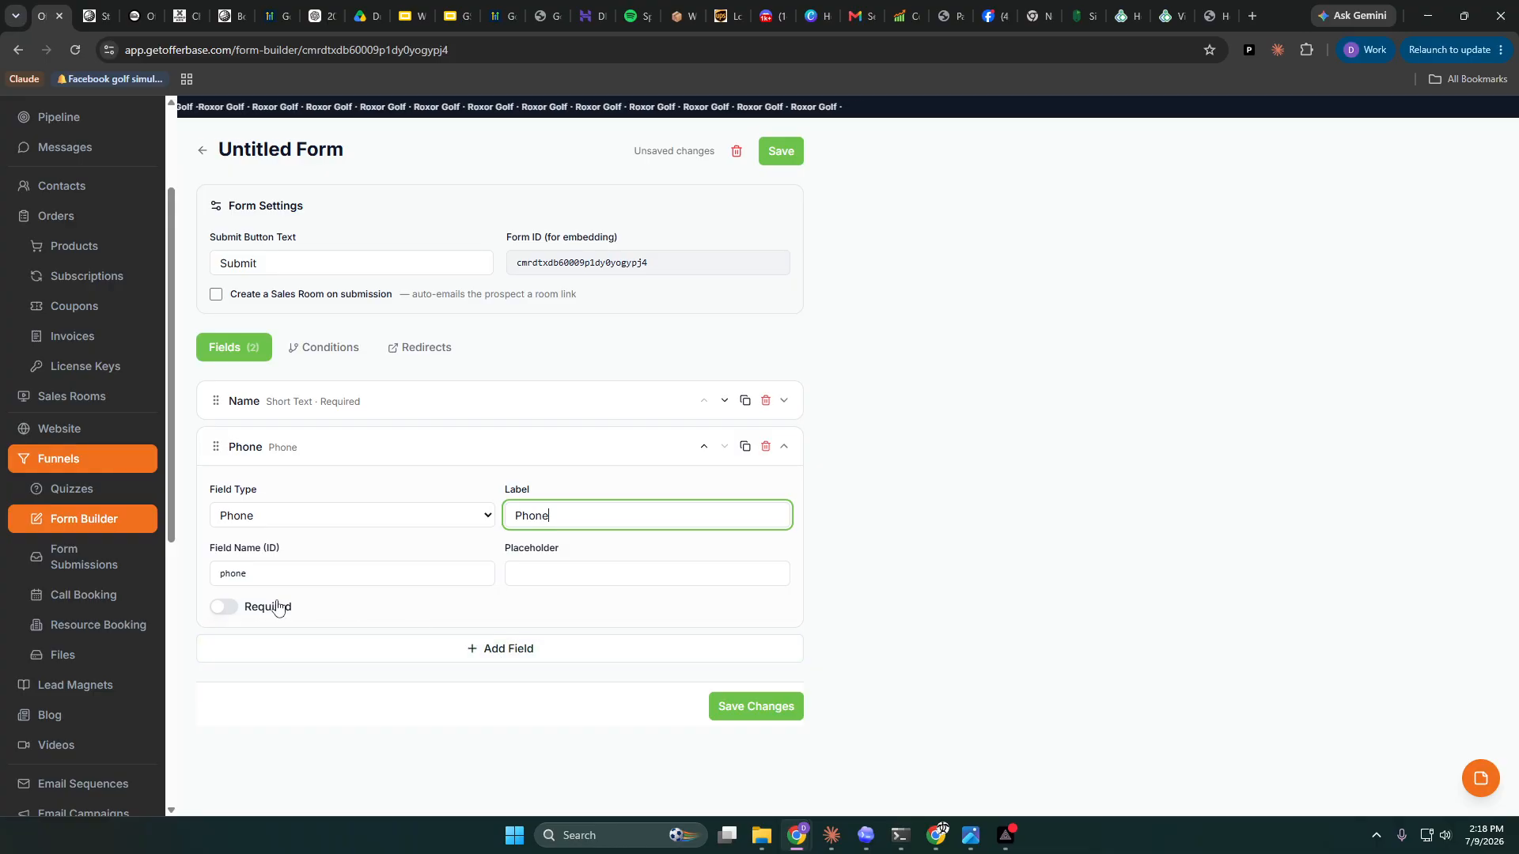
{"action": "left_click", "coordinate": [246, 608]}
- Add a third required field of type Email labelled "Email" and save the form
{"action": "left_click", "coordinate": [379, 647]}
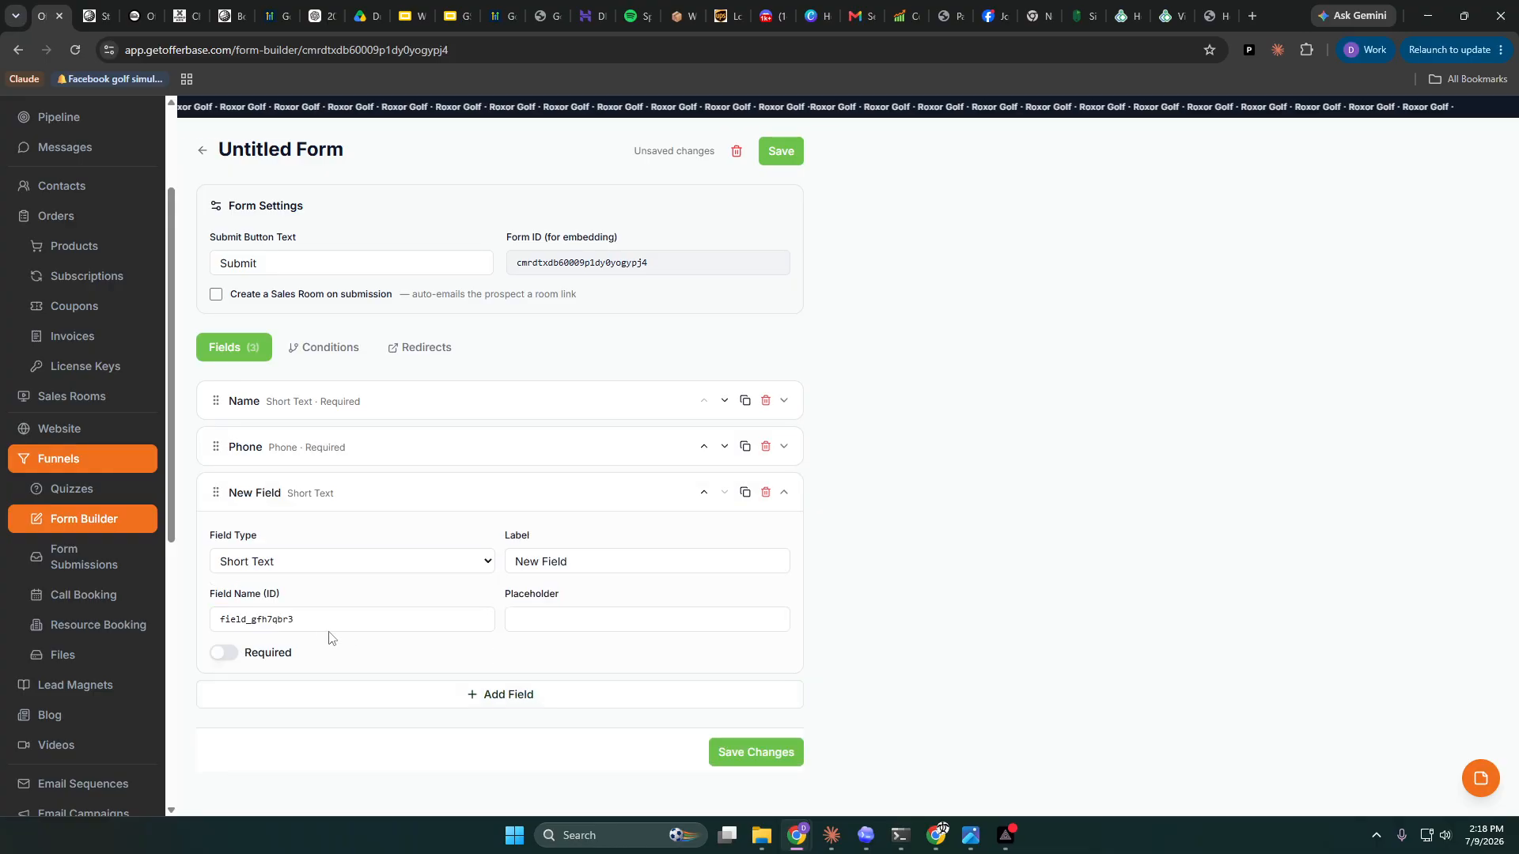
{"action": "left_click", "coordinate": [567, 563]}
{"action": "left_click", "coordinate": [332, 561]}
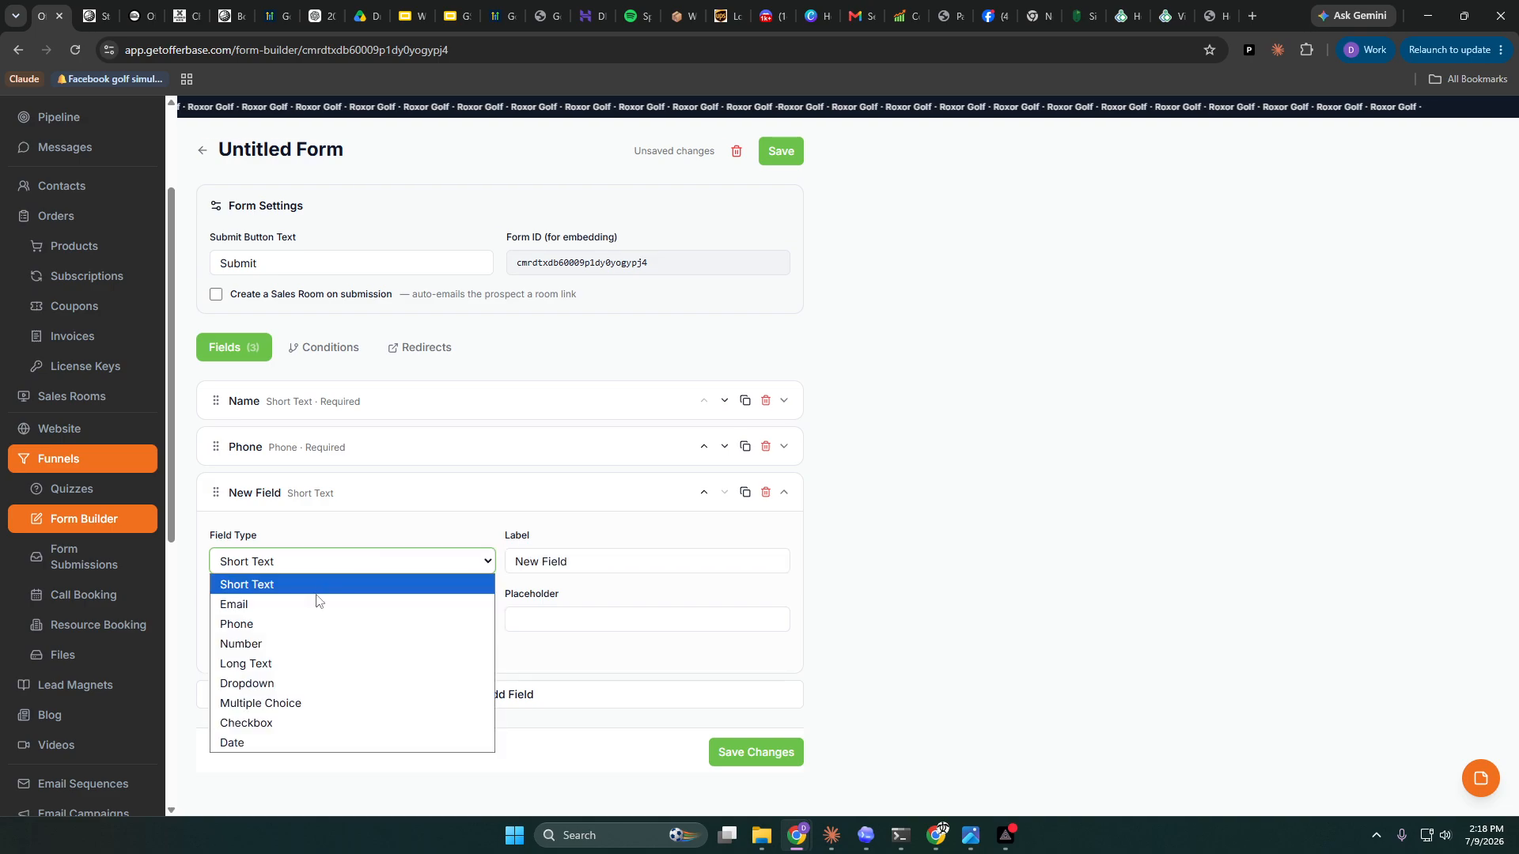
{"action": "left_click", "coordinate": [285, 610]}
{"action": "left_click", "coordinate": [588, 560]}
{"action": "type", "text": "Email"}
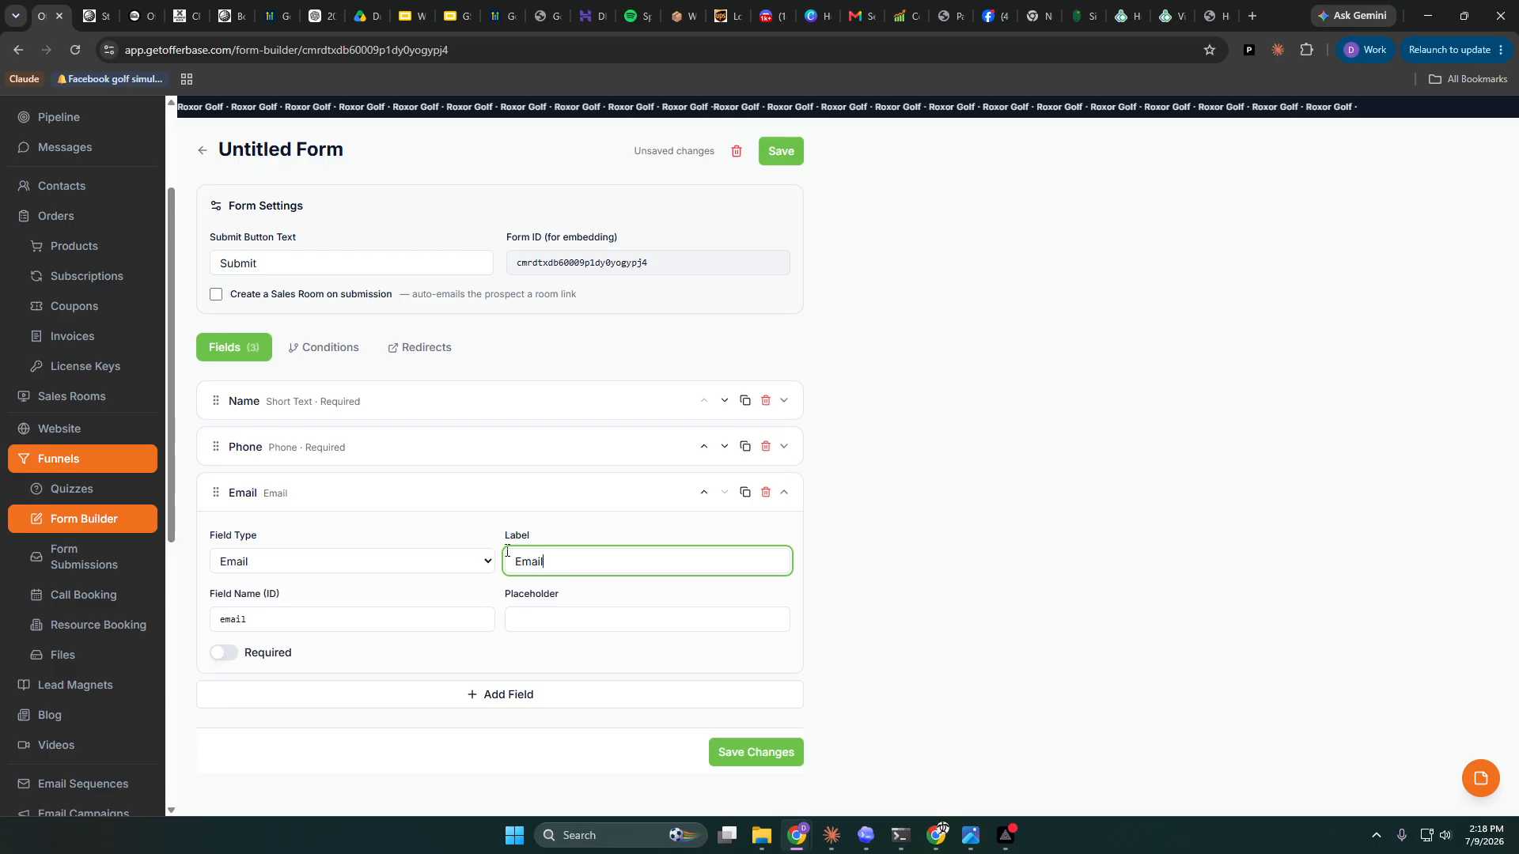
{"action": "left_click", "coordinate": [226, 655]}
{"action": "left_click", "coordinate": [226, 653]}
{"action": "left_click", "coordinate": [760, 753]}
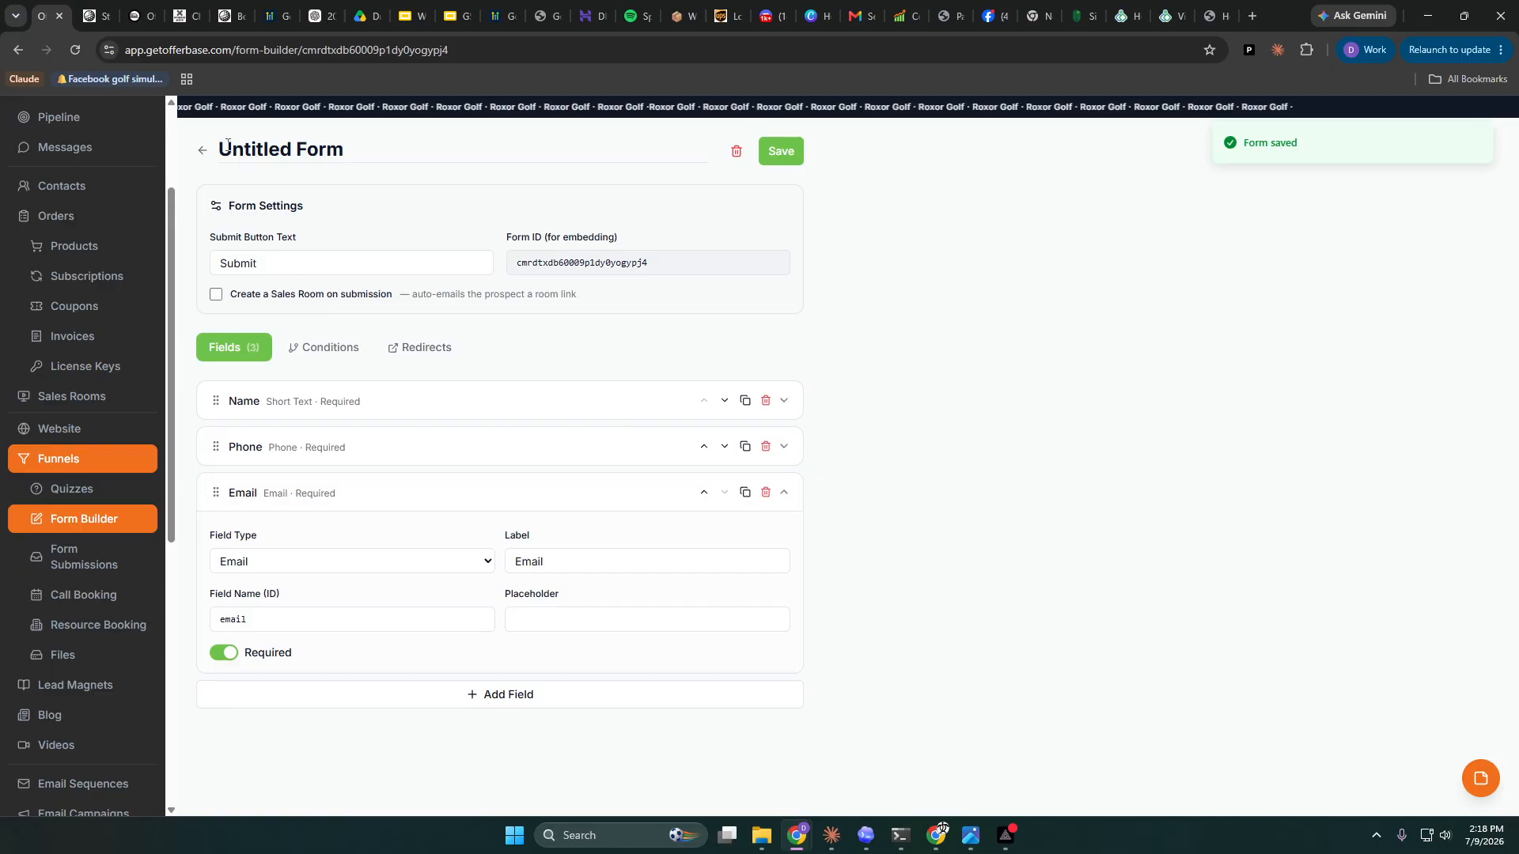
- Rename the form to "GolfSimInstall" and save it
{"action": "left_click_drag", "start_coordinate": [386, 153], "coordinate": [248, 153]}
{"action": "key", "text": "BackSpace"}
{"action": "key", "text": "BackSpace"}
{"action": "key", "text": "BackSpace"}
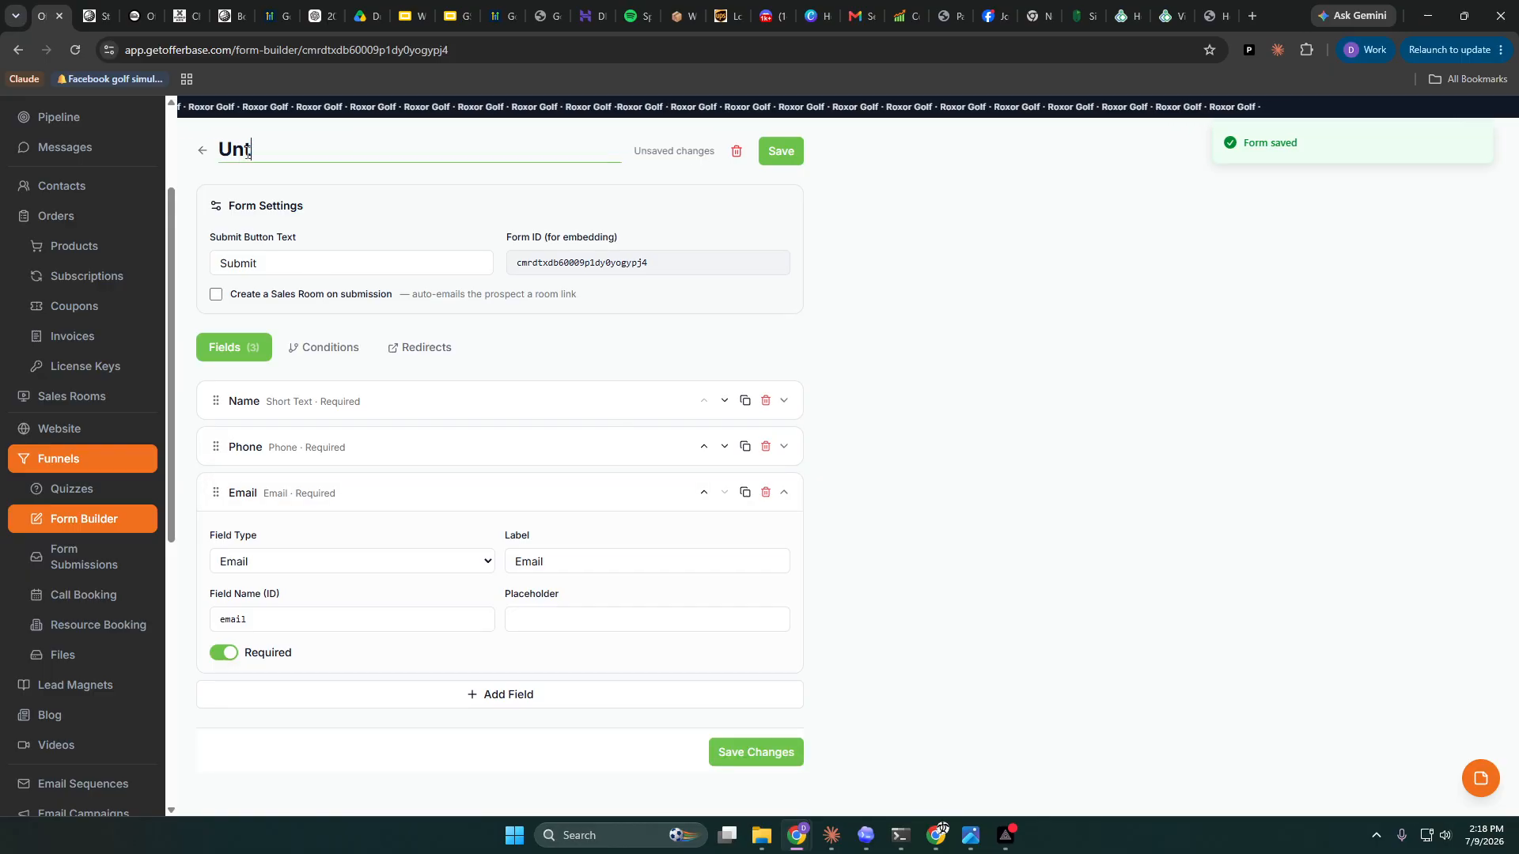
{"action": "type", "text": "G"}
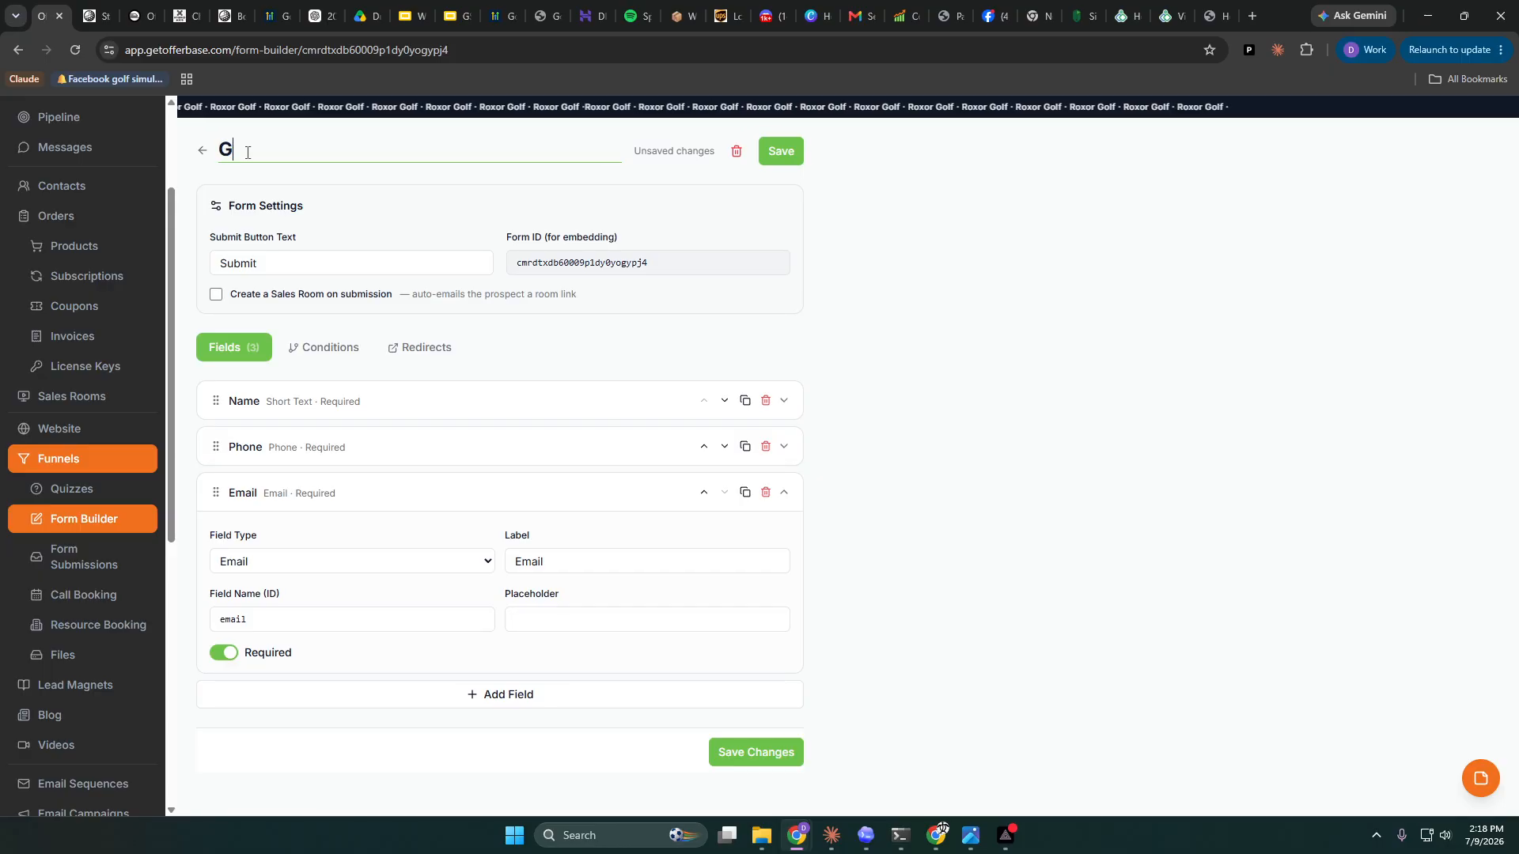
{"action": "type", "text": "olfSimInstall"}
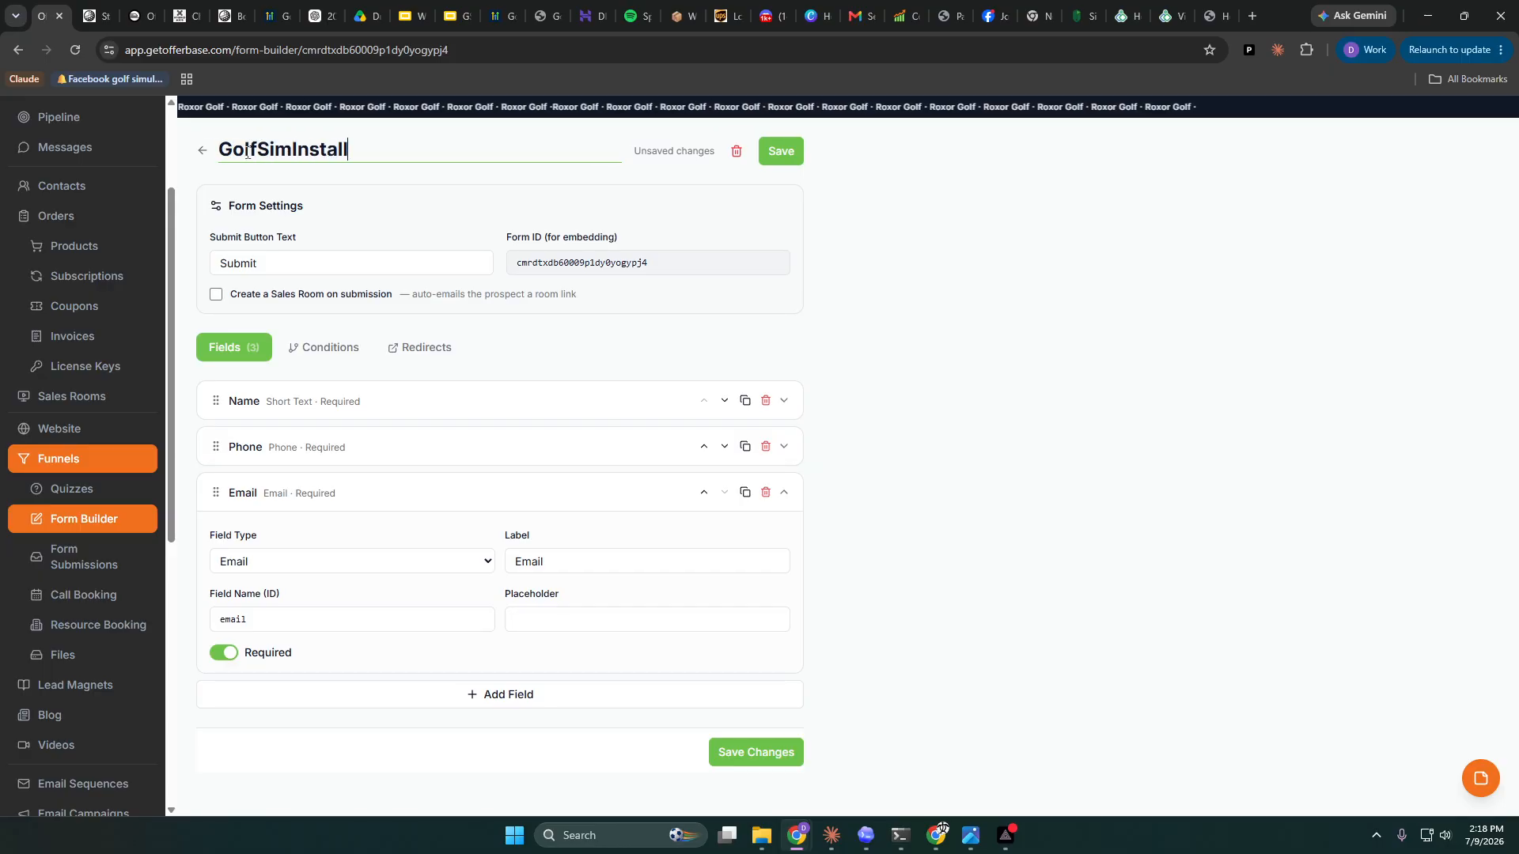
{"action": "left_click", "coordinate": [781, 153]}
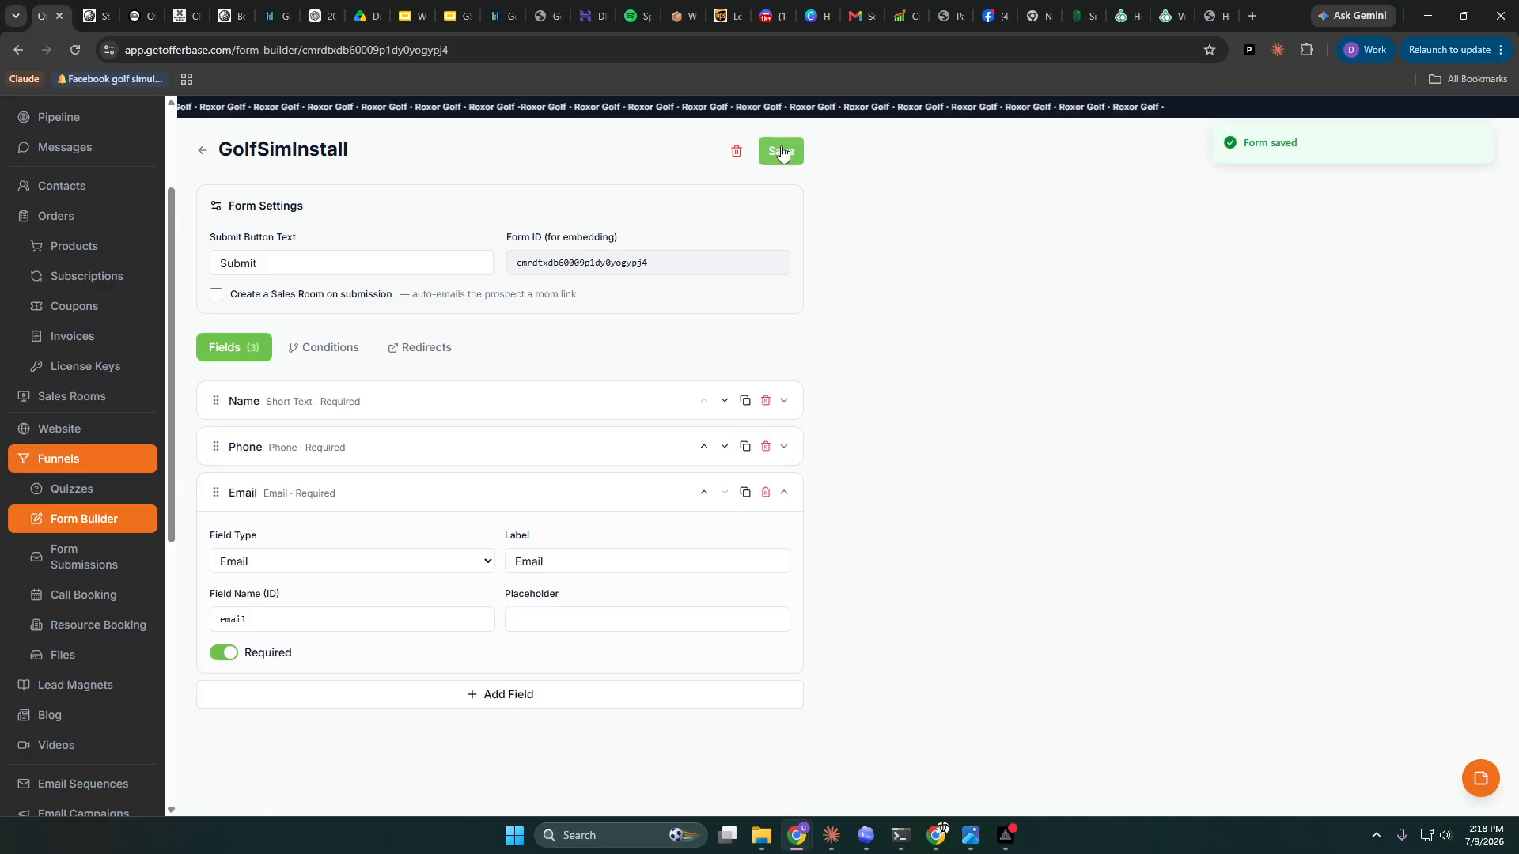
- Look over the form's condition and redirect settings
{"action": "left_click", "coordinate": [323, 347]}
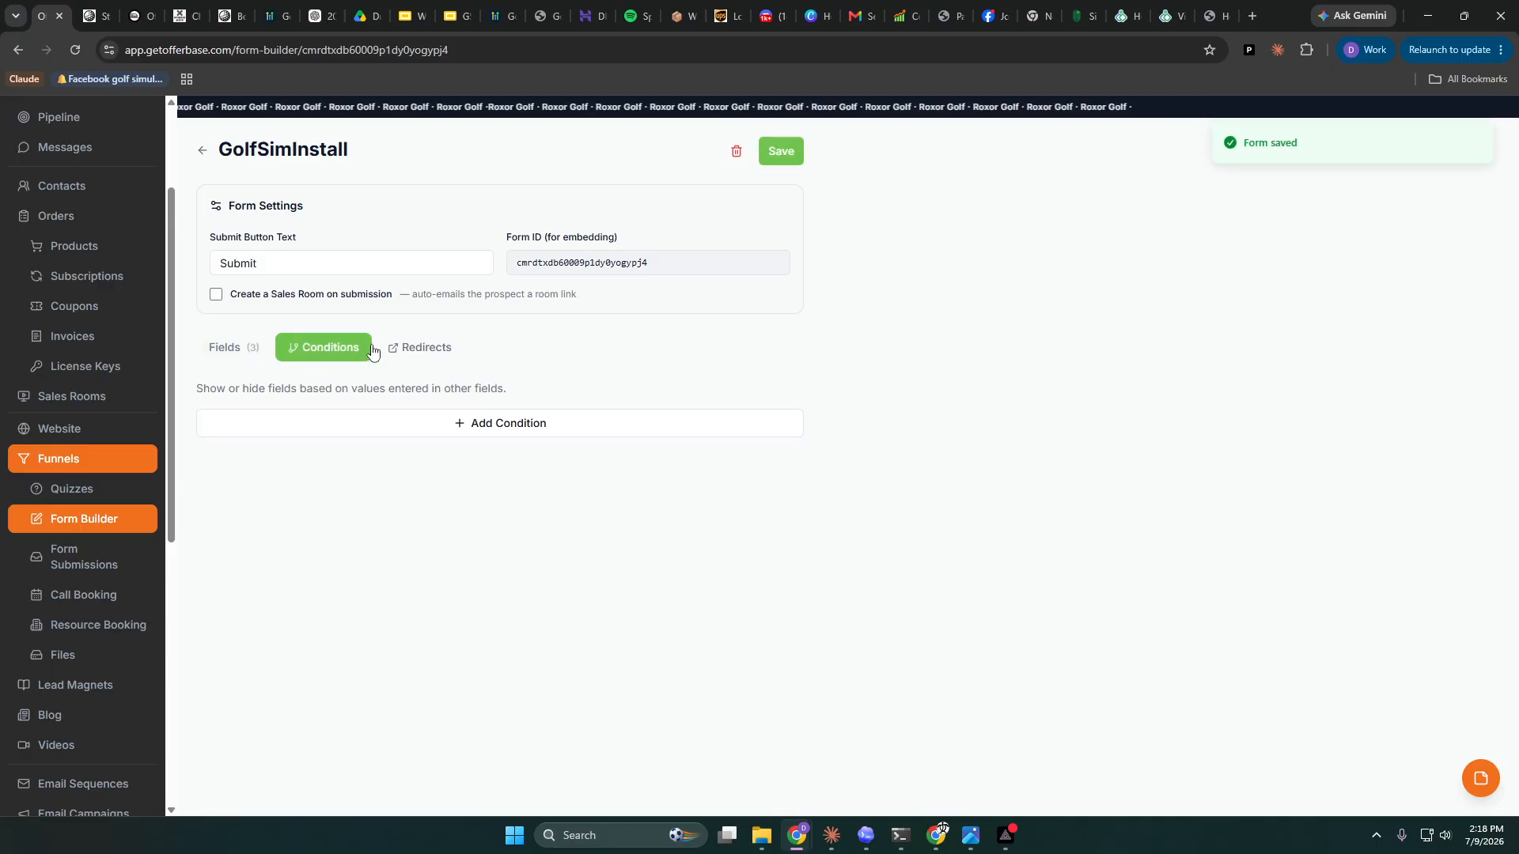
{"action": "left_click", "coordinate": [417, 351]}
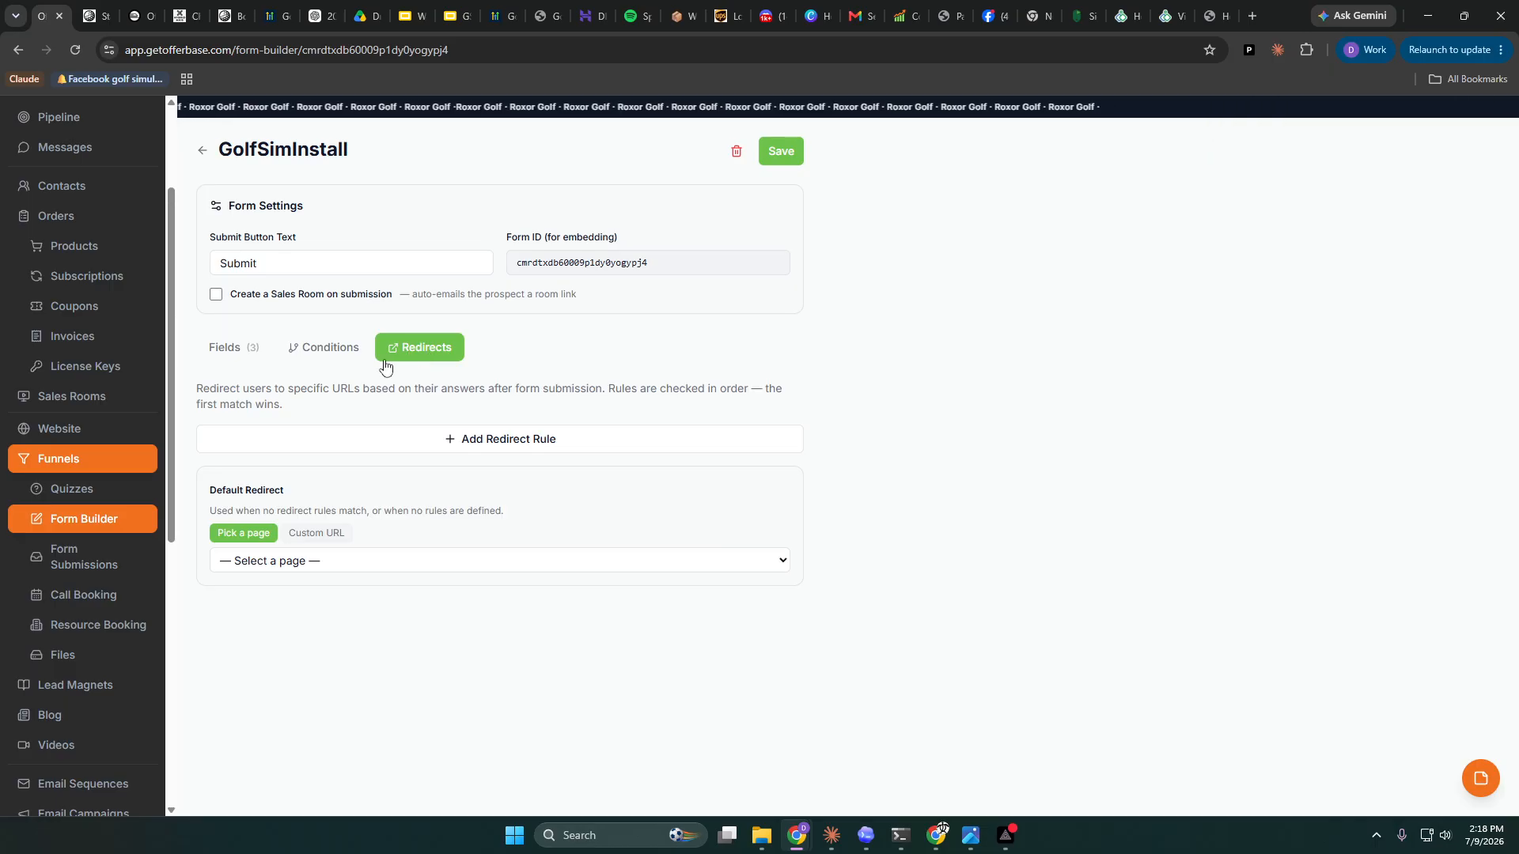
{"action": "left_click", "coordinate": [345, 354]}
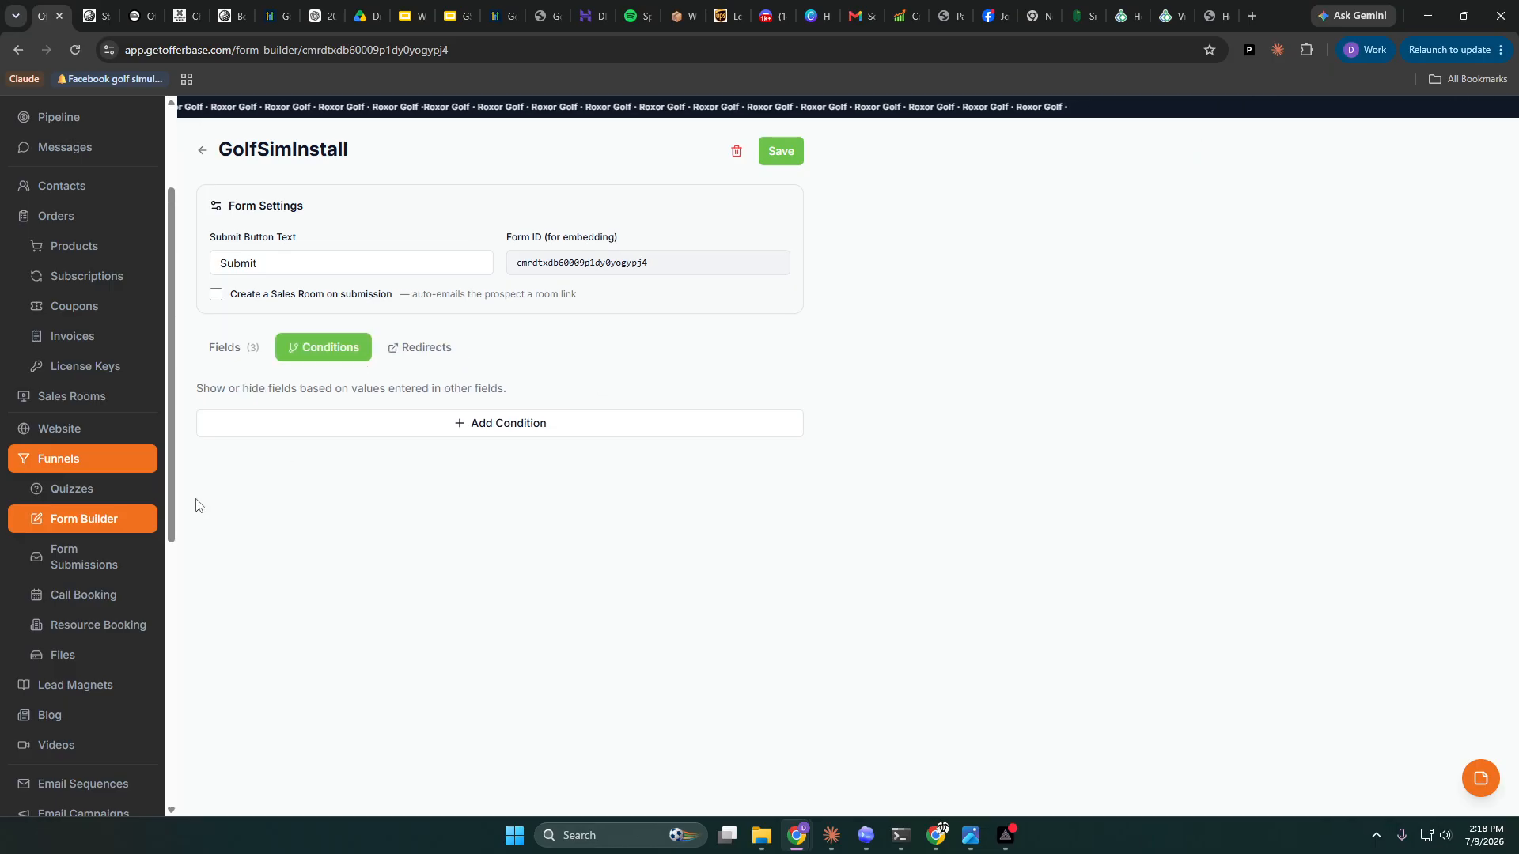
- Reopen the landing page of the Start Your Own Golf Simulator Installation Business funnel in the editor and go to its Contact Us popup
{"action": "left_click", "coordinate": [99, 457]}
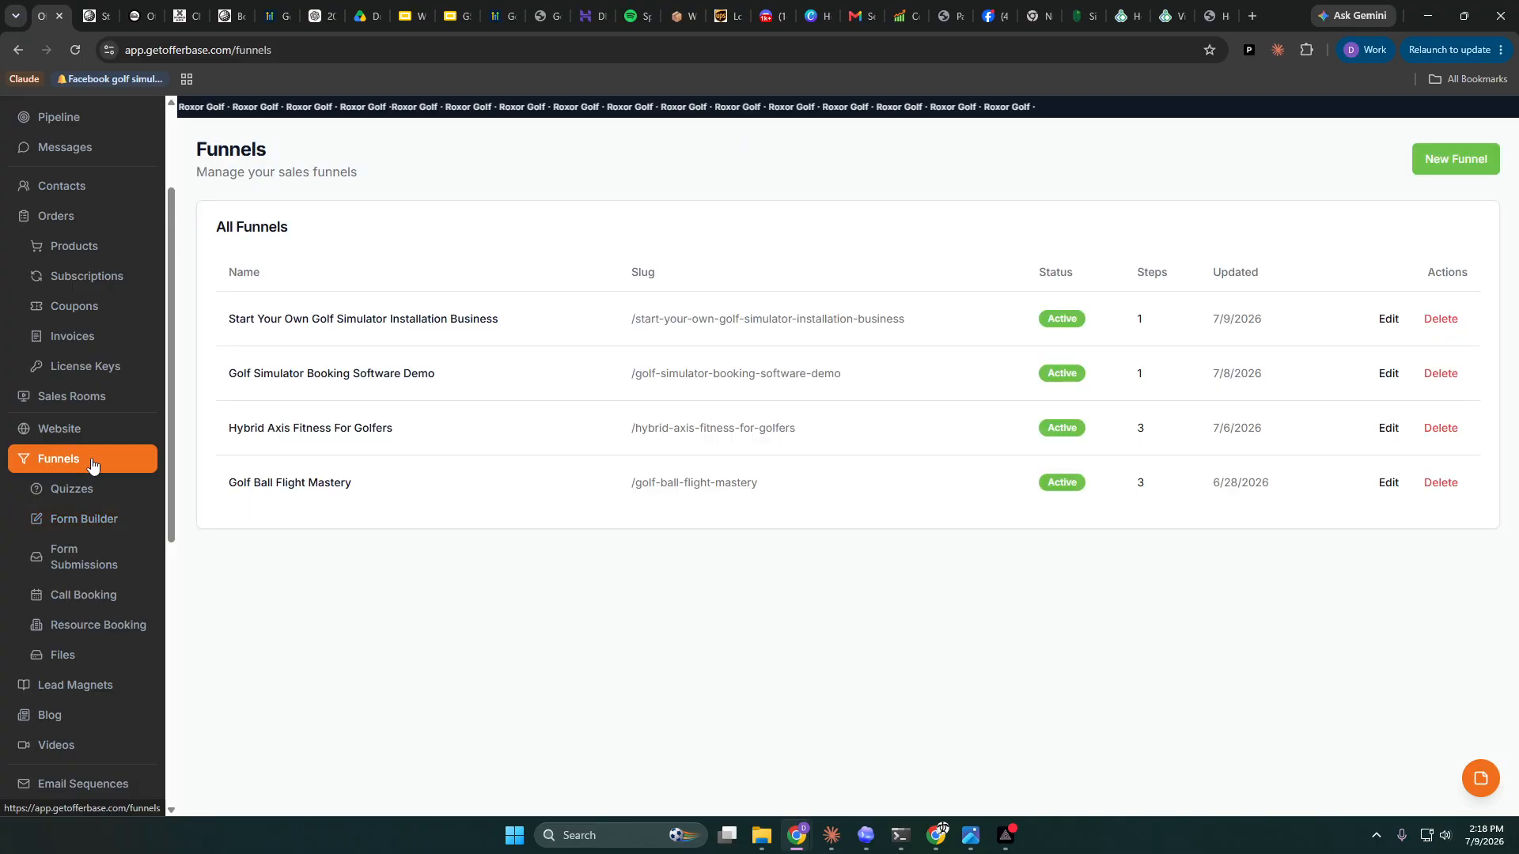
{"action": "left_click", "coordinate": [431, 322]}
{"action": "left_click", "coordinate": [299, 482]}
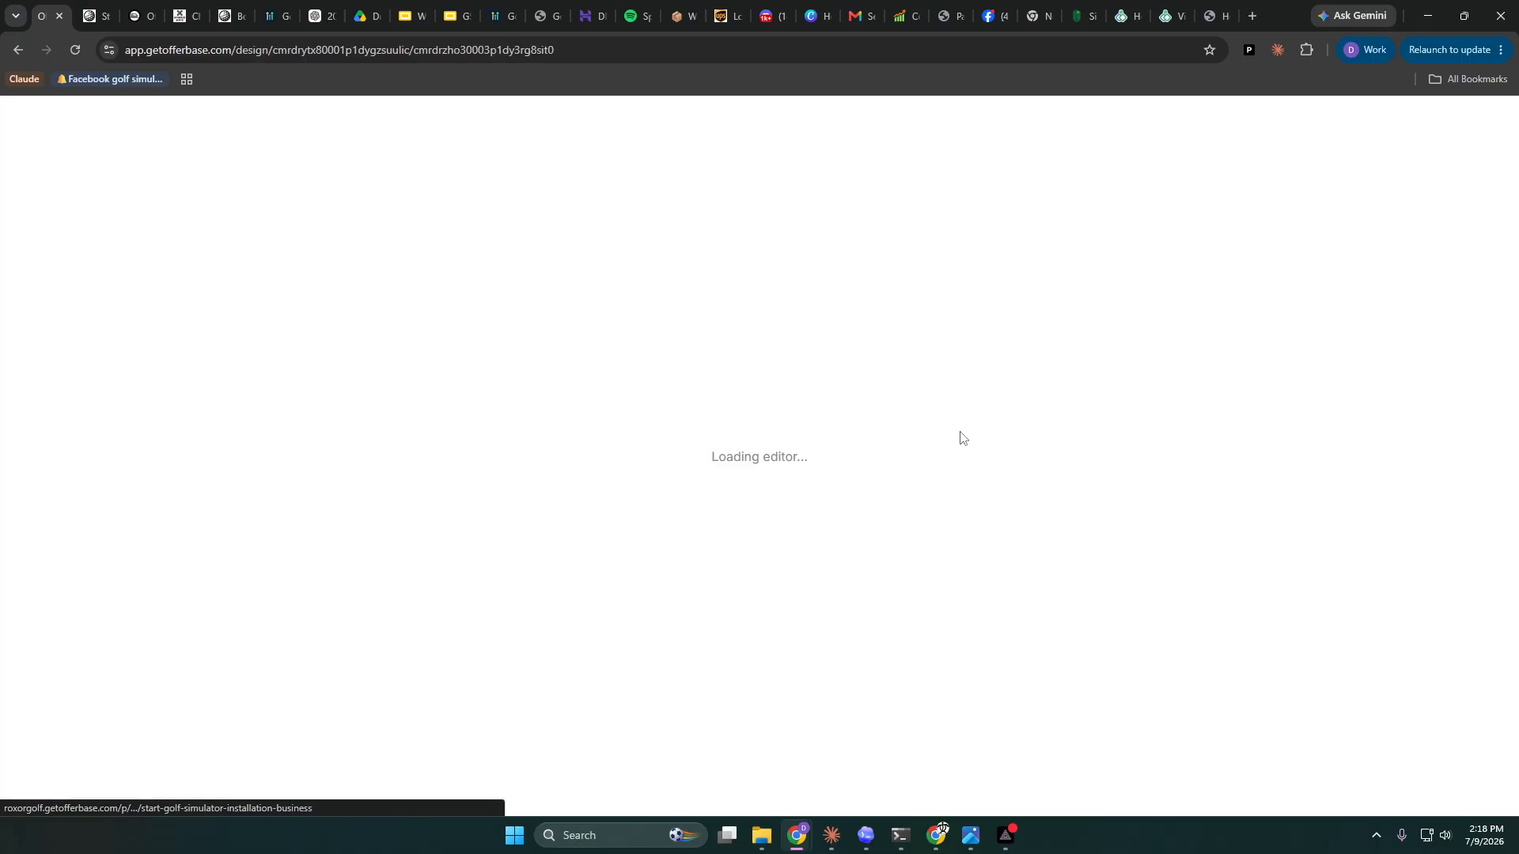
{"action": "scroll", "coordinate": [638, 379], "scroll_direction": "down", "scroll_amount": 15}
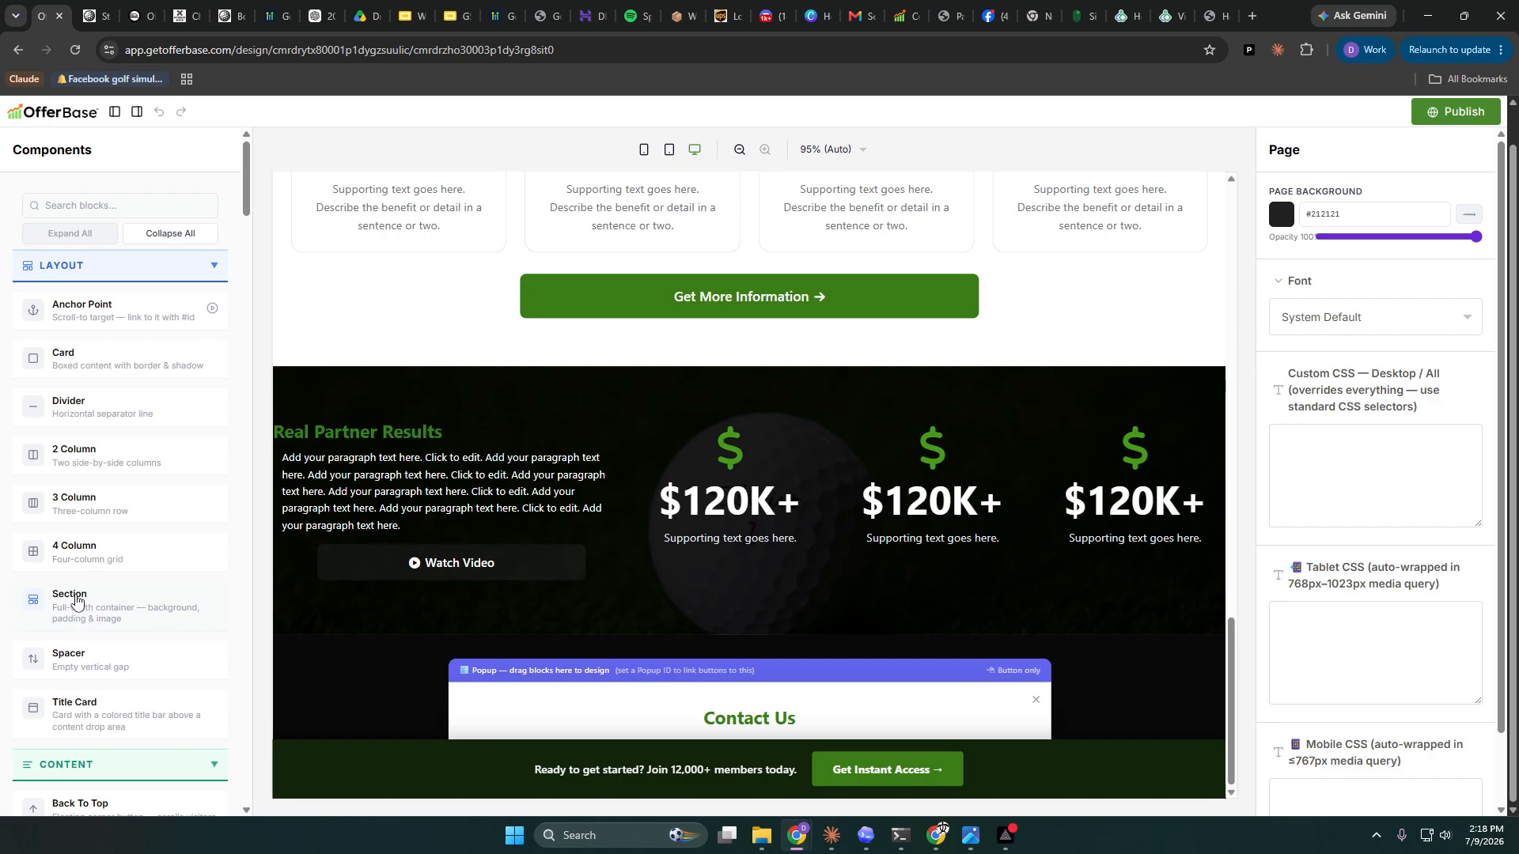
- Add a Form Block beneath the Contact Us heading in the popup and load the GolfSimInstall form into it
{"action": "scroll", "coordinate": [76, 600], "scroll_direction": "down", "scroll_amount": 3}
{"action": "scroll", "coordinate": [86, 588], "scroll_direction": "down", "scroll_amount": 12}
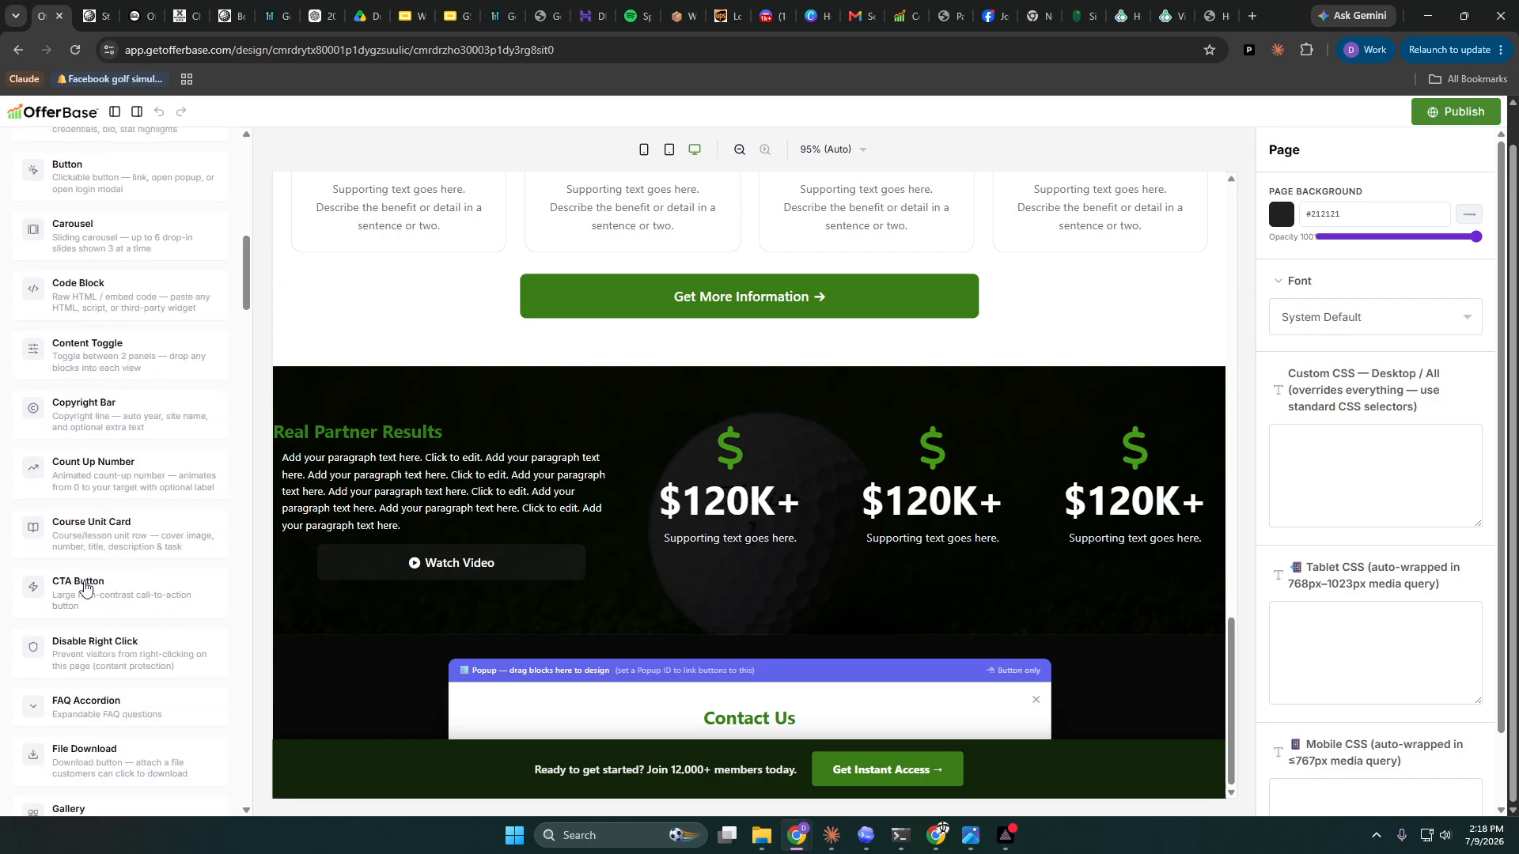
{"action": "scroll", "coordinate": [85, 587], "scroll_direction": "down", "scroll_amount": 8}
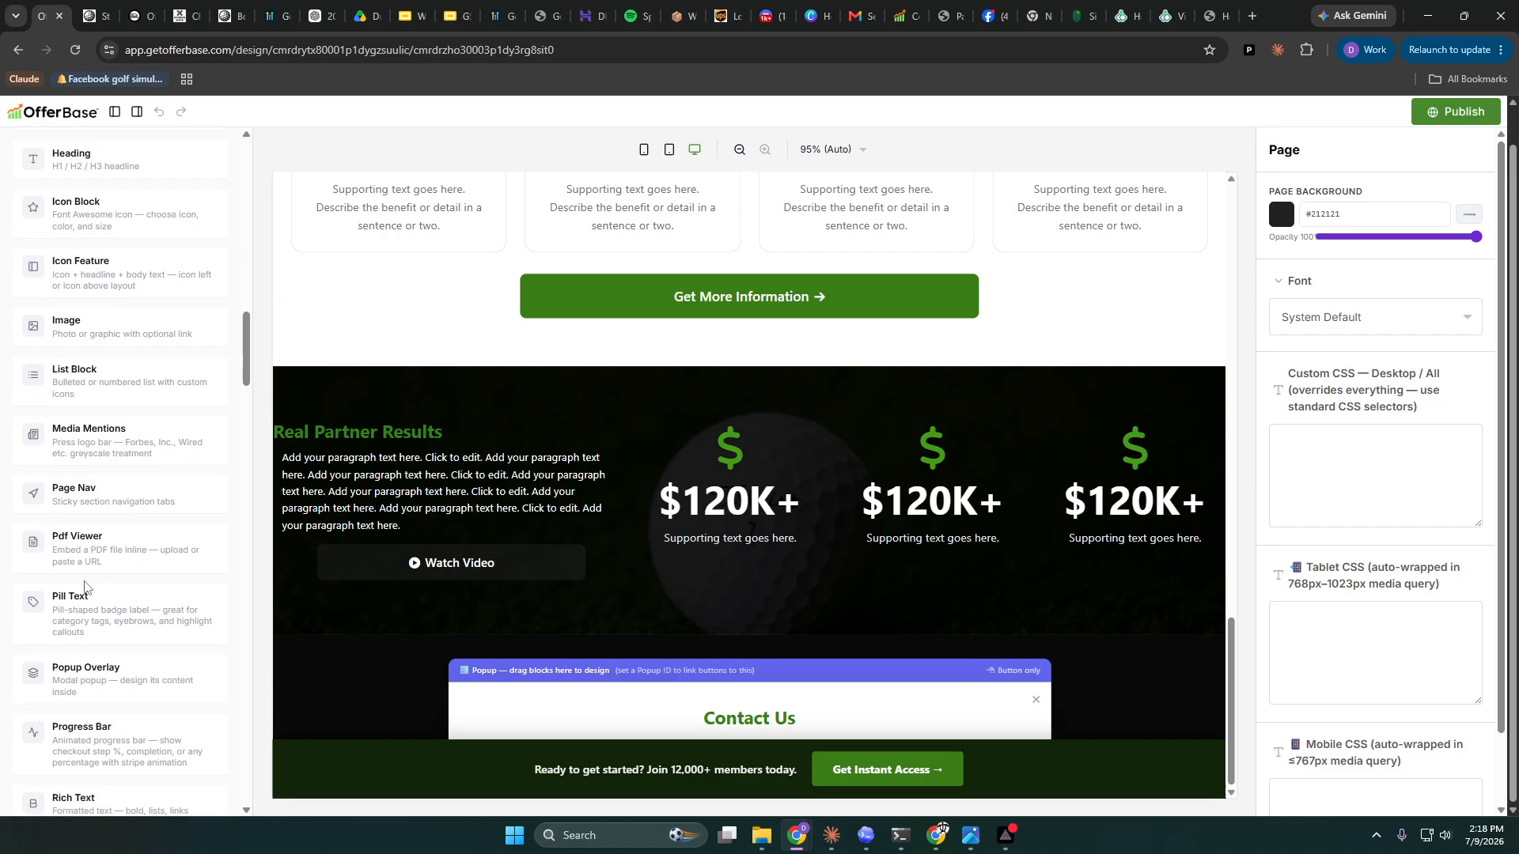
{"action": "scroll", "coordinate": [86, 587], "scroll_direction": "down", "scroll_amount": 15}
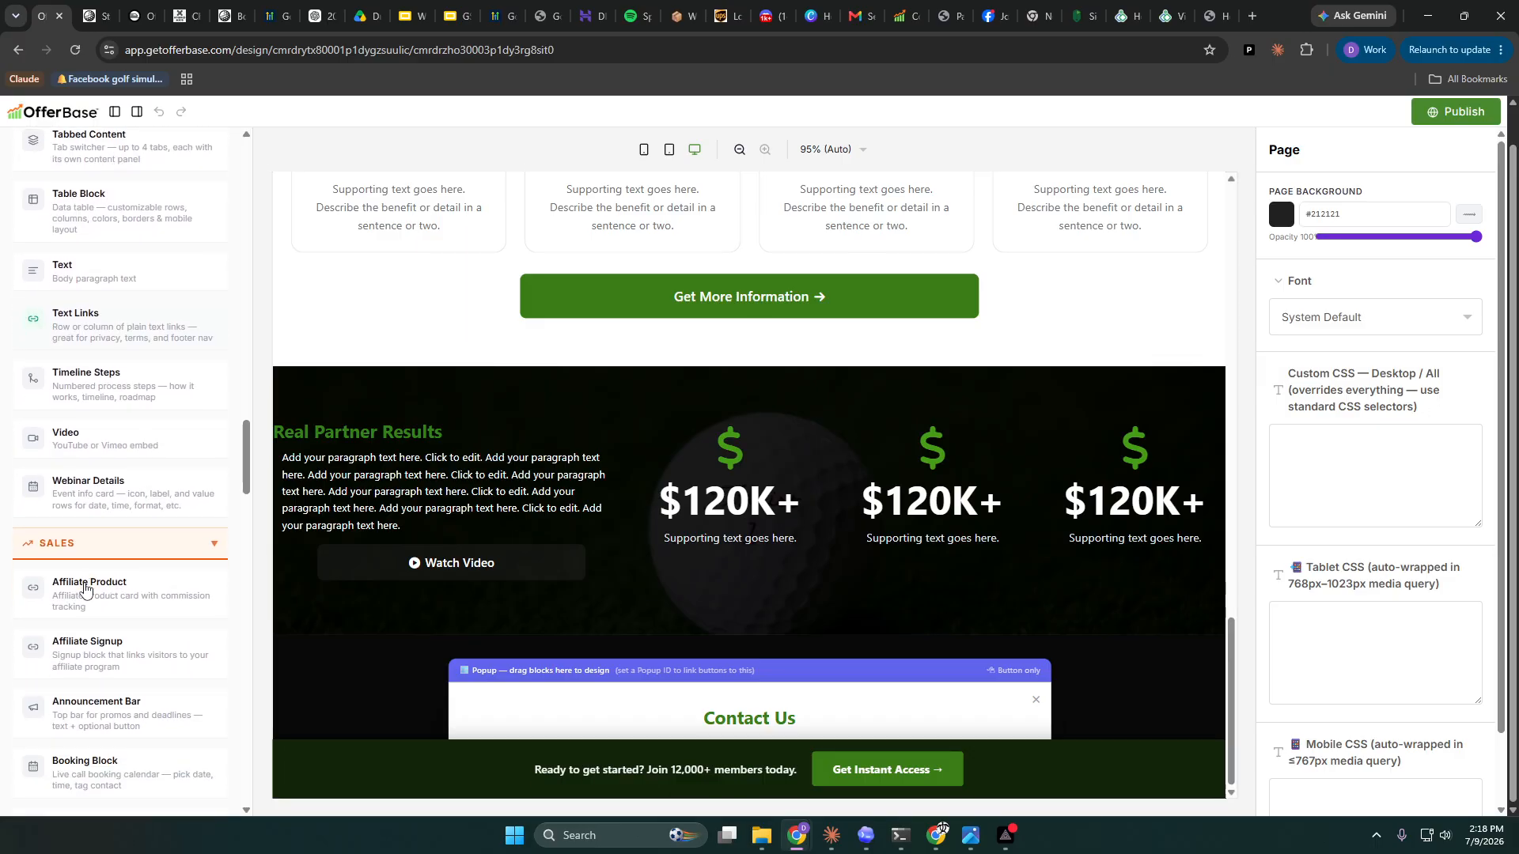
{"action": "scroll", "coordinate": [86, 587], "scroll_direction": "down", "scroll_amount": 1}
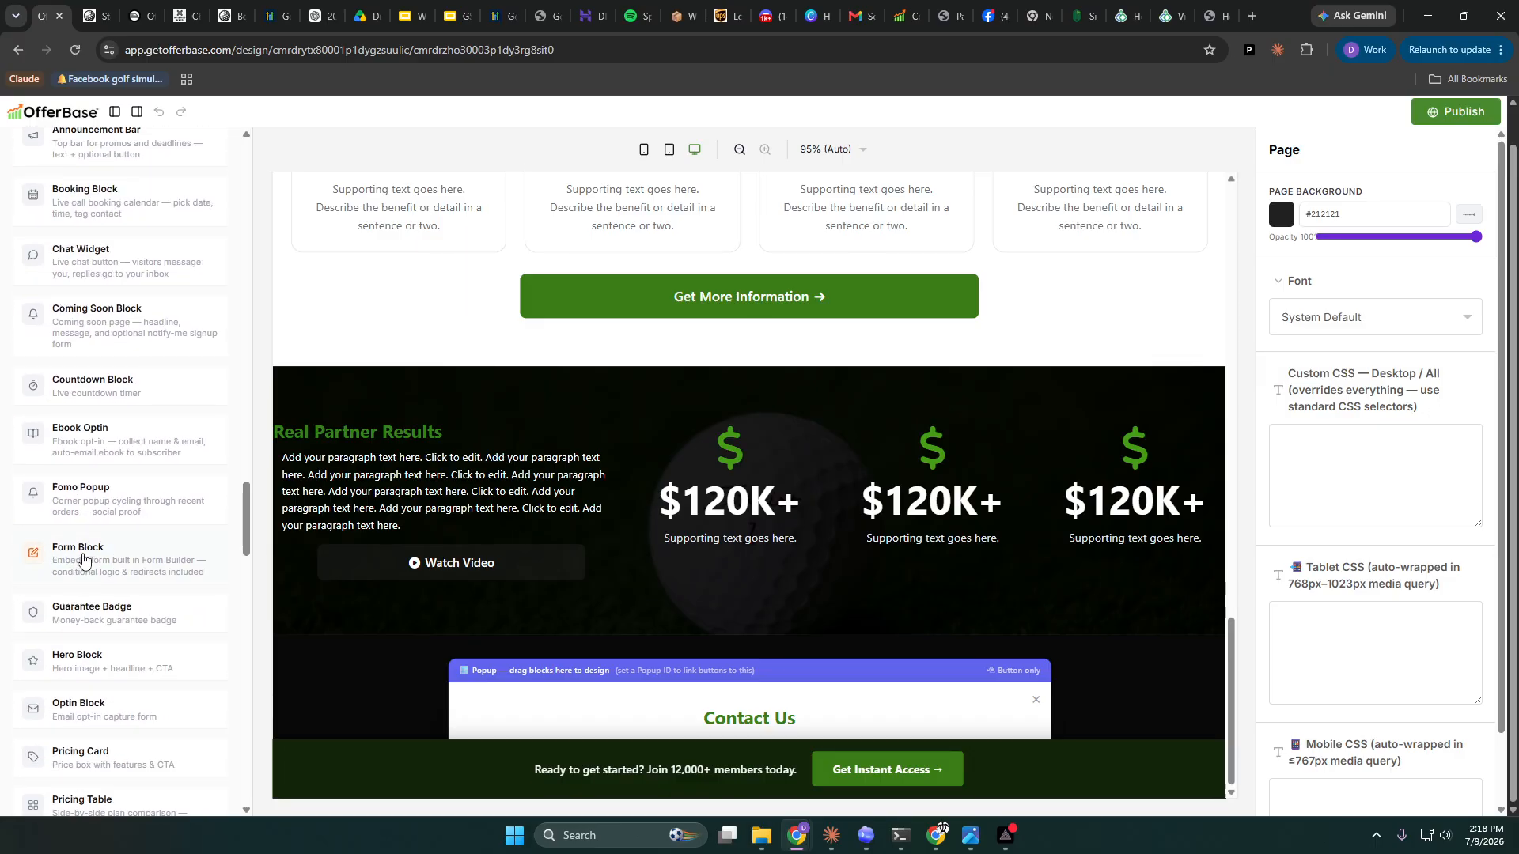
{"action": "left_click_drag", "start_coordinate": [83, 559], "coordinate": [780, 715]}
{"action": "left_click", "coordinate": [1429, 198]}
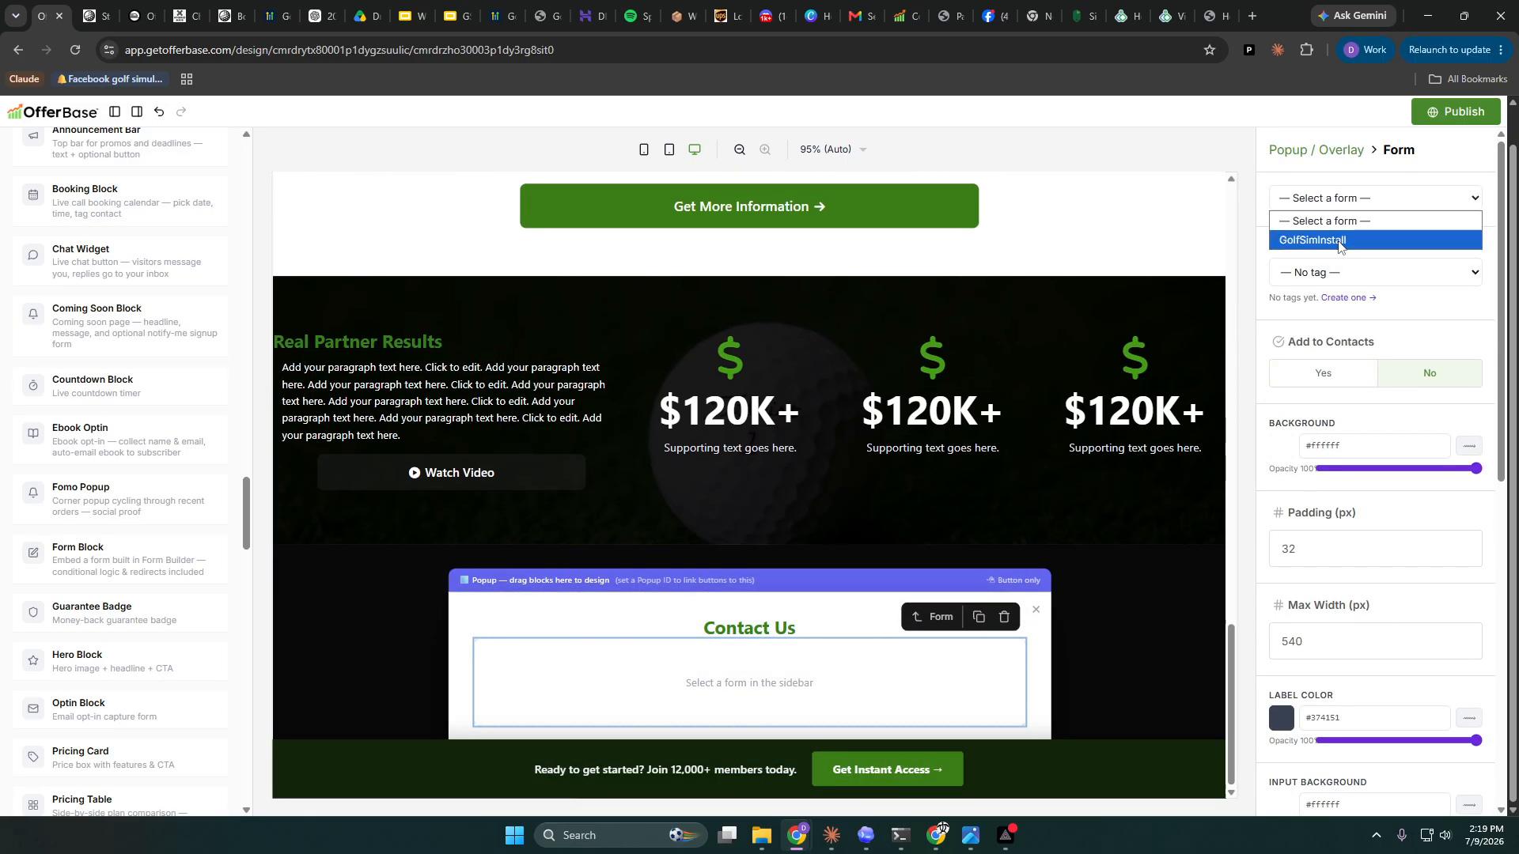
{"action": "left_click", "coordinate": [1338, 240]}
- Turn on Add to Contacts for the popup form and leave its submit tag at No tag
{"action": "scroll", "coordinate": [986, 638], "scroll_direction": "down", "scroll_amount": 3}
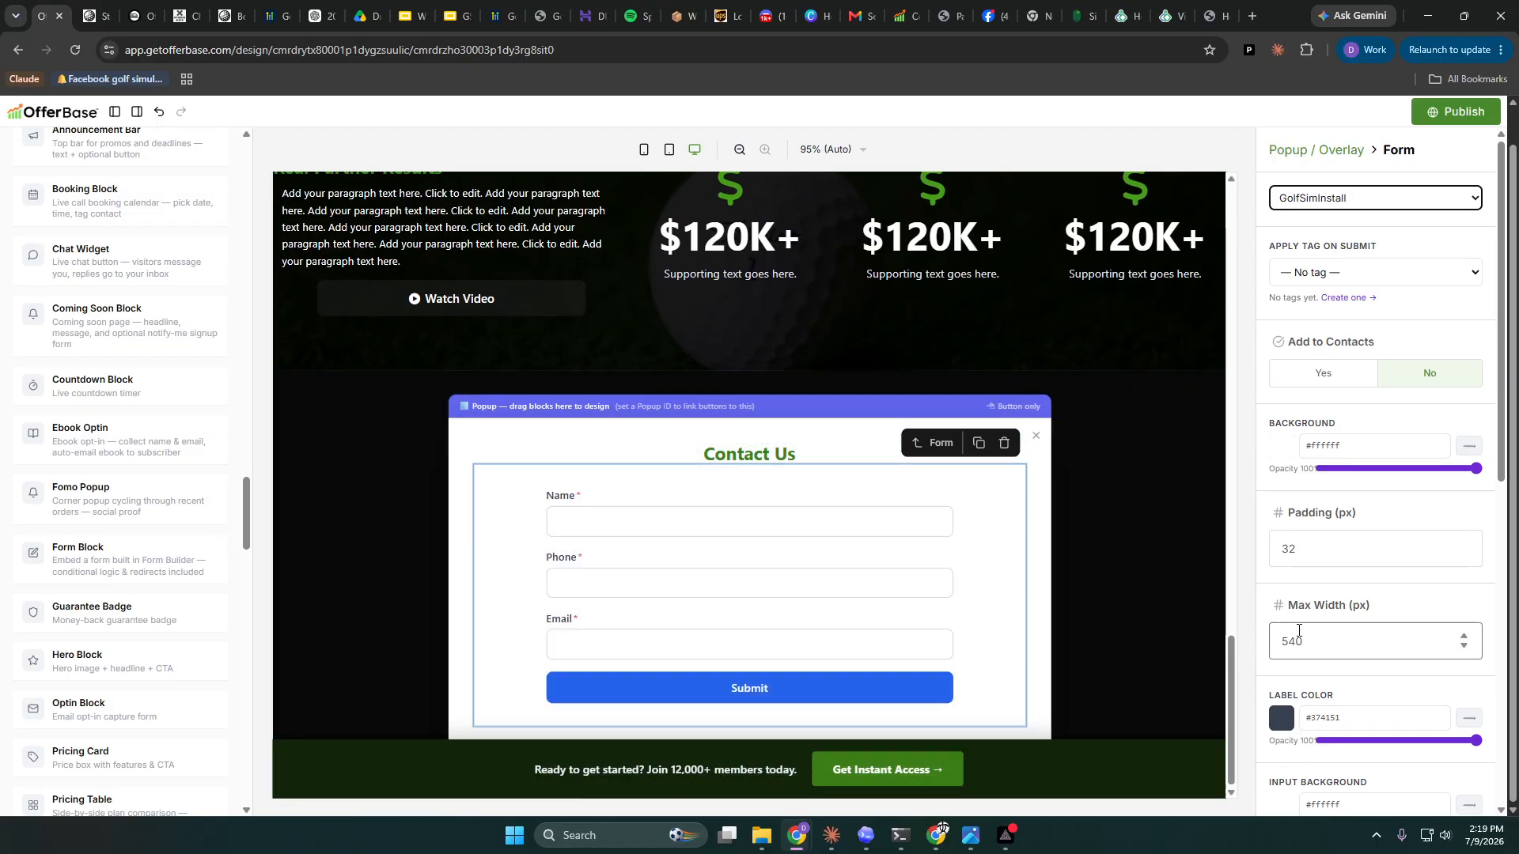
{"action": "scroll", "coordinate": [1306, 538], "scroll_direction": "down", "scroll_amount": 1}
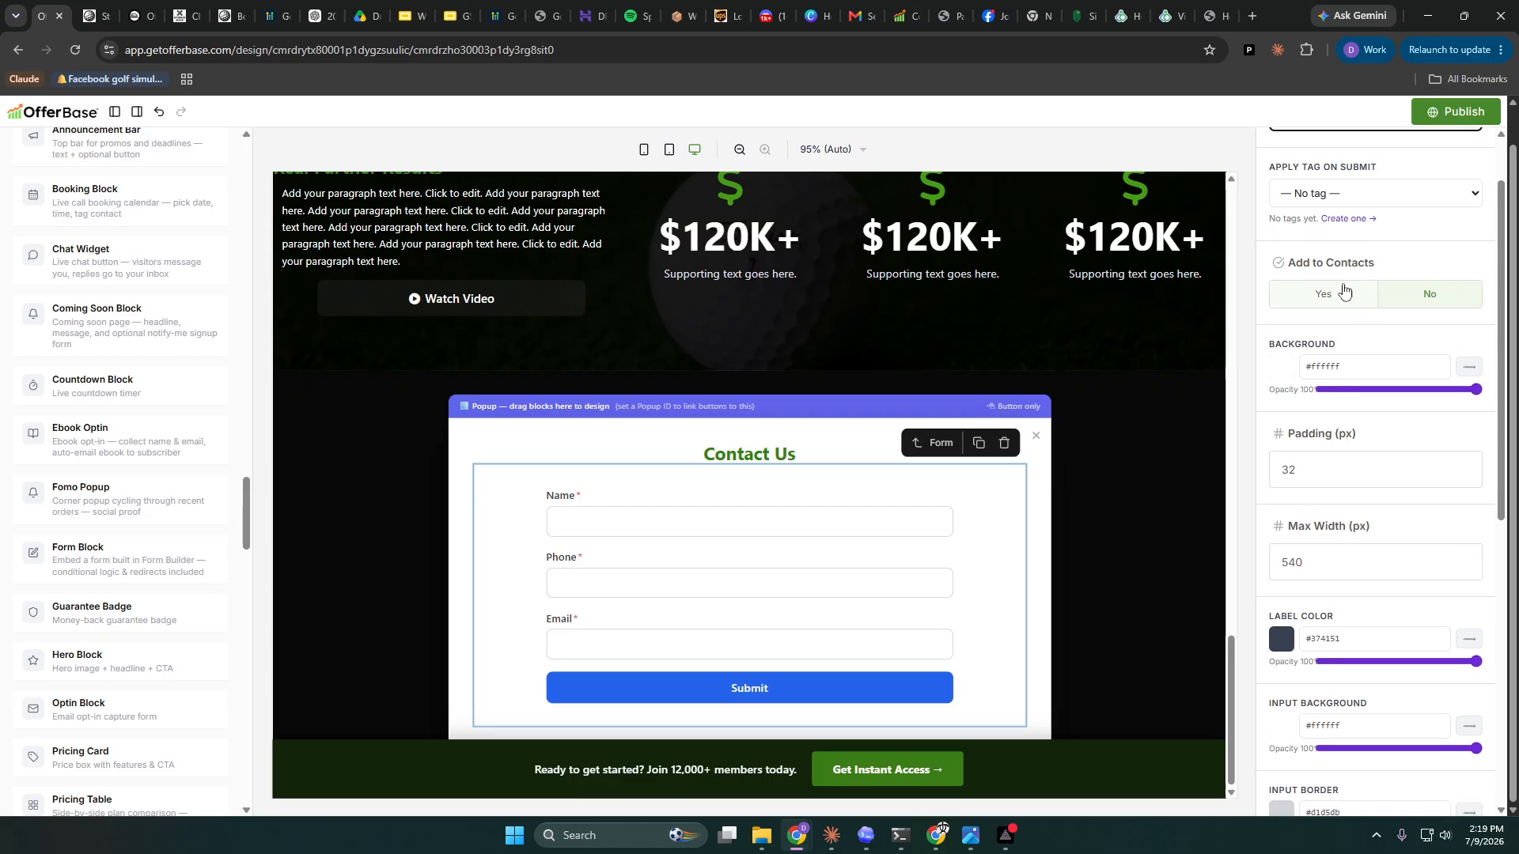
{"action": "left_click", "coordinate": [1345, 205]}
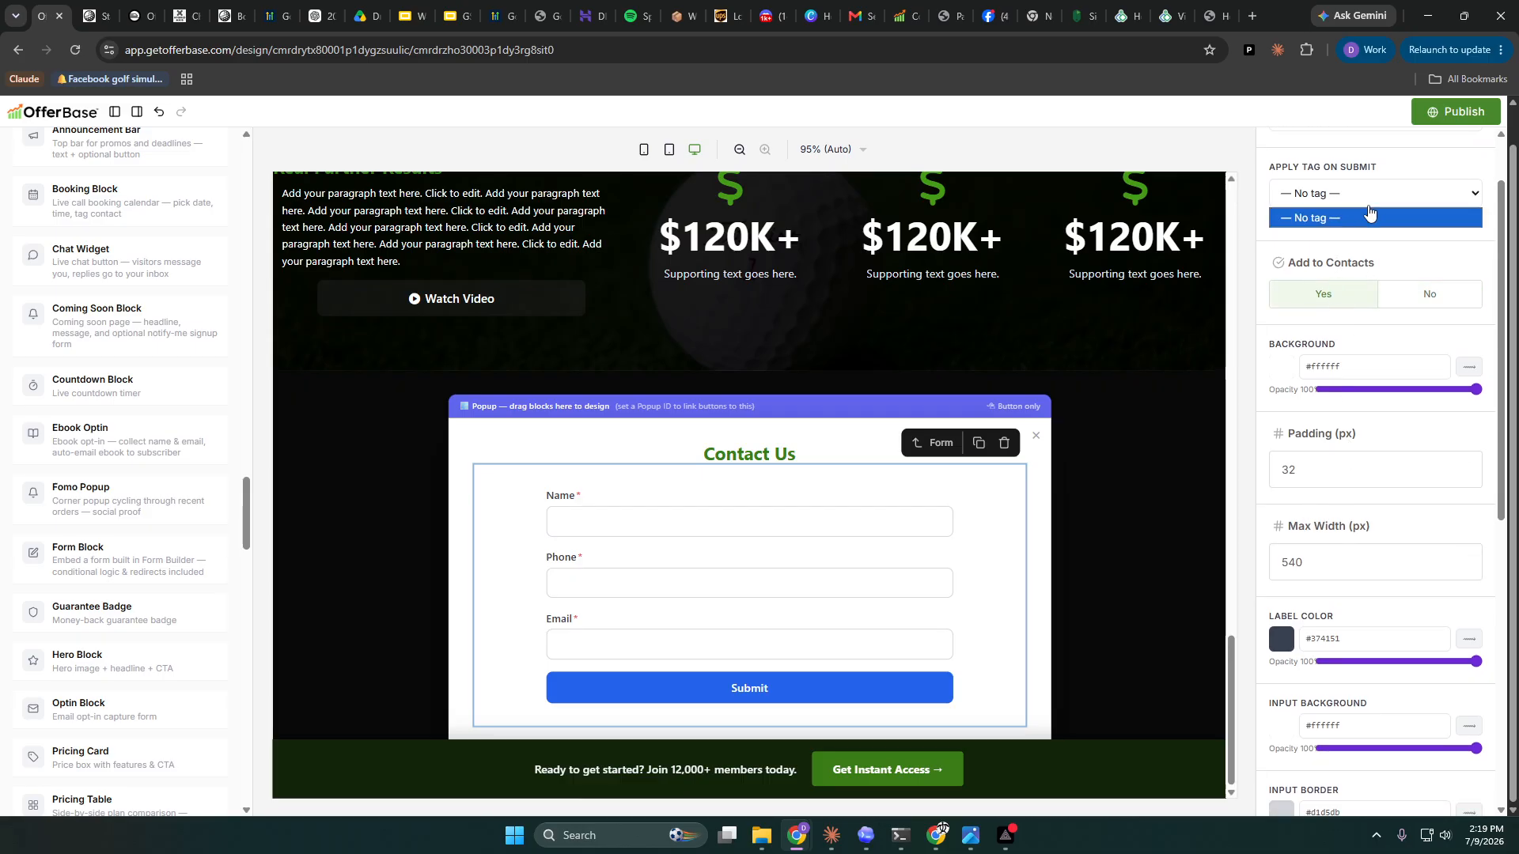
{"action": "left_click", "coordinate": [1388, 237]}
- Set the form's button color to green #92b77e by sampling the sticky bar's Get Instant Access button
{"action": "scroll", "coordinate": [1347, 388], "scroll_direction": "down", "scroll_amount": 3}
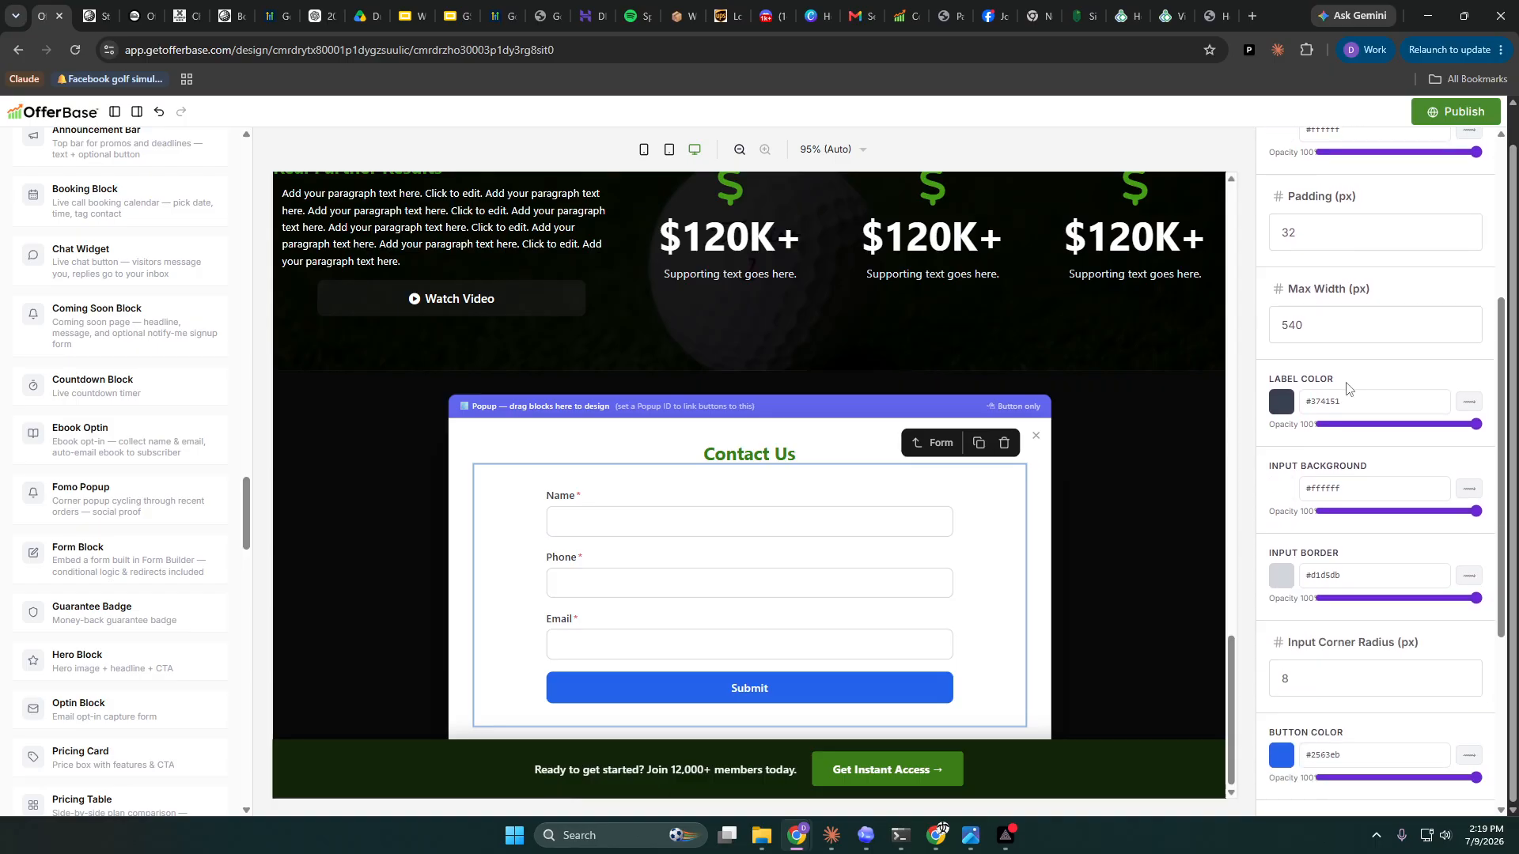
{"action": "scroll", "coordinate": [1346, 396], "scroll_direction": "down", "scroll_amount": 2}
{"action": "left_click", "coordinate": [1286, 602]}
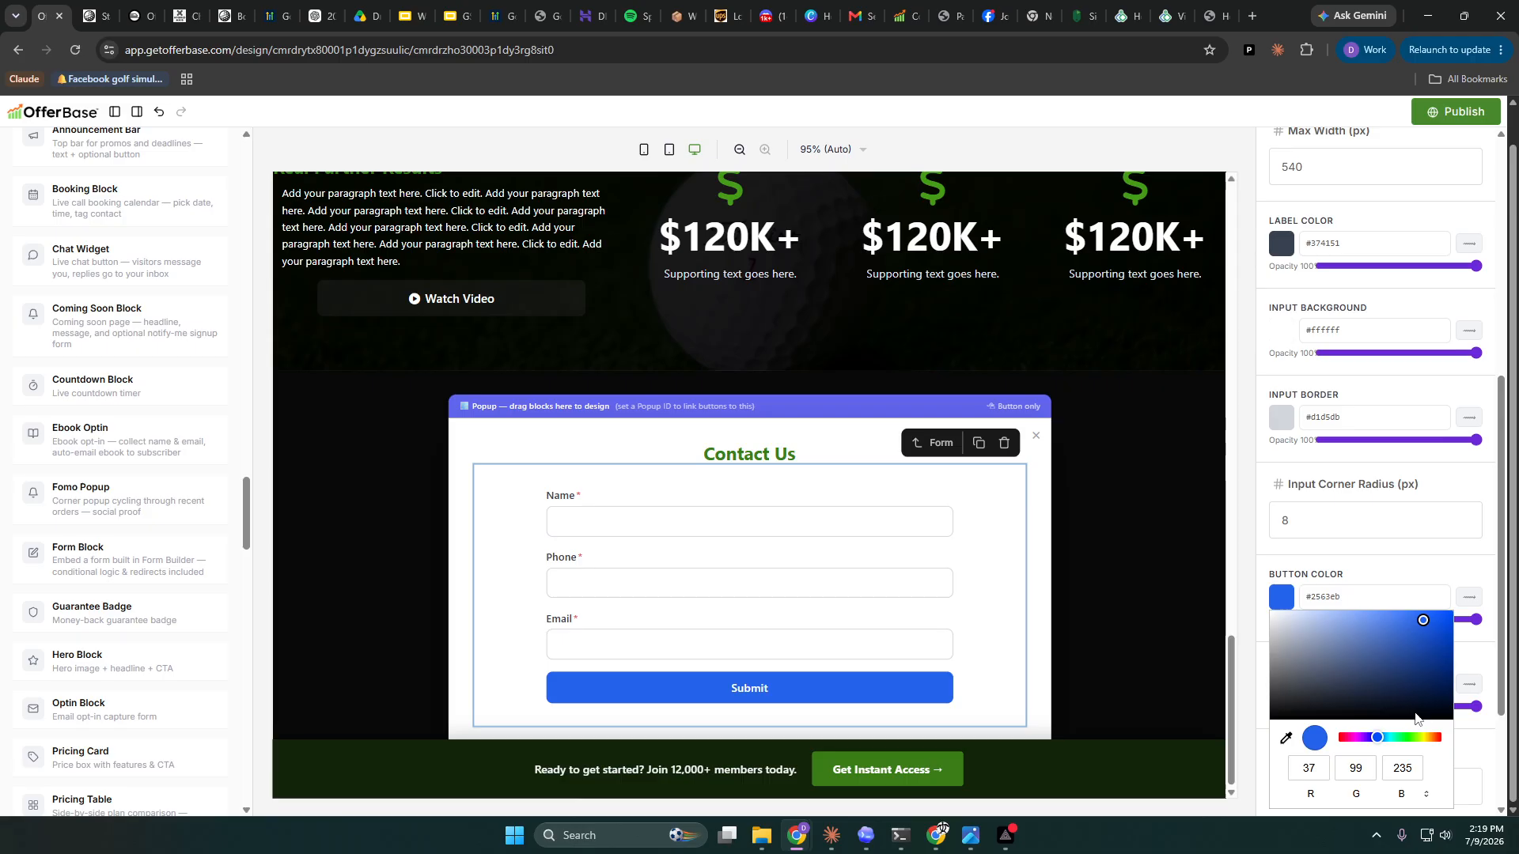
{"action": "left_click", "coordinate": [1434, 710]}
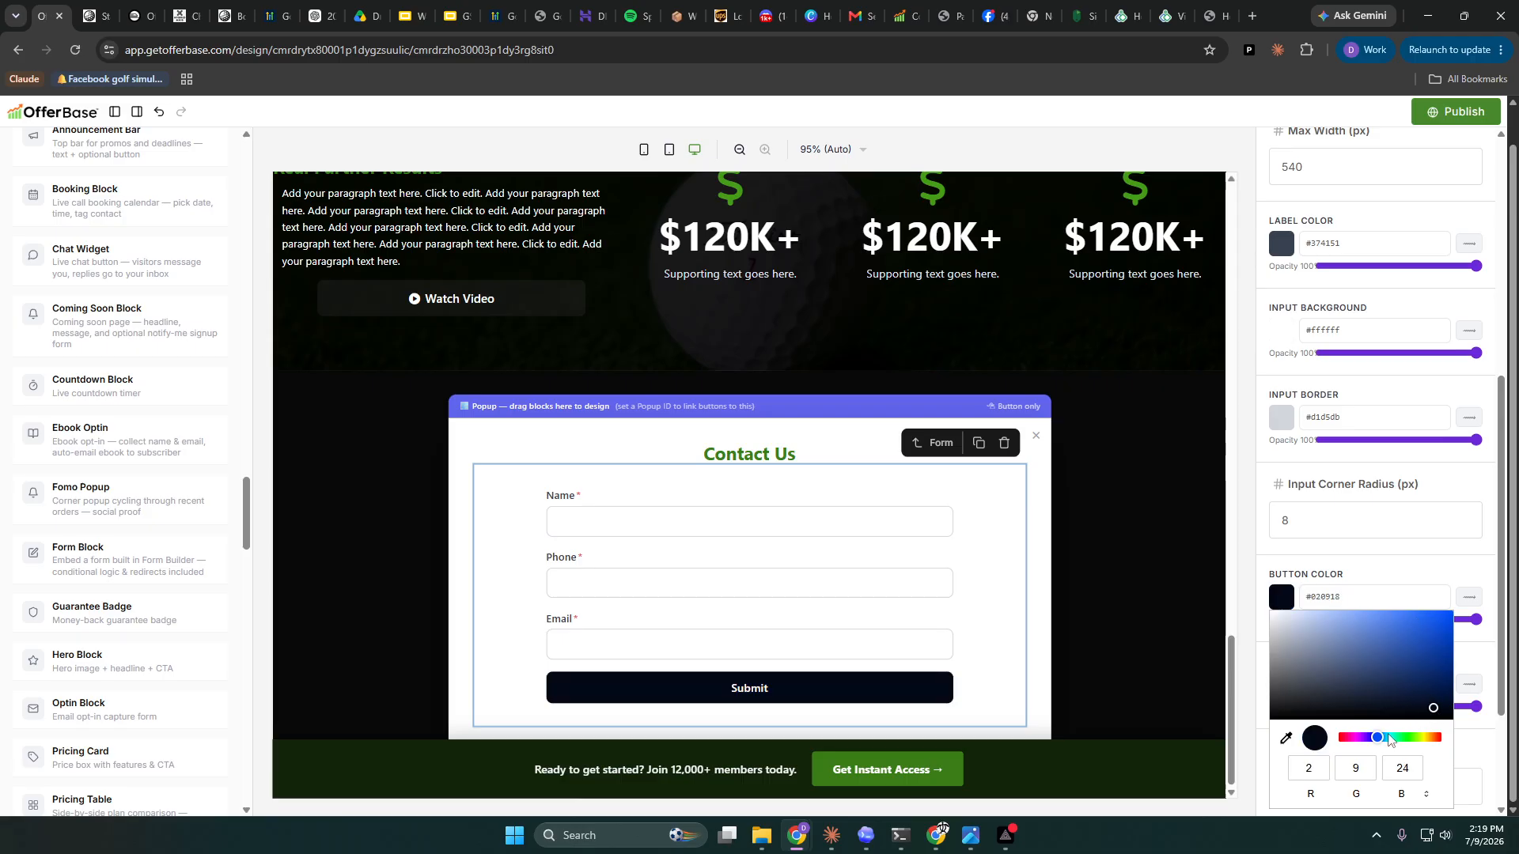
{"action": "left_click", "coordinate": [1287, 740]}
{"action": "left_click", "coordinate": [932, 771]}
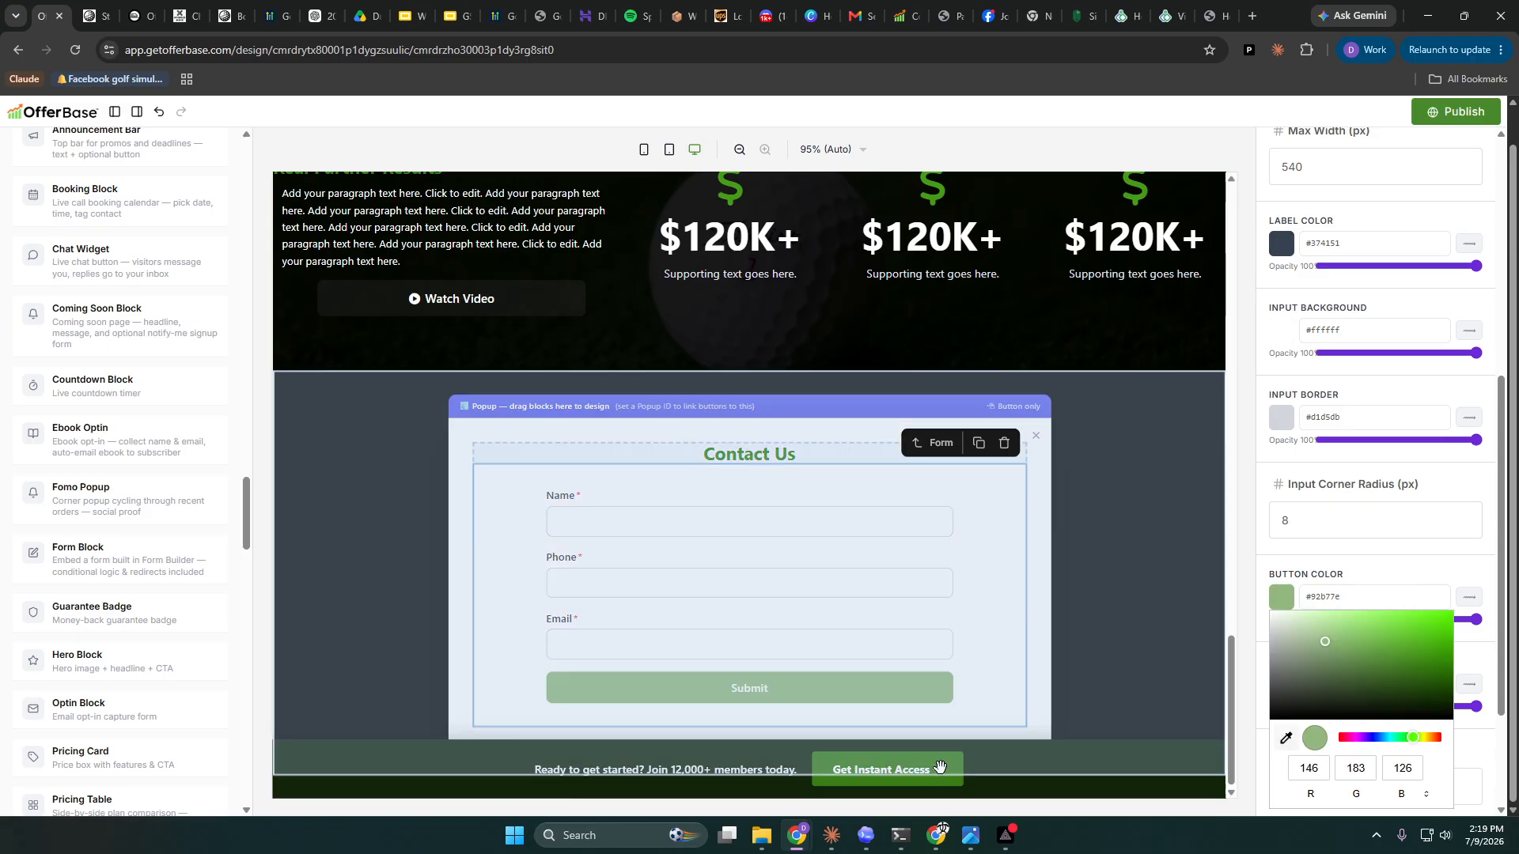
- Enlarge the popup's Contact Us heading to 38 px and insert a Progress Bar above it
{"action": "left_click", "coordinate": [765, 453]}
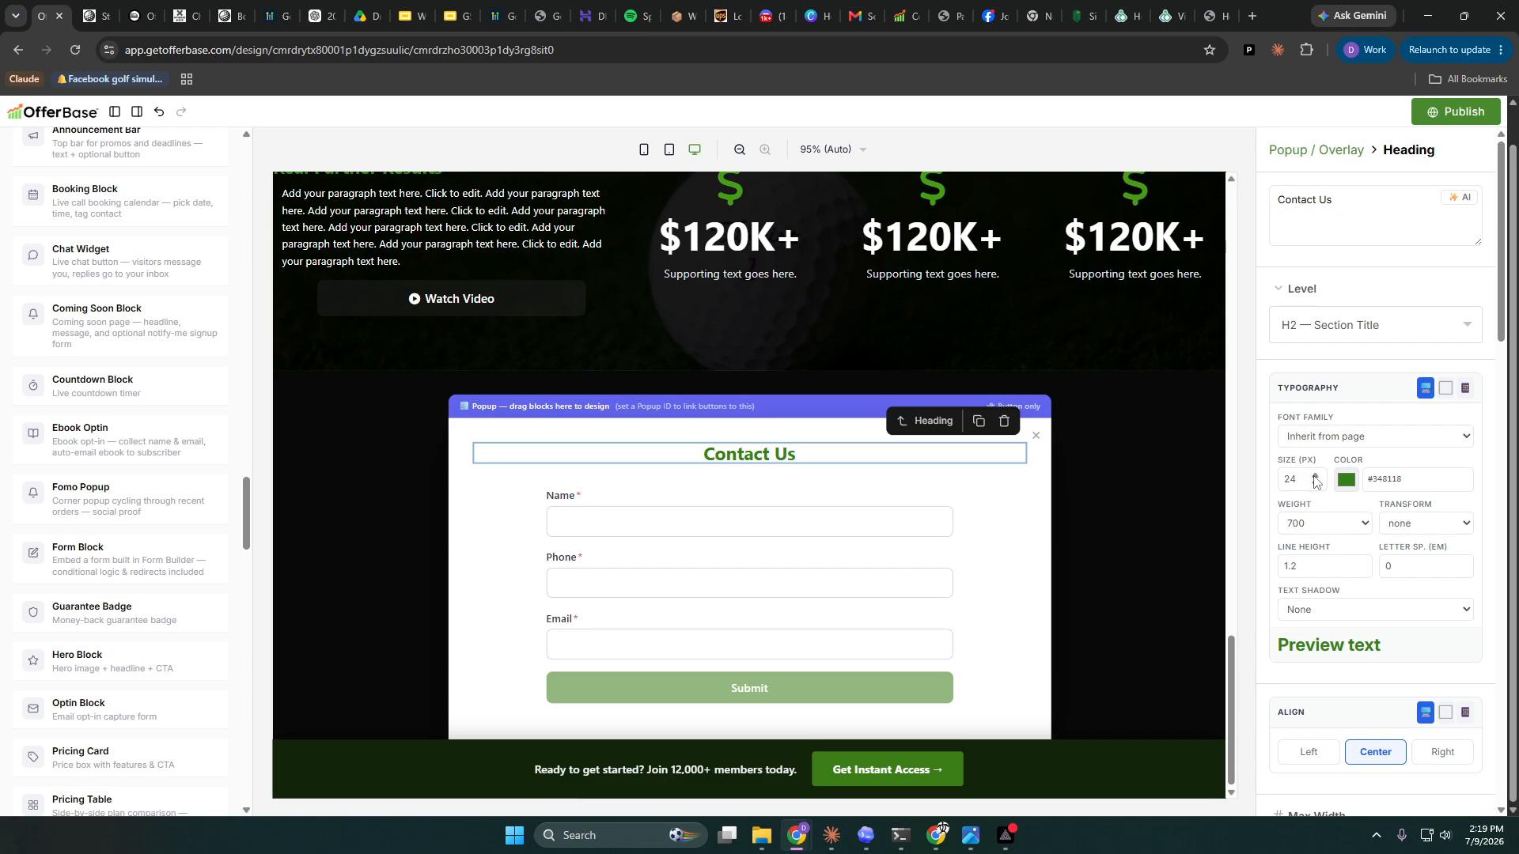
{"action": "left_click", "coordinate": [1315, 476]}
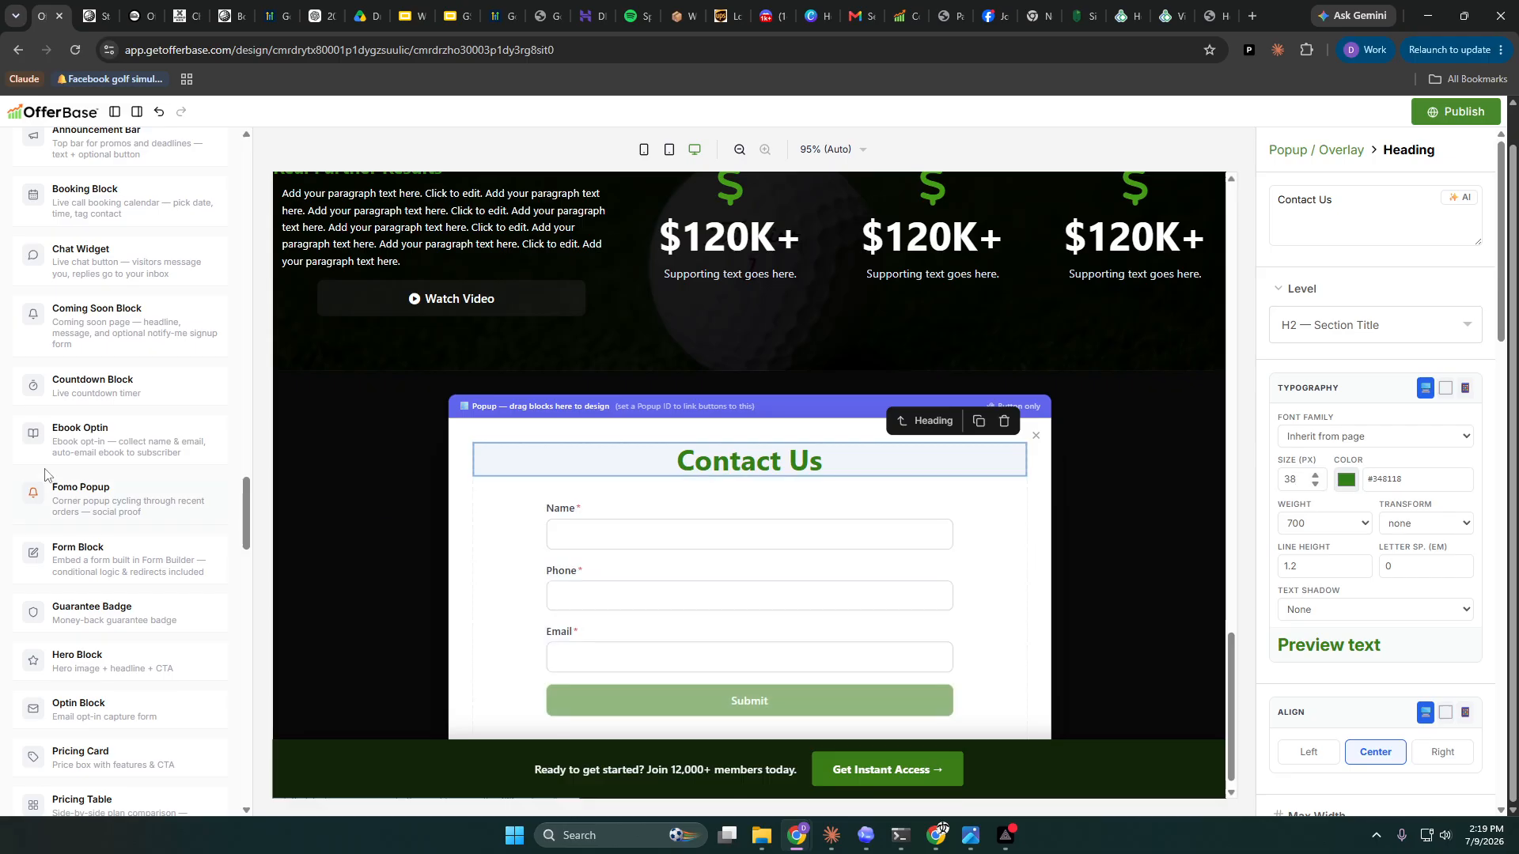
{"action": "scroll", "coordinate": [119, 530], "scroll_direction": "up", "scroll_amount": 10}
{"action": "scroll", "coordinate": [108, 320], "scroll_direction": "up", "scroll_amount": 1}
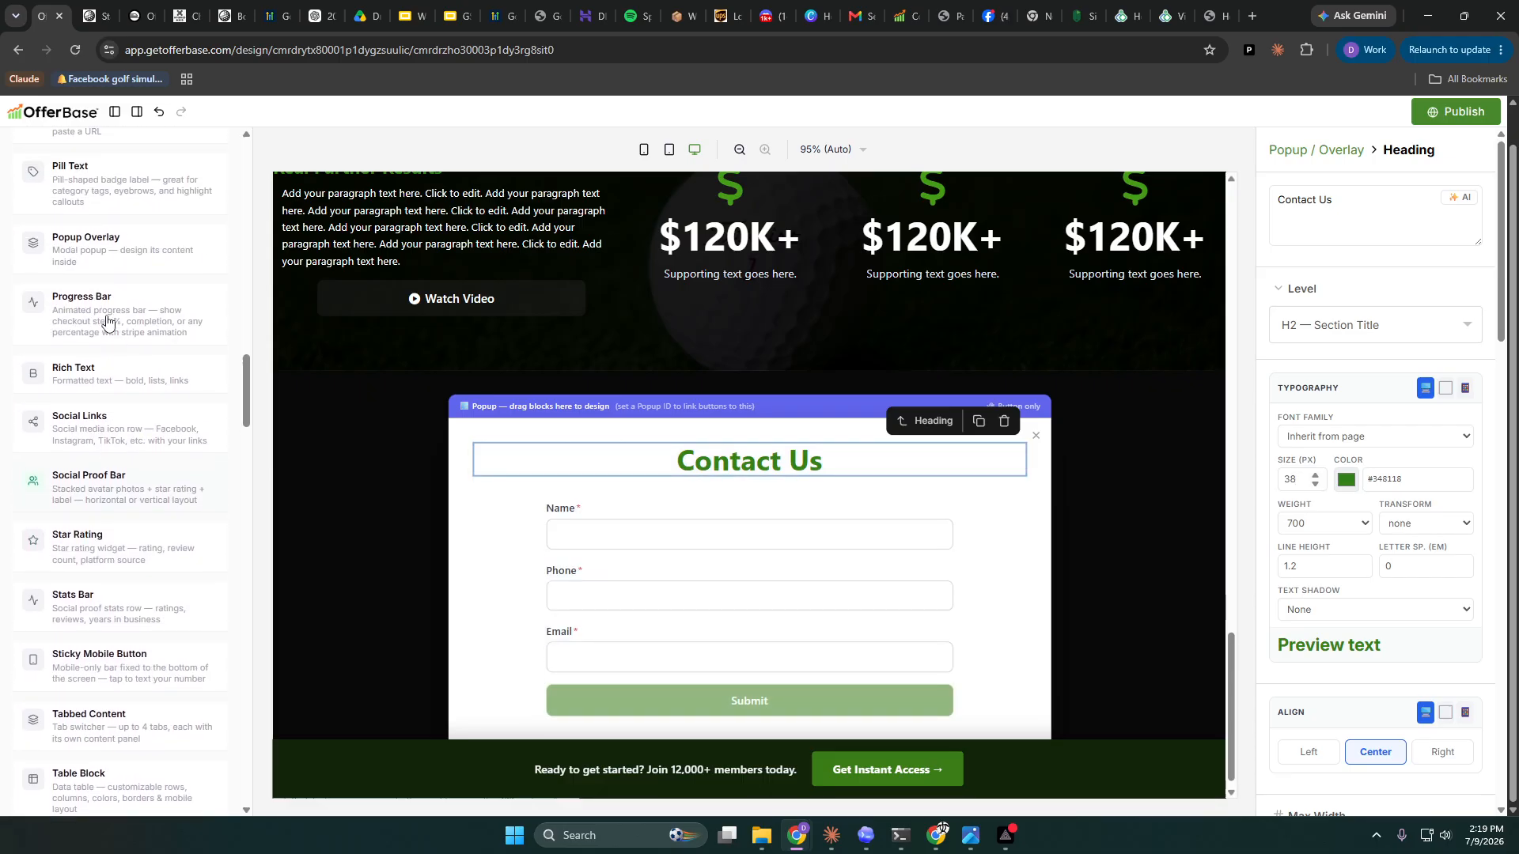
{"action": "left_click_drag", "start_coordinate": [81, 348], "coordinate": [736, 455]}
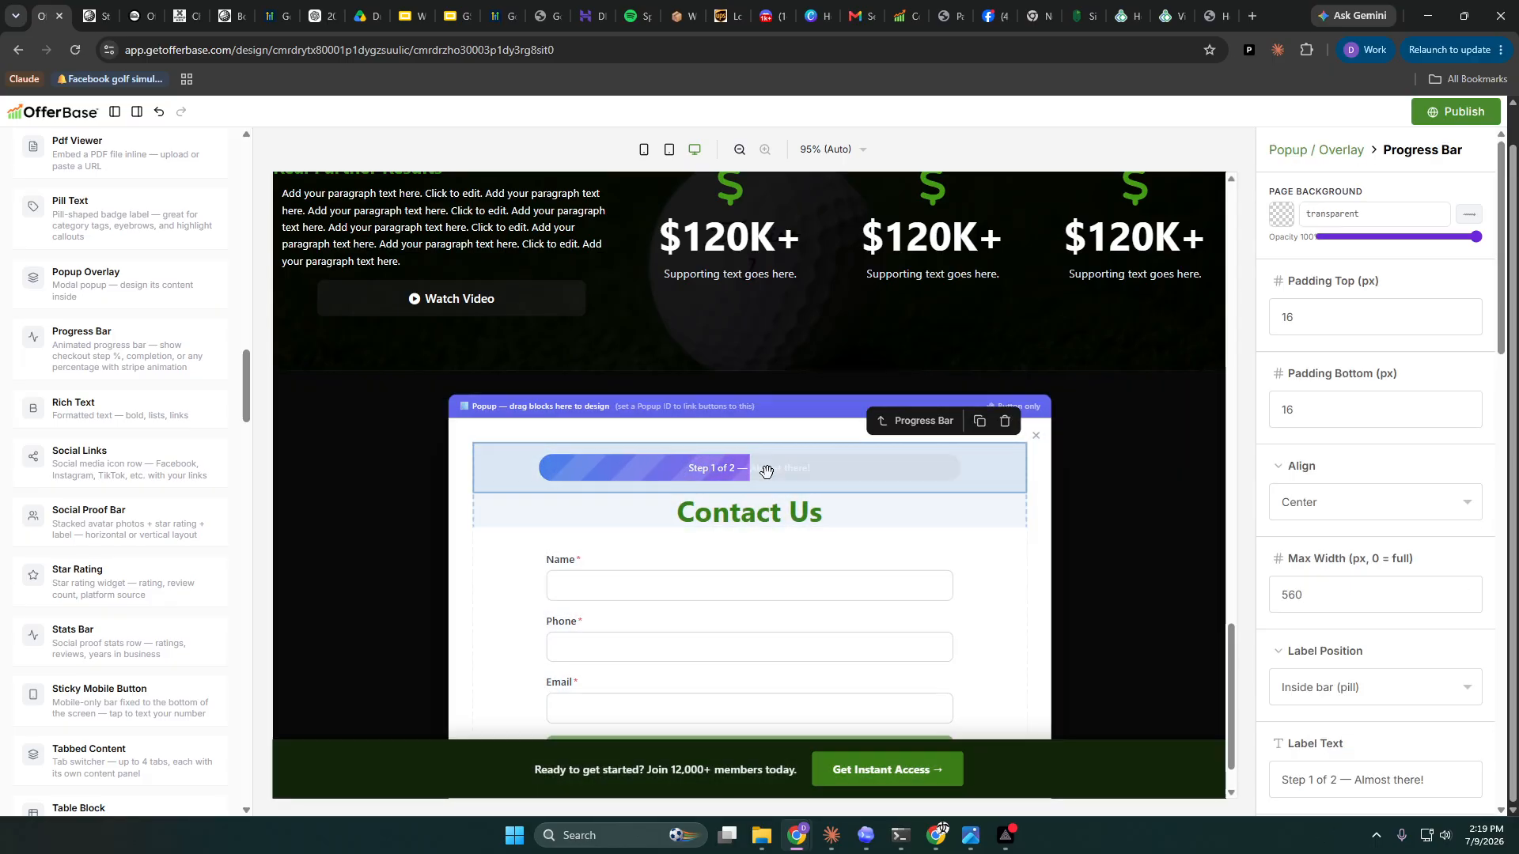
- Set the progress bar's label color to #382e2e and its label position to Above bar
{"action": "scroll", "coordinate": [1404, 503], "scroll_direction": "down", "scroll_amount": 7}
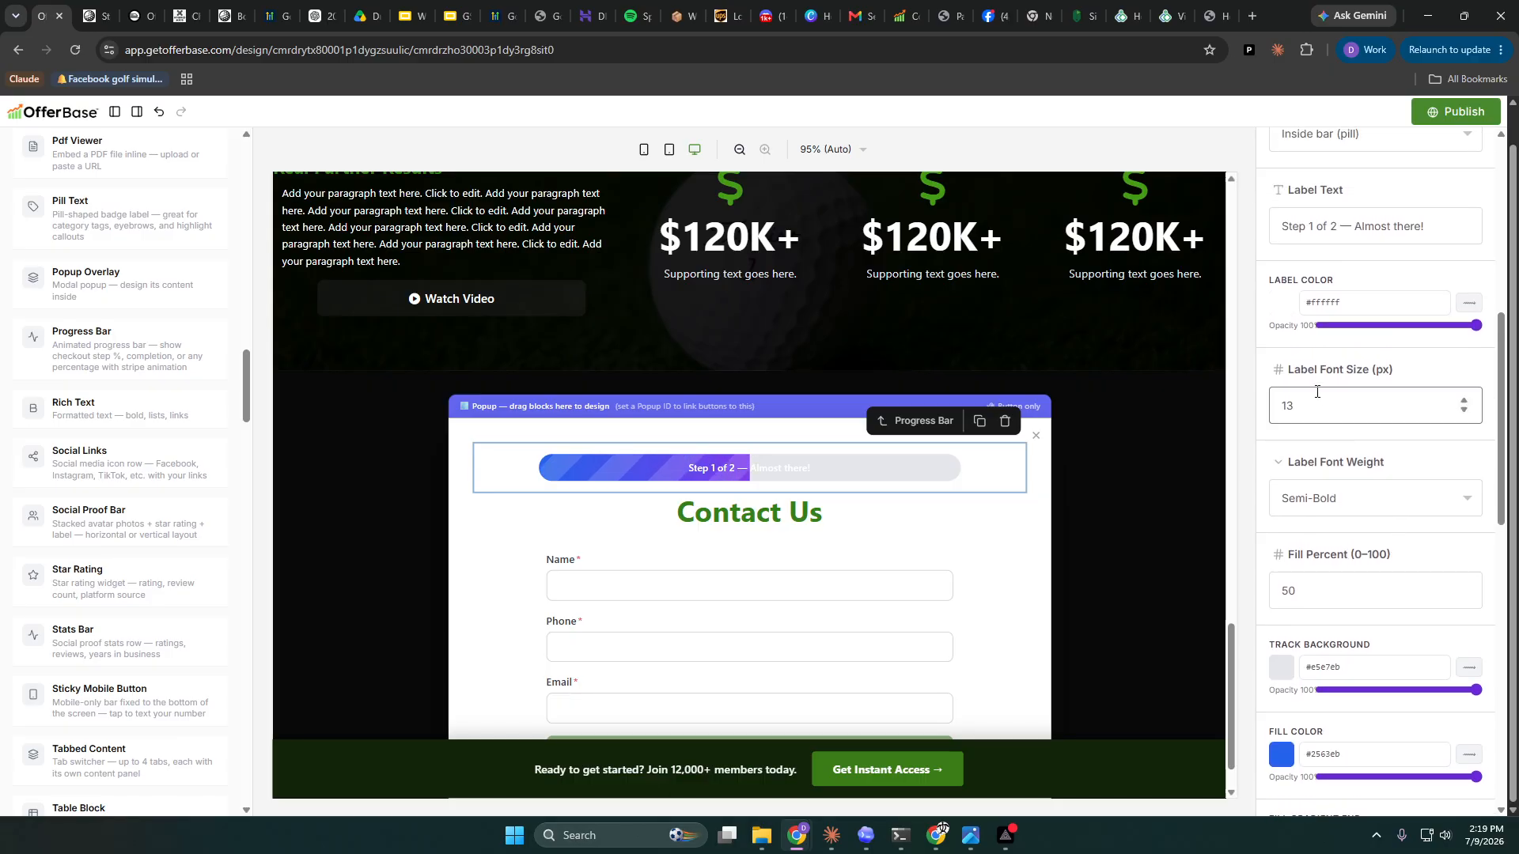
{"action": "left_click", "coordinate": [1282, 303]}
{"action": "left_click_drag", "start_coordinate": [1294, 355], "coordinate": [1305, 400]}
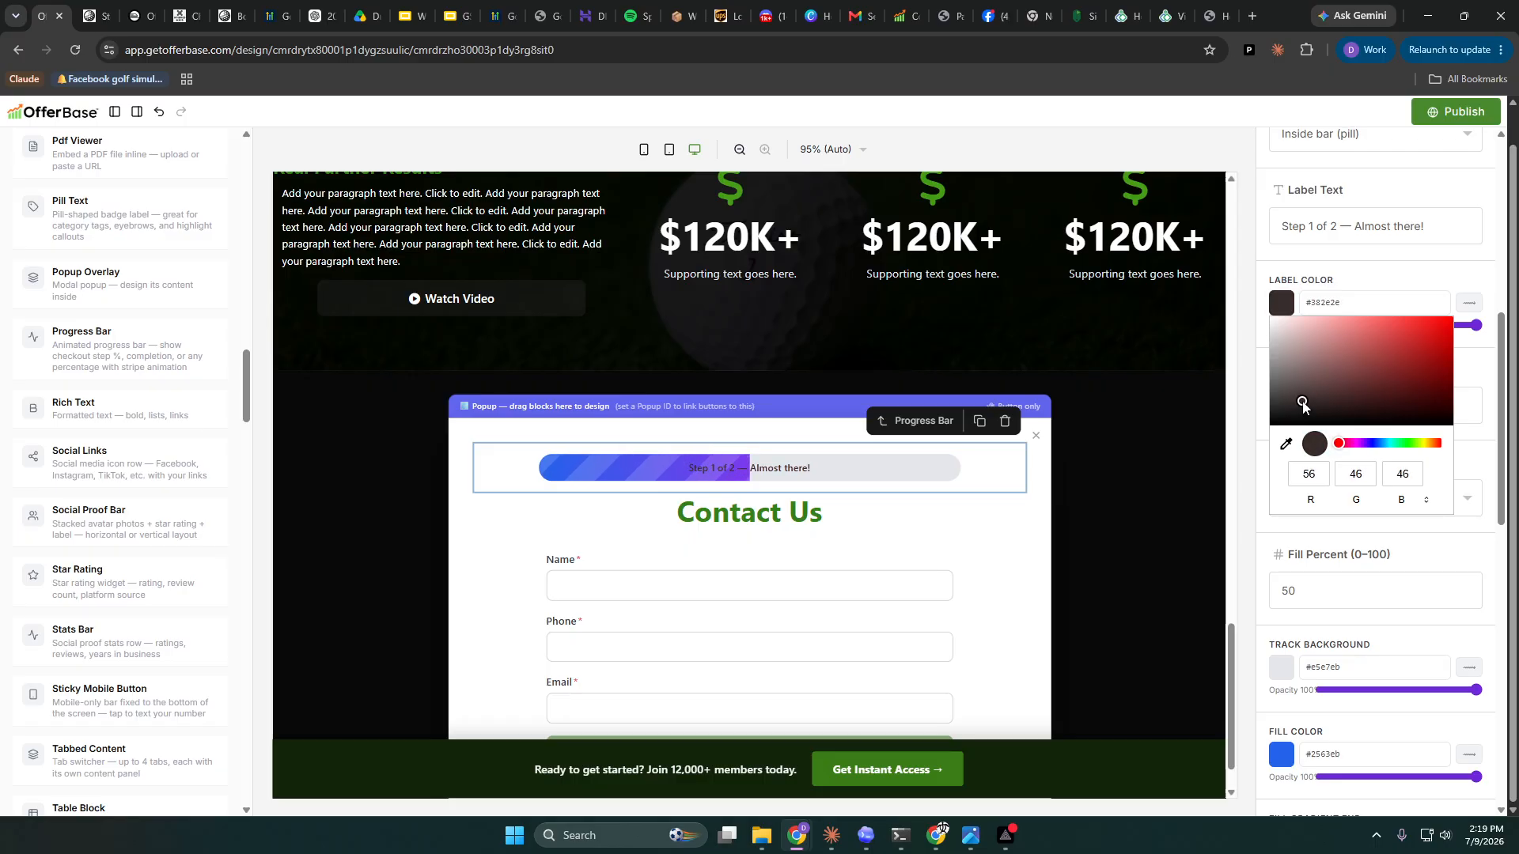
{"action": "left_click", "coordinate": [1269, 263]}
{"action": "scroll", "coordinate": [1342, 259], "scroll_direction": "up", "scroll_amount": 2}
{"action": "left_click", "coordinate": [1376, 291]}
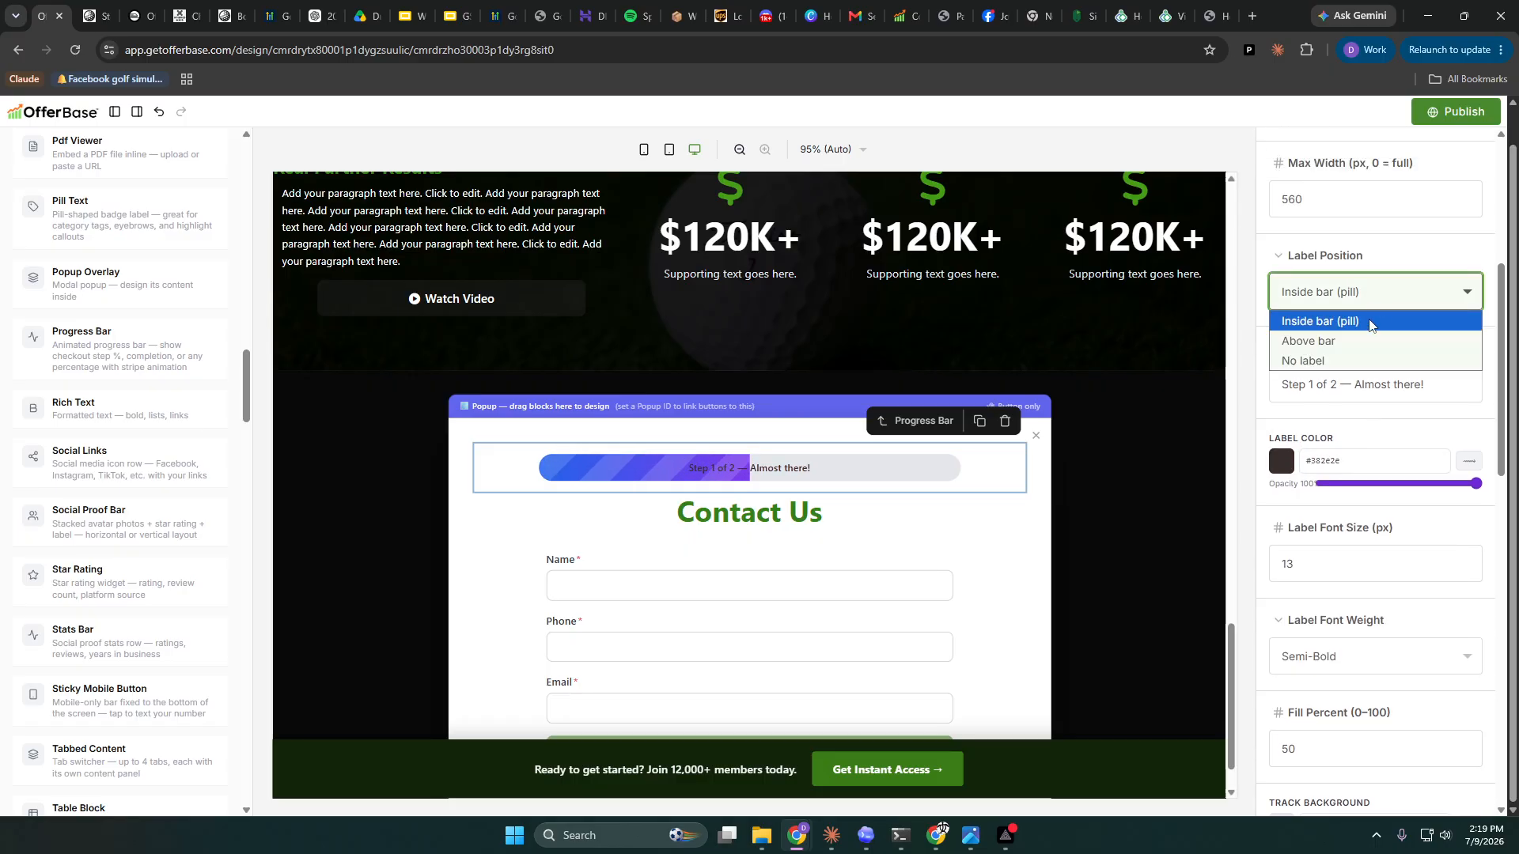
{"action": "left_click", "coordinate": [1373, 318]}
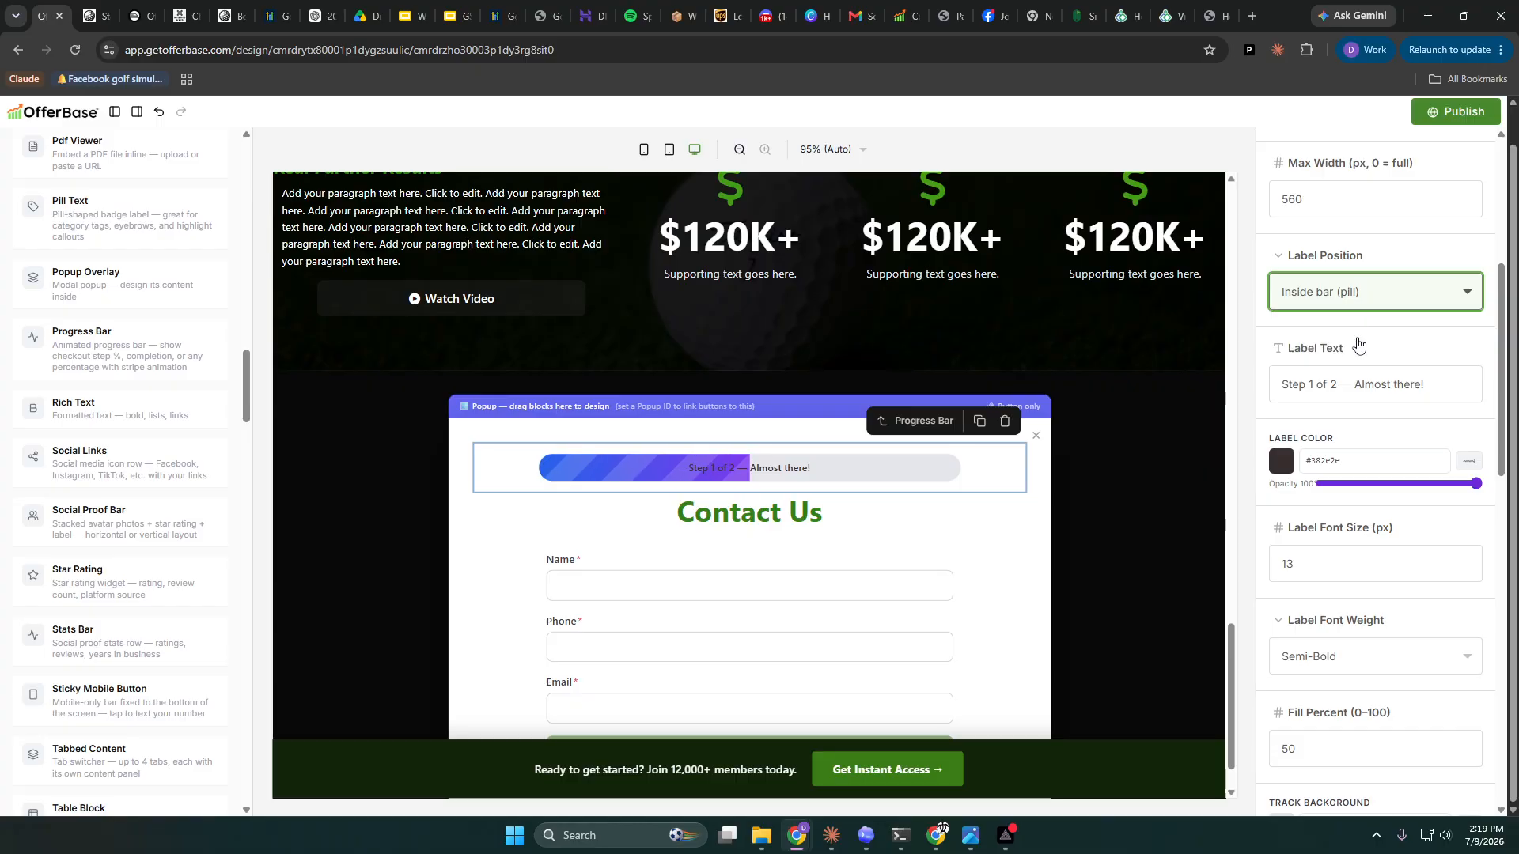
- Change the progress bar's fill color to green #377b3c
{"action": "scroll", "coordinate": [1356, 388], "scroll_direction": "down", "scroll_amount": 6}
{"action": "left_click", "coordinate": [1279, 440]}
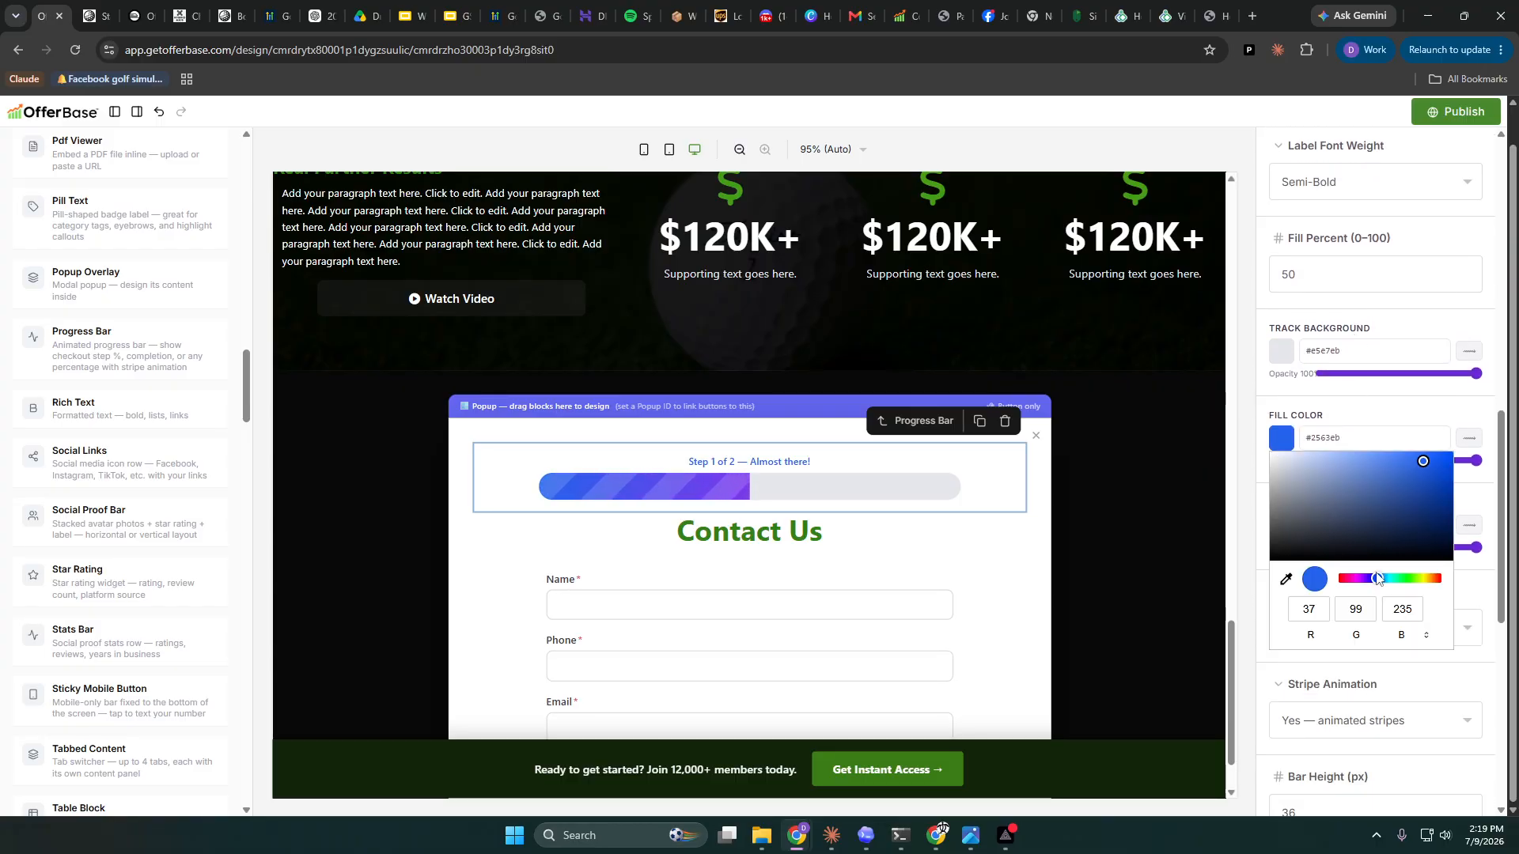
{"action": "left_click_drag", "start_coordinate": [1377, 579], "coordinate": [1406, 578]}
{"action": "left_click_drag", "start_coordinate": [1409, 525], "coordinate": [1371, 511]}
{"action": "left_click", "coordinate": [1247, 474]}
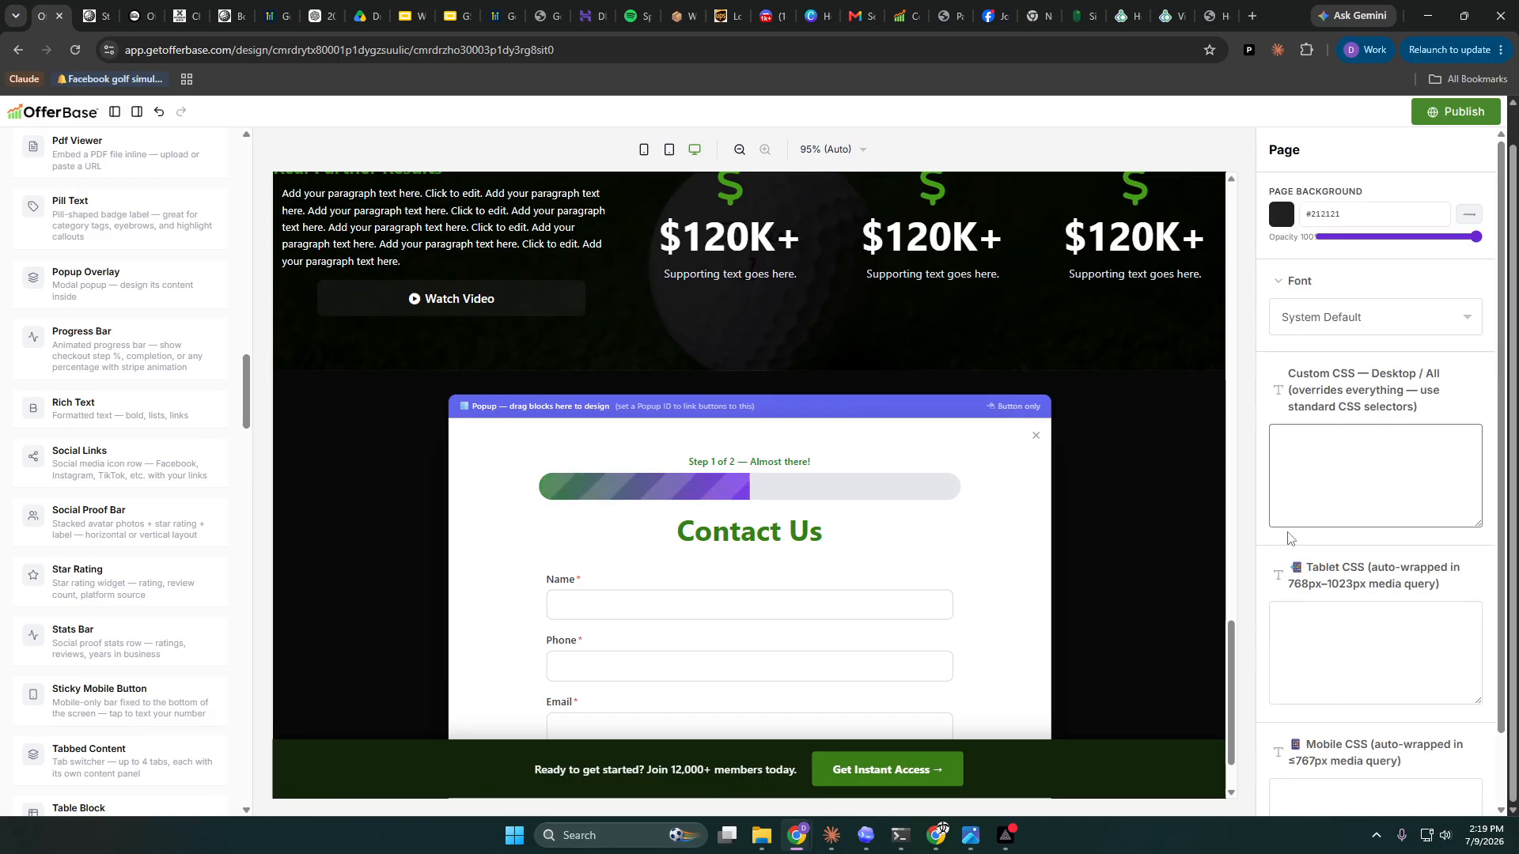
- Set the progress bar's fill gradient end to #32813b and its track background to #e3e3e3
{"action": "left_click", "coordinate": [889, 486]}
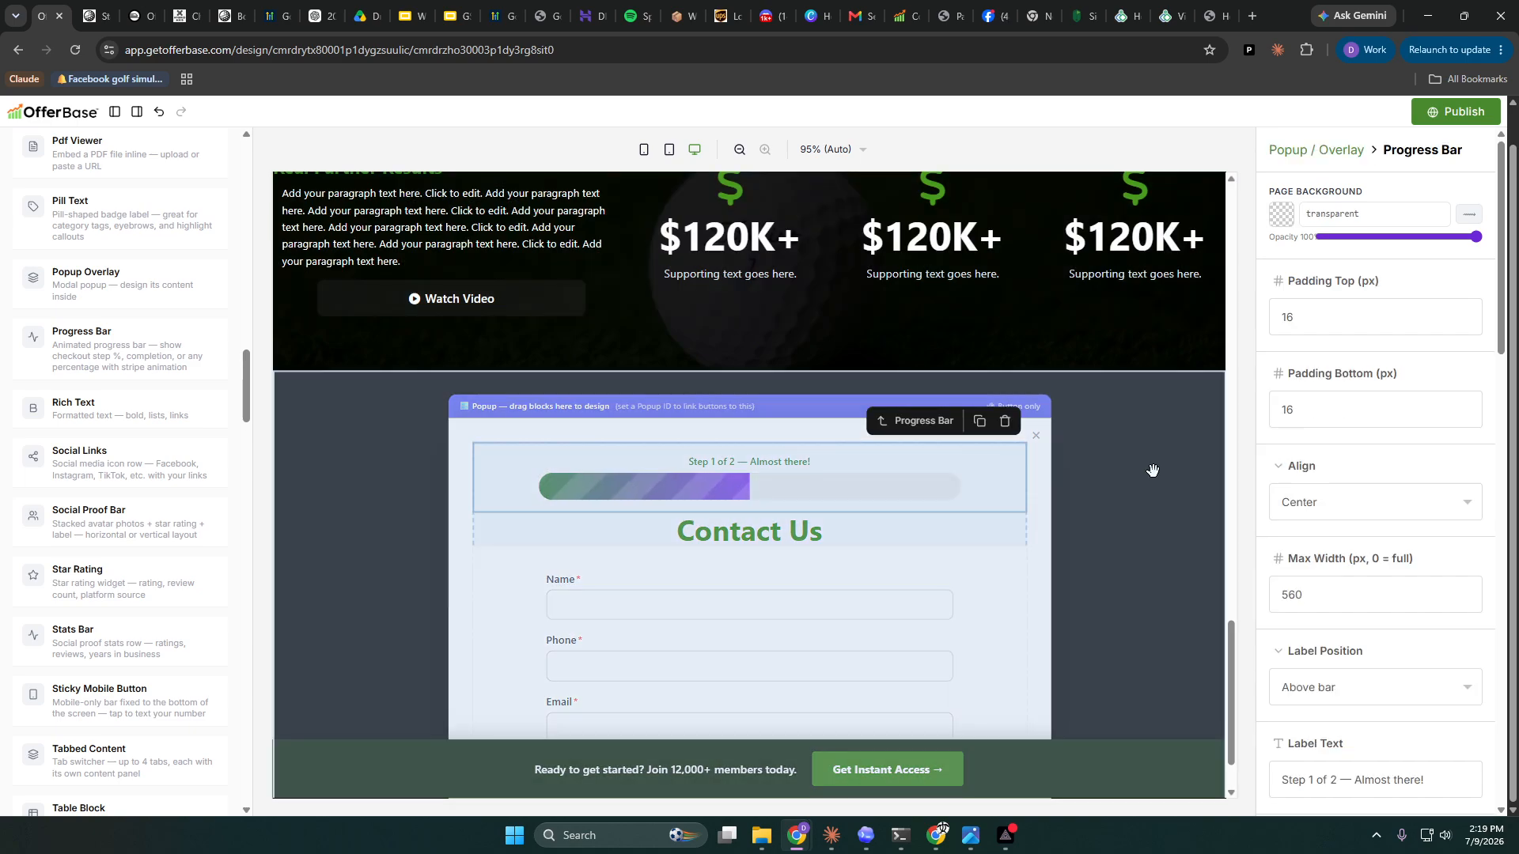
{"action": "scroll", "coordinate": [1349, 459], "scroll_direction": "down", "scroll_amount": 5}
{"action": "scroll", "coordinate": [1343, 499], "scroll_direction": "down", "scroll_amount": 6}
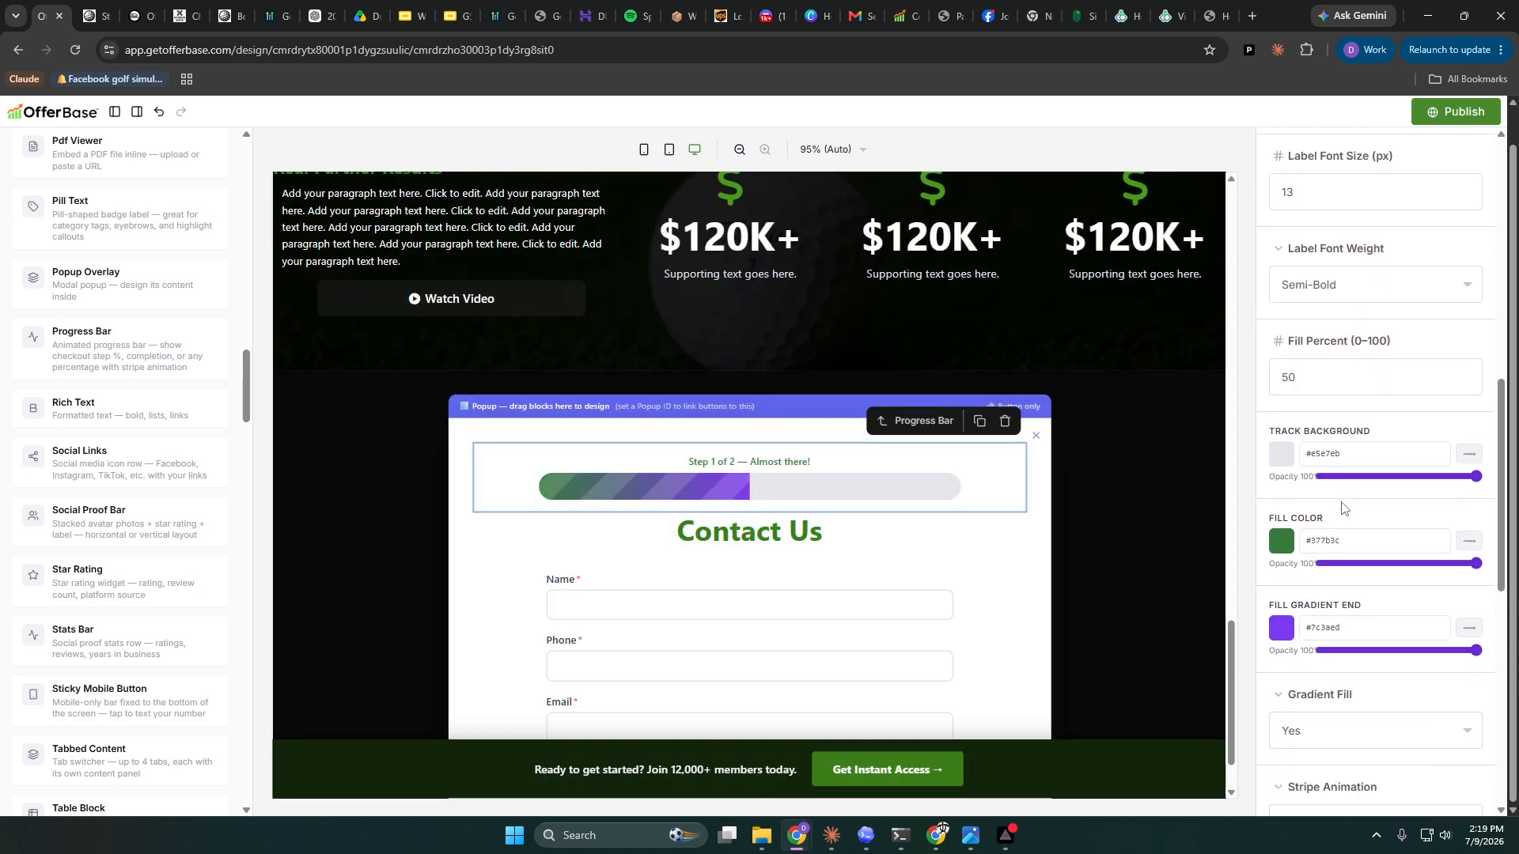
{"action": "left_click", "coordinate": [1282, 452]}
{"action": "left_click", "coordinate": [1405, 586]}
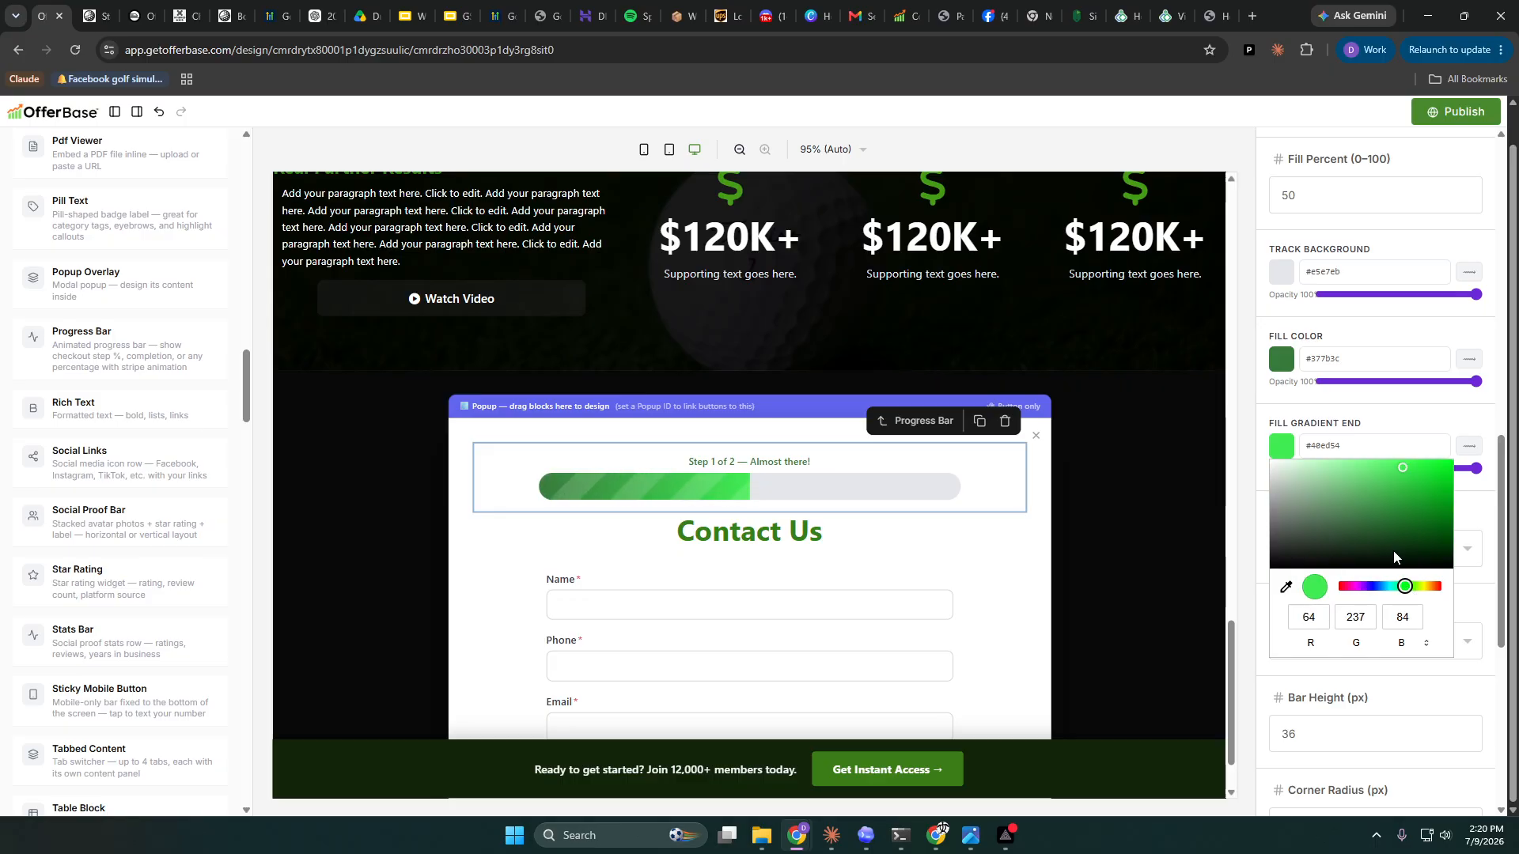
{"action": "left_click", "coordinate": [1395, 541]}
{"action": "left_click_drag", "start_coordinate": [1395, 541], "coordinate": [1381, 515]}
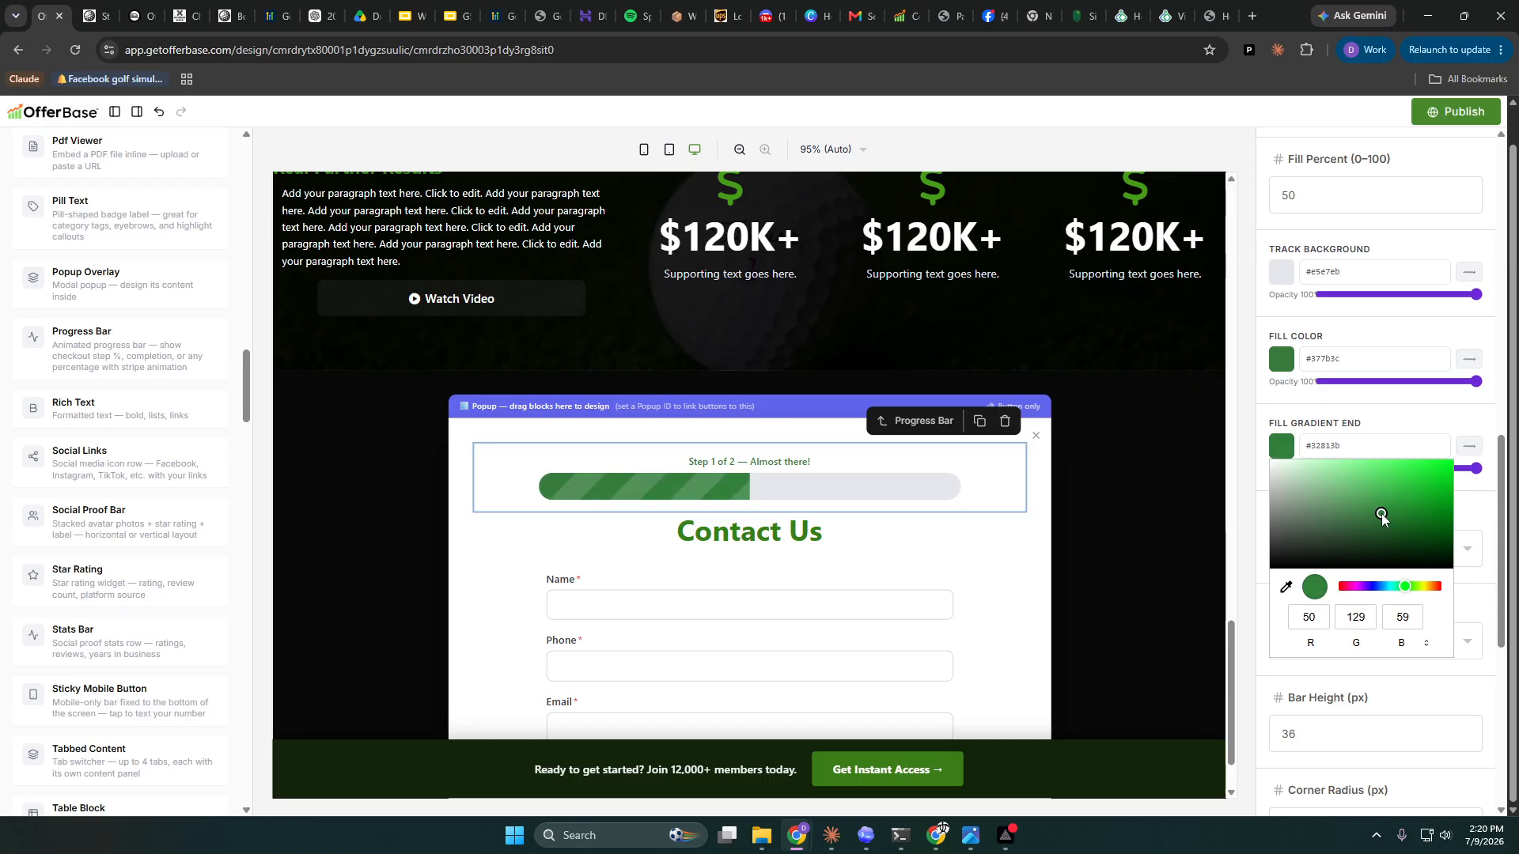
{"action": "left_click", "coordinate": [1279, 277]}
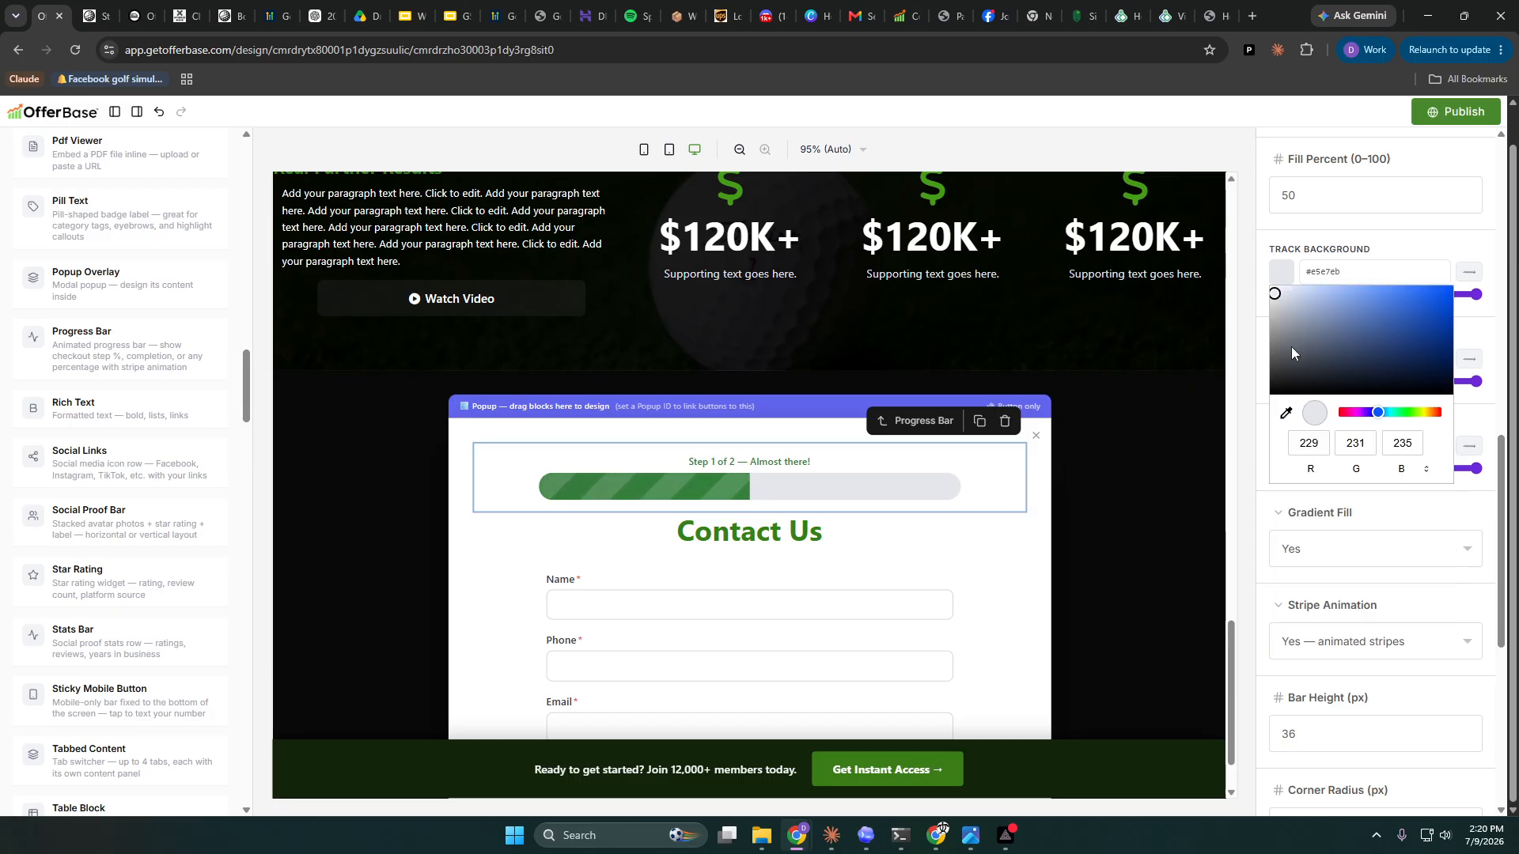
{"action": "left_click_drag", "start_coordinate": [1279, 370], "coordinate": [1261, 299]}
- Move the Contact Us heading above the progress bar in the popup
{"action": "scroll", "coordinate": [633, 527], "scroll_direction": "down", "scroll_amount": 1}
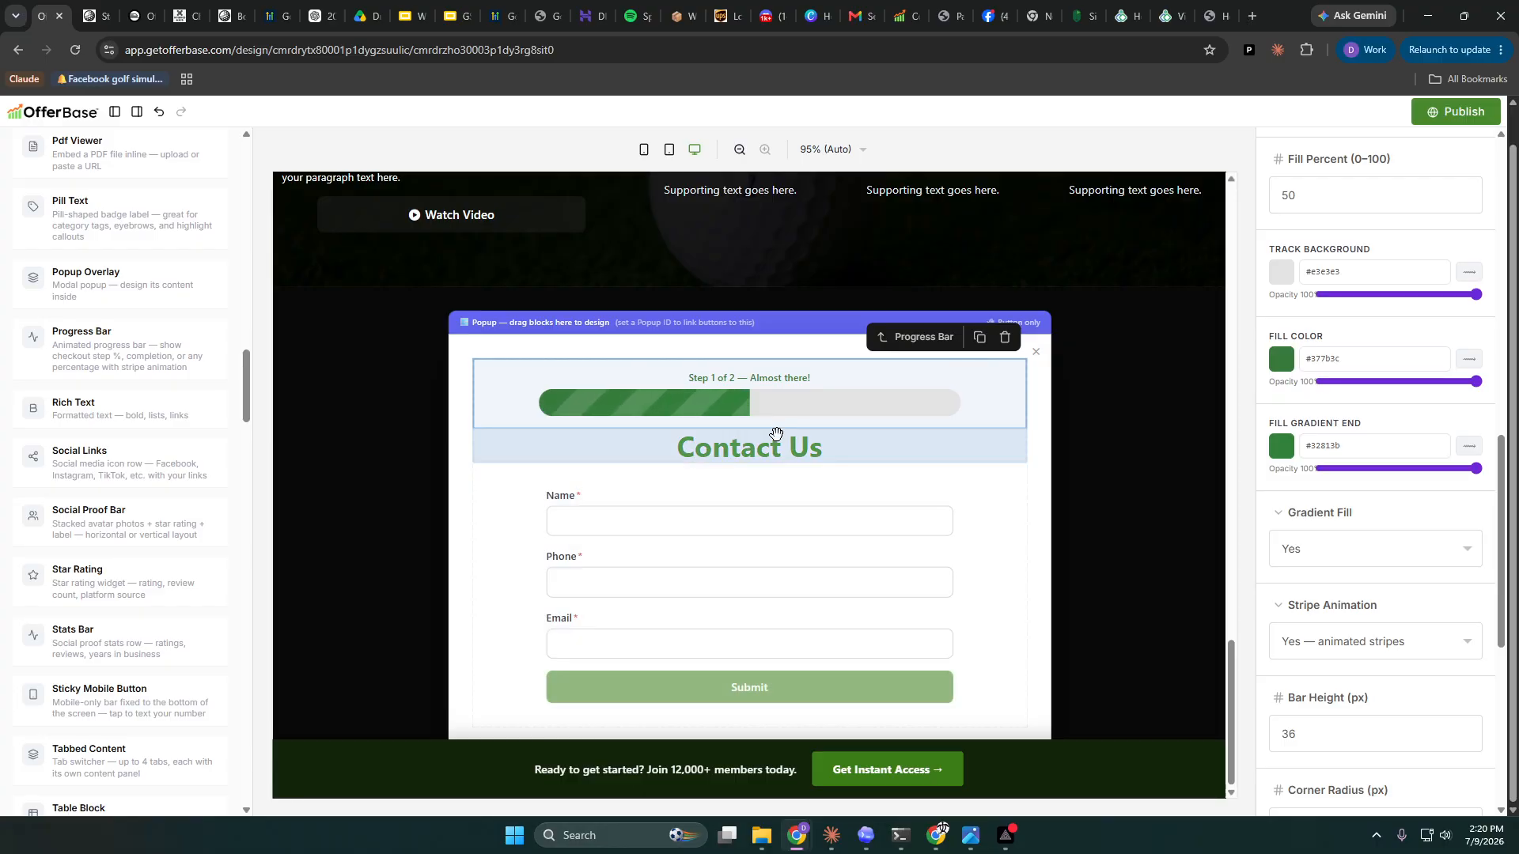
{"action": "left_click_drag", "start_coordinate": [776, 433], "coordinate": [773, 375]}
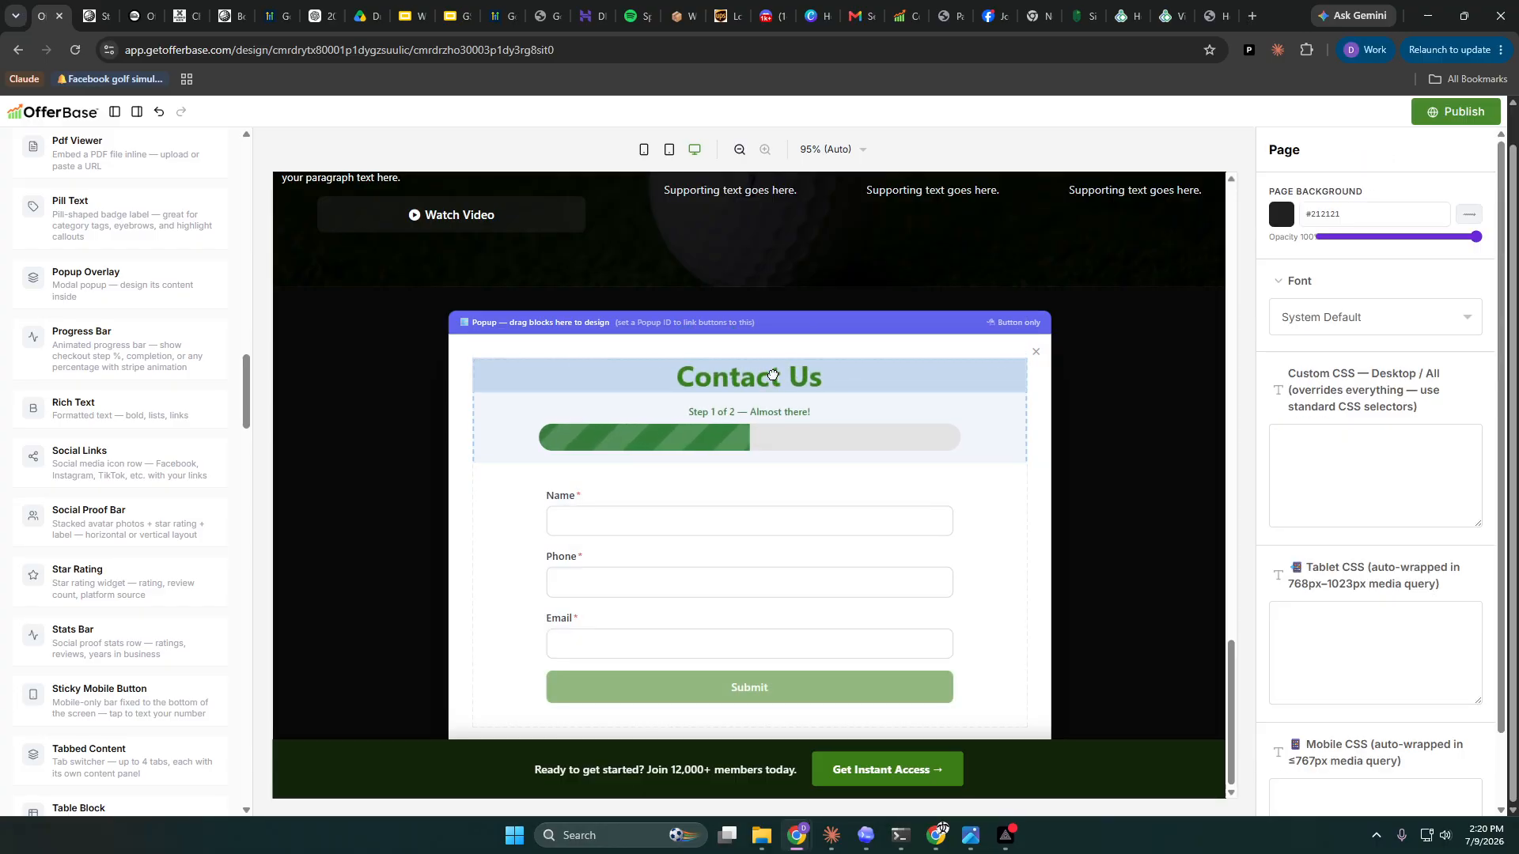
{"action": "left_click", "coordinate": [773, 375]}
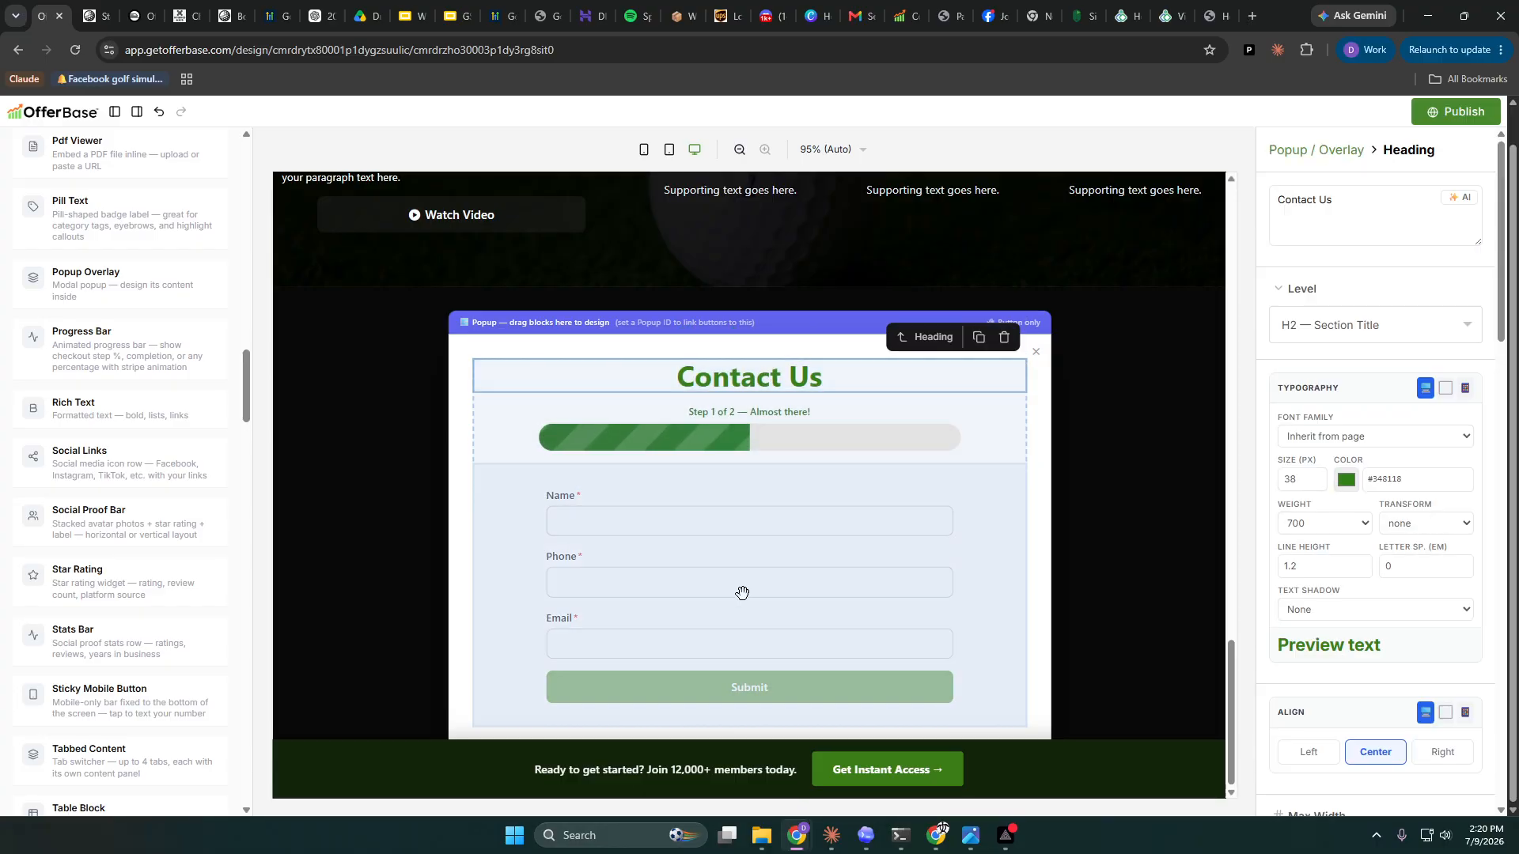
- Review the popup form's settings and publish the landing page
{"action": "left_click", "coordinate": [982, 662]}
{"action": "scroll", "coordinate": [1416, 621], "scroll_direction": "down", "scroll_amount": 5}
{"action": "scroll", "coordinate": [1416, 621], "scroll_direction": "down", "scroll_amount": 3}
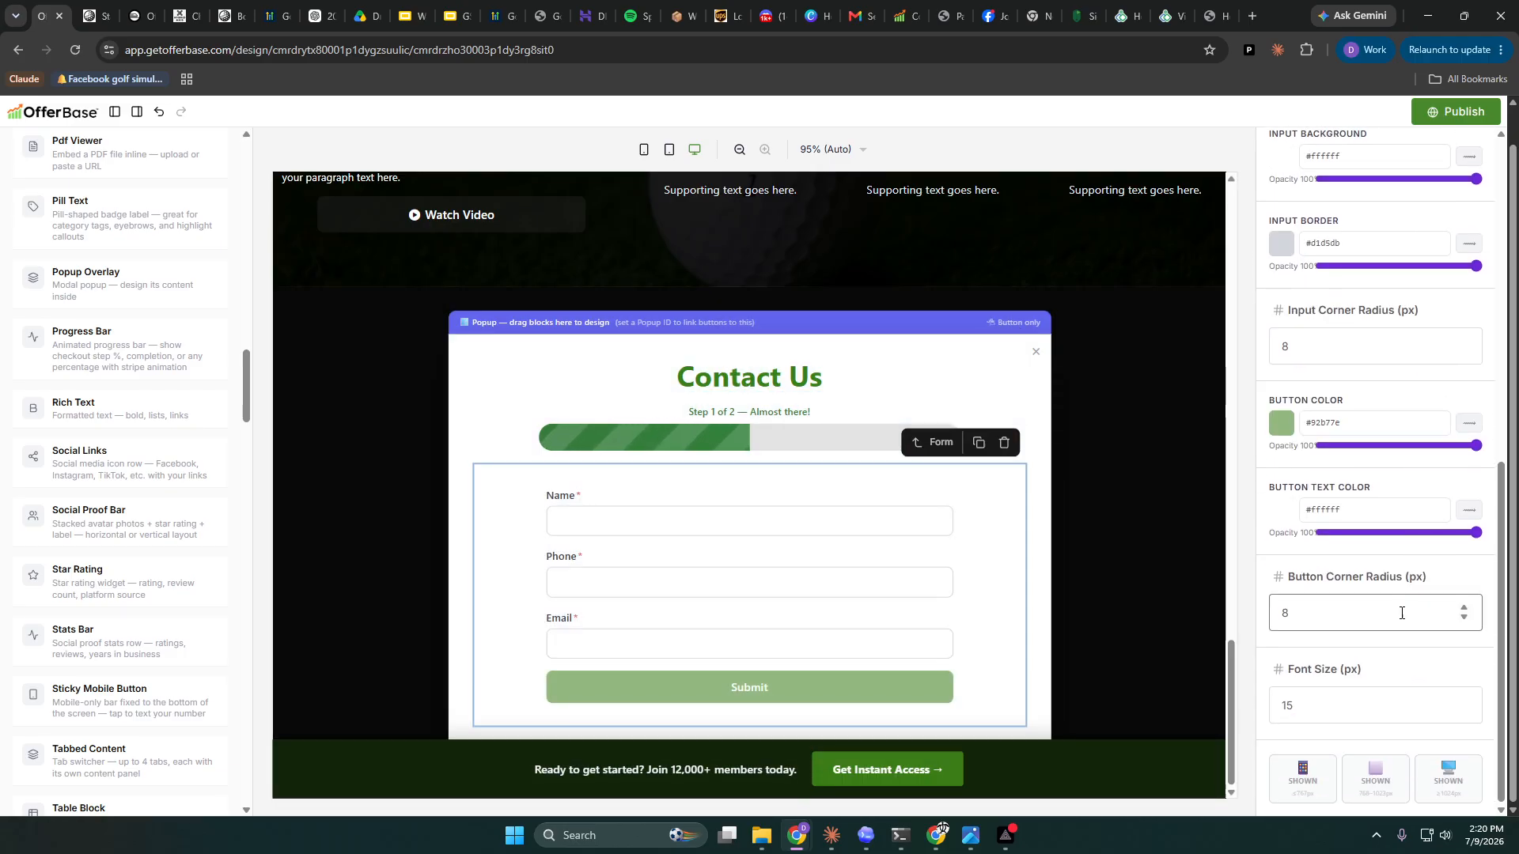
{"action": "scroll", "coordinate": [1400, 610], "scroll_direction": "up", "scroll_amount": 5}
{"action": "scroll", "coordinate": [1270, 578], "scroll_direction": "up", "scroll_amount": 5}
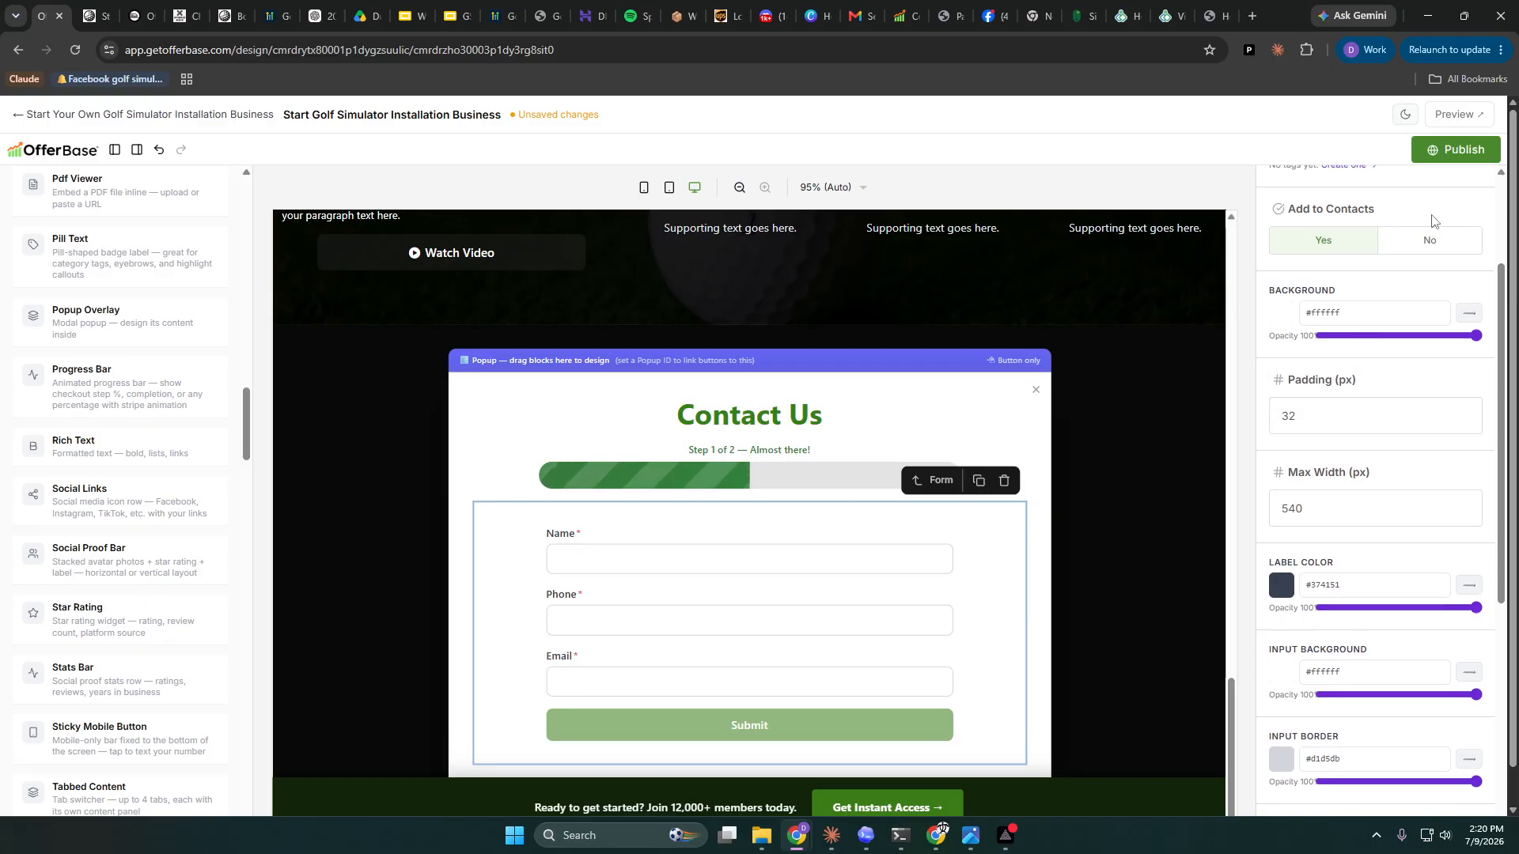
{"action": "left_click", "coordinate": [1454, 149]}
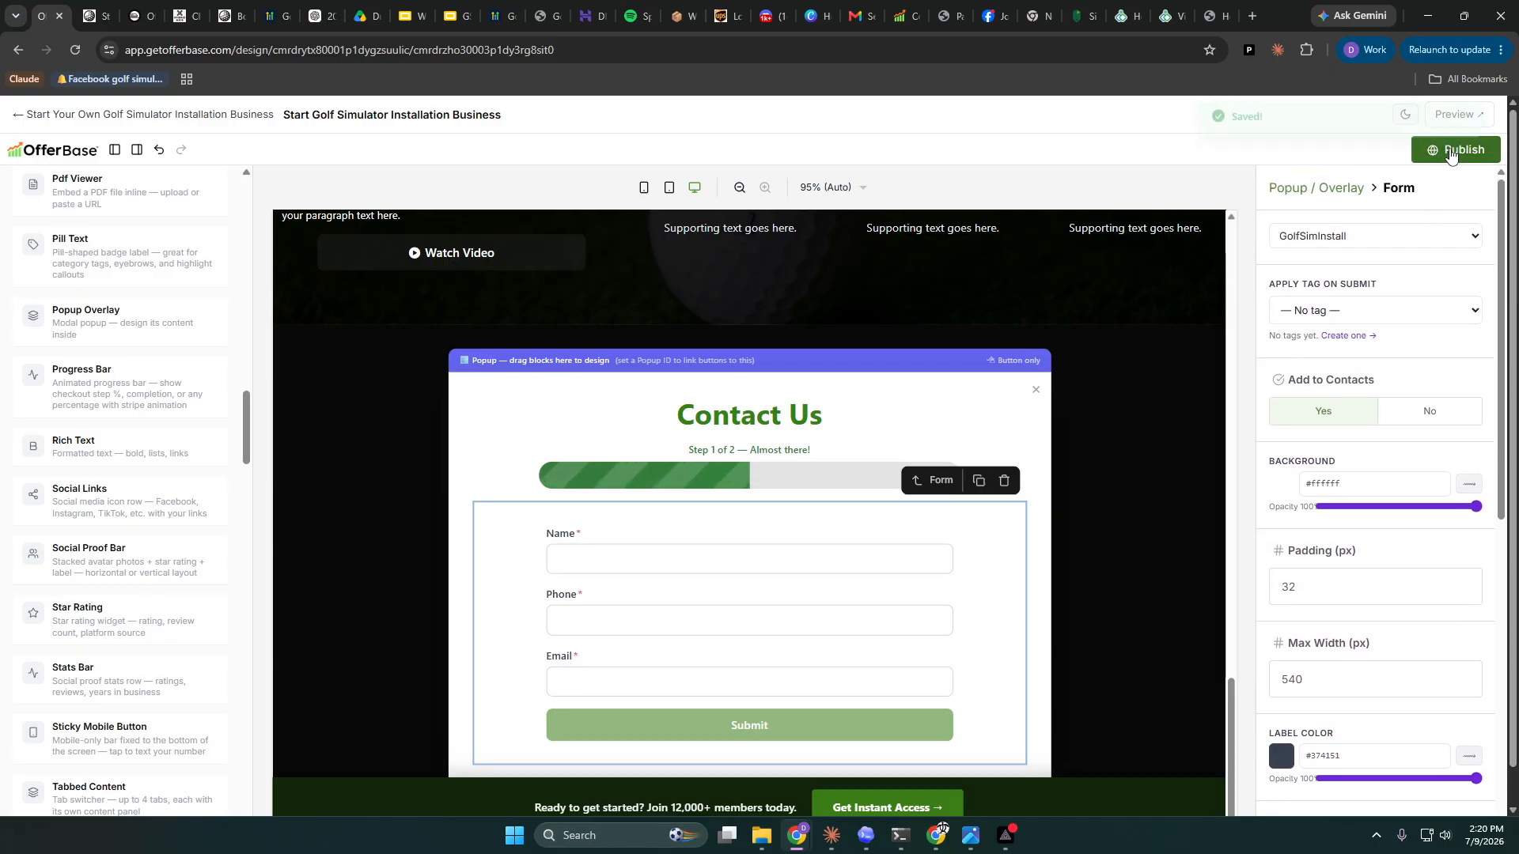
{"action": "scroll", "coordinate": [1158, 448], "scroll_direction": "up", "scroll_amount": 15}
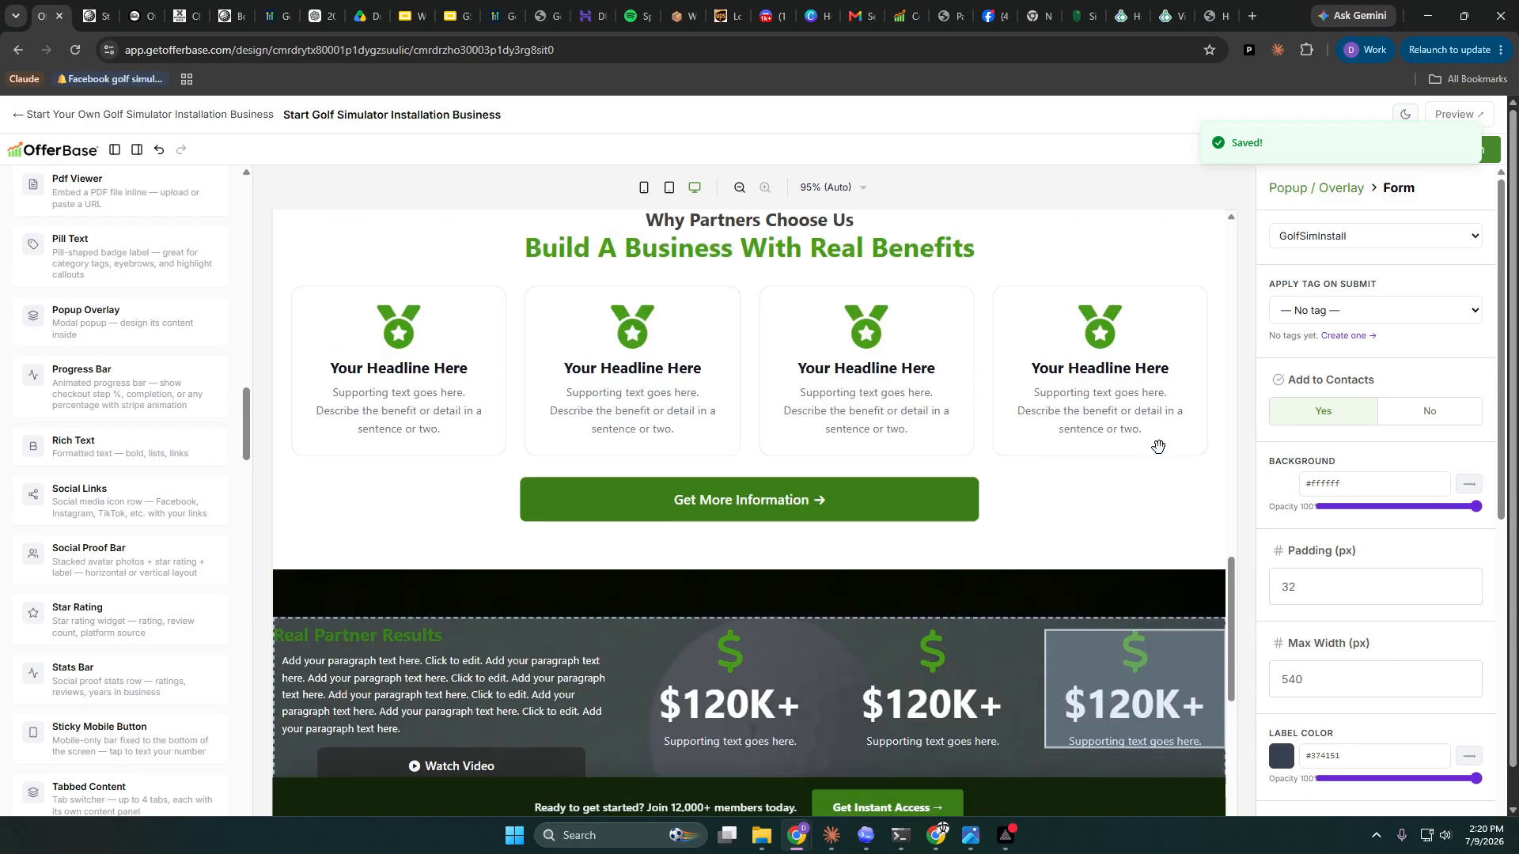
{"action": "scroll", "coordinate": [1159, 447], "scroll_direction": "down", "scroll_amount": 15}
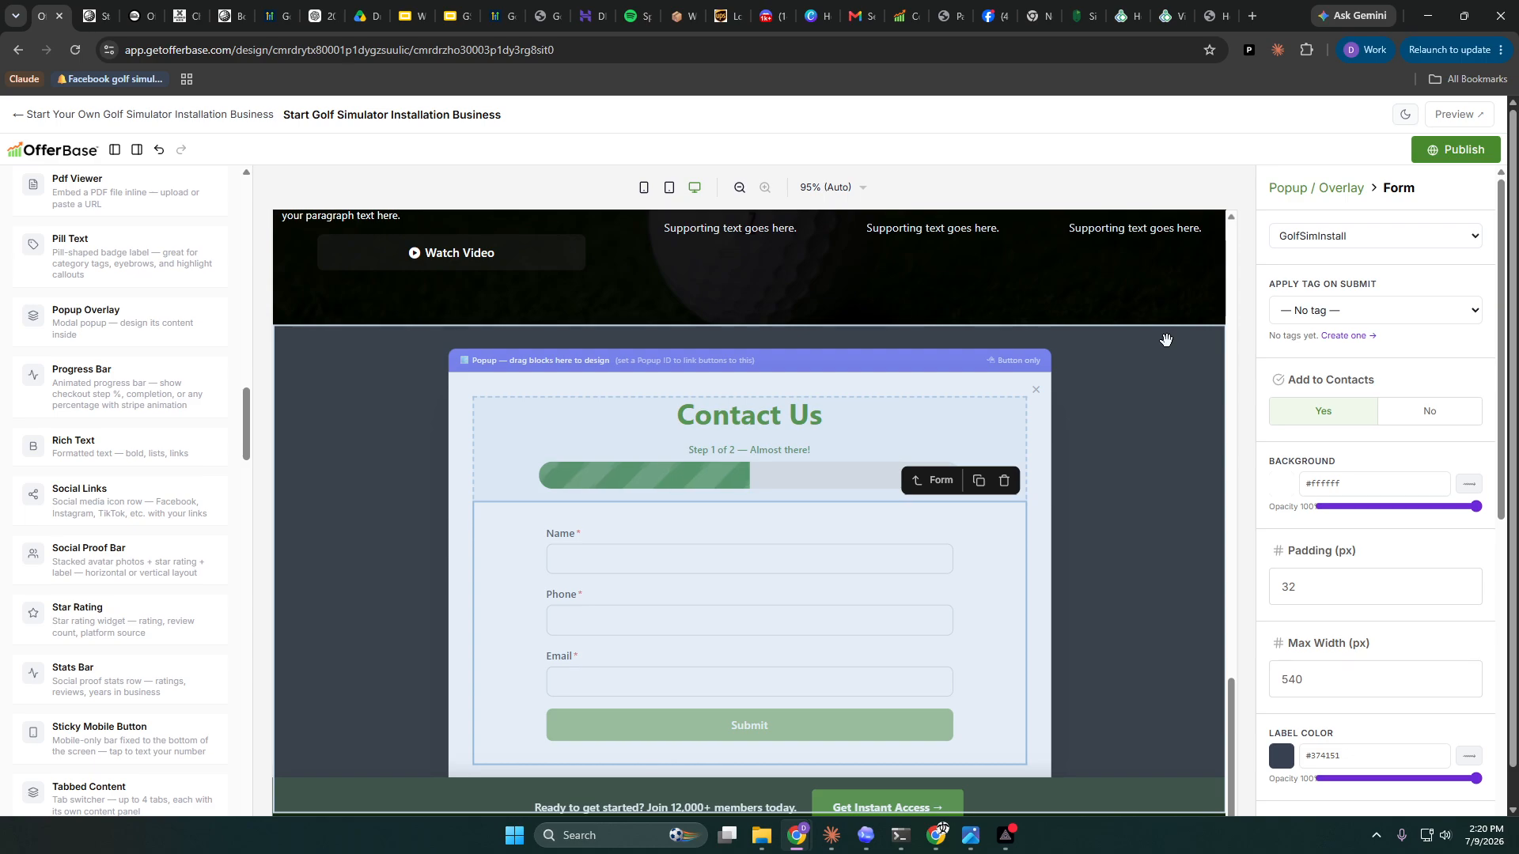
- Set the popup overlay's ID to golfsim1, keep its auto-trigger at None (button only), and publish the page
{"action": "left_click", "coordinate": [1165, 340]}
{"action": "left_click", "coordinate": [1352, 283]}
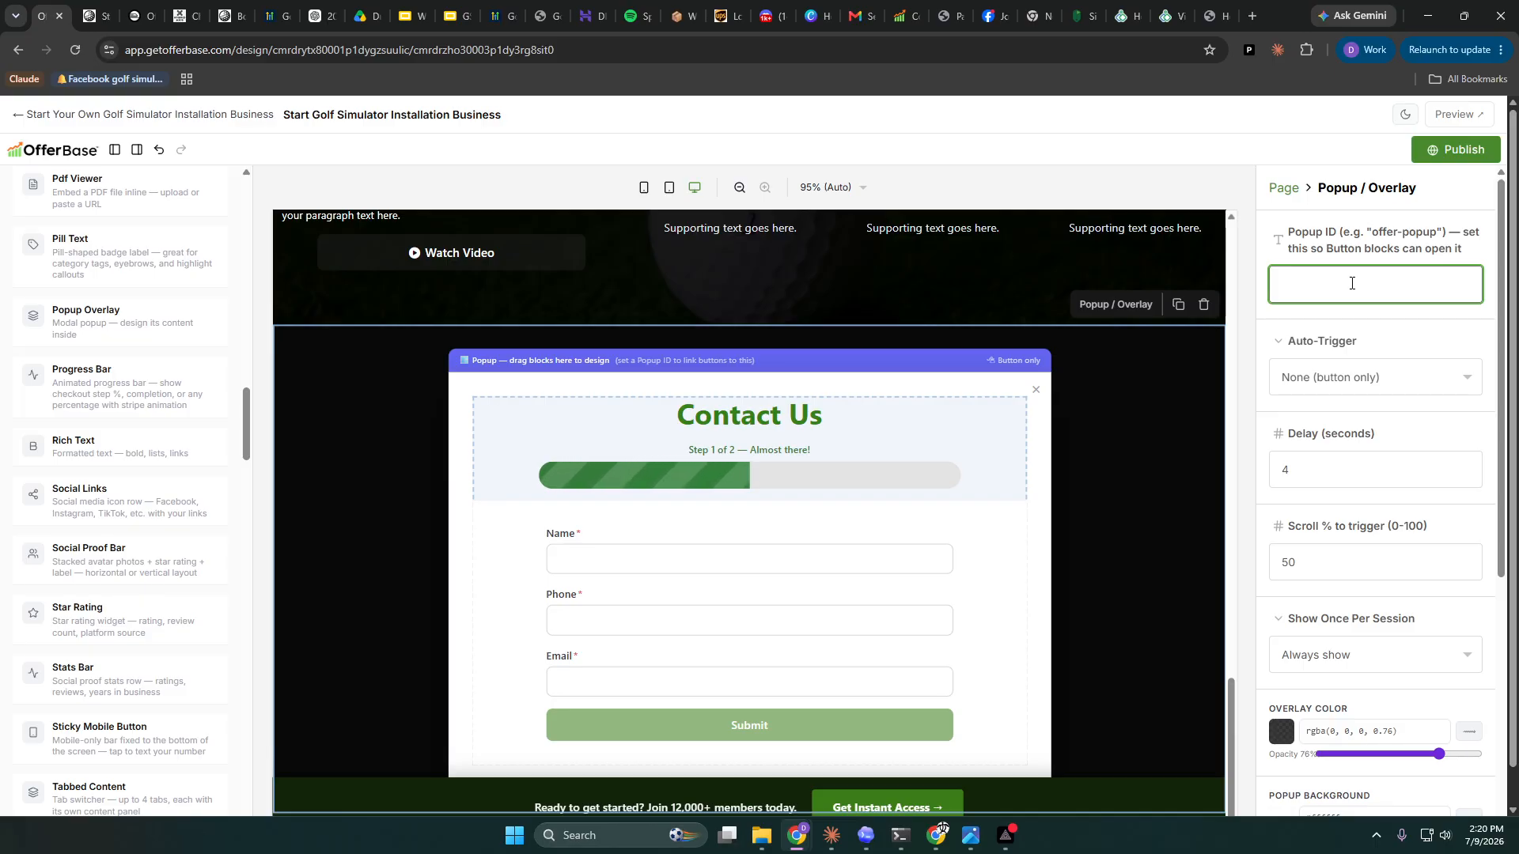
{"action": "type", "text": "golfsim1"}
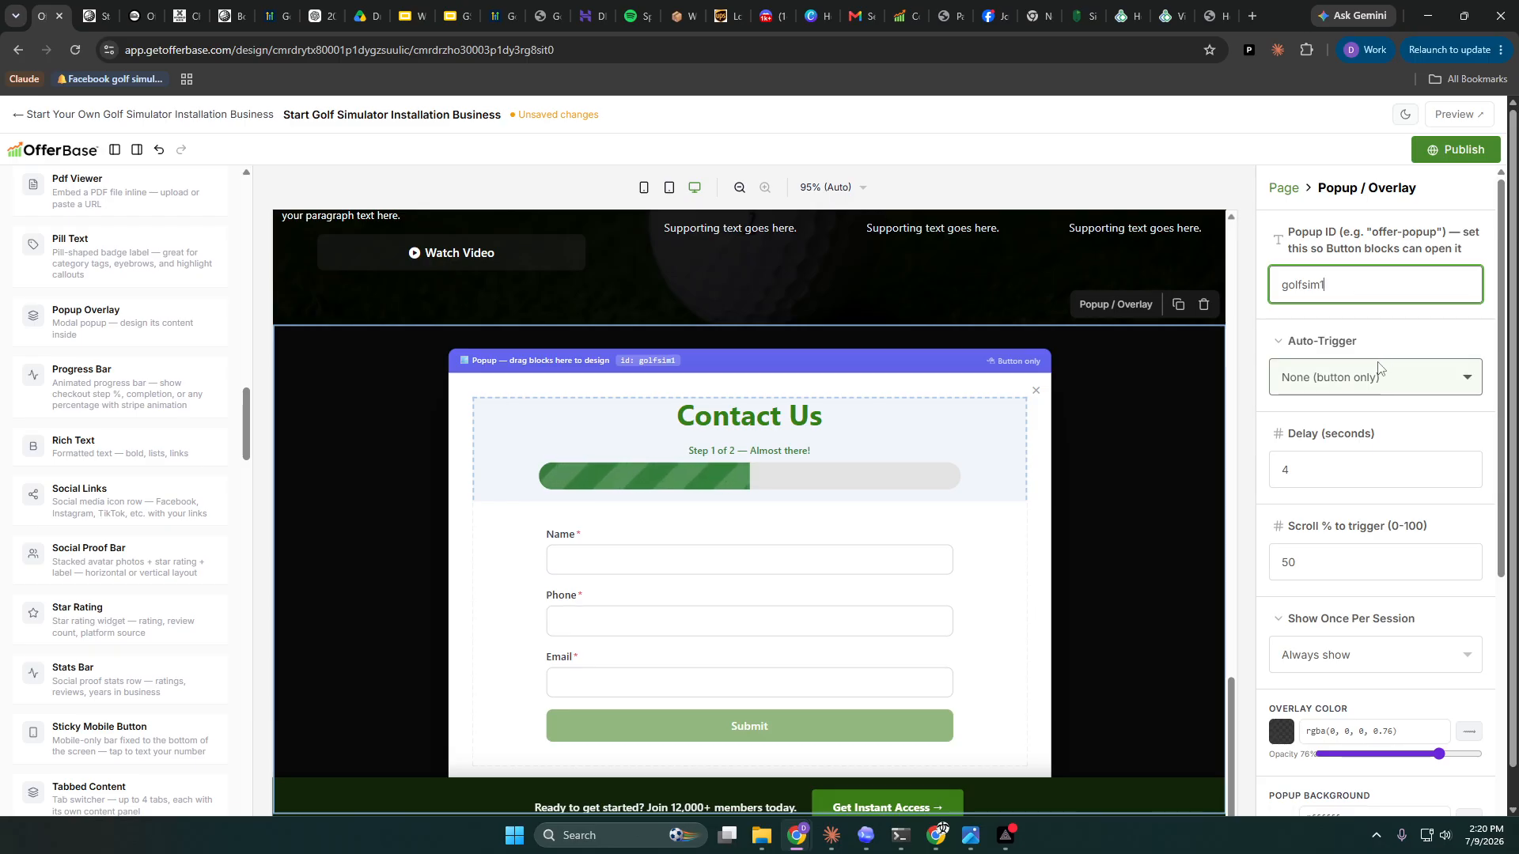
{"action": "left_click", "coordinate": [1373, 393]}
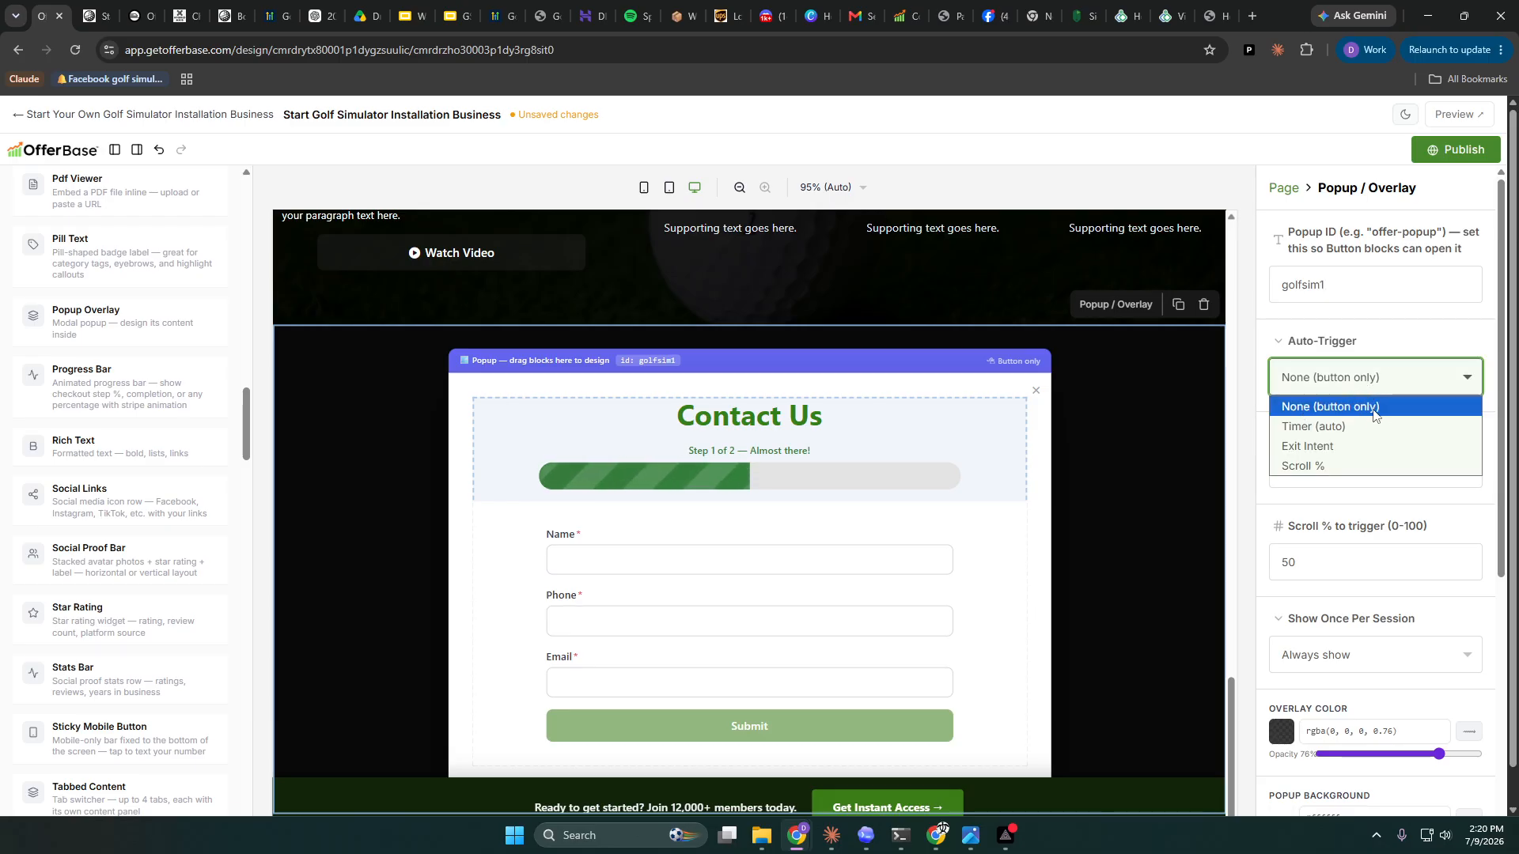
{"action": "left_click", "coordinate": [1351, 408]}
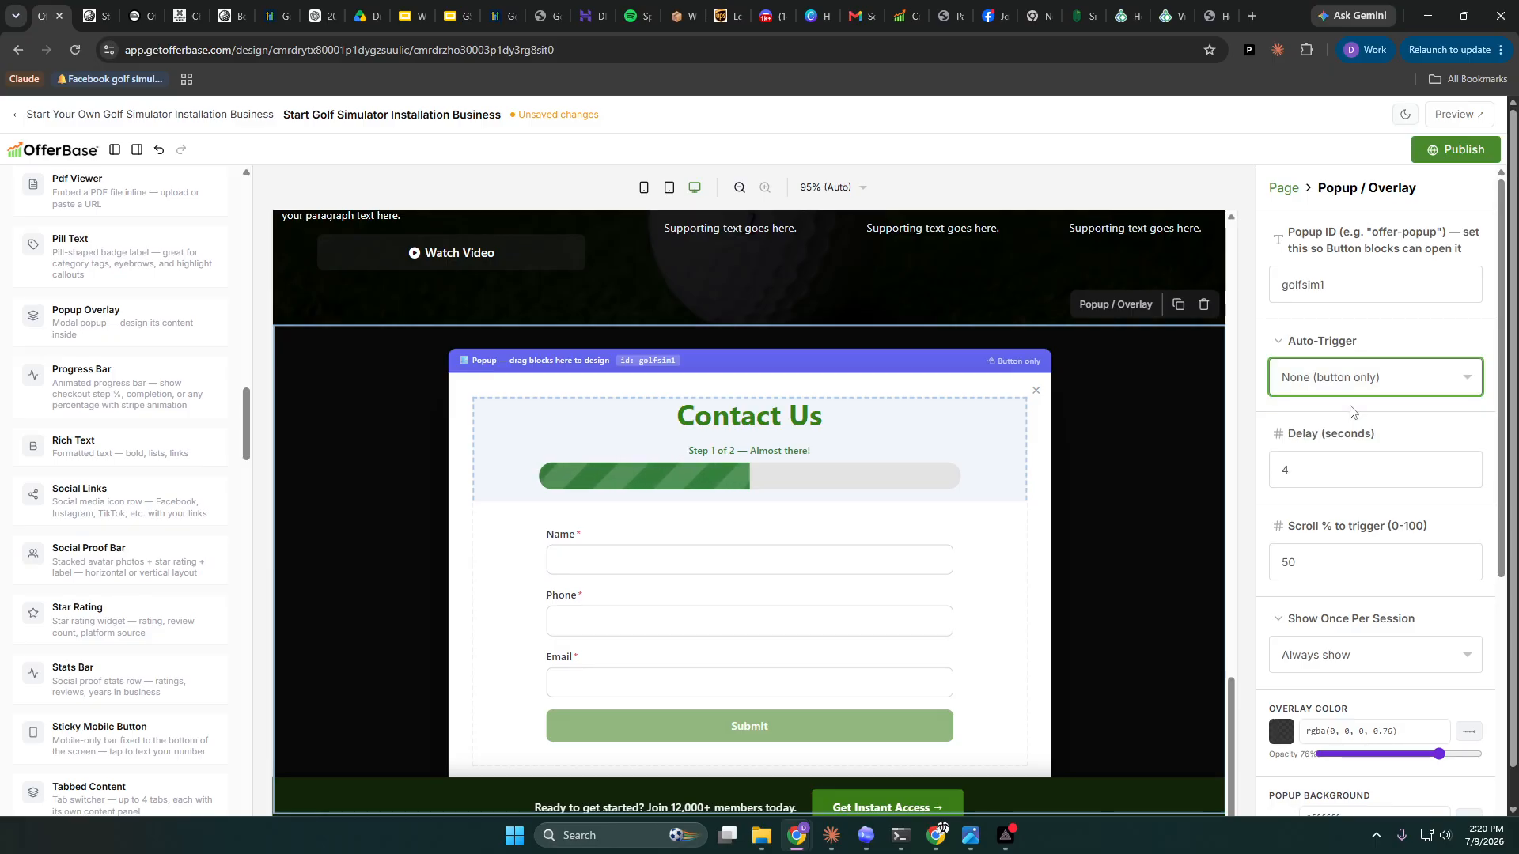
{"action": "left_click", "coordinate": [1462, 152]}
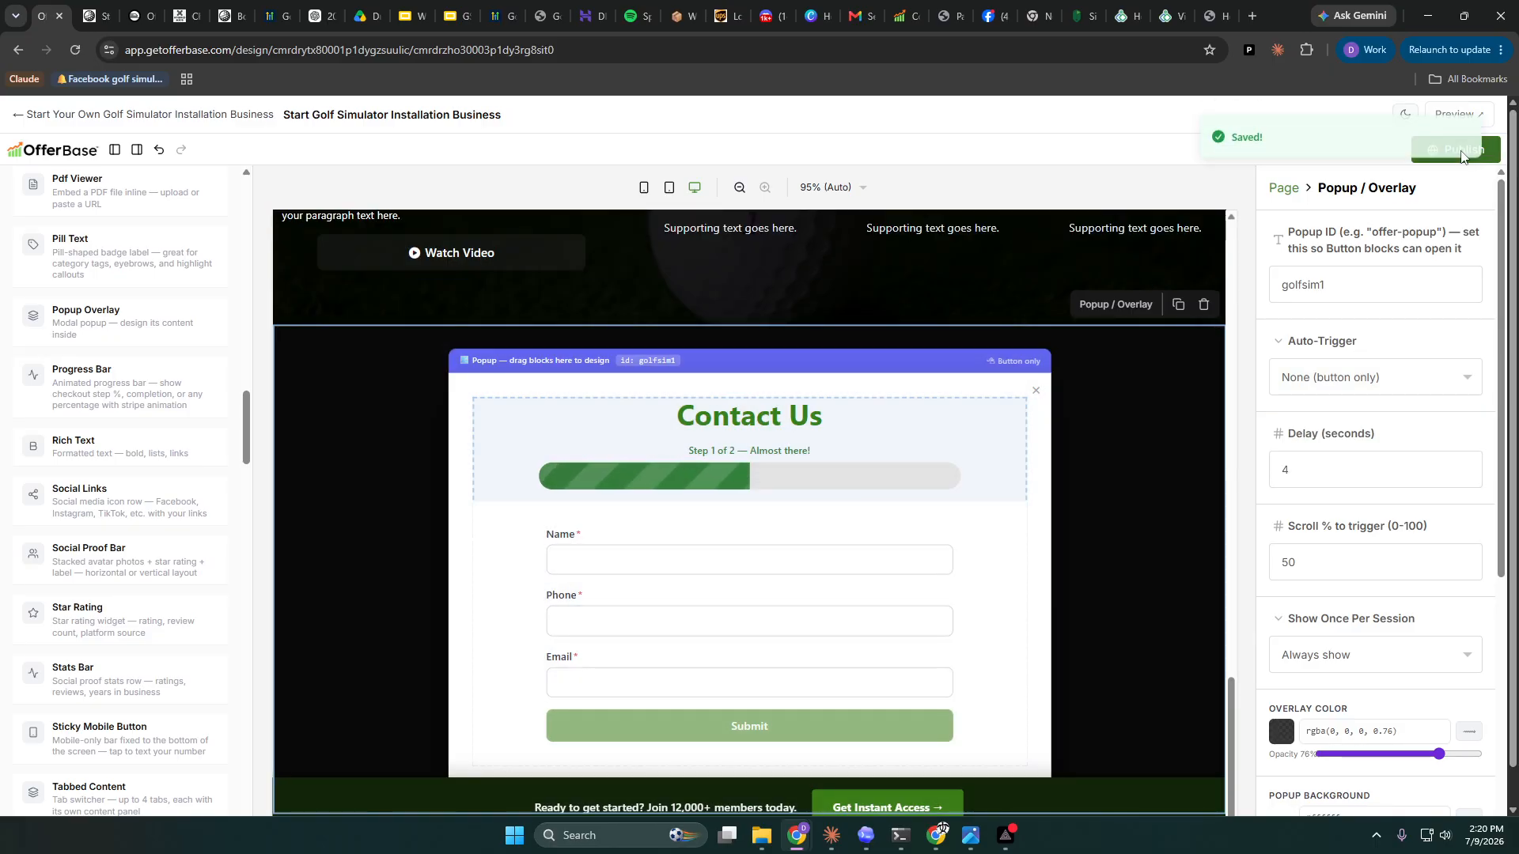
- Make the hero section's Get More Information button open the popup with ID golfsim1, and publish the page
{"action": "scroll", "coordinate": [1073, 412], "scroll_direction": "up", "scroll_amount": 15}
{"action": "scroll", "coordinate": [1072, 412], "scroll_direction": "up", "scroll_amount": 1}
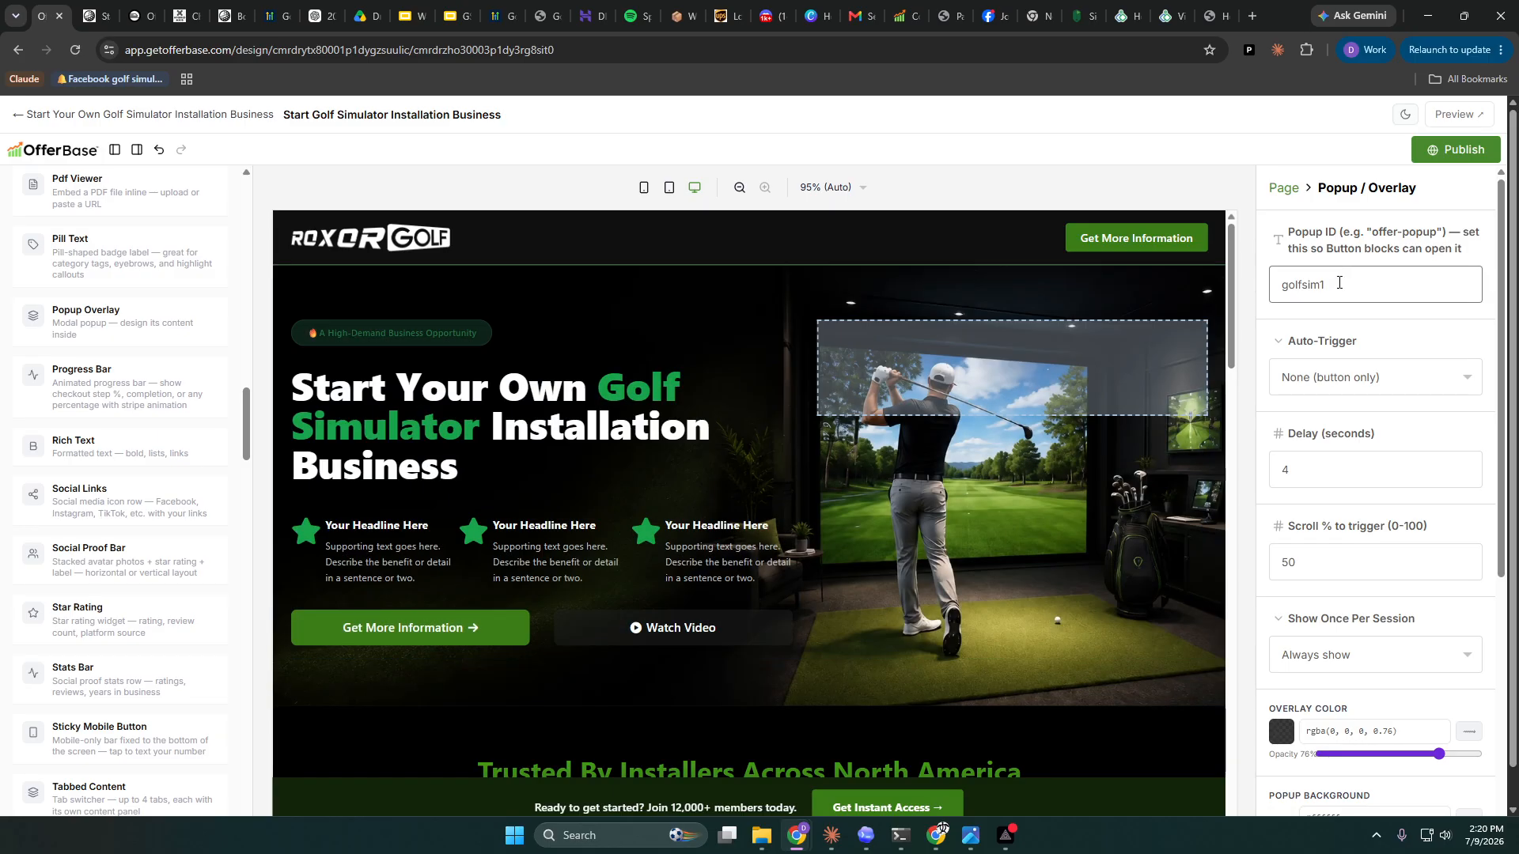
{"action": "left_click", "coordinate": [1340, 283]}
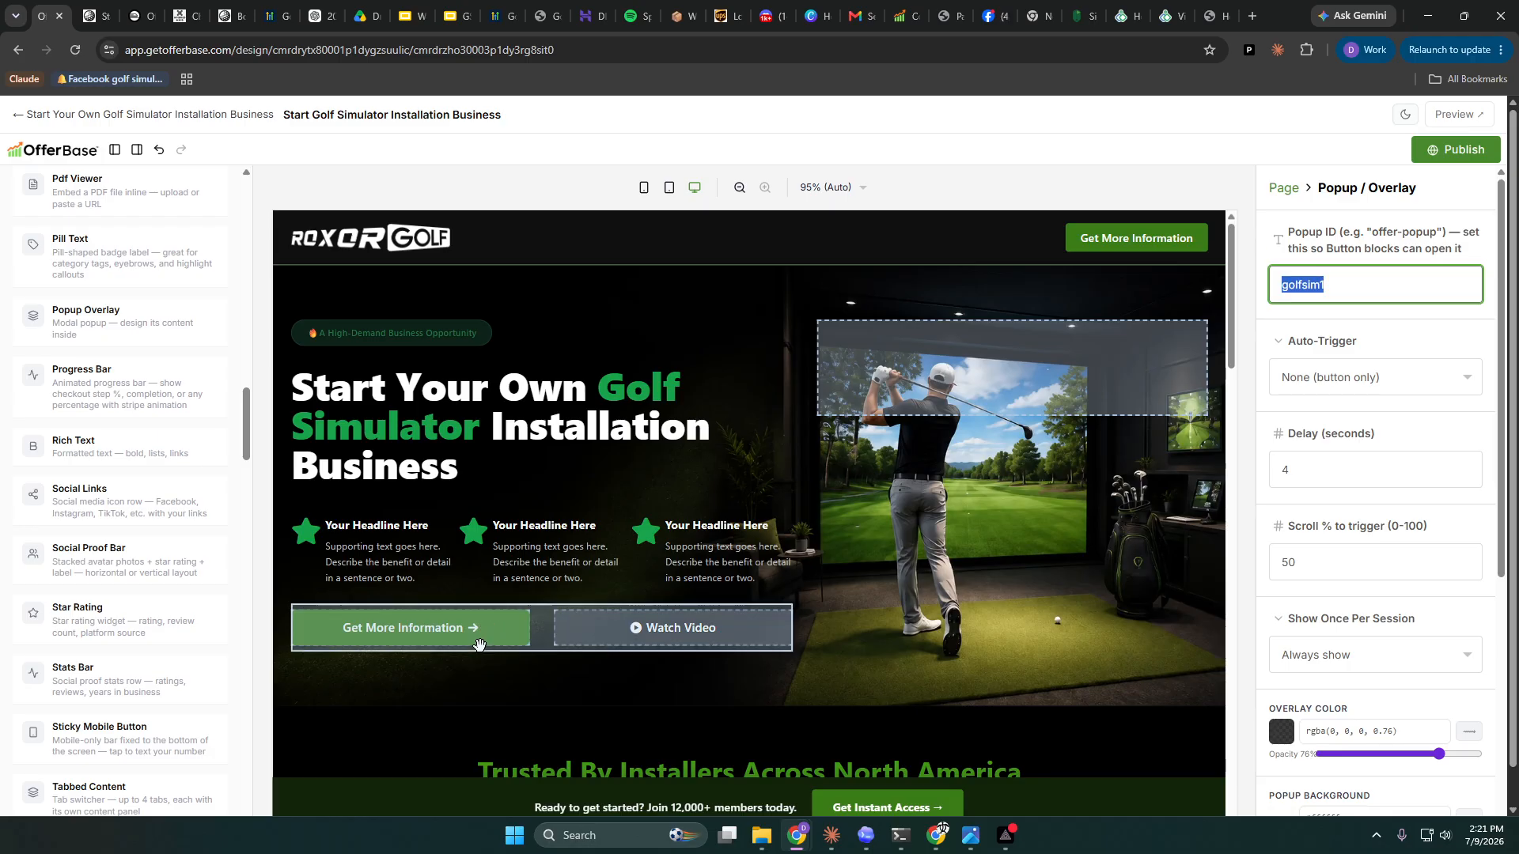
{"action": "left_click", "coordinate": [483, 625]}
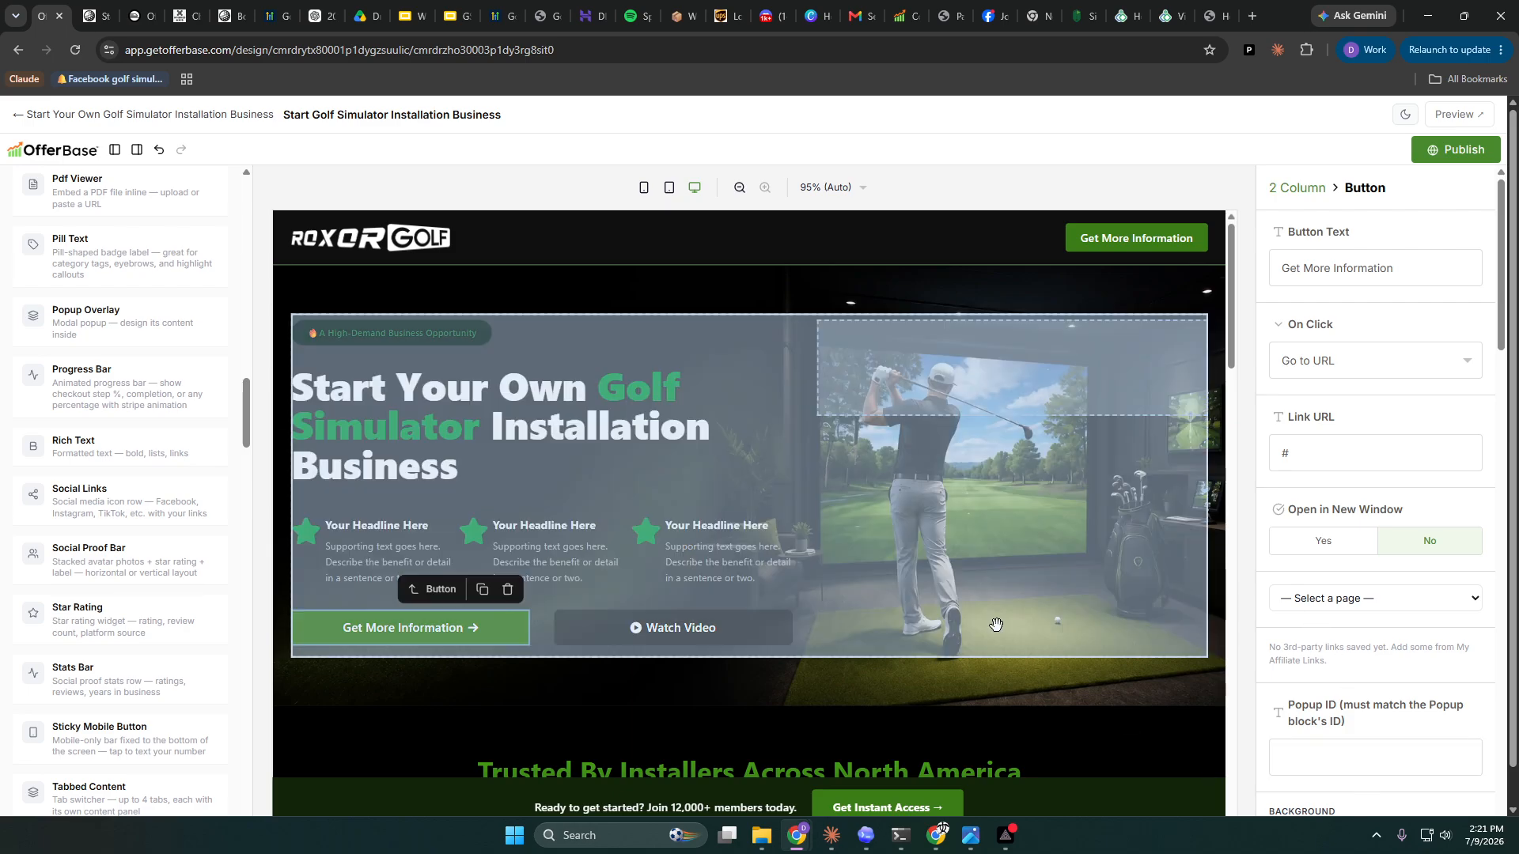
{"action": "scroll", "coordinate": [1302, 332], "scroll_direction": "down", "scroll_amount": 1}
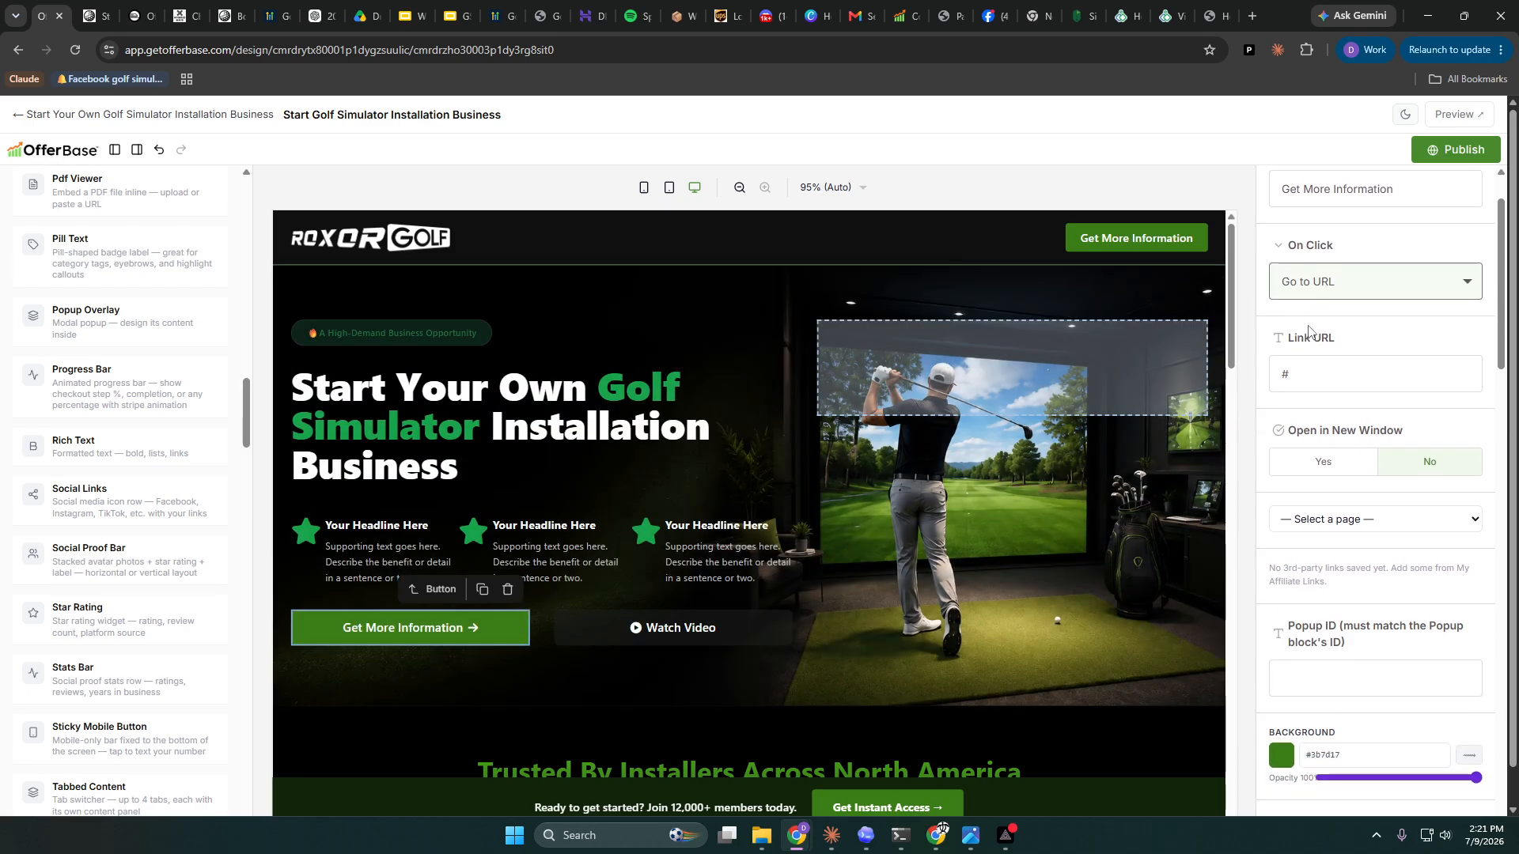
{"action": "left_click", "coordinate": [1313, 384]}
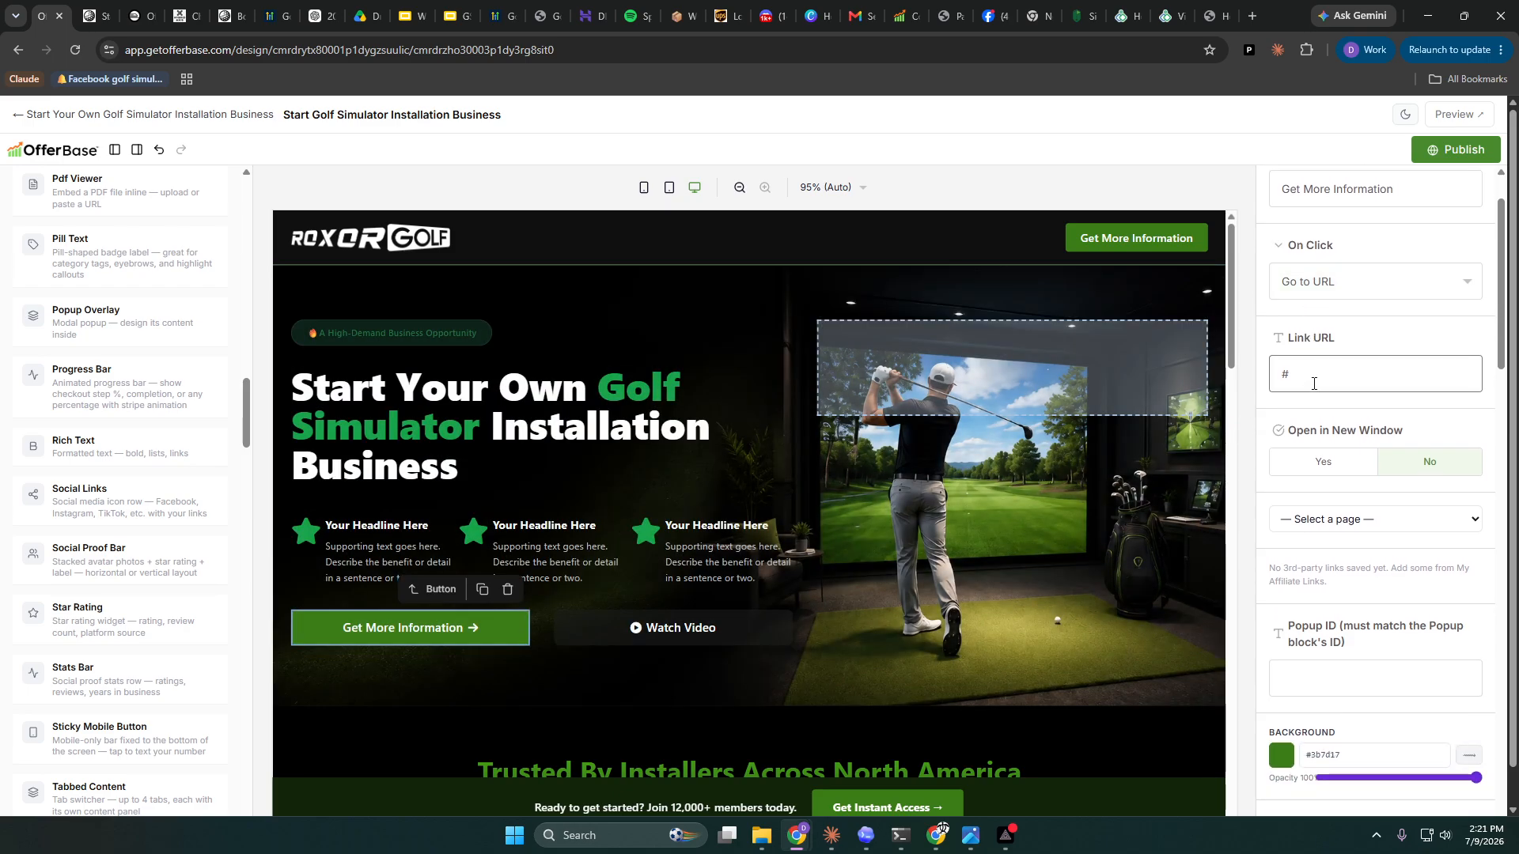
{"action": "left_click", "coordinate": [1334, 283]}
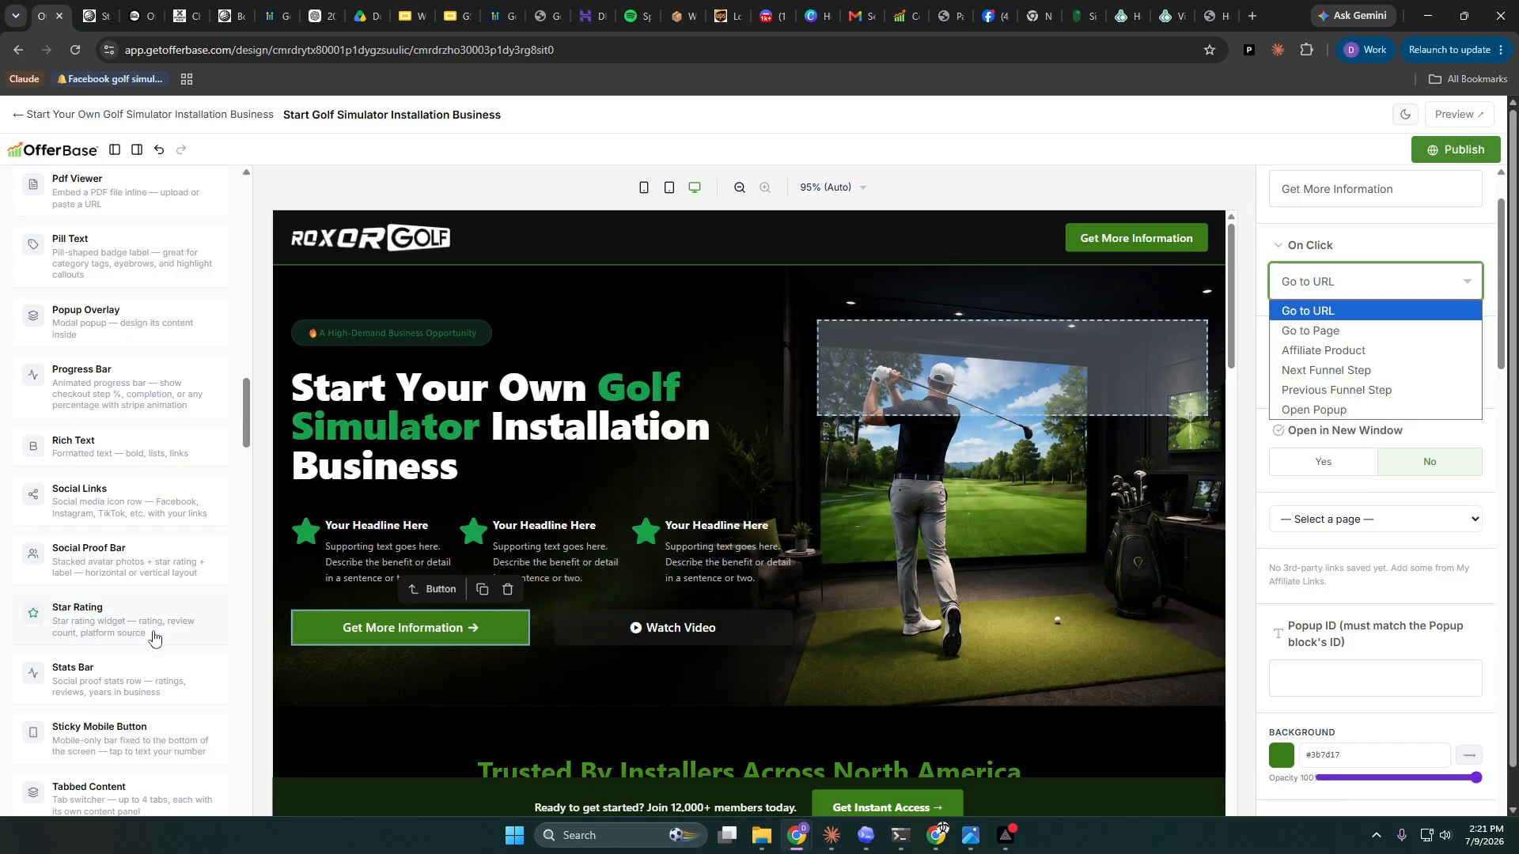
{"action": "left_click", "coordinate": [1335, 287]}
{"action": "left_click", "coordinate": [1343, 412]}
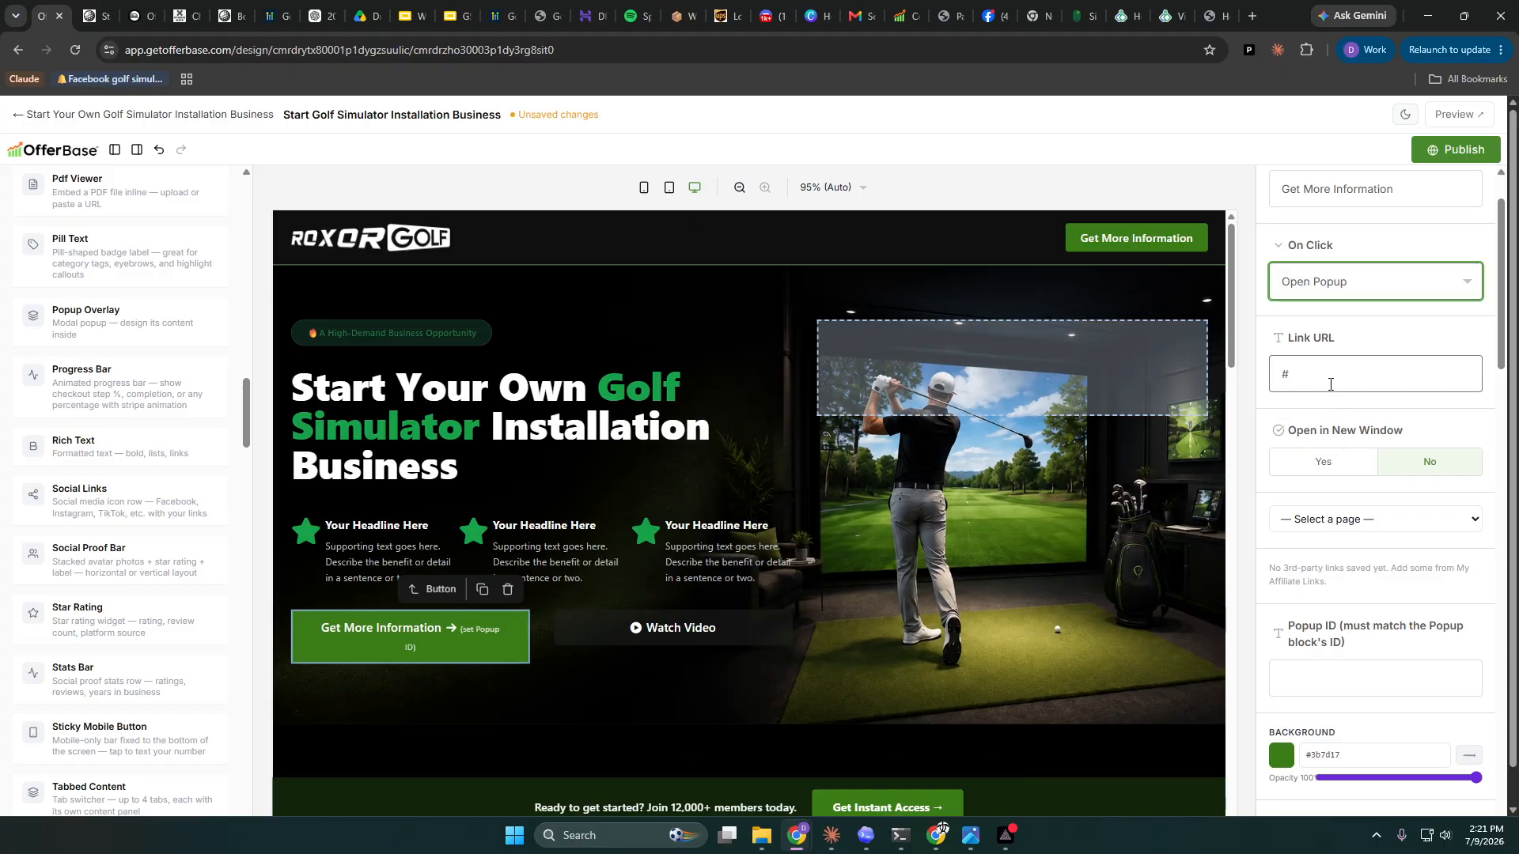
{"action": "left_click", "coordinate": [1336, 686]}
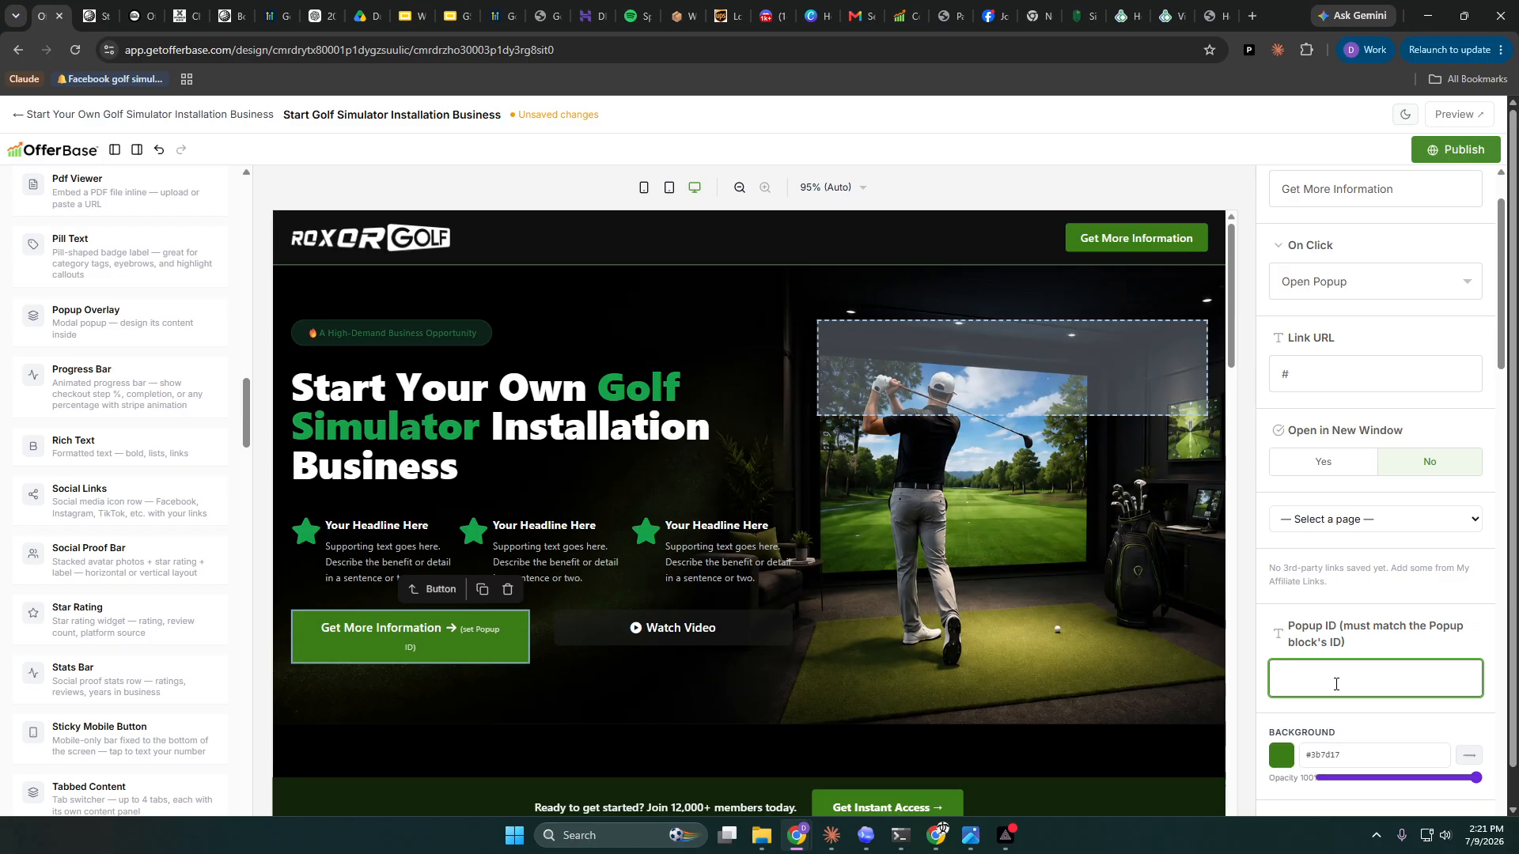
{"action": "type", "text": "golfsim1"}
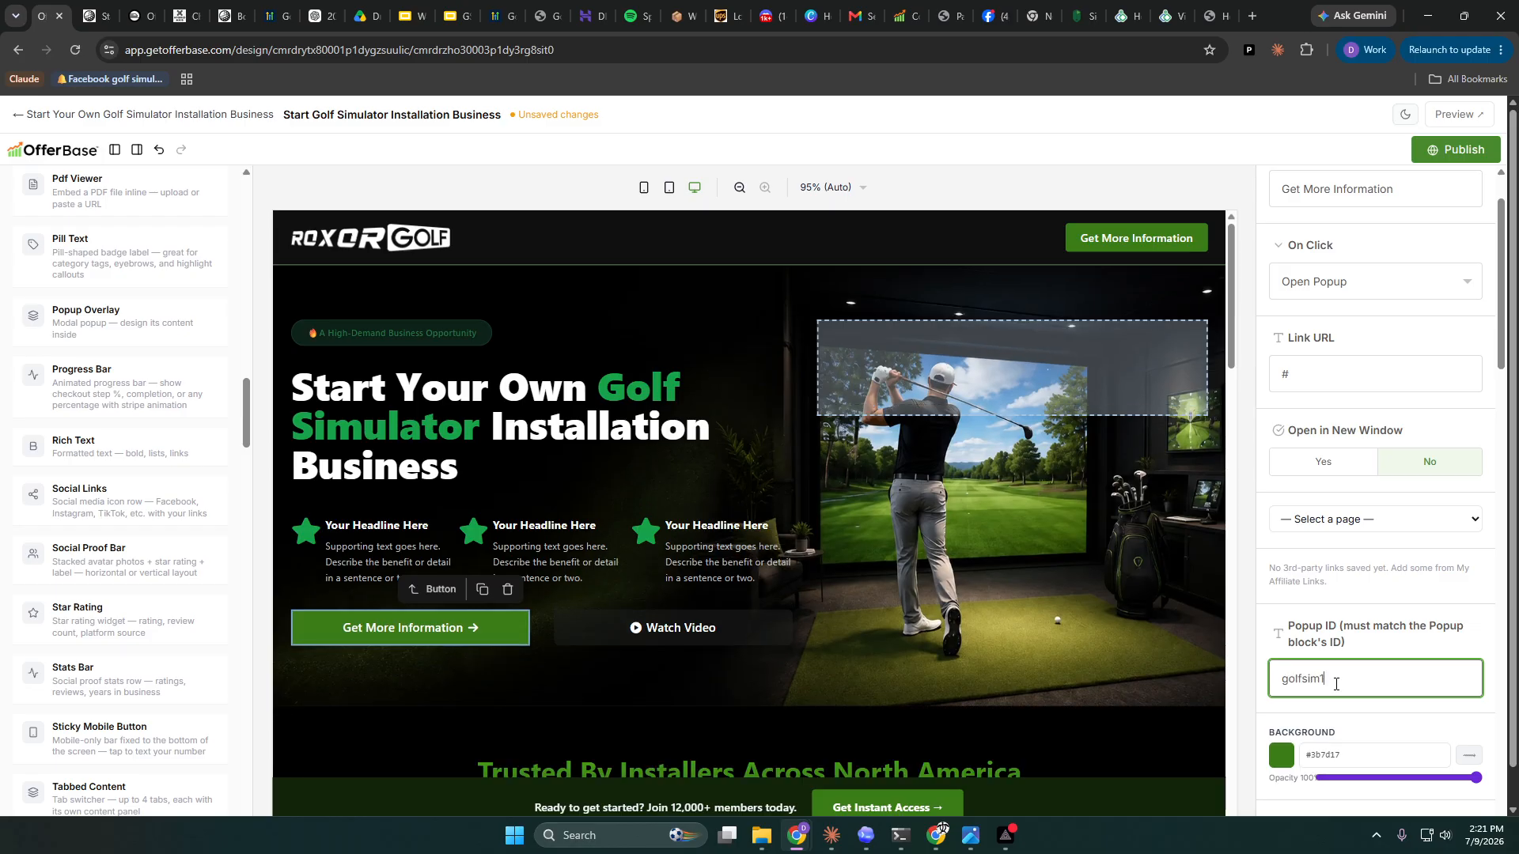
{"action": "left_click", "coordinate": [1460, 149]}
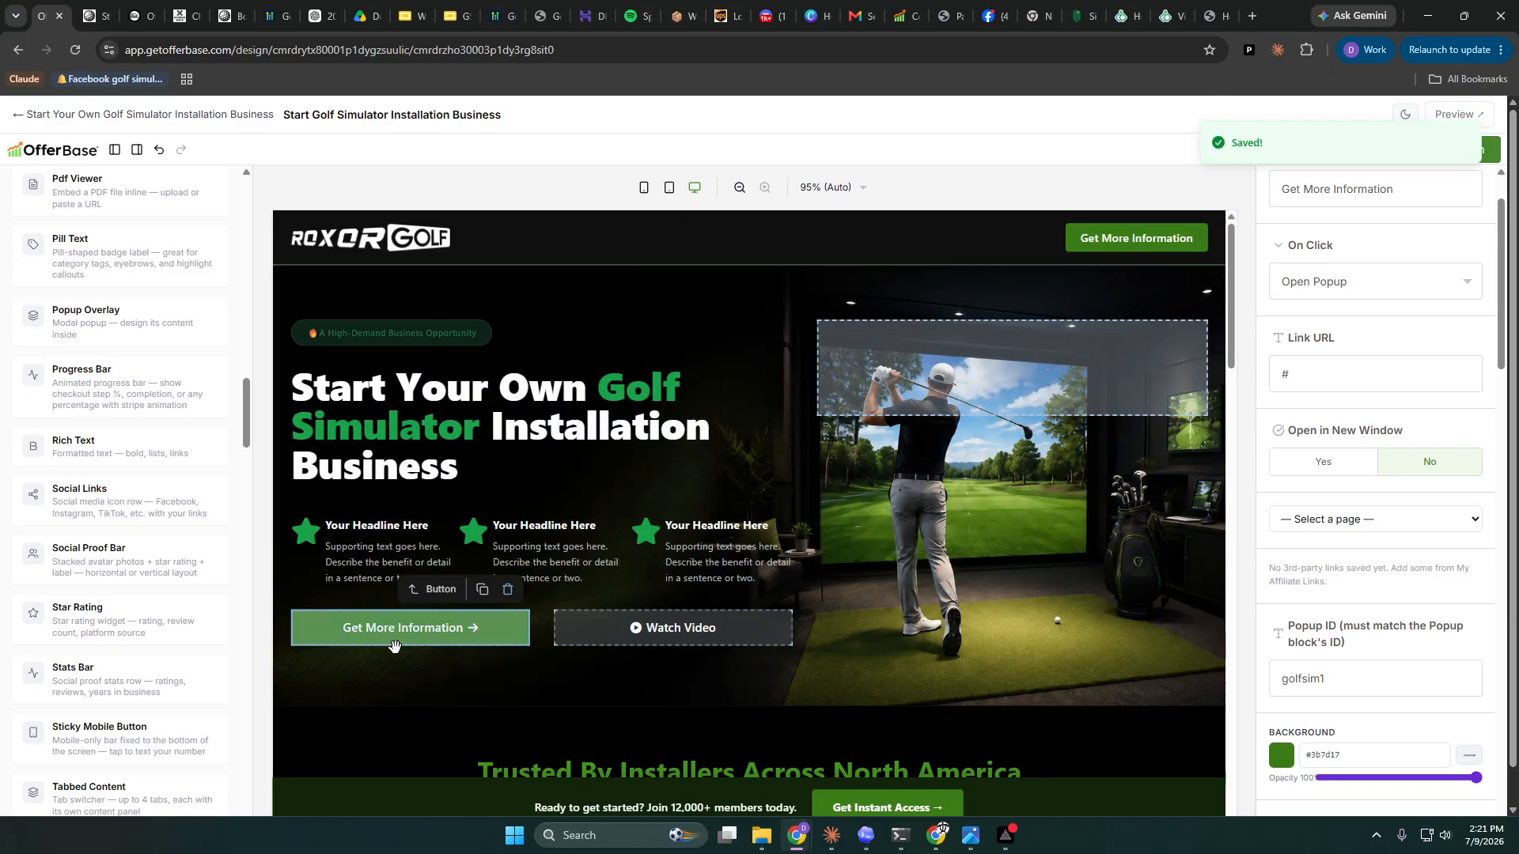
- Change the hero Get More Information button's hover background to dark green #0e3a13 and publish the page
{"action": "scroll", "coordinate": [1119, 567], "scroll_direction": "down", "scroll_amount": 4}
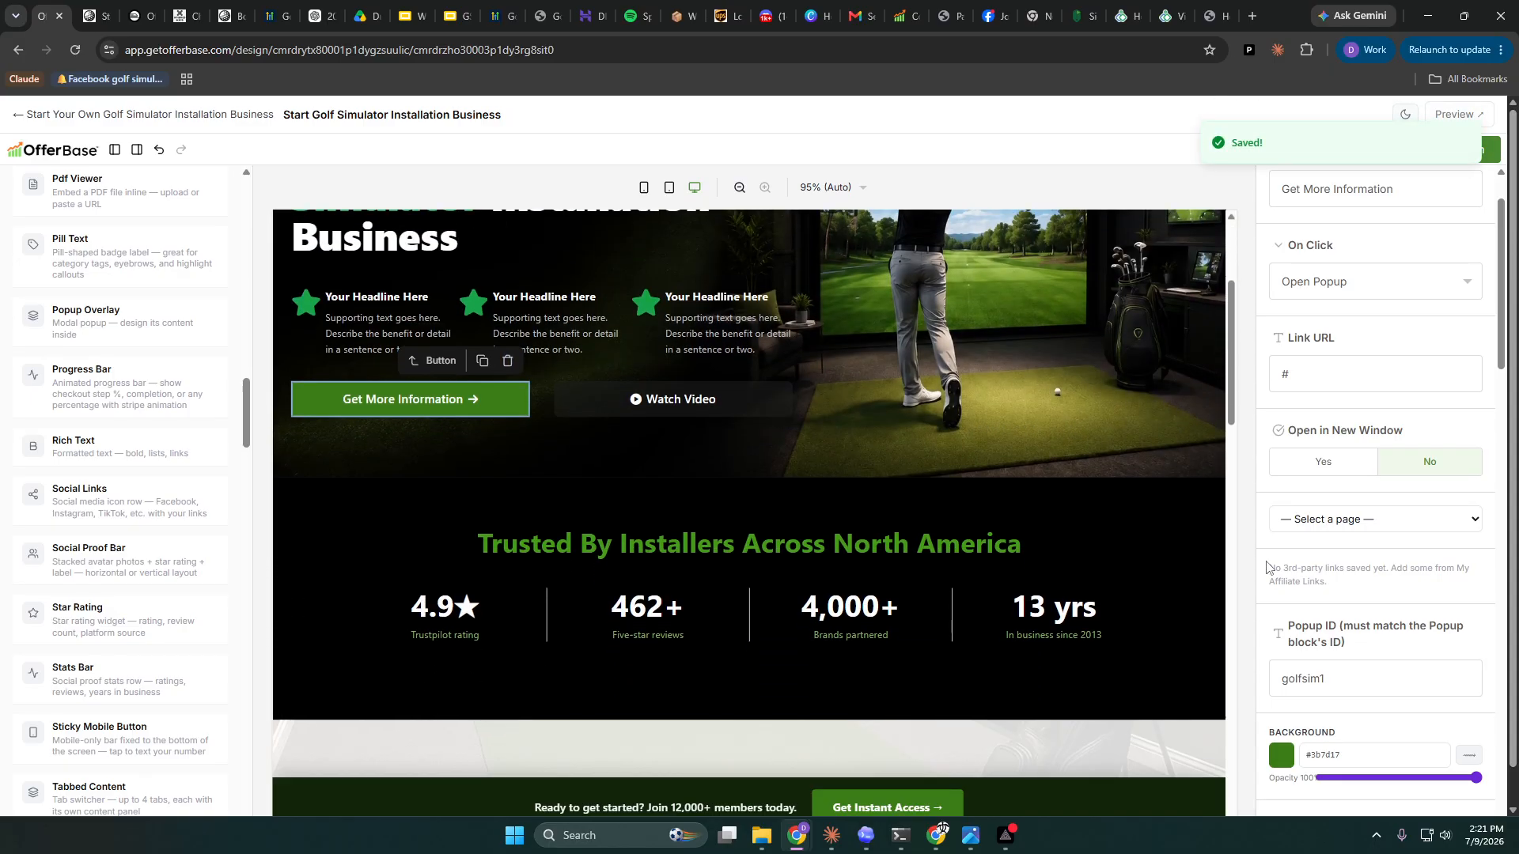
{"action": "scroll", "coordinate": [1271, 567], "scroll_direction": "up", "scroll_amount": 1}
{"action": "scroll", "coordinate": [1010, 474], "scroll_direction": "up", "scroll_amount": 4}
{"action": "scroll", "coordinate": [1368, 546], "scroll_direction": "down", "scroll_amount": 5}
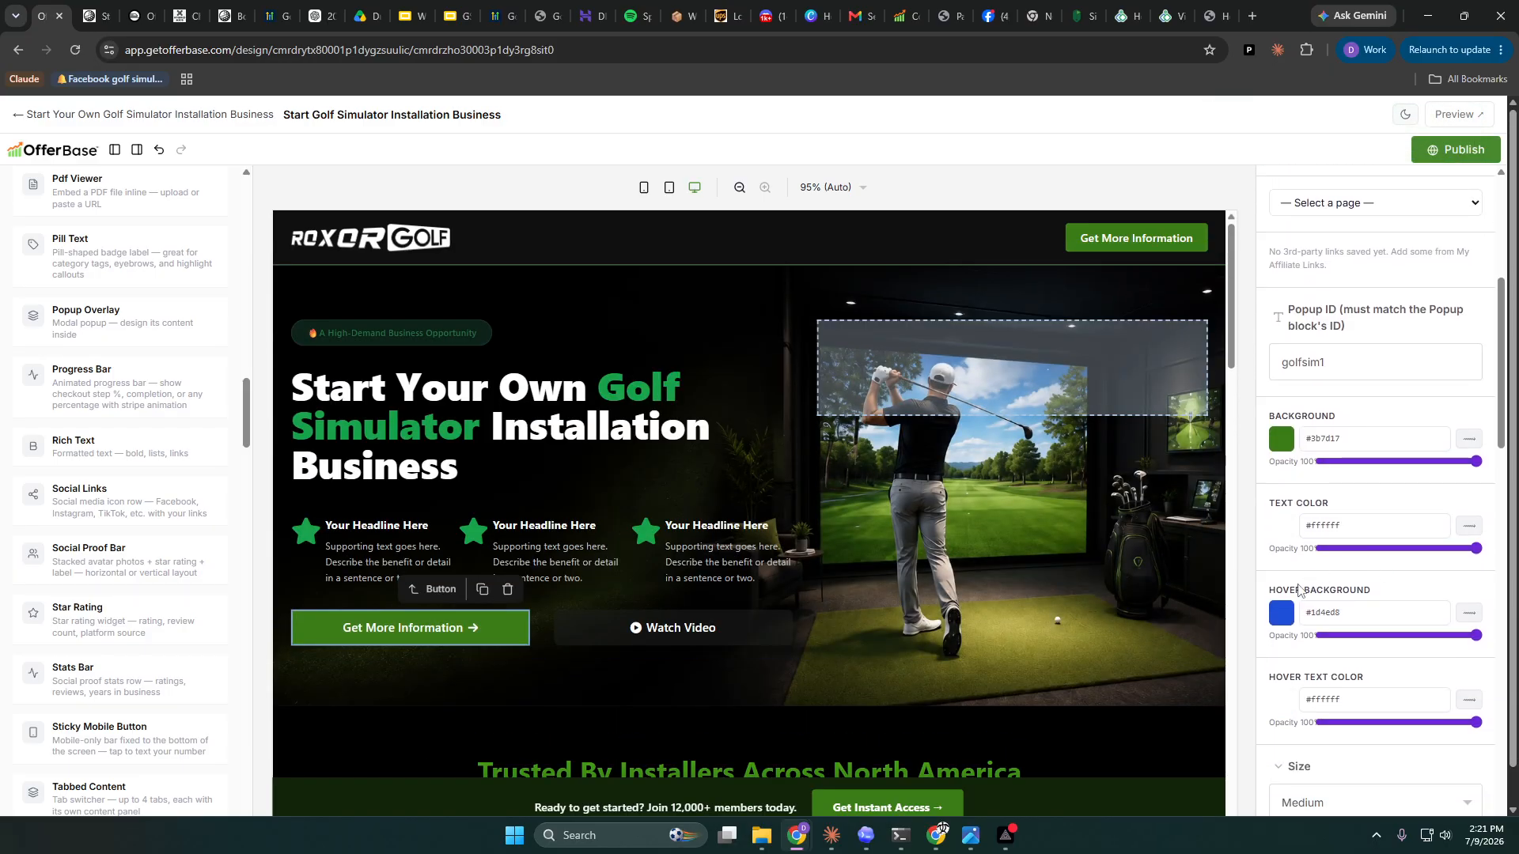
{"action": "left_click", "coordinate": [1290, 625]}
{"action": "left_click", "coordinate": [1405, 528]}
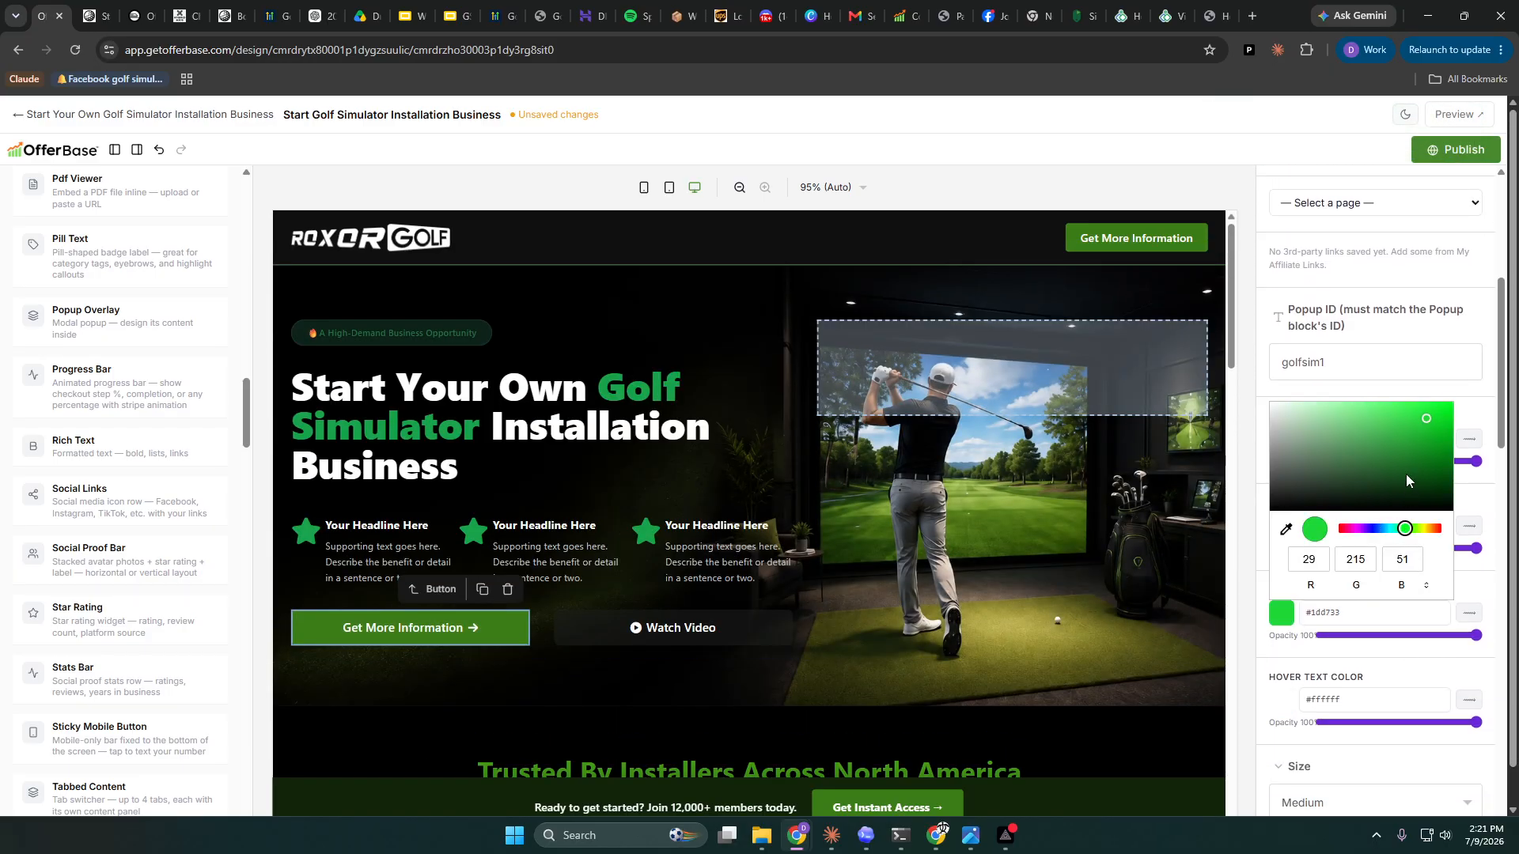
{"action": "left_click", "coordinate": [1409, 486]}
{"action": "left_click", "coordinate": [1456, 149]}
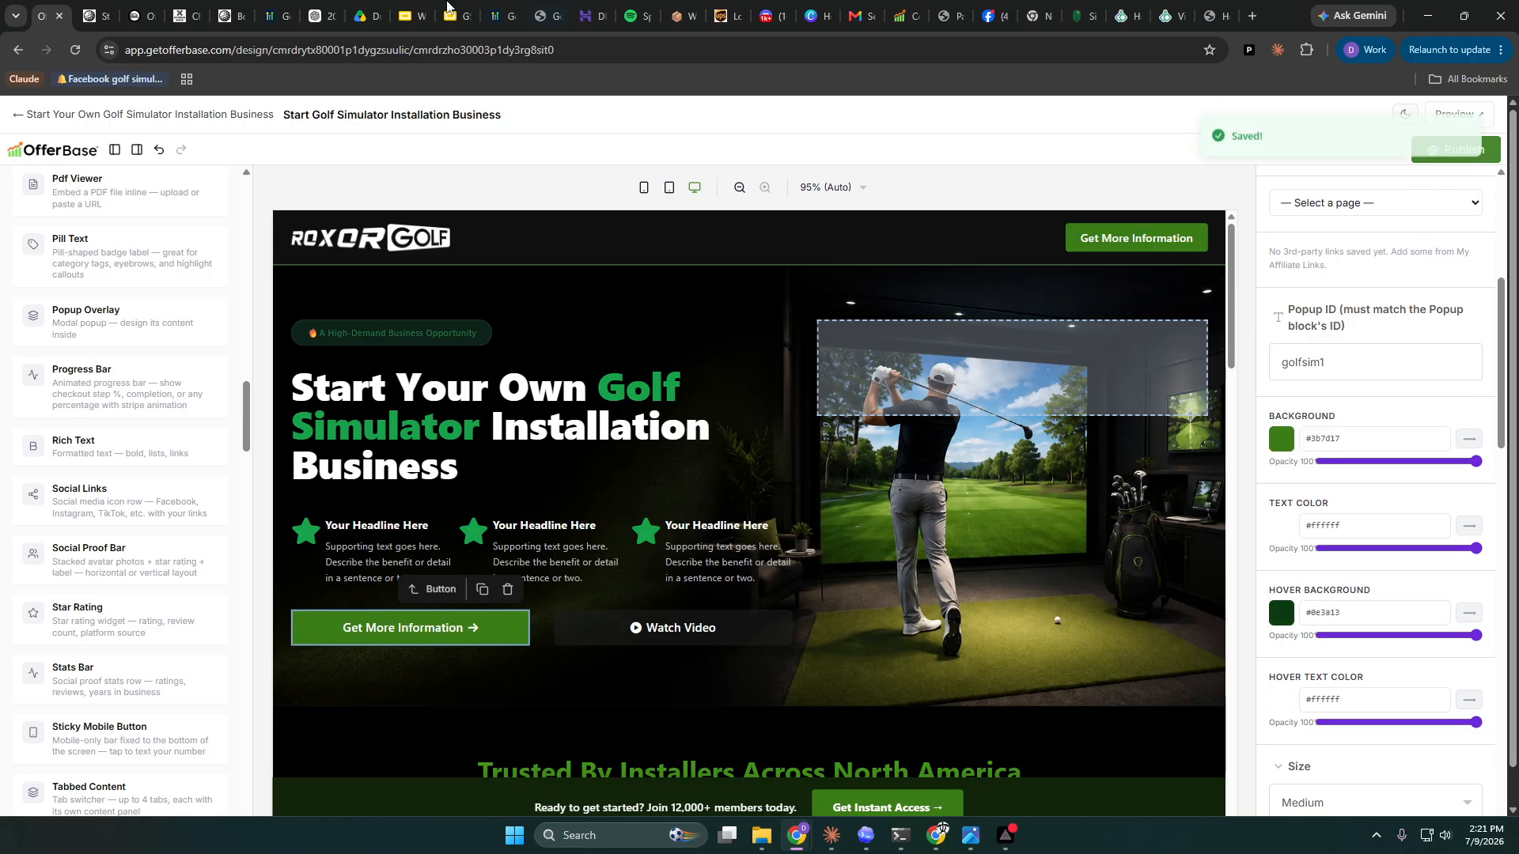
- Reload the published landing page and test the hero's Get More Information button
{"action": "left_click", "coordinate": [91, 16]}
{"action": "scroll", "coordinate": [99, 249], "scroll_direction": "up", "scroll_amount": 10}
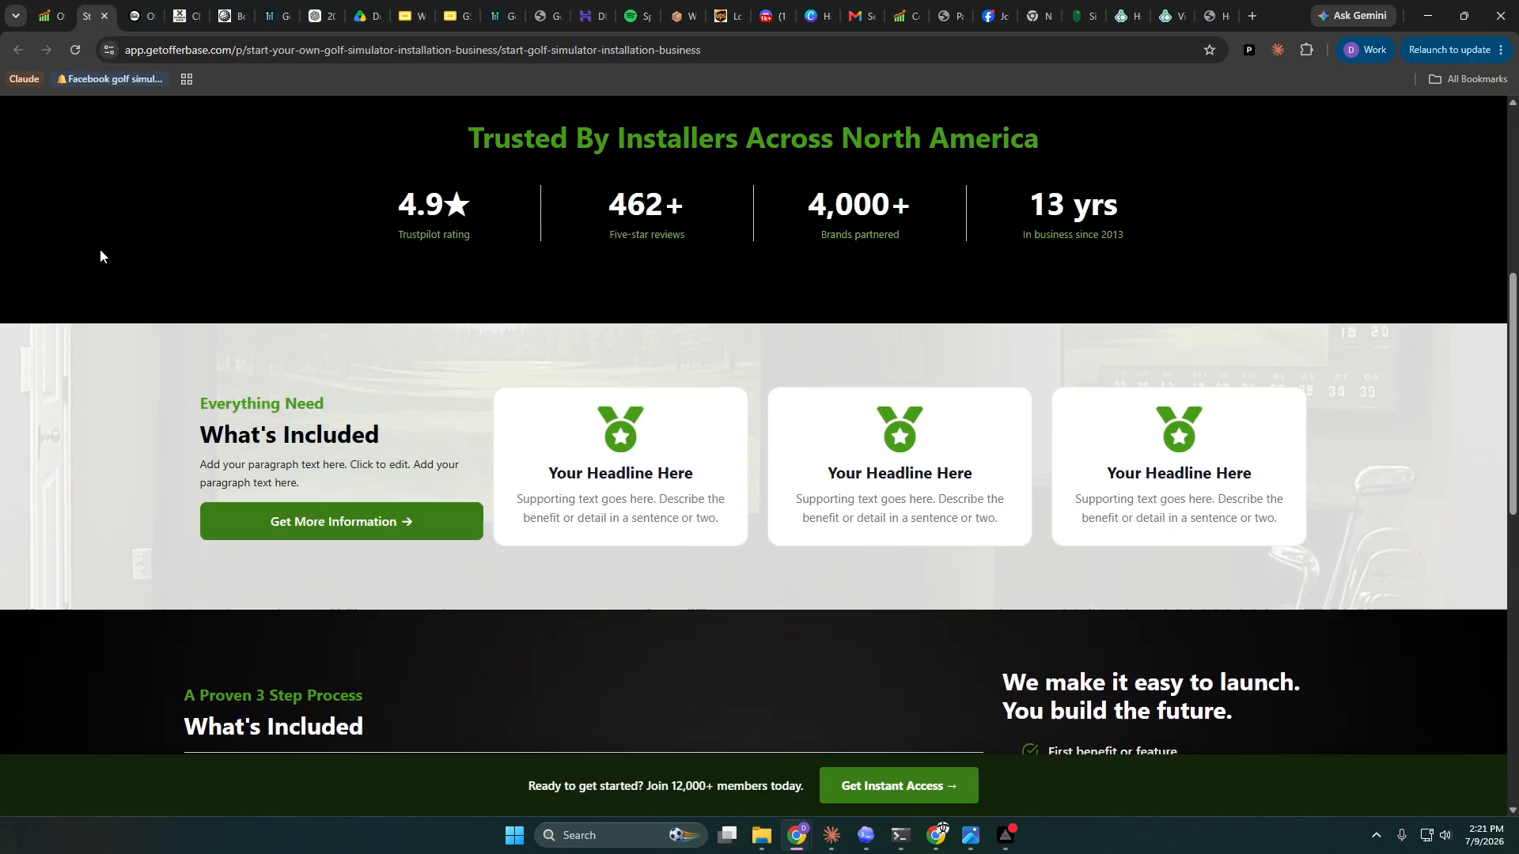
{"action": "left_click", "coordinate": [75, 50]}
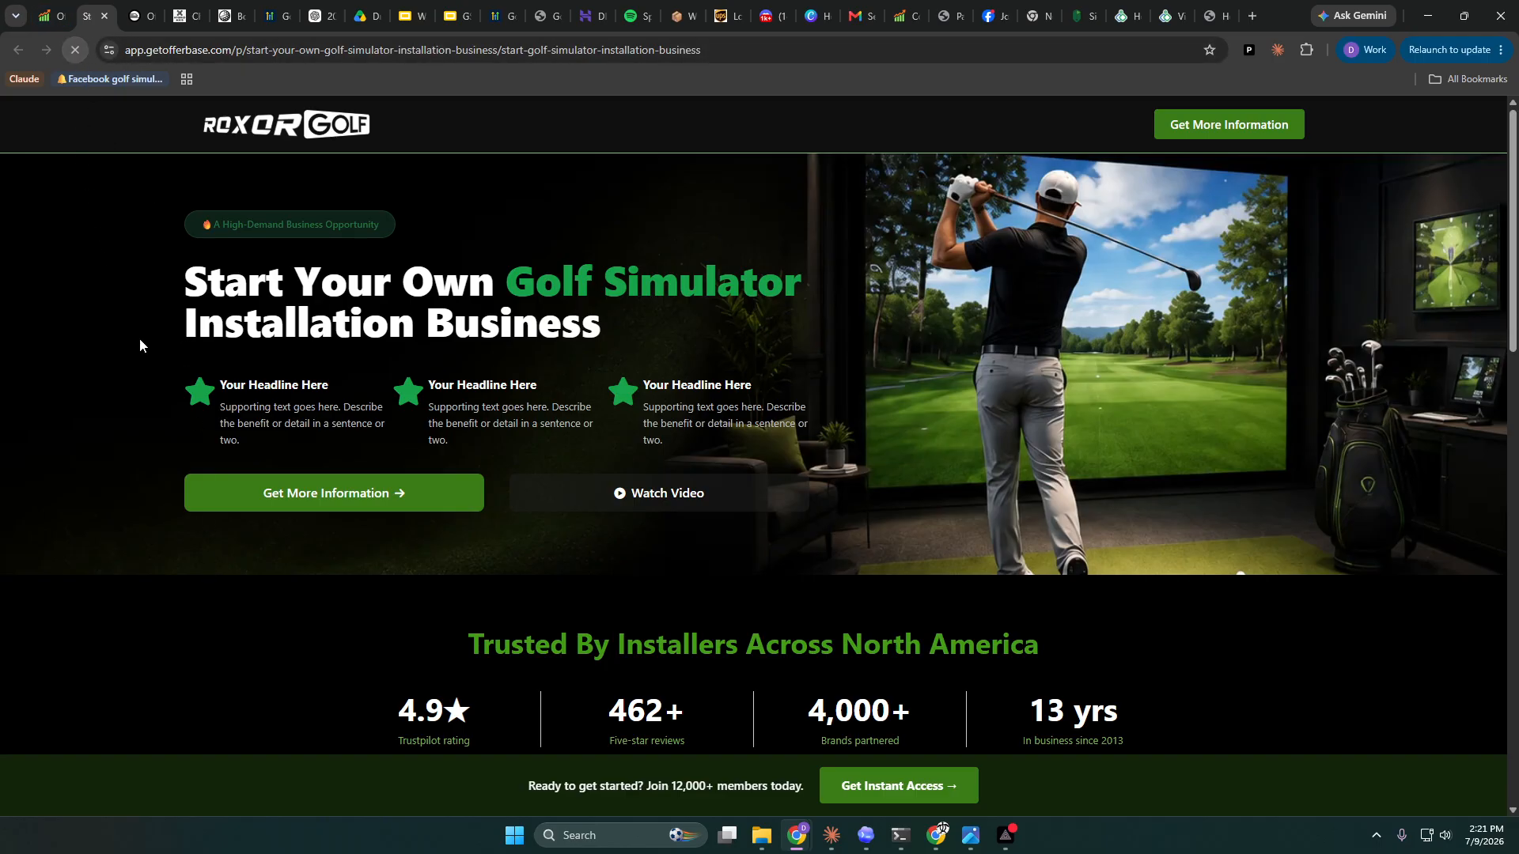
{"action": "scroll", "coordinate": [218, 513], "scroll_direction": "down", "scroll_amount": 4}
{"action": "scroll", "coordinate": [217, 511], "scroll_direction": "down", "scroll_amount": 3}
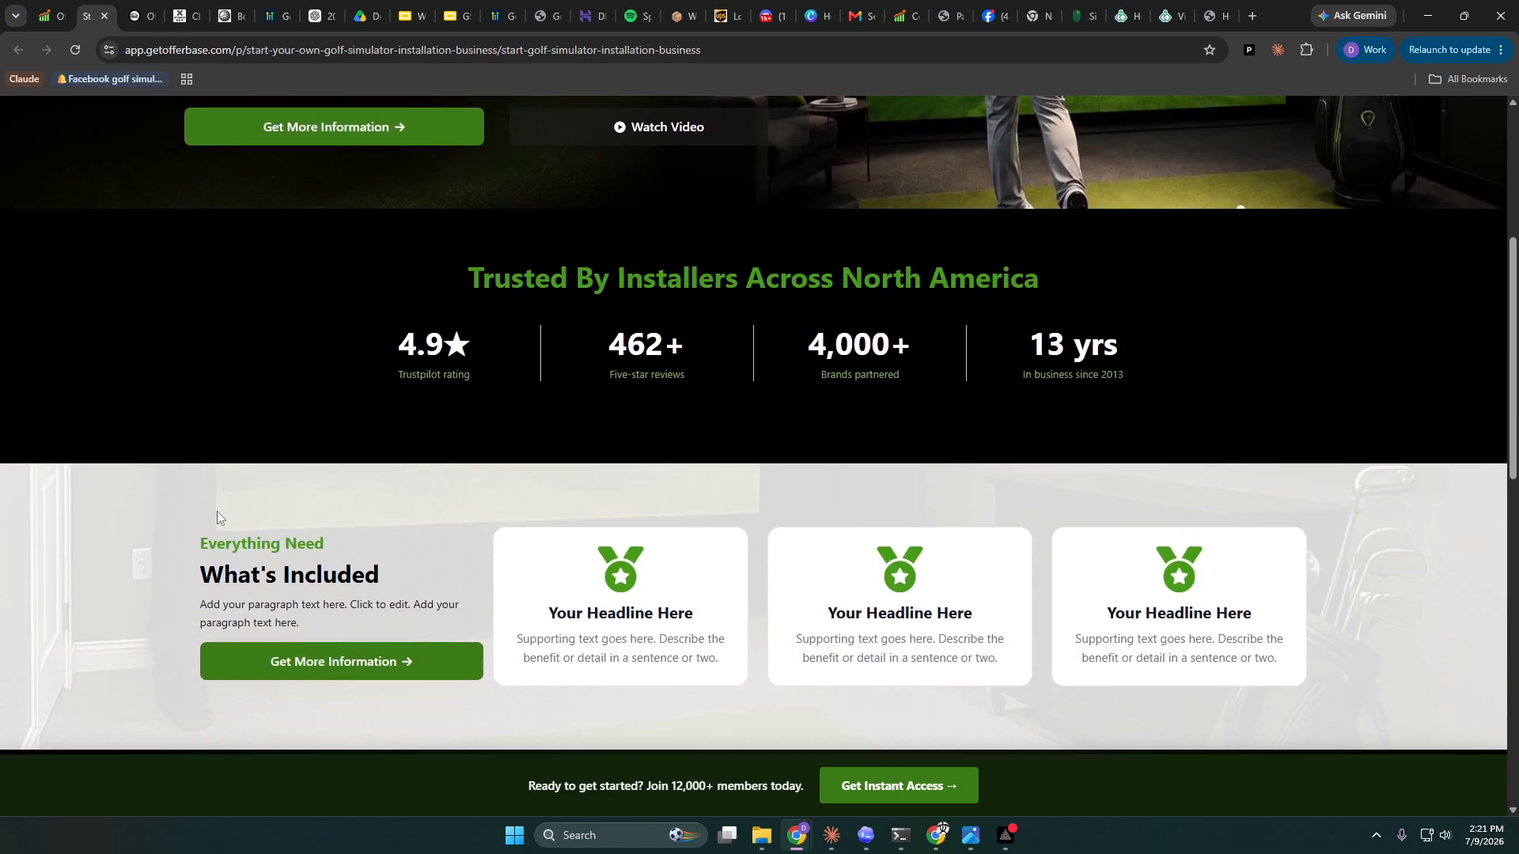
{"action": "scroll", "coordinate": [212, 499], "scroll_direction": "up", "scroll_amount": 7}
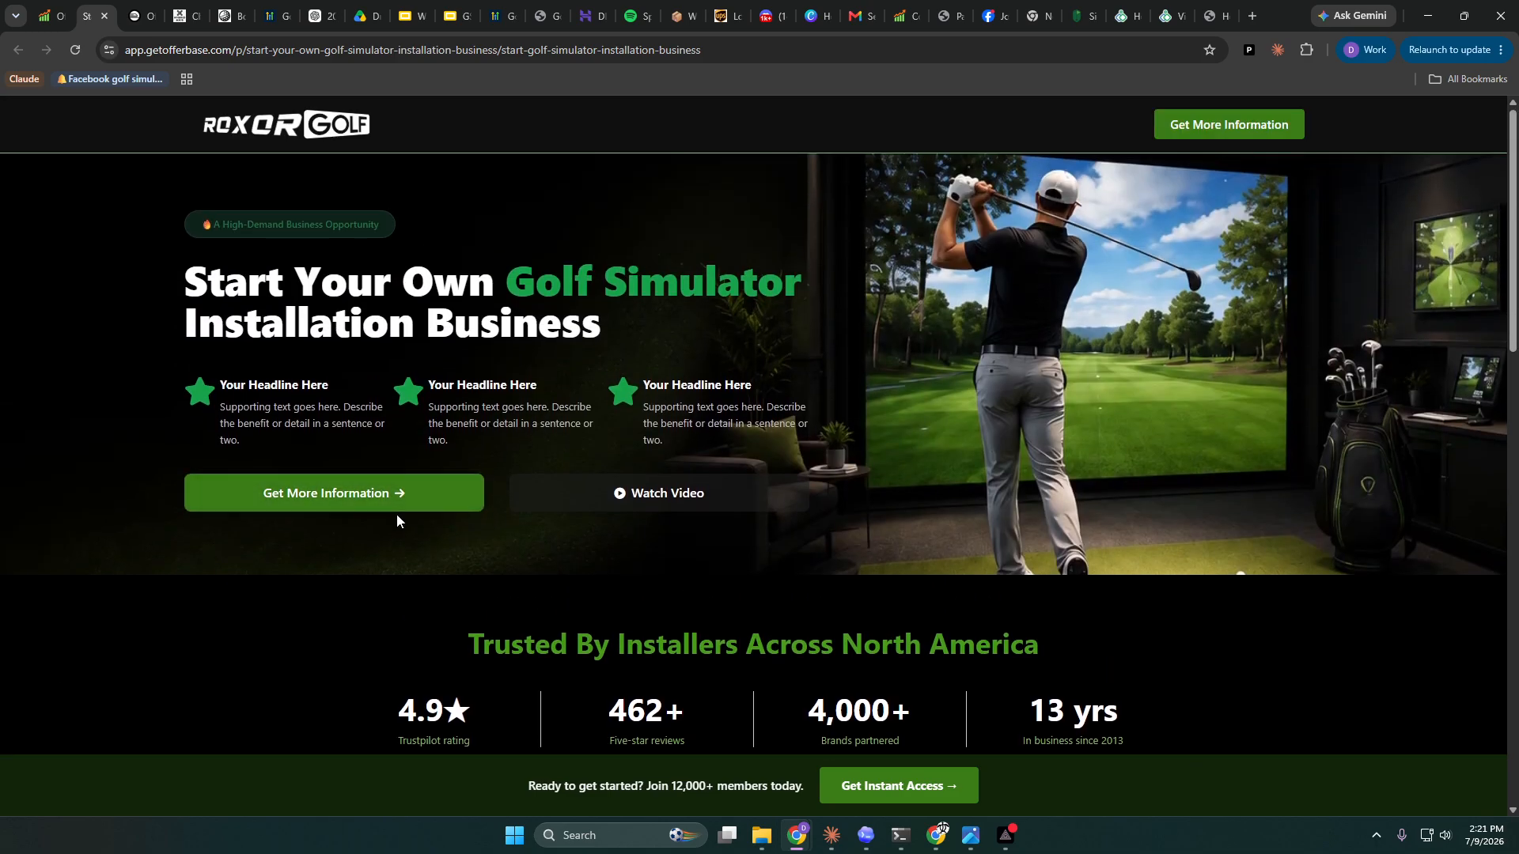
{"action": "left_click", "coordinate": [370, 487]}
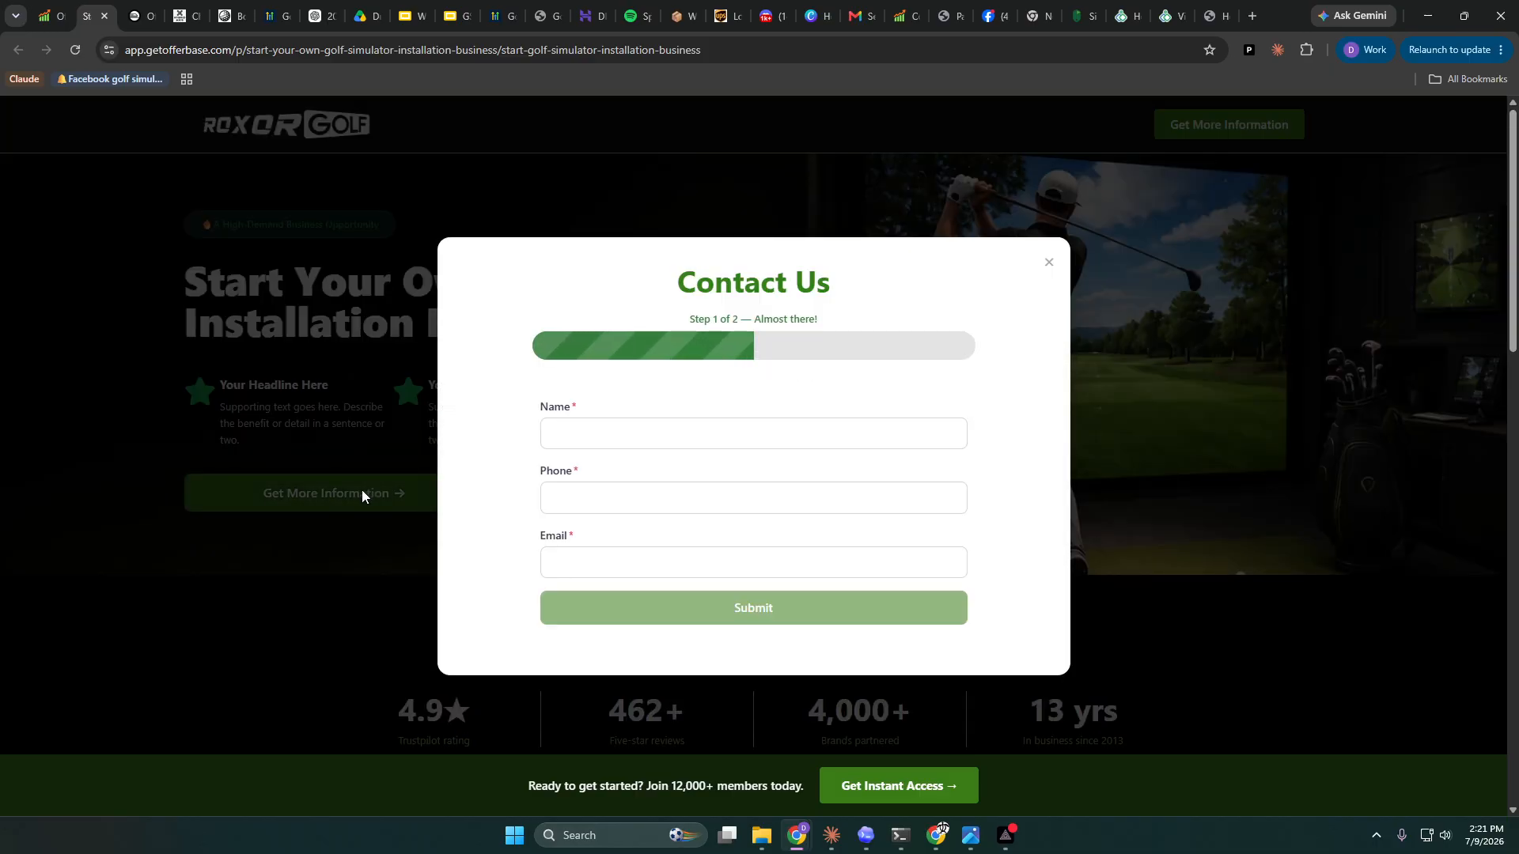
- Try the popup form with sample text aseasdf for name, asdfsda for phone and asdfsd for email, and close the popup
{"action": "left_click", "coordinate": [659, 436]}
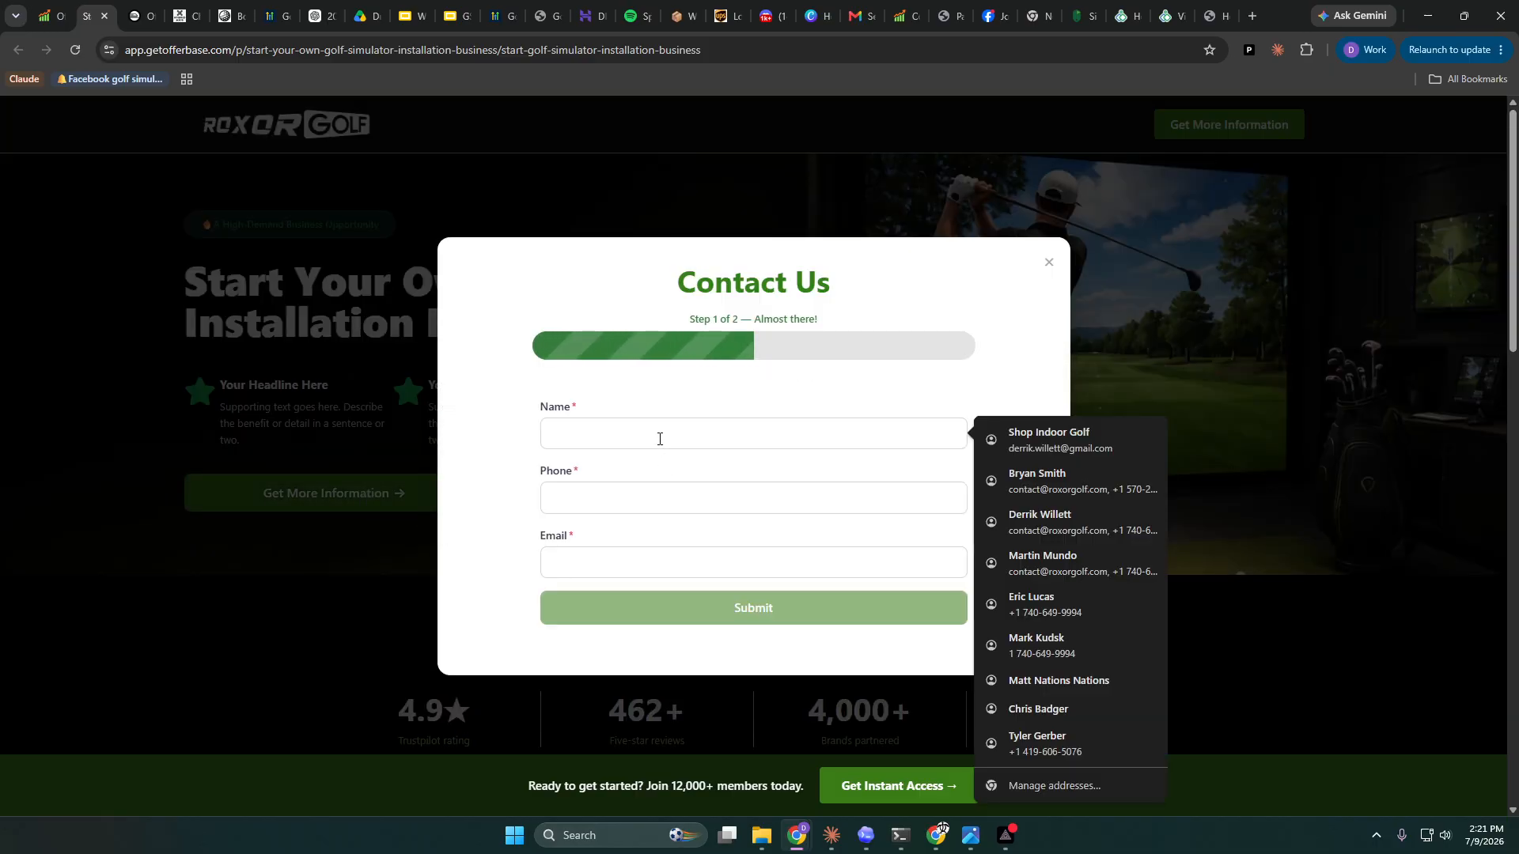
{"action": "type", "text": "aseasdf"}
{"action": "left_click", "coordinate": [658, 498]}
{"action": "type", "text": "asdfsda"}
{"action": "left_click", "coordinate": [767, 574]}
{"action": "type", "text": "asdf"}
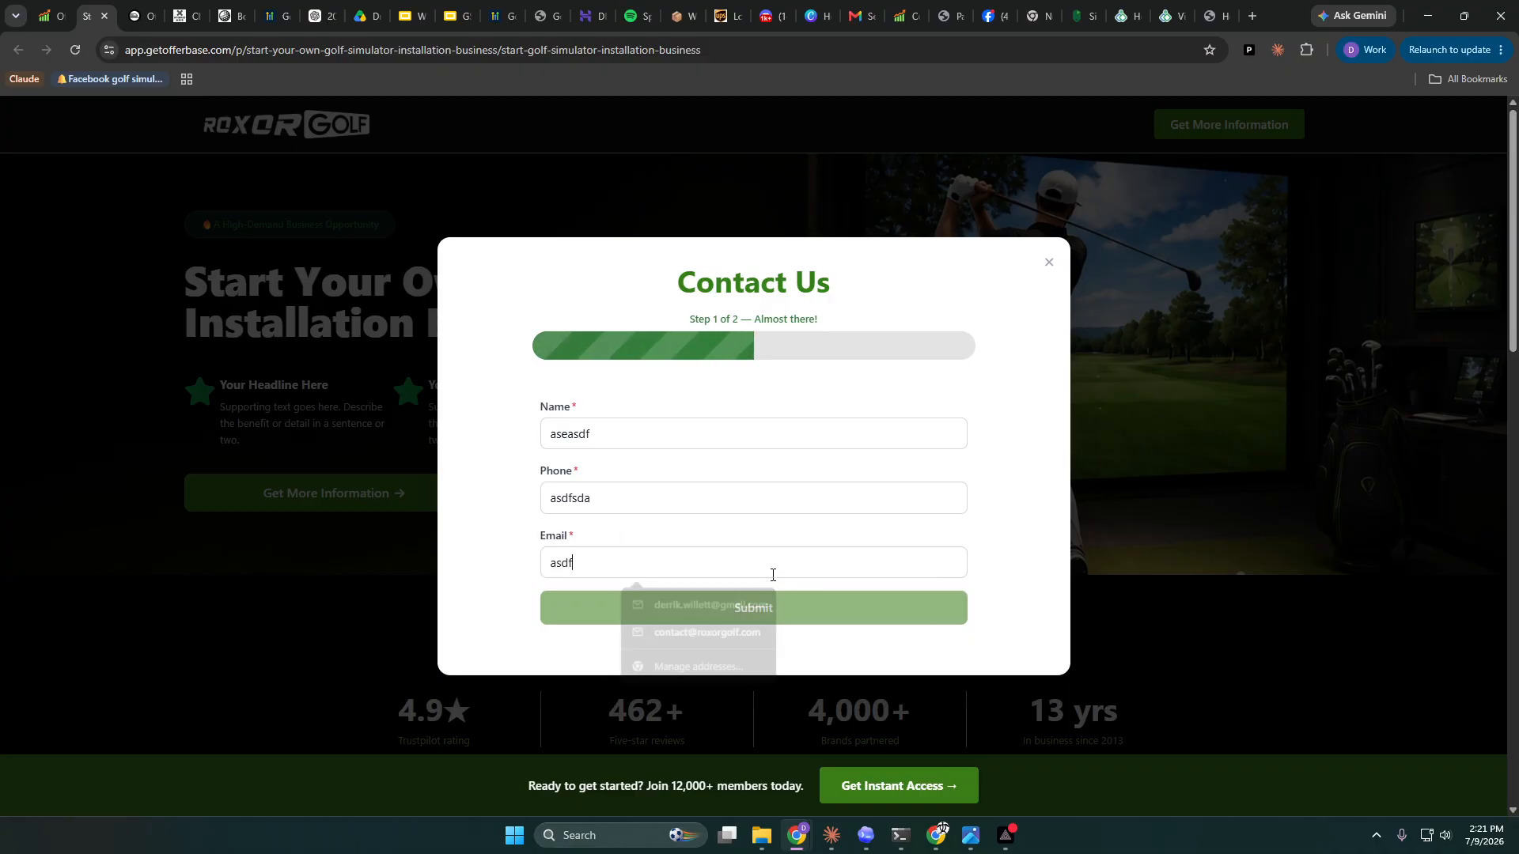
{"action": "type", "text": "sd"}
{"action": "left_click_drag", "start_coordinate": [582, 570], "coordinate": [519, 574]}
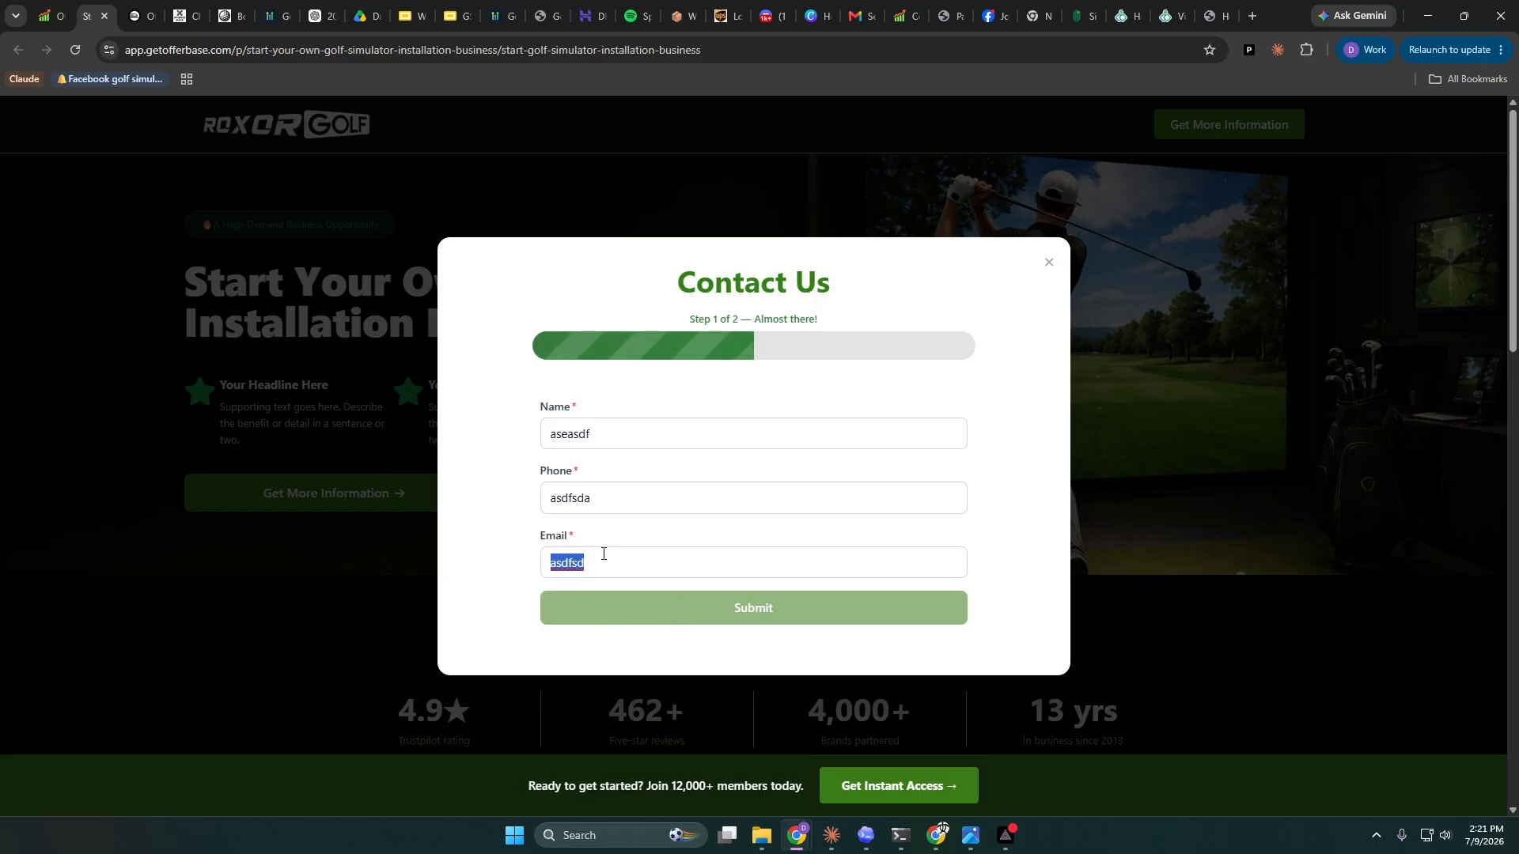
{"action": "left_click", "coordinate": [1050, 266]}
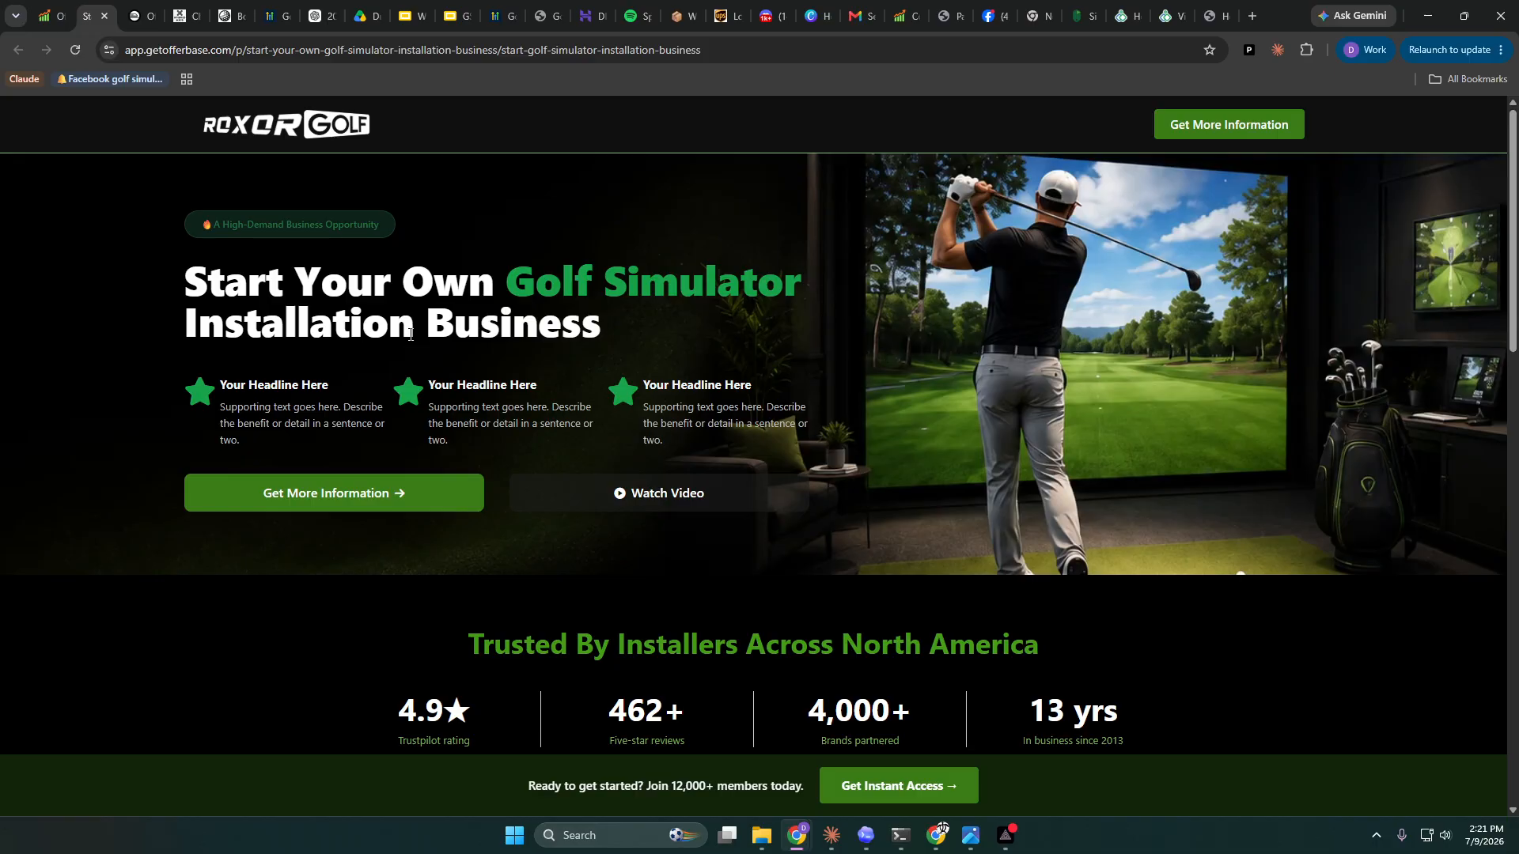
- Review the published page's lower sections, their call-to-action buttons and the sticky bar
{"action": "scroll", "coordinate": [428, 417], "scroll_direction": "down", "scroll_amount": 10}
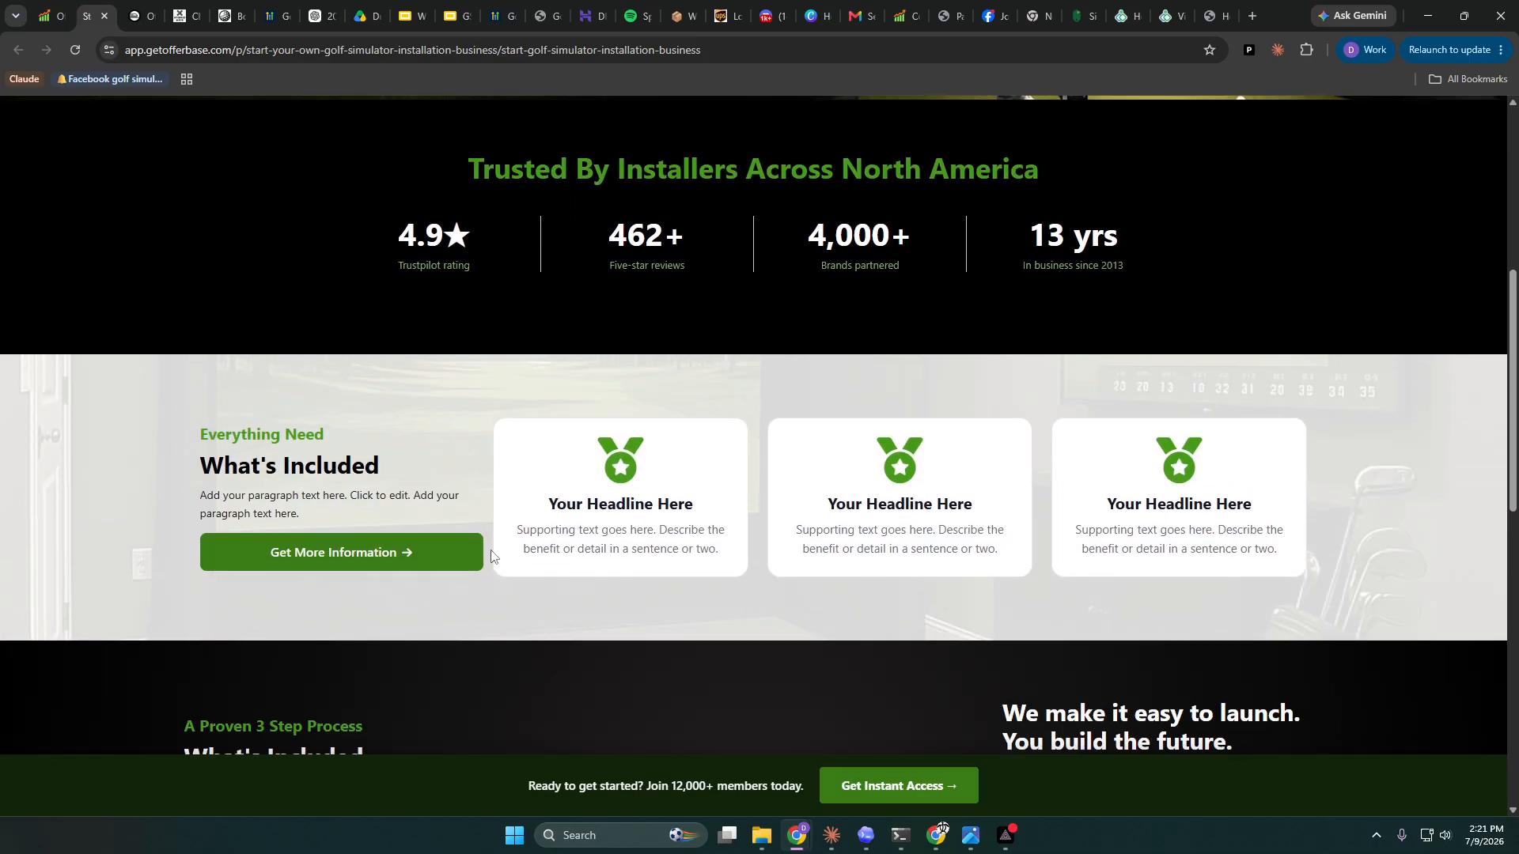
{"action": "scroll", "coordinate": [452, 549], "scroll_direction": "down", "scroll_amount": 5}
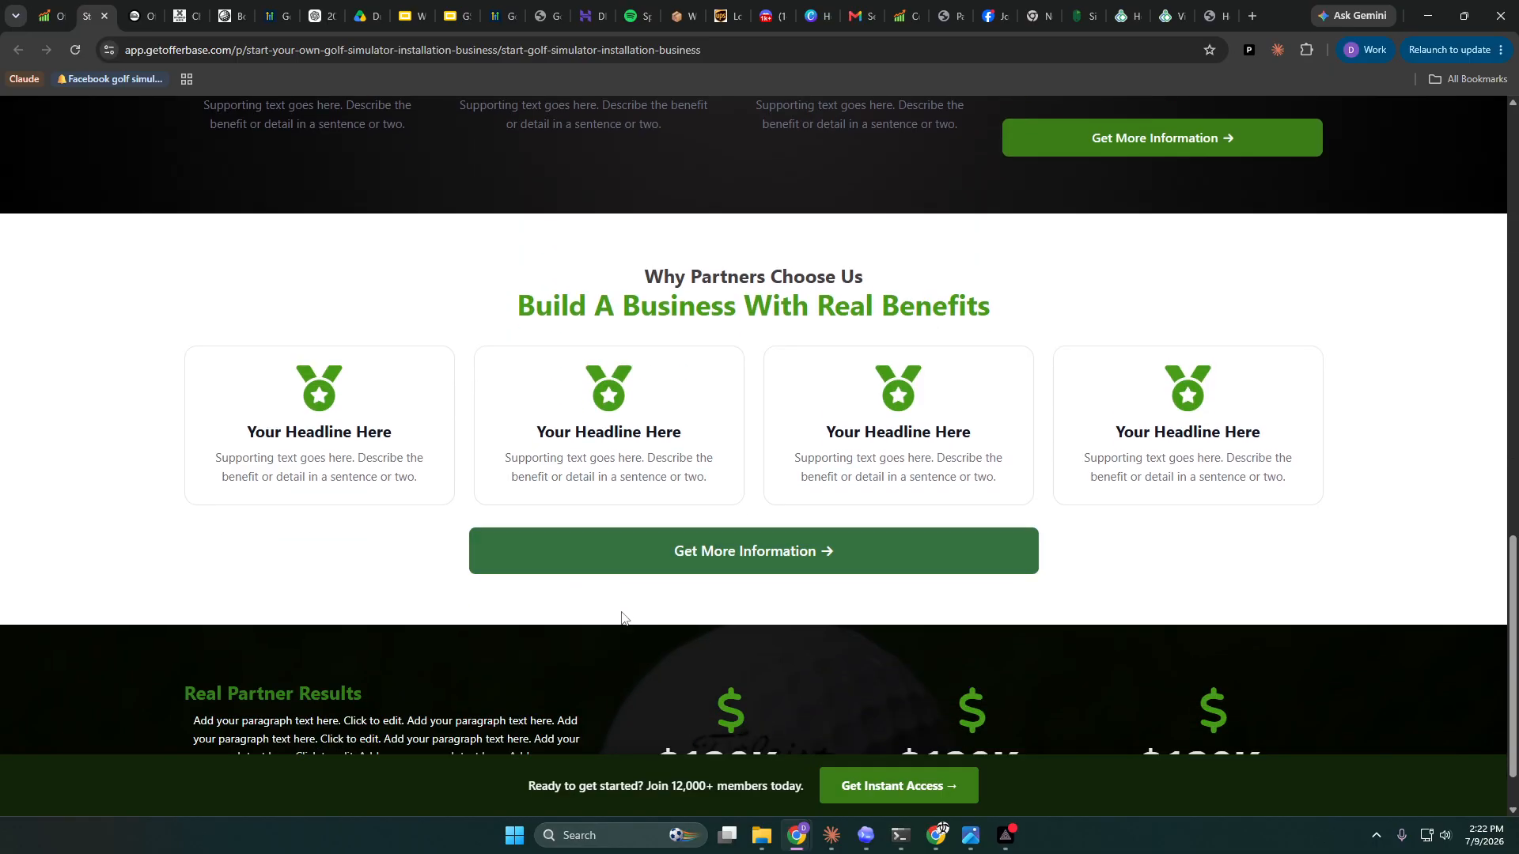
{"action": "scroll", "coordinate": [849, 555], "scroll_direction": "down", "scroll_amount": 1}
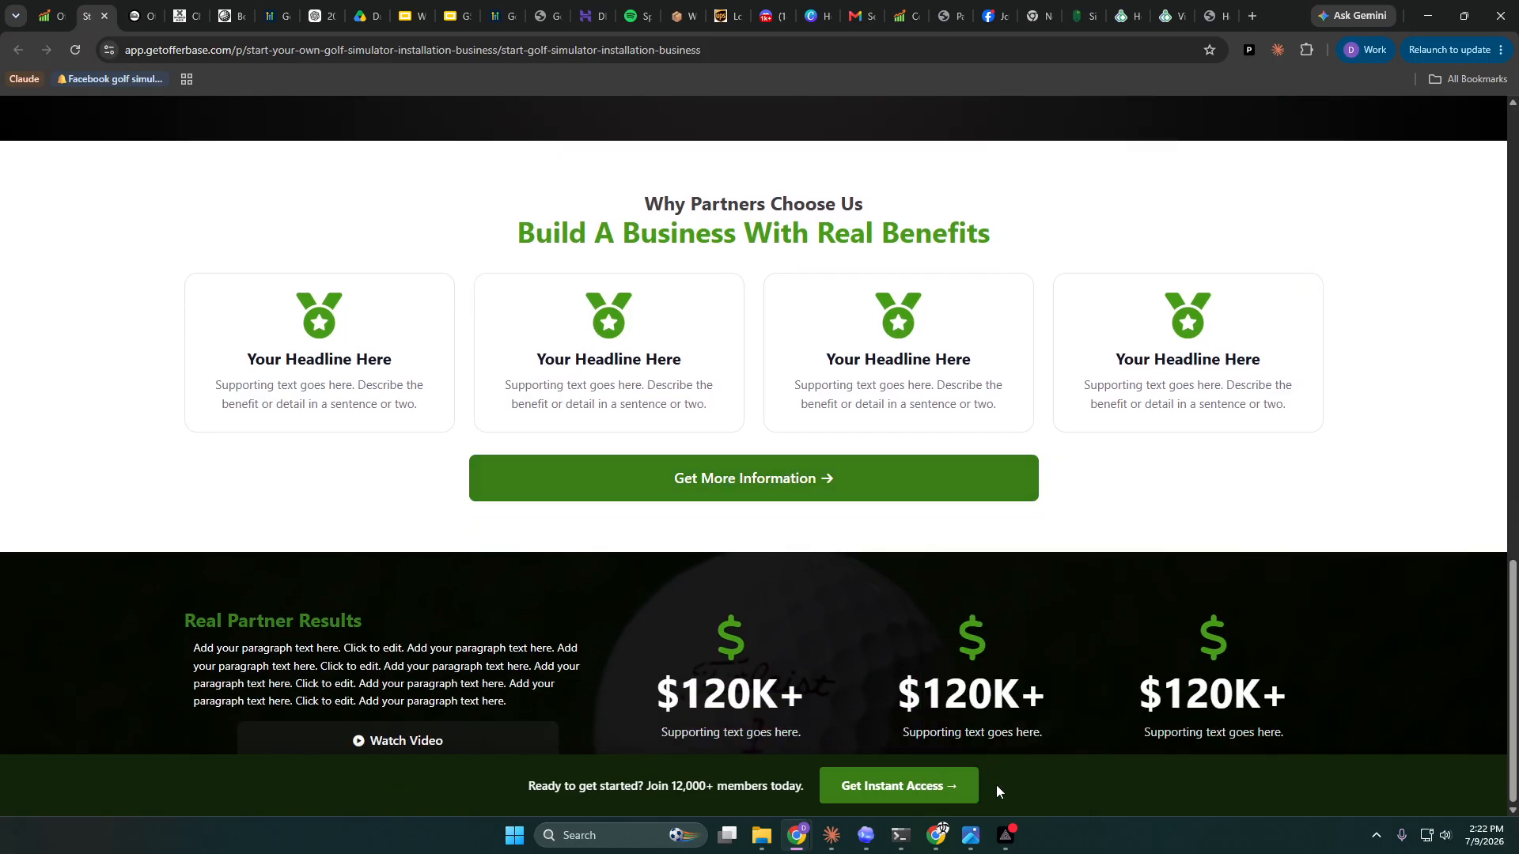
{"action": "scroll", "coordinate": [766, 688], "scroll_direction": "up", "scroll_amount": 2}
{"action": "scroll", "coordinate": [712, 728], "scroll_direction": "down", "scroll_amount": 2}
- Increase the Real Partner Results section's bottom padding to 132px in the page editor and publish the page
{"action": "left_click", "coordinate": [49, 16]}
{"action": "scroll", "coordinate": [766, 600], "scroll_direction": "down", "scroll_amount": 10}
{"action": "scroll", "coordinate": [771, 601], "scroll_direction": "down", "scroll_amount": 9}
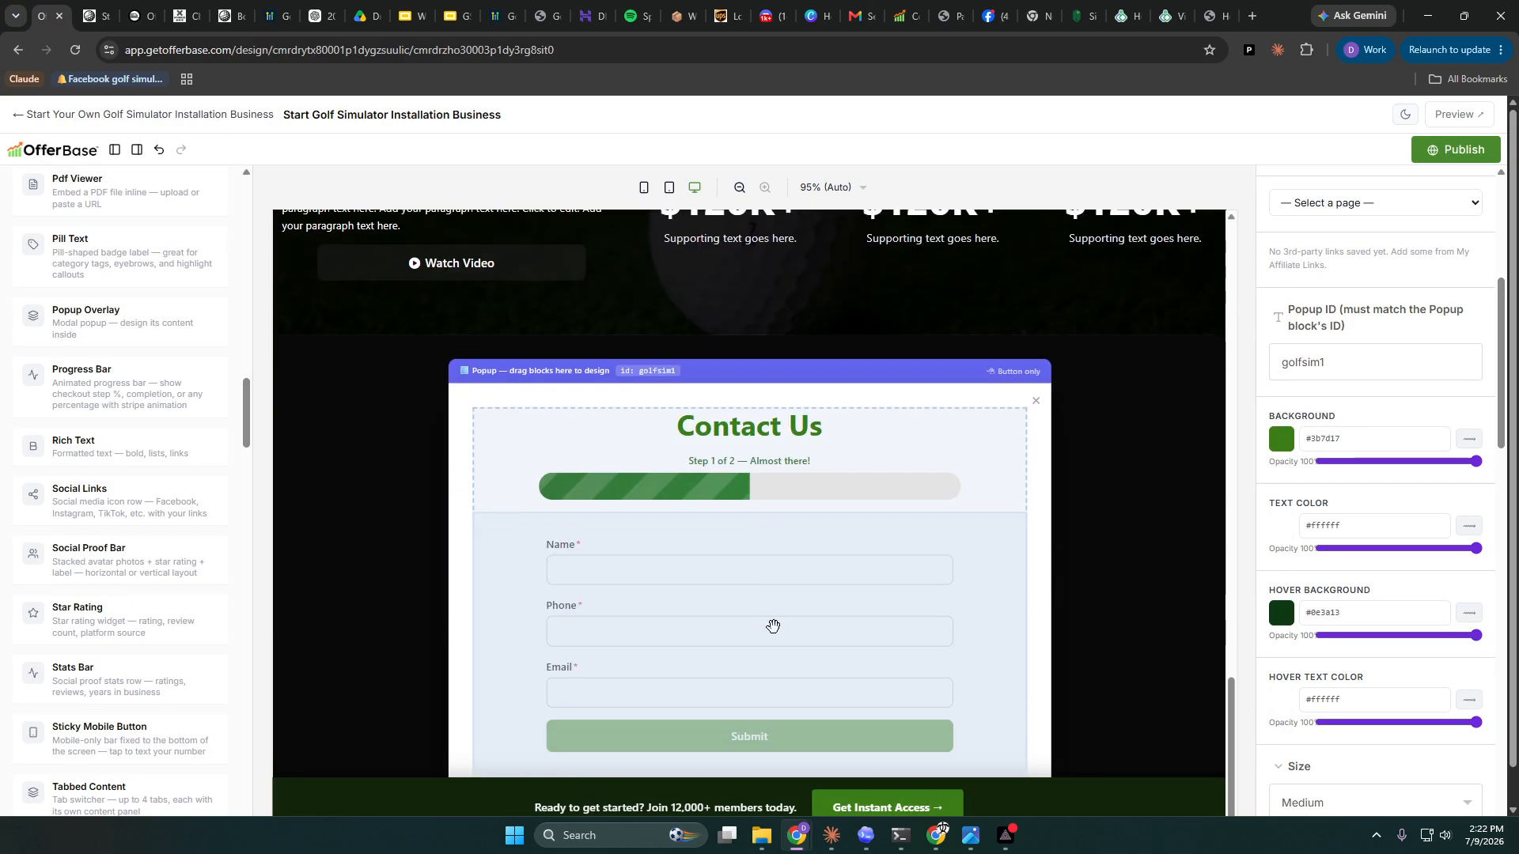
{"action": "scroll", "coordinate": [522, 712], "scroll_direction": "up", "scroll_amount": 2}
{"action": "scroll", "coordinate": [518, 685], "scroll_direction": "up", "scroll_amount": 2}
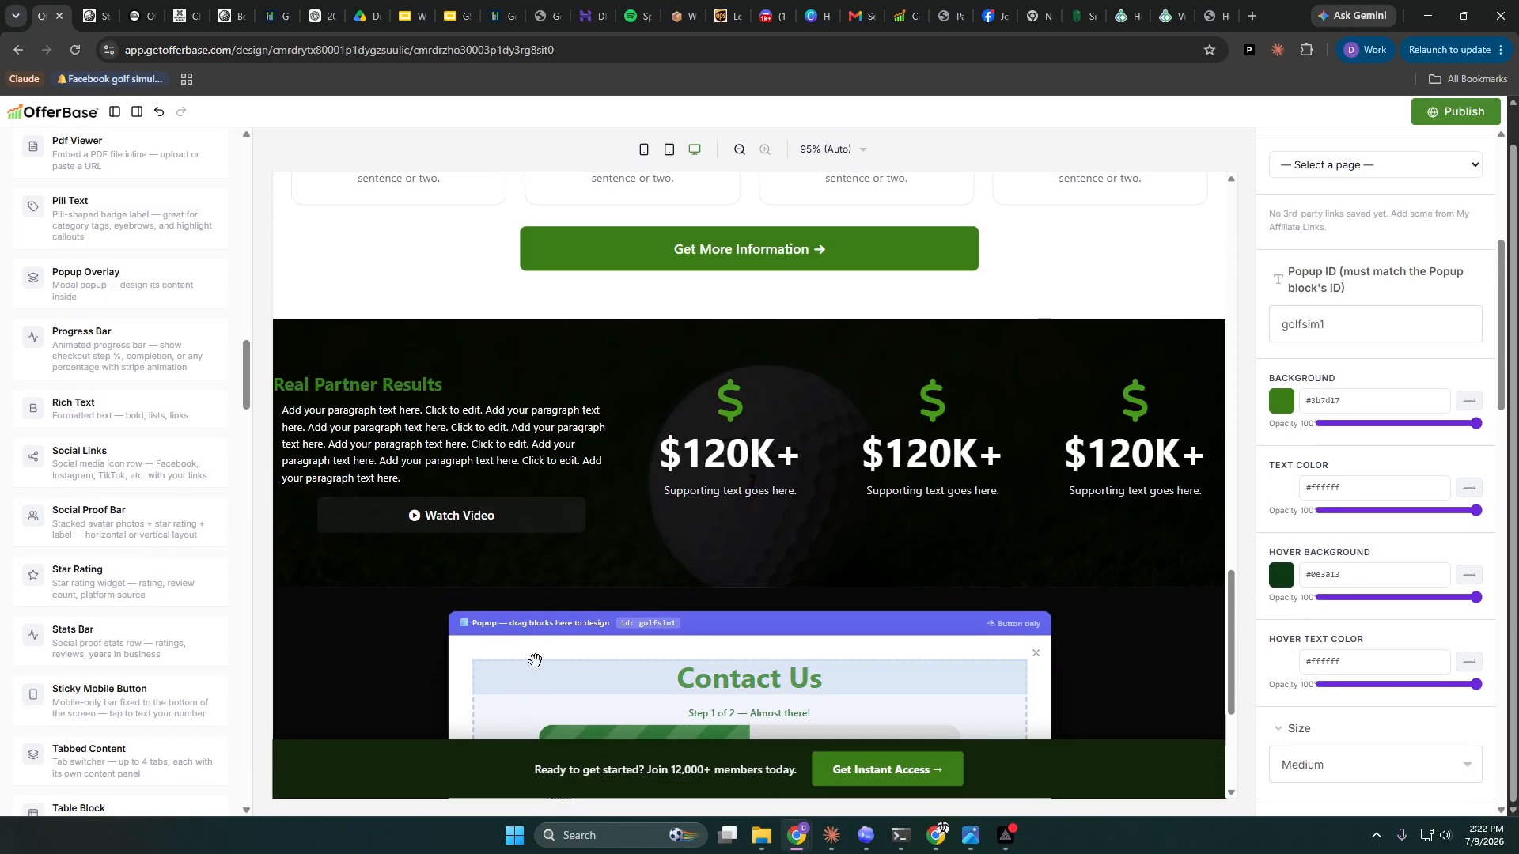
{"action": "left_click", "coordinate": [612, 571]}
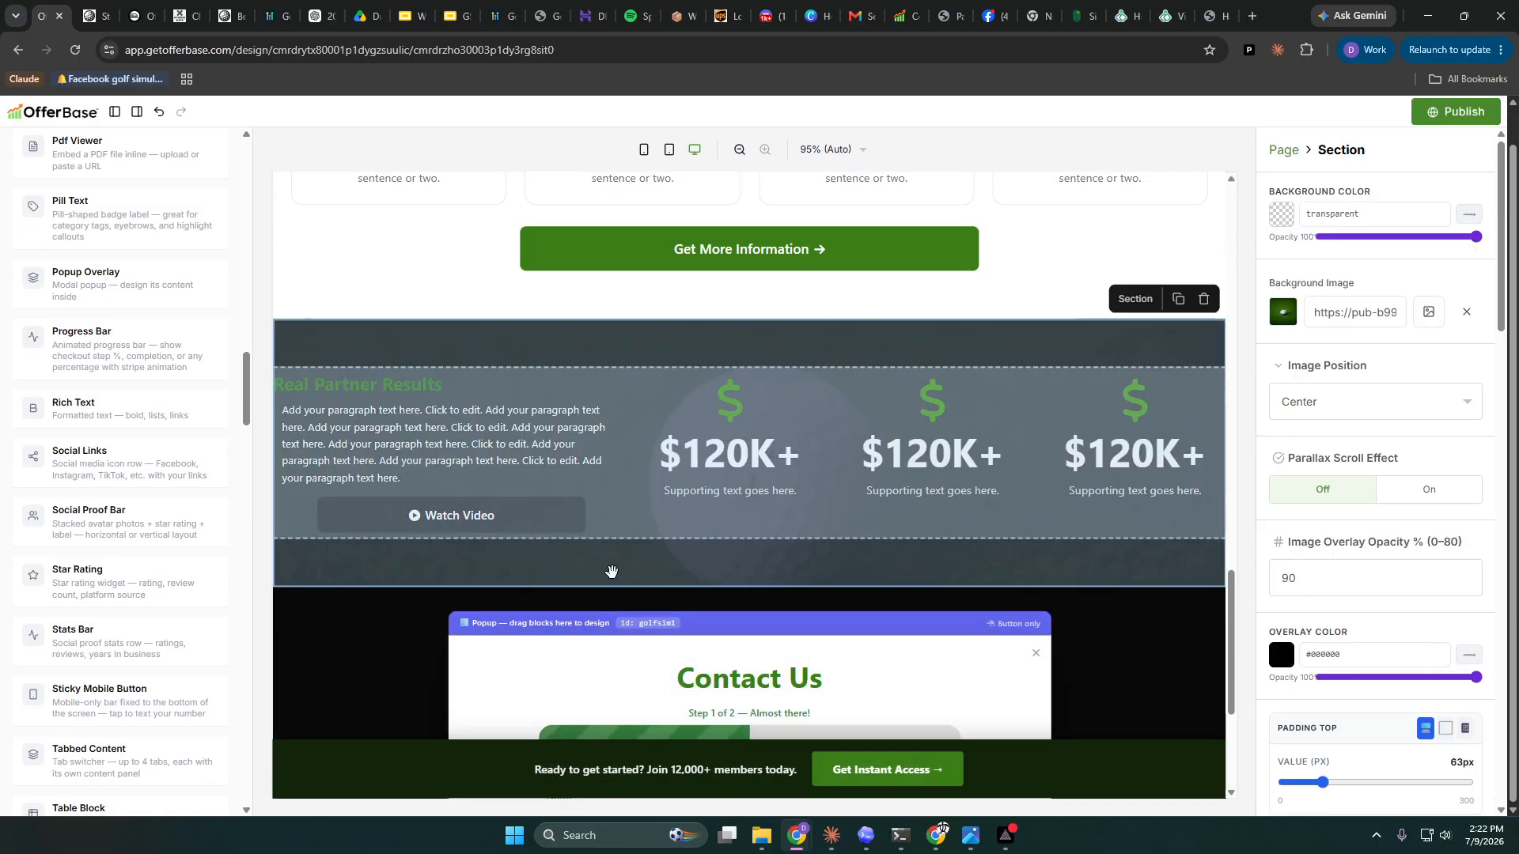
{"action": "scroll", "coordinate": [1353, 458], "scroll_direction": "down", "scroll_amount": 3}
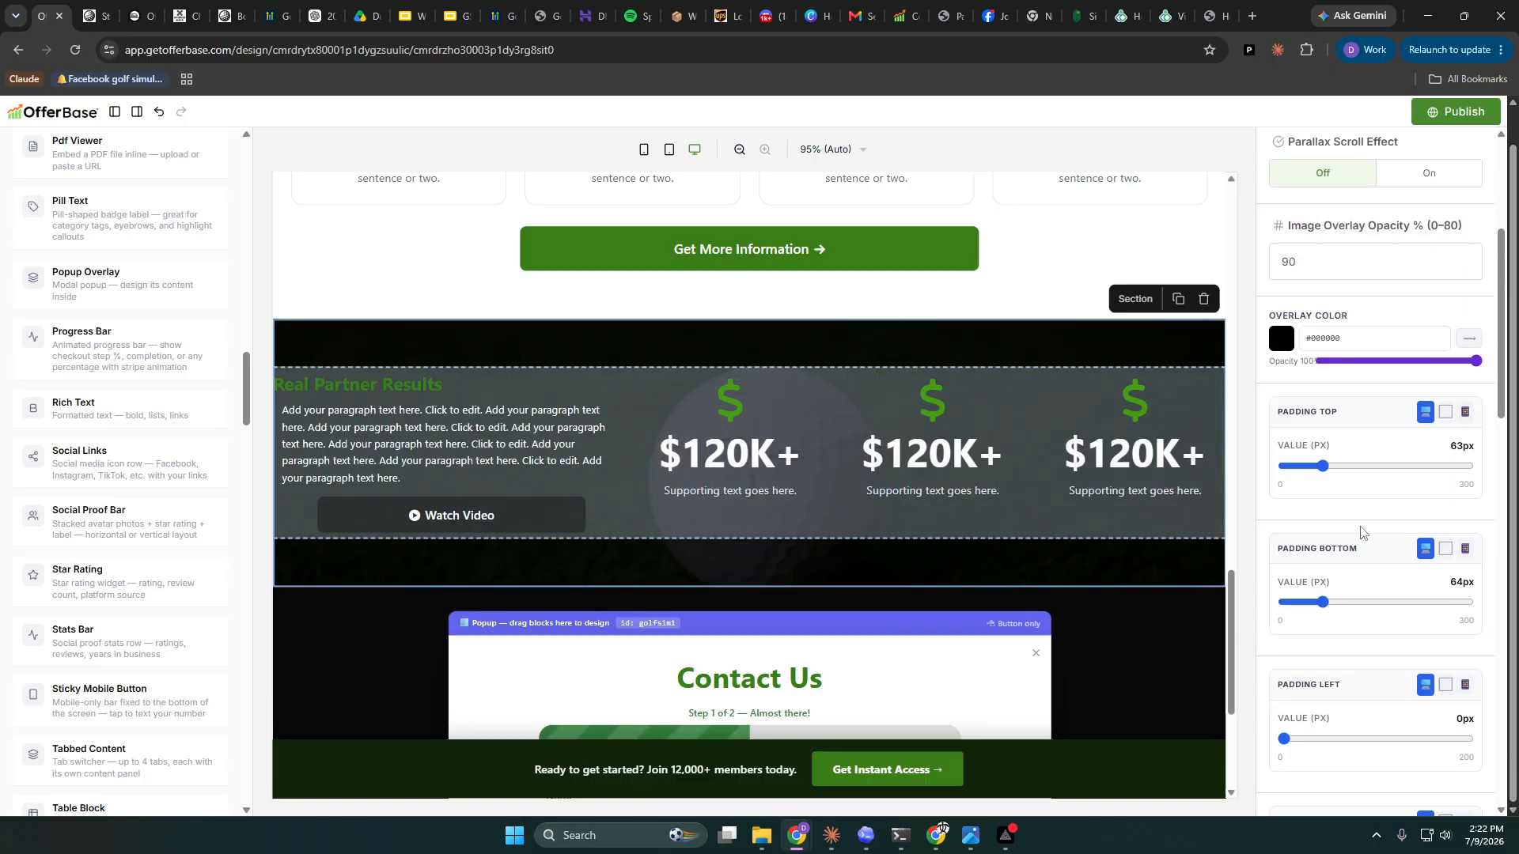
{"action": "scroll", "coordinate": [1355, 506], "scroll_direction": "down", "scroll_amount": 2}
{"action": "left_click_drag", "start_coordinate": [1323, 444], "coordinate": [1364, 444]}
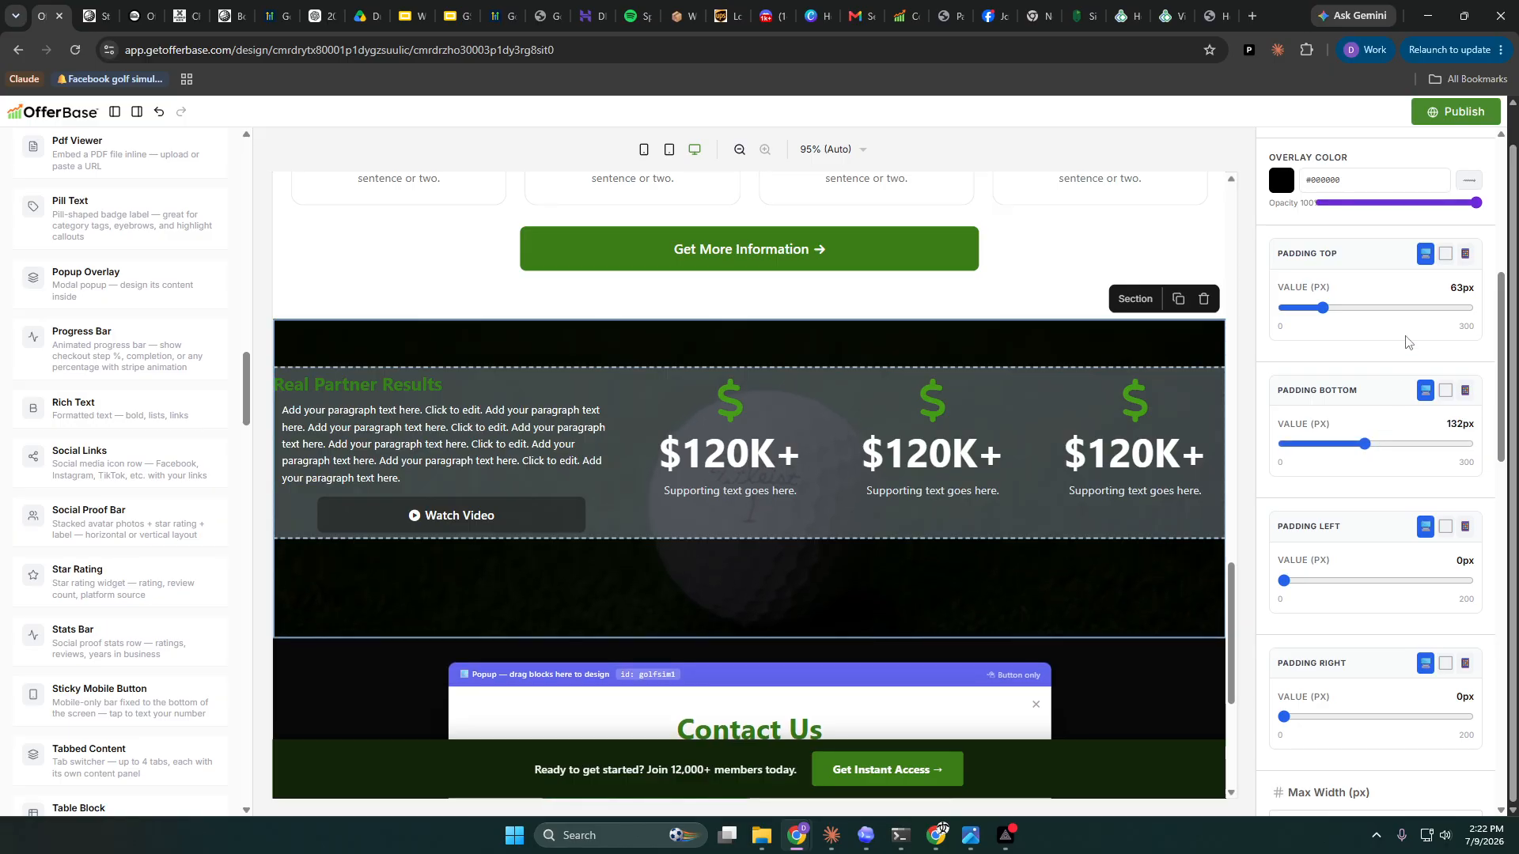
{"action": "left_click", "coordinate": [1458, 115]}
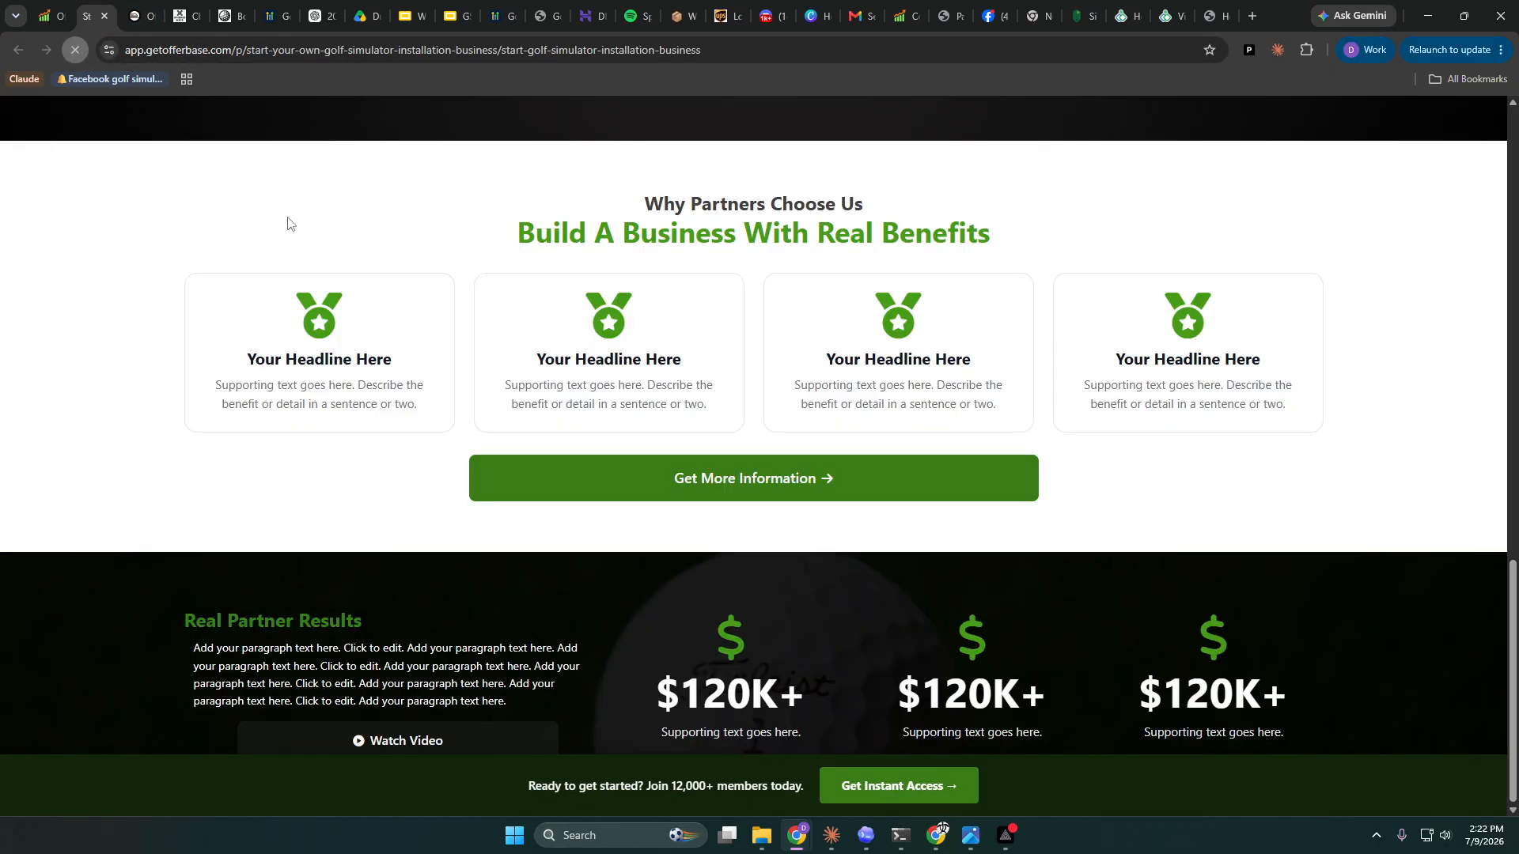
- Review the published page from its last section up to the hero, then open and close the Get More Information popup
{"action": "scroll", "coordinate": [501, 407], "scroll_direction": "down", "scroll_amount": 1}
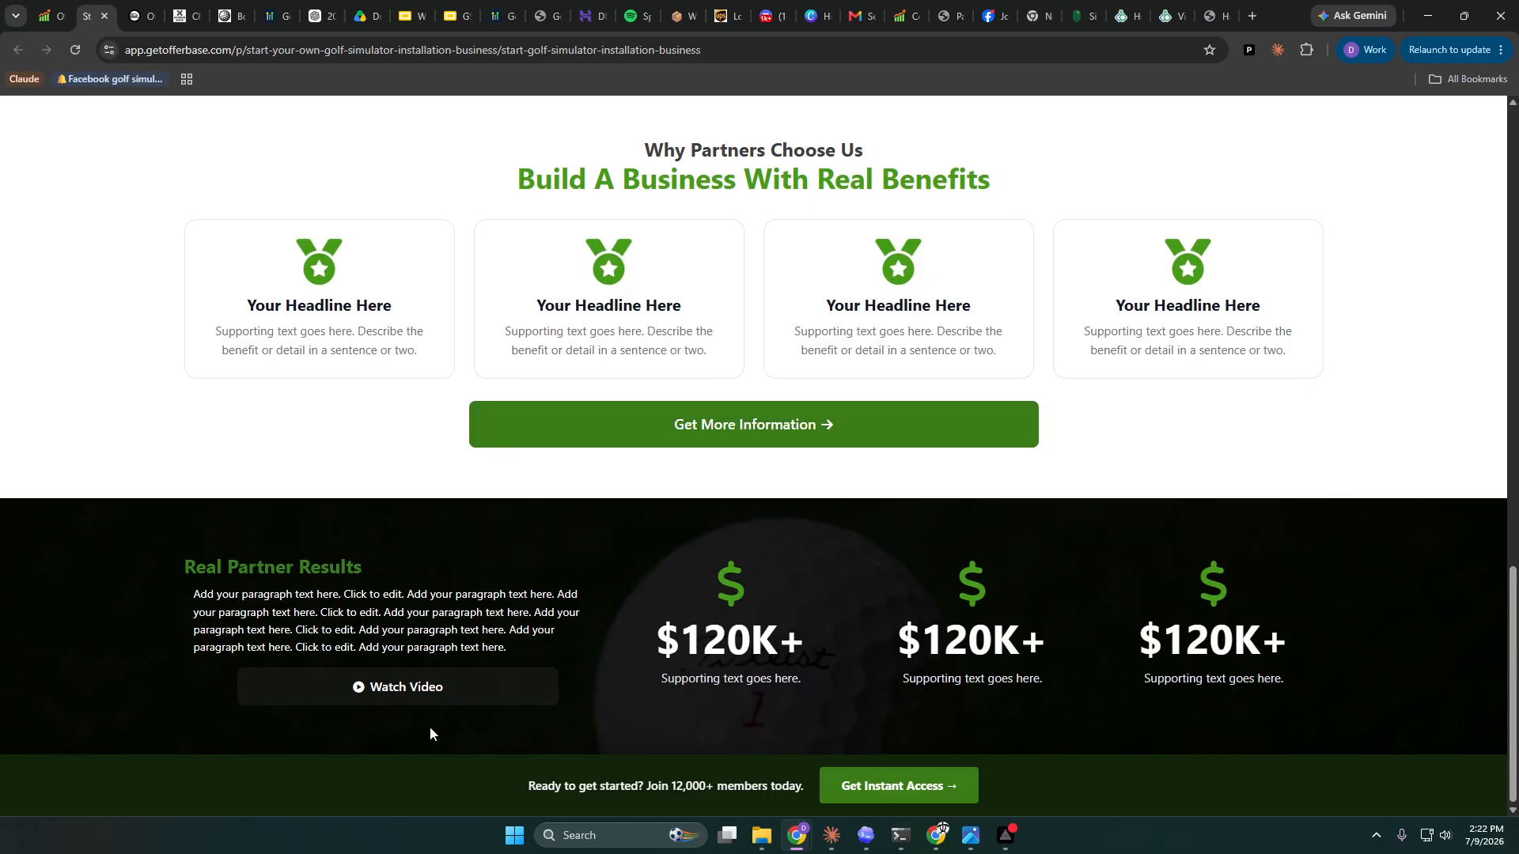
{"action": "scroll", "coordinate": [434, 685], "scroll_direction": "up", "scroll_amount": 15}
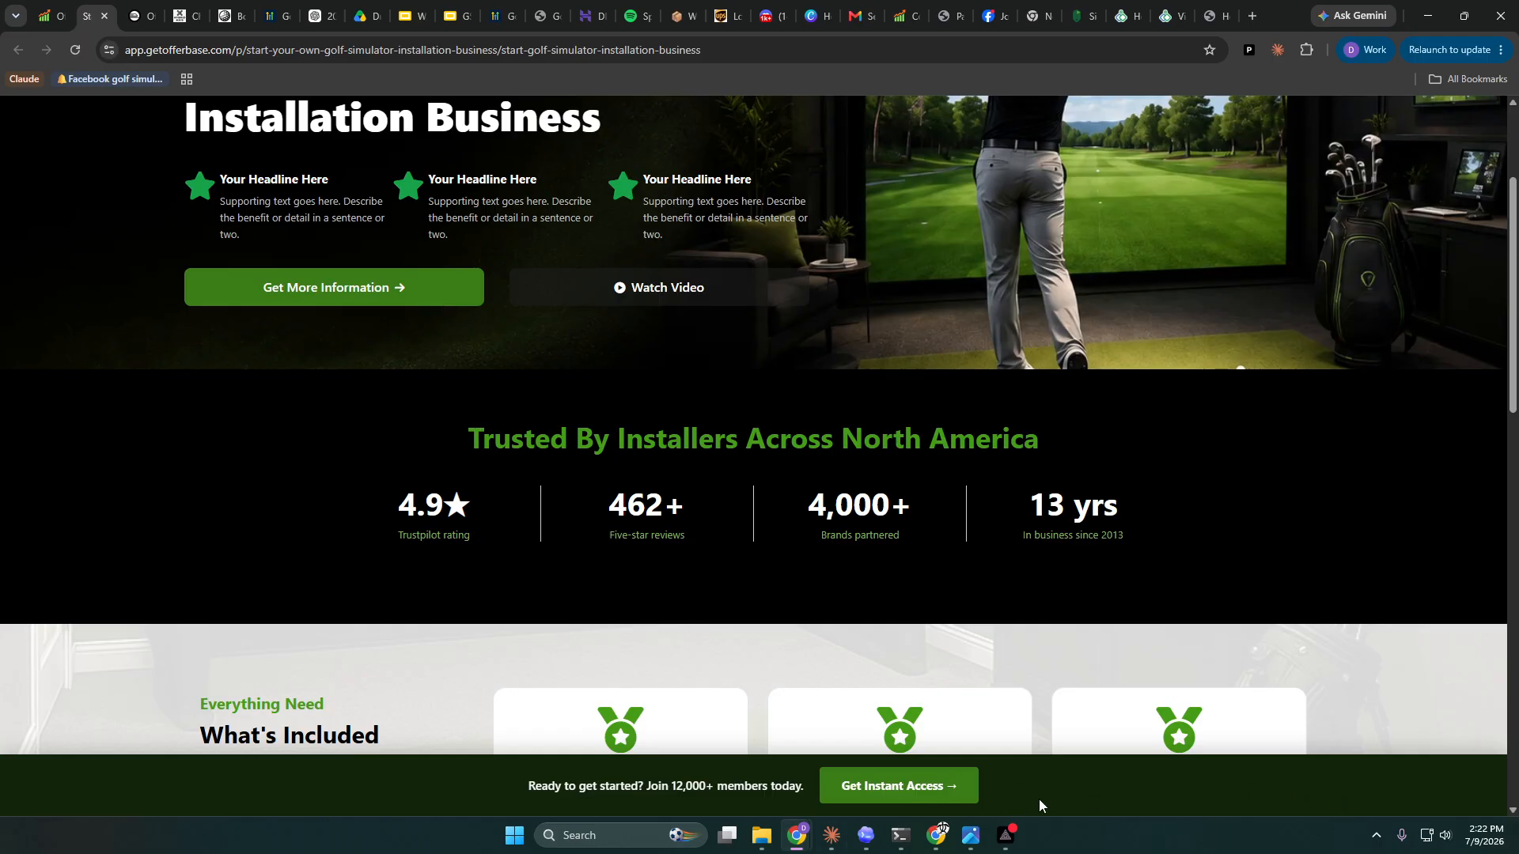
{"action": "scroll", "coordinate": [486, 774], "scroll_direction": "up", "scroll_amount": 3}
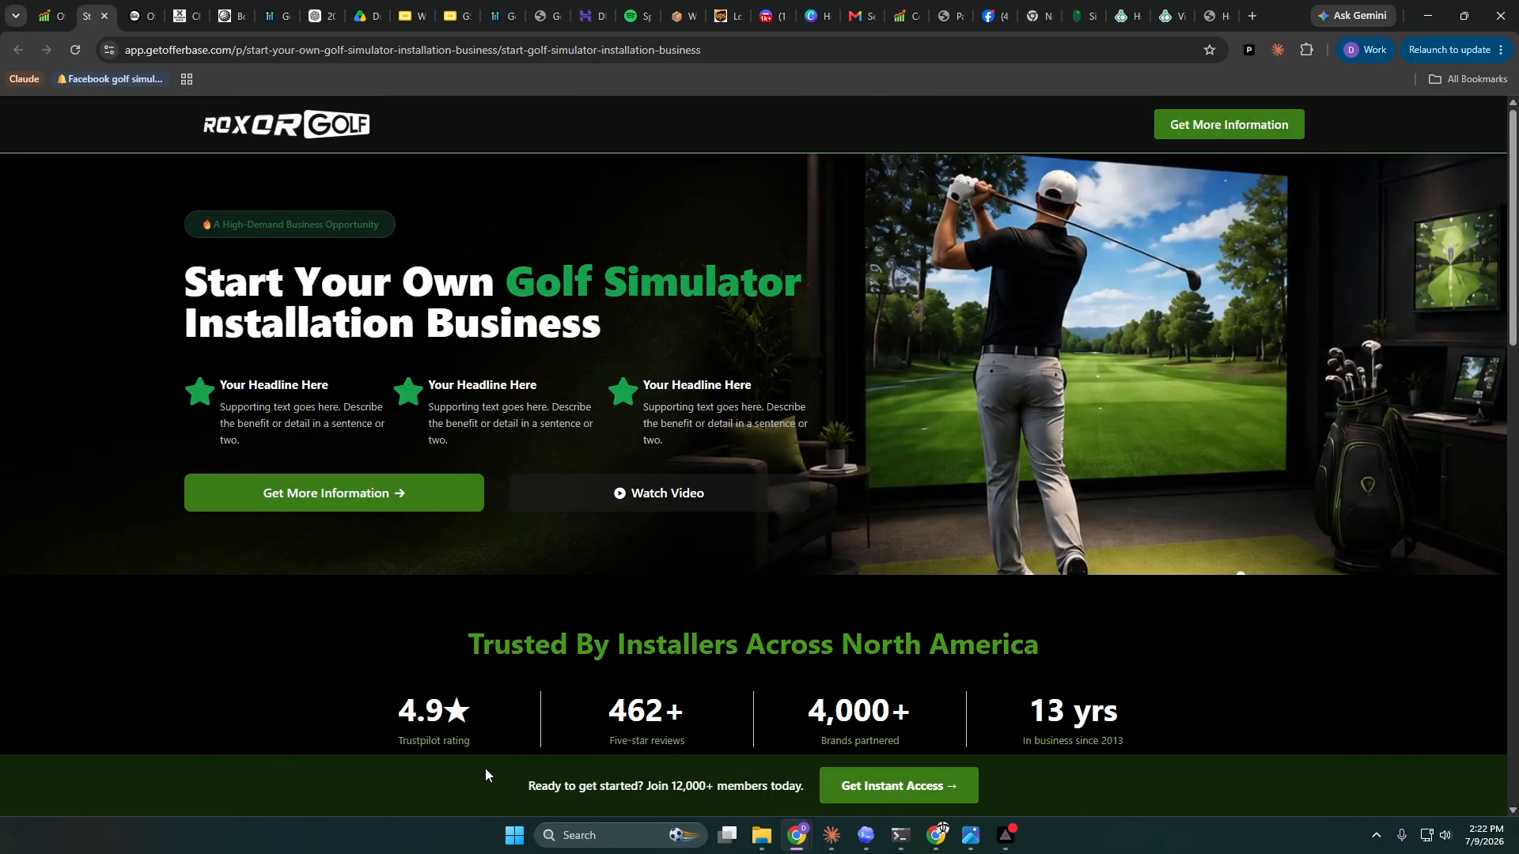
{"action": "left_click", "coordinate": [445, 502]}
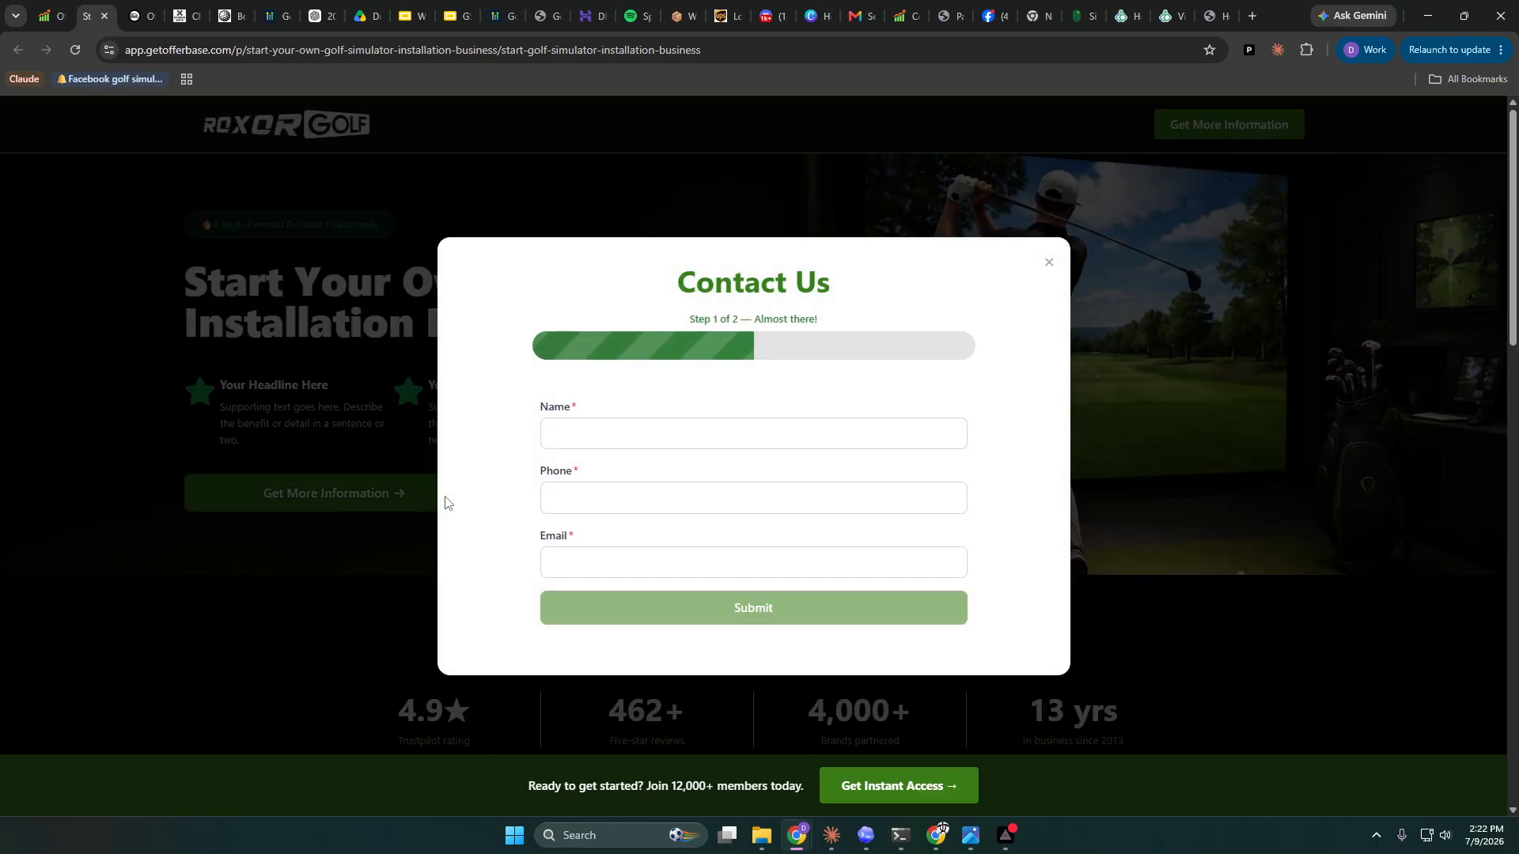
{"action": "left_click", "coordinate": [1049, 262]}
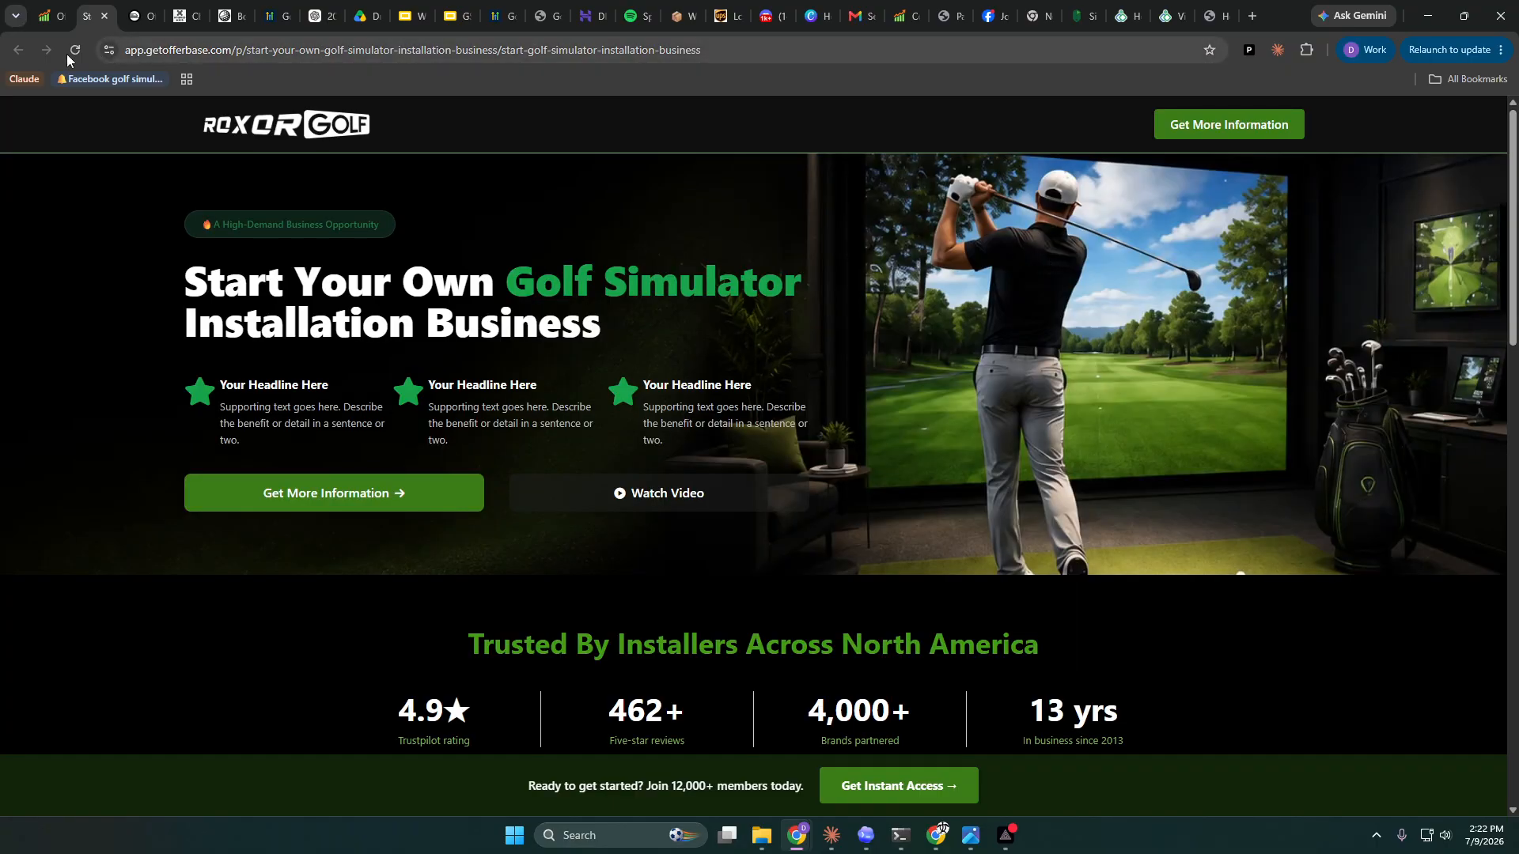
- Change the Contact Us form's Submit button color to the sticky bar button's green #3b7d17 and publish the page
{"action": "left_click", "coordinate": [49, 16]}
{"action": "scroll", "coordinate": [751, 602], "scroll_direction": "down", "scroll_amount": 5}
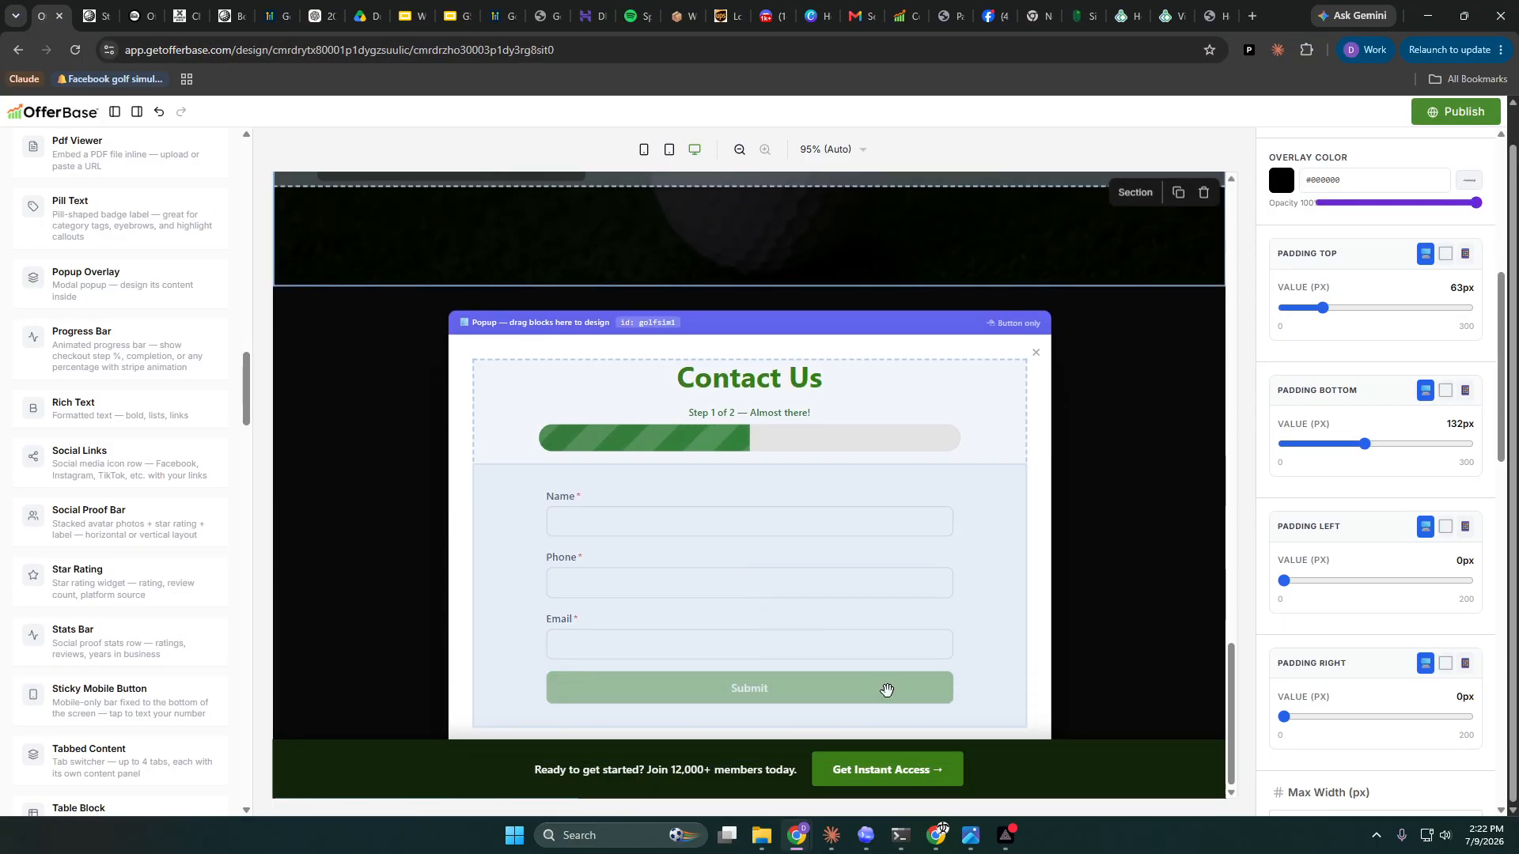
{"action": "left_click", "coordinate": [885, 689]}
{"action": "scroll", "coordinate": [1453, 576], "scroll_direction": "down", "scroll_amount": 5}
{"action": "scroll", "coordinate": [1453, 576], "scroll_direction": "down", "scroll_amount": 2}
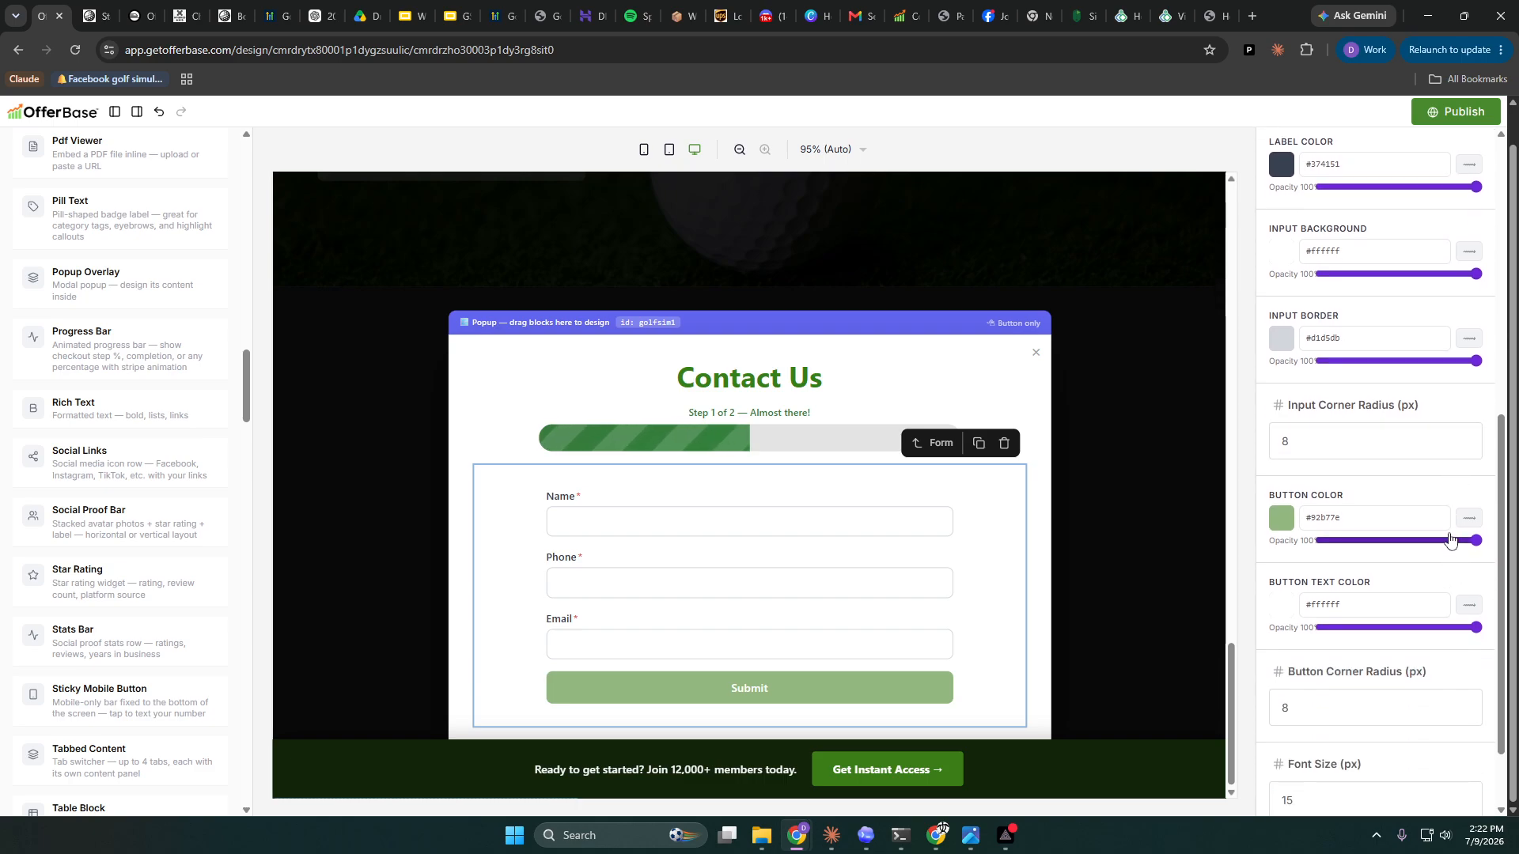
{"action": "left_click", "coordinate": [1305, 526]}
{"action": "left_click", "coordinate": [1285, 659]}
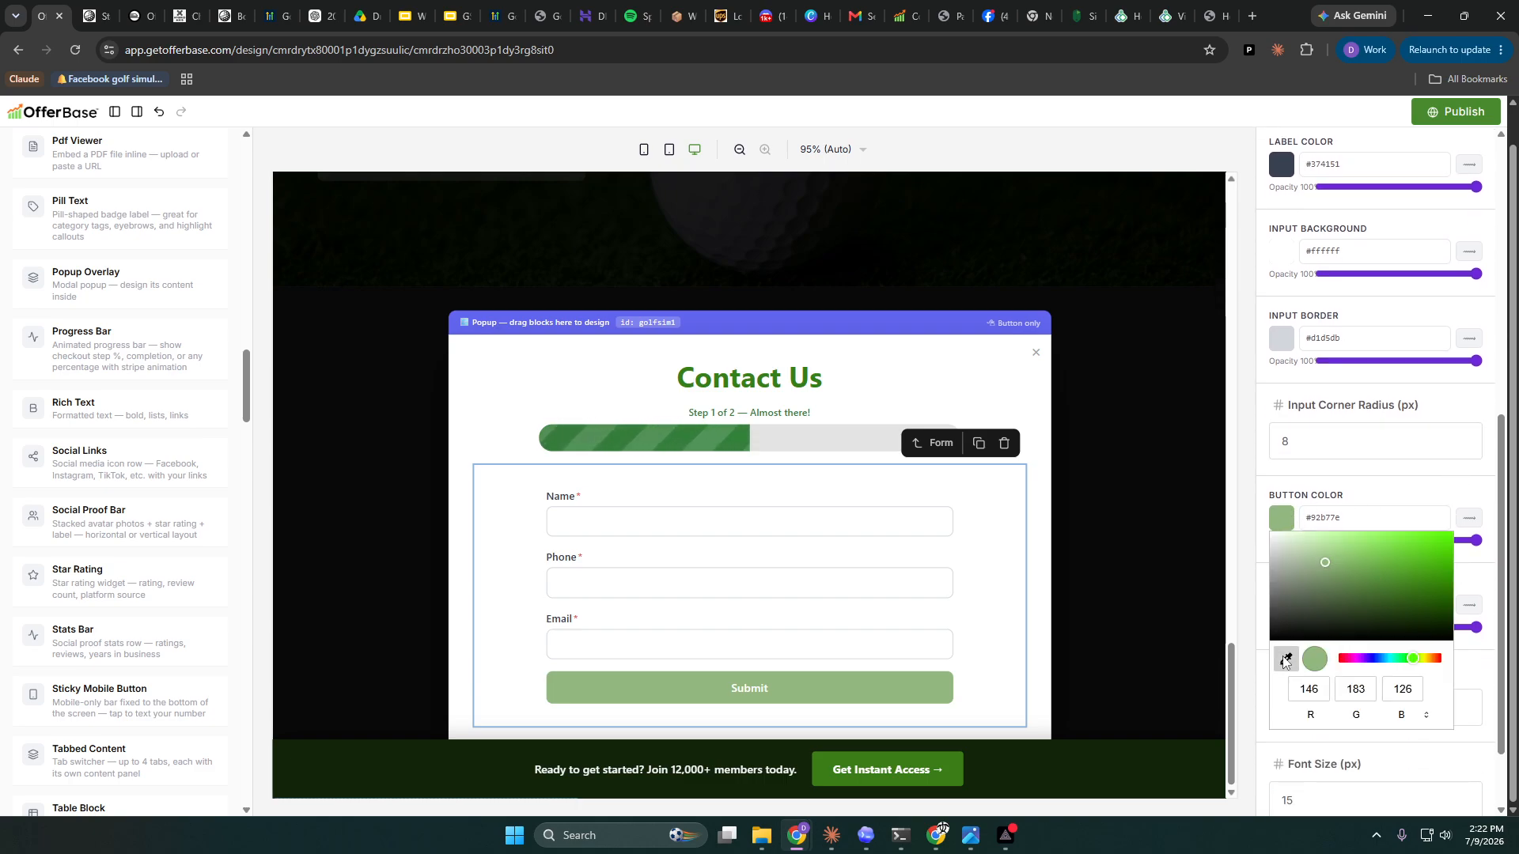
{"action": "left_click", "coordinate": [954, 774]}
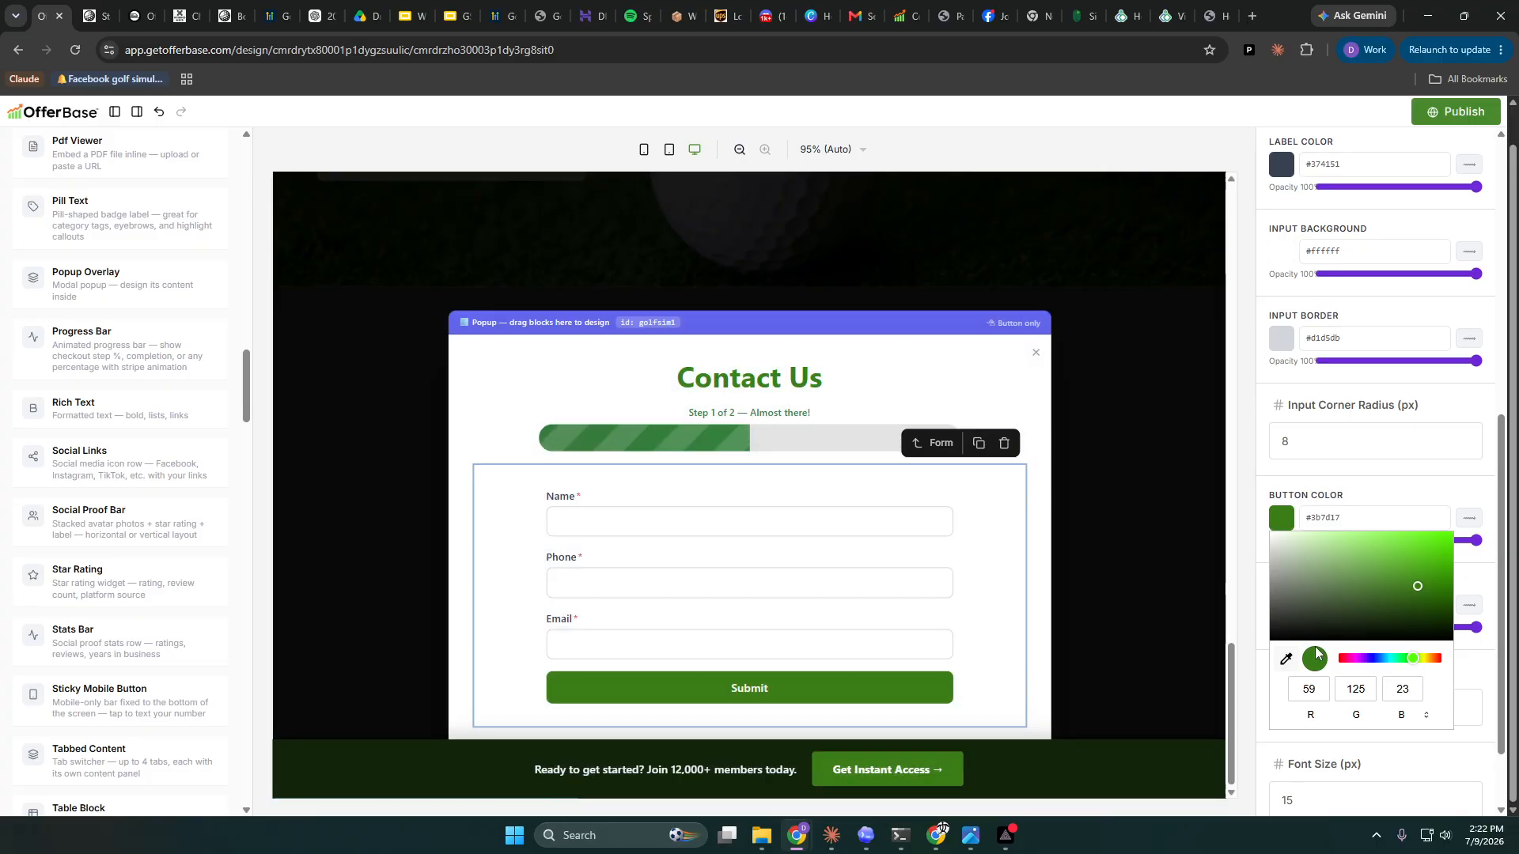
{"action": "left_click", "coordinate": [1462, 115]}
{"action": "left_click", "coordinate": [1462, 114]}
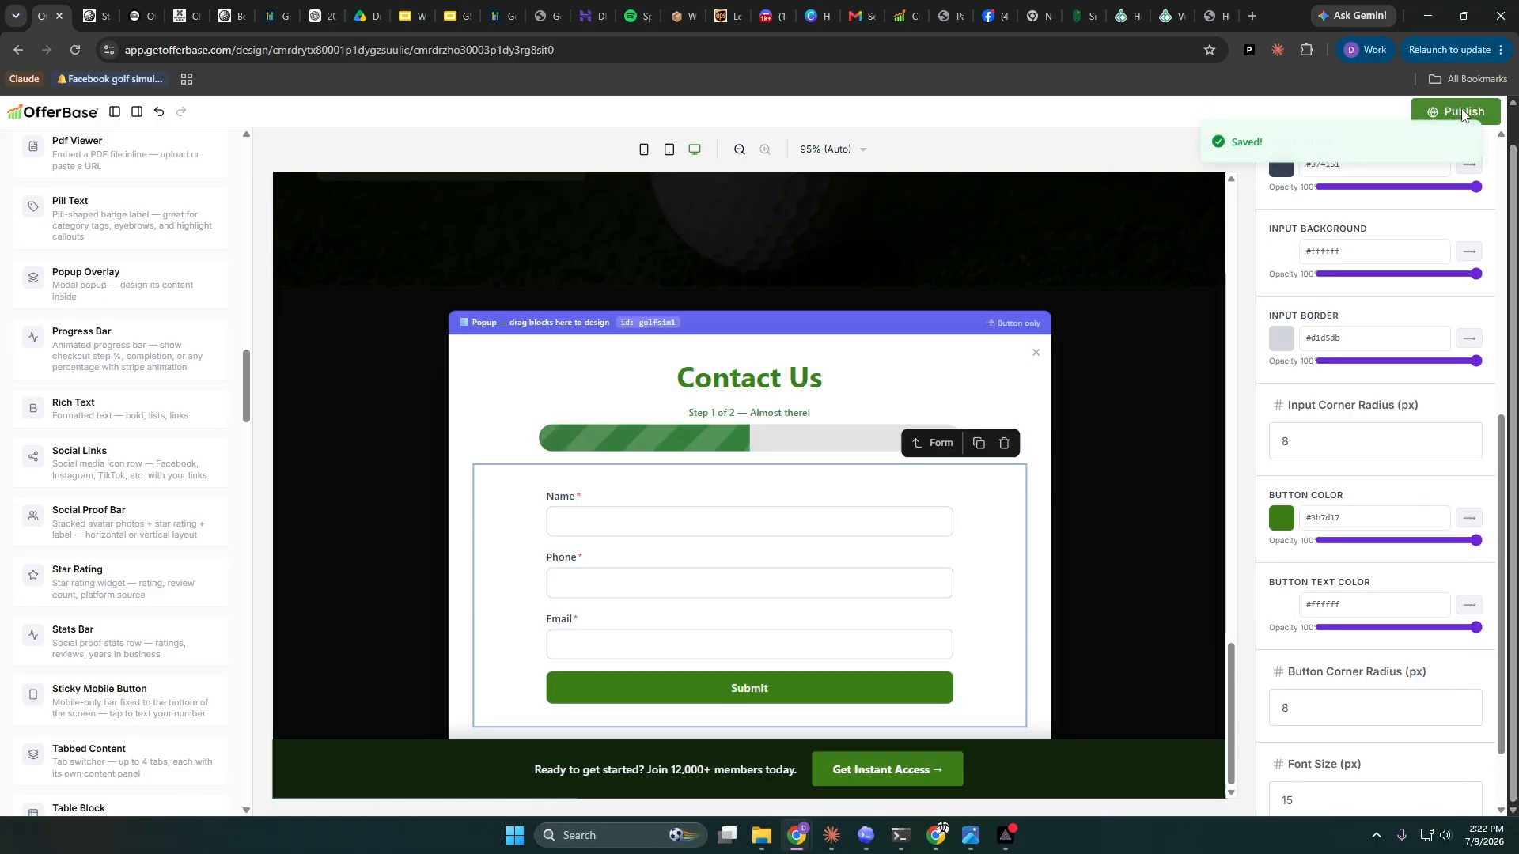
{"action": "scroll", "coordinate": [1400, 411], "scroll_direction": "up", "scroll_amount": 7}
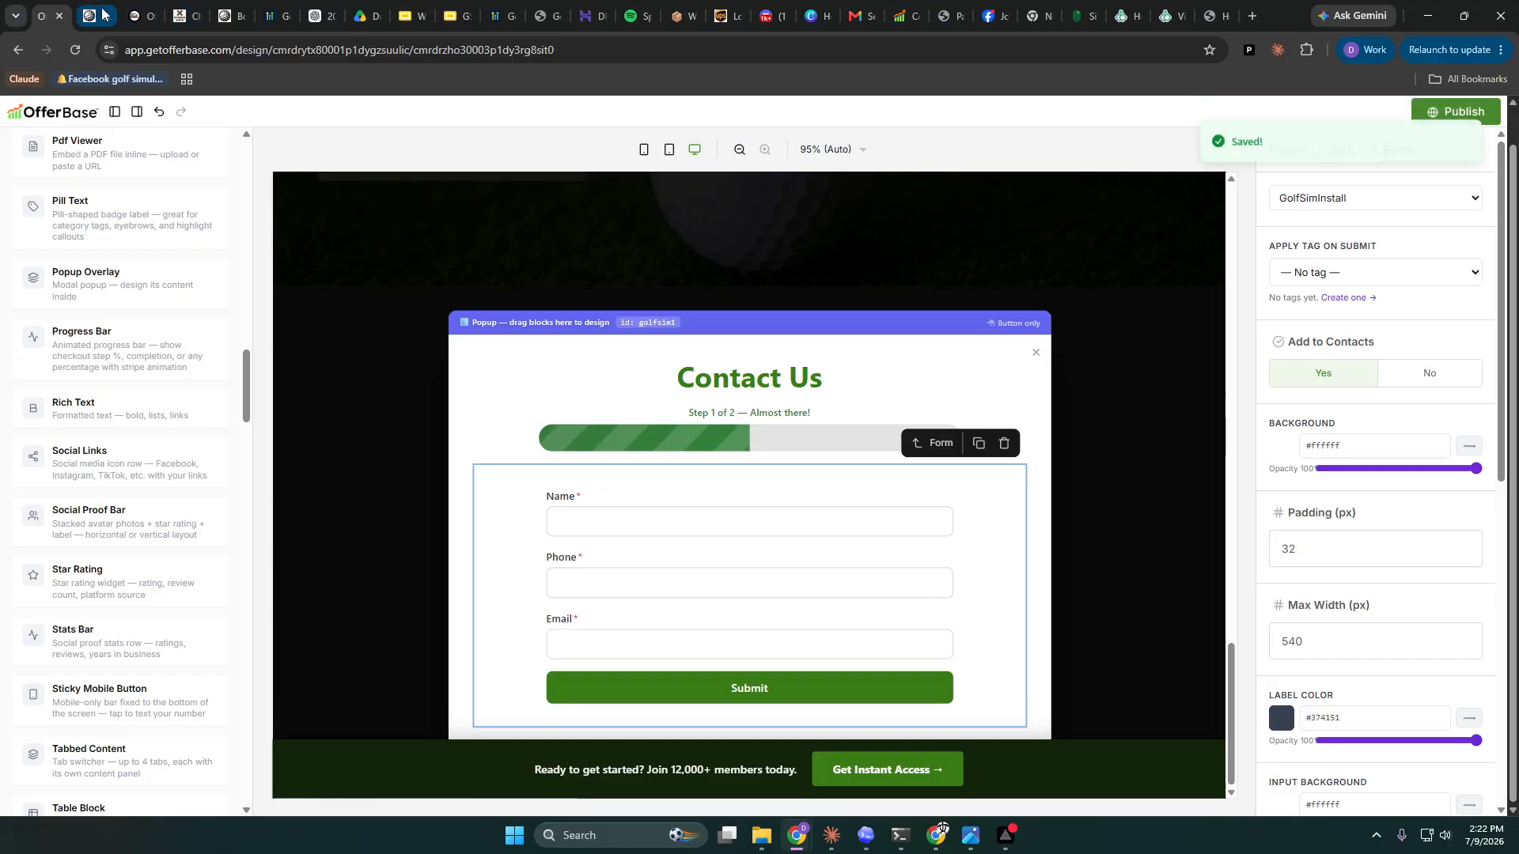
- Return to the funnel's step overview and duplicate the landing page with the page name Thank You
{"action": "left_click", "coordinate": [95, 16]}
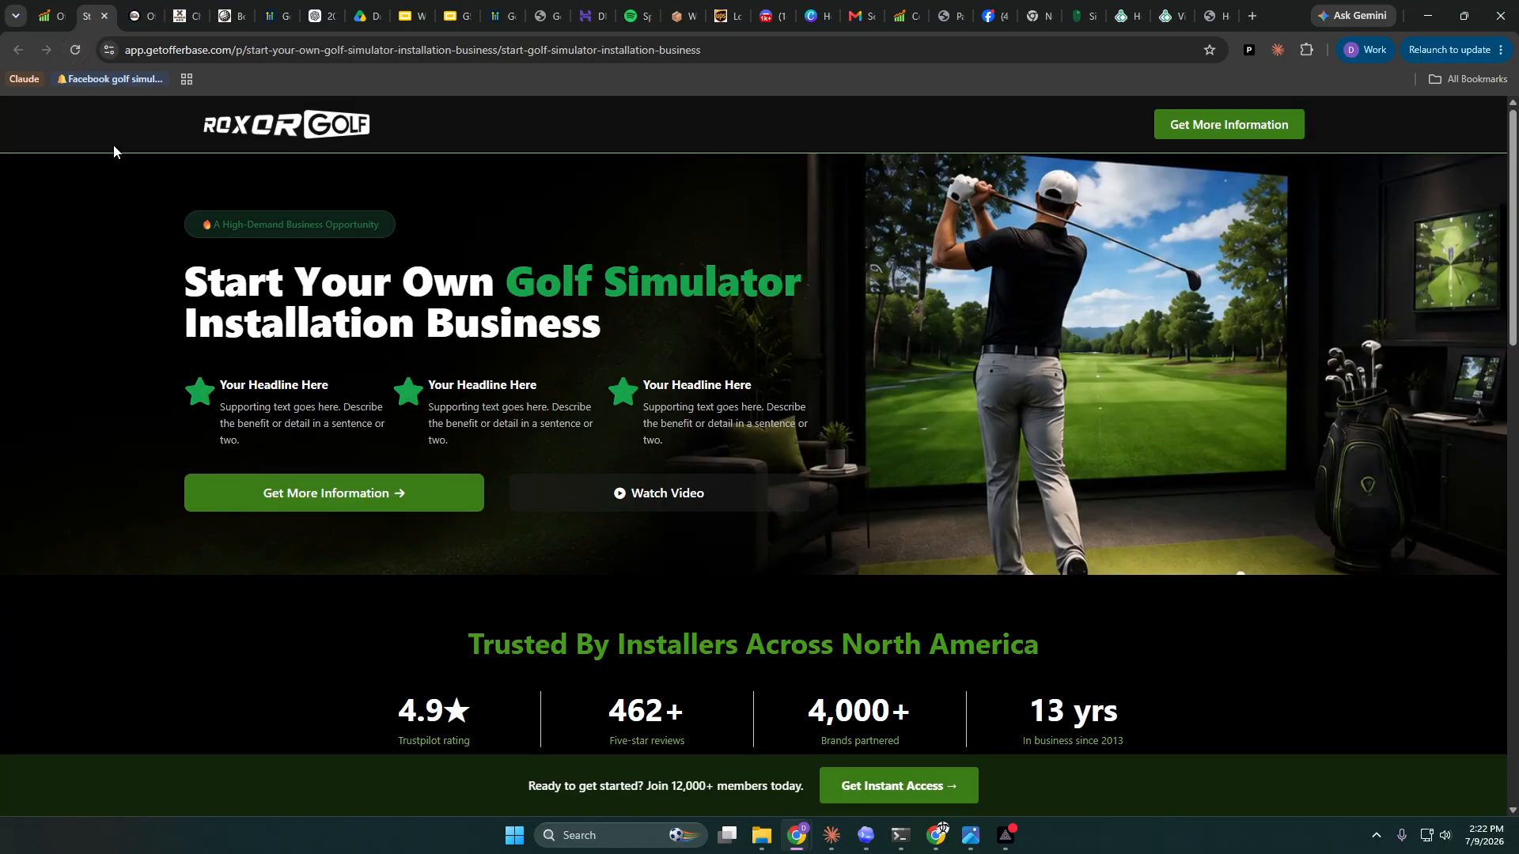
{"action": "left_click", "coordinate": [49, 19]}
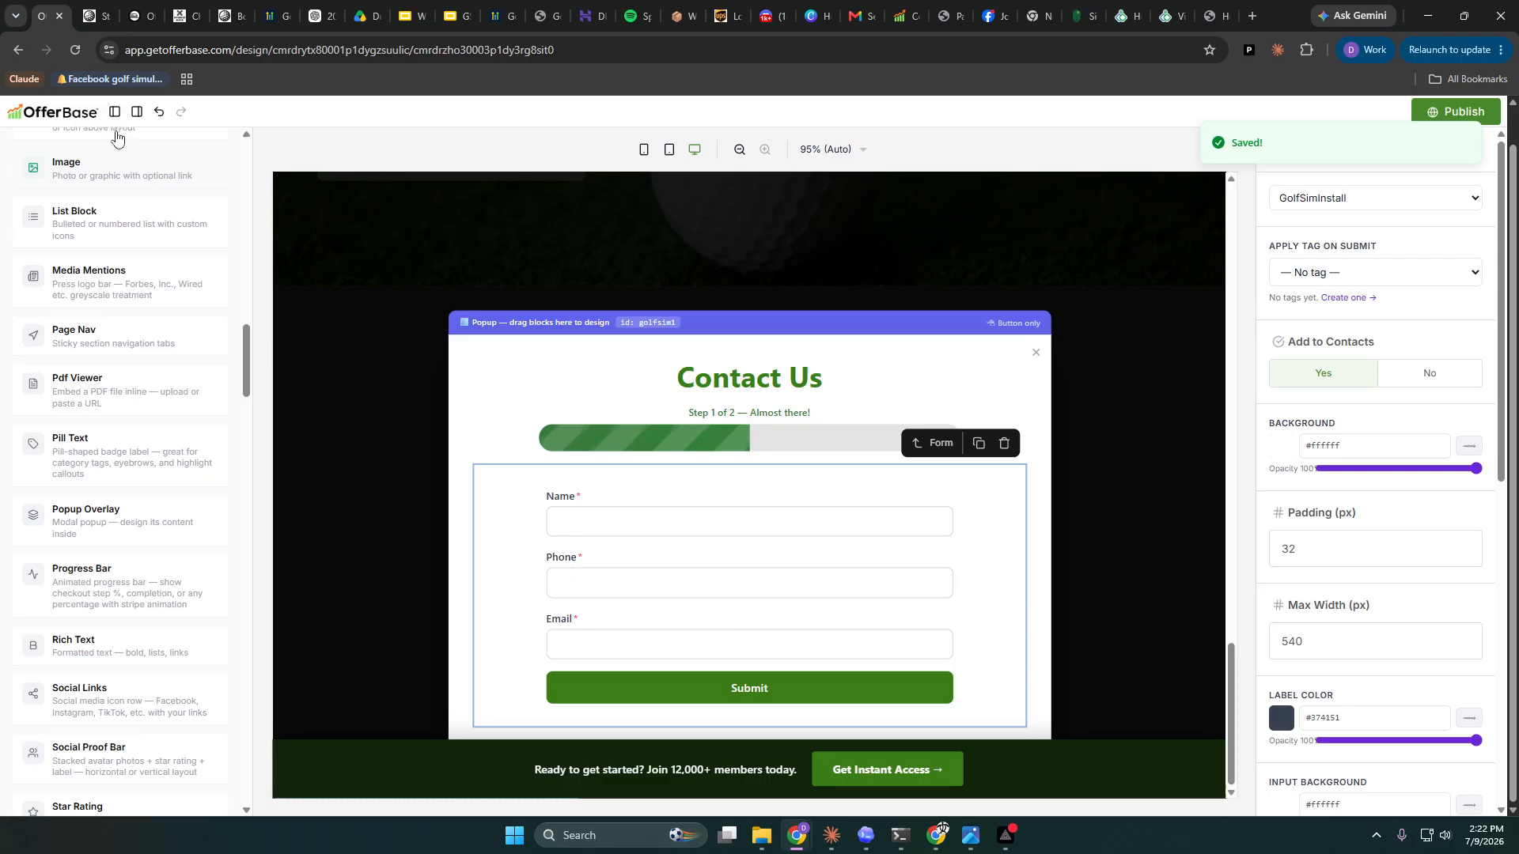
{"action": "left_click", "coordinate": [63, 117]}
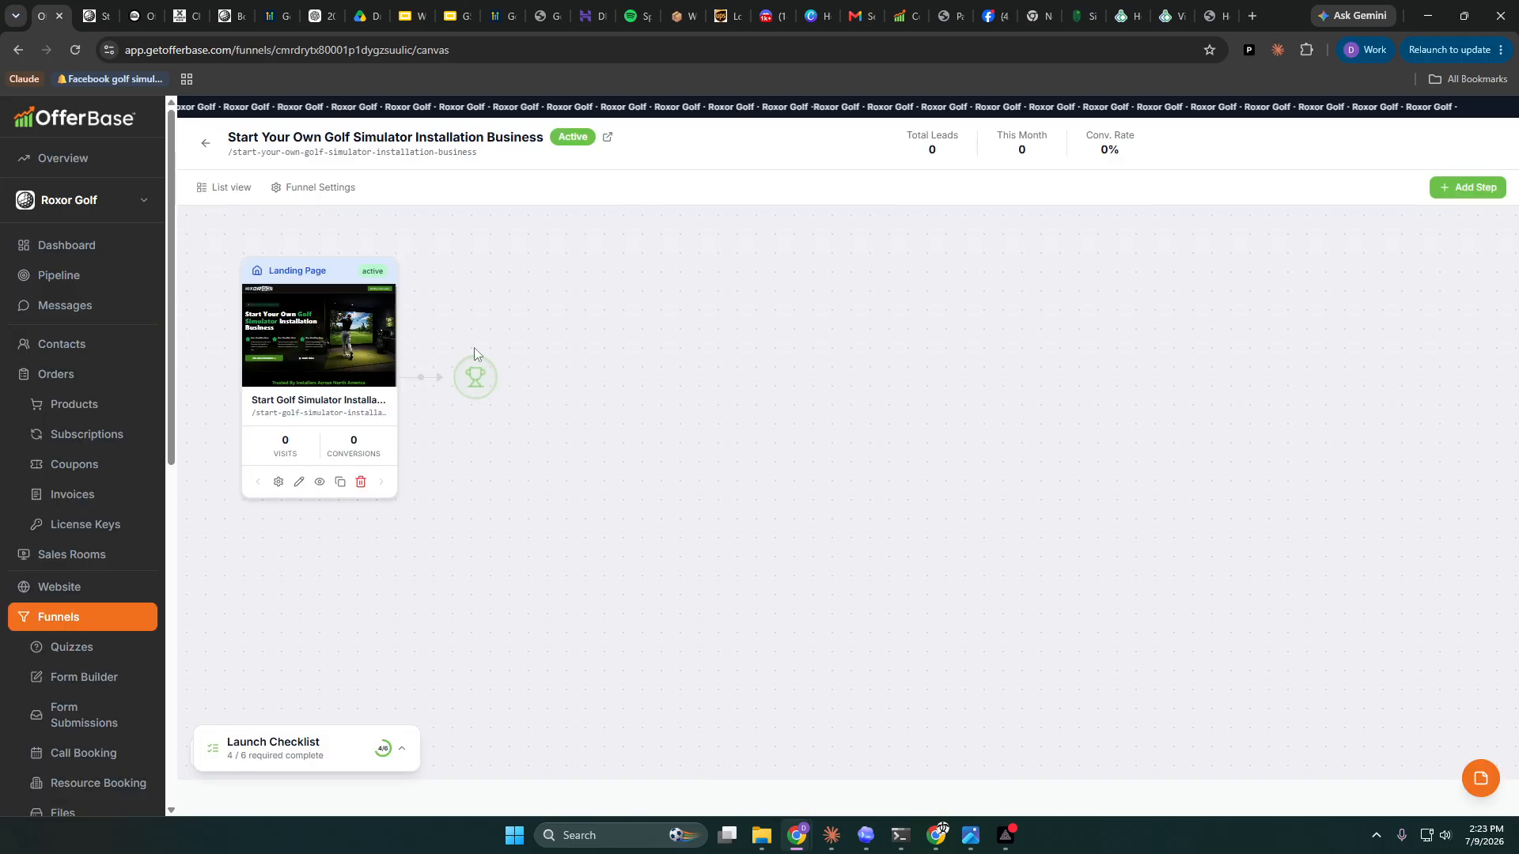
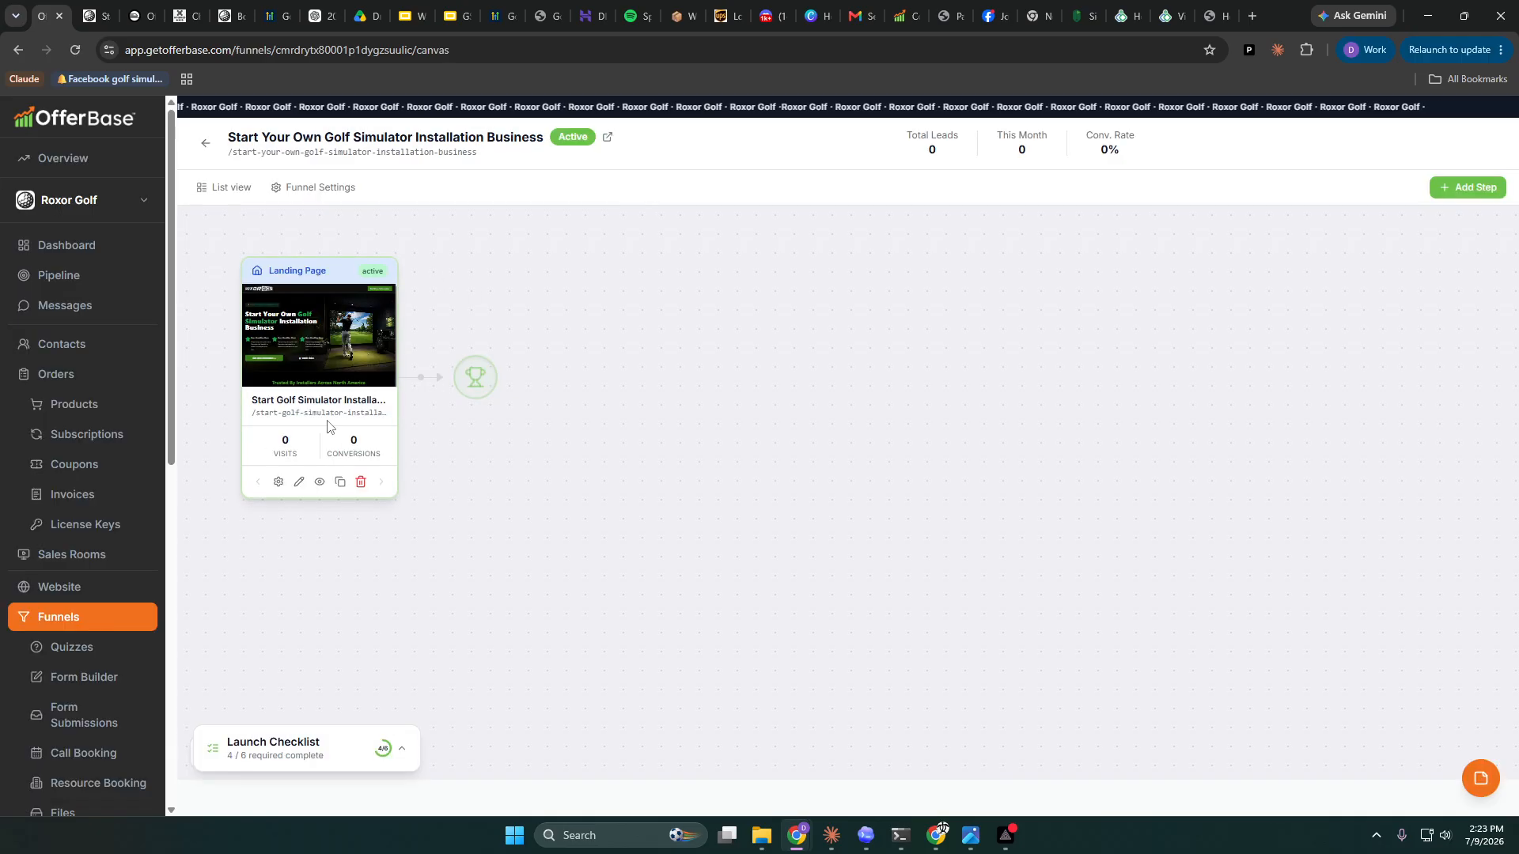
{"action": "left_click", "coordinate": [341, 483]}
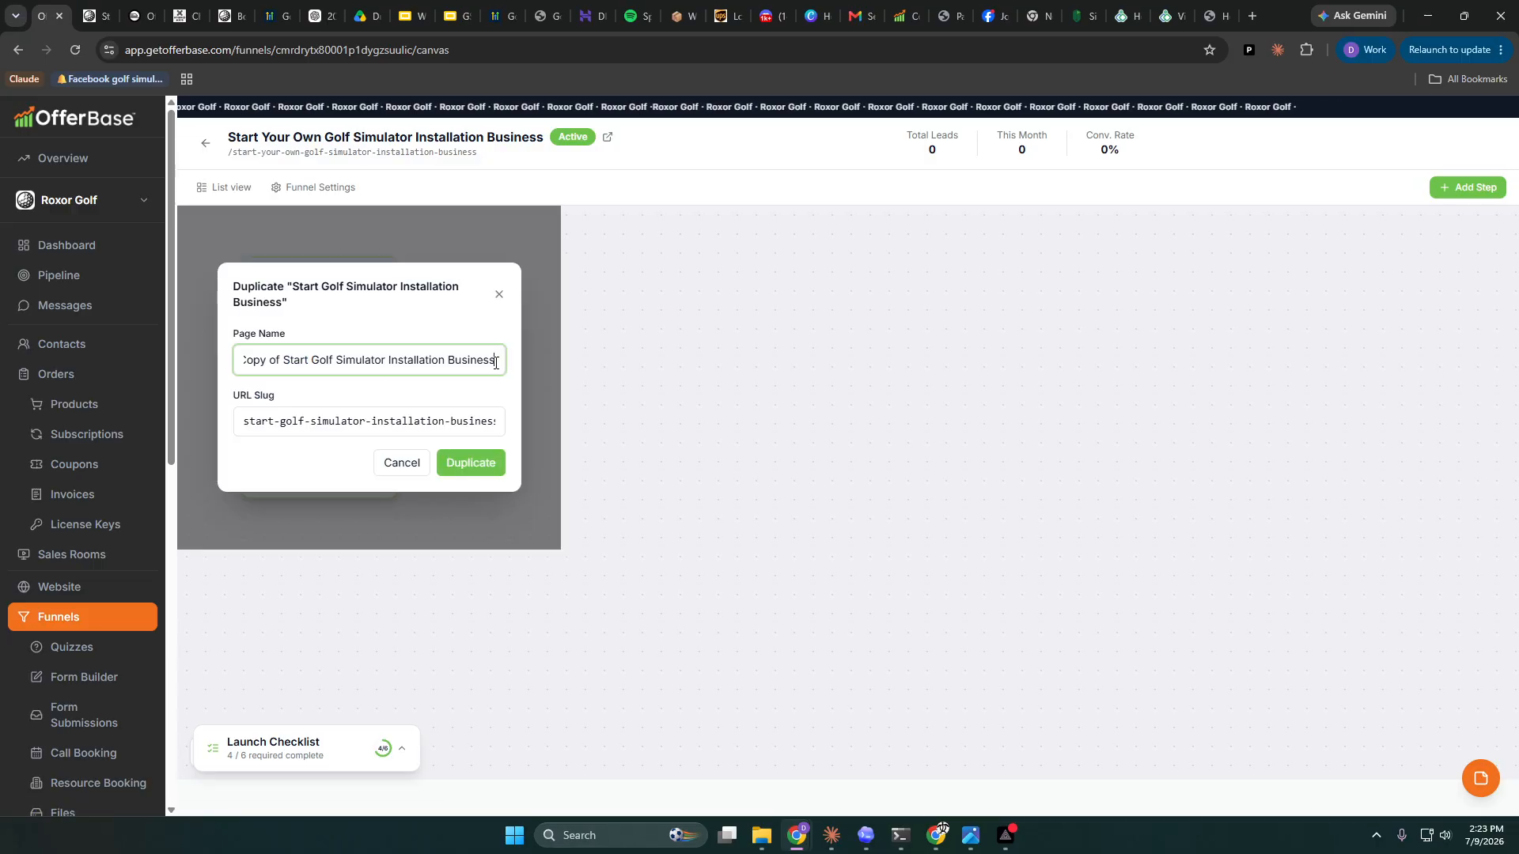
{"action": "left_click_drag", "start_coordinate": [495, 362], "coordinate": [140, 361]}
{"action": "type", "text": "Thank"}
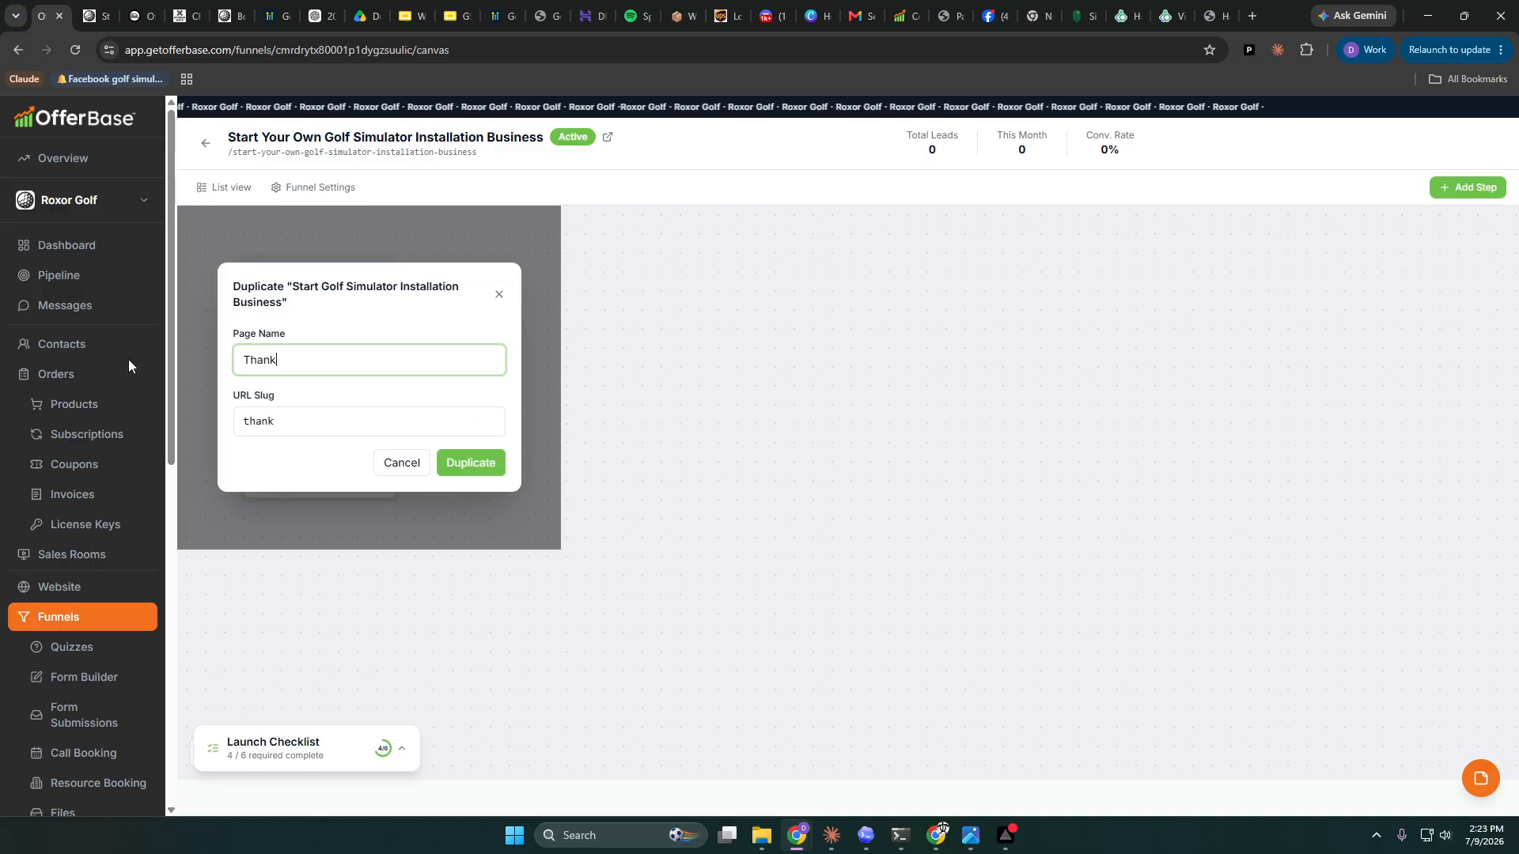
{"action": "type", "text": "You"}
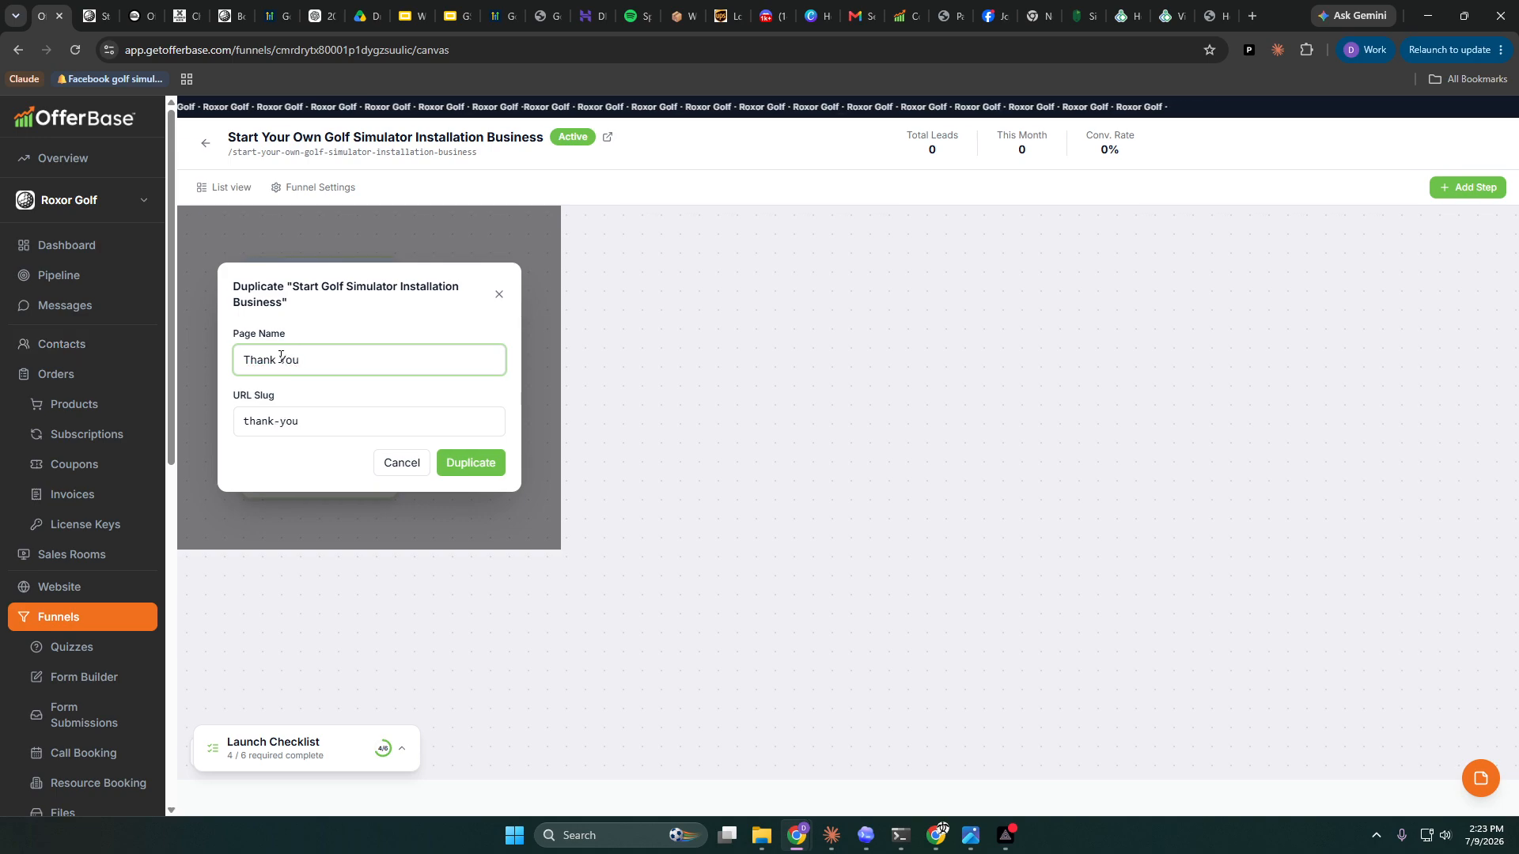
{"action": "left_click", "coordinate": [482, 462]}
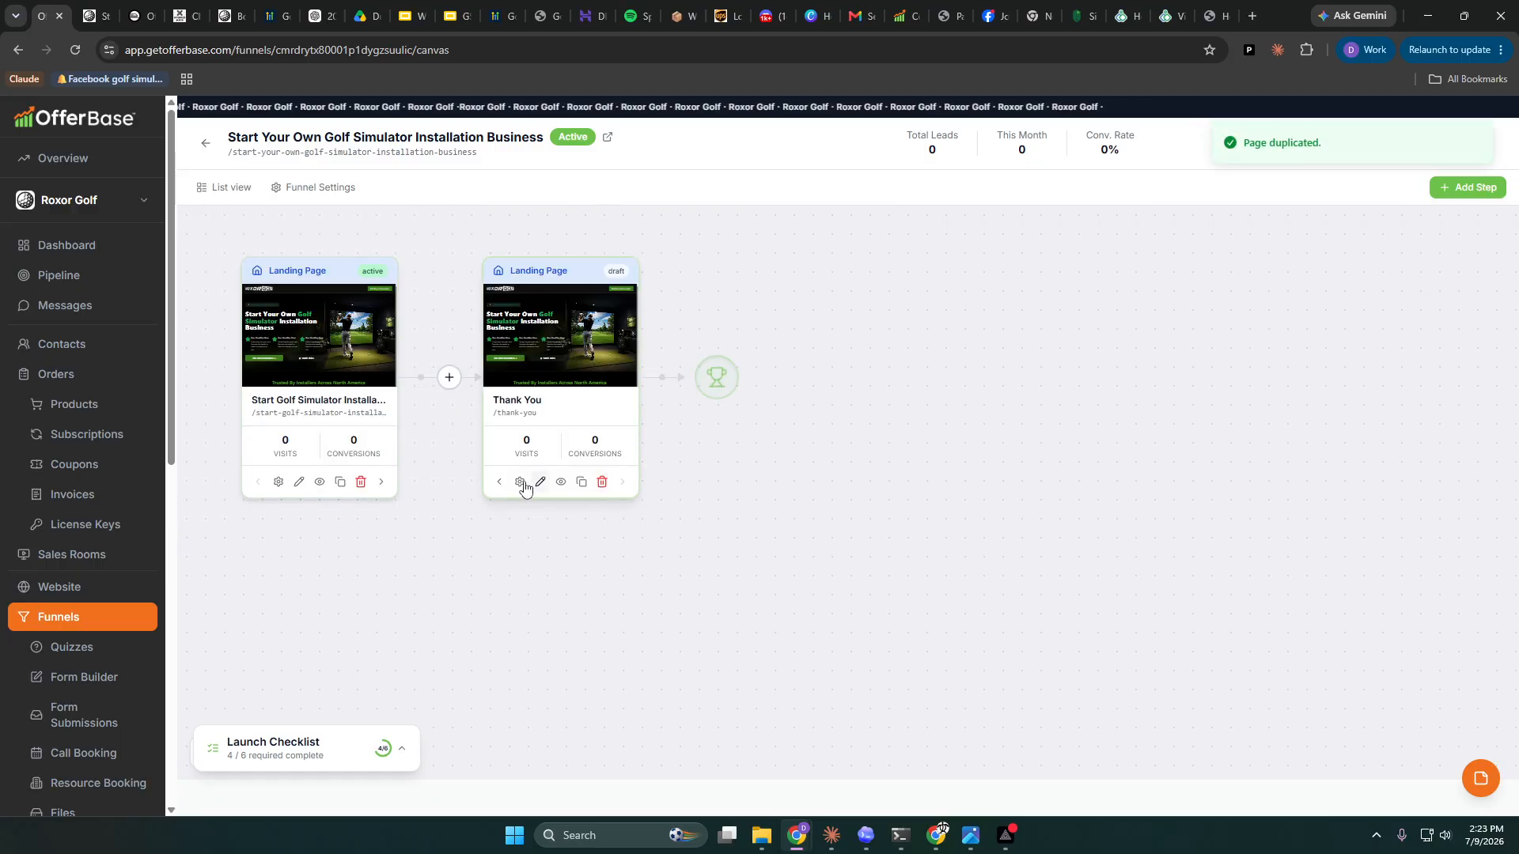
- Set the Thank You step's type to Thank You Page and its status to Active, and save the step
{"action": "left_click", "coordinate": [520, 482]}
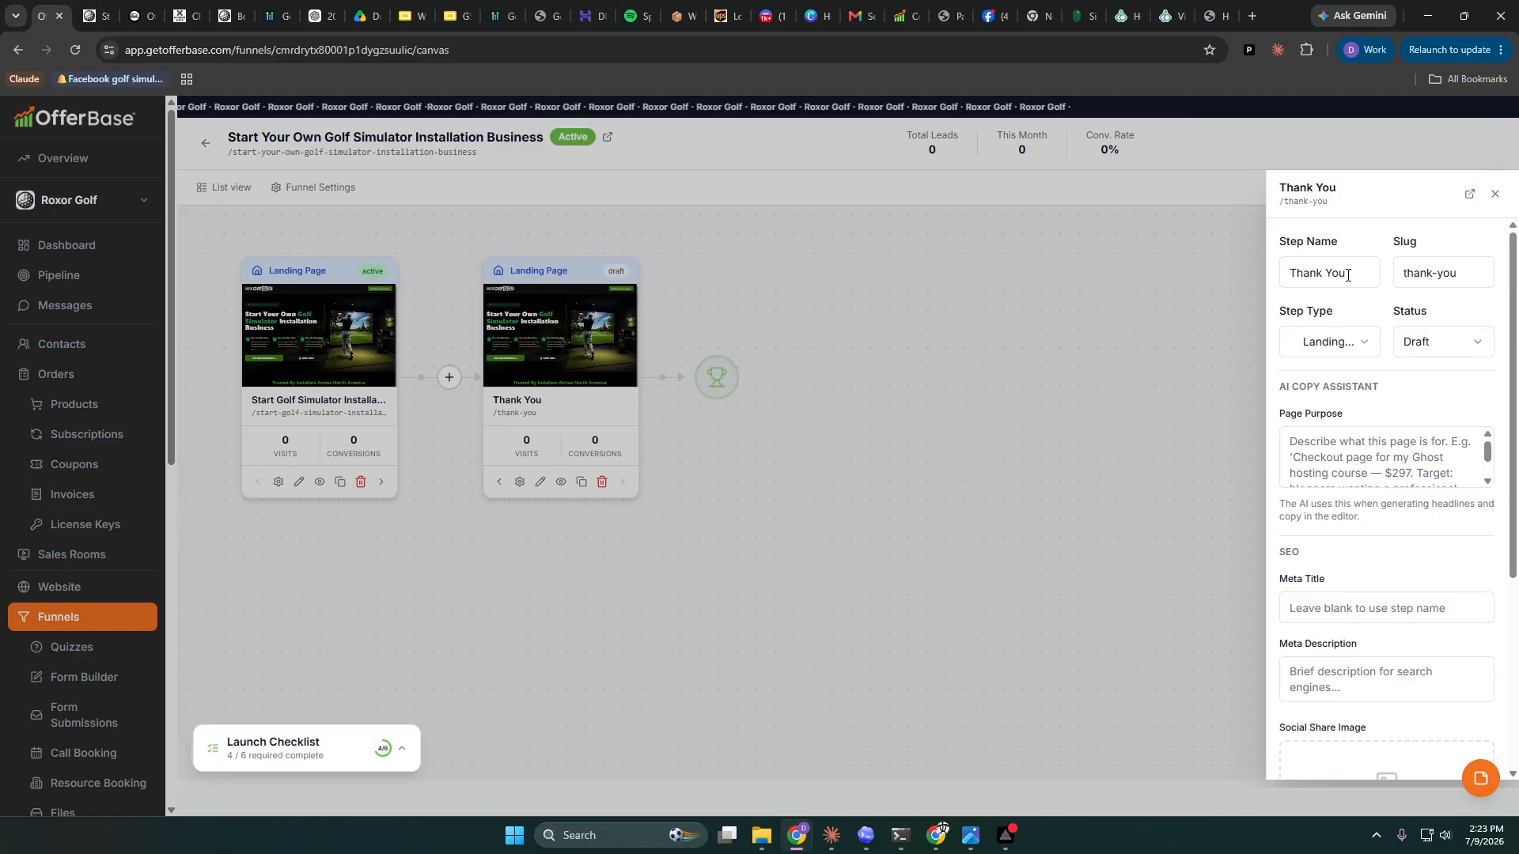
{"action": "left_click", "coordinate": [1323, 339]}
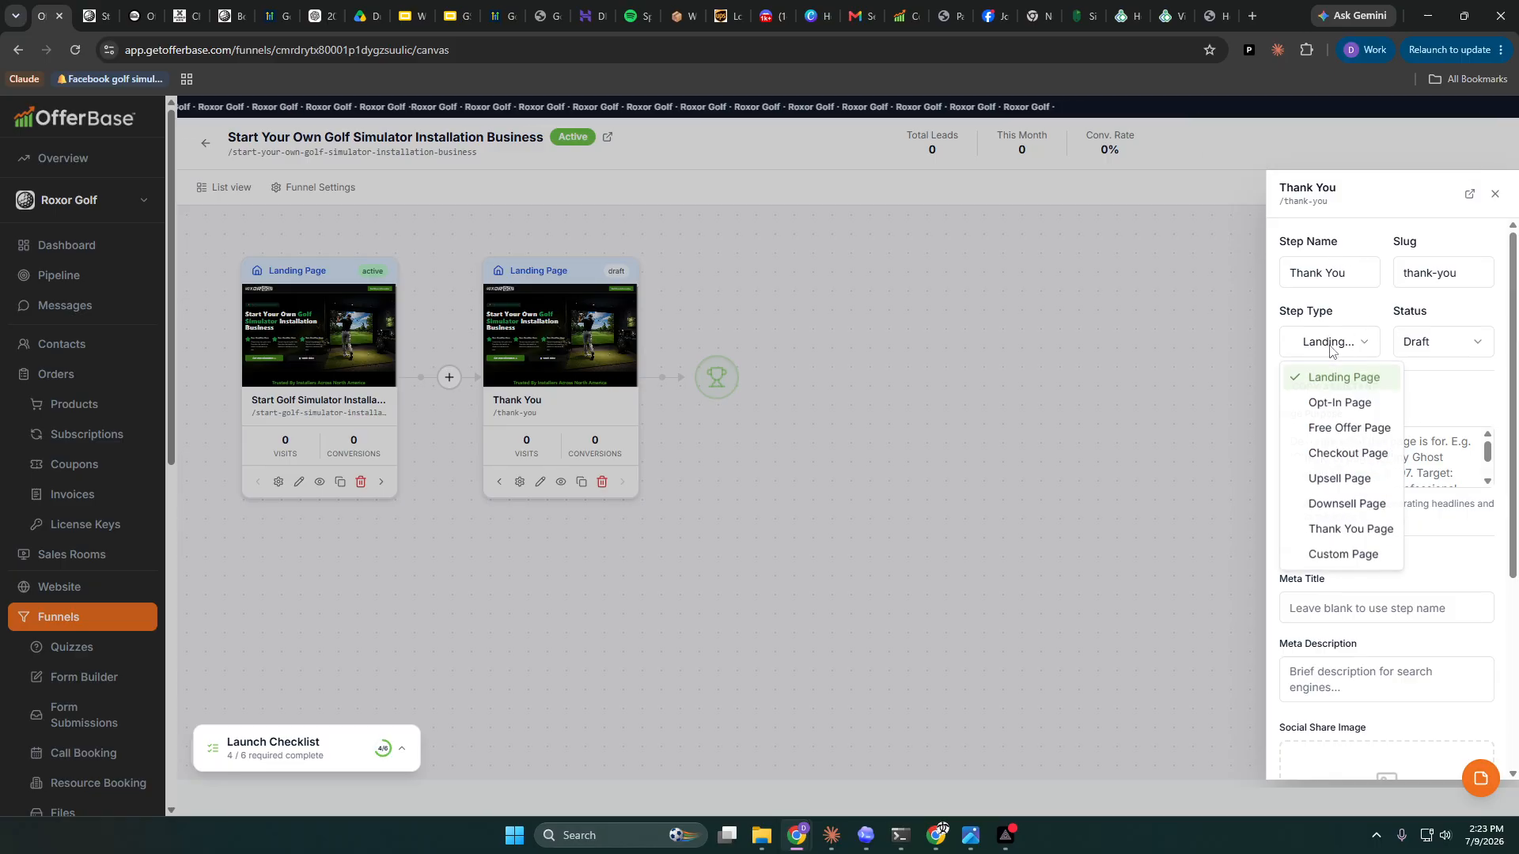
{"action": "left_click", "coordinate": [1341, 531]}
{"action": "left_click", "coordinate": [1423, 349]}
{"action": "left_click", "coordinate": [1429, 402]}
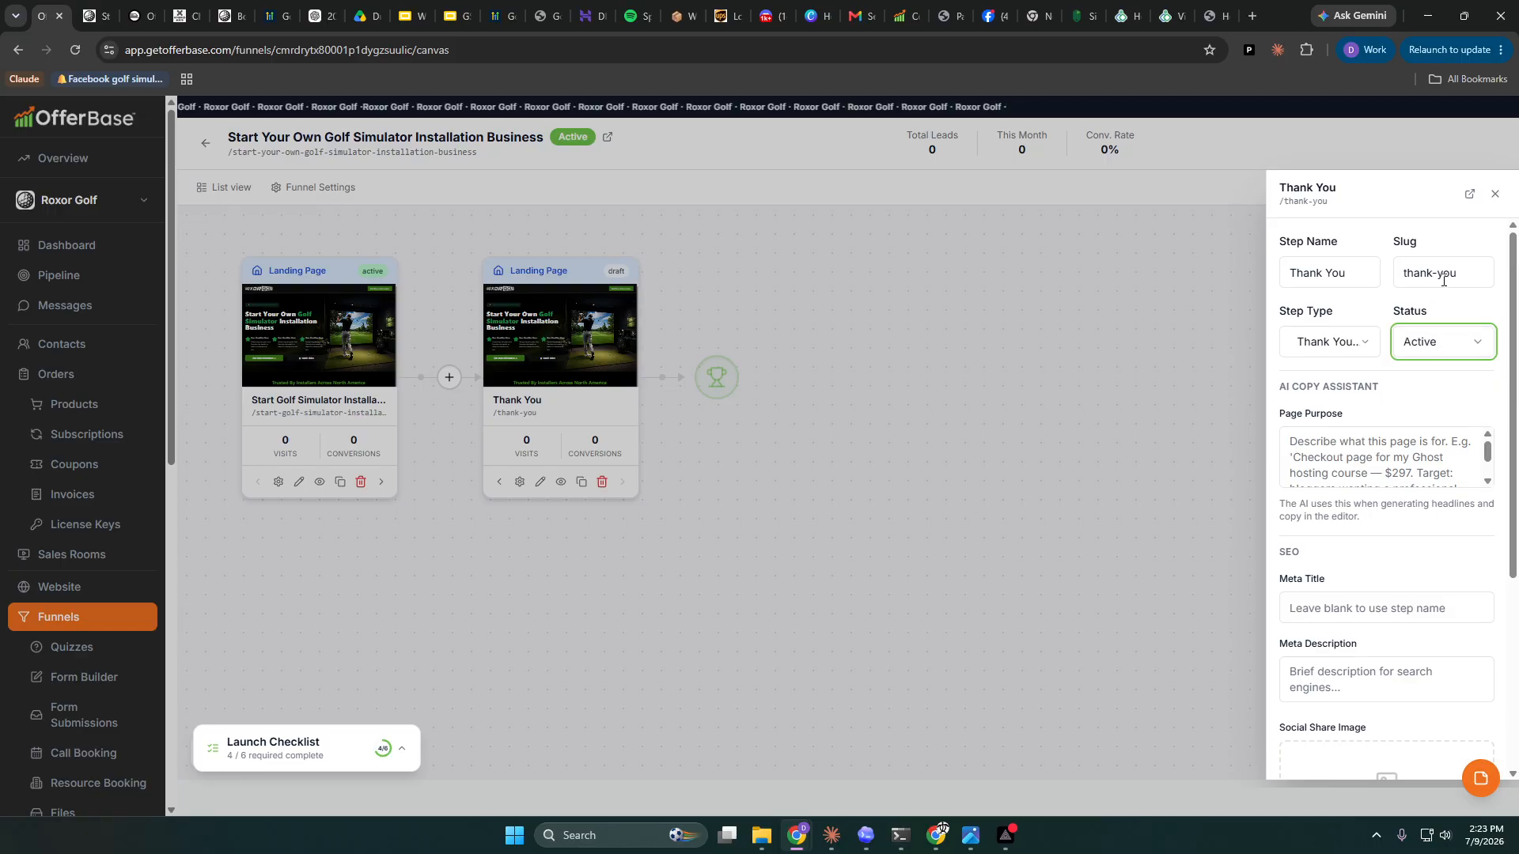
{"action": "scroll", "coordinate": [1402, 443], "scroll_direction": "down", "scroll_amount": 4}
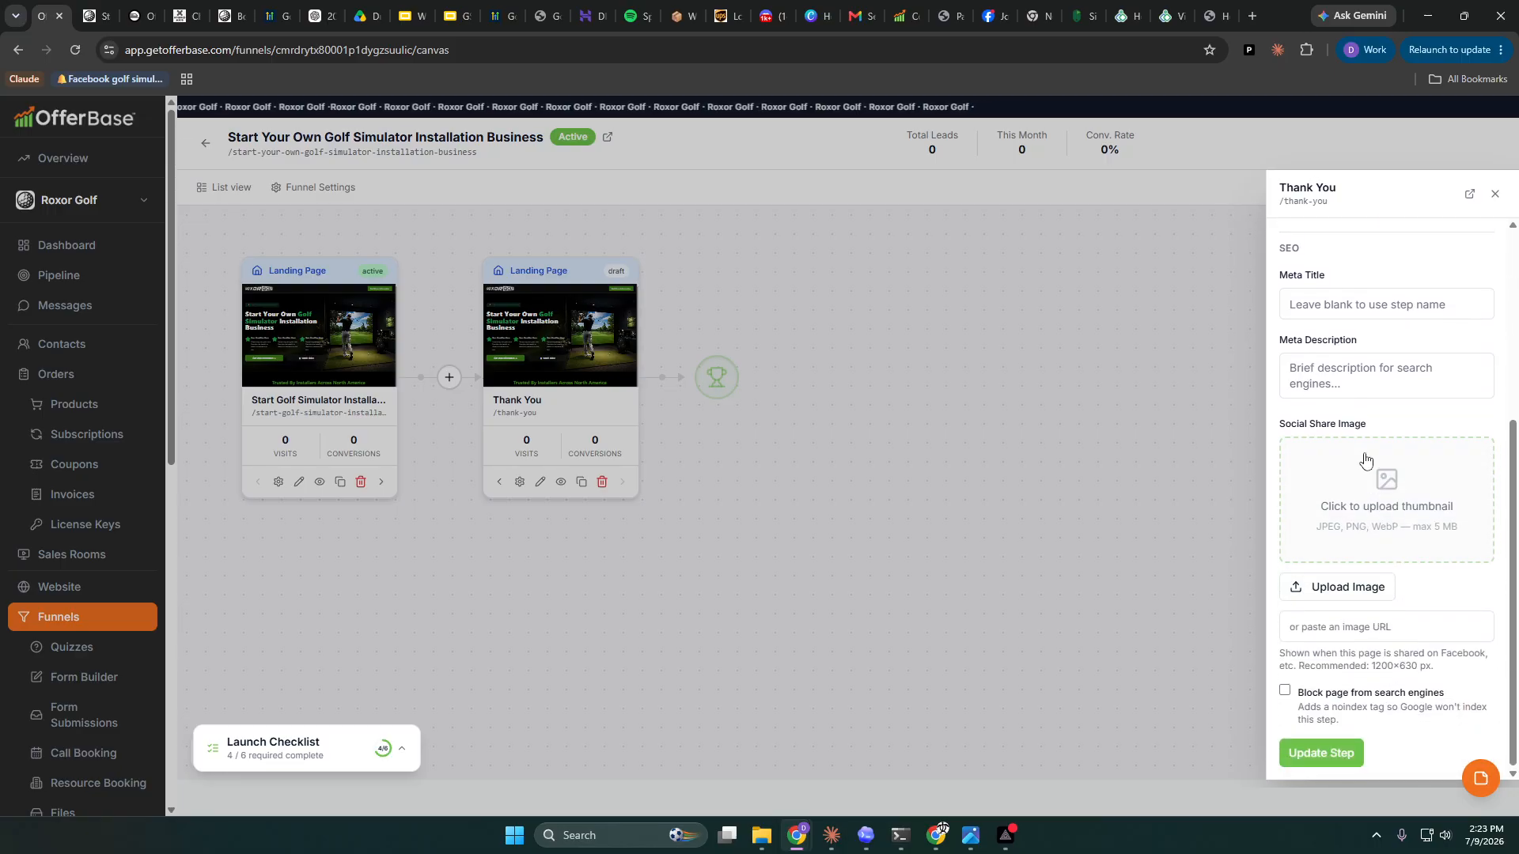
{"action": "left_click", "coordinate": [1323, 756]}
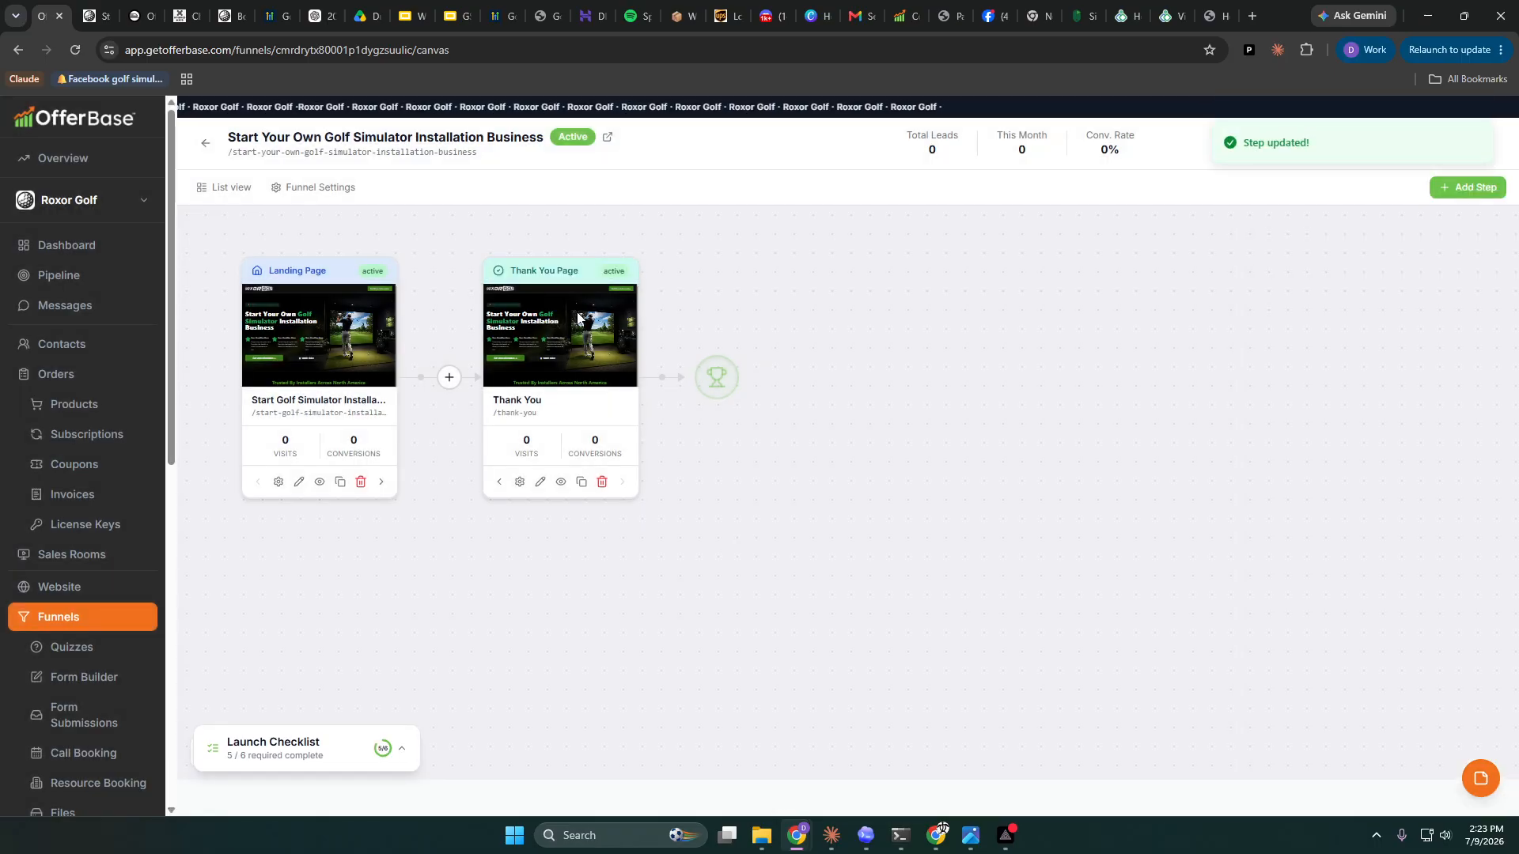
- Open the Thank You page in the editor and delete all sections between the hero and the Contact Us popup
{"action": "left_click", "coordinate": [539, 483]}
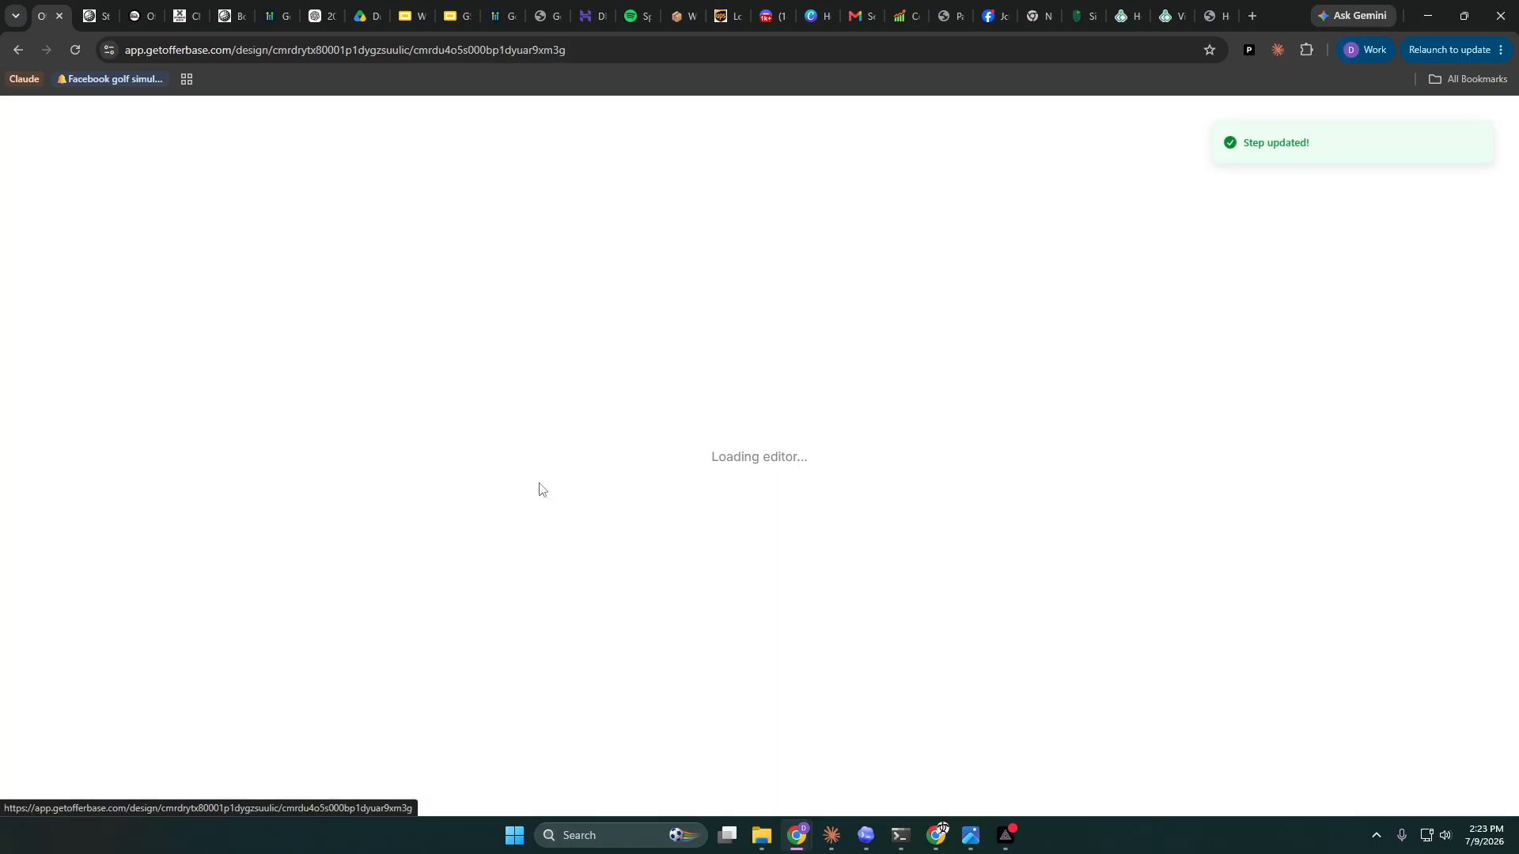
{"action": "scroll", "coordinate": [1108, 530], "scroll_direction": "down", "scroll_amount": 3}
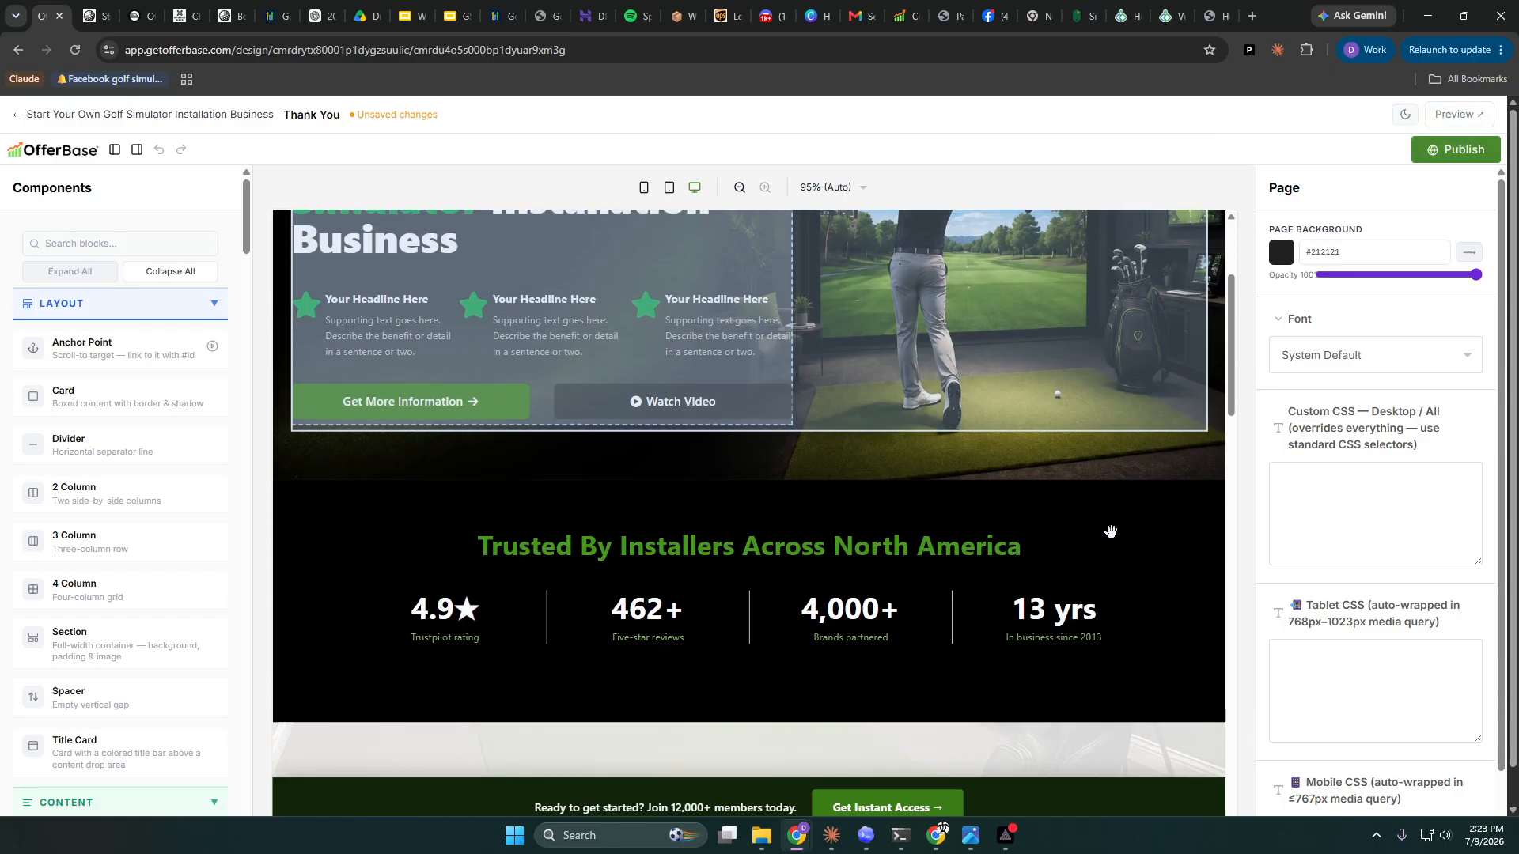
{"action": "left_click", "coordinate": [1140, 525]}
{"action": "left_click", "coordinate": [1203, 462]}
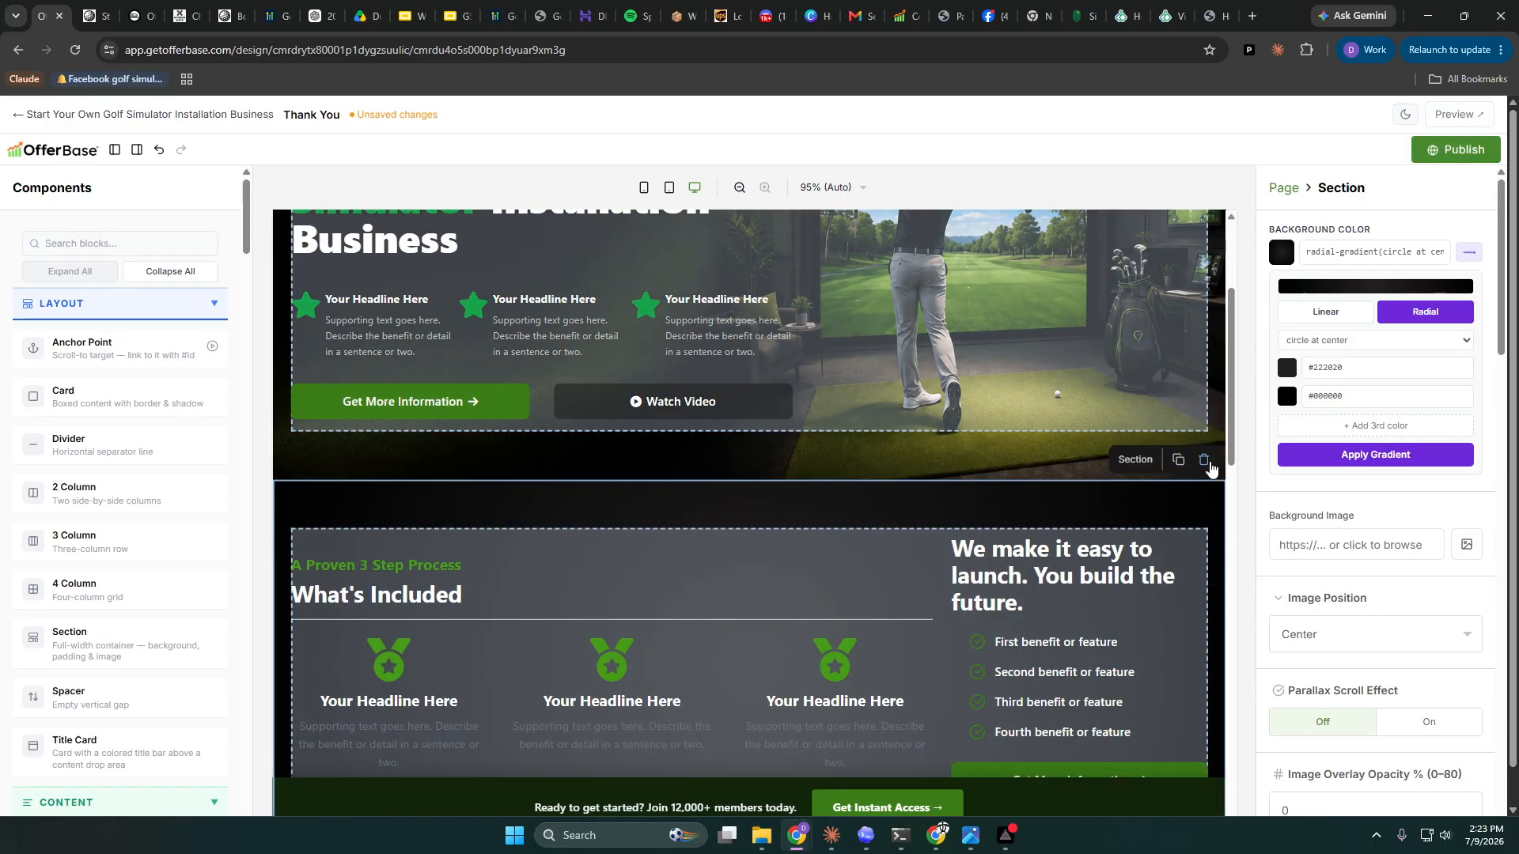
{"action": "left_click", "coordinate": [1203, 461]}
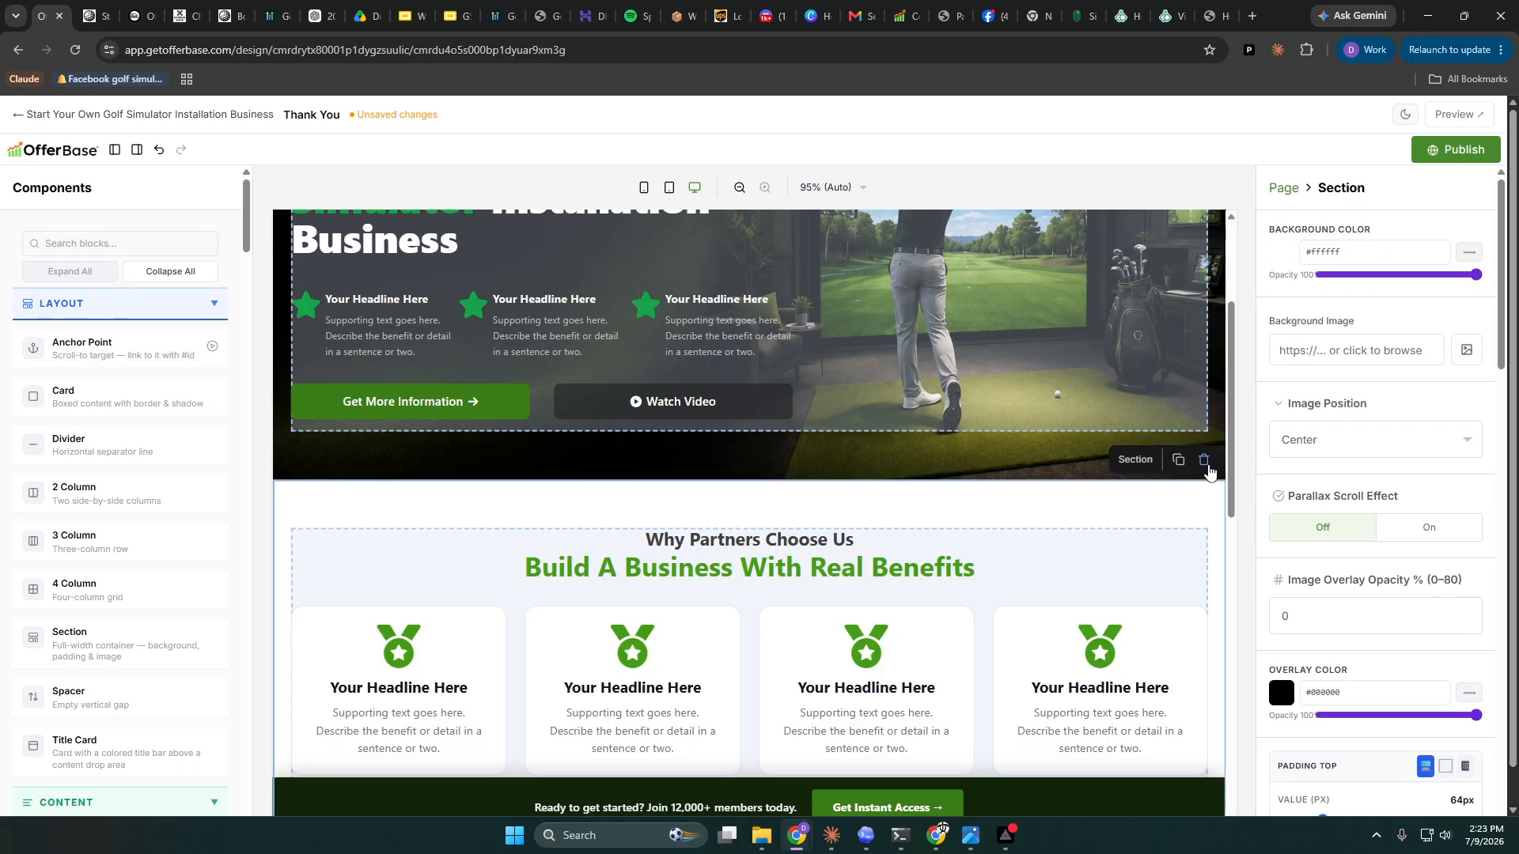
{"action": "left_click", "coordinate": [1203, 461]}
{"action": "left_click", "coordinate": [1204, 462]}
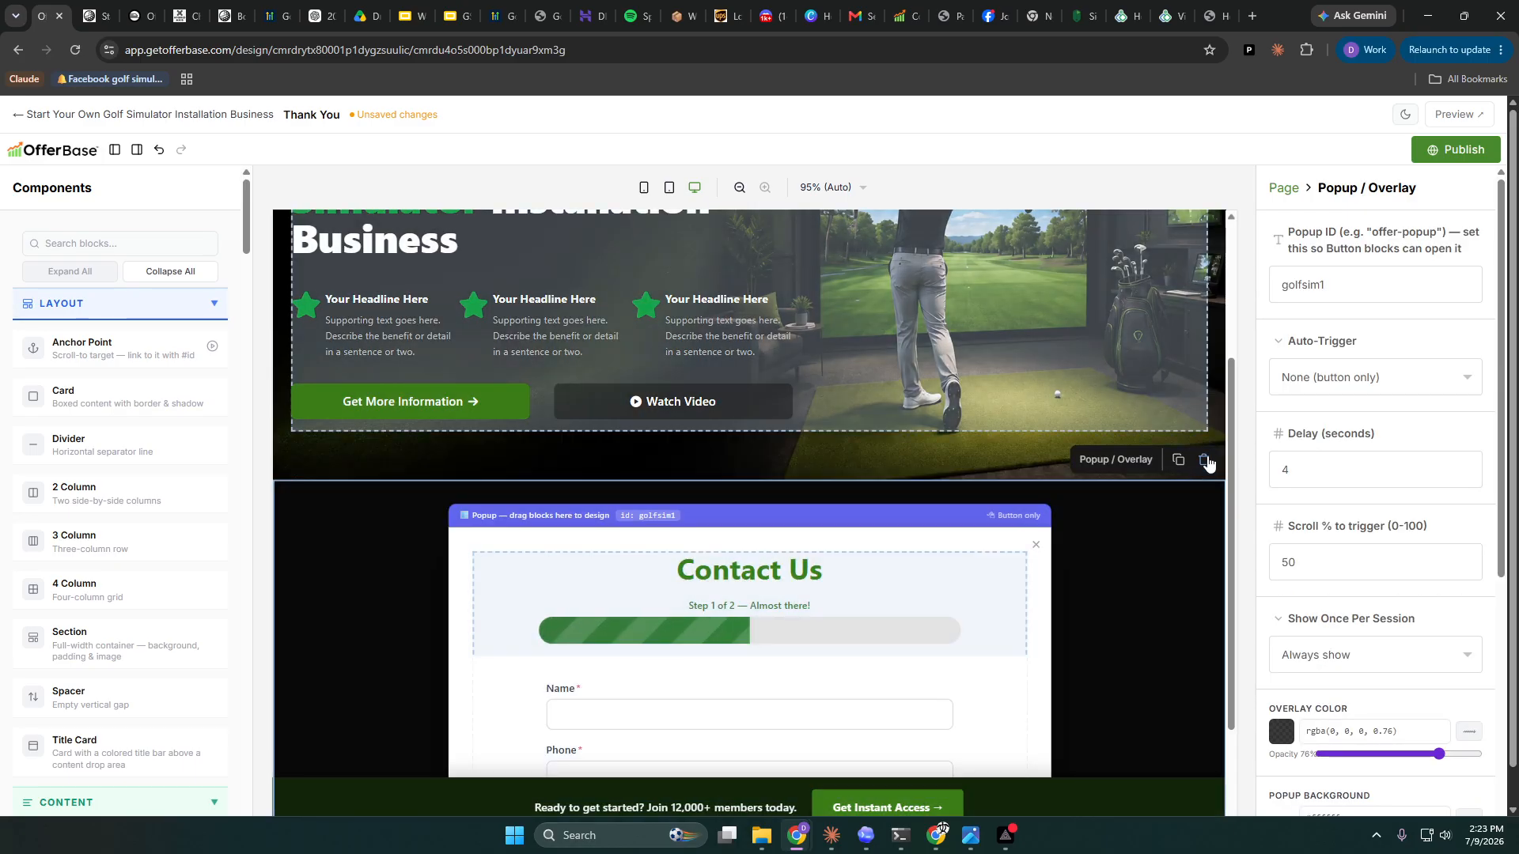
- Delete the Contact Us popup, the Back to Top block and the Sticky CTA Bar from the Thank You page
{"action": "left_click", "coordinate": [1204, 462]}
{"action": "scroll", "coordinate": [1139, 444], "scroll_direction": "down", "scroll_amount": 3}
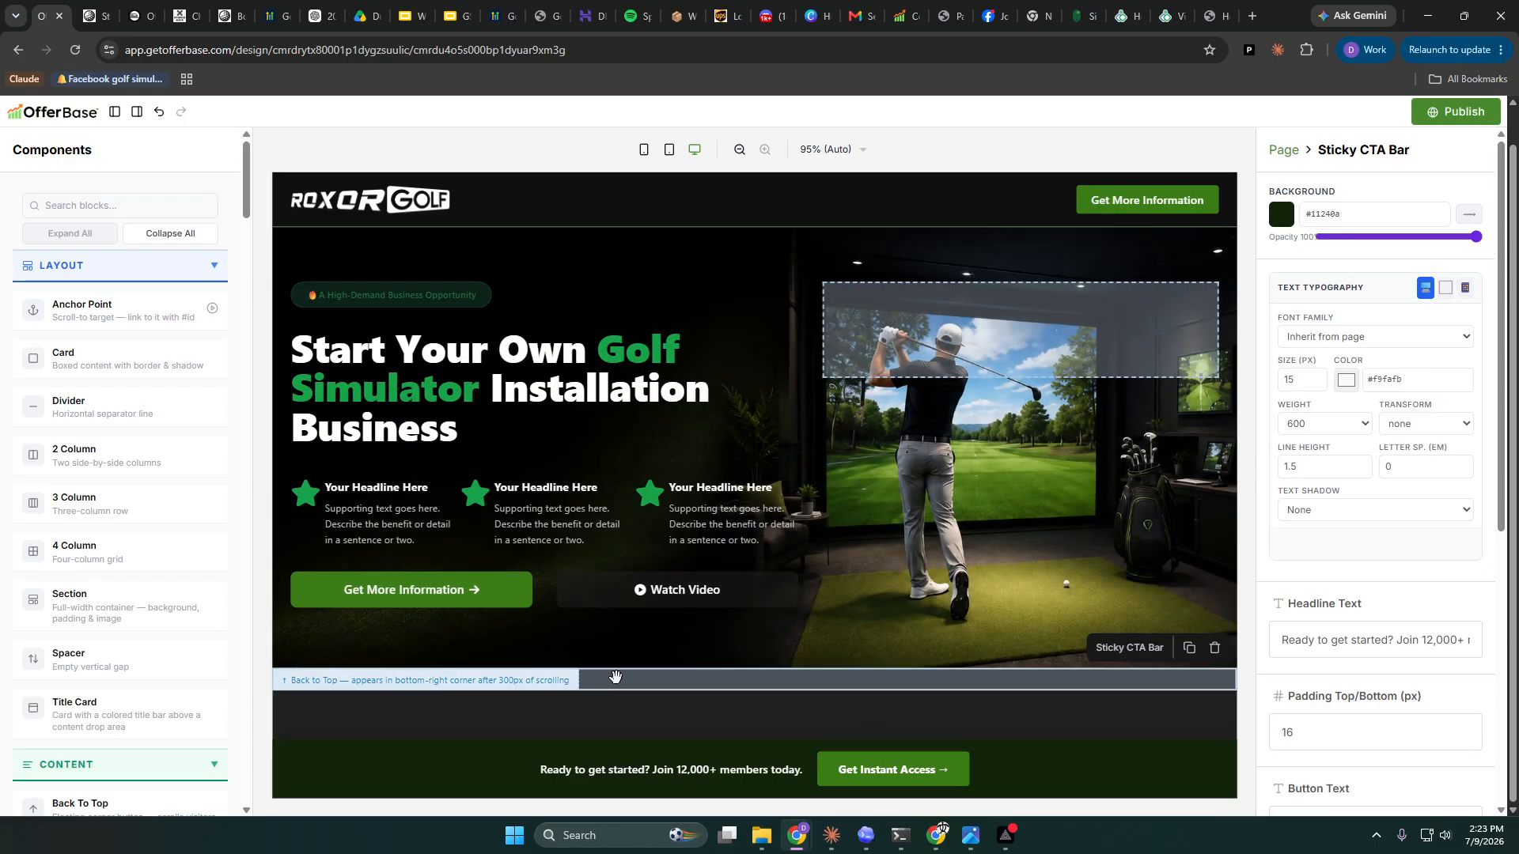
{"action": "left_click", "coordinate": [838, 679]}
{"action": "left_click", "coordinate": [1214, 649]}
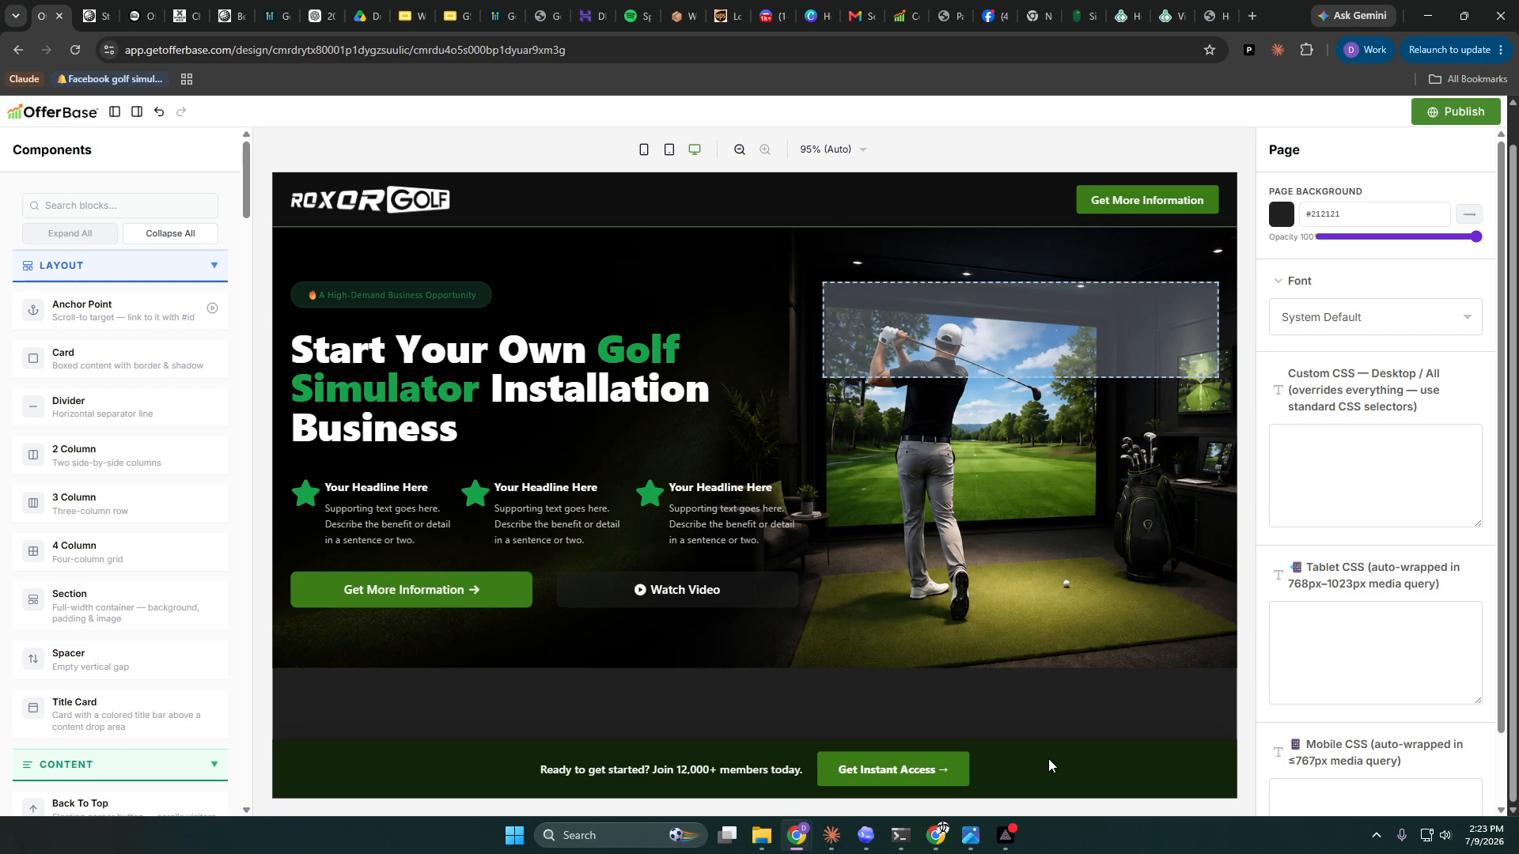
{"action": "scroll", "coordinate": [69, 700], "scroll_direction": "down", "scroll_amount": 8}
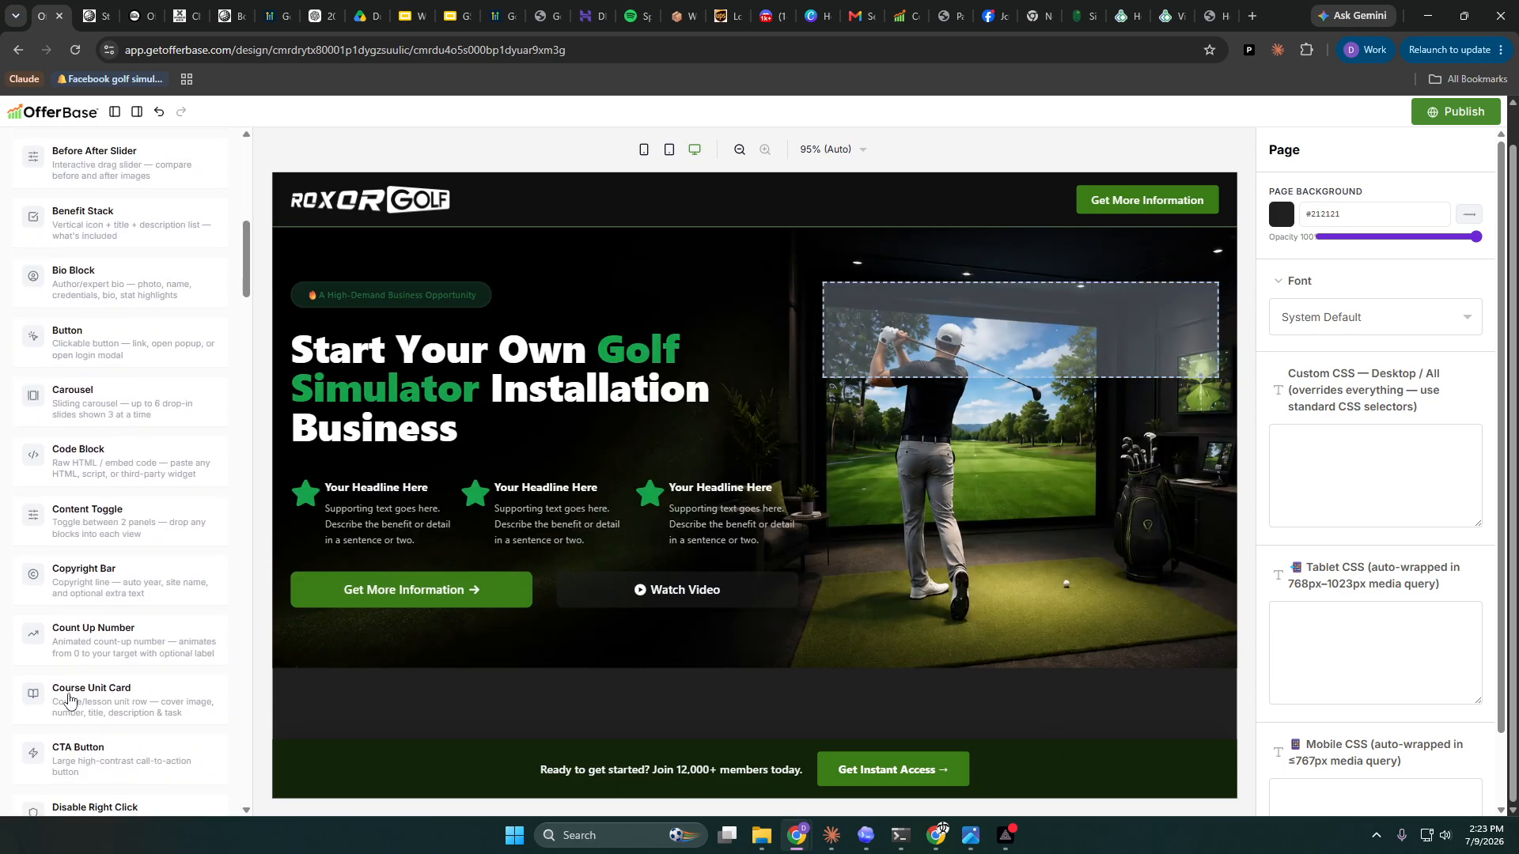
{"action": "scroll", "coordinate": [201, 444], "scroll_direction": "down", "scroll_amount": 10}
{"action": "left_click_drag", "start_coordinate": [246, 369], "coordinate": [248, 810]}
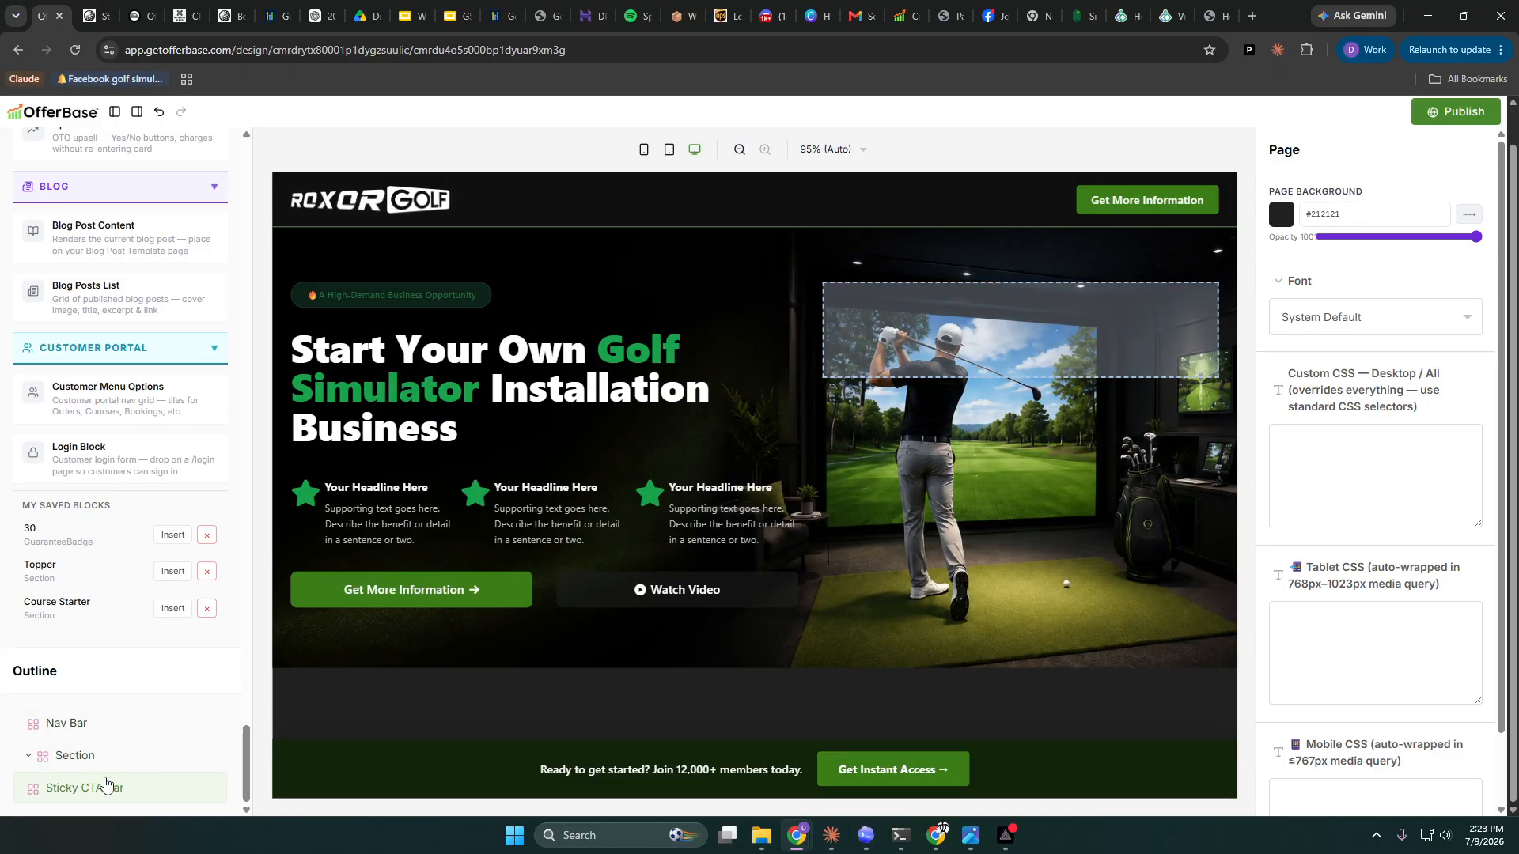
{"action": "left_click", "coordinate": [101, 788]}
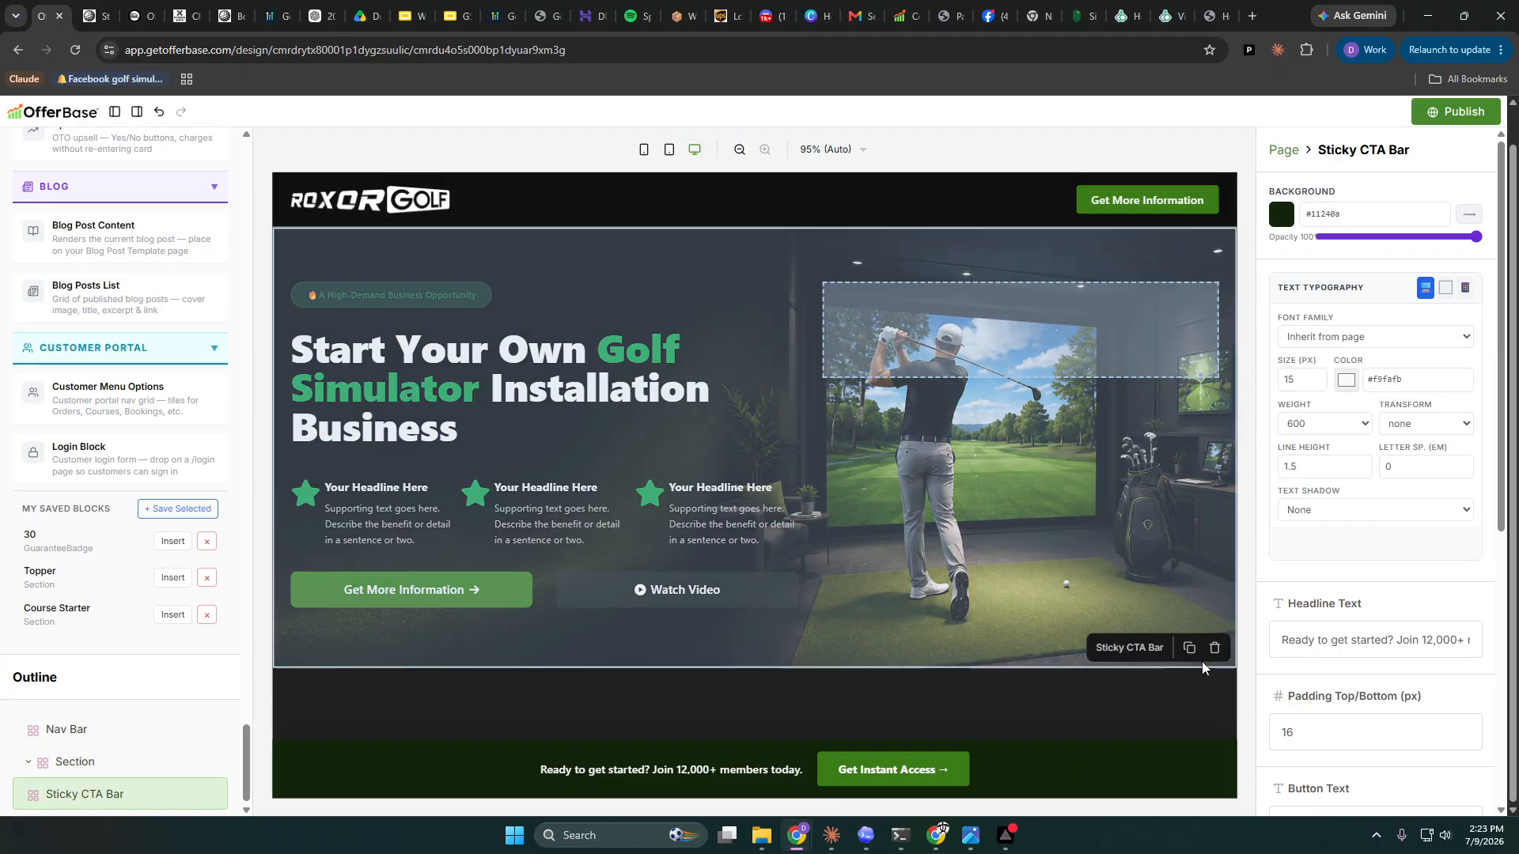
{"action": "left_click", "coordinate": [1214, 647]}
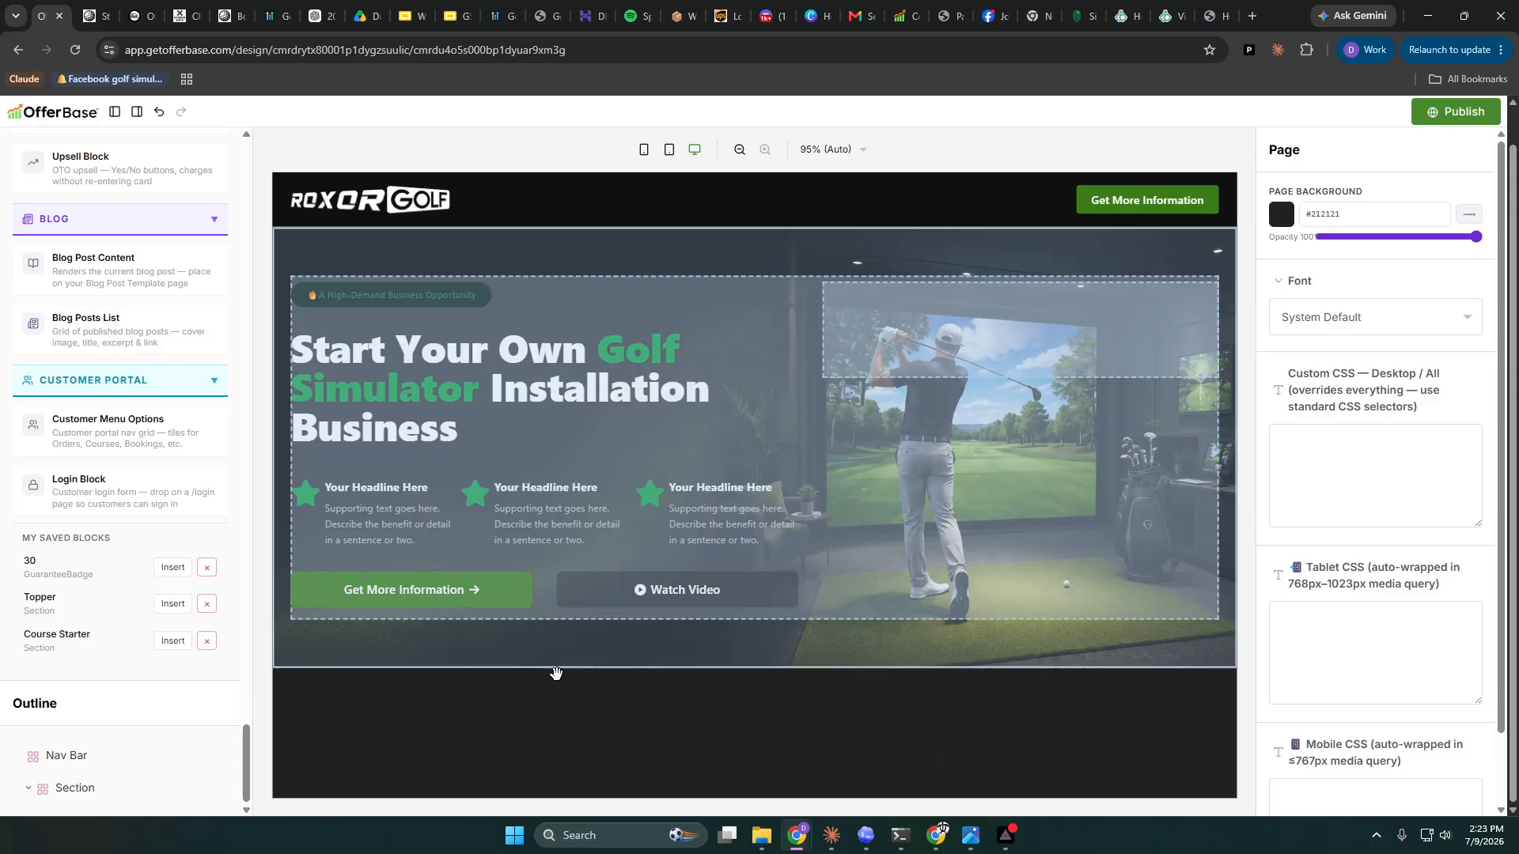
- Move the two-column block out of the hero section to just below it, and set the section's image overlay opacity to 64%
{"action": "scroll", "coordinate": [120, 434], "scroll_direction": "up", "scroll_amount": 10}
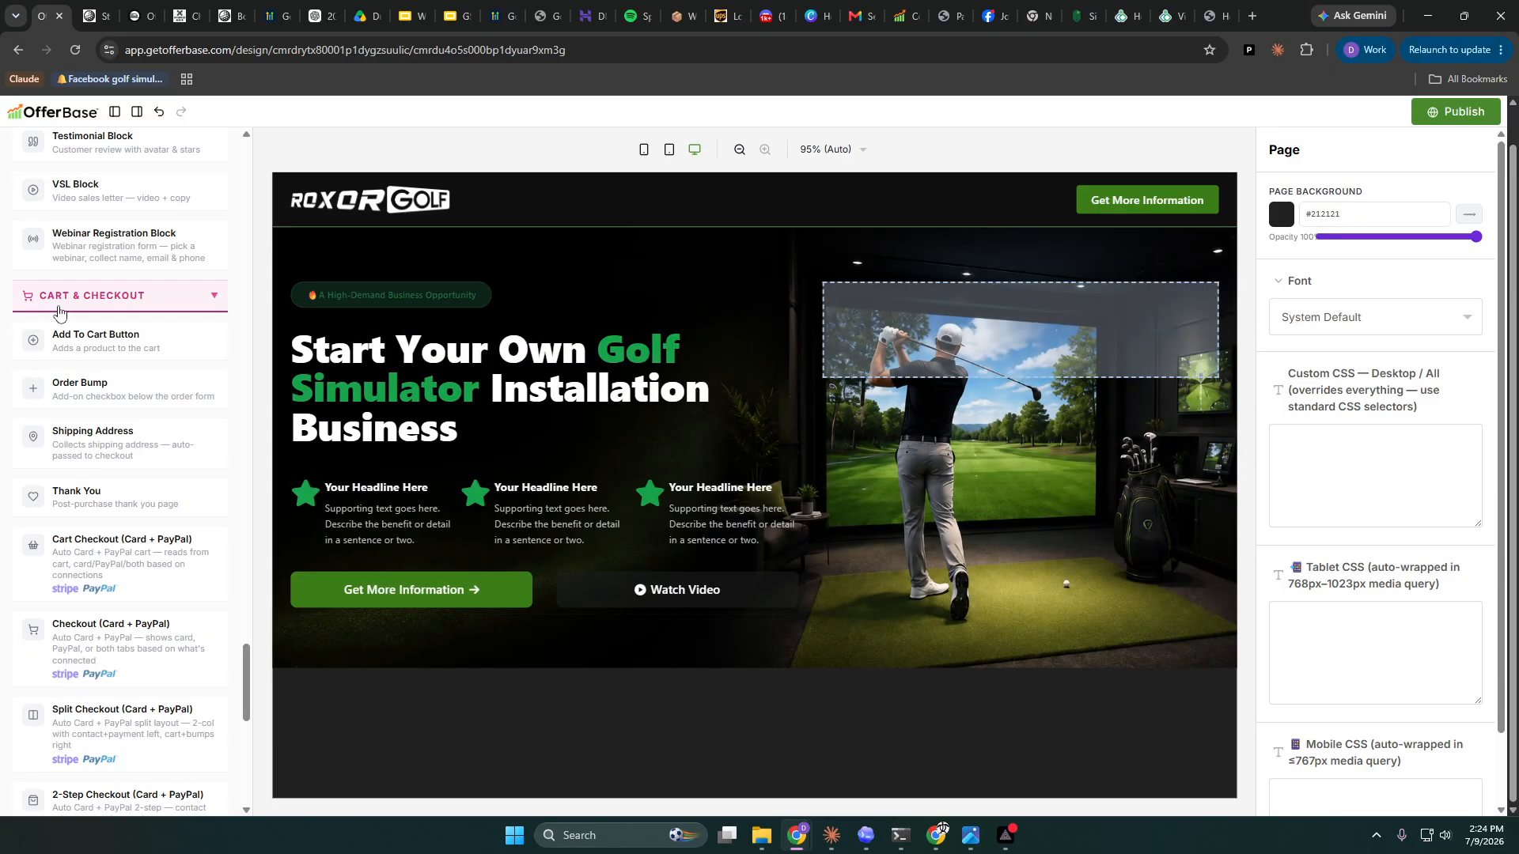
{"action": "left_click_drag", "start_coordinate": [246, 682], "coordinate": [142, 227]}
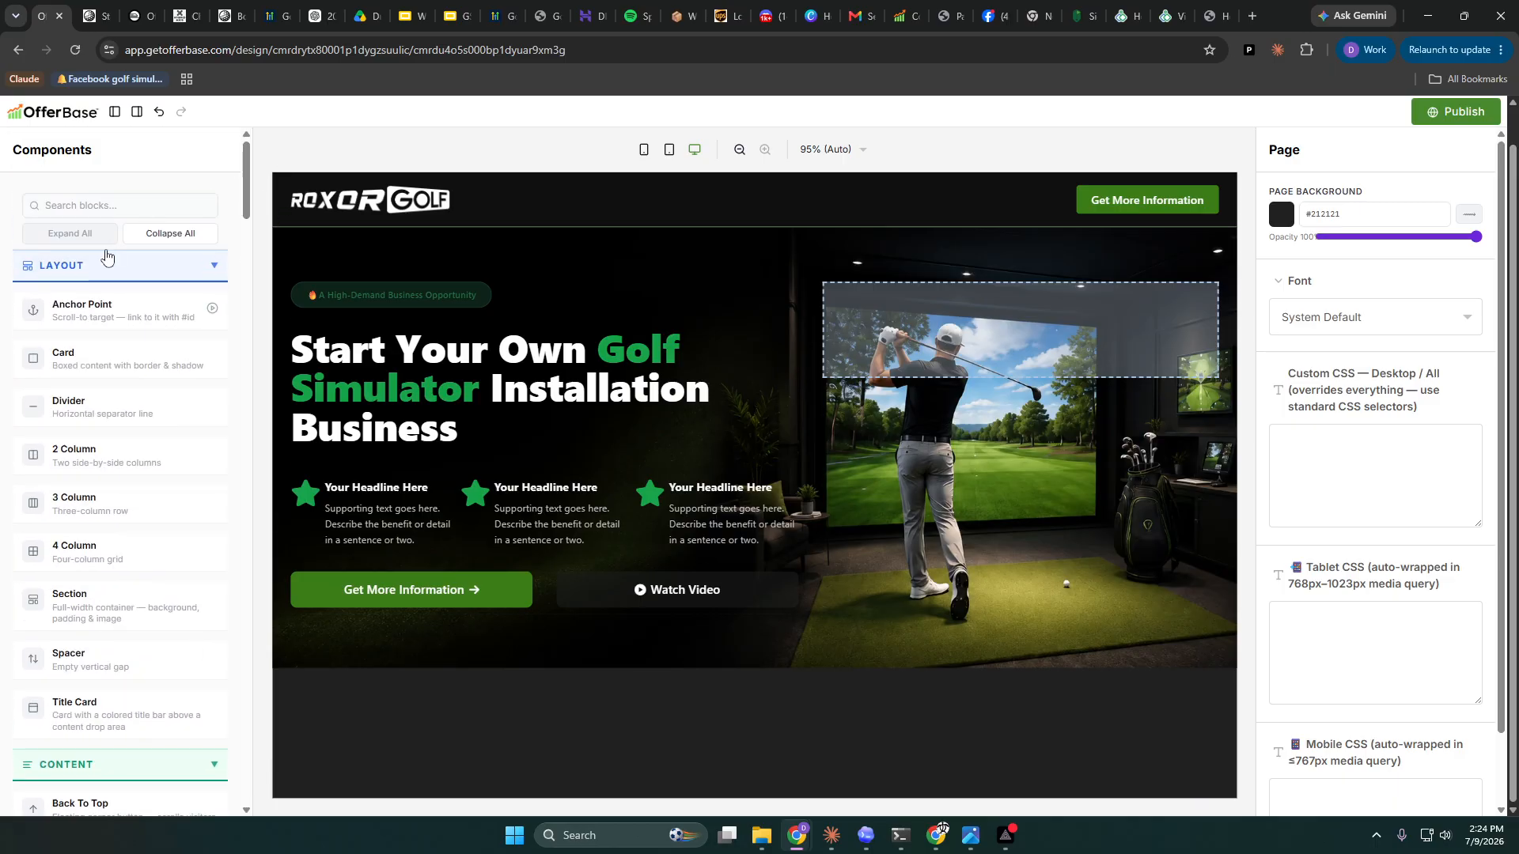
{"action": "scroll", "coordinate": [105, 256], "scroll_direction": "down", "scroll_amount": 2}
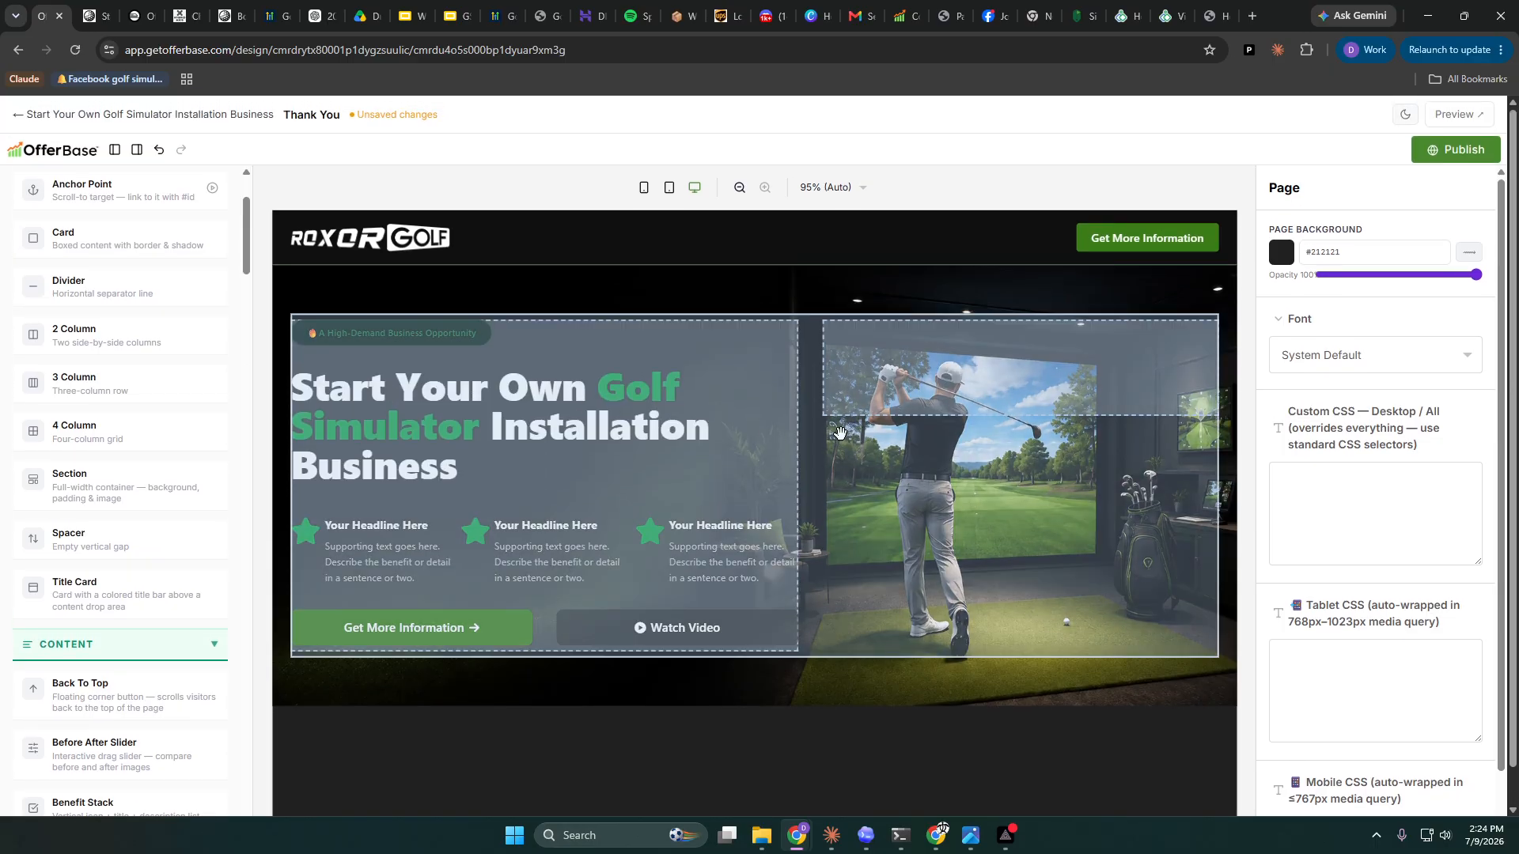
{"action": "scroll", "coordinate": [85, 306], "scroll_direction": "up", "scroll_amount": 2}
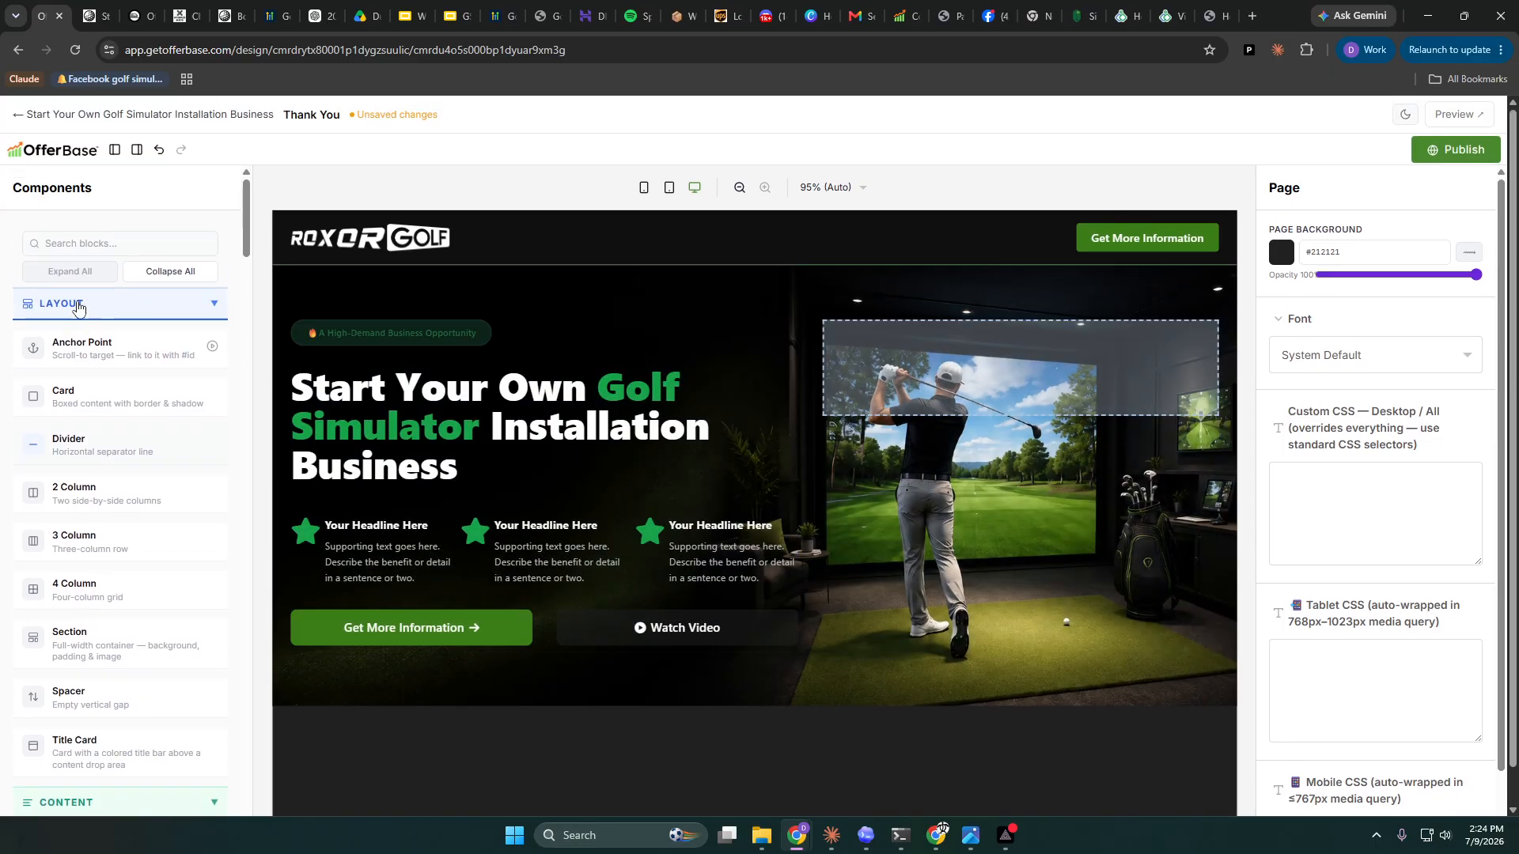
{"action": "left_click_drag", "start_coordinate": [813, 378], "coordinate": [787, 603]}
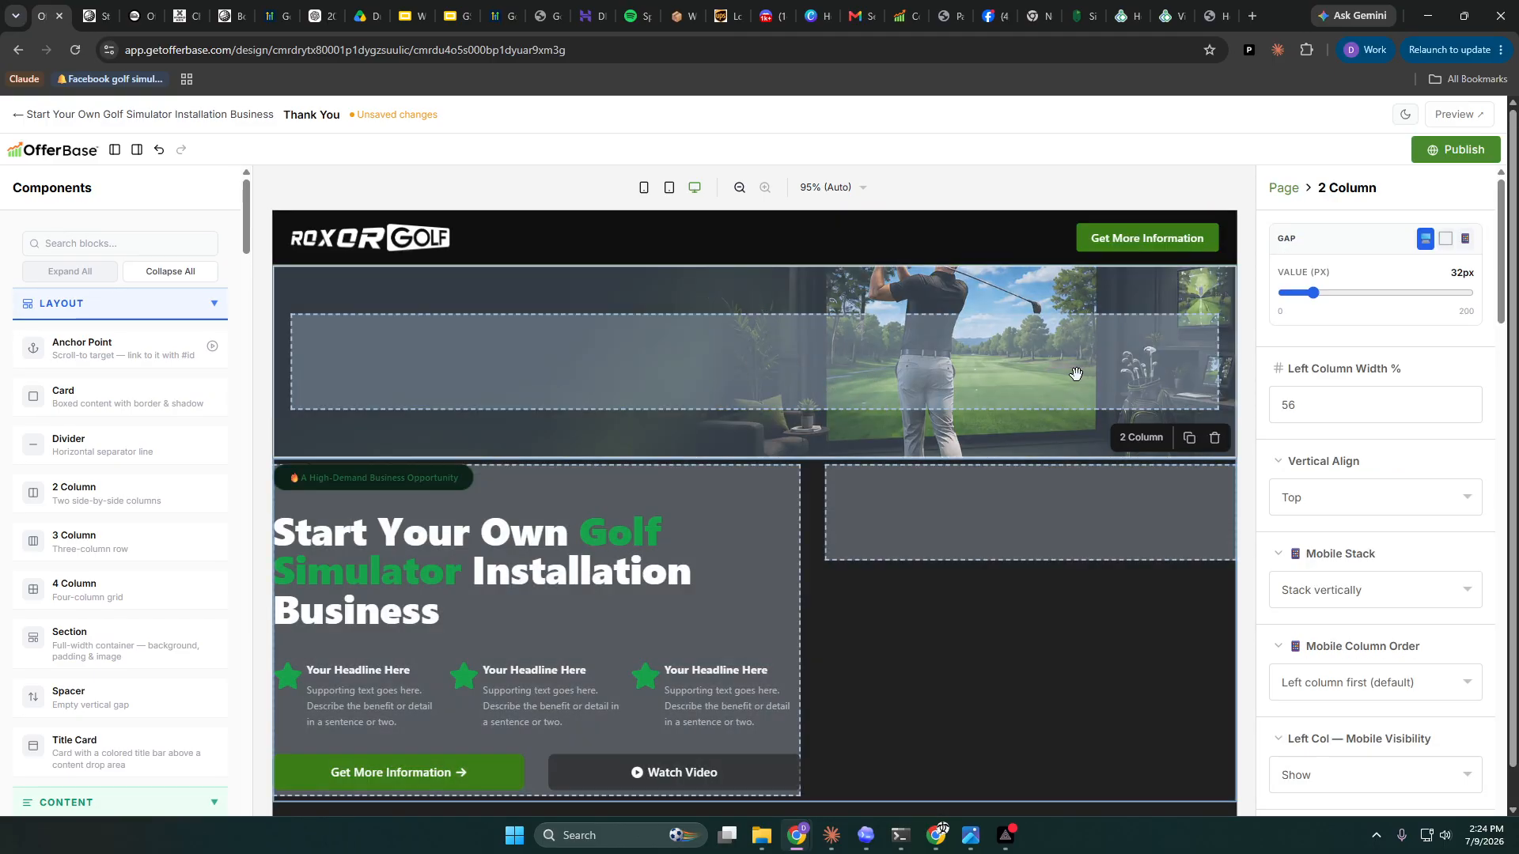
{"action": "left_click", "coordinate": [691, 308]}
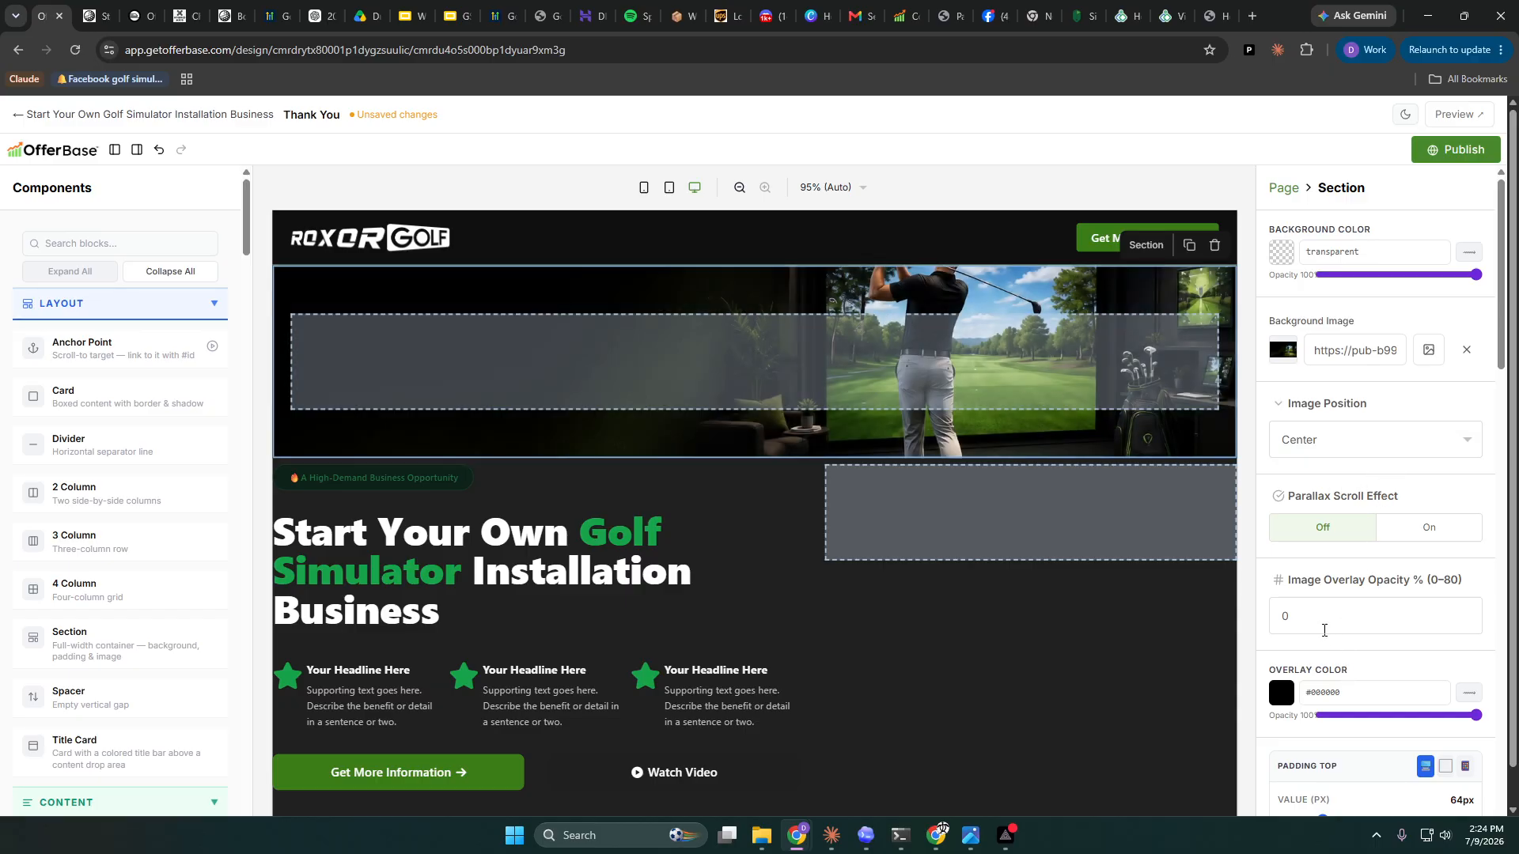
{"action": "left_click", "coordinate": [1465, 614]}
{"action": "left_click_drag", "start_coordinate": [1465, 617], "coordinate": [1465, 616]}
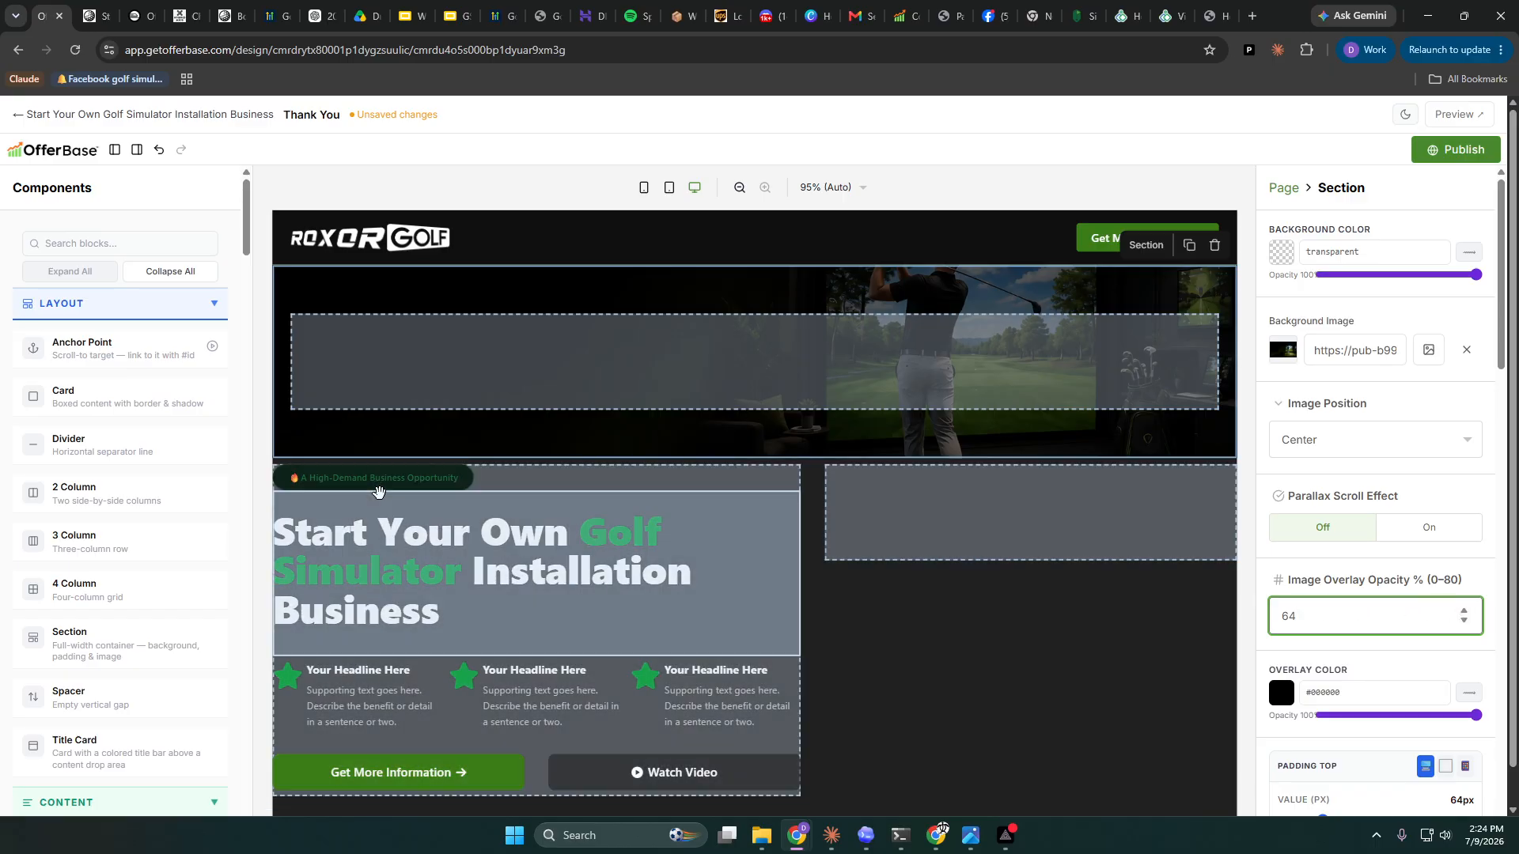
- Move the sales headline into the emptied hero section and change its text to "Thank You!"
{"action": "left_click_drag", "start_coordinate": [389, 552], "coordinate": [720, 377]}
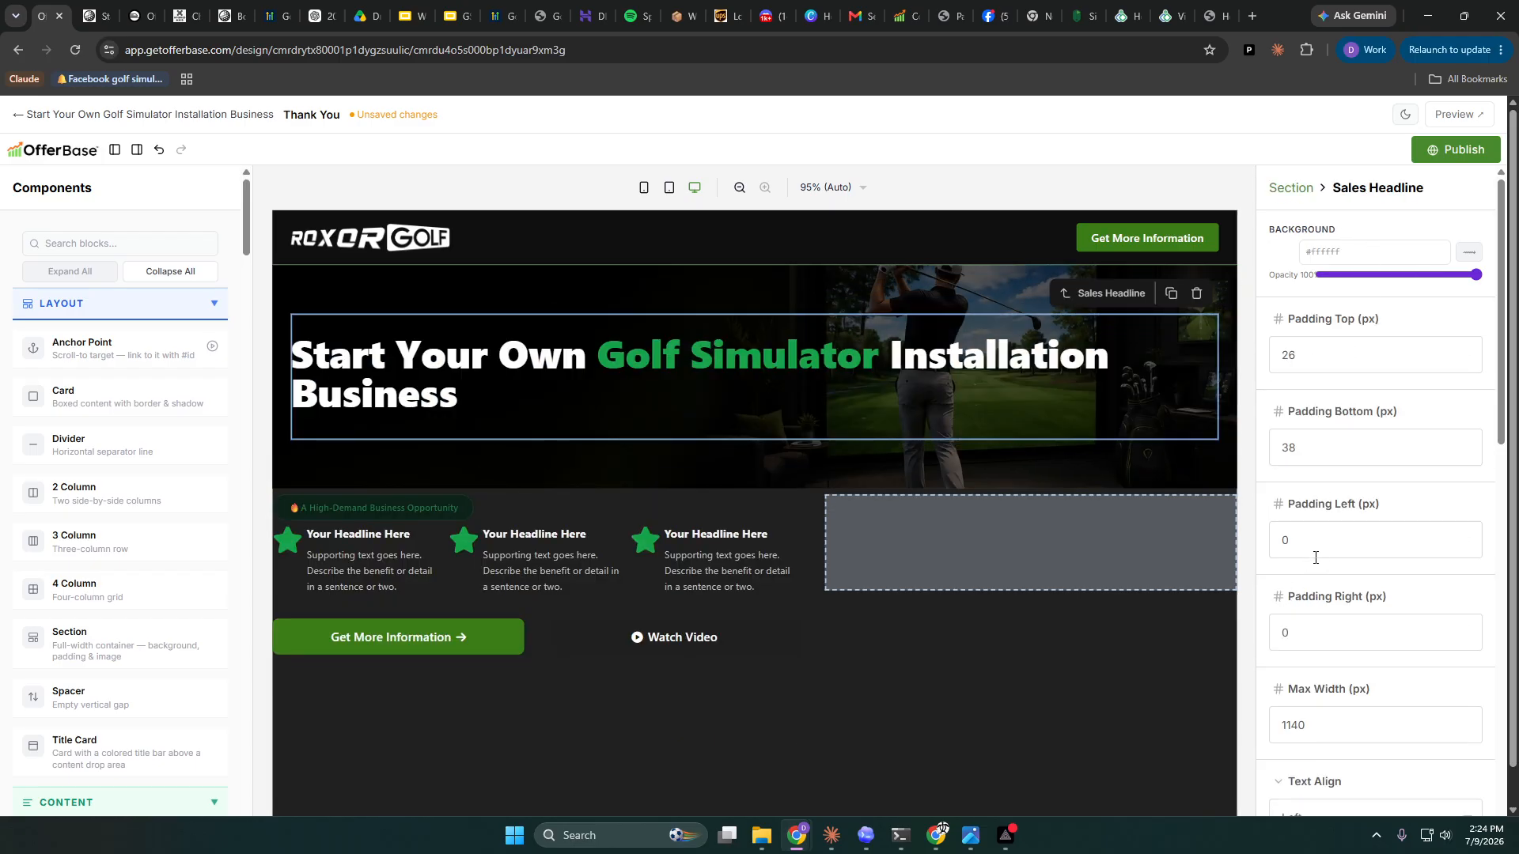
{"action": "scroll", "coordinate": [1316, 557], "scroll_direction": "down", "scroll_amount": 6}
{"action": "scroll", "coordinate": [1316, 557], "scroll_direction": "down", "scroll_amount": 4}
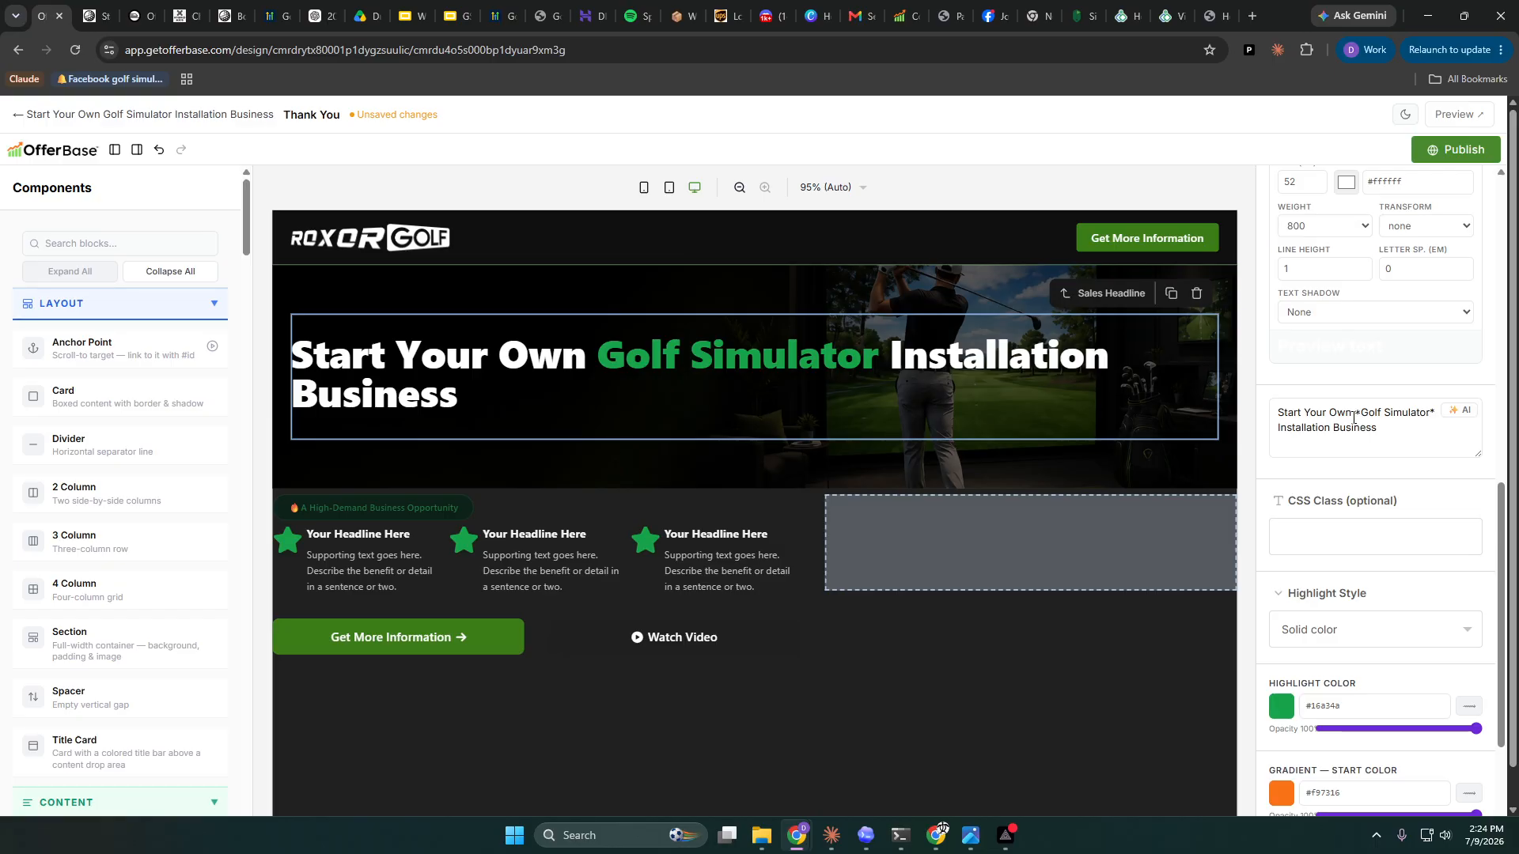
{"action": "left_click_drag", "start_coordinate": [1354, 418], "coordinate": [1257, 405]}
{"action": "type", "text": "THank"}
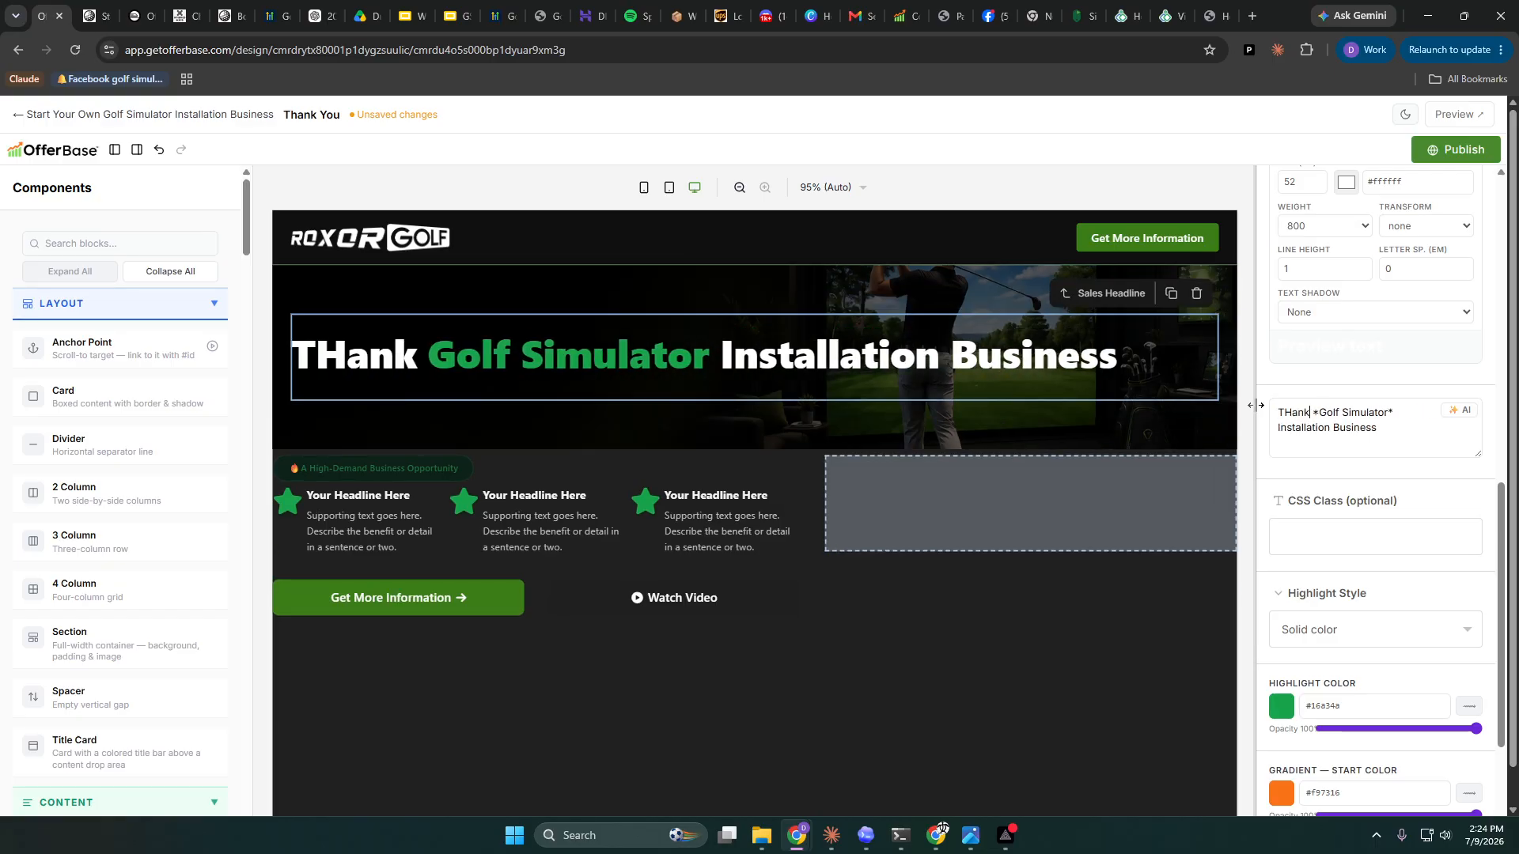
{"action": "key", "text": "BackSpace"}
{"action": "key", "text": "BackSpace"}
{"action": "key", "text": "BackSpace"}
{"action": "key", "text": "BackSpace"}
{"action": "type", "text": "hank YOu"}
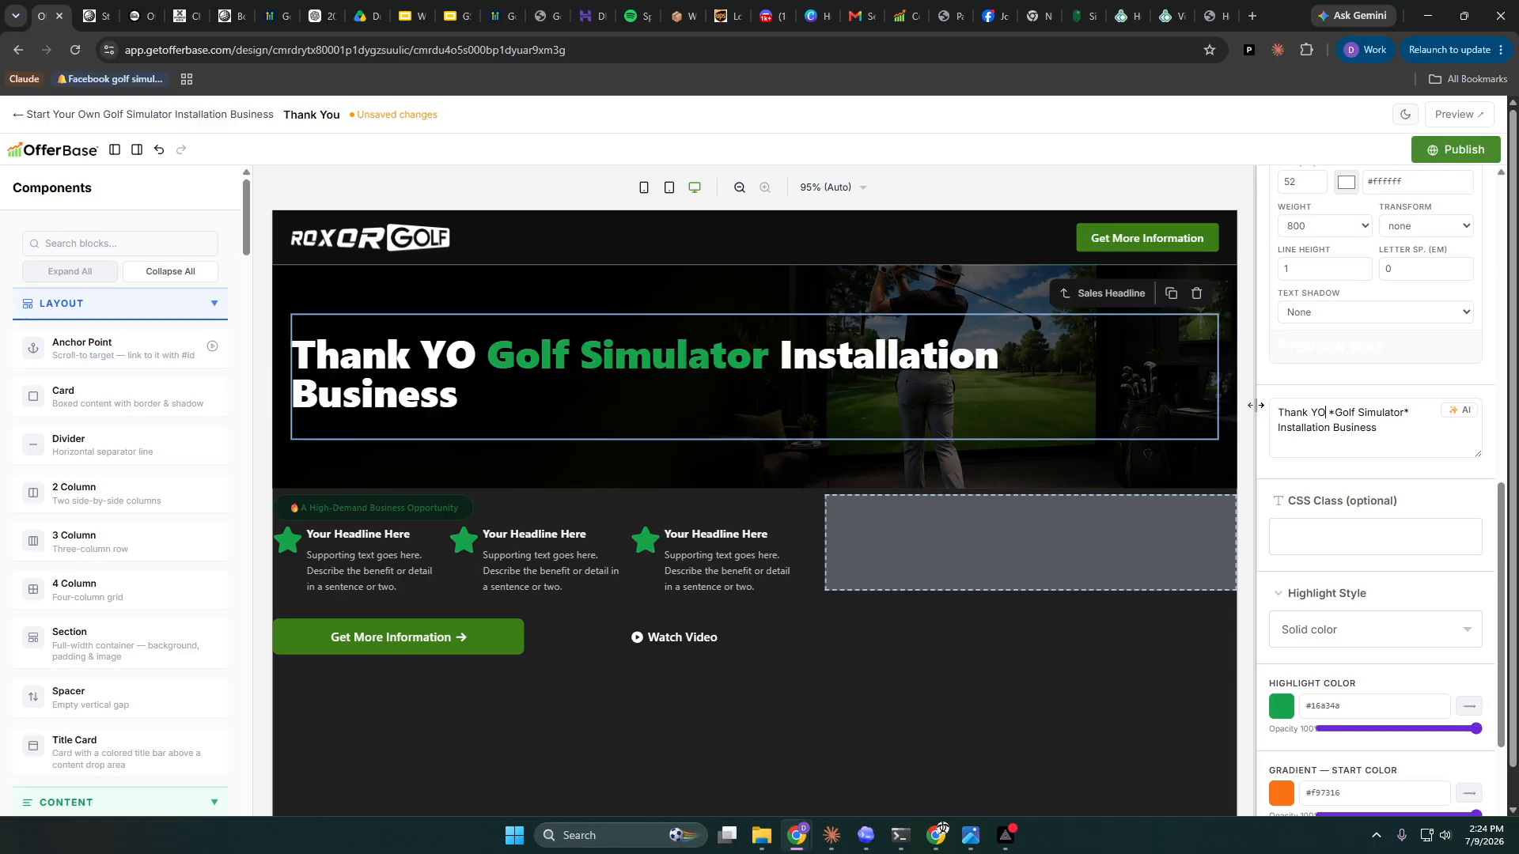
{"action": "key", "text": "BackSpace"}
{"action": "key", "text": "BackSpace"}
{"action": "type", "text": "ou"}
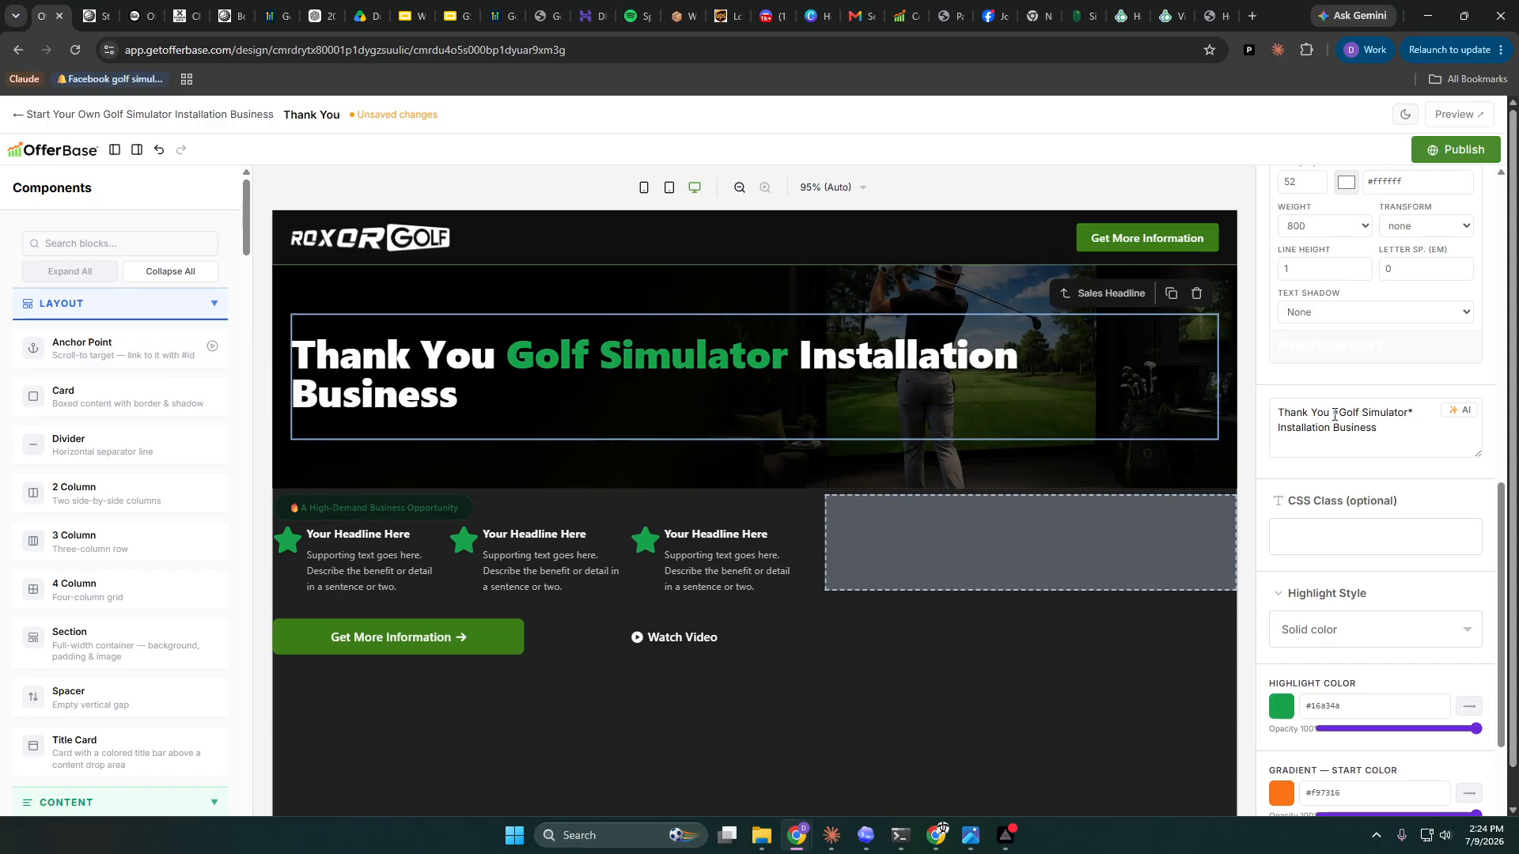
{"action": "left_click_drag", "start_coordinate": [1335, 415], "coordinate": [1386, 445]}
{"action": "key", "text": "BackSpace"}
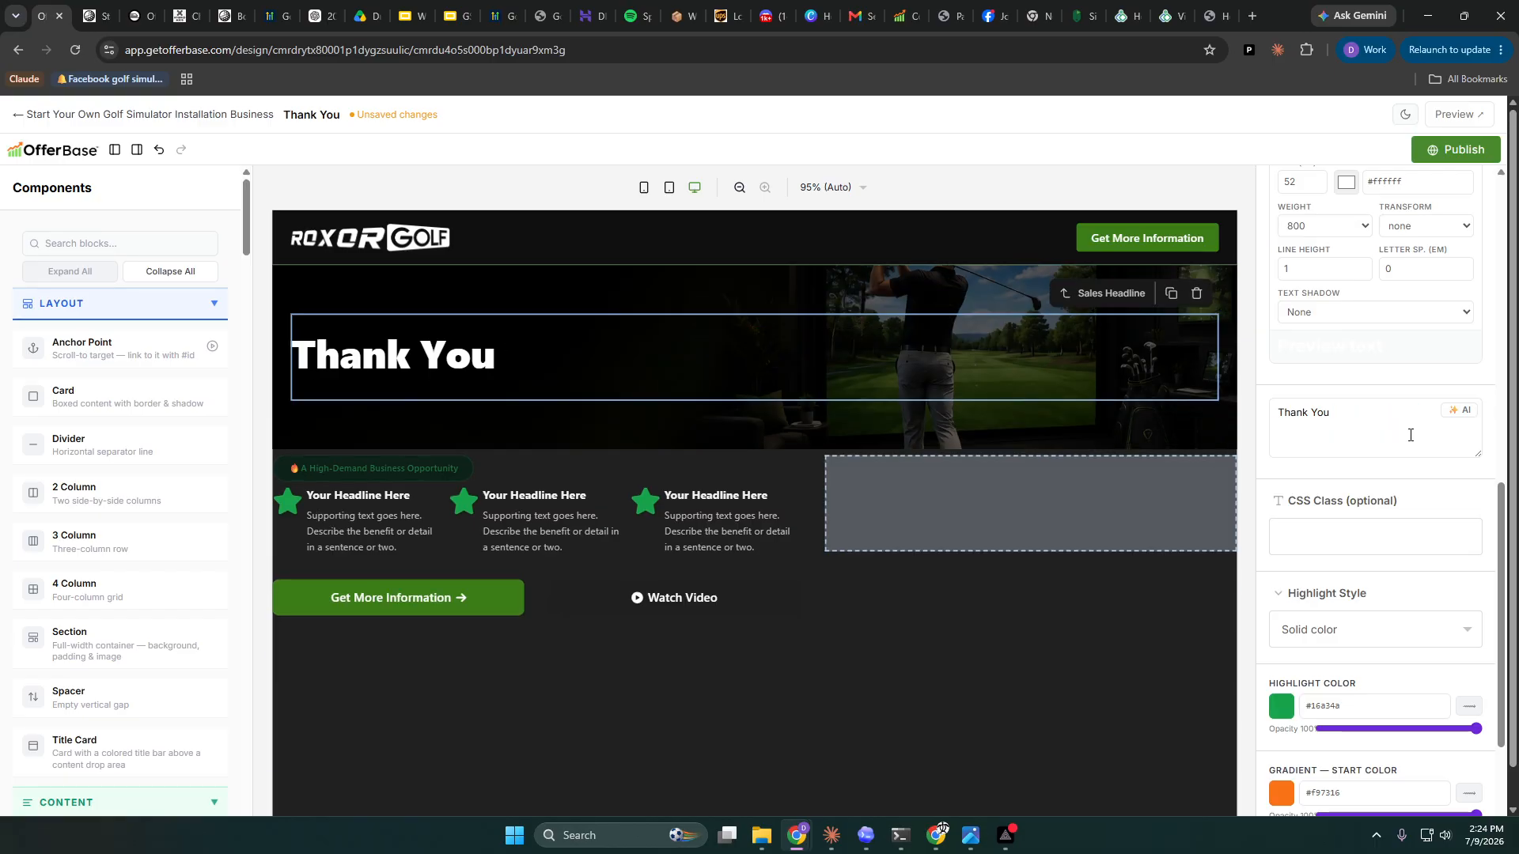
{"action": "type", "text": "@"}
- Set the Thank You headline's text alignment to Center
{"action": "scroll", "coordinate": [1409, 383], "scroll_direction": "down", "scroll_amount": 3}
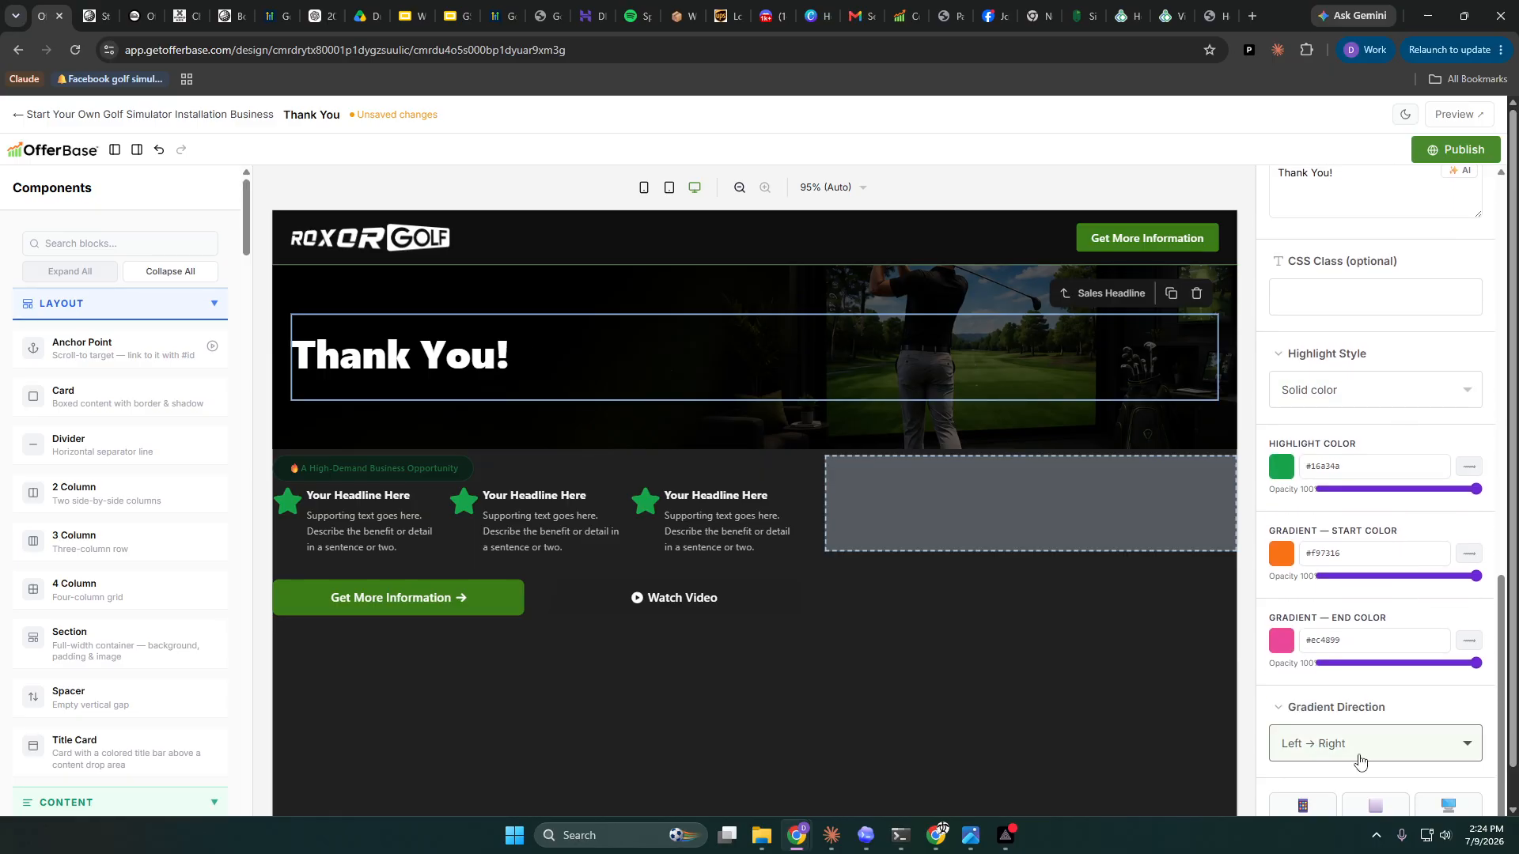
{"action": "left_click", "coordinate": [1369, 745]}
{"action": "left_click", "coordinate": [1345, 655]}
{"action": "scroll", "coordinate": [1418, 563], "scroll_direction": "up", "scroll_amount": 10}
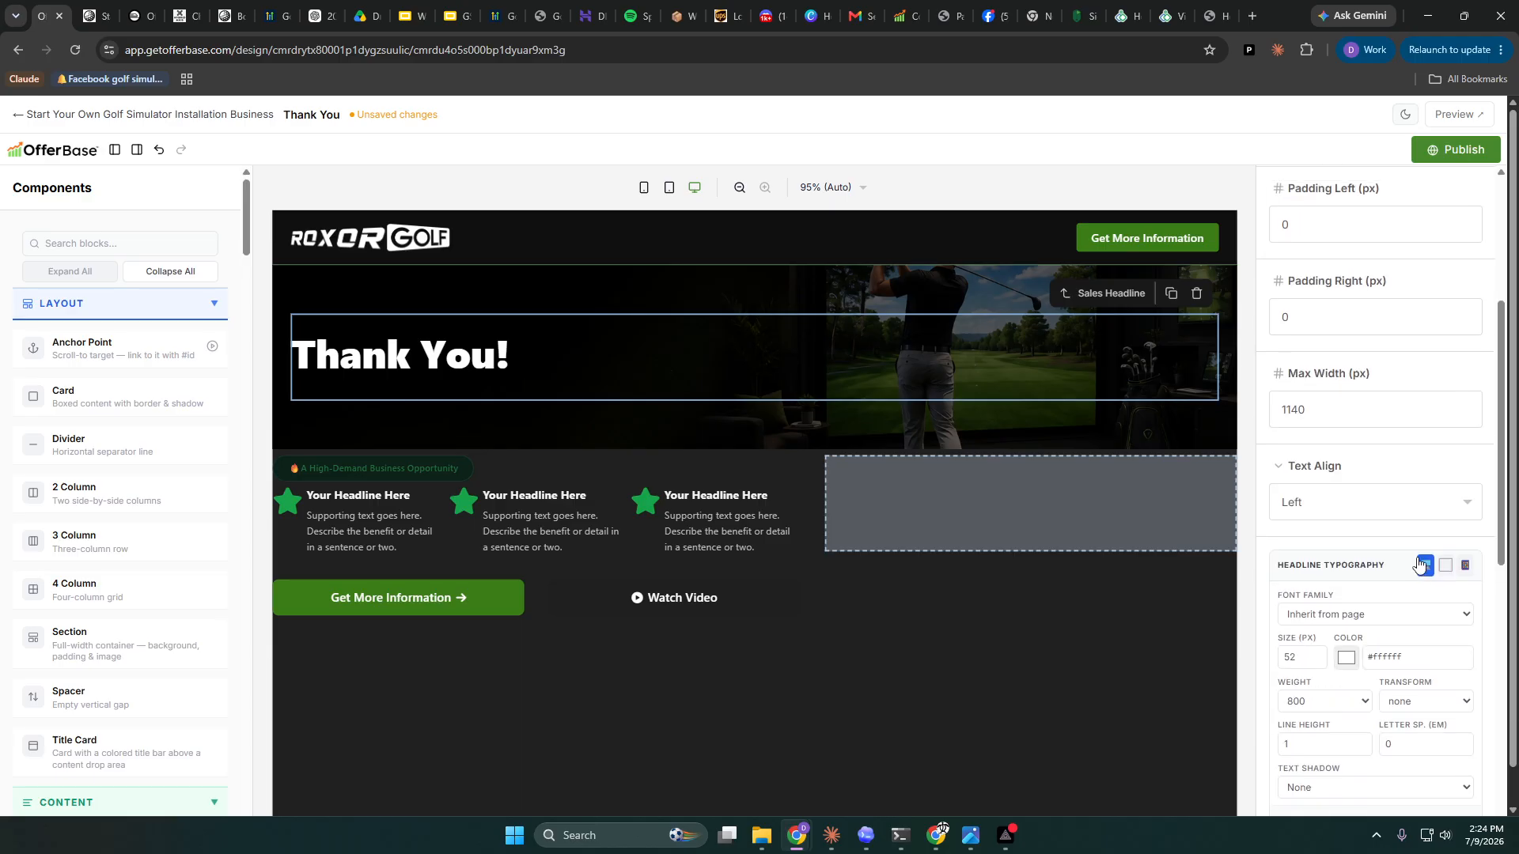
{"action": "scroll", "coordinate": [1416, 565], "scroll_direction": "down", "scroll_amount": 3}
{"action": "left_click", "coordinate": [1361, 581]}
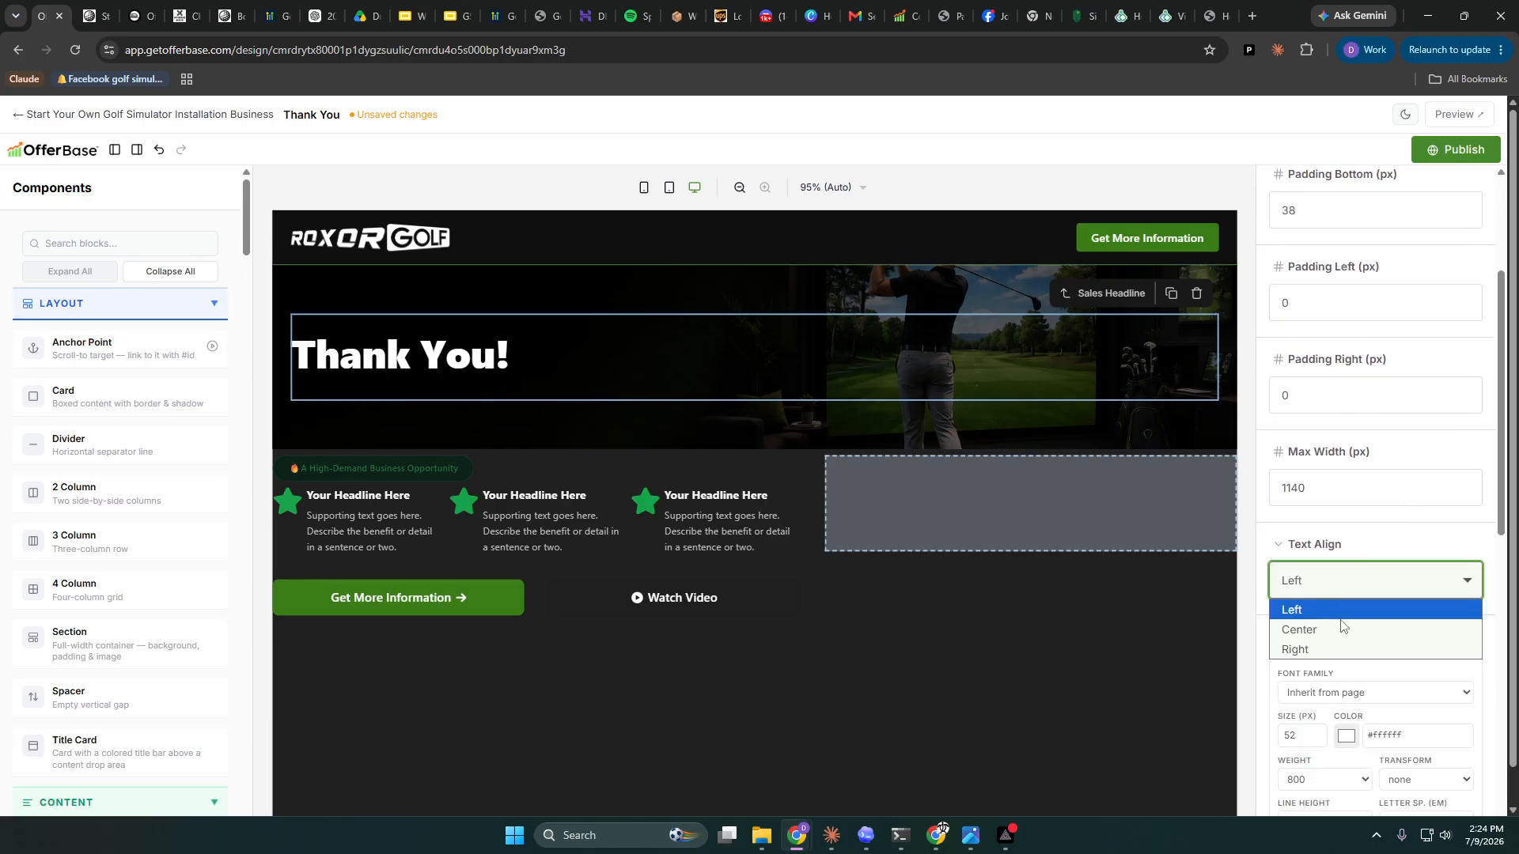
{"action": "left_click", "coordinate": [1337, 632]}
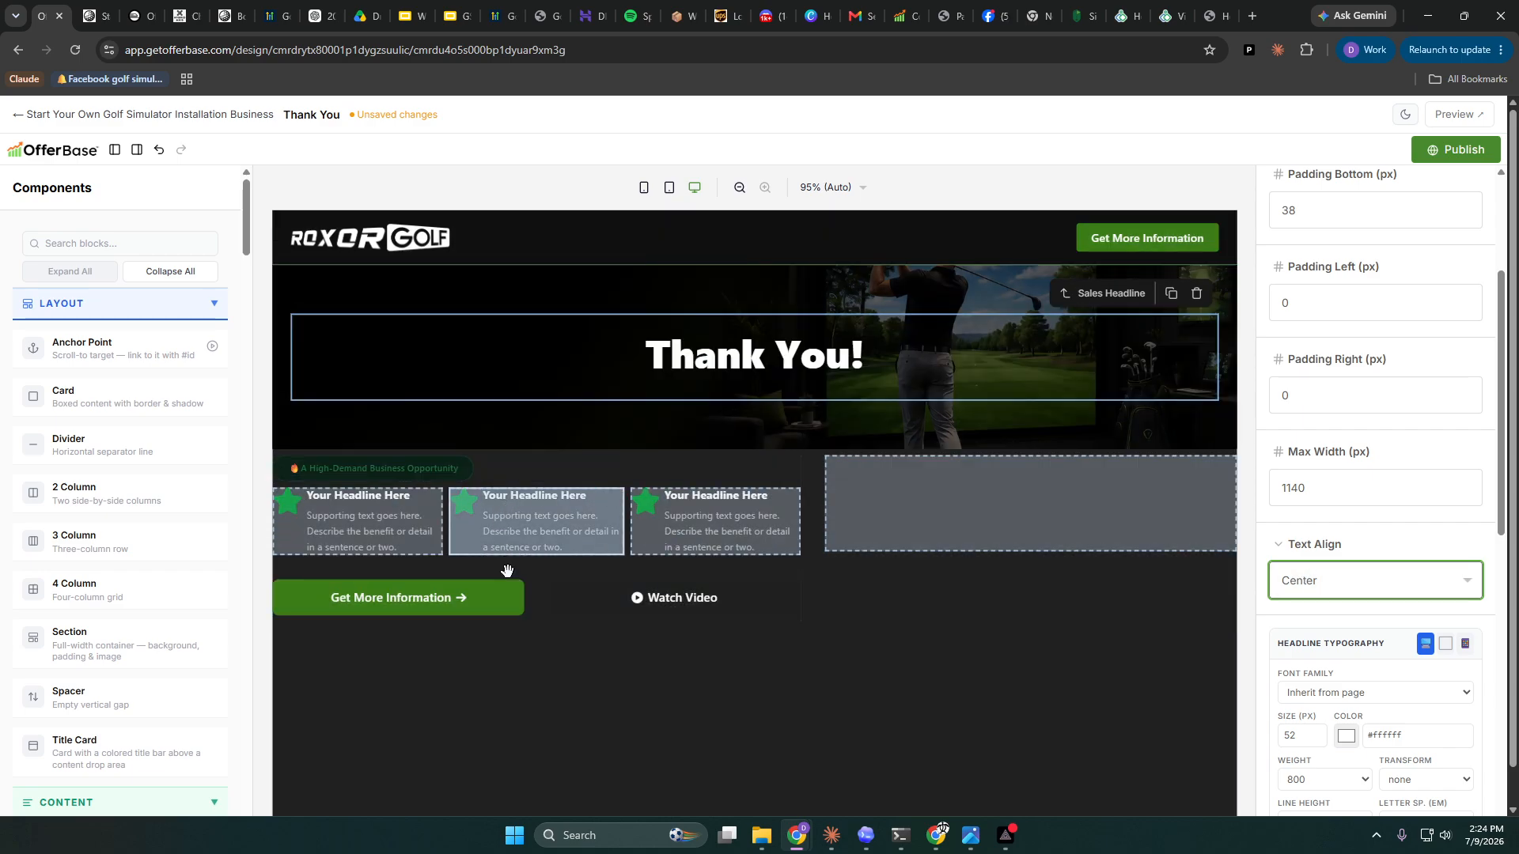
- Move the Get More Information button into the hero section below the headline and set its width to 25%
{"action": "left_click_drag", "start_coordinate": [465, 600], "coordinate": [875, 414]}
{"action": "scroll", "coordinate": [1416, 594], "scroll_direction": "down", "scroll_amount": 10}
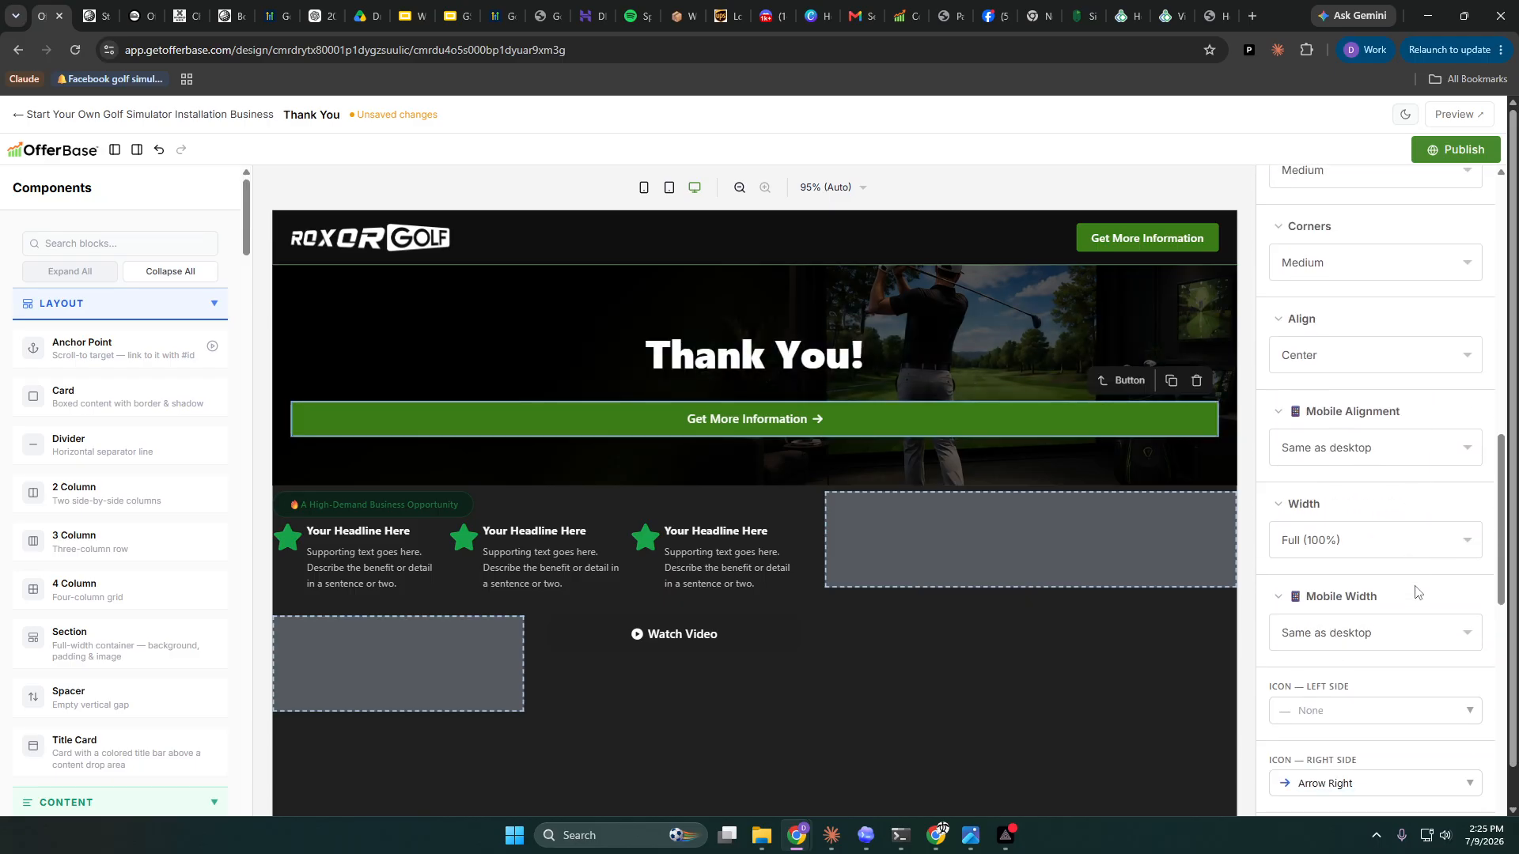
{"action": "left_click", "coordinate": [1361, 382]}
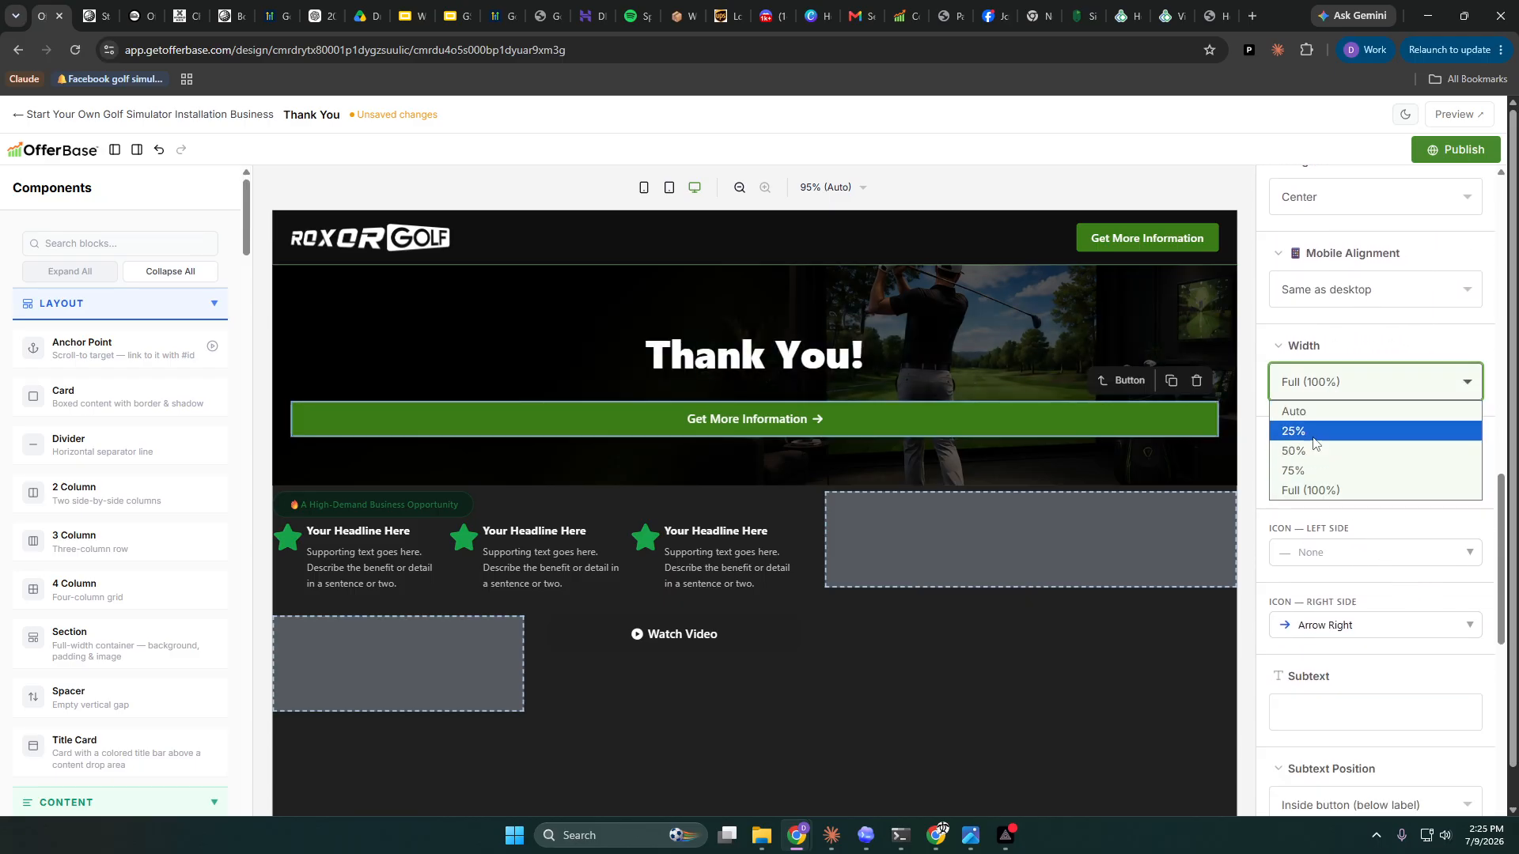
{"action": "left_click", "coordinate": [1315, 431]}
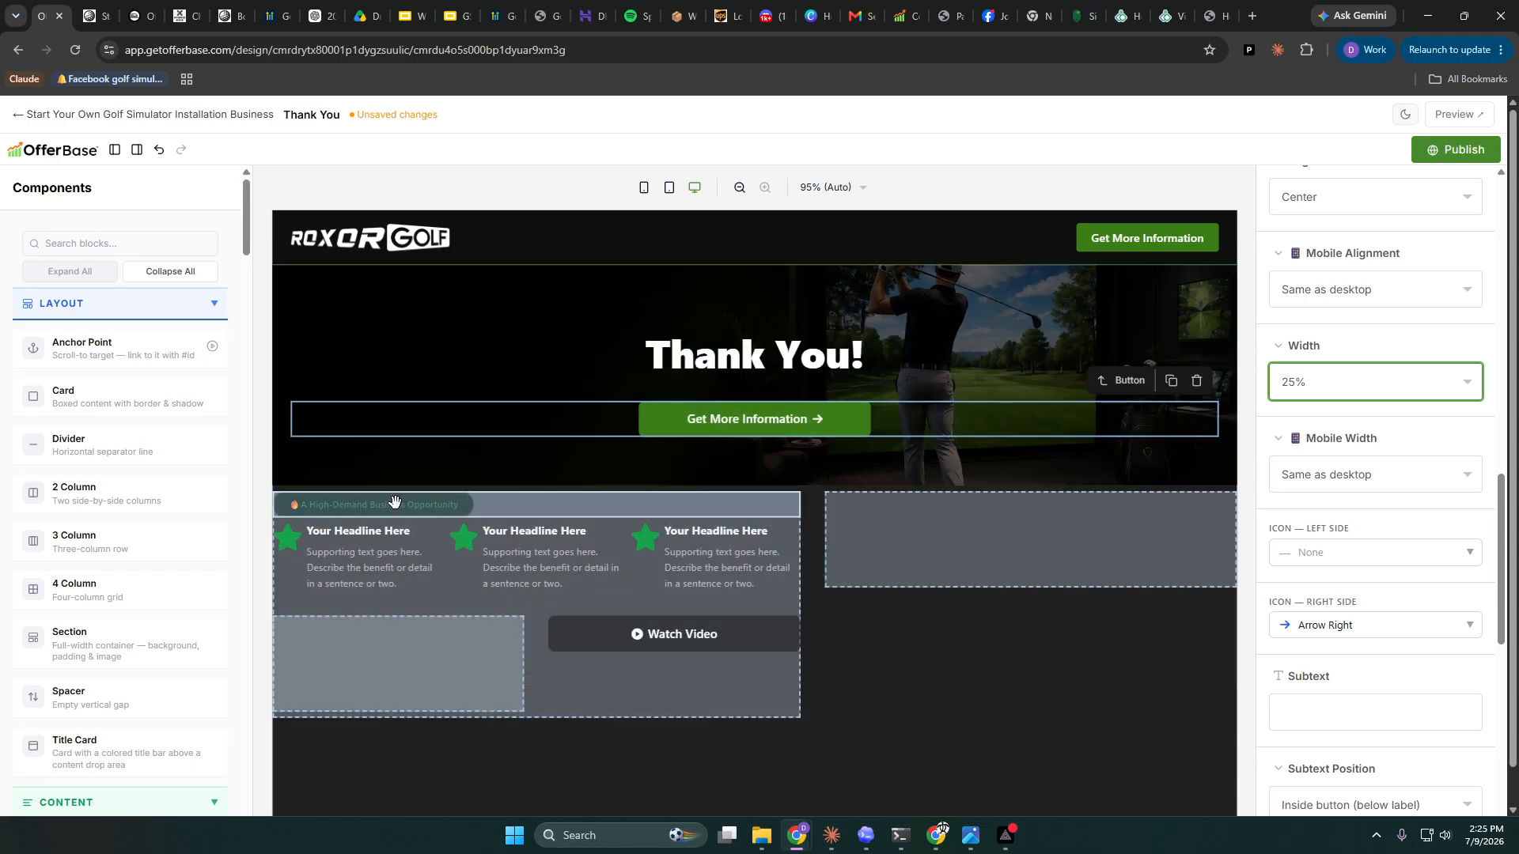
- Delete the leftover two-column block below the hero section and publish the Thank You page
{"action": "left_click", "coordinate": [393, 504]}
{"action": "left_click", "coordinate": [842, 531]}
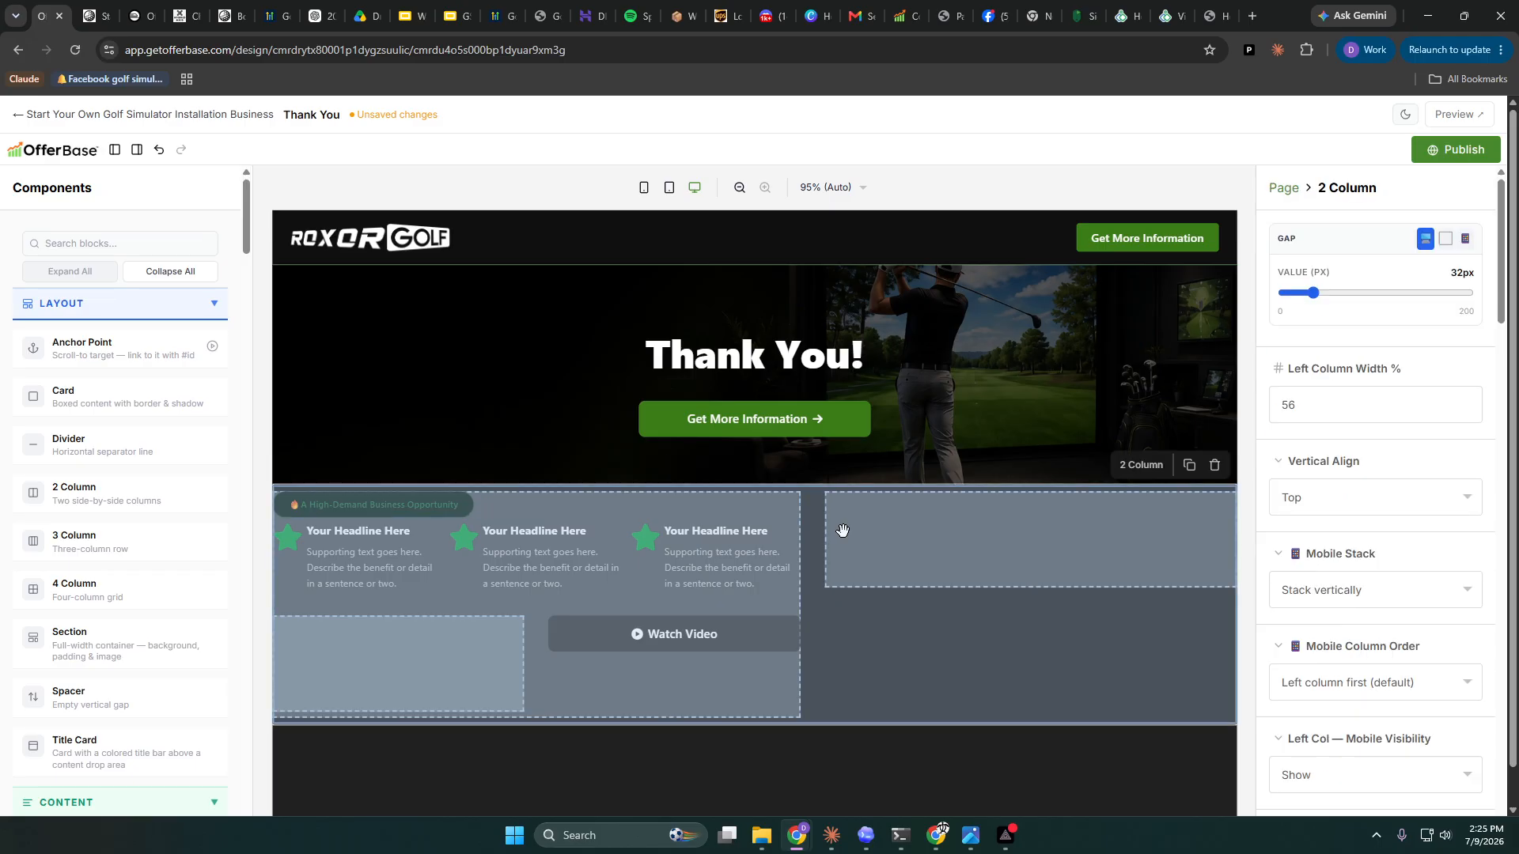
{"action": "left_click", "coordinate": [1214, 465]}
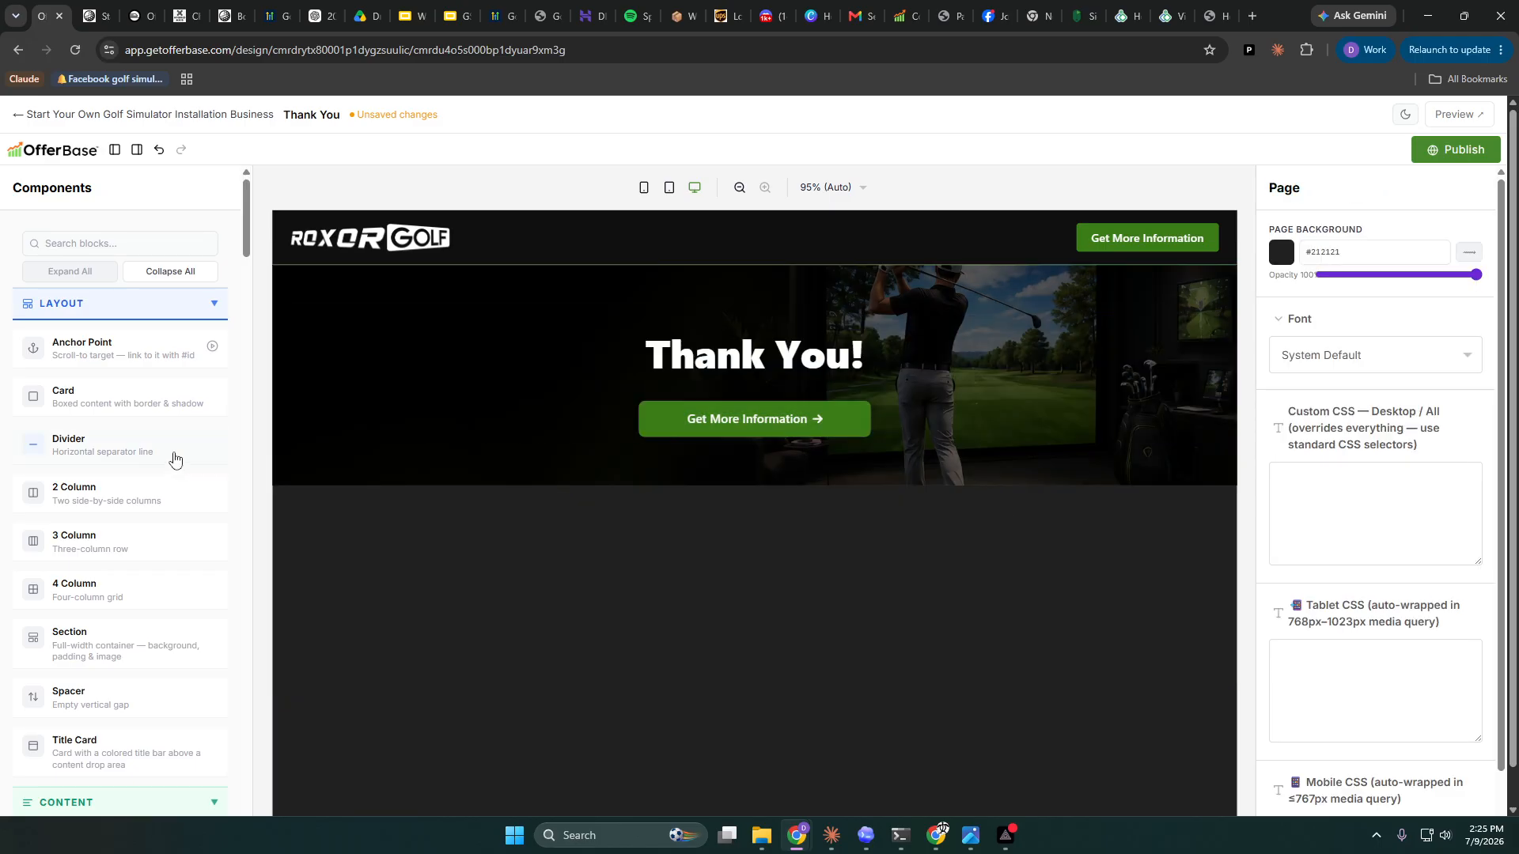
{"action": "scroll", "coordinate": [96, 641], "scroll_direction": "down", "scroll_amount": 1}
{"action": "scroll", "coordinate": [96, 641], "scroll_direction": "down", "scroll_amount": 9}
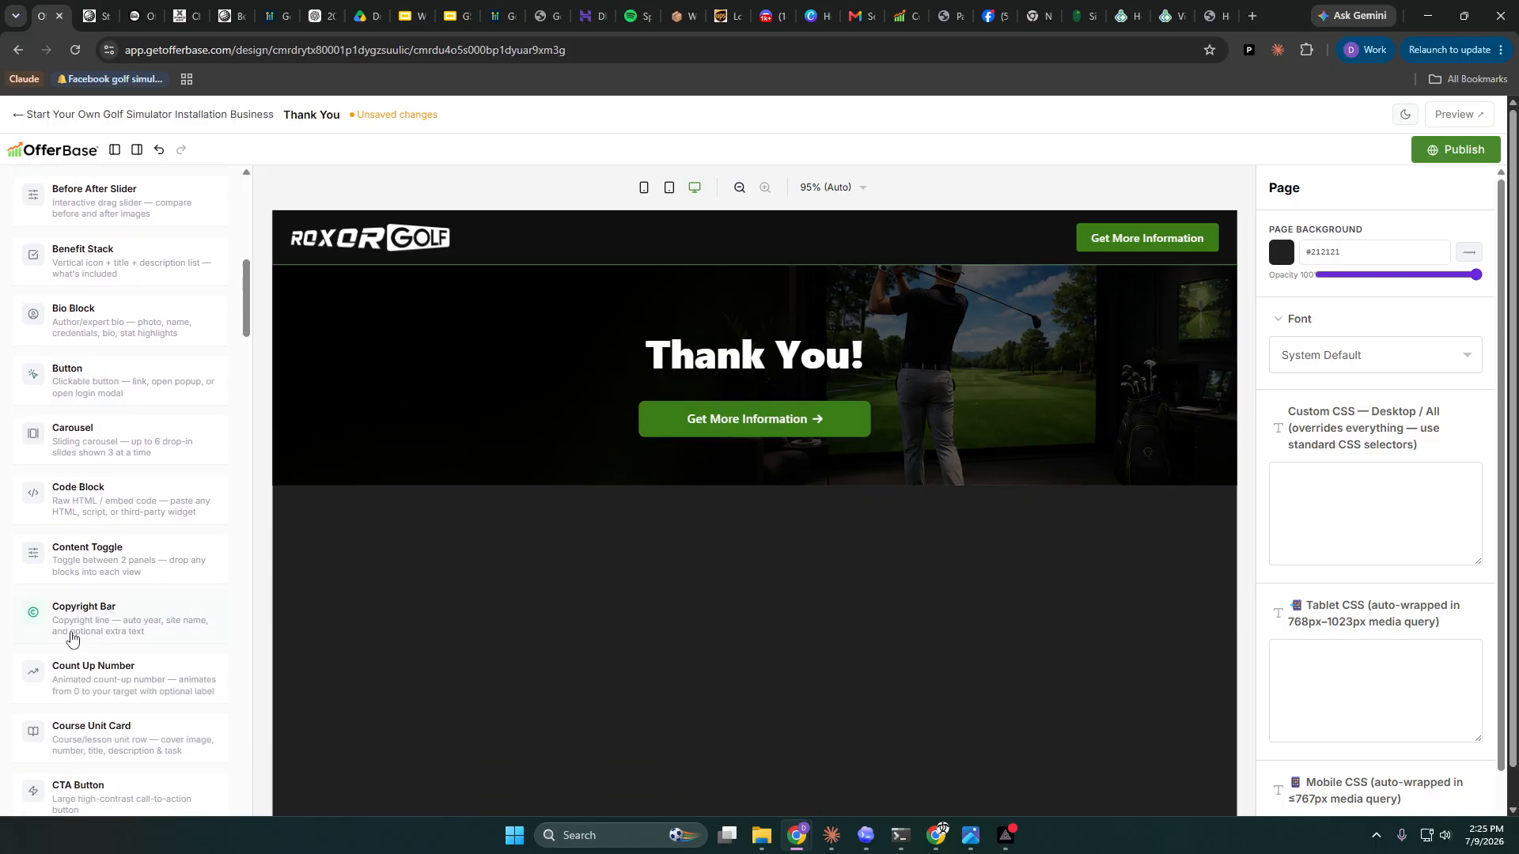
{"action": "left_click", "coordinate": [1466, 155]}
- Leave the page editor and open the GolfSimInstall form in the Form Builder
{"action": "left_click", "coordinate": [29, 117]}
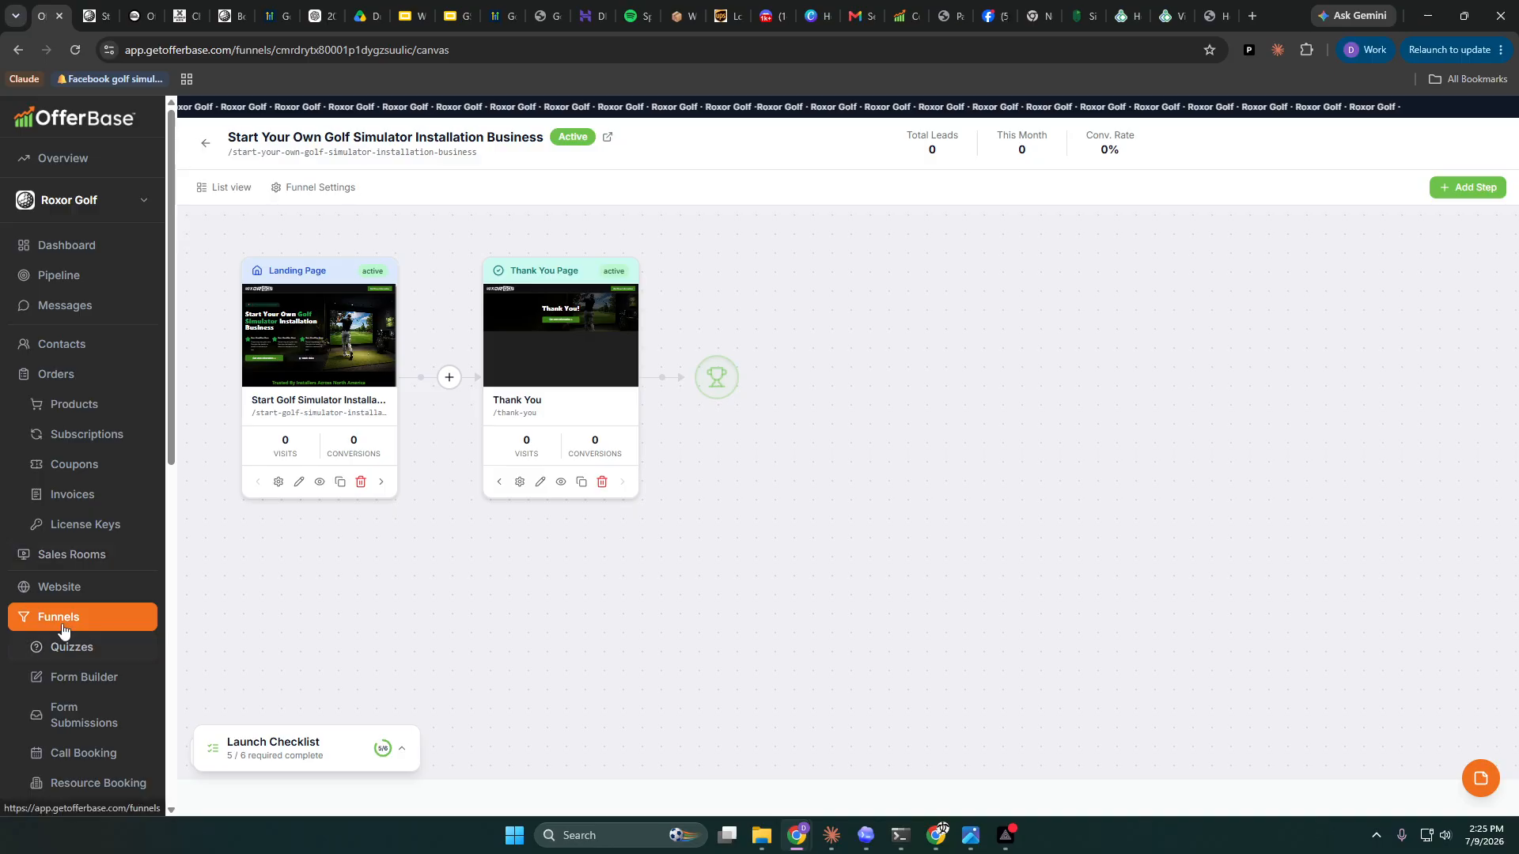
{"action": "scroll", "coordinate": [63, 629], "scroll_direction": "down", "scroll_amount": 1}
{"action": "left_click", "coordinate": [68, 600]}
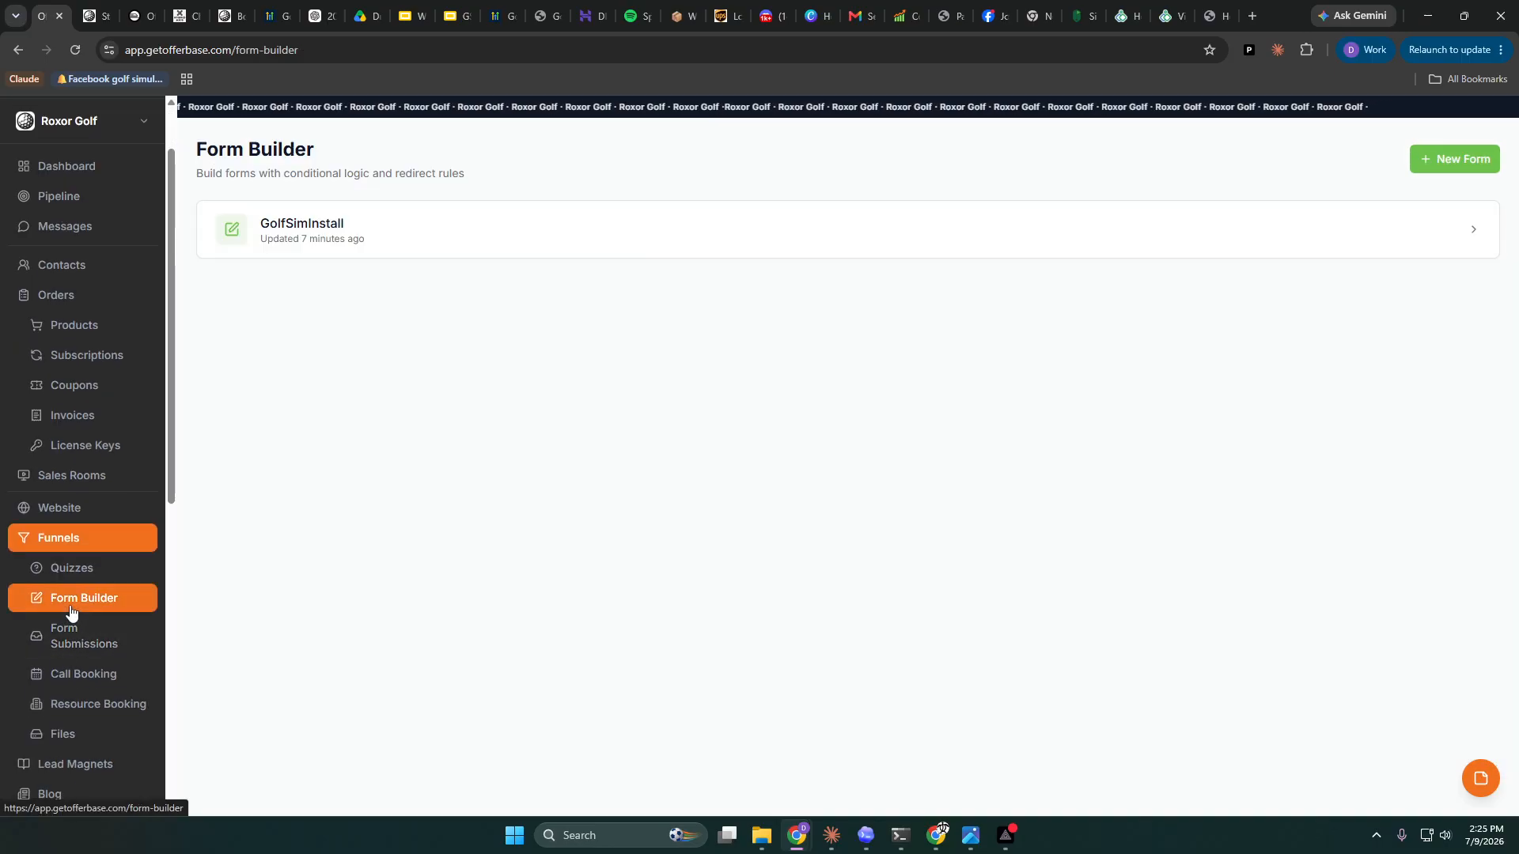
{"action": "left_click", "coordinate": [322, 231]}
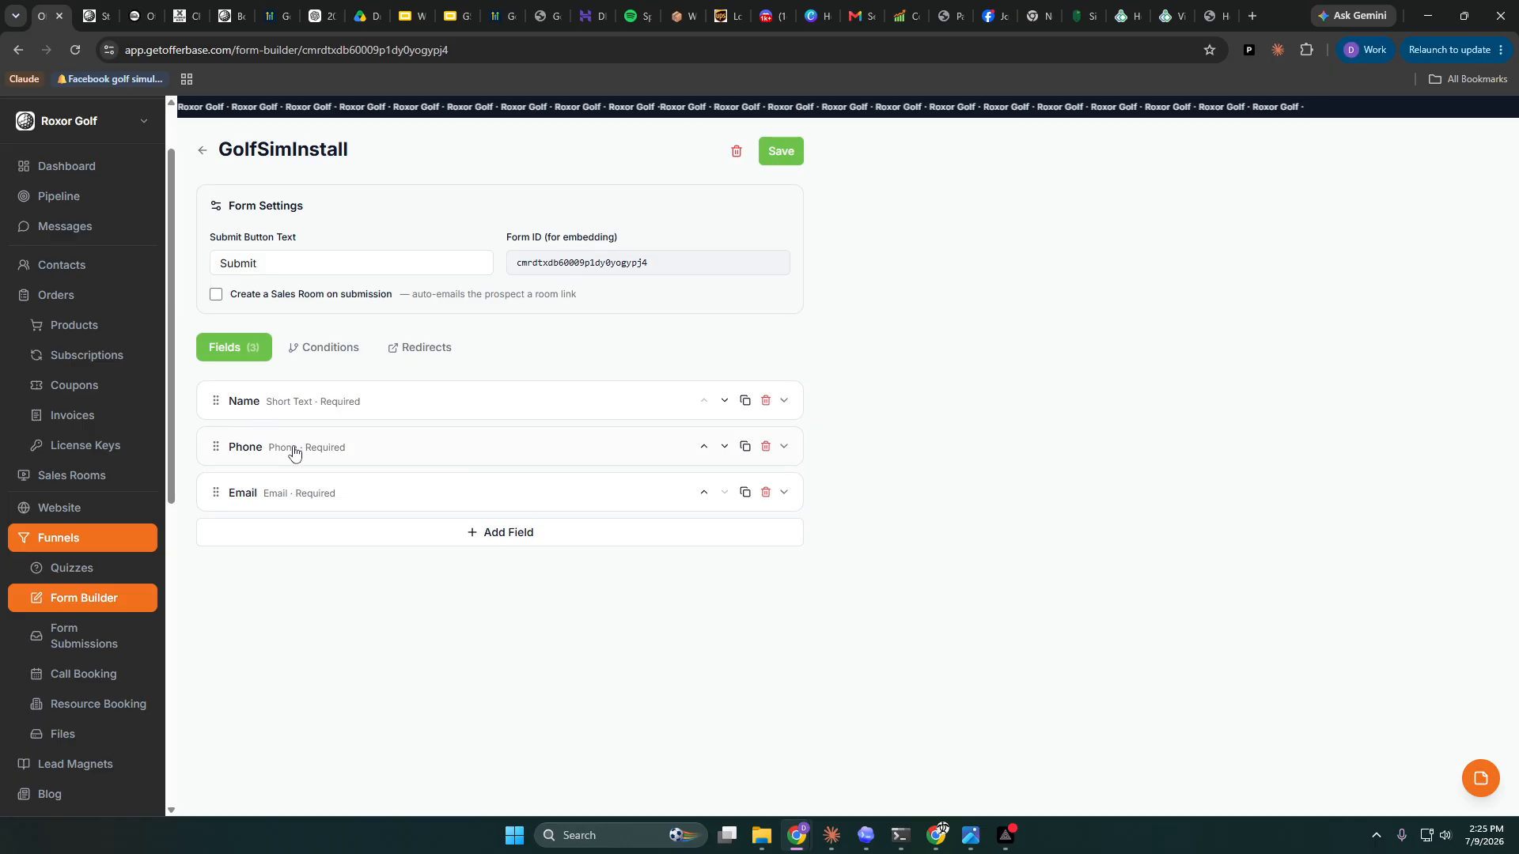
- Set the GolfSimInstall form's default redirect to the Start Your Own Golf Simulator Installation Business → Thank You funnel step and save the changes
{"action": "left_click", "coordinate": [421, 354]}
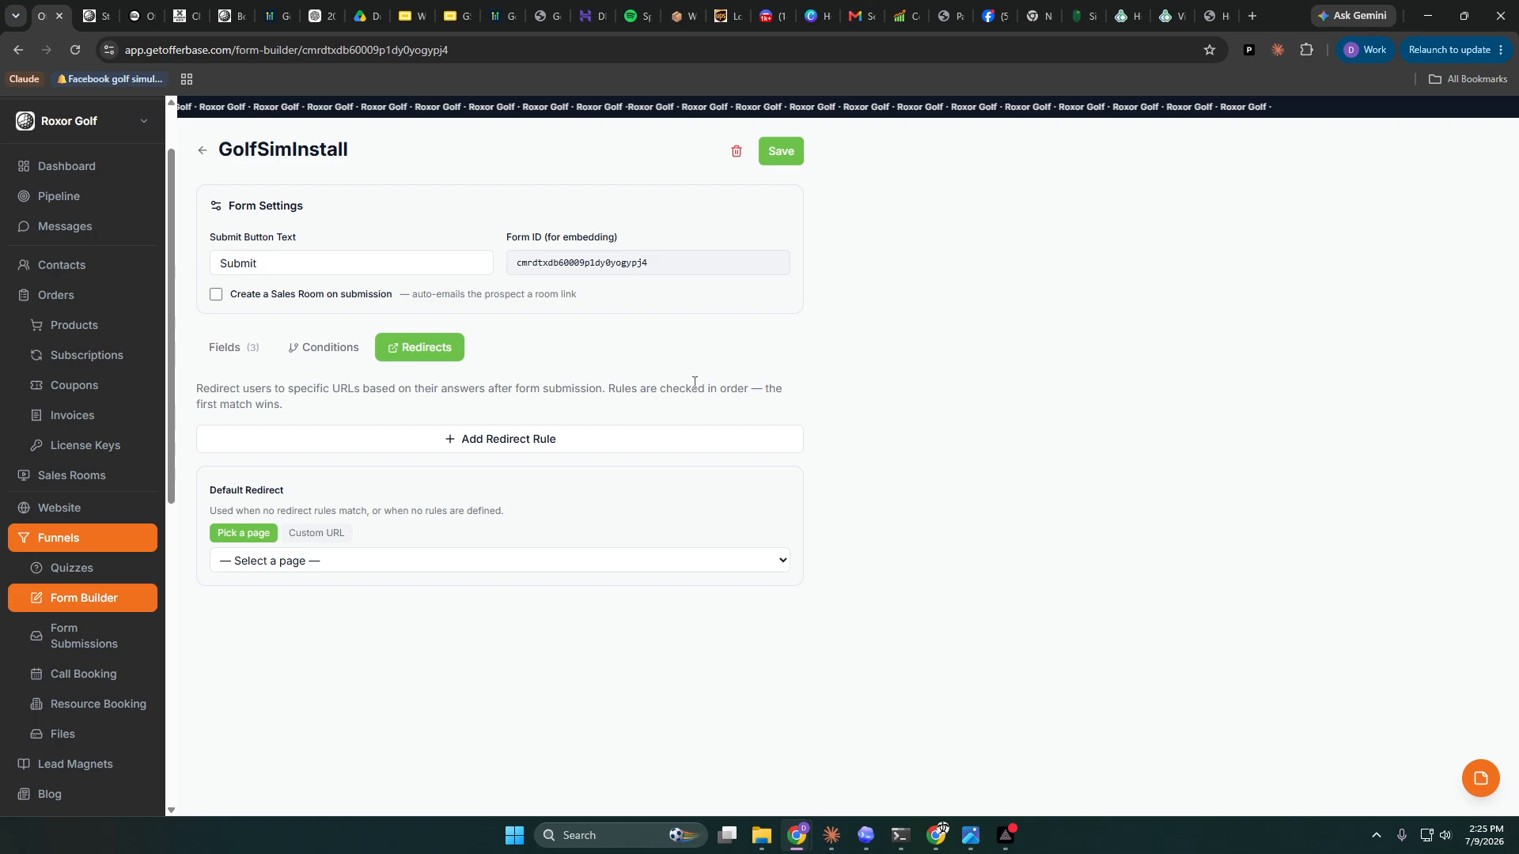
{"action": "left_click", "coordinate": [305, 562]}
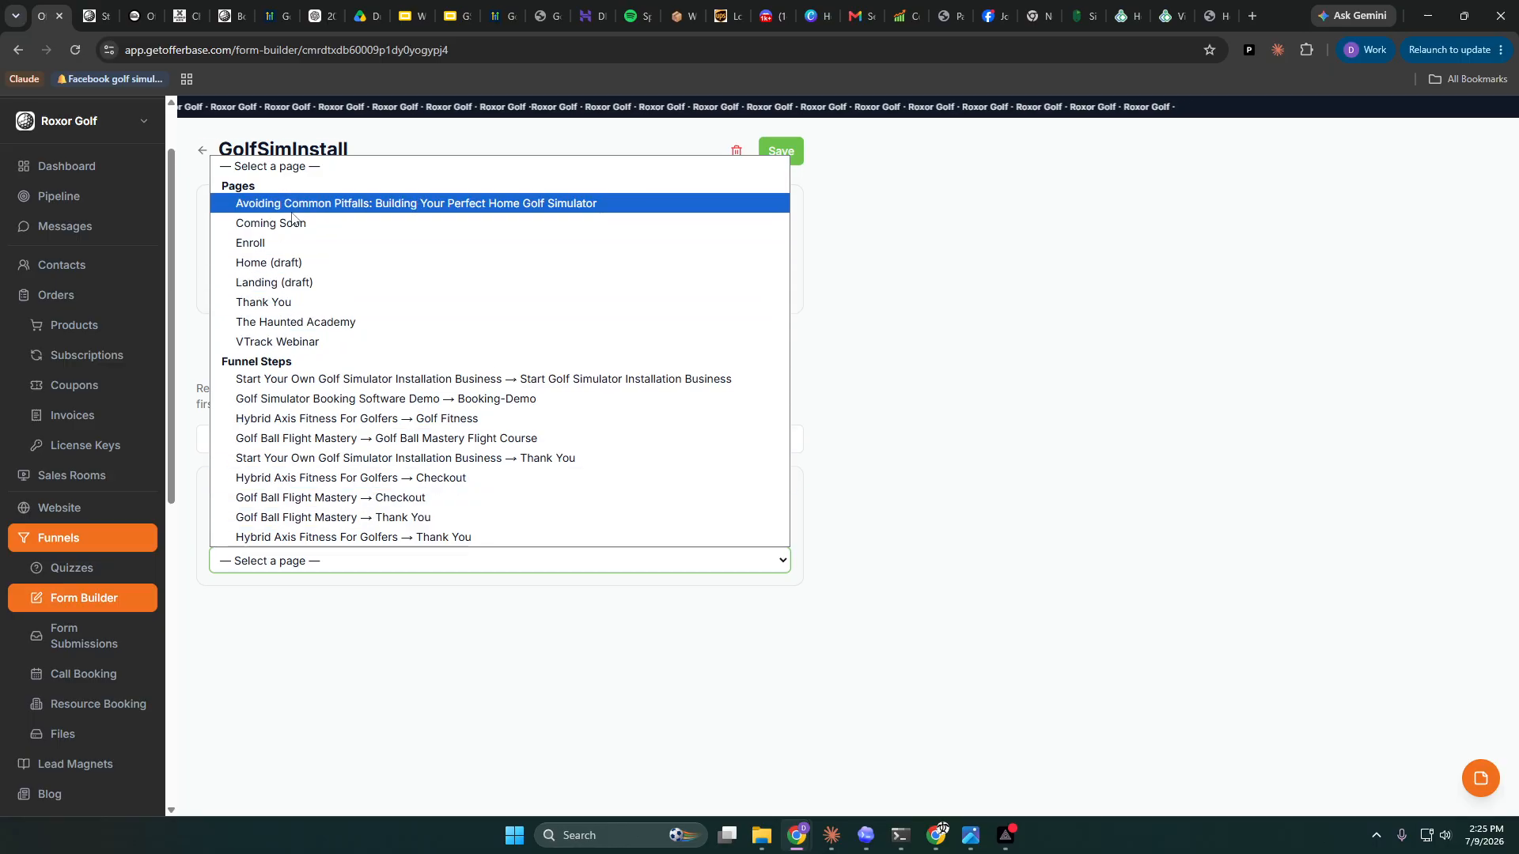
{"action": "left_click", "coordinate": [292, 303]}
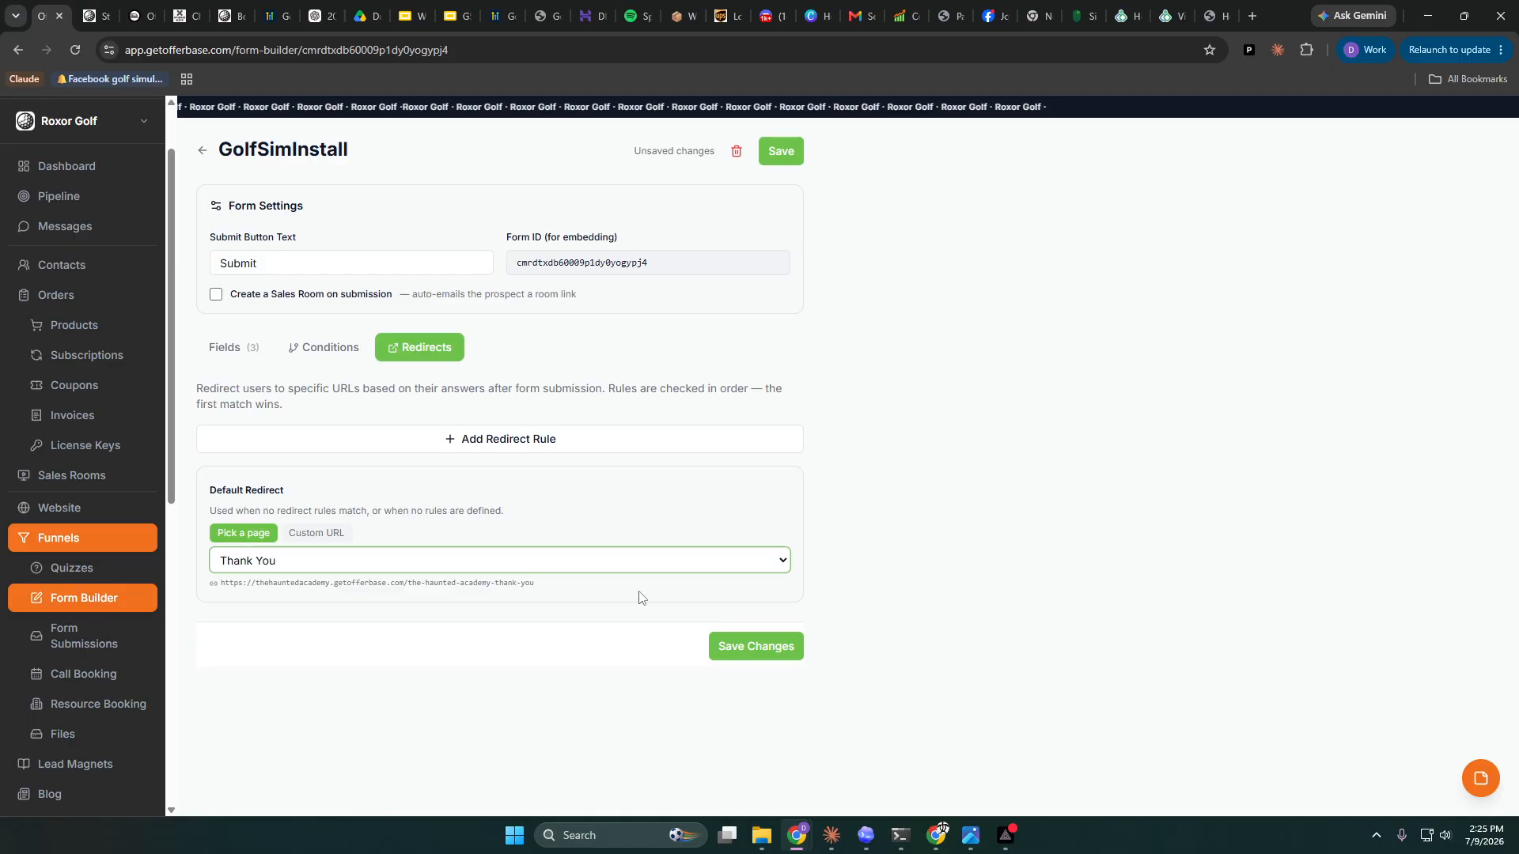
{"action": "left_click", "coordinate": [353, 564]}
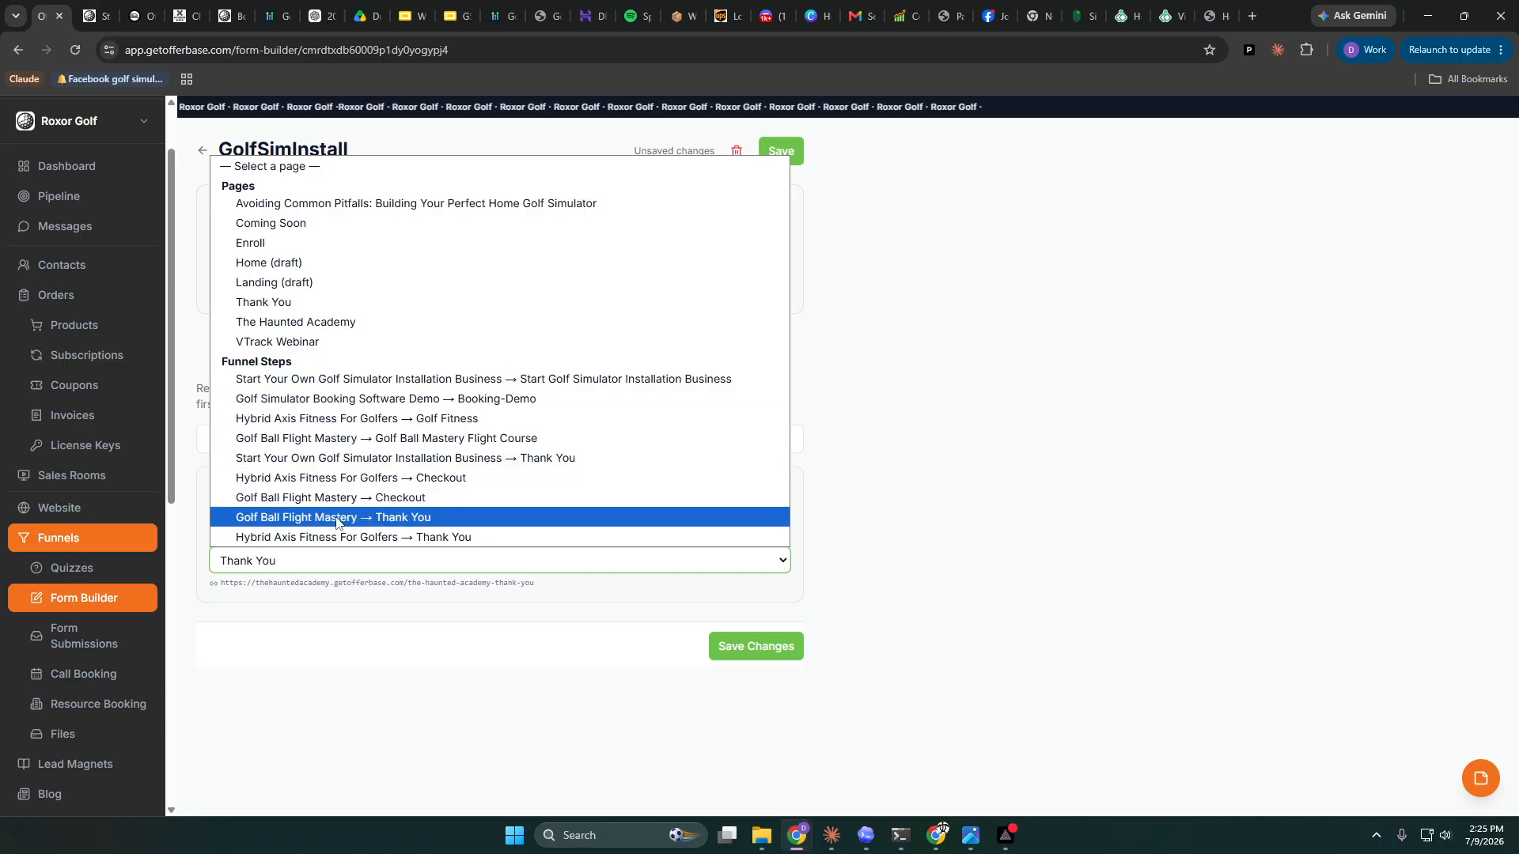
{"action": "left_click", "coordinate": [348, 459]}
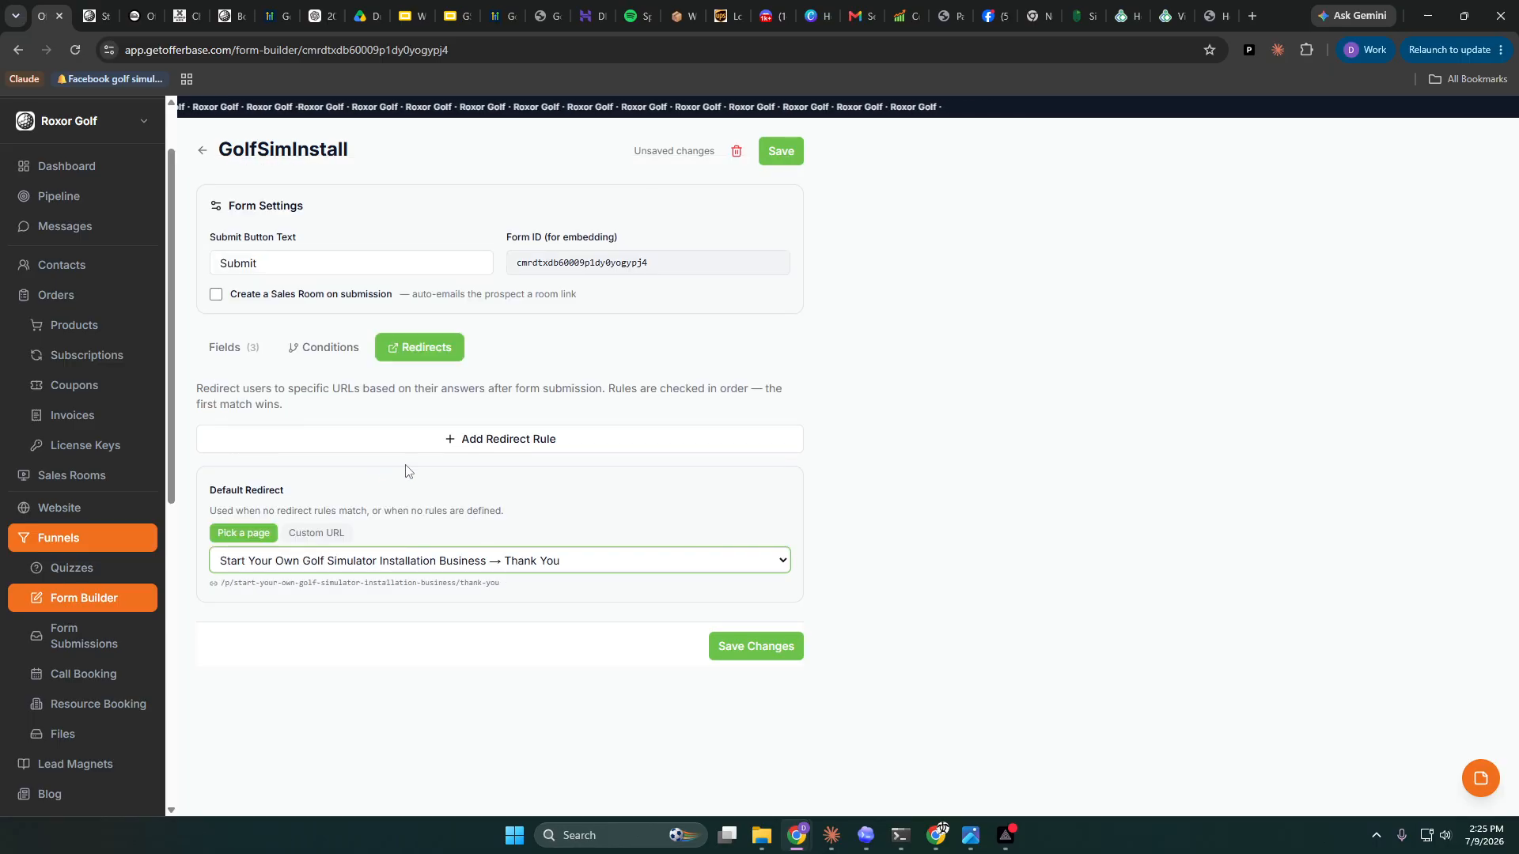
{"action": "left_click", "coordinate": [749, 649]}
- Test the live landing page's Contact Us popup by entering a name, phone number and email address and submitting the form
{"action": "left_click", "coordinate": [112, 31]}
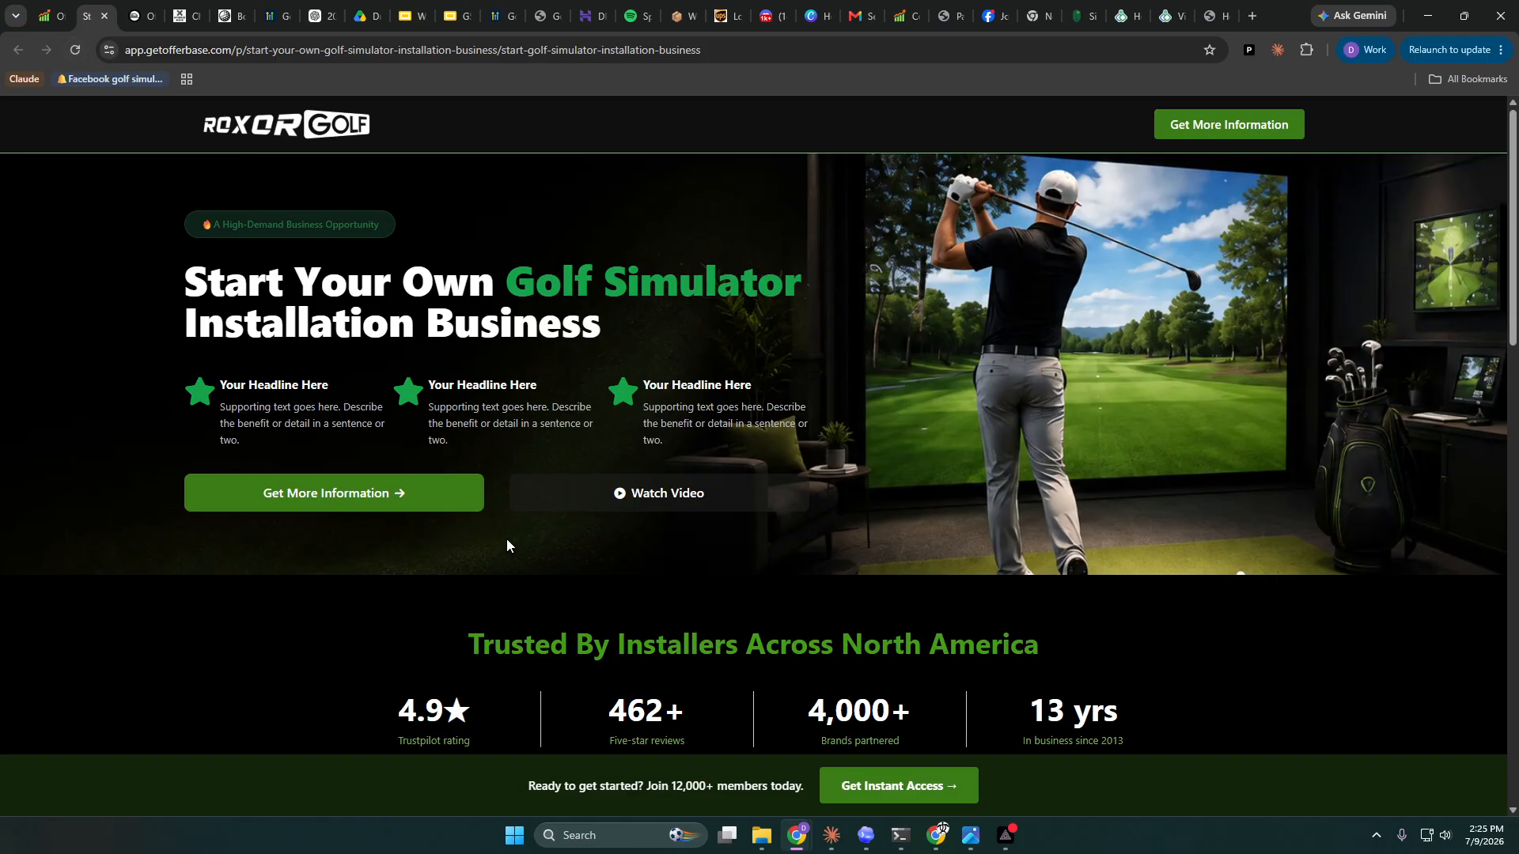
{"action": "left_click", "coordinate": [305, 489]}
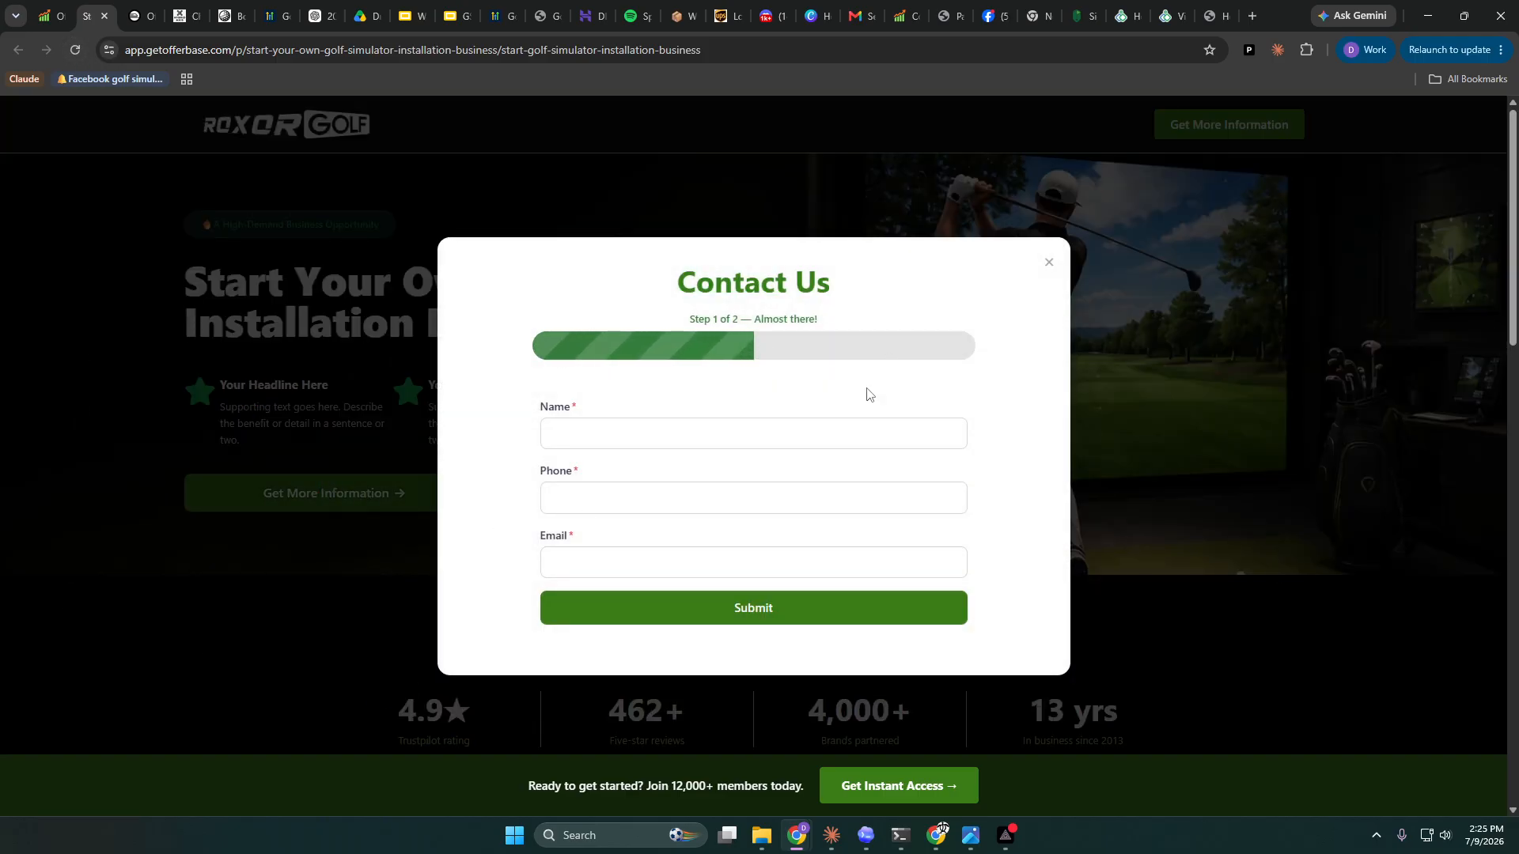
{"action": "left_click", "coordinate": [667, 438]}
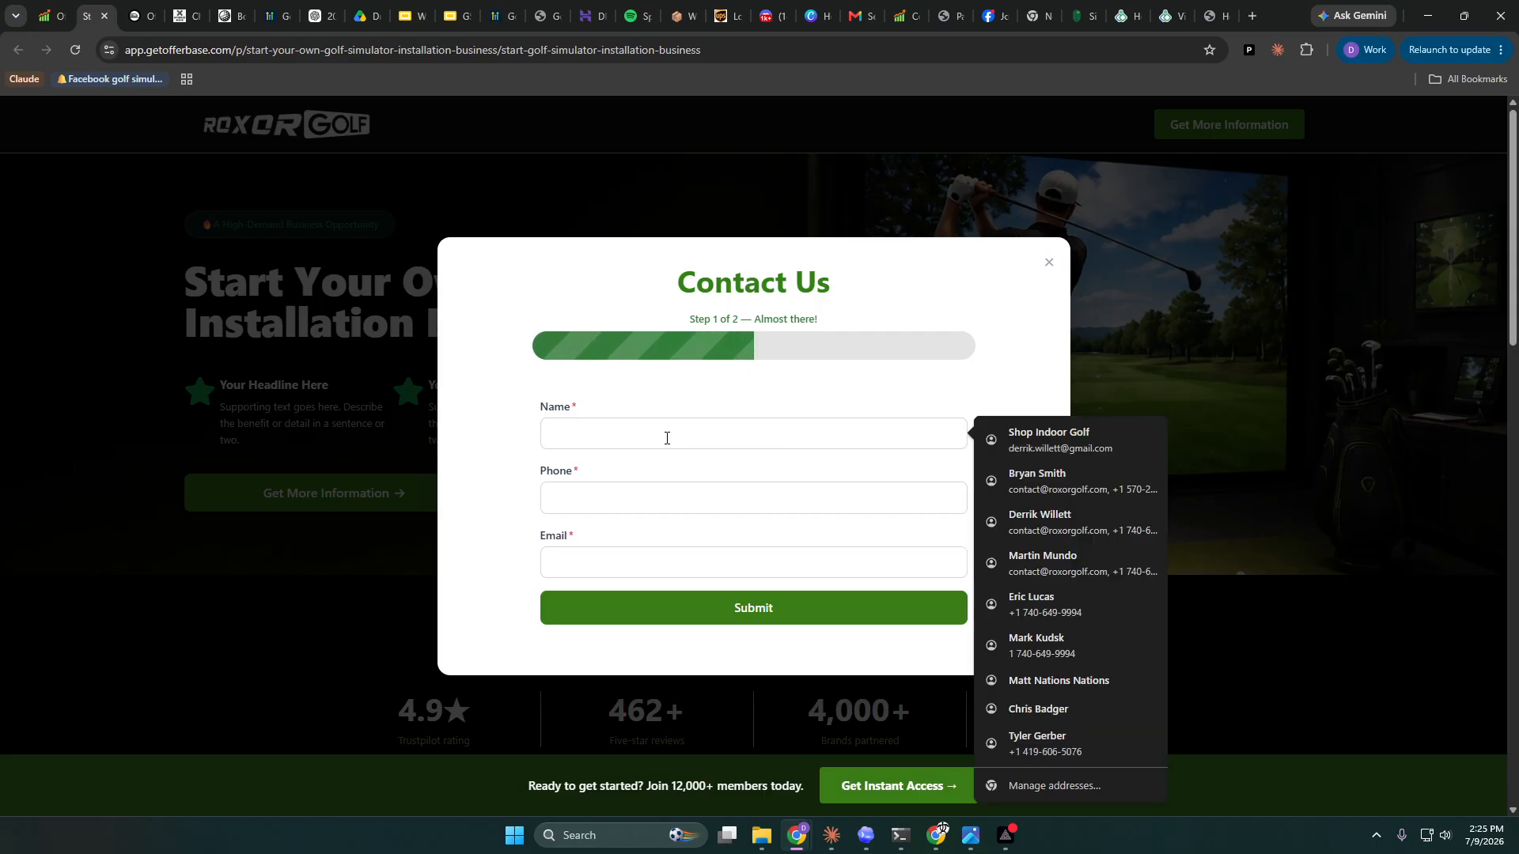
{"action": "type", "text": "Derrik"}
{"action": "key", "text": "Tab"}
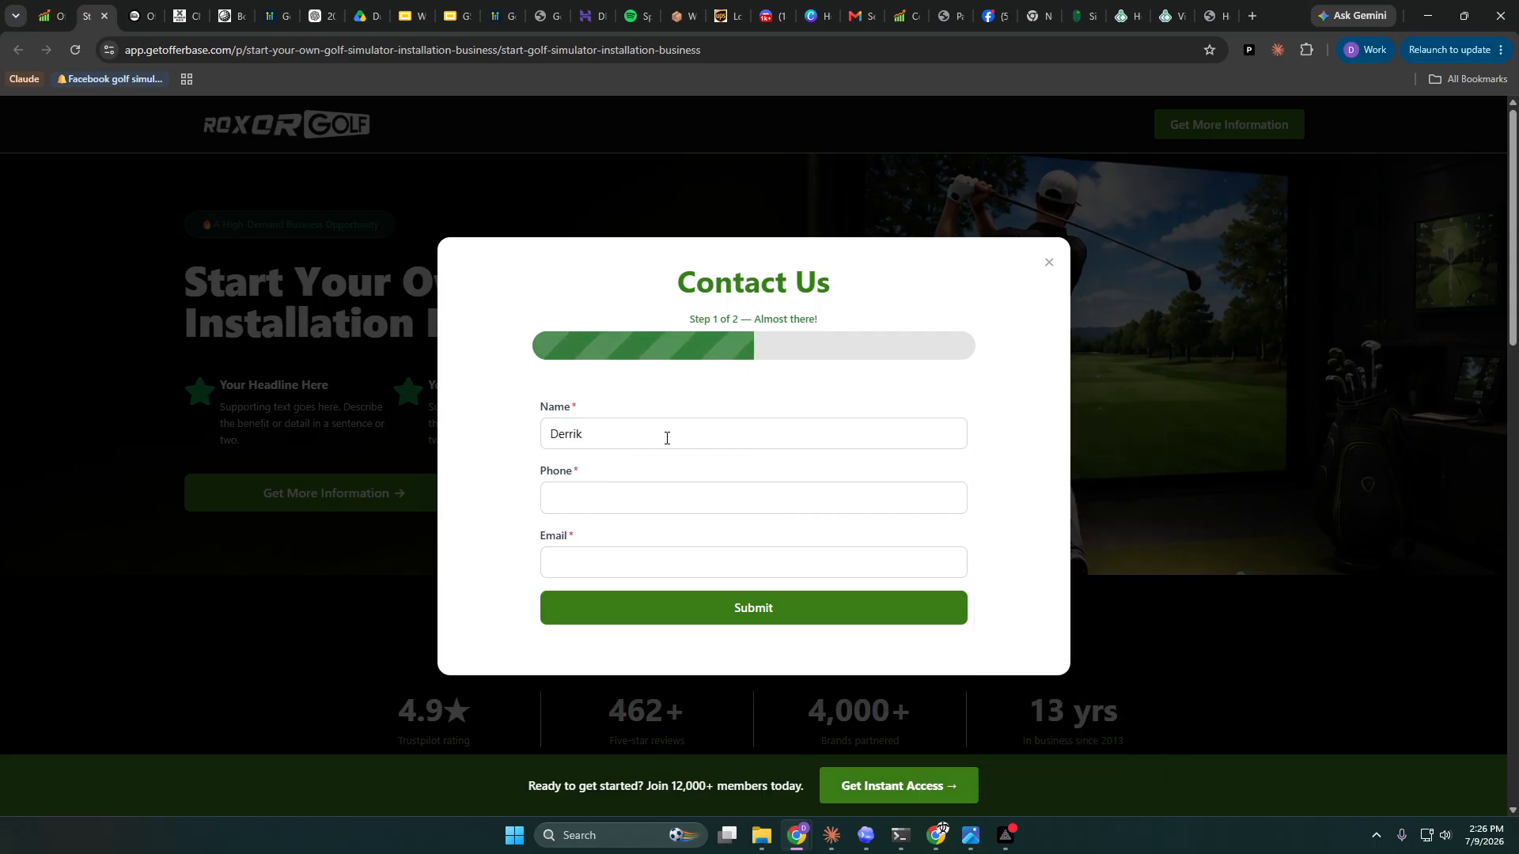
{"action": "type", "text": "740"}
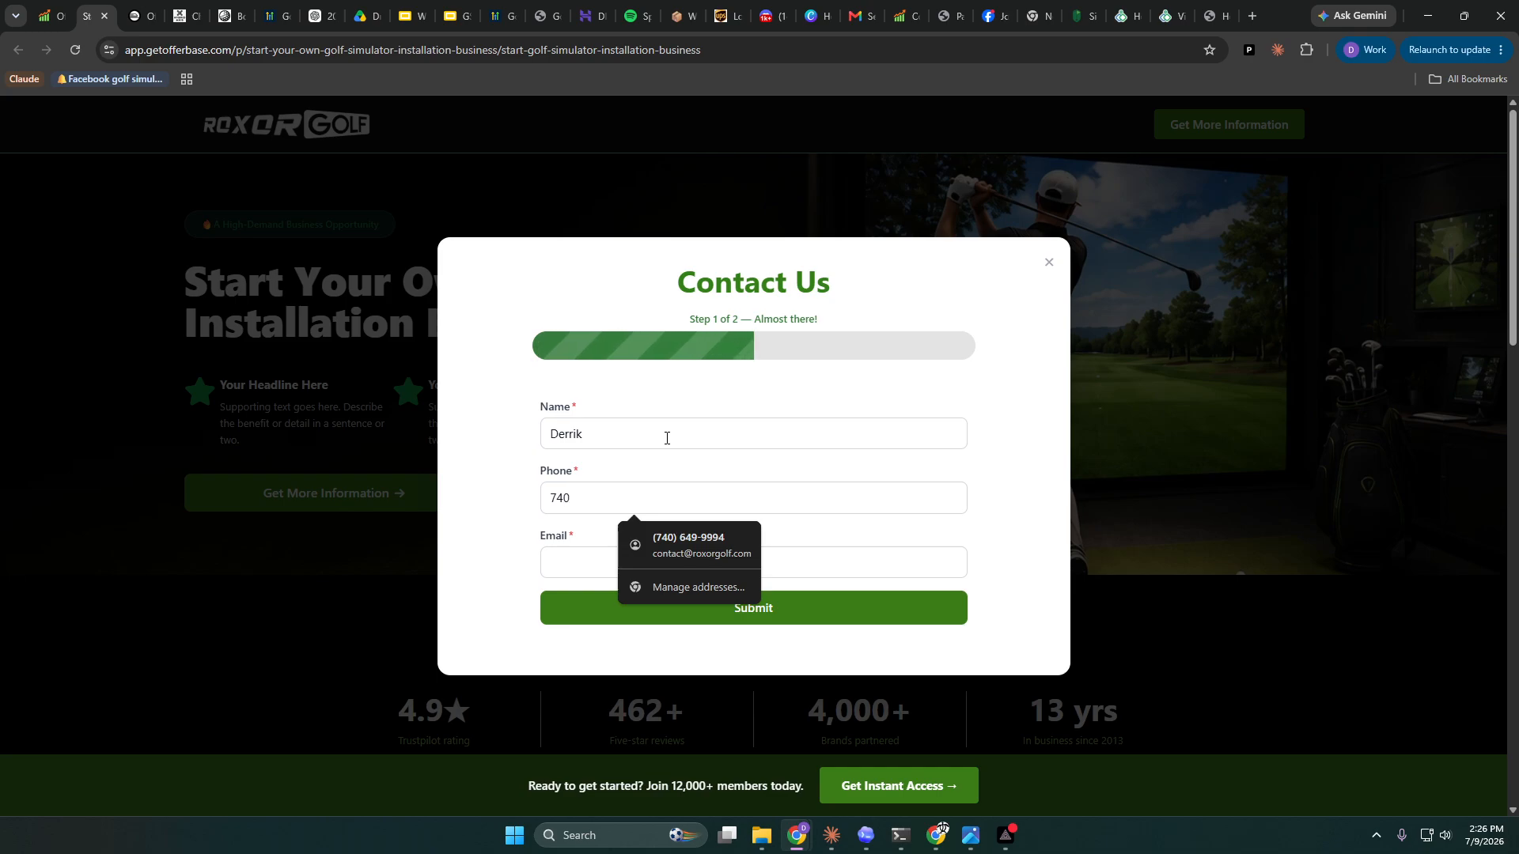
{"action": "type", "text": "-111-1111"}
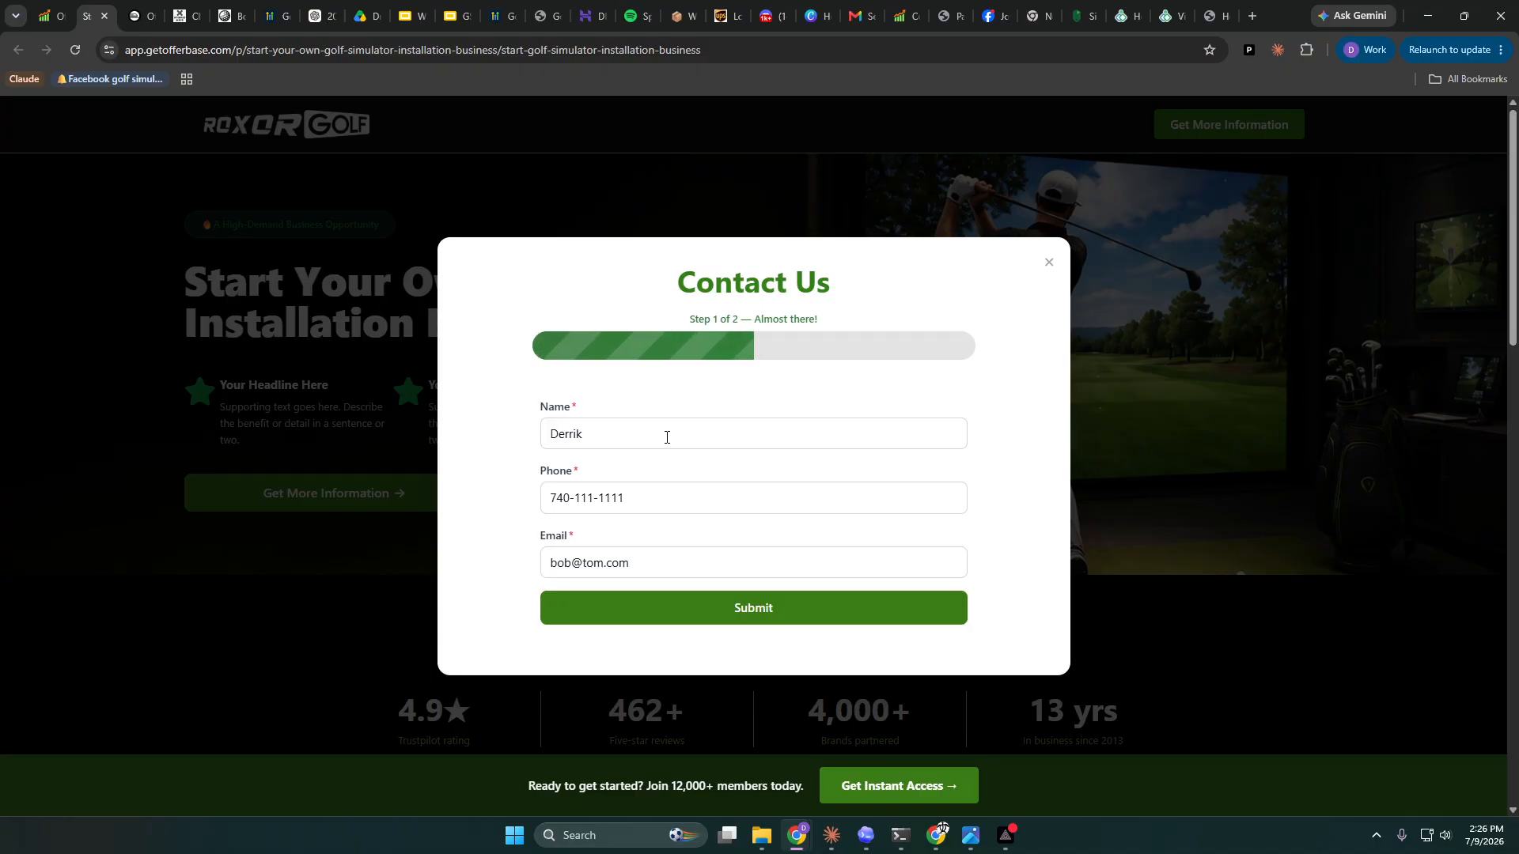
{"action": "left_click", "coordinate": [718, 608]}
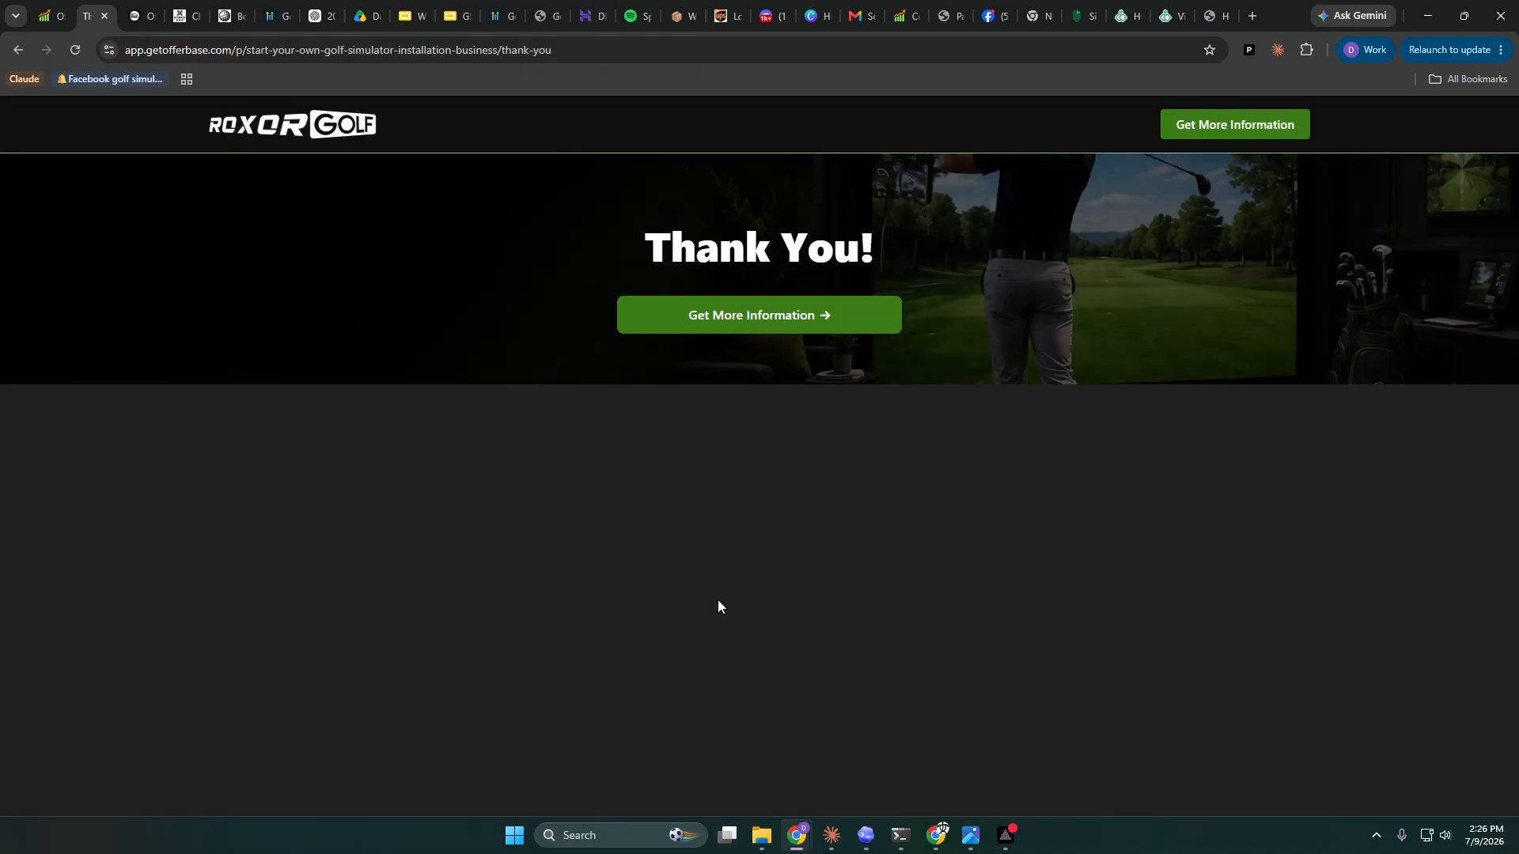
- Return to the funnel app and view the GolfSimInstall responses under Form Submissions
{"action": "left_click", "coordinate": [50, 18]}
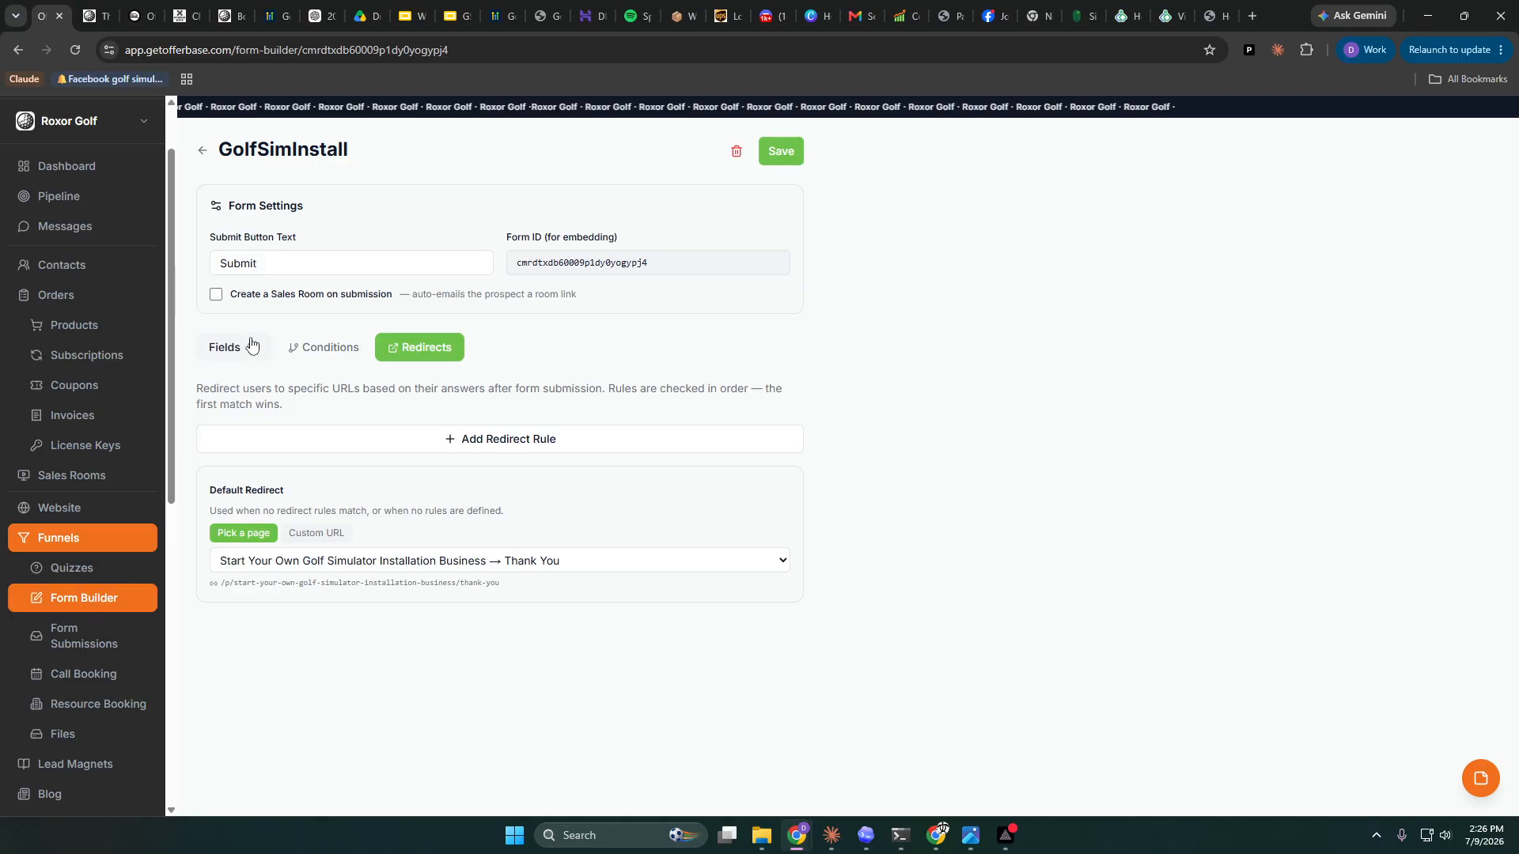
{"action": "left_click", "coordinate": [76, 636]}
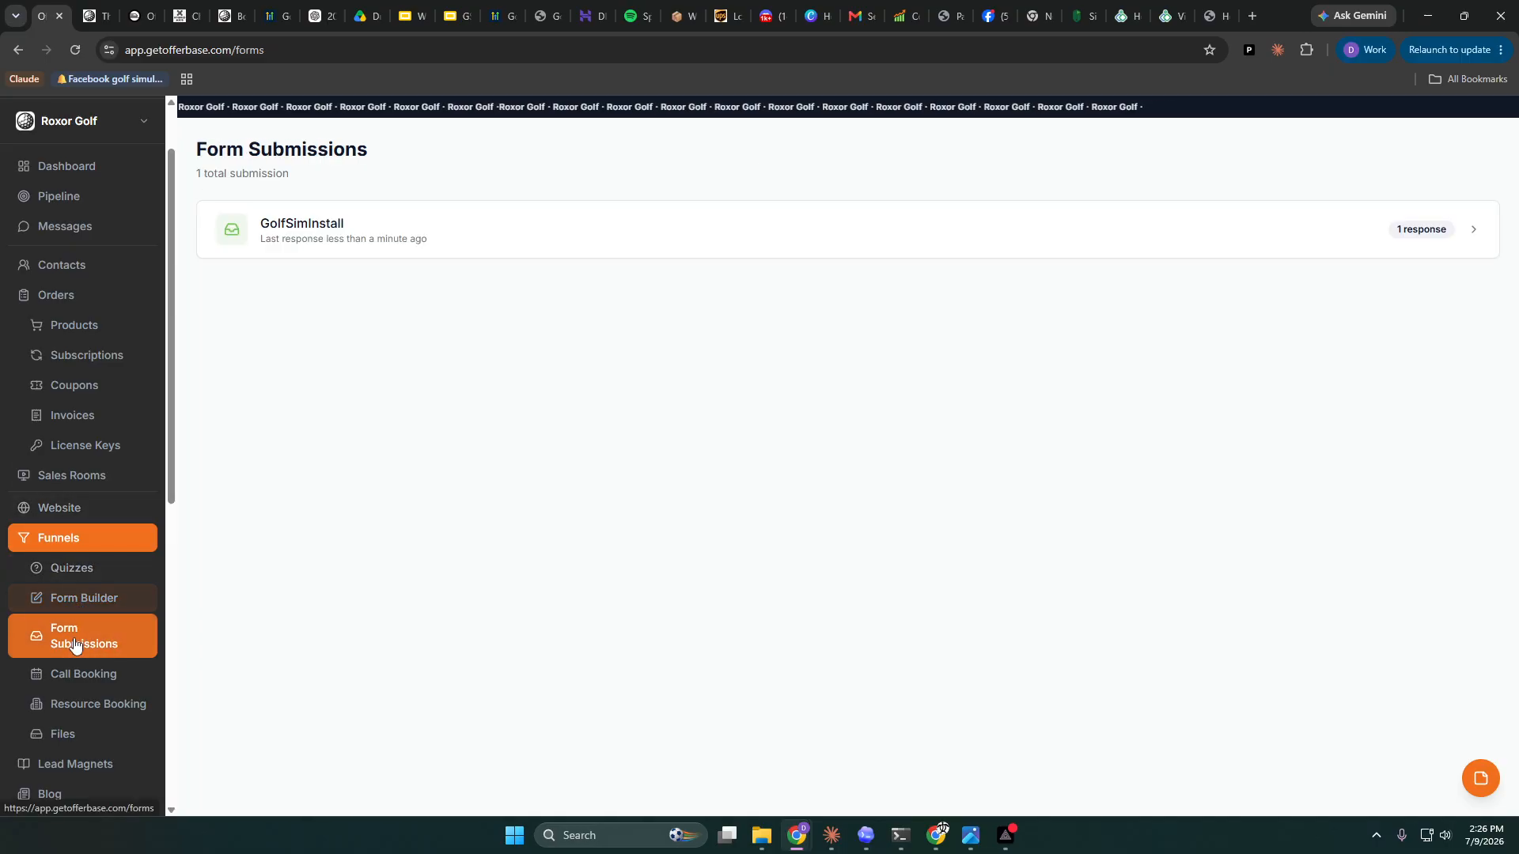
{"action": "left_click", "coordinate": [414, 243]}
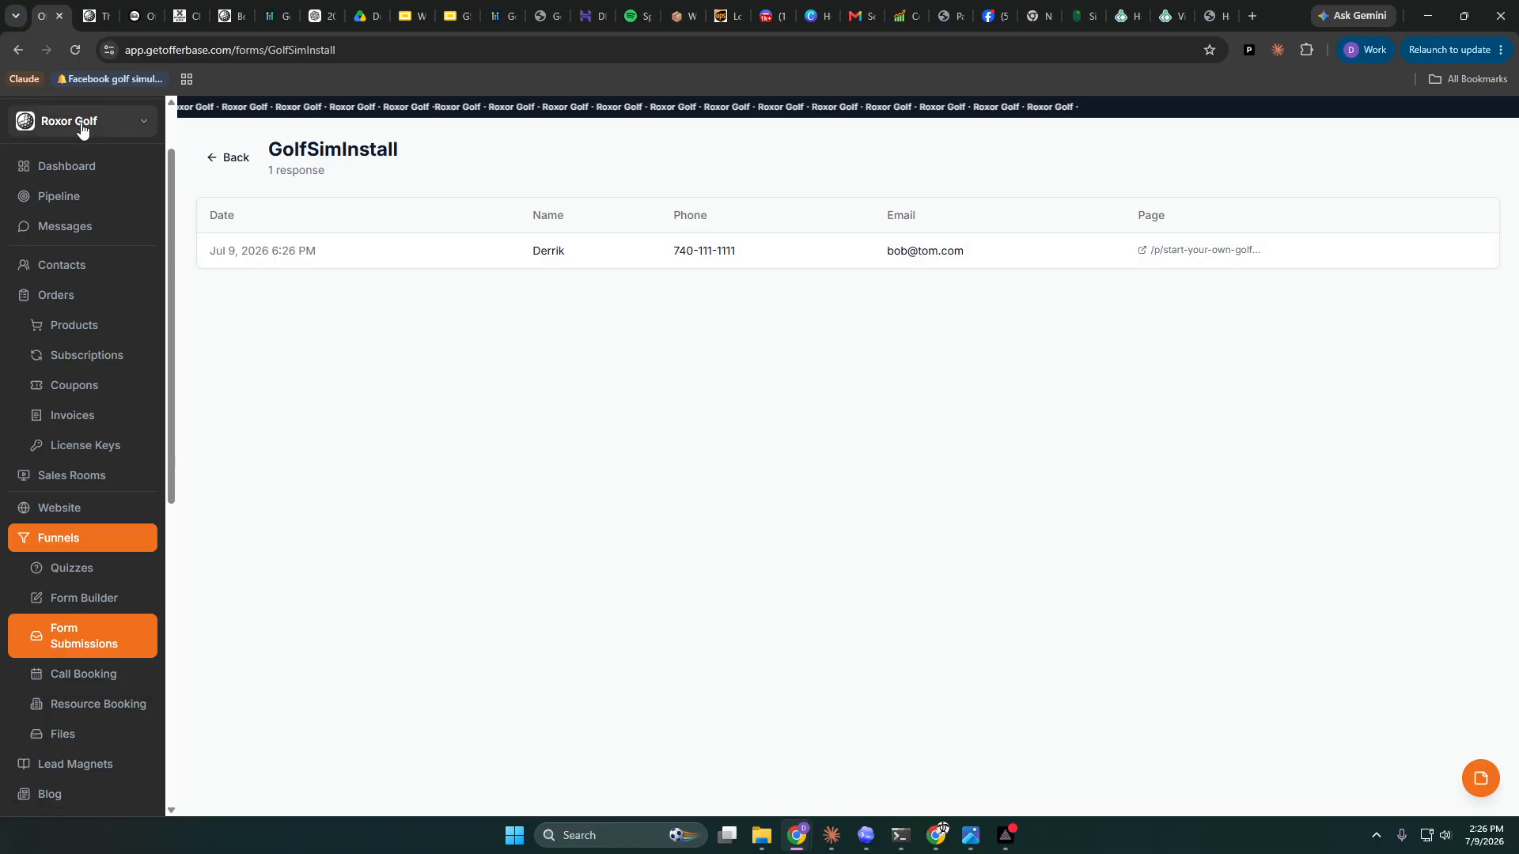
{"action": "left_click", "coordinate": [119, 126]}
{"action": "left_click", "coordinate": [406, 291]}
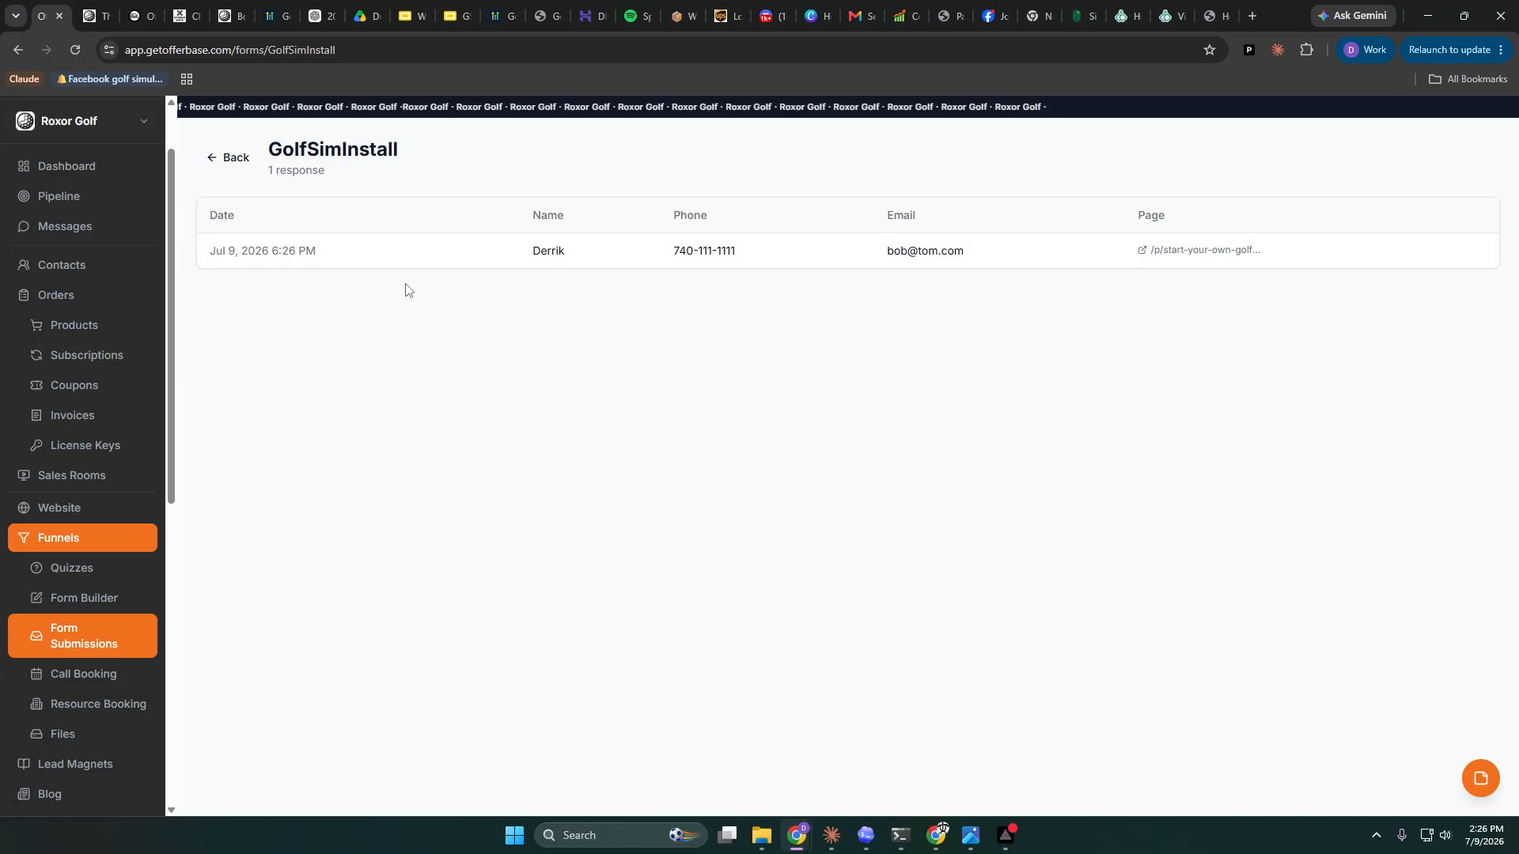
{"action": "left_click", "coordinate": [1009, 840]}
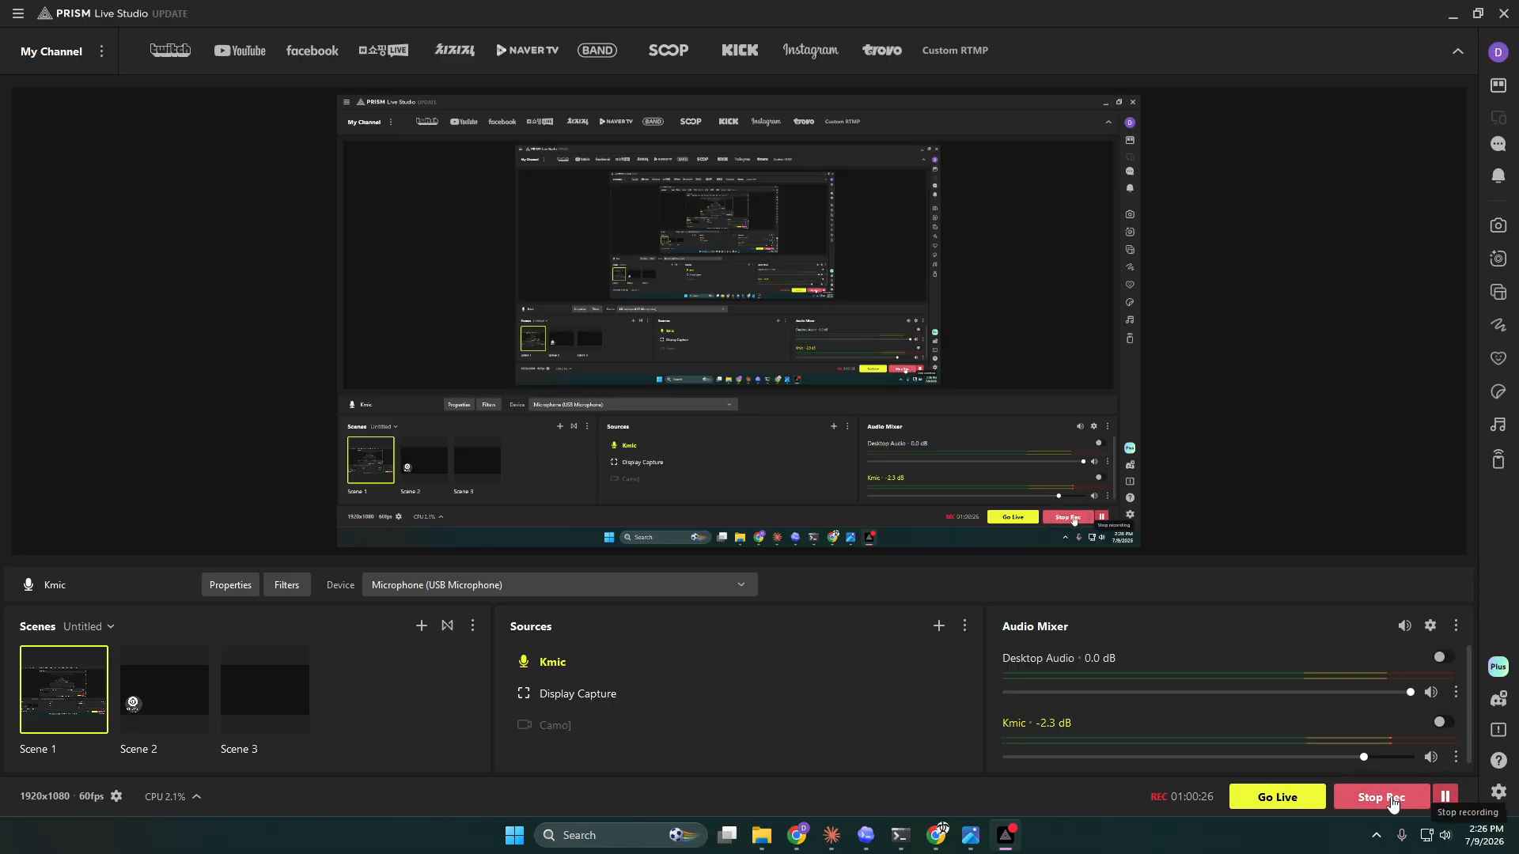
{"action": "left_click", "coordinate": [1386, 800]}
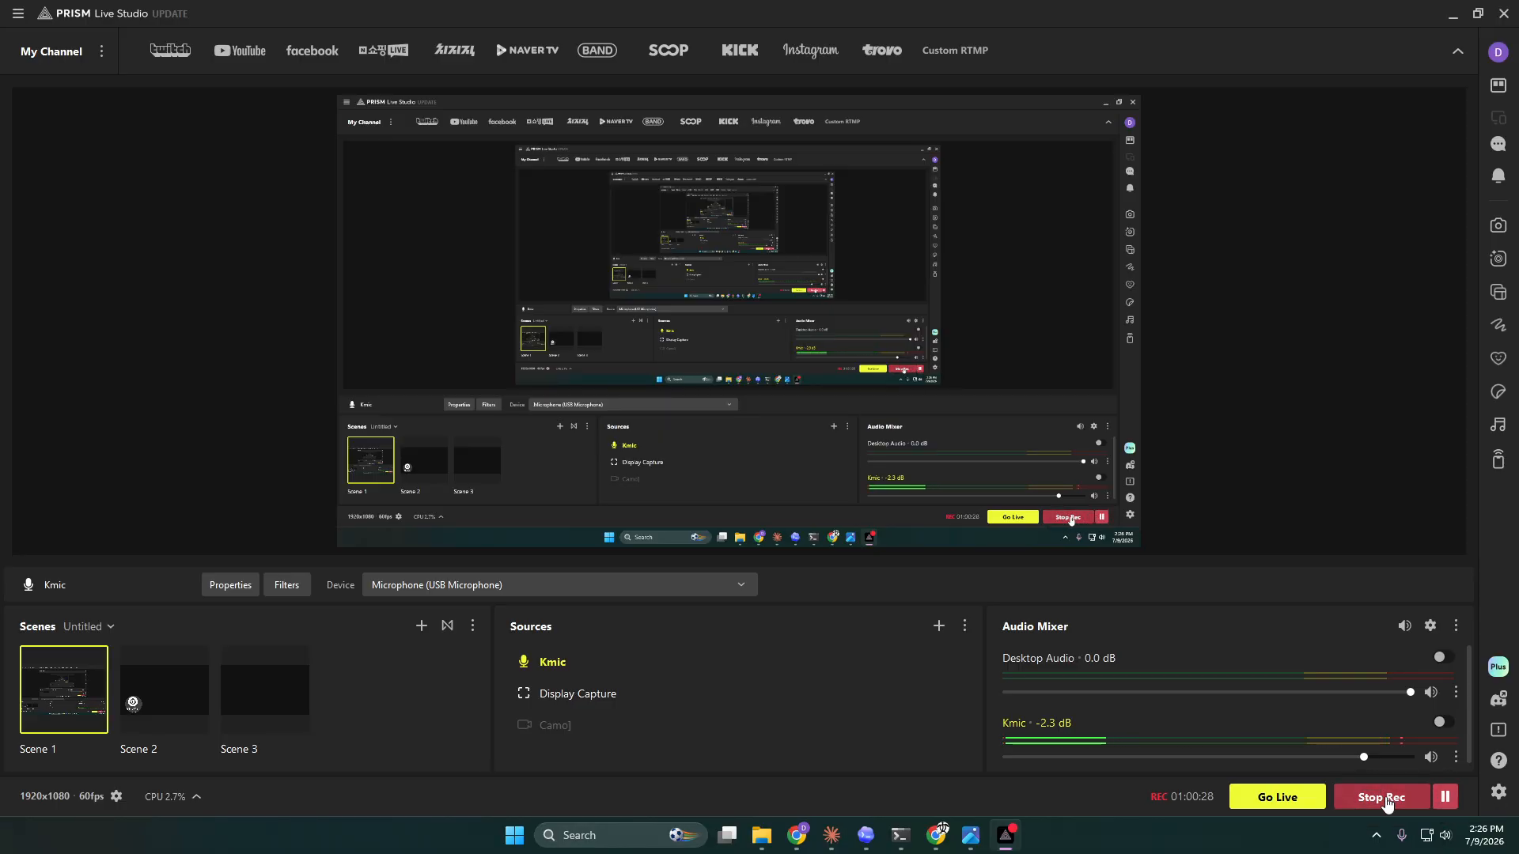